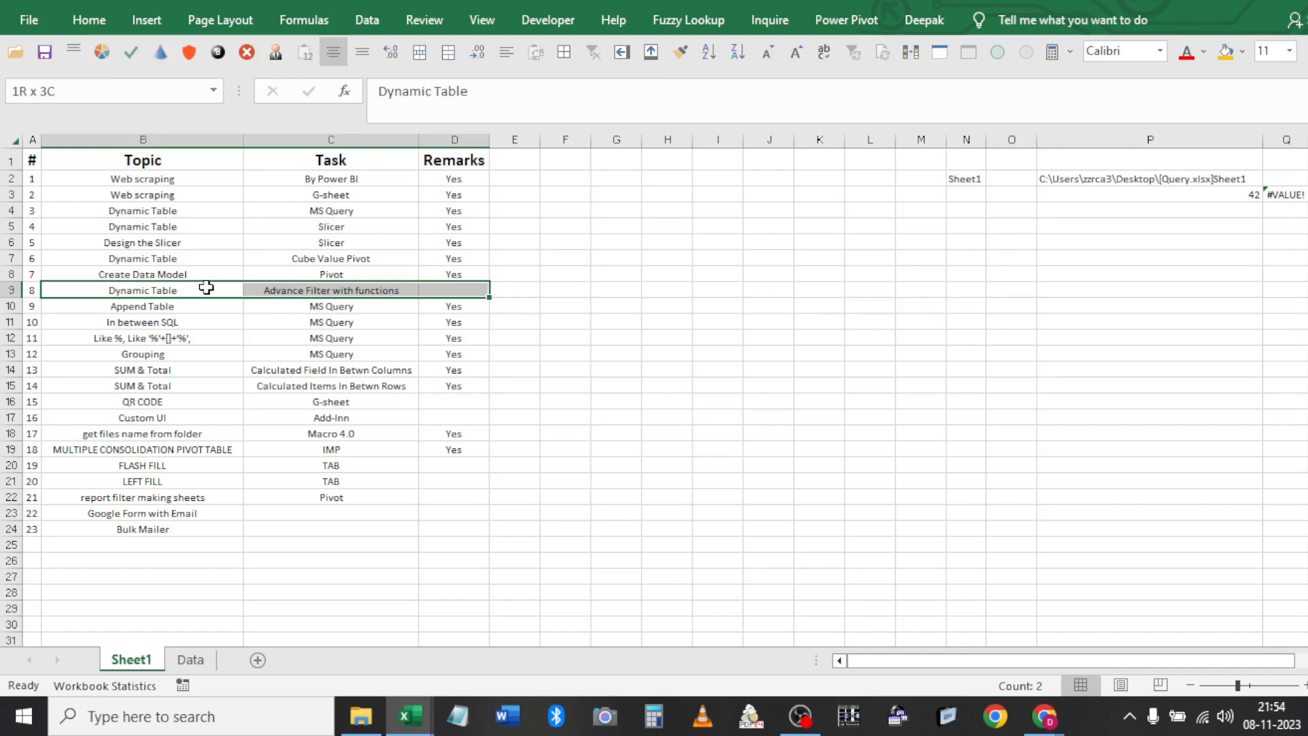
Copy the whole car table from the Data sheet
{"action": "key", "text": "ctrl+q"}
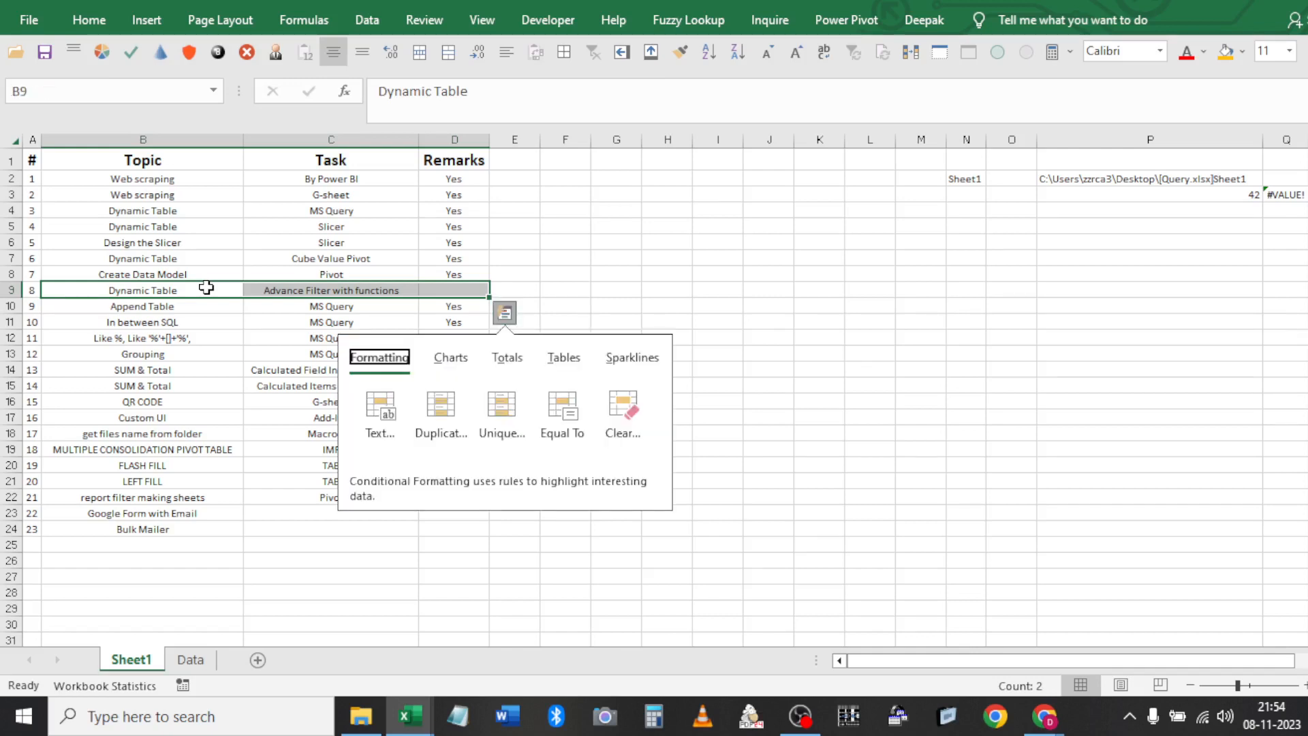
{"action": "key", "text": "Escape"}
{"action": "key", "text": "Right"}
{"action": "key", "text": "Right"}
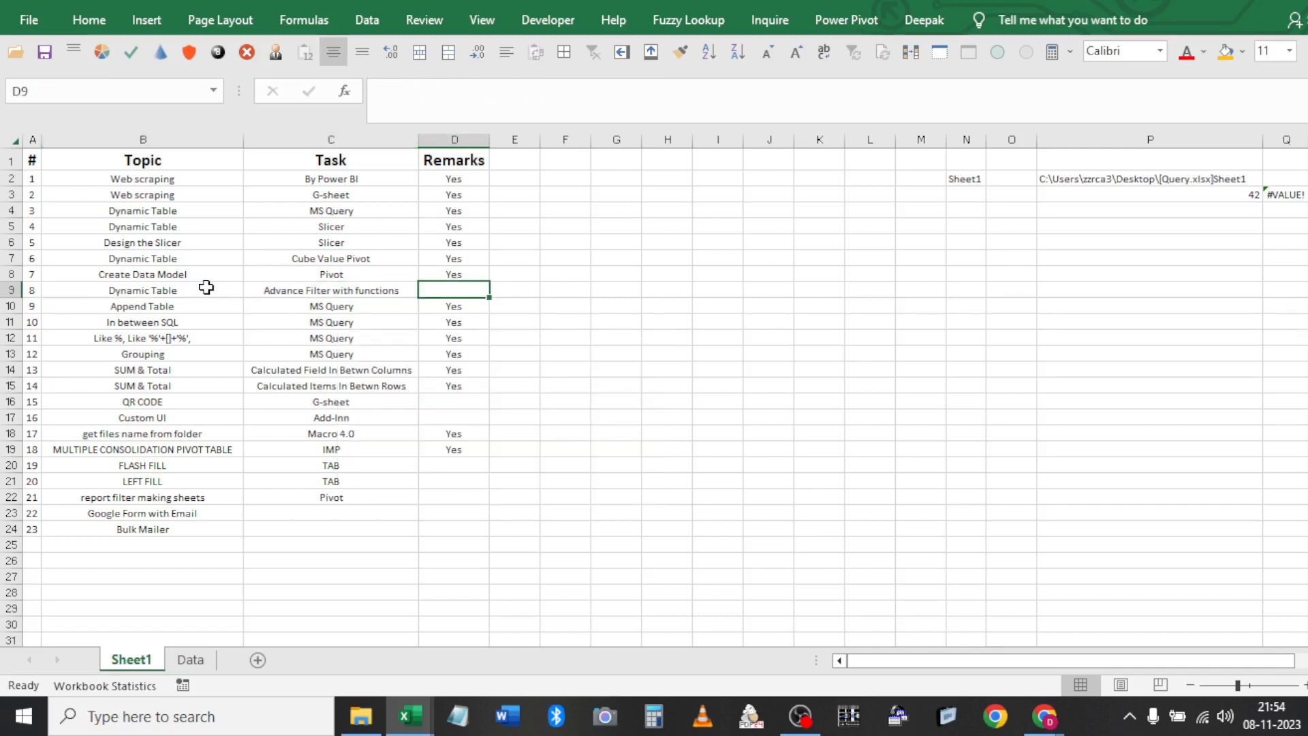
{"action": "key", "text": "Left"}
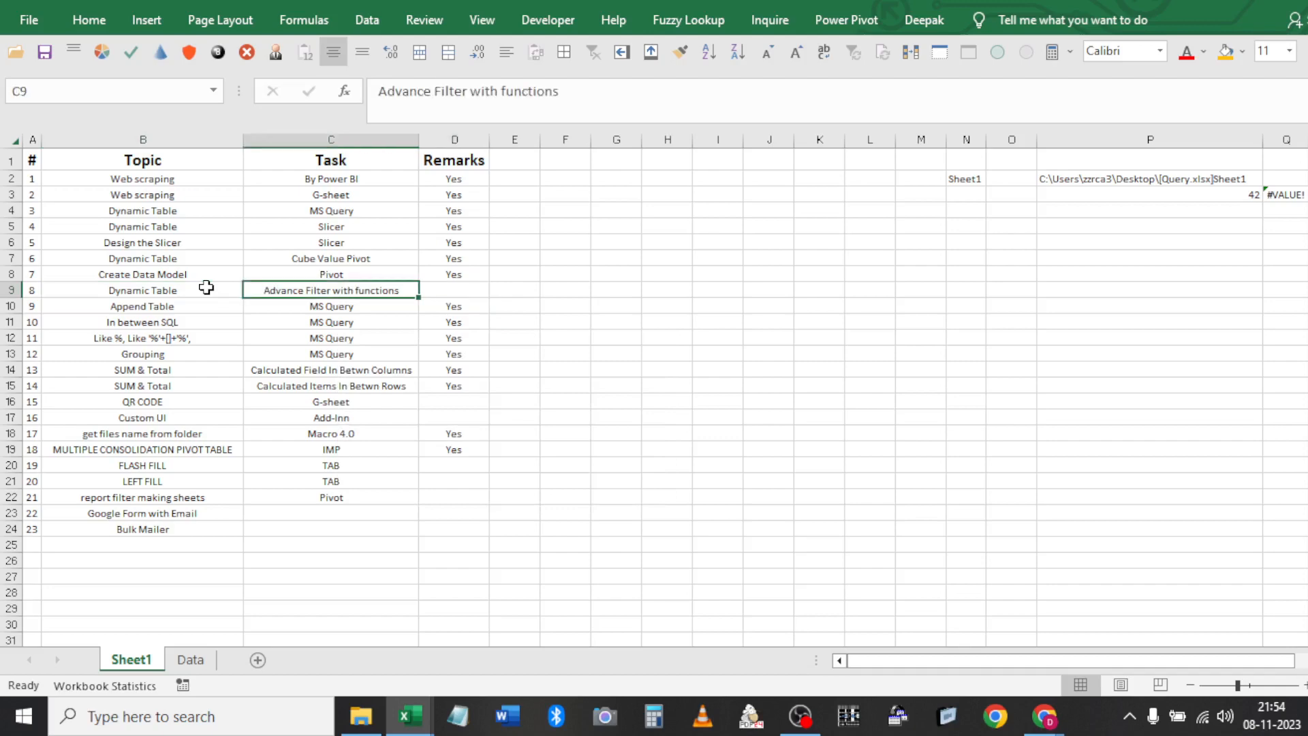
{"action": "key", "text": "ctrl+Page_Down"}
{"action": "key", "text": "ctrl+shift+Right"}
{"action": "key", "text": "ctrl+shift+Down"}
{"action": "key", "text": "ctrl+c"}
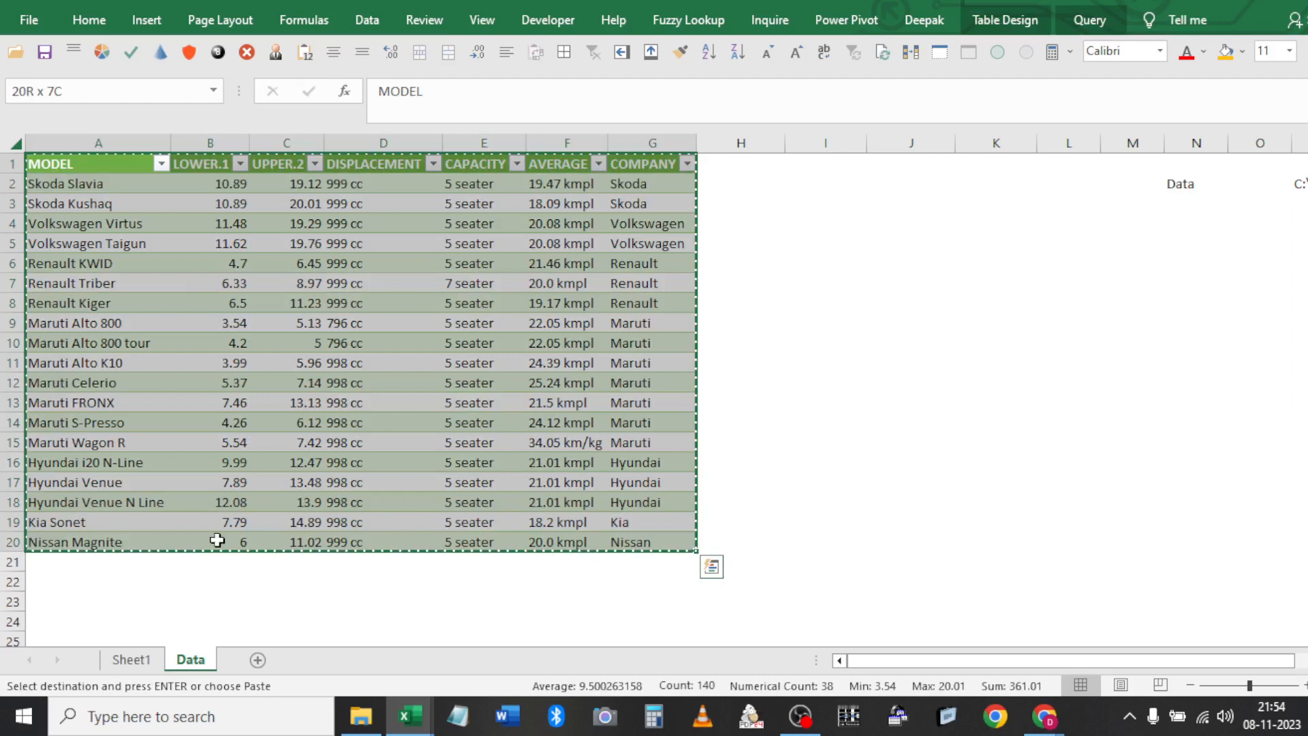
Add a new blank Sheet2 and select cell C5 on it
{"action": "left_click", "coordinate": [260, 657]}
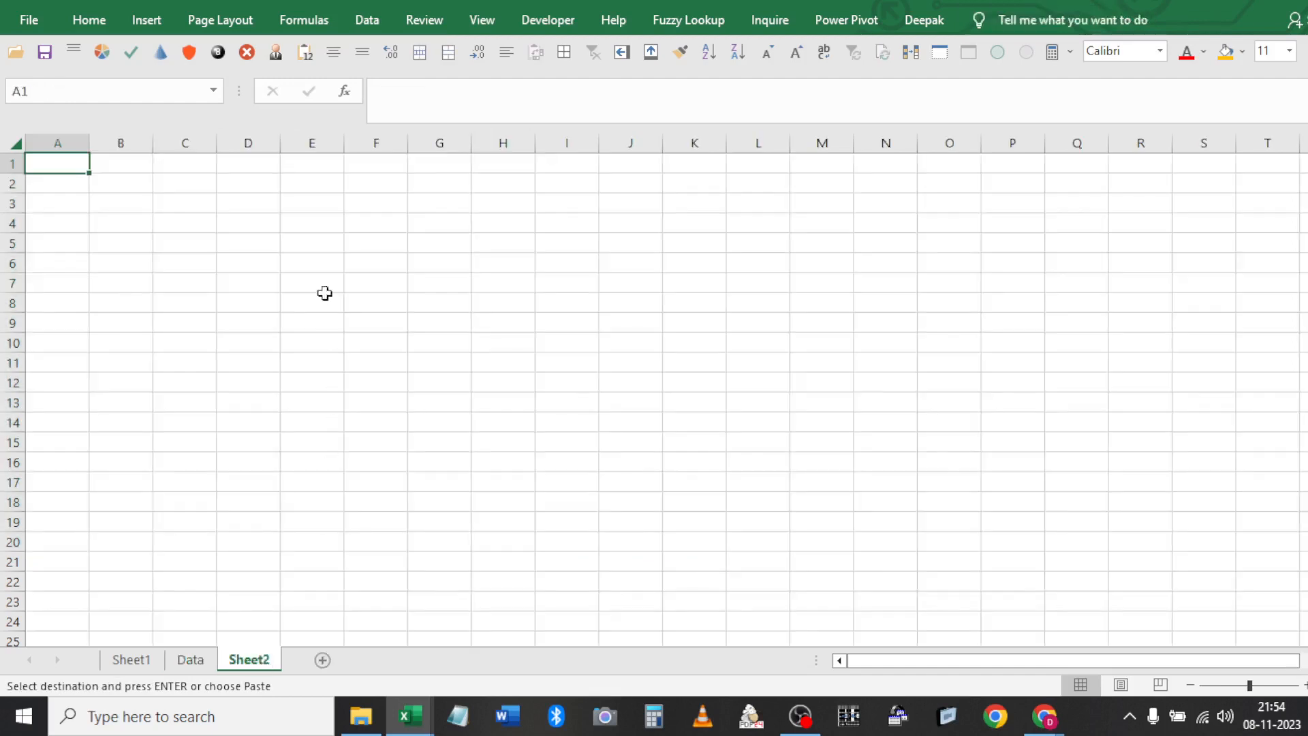
{"action": "left_click", "coordinate": [179, 245]}
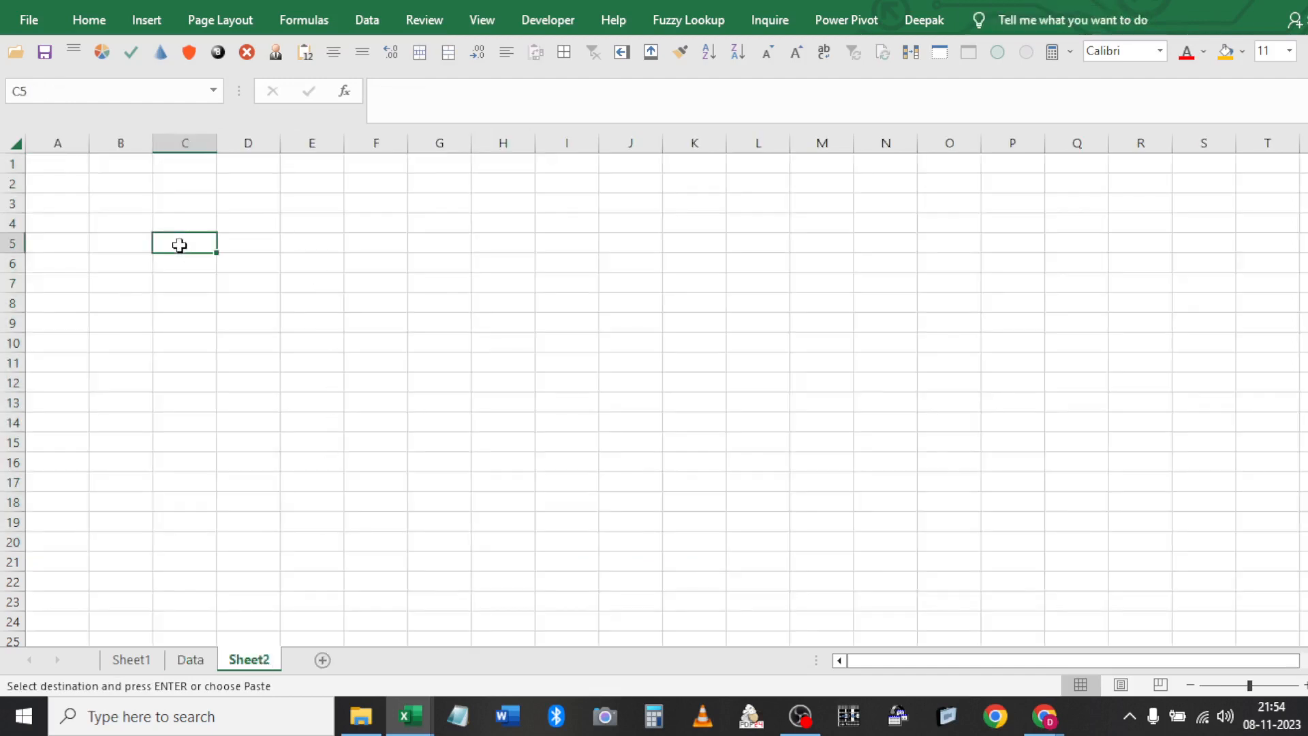
{"action": "key", "text": "Left"}
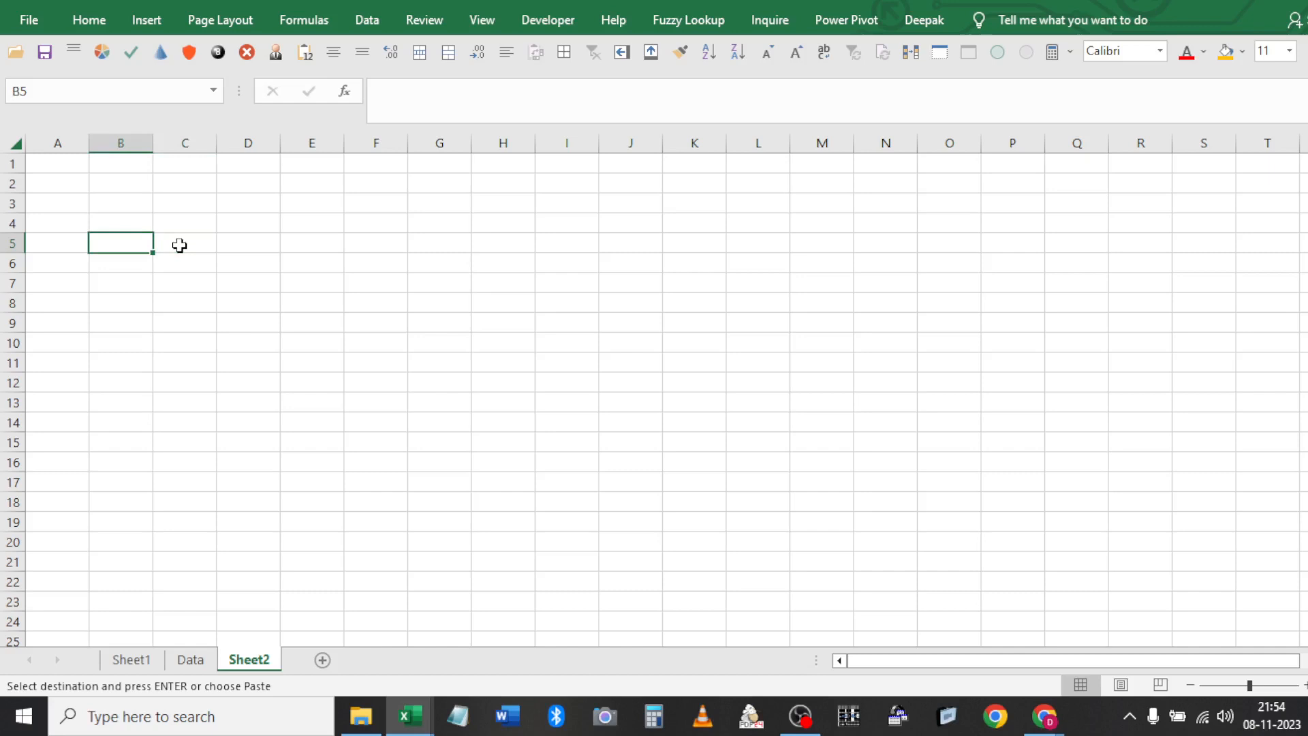
{"action": "key", "text": "Right"}
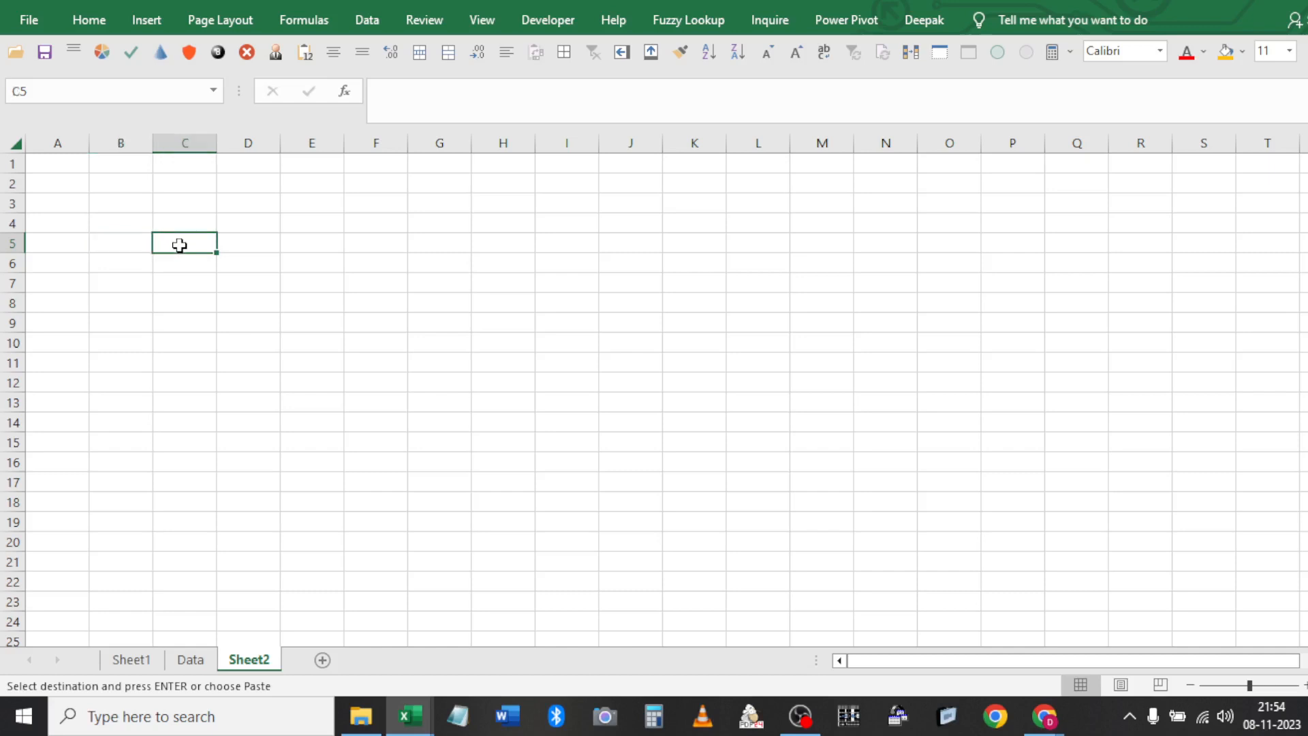
Return to the Data sheet, cancel the pending copy, and open the table's Query options
{"action": "key", "text": "ctrl+Page_Up"}
{"action": "key", "text": "Escape"}
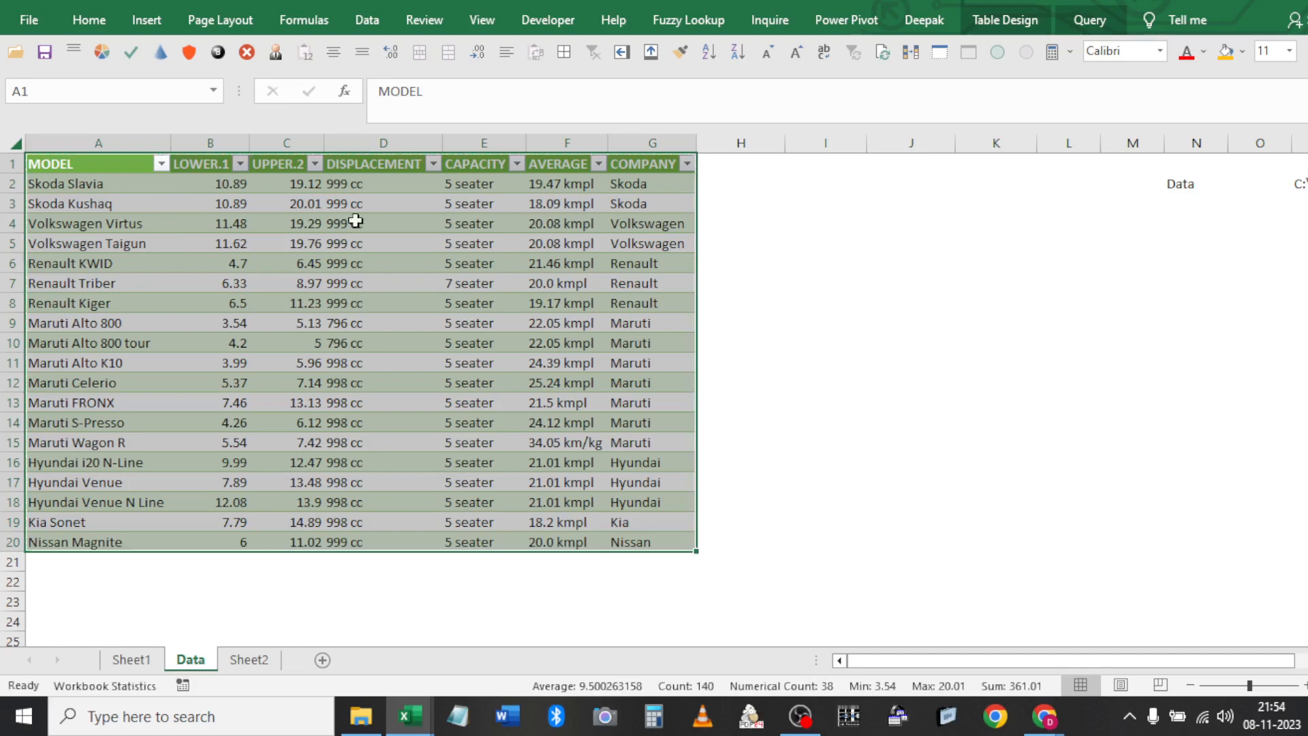
{"action": "left_click", "coordinate": [374, 224]}
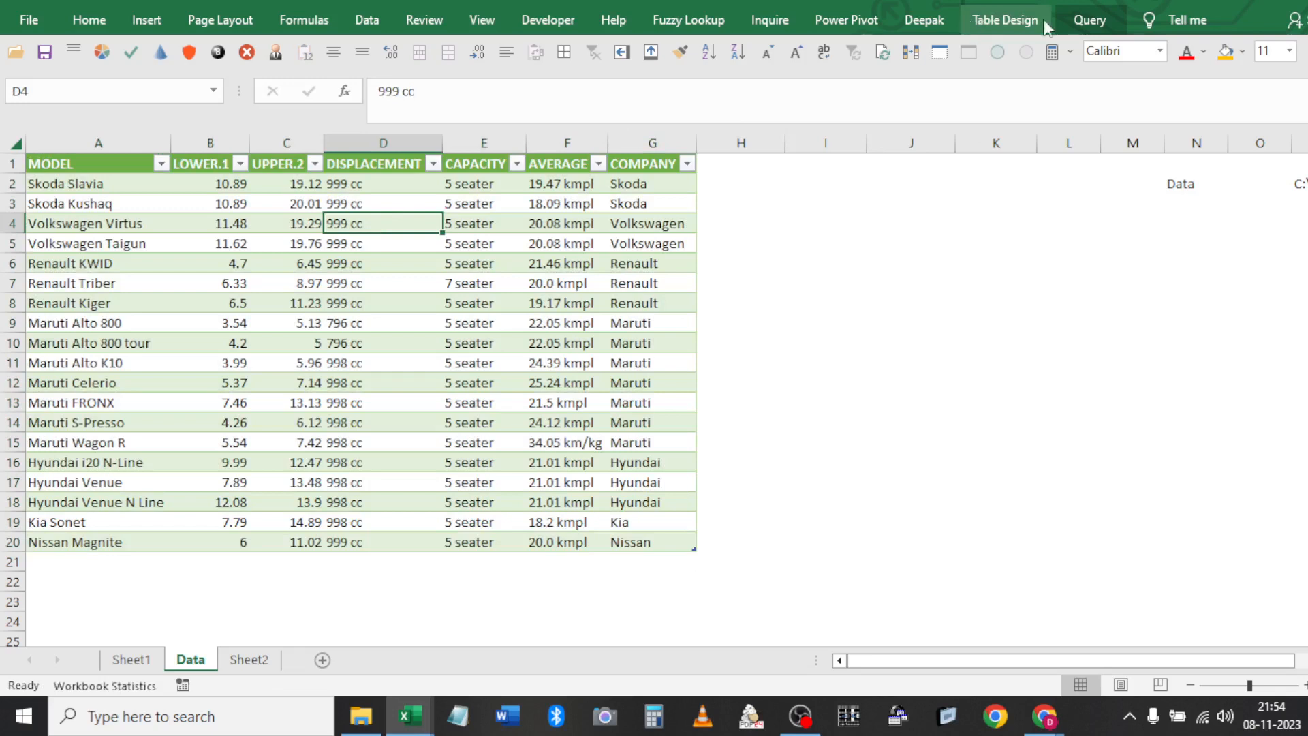
{"action": "left_click", "coordinate": [1089, 21]}
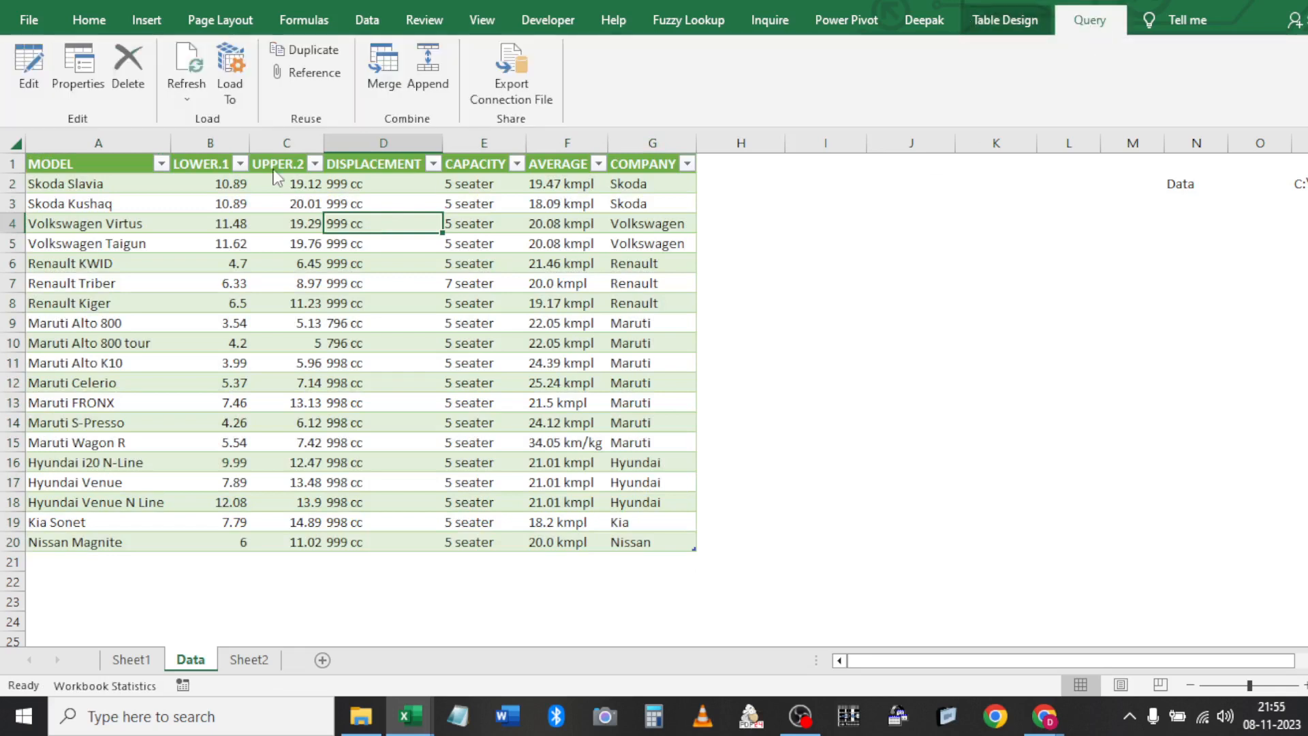
{"action": "left_click", "coordinate": [39, 60]}
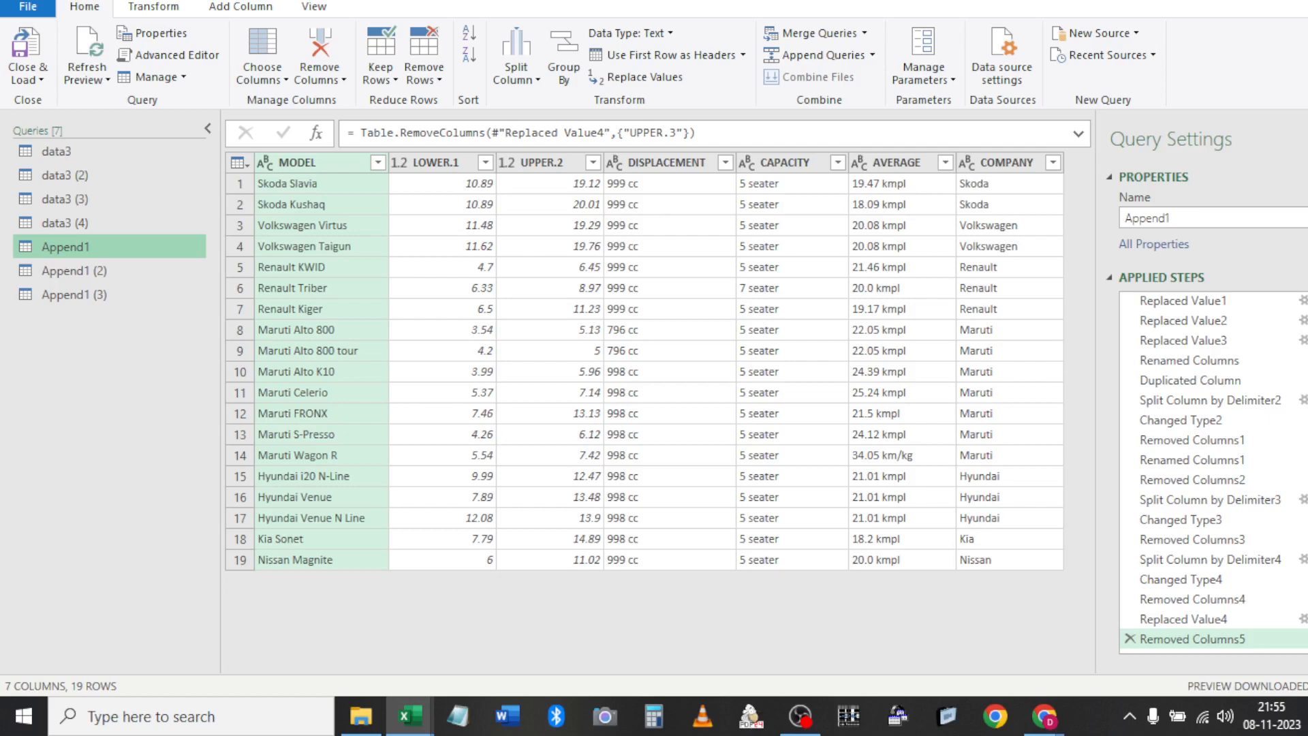
{"action": "left_click", "coordinate": [26, 42]}
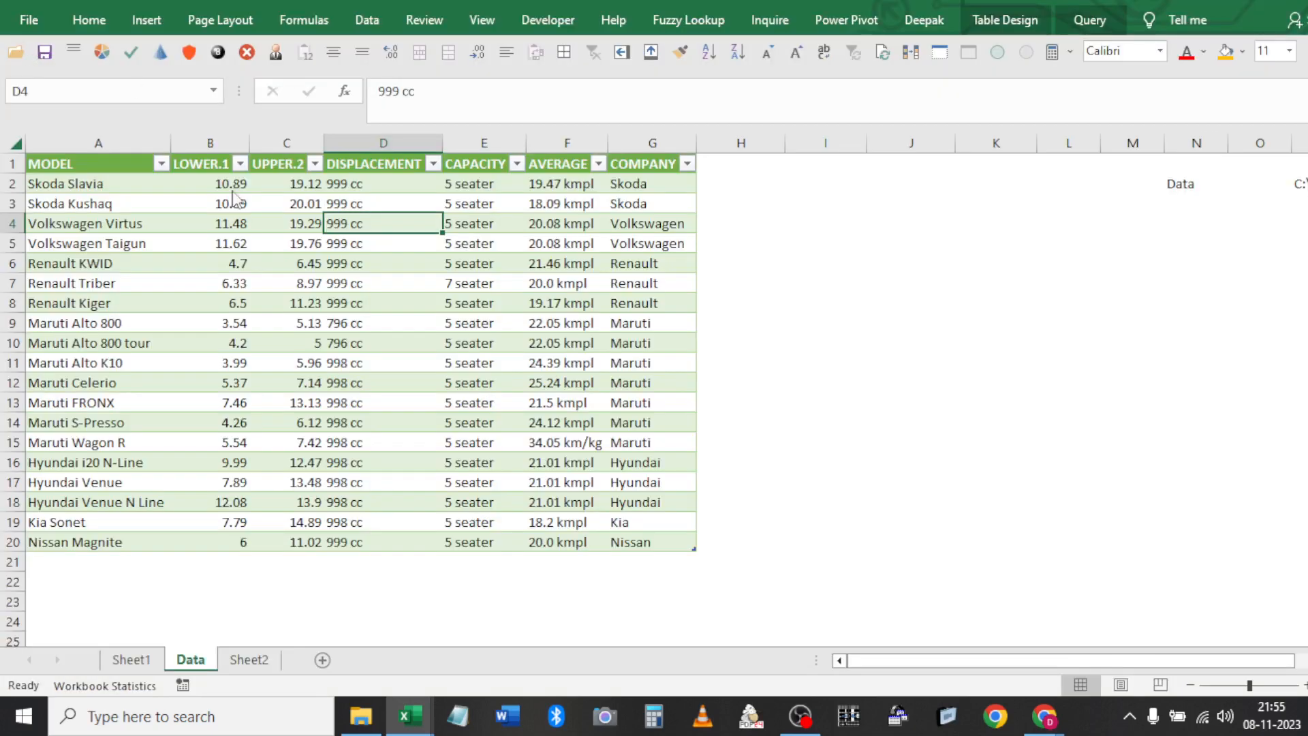
Copy the whole car table, headers included, from the Data sheet
{"action": "left_click", "coordinate": [130, 659]}
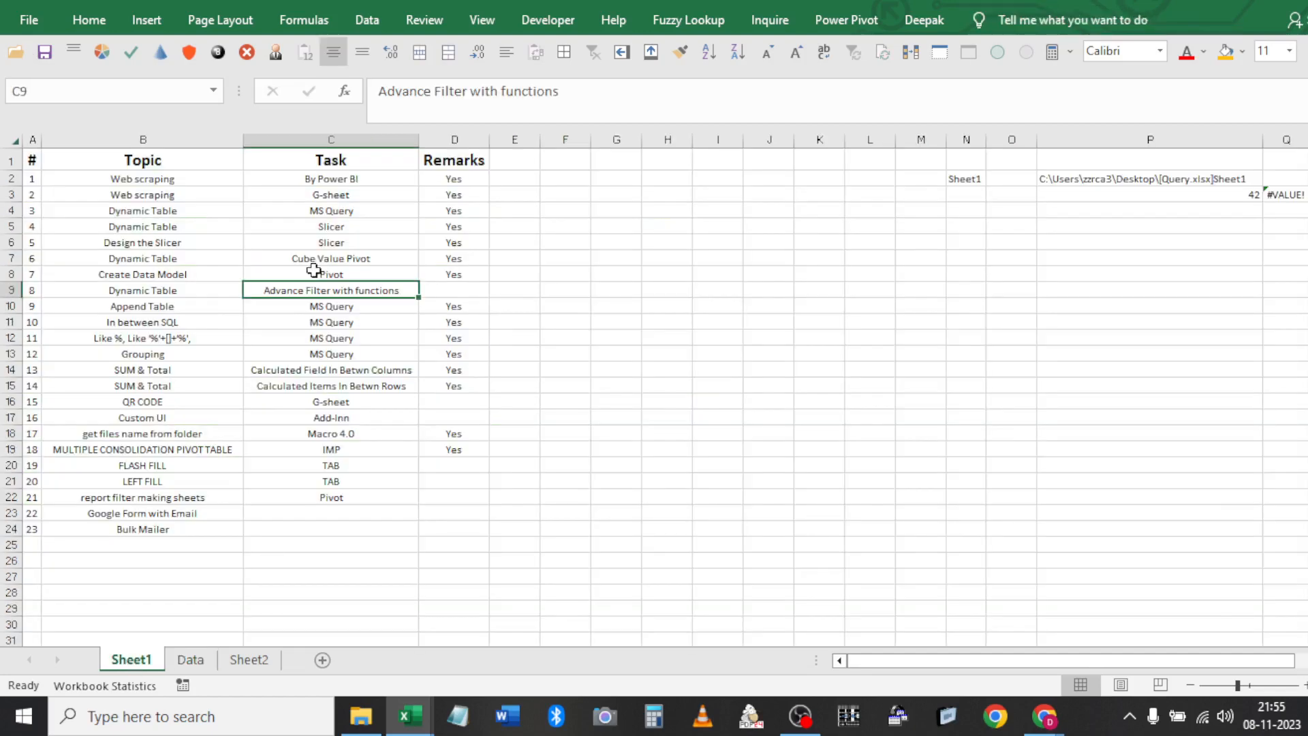
{"action": "key", "text": "Left"}
{"action": "key", "text": "shift+space"}
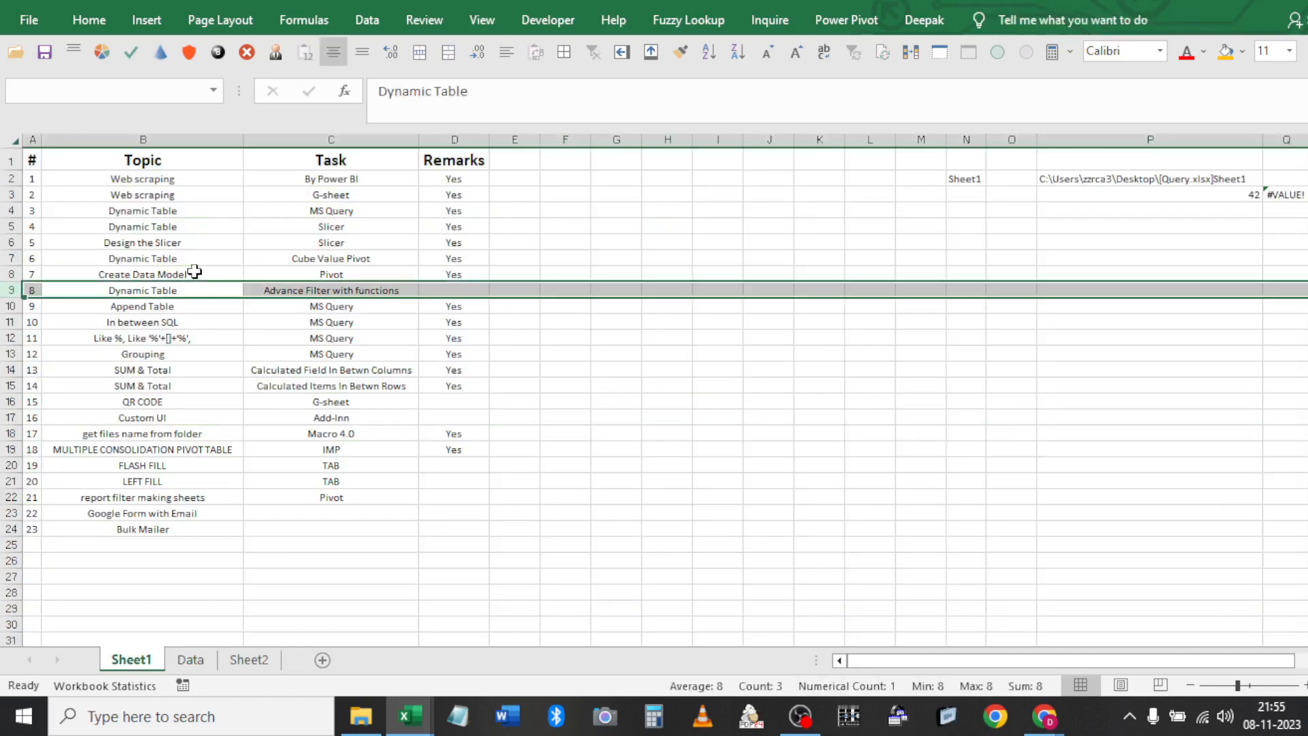
{"action": "left_click", "coordinate": [192, 659]}
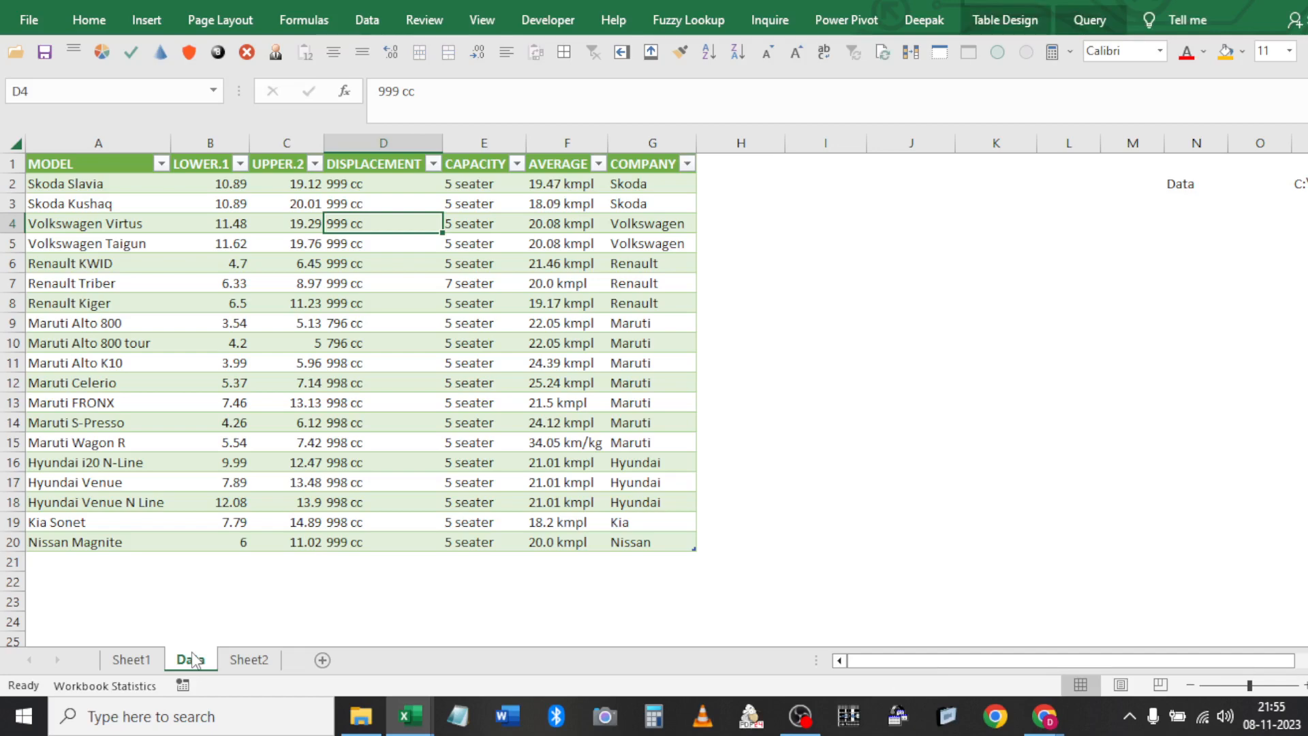
{"action": "key", "text": "ctrl+a"}
{"action": "key", "text": "ctrl+c"}
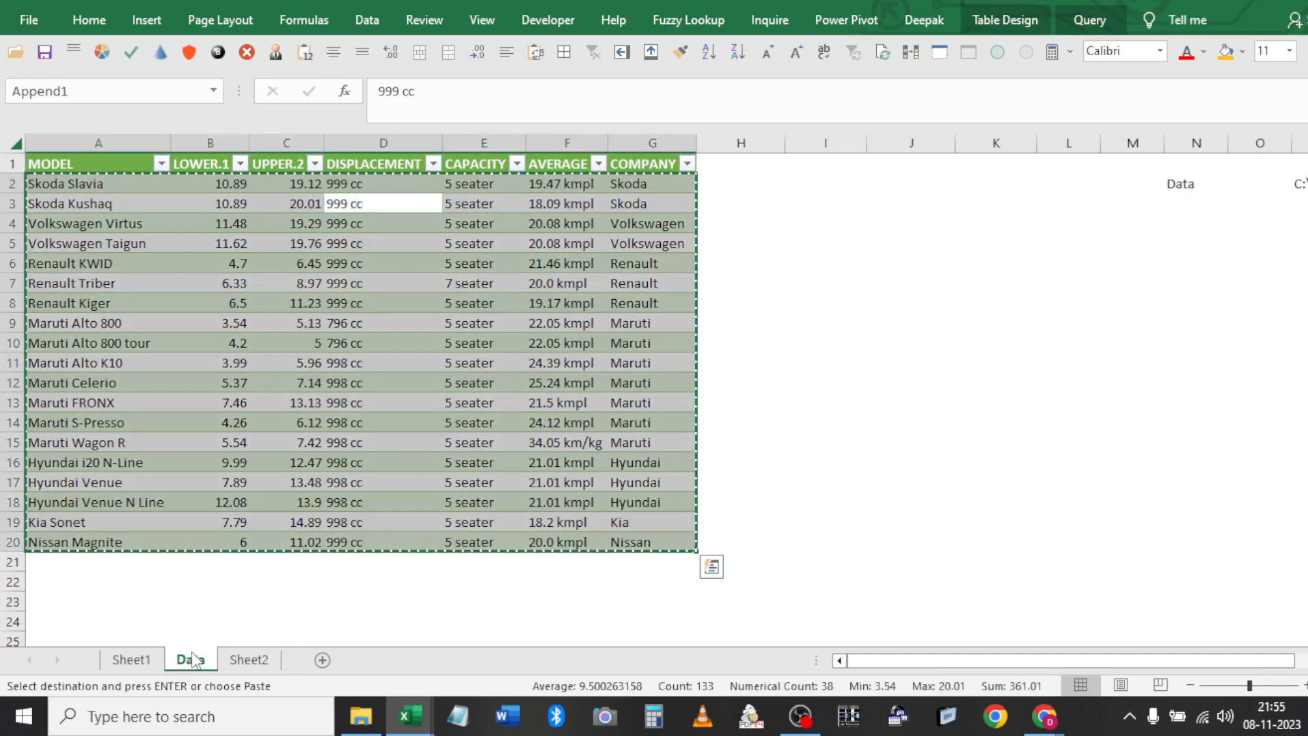
{"action": "key", "text": "ctrl+Up"}
{"action": "key", "text": "ctrl+Left"}
{"action": "key", "text": "ctrl+shift+Right"}
{"action": "key", "text": "ctrl+shift+Down"}
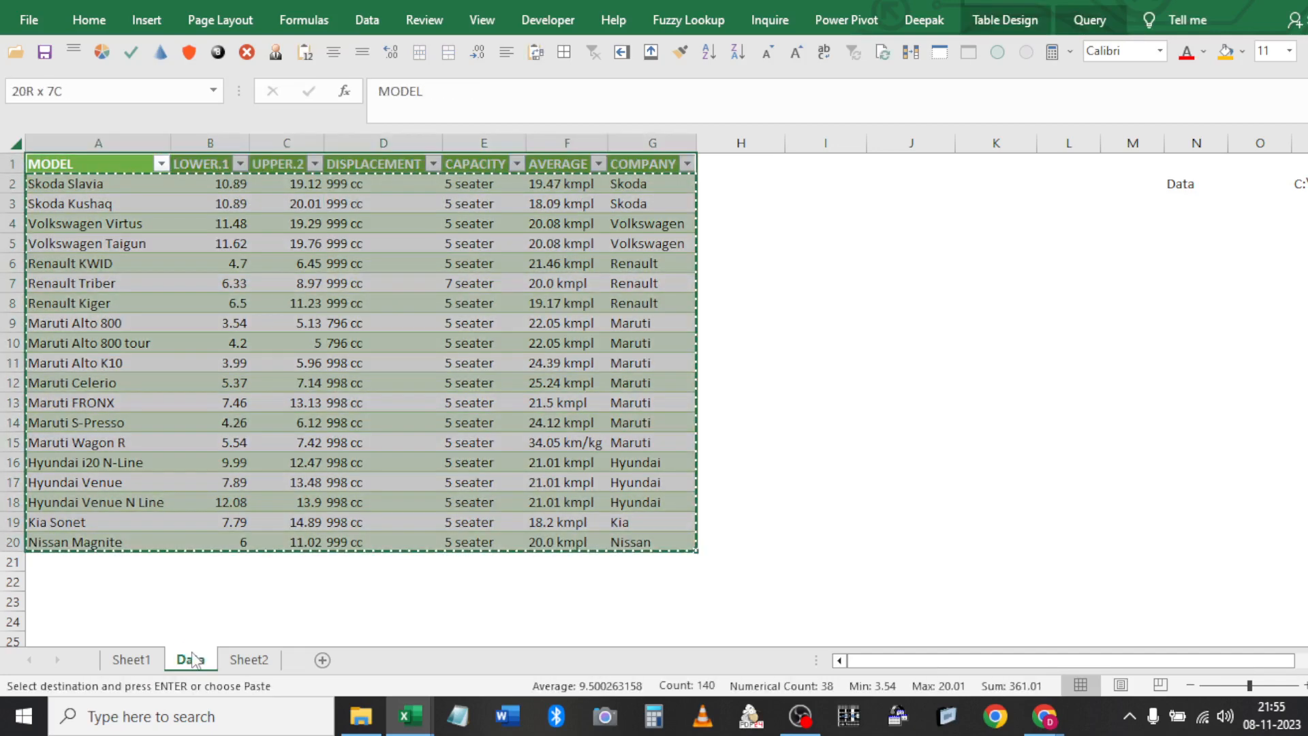
Paste the table at B5 on Sheet2 and autofit columns B to H
{"action": "key", "text": "ctrl+Page_Down"}
{"action": "key", "text": "Left"}
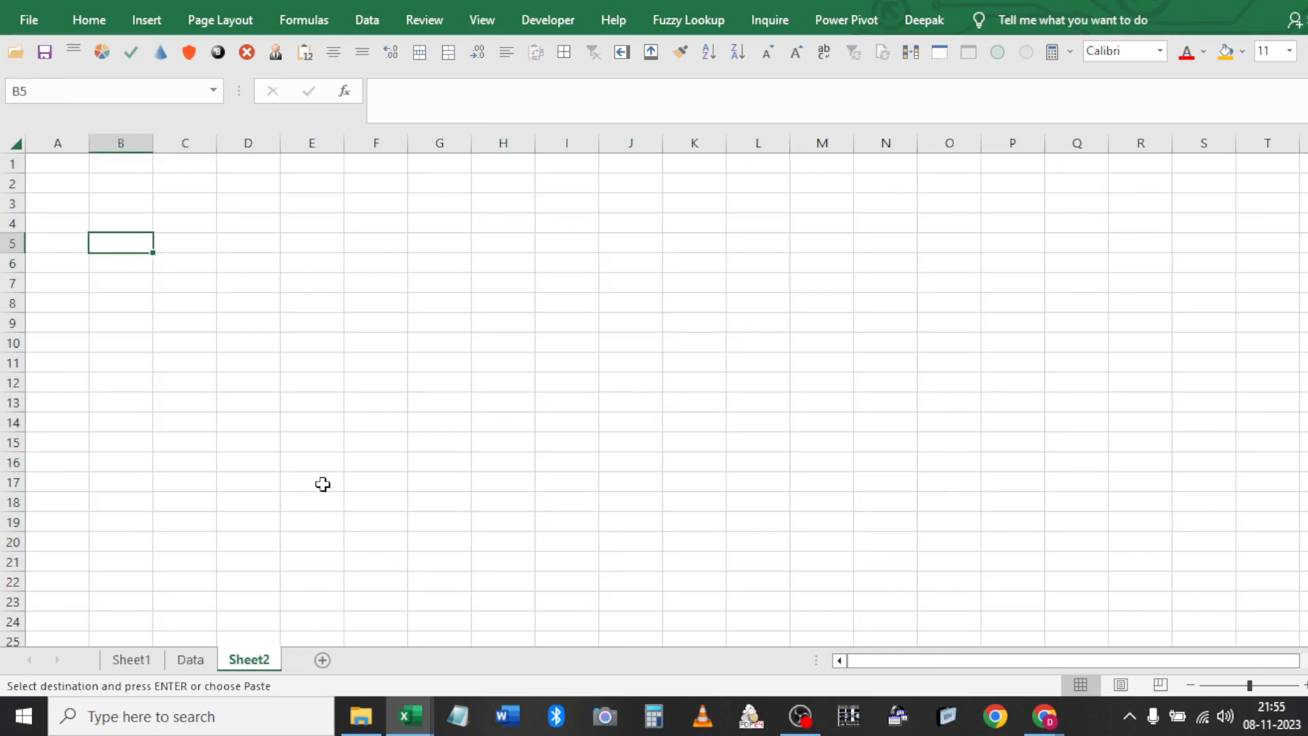
{"action": "left_click", "coordinate": [306, 51]}
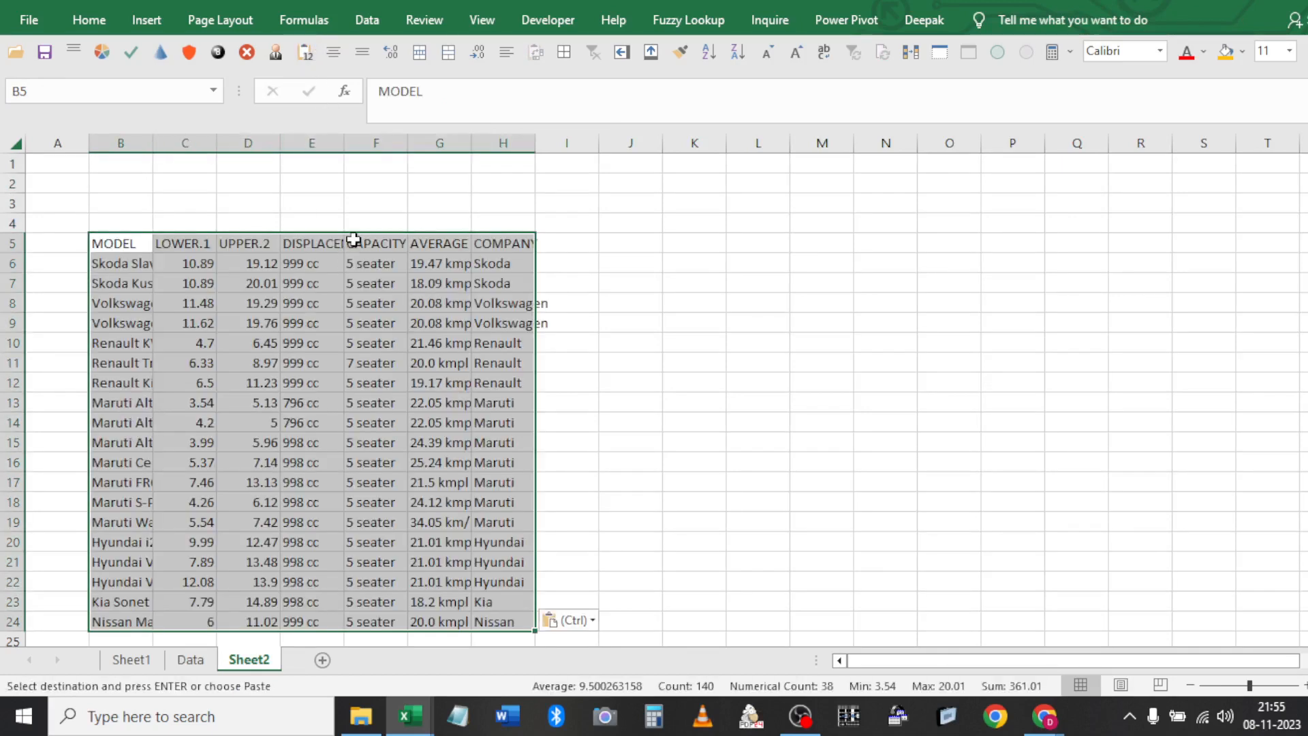
{"action": "key", "text": "ctrl+space"}
{"action": "double_click", "coordinate": [407, 143]}
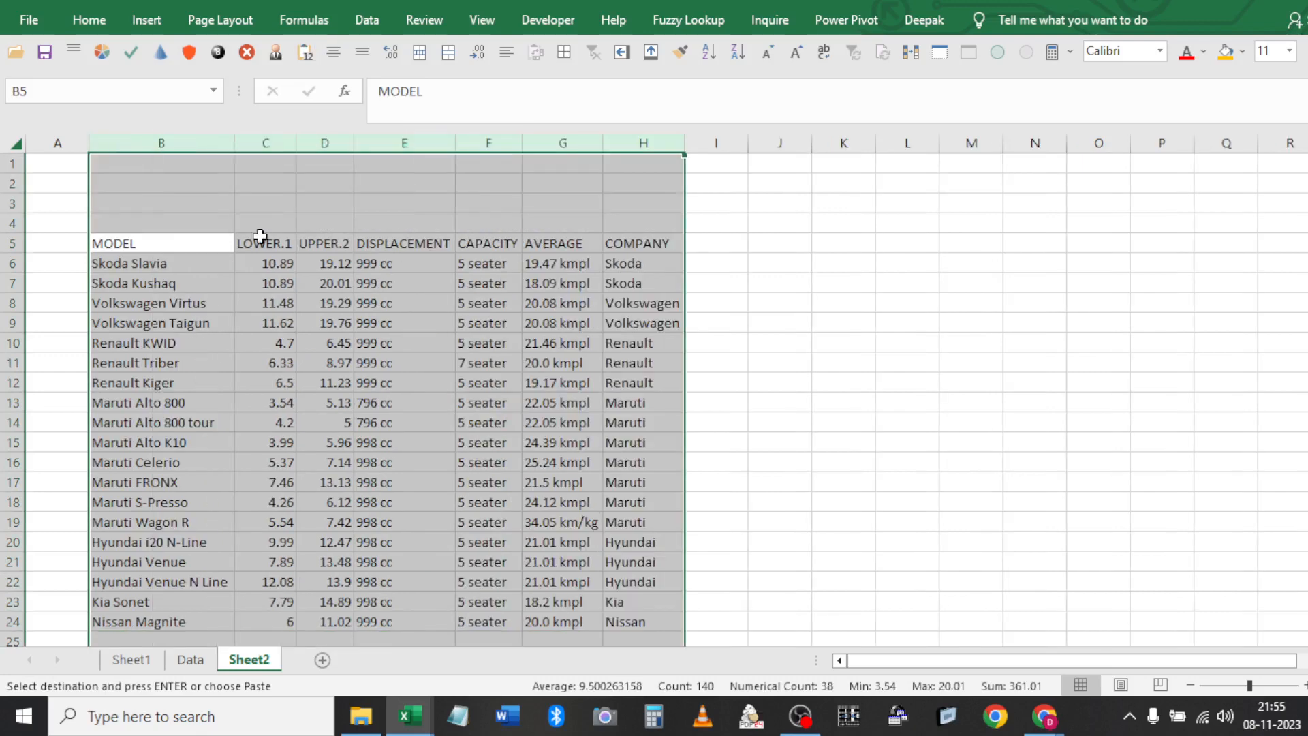
{"action": "left_click", "coordinate": [276, 185]}
{"action": "key", "text": "Left"}
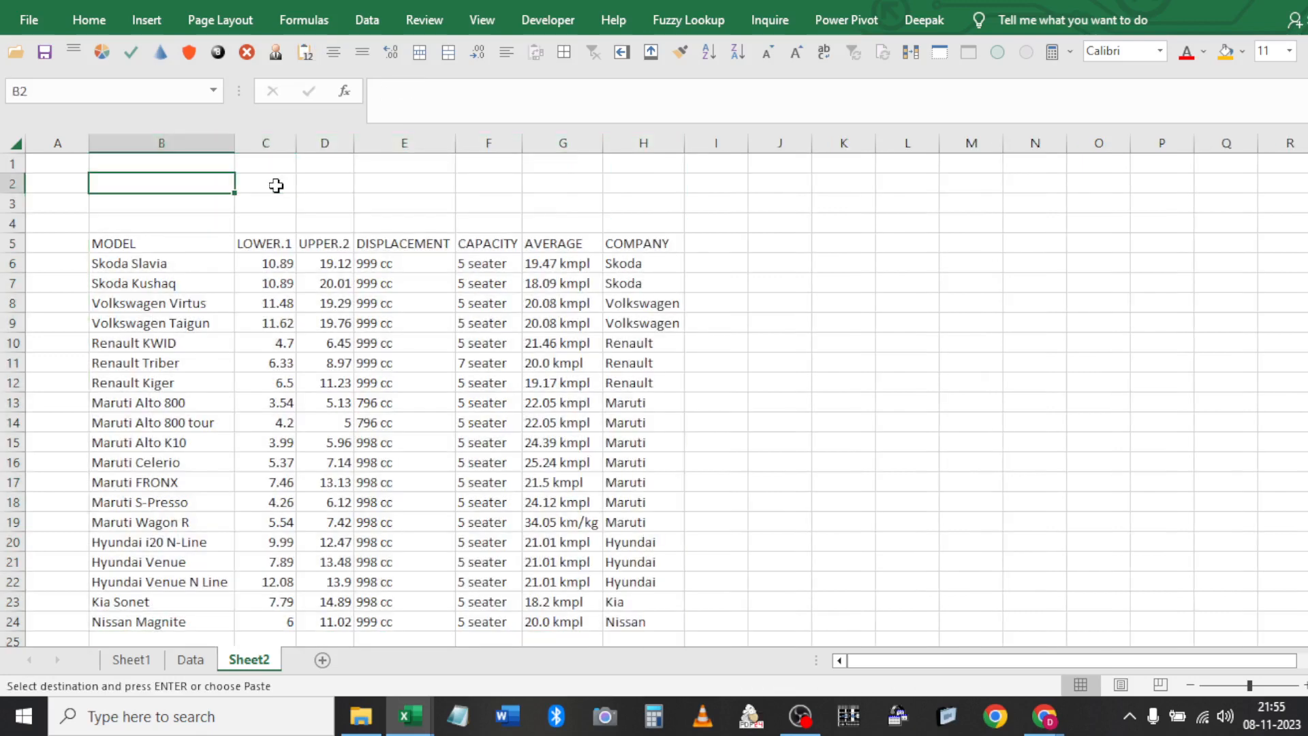
Copy the COMPANY header into E1 and enter Skoda beneath it in E2
{"action": "left_click", "coordinate": [378, 17]}
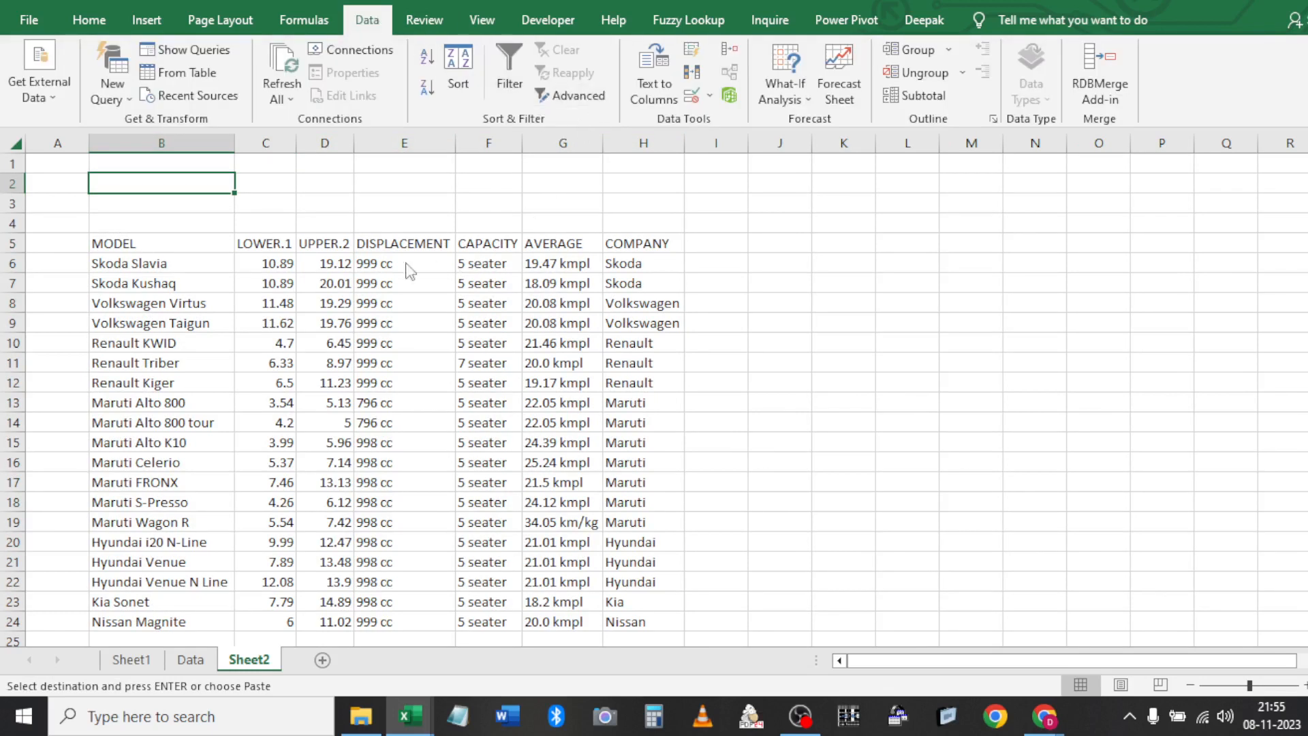
{"action": "key", "text": "ctrl+F1"}
{"action": "left_click", "coordinate": [166, 247]}
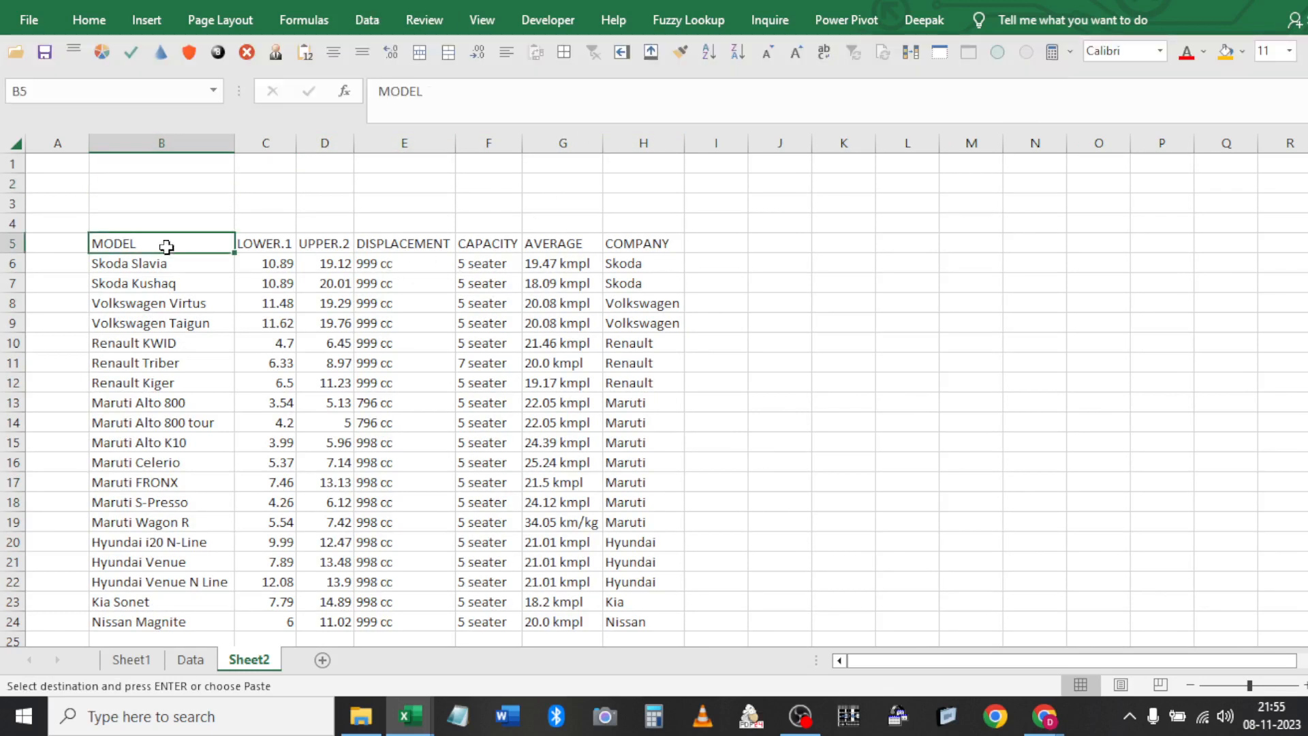
{"action": "key", "text": "Right"}
{"action": "key", "text": "Right"}
{"action": "key", "text": "Right"}
{"action": "key", "text": "Right"}
{"action": "key", "text": "Right"}
{"action": "key", "text": "Right"}
{"action": "key", "text": "ctrl+c"}
{"action": "key", "text": "Up"}
{"action": "key", "text": "Up"}
{"action": "key", "text": "Up"}
{"action": "key", "text": "Up"}
{"action": "key", "text": "Left"}
{"action": "key", "text": "Left"}
{"action": "key", "text": "Left"}
{"action": "key", "text": "ctrl+v"}
{"action": "key", "text": "Return"}
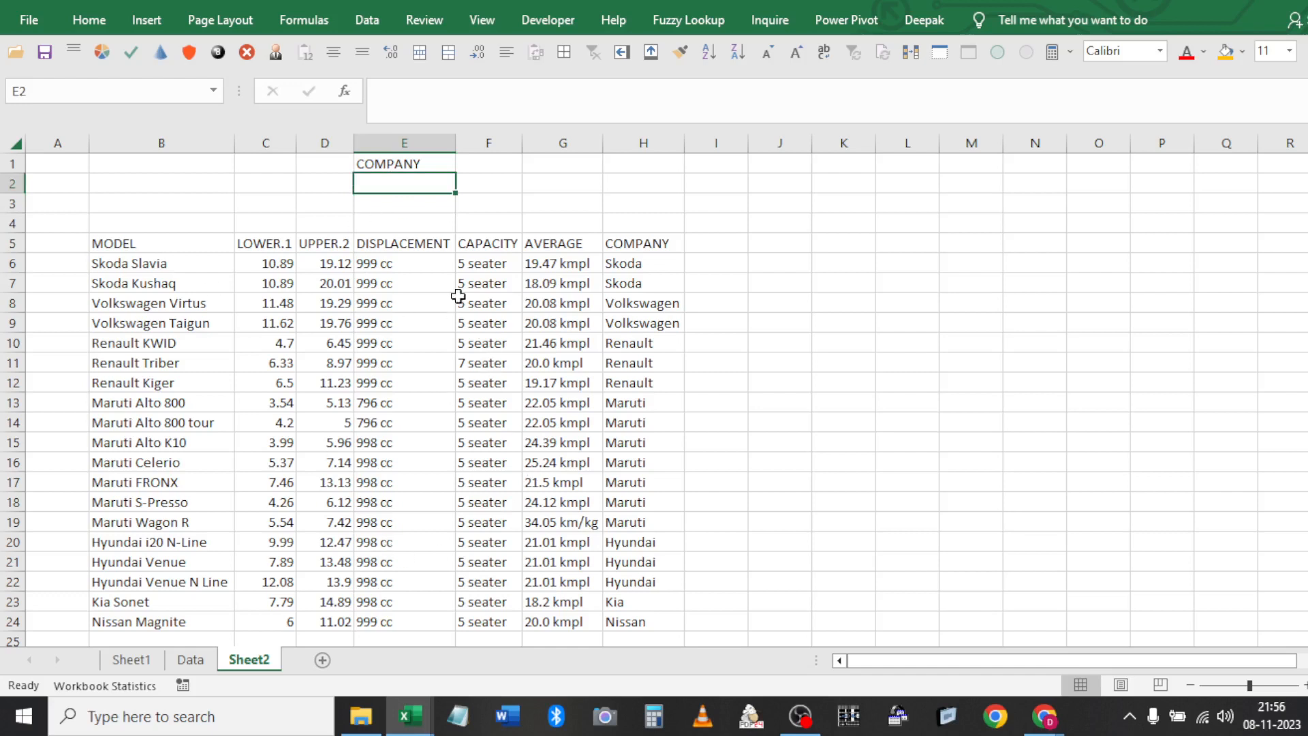
{"action": "type", "text": "Skoda"}
{"action": "key", "text": "Return"}
Open the Advanced Filter dialog for the car table
{"action": "left_click", "coordinate": [404, 254]}
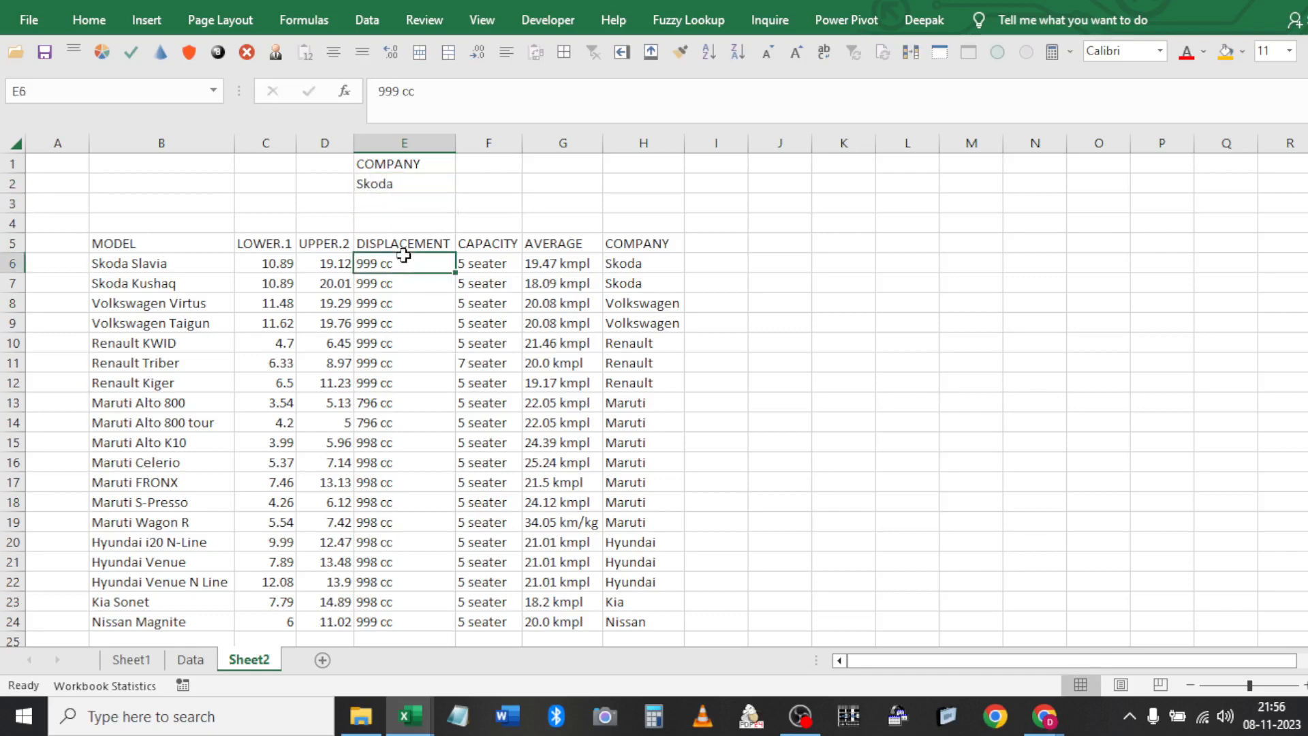
{"action": "left_click", "coordinate": [367, 20]}
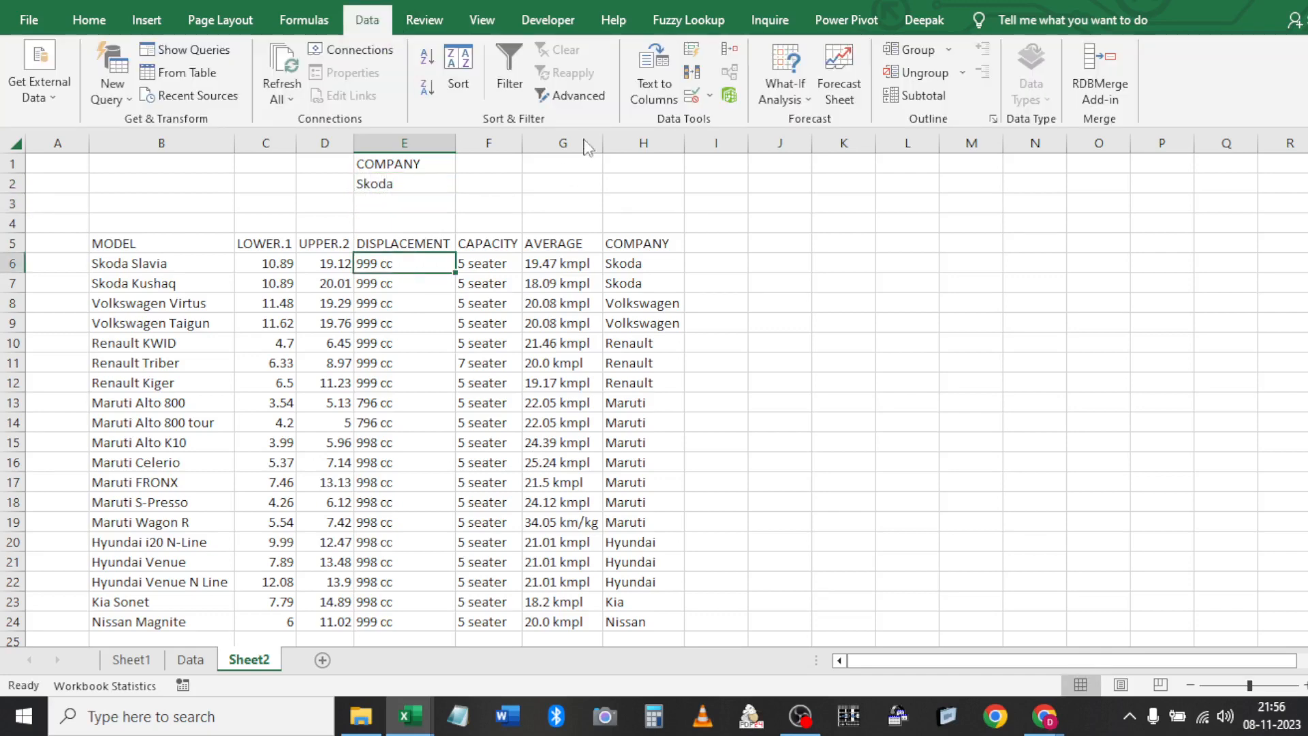
{"action": "left_click", "coordinate": [572, 96]}
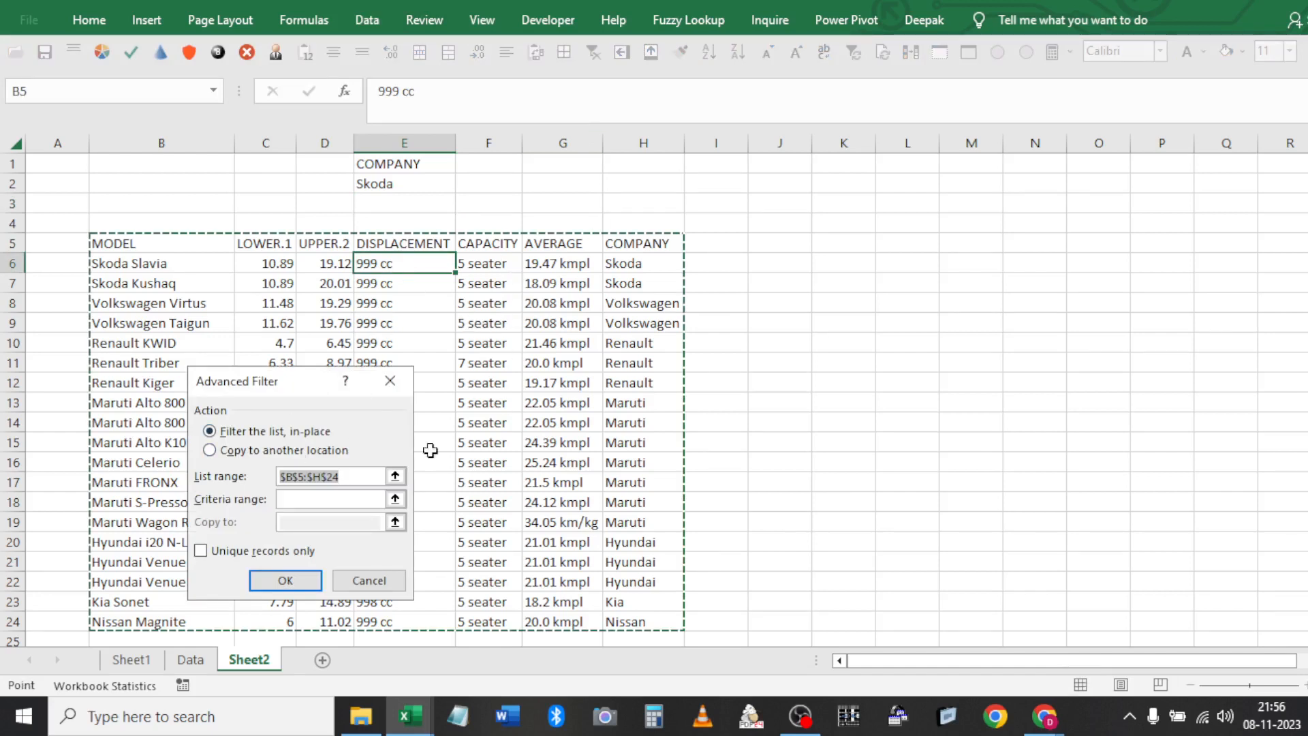
Leave the Advanced Filter action set to 'Filter the list, in-place'
{"action": "left_click", "coordinate": [251, 450]}
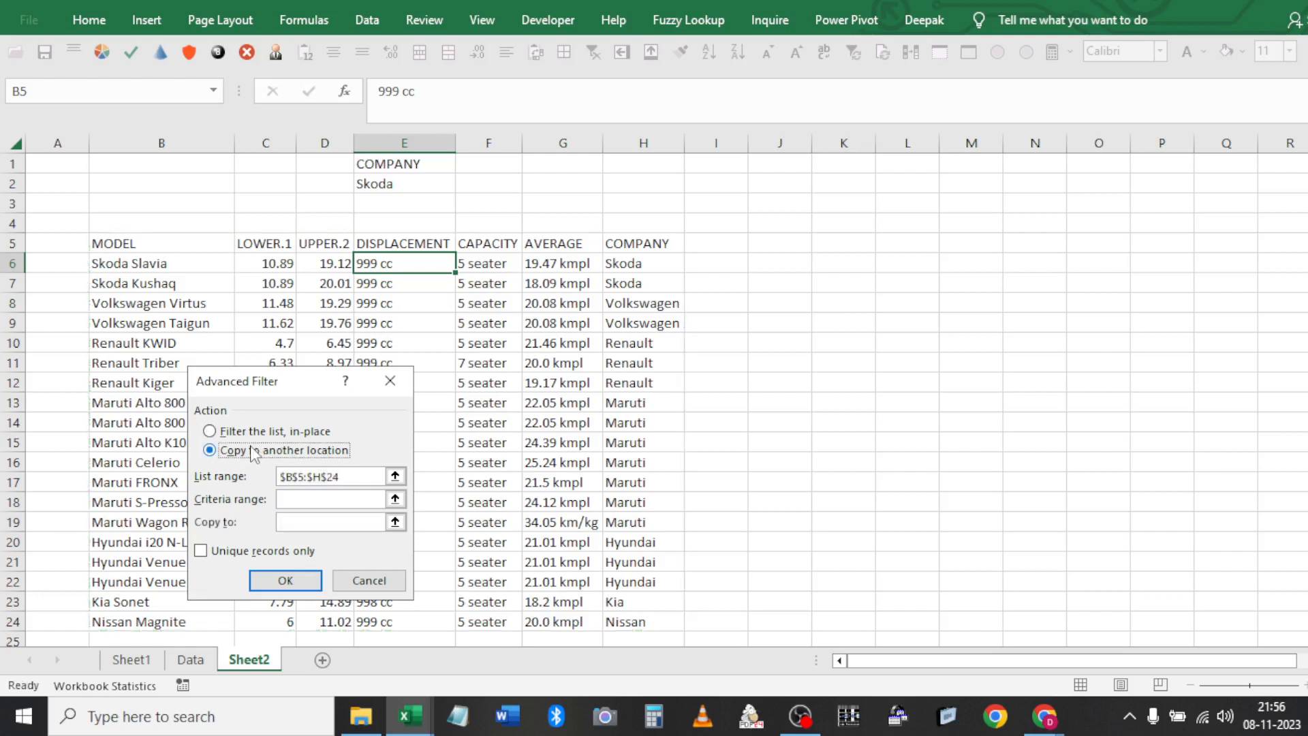
{"action": "left_click", "coordinate": [255, 432]}
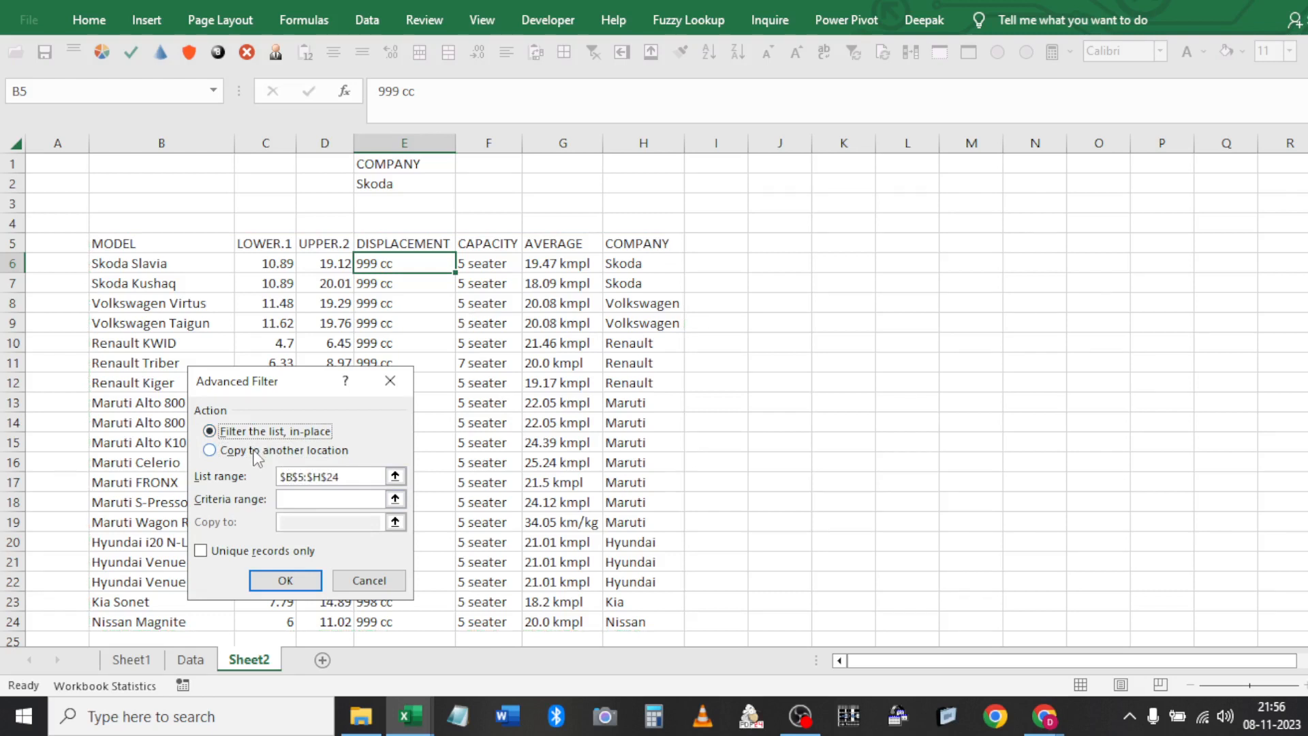
{"action": "left_click", "coordinate": [256, 453]}
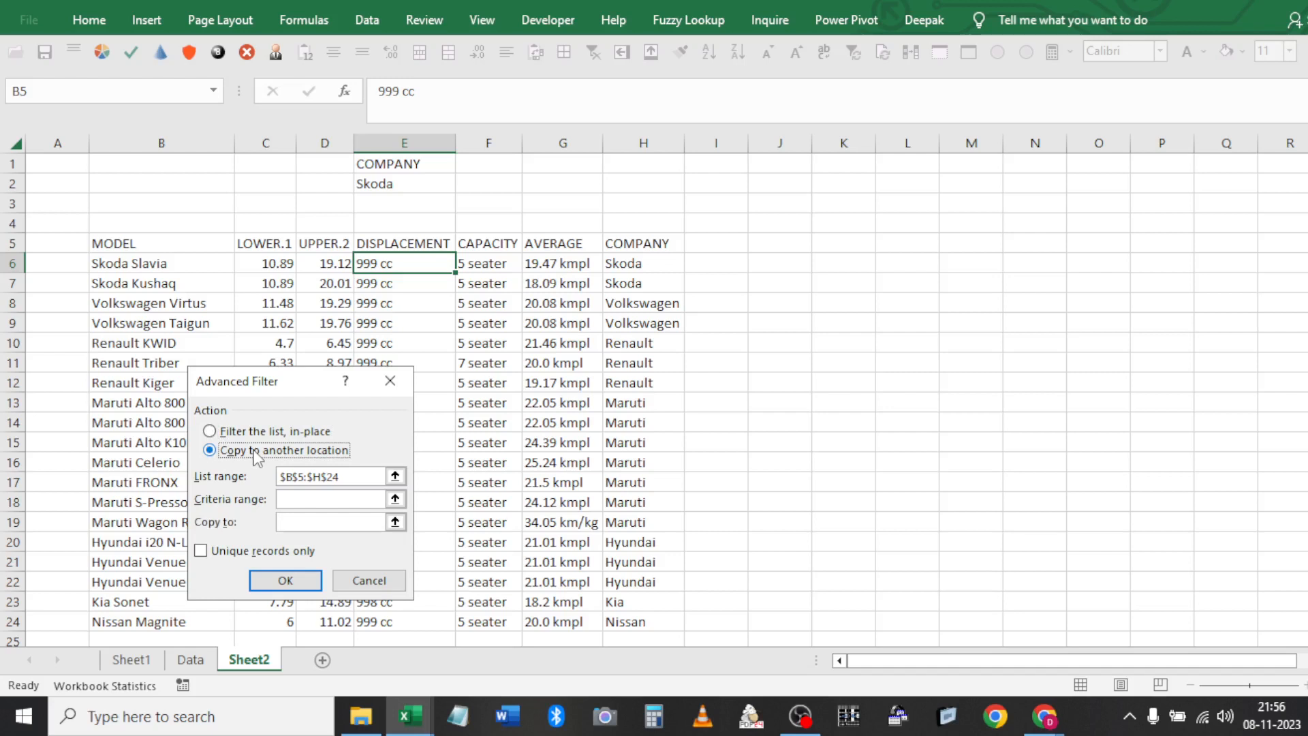
{"action": "left_click", "coordinate": [244, 432]}
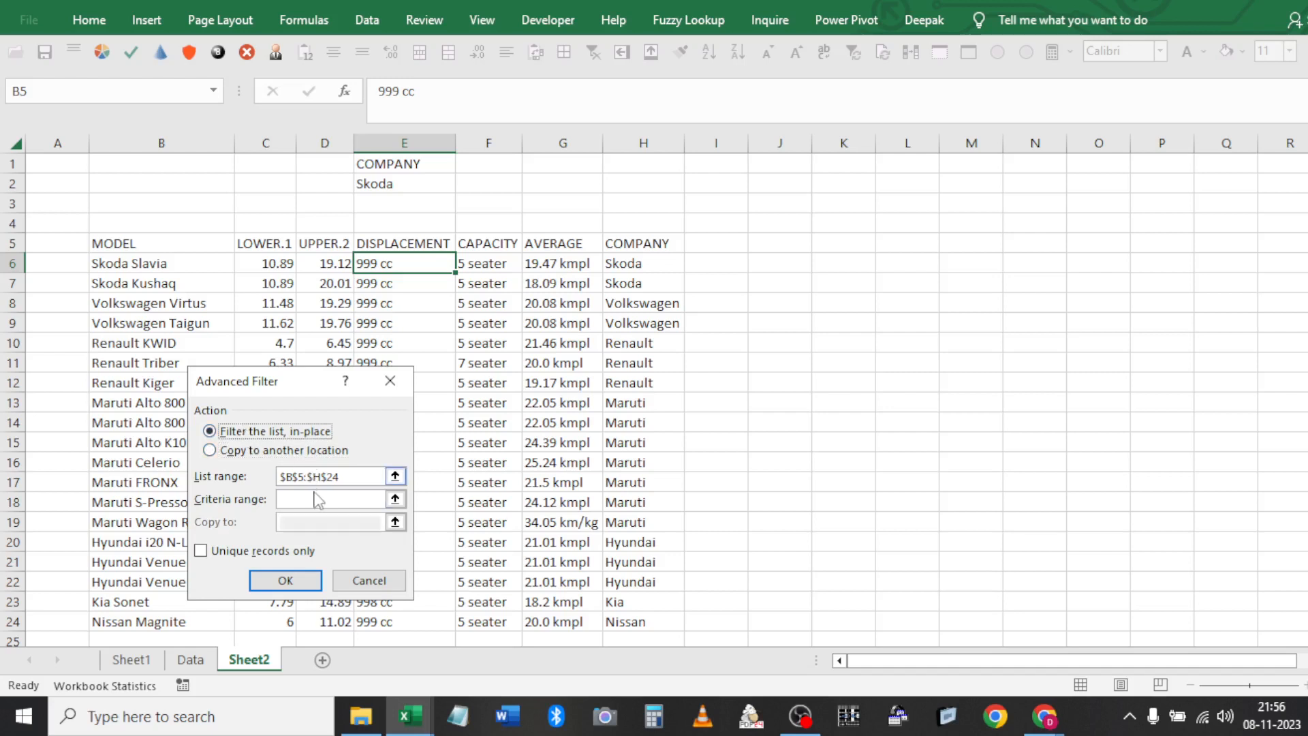
Set list range B5:H24 and the COMPANY/Skoda criteria cells, then filter in place
{"action": "left_click", "coordinate": [343, 501]}
{"action": "left_click", "coordinate": [341, 476]}
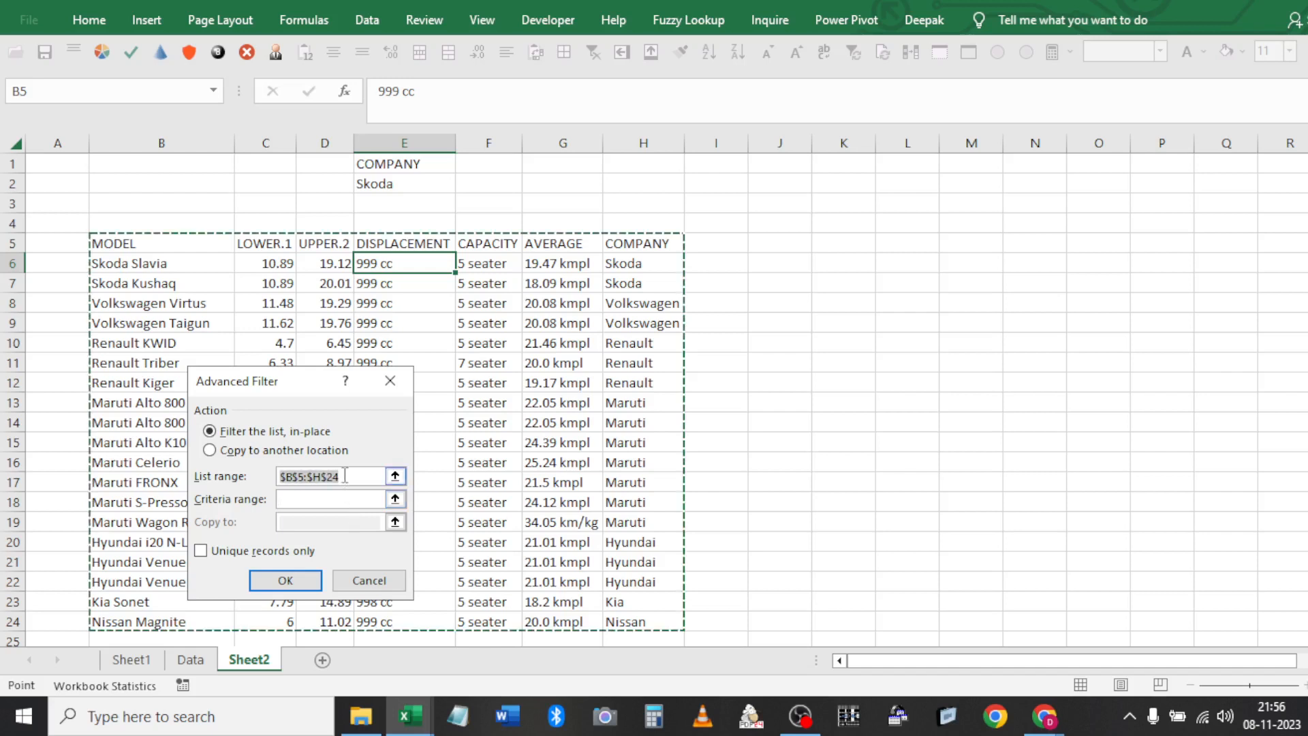
{"action": "left_click", "coordinate": [179, 234]}
{"action": "key", "text": "ctrl+a"}
{"action": "key", "text": "Tab"}
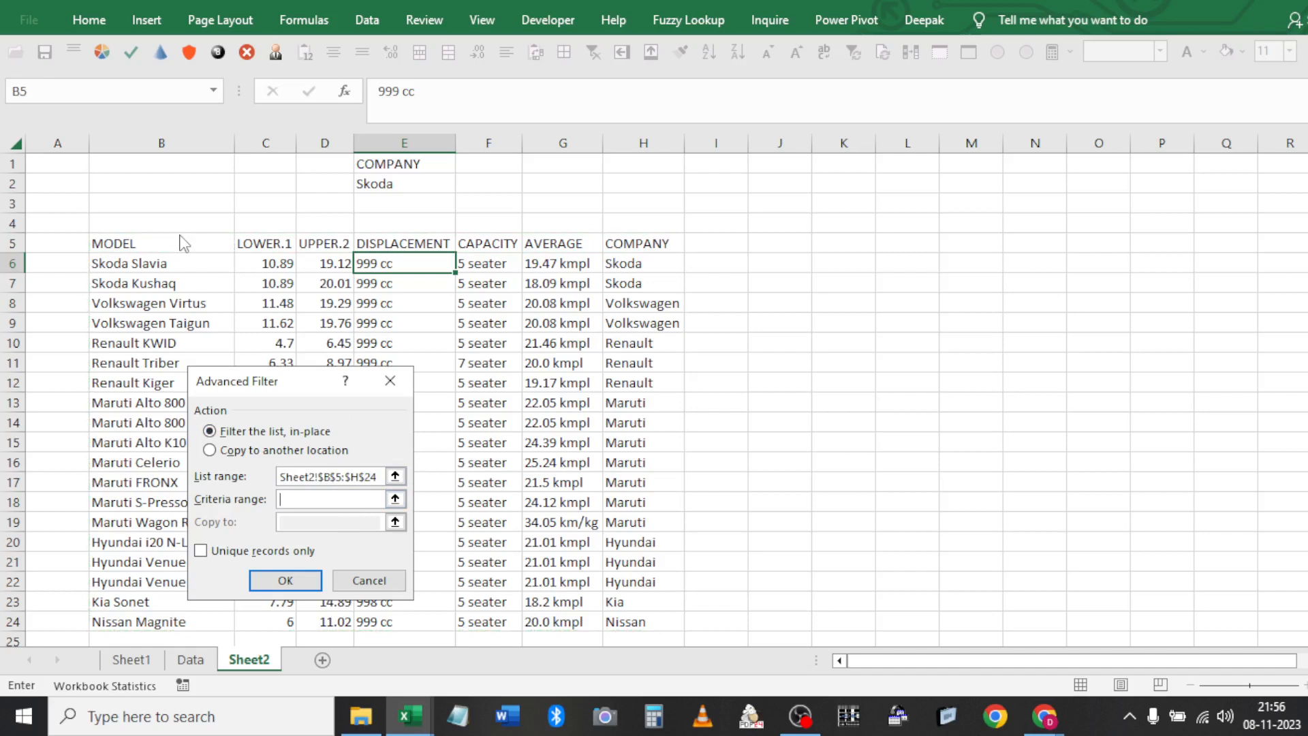
{"action": "left_click", "coordinate": [423, 182]}
{"action": "key", "text": "ctrl+a"}
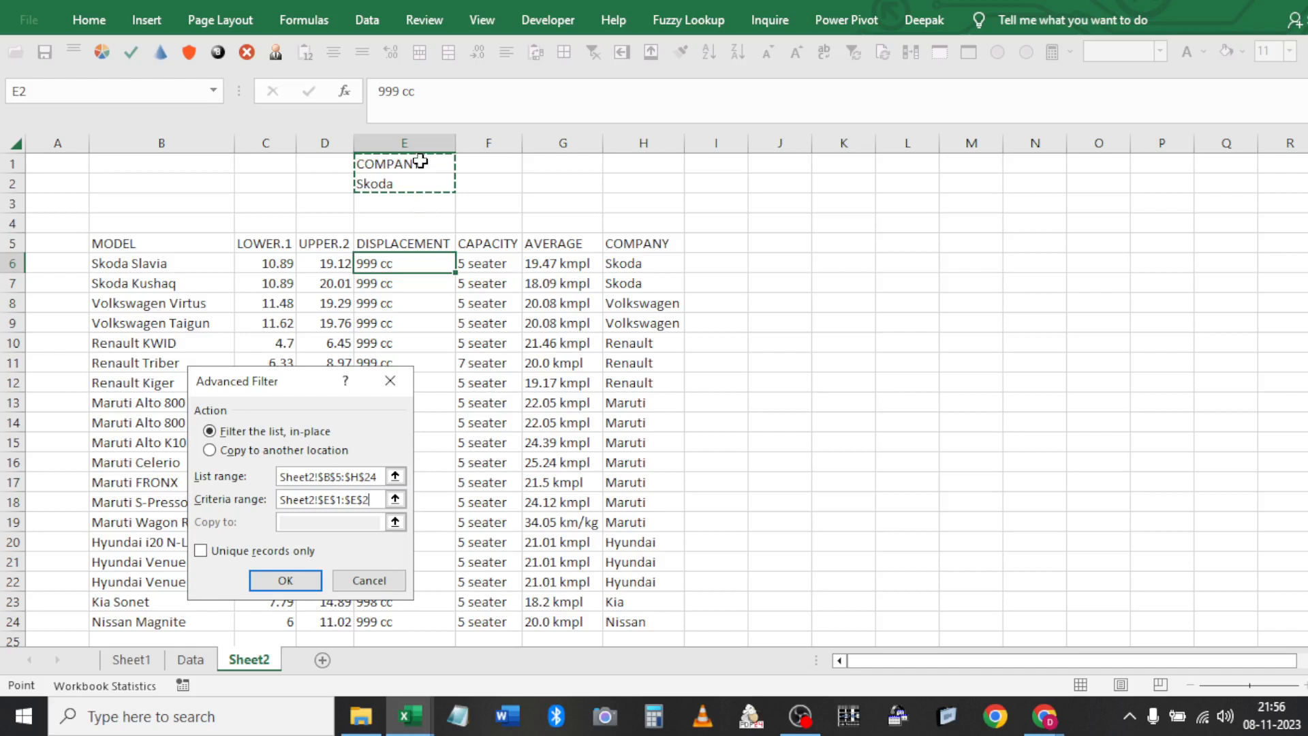
{"action": "left_click", "coordinate": [420, 161]}
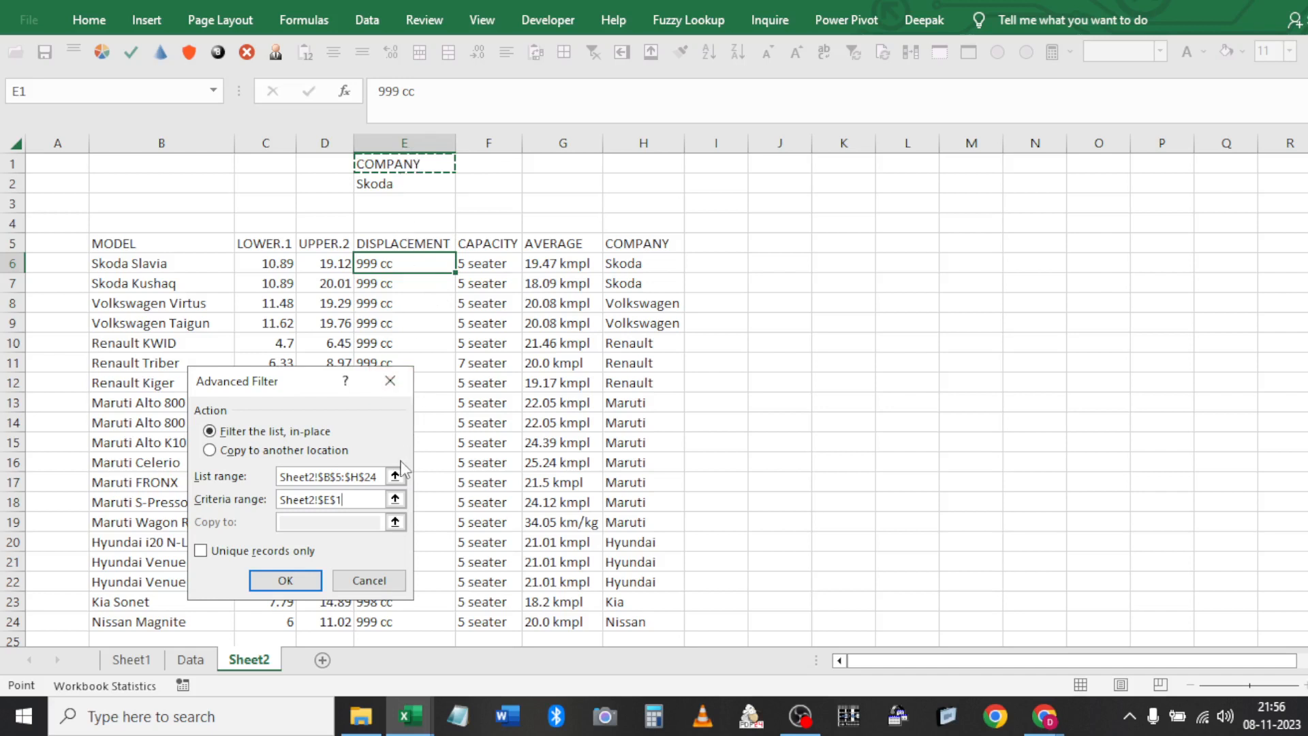
{"action": "key", "text": "BackSpace"}
{"action": "left_click", "coordinate": [405, 176]}
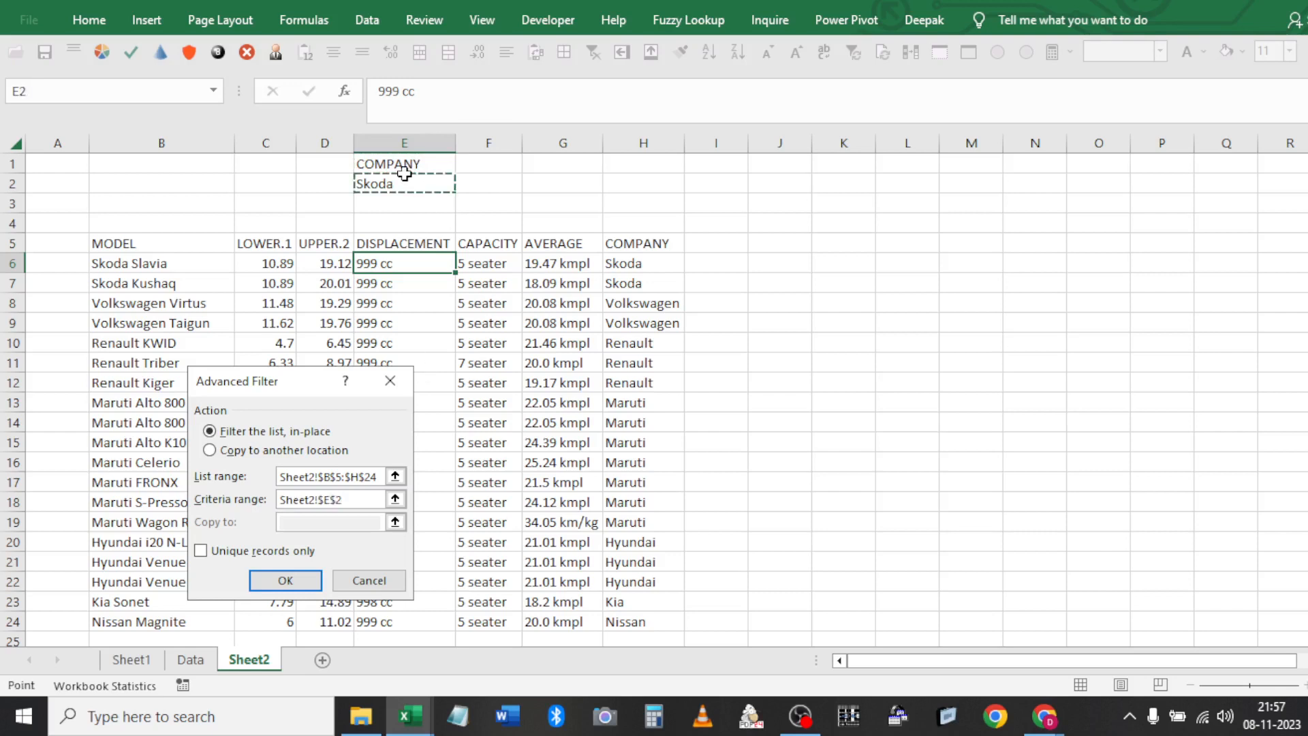
{"action": "left_click", "coordinate": [305, 580]}
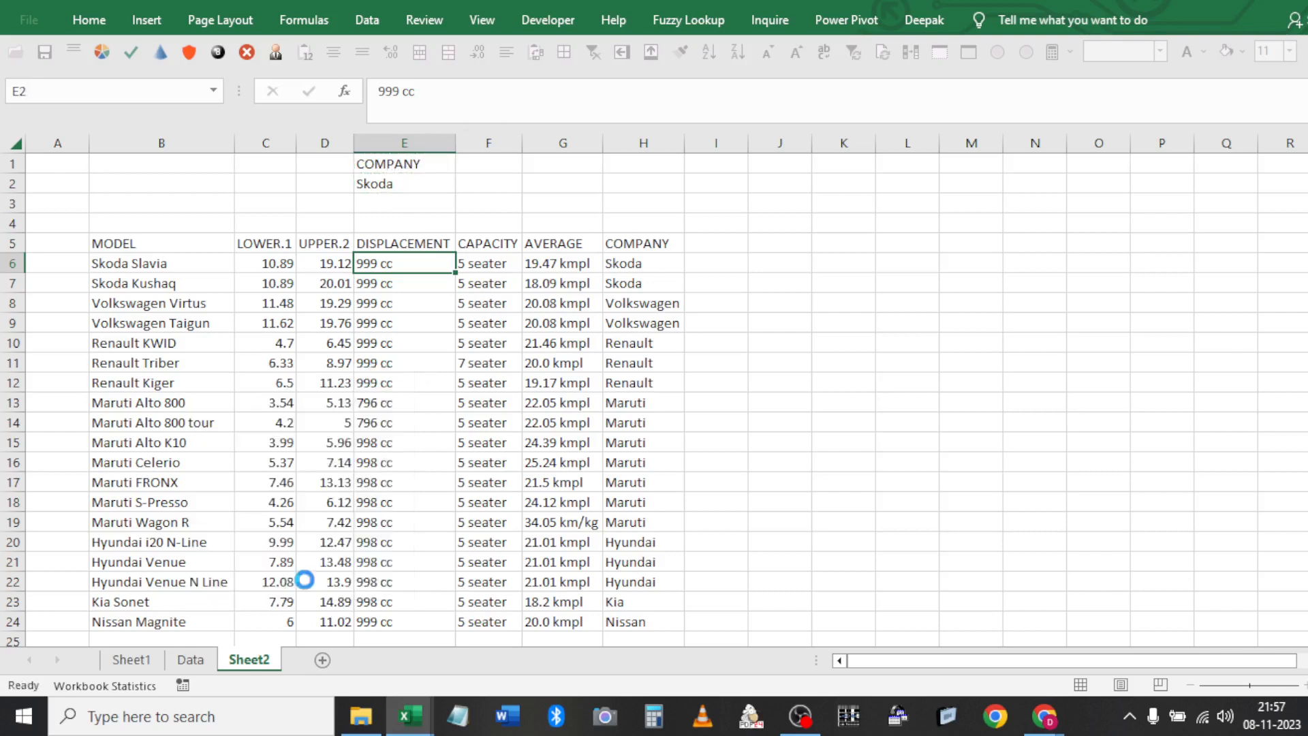
Clear the Skoda filter so all 19 car models show again
{"action": "left_click", "coordinate": [630, 249]}
{"action": "key", "text": "Left"}
{"action": "key", "text": "Left"}
{"action": "key", "text": "Left"}
{"action": "key", "text": "Left"}
{"action": "key", "text": "Left"}
{"action": "key", "text": "Left"}
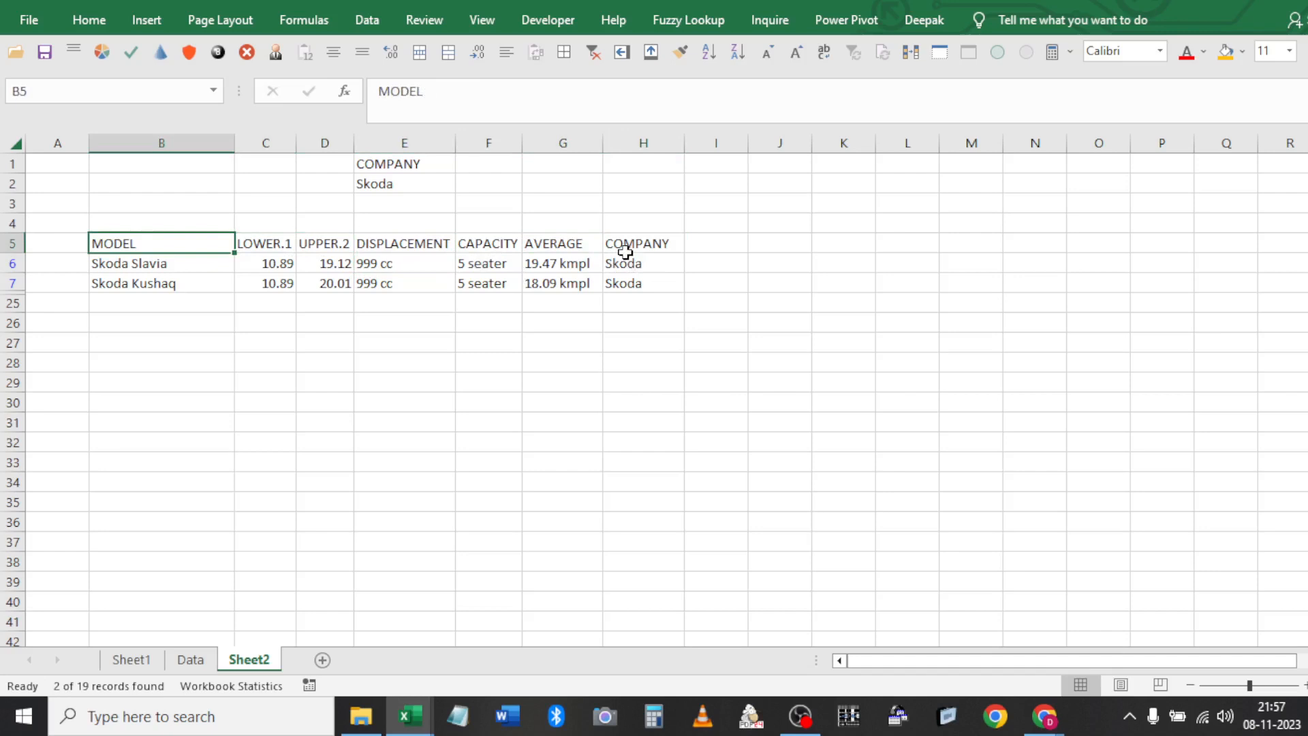
{"action": "left_click", "coordinate": [594, 54]}
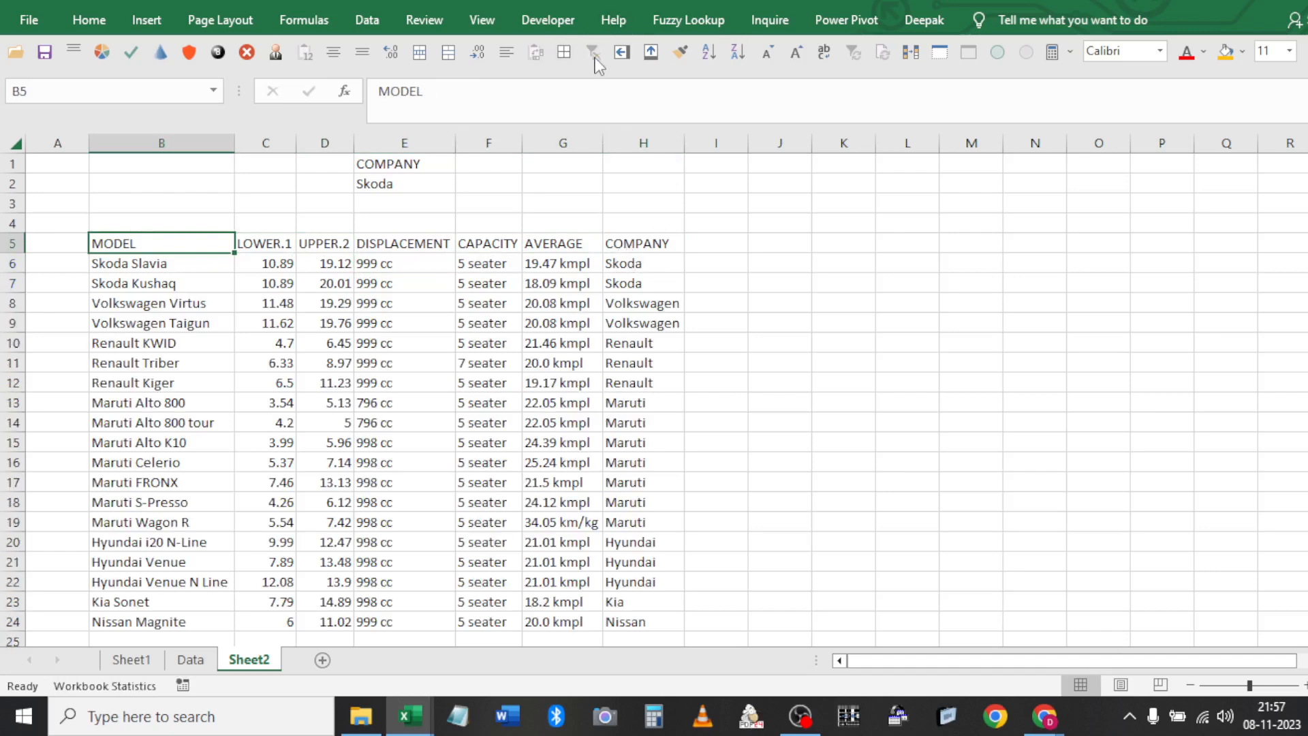
Reopen the Advanced Filter dialog from the table's header row
{"action": "left_click", "coordinate": [378, 189]}
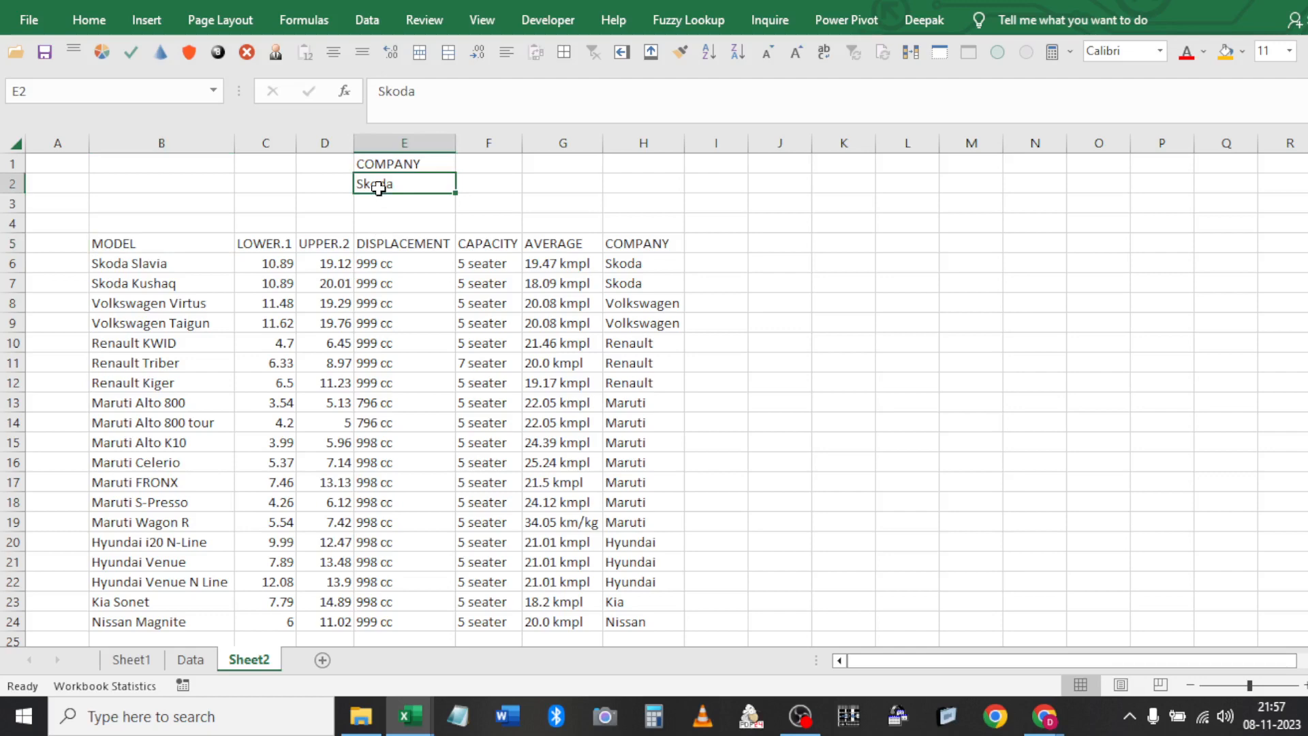
{"action": "key", "text": "ctrl+Down"}
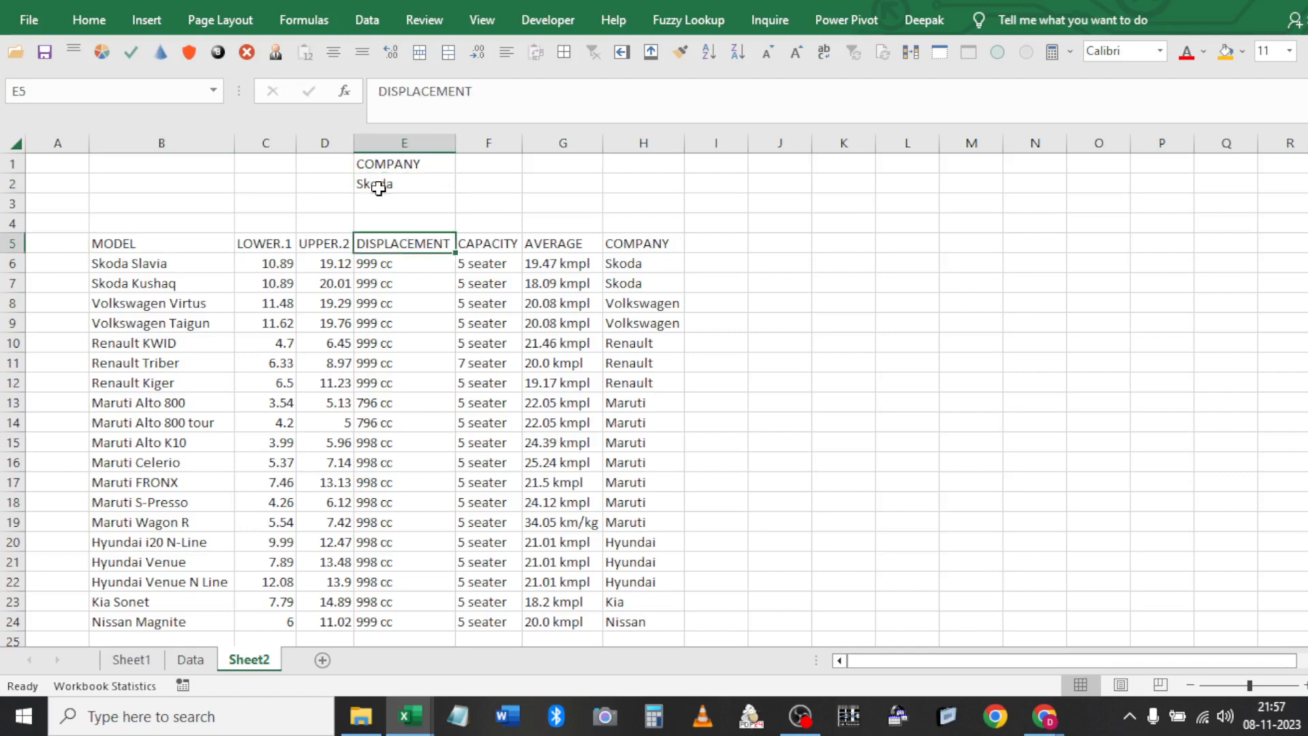
{"action": "left_click", "coordinate": [367, 19]}
{"action": "left_click", "coordinate": [576, 96]}
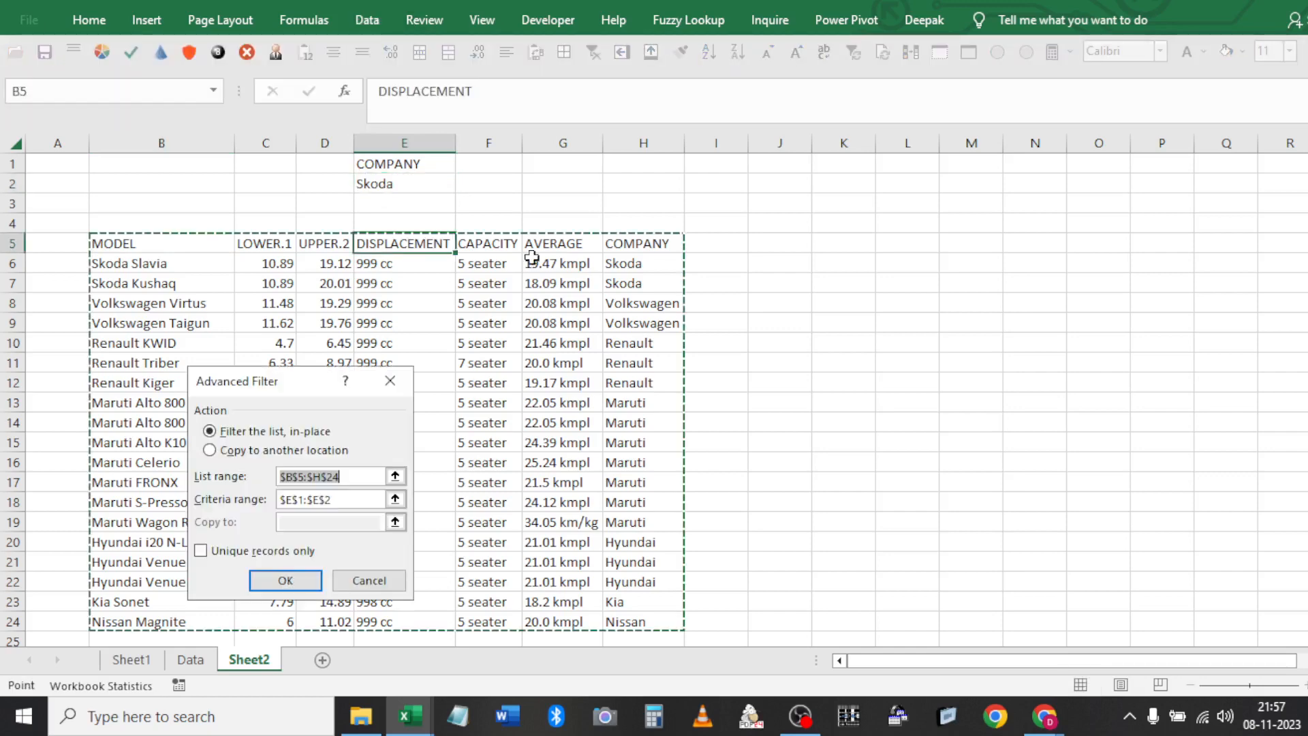
Copy the Skoda rows to J5 via 'Copy to another location', keeping the same list and criteria ranges
{"action": "left_click", "coordinate": [238, 453]}
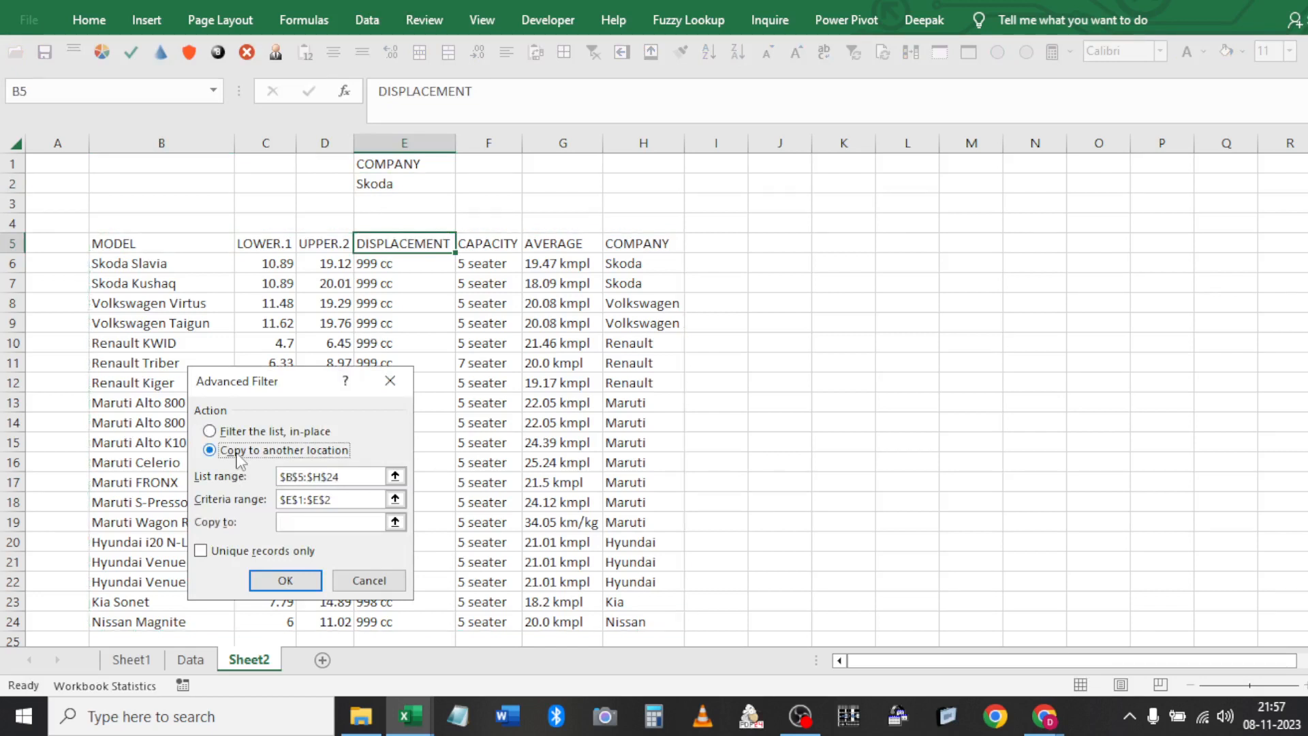
{"action": "key", "text": "Tab"}
{"action": "key", "text": "Tab"}
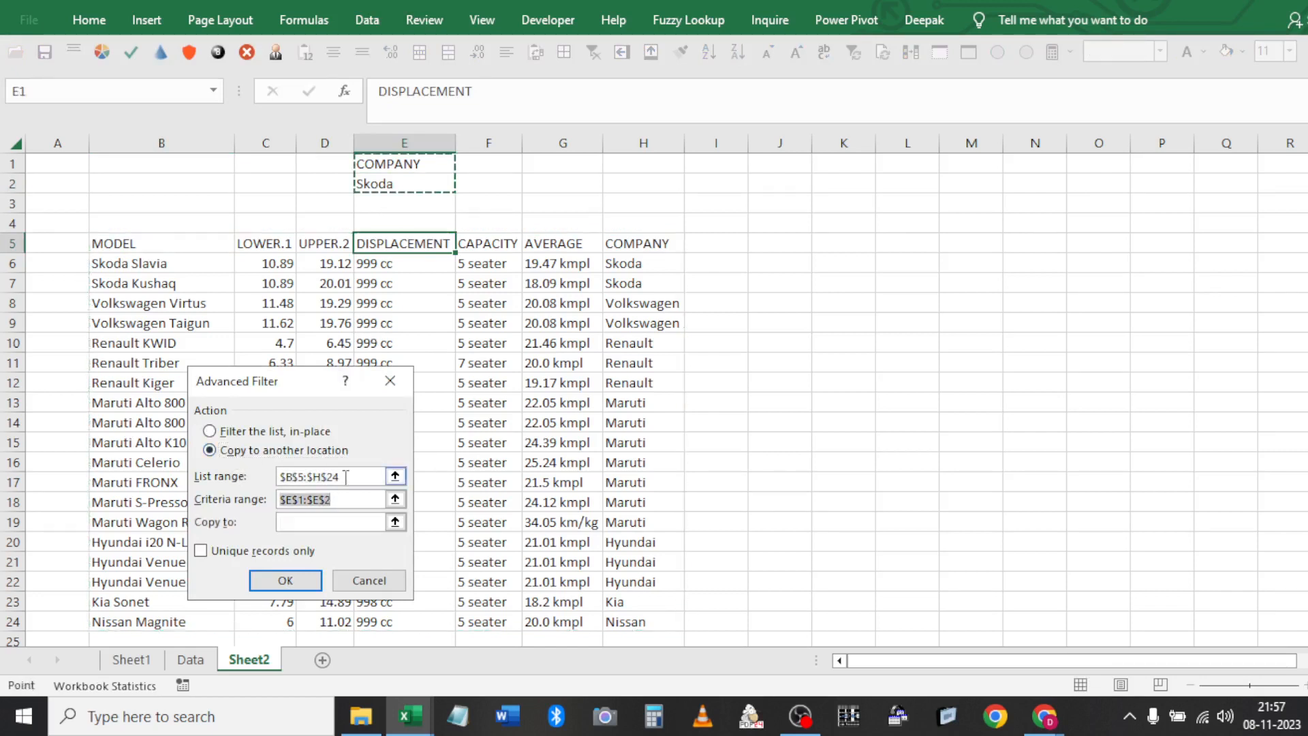
{"action": "left_click", "coordinate": [345, 477]}
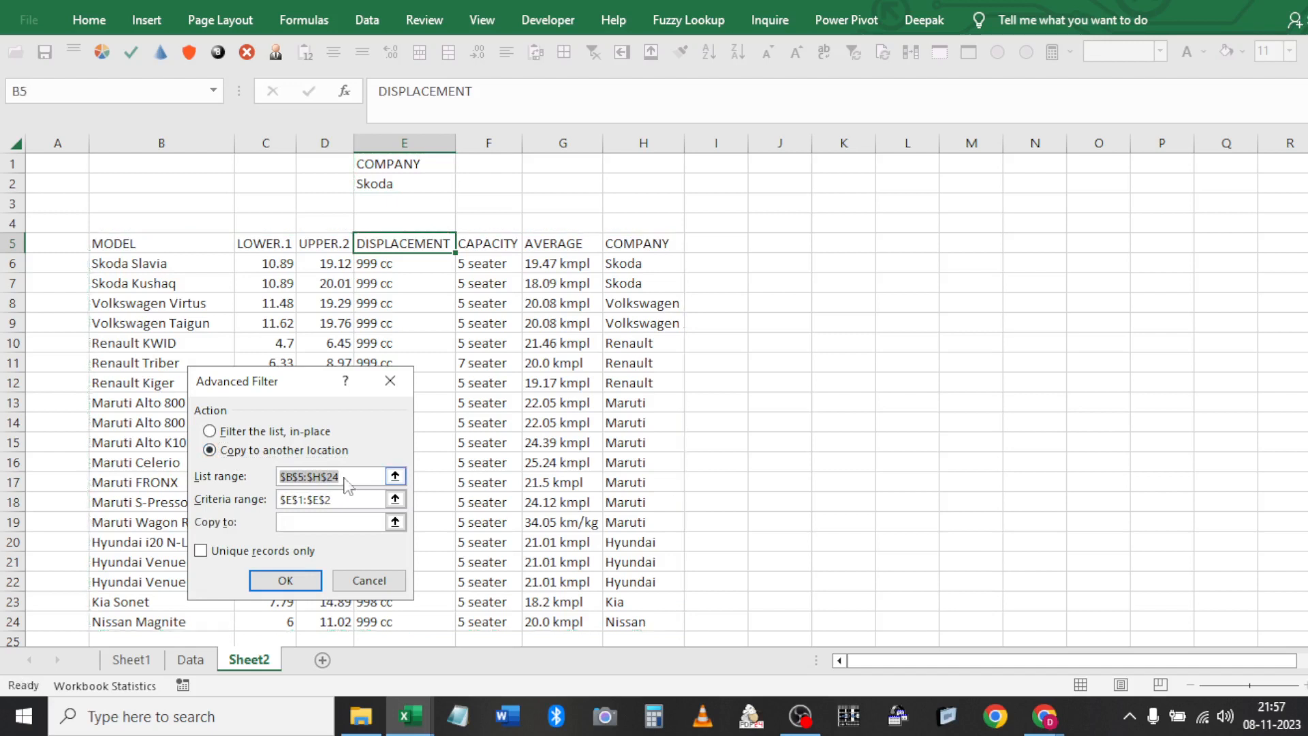
{"action": "left_click", "coordinate": [334, 499]}
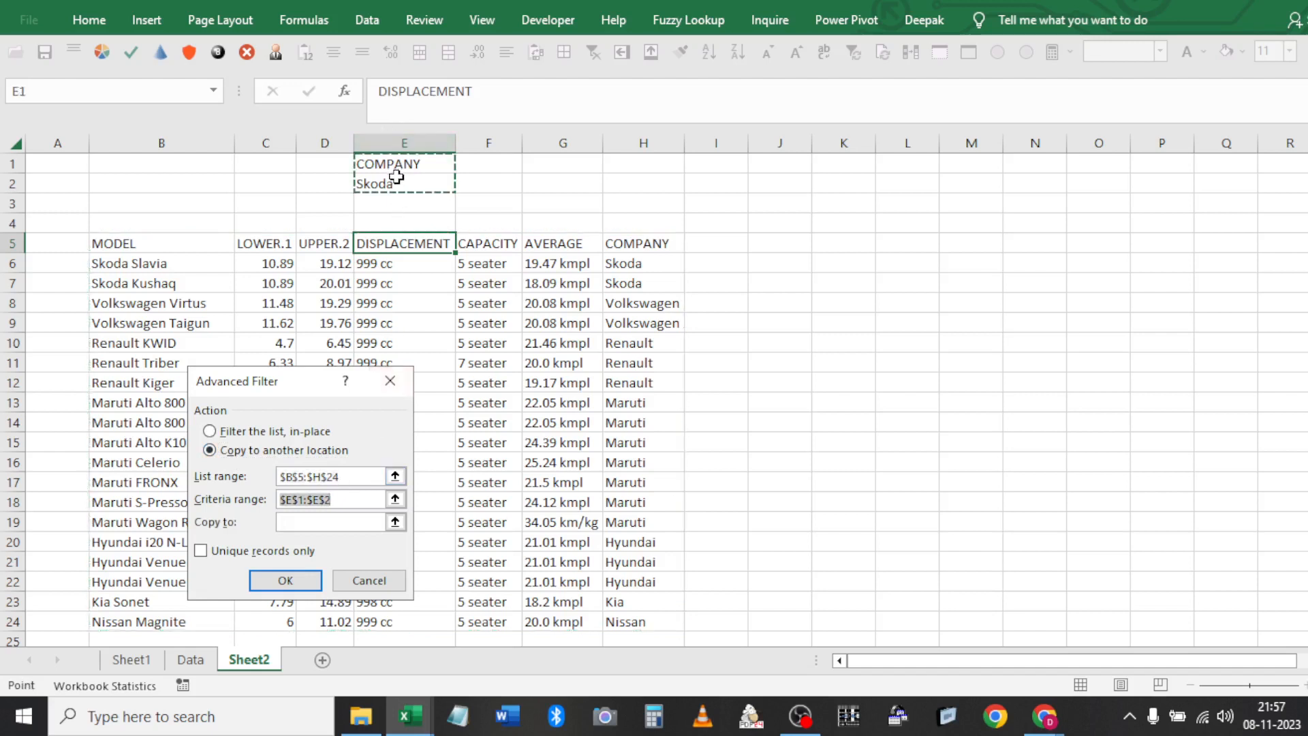
{"action": "key", "text": "Tab"}
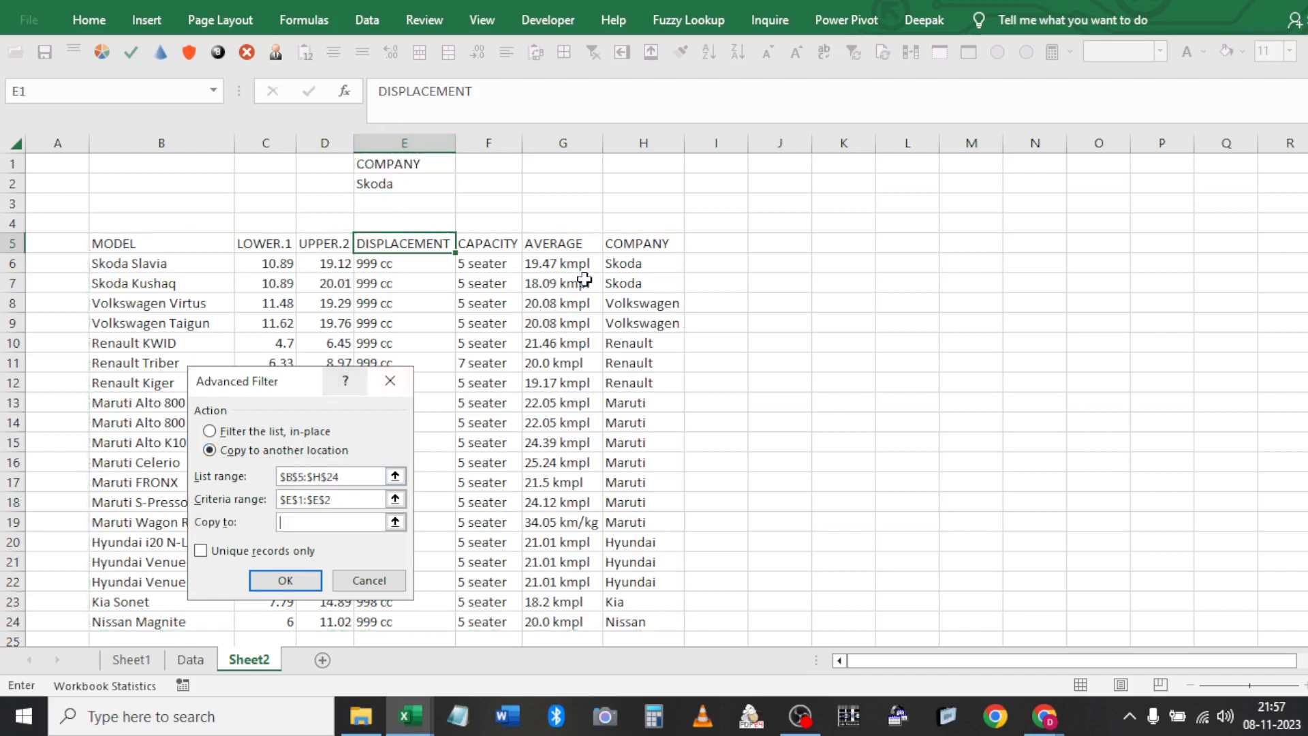
{"action": "left_click", "coordinate": [821, 243]}
{"action": "left_click", "coordinate": [788, 243]}
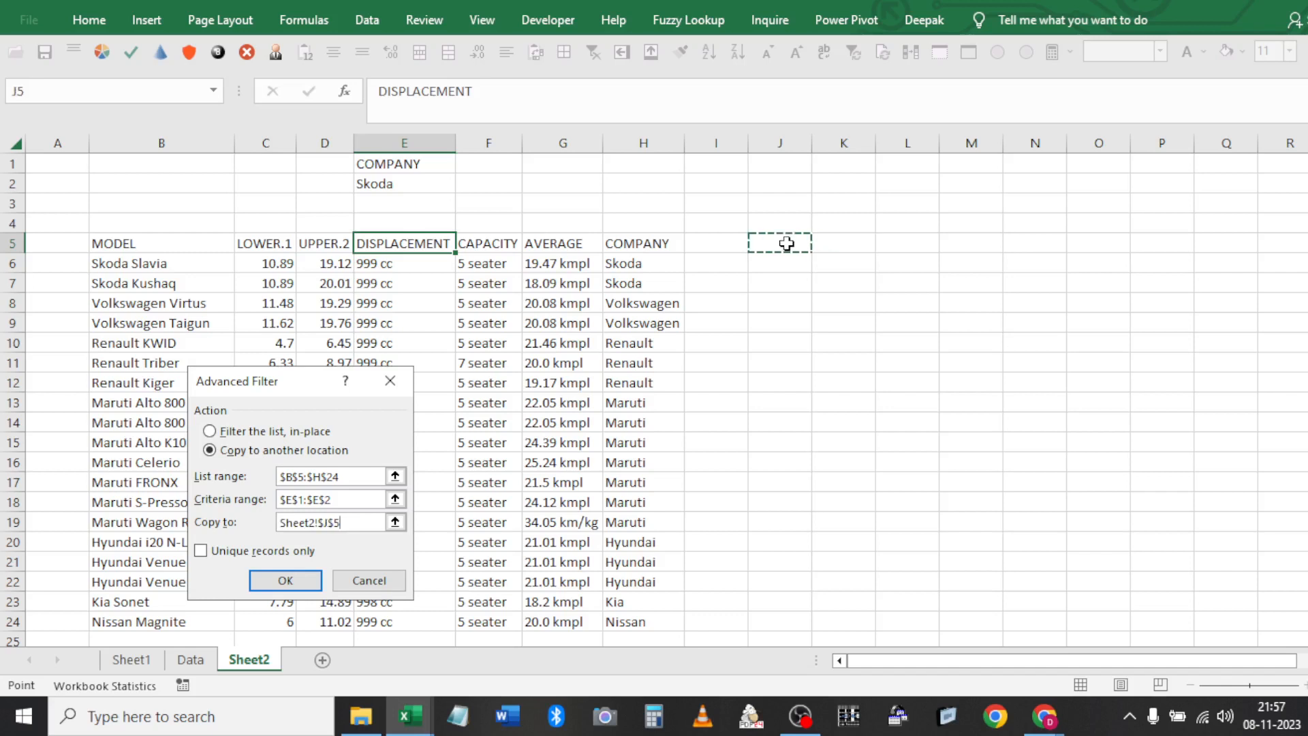
{"action": "left_click", "coordinate": [273, 588]}
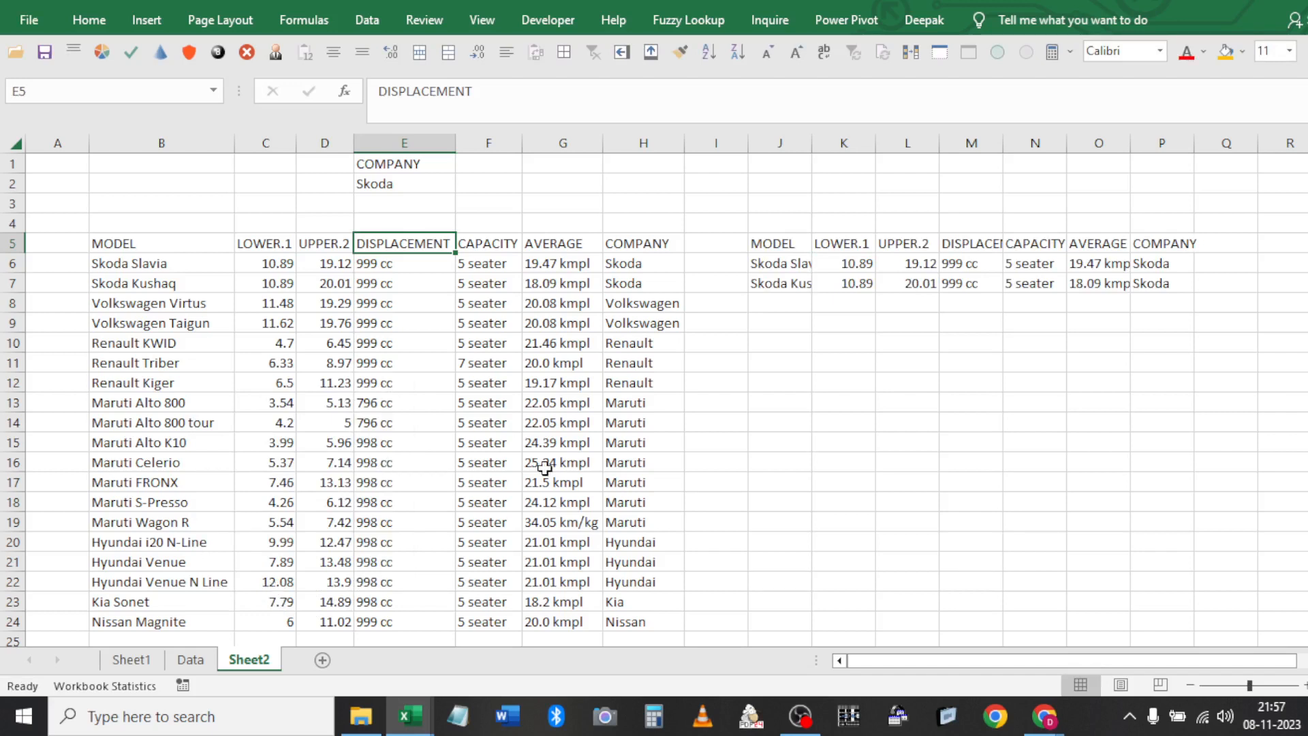
Duplicate the last three car rows (22–24) below the table starting at row 25
{"action": "left_click", "coordinate": [127, 400]}
{"action": "key", "text": "ctrl+Down"}
{"action": "key", "text": "shift+Up"}
{"action": "key", "text": "shift+Up"}
{"action": "key", "text": "ctrl+shift+Right"}
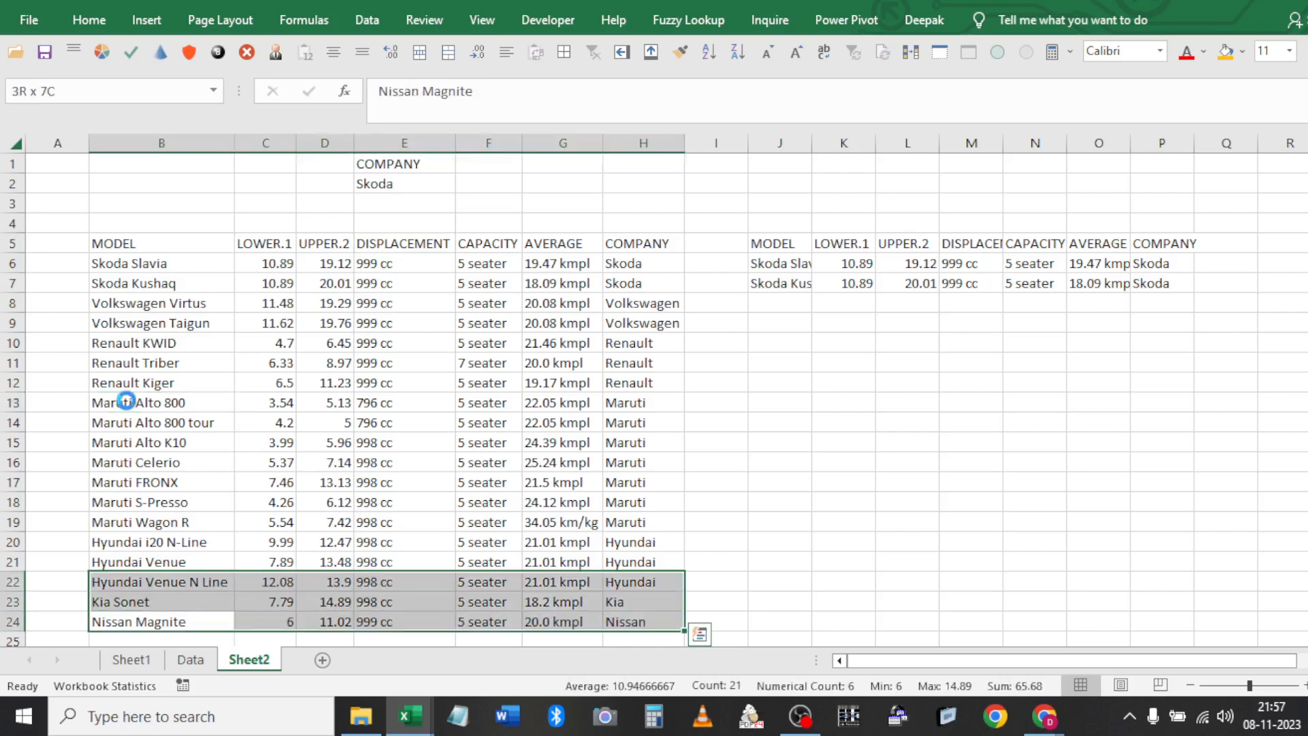
{"action": "key", "text": "ctrl+c"}
{"action": "key", "text": "Down"}
{"action": "key", "text": "ctrl+v"}
{"action": "key", "text": "ctrl+Up"}
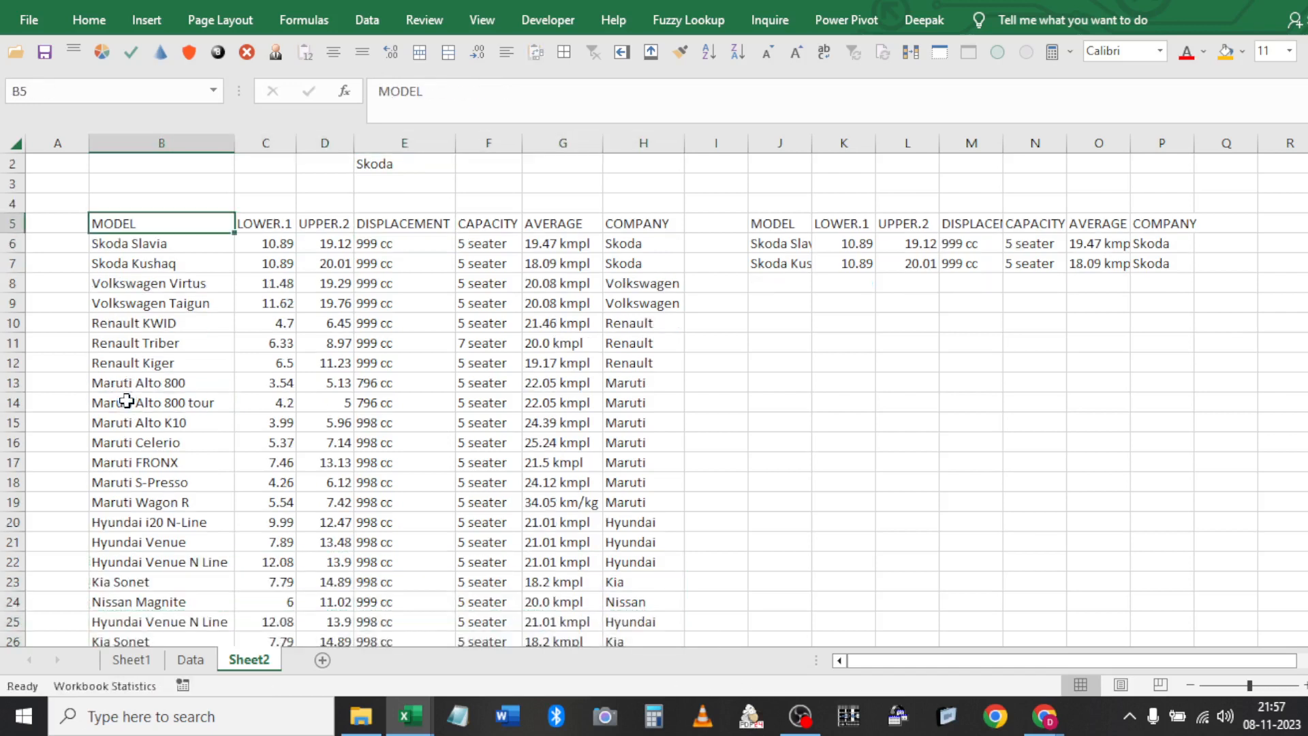
Clear the previous Skoda results from J5:P7
{"action": "left_click", "coordinate": [810, 212]}
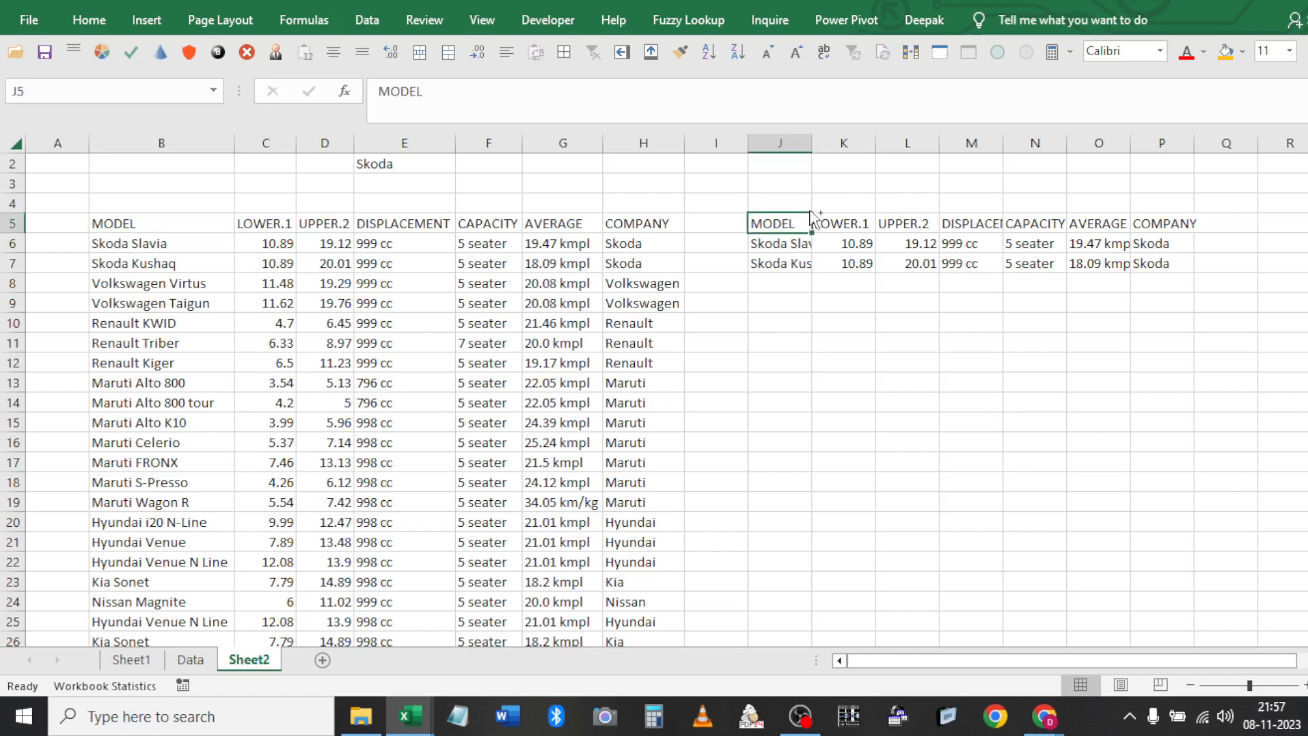
{"action": "key", "text": "ctrl+shift+Right"}
{"action": "key", "text": "ctrl+shift+Down"}
{"action": "key", "text": "Delete"}
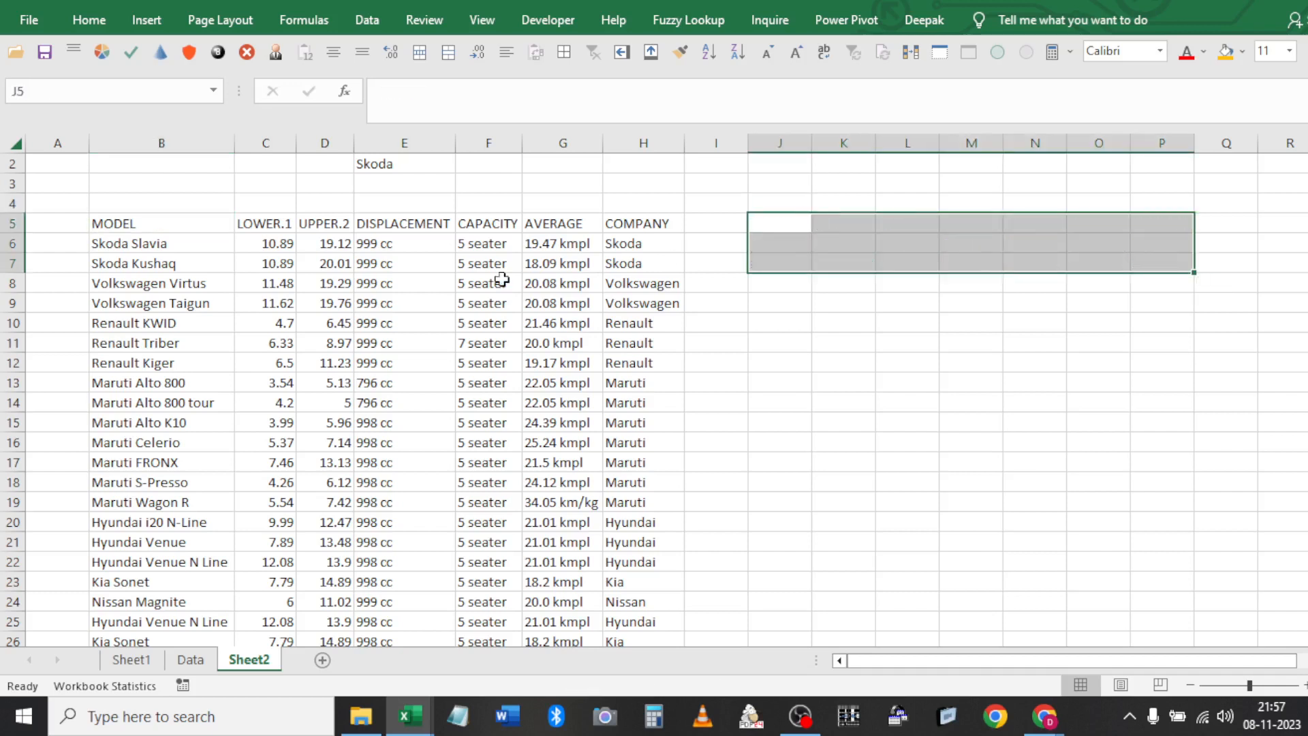
Rerun Advanced Filter on B5:H27 with the Criteria range, copying unique Skoda records to J5
{"action": "left_click", "coordinate": [423, 246]}
{"action": "left_click", "coordinate": [368, 22]}
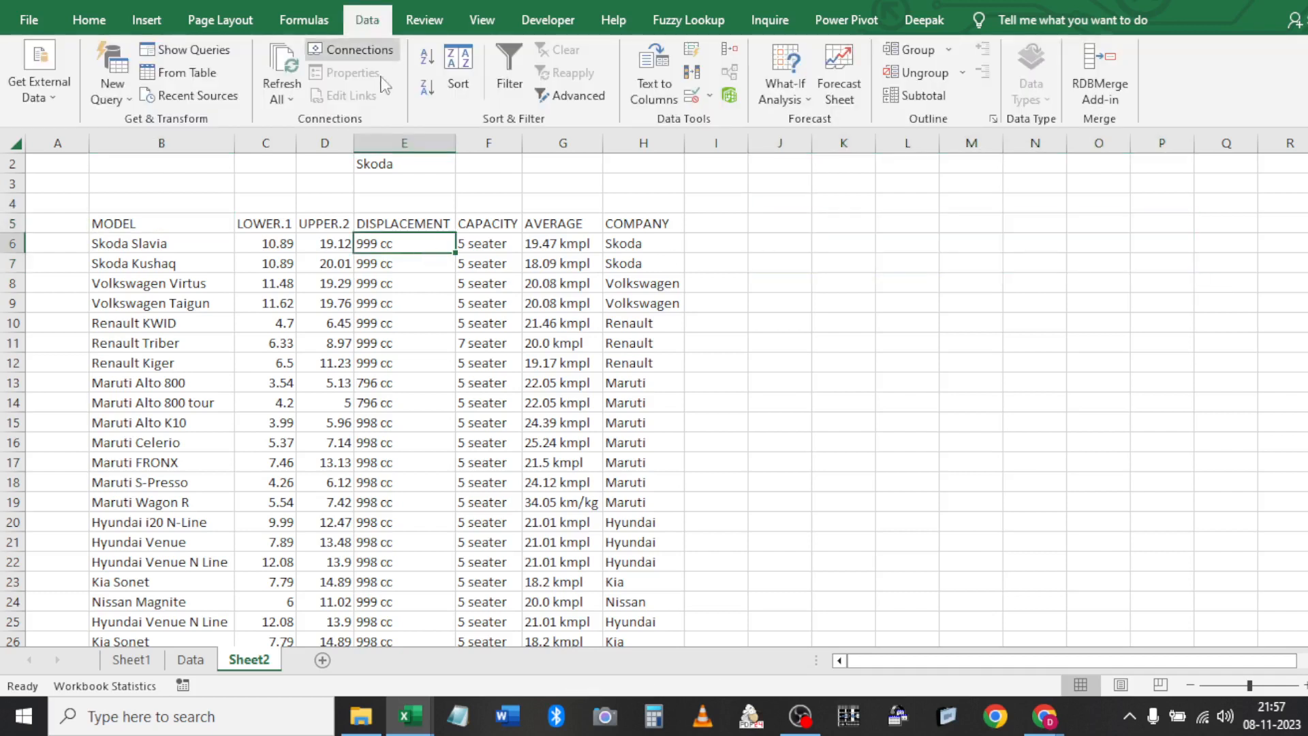
{"action": "left_click", "coordinate": [584, 104]}
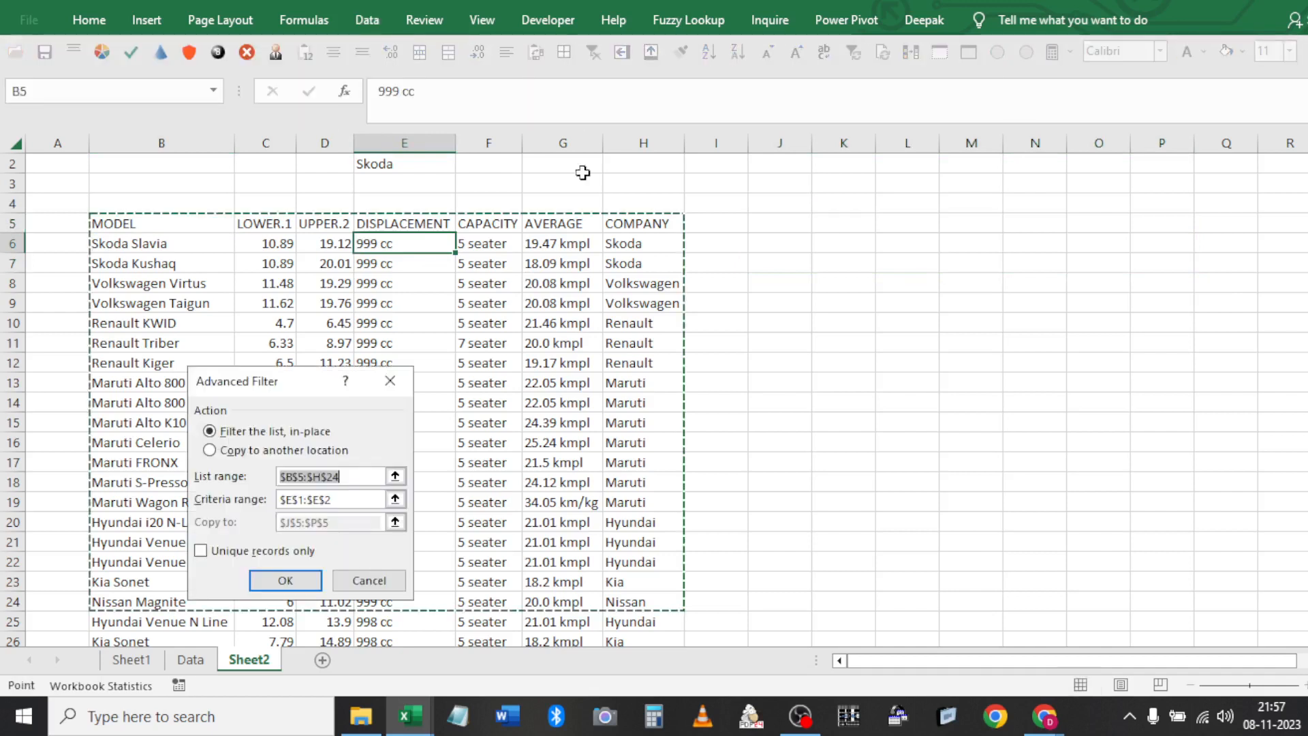
{"action": "left_click", "coordinate": [228, 451]}
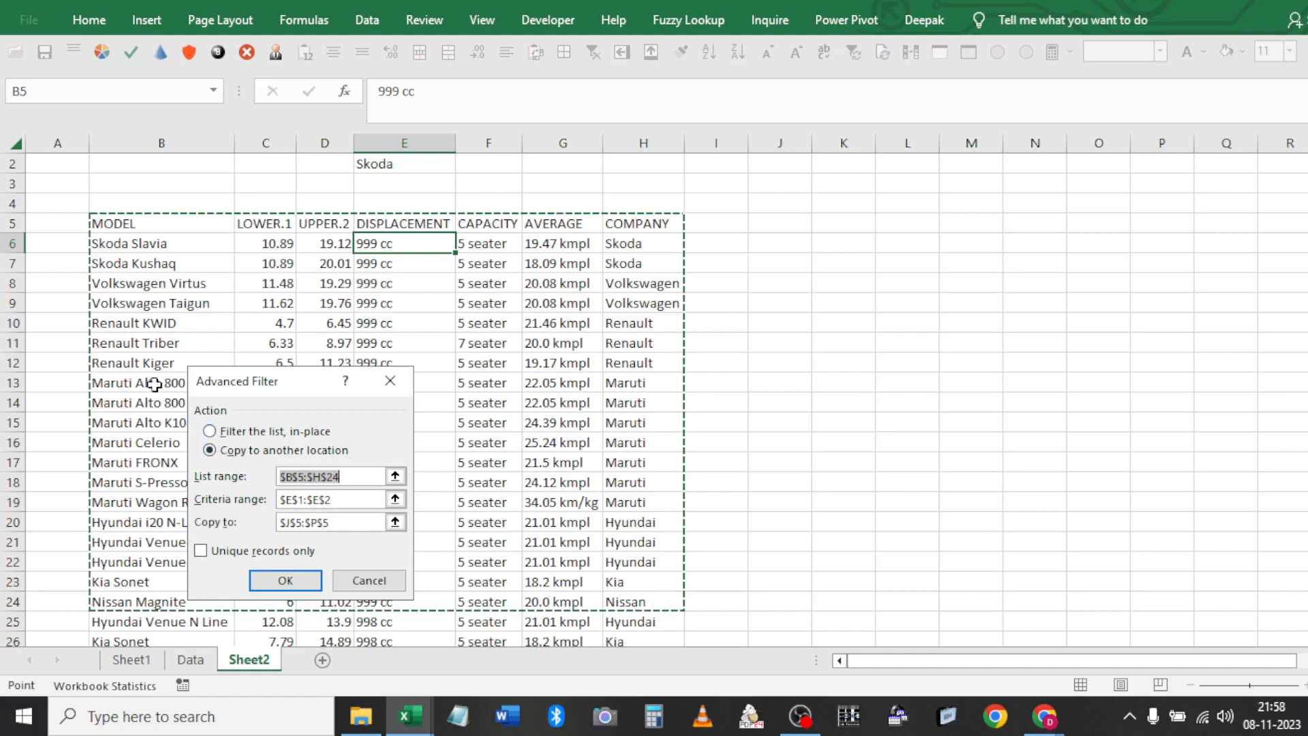
{"action": "left_click", "coordinate": [149, 266]}
{"action": "key", "text": "ctrl+shift+Right"}
{"action": "key", "text": "ctrl+shift+Down"}
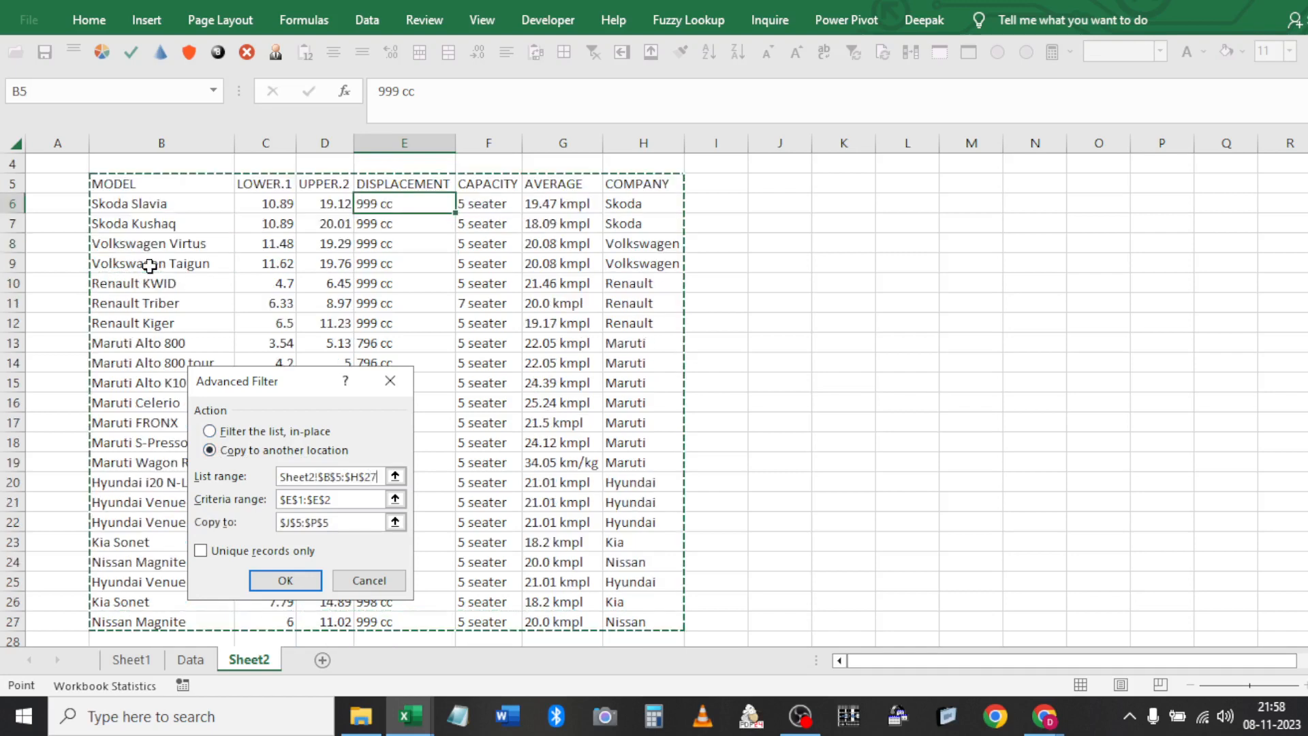
{"action": "key", "text": "Tab"}
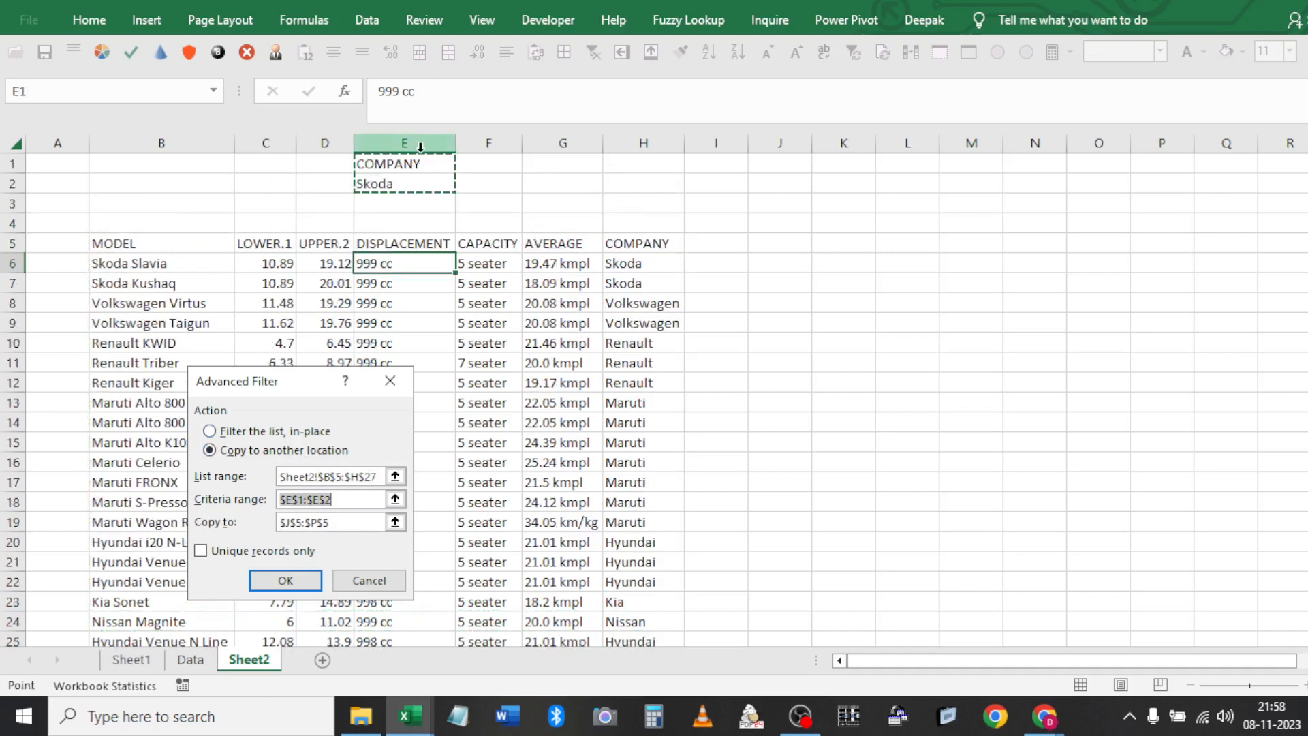
{"action": "key", "text": "Tab"}
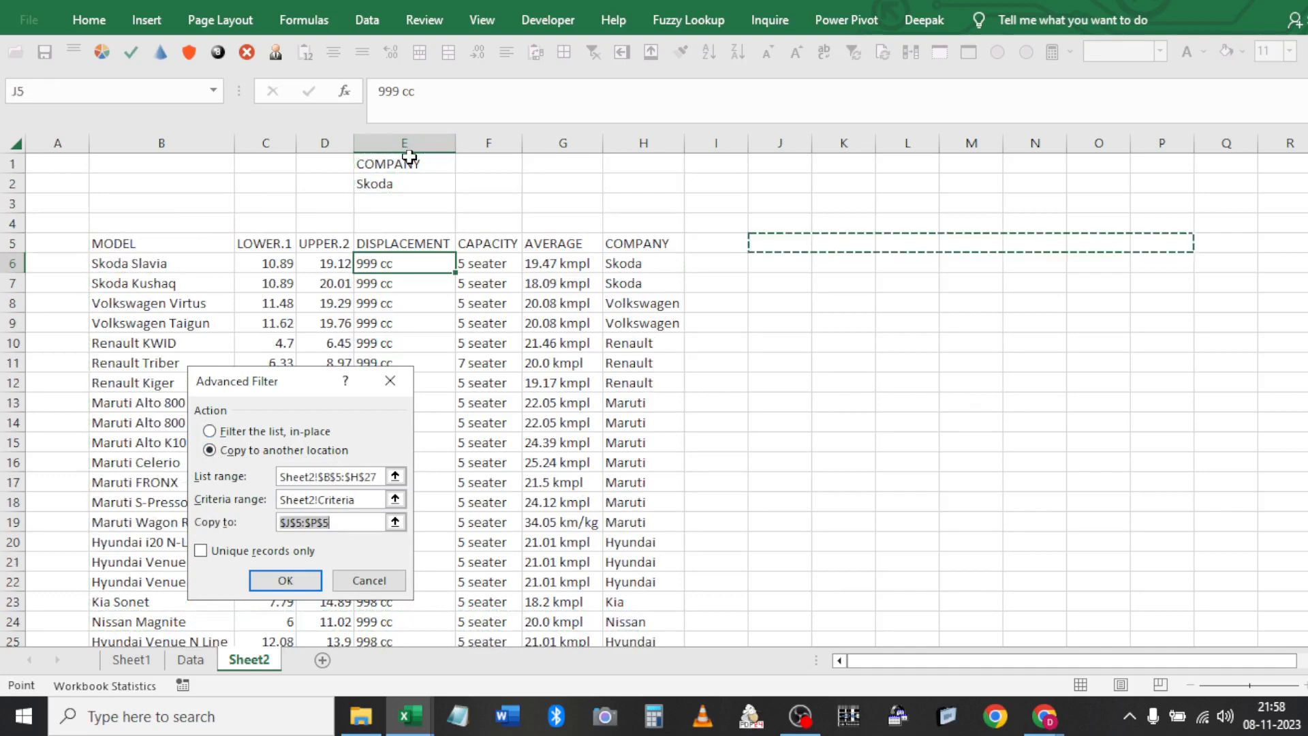
{"action": "left_click", "coordinate": [794, 244]}
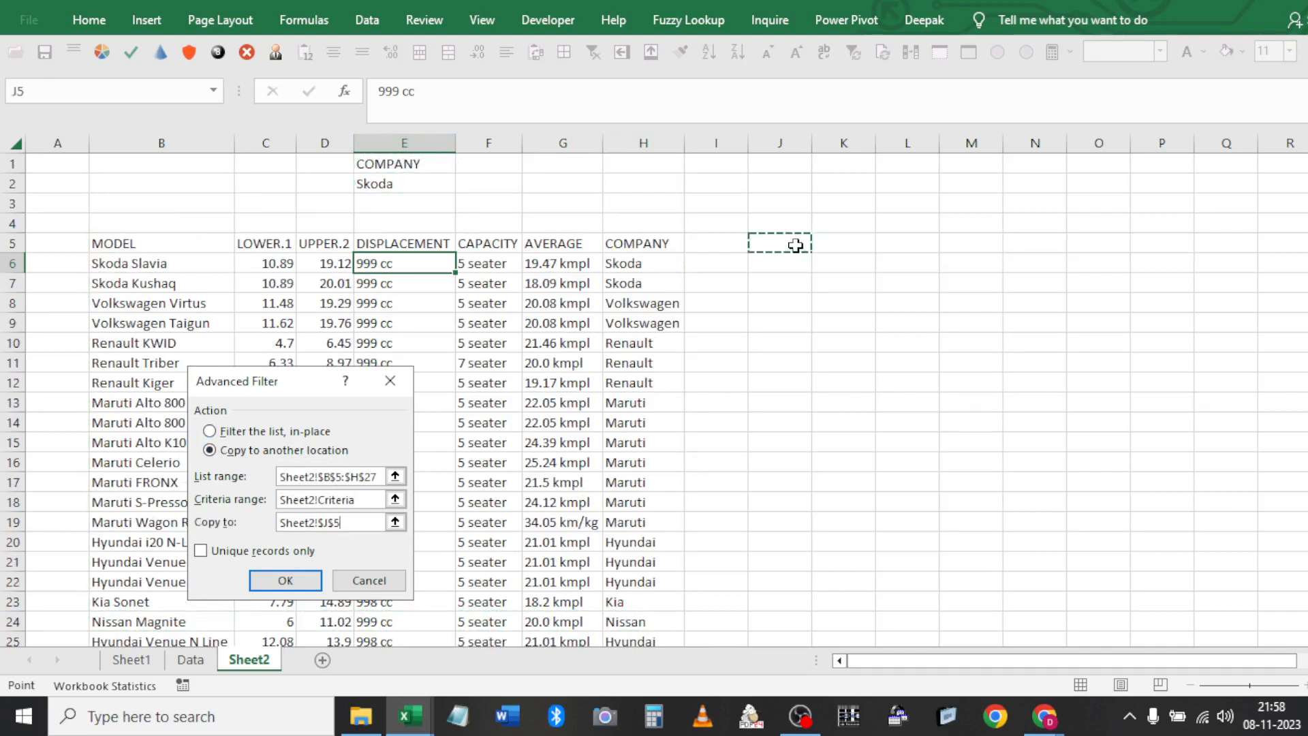
{"action": "left_click", "coordinate": [293, 581]}
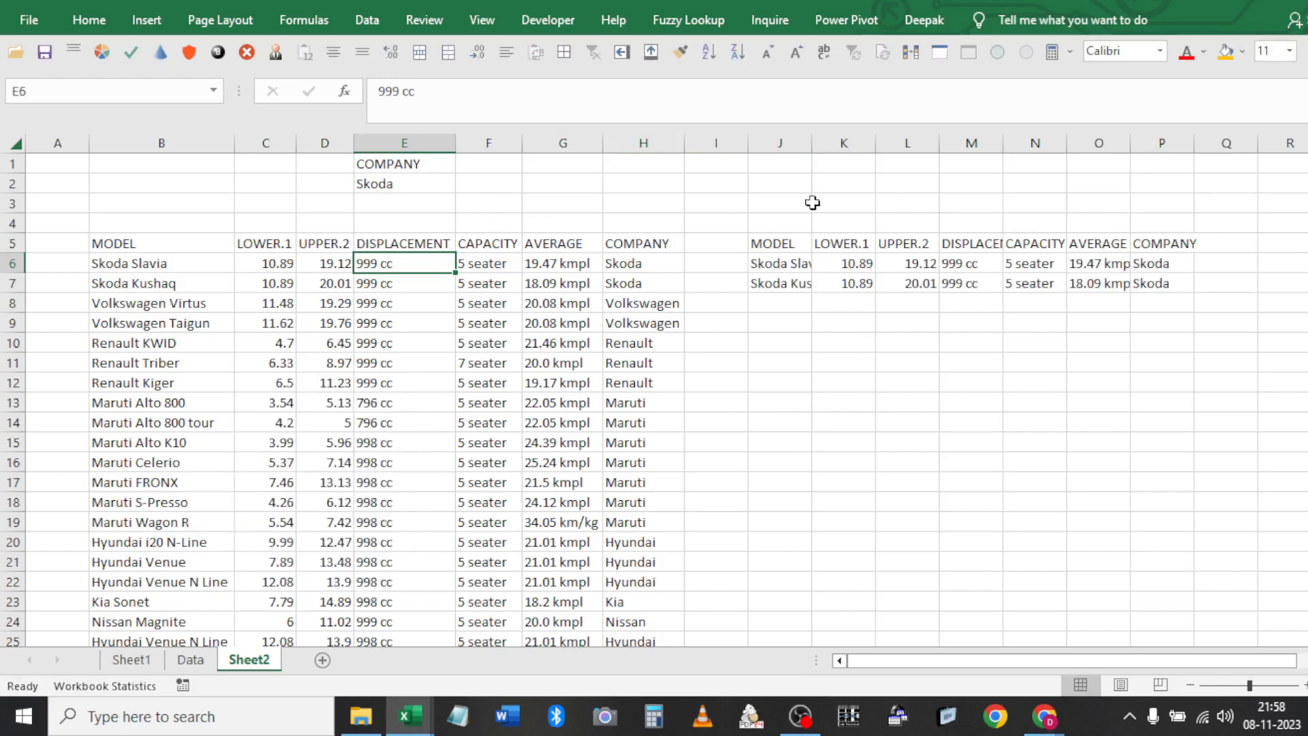
{"action": "left_click", "coordinate": [797, 244]}
Delete the old results in J5:P7
{"action": "key", "text": "ctrl+shift+Right"}
{"action": "key", "text": "ctrl+shift+Down"}
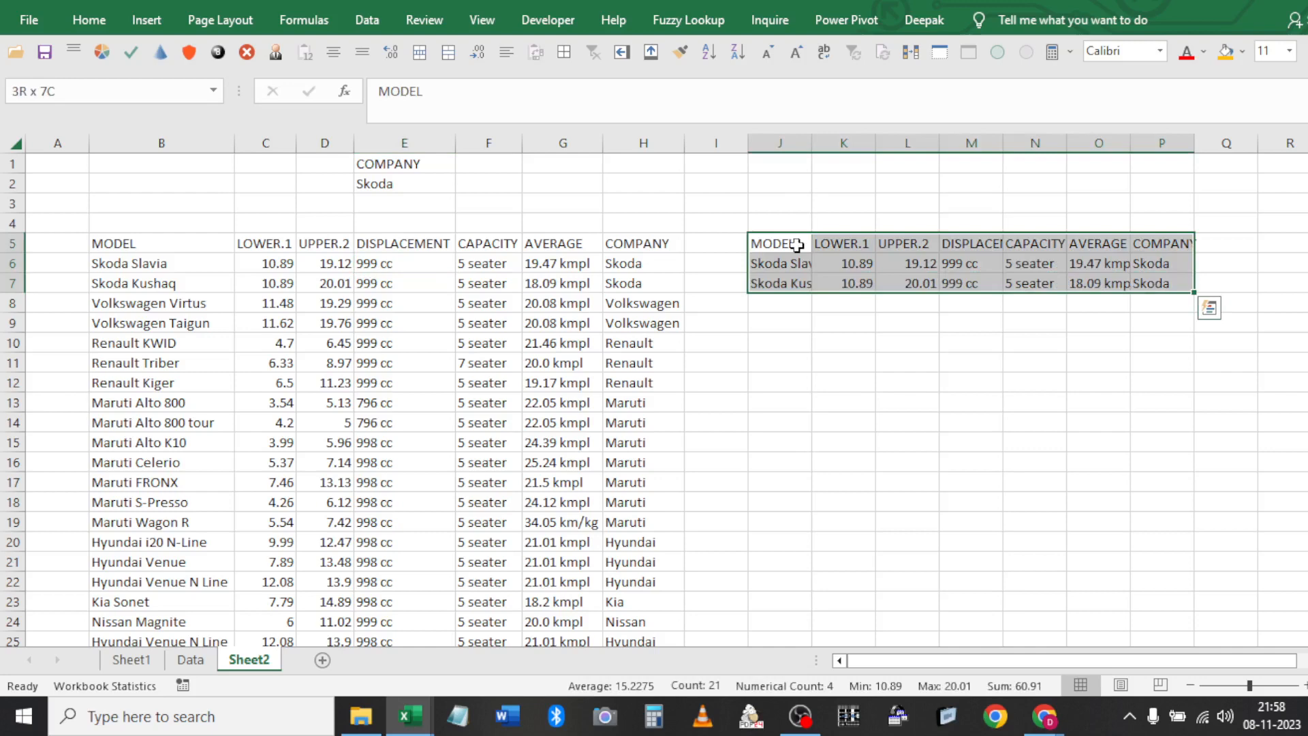
{"action": "key", "text": "Delete"}
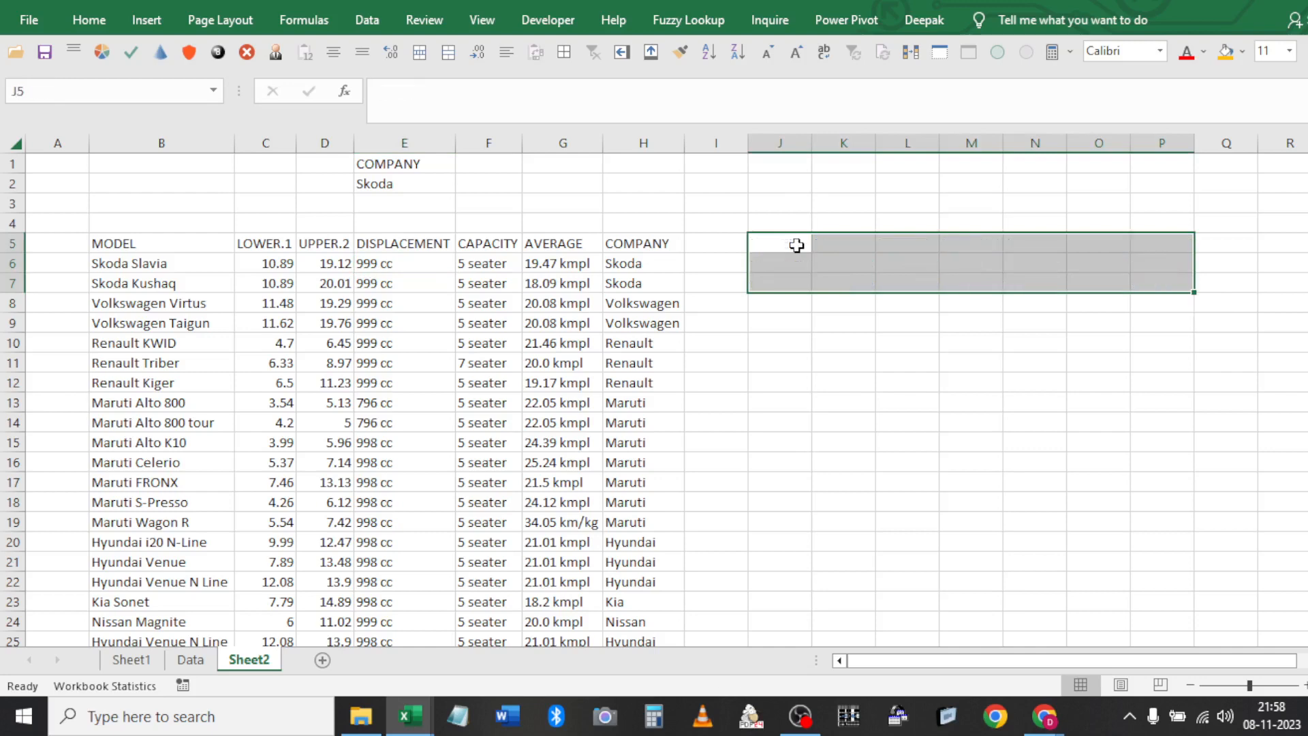
Remove duplicates from B5:H27 checking only MODEL, then undo the removal
{"action": "left_click", "coordinate": [259, 244]}
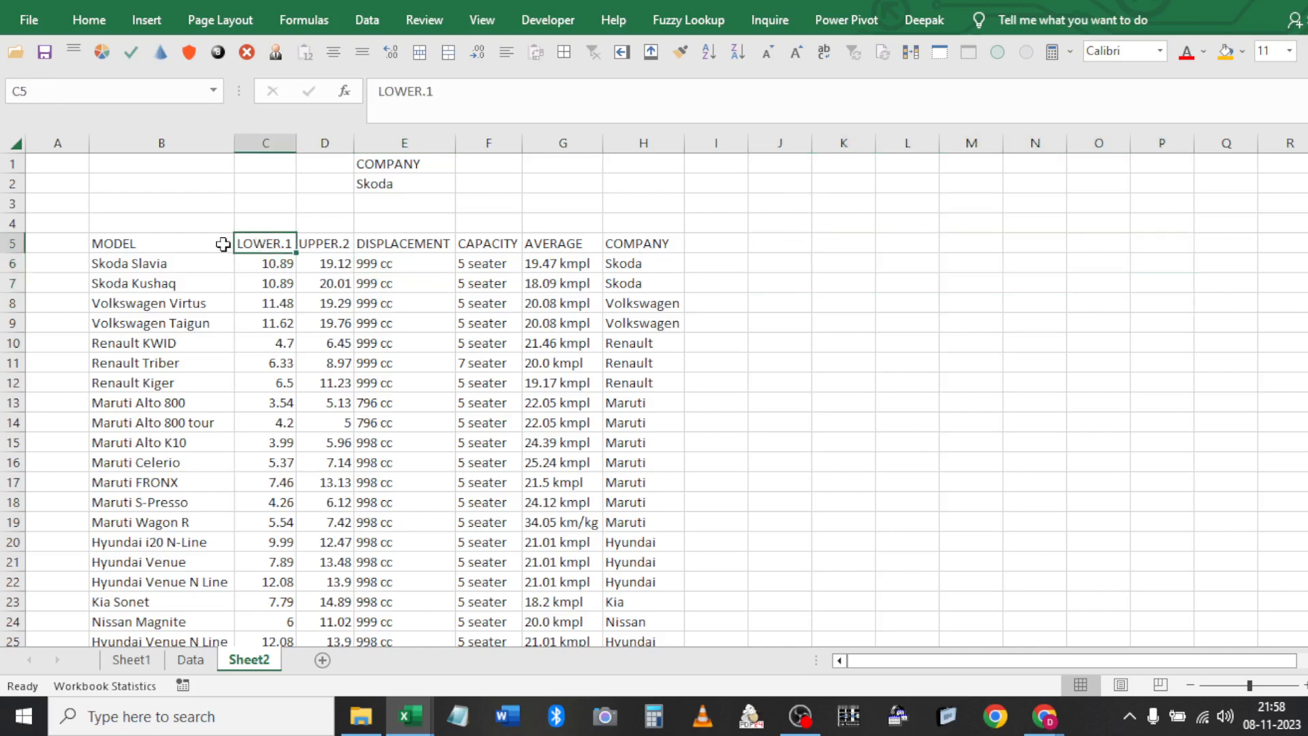
{"action": "left_click", "coordinate": [199, 243]}
{"action": "key", "text": "ctrl+shift+Right"}
{"action": "key", "text": "ctrl+shift+Down"}
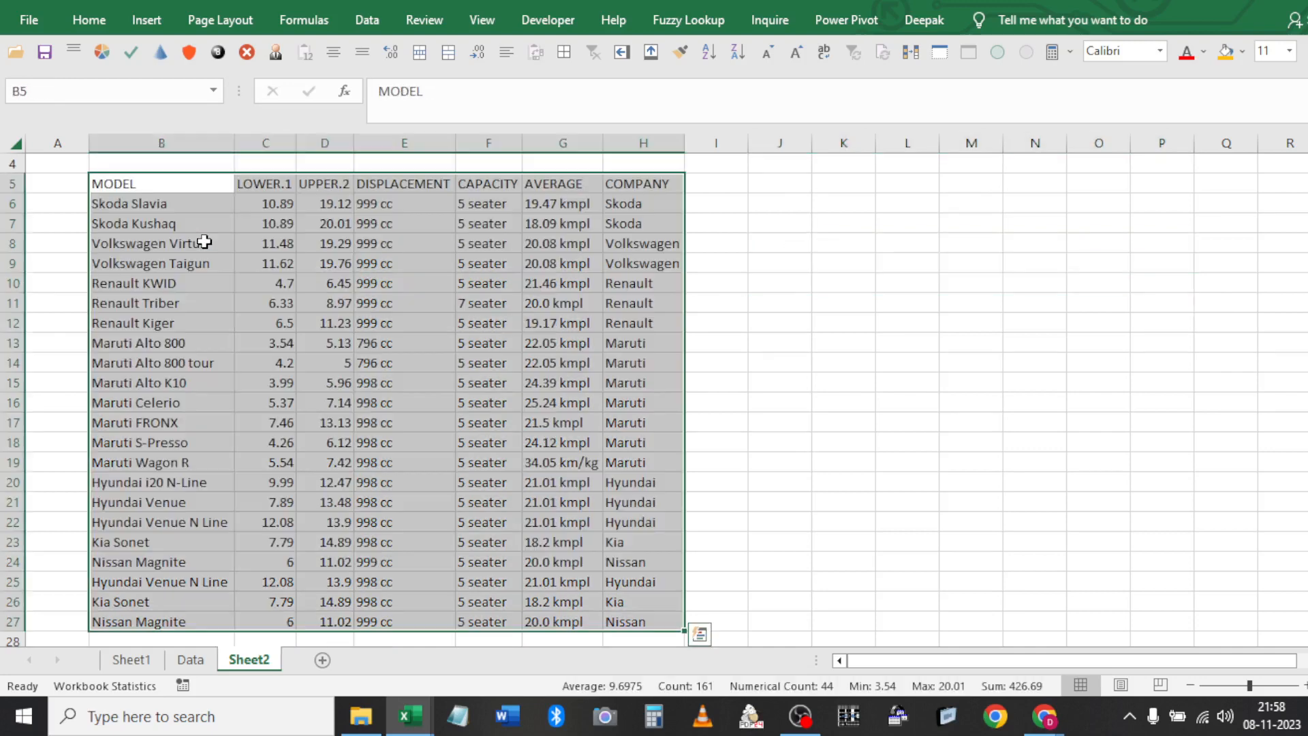
{"action": "left_click", "coordinate": [372, 16]}
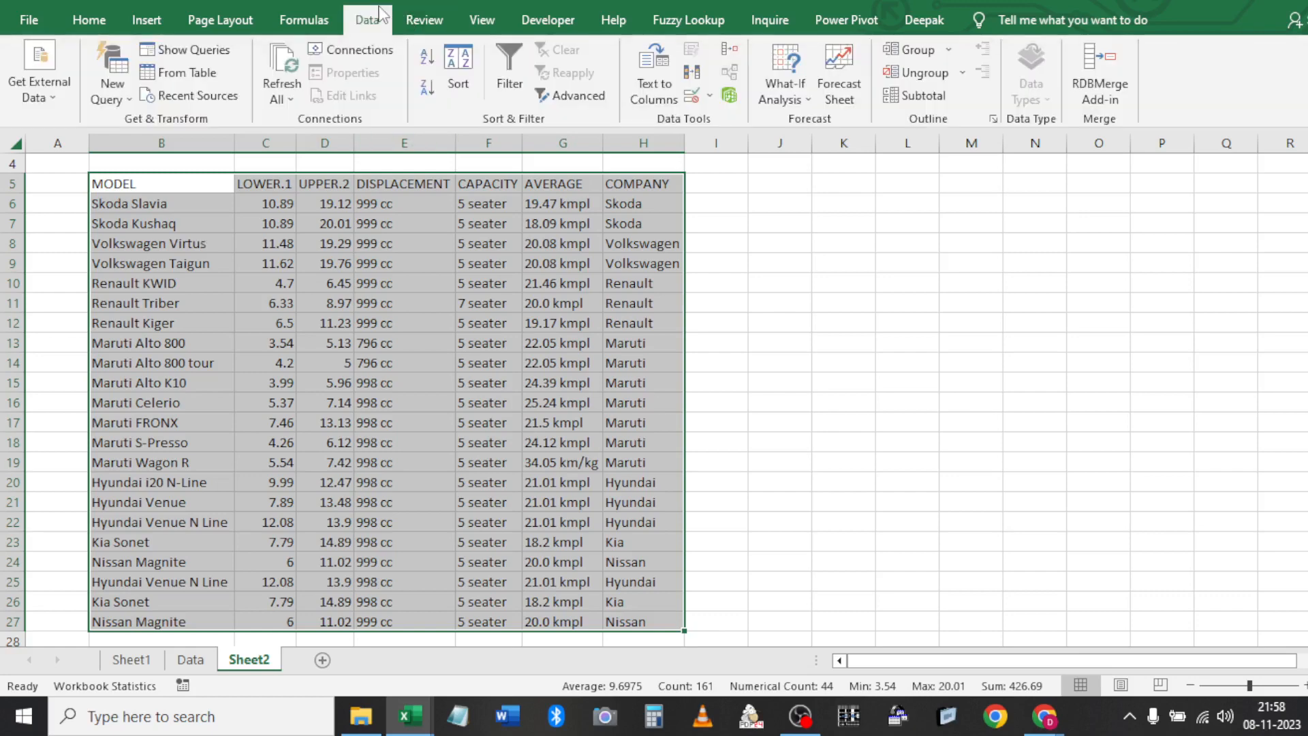
{"action": "left_click", "coordinate": [692, 72]}
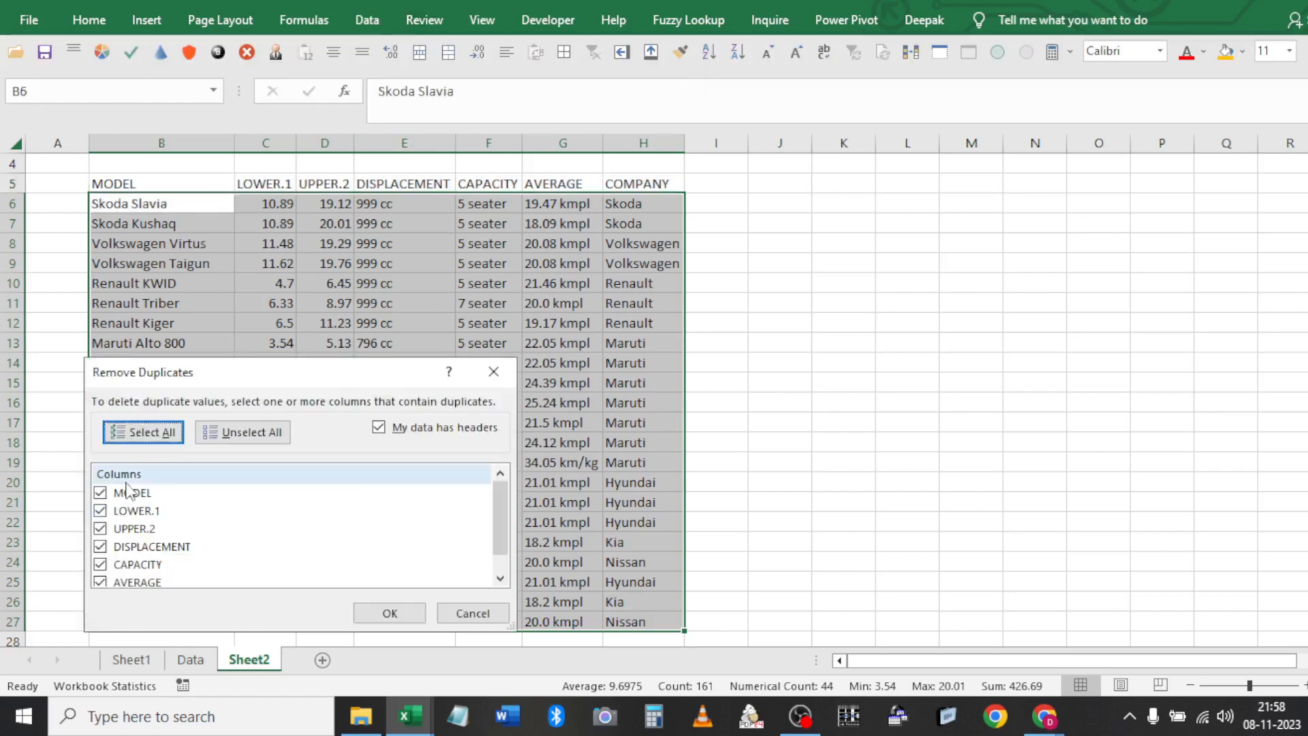
{"action": "key", "text": "alt+u"}
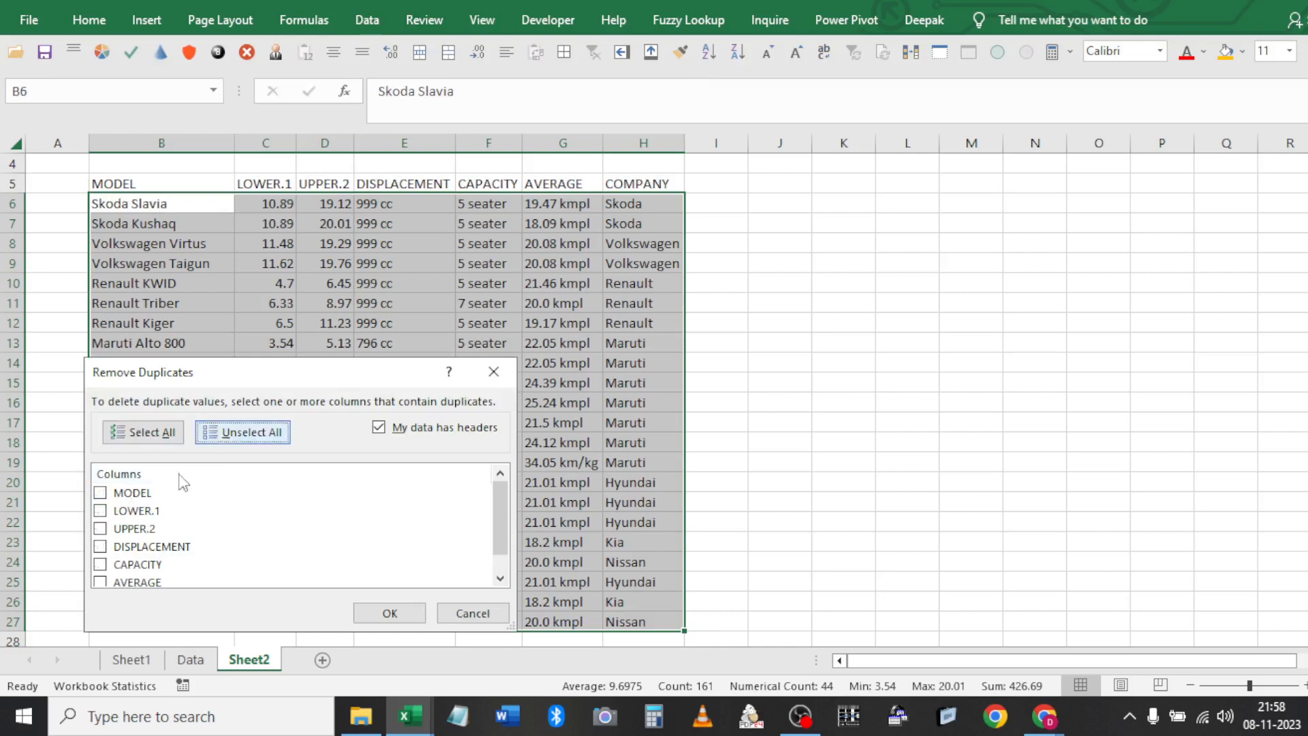
{"action": "left_click", "coordinate": [101, 493]}
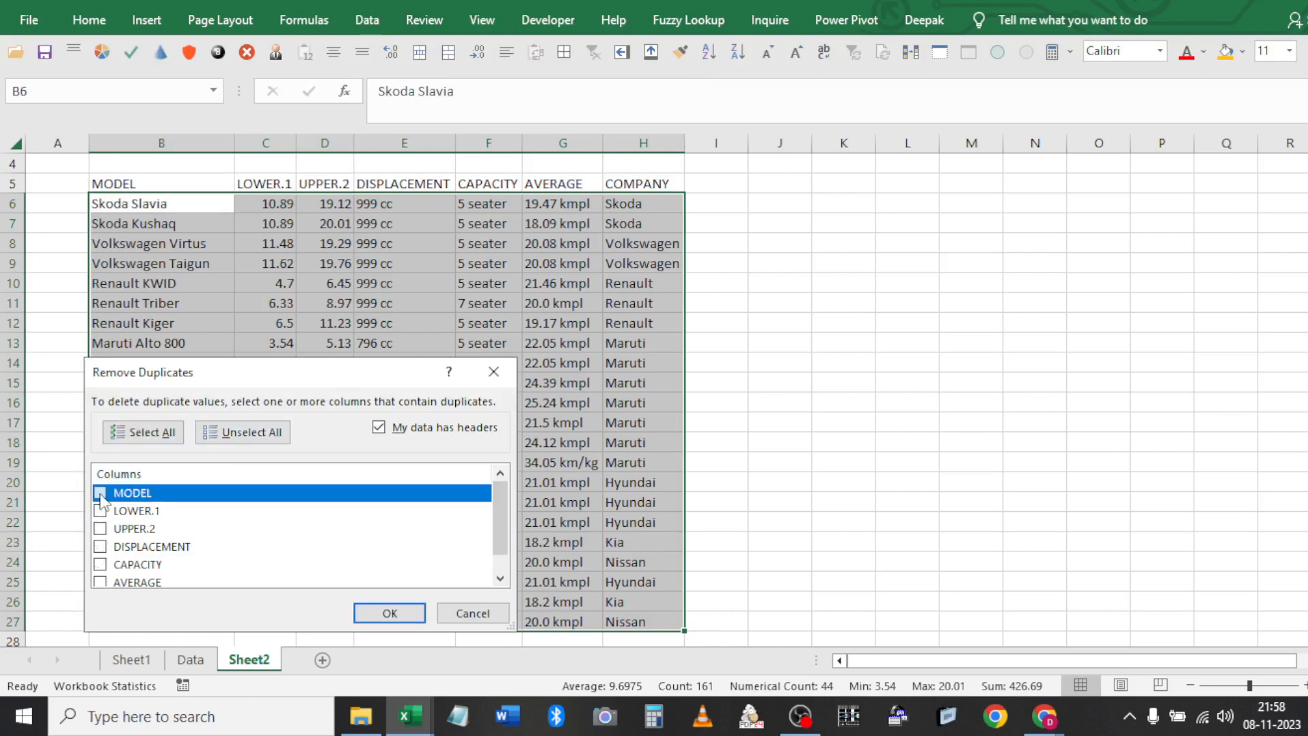
{"action": "left_click", "coordinate": [390, 614]}
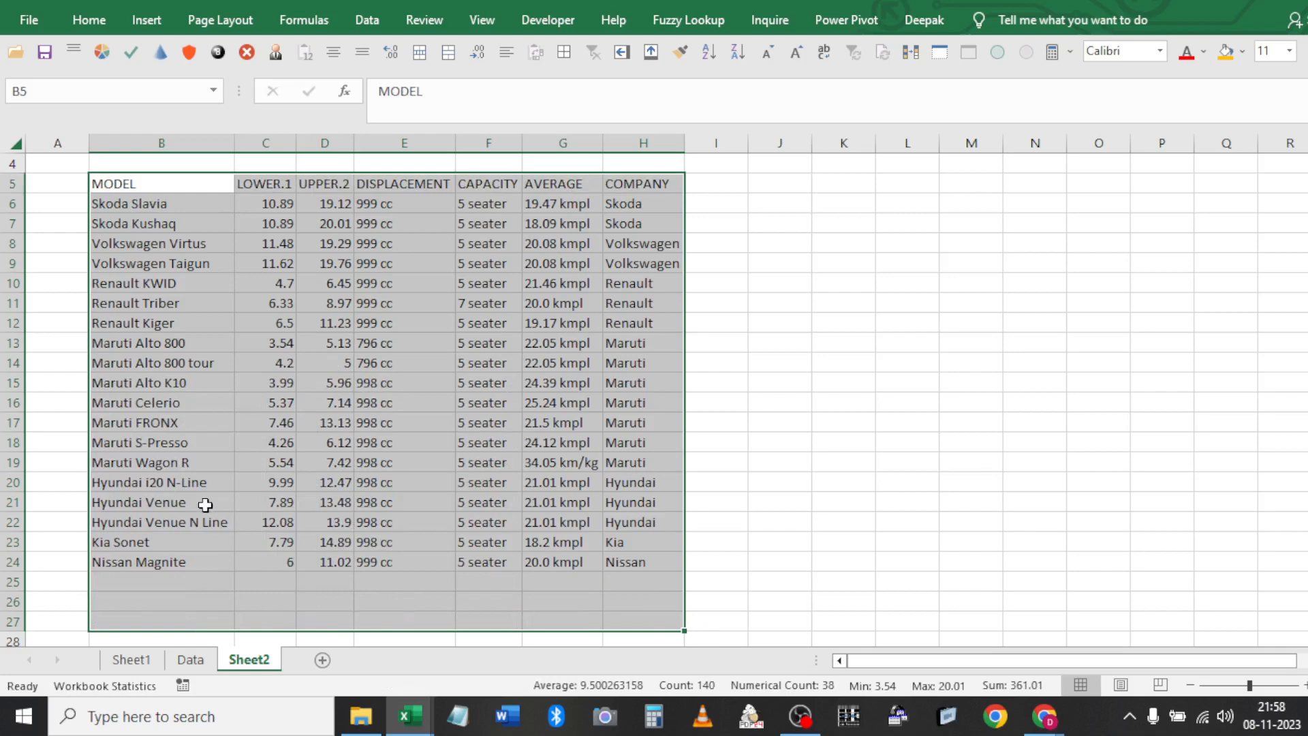
{"action": "key", "text": "ctrl+z"}
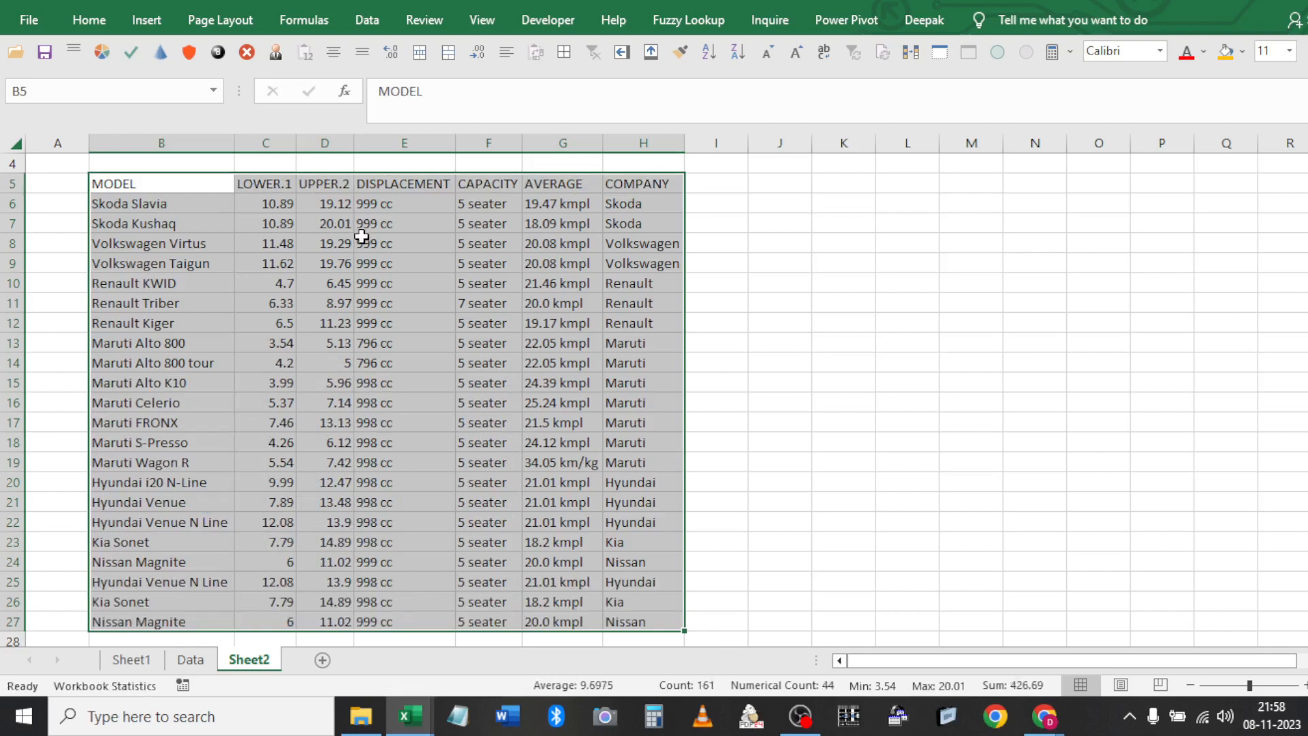
Select empty cell J5 and open the Advanced Filter dialog
{"action": "key", "text": "ctrl+Up"}
{"action": "key", "text": "Down"}
{"action": "key", "text": "Down"}
{"action": "key", "text": "Down"}
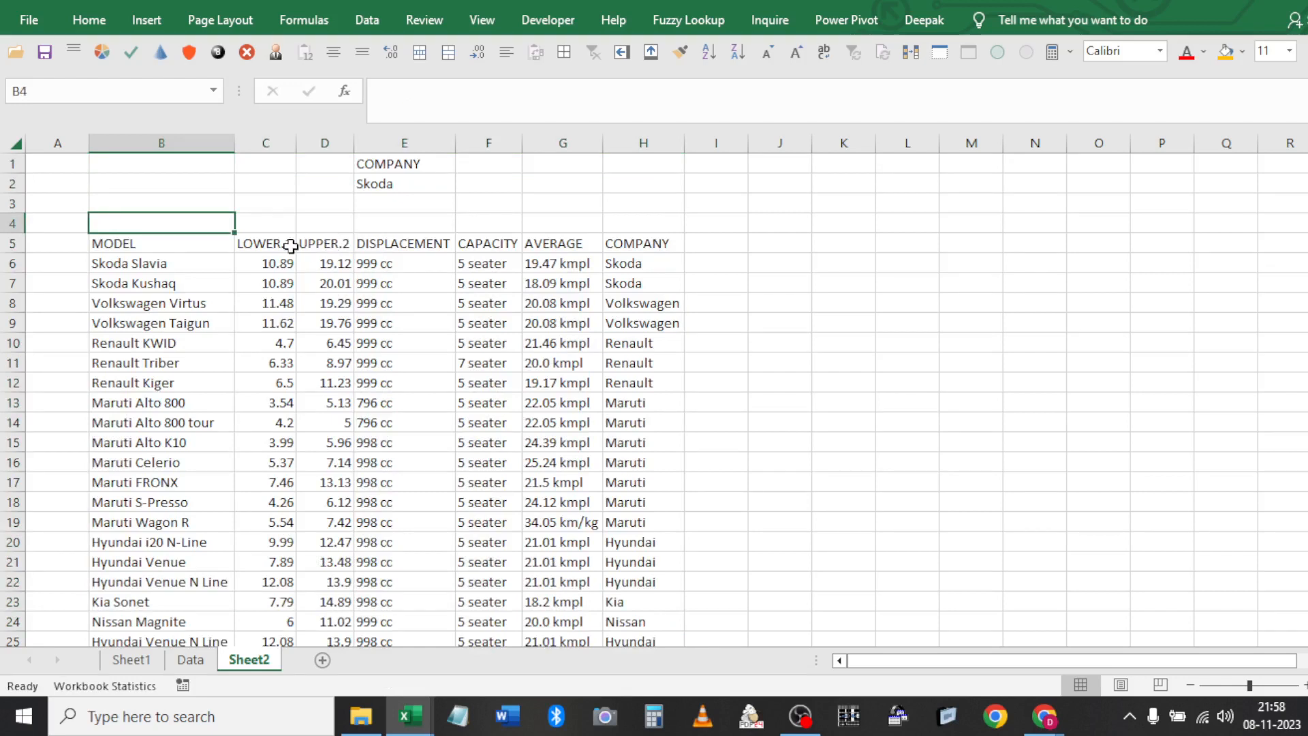
{"action": "left_click", "coordinate": [205, 242]}
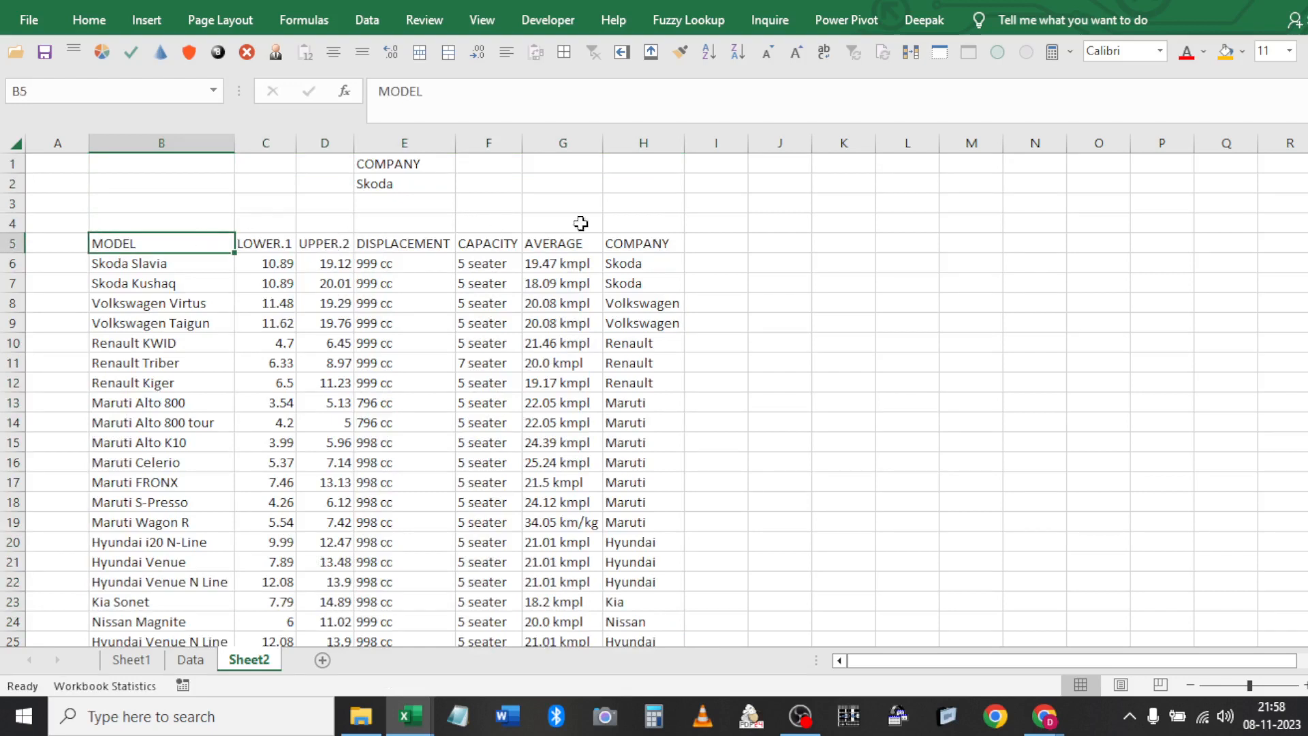
{"action": "left_click", "coordinate": [746, 243]}
{"action": "left_click", "coordinate": [390, 15]}
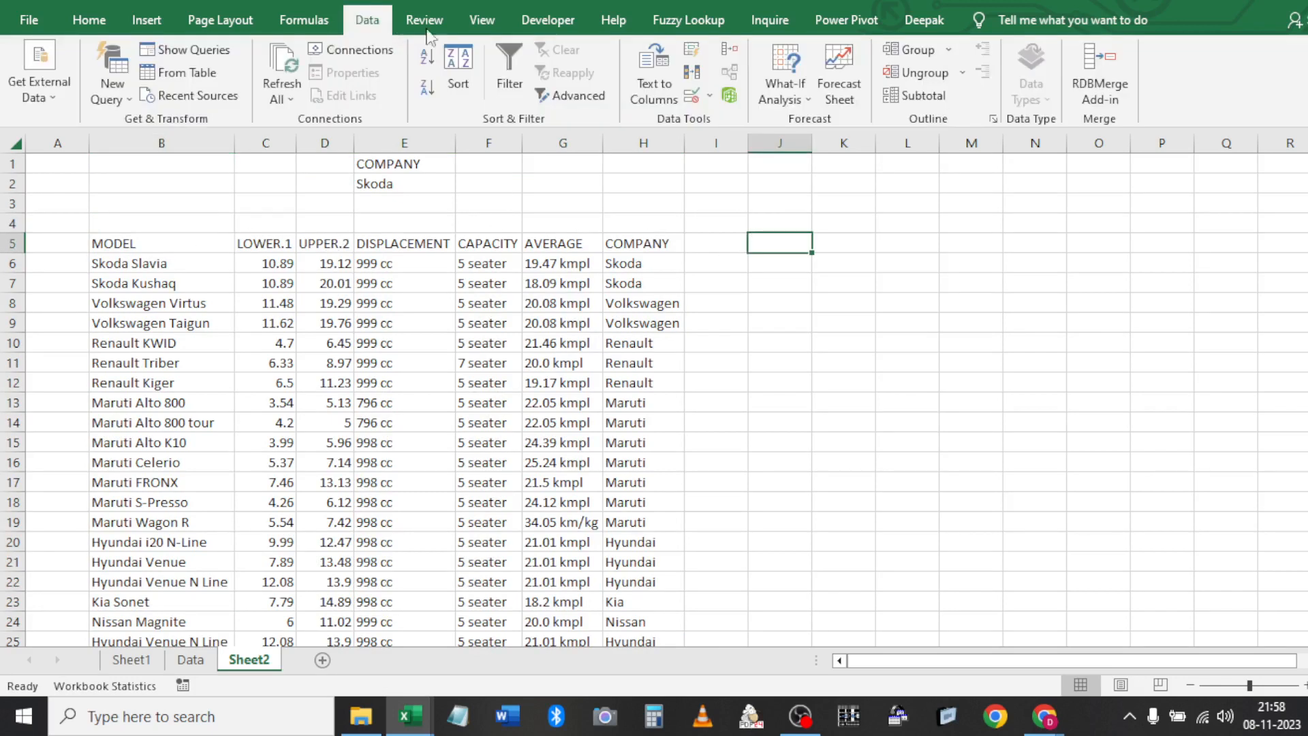
{"action": "left_click", "coordinate": [565, 95]}
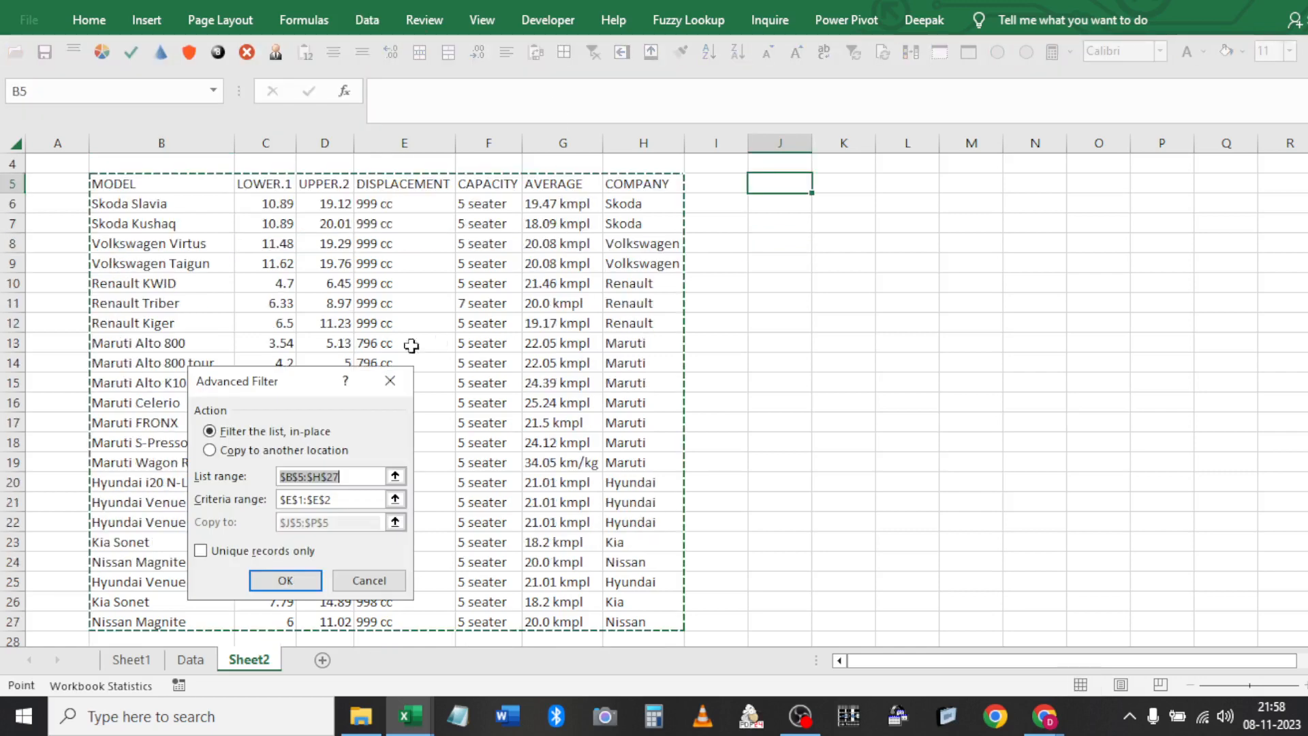
Copy unique records only to J5 with the criteria range left empty
{"action": "left_click", "coordinate": [258, 450]}
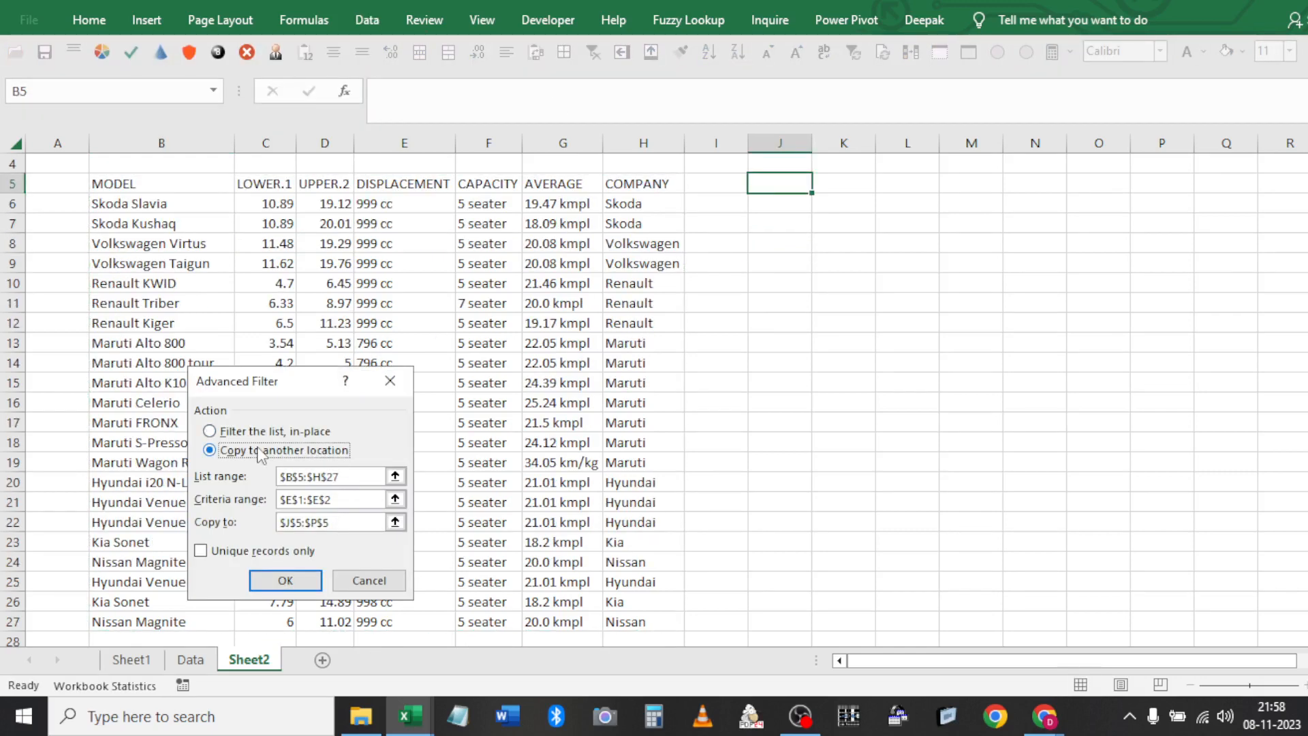
{"action": "key", "text": "Tab"}
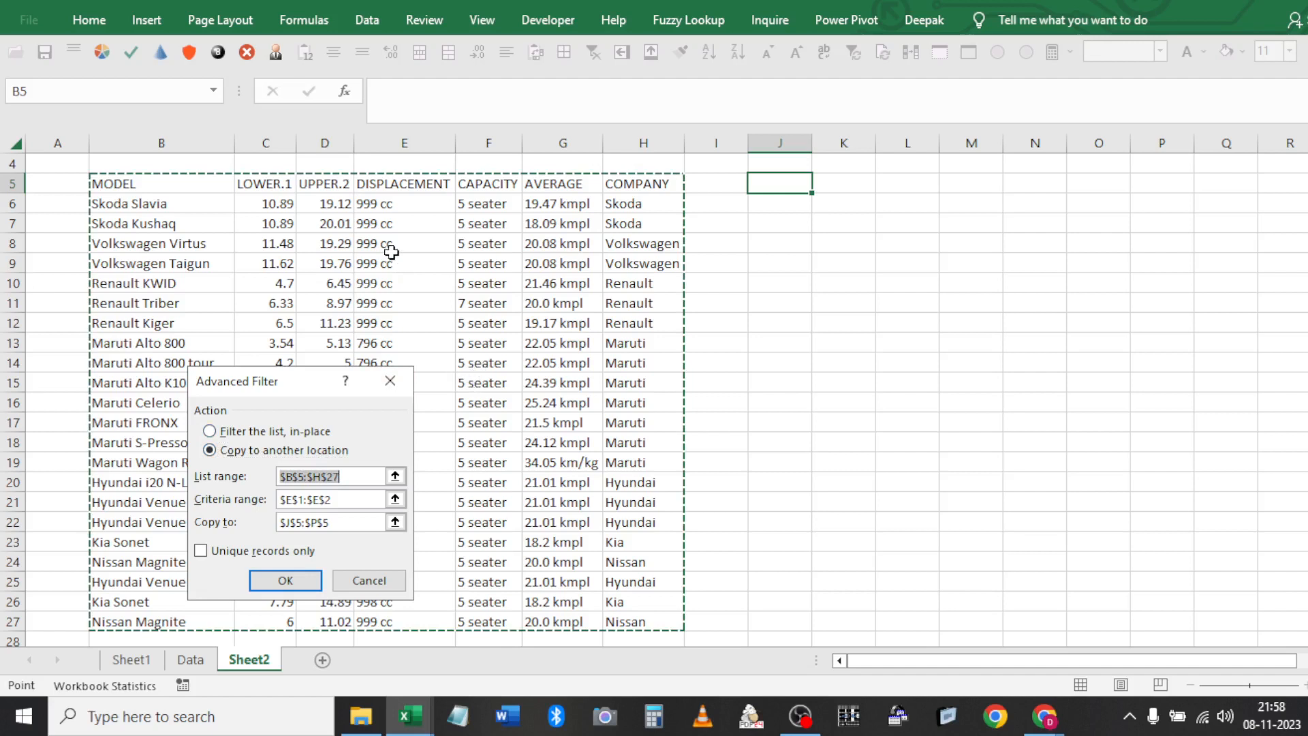
{"action": "key", "text": "Tab"}
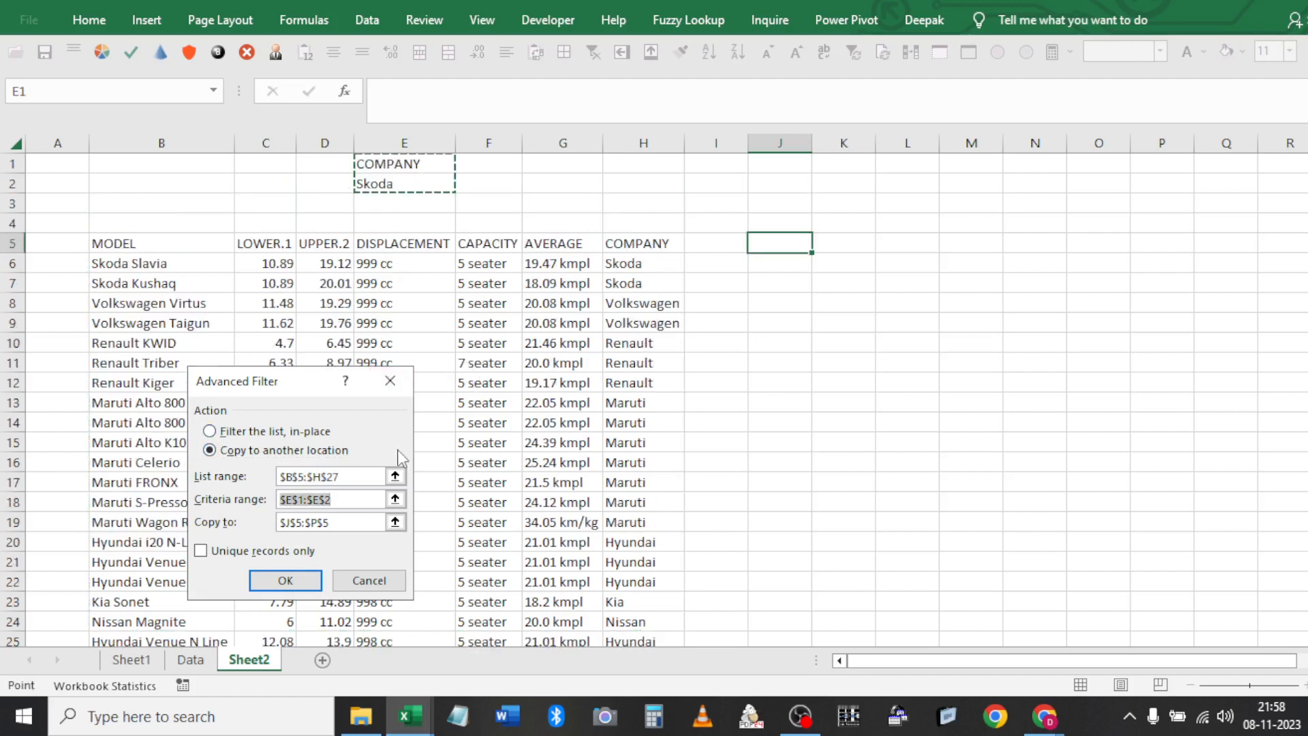
{"action": "key", "text": "BackSpace"}
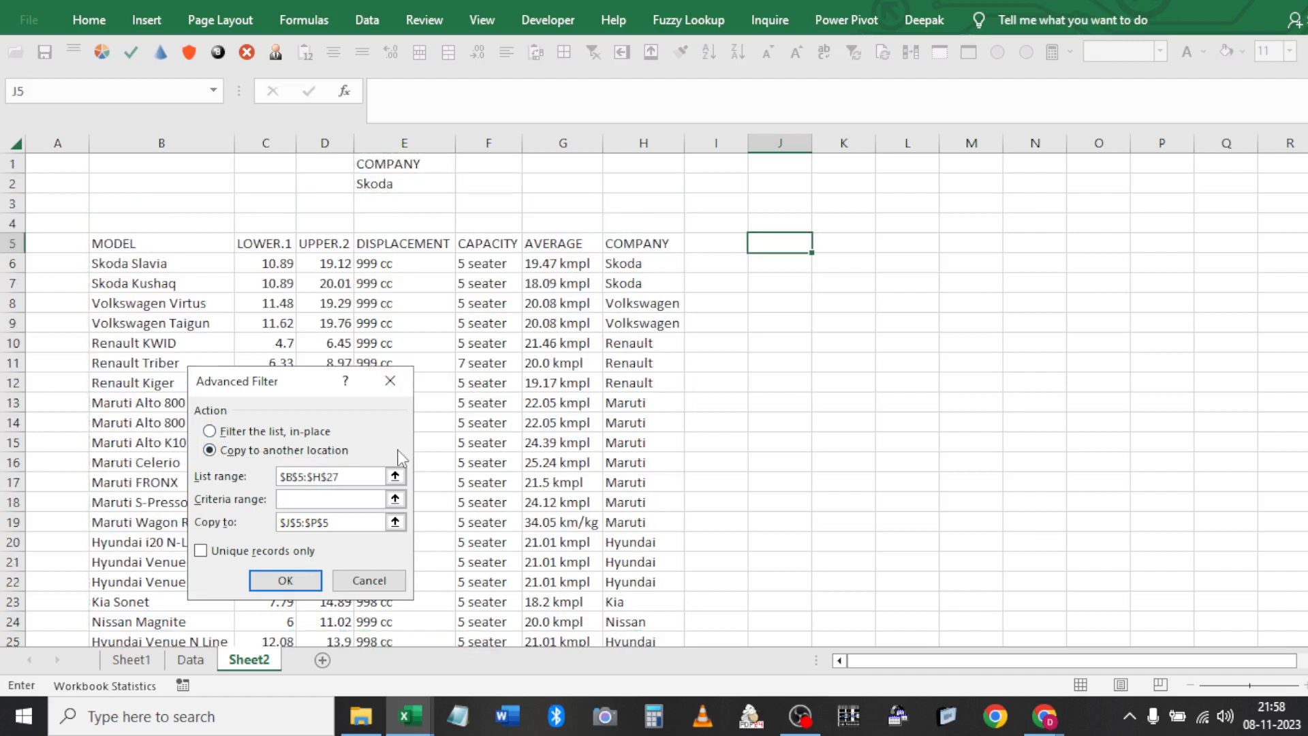
{"action": "key", "text": "Tab"}
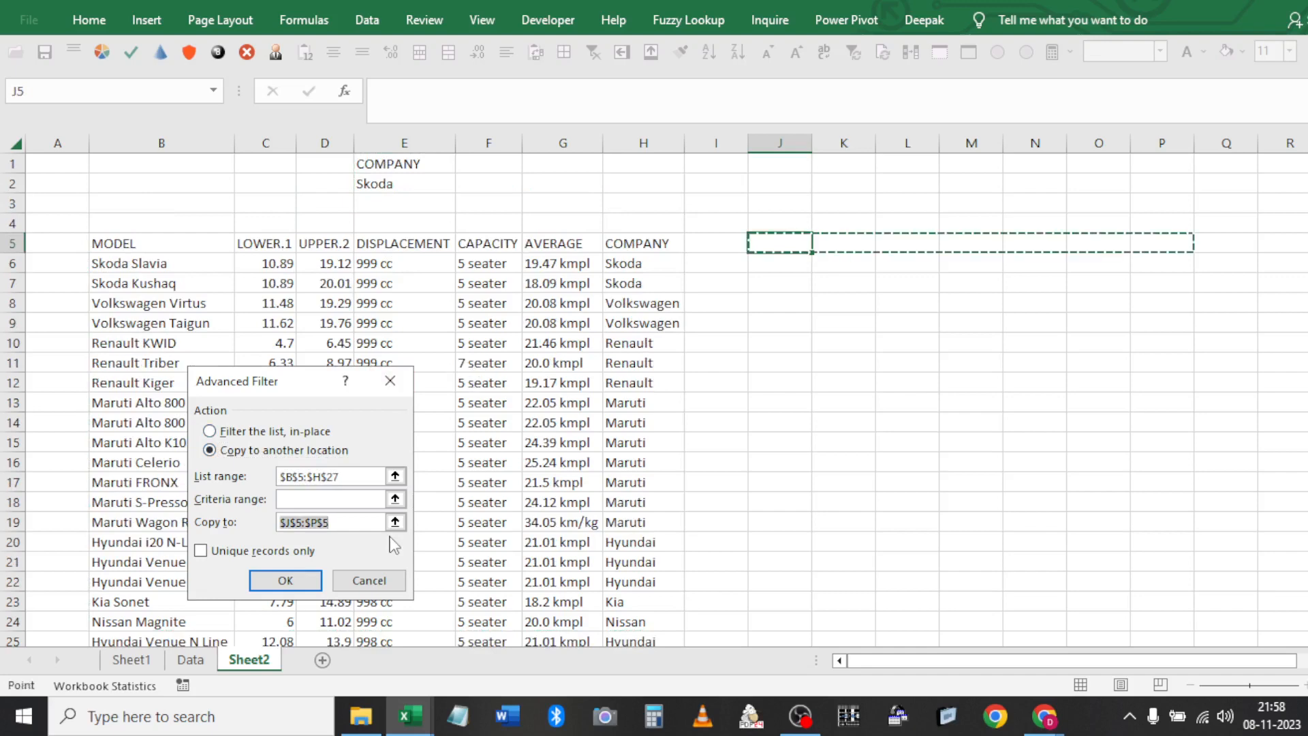
{"action": "left_click", "coordinate": [767, 239]}
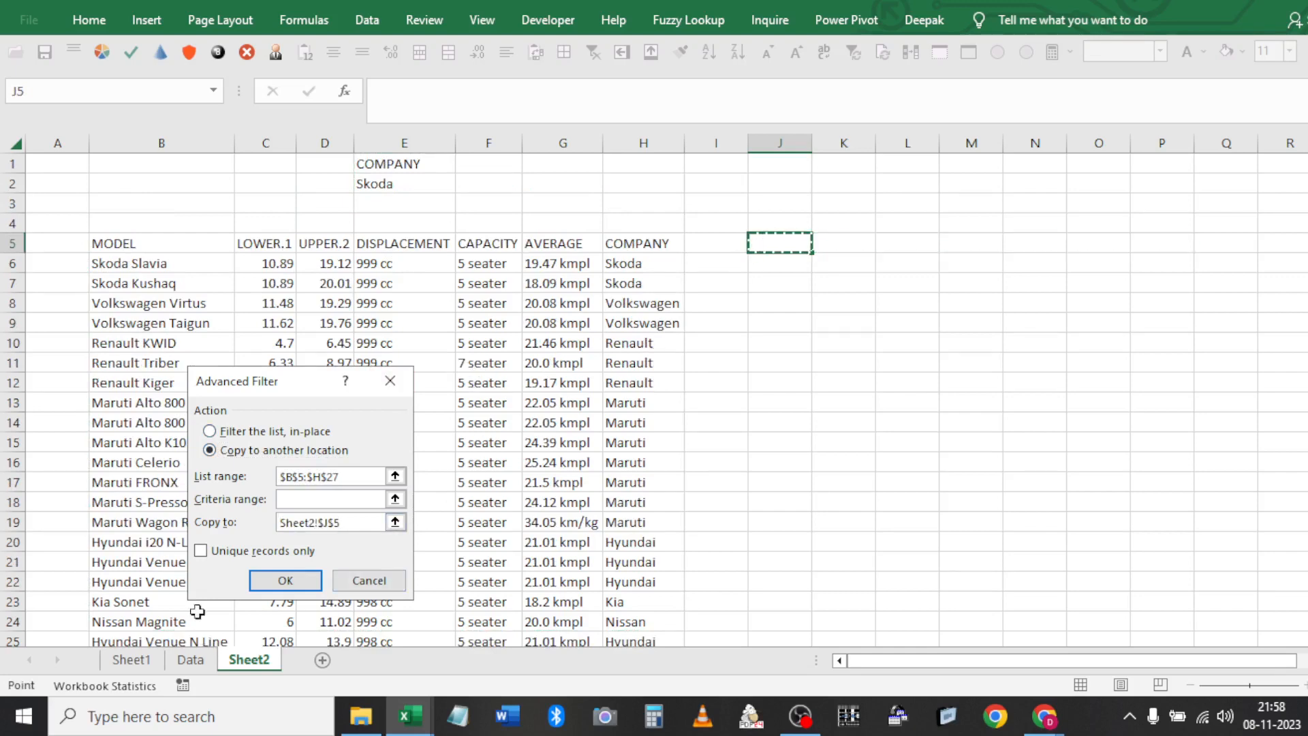
{"action": "left_click", "coordinate": [201, 550]}
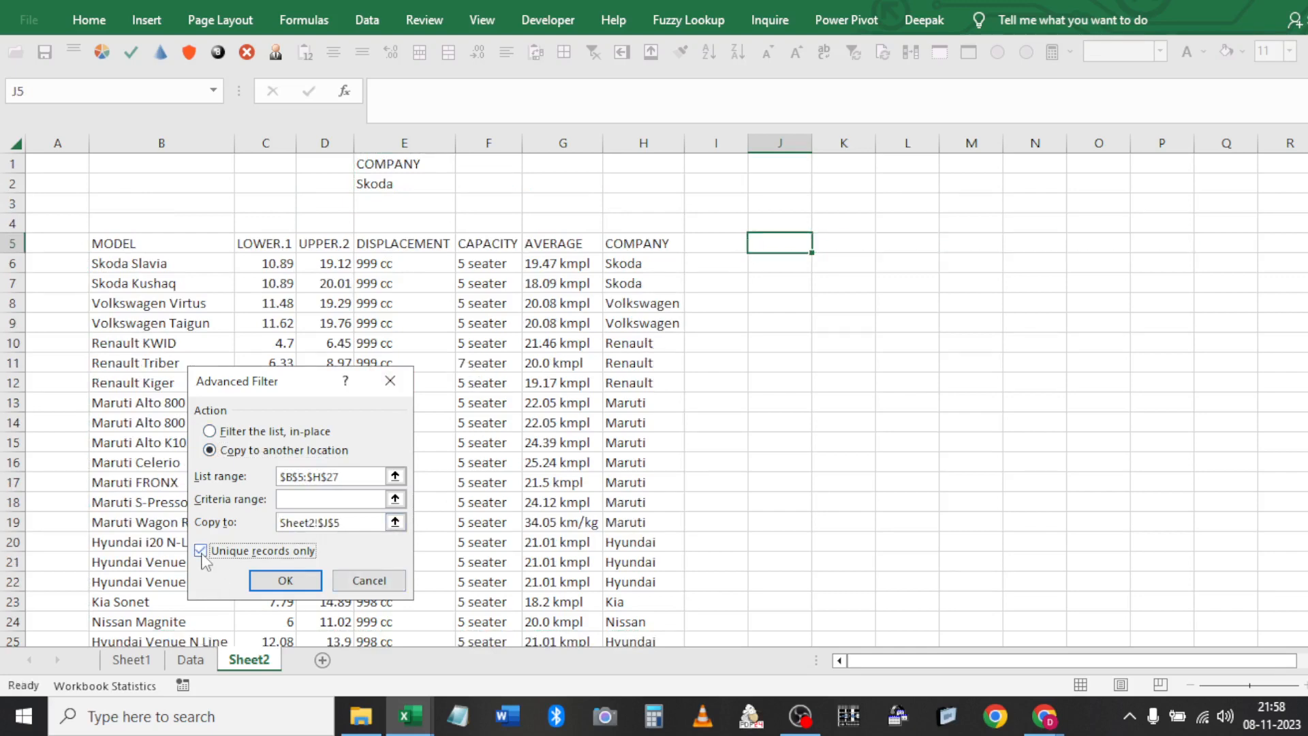
{"action": "left_click", "coordinate": [285, 581]}
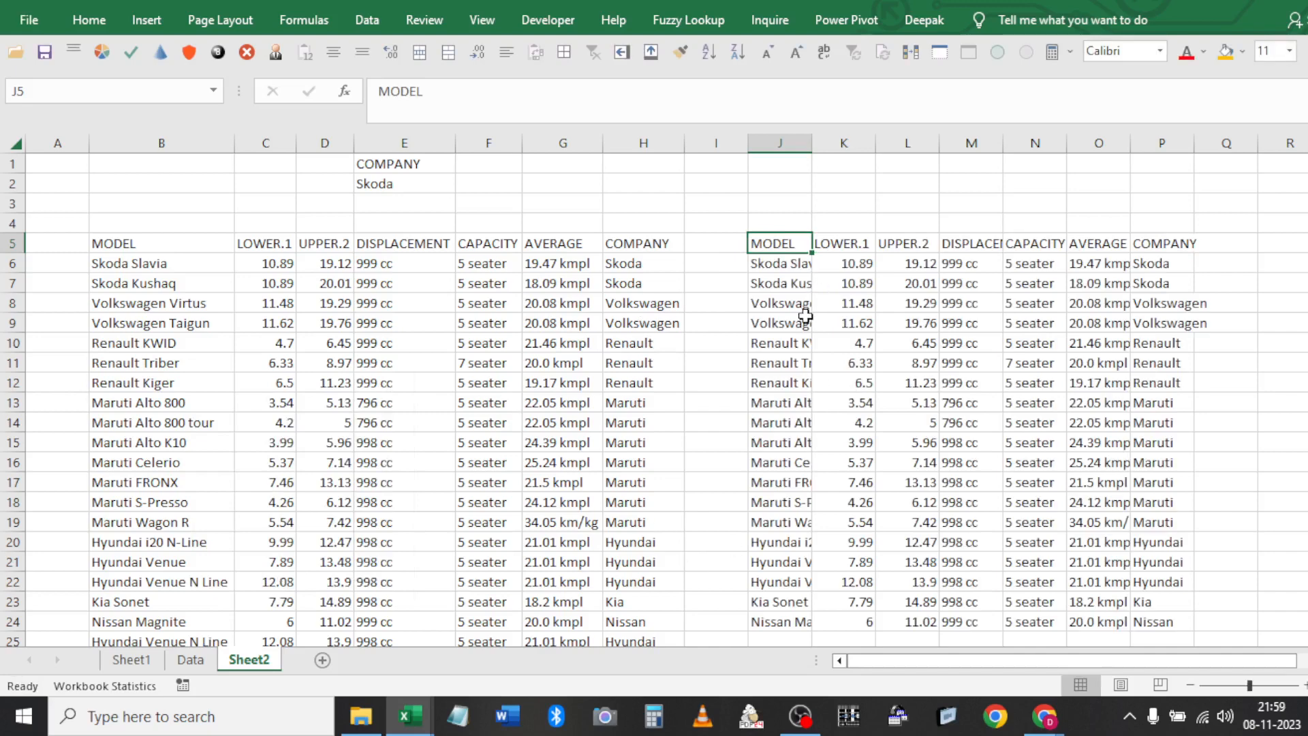
Check the copied models in J6:J24 against the duplicated rows 25–27
{"action": "key", "text": "Down"}
{"action": "key", "text": "ctrl+shift+Down"}
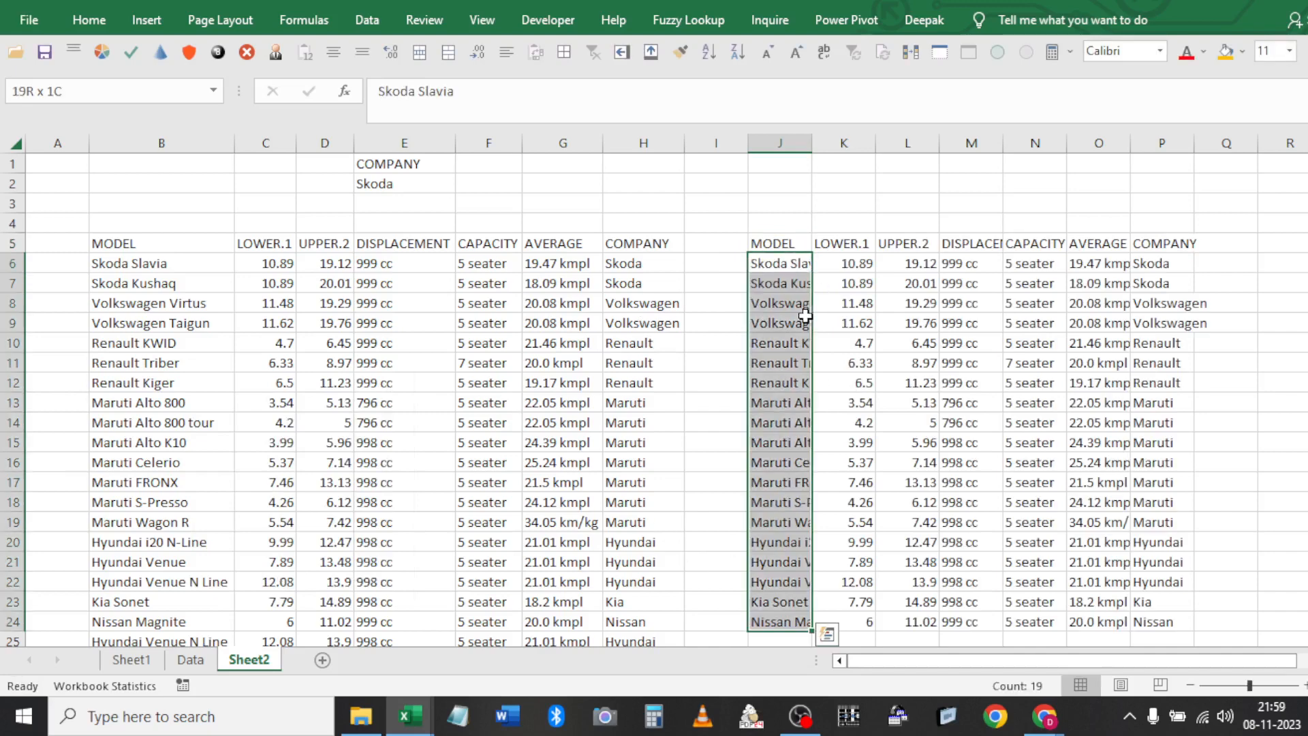
{"action": "key", "text": "Down"}
{"action": "key", "text": "Down"}
{"action": "key", "text": "Down"}
{"action": "key", "text": "Down"}
{"action": "key", "text": "Down"}
{"action": "key", "text": "Down"}
{"action": "key", "text": "Down"}
{"action": "key", "text": "Down"}
{"action": "key", "text": "Down"}
{"action": "key", "text": "Down"}
{"action": "key", "text": "Down"}
{"action": "key", "text": "Down"}
{"action": "key", "text": "Down"}
{"action": "key", "text": "Down"}
{"action": "key", "text": "Down"}
{"action": "key", "text": "Down"}
{"action": "key", "text": "Down"}
{"action": "key", "text": "Down"}
{"action": "key", "text": "Down"}
{"action": "key", "text": "Down"}
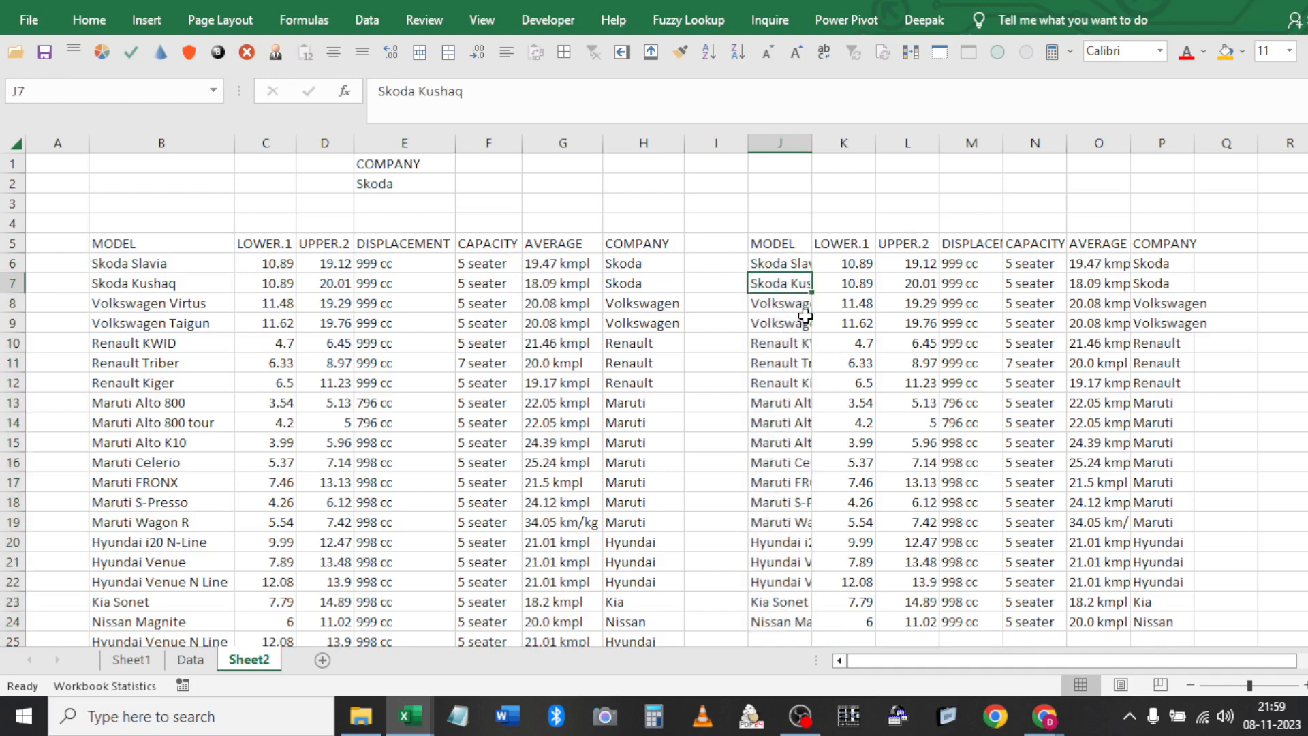
{"action": "key", "text": "Left"}
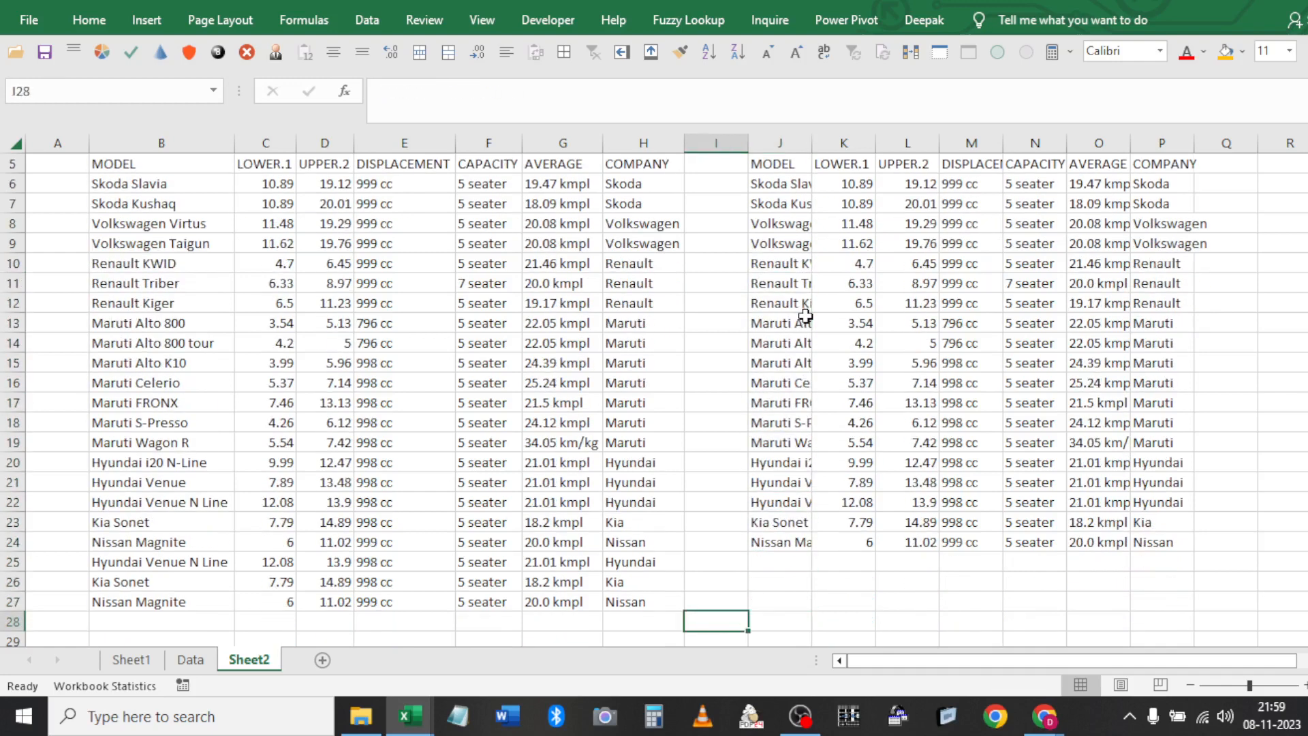
{"action": "key", "text": "Left"}
{"action": "key", "text": "Up"}
{"action": "key", "text": "shift+Up"}
{"action": "key", "text": "shift+Up"}
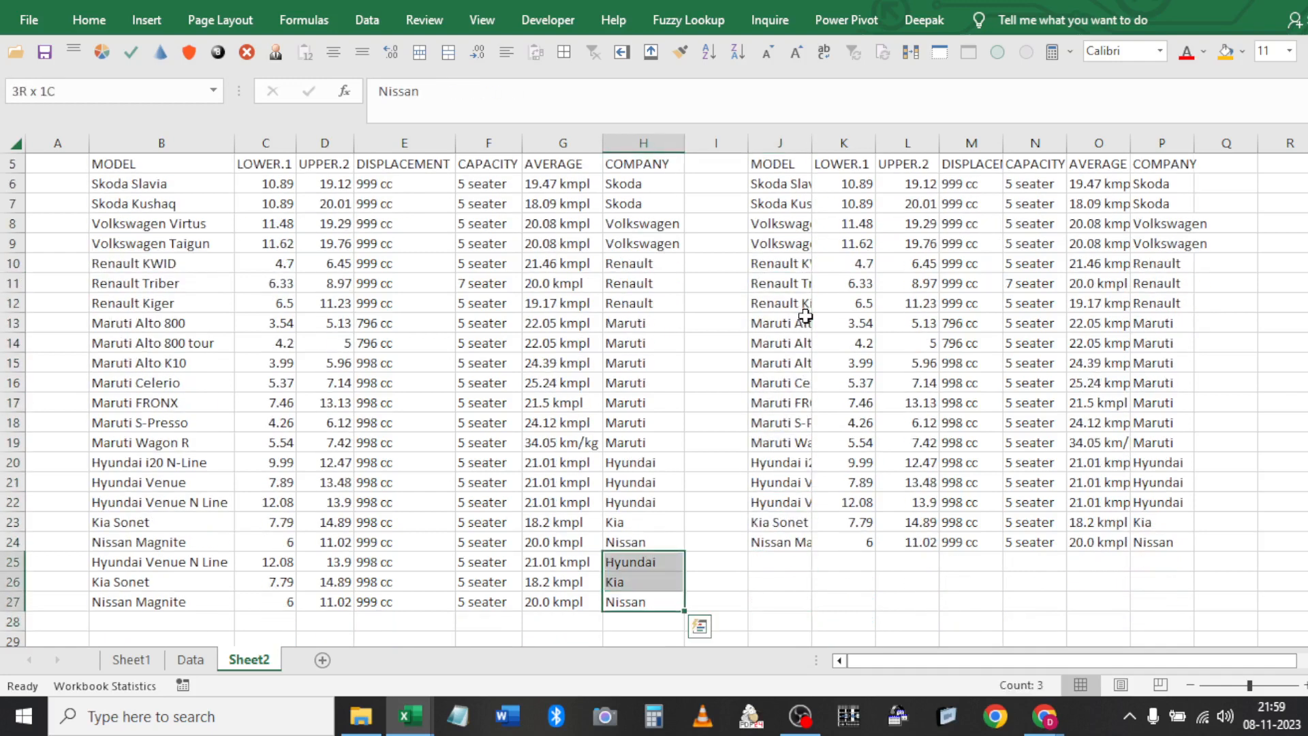
Make the duplicate car rows 25–27 (B25:H27) bold and underlined
{"action": "key", "text": "ctrl+shift+Left"}
{"action": "key", "text": "ctrl+b"}
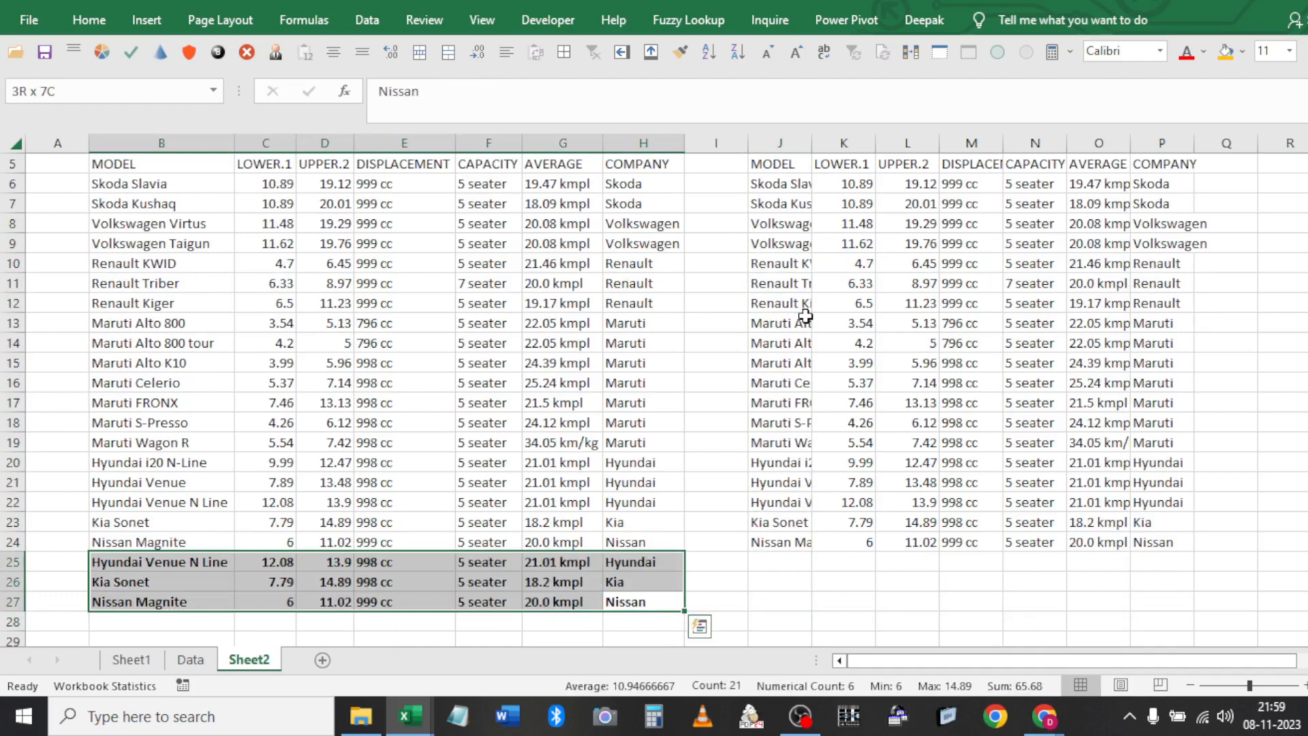
{"action": "key", "text": "ctrl+u"}
Hide rows 3–4 above the car table by collapsing their row height
{"action": "key", "text": "ctrl+Up"}
{"action": "key", "text": "ctrl+Up"}
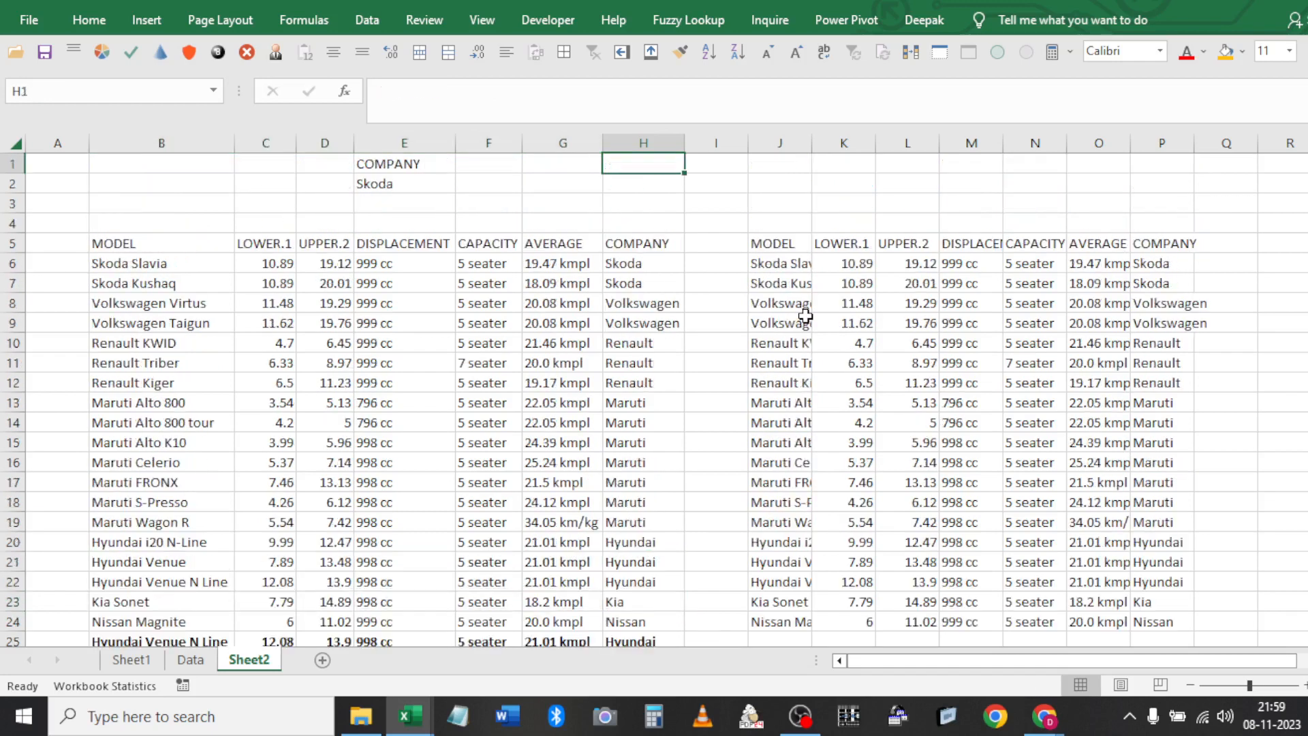
{"action": "left_click", "coordinate": [411, 204]}
{"action": "key", "text": "shift+space"}
{"action": "key", "text": "shift+Down"}
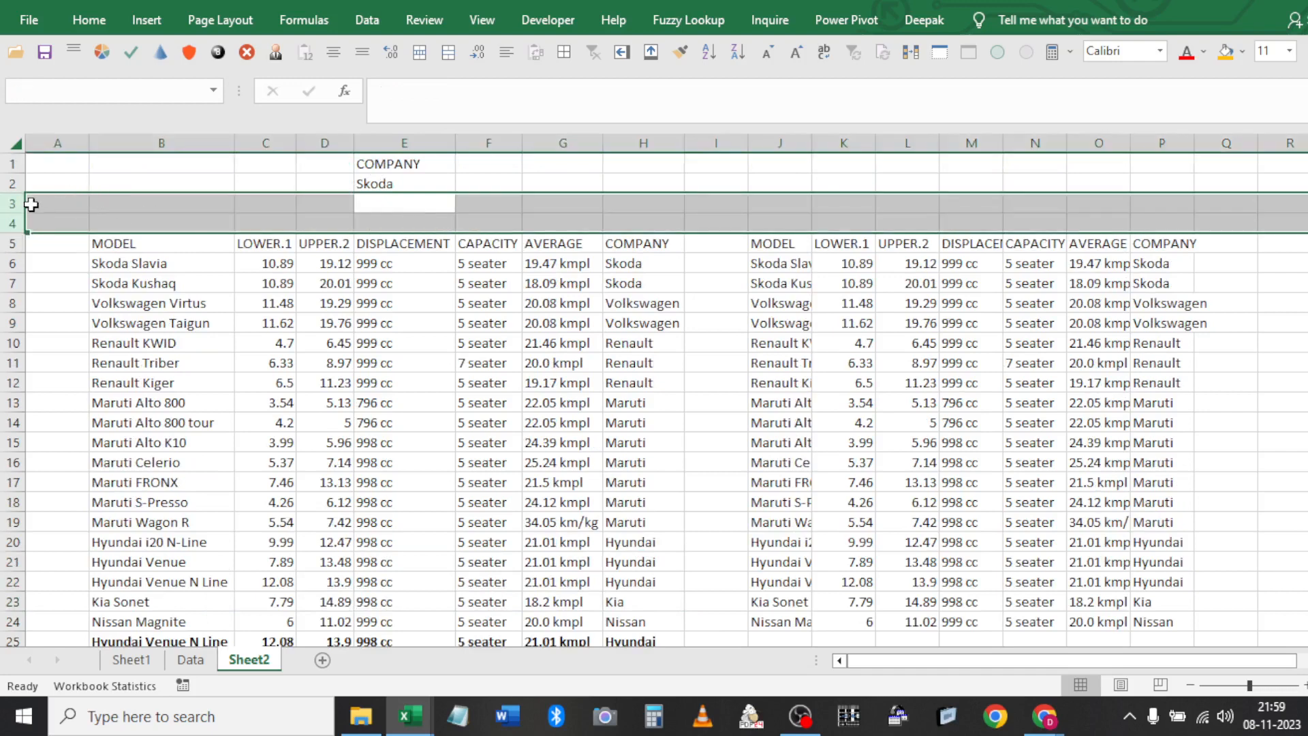
{"action": "left_click_drag", "start_coordinate": [23, 212], "coordinate": [22, 196]}
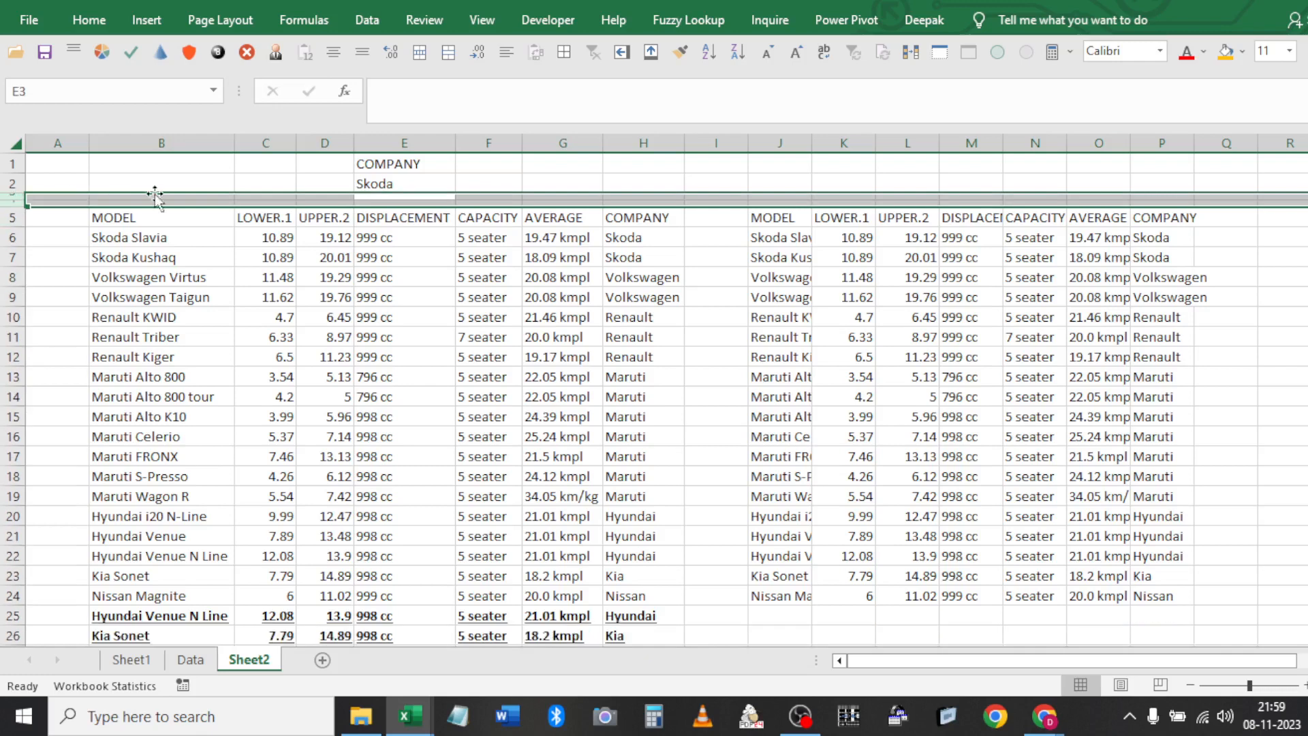
{"action": "left_click", "coordinate": [371, 261]}
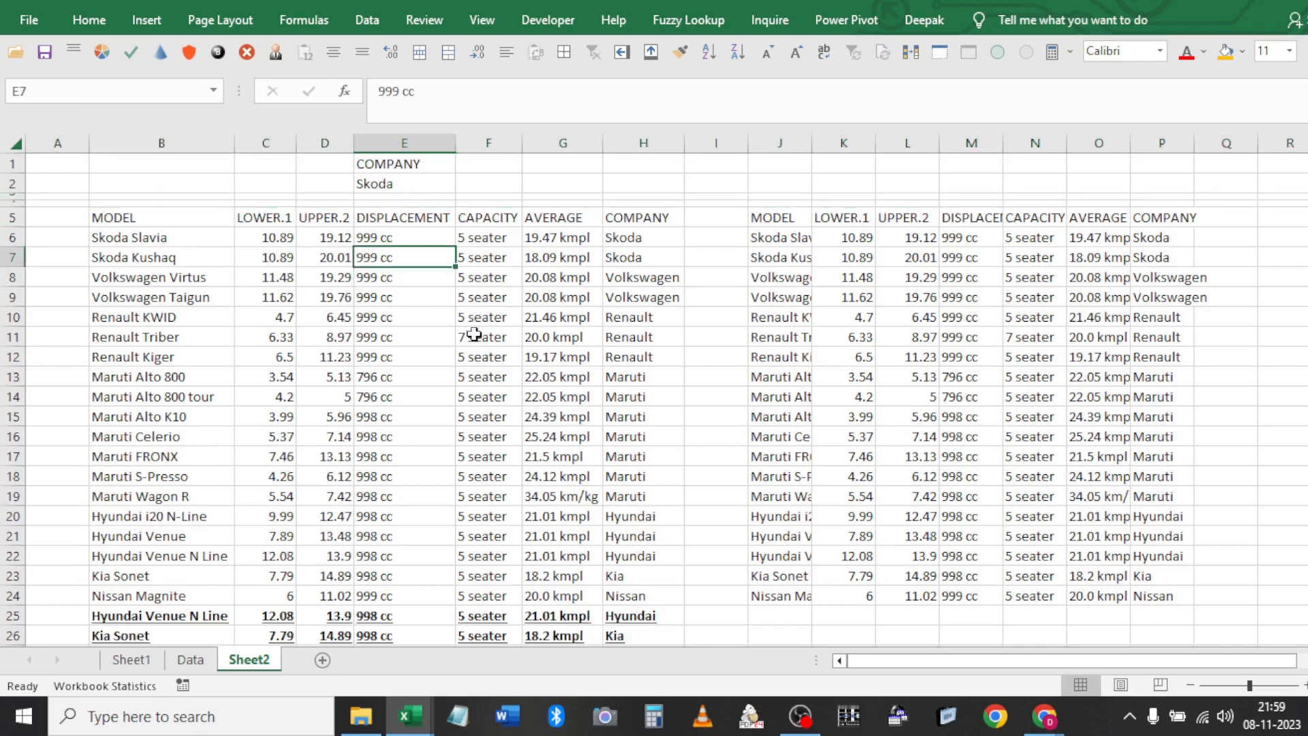
Delete the copied unique-records list in J5:P24
{"action": "left_click", "coordinate": [791, 225]}
{"action": "key", "text": "ctrl+shift+Right"}
{"action": "key", "text": "ctrl+shift+Down"}
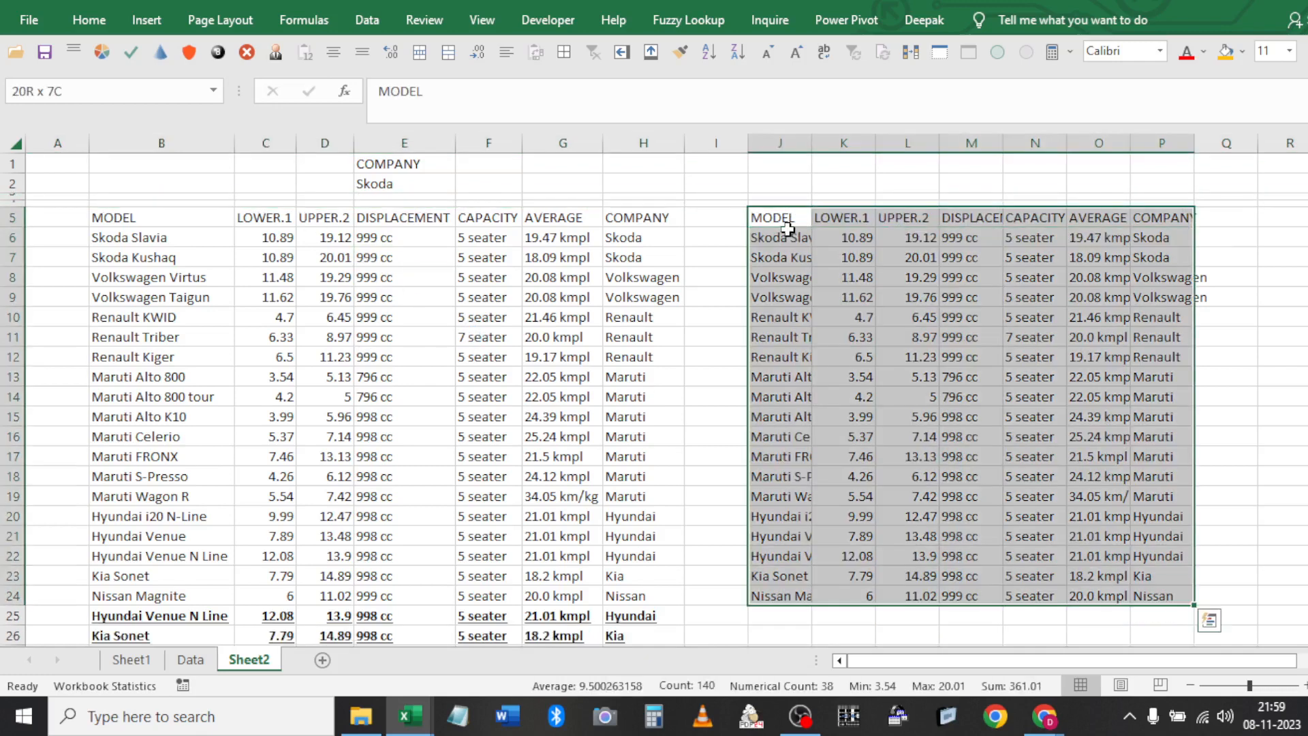
{"action": "key", "text": "Delete"}
{"action": "key", "text": "Left"}
{"action": "key", "text": "Left"}
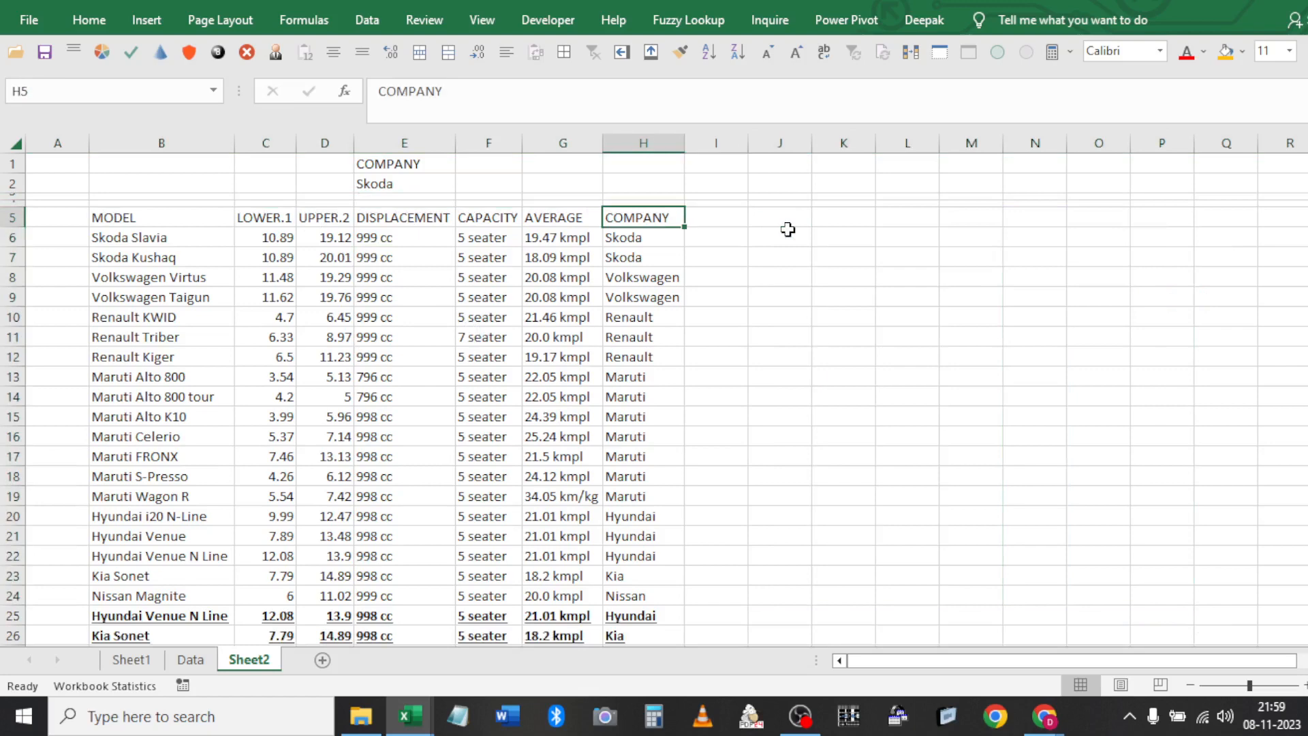
Advanced-filter the car table in place with Unique records only, showing 19 of 22
{"action": "left_click", "coordinate": [367, 20]}
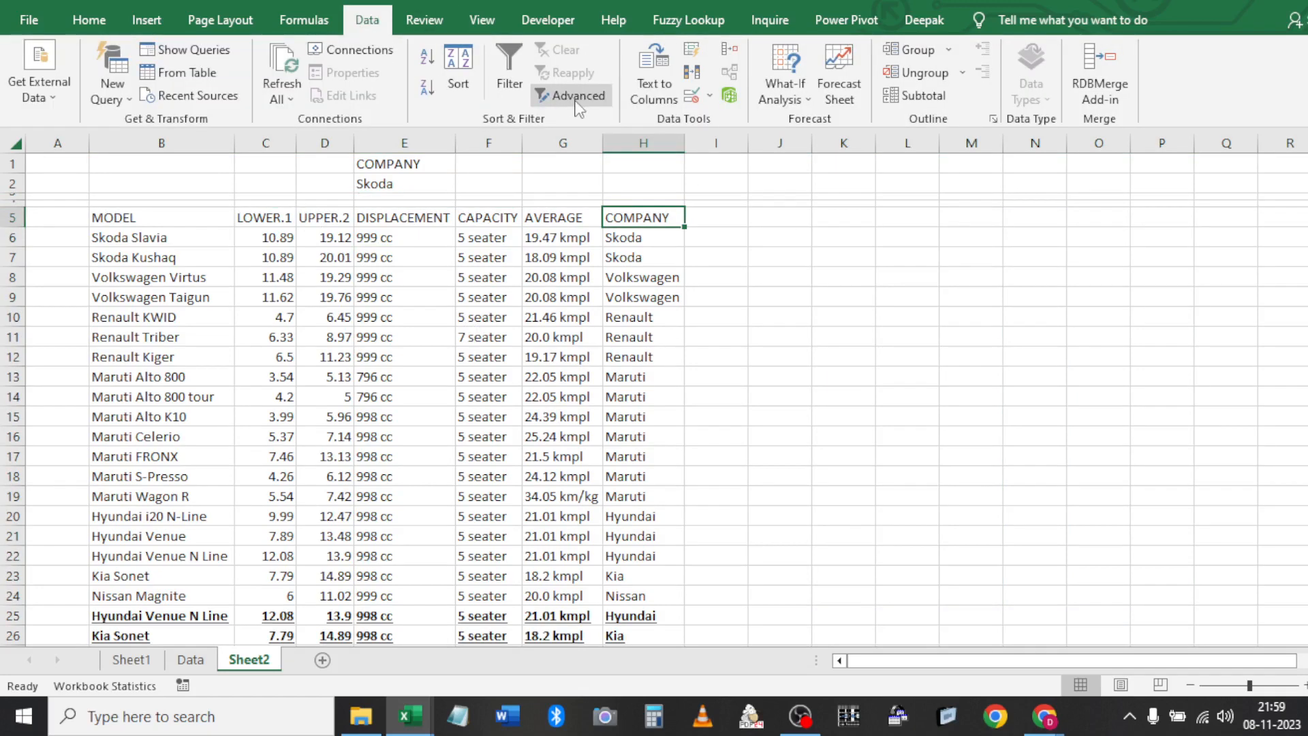
{"action": "left_click", "coordinate": [577, 97]}
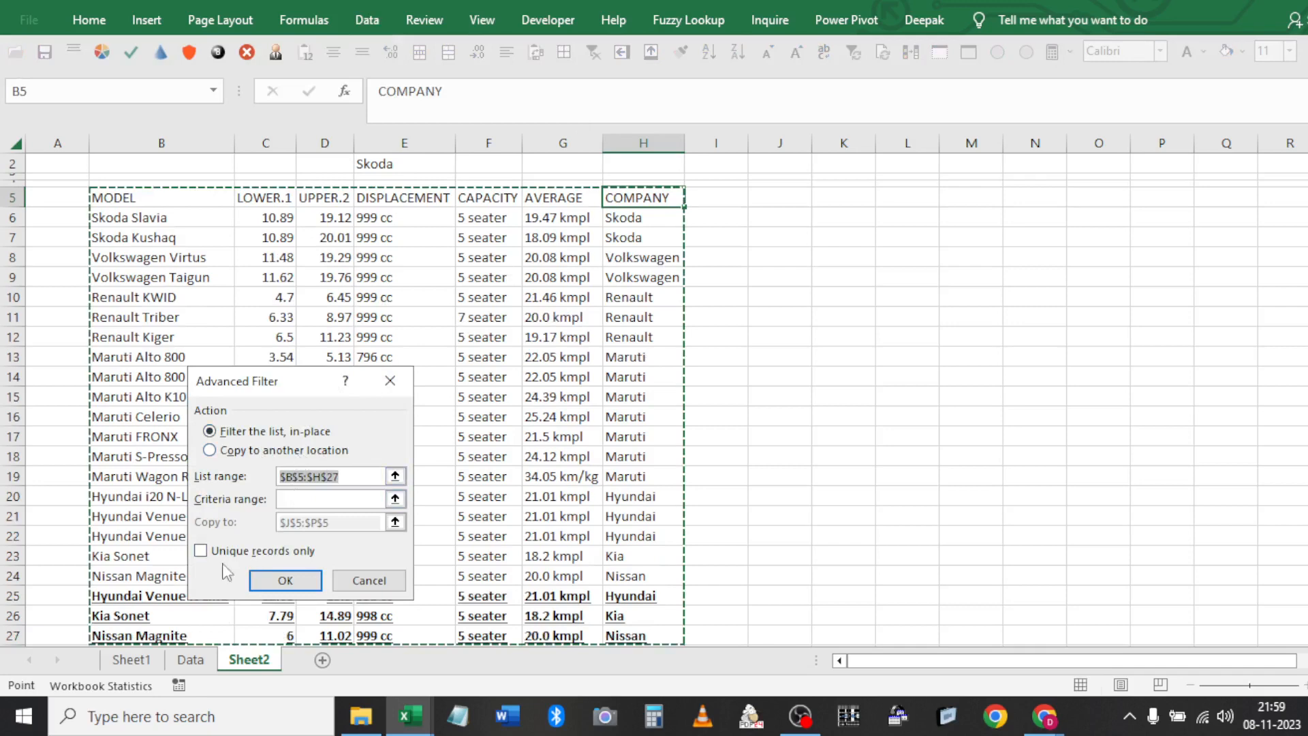
{"action": "left_click", "coordinate": [205, 552]}
{"action": "left_click", "coordinate": [285, 581]}
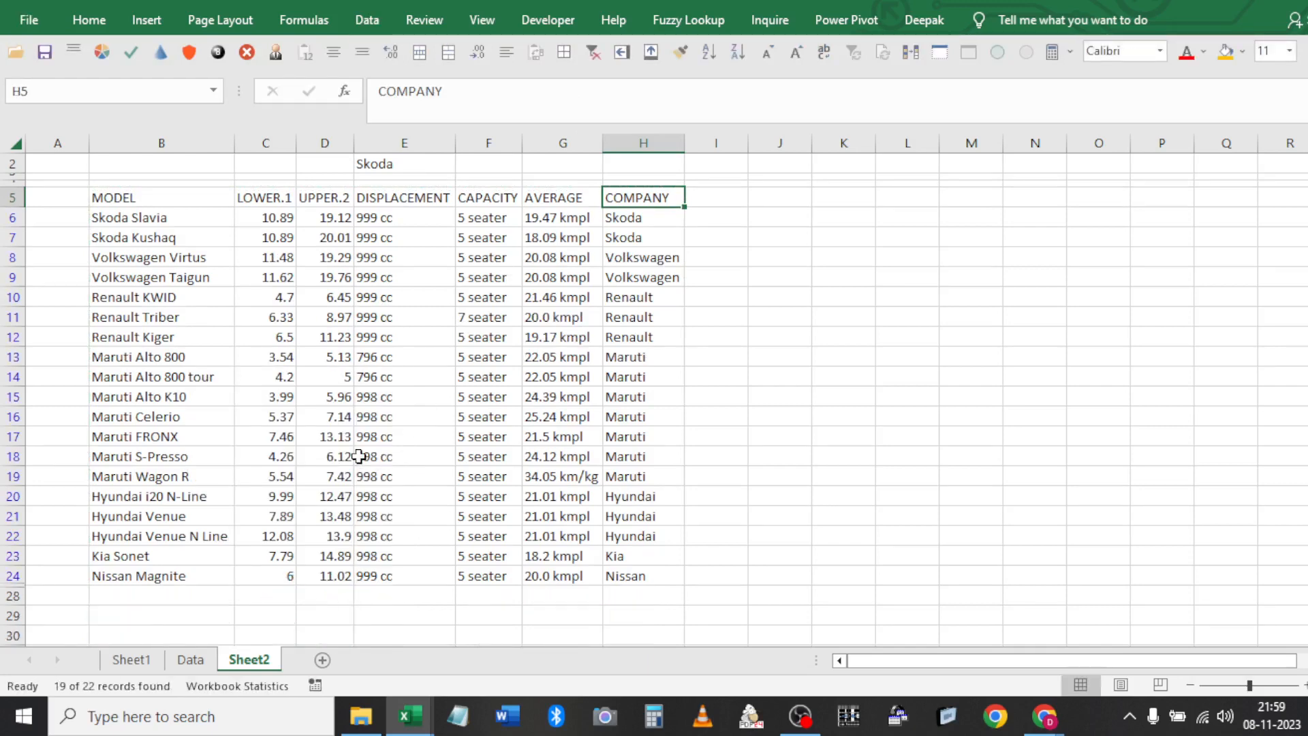
Clear the filter so all 22 car rows, including duplicates 25–27, reappear
{"action": "key", "text": "ctrl+a"}
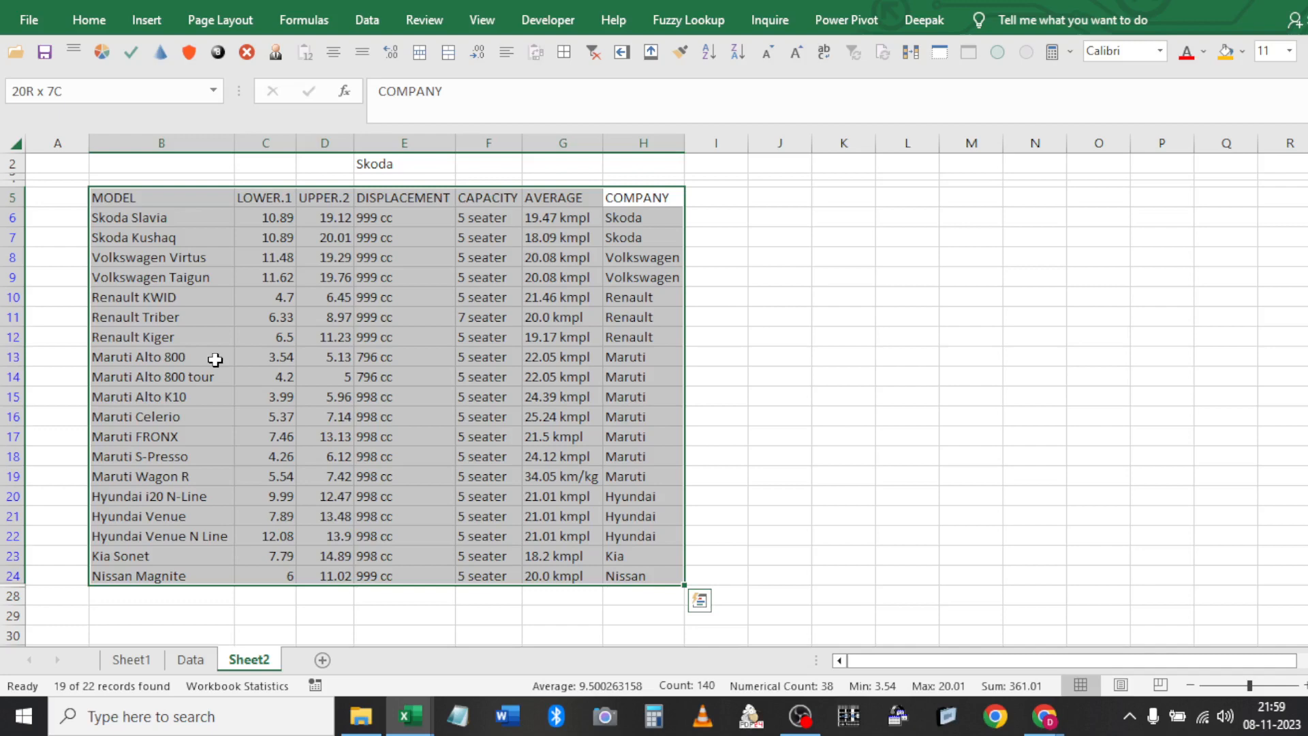
{"action": "left_click", "coordinate": [6, 576]}
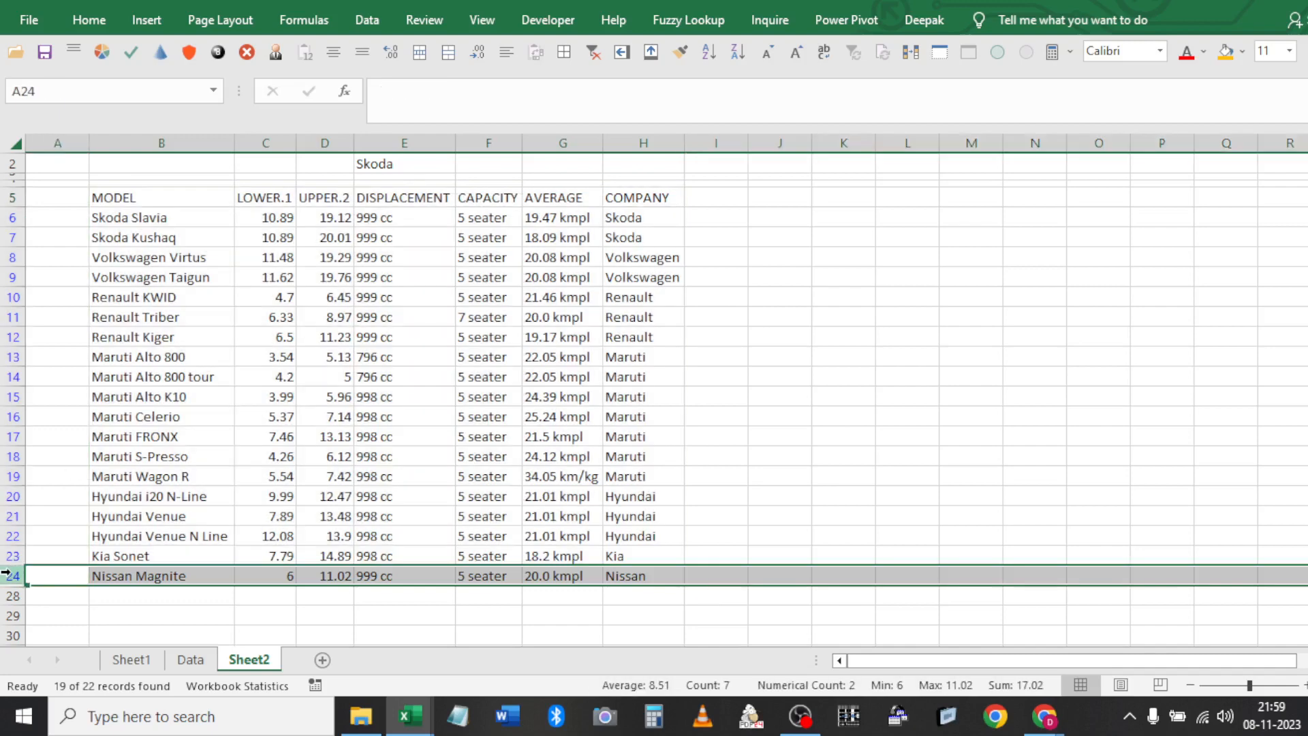
{"action": "left_click_drag", "start_coordinate": [5, 574], "coordinate": [6, 597]}
{"action": "right_click", "coordinate": [7, 576]}
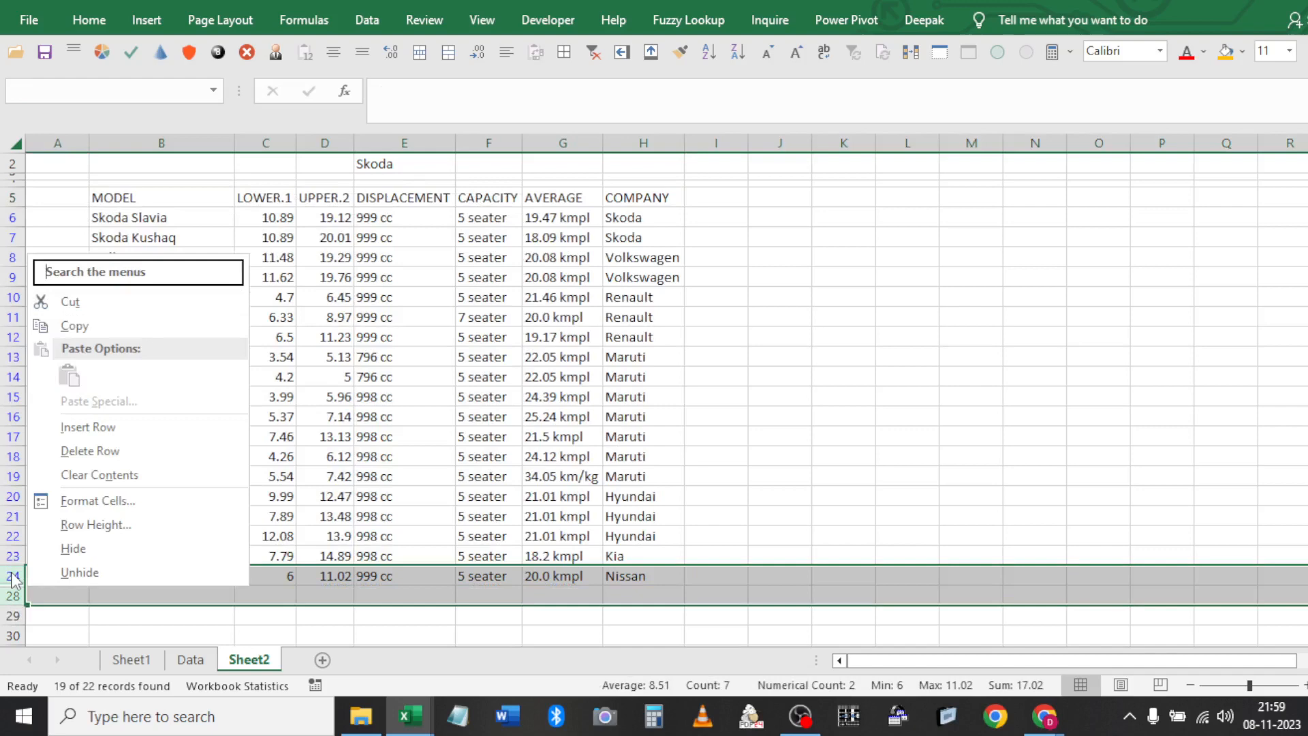
{"action": "key", "text": "Escape"}
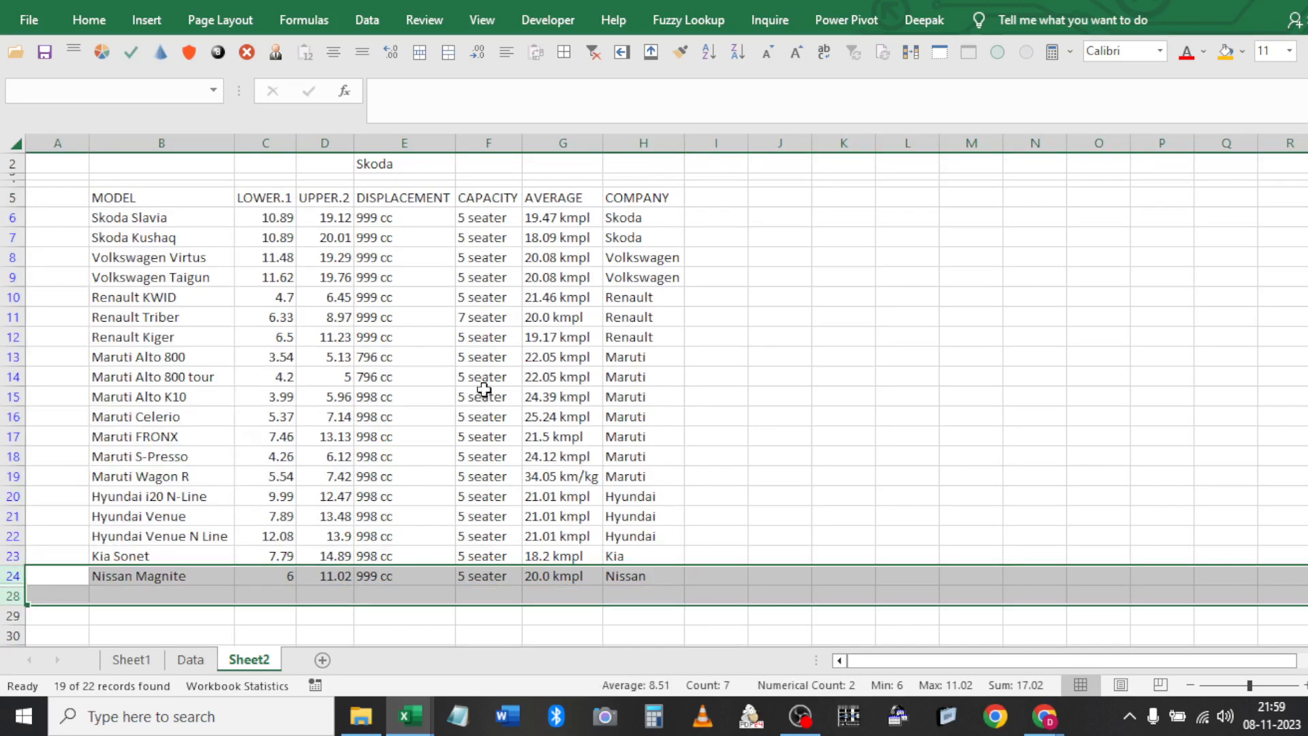
{"action": "left_click", "coordinate": [368, 20]}
{"action": "left_click", "coordinate": [562, 51]}
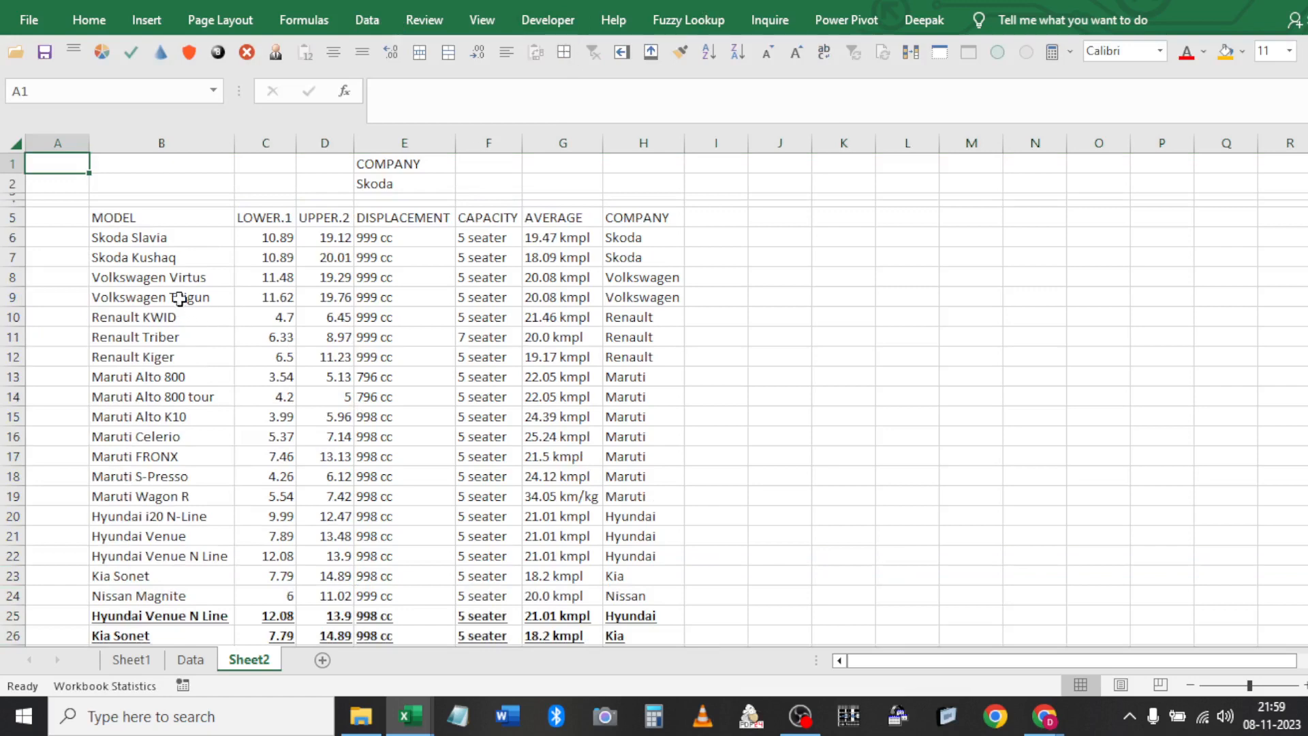
Advanced-filter unique records only, copying the 19 models to J5
{"action": "left_click", "coordinate": [177, 217]}
{"action": "left_click", "coordinate": [368, 20]}
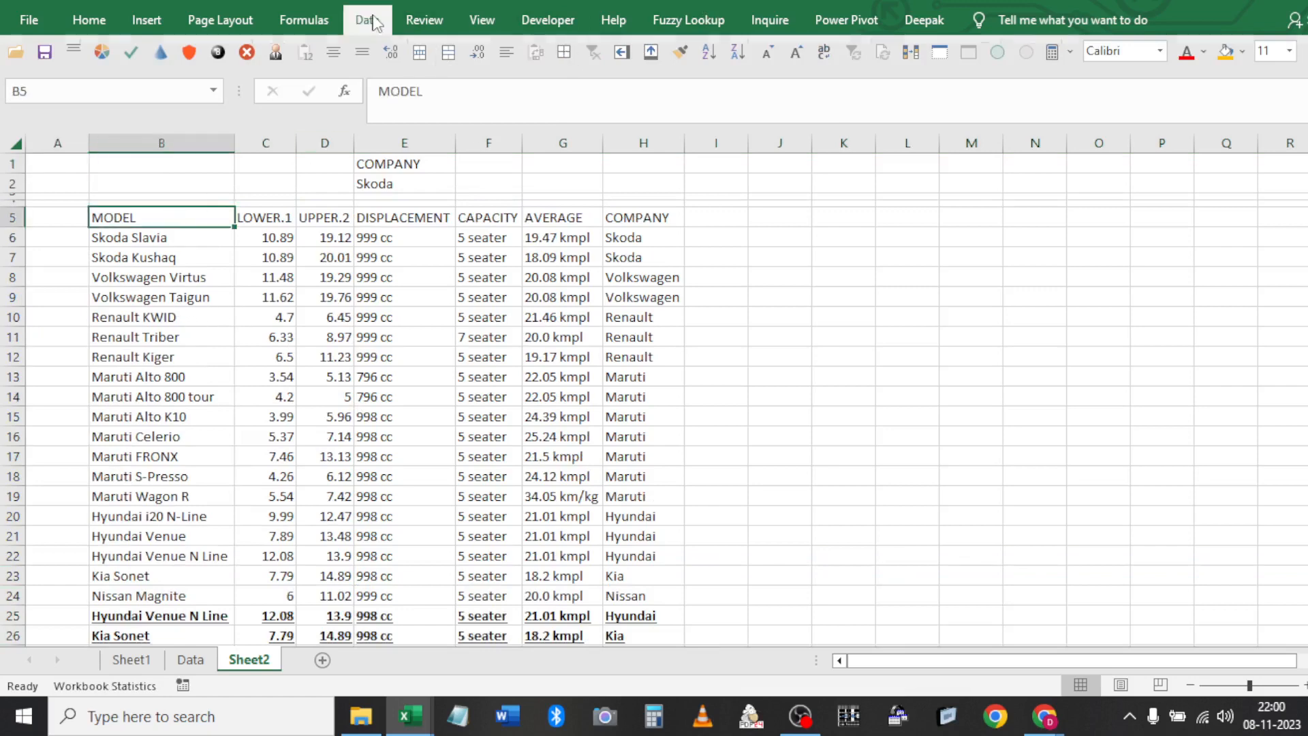
{"action": "left_click", "coordinate": [591, 102]}
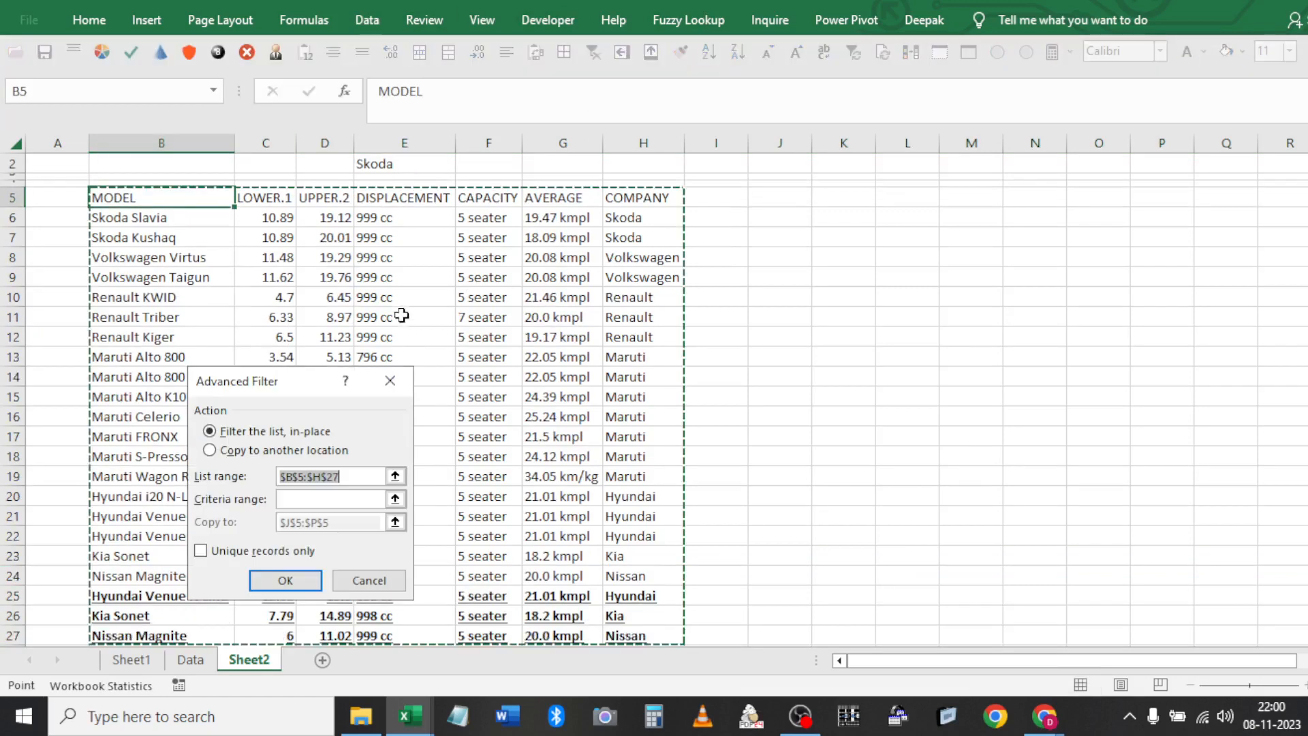
{"action": "left_click", "coordinate": [260, 451]}
{"action": "key", "text": "Tab"}
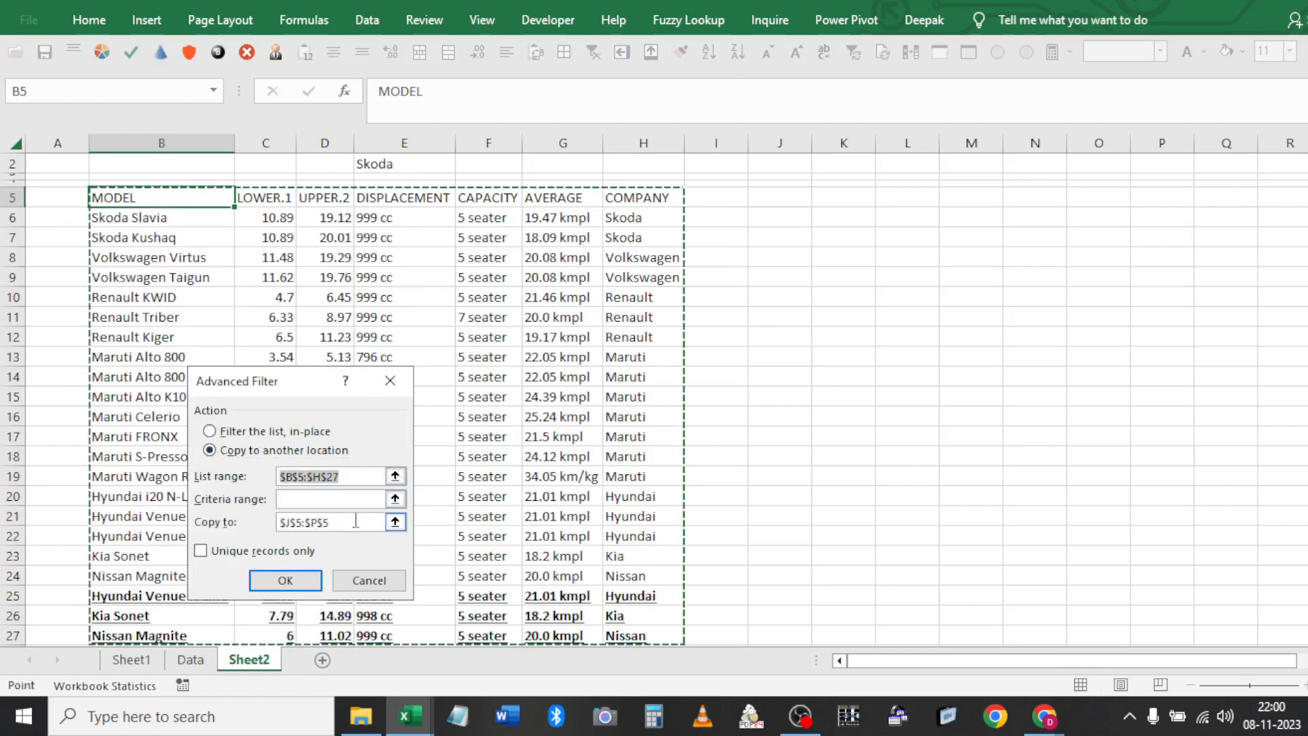
{"action": "key", "text": "Tab"}
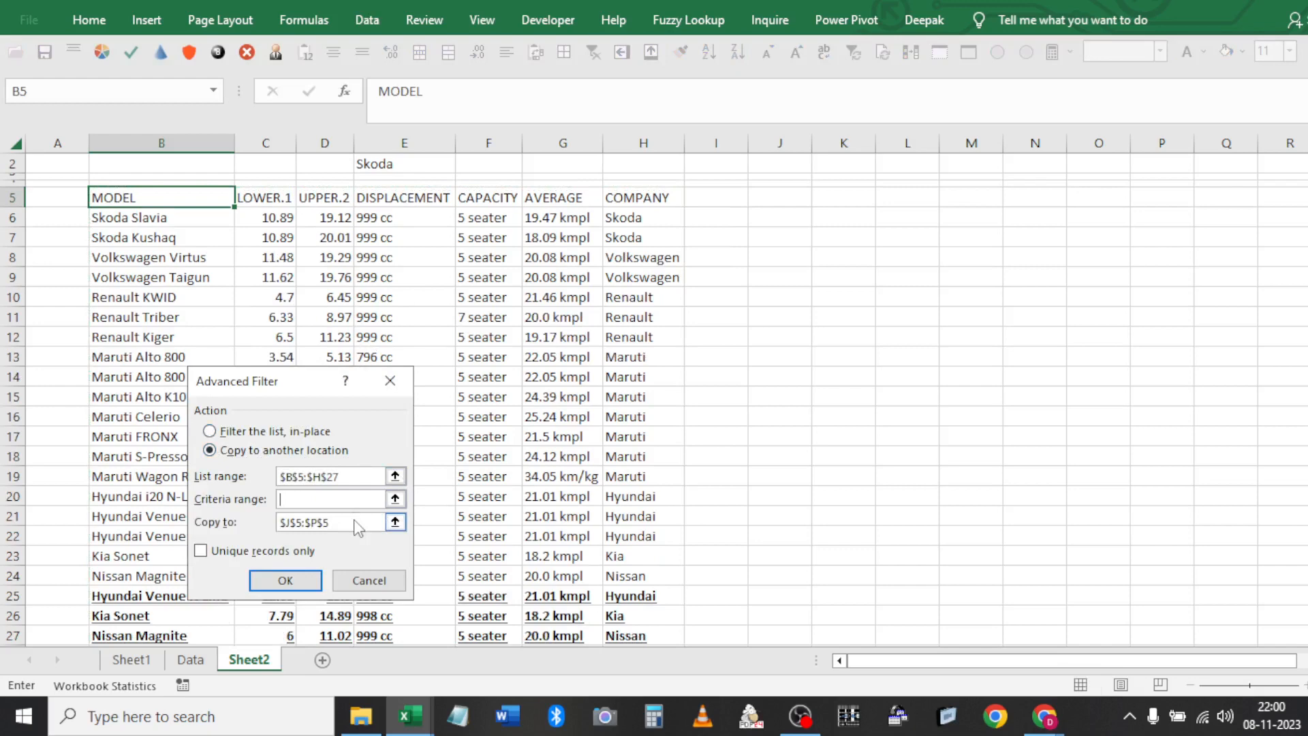
{"action": "key", "text": "Tab"}
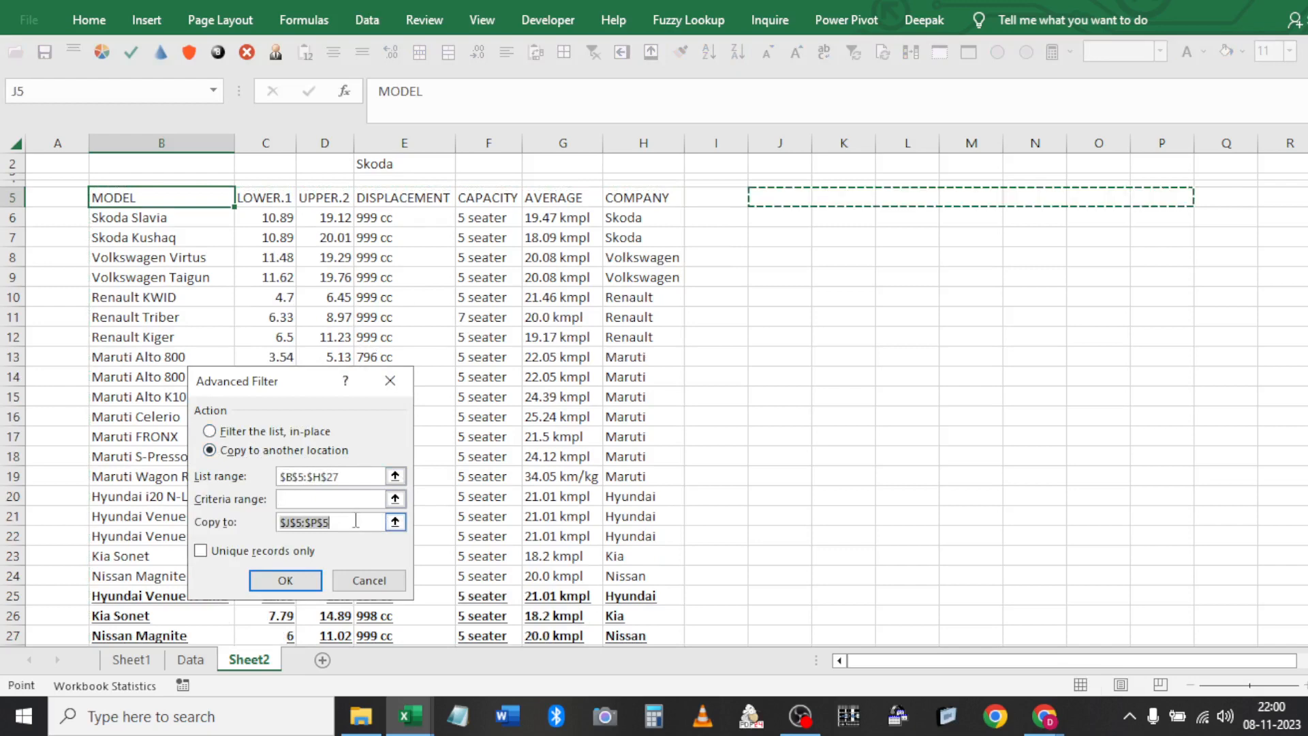
{"action": "left_click", "coordinate": [766, 202]}
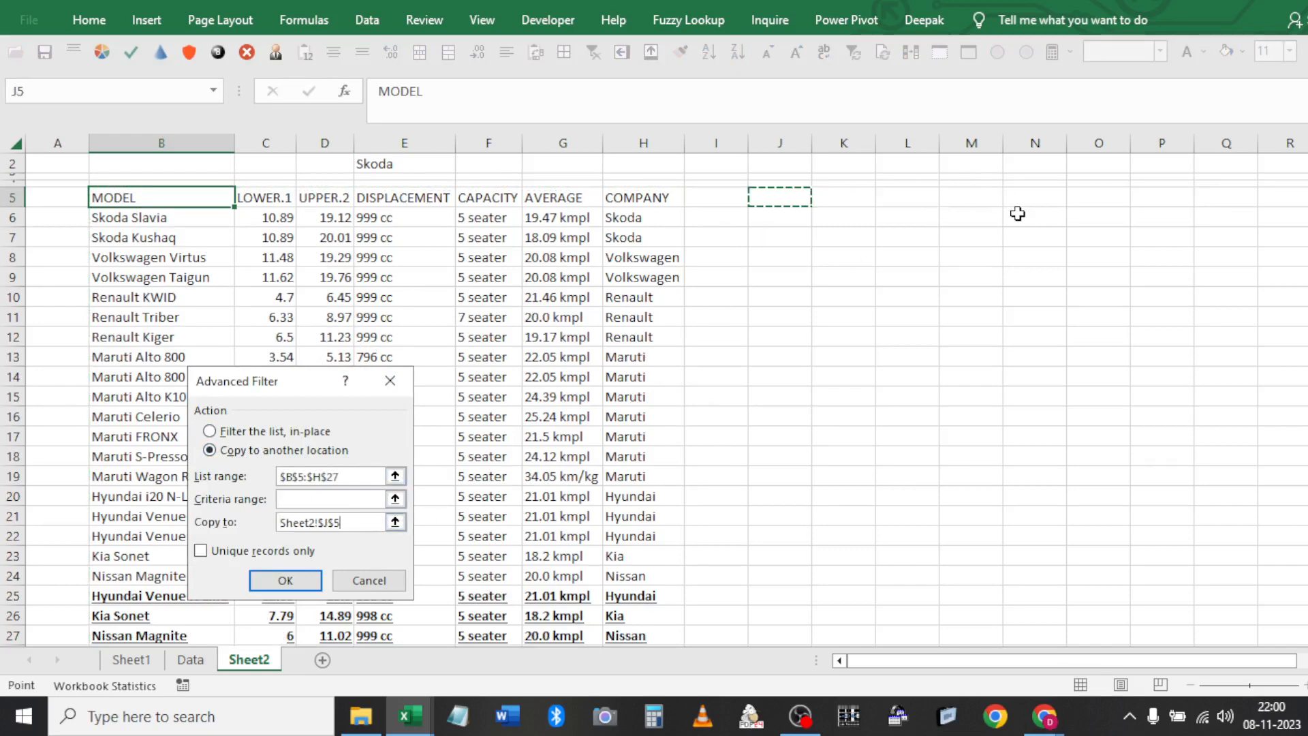
{"action": "left_click", "coordinate": [251, 551]}
{"action": "left_click", "coordinate": [286, 581]}
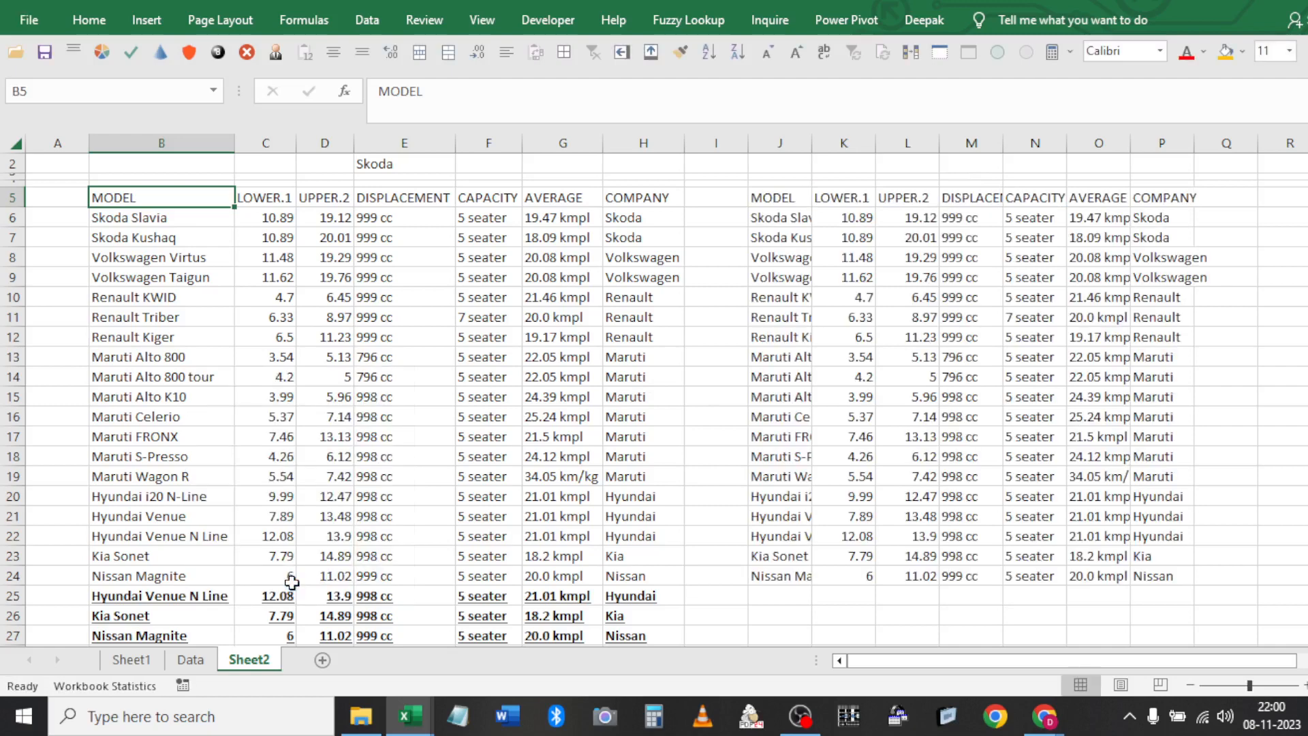
Delete the copied unique records in J5:P24
{"action": "left_click", "coordinate": [780, 199]}
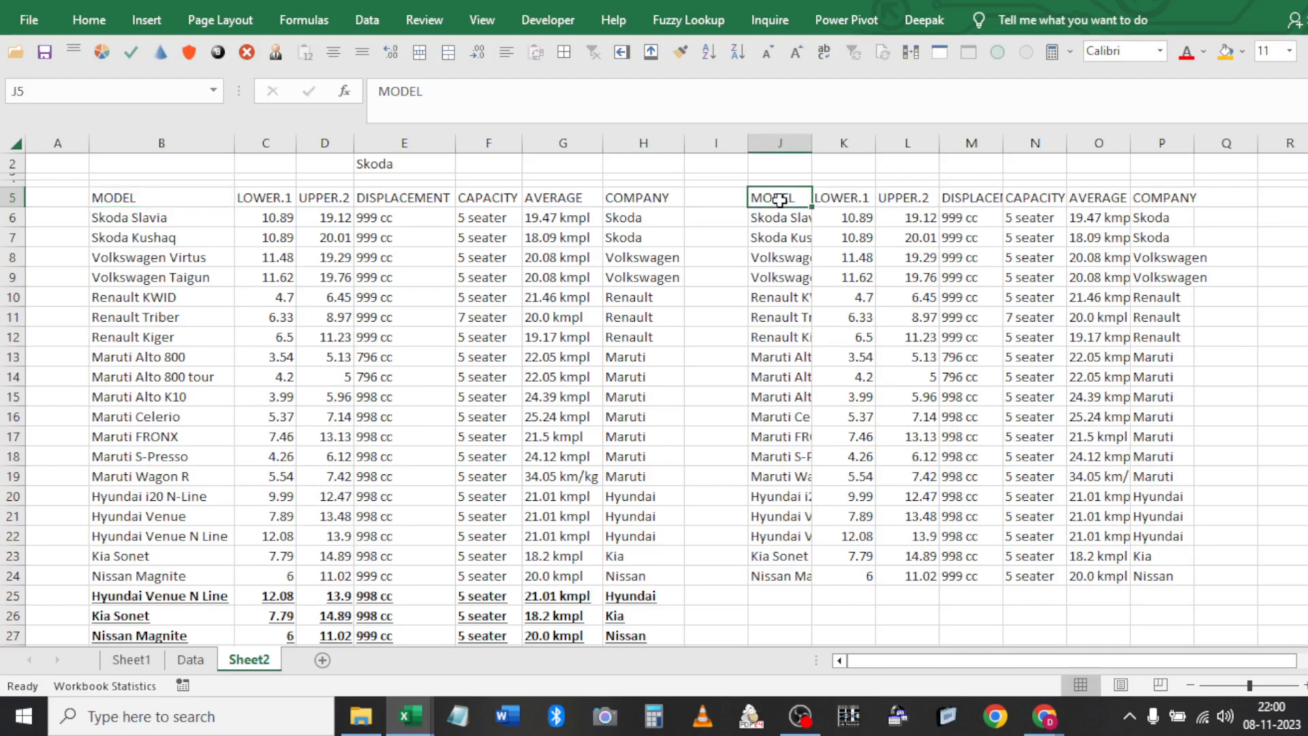
{"action": "key", "text": "ctrl+shift+Right"}
{"action": "key", "text": "ctrl+shift+Down"}
{"action": "key", "text": "Delete"}
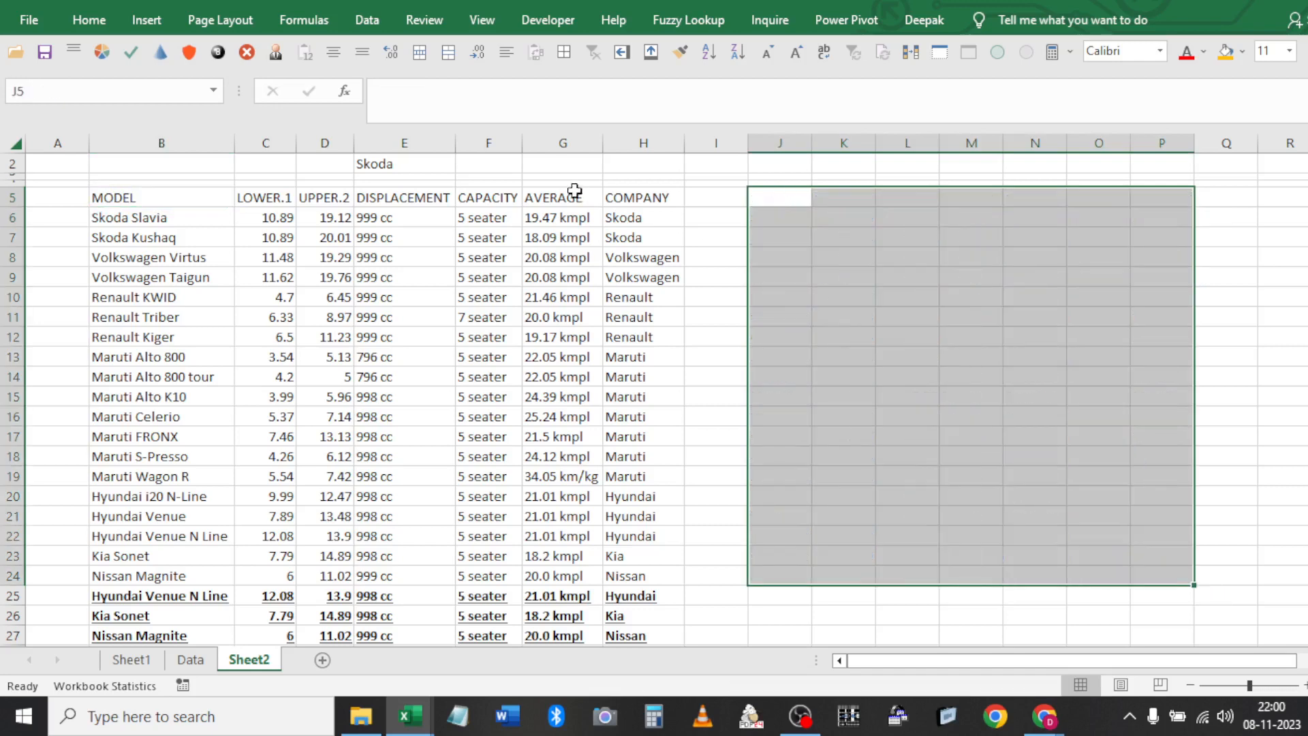
Filter the original car table in place to its 19 of 22 unique records
{"action": "left_click", "coordinate": [545, 180]}
{"action": "left_click", "coordinate": [546, 197]}
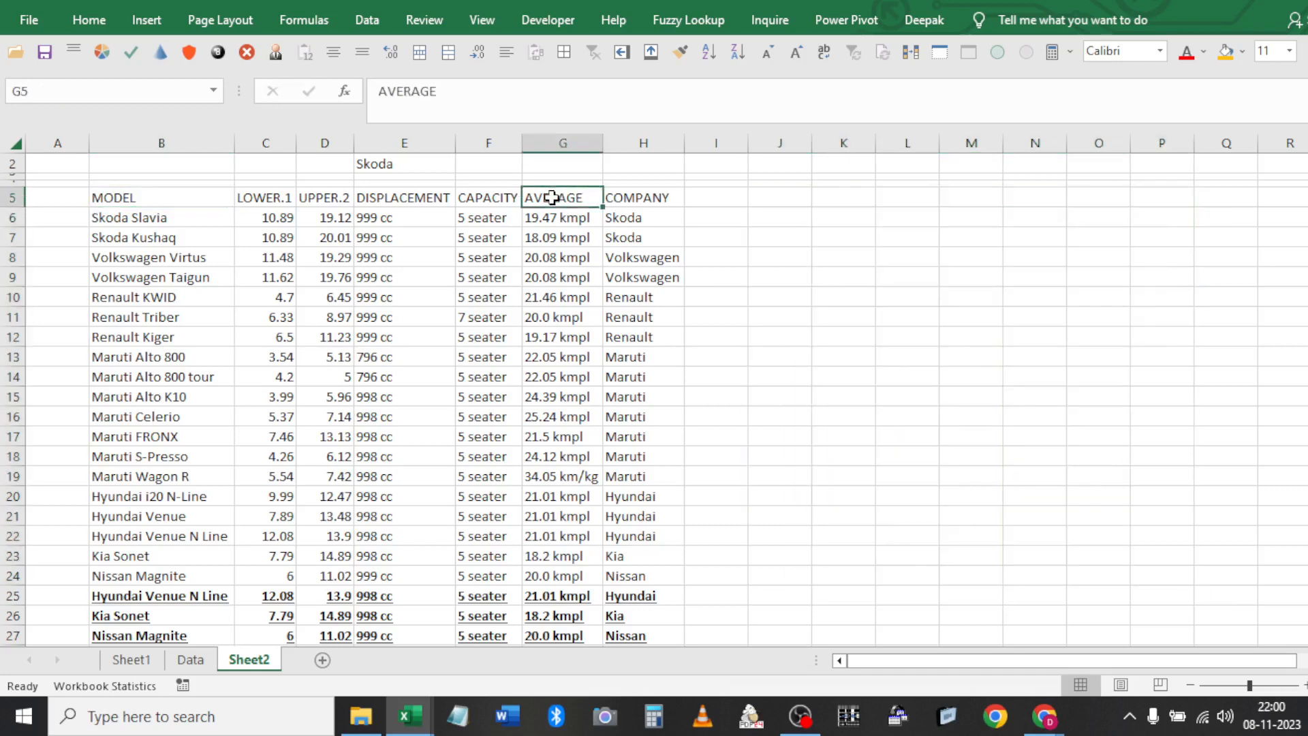
{"action": "left_click", "coordinate": [367, 19]}
{"action": "left_click", "coordinate": [576, 95]}
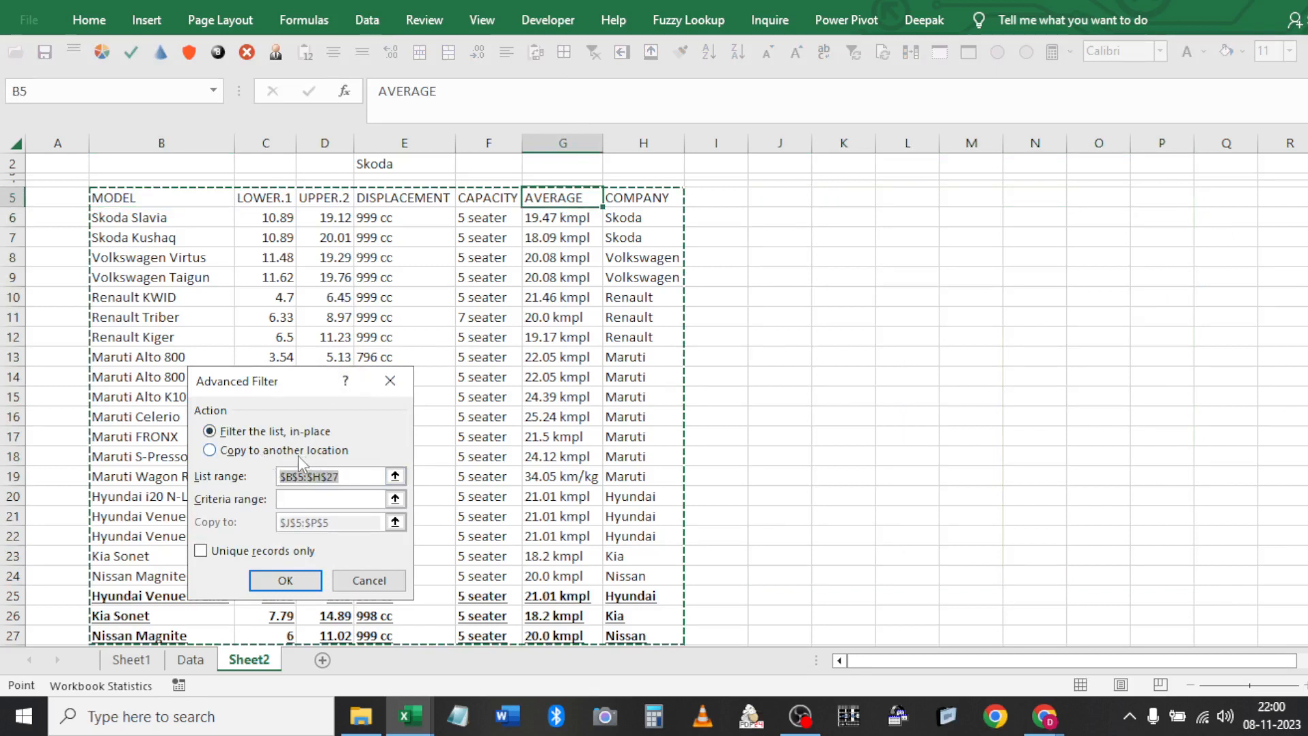
{"action": "key", "text": "Tab"}
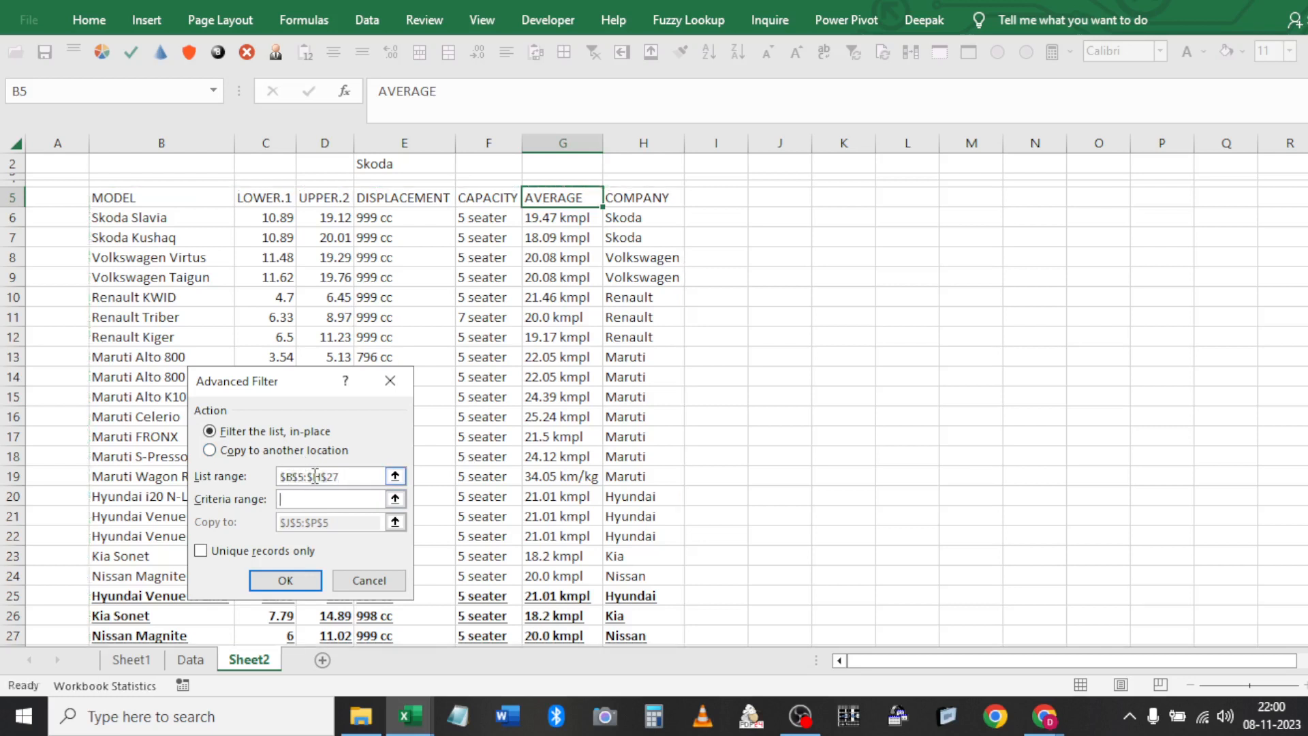
{"action": "left_click", "coordinate": [353, 476]}
{"action": "key", "text": "Tab"}
{"action": "key", "text": "Tab"}
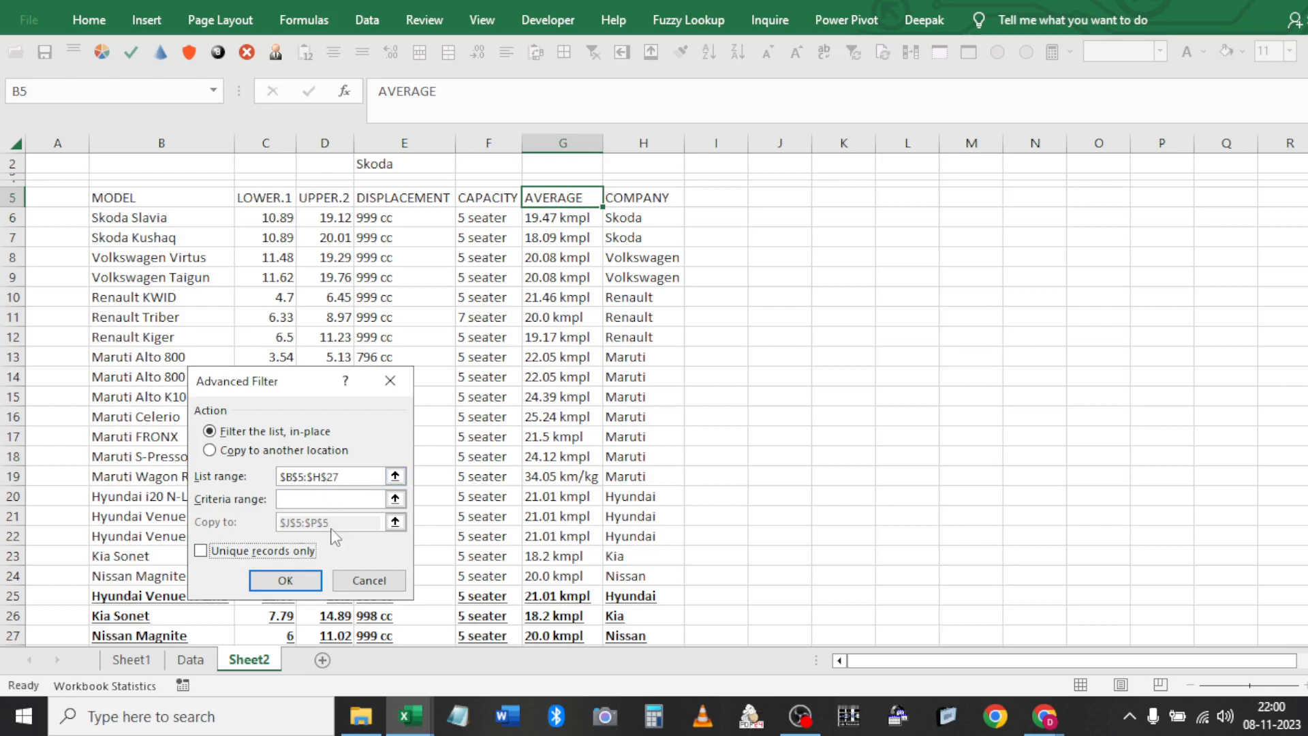
{"action": "left_click", "coordinate": [202, 552]}
{"action": "left_click", "coordinate": [300, 578]}
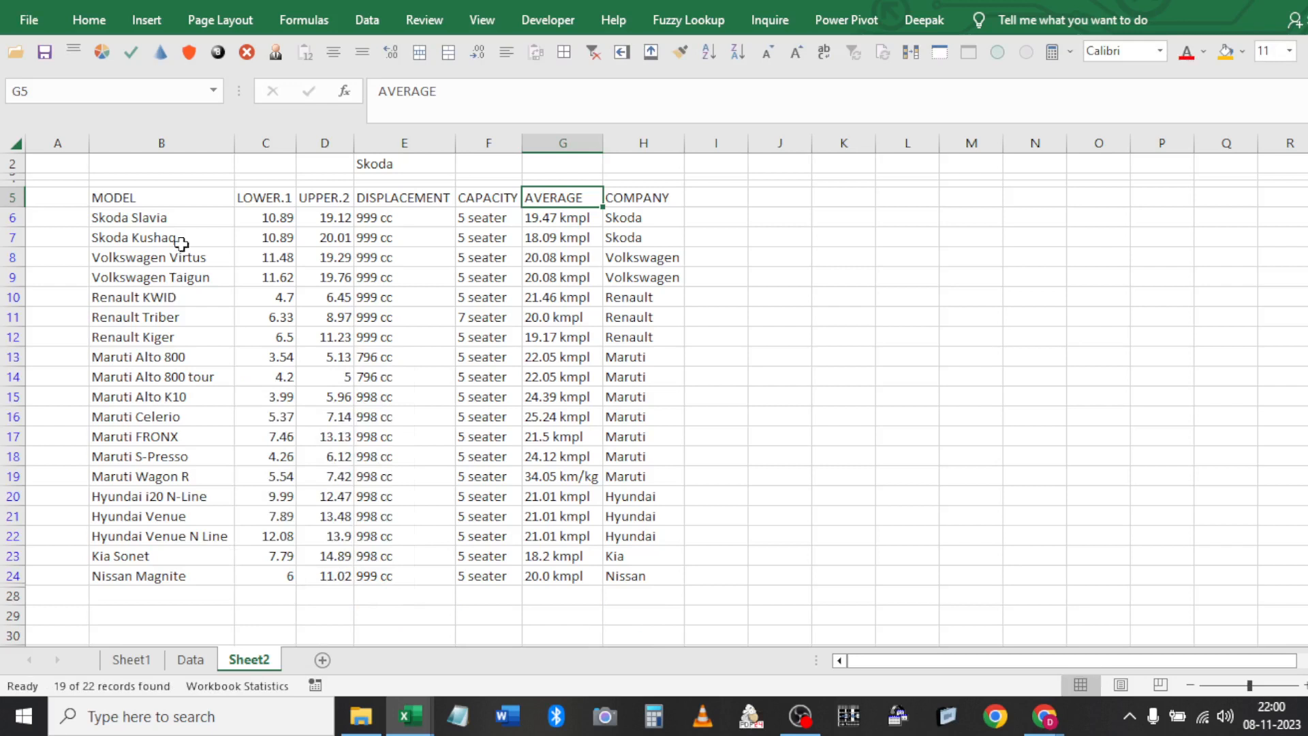
{"action": "left_click", "coordinate": [182, 201]}
{"action": "key", "text": "ctrl+a"}
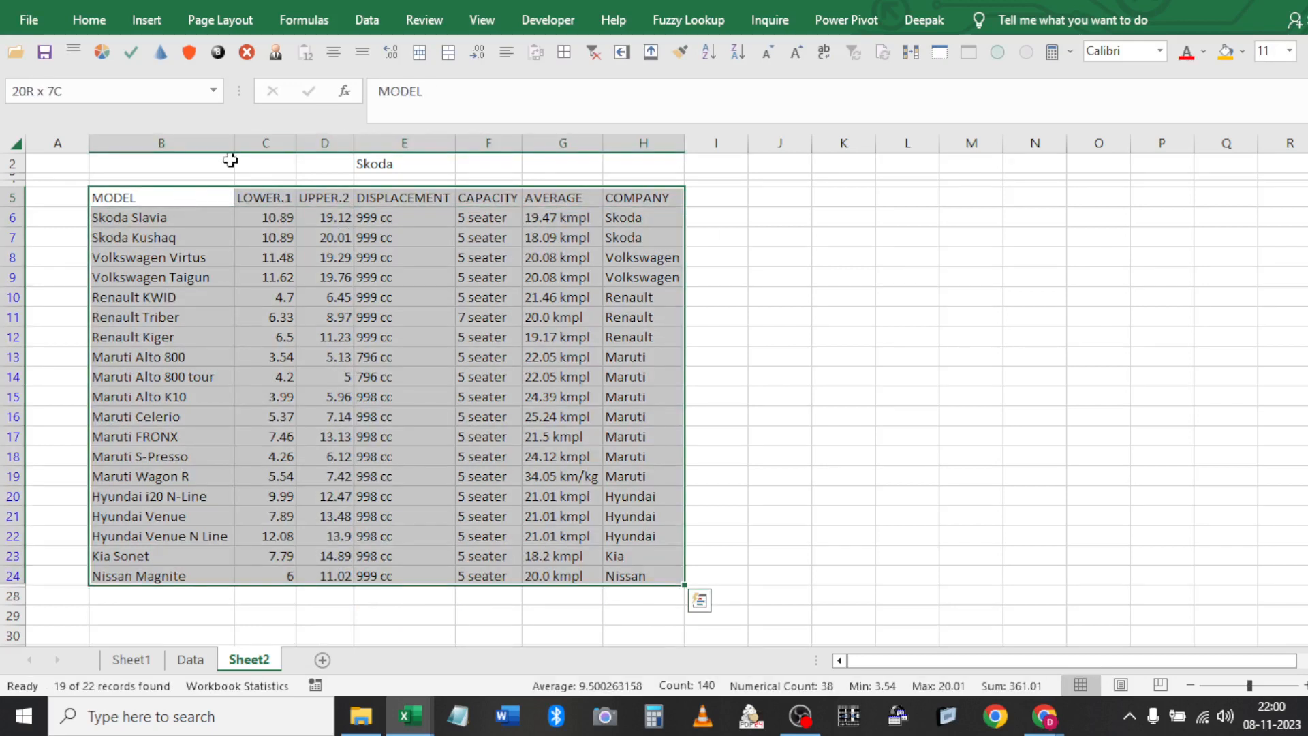
{"action": "left_click", "coordinate": [366, 23]}
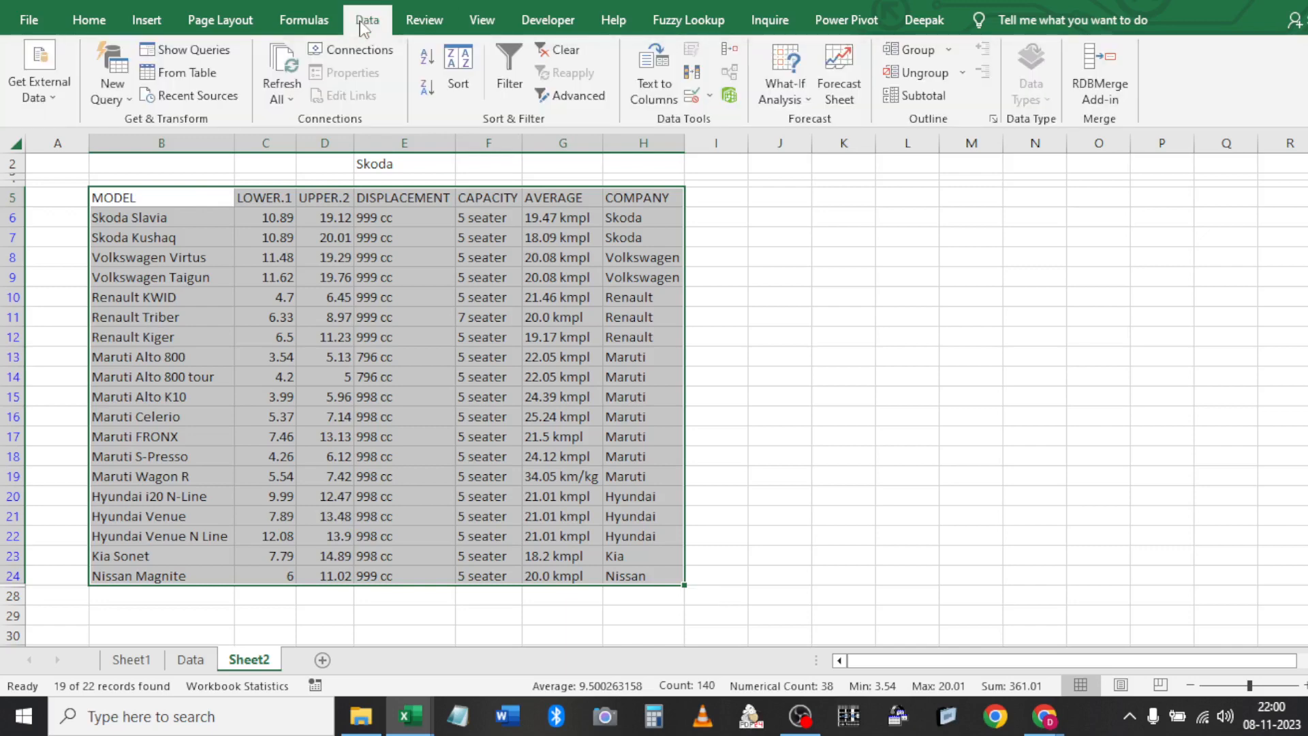
Clear the filter to show all rows, then delete the COMPANY heading from E1
{"action": "left_click", "coordinate": [554, 53]}
{"action": "left_click", "coordinate": [349, 260]}
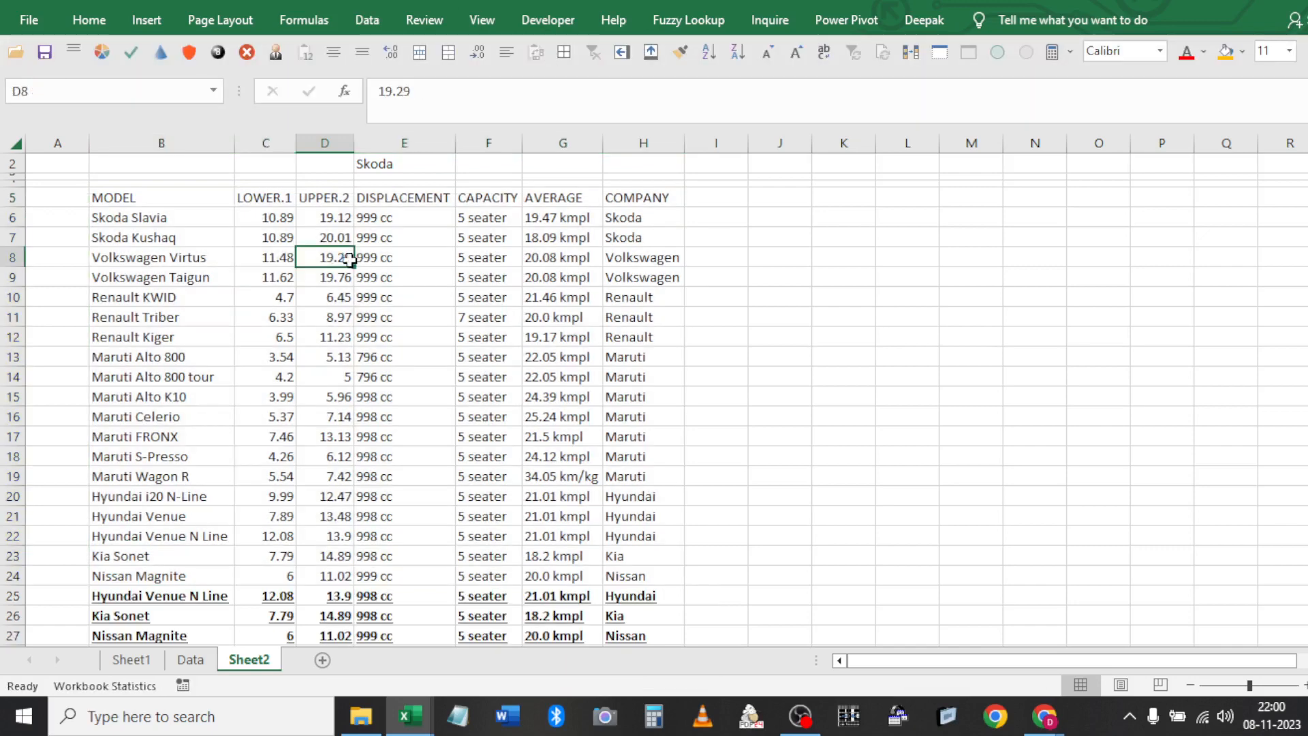
{"action": "left_click", "coordinate": [419, 163]}
{"action": "key", "text": "Up"}
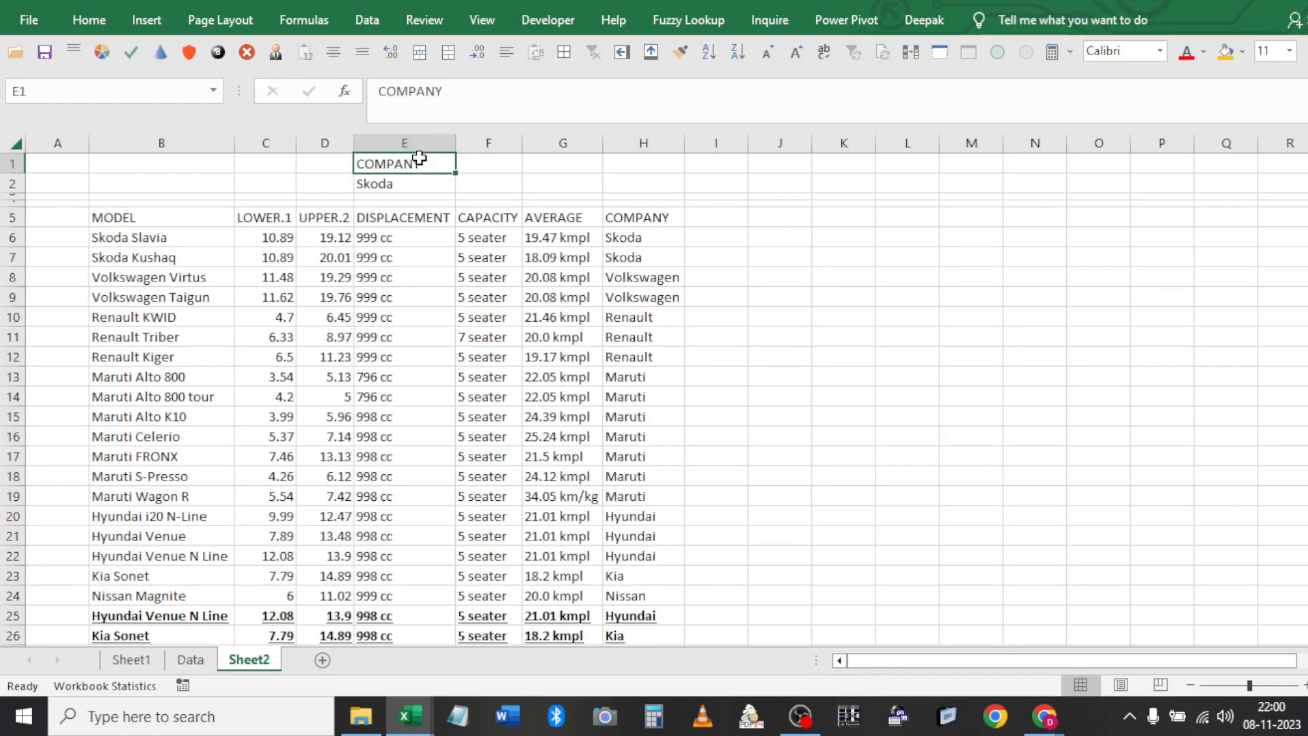
{"action": "key", "text": "Delete"}
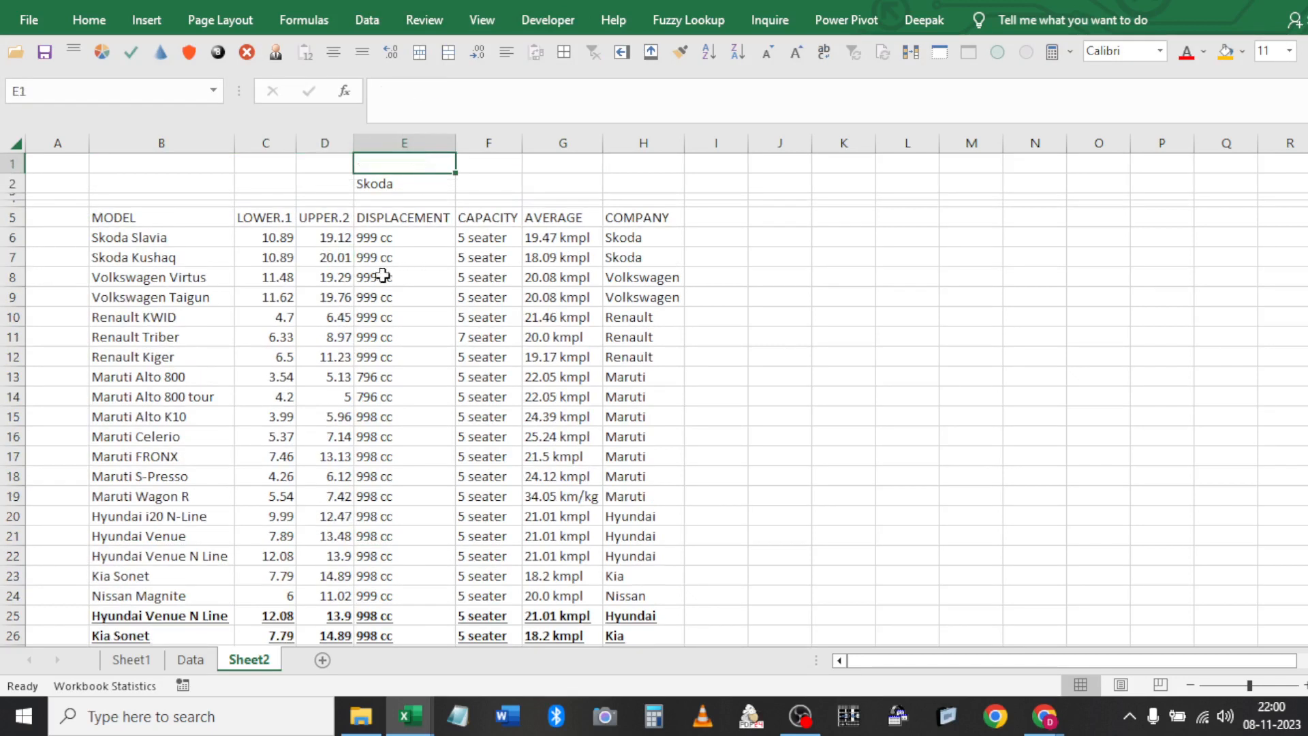
{"action": "left_click", "coordinate": [350, 234]}
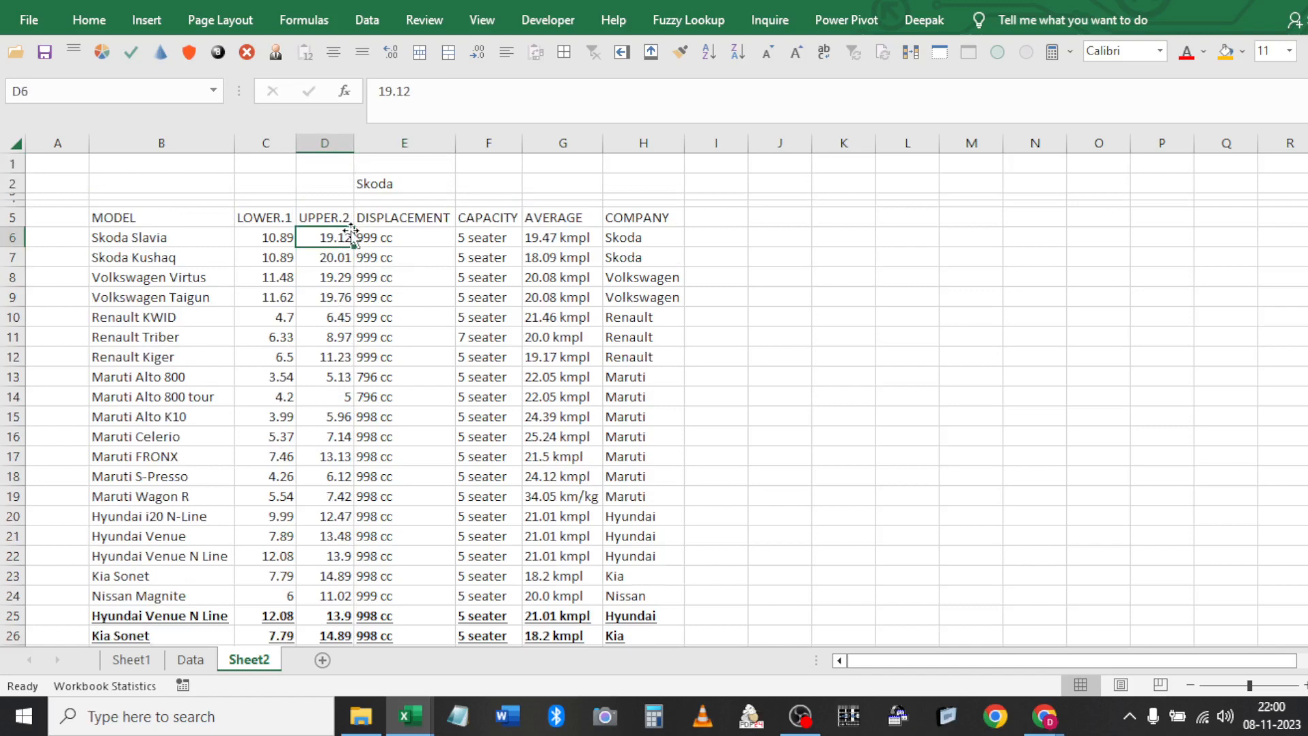
{"action": "left_click", "coordinate": [367, 20]}
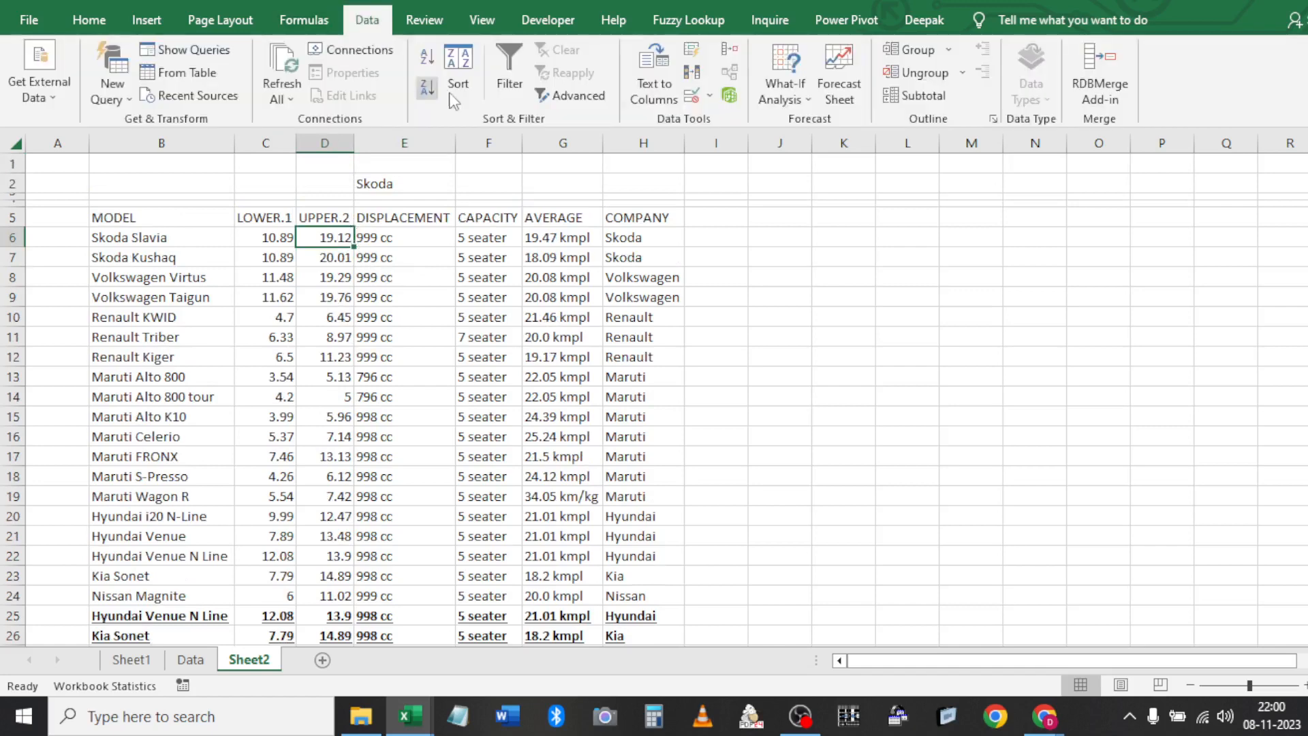
Advanced-filter in place using criteria range E1:E2, matching 0 of 22 records
{"action": "left_click", "coordinate": [564, 96]}
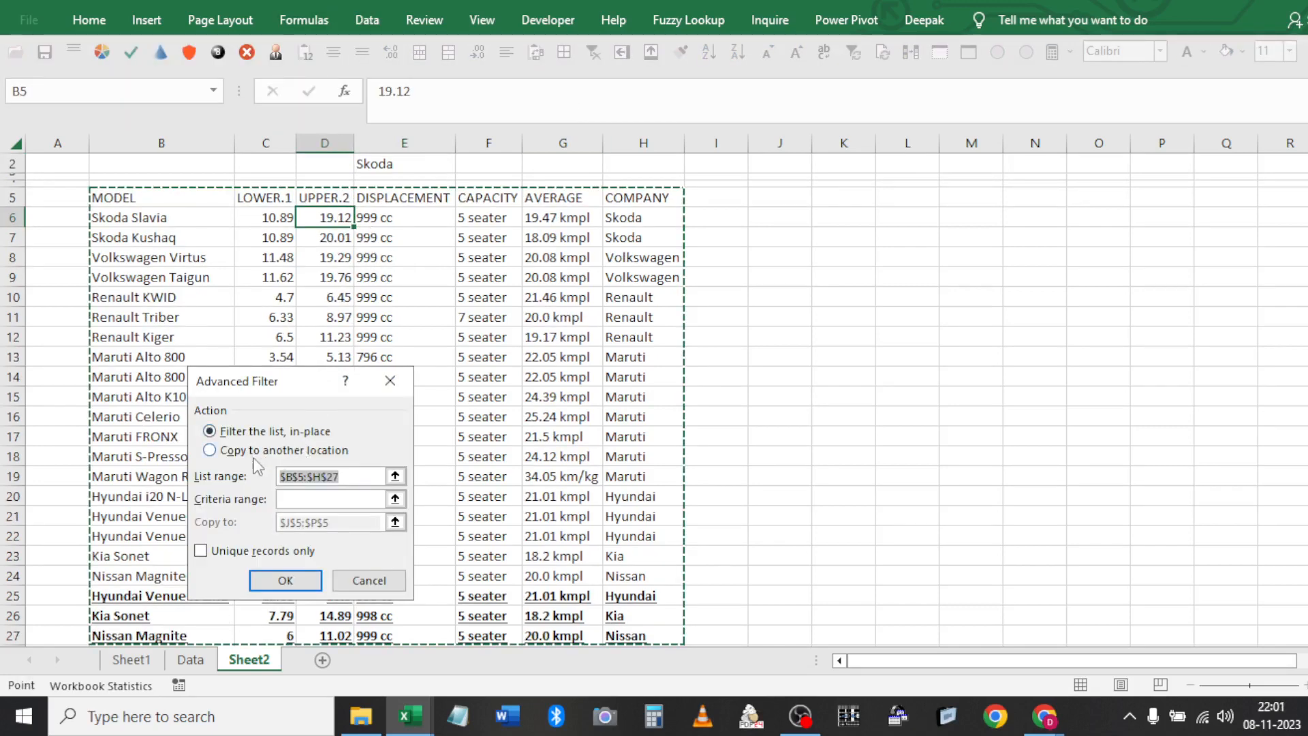
{"action": "key", "text": "Tab"}
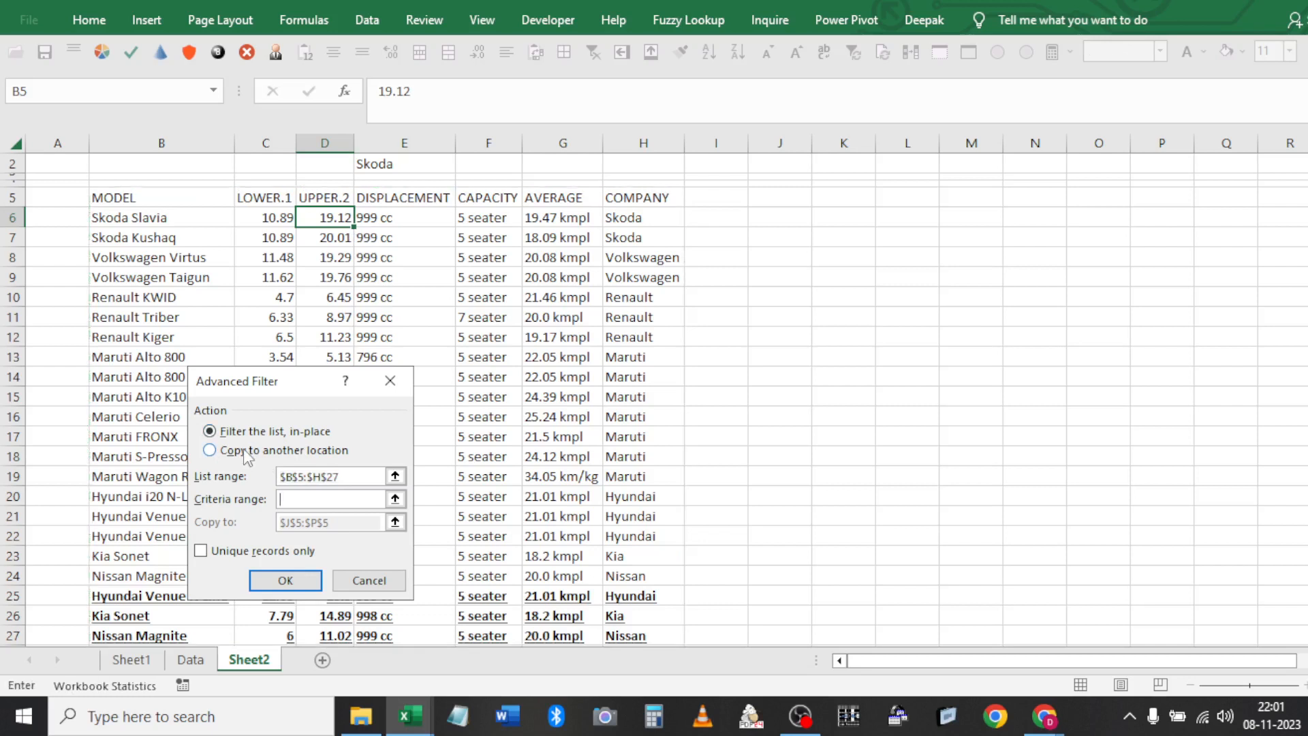
{"action": "left_click", "coordinate": [398, 171]}
{"action": "key", "text": "shift+Up"}
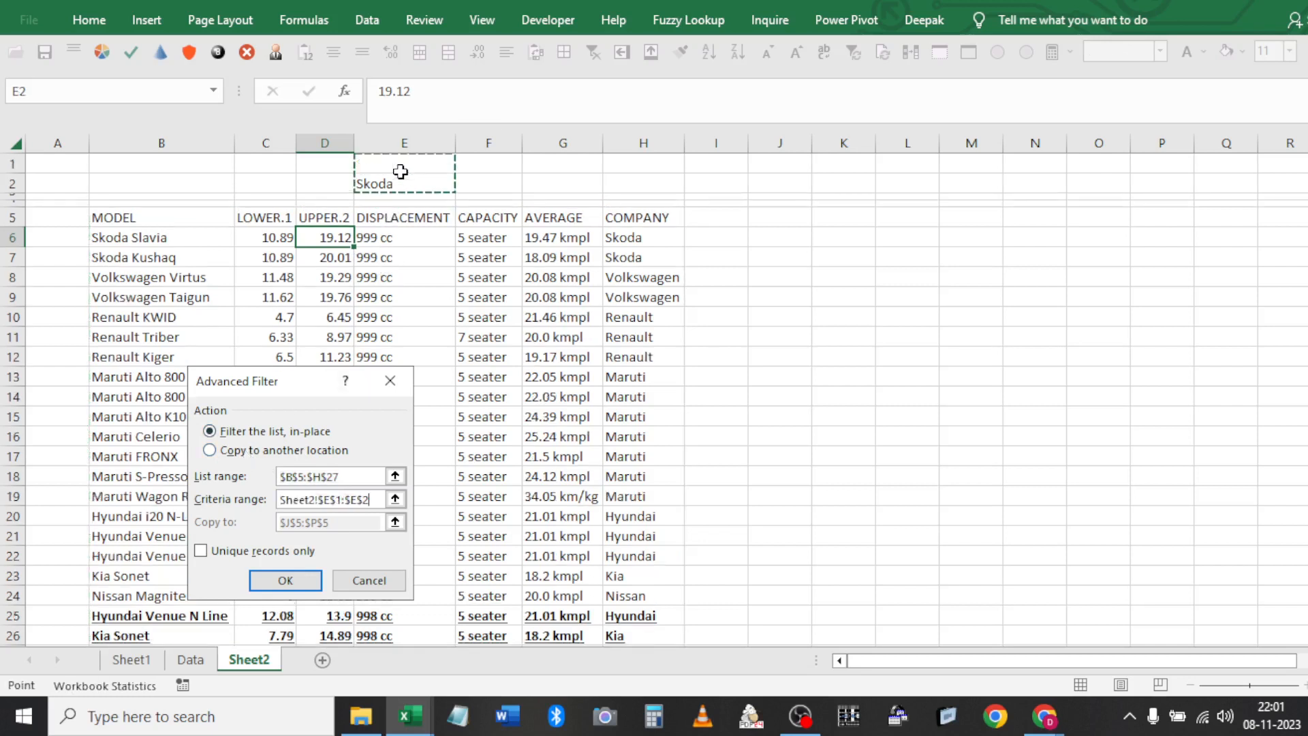
{"action": "left_click", "coordinate": [307, 579]}
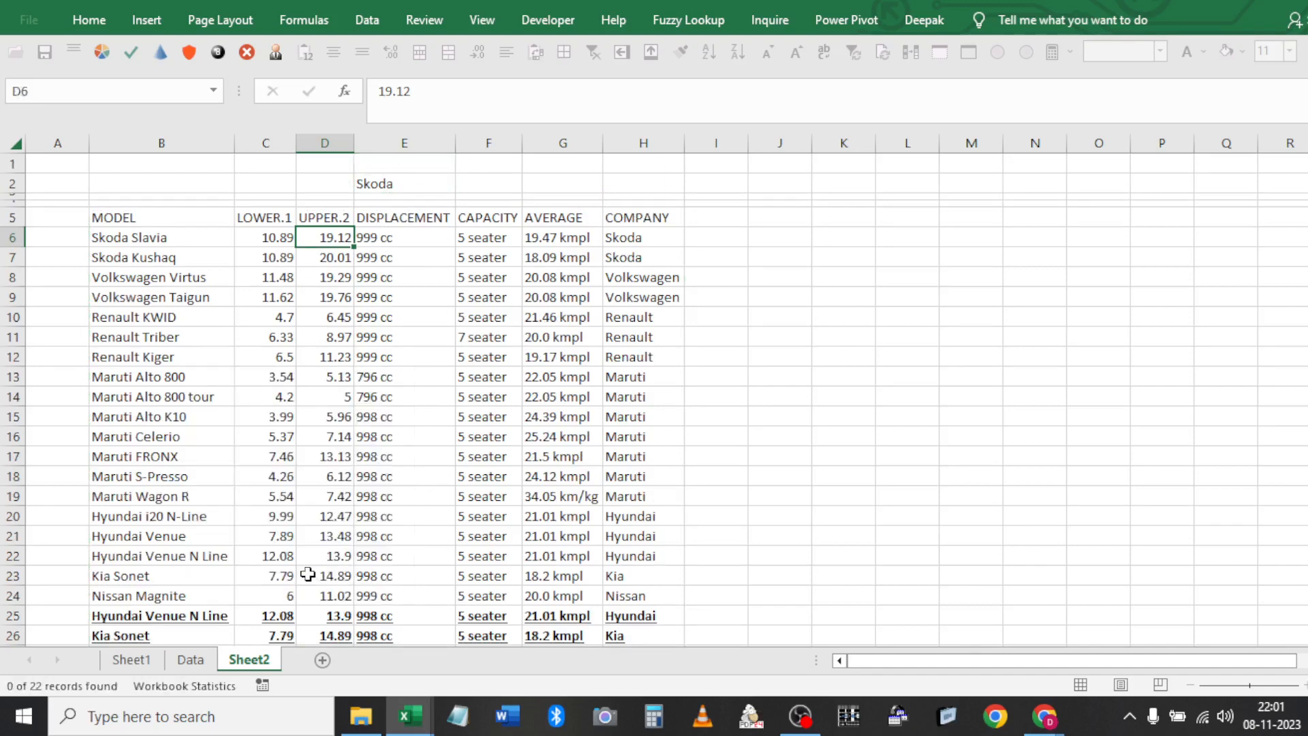
Clear the empty filter so every car row shows again
{"action": "left_click", "coordinate": [373, 215]}
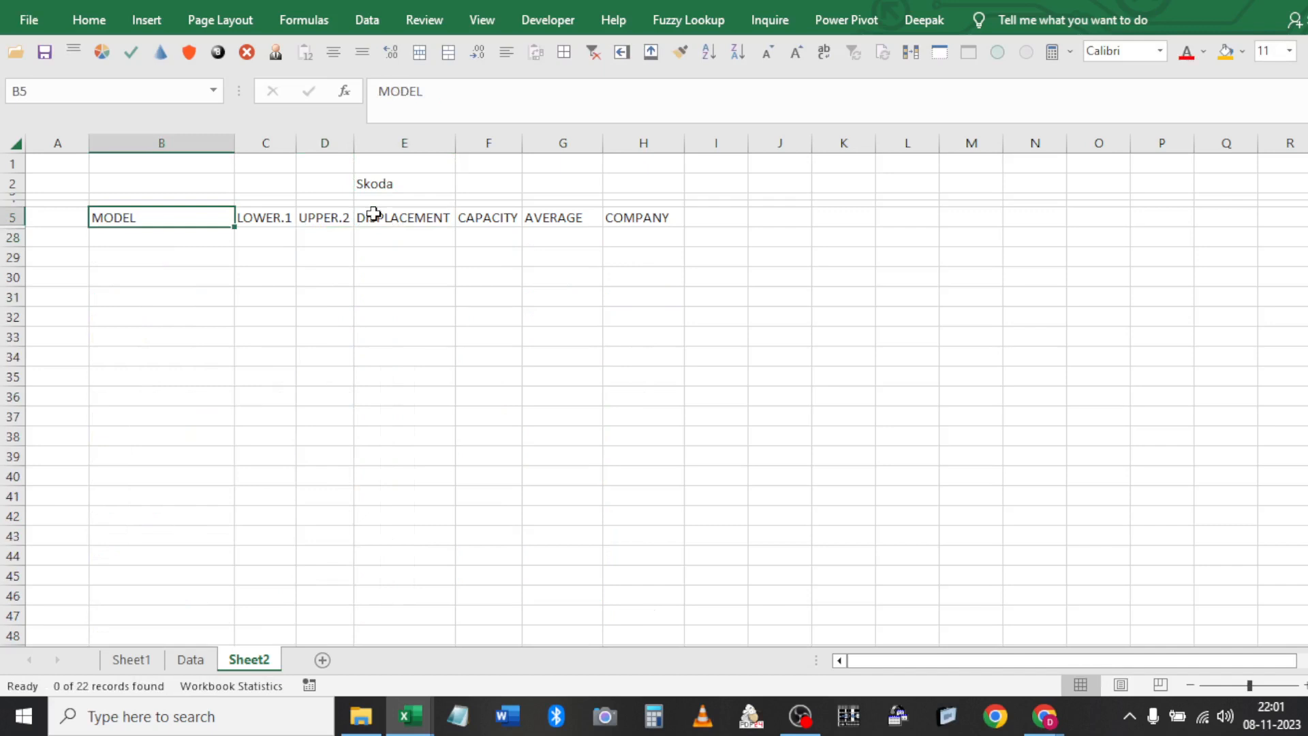
{"action": "key", "text": "ctrl+shift+Right"}
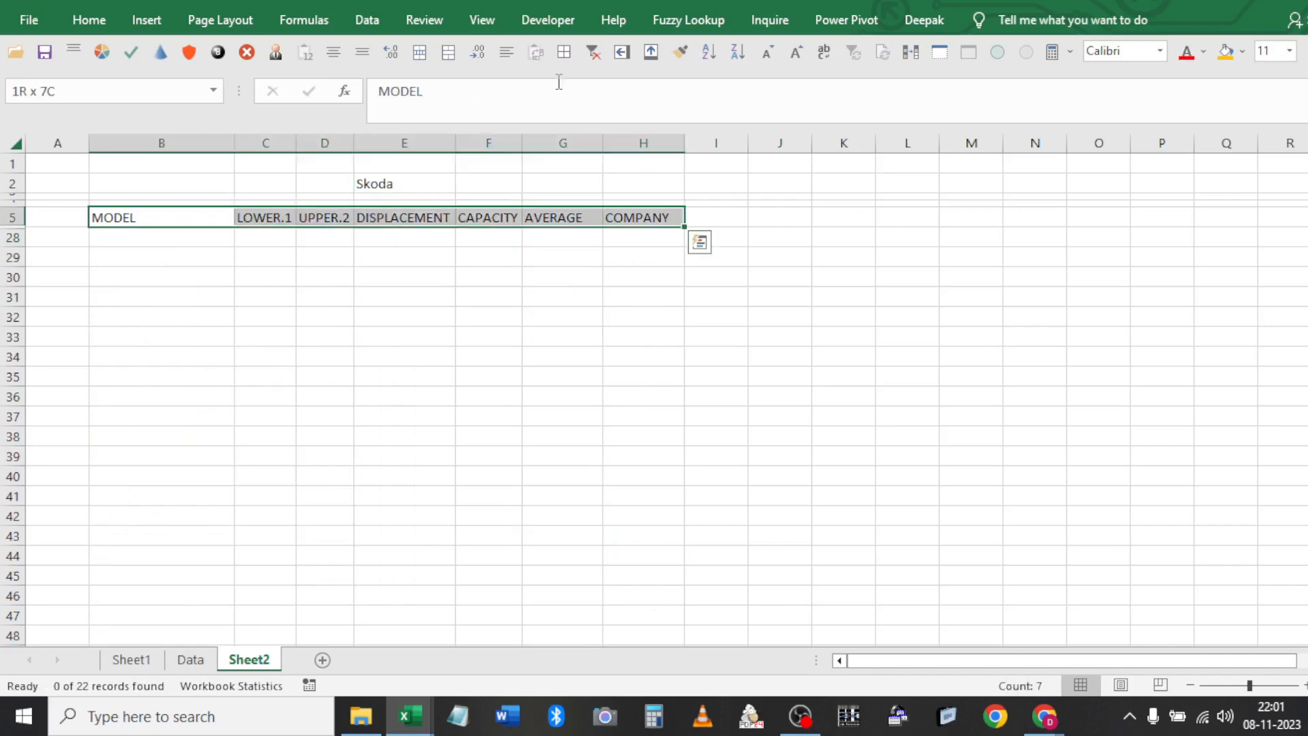
{"action": "left_click", "coordinate": [594, 52]}
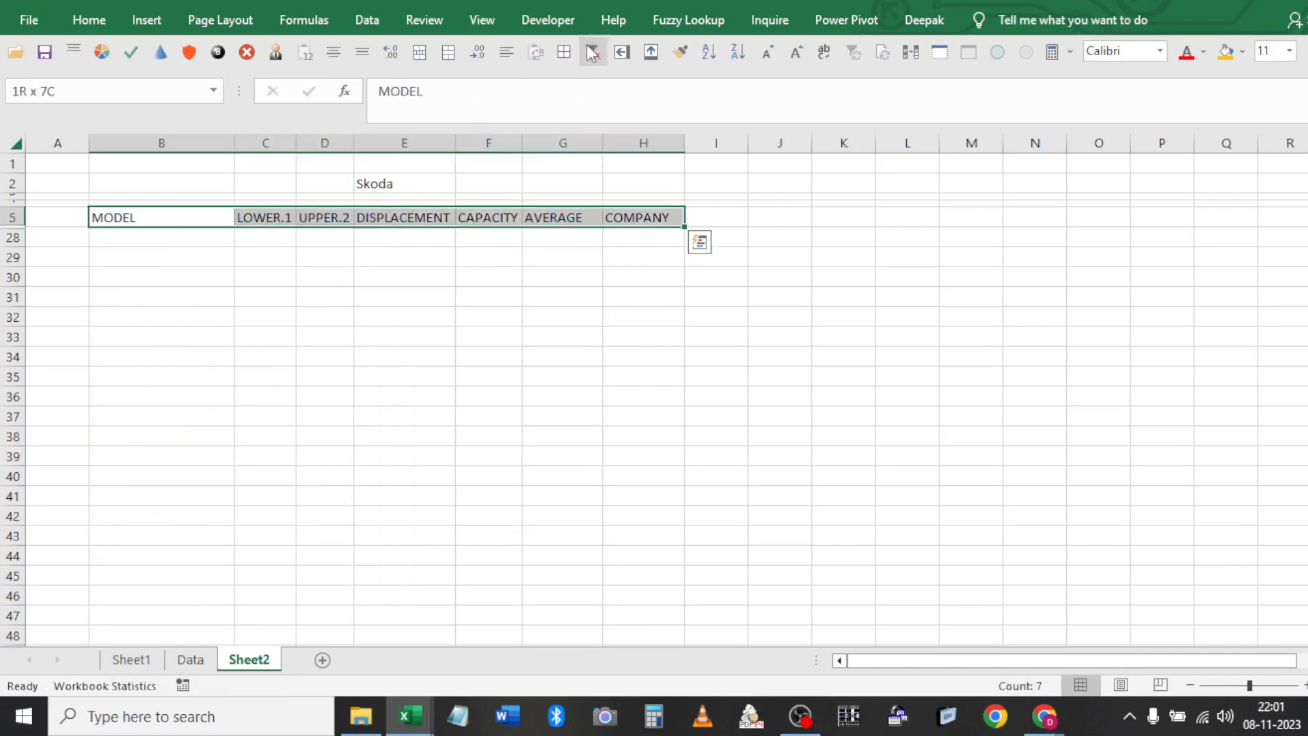
{"action": "left_click", "coordinate": [376, 180]}
{"action": "left_click", "coordinate": [406, 335]}
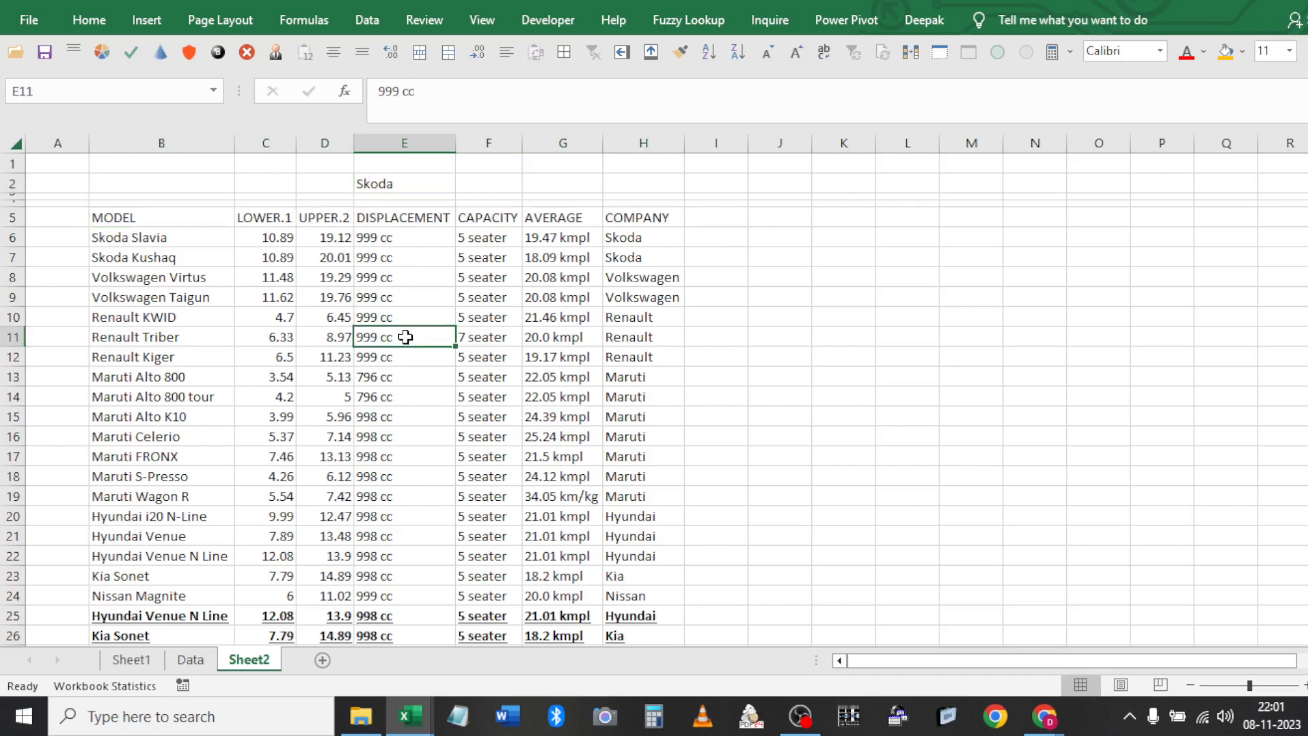
{"action": "left_click", "coordinate": [369, 7]}
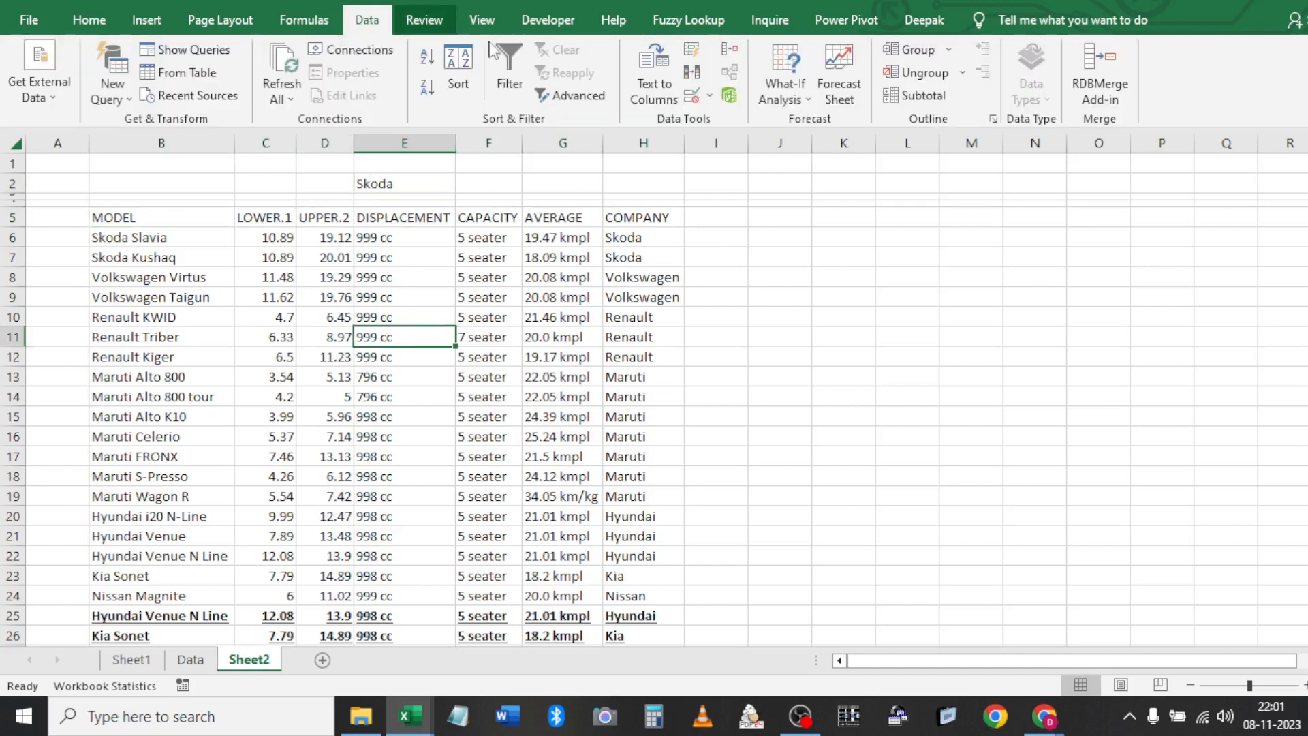
{"action": "left_click", "coordinate": [553, 87]}
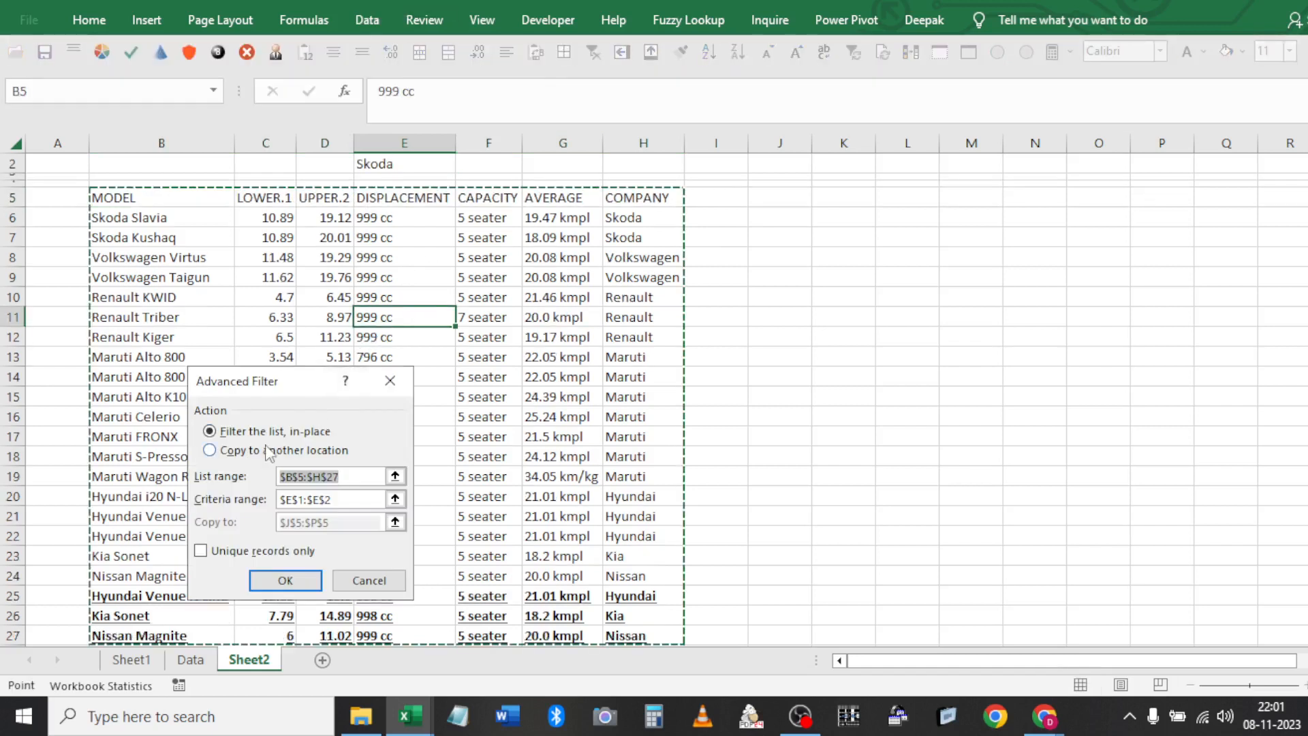
{"action": "left_click", "coordinate": [252, 451]}
{"action": "key", "text": "Tab"}
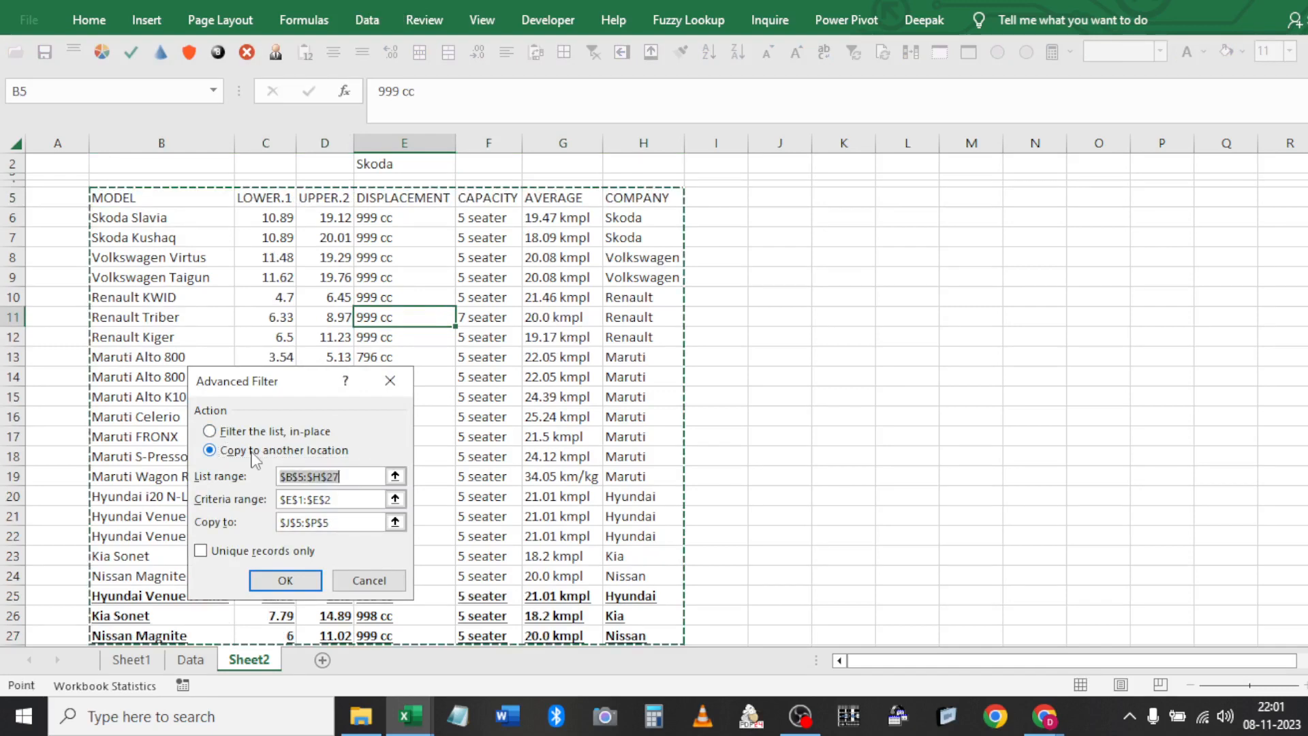
{"action": "left_click", "coordinate": [339, 500]}
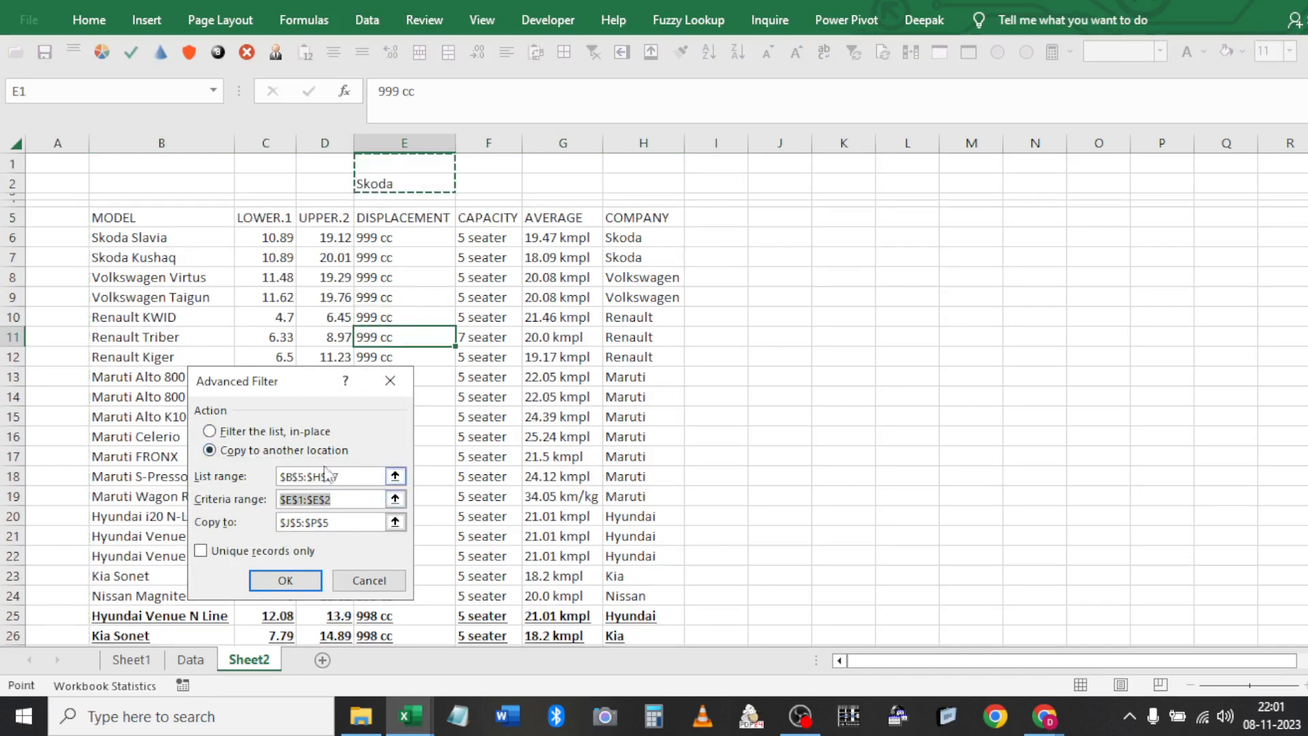
{"action": "left_click", "coordinate": [374, 522]}
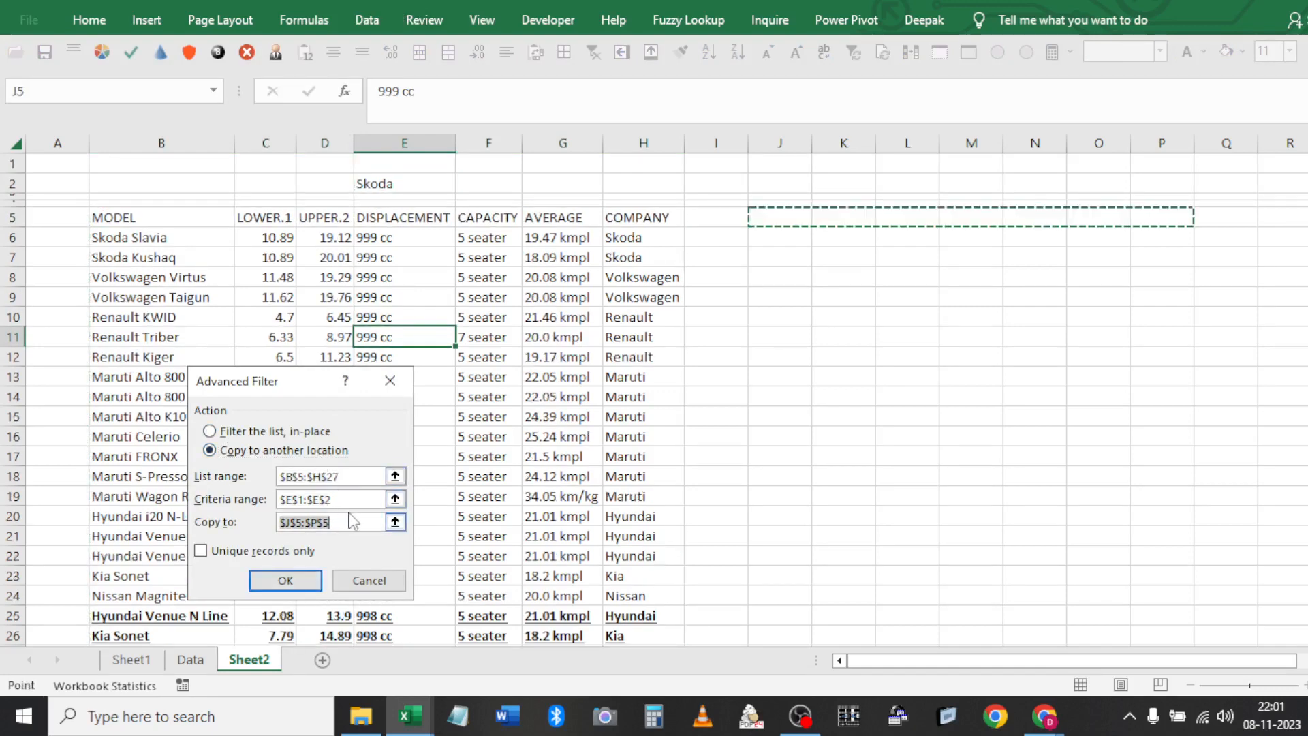
{"action": "left_click", "coordinate": [286, 581]}
{"action": "left_click", "coordinate": [776, 226]}
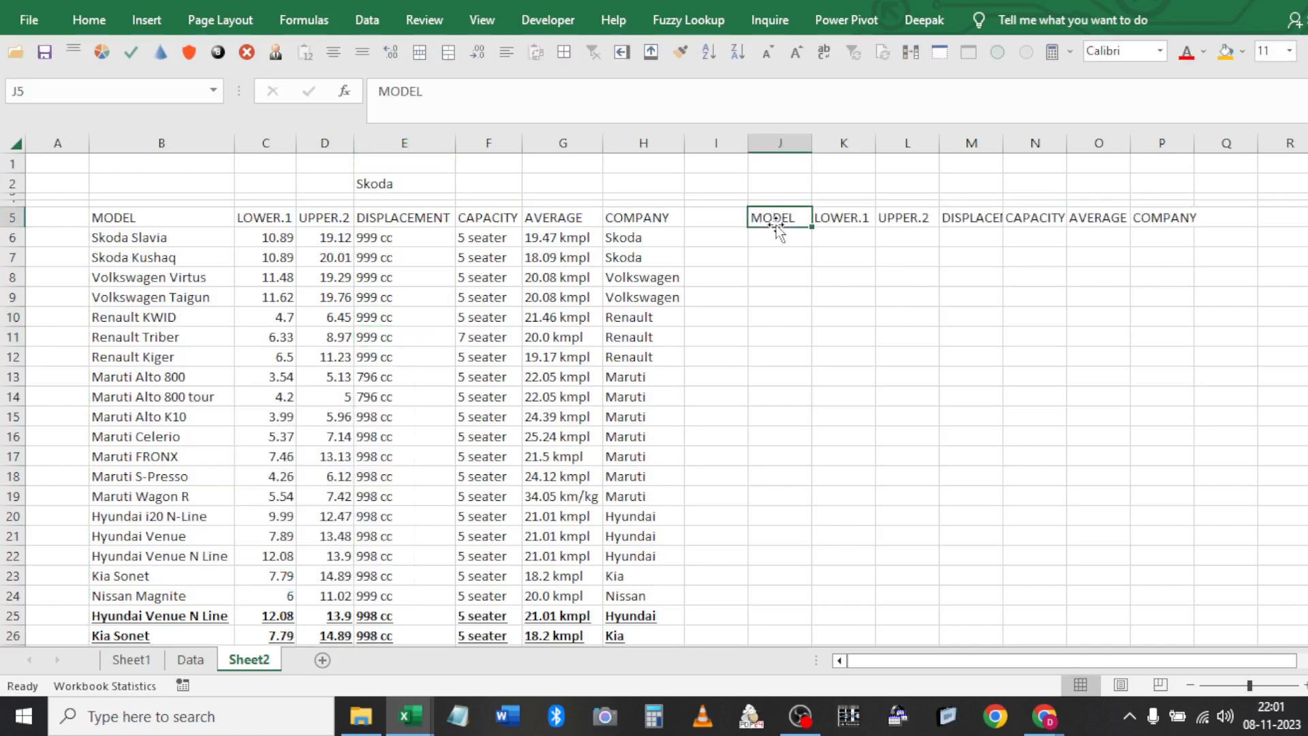
{"action": "key", "text": "ctrl+shift+Right"}
{"action": "key", "text": "Delete"}
{"action": "key", "text": "ctrl+Left"}
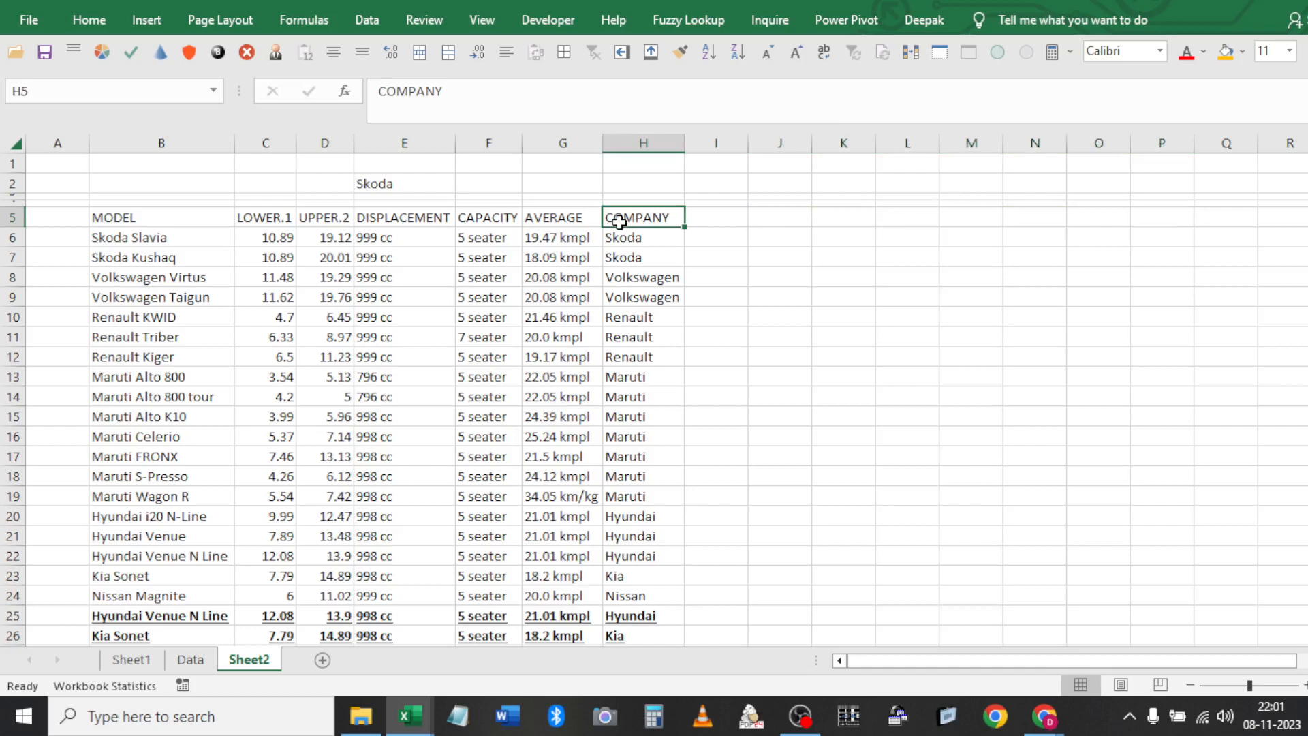
Copy the MODEL header from B5 into E1 as the criteria heading
{"action": "key", "text": "ctrl+c"}
{"action": "key", "text": "ctrl+Up"}
{"action": "key", "text": "Left"}
{"action": "key", "text": "Left"}
{"action": "key", "text": "Left"}
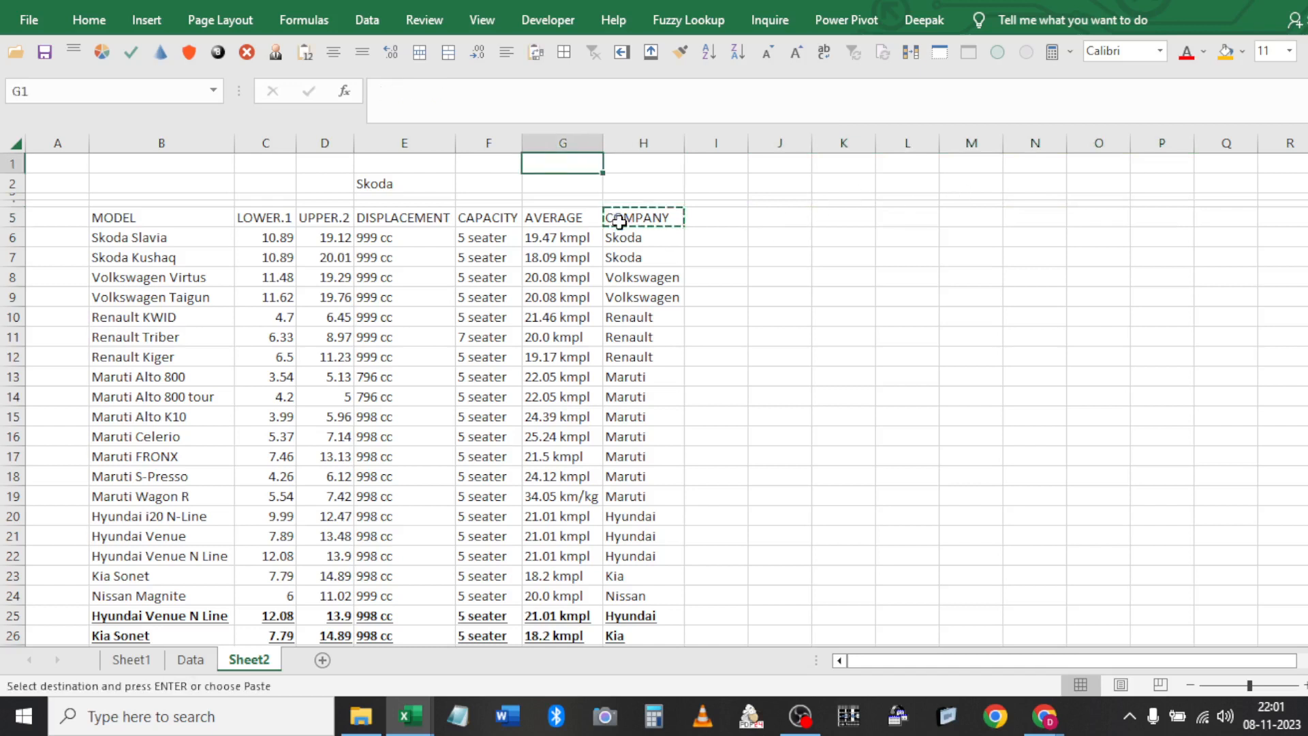
{"action": "key", "text": "Return"}
{"action": "key", "text": "Down"}
{"action": "key", "text": "Down"}
{"action": "key", "text": "Down"}
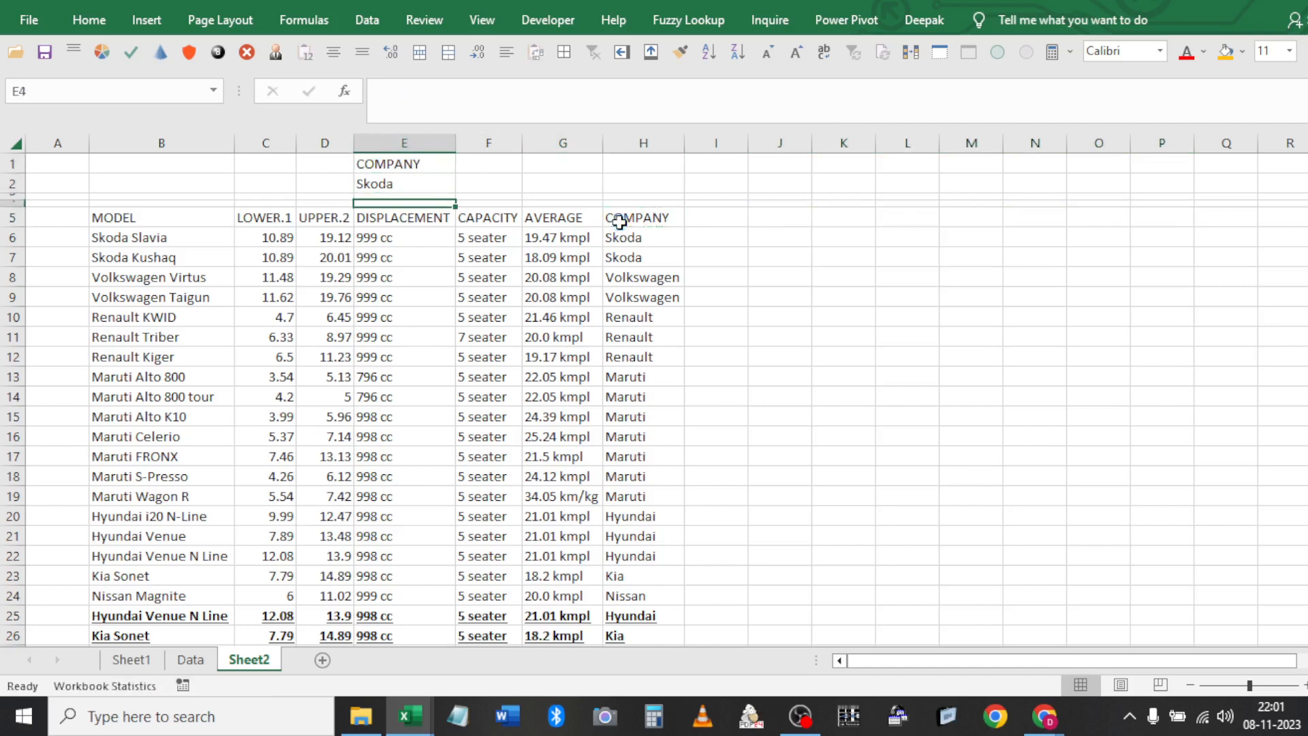
{"action": "key", "text": "Left"}
{"action": "key", "text": "Left"}
{"action": "key", "text": "Down"}
{"action": "key", "text": "Left"}
{"action": "key", "text": "ctrl+c"}
{"action": "key", "text": "ctrl+Up"}
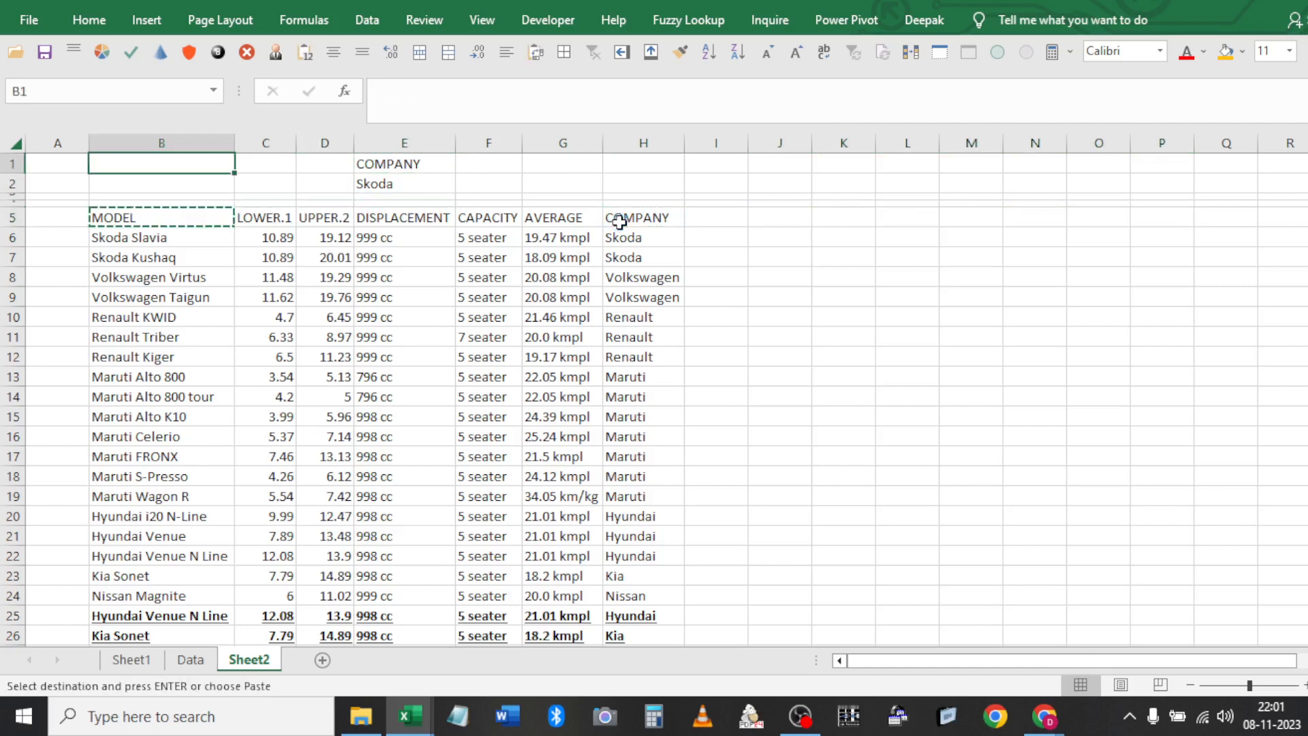
{"action": "key", "text": "Right"}
{"action": "key", "text": "Right"}
{"action": "key", "text": "Right"}
{"action": "key", "text": "Return"}
{"action": "key", "text": "Down"}
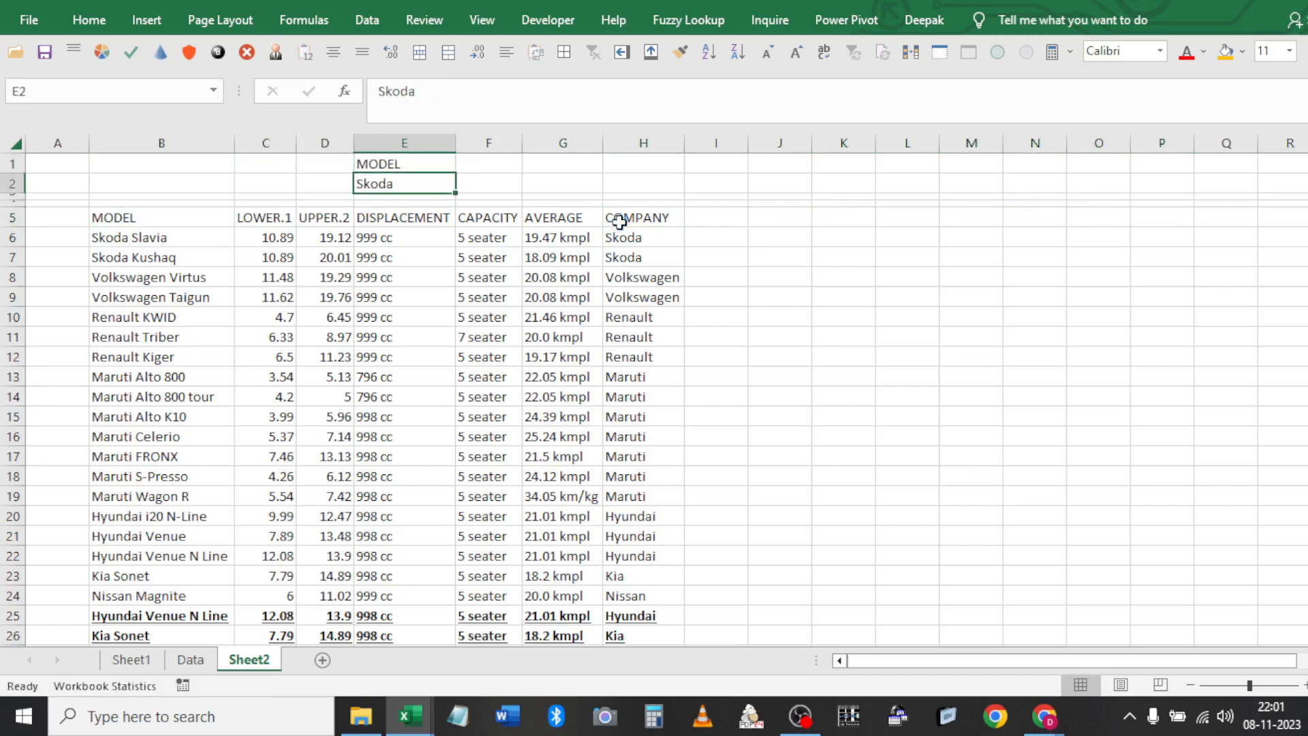
Replace the Skoda criterion in E2 with Mar*
{"action": "type", "text": "Sko"}
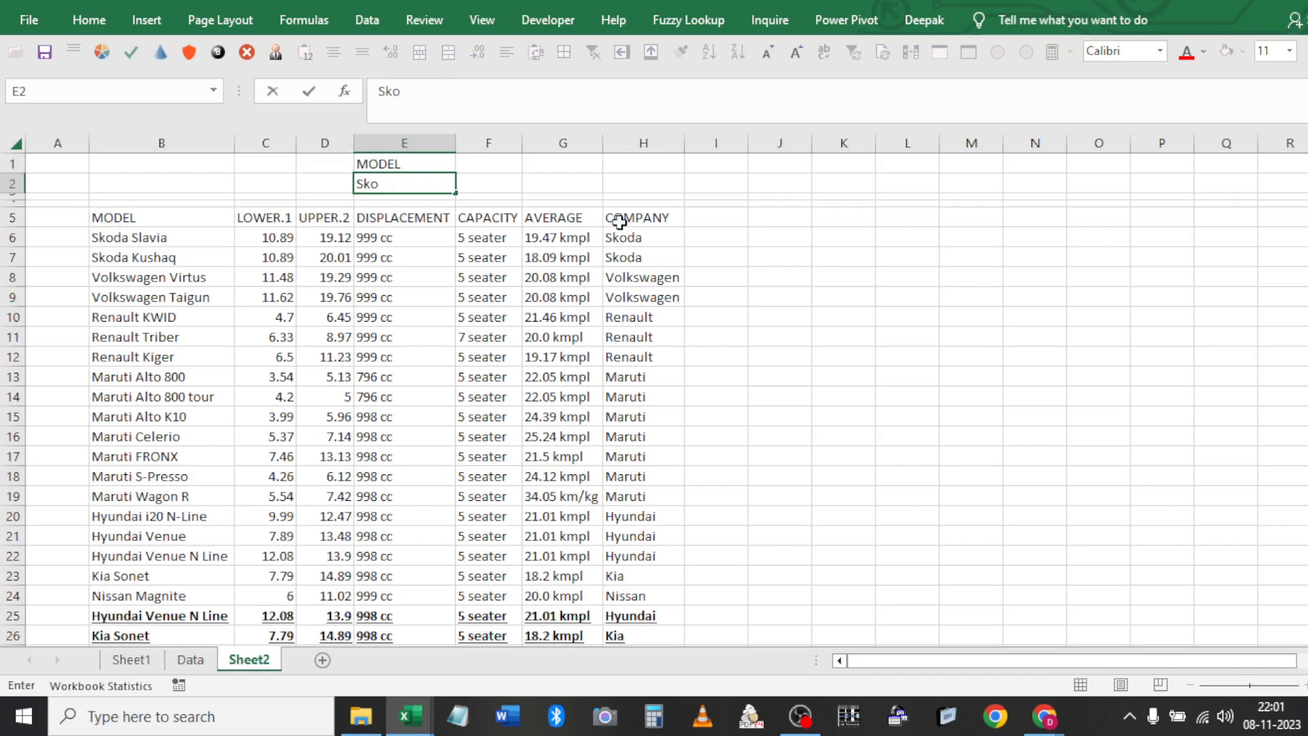
{"action": "key", "text": "BackSpace"}
{"action": "key", "text": "BackSpace"}
{"action": "type", "text": "Mar*"}
{"action": "key", "text": "ctrl+Return"}
{"action": "left_click", "coordinate": [324, 219]}
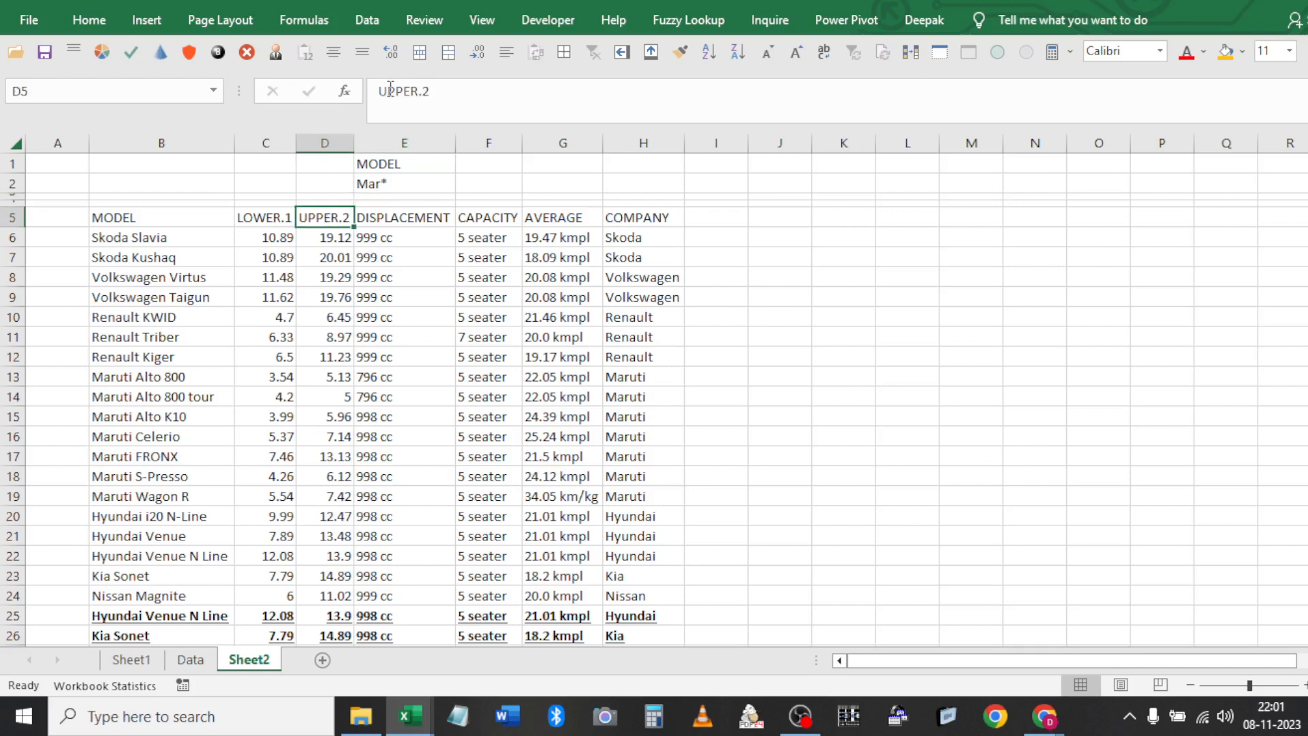
{"action": "left_click", "coordinate": [367, 20]}
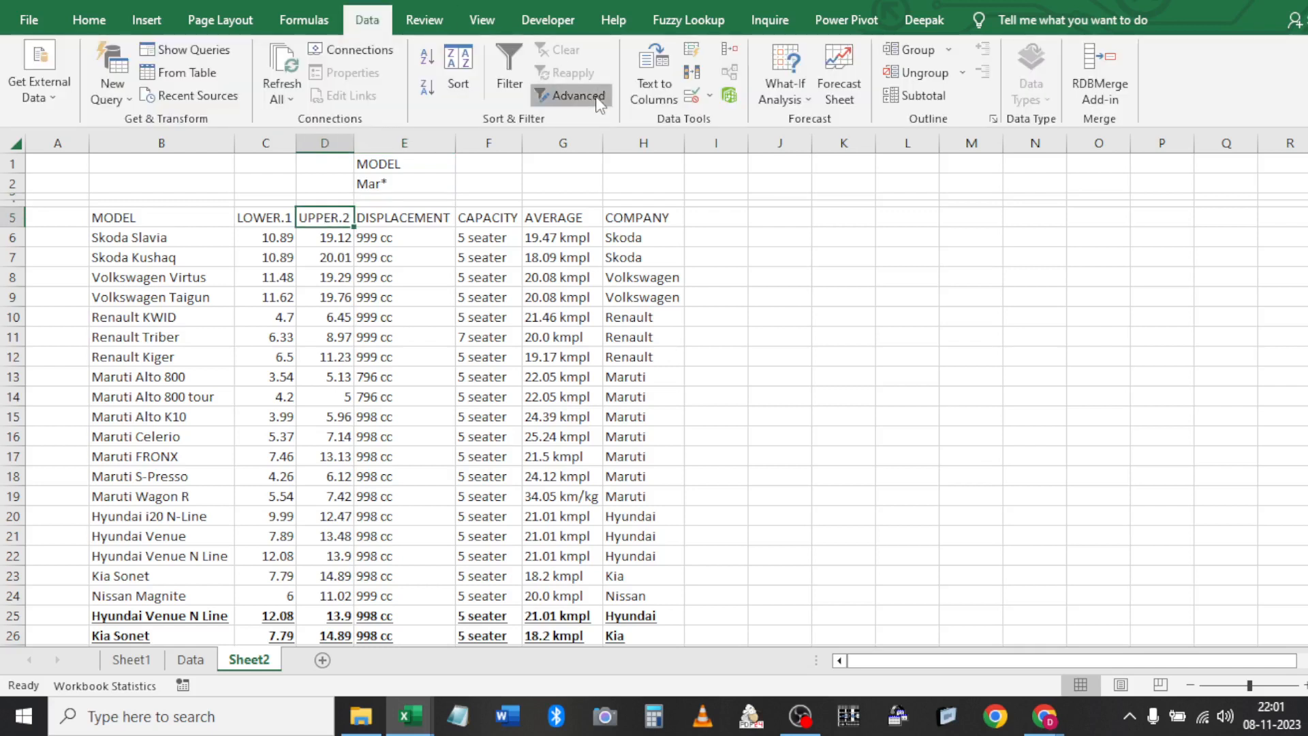
Advanced-filter the table in place by Mar*, leaving 7 of 22 Maruti records
{"action": "left_click", "coordinate": [577, 95]}
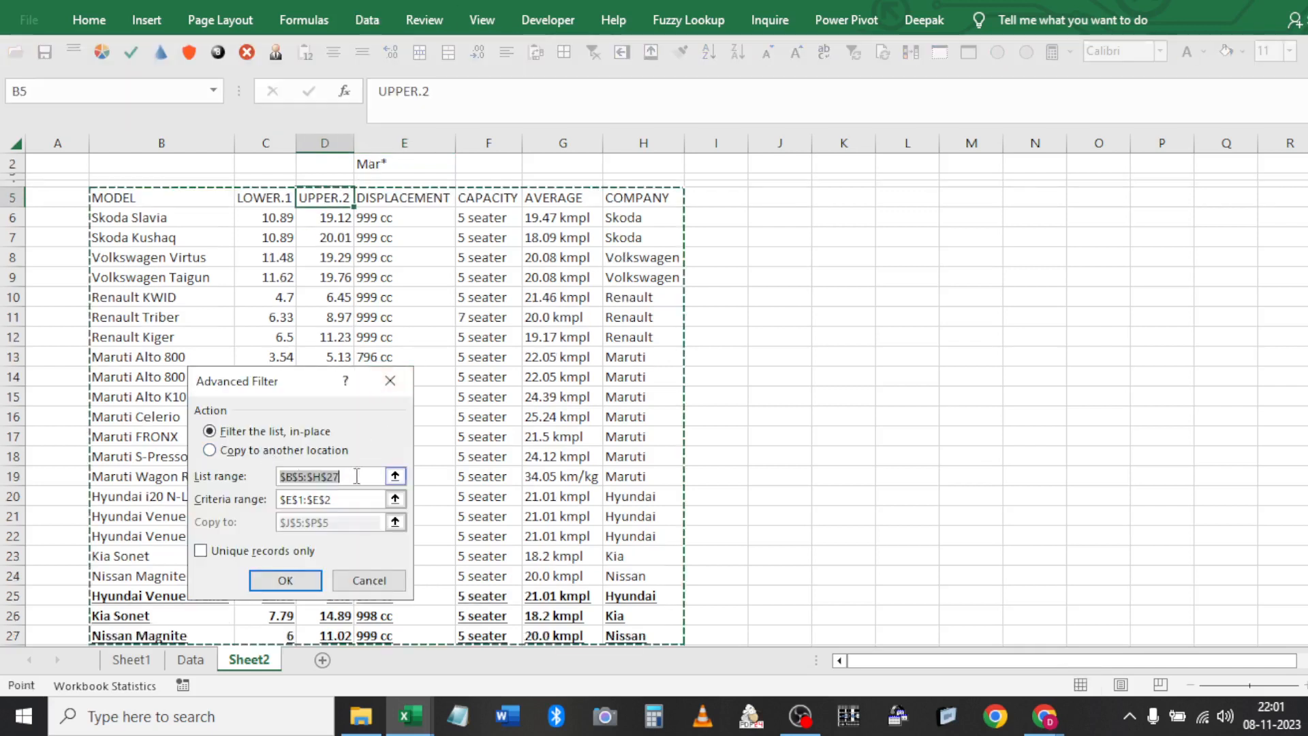
{"action": "key", "text": "Tab"}
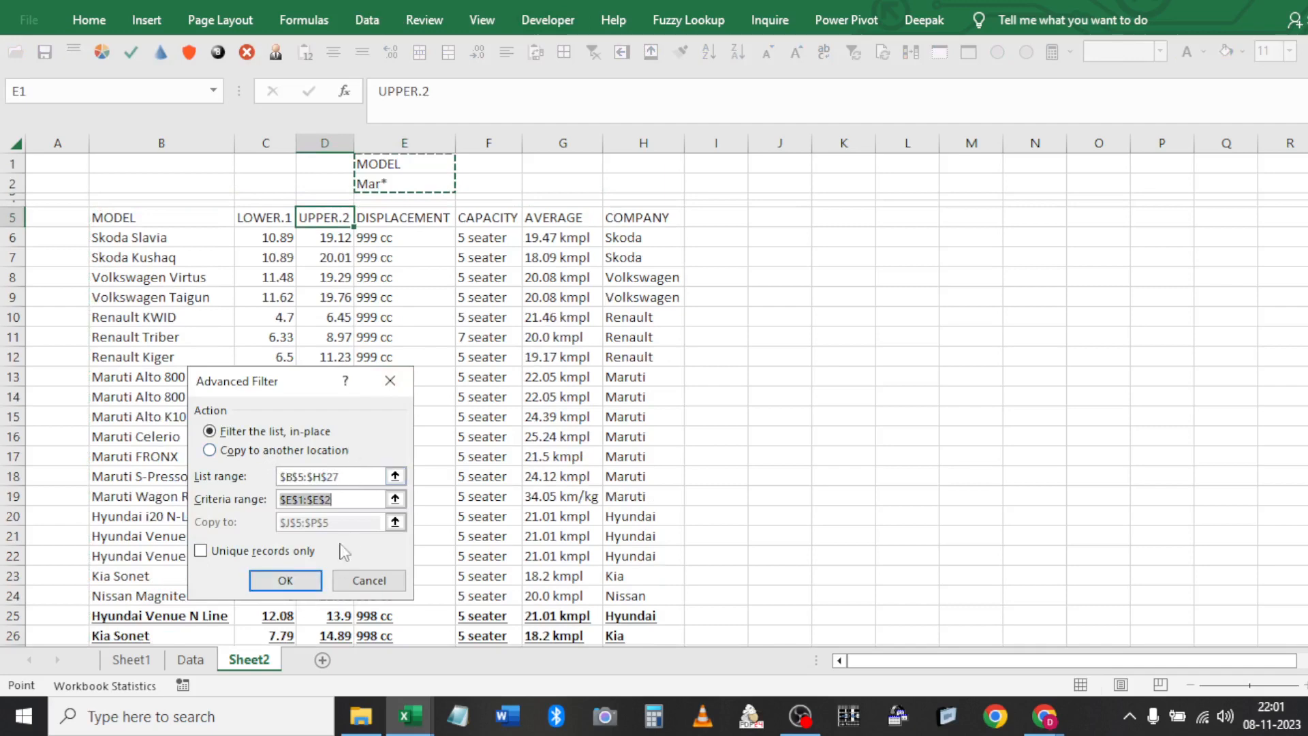
{"action": "left_click", "coordinate": [287, 581]}
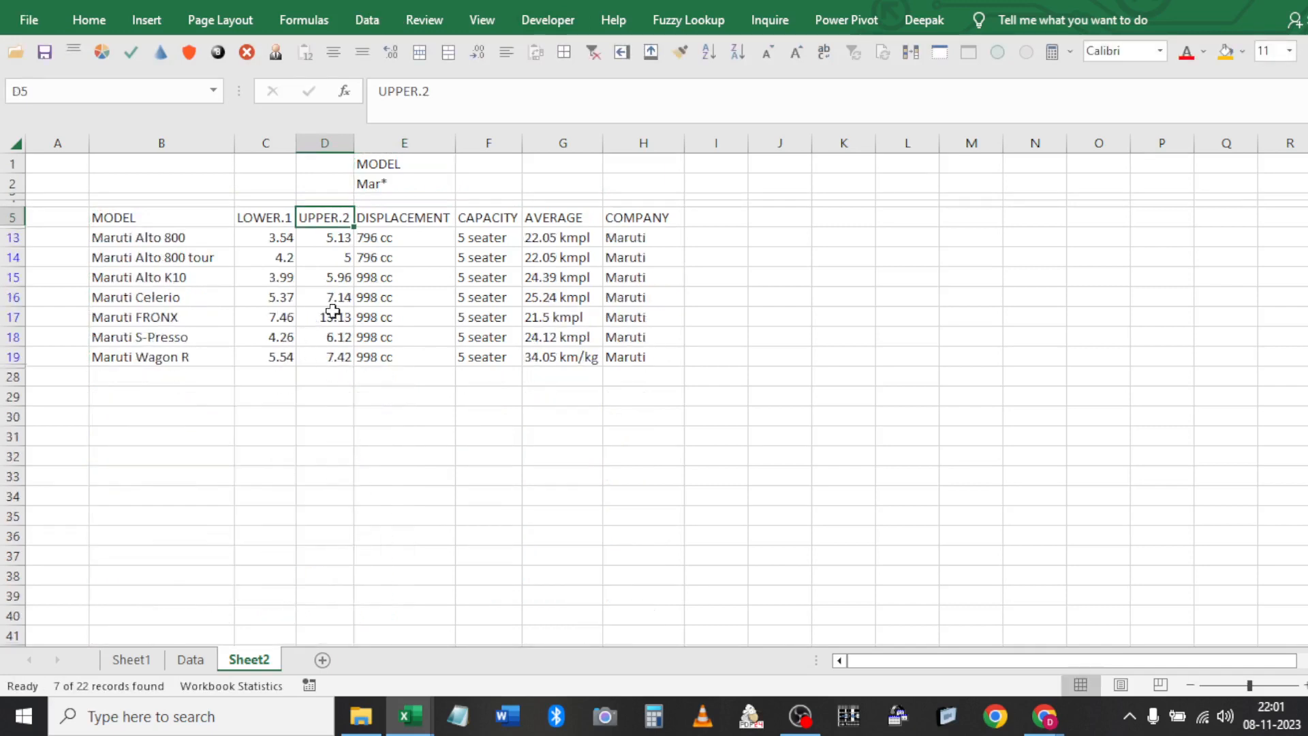
{"action": "left_click", "coordinate": [145, 216]}
{"action": "left_click", "coordinate": [165, 359], "text": "shift"}
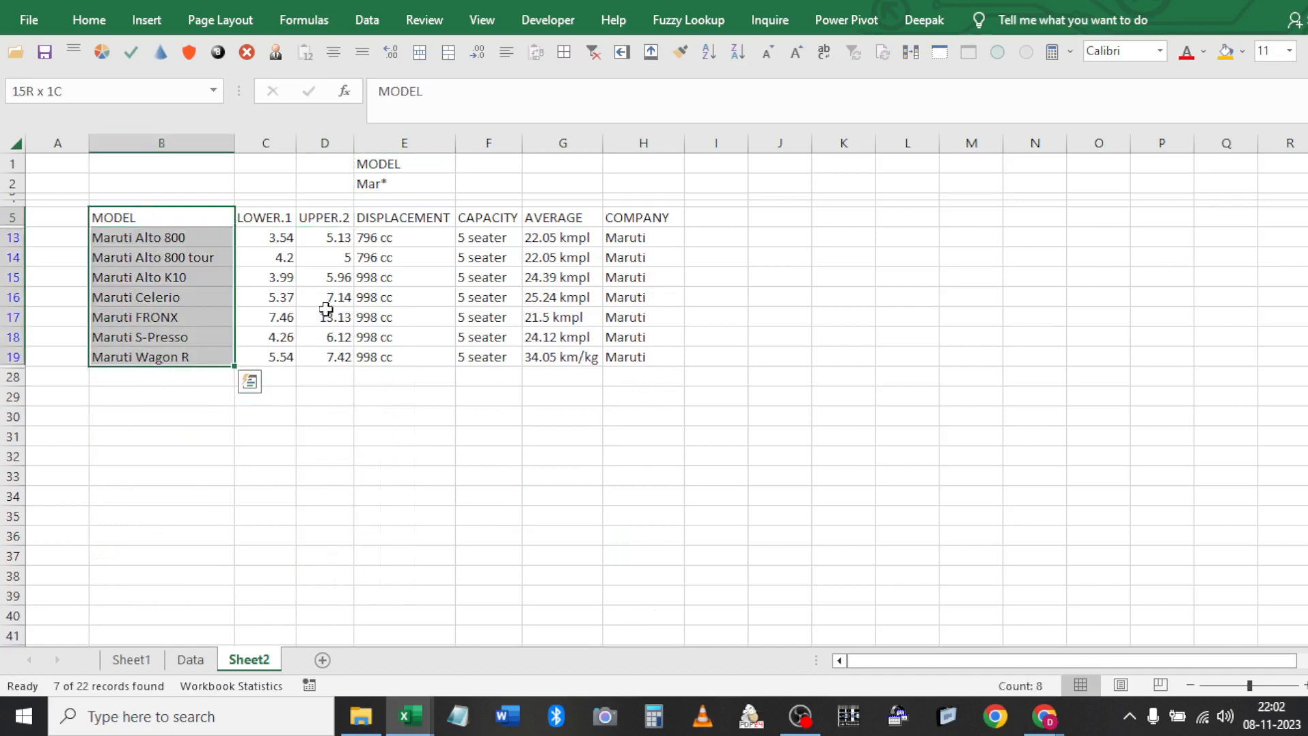
{"action": "left_click", "coordinate": [640, 219]}
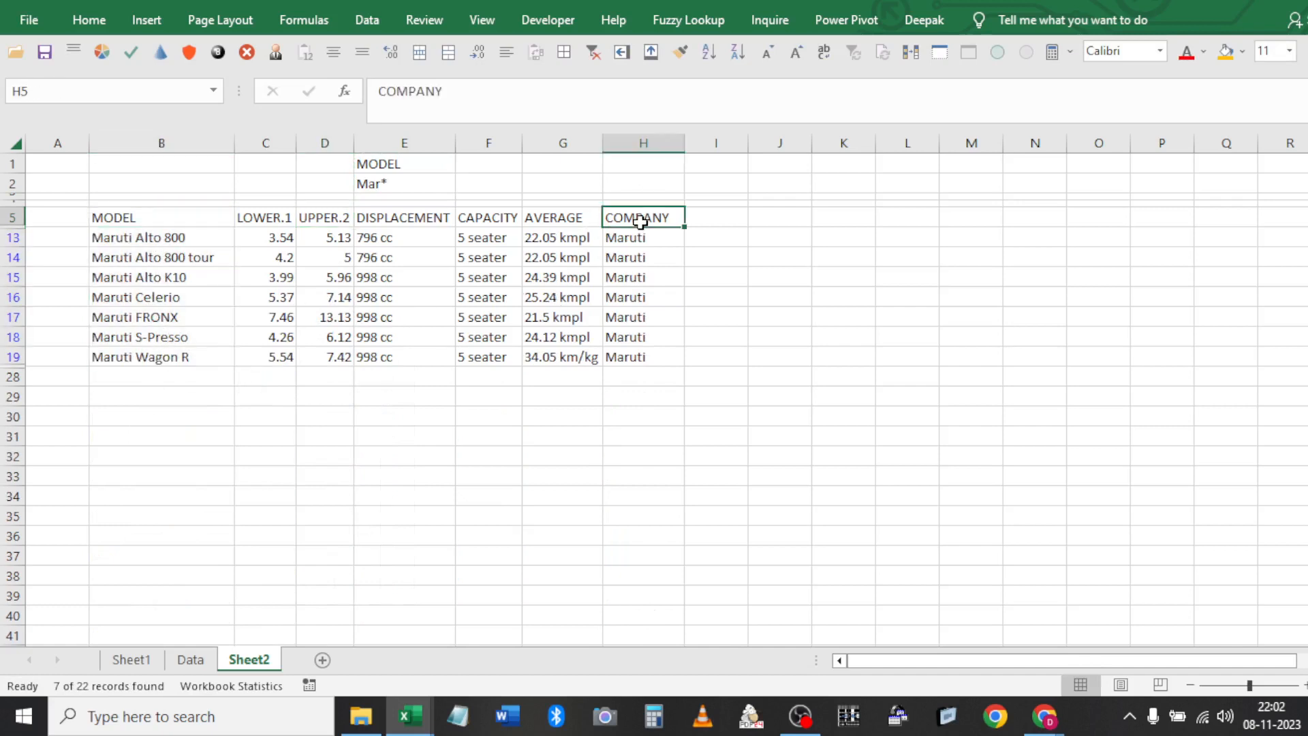
{"action": "left_click", "coordinate": [643, 356], "text": "shift"}
Make the MODEL headings in E1 and B5 bold
{"action": "left_click", "coordinate": [403, 167]}
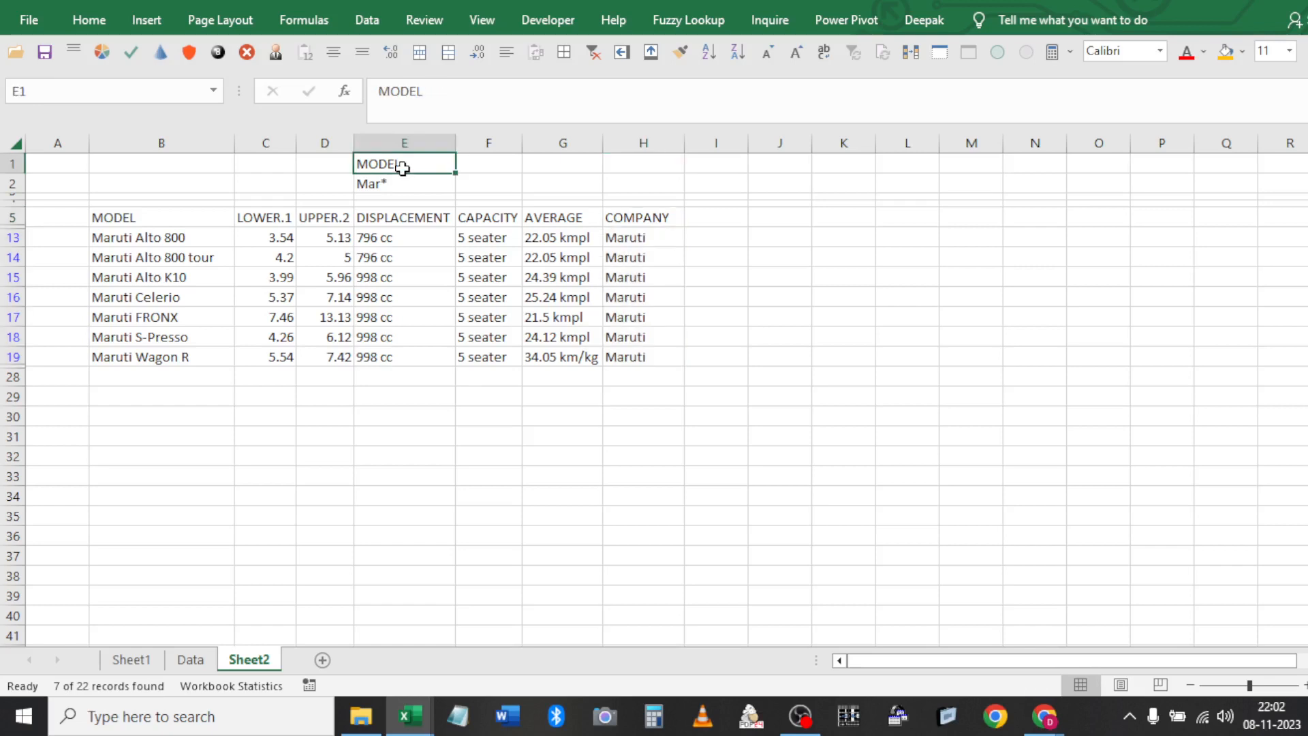
{"action": "key", "text": "ctrl+b"}
{"action": "left_click", "coordinate": [199, 225]}
{"action": "key", "text": "ctrl+b"}
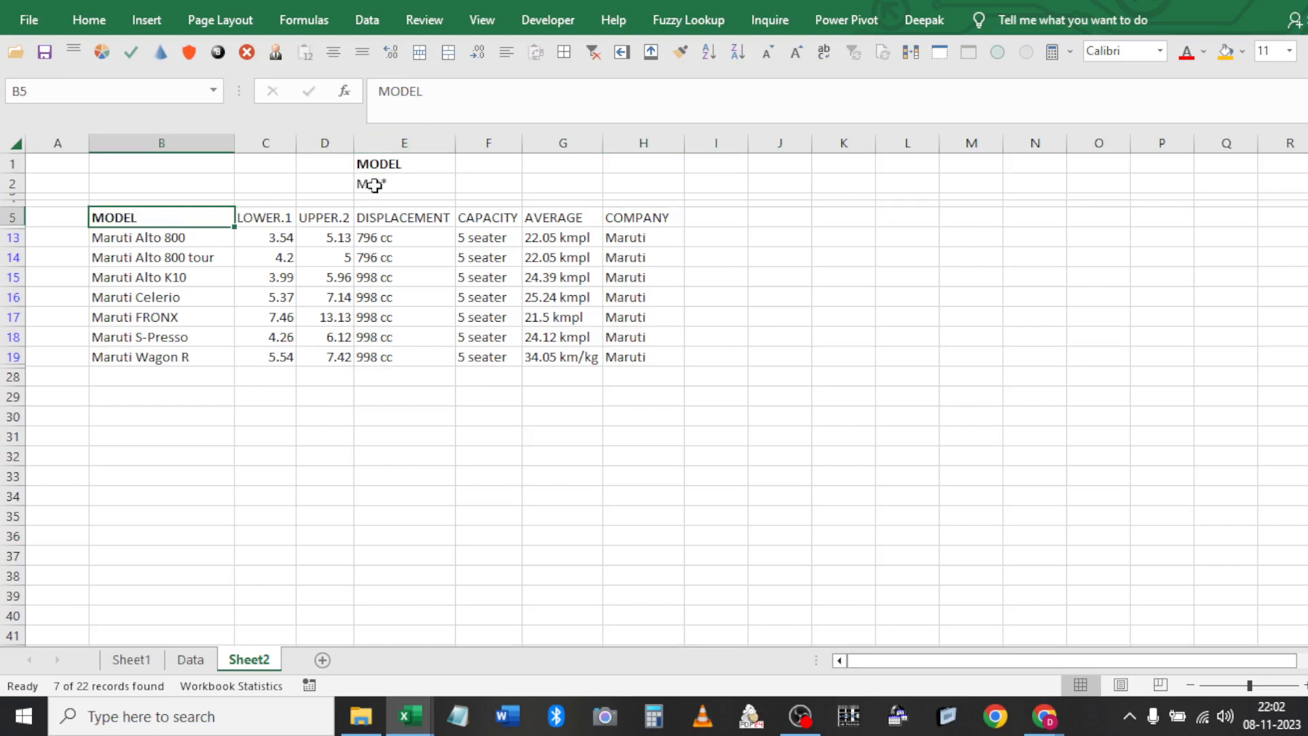
{"action": "left_click", "coordinate": [163, 254]}
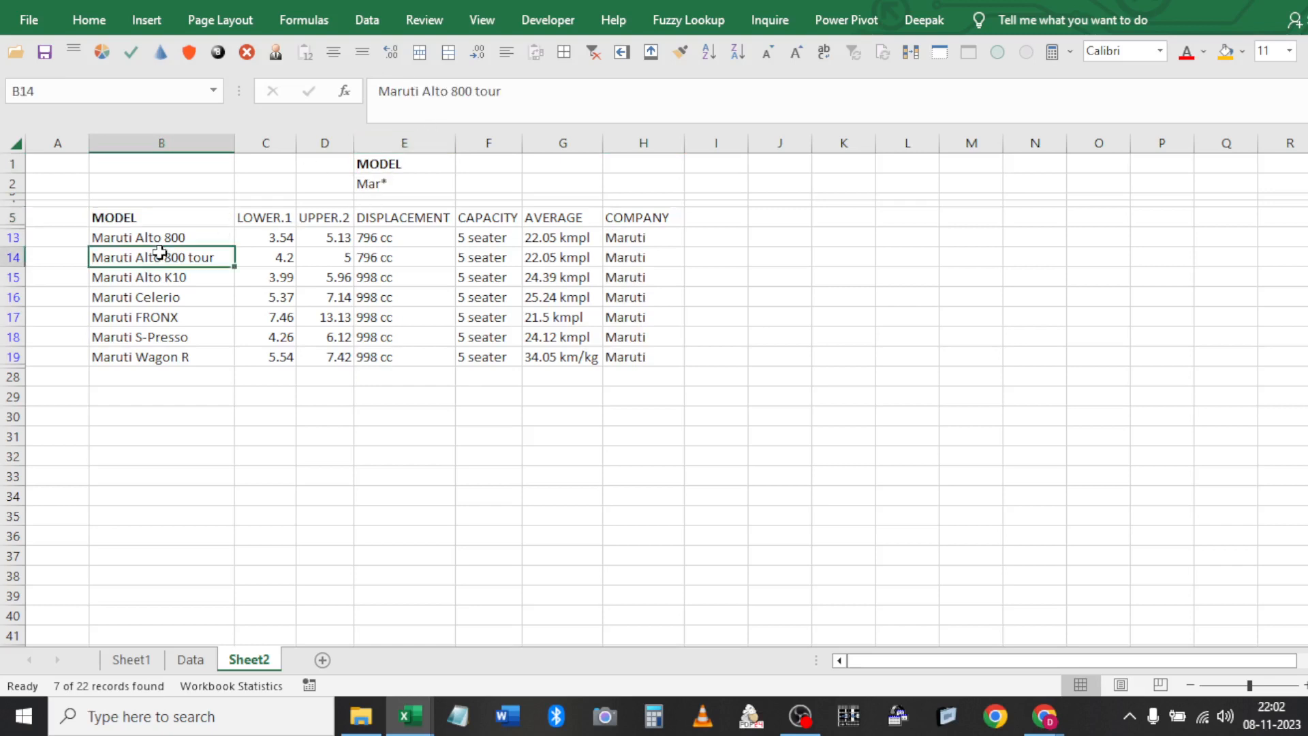
Clear the Mar* filter so all car rows, including the bold duplicates, show again
{"action": "left_click", "coordinate": [596, 53]}
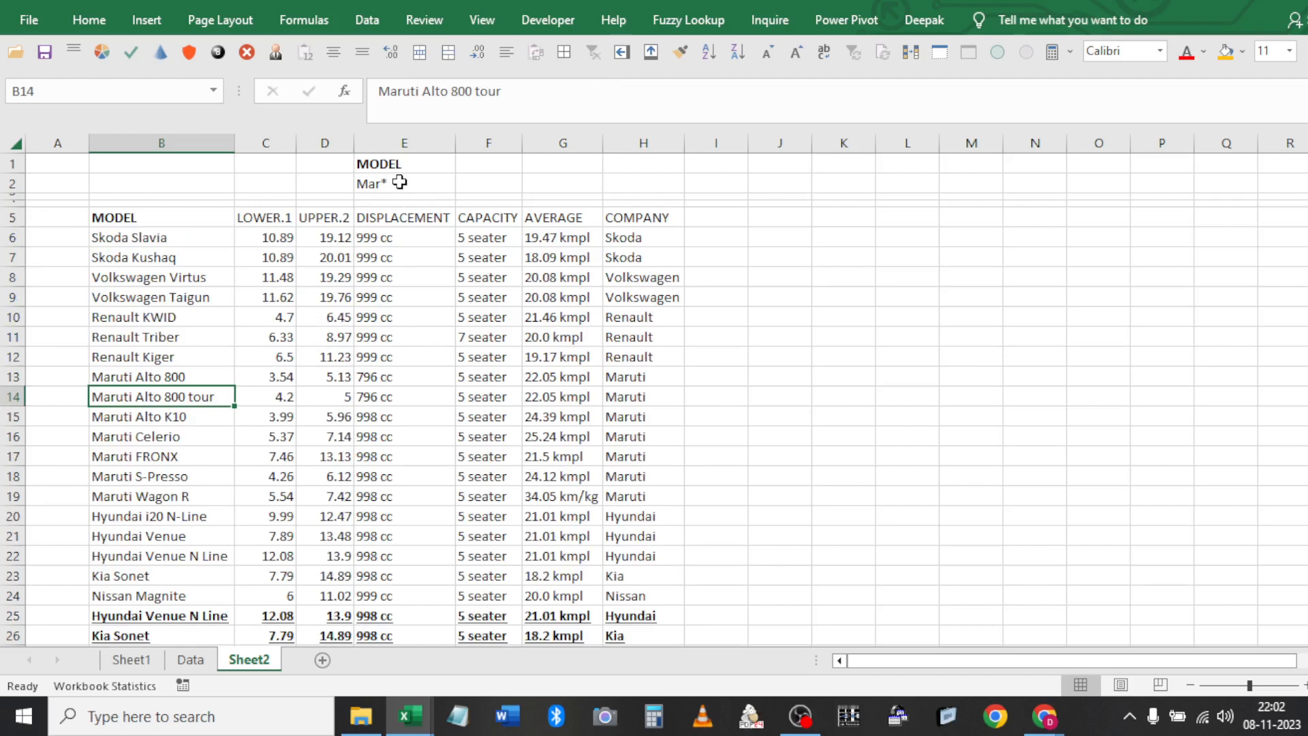
{"action": "left_click", "coordinate": [615, 220]}
{"action": "key", "text": "ctrl+c"}
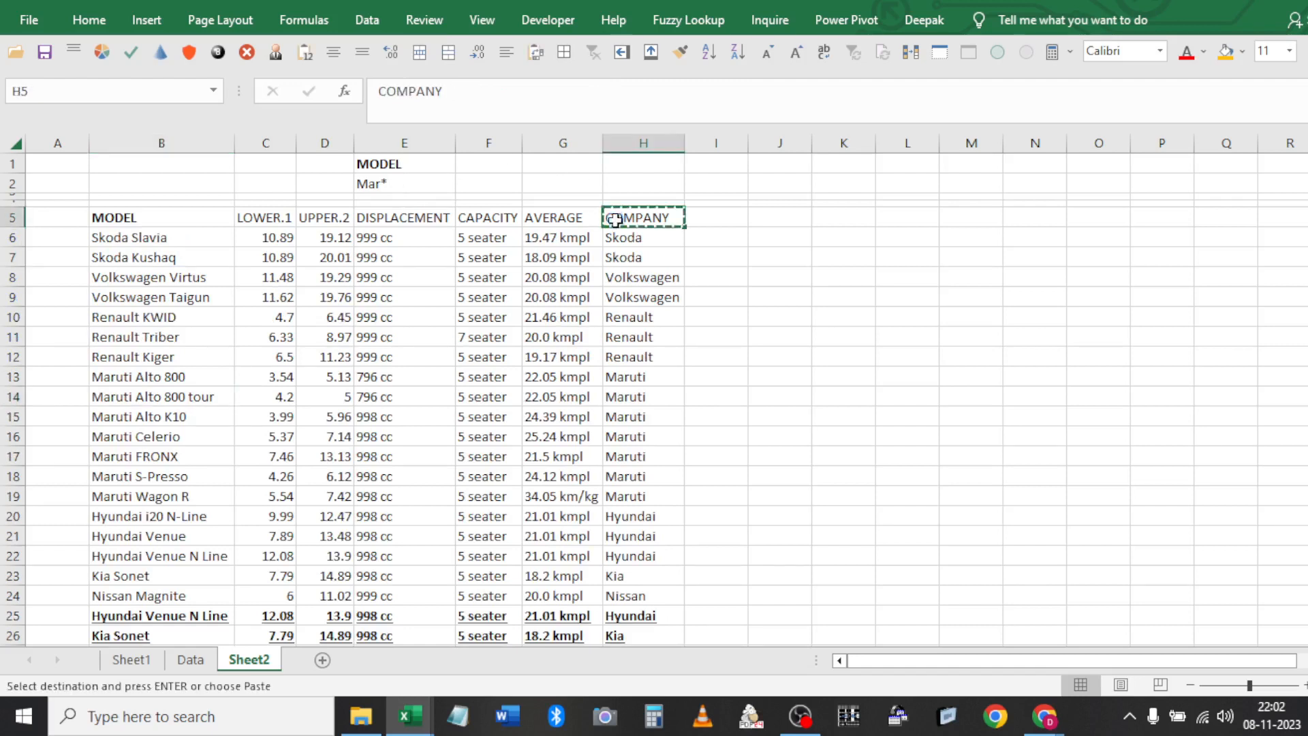
{"action": "left_click", "coordinate": [406, 162]}
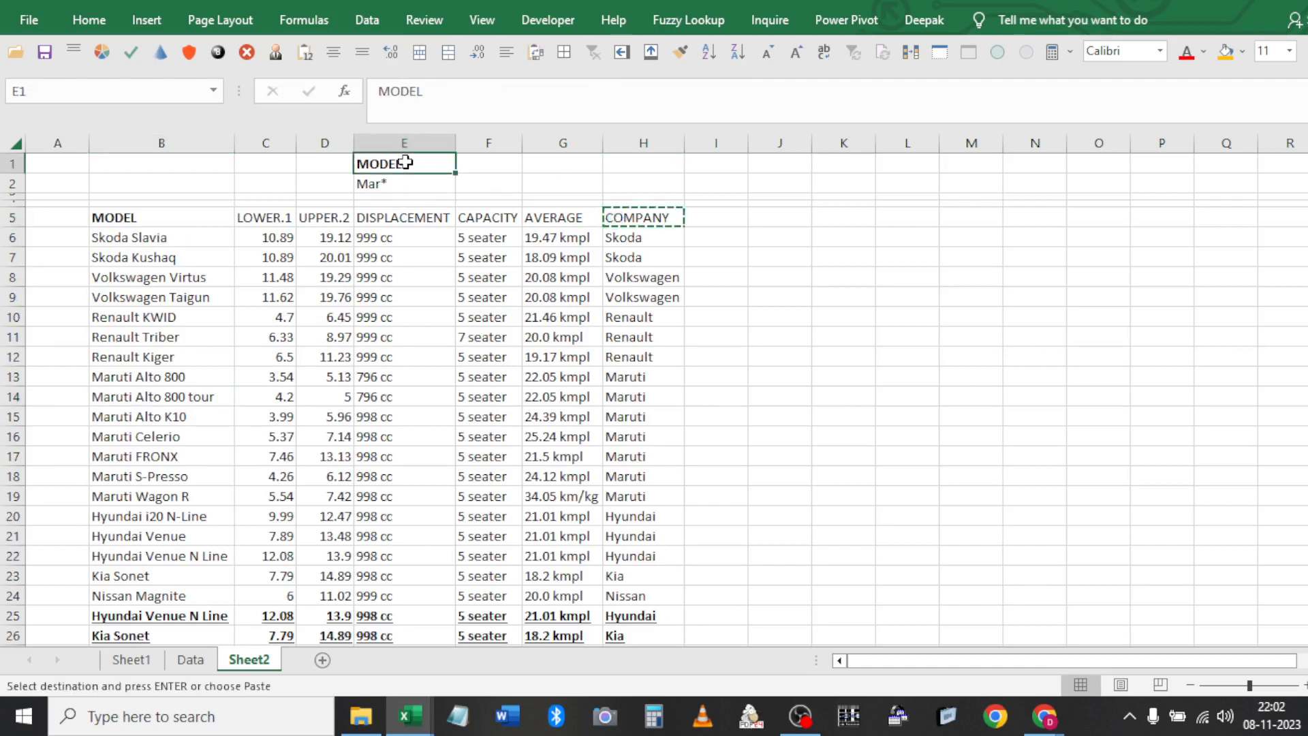
{"action": "left_click", "coordinate": [333, 233]}
{"action": "left_click", "coordinate": [367, 20]}
{"action": "left_click", "coordinate": [576, 96]}
{"action": "key", "text": "Escape"}
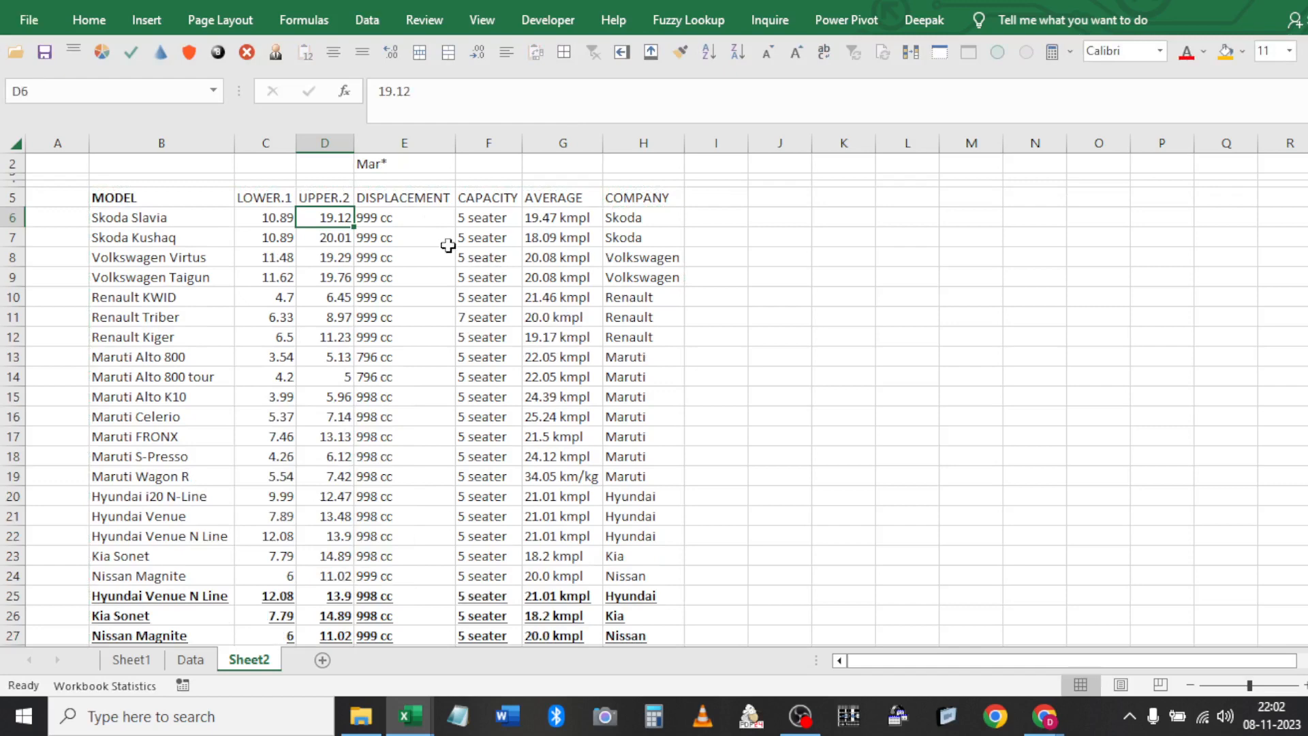
Check that E2 holds Mar* under the MODEL criterion heading
{"action": "left_click", "coordinate": [402, 166]}
{"action": "key", "text": "Up"}
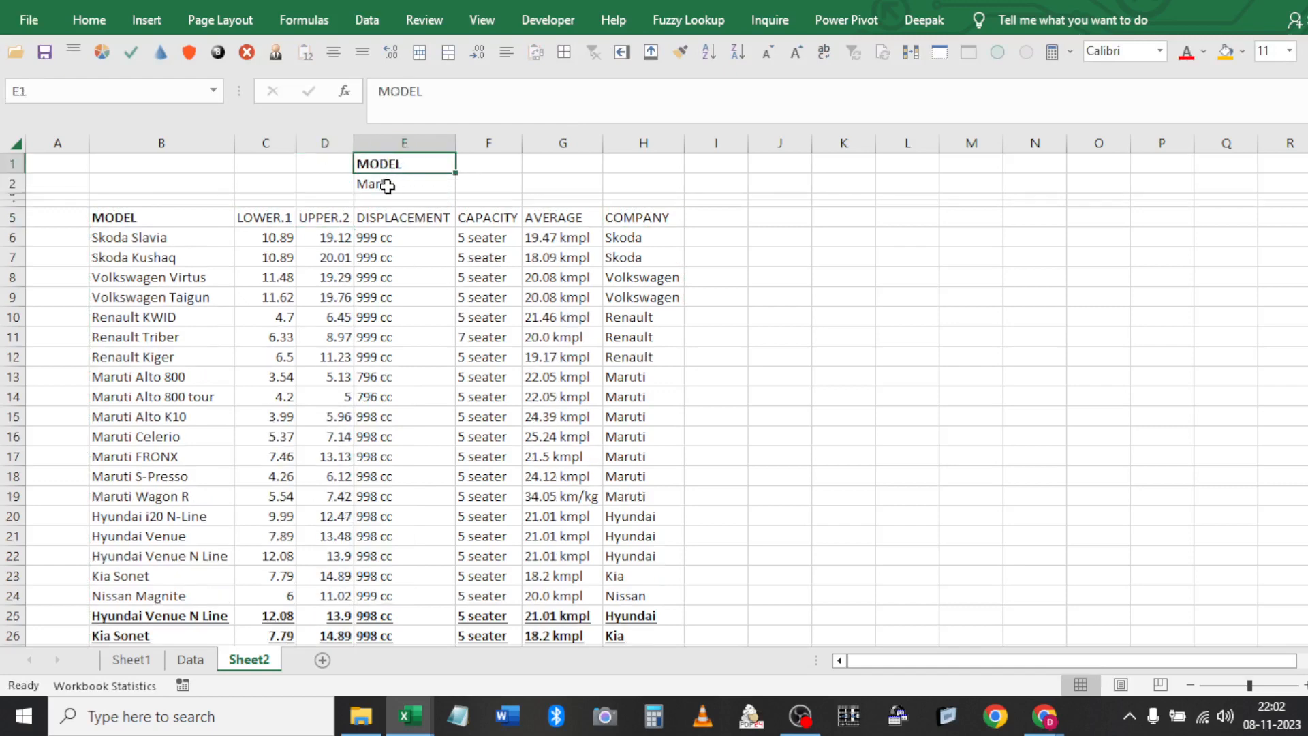
{"action": "left_click", "coordinate": [387, 186]}
{"action": "left_click", "coordinate": [701, 298]}
{"action": "left_click", "coordinate": [656, 285]}
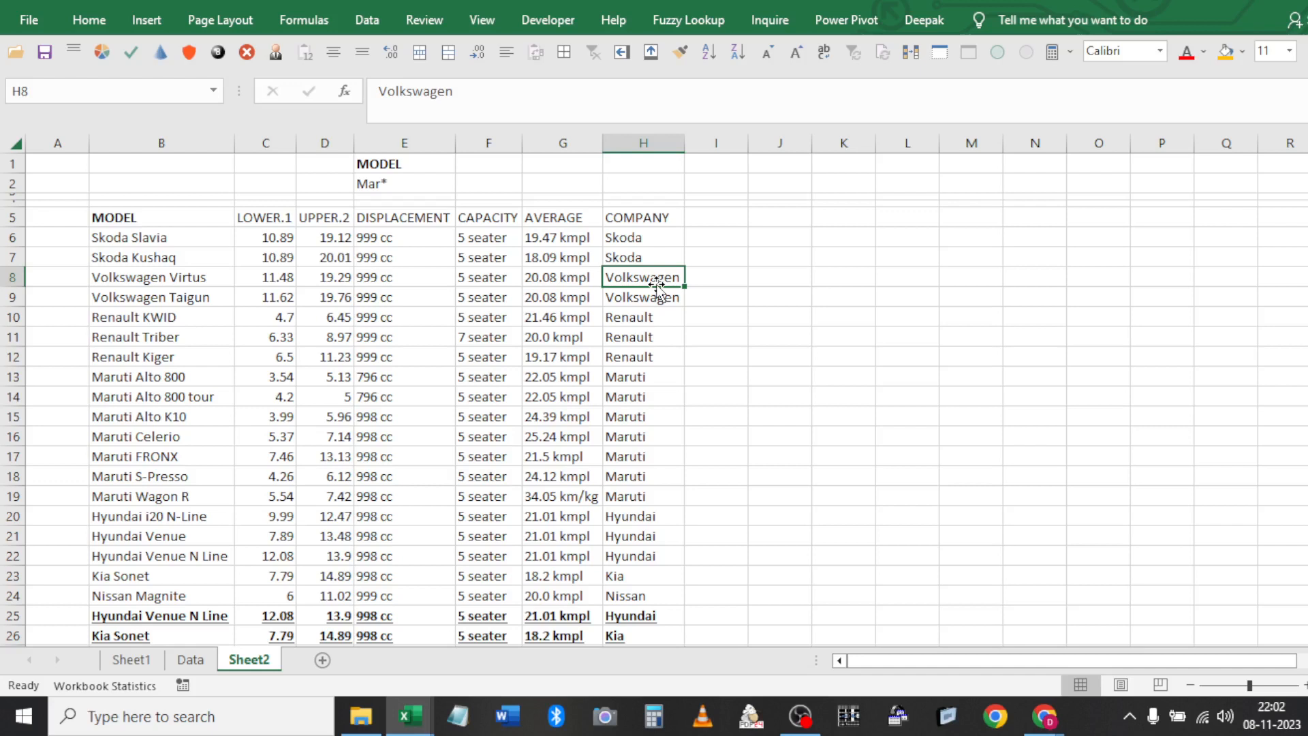
{"action": "left_click", "coordinate": [401, 179]}
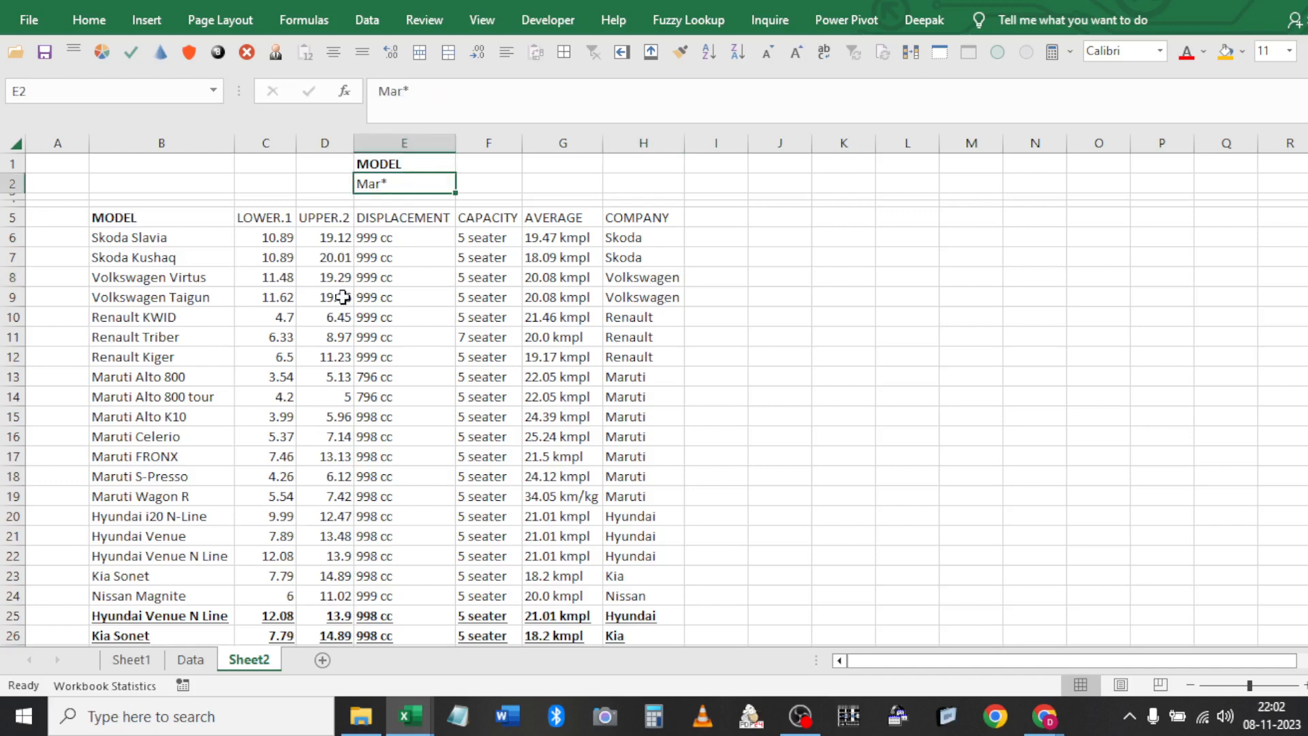
Select the MODEL column and leave the active cell on heading B5
{"action": "left_click", "coordinate": [301, 285]}
{"action": "left_click", "coordinate": [143, 233]}
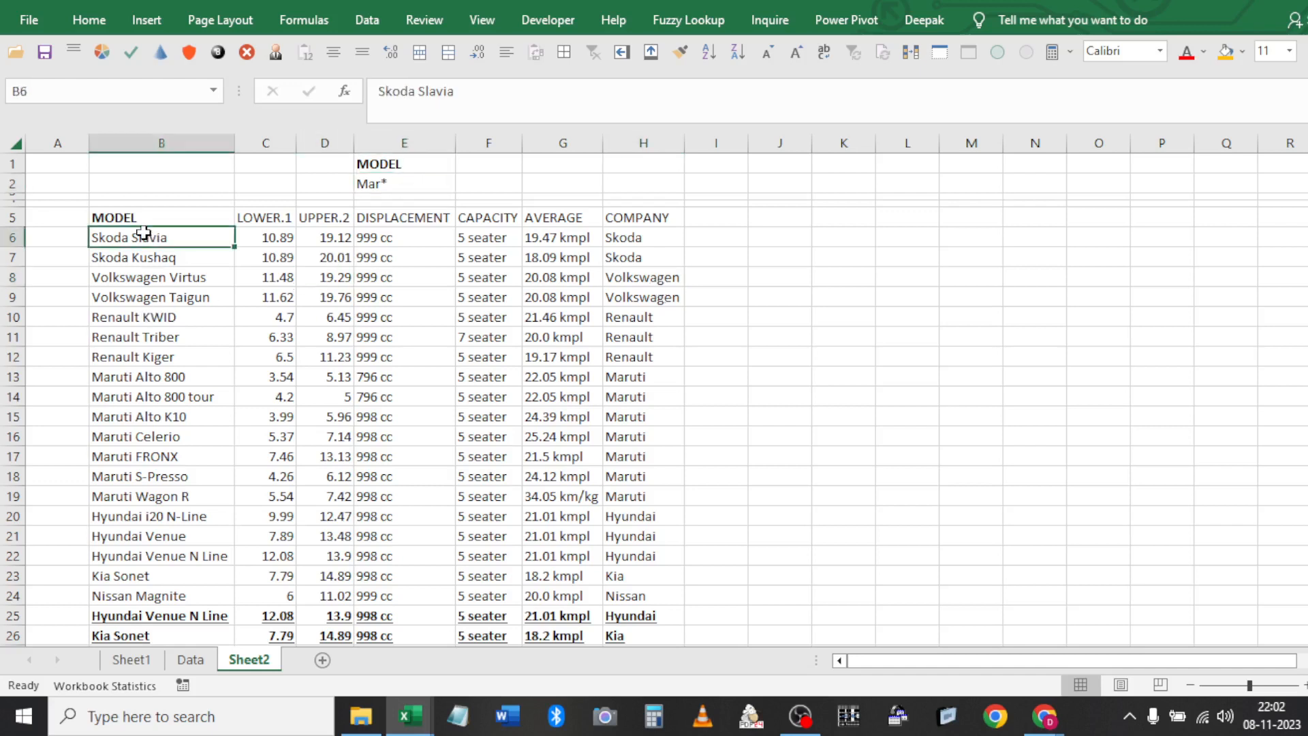
{"action": "key", "text": "shift+Up"}
{"action": "key", "text": "Up"}
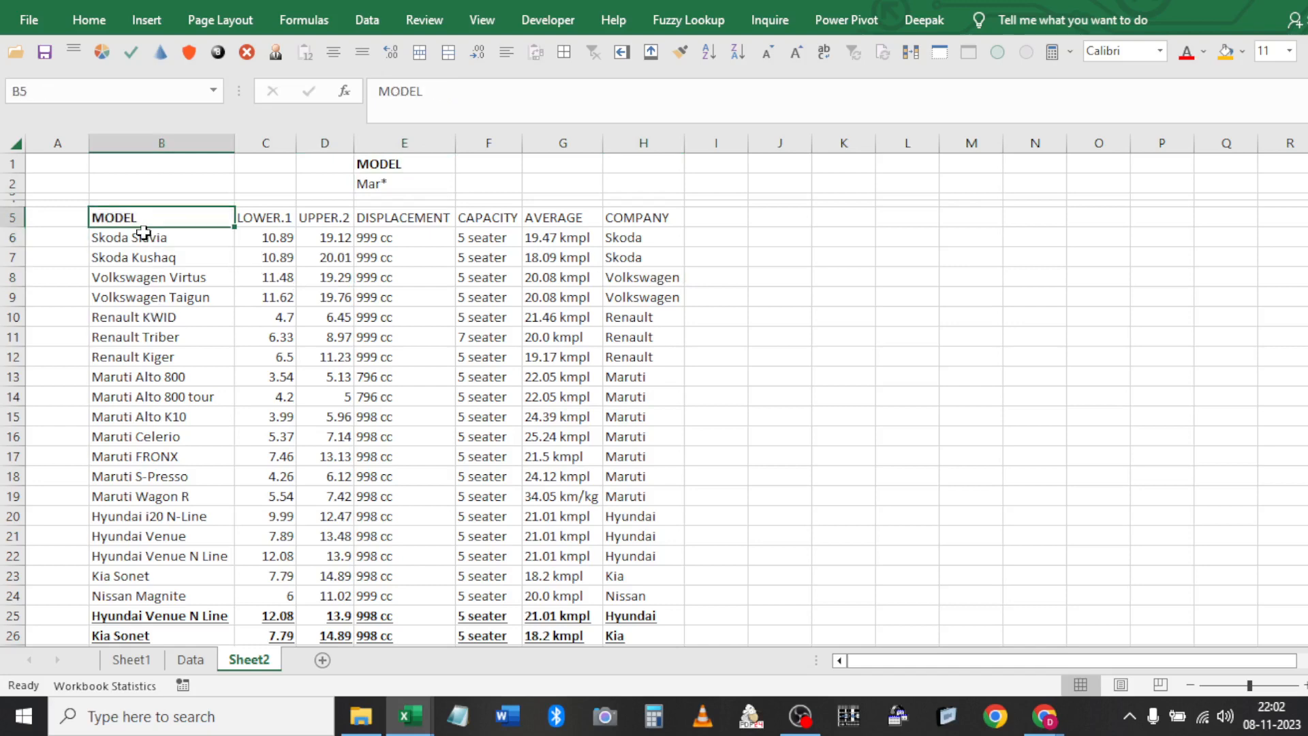
{"action": "key", "text": "ctrl+shift+Down"}
{"action": "key", "text": "Up"}
{"action": "key", "text": "Up"}
{"action": "key", "text": "Up"}
{"action": "key", "text": "Up"}
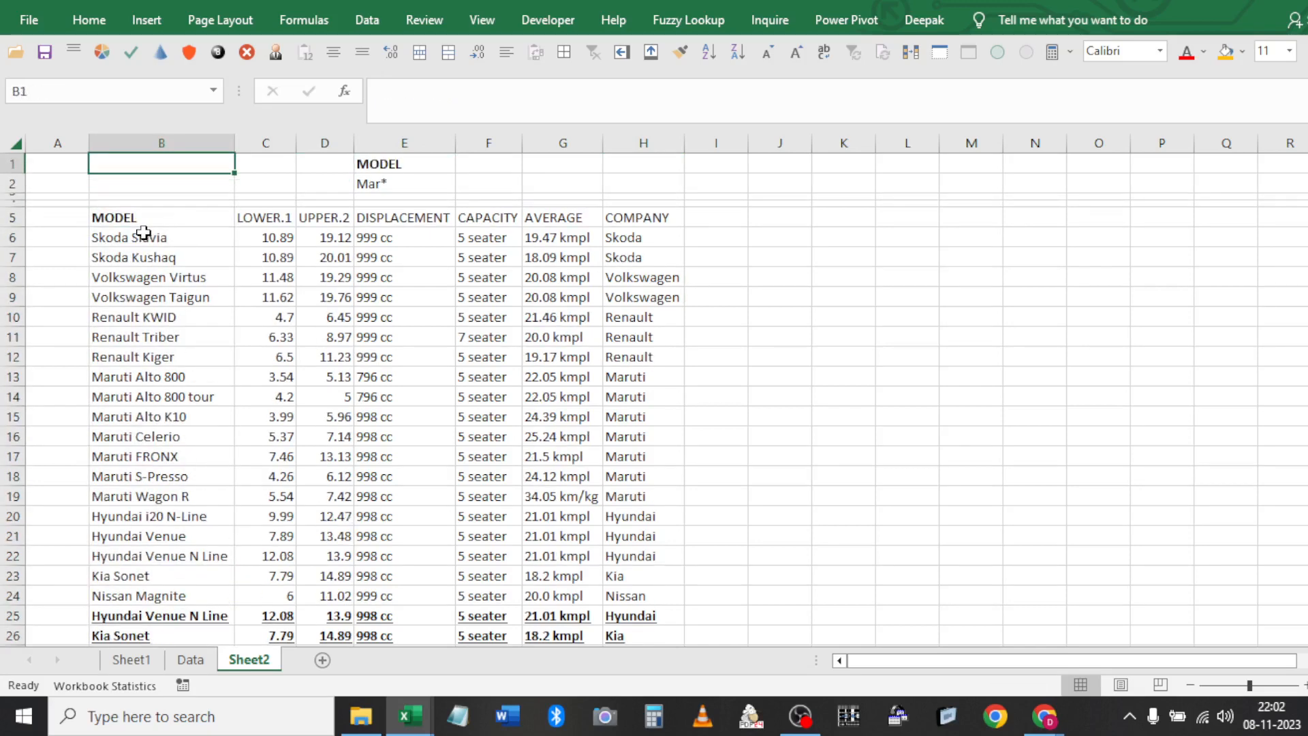
{"action": "left_click", "coordinate": [143, 216]}
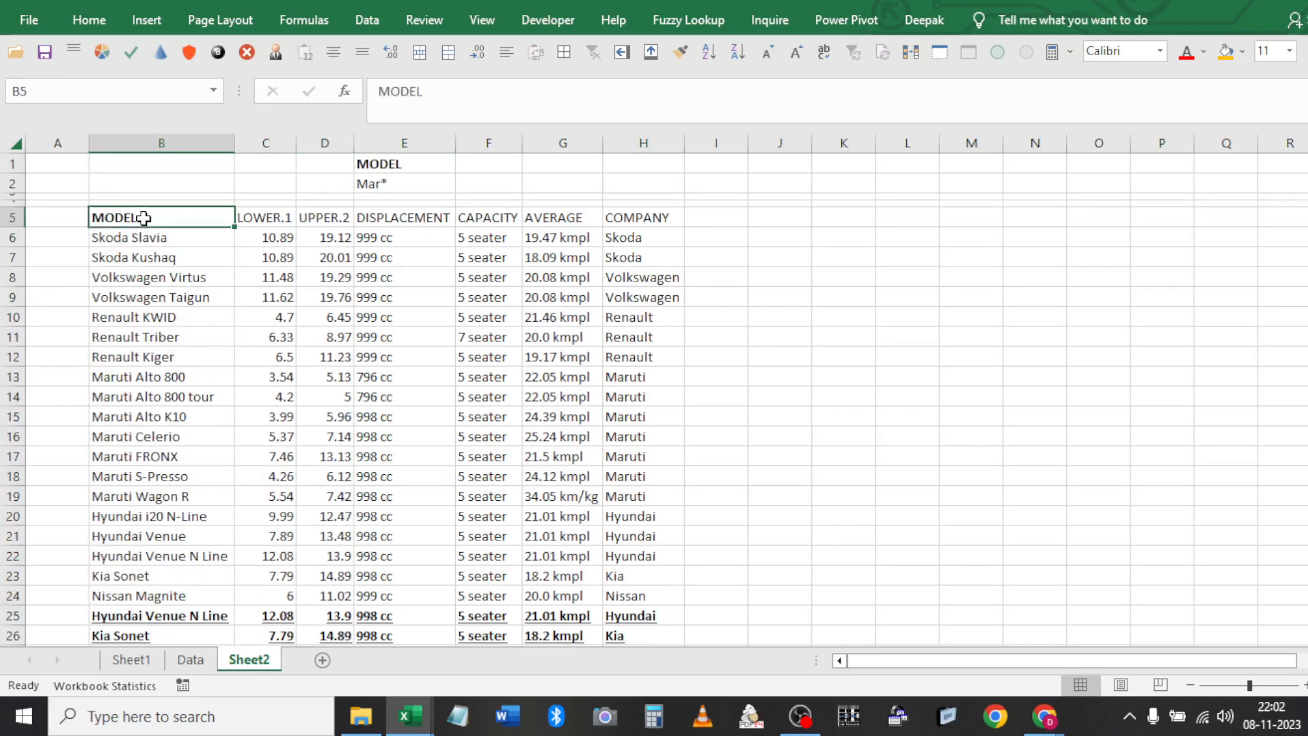
Run Advanced Filter with criteria $E$1:$E$2 to show only the seven Maruti rows
{"action": "left_click", "coordinate": [367, 30]}
{"action": "left_click", "coordinate": [565, 96]}
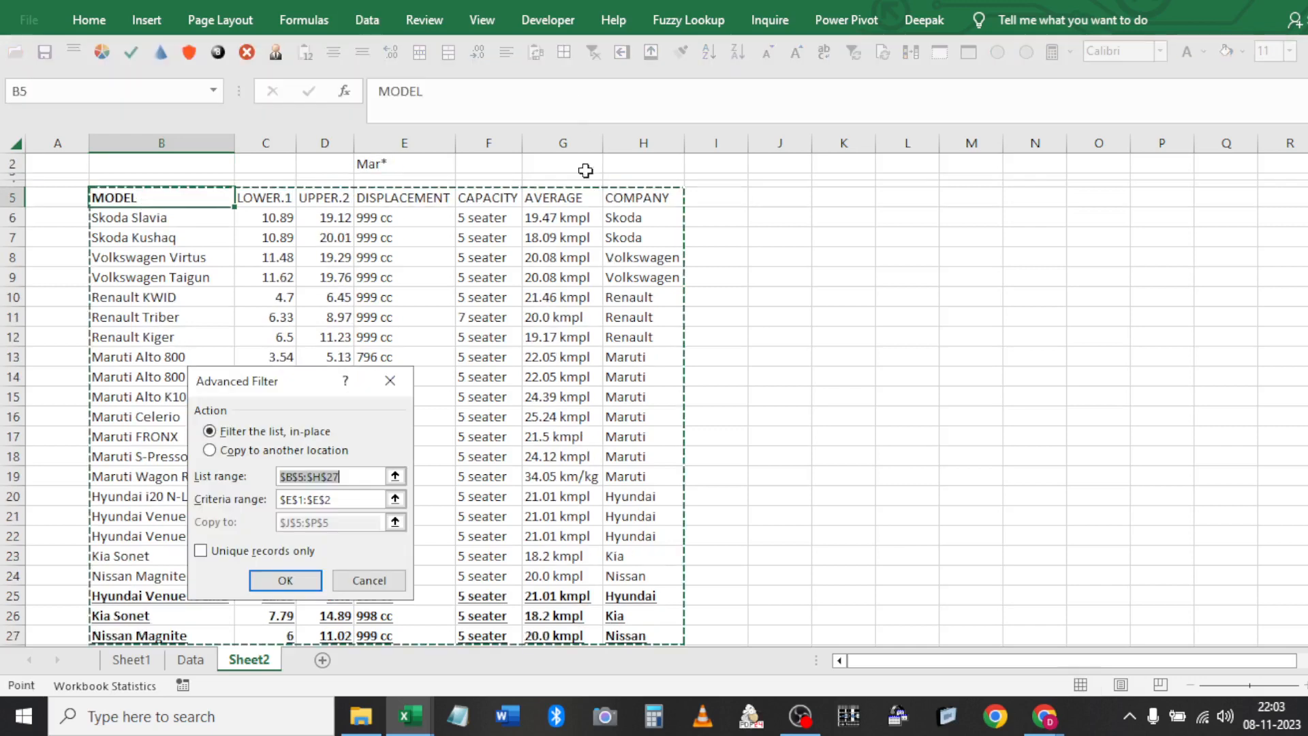
{"action": "key", "text": "Tab"}
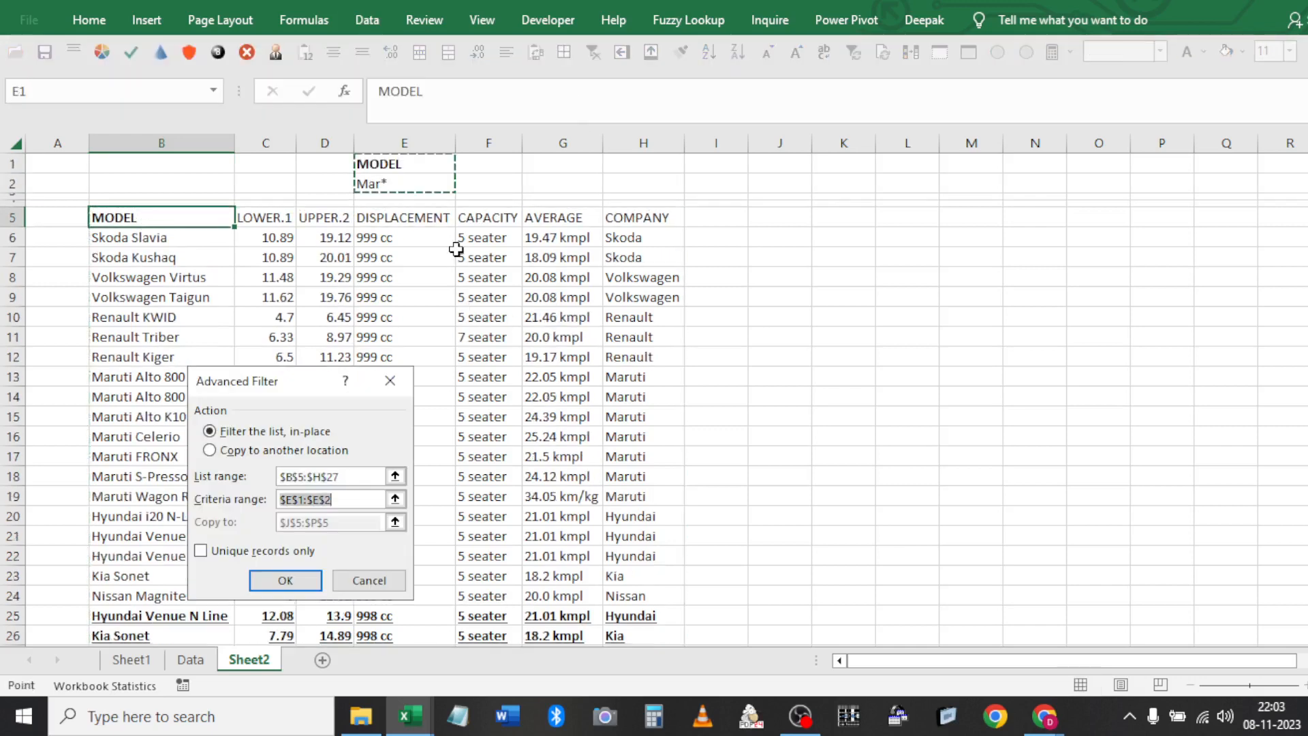
{"action": "left_click", "coordinate": [284, 580]}
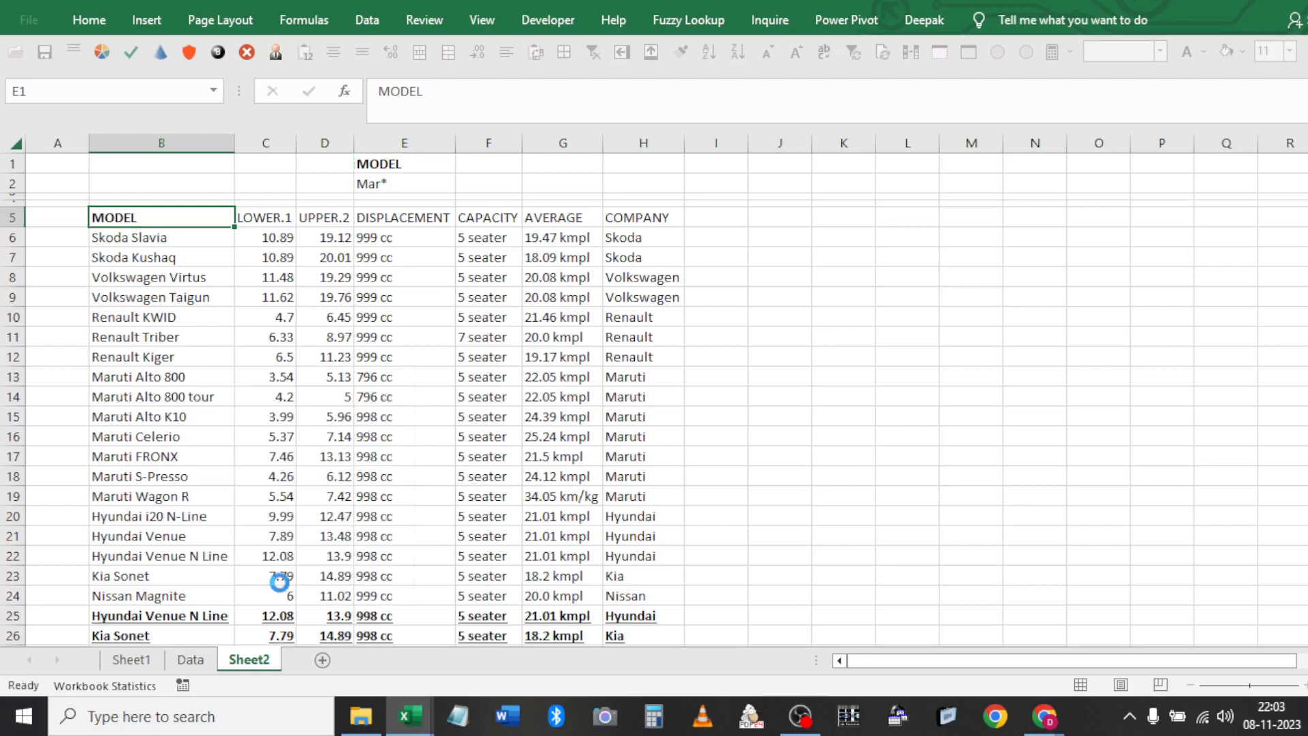
Change the MODEL criterion in E2 from Mar* to Valk* and clear the Maruti filter
{"action": "left_click", "coordinate": [409, 184]}
{"action": "type", "text": "Valk"}
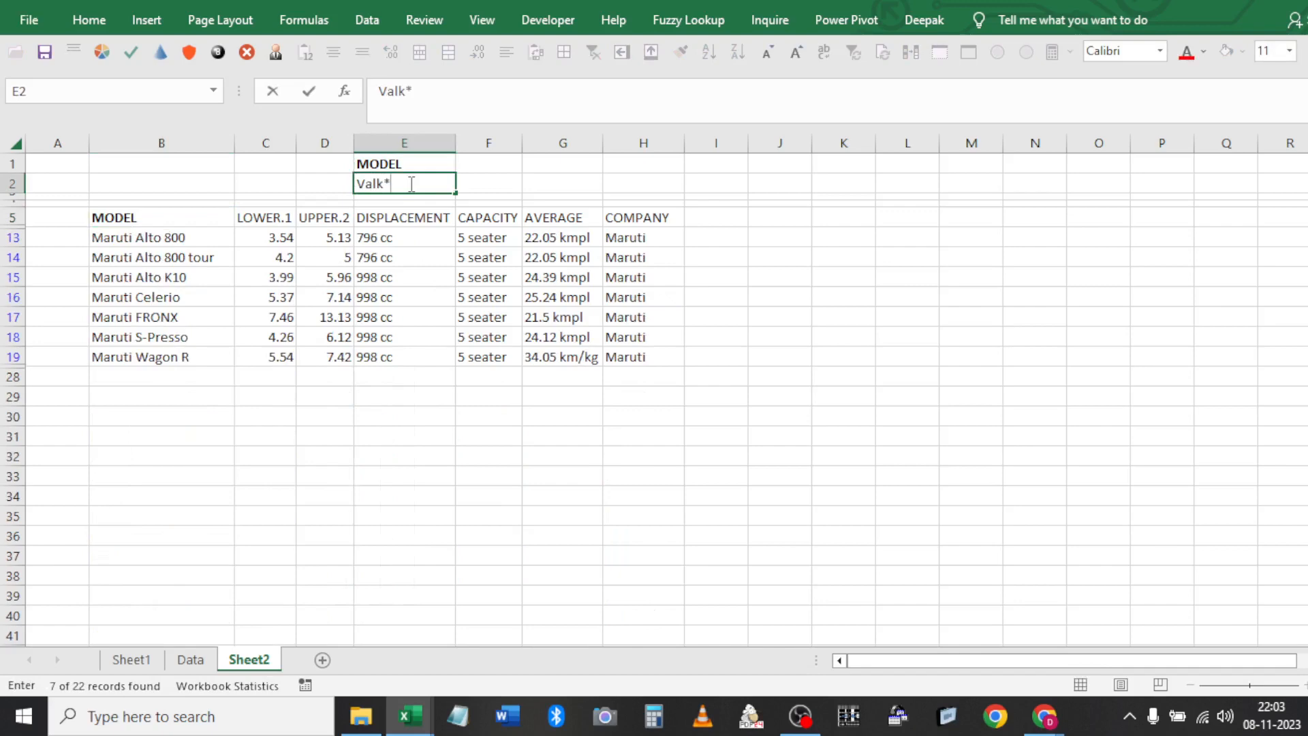
{"action": "key", "text": "Return"}
{"action": "left_click", "coordinate": [409, 219]}
{"action": "left_click", "coordinate": [594, 53]}
Rerun Advanced Filter with Valk*, which matches 0 of 22 records, then clear it
{"action": "left_click", "coordinate": [348, 28]}
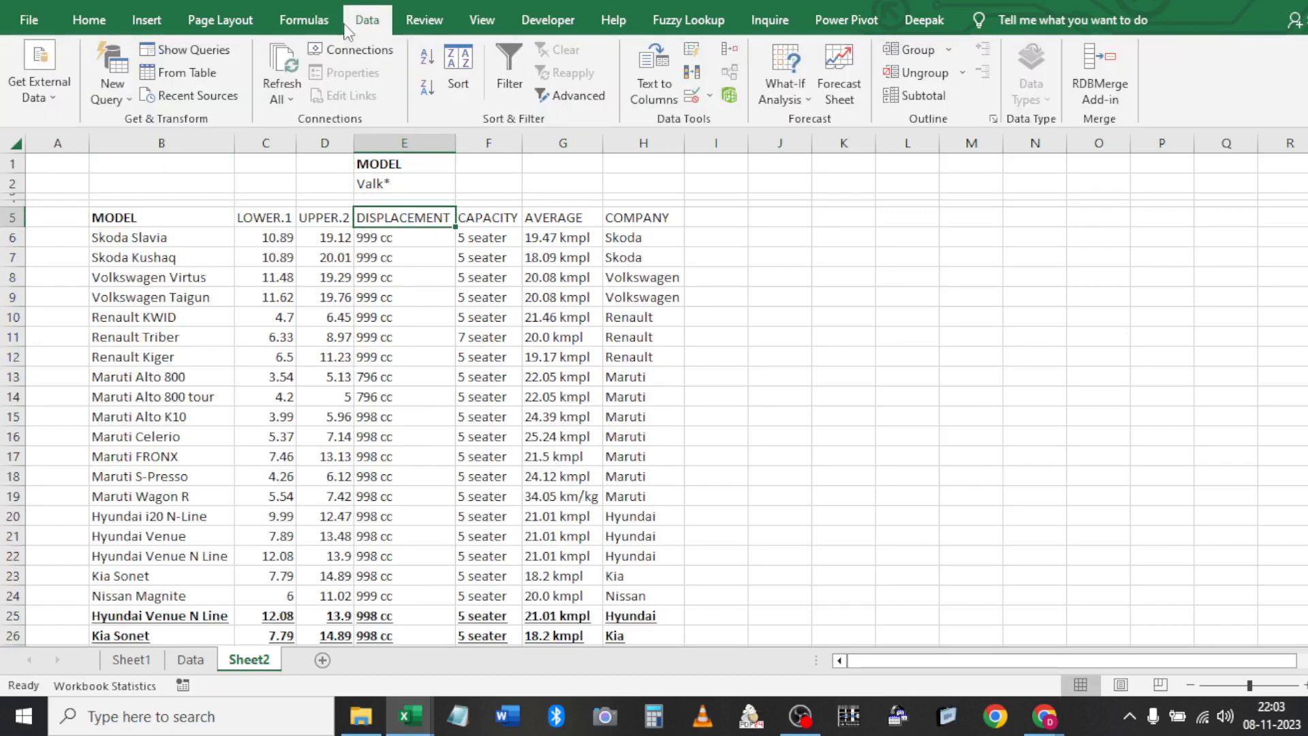
{"action": "left_click", "coordinate": [579, 97]}
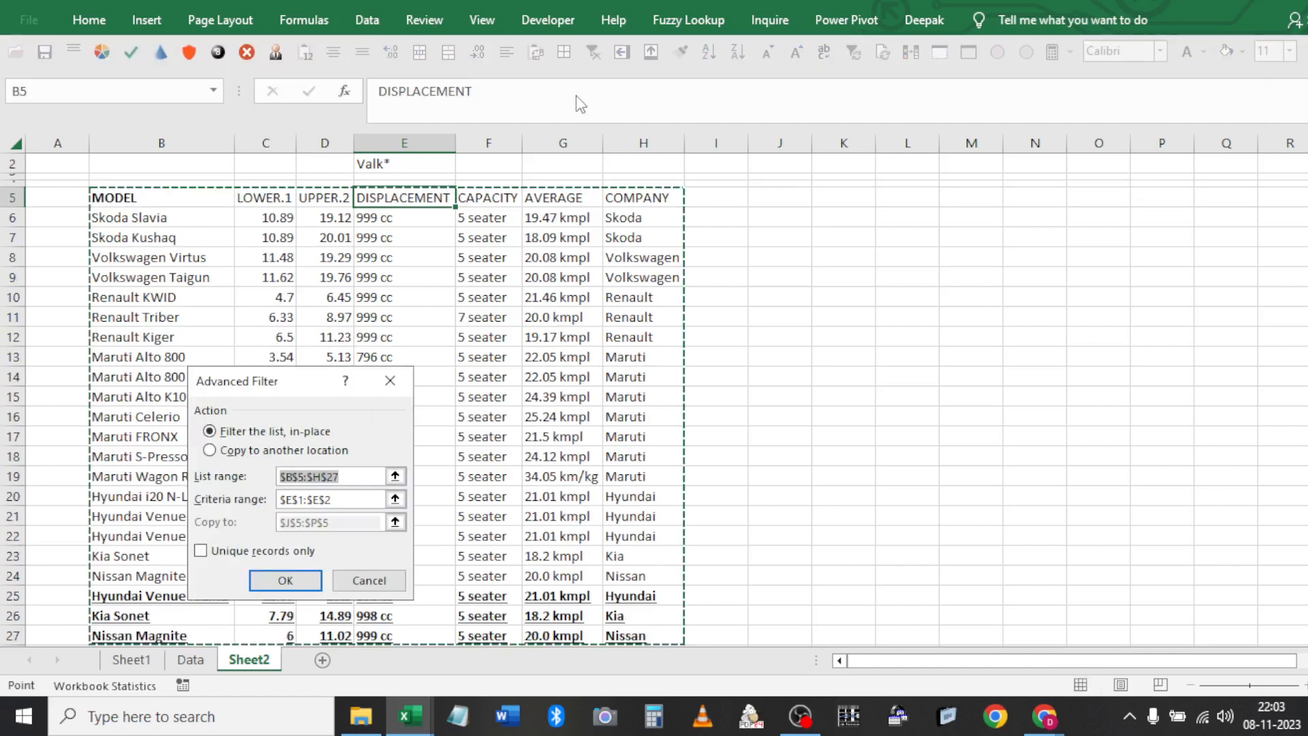
{"action": "key", "text": "Tab"}
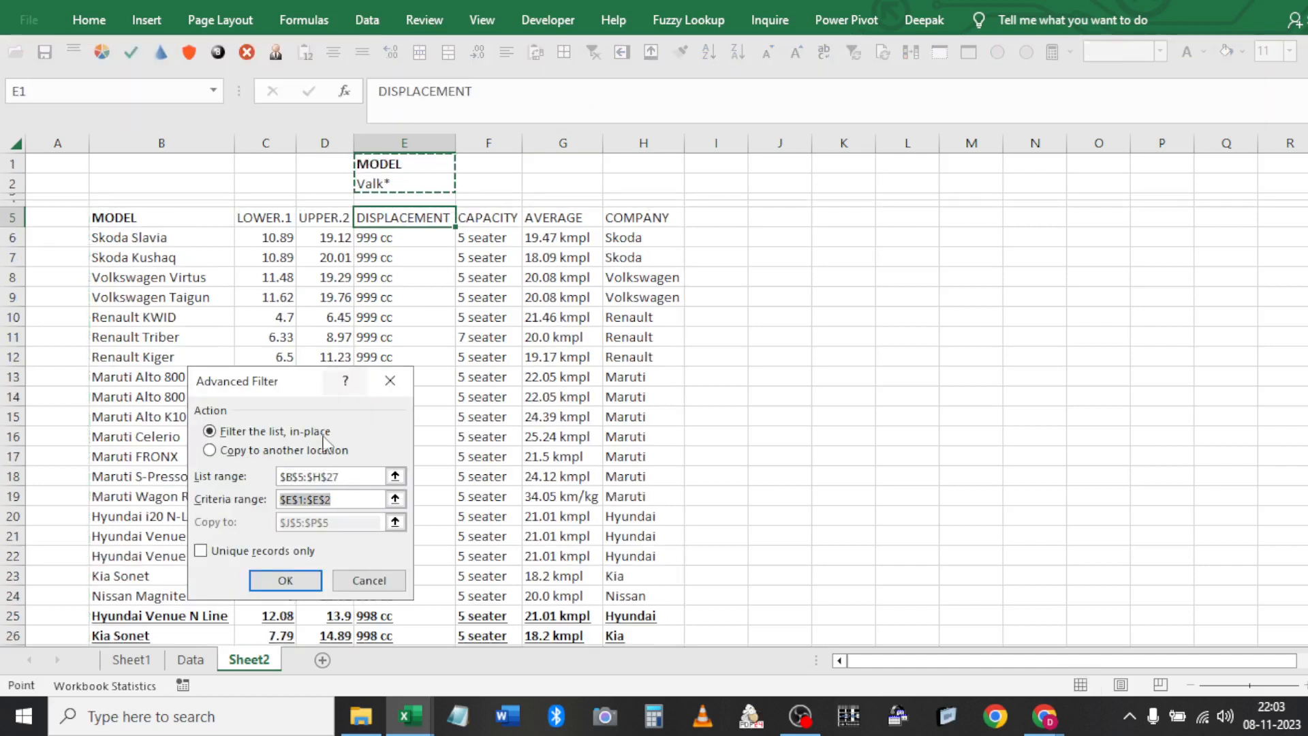
{"action": "left_click", "coordinate": [313, 579]}
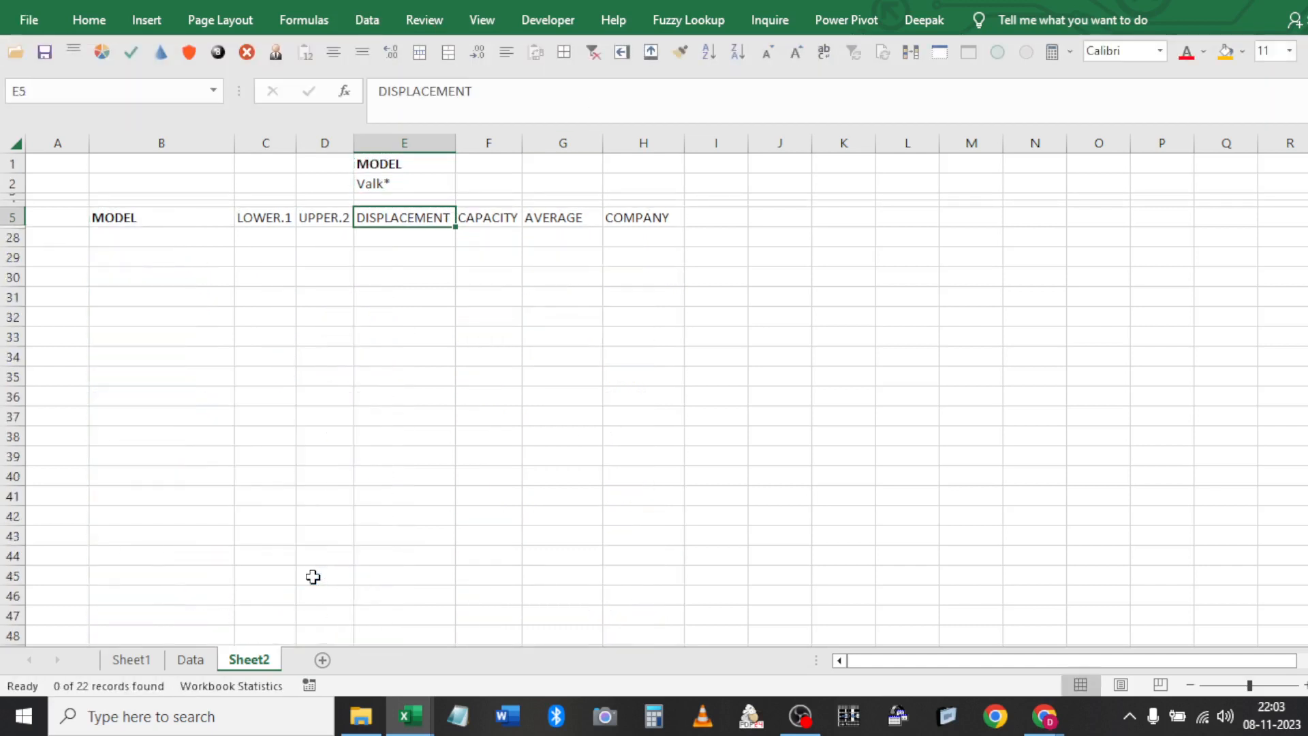
{"action": "left_click", "coordinate": [596, 52]}
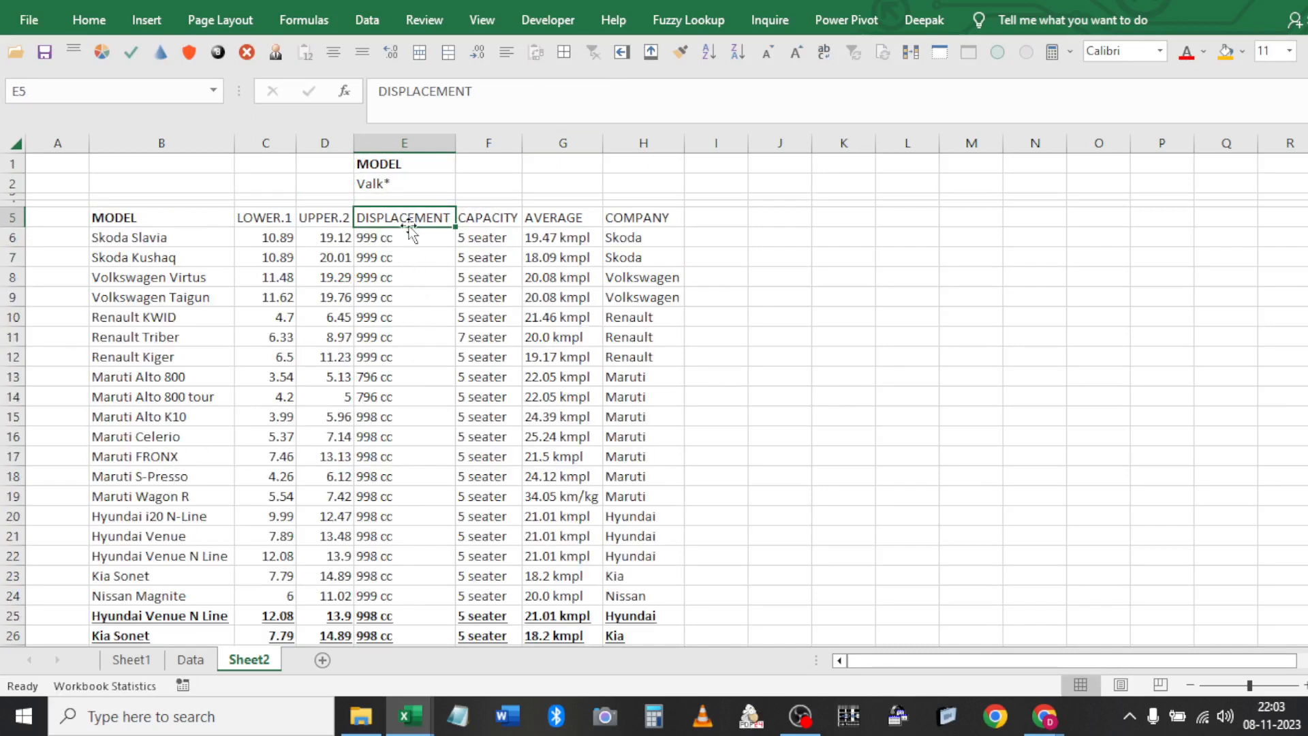
Correct the E2 criterion from Valk* to Volk*
{"action": "left_click", "coordinate": [366, 184]}
{"action": "double_click", "coordinate": [366, 184]}
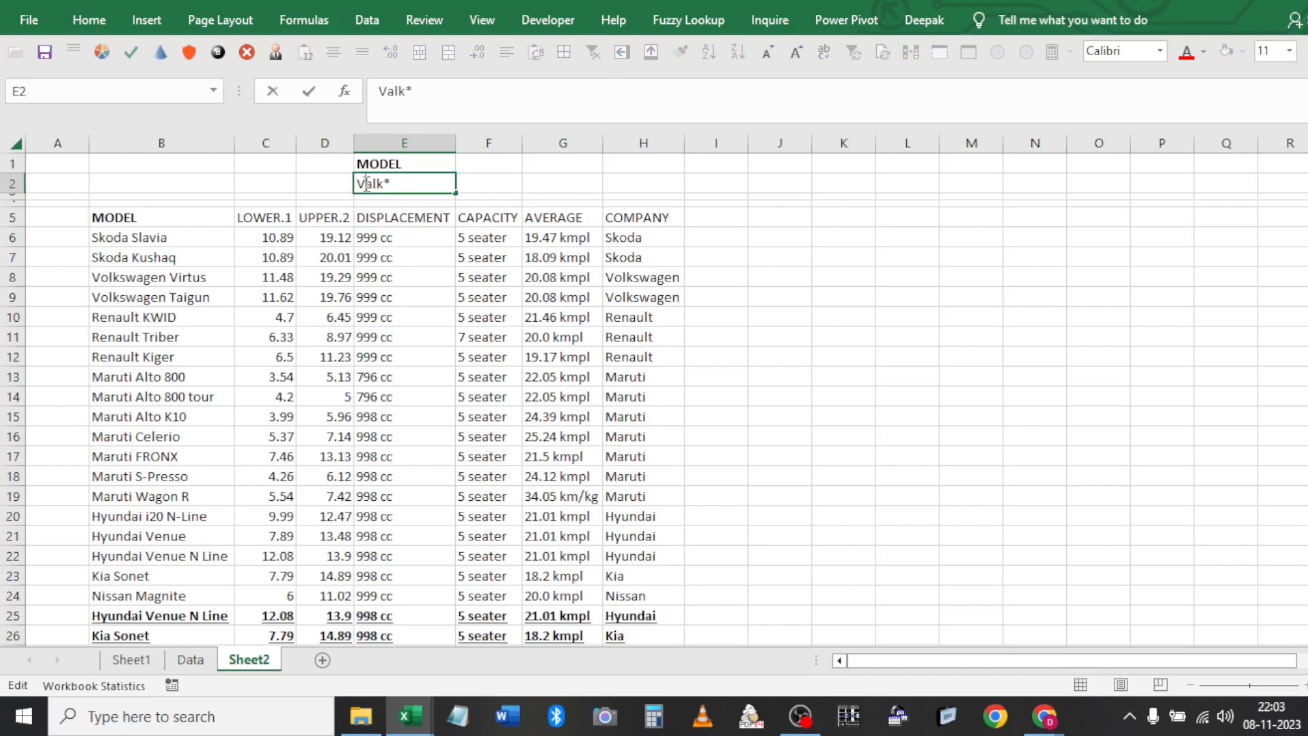
{"action": "key", "text": "BackSpace"}
{"action": "type", "text": "o"}
{"action": "key", "text": "Return"}
Check the Volk* criterion in E2, opening and cancelling Advanced Filter once
{"action": "left_click", "coordinate": [398, 290]}
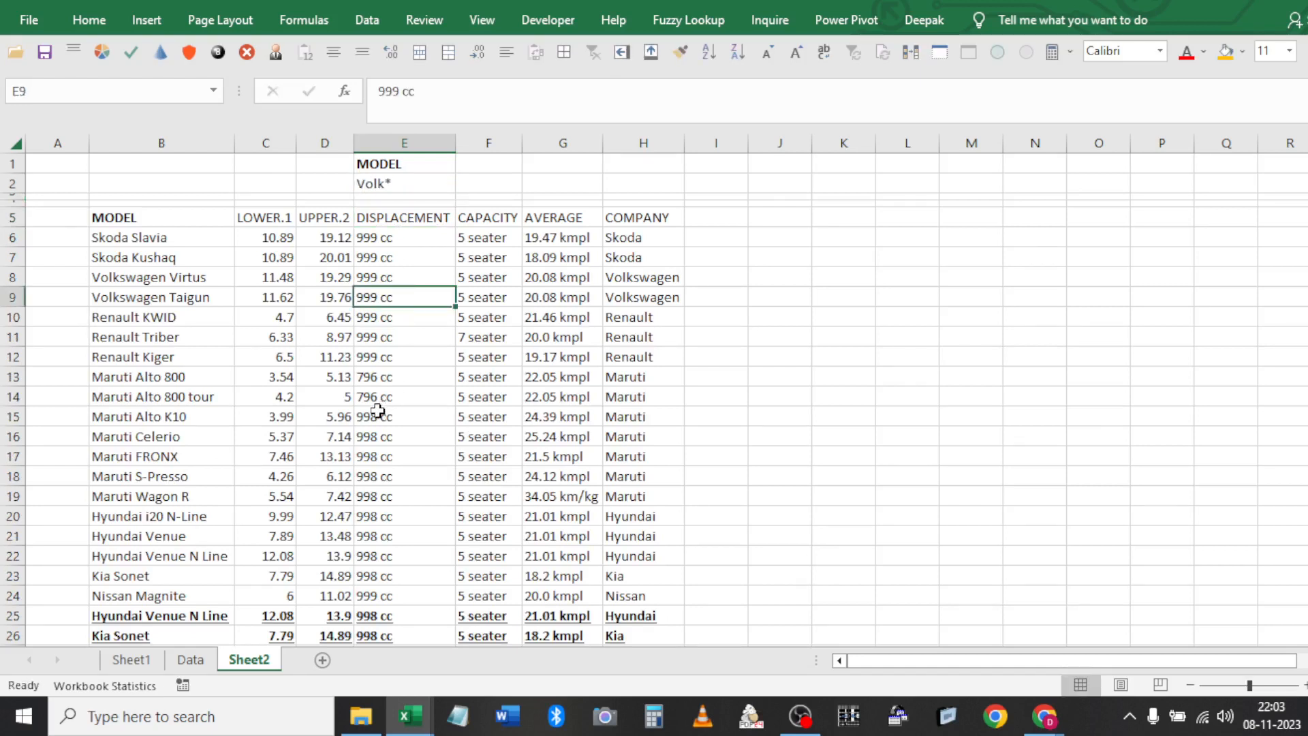
{"action": "left_click", "coordinate": [123, 298]}
{"action": "left_click", "coordinate": [409, 184]}
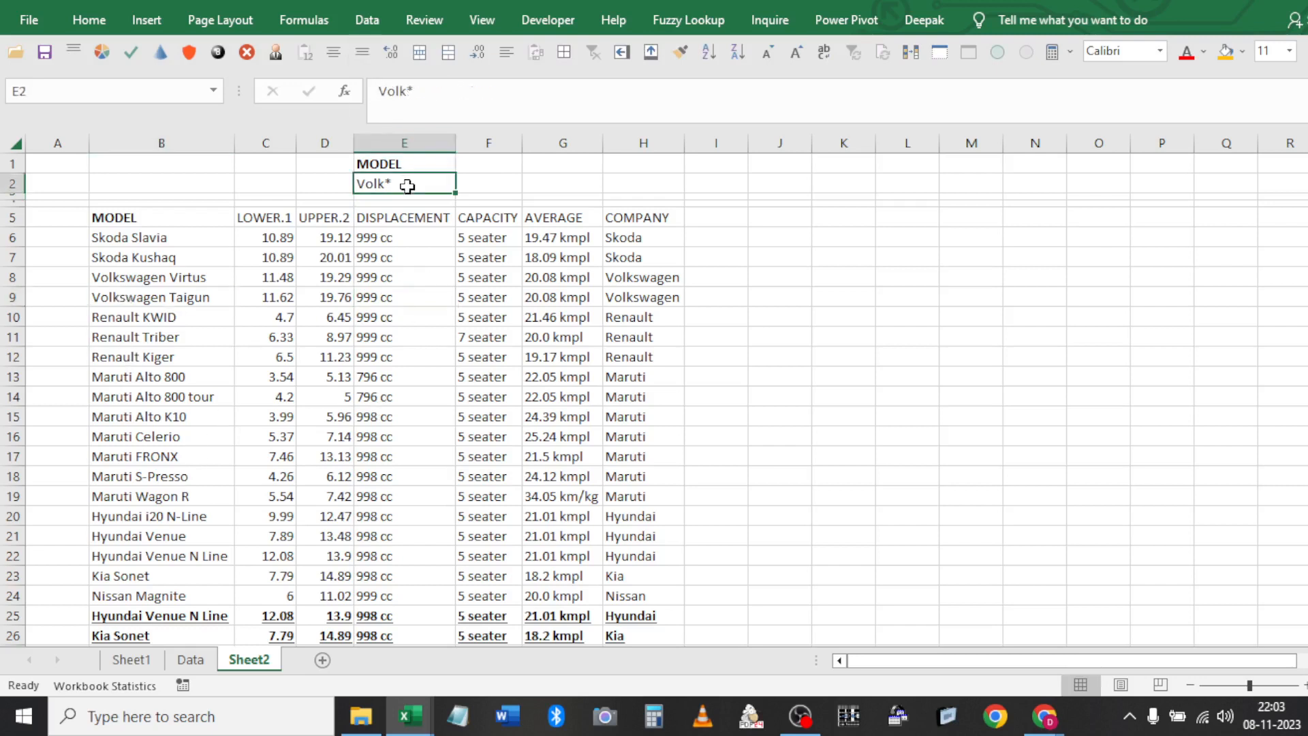
{"action": "left_click", "coordinate": [406, 272]}
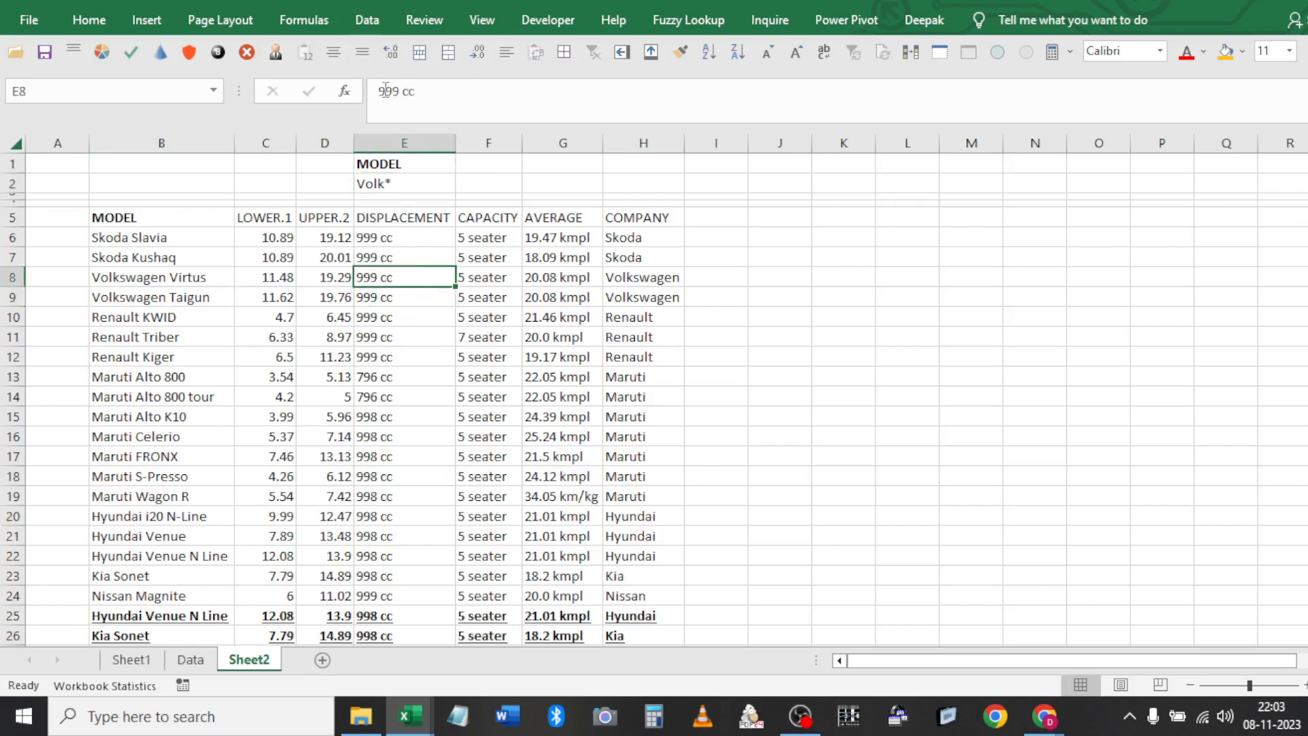
{"action": "left_click", "coordinate": [366, 20]}
{"action": "left_click", "coordinate": [847, 368]}
{"action": "left_click", "coordinate": [851, 374]}
{"action": "left_click", "coordinate": [367, 20]}
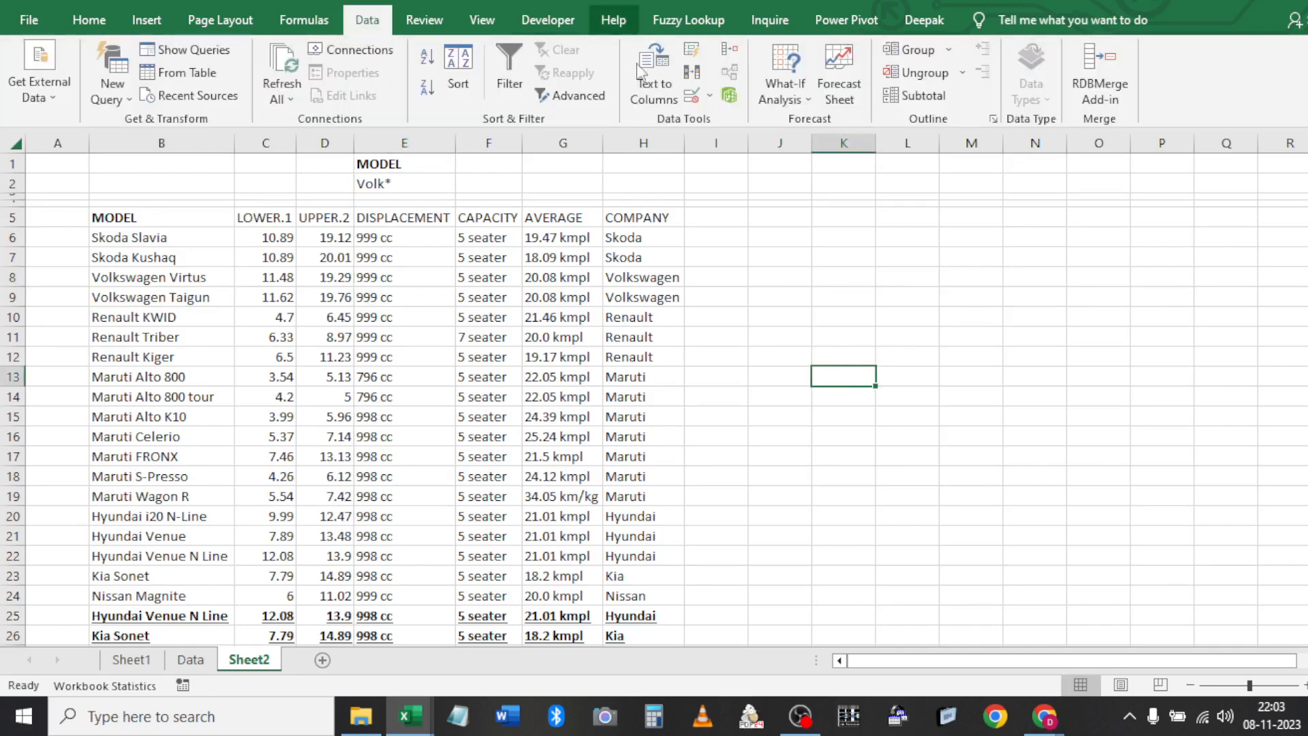
{"action": "left_click", "coordinate": [578, 96]}
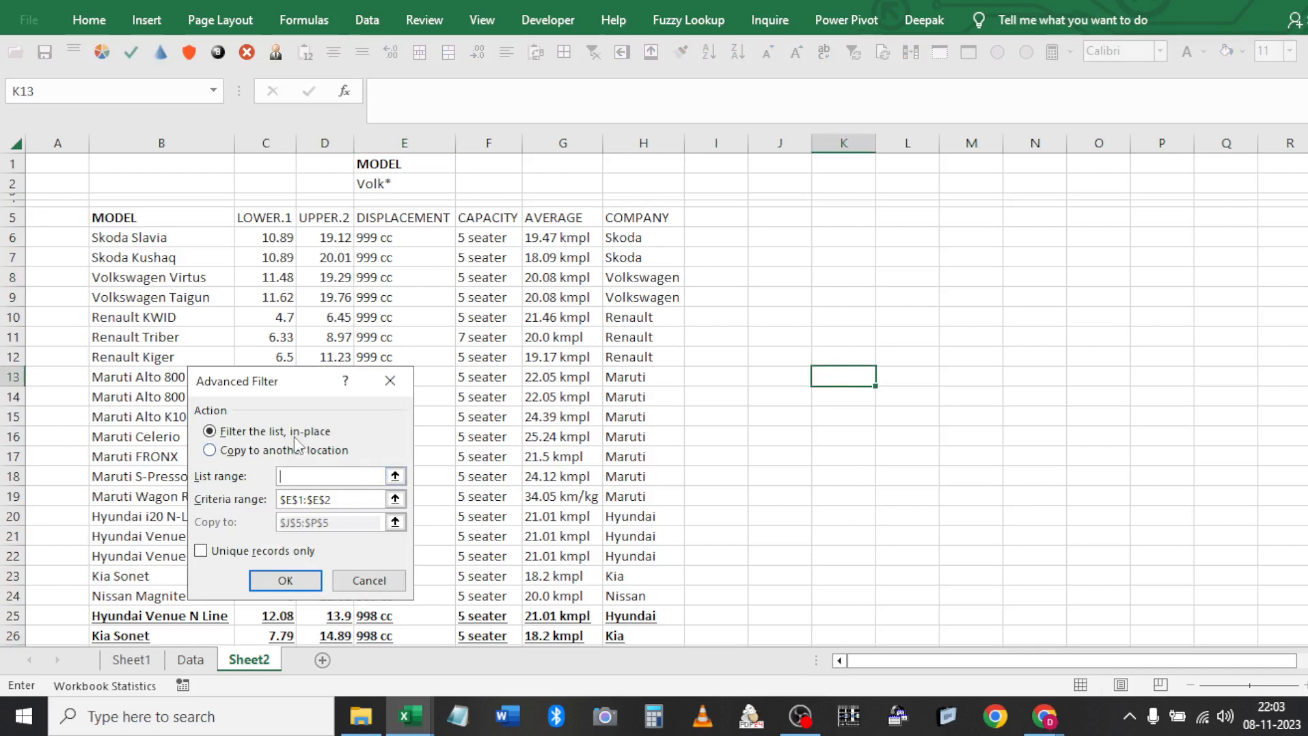
{"action": "key", "text": "Escape"}
{"action": "left_click", "coordinate": [305, 239]}
Filter list $B$5:$H$27 by criteria $E$1:$E$2 to show Virtus and Taigun, then clear it
{"action": "left_click", "coordinate": [367, 20]}
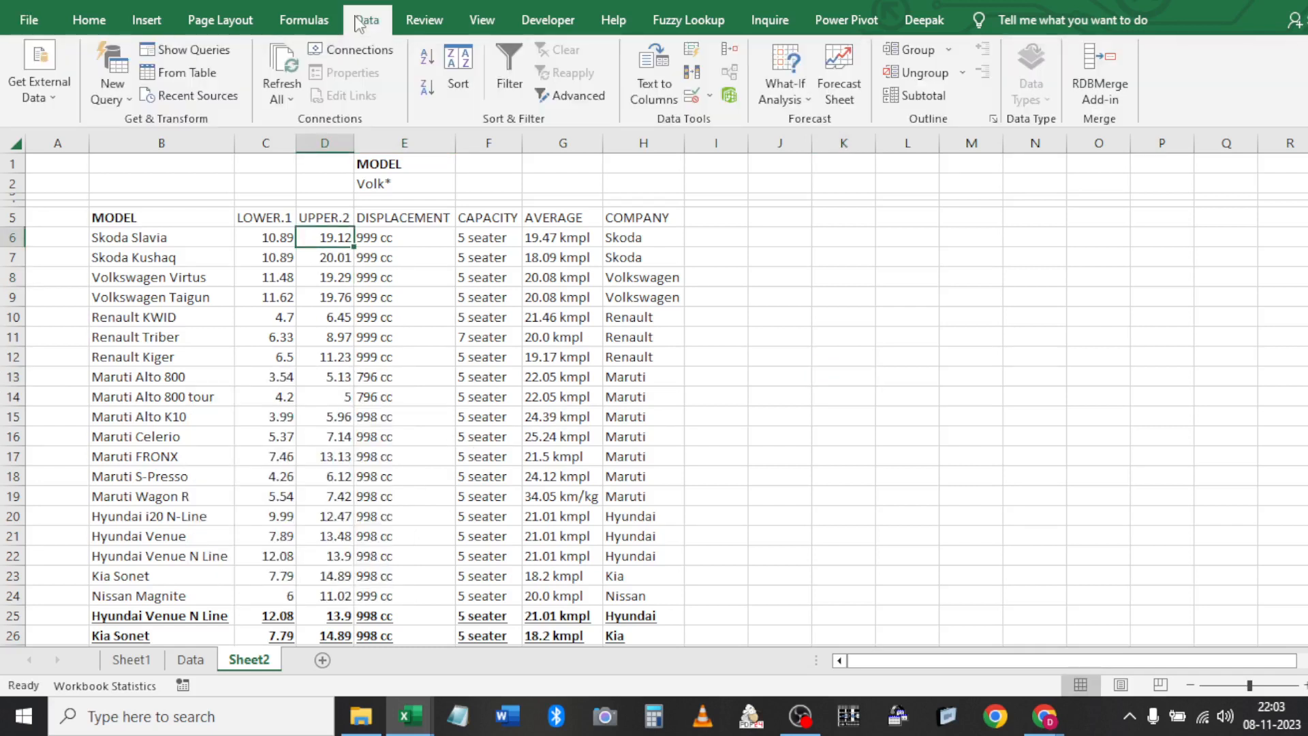
{"action": "left_click", "coordinate": [584, 98]}
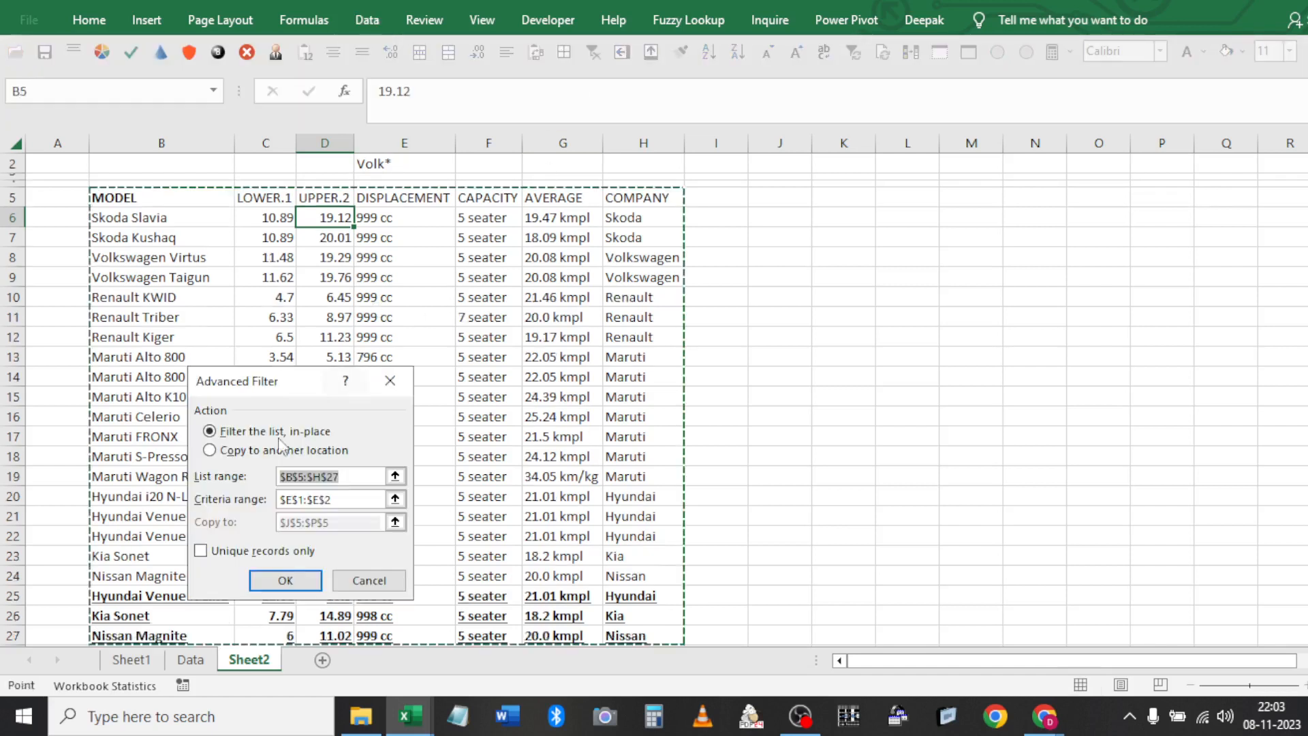
{"action": "key", "text": "Tab"}
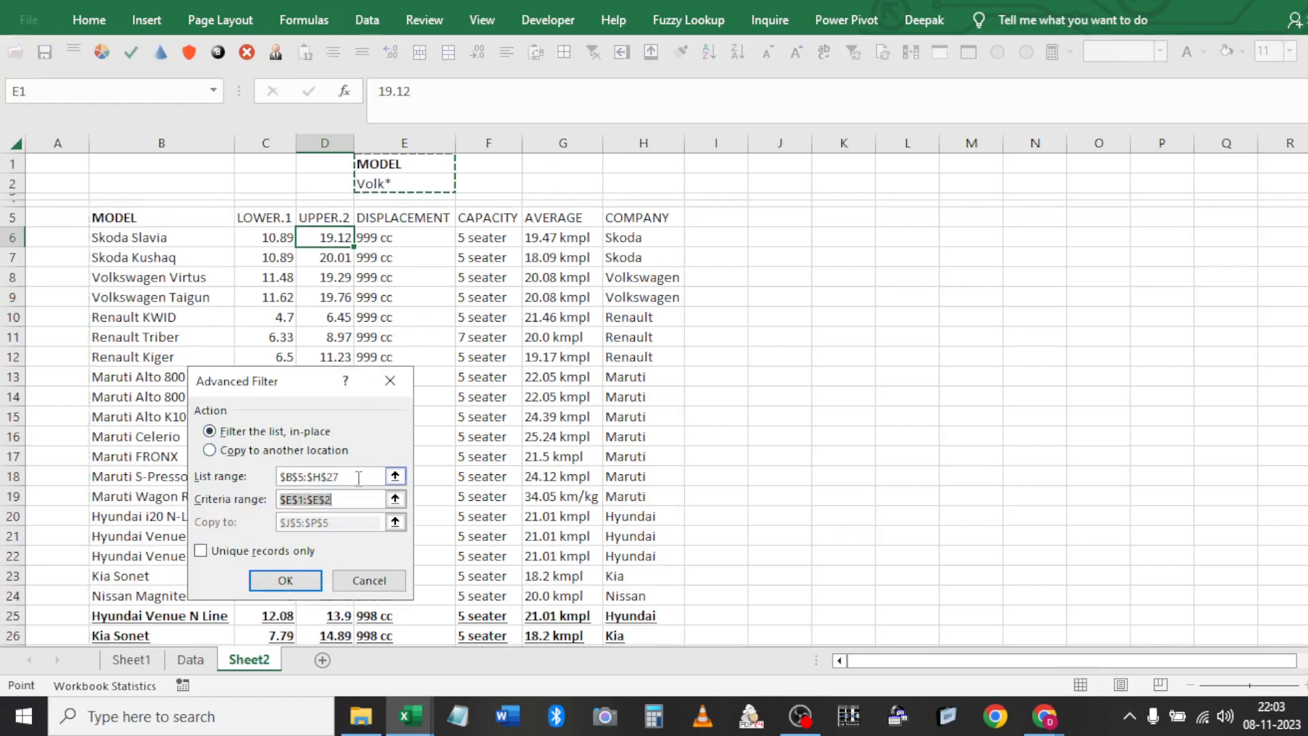
{"action": "left_click", "coordinate": [293, 585]}
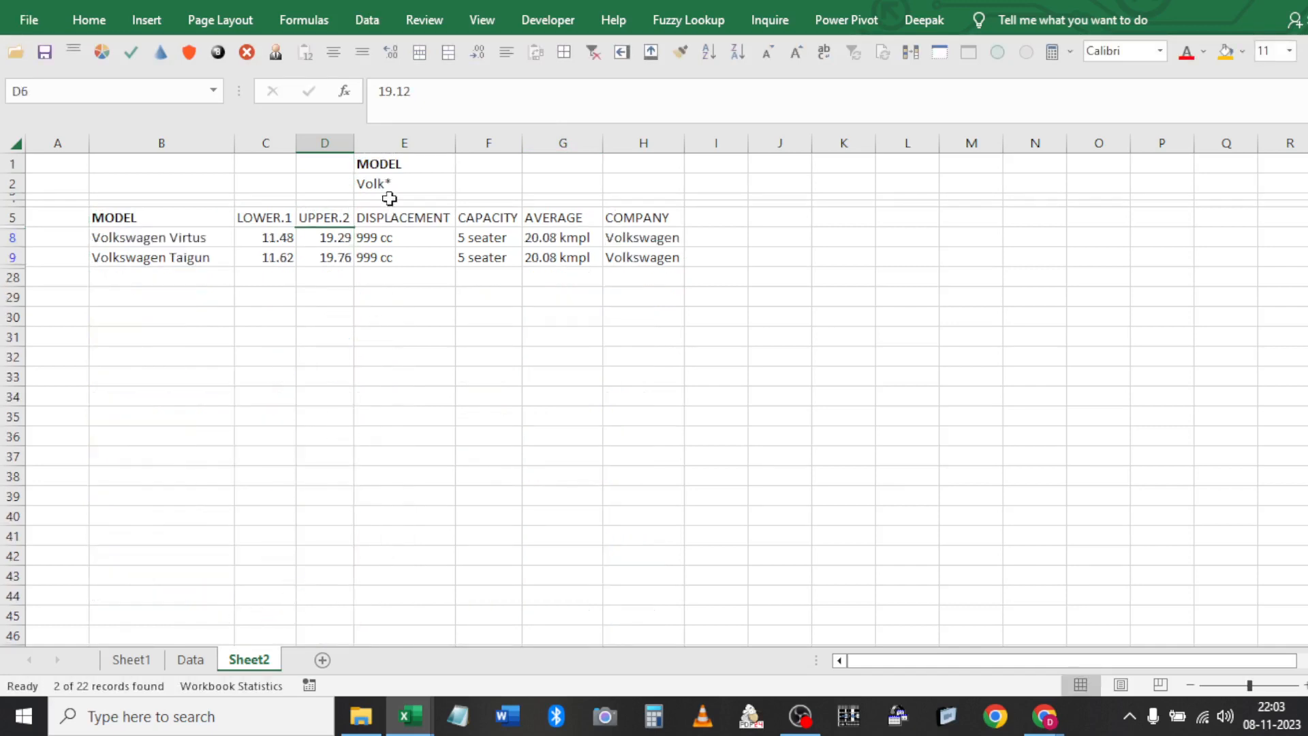
{"action": "left_click", "coordinate": [593, 52]}
Copy the COMPANY heading from H5 into F1 beside the MODEL criterion
{"action": "left_click", "coordinate": [409, 189]}
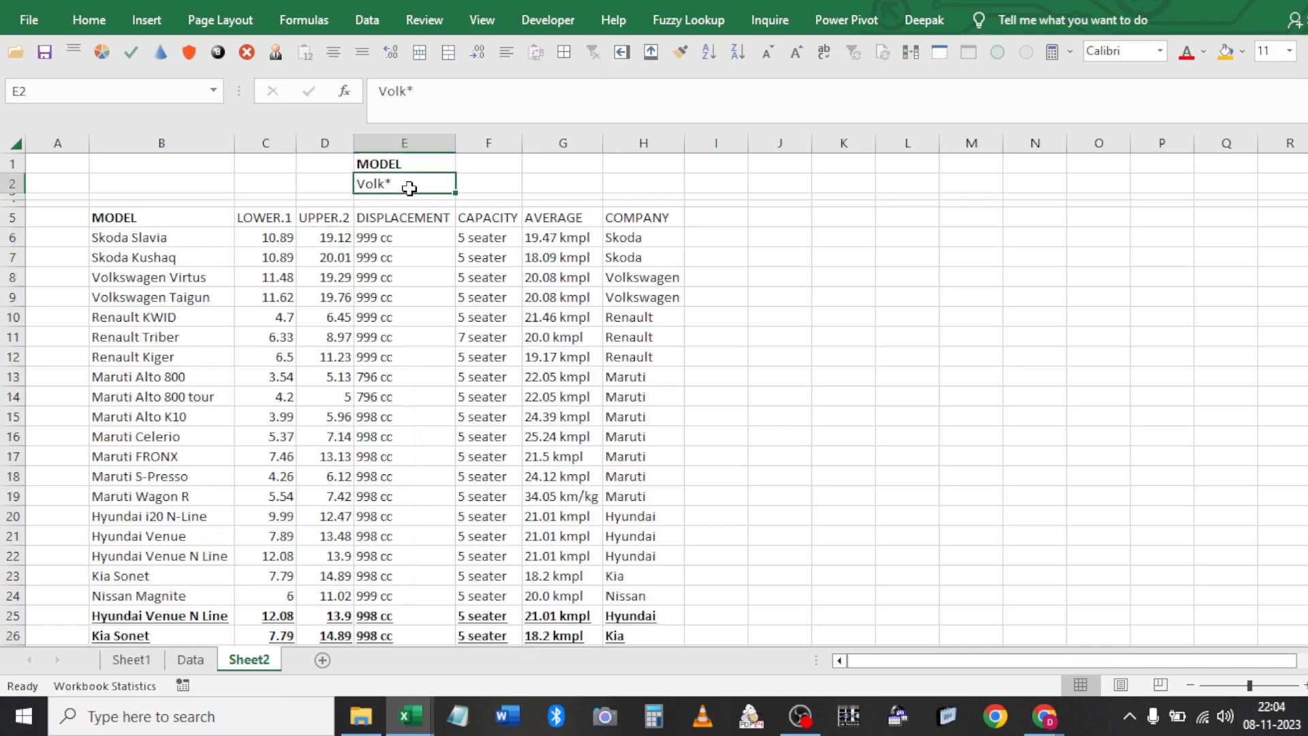
{"action": "key", "text": "Up"}
{"action": "key", "text": "Right"}
{"action": "key", "text": "Down"}
{"action": "key", "text": "Down"}
{"action": "key", "text": "Down"}
{"action": "key", "text": "Down"}
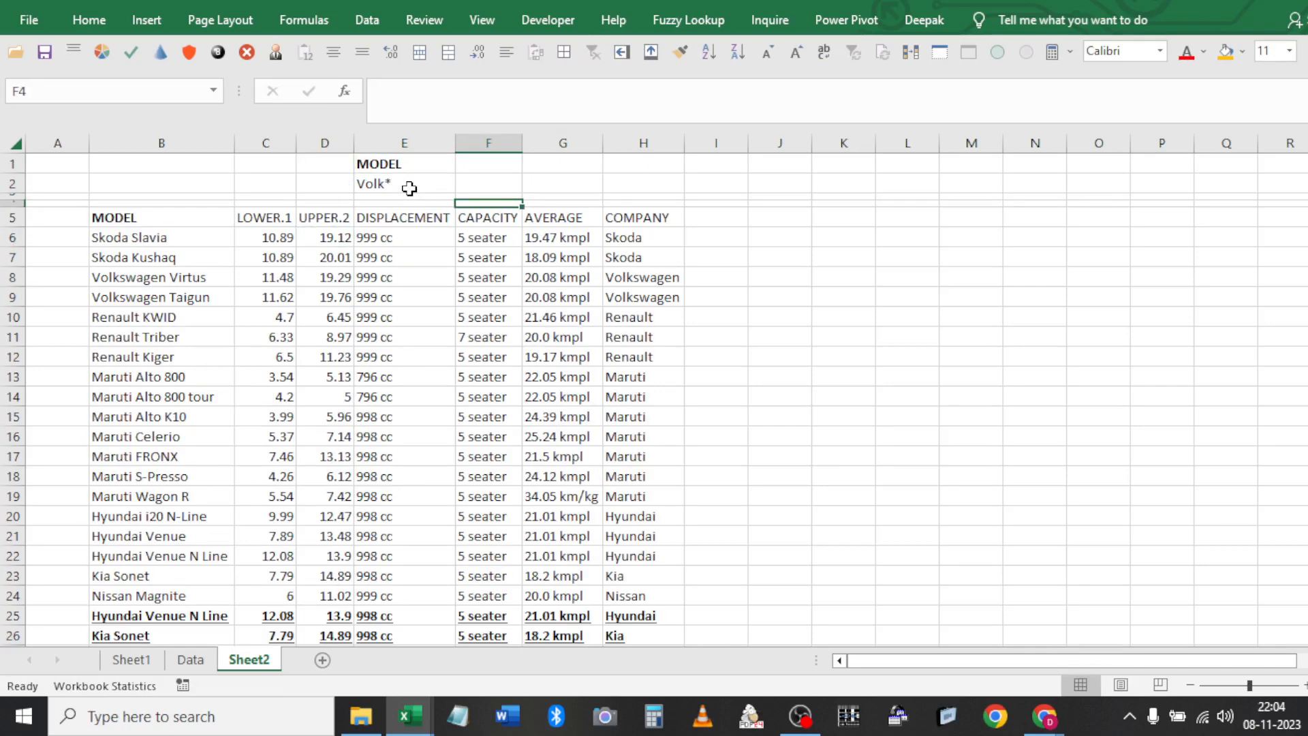
{"action": "key", "text": "Right"}
{"action": "key", "text": "Right"}
{"action": "key", "text": "ctrl+c"}
{"action": "key", "text": "Up"}
{"action": "key", "text": "Up"}
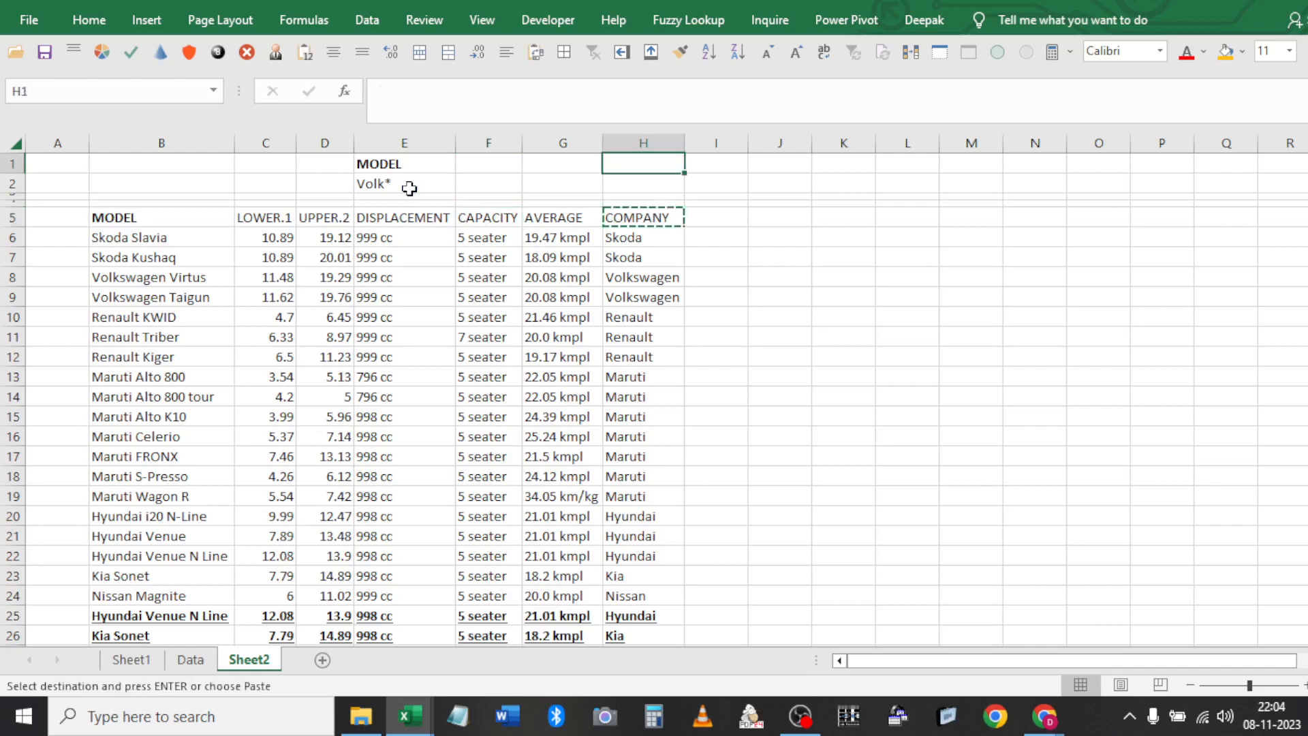
{"action": "key", "text": "Left"}
{"action": "key", "text": "Left"}
{"action": "key", "text": "Return"}
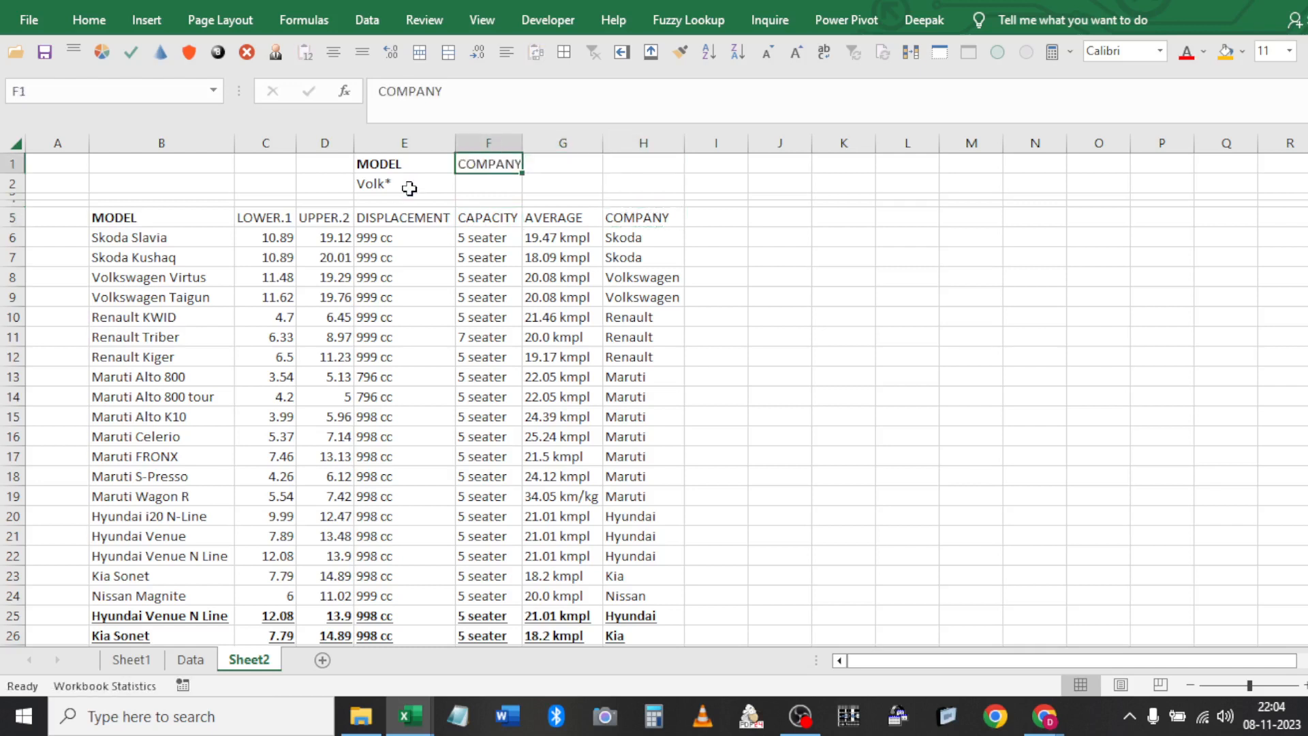
Unhide row 3 by dragging its header border, then select F2 under COMPANY
{"action": "key", "text": "Down"}
{"action": "key", "text": "Down"}
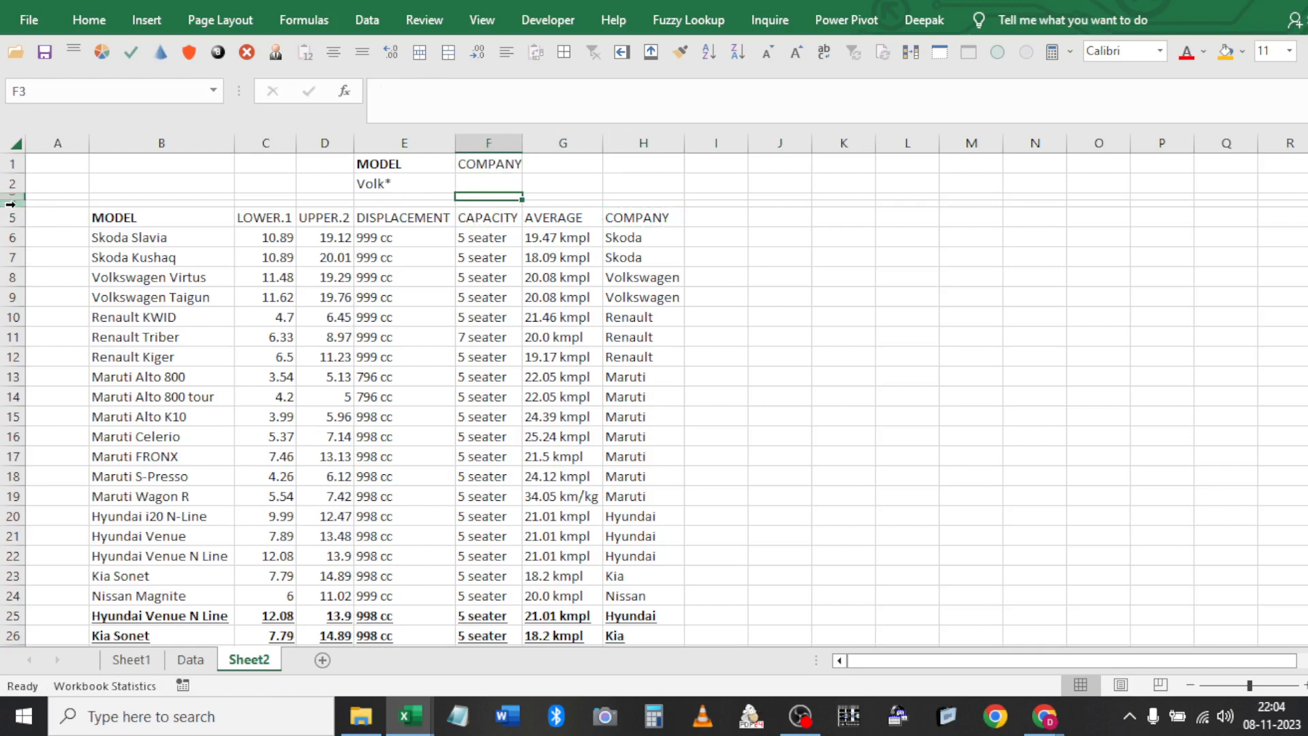
{"action": "left_click_drag", "start_coordinate": [18, 201], "coordinate": [19, 217]}
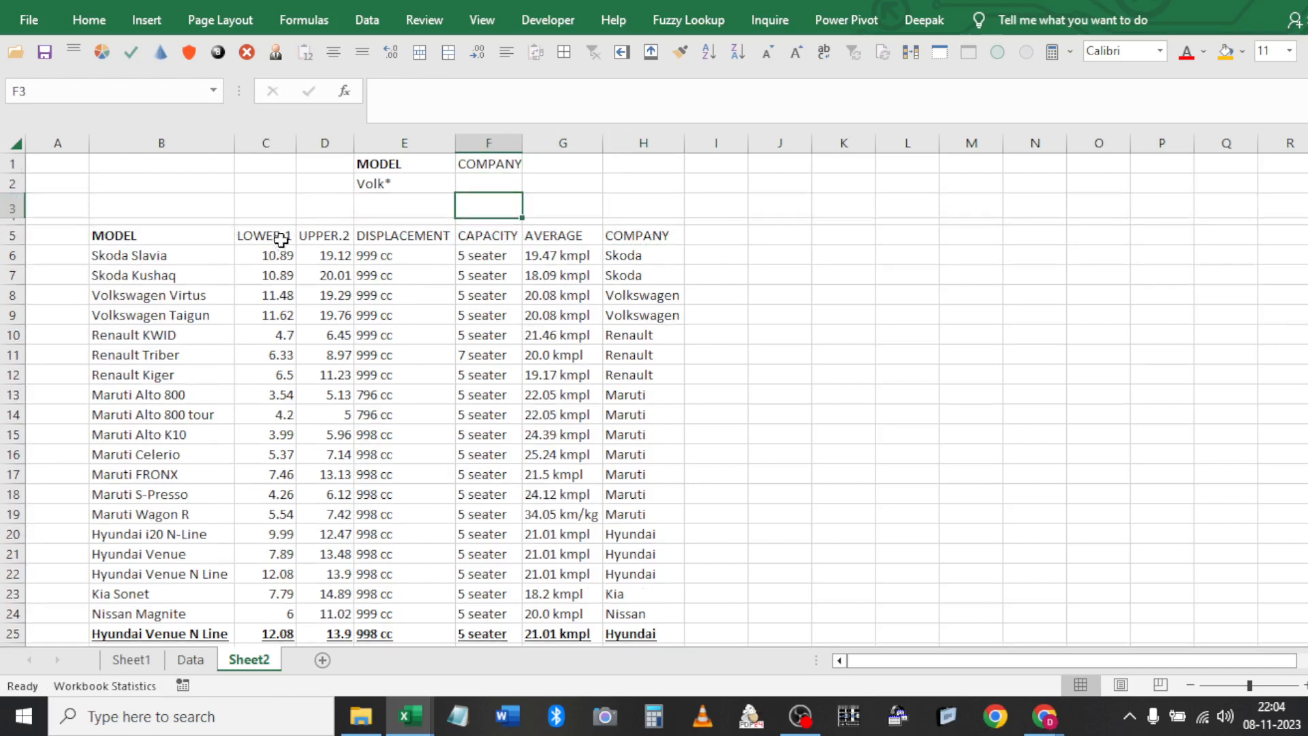
{"action": "left_click", "coordinate": [443, 183]}
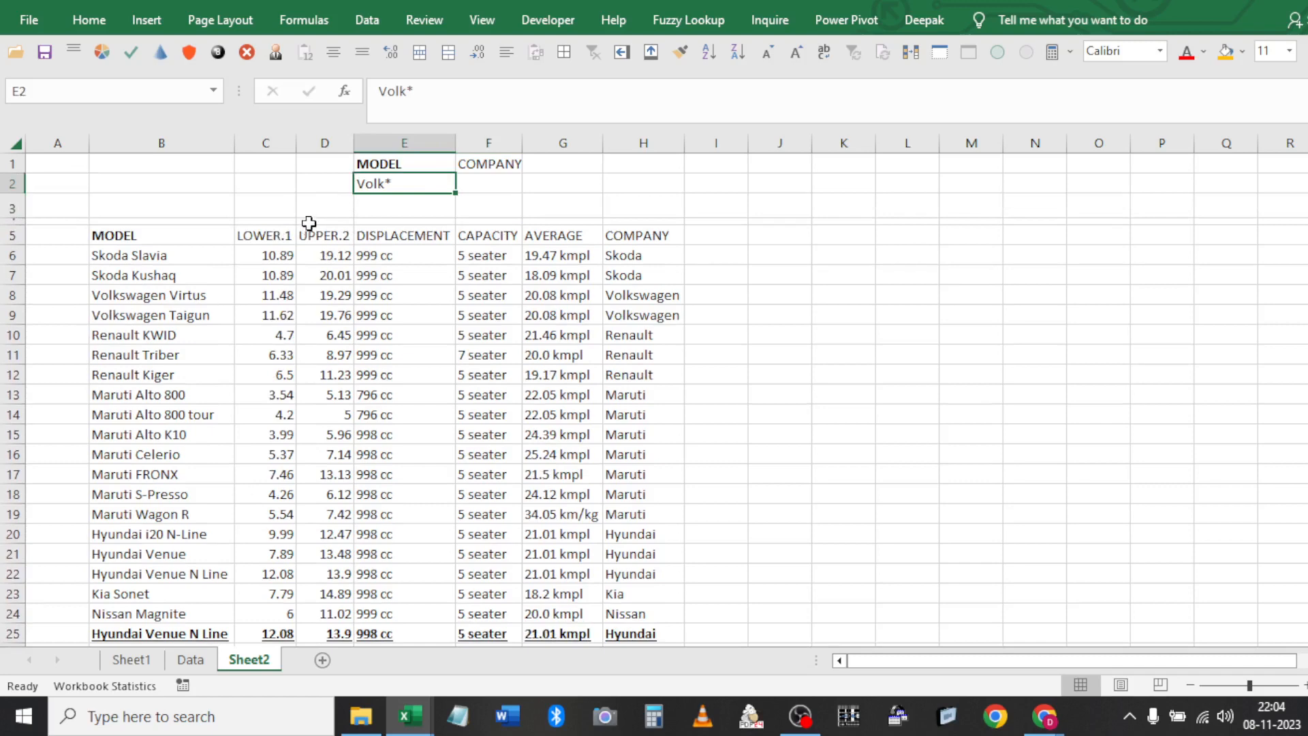
{"action": "left_click", "coordinate": [492, 186]}
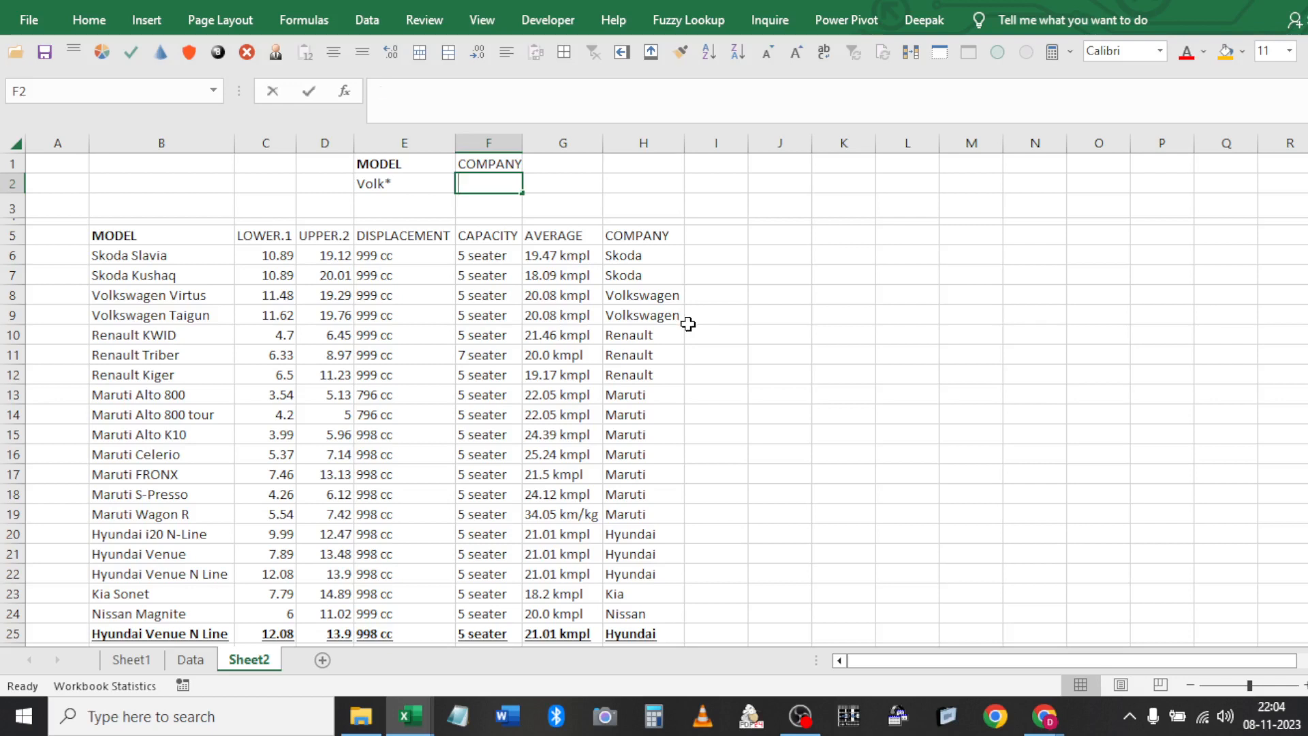
Enter the Sko* criterion in F2 under the COMPANY heading
{"action": "type", "text": "Sko"}
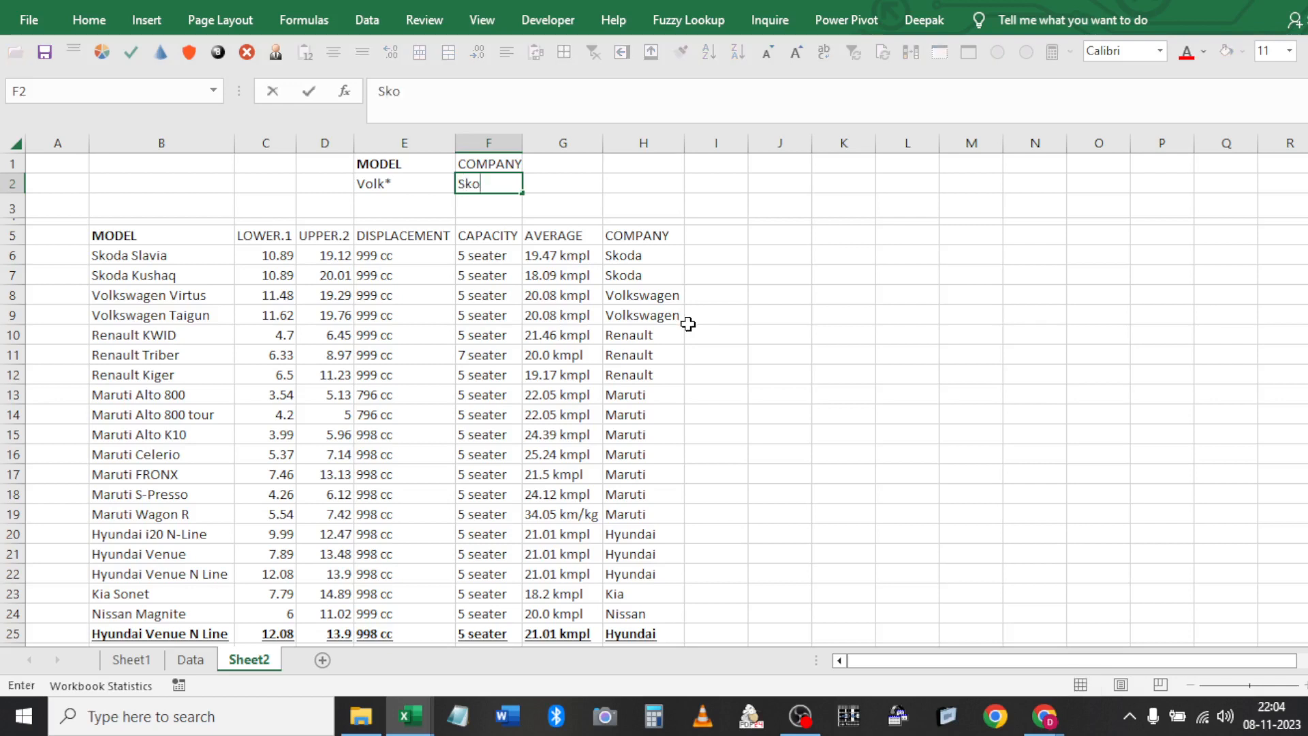
{"action": "type", "text": "da"}
{"action": "key", "text": "BackSpace"}
{"action": "key", "text": "BackSpace"}
{"action": "key", "text": "Return"}
{"action": "left_click", "coordinate": [423, 184]}
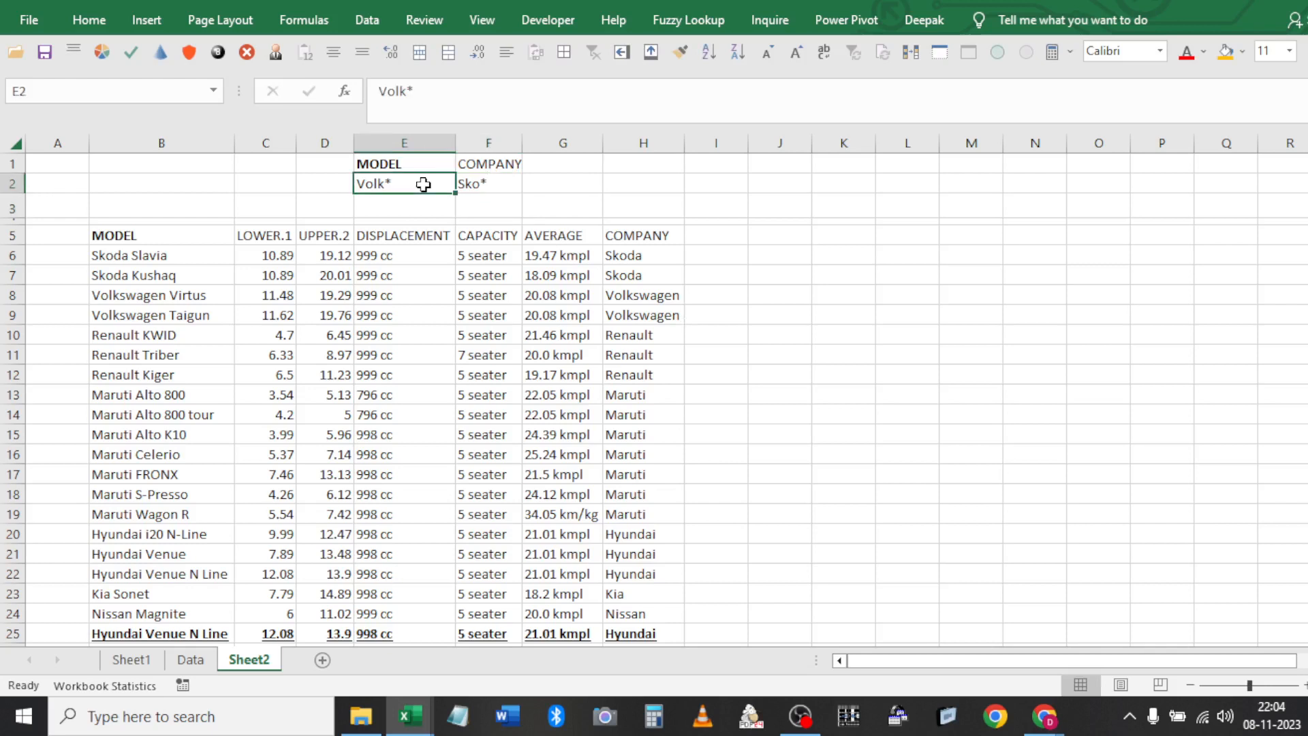
{"action": "key", "text": "shift+Right"}
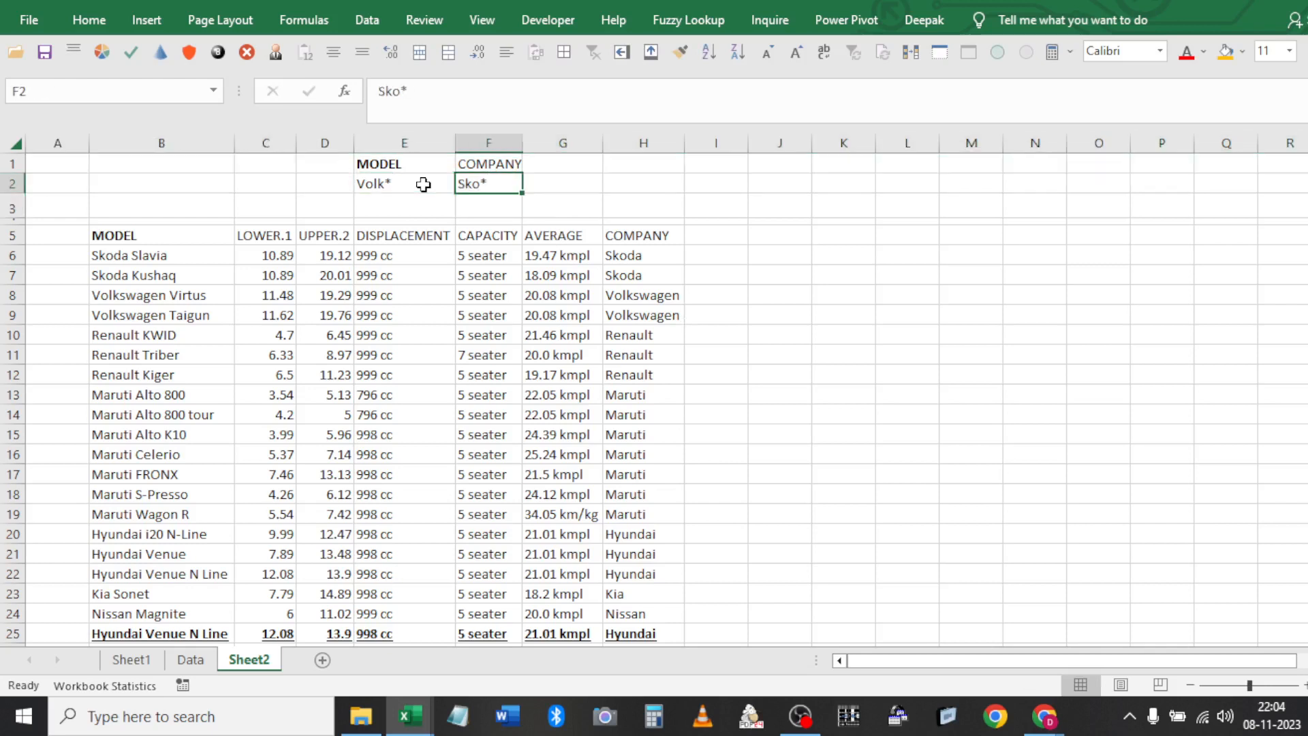
{"action": "left_click", "coordinate": [423, 184]}
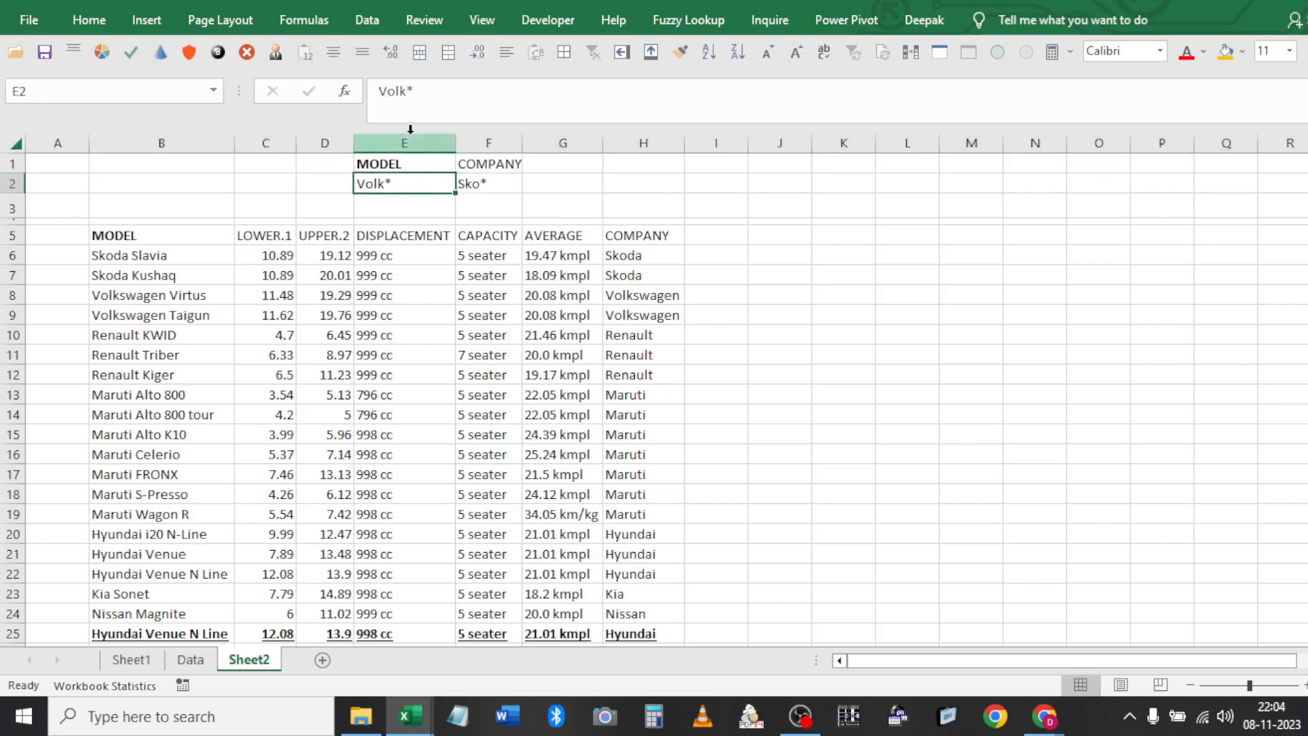
Filter the table in place with criteria E1:F2, matching 0 of 22 records
{"action": "left_click", "coordinate": [393, 254]}
{"action": "left_click", "coordinate": [373, 27]}
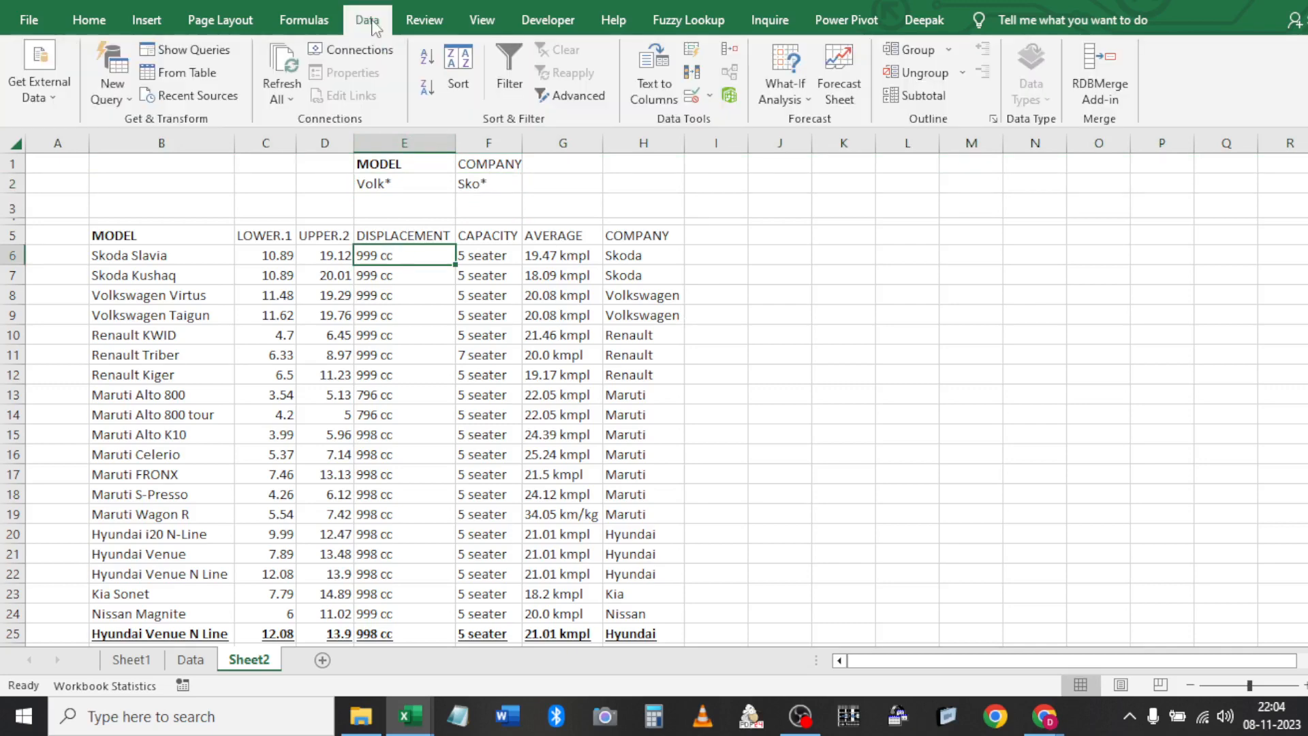
{"action": "left_click", "coordinate": [571, 96]}
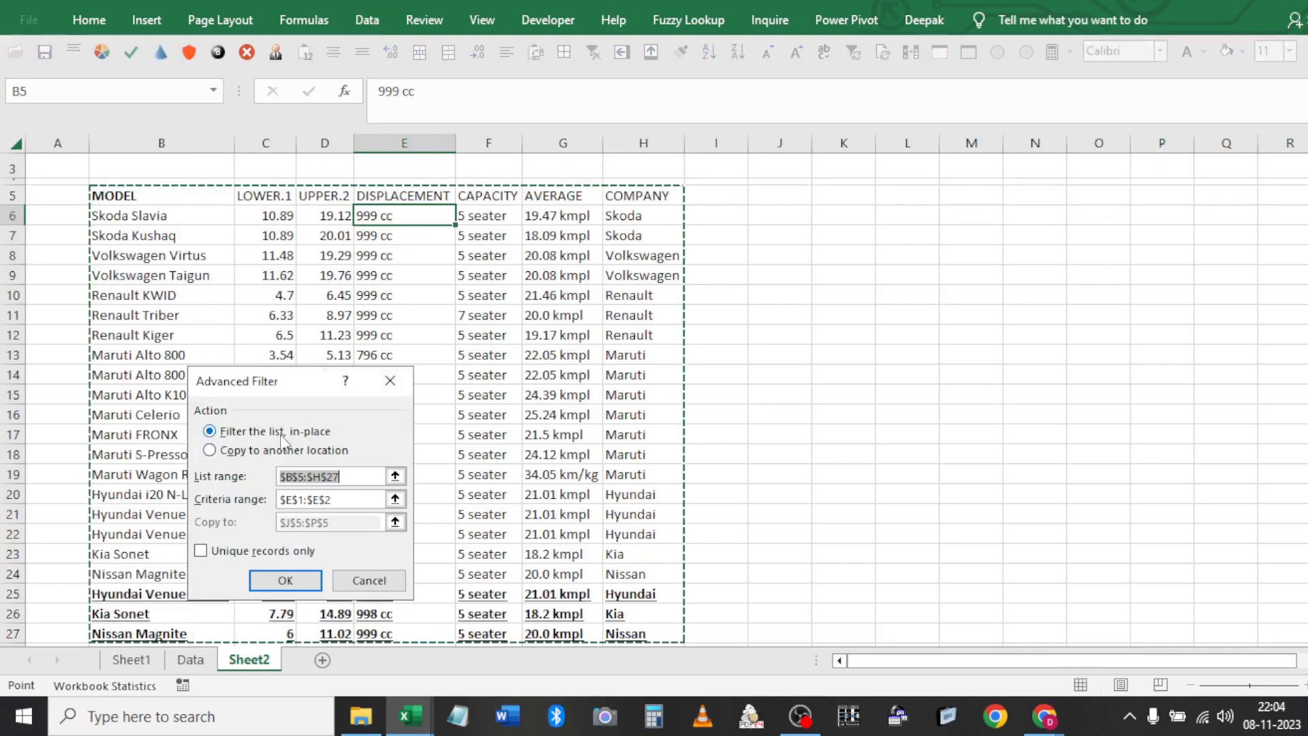
{"action": "key", "text": "Tab"}
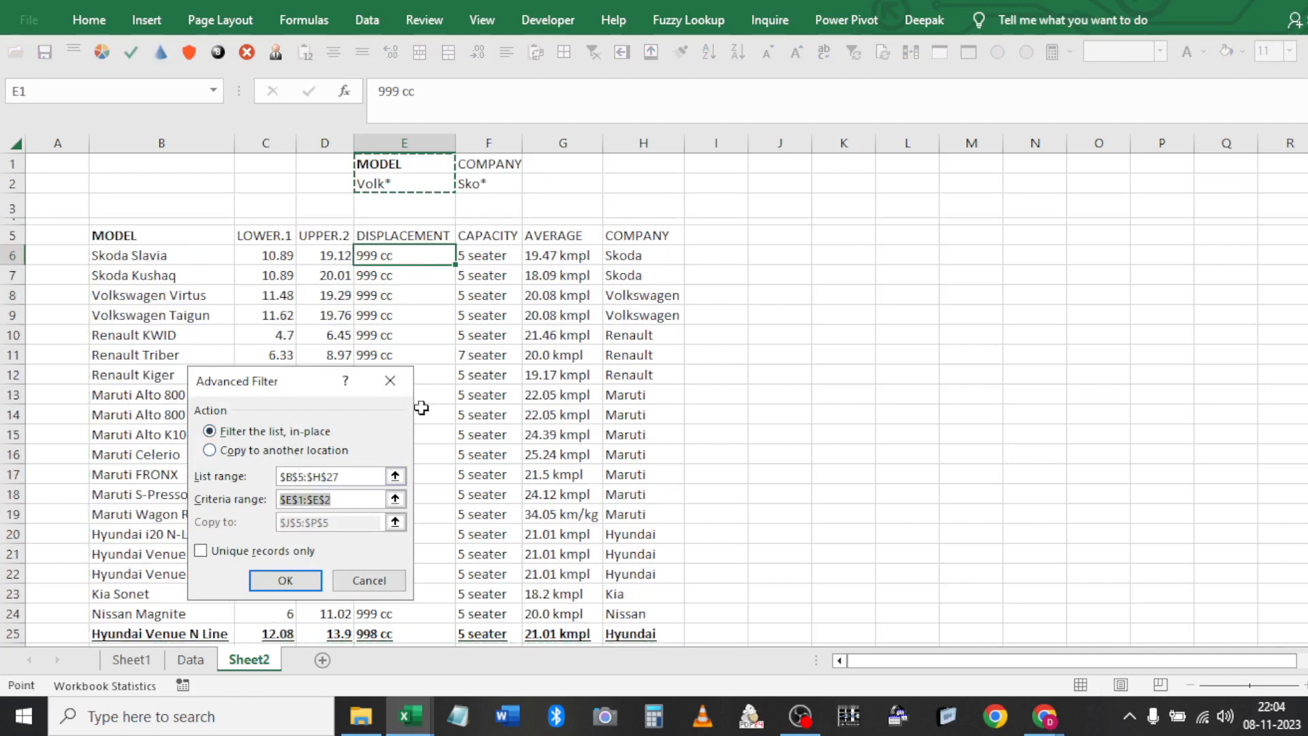
{"action": "left_click", "coordinate": [499, 178], "text": "shift"}
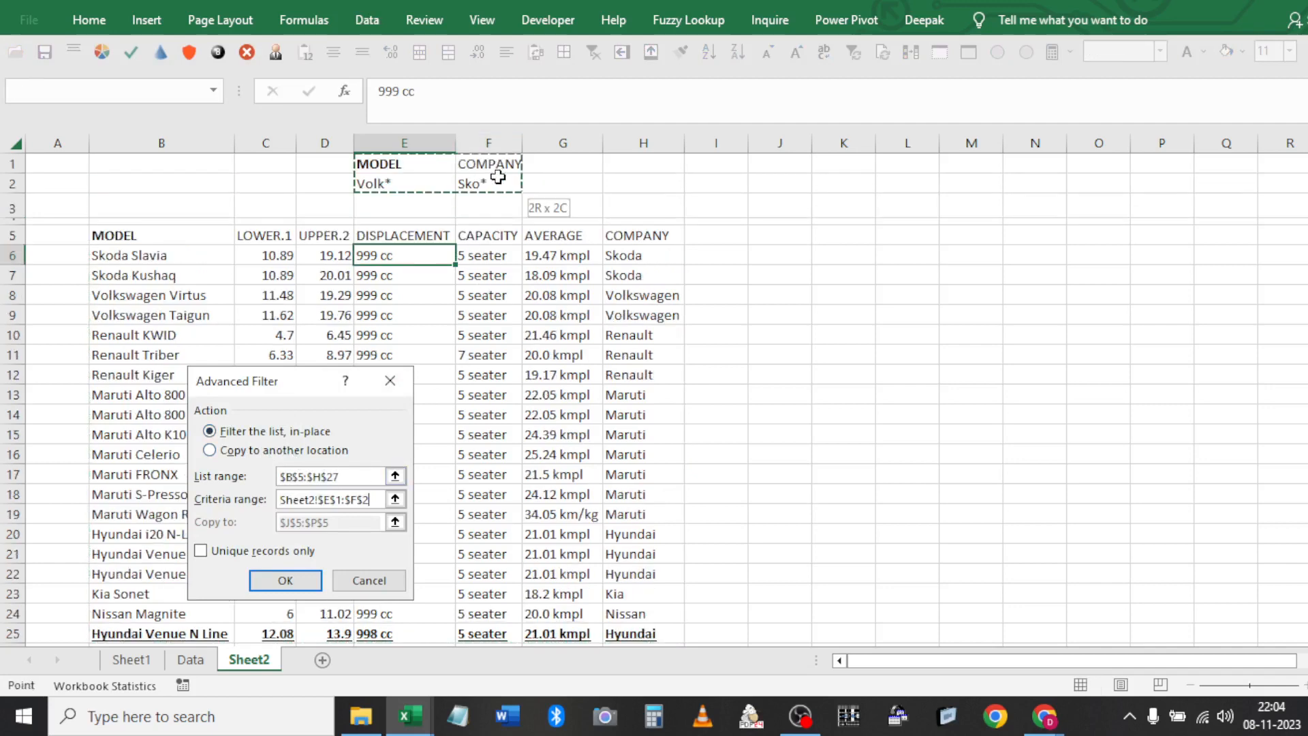
{"action": "left_click", "coordinate": [315, 581]}
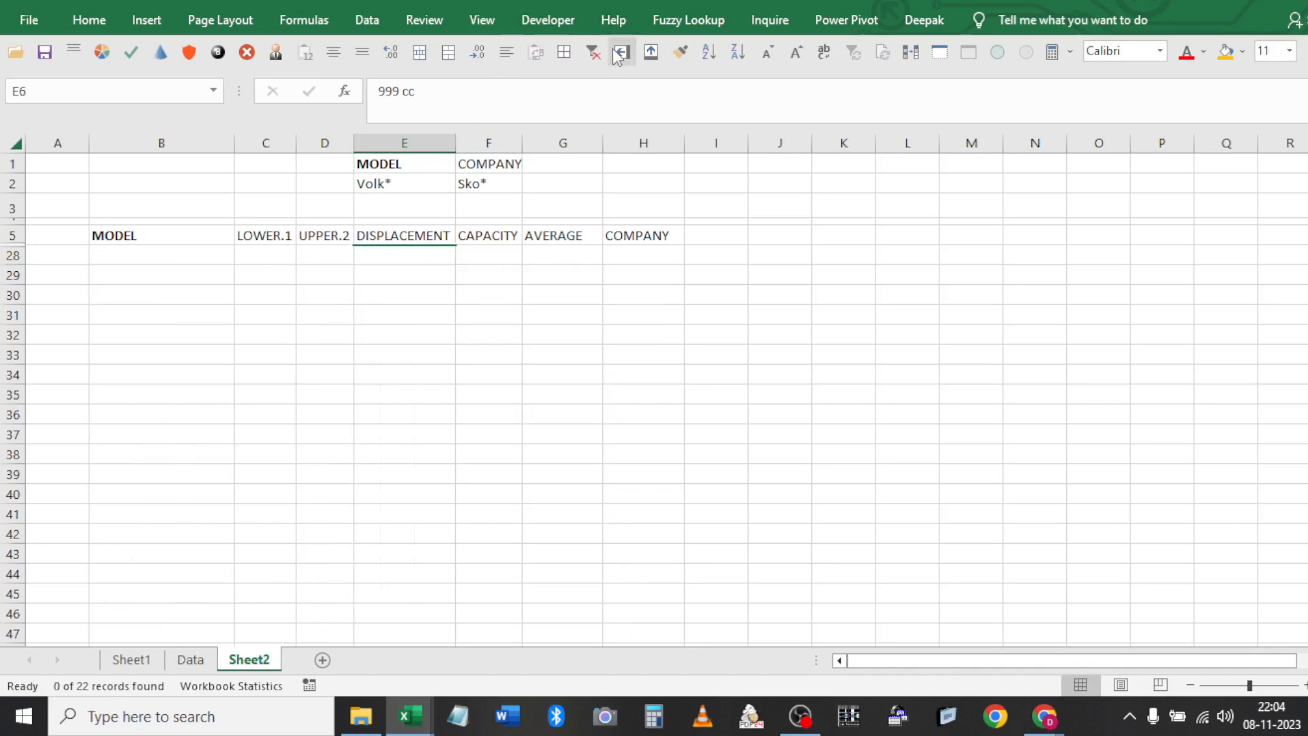
Clear the filter to show all car rows; an attempted Skoda fill-down is undone
{"action": "left_click", "coordinate": [593, 55]}
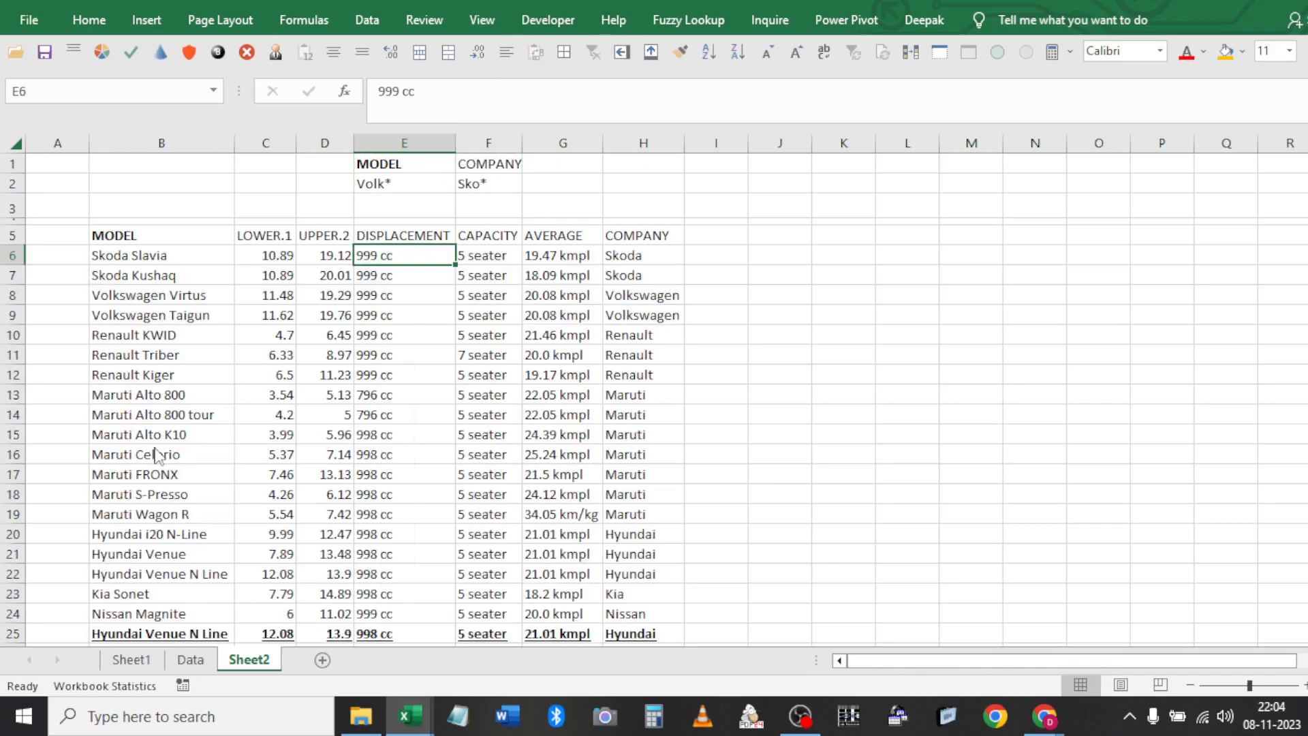
{"action": "left_click", "coordinate": [190, 305]}
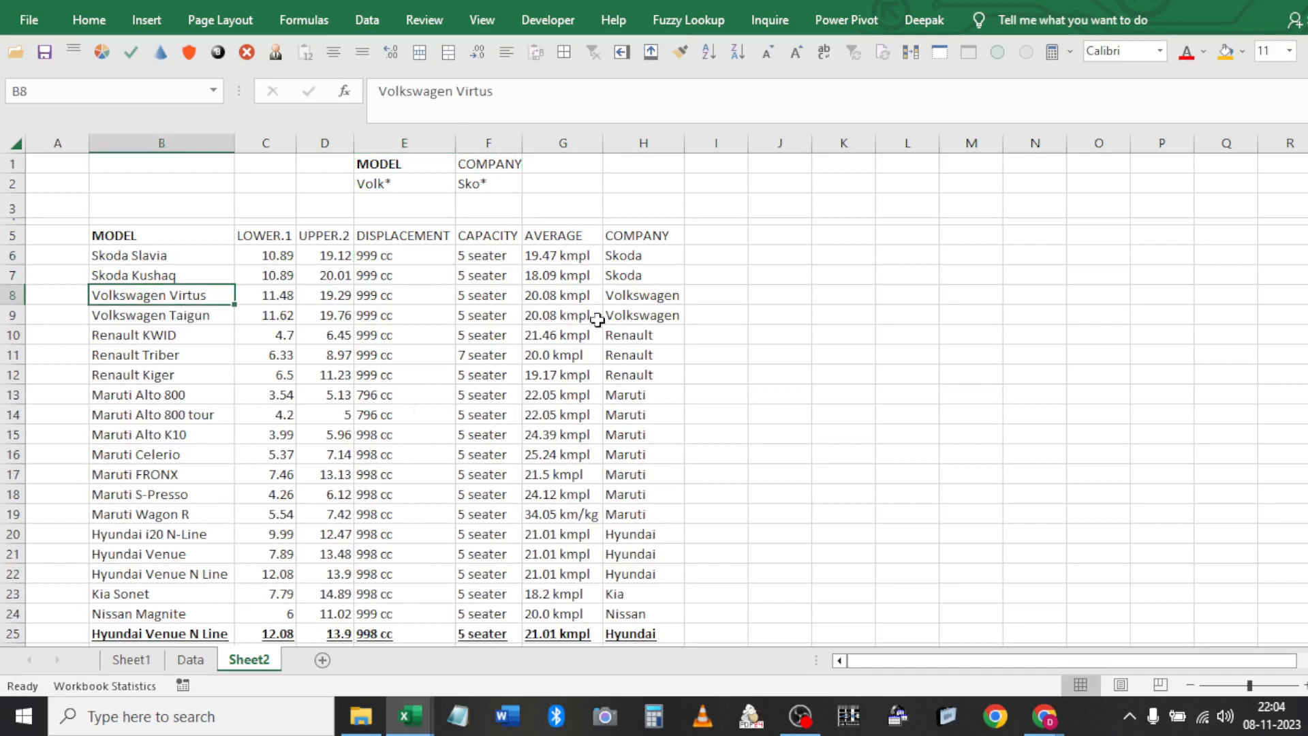
{"action": "left_click", "coordinate": [622, 310], "text": "shift"}
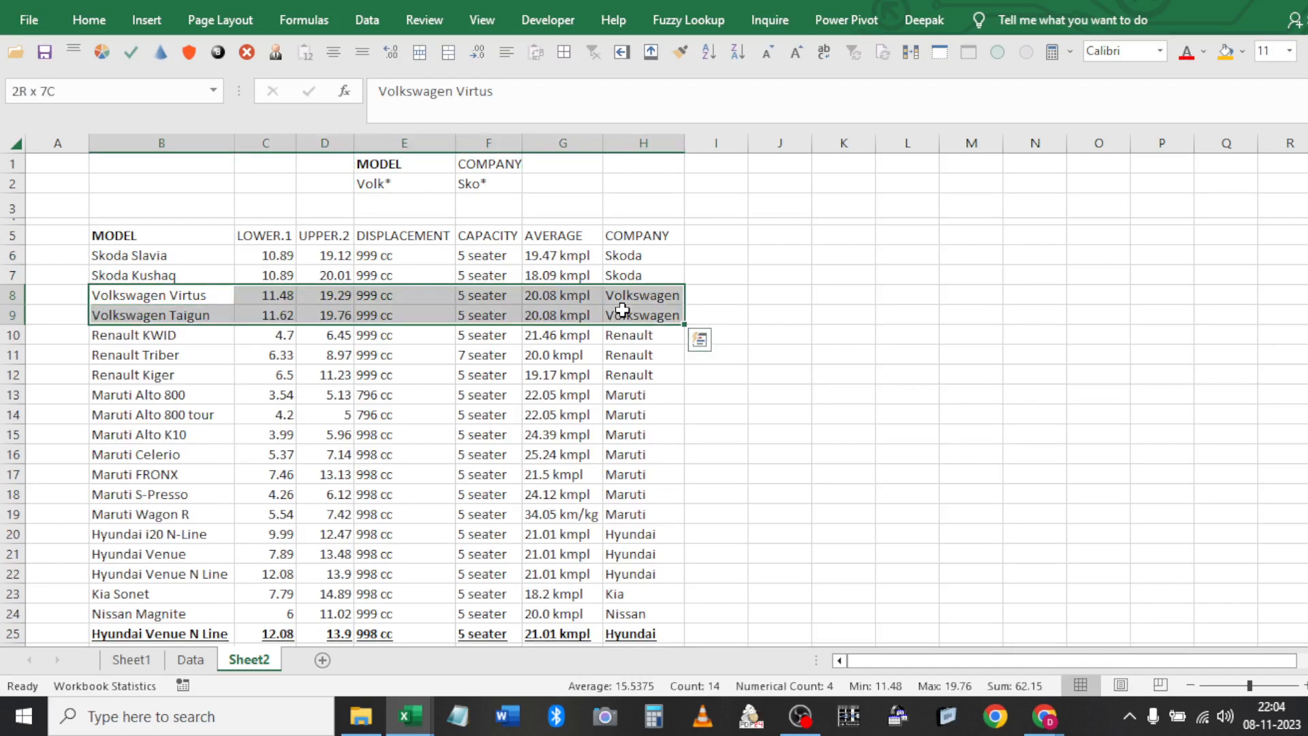
{"action": "left_click", "coordinate": [622, 310]}
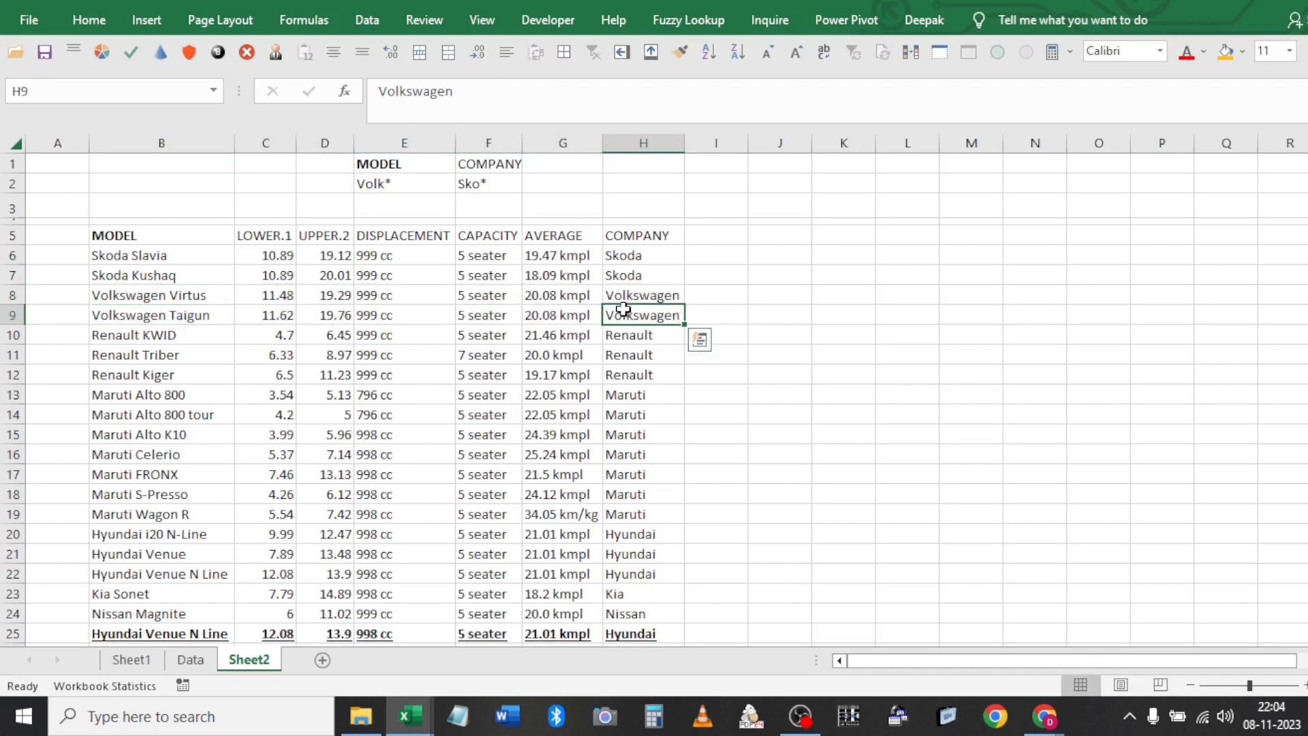
{"action": "key", "text": "Up"}
{"action": "key", "text": "Up"}
{"action": "key", "text": "shift+Down"}
{"action": "key", "text": "shift+Down"}
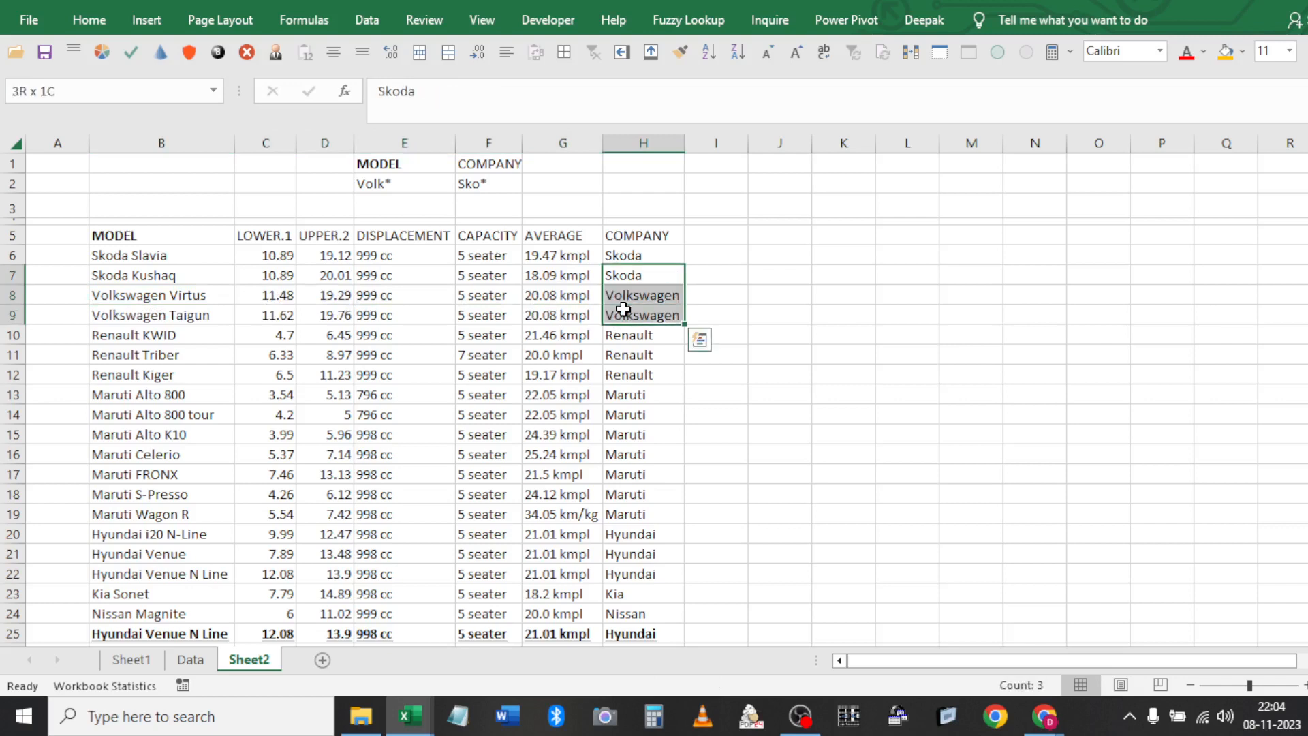
{"action": "key", "text": "ctrl+d"}
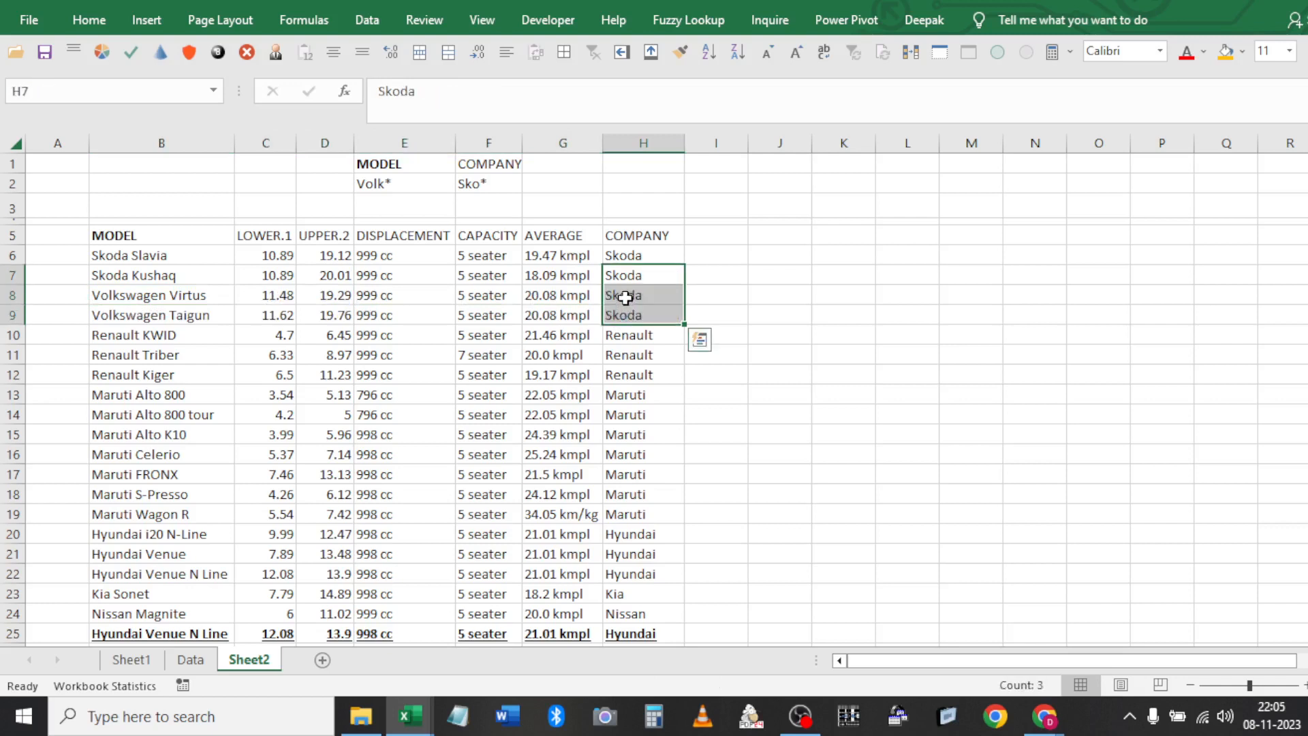
{"action": "key", "text": "ctrl+z"}
Copy Skoda from H7 into H9 as Volkswagen Taigun's company
{"action": "left_click", "coordinate": [626, 296]}
{"action": "key", "text": "Up"}
{"action": "key", "text": "ctrl+c"}
{"action": "key", "text": "Down"}
{"action": "key", "text": "Down"}
{"action": "key", "text": "Return"}
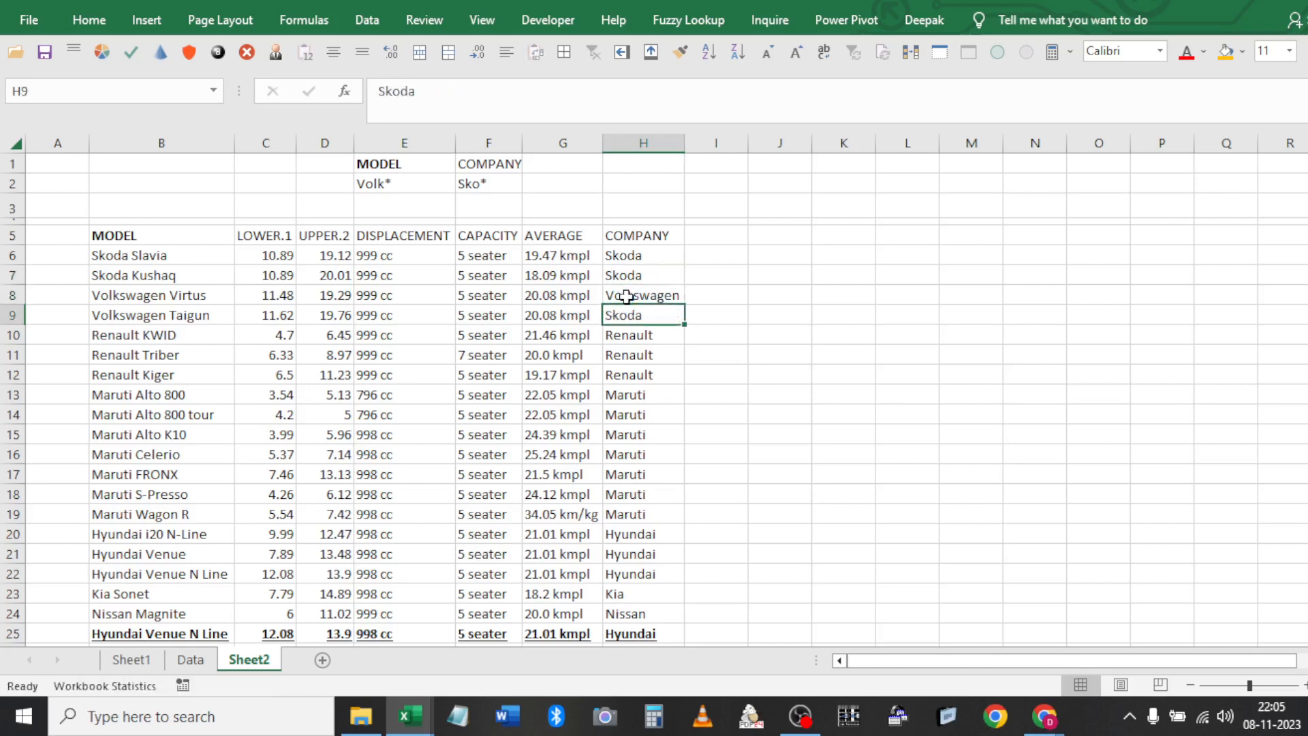
{"action": "left_click", "coordinate": [433, 266]}
{"action": "left_click", "coordinate": [367, 31]}
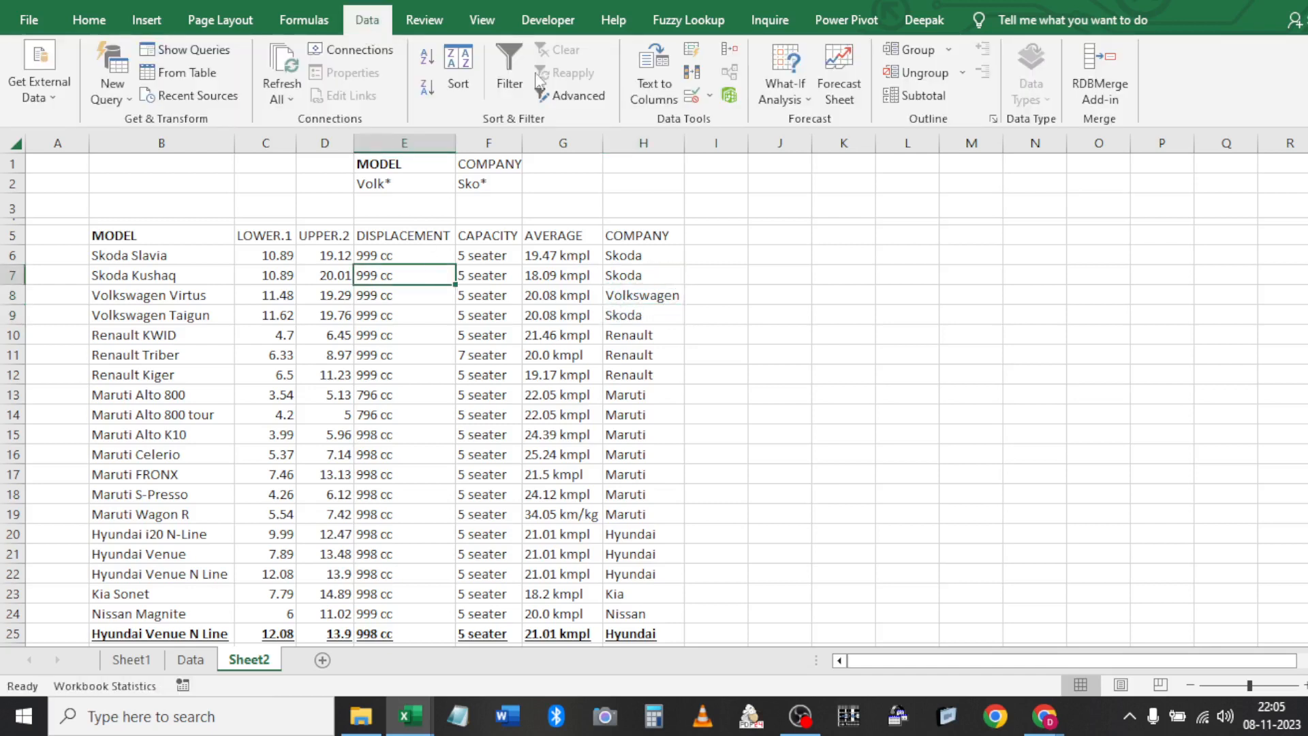
Filter list B5:H27 by criteria E1:F2, leaving only Volkswagen Taigun with company Skoda (1 of 22)
{"action": "left_click", "coordinate": [571, 87]}
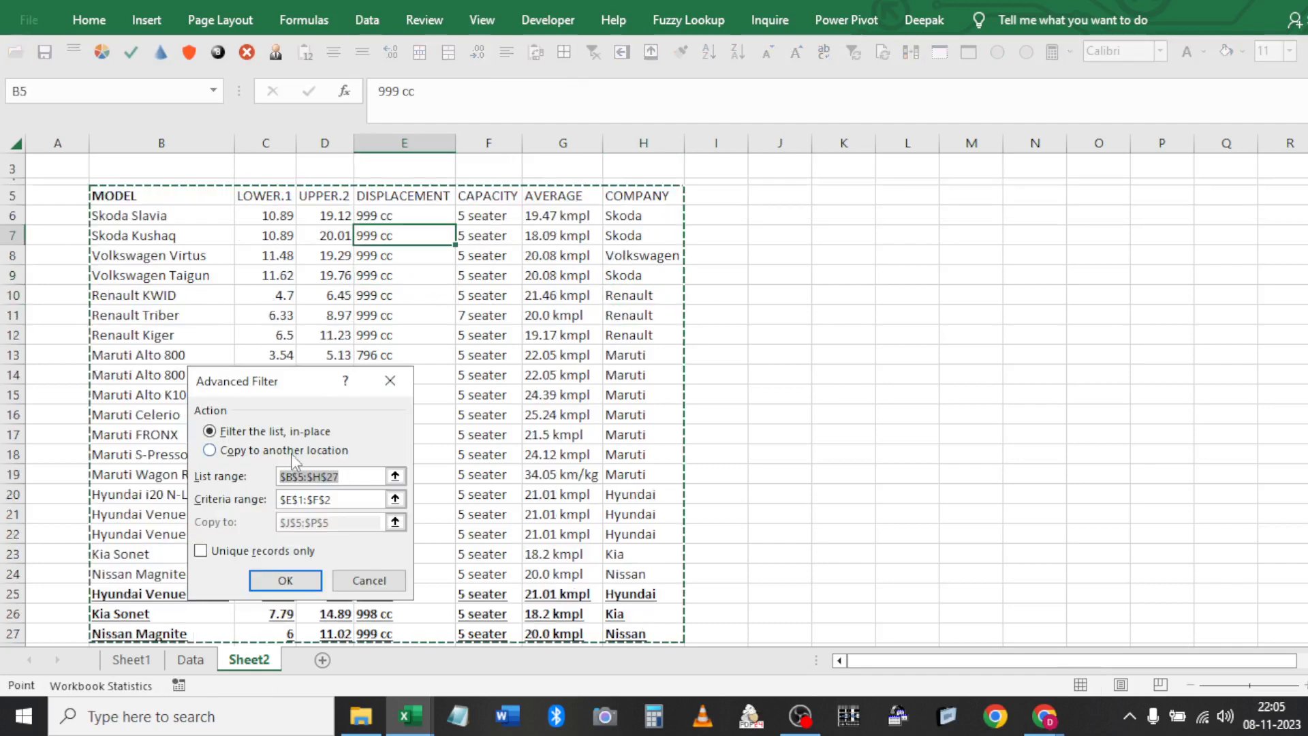
{"action": "left_click", "coordinate": [335, 499]}
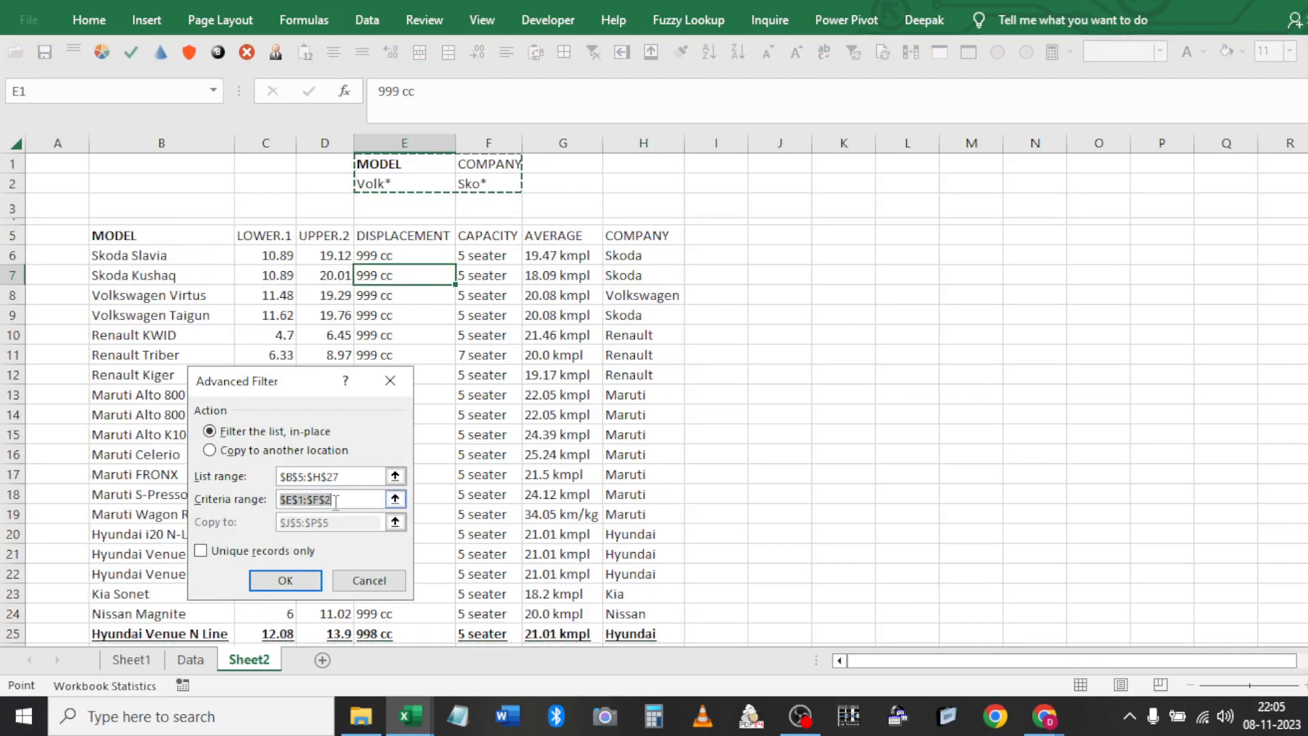
{"action": "left_click", "coordinate": [300, 582]}
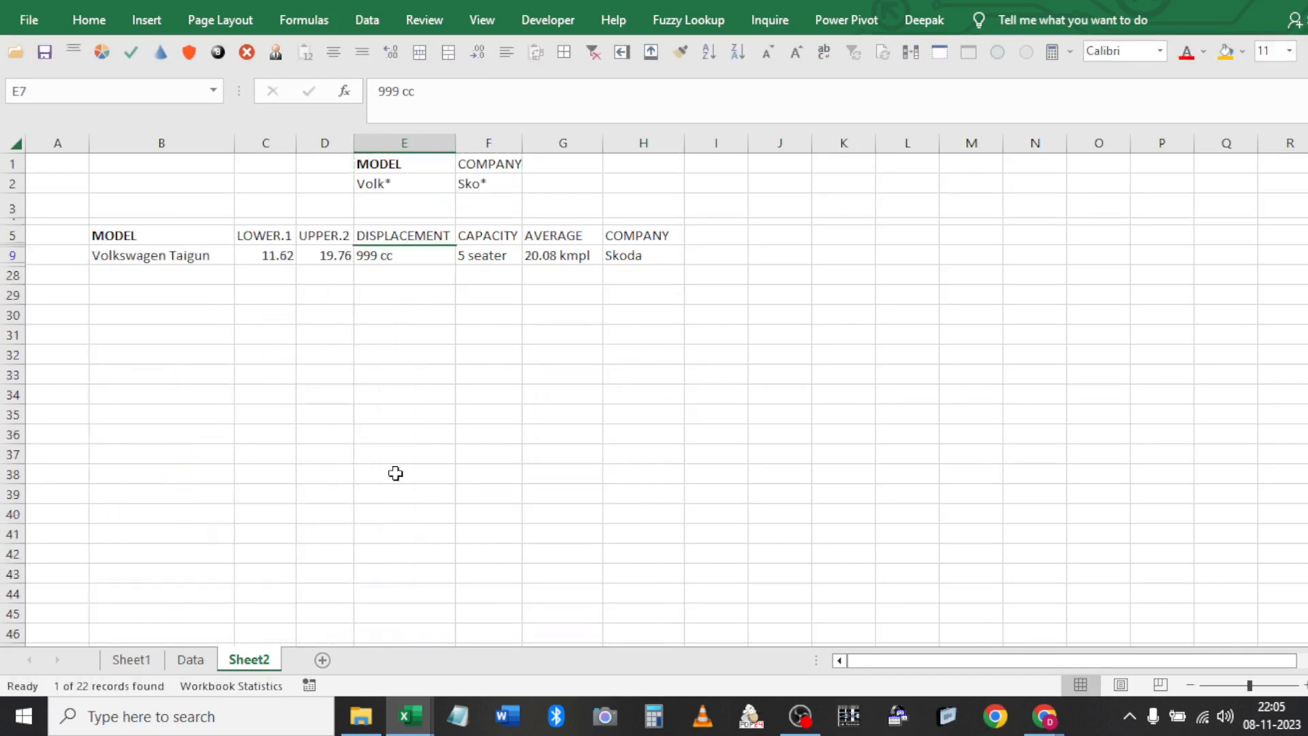
{"action": "left_click", "coordinate": [605, 240]}
{"action": "key", "text": "ctrl+Left"}
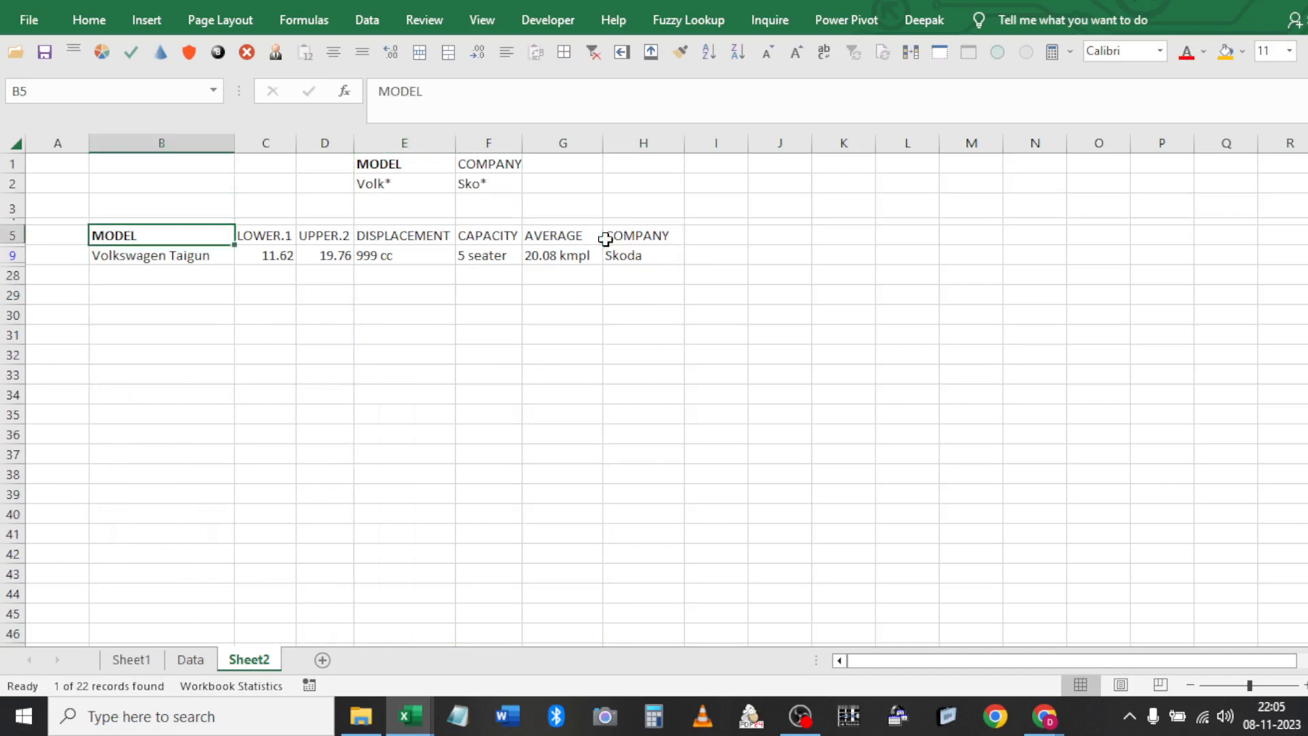
{"action": "key", "text": "Down"}
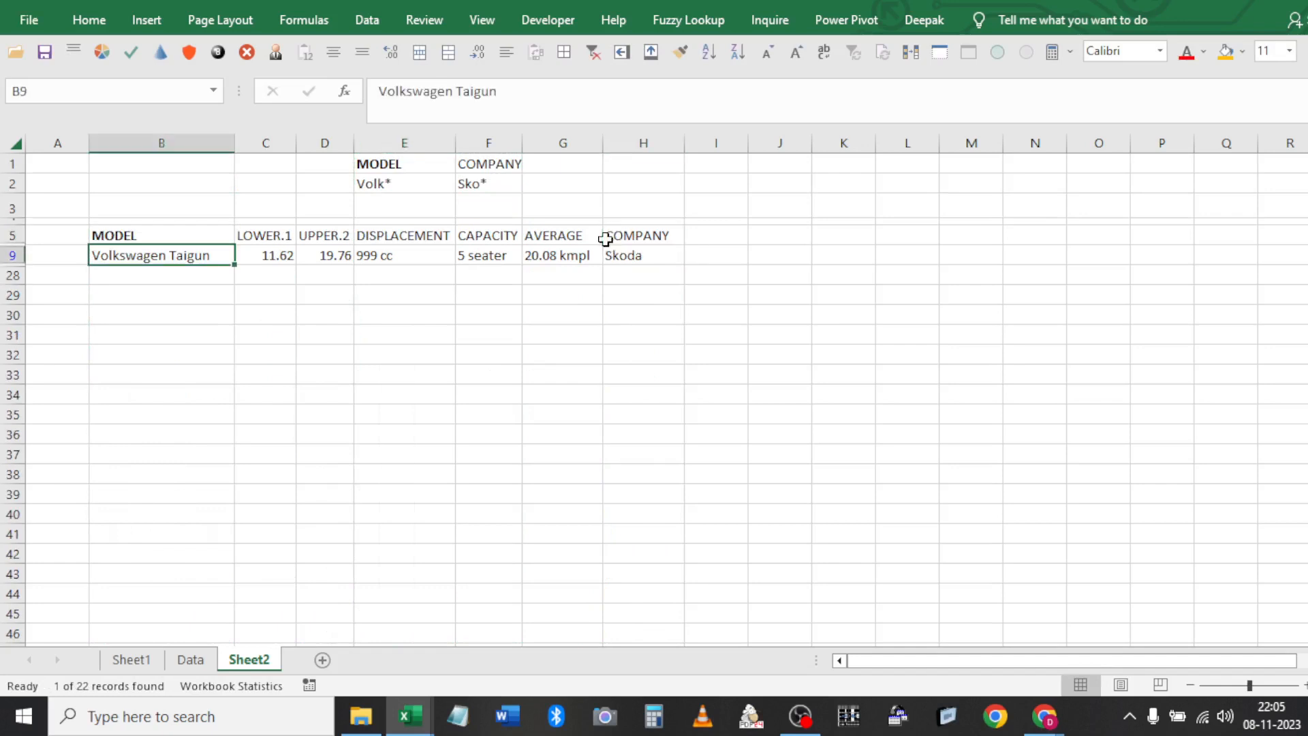
{"action": "left_click", "coordinate": [605, 239]}
{"action": "key", "text": "Down"}
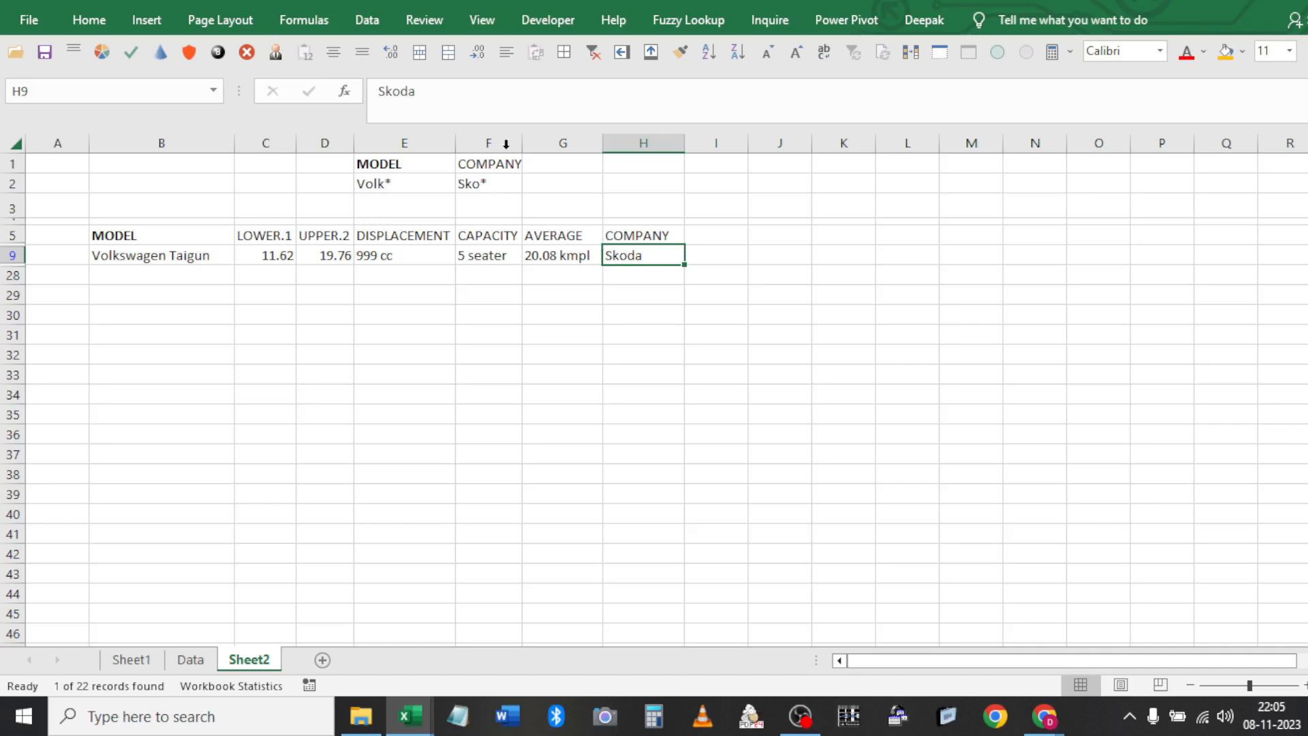
Clear the filter and fill Volkswagen back into Taigun's company cell H9
{"action": "left_click", "coordinate": [593, 53]}
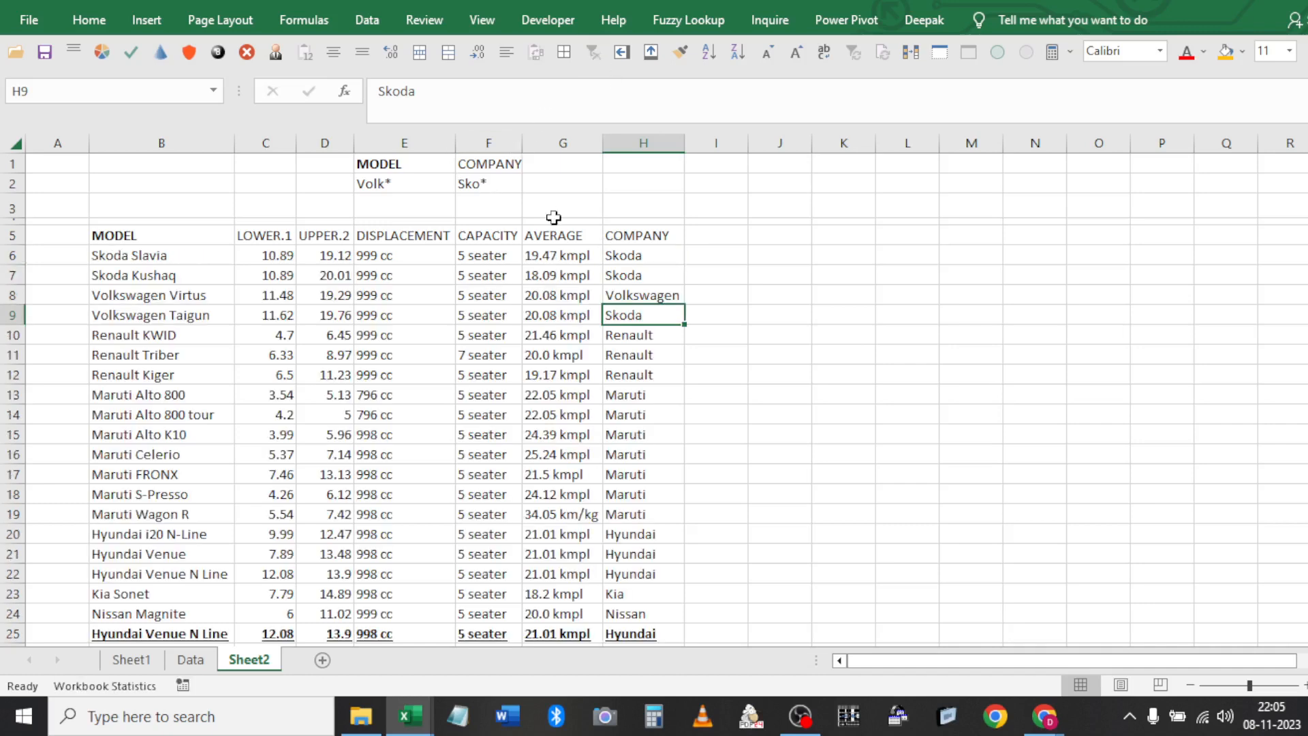
{"action": "left_click", "coordinate": [498, 189]}
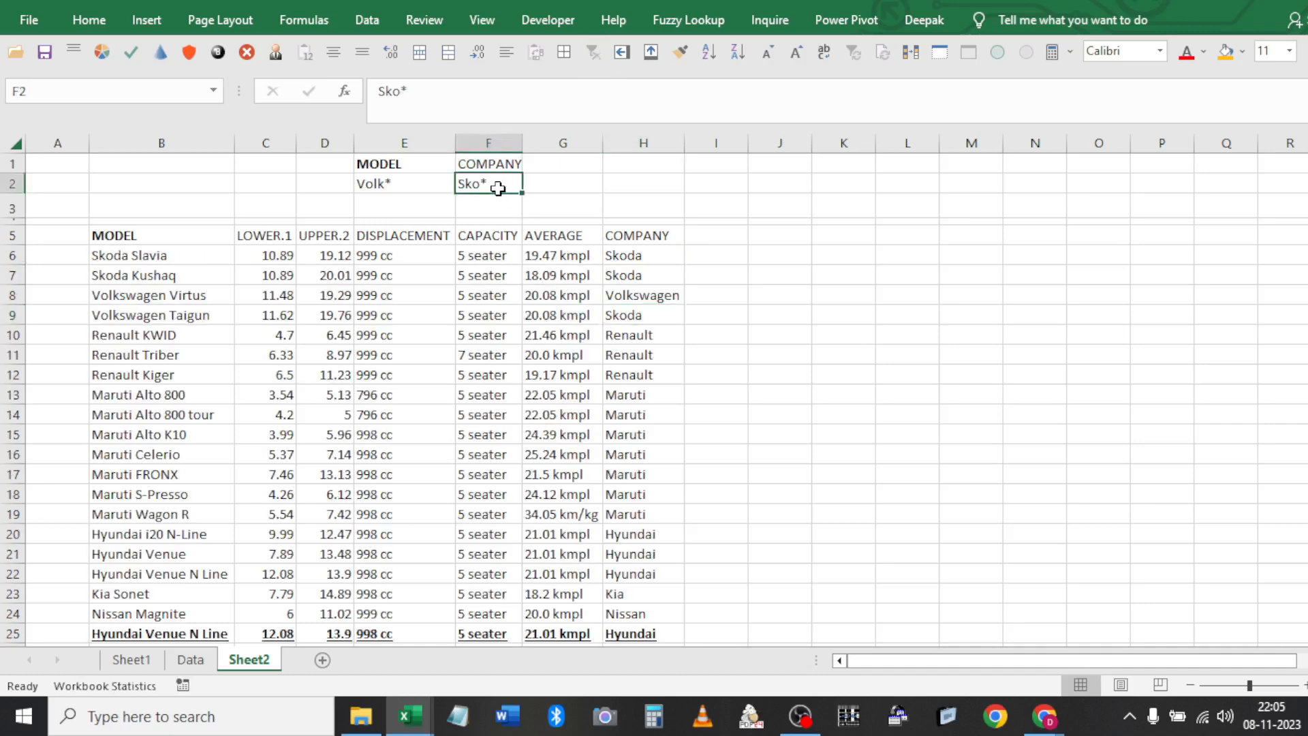
{"action": "left_click", "coordinate": [628, 309]}
{"action": "key", "text": "ctrl+d"}
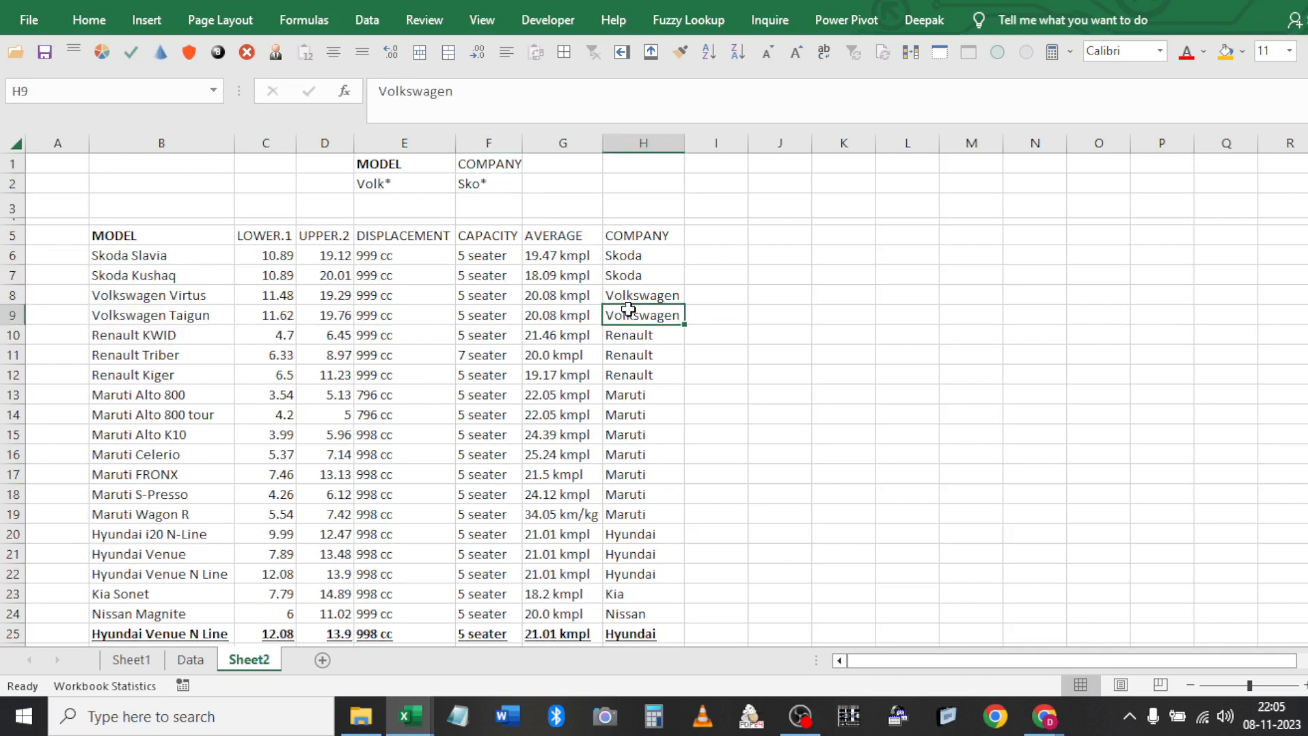
Move the Sko* criterion down to F3, leaving F2 empty
{"action": "left_click", "coordinate": [505, 205]}
{"action": "key", "text": "ctrl+d"}
{"action": "key", "text": "Up"}
{"action": "key", "text": "Up"}
{"action": "key", "text": "Down"}
{"action": "key", "text": "Delete"}
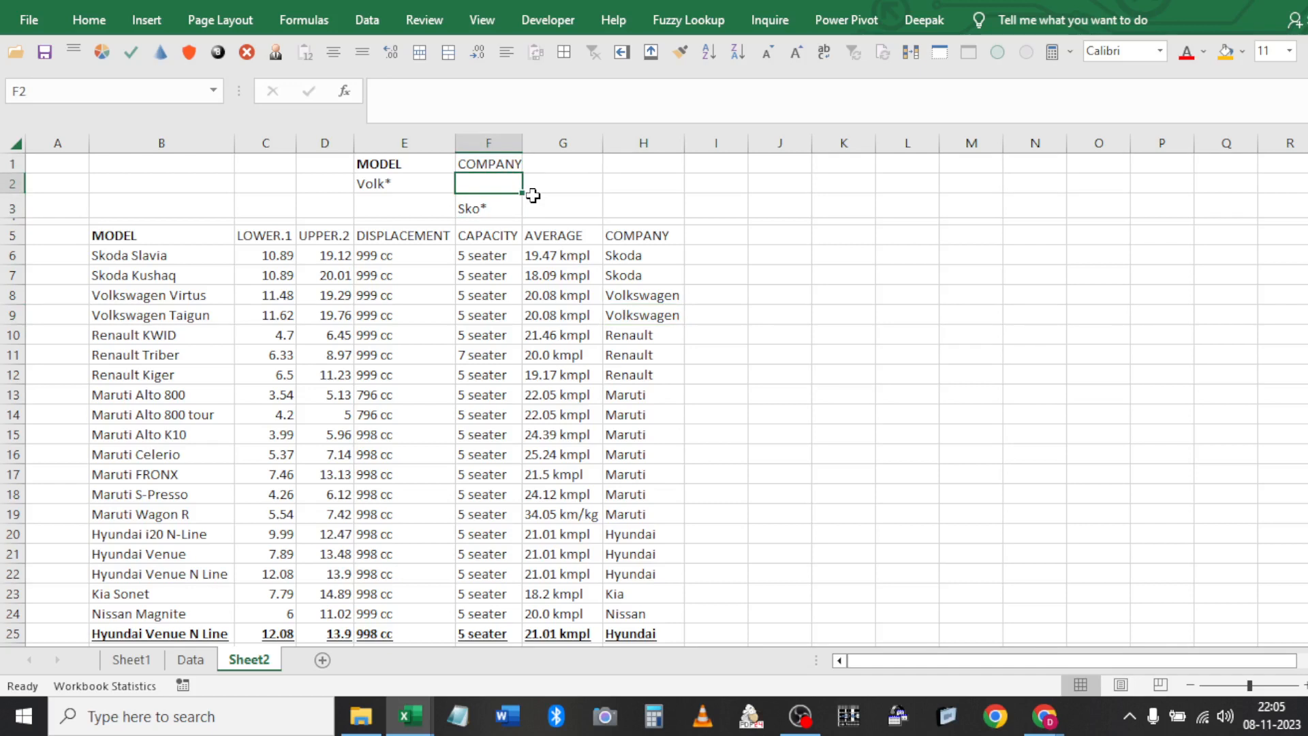
Run Advanced Filter in place with criteria range E1:F3 (Volk* or Sko*), leaving 4 of 22 cars
{"action": "left_click", "coordinate": [289, 310]}
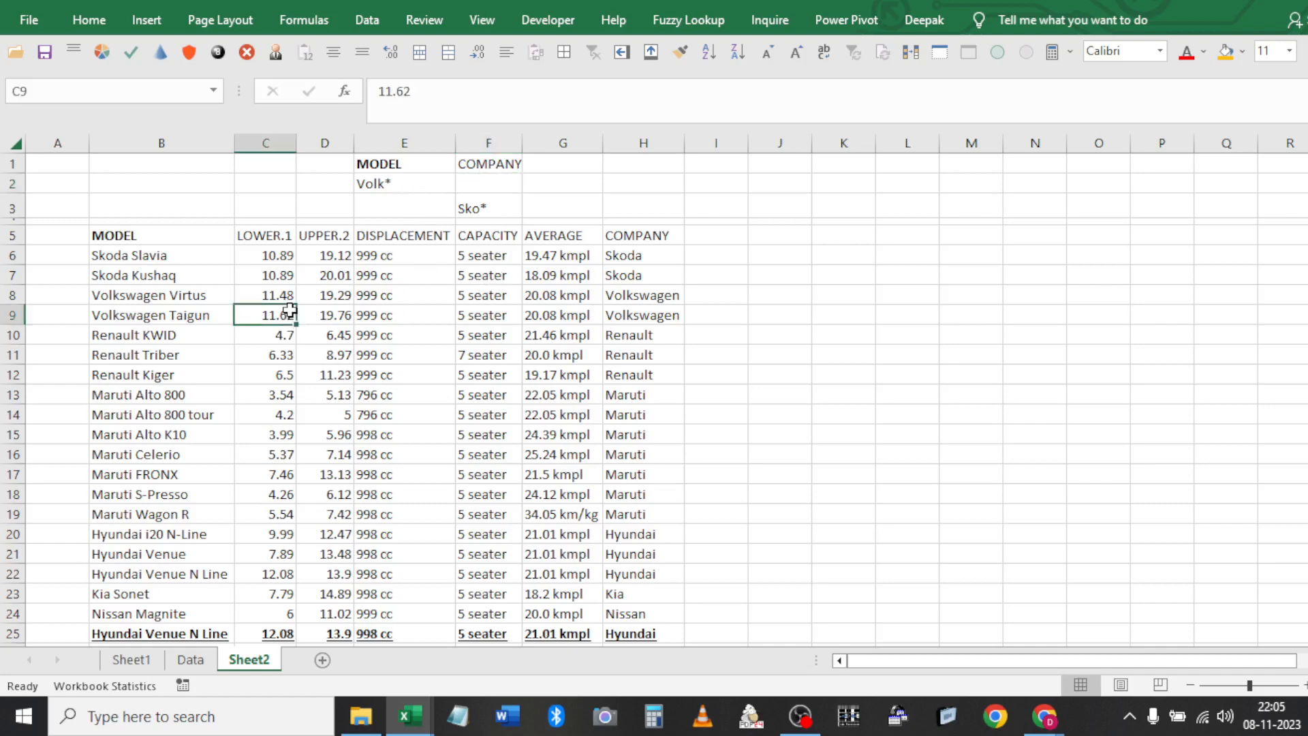
{"action": "left_click", "coordinate": [376, 30]}
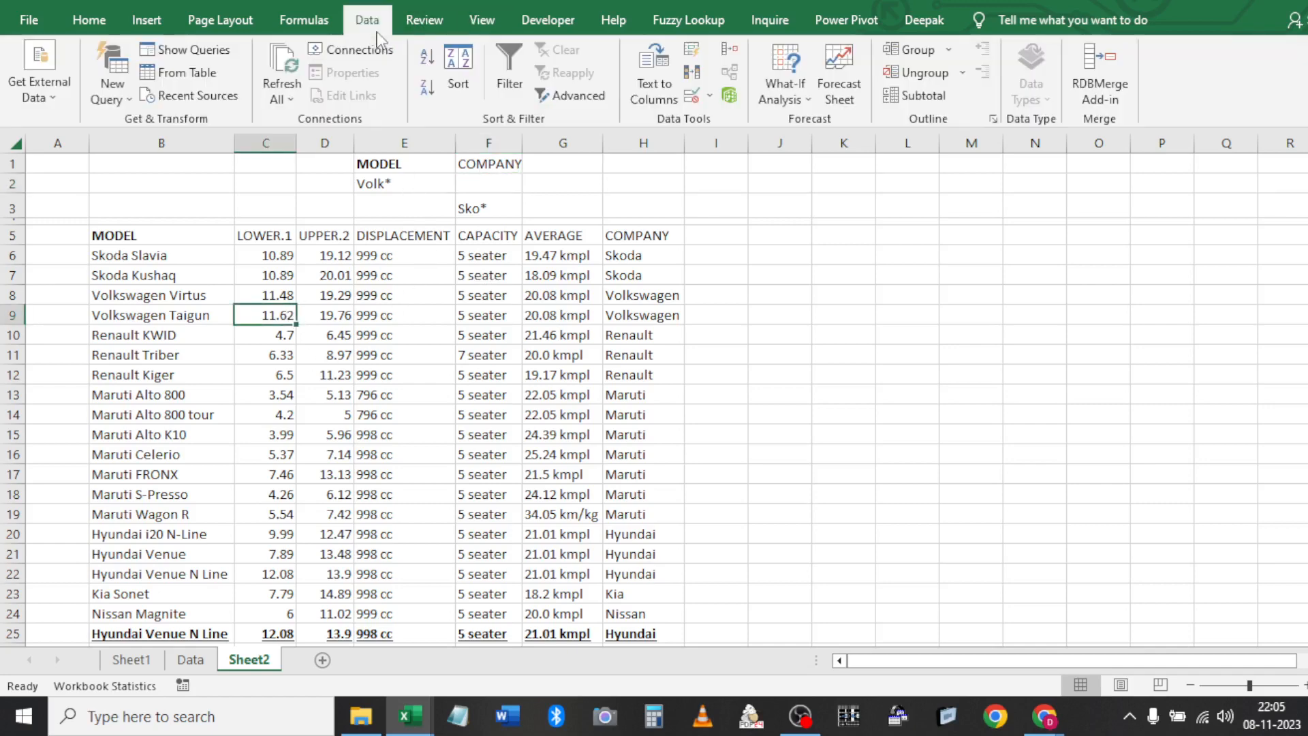
{"action": "left_click", "coordinate": [560, 90]}
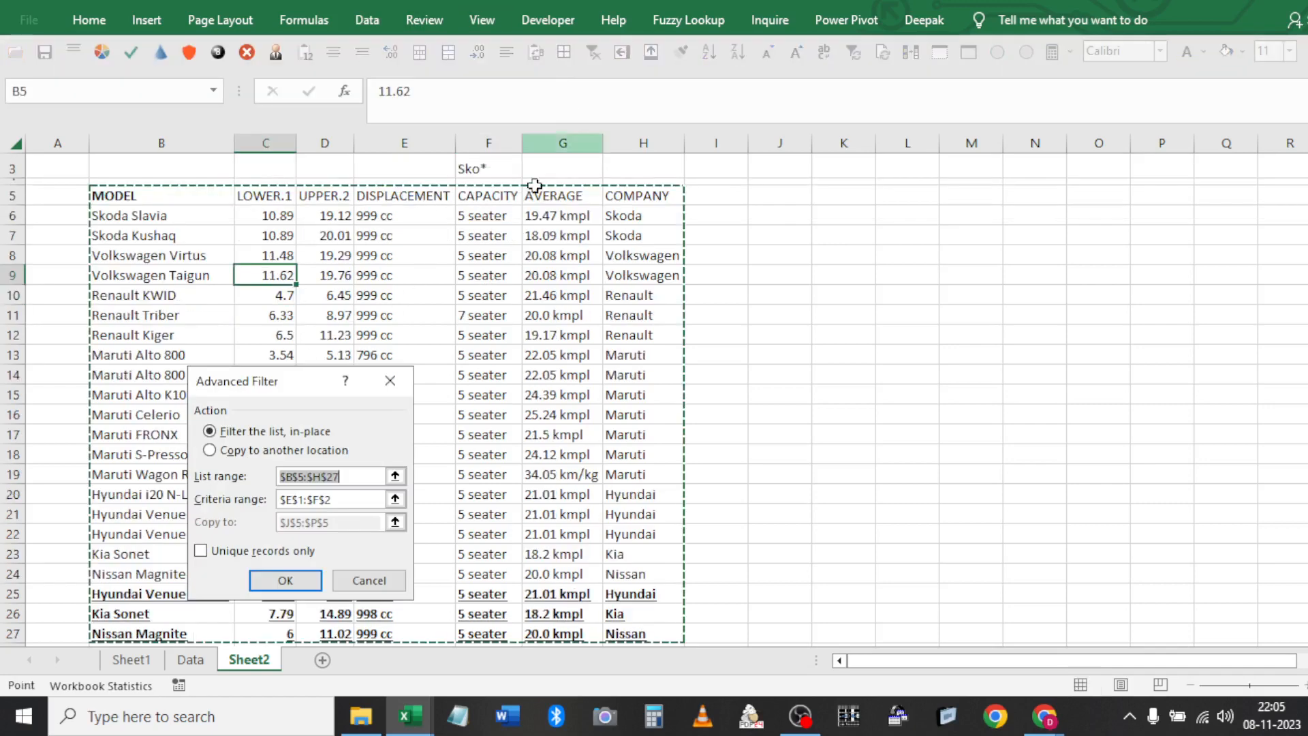
{"action": "key", "text": "Tab"}
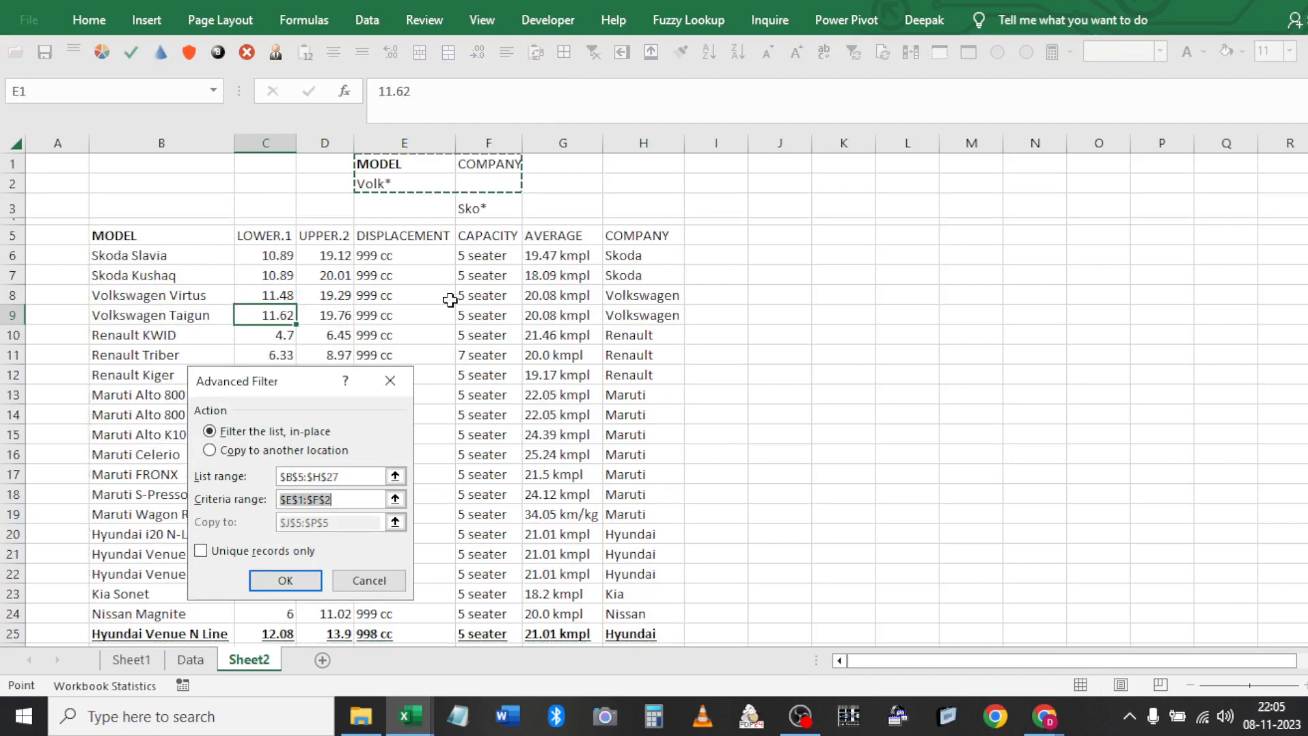
{"action": "left_click", "coordinate": [496, 213]}
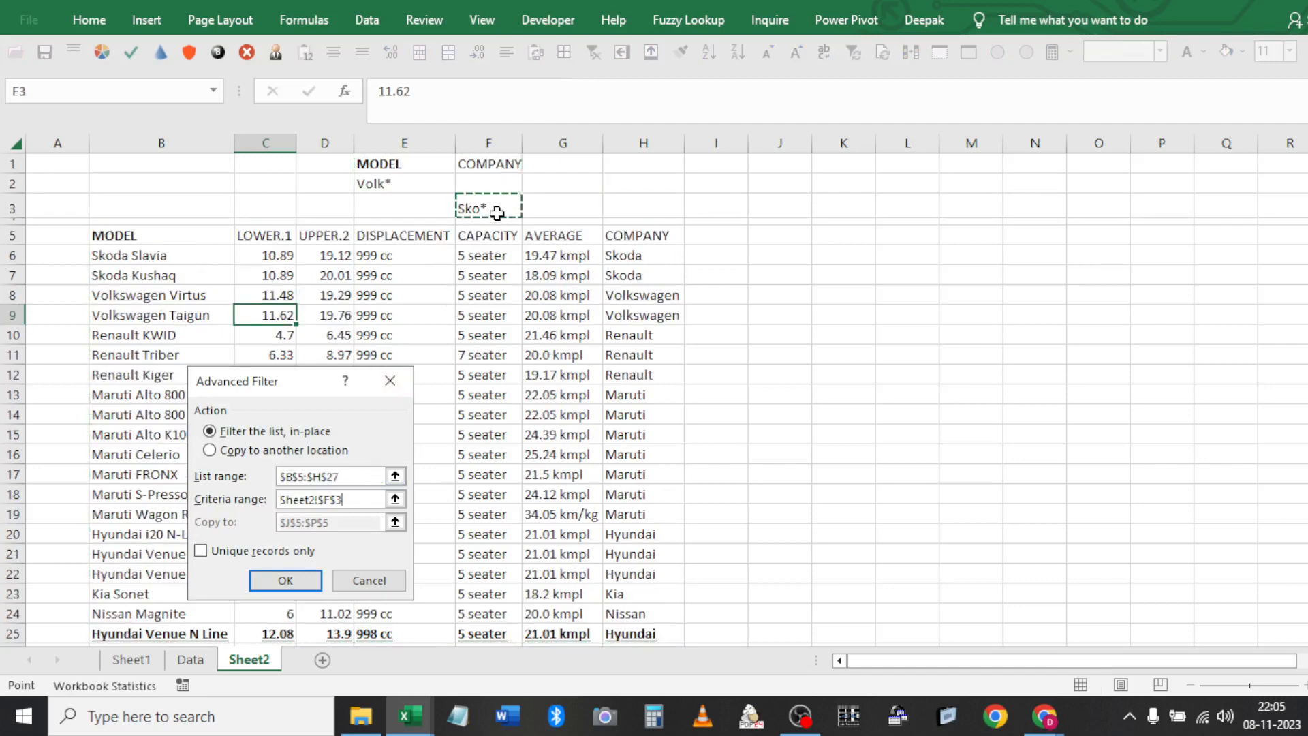
{"action": "key", "text": "shift+Left"}
{"action": "key", "text": "shift+Up"}
{"action": "key", "text": "shift+Up"}
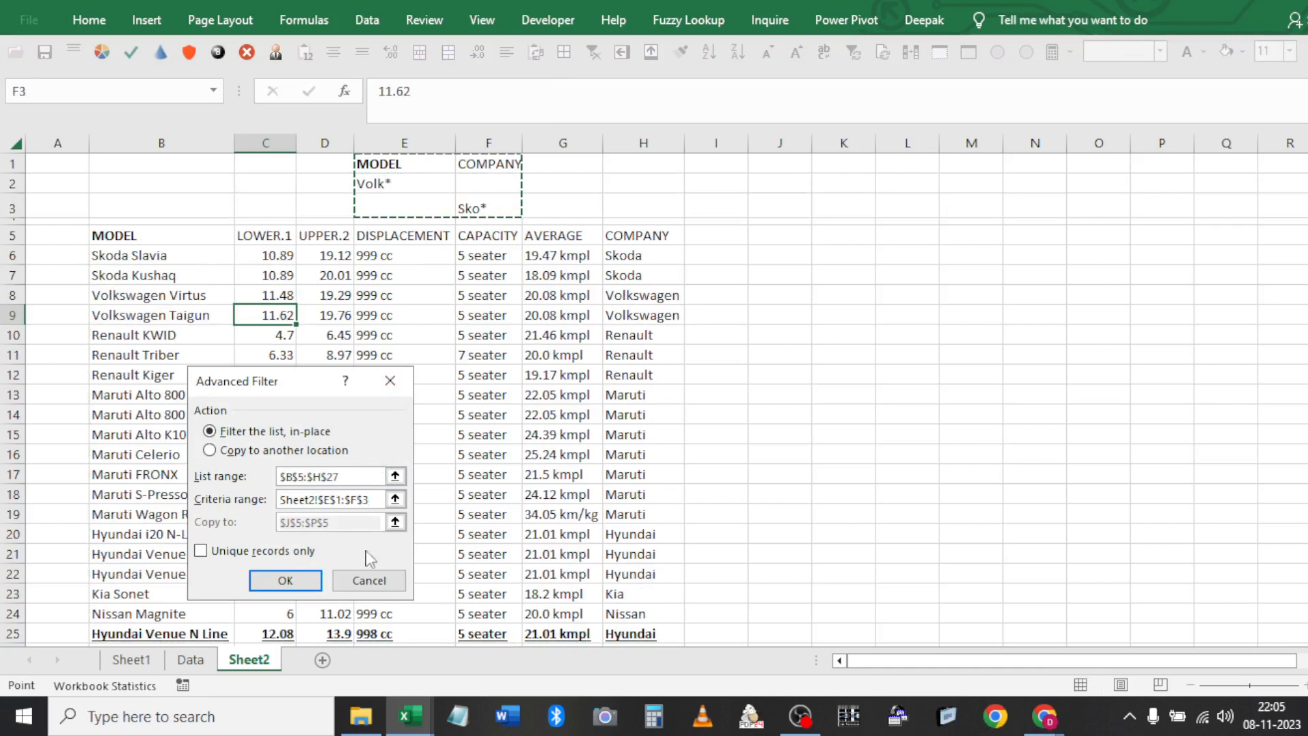
{"action": "left_click", "coordinate": [285, 580]}
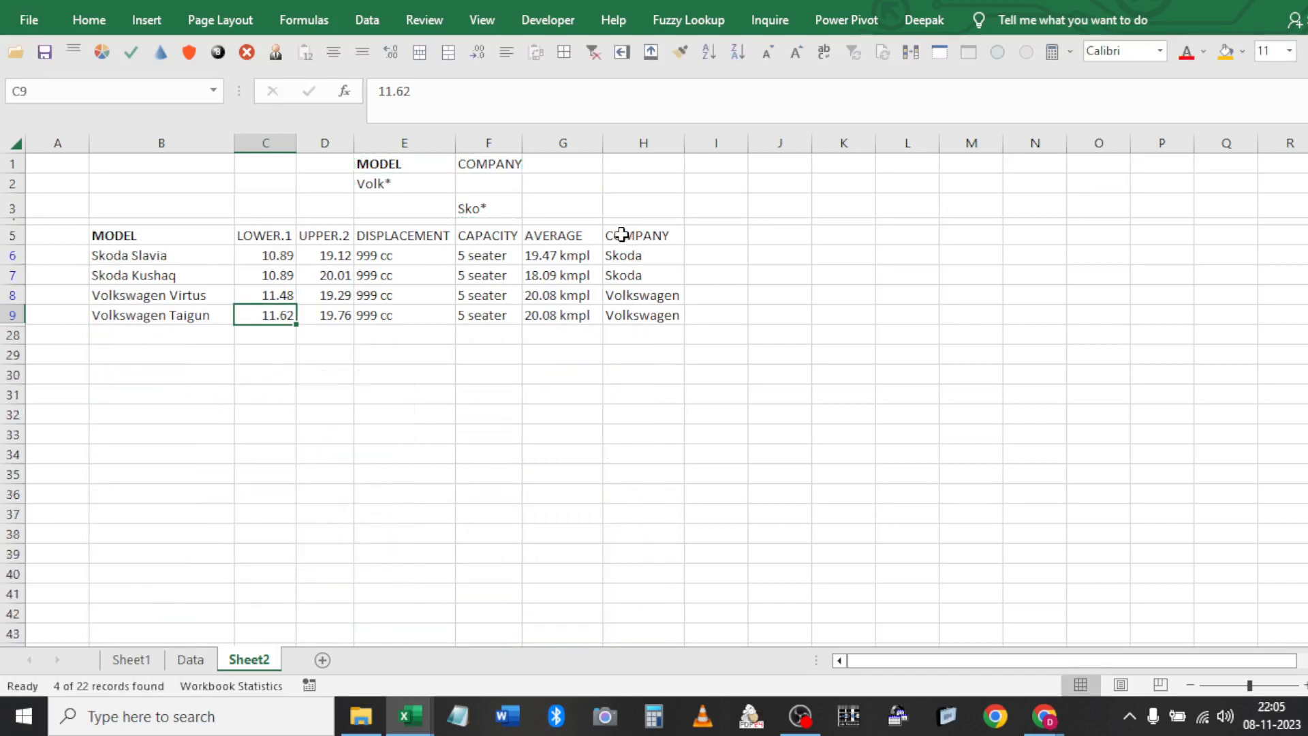
{"action": "left_click", "coordinate": [622, 241]}
{"action": "key", "text": "Down"}
{"action": "key", "text": "Down"}
{"action": "key", "text": "Down"}
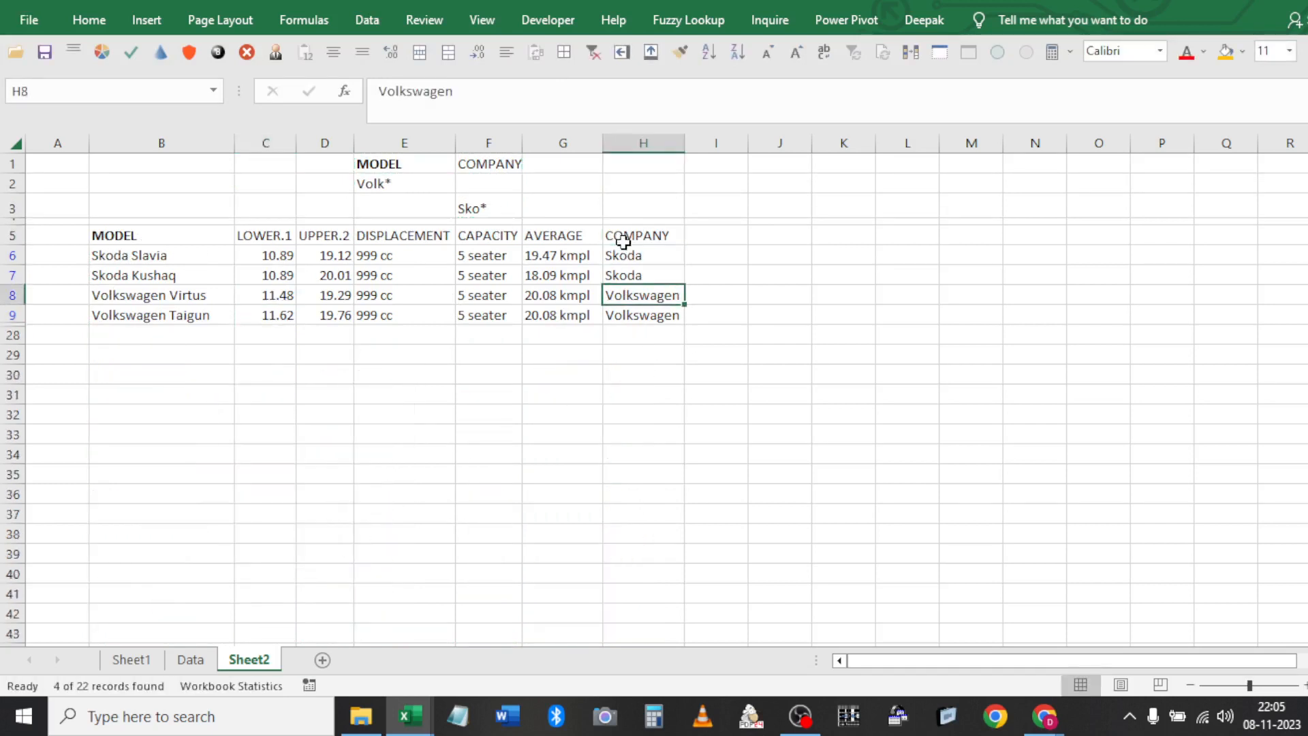
{"action": "key", "text": "Up"}
{"action": "key", "text": "Up"}
{"action": "key", "text": "Up"}
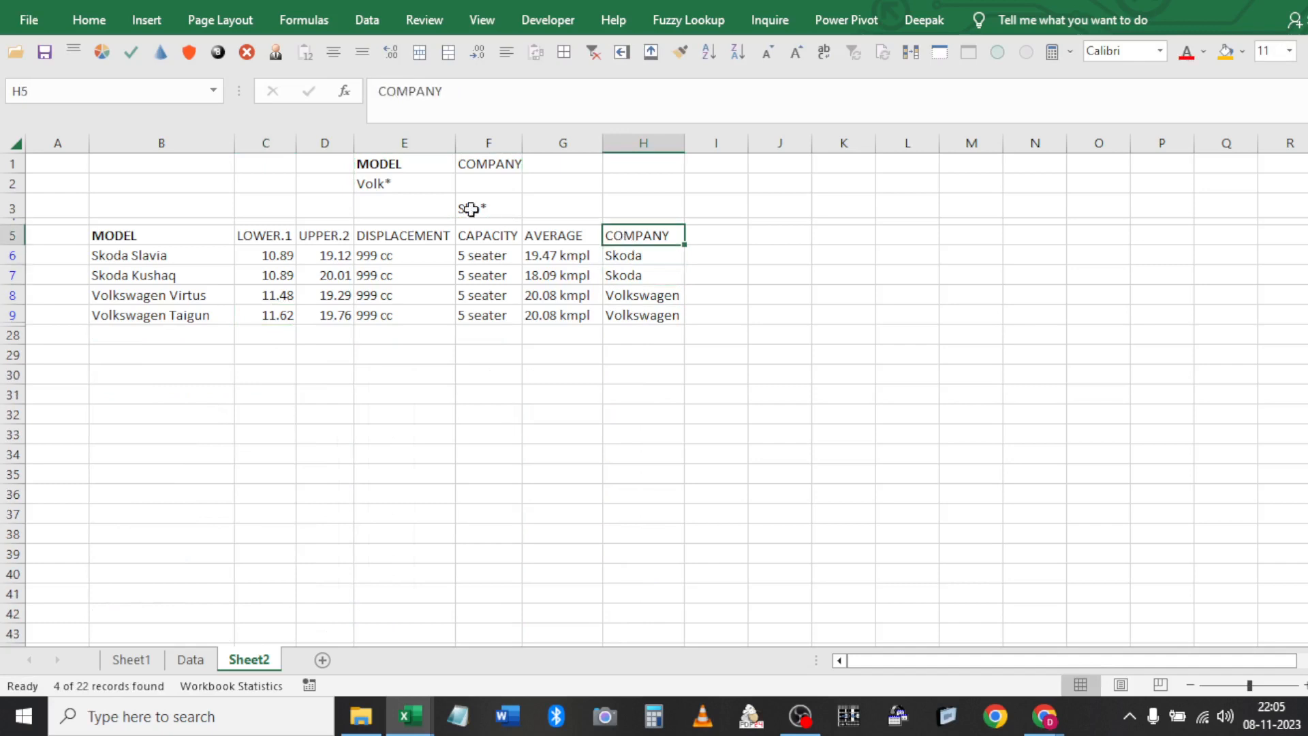
{"action": "left_click", "coordinate": [407, 186]}
{"action": "left_click", "coordinate": [191, 297]}
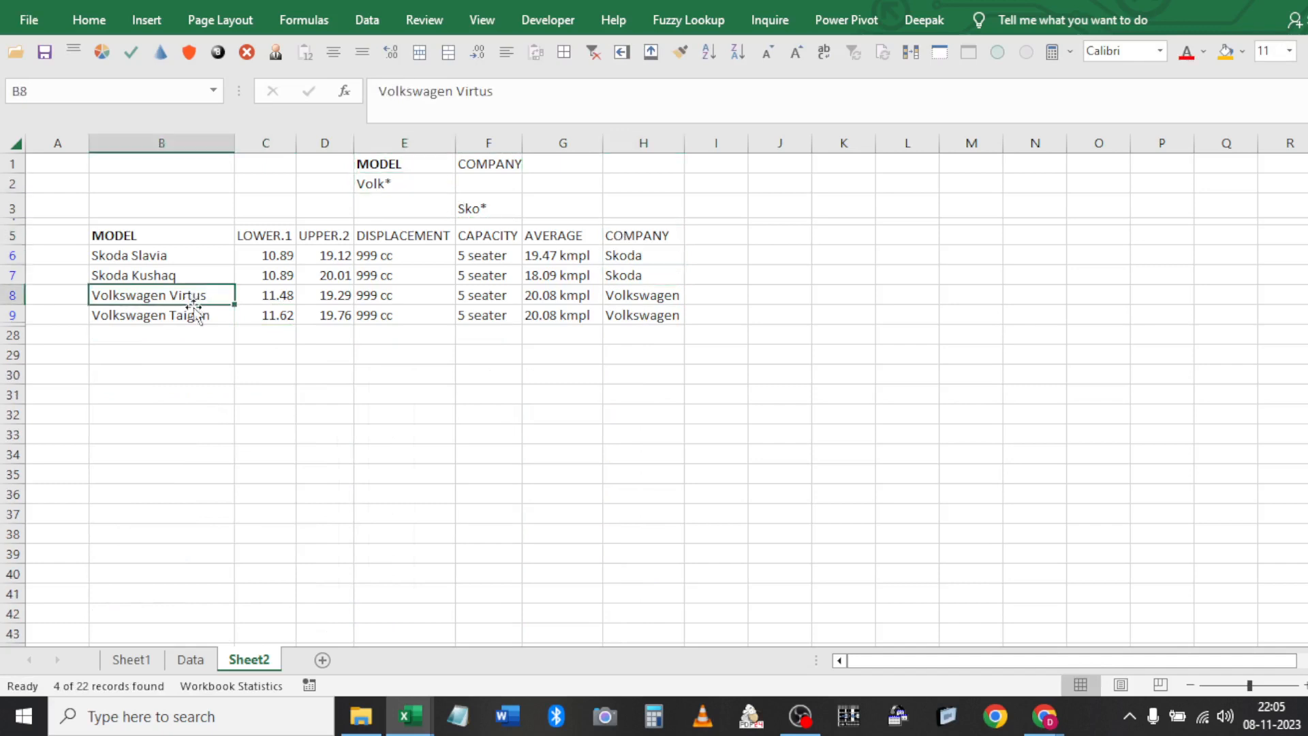
{"action": "left_click", "coordinate": [197, 315], "text": "ctrl"}
{"action": "left_click", "coordinate": [484, 165]}
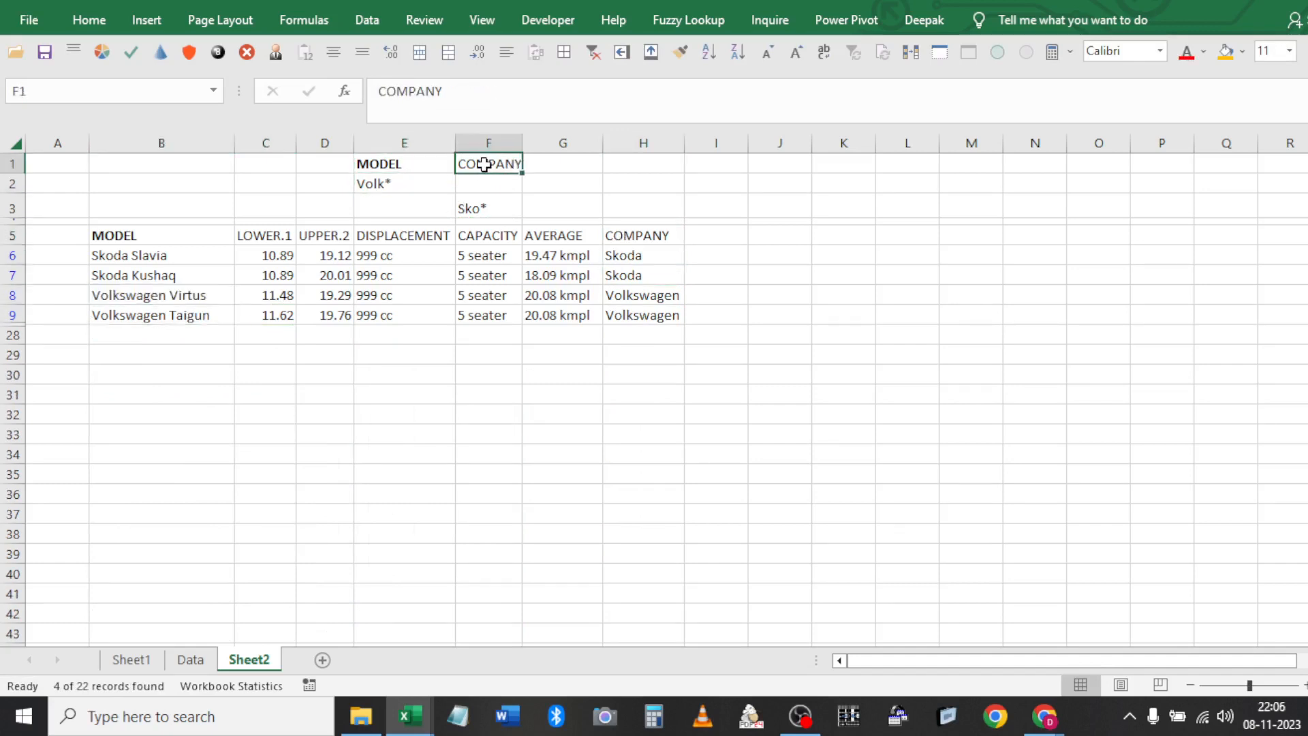
{"action": "left_click", "coordinate": [631, 238]}
{"action": "key", "text": "Down"}
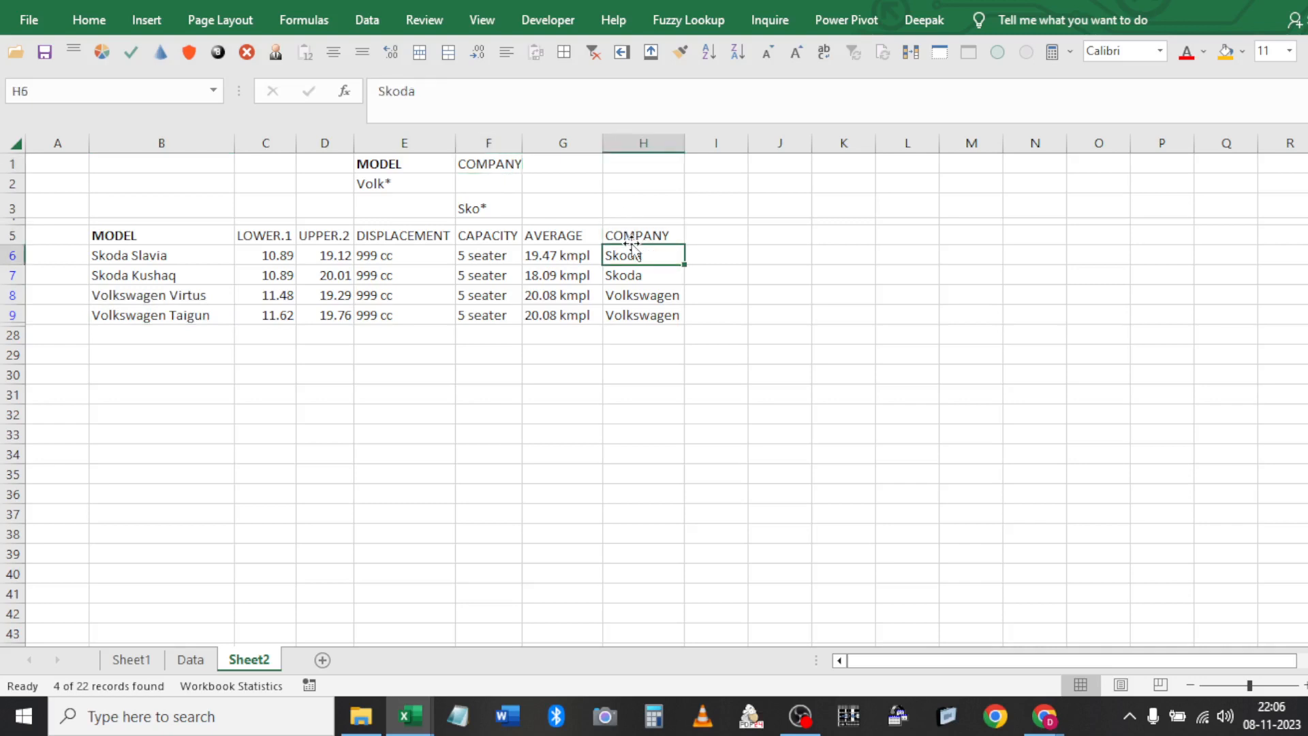
{"action": "key", "text": "shift+Down"}
{"action": "key", "text": "shift+Left"}
{"action": "key", "text": "shift+Left"}
{"action": "key", "text": "shift+Left"}
{"action": "key", "text": "shift+Left"}
{"action": "key", "text": "shift+Left"}
{"action": "key", "text": "shift+Left"}
{"action": "key", "text": "shift+Left"}
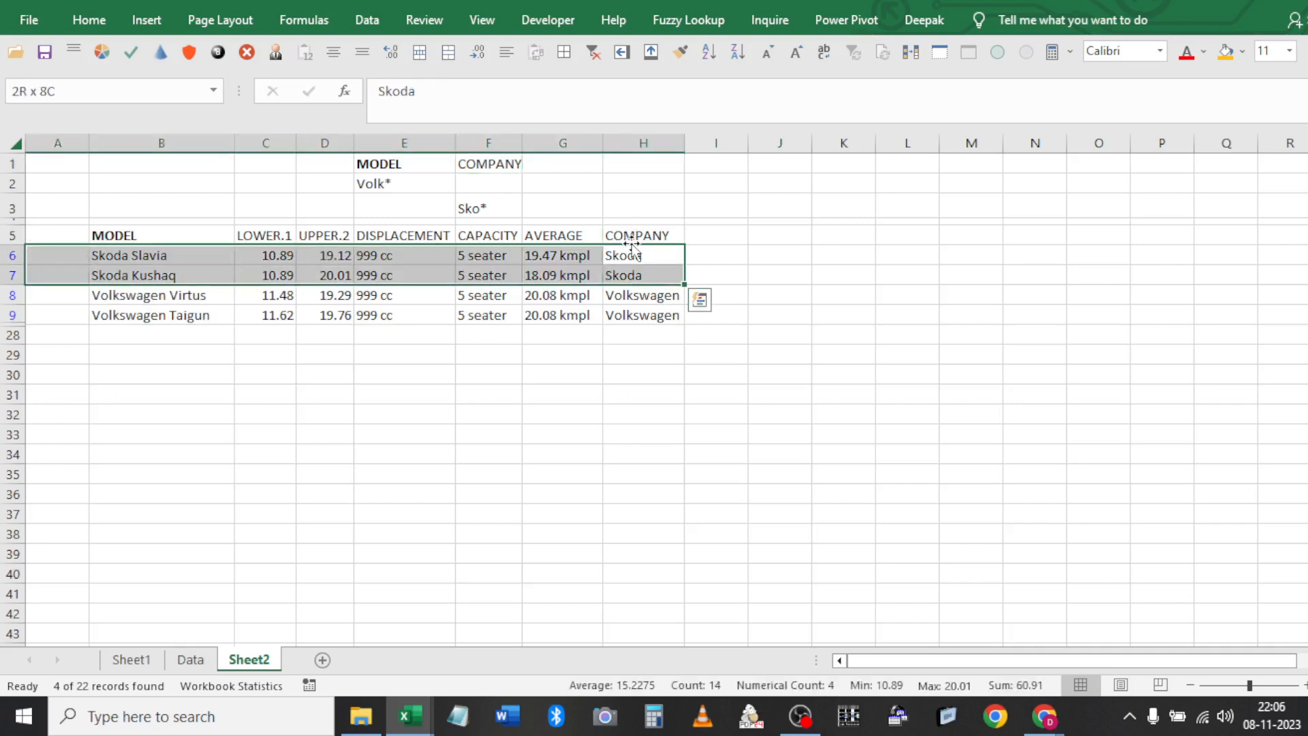
{"action": "left_click", "coordinate": [511, 169]}
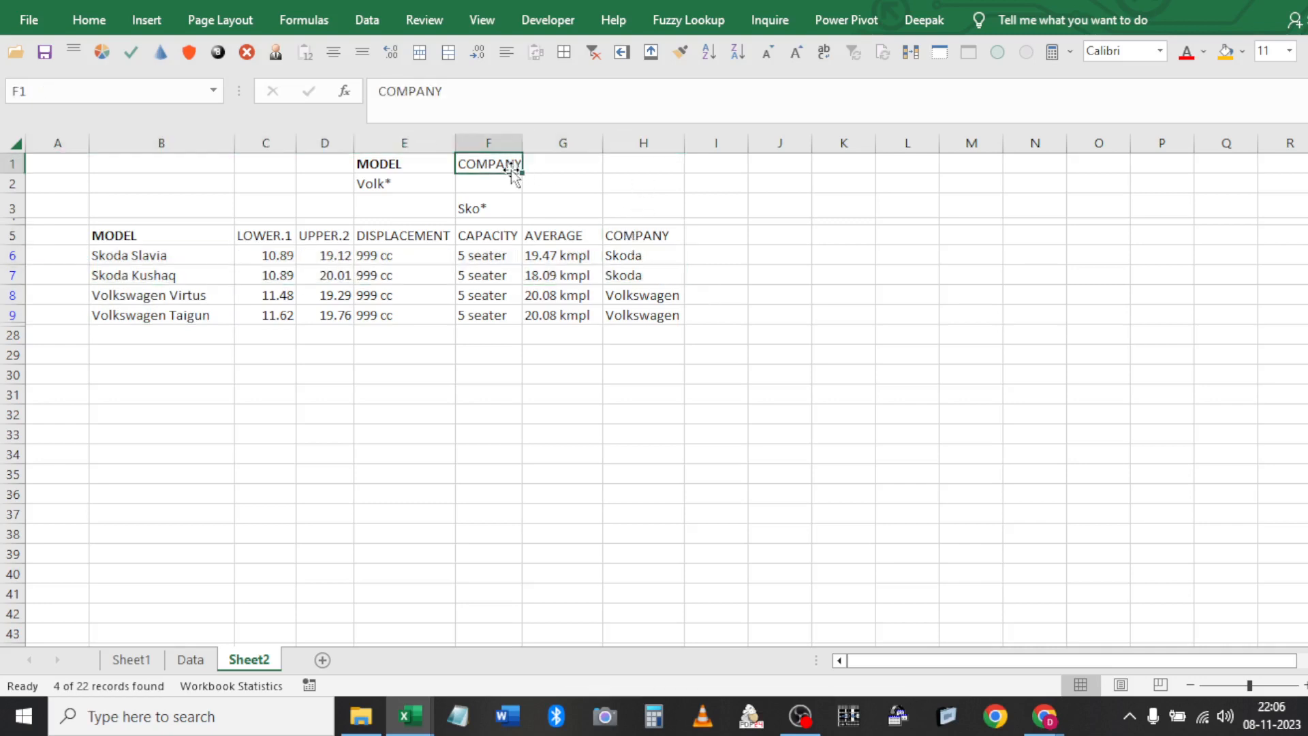
{"action": "left_click", "coordinate": [485, 204], "text": "shift"}
{"action": "left_click", "coordinate": [639, 294]}
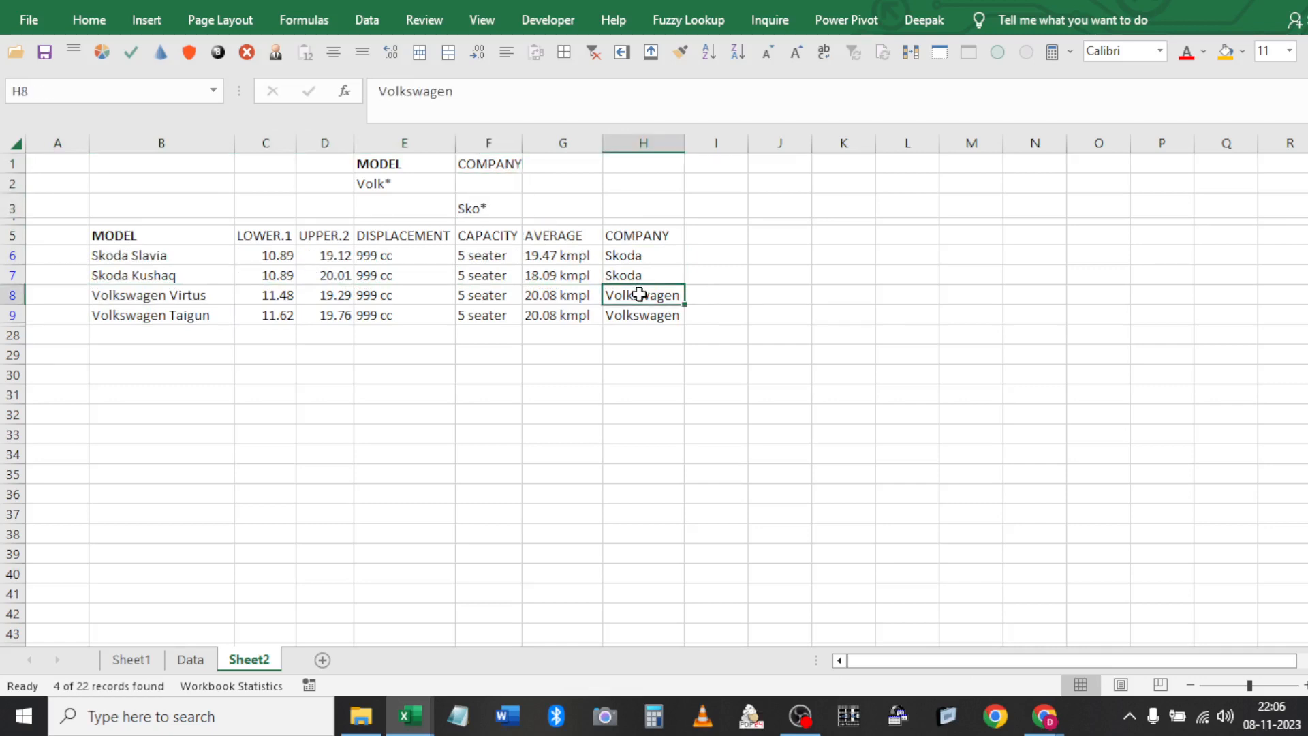
{"action": "left_click", "coordinate": [190, 292]}
{"action": "left_click", "coordinate": [194, 322], "text": "shift"}
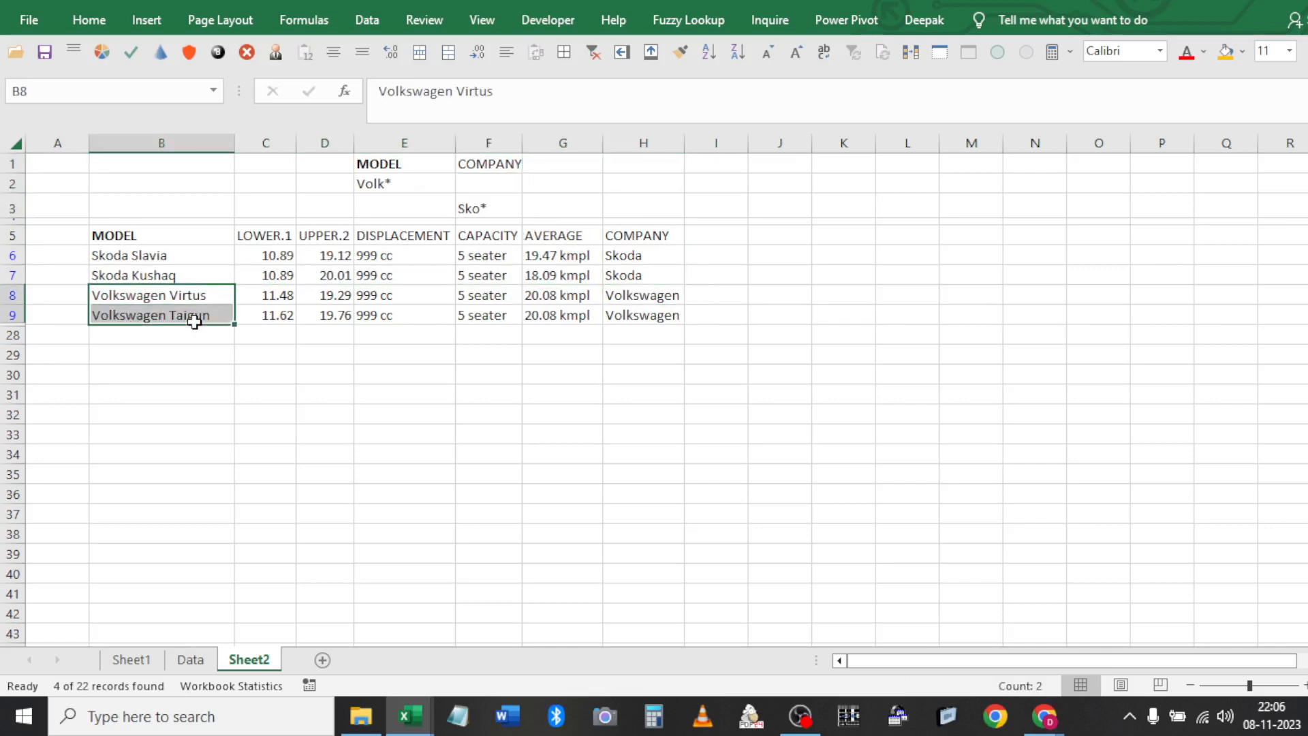
{"action": "left_click", "coordinate": [366, 178], "text": "ctrl"}
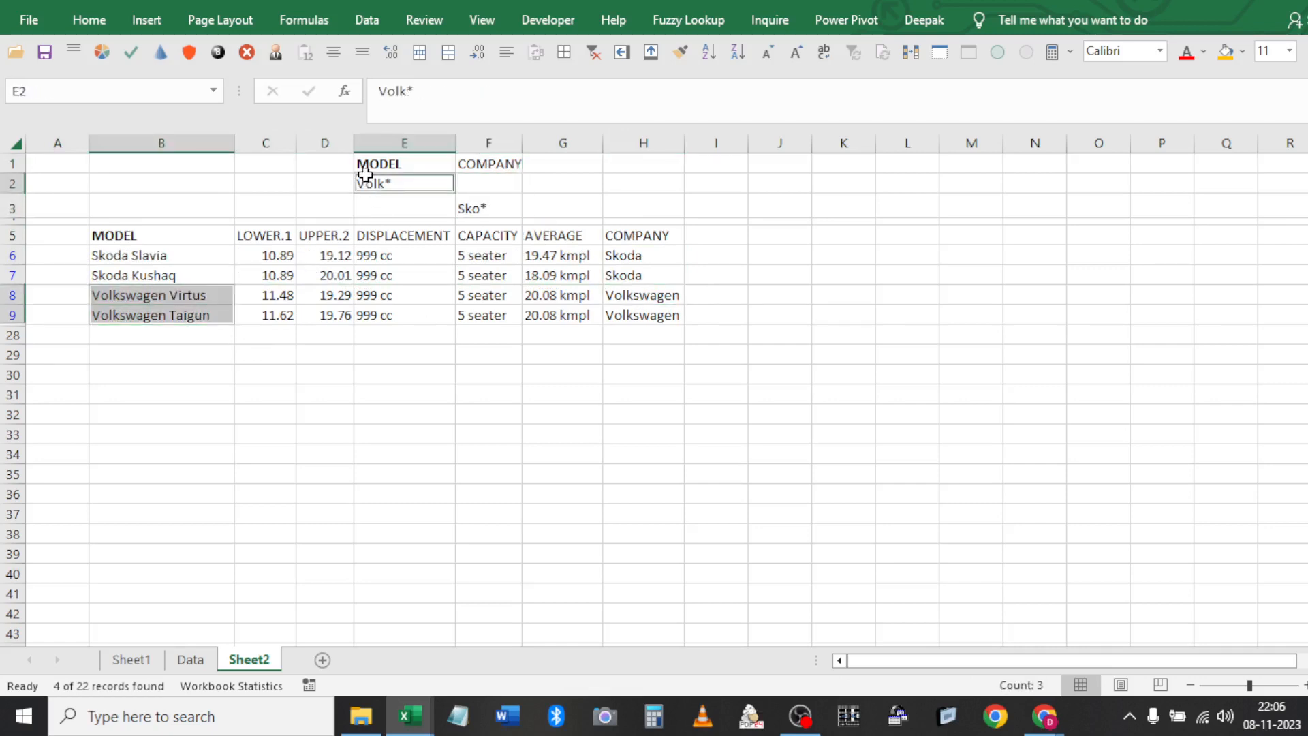
{"action": "left_click", "coordinate": [485, 240]}
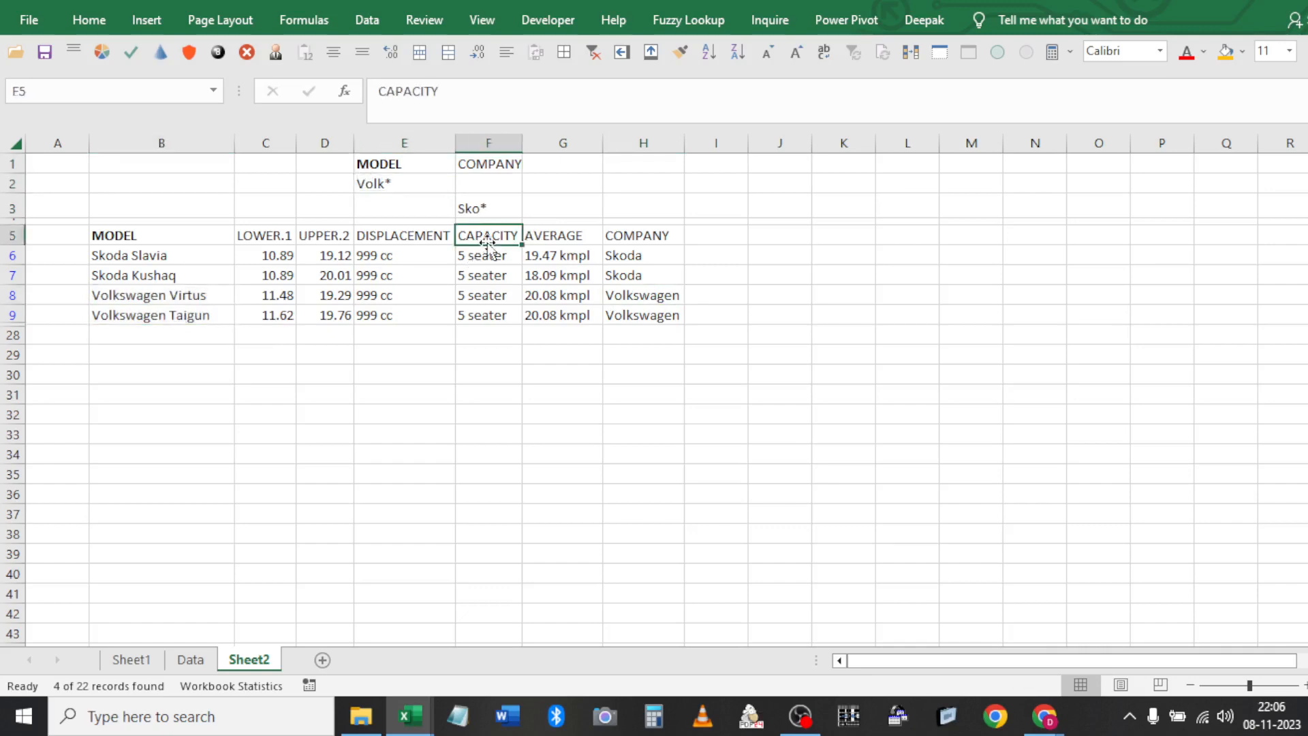
{"action": "left_click", "coordinate": [426, 195]}
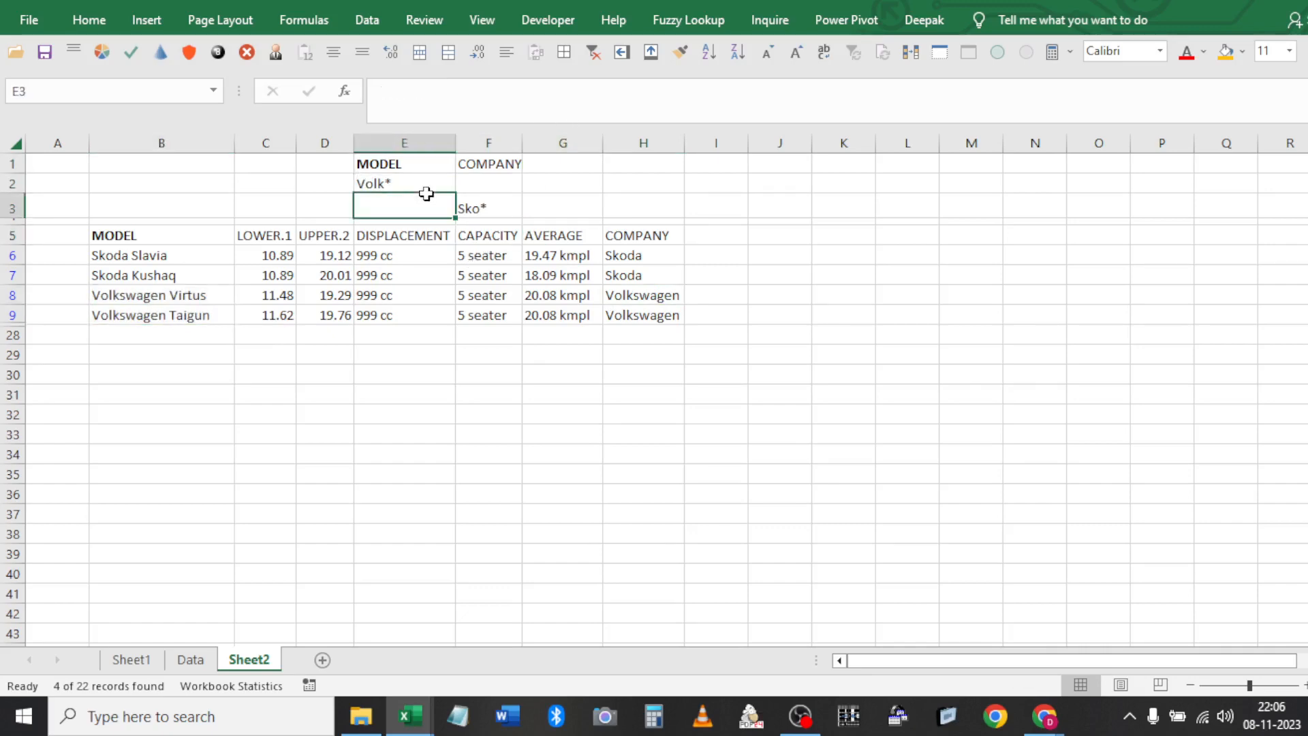
{"action": "left_click", "coordinate": [417, 168]}
{"action": "left_click", "coordinate": [413, 179]}
{"action": "left_click", "coordinate": [484, 216]}
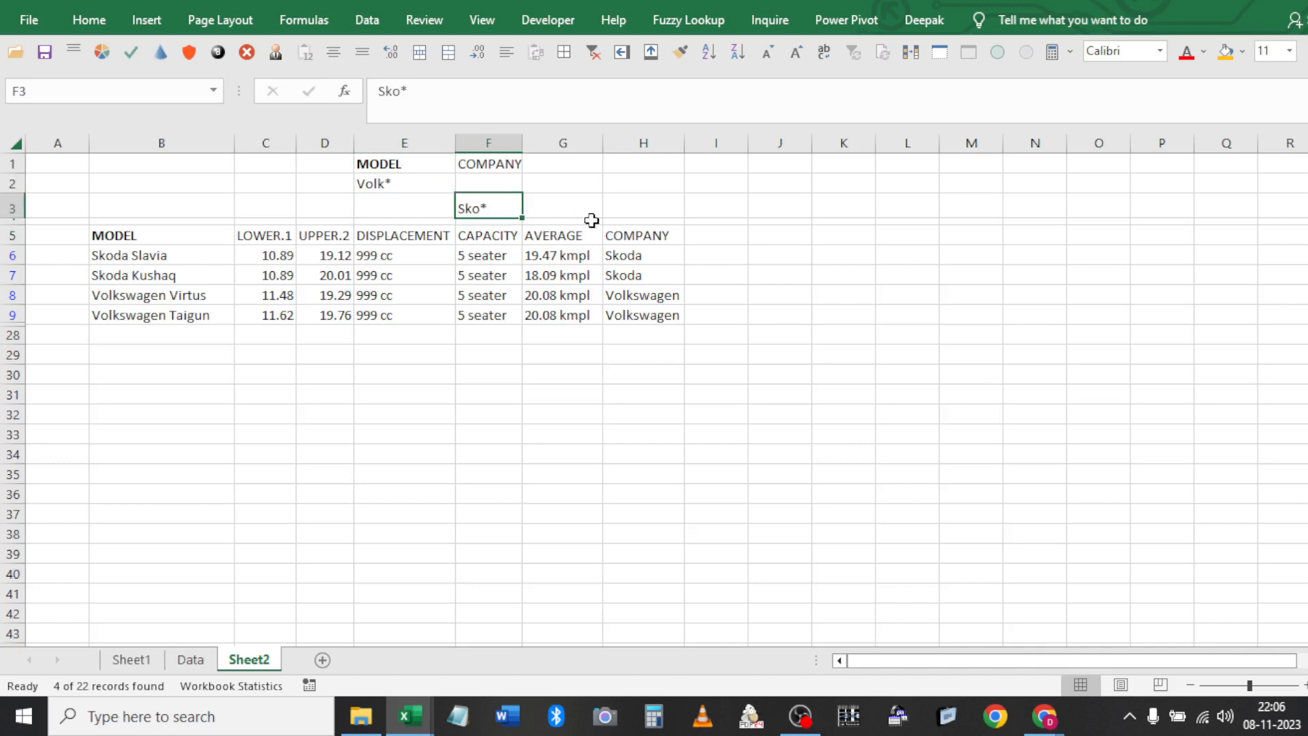
{"action": "left_click", "coordinate": [614, 205]}
Add an OR note in H3 and move the Sko* criterion up into F2 beside Volk*
{"action": "type", "text": "O"}
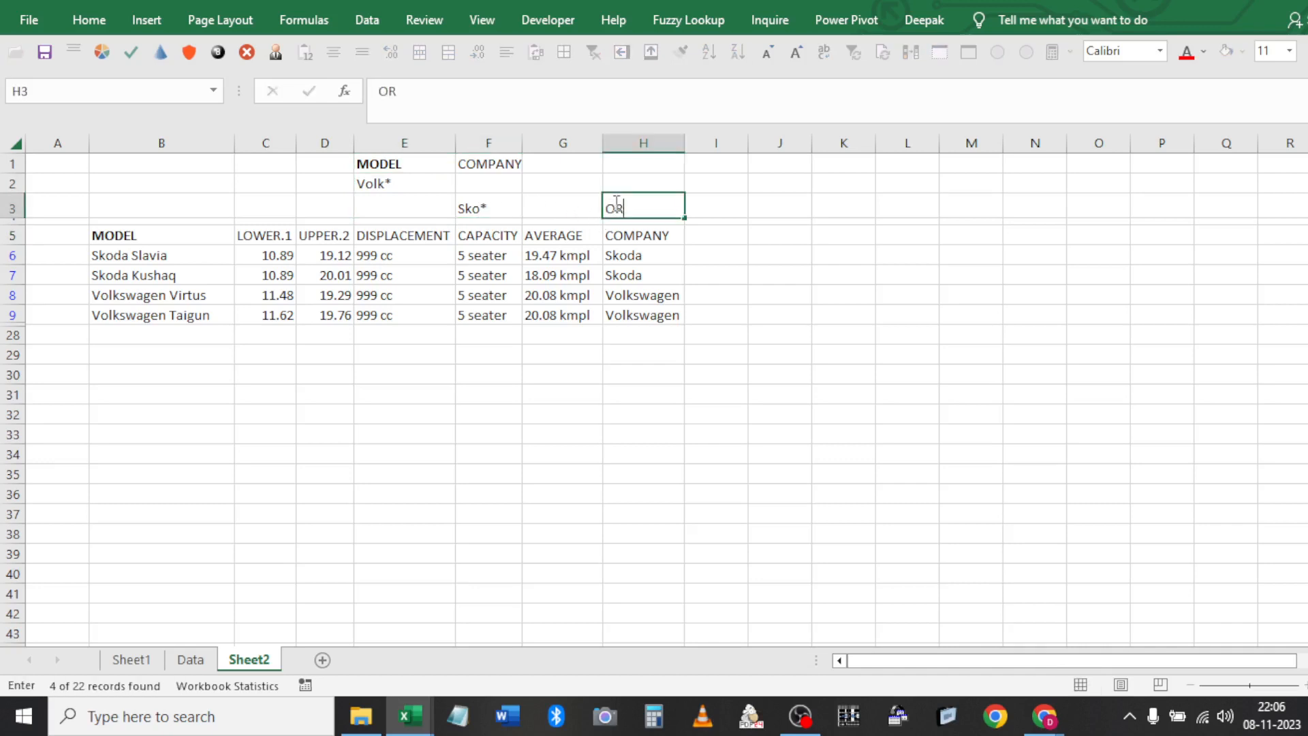
{"action": "type", "text": "R"}
{"action": "key", "text": "Return"}
{"action": "left_click", "coordinate": [615, 203]}
{"action": "key", "text": "Up"}
{"action": "key", "text": "Left"}
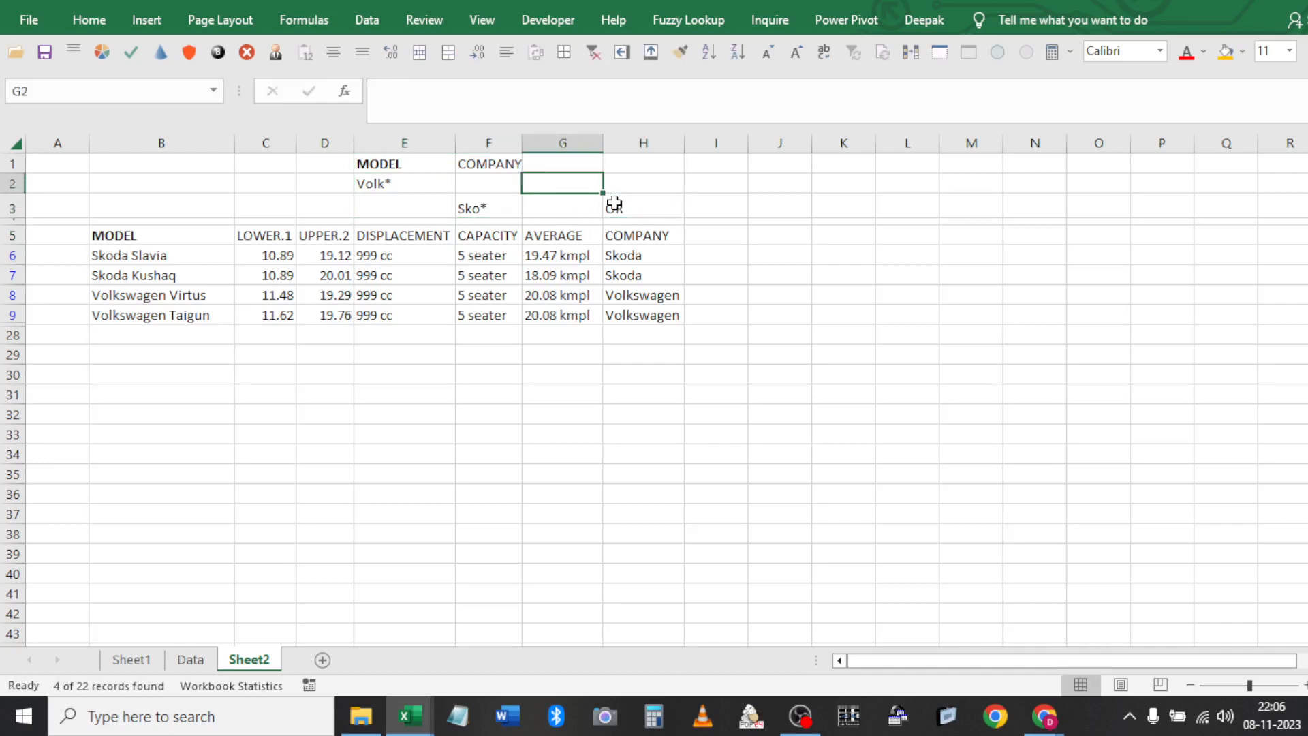
{"action": "key", "text": "Left"}
{"action": "key", "text": "Down"}
{"action": "key", "text": "ctrl+c"}
{"action": "key", "text": "Up"}
{"action": "key", "text": "ctrl+v"}
Add an AND note in H2, delete both notes, and clear the filter to show all cars
{"action": "key", "text": "Right"}
{"action": "key", "text": "Right"}
{"action": "type", "text": "AND"}
{"action": "key", "text": "Return"}
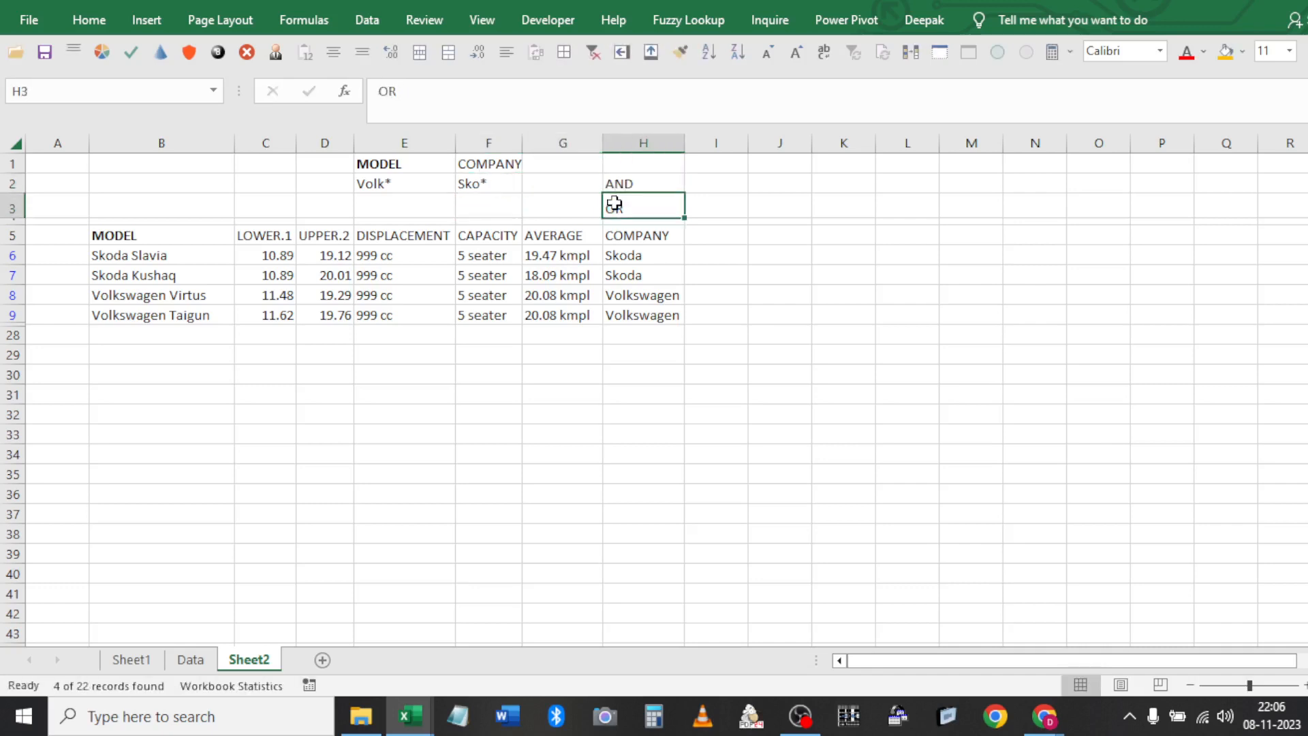
{"action": "left_click_drag", "start_coordinate": [613, 203], "coordinate": [615, 182]}
{"action": "key", "text": "Delete"}
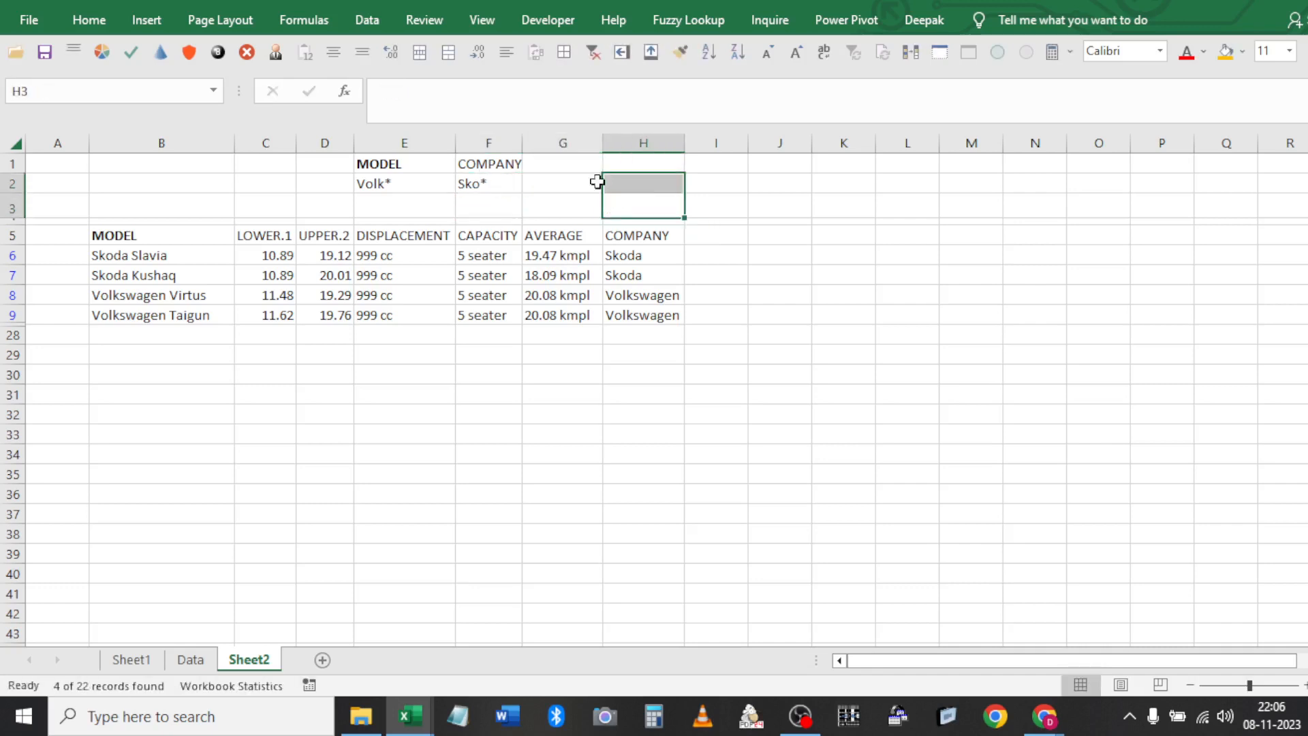
{"action": "left_click", "coordinate": [594, 54]}
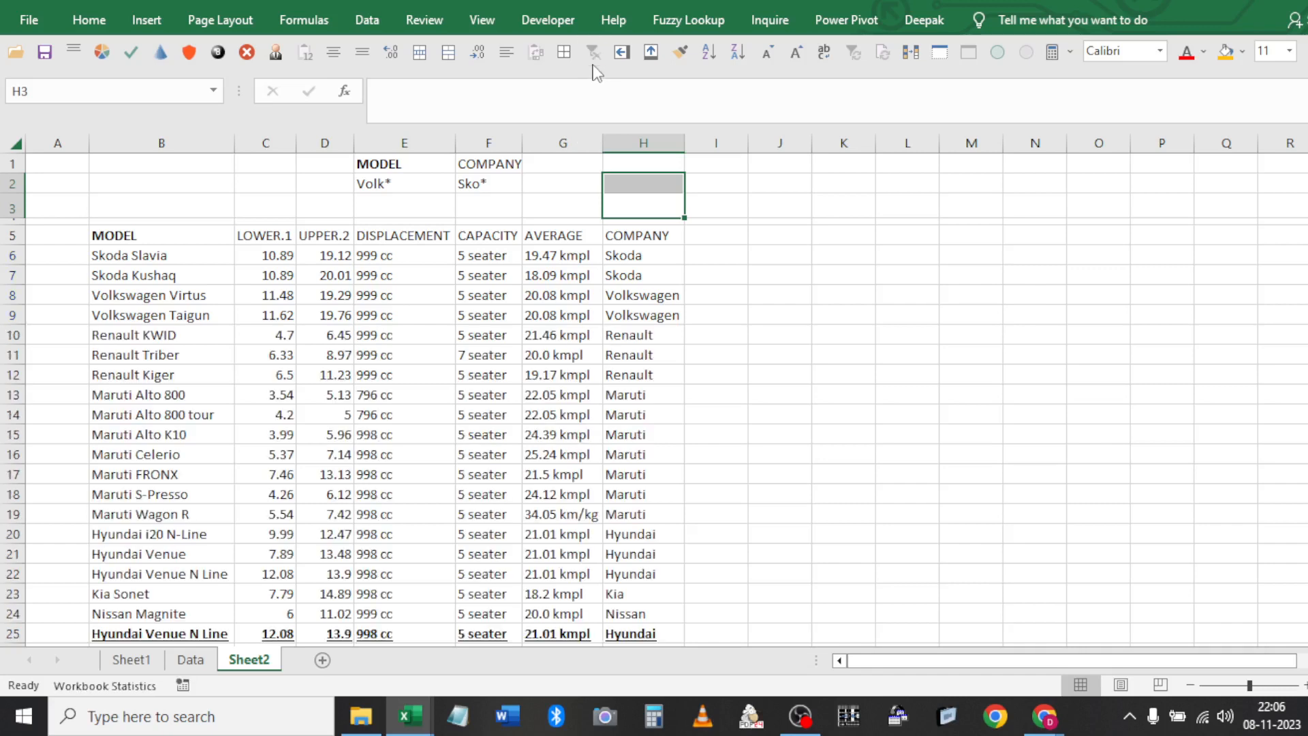
{"action": "left_click", "coordinate": [462, 228]}
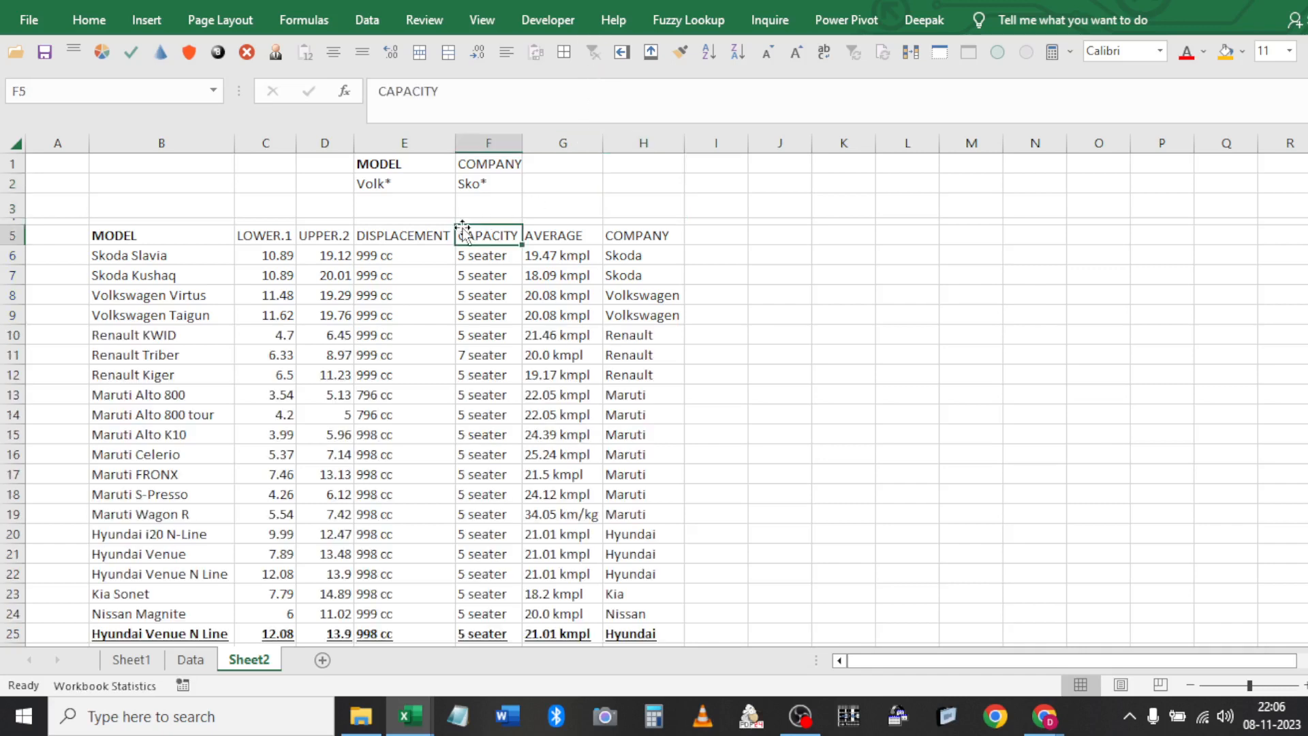
{"action": "left_click", "coordinate": [397, 182]}
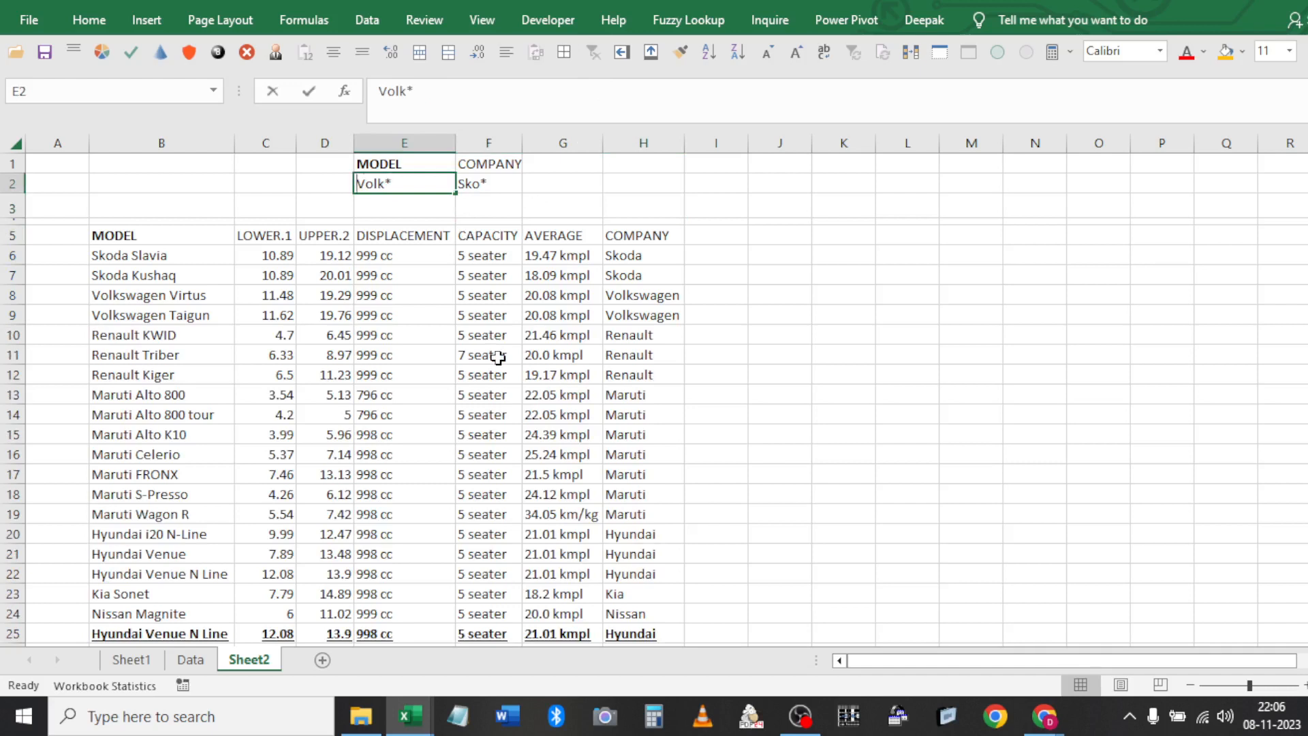
Enter the criteria >=3 in E2 and <=6 in F2
{"action": "type", "text": ">="}
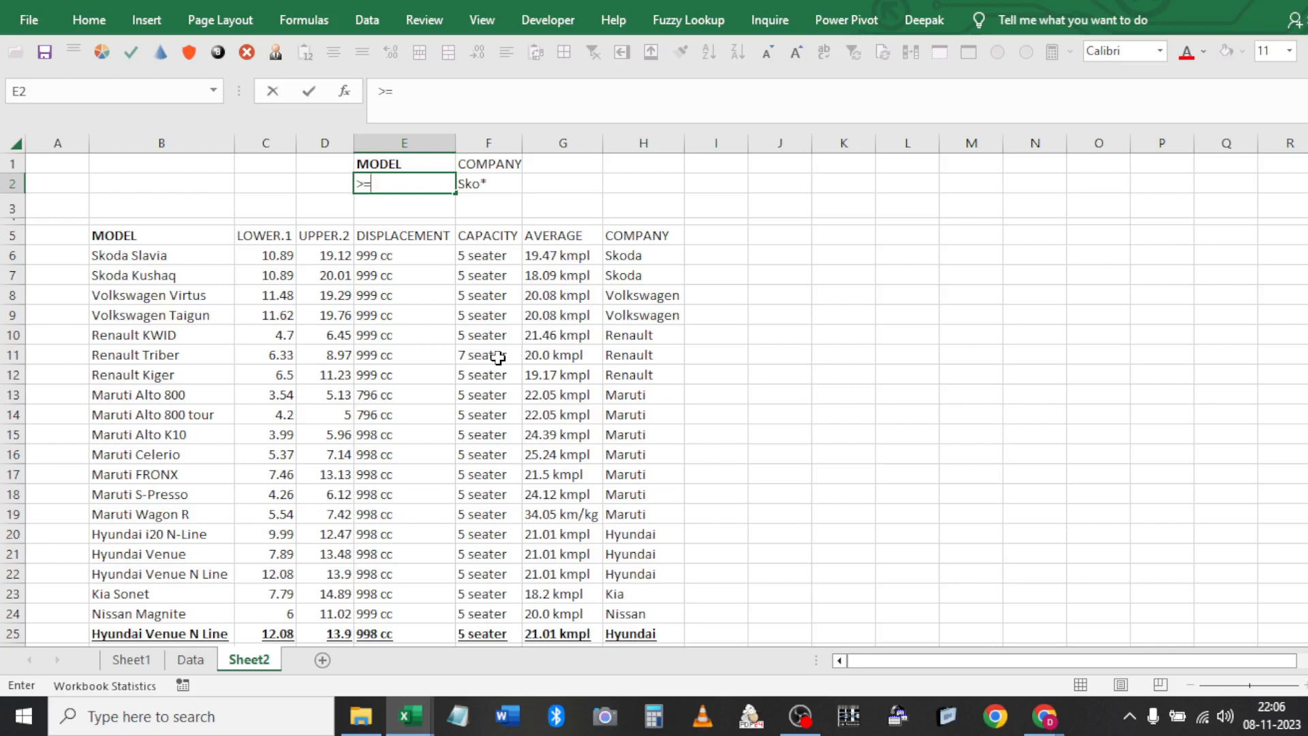
{"action": "key", "text": "Return"}
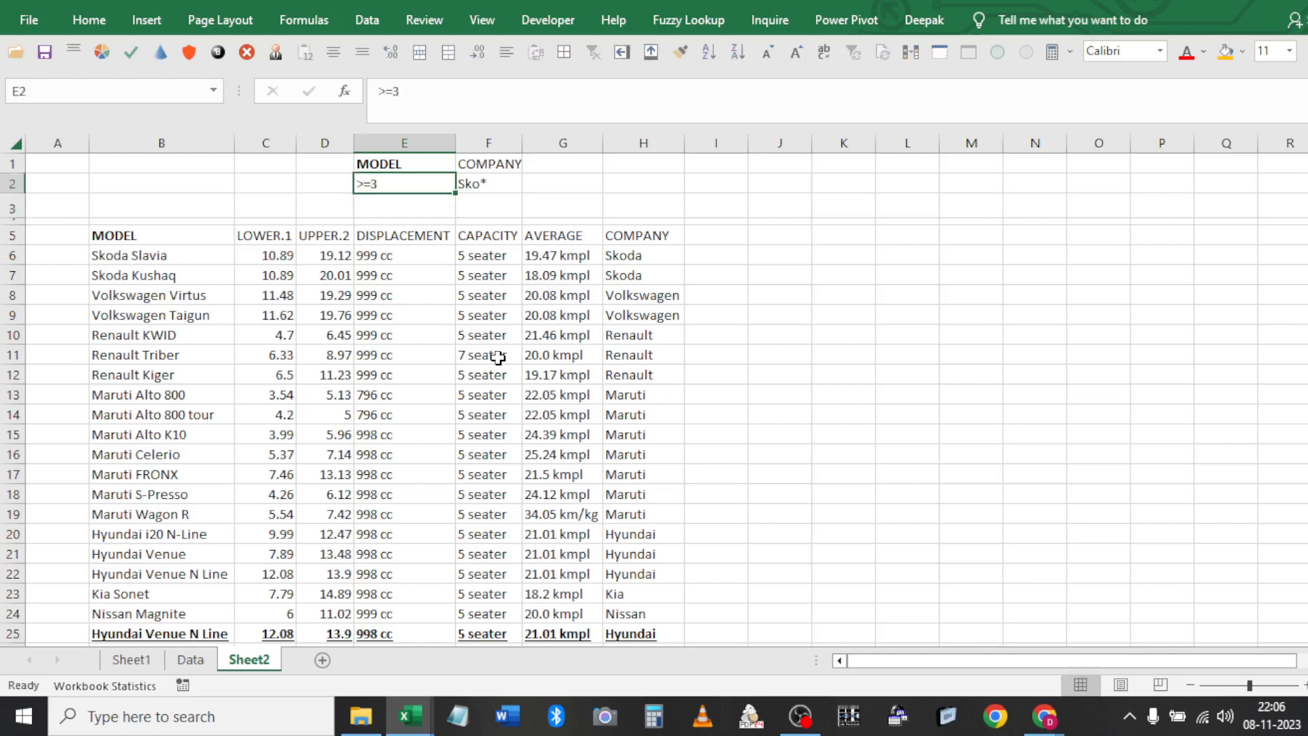
{"action": "key", "text": "Up"}
{"action": "key", "text": "Right"}
{"action": "type", "text": "<"}
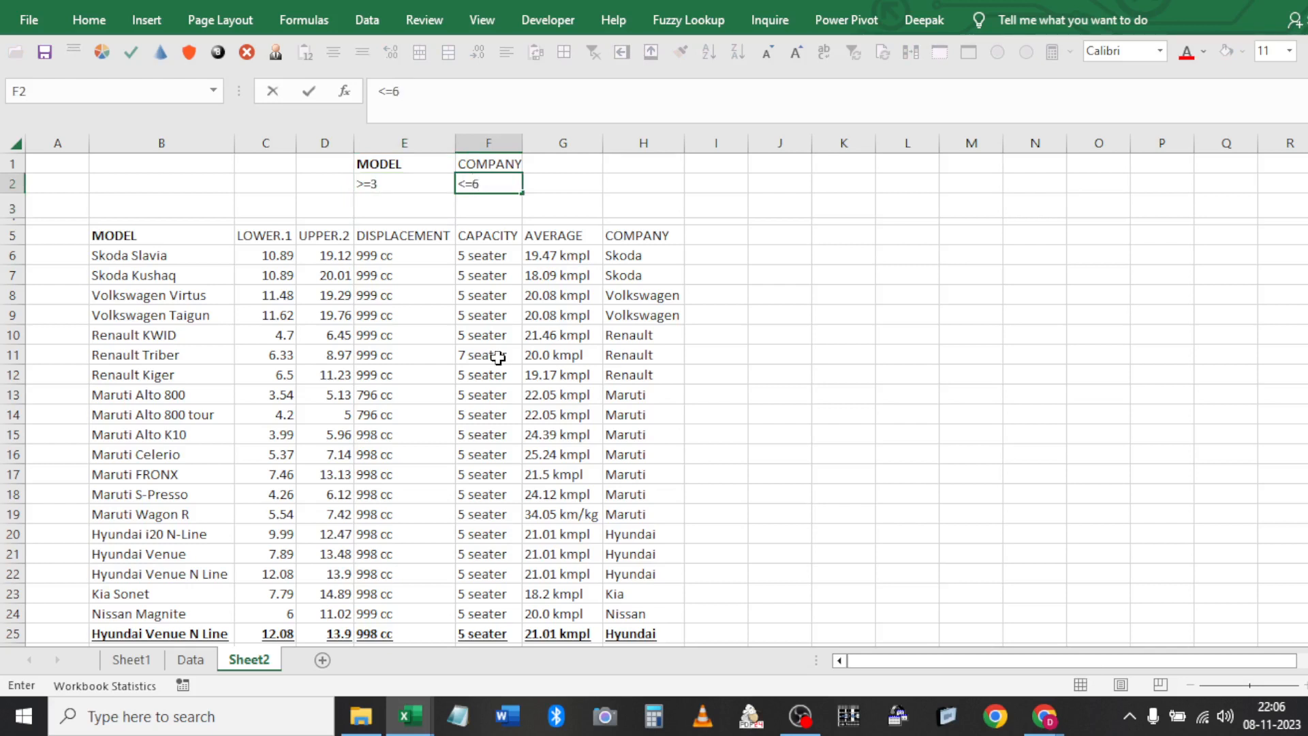
{"action": "key", "text": "Return"}
Copy the LOWER.1 and UPPER.2 table headers over the criteria headings in E1:F1
{"action": "left_click", "coordinate": [271, 232]}
{"action": "key", "text": "shift+Right"}
{"action": "key", "text": "ctrl+c"}
{"action": "key", "text": "Up"}
{"action": "key", "text": "Up"}
{"action": "key", "text": "Up"}
{"action": "key", "text": "Right"}
{"action": "key", "text": "Right"}
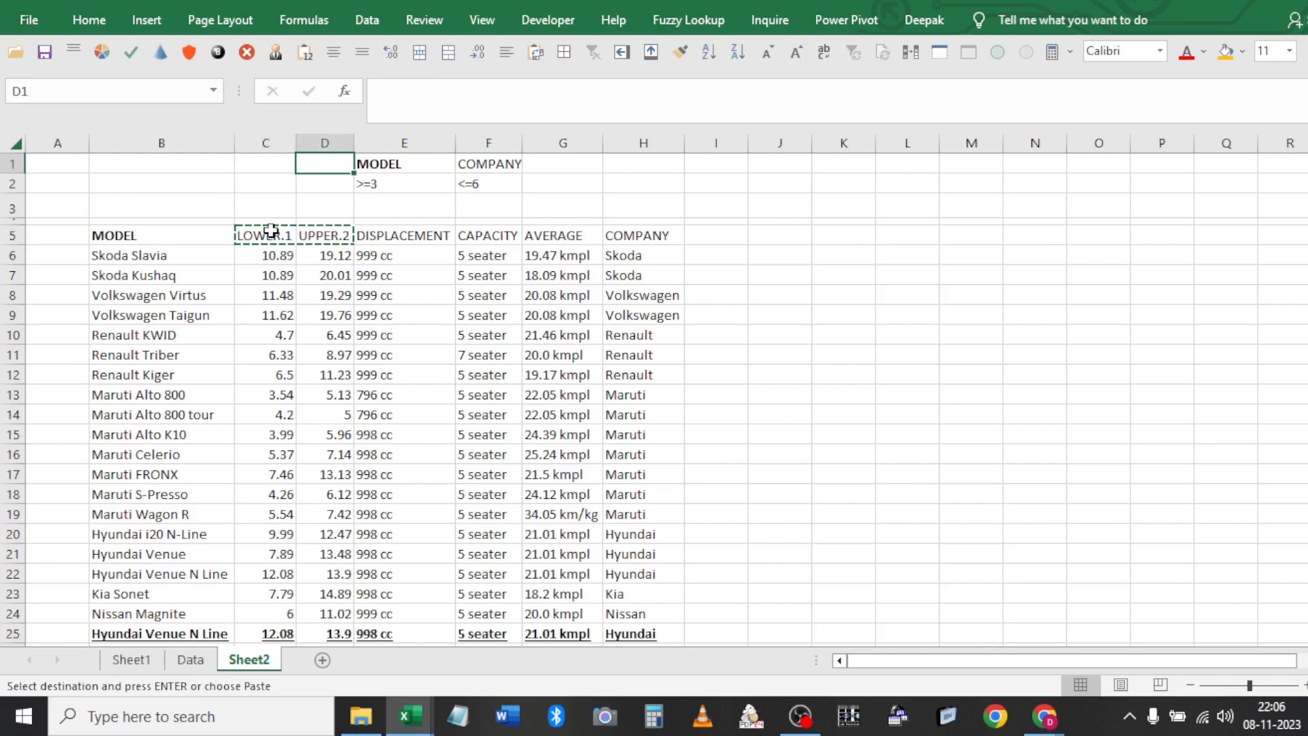
{"action": "key", "text": "shift+Right"}
{"action": "key", "text": "Return"}
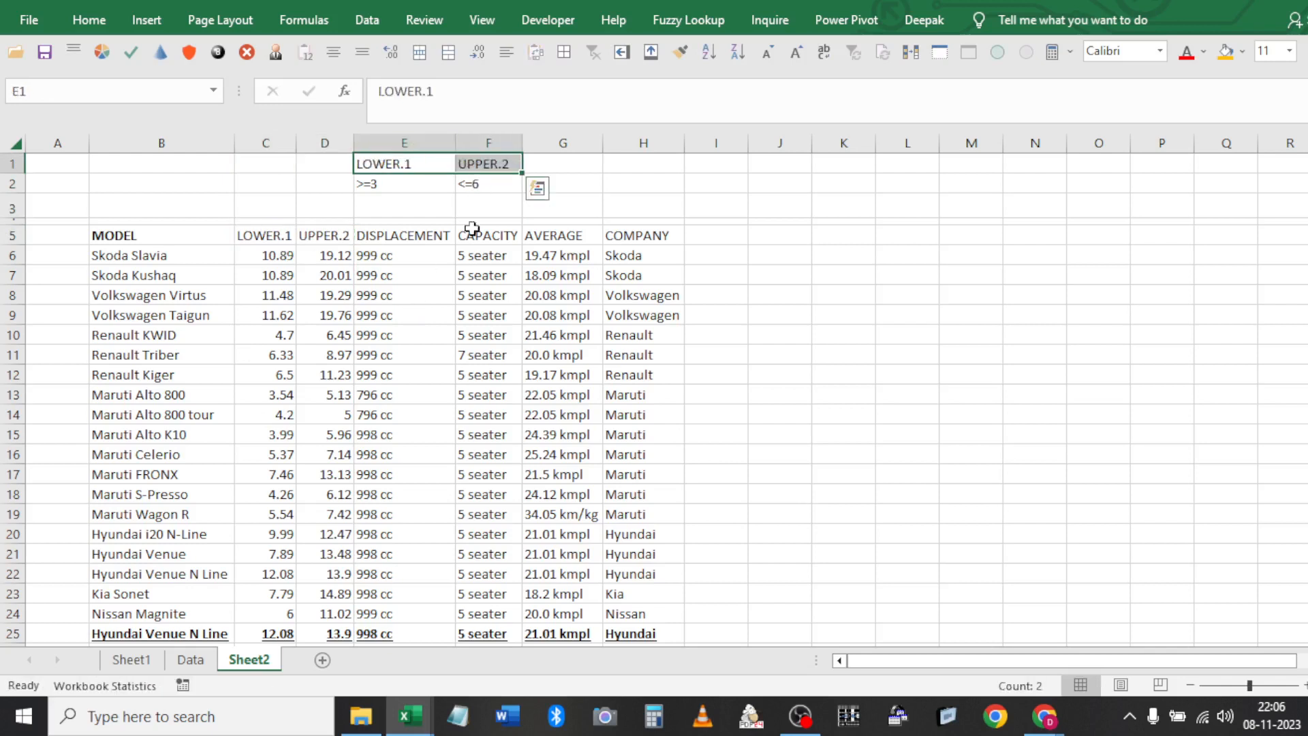
{"action": "left_click", "coordinate": [346, 244]}
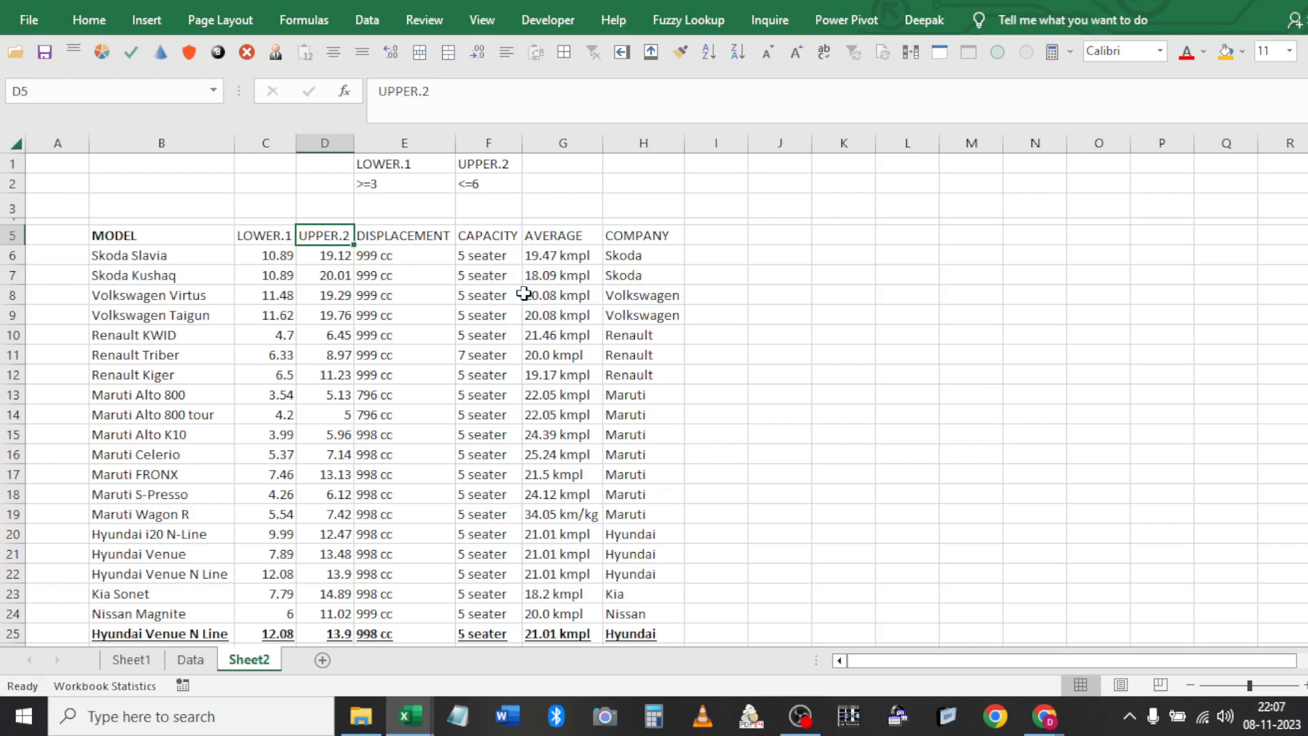
Type the note AND in capitals in cell H2
{"action": "left_click", "coordinate": [392, 181]}
{"action": "left_click", "coordinate": [571, 179]}
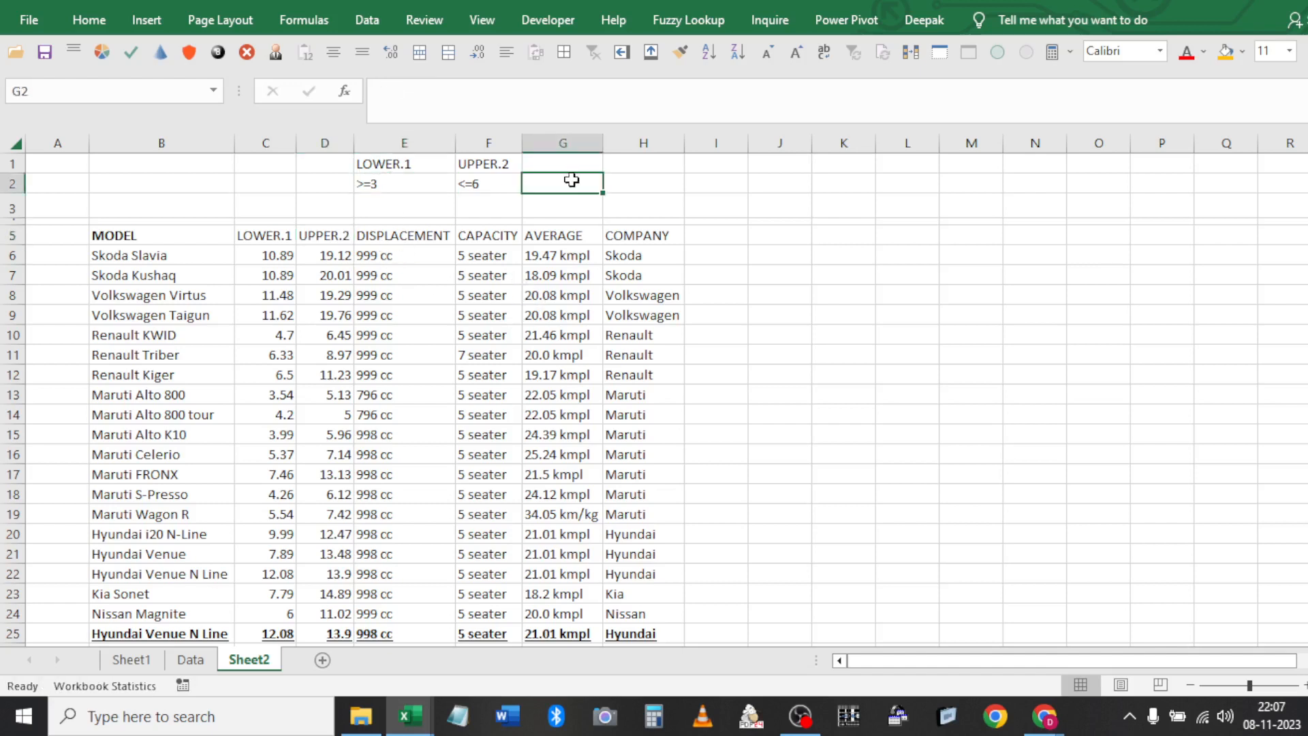
{"action": "left_click", "coordinate": [627, 187]}
{"action": "type", "text": "and"}
{"action": "key", "text": "Return"}
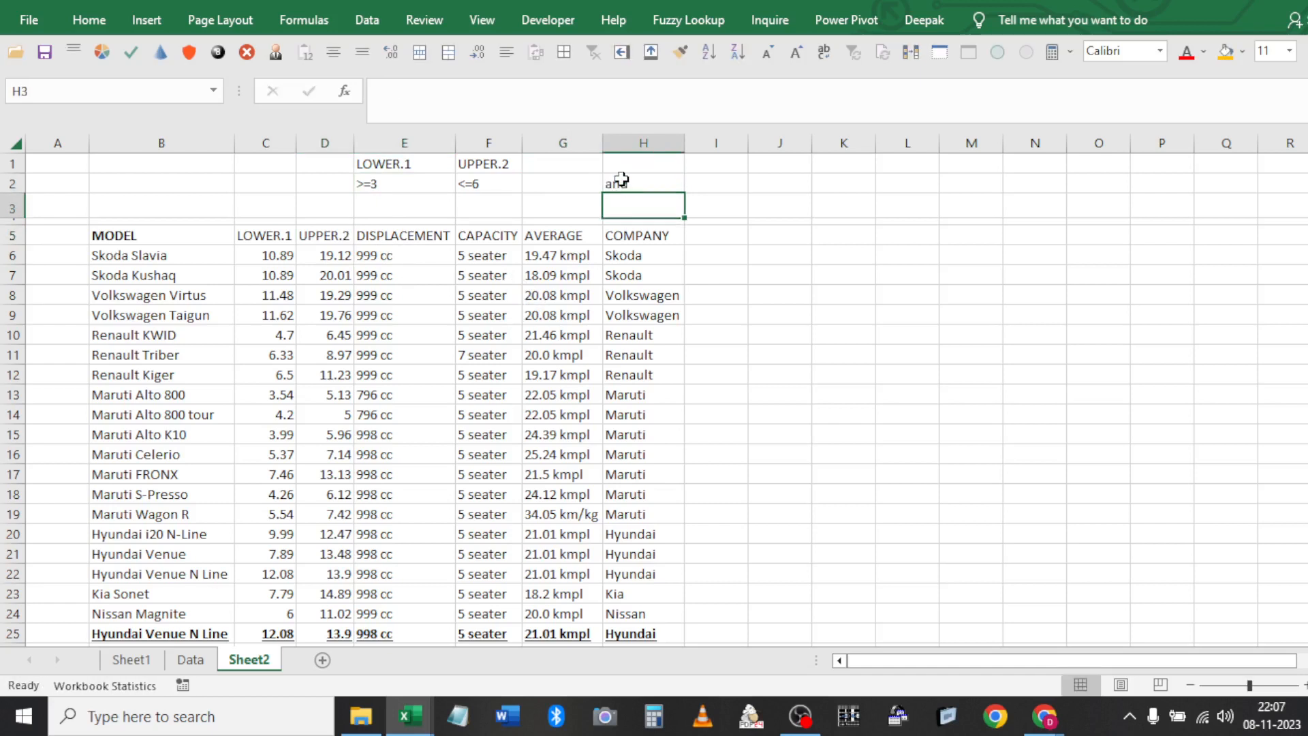
{"action": "left_click", "coordinate": [622, 181]}
{"action": "key", "text": "Caps_Lock"}
{"action": "type", "text": "AND"}
{"action": "key", "text": "Return"}
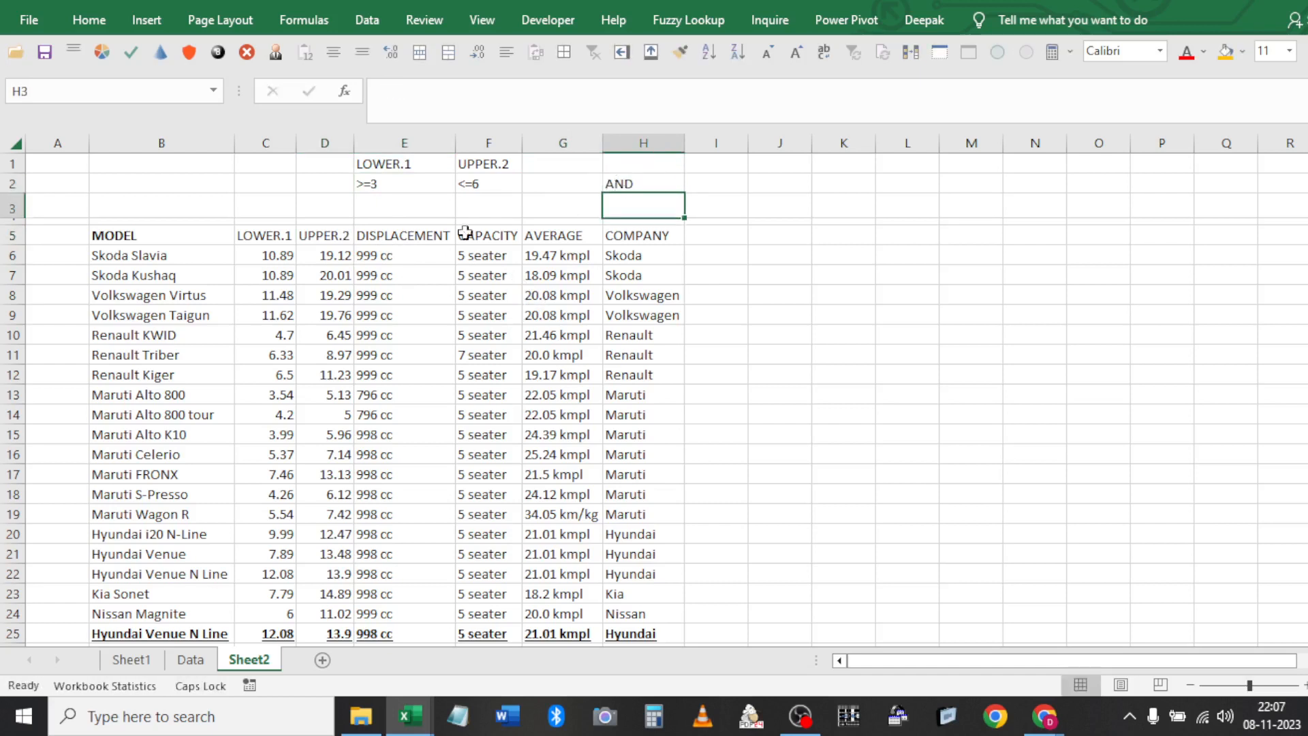
{"action": "left_click", "coordinate": [413, 228]}
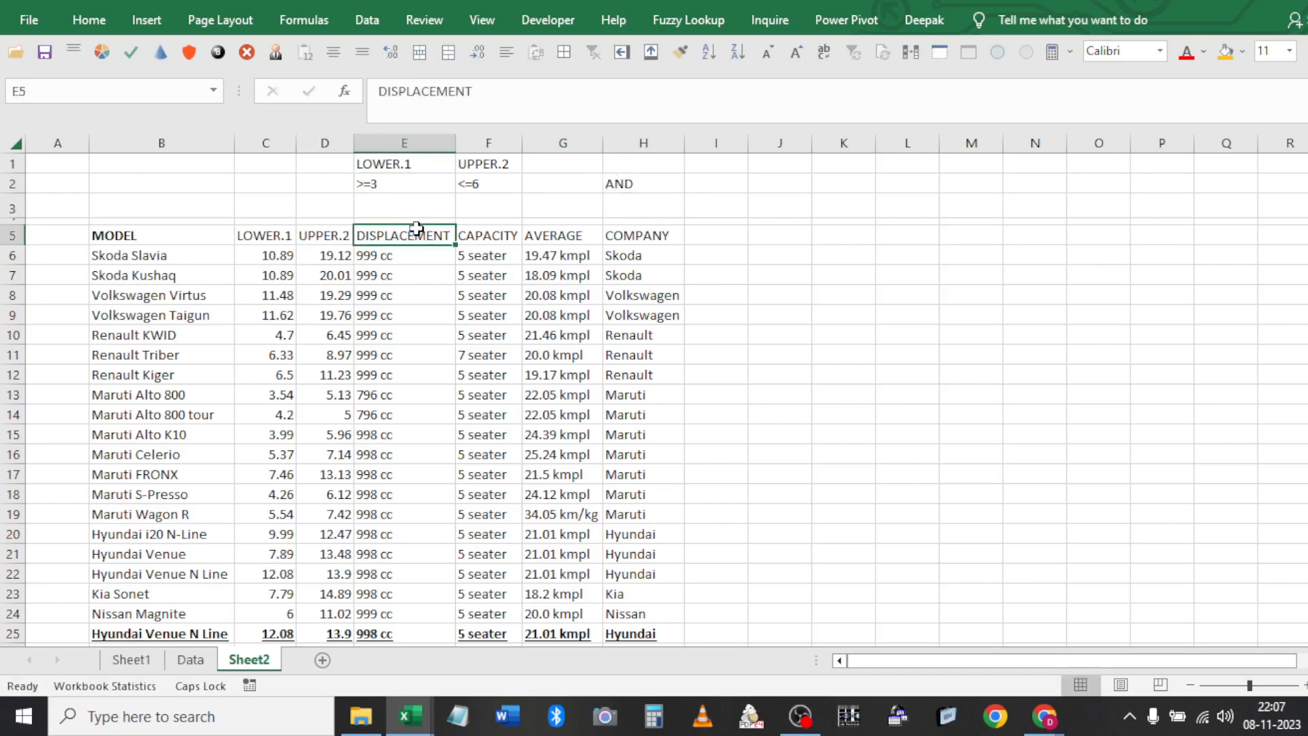
Run Advanced Filter with criteria E1:F2, copying the matching rows to J5
{"action": "left_click", "coordinate": [367, 20]}
{"action": "left_click", "coordinate": [550, 101]}
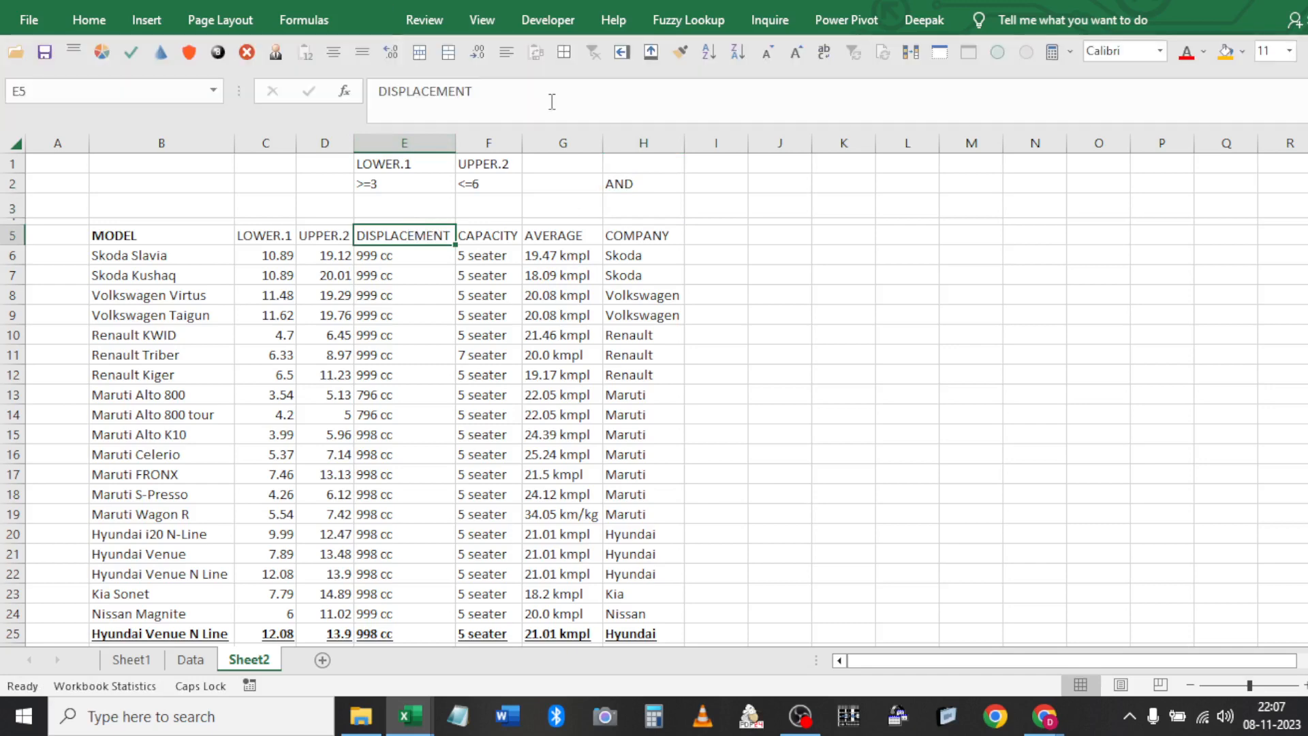
{"action": "left_click", "coordinate": [261, 450]}
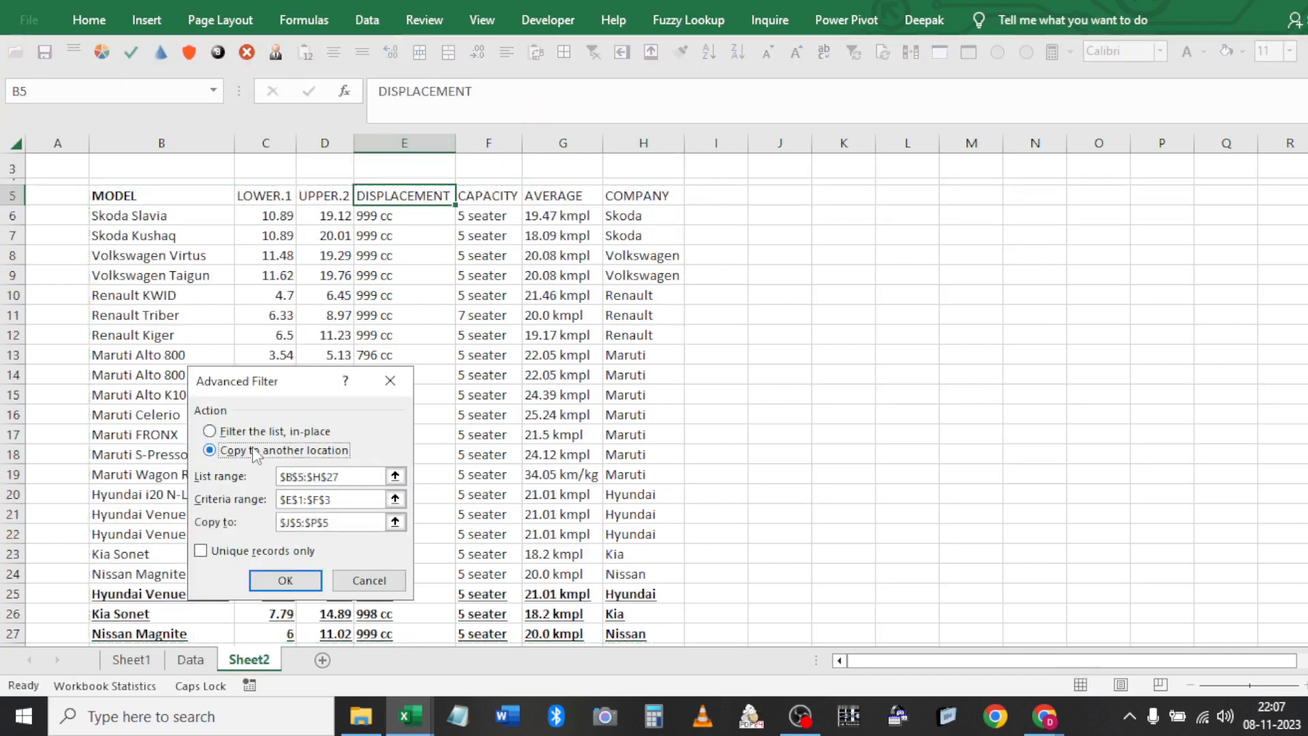
{"action": "left_click", "coordinate": [354, 499]}
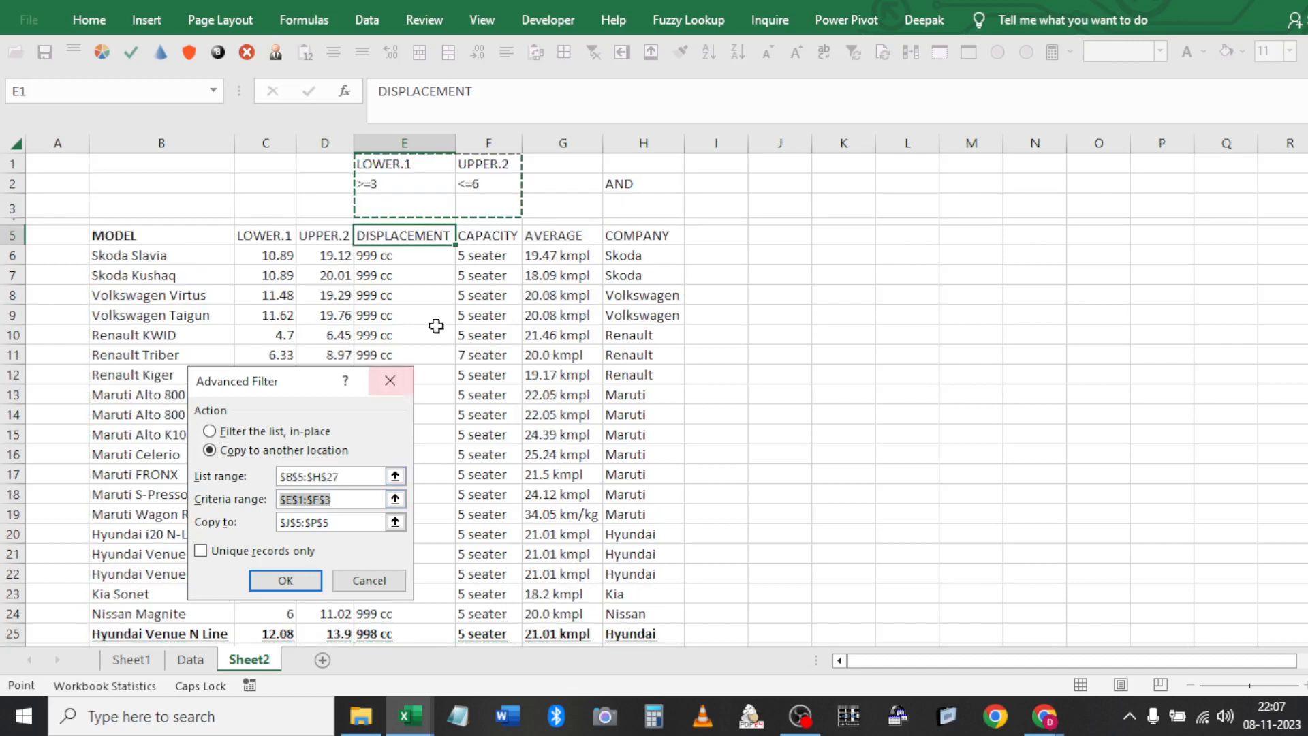
{"action": "left_click_drag", "start_coordinate": [415, 171], "coordinate": [481, 183]}
{"action": "key", "text": "Tab"}
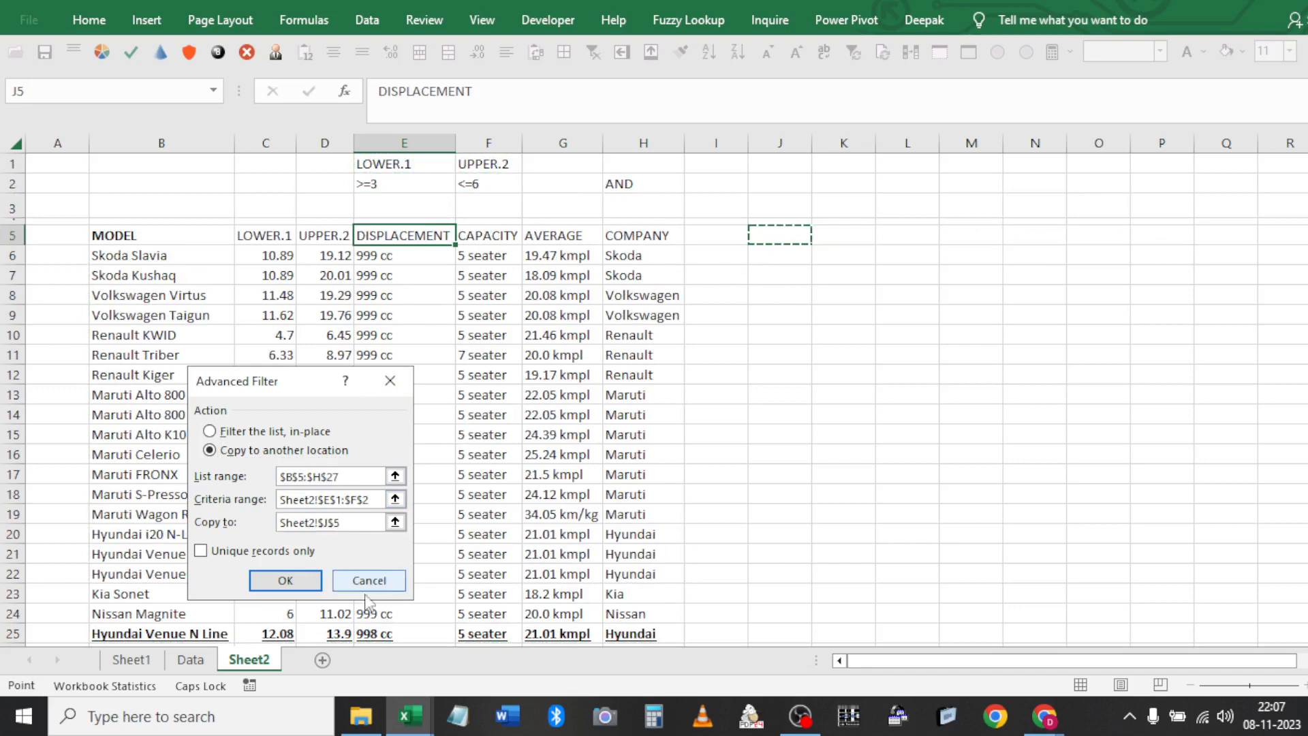
{"action": "left_click", "coordinate": [290, 580]}
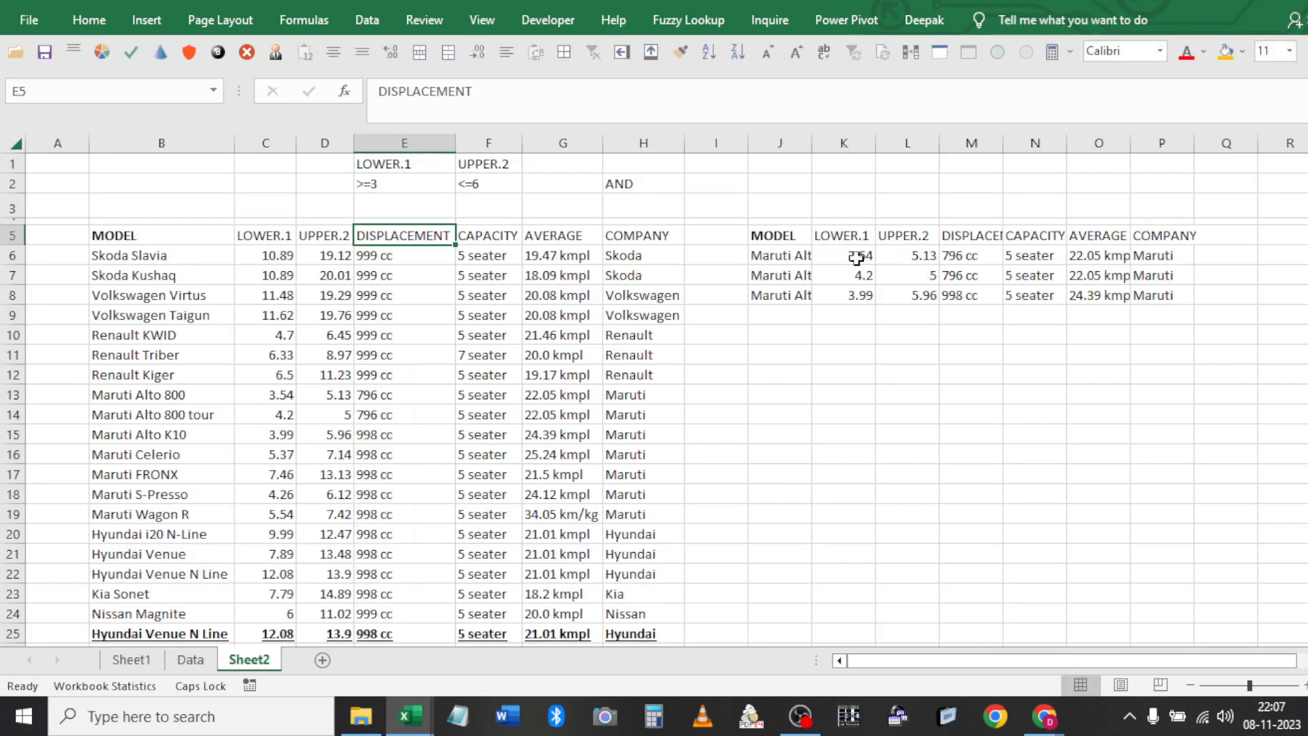
Review the three copied Maruti Alto rows, autofit column J, then clear the result block
{"action": "left_click", "coordinate": [851, 260]}
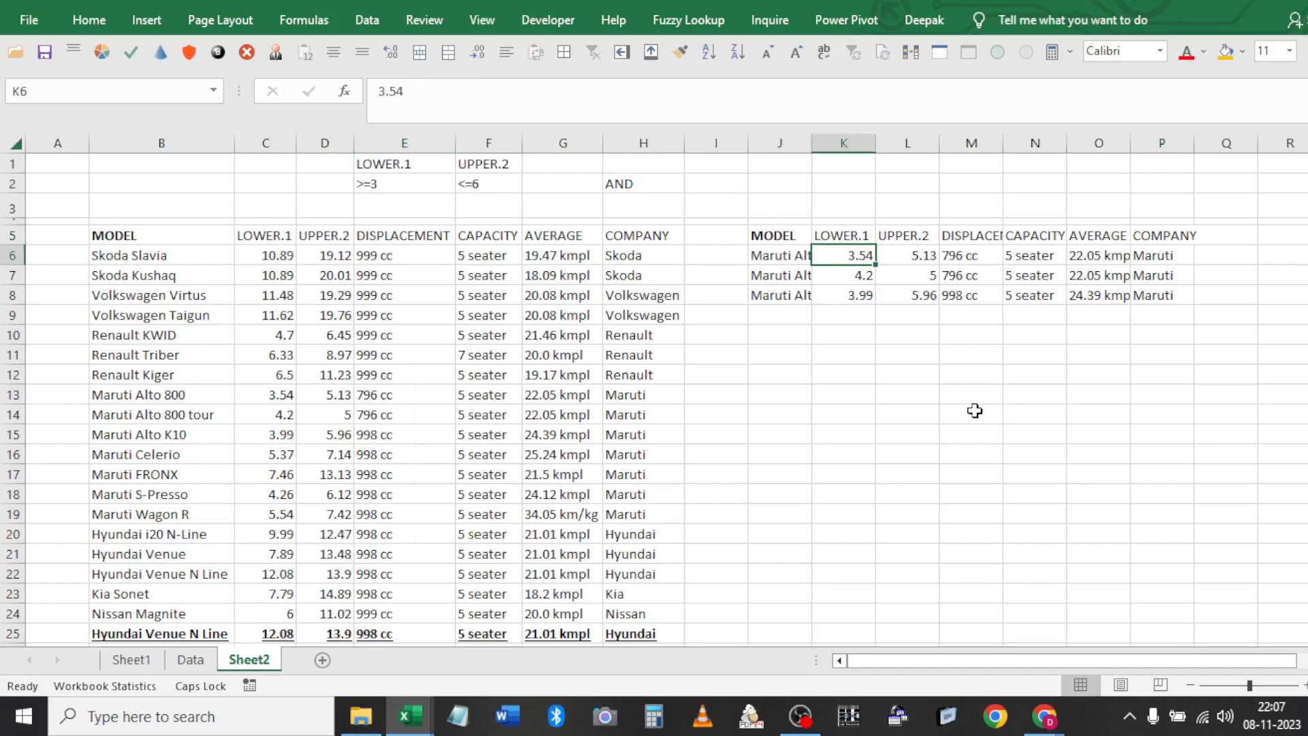
{"action": "key", "text": "Right"}
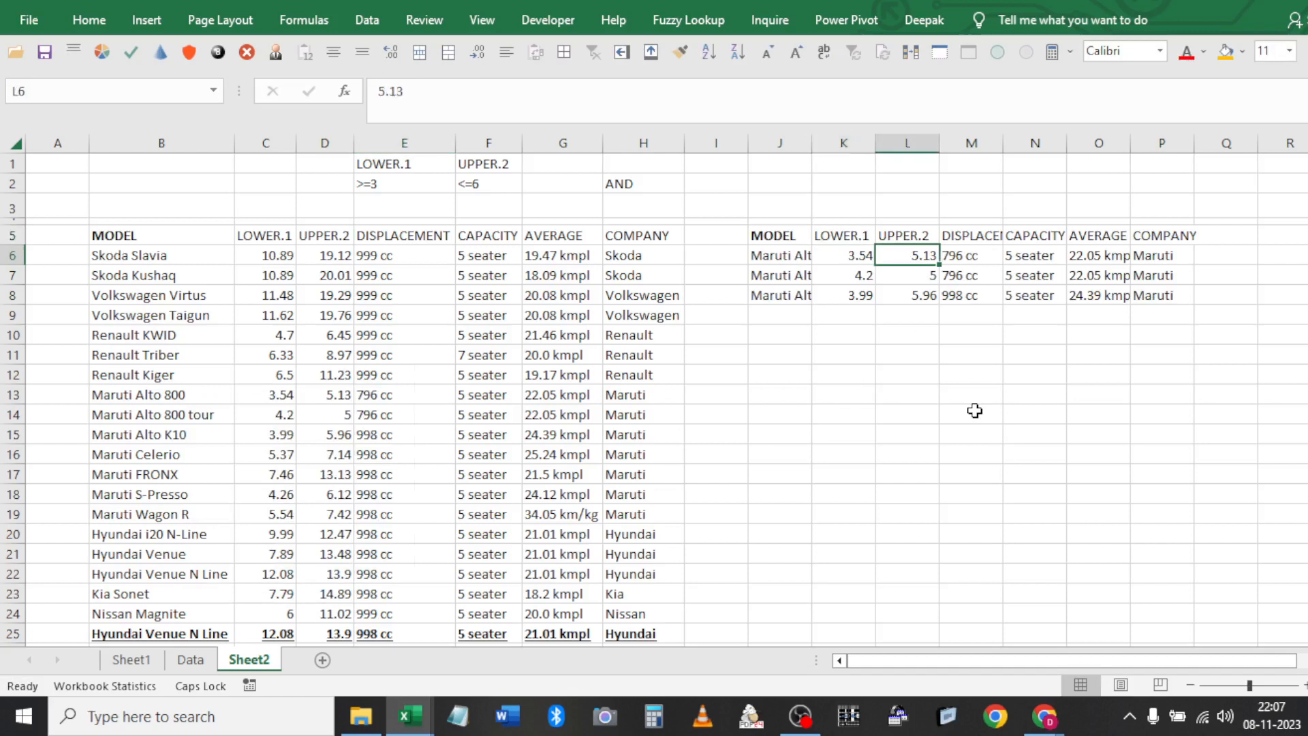
{"action": "key", "text": "Left"}
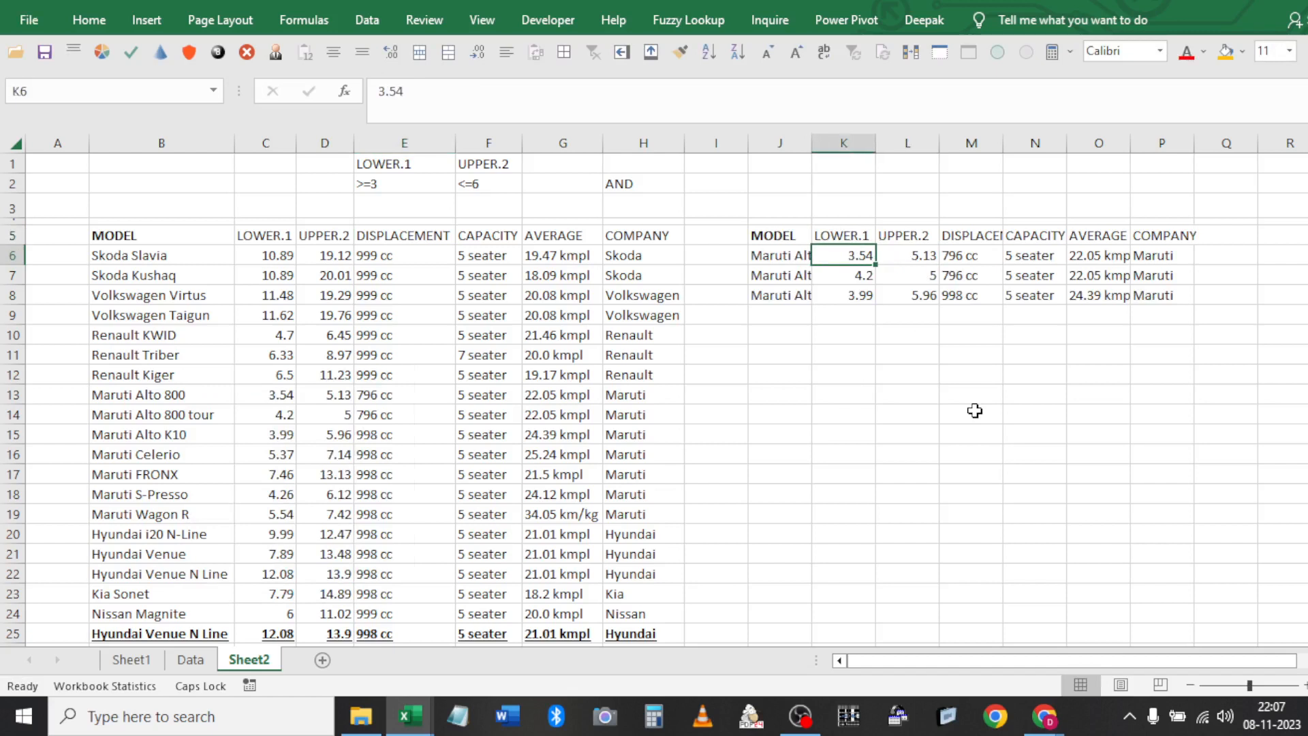
{"action": "key", "text": "Left"}
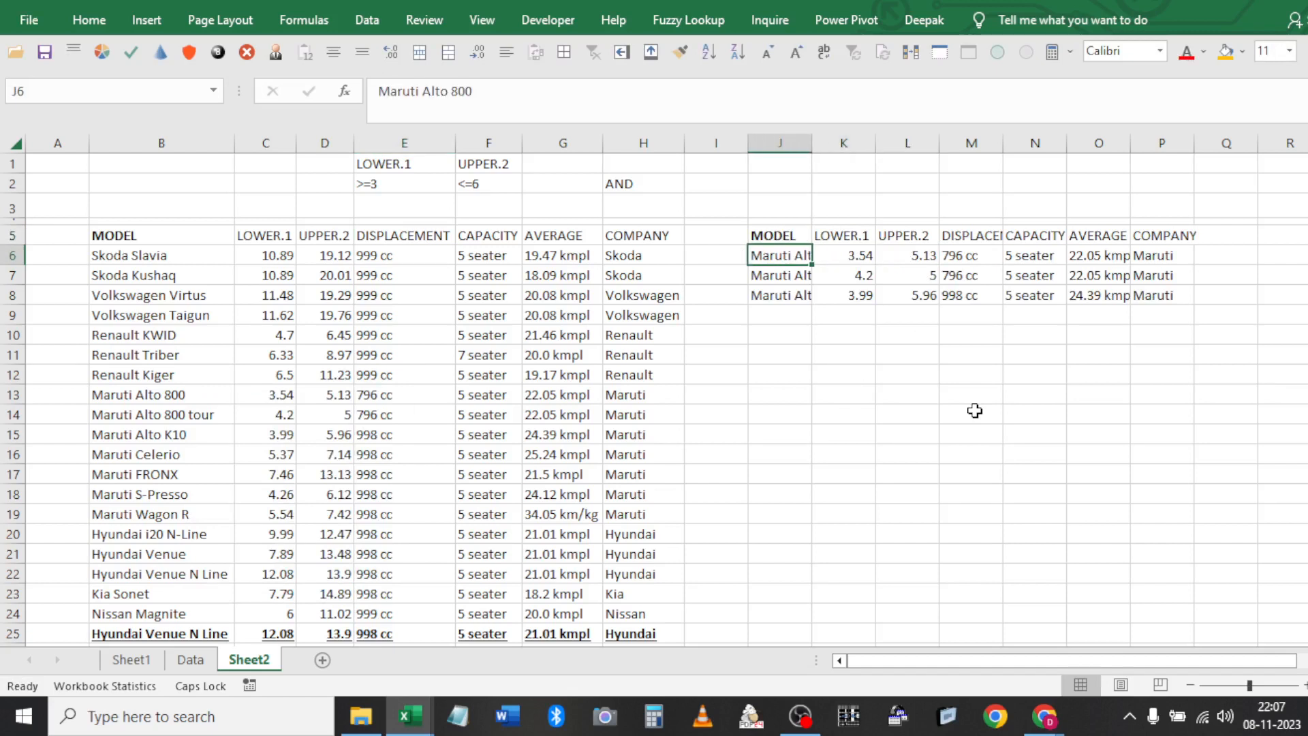
{"action": "double_click", "coordinate": [812, 142]}
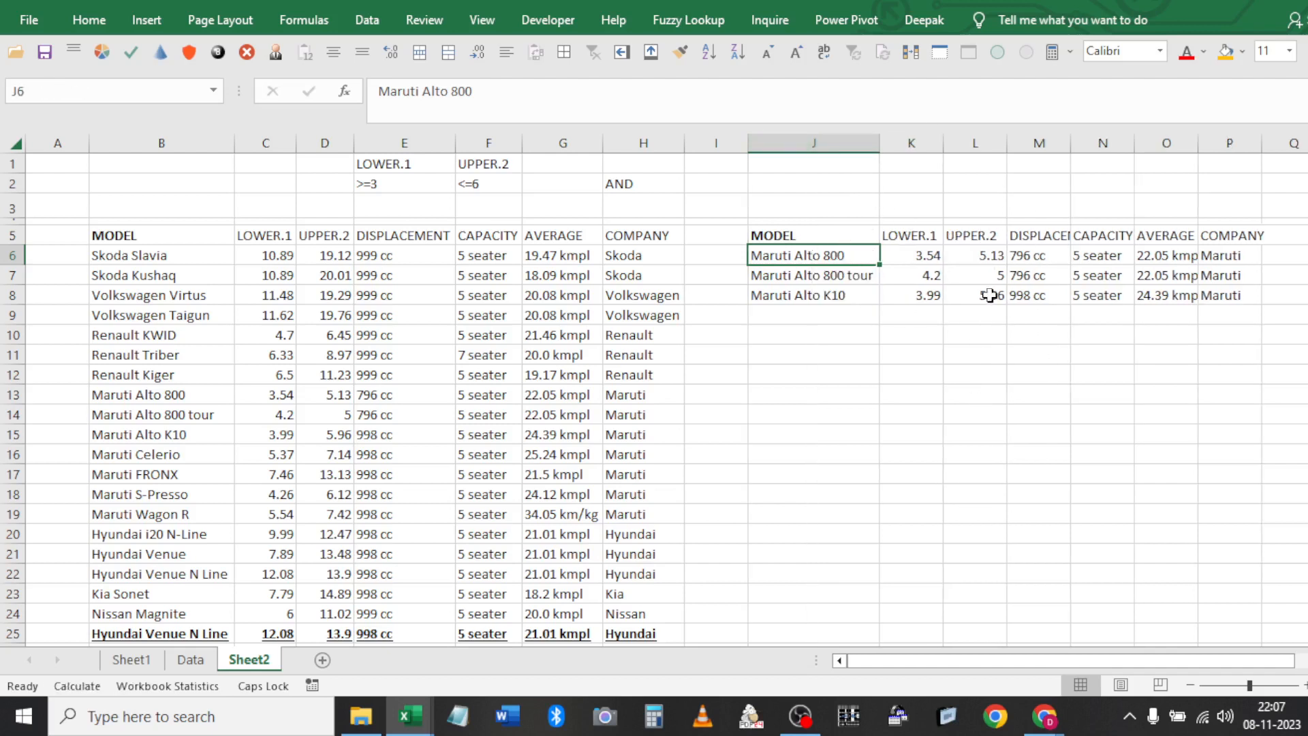
{"action": "key", "text": "ctrl+a"}
{"action": "key", "text": "Delete"}
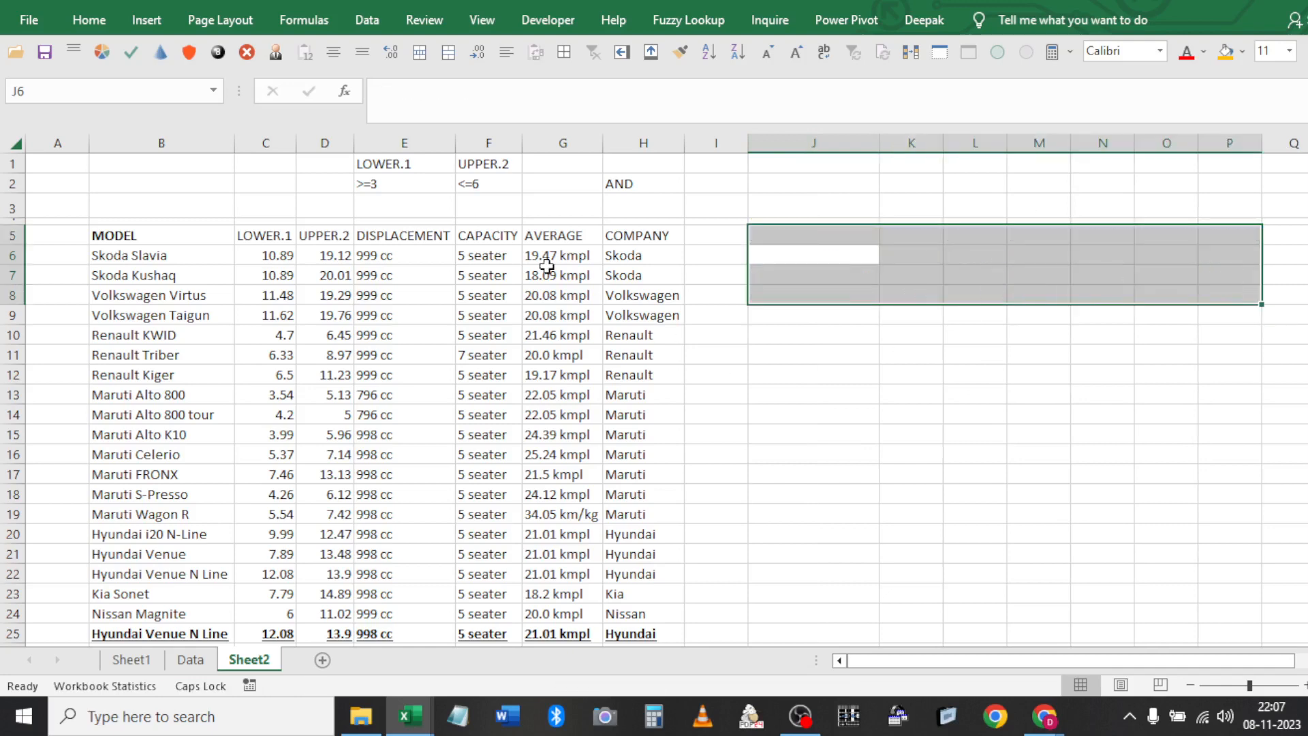
Filter the whole car table in place by LOWER.1 >=3 and UPPER.2 <=6, leaving three Maruti Alto rows
{"action": "left_click", "coordinate": [499, 254]}
{"action": "key", "text": "ctrl+a"}
{"action": "left_click", "coordinate": [362, 22]}
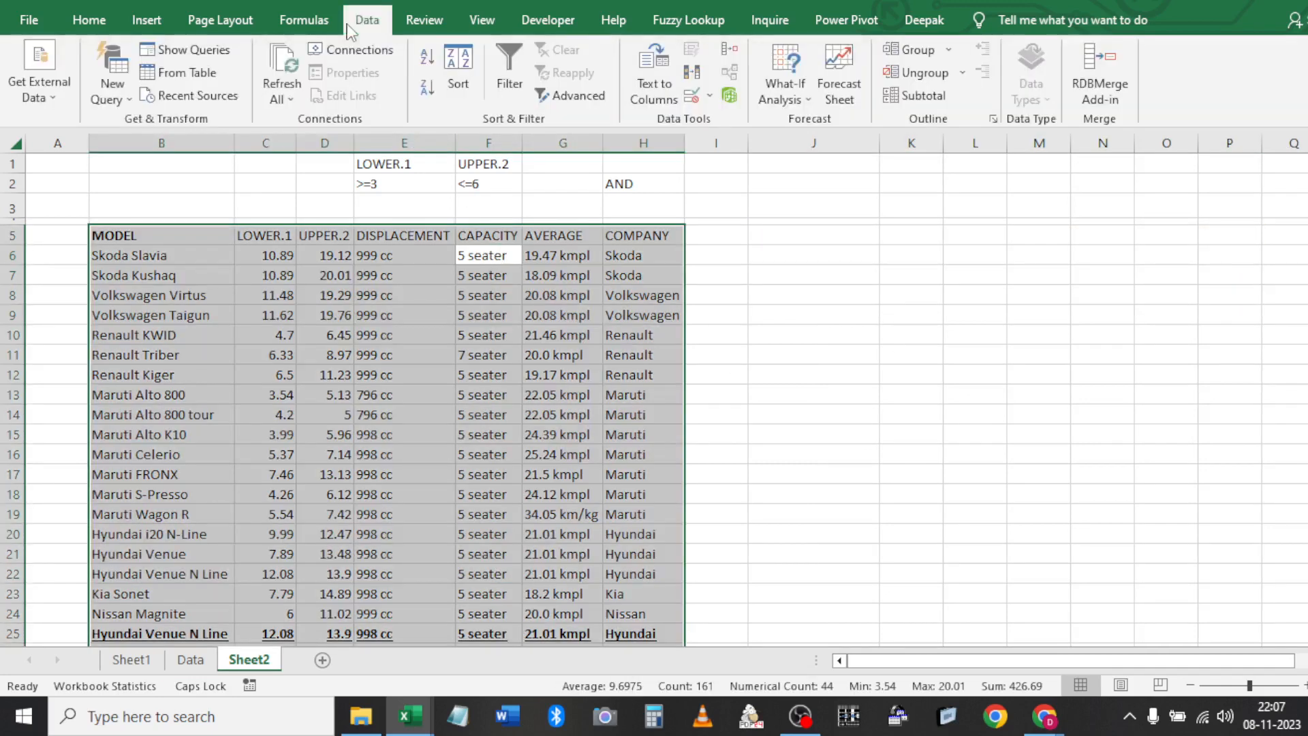
{"action": "left_click", "coordinate": [569, 94]}
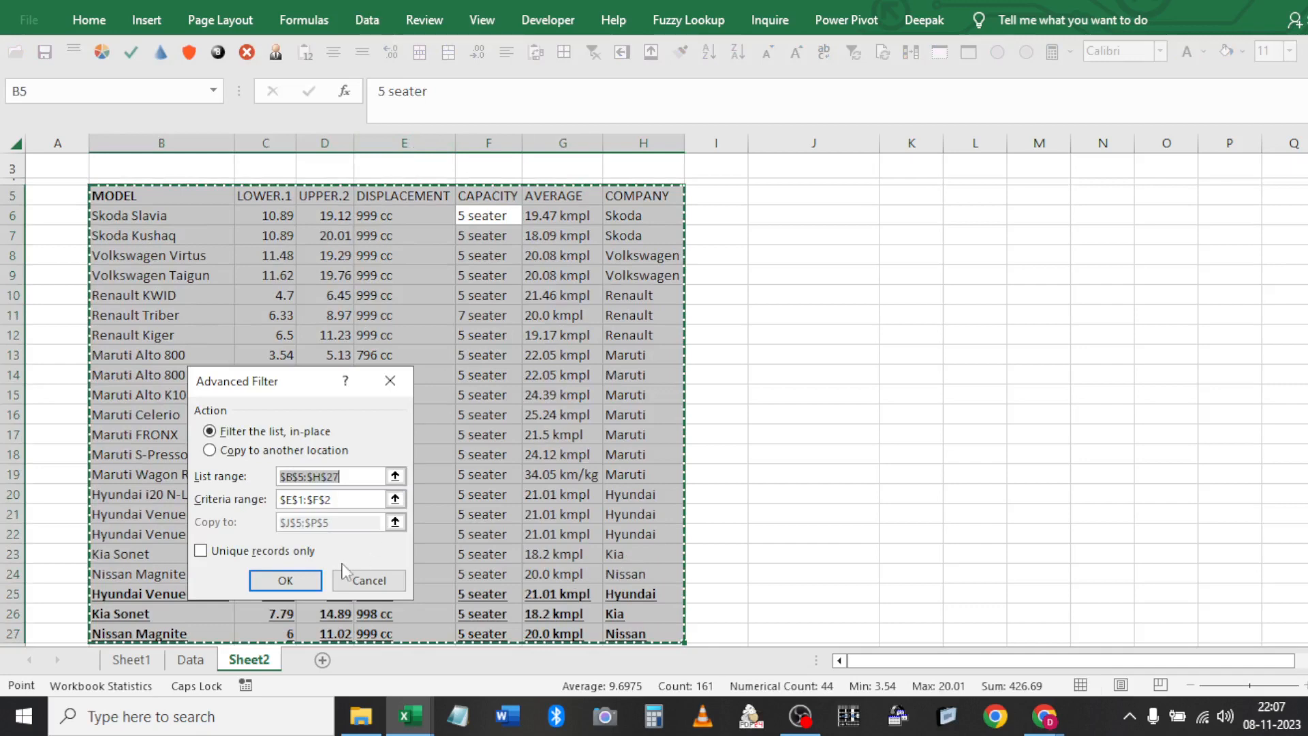
{"action": "left_click", "coordinate": [301, 579]}
{"action": "key", "text": "Up"}
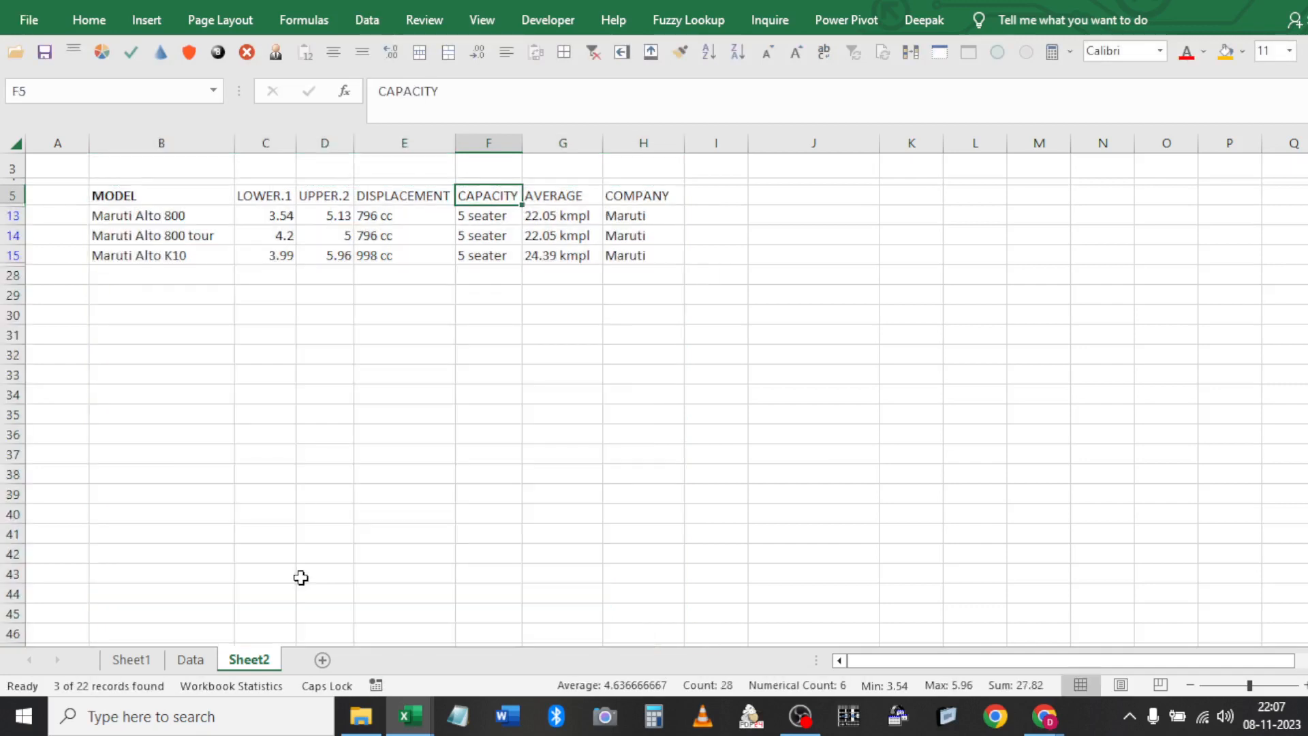
{"action": "key", "text": "Up"}
{"action": "key", "text": "Up"}
{"action": "key", "text": "Up"}
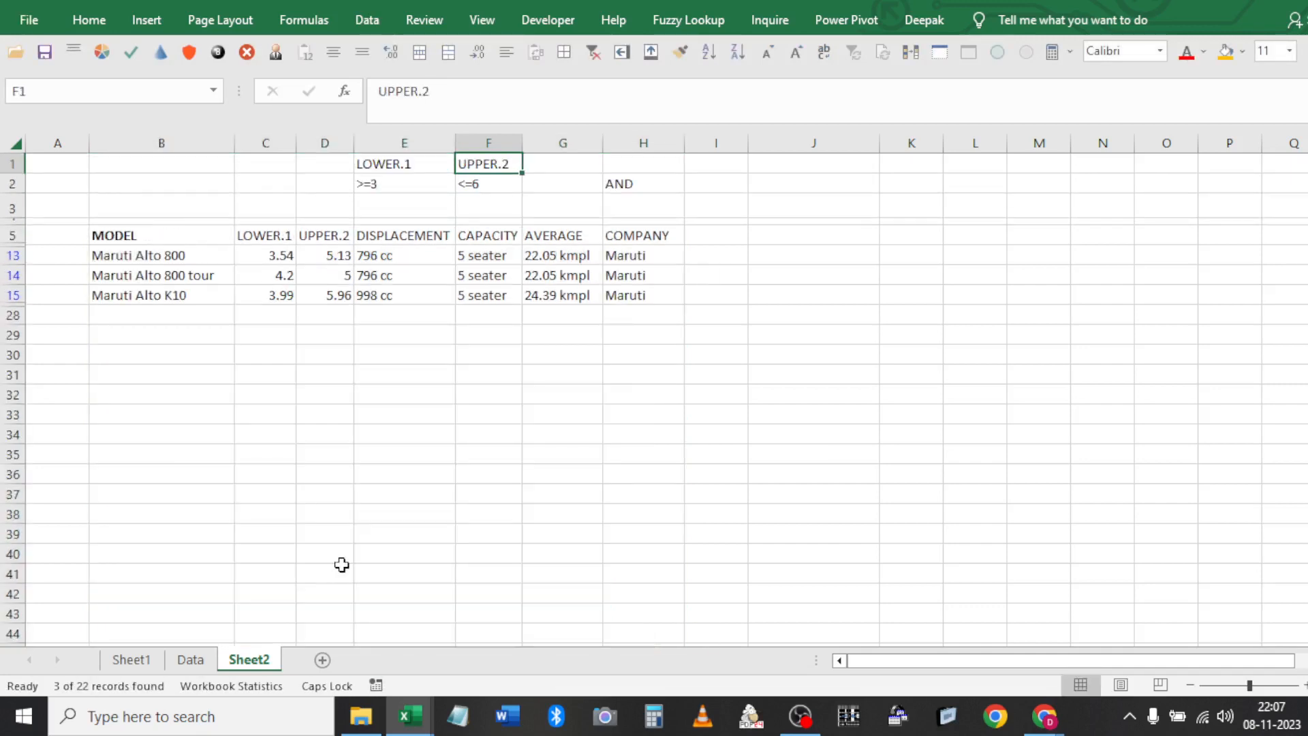
{"action": "left_click", "coordinate": [394, 274]}
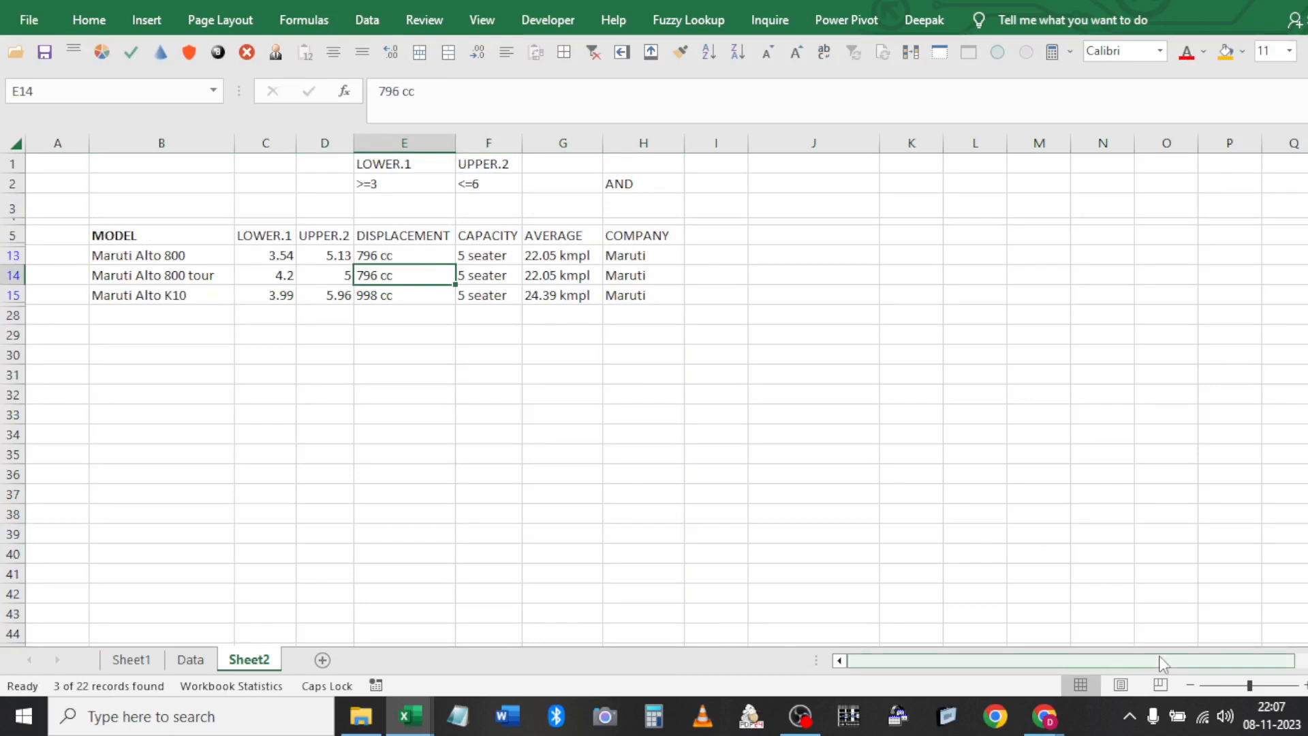
Auto-fit all column widths, then clear the filter so all 22 cars show
{"action": "left_click", "coordinate": [1237, 684]}
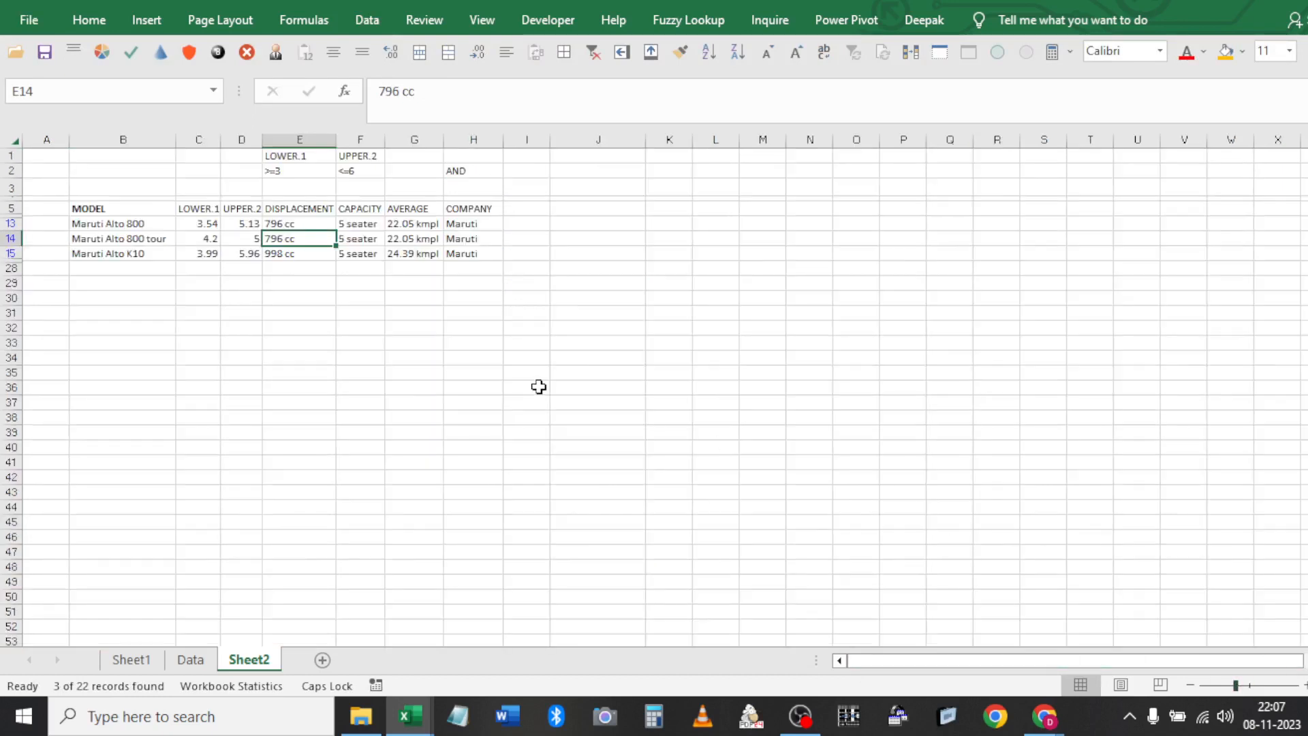
{"action": "key", "text": "ctrl+a"}
{"action": "left_click_drag", "start_coordinate": [335, 139], "coordinate": [336, 139]}
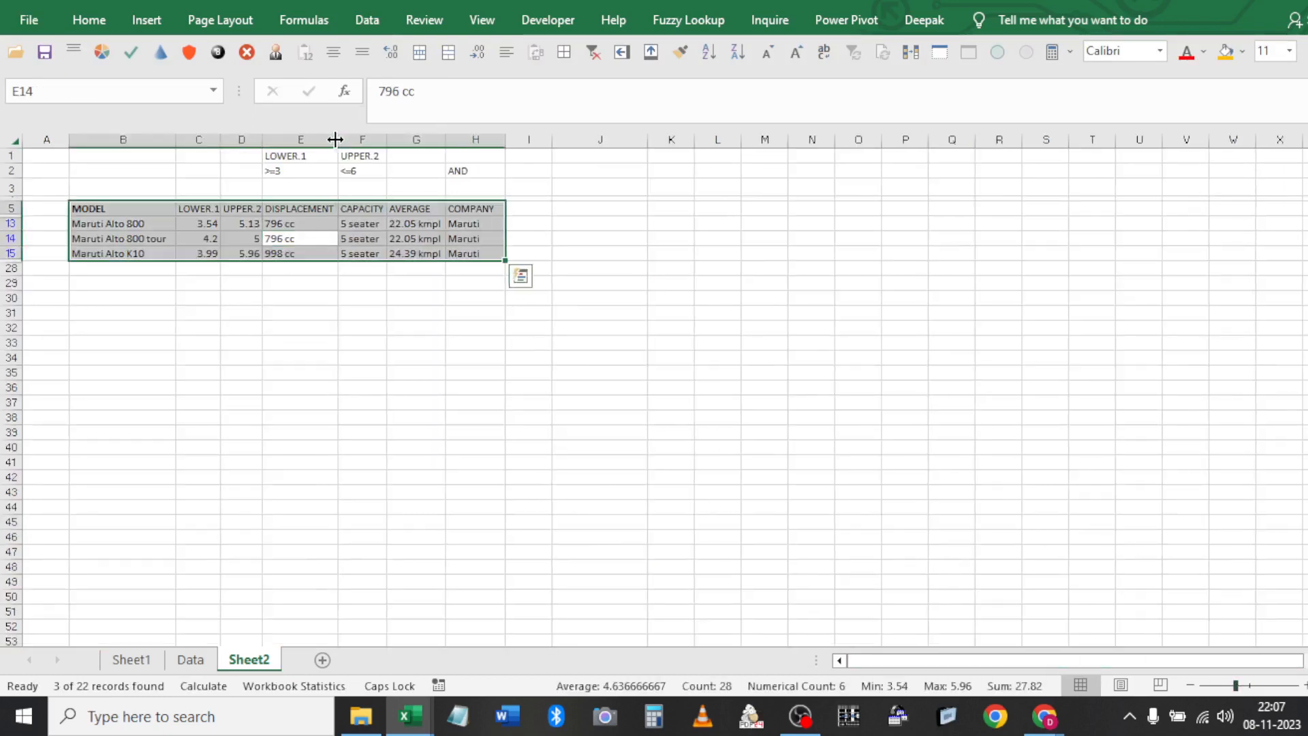
{"action": "key", "text": "ctrl+a"}
{"action": "double_click", "coordinate": [336, 139]}
{"action": "left_click", "coordinate": [348, 220]}
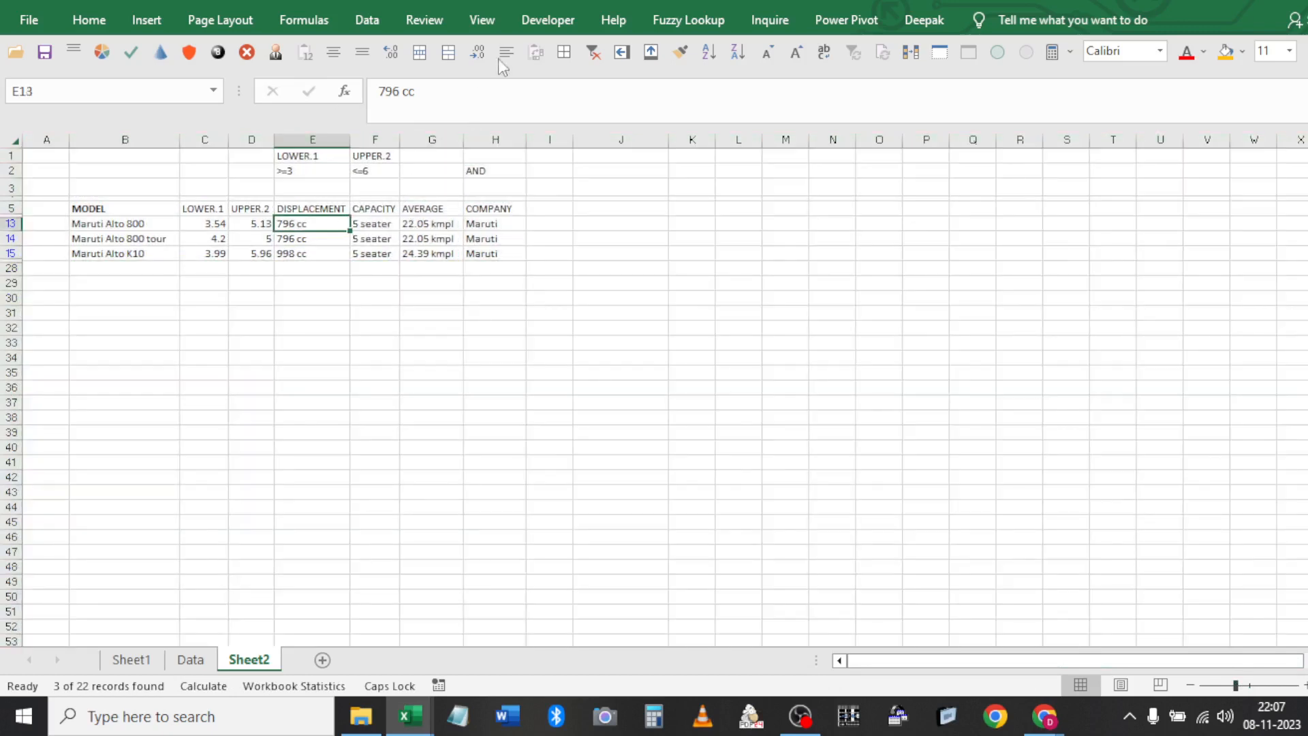
{"action": "left_click", "coordinate": [594, 51]}
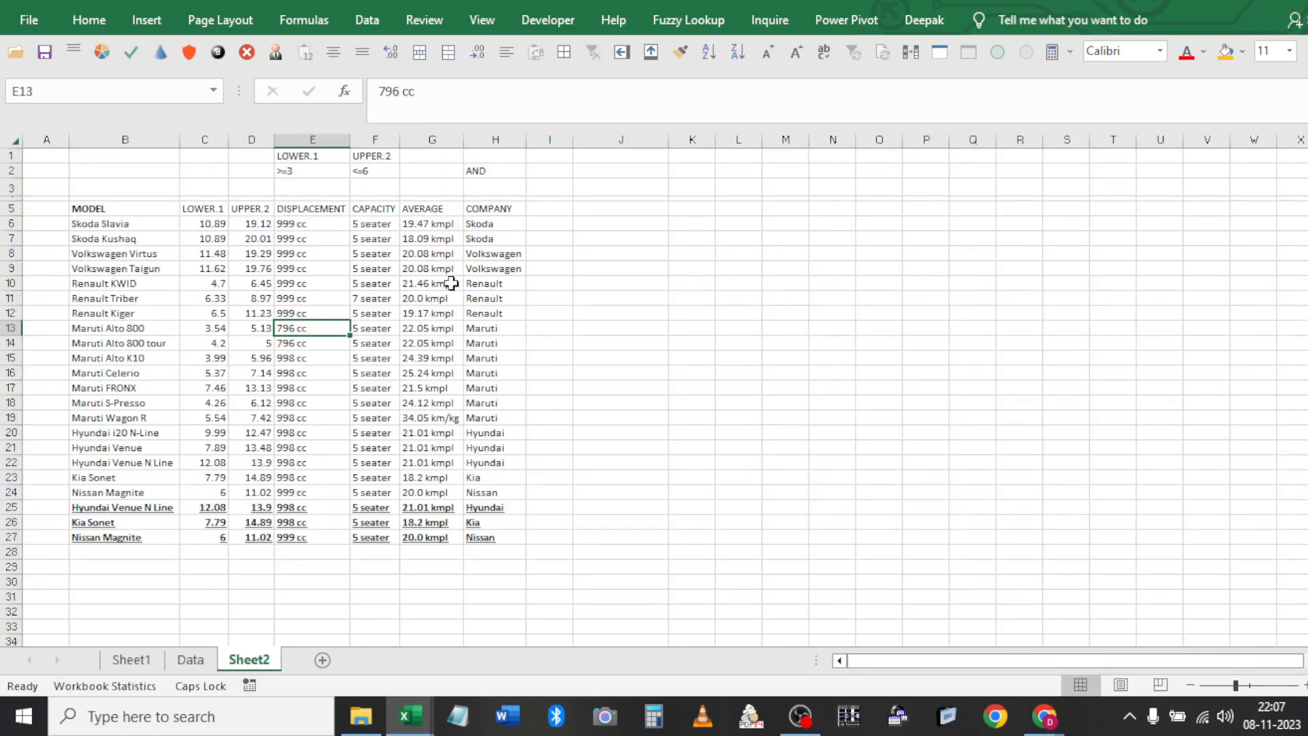
Change the LOWER.1 criterion in E2 to >=4
{"action": "left_click", "coordinate": [372, 208]}
{"action": "left_click", "coordinate": [327, 169]}
{"action": "key", "text": "Right"}
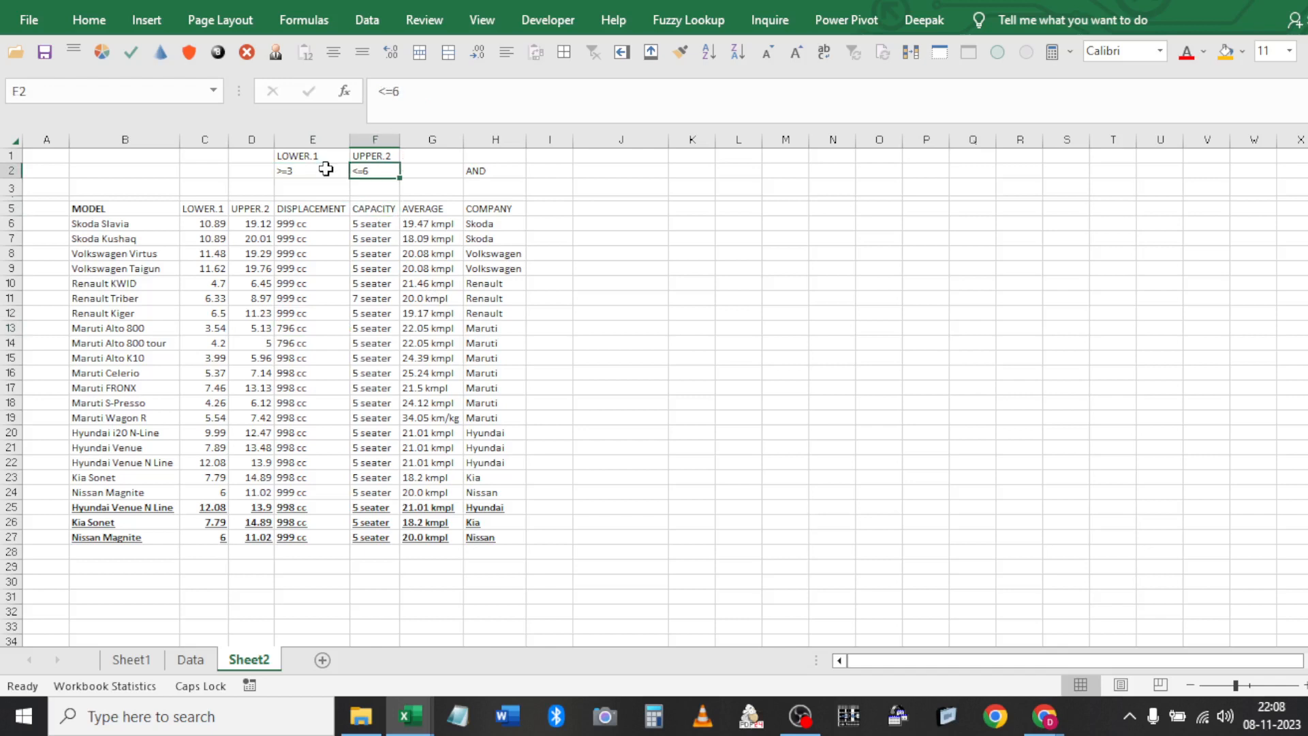
{"action": "left_click", "coordinate": [326, 169]}
{"action": "type", "text": ">"}
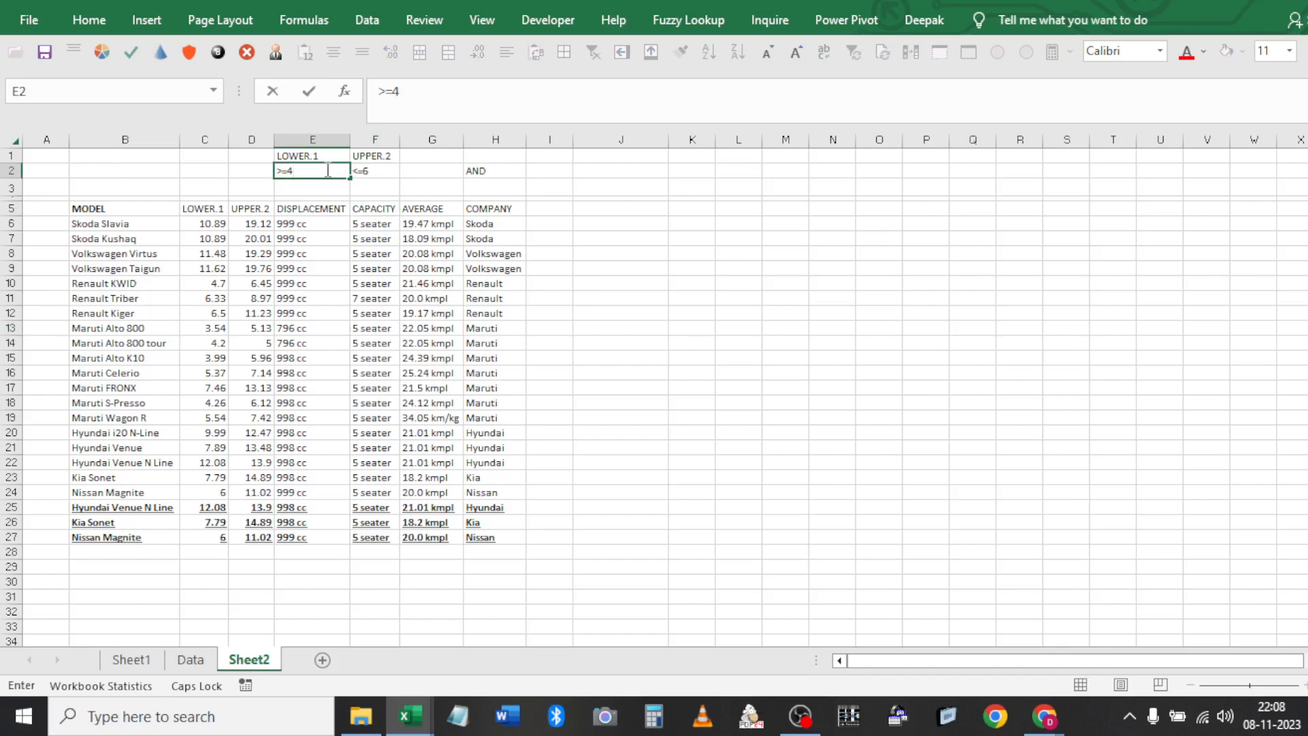
{"action": "type", "text": "=4"}
{"action": "key", "text": "Return"}
Place the <=6 condition on row 3 in F3 and add the note OR in H3
{"action": "key", "text": "Right"}
{"action": "key", "text": "Up"}
{"action": "key", "text": "Down"}
{"action": "key", "text": "Right"}
{"action": "key", "text": "Right"}
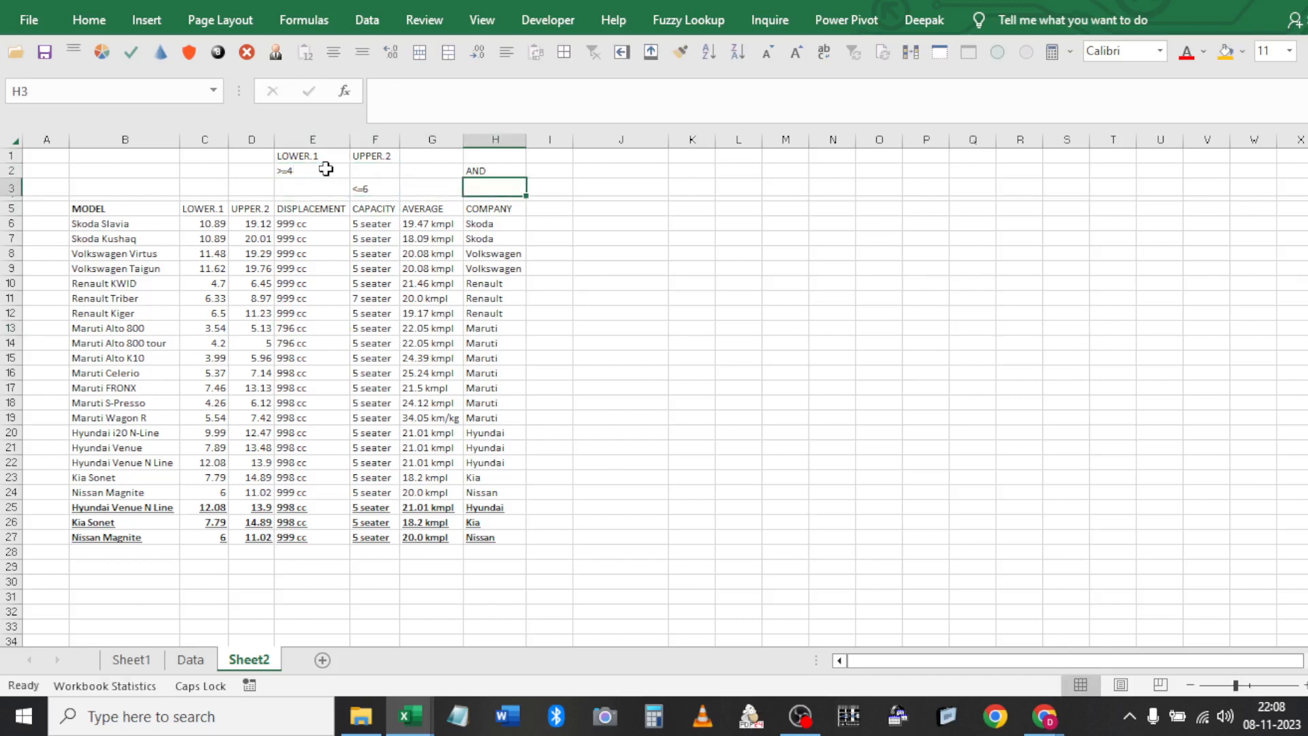
{"action": "type", "text": "or"}
{"action": "key", "text": "Return"}
{"action": "key", "text": "Up"}
{"action": "type", "text": "OR"}
{"action": "key", "text": "Return"}
{"action": "left_click", "coordinate": [334, 267]}
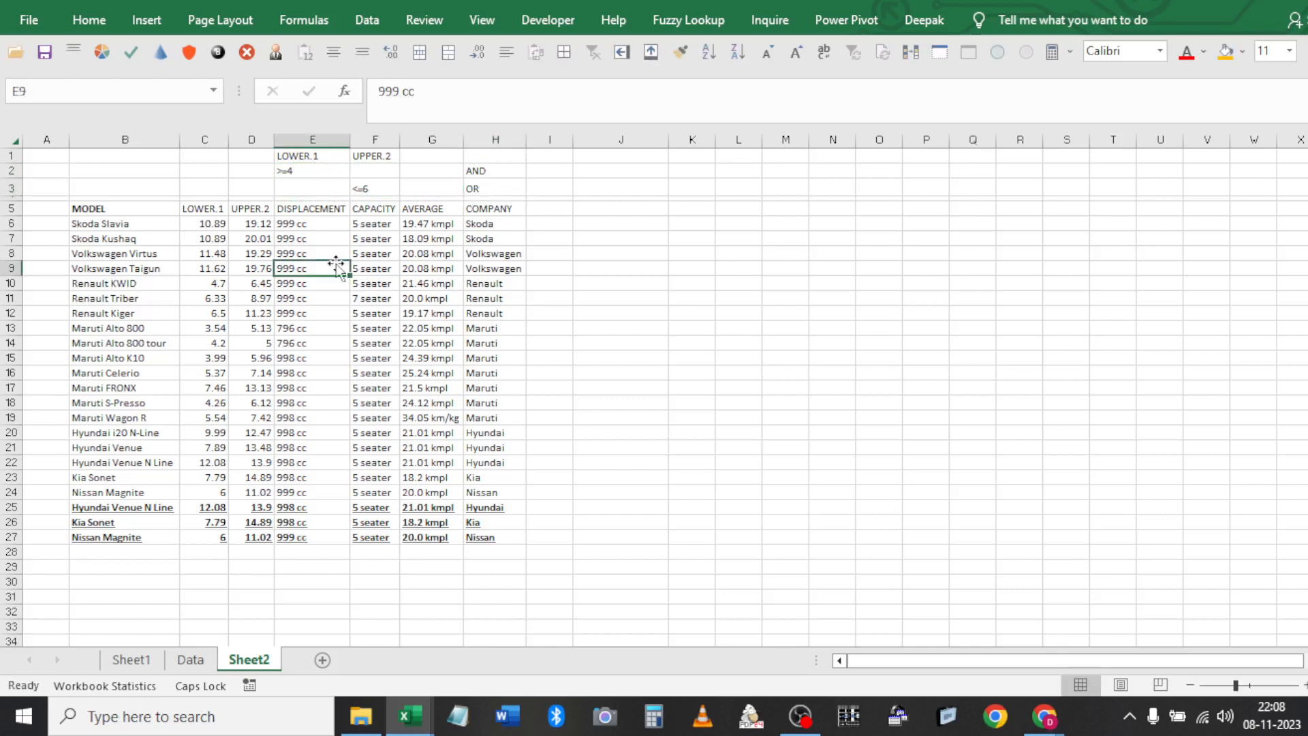
{"action": "left_click", "coordinate": [366, 20]}
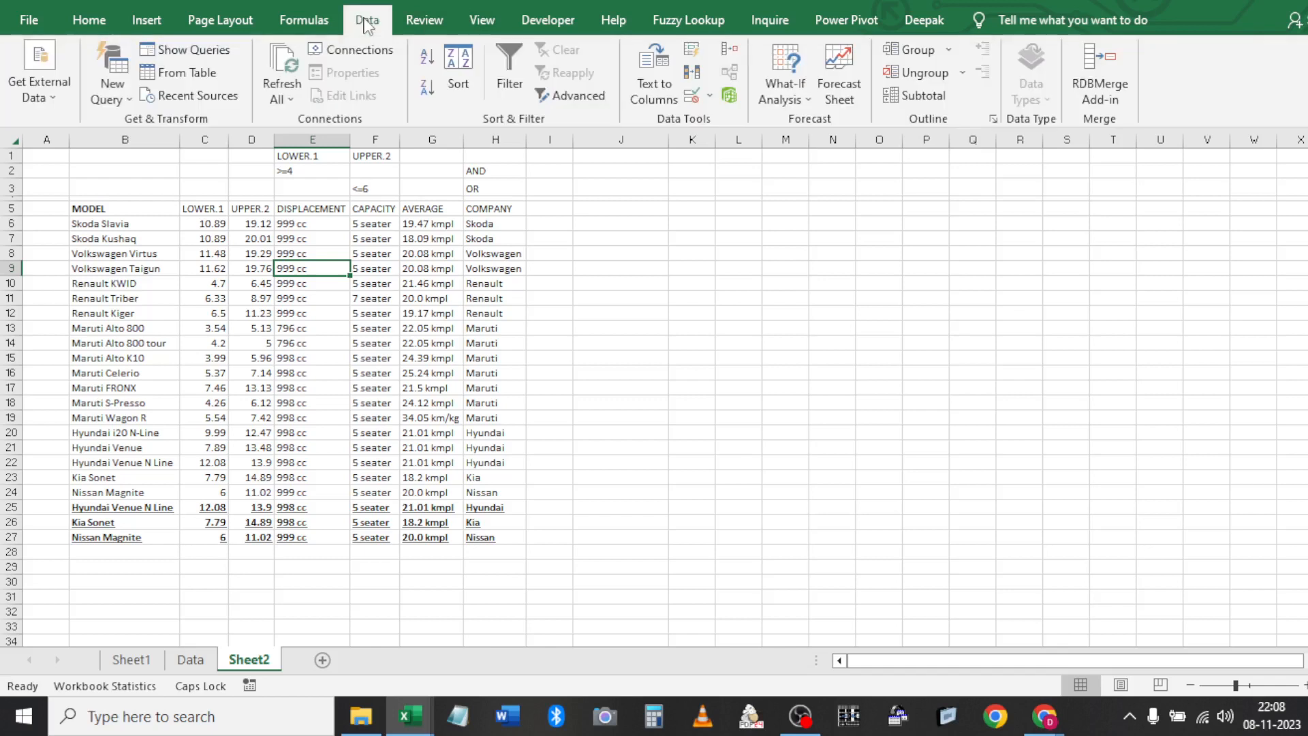
Run Advanced Filter with criteria E1:F3 copying to J5, which returns all 22 cars in J5:P27
{"action": "left_click", "coordinate": [578, 96]}
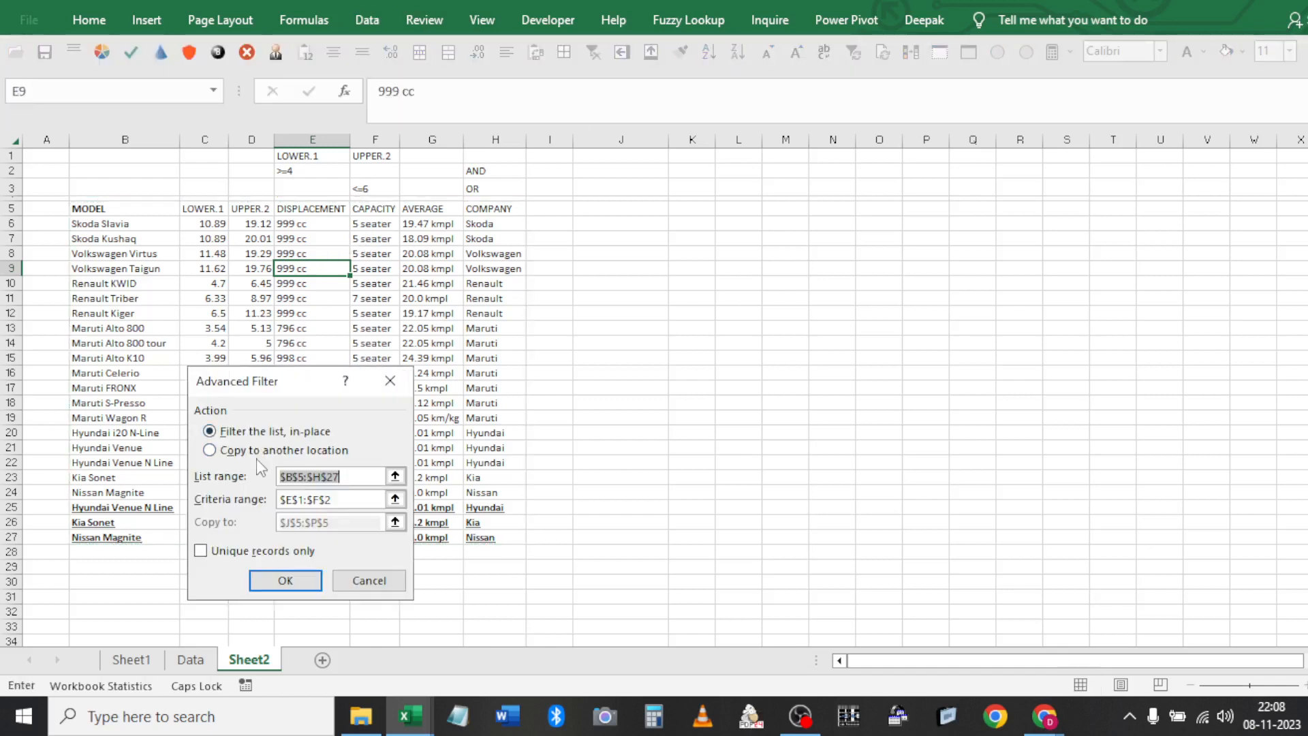
{"action": "left_click", "coordinate": [280, 451]}
{"action": "key", "text": "Tab"}
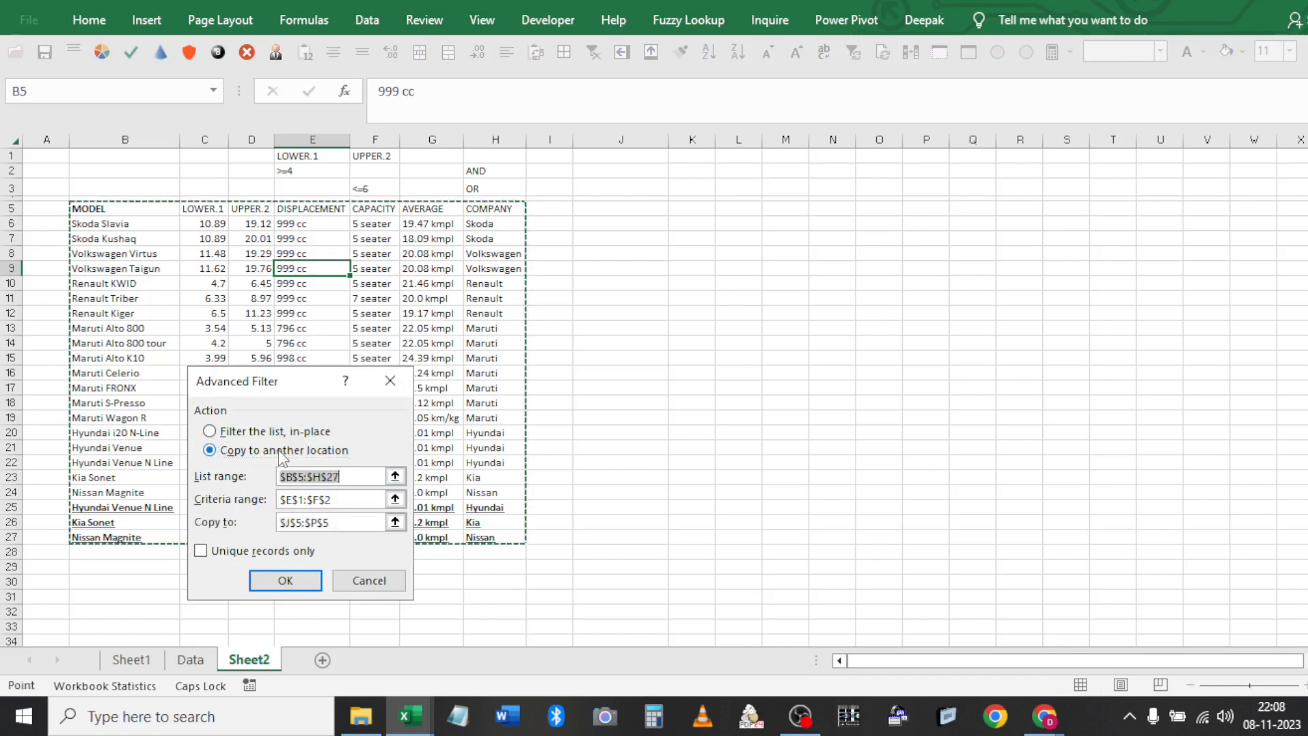
{"action": "key", "text": "Tab"}
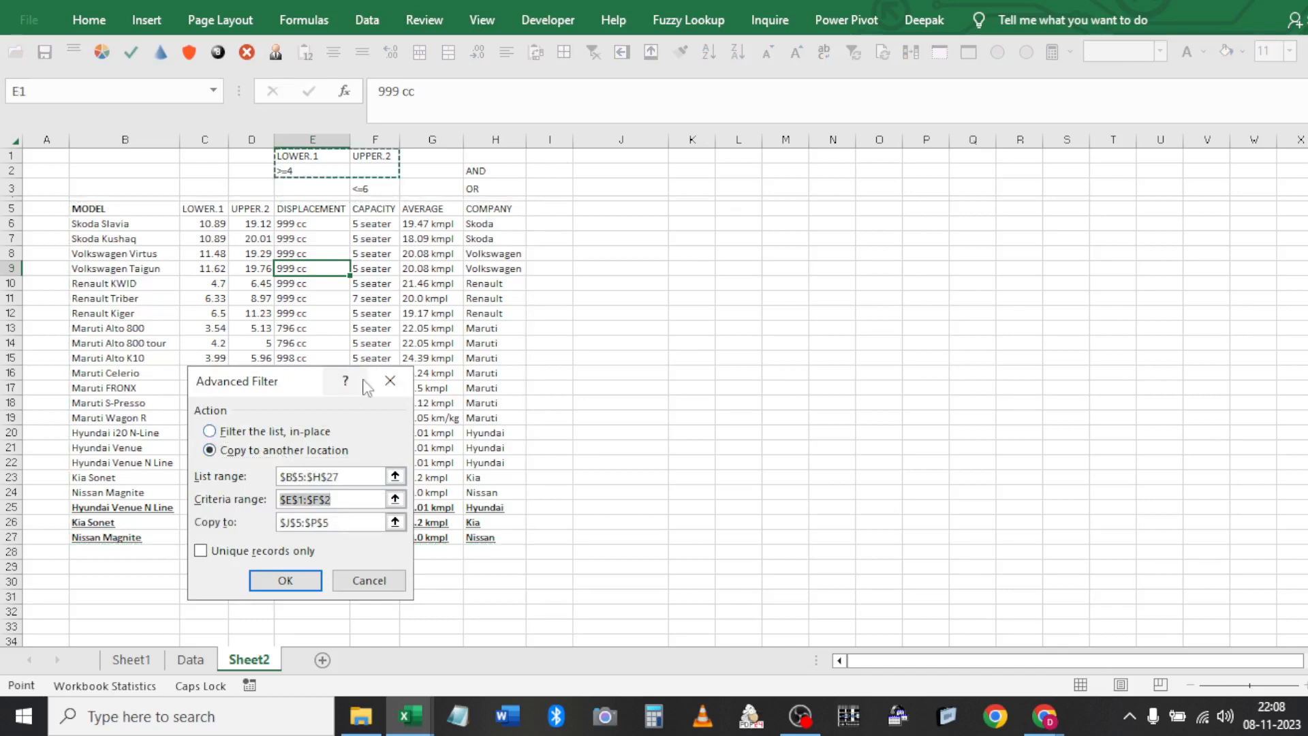
{"action": "left_click", "coordinate": [364, 183], "text": "shift"}
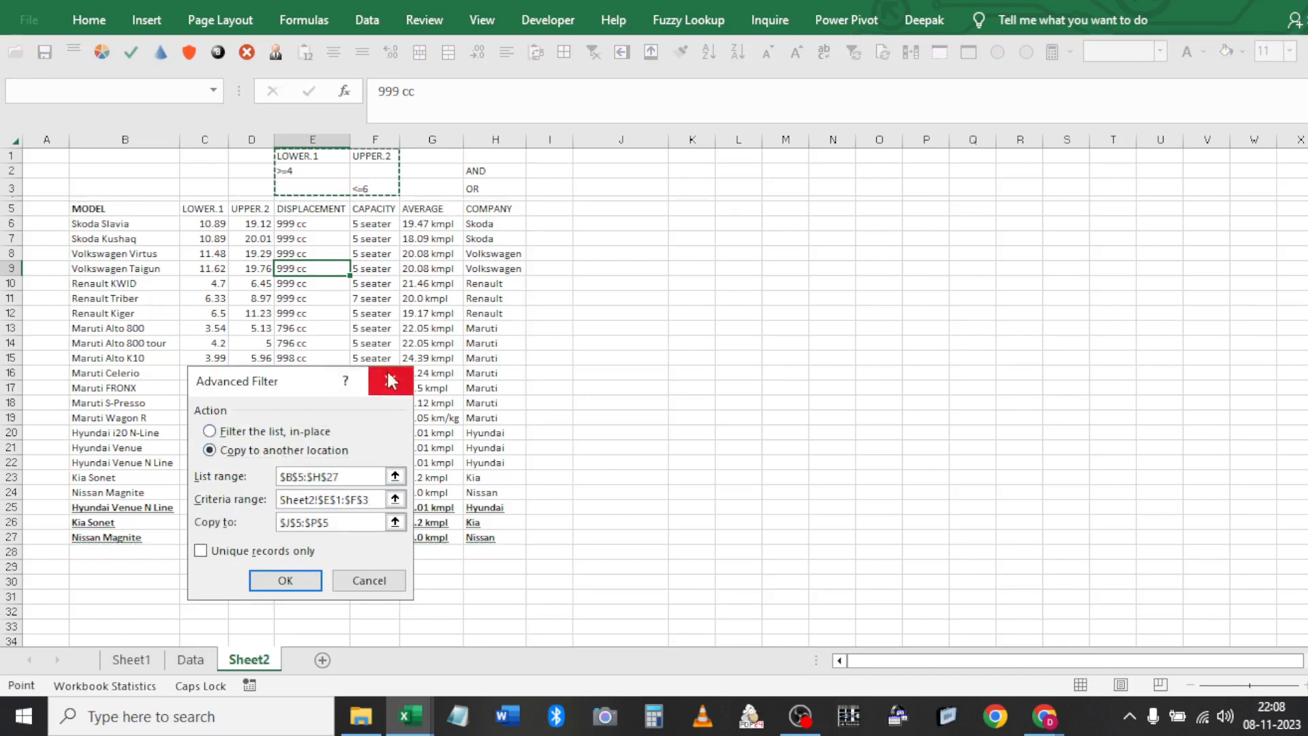
{"action": "key", "text": "Tab"}
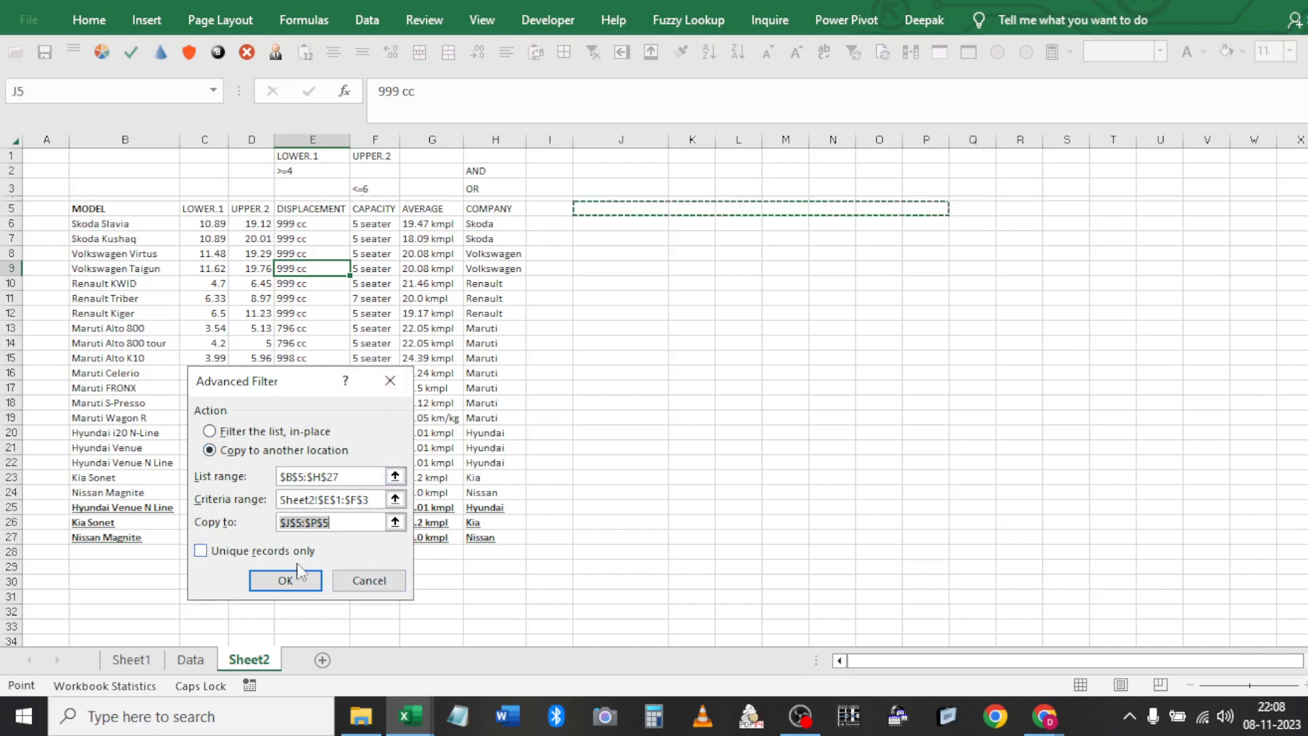
{"action": "left_click", "coordinate": [285, 581]}
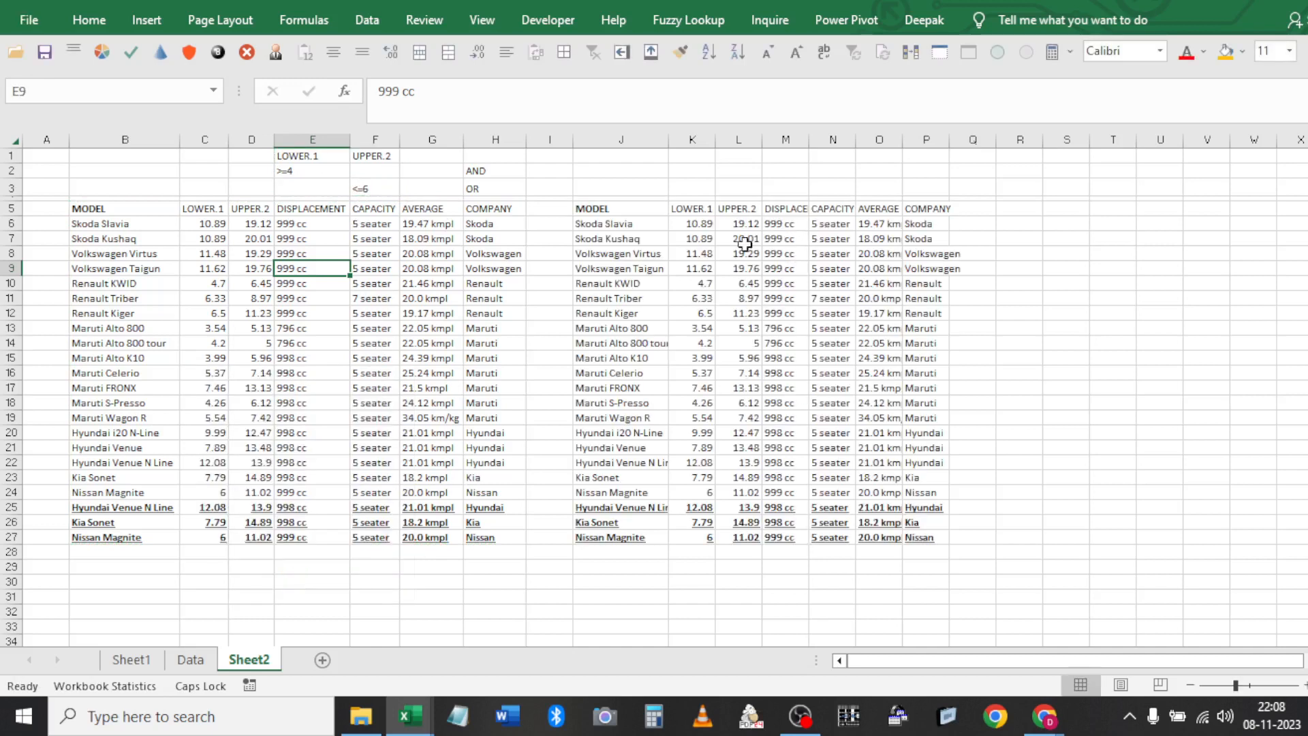
{"action": "left_click", "coordinate": [713, 226]}
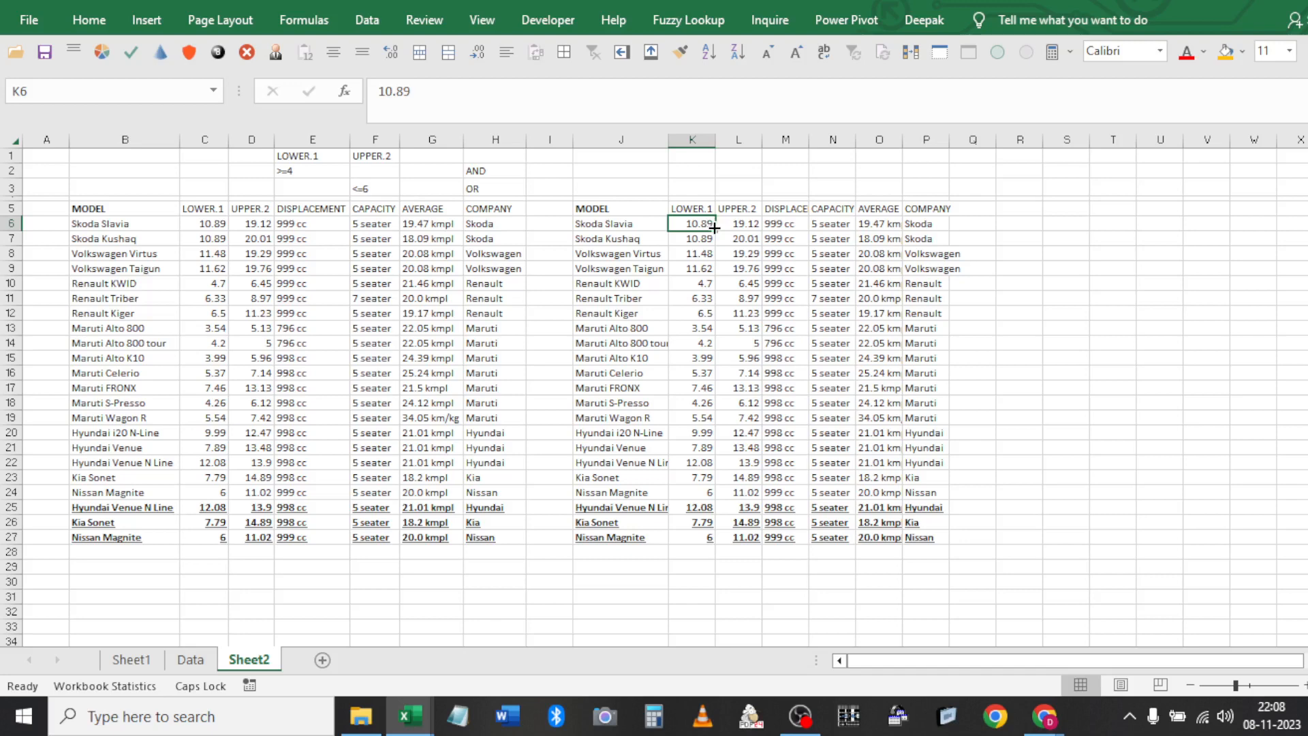
Delete the copied results table in J5:P27
{"action": "left_click", "coordinate": [321, 169]}
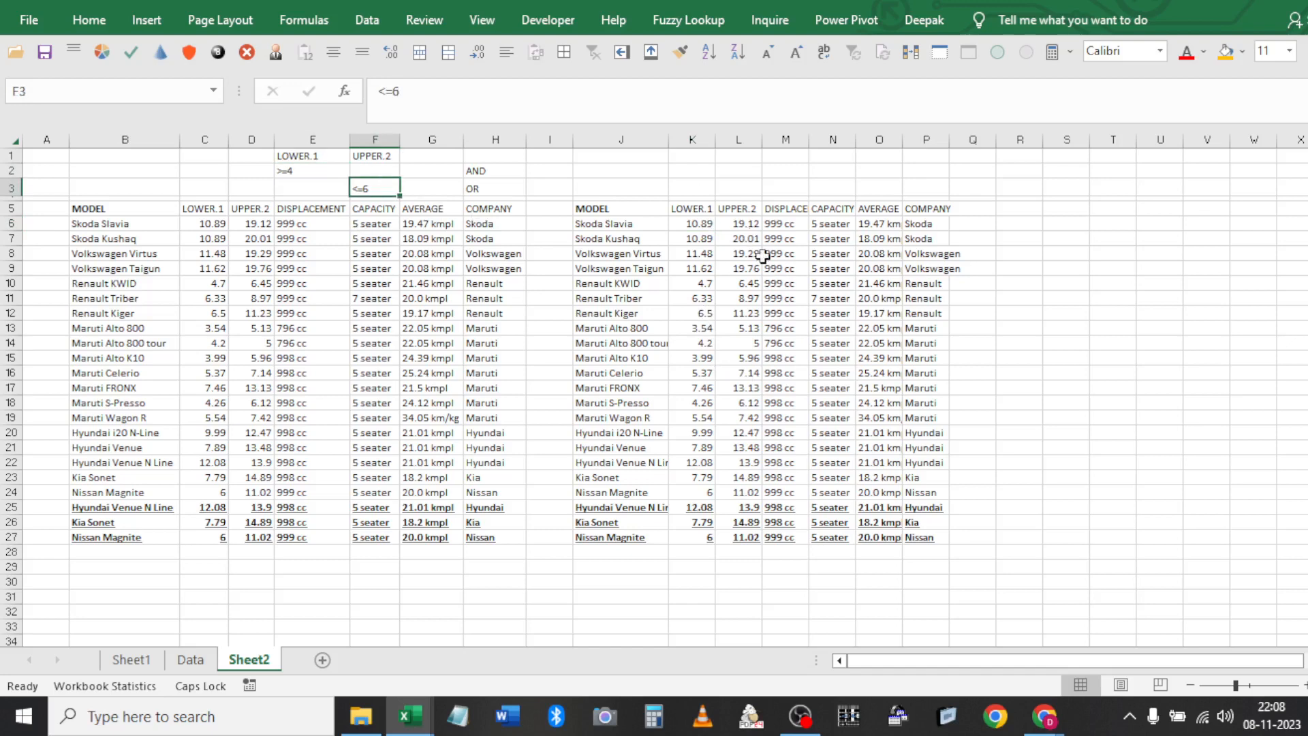
{"action": "left_click", "coordinate": [755, 356]}
{"action": "left_click", "coordinate": [627, 285]}
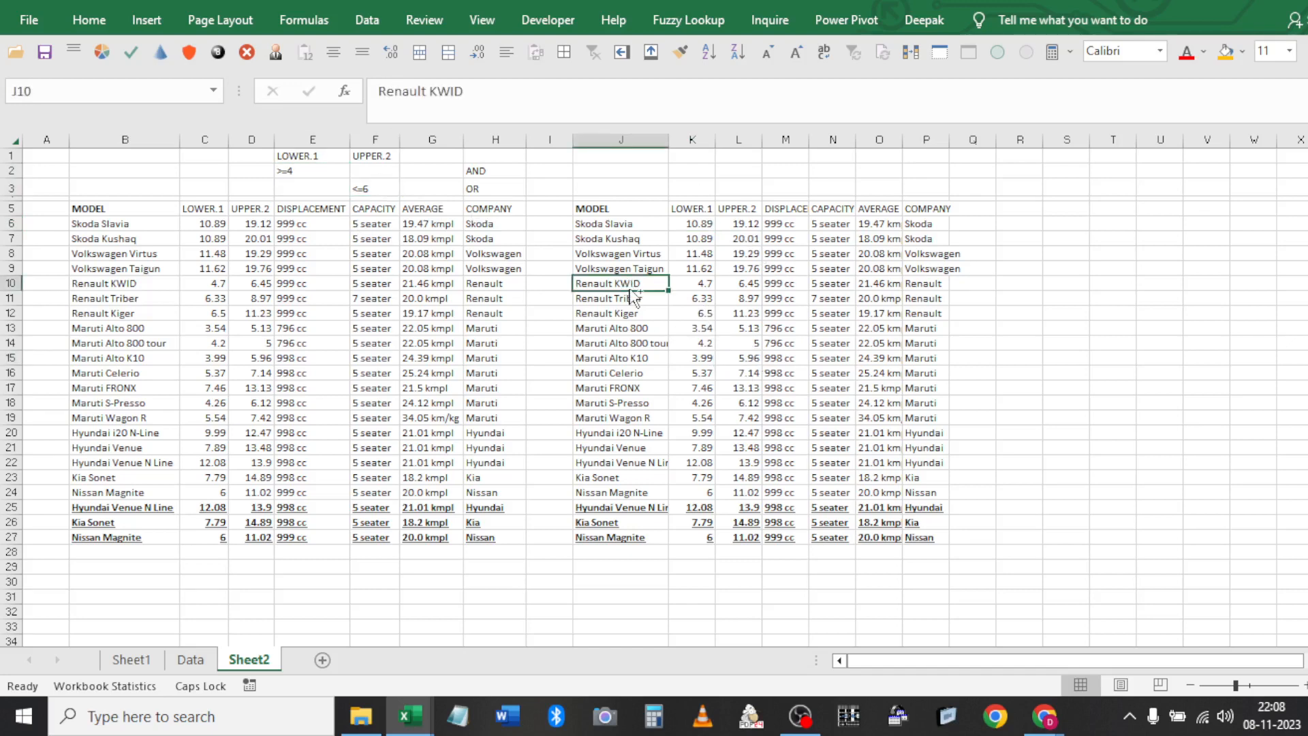
{"action": "key", "text": "ctrl+a"}
{"action": "key", "text": "Delete"}
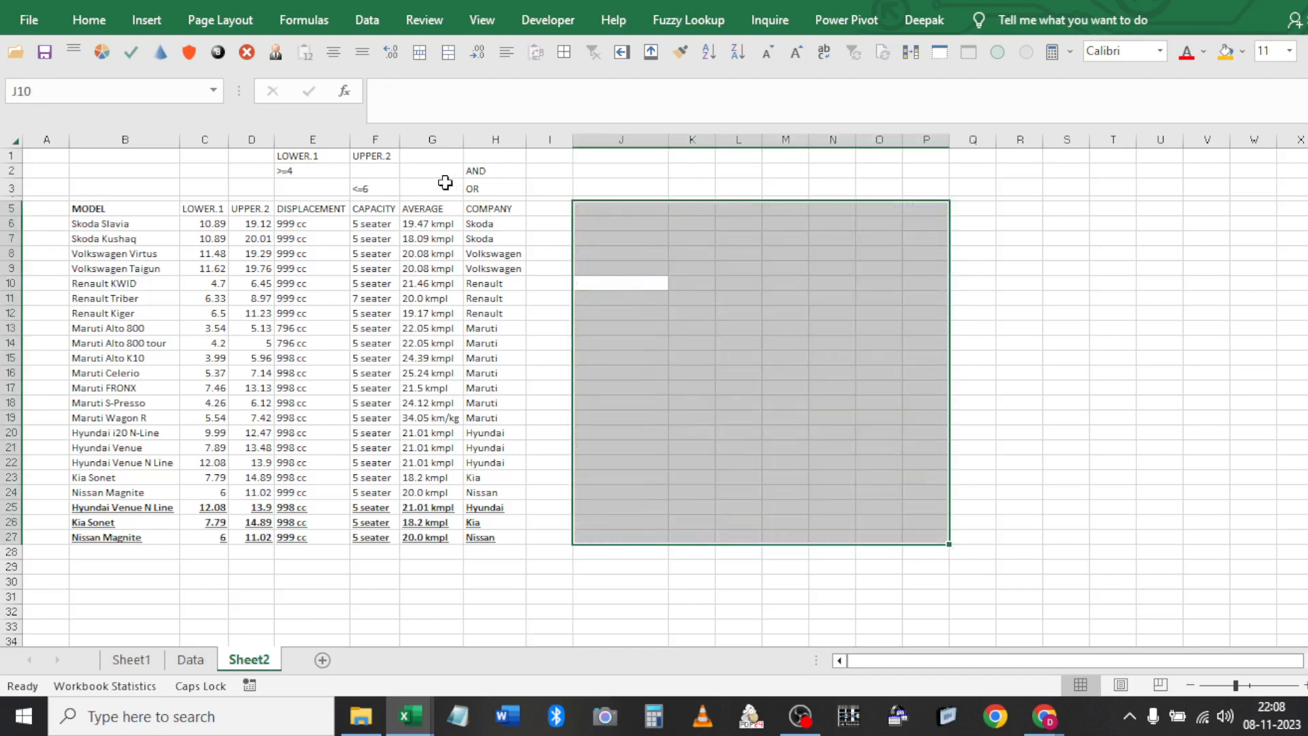
Move the <=6 criterion from F3 up into F2 beside >=4
{"action": "left_click", "coordinate": [404, 193]}
{"action": "key", "text": "Left"}
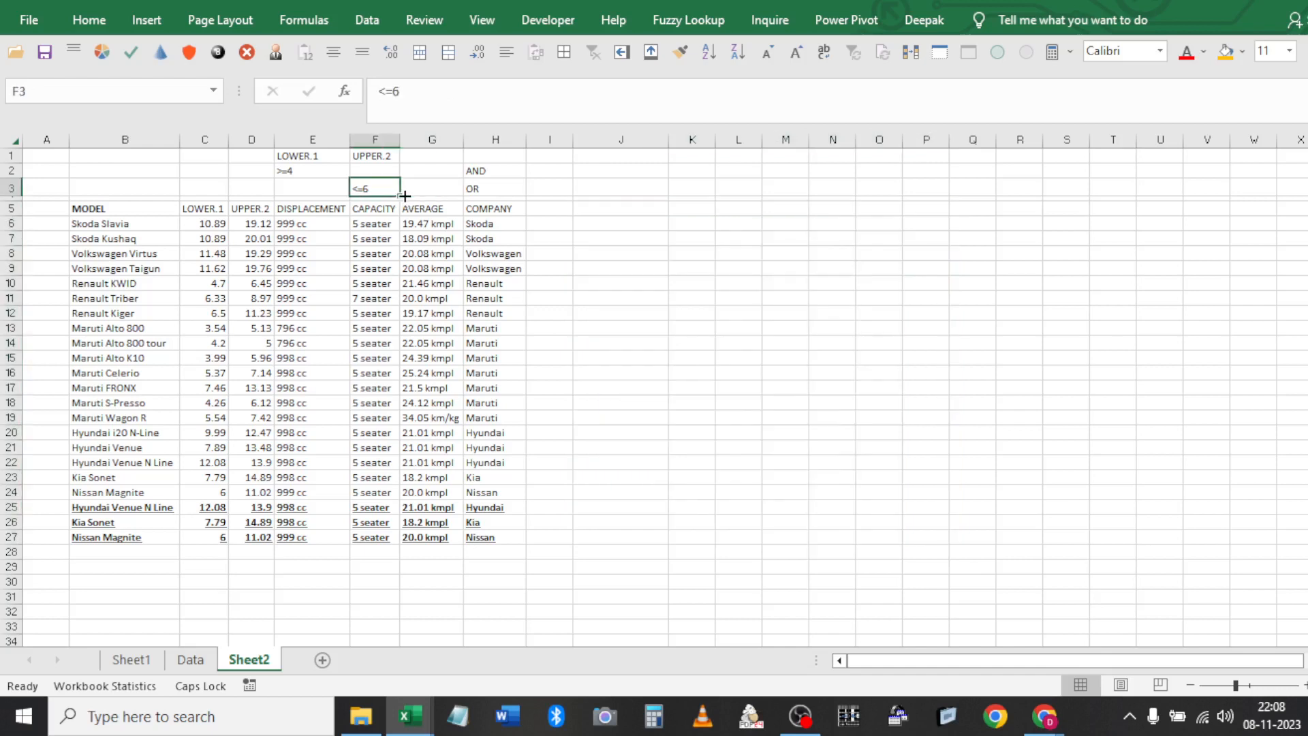
{"action": "key", "text": "Right"}
{"action": "key", "text": "Right"}
{"action": "key", "text": "shift+Left"}
{"action": "key", "text": "shift+Left"}
{"action": "key", "text": "Delete"}
{"action": "key", "text": "Up"}
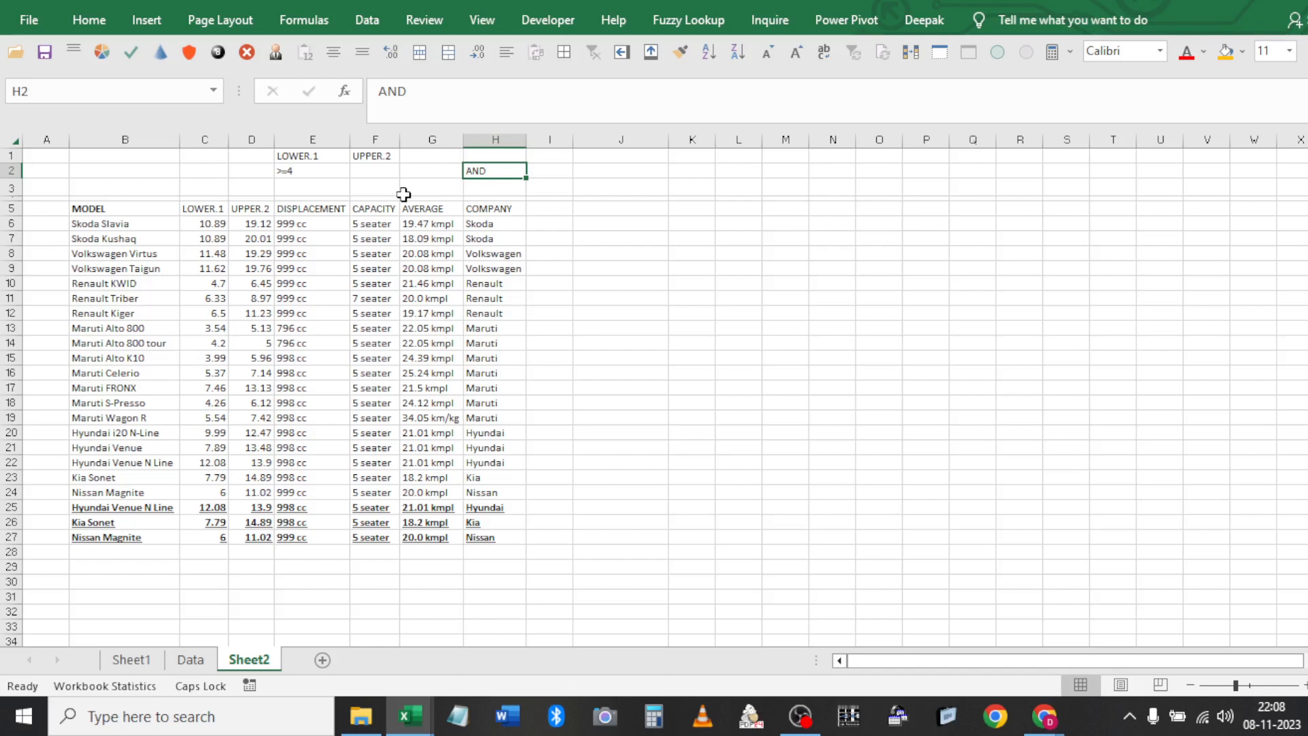
{"action": "key", "text": "ctrl+z"}
{"action": "key", "text": "Down"}
{"action": "key", "text": "Left"}
{"action": "key", "text": "Left"}
{"action": "key", "text": "Up"}
{"action": "key", "text": "ctrl+x"}
{"action": "key", "text": "Up"}
{"action": "key", "text": "Return"}
Move the AND and OR notes from H2:H3 over to J2:J3
{"action": "key", "text": "Right"}
{"action": "key", "text": "Right"}
{"action": "key", "text": "Down"}
{"action": "key", "text": "shift+Up"}
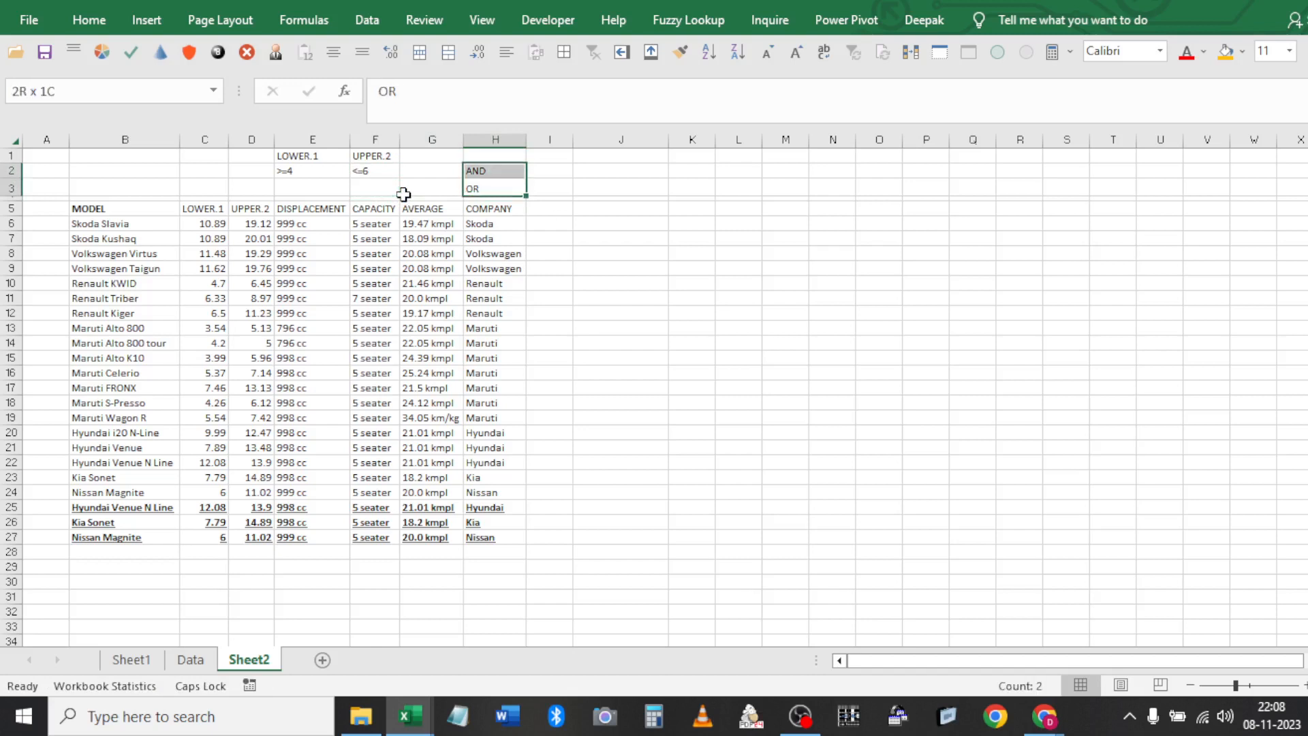
{"action": "key", "text": "ctrl+x"}
{"action": "key", "text": "Right"}
{"action": "key", "text": "Right"}
{"action": "key", "text": "Return"}
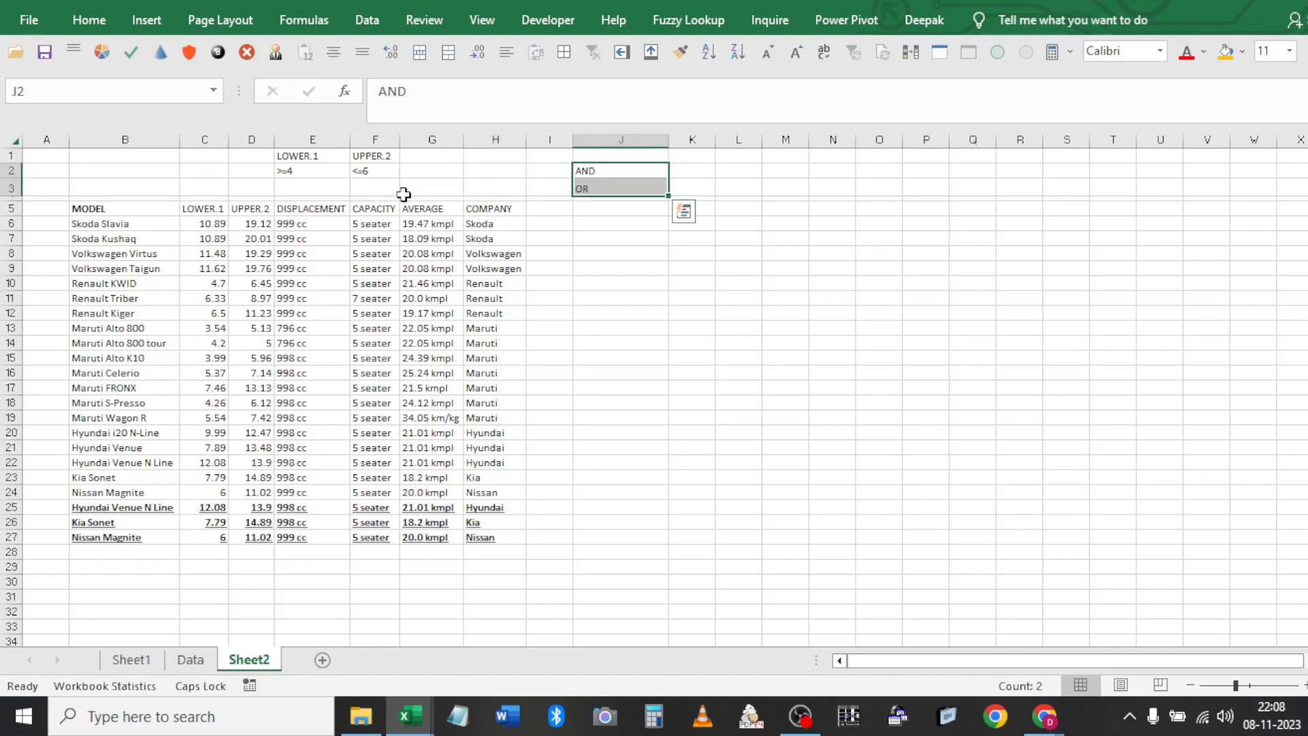
Put the COMPANY heading into G1 as a new criteria heading
{"action": "left_click", "coordinate": [479, 208]}
{"action": "key", "text": "ctrl+x"}
{"action": "key", "text": "Up"}
{"action": "key", "text": "Up"}
{"action": "key", "text": "Up"}
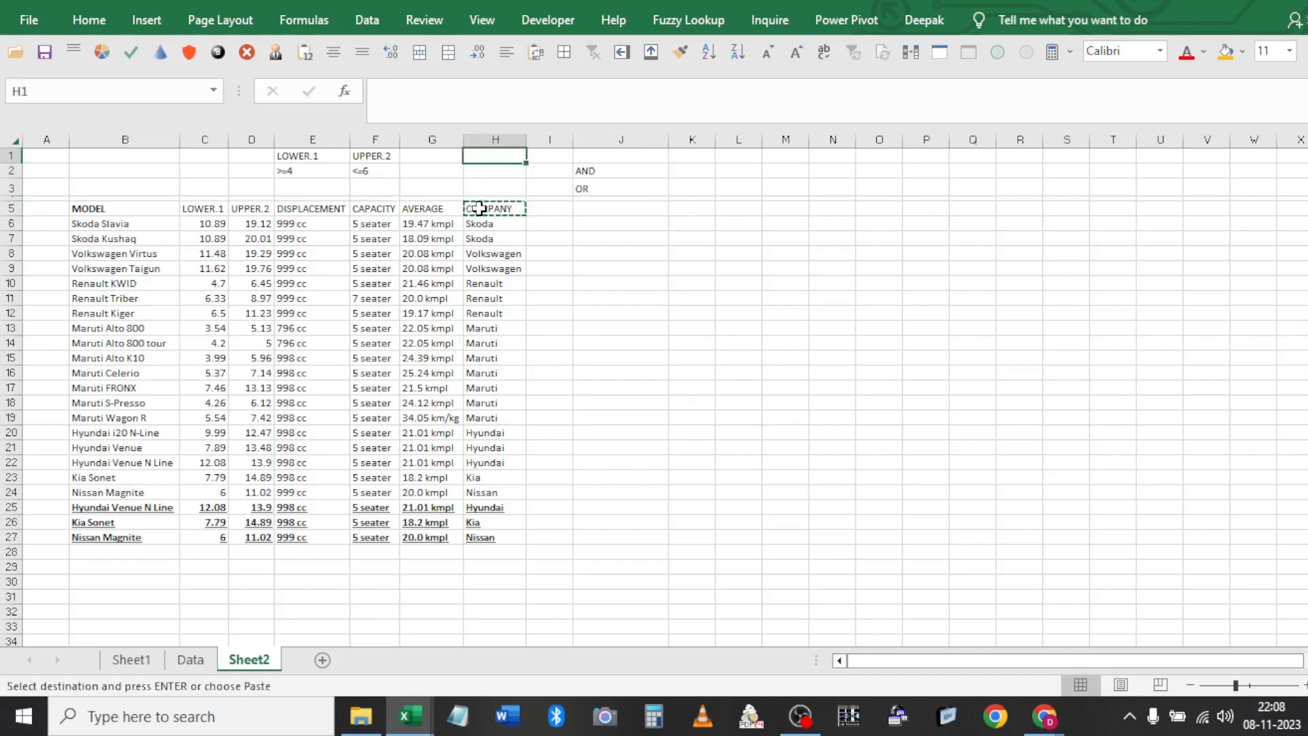
{"action": "key", "text": "Left"}
{"action": "key", "text": "Return"}
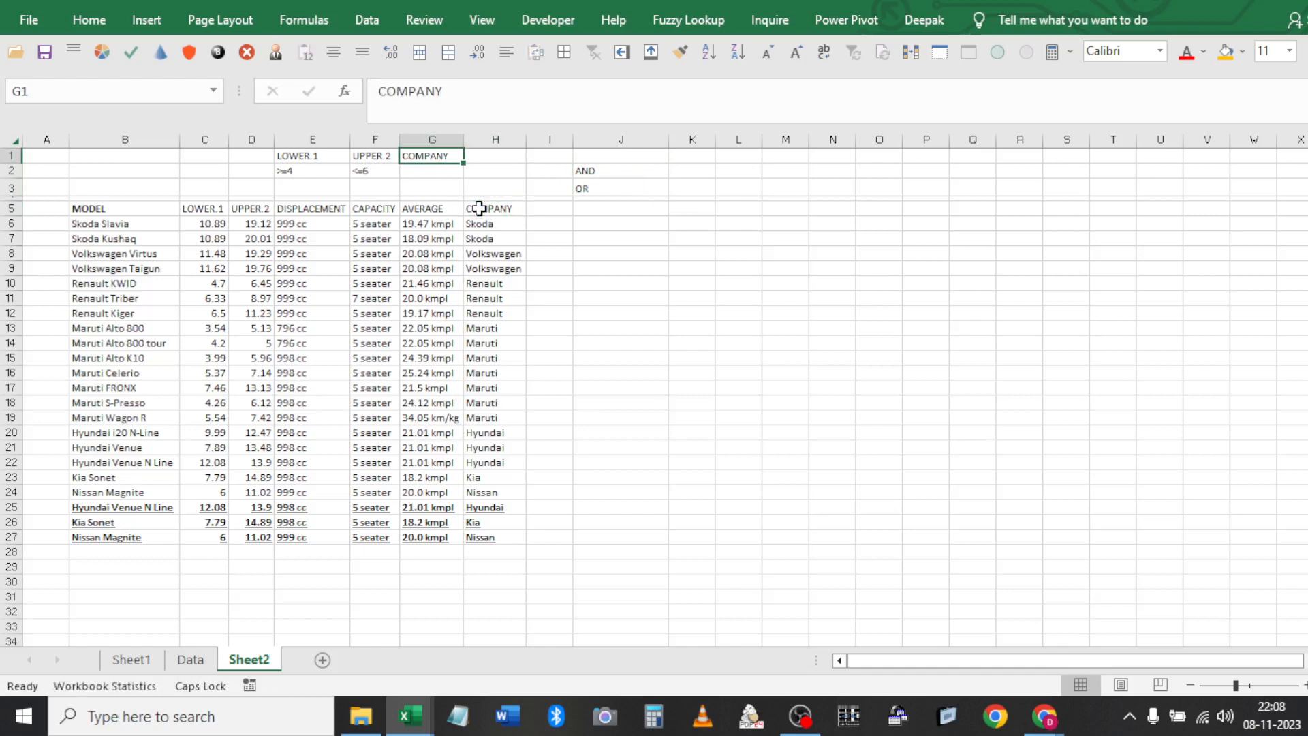
Enter VOLK* in G2 and Ren* in G3 as company criteria
{"action": "key", "text": "Down"}
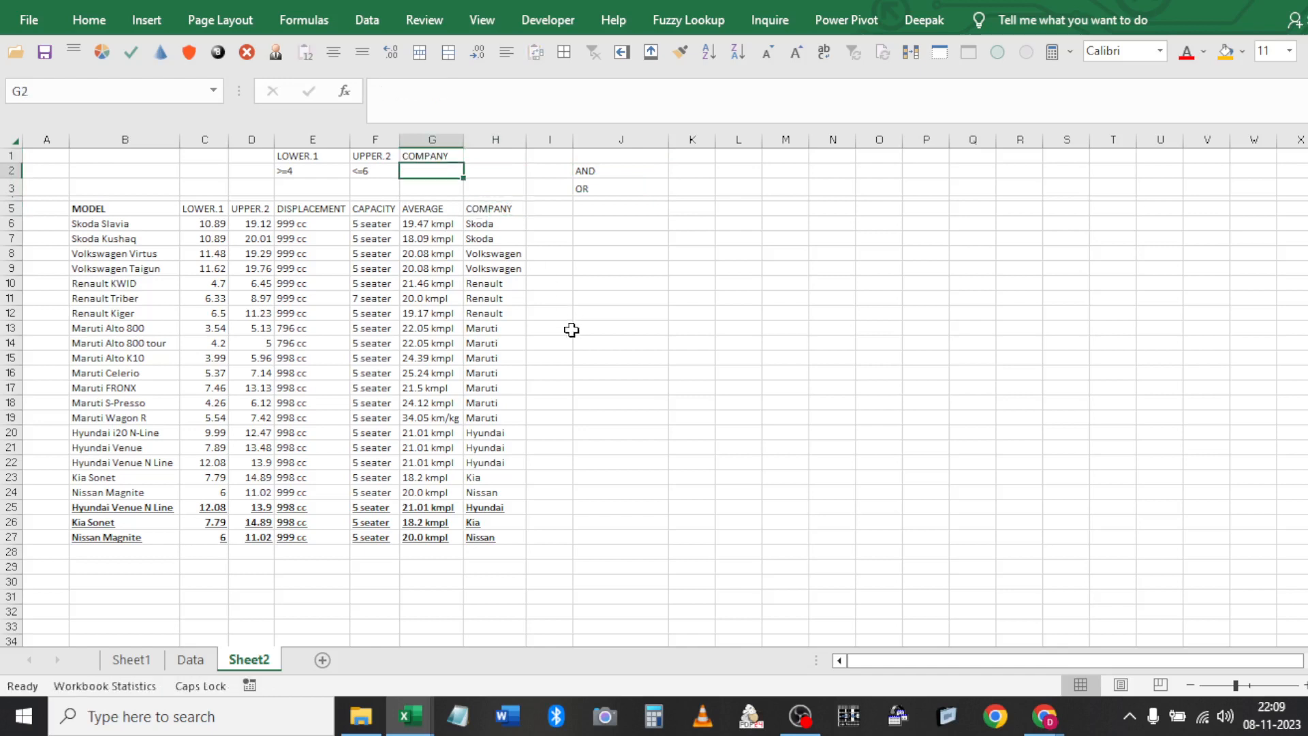
{"action": "type", "text": "VOLK*"}
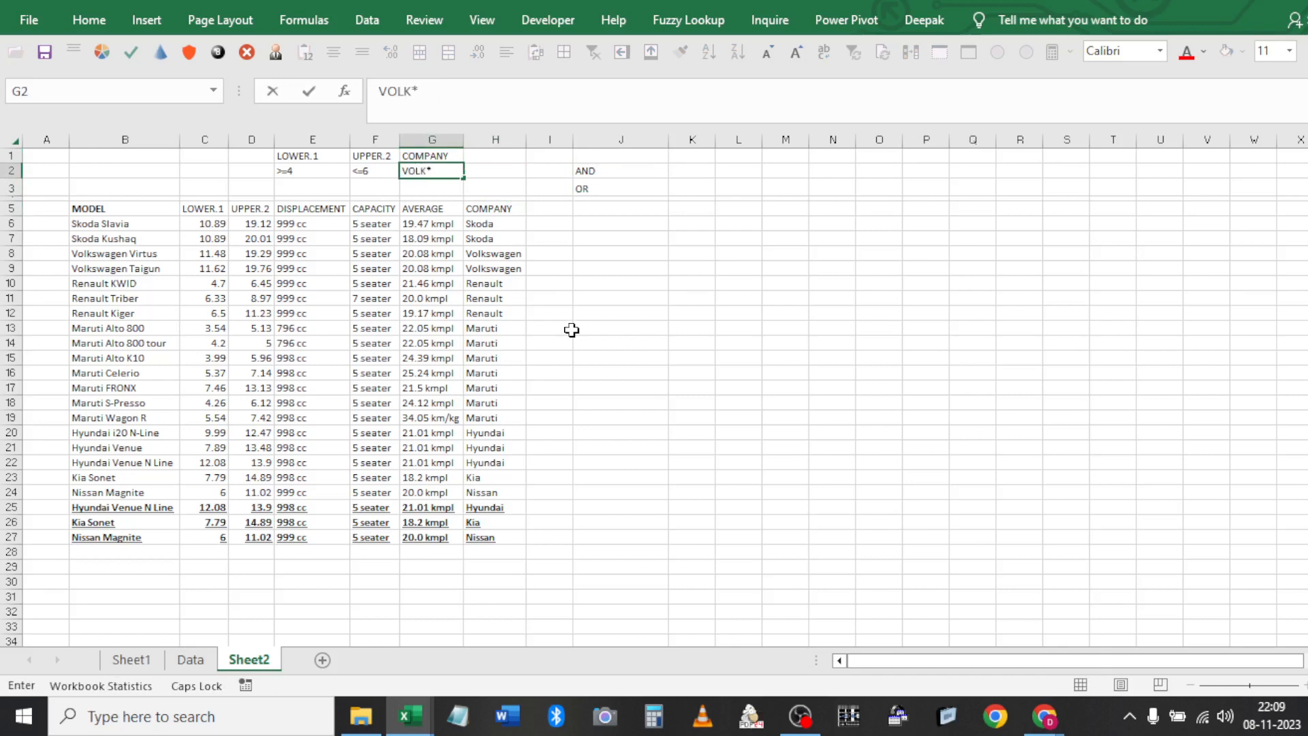
{"action": "key", "text": "Return"}
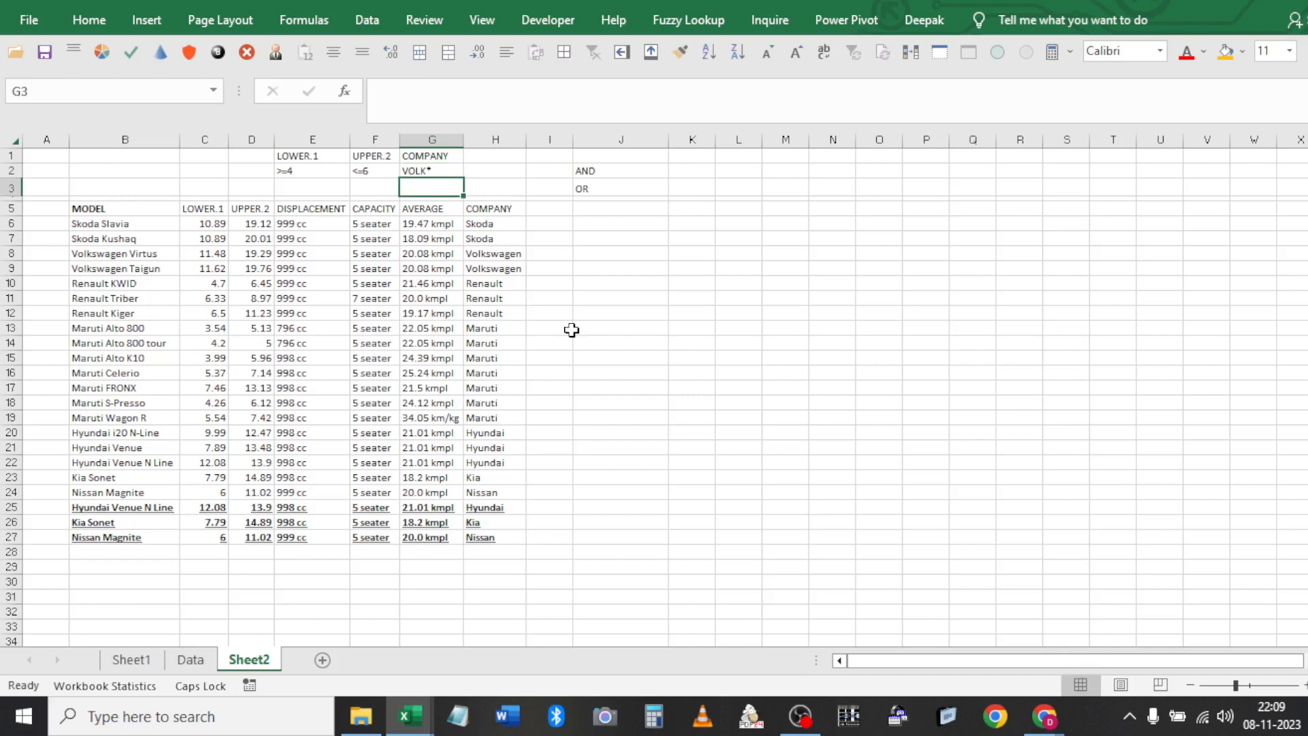
{"action": "type", "text": "rEN*"}
{"action": "key", "text": "Return"}
{"action": "left_click", "coordinate": [400, 331]}
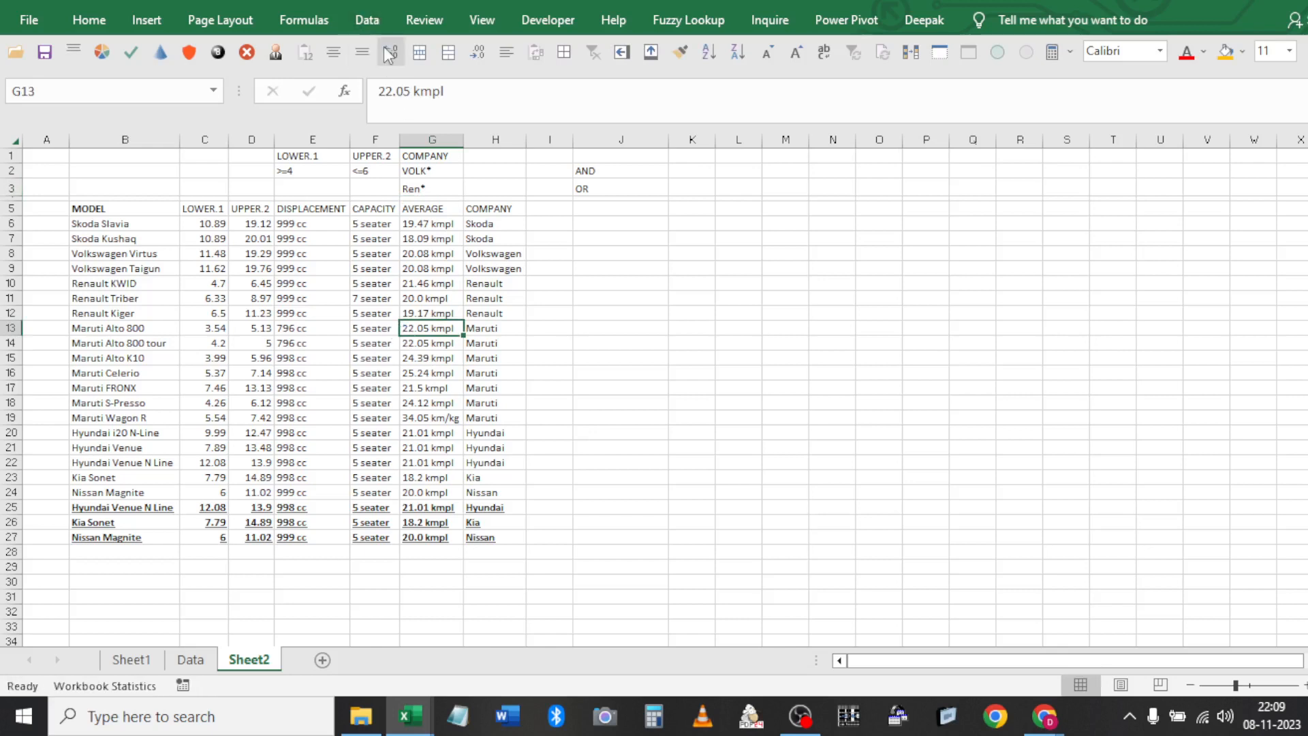
{"action": "left_click", "coordinate": [368, 20]}
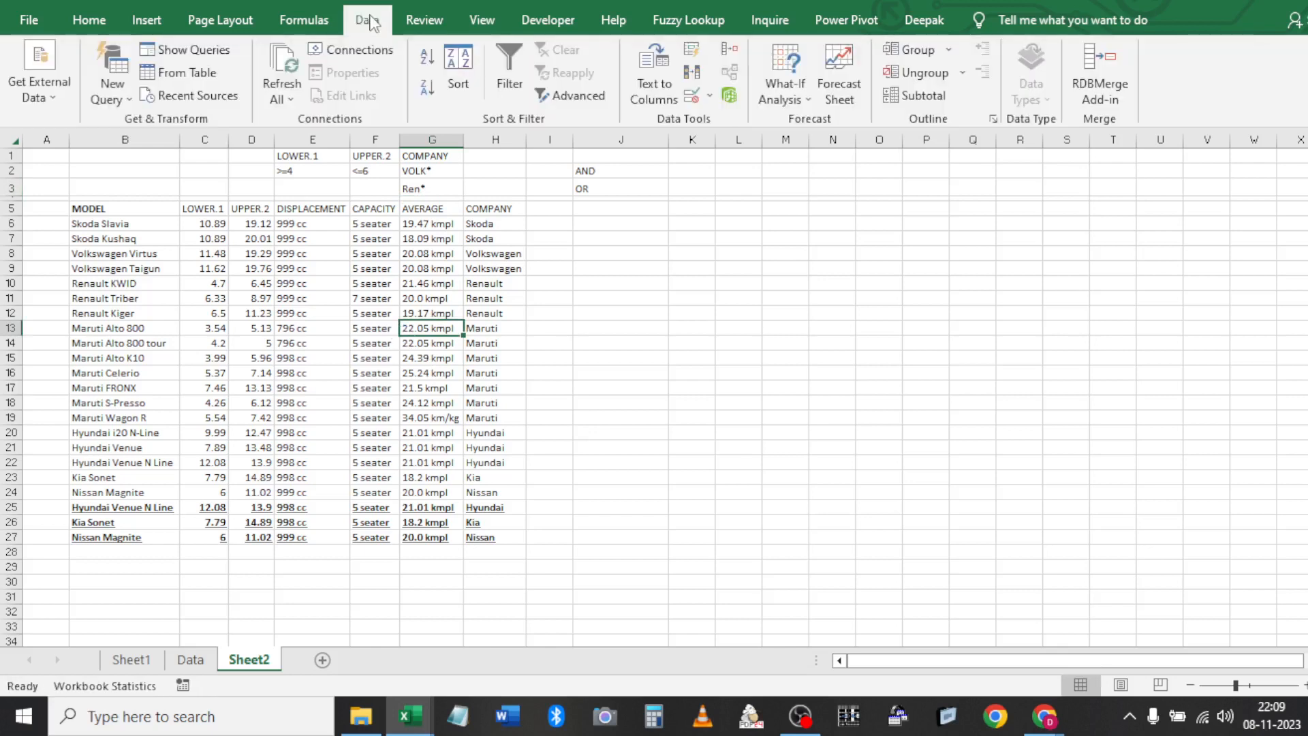
{"action": "left_click", "coordinate": [588, 96]}
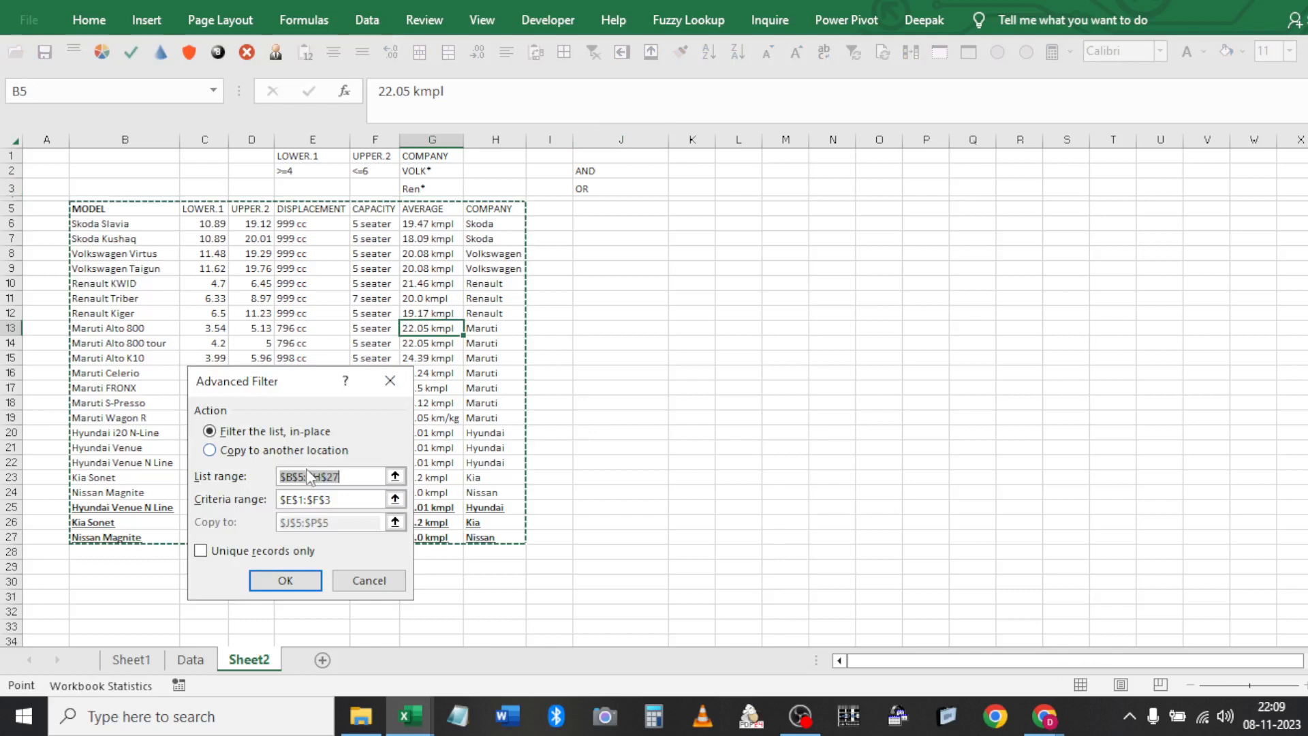
{"action": "key", "text": "Tab"}
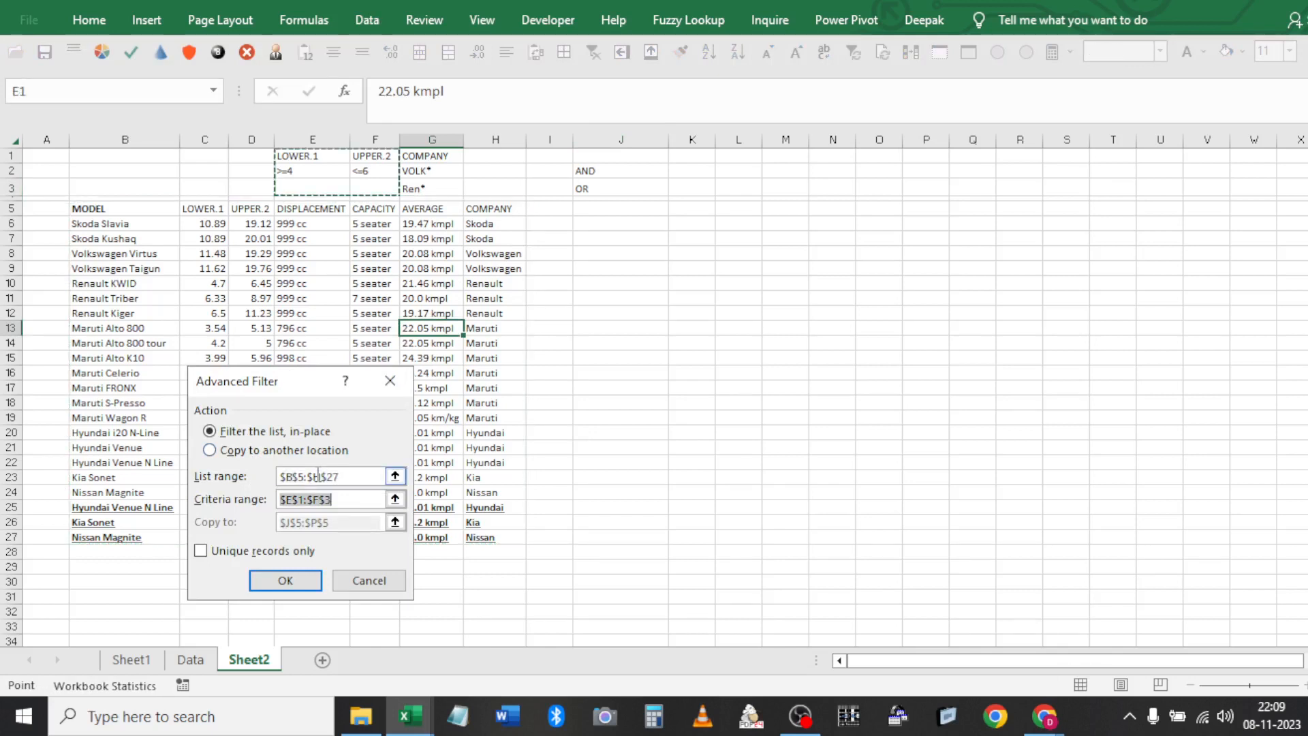
{"action": "left_click_drag", "start_coordinate": [277, 155], "coordinate": [418, 189]}
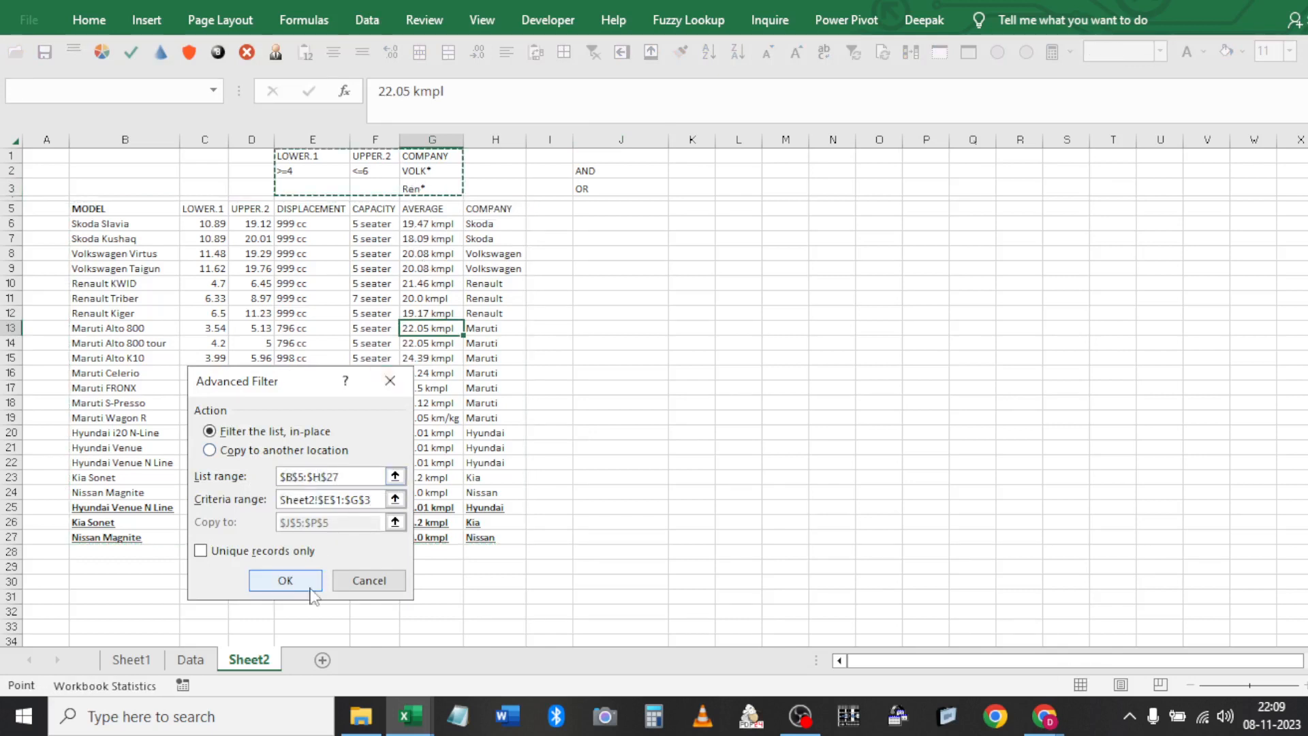
{"action": "left_click", "coordinate": [285, 581]}
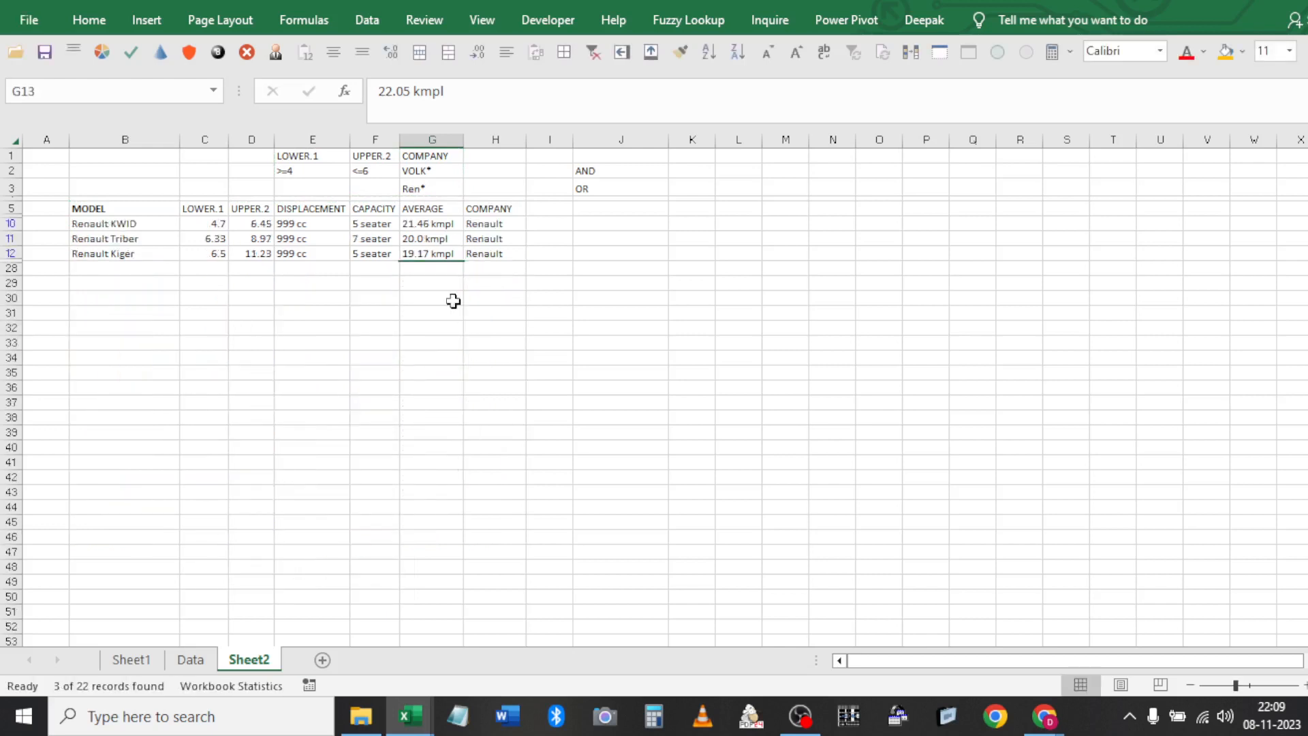
{"action": "left_click", "coordinate": [446, 211]}
{"action": "key", "text": "Down"}
{"action": "key", "text": "Right"}
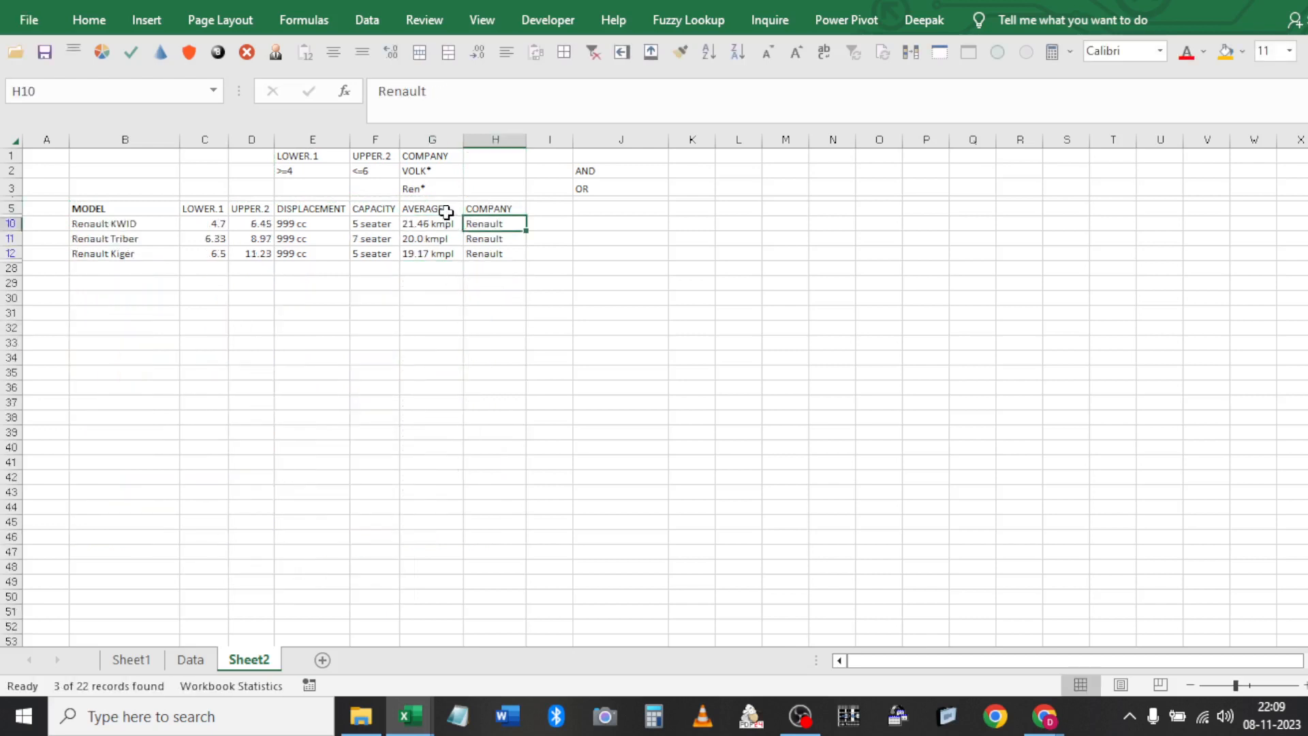
{"action": "left_click", "coordinate": [315, 171]}
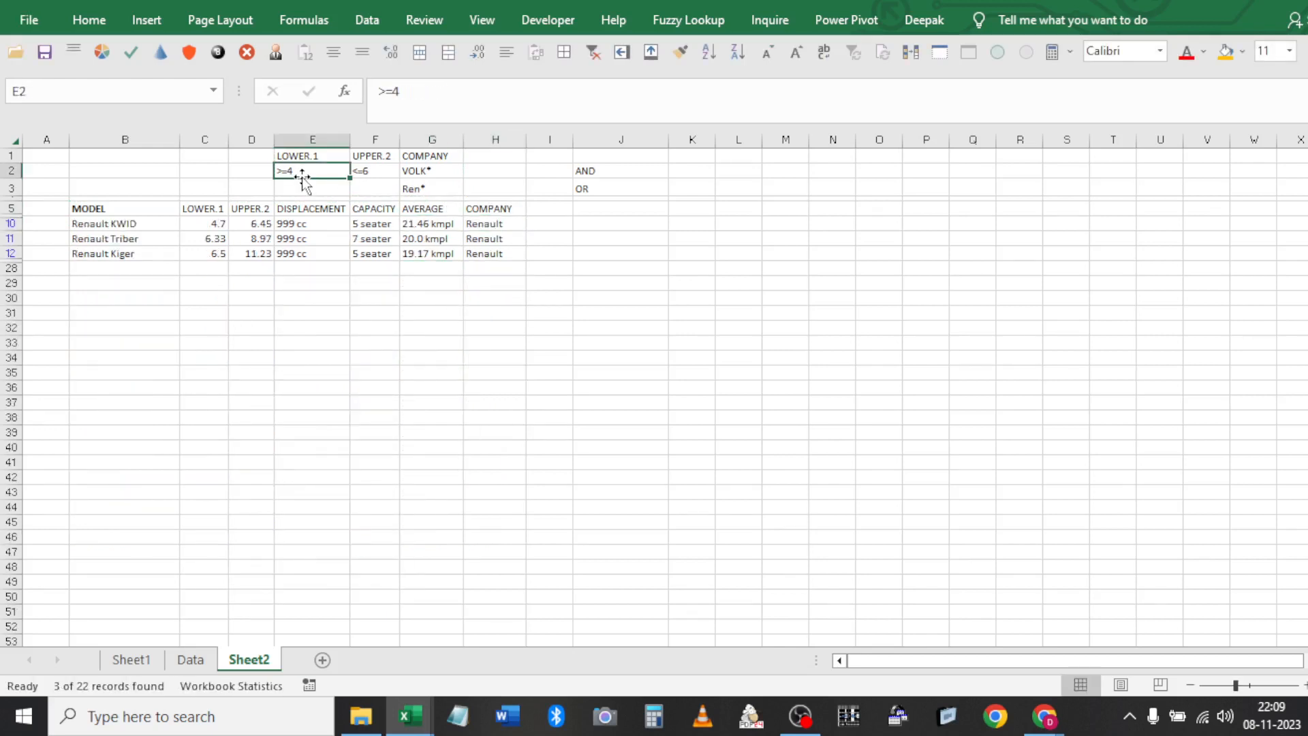
{"action": "left_click", "coordinate": [202, 211]}
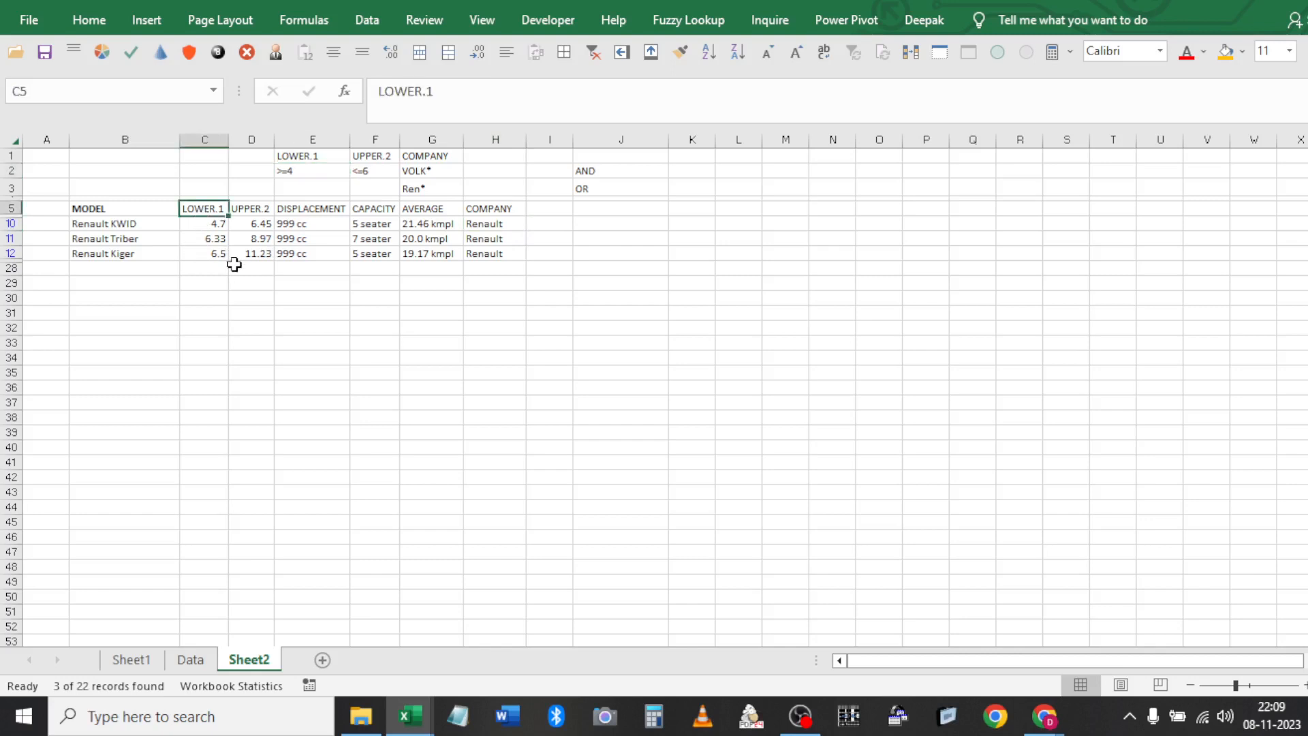
{"action": "key", "text": "Right"}
{"action": "key", "text": "Down"}
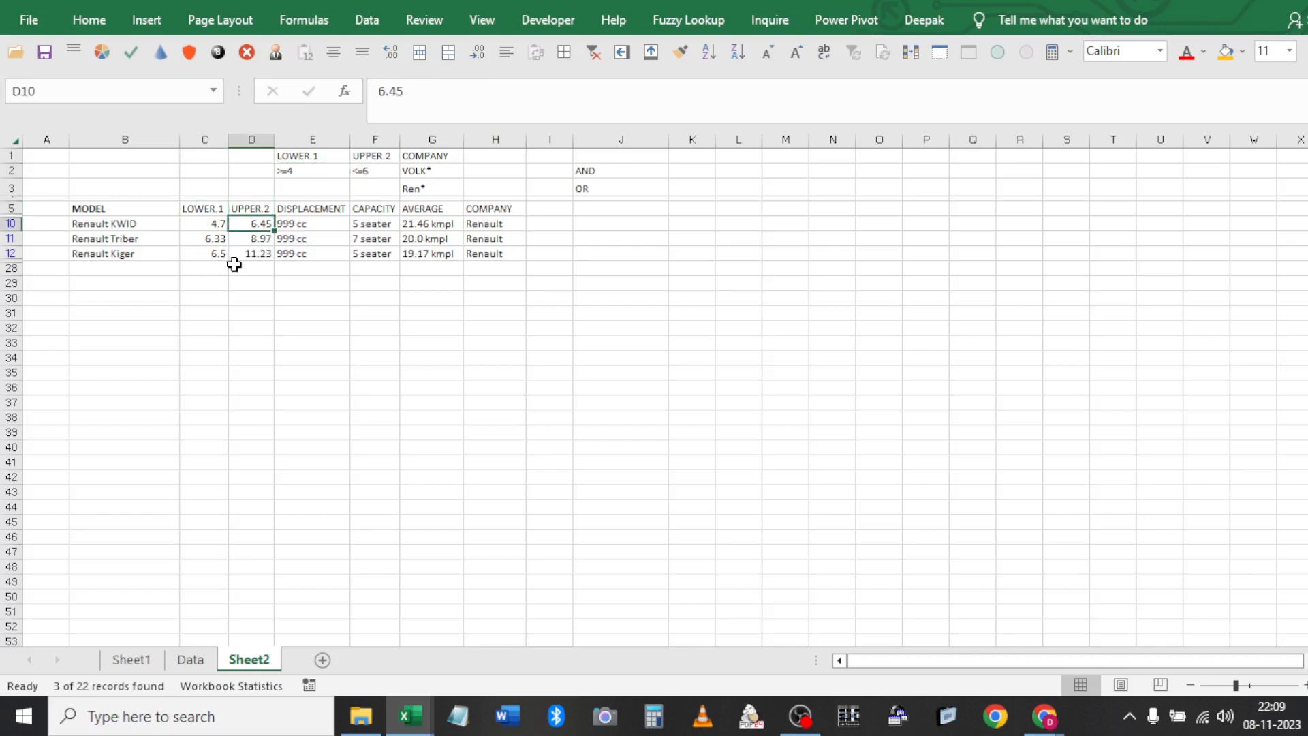
{"action": "left_click", "coordinate": [411, 171]}
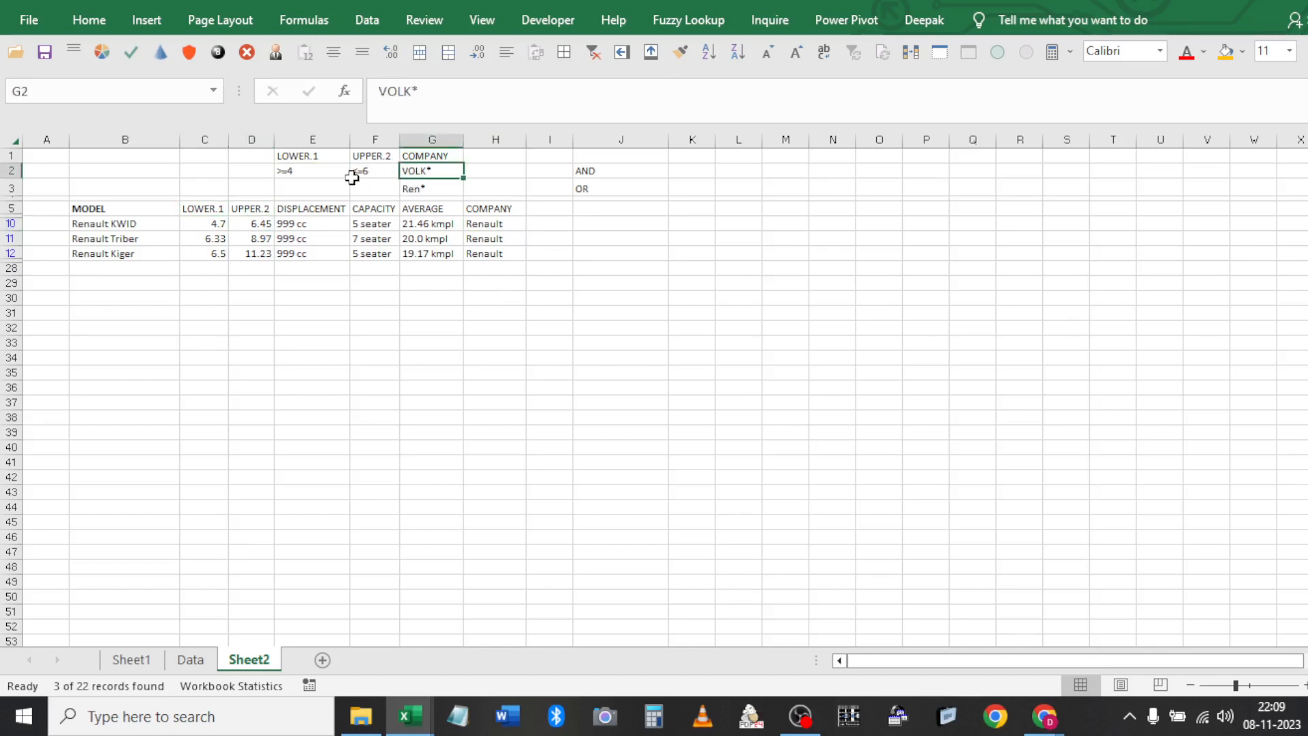
{"action": "left_click", "coordinate": [318, 169], "text": "shift"}
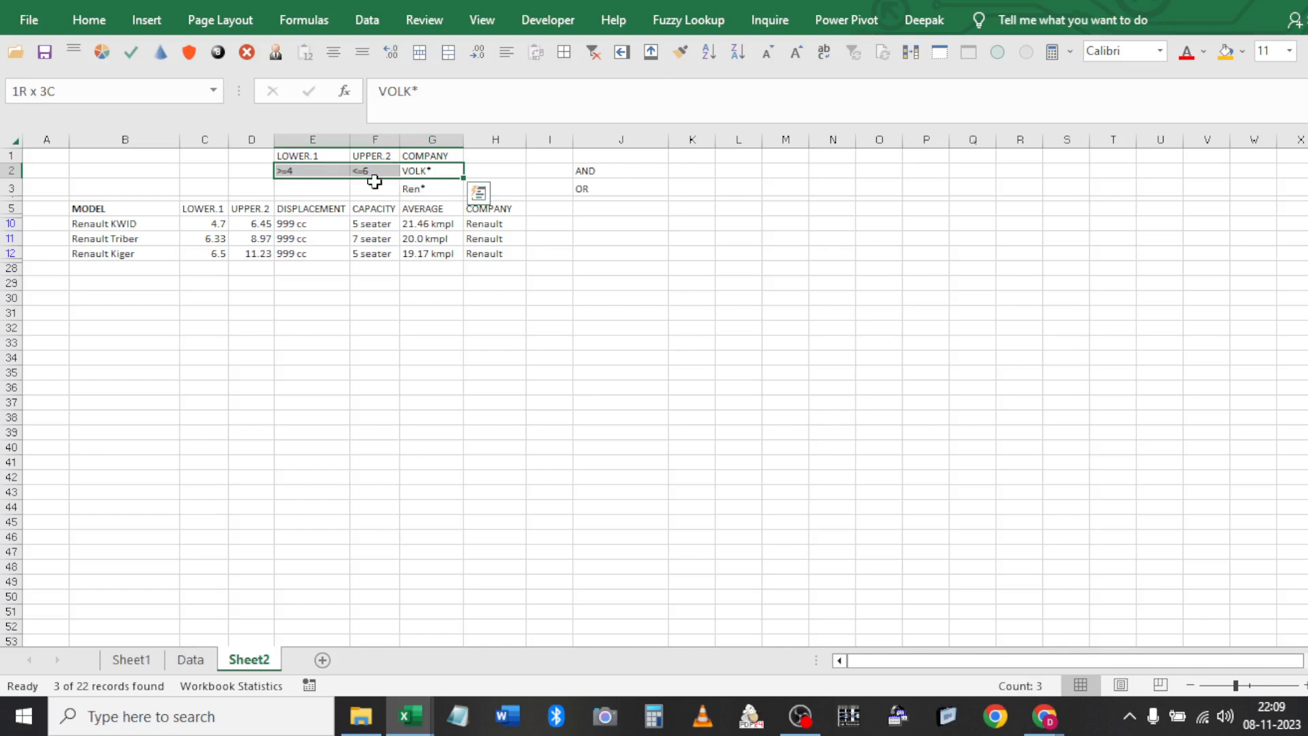
{"action": "left_click_drag", "start_coordinate": [369, 181], "coordinate": [322, 190]}
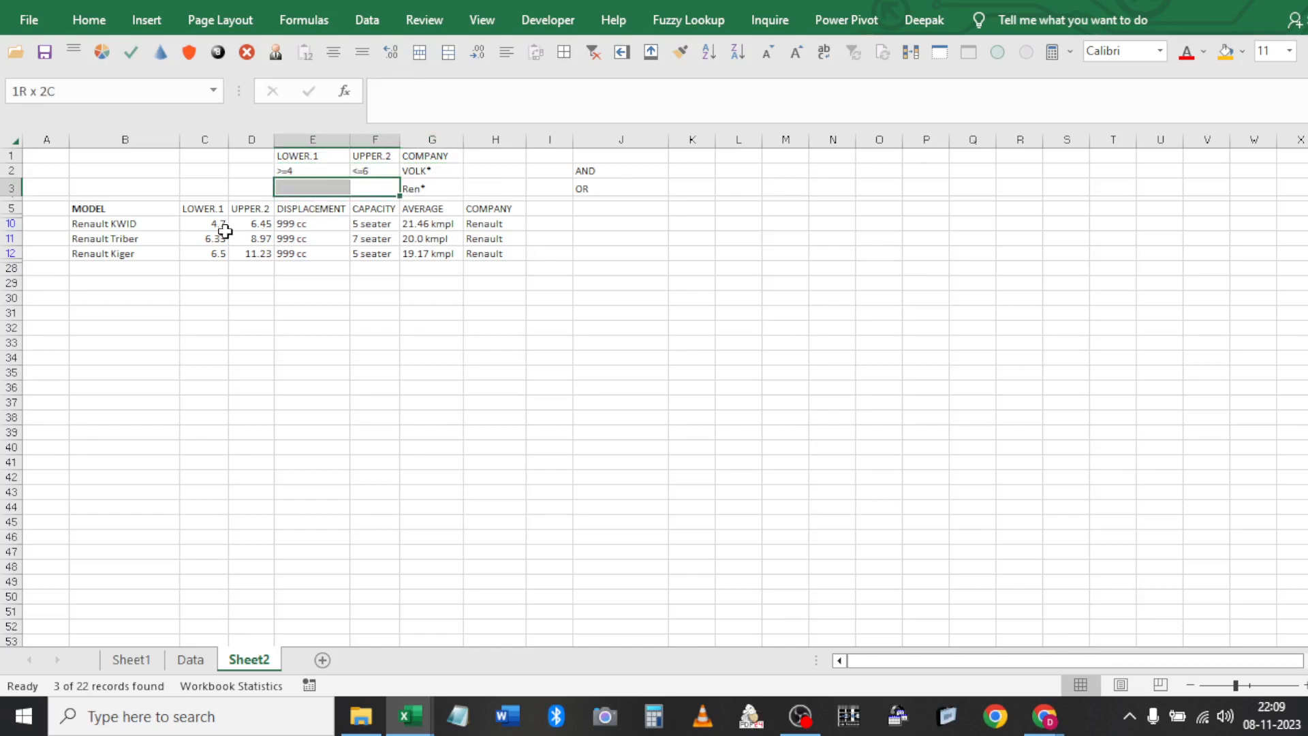
{"action": "left_click_drag", "start_coordinate": [417, 169], "coordinate": [321, 171]}
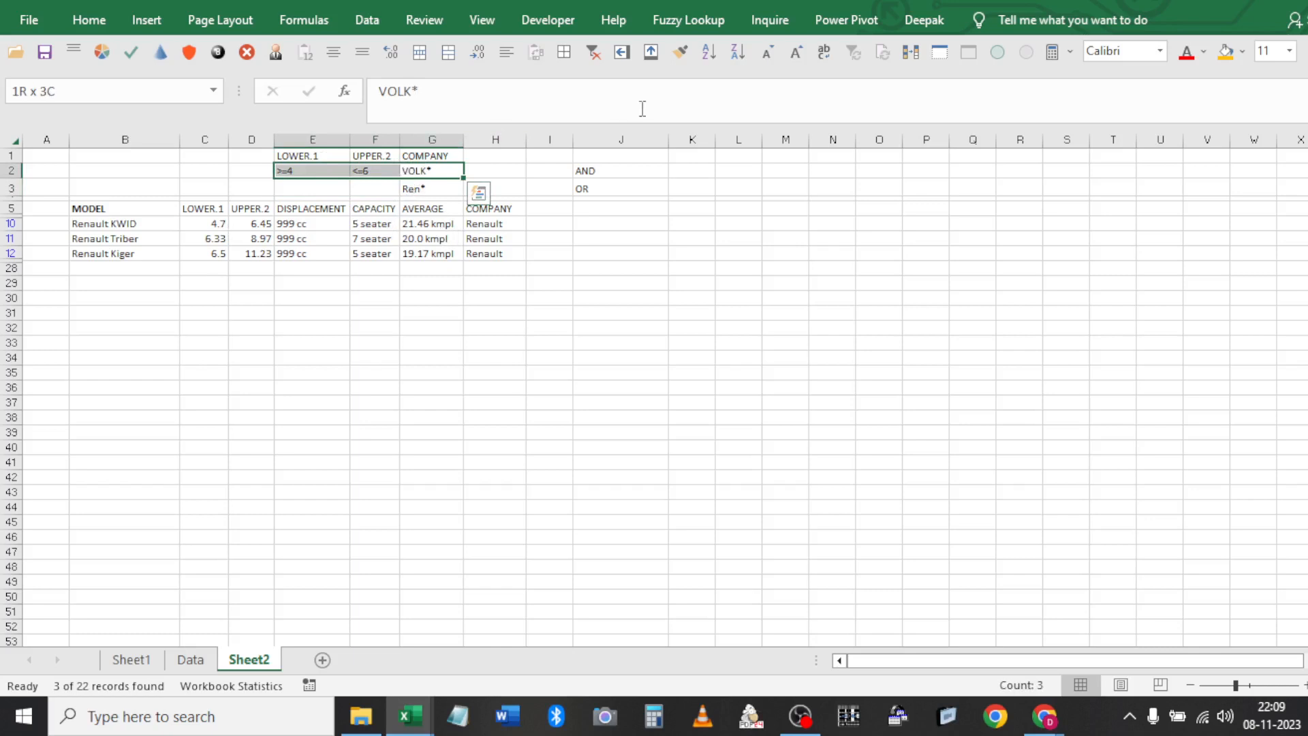
{"action": "left_click", "coordinate": [591, 52]}
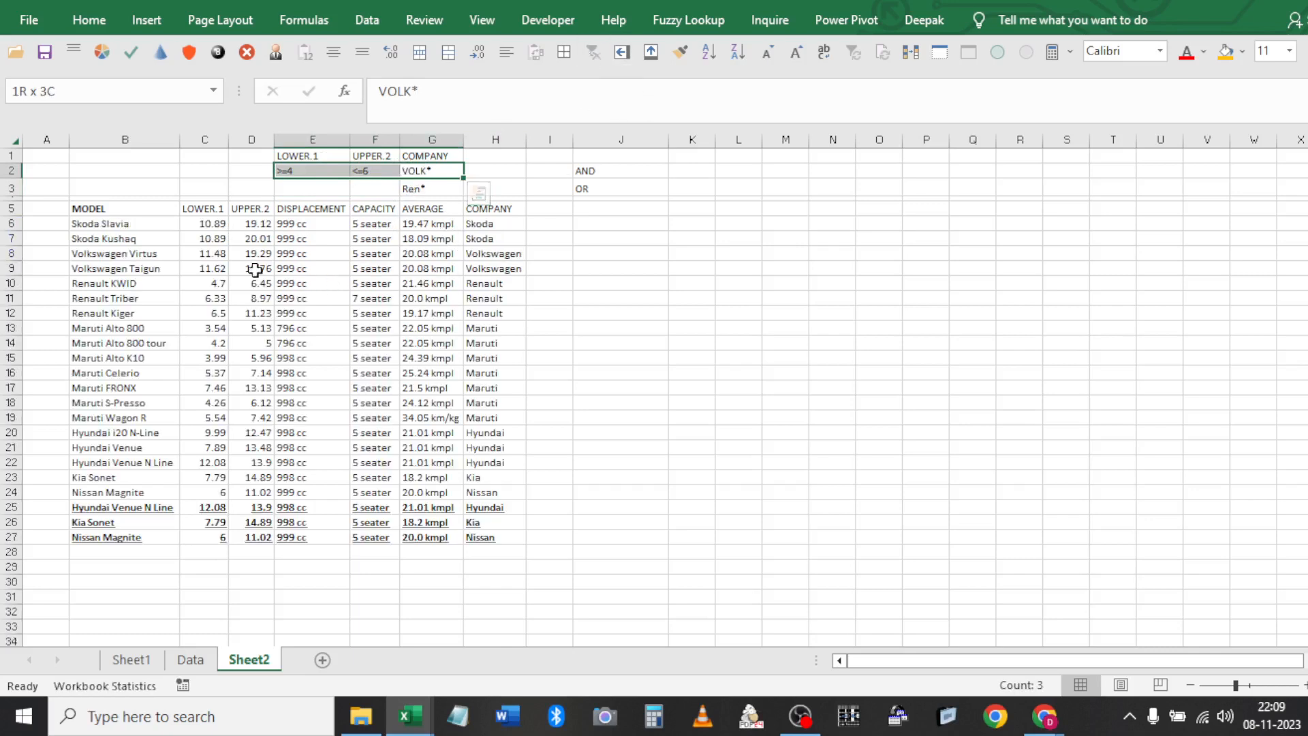
{"action": "left_click", "coordinate": [195, 265]}
{"action": "key", "text": "Left"}
{"action": "key", "text": "shift+Up"}
{"action": "key", "text": "shift+Right"}
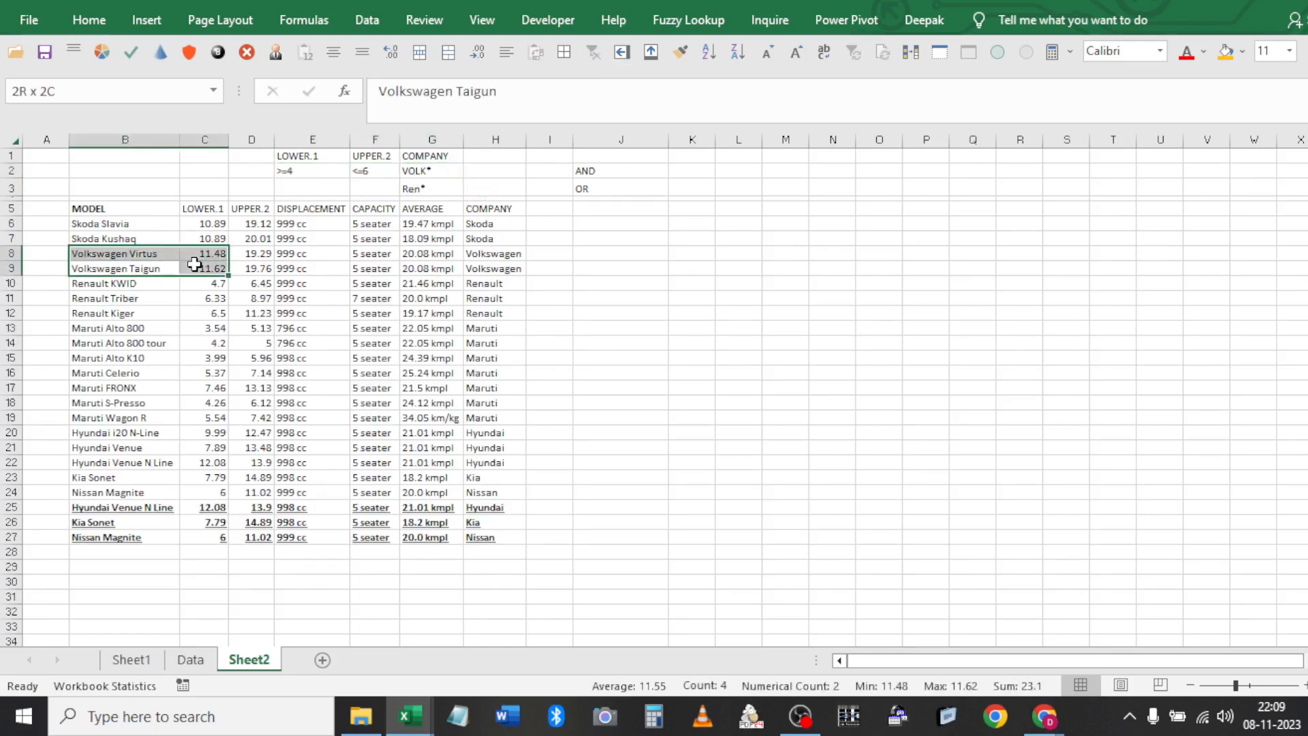
{"action": "key", "text": "shift+Right"}
{"action": "key", "text": "shift+Right"}
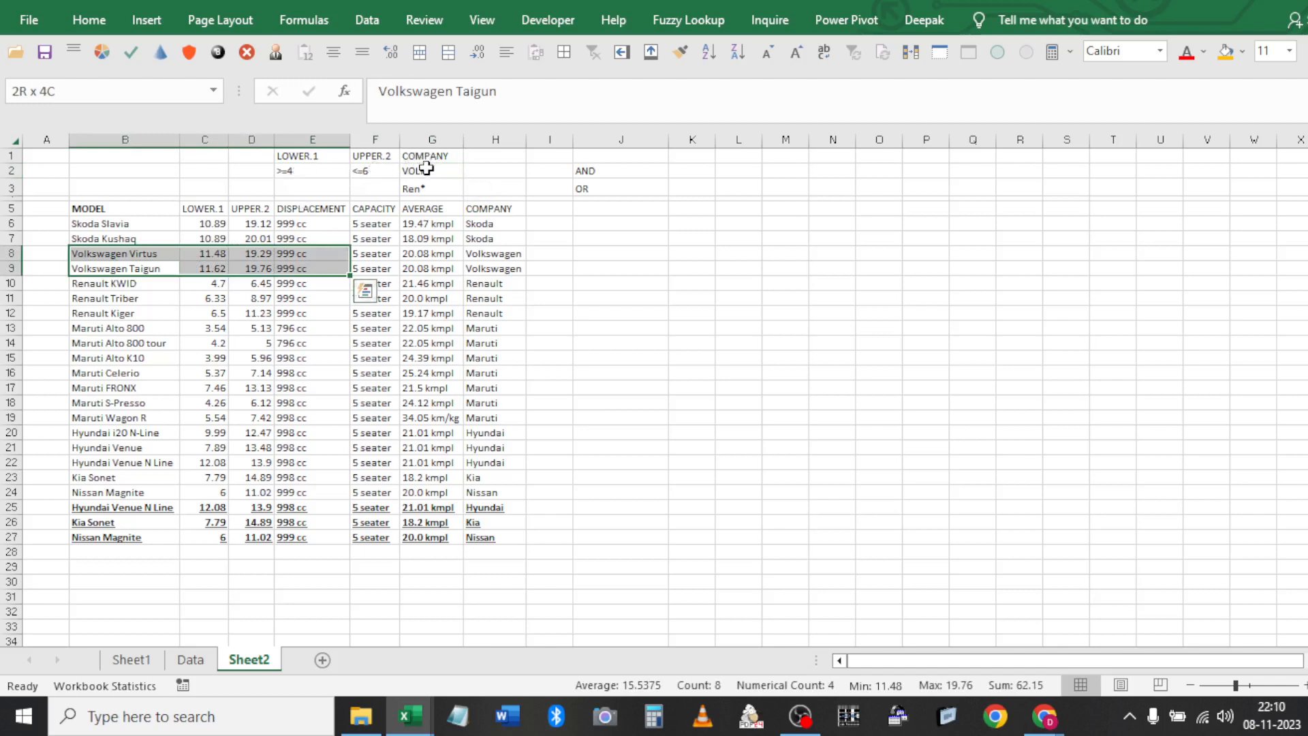
{"action": "left_click", "coordinate": [427, 190]}
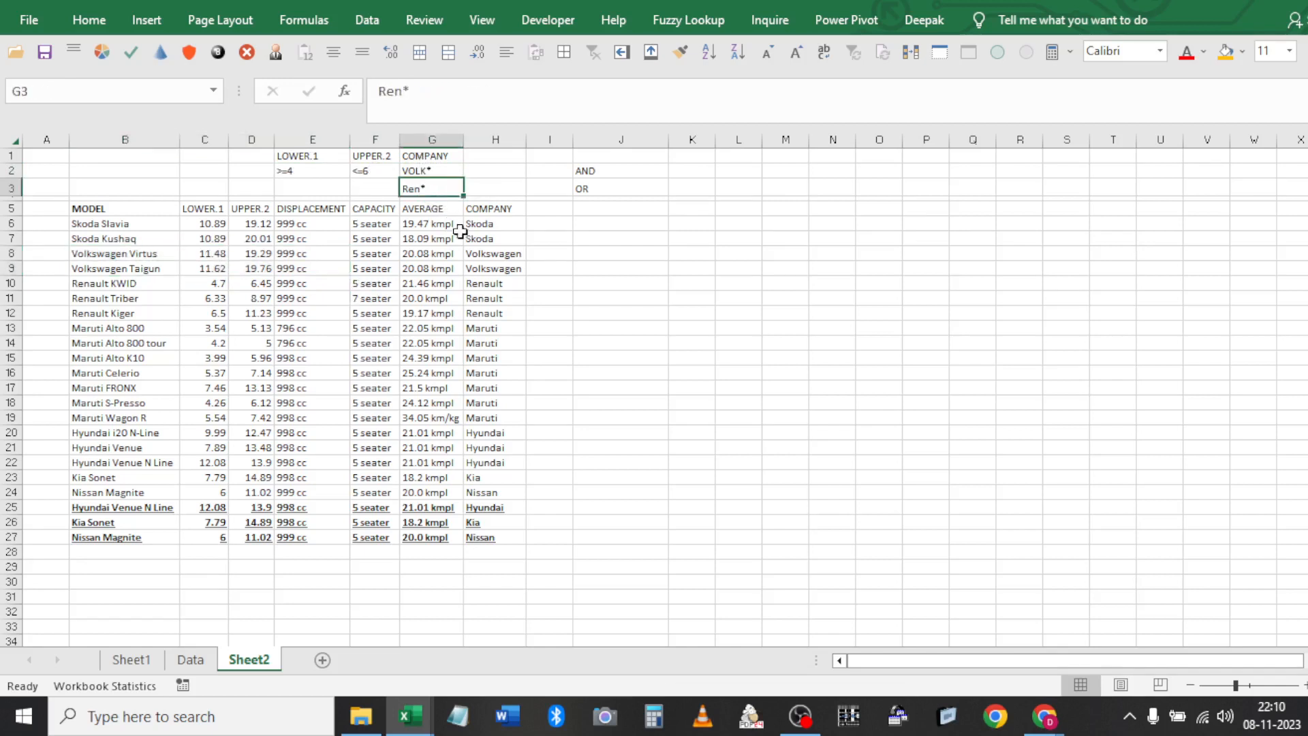
{"action": "left_click", "coordinate": [489, 286]}
{"action": "key", "text": "shift+Down"}
{"action": "key", "text": "shift+Down"}
{"action": "key", "text": "shift+Left"}
{"action": "key", "text": "shift+Left"}
{"action": "key", "text": "shift+Left"}
{"action": "key", "text": "shift+Left"}
{"action": "key", "text": "shift+Left"}
{"action": "key", "text": "shift+Left"}
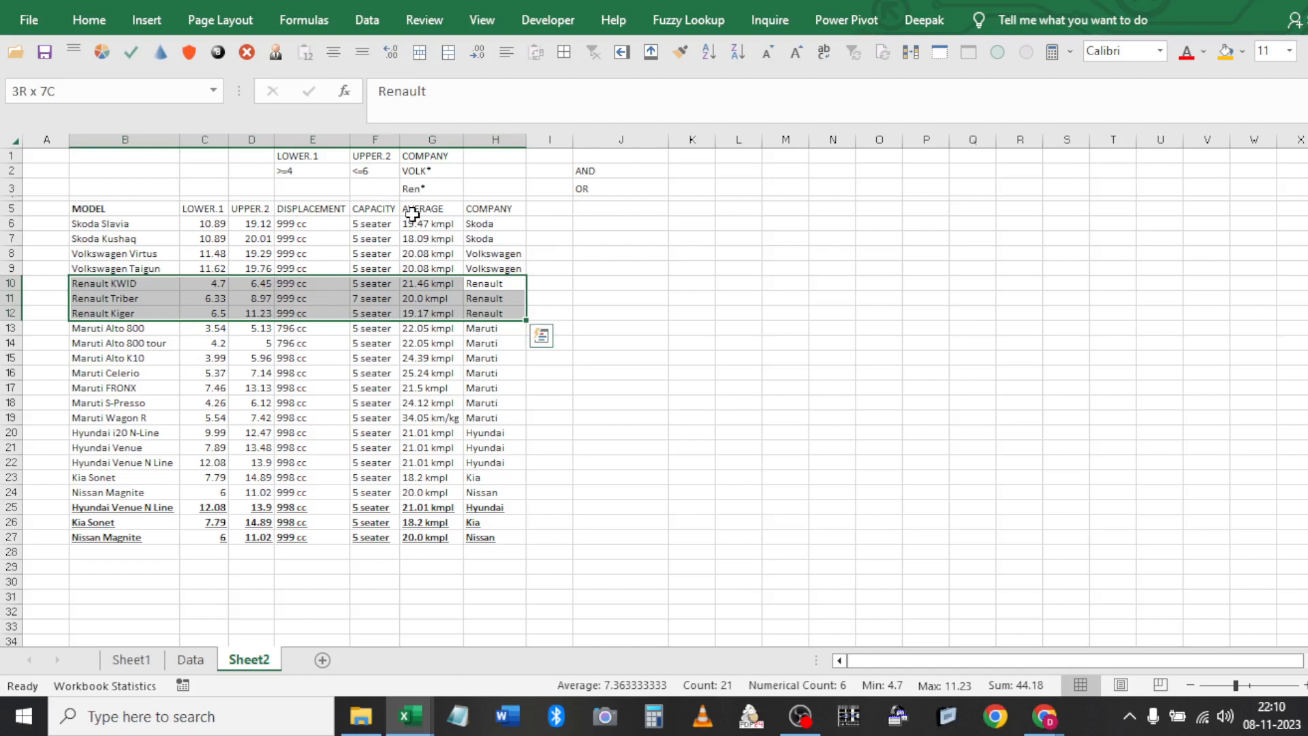
{"action": "left_click", "coordinate": [373, 173]}
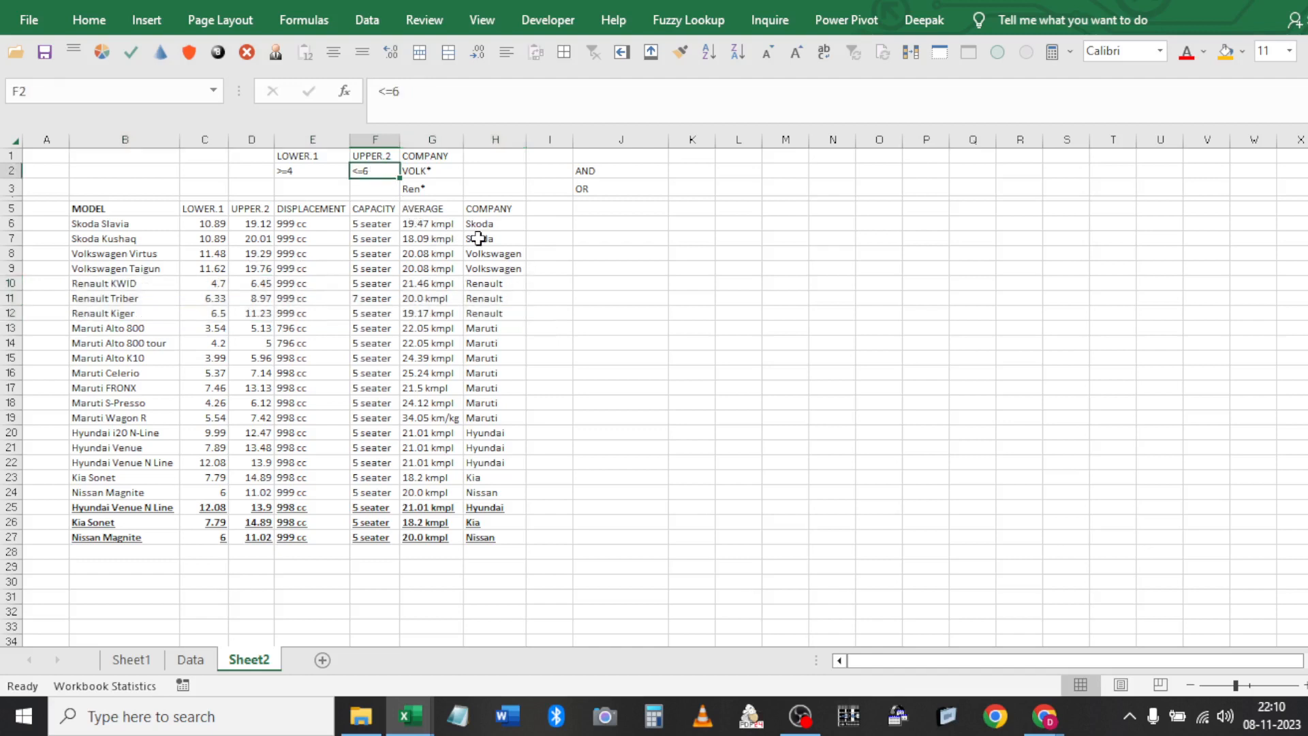
Change the VOLK* upper limit in F2 to <=15
{"action": "key", "text": "F2"}
{"action": "key", "text": "BackSpace"}
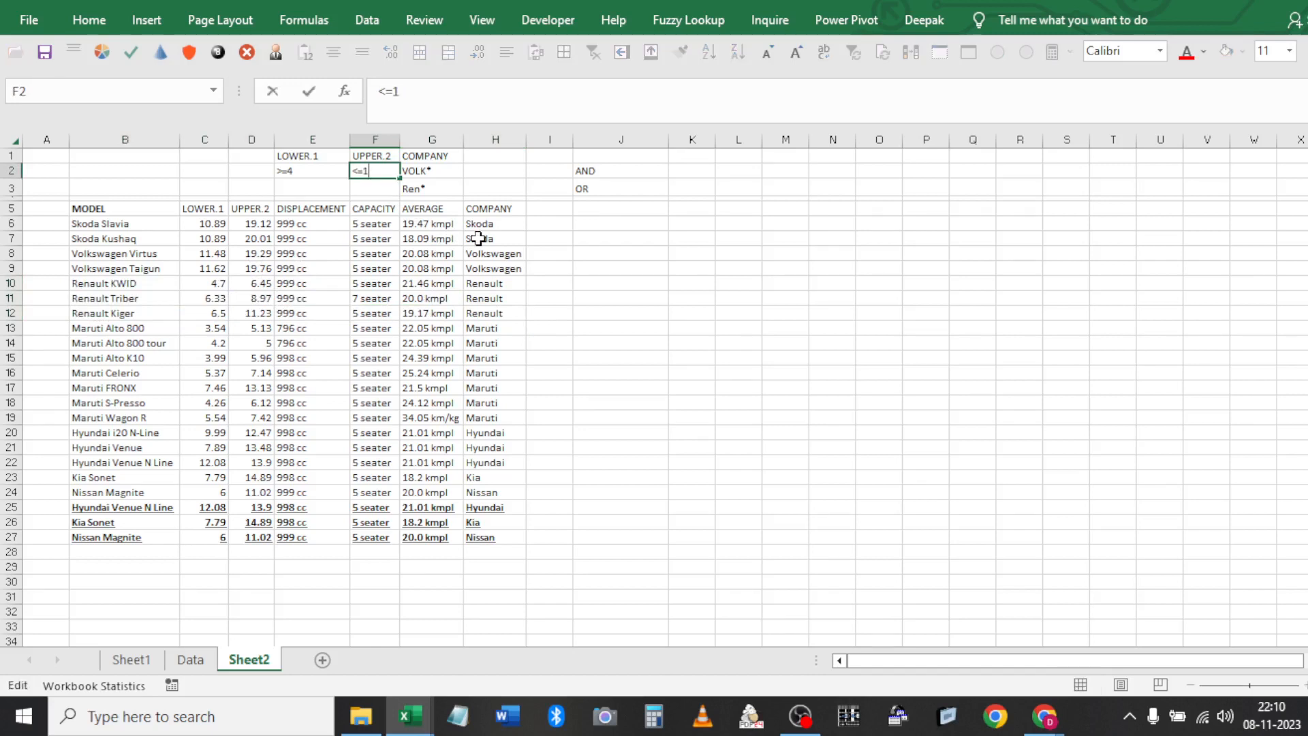
{"action": "key", "text": "Return"}
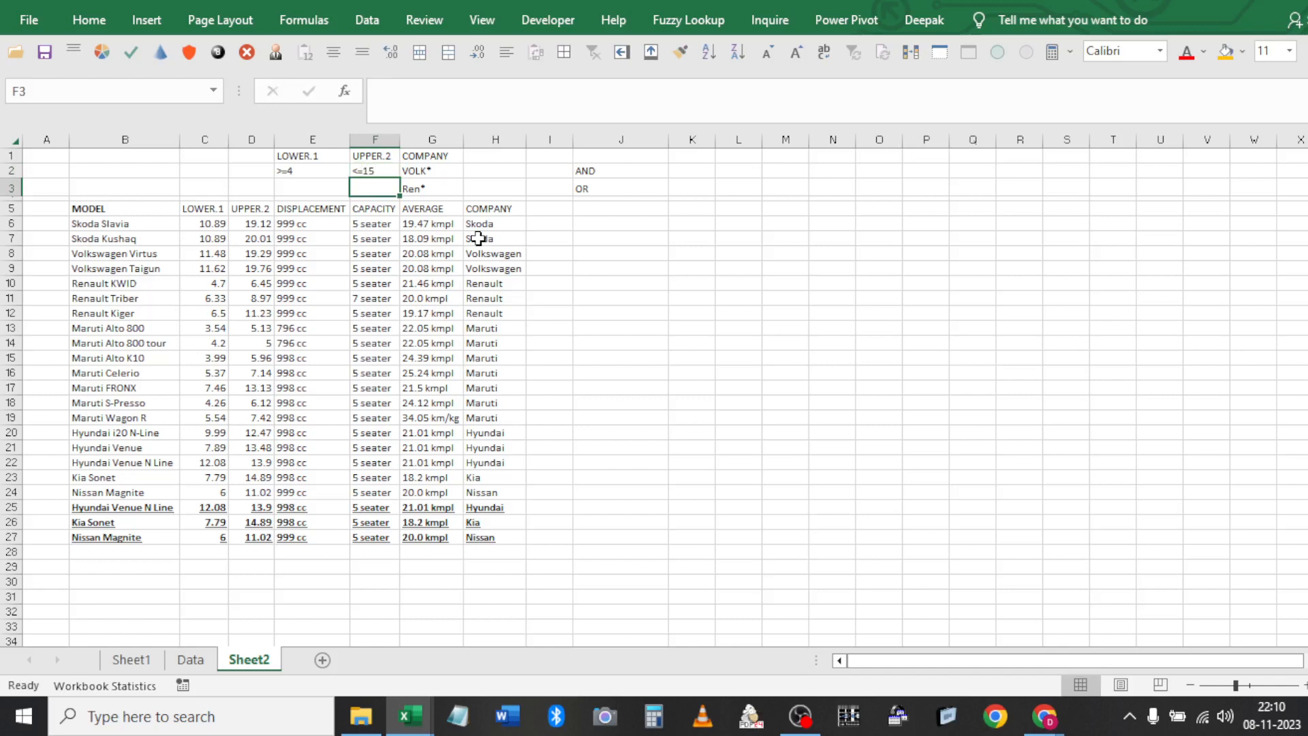
Give Ren* a lower limit of >=3 in E3 and an upper limit of <=6 in F3
{"action": "key", "text": "Up"}
{"action": "key", "text": "Left"}
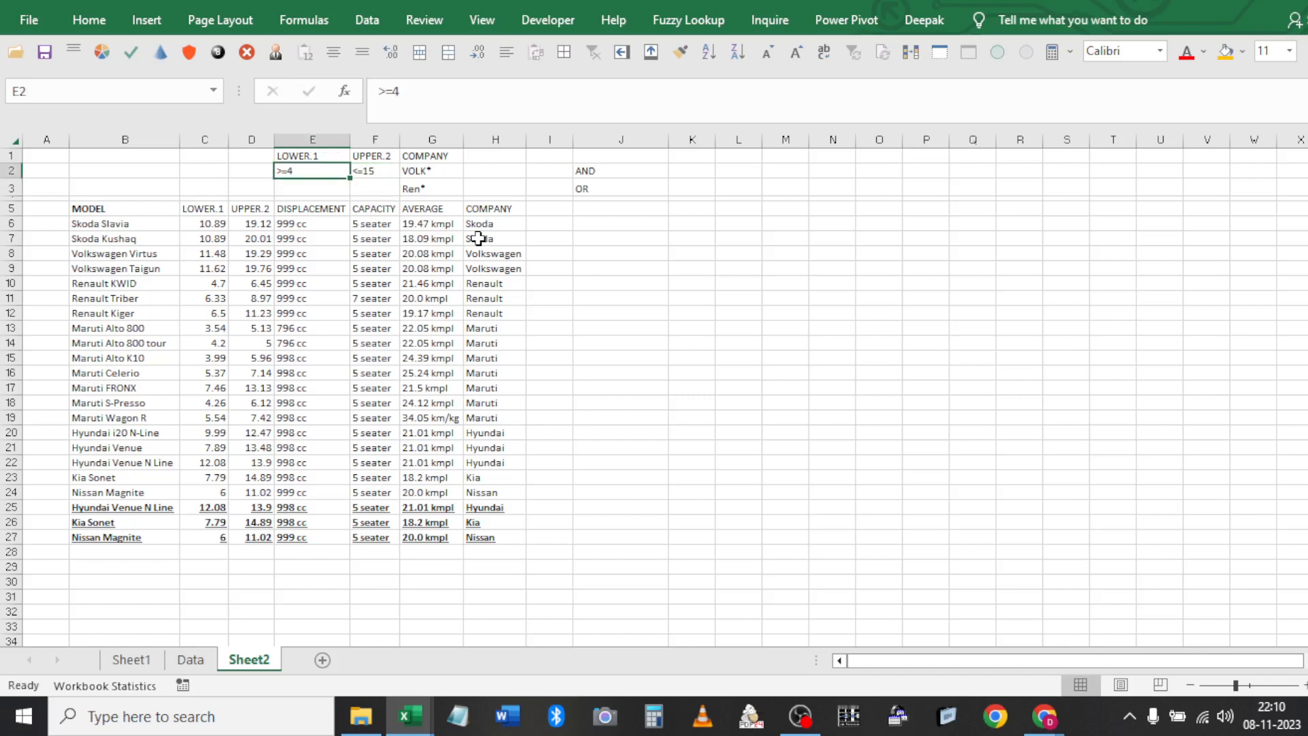
{"action": "key", "text": "Down"}
{"action": "type", "text": ">"}
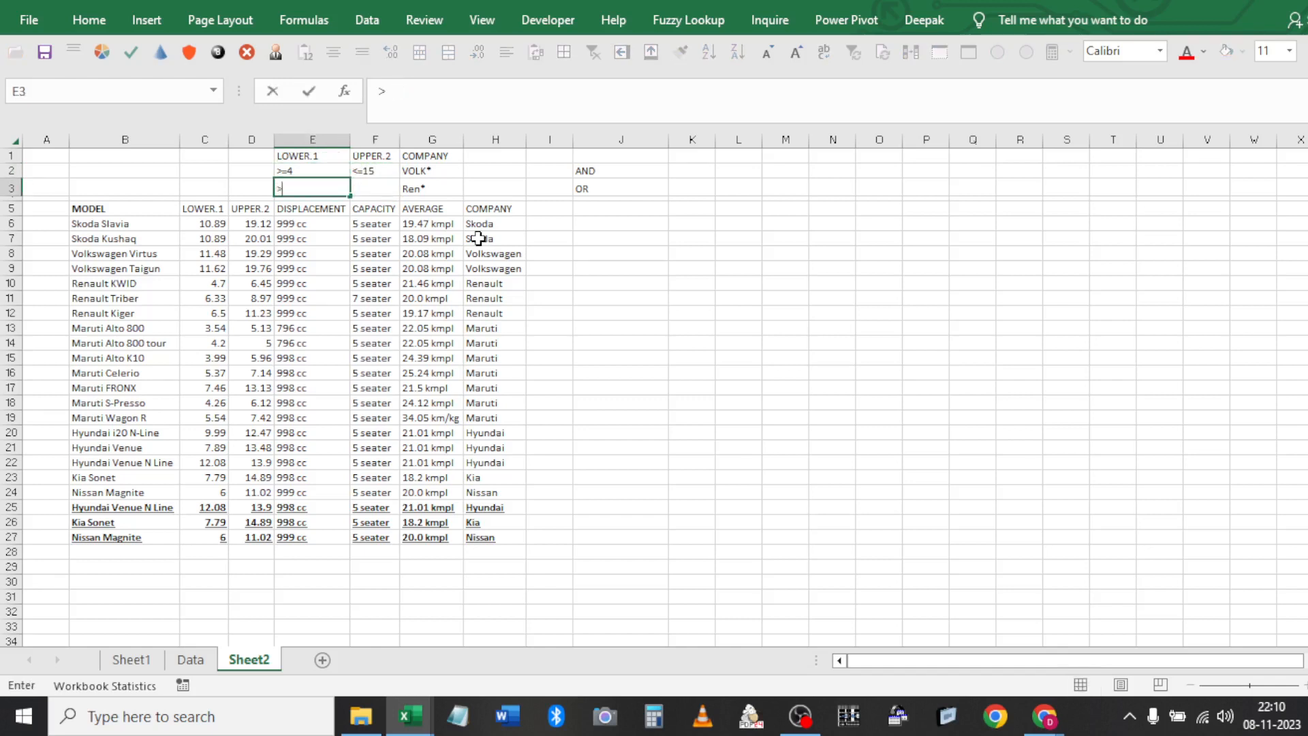
{"action": "key", "text": "Return"}
{"action": "key", "text": "Right"}
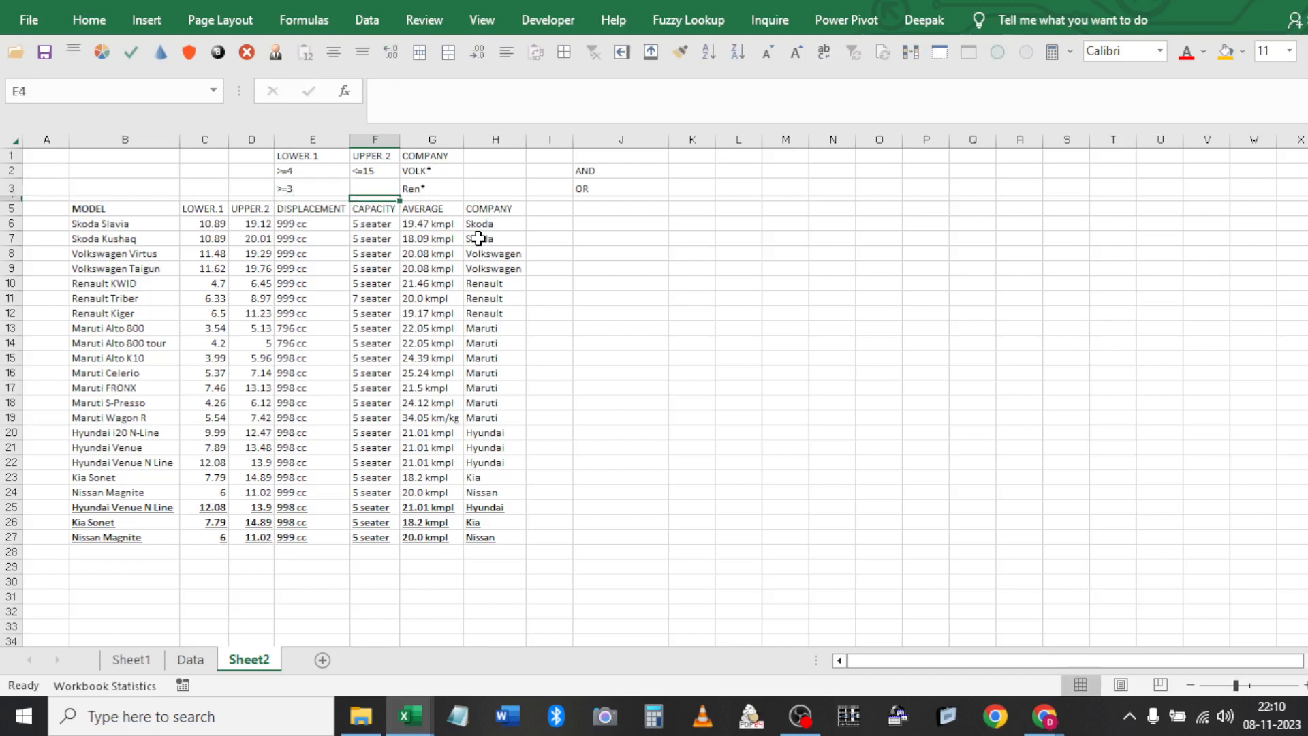
{"action": "key", "text": "Up"}
{"action": "type", "text": "<"}
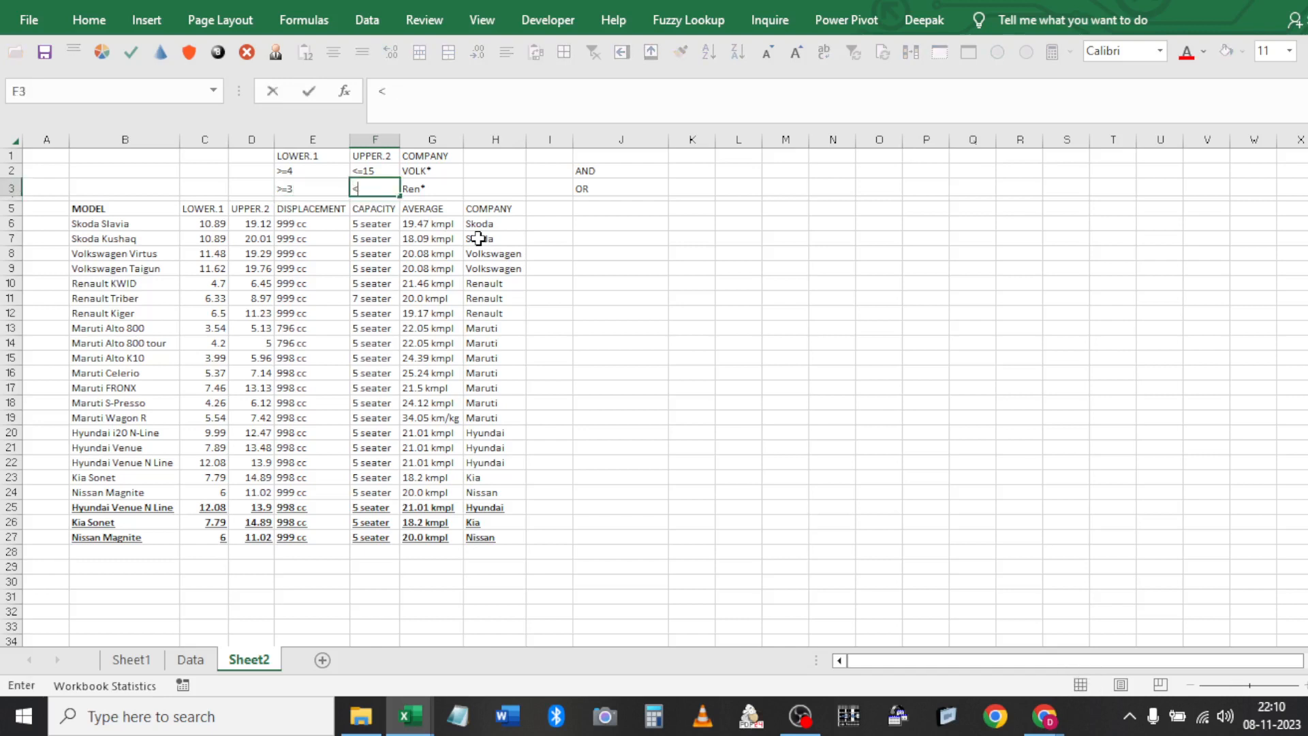
{"action": "type", "text": "=6"}
{"action": "key", "text": "Return"}
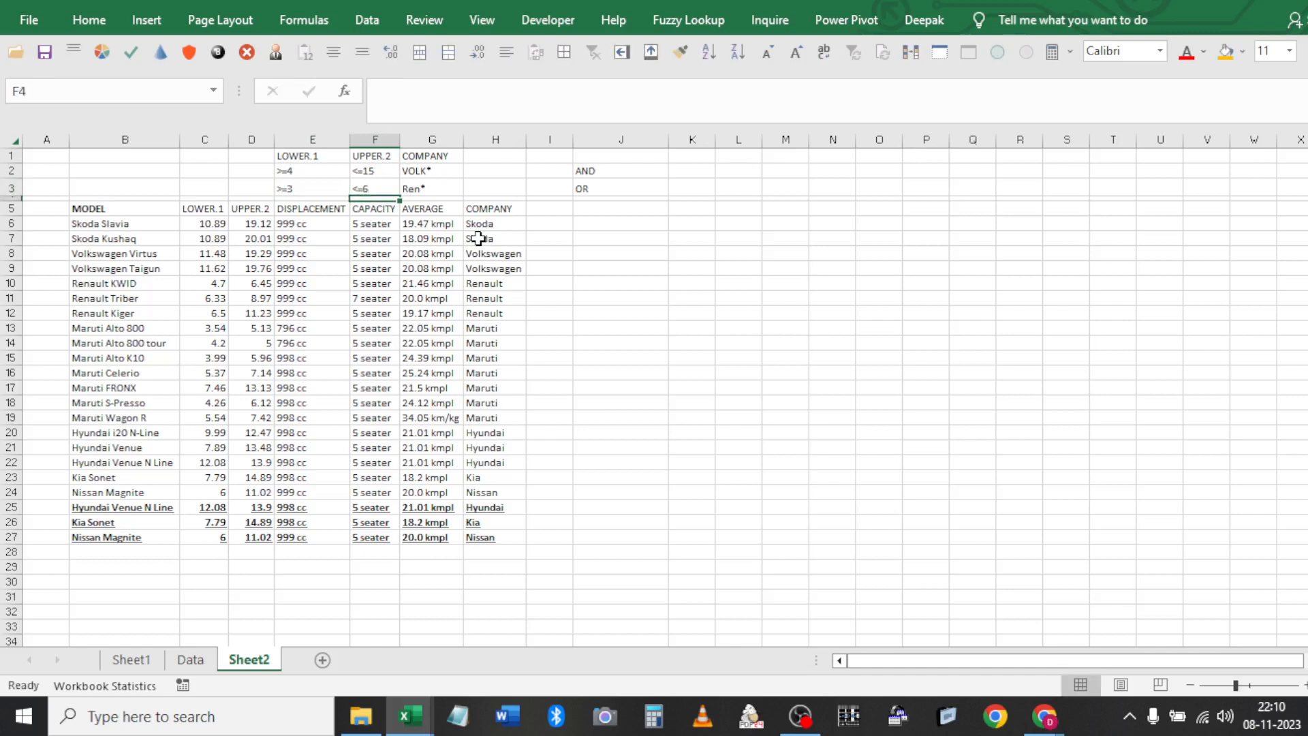
{"action": "left_click", "coordinate": [341, 240]}
{"action": "left_click", "coordinate": [367, 17]}
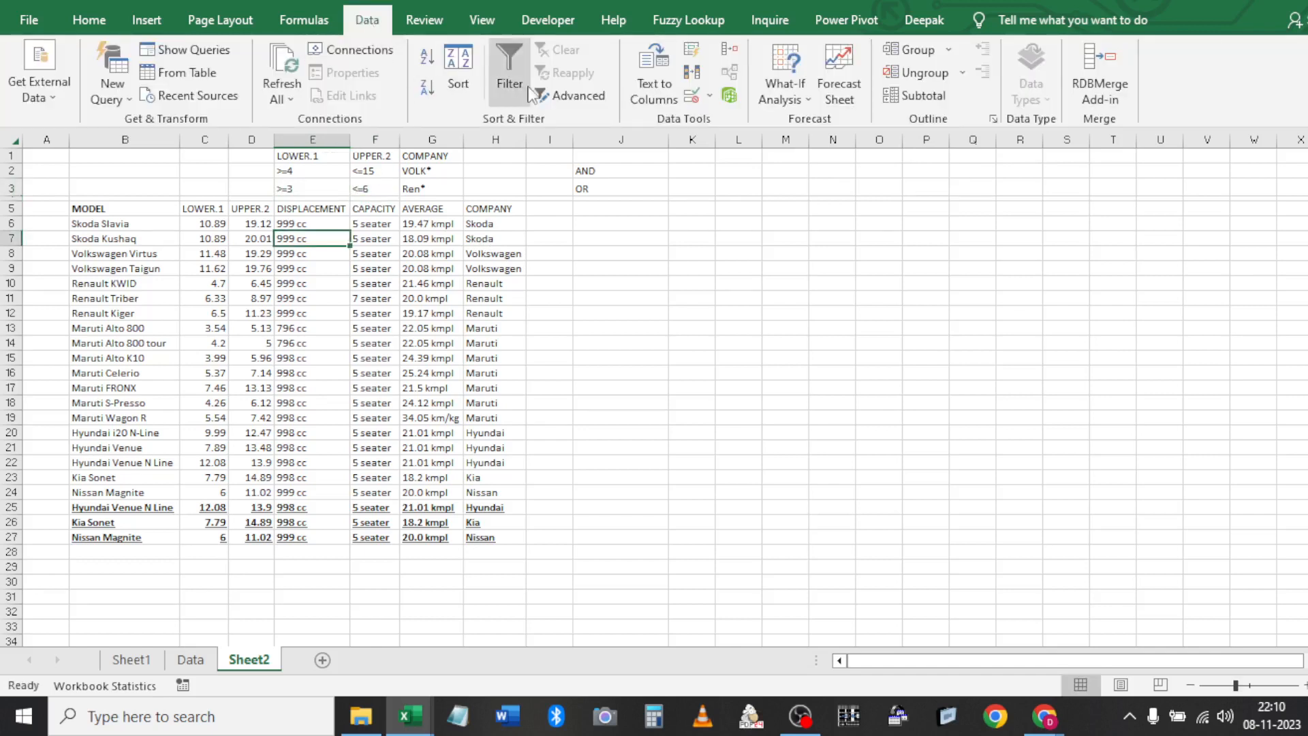
Run Advanced Filter with criteria $E$1:$G$3, copying results to $J$5:$P$5
{"action": "left_click", "coordinate": [573, 96]}
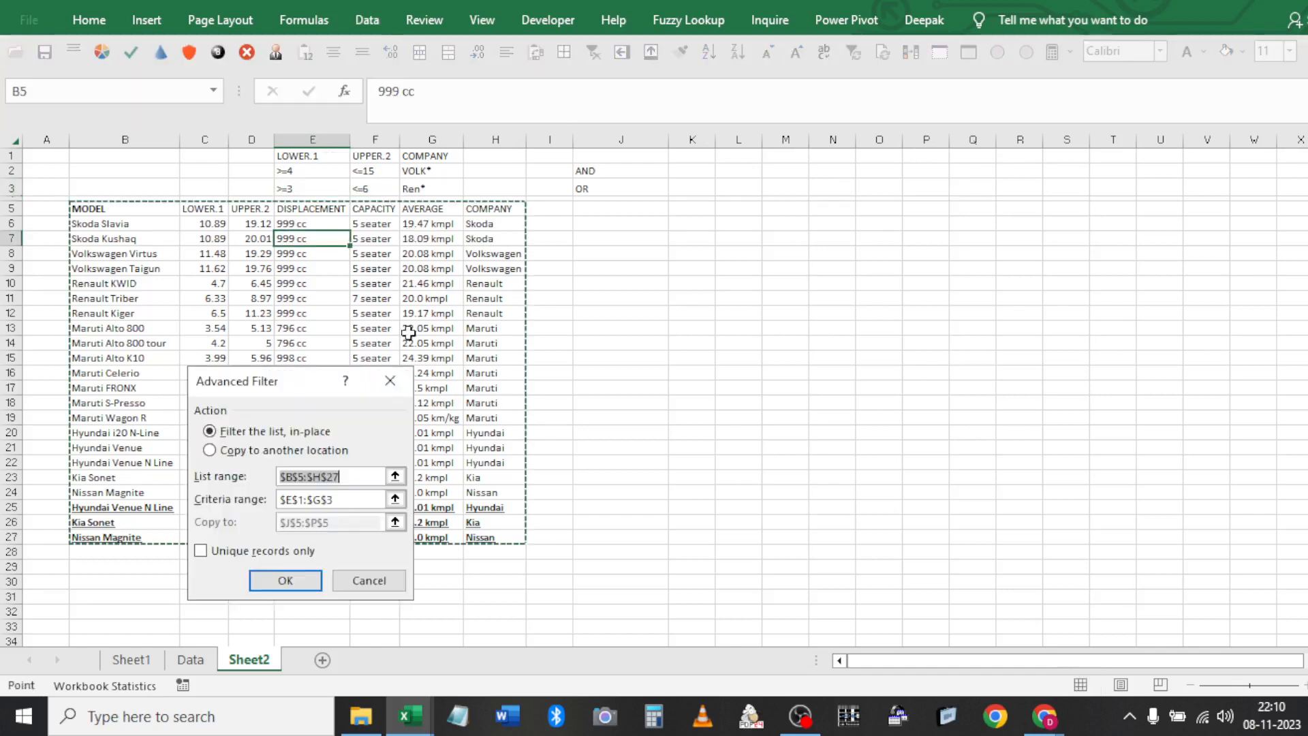
{"action": "left_click", "coordinate": [276, 451]}
{"action": "key", "text": "Tab"}
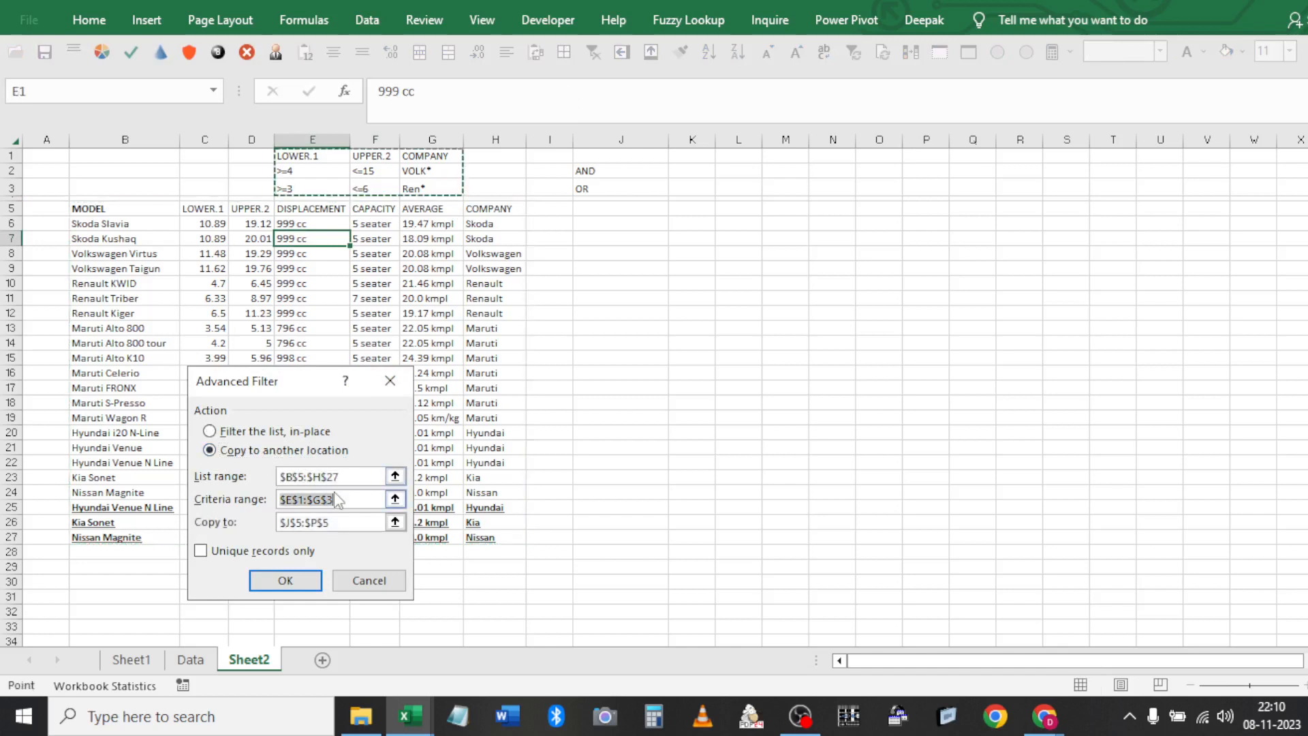
{"action": "key", "text": "Tab"}
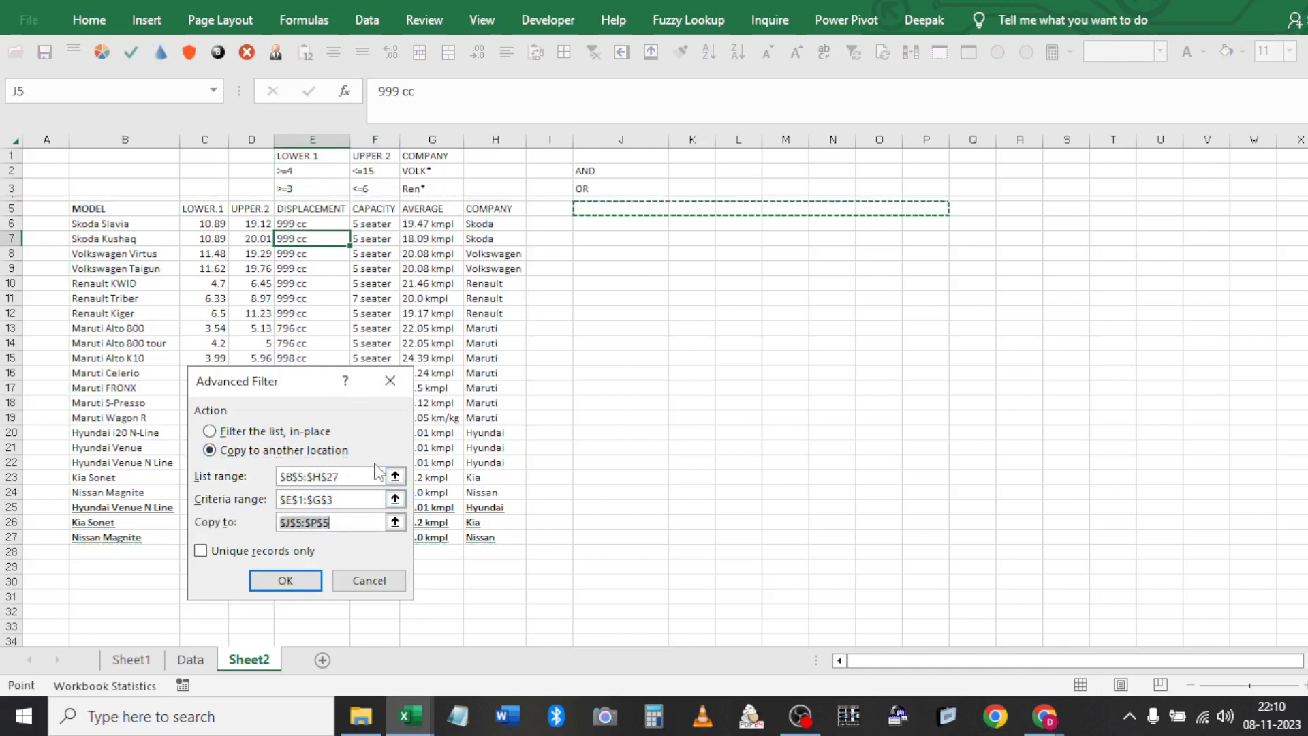
{"action": "key", "text": "shift+Tab"}
{"action": "key", "text": "Tab"}
{"action": "left_click", "coordinate": [285, 580]}
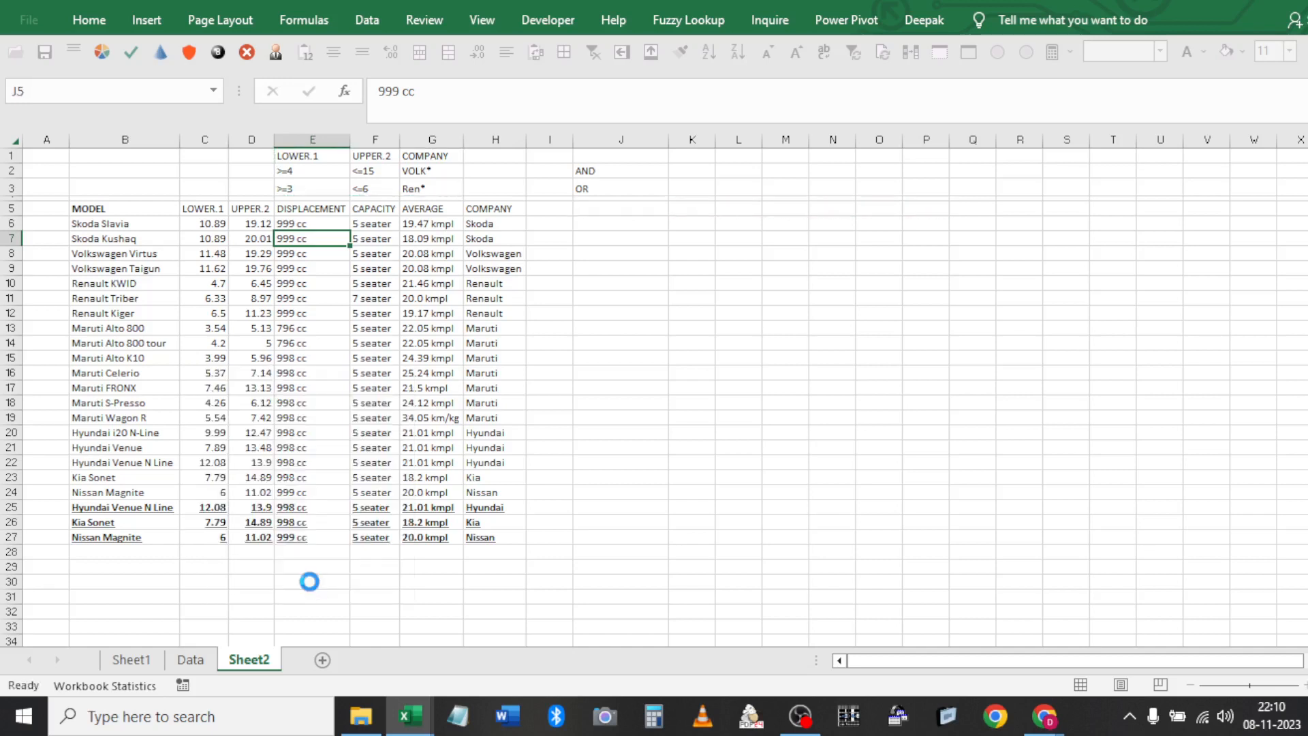
Rerun the Advanced Filter in place on the car table, finding 0 of 22 records
{"action": "left_click", "coordinate": [439, 222]}
{"action": "left_click", "coordinate": [368, 20]}
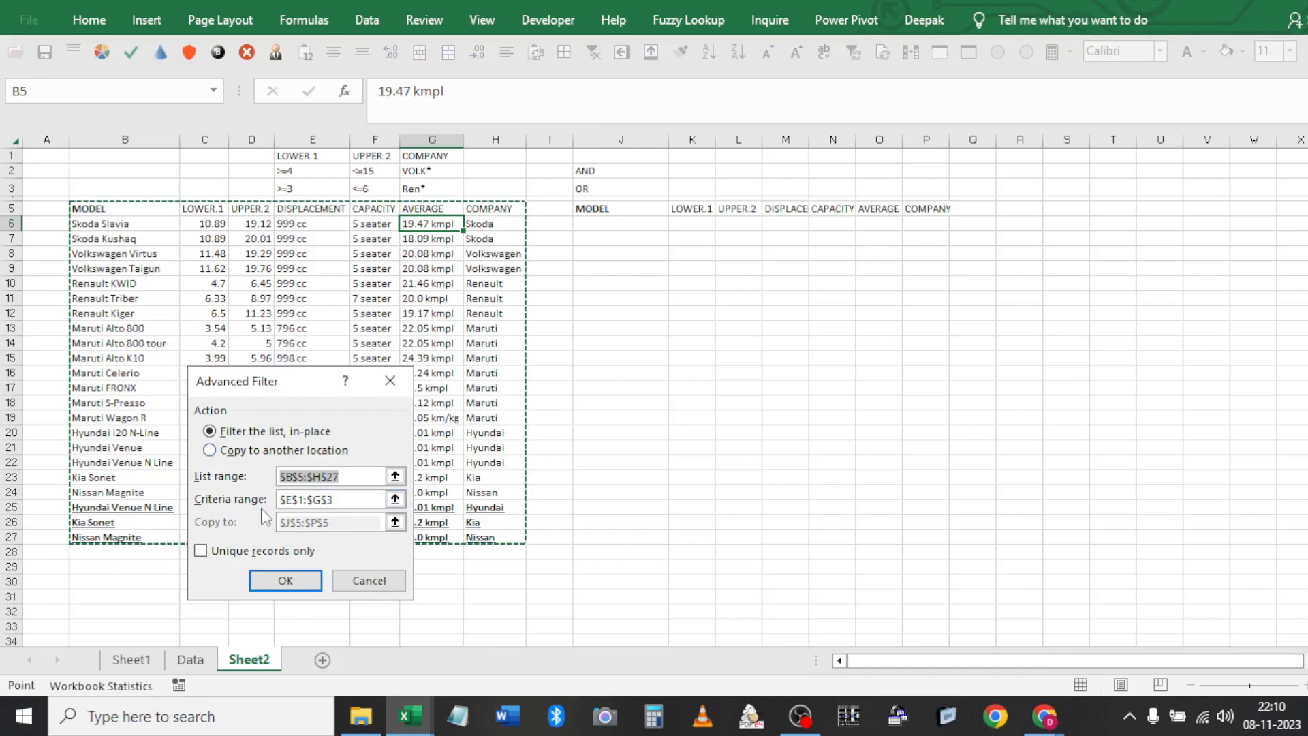
{"action": "key", "text": "Tab"}
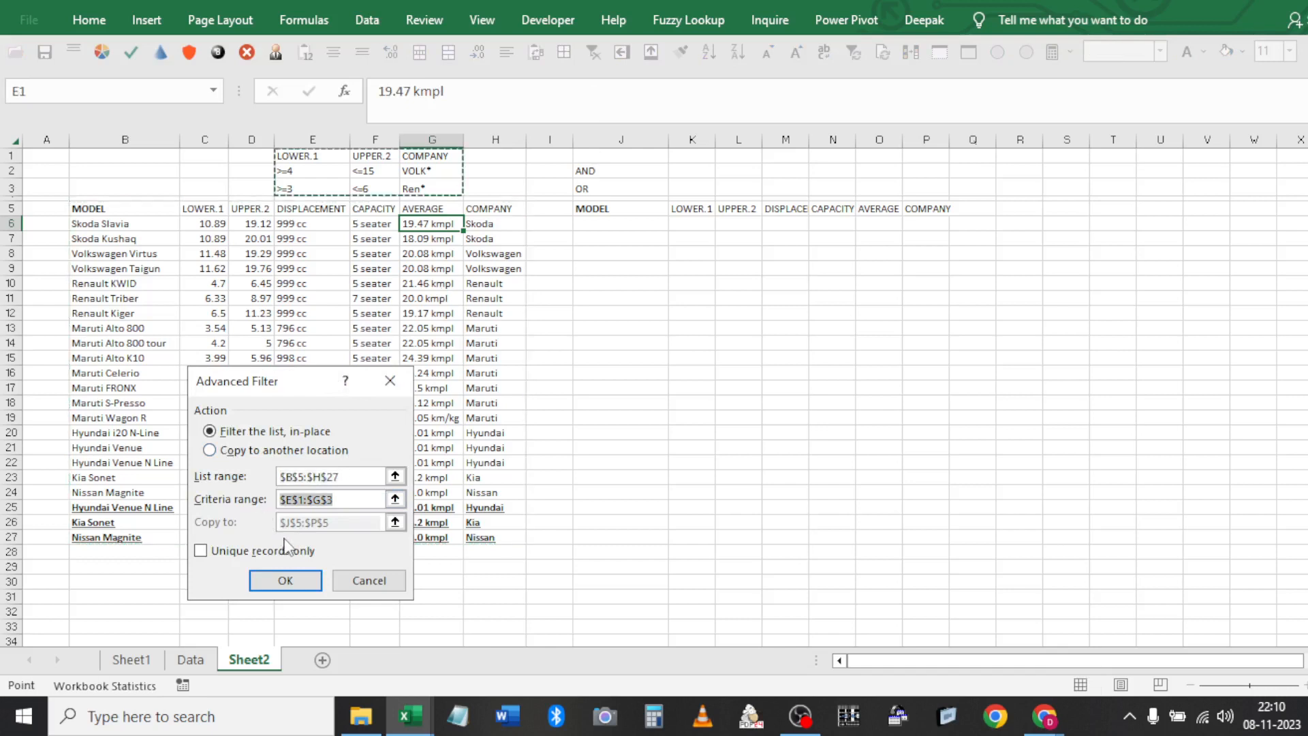
{"action": "left_click", "coordinate": [279, 580]}
Delete the copied headers in J5:P5 and clear the filter so all cars show
{"action": "left_click", "coordinate": [608, 213]}
{"action": "key", "text": "ctrl+shift+Right"}
{"action": "key", "text": "Delete"}
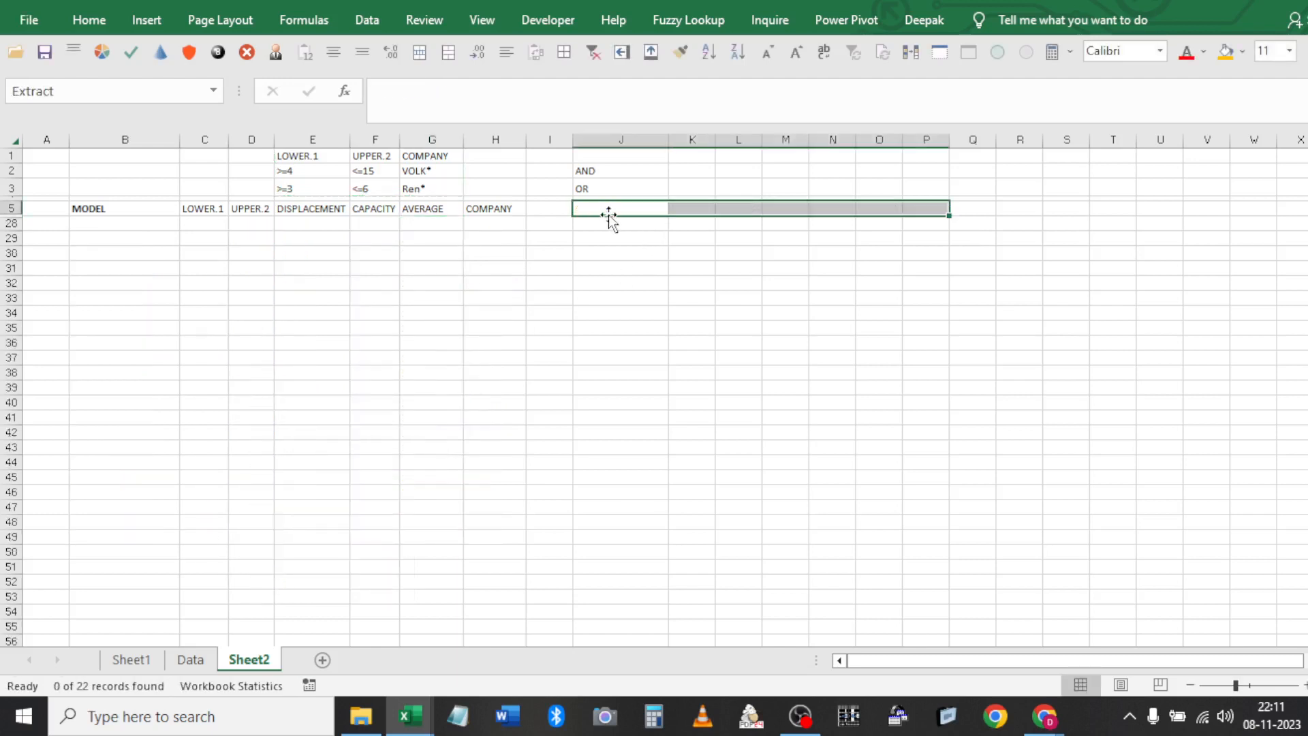
{"action": "key", "text": "Left"}
{"action": "key", "text": "Left"}
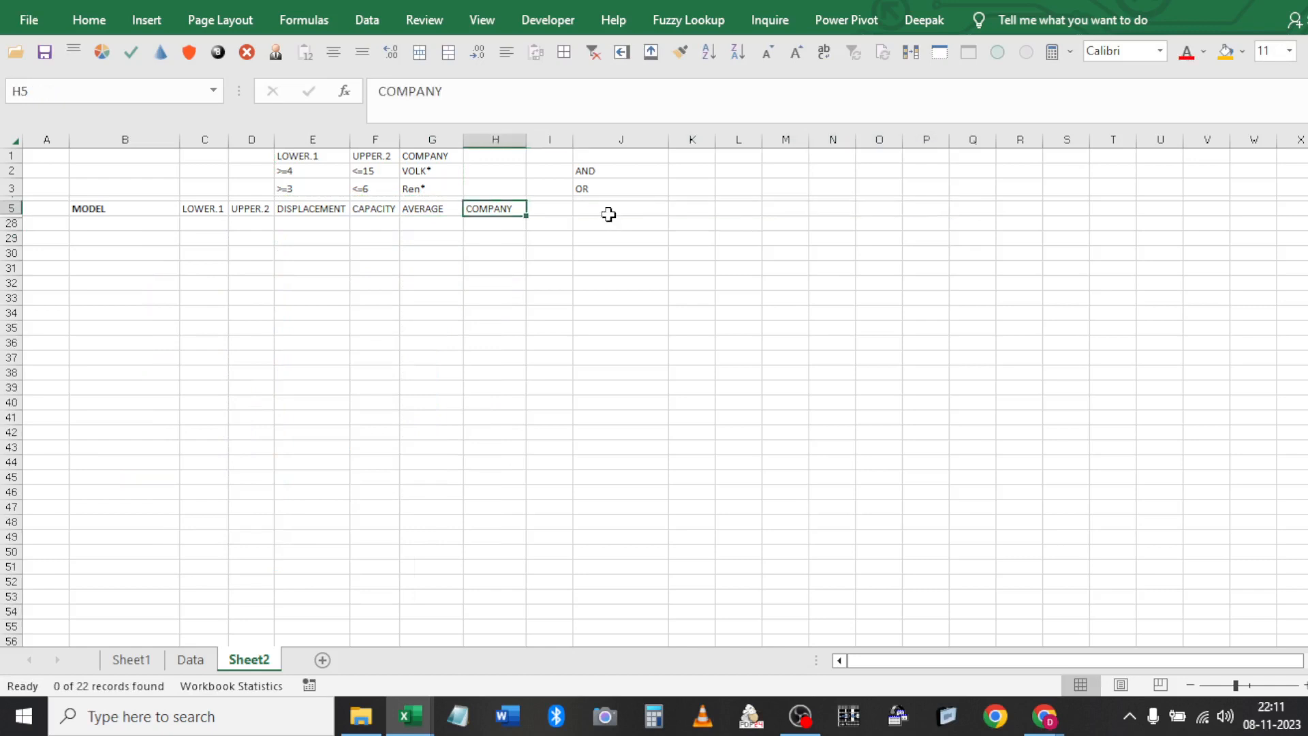
{"action": "left_click", "coordinate": [594, 53]}
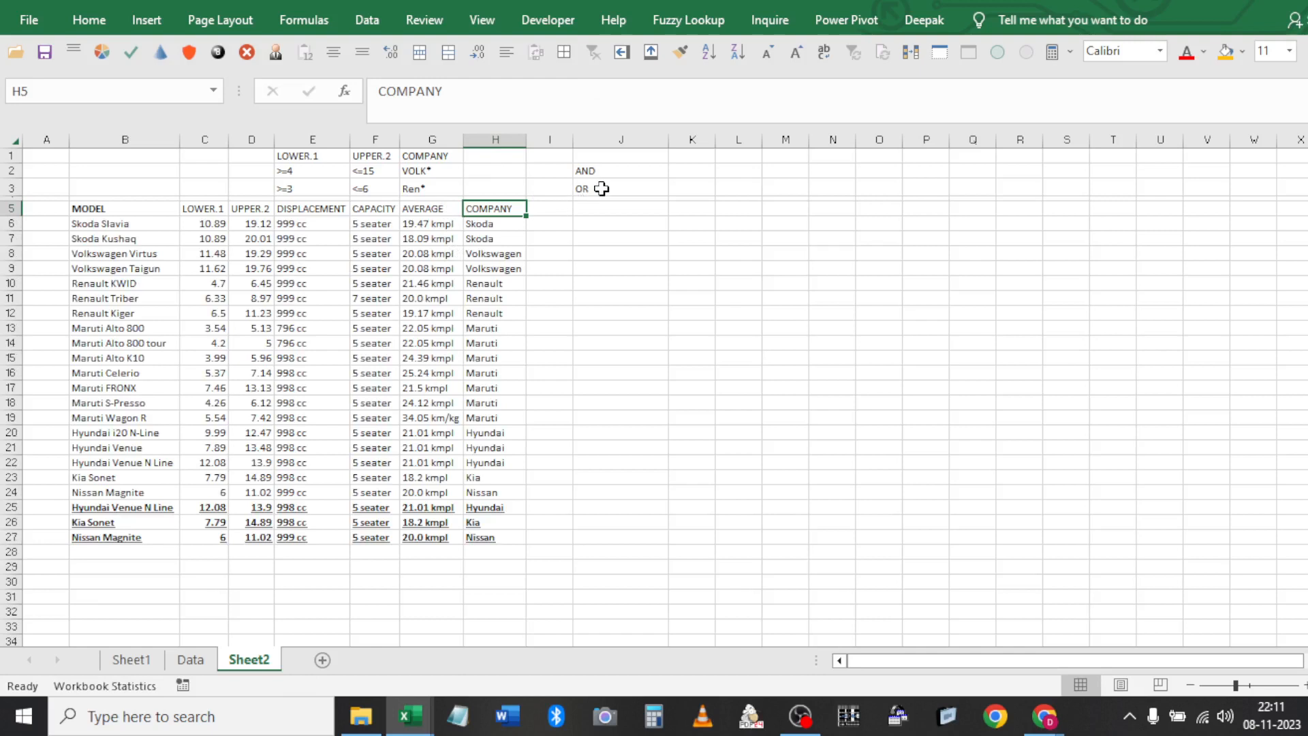
Clear the LOWER.1 and UPPER.2 criteria block in E1:F3
{"action": "left_click", "coordinate": [309, 188]}
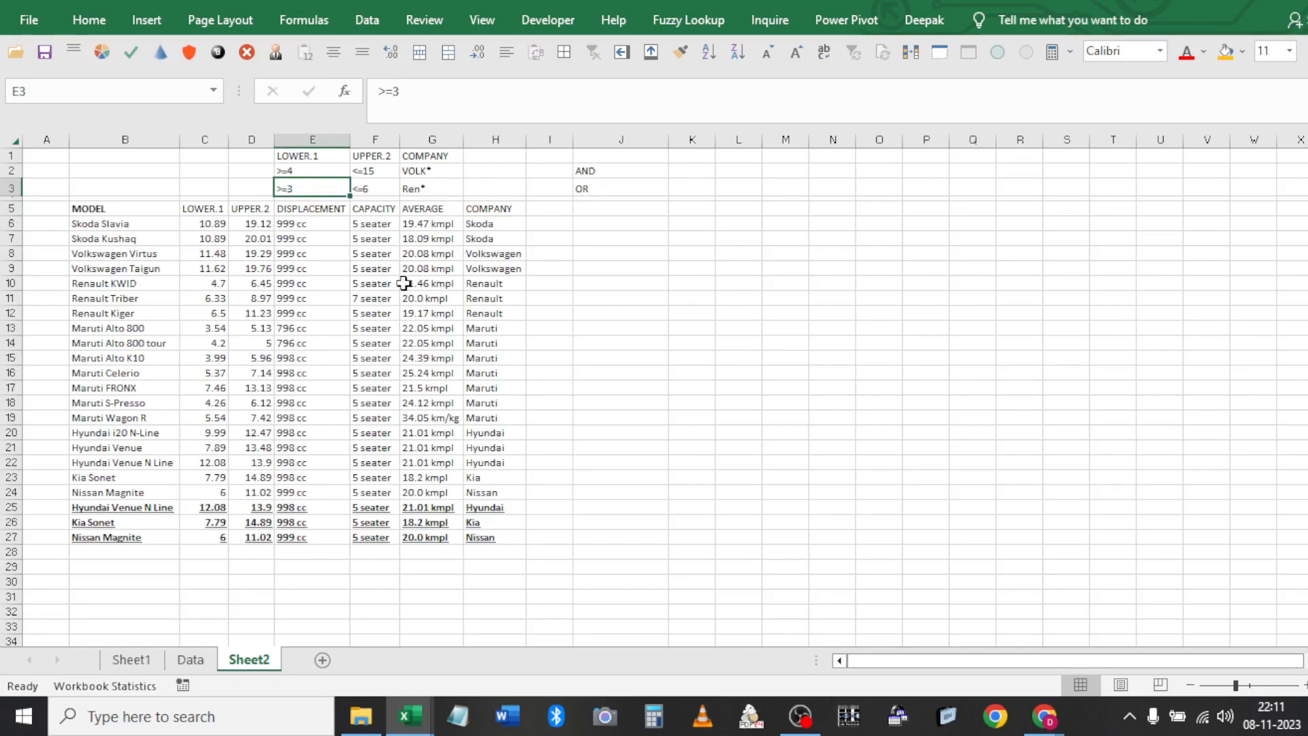
{"action": "key", "text": "Right"}
{"action": "key", "text": "Right"}
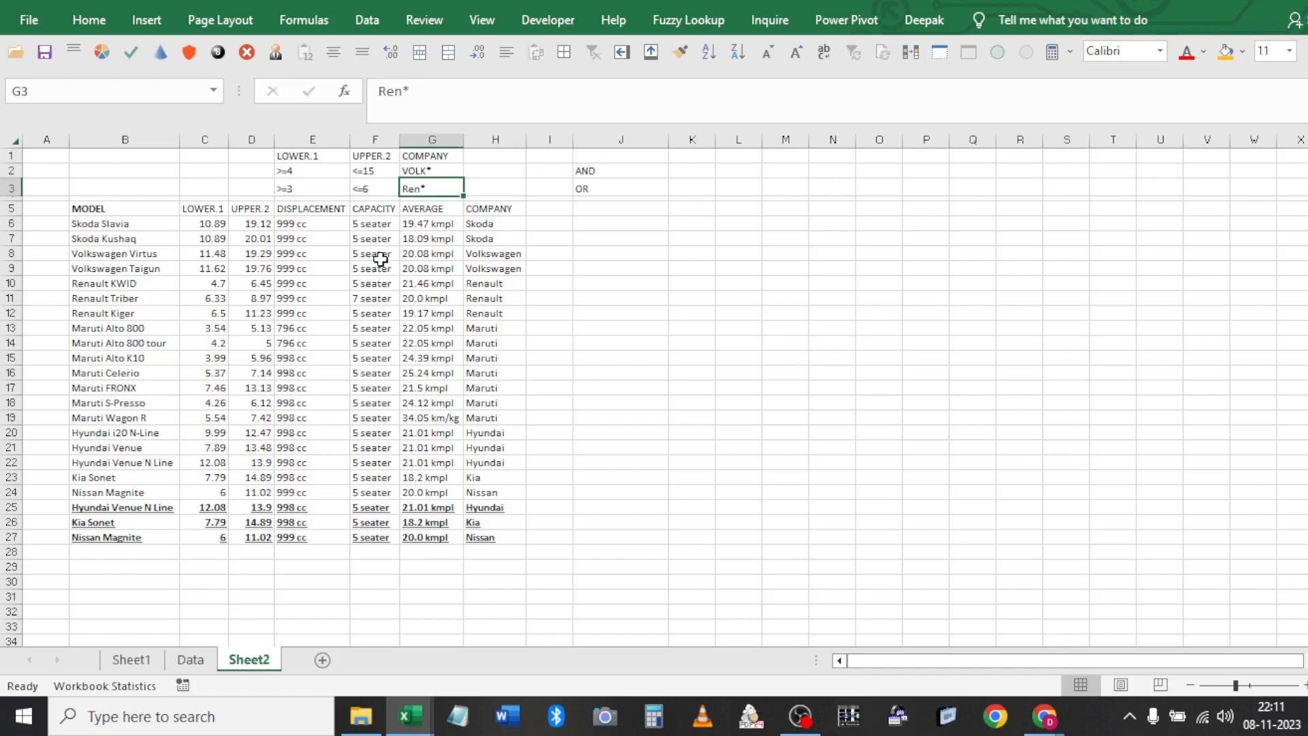
{"action": "left_click", "coordinate": [313, 156]}
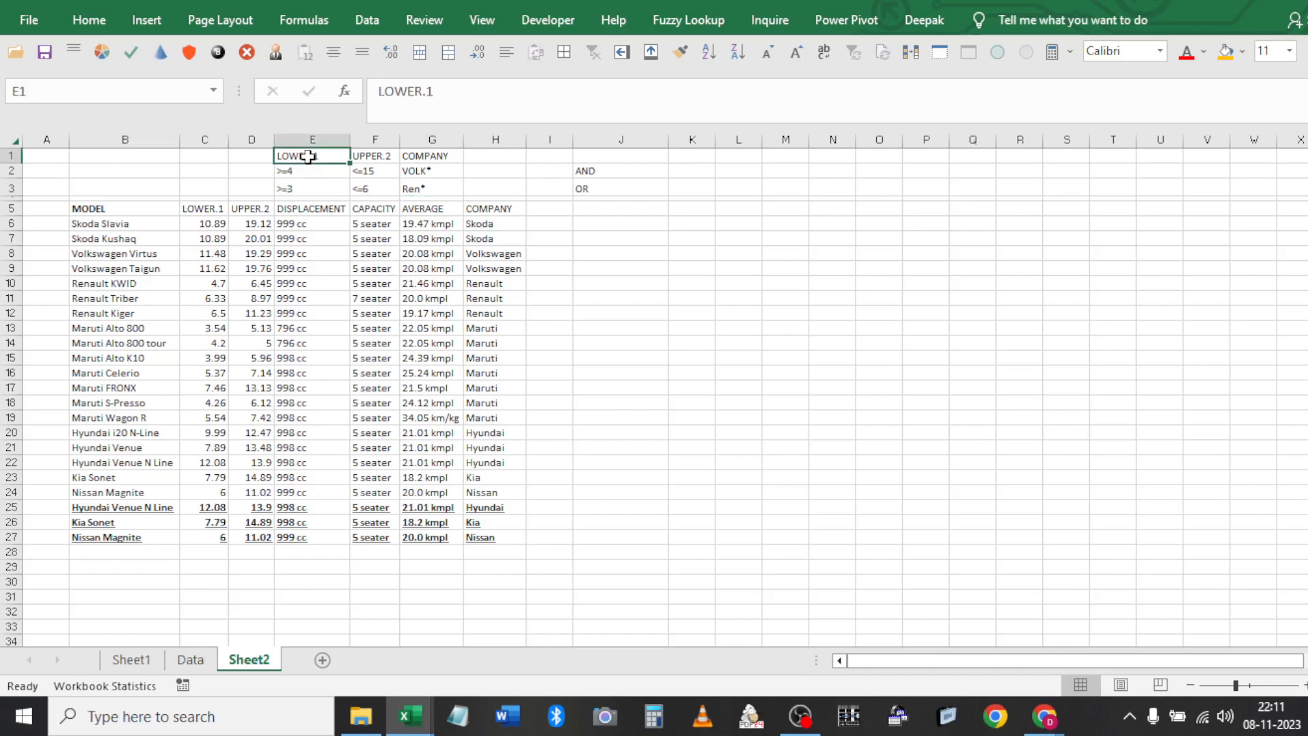
{"action": "left_click_drag", "start_coordinate": [315, 172], "coordinate": [367, 186]}
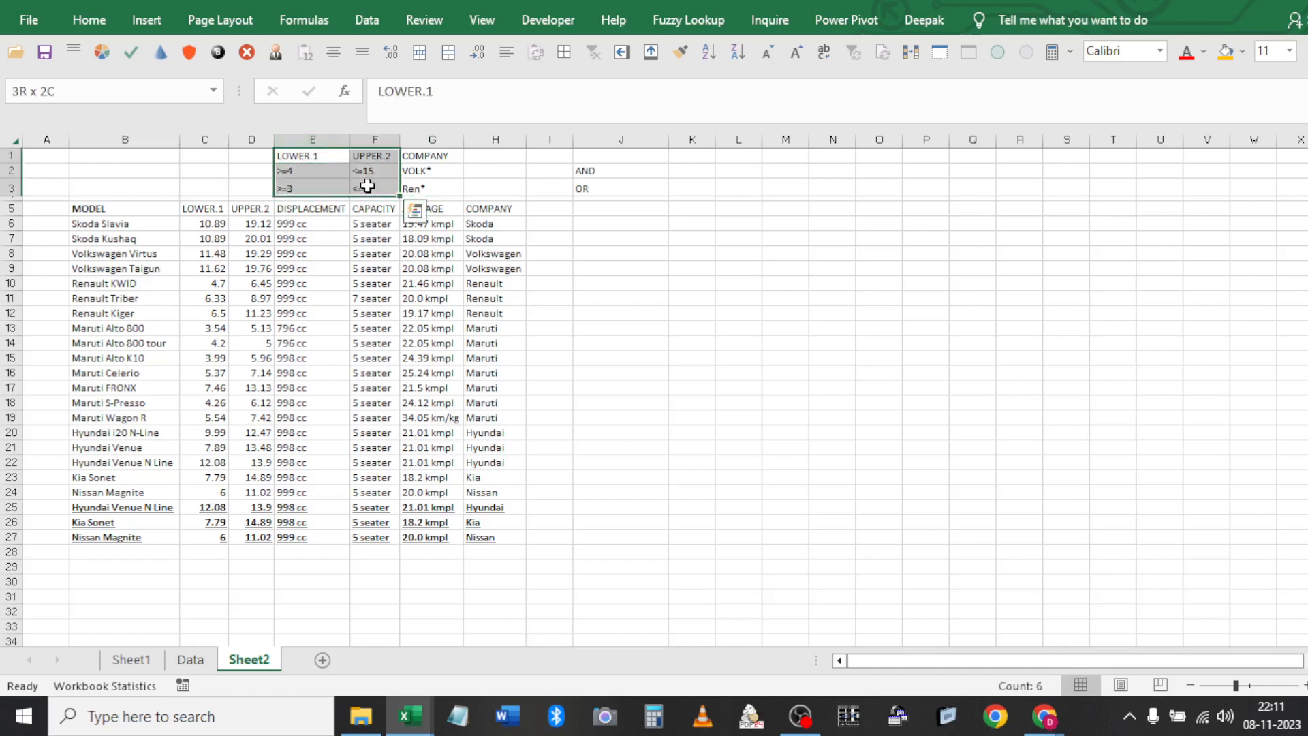
{"action": "key", "text": "Delete"}
{"action": "left_click", "coordinate": [444, 190]}
Delete the Ren* criterion in G3 and the AND and OR notes in J2:J3
{"action": "key", "text": "Delete"}
{"action": "left_click", "coordinate": [587, 173]}
{"action": "left_click", "coordinate": [602, 188], "text": "ctrl"}
{"action": "key", "text": "Delete"}
Bring up the ribbon customization options to reach Customize the Ribbon
{"action": "left_click", "coordinate": [339, 210]}
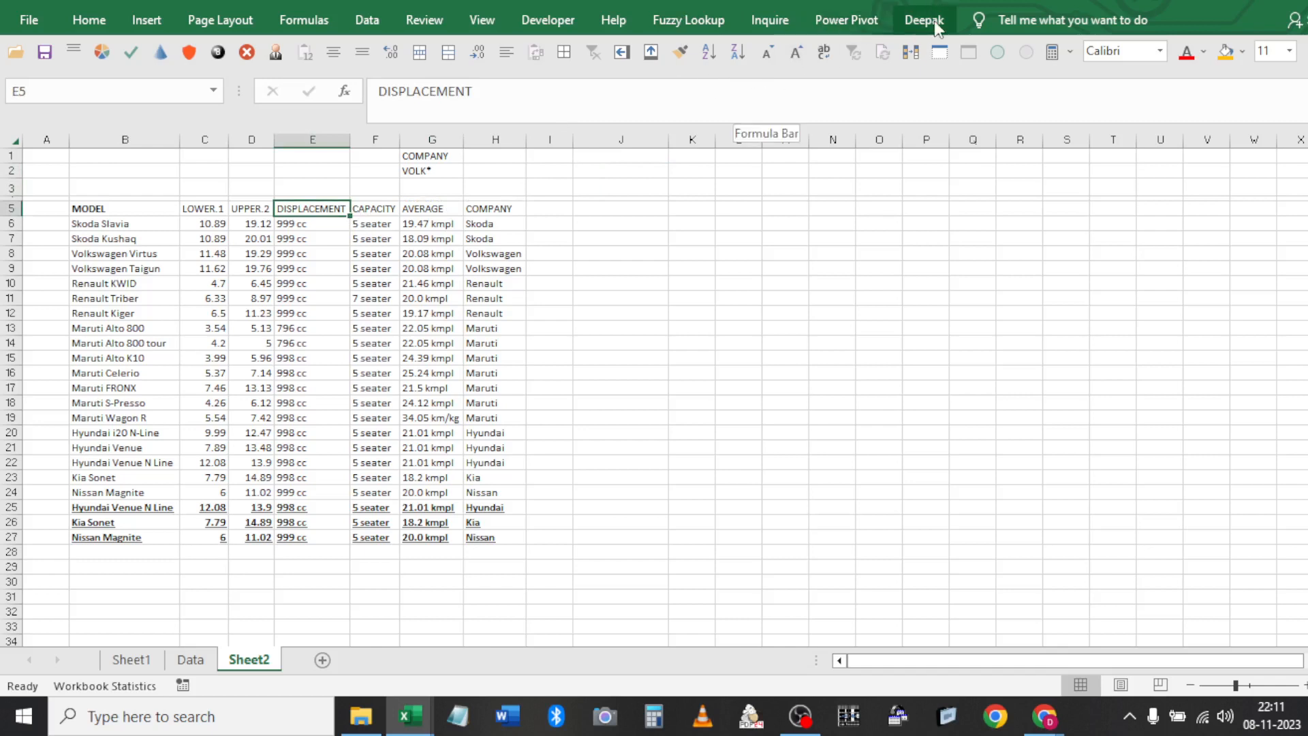
{"action": "left_click", "coordinate": [573, 30]}
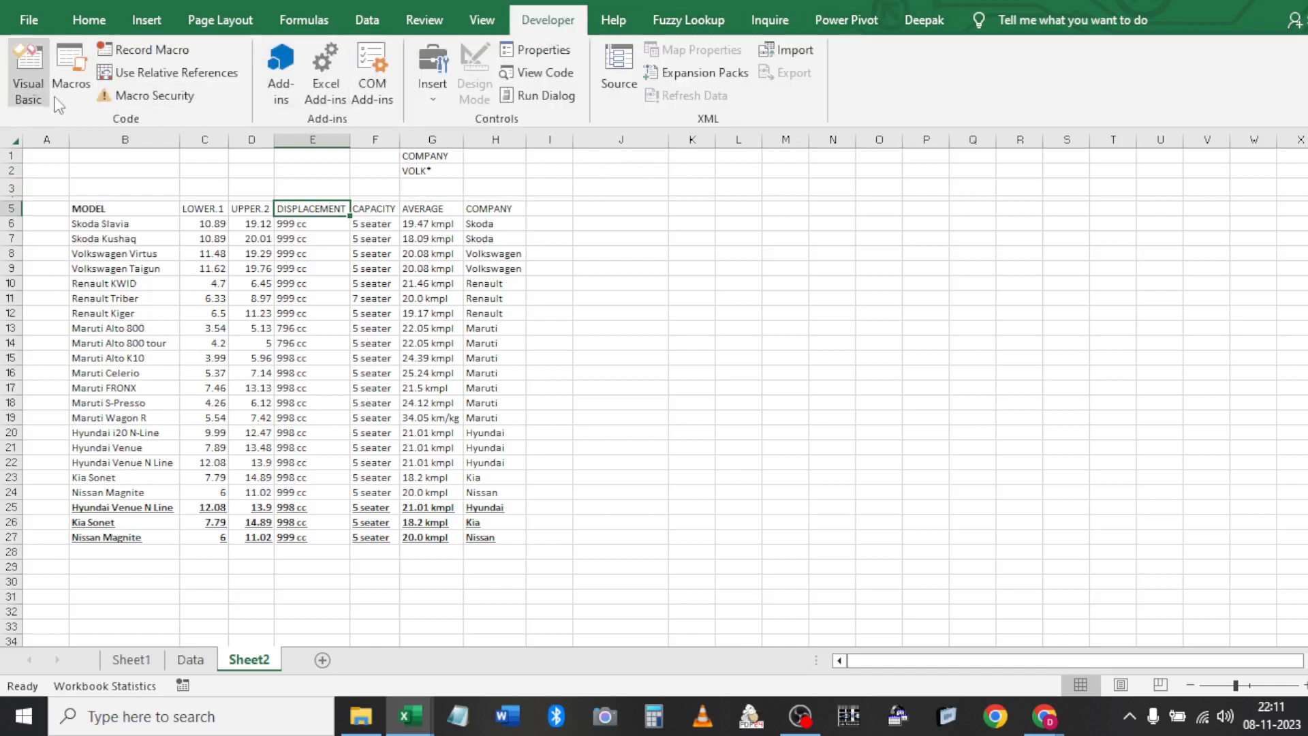
{"action": "left_click", "coordinate": [583, 125]}
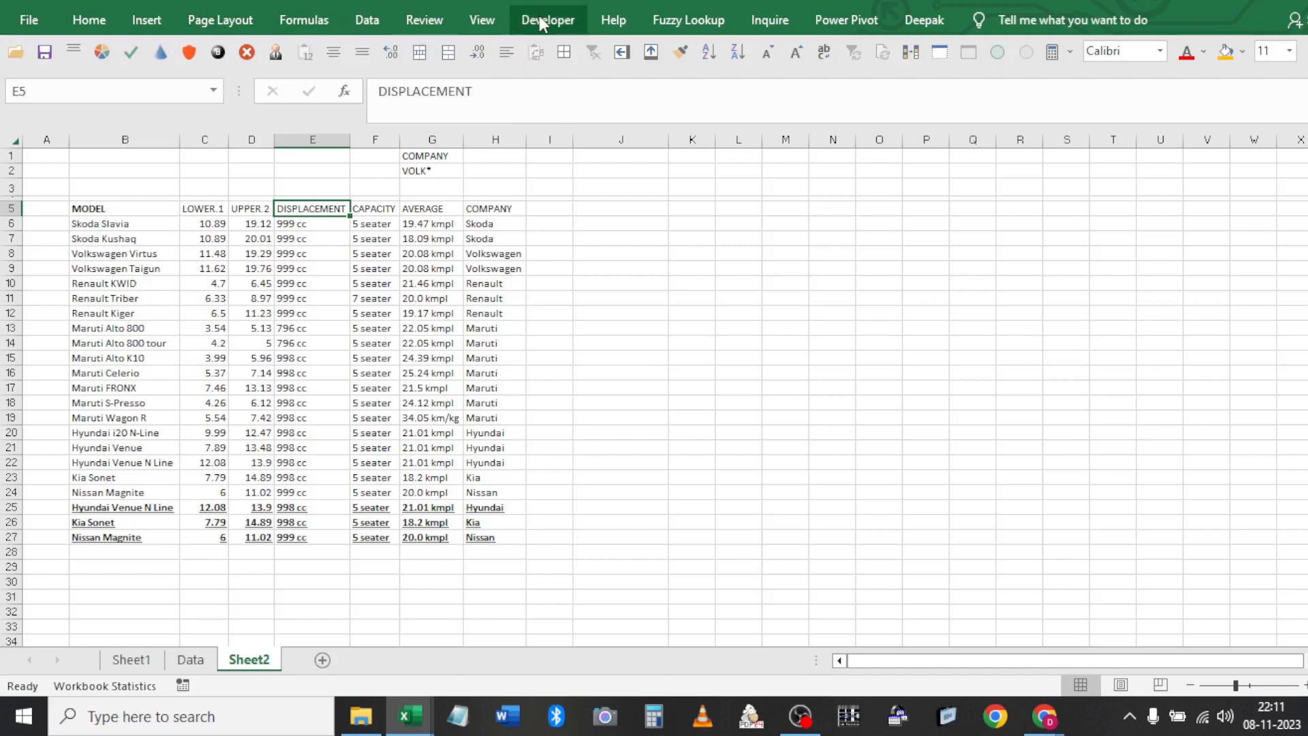
{"action": "right_click", "coordinate": [184, 34]}
Tick Developer in Customize the Ribbon, confirm, and switch to the Developer tab
{"action": "left_click", "coordinate": [218, 43]}
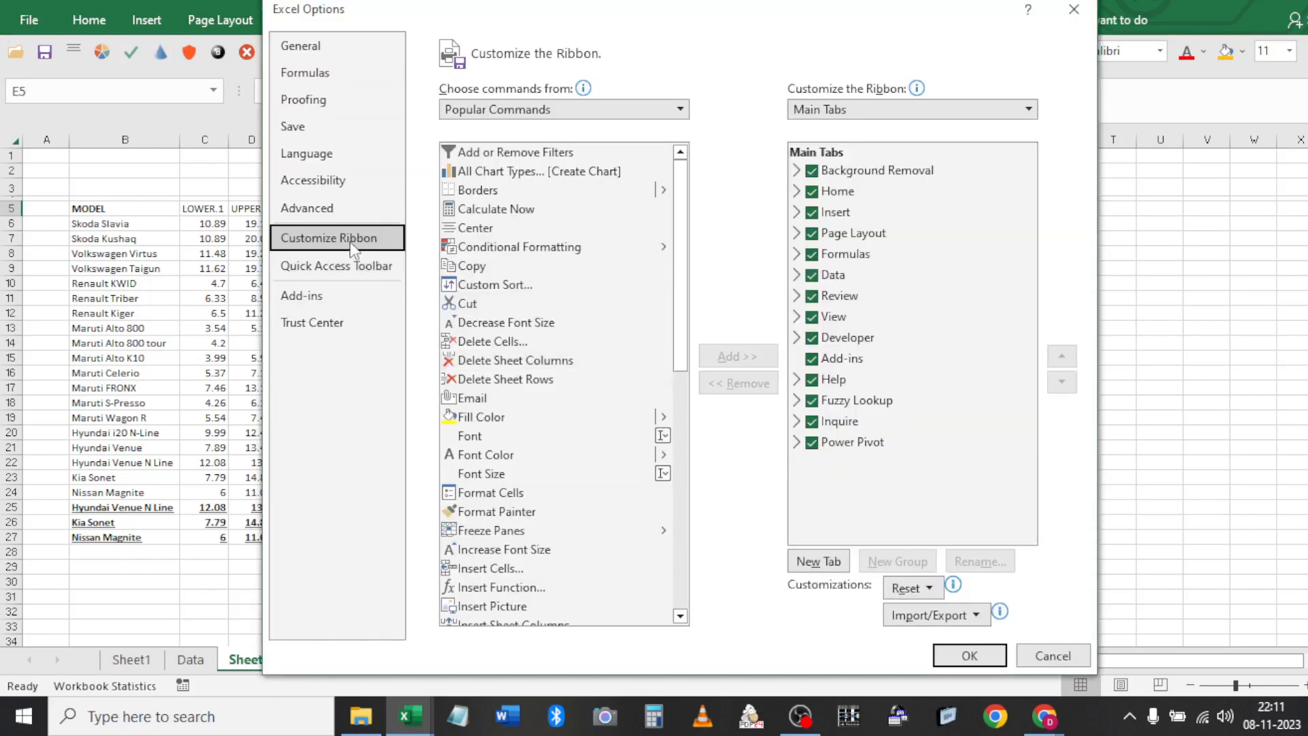
{"action": "left_click", "coordinate": [814, 338]}
{"action": "left_click", "coordinate": [814, 338]}
{"action": "left_click", "coordinate": [970, 656]}
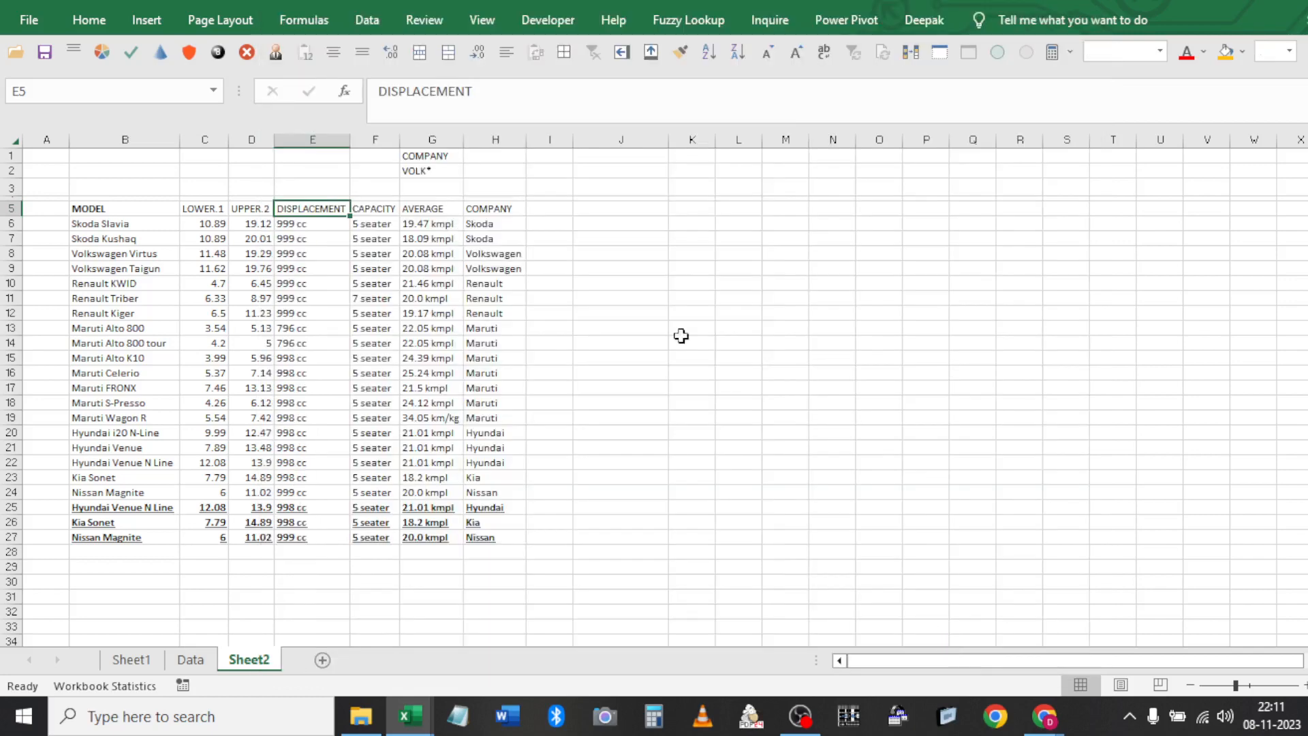
{"action": "left_click", "coordinate": [547, 20]}
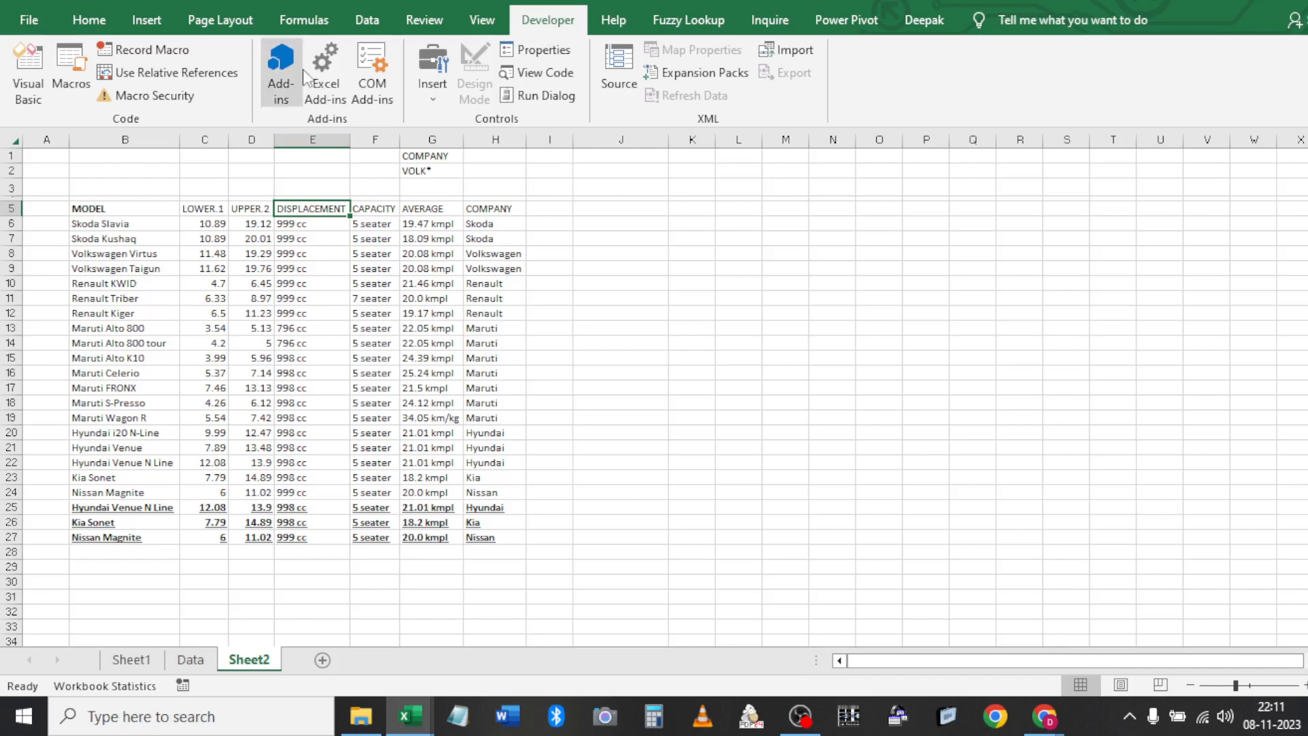
Record a new macro named adv, stored in This Workbook
{"action": "left_click", "coordinate": [124, 50]}
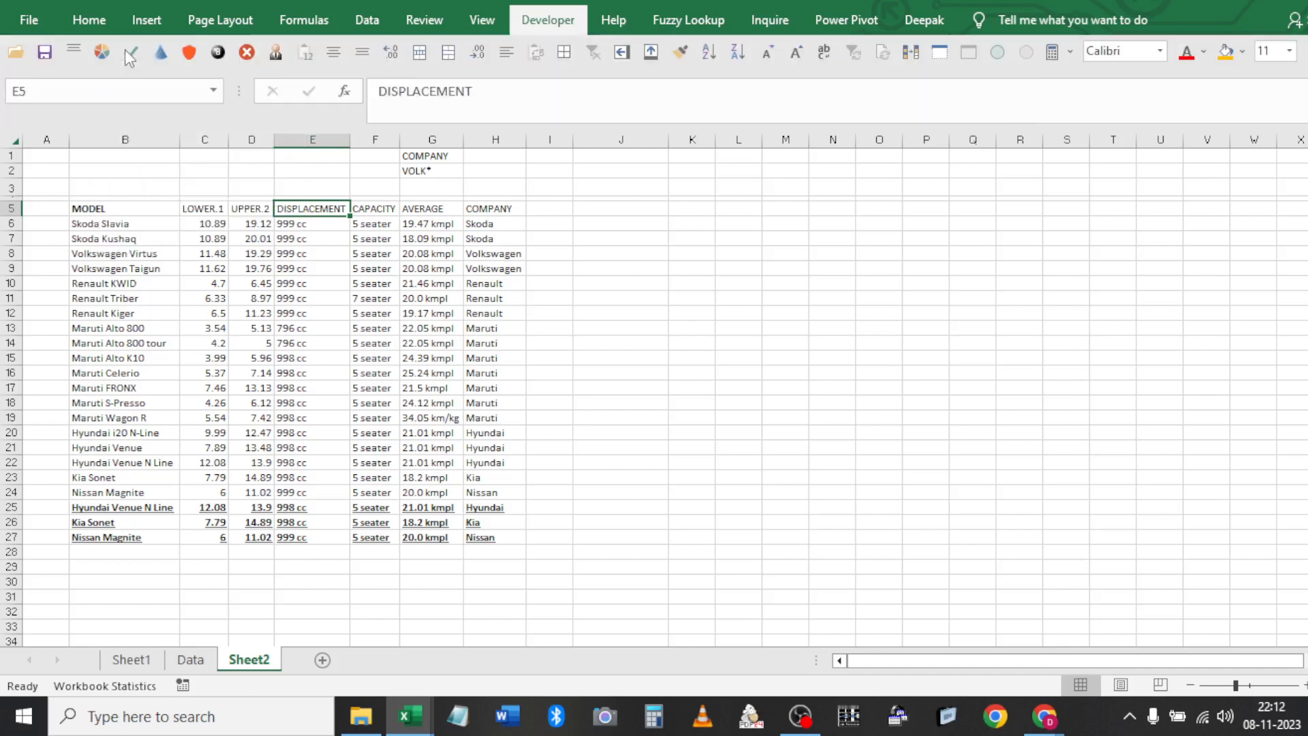
{"action": "type", "text": "ad"}
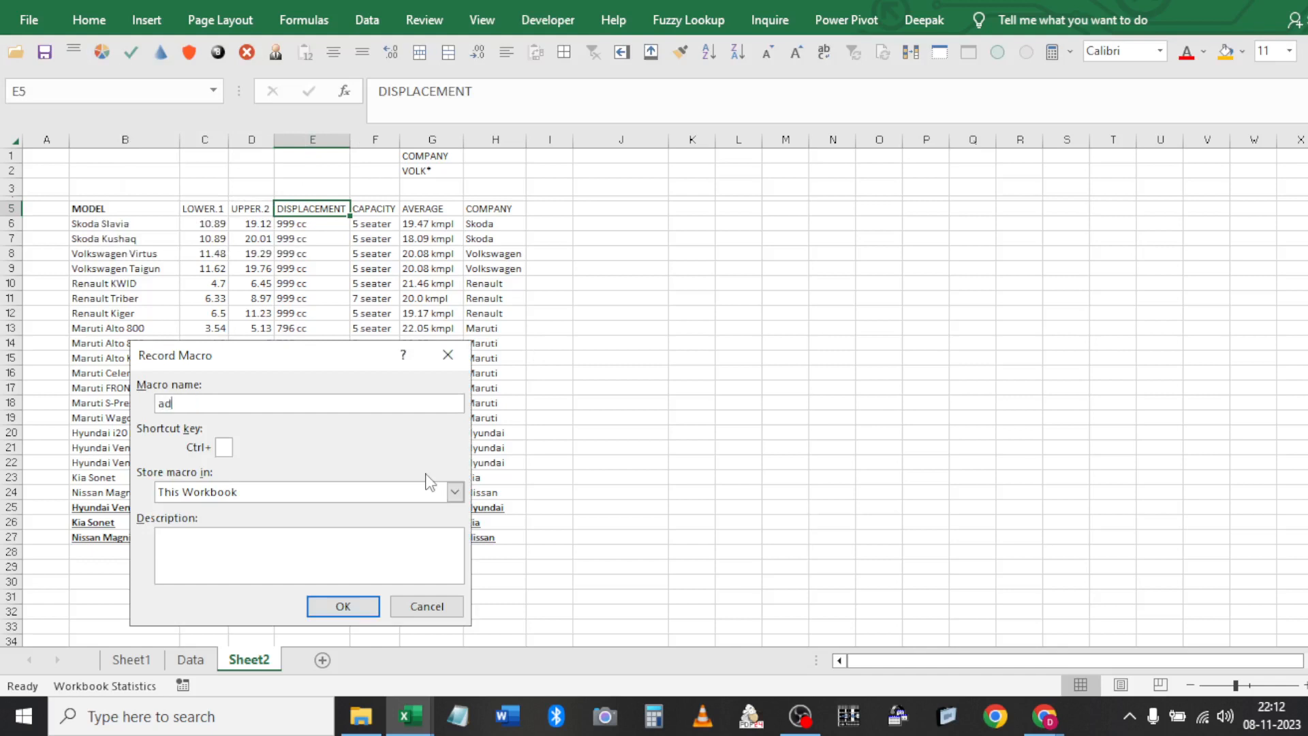
{"action": "key", "text": "ctrl+a"}
{"action": "left_click", "coordinate": [222, 406]}
{"action": "key", "text": "BackSpace"}
{"action": "key", "text": "BackSpace"}
{"action": "left_click", "coordinate": [224, 493]}
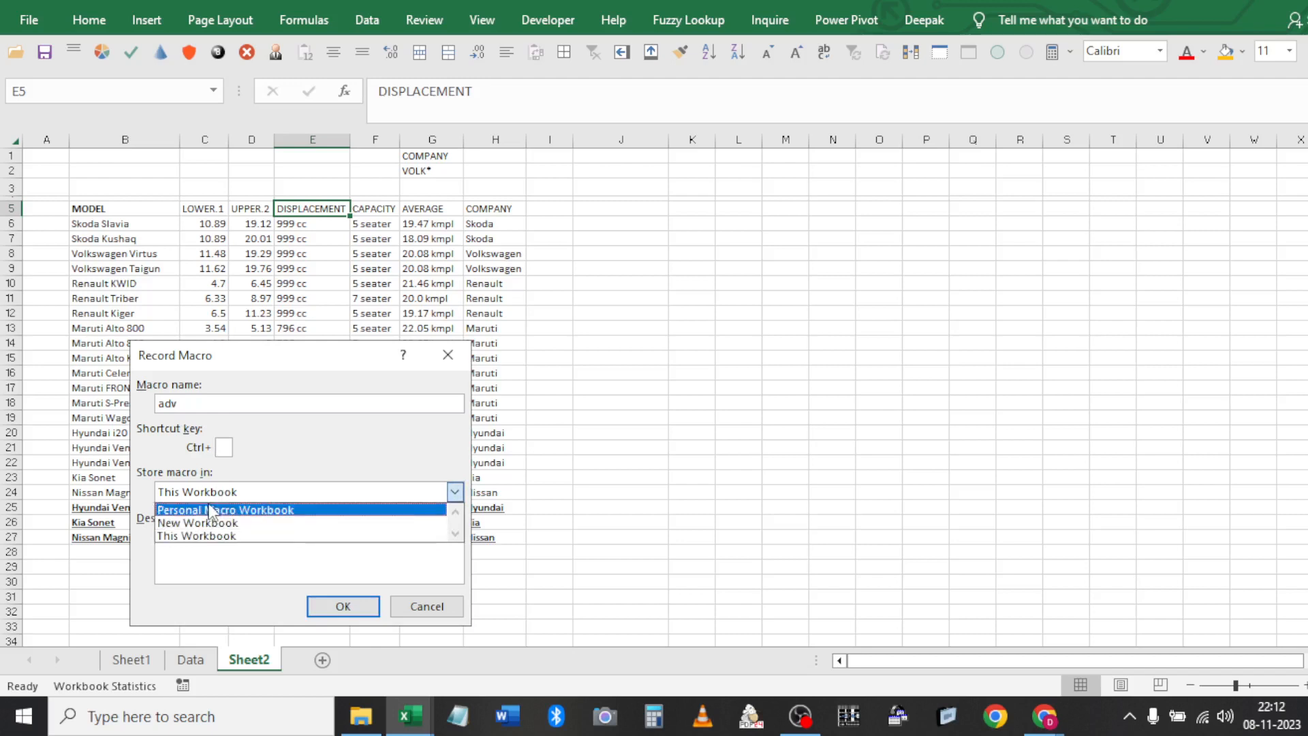
{"action": "left_click", "coordinate": [226, 510]}
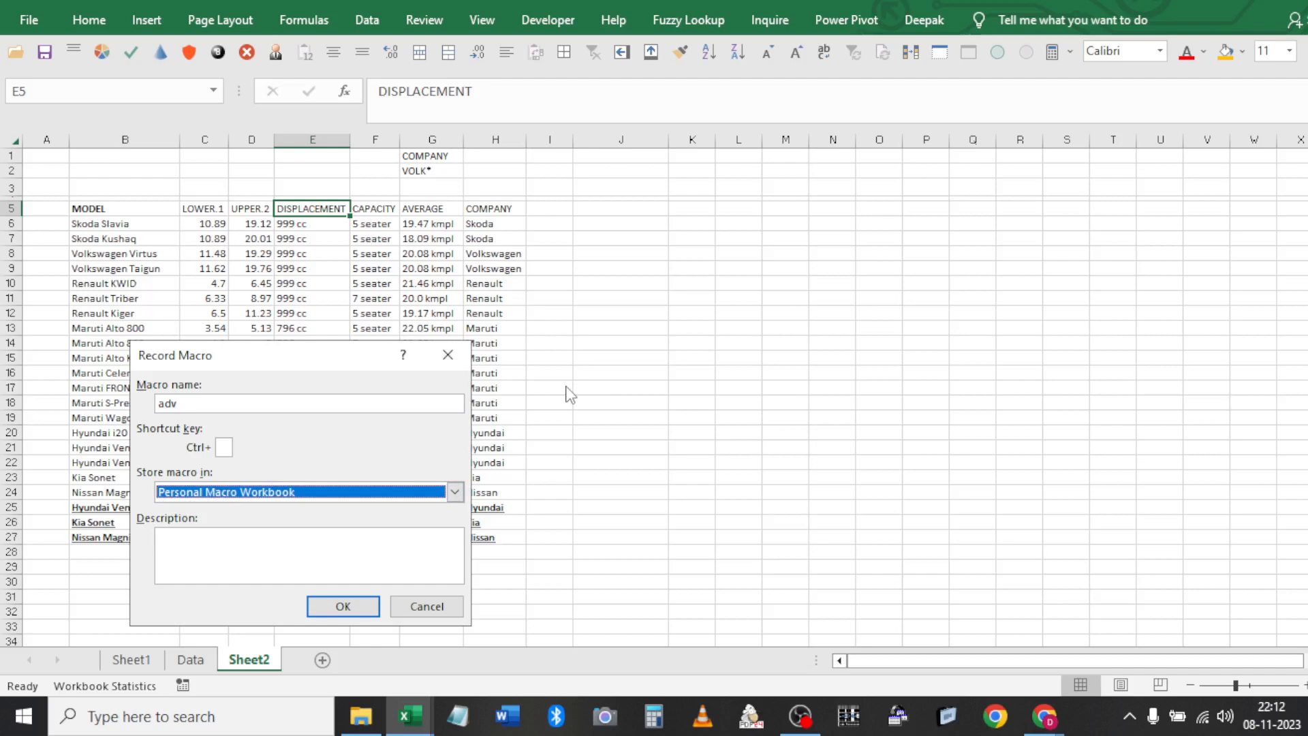
{"action": "left_click", "coordinate": [417, 490]}
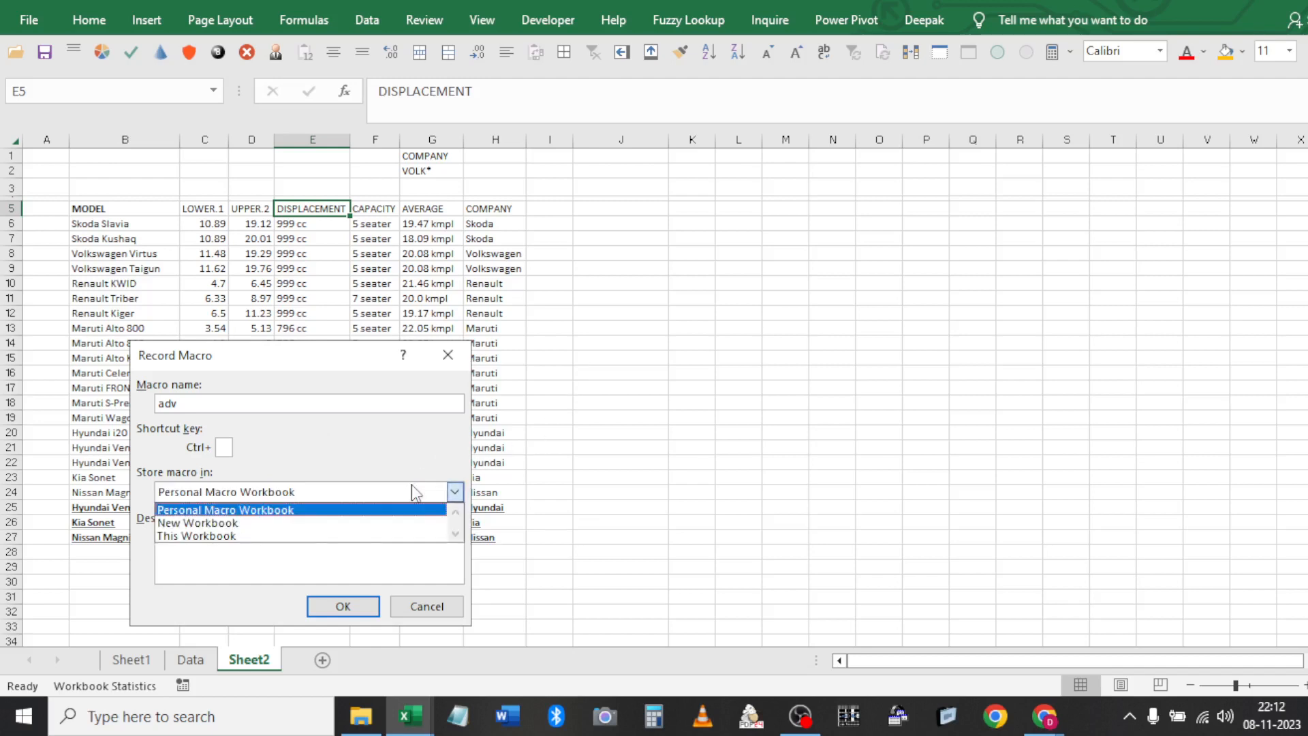
{"action": "left_click", "coordinate": [246, 537]}
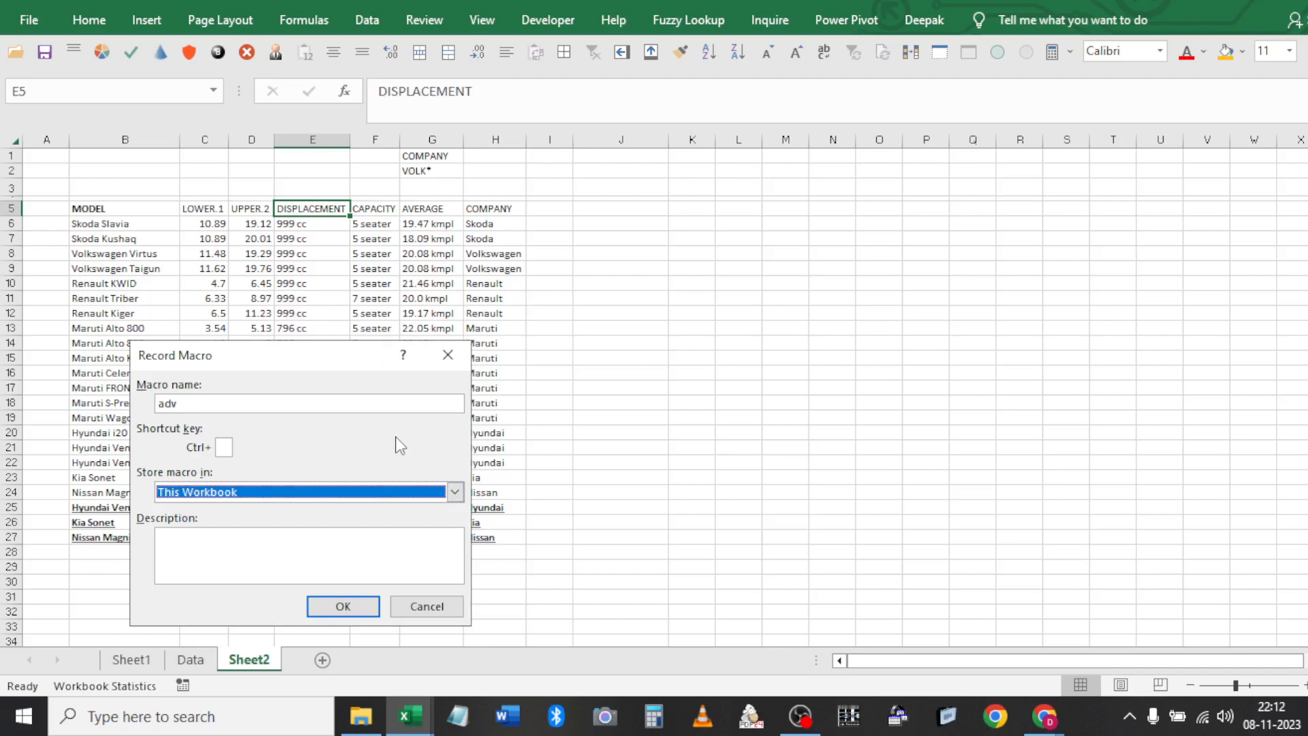
{"action": "left_click", "coordinate": [369, 492]}
{"action": "left_click", "coordinate": [263, 511]}
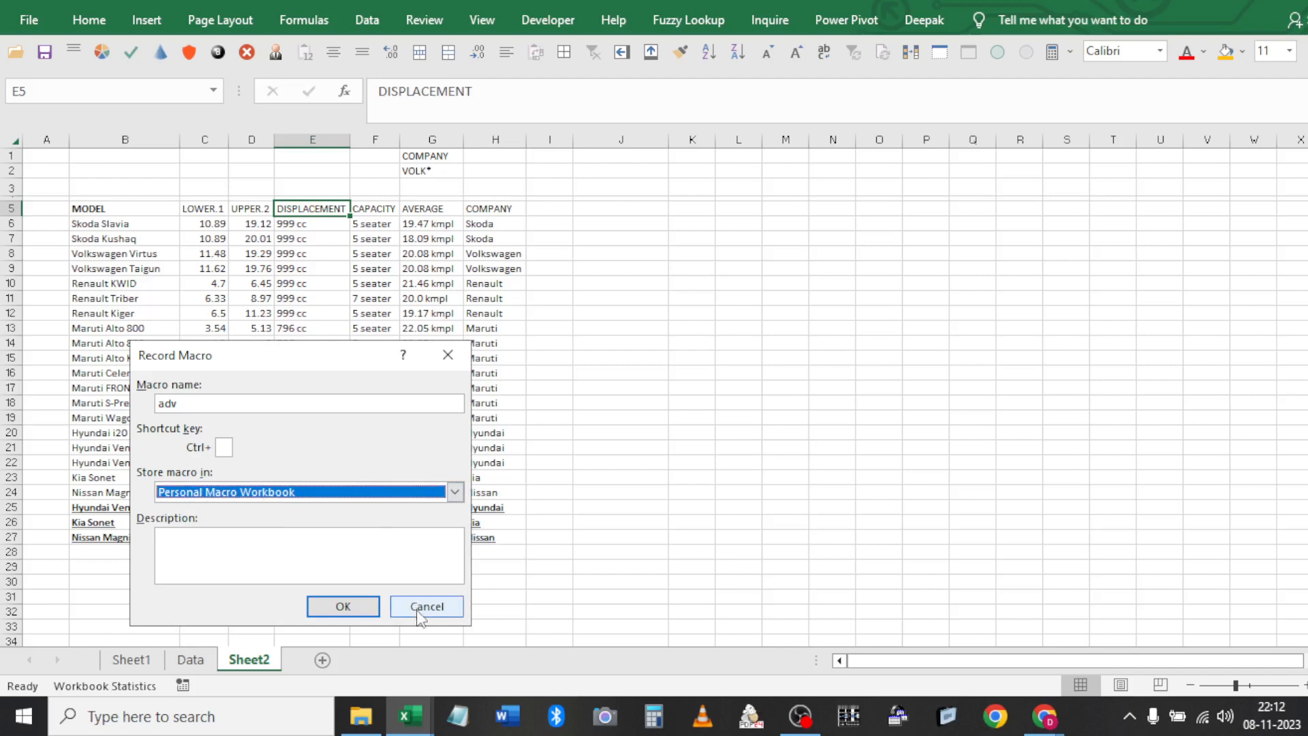
{"action": "left_click", "coordinate": [300, 495]}
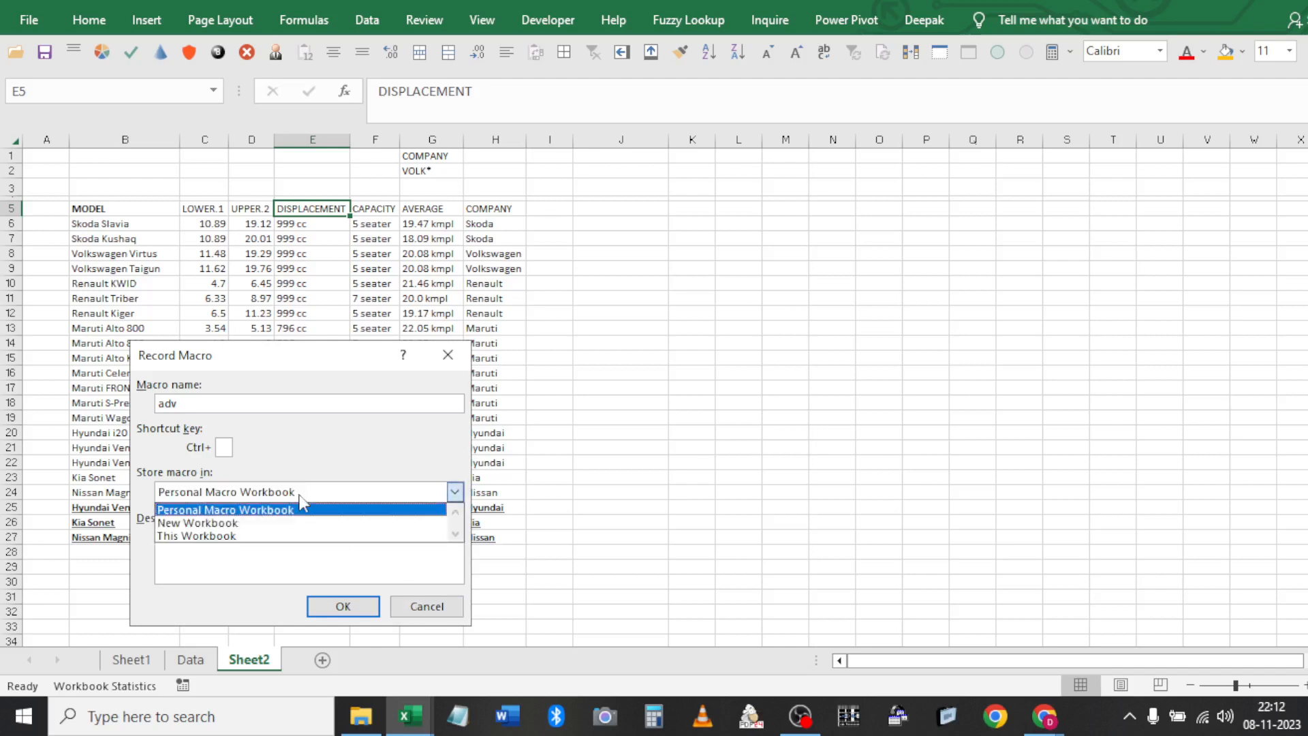
{"action": "left_click", "coordinate": [245, 535]}
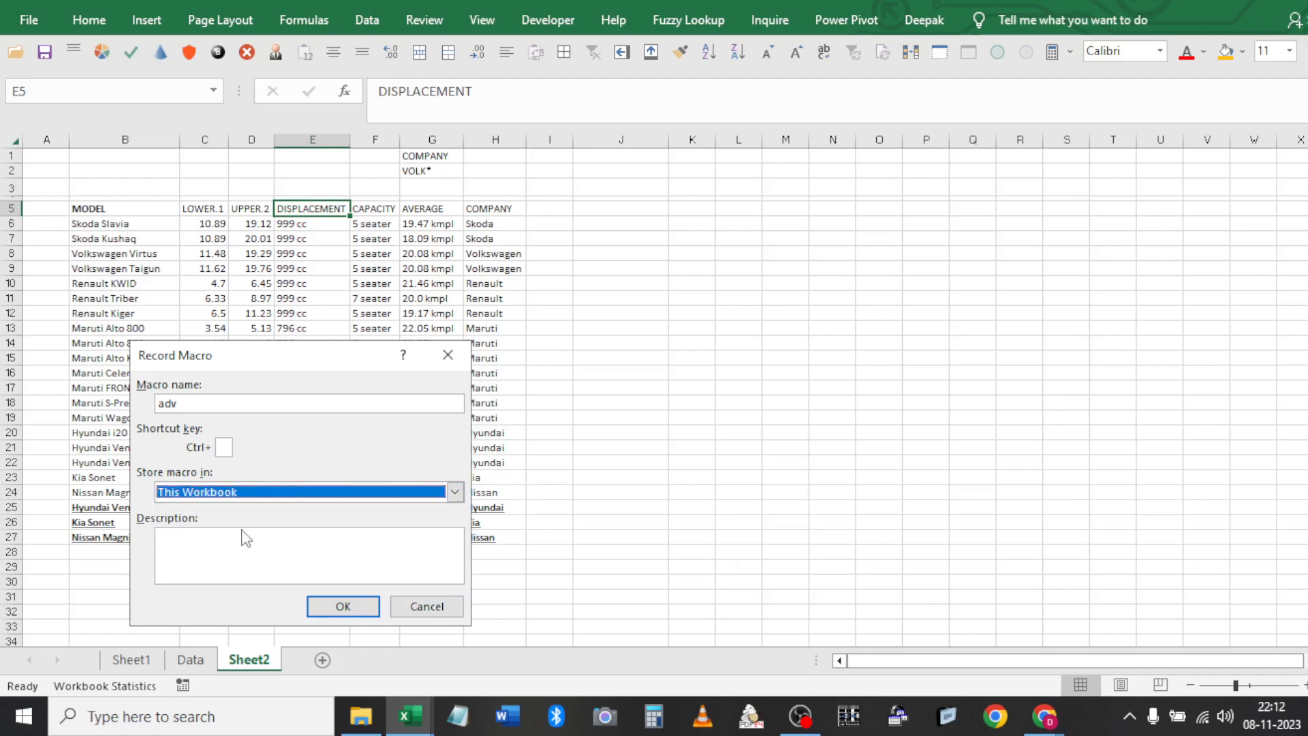
{"action": "left_click", "coordinate": [354, 617]}
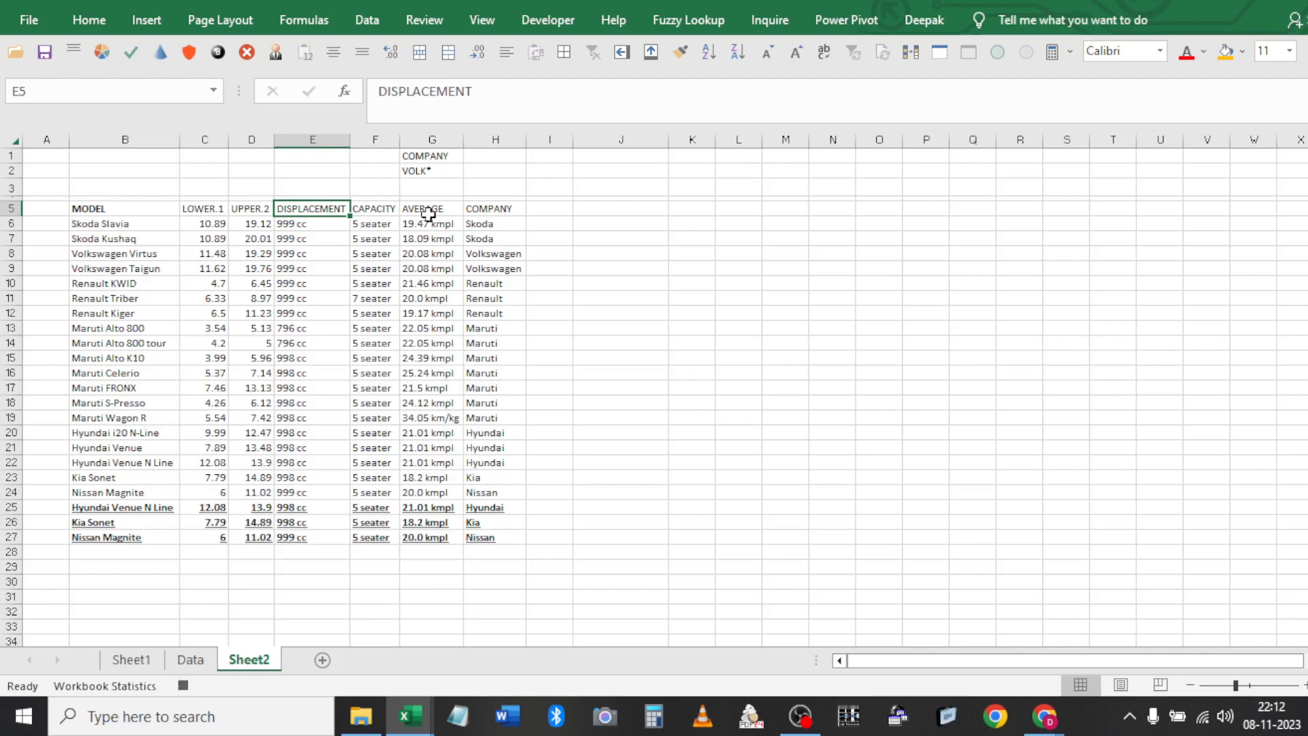
Advanced-filter the car table with criteria G1:G2, copying the Virtus and Taigun rows to J5
{"action": "left_click", "coordinate": [368, 20]}
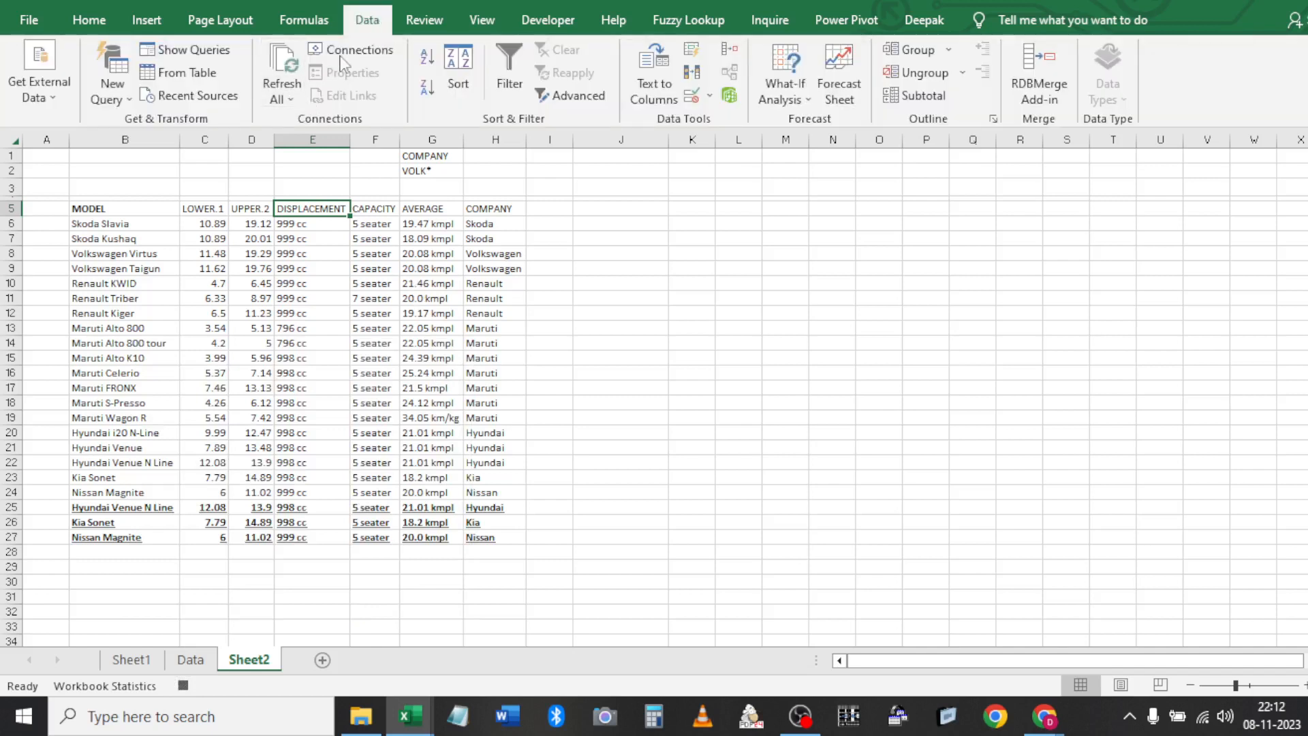
{"action": "left_click", "coordinate": [571, 95]}
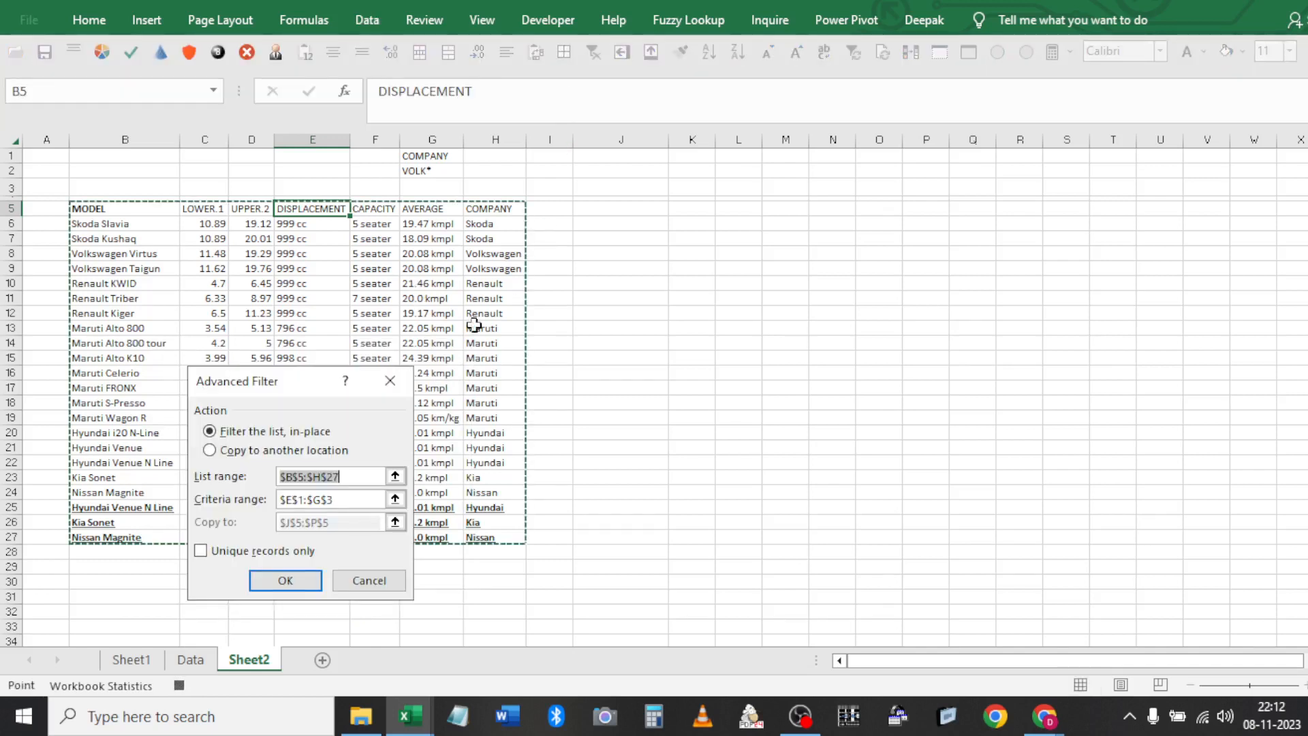
{"action": "left_click", "coordinate": [283, 453]}
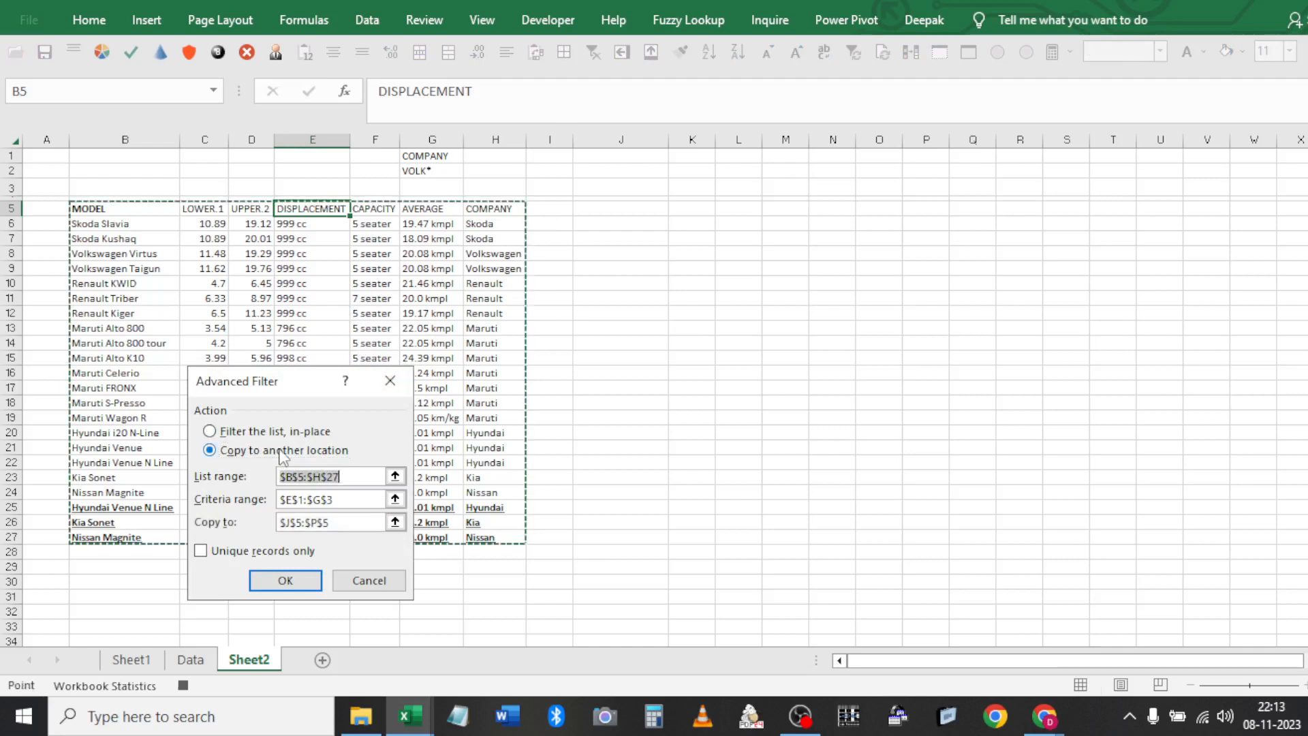
{"action": "key", "text": "Tab"}
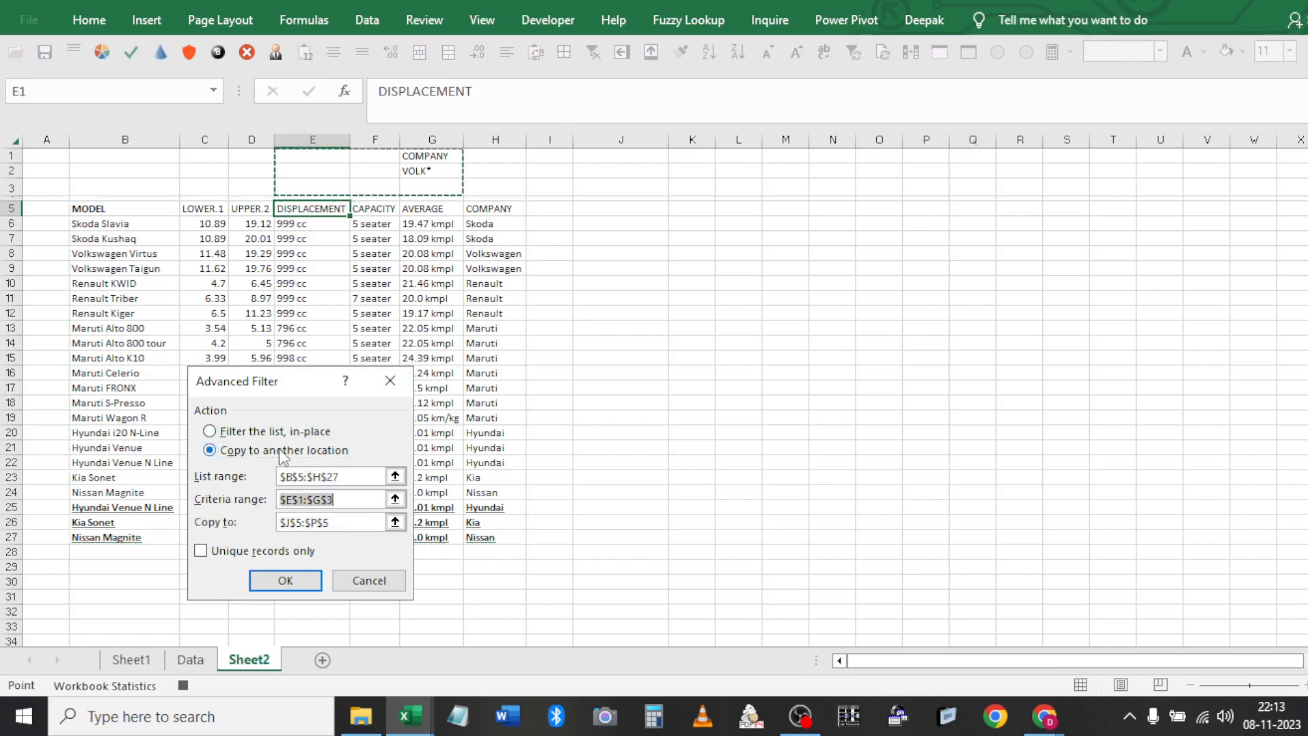
{"action": "left_click", "coordinate": [443, 156]}
{"action": "key", "text": "shift+Down"}
{"action": "key", "text": "Tab"}
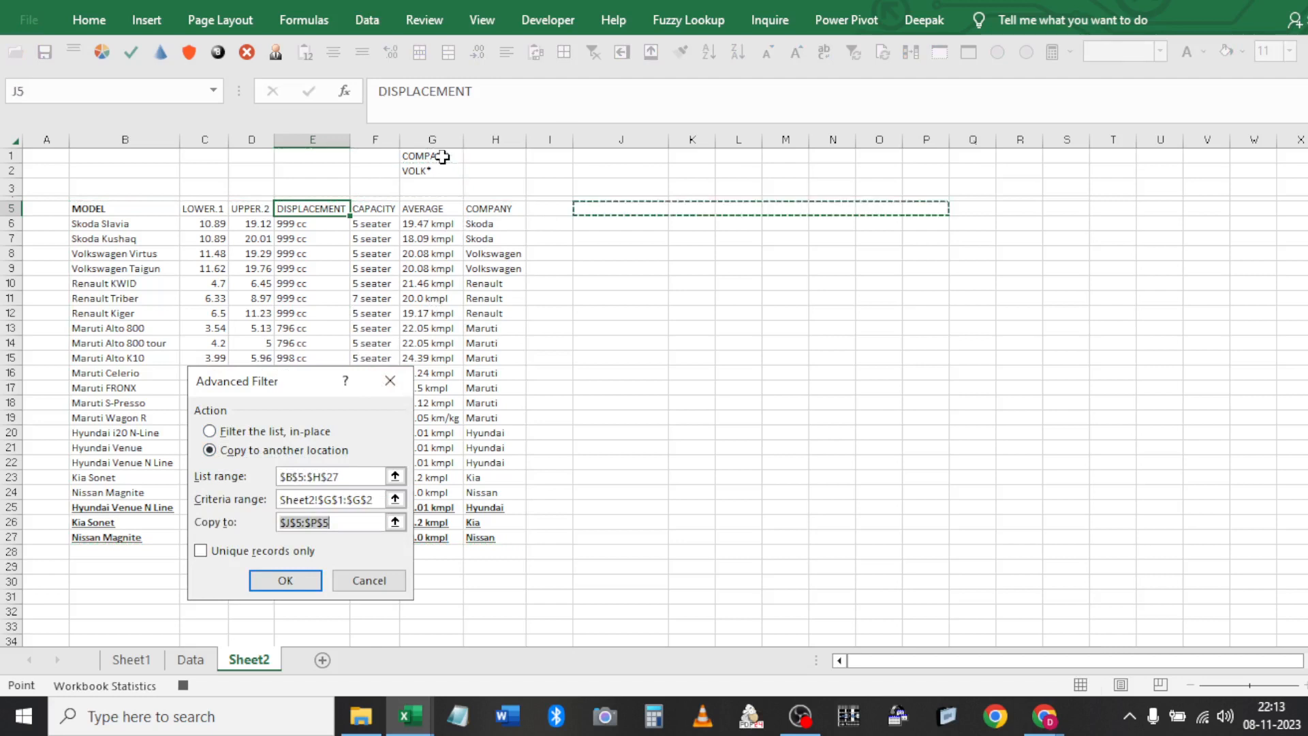
{"action": "left_click", "coordinate": [618, 207]}
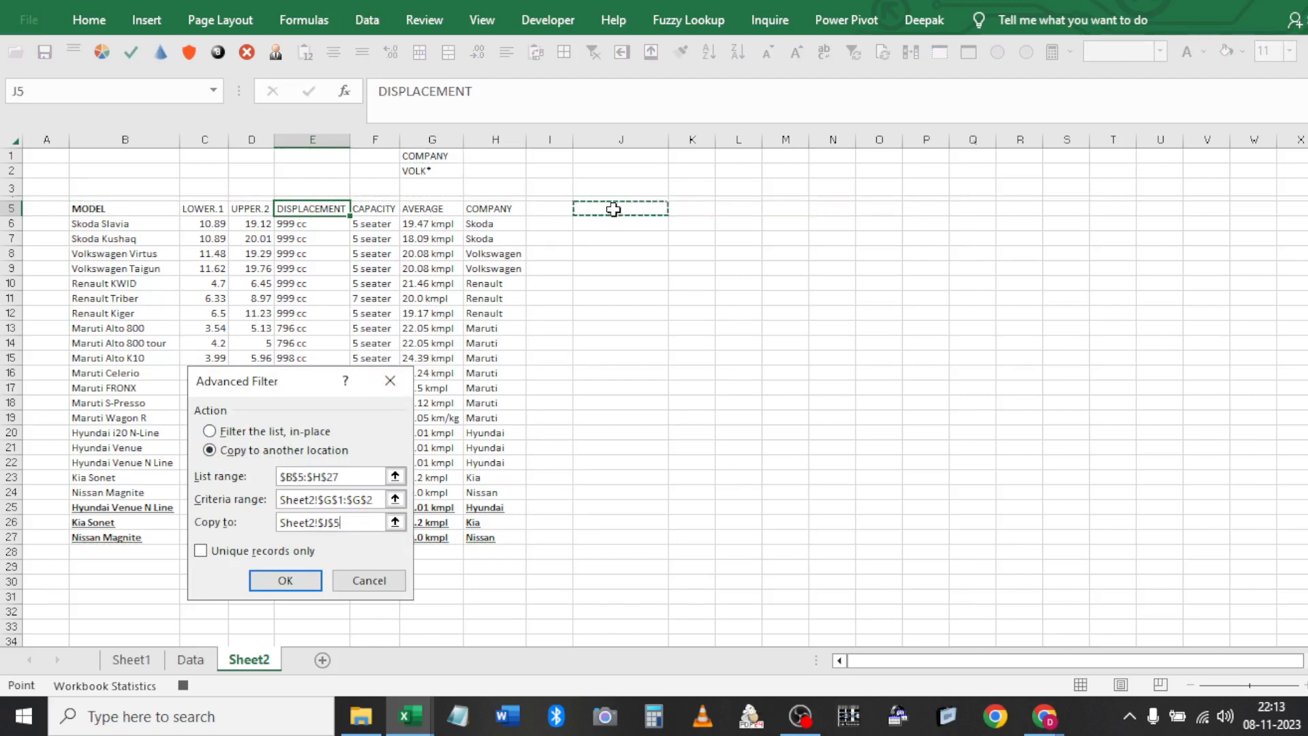
{"action": "left_click", "coordinate": [298, 582]}
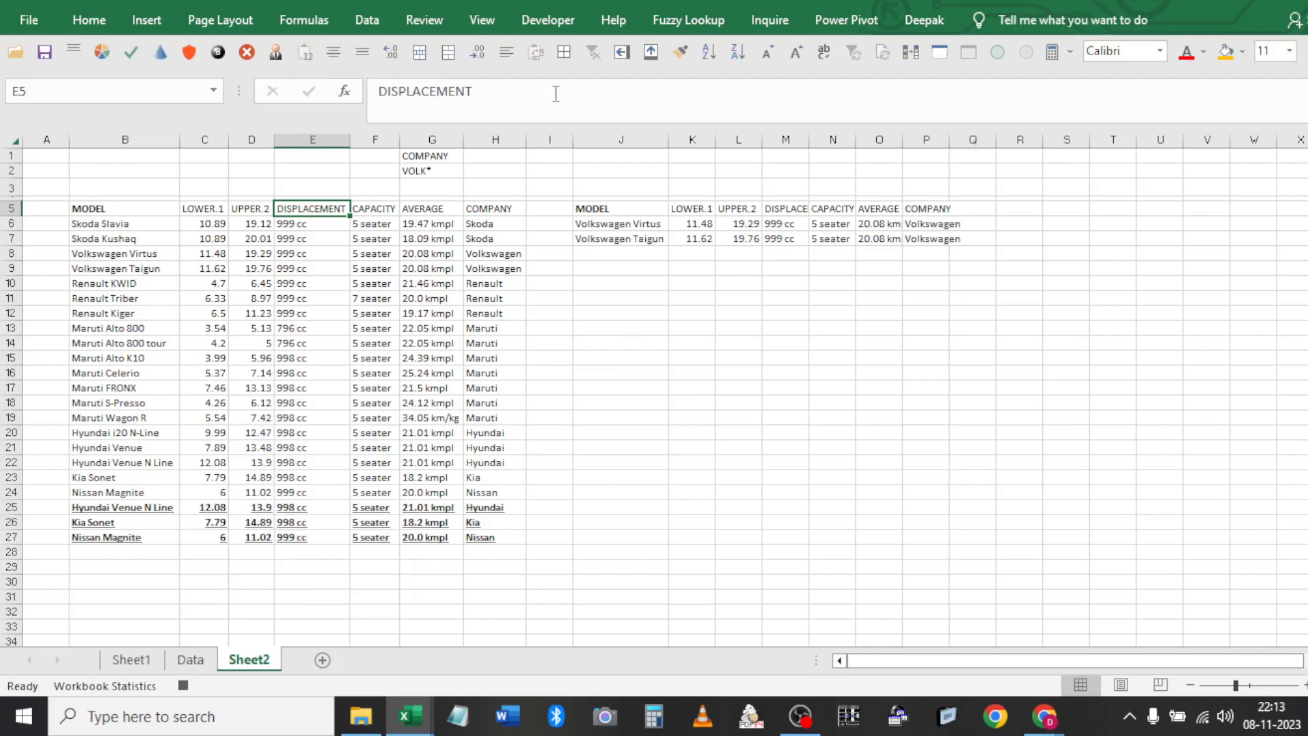
{"action": "left_click", "coordinate": [529, 20]}
Stop recording and open the adv macro for editing in the VBA editor
{"action": "left_click", "coordinate": [147, 50]}
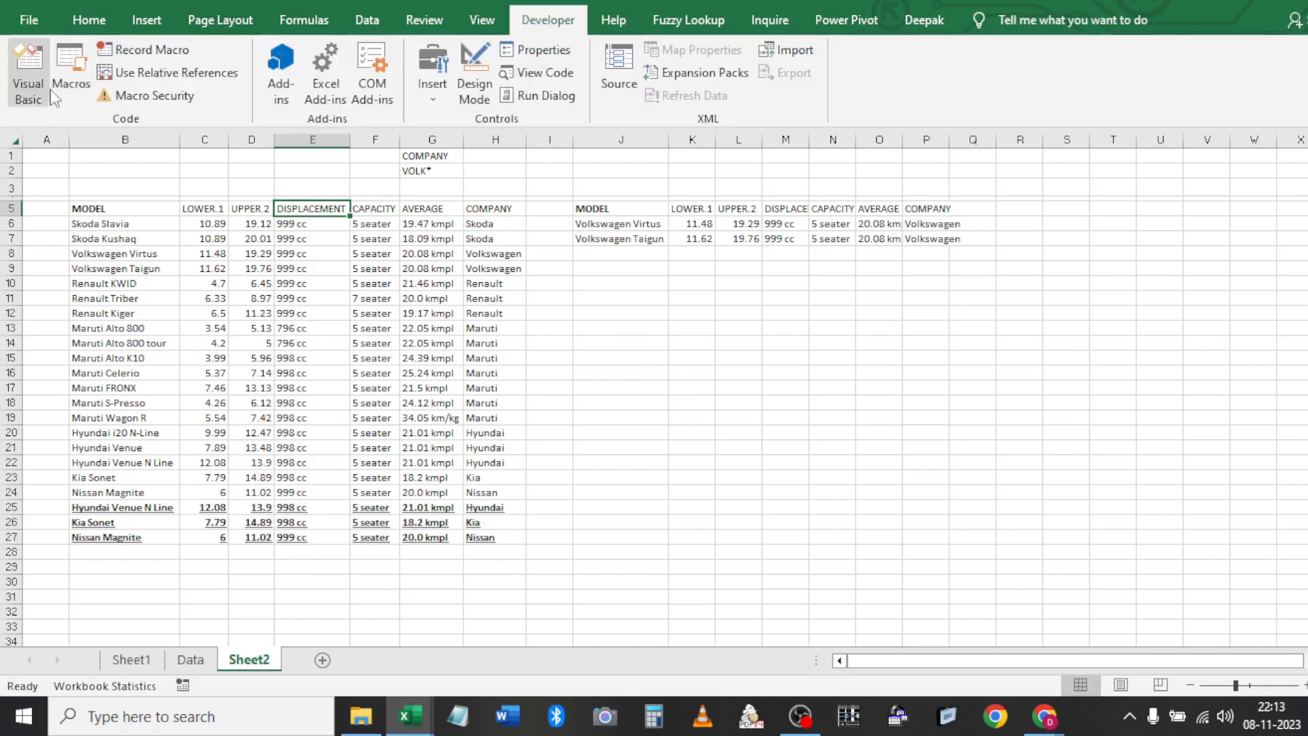
{"action": "left_click", "coordinate": [71, 75]}
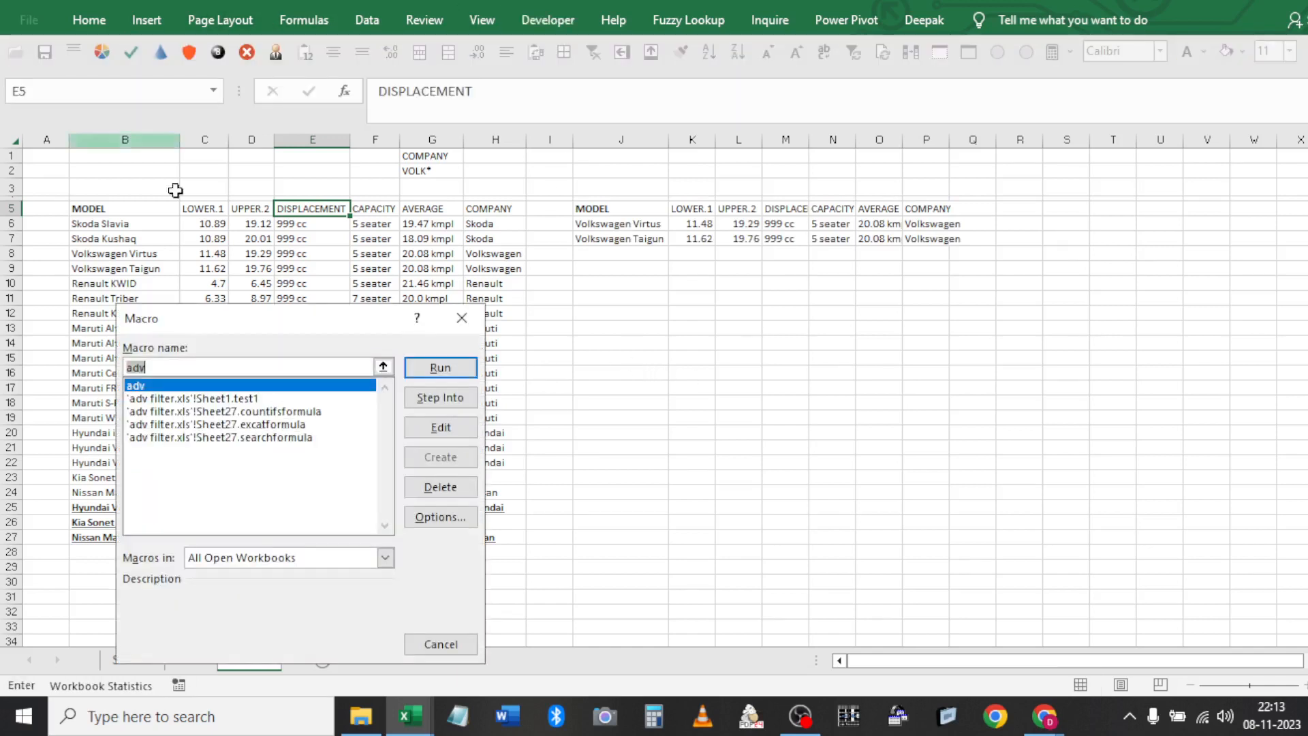
{"action": "left_click", "coordinate": [434, 437]}
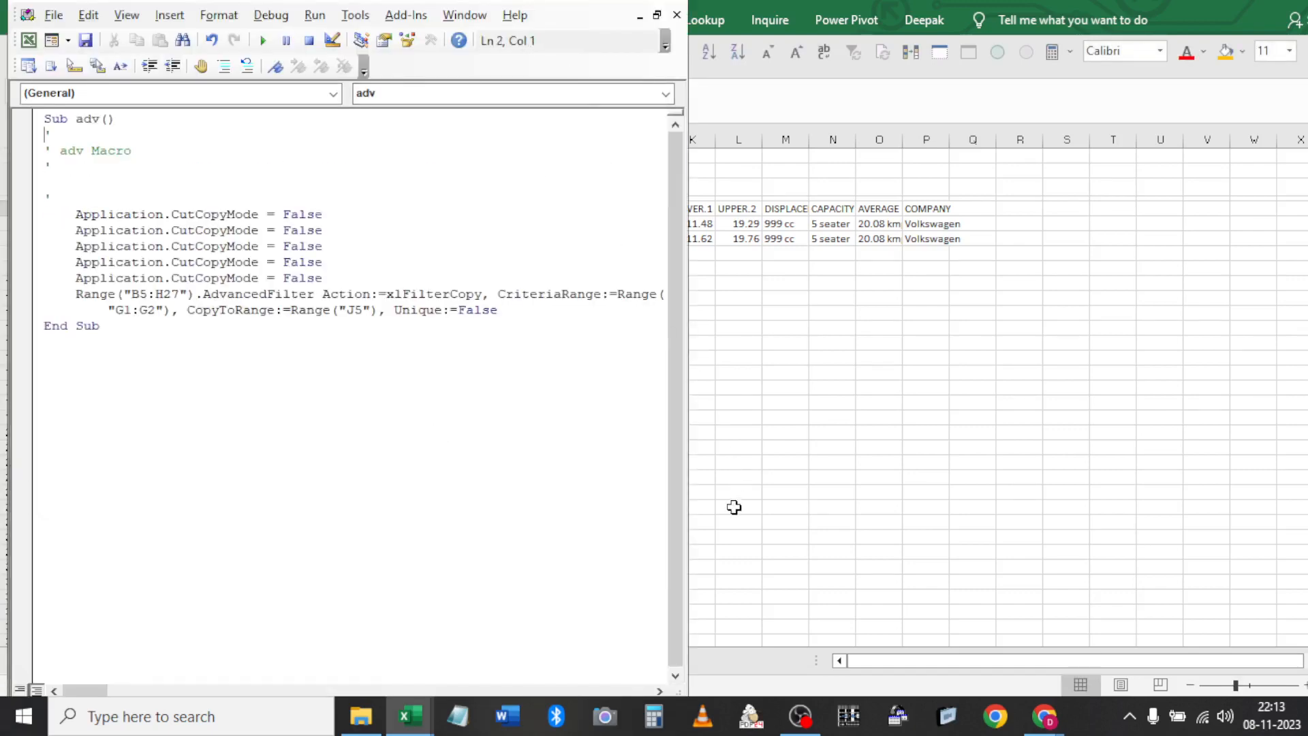
{"action": "key", "text": "alt+Tab"}
{"action": "key", "text": "alt+Tab"}
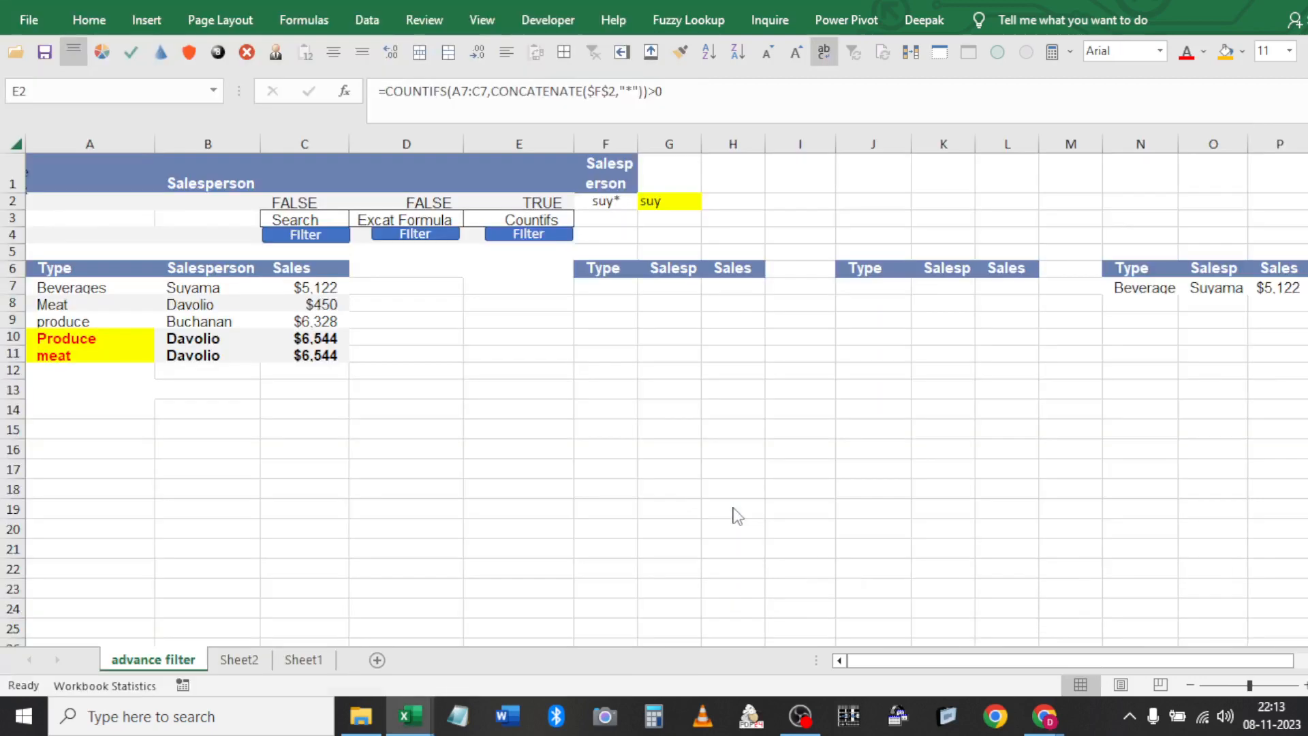
{"action": "key", "text": "alt+Tab"}
{"action": "key", "text": "alt+Tab"}
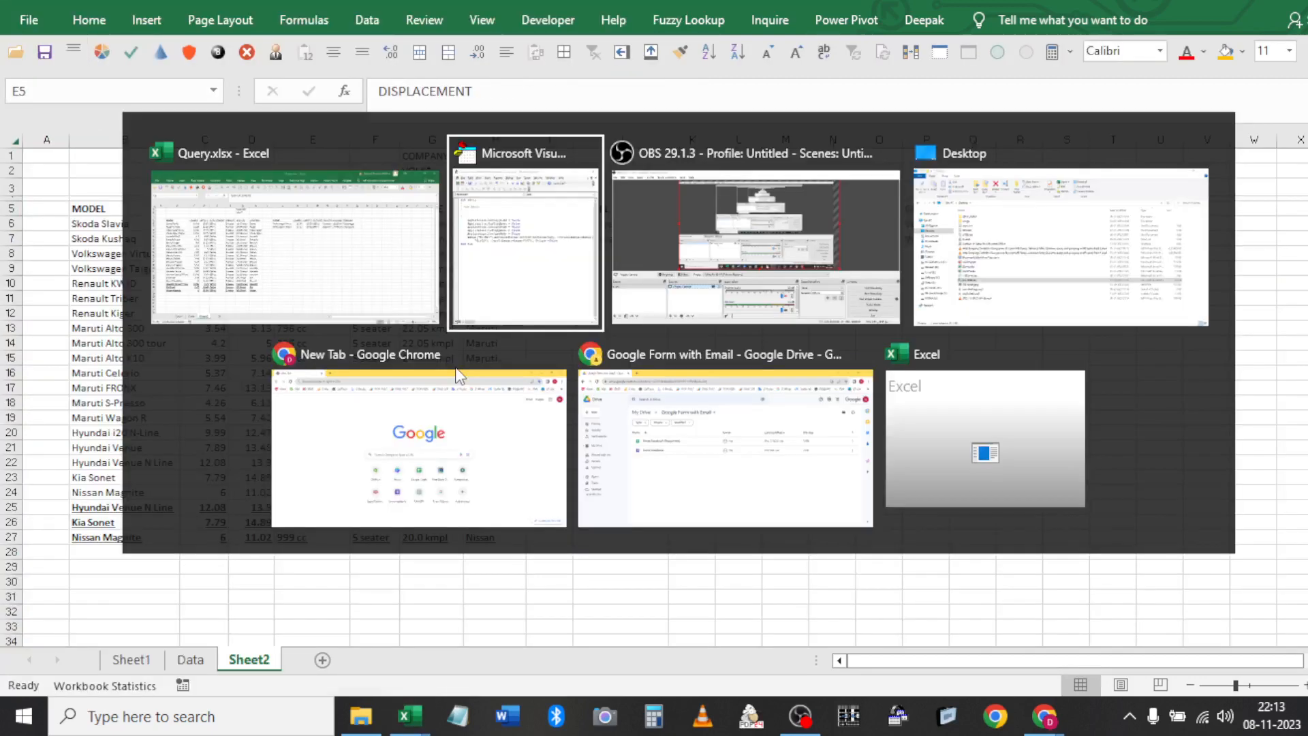
Maximise the code window and delete four duplicate Application.CutCopyMode lines
{"action": "double_click", "coordinate": [624, 5]}
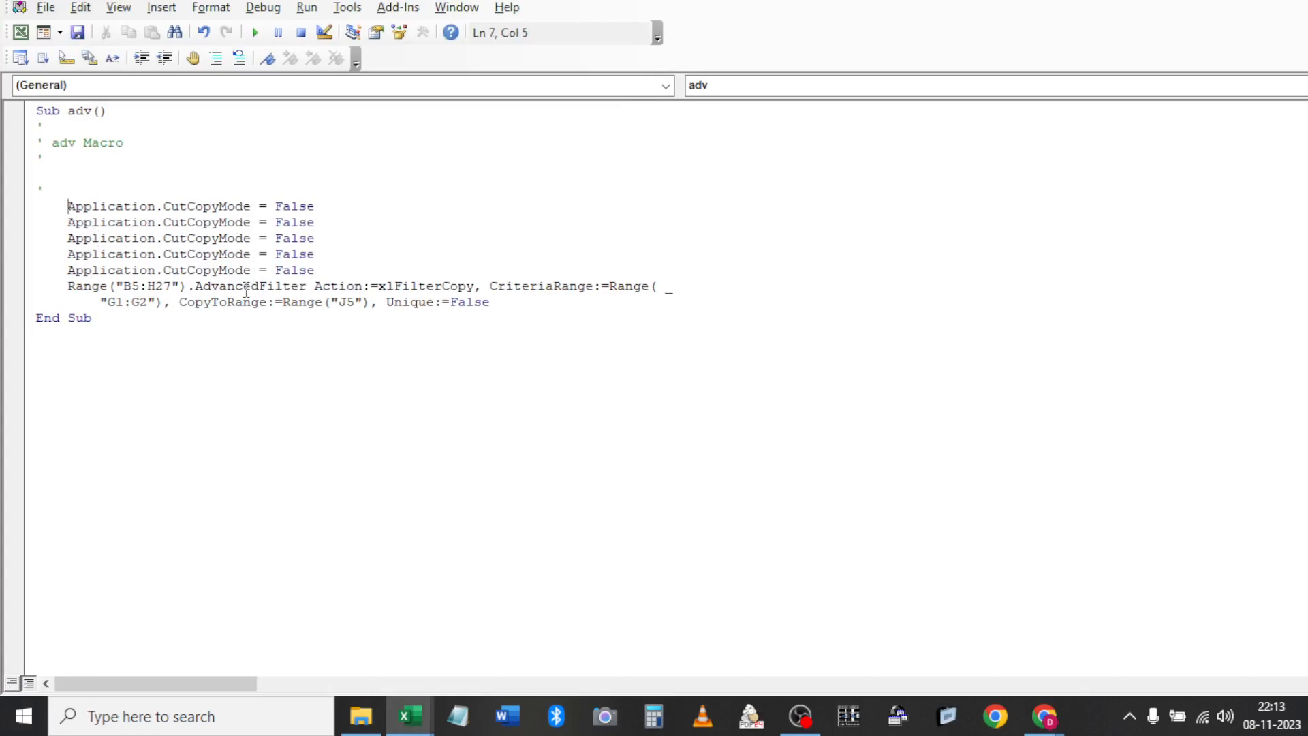
{"action": "left_click", "coordinate": [334, 259], "text": "shift"}
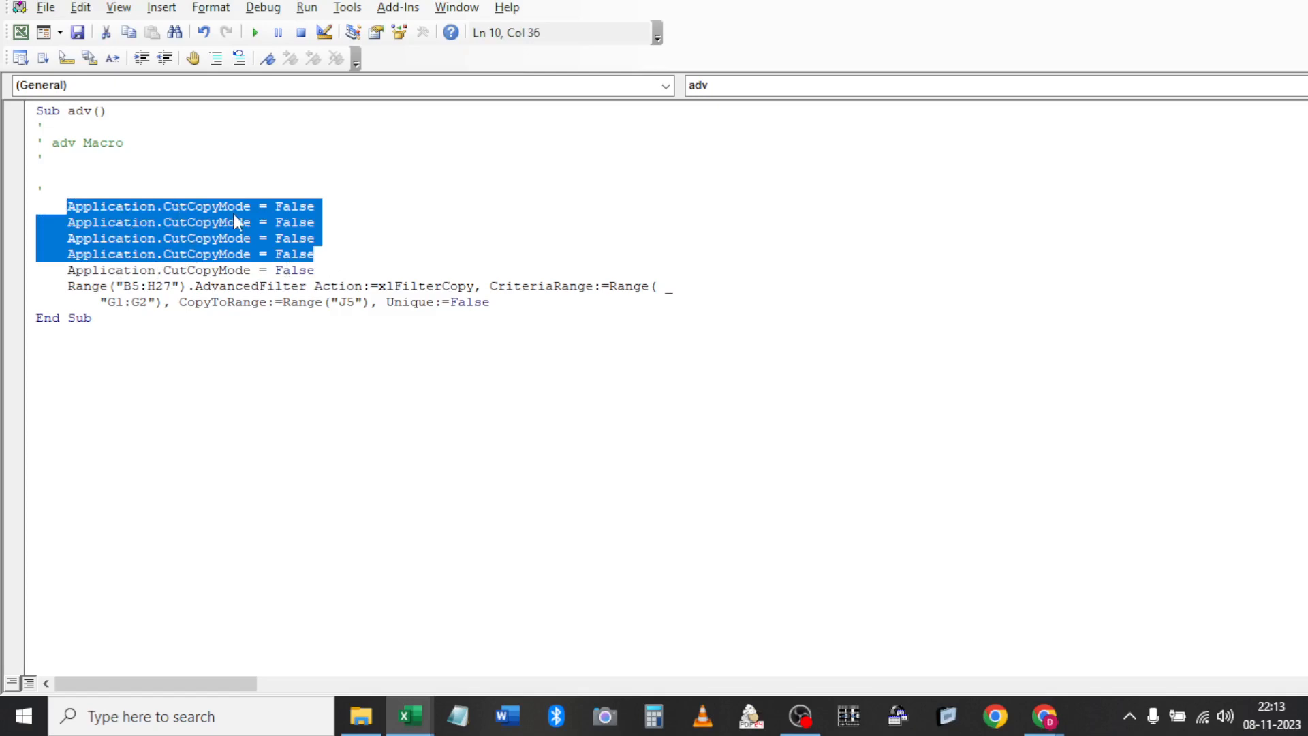
{"action": "key", "text": "Delete"}
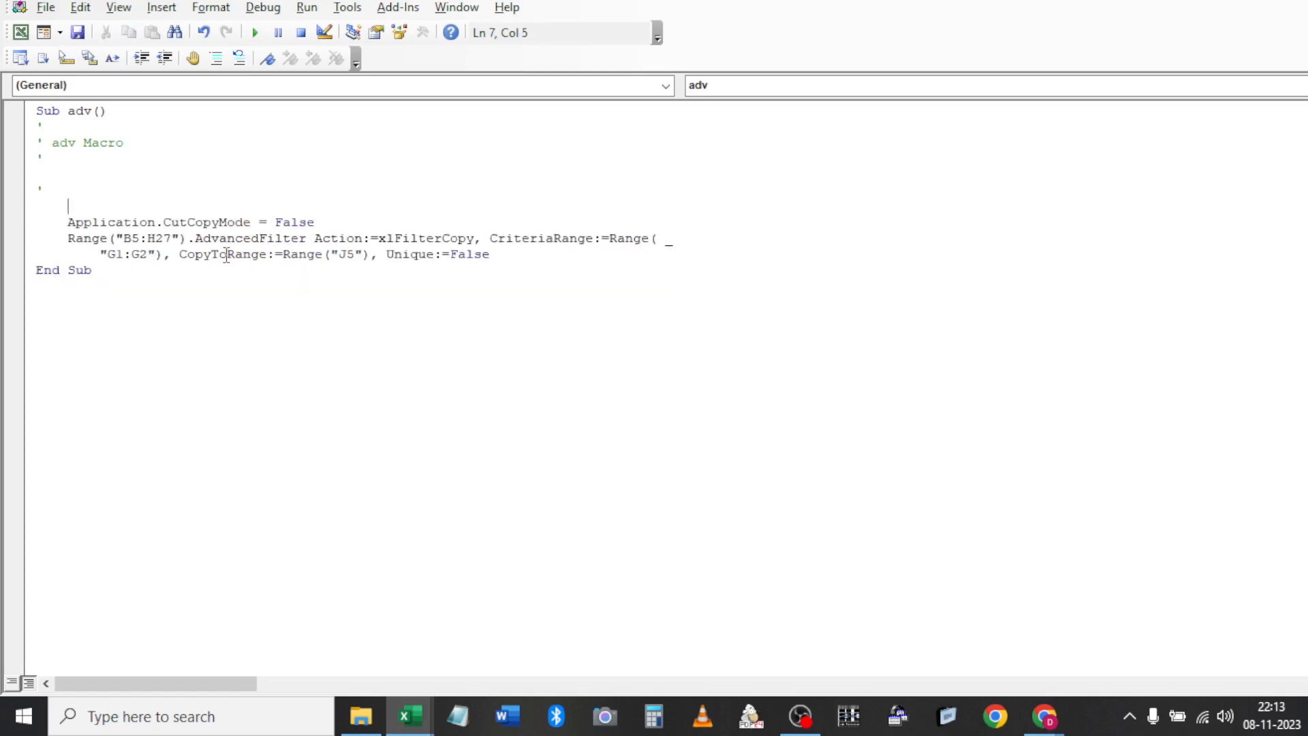
{"action": "key", "text": "alt+Tab"}
{"action": "key", "text": "alt+Tab"}
Delete the recorded comment lines at the top of the adv macro
{"action": "left_click", "coordinate": [519, 260]}
{"action": "left_click", "coordinate": [368, 225]}
{"action": "left_click_drag", "start_coordinate": [135, 187], "coordinate": [24, 136]}
{"action": "key", "text": "Delete"}
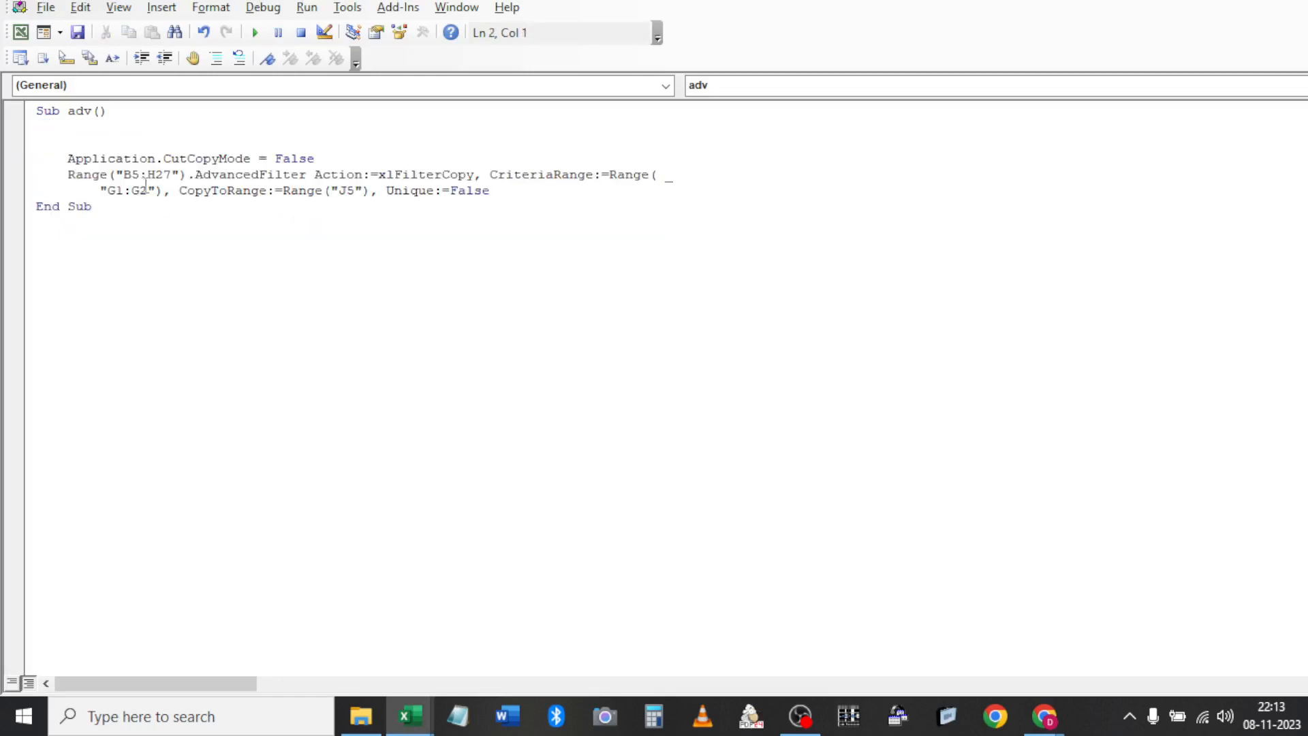
Shorten the AdvancedFilter list range reference to just Range("B5")
{"action": "left_click_drag", "start_coordinate": [163, 176], "coordinate": [171, 175]}
{"action": "key", "text": "alt+Tab"}
{"action": "key", "text": "Left"}
{"action": "key", "text": "Left"}
{"action": "key", "text": "Left"}
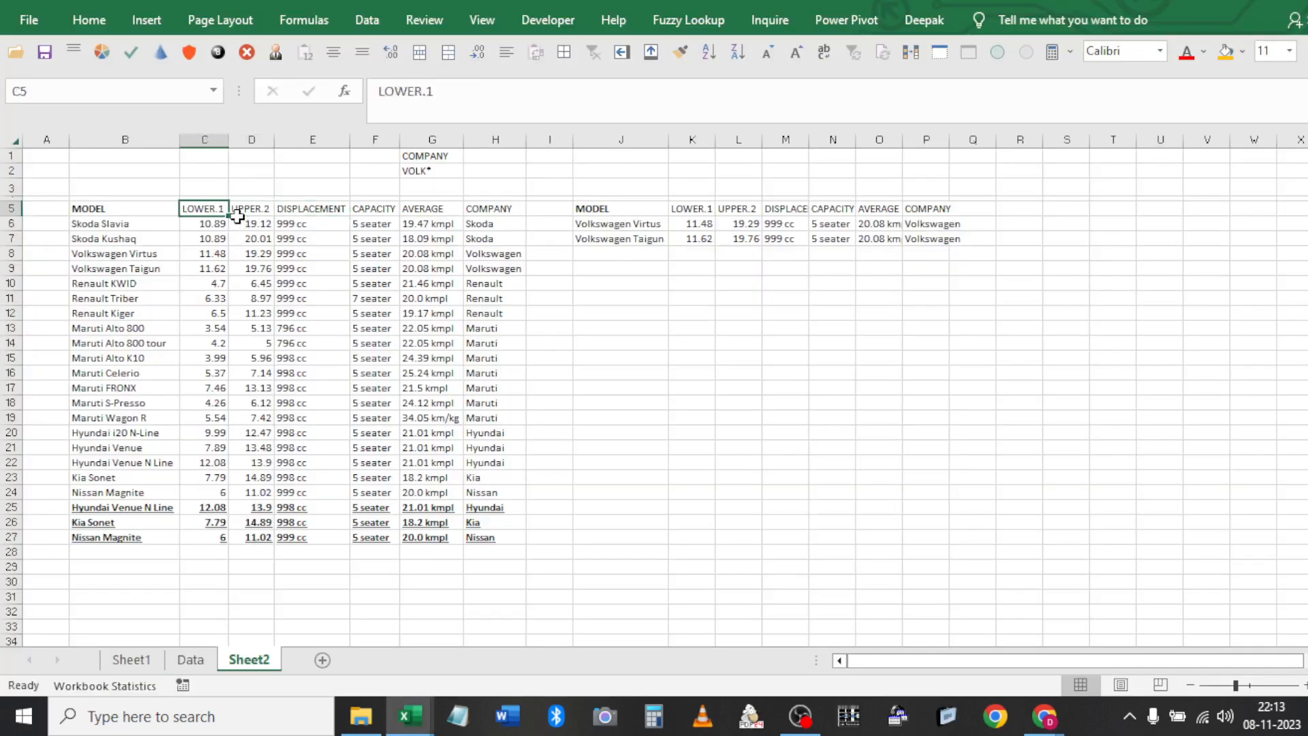
{"action": "key", "text": "alt+Tab"}
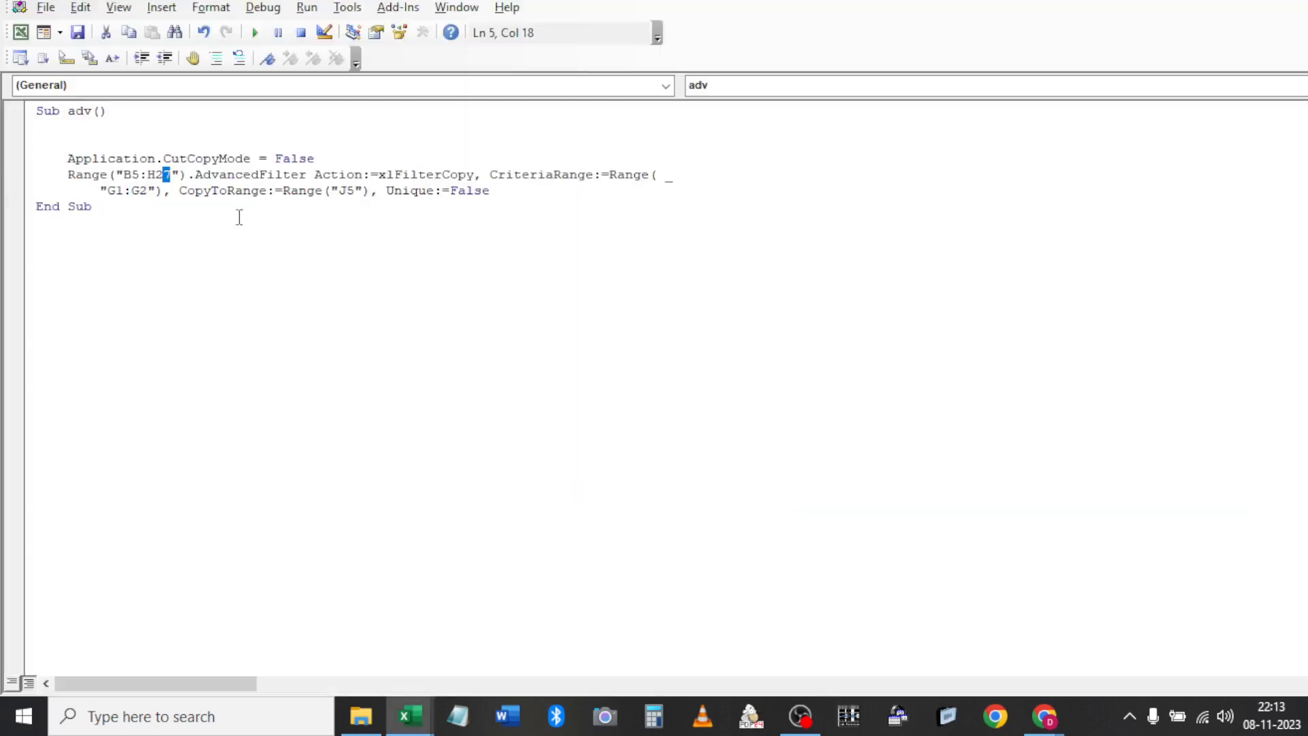
{"action": "key", "text": "BackSpace"}
{"action": "key", "text": "BackSpace"}
{"action": "key", "text": "BackSpace"}
{"action": "key", "text": "BackSpace"}
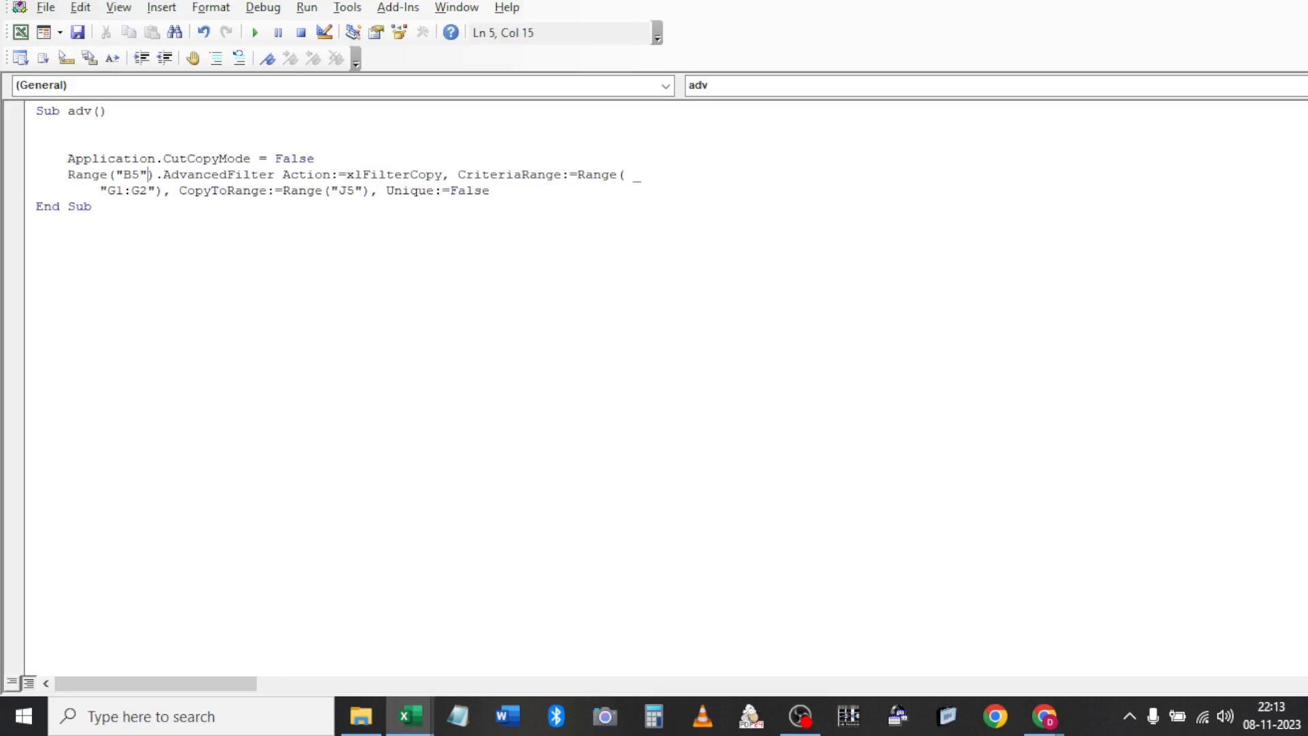
Append .CurrentRegion after Range("B5") in the AdvancedFilter line
{"action": "type", "text": "."}
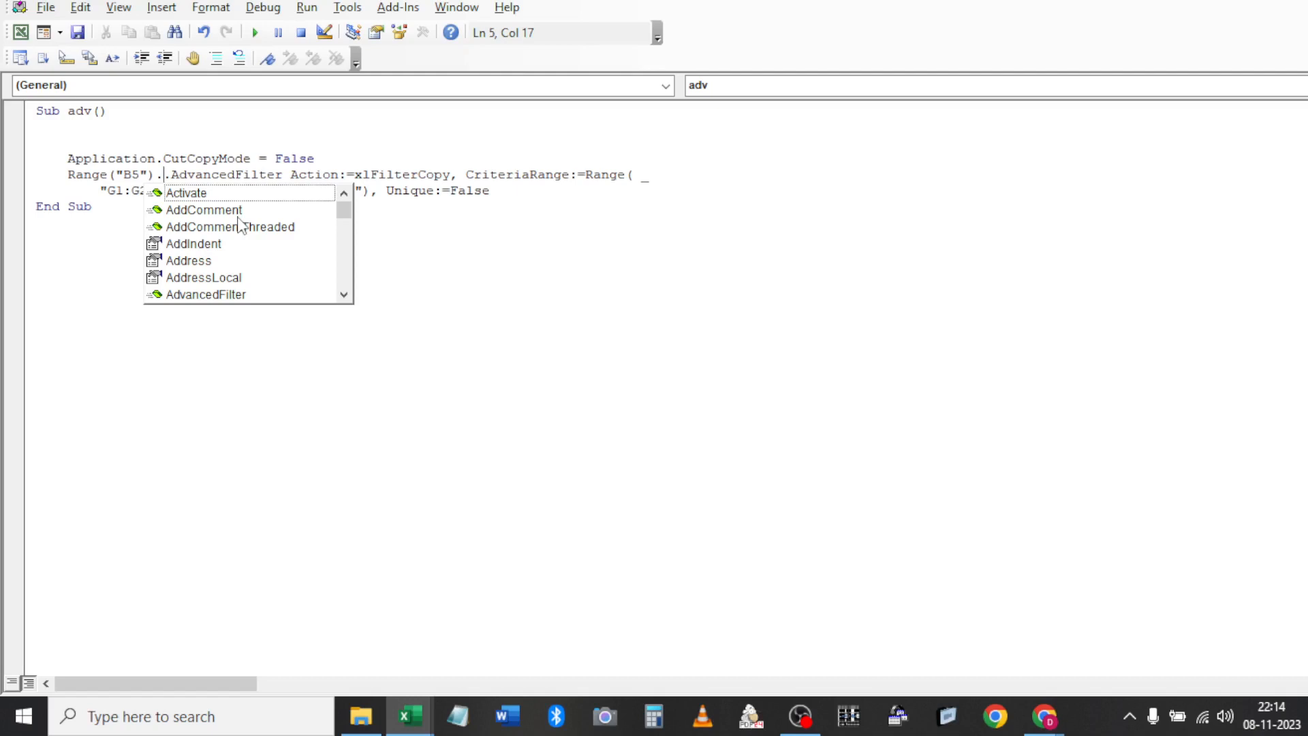
{"action": "type", "text": "da"}
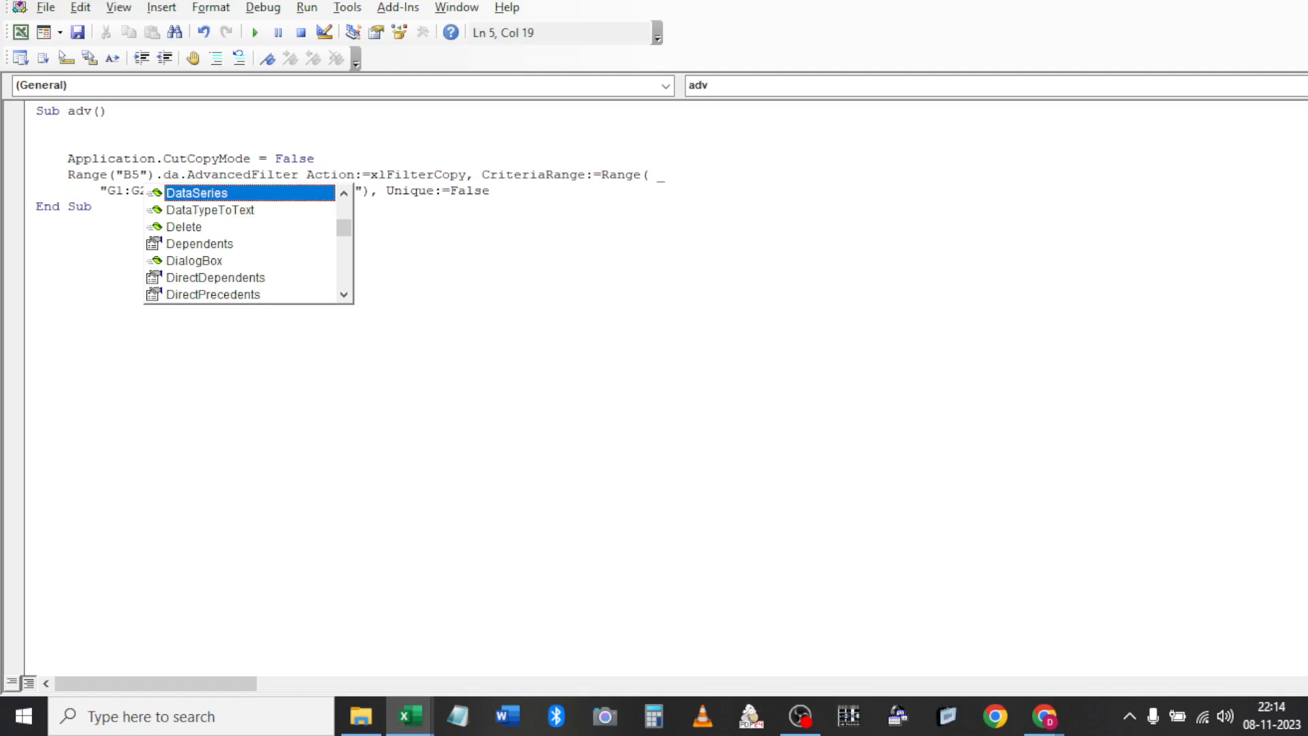
{"action": "key", "text": "BackSpace"}
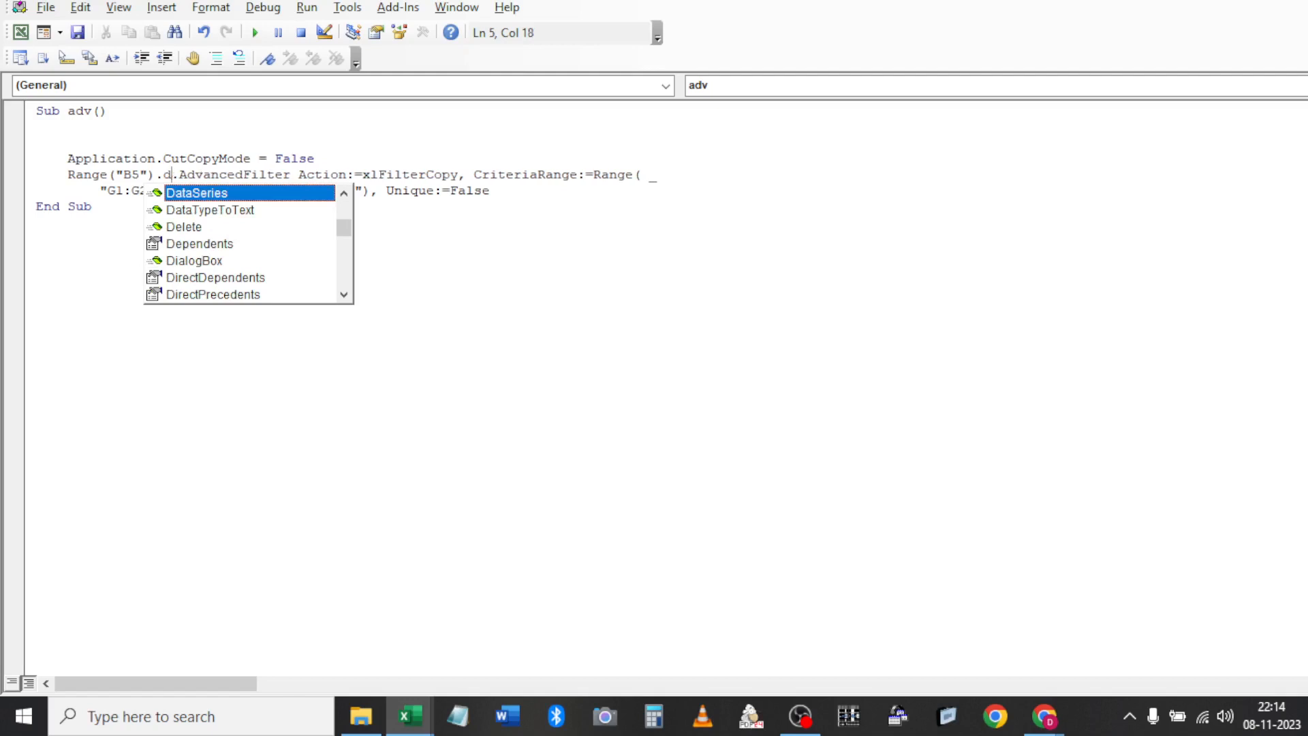
{"action": "key", "text": "BackSpace"}
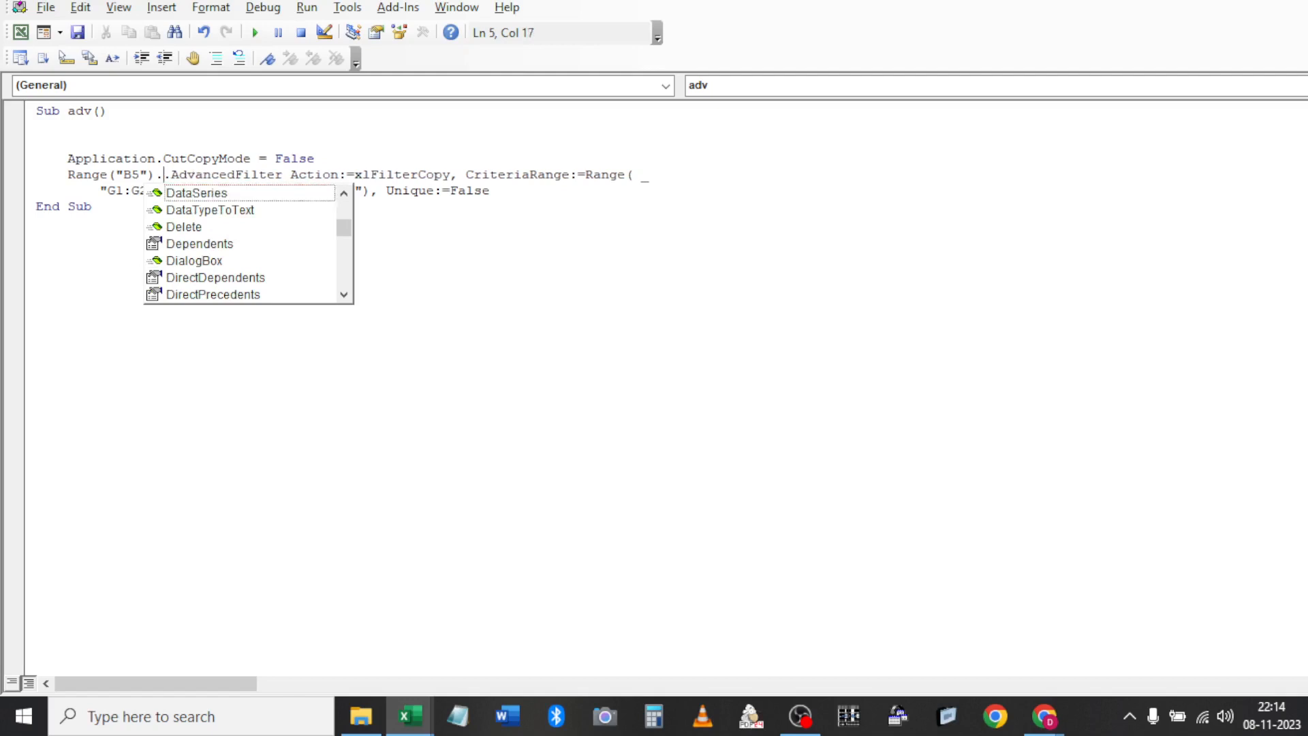
{"action": "key", "text": "Up"}
{"action": "key", "text": "Up"}
{"action": "key", "text": "Up"}
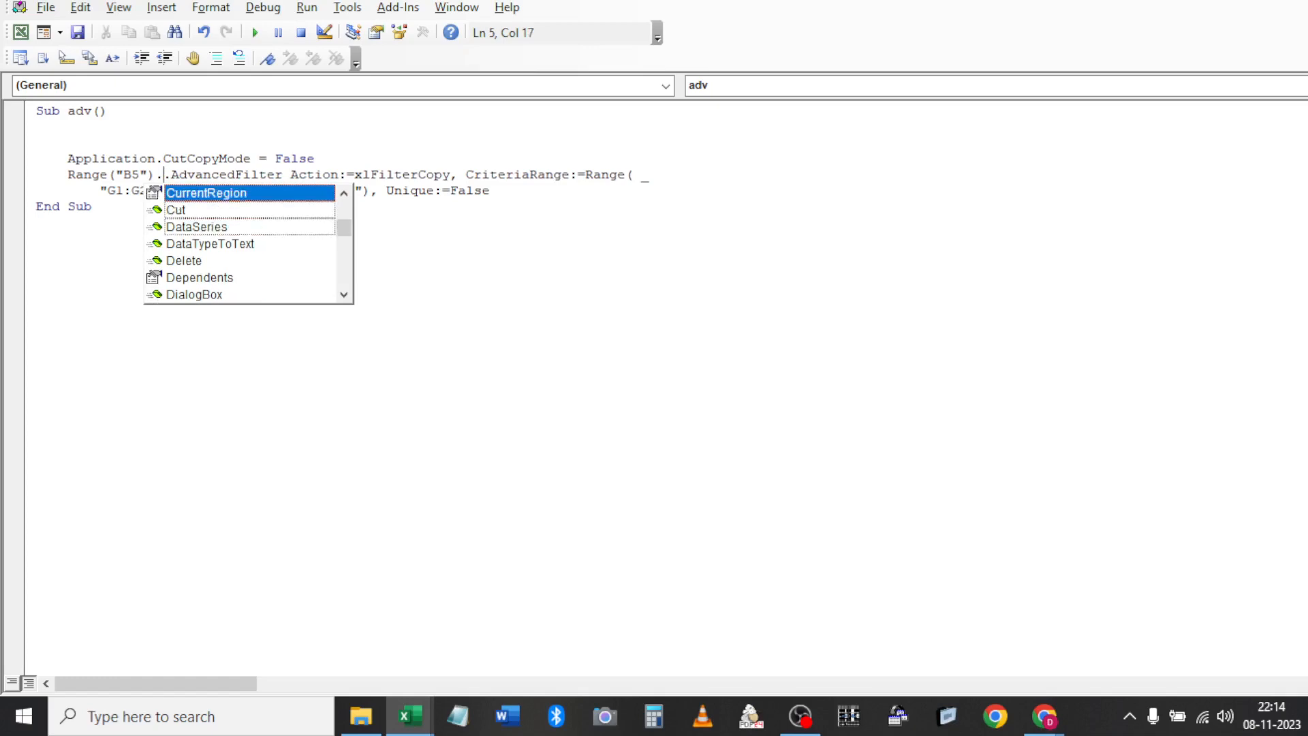
{"action": "key", "text": "Down"}
{"action": "key", "text": "Tab"}
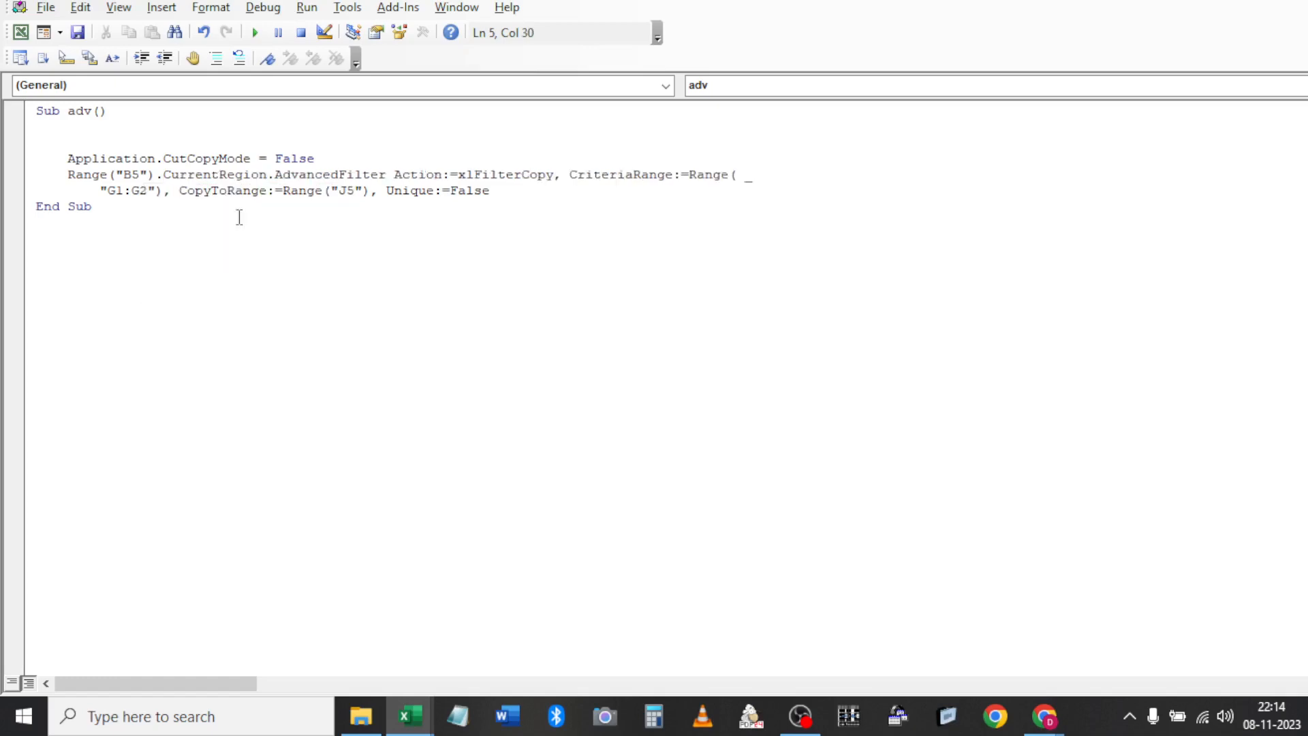
{"action": "key", "text": "alt+F11"}
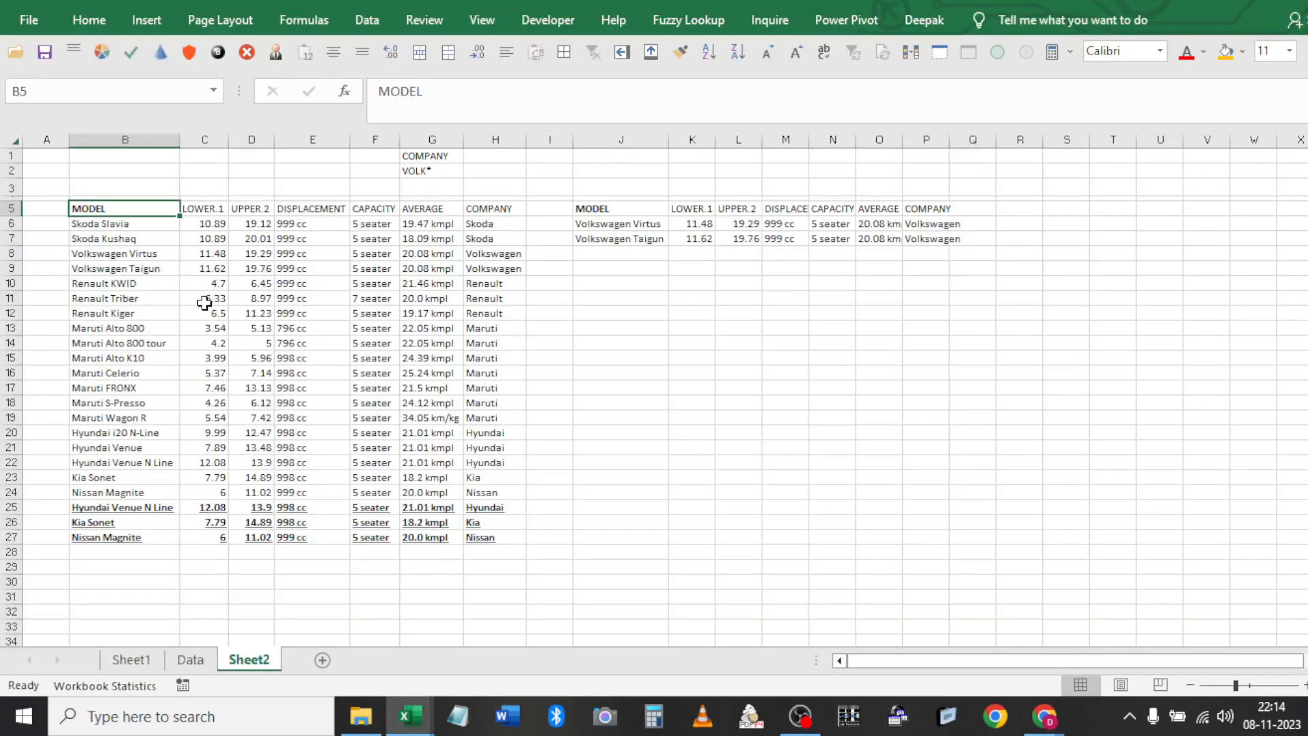
{"action": "left_click", "coordinate": [154, 272]}
{"action": "left_click", "coordinate": [258, 239]}
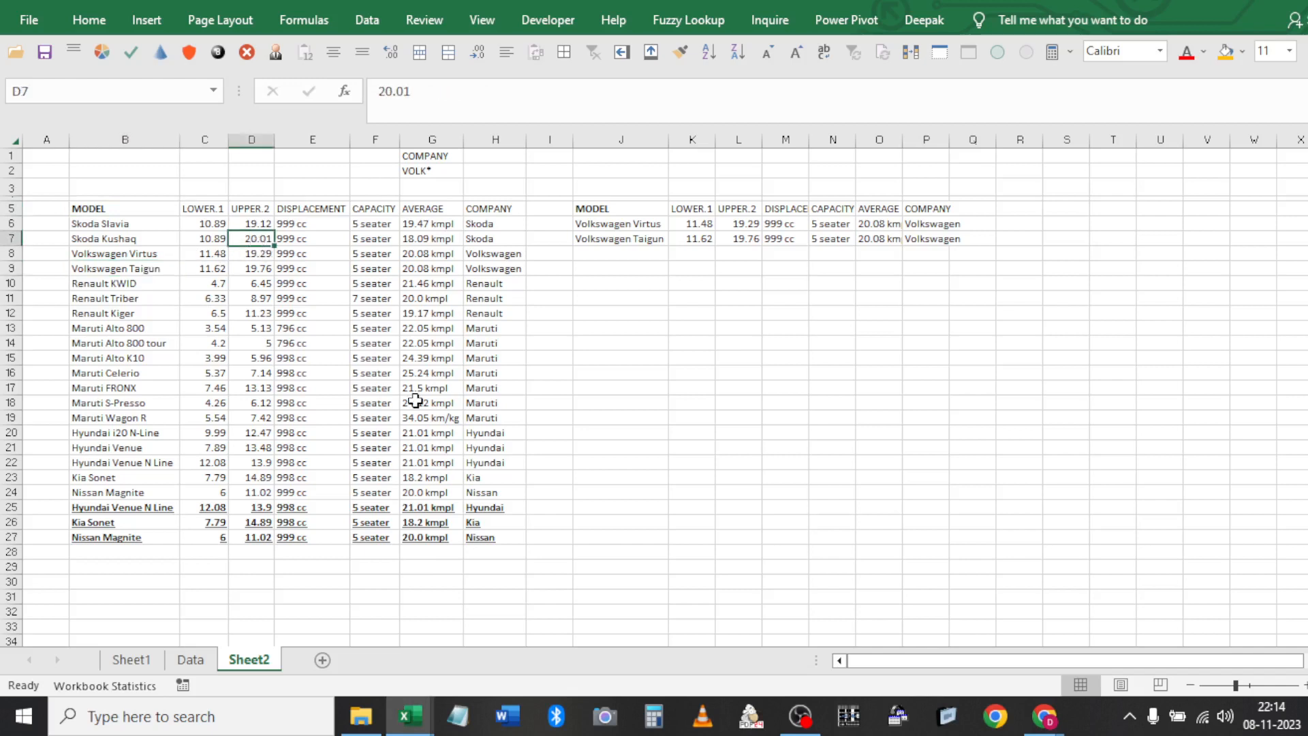
{"action": "key", "text": "ctrl+a"}
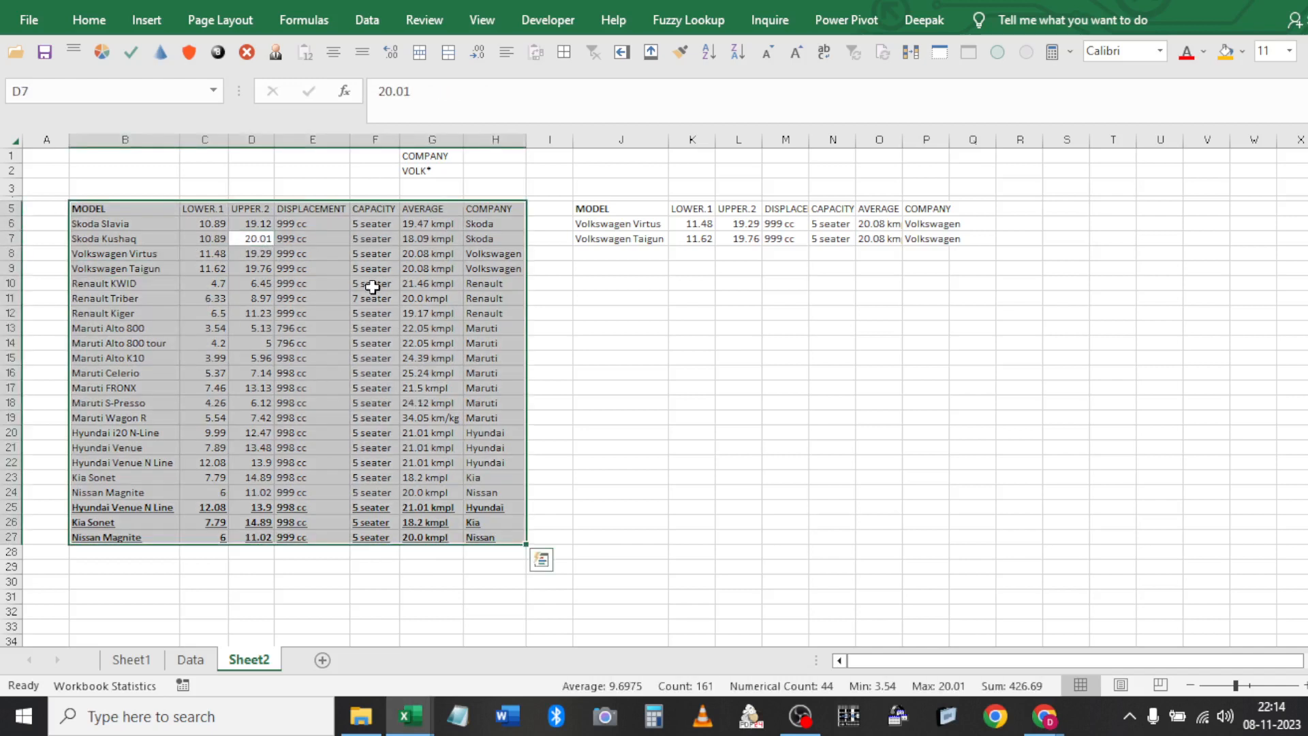
{"action": "left_click", "coordinate": [149, 219]}
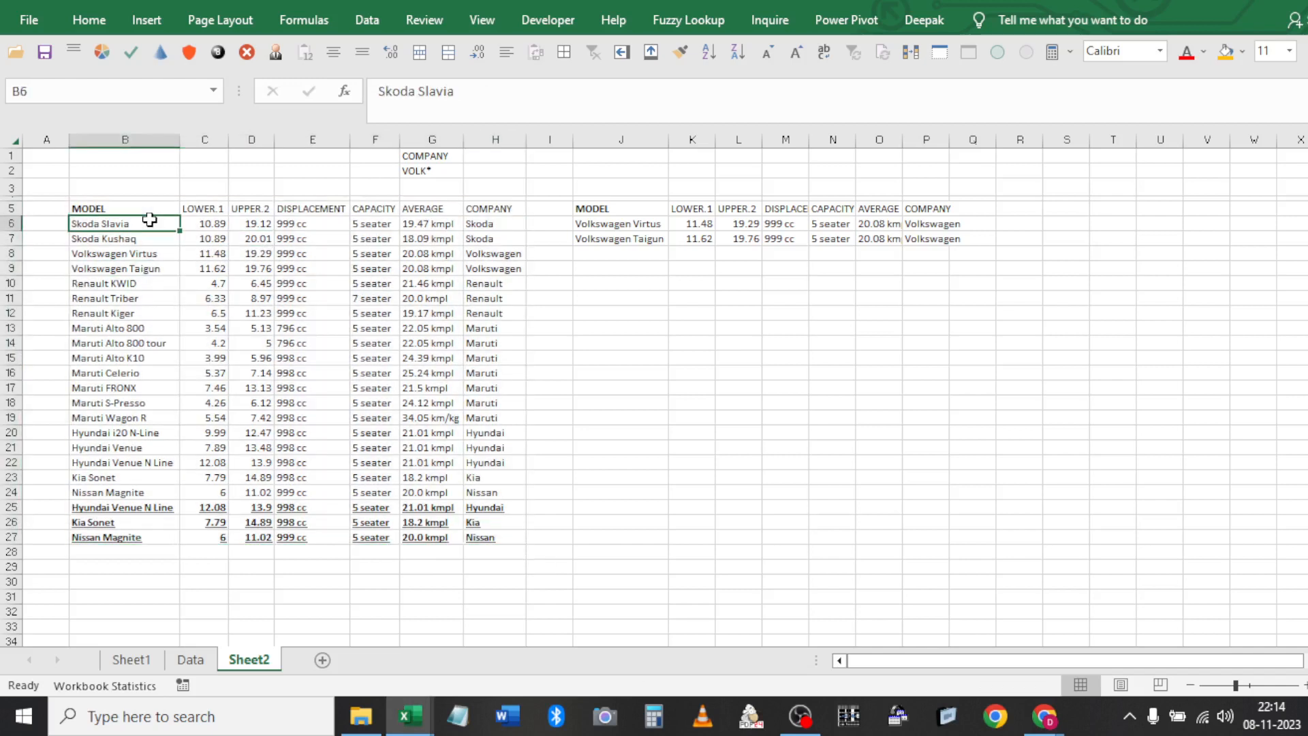
{"action": "key", "text": "ctrl+a"}
{"action": "left_click", "coordinate": [396, 277]}
{"action": "key", "text": "ctrl+a"}
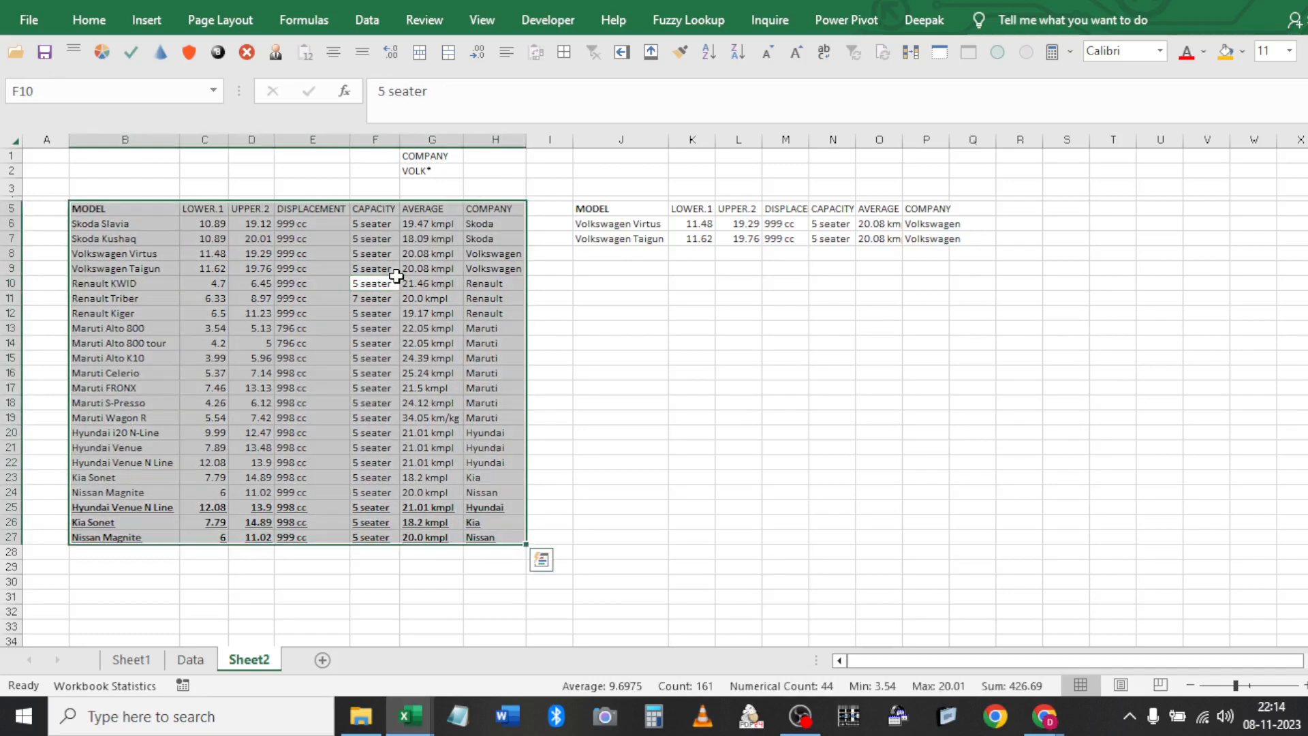
{"action": "left_click", "coordinate": [534, 298]}
{"action": "left_click", "coordinate": [481, 289]}
{"action": "key", "text": "ctrl+a"}
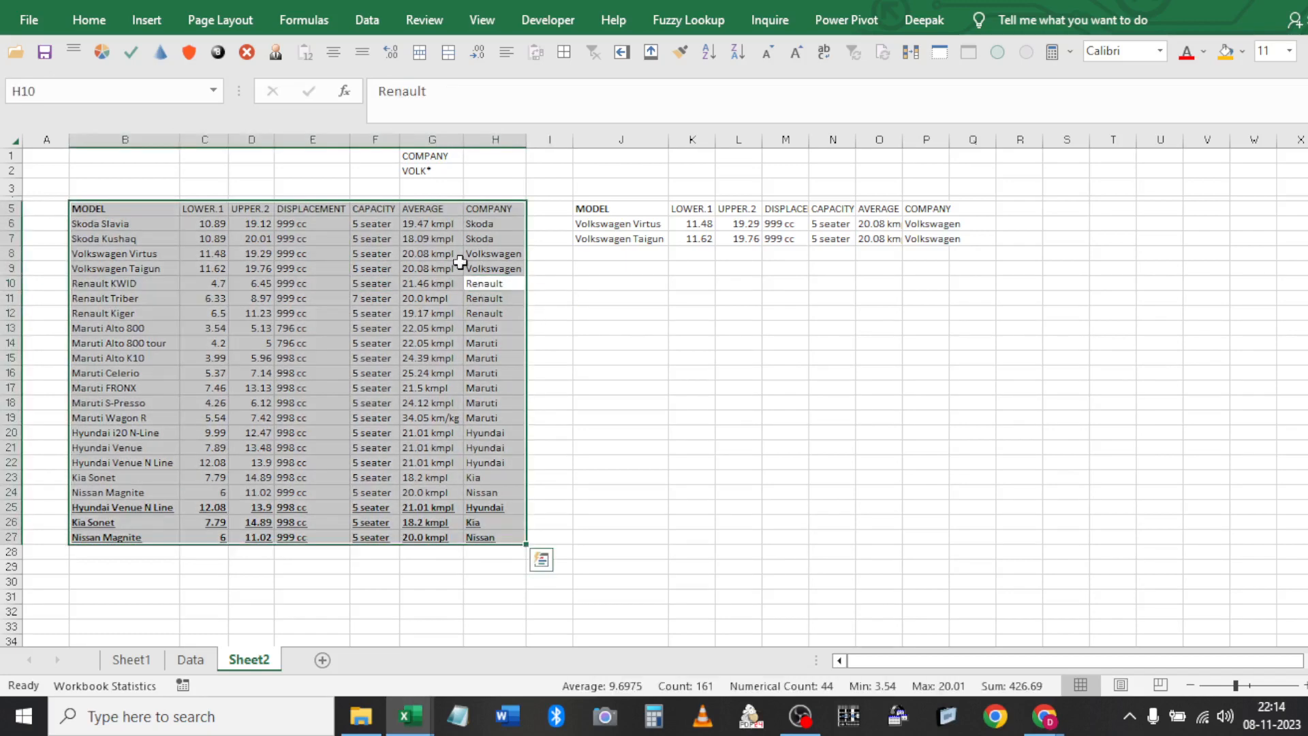
{"action": "left_click", "coordinate": [442, 239]}
{"action": "key", "text": "alt+F11"}
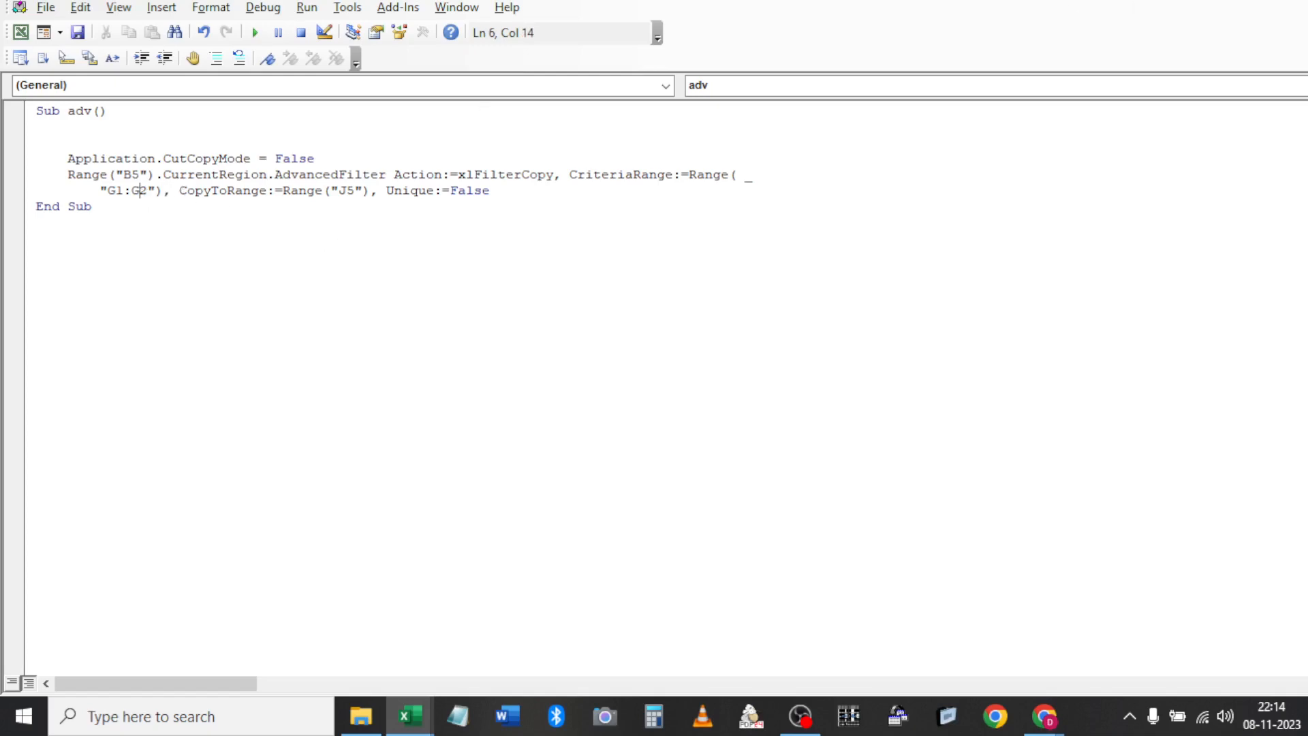
{"action": "key", "text": "alt+F11"}
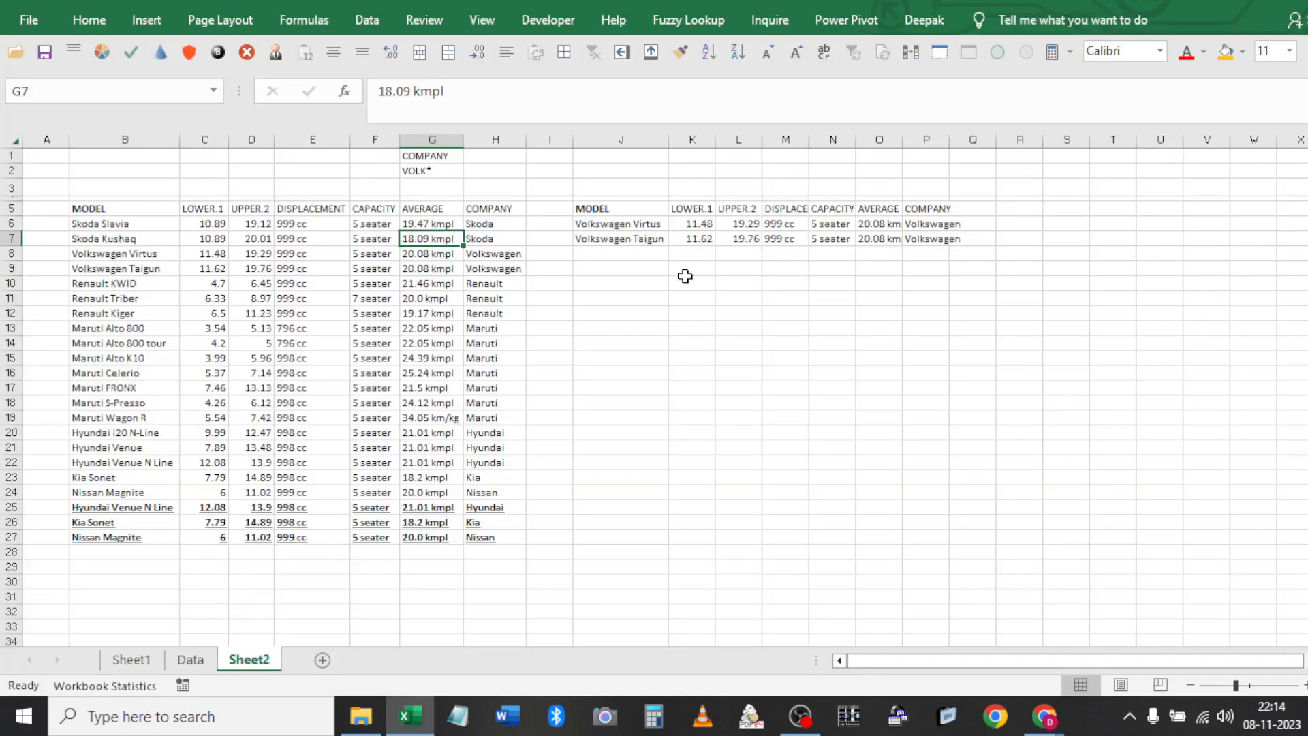
{"action": "left_click", "coordinate": [438, 172]}
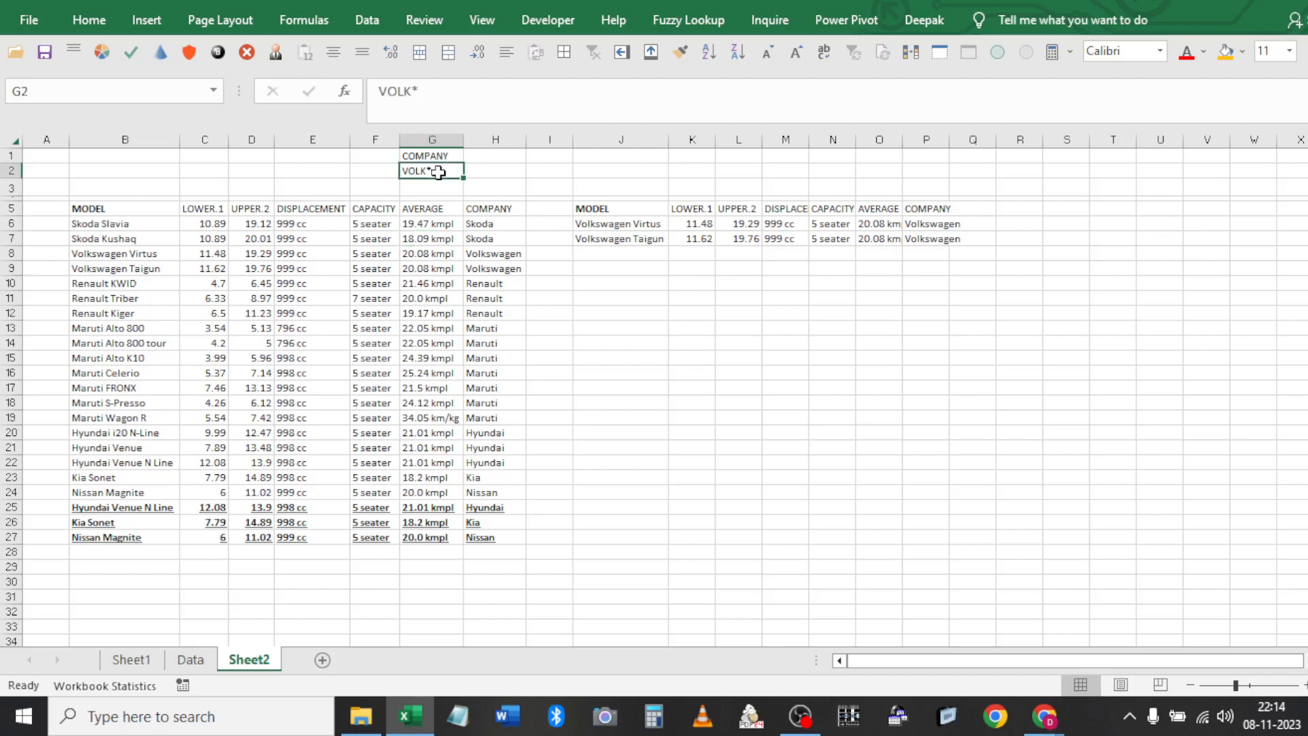
Draw a Form Control button near B2 above the car table and assign it the adv macro
{"action": "left_click", "coordinate": [175, 169]}
{"action": "left_click", "coordinate": [548, 20]}
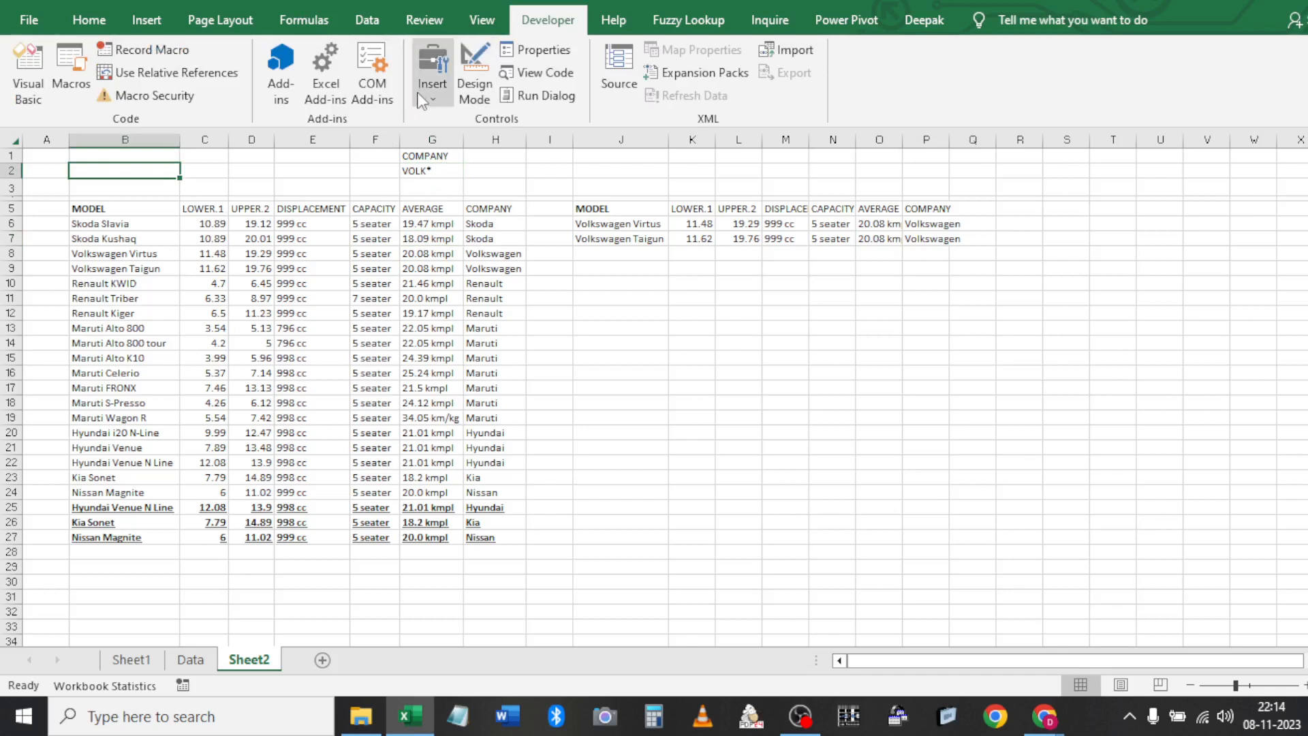
{"action": "left_click", "coordinate": [429, 92]}
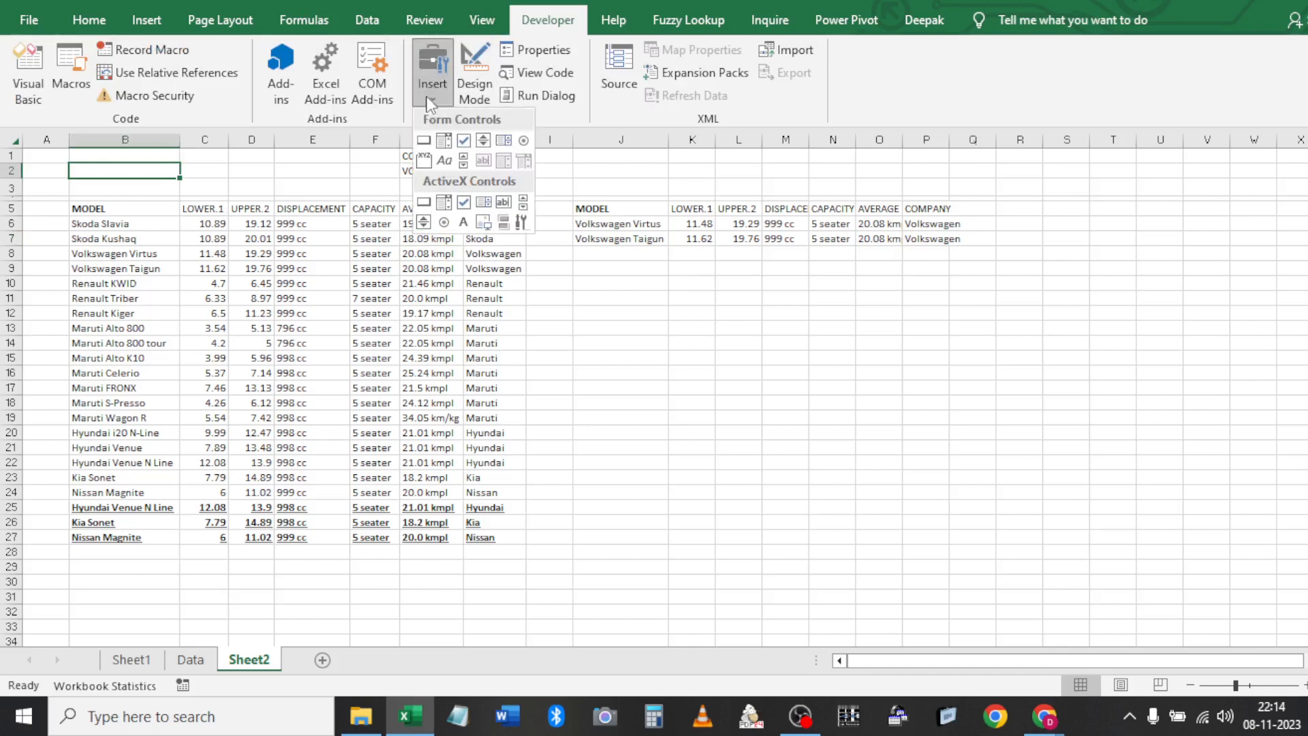
{"action": "left_click", "coordinate": [424, 141]}
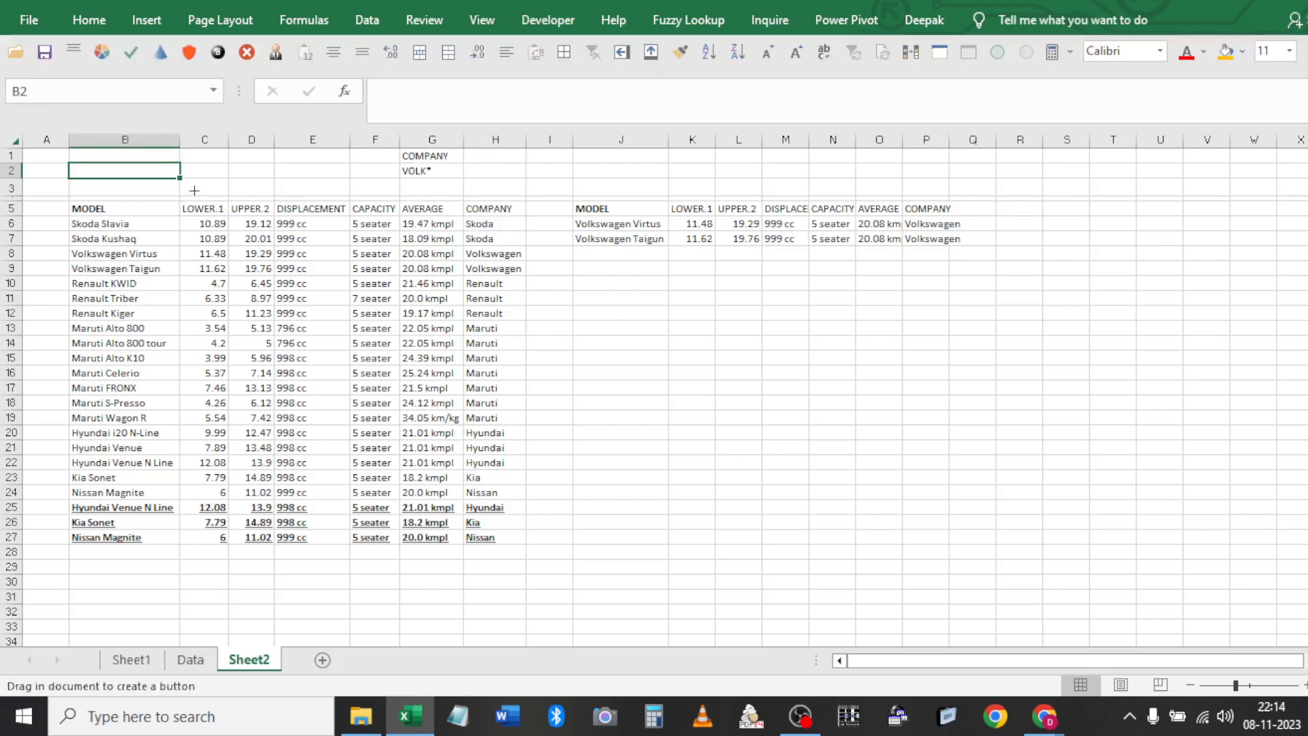
{"action": "left_click_drag", "start_coordinate": [168, 164], "coordinate": [294, 198]}
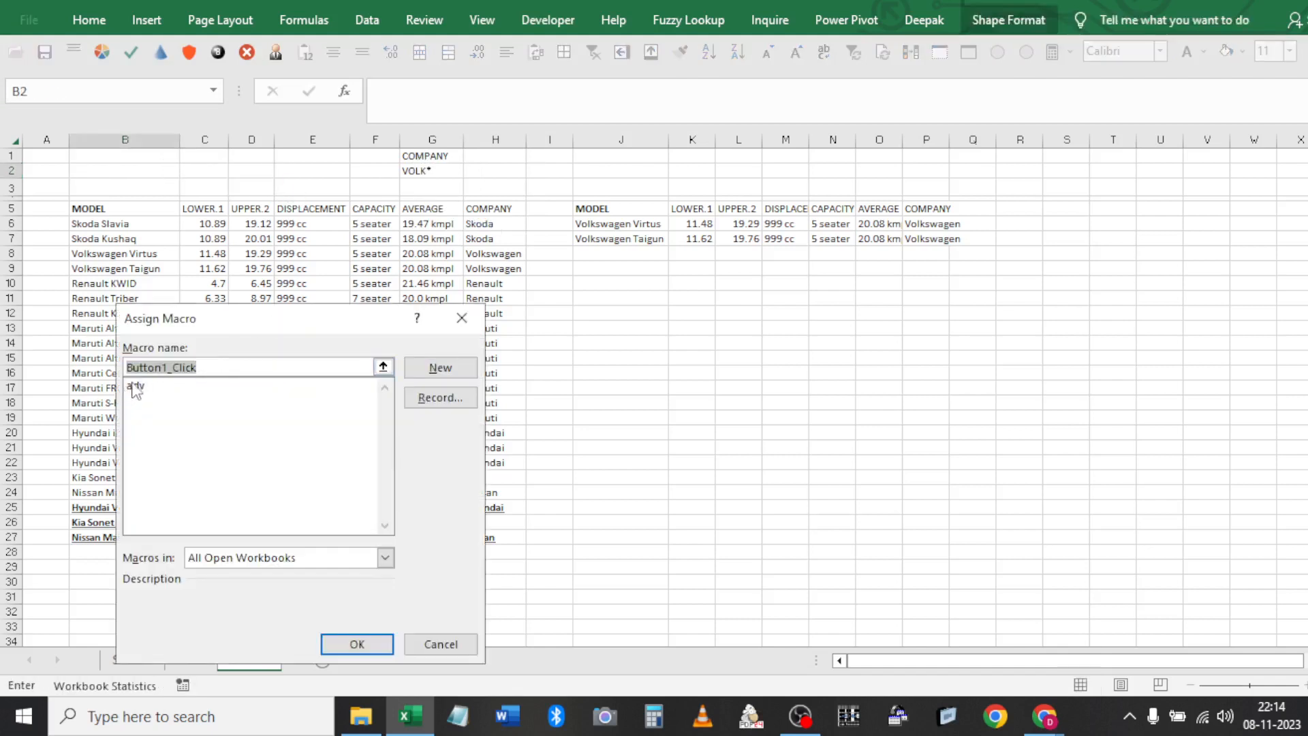
{"action": "left_click", "coordinate": [133, 386]}
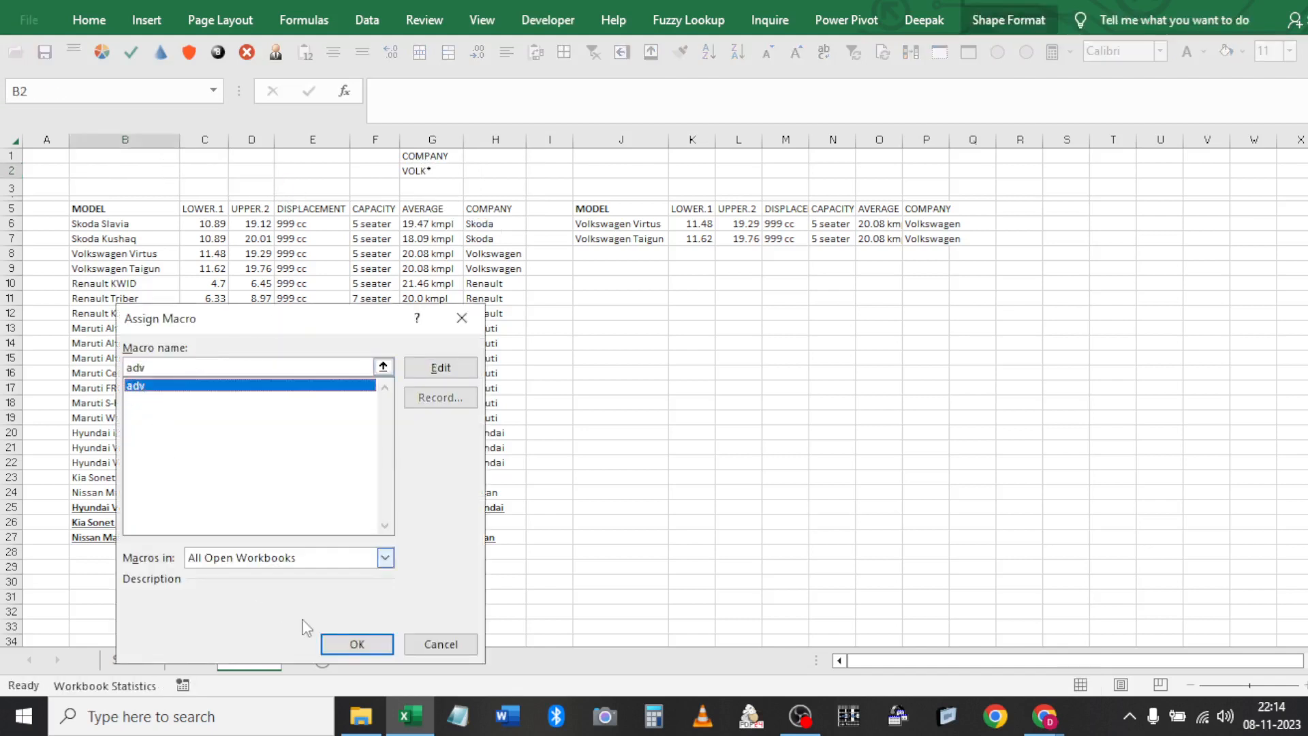
{"action": "left_click", "coordinate": [357, 644]}
Change the button's caption from Button 1 to FILTER
{"action": "left_click", "coordinate": [242, 180]}
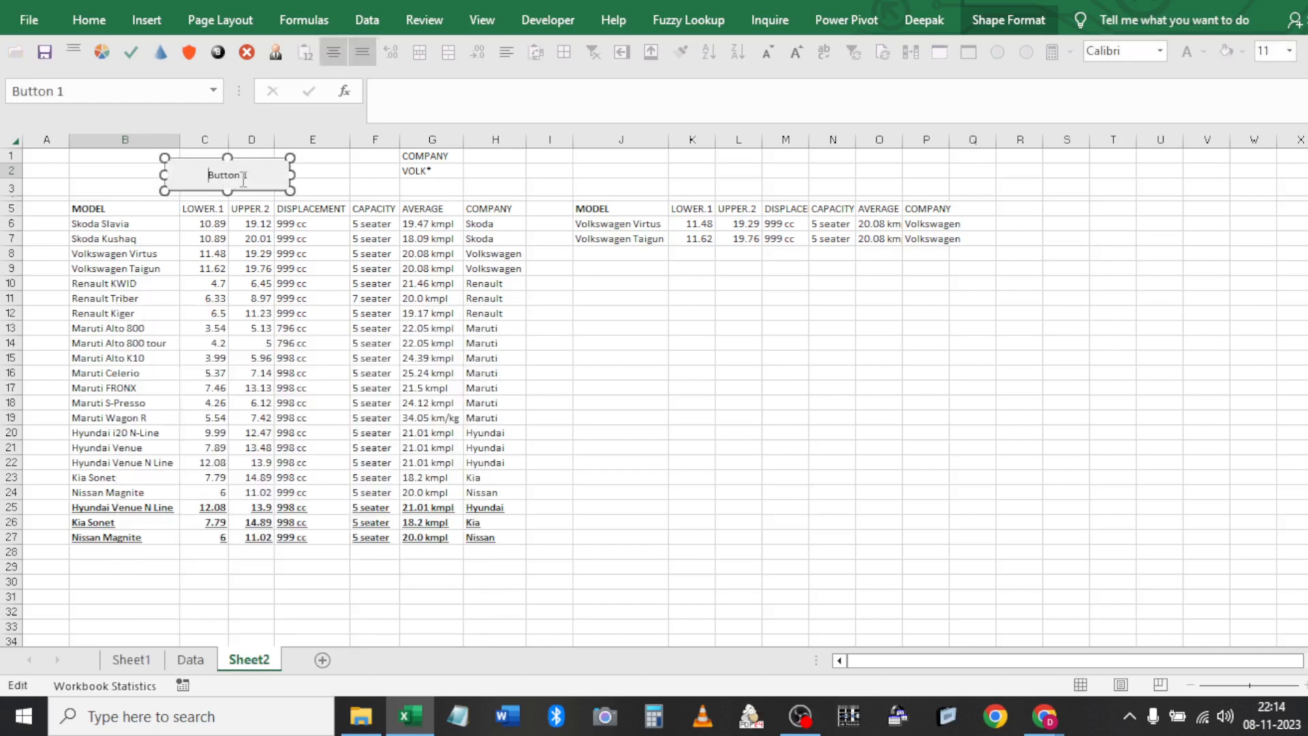
{"action": "key", "text": "Delete"}
{"action": "key", "text": "Delete"}
{"action": "key", "text": "Delete"}
{"action": "key", "text": "Delete"}
{"action": "key", "text": "Delete"}
{"action": "key", "text": "Delete"}
{"action": "key", "text": "Delete"}
{"action": "key", "text": "Delete"}
{"action": "type", "text": "FILTER"}
Finish the FILTER caption and move to the criteria cell G2
{"action": "left_click", "coordinate": [368, 231]}
{"action": "key", "text": "Up"}
{"action": "key", "text": "Up"}
{"action": "key", "text": "Up"}
{"action": "key", "text": "Up"}
{"action": "key", "text": "Right"}
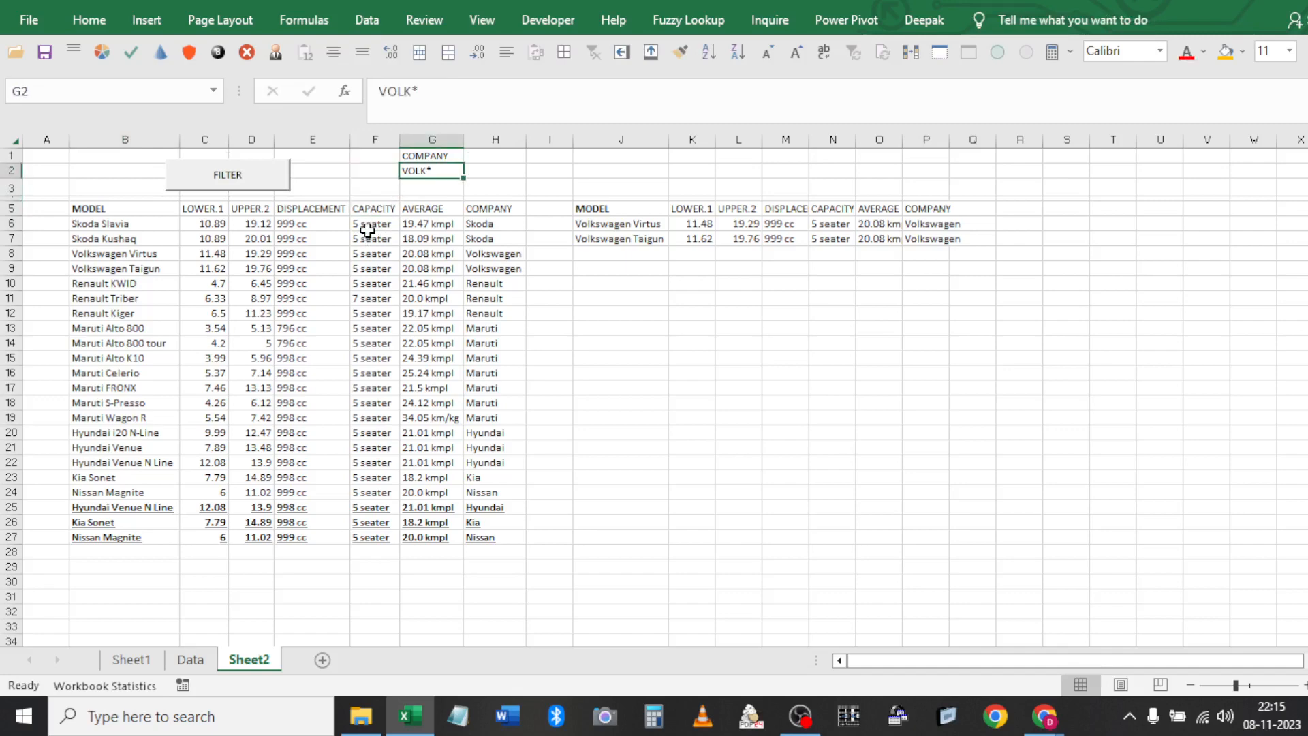
{"action": "scroll", "coordinate": [367, 230], "scroll_direction": "down", "scroll_amount": 1}
{"action": "scroll", "coordinate": [347, 222], "scroll_direction": "up", "scroll_amount": 1}
Set the FILTER button's properties to Don't move or size with cells
{"action": "right_click", "coordinate": [267, 187]}
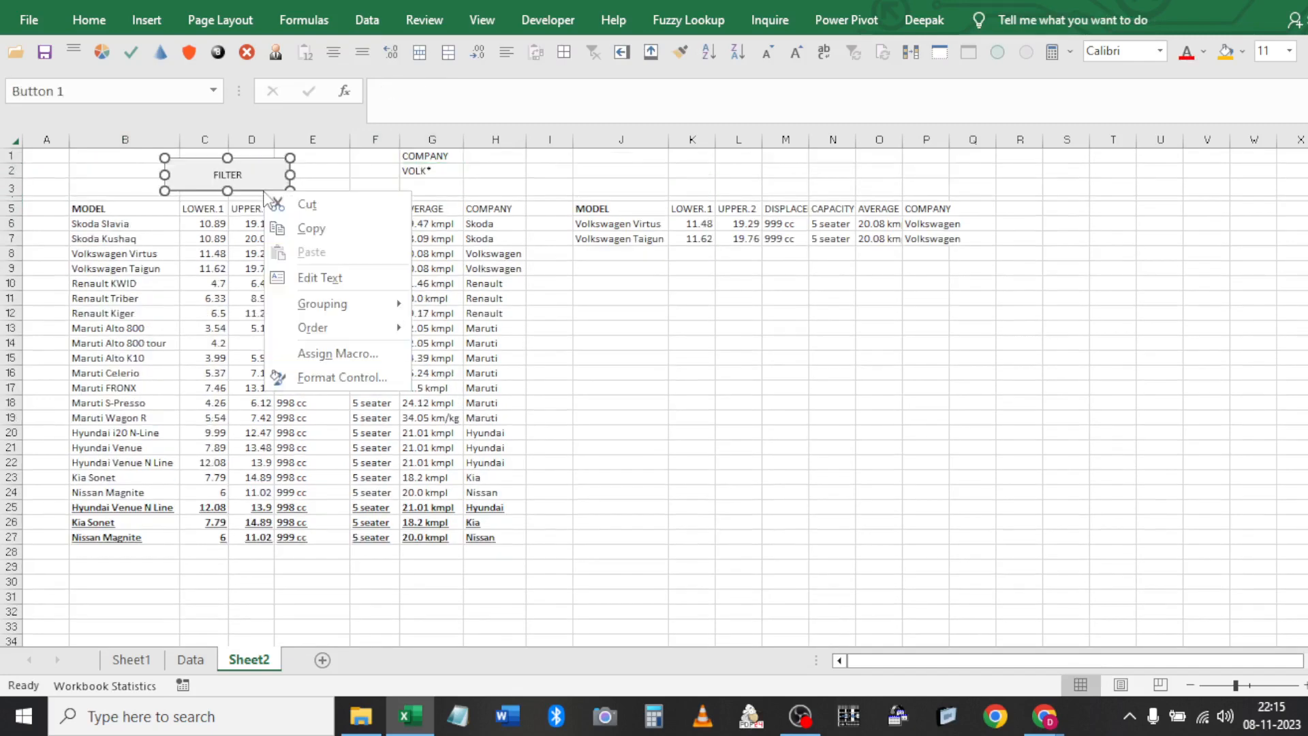
{"action": "left_click", "coordinate": [295, 381]}
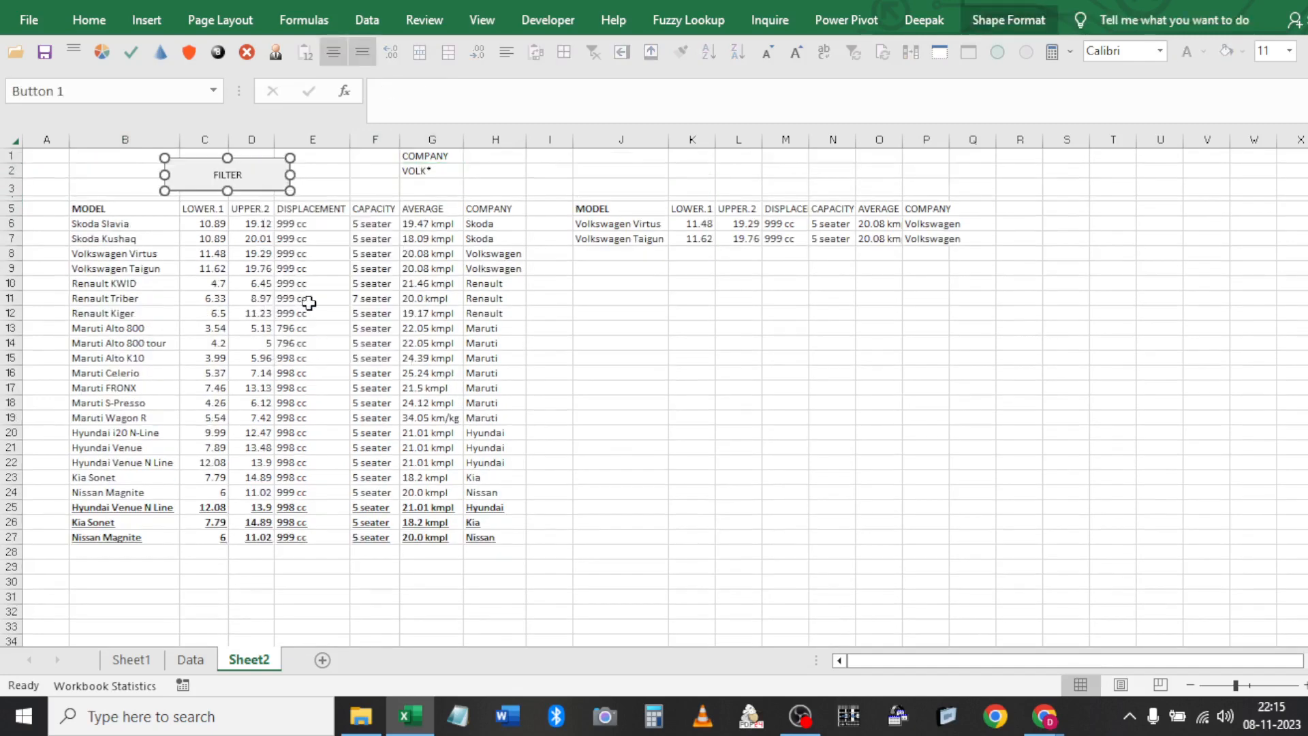
{"action": "left_click_drag", "start_coordinate": [276, 278], "coordinate": [599, 85]}
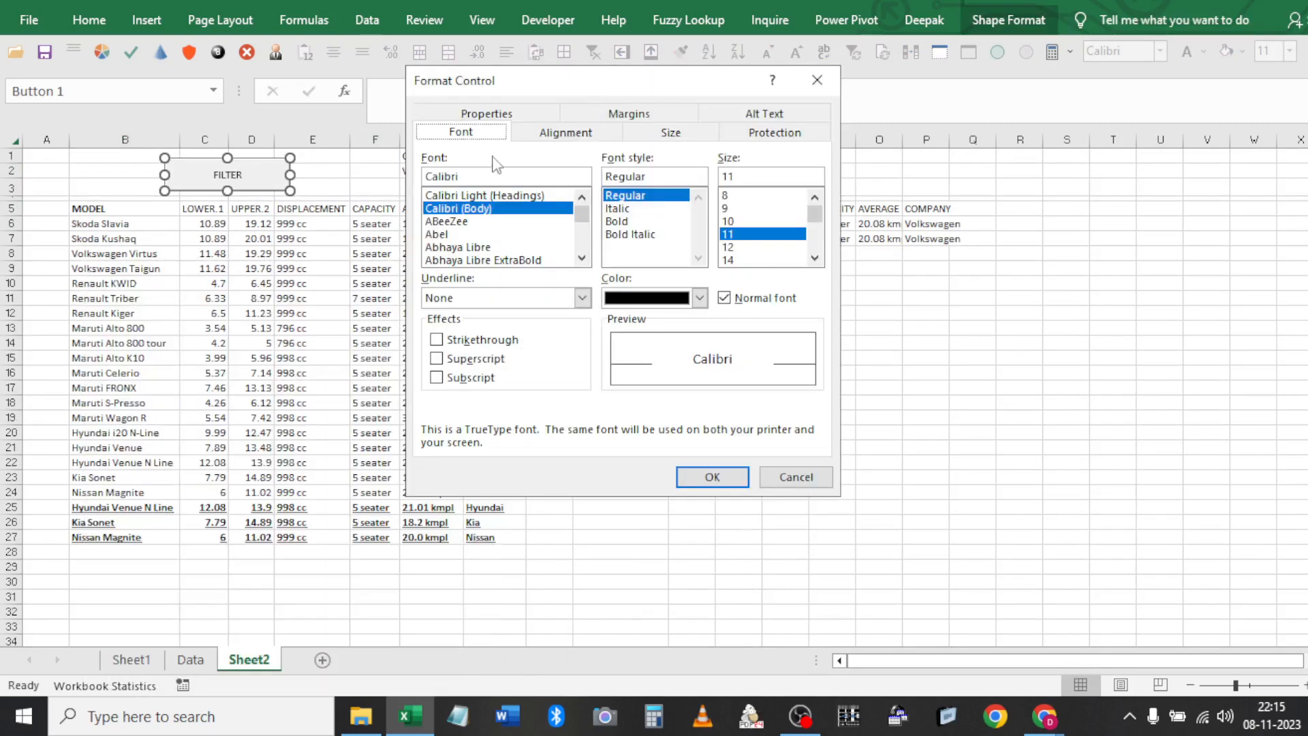
{"action": "left_click", "coordinate": [475, 130]}
{"action": "left_click", "coordinate": [477, 217]}
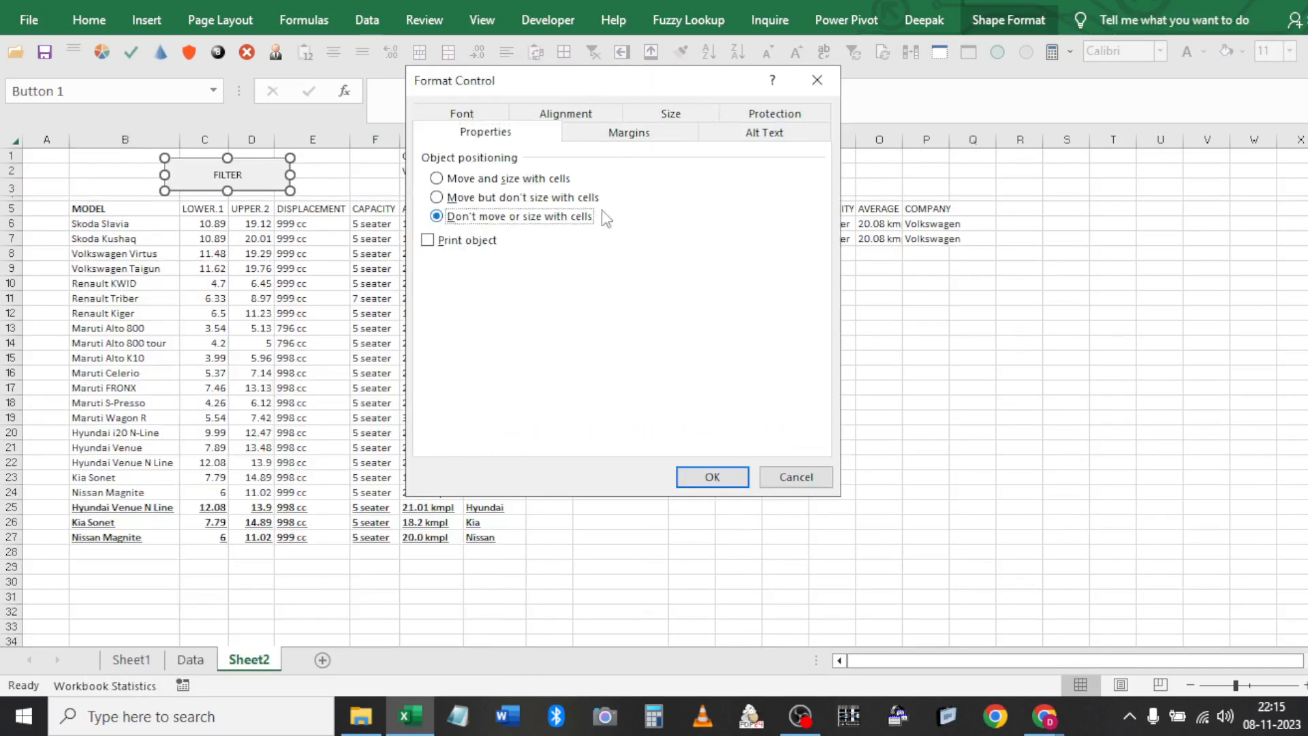
{"action": "left_click", "coordinate": [711, 476]}
{"action": "left_click", "coordinate": [320, 240]}
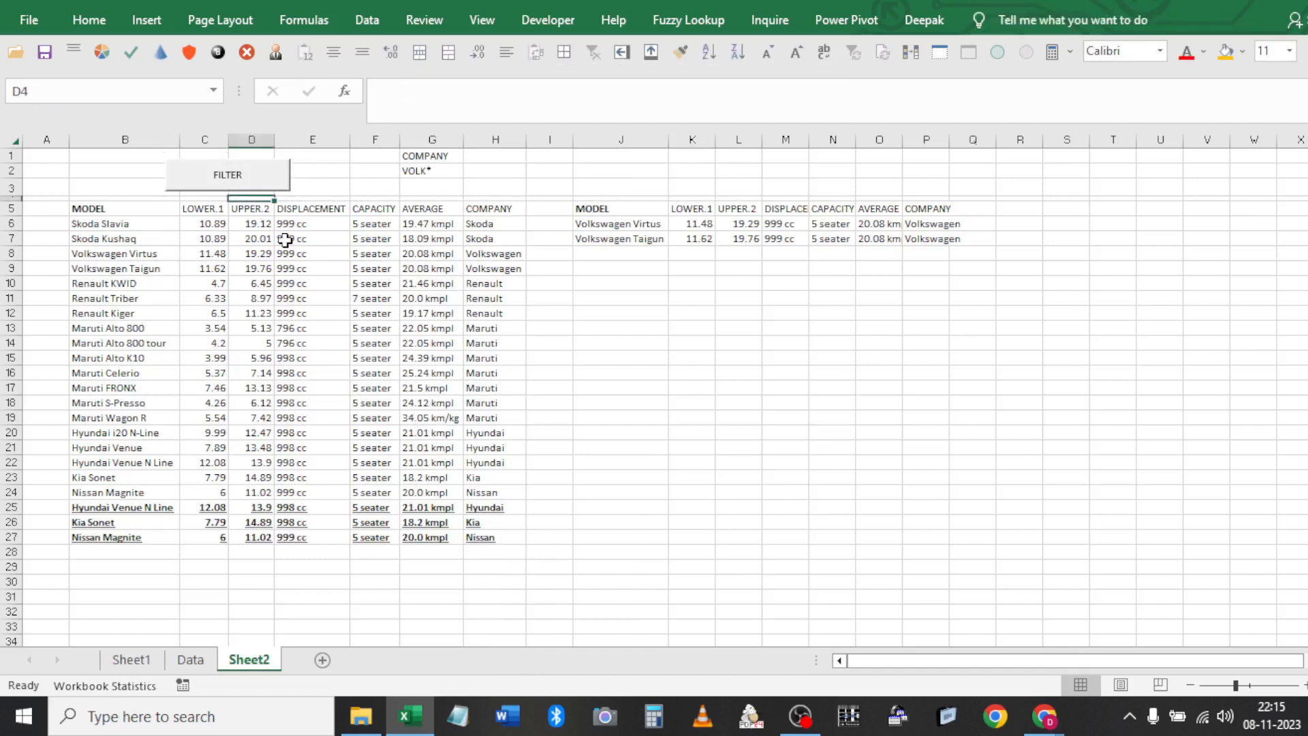
Widen a car table column, set the G2 company criterion to Maru*, and run FILTER
{"action": "mouse_move", "coordinate": [228, 140]}
{"action": "left_mouse_down"}
{"action": "mouse_move", "coordinate": [186, 138]}
{"action": "mouse_move", "coordinate": [254, 139]}
{"action": "left_mouse_up"}
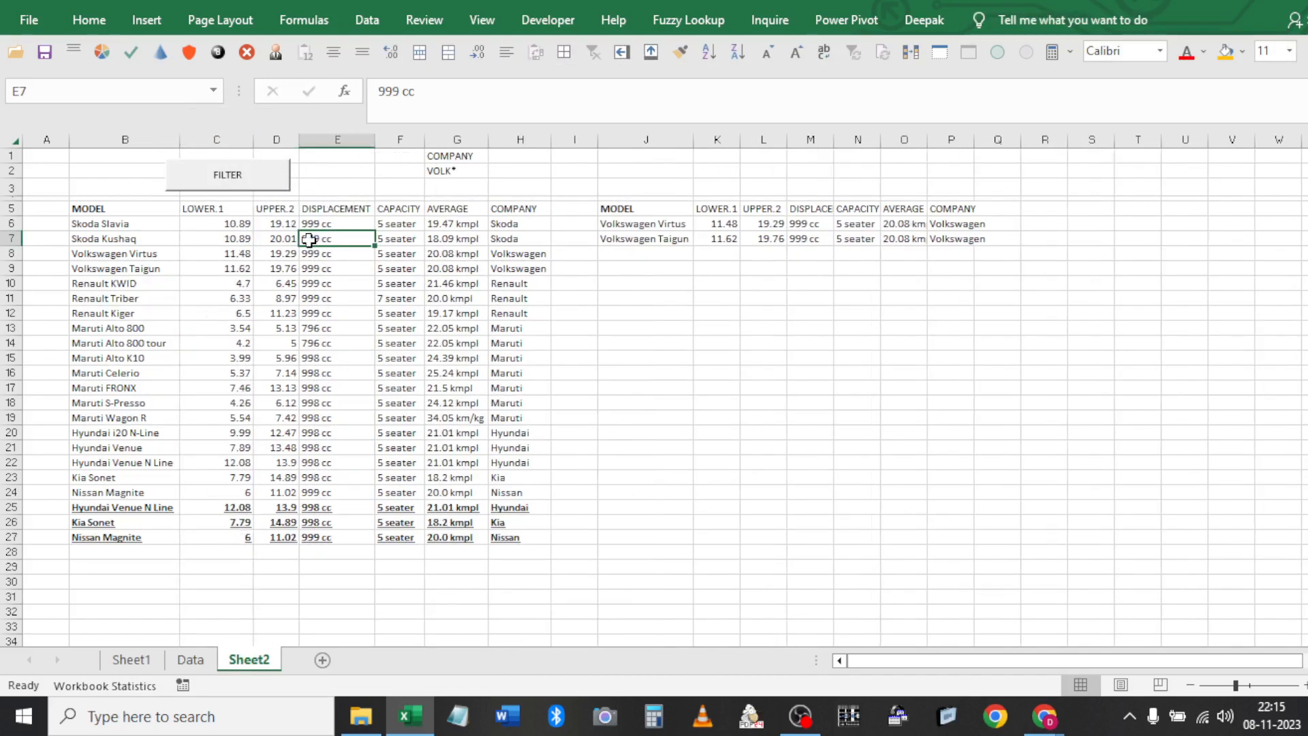
{"action": "left_click", "coordinate": [437, 171]}
{"action": "type", "text": "Maru*"}
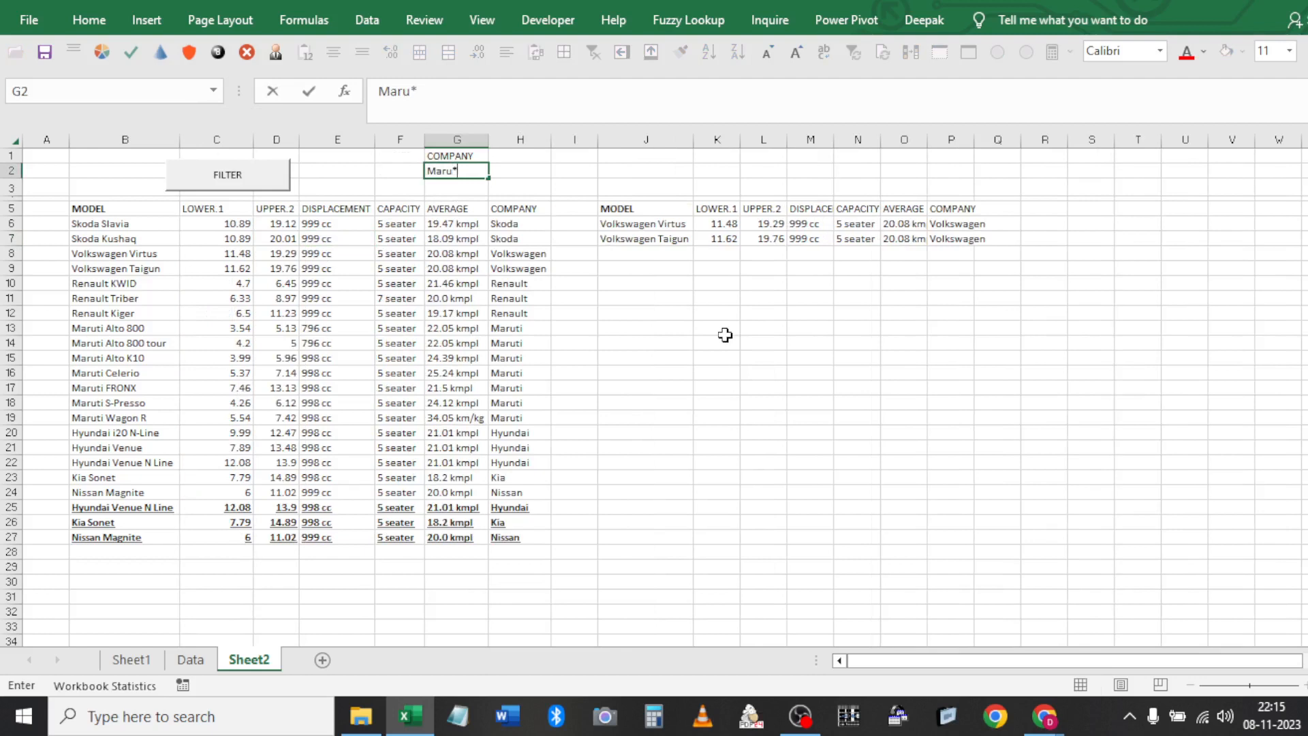
{"action": "key", "text": "Return"}
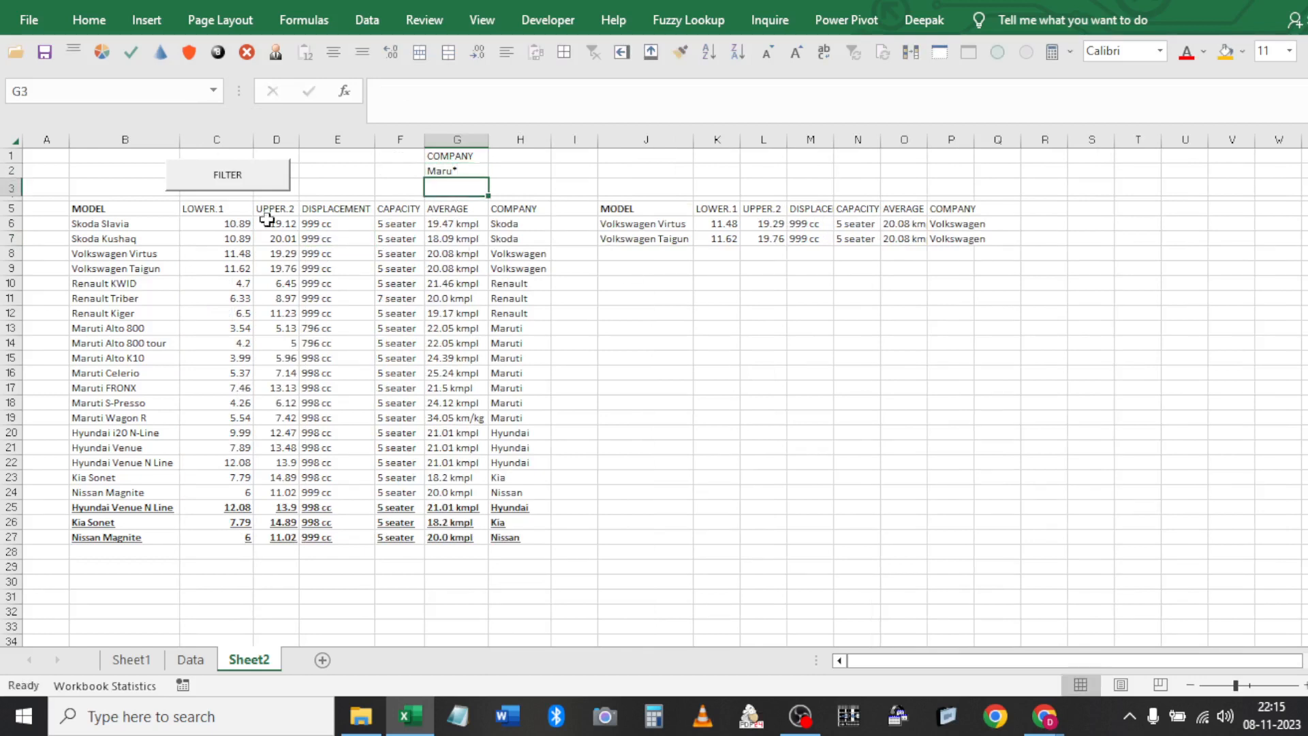
{"action": "left_click", "coordinate": [225, 187]}
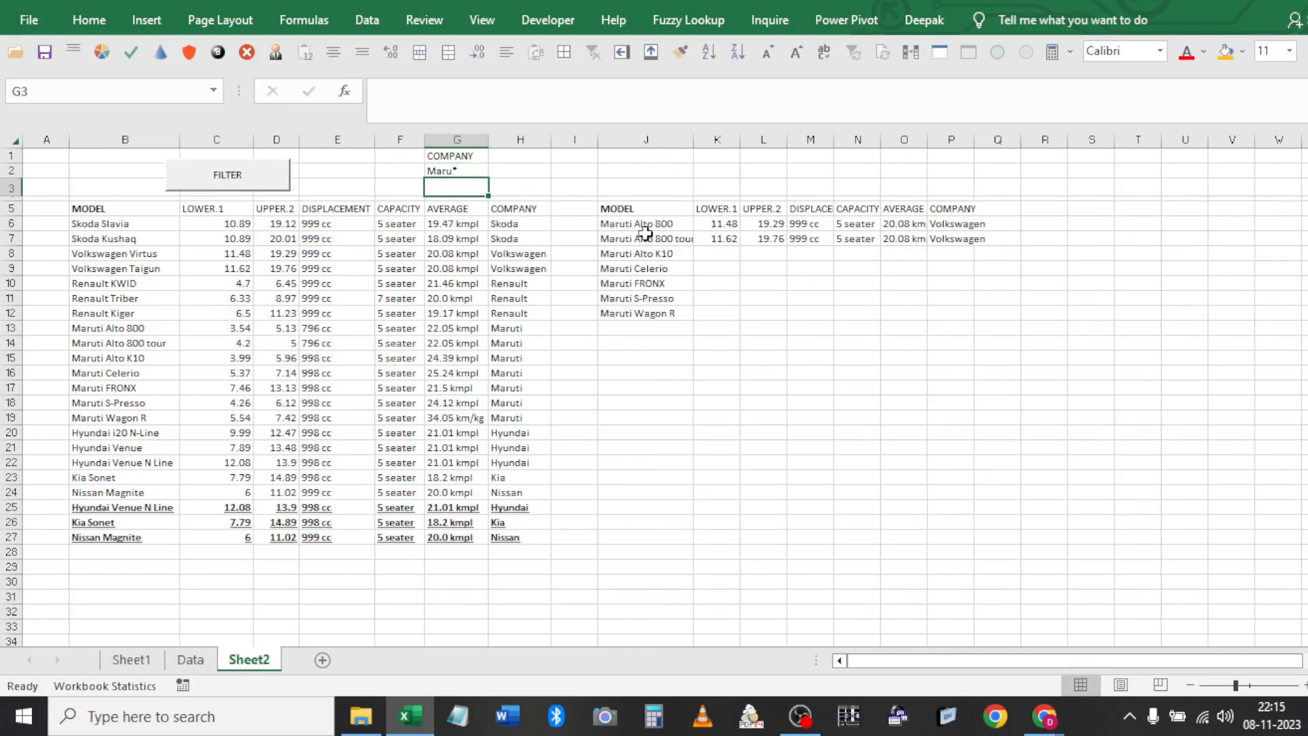
Clear the old output block J5:P12 and rerun the filter to list the Maruti cars
{"action": "left_click", "coordinate": [670, 210]}
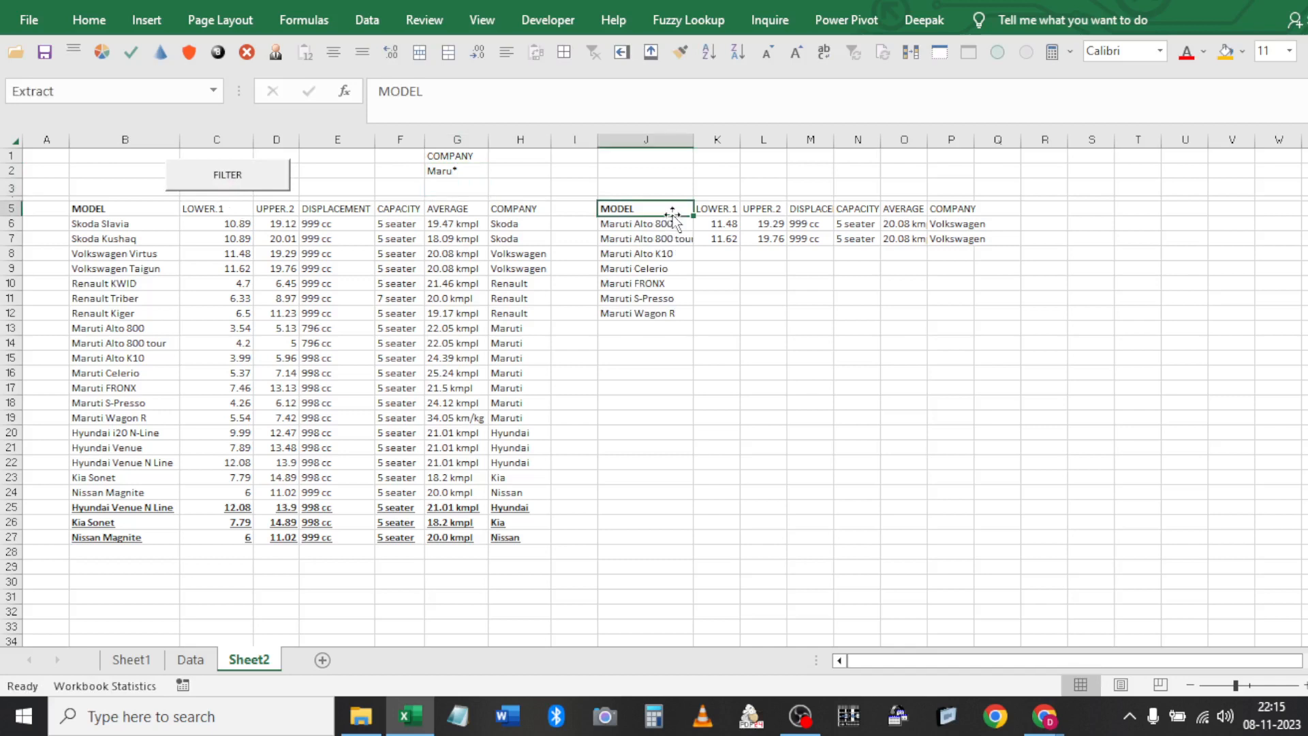
{"action": "key", "text": "ctrl+a"}
{"action": "key", "text": "Delete"}
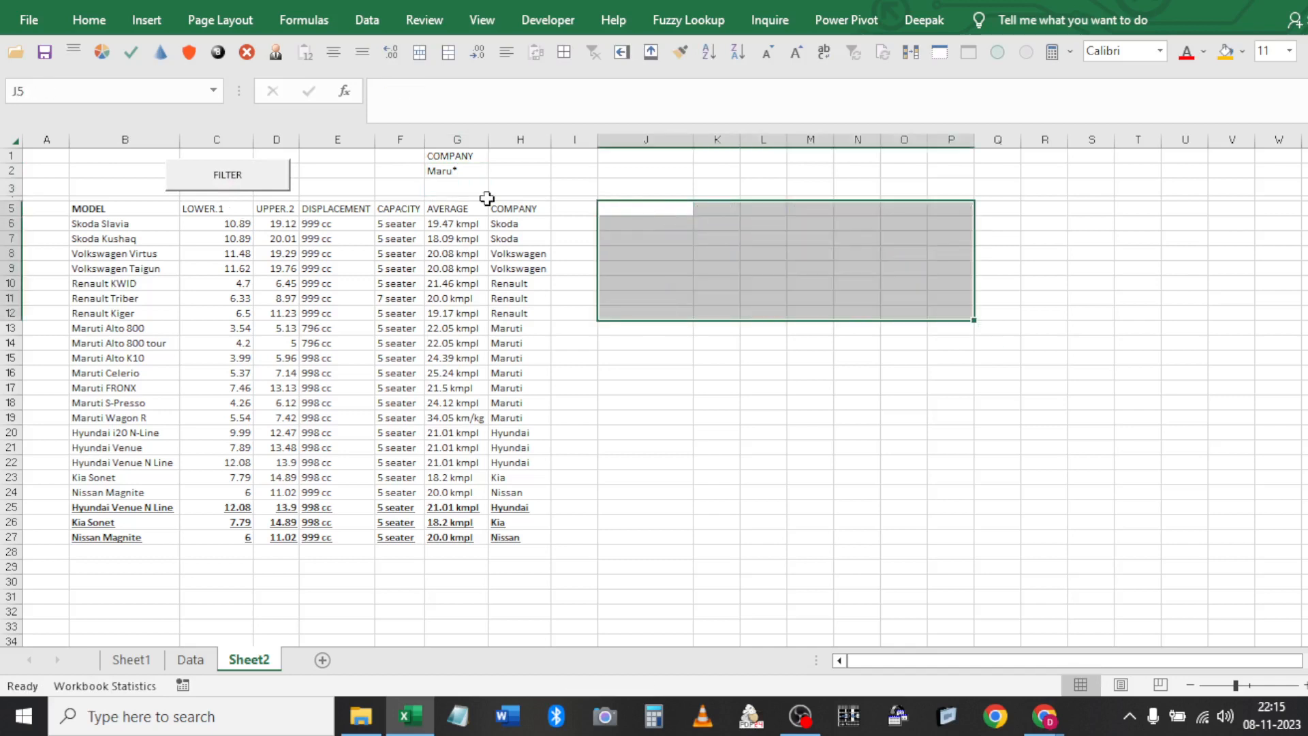
{"action": "left_click", "coordinate": [275, 178]}
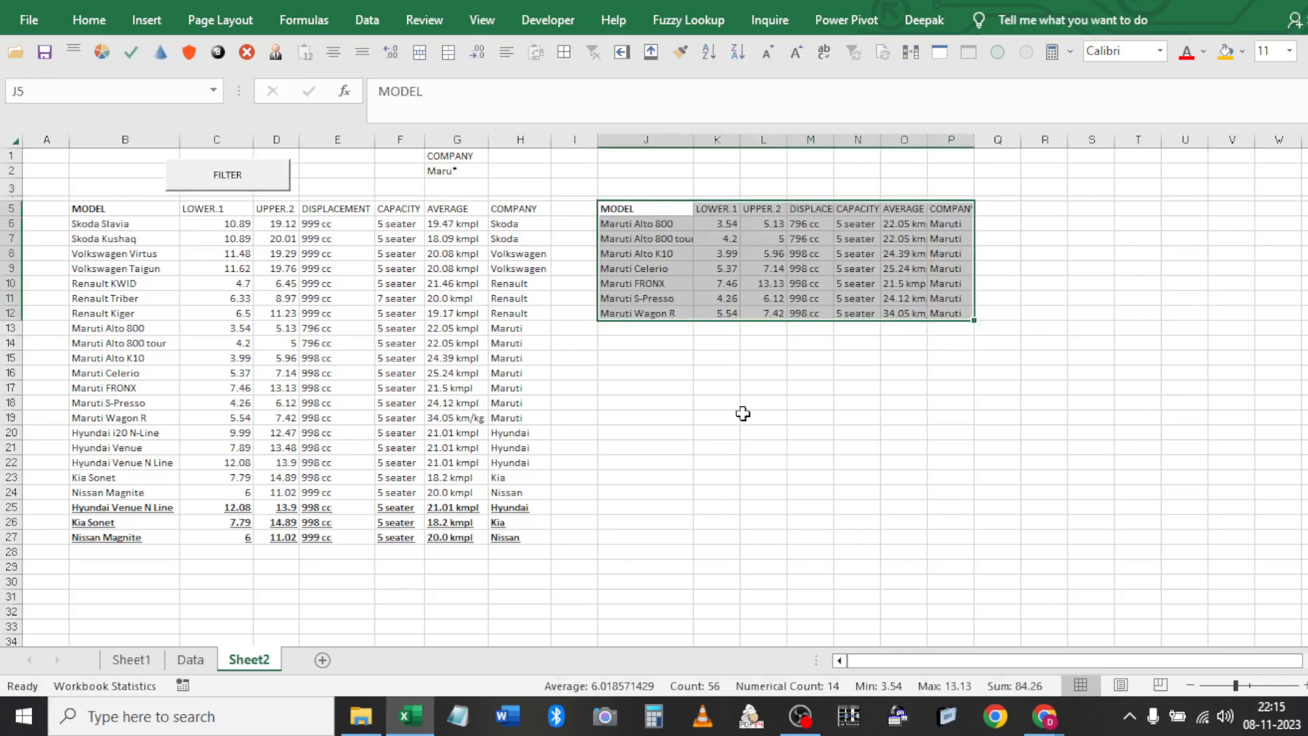
{"action": "left_click", "coordinate": [724, 402]}
{"action": "left_click", "coordinate": [641, 282]}
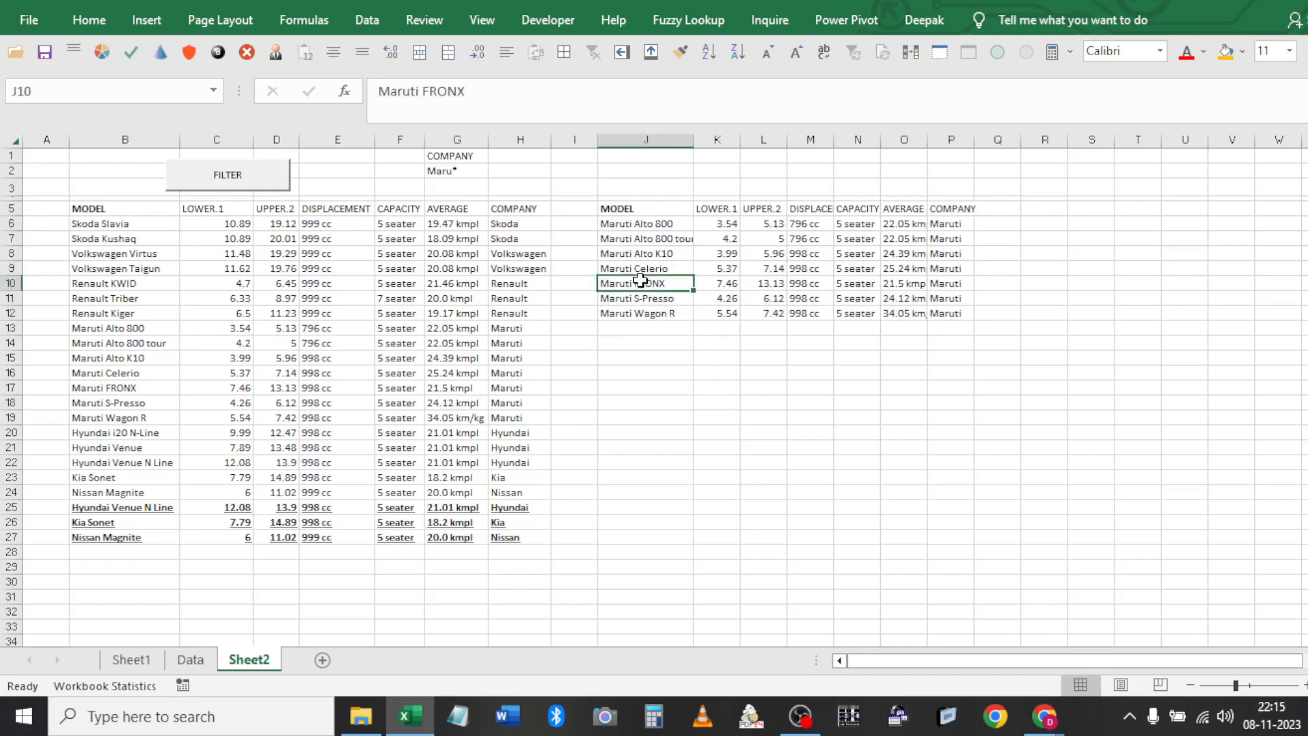
Remove the stray 'ALT+F11' text from cell J20 and open the VBA editor
{"action": "left_click", "coordinate": [691, 438]}
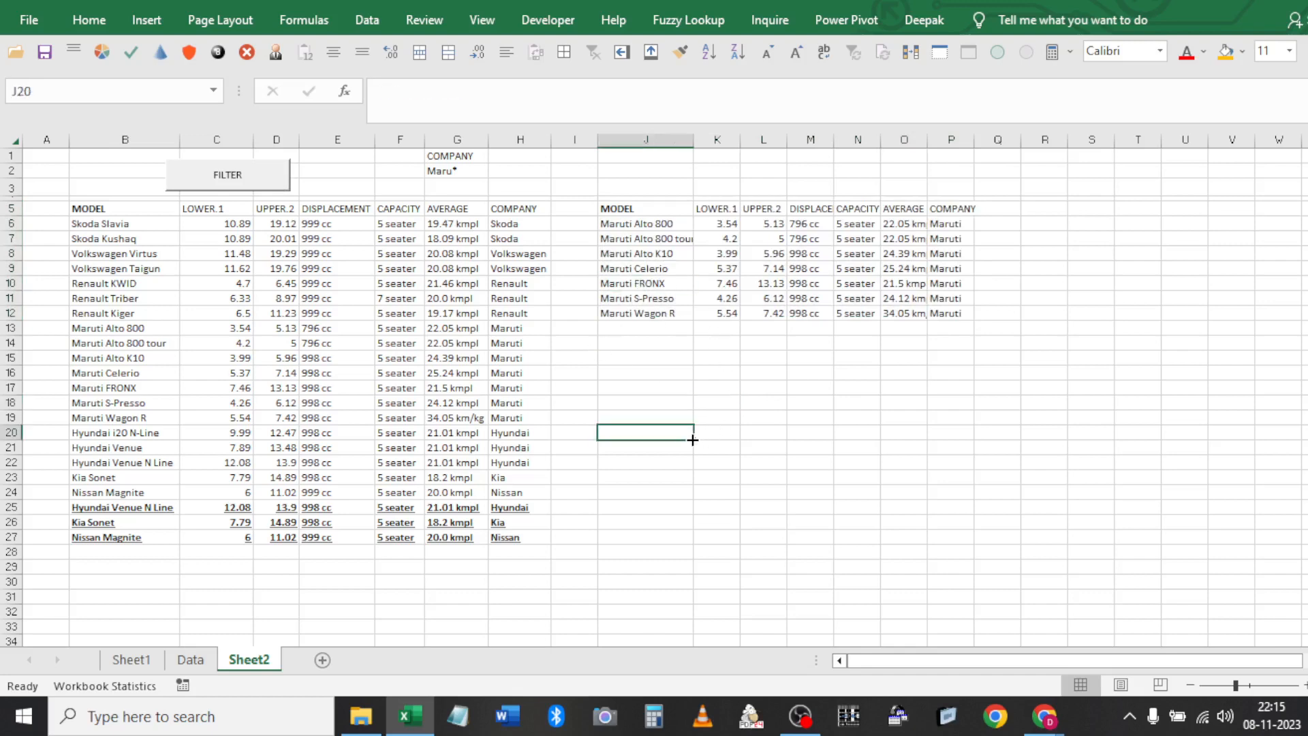
{"action": "type", "text": "ALT+"}
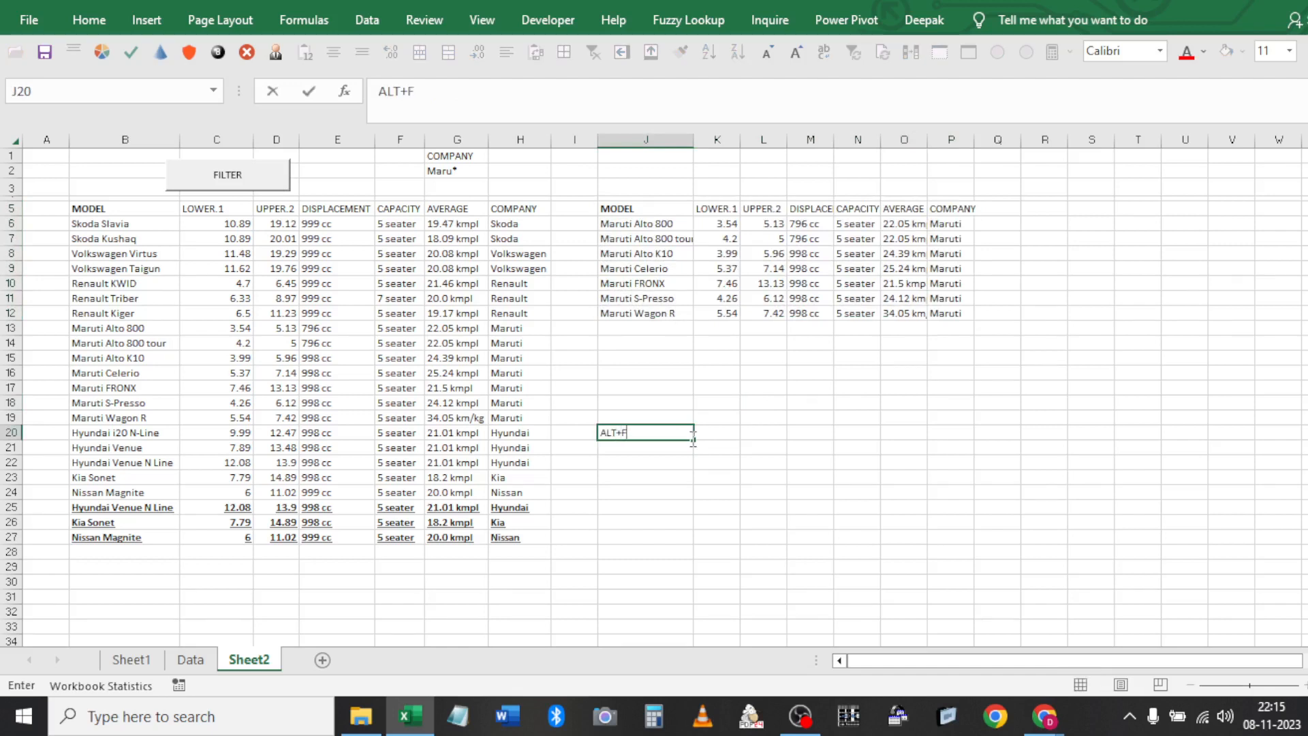
{"action": "type", "text": "F11"}
{"action": "key", "text": "Return"}
{"action": "key", "text": "Up"}
{"action": "key", "text": "Delete"}
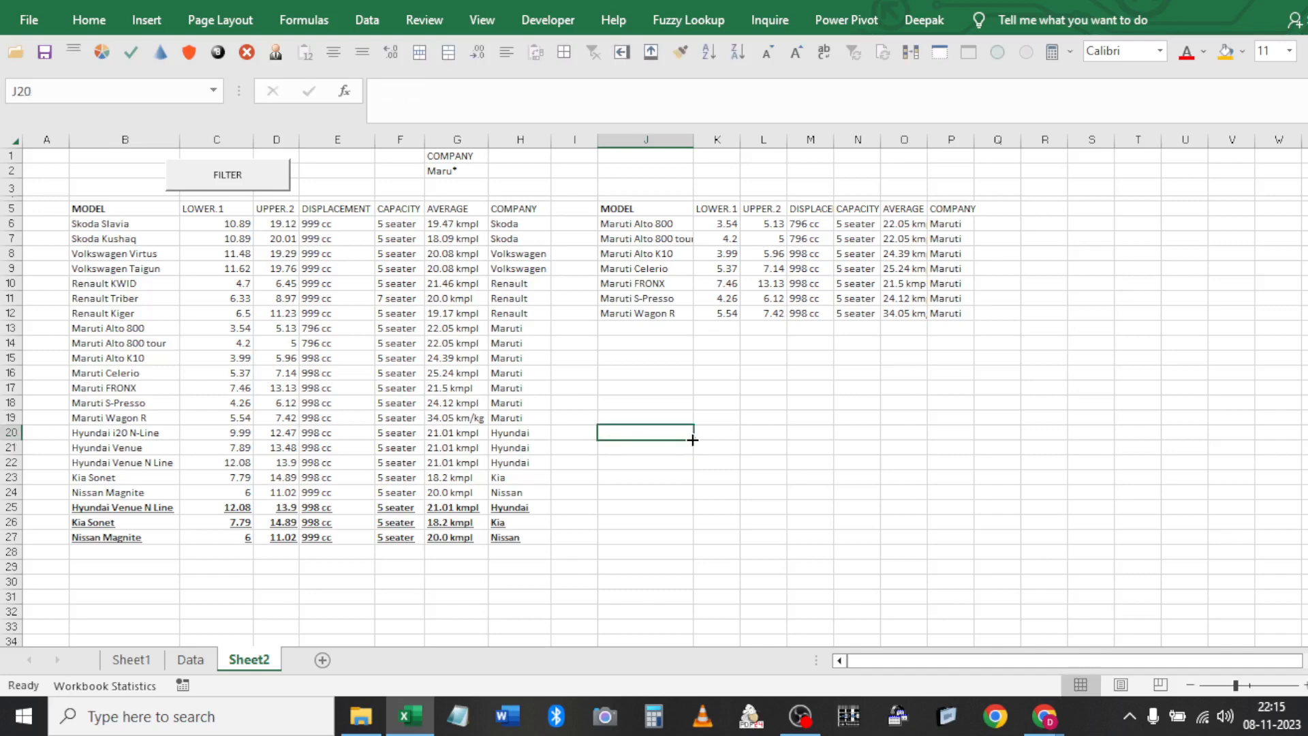
{"action": "key", "text": "alt+F11"}
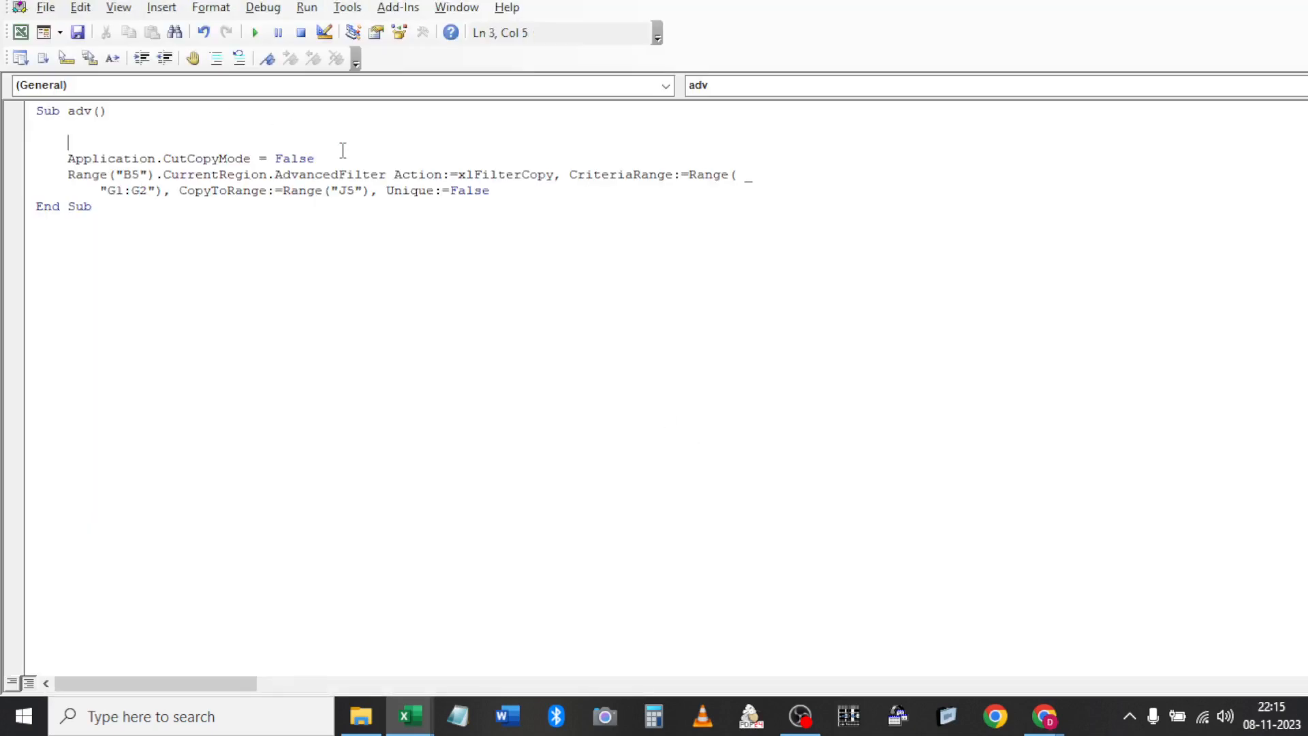
Add a new line after the CutCopyMode line in the adv macro and begin typing range(
{"action": "left_click", "coordinate": [321, 158]}
{"action": "key", "text": "alt+F11"}
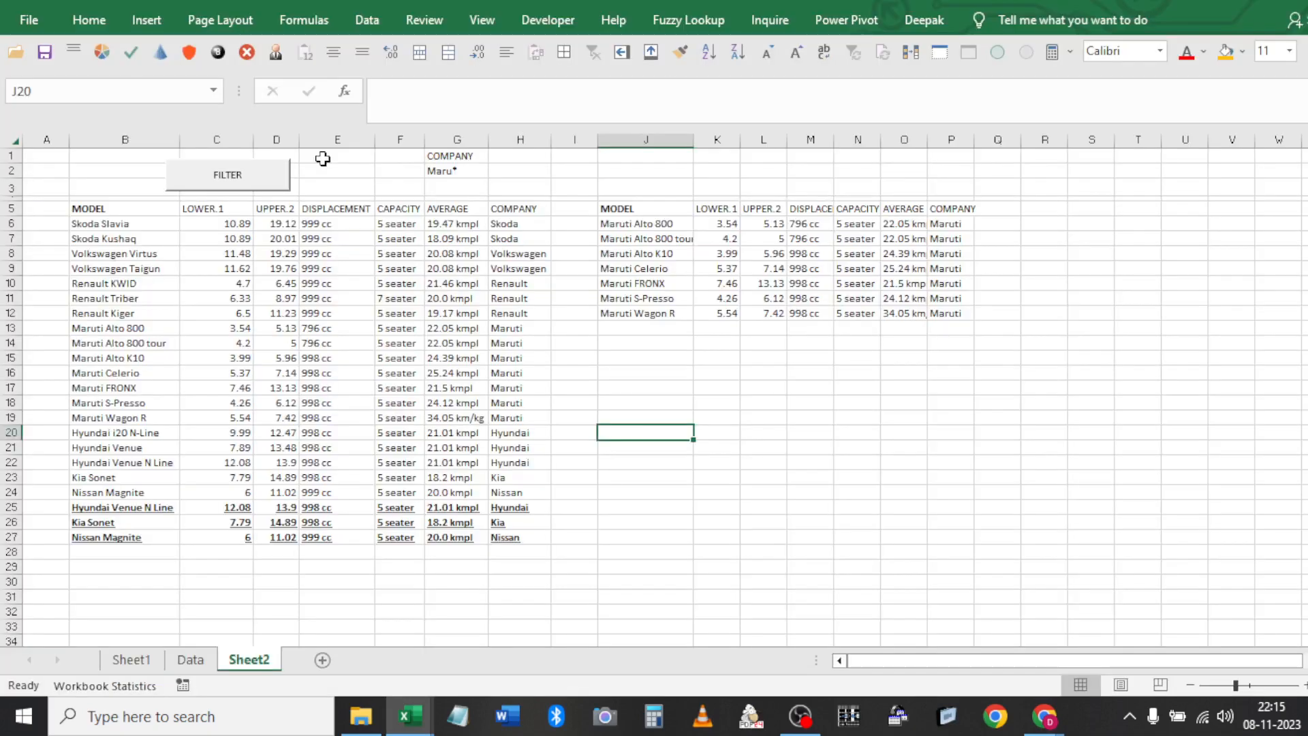
{"action": "left_click", "coordinate": [635, 228]}
{"action": "key", "text": "alt+F11"}
{"action": "key", "text": "Return"}
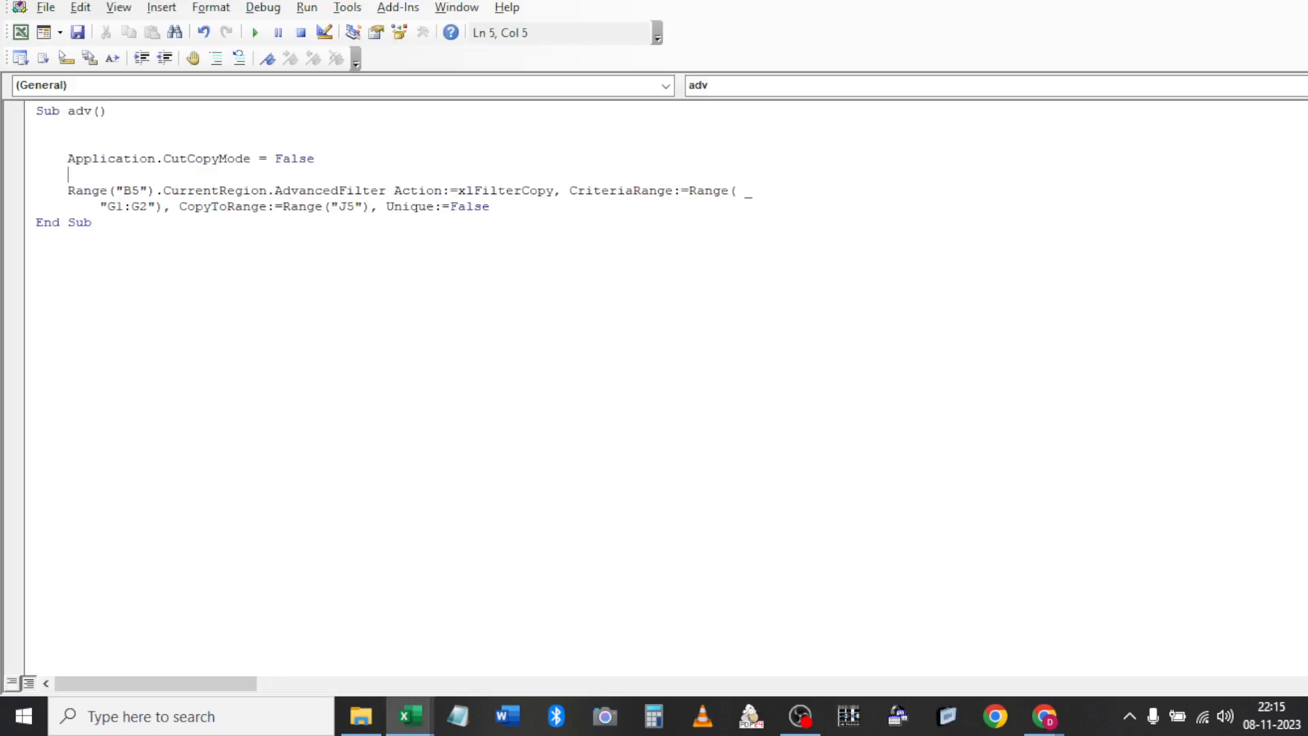
{"action": "type", "text": "range("}
{"action": "key", "text": "alt+F11"}
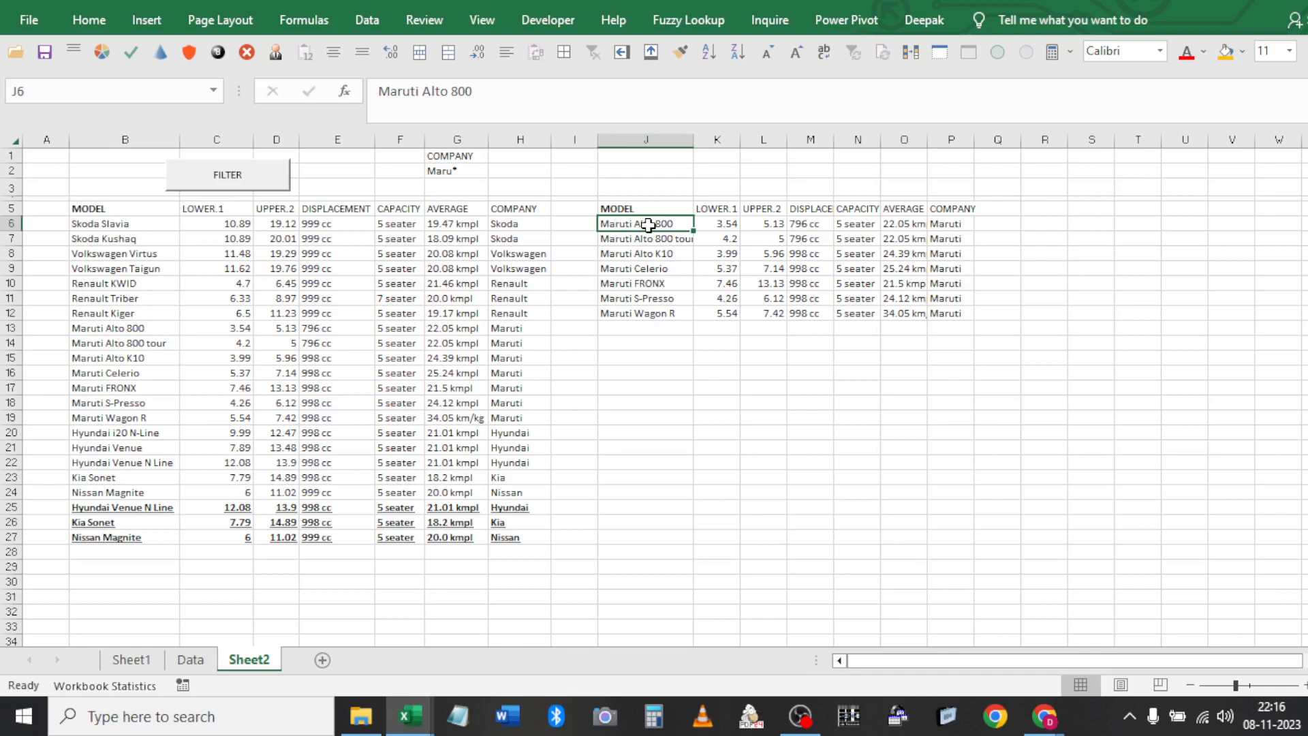
{"action": "key", "text": "alt+F11"}
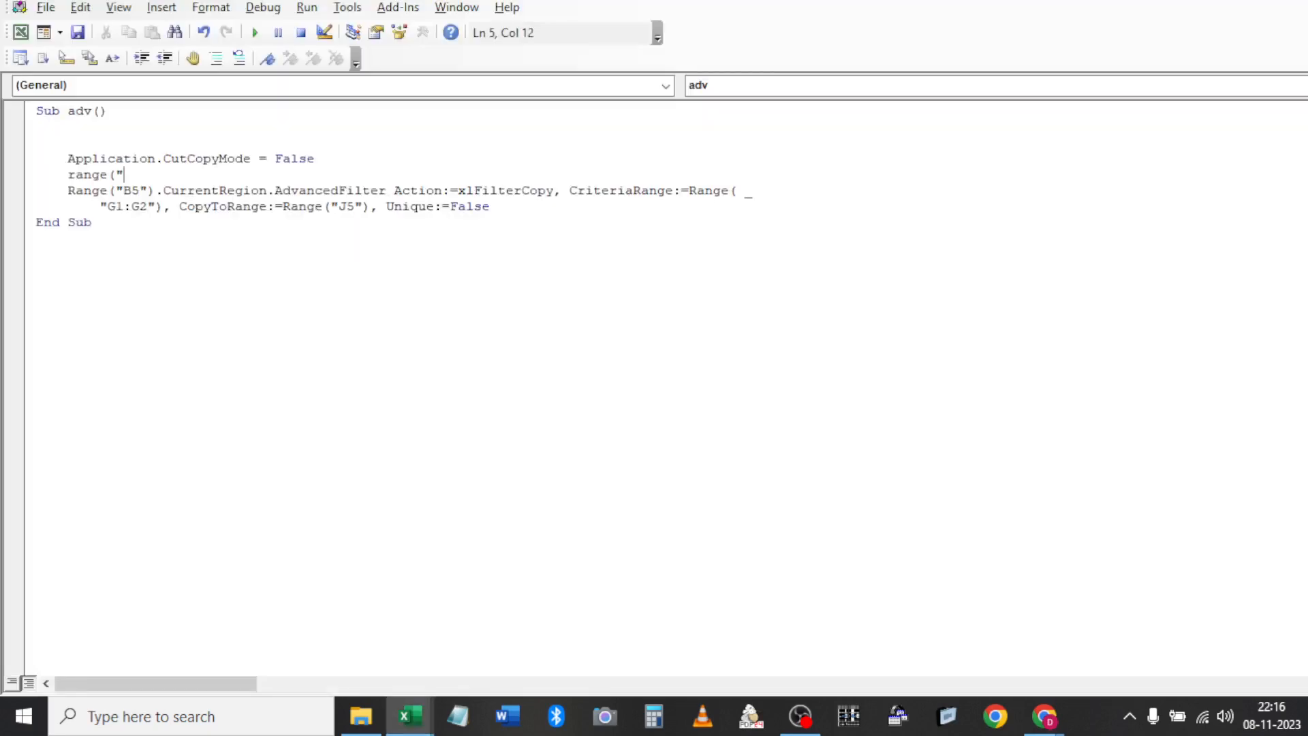
Complete the line as range("J5").CurrentRegion.Clear and snap the editor to the left half
{"action": "type", "text": "\"J5\").cu"}
{"action": "key", "text": "Down"}
{"action": "key", "text": "Tab"}
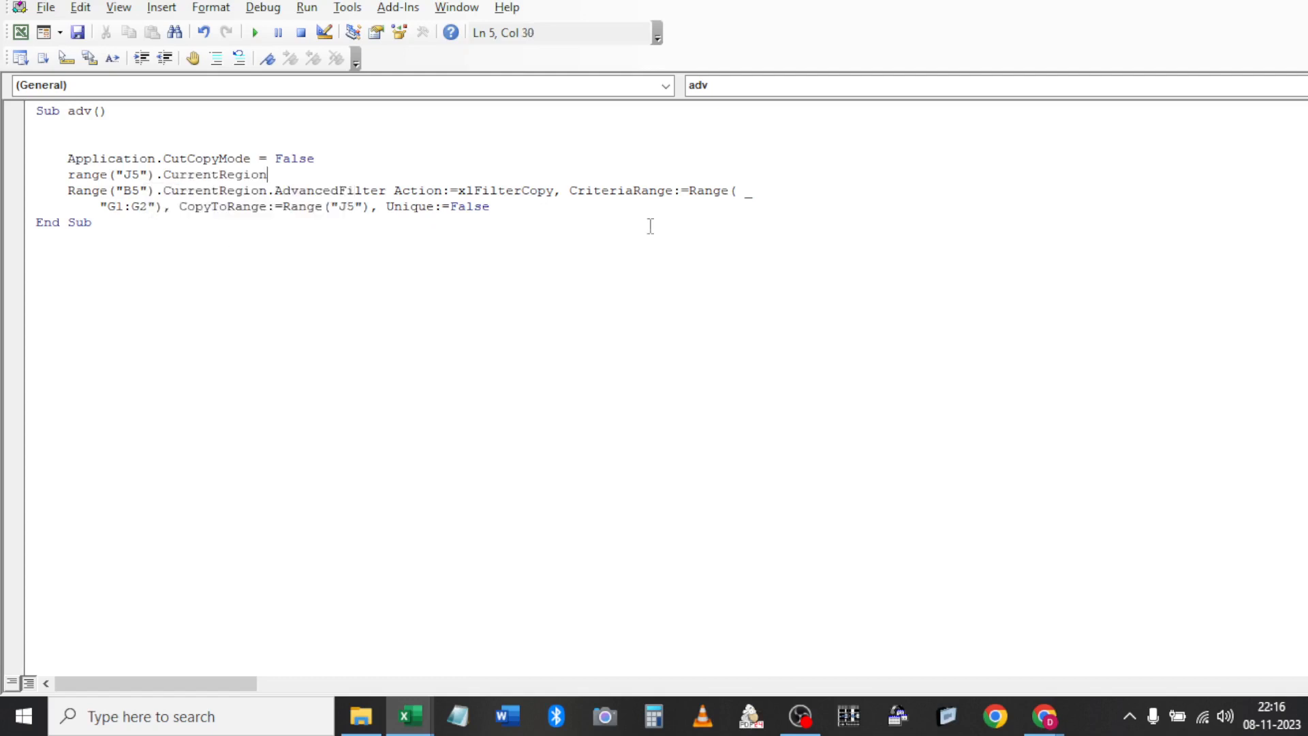
{"action": "type", "text": ".cl"}
{"action": "key", "text": "Tab"}
{"action": "key", "text": "alt+F11"}
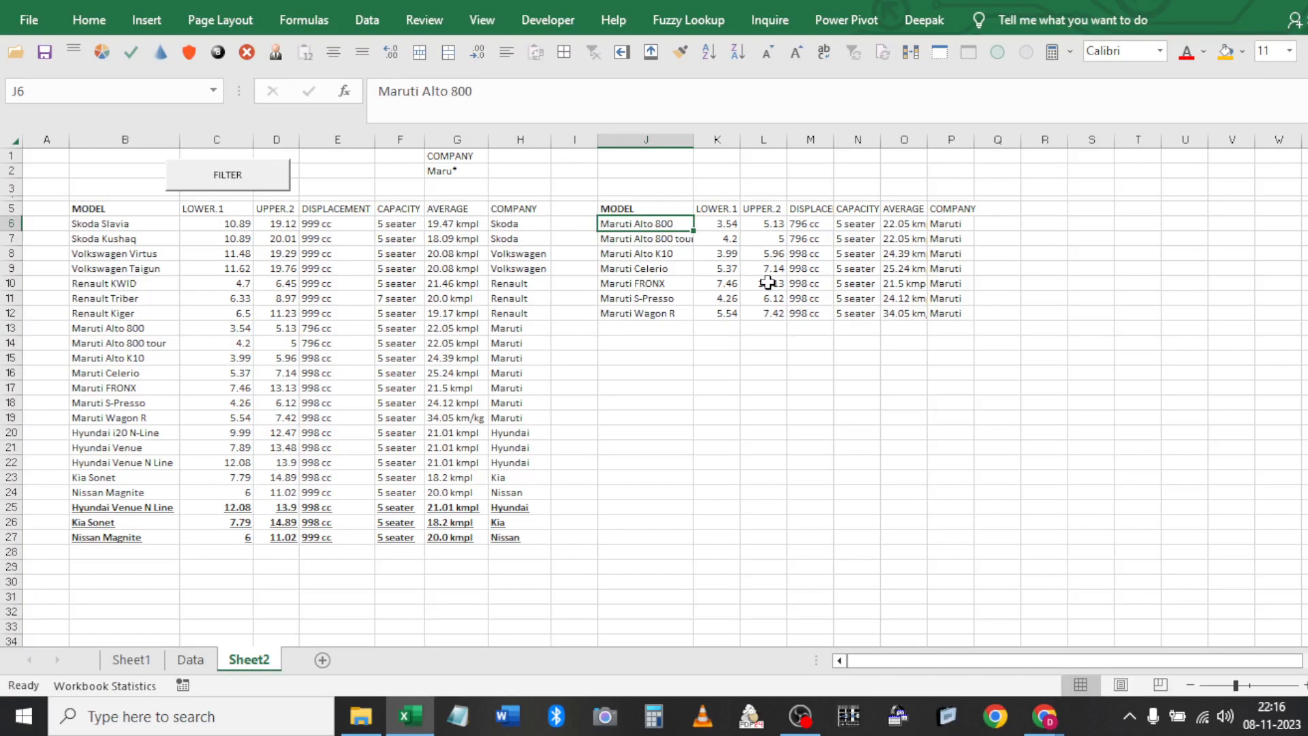
{"action": "key", "text": "alt+F11"}
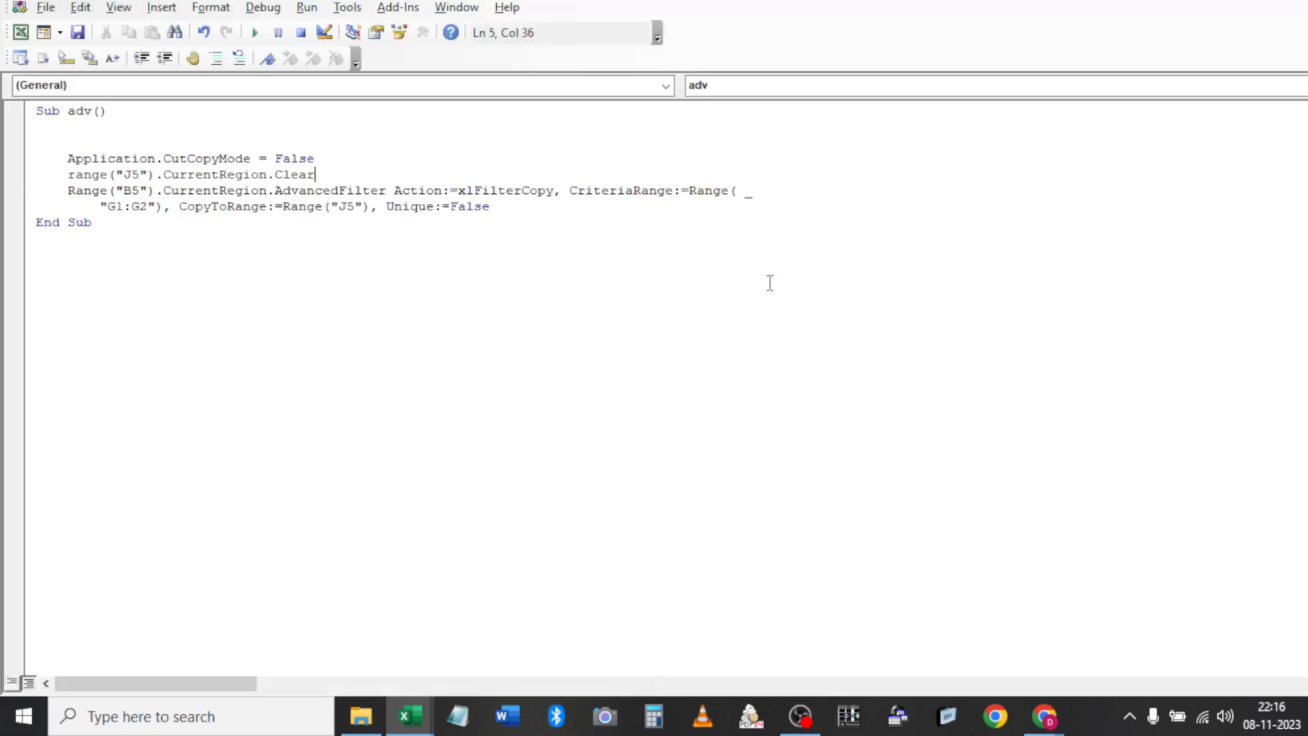
{"action": "key", "text": "super+Left"}
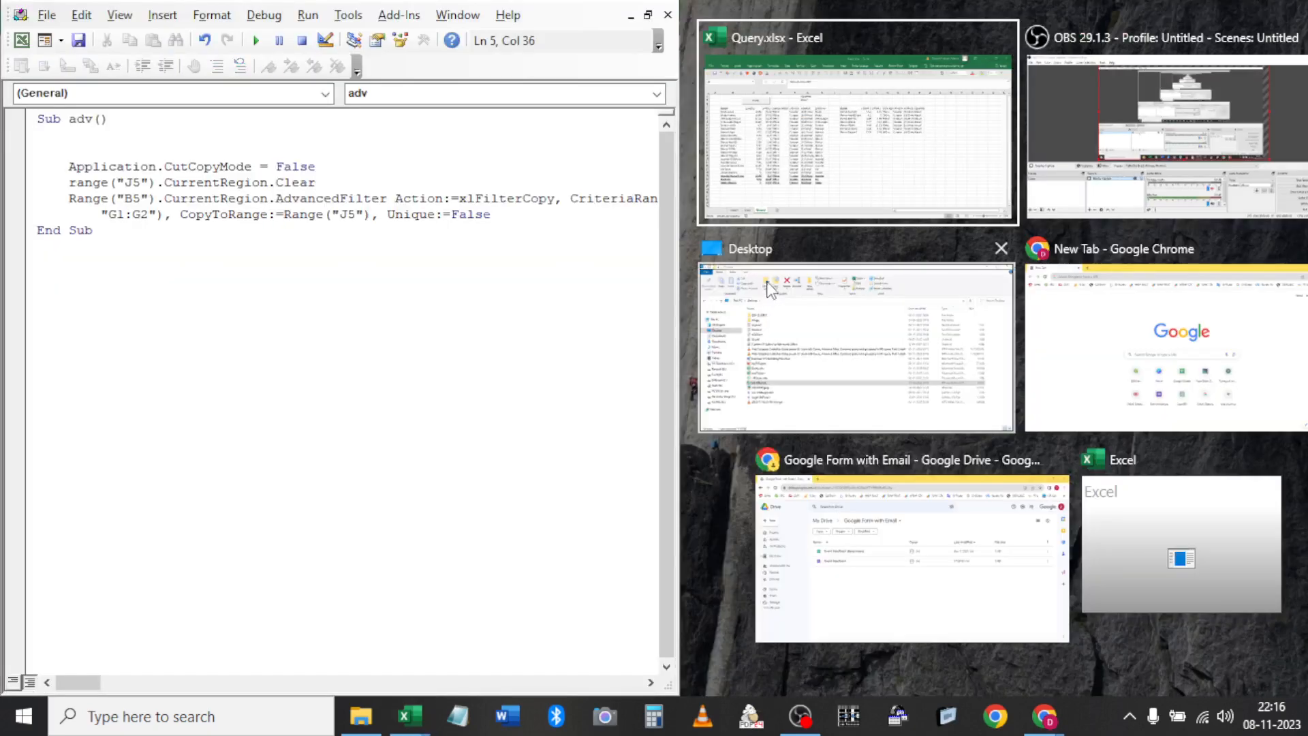
Place Excel beside the editor and step through adv with F8, clearing then refilling the Maruti results
{"action": "left_click", "coordinate": [720, 219]}
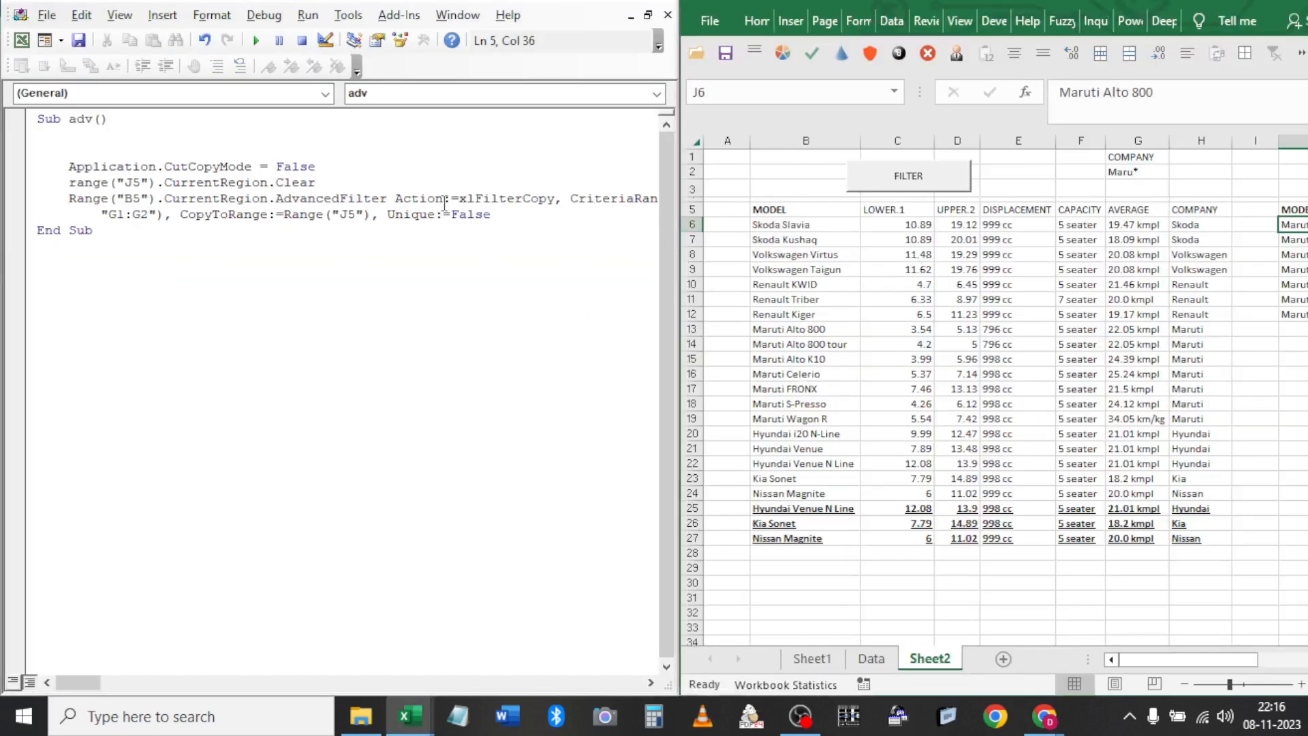
{"action": "left_click", "coordinate": [432, 184]}
{"action": "key", "text": "F8"}
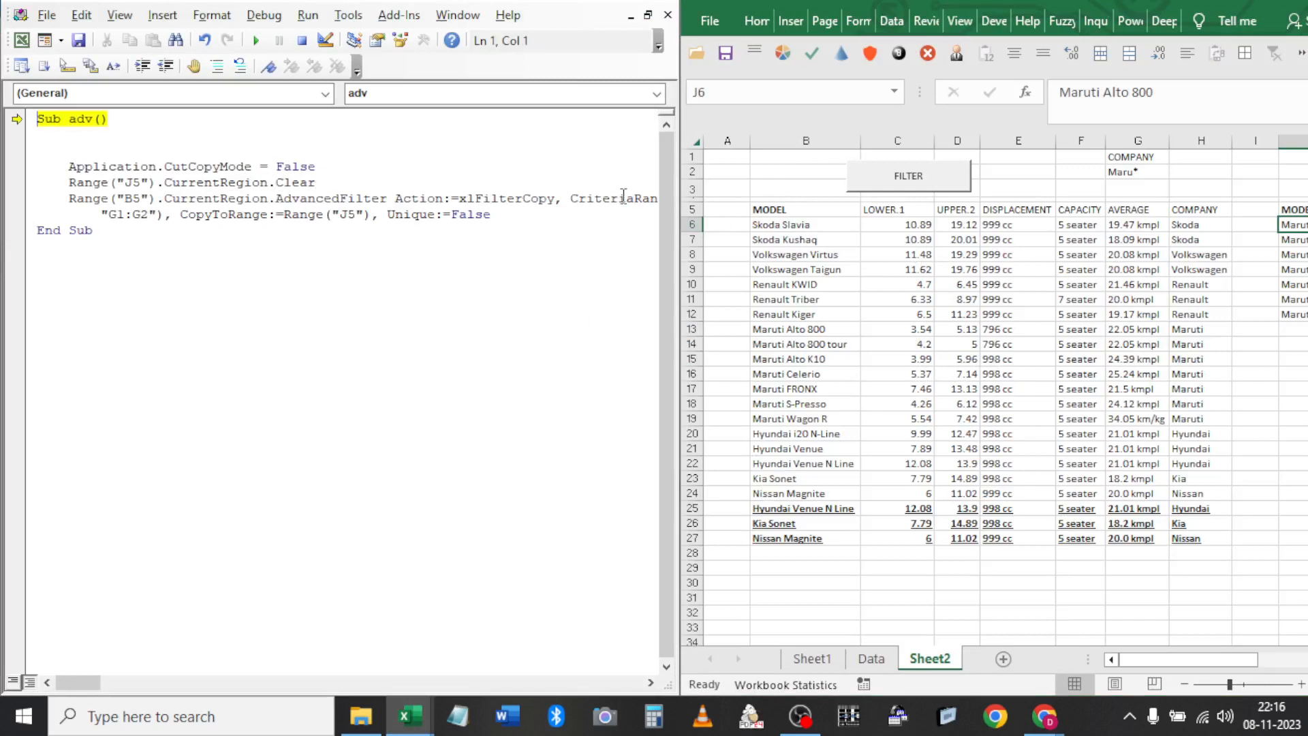
{"action": "key", "text": "F8"}
{"action": "key", "text": "F8"}
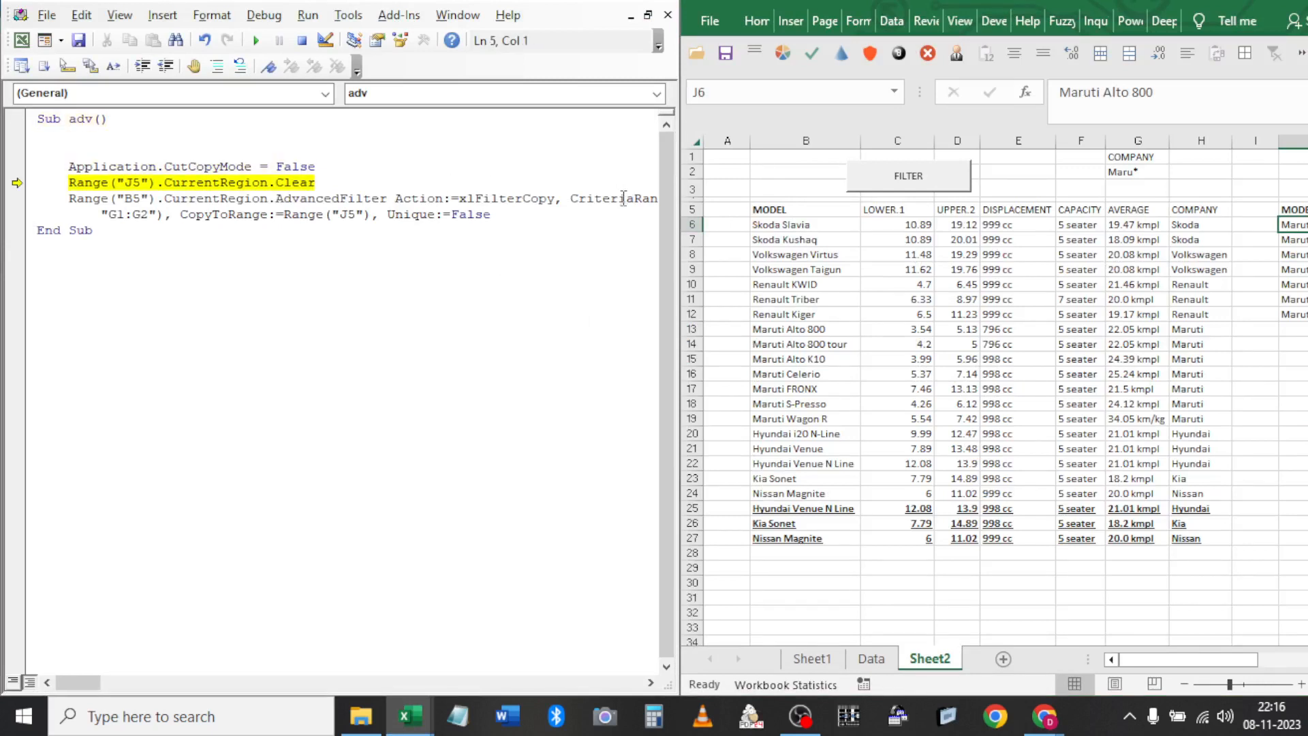
{"action": "key", "text": "F8"}
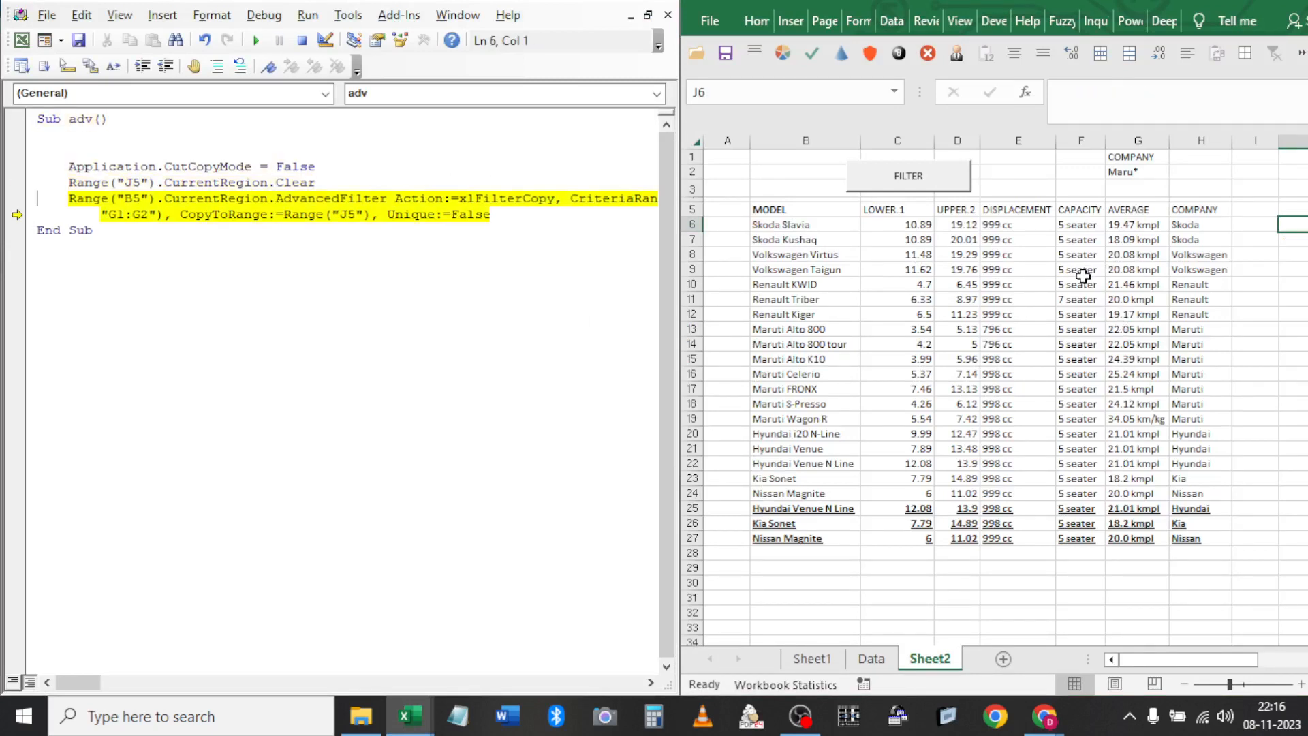
{"action": "key", "text": "F8"}
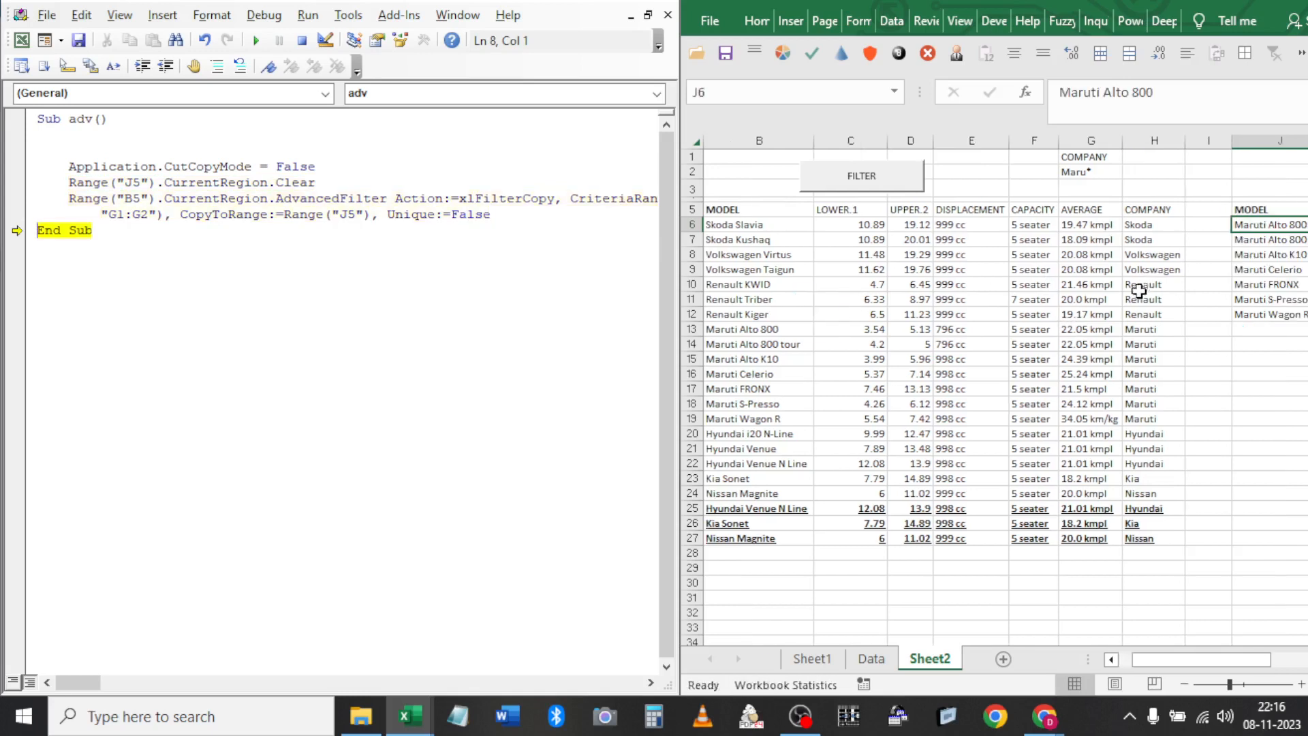
{"action": "key", "text": "F8"}
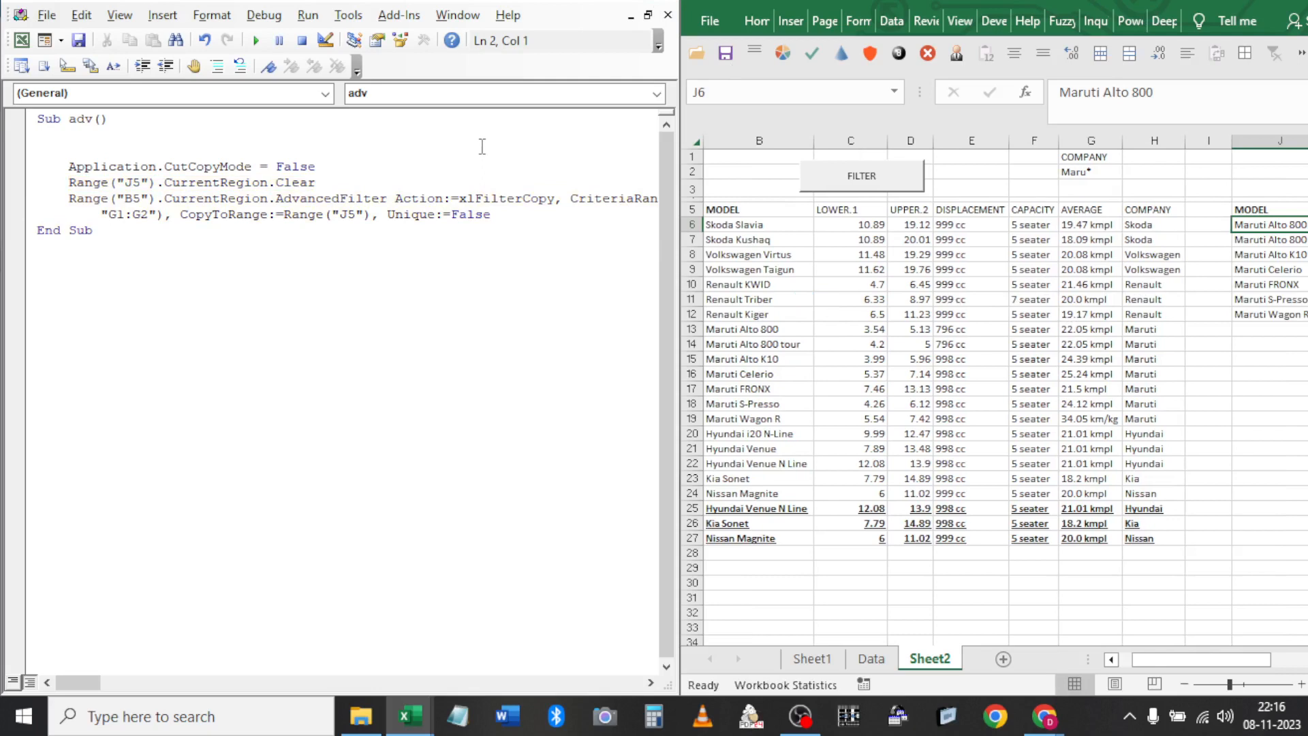
Close the VBA editor and the Chrome Drive window, then bring Excel back to full screen
{"action": "left_click", "coordinate": [664, 9]}
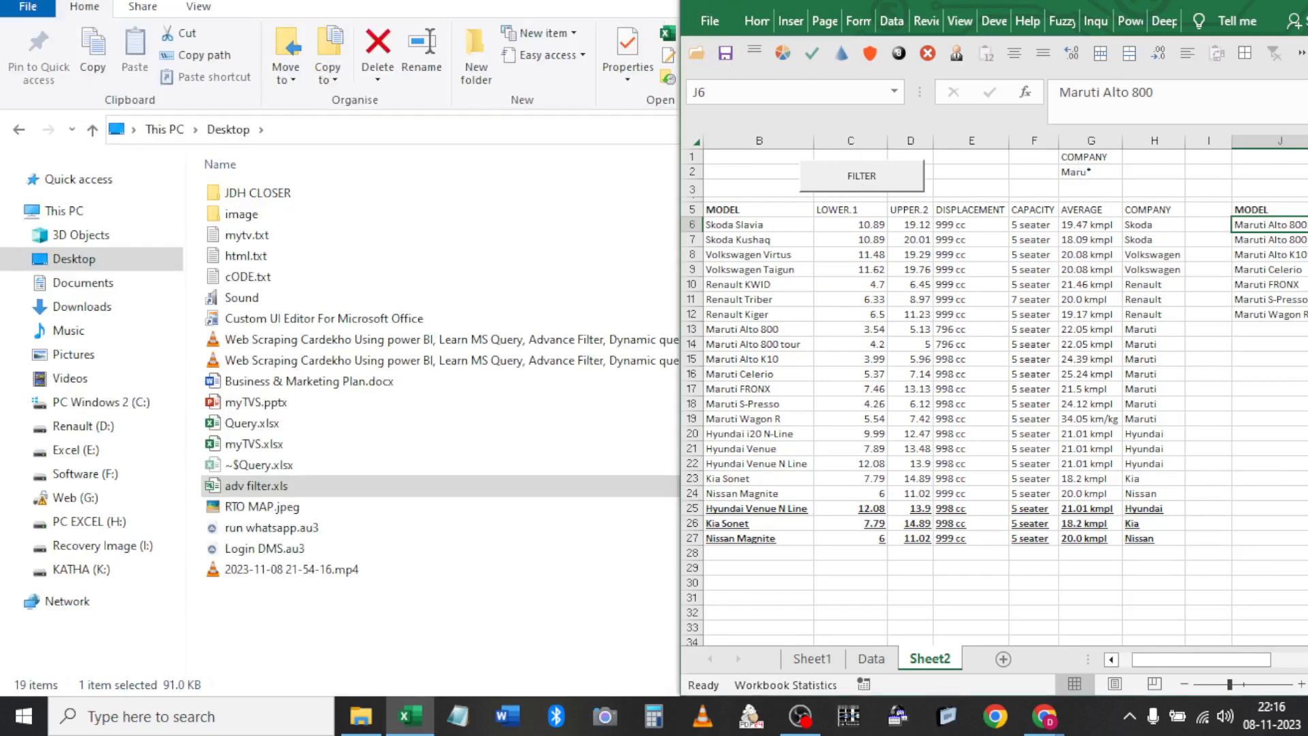
{"action": "left_click", "coordinate": [1261, 3]}
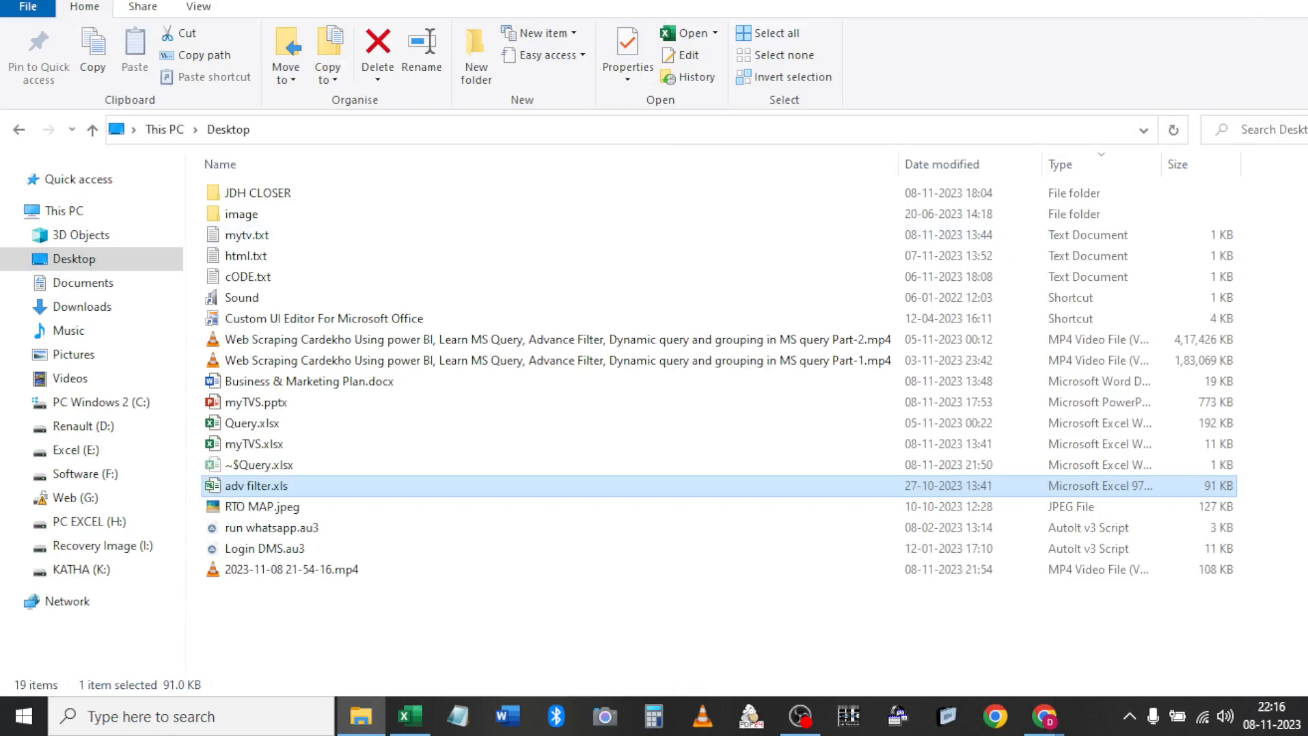
{"action": "key", "text": "super+Down"}
{"action": "key", "text": "super+Up"}
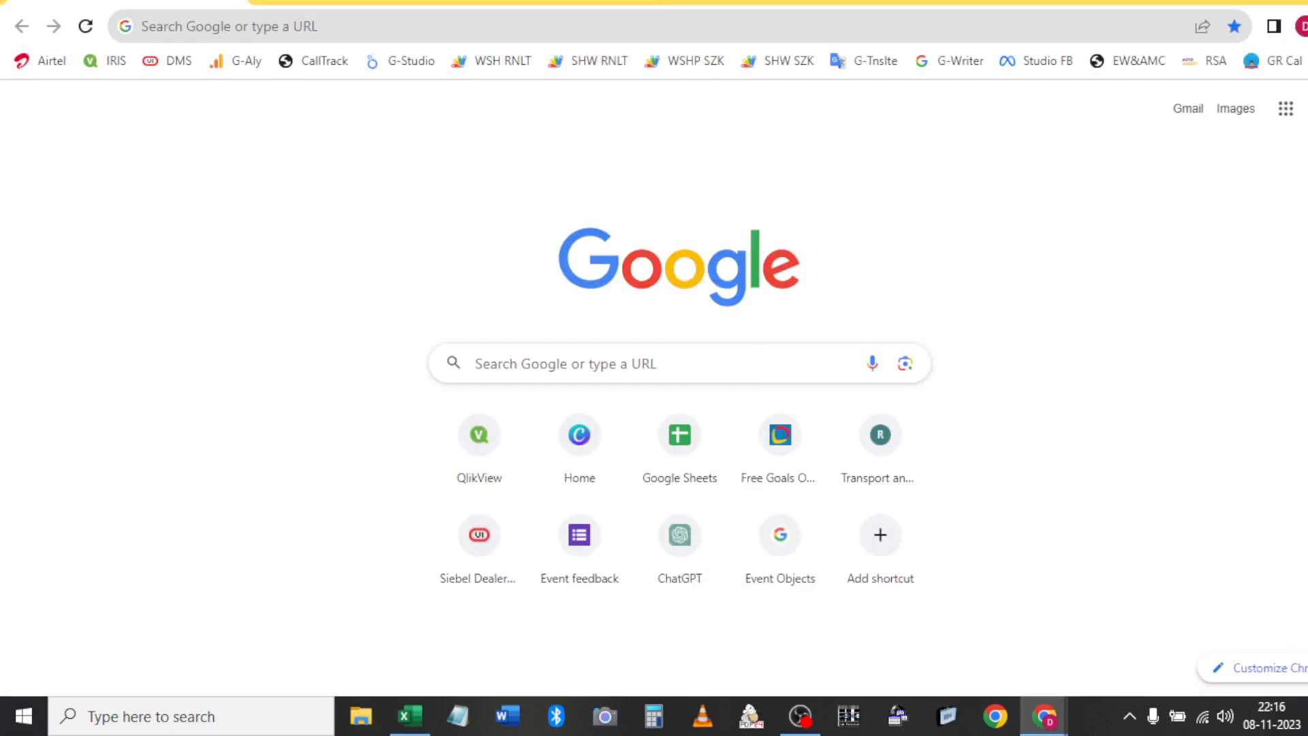
{"action": "key", "text": "super+Down"}
{"action": "key", "text": "super+Up"}
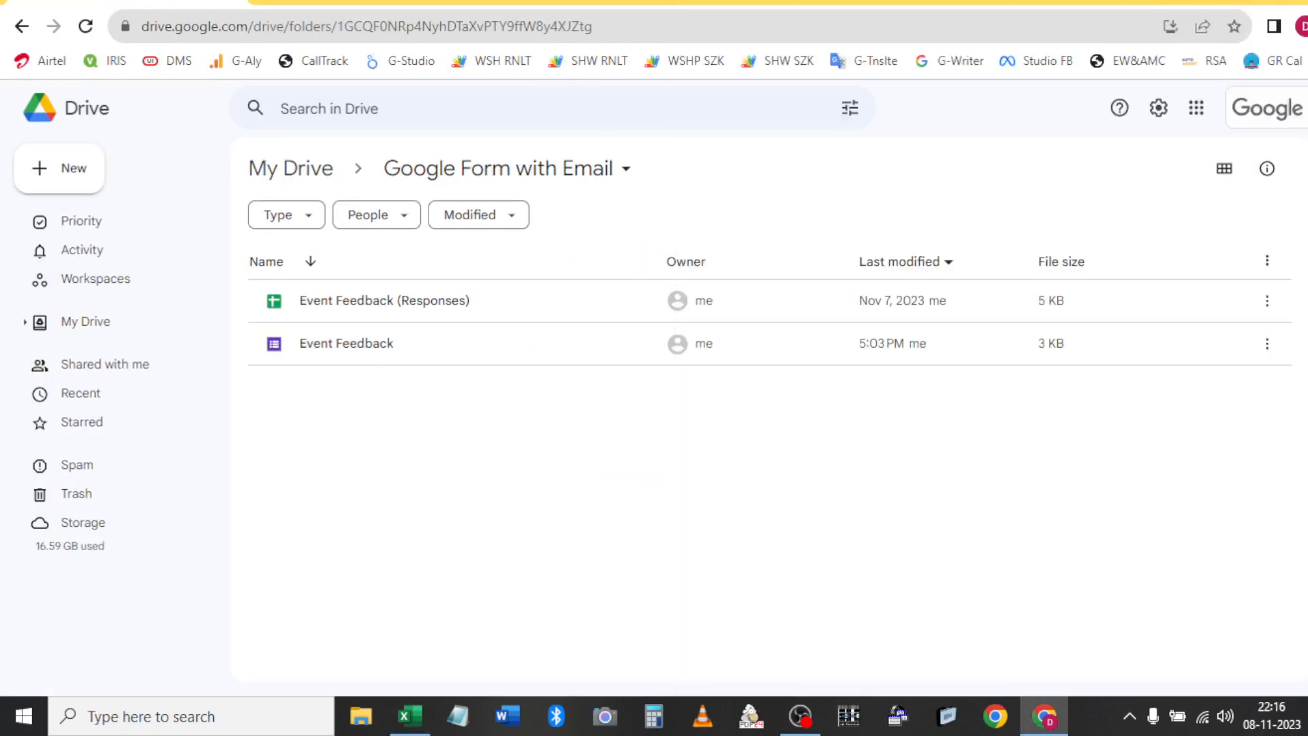
{"action": "key", "text": "alt+F4"}
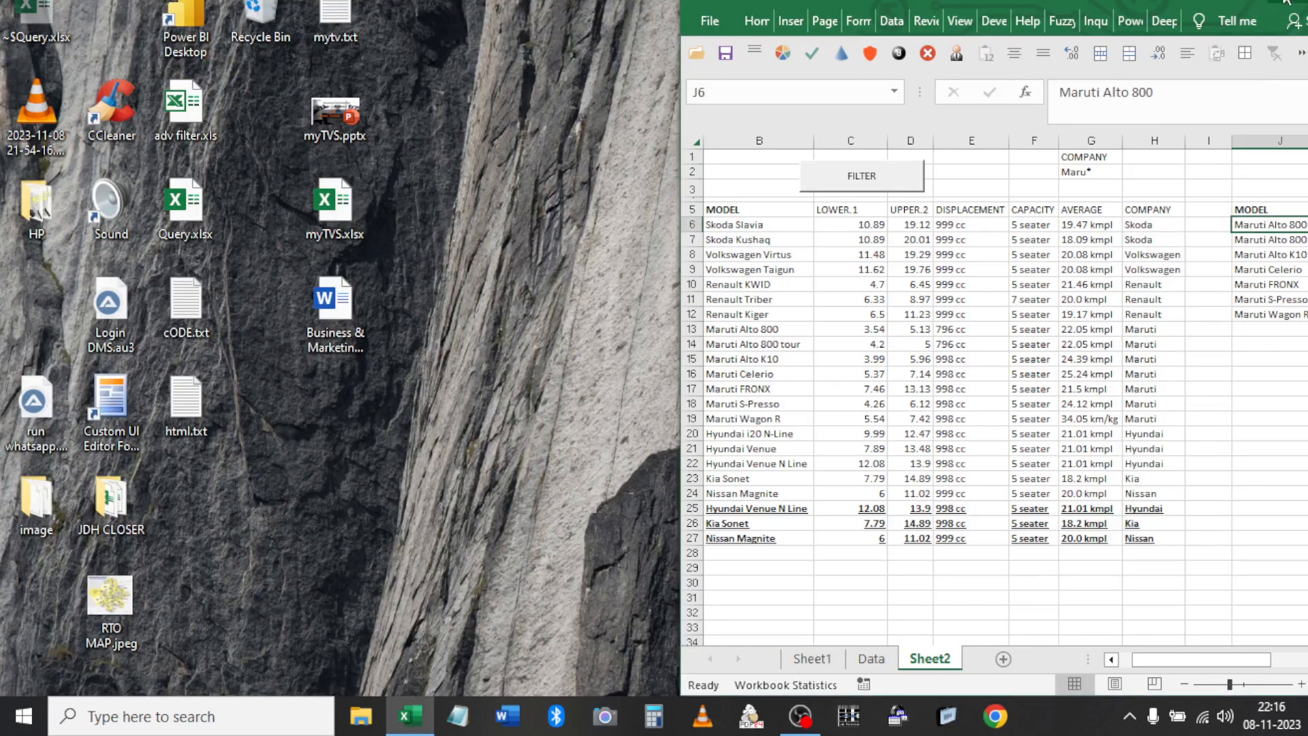
{"action": "key", "text": "super+Up"}
Change the G2 criterion to Ki and rerun FILTER so two Kia Sonet rows appear
{"action": "left_click", "coordinate": [436, 174]}
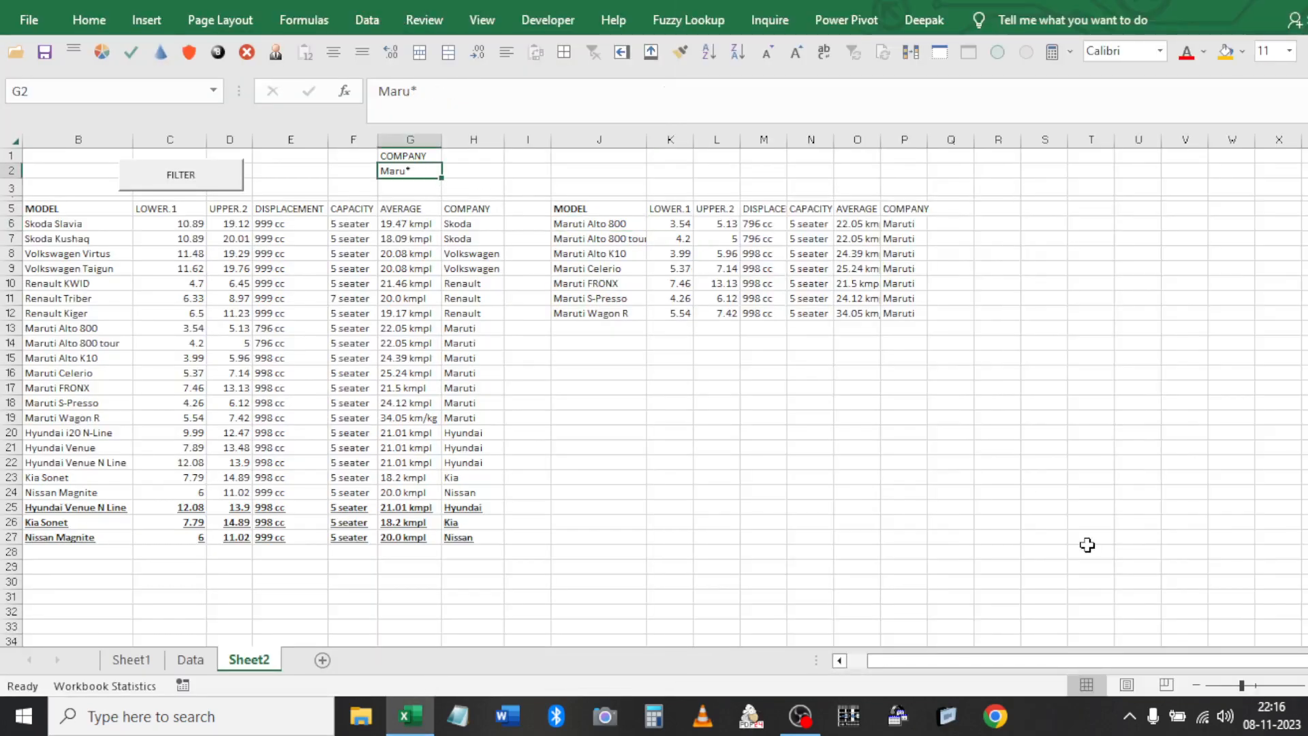
{"action": "type", "text": "Ki"}
{"action": "key", "text": "Return"}
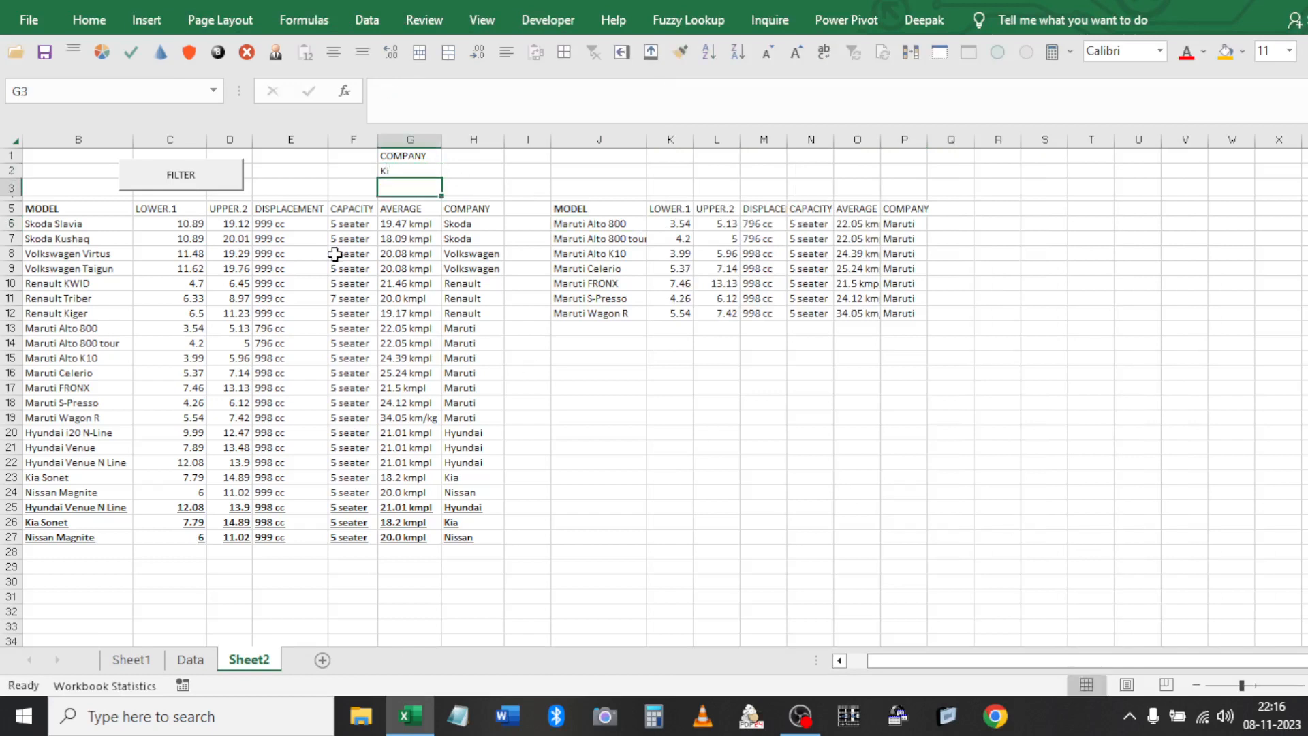
{"action": "left_click", "coordinate": [222, 178]}
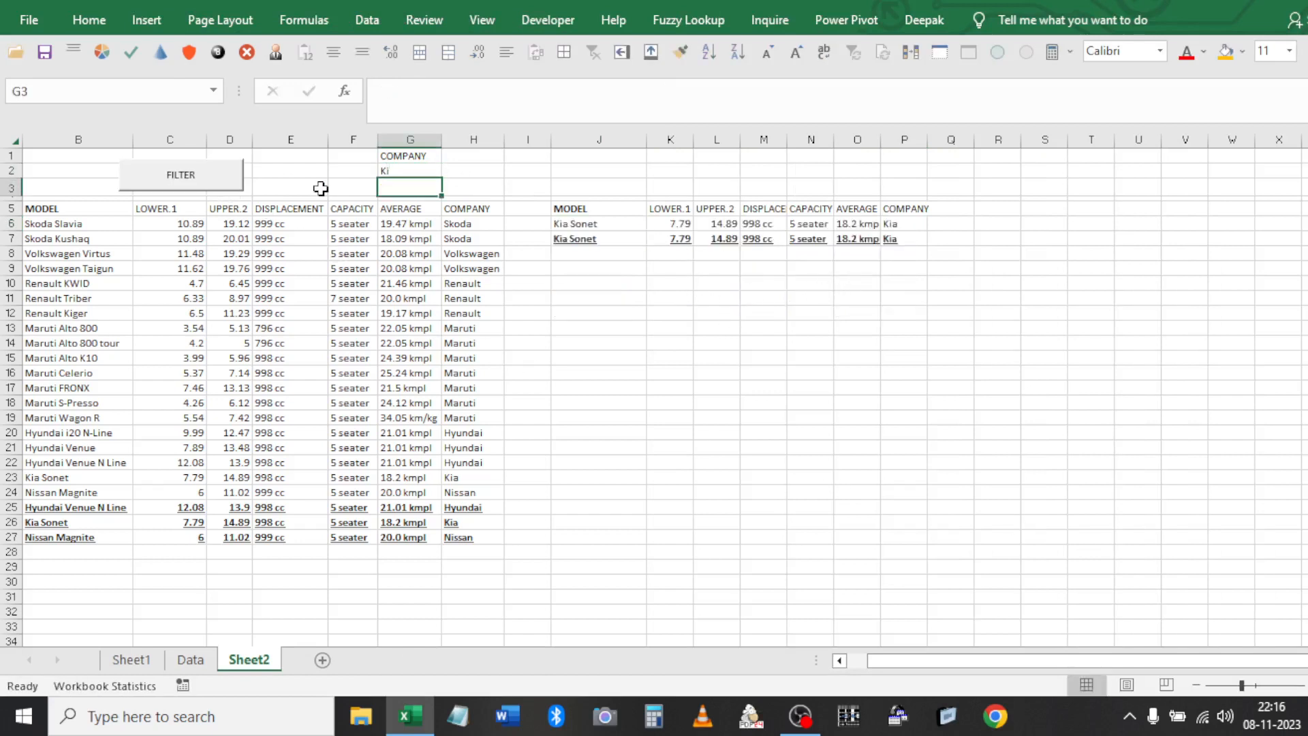
{"action": "left_click", "coordinate": [408, 171]}
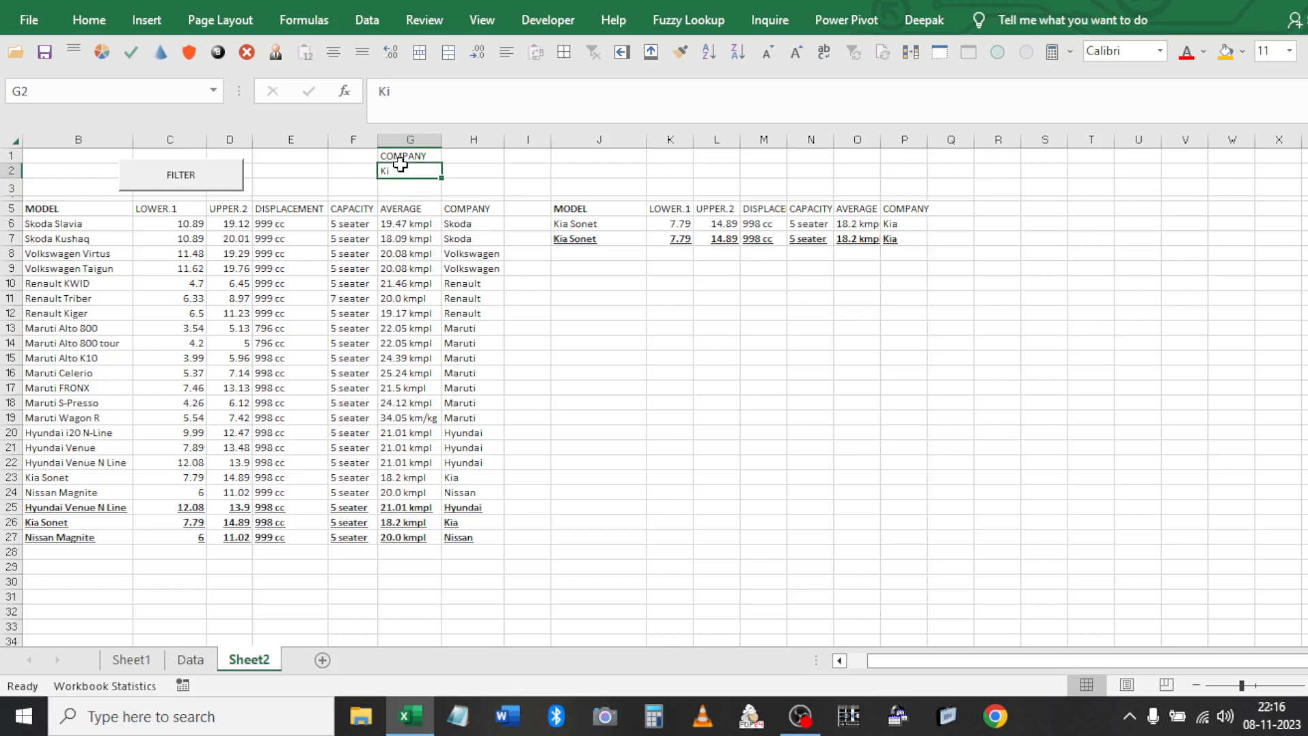
{"action": "left_click", "coordinate": [654, 242]}
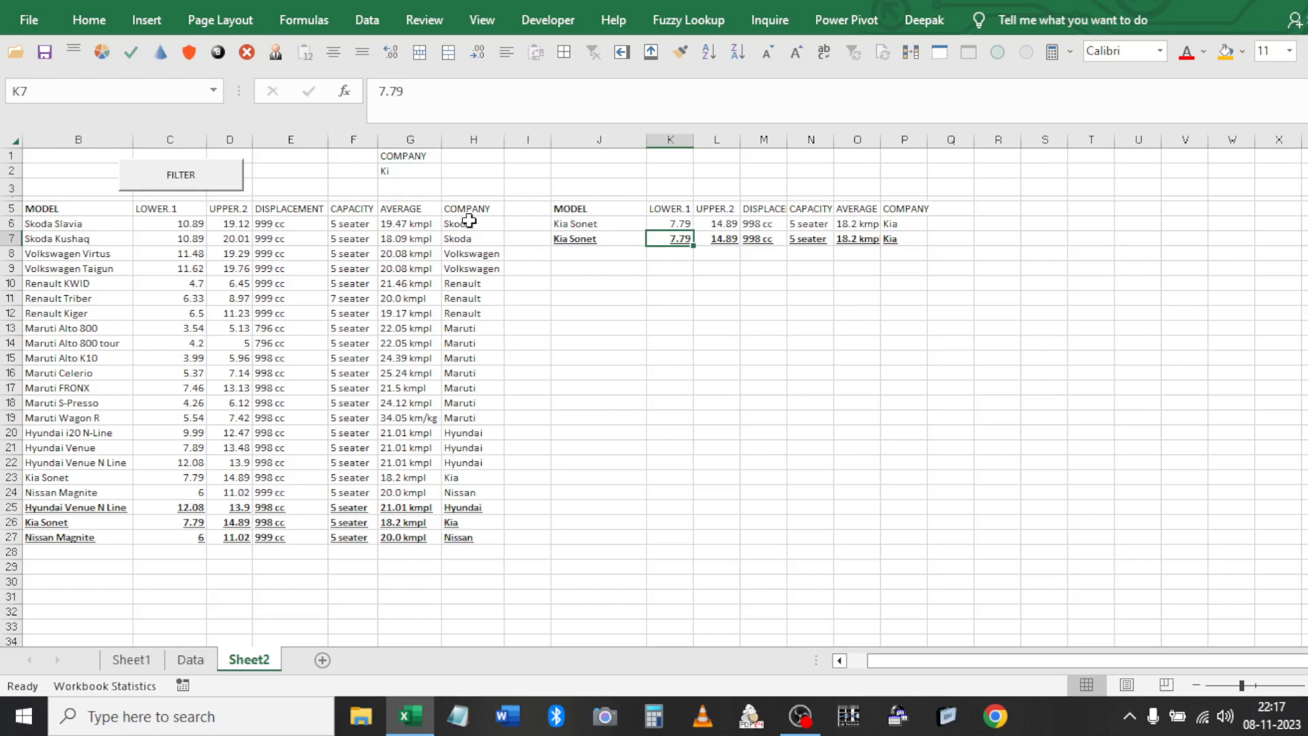
Start Record Macro from the Developer tab and name the macro 'uni'
{"action": "left_click", "coordinate": [578, 21]}
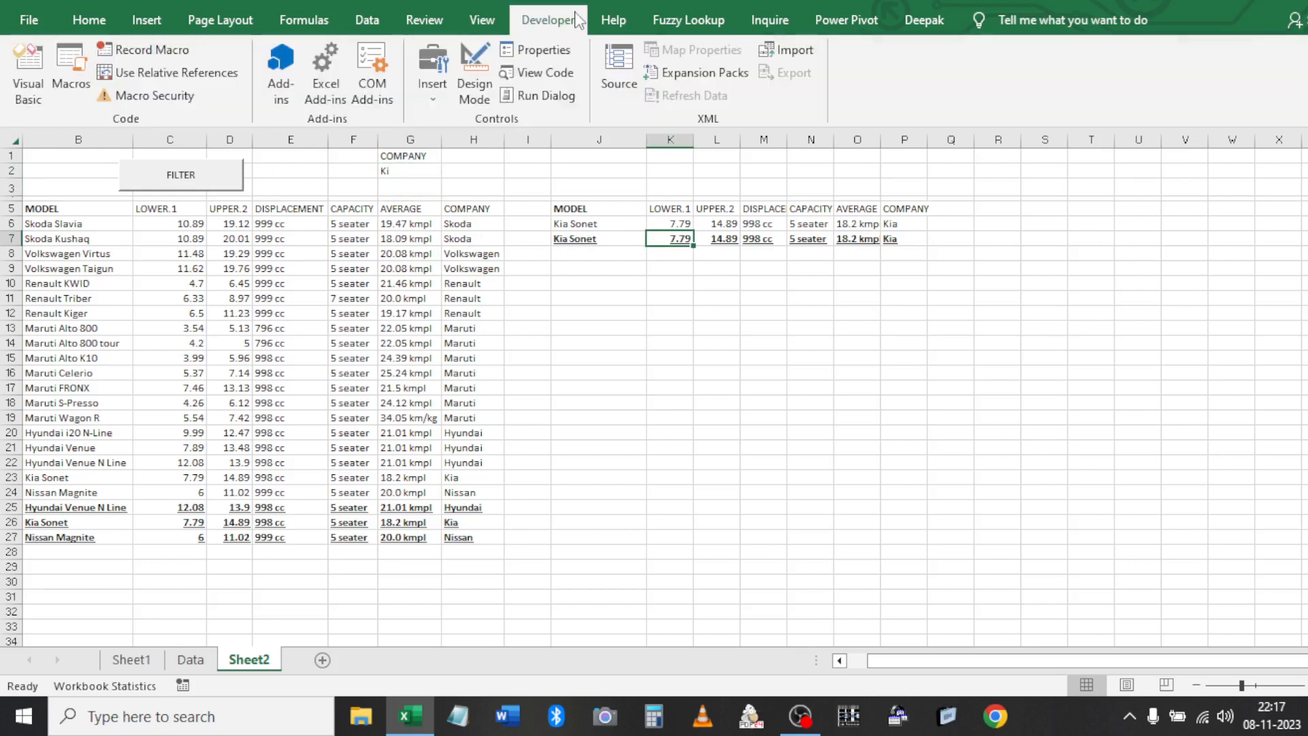
{"action": "left_click", "coordinate": [146, 50]}
{"action": "type", "text": "unique_filter"}
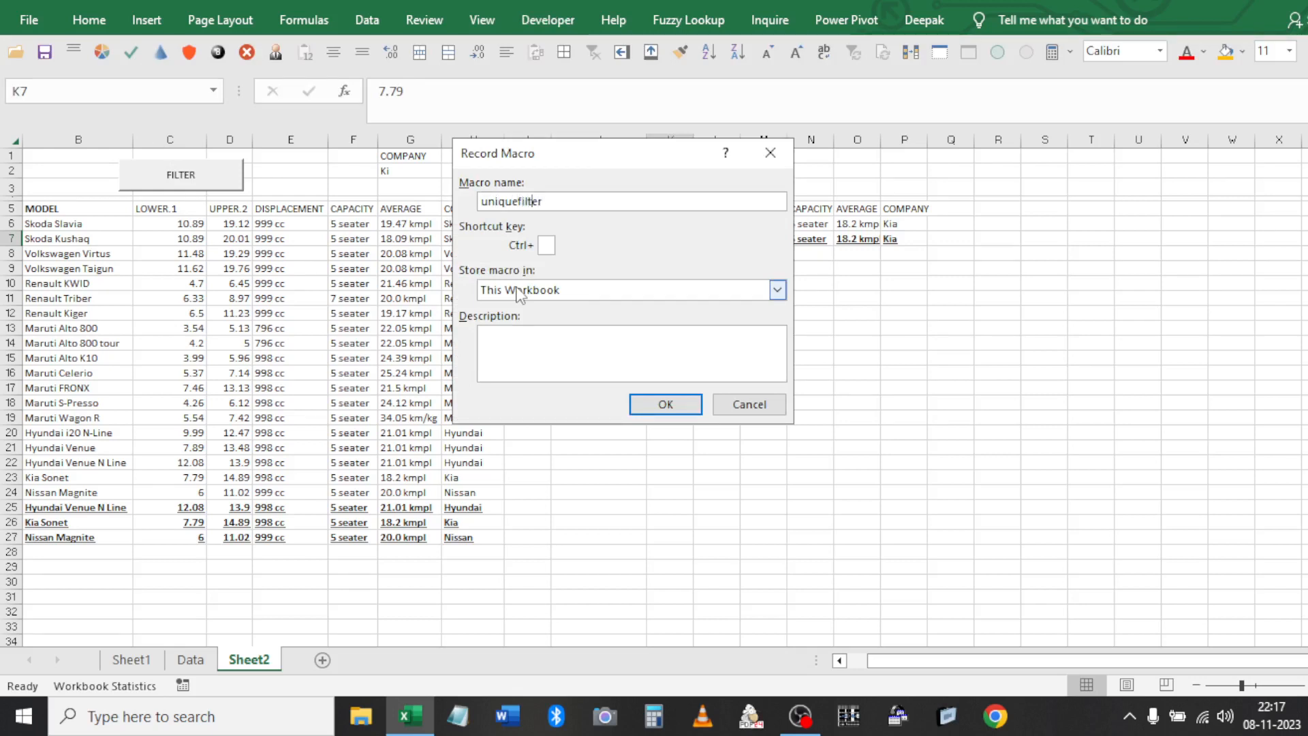
Finish naming the macro unique_filter, store it in This Workbook, and start recording
{"action": "type", "text": "_"}
{"action": "left_click", "coordinate": [576, 293]}
{"action": "left_click", "coordinate": [551, 333]}
{"action": "left_click", "coordinate": [665, 406]}
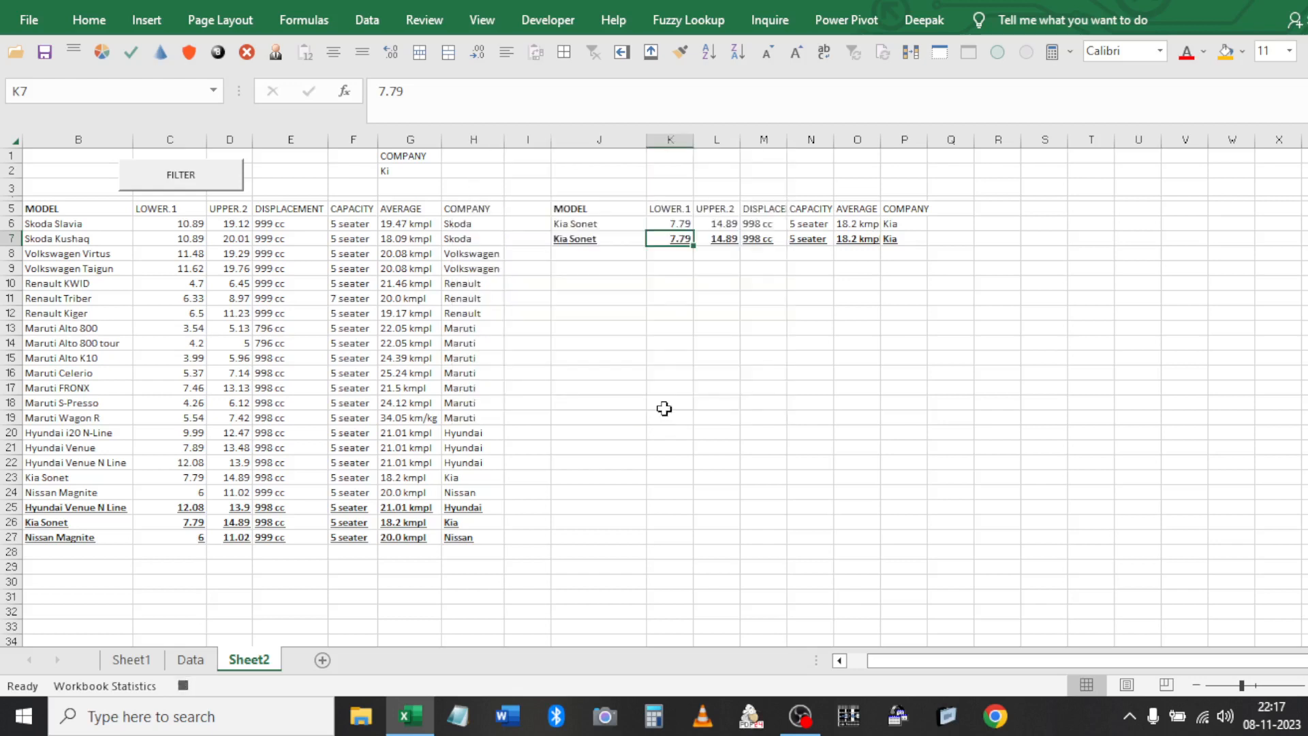
Run Advanced Filter copying unique matching car records to J5:P5
{"action": "left_click", "coordinate": [334, 239]}
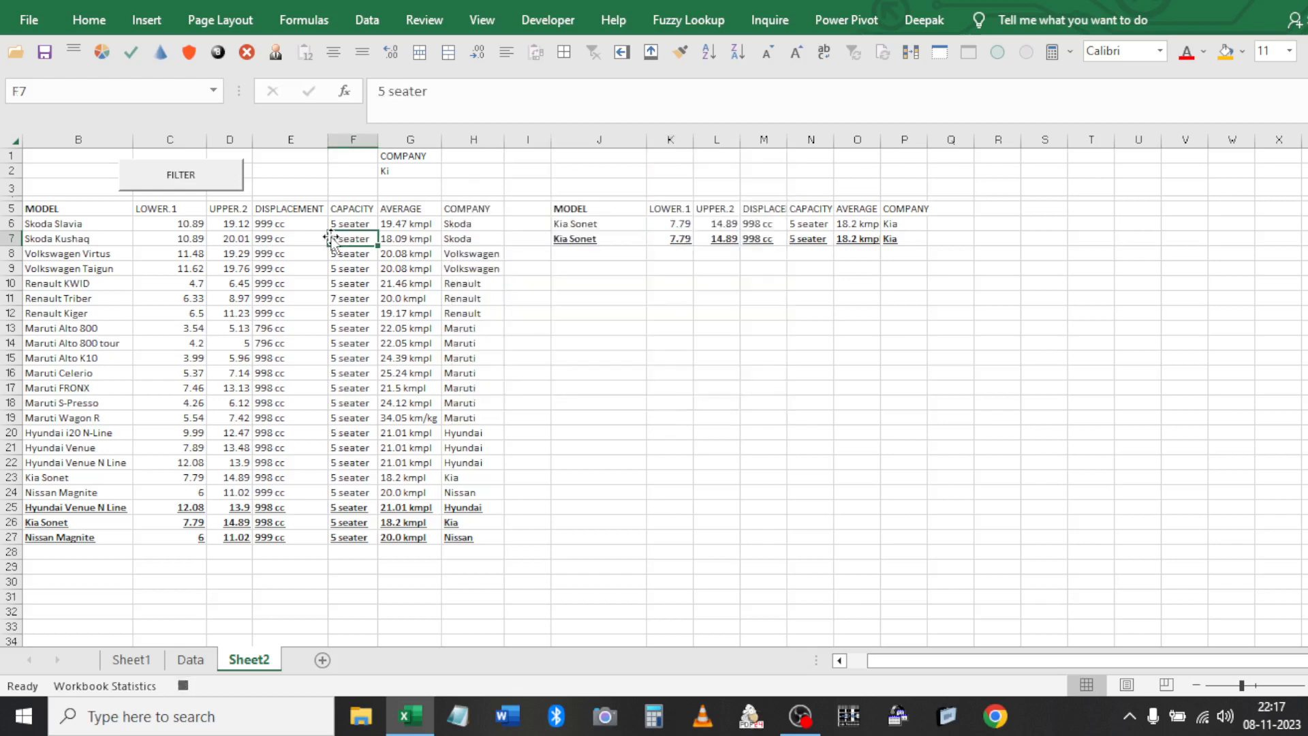
{"action": "left_click", "coordinate": [365, 20]}
{"action": "left_click", "coordinate": [563, 102]}
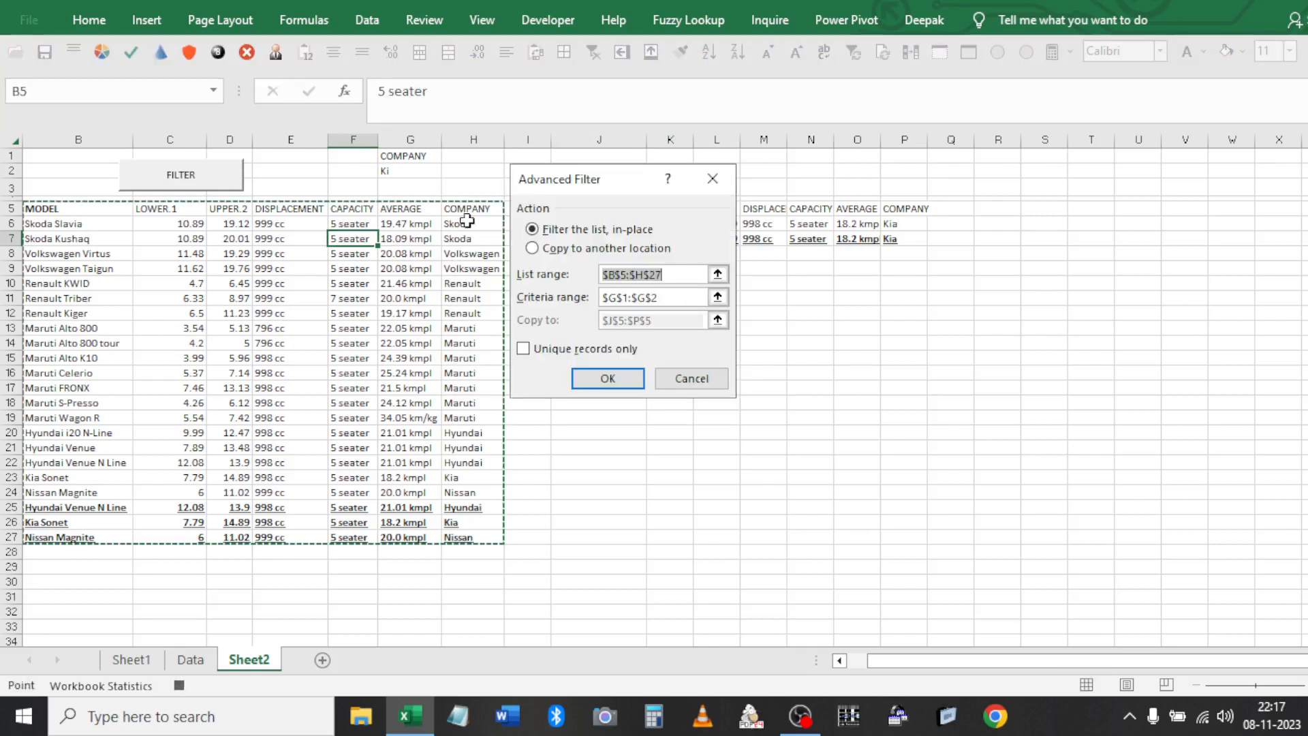
{"action": "left_click", "coordinate": [591, 249]}
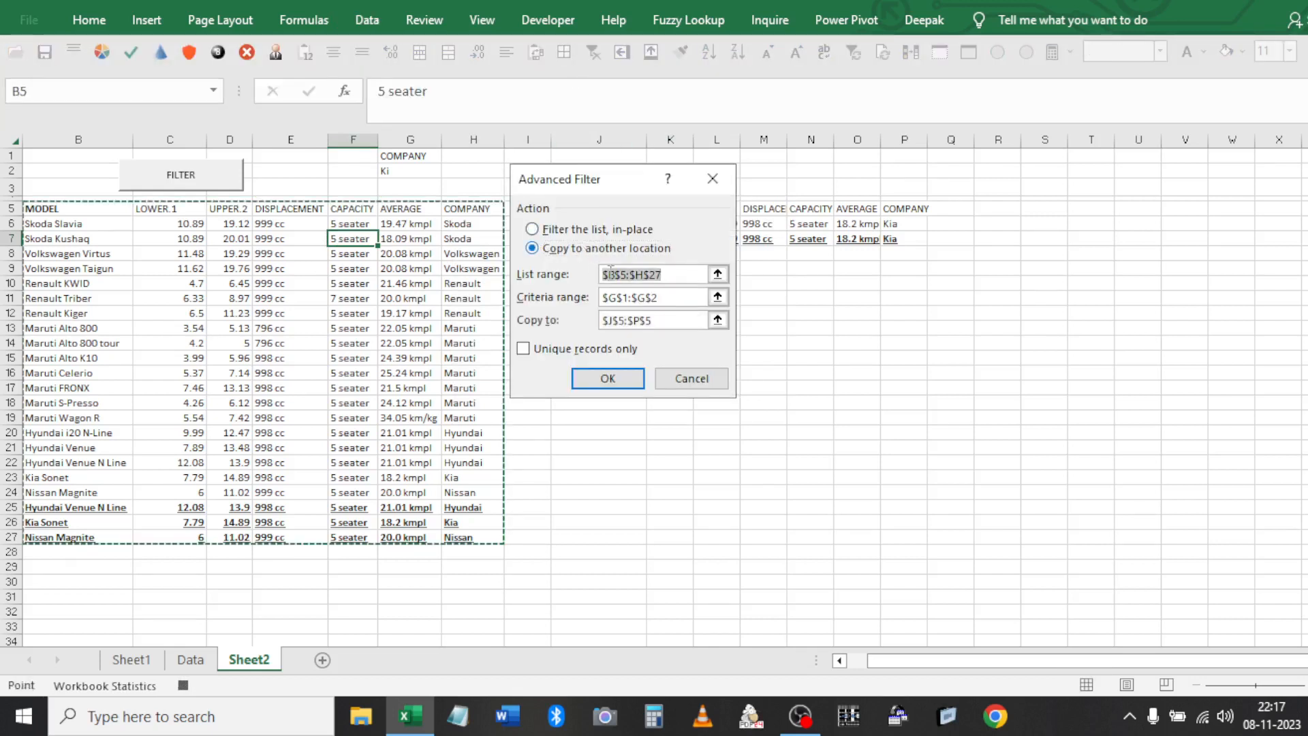
{"action": "key", "text": "Tab"}
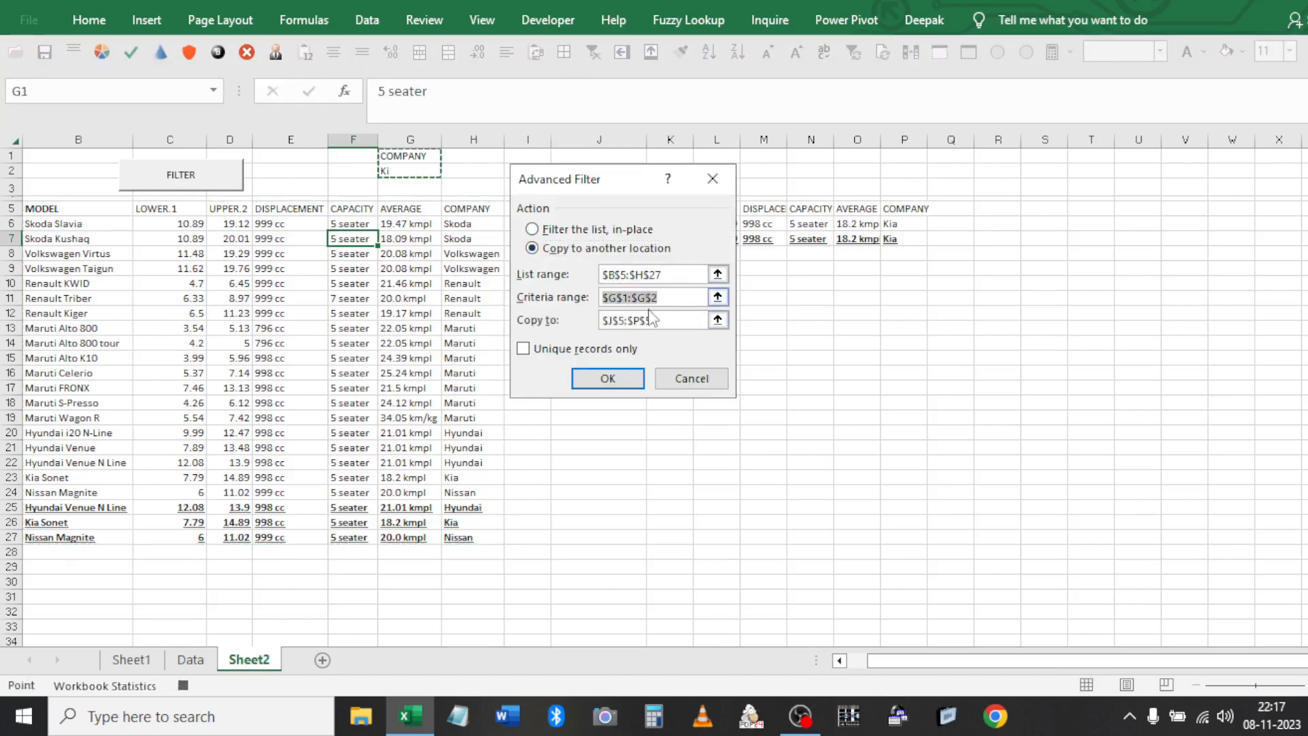
{"action": "key", "text": "Tab"}
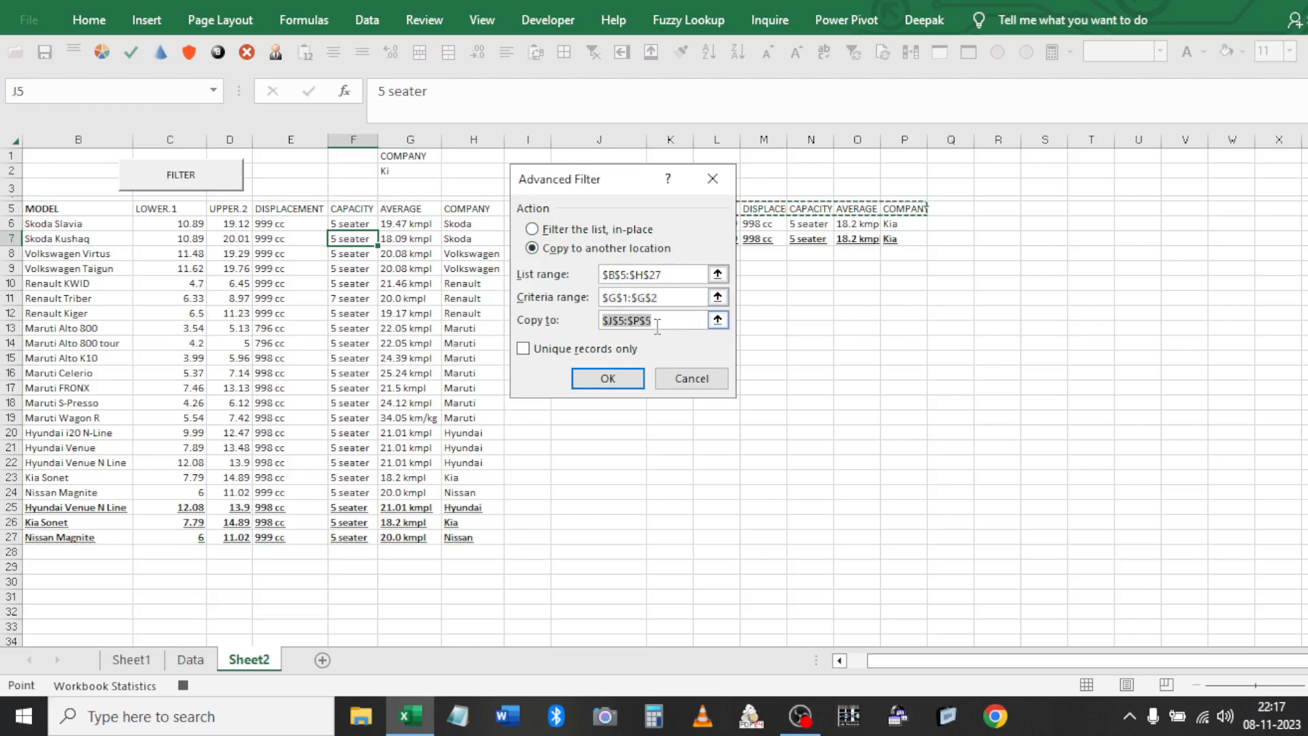
{"action": "left_click", "coordinate": [523, 349]}
{"action": "left_click", "coordinate": [609, 379]}
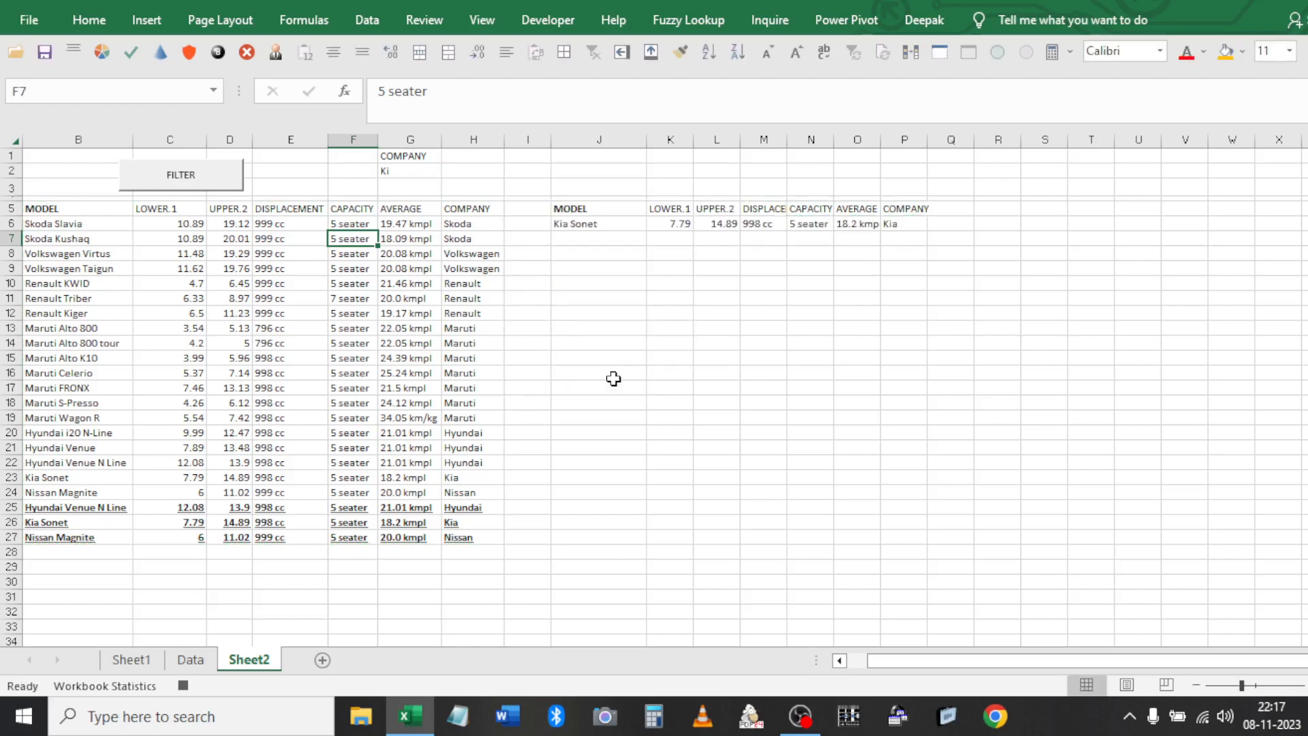
Stop recording the unique_filter macro
{"action": "left_click", "coordinate": [547, 27]}
{"action": "left_click", "coordinate": [169, 65]}
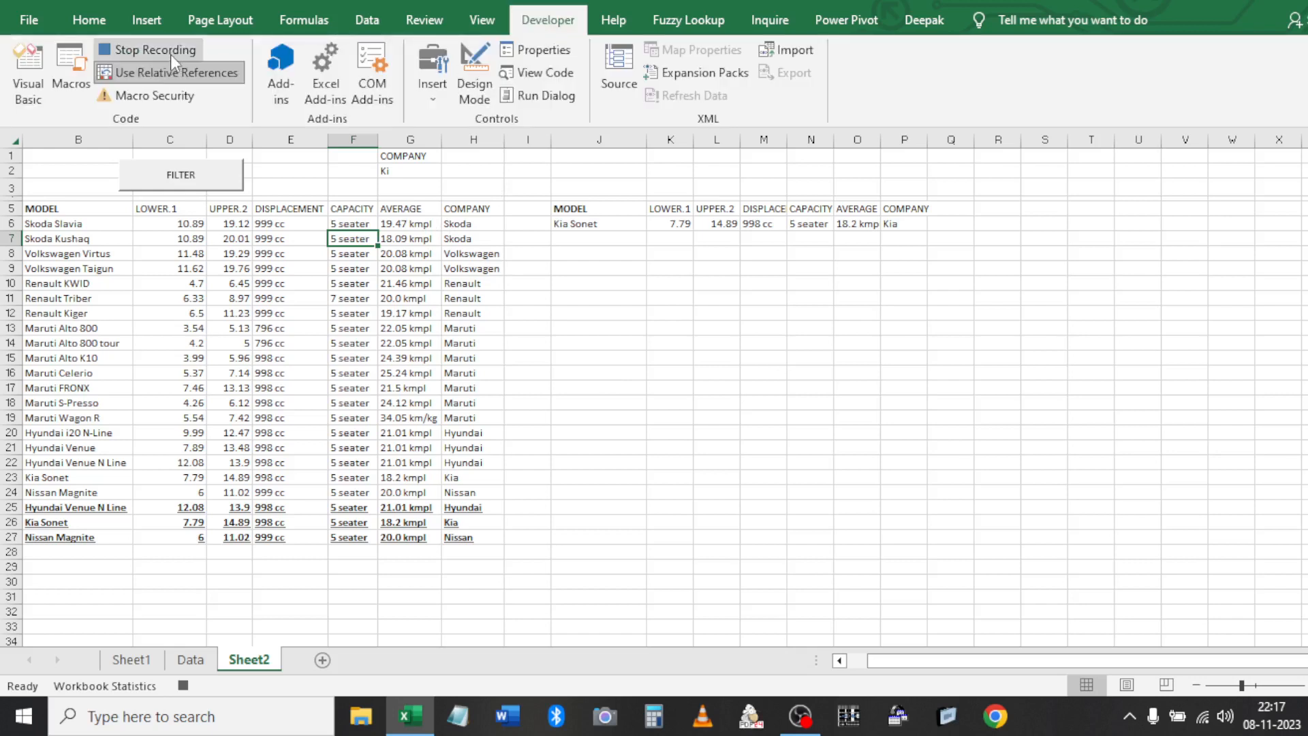
{"action": "left_click", "coordinate": [169, 52]}
{"action": "left_click", "coordinate": [75, 69]}
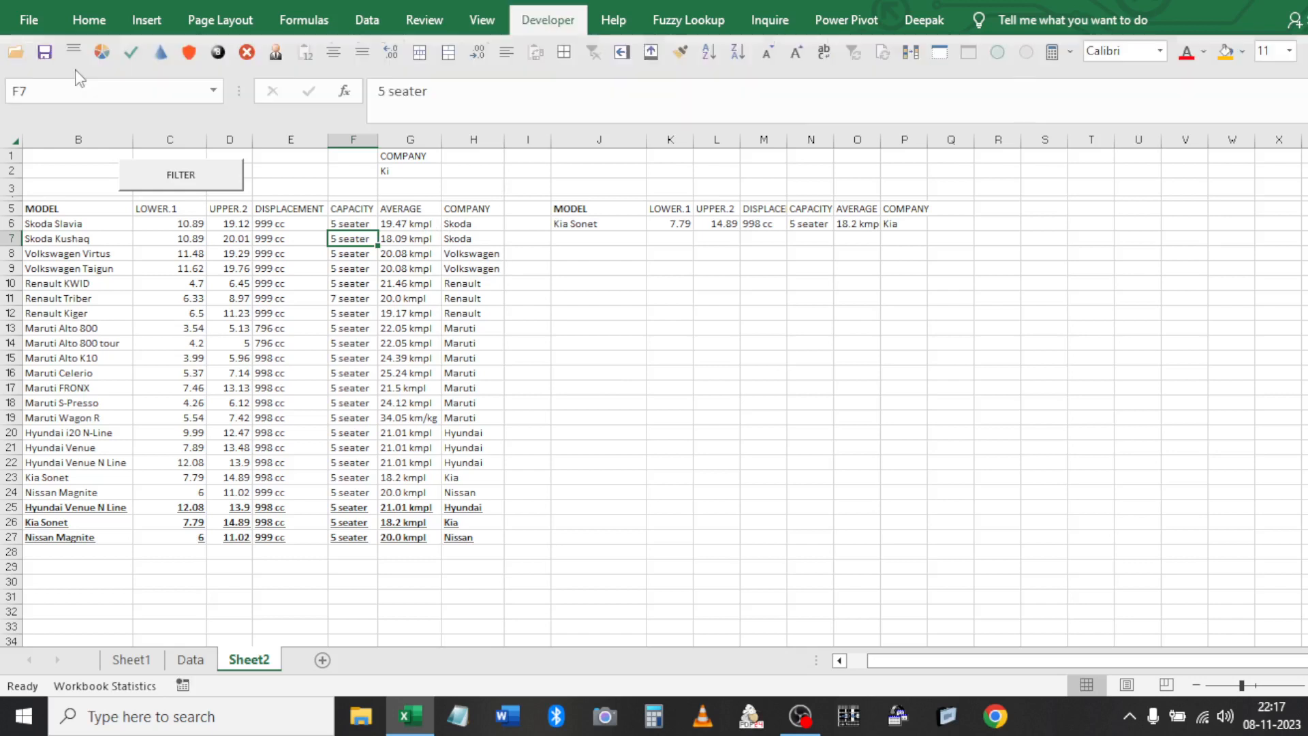
Open unique_filter in the VBA editor and delete its comments and redundant lines
{"action": "left_click", "coordinate": [493, 208]}
{"action": "left_click", "coordinate": [495, 197]}
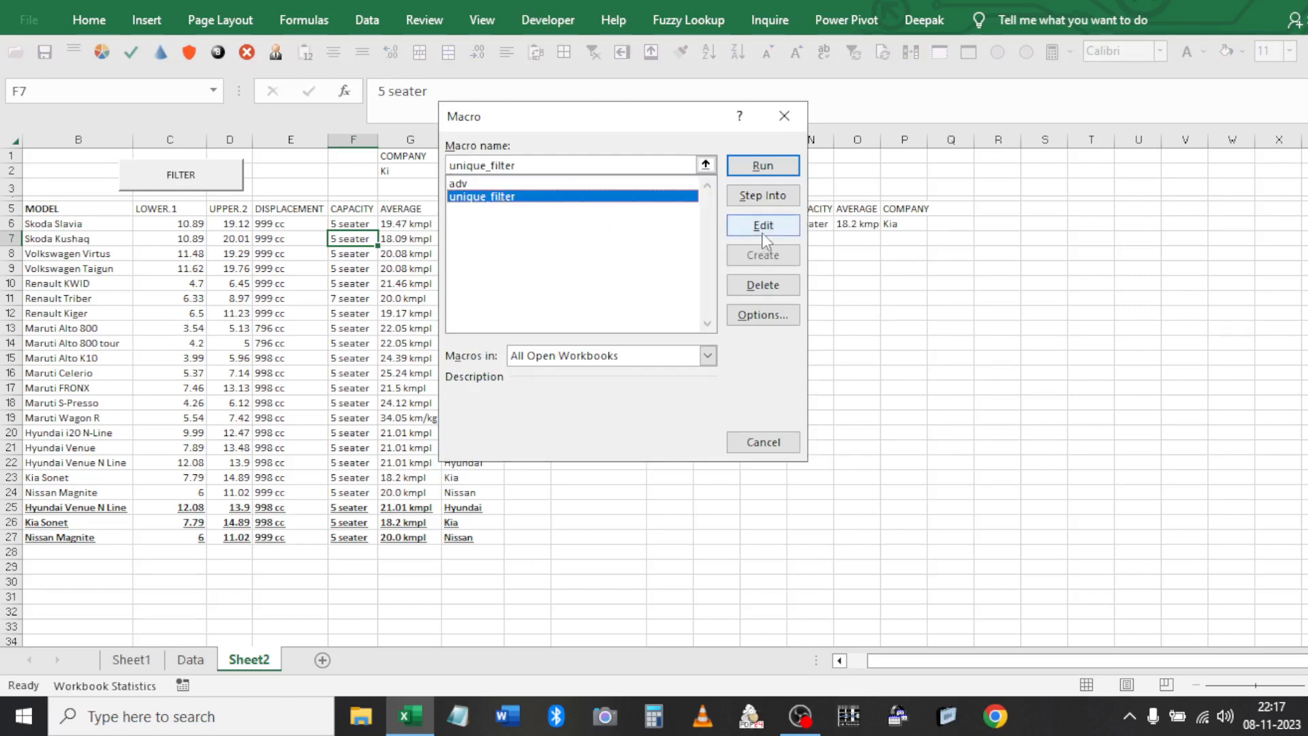
{"action": "left_click", "coordinate": [762, 231]}
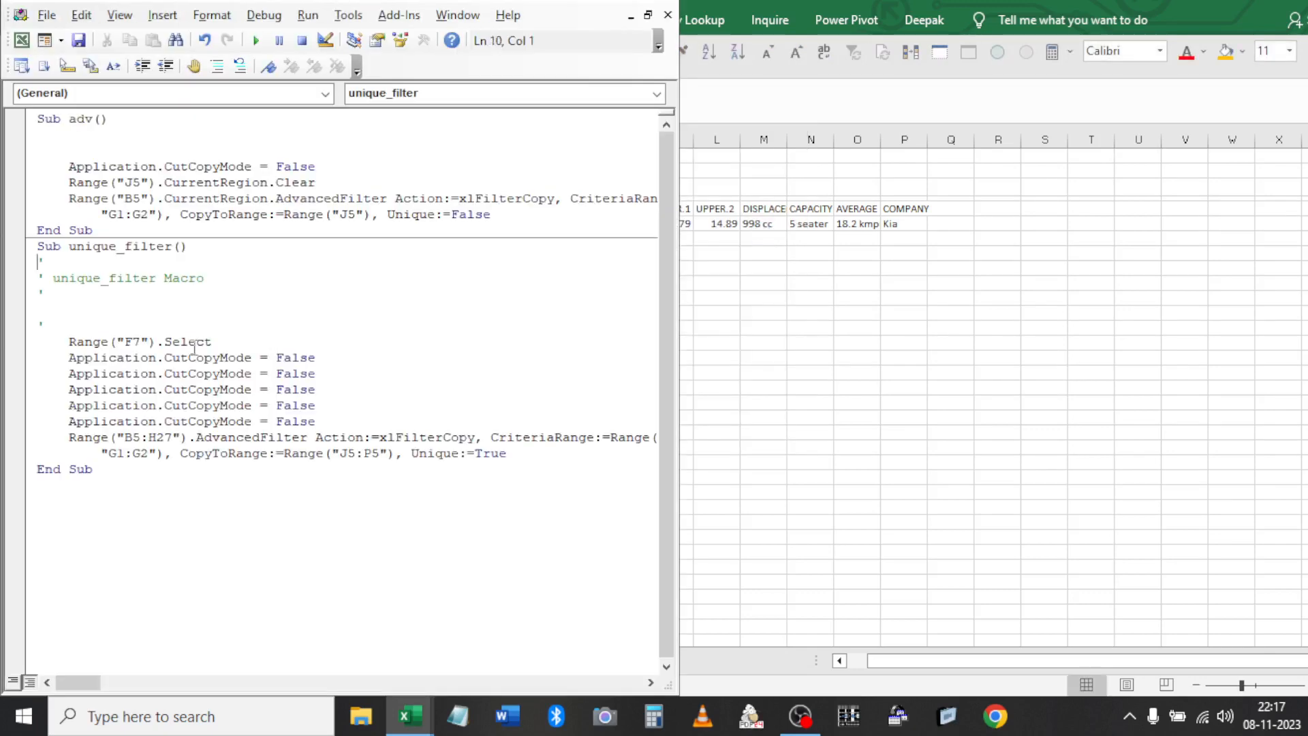
{"action": "key", "text": "shift+Down"}
{"action": "key", "text": "shift+Down"}
{"action": "key", "text": "shift+Down"}
{"action": "key", "text": "shift+Down"}
{"action": "key", "text": "shift+Down"}
{"action": "key", "text": "shift+Down"}
{"action": "key", "text": "shift+Down"}
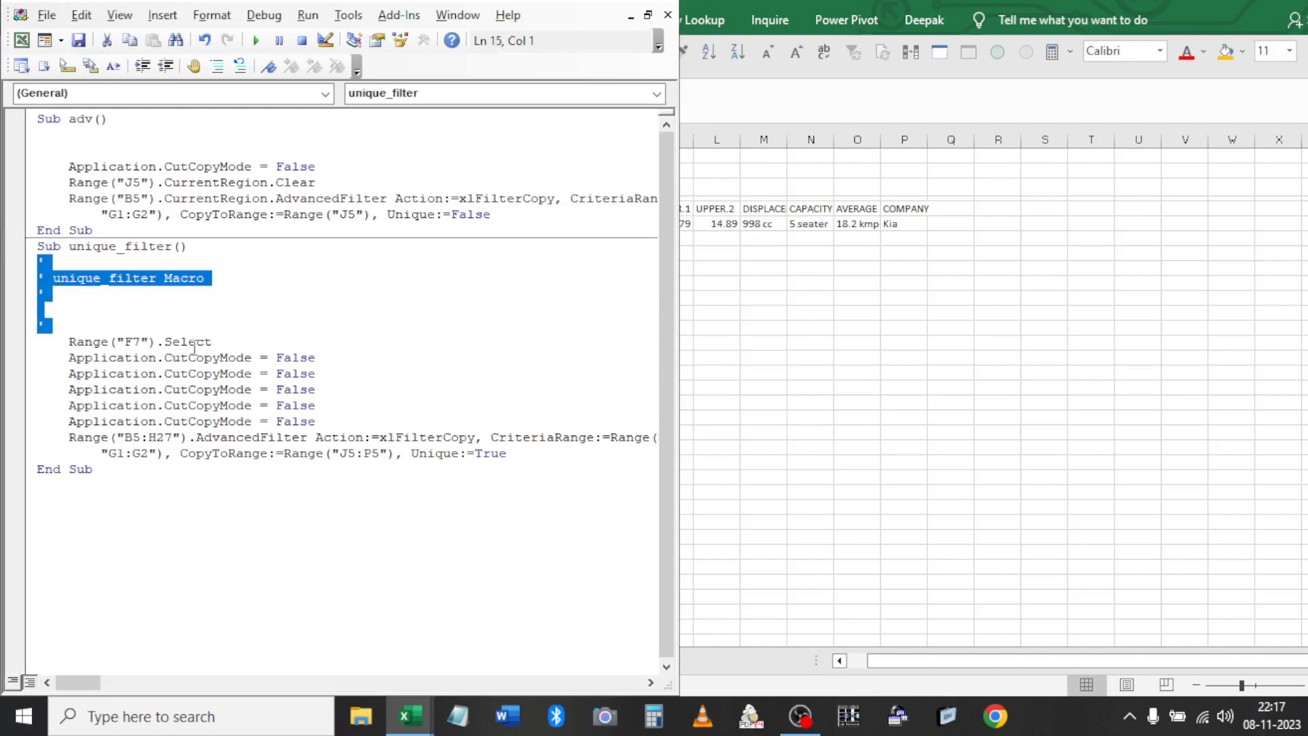
{"action": "key", "text": "Delete"}
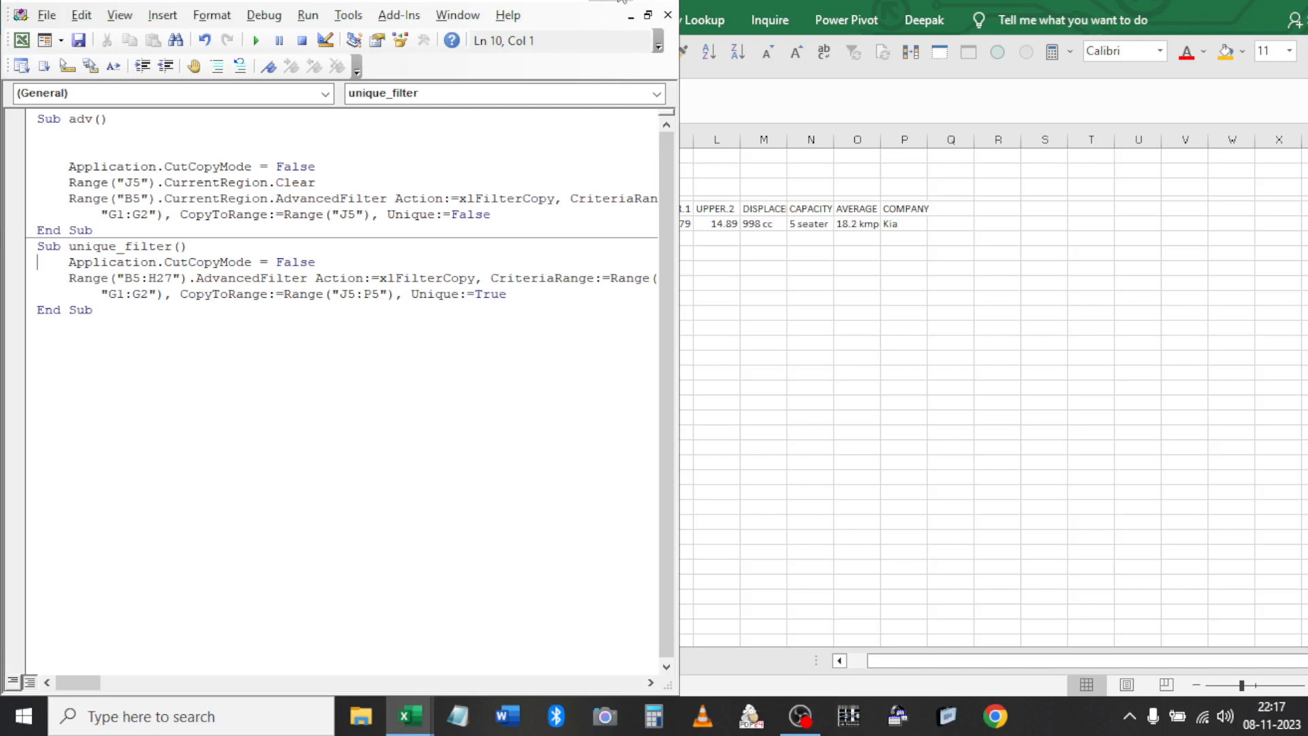
{"action": "double_click", "coordinate": [622, 1]}
Copy the Range("J5").CurrentRegion.Clear line from adv into unique_filter after CutCopyMode
{"action": "double_click", "coordinate": [465, 207]}
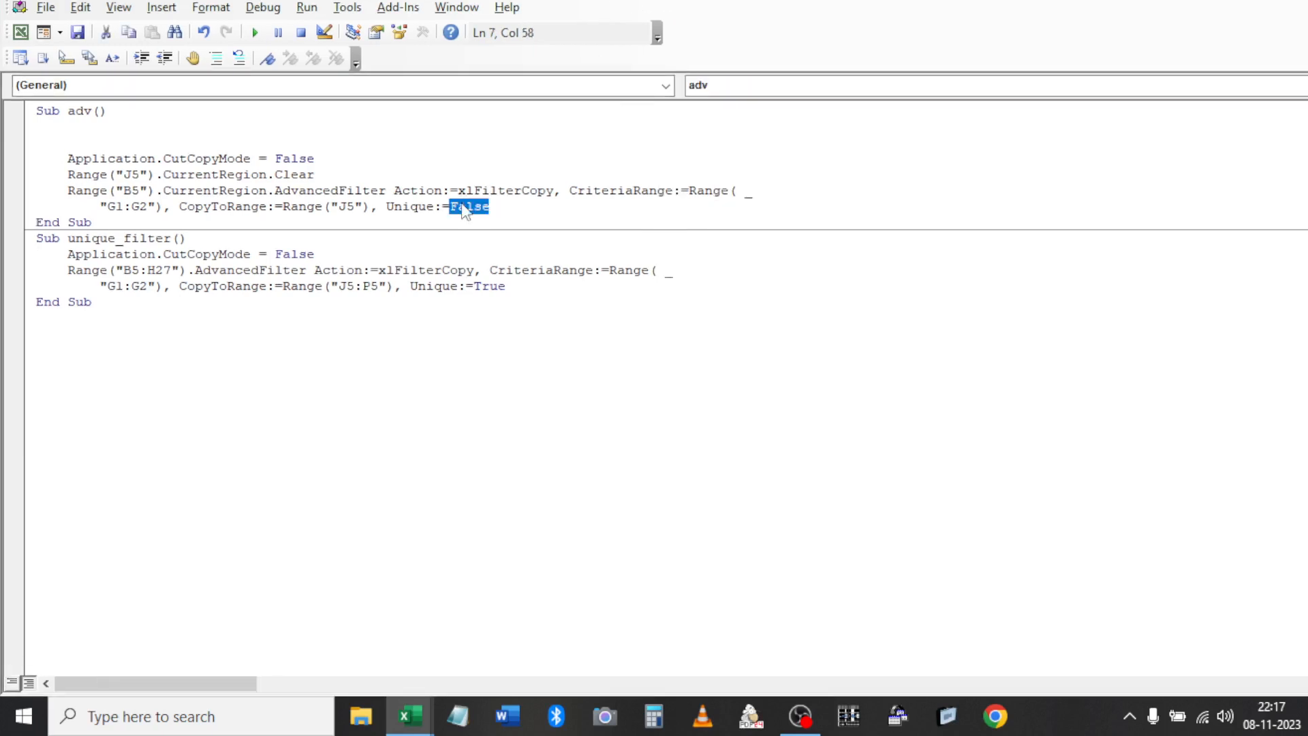
{"action": "left_click", "coordinate": [485, 282]}
{"action": "double_click", "coordinate": [486, 281]}
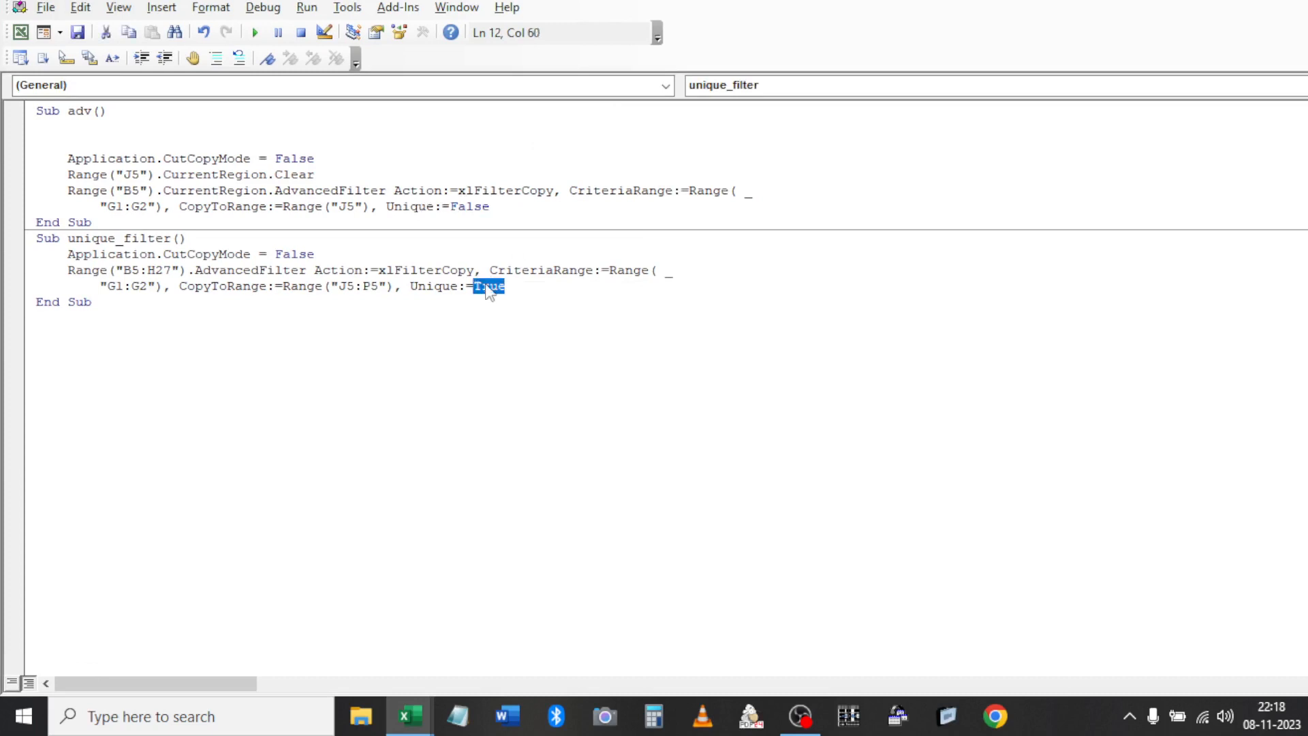
{"action": "left_click", "coordinate": [356, 251]}
{"action": "left_click", "coordinate": [348, 176]}
{"action": "key", "text": "shift+Home"}
{"action": "key", "text": "ctrl+c"}
{"action": "left_click", "coordinate": [356, 253]}
{"action": "key", "text": "Return"}
{"action": "key", "text": "ctrl+v"}
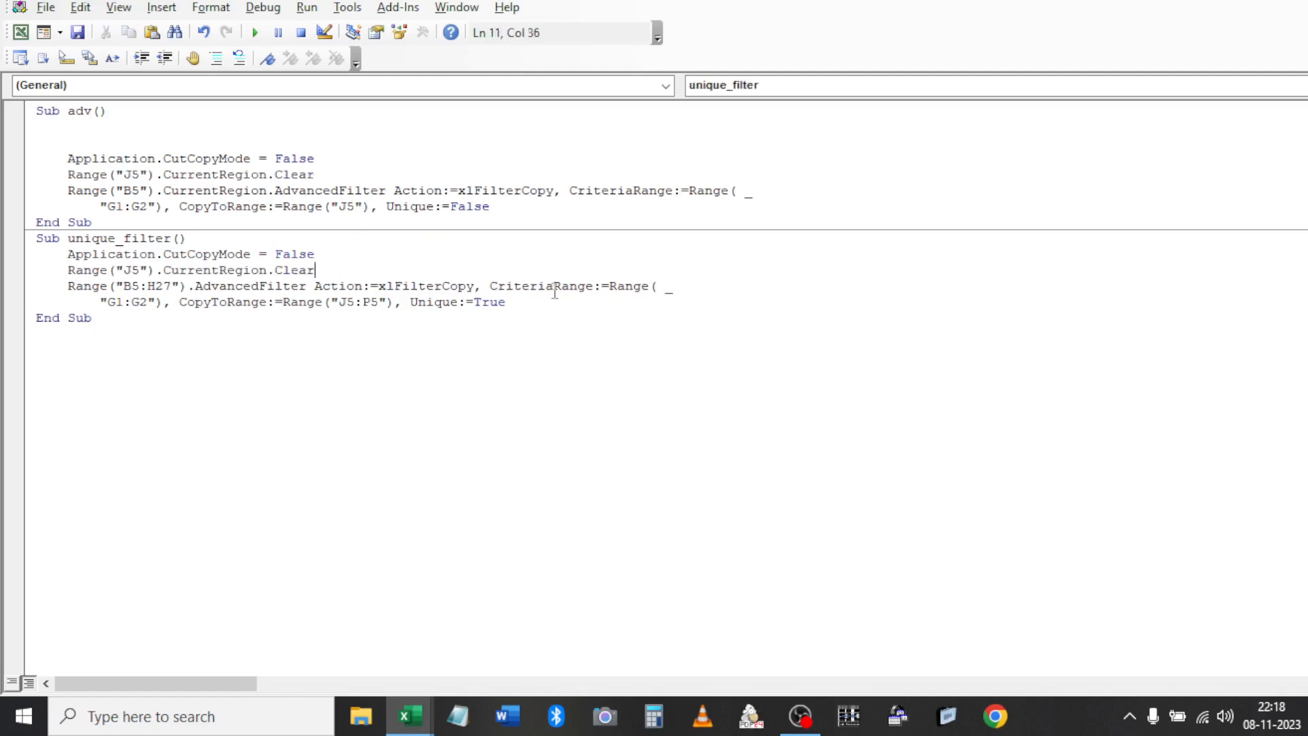
Replace the B5:H27 range with Range("B5").CurrentRegion
{"action": "left_click", "coordinate": [180, 284]}
{"action": "key", "text": "BackSpace"}
{"action": "key", "text": "BackSpace"}
{"action": "key", "text": "BackSpace"}
{"action": "key", "text": "BackSpace"}
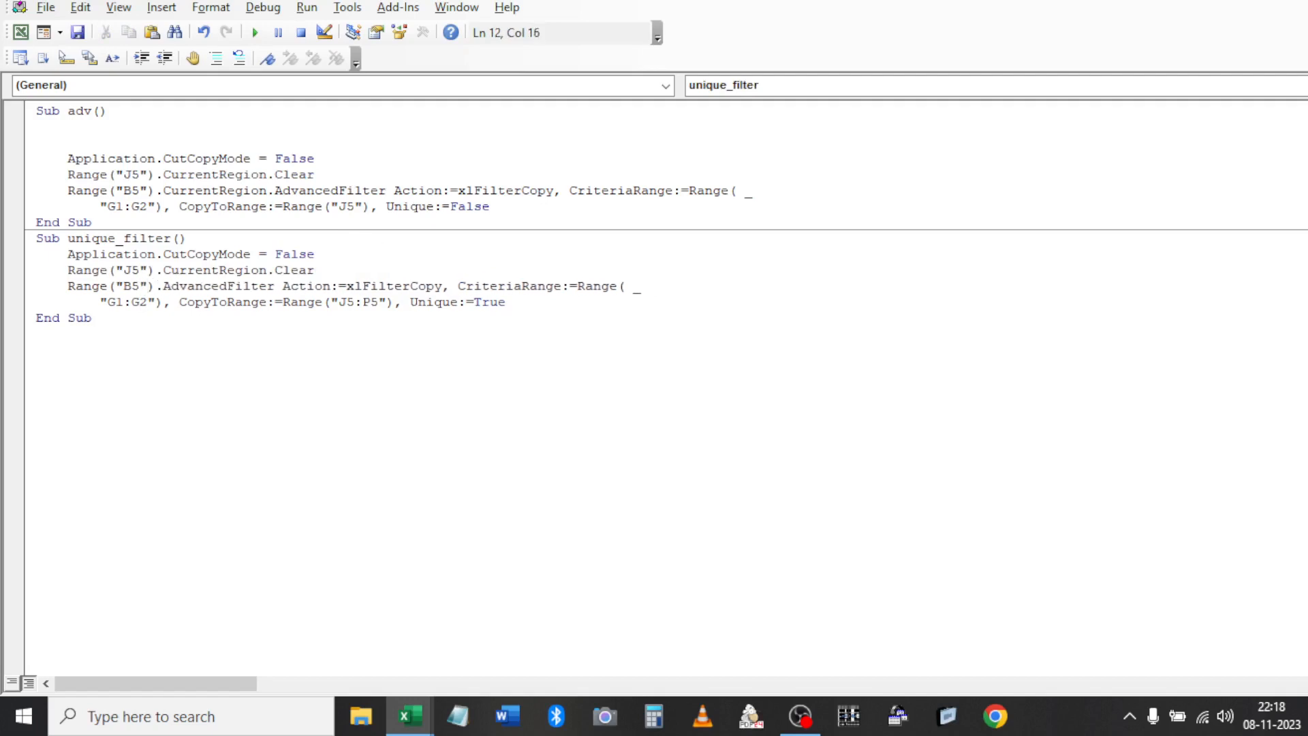
{"action": "type", "text": ".cu"}
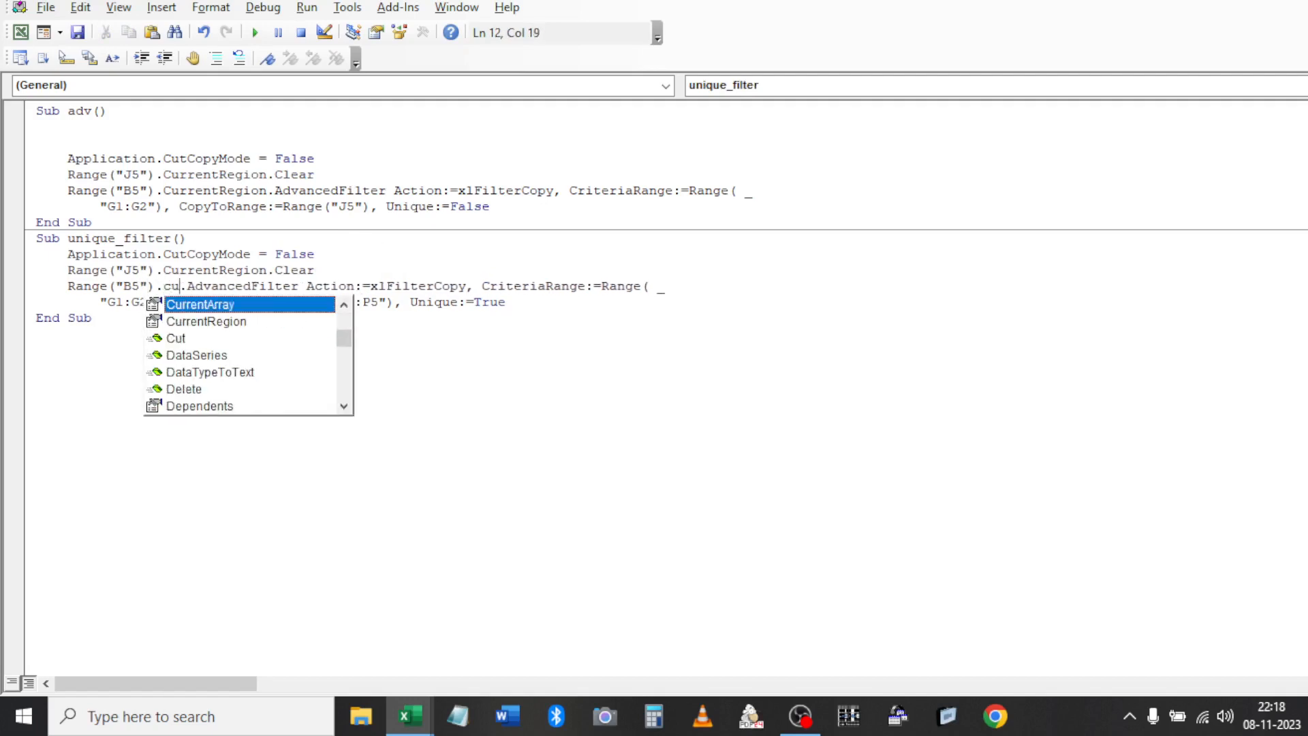
{"action": "type", "text": "r"}
{"action": "key", "text": "Tab"}
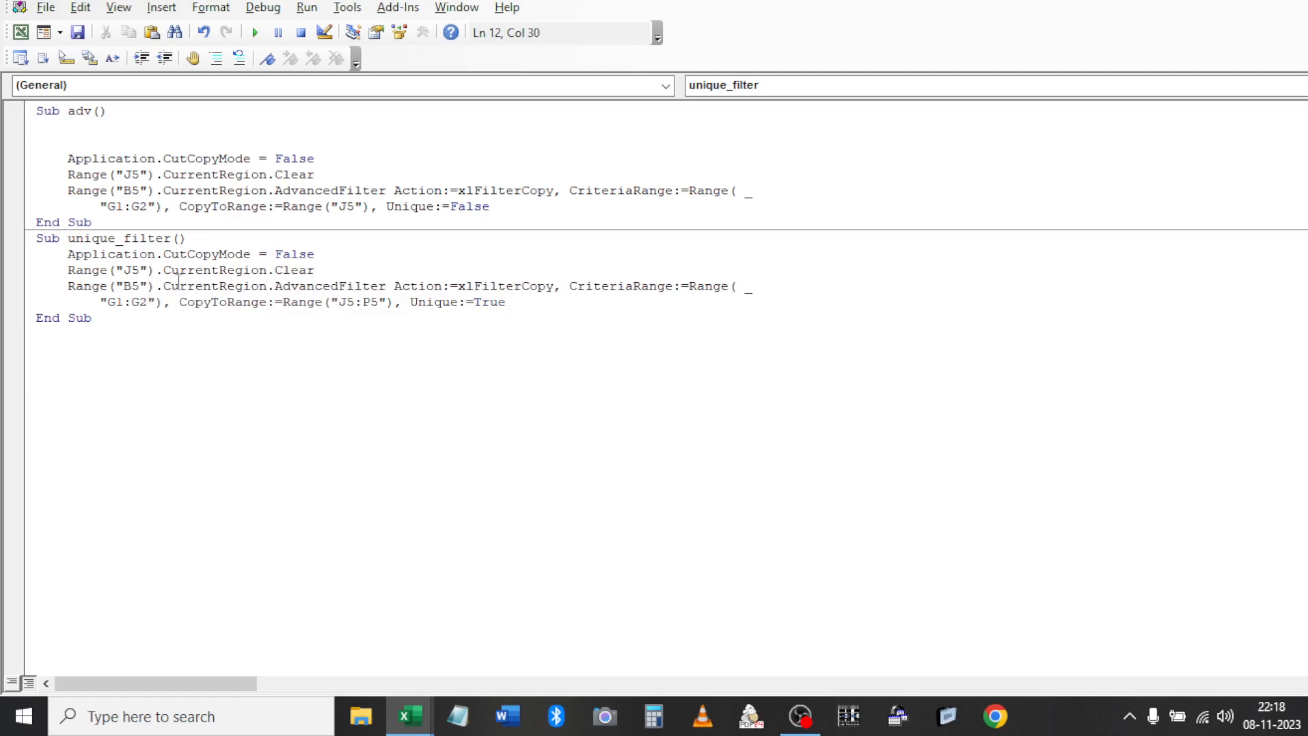
Save the edited macro, keeping the macro-enabled workbook, and return to Sheet2
{"action": "key", "text": "ctrl+s"}
{"action": "key", "text": "n"}
{"action": "key", "text": "Escape"}
{"action": "key", "text": "alt+F11"}
{"action": "left_click", "coordinate": [444, 211]}
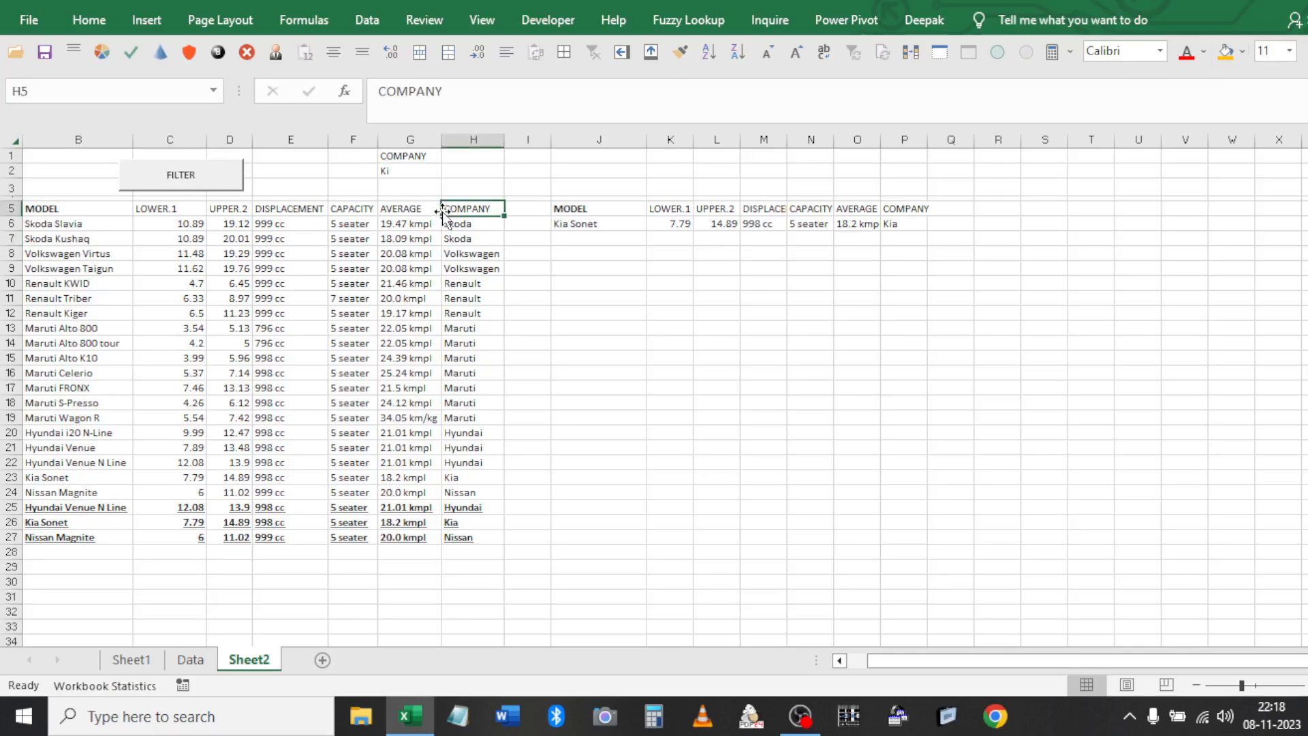
Insert an ActiveX command button spanning H1 to I3
{"action": "left_click", "coordinate": [467, 183]}
{"action": "left_click", "coordinate": [545, 19]}
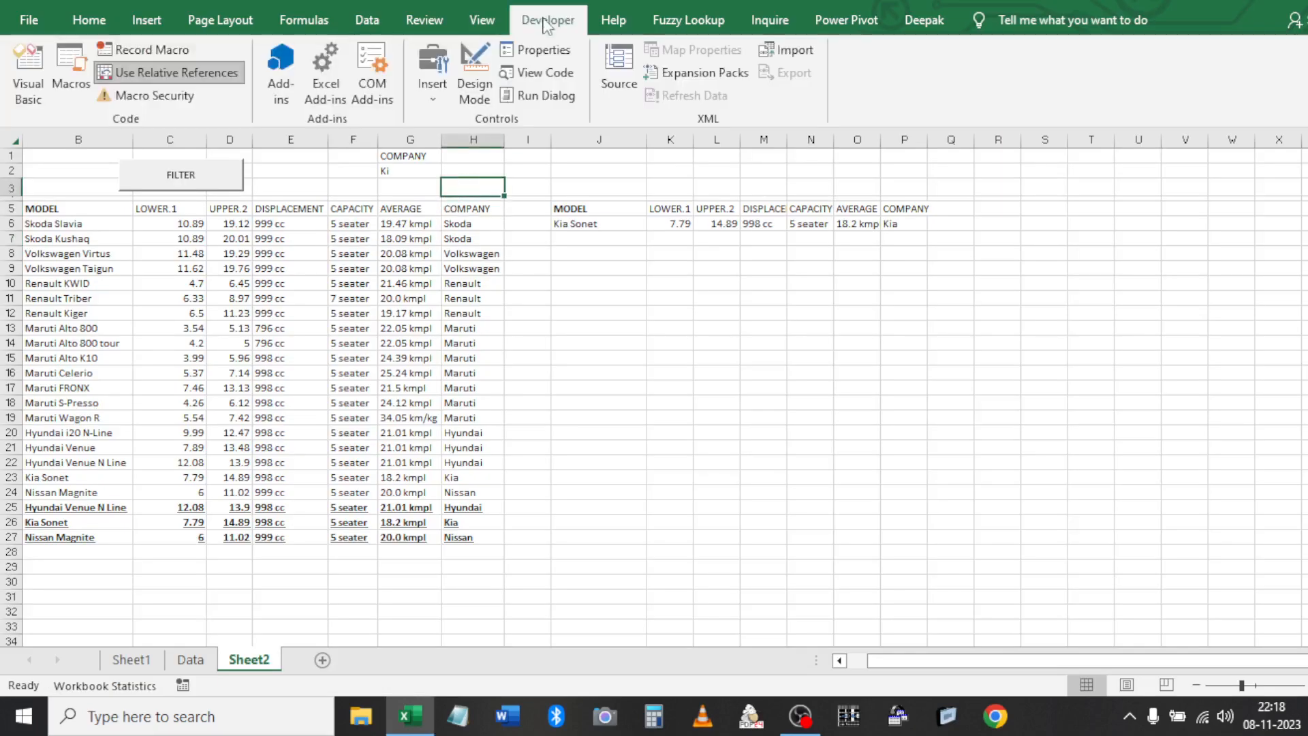
{"action": "left_click", "coordinate": [433, 95]}
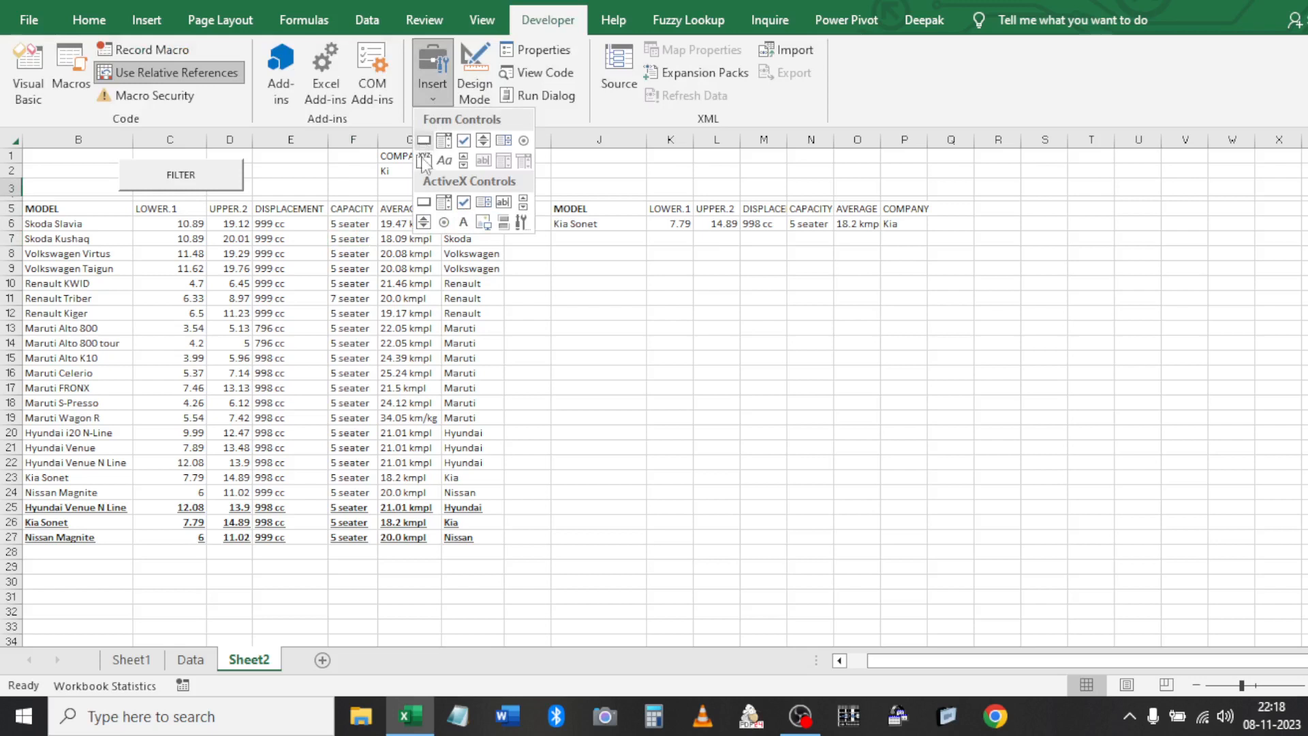
{"action": "left_click", "coordinate": [423, 204]}
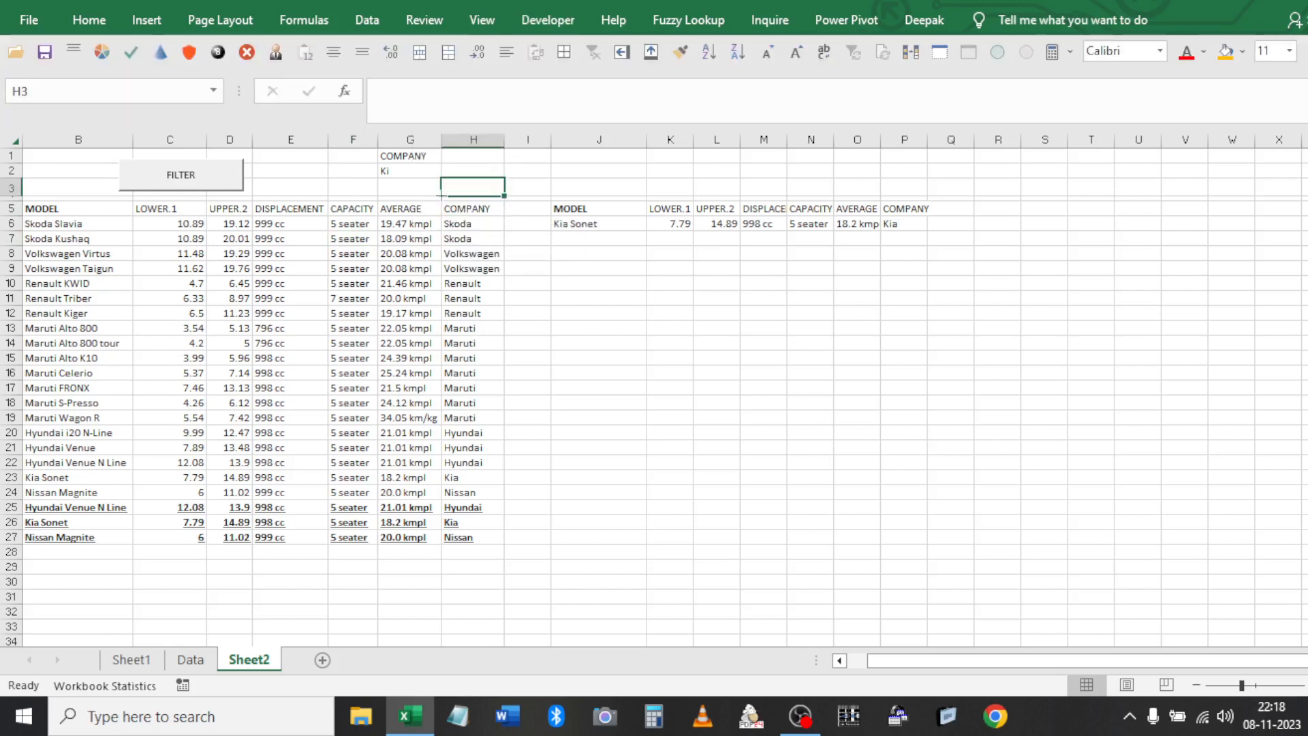
{"action": "mouse_move", "coordinate": [450, 160]}
{"action": "left_mouse_down"}
{"action": "mouse_move", "coordinate": [501, 194]}
{"action": "mouse_move", "coordinate": [562, 197]}
{"action": "left_mouse_up"}
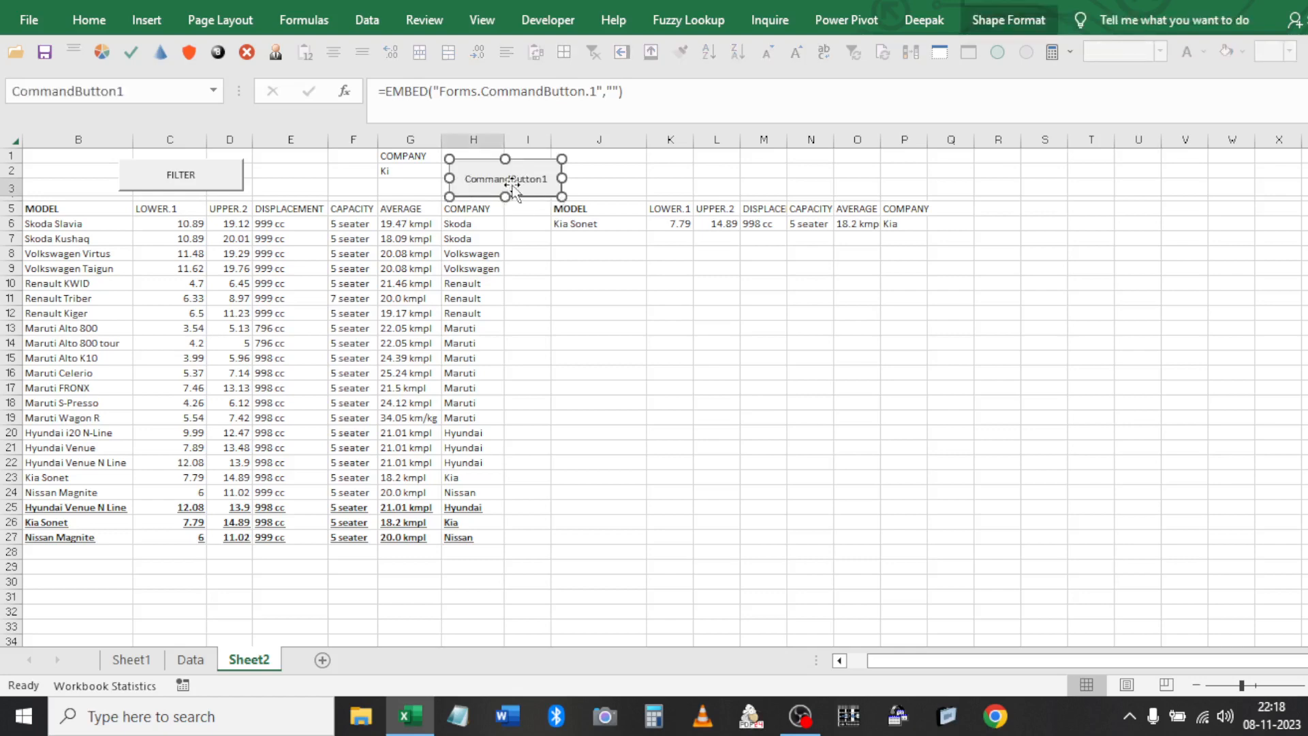
Put a unique_filter() call in CommandButton1_Click and return to the sheet
{"action": "double_click", "coordinate": [512, 184]}
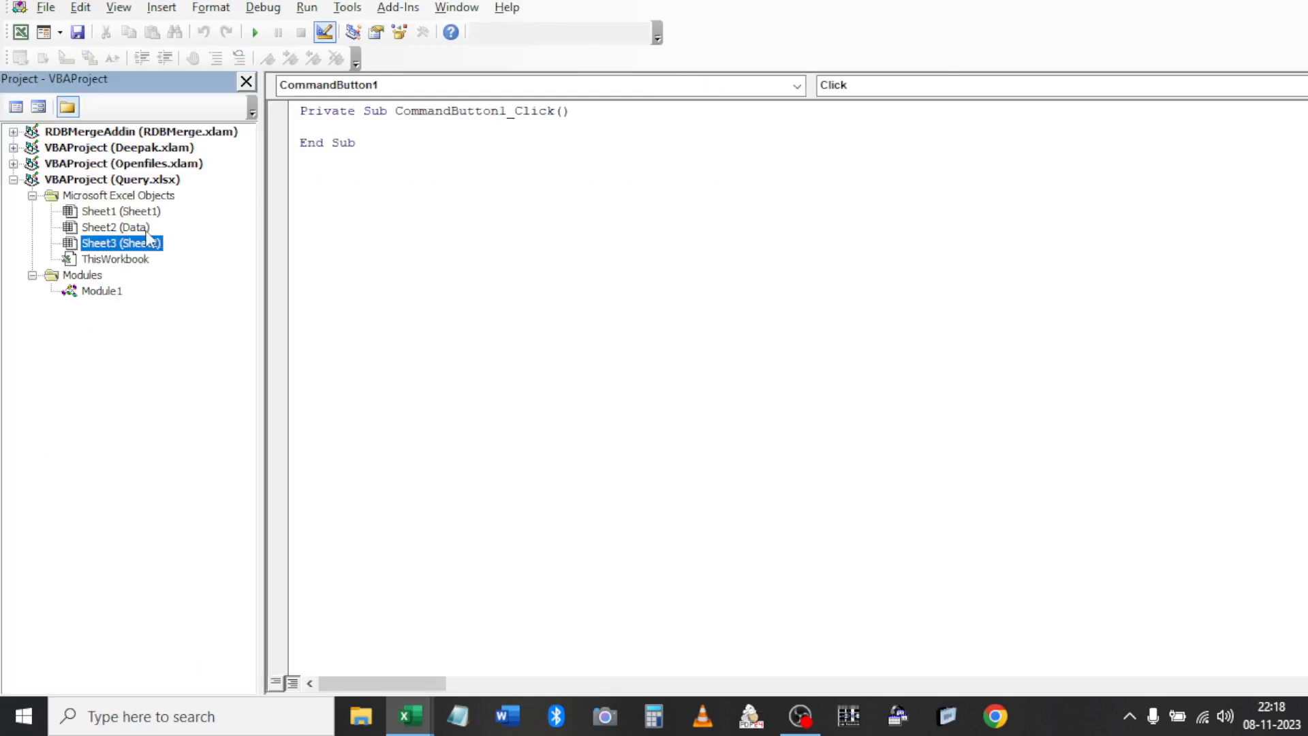
{"action": "double_click", "coordinate": [123, 292]}
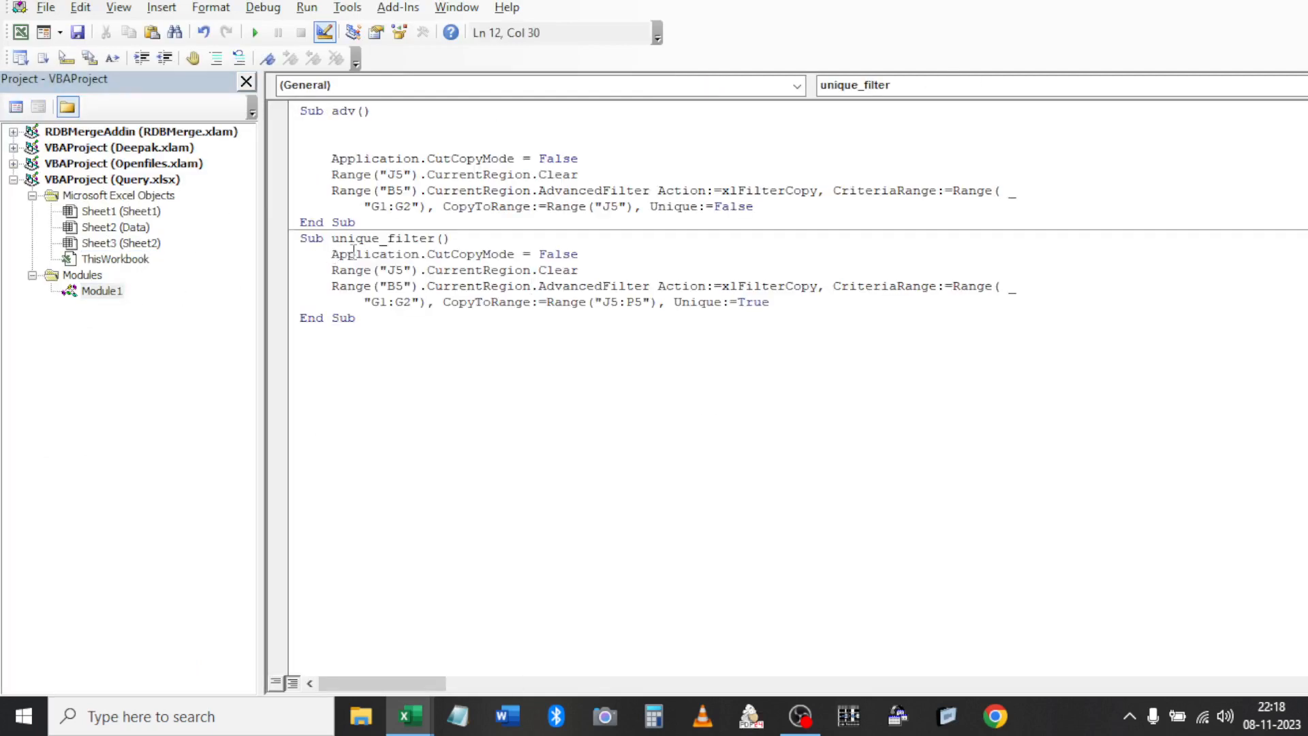
{"action": "mouse_move", "coordinate": [328, 252]}
{"action": "left_mouse_down"}
{"action": "mouse_move", "coordinate": [584, 270]}
{"action": "mouse_move", "coordinate": [776, 311]}
{"action": "mouse_move", "coordinate": [504, 271]}
{"action": "mouse_move", "coordinate": [334, 265]}
{"action": "left_mouse_up"}
{"action": "left_click", "coordinate": [777, 311]}
{"action": "left_click", "coordinate": [333, 240]}
{"action": "left_click", "coordinate": [458, 238], "text": "shift"}
{"action": "double_click", "coordinate": [136, 243]}
{"action": "key", "text": "ctrl+v"}
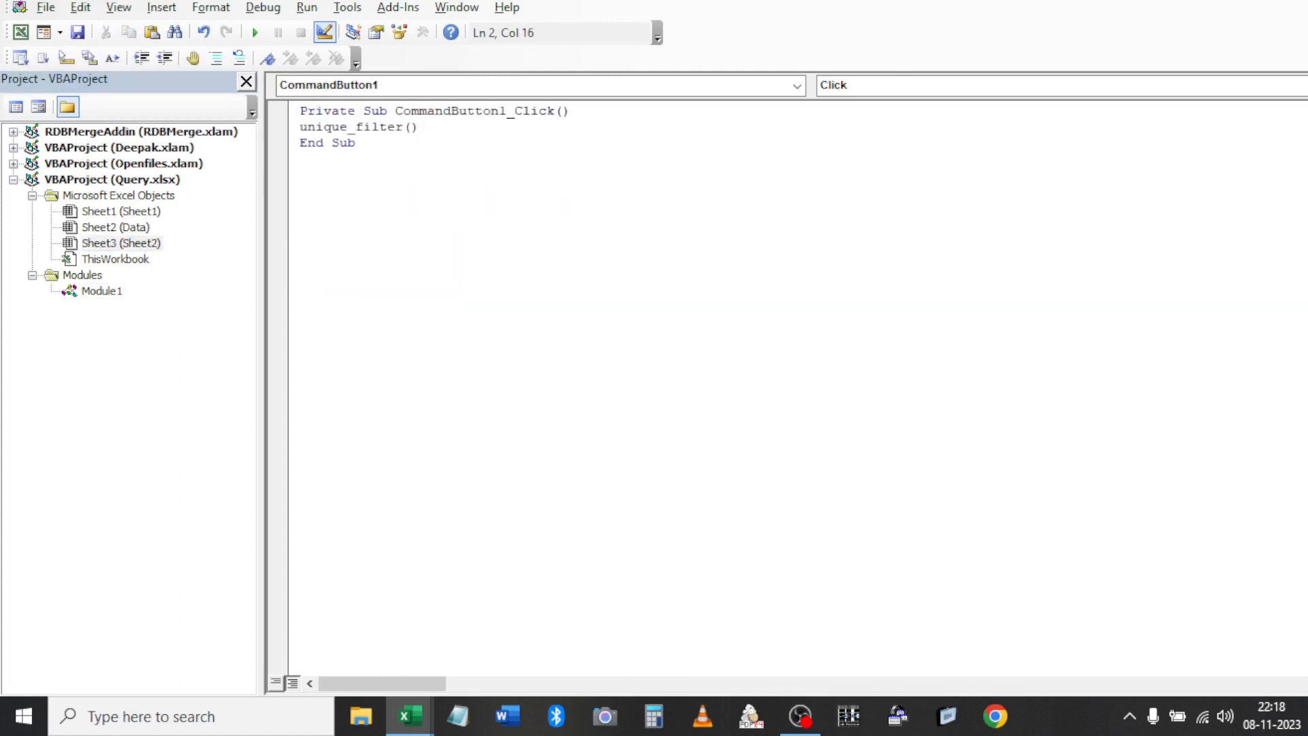
{"action": "key", "text": "alt+F11"}
{"action": "left_click", "coordinate": [708, 327]}
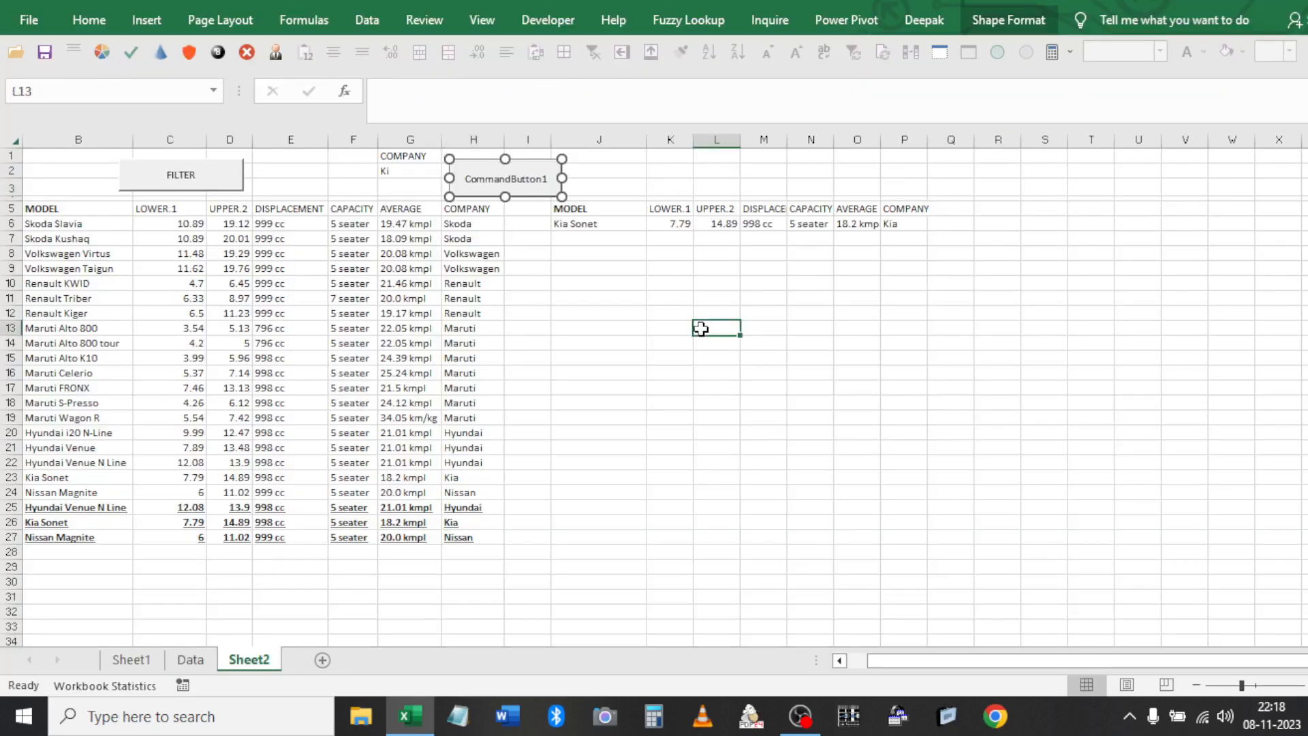
Try setting the button's (Name) to Unique Filter, then cancel after the invalid-name error
{"action": "right_click", "coordinate": [496, 184]}
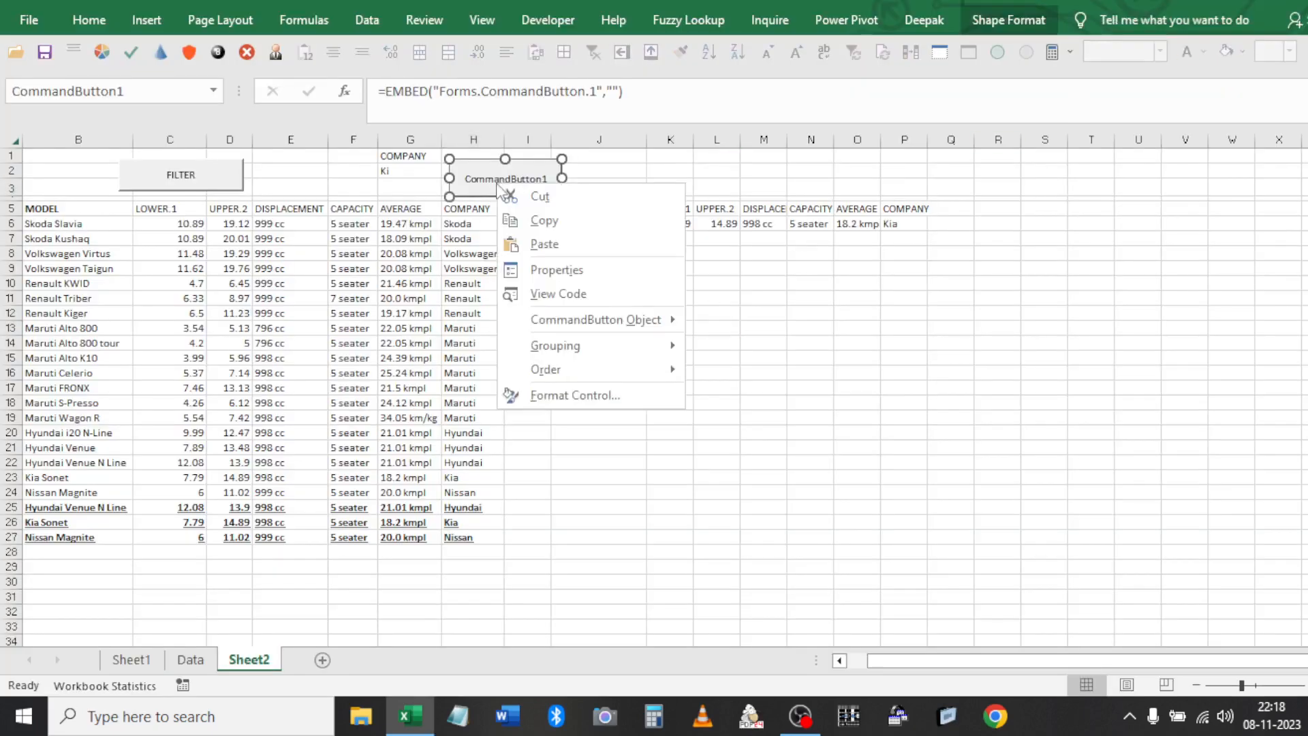
{"action": "left_click", "coordinate": [548, 277]}
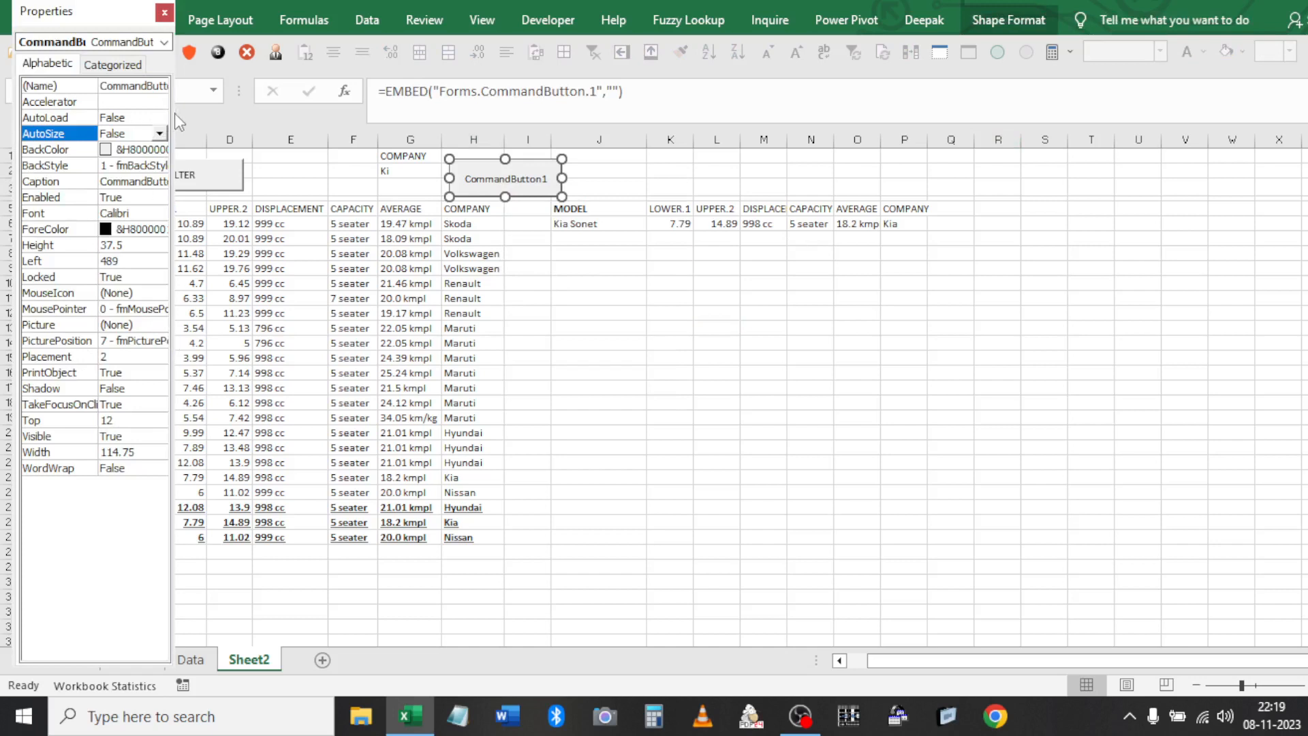
{"action": "left_click_drag", "start_coordinate": [173, 65], "coordinate": [376, 82]}
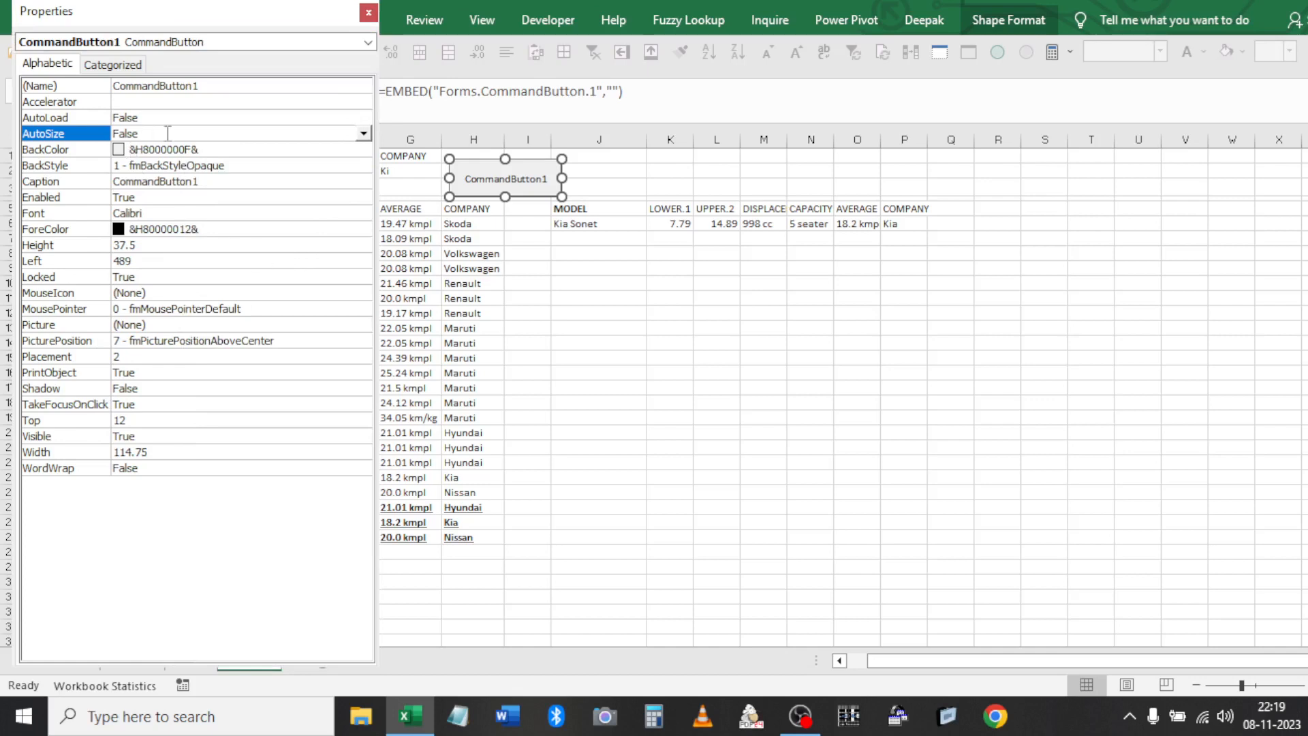
{"action": "left_click", "coordinate": [212, 88]}
{"action": "left_click_drag", "start_coordinate": [200, 88], "coordinate": [113, 96]}
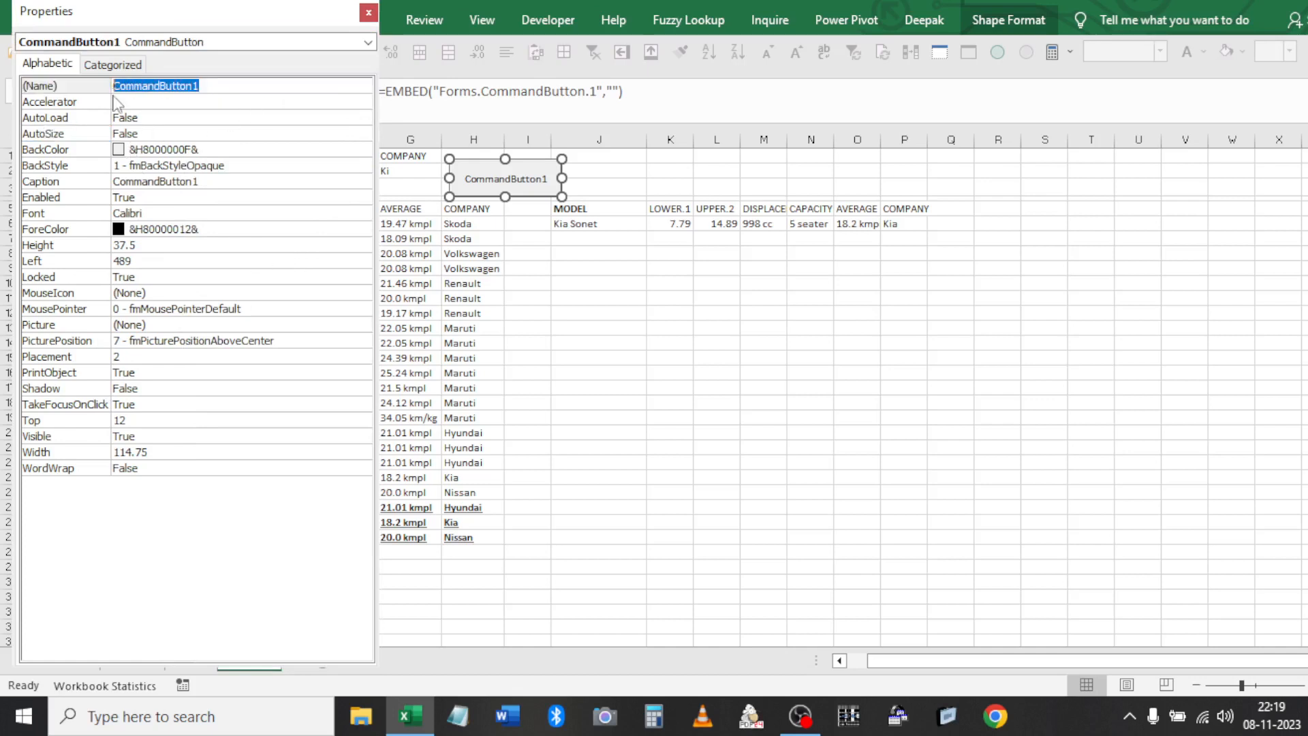
{"action": "type", "text": "Unique Filter"}
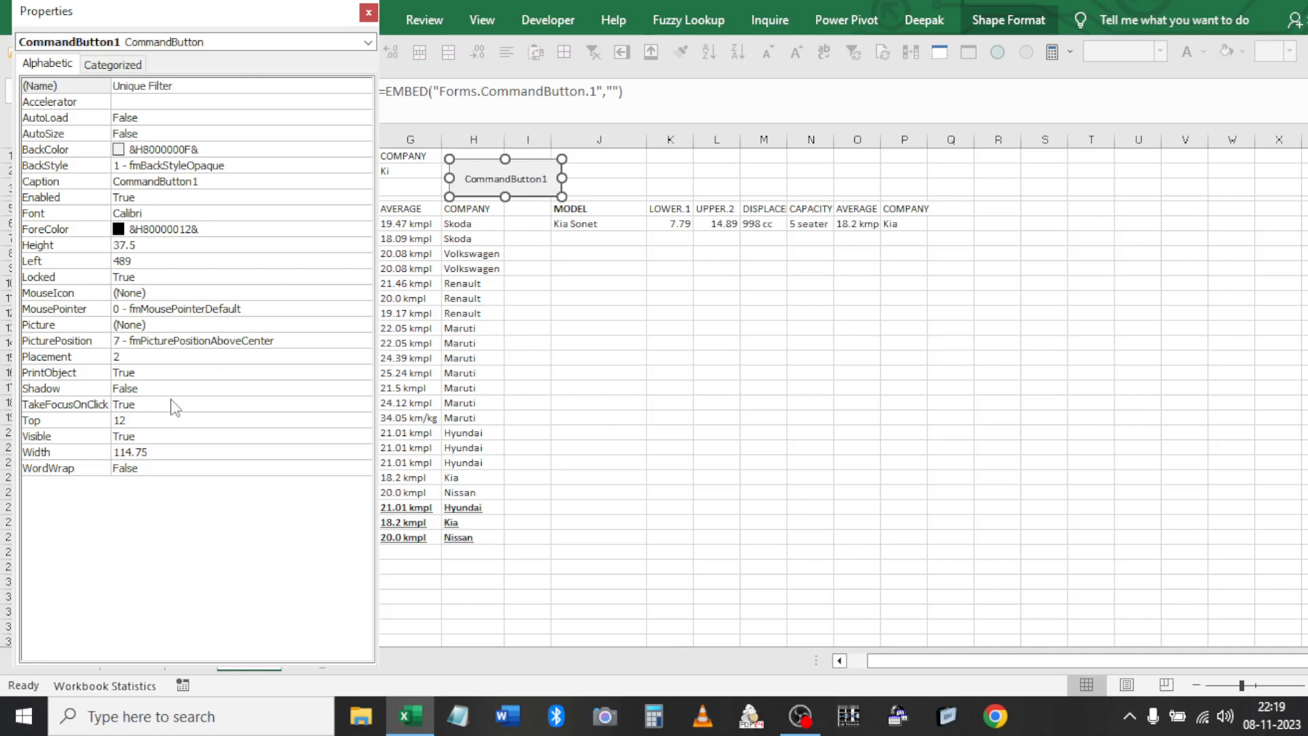
{"action": "key", "text": "Return"}
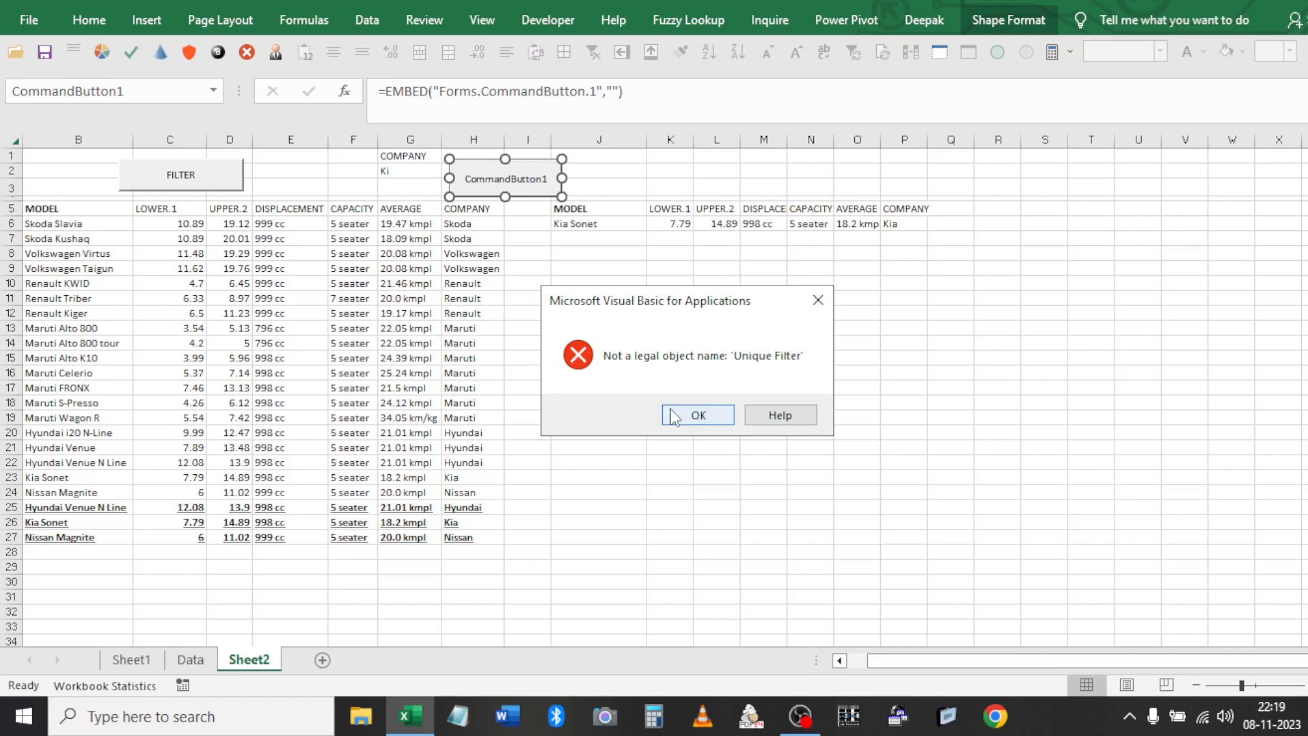
{"action": "left_click", "coordinate": [696, 415]}
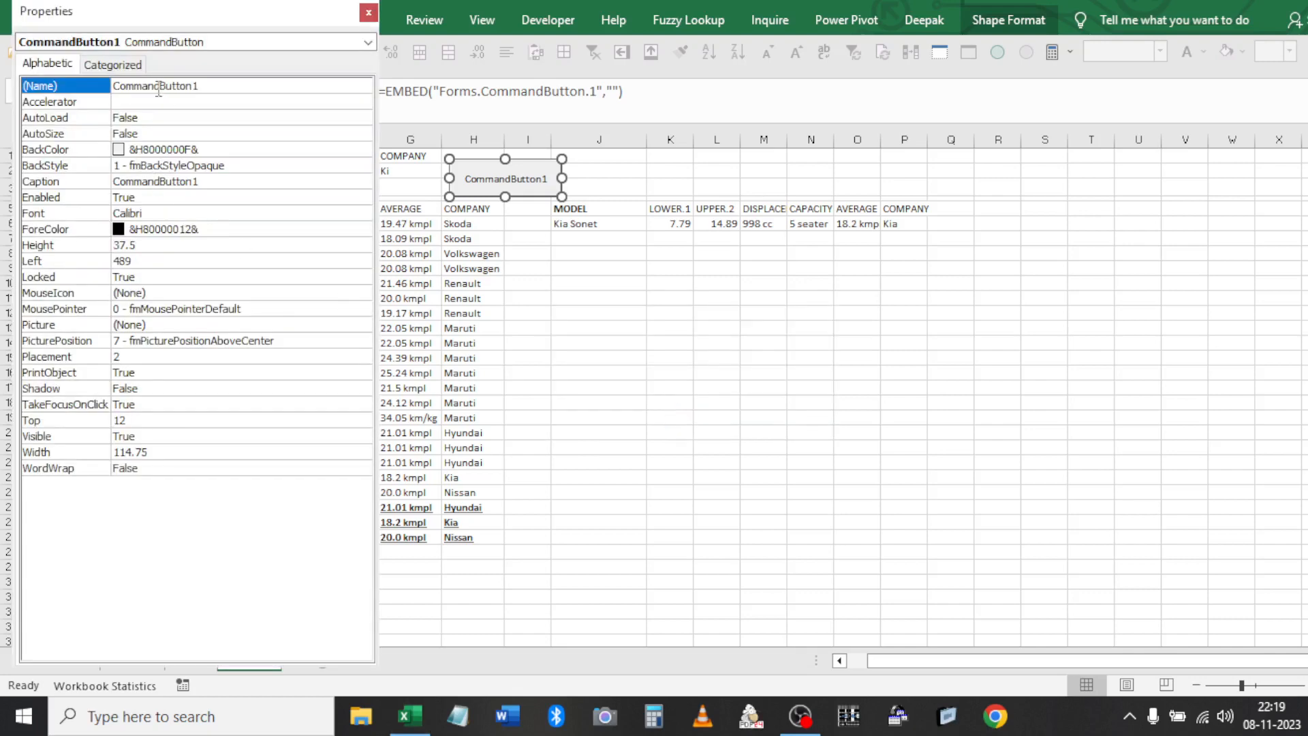
{"action": "left_click", "coordinate": [230, 88]}
{"action": "double_click", "coordinate": [230, 89]}
{"action": "type", "text": "Unique_fi"}
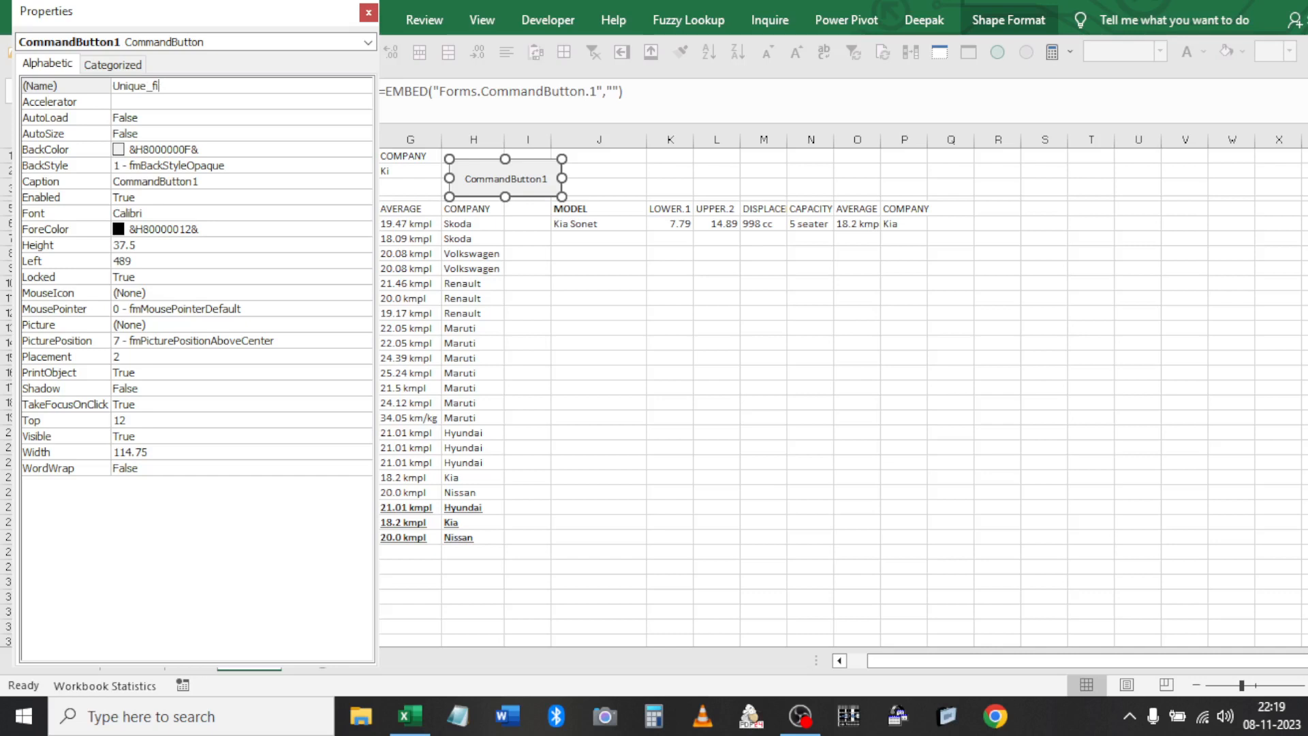
{"action": "key", "text": "Escape"}
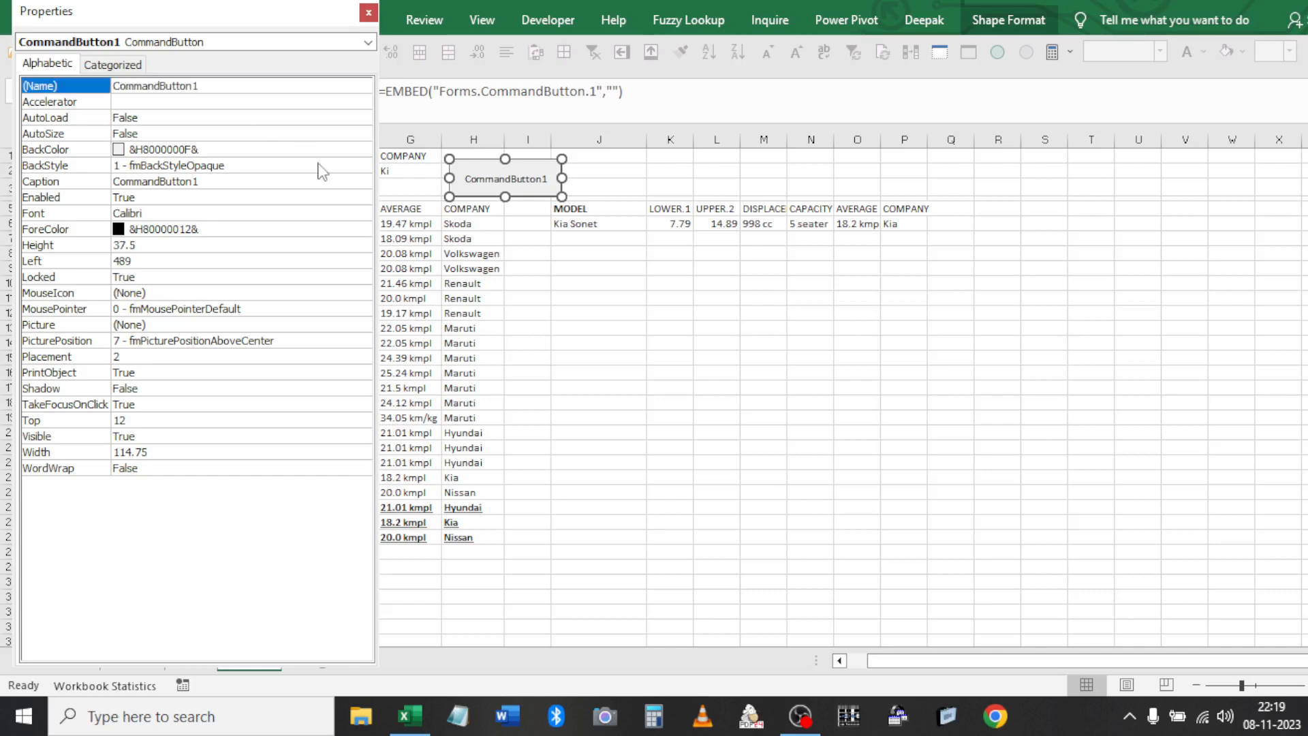
Set the button's Caption to 'Unique Filter' and close the Properties window
{"action": "left_click", "coordinate": [219, 181]}
{"action": "left_click", "coordinate": [219, 181]}
{"action": "key", "text": "BackSpace"}
{"action": "key", "text": "BackSpace"}
{"action": "key", "text": "BackSpace"}
{"action": "key", "text": "BackSpace"}
{"action": "key", "text": "BackSpace"}
{"action": "key", "text": "BackSpace"}
{"action": "key", "text": "BackSpace"}
{"action": "key", "text": "BackSpace"}
{"action": "key", "text": "BackSpace"}
{"action": "key", "text": "BackSpace"}
{"action": "key", "text": "BackSpace"}
{"action": "key", "text": "BackSpace"}
{"action": "key", "text": "BackSpace"}
{"action": "key", "text": "BackSpace"}
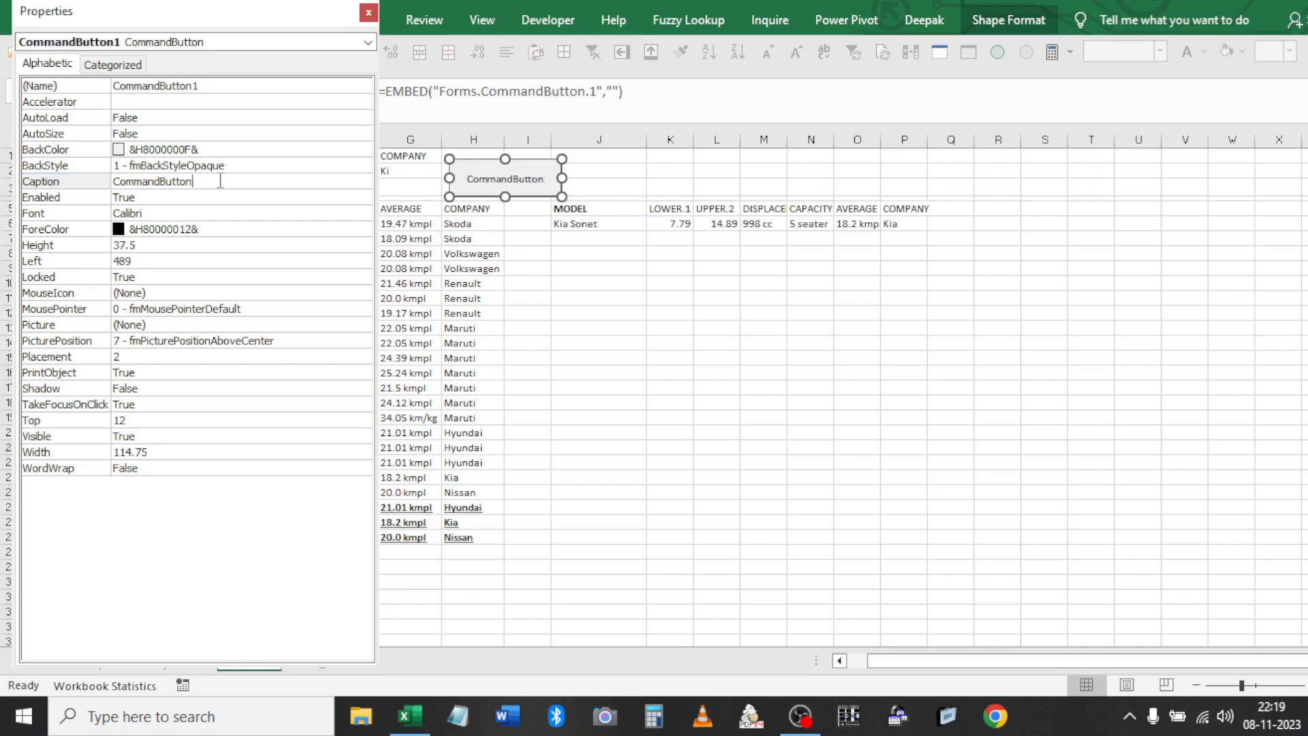
{"action": "type", "text": "Uinique File"}
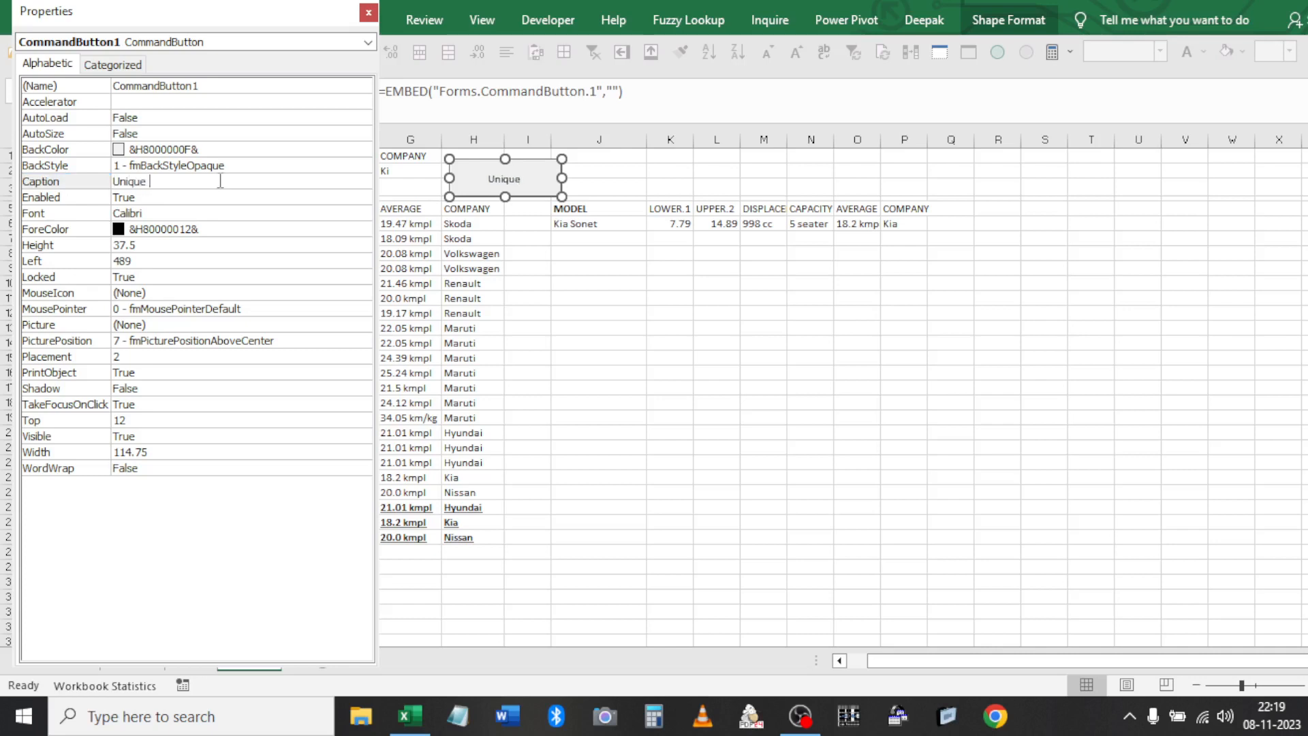
{"action": "key", "text": "BackSpace"}
{"action": "type", "text": "ter"}
{"action": "left_click", "coordinate": [368, 12]}
{"action": "left_click", "coordinate": [546, 328]}
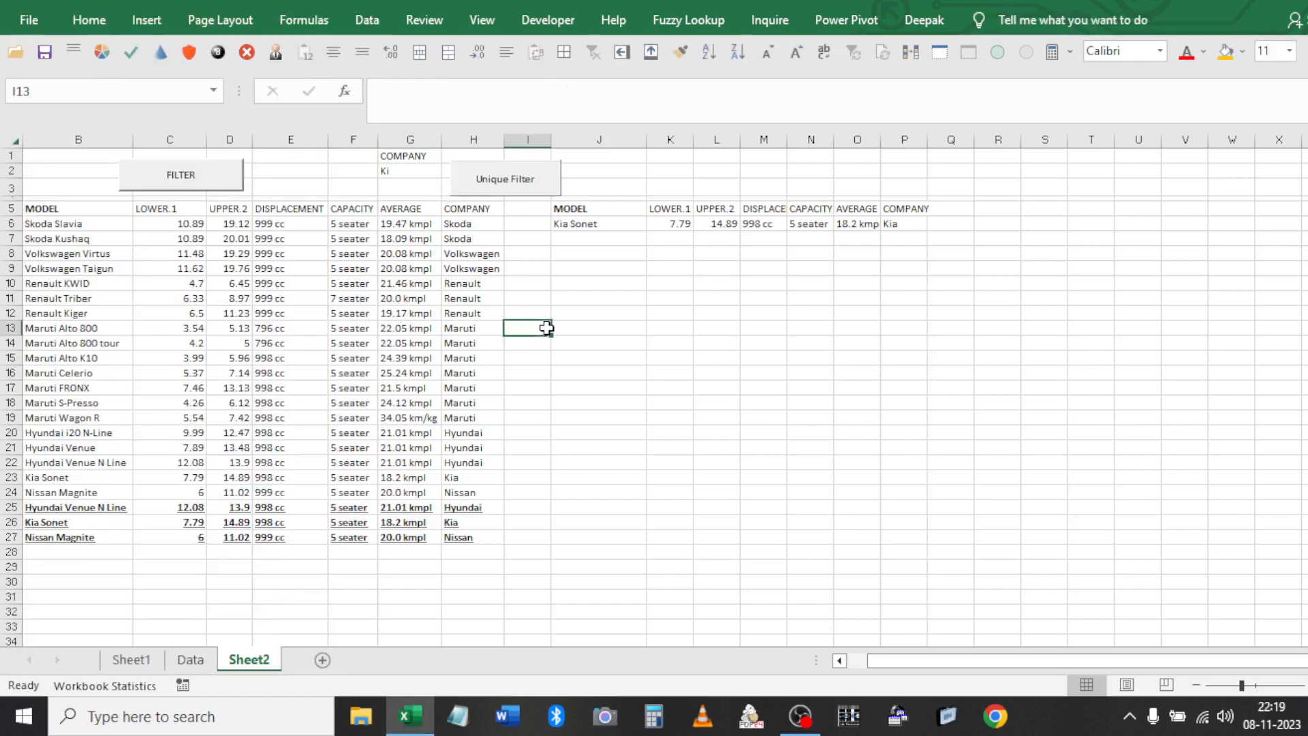
Replace the Ki criterion in G2 with Mar*
{"action": "left_click", "coordinate": [391, 170]}
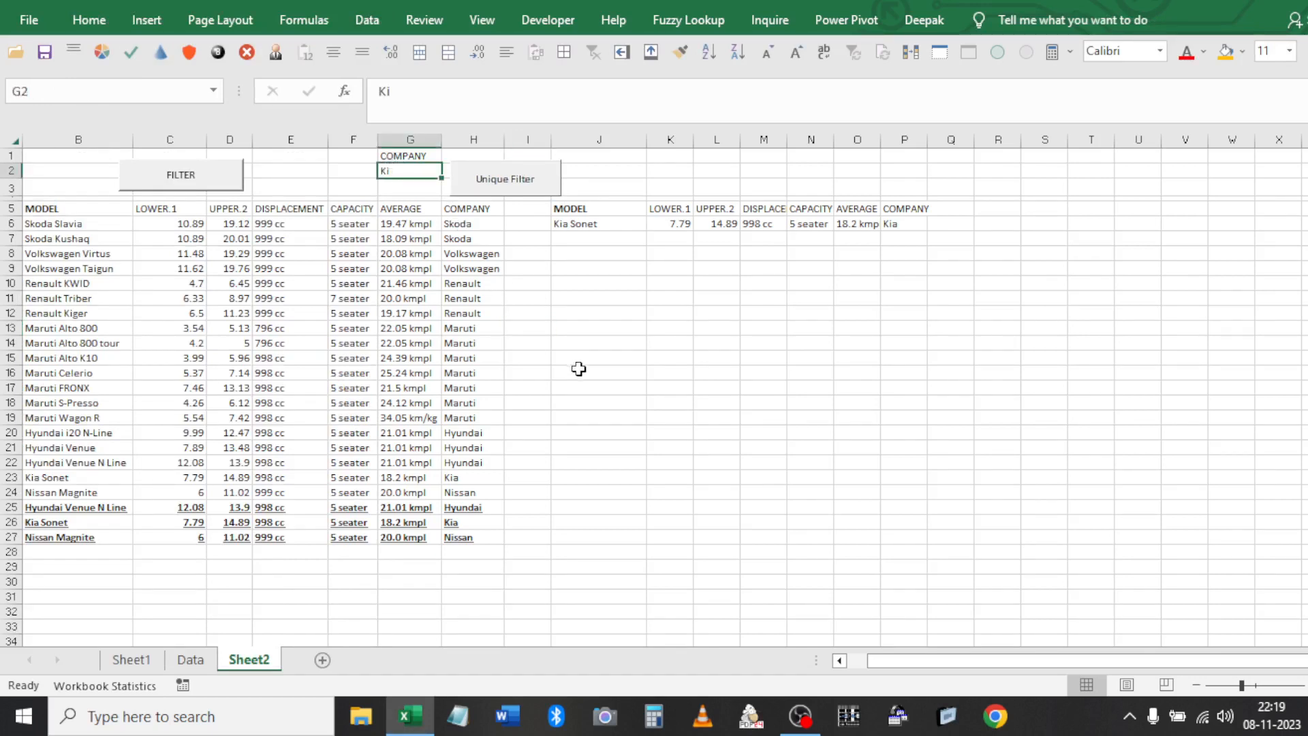
{"action": "type", "text": "Mar*"}
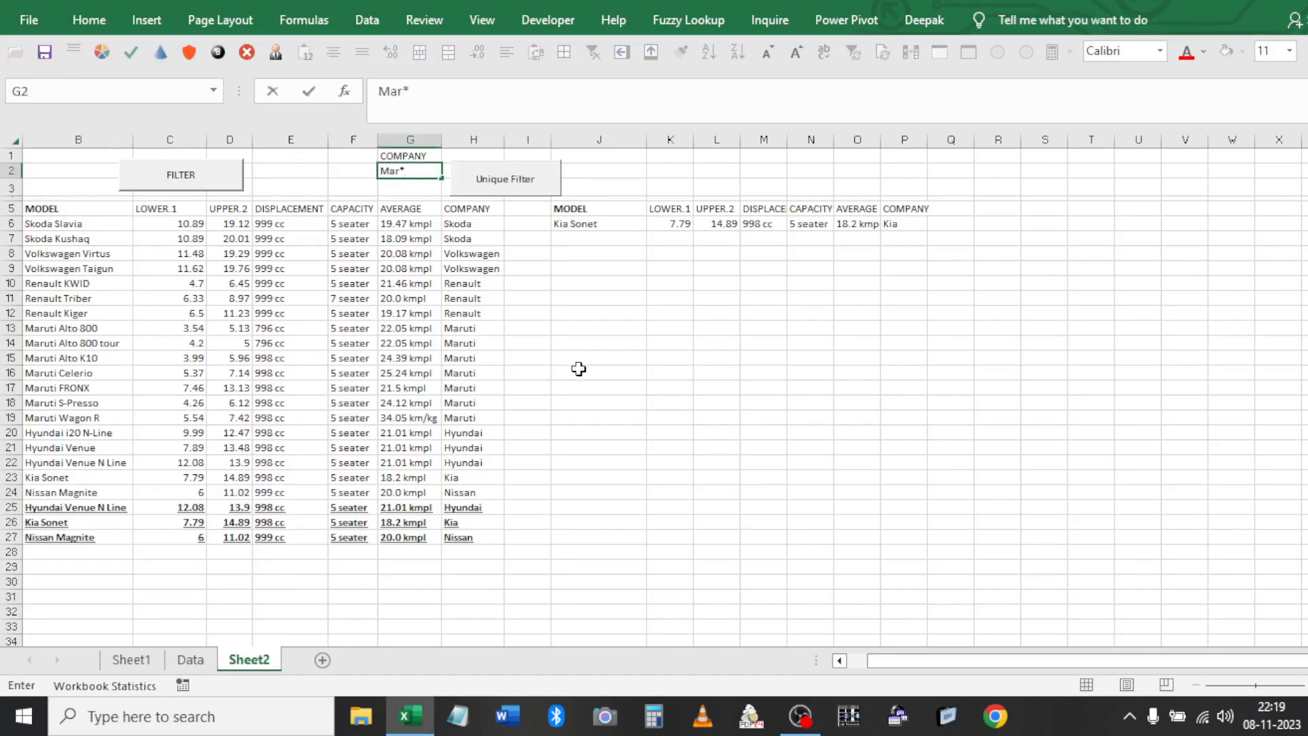
{"action": "left_click", "coordinate": [537, 372]}
{"action": "left_click", "coordinate": [477, 181]}
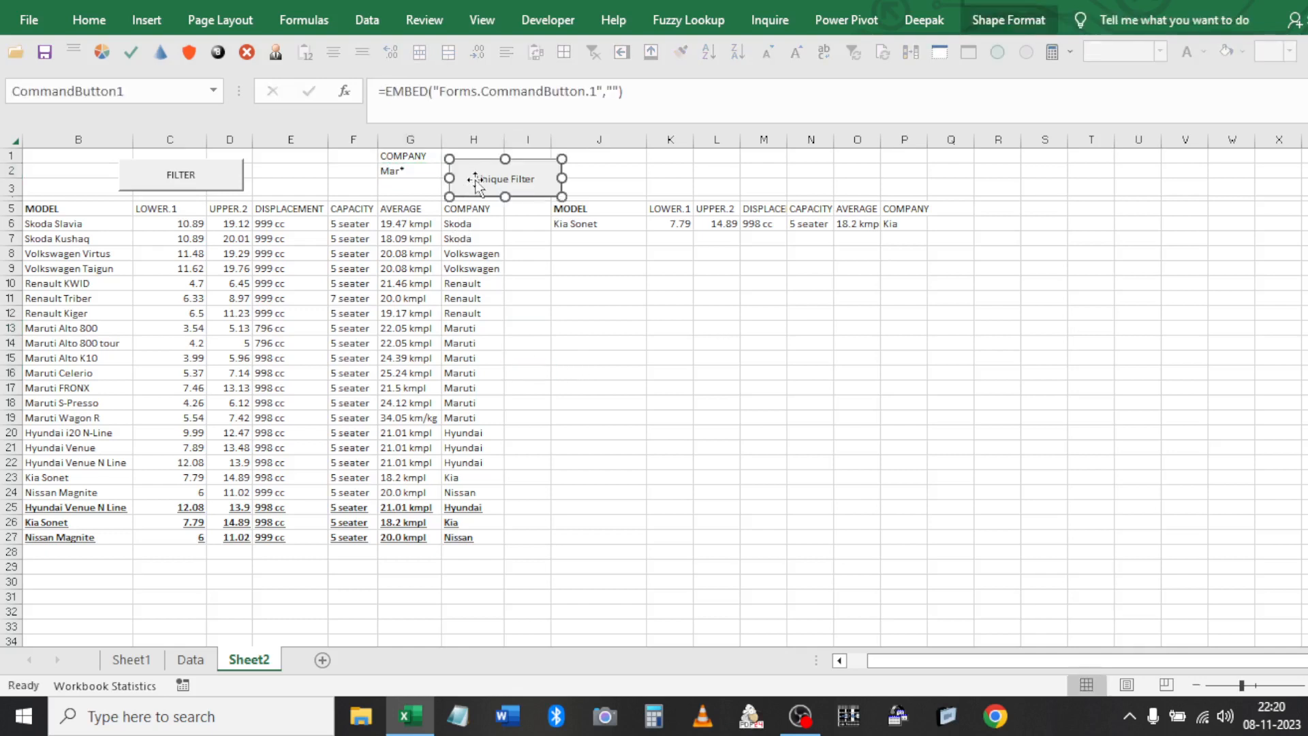
{"action": "left_click", "coordinate": [501, 311]}
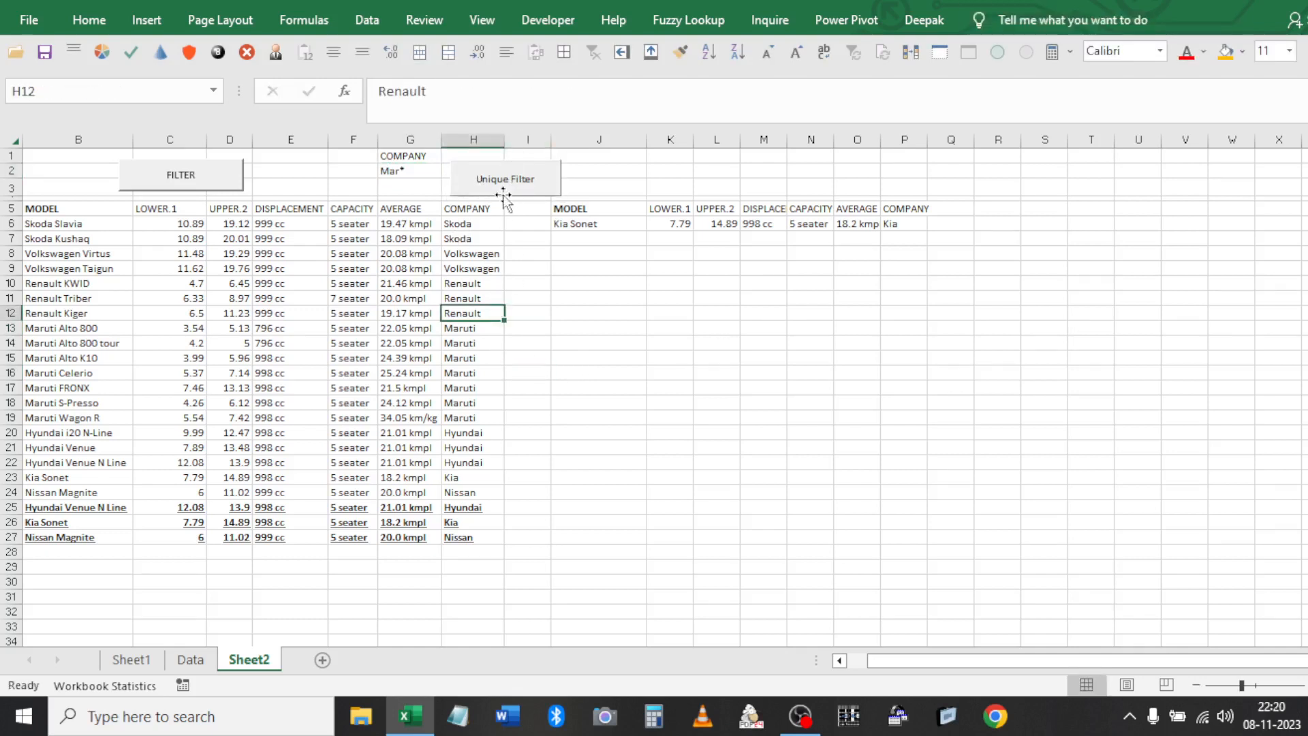
Switch on Design Mode and view the Unique Filter button's click code
{"action": "left_click", "coordinate": [545, 20]}
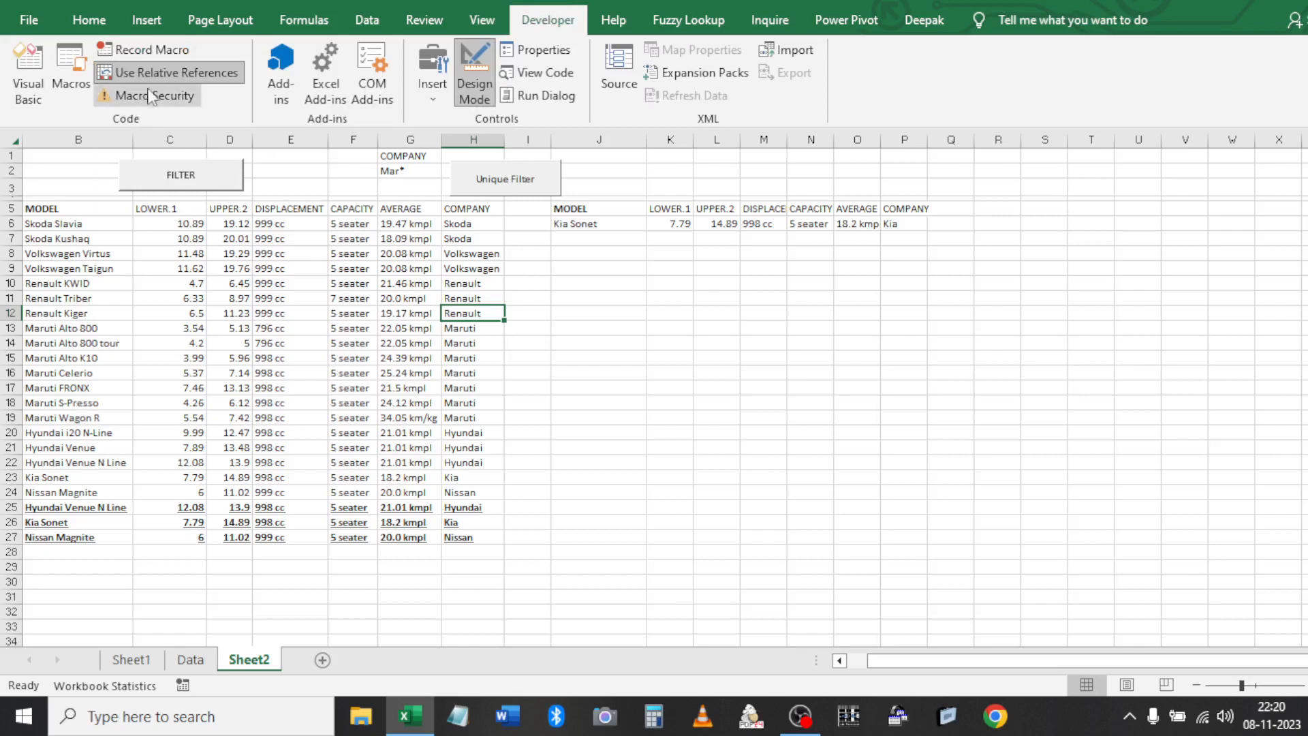
{"action": "left_click", "coordinate": [475, 81]}
{"action": "double_click", "coordinate": [501, 174]}
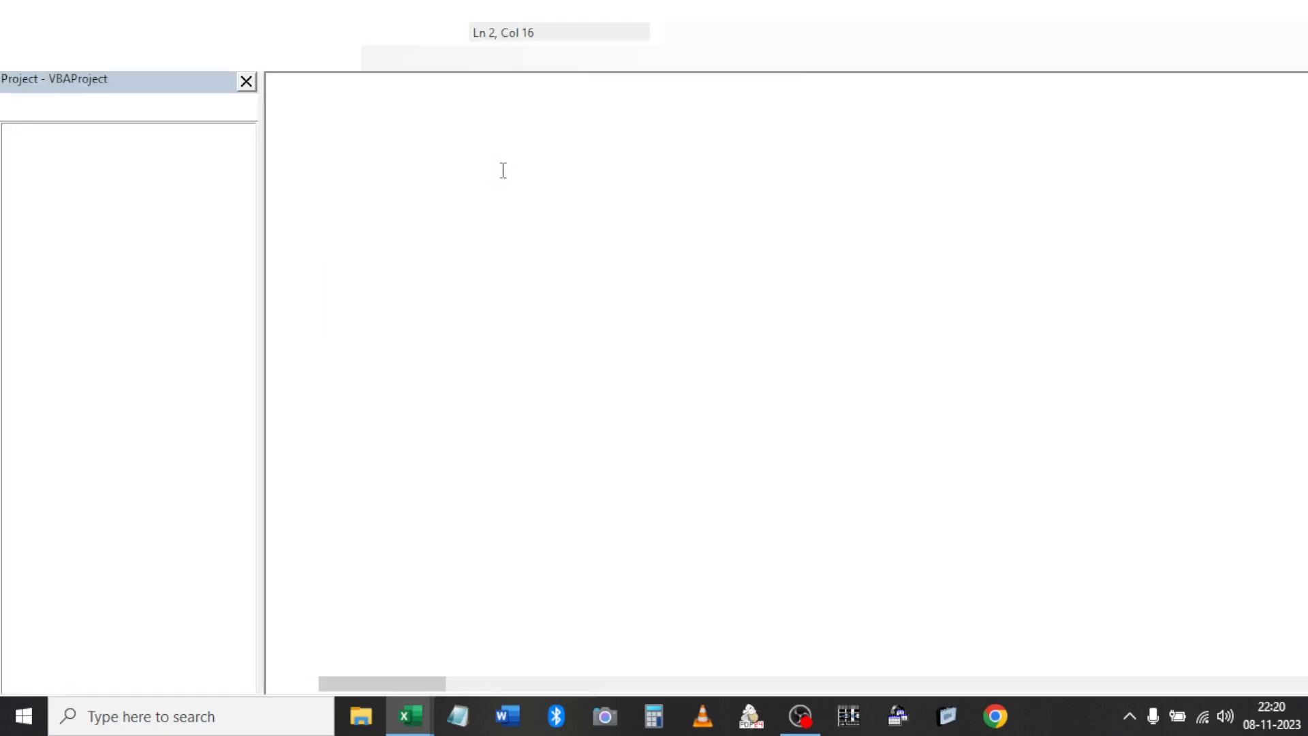
{"action": "key", "text": "alt+F11"}
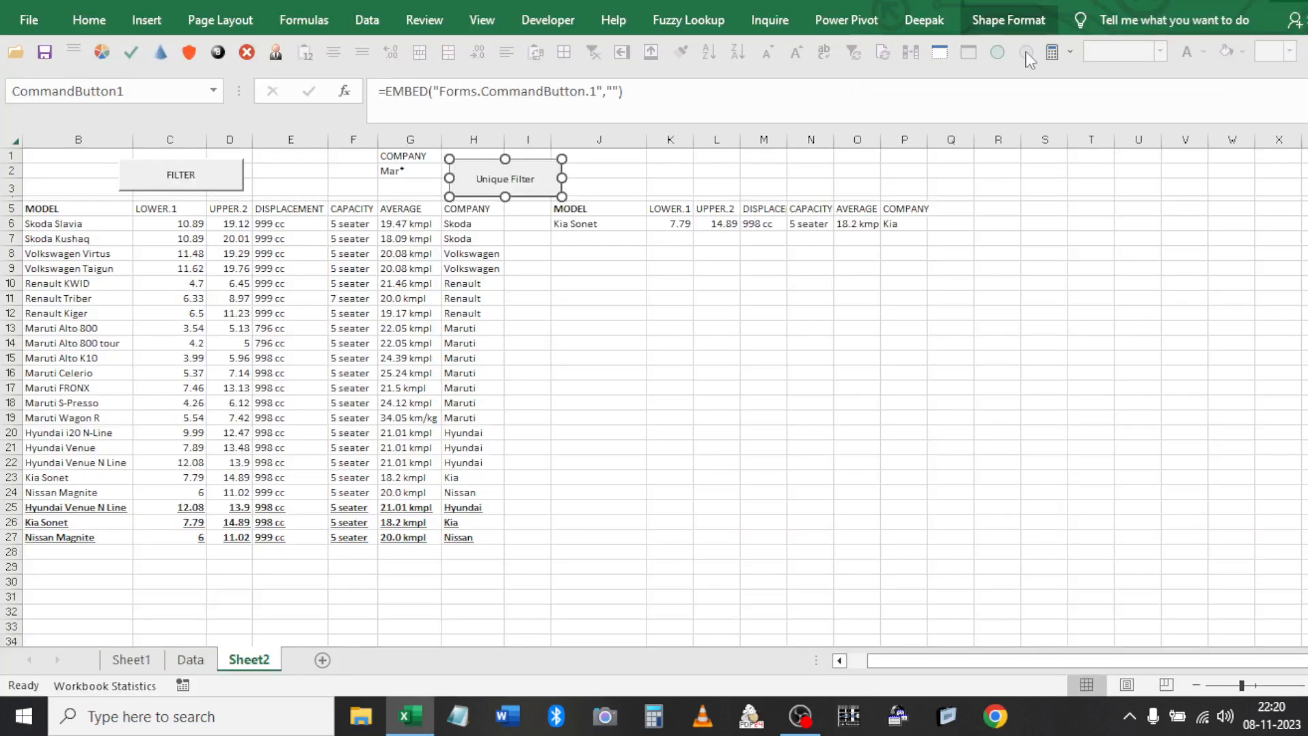
{"action": "left_click", "coordinate": [598, 343]}
Leave Design Mode, run the button, fix the call's syntax error, and reset the debugger
{"action": "left_click", "coordinate": [581, 27]}
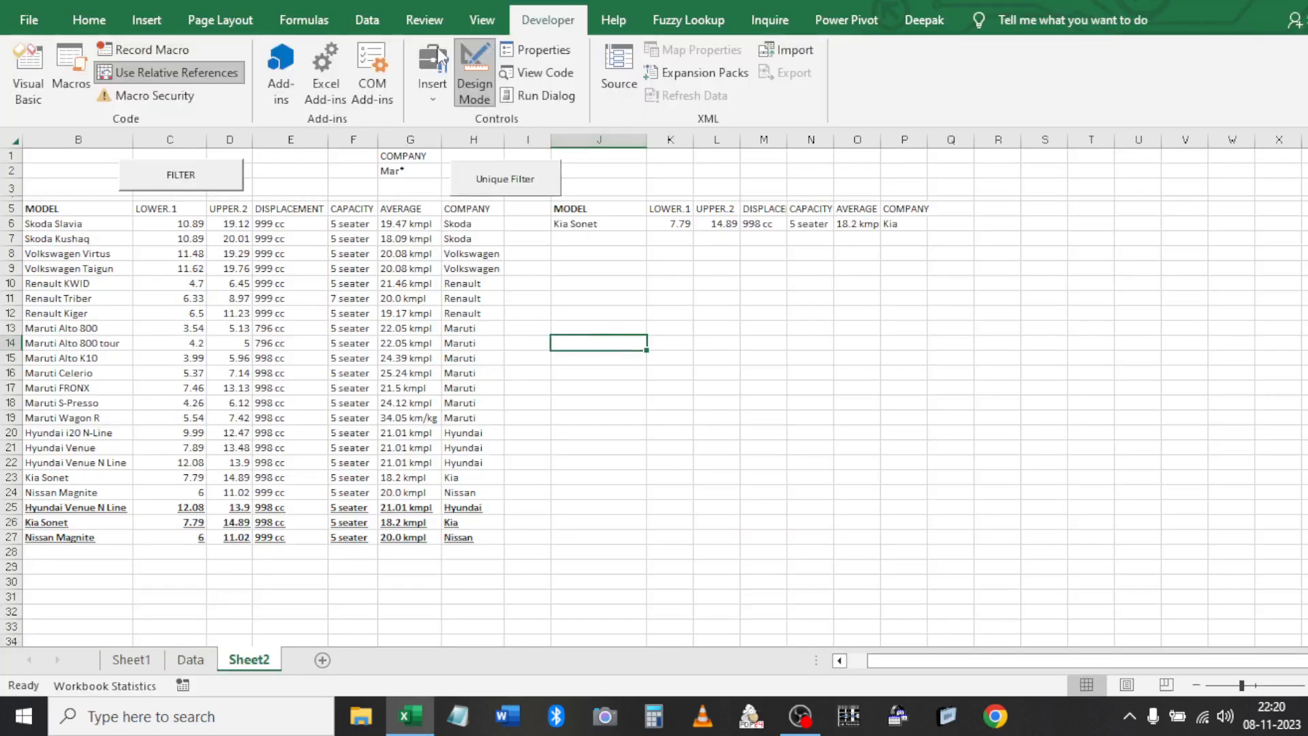
{"action": "left_click", "coordinate": [474, 76]}
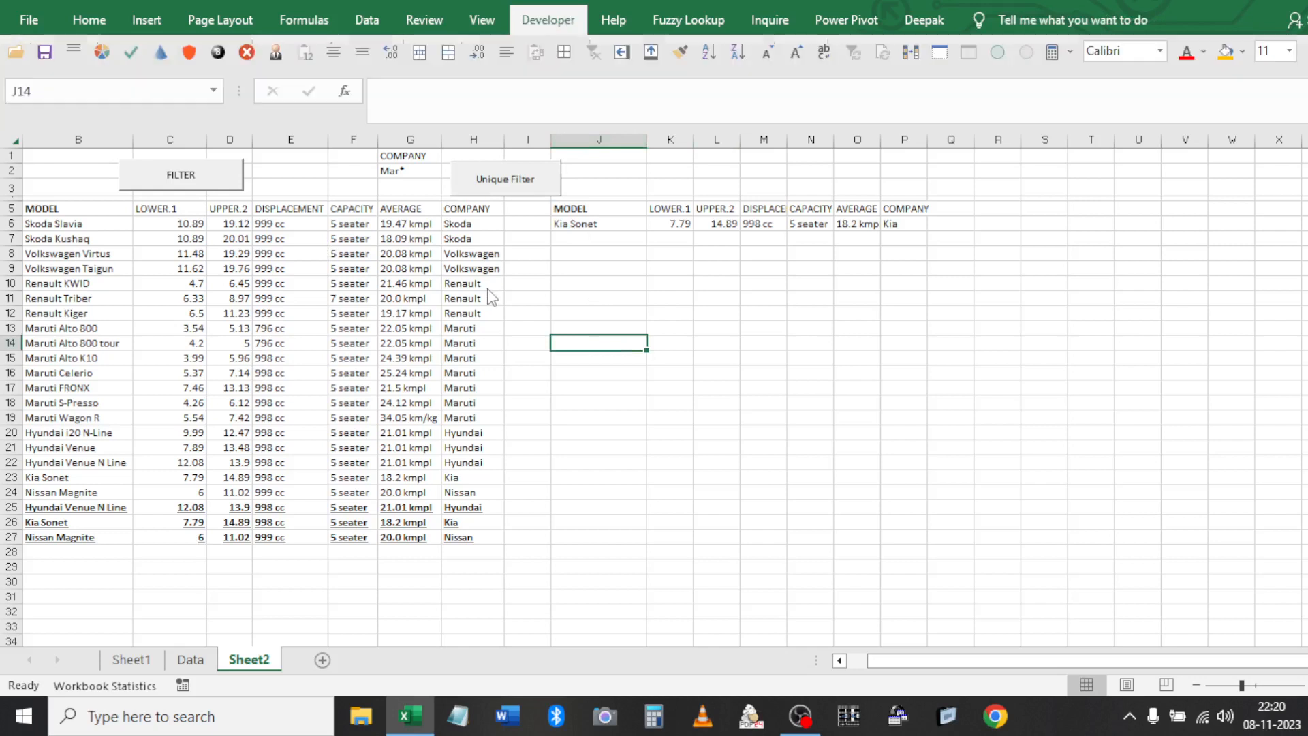
{"action": "left_click", "coordinate": [519, 181]}
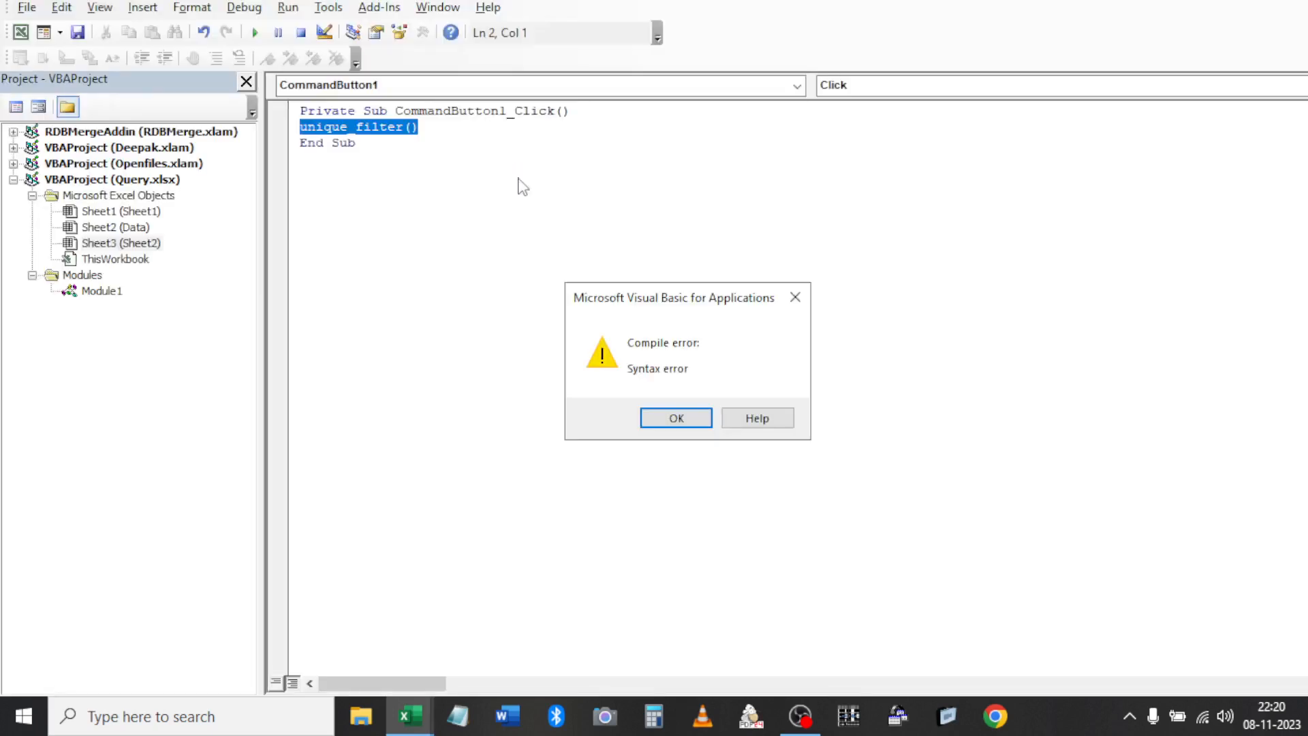
{"action": "left_click", "coordinate": [649, 420]}
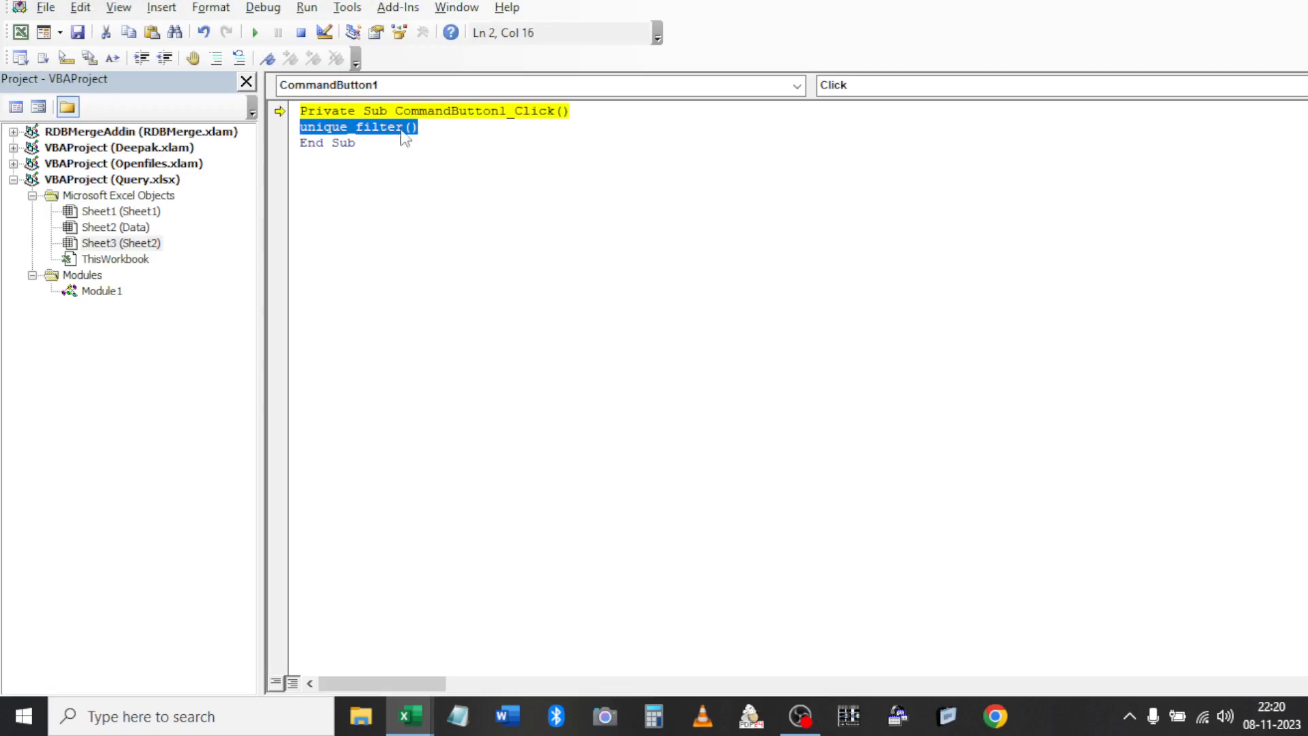
{"action": "left_click", "coordinate": [422, 127]}
{"action": "left_click", "coordinate": [459, 244]}
{"action": "key", "text": "alt+q"}
{"action": "key", "text": "Return"}
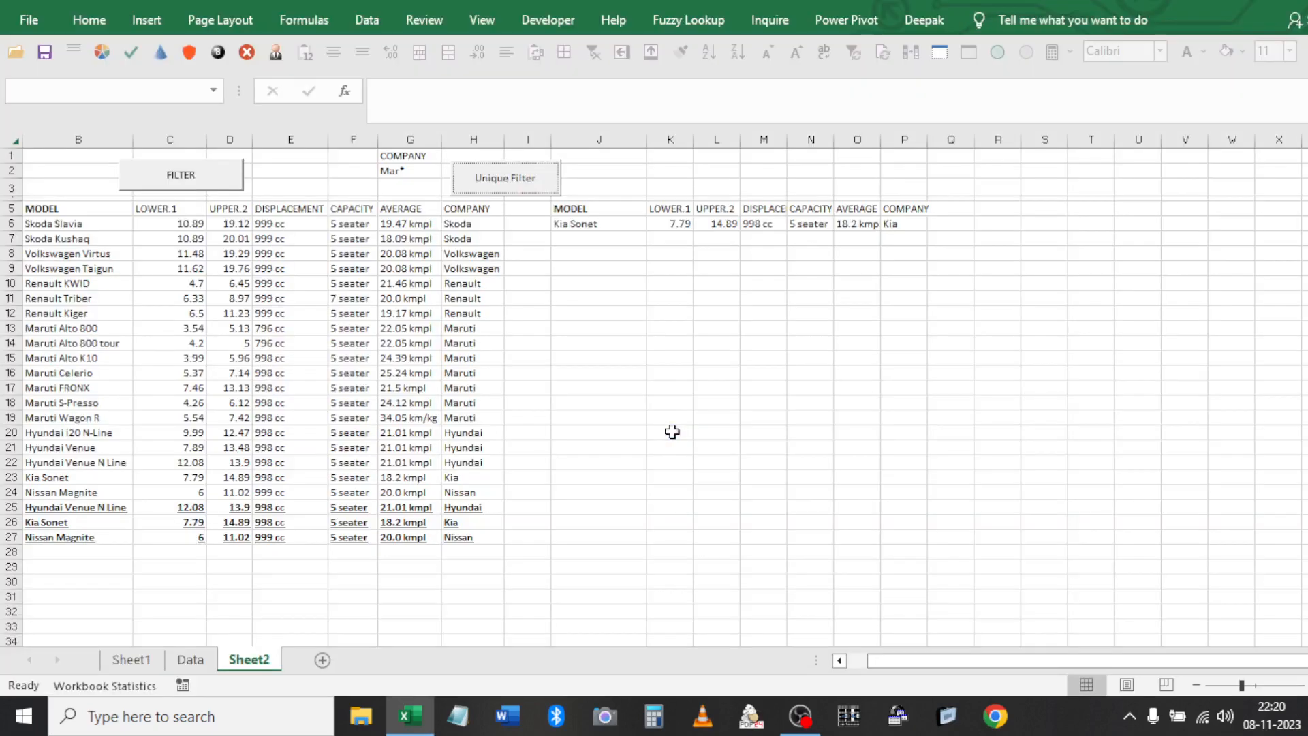
{"action": "left_click", "coordinate": [458, 303]}
Run Unique Filter for Mar*, then for Ren* to list Renault models
{"action": "left_click", "coordinate": [516, 183]}
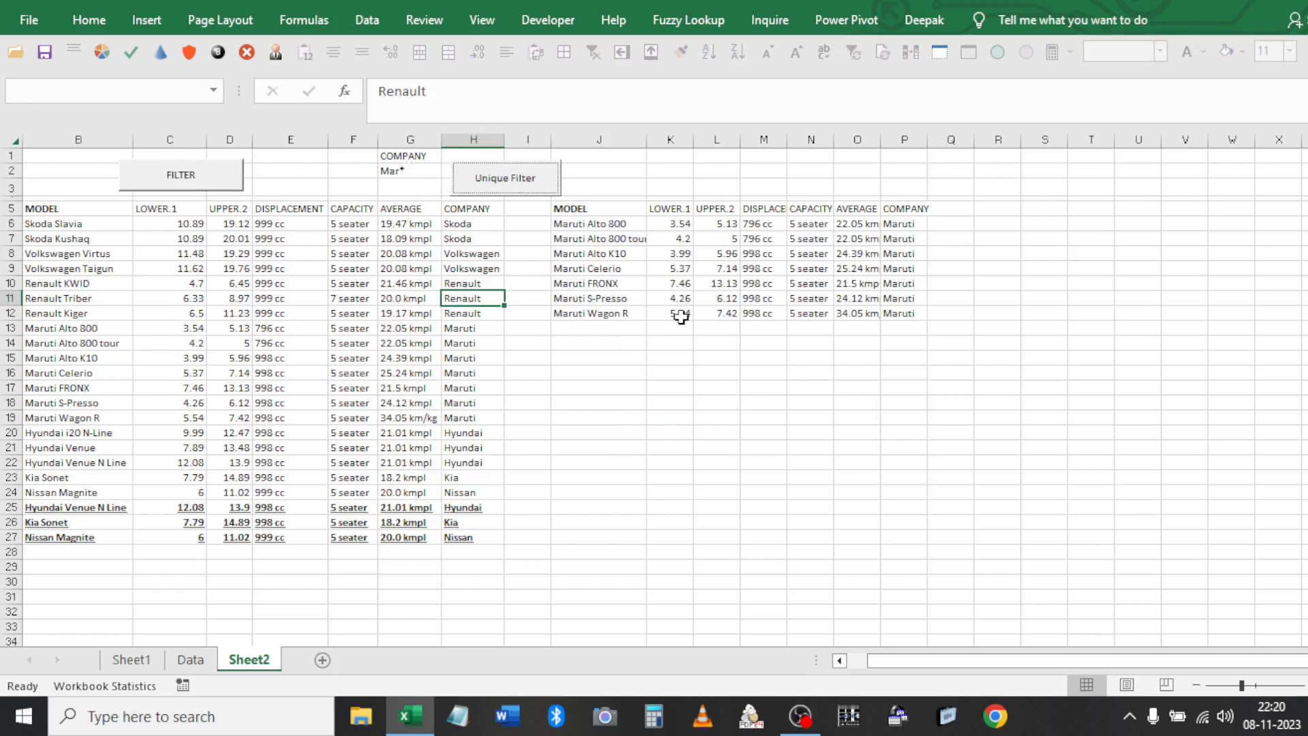
{"action": "left_click", "coordinate": [423, 179]}
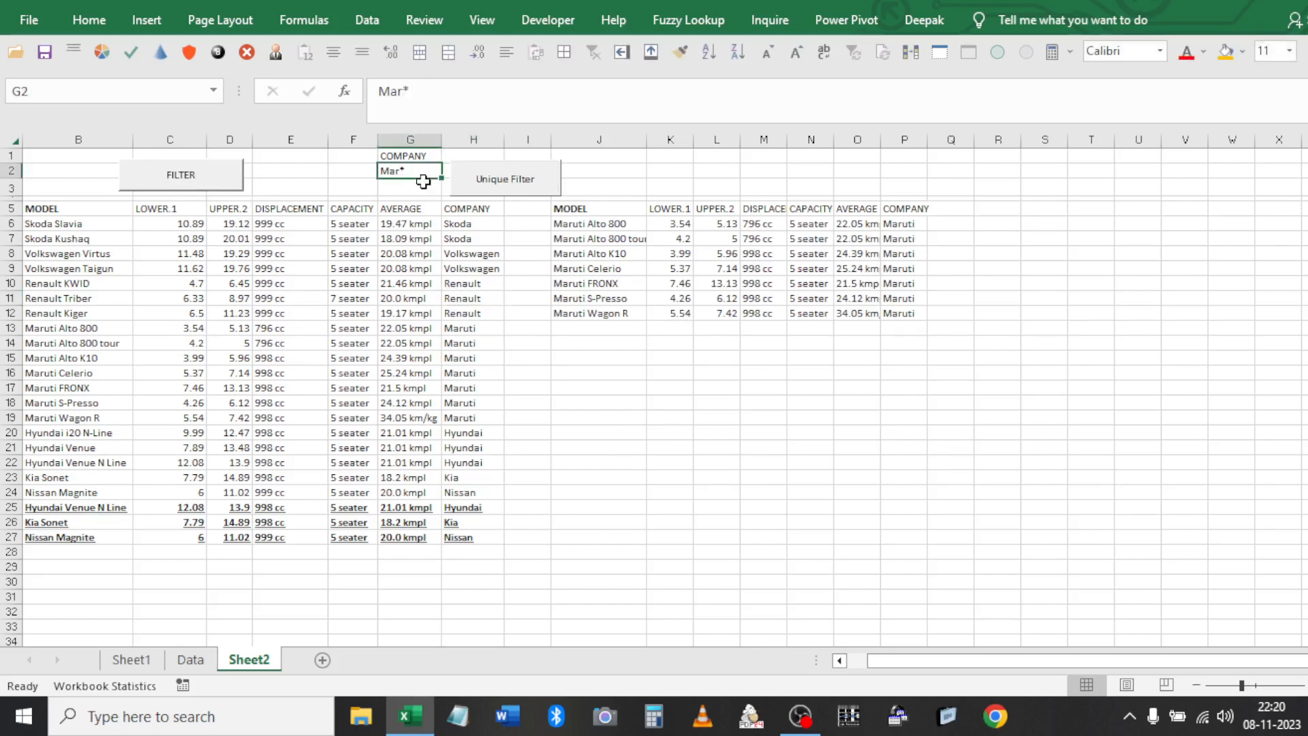
{"action": "type", "text": "Ren"}
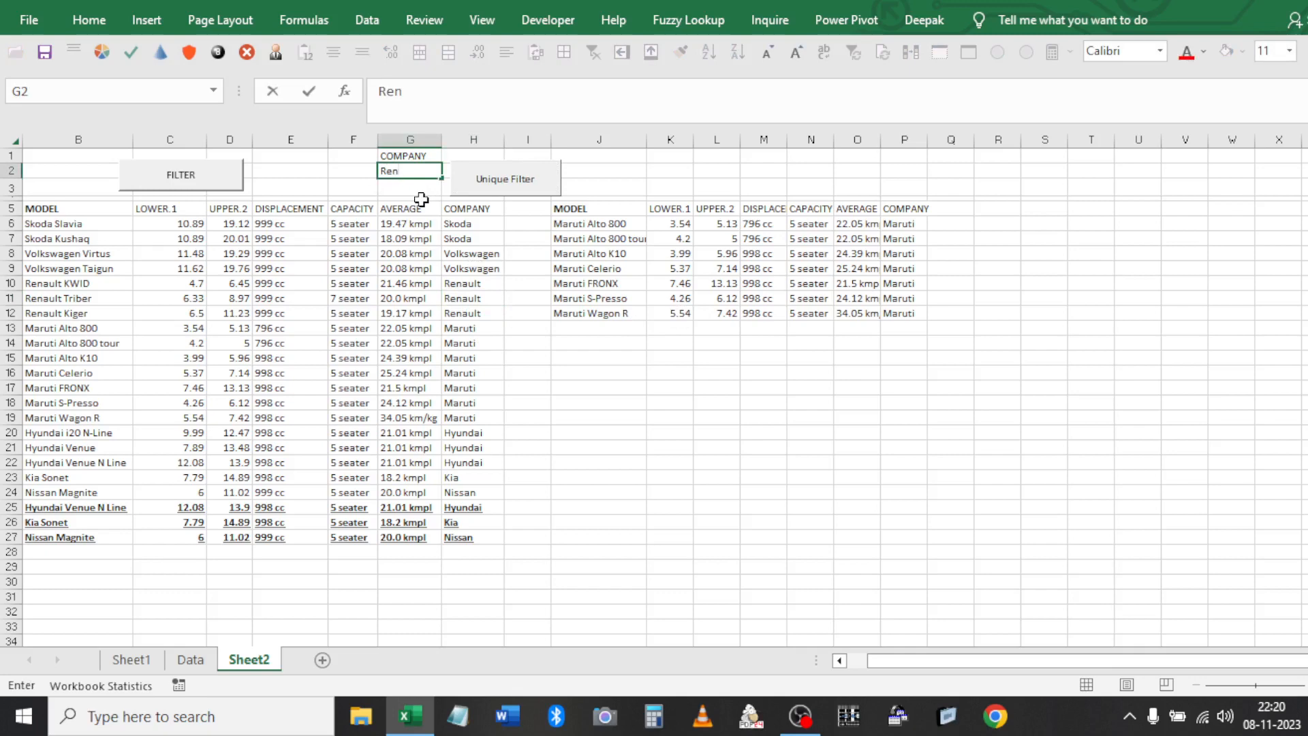
{"action": "type", "text": "*"}
{"action": "left_click", "coordinate": [385, 312]}
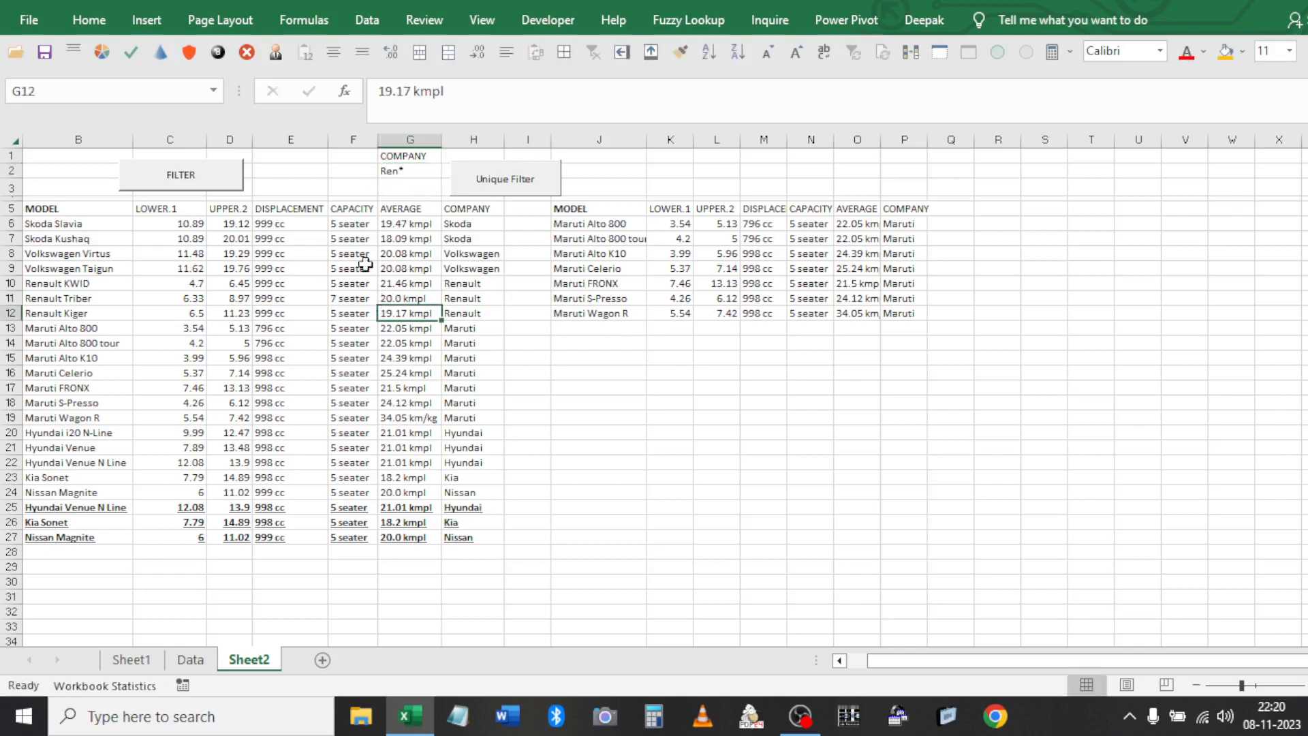
{"action": "left_click", "coordinate": [240, 188]}
Change G2 to Vo*K* and extract the Volkswagen rows
{"action": "left_click", "coordinate": [393, 161]}
{"action": "left_click", "coordinate": [414, 170]}
{"action": "type", "text": "Vo"}
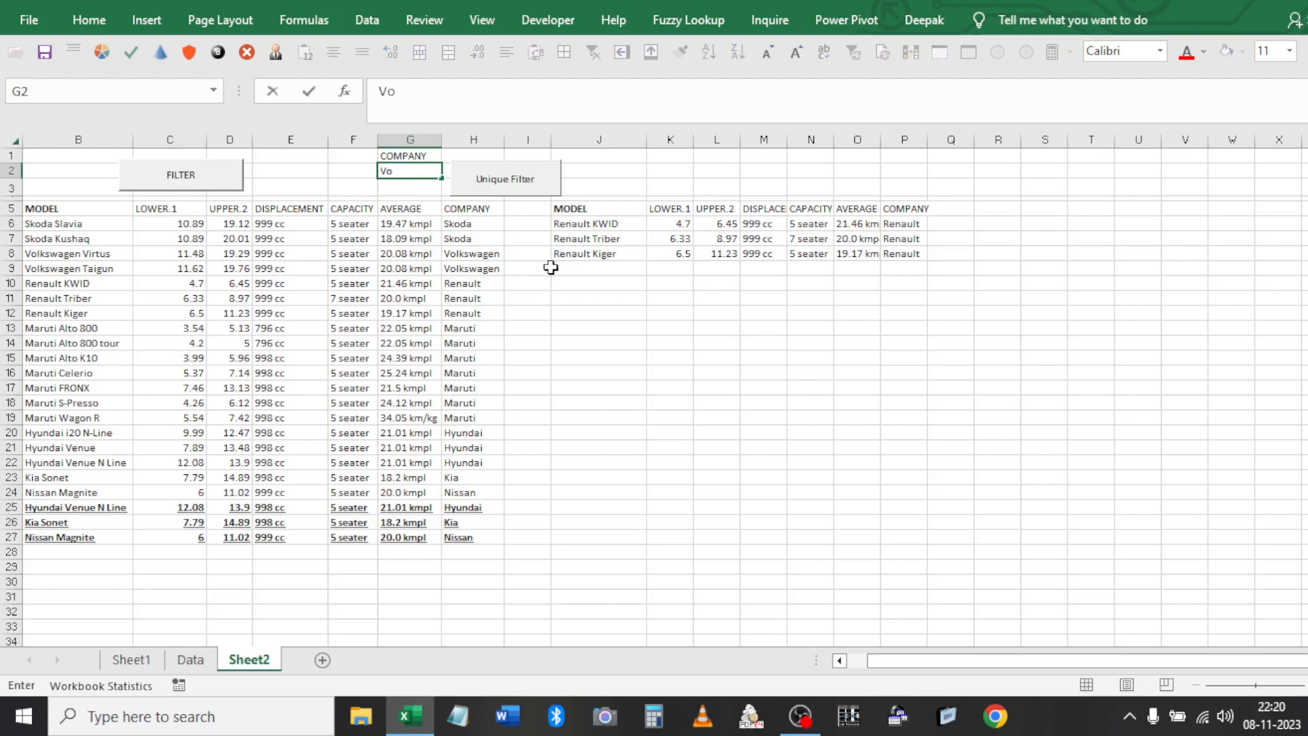
{"action": "type", "text": "*K*"}
{"action": "left_click", "coordinate": [457, 299]}
{"action": "left_click", "coordinate": [482, 179]}
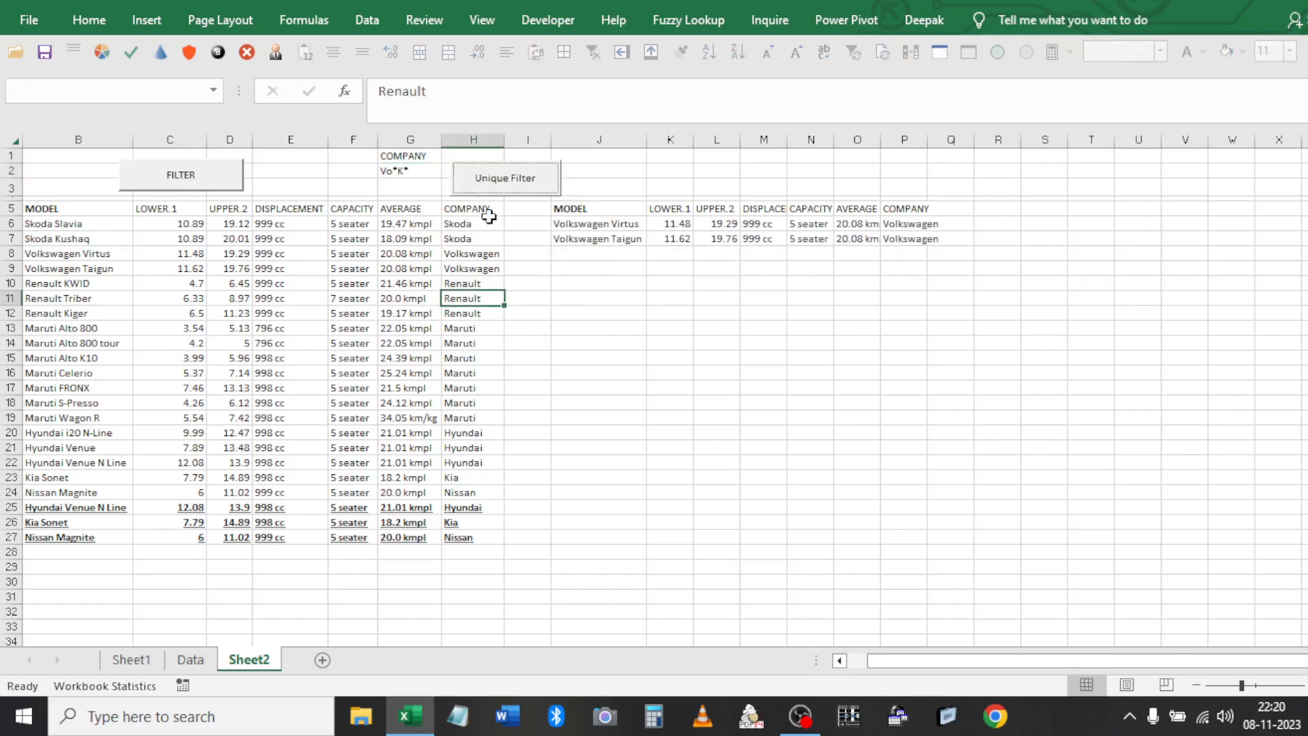
Filter with N*S*N to get Nissan Magnite, then clear the J5 output rows
{"action": "left_click", "coordinate": [403, 171]}
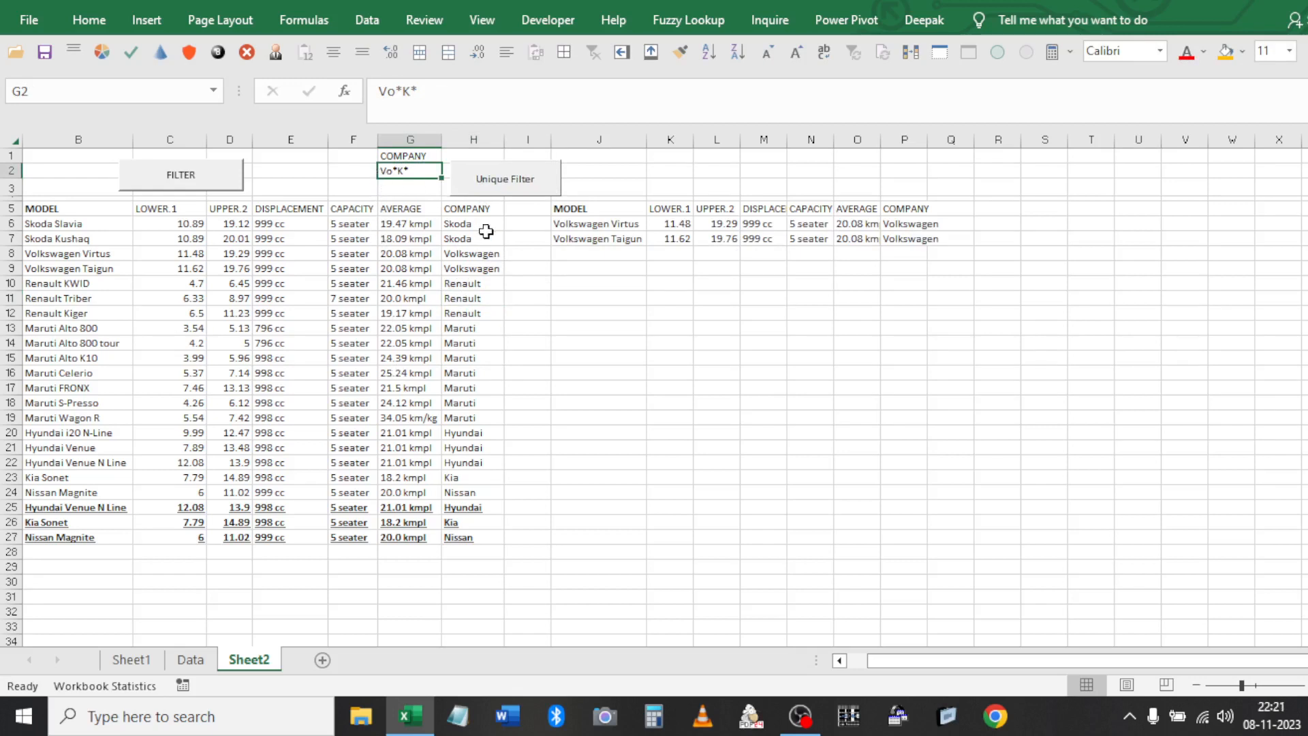
{"action": "type", "text": "NM"}
{"action": "key", "text": "BackSpace"}
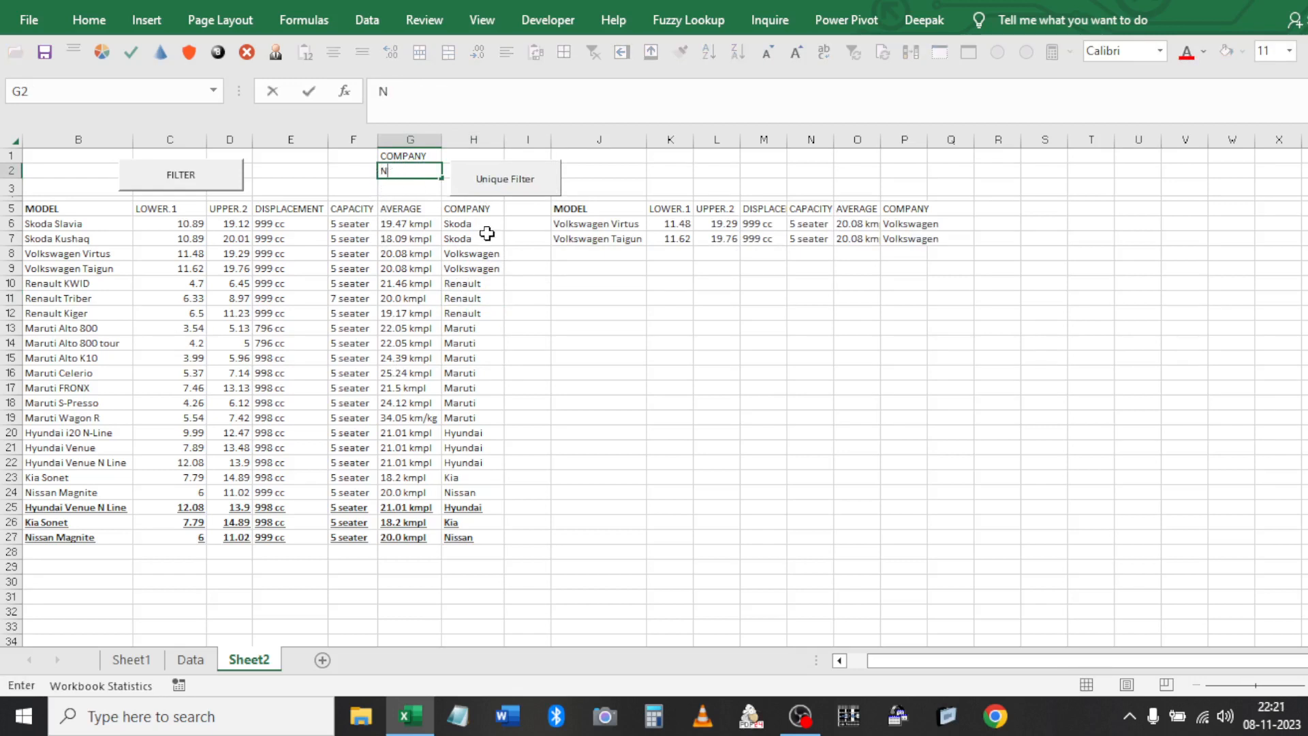
{"action": "type", "text": "*S*N"}
{"action": "left_click", "coordinate": [477, 238]}
{"action": "left_click", "coordinate": [524, 173]}
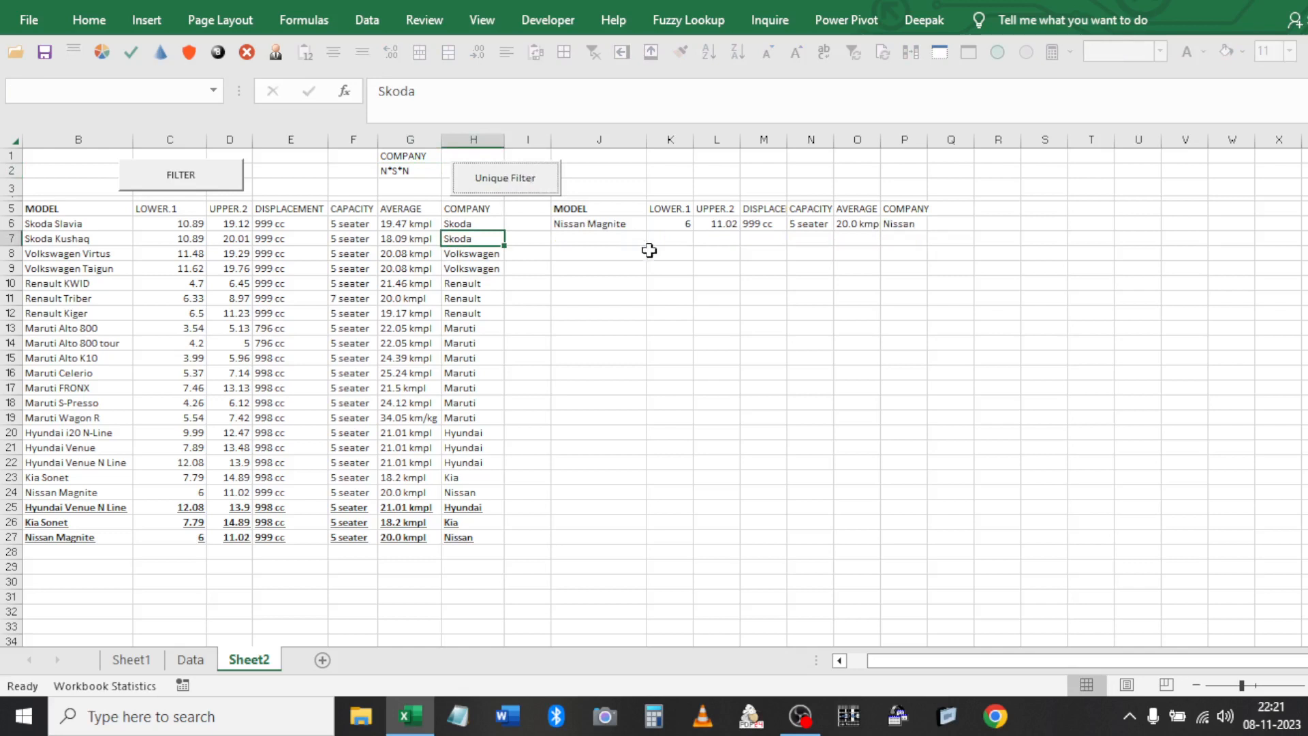
{"action": "left_click", "coordinate": [393, 174]}
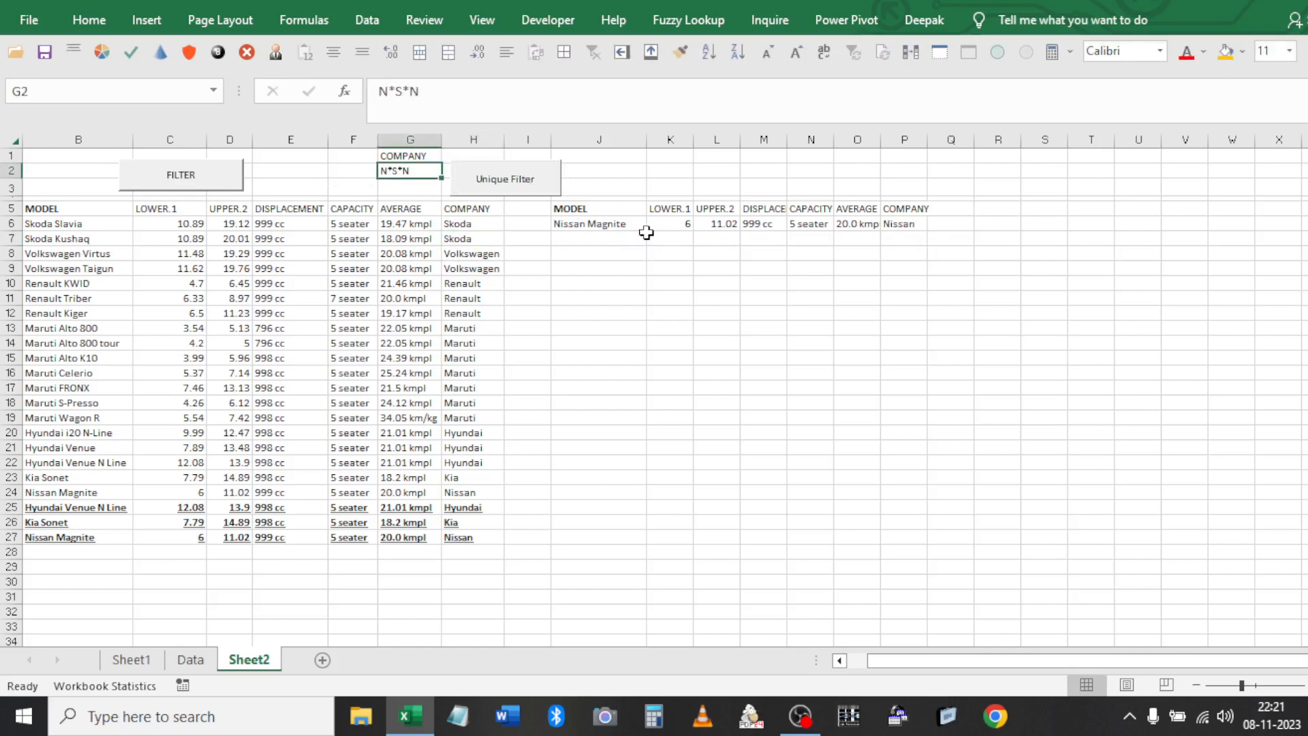
{"action": "left_click", "coordinate": [640, 227]}
{"action": "key", "text": "Delete"}
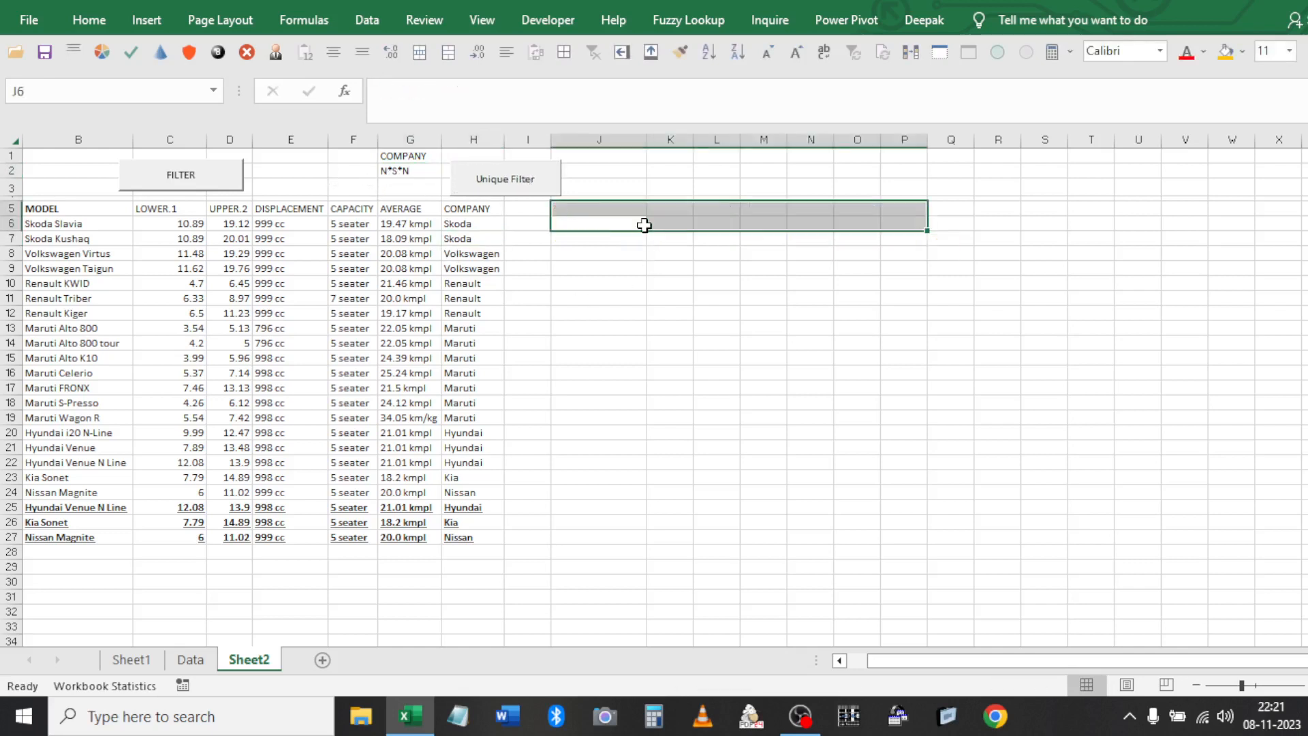
{"action": "left_click", "coordinate": [319, 228]}
{"action": "left_click", "coordinate": [188, 196]}
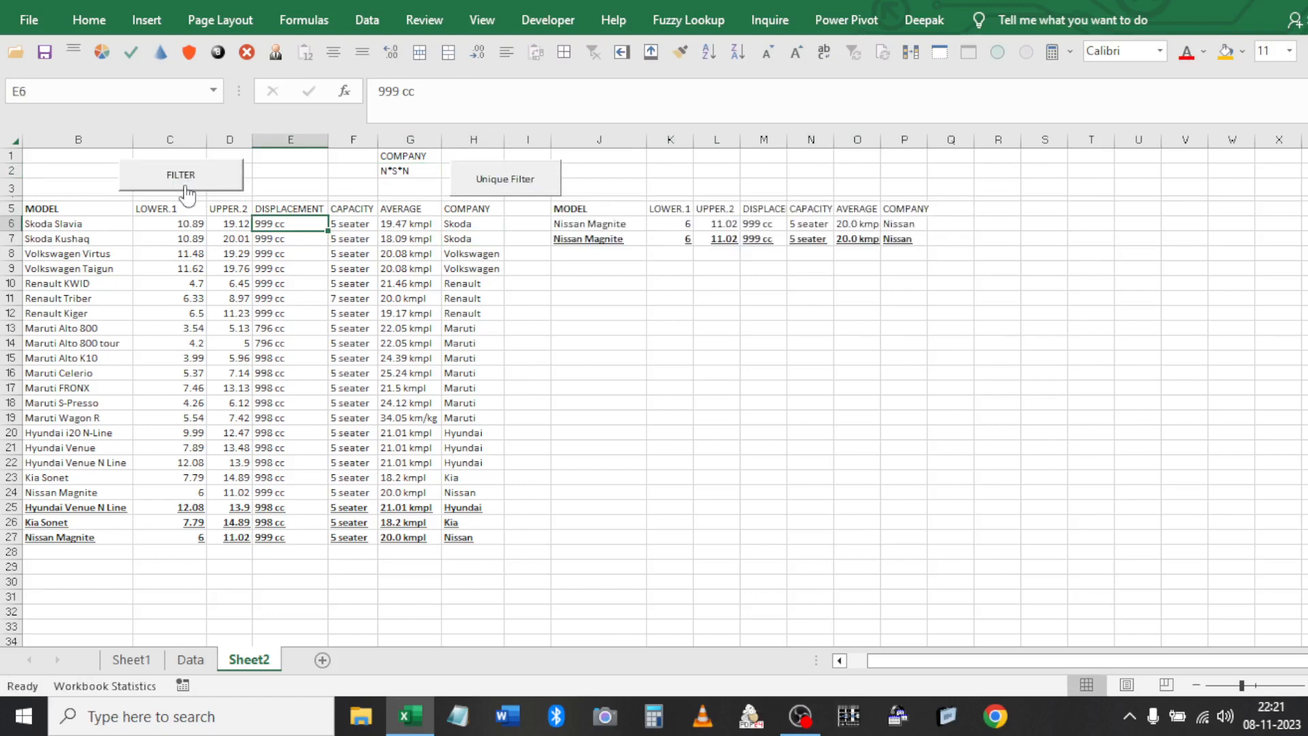
{"action": "left_click", "coordinate": [605, 213]}
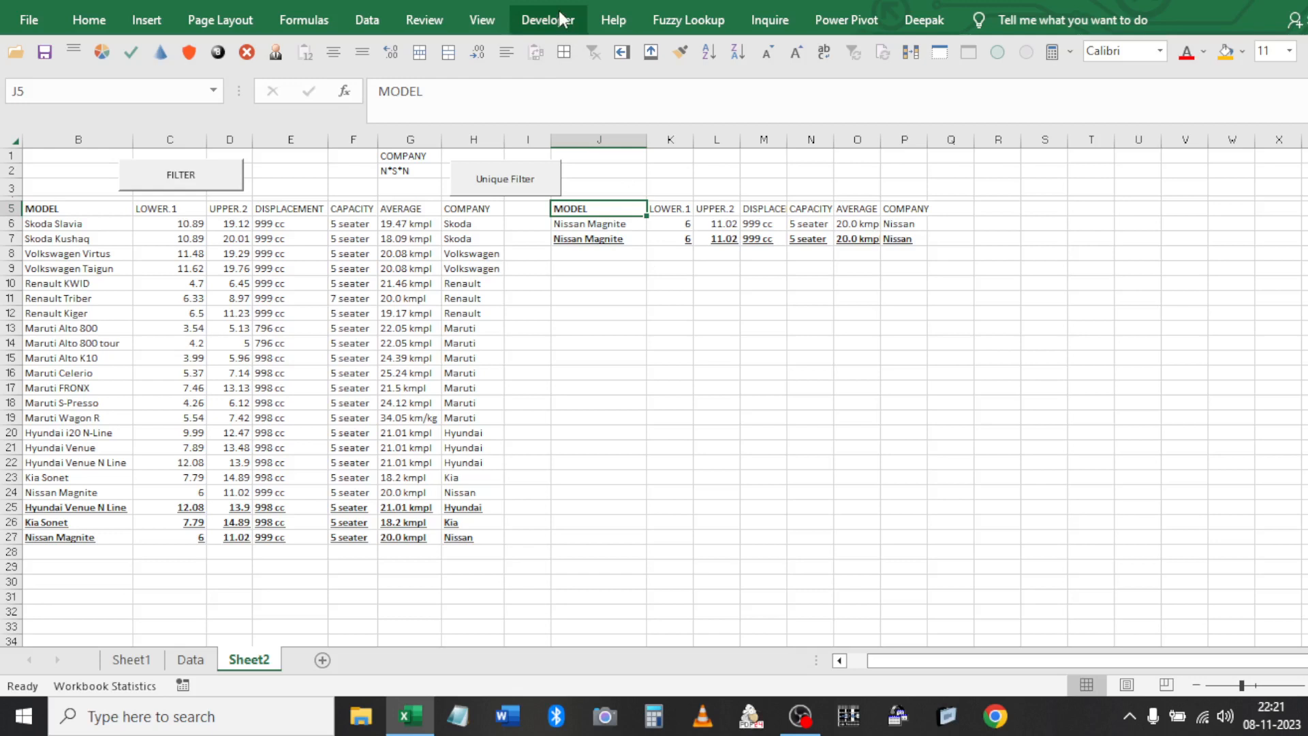
{"action": "left_click", "coordinate": [398, 254]}
{"action": "left_click", "coordinate": [373, 24]}
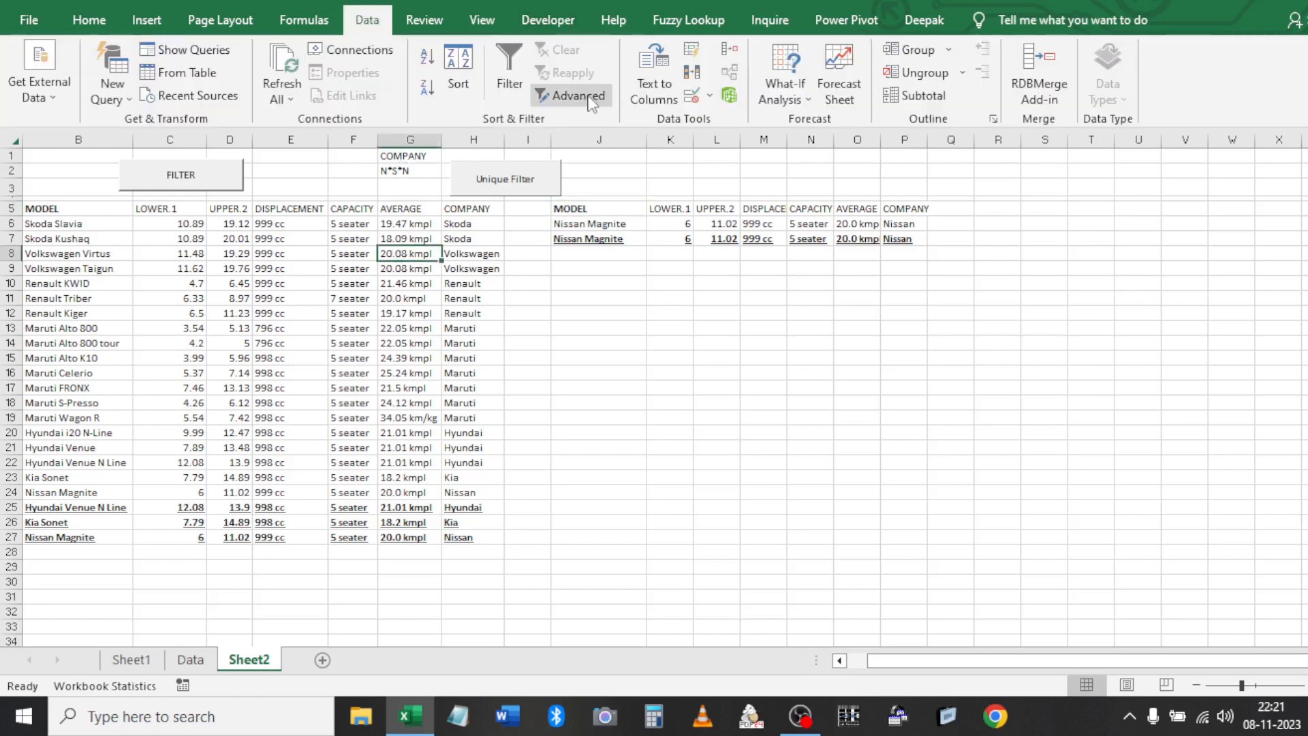
{"action": "left_click", "coordinate": [463, 246]}
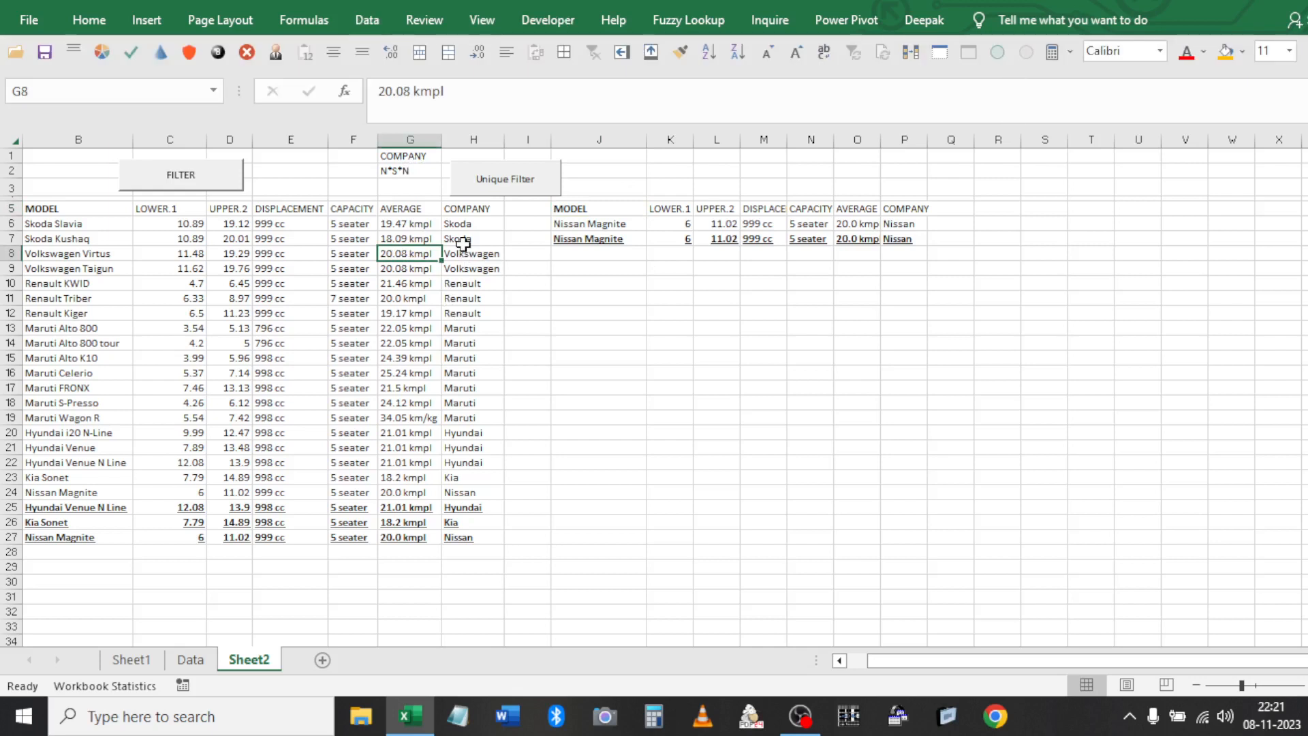
{"action": "left_click", "coordinate": [463, 243]}
{"action": "left_click", "coordinate": [613, 223]}
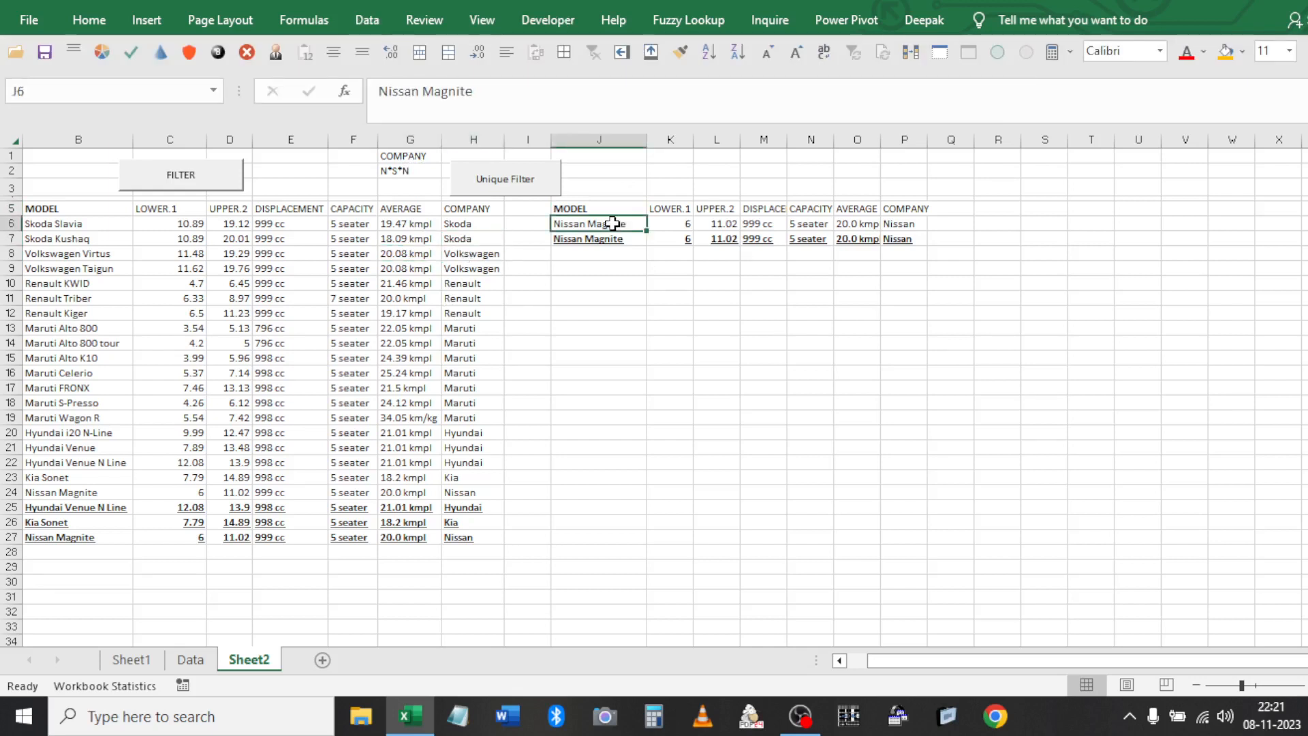
{"action": "key", "text": "Up"}
{"action": "key", "text": "ctrl+shift+Right"}
{"action": "key", "text": "ctrl+shift+Down"}
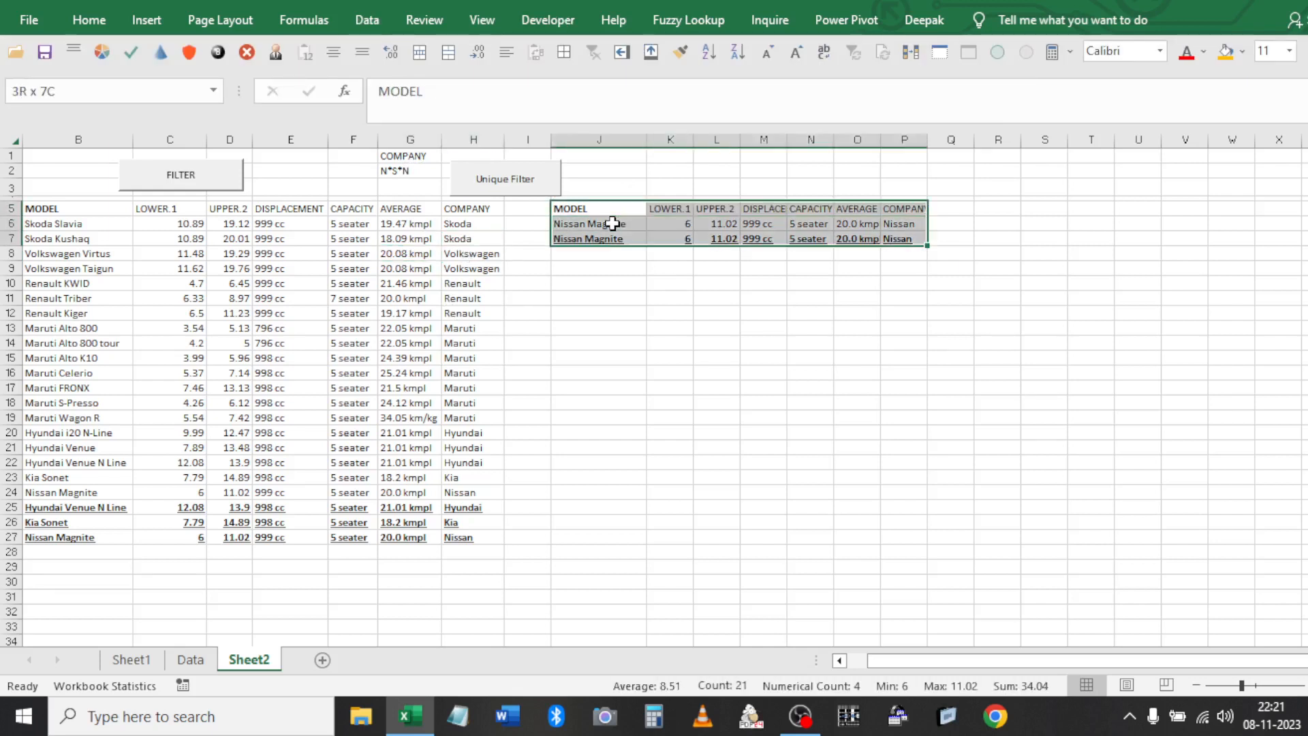
{"action": "key", "text": "Delete"}
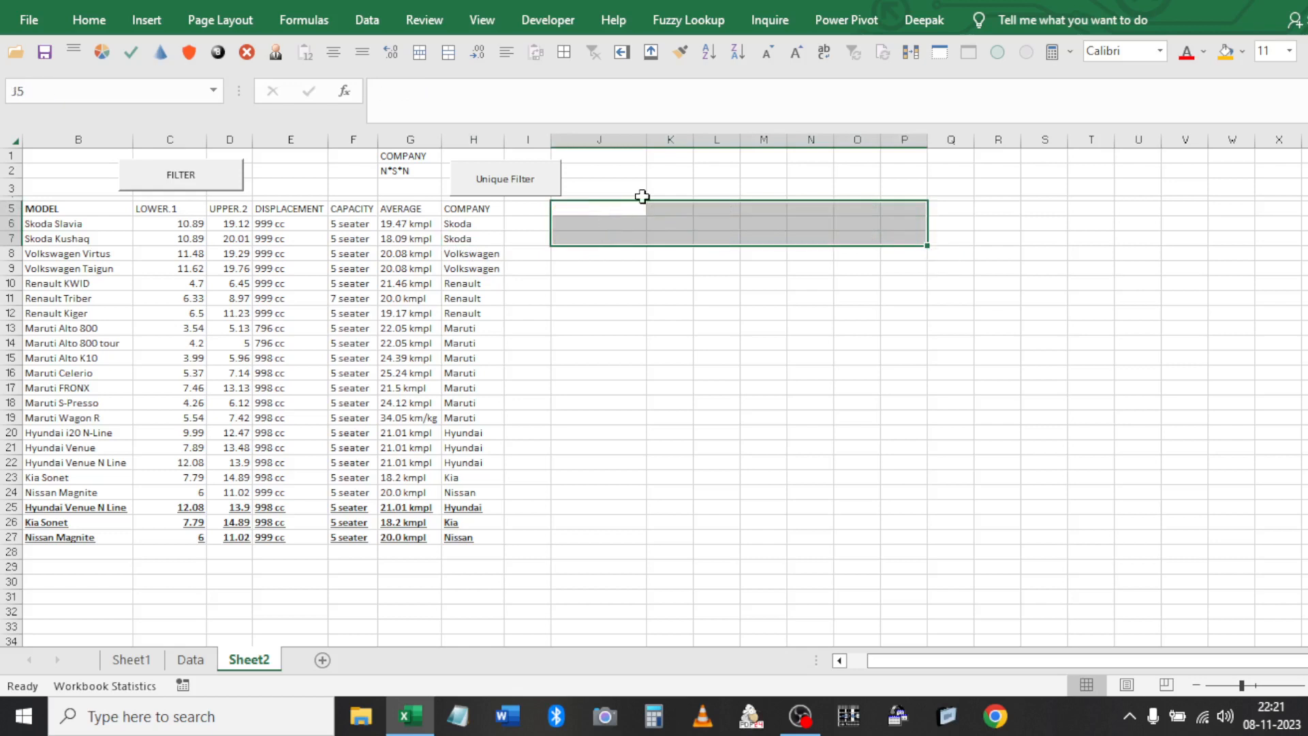
{"action": "left_click", "coordinate": [642, 176]}
{"action": "left_click", "coordinate": [670, 174]}
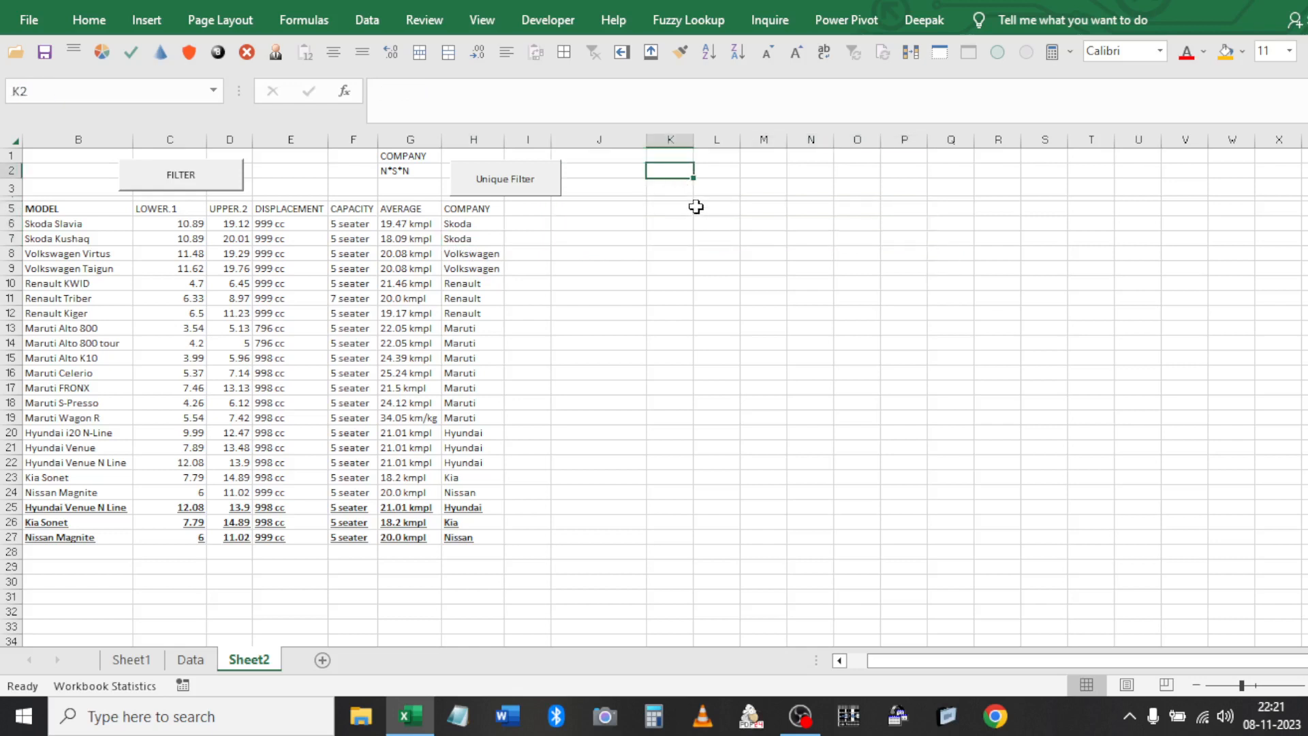
Start recording a new macro named 'Fjust'
{"action": "left_click", "coordinate": [379, 240]}
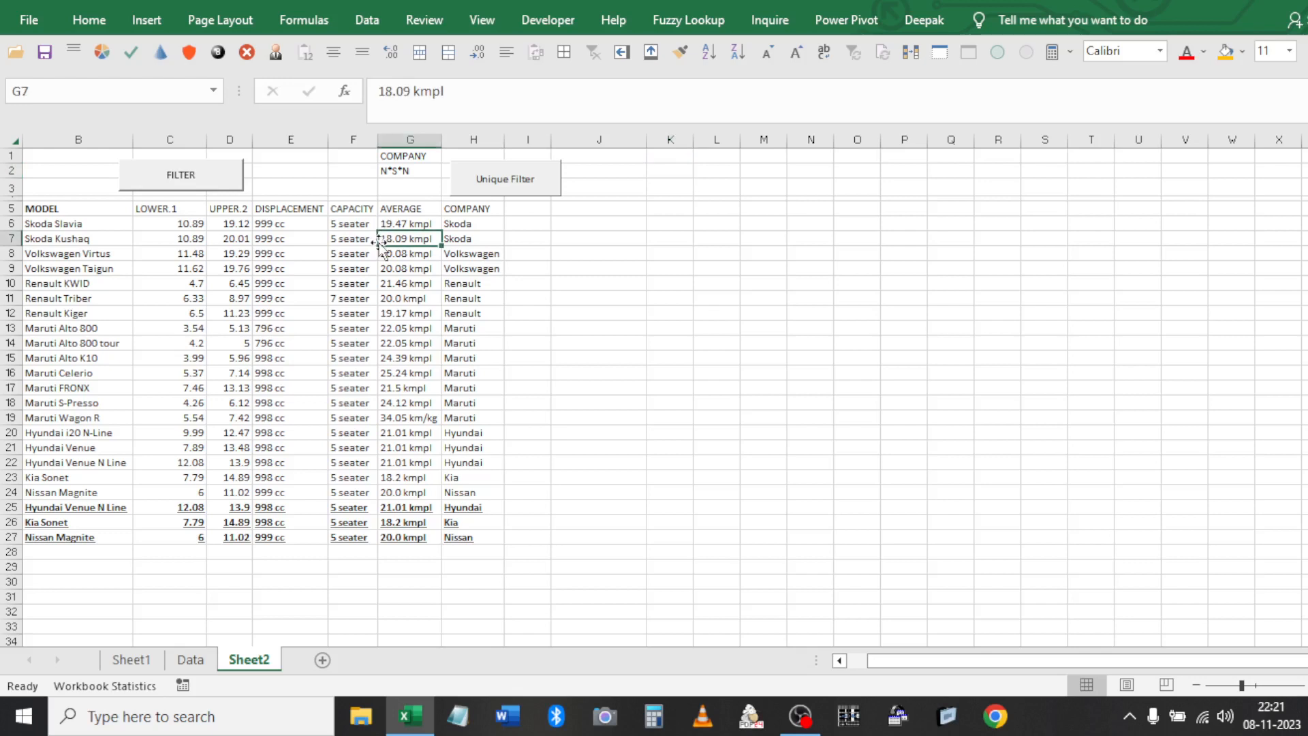
{"action": "left_click", "coordinate": [549, 20]}
{"action": "left_click", "coordinate": [194, 53]}
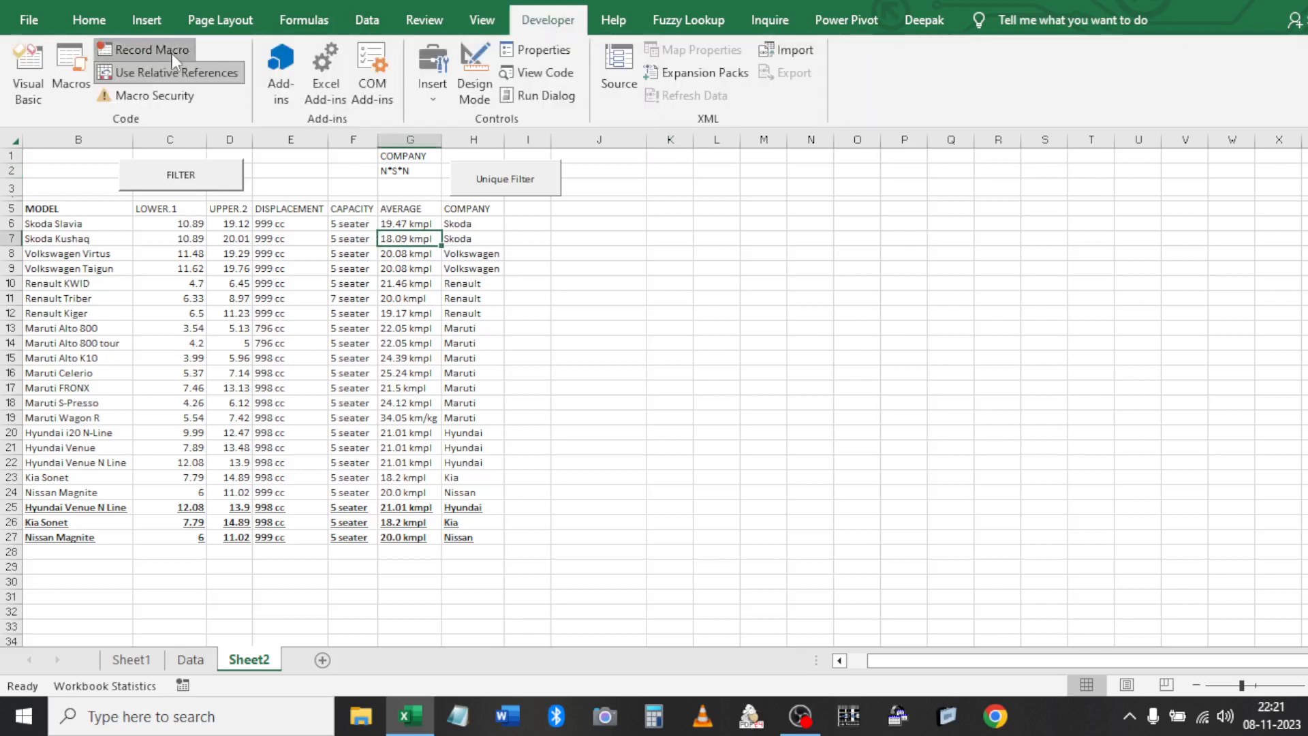
{"action": "type", "text": "Filt"}
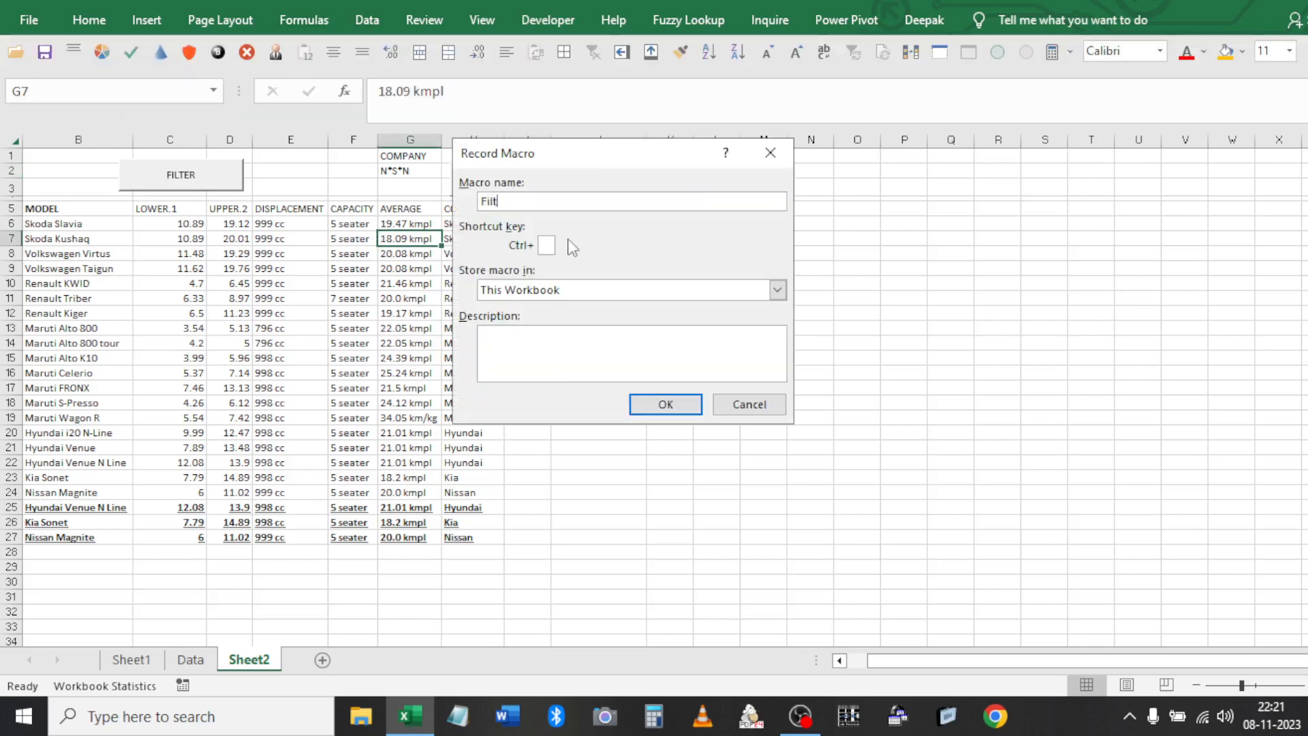
{"action": "type", "text": "just"}
{"action": "left_click", "coordinate": [627, 404]}
Filter the car table in place with criteria G1:G2, then stop recording
{"action": "left_click", "coordinate": [431, 358]}
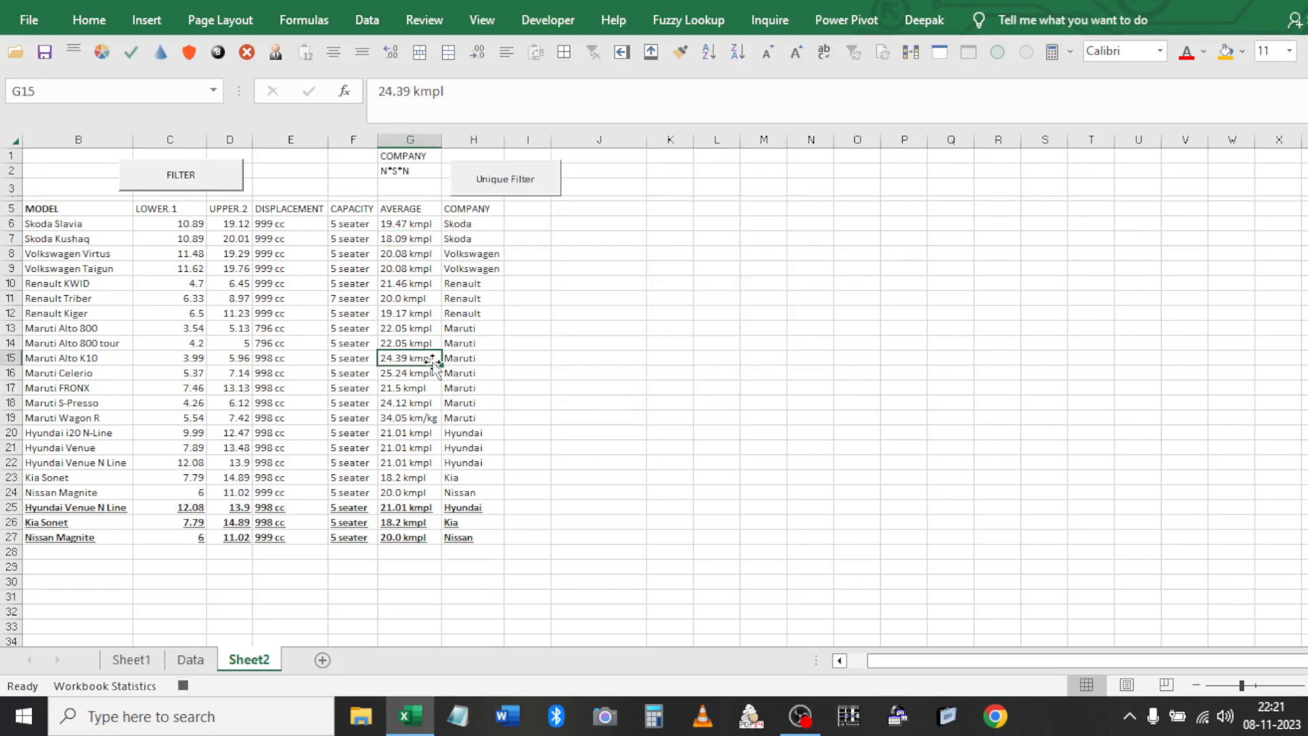
{"action": "left_click", "coordinate": [366, 20]}
{"action": "left_click", "coordinate": [563, 102]}
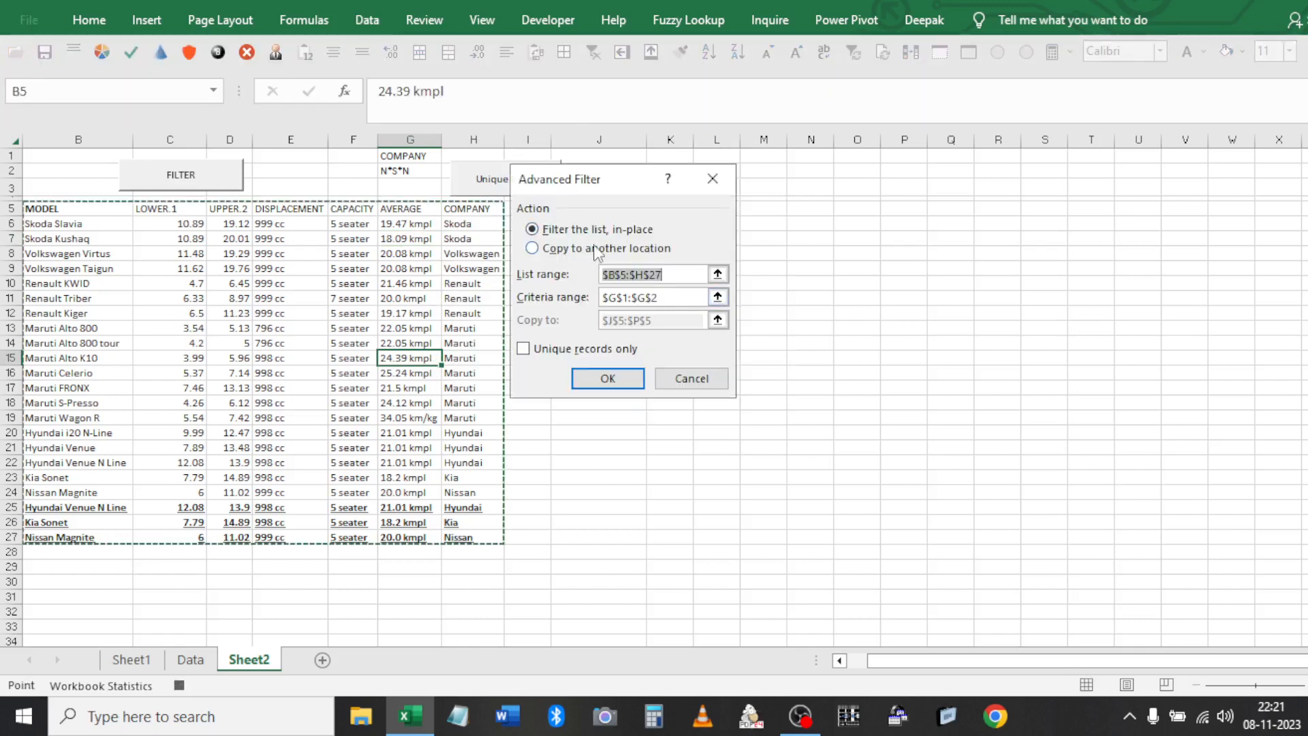
{"action": "key", "text": "Tab"}
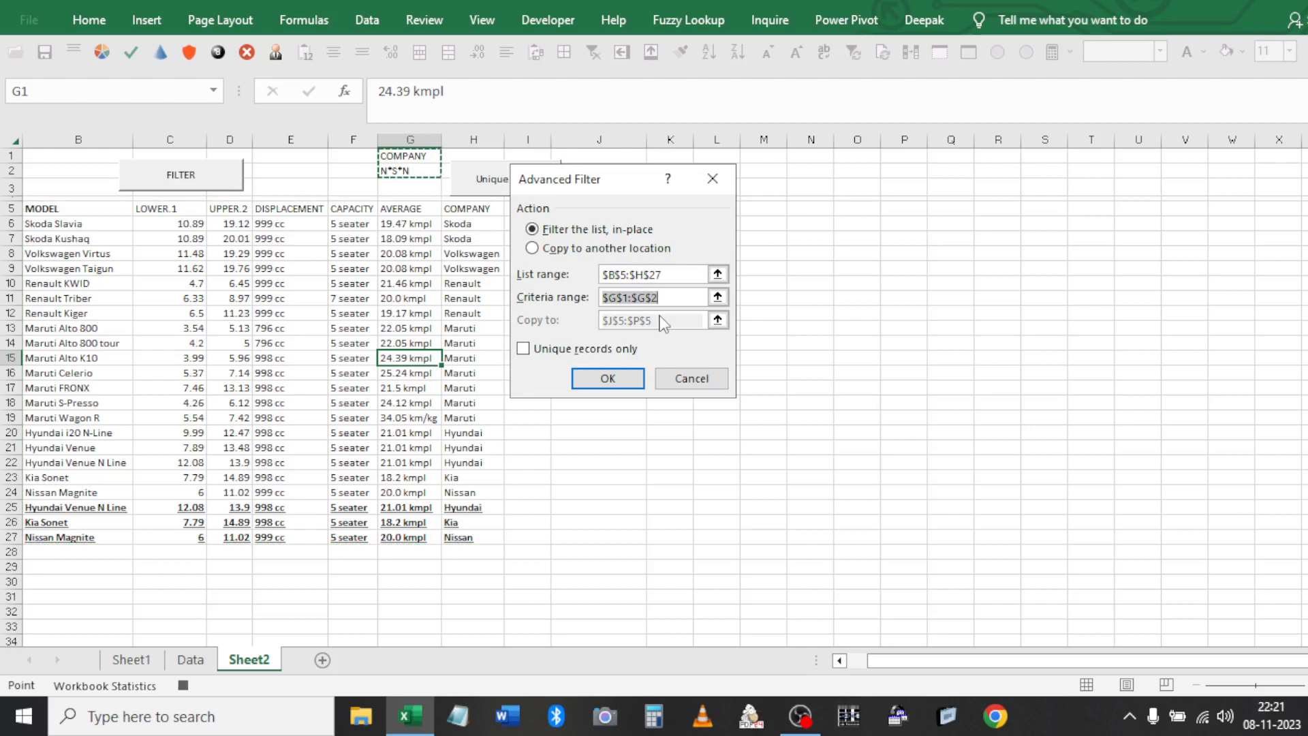
{"action": "left_click", "coordinate": [608, 379]}
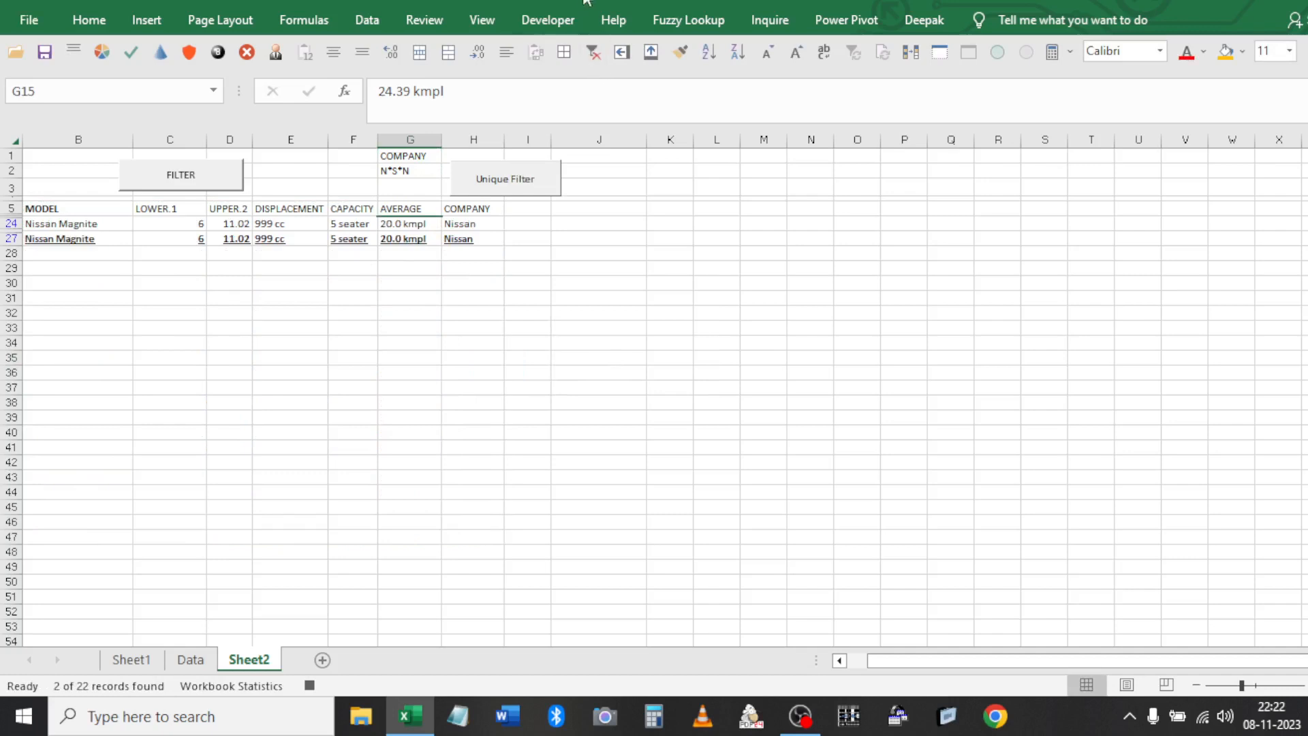
{"action": "left_click", "coordinate": [535, 24]}
{"action": "left_click", "coordinate": [174, 53]}
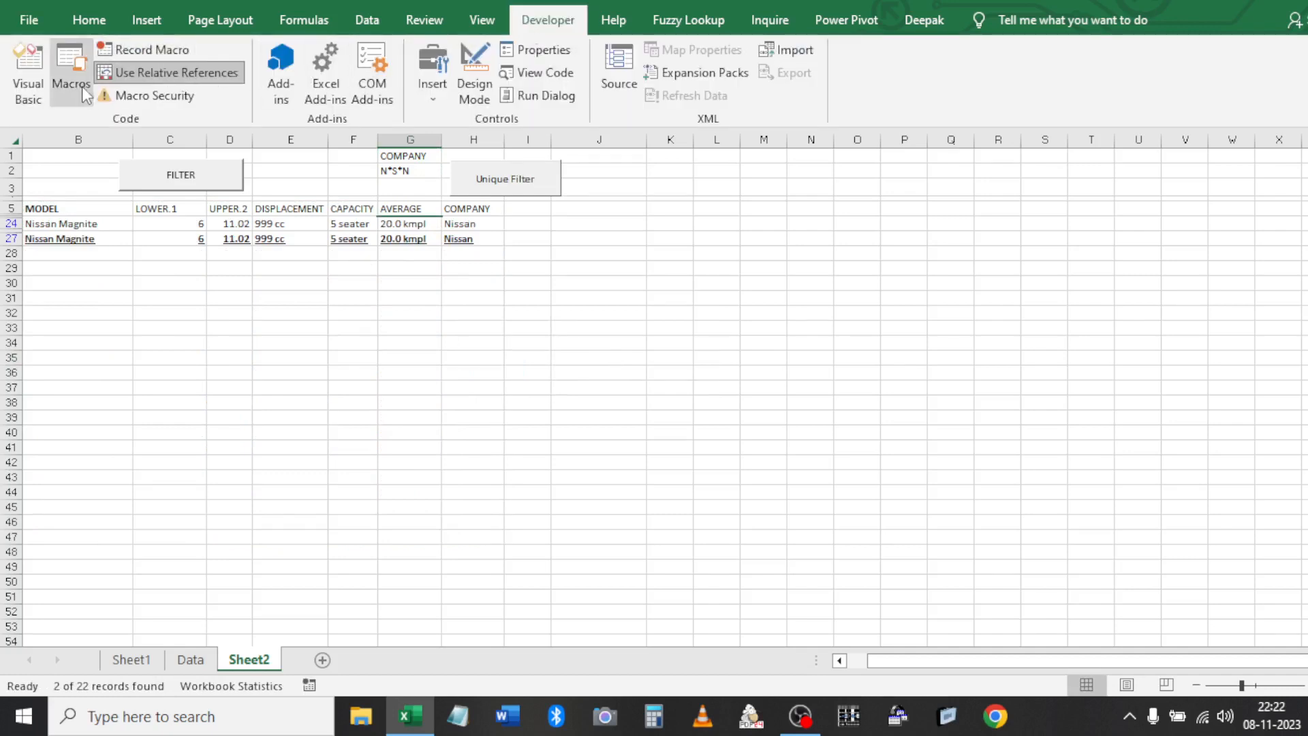
Clear the filter so all 22 car rows show again
{"action": "left_click", "coordinate": [397, 204]}
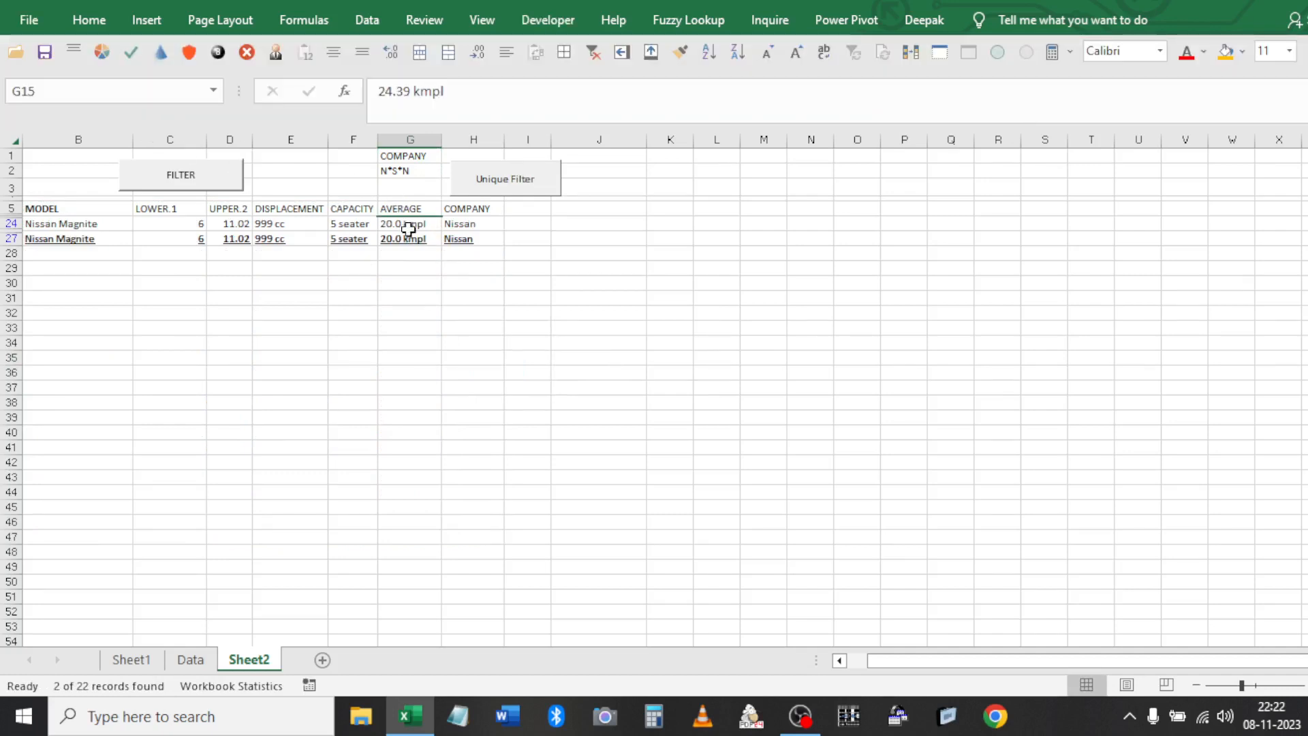
{"action": "left_click", "coordinate": [602, 51]}
{"action": "left_click", "coordinate": [409, 267]}
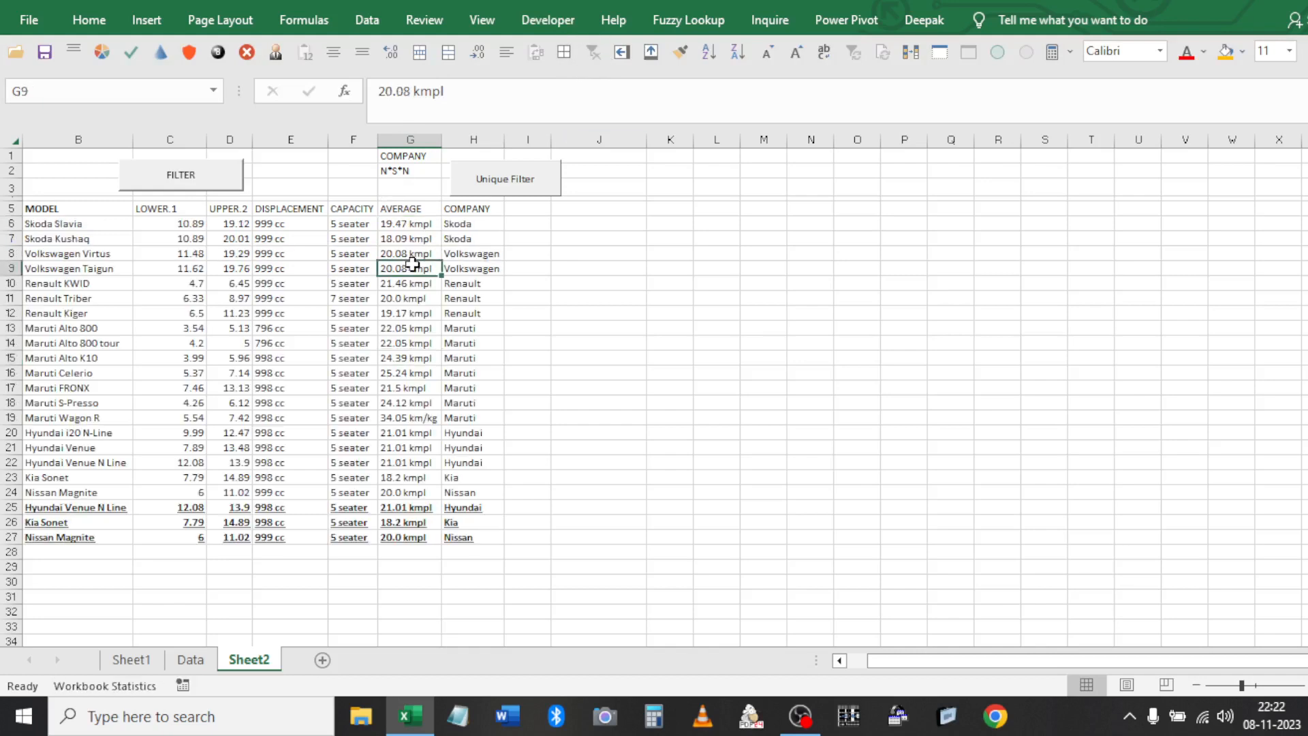
{"action": "left_click", "coordinate": [524, 21]}
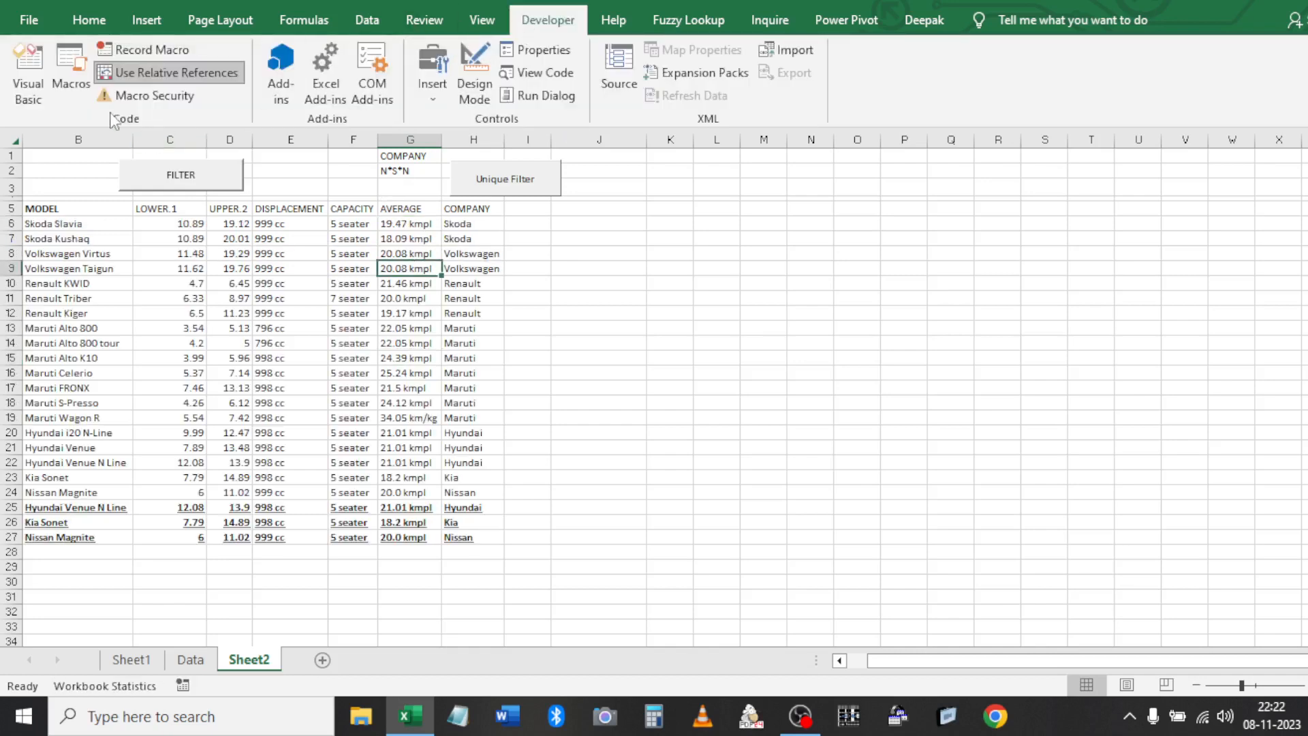
{"action": "left_click", "coordinate": [22, 75]}
Open justFilter in Module1 and delete the extra recorded lines, cancelling the save prompt
{"action": "double_click", "coordinate": [120, 291]}
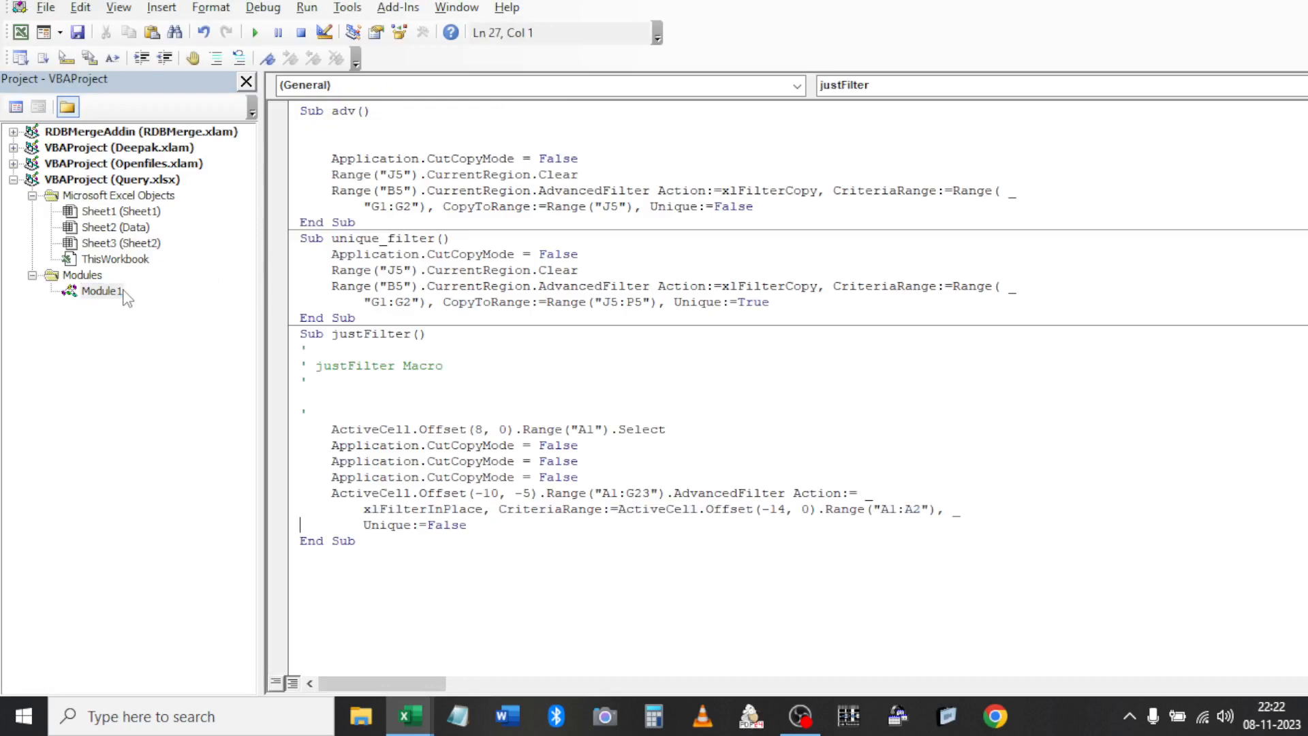
{"action": "left_click_drag", "start_coordinate": [613, 477], "coordinate": [308, 366]}
{"action": "key", "text": "Delete"}
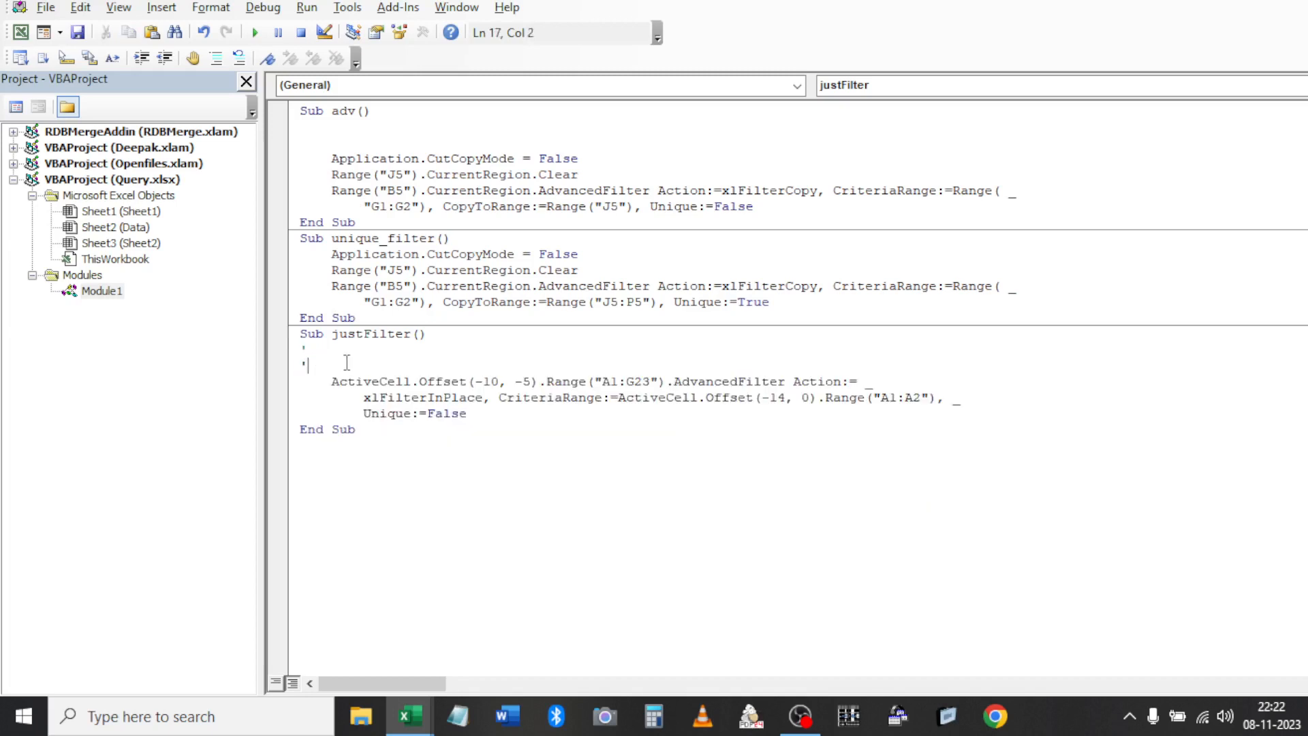
{"action": "left_click", "coordinate": [479, 409]}
{"action": "double_click", "coordinate": [444, 413]}
{"action": "key", "text": "ctrl+s"}
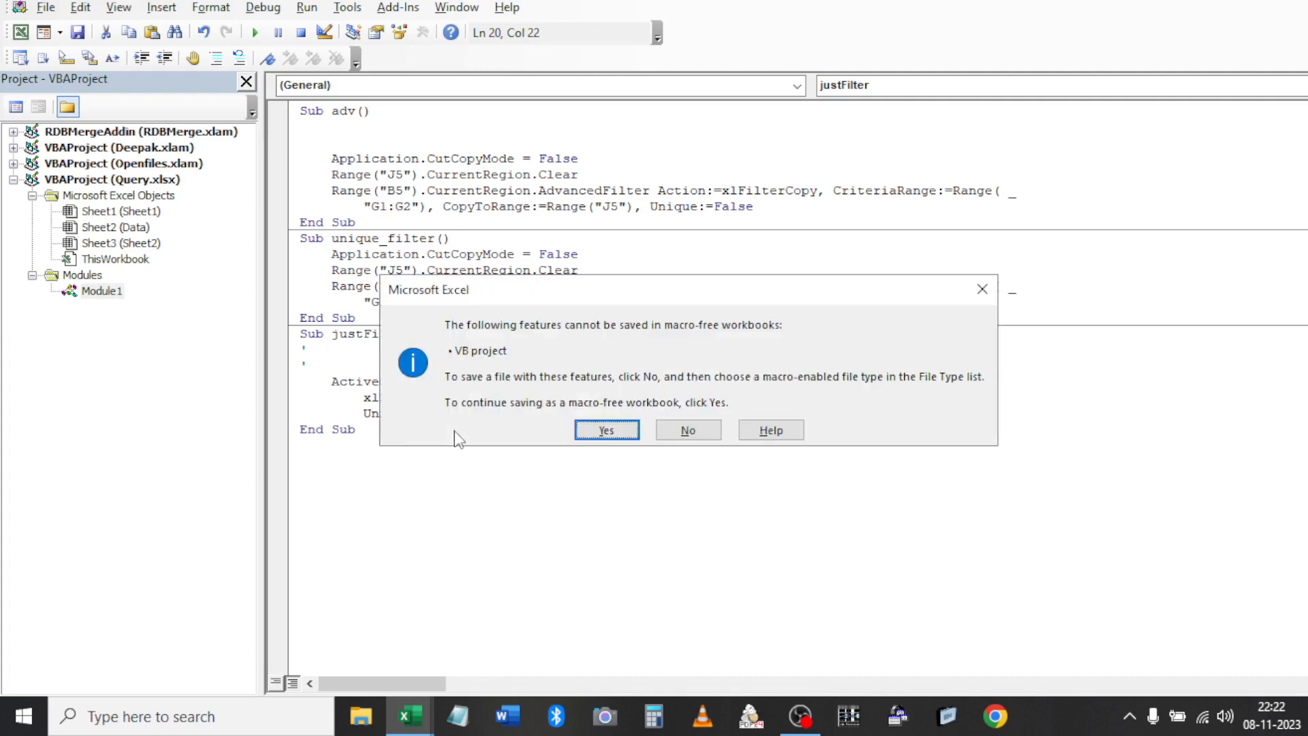
{"action": "left_click", "coordinate": [624, 426]}
{"action": "key", "text": "Escape"}
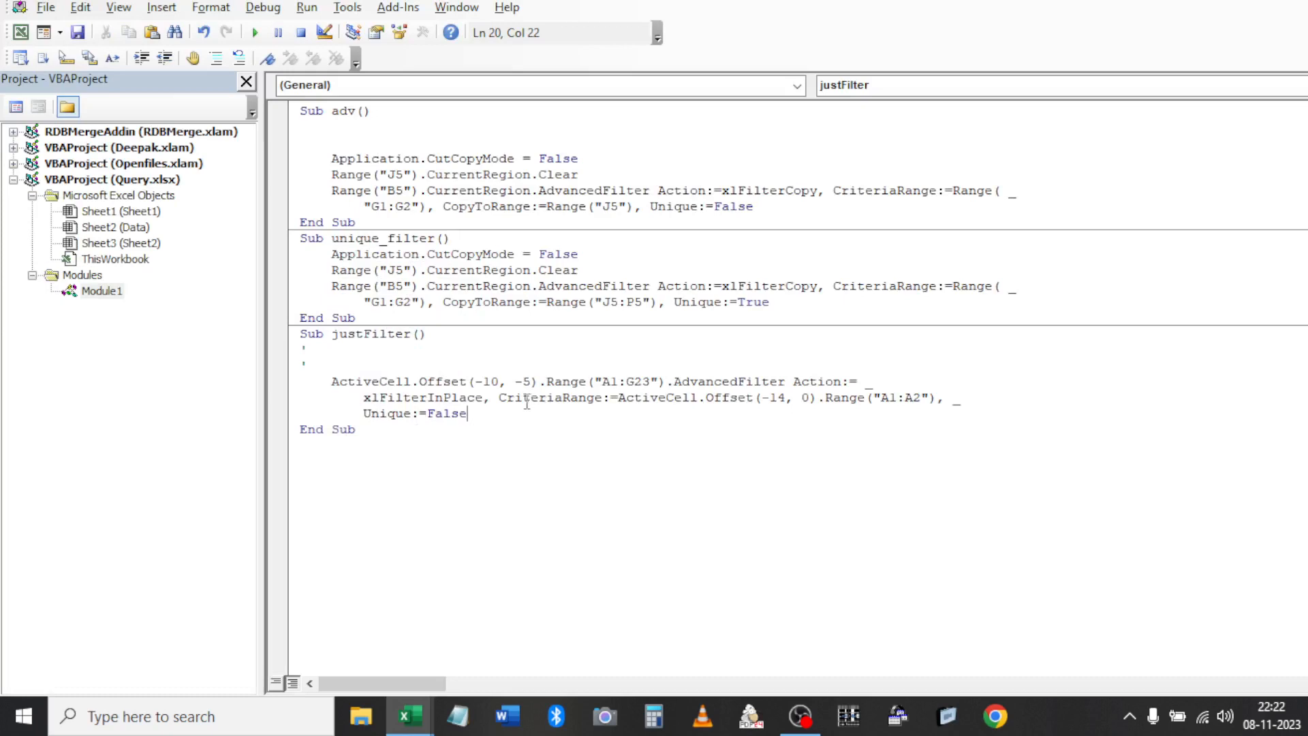
Delete the ActiveCell offset and the old 1:G23 address from the filtered list range
{"action": "left_click", "coordinate": [332, 380]}
{"action": "left_click", "coordinate": [540, 382], "text": "shift"}
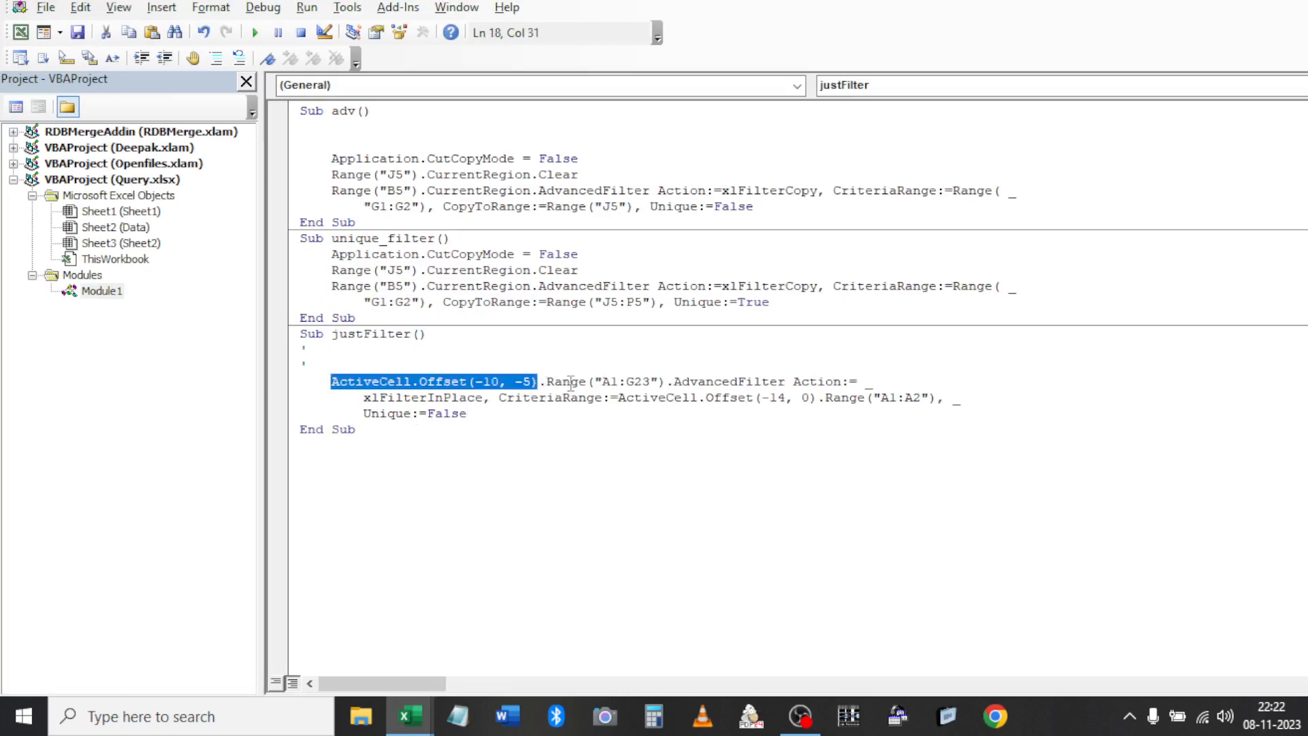
{"action": "key", "text": "Delete"}
{"action": "key", "text": "Delete"}
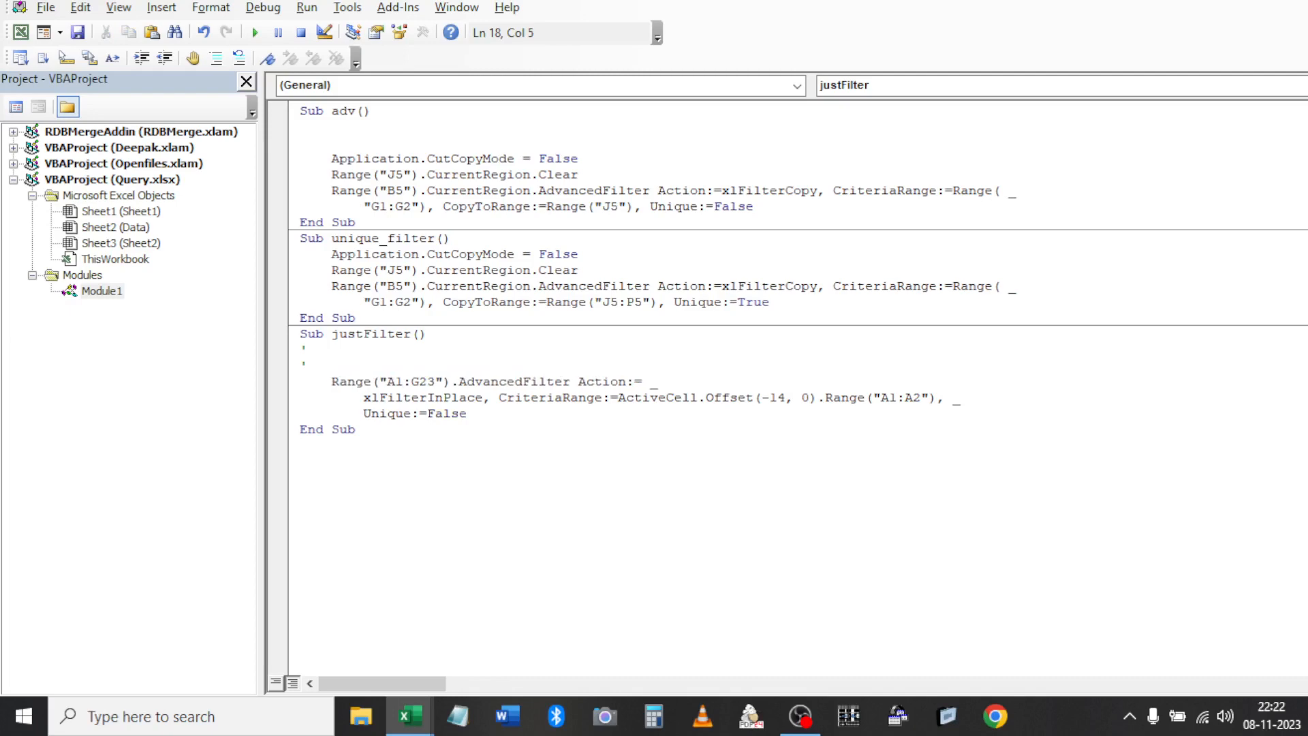
{"action": "key", "text": "Right"}
{"action": "key", "text": "Right"}
{"action": "key", "text": "Right"}
{"action": "key", "text": "Right"}
{"action": "key", "text": "alt+F11"}
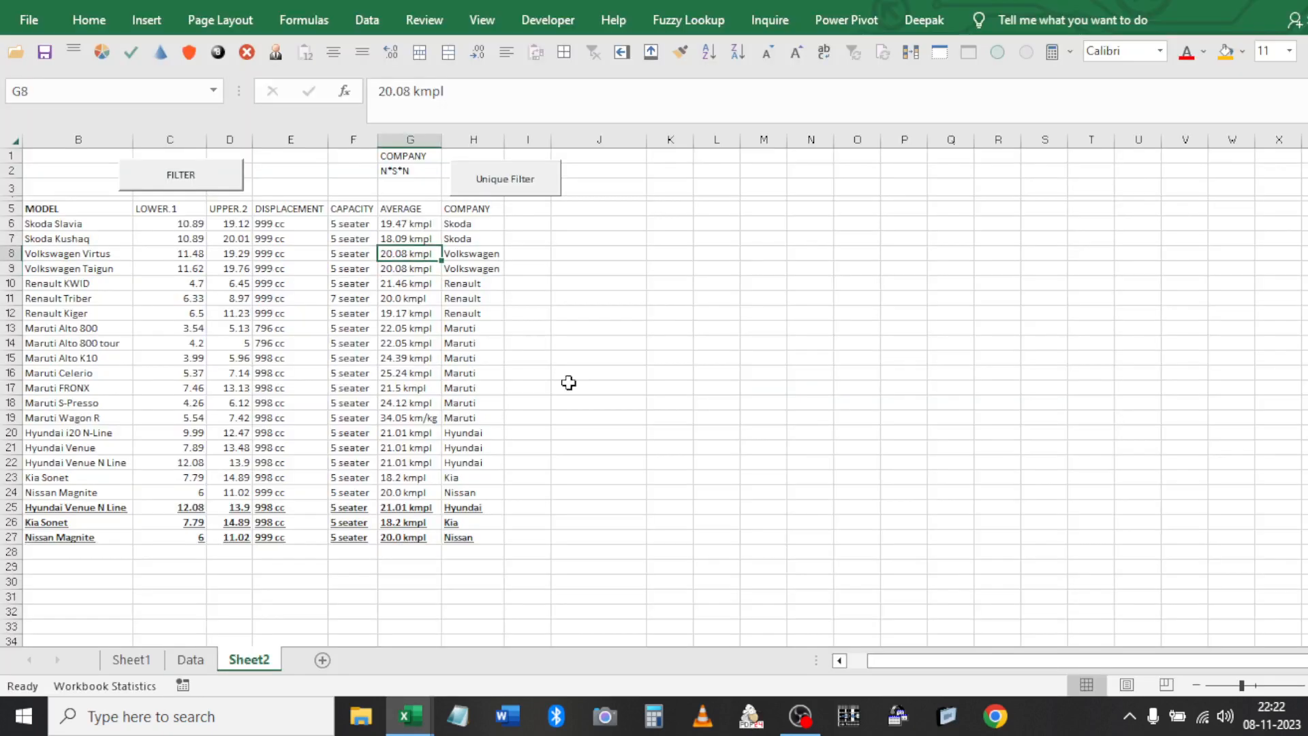
{"action": "key", "text": "alt+F11"}
{"action": "key", "text": "shift+Right"}
{"action": "key", "text": "shift+Right"}
{"action": "key", "text": "shift+Right"}
{"action": "key", "text": "shift+Right"}
{"action": "key", "text": "shift+Right"}
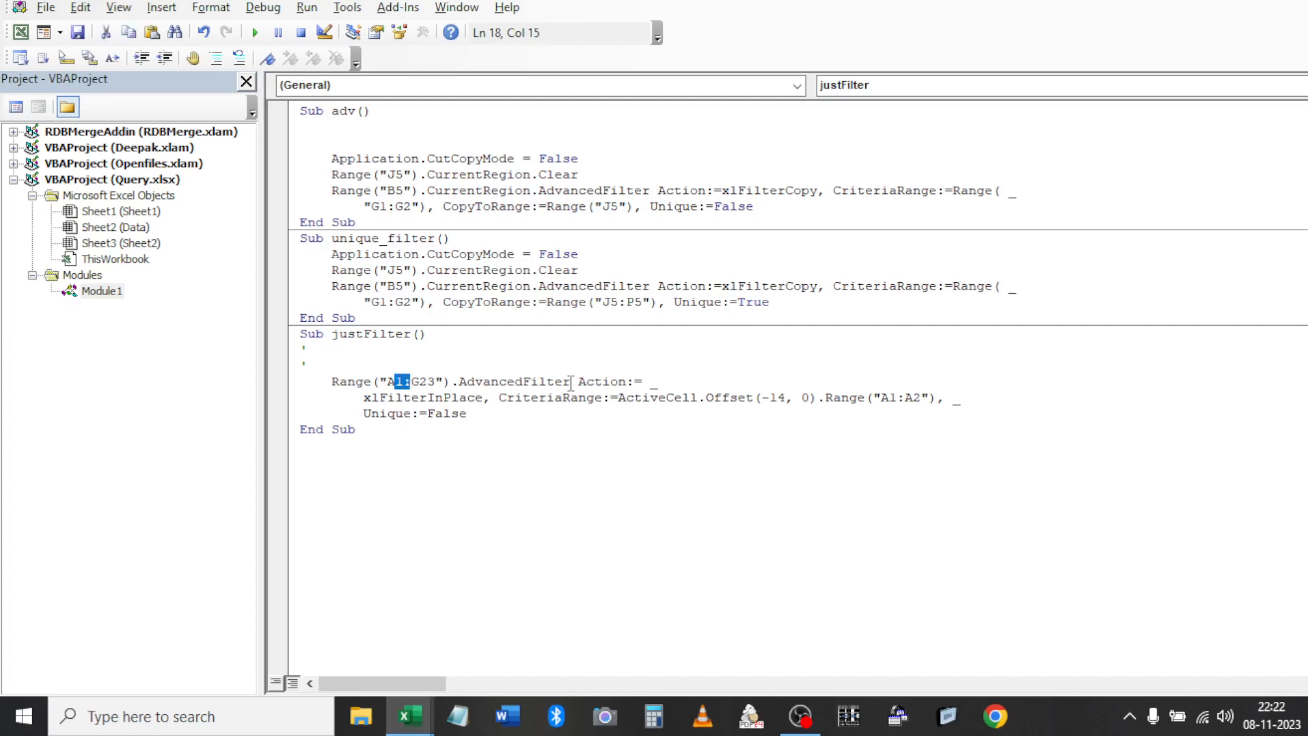
{"action": "key", "text": "BackSpace"}
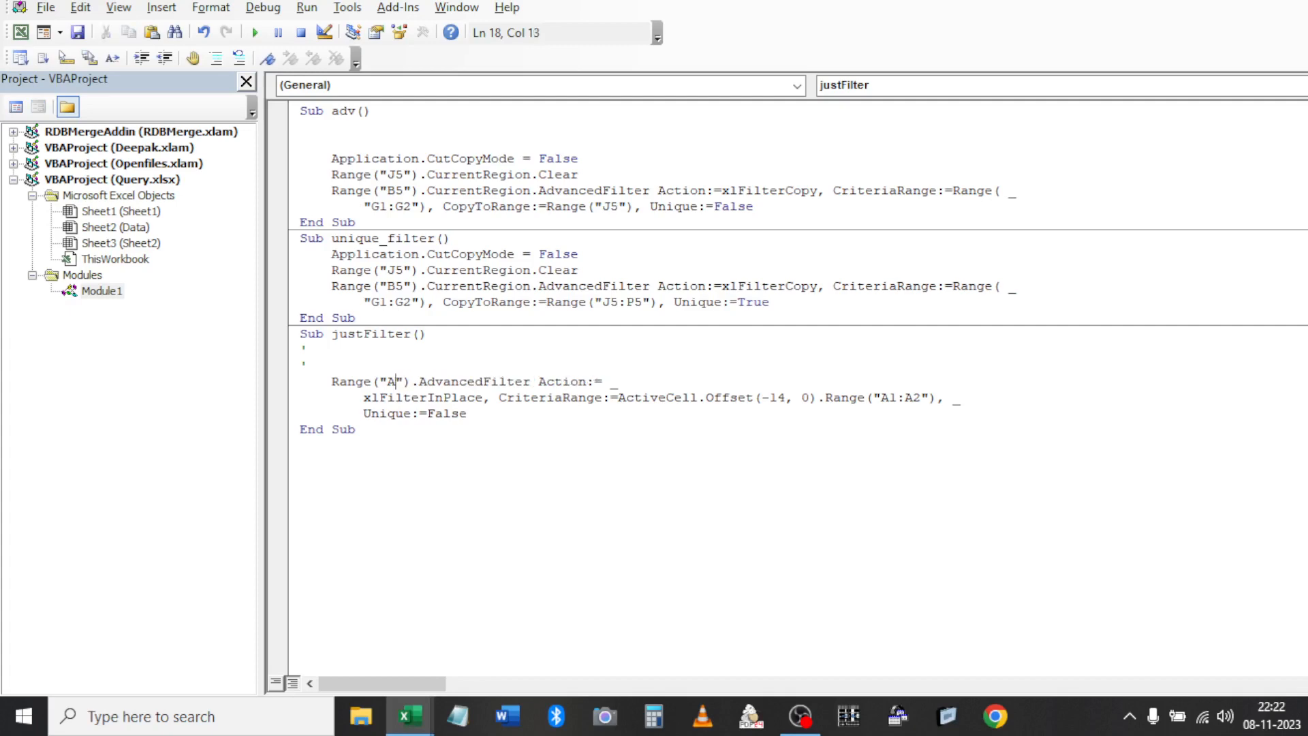
Make the filtered list range Range("B5").CurrentRegion
{"action": "key", "text": "alt+F11"}
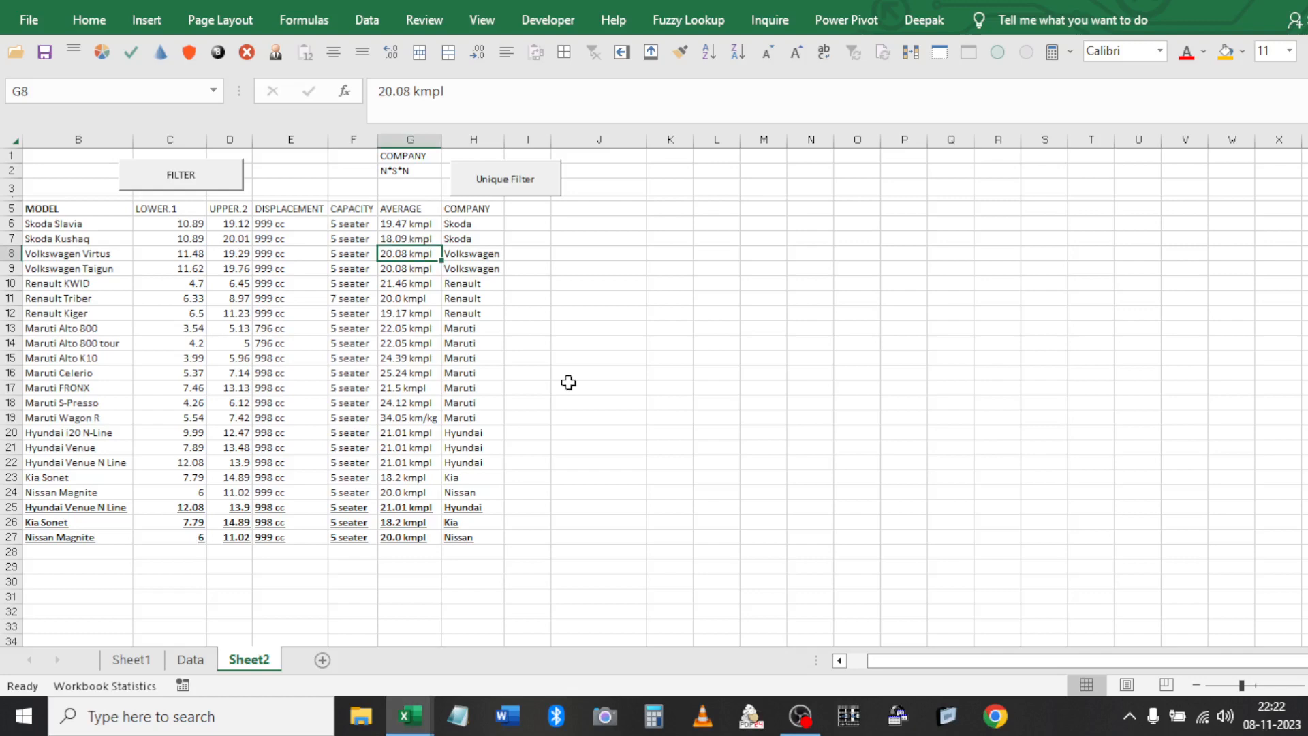
{"action": "key", "text": "Left"}
{"action": "key", "text": "Left"}
{"action": "key", "text": "Left"}
{"action": "key", "text": "Left"}
{"action": "key", "text": "Left"}
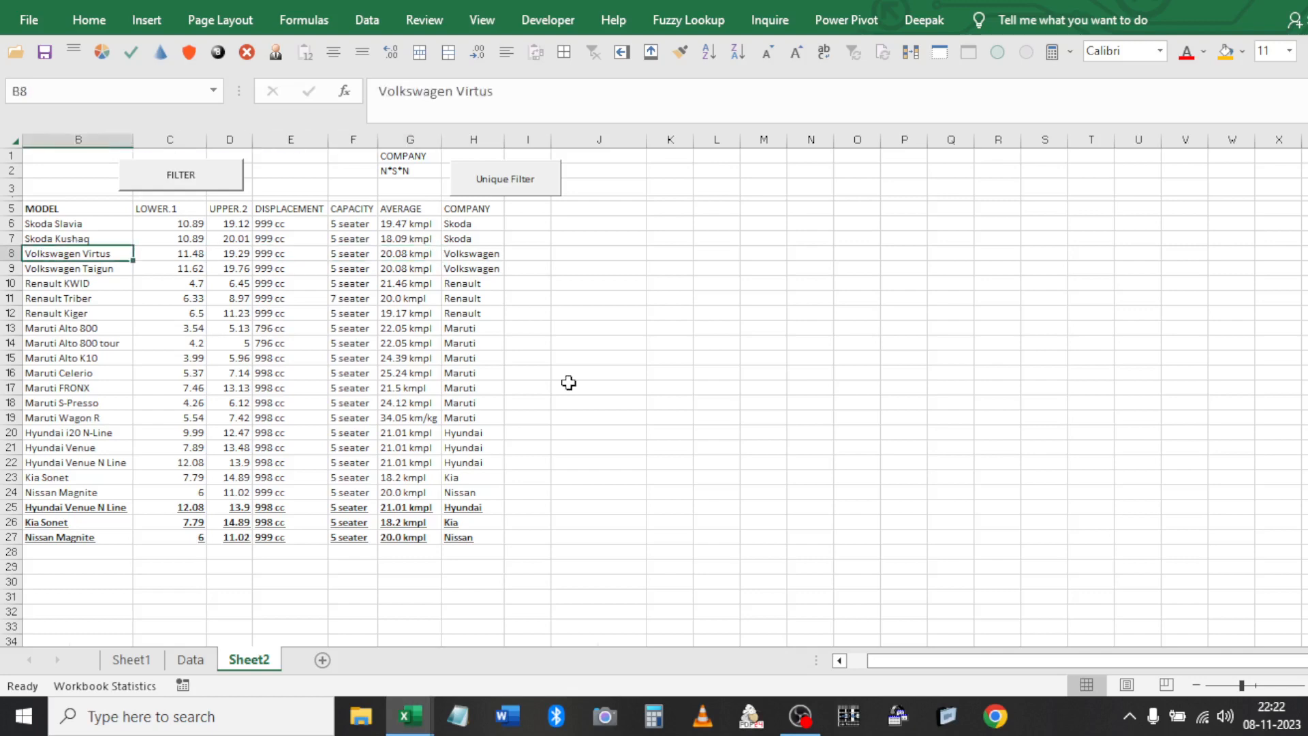
{"action": "key", "text": "alt+F11"}
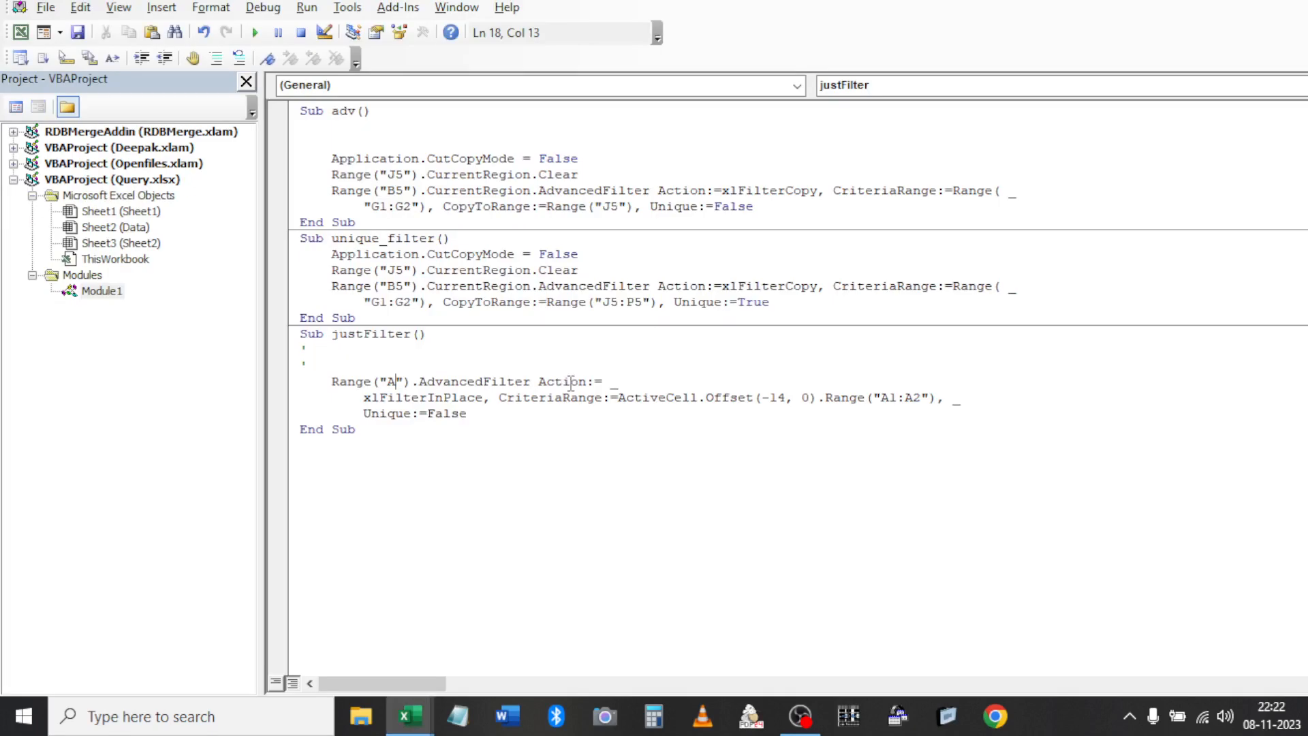
{"action": "key", "text": "BackSpace"}
{"action": "type", "text": "B5\")"}
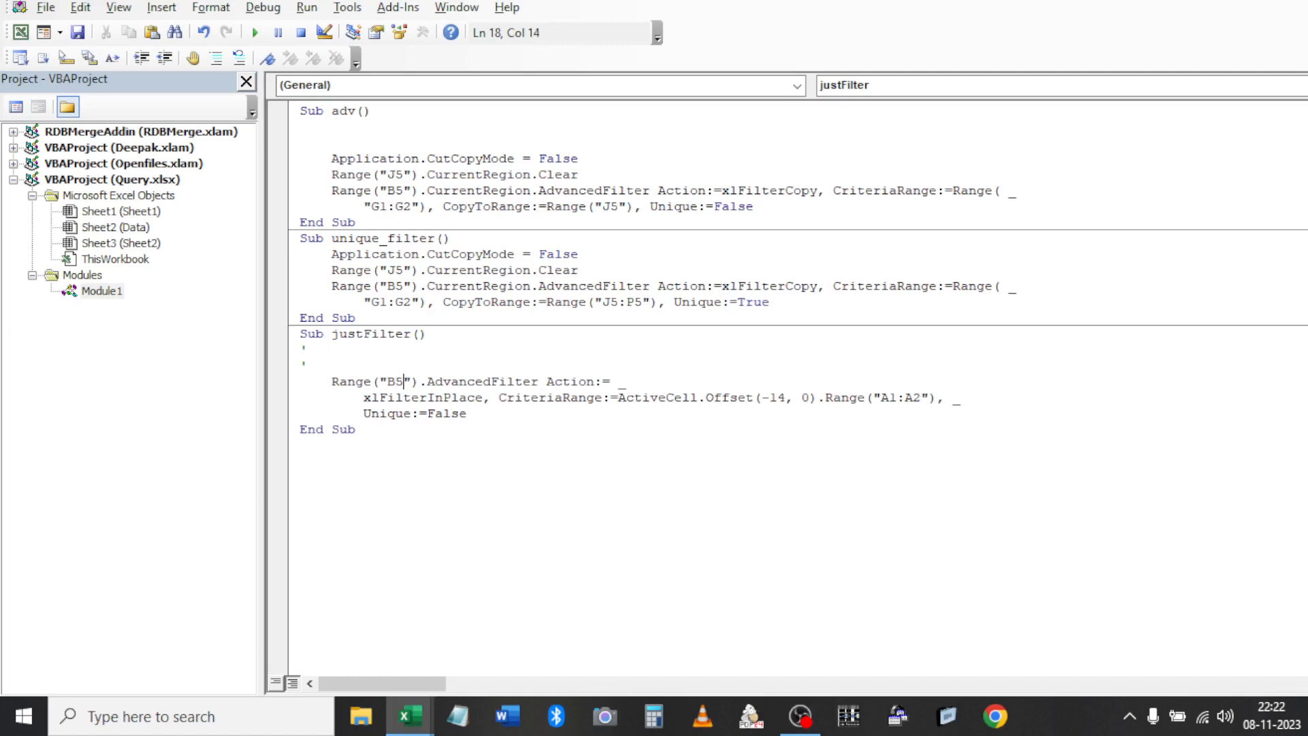
{"action": "type", "text": ".cu"}
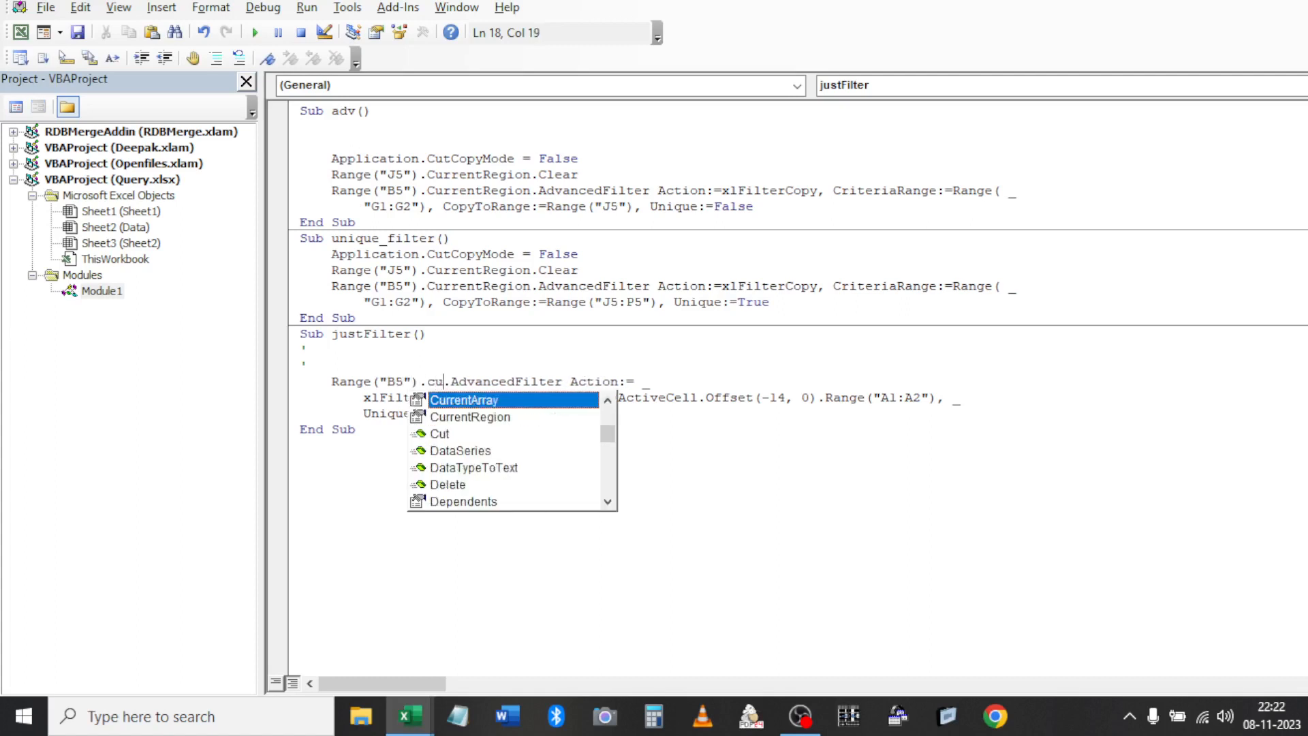
{"action": "key", "text": "Down"}
{"action": "key", "text": "Tab"}
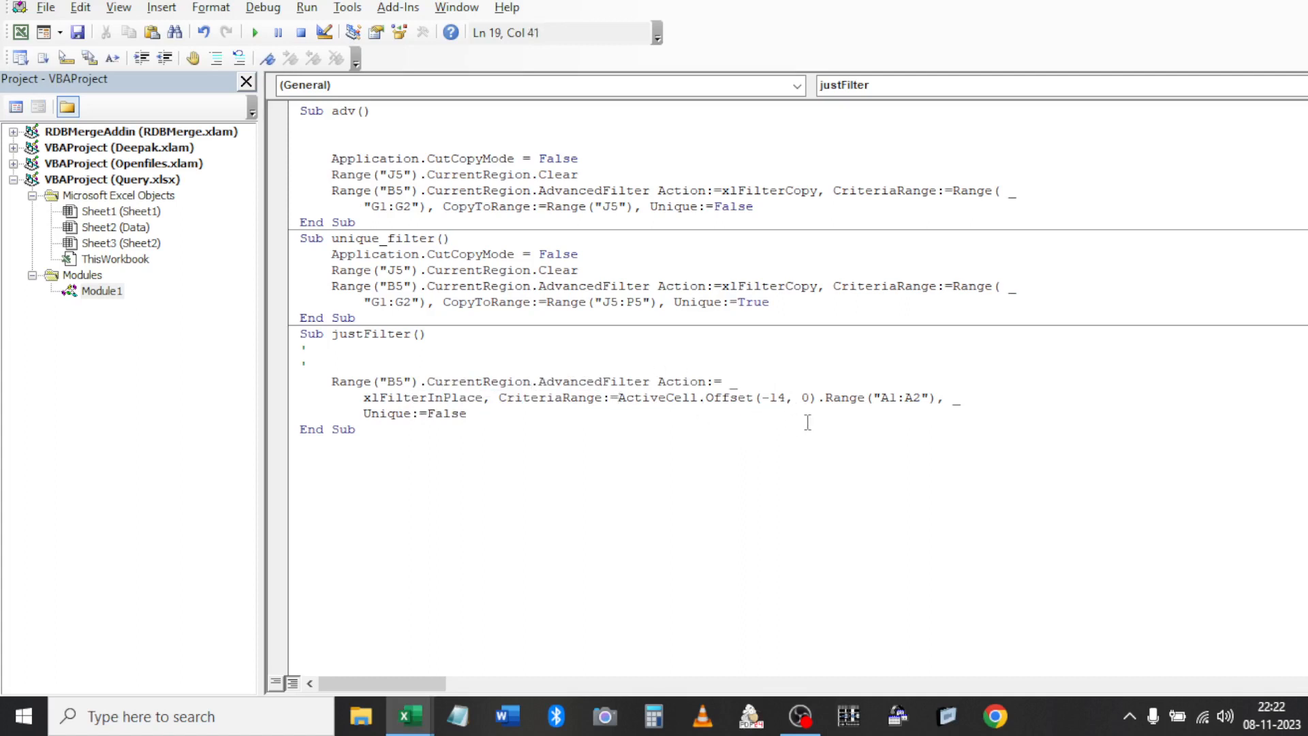
Remove the ActiveCell offset from the criteria range after checking the criteria cells in column G
{"action": "left_click", "coordinate": [816, 398], "text": "shift"}
{"action": "key", "text": "Delete"}
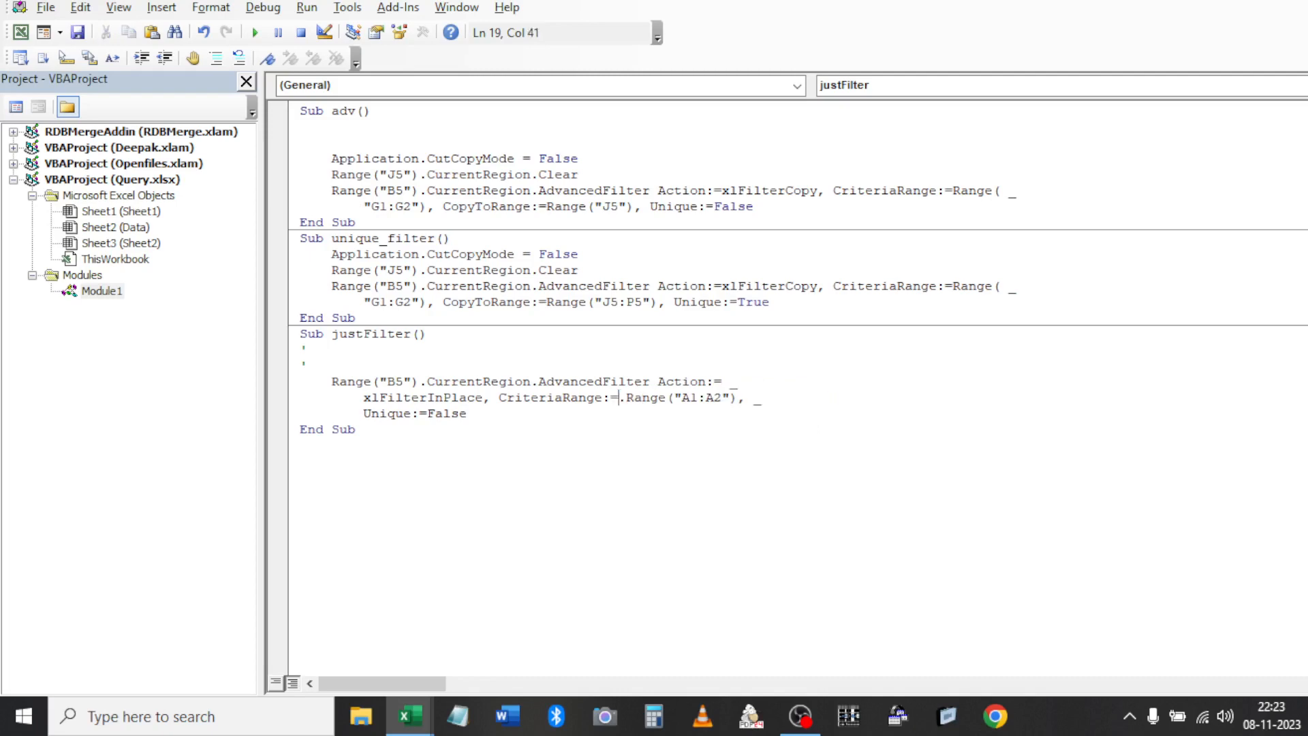
{"action": "key", "text": "BackSpace"}
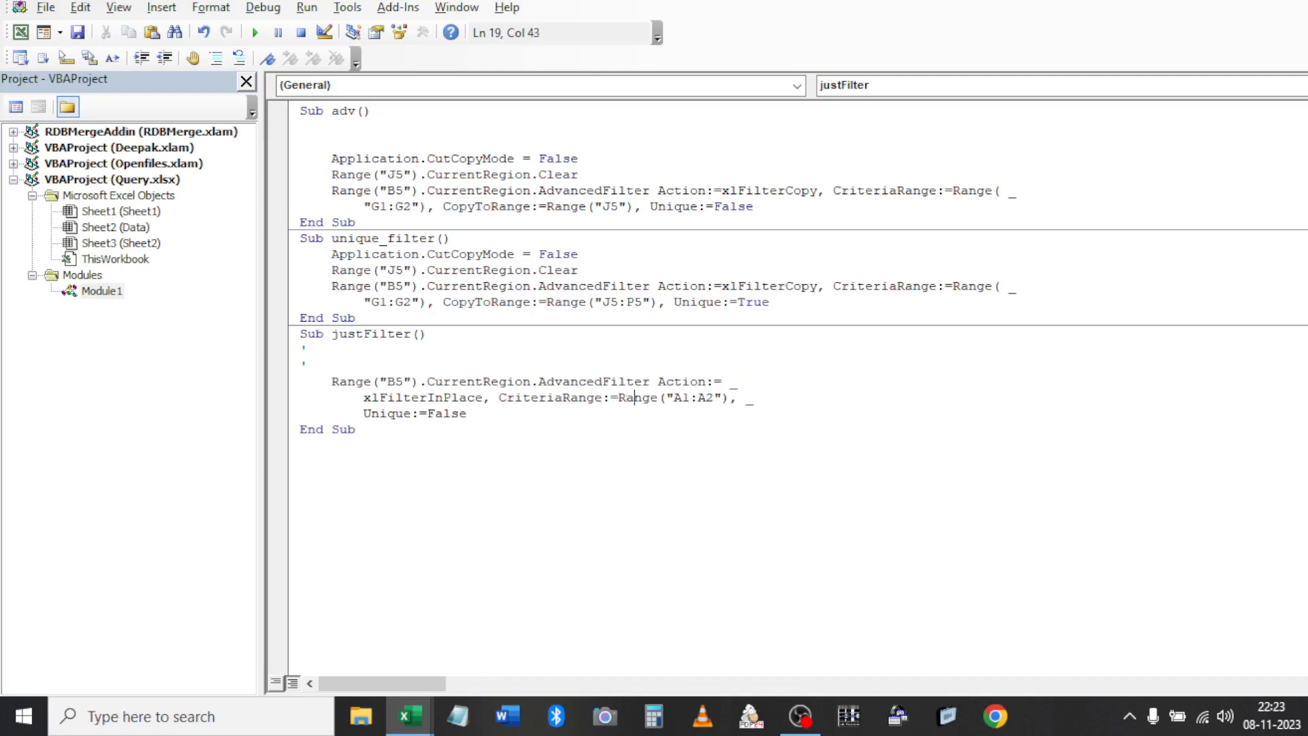
{"action": "key", "text": "alt+F11"}
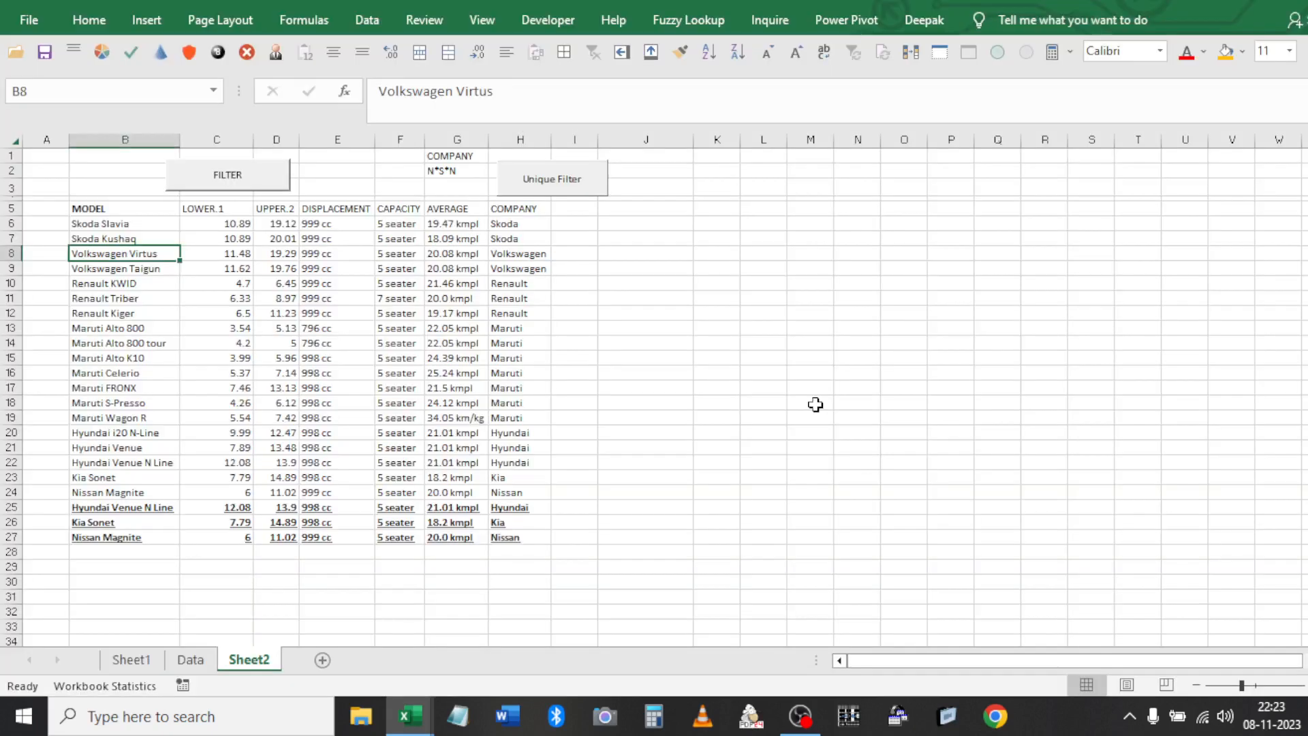
{"action": "key", "text": "Right"}
{"action": "key", "text": "Right"}
{"action": "key", "text": "Right"}
{"action": "key", "text": "Right"}
{"action": "key", "text": "Right"}
{"action": "key", "text": "Right"}
{"action": "key", "text": "Left"}
{"action": "key", "text": "Up"}
{"action": "key", "text": "Up"}
{"action": "key", "text": "Up"}
{"action": "key", "text": "Up"}
{"action": "key", "text": "Up"}
{"action": "key", "text": "Up"}
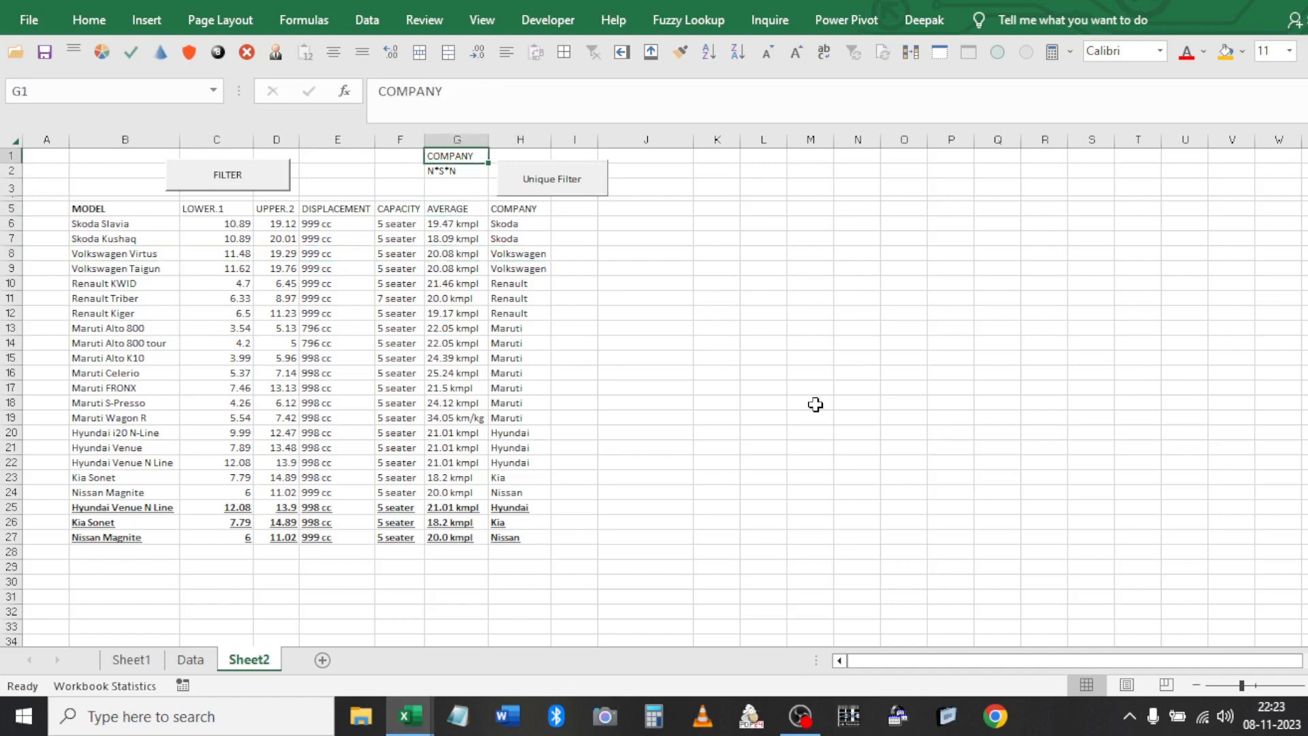
{"action": "key", "text": "alt+F11"}
Replace the A1:A2 criteria reference with Range("G1").CurrentRegion
{"action": "key", "text": "shift+Right"}
{"action": "key", "text": "shift+Right"}
{"action": "key", "text": "shift+Right"}
{"action": "key", "text": "shift+Right"}
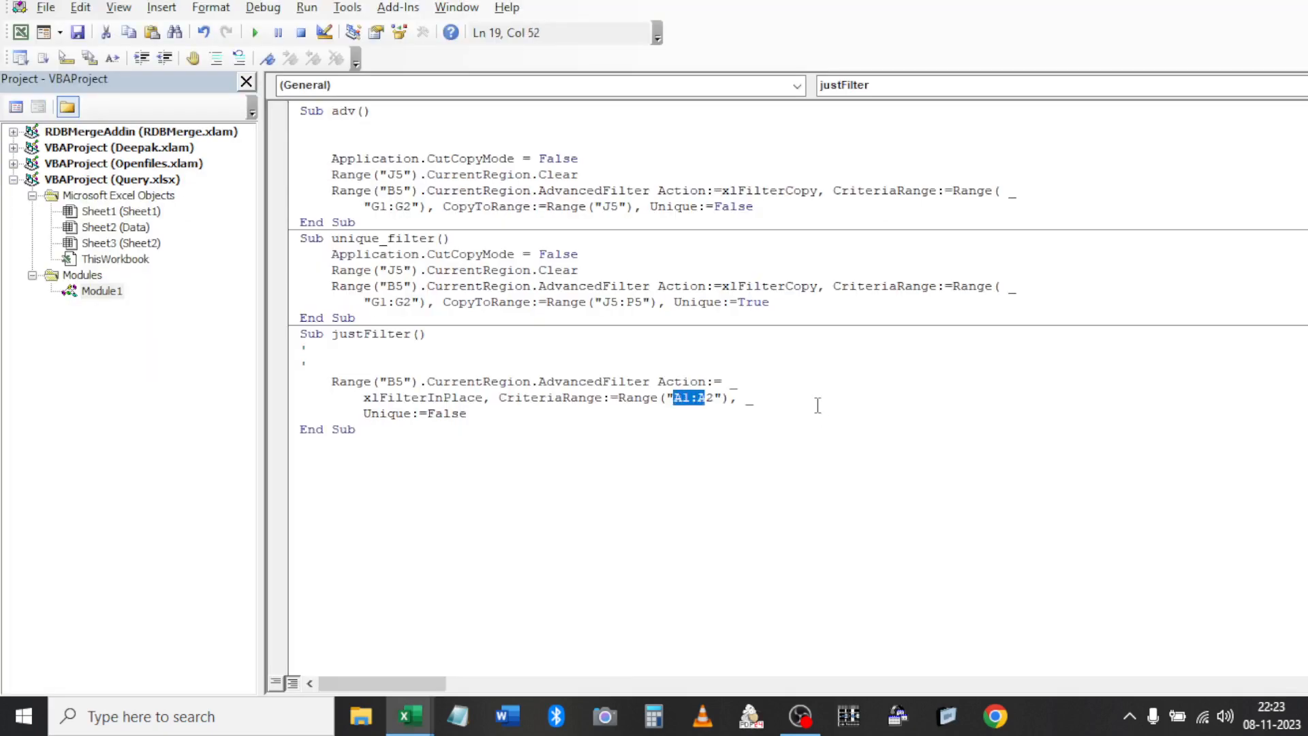
{"action": "type", "text": "G"}
{"action": "type", "text": "1"}
{"action": "key", "text": "Delete"}
{"action": "key", "text": "Right"}
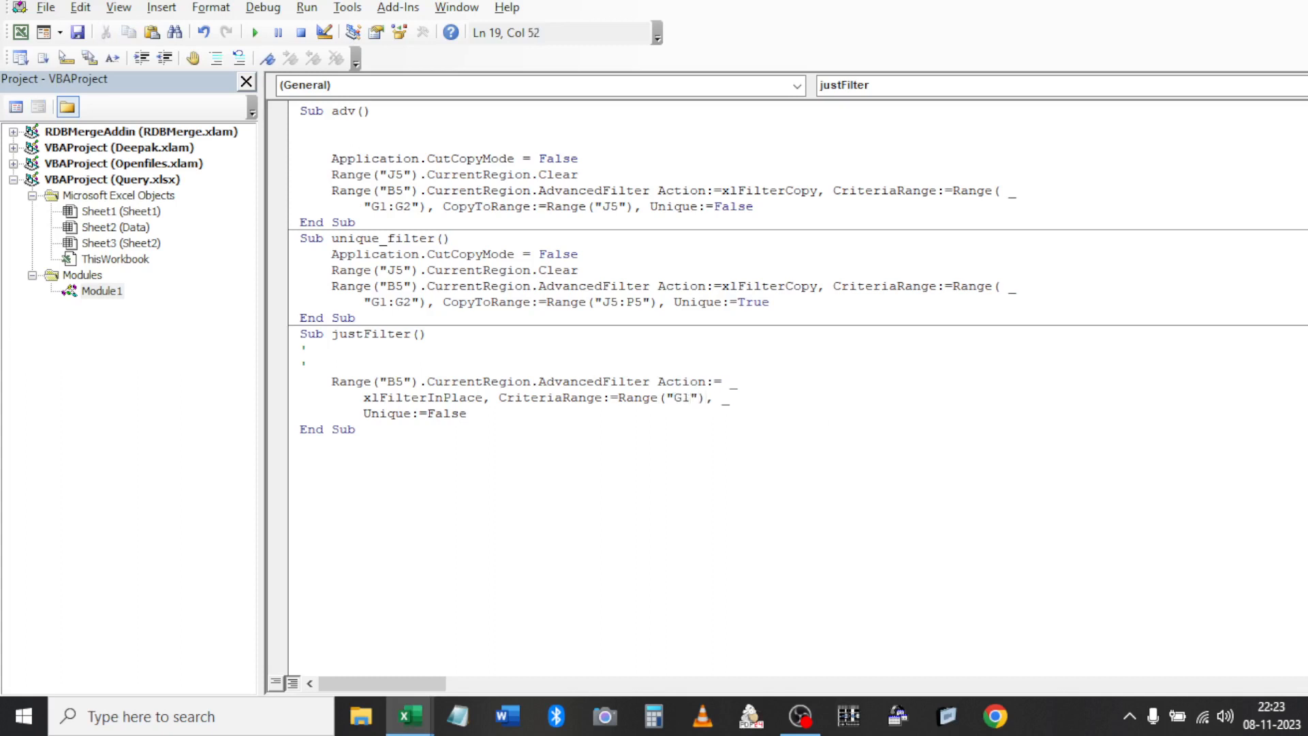
{"action": "type", "text": ".Cu"}
{"action": "key", "text": "Down"}
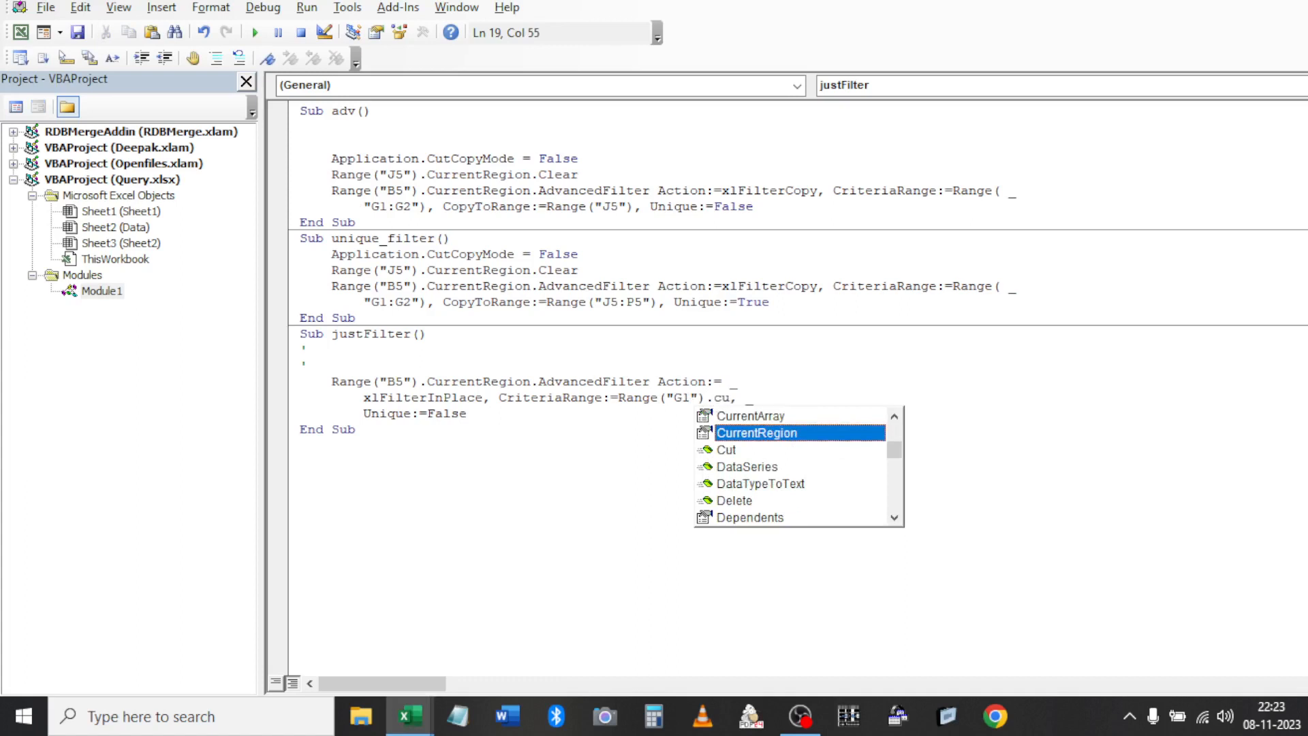
{"action": "key", "text": "Tab"}
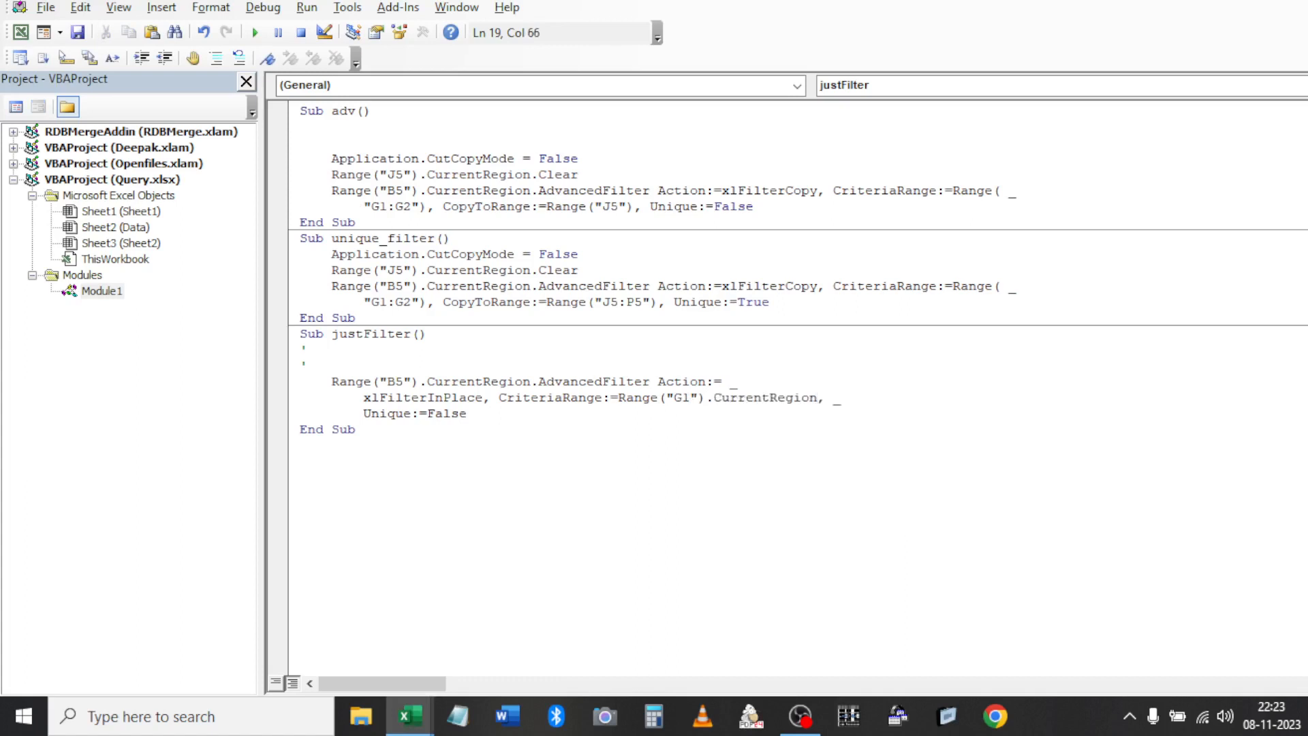
Arrange the VBA editor on the right half and the workbook on the left half
{"action": "key", "text": "super+Left"}
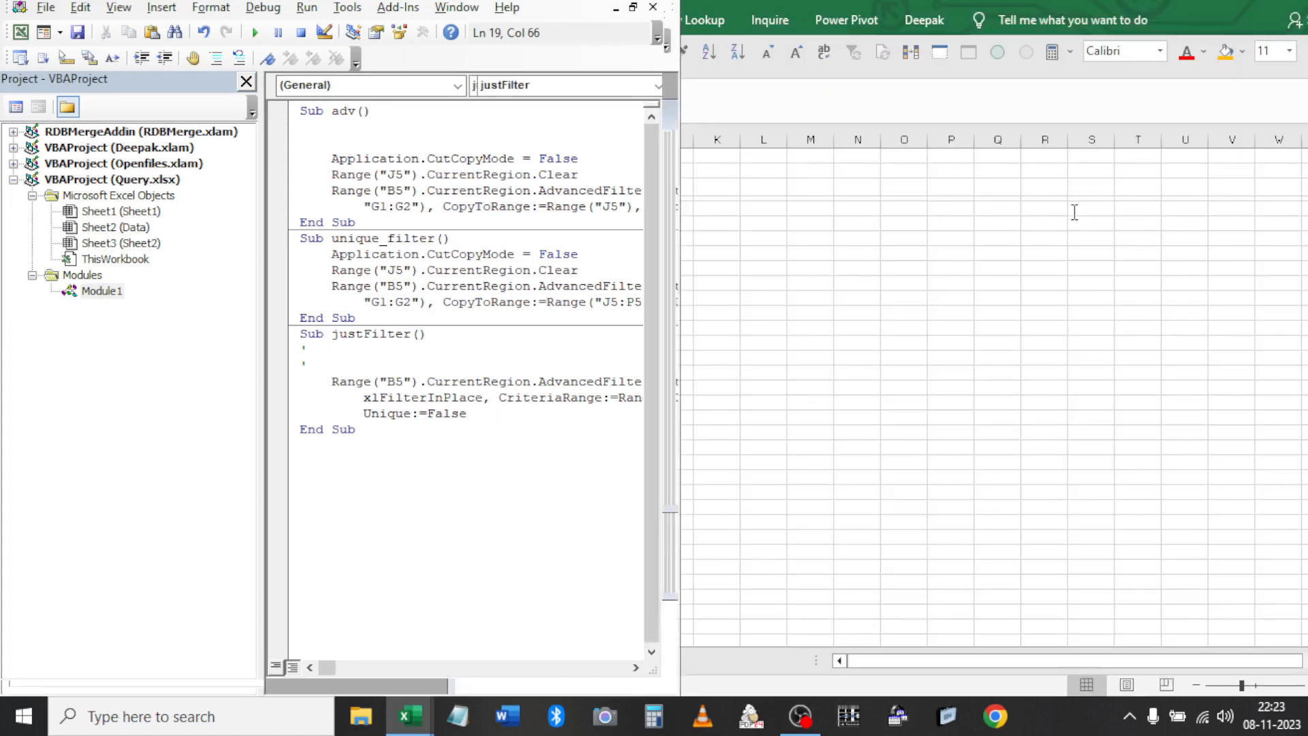
{"action": "key", "text": "super+Right"}
{"action": "key", "text": "super+Left"}
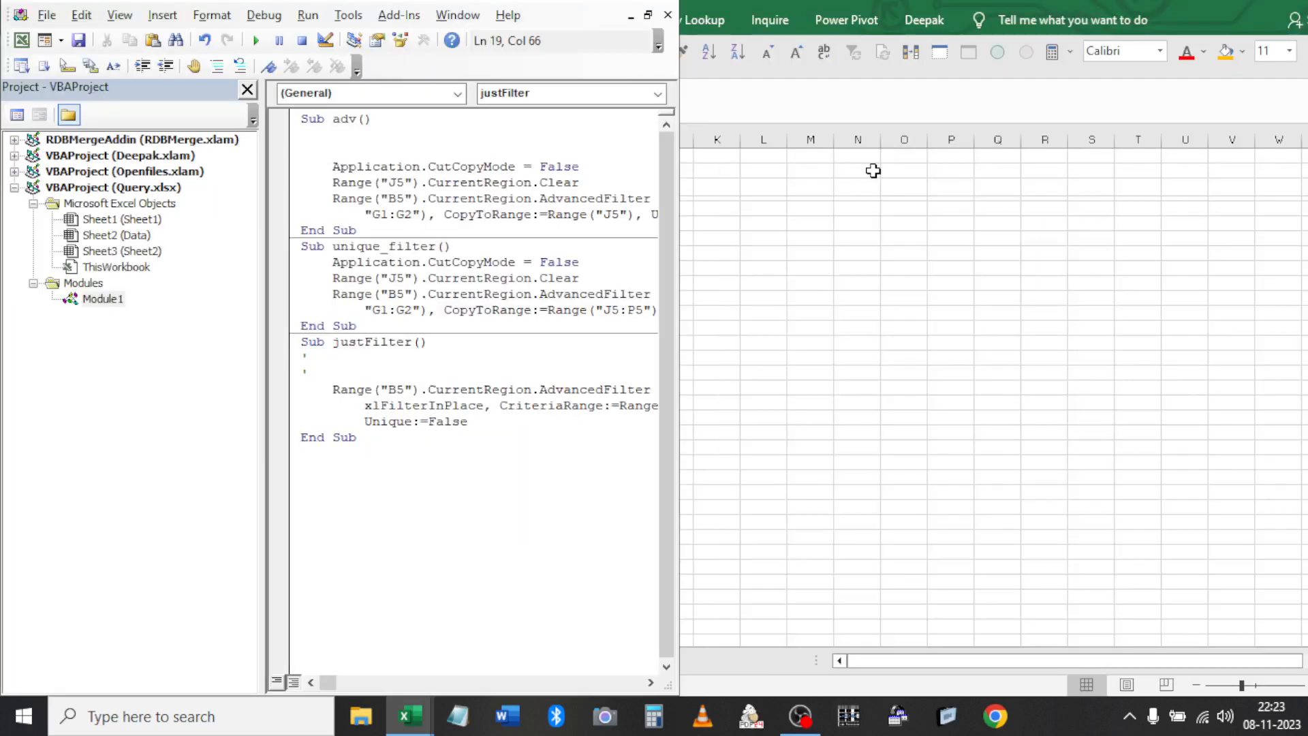
{"action": "key", "text": "super+Right"}
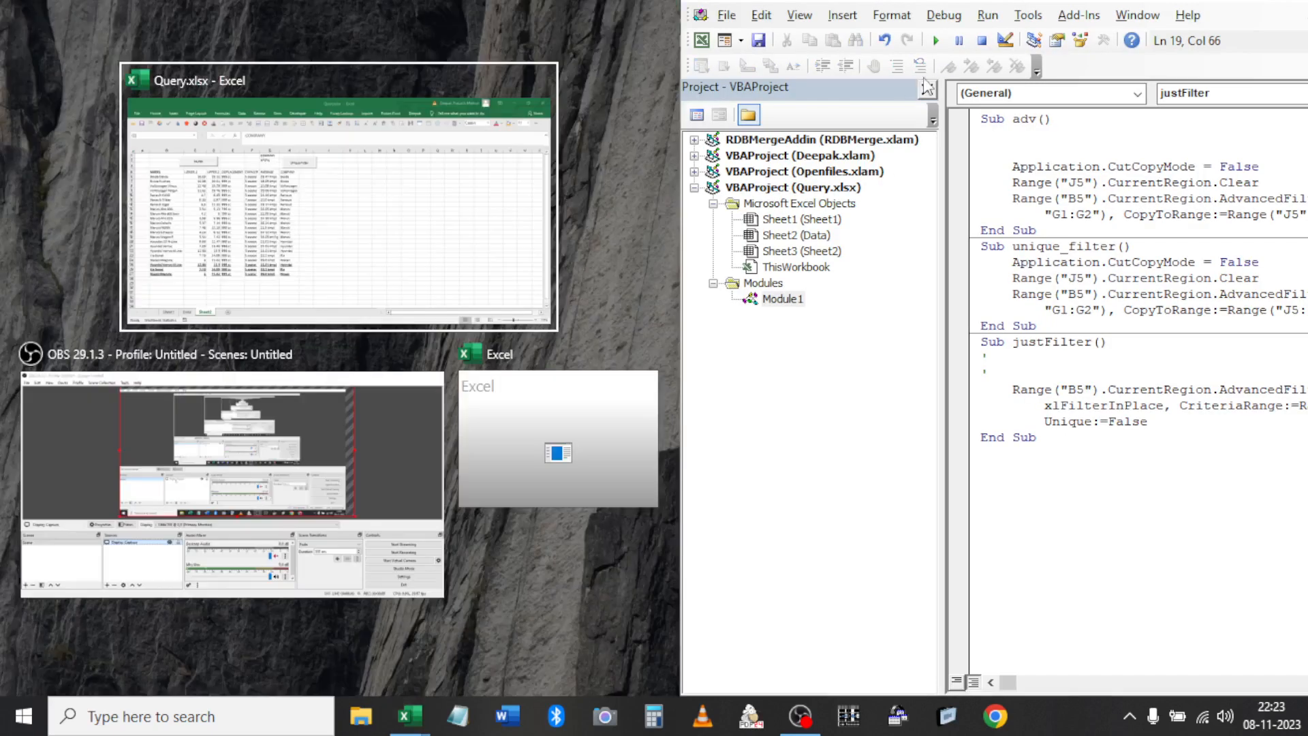
{"action": "left_click", "coordinate": [928, 89]}
{"action": "left_click", "coordinate": [928, 89]}
Step through justFilter with F8, filtering the table to the Nissan rows
{"action": "left_click", "coordinate": [838, 375]}
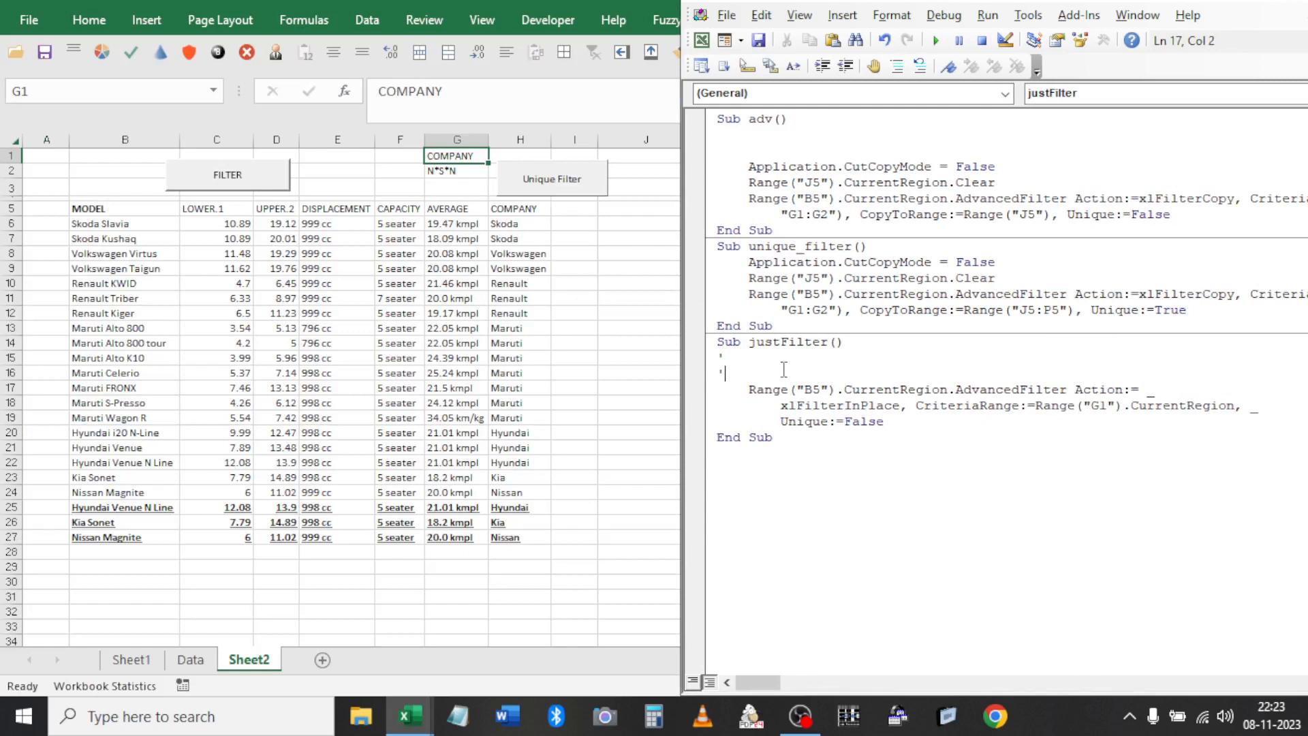
{"action": "key", "text": "F8"}
{"action": "key", "text": "F8"}
{"action": "key", "text": "F8"}
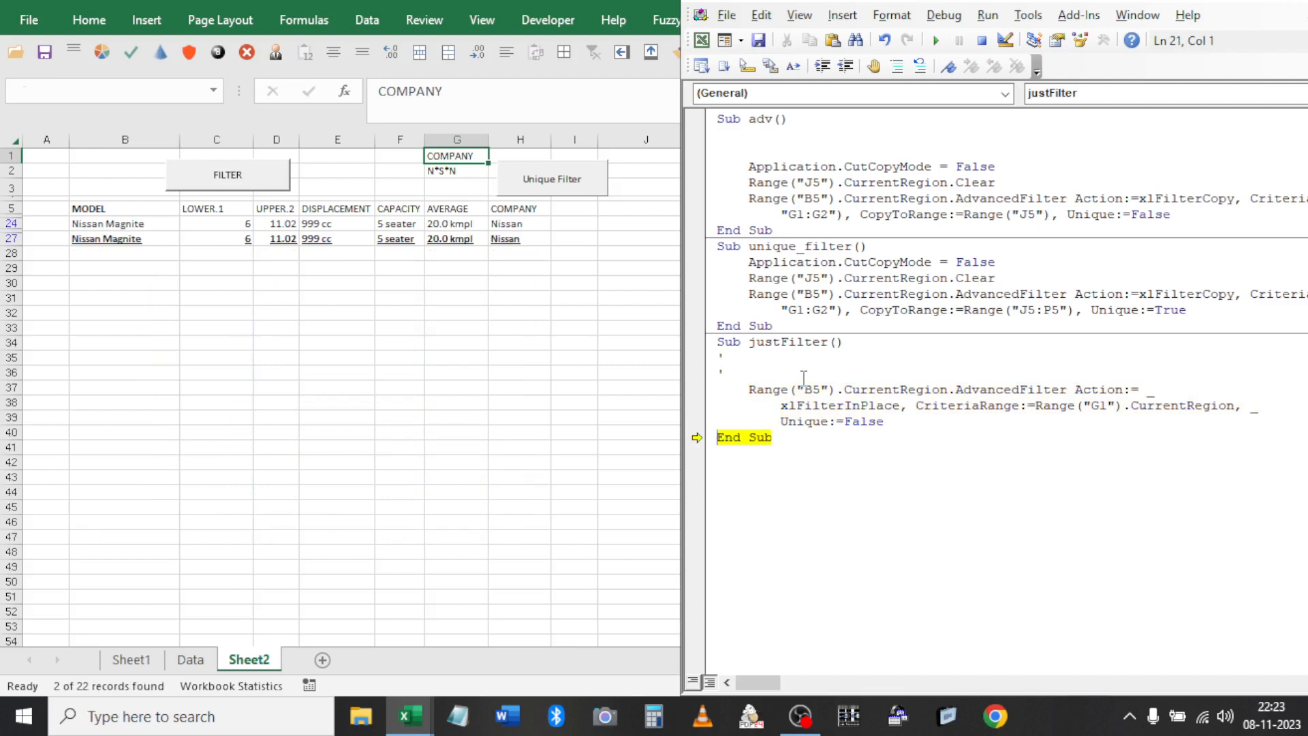
{"action": "key", "text": "F8"}
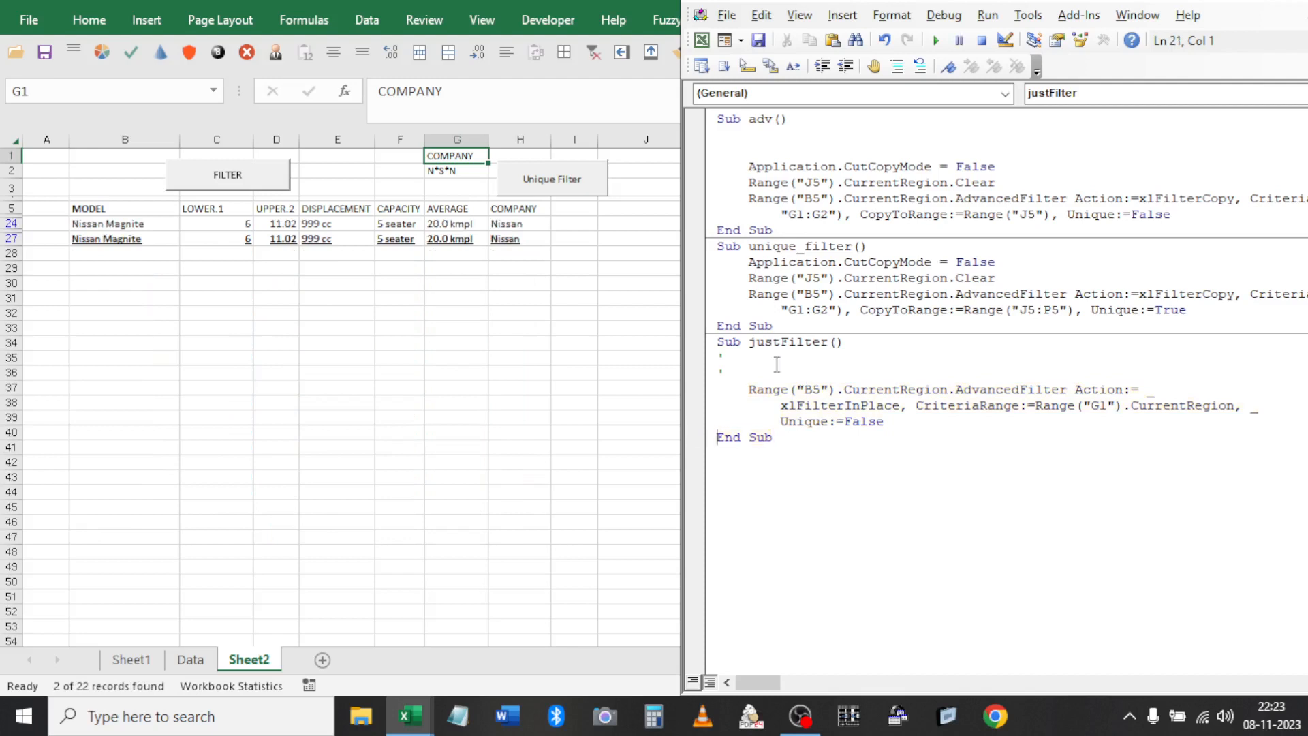
Change G2 to Mar* and run justFilter to show only the seven Maruti rows
{"action": "left_click", "coordinate": [460, 171]}
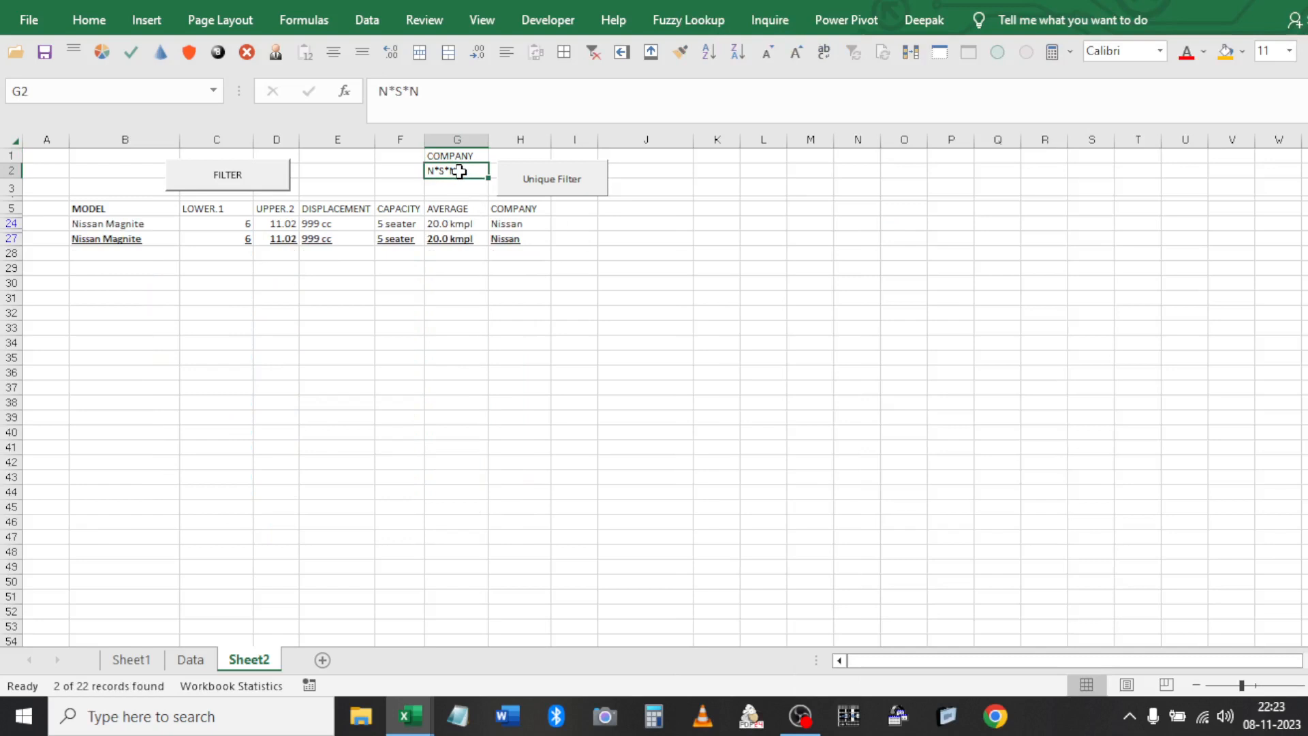
{"action": "type", "text": "Ma"}
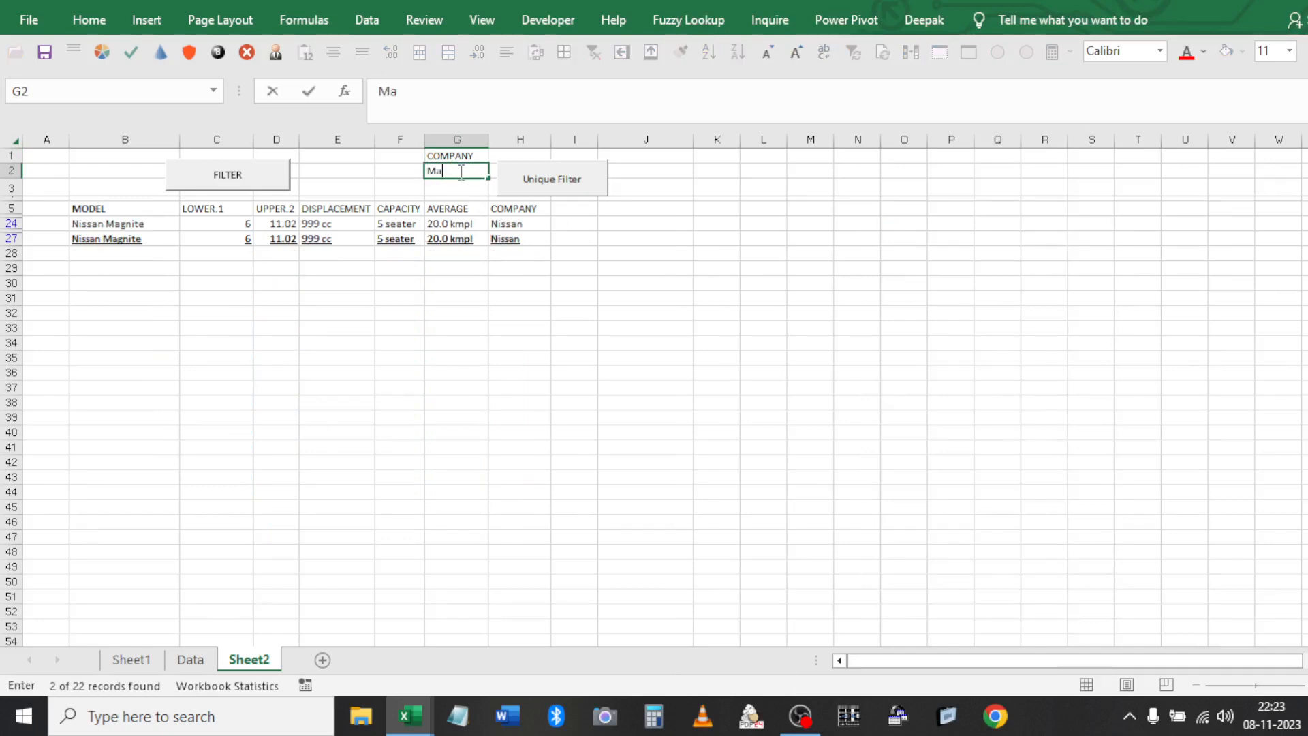
{"action": "type", "text": "r*"}
{"action": "left_click", "coordinate": [481, 280]}
{"action": "left_click", "coordinate": [471, 228]}
{"action": "key", "text": "alt+F11"}
{"action": "left_click", "coordinate": [953, 356]}
{"action": "left_click", "coordinate": [939, 41]}
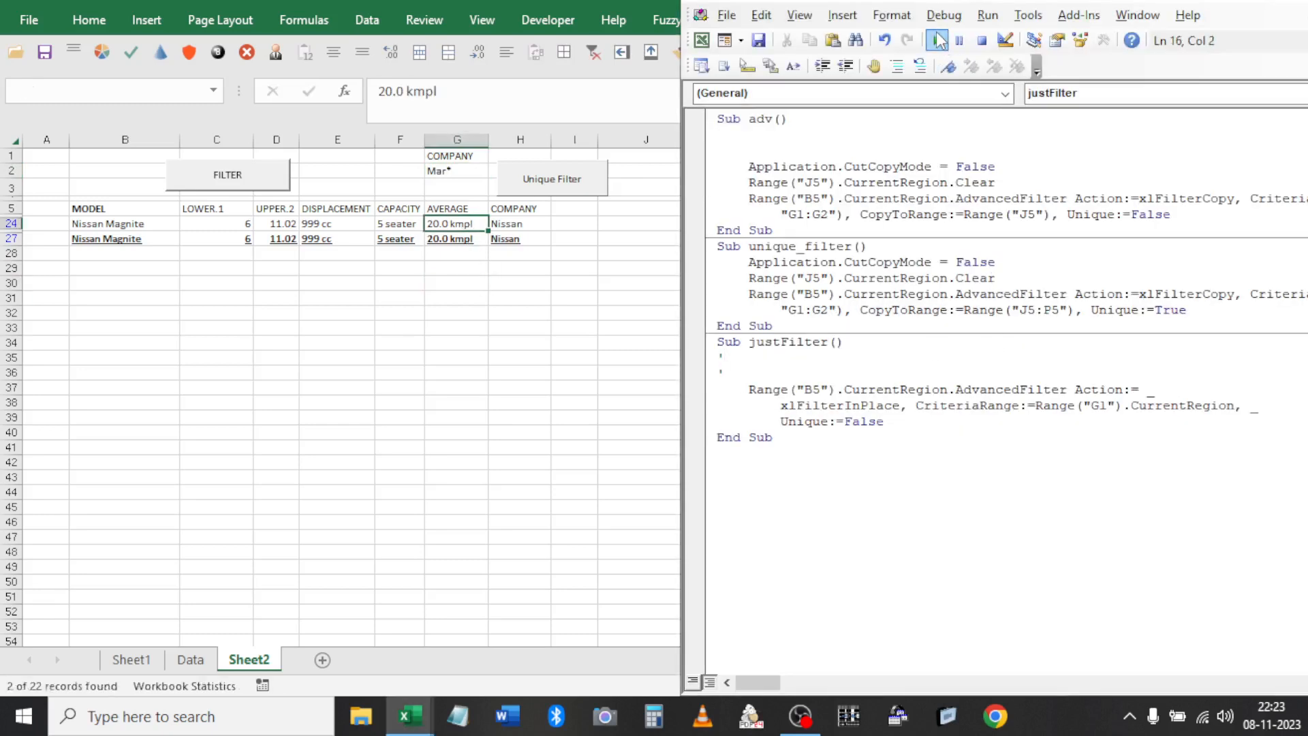
{"action": "left_click", "coordinate": [497, 208]}
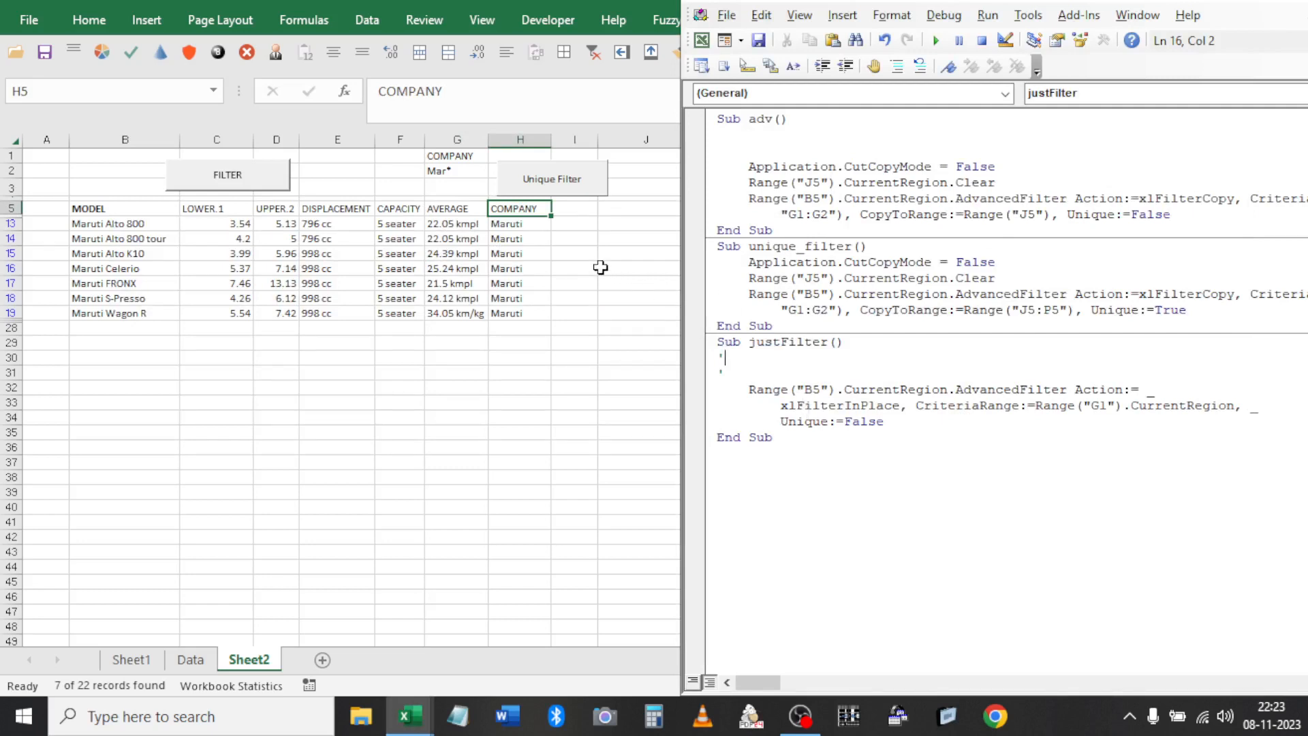
Enter Volk* as the new criterion in G2
{"action": "left_click", "coordinate": [468, 172]}
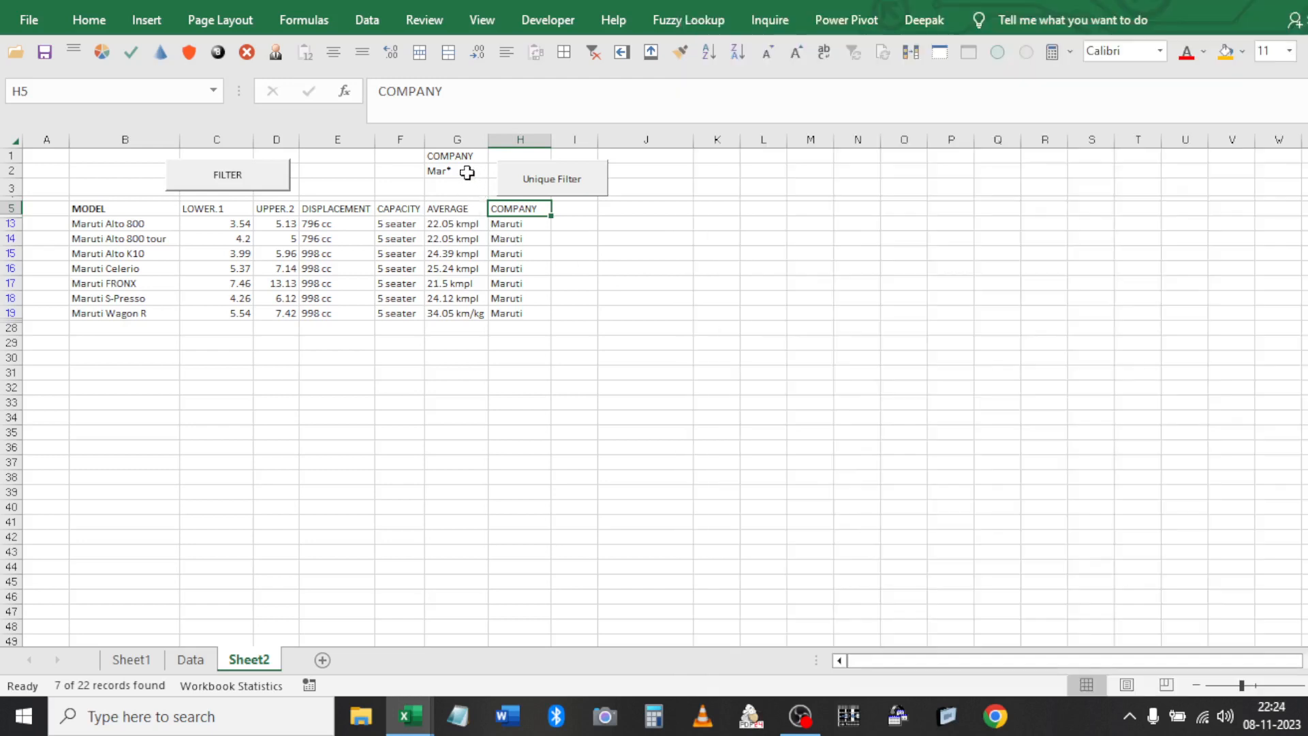
{"action": "type", "text": "Volk"}
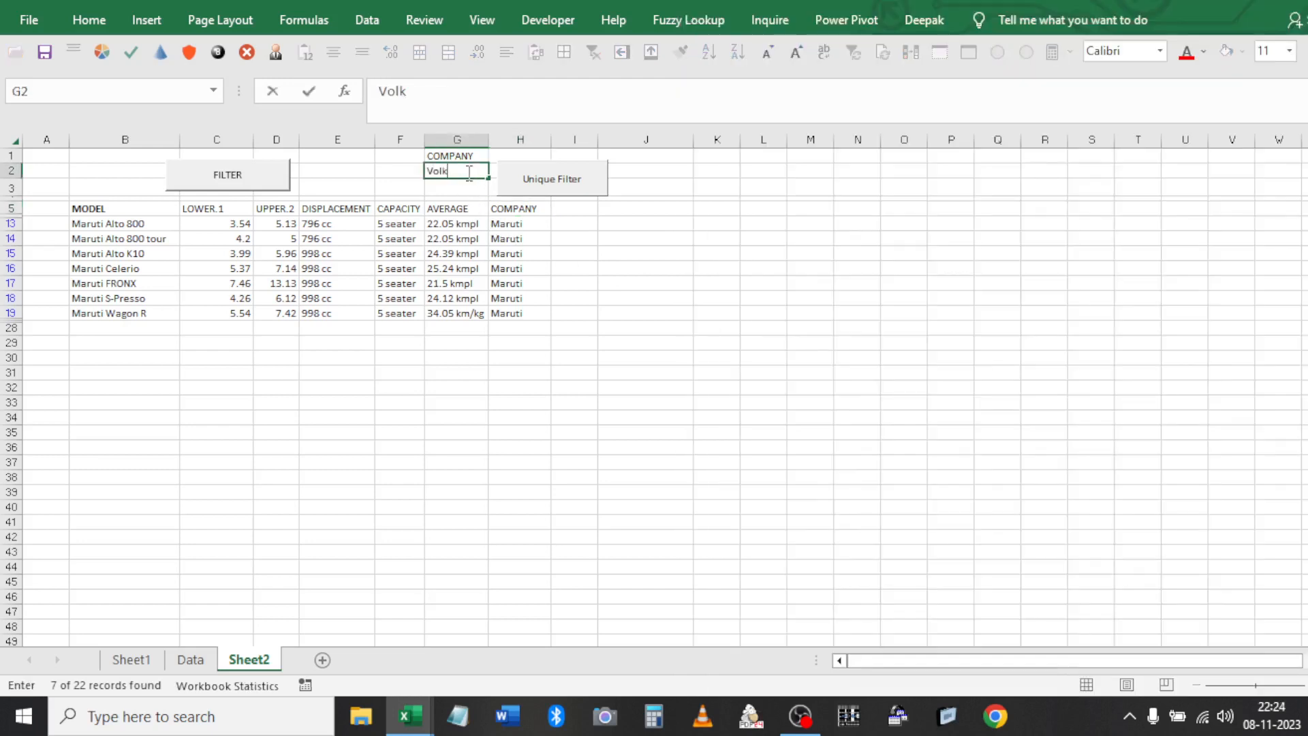
{"action": "type", "text": "*"}
{"action": "left_click", "coordinate": [560, 279]}
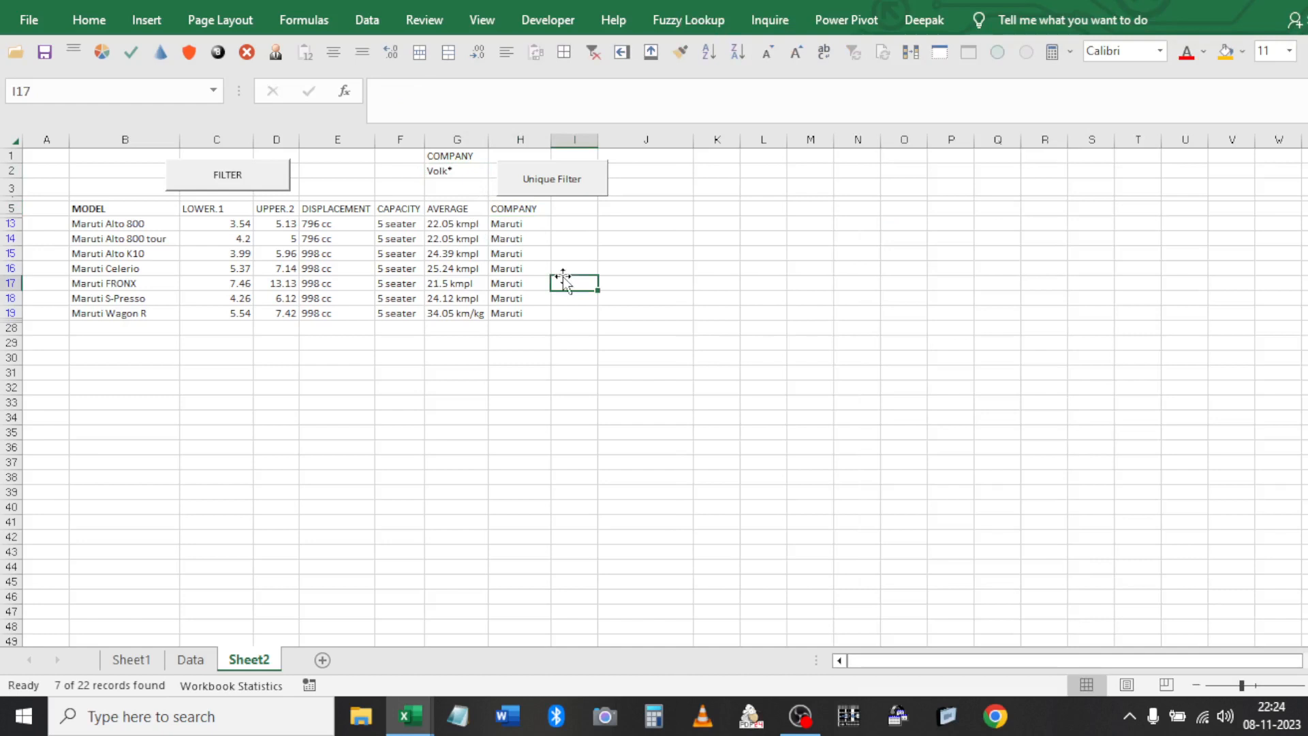
{"action": "left_click", "coordinate": [704, 156]}
{"action": "left_click", "coordinate": [703, 172]}
Draw a second command button over J2:L3 and open its click code
{"action": "left_click", "coordinate": [526, 24]}
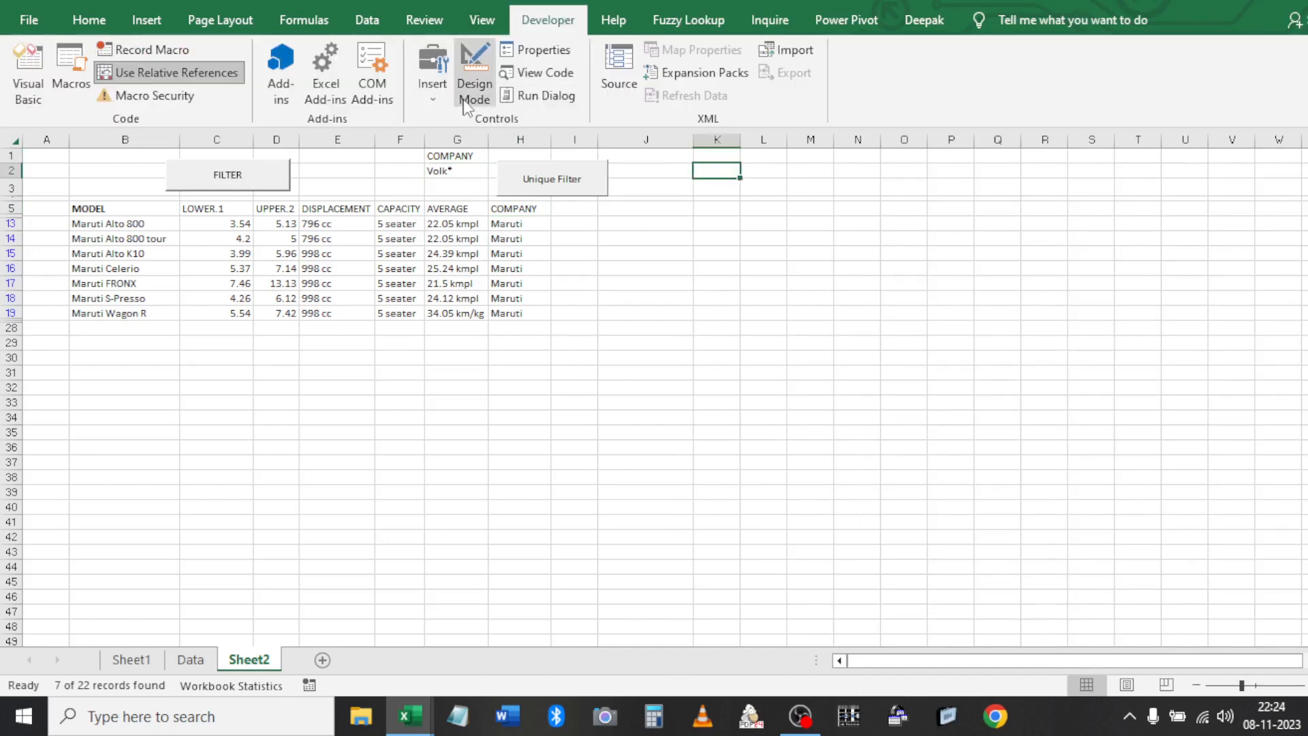
{"action": "left_click", "coordinate": [432, 78]}
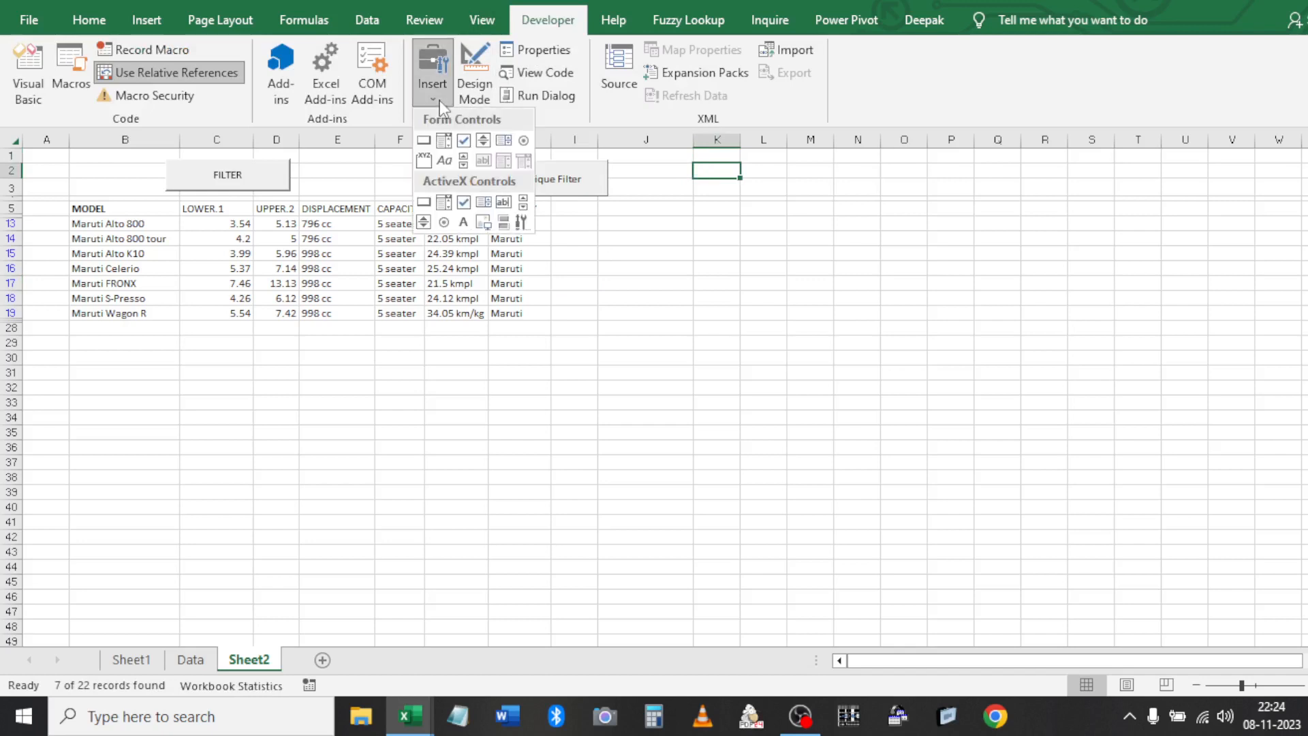
{"action": "left_click", "coordinate": [424, 201]}
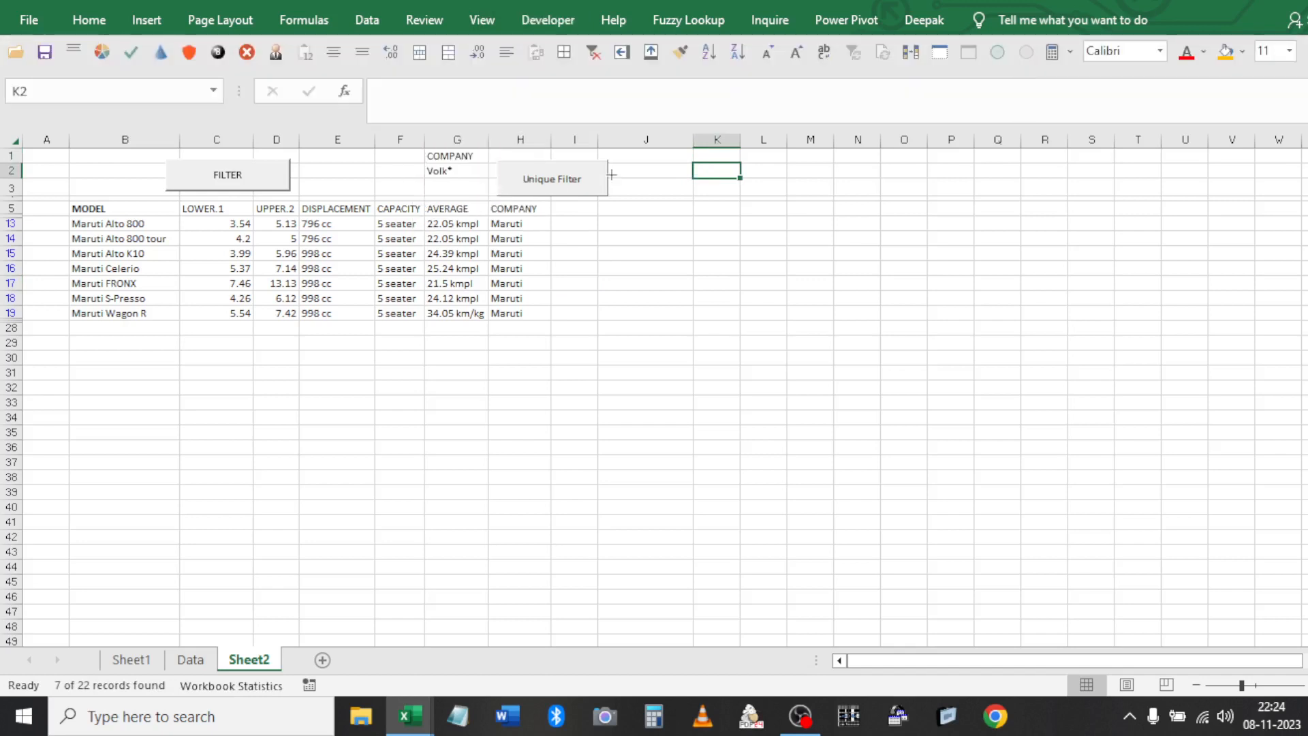
{"action": "mouse_move", "coordinate": [654, 161]}
{"action": "left_mouse_down"}
{"action": "mouse_move", "coordinate": [685, 197]}
{"action": "mouse_move", "coordinate": [794, 205]}
{"action": "mouse_move", "coordinate": [781, 201]}
{"action": "left_mouse_up"}
{"action": "double_click", "coordinate": [730, 181]}
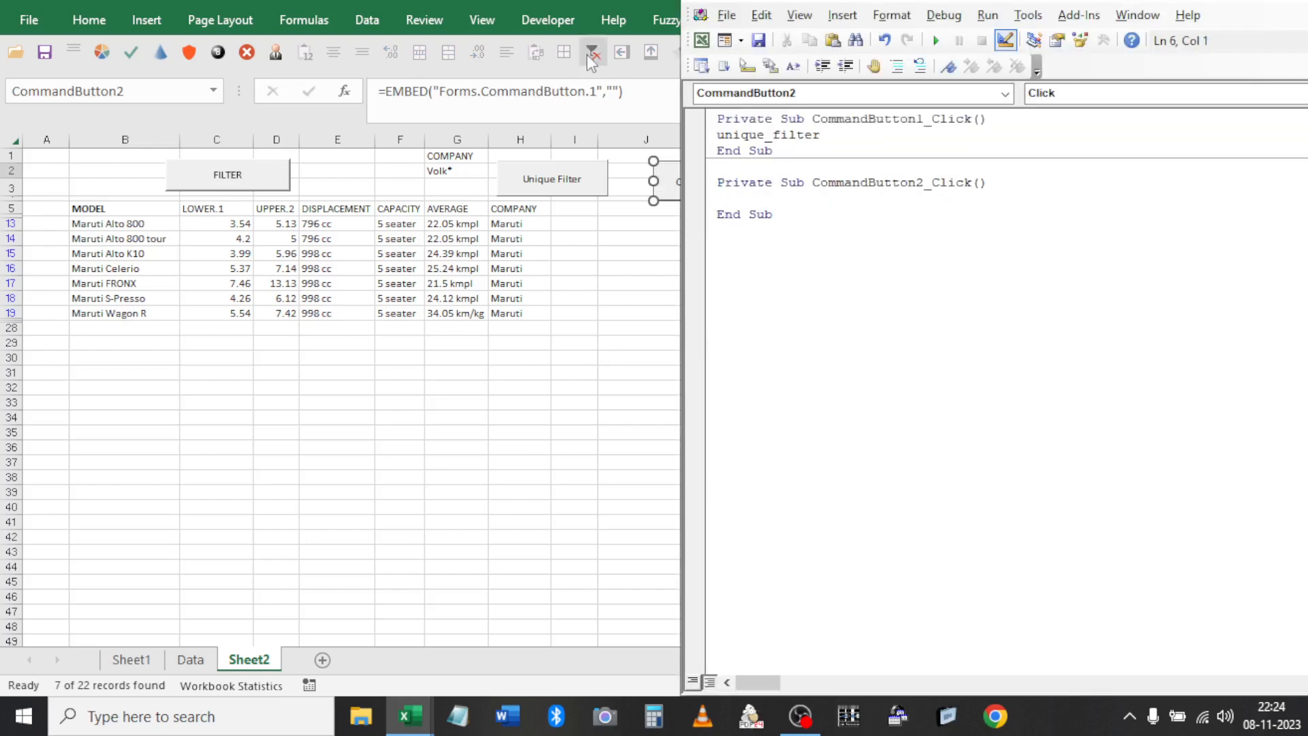
Copy the justFilter name from Module1 and paste it into CommandButton2_Click
{"action": "left_click", "coordinate": [551, 26]}
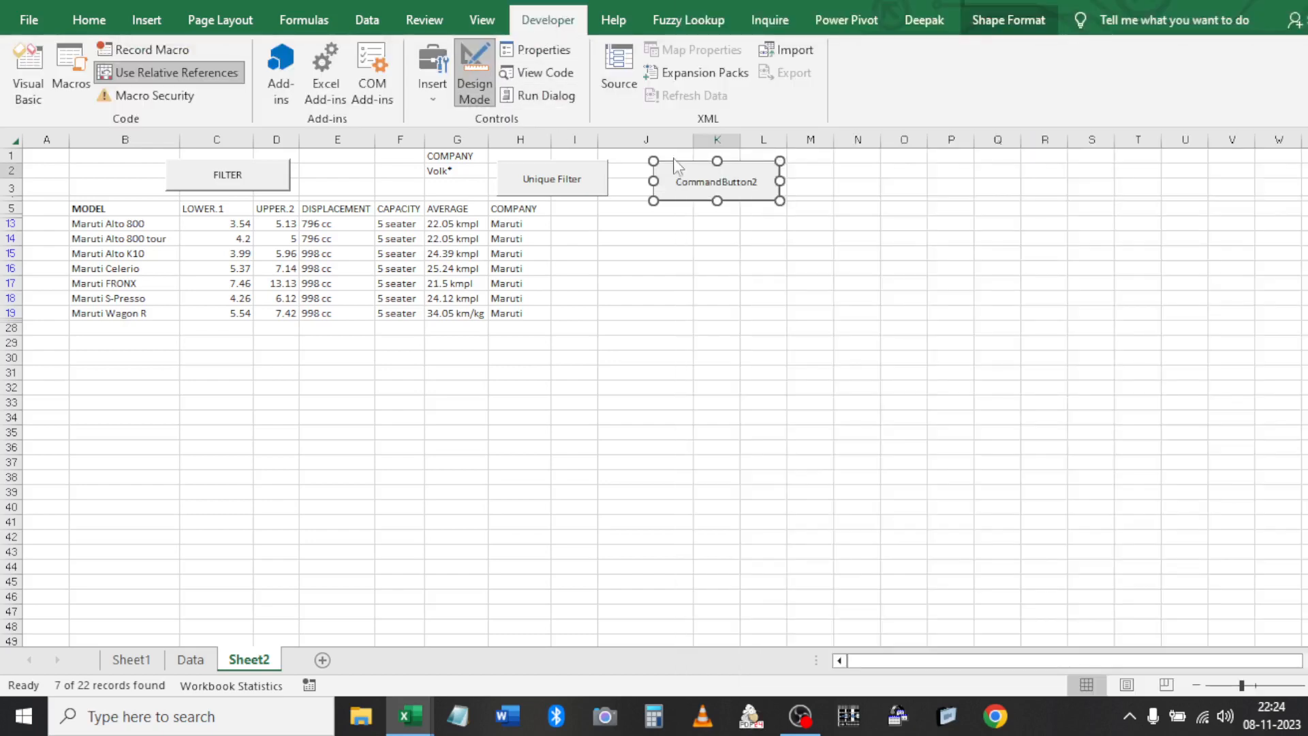
{"action": "key", "text": "alt+Tab"}
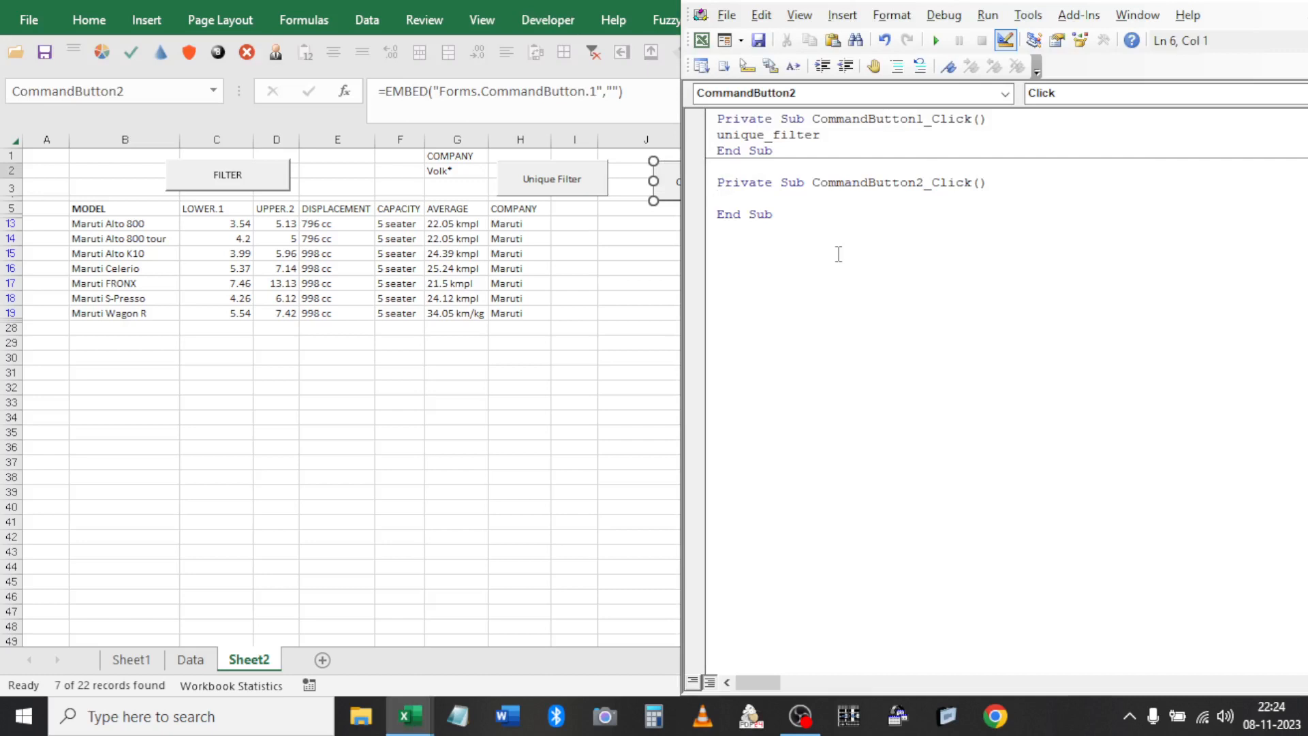
{"action": "left_click", "coordinate": [1290, 4]}
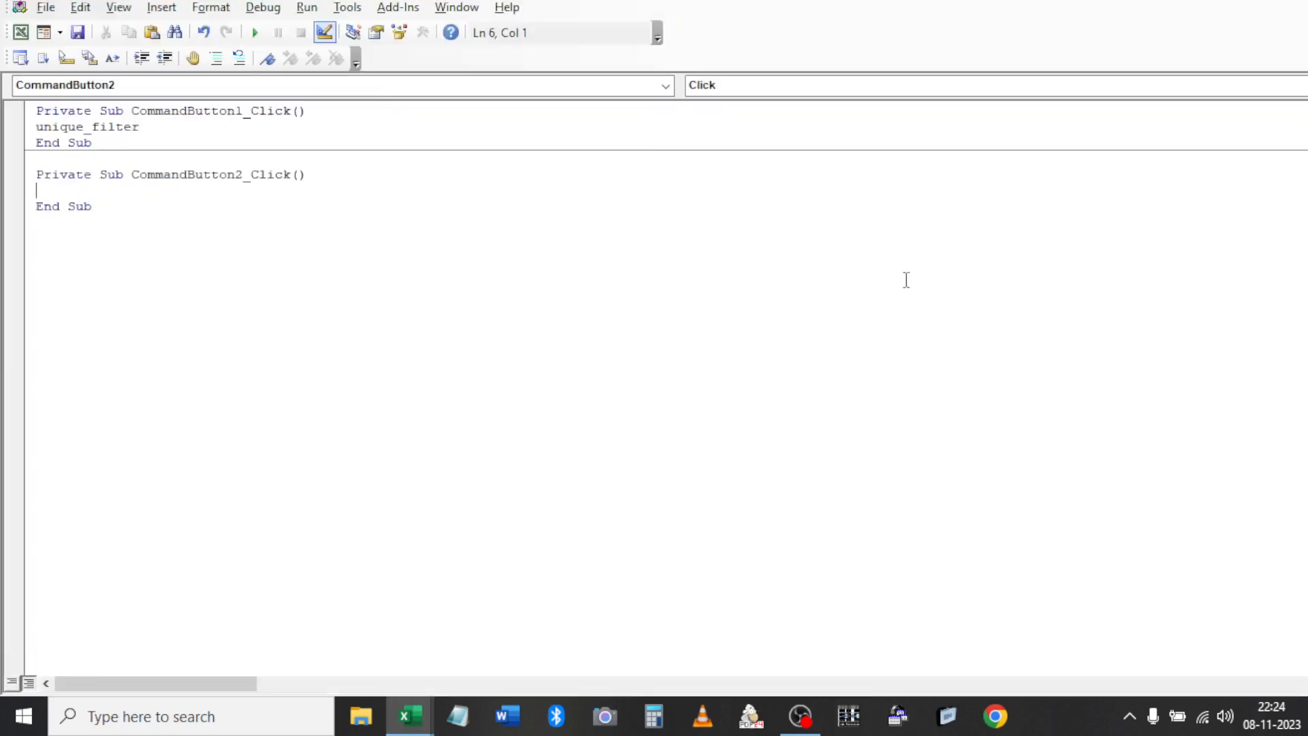
{"action": "key", "text": "ctrl+r"}
{"action": "double_click", "coordinate": [104, 292]}
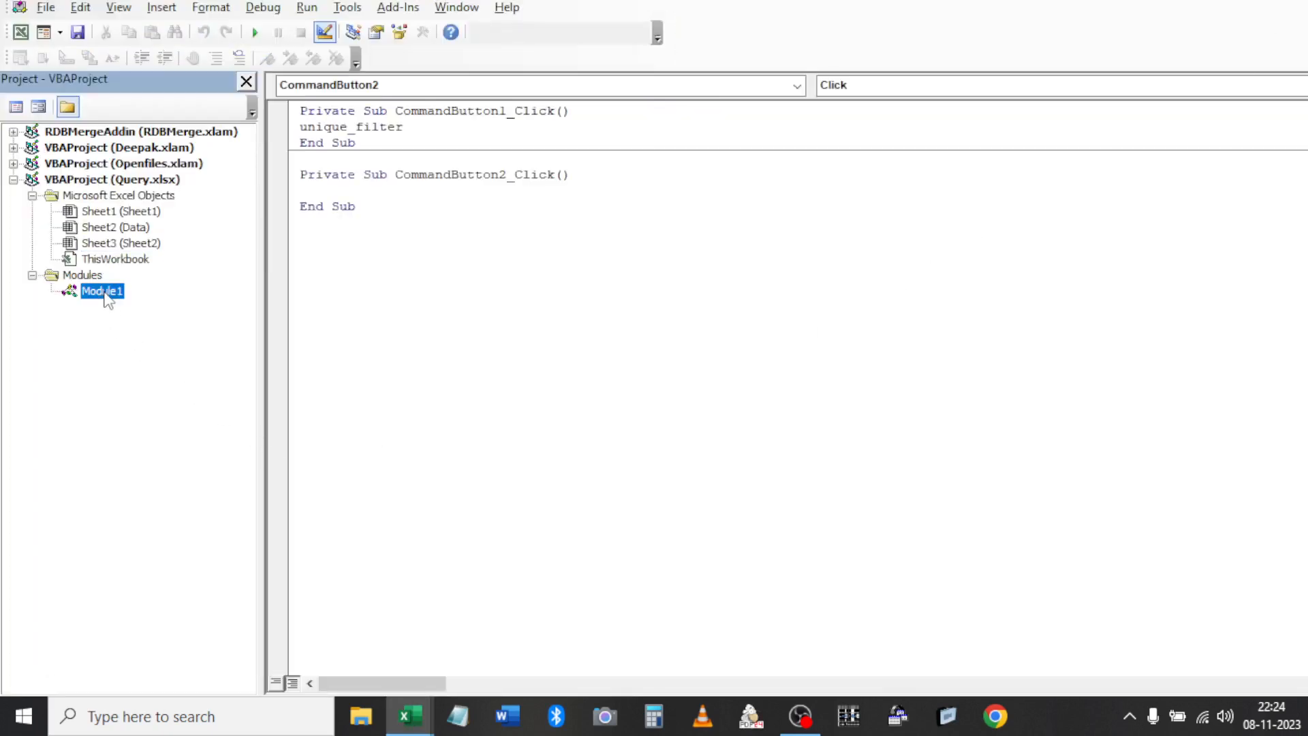
{"action": "double_click", "coordinate": [358, 333]}
{"action": "key", "text": "ctrl+c"}
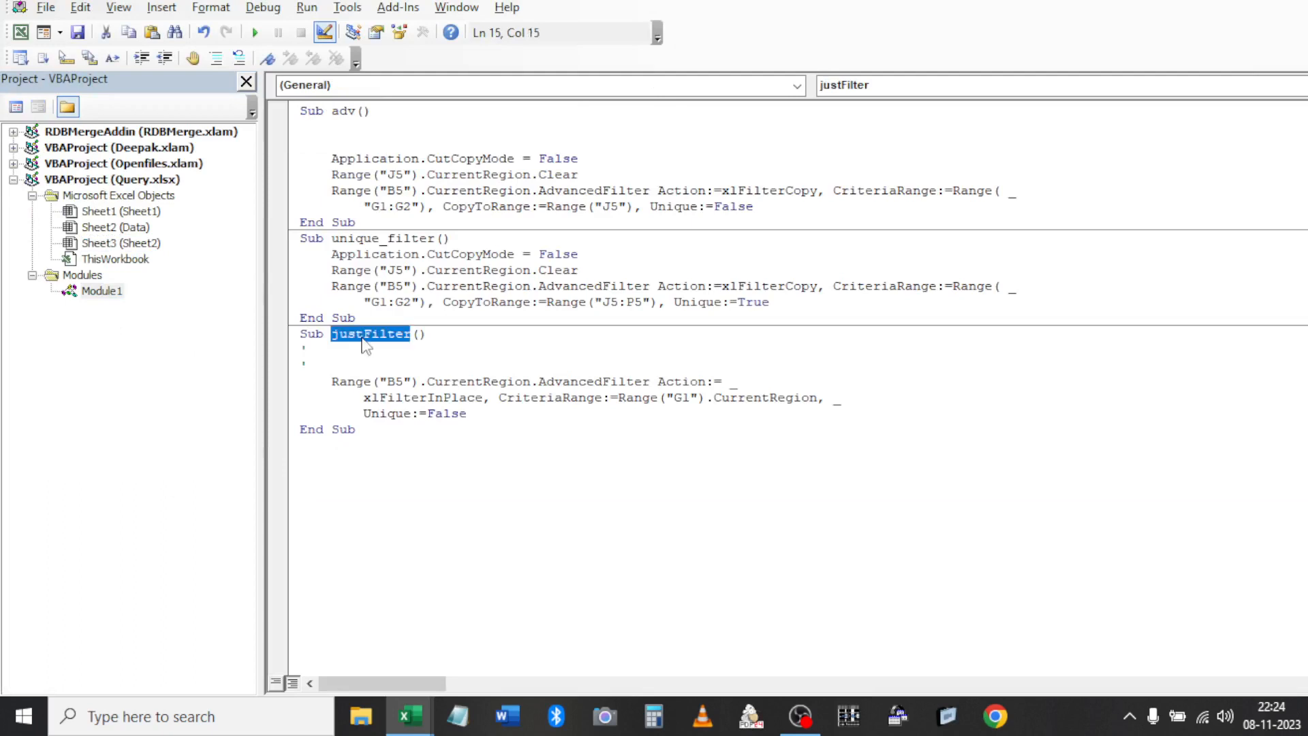
{"action": "double_click", "coordinate": [134, 247]}
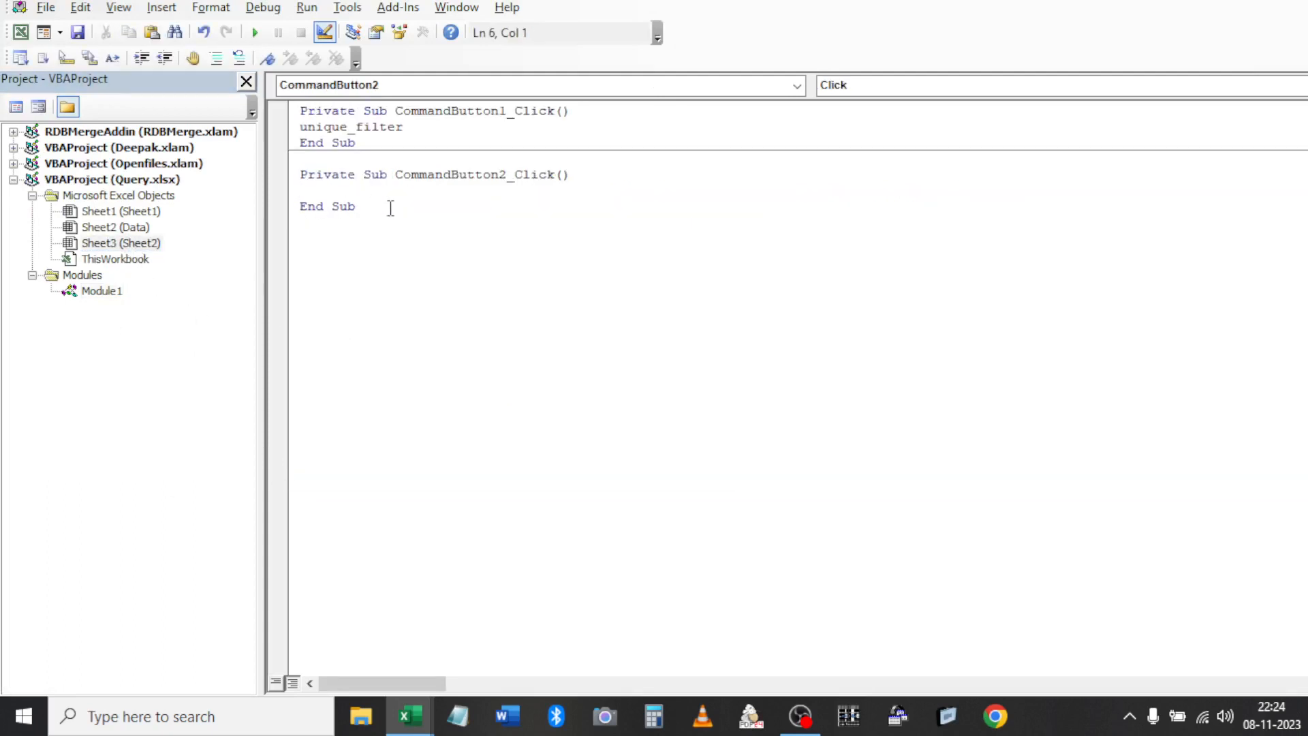
{"action": "key", "text": "ctrl+v"}
{"action": "key", "text": "alt+F11"}
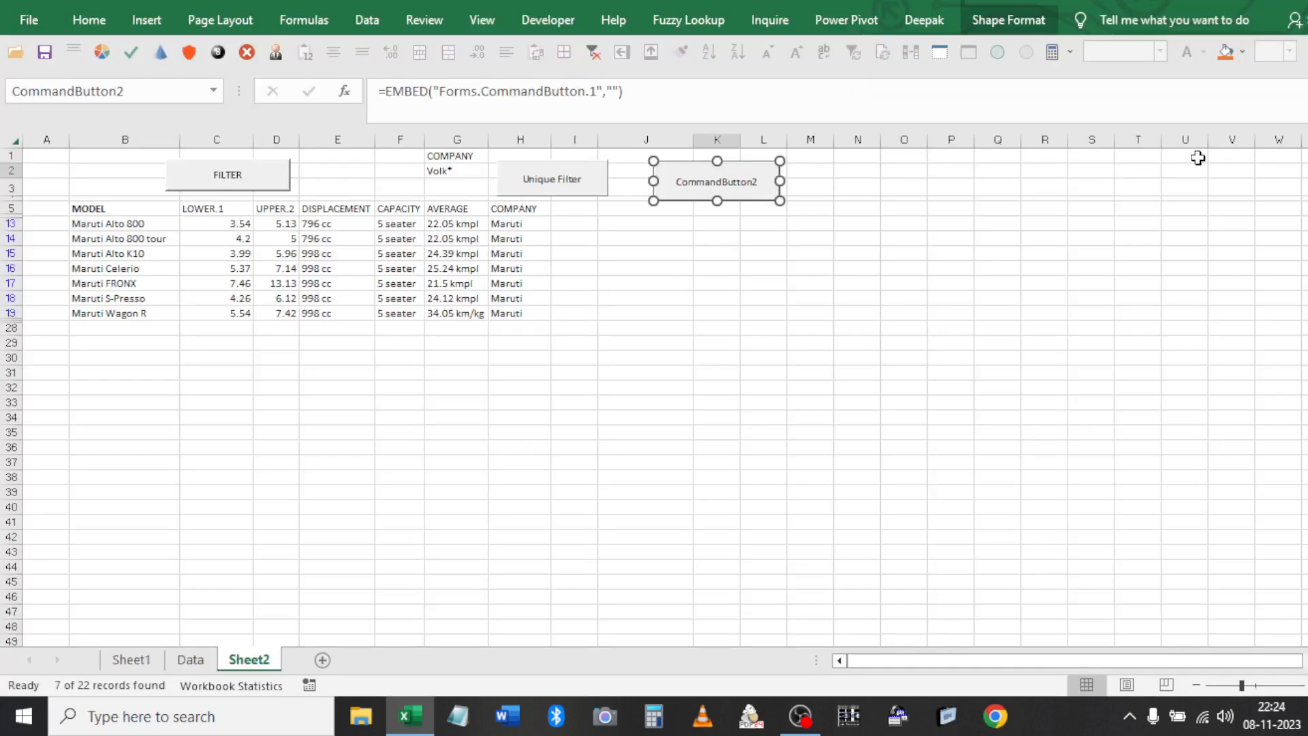
Set the second button's Caption to 'Just Filter it Out' in its Properties
{"action": "left_click", "coordinate": [838, 357]}
{"action": "right_click", "coordinate": [706, 188]}
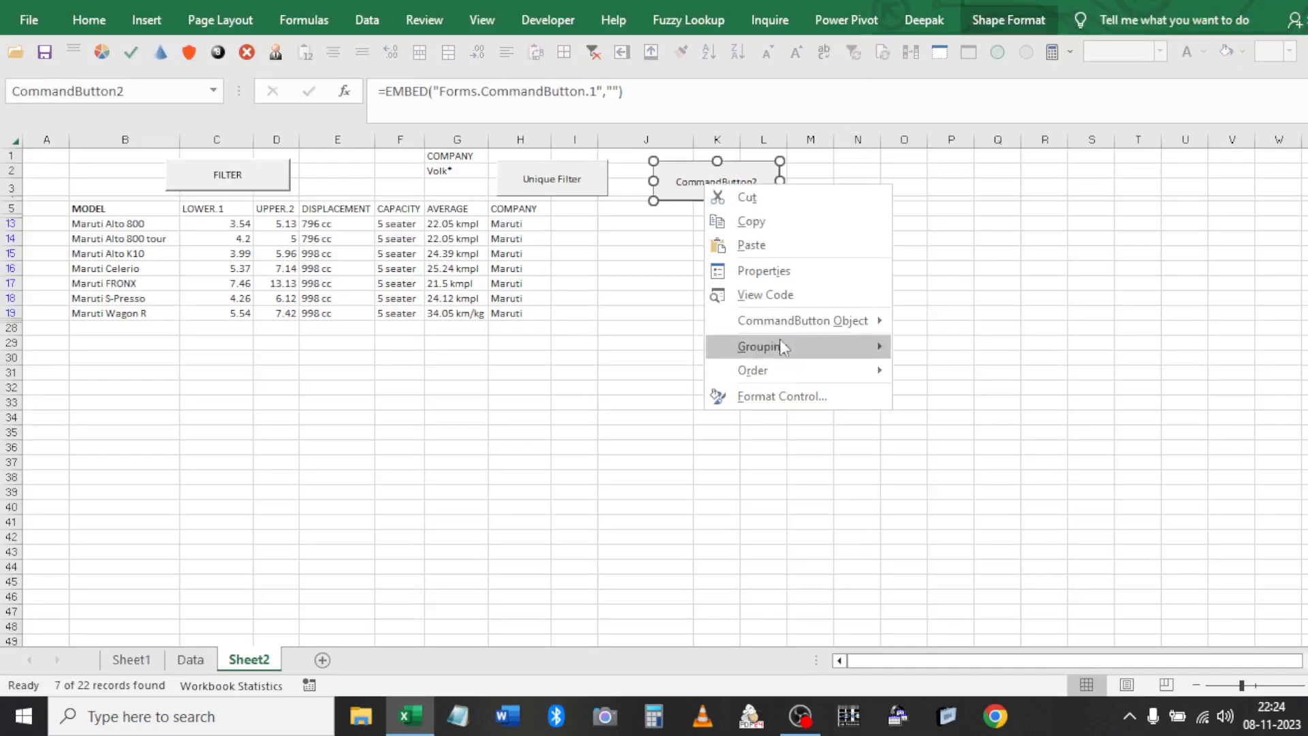
{"action": "left_click", "coordinate": [750, 271]}
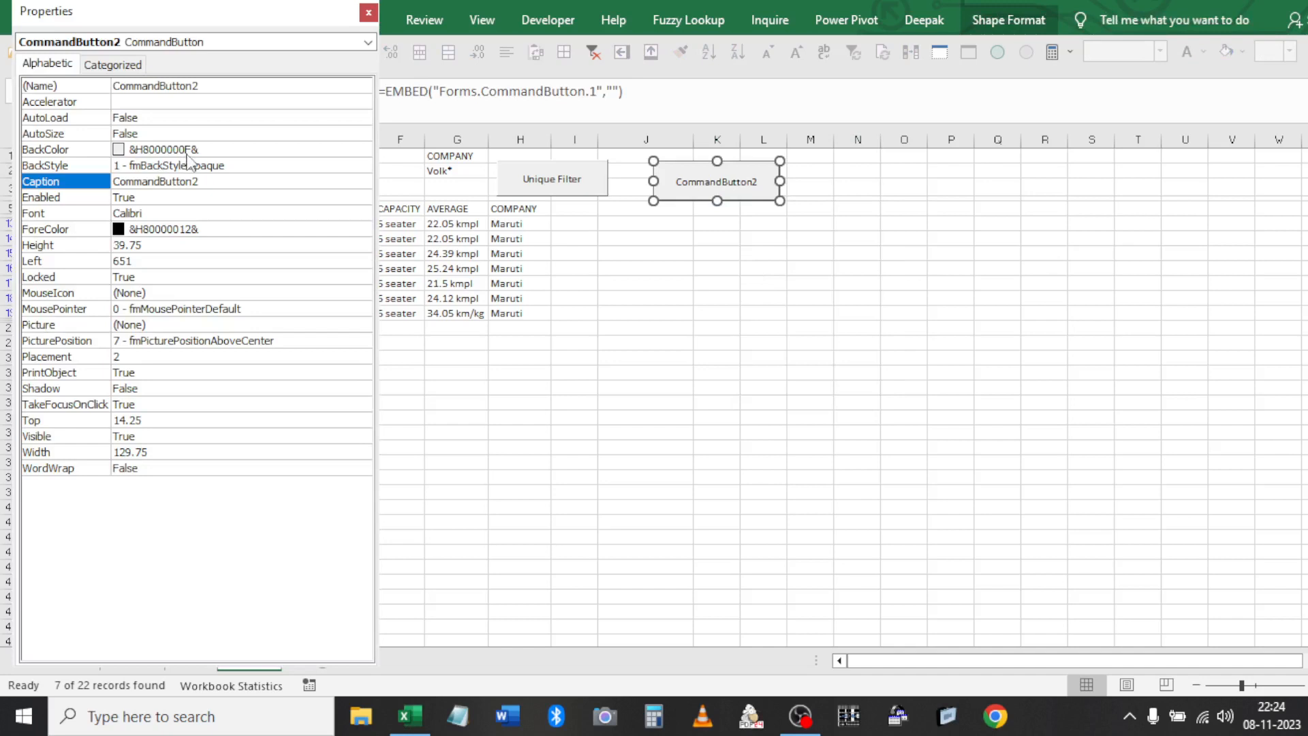
{"action": "double_click", "coordinate": [200, 183]}
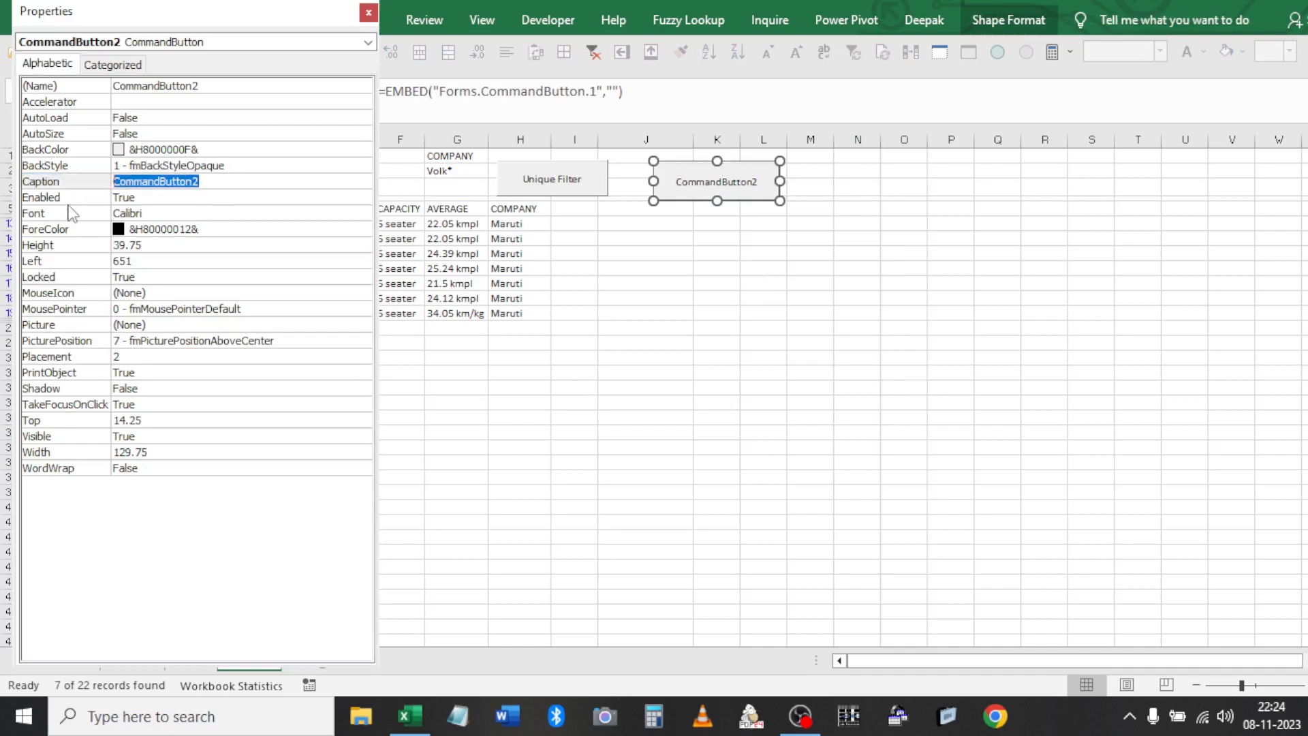
{"action": "type", "text": "Ju"}
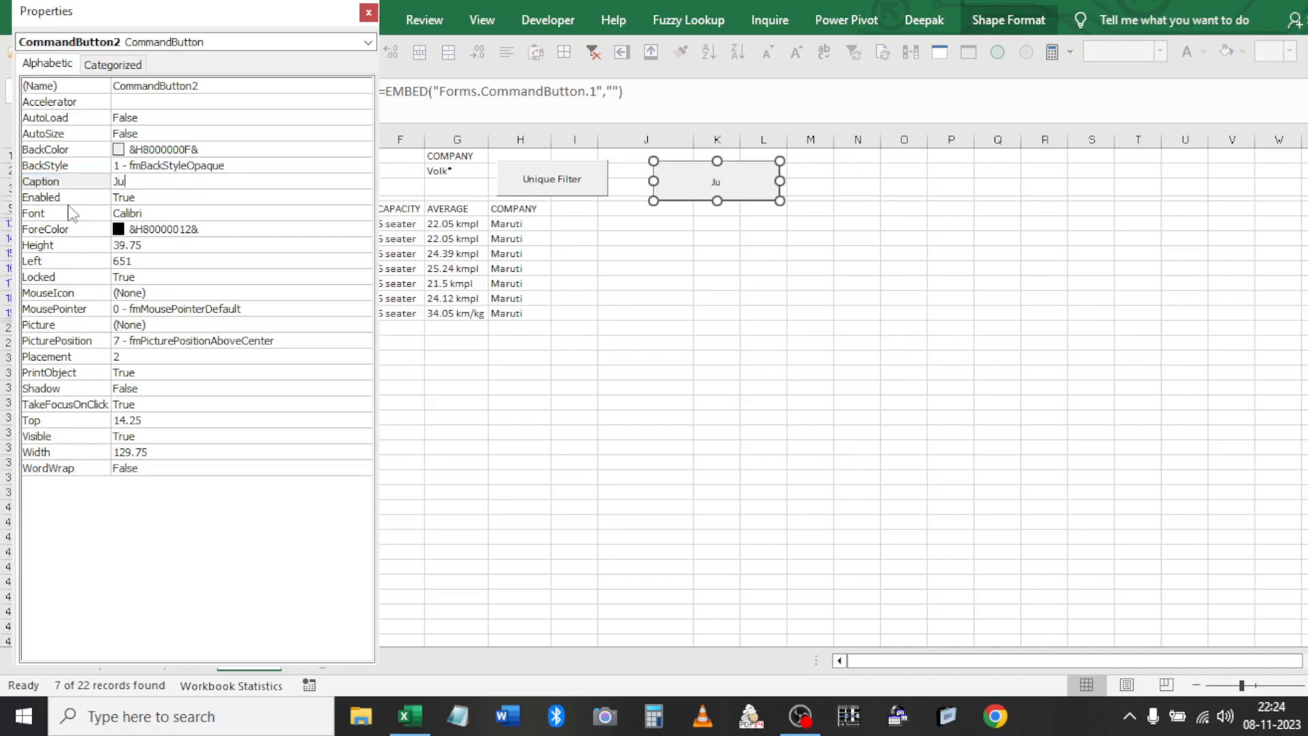
{"action": "type", "text": "st Filter it Out"}
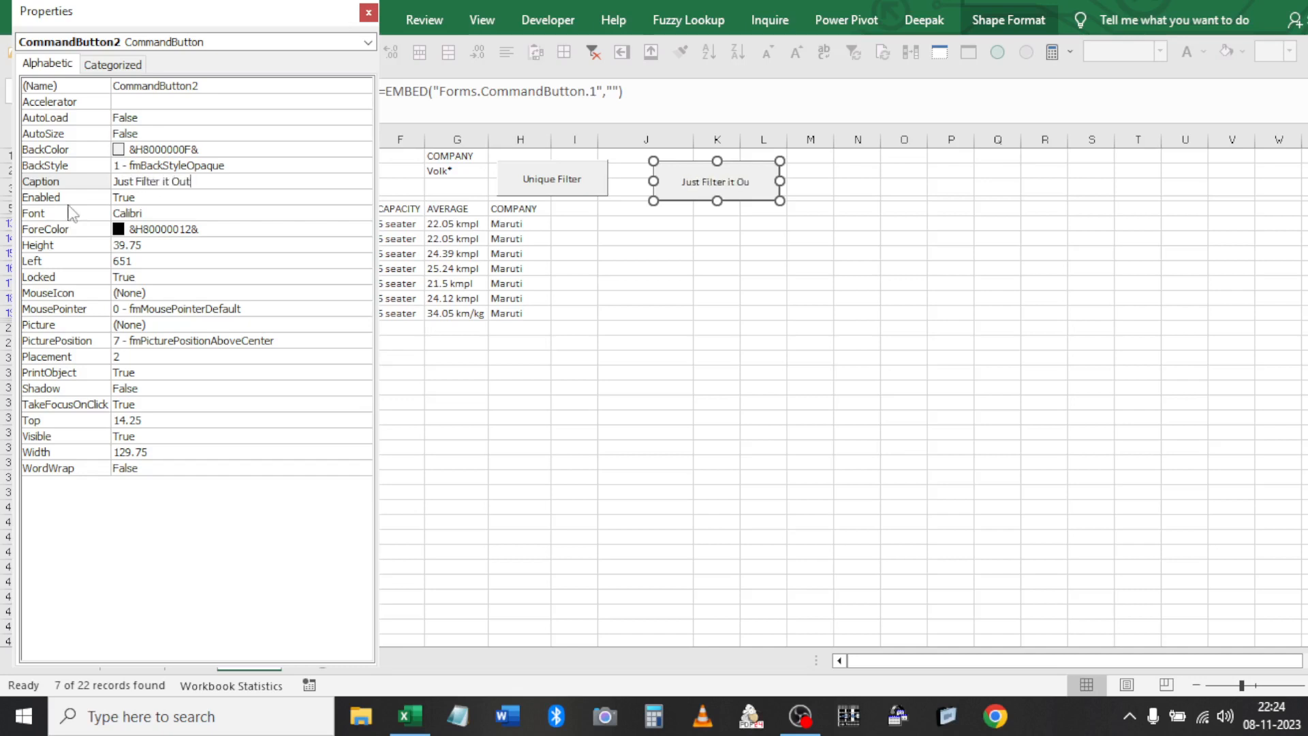
Exit Design Mode, filter the table for Volk* with Just Filter it Out, then clear it
{"action": "left_click", "coordinate": [367, 12]}
{"action": "left_click", "coordinate": [624, 313]}
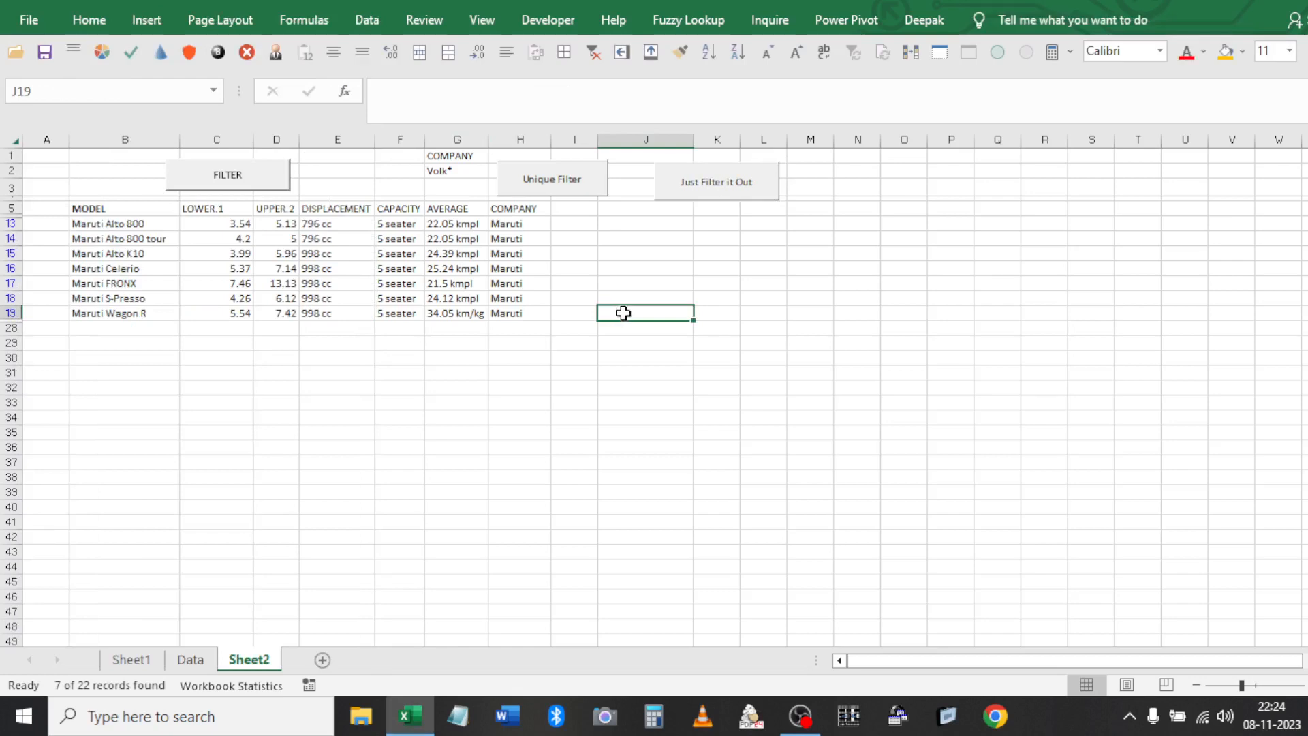
{"action": "left_click", "coordinate": [736, 193]}
{"action": "left_click", "coordinate": [723, 281]}
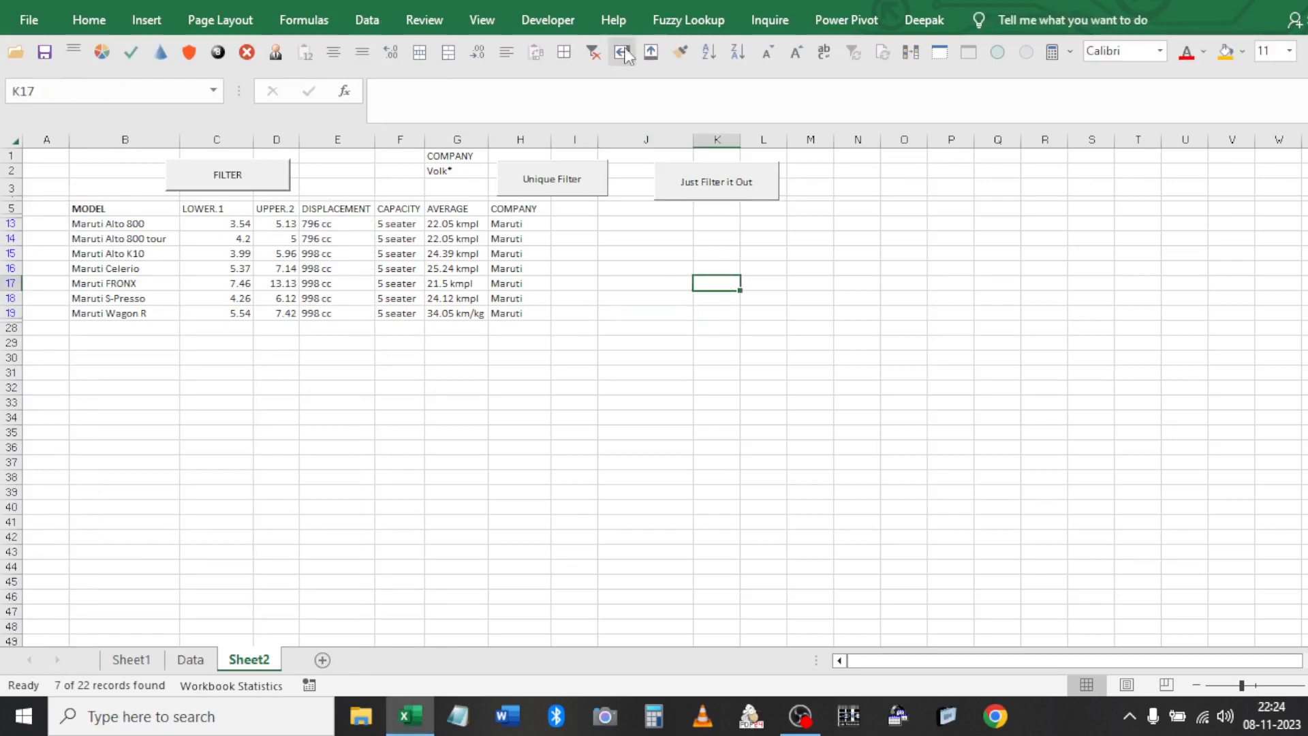
{"action": "left_click", "coordinate": [548, 20]}
{"action": "left_click", "coordinate": [651, 312]}
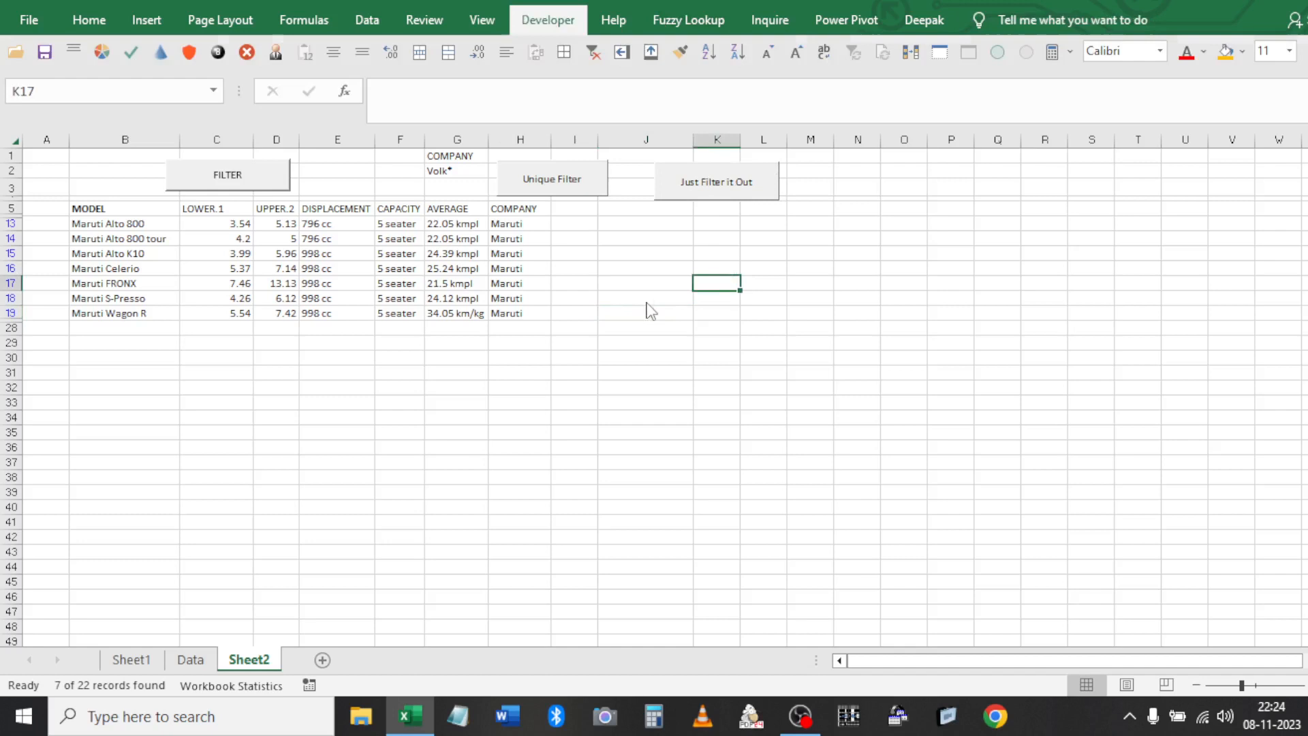
{"action": "left_click", "coordinate": [706, 198]}
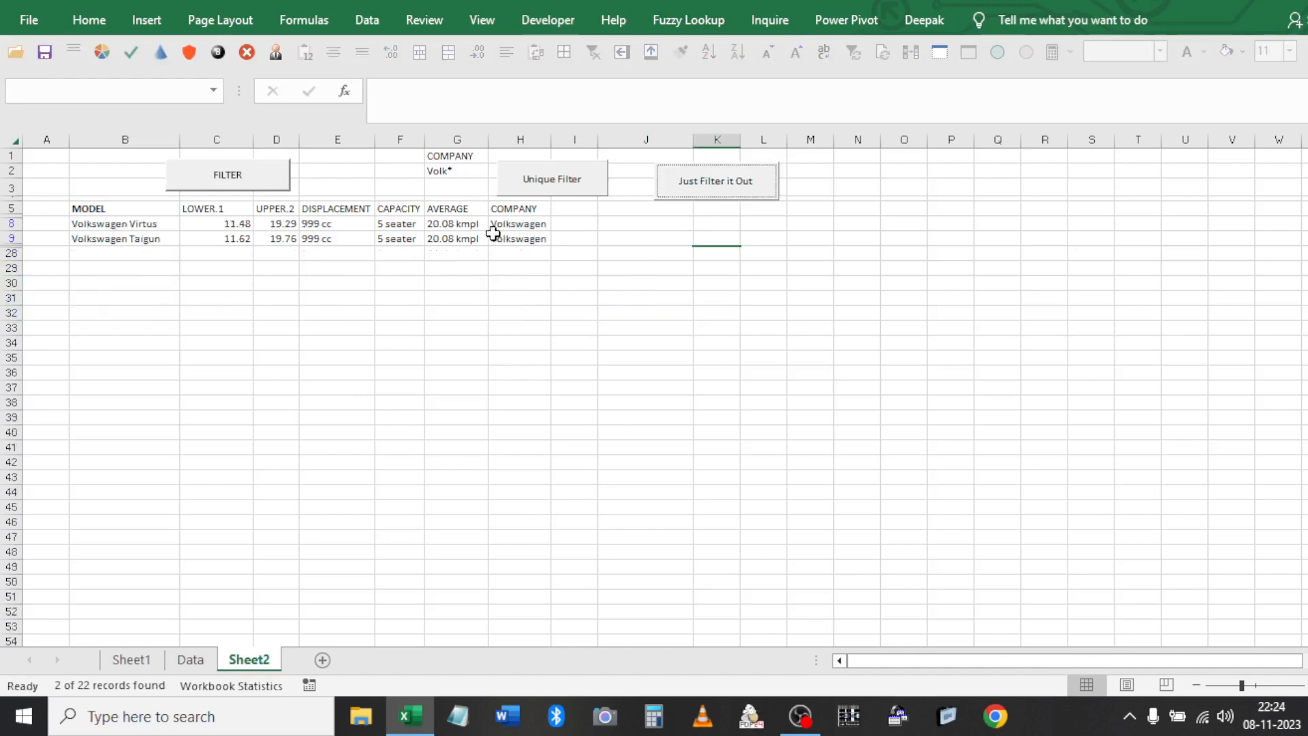
{"action": "left_click", "coordinate": [469, 173]}
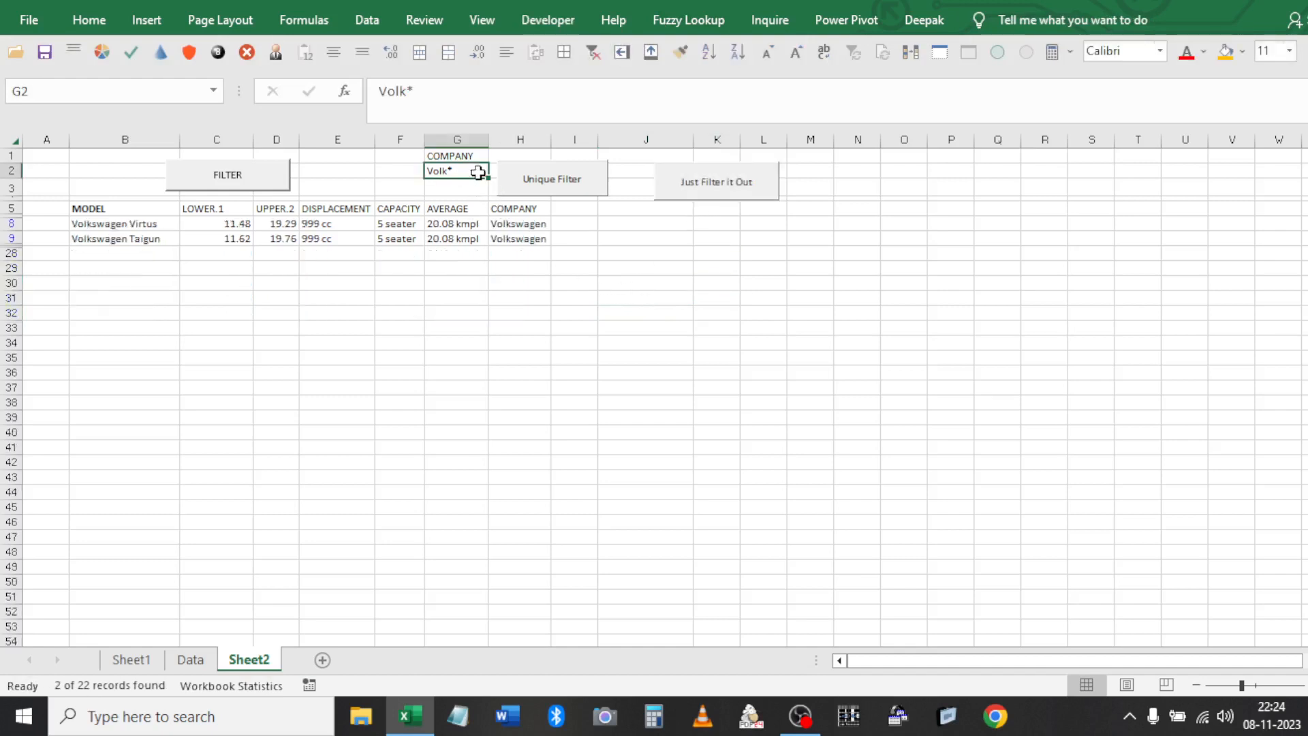
{"action": "left_click", "coordinate": [593, 53]}
Copy the MODEL header from B5 over the COMPANY criteria header in G1
{"action": "left_click", "coordinate": [466, 282]}
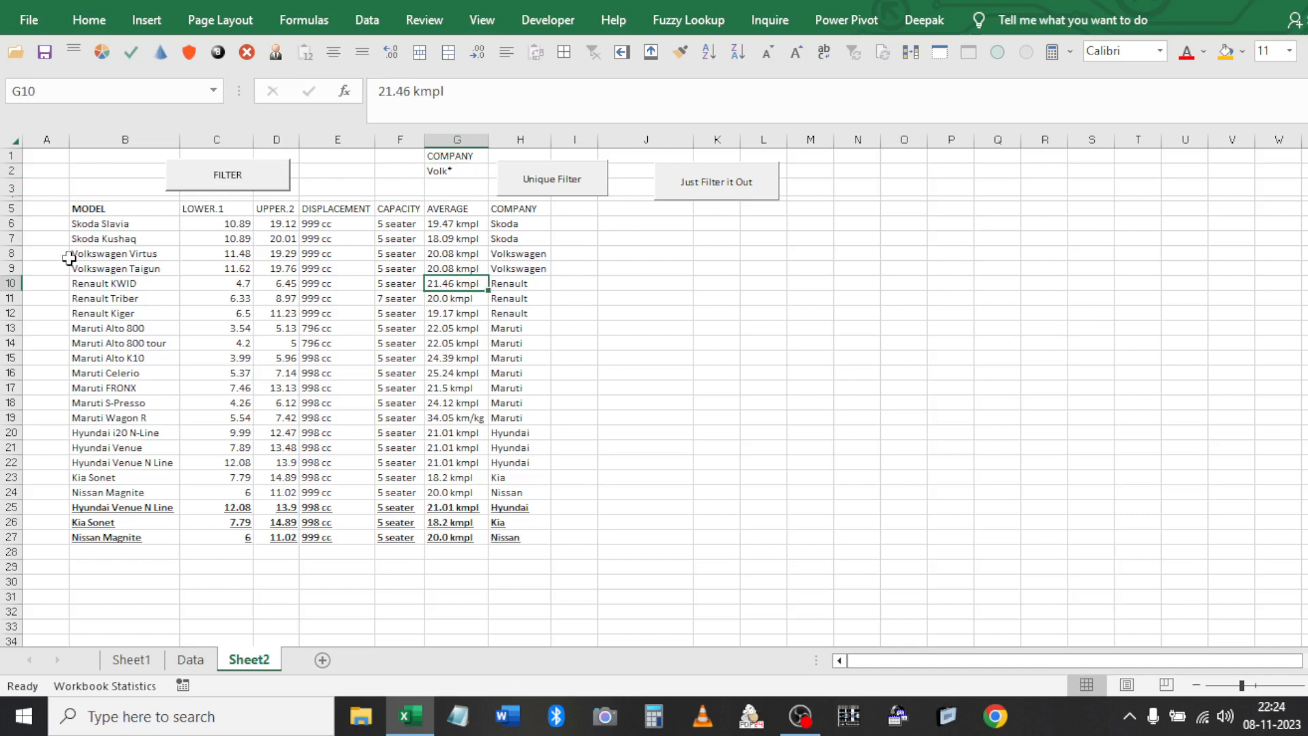
{"action": "left_click_drag", "start_coordinate": [144, 211], "coordinate": [546, 532]}
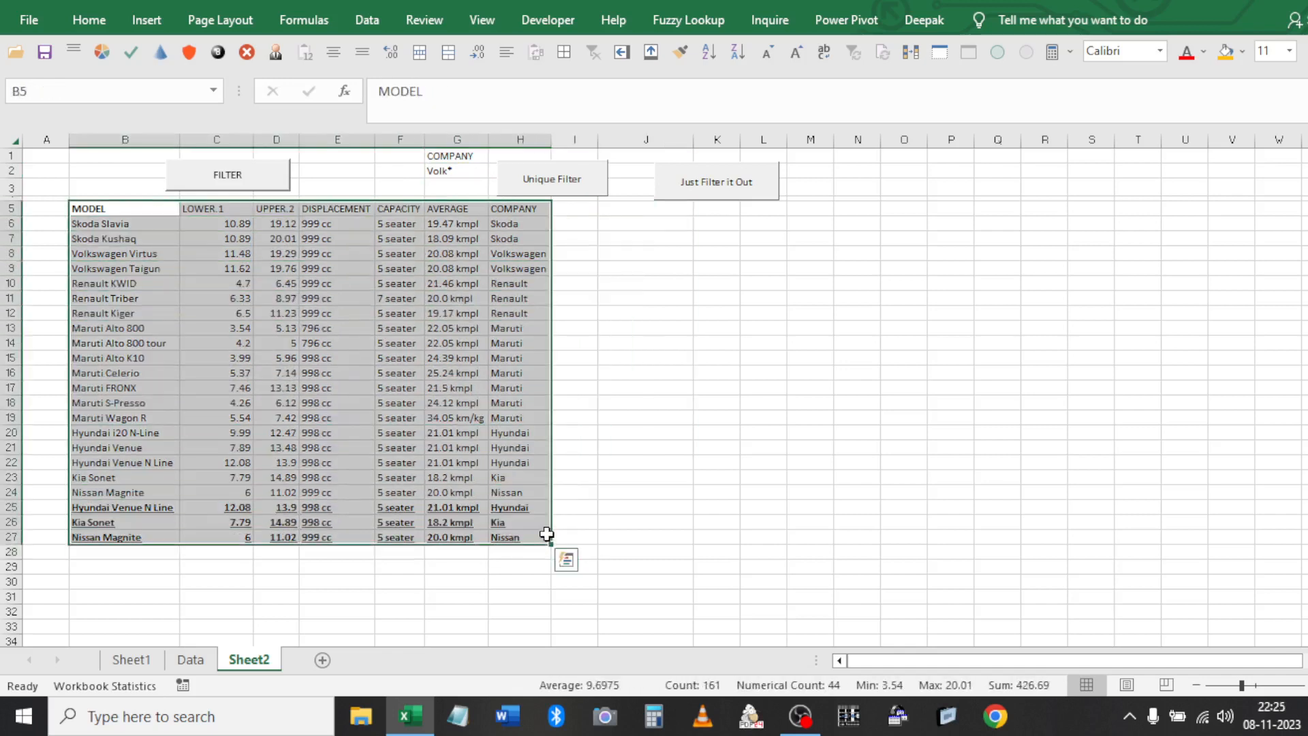
{"action": "left_click_drag", "start_coordinate": [477, 156], "coordinate": [470, 172]}
{"action": "left_click_drag", "start_coordinate": [522, 213], "coordinate": [529, 298]}
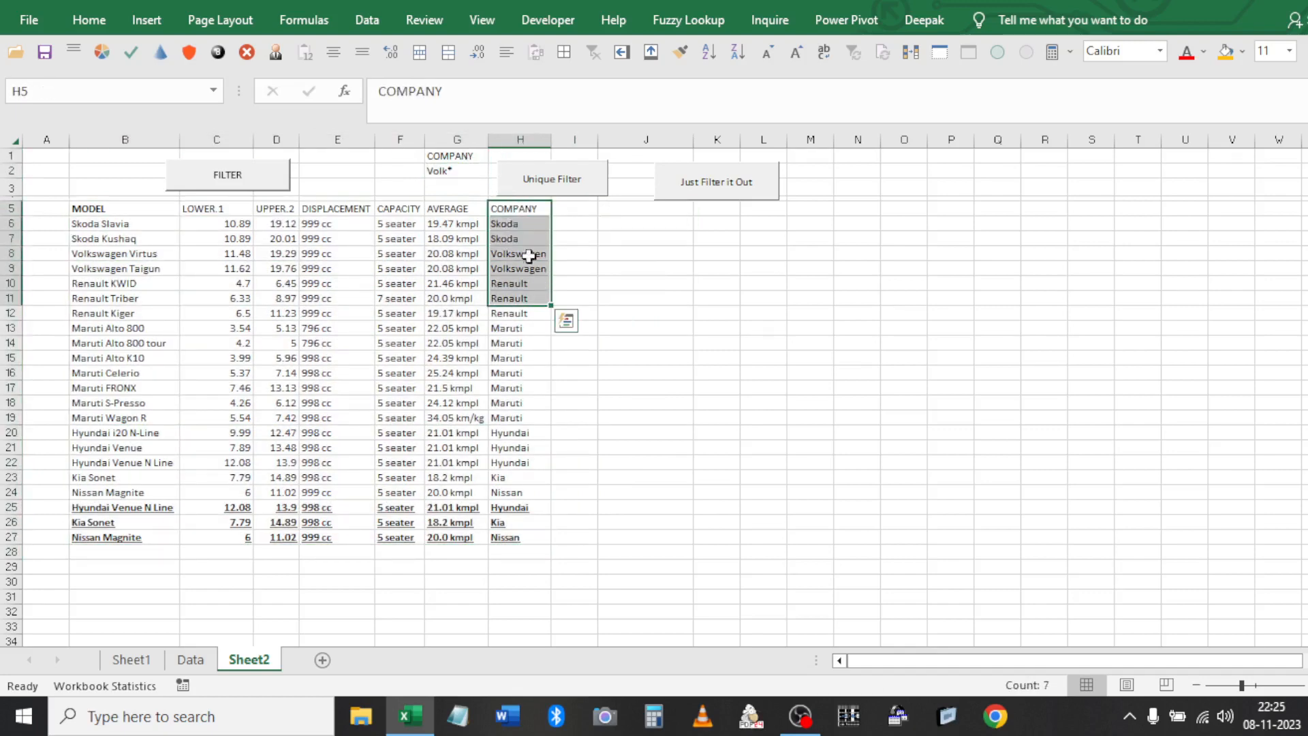
{"action": "left_click", "coordinate": [517, 211]}
{"action": "left_click", "coordinate": [450, 158]}
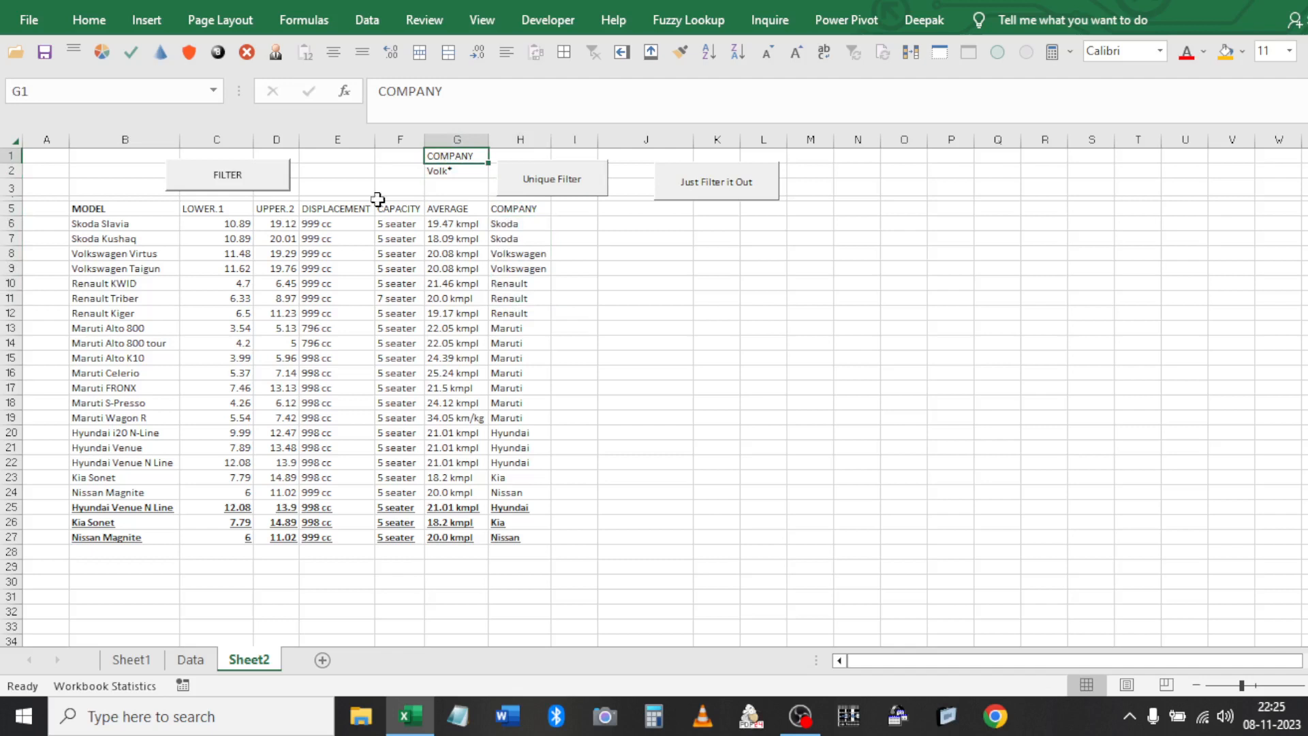
{"action": "left_click", "coordinate": [155, 223]}
{"action": "left_click", "coordinate": [152, 208]}
{"action": "key", "text": "ctrl+c"}
{"action": "left_click", "coordinate": [440, 155]}
{"action": "key", "text": "ctrl+v"}
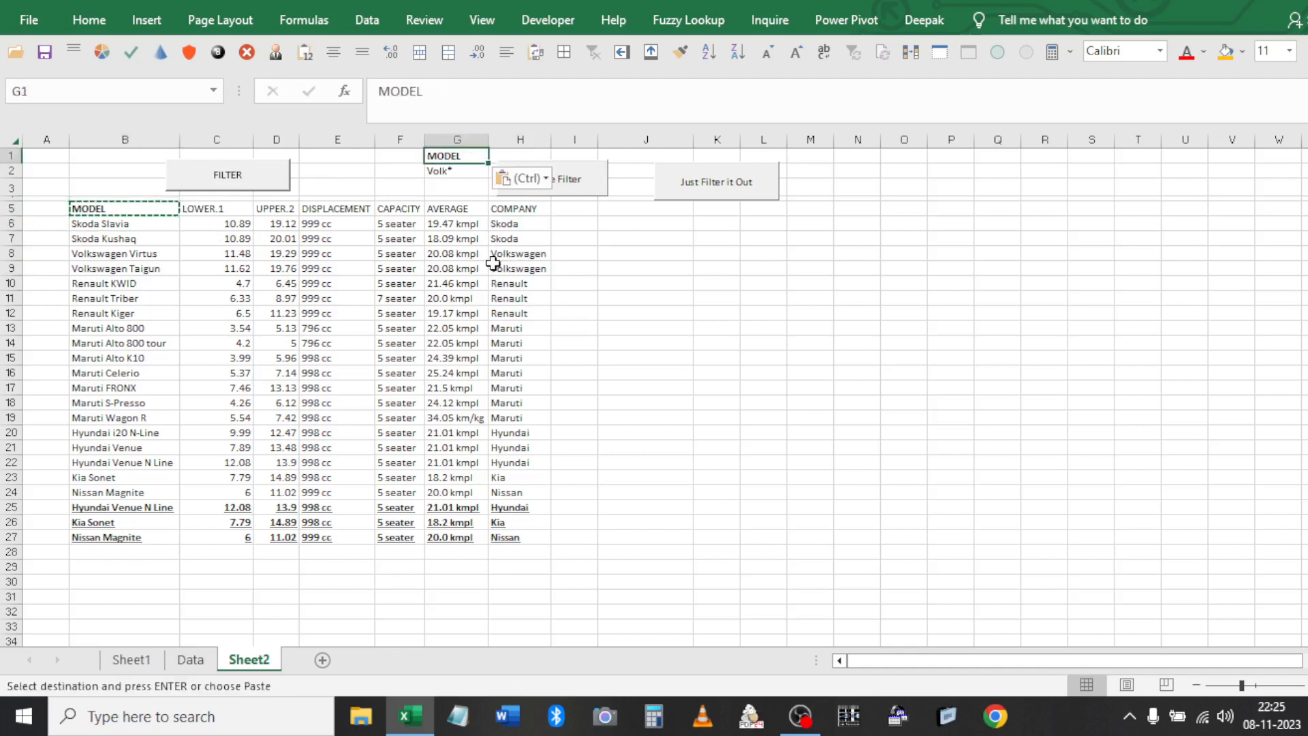
Filter the table by model Volk* with the button, then clear the filter to show all 22 rows
{"action": "left_click_drag", "start_coordinate": [492, 263], "coordinate": [494, 252]}
{"action": "left_click", "coordinate": [745, 182]}
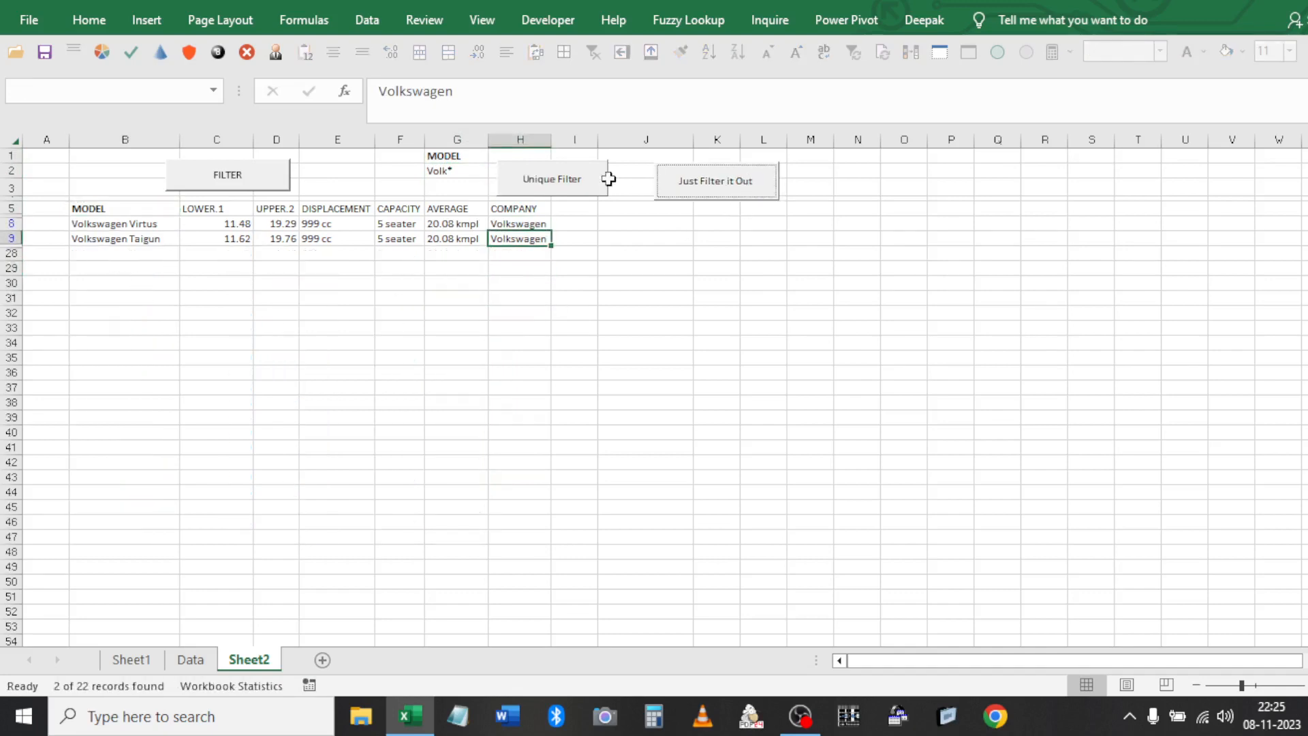
{"action": "left_click", "coordinate": [632, 255]}
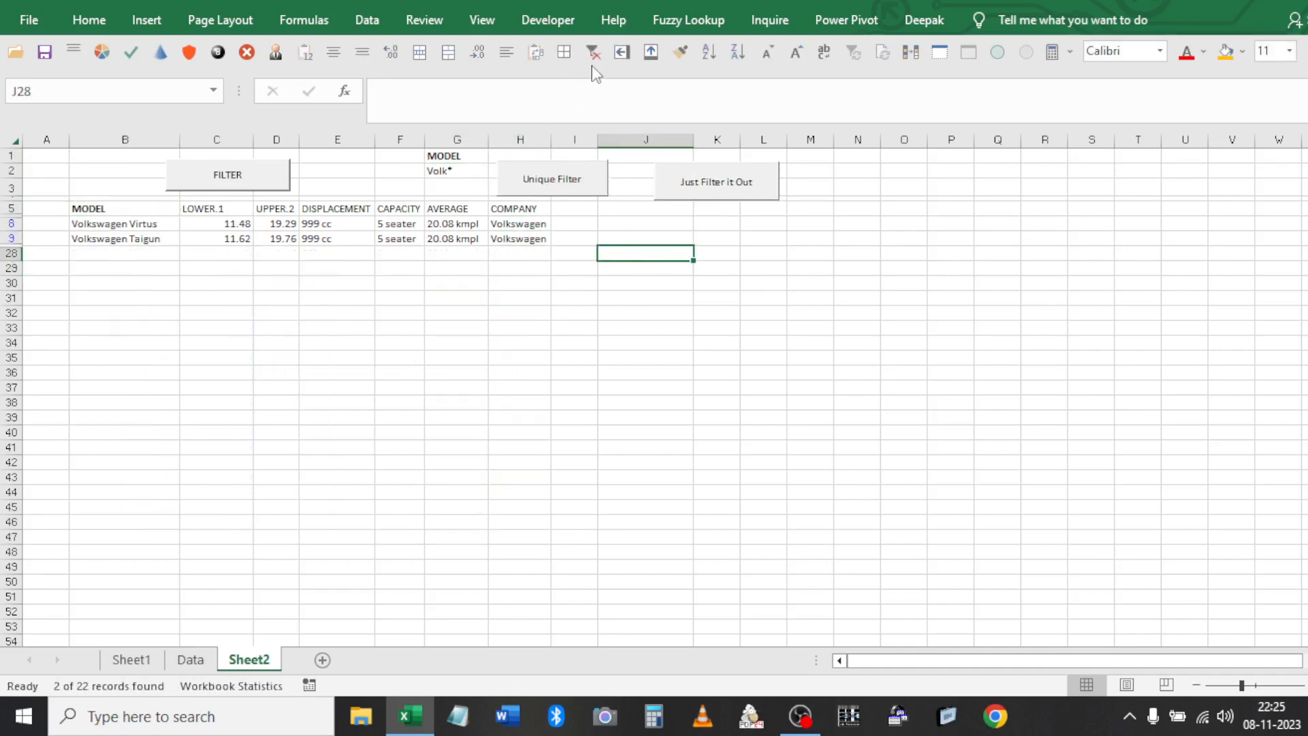
{"action": "left_click", "coordinate": [603, 54]}
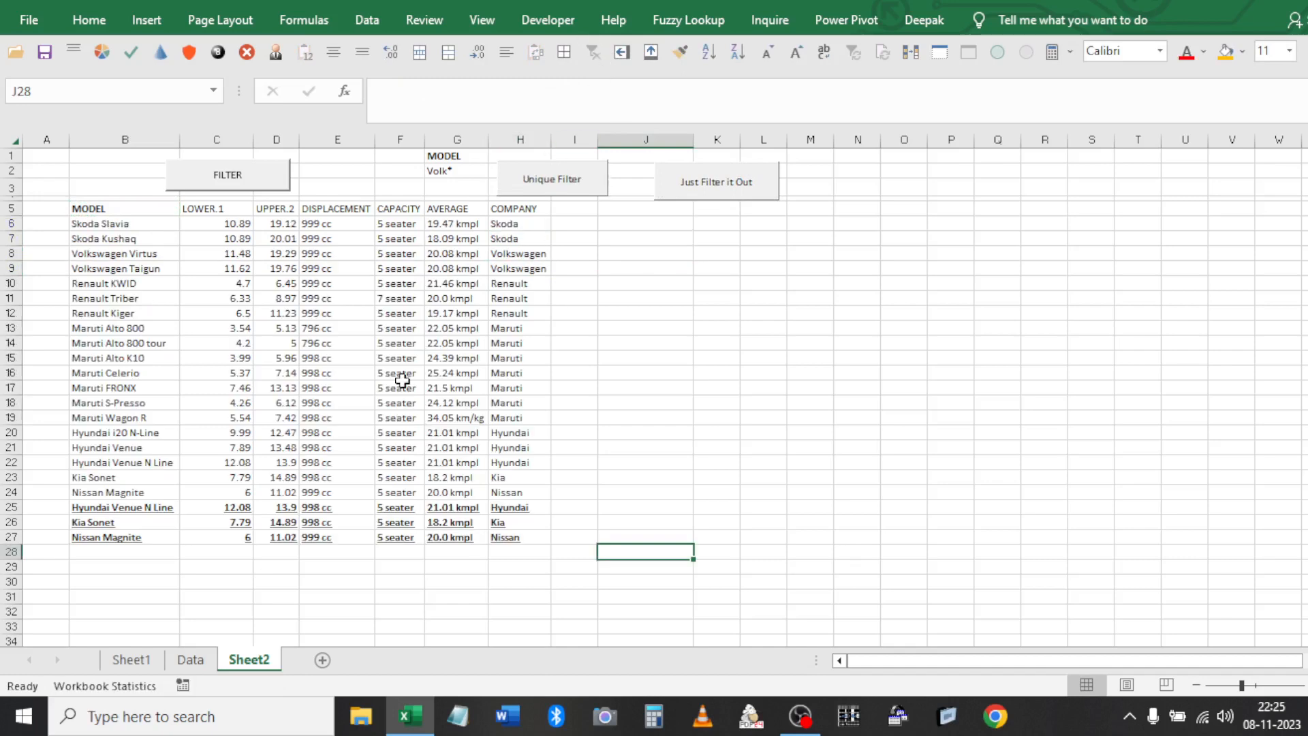
Set the G2 criterion to hy* and copy the three Hyundai rows to J5 with Unique Filter
{"action": "left_click", "coordinate": [116, 209]}
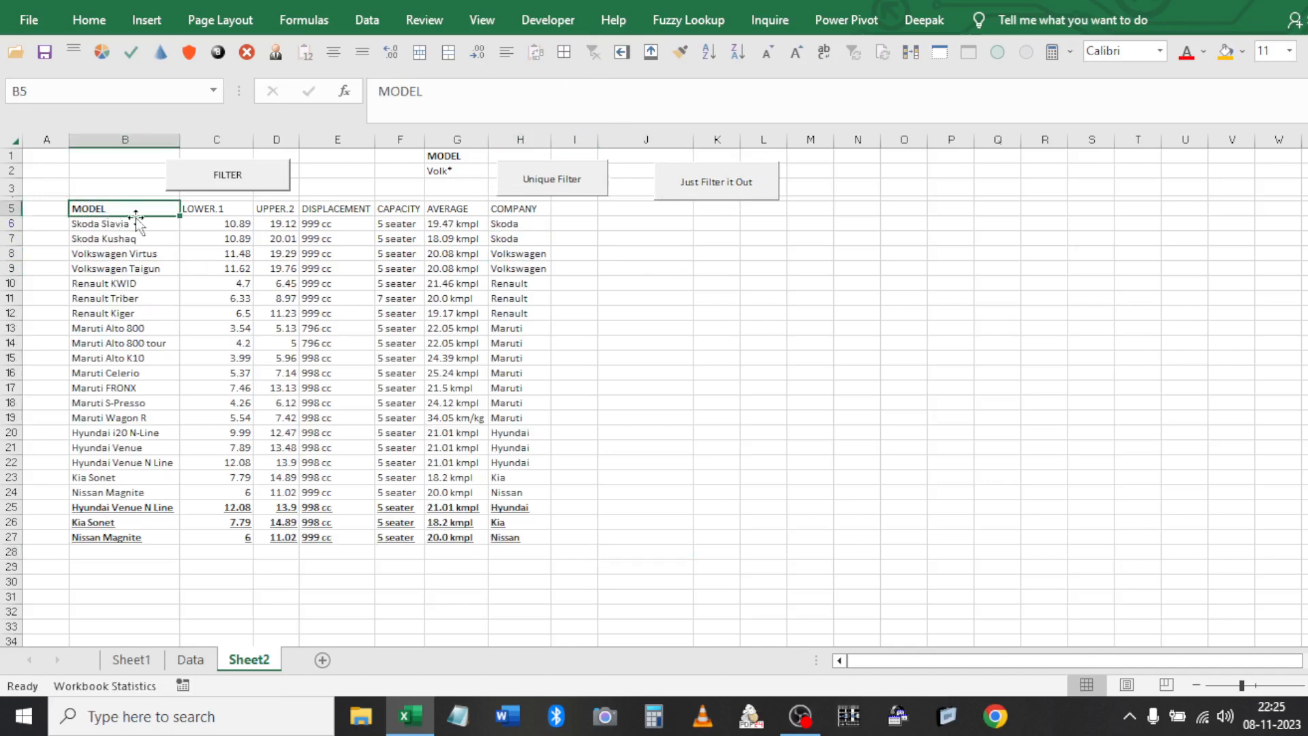
{"action": "left_click", "coordinate": [256, 186]}
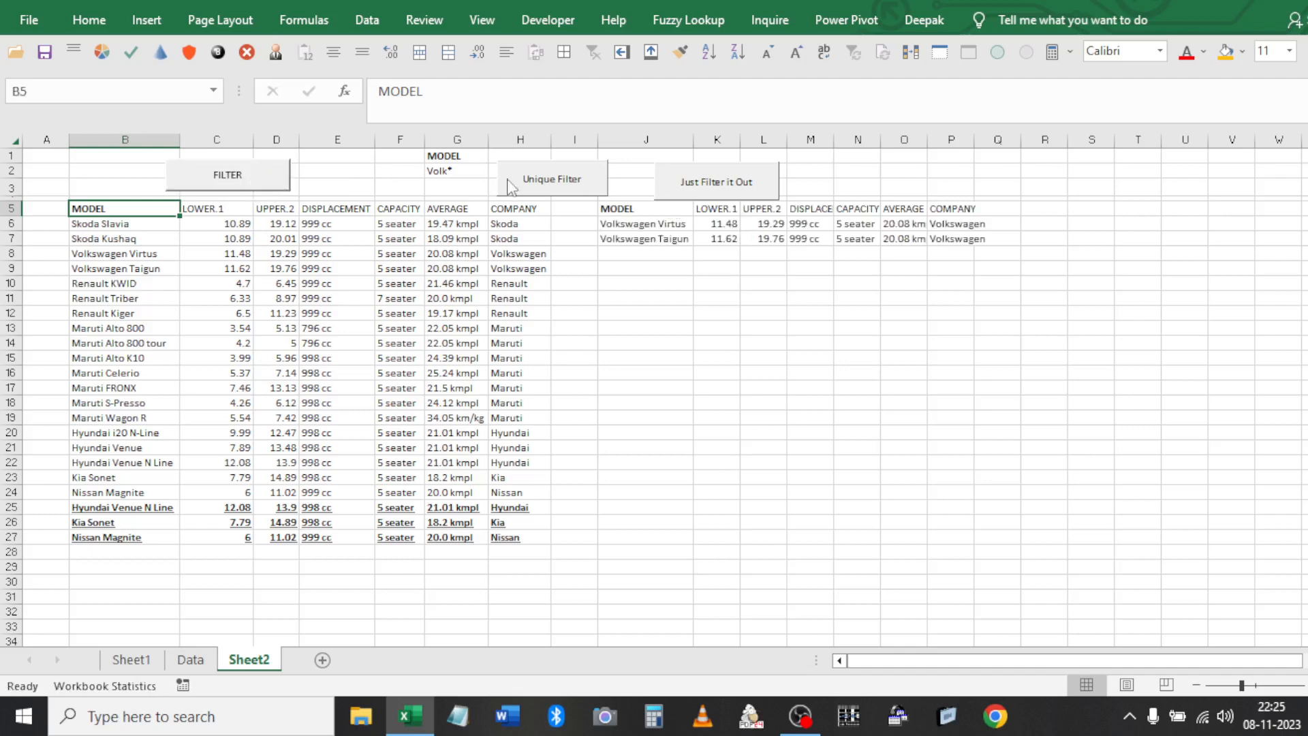
{"action": "left_click", "coordinate": [447, 172]}
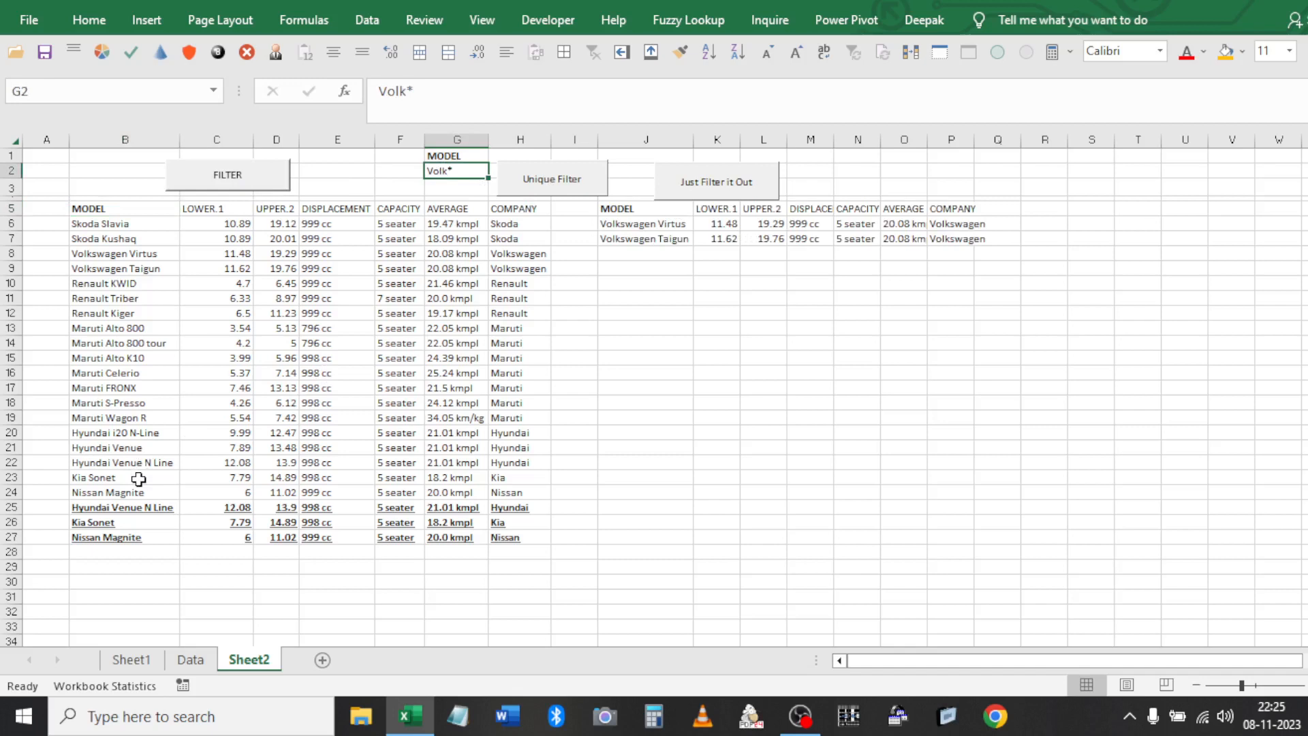
{"action": "type", "text": "hy"}
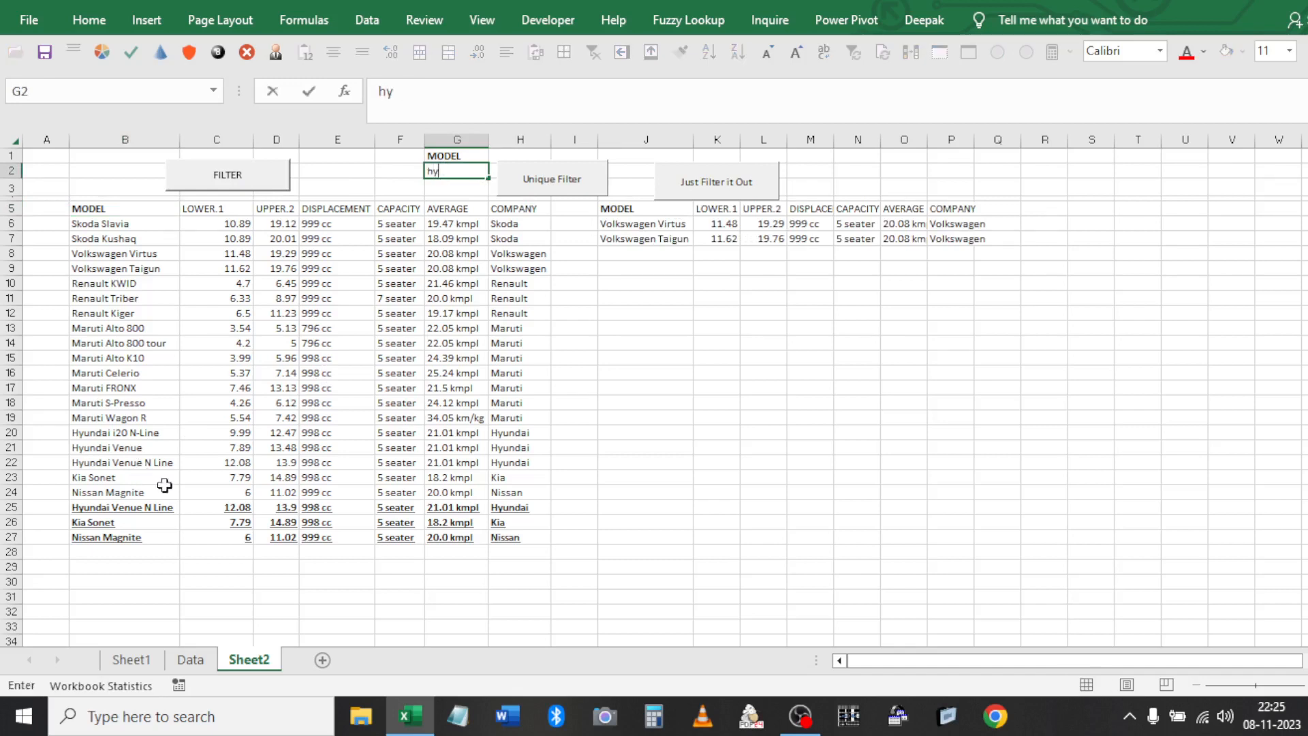
{"action": "type", "text": "*"}
{"action": "left_click", "coordinate": [494, 340]}
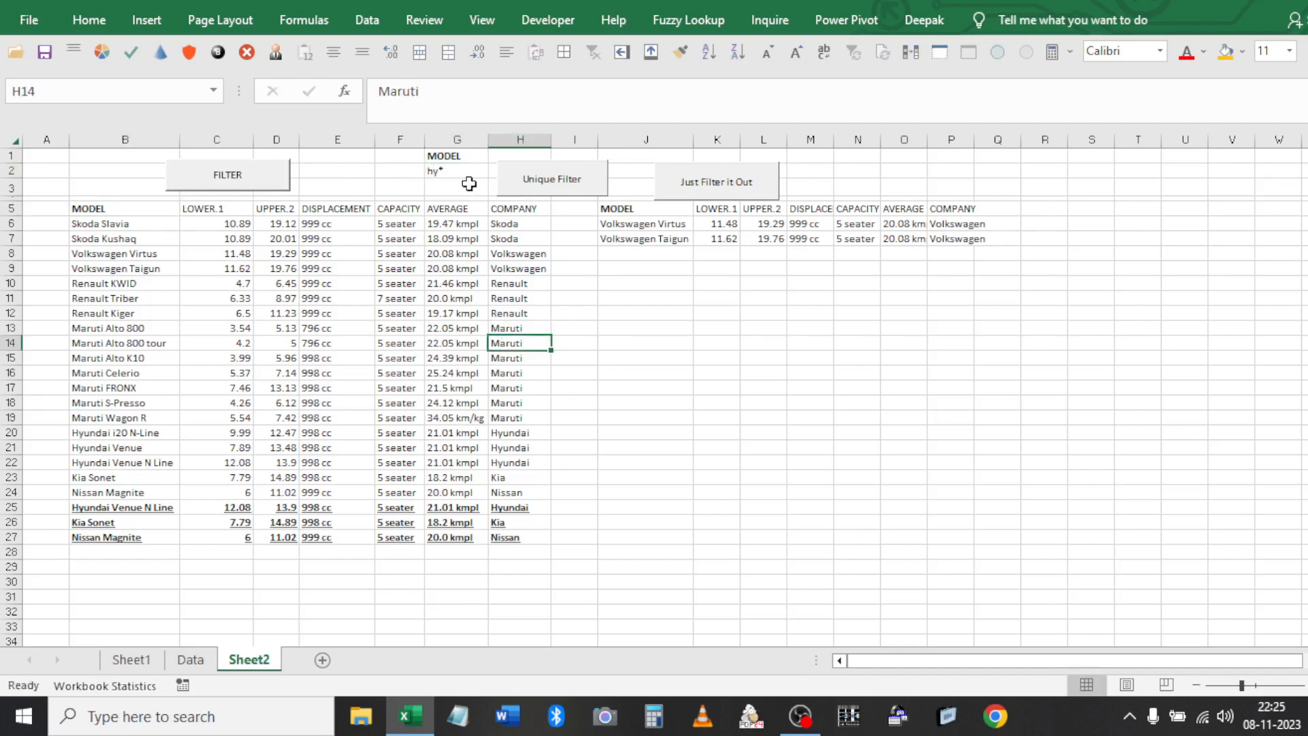
{"action": "left_click", "coordinate": [556, 186]}
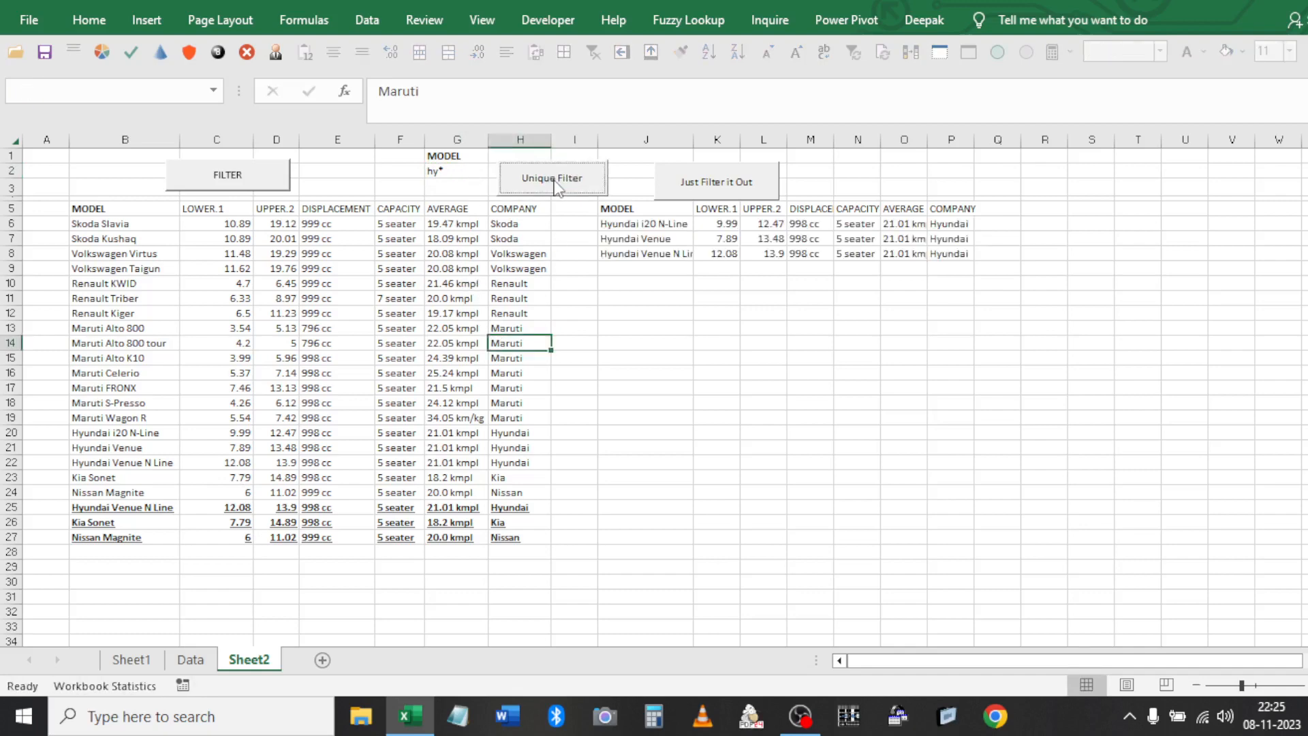
Select the whole results block at J5 and delete it
{"action": "left_click", "coordinate": [656, 209]}
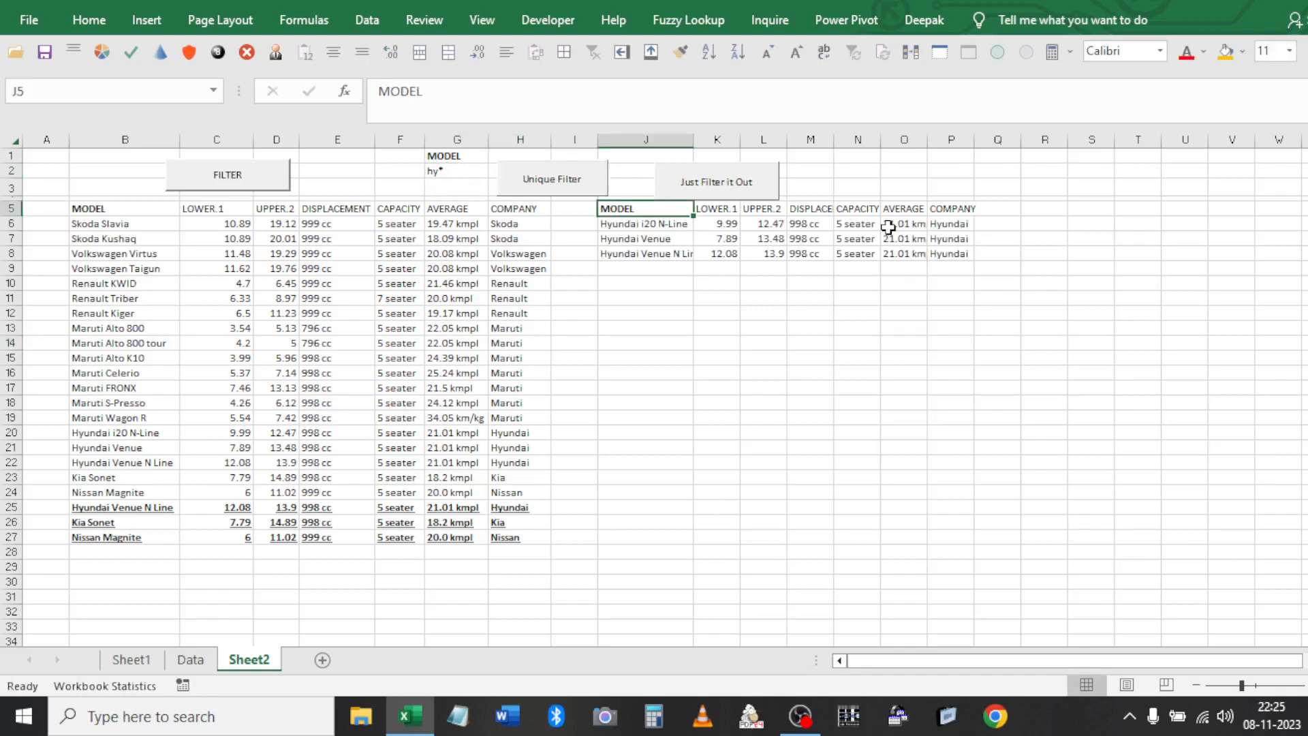
{"action": "left_click", "coordinate": [438, 161]}
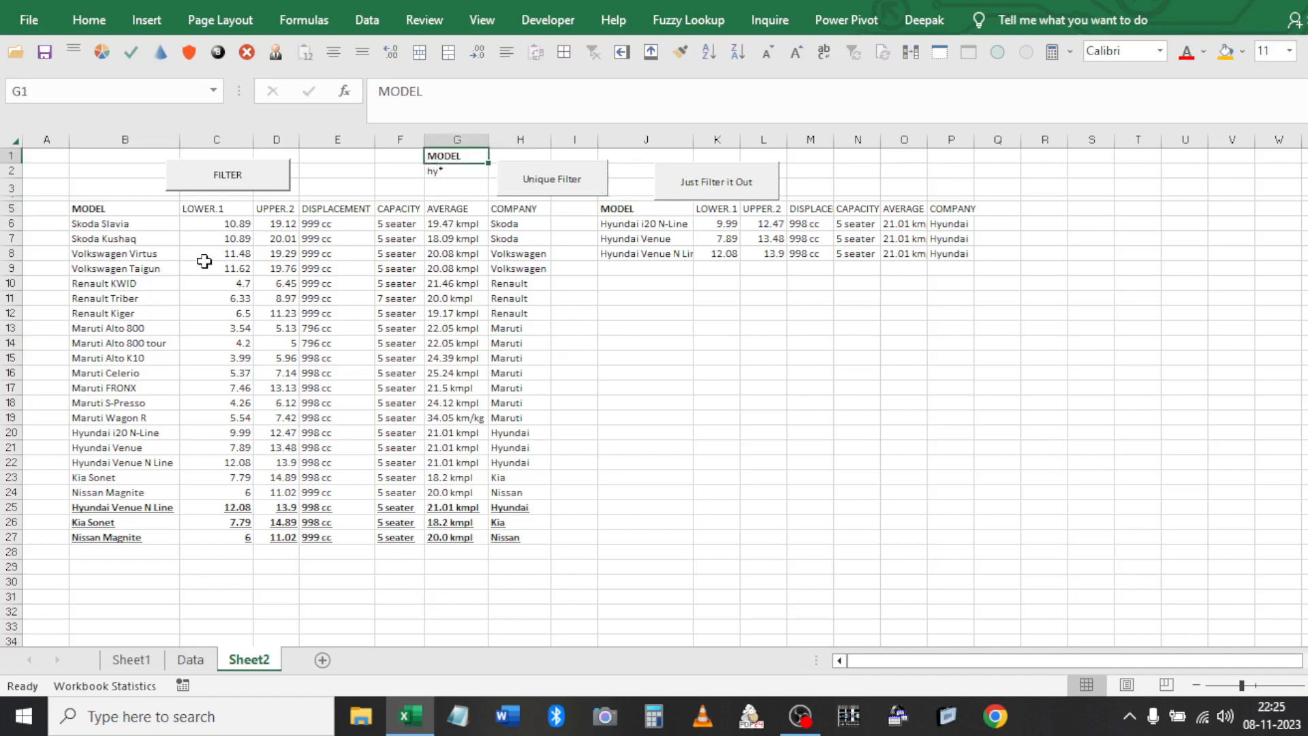
{"action": "left_click", "coordinate": [168, 214]}
{"action": "left_click", "coordinate": [153, 542], "text": "shift"}
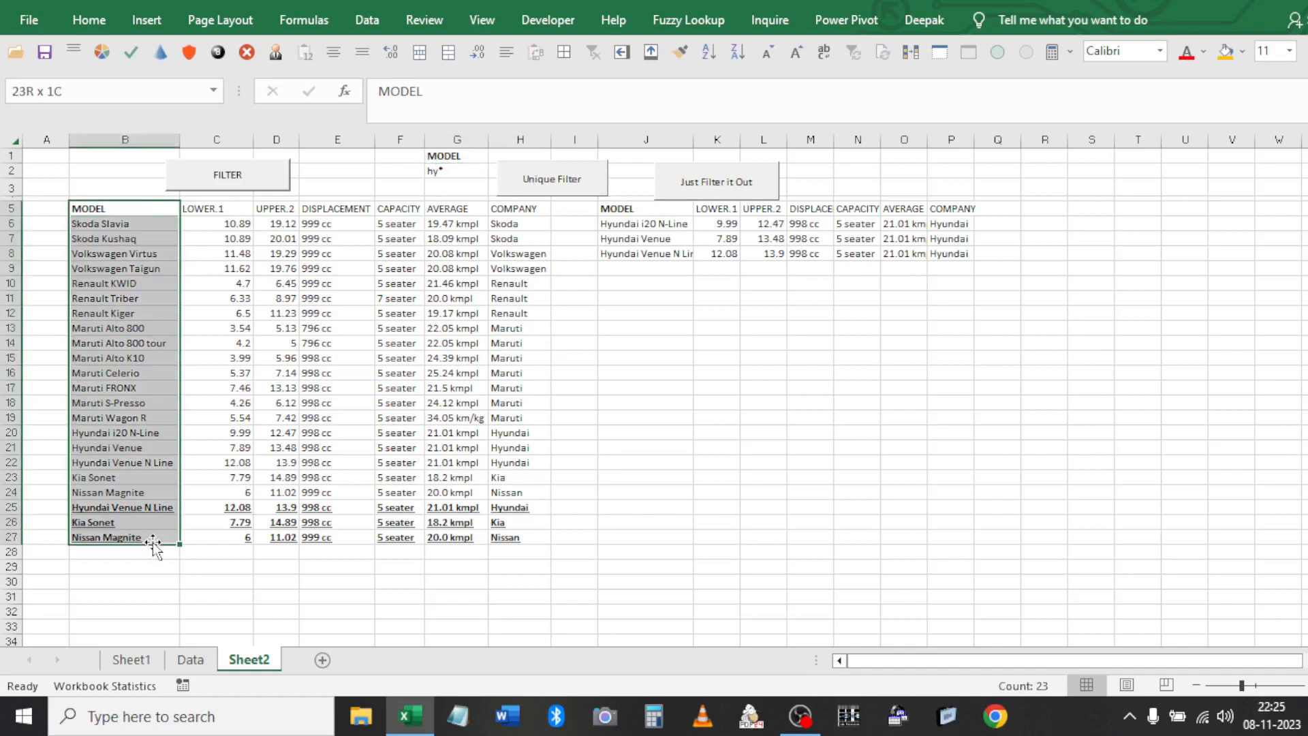
{"action": "left_click", "coordinate": [634, 210]}
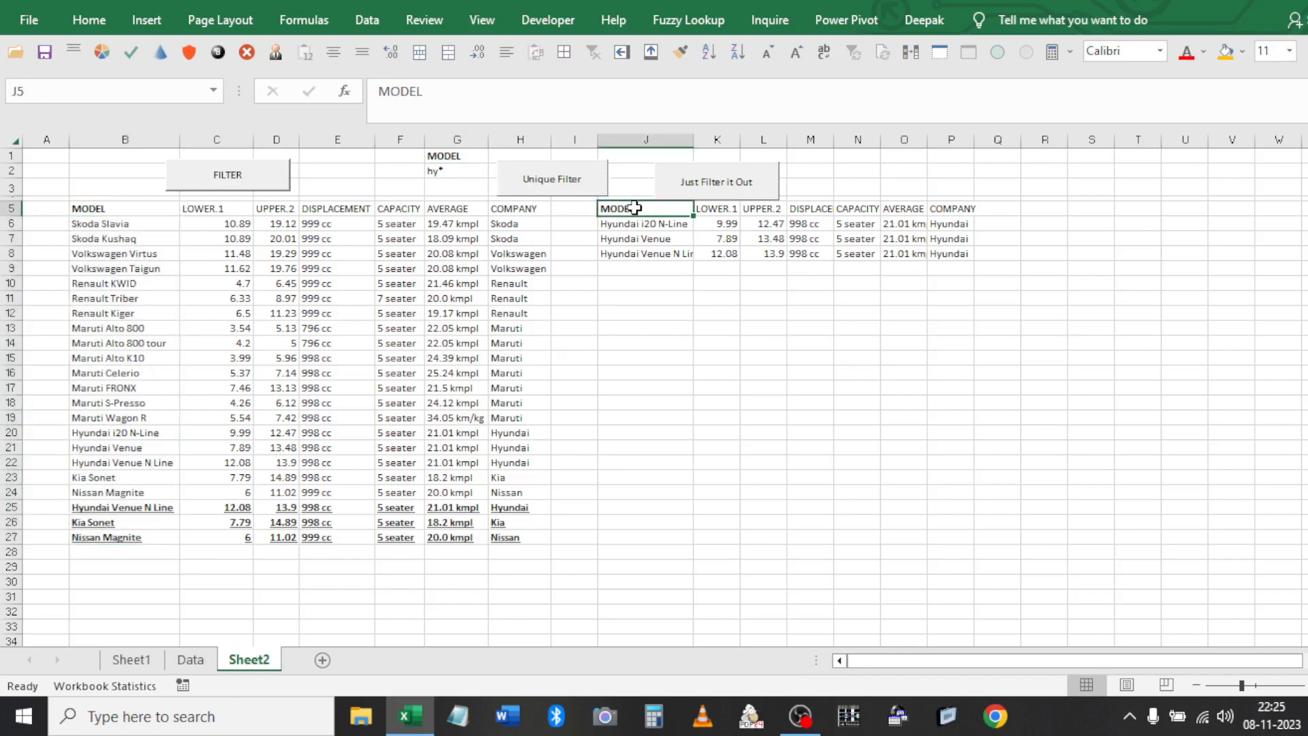
{"action": "key", "text": "ctrl+a"}
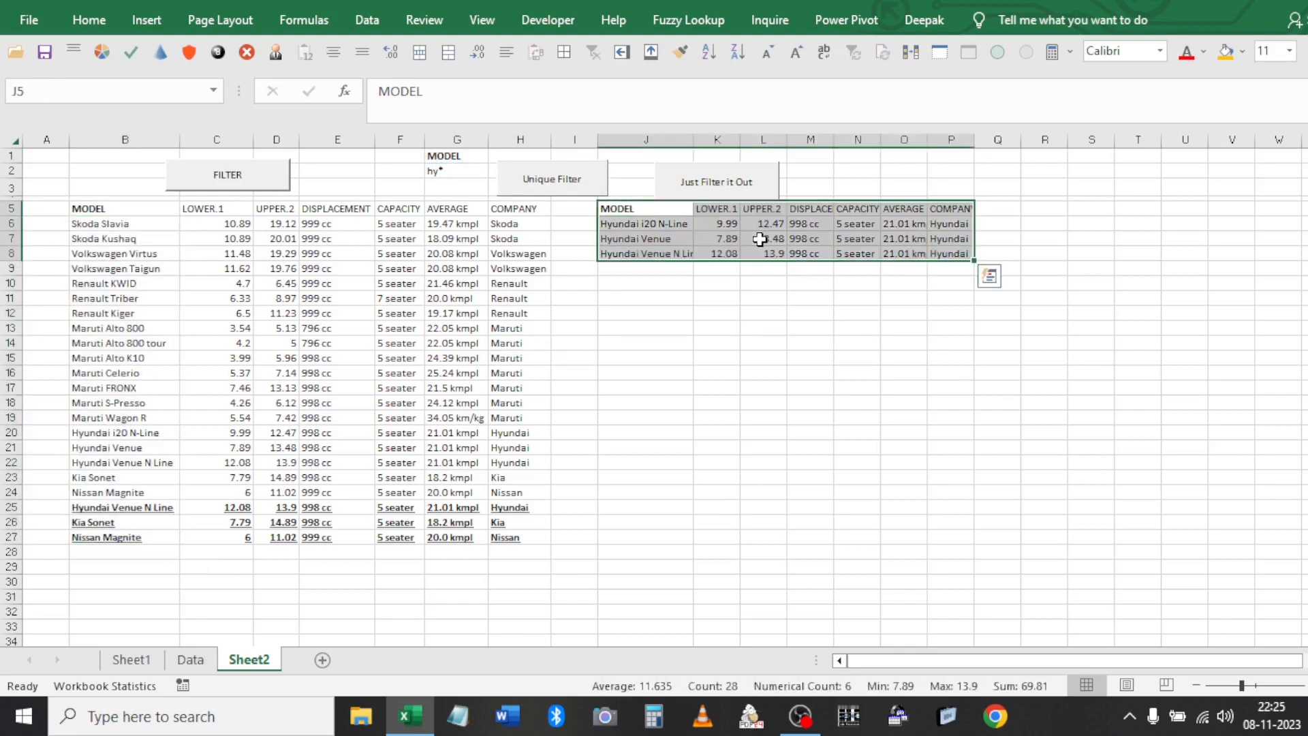
{"action": "key", "text": "Delete"}
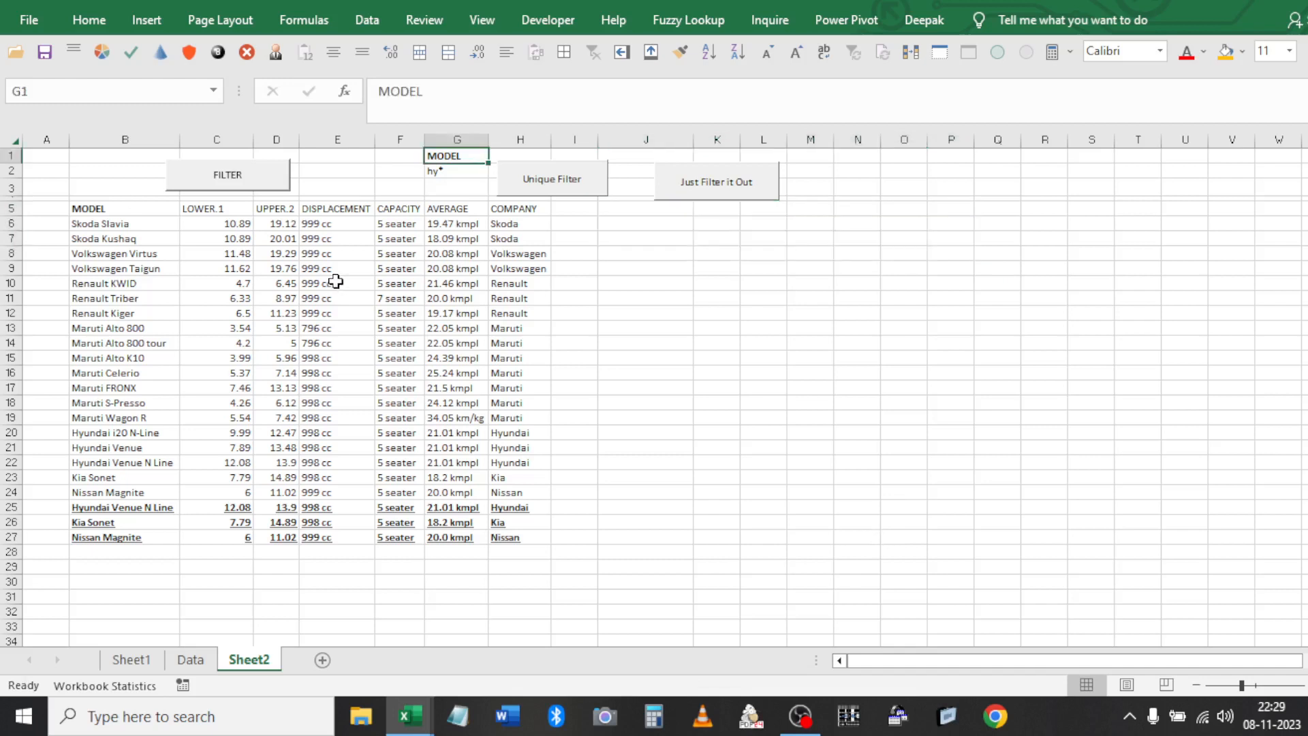
{"action": "left_click", "coordinate": [313, 223]}
{"action": "left_click", "coordinate": [440, 213]}
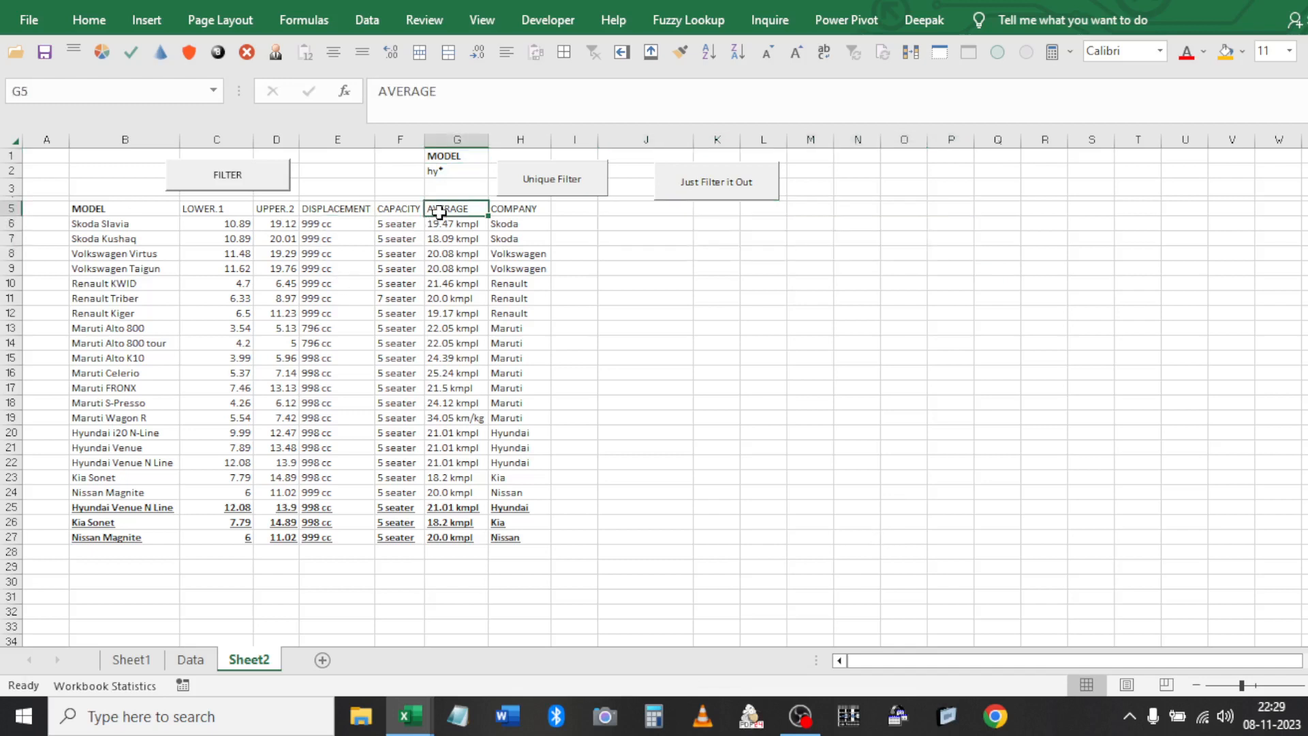
{"action": "key", "text": "Up"}
{"action": "key", "text": "Up"}
{"action": "key", "text": "Up"}
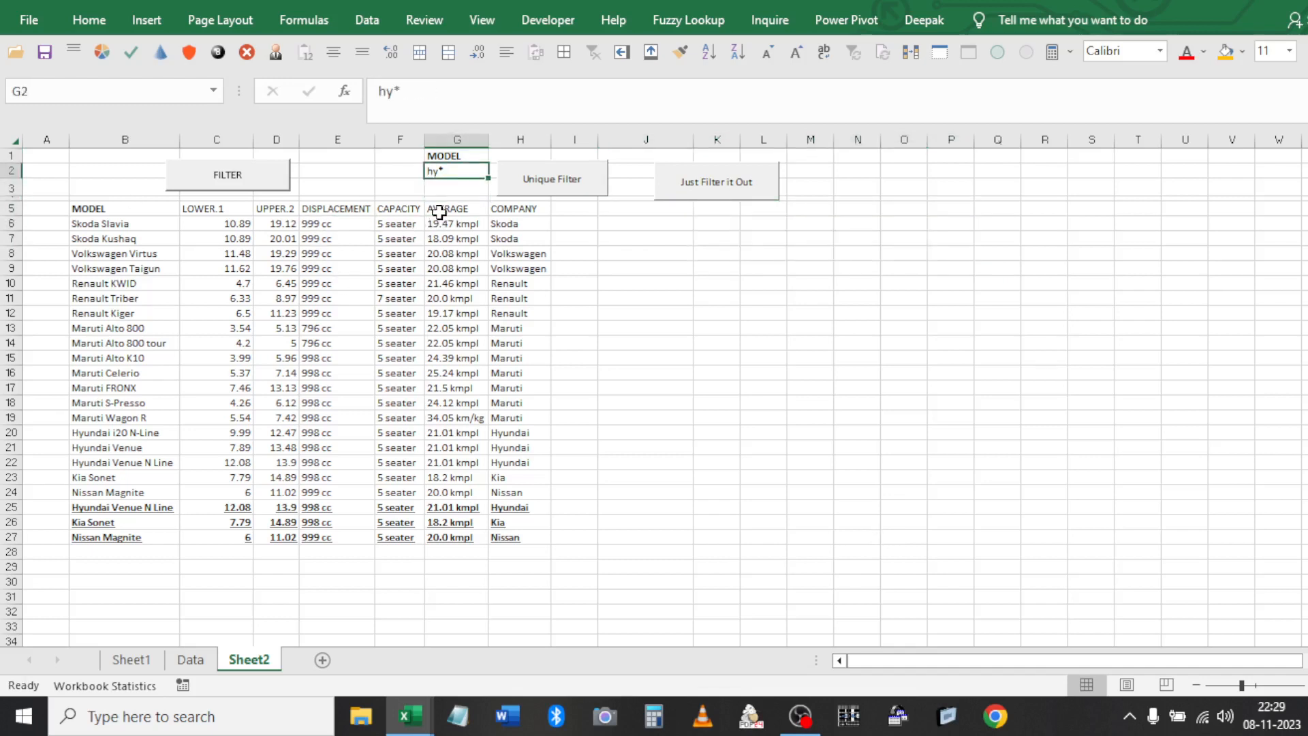
{"action": "key", "text": "Up"}
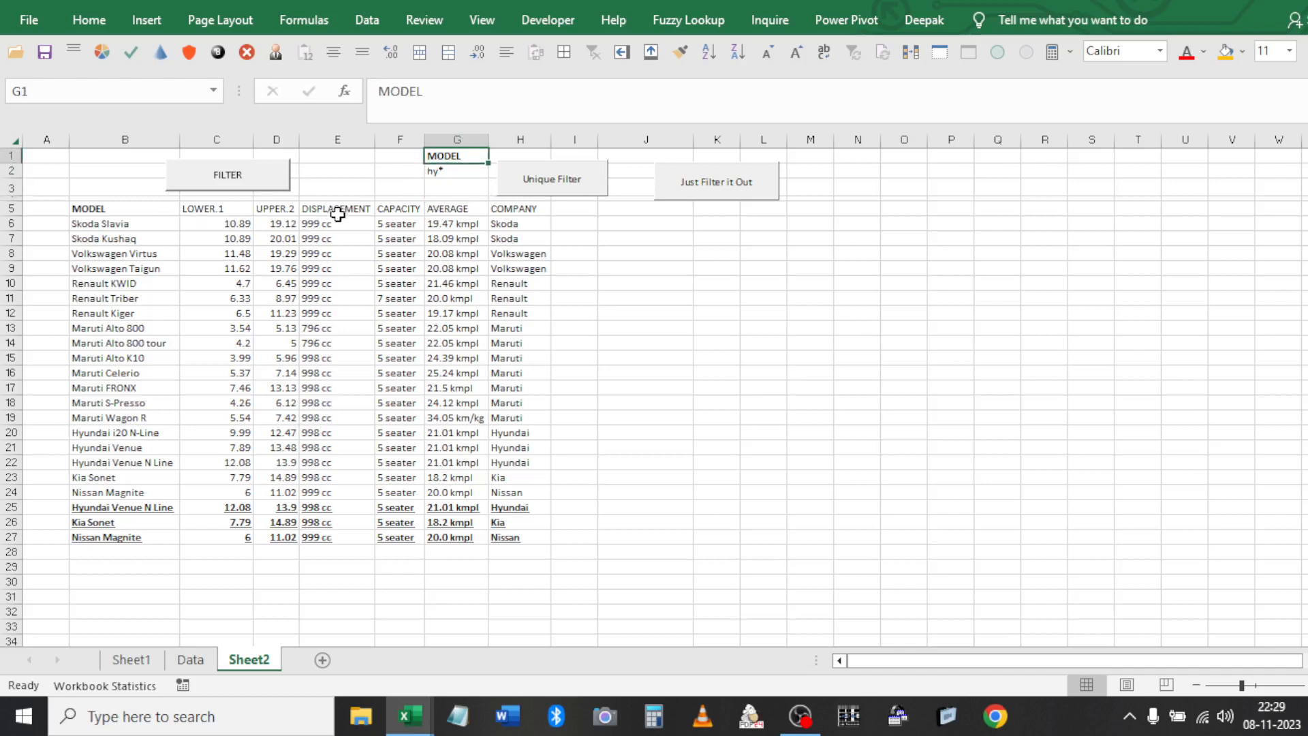
{"action": "left_click", "coordinate": [161, 213]}
{"action": "key", "text": "Right"}
{"action": "key", "text": "Right"}
{"action": "key", "text": "Right"}
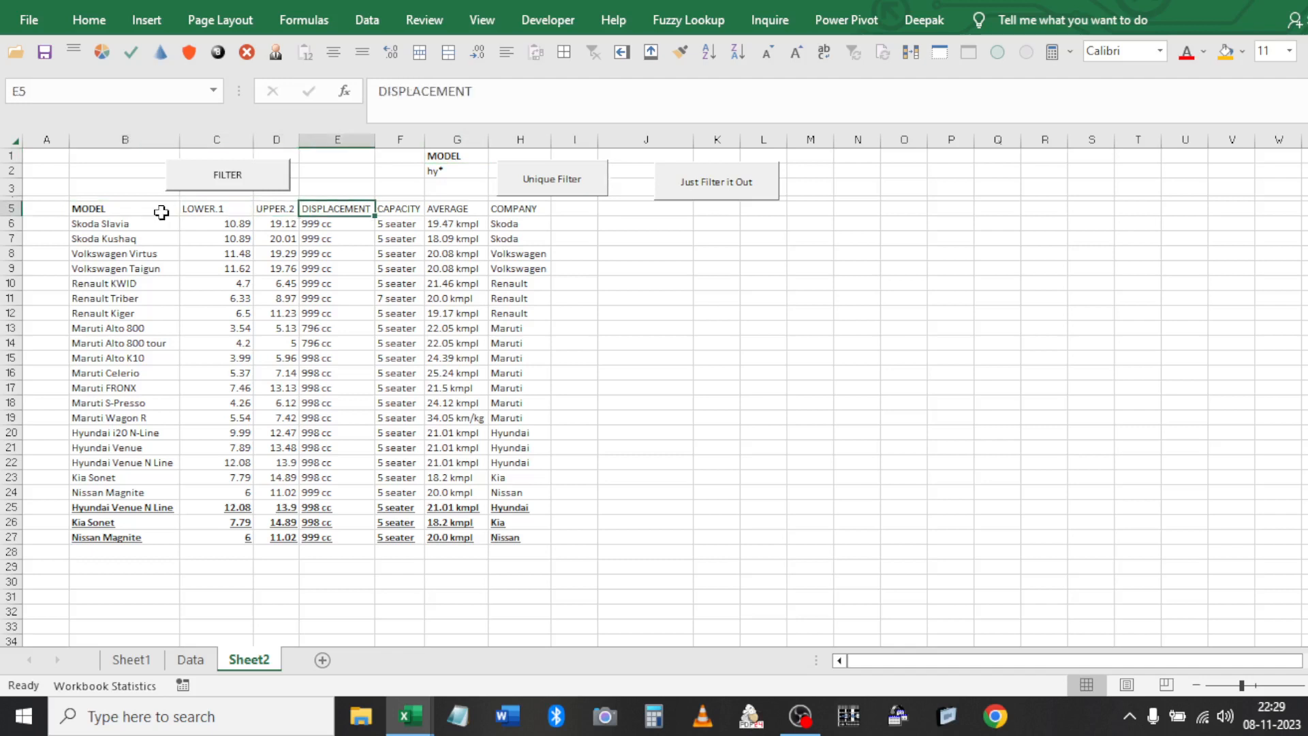
{"action": "key", "text": "Right"}
{"action": "key", "text": "Right"}
{"action": "key", "text": "Right"}
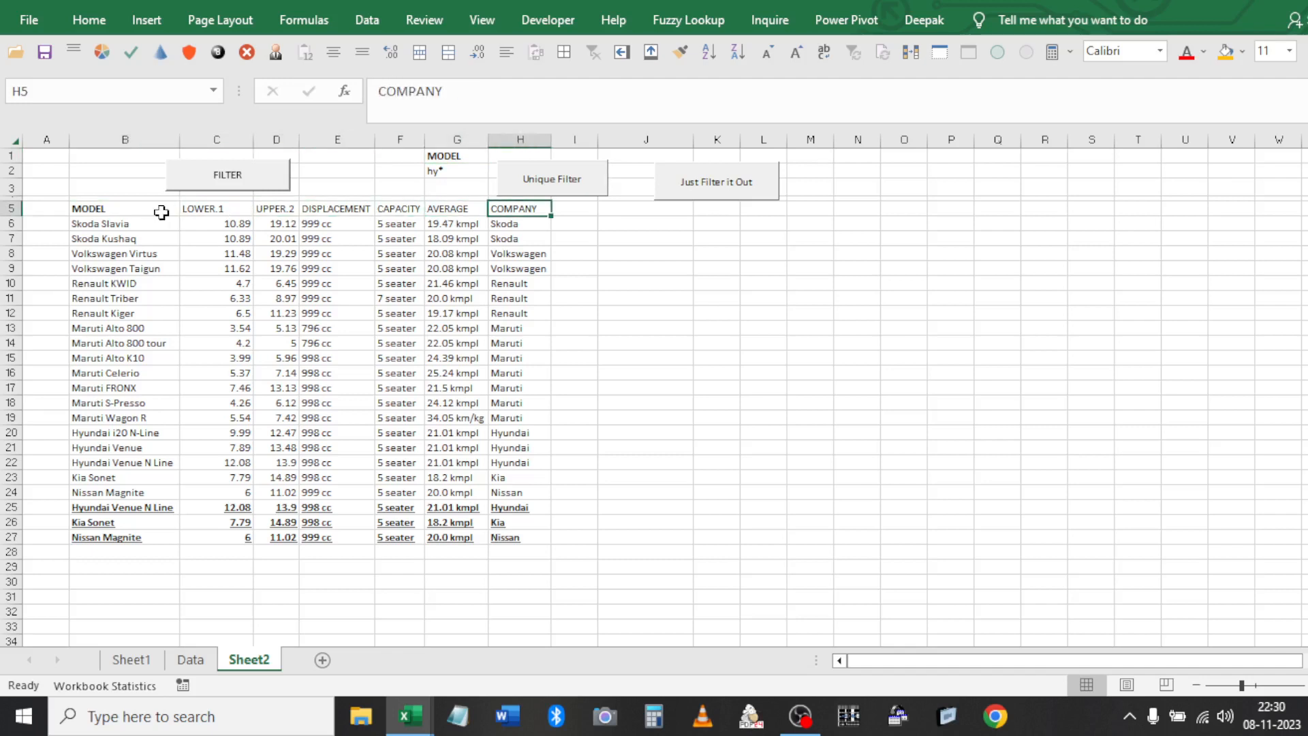
{"action": "key", "text": "ctrl+shift+Down"}
{"action": "key", "text": "Left"}
{"action": "key", "text": "ctrl+Left"}
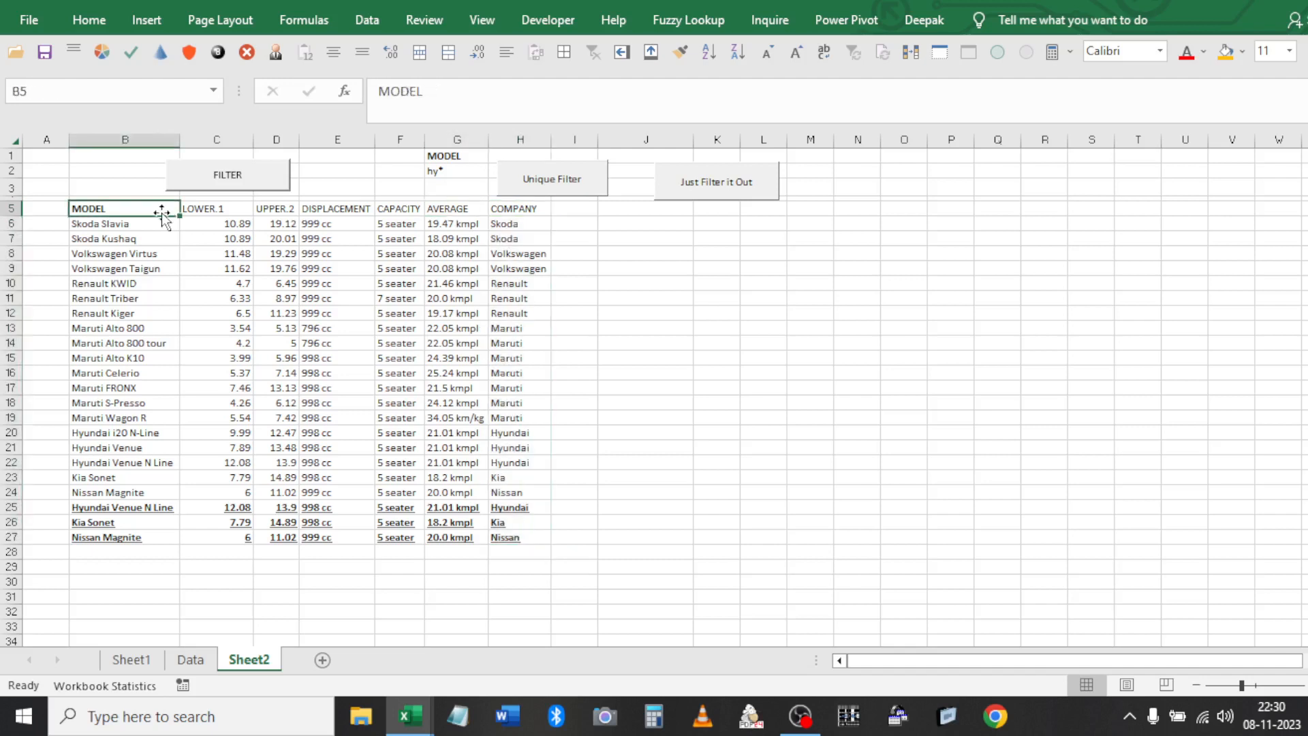
{"action": "key", "text": "ctrl+shift+Down"}
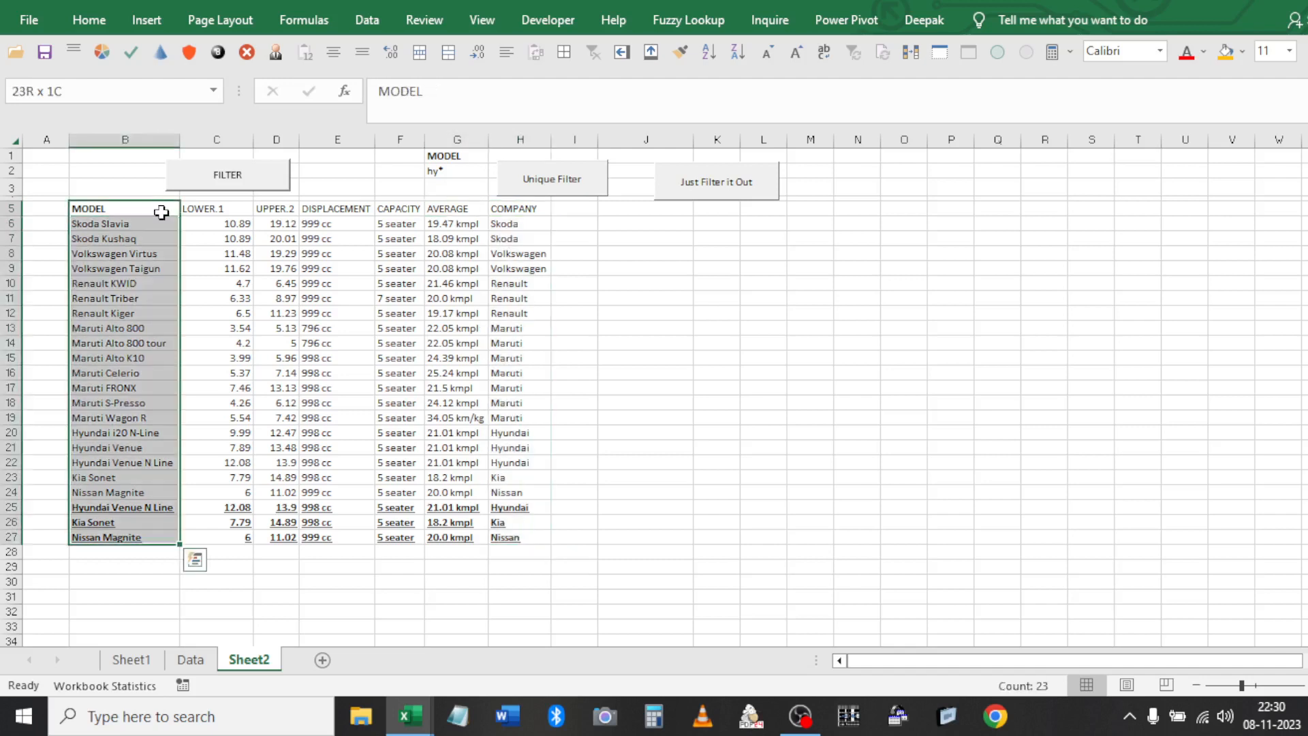
{"action": "left_click", "coordinate": [453, 157]}
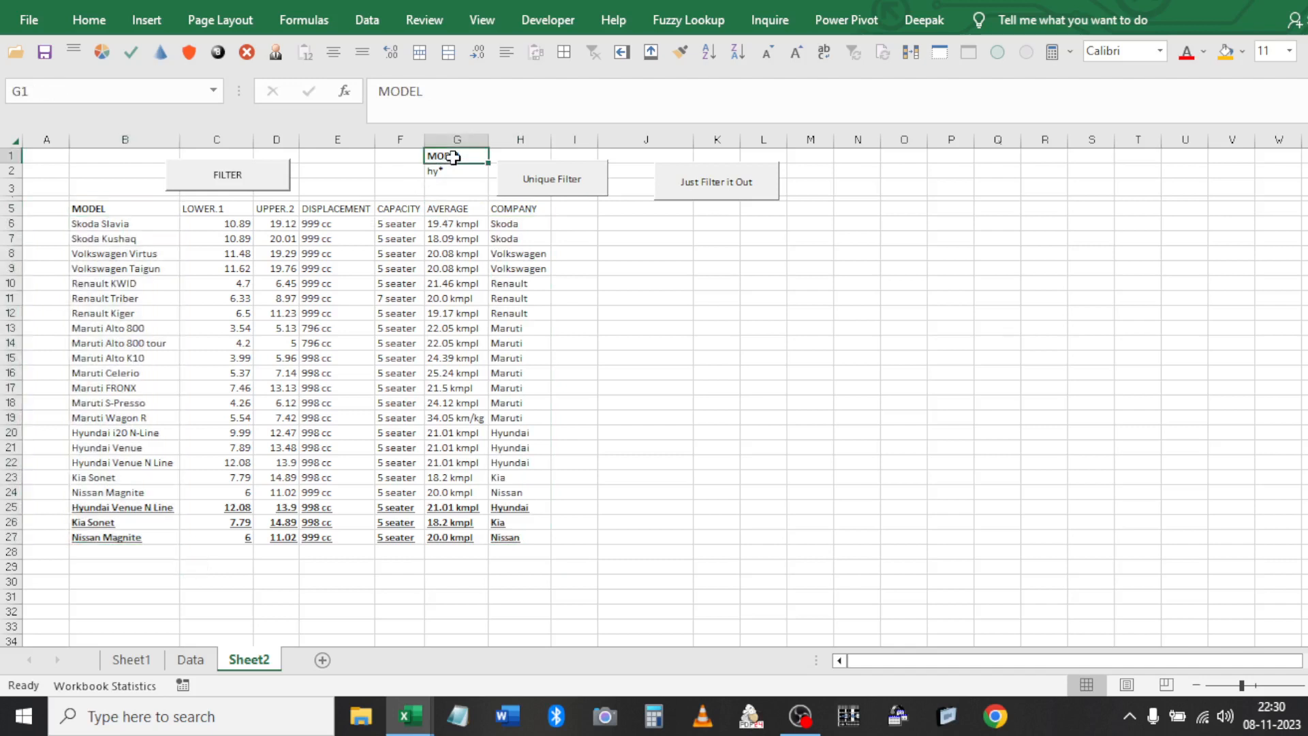
{"action": "left_click", "coordinate": [761, 281]}
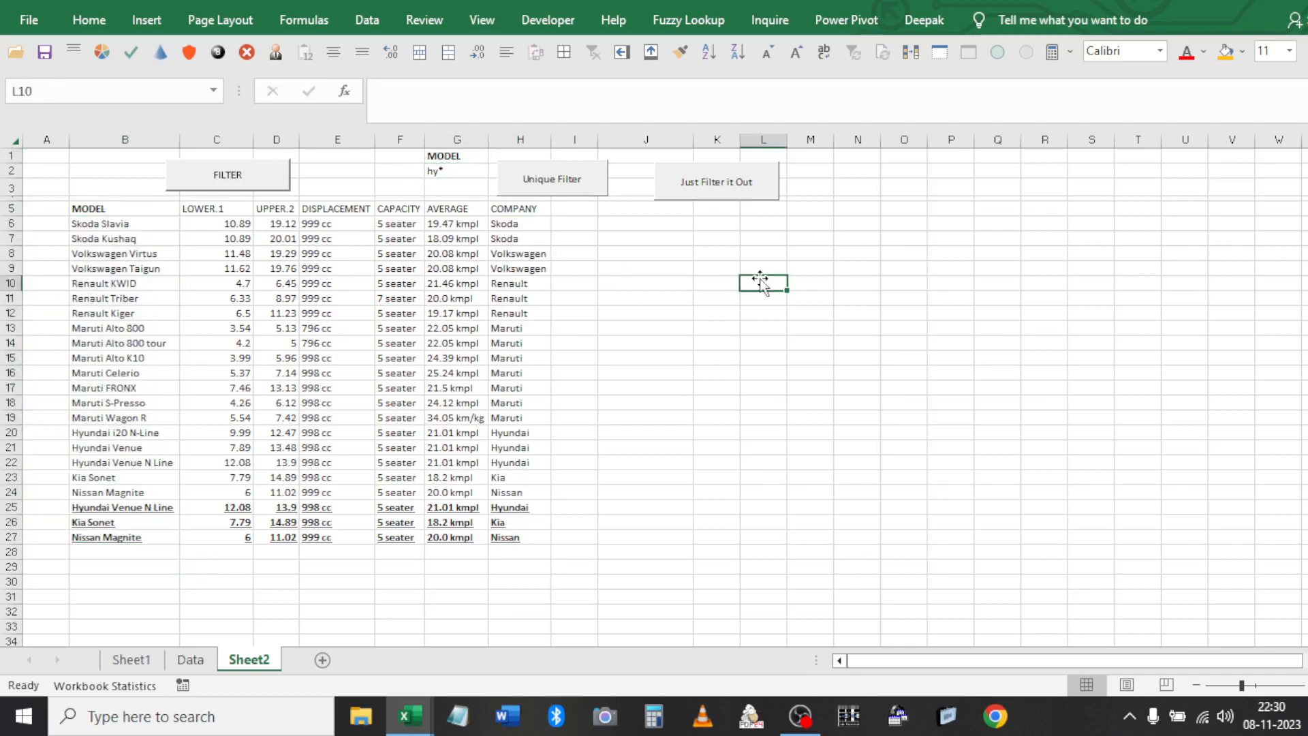
Enter the notes 'Remove column name' in L10 and 'remove astrick' in L11
{"action": "type", "text": "1"}
{"action": "key", "text": "Escape"}
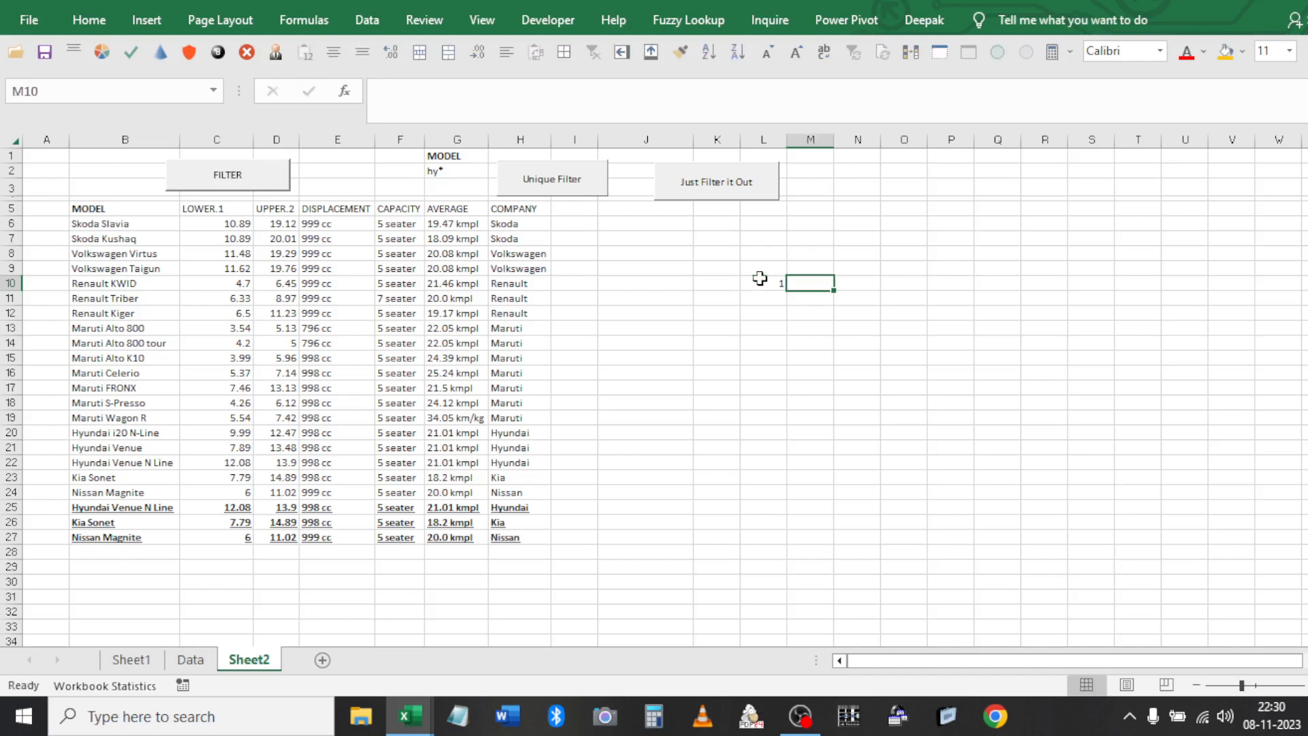
{"action": "type", "text": "Remove"}
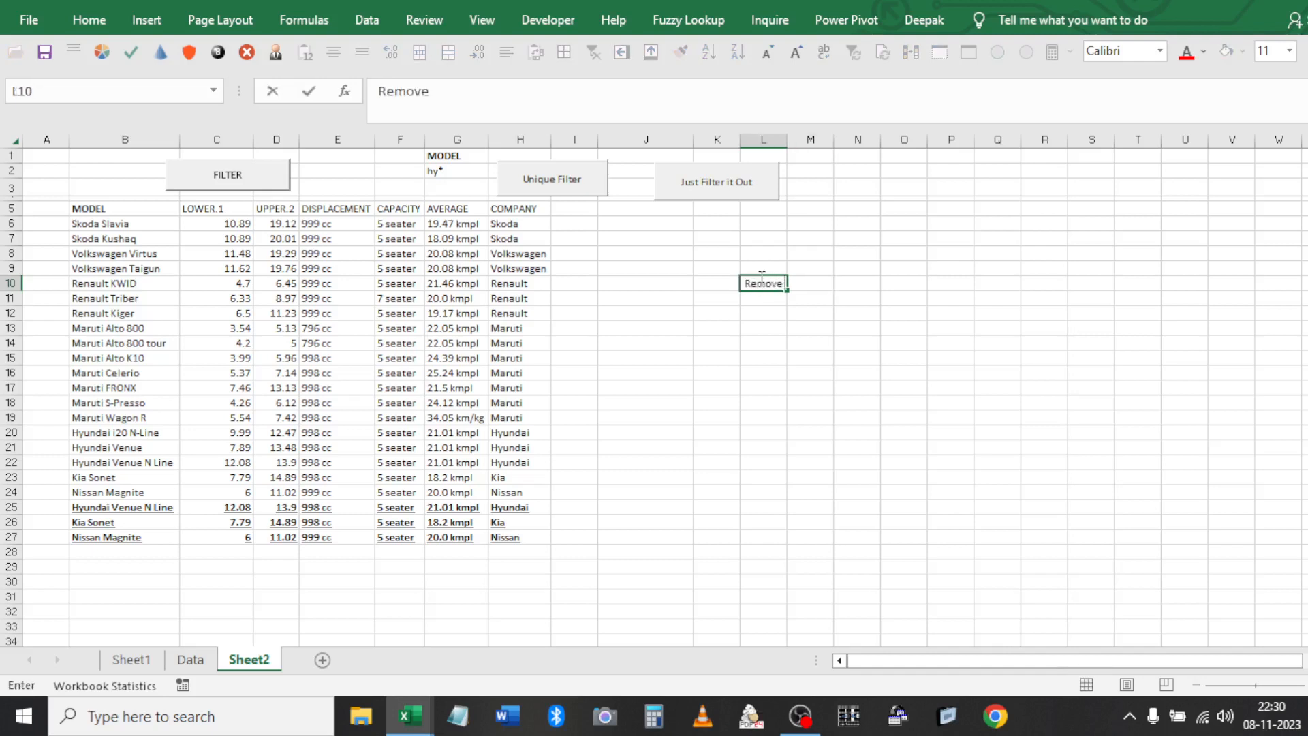
{"action": "type", "text": " column name"}
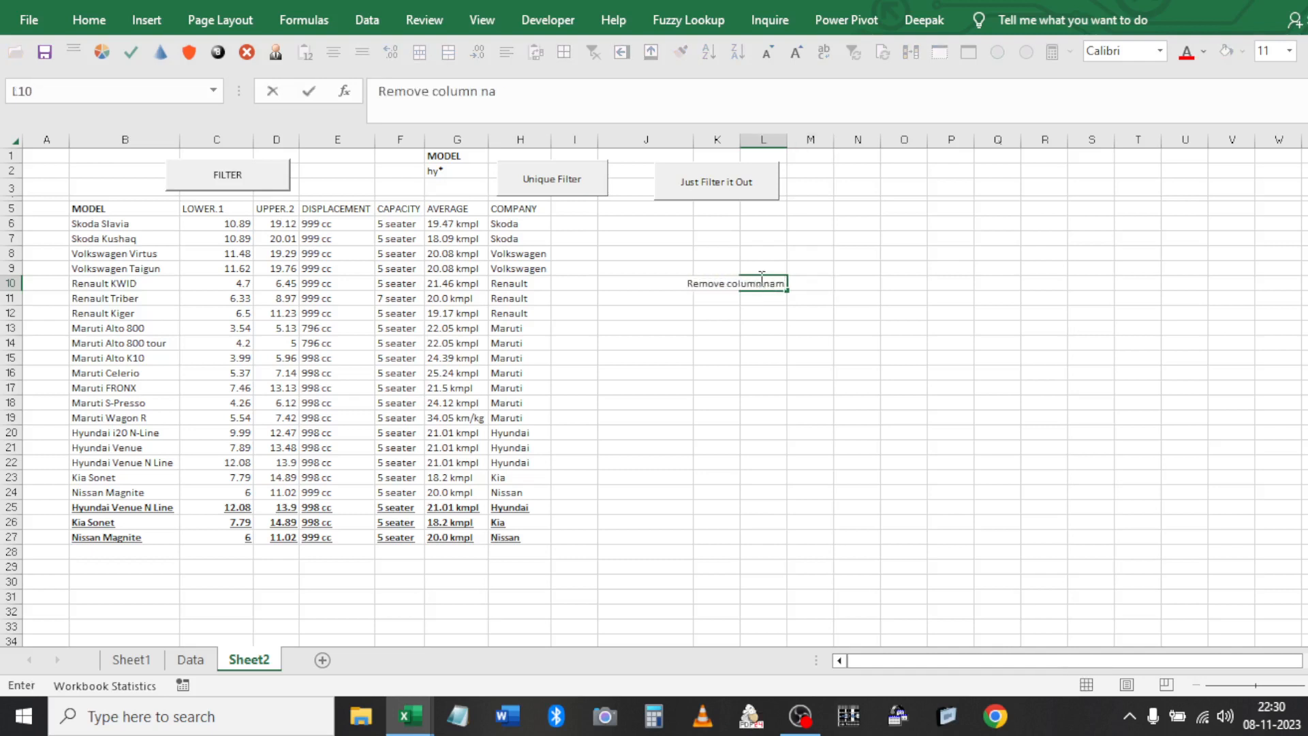
{"action": "key", "text": "Return"}
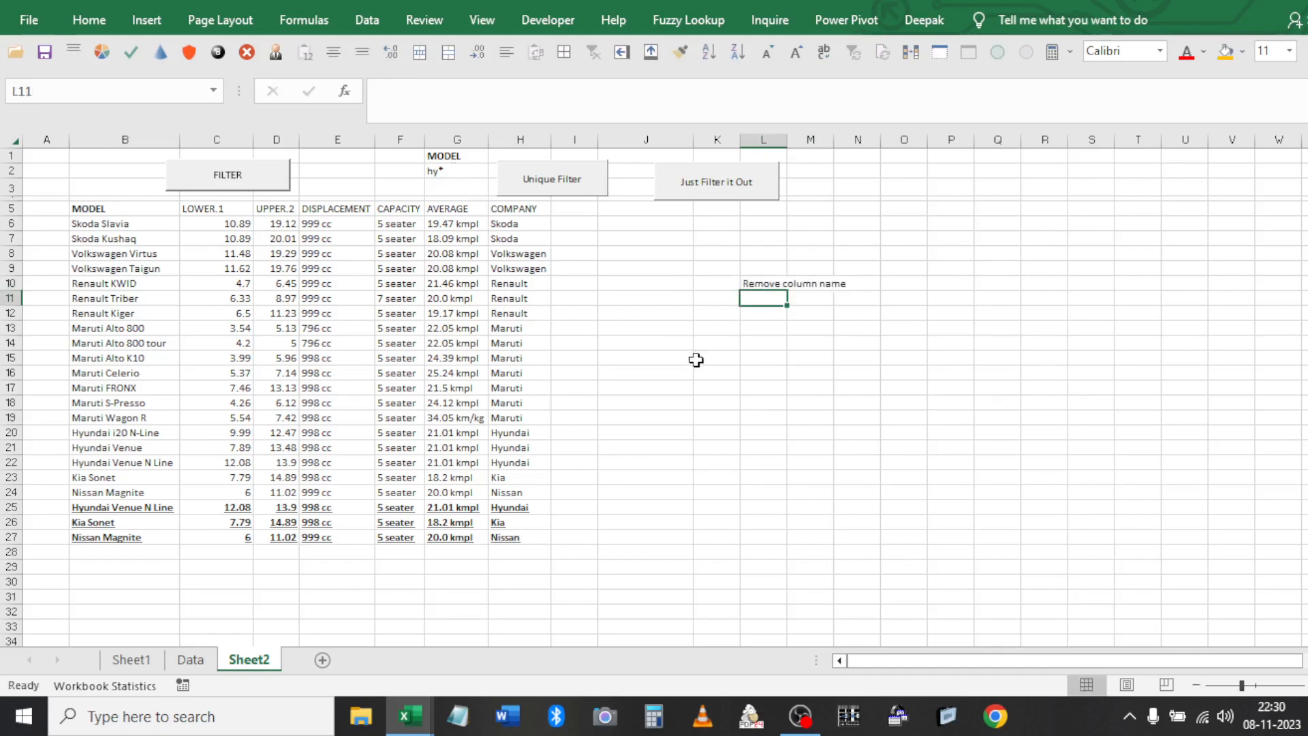
{"action": "type", "text": "remove"}
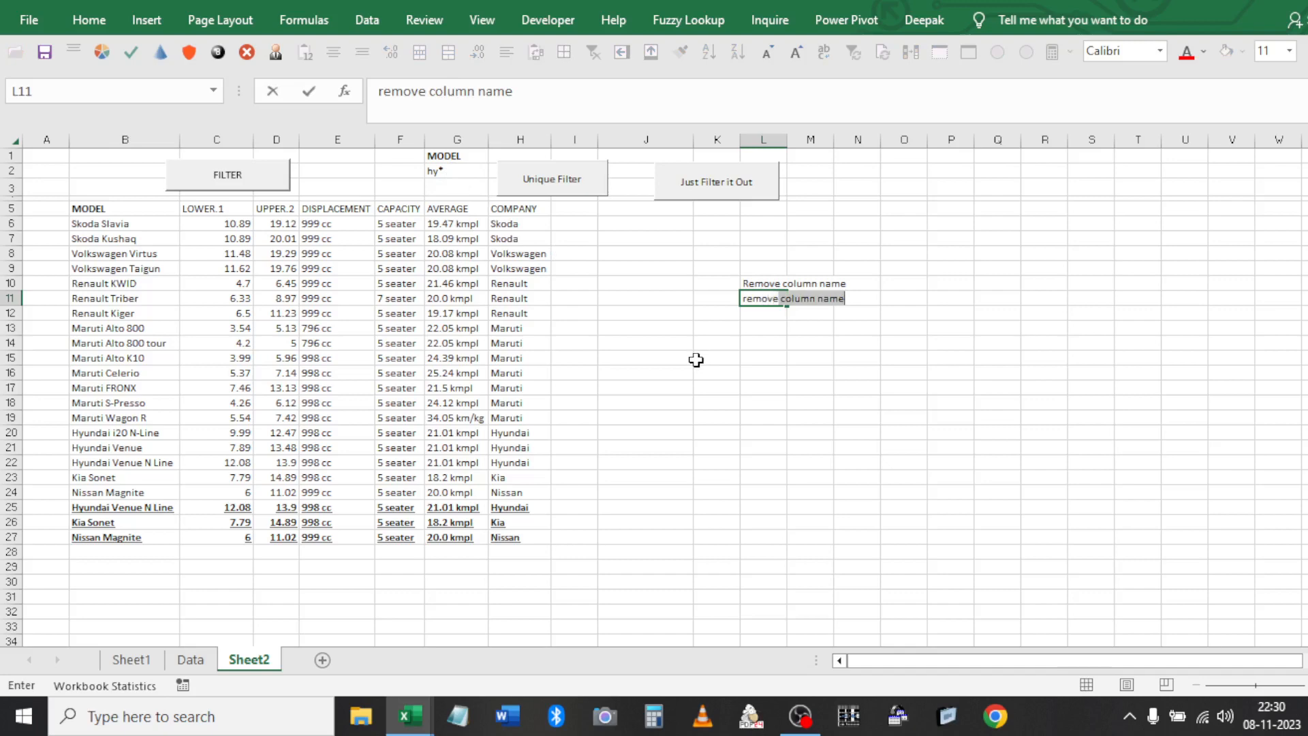
{"action": "type", "text": " astrick"}
{"action": "key", "text": "Return"}
Select both notes, then check the hy* criterion in G2 under the MODEL heading
{"action": "key", "text": "Up"}
{"action": "key", "text": "Up"}
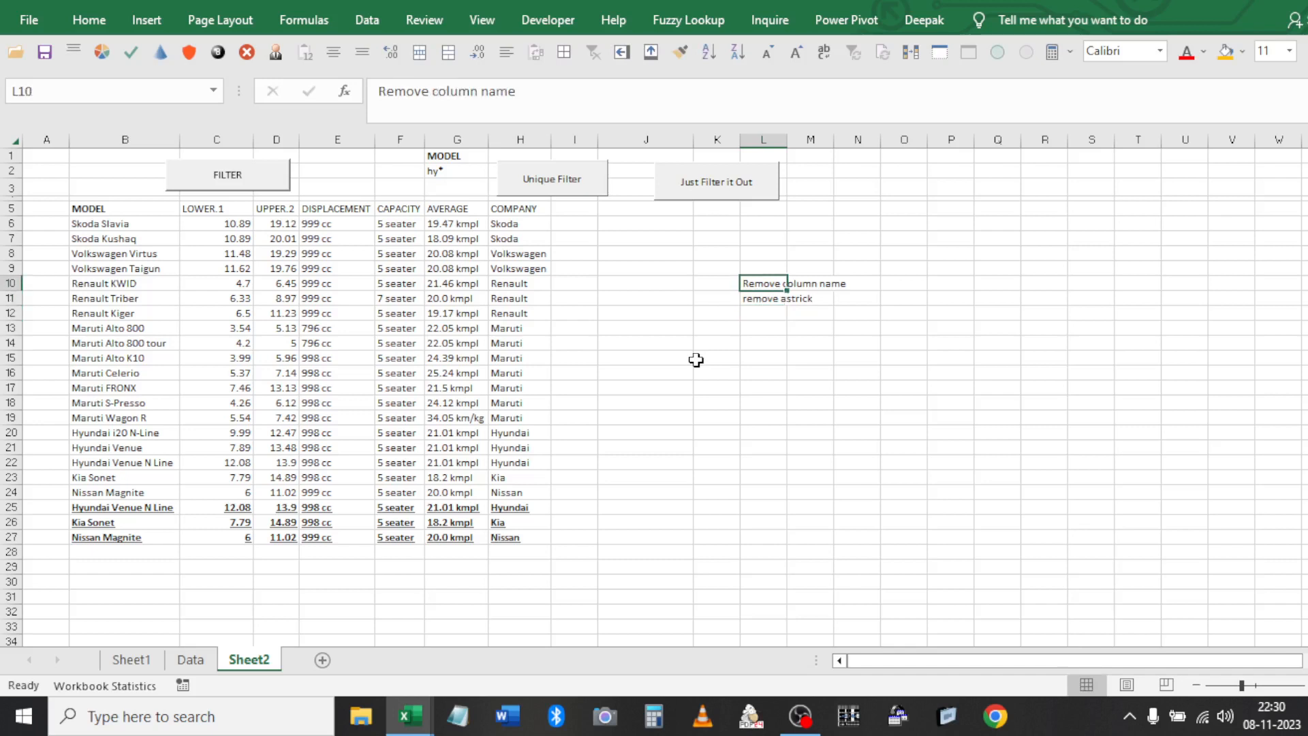
{"action": "key", "text": "shift+Down"}
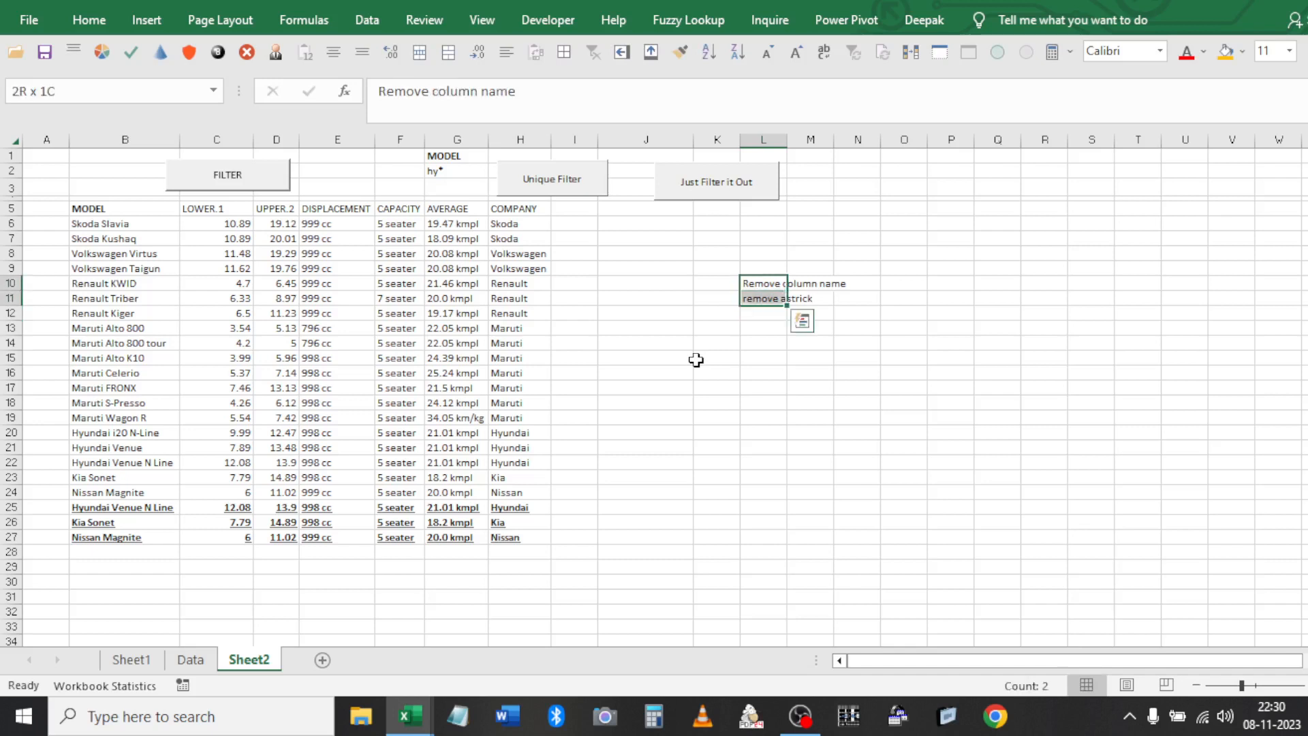
{"action": "left_click", "coordinate": [456, 172]}
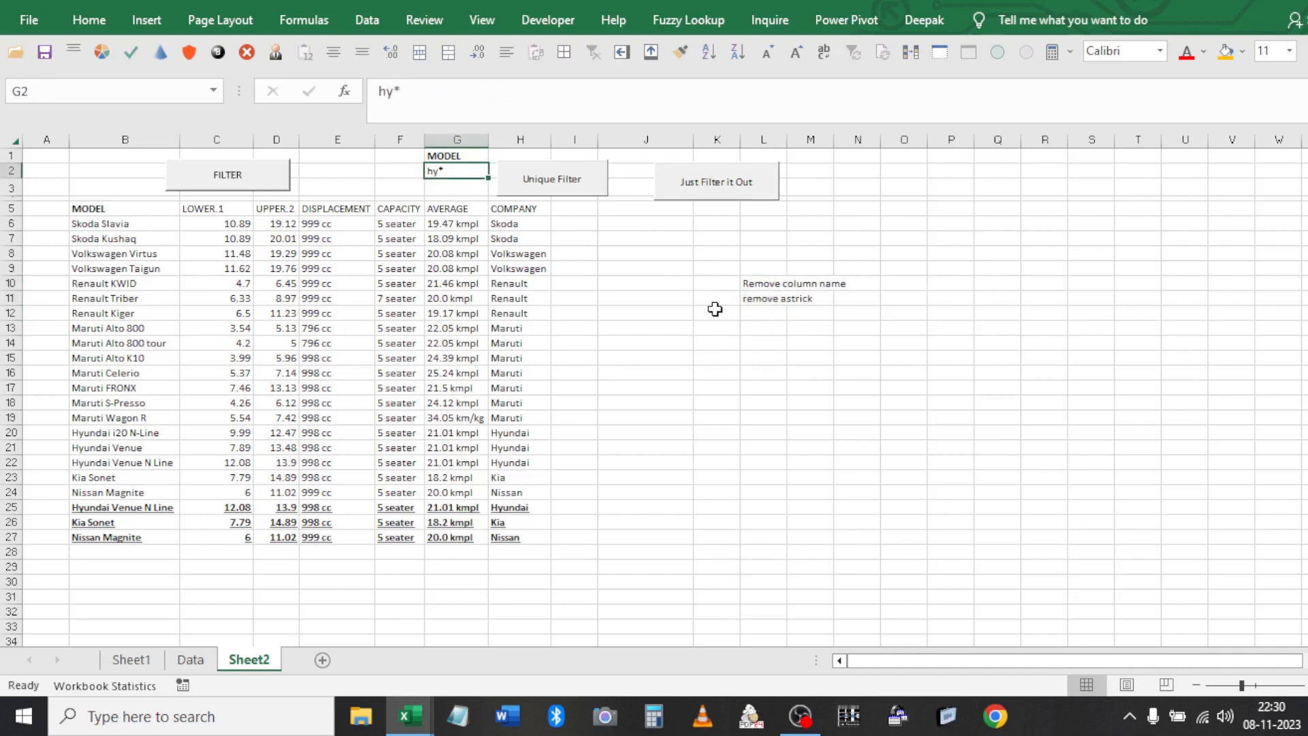
{"action": "key", "text": "Up"}
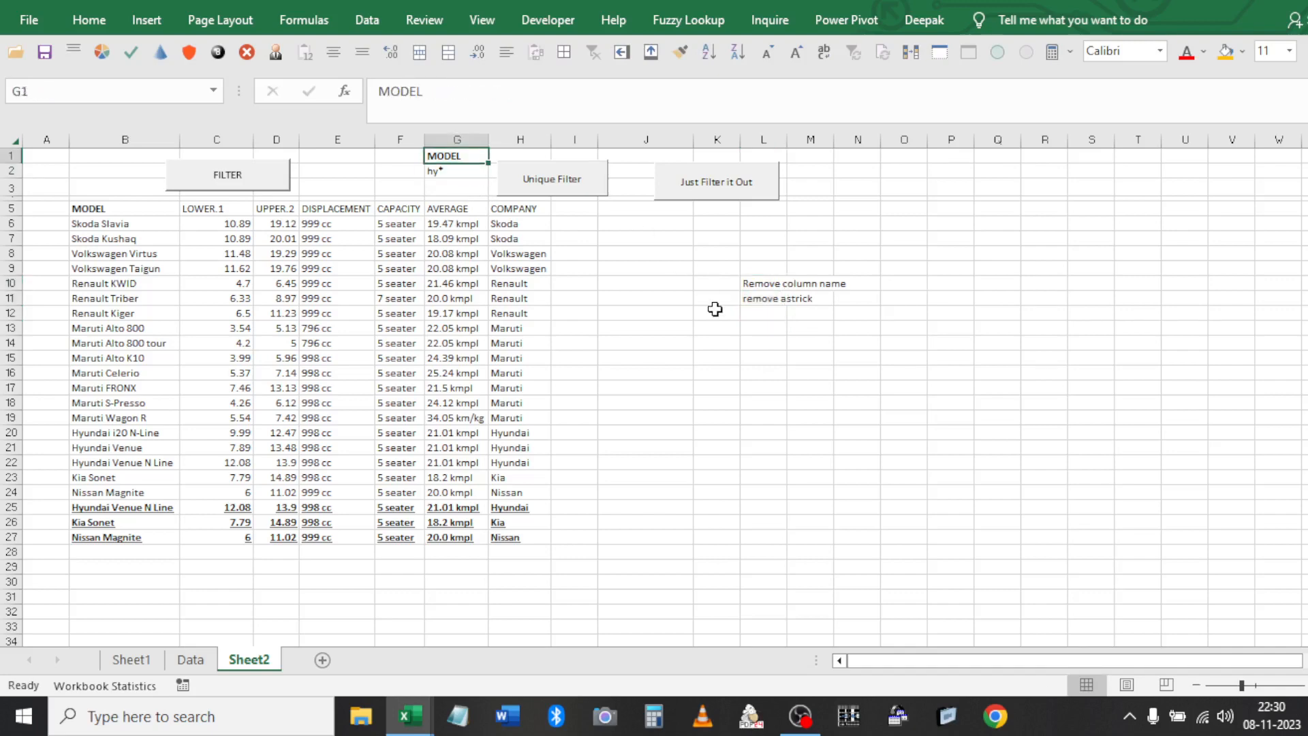
{"action": "key", "text": "Down"}
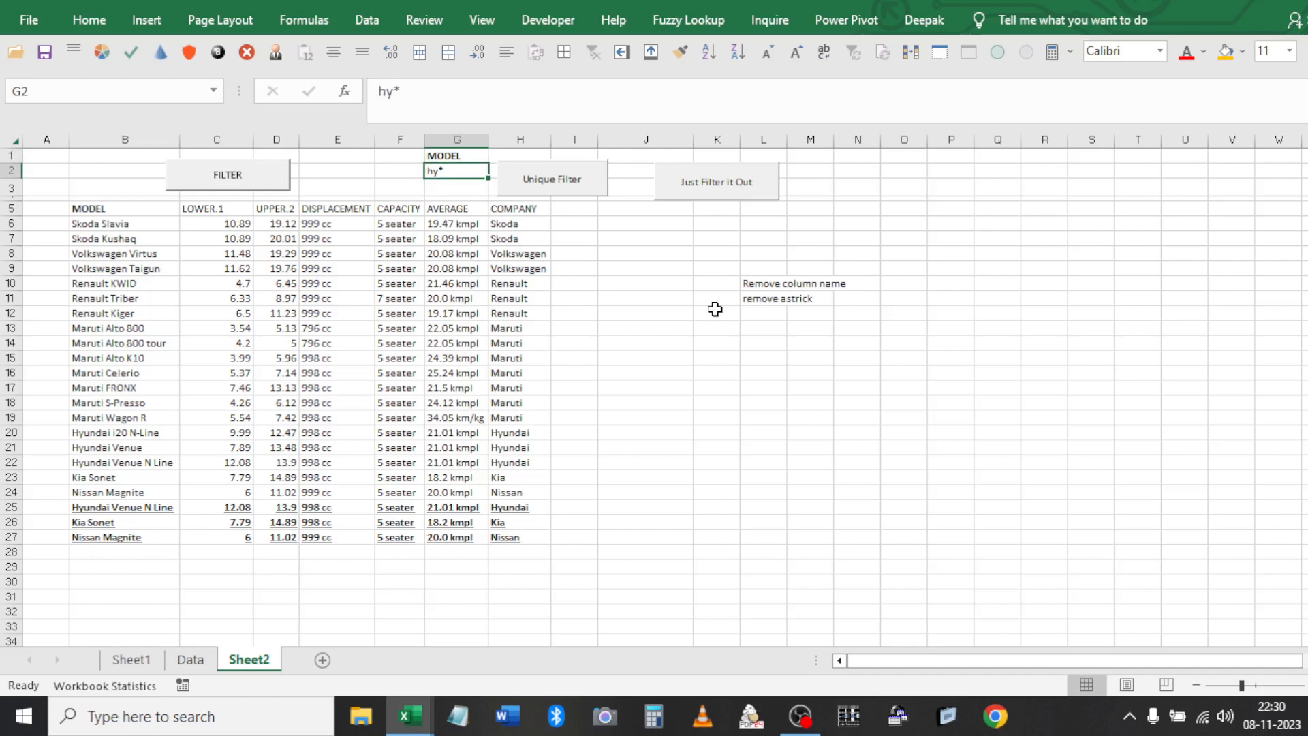
{"action": "right_click", "coordinate": [931, 151]}
Apply the grey Check Cell style to cell P2
{"action": "key", "text": "Escape"}
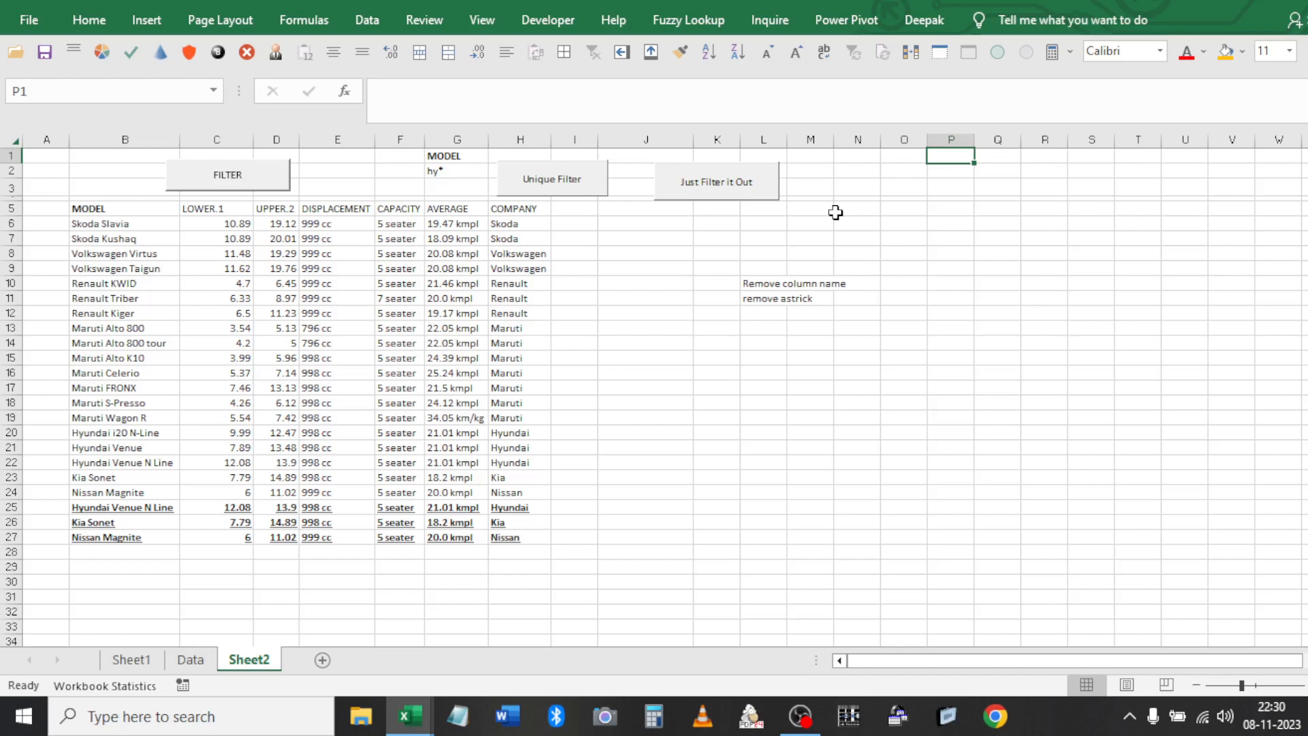
{"action": "type", "text": "Cri"}
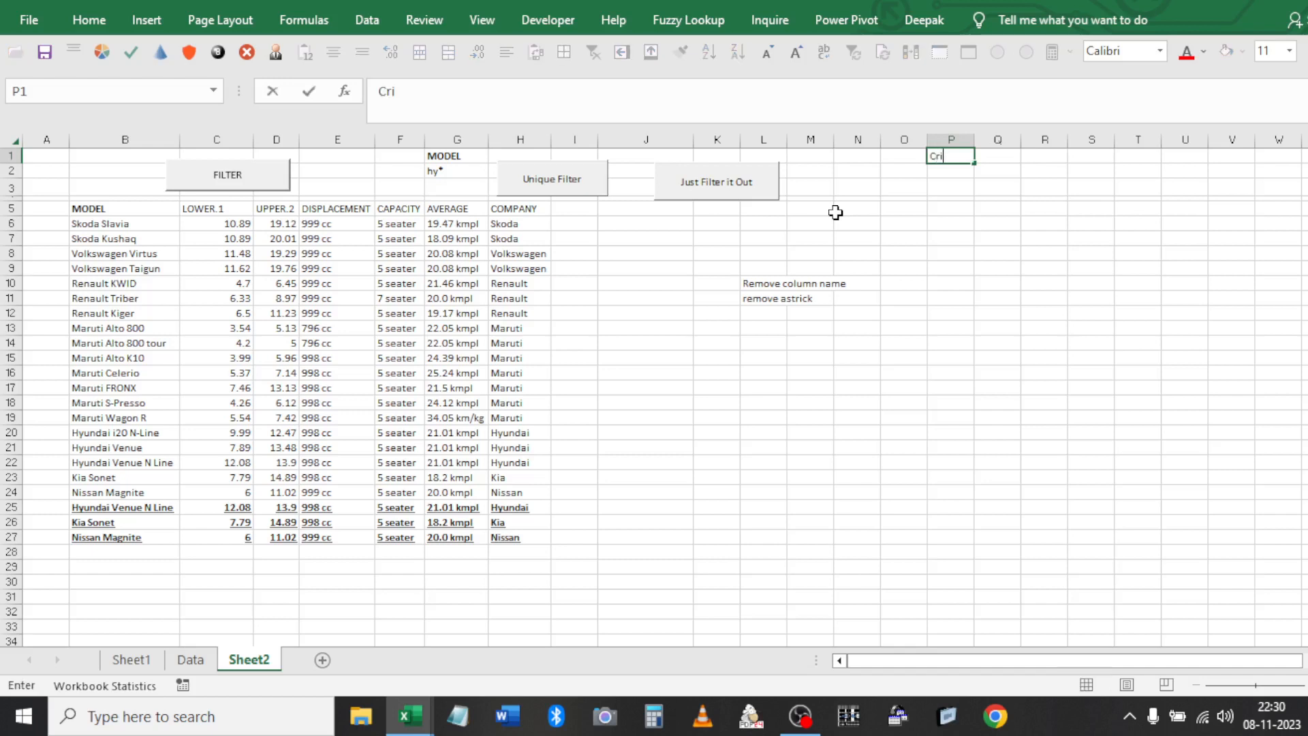
{"action": "key", "text": "Escape"}
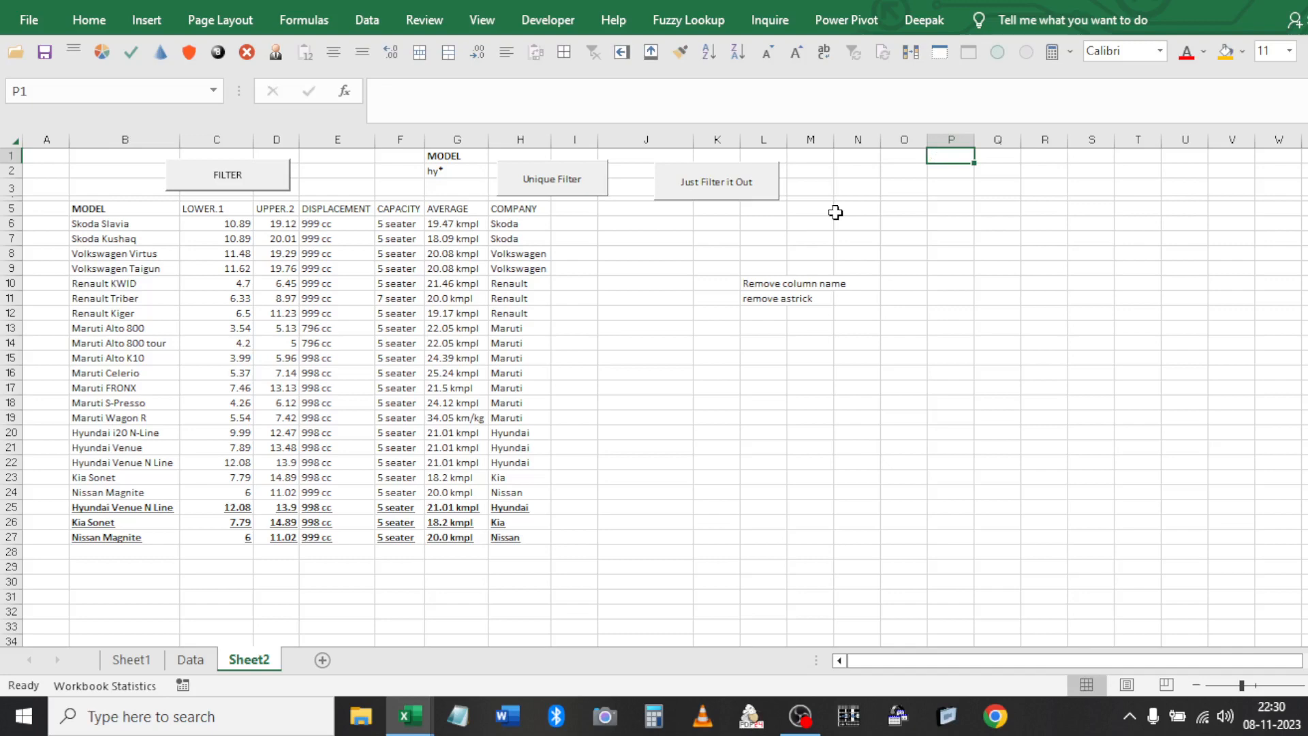
{"action": "key", "text": "Down"}
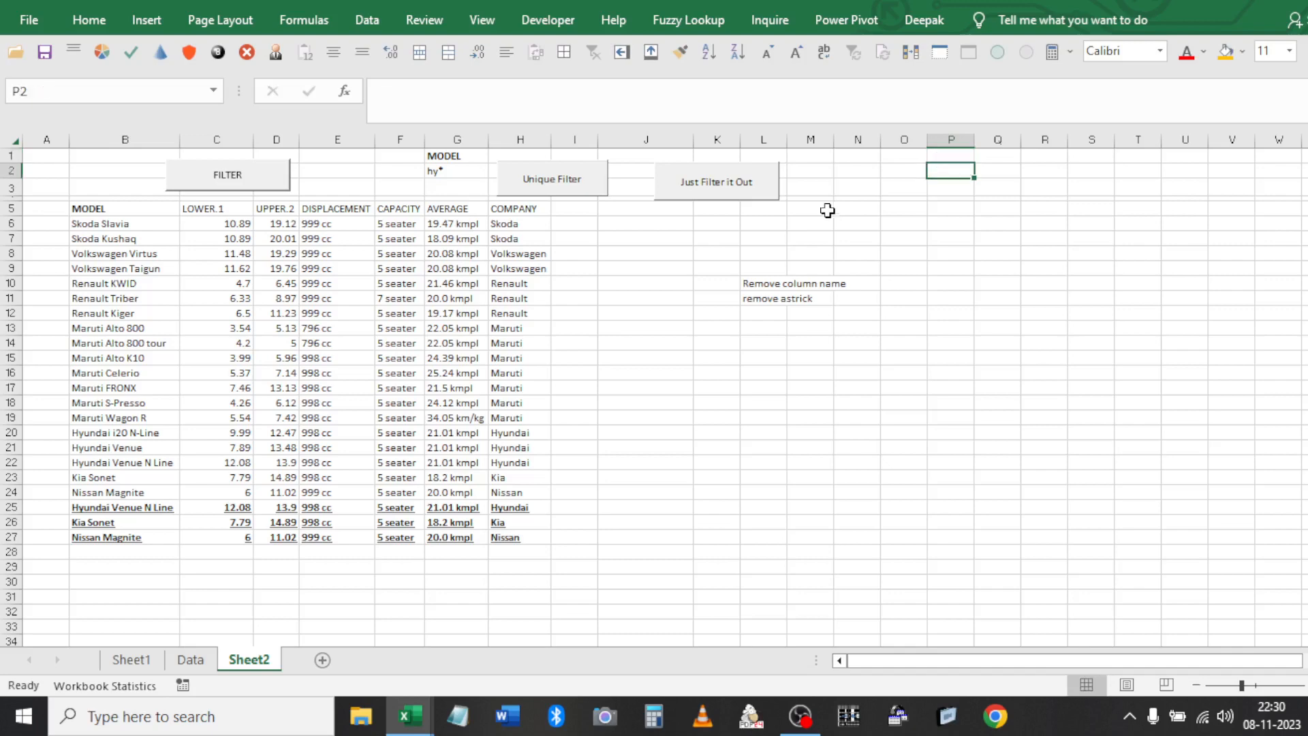
{"action": "left_click", "coordinate": [104, 22]}
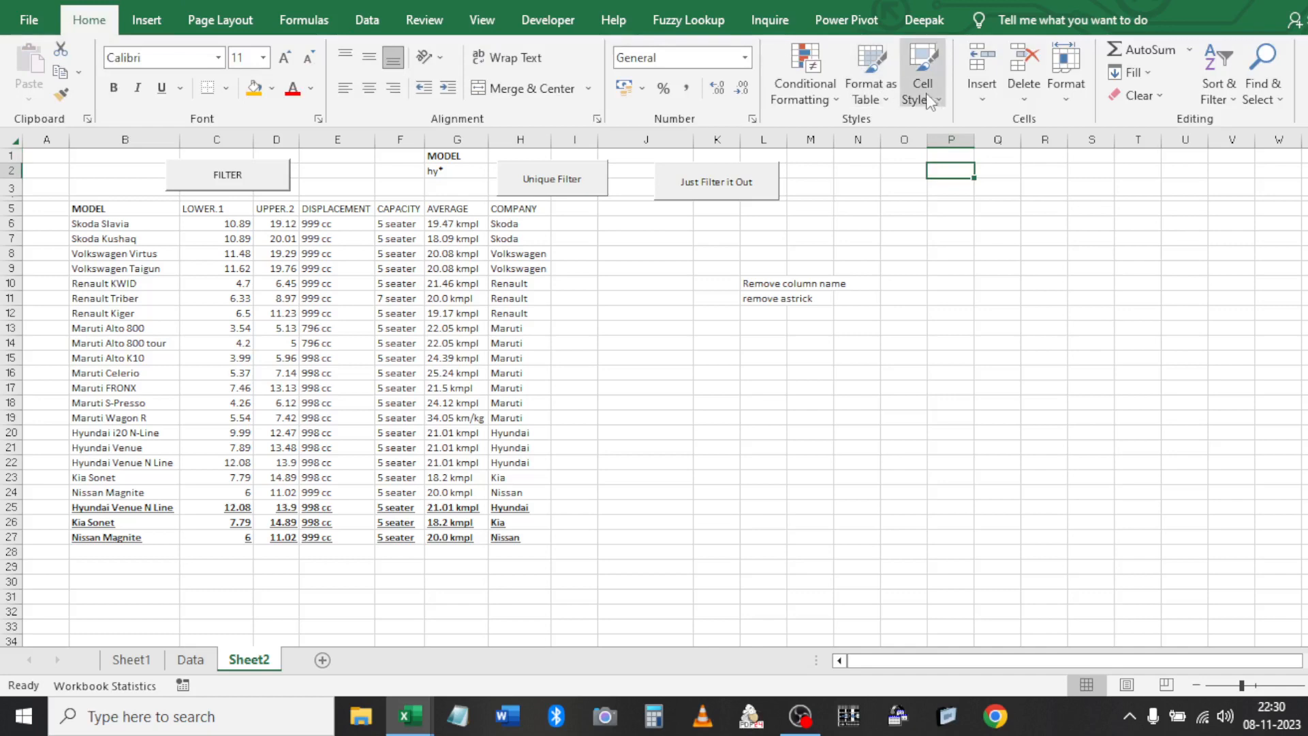
{"action": "left_click", "coordinate": [923, 75]}
{"action": "left_click", "coordinate": [857, 196]}
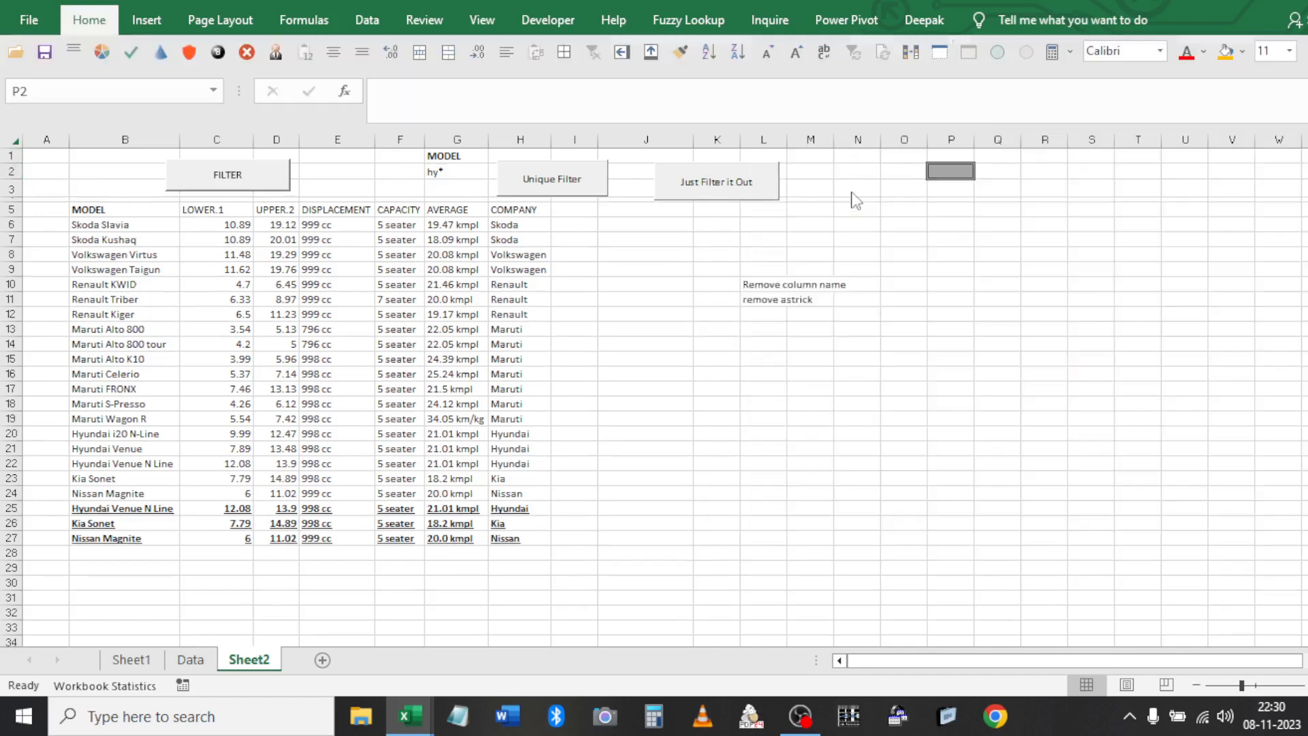
Enter hy as P2's value, replacing the trial entries hyren and volk
{"action": "type", "text": "hy"}
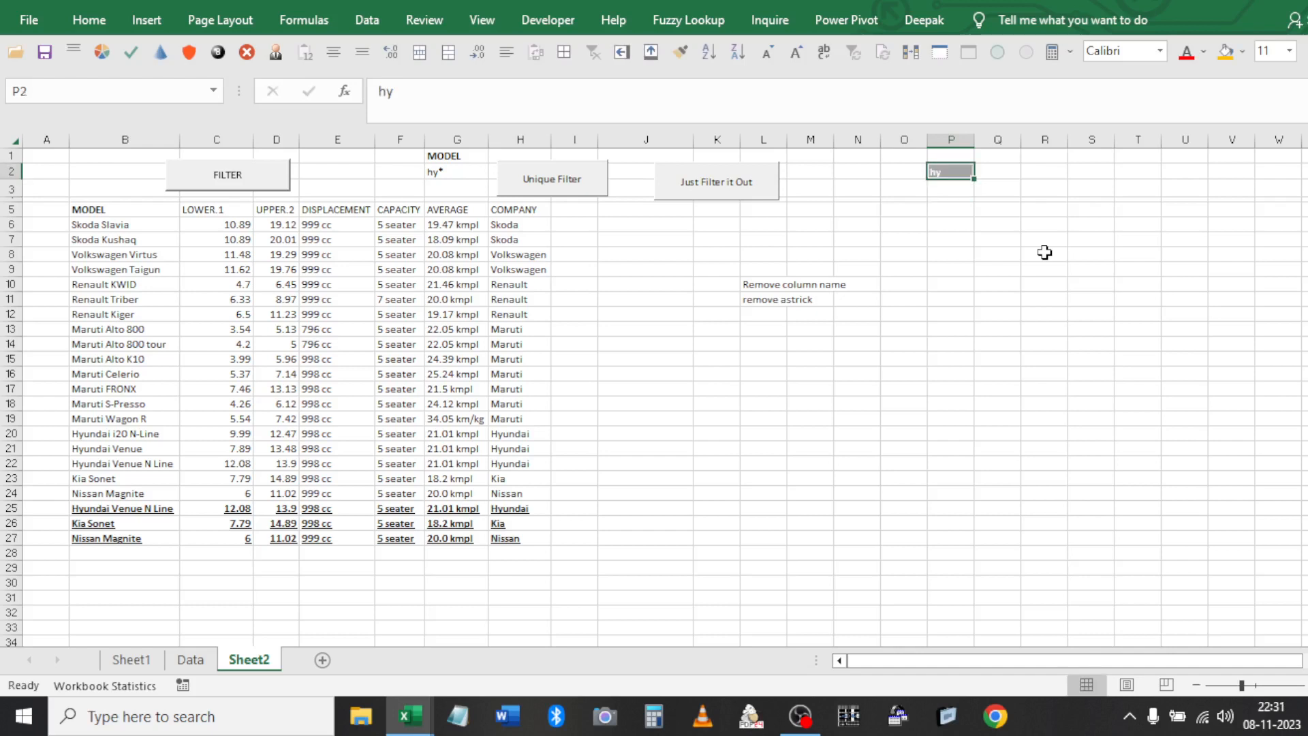
{"action": "type", "text": "ren"}
{"action": "key", "text": "Return"}
{"action": "key", "text": "Up"}
{"action": "type", "text": "volk"}
{"action": "key", "text": "Return"}
{"action": "key", "text": "Up"}
{"action": "type", "text": "hy"}
{"action": "key", "text": "Return"}
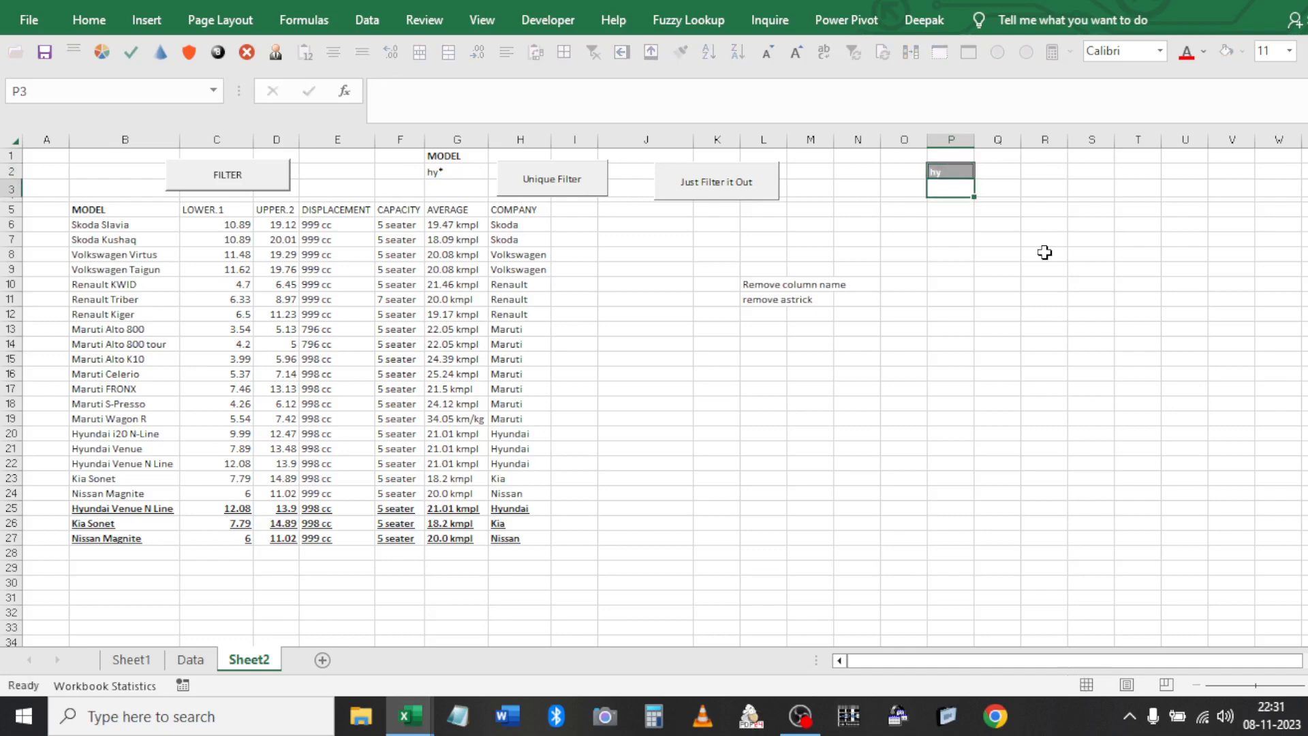
Clear the MODEL heading and the hy* criterion from the criteria cells
{"action": "left_click", "coordinate": [468, 152]}
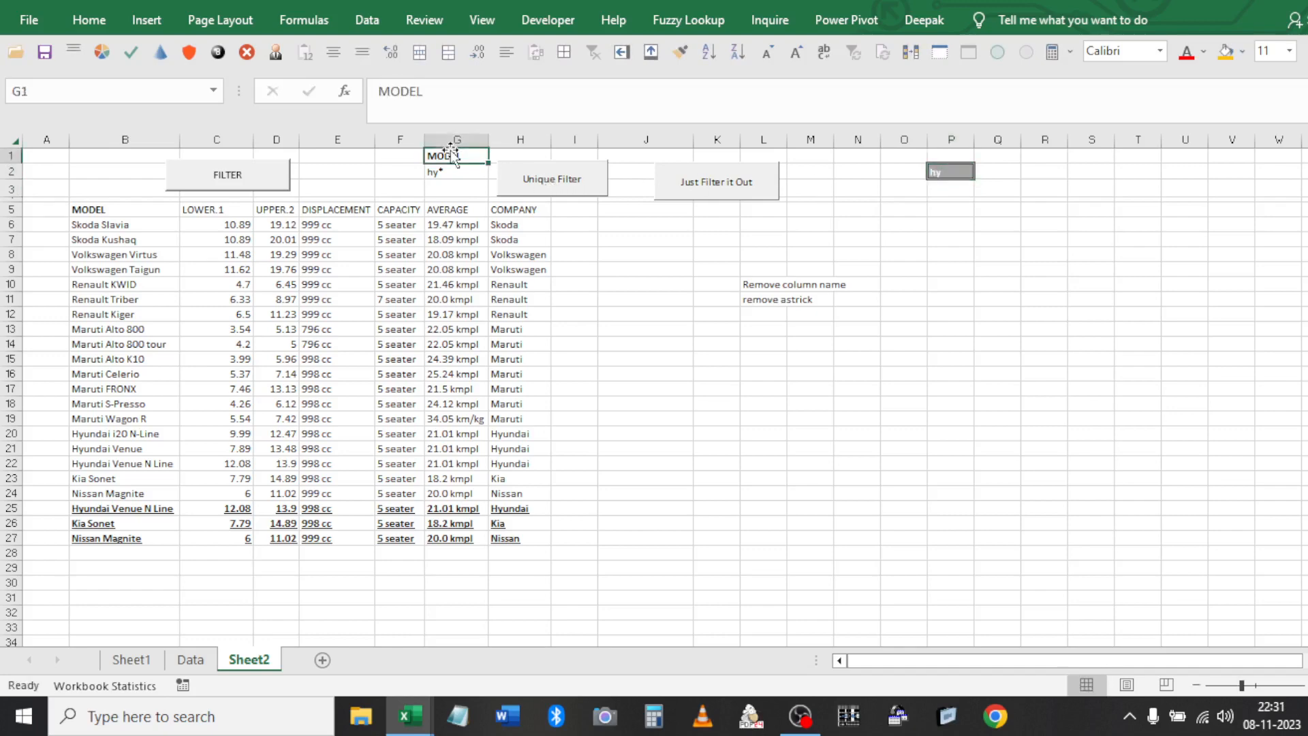
{"action": "key", "text": "Delete"}
{"action": "key", "text": "Down"}
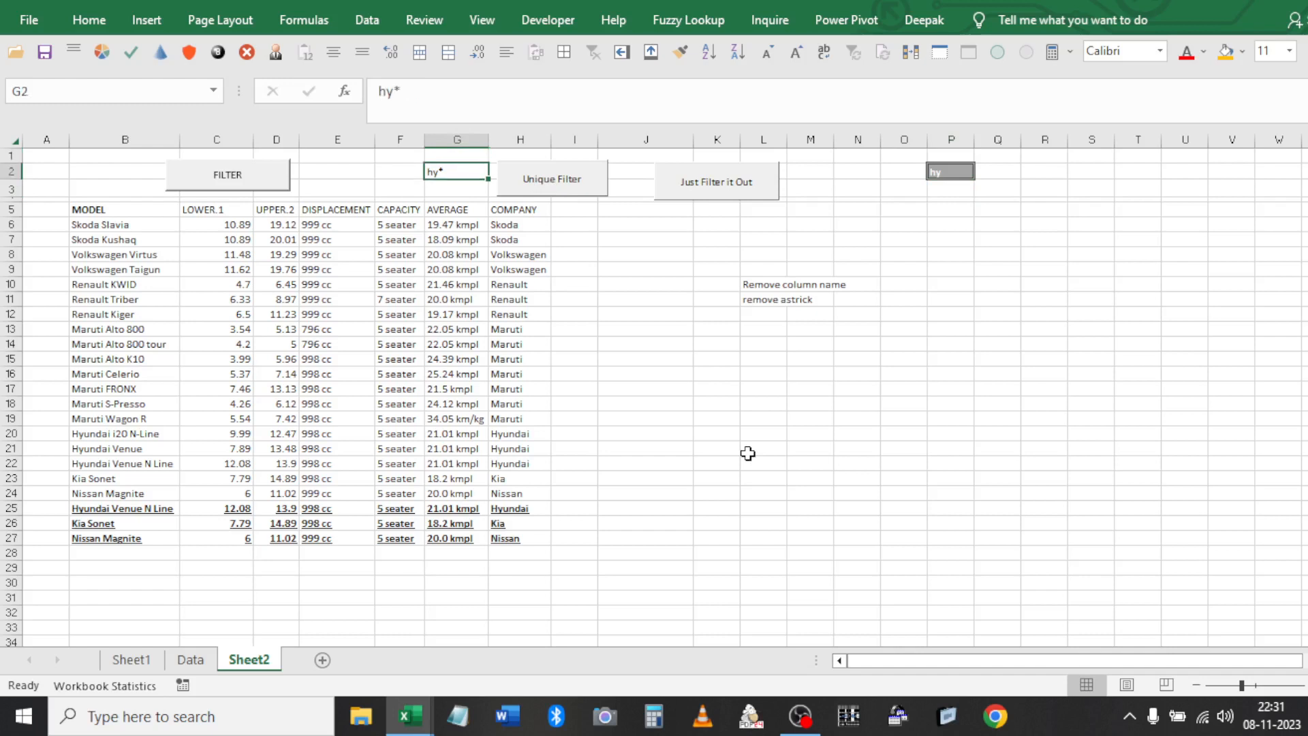
{"action": "key", "text": "Delete"}
{"action": "key", "text": "shift+Up"}
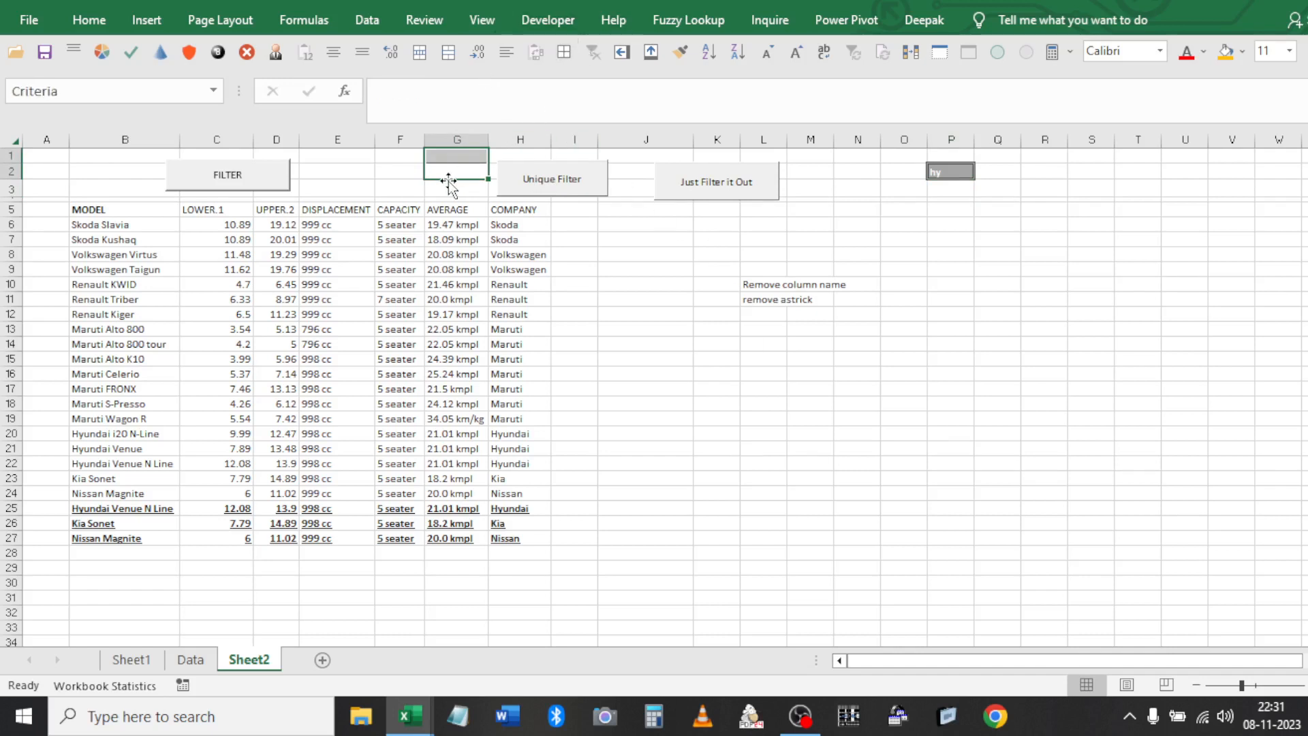
Build a SEARCH formula in G2 looking for absolute $P$2 within model B6
{"action": "left_click", "coordinate": [454, 173]}
{"action": "type", "text": "=se"}
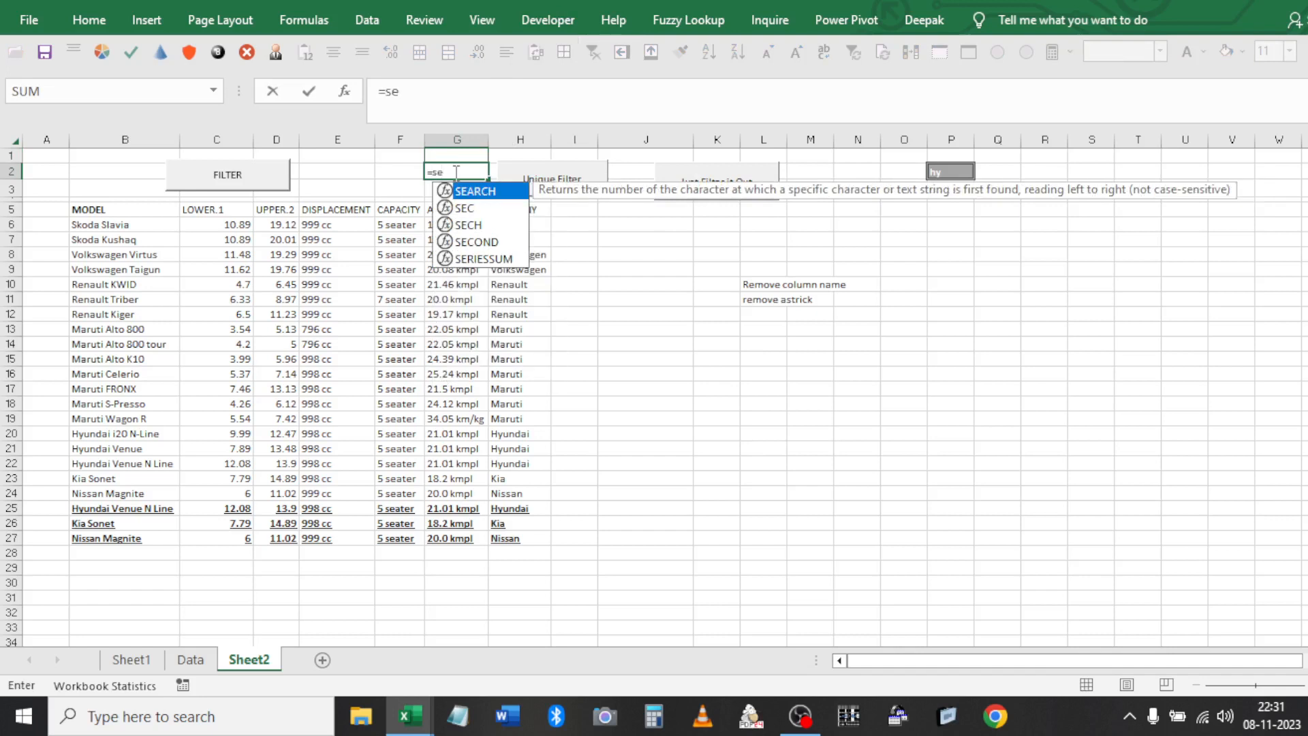
{"action": "key", "text": "Tab"}
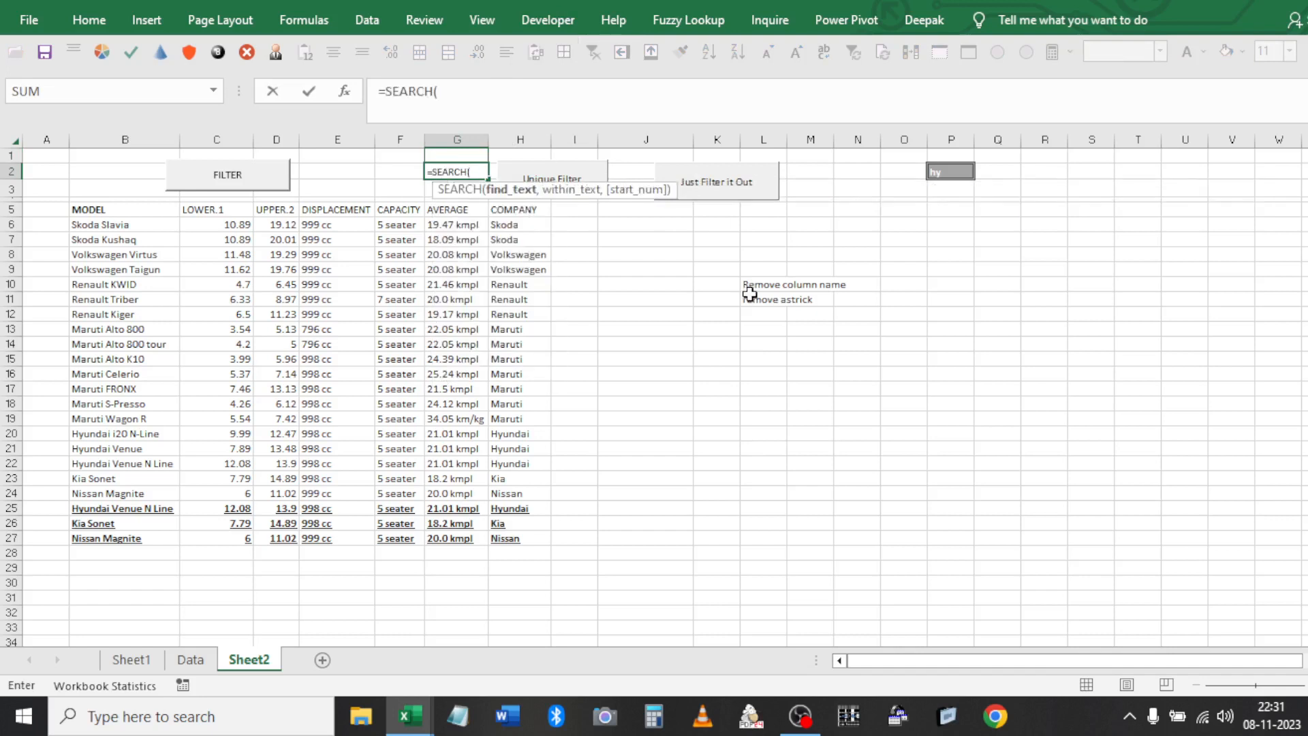
{"action": "left_click", "coordinate": [943, 174]}
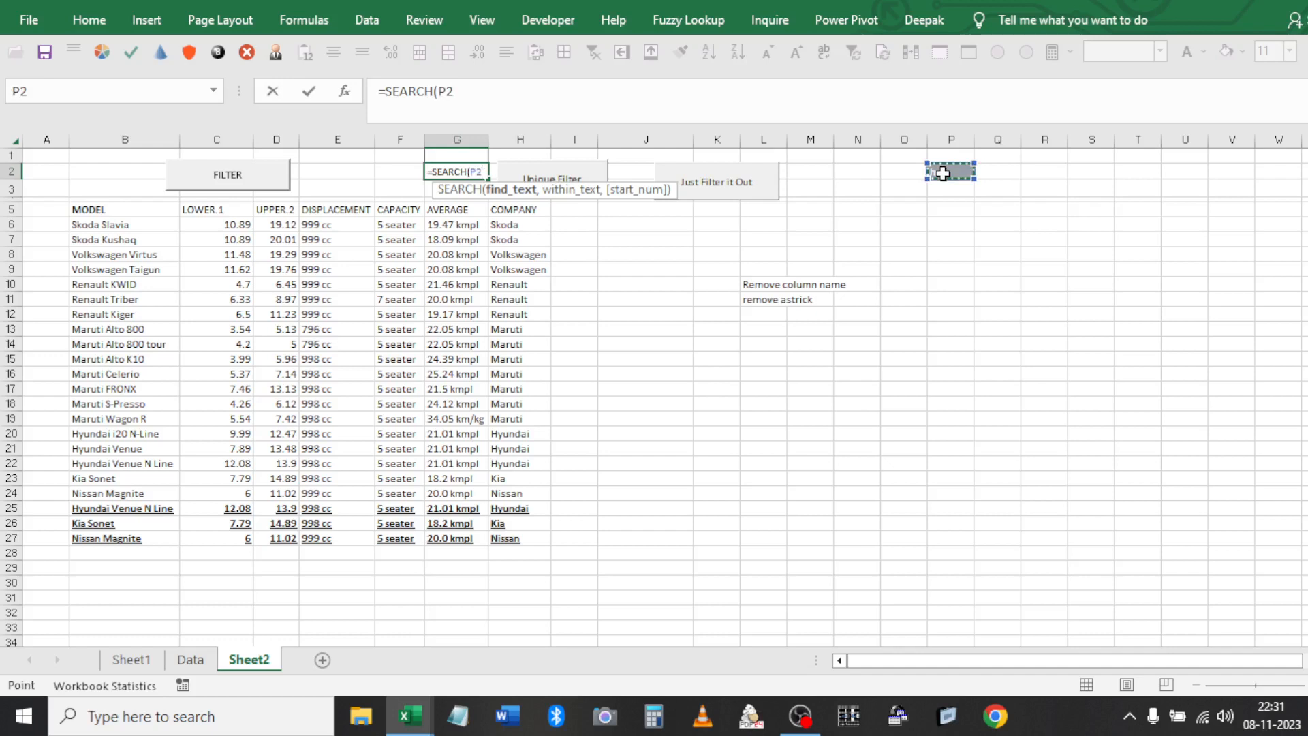
{"action": "key", "text": "F4"}
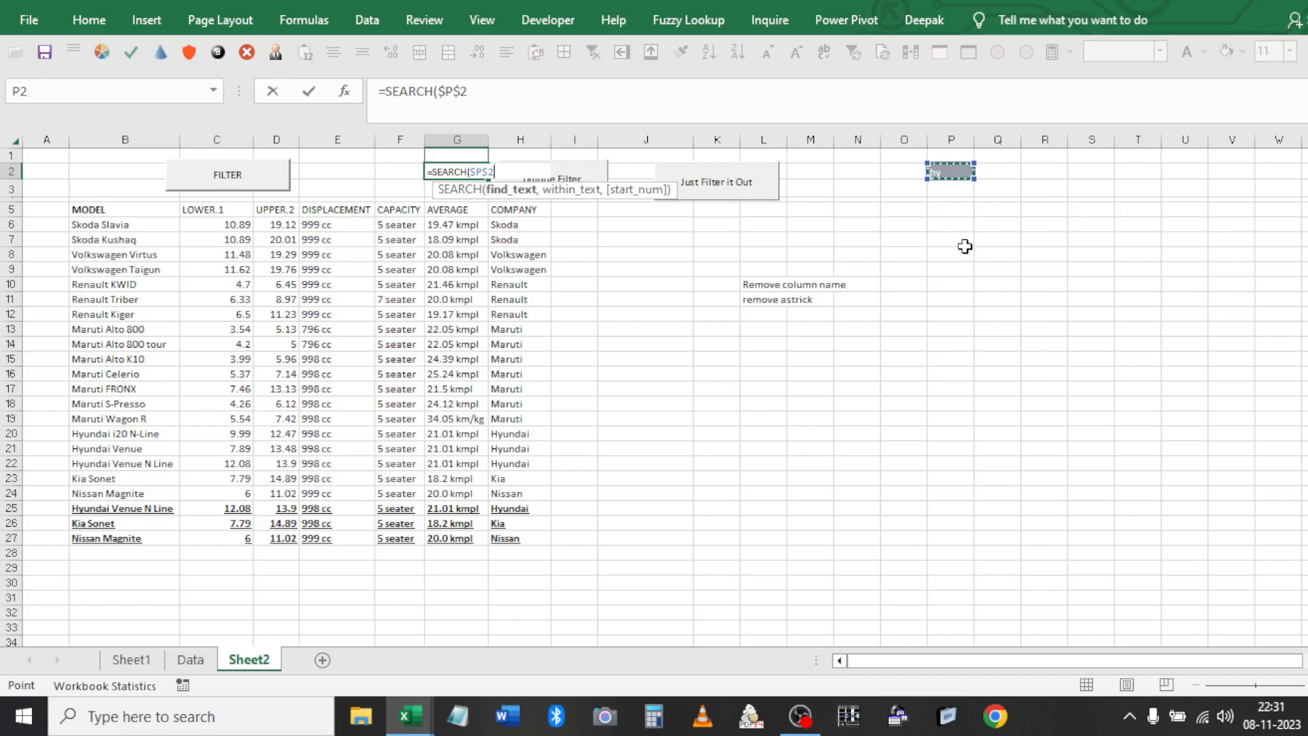
{"action": "type", "text": ","}
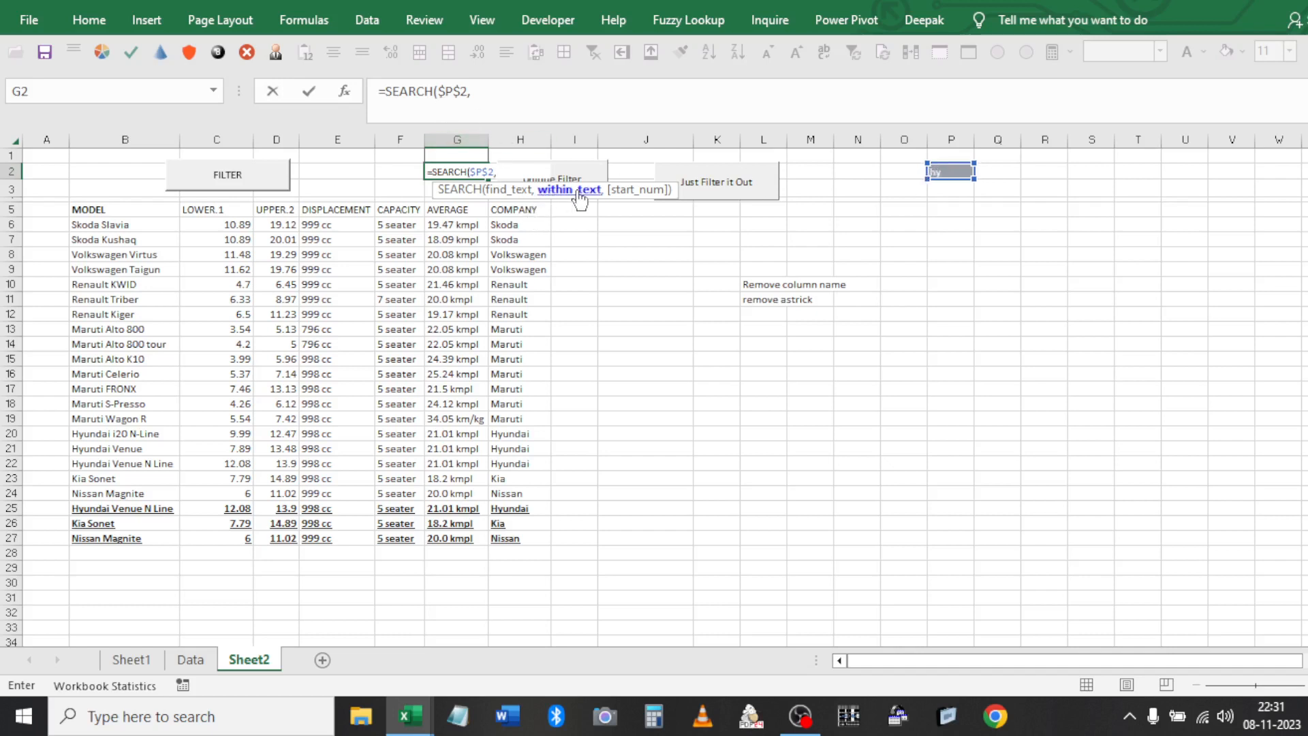
{"action": "left_click", "coordinate": [136, 229]}
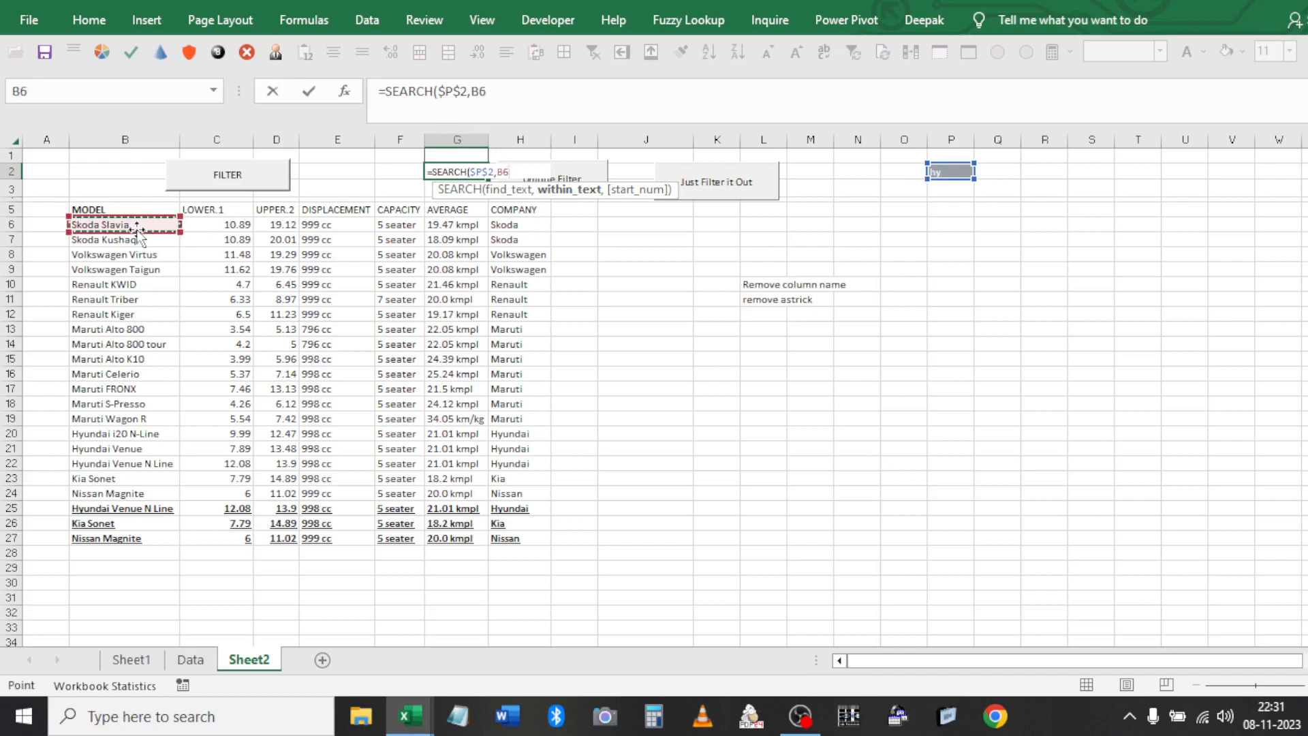
{"action": "left_click", "coordinate": [529, 223]}
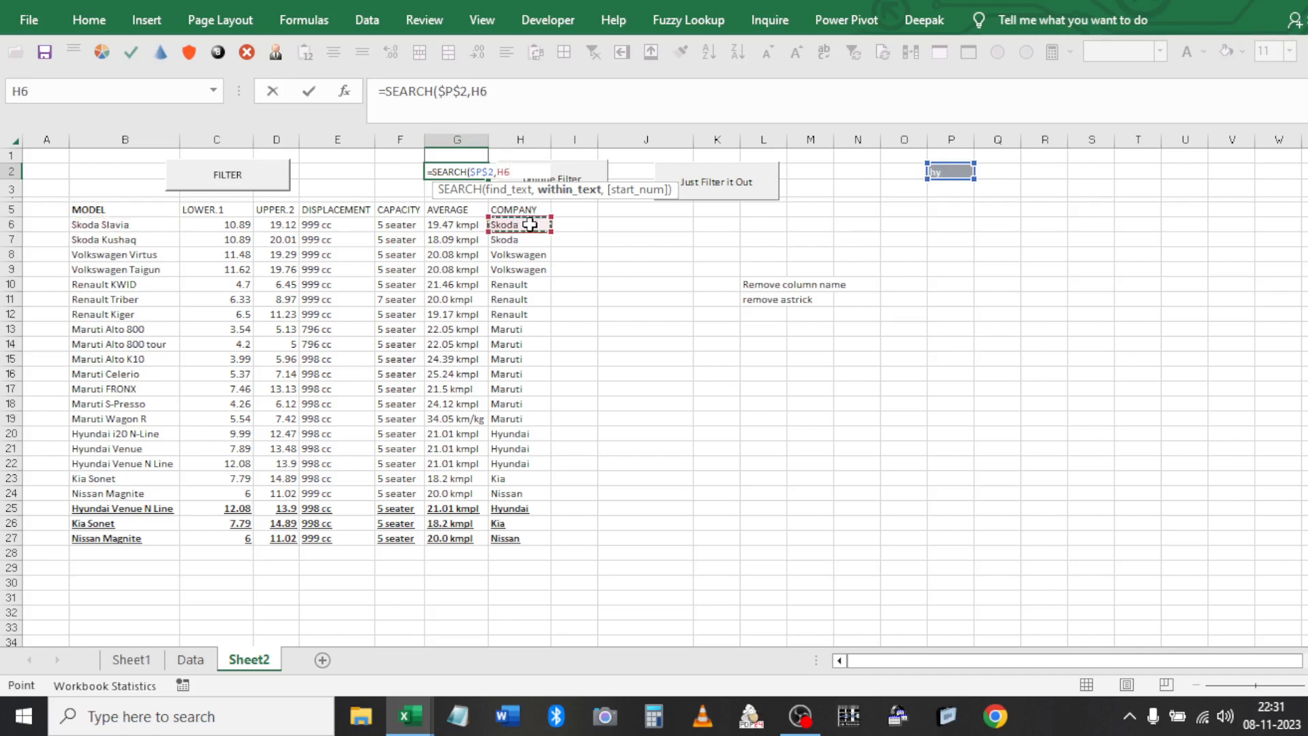
{"action": "left_click", "coordinate": [143, 224]}
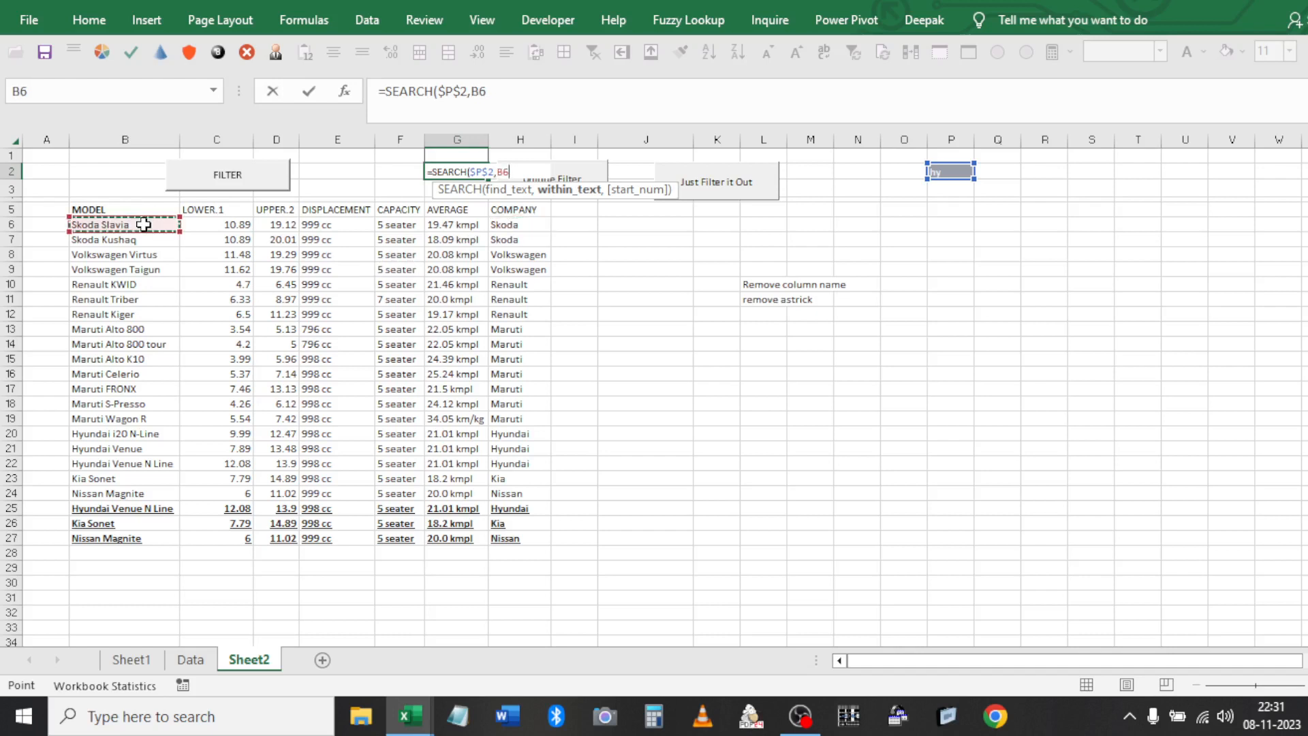
{"action": "left_click", "coordinate": [507, 91]}
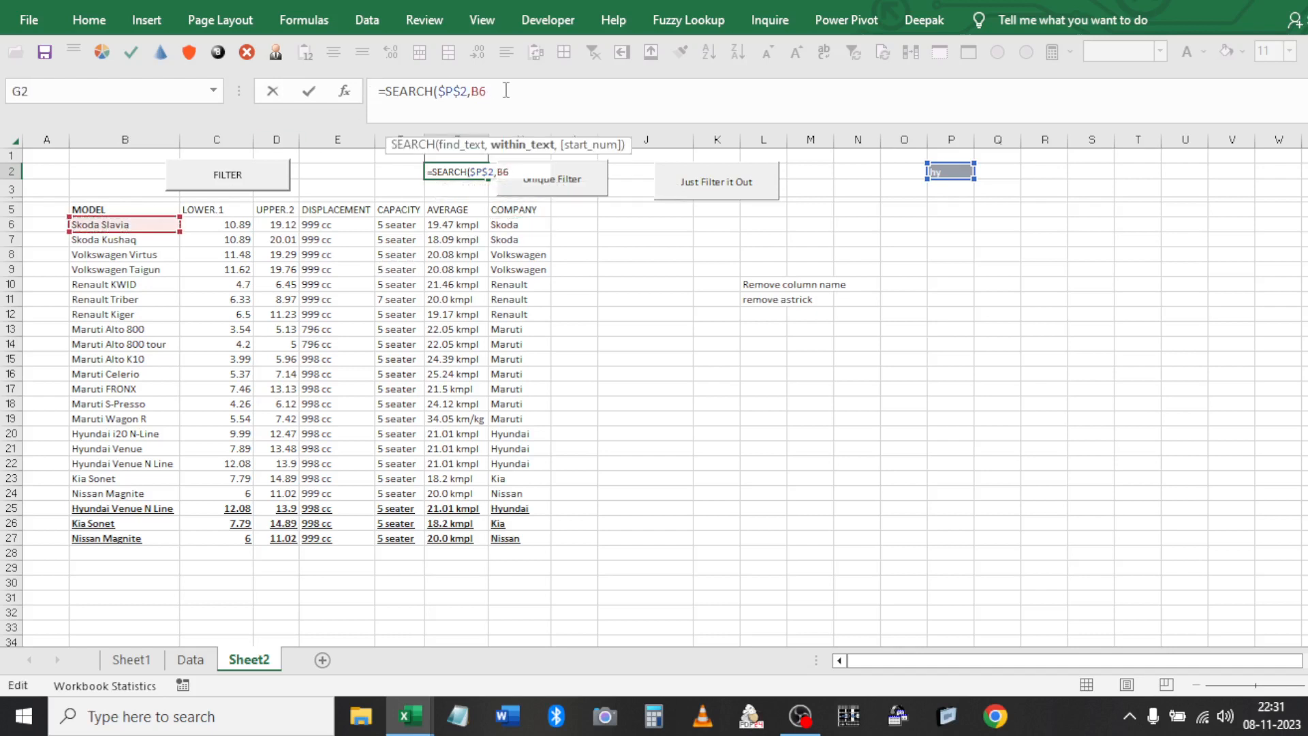
{"action": "type", "text": ")"}
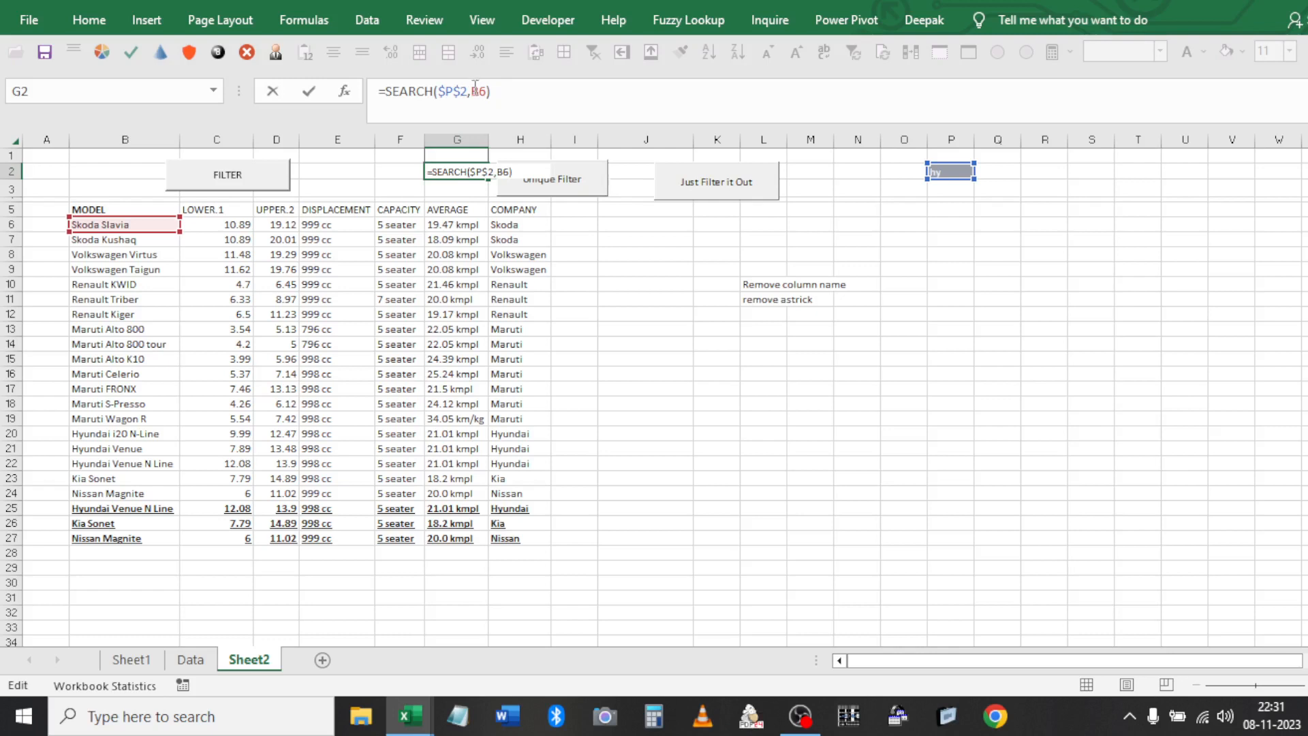
Correct the references to =SEARCH($P$2,B6) and commit it, returning #VALUE!
{"action": "left_click", "coordinate": [475, 89]}
{"action": "type", "text": "$P"}
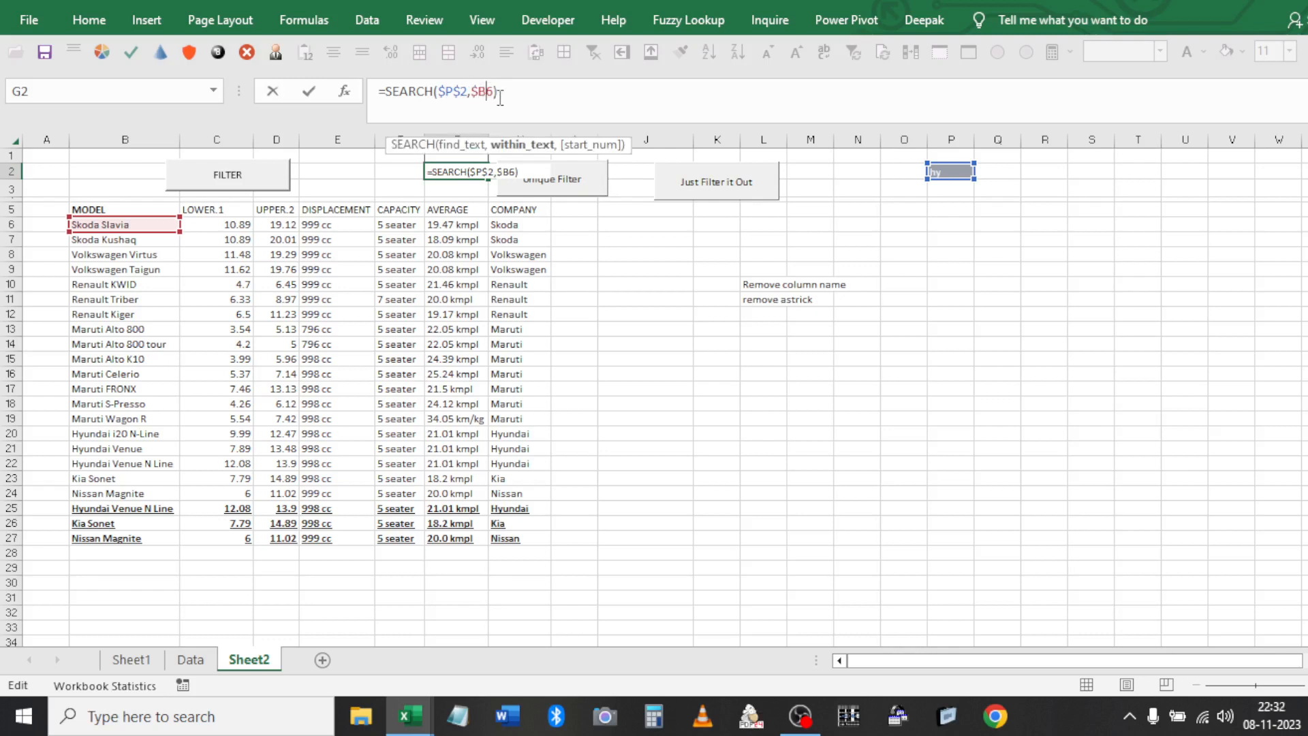
{"action": "type", "text": "$"}
{"action": "key", "text": "BackSpace"}
{"action": "key", "text": "BackSpace"}
{"action": "type", "text": "$"}
{"action": "key", "text": "BackSpace"}
{"action": "key", "text": "Return"}
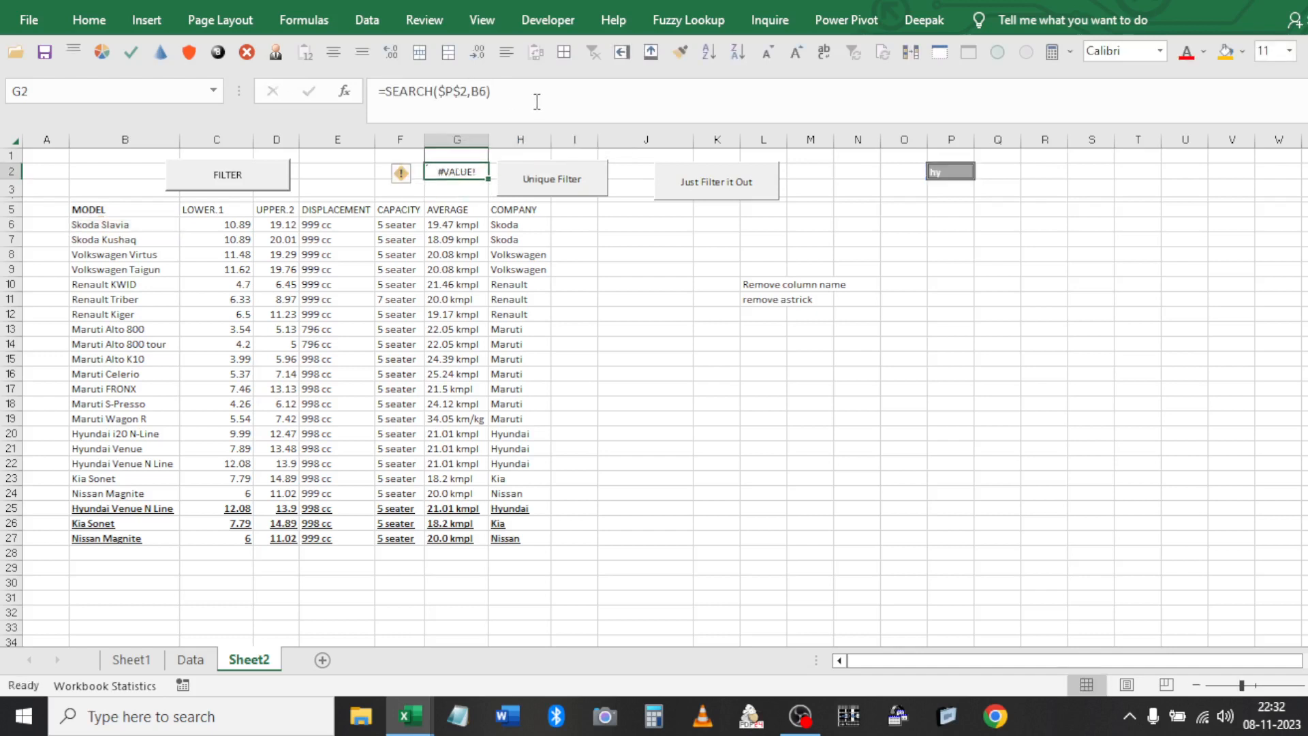
Wrap G2's formula as =ISNUMBER(SEARCH($P$2,B6)) so it shows FALSE
{"action": "key", "text": "F2"}
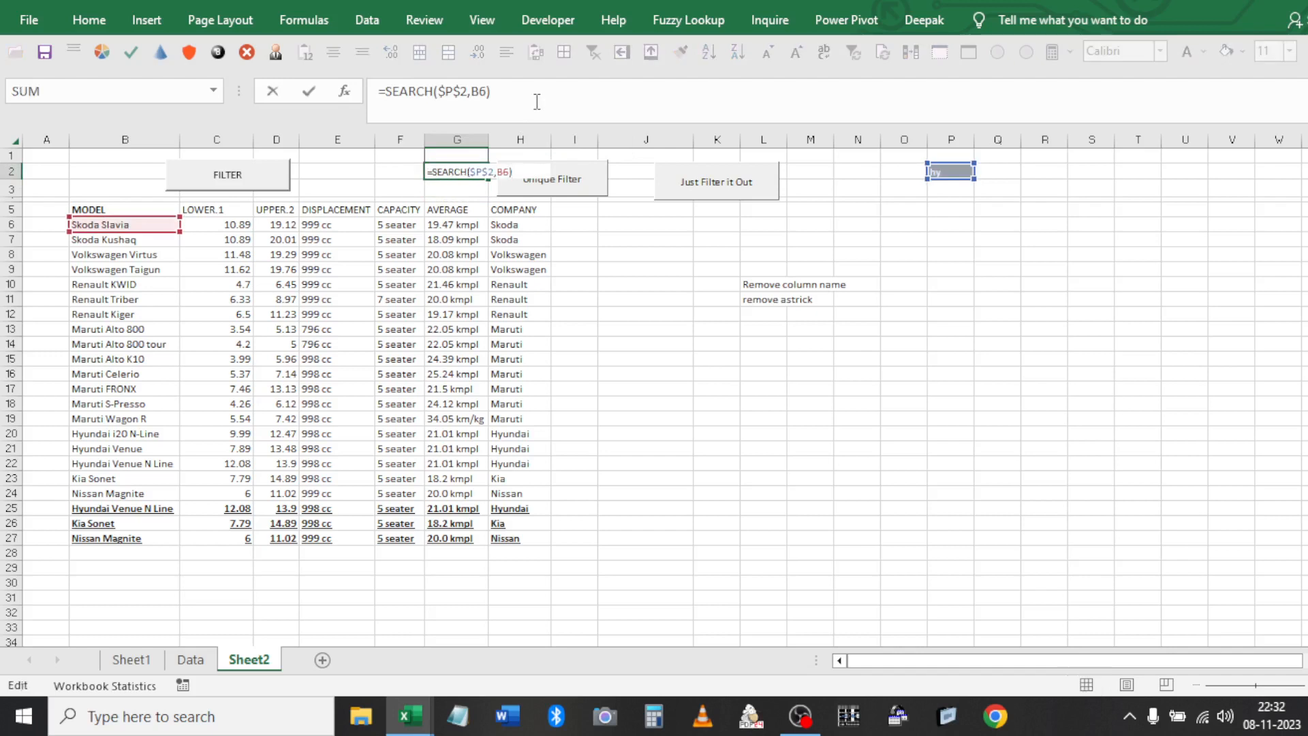
{"action": "key", "text": "Escape"}
{"action": "left_click", "coordinate": [537, 101]}
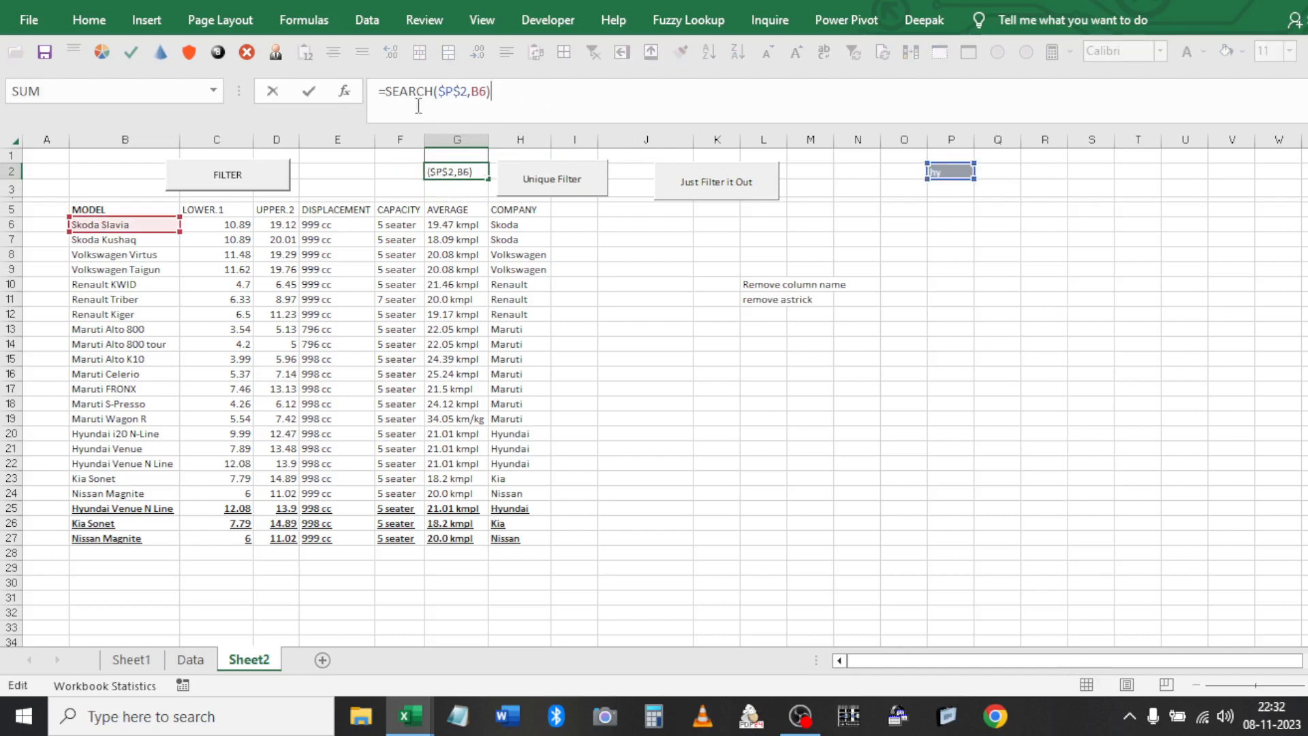
{"action": "left_click", "coordinate": [389, 97], "text": "shift"}
{"action": "key", "text": "ctrl+x"}
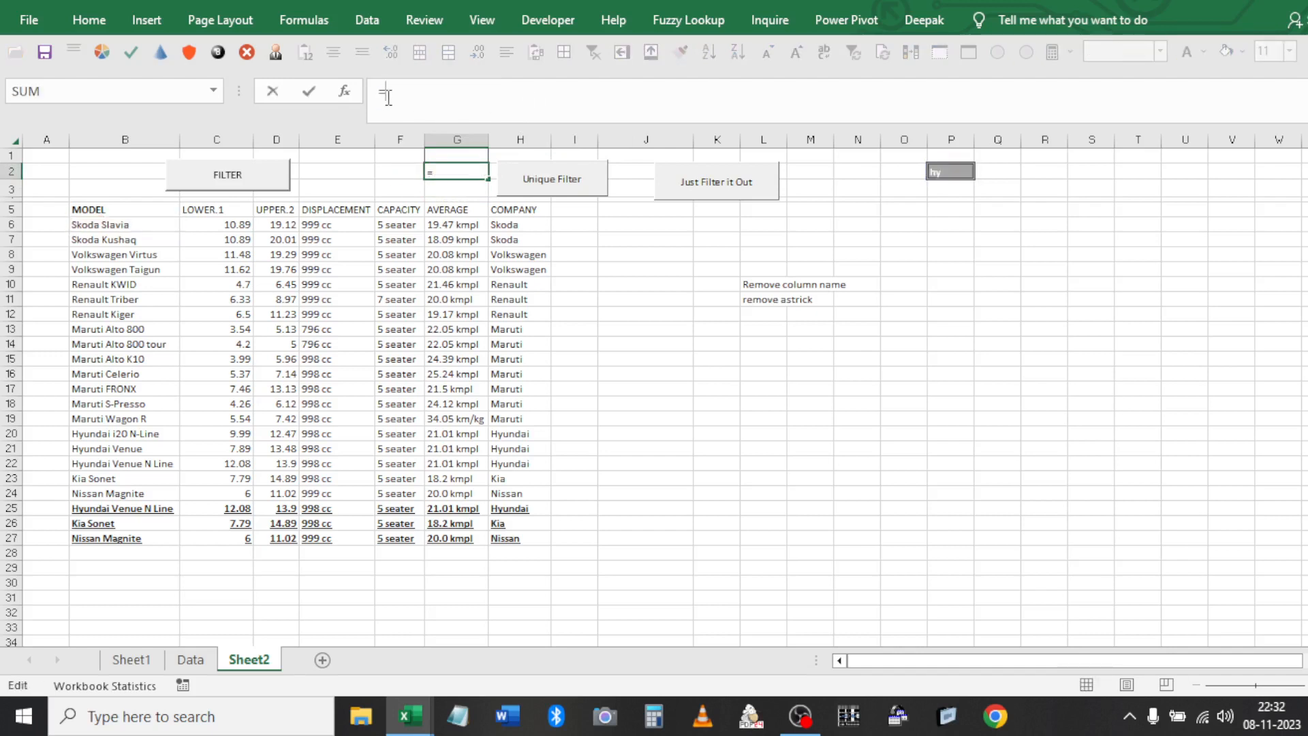
{"action": "type", "text": "is"}
{"action": "key", "text": "Down"}
{"action": "key", "text": "Down"}
{"action": "key", "text": "Down"}
{"action": "key", "text": "Down"}
{"action": "key", "text": "Down"}
{"action": "key", "text": "Down"}
{"action": "key", "text": "Down"}
{"action": "key", "text": "Down"}
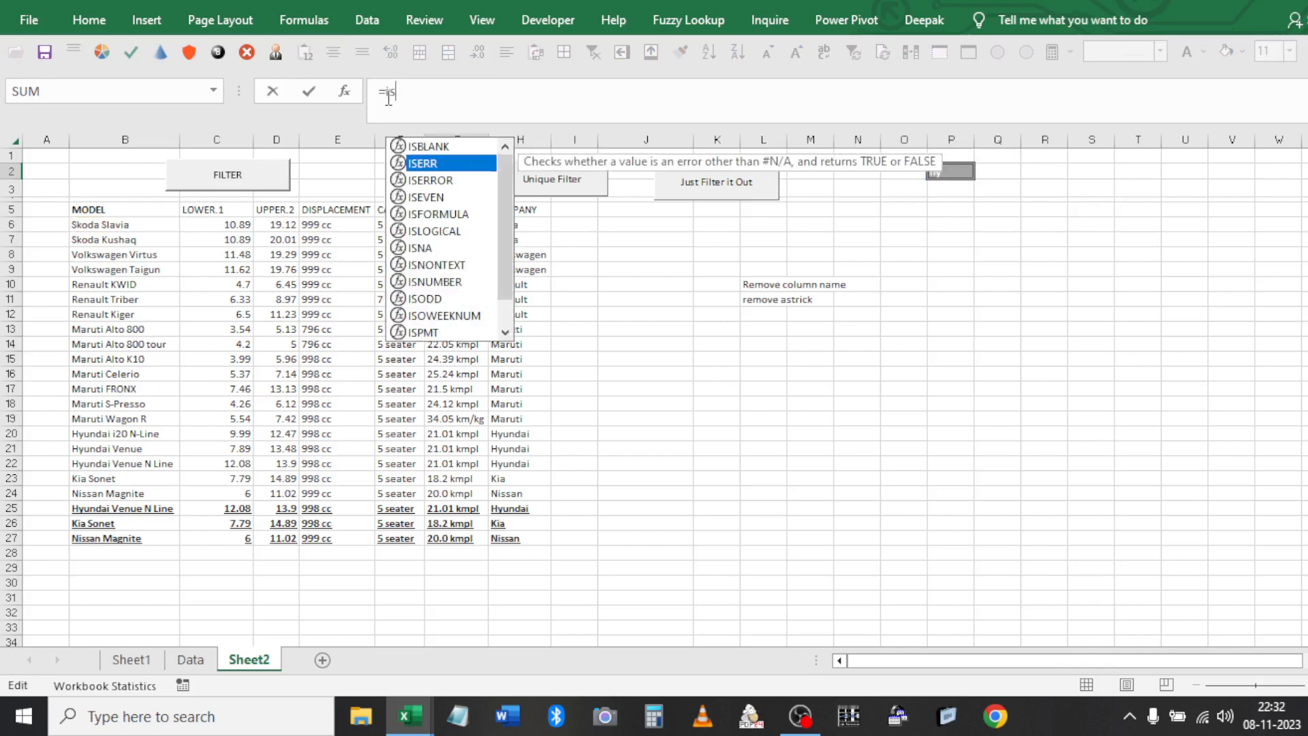
{"action": "key", "text": "Tab"}
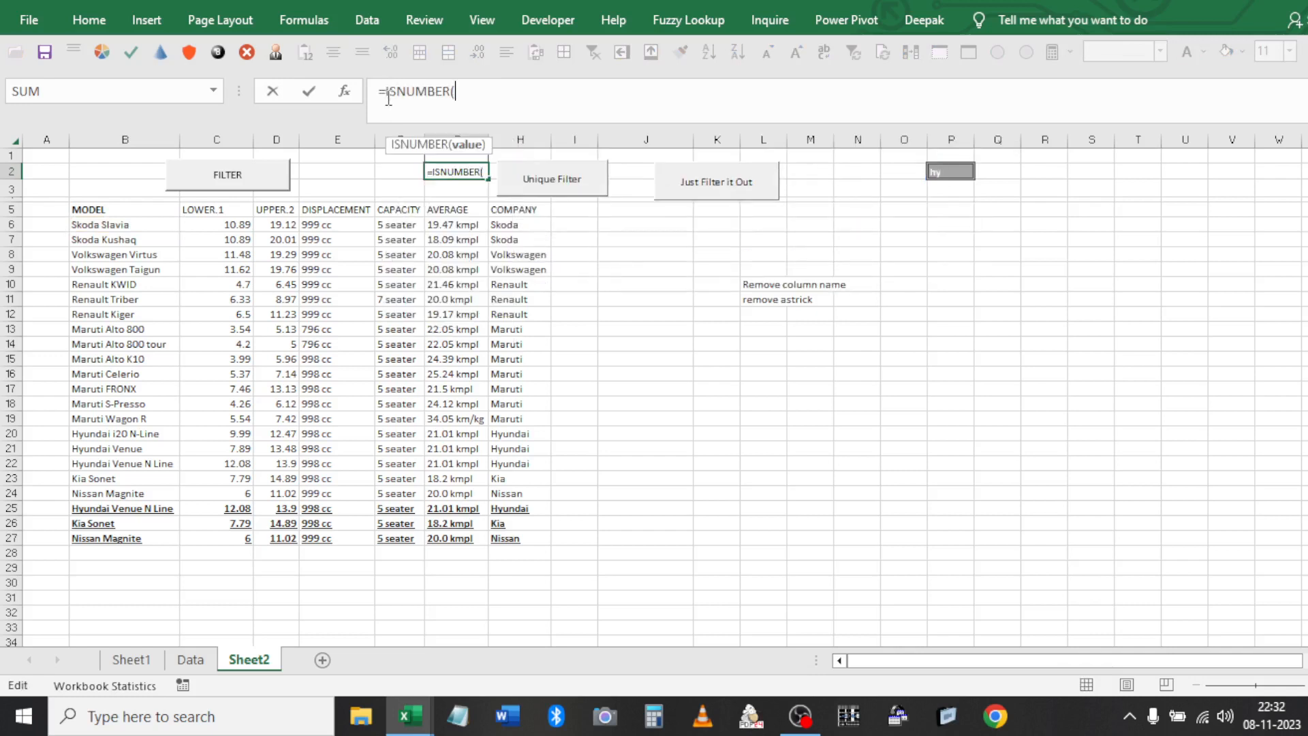
{"action": "key", "text": "ctrl+v"}
{"action": "type", "text": ")"}
{"action": "key", "text": "ctrl+Return"}
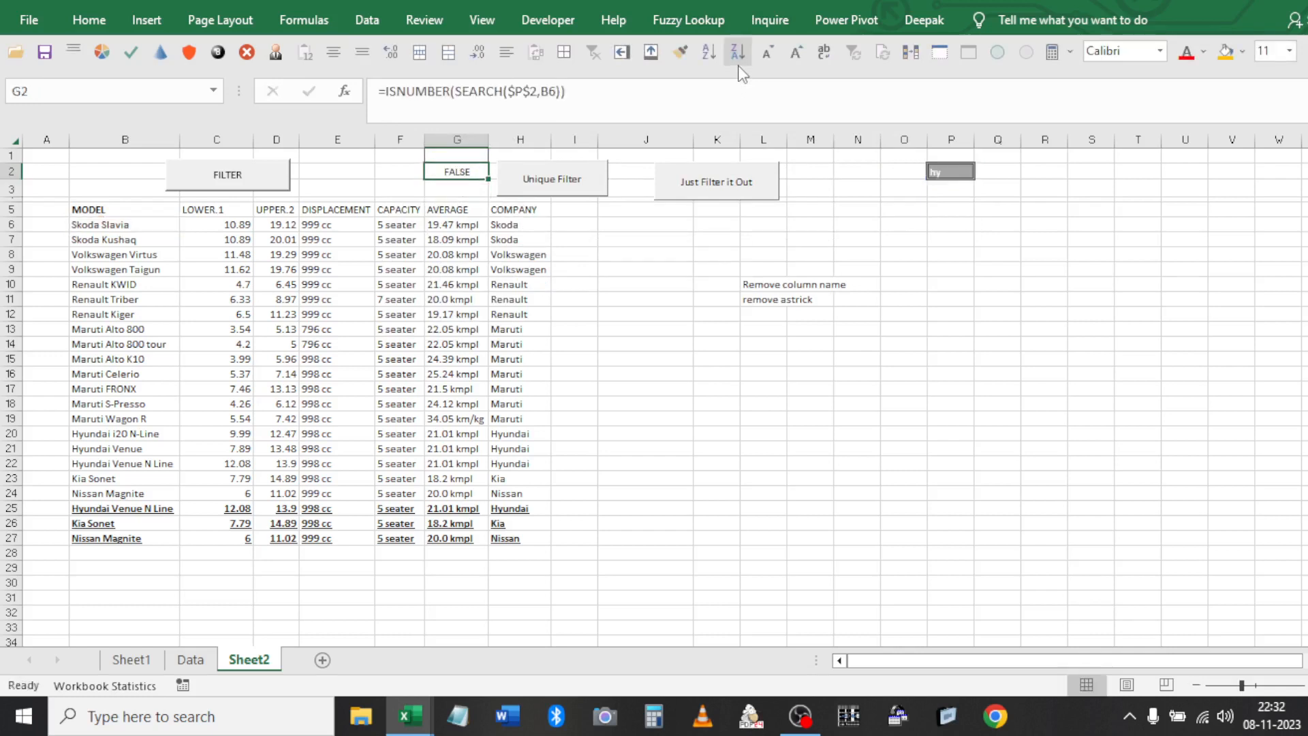
Clear the two notes in L10:L11
{"action": "left_click", "coordinate": [759, 280]}
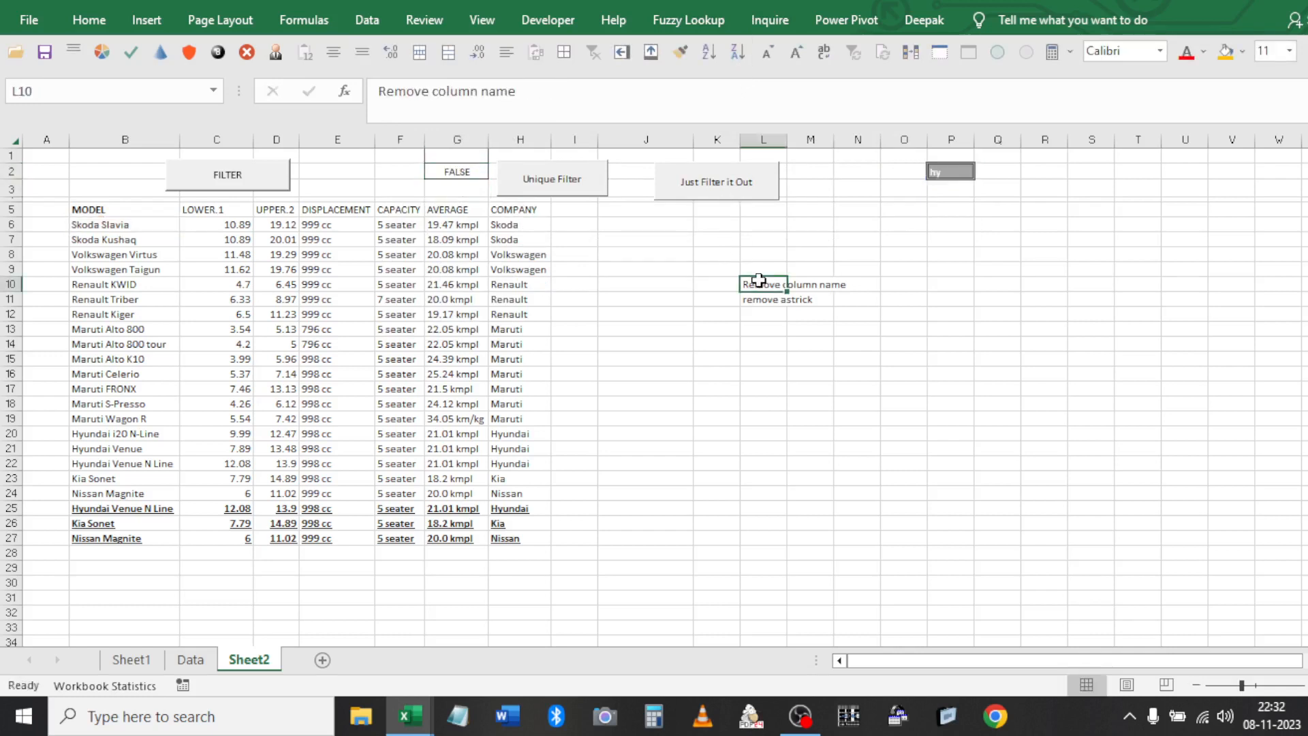
{"action": "key", "text": "shift+Down"}
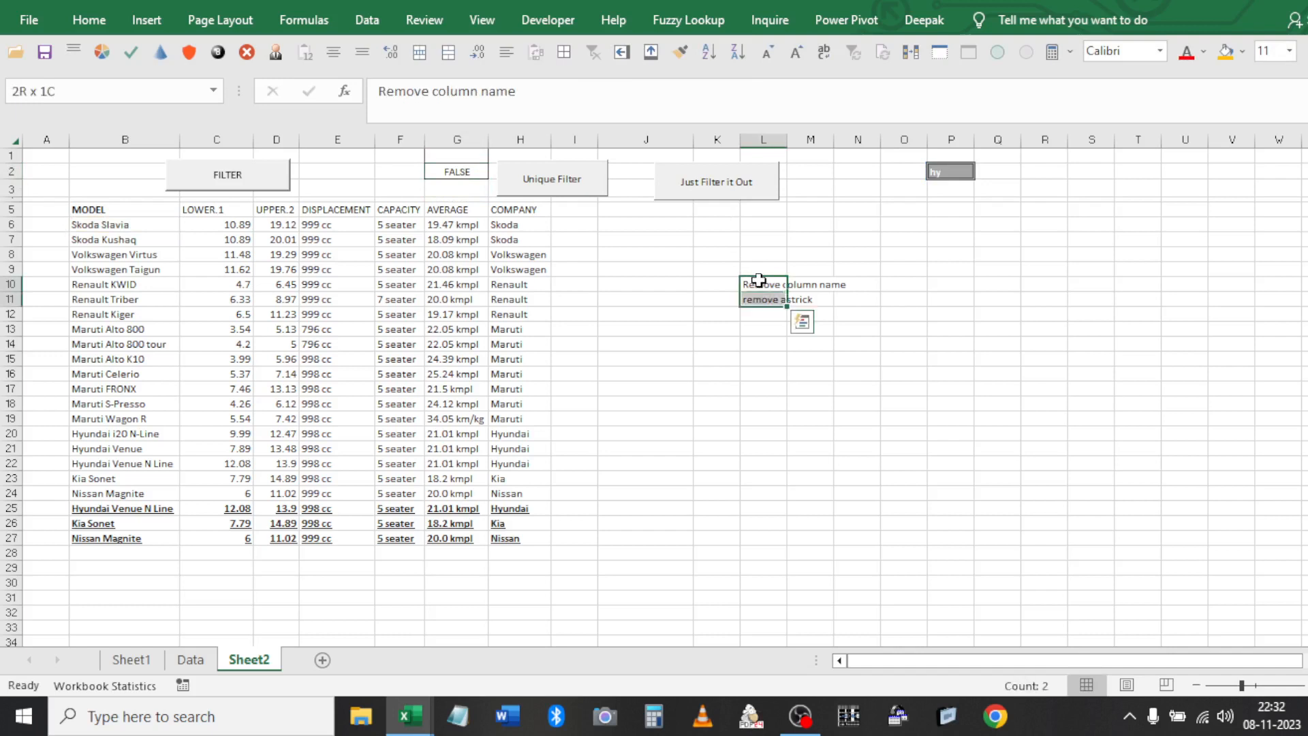
{"action": "key", "text": "Delete"}
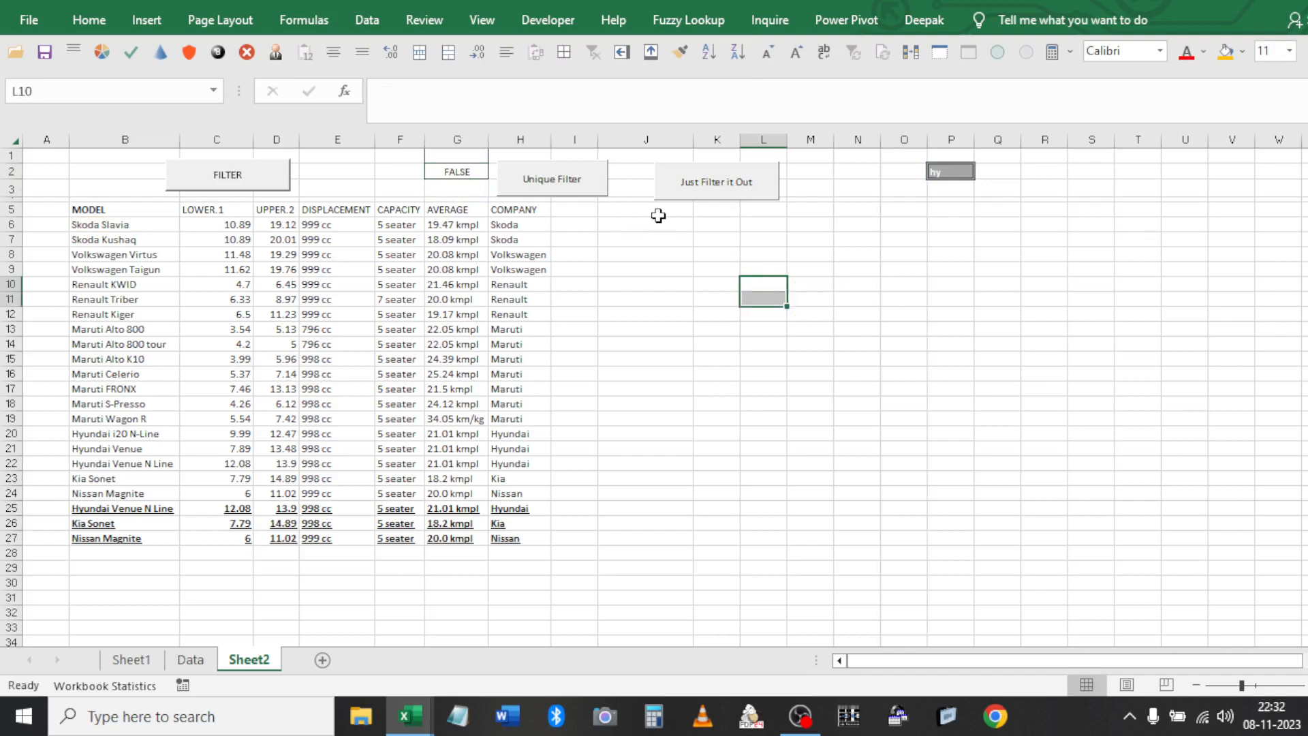
Open Advanced Filter from inside the car table and choose Copy to another location
{"action": "left_click", "coordinate": [320, 255]}
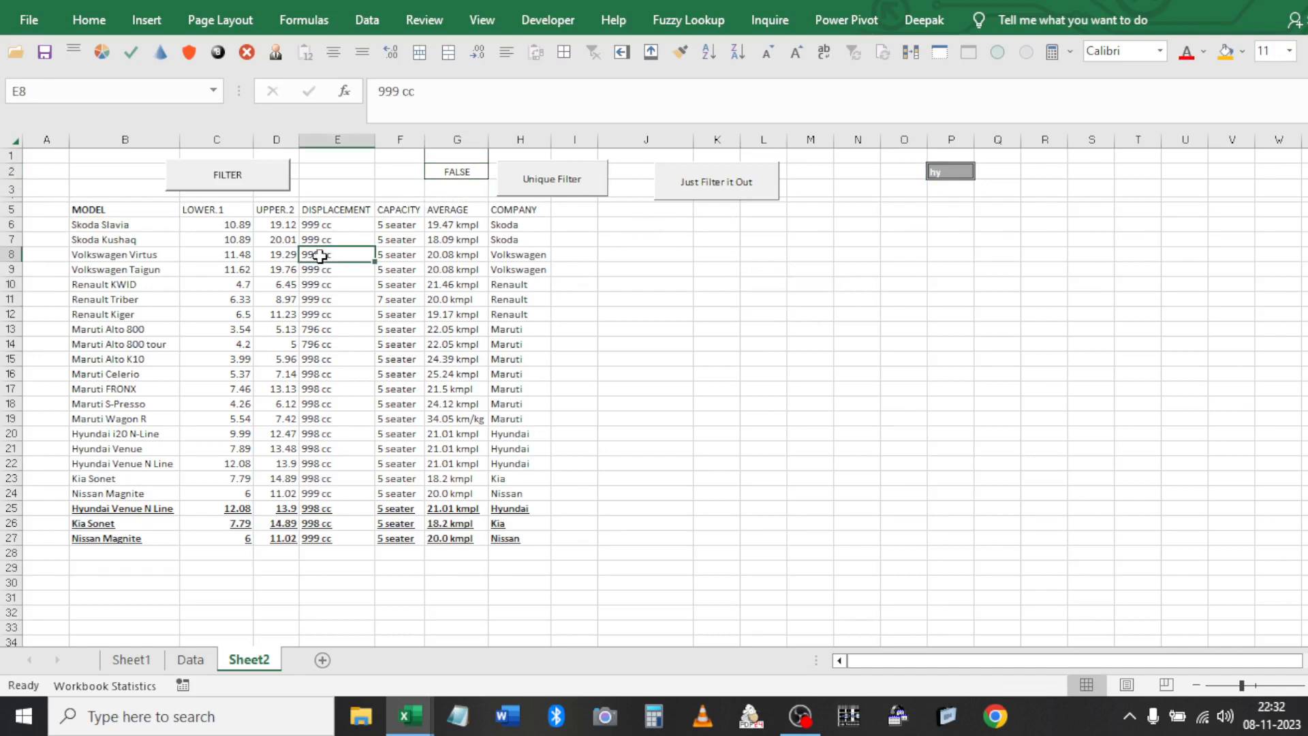
{"action": "left_click", "coordinate": [362, 33]}
{"action": "left_click", "coordinate": [474, 174]}
{"action": "left_click", "coordinate": [453, 151]}
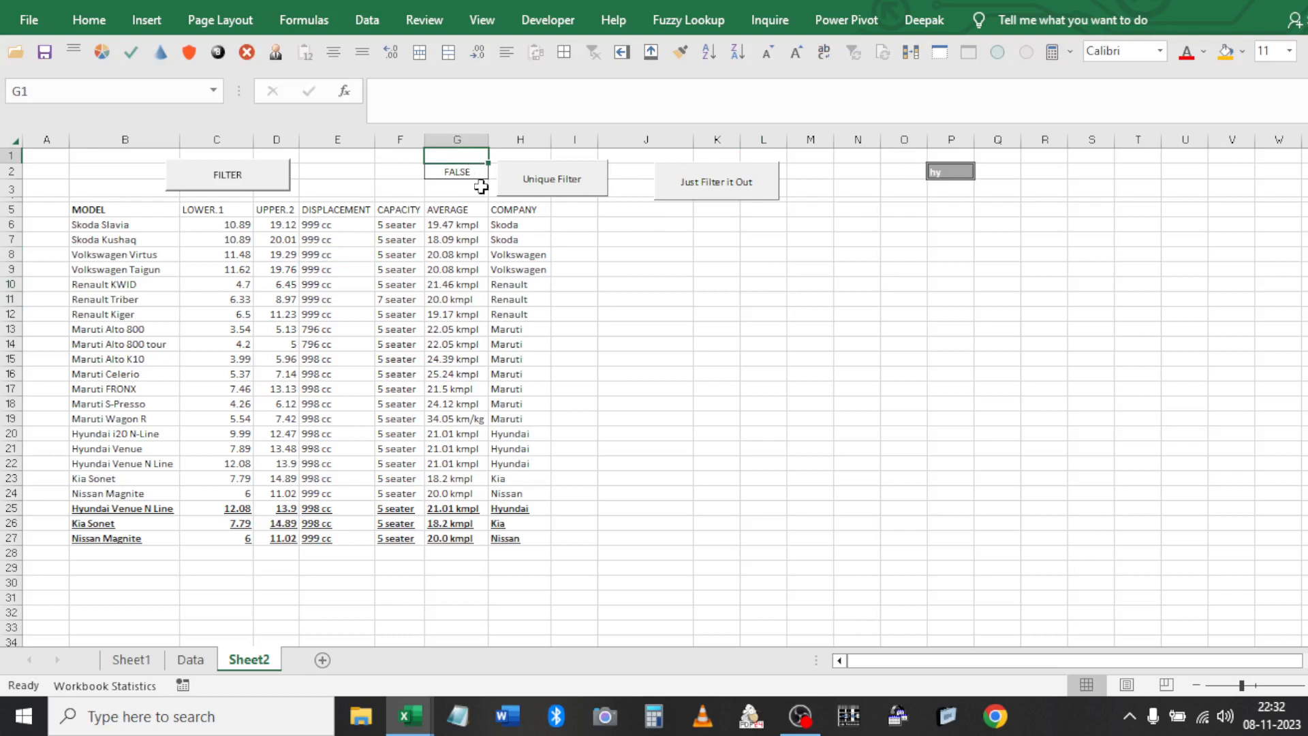
{"action": "left_click", "coordinate": [403, 256]}
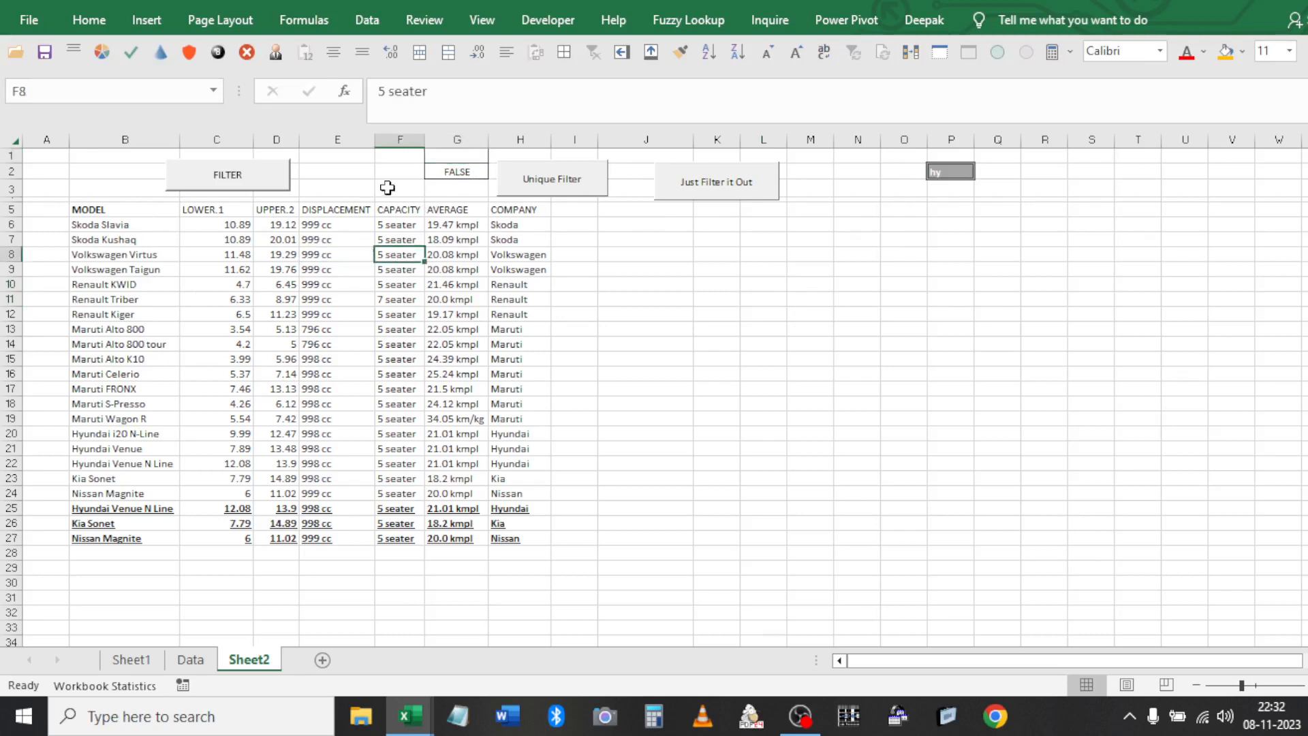
{"action": "left_click", "coordinate": [367, 20]}
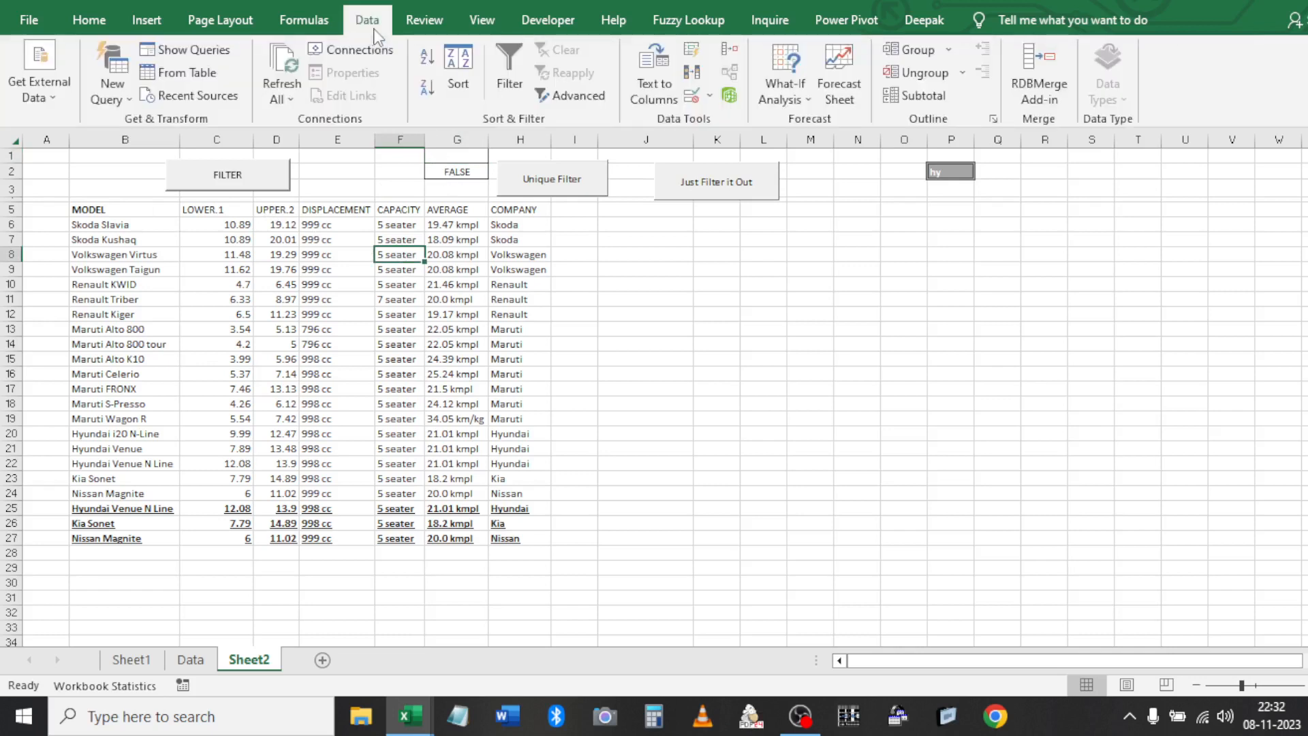
{"action": "left_click", "coordinate": [569, 102]}
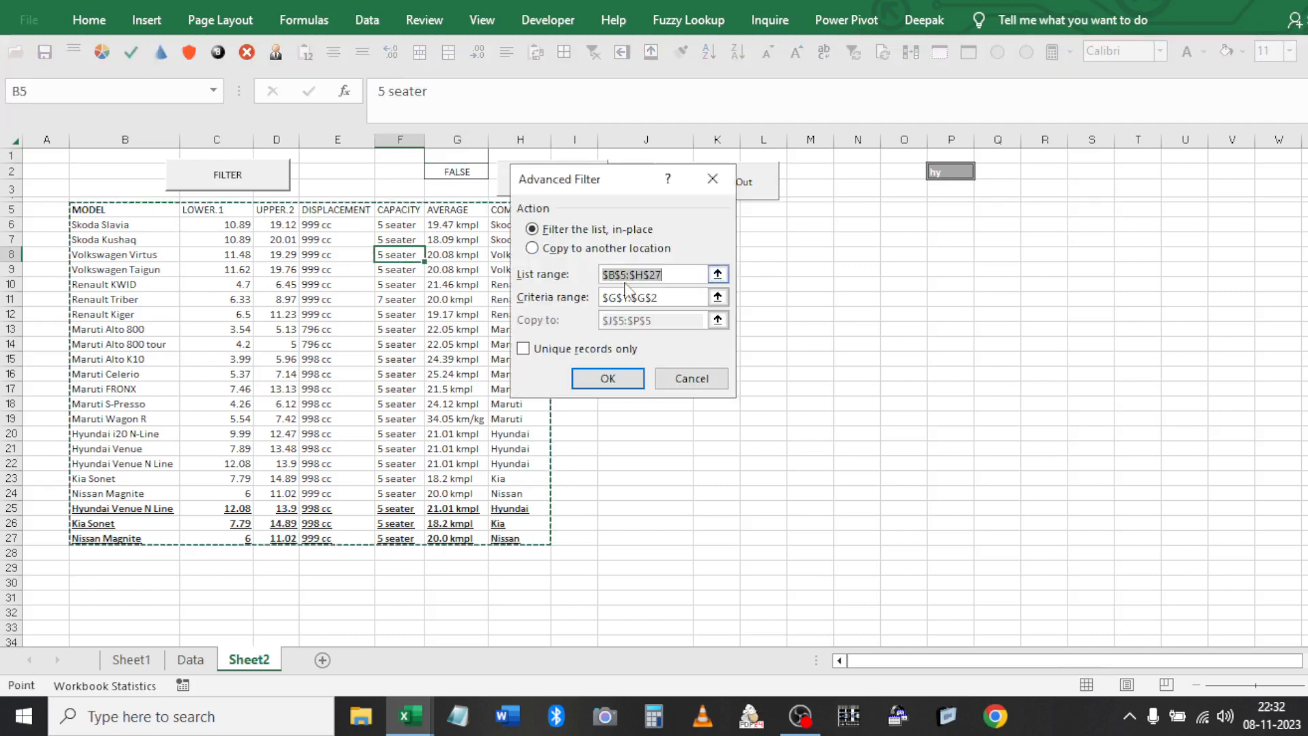
{"action": "left_click", "coordinate": [565, 251]}
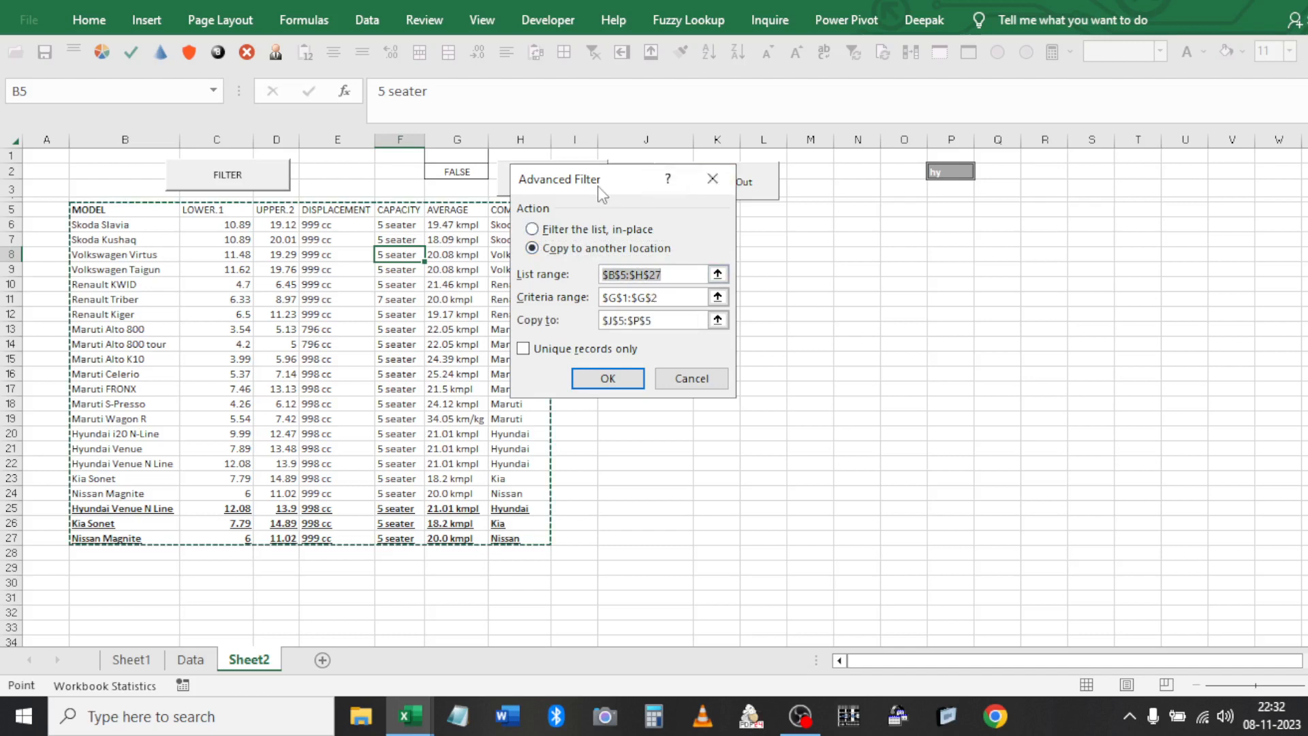
Set criteria range G1:G2 and copy destination J5, then run the filter
{"action": "left_click_drag", "start_coordinate": [602, 194], "coordinate": [908, 354]}
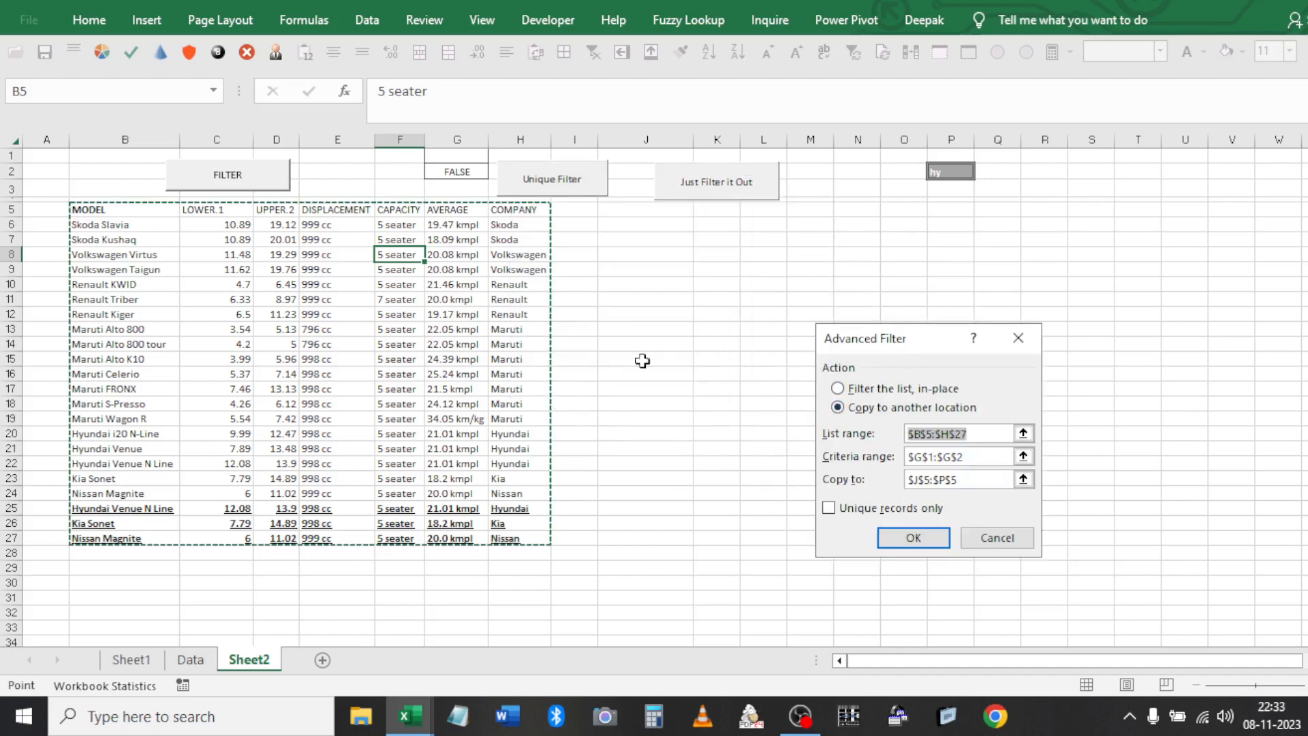
{"action": "key", "text": "Tab"}
{"action": "left_click_drag", "start_coordinate": [462, 156], "coordinate": [468, 170]}
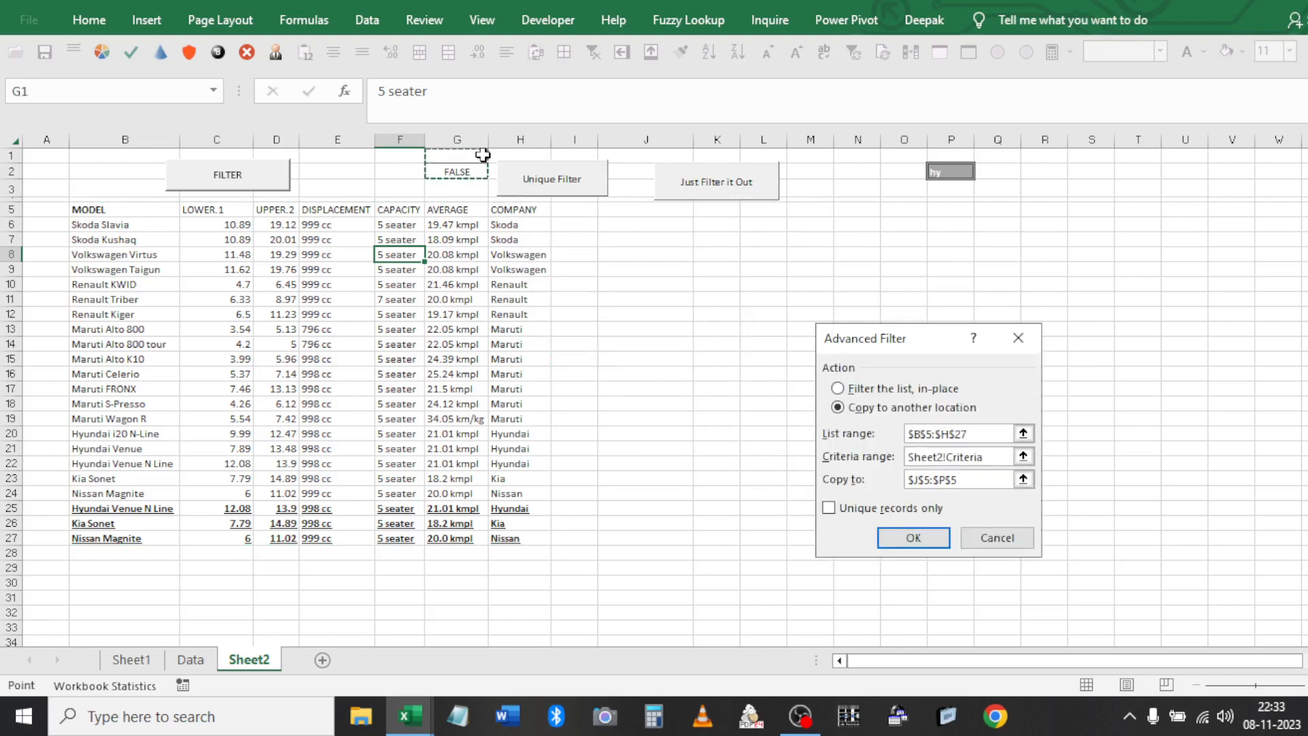
{"action": "key", "text": "Tab"}
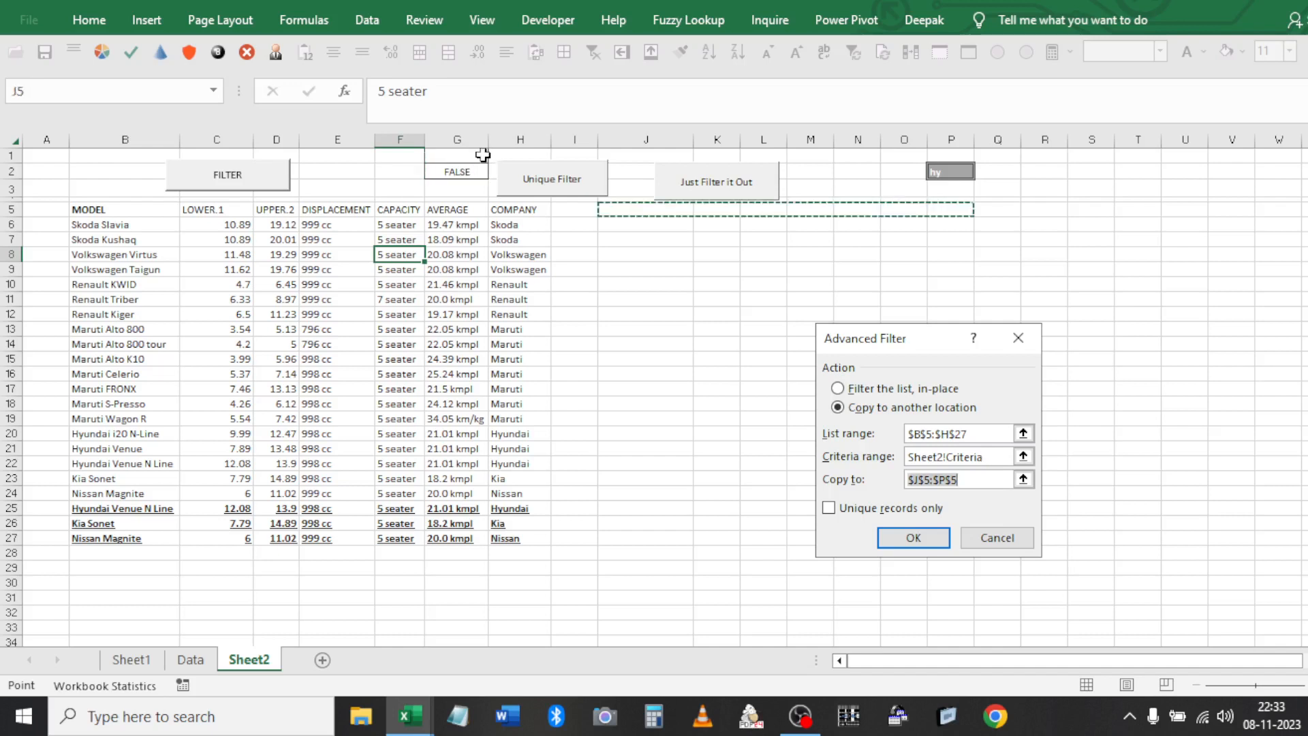
{"action": "left_click", "coordinate": [664, 214]}
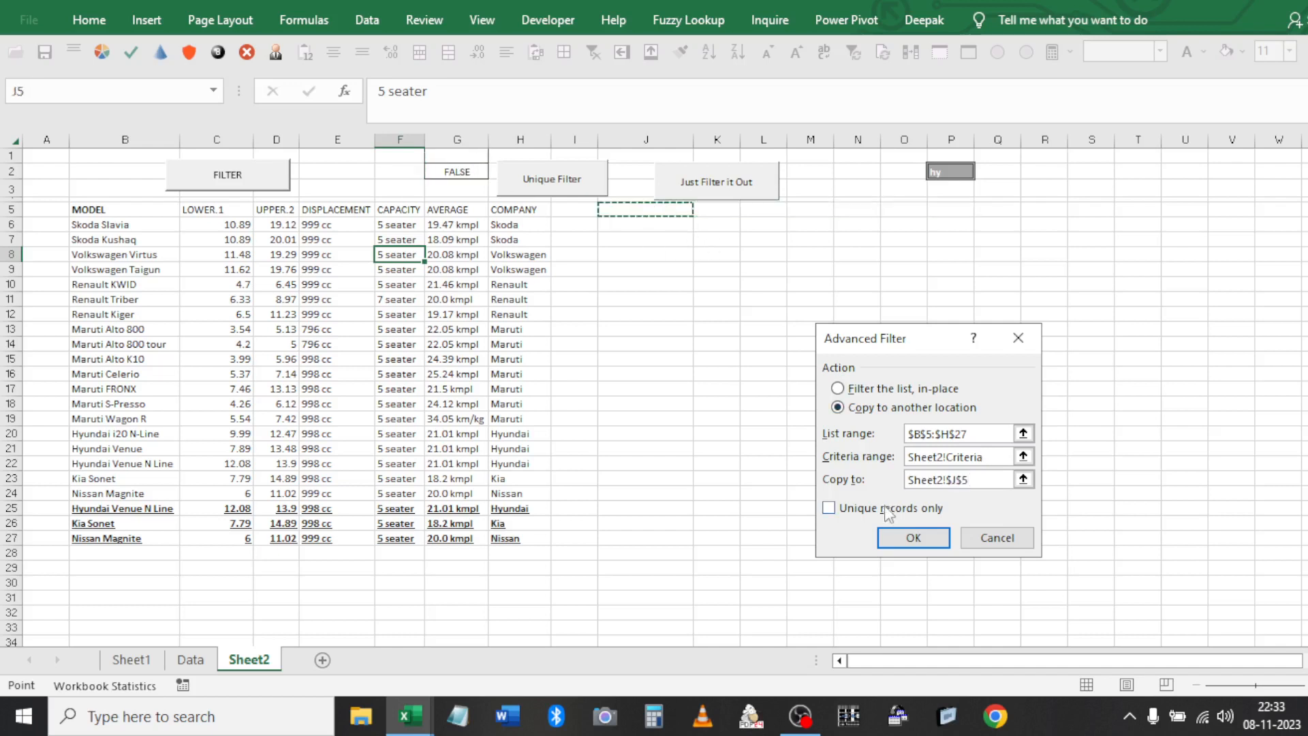
{"action": "left_click", "coordinate": [918, 539]}
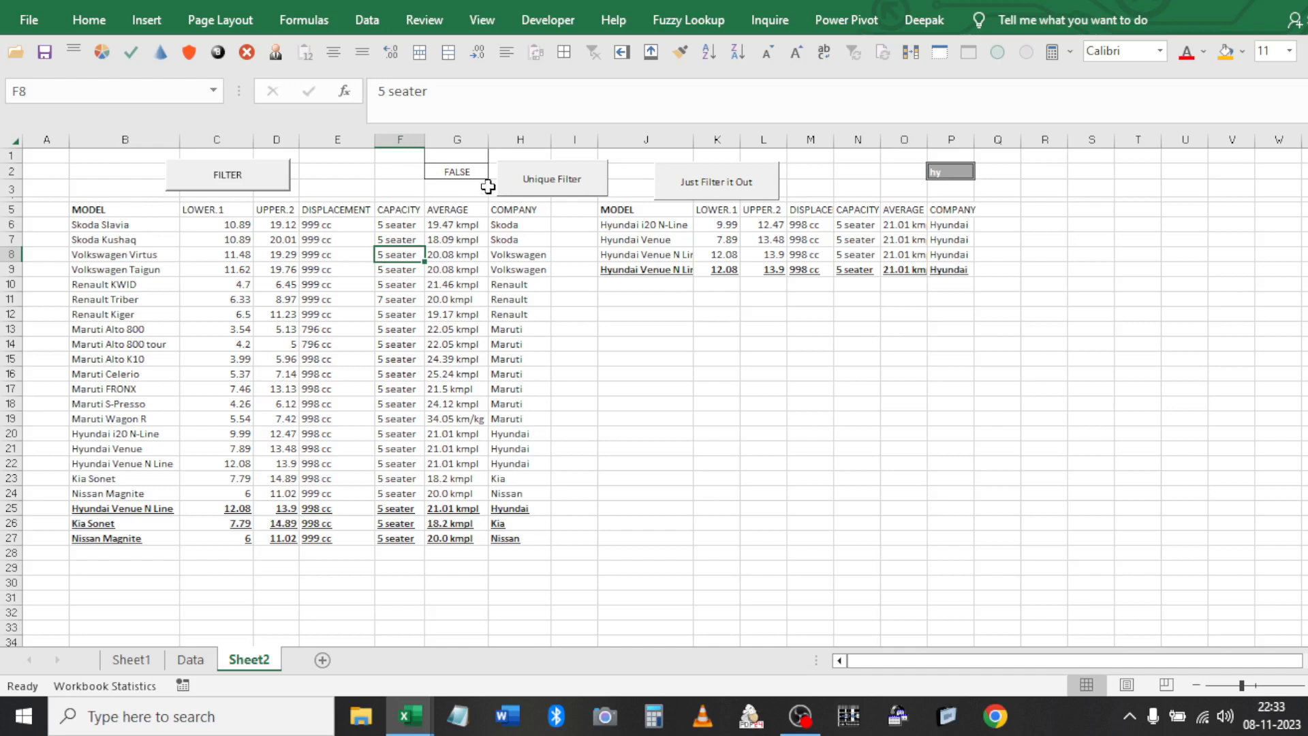
Change the search term in P2 to Mar and clear the old Hyundai results in J5:P9
{"action": "left_click", "coordinate": [945, 169]}
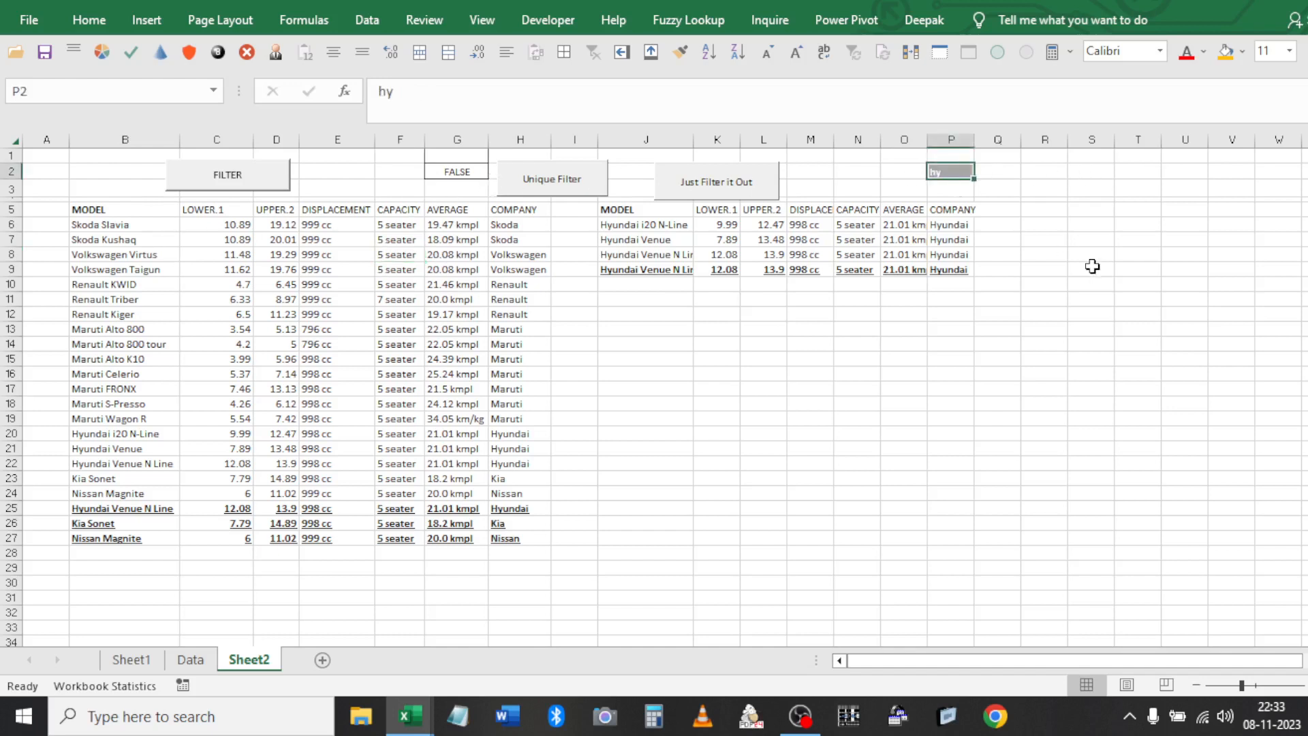
{"action": "type", "text": "Mar"}
{"action": "key", "text": "Return"}
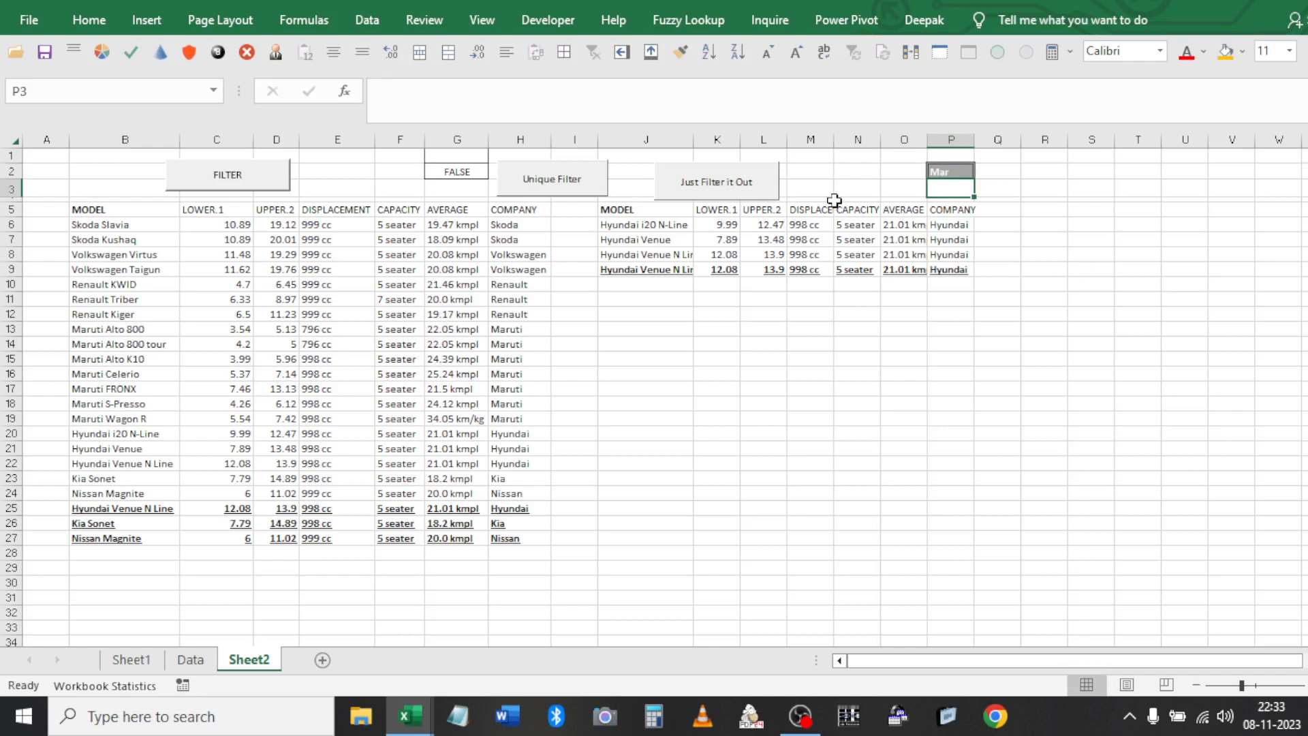
{"action": "left_click", "coordinate": [667, 254]}
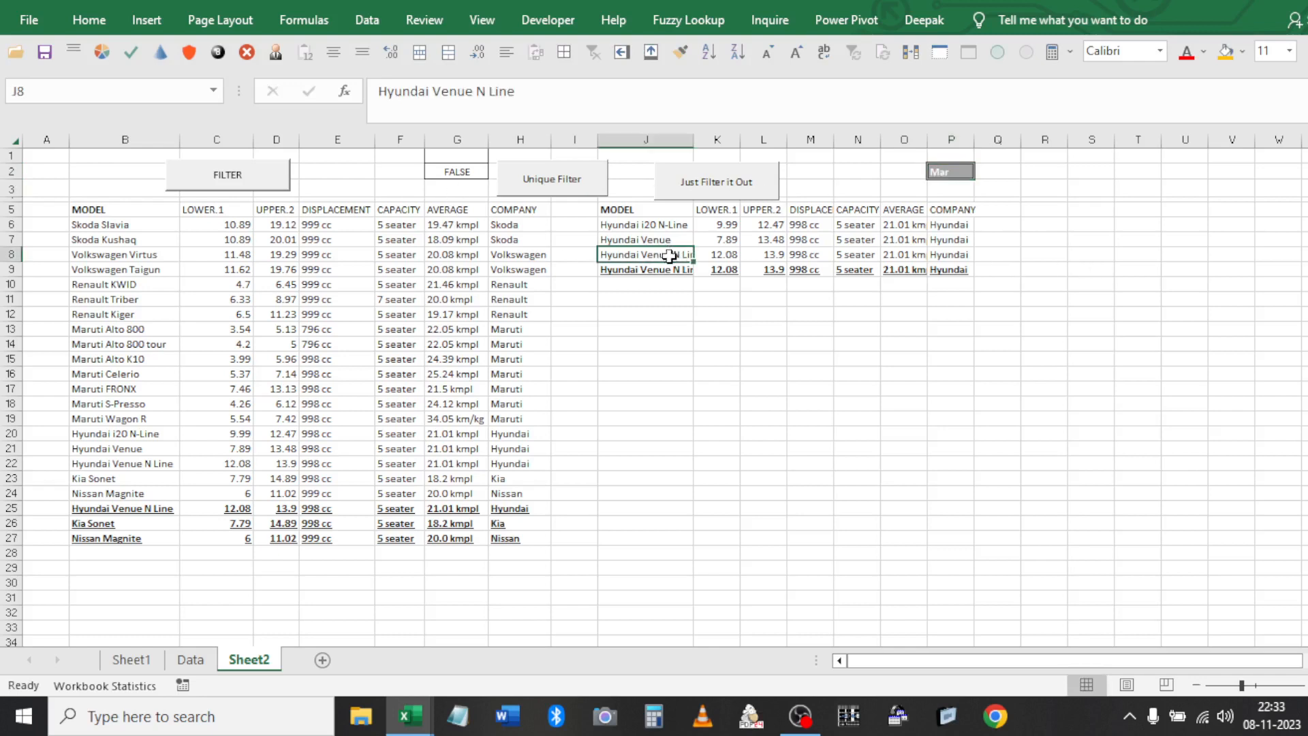
{"action": "key", "text": "ctrl+a"}
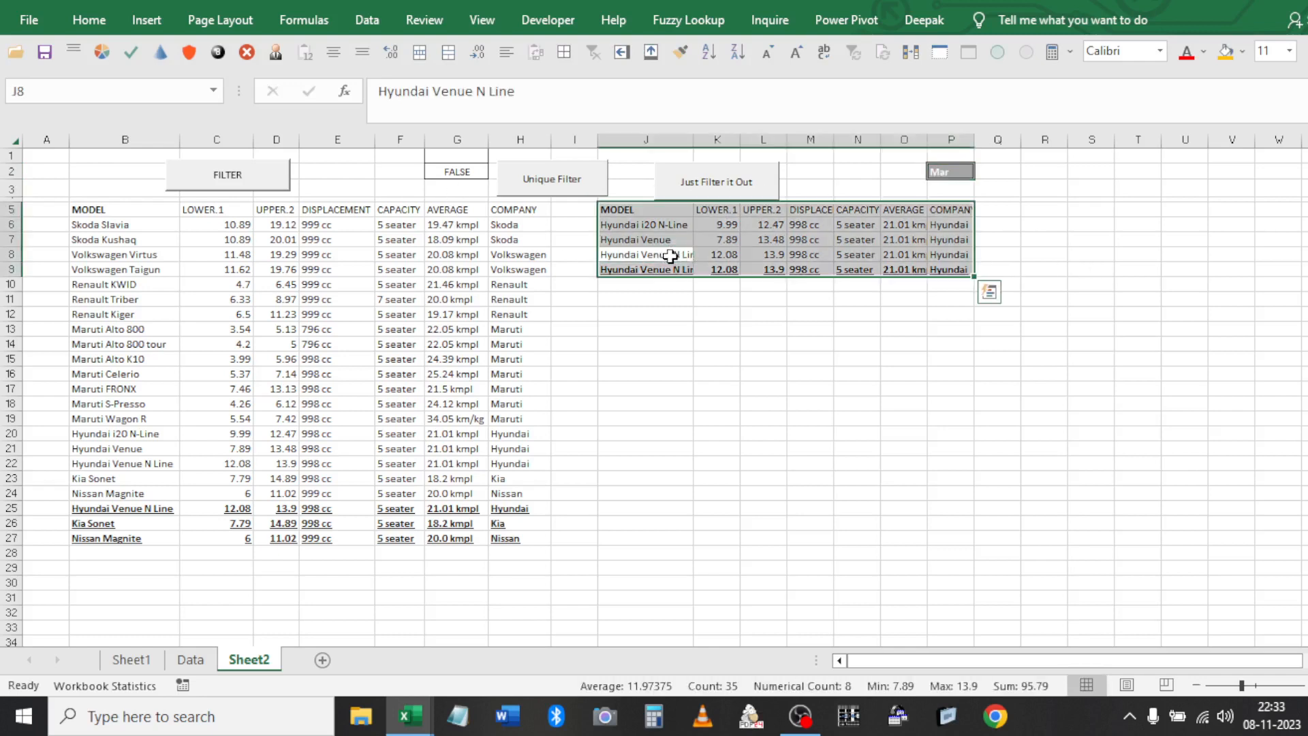
{"action": "key", "text": "Delete"}
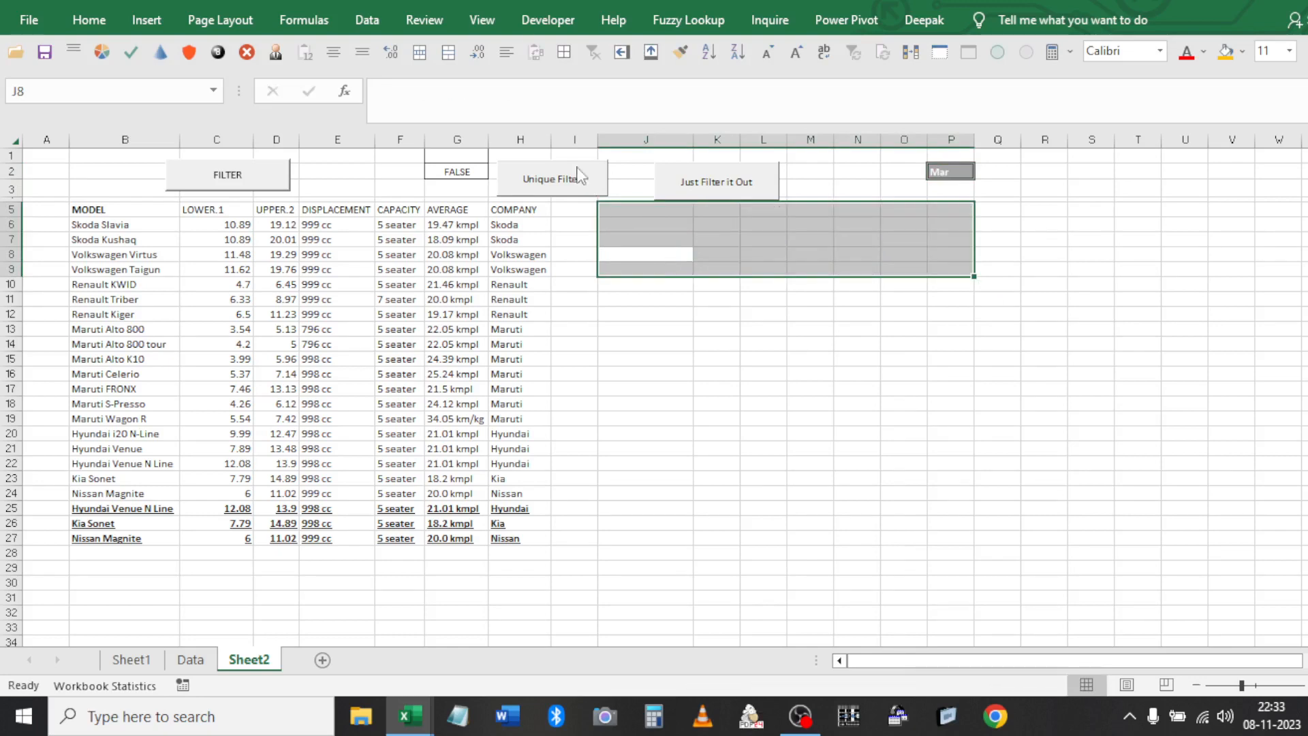
Rerun Advanced Filter with criteria G1:G2, copying the seven Maruti cars to J5:P5
{"action": "left_click", "coordinate": [337, 269]}
{"action": "left_click", "coordinate": [367, 20]}
{"action": "left_click", "coordinate": [591, 92]}
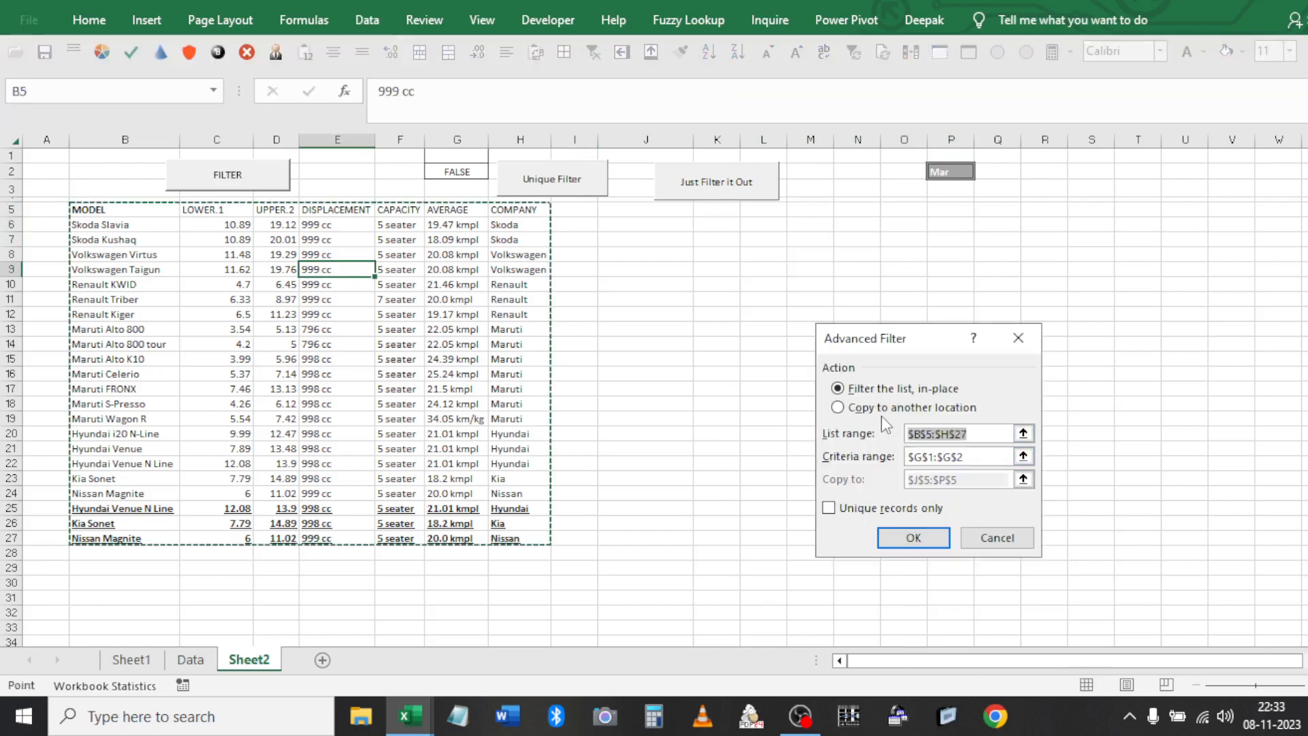
{"action": "left_click", "coordinate": [887, 409]}
{"action": "key", "text": "Tab"}
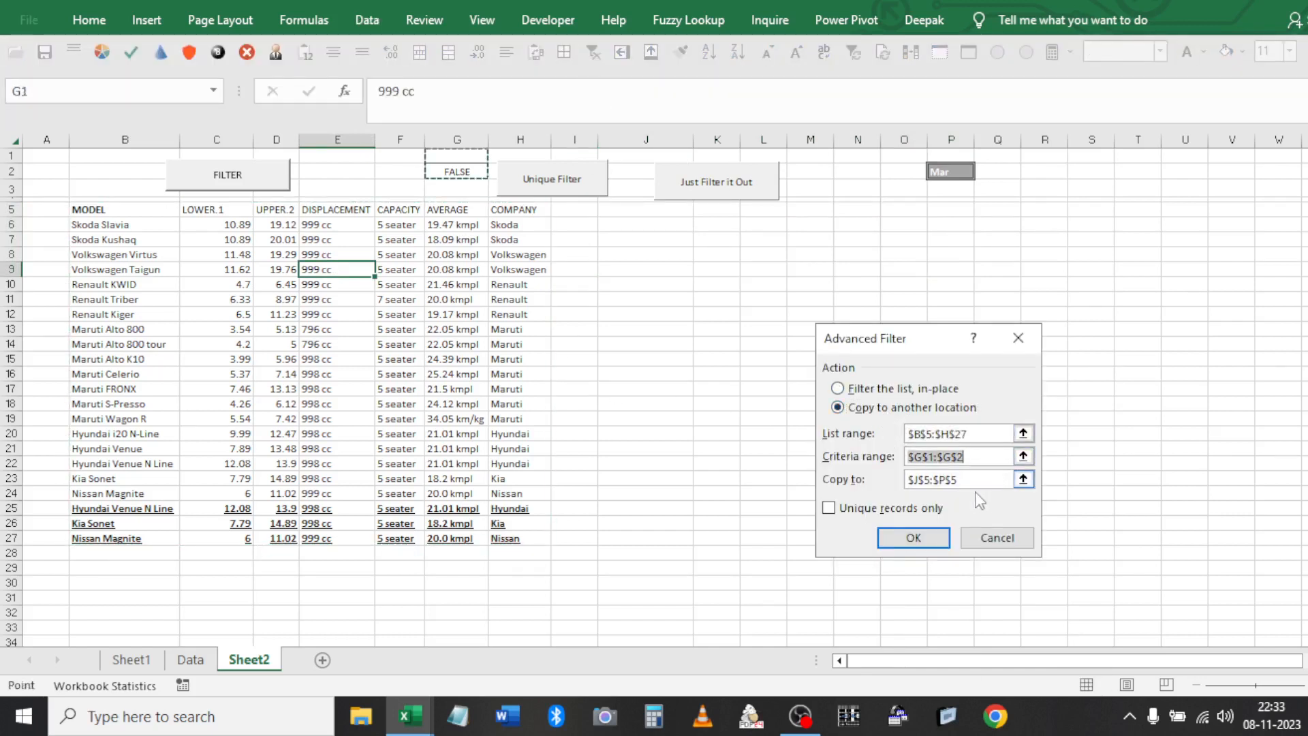
{"action": "key", "text": "Tab"}
{"action": "left_click", "coordinate": [913, 537]}
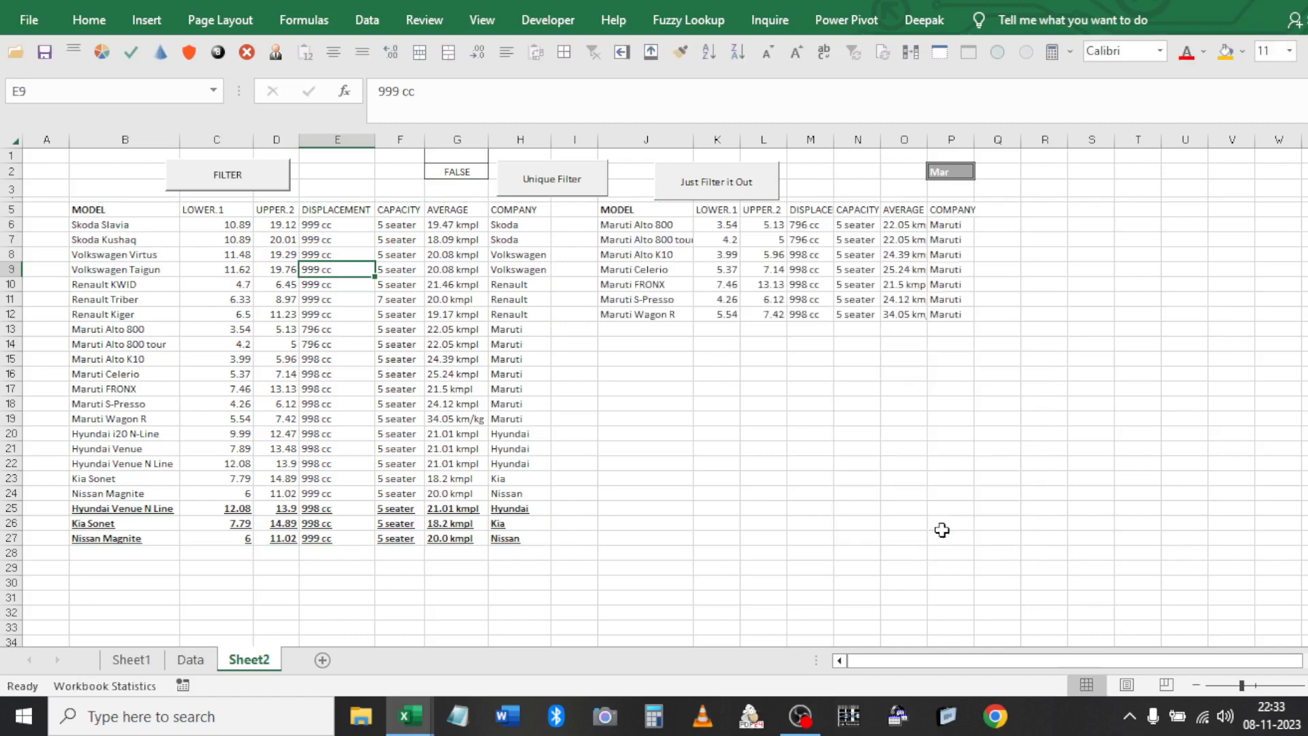
{"action": "left_click", "coordinate": [647, 224]}
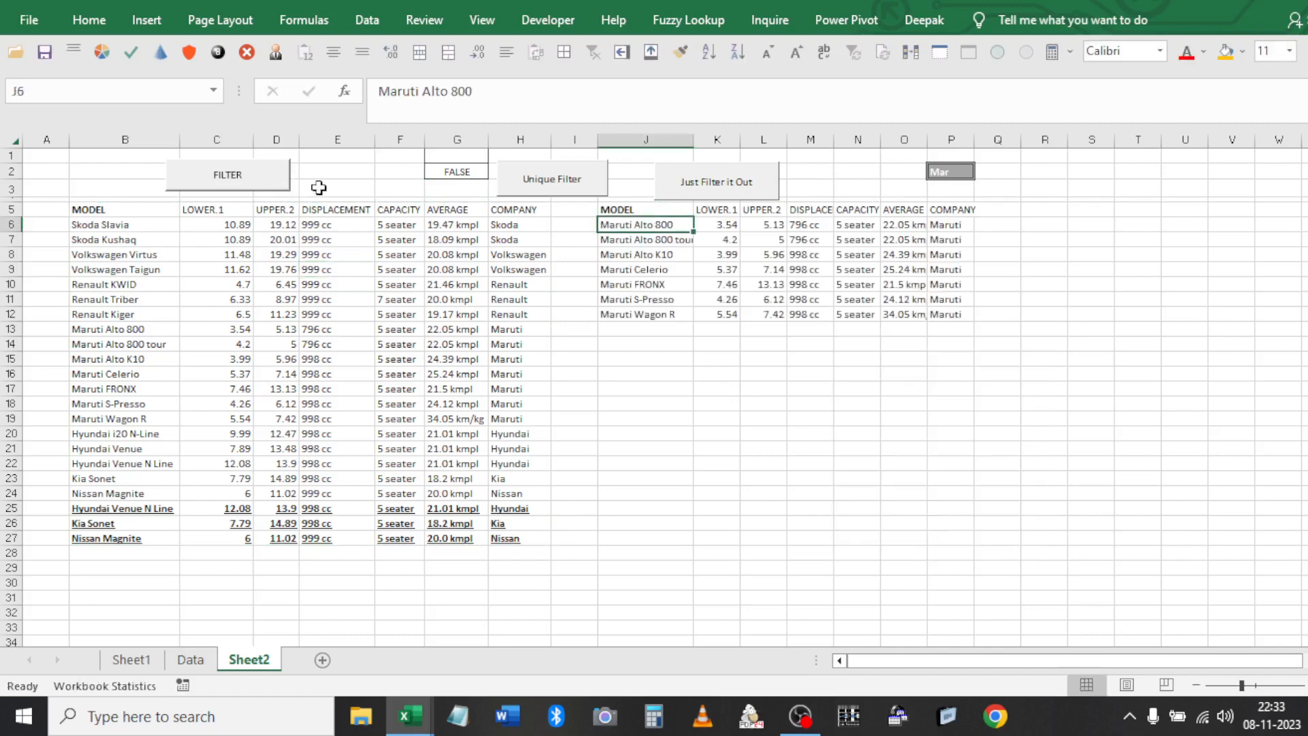
{"action": "left_click", "coordinate": [943, 173]}
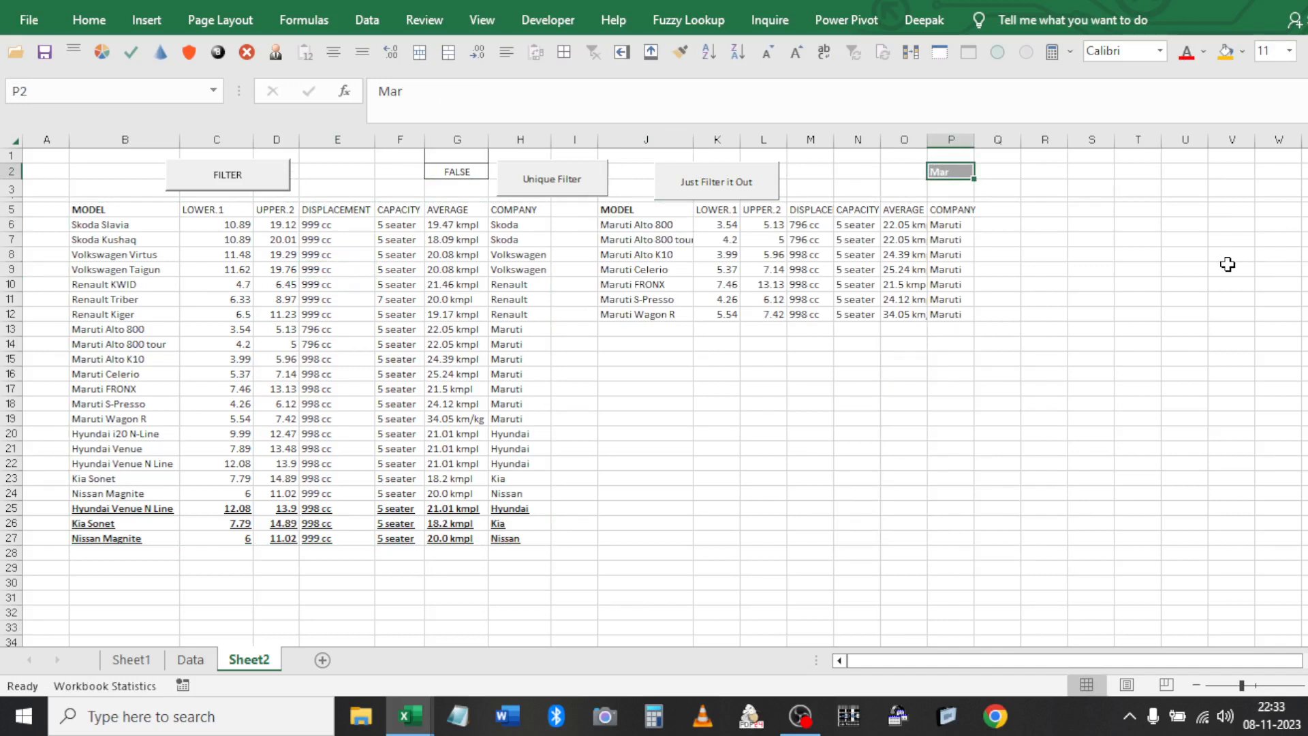
Search ren, then nis in P2, running FILTER for Renault and Unique Filter for Nissan
{"action": "type", "text": "ren"}
{"action": "key", "text": "Return"}
{"action": "left_click", "coordinate": [291, 184]}
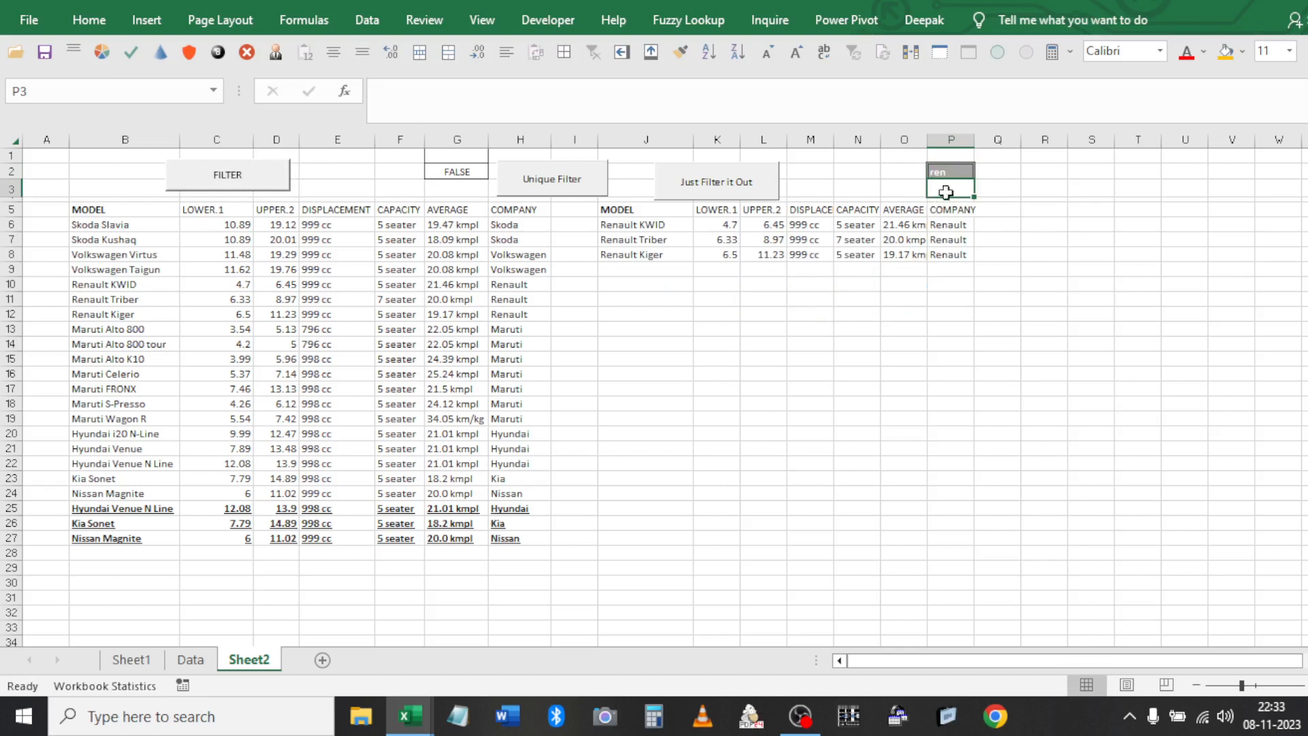
{"action": "left_click", "coordinate": [951, 171]}
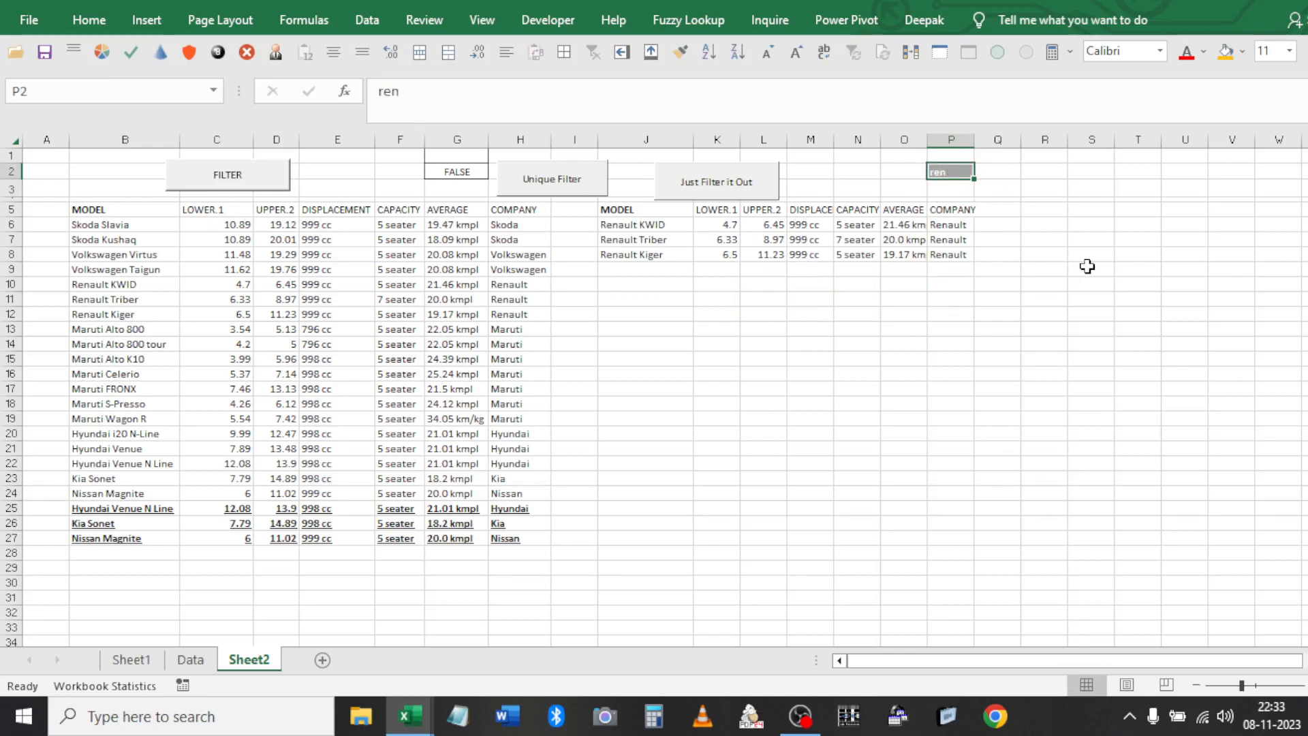
{"action": "type", "text": "nis"}
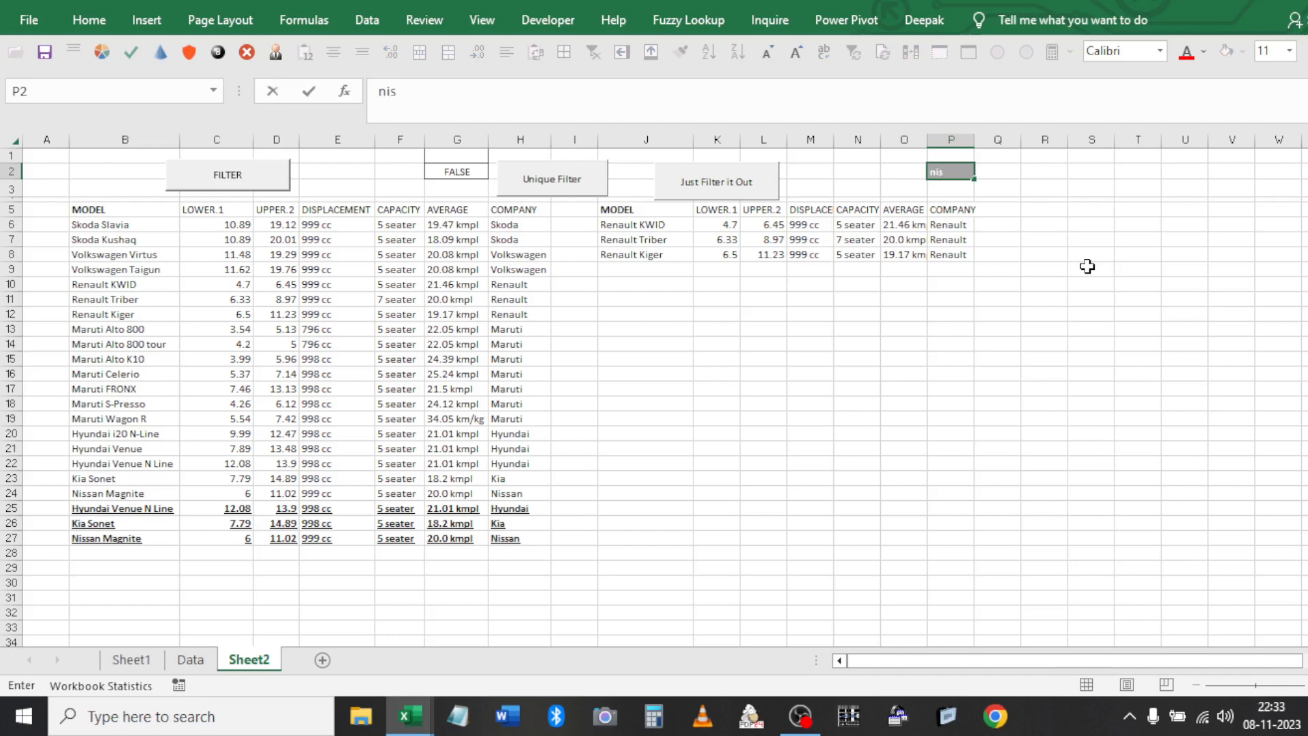
{"action": "left_click", "coordinate": [708, 255]}
{"action": "left_click", "coordinate": [546, 193]}
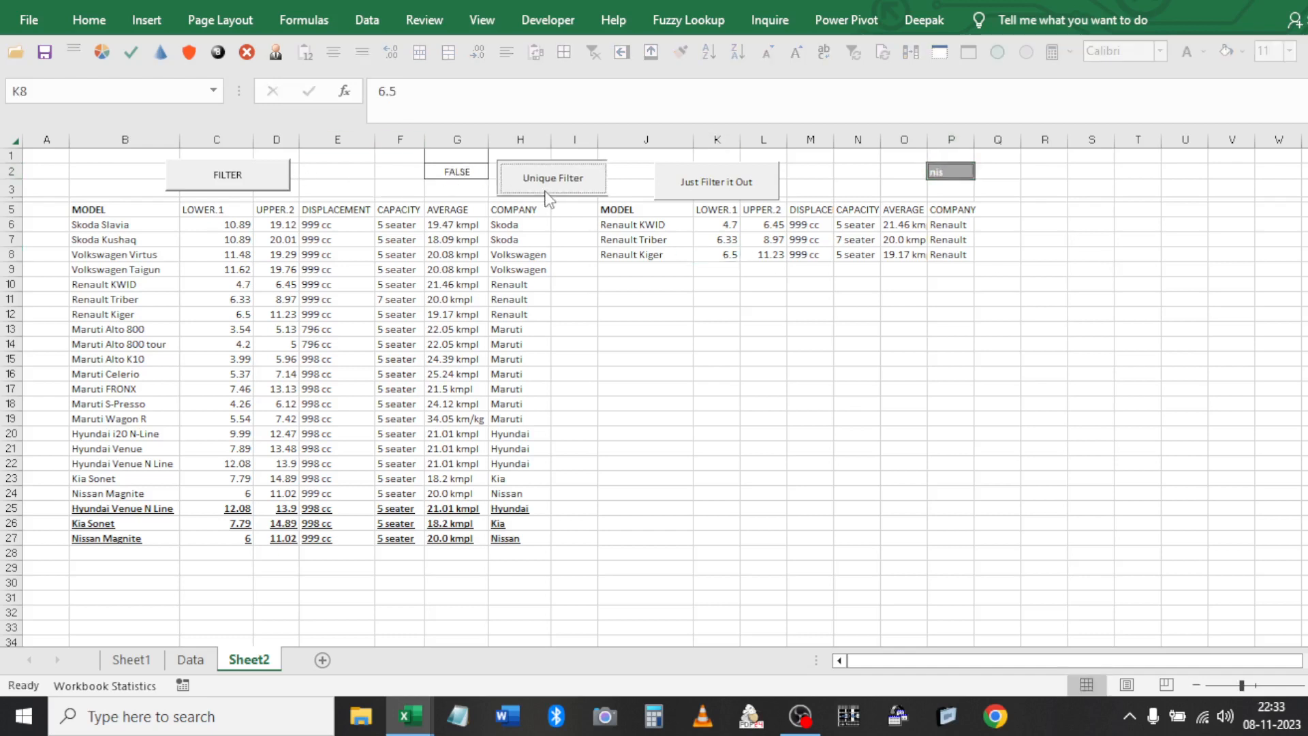
Search volk in P2 and filter the car table in place to Volkswagen
{"action": "left_click", "coordinate": [966, 173]}
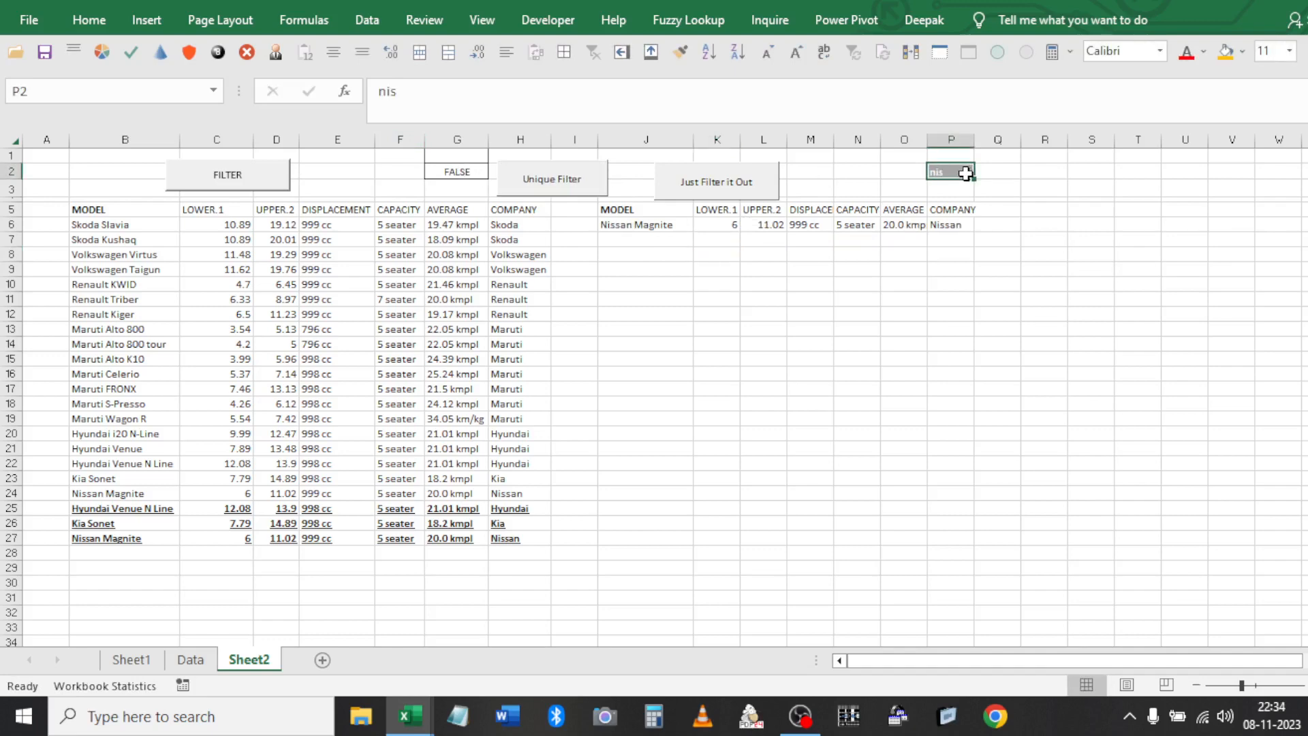
{"action": "type", "text": "volk"}
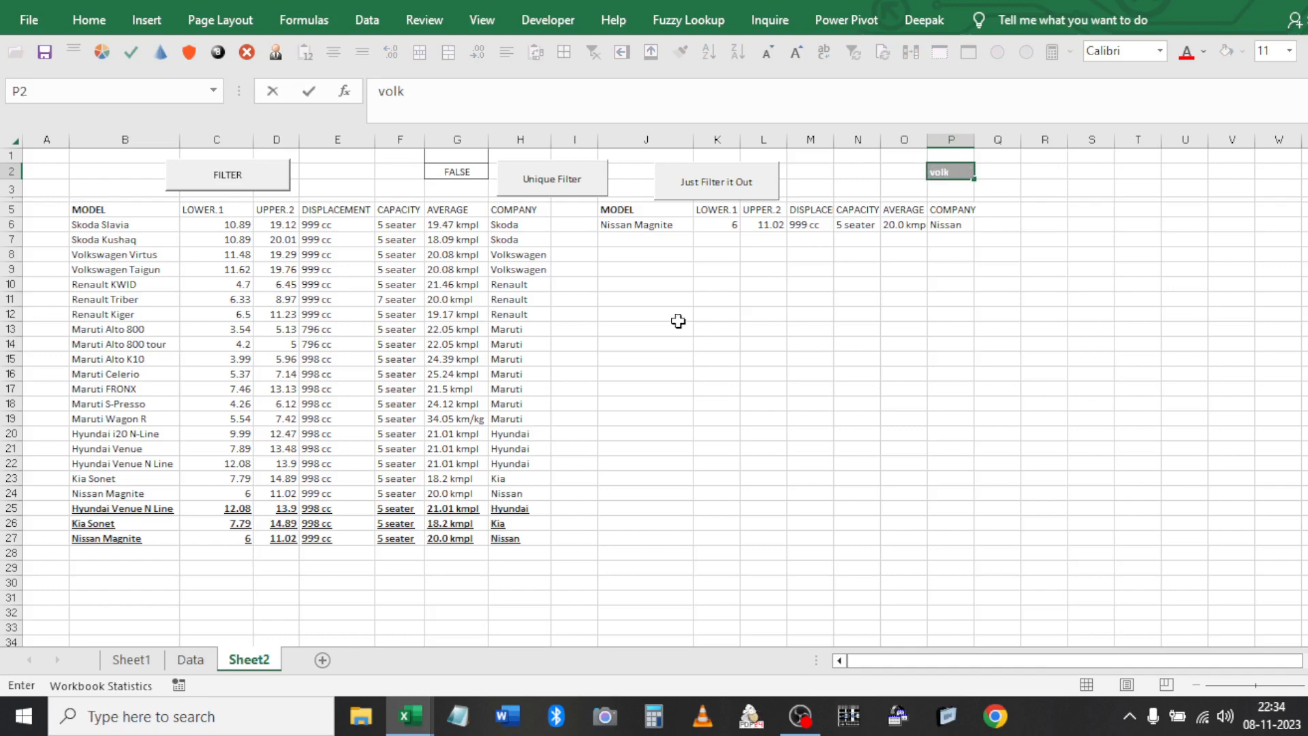
{"action": "left_click", "coordinate": [679, 320]}
{"action": "left_click", "coordinate": [717, 185]}
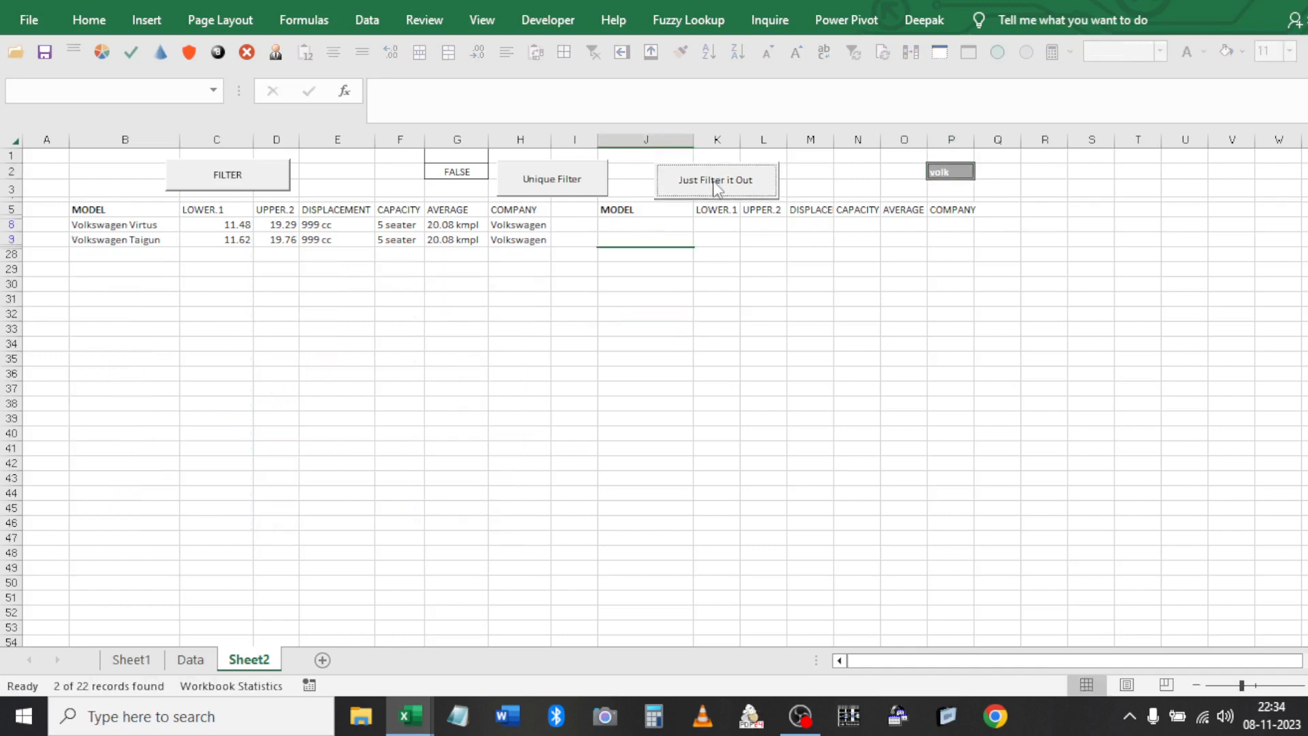
Show all 22 cars again and clear the Nissan result from J5:P6
{"action": "left_click", "coordinate": [458, 212]}
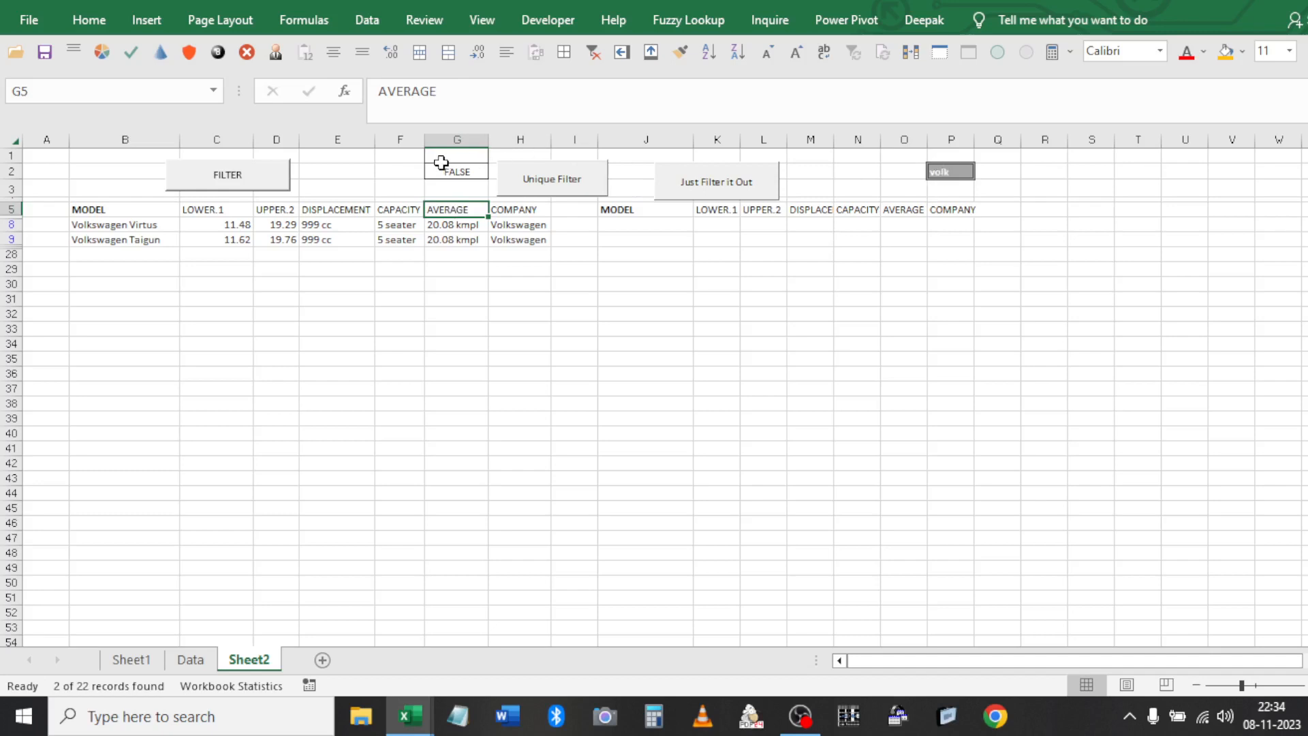
{"action": "left_click", "coordinate": [440, 169]}
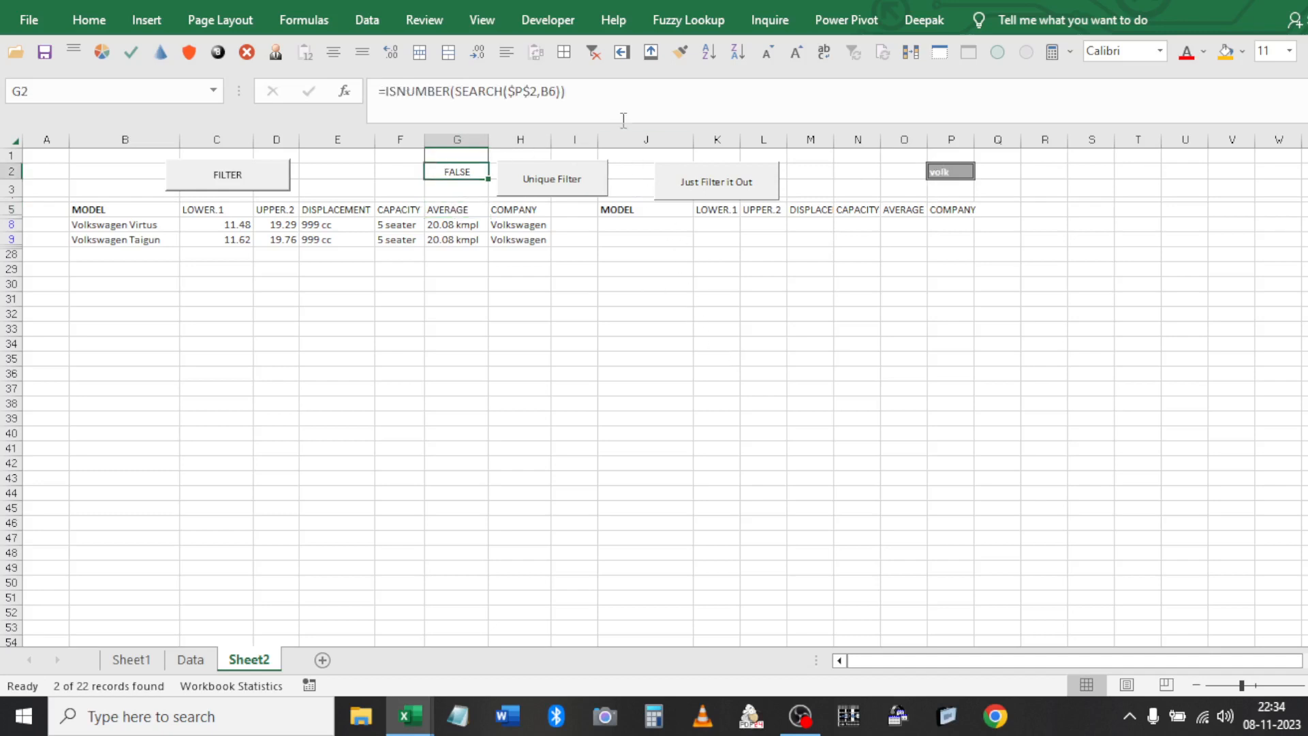
{"action": "left_click", "coordinate": [593, 54]}
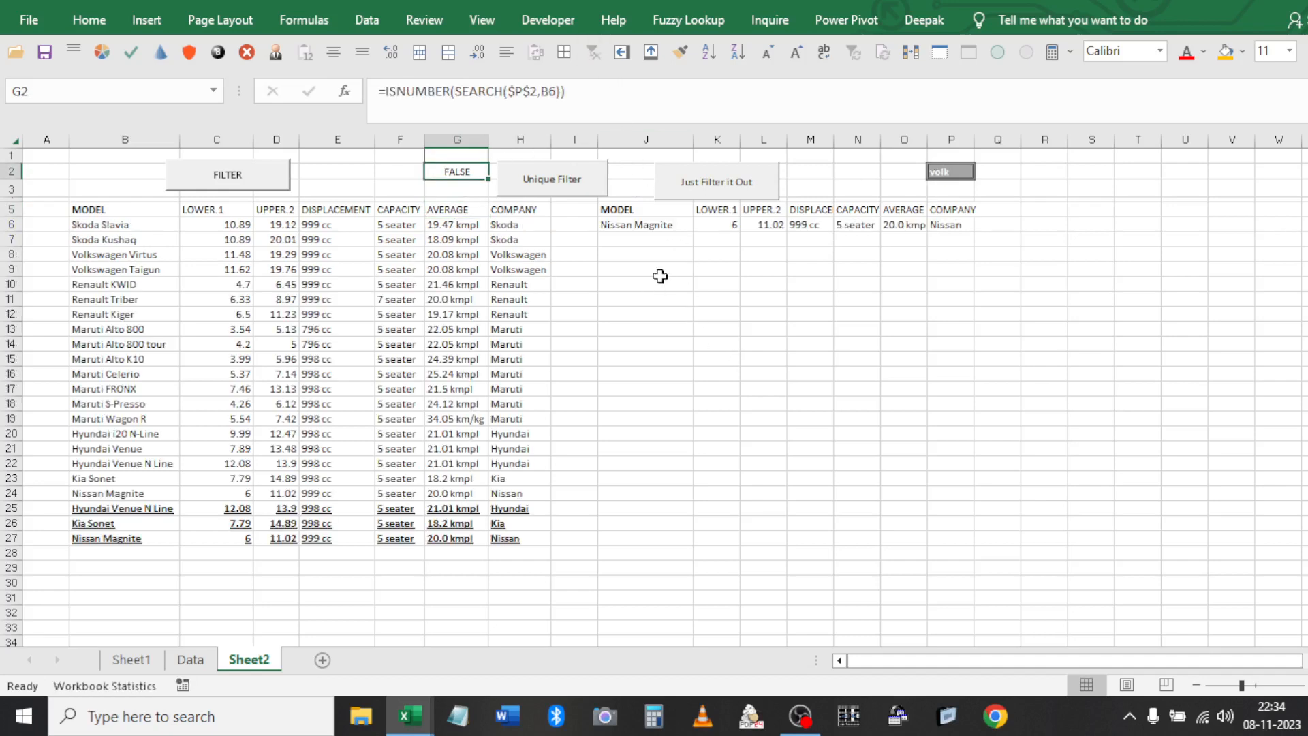
{"action": "left_click", "coordinate": [630, 220]}
{"action": "left_click_drag", "start_coordinate": [630, 219], "coordinate": [631, 216]}
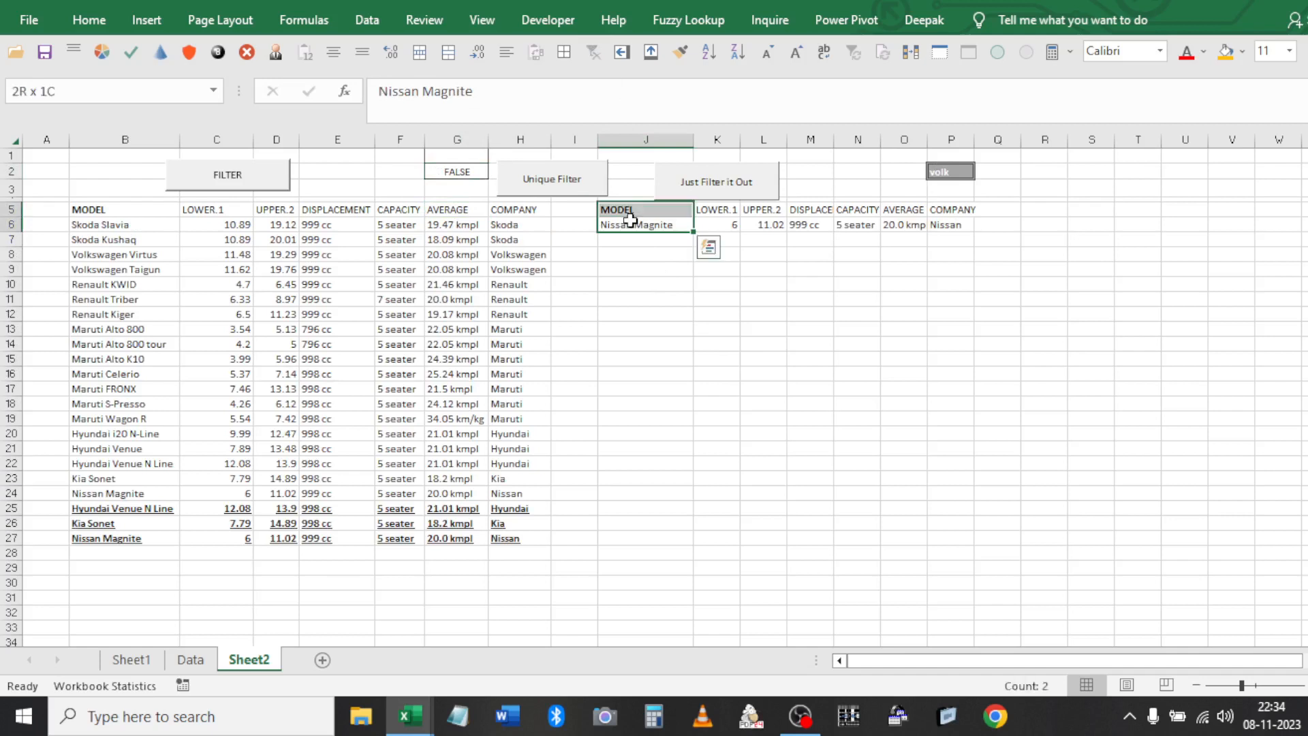
{"action": "key", "text": "shift+Right"}
{"action": "key", "text": "ctrl+shift+Right"}
{"action": "key", "text": "Delete"}
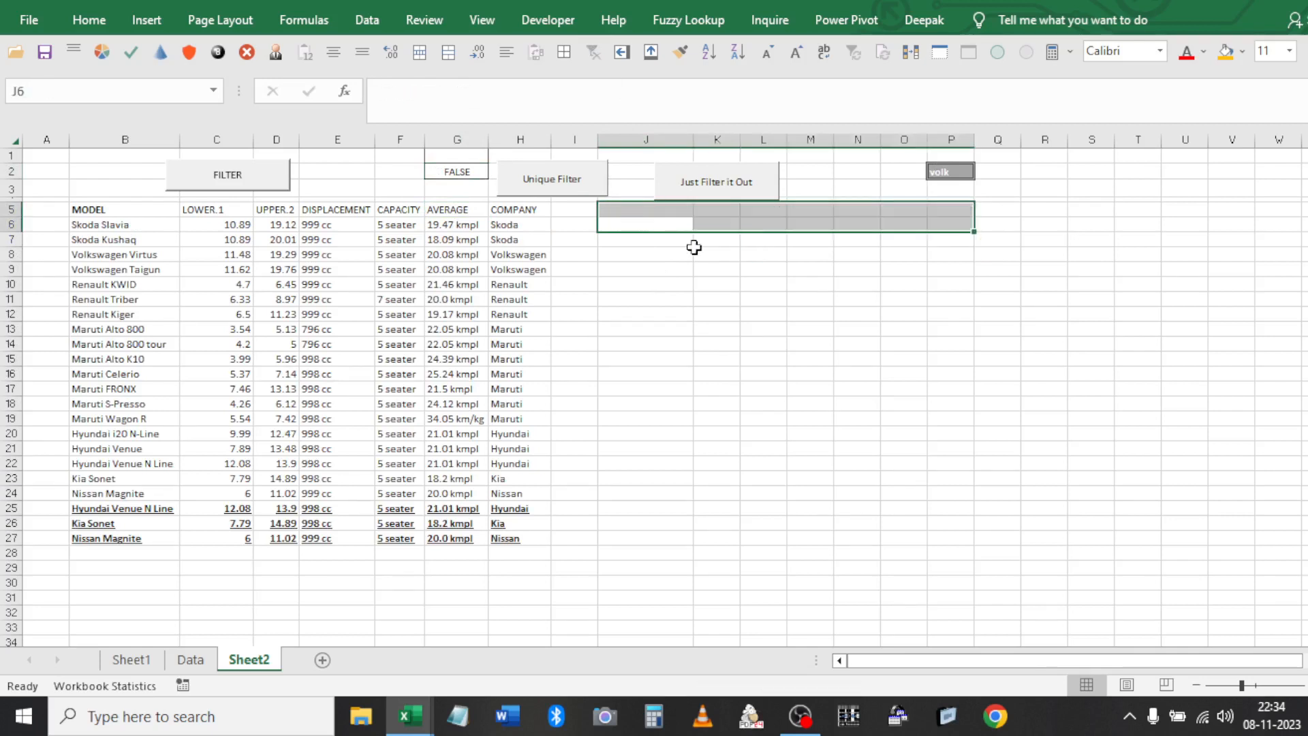
Add the heading 'Search Function with Adv Filter' in S2
{"action": "left_click", "coordinate": [1098, 169]}
{"action": "type", "text": "Serch"}
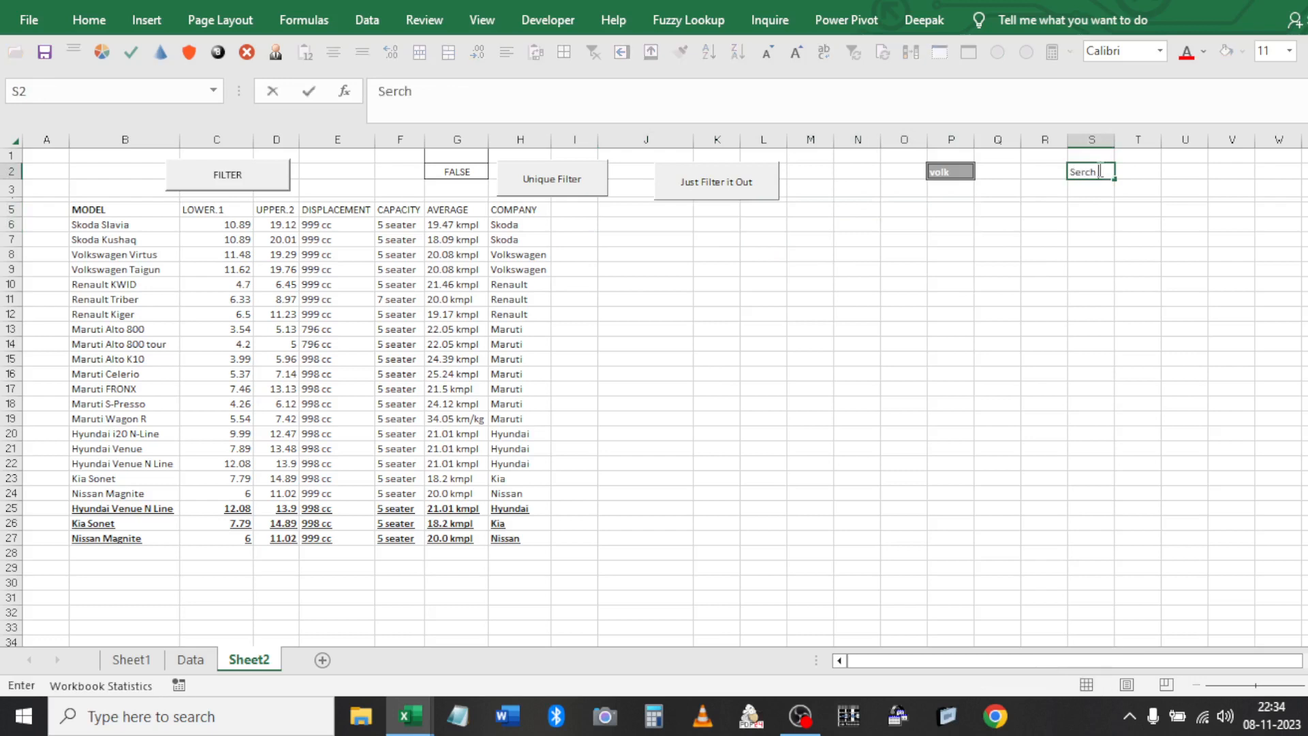
{"action": "key", "text": "BackSpace"}
{"action": "key", "text": "BackSpace"}
{"action": "type", "text": "h Function with Adv Filte"}
{"action": "key", "text": "Return"}
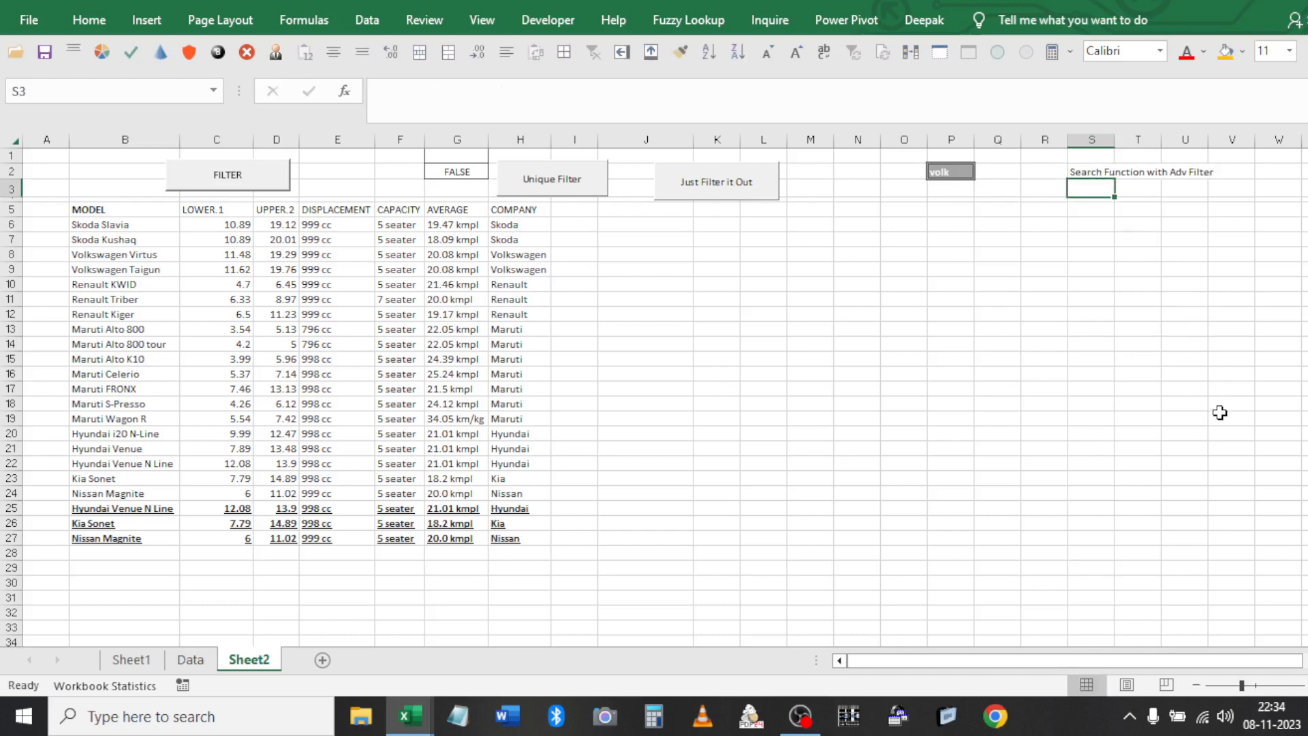
Add note 1 about automatic detection of column, numbered in R3 with text in S3
{"action": "key", "text": "Left"}
{"action": "type", "text": "1"}
{"action": "key", "text": "Right"}
{"action": "type", "text": "Au"}
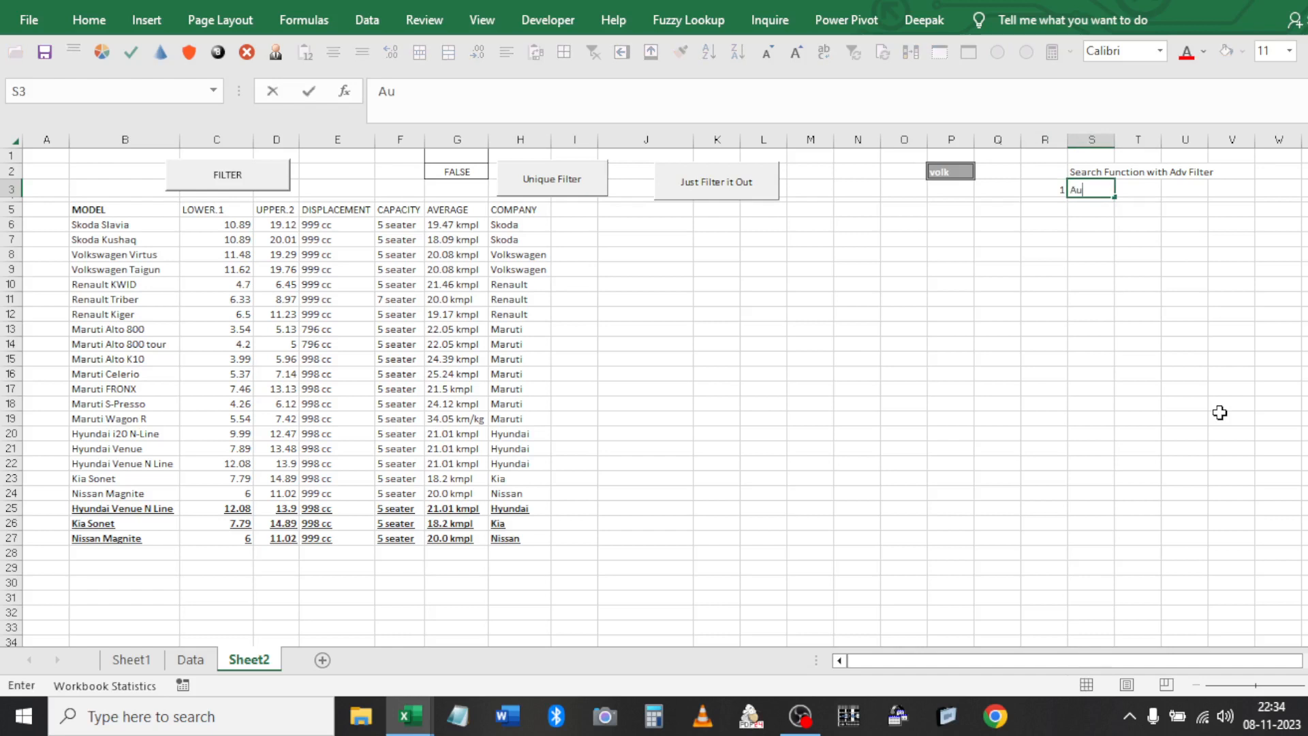
{"action": "type", "text": "tomatic detection "}
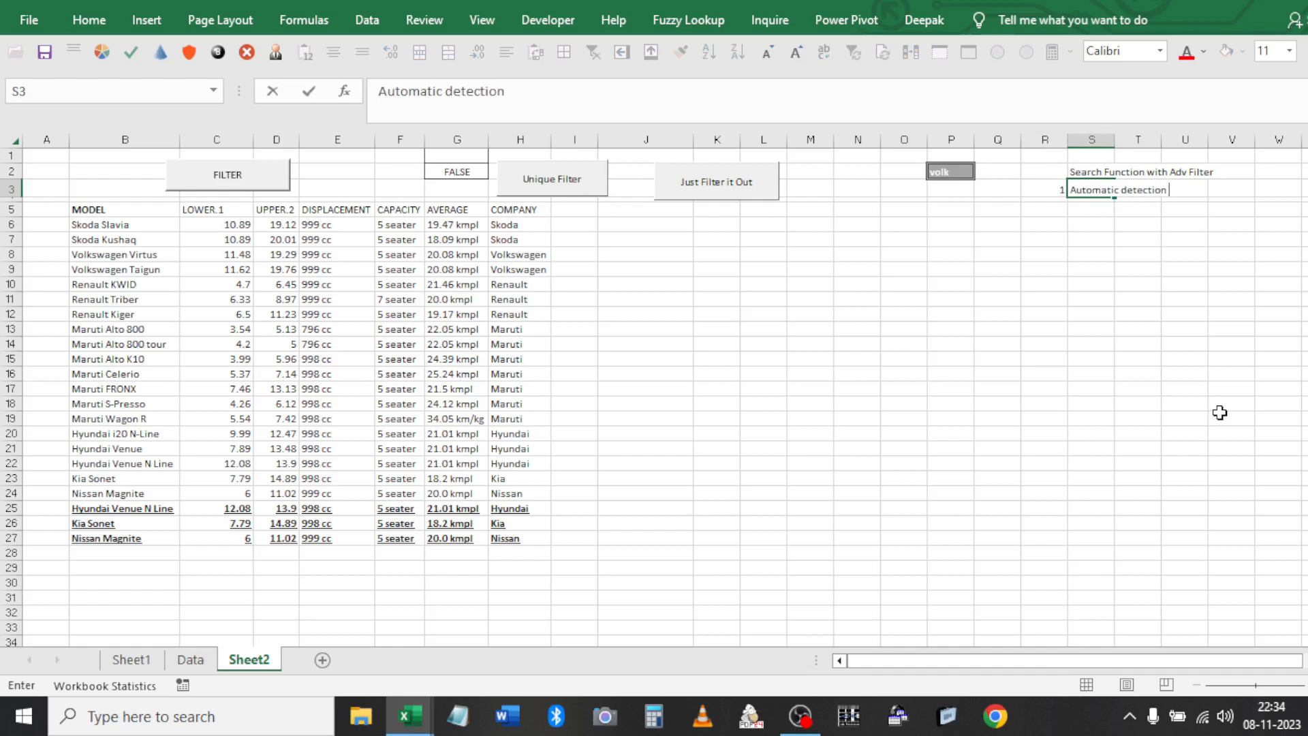
{"action": "type", "text": "of colum"}
{"action": "key", "text": "BackSpace"}
{"action": "key", "text": "BackSpace"}
{"action": "type", "text": "ulm"}
{"action": "key", "text": "BackSpace"}
{"action": "key", "text": "BackSpace"}
{"action": "key", "text": "BackSpace"}
{"action": "type", "text": "lumn based"}
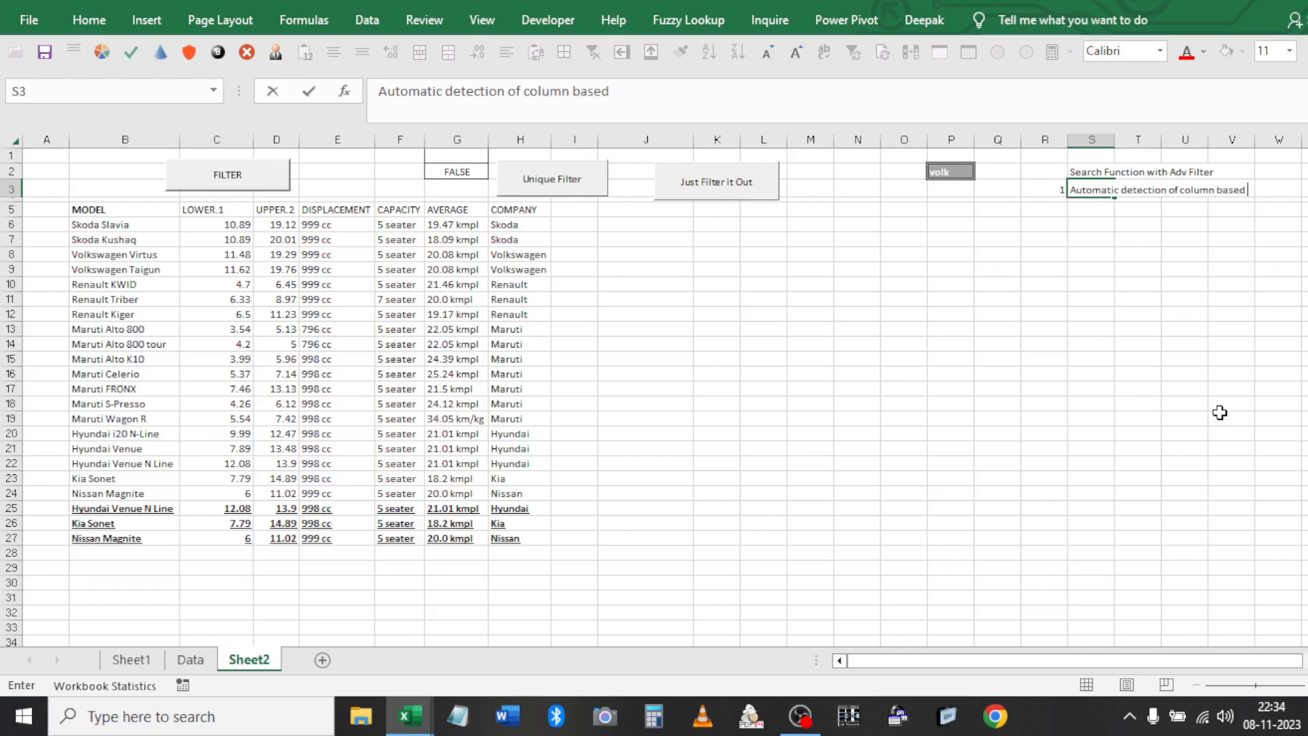
{"action": "type", "text": " on fun"}
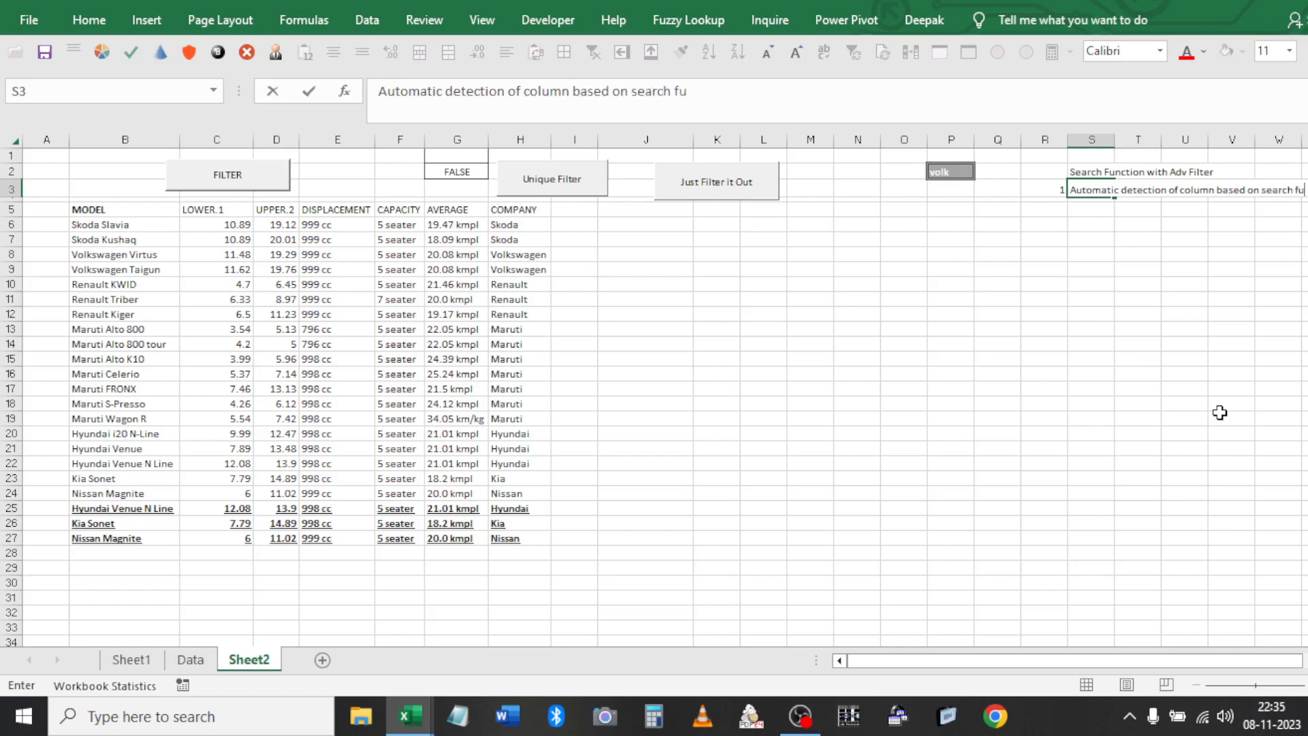
{"action": "key", "text": "Return"}
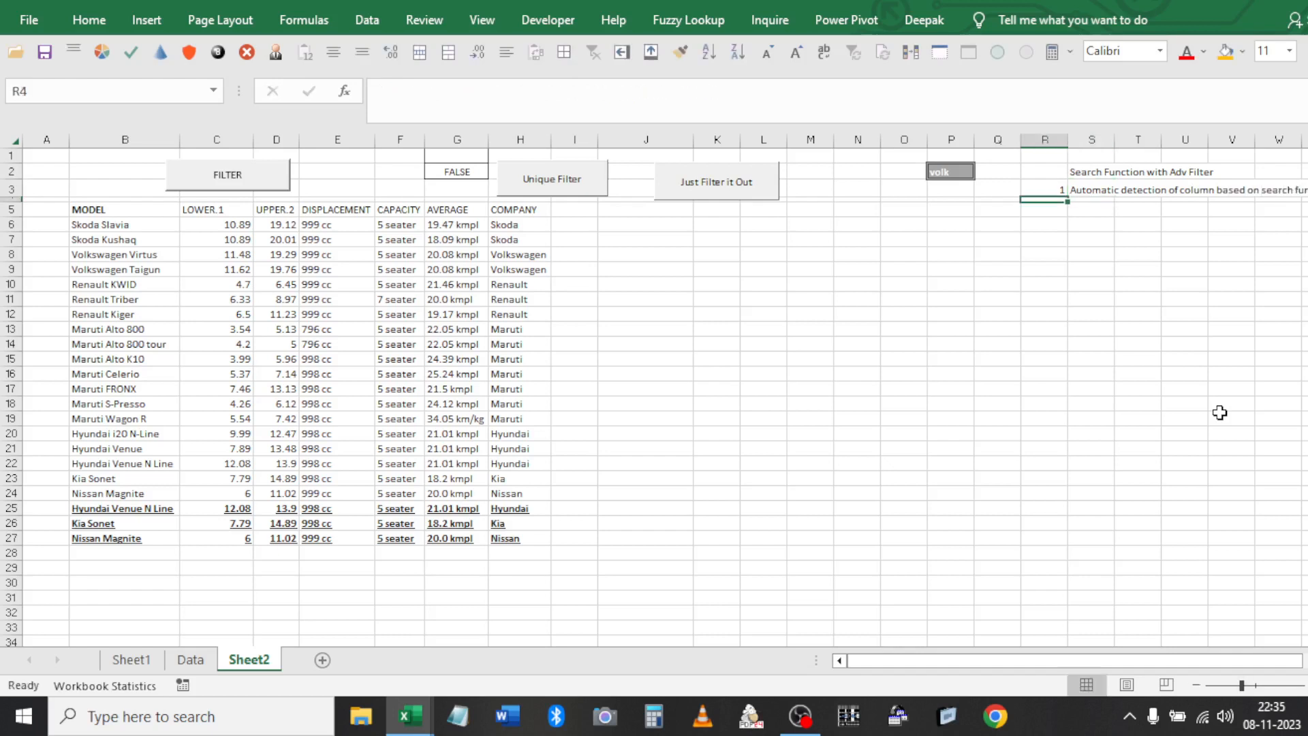
Add note 2, 'no use of astrick', on the next row
{"action": "key", "text": "Down"}
{"action": "type", "text": "2"}
{"action": "key", "text": "Tab"}
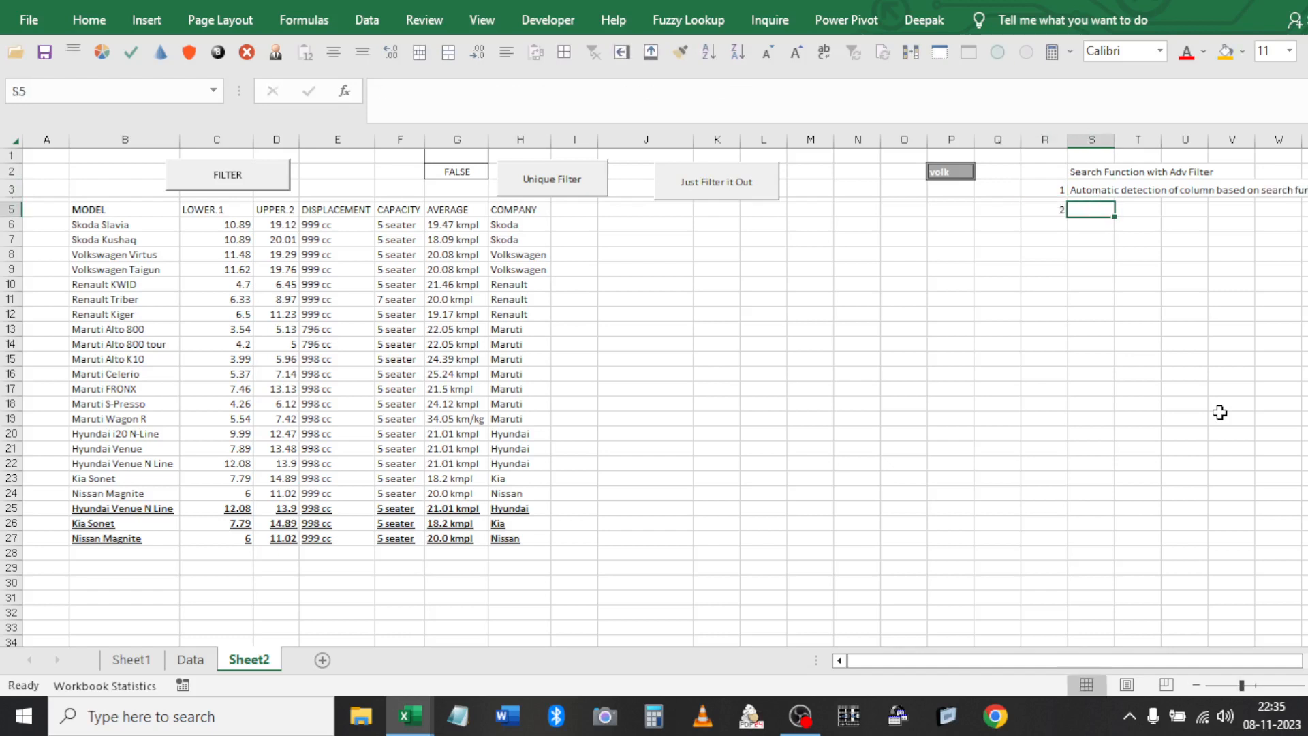
{"action": "type", "text": "no use of astrick"}
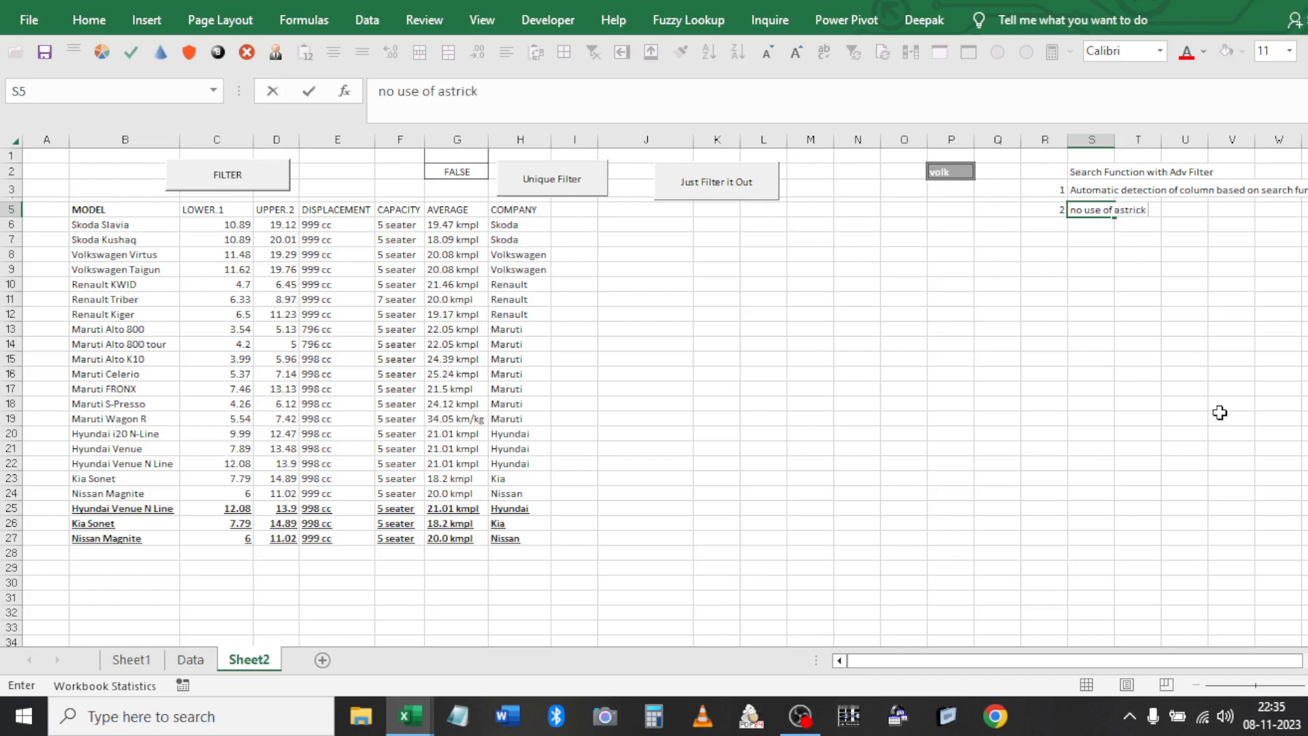
{"action": "key", "text": "Return"}
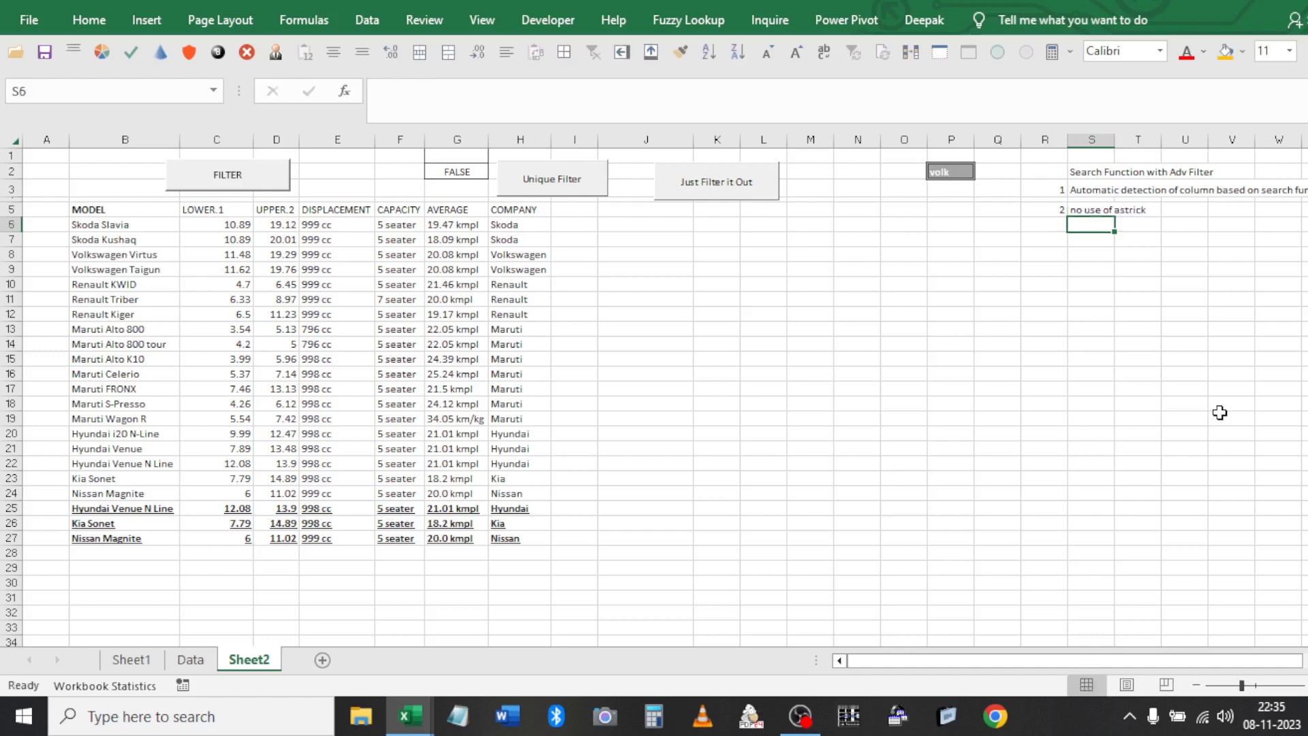
{"action": "key", "text": "Left"}
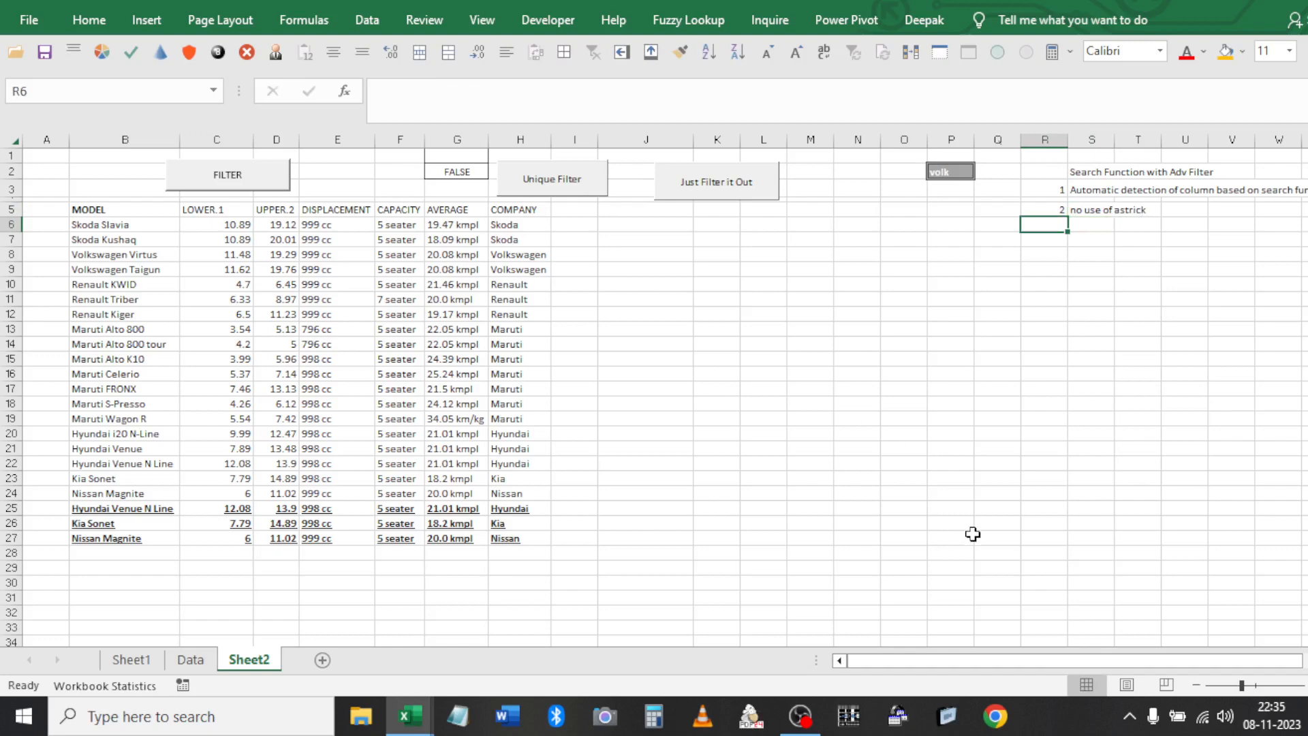
Save the workbook in macro-free format
{"action": "left_click", "coordinate": [1077, 168]}
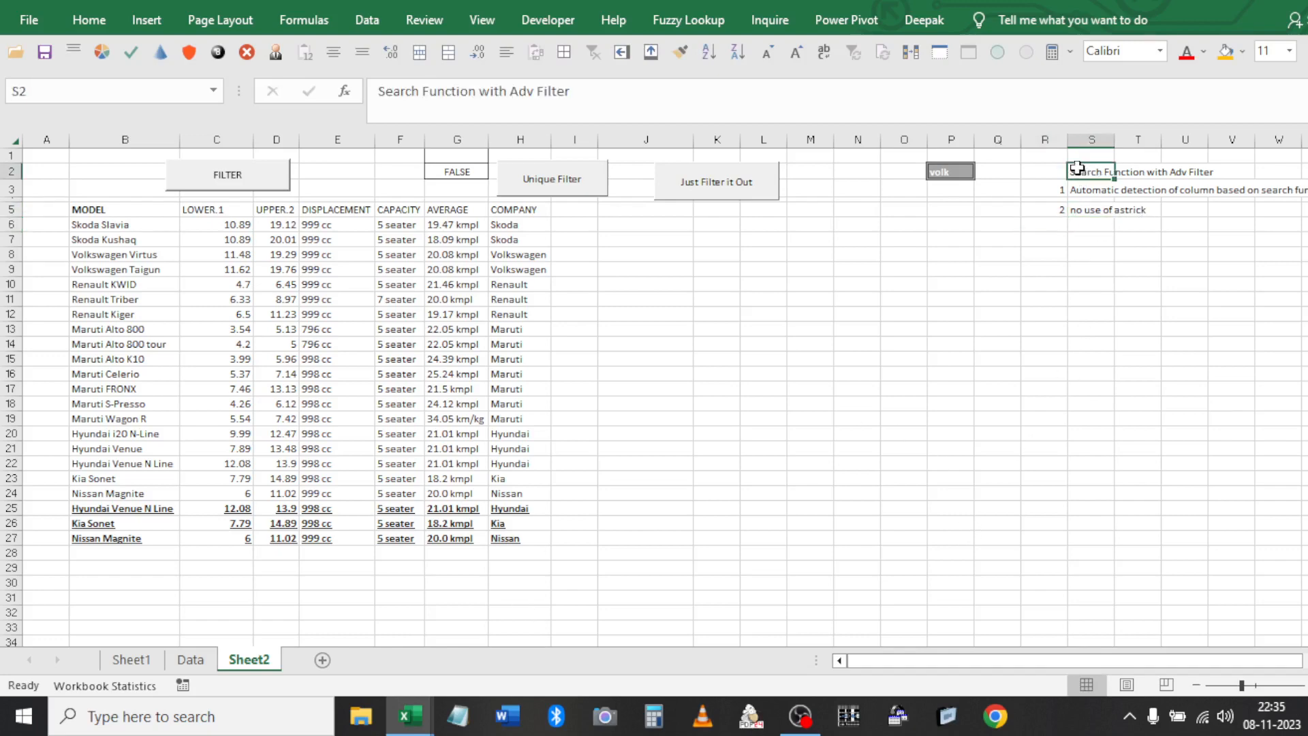
{"action": "key", "text": "shift+Down"}
{"action": "key", "text": "shift+Down"}
{"action": "key", "text": "shift+Left"}
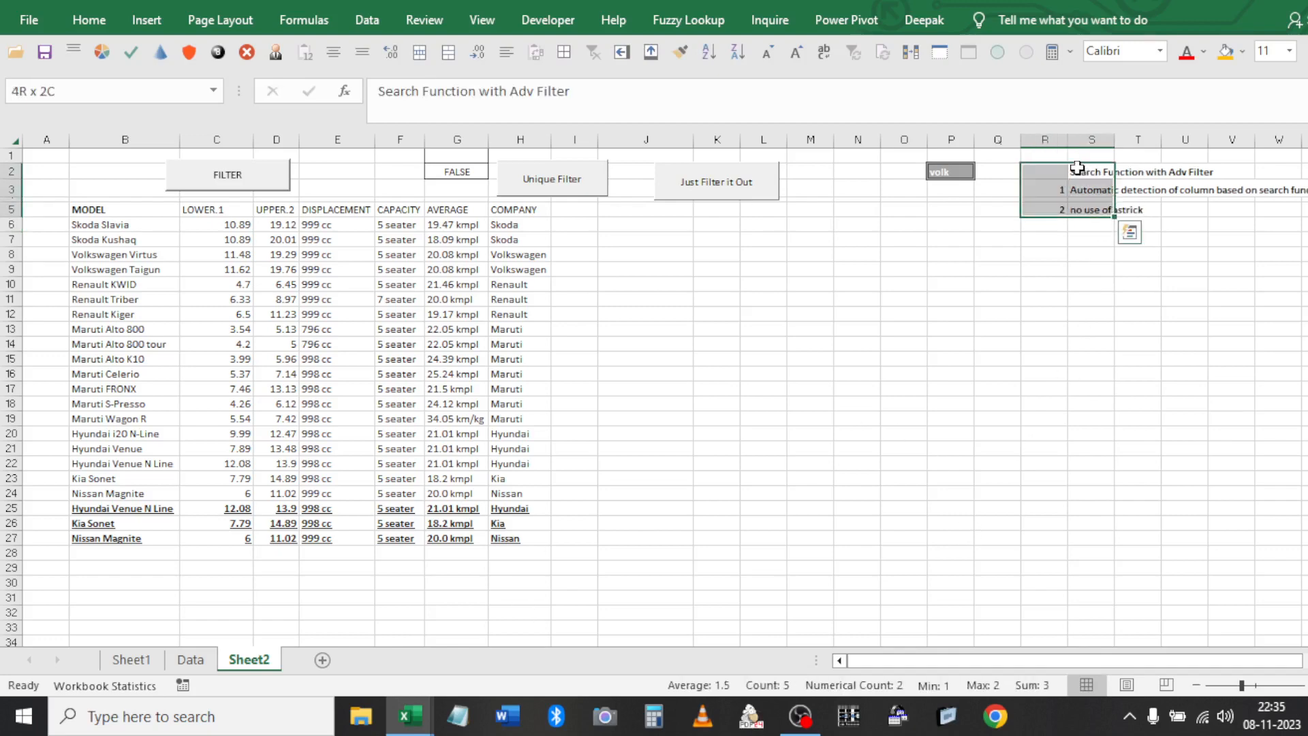
{"action": "key", "text": "Down"}
{"action": "key", "text": "Down"}
{"action": "key", "text": "Down"}
{"action": "key", "text": "Down"}
{"action": "key", "text": "Down"}
{"action": "key", "text": "Left"}
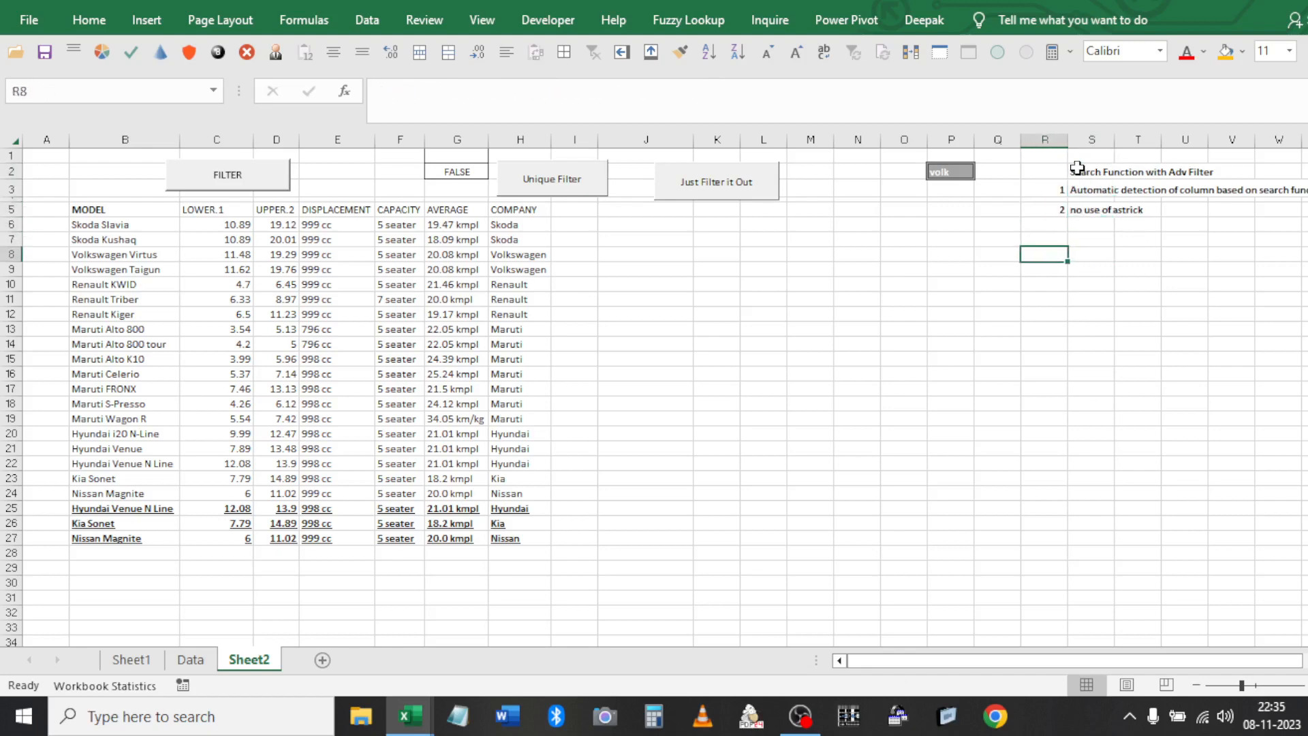
{"action": "key", "text": "ctrl+s"}
{"action": "key", "text": "Return"}
Add the heading 'EXCAT function with adv filter' below the notes
{"action": "left_click", "coordinate": [467, 175]}
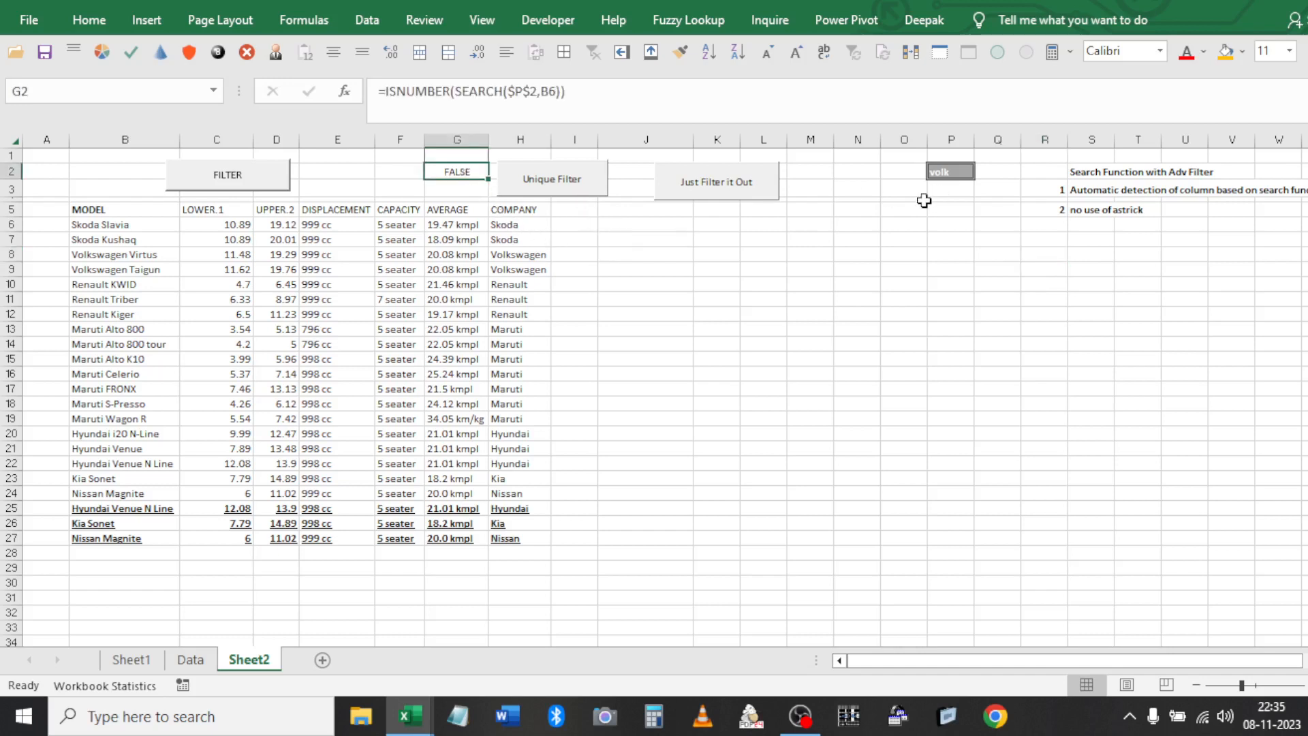
{"action": "left_click", "coordinate": [1082, 259]}
{"action": "type", "text": "EXCAT fun"}
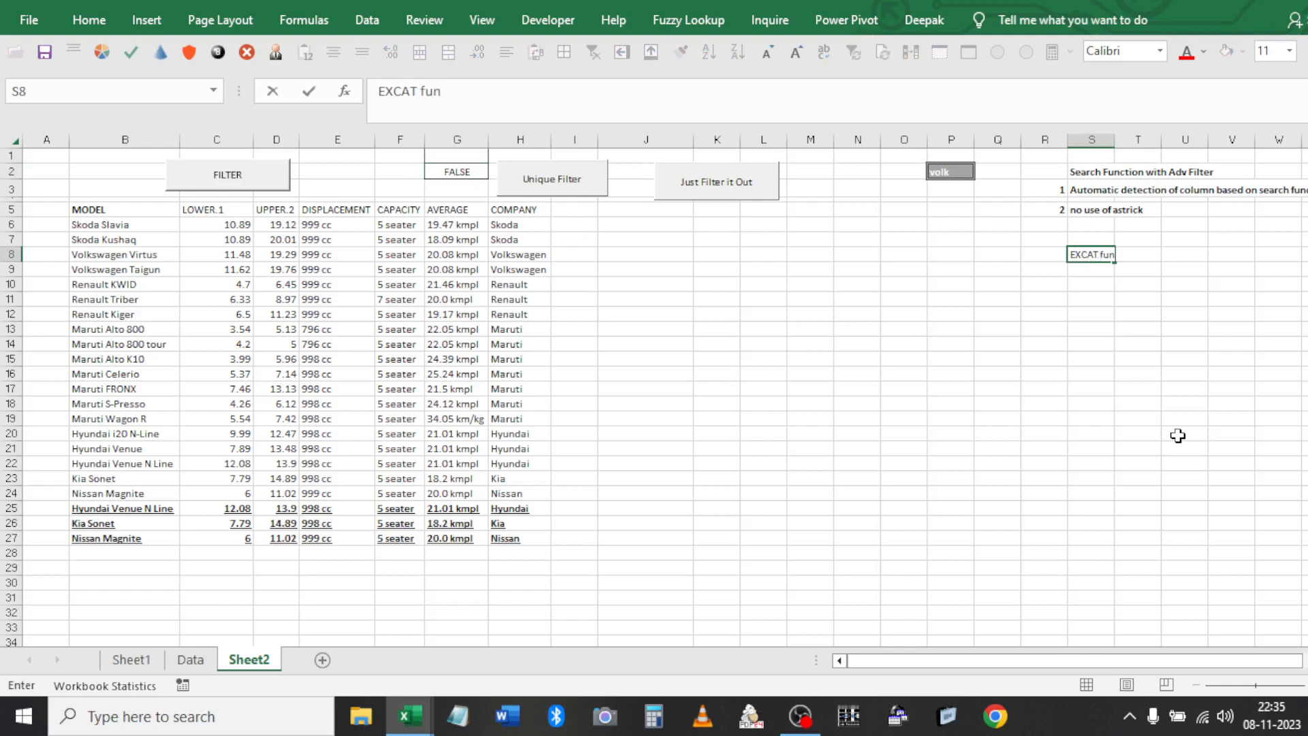
{"action": "type", "text": "ction with adv filter"}
{"action": "key", "text": "Return"}
{"action": "key", "text": "Up"}
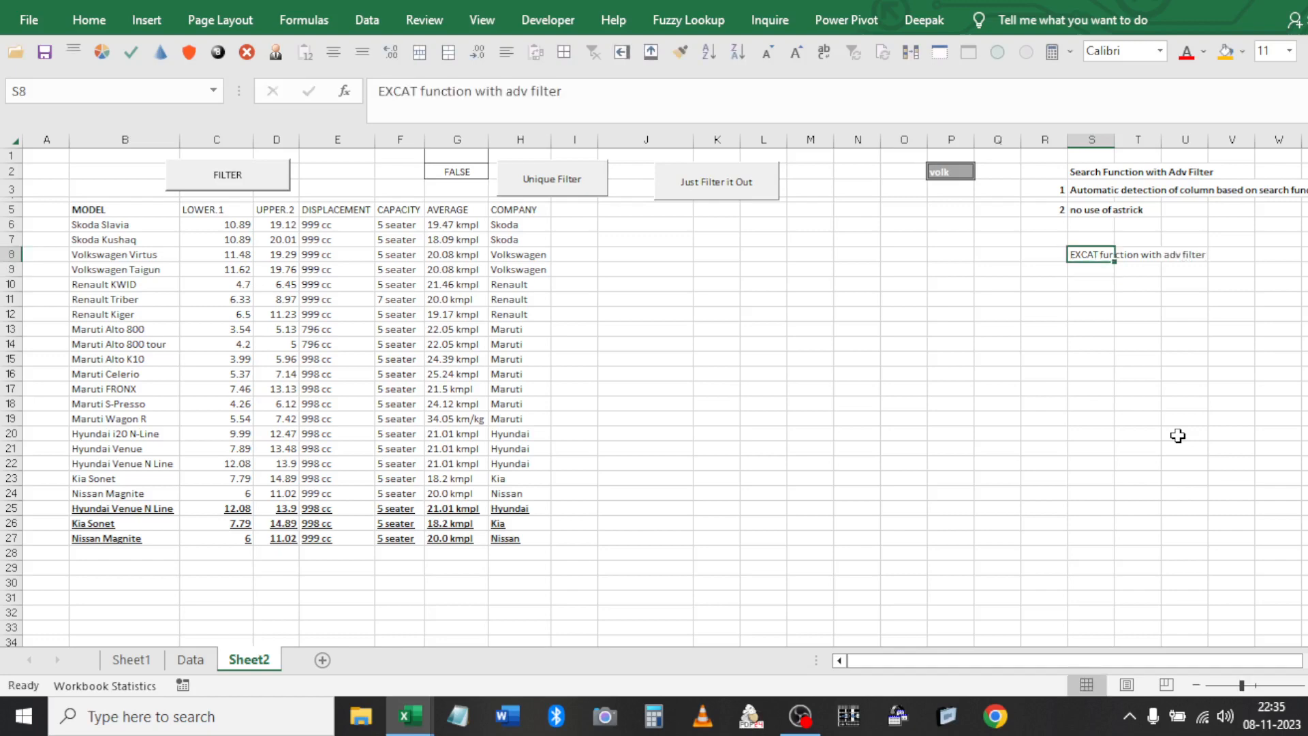
Attempt to save the workbook, then cancel the Save As dialog
{"action": "key", "text": "ctrl+s"}
{"action": "key", "text": "n"}
{"action": "key", "text": "Escape"}
Replace the G2 criterion with =EXACT($P$2,H6), which returns FALSE
{"action": "left_click", "coordinate": [463, 178]}
{"action": "type", "text": "=EXACT("}
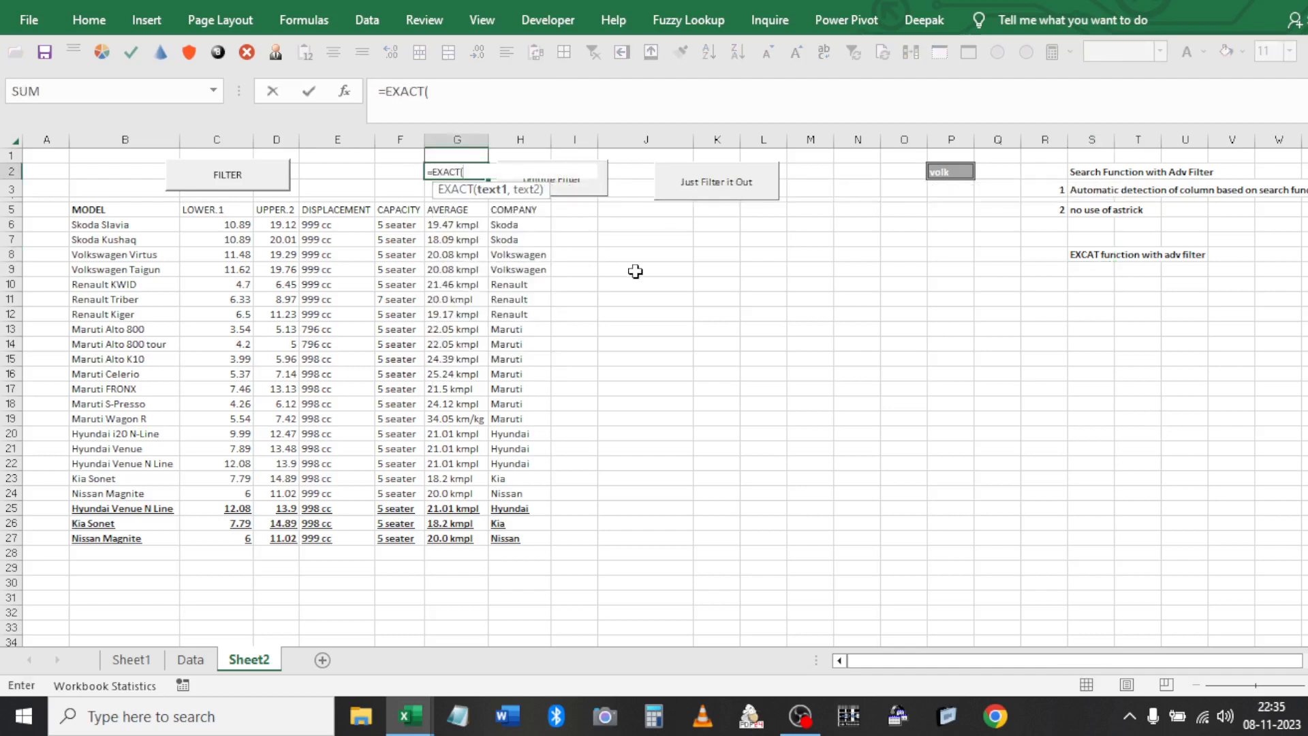
{"action": "left_click", "coordinate": [948, 172]}
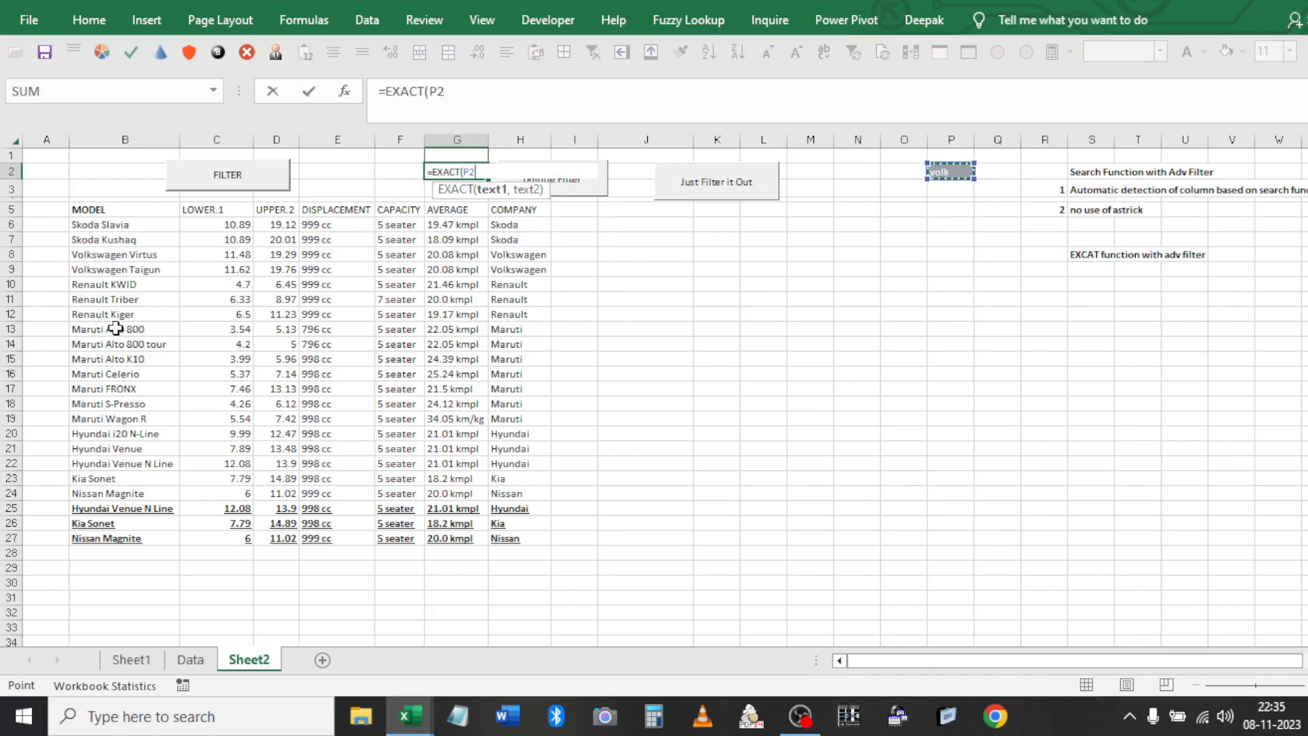
{"action": "left_click", "coordinate": [526, 227]}
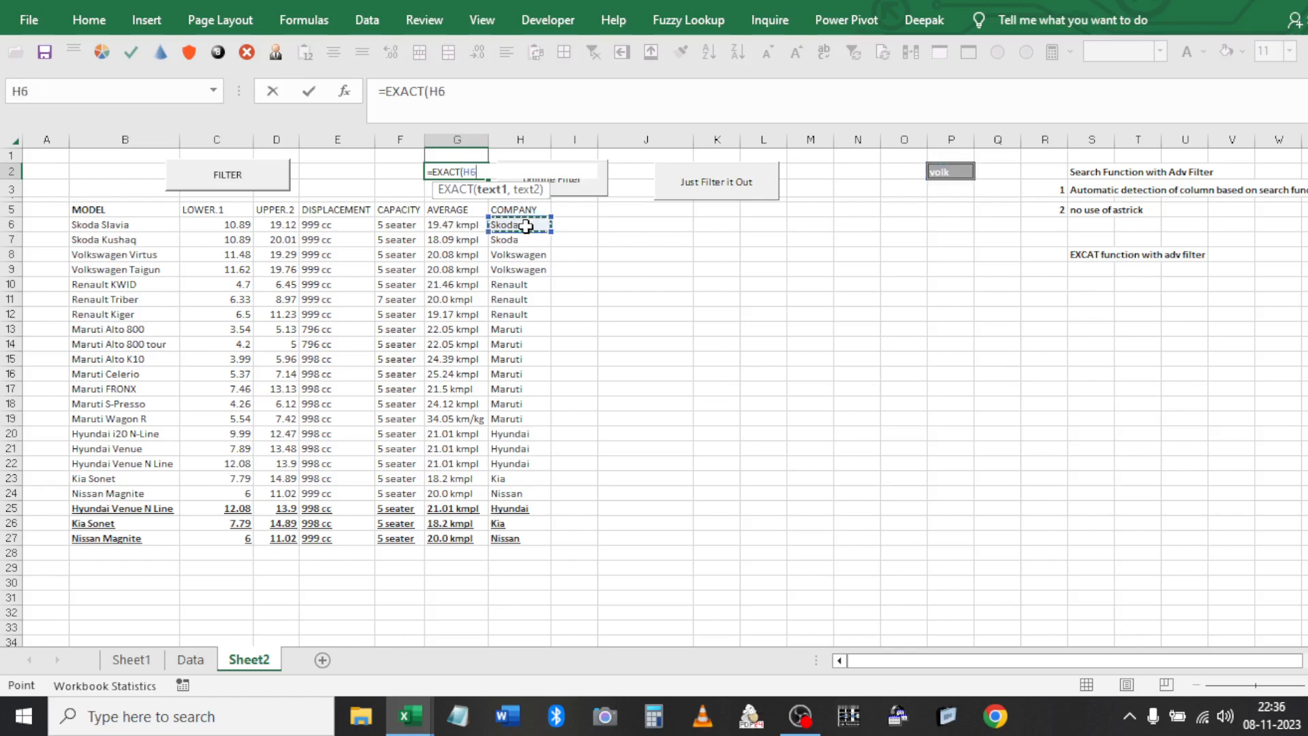
{"action": "key", "text": "F4"}
{"action": "type", "text": ","}
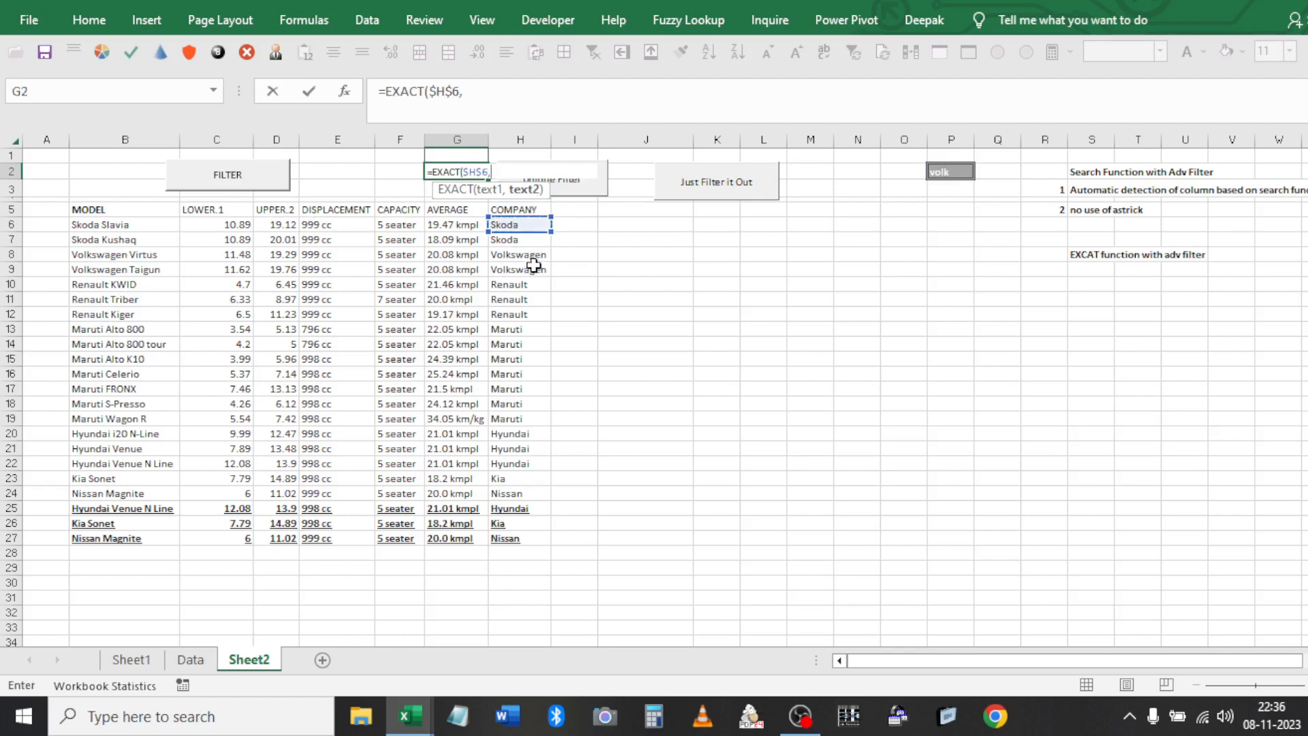
{"action": "key", "text": "BackSpace"}
{"action": "key", "text": "BackSpace"}
{"action": "key", "text": "BackSpace"}
{"action": "key", "text": "BackSpace"}
{"action": "key", "text": "BackSpace"}
{"action": "key", "text": "BackSpace"}
{"action": "type", "text": "("}
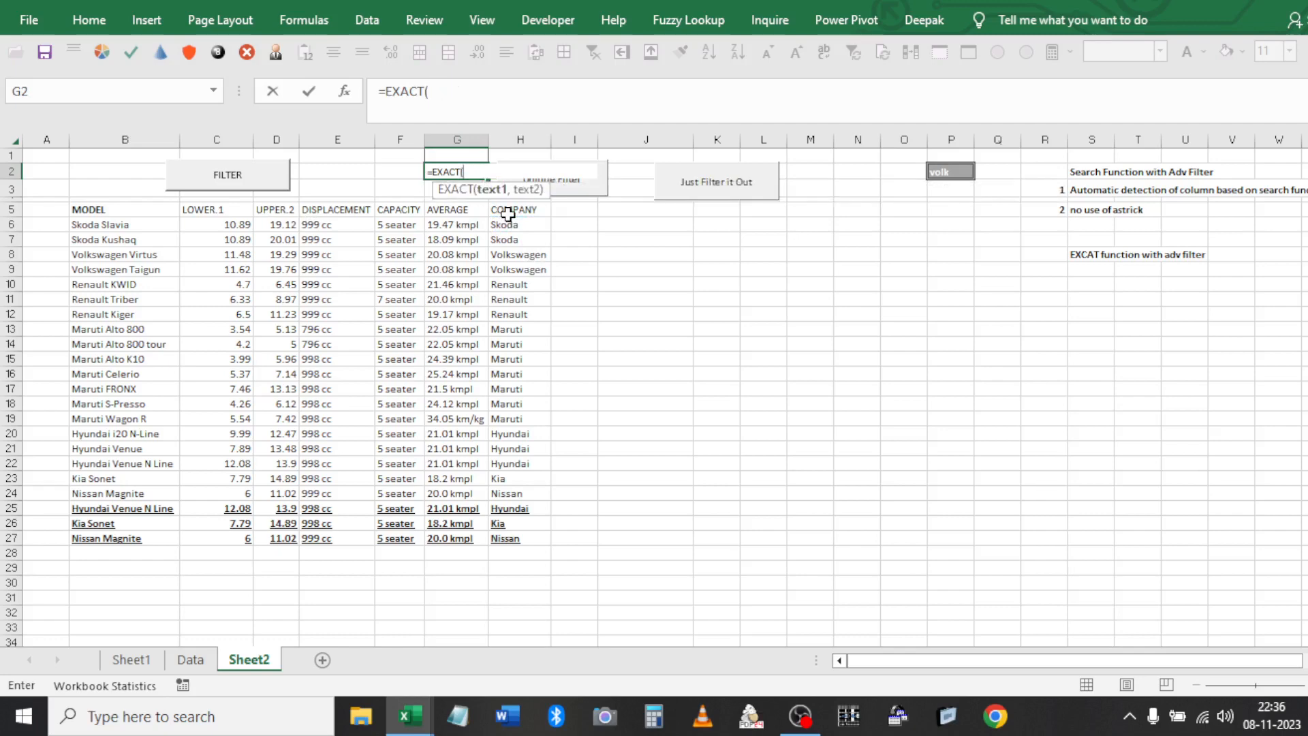
{"action": "left_click", "coordinate": [956, 172]}
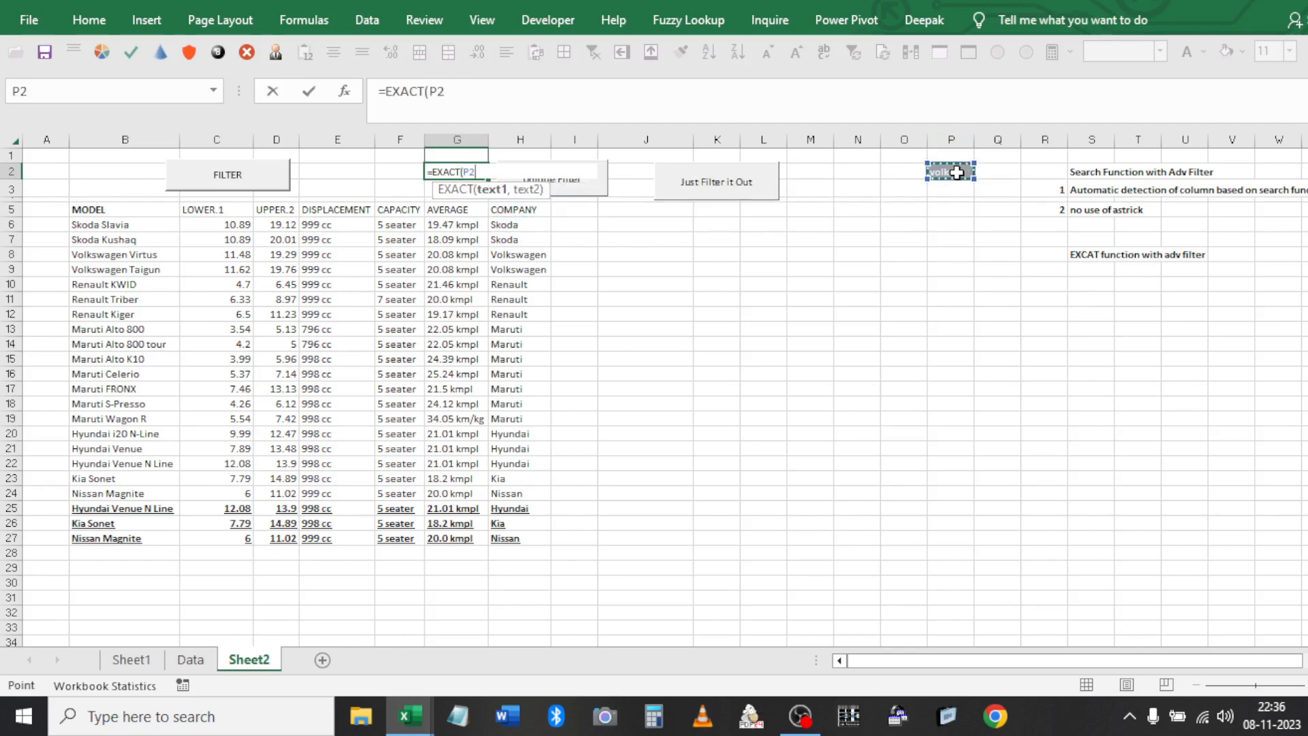
{"action": "key", "text": "F4"}
{"action": "type", "text": ","}
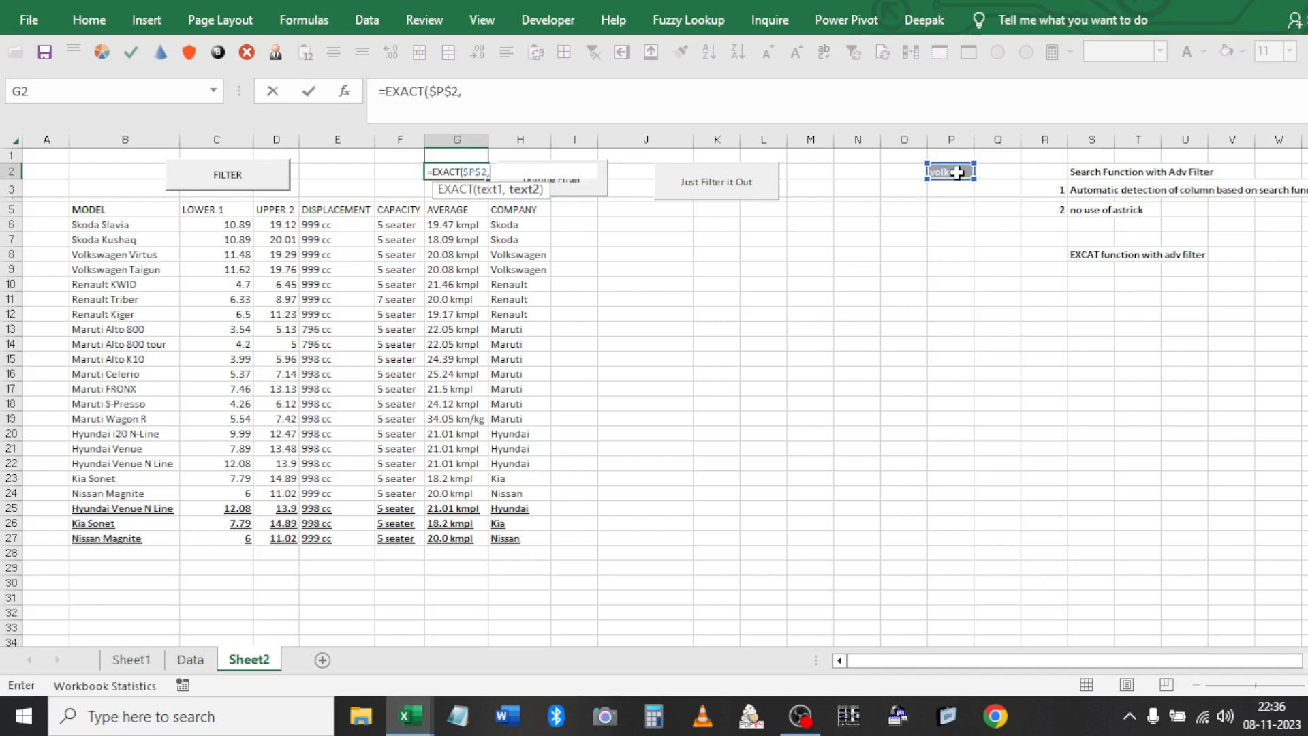
{"action": "left_click", "coordinate": [511, 224]}
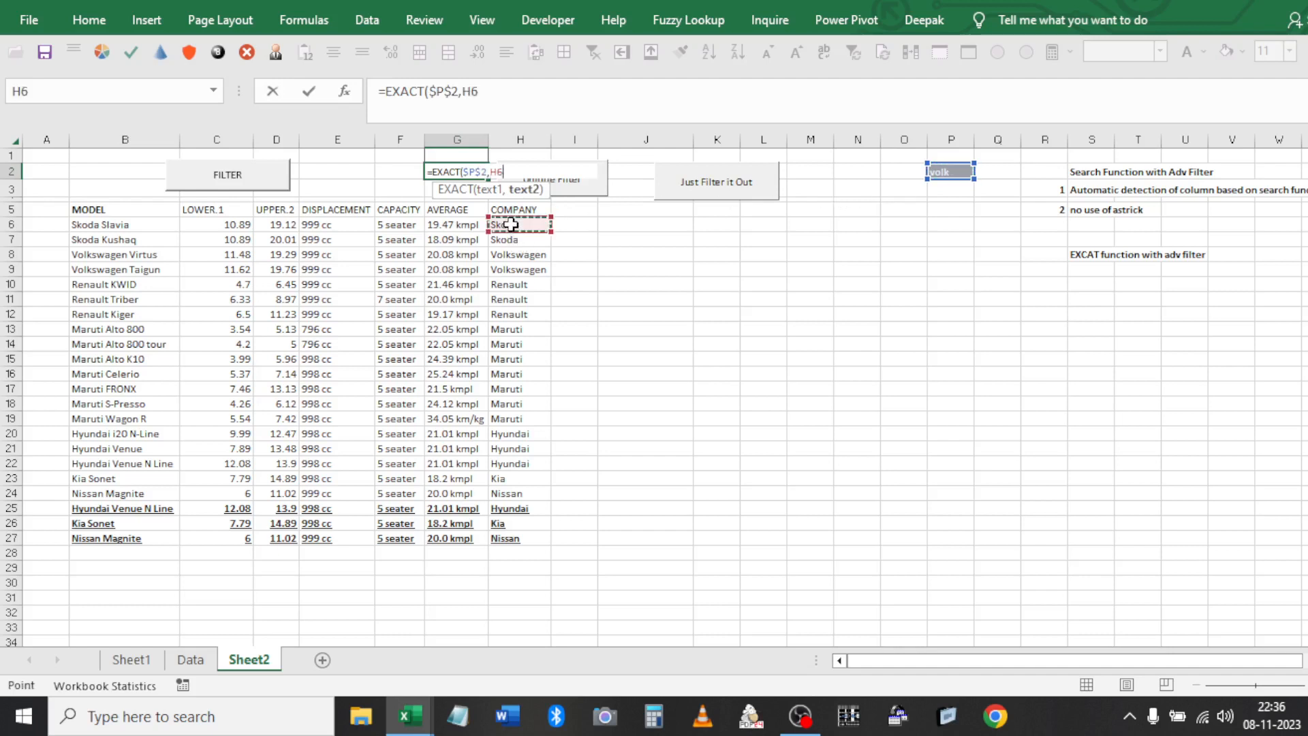
{"action": "type", "text": ")"}
{"action": "key", "text": "Return"}
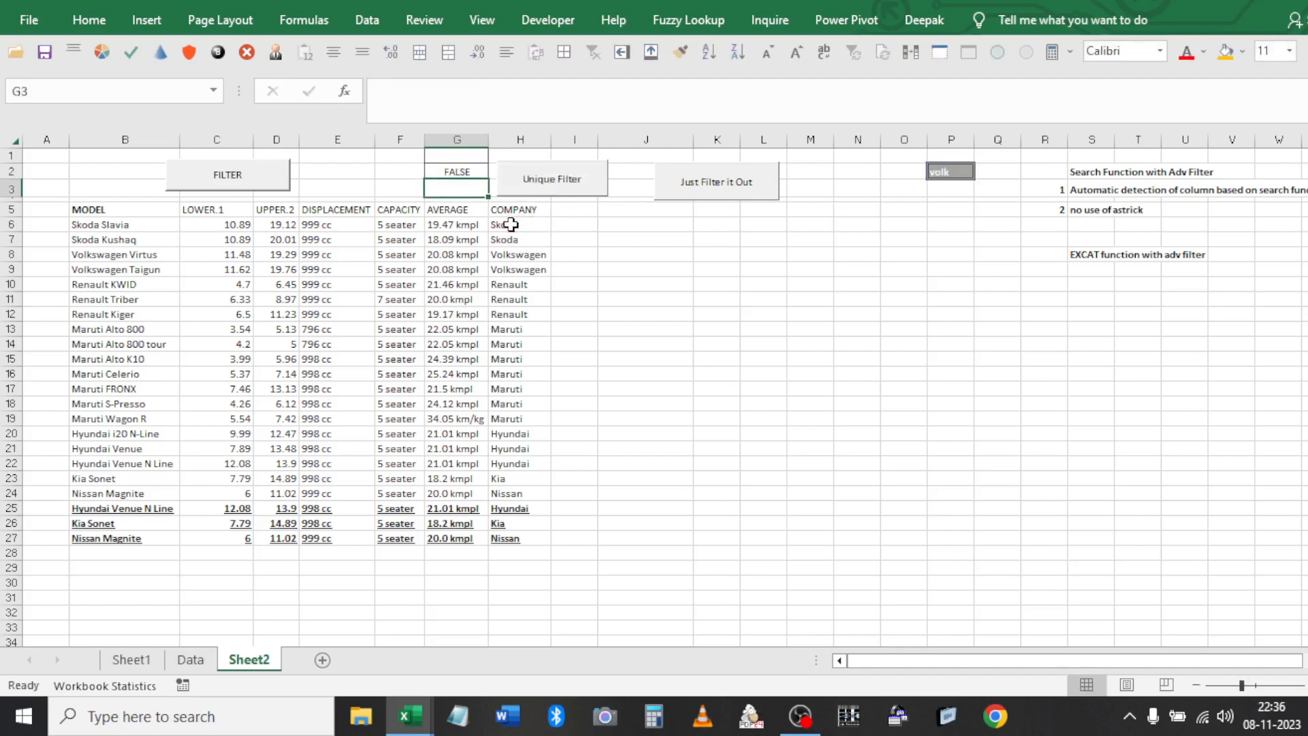
Run FILTER and Just Filter it Out with the EXACT criterion, matching no cars
{"action": "key", "text": "Up"}
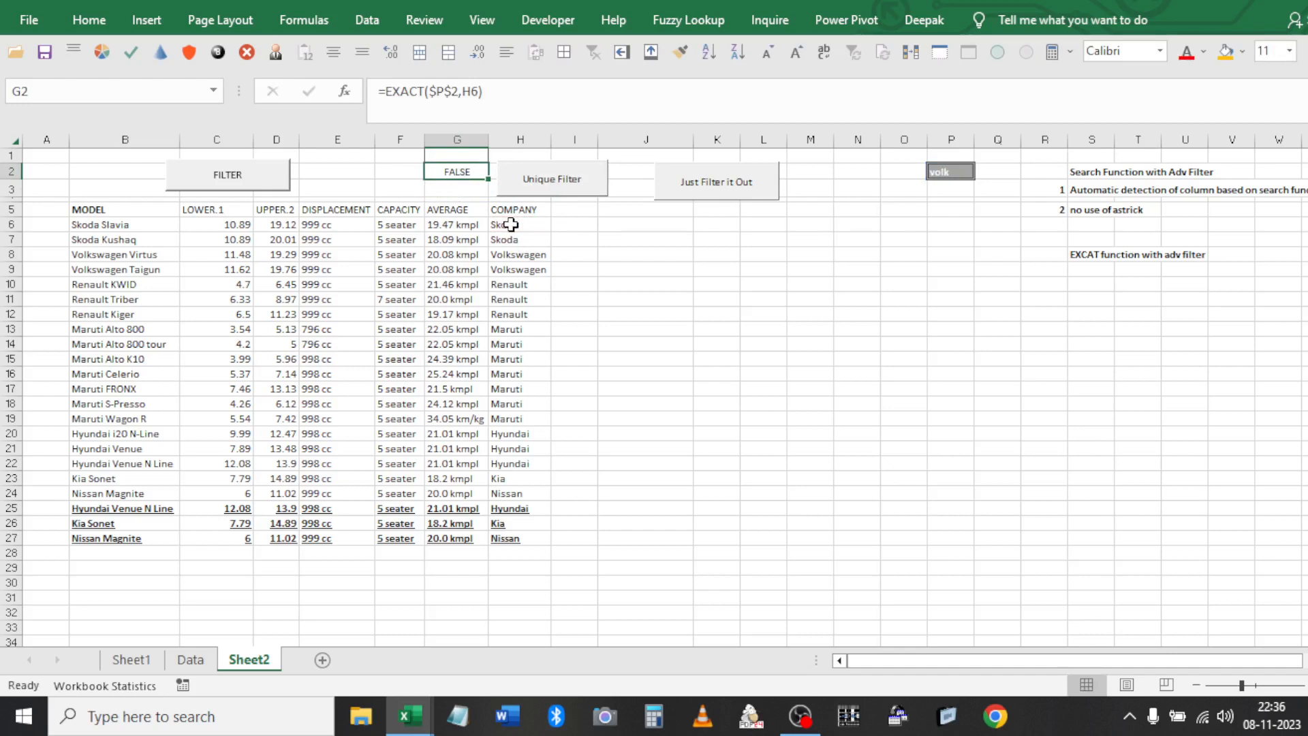
{"action": "left_click", "coordinate": [529, 266]}
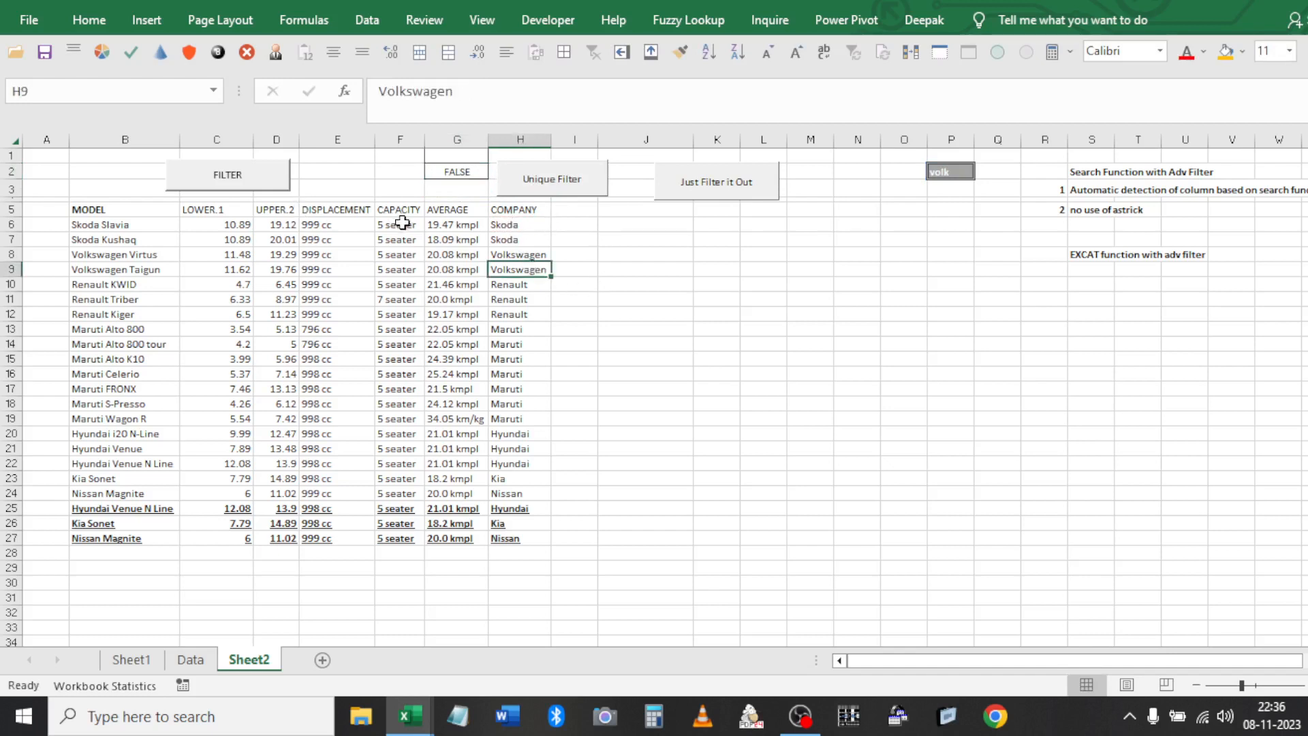
{"action": "left_click", "coordinate": [262, 174]}
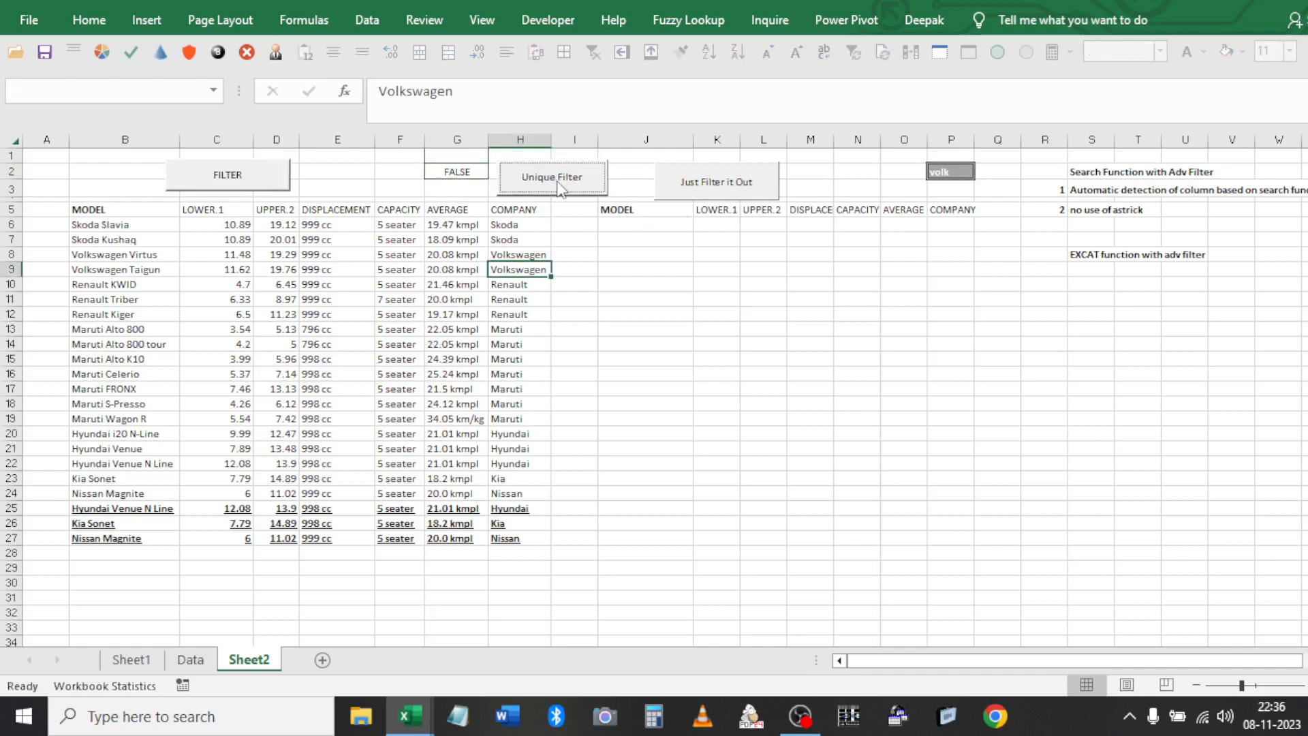
{"action": "left_click", "coordinate": [704, 193]}
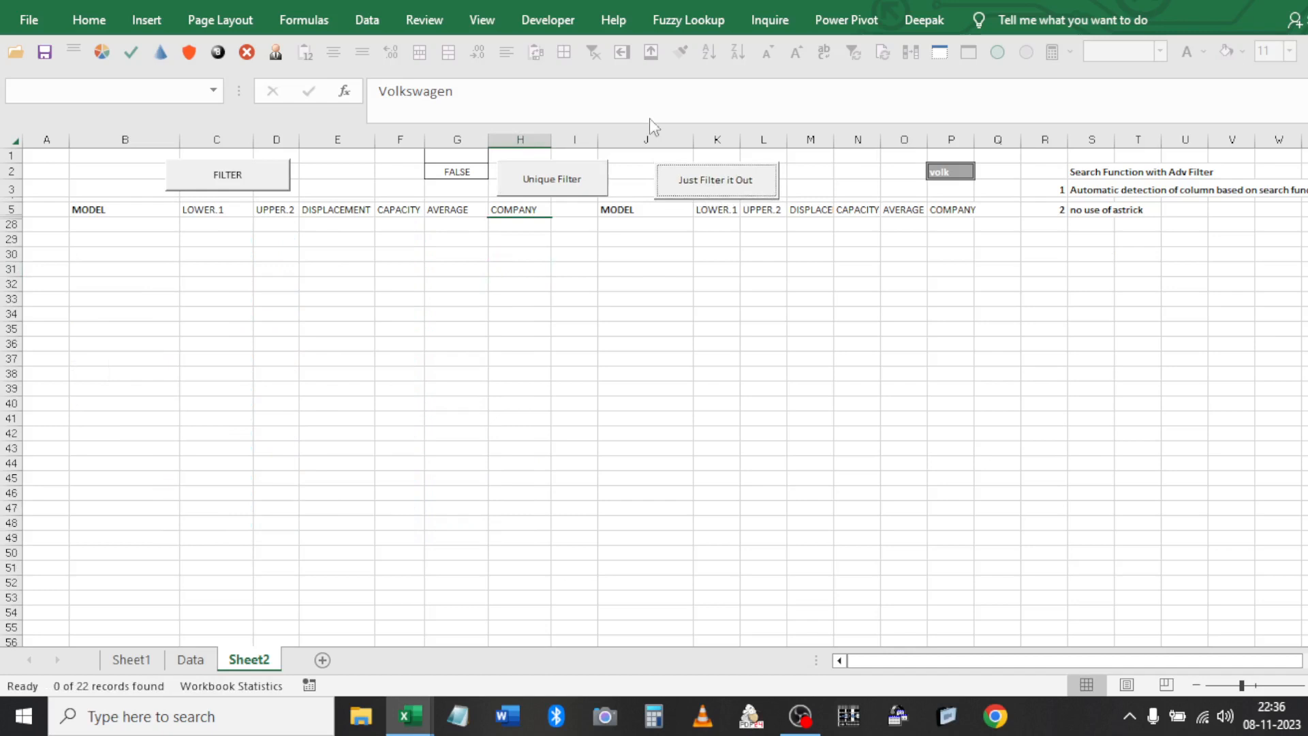
Clear the filter so all 22 cars are listed again
{"action": "left_click", "coordinate": [601, 253]}
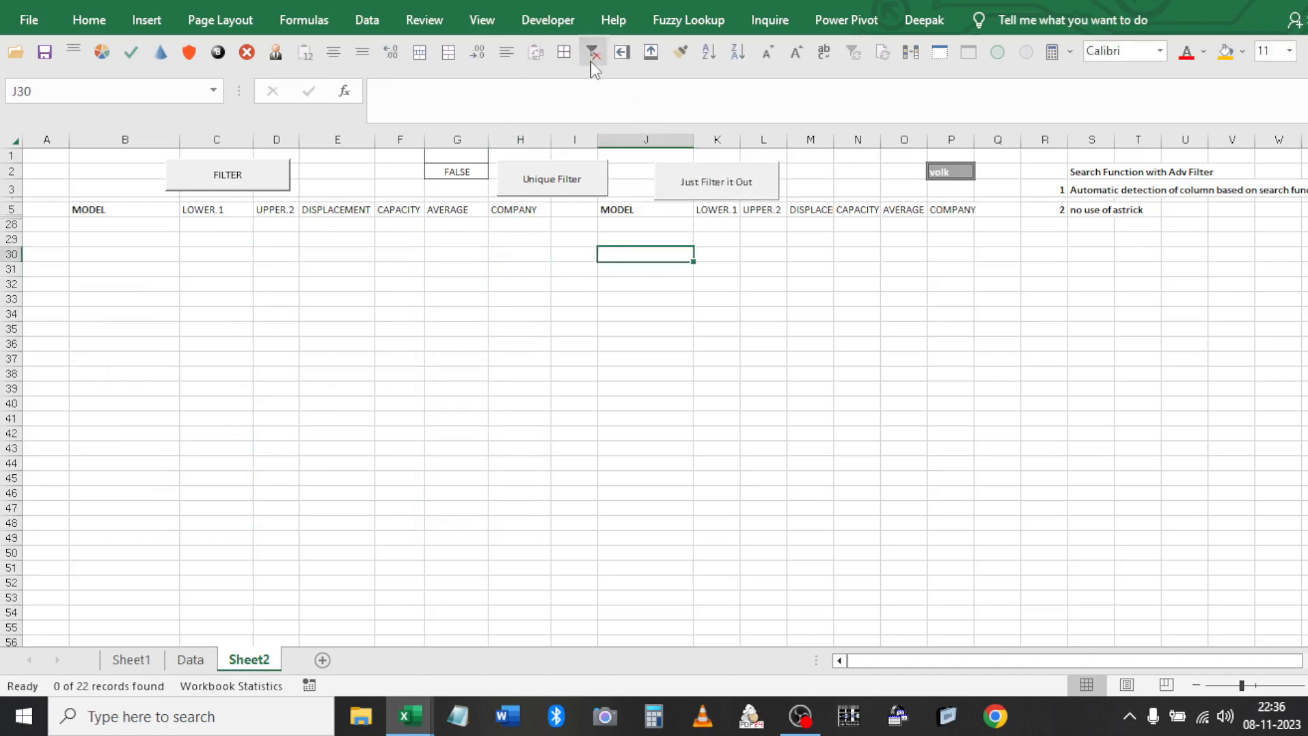
{"action": "left_click", "coordinate": [591, 61]}
{"action": "left_click", "coordinate": [520, 254]}
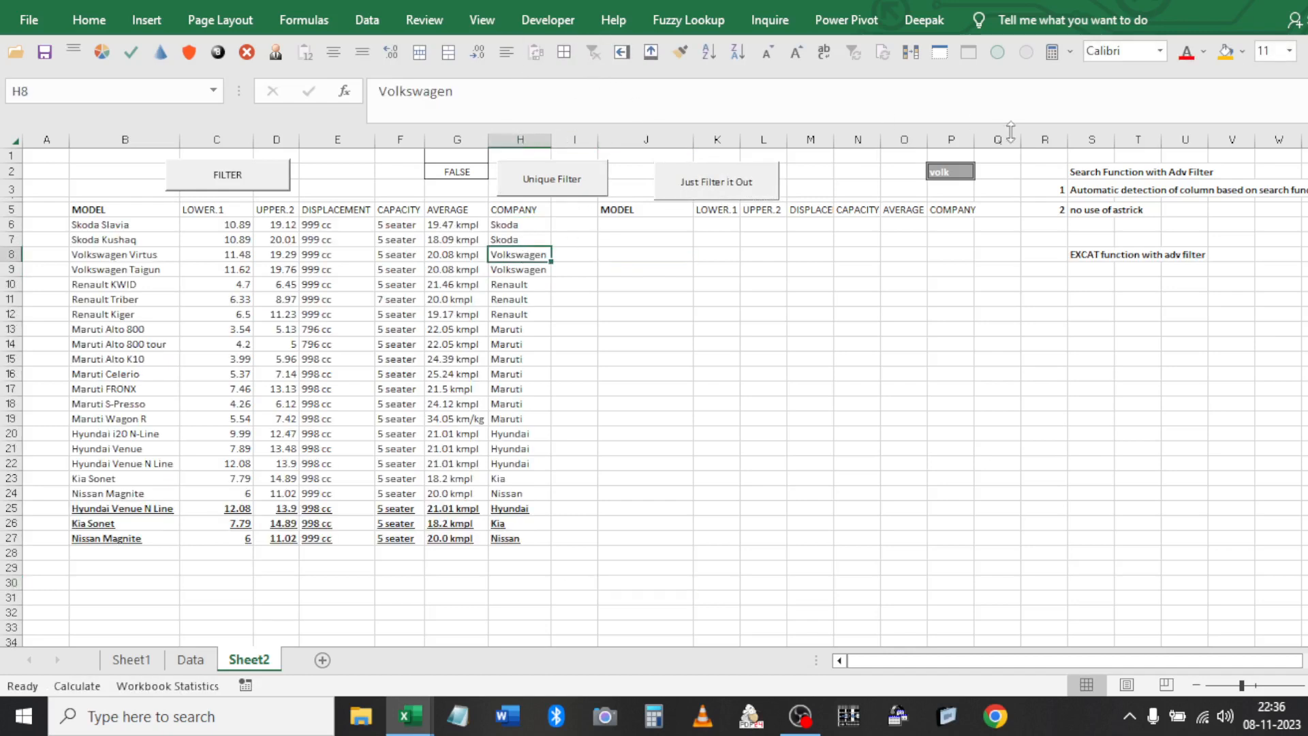
{"action": "left_click", "coordinate": [454, 184]}
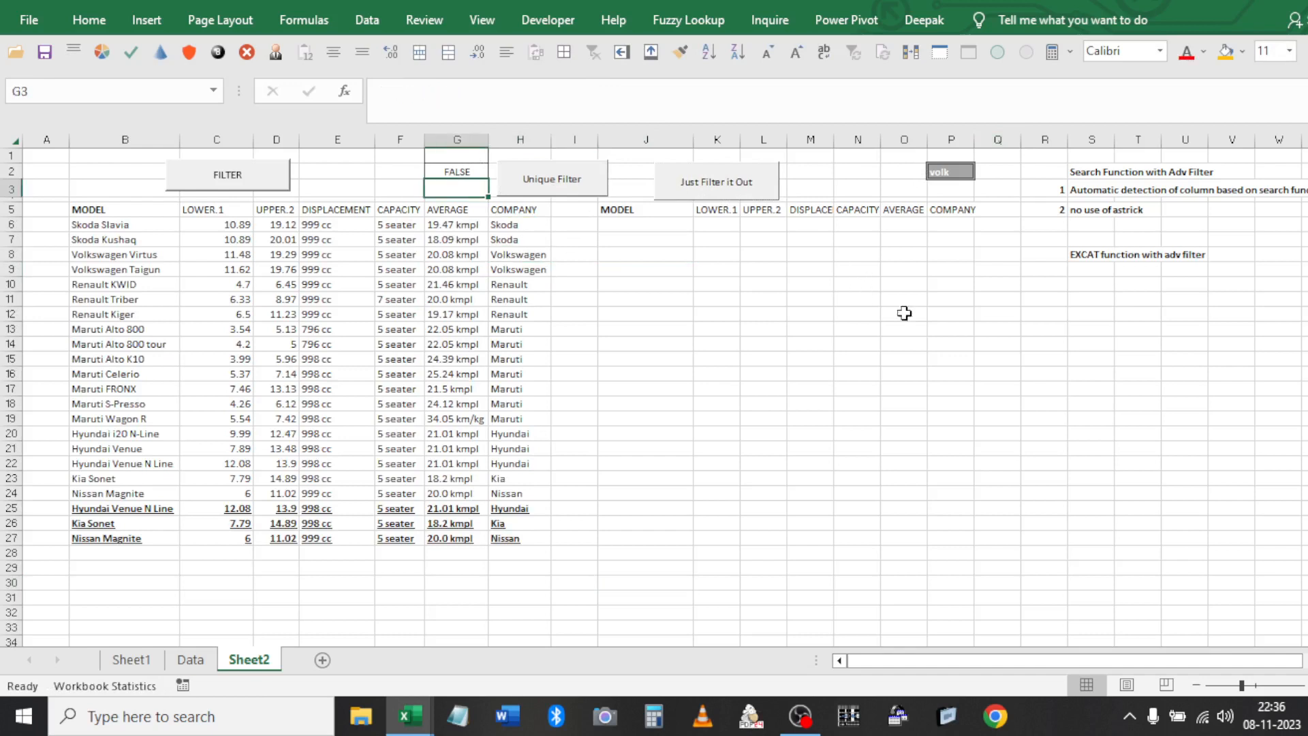
Enter test values A and A in R11:R12
{"action": "left_click", "coordinate": [1071, 303]}
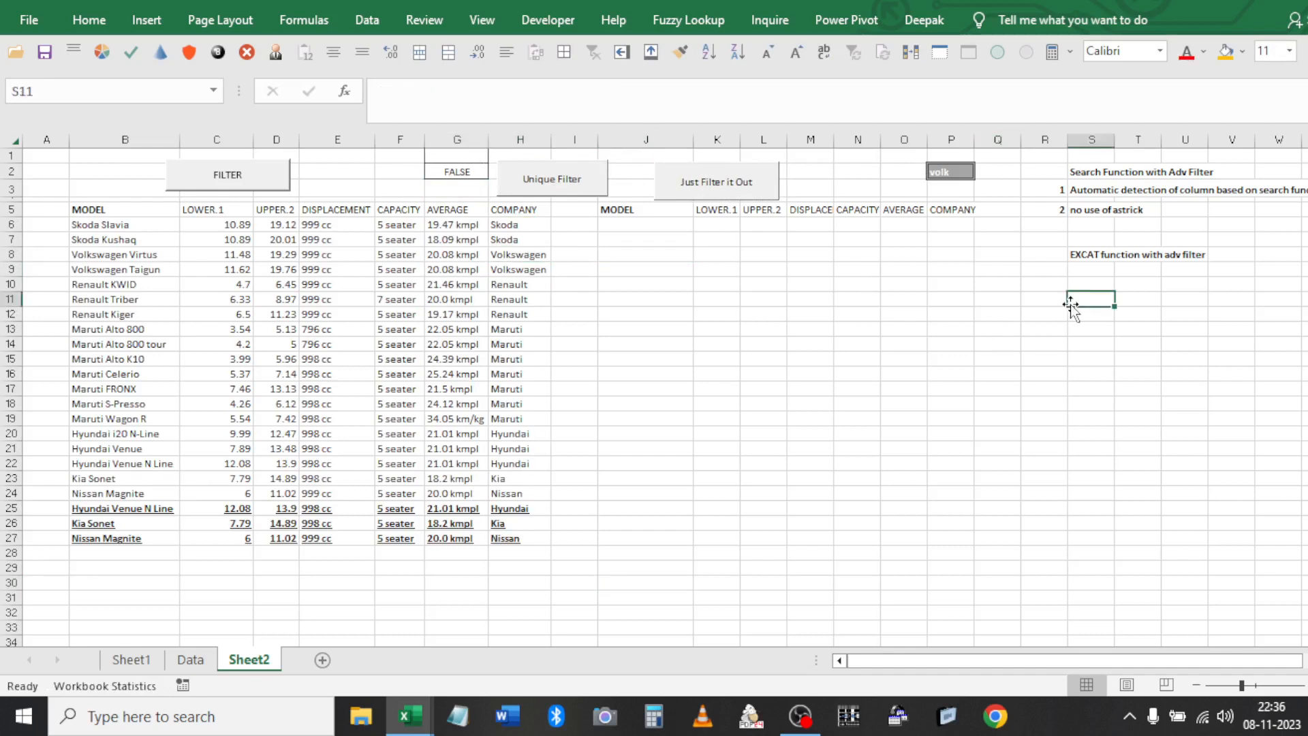
{"action": "key", "text": "Left"}
{"action": "type", "text": "A"}
{"action": "key", "text": "Return"}
{"action": "type", "text": "A"}
{"action": "key", "text": "Return"}
{"action": "key", "text": "Up"}
{"action": "key", "text": "Right"}
Compare them with =EXACT(R12,R11), then change R12 to lowercase a to get FALSE
{"action": "type", "text": "="}
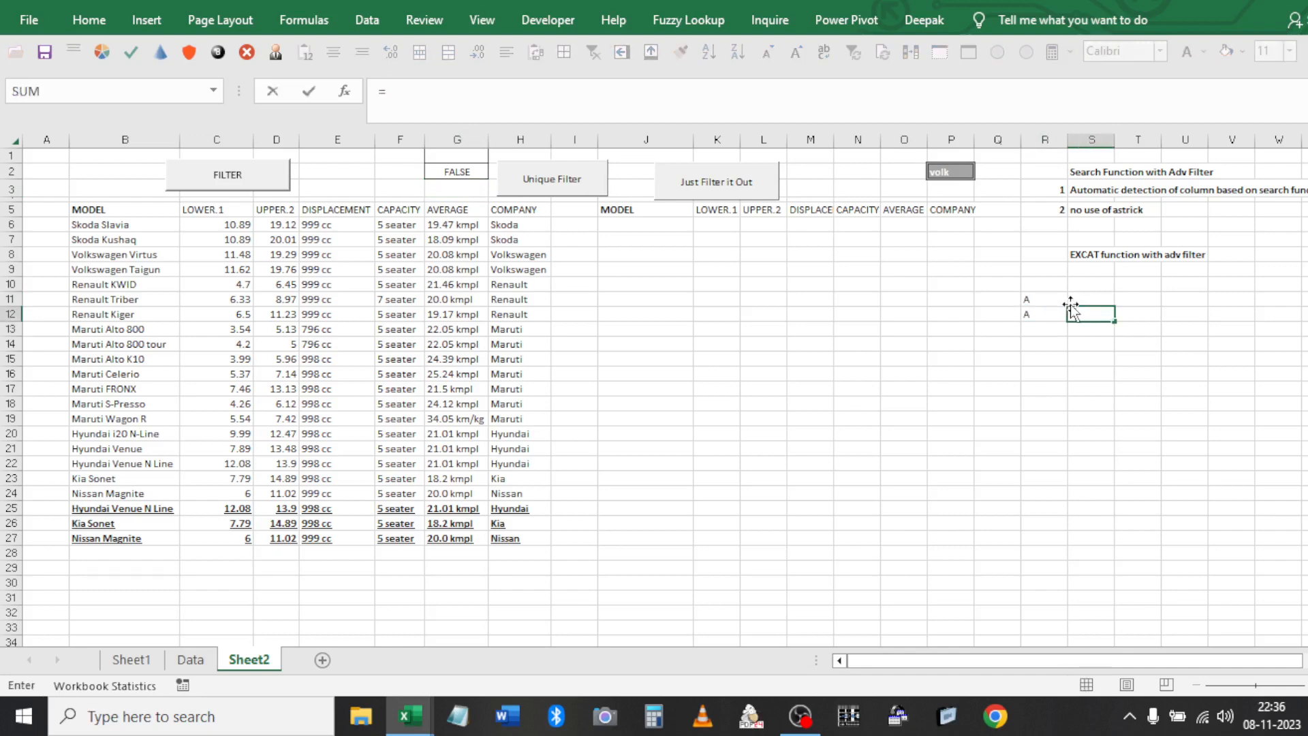
{"action": "type", "text": "ex"}
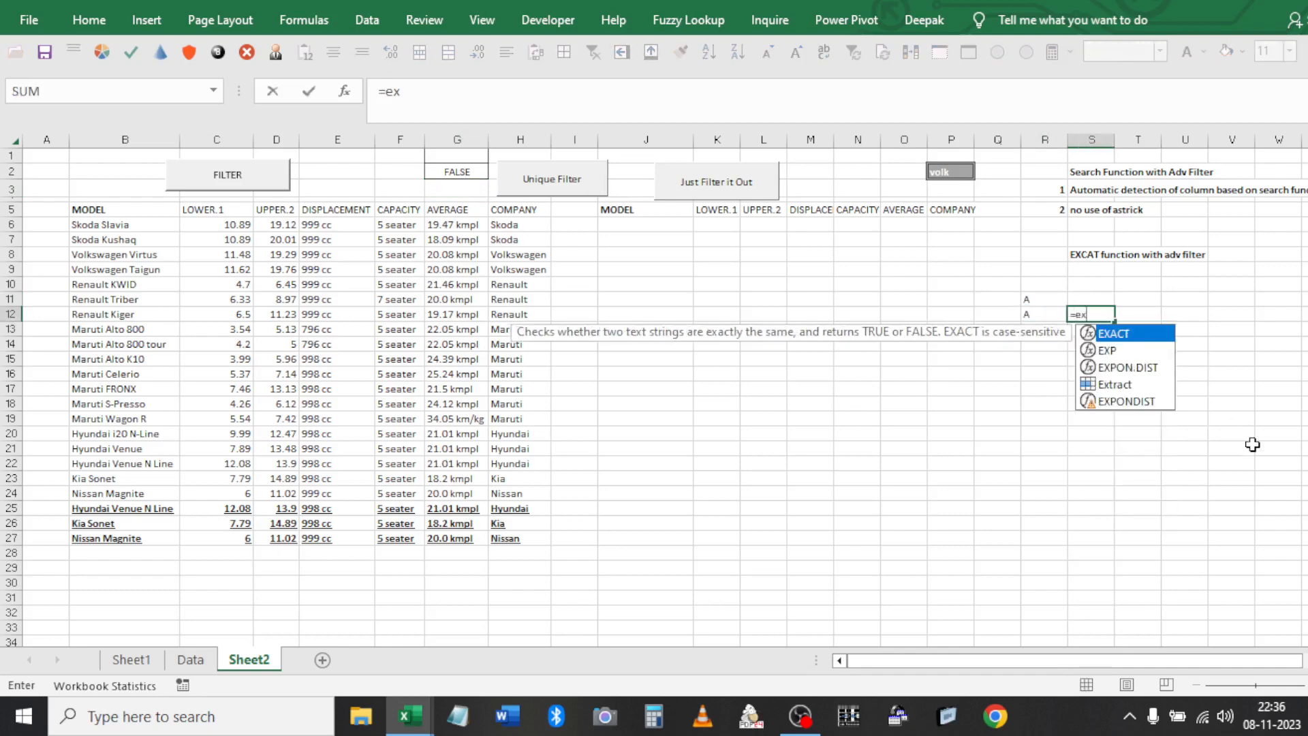
{"action": "key", "text": "Tab"}
{"action": "key", "text": "Left"}
{"action": "type", "text": ","}
{"action": "key", "text": "Up"}
{"action": "key", "text": "Return"}
{"action": "key", "text": "Up"}
{"action": "key", "text": "Left"}
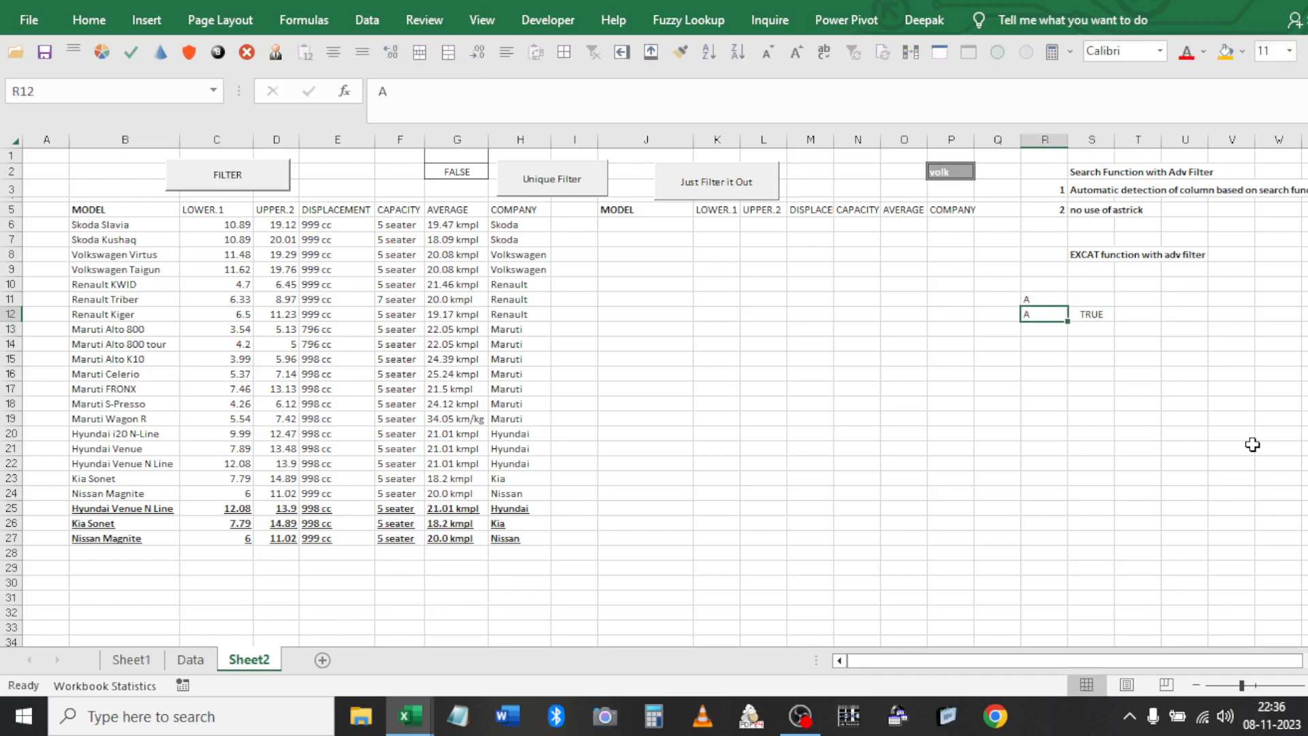
{"action": "key", "text": "BackSpace"}
{"action": "type", "text": "a"}
{"action": "key", "text": "Return"}
Clear the test cells R11:S12
{"action": "key", "text": "Up"}
{"action": "key", "text": "Up"}
{"action": "key", "text": "shift+Right"}
{"action": "key", "text": "shift+Down"}
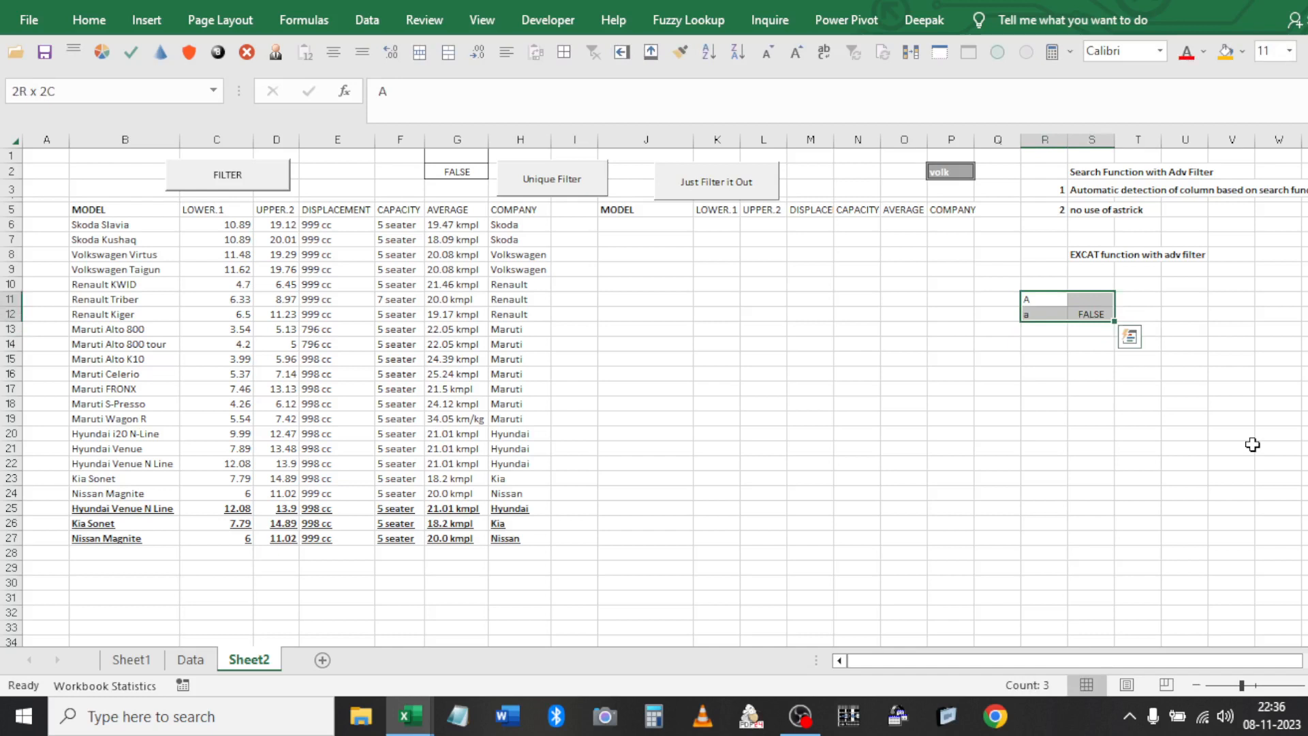
{"action": "key", "text": "Delete"}
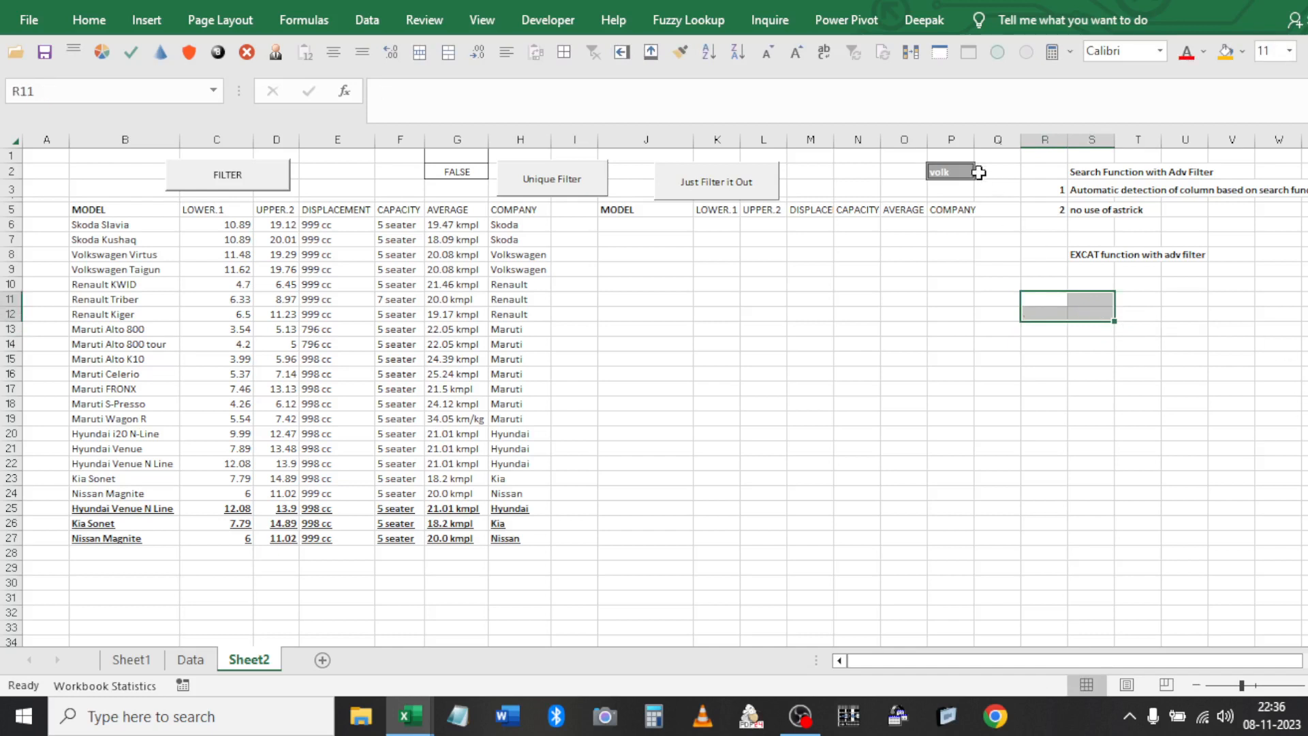
Copy Volkswagen from H8 into P2 and autofit column P to fit it
{"action": "left_click", "coordinate": [524, 254]}
{"action": "key", "text": "ctrl+c"}
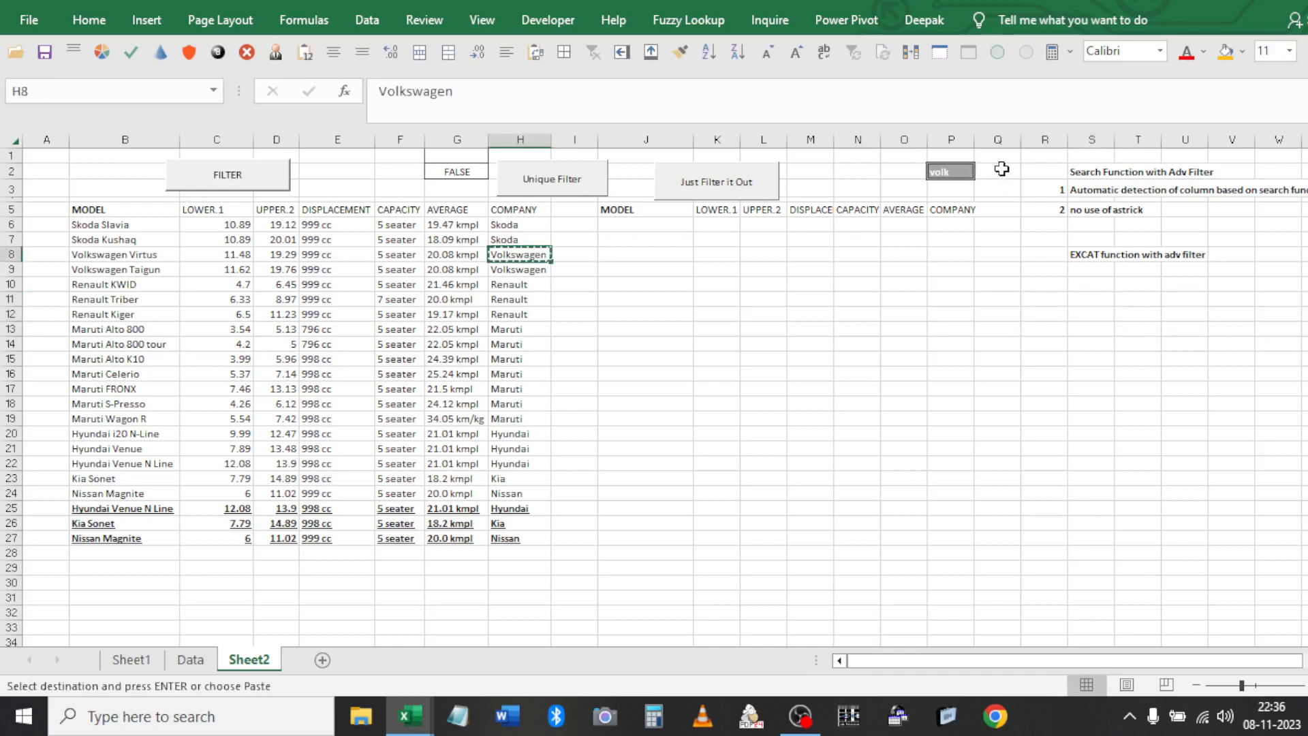
{"action": "left_click", "coordinate": [951, 172]}
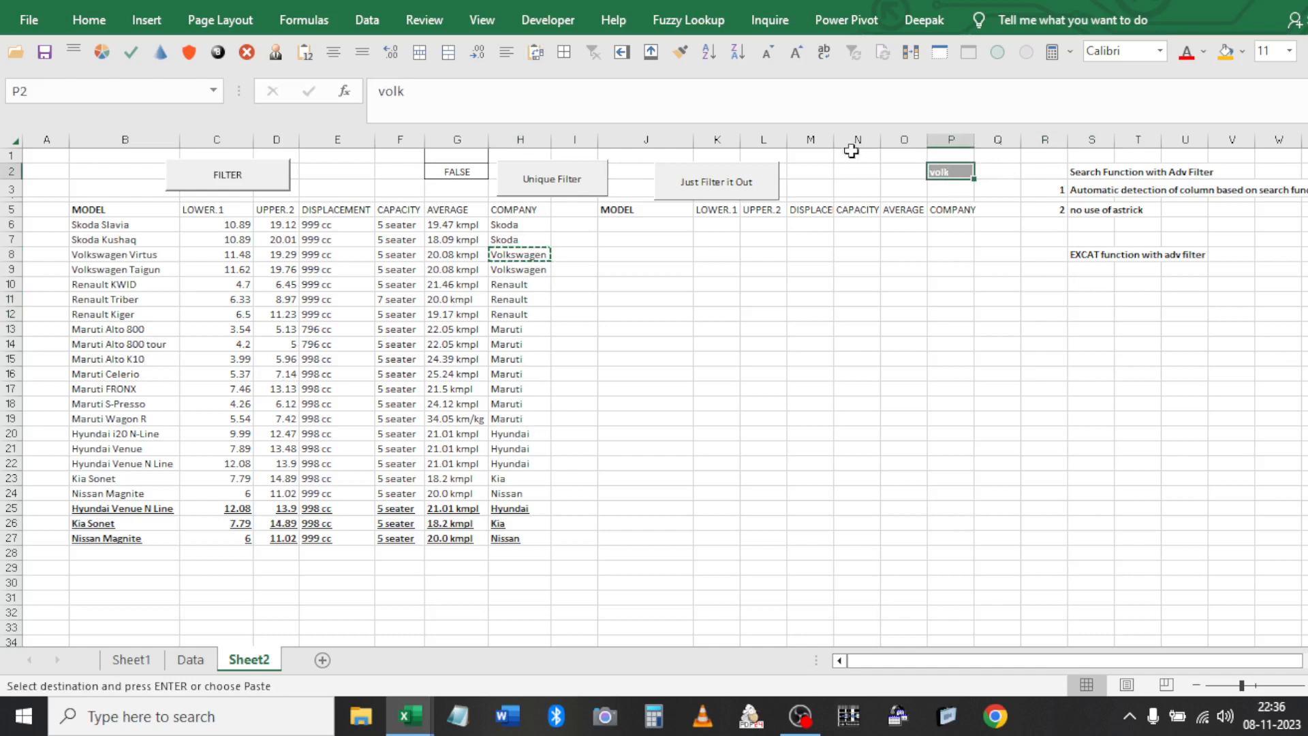
{"action": "left_click", "coordinate": [305, 52]}
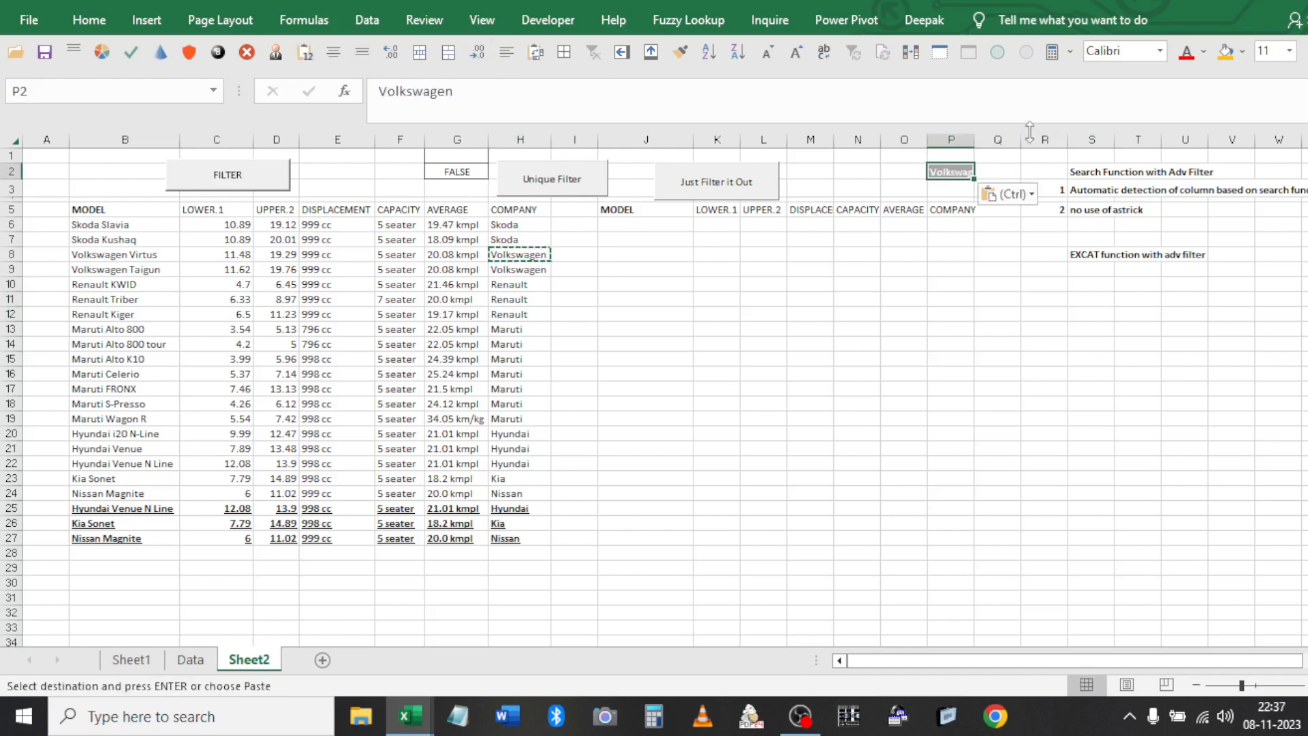
{"action": "double_click", "coordinate": [972, 139]}
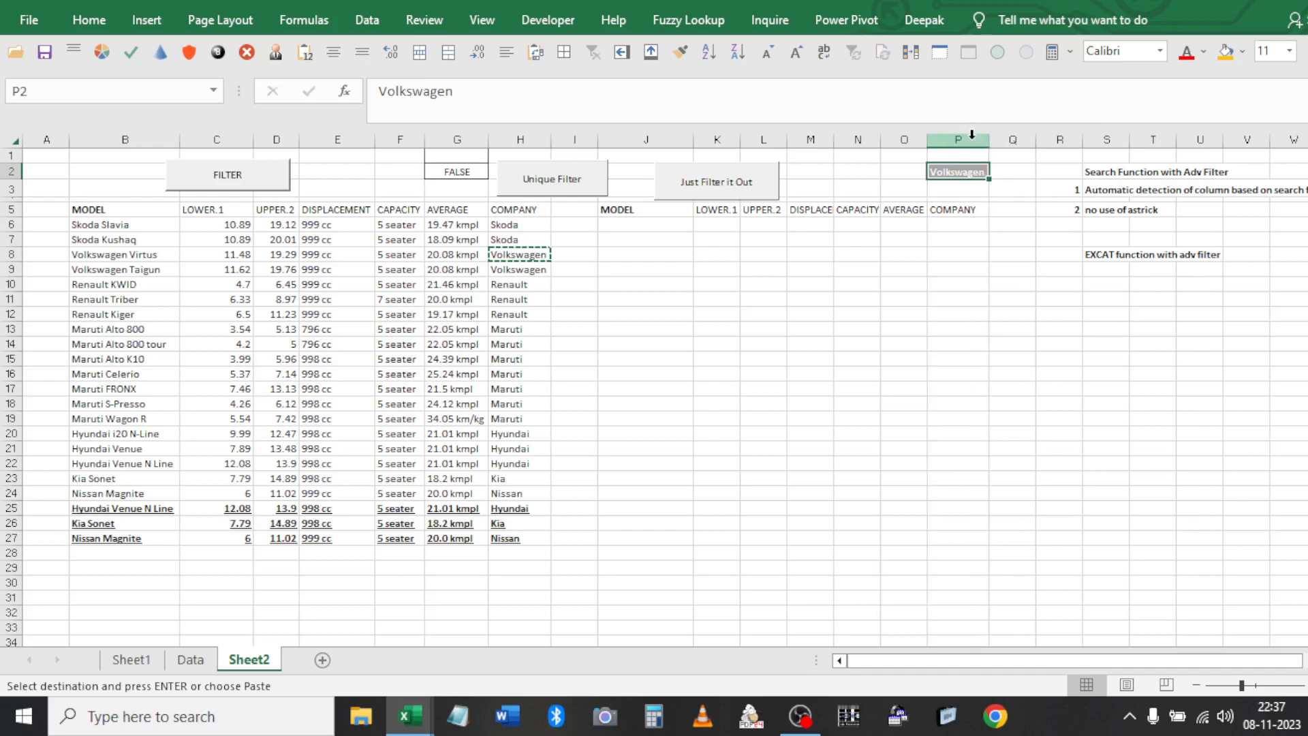
Extract Virtus and Taigun into J6:P7, test the other filter buttons, then open Find and Replace
{"action": "left_click", "coordinate": [263, 189]}
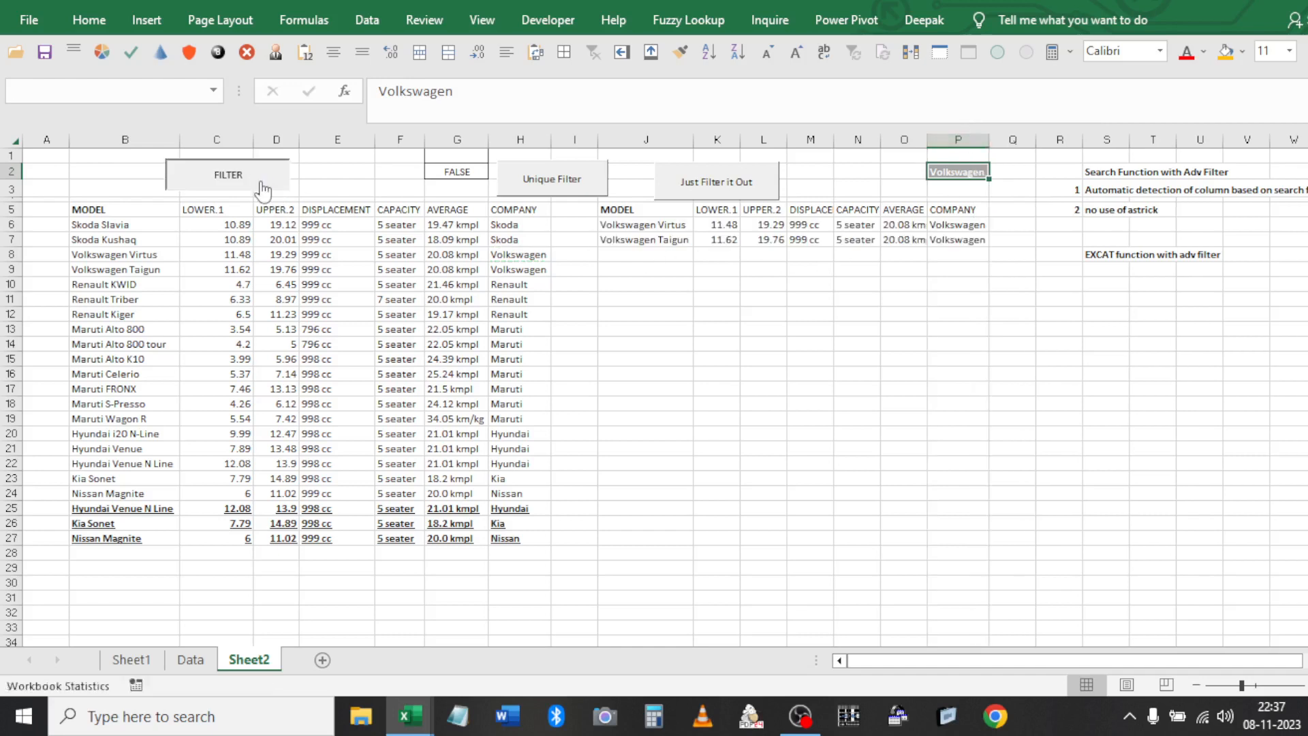
{"action": "left_click", "coordinate": [569, 188]}
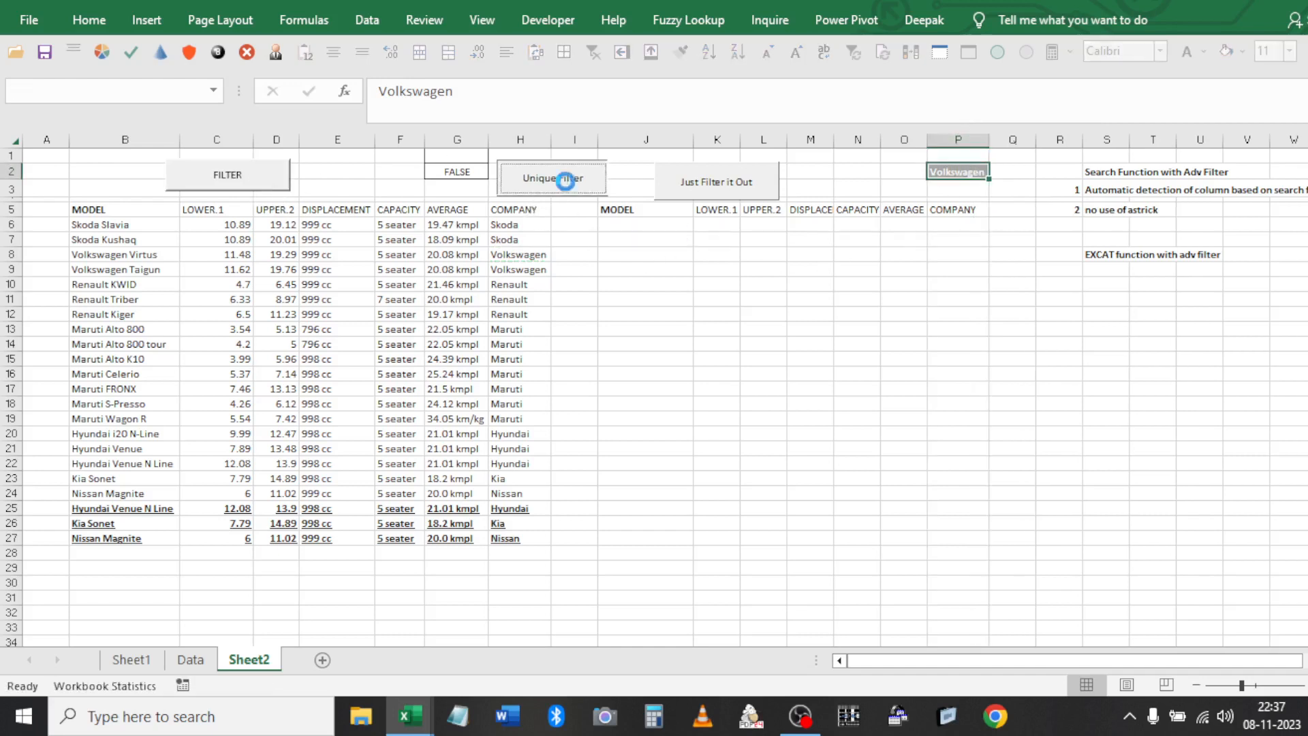
{"action": "left_click", "coordinate": [719, 184]}
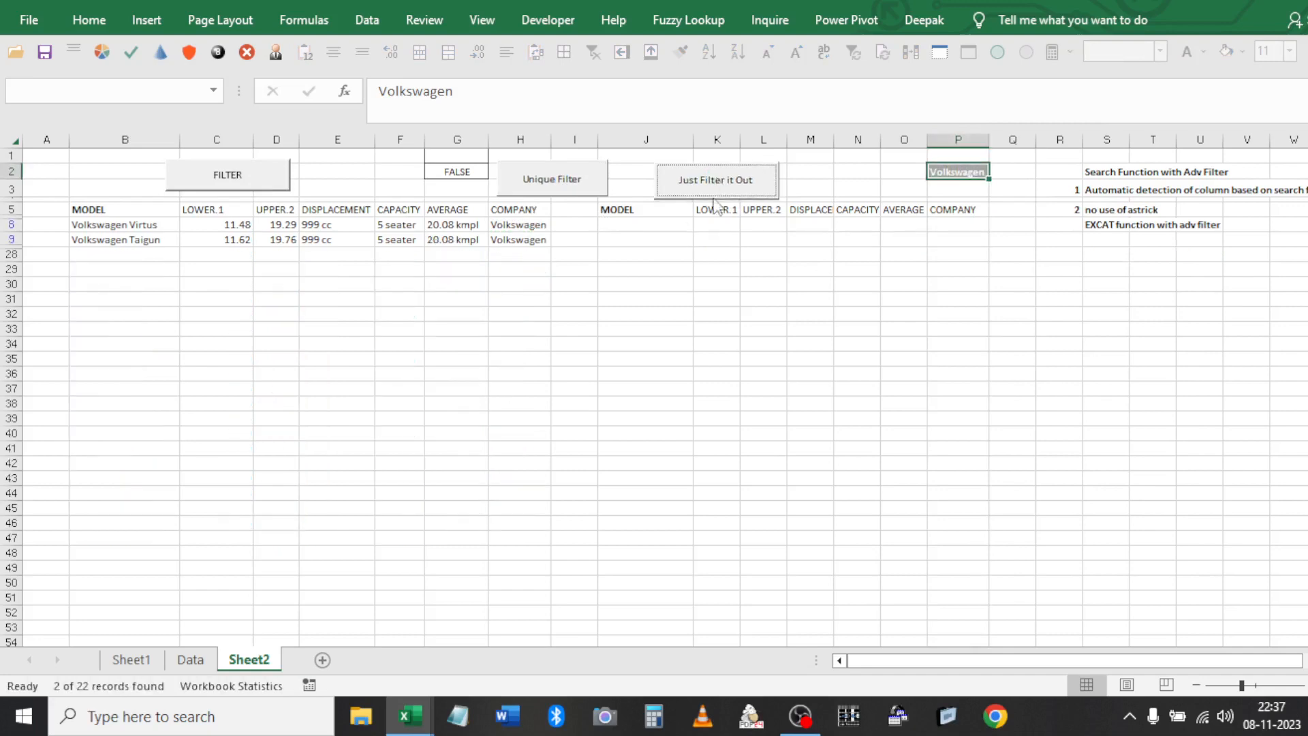
{"action": "left_click", "coordinate": [753, 359]}
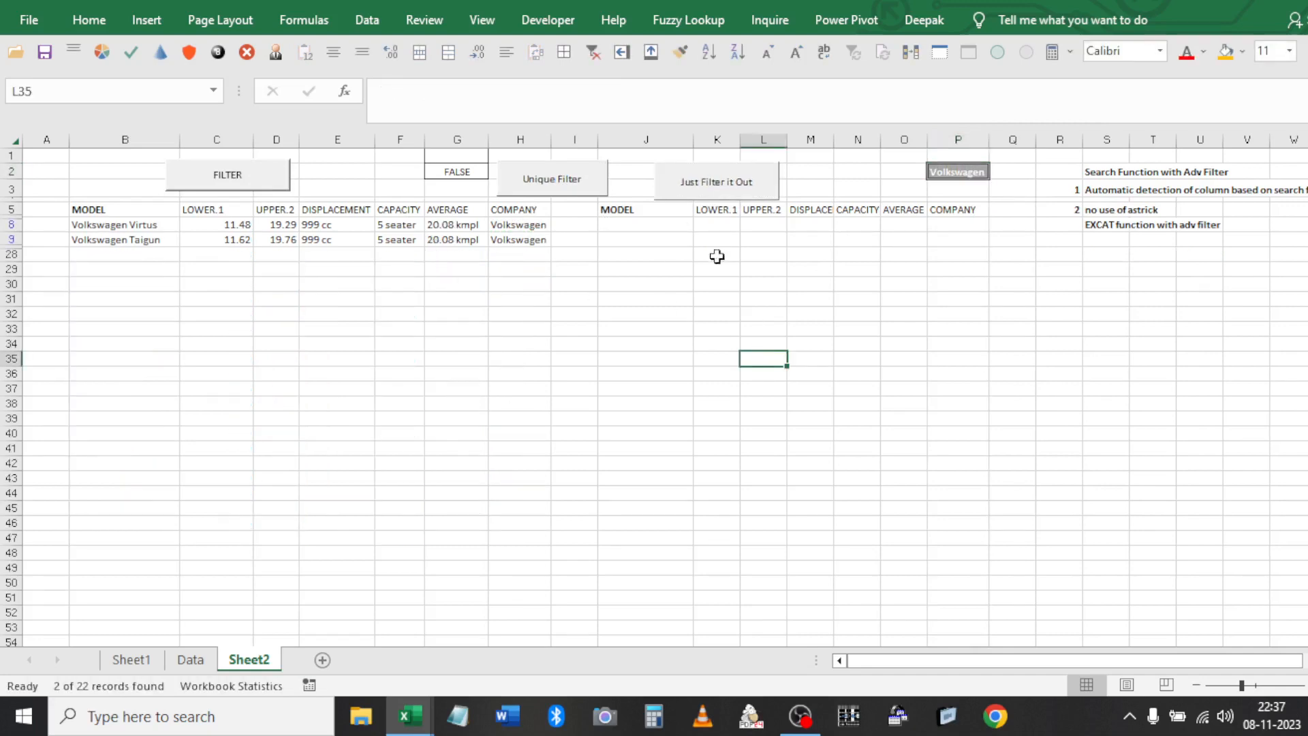
{"action": "left_click", "coordinate": [593, 53]}
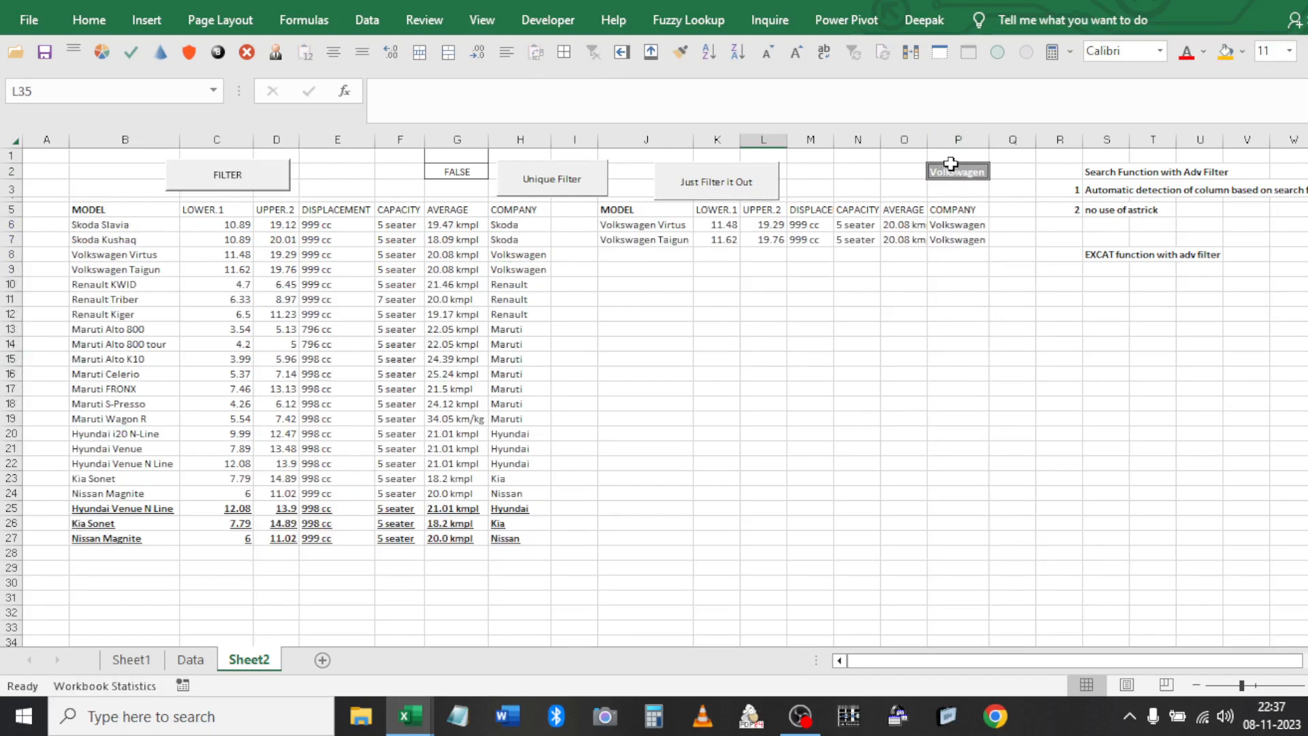
{"action": "left_click", "coordinate": [948, 164]}
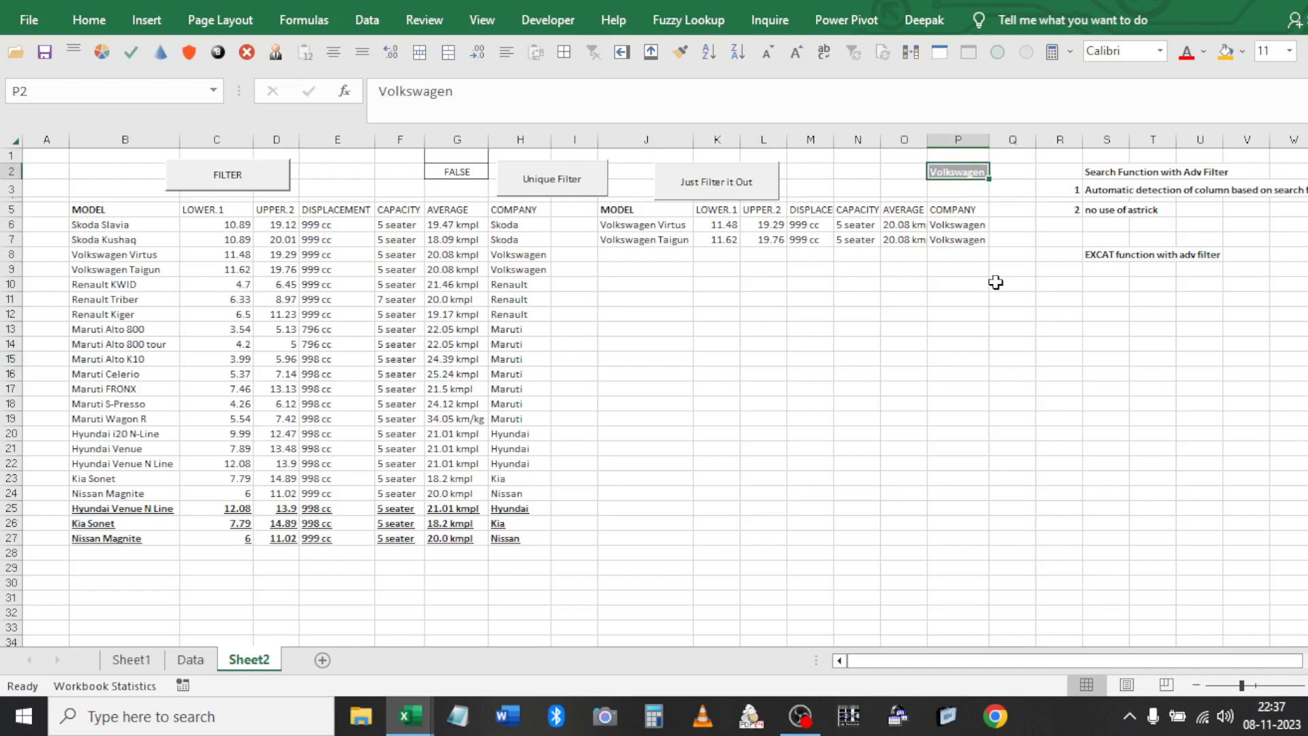
{"action": "key", "text": "ctrl+f"}
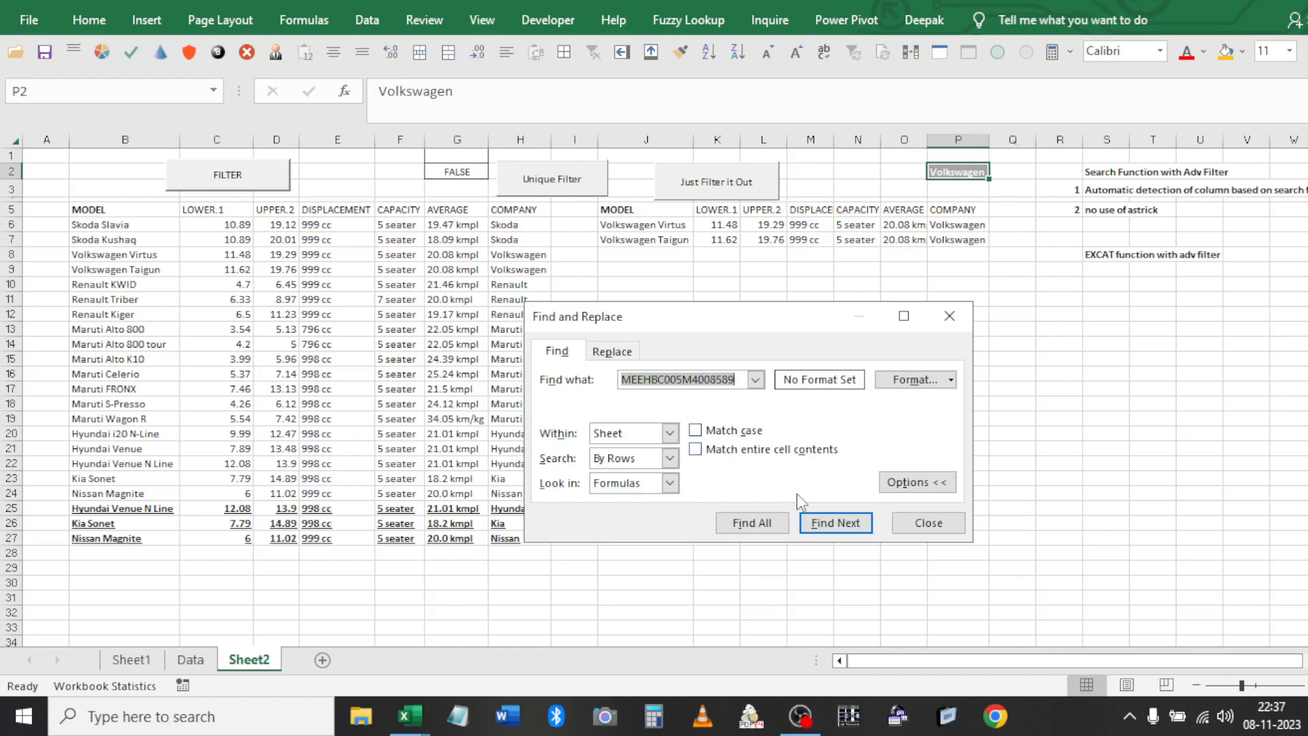
Close Find and Replace, number R9 as 1 and enter the 'Search entire cells content' note in S9
{"action": "left_click", "coordinate": [942, 529]}
{"action": "left_click", "coordinate": [1070, 270]}
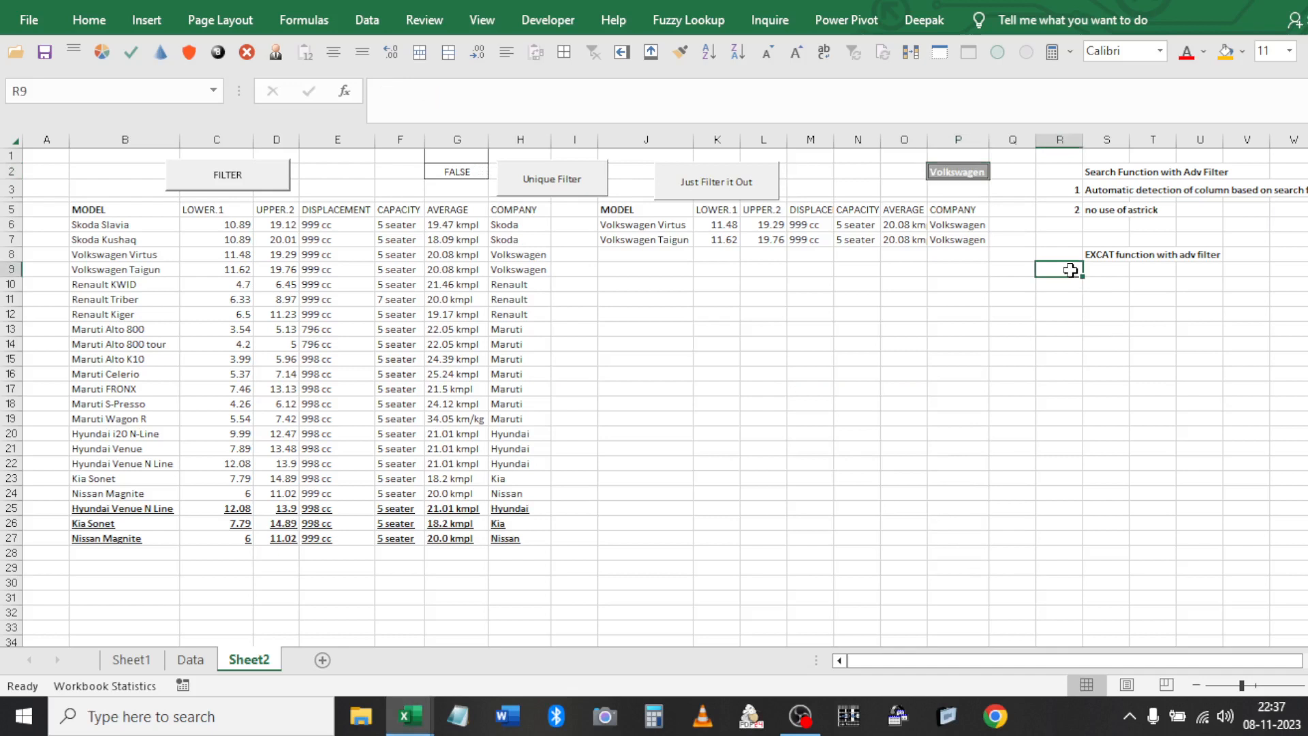
{"action": "type", "text": "1"}
{"action": "key", "text": "Tab"}
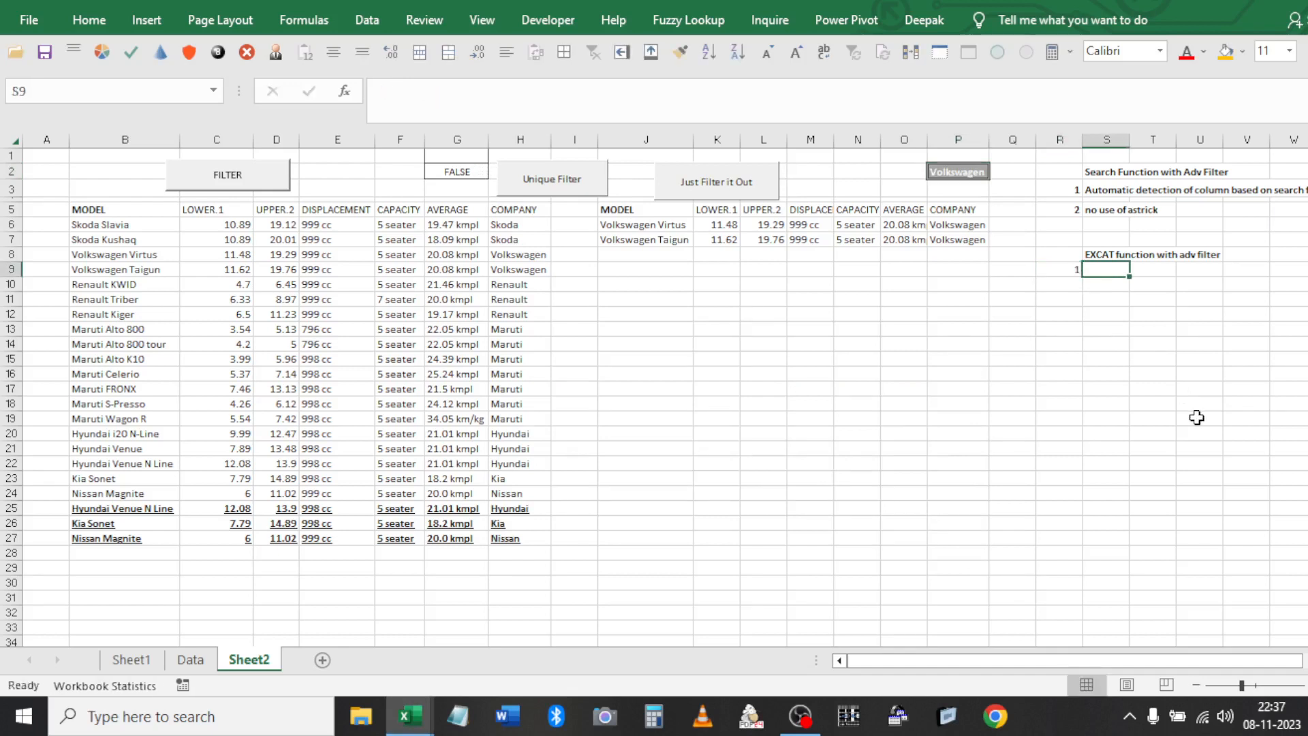
{"action": "type", "text": "En"}
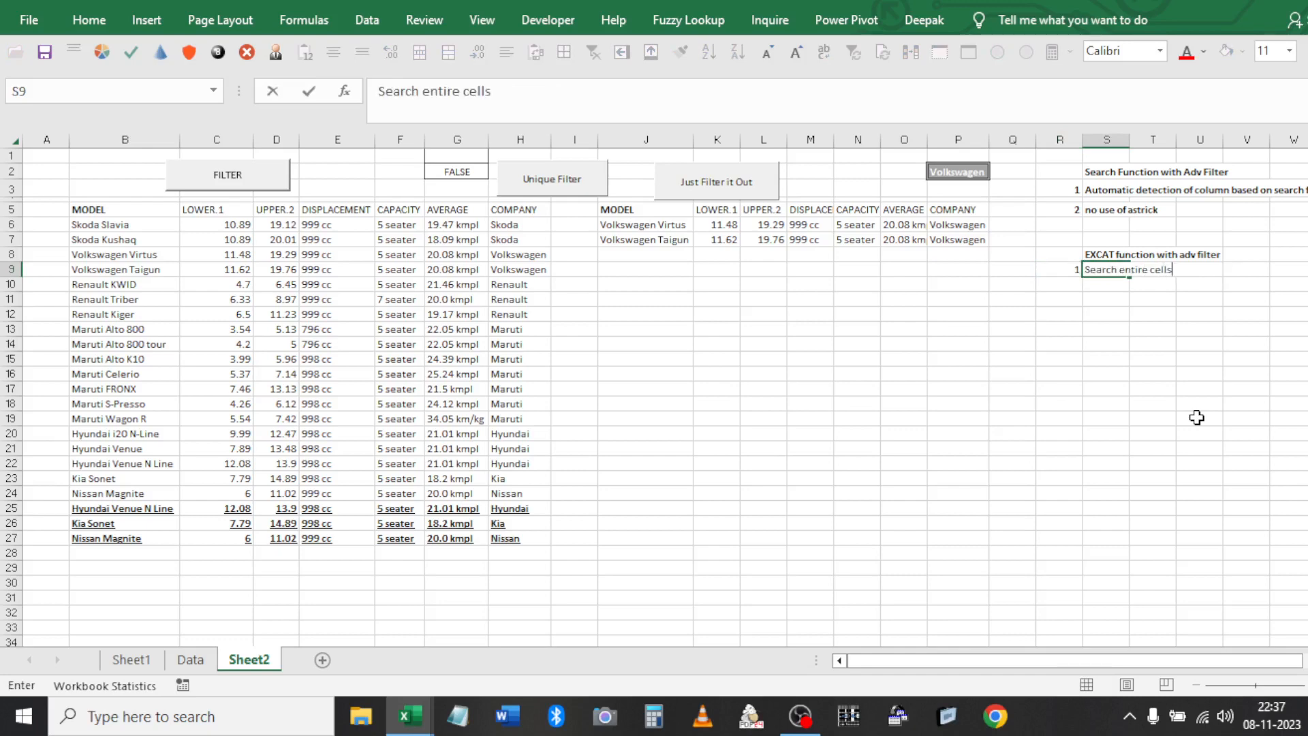
{"action": "type", "text": "content"}
{"action": "key", "text": "Return"}
Number R10 as 2, copy the S3 automatic column detection note into S10, and save
{"action": "key", "text": "Left"}
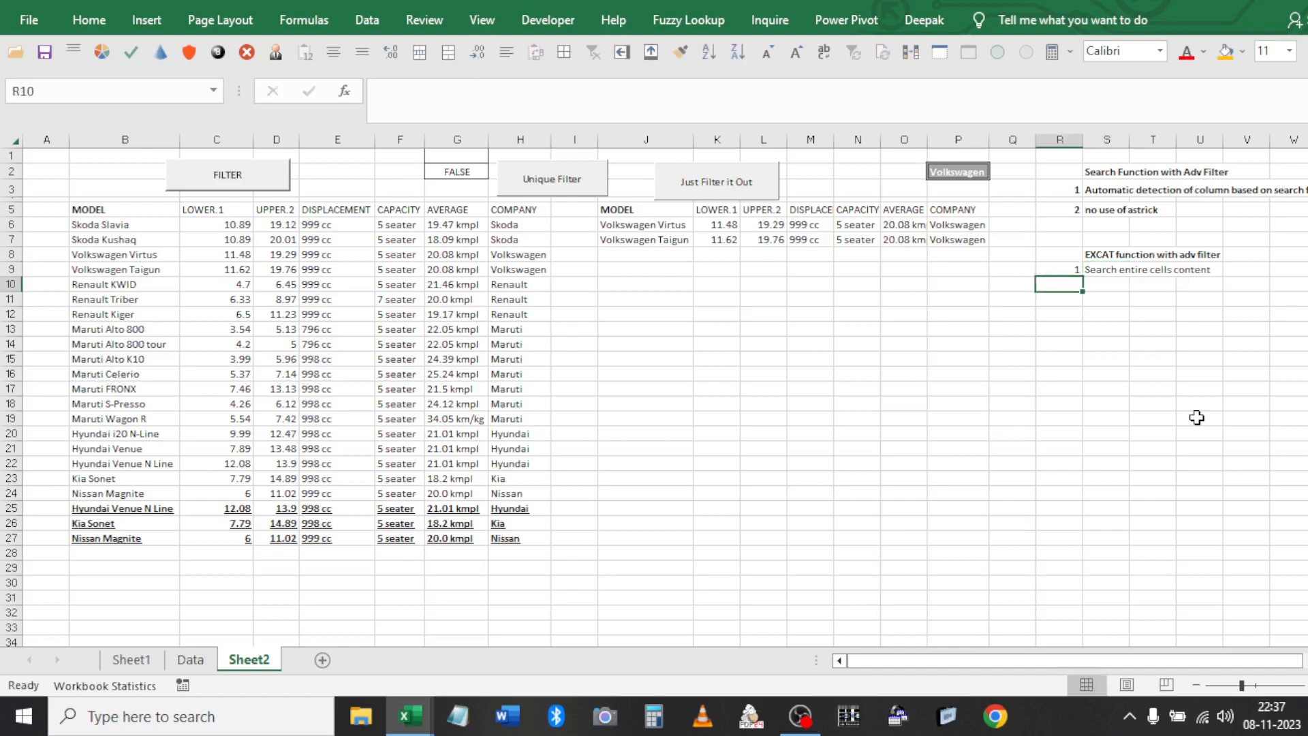
{"action": "type", "text": "2"}
{"action": "key", "text": "Right"}
{"action": "key", "text": "Up"}
{"action": "key", "text": "Up"}
{"action": "key", "text": "Up"}
{"action": "key", "text": "Up"}
{"action": "key", "text": "Up"}
{"action": "key", "text": "Up"}
{"action": "key", "text": "ctrl+c"}
{"action": "key", "text": "Down"}
{"action": "key", "text": "Down"}
{"action": "key", "text": "Down"}
{"action": "key", "text": "Down"}
{"action": "key", "text": "Down"}
Number R11 as 3 and copy the S5 'no use of astrick' note into S11
{"action": "key", "text": "Down"}
{"action": "key", "text": "Return"}
{"action": "key", "text": "ctrl+s"}
{"action": "key", "text": "Return"}
{"action": "key", "text": "Down"}
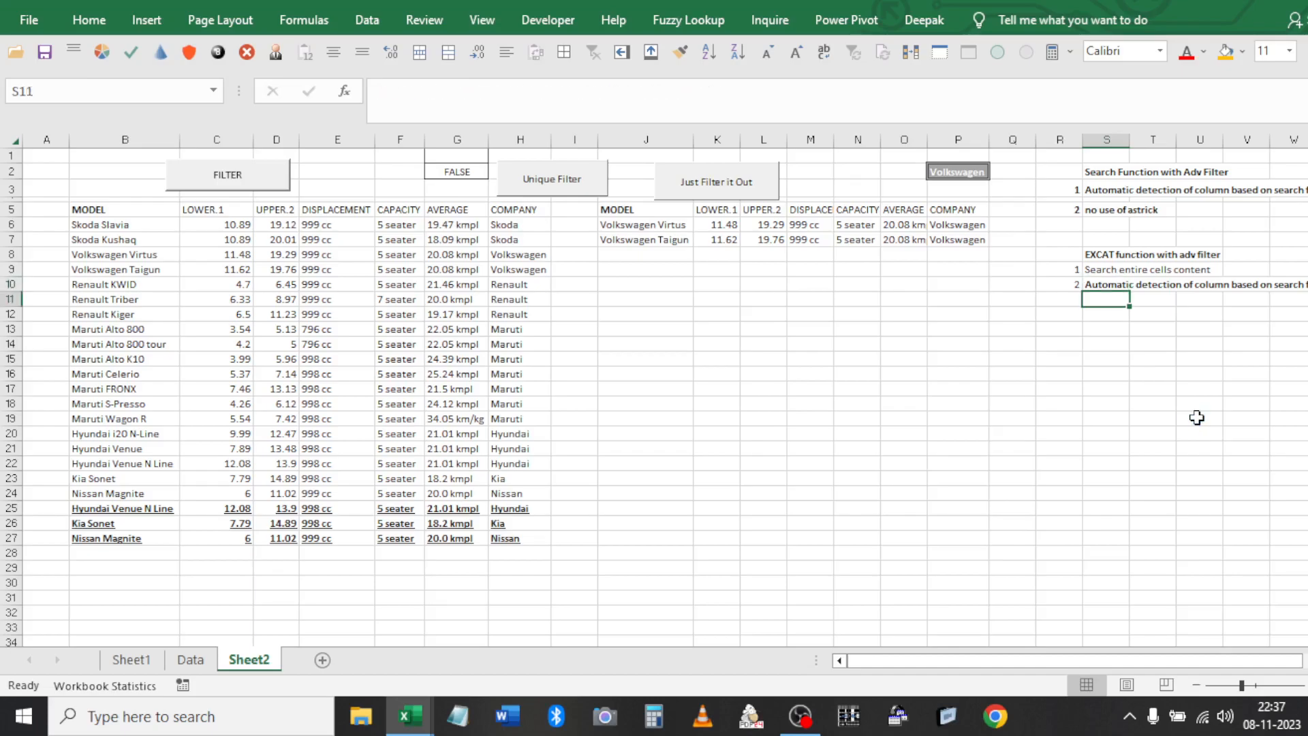
{"action": "key", "text": "Left"}
{"action": "type", "text": "3"}
{"action": "key", "text": "Up"}
{"action": "key", "text": "Up"}
{"action": "key", "text": "Up"}
{"action": "key", "text": "Up"}
{"action": "key", "text": "Up"}
{"action": "key", "text": "Up"}
{"action": "key", "text": "Up"}
{"action": "key", "text": "Up"}
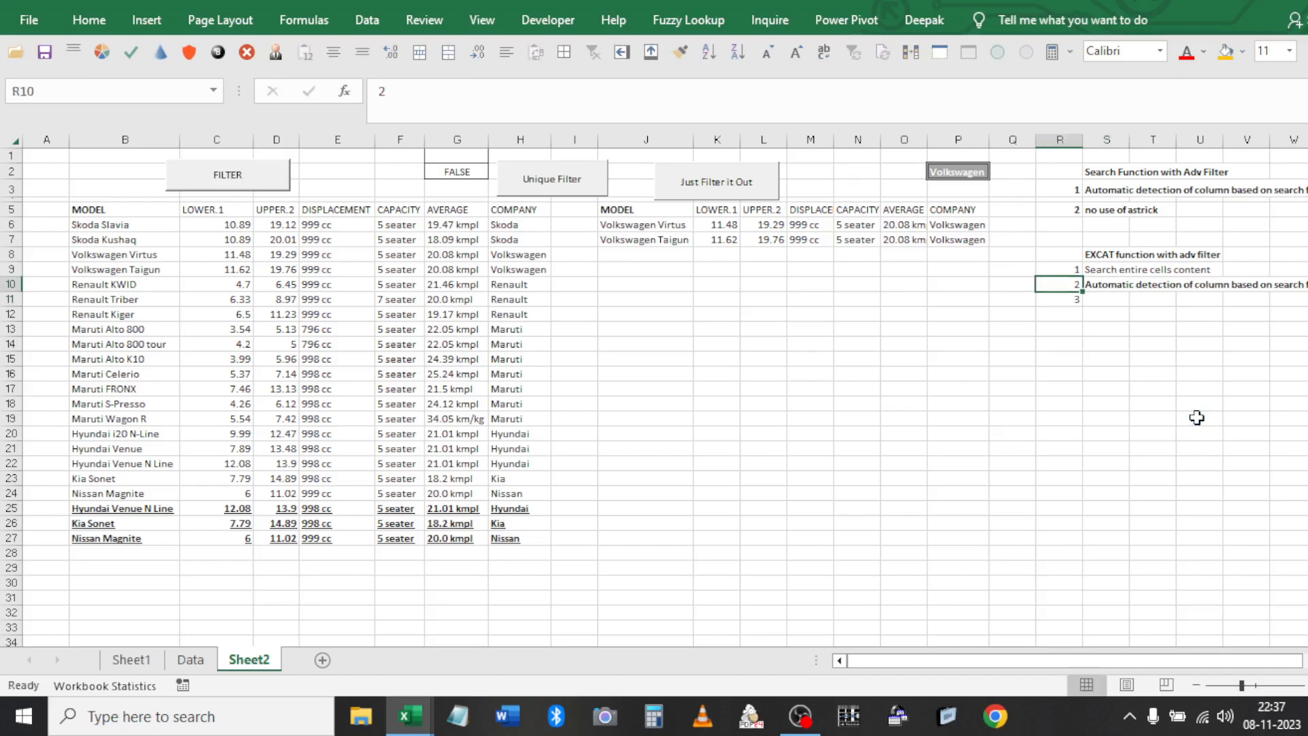
{"action": "key", "text": "Right"}
{"action": "key", "text": "Down"}
{"action": "key", "text": "Down"}
{"action": "key", "text": "ctrl+c"}
{"action": "key", "text": "Down"}
{"action": "key", "text": "Down"}
{"action": "key", "text": "Down"}
{"action": "key", "text": "Down"}
{"action": "key", "text": "Down"}
{"action": "key", "text": "Down"}
{"action": "key", "text": "Return"}
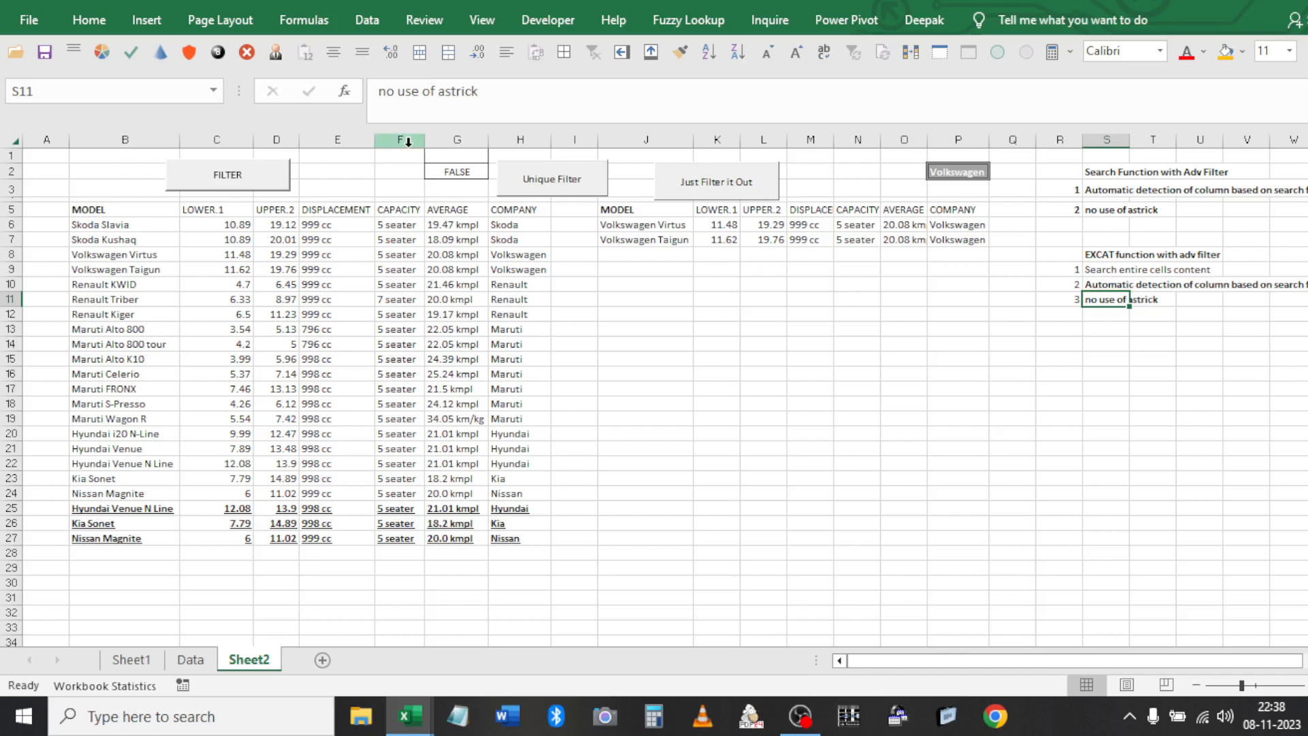
Copy 'Renault Triber' from B11 into P2 and rerun the Unique Filter, which returns no matches
{"action": "left_click", "coordinate": [963, 173]}
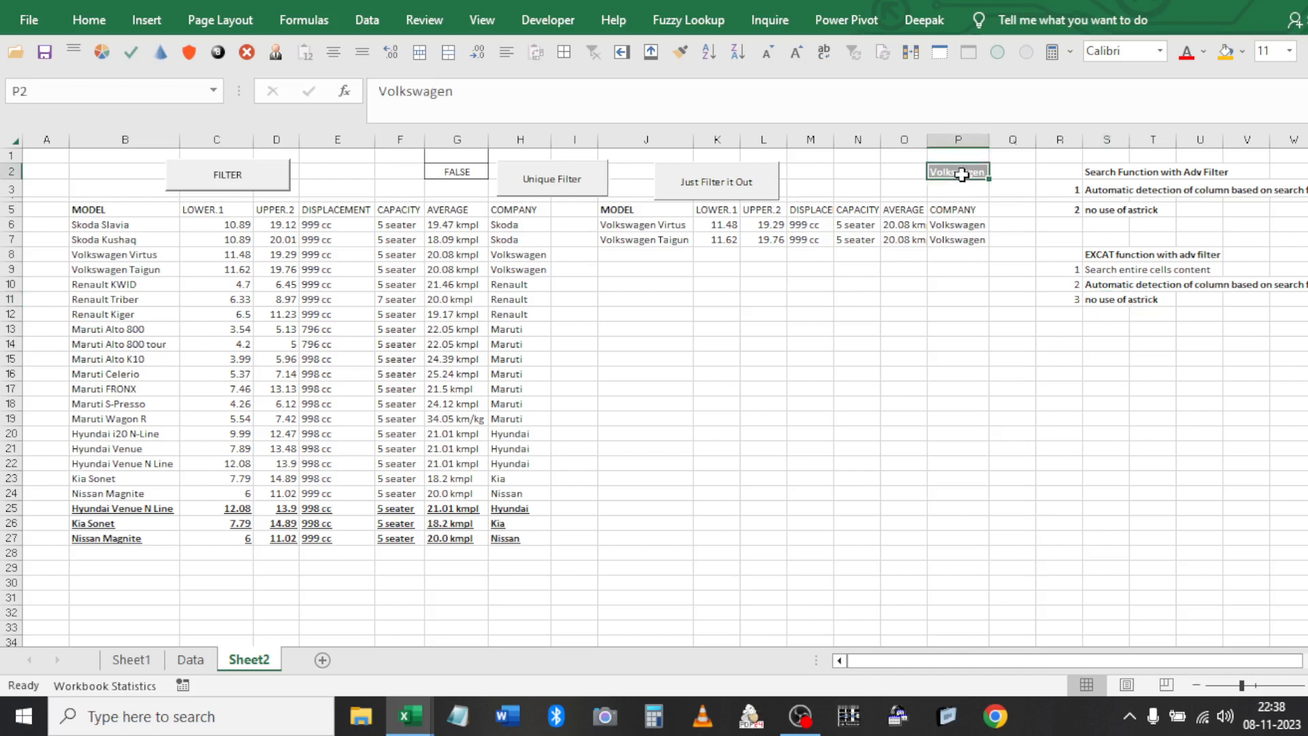
{"action": "left_click", "coordinate": [125, 295]}
{"action": "key", "text": "ctrl+c"}
{"action": "left_click", "coordinate": [941, 171]}
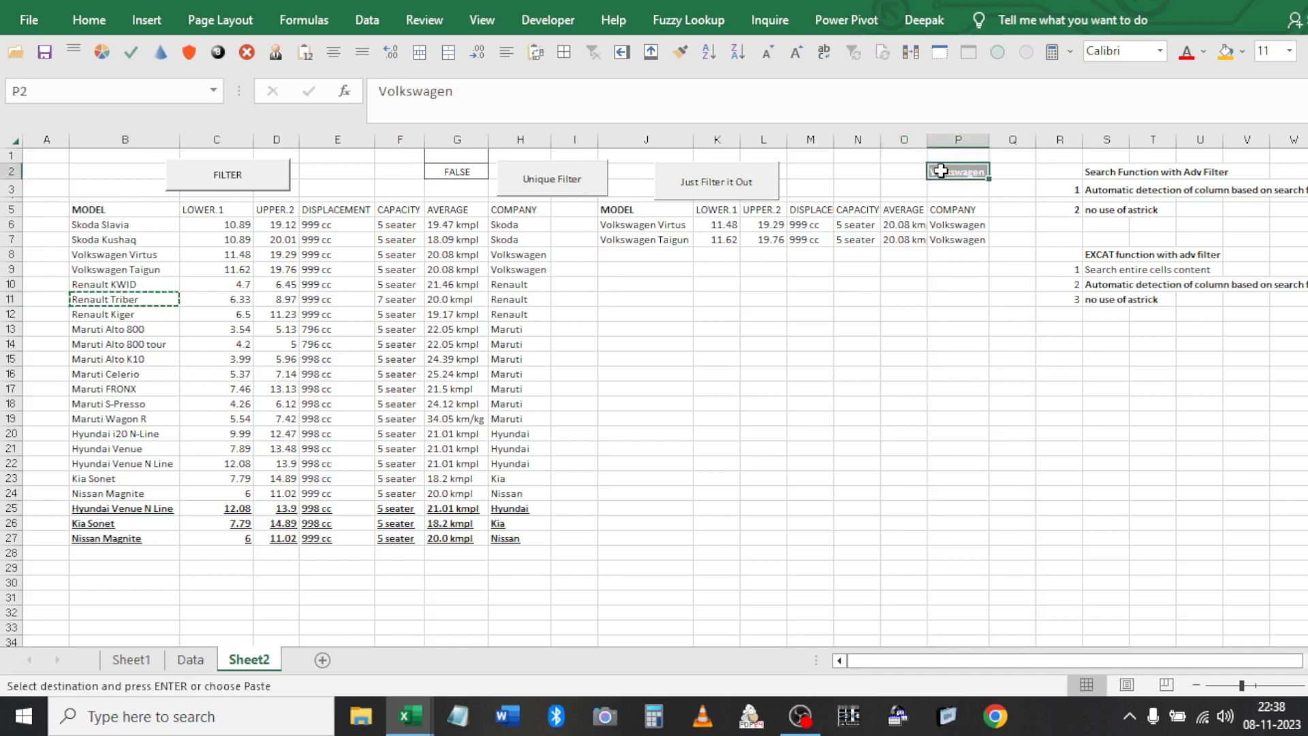
{"action": "key", "text": "ctrl+v"}
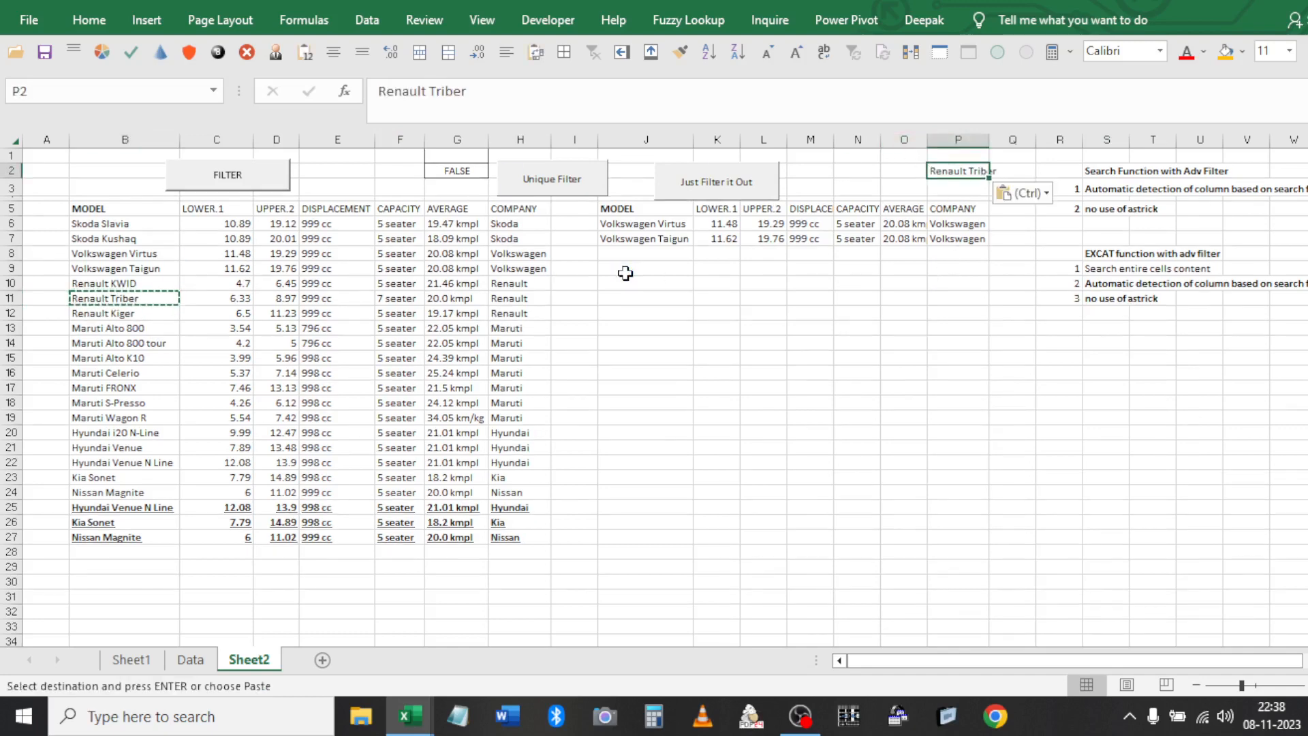
{"action": "left_click", "coordinate": [547, 172]}
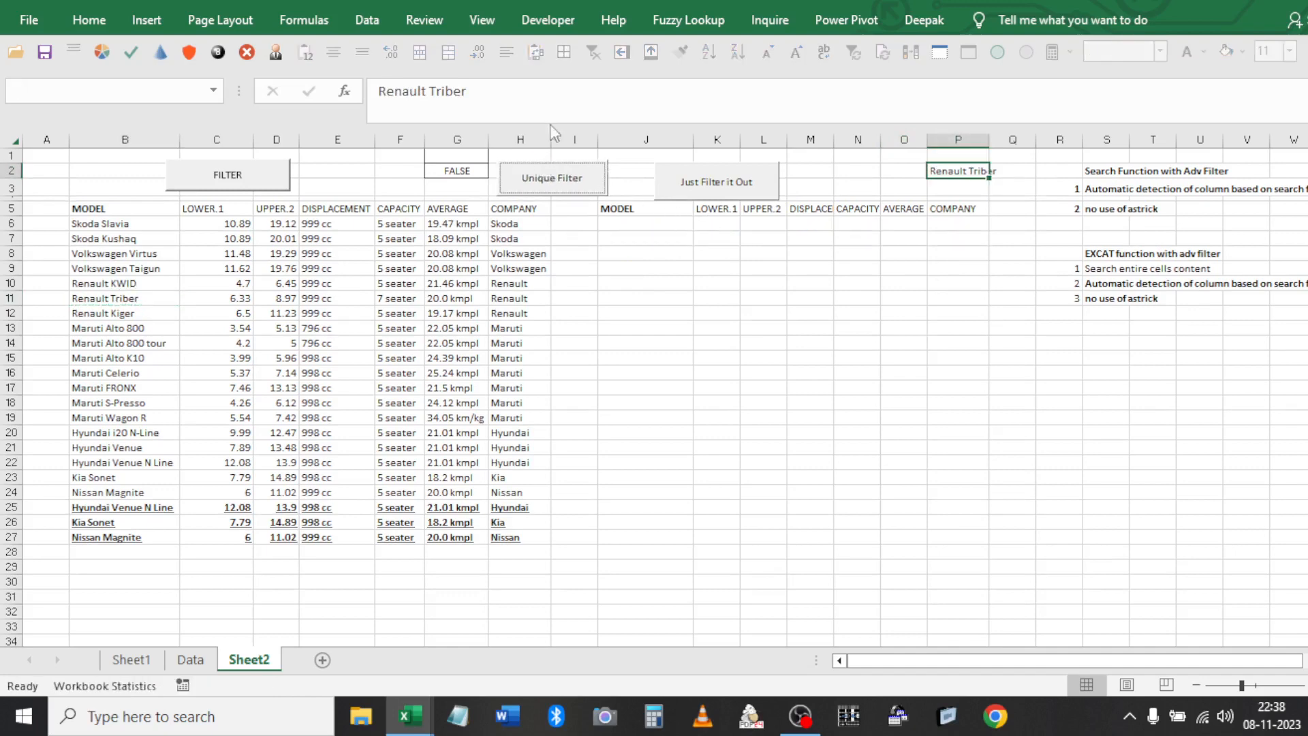
{"action": "left_click", "coordinate": [682, 313]}
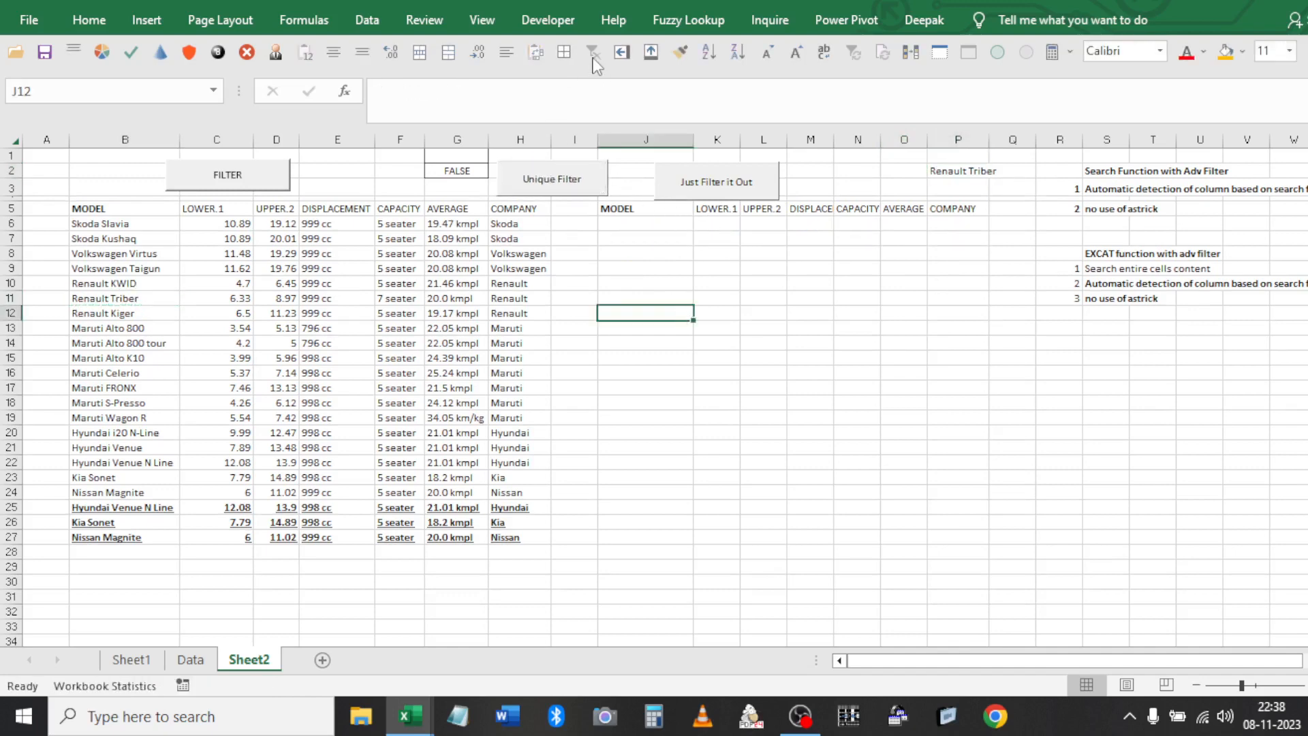
Change the G2 criterion to =EXACT($P$2,B6) so it checks the model column
{"action": "left_click", "coordinate": [513, 237]}
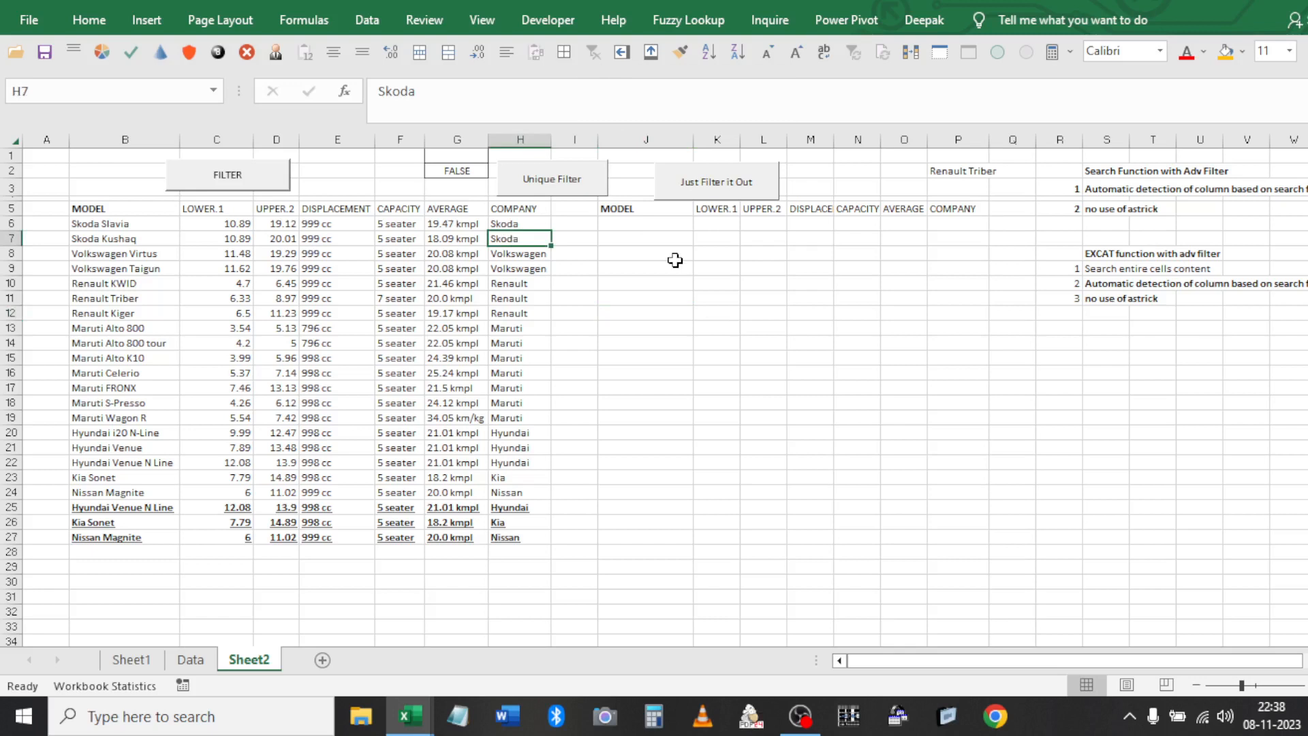
{"action": "left_click", "coordinate": [615, 212]}
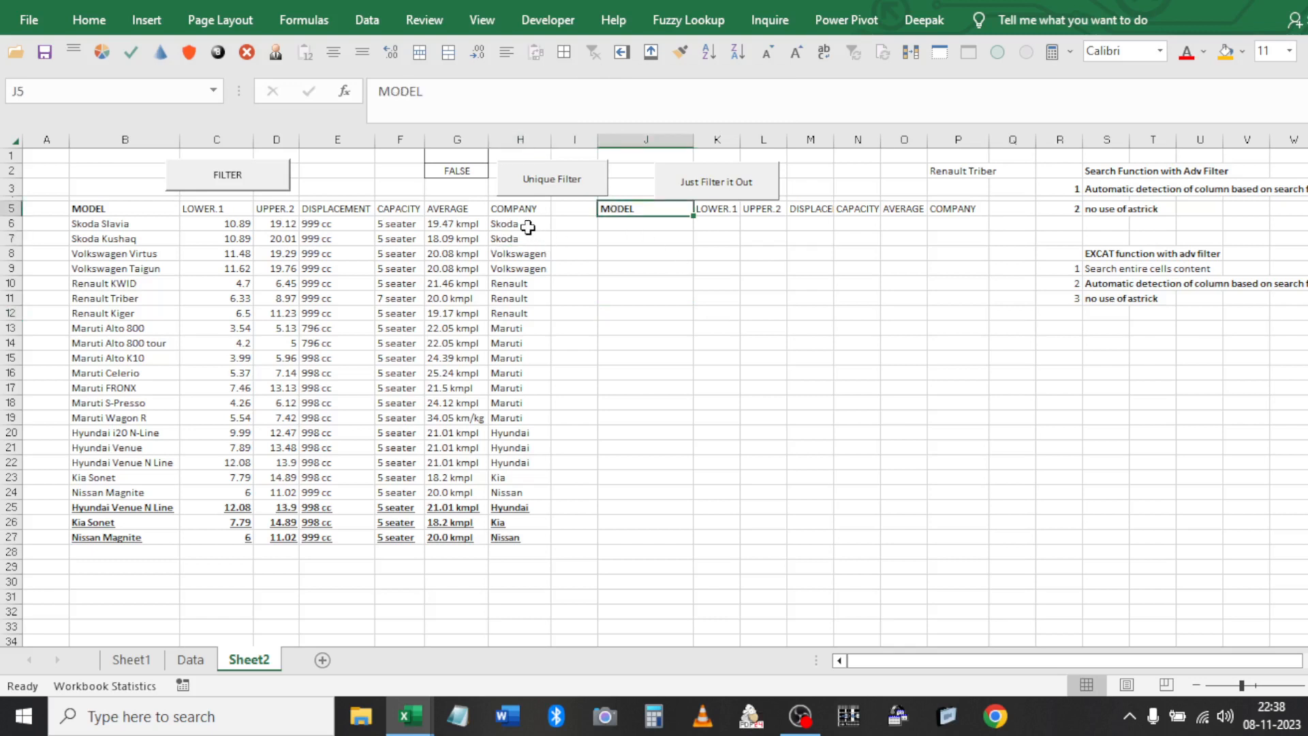
{"action": "double_click", "coordinate": [460, 163]}
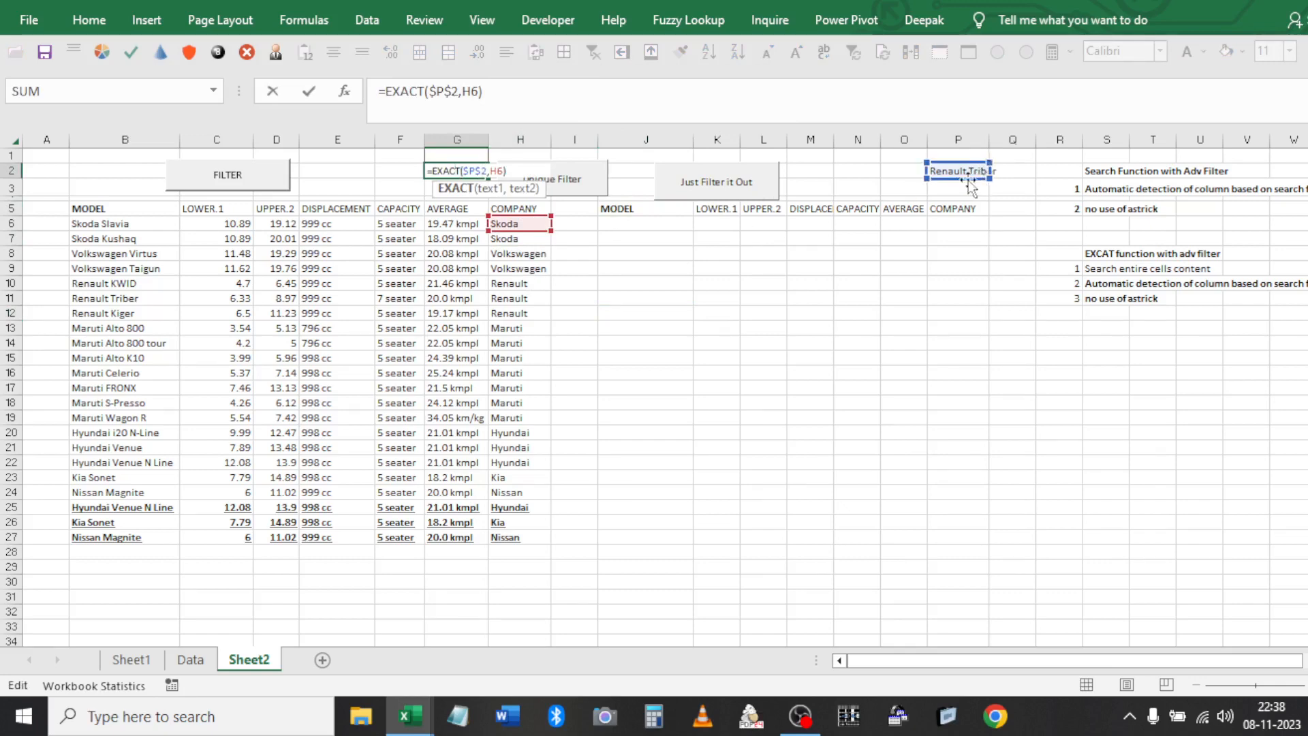
{"action": "key", "text": "ctrl+Return"}
{"action": "left_click", "coordinate": [516, 312]}
{"action": "key", "text": "ctrl+c"}
{"action": "double_click", "coordinate": [455, 171]}
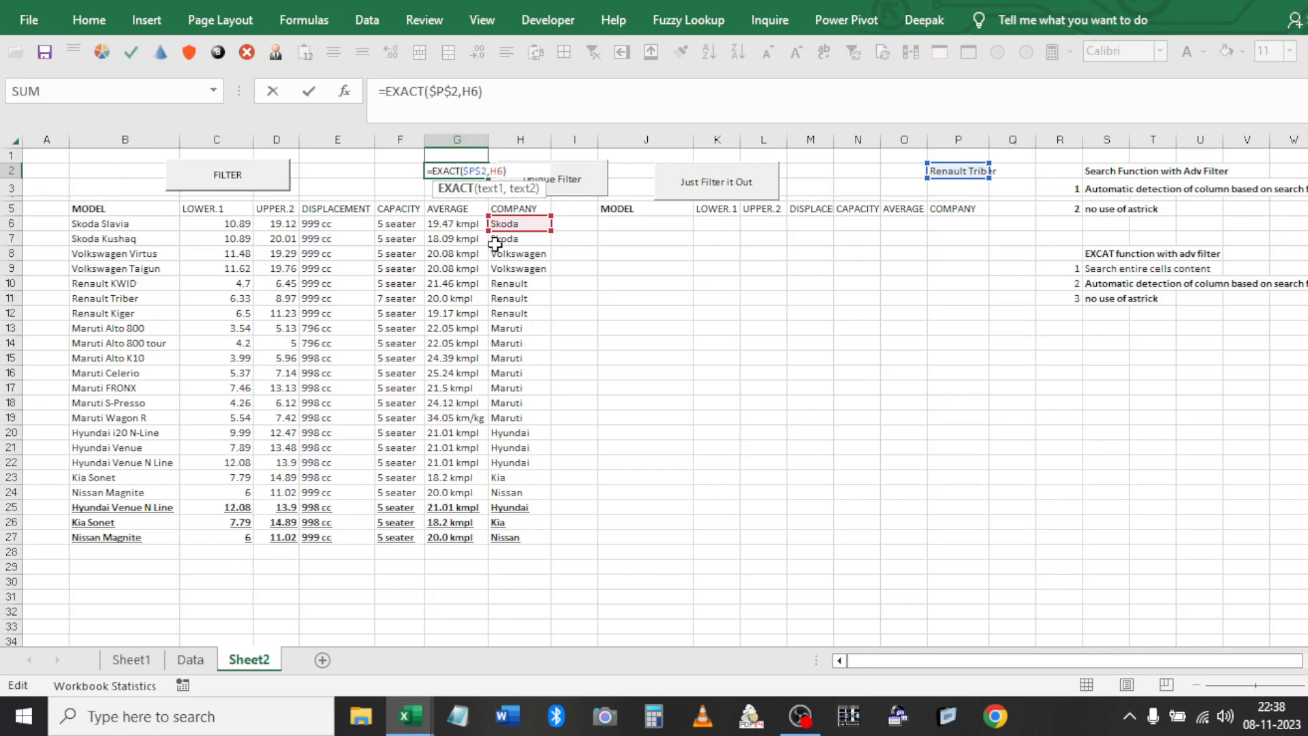
{"action": "left_click_drag", "start_coordinate": [489, 235], "coordinate": [176, 222]}
{"action": "key", "text": "Return"}
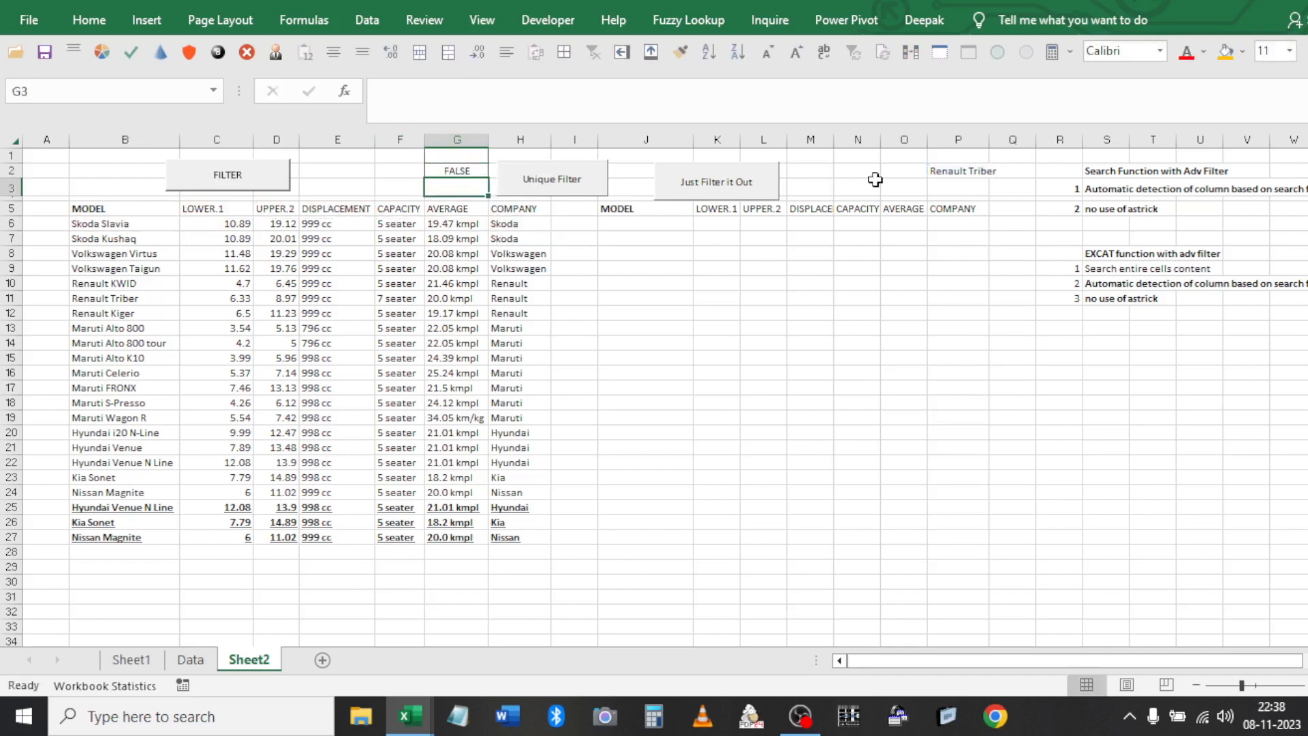
{"action": "left_click", "coordinate": [548, 174]}
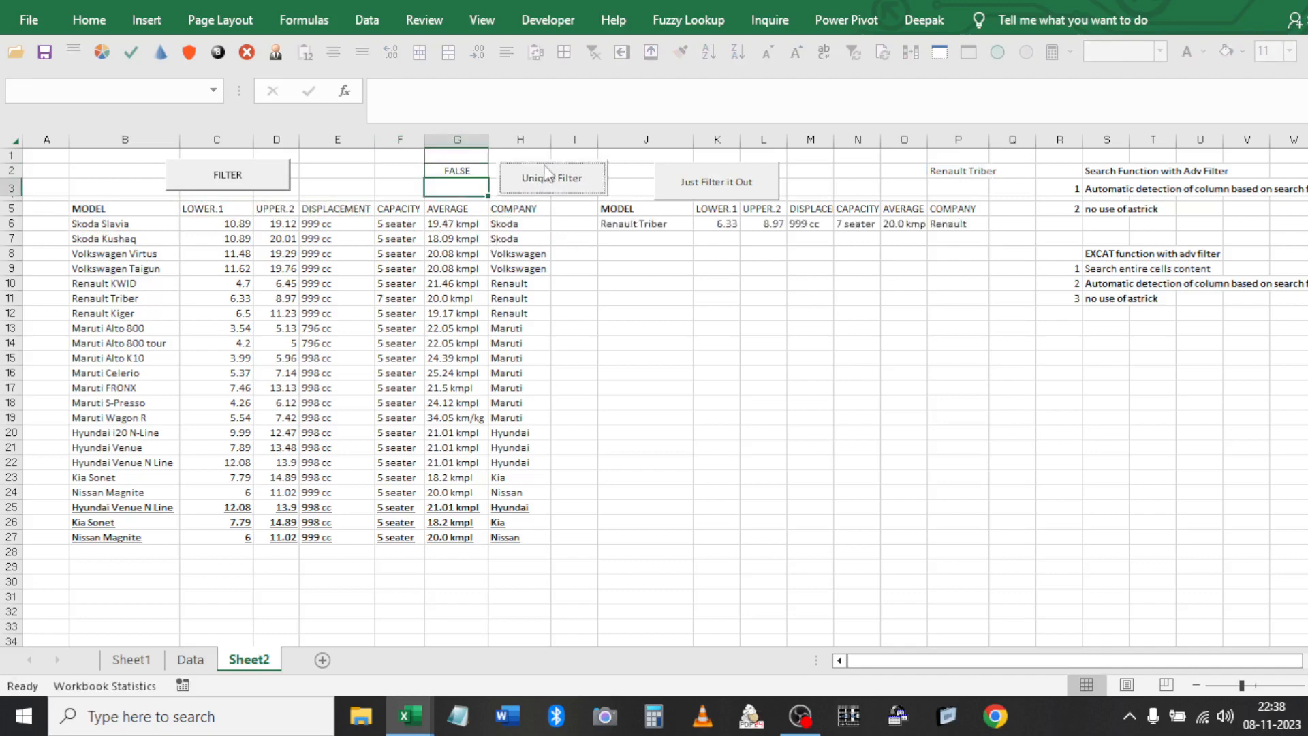
Extract the Renault Triber row into J6:P6, filter in place, then clear the filter to show all 22 cars
{"action": "left_click", "coordinate": [247, 181]}
{"action": "left_click", "coordinate": [715, 182]}
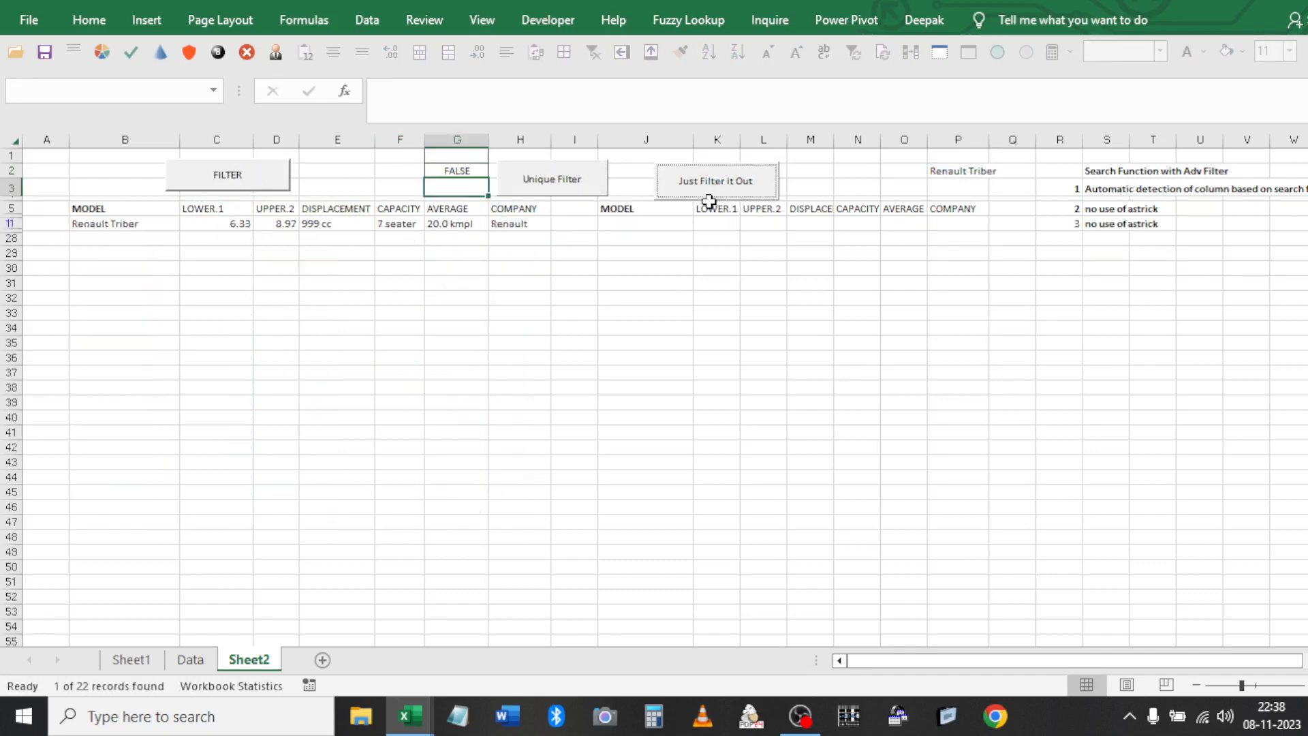
{"action": "left_click", "coordinate": [618, 284]}
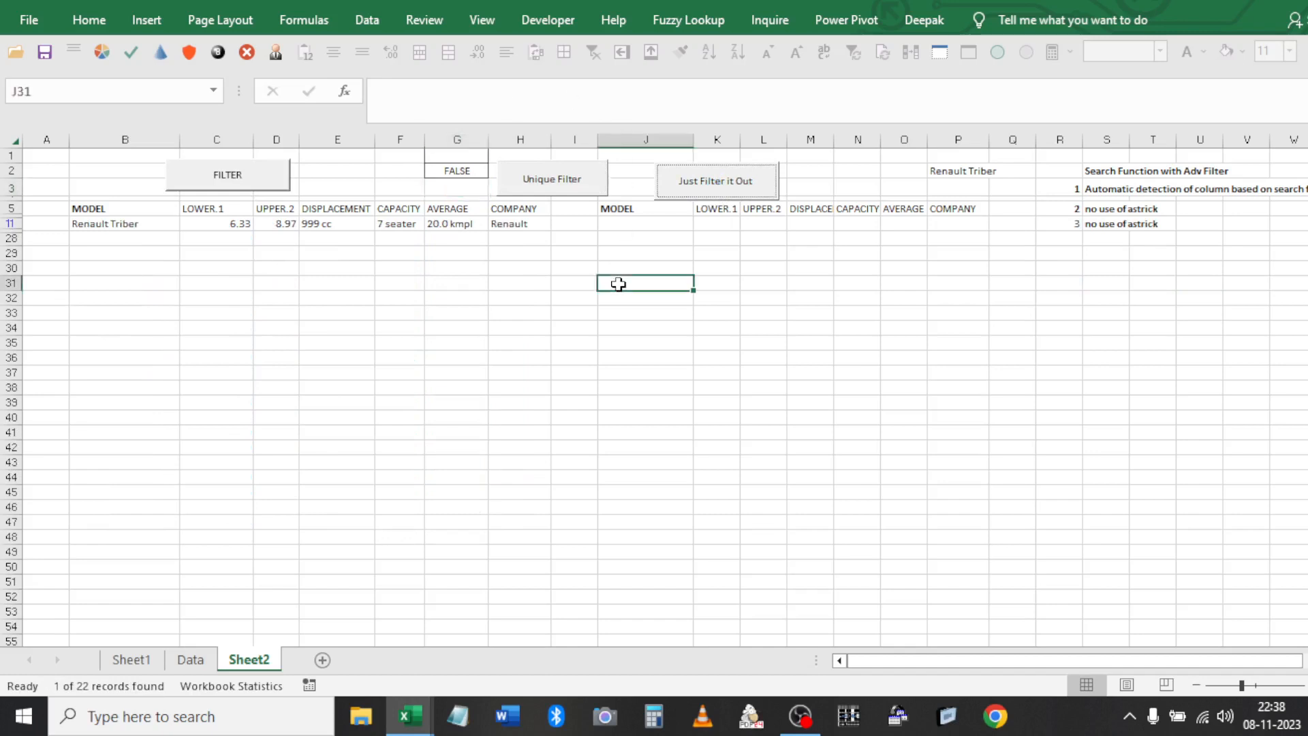
{"action": "left_click", "coordinate": [415, 240]}
{"action": "left_click", "coordinate": [588, 61]}
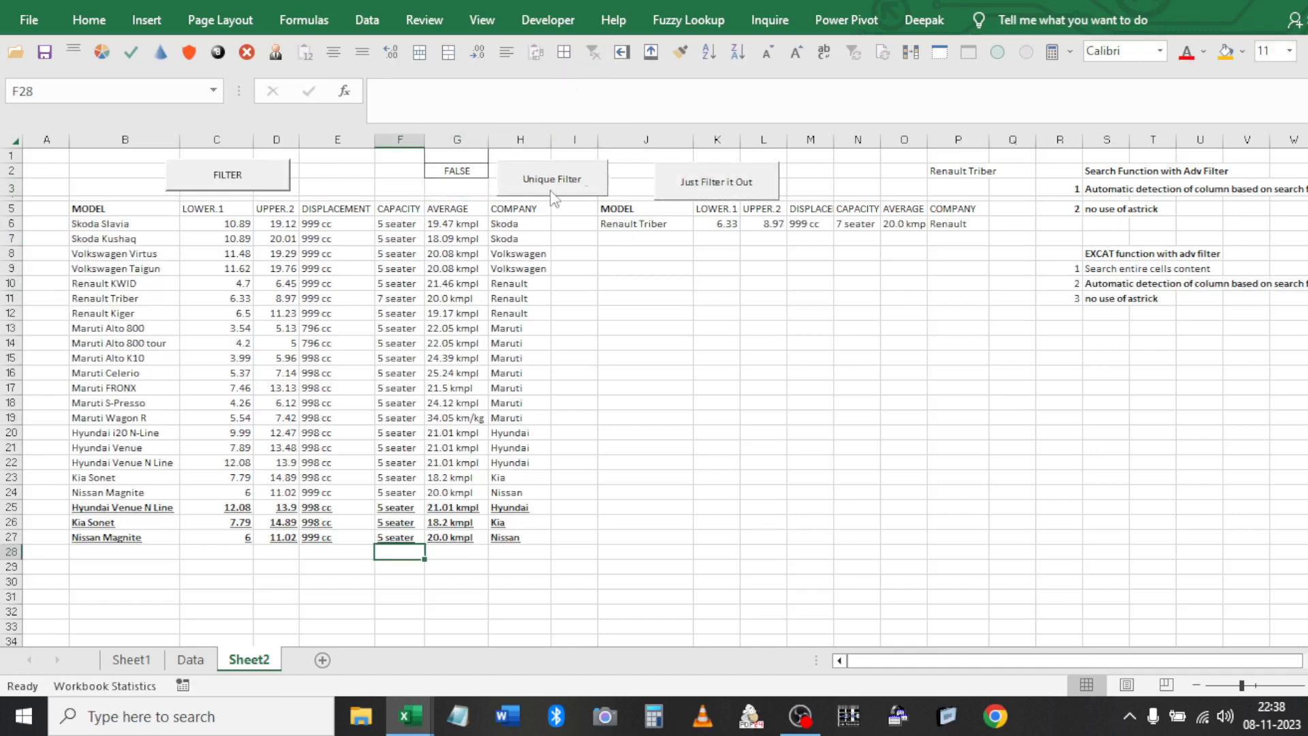
{"action": "left_click", "coordinate": [475, 170]}
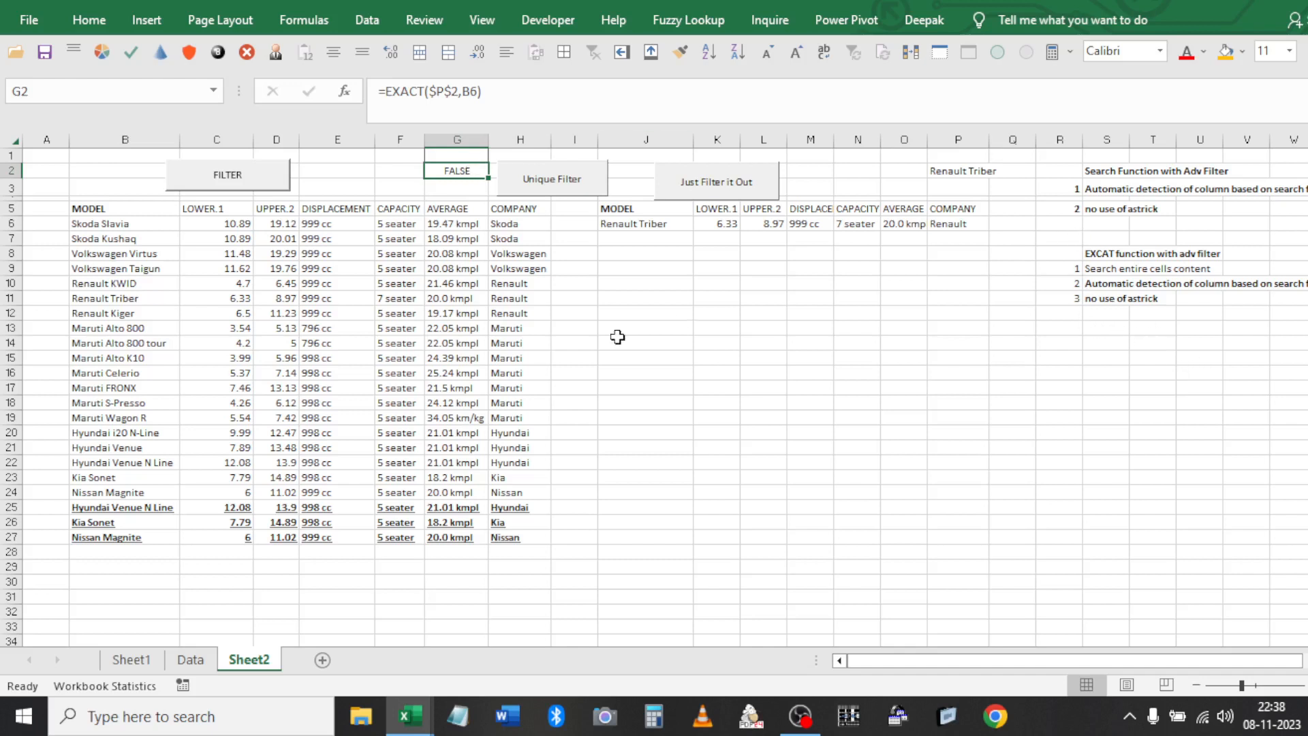
Add 'only for single column' as note 3 in S6, copy it to S12 as item 4, and save
{"action": "left_click", "coordinate": [1075, 222]}
{"action": "key", "text": "Right"}
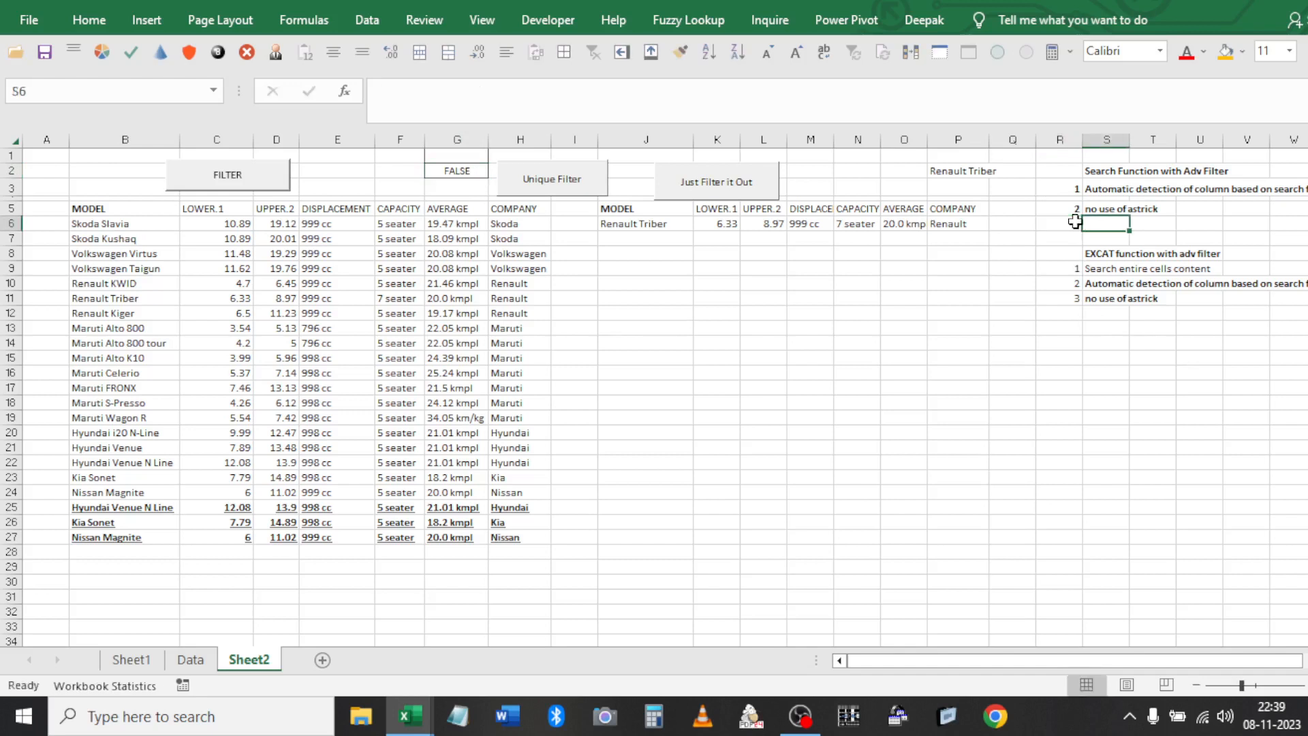
{"action": "type", "text": "only for singl"}
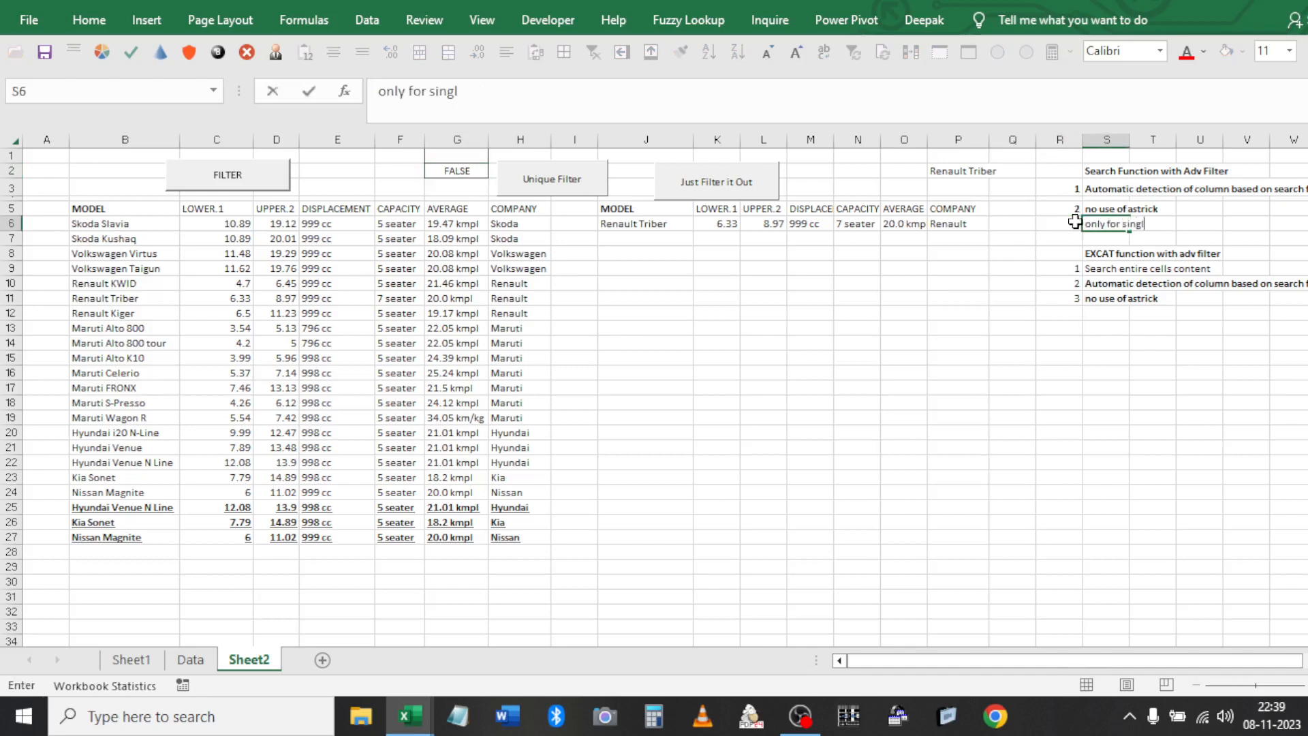
{"action": "type", "text": "e column"}
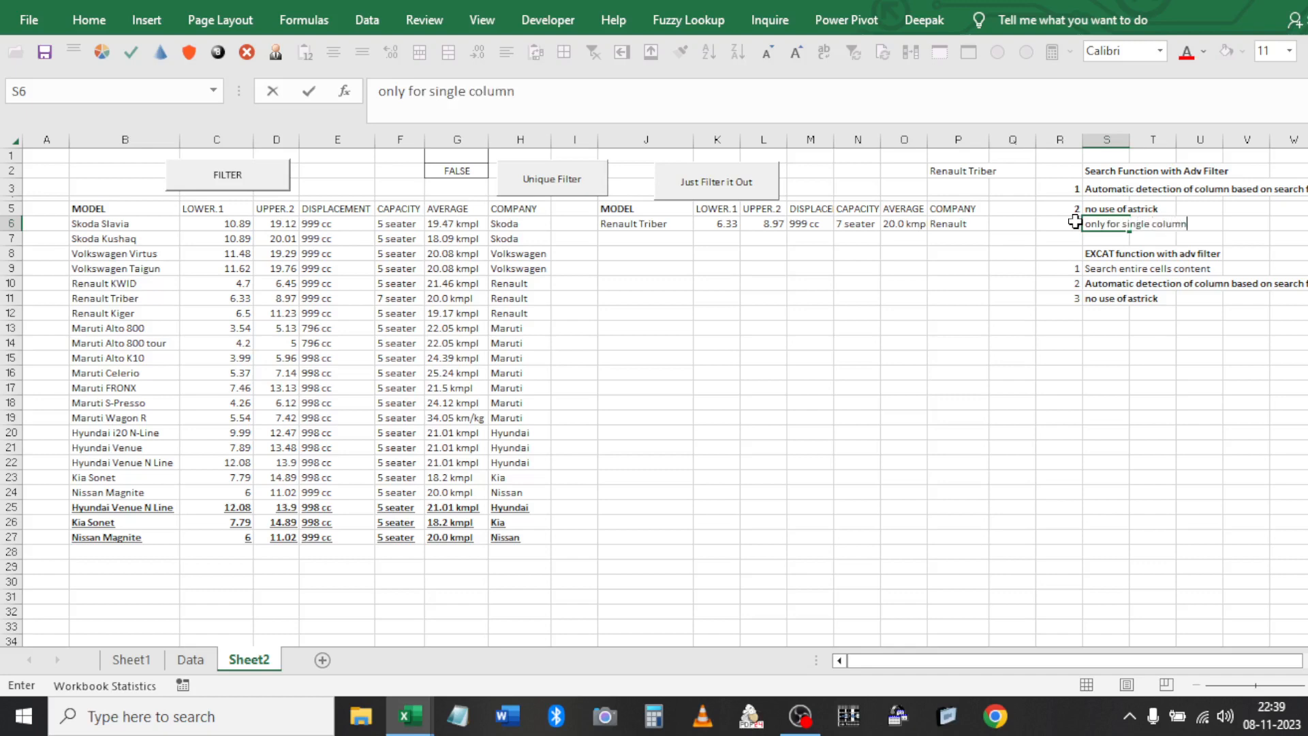
{"action": "key", "text": "Return"}
{"action": "key", "text": "Up"}
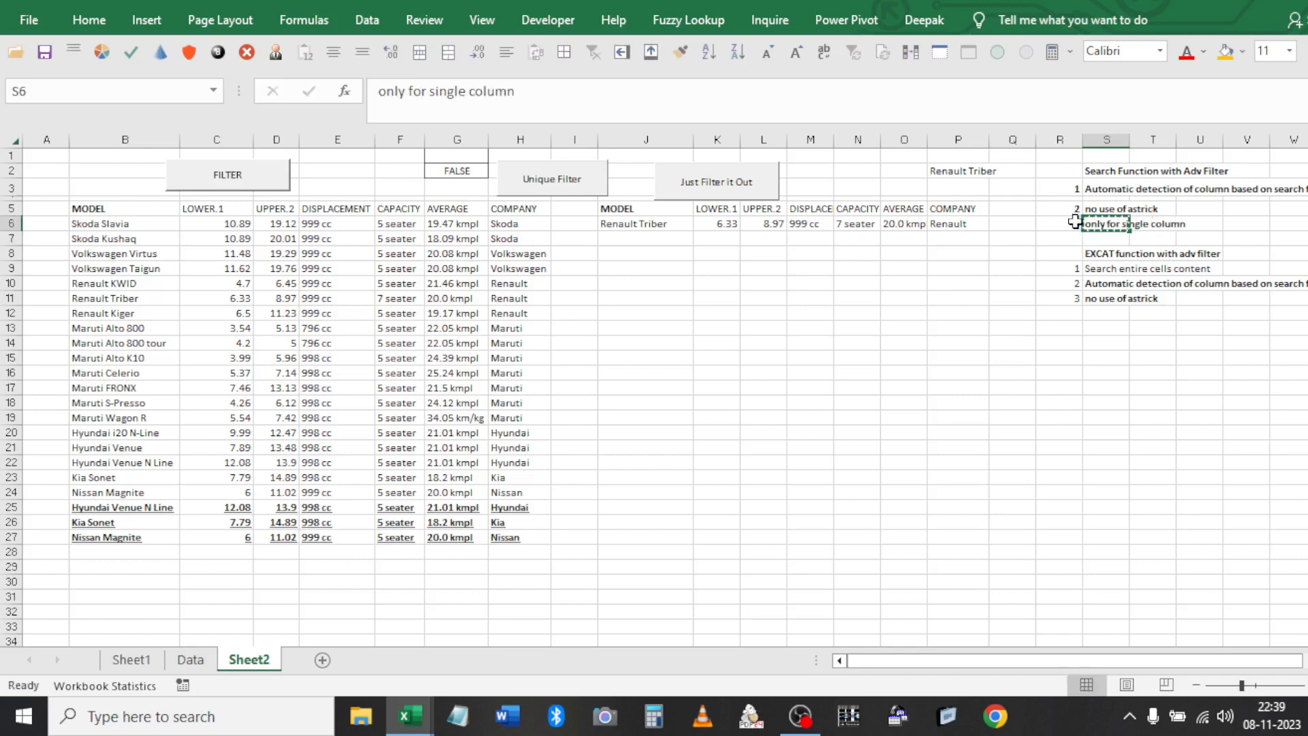
{"action": "key", "text": "ctrl+c"}
{"action": "key", "text": "Down"}
{"action": "key", "text": "Down"}
{"action": "key", "text": "Down"}
{"action": "key", "text": "Down"}
{"action": "key", "text": "Down"}
{"action": "key", "text": "Down"}
{"action": "key", "text": "Return"}
{"action": "key", "text": "Left"}
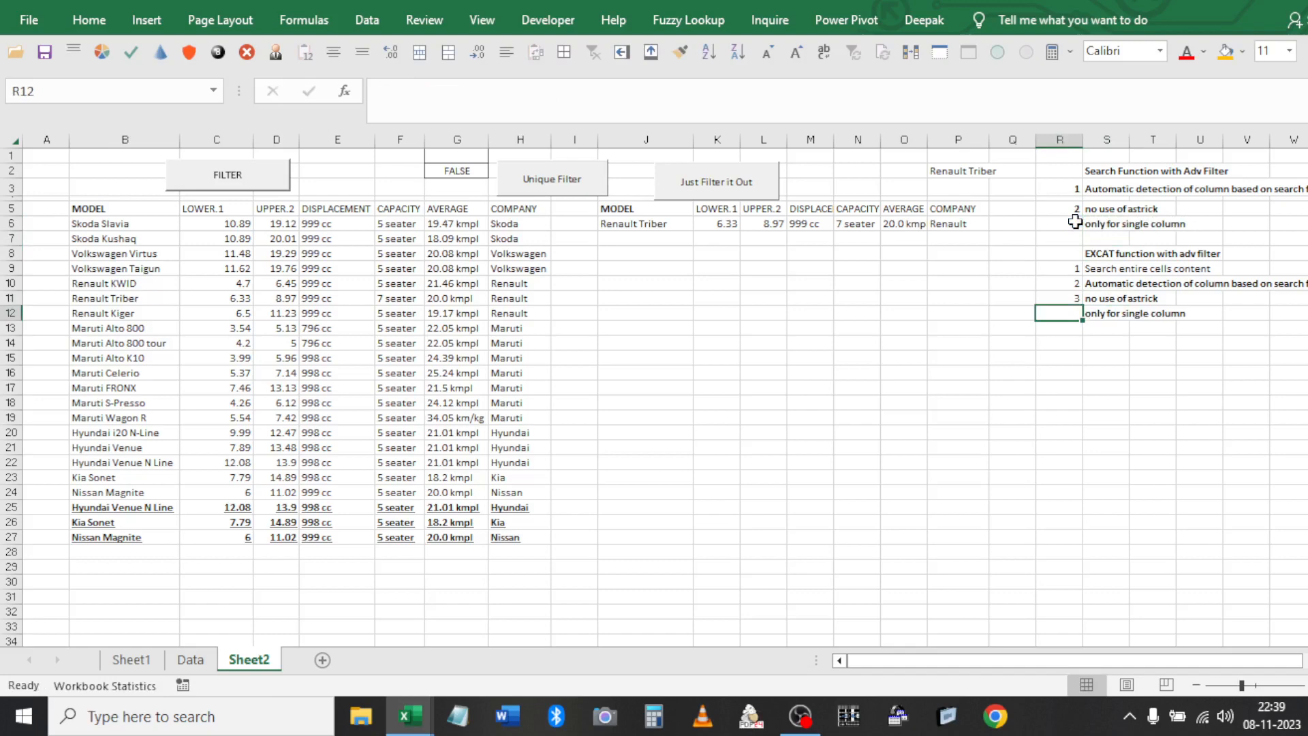
{"action": "type", "text": "4"}
{"action": "key", "text": "Return"}
{"action": "key", "text": "ctrl+s"}
{"action": "key", "text": "Return"}
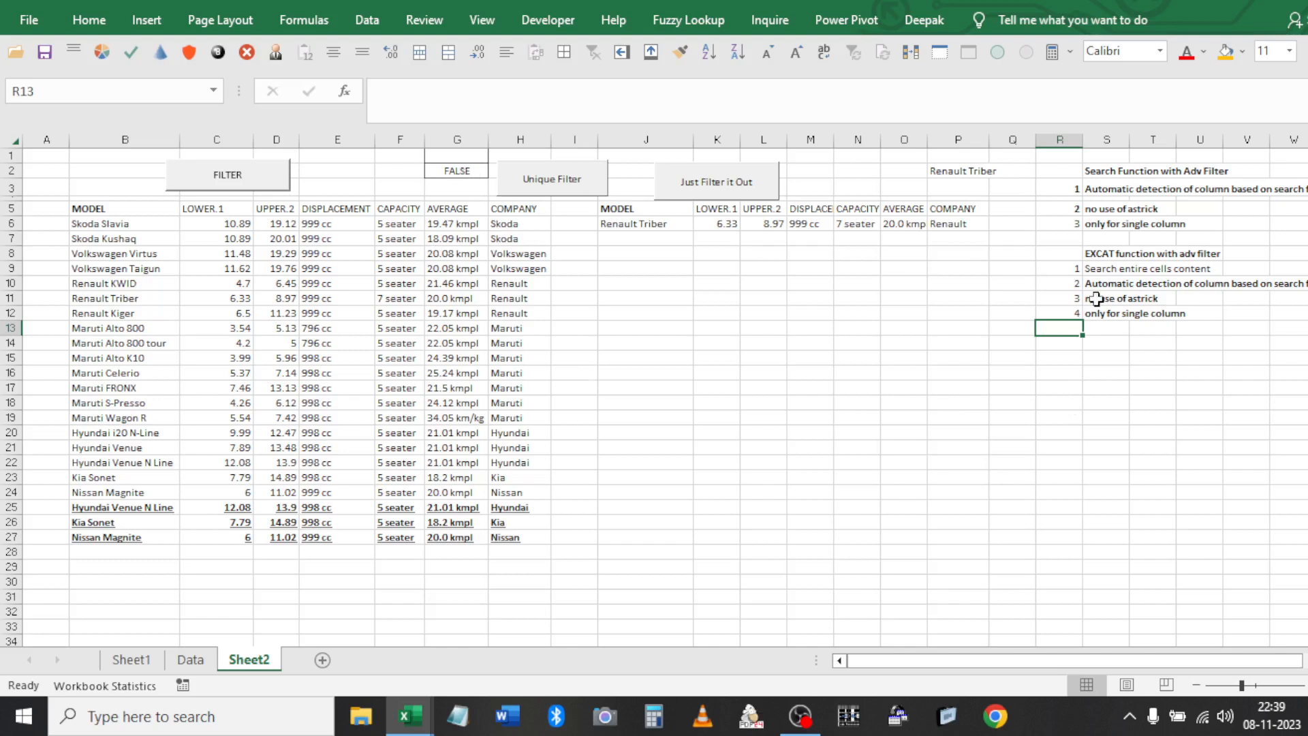
Extend the S6 note to 'only for single column at a time' and re-paste it into S12
{"action": "left_click", "coordinate": [1098, 226]}
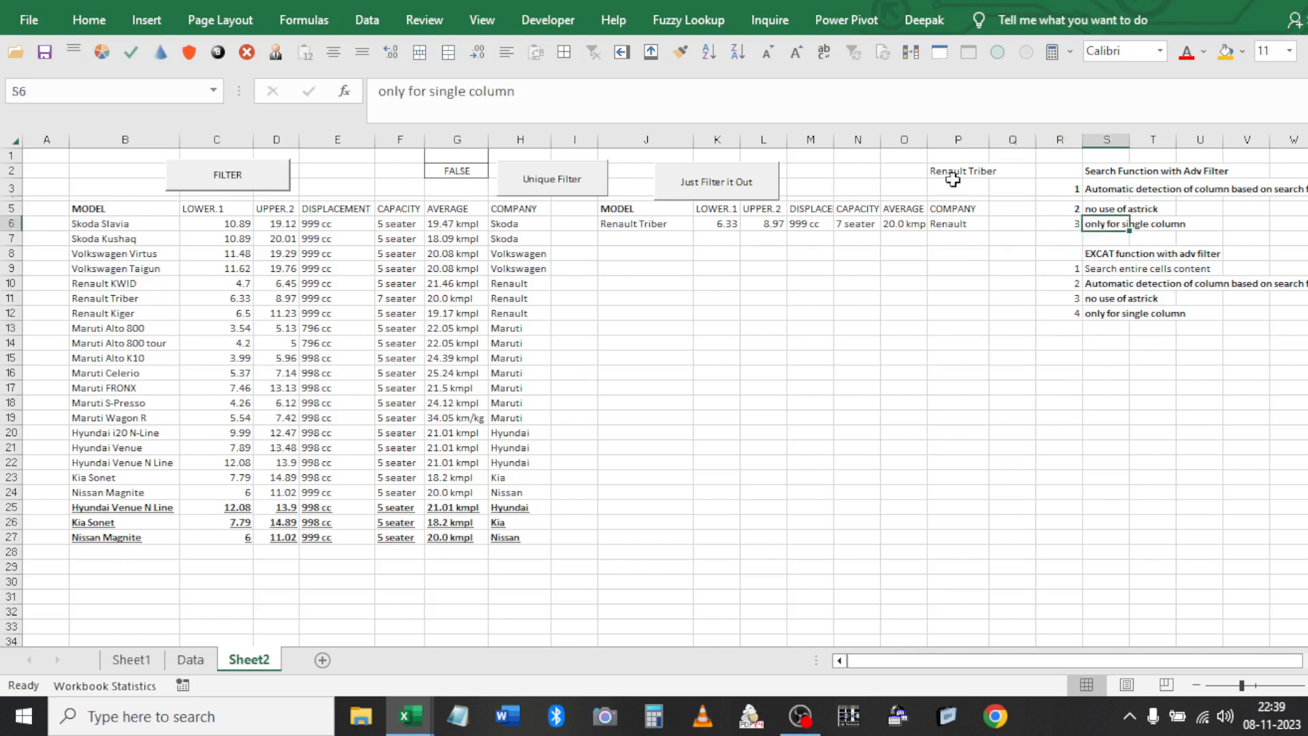
{"action": "left_click", "coordinate": [592, 97]}
{"action": "type", "text": "at a "}
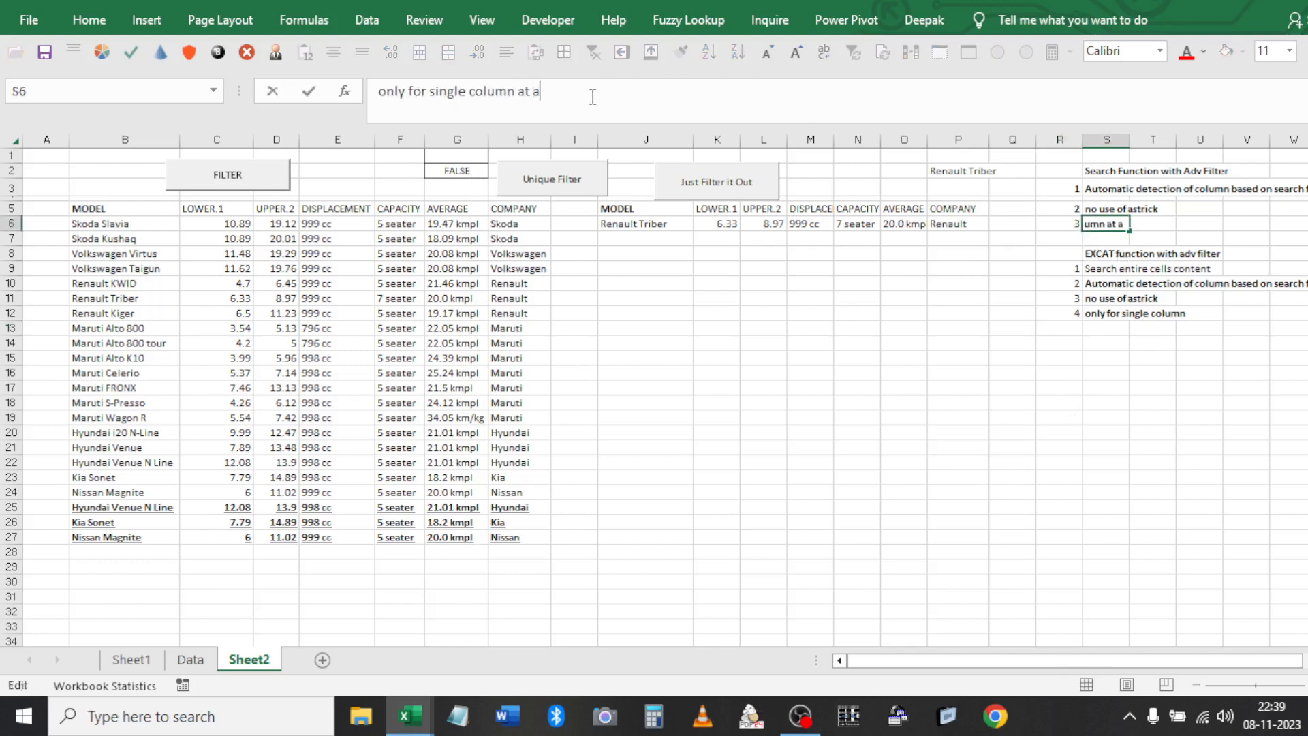
{"action": "type", "text": "time"}
{"action": "key", "text": "Return"}
{"action": "key", "text": "Up"}
{"action": "key", "text": "ctrl+c"}
{"action": "key", "text": "Down"}
{"action": "key", "text": "Down"}
{"action": "key", "text": "Down"}
{"action": "key", "text": "Down"}
{"action": "key", "text": "Down"}
{"action": "key", "text": "Down"}
{"action": "key", "text": "Return"}
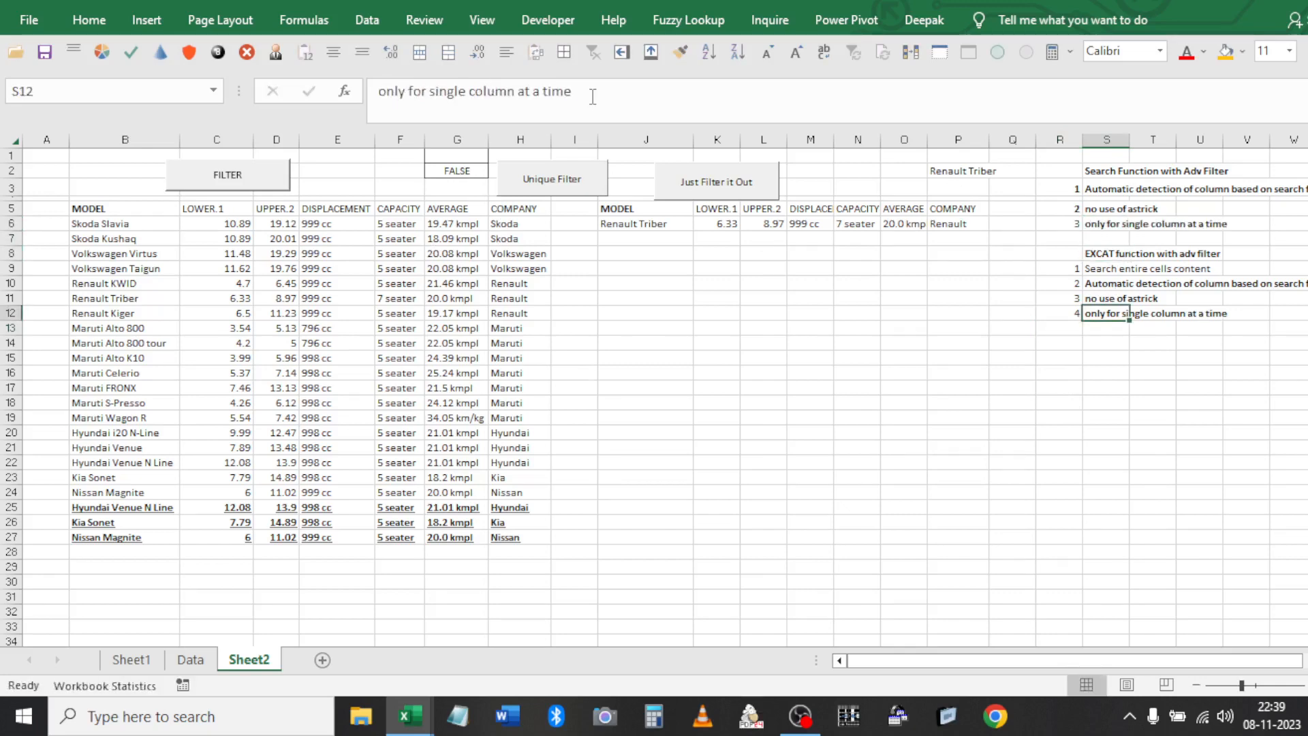
{"action": "left_click", "coordinate": [80, 209]}
{"action": "left_click", "coordinate": [970, 171]}
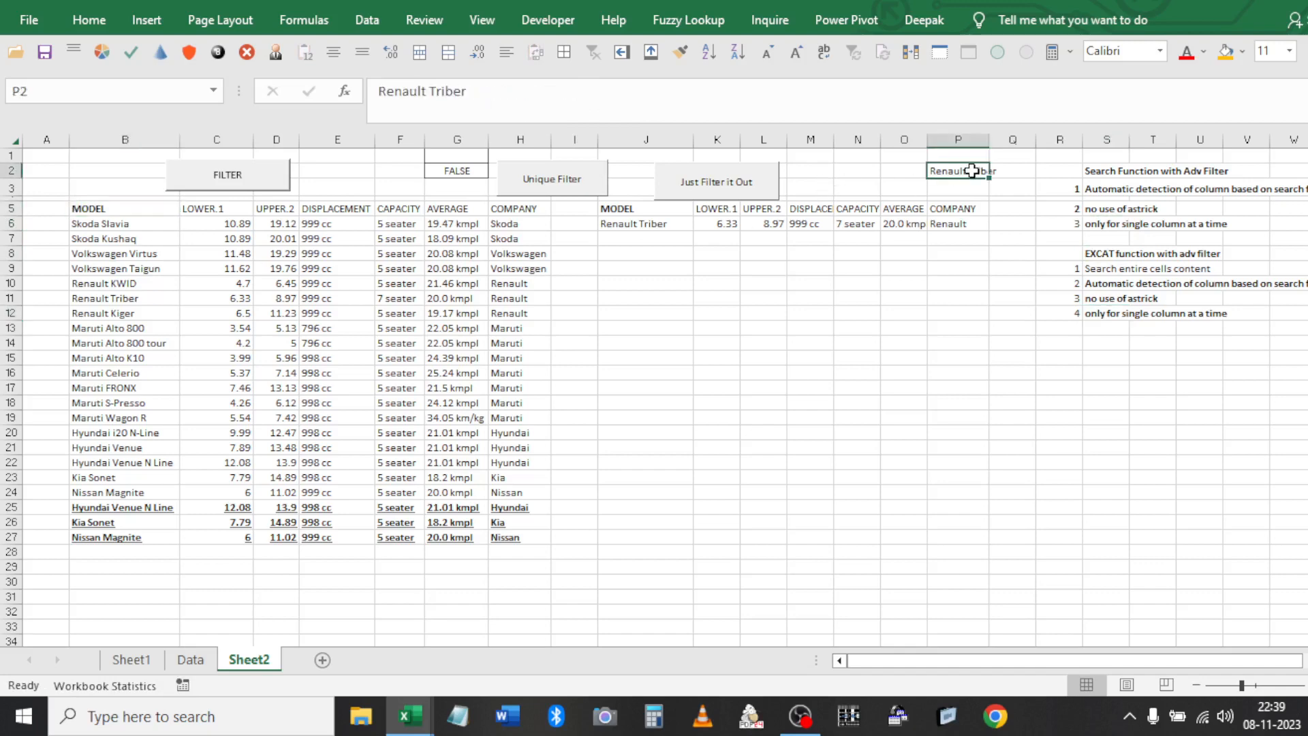
Apply the Check Cell style to the criterion cell P2
{"action": "left_click", "coordinate": [109, 20]}
{"action": "left_click", "coordinate": [923, 75]}
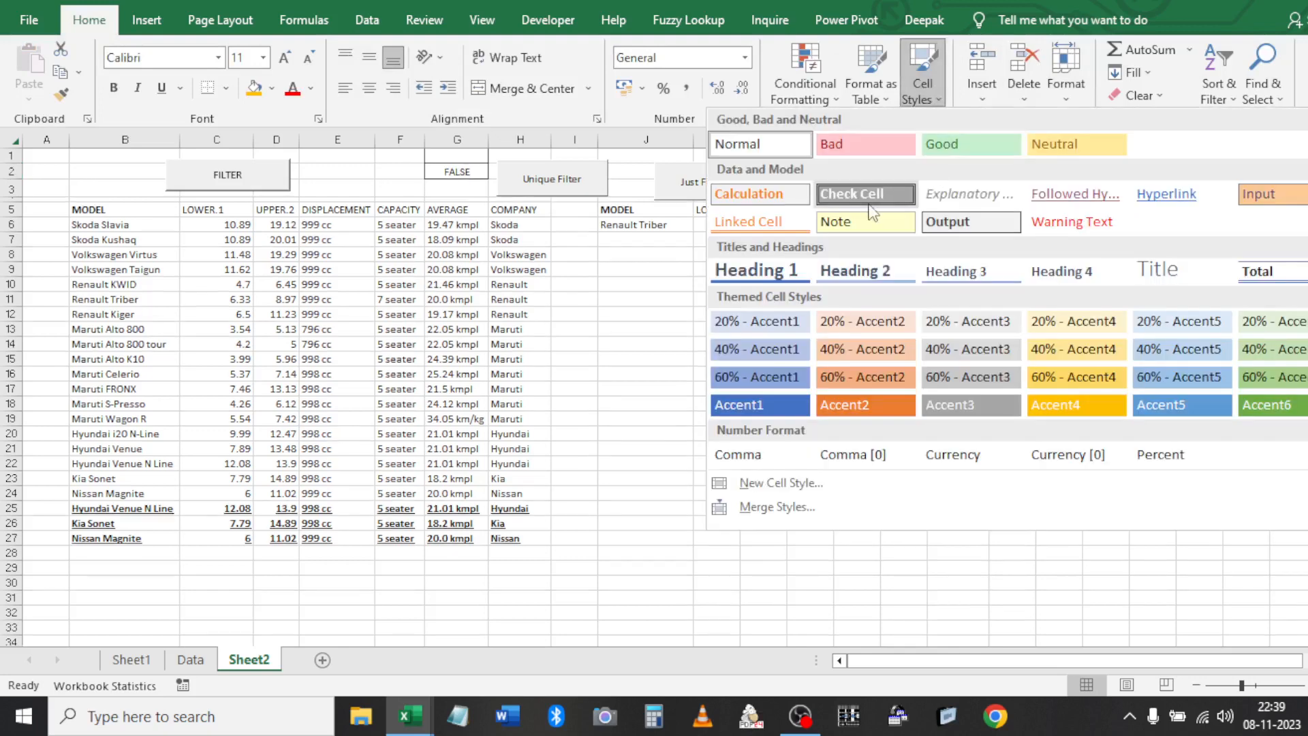
{"action": "left_click", "coordinate": [867, 196]}
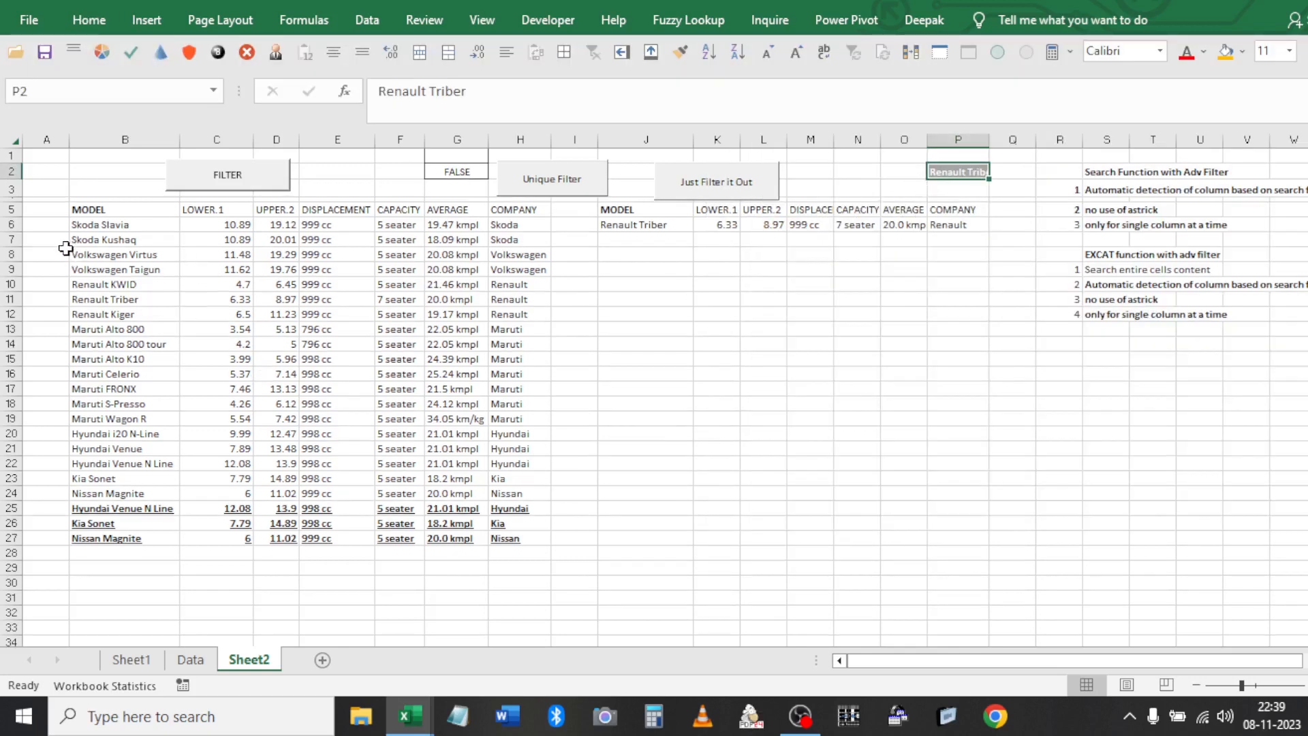
Select the Skoda Slavia, Skoda Kushaq, Volkswagen Virtus and Renault Kiger to Maruti FRONX rows
{"action": "left_click_drag", "start_coordinate": [97, 225], "coordinate": [502, 228]}
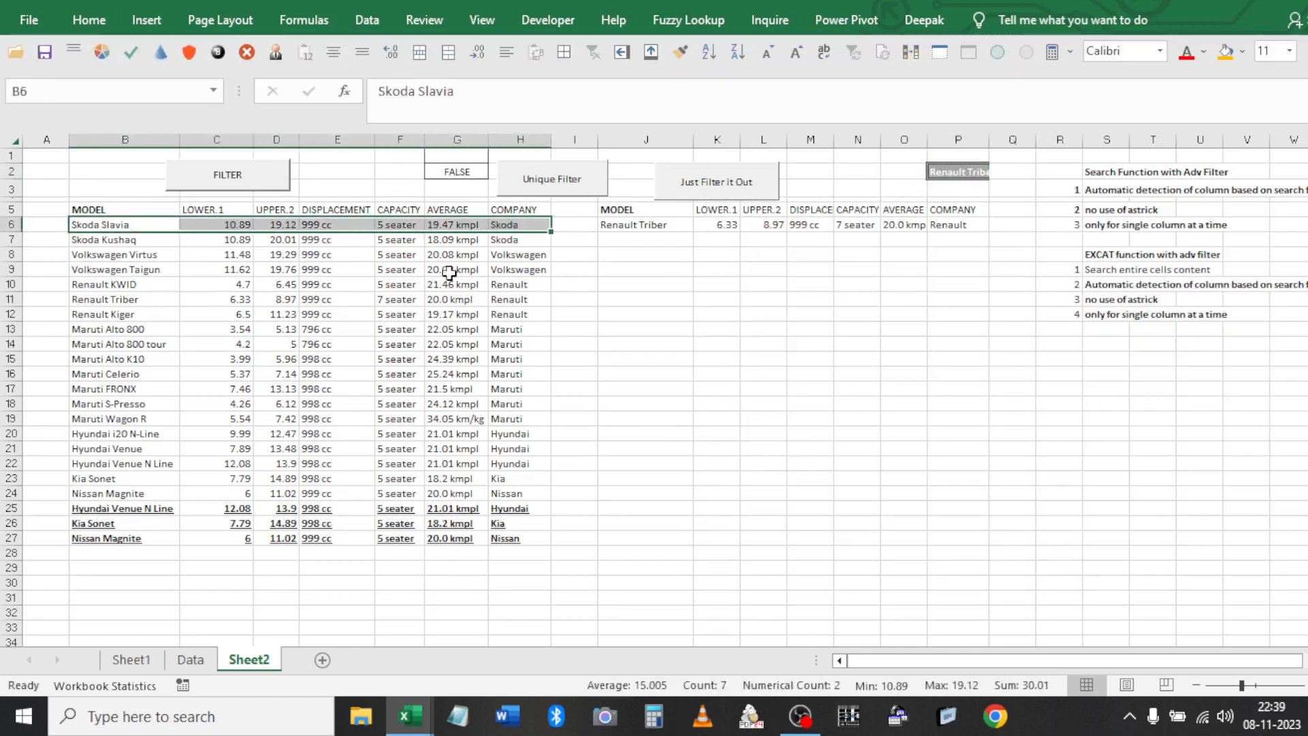
{"action": "left_click_drag", "start_coordinate": [151, 245], "coordinate": [525, 257]}
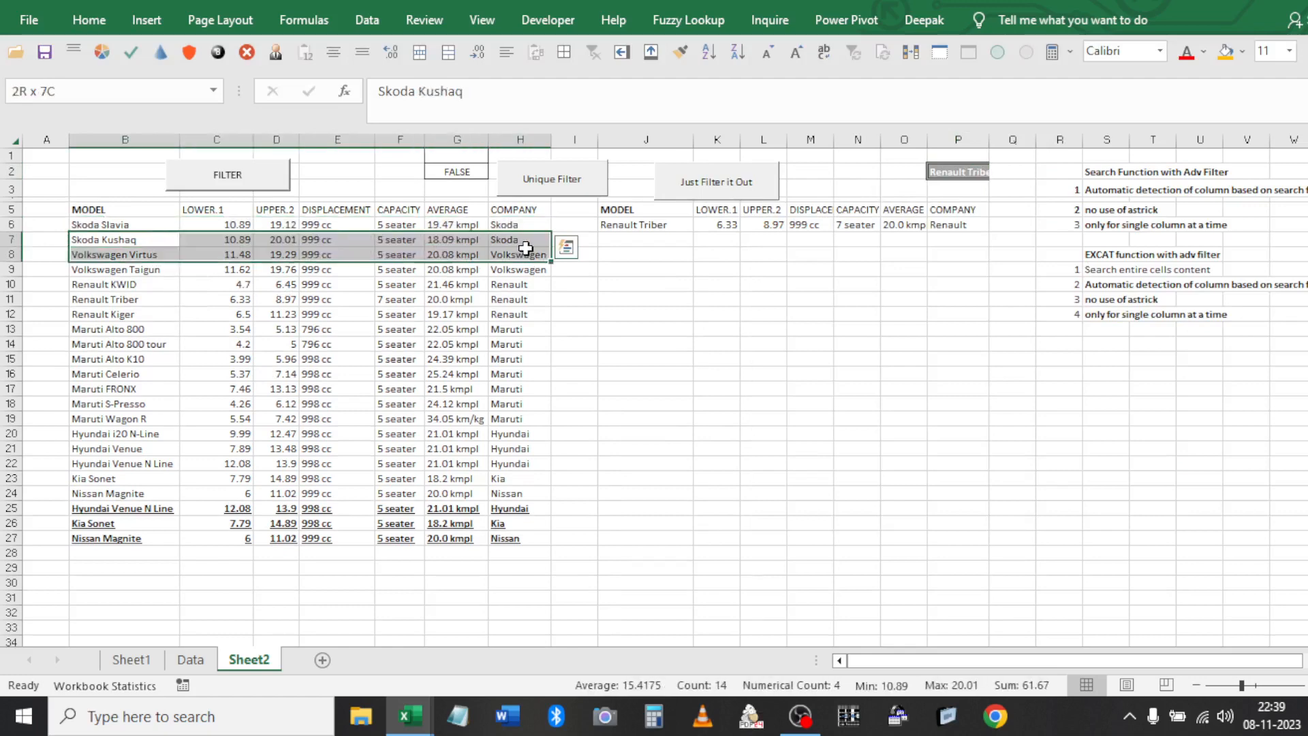
{"action": "left_click_drag", "start_coordinate": [156, 308], "coordinate": [538, 390]}
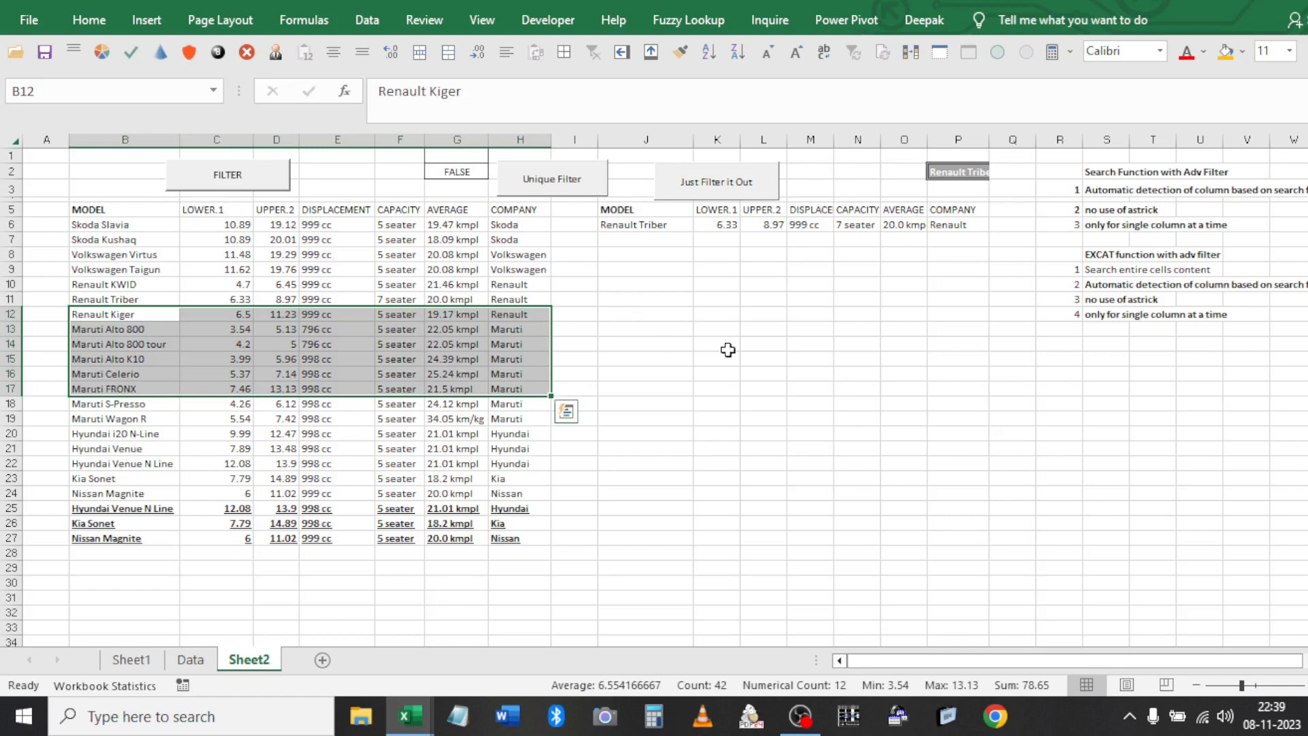
{"action": "left_click", "coordinate": [1063, 409]}
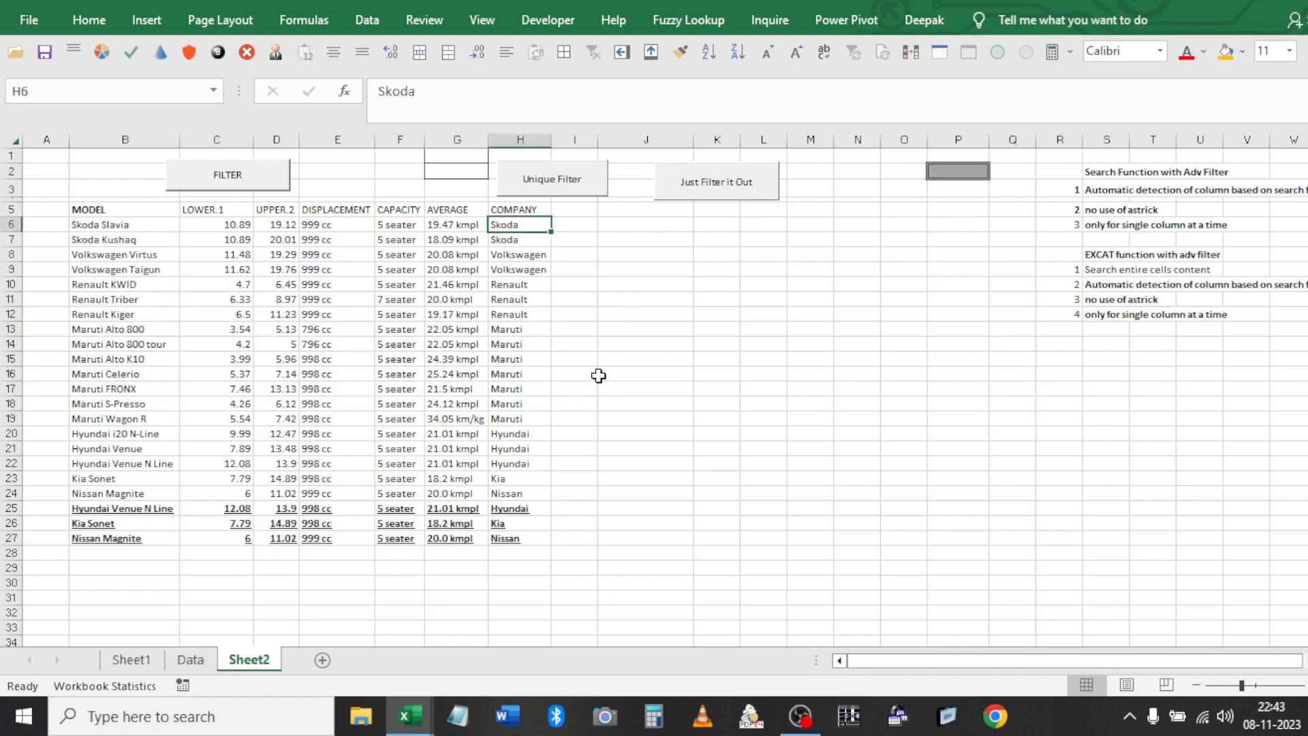
Select the car table from the Skoda Slavia row B6 down through several rows
{"action": "left_click", "coordinate": [453, 270]}
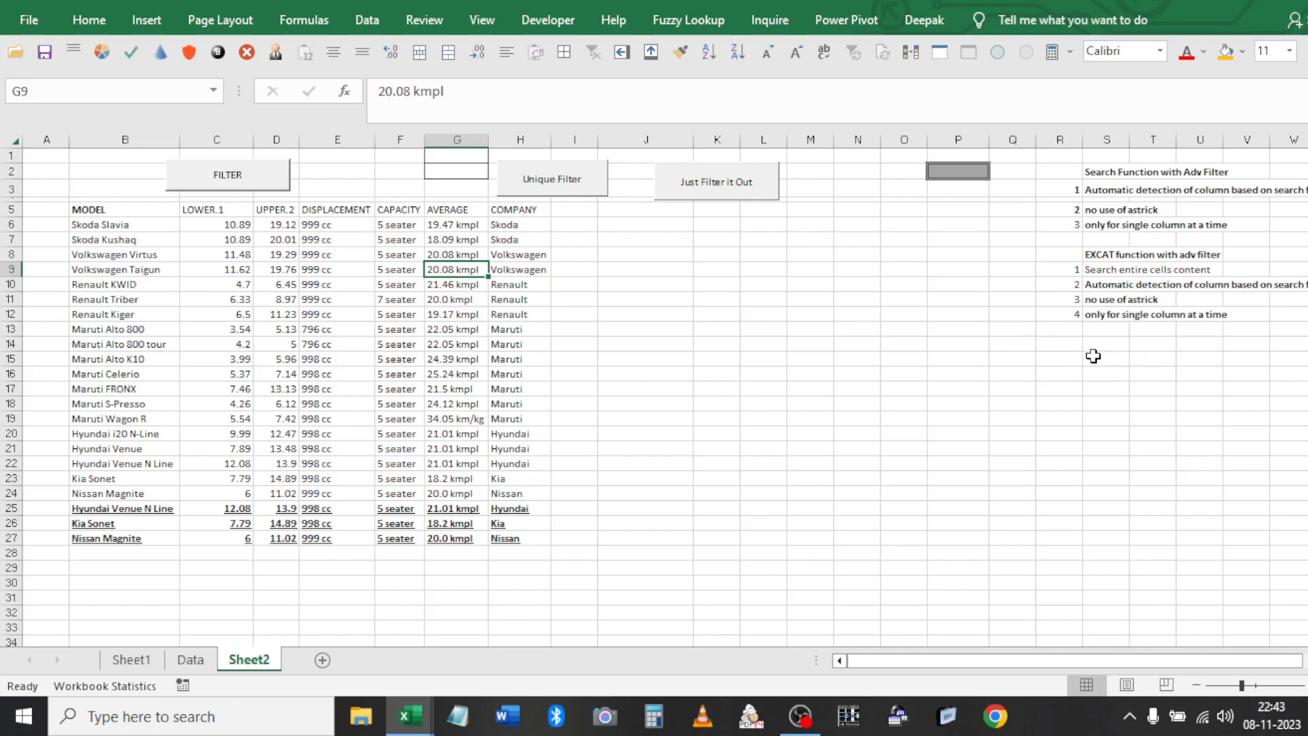
{"action": "left_click", "coordinate": [142, 229]}
{"action": "key", "text": "ctrl+shift+Right"}
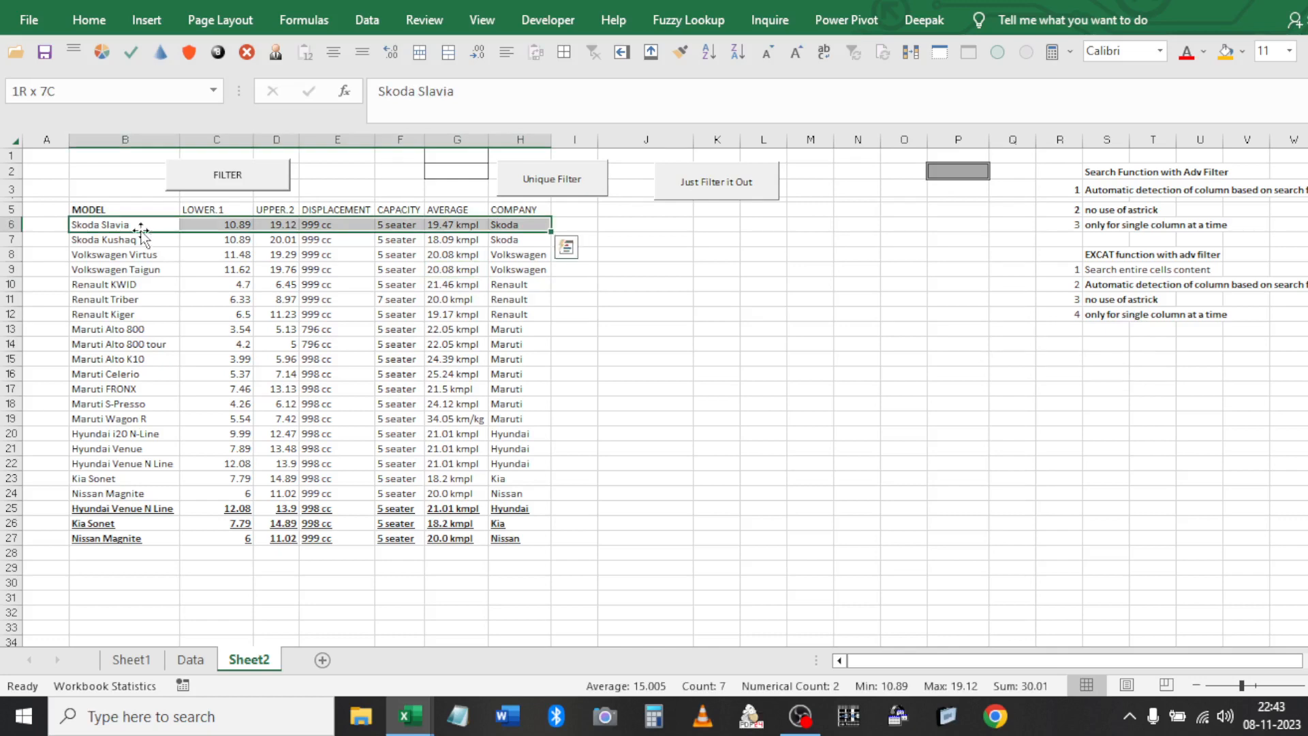
{"action": "key", "text": "shift+Down"}
{"action": "key", "text": "shift+Right"}
{"action": "key", "text": "shift+Down"}
{"action": "key", "text": "shift+Down"}
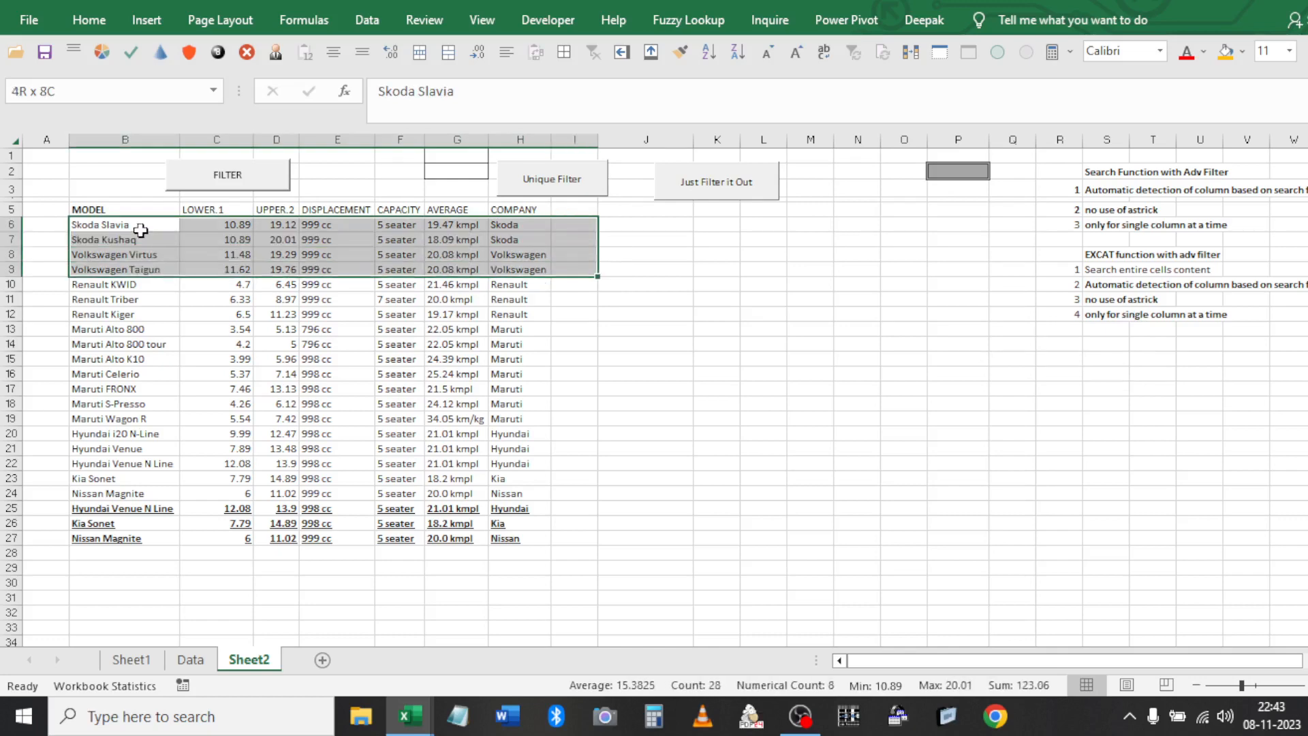
{"action": "key", "text": "shift+Down"}
{"action": "key", "text": "shift+Down"}
{"action": "key", "text": "shift+Down"}
{"action": "key", "text": "shift+Down"}
{"action": "key", "text": "shift+Down"}
{"action": "key", "text": "shift+Down"}
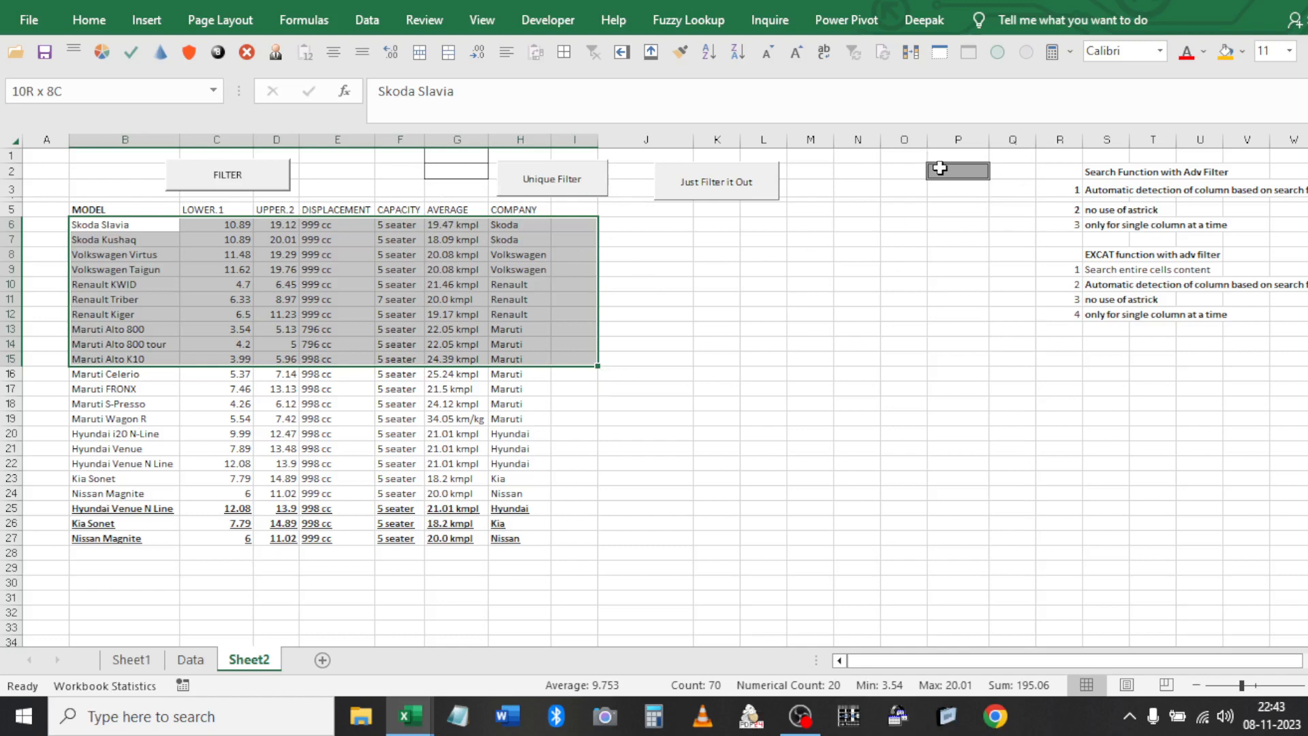
Enter 'Mar' as the search text in criterion cell P2
{"action": "left_click", "coordinate": [973, 168]}
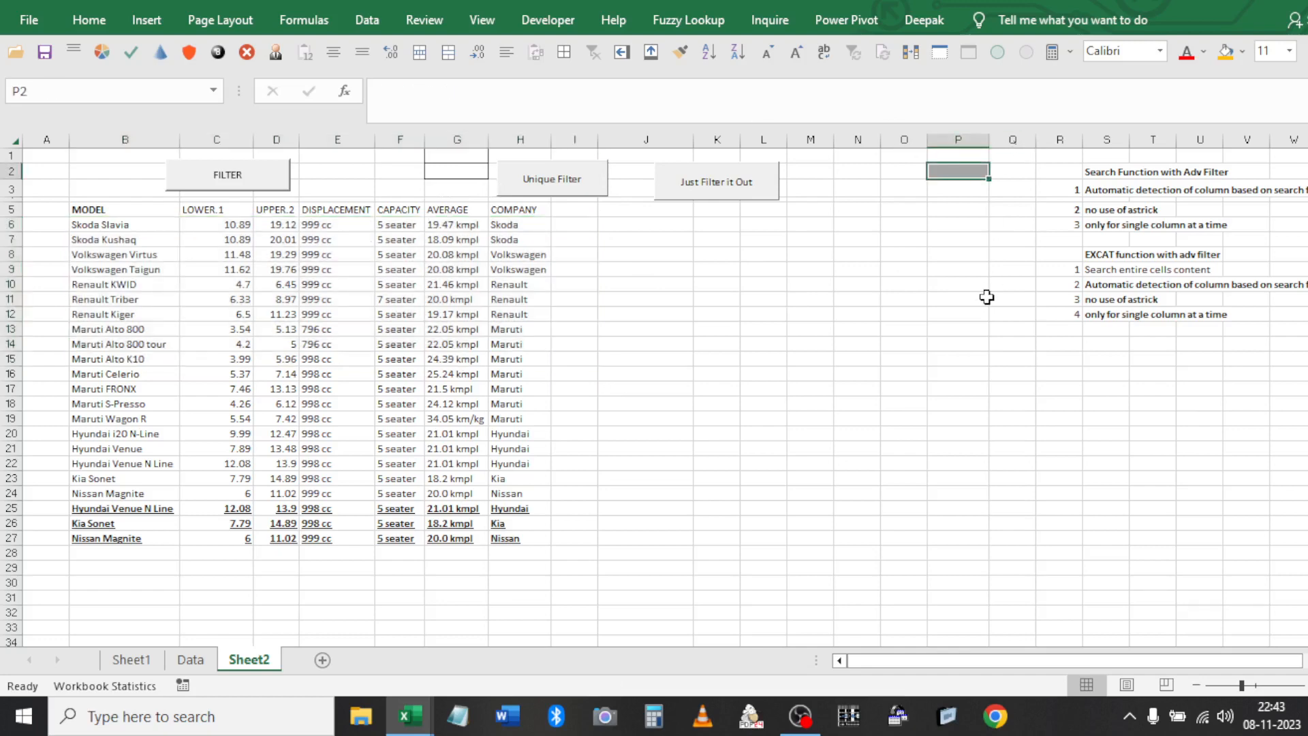
{"action": "type", "text": "M"}
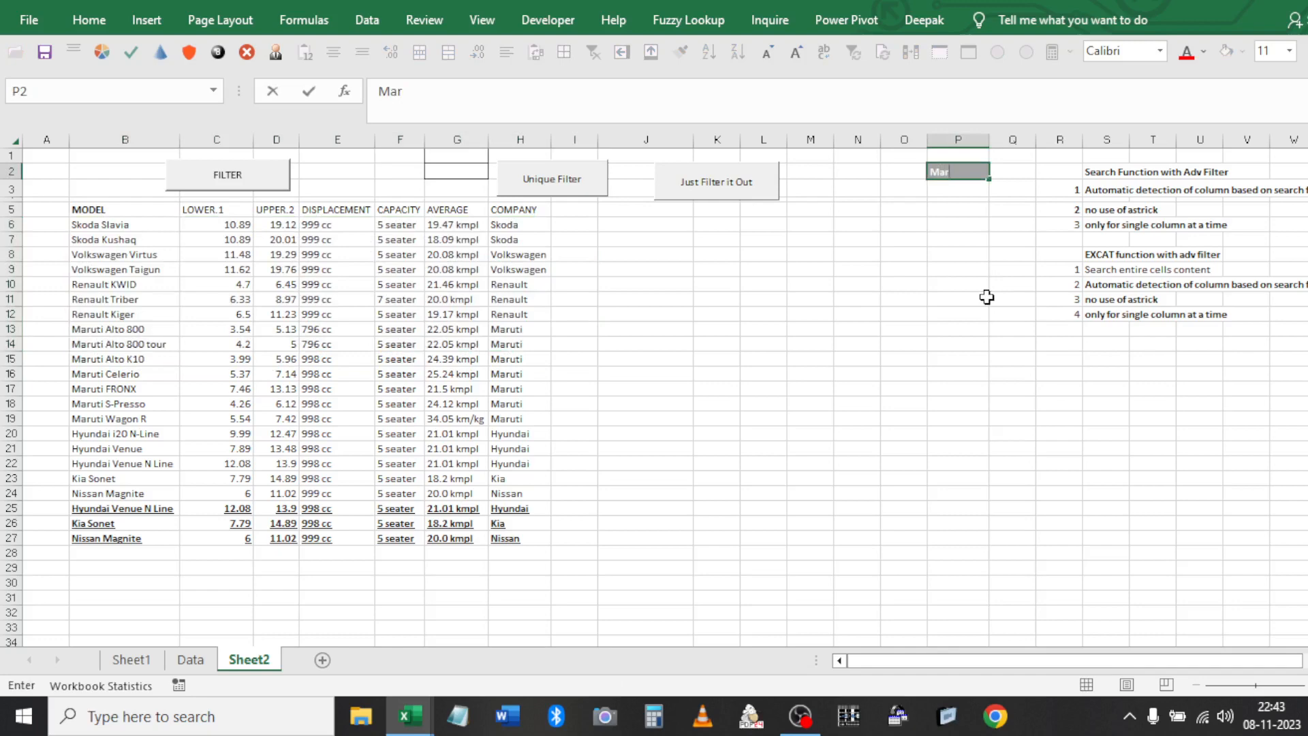
{"action": "type", "text": "ar"}
{"action": "key", "text": "Return"}
{"action": "left_click", "coordinate": [455, 171]}
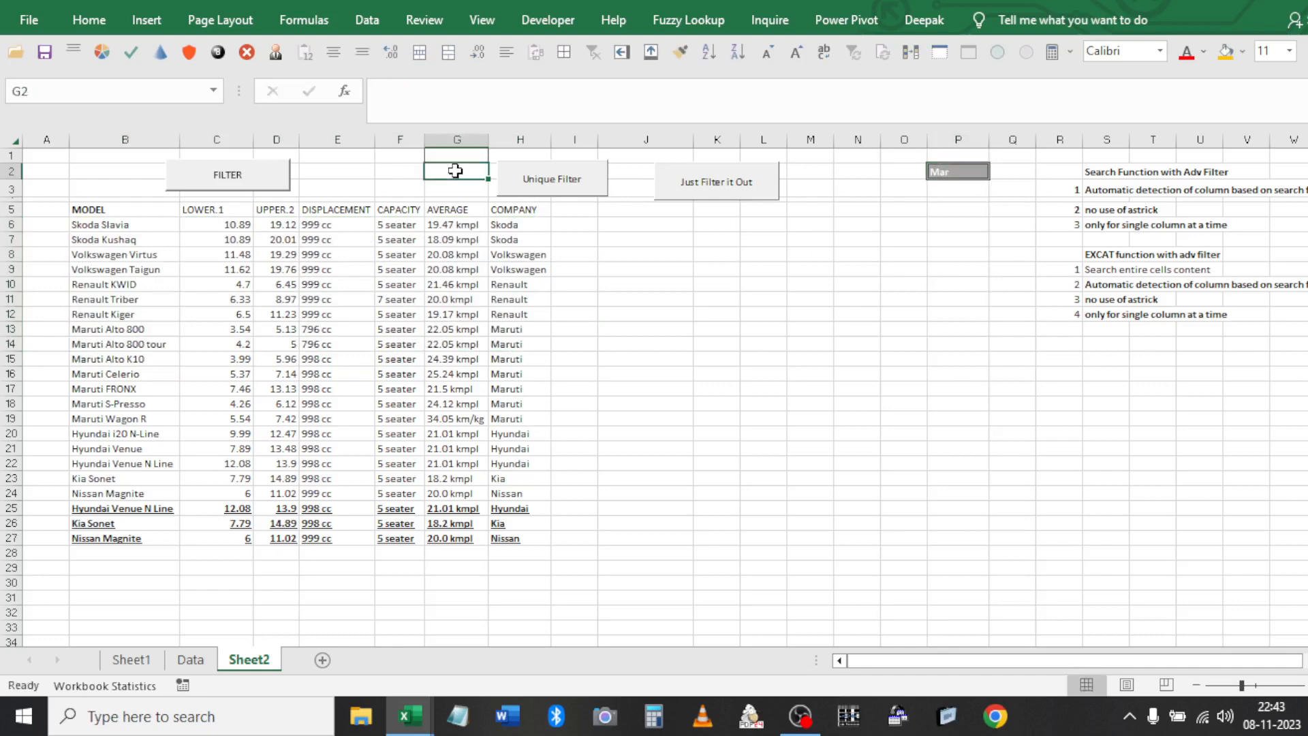
Build the G2 formula =COUNTIFS(B6:H6,CONCATENATE($P$2,...)) using an absolute P2 reference
{"action": "type", "text": "=coun"}
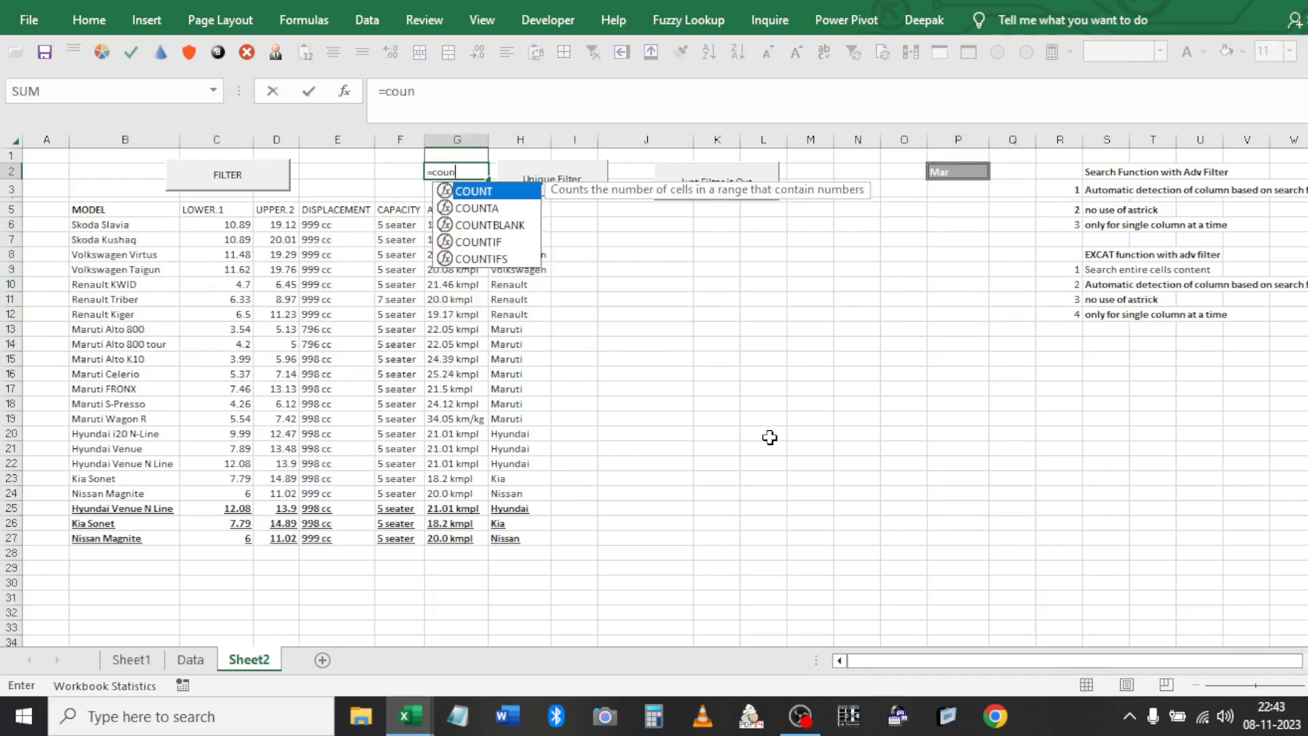
{"action": "type", "text": "ti"}
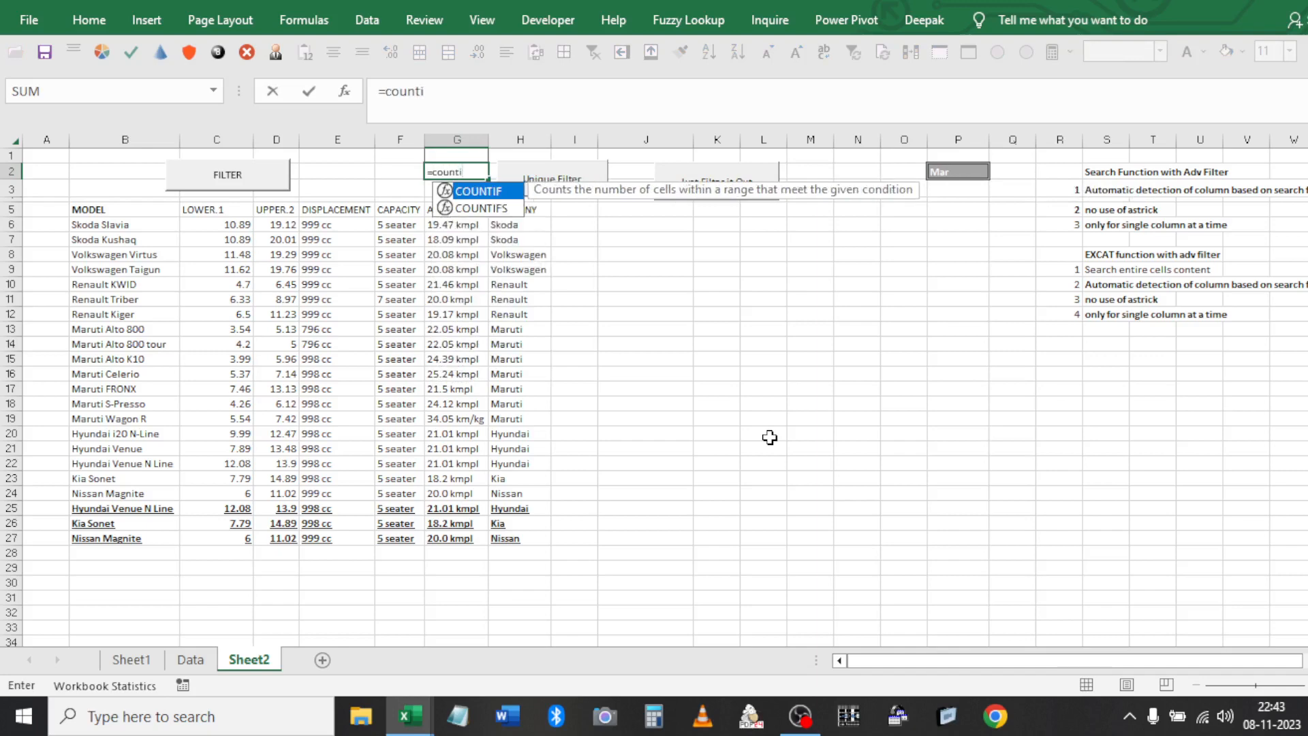
{"action": "key", "text": "Down"}
{"action": "key", "text": "Tab"}
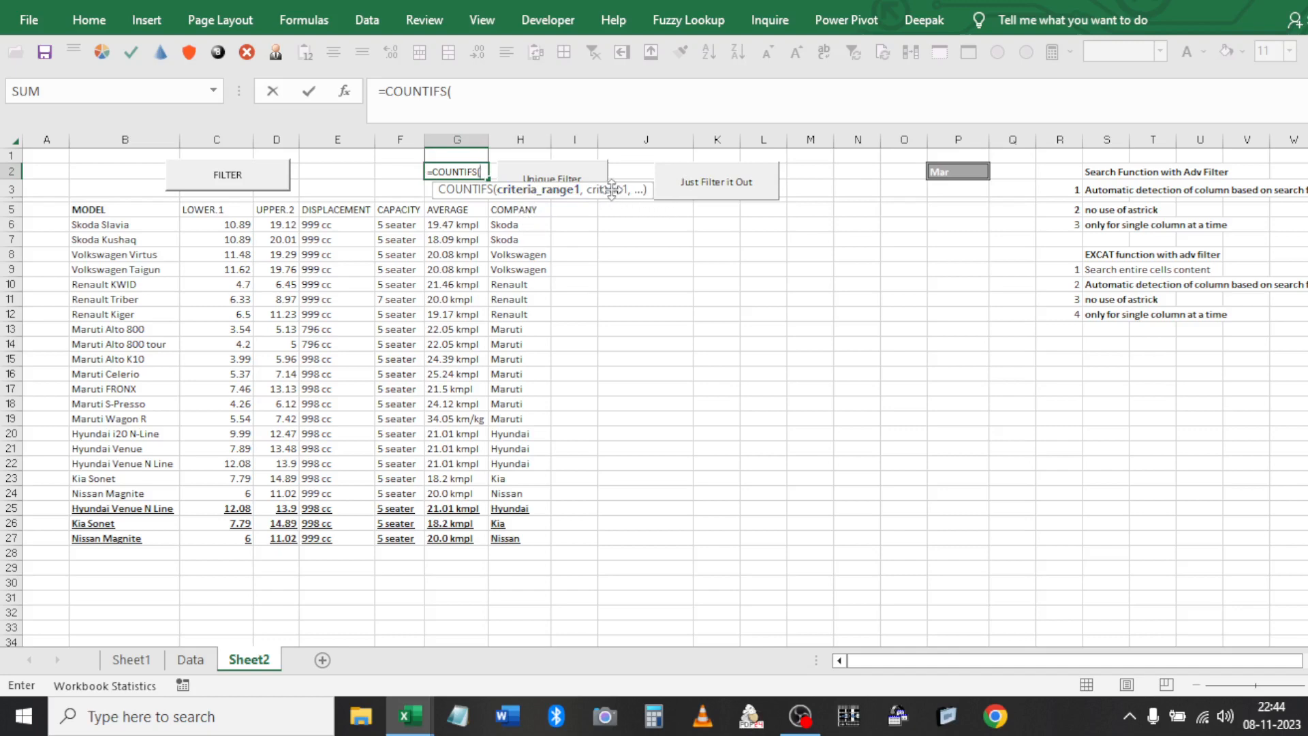
{"action": "left_click", "coordinate": [530, 229]}
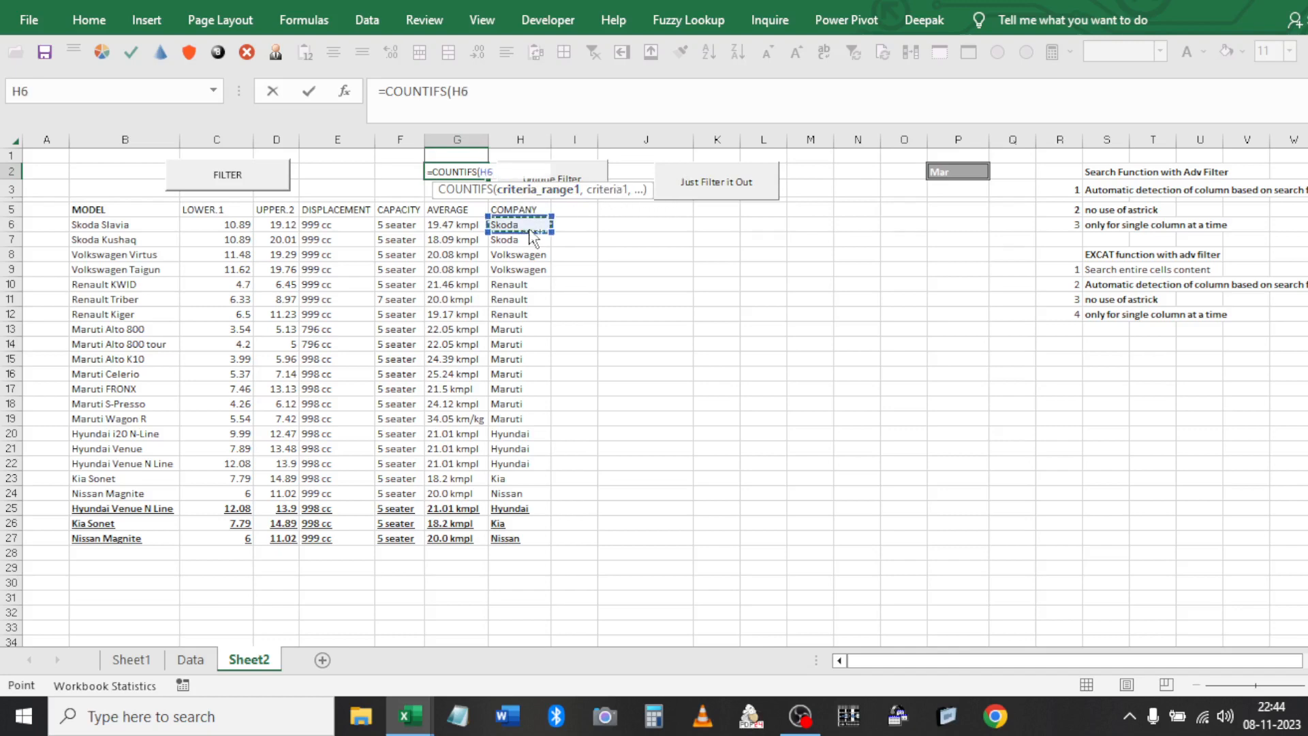
{"action": "key", "text": "ctrl+shift+Left"}
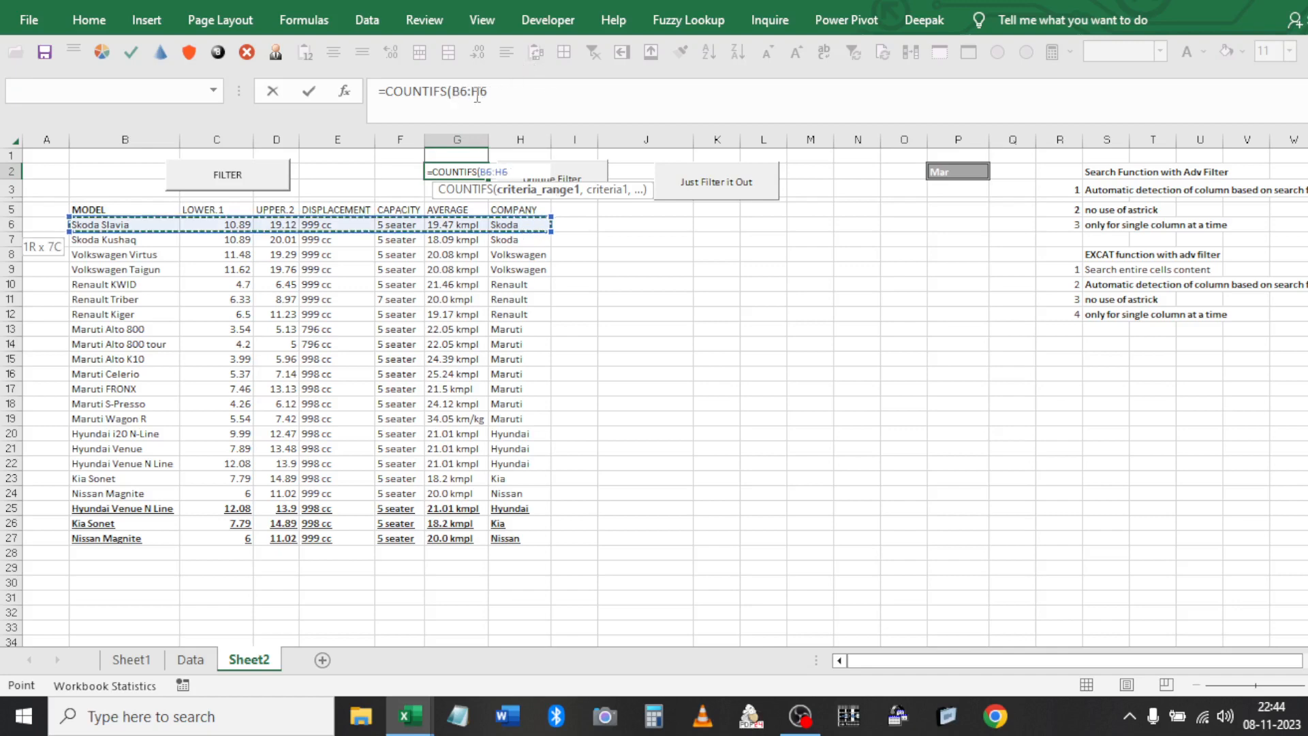
{"action": "left_click", "coordinate": [496, 88]}
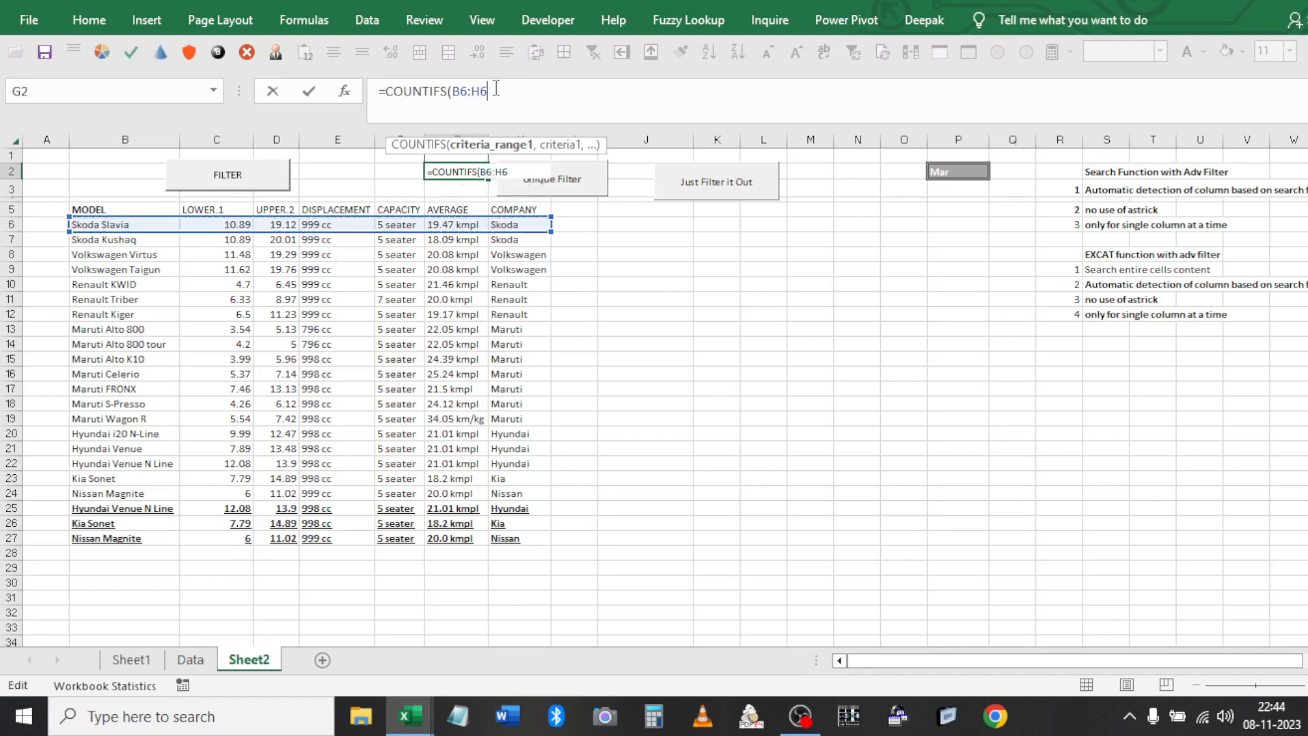
{"action": "type", "text": ","}
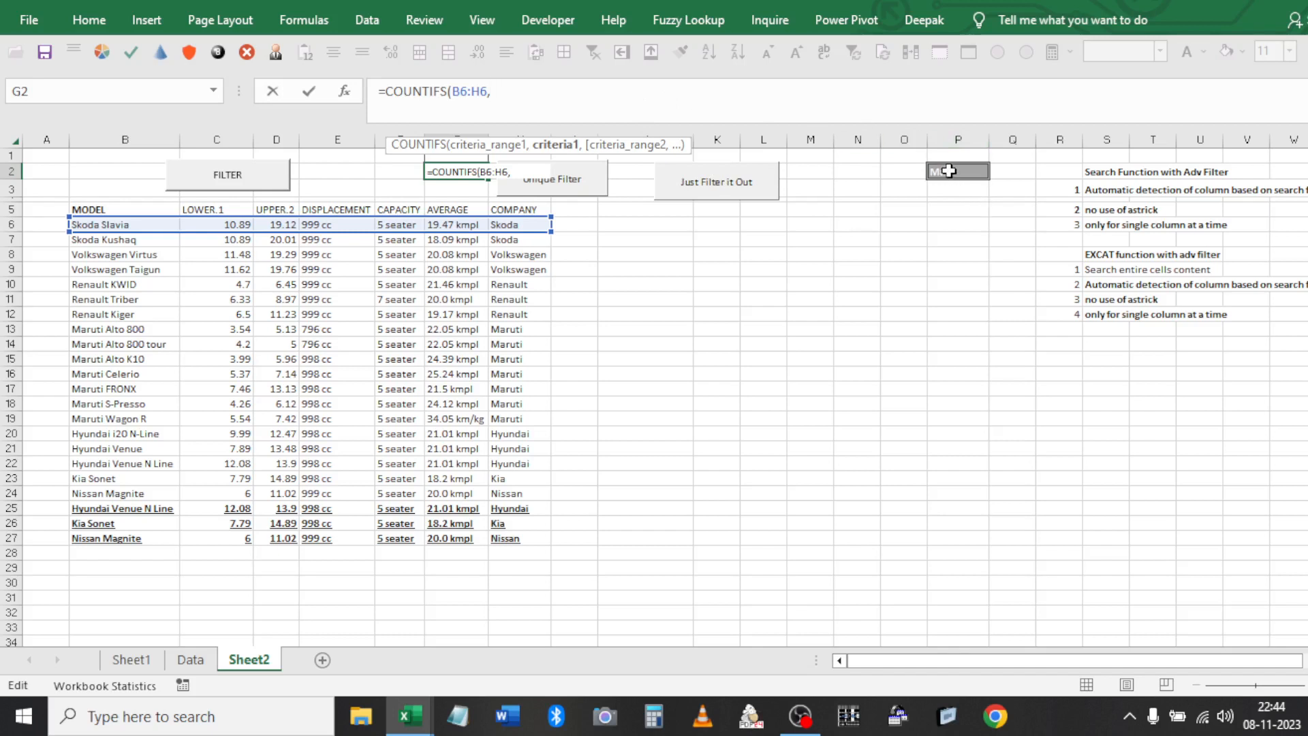
{"action": "type", "text": "c"}
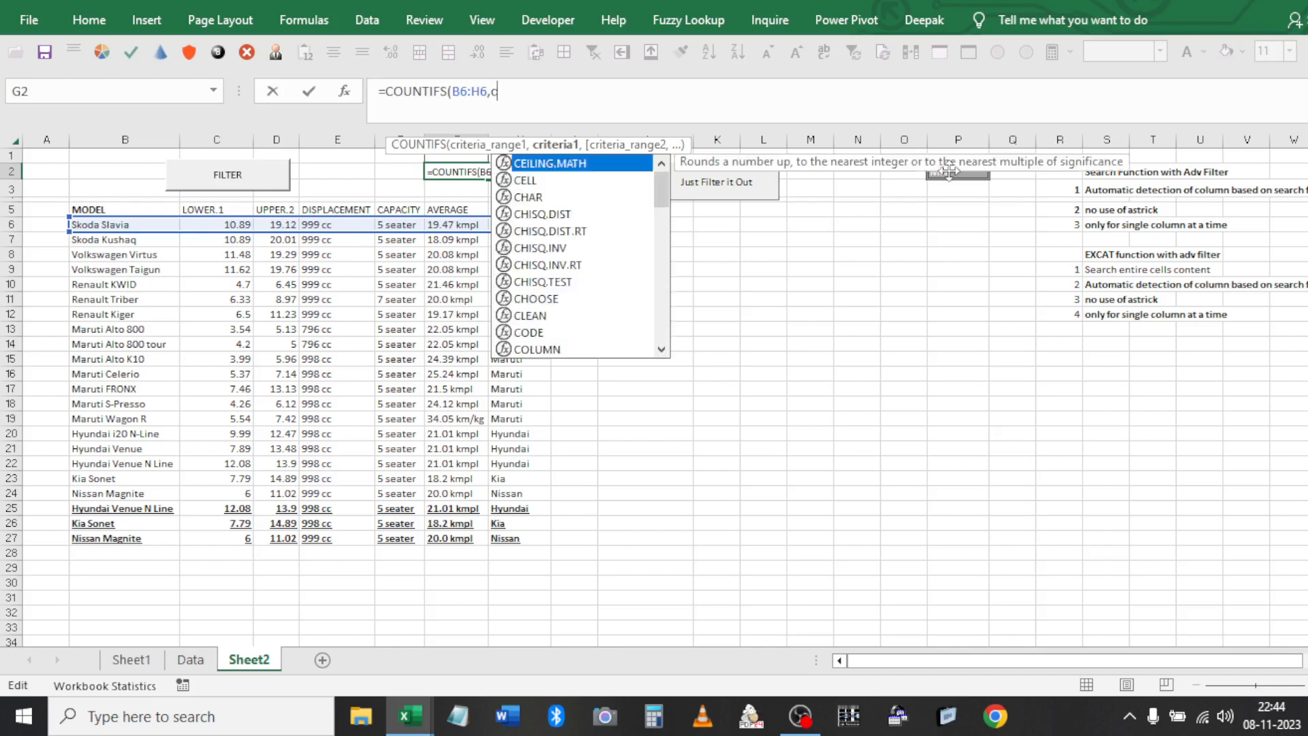
{"action": "type", "text": "on"}
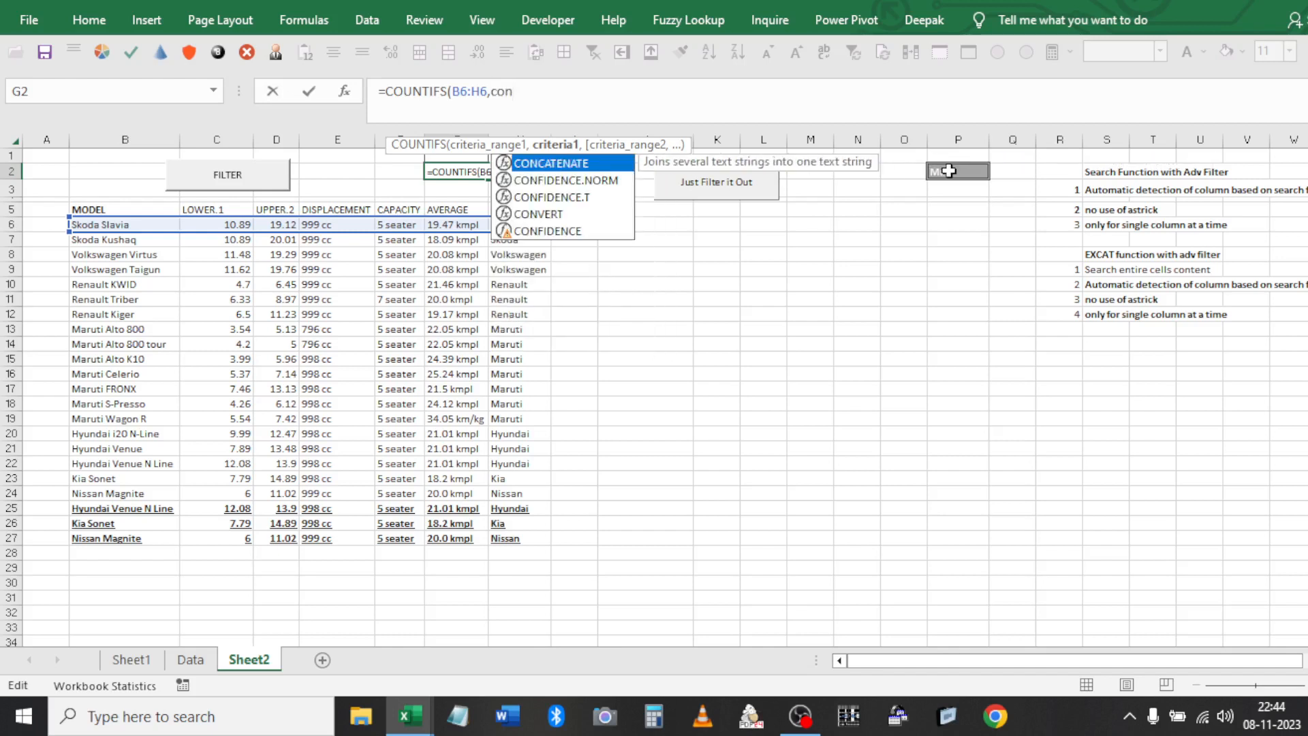
{"action": "key", "text": "Tab"}
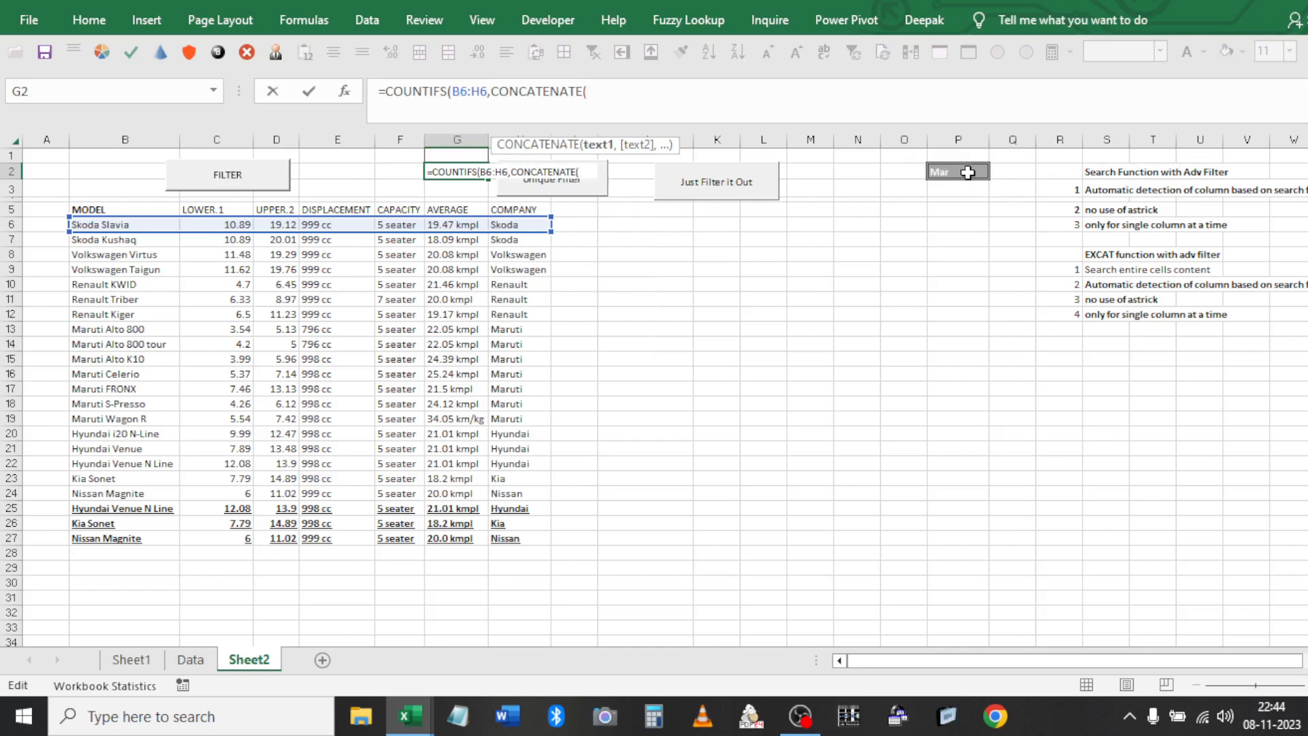
{"action": "left_click", "coordinate": [967, 172]}
{"action": "key", "text": "F4"}
{"action": "type", "text": ",\"*"}
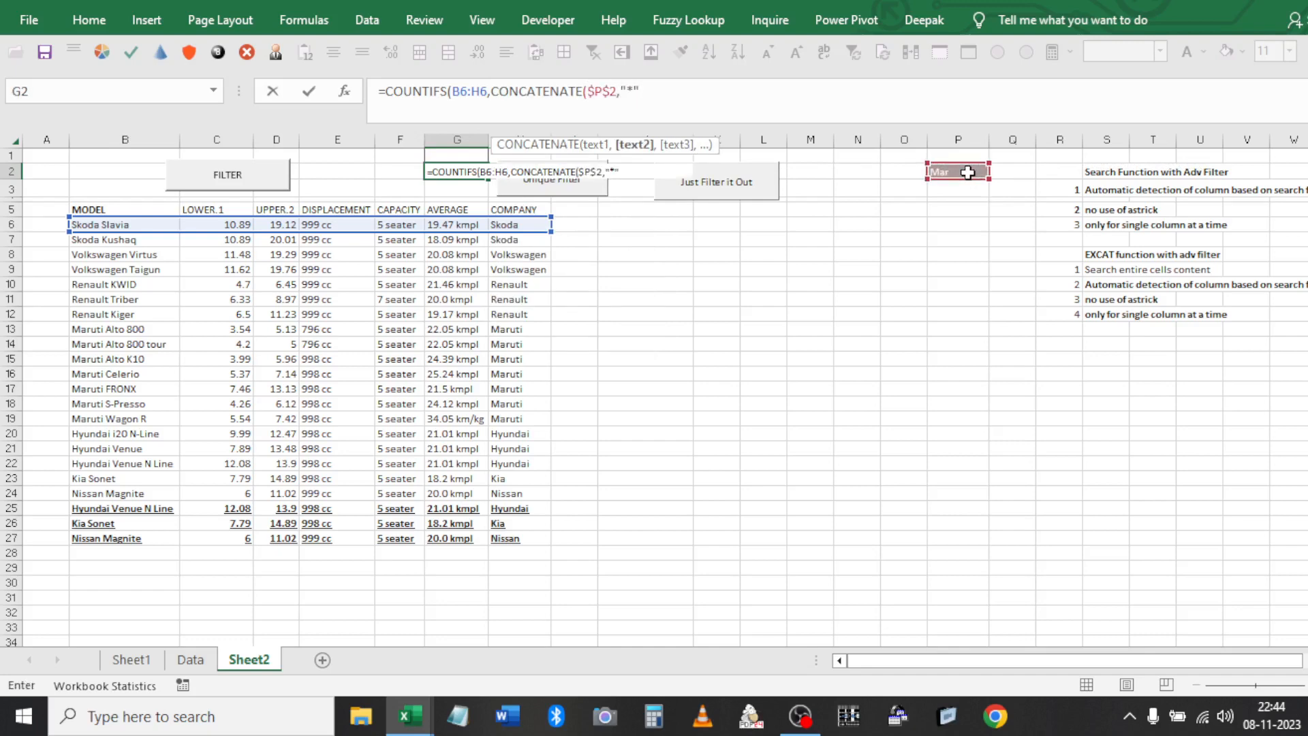
{"action": "key", "text": "Return"}
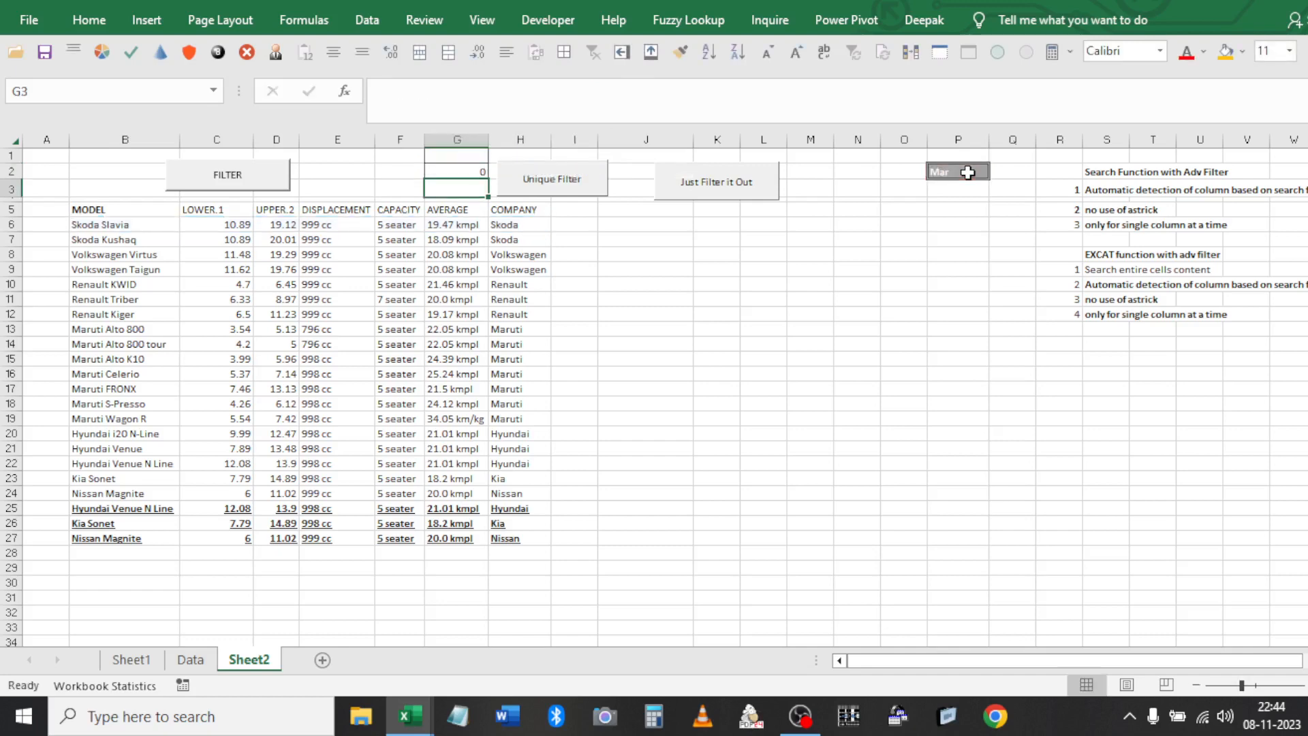
Centre-align G2 and finish the formula to end in >0, returning FALSE
{"action": "key", "text": "Up"}
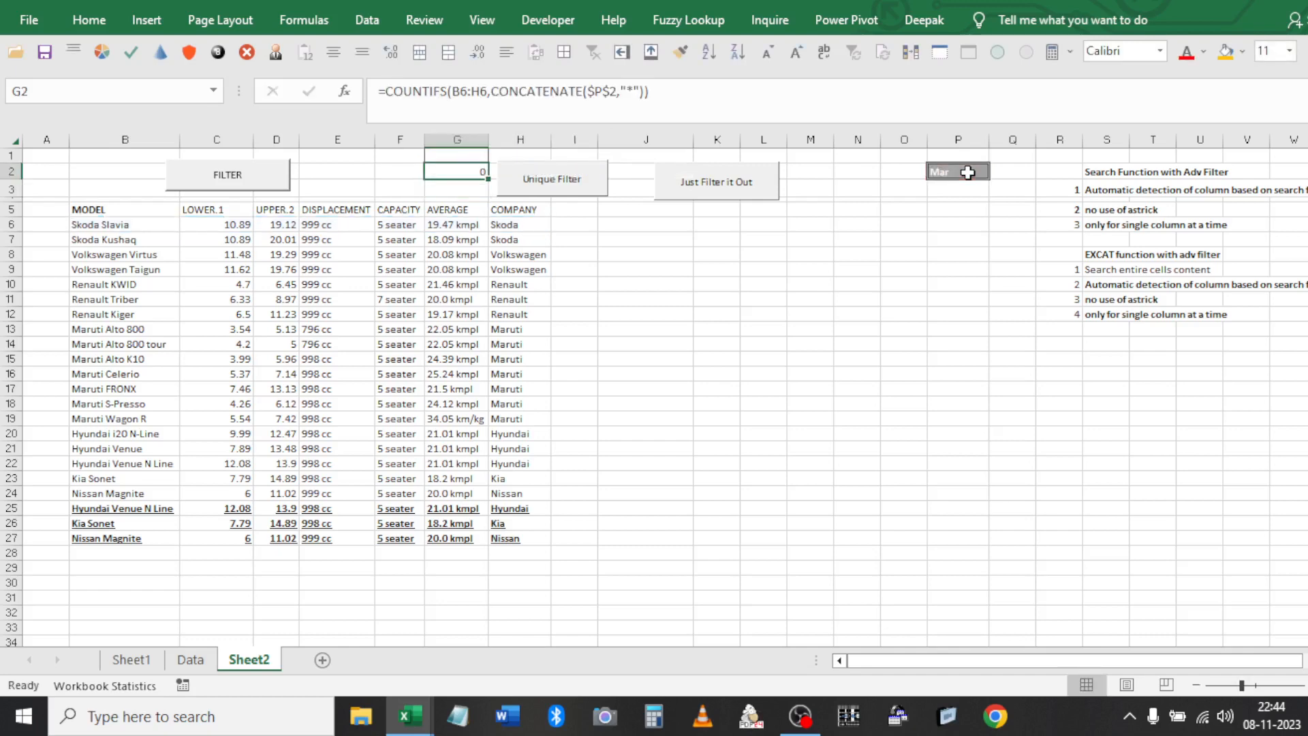
{"action": "left_click", "coordinate": [337, 51]}
{"action": "left_click", "coordinate": [492, 225]}
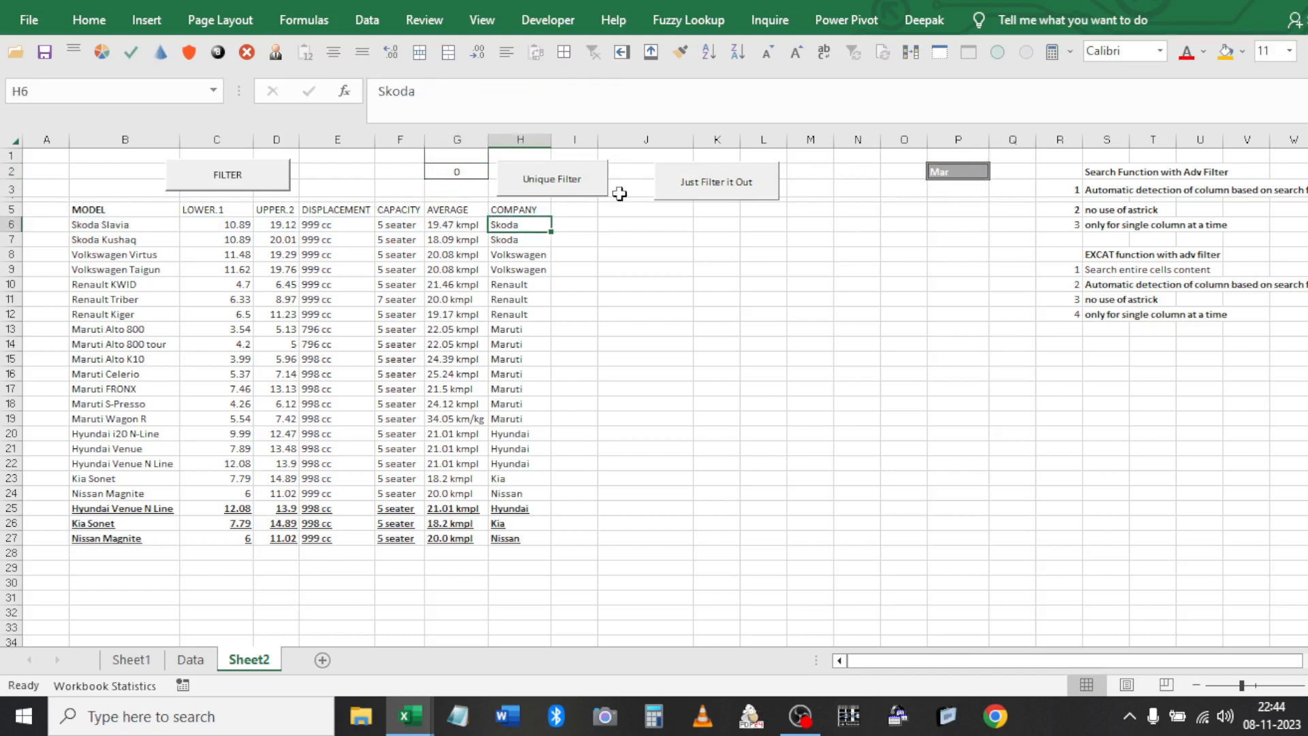
{"action": "left_click", "coordinate": [467, 176]}
{"action": "left_click", "coordinate": [602, 109]}
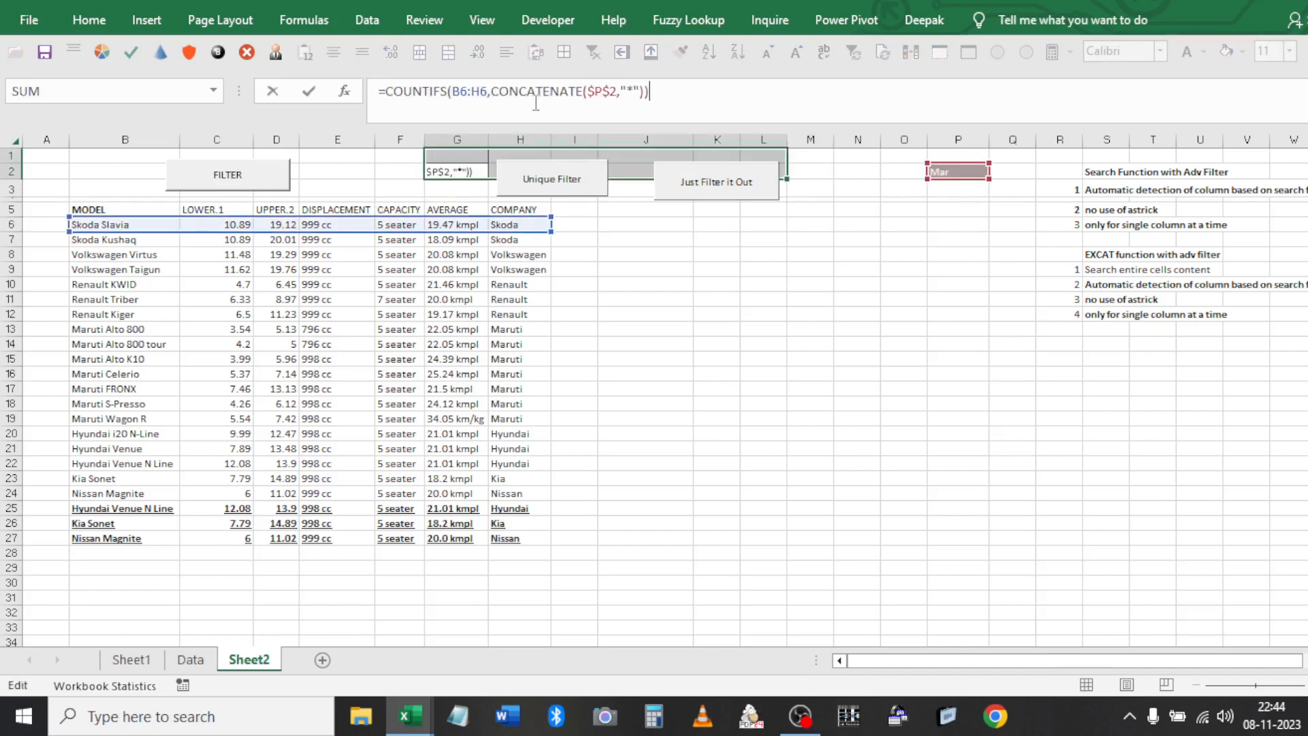
{"action": "left_click", "coordinate": [387, 90], "text": "shift"}
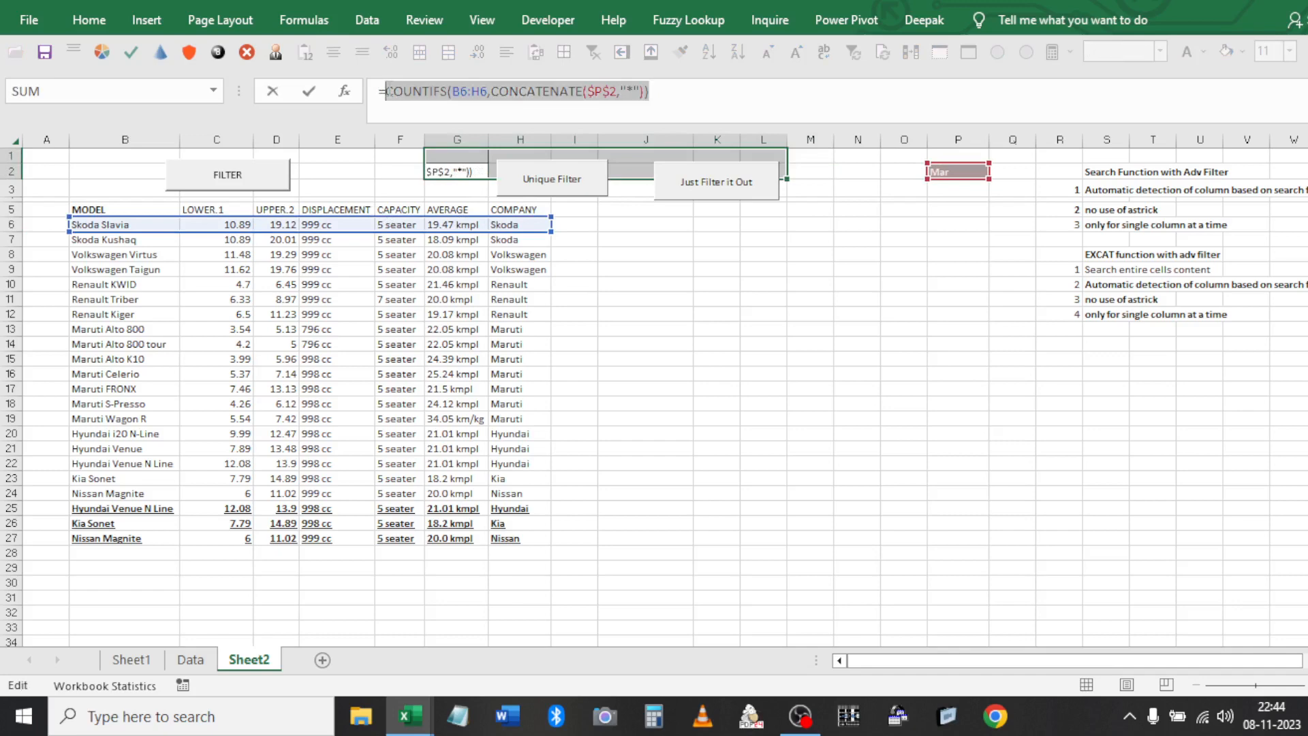
{"action": "type", "text": "()"}
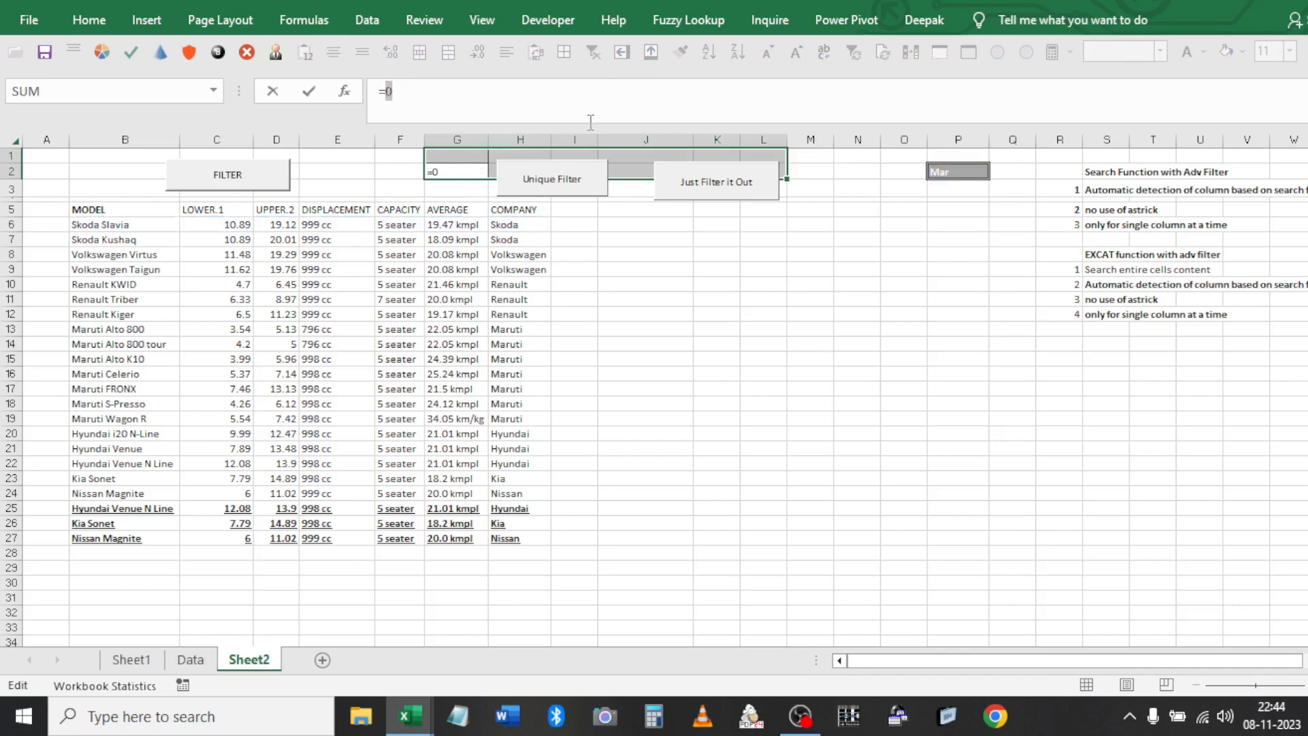
{"action": "key", "text": "ctrl+z"}
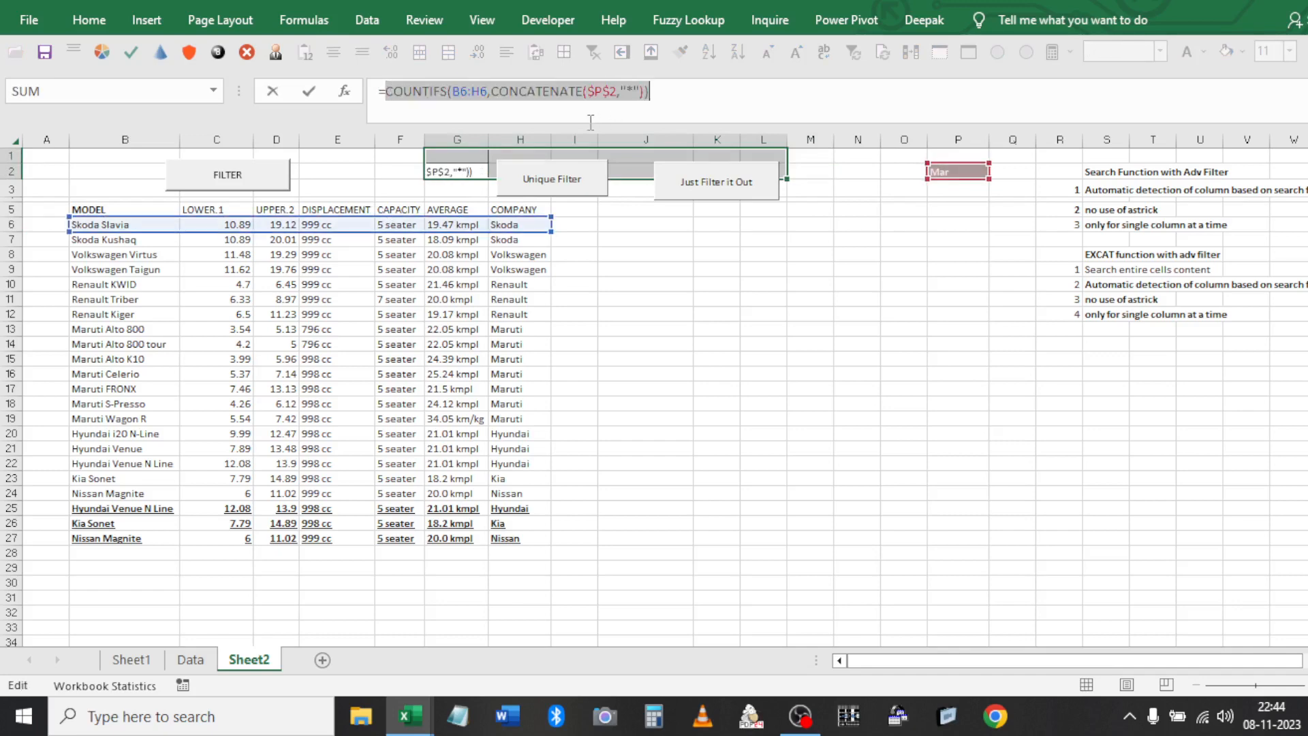
{"action": "left_click", "coordinate": [687, 97]}
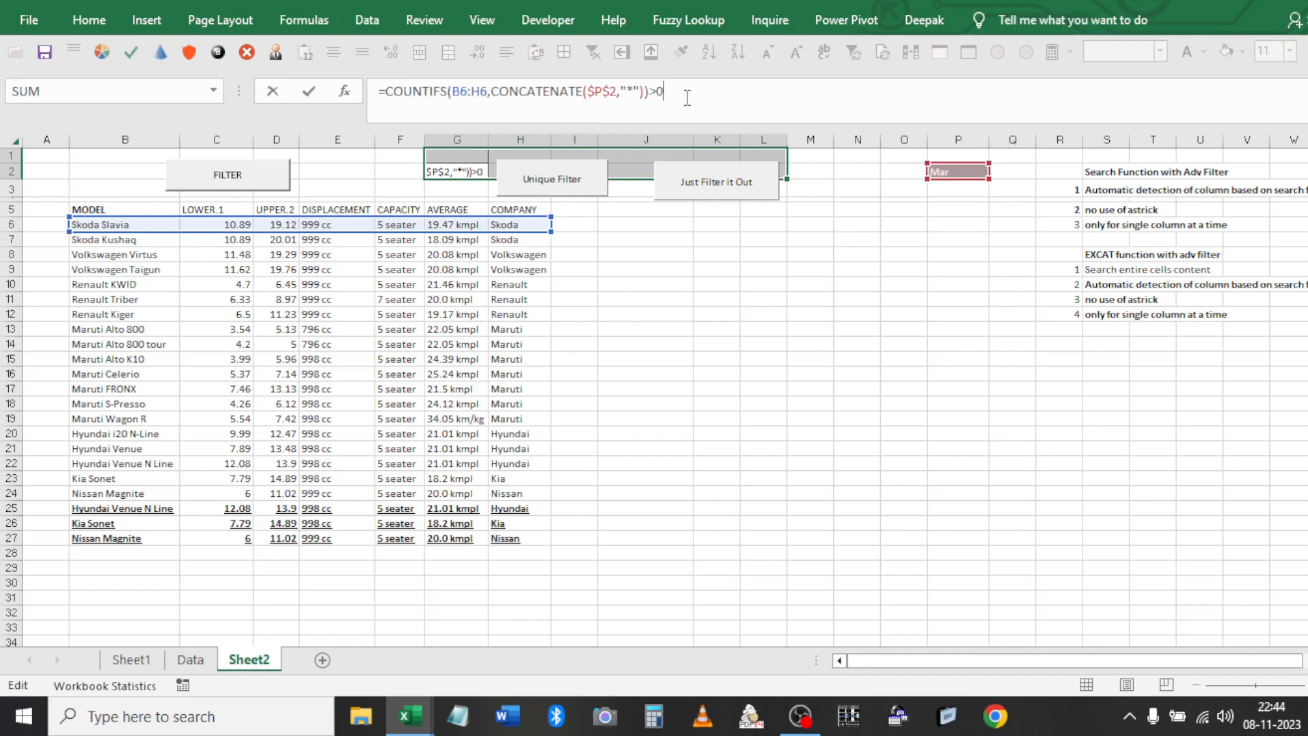
{"action": "key", "text": "Return"}
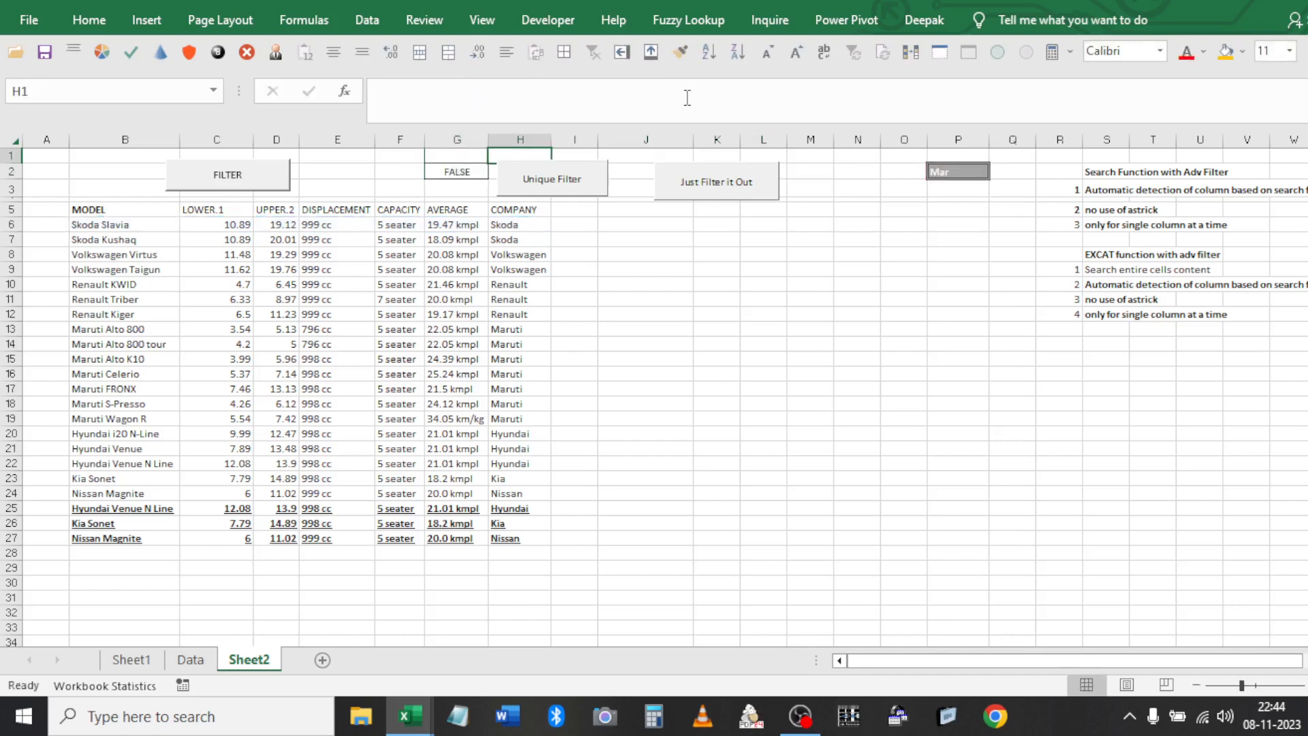
{"action": "key", "text": "Up"}
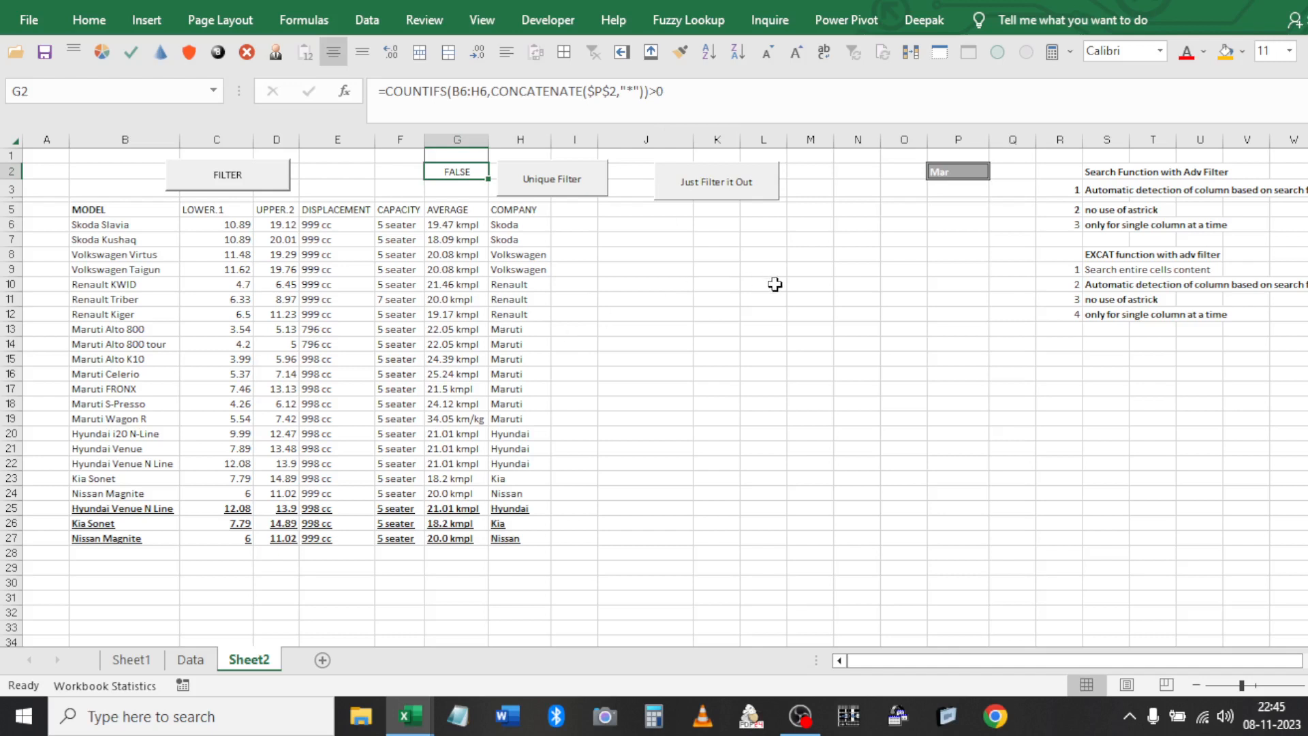
Run Advanced Filter copying matches from $B$5:$H$27 with criteria $G$1:$G$2 to $J$5:$P$5
{"action": "left_click", "coordinate": [954, 171]}
{"action": "left_click", "coordinate": [379, 348]}
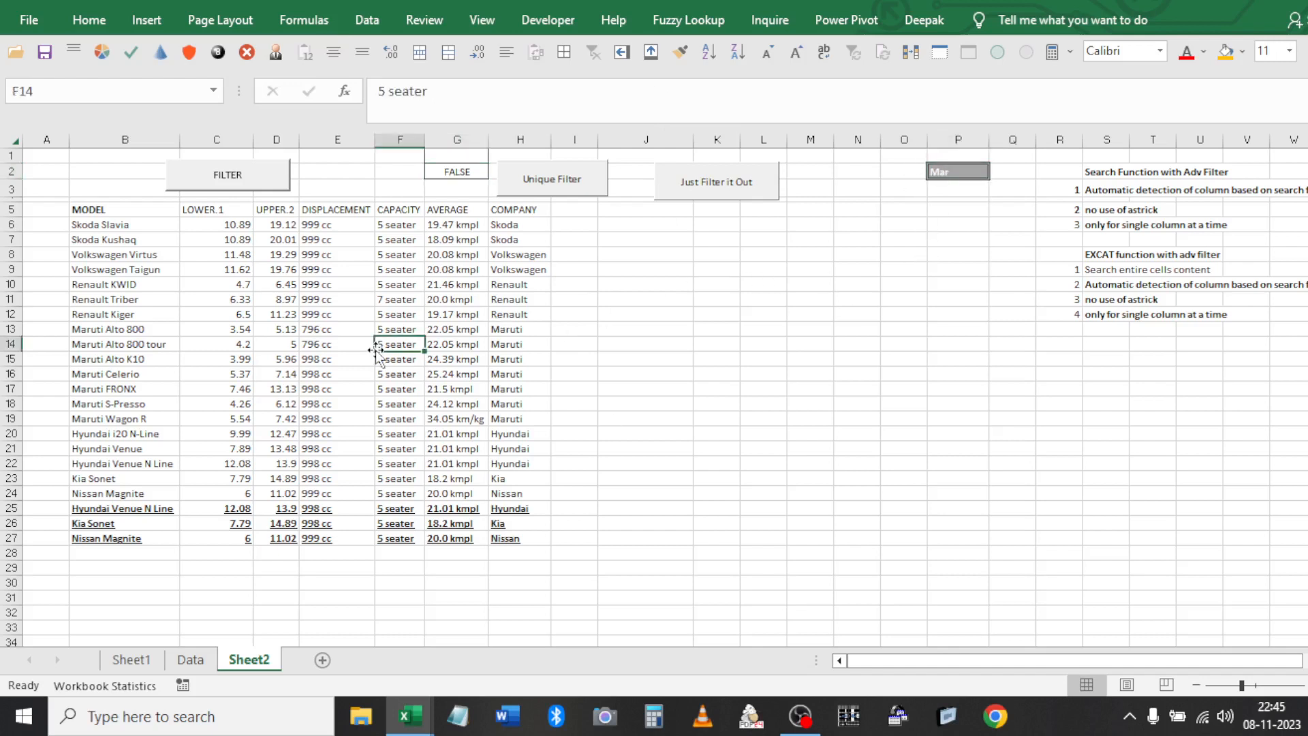
{"action": "left_click", "coordinate": [367, 15]}
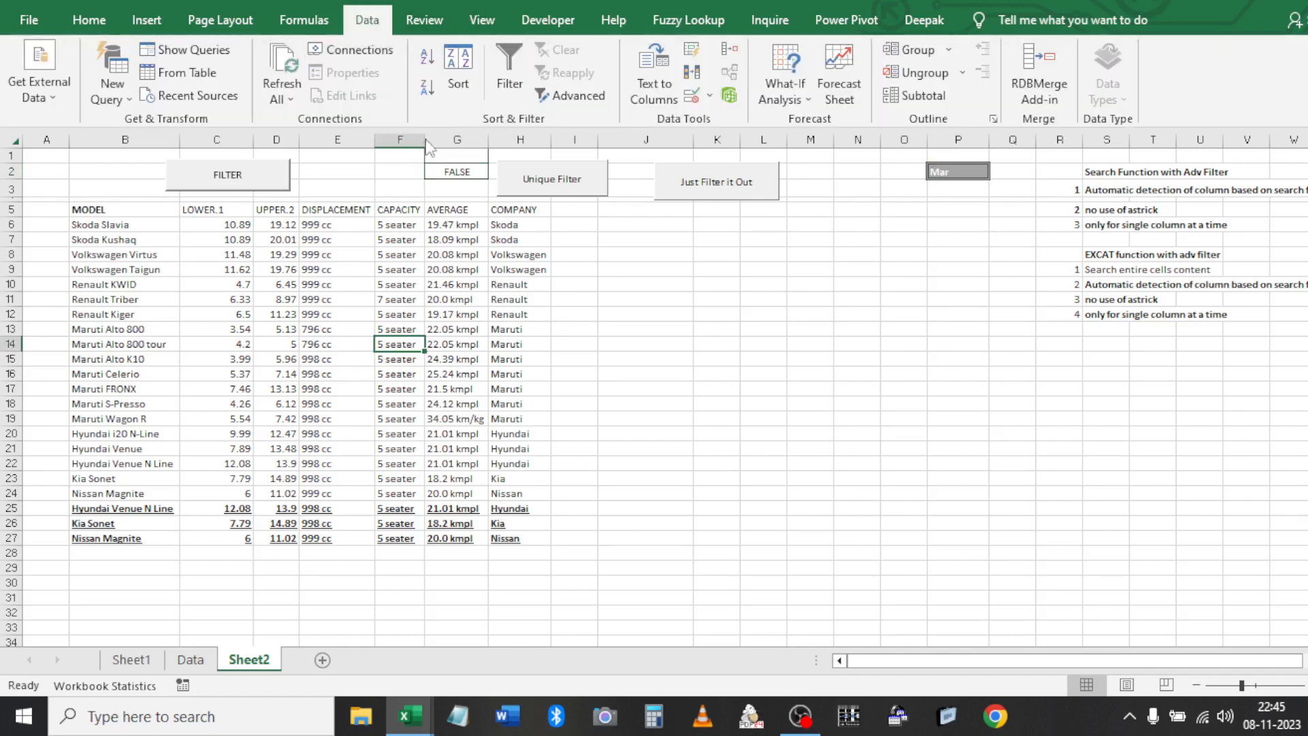
{"action": "left_click", "coordinate": [553, 87]}
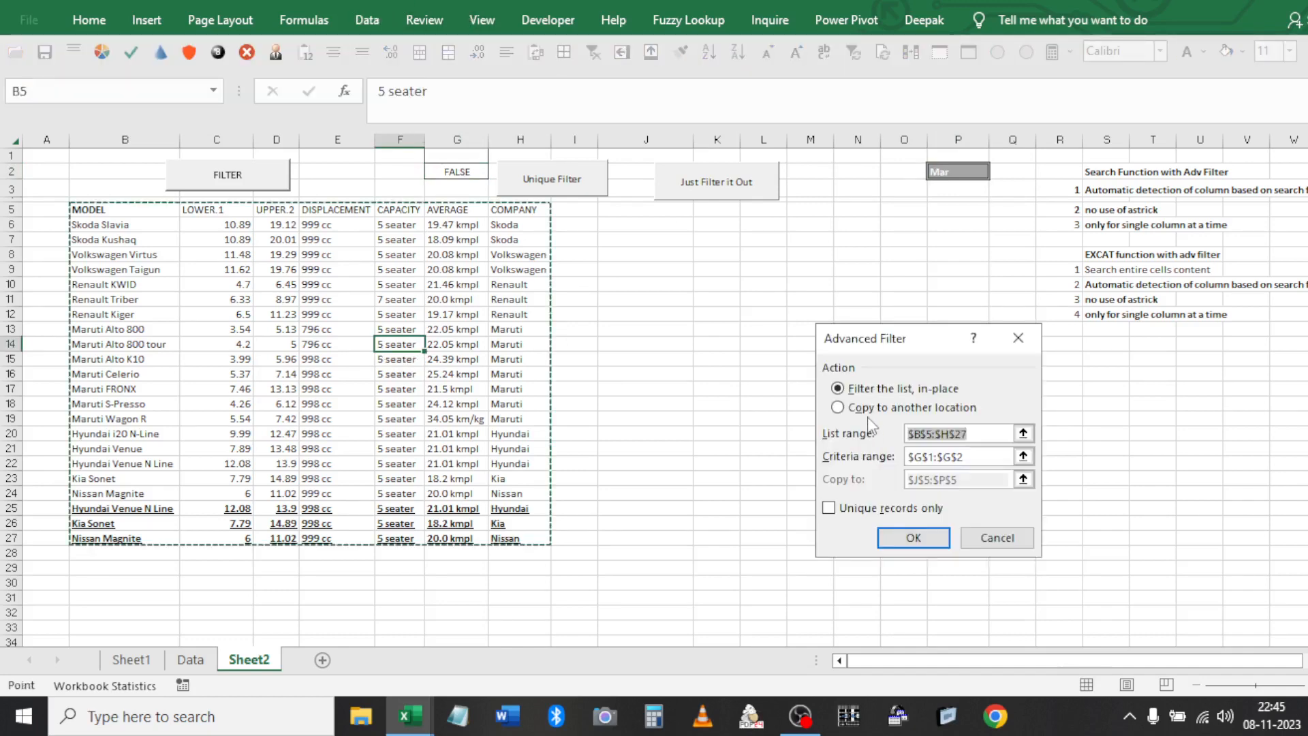
{"action": "left_click", "coordinate": [900, 408]}
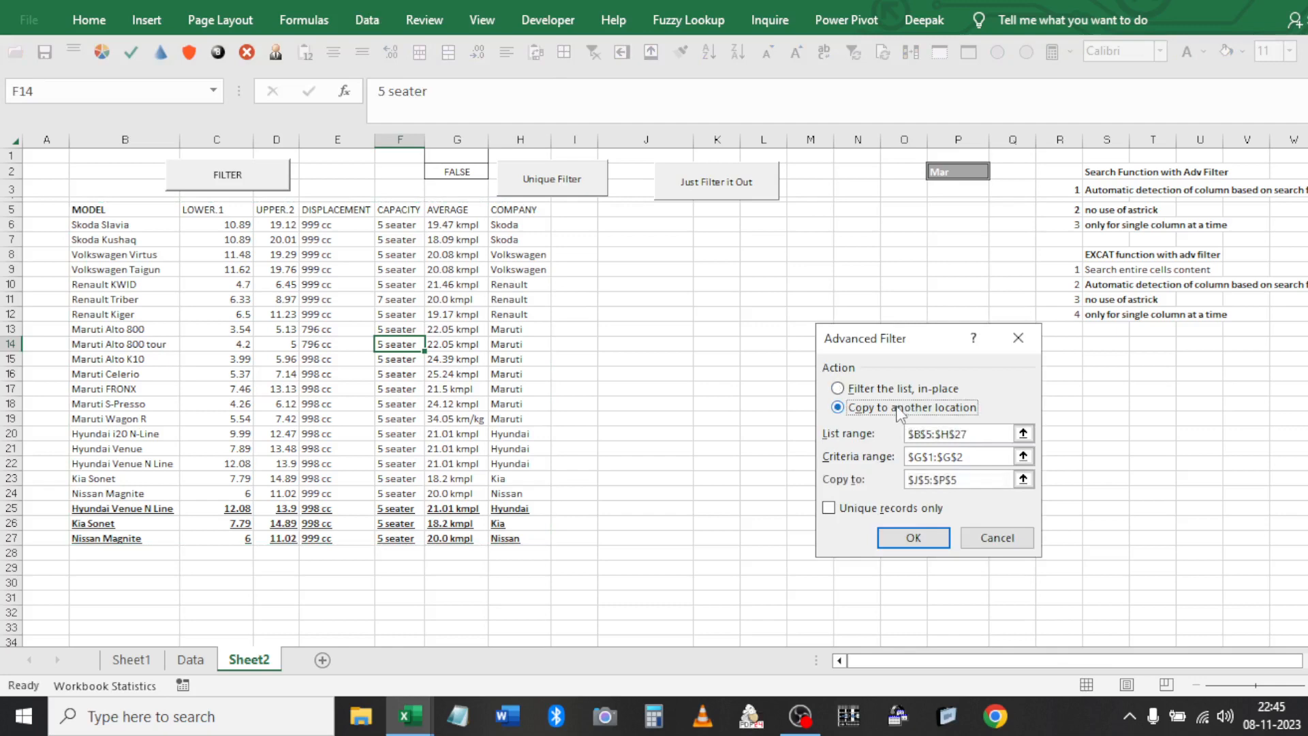
{"action": "key", "text": "Tab"}
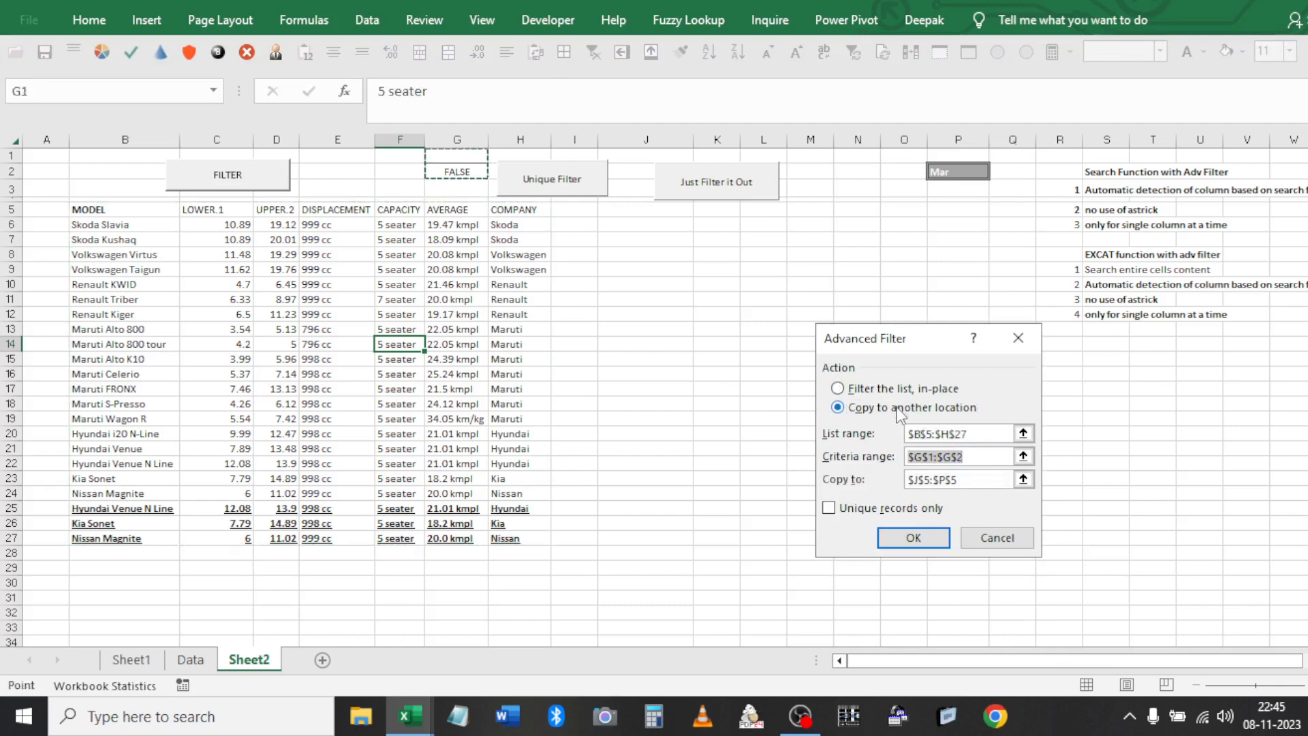
{"action": "left_click", "coordinate": [912, 538]}
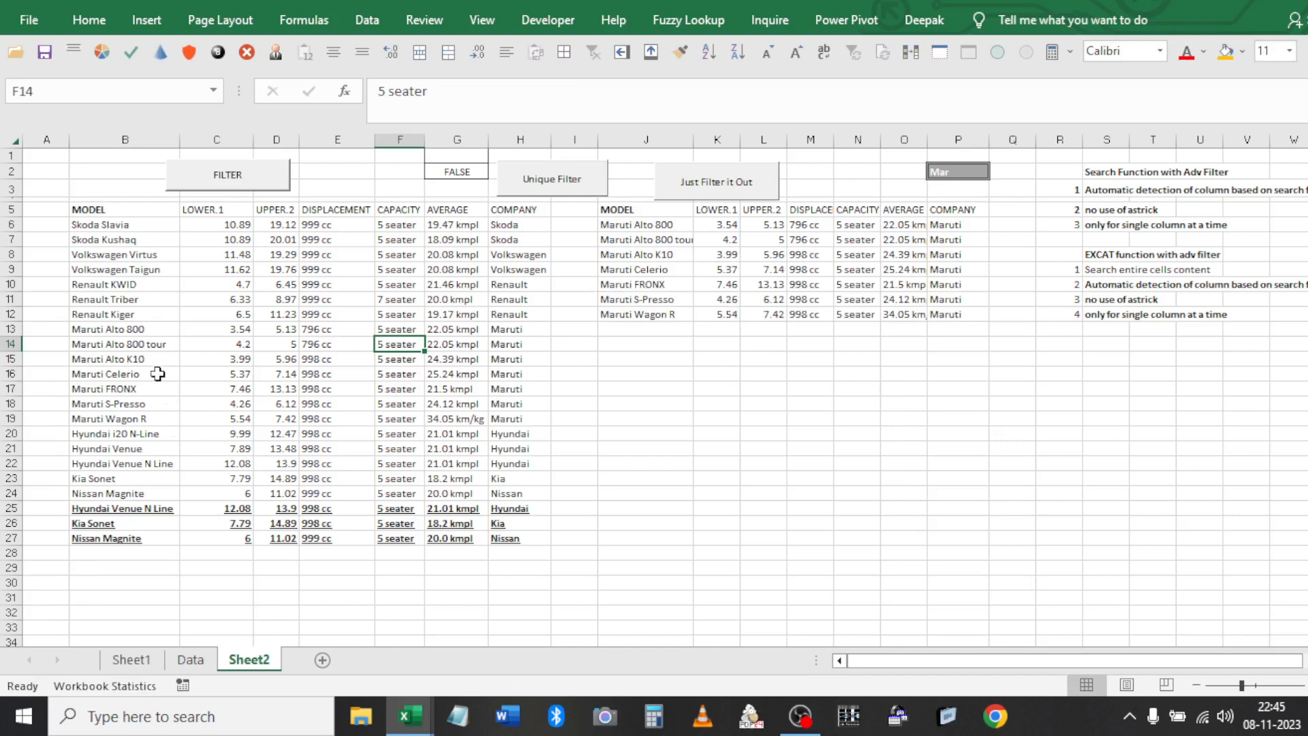
{"action": "left_click", "coordinate": [934, 179]}
{"action": "type", "text": "998"}
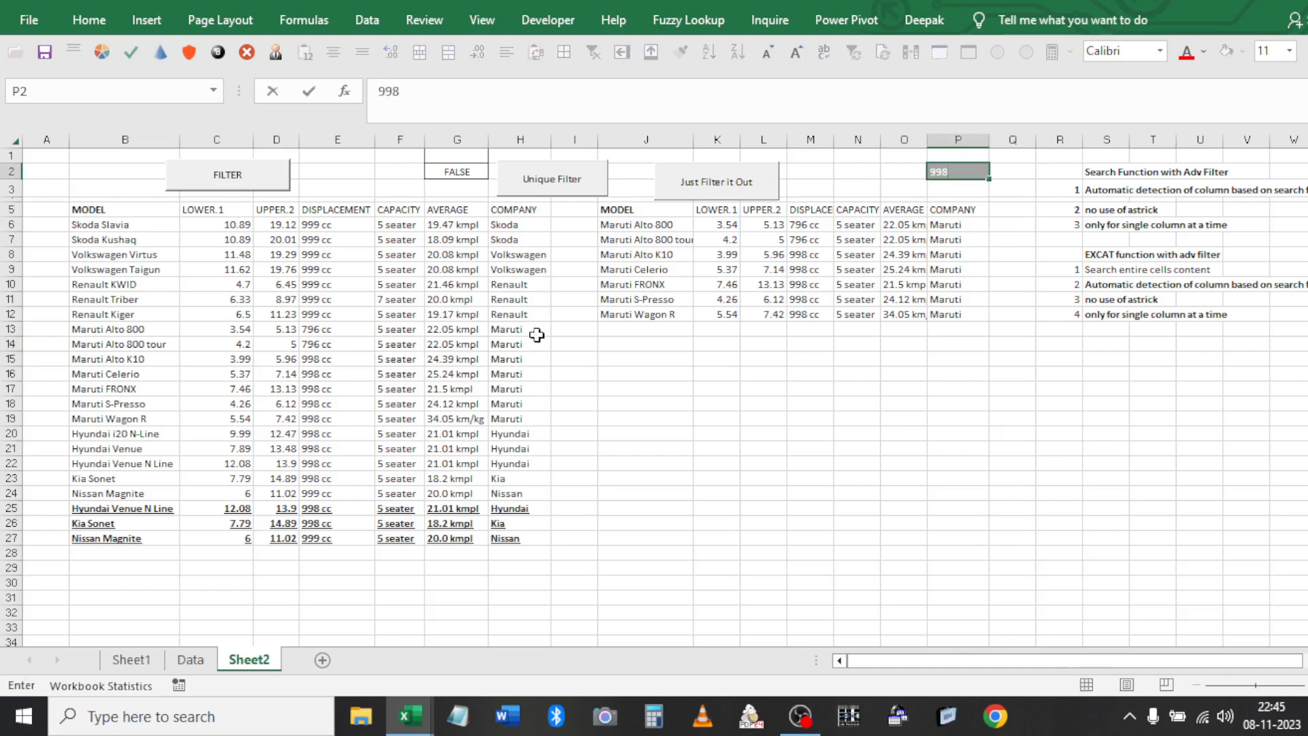
{"action": "left_click", "coordinate": [319, 254]}
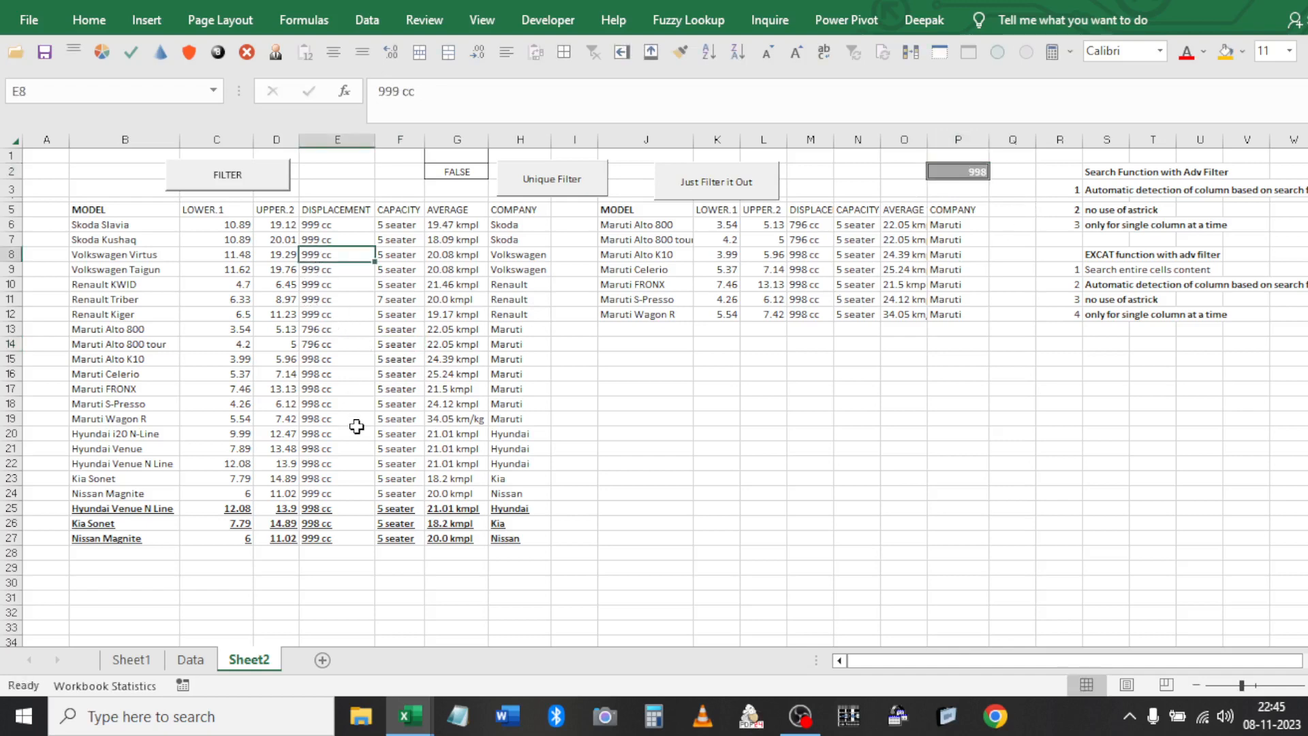
{"action": "left_click", "coordinate": [624, 239]}
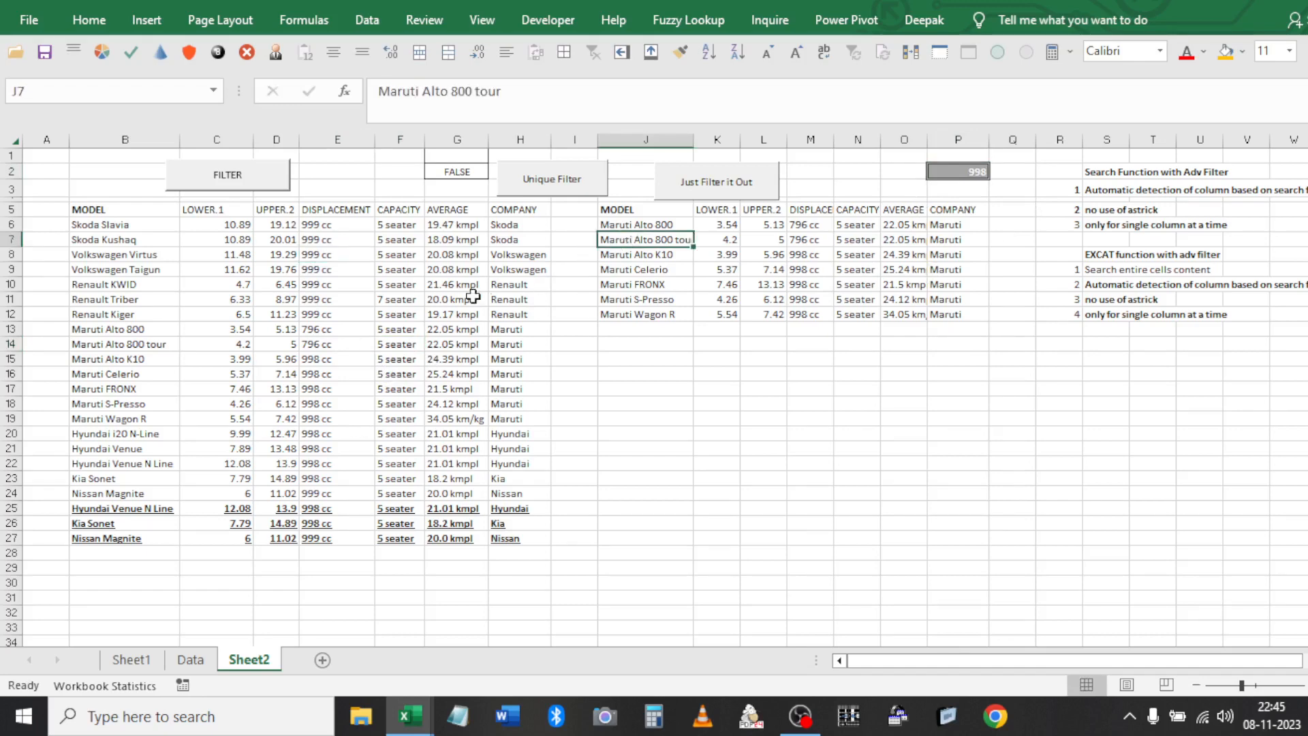
{"action": "left_click", "coordinate": [465, 299]}
{"action": "left_click", "coordinate": [613, 211]}
{"action": "key", "text": "ctrl+a"}
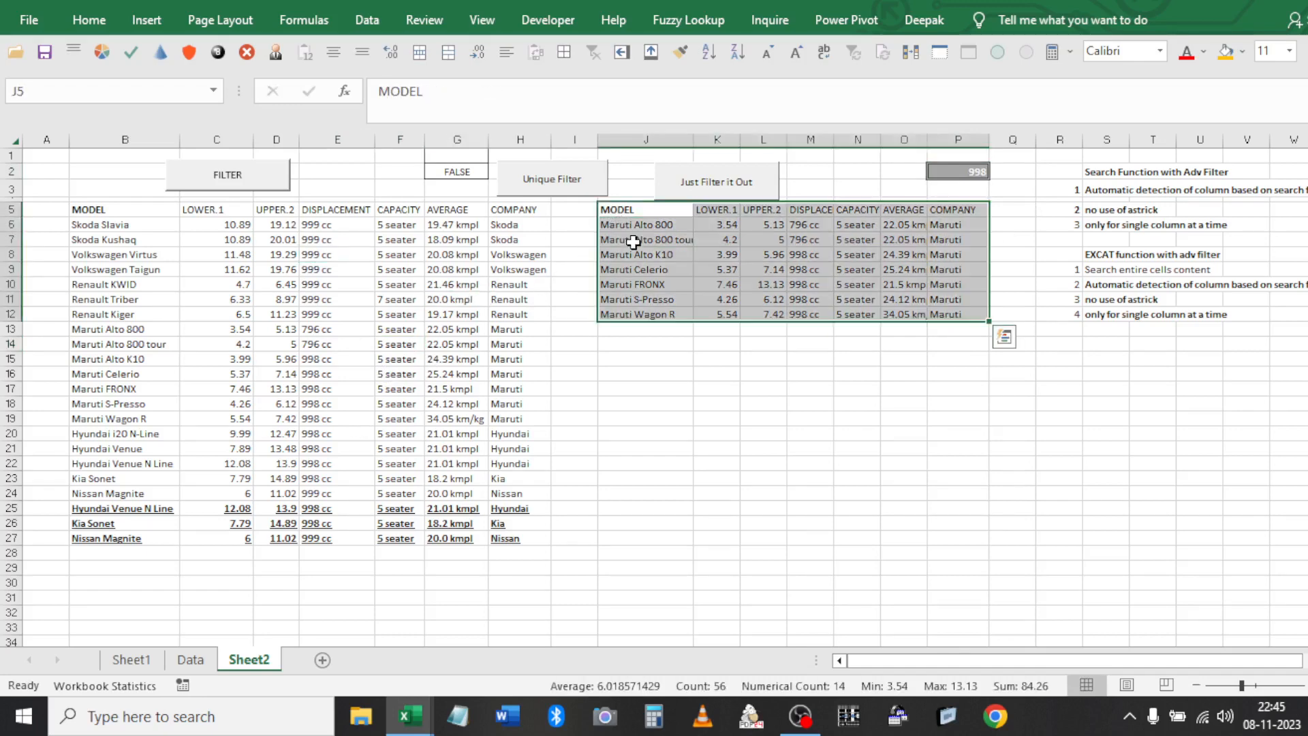
{"action": "key", "text": "Delete"}
{"action": "left_click", "coordinate": [419, 311]}
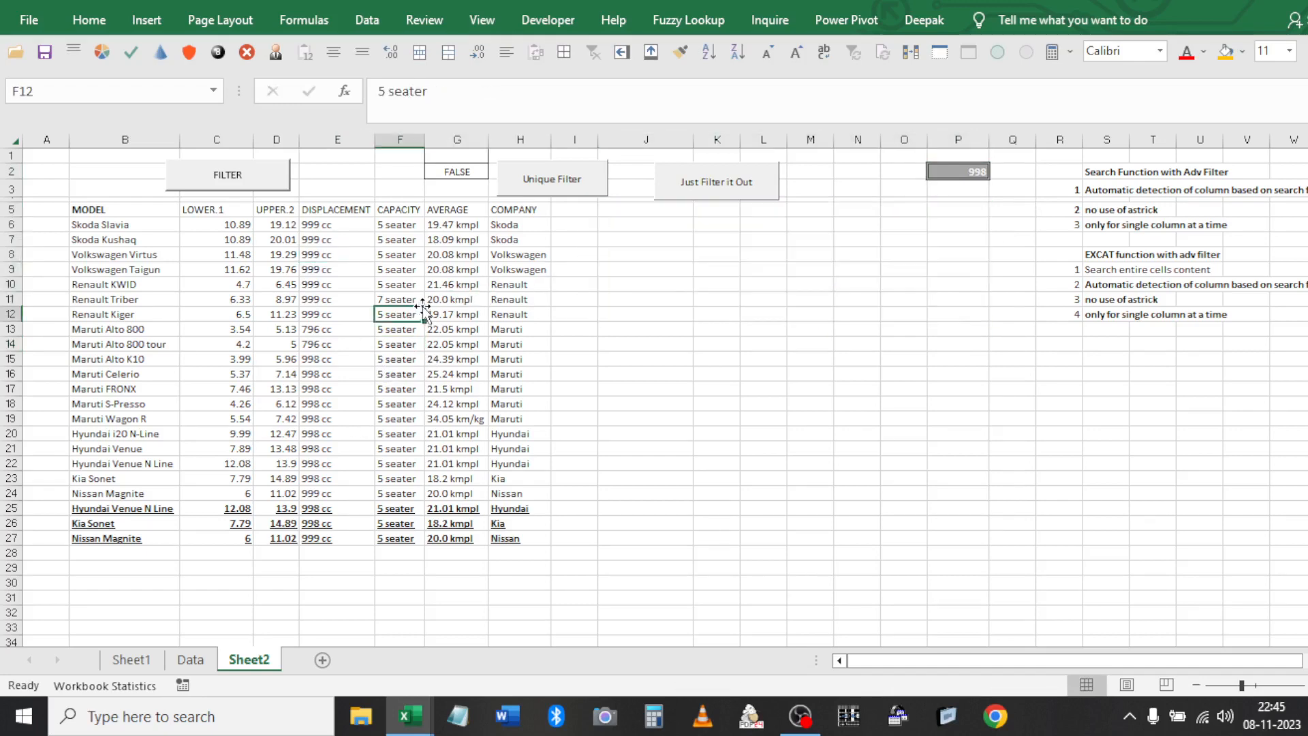
{"action": "left_click", "coordinate": [369, 31]}
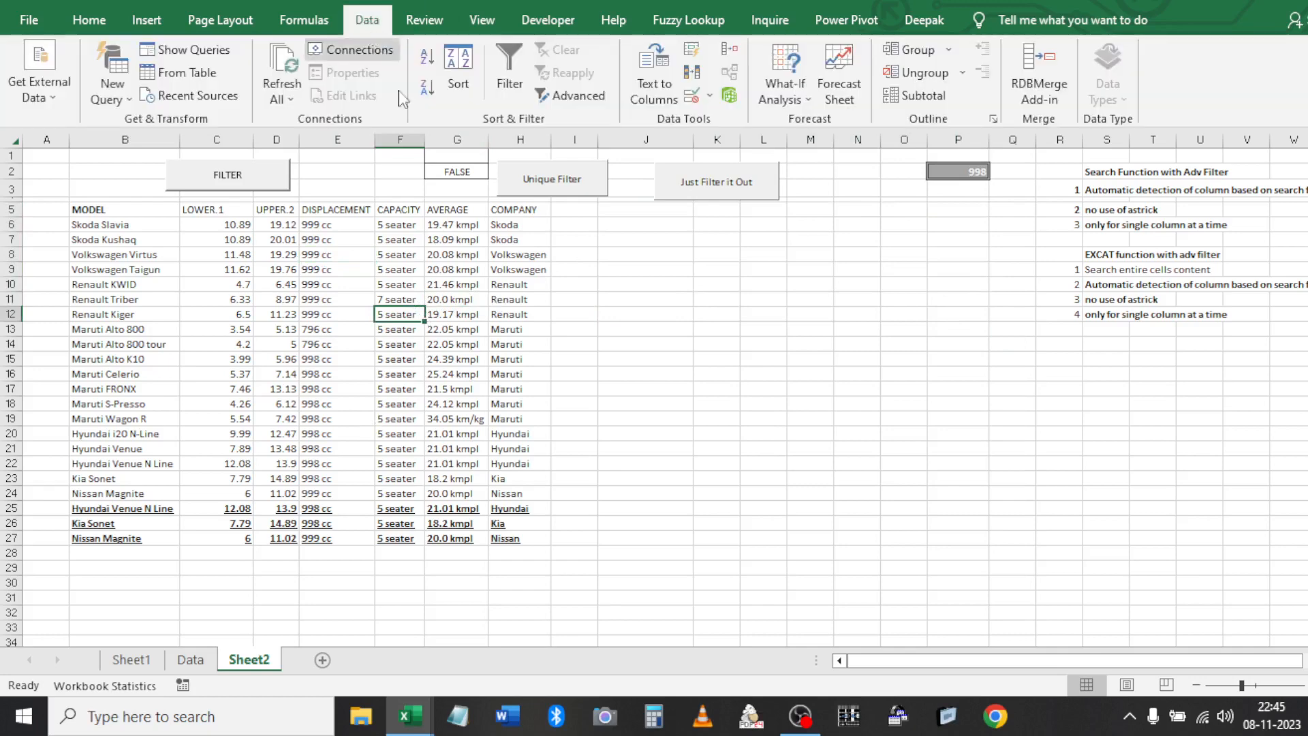
{"action": "left_click", "coordinate": [578, 103]}
{"action": "left_click", "coordinate": [845, 408]}
{"action": "key", "text": "Tab"}
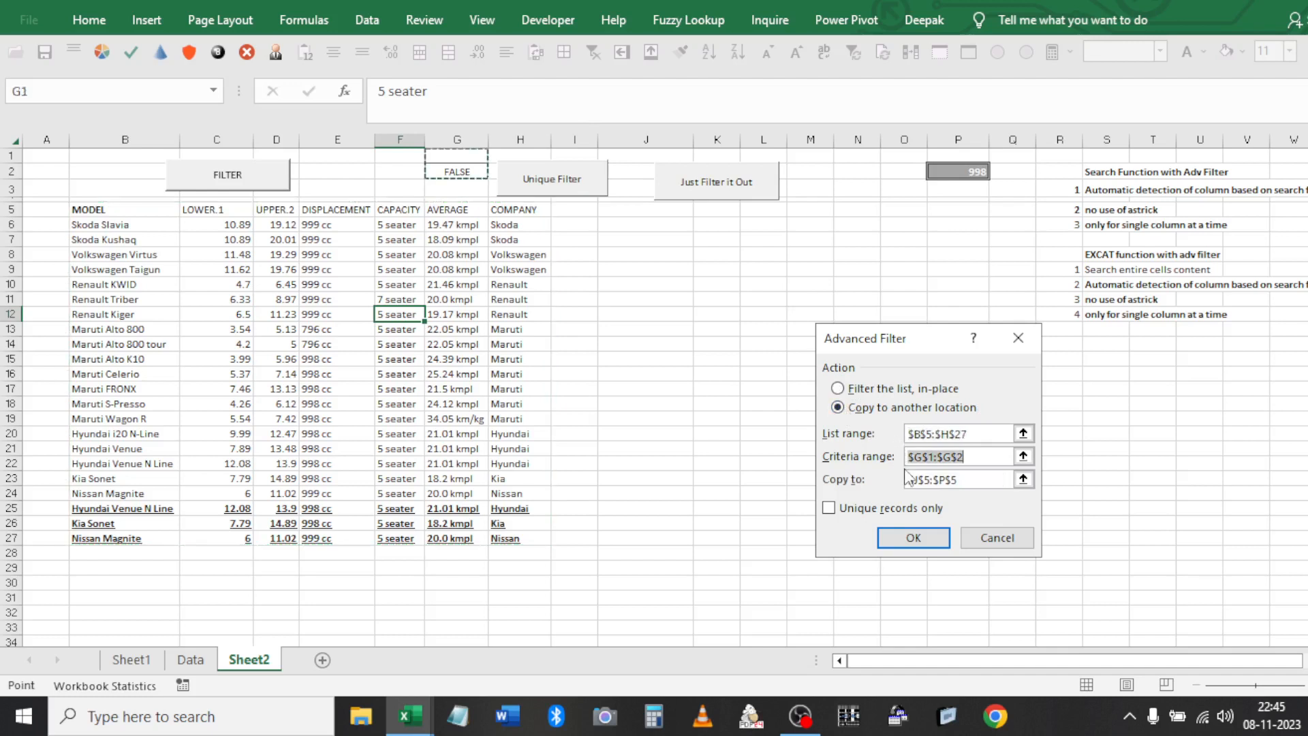
{"action": "left_click", "coordinate": [913, 538]}
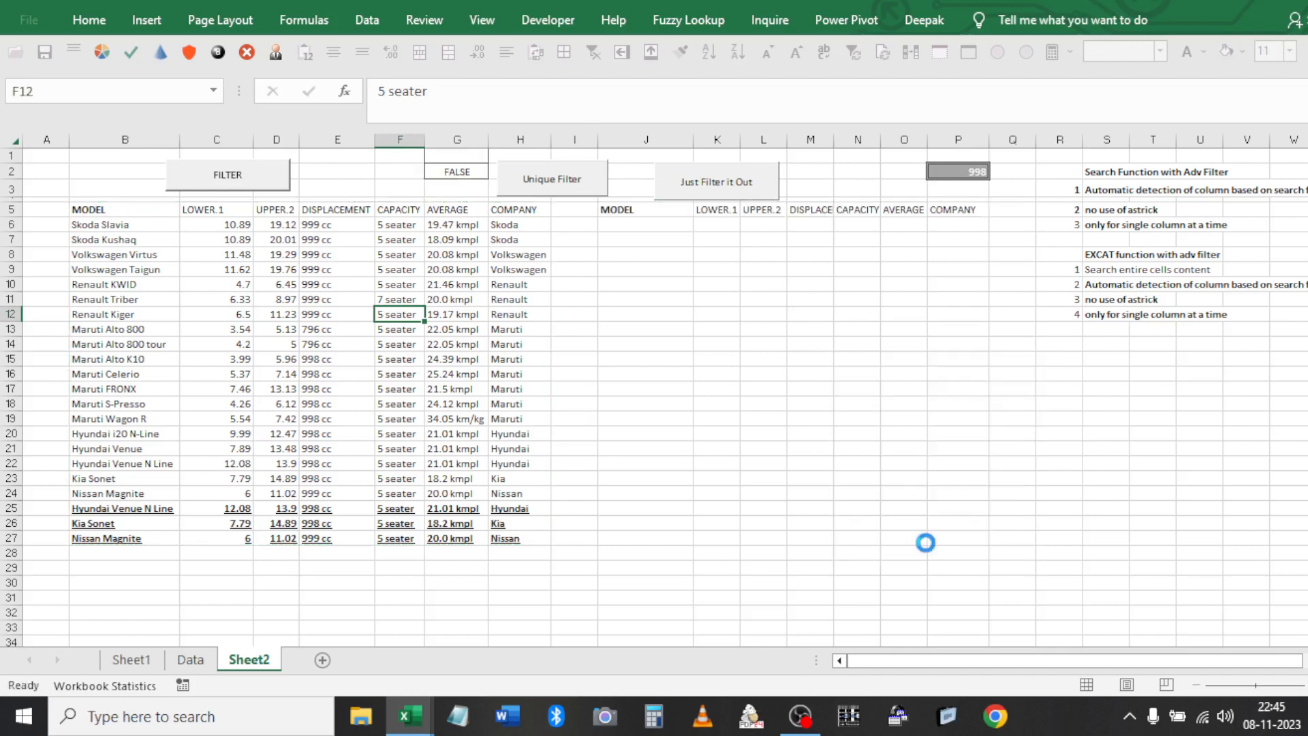
{"action": "left_click_drag", "start_coordinate": [633, 209], "coordinate": [937, 379]}
{"action": "left_click_drag", "start_coordinate": [795, 224], "coordinate": [831, 374]}
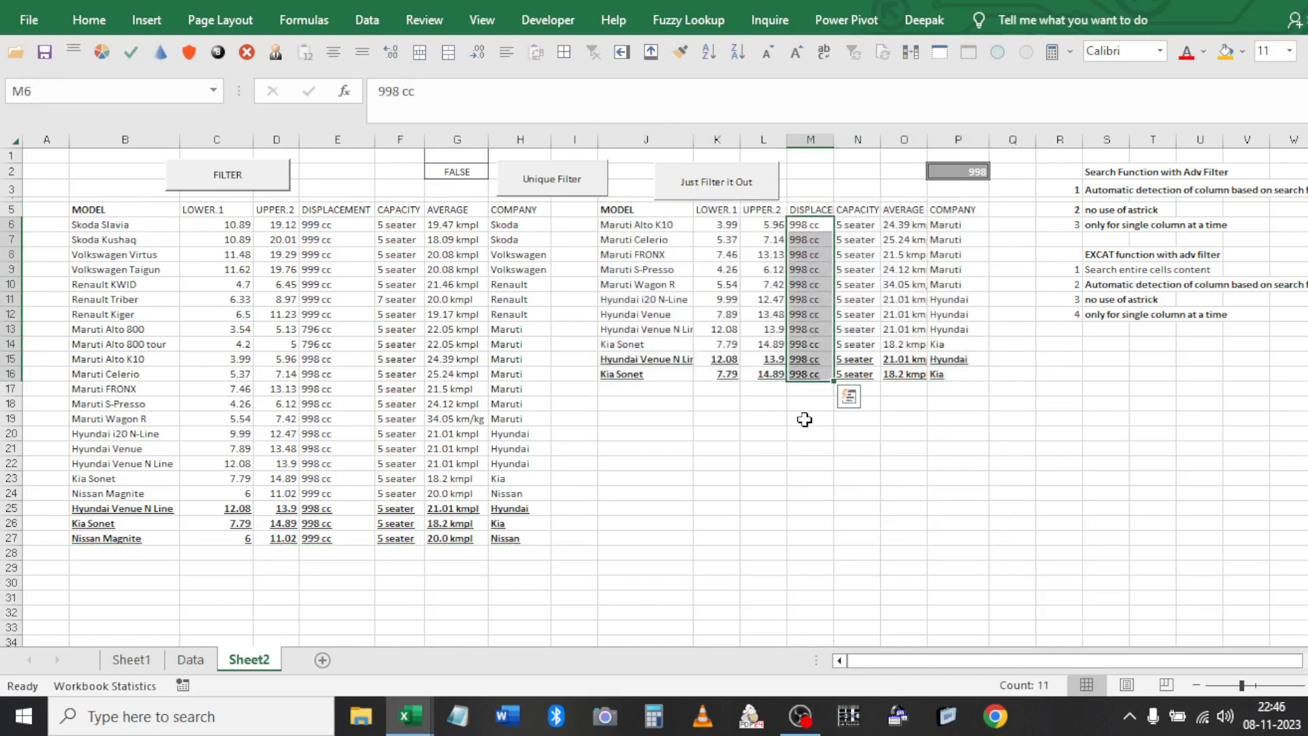
{"action": "key", "text": "ctrl+a"}
{"action": "key", "text": "Delete"}
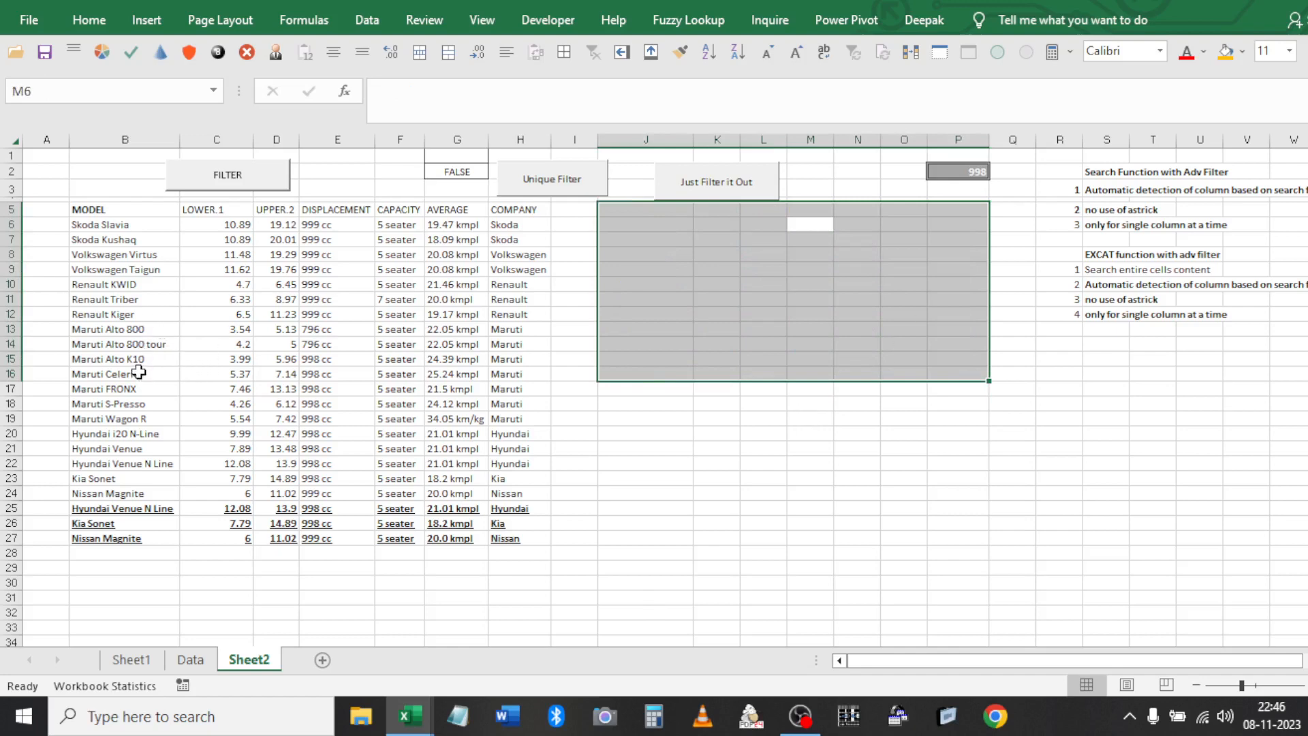
Enter 'kwi' as the search term in P2
{"action": "left_click", "coordinate": [129, 285]}
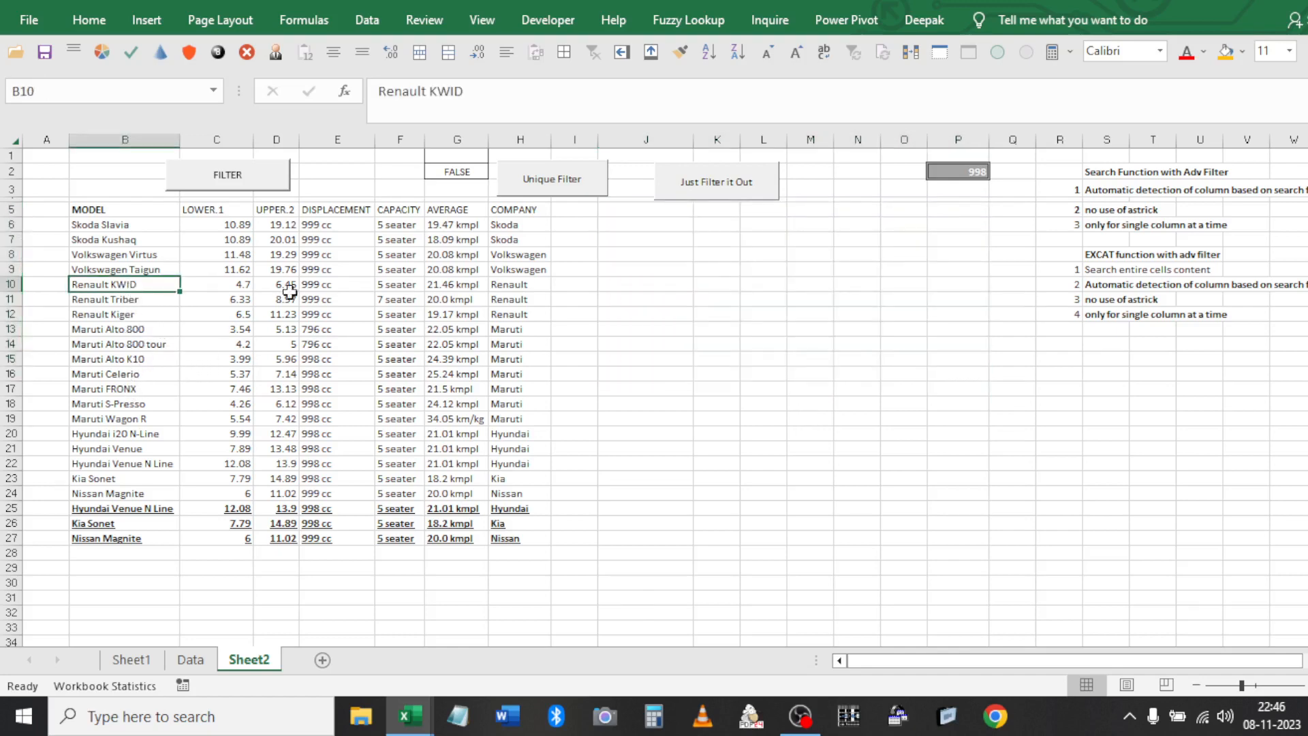
{"action": "left_click", "coordinate": [946, 170]}
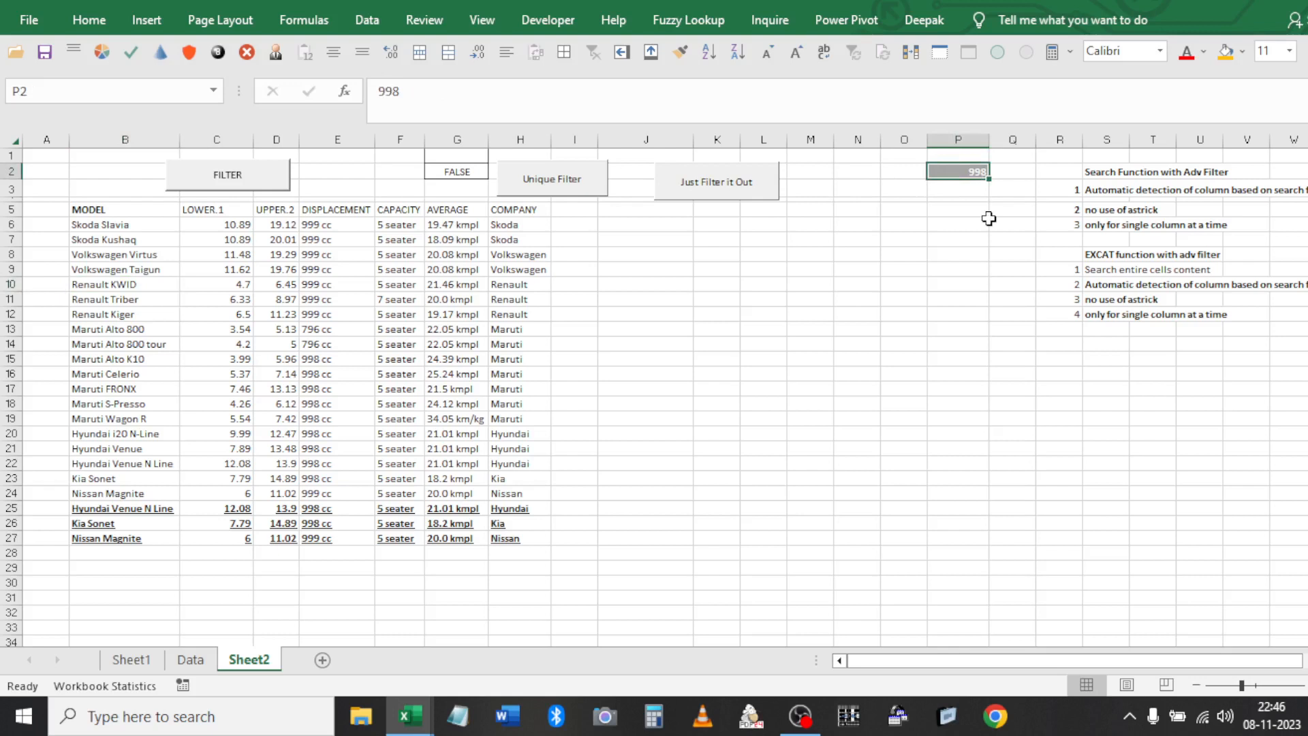
{"action": "type", "text": "kwi"}
{"action": "key", "text": "ctrl+Return"}
Evaluate the CONCATENATE part of G2's criterion without changing it, then run Unique Filter
{"action": "left_click", "coordinate": [461, 171]}
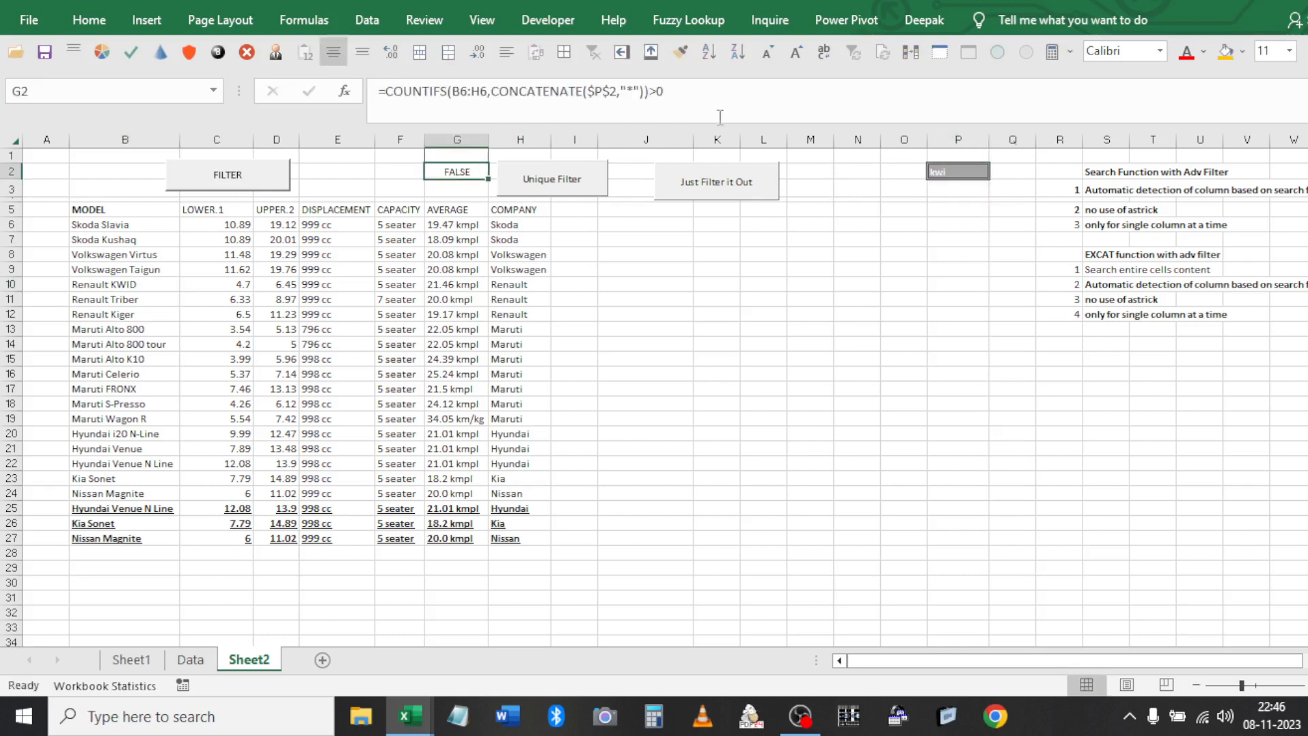
{"action": "left_click", "coordinate": [645, 92]}
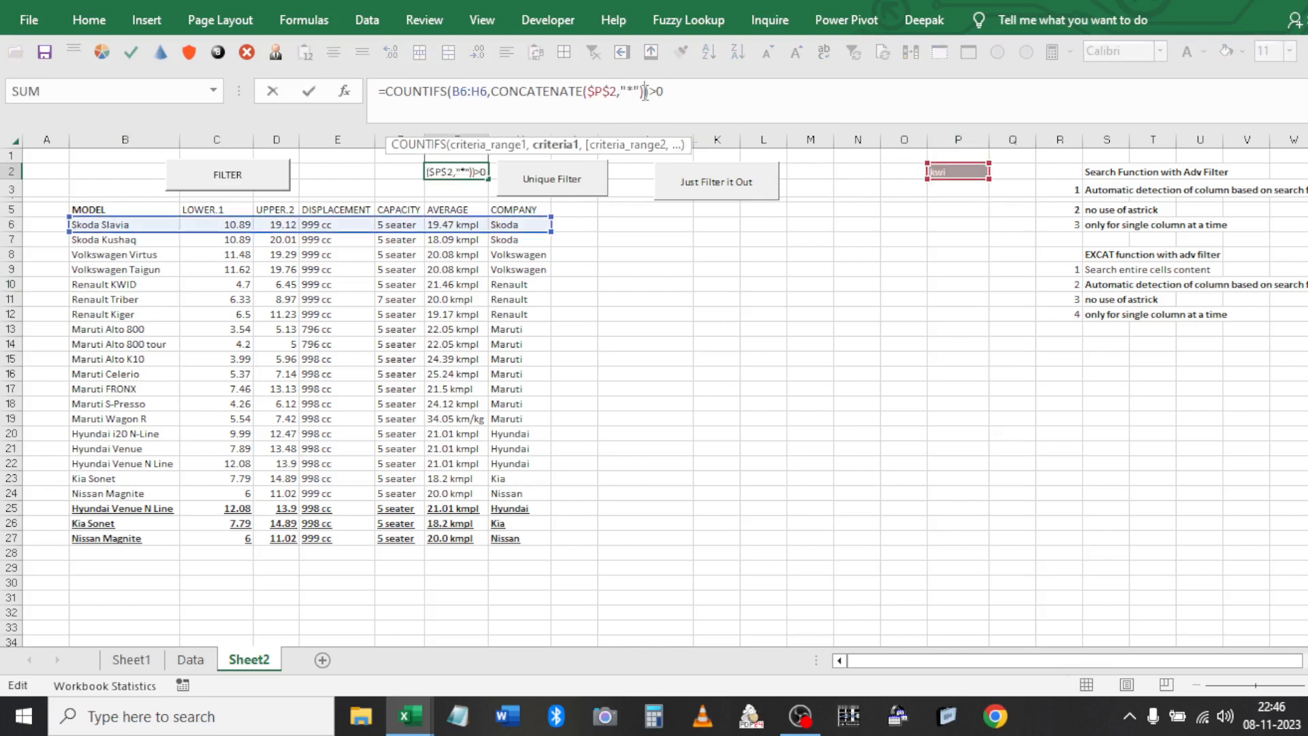
{"action": "left_click", "coordinate": [492, 91], "text": "shift"}
{"action": "key", "text": "F9"}
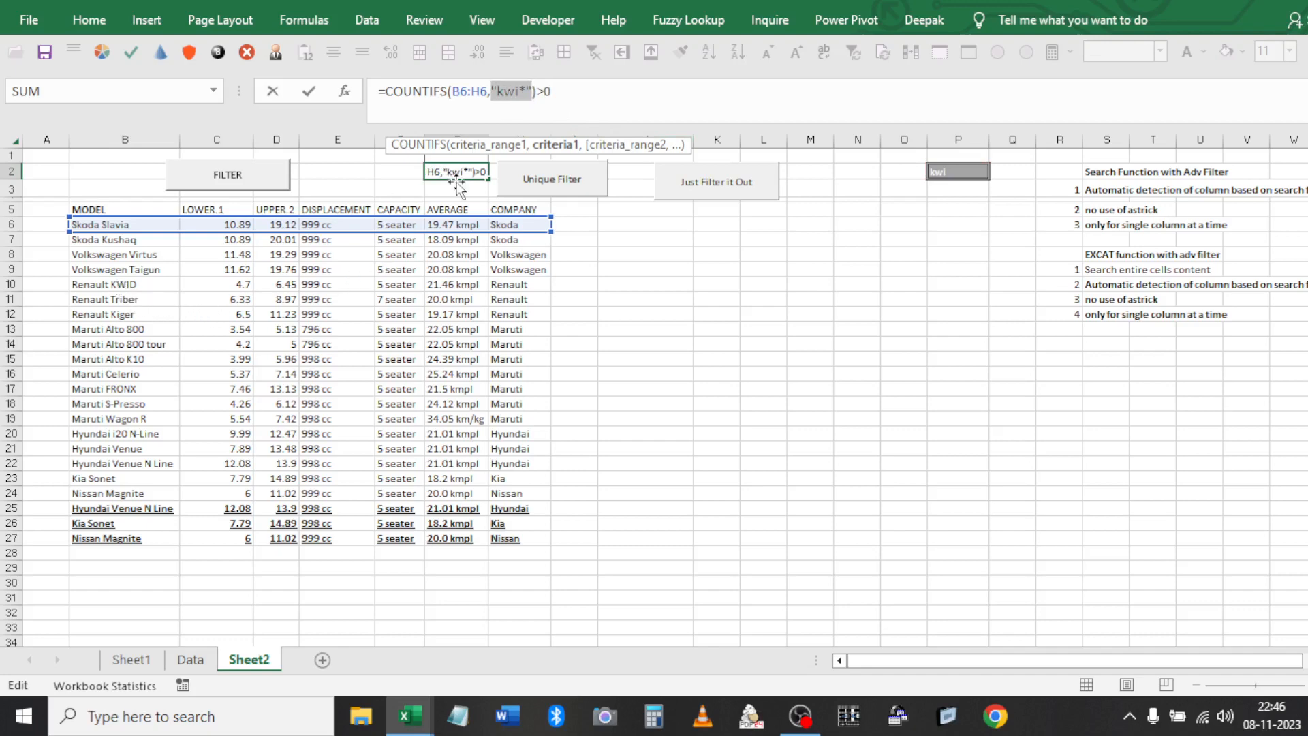
{"action": "key", "text": "Escape"}
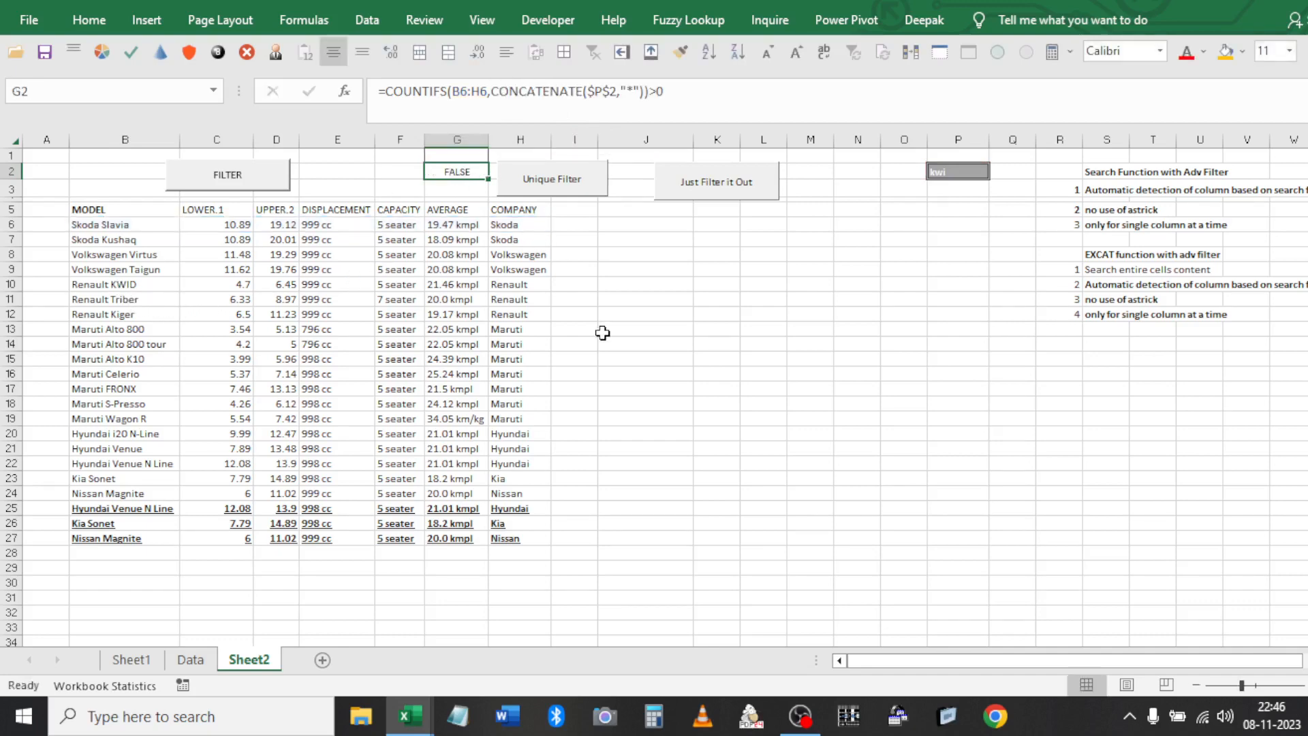
{"action": "left_click", "coordinate": [538, 180]}
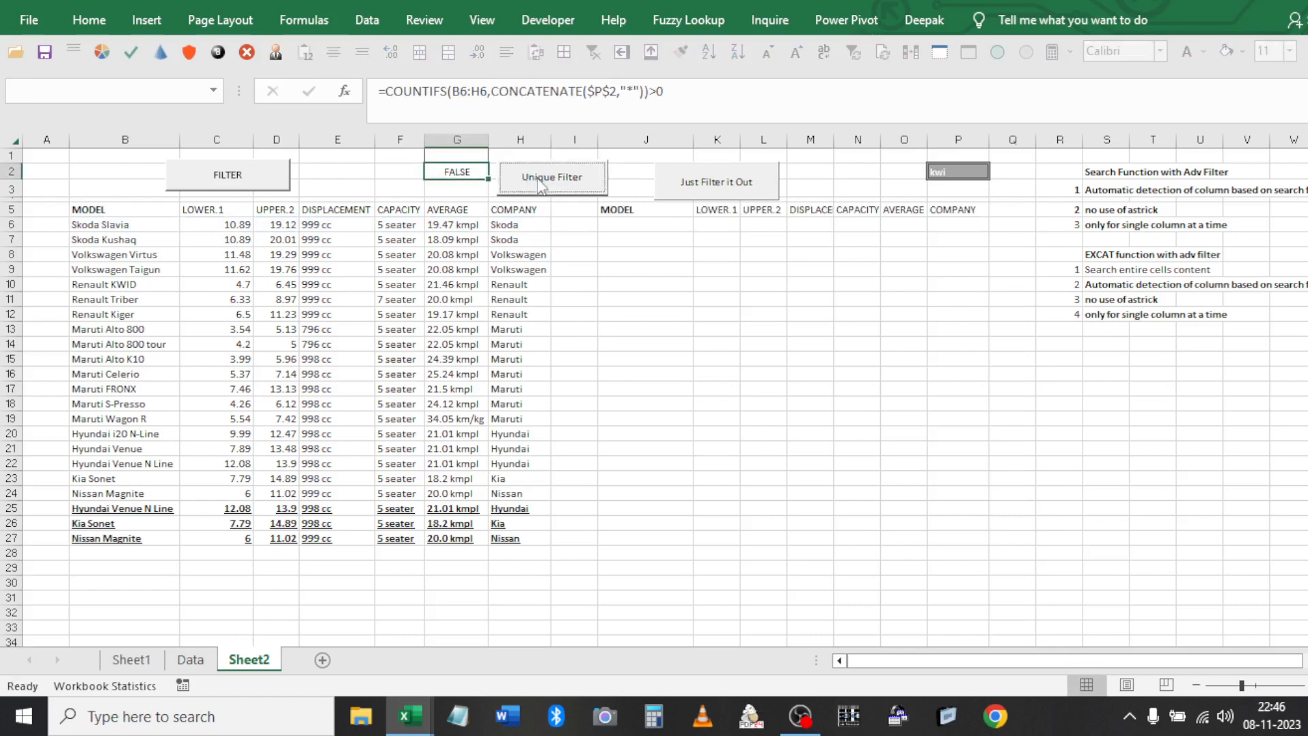
Clear the output header row, then search for '*kwi' and rerun the filter
{"action": "left_click", "coordinate": [656, 209]}
{"action": "key", "text": "ctrl+shift+Right"}
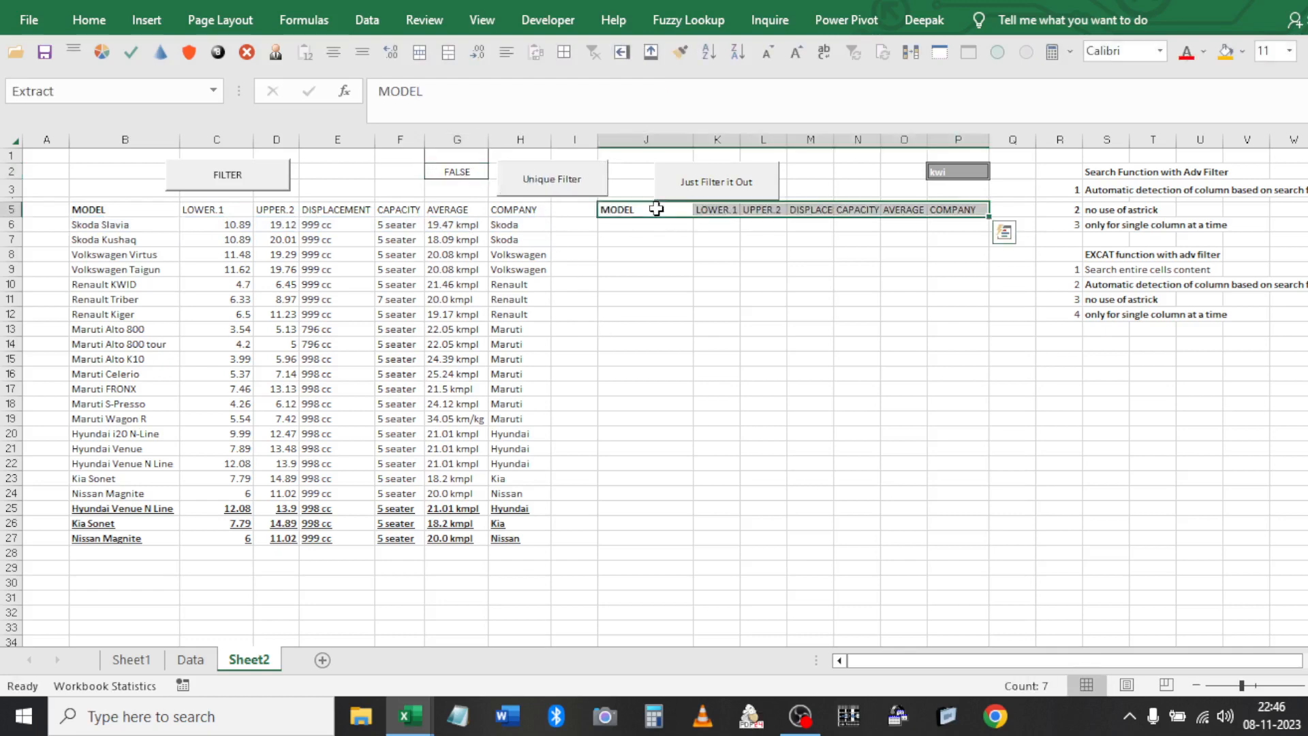
{"action": "key", "text": "Delete"}
{"action": "left_click", "coordinate": [948, 175]}
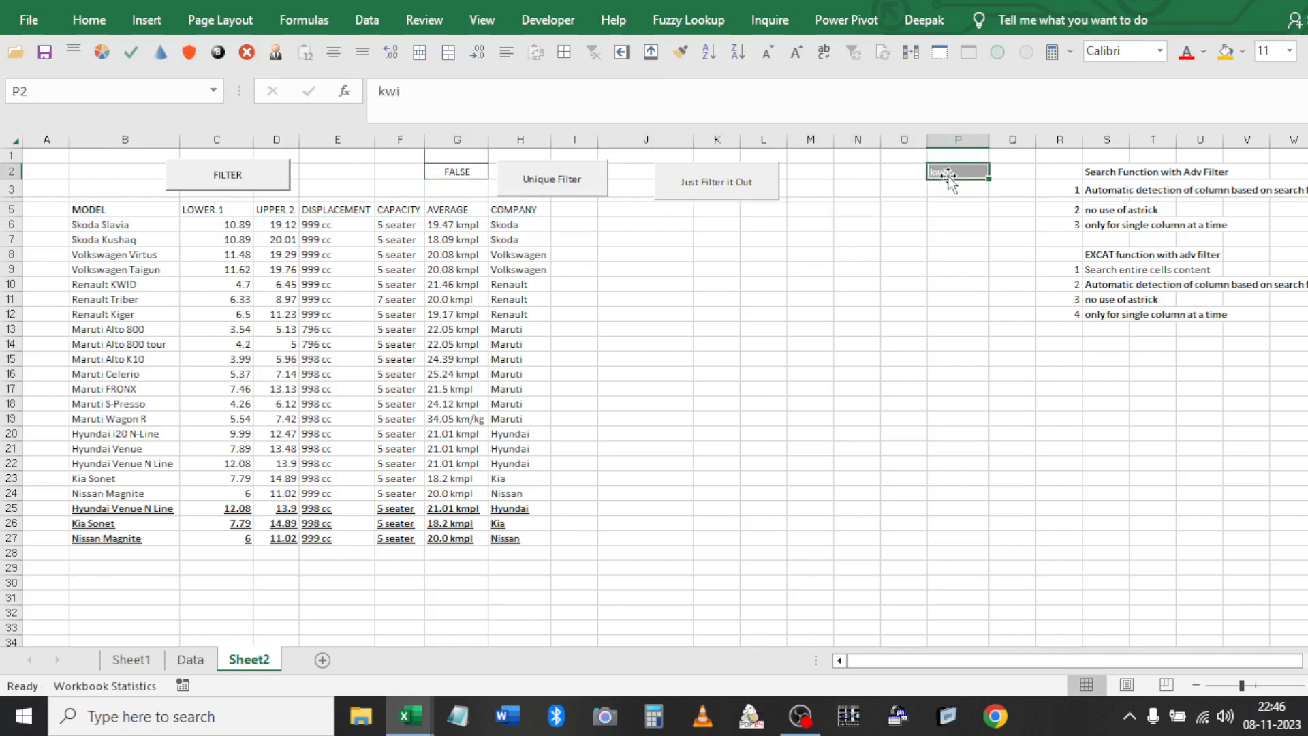
{"action": "left_click", "coordinate": [379, 92]}
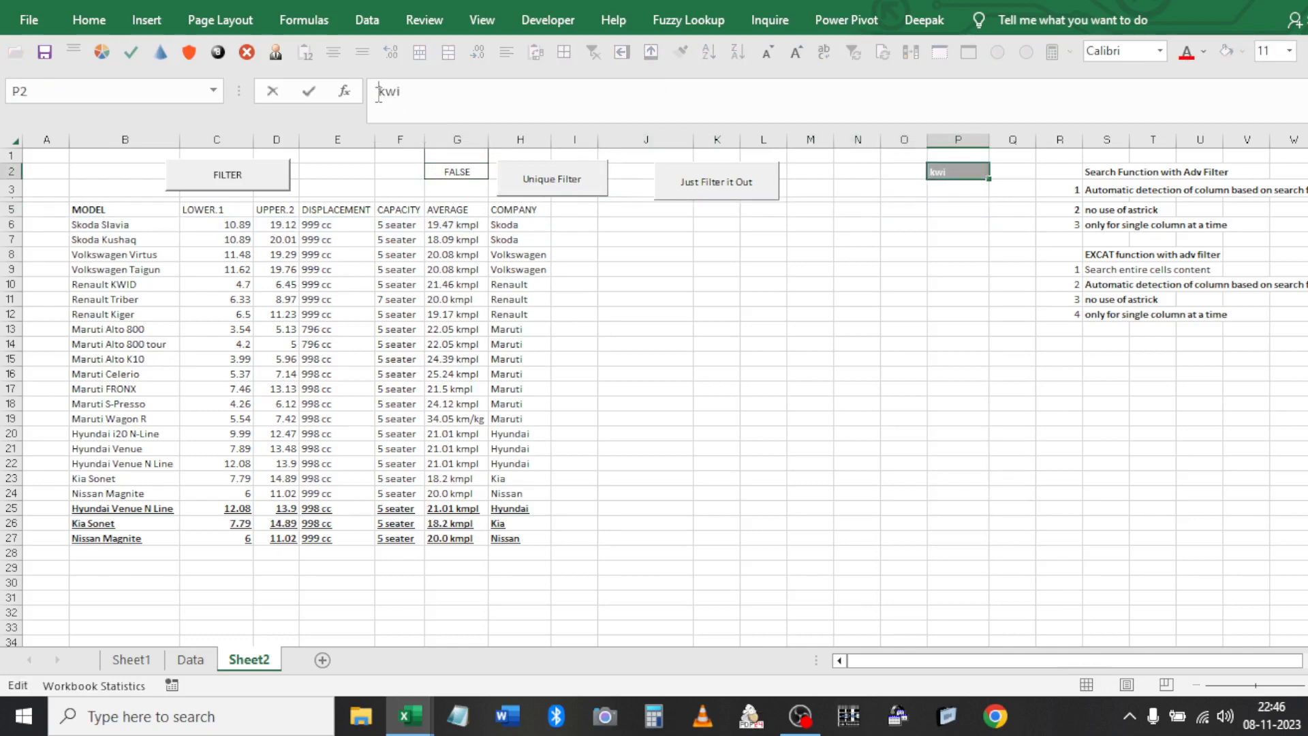
{"action": "type", "text": "*"}
{"action": "key", "text": "Return"}
{"action": "left_click", "coordinate": [535, 181]}
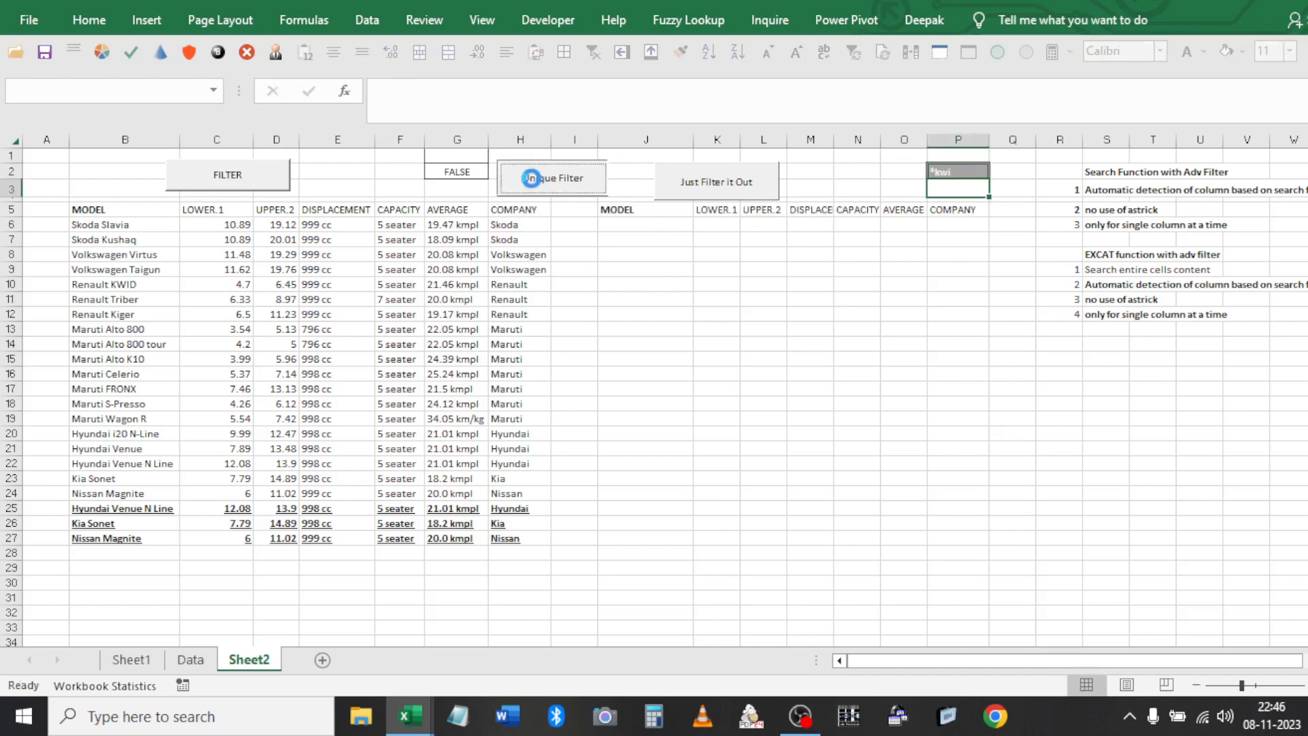
Search for '*kig', matching the Renault Kiger, and rerun the filter
{"action": "left_click", "coordinate": [939, 167]}
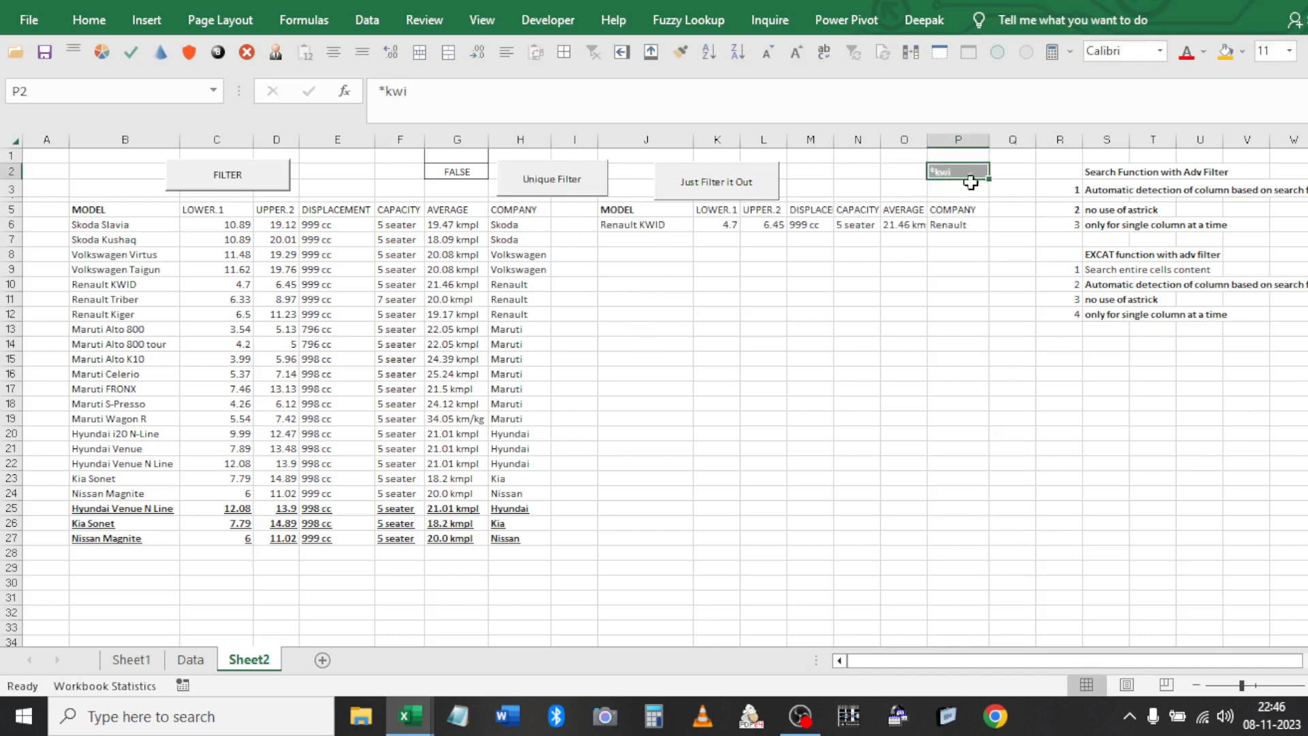
{"action": "left_click", "coordinate": [108, 313]}
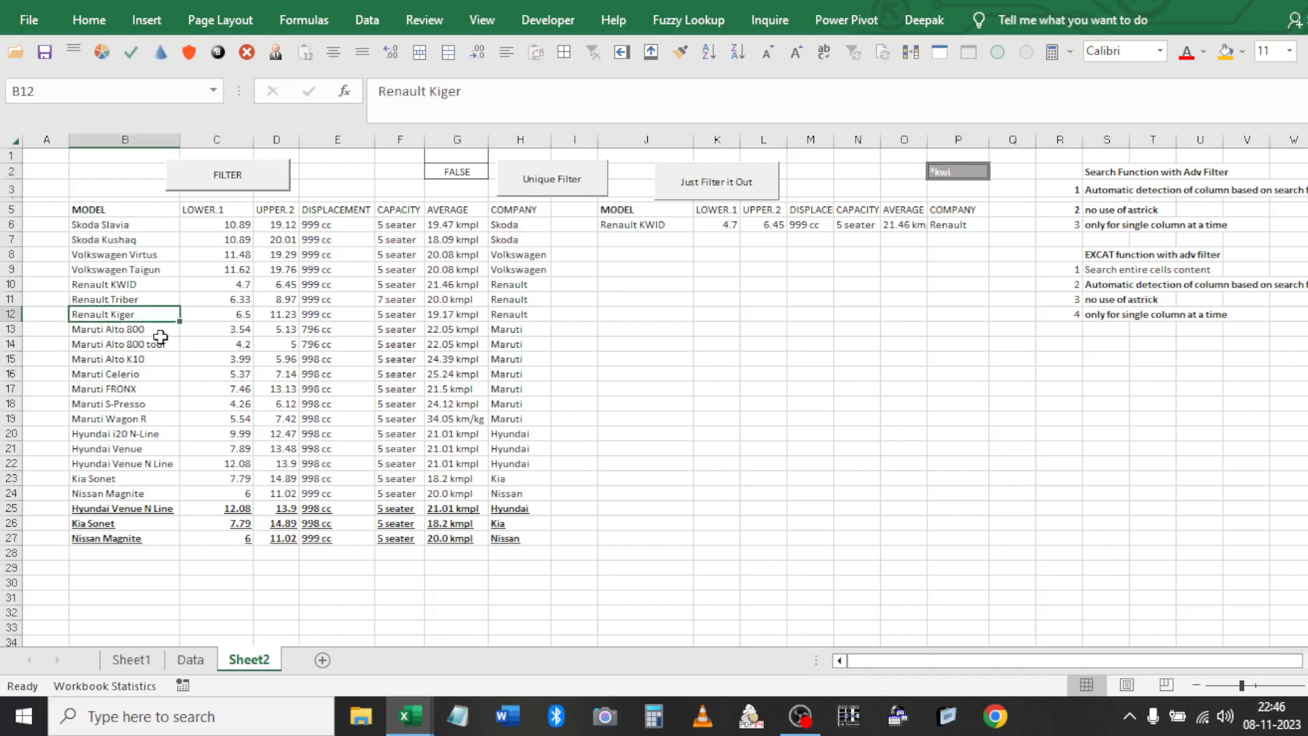
{"action": "left_click", "coordinate": [950, 174]}
{"action": "double_click", "coordinate": [949, 174]}
{"action": "type", "text": "*k"}
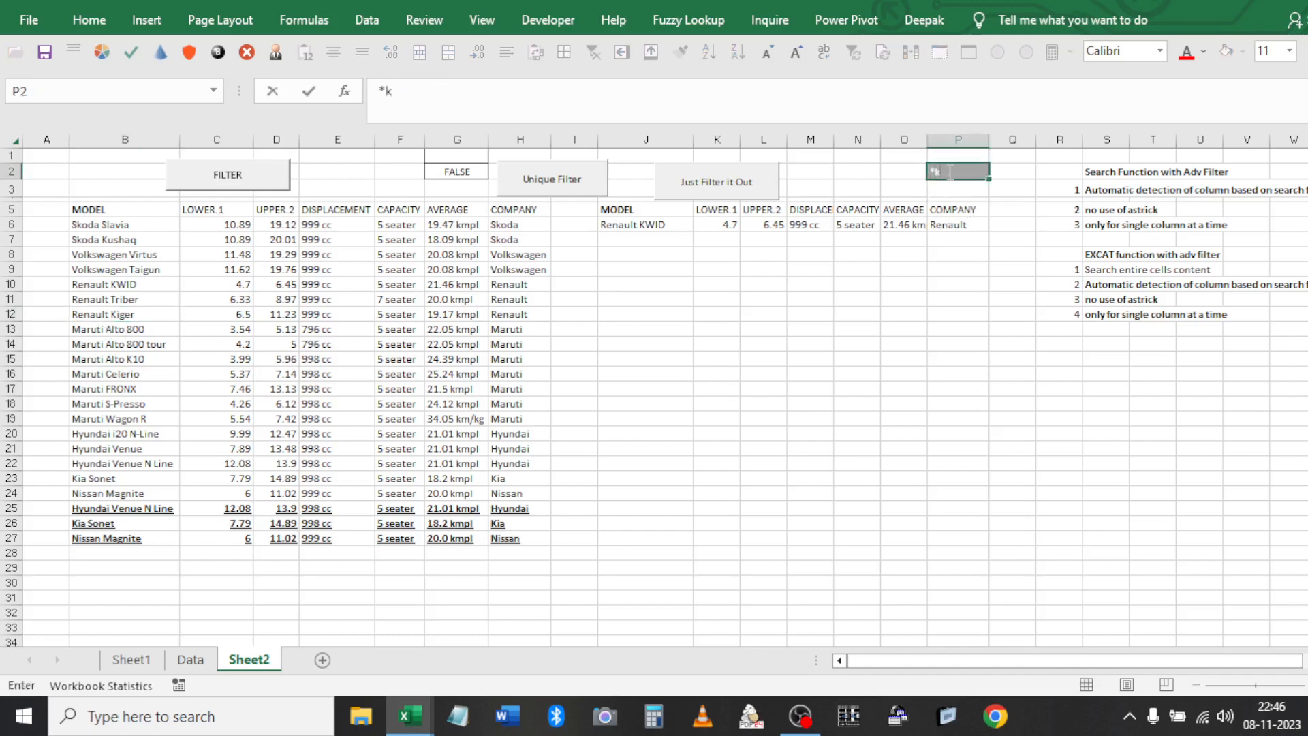
{"action": "left_click", "coordinate": [770, 223]}
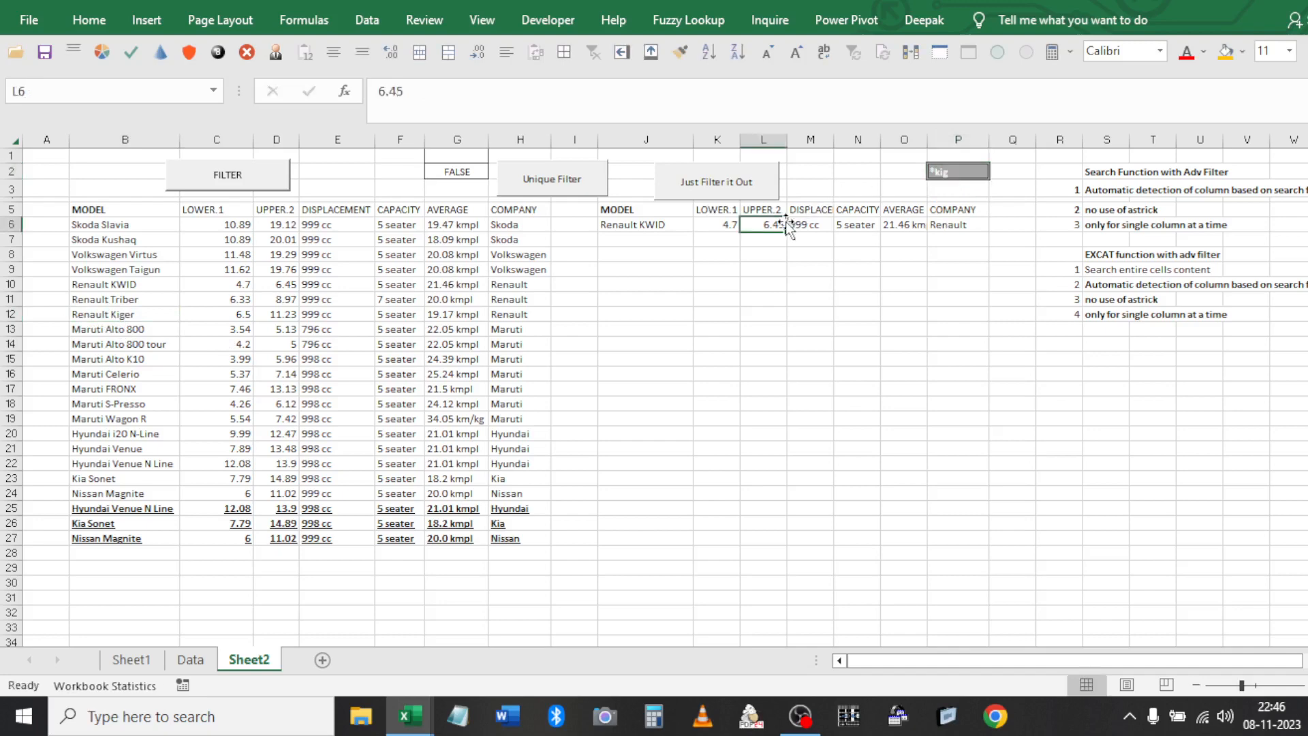
{"action": "left_click", "coordinate": [551, 188]}
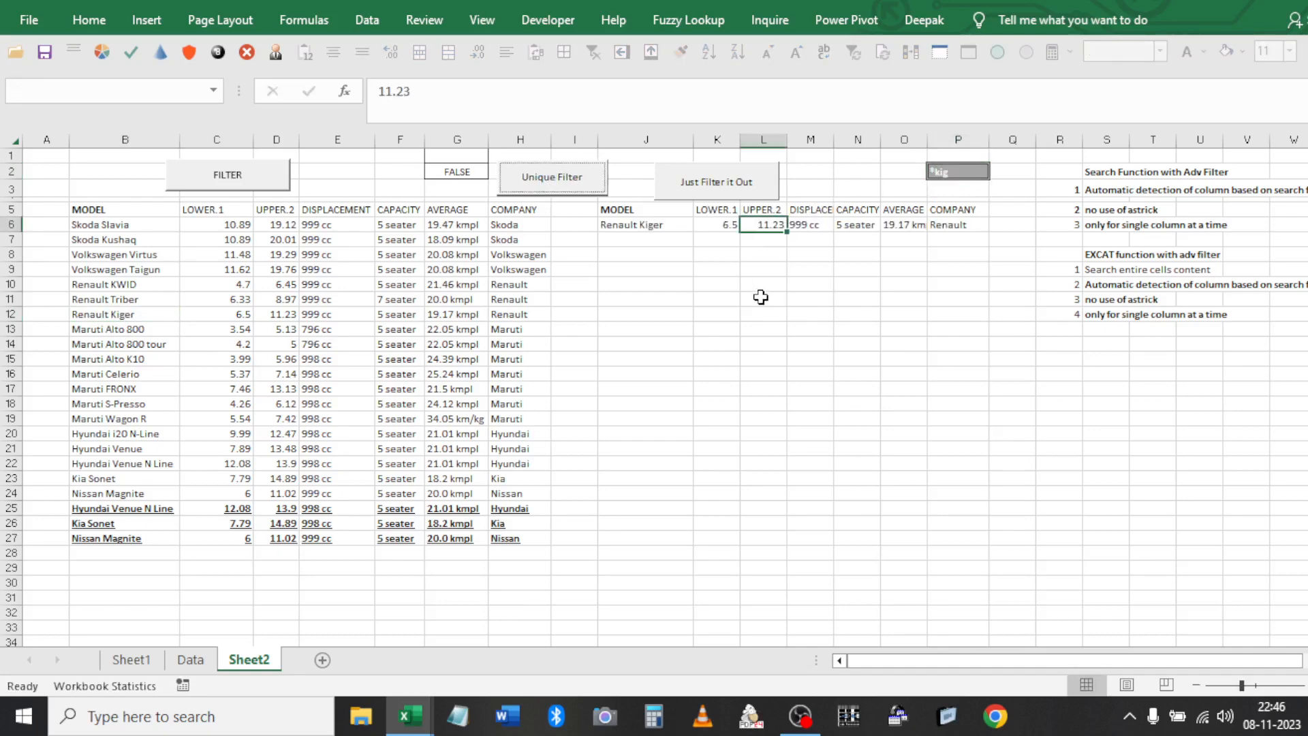
Search for 'Son' and rerun the filter
{"action": "left_click", "coordinate": [967, 169]}
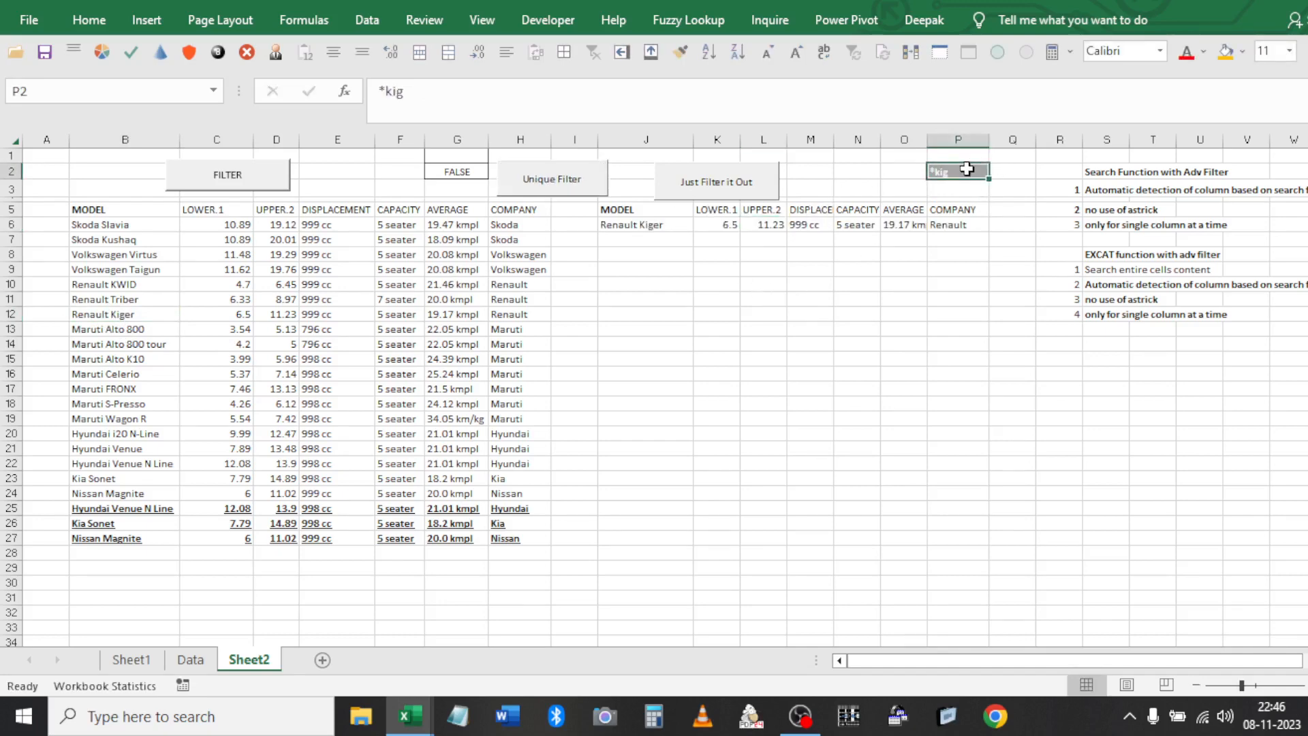
{"action": "type", "text": "Son"}
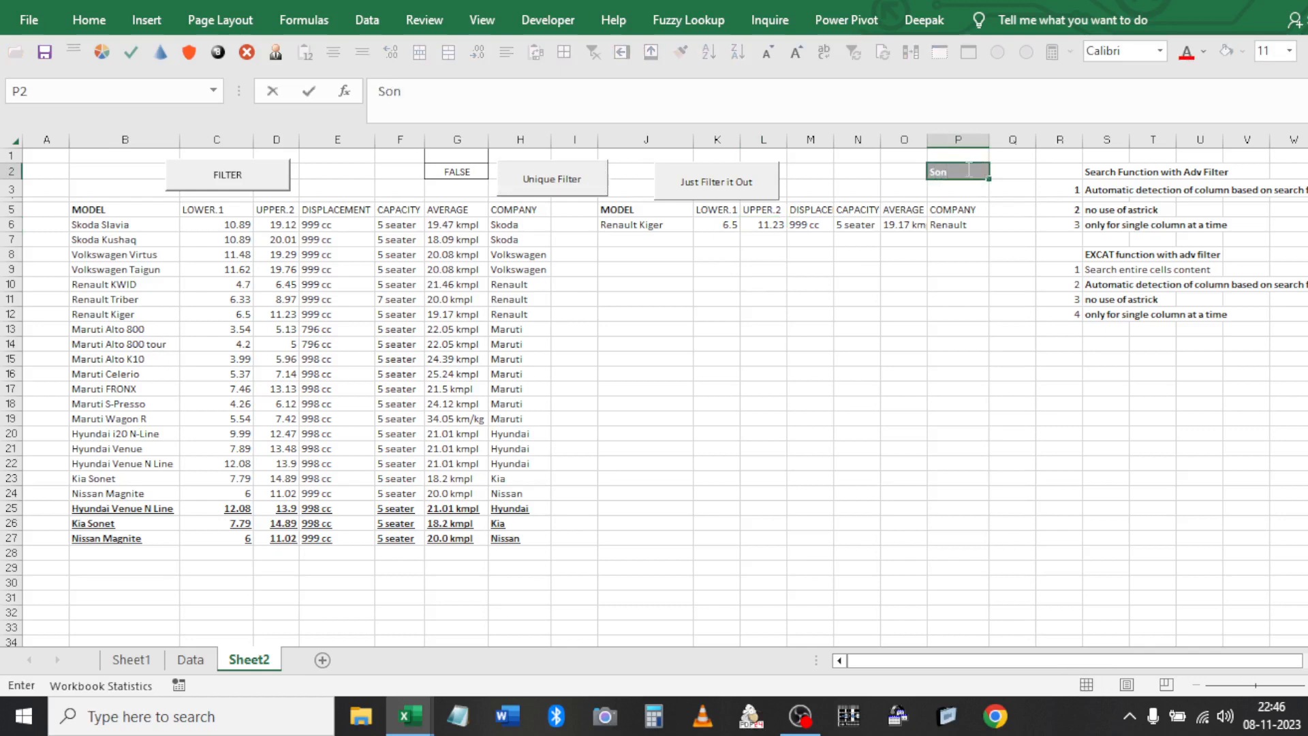
{"action": "key", "text": "Return"}
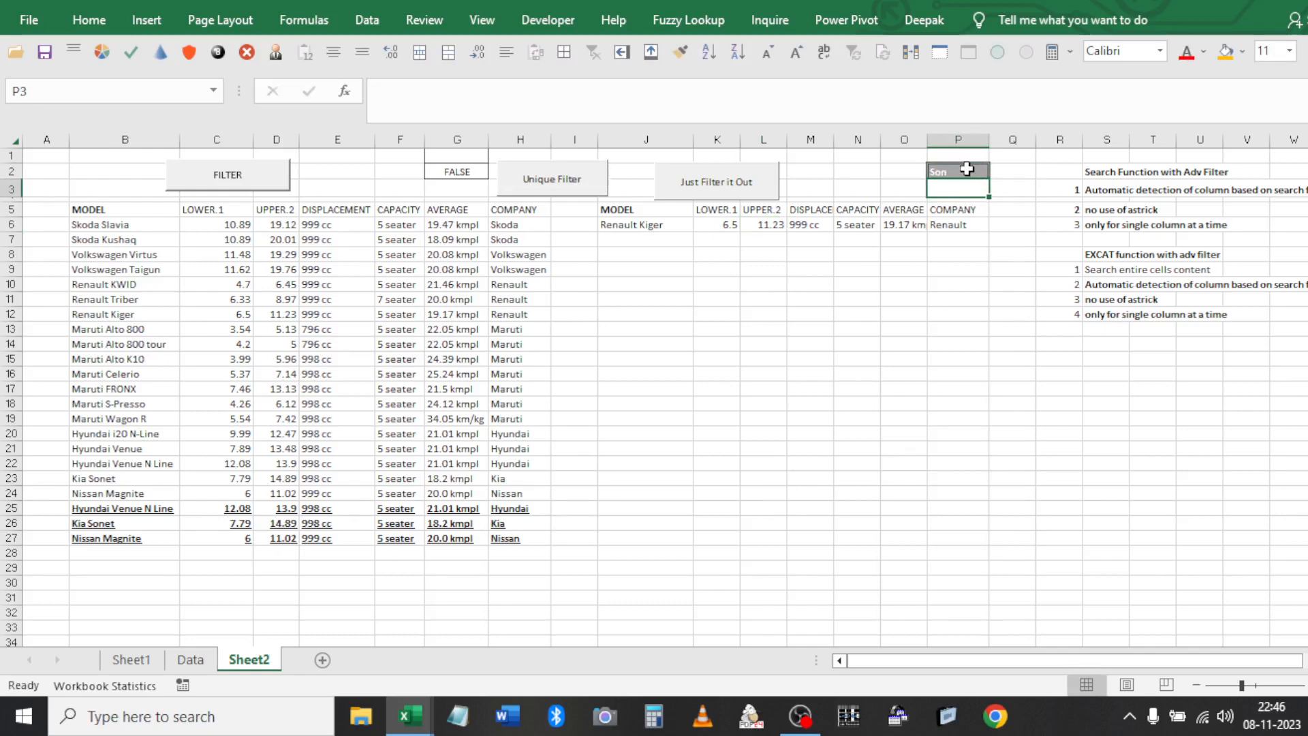
{"action": "left_click", "coordinate": [249, 180]}
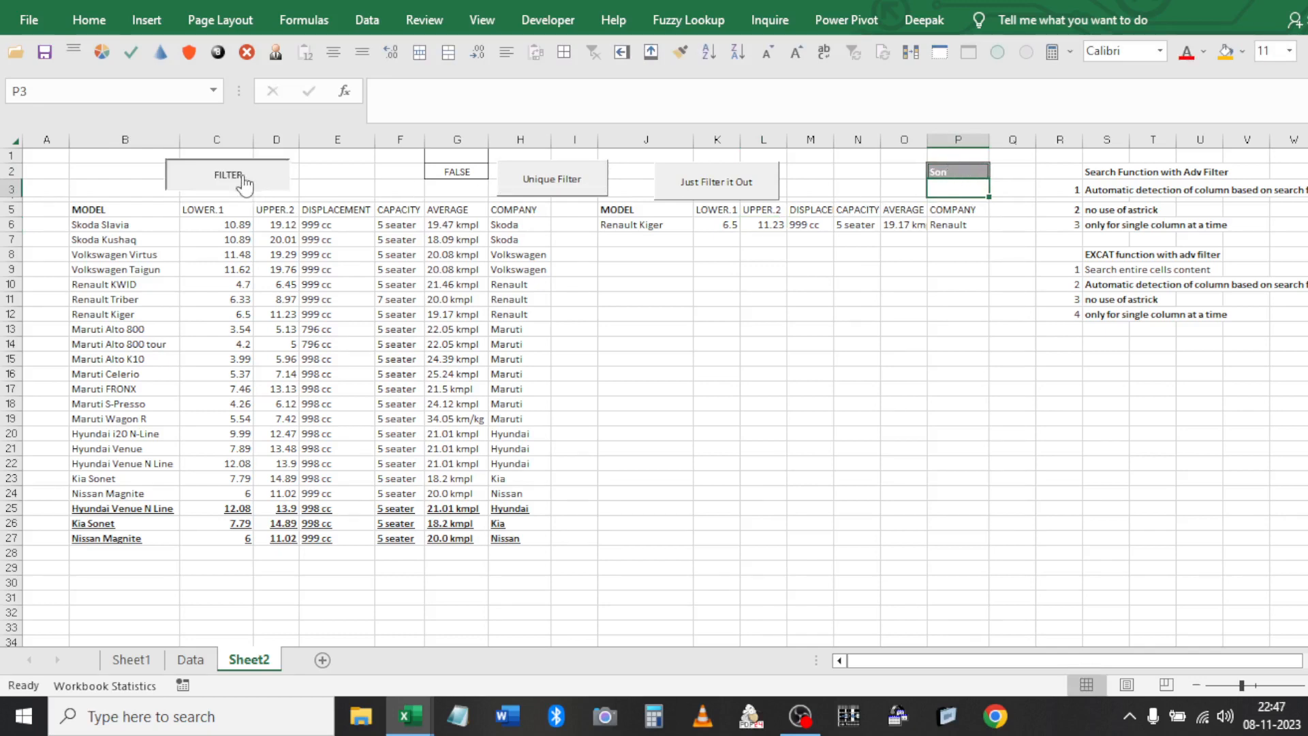
{"action": "left_click", "coordinate": [617, 211]}
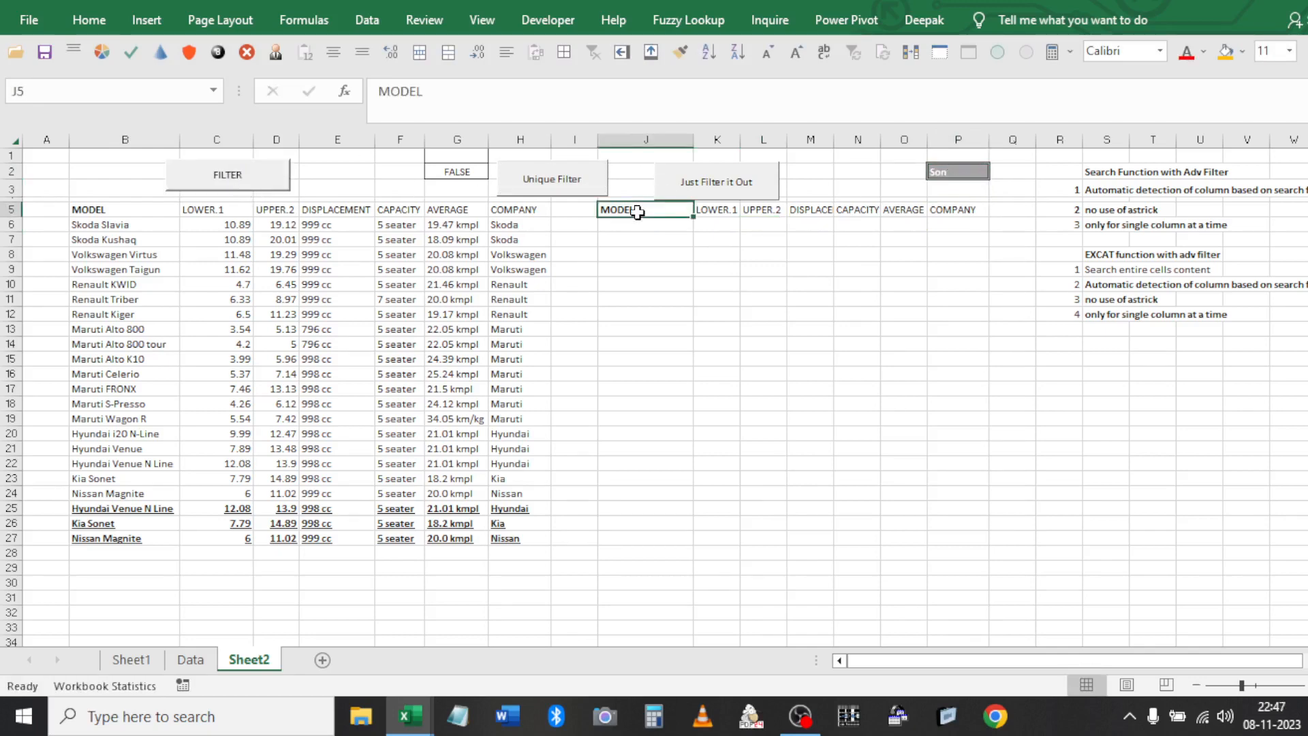
Search for 'Ki' to copy Kia Sonet into J6:P6, then clear P2
{"action": "left_click", "coordinate": [944, 178]}
{"action": "type", "text": "Ki"}
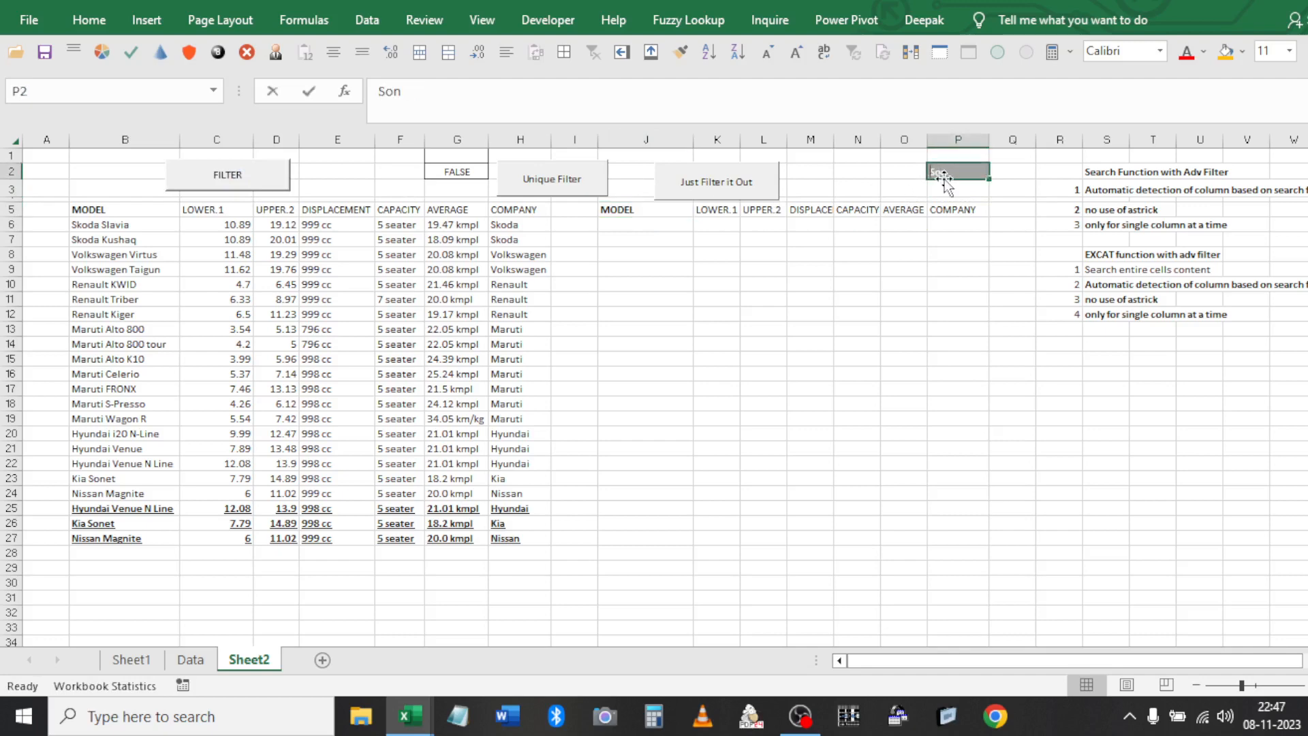
{"action": "left_click", "coordinate": [756, 207]}
{"action": "left_click", "coordinate": [562, 155]}
{"action": "left_click", "coordinate": [560, 204]}
{"action": "left_click", "coordinate": [559, 194]}
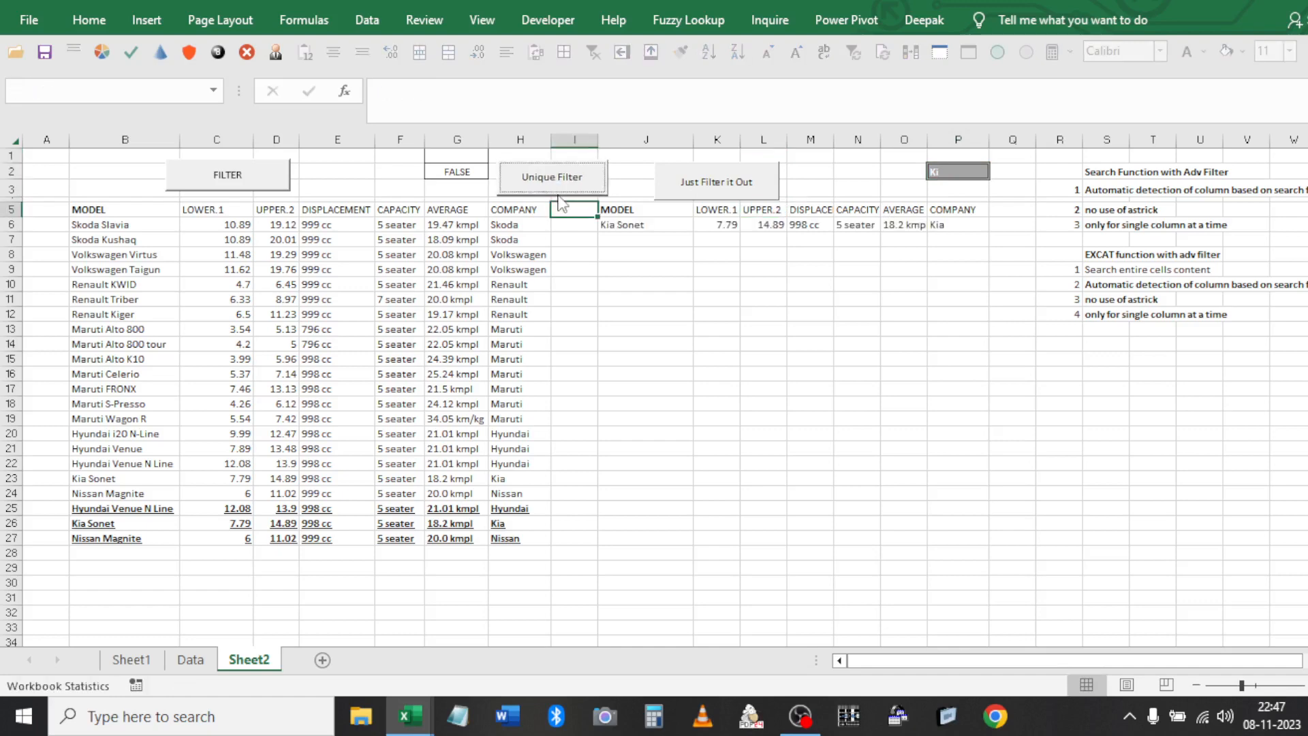
{"action": "left_click", "coordinate": [762, 213]}
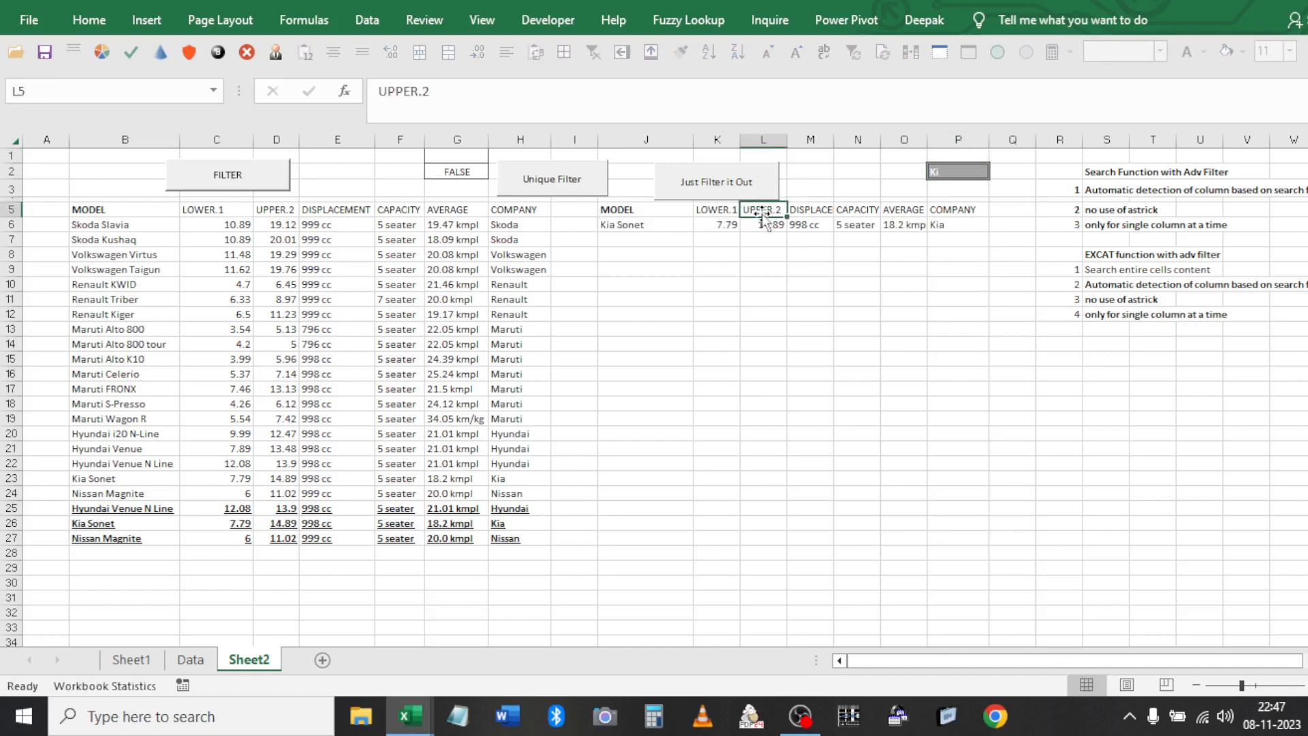
{"action": "left_click", "coordinate": [963, 168]}
{"action": "key", "text": "Delete"}
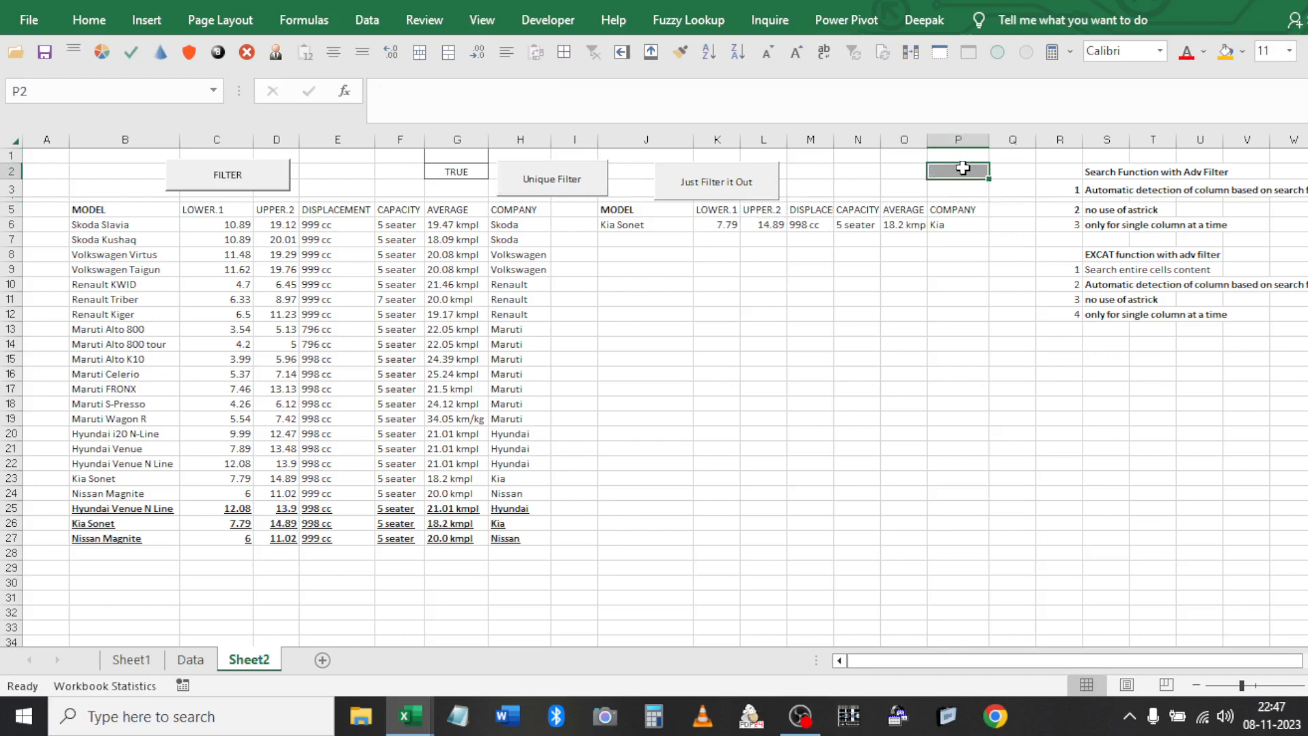
{"action": "key", "text": "ctrl+Left"}
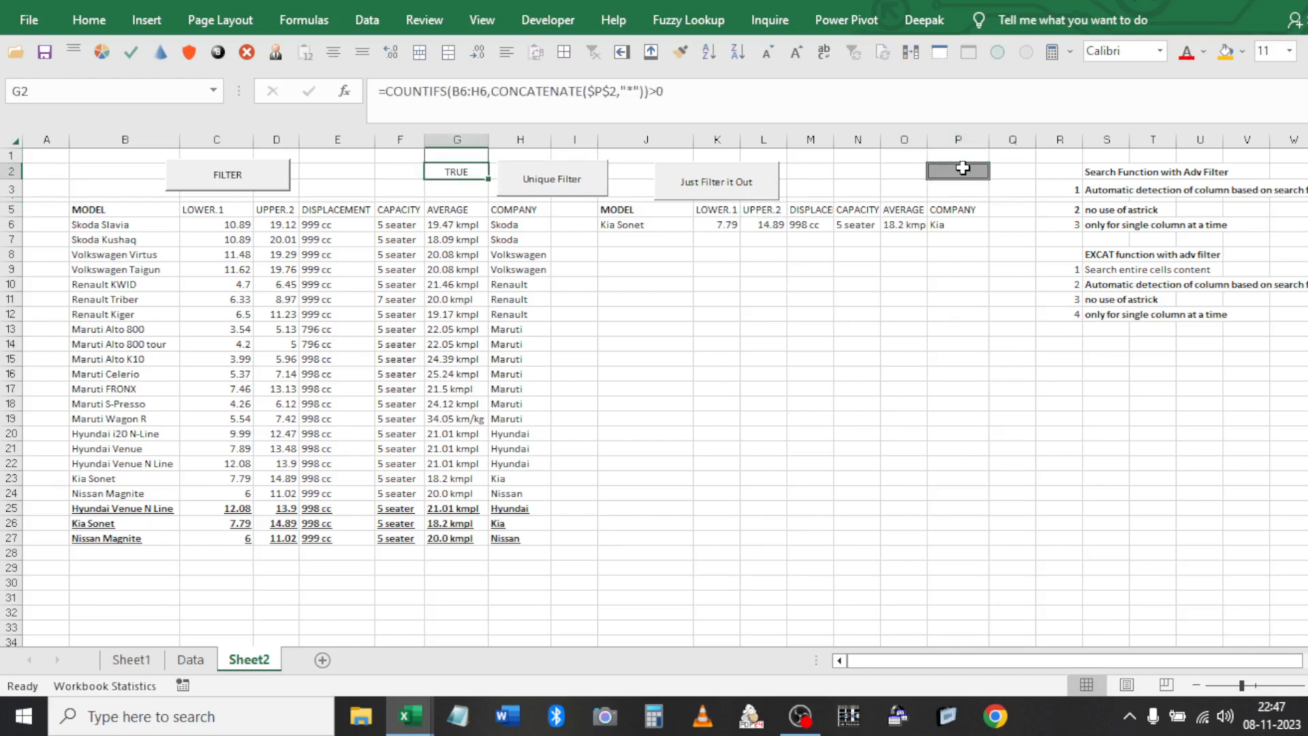
Remove the old CONCATENATE wildcard criterion from G2's COUNTIFS formula
{"action": "left_click", "coordinate": [274, 220]}
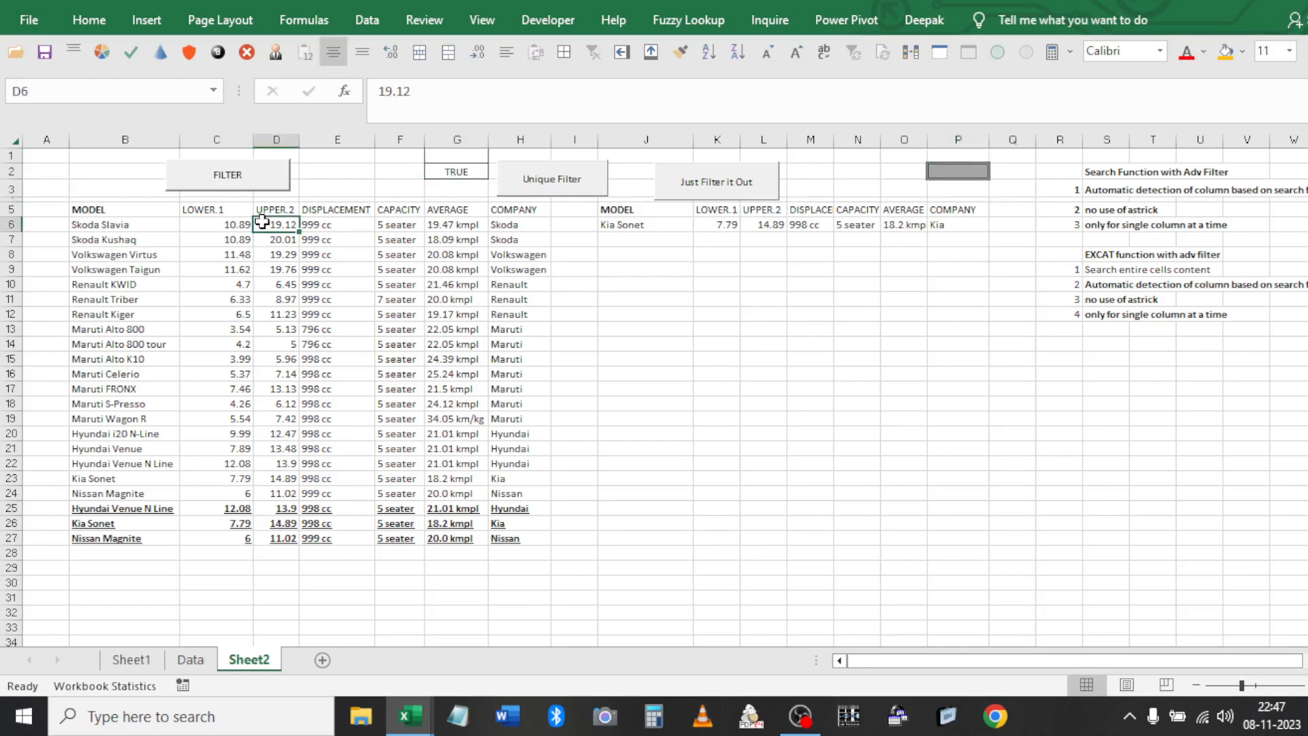
{"action": "key", "text": "Left"}
{"action": "key", "text": "Right"}
{"action": "key", "text": "Right"}
{"action": "key", "text": "Right"}
{"action": "key", "text": "Right"}
{"action": "key", "text": "Up"}
{"action": "key", "text": "Up"}
{"action": "key", "text": "Up"}
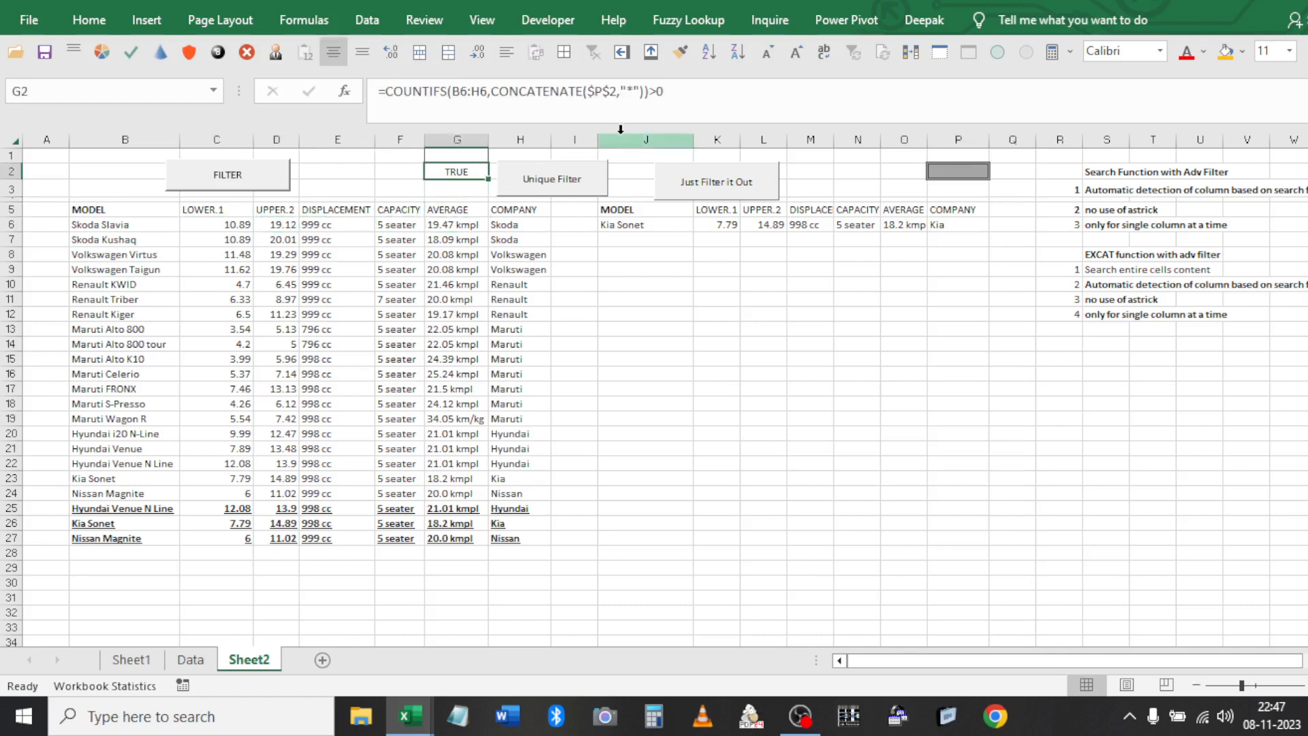
{"action": "left_click", "coordinate": [647, 92]}
{"action": "key", "text": "Left"}
{"action": "key", "text": "shift+Left"}
{"action": "key", "text": "shift+Left"}
{"action": "key", "text": "shift+Left"}
{"action": "key", "text": "shift+Left"}
{"action": "key", "text": "shift+Left"}
{"action": "key", "text": "shift+Left"}
{"action": "key", "text": "shift+Left"}
{"action": "key", "text": "shift+Left"}
{"action": "key", "text": "shift+Left"}
{"action": "key", "text": "shift+Left"}
{"action": "key", "text": "shift+Left"}
{"action": "key", "text": "shift+Left"}
{"action": "key", "text": "shift+Left"}
{"action": "key", "text": "shift+Left"}
{"action": "key", "text": "shift+Left"}
{"action": "key", "text": "shift+Left"}
{"action": "key", "text": "shift+Left"}
{"action": "key", "text": "shift+Left"}
{"action": "key", "text": "shift+Left"}
{"action": "key", "text": "shift+Left"}
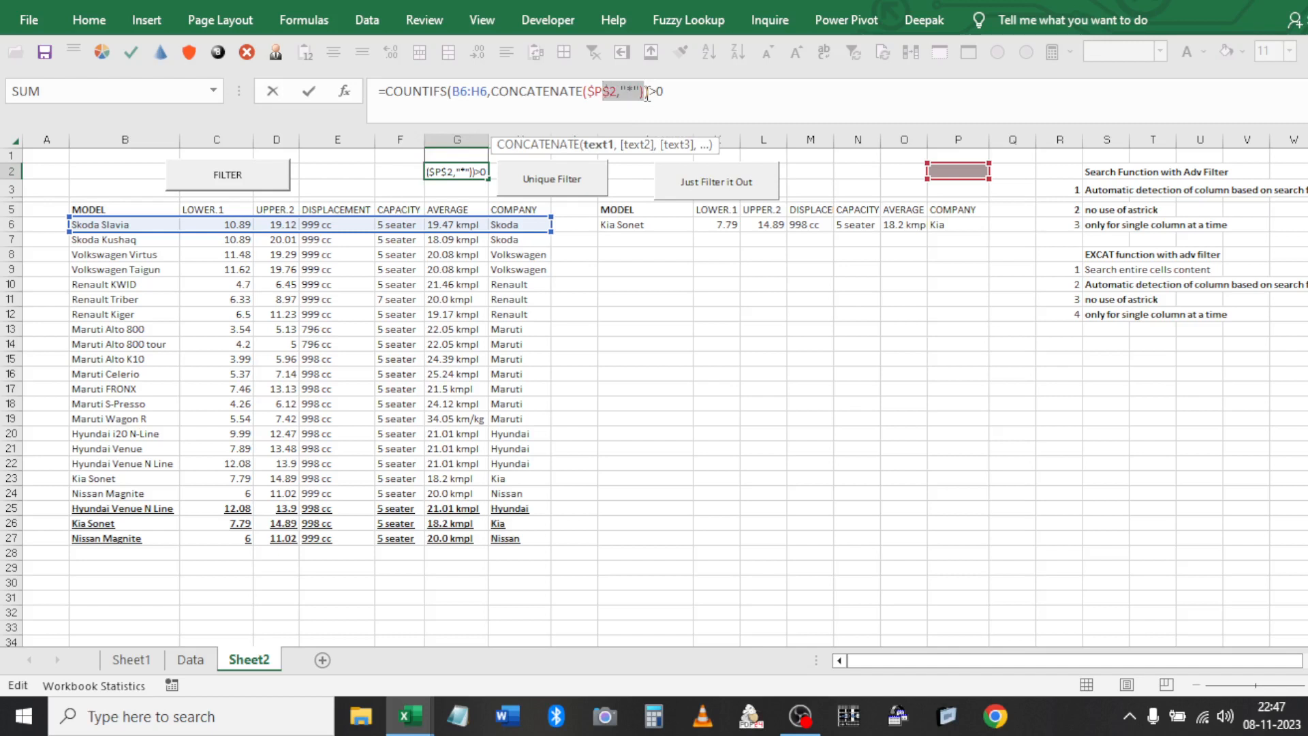
{"action": "key", "text": "BackSpace"}
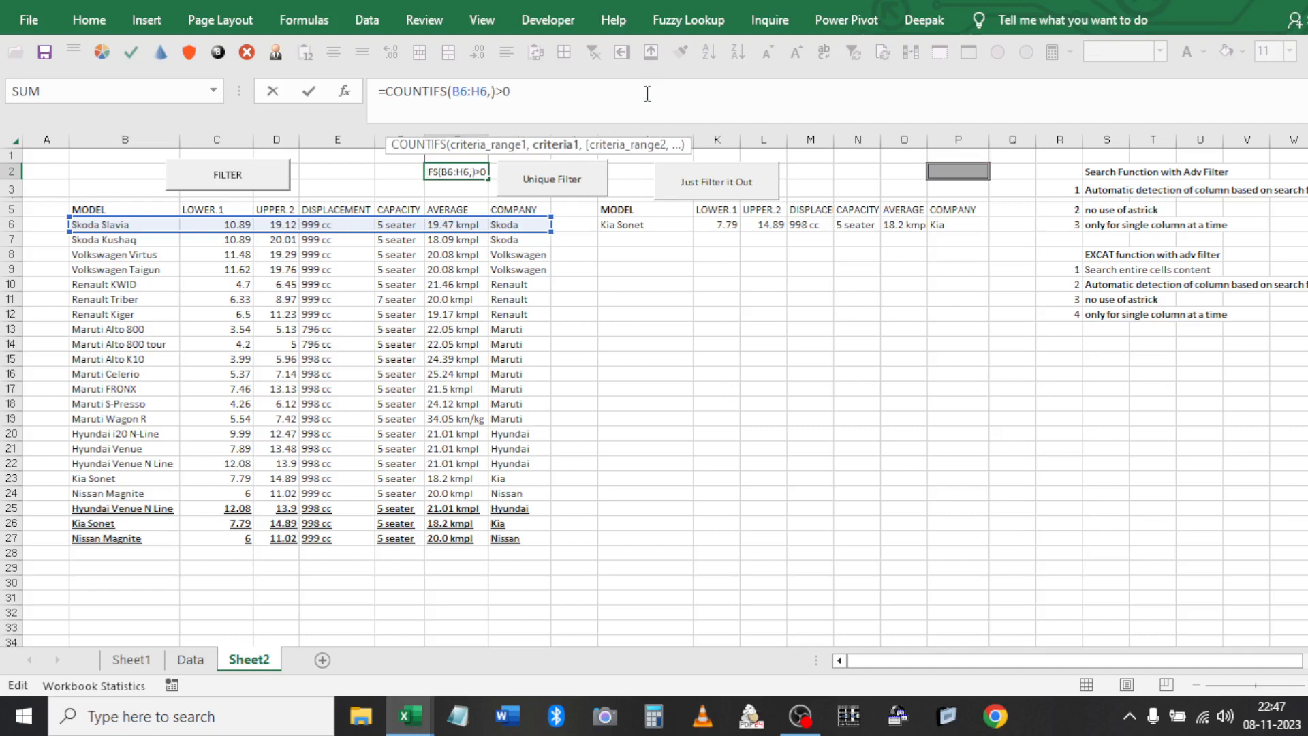
Add the criterion ">="&$P$2 followed by a second criteria range B6:H6
{"action": "type", "text": "\">=\"&"}
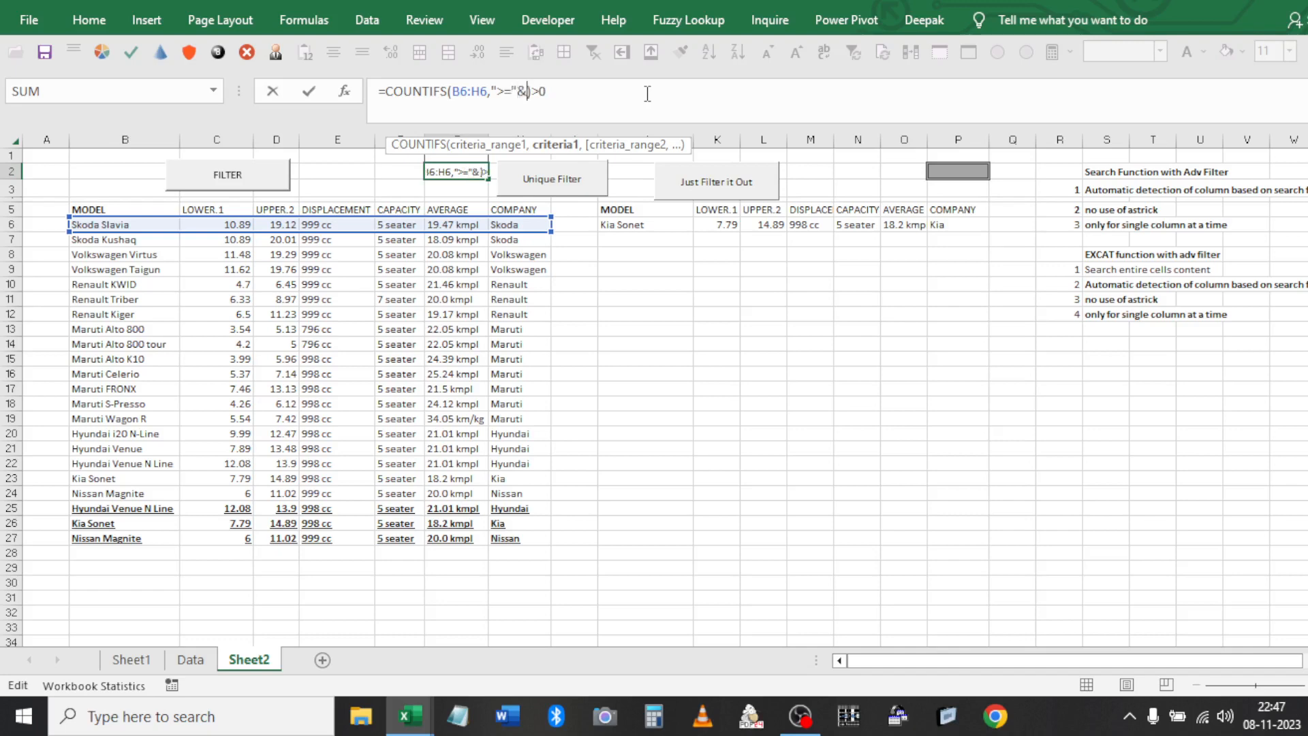
{"action": "left_click", "coordinate": [960, 171]}
{"action": "key", "text": "F4"}
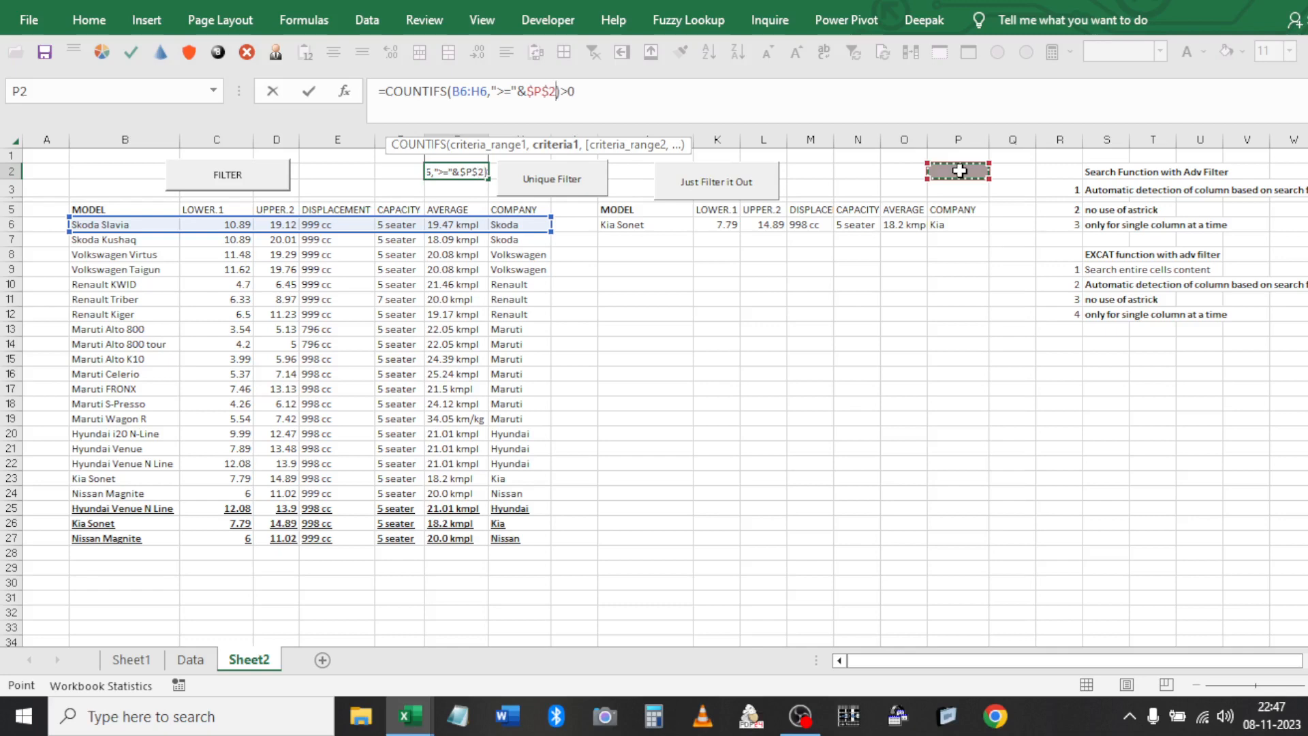
{"action": "type", "text": ","}
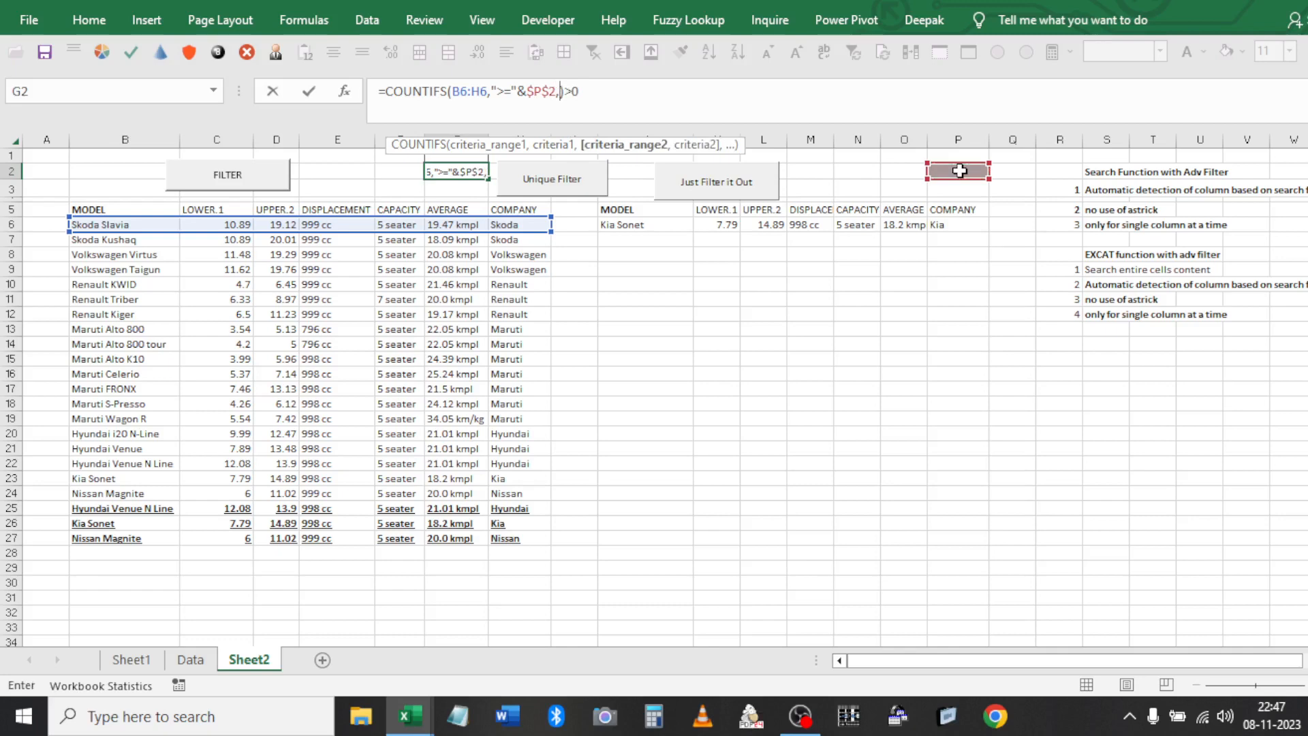
{"action": "left_click", "coordinate": [540, 226]}
{"action": "key", "text": "ctrl+shift+Left"}
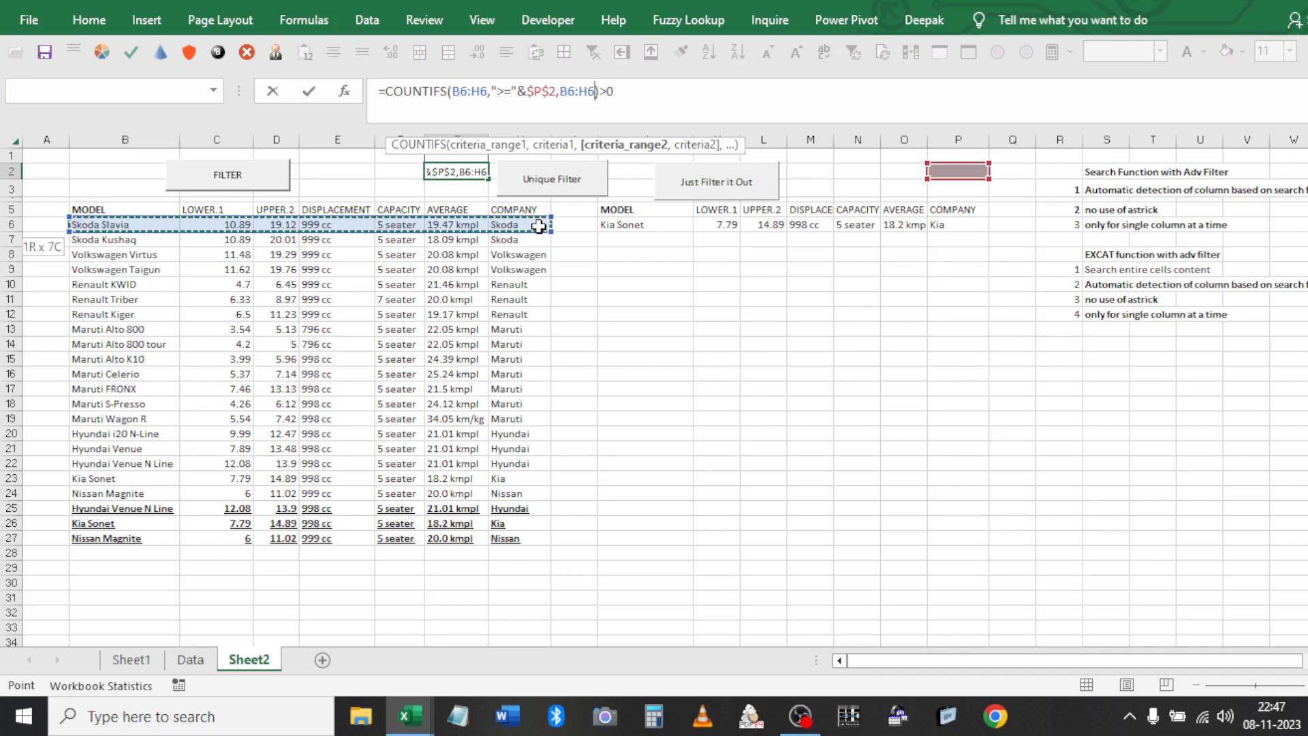
Finish with "<="&$N$2 so G2 reads =COUNTIFS(B6:H6,">="&$P$2,B6:H6,"<="&$N$2)>0
{"action": "type", "text": ","}
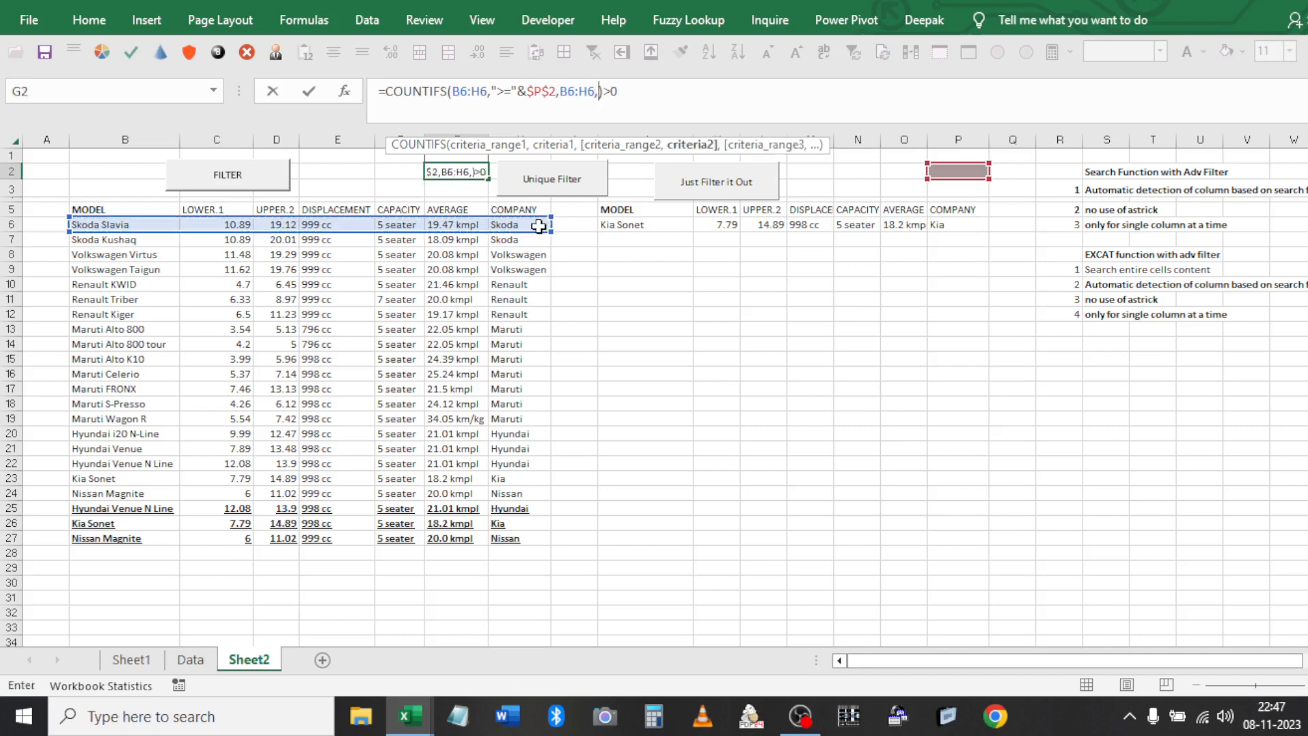
{"action": "type", "text": "\"<="}
{"action": "left_click", "coordinate": [864, 176]}
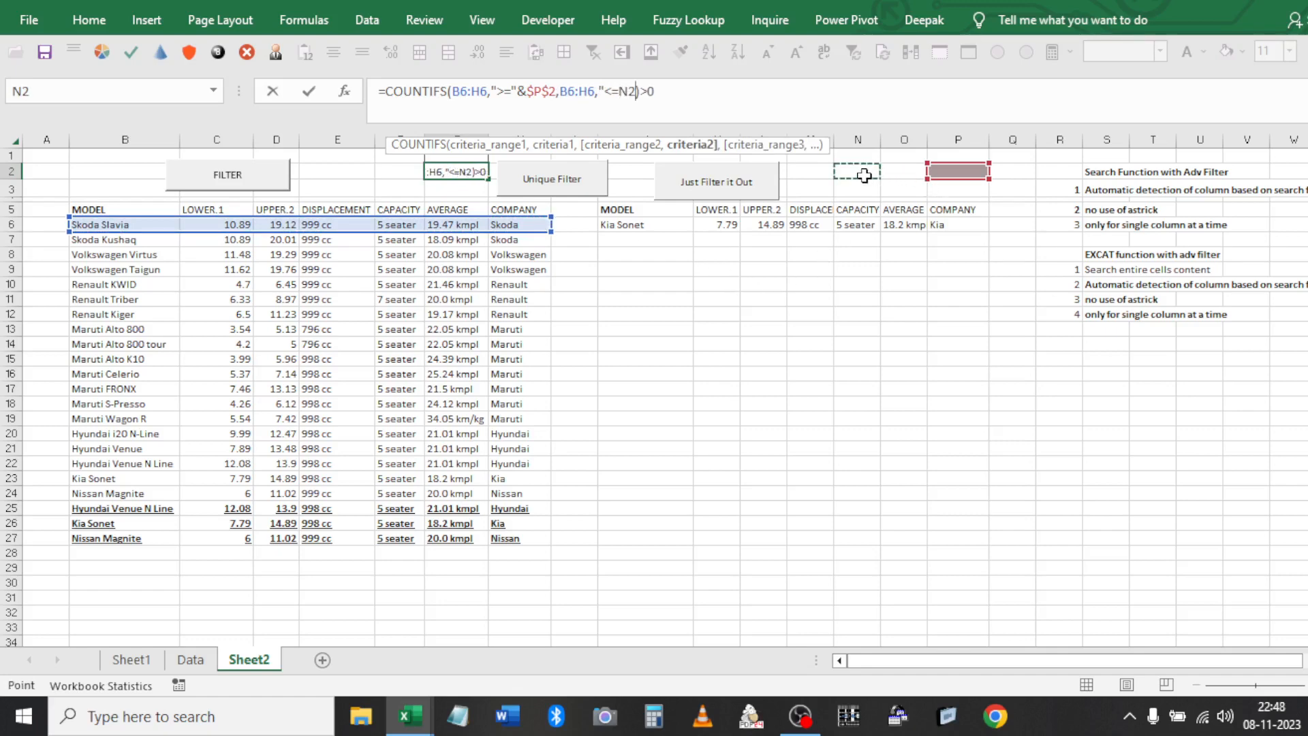
{"action": "key", "text": "F4"}
{"action": "key", "text": "BackSpace"}
{"action": "key", "text": "BackSpace"}
{"action": "key", "text": "BackSpace"}
{"action": "key", "text": "BackSpace"}
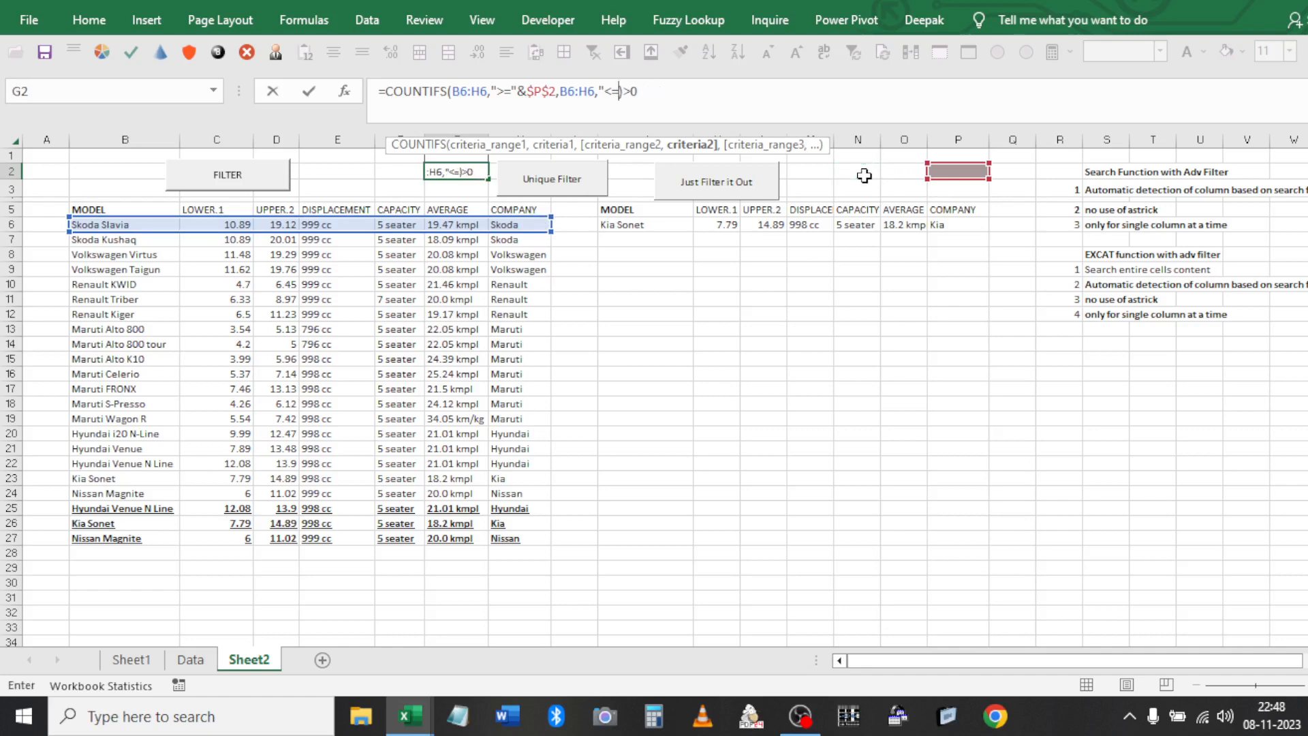
{"action": "type", "text": "\"&"}
{"action": "left_click", "coordinate": [864, 176]}
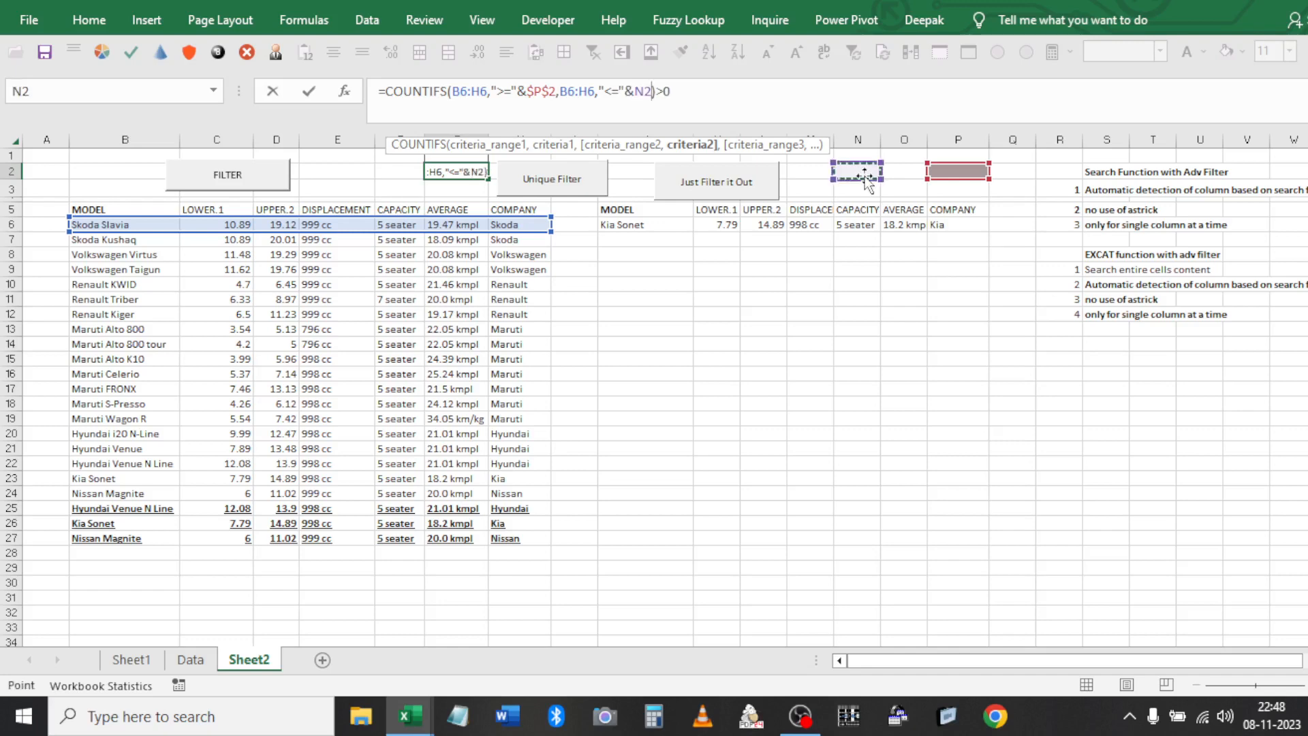
{"action": "key", "text": "F4"}
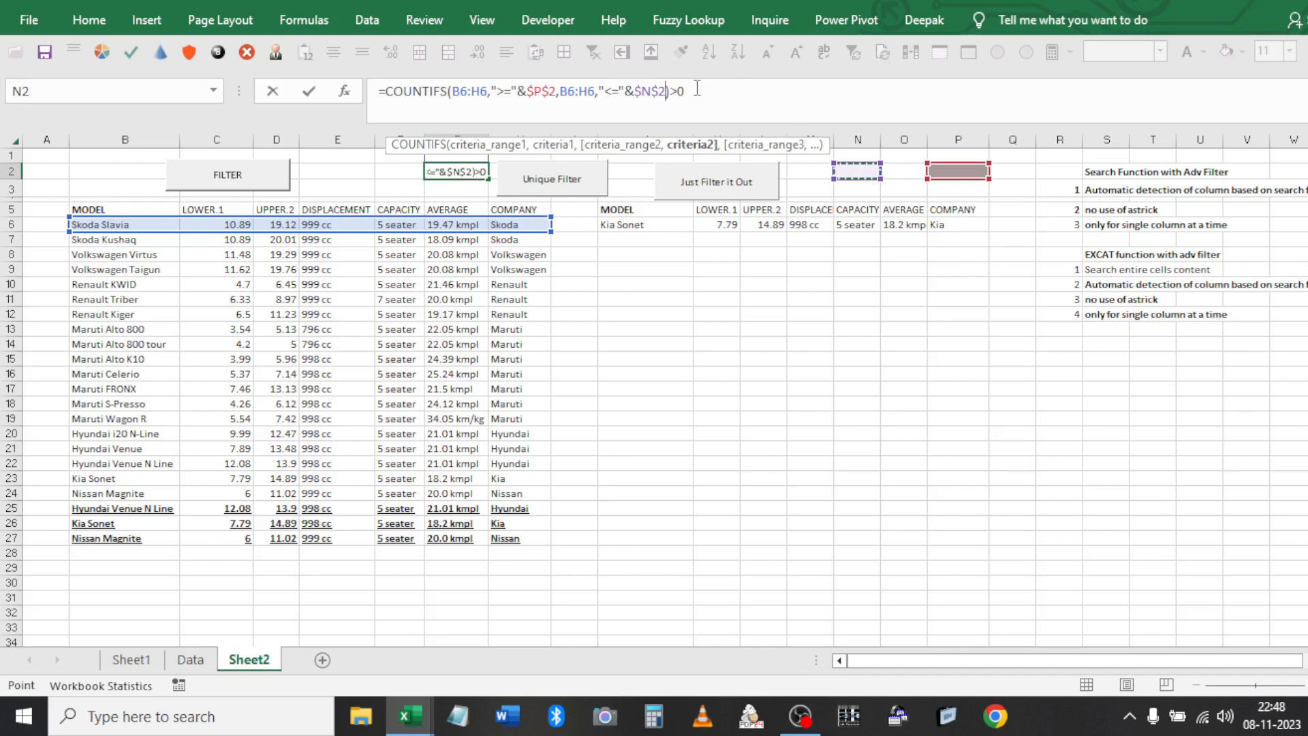
{"action": "key", "text": "Return"}
{"action": "key", "text": "Right"}
{"action": "key", "text": "Right"}
{"action": "key", "text": "Right"}
{"action": "key", "text": "Right"}
{"action": "key", "text": "Up"}
{"action": "key", "text": "Right"}
{"action": "key", "text": "Right"}
{"action": "key", "text": "Right"}
{"action": "key", "text": "Right"}
{"action": "key", "text": "Right"}
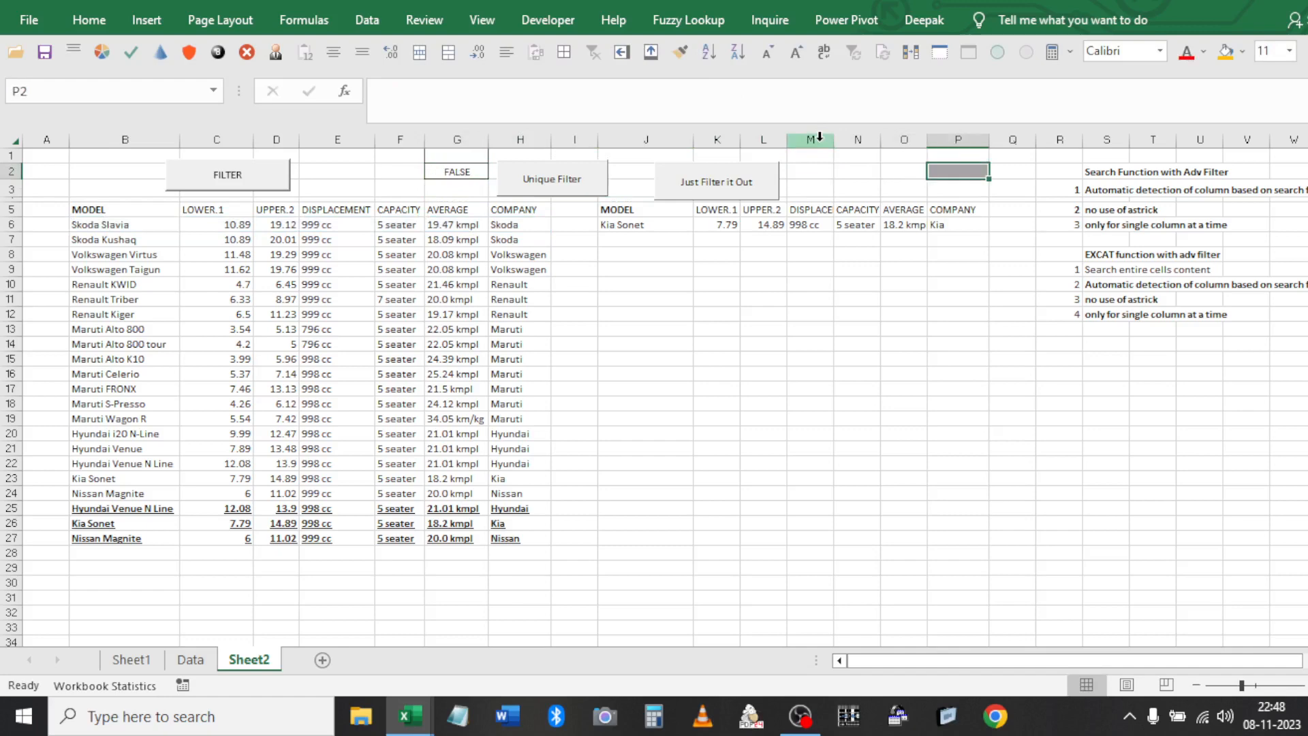
Copy P2's grey fill into N2
{"action": "key", "text": "ctrl+c"}
{"action": "key", "text": "ctrl+Left"}
{"action": "key", "text": "Left"}
{"action": "key", "text": "Right"}
{"action": "key", "text": "Right"}
{"action": "key", "text": "ctrl+Right"}
{"action": "key", "text": "Left"}
{"action": "key", "text": "Left"}
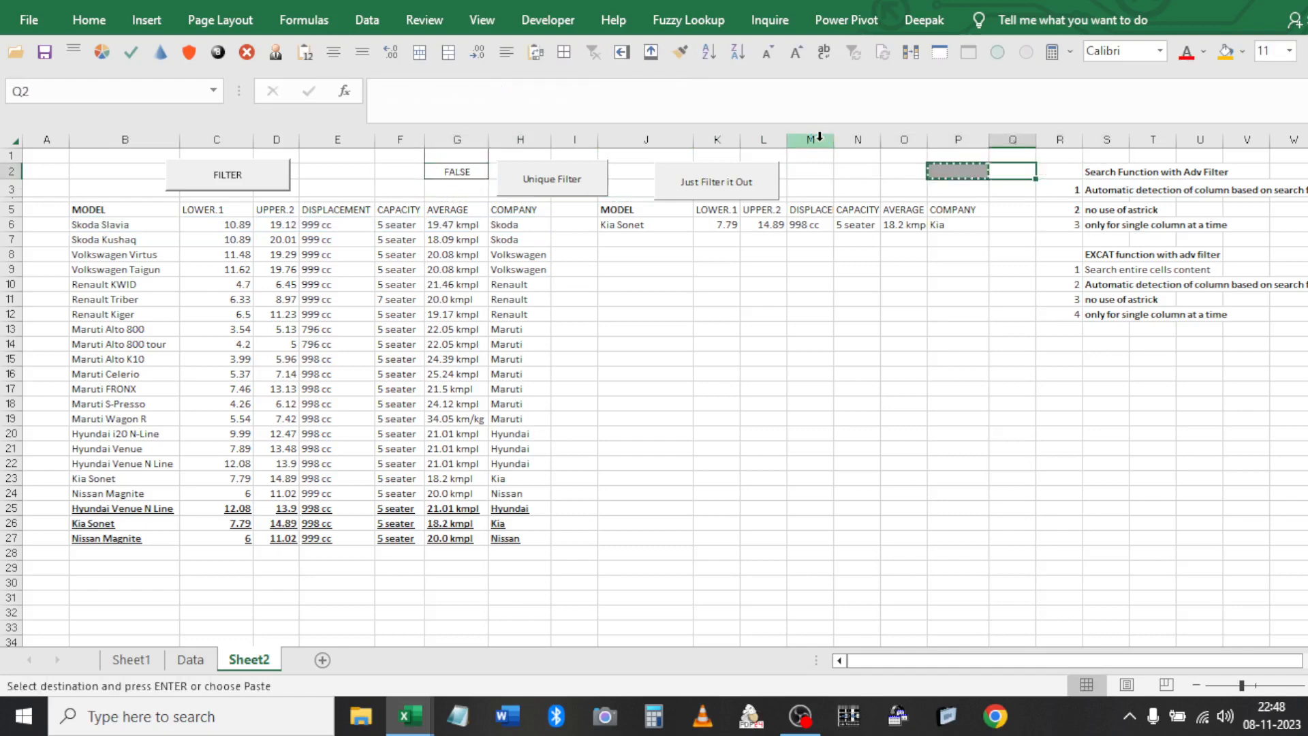
{"action": "key", "text": "Left"}
{"action": "key", "text": "Left"}
{"action": "key", "text": "Left"}
{"action": "key", "text": "Return"}
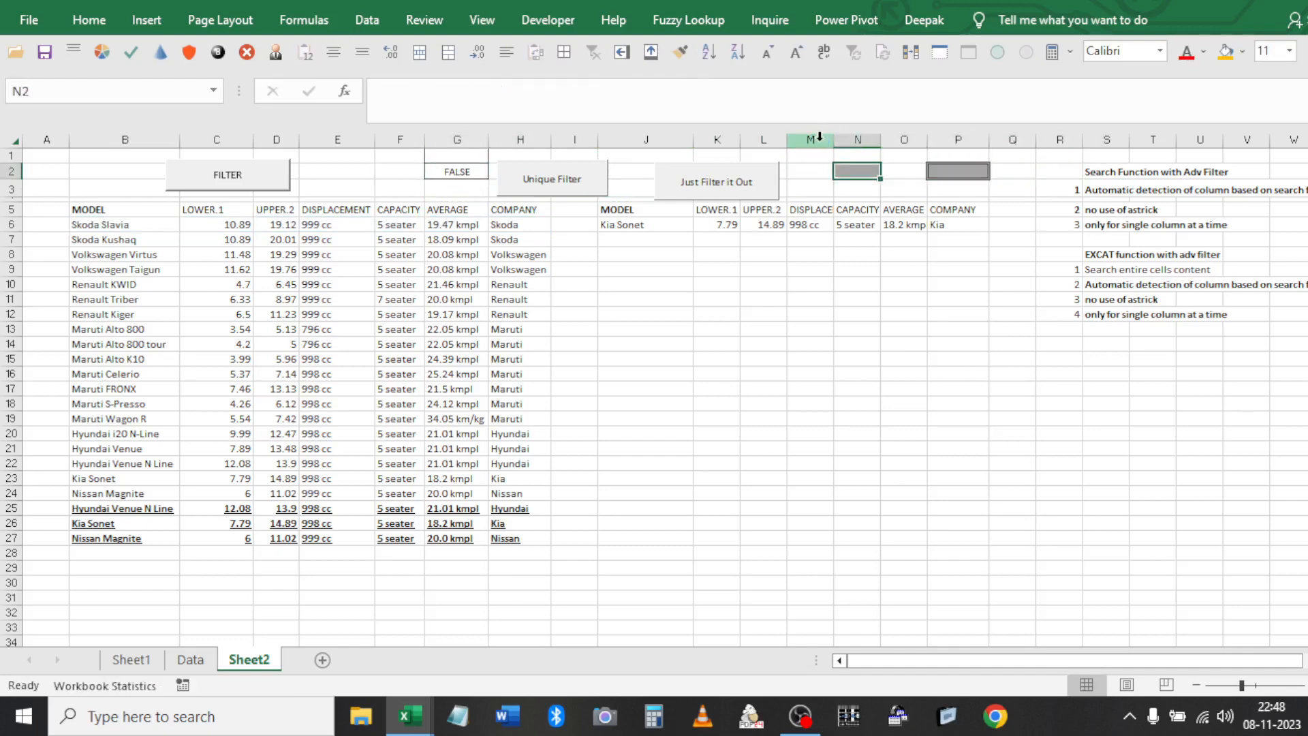
Set the upper bound N2 to 7 and lower bound P2 to 4, then run the filter
{"action": "type", "text": "7"}
{"action": "key", "text": "Right"}
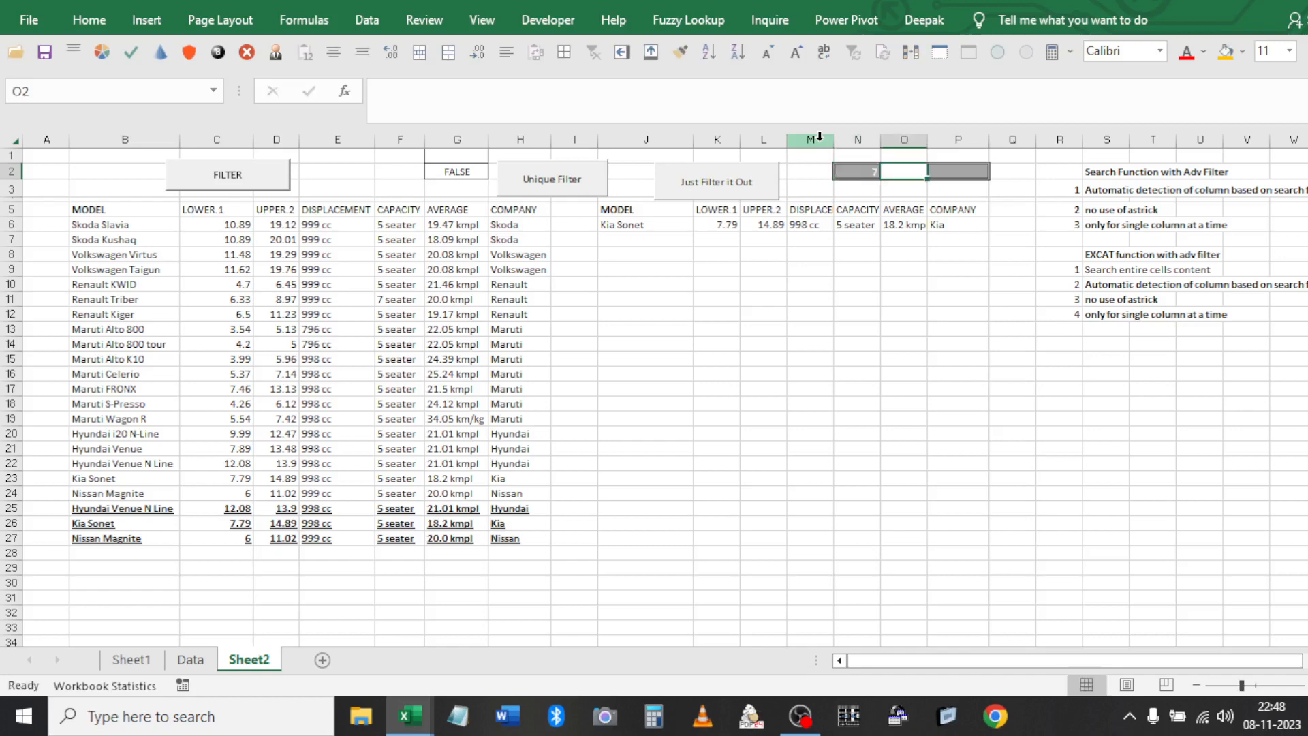
{"action": "key", "text": "Right"}
{"action": "key", "text": "Return"}
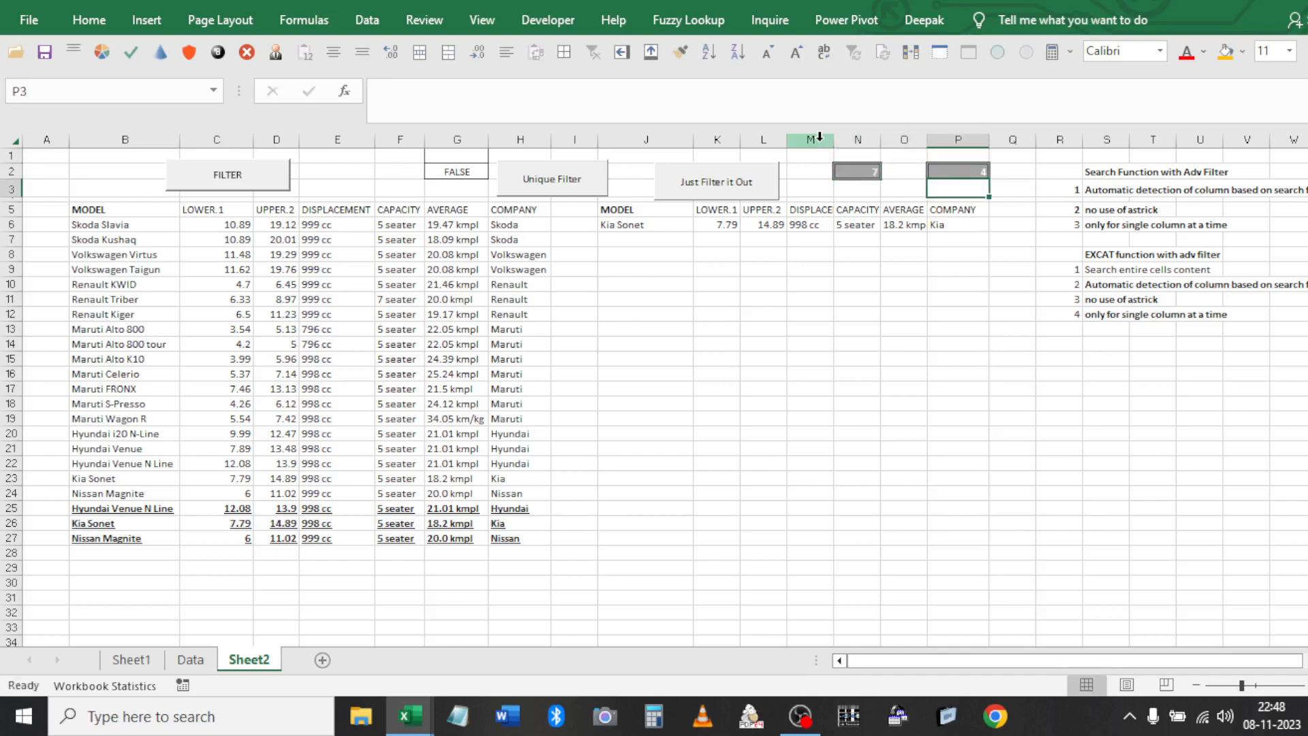
{"action": "left_click", "coordinate": [551, 189]}
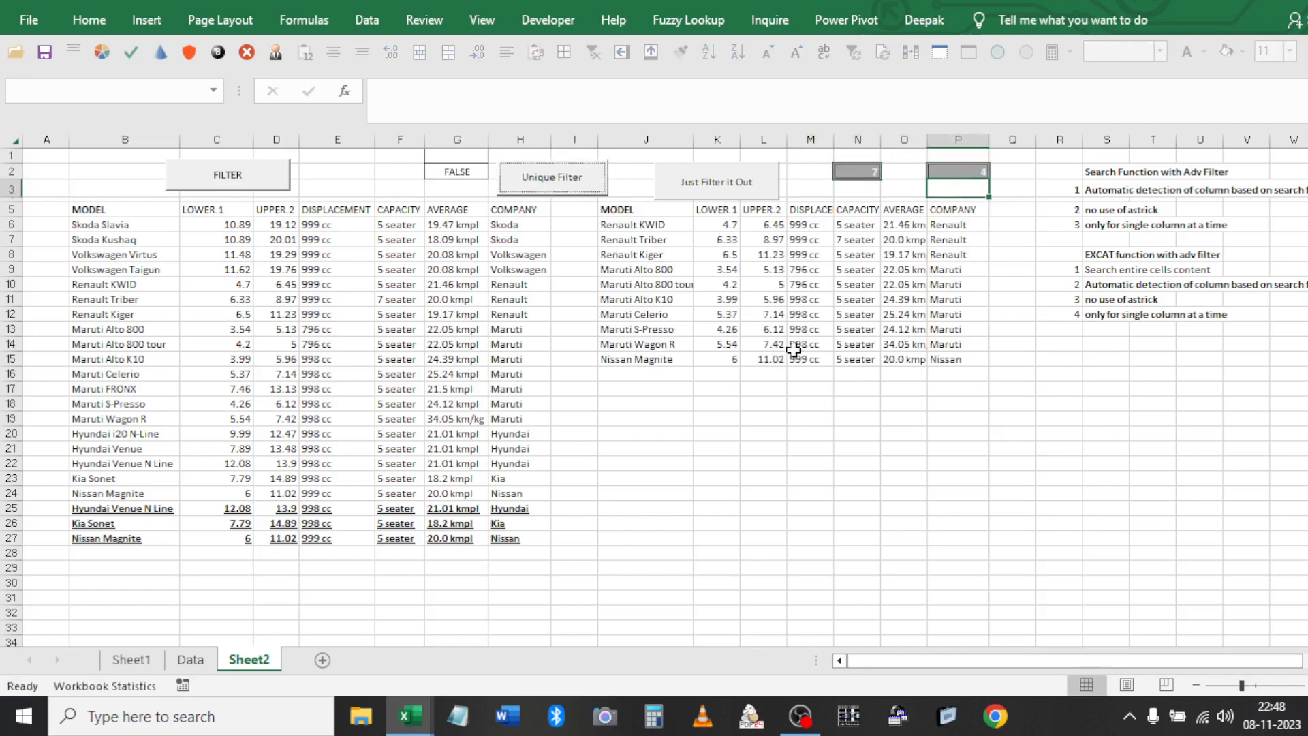
{"action": "left_click", "coordinate": [723, 224]}
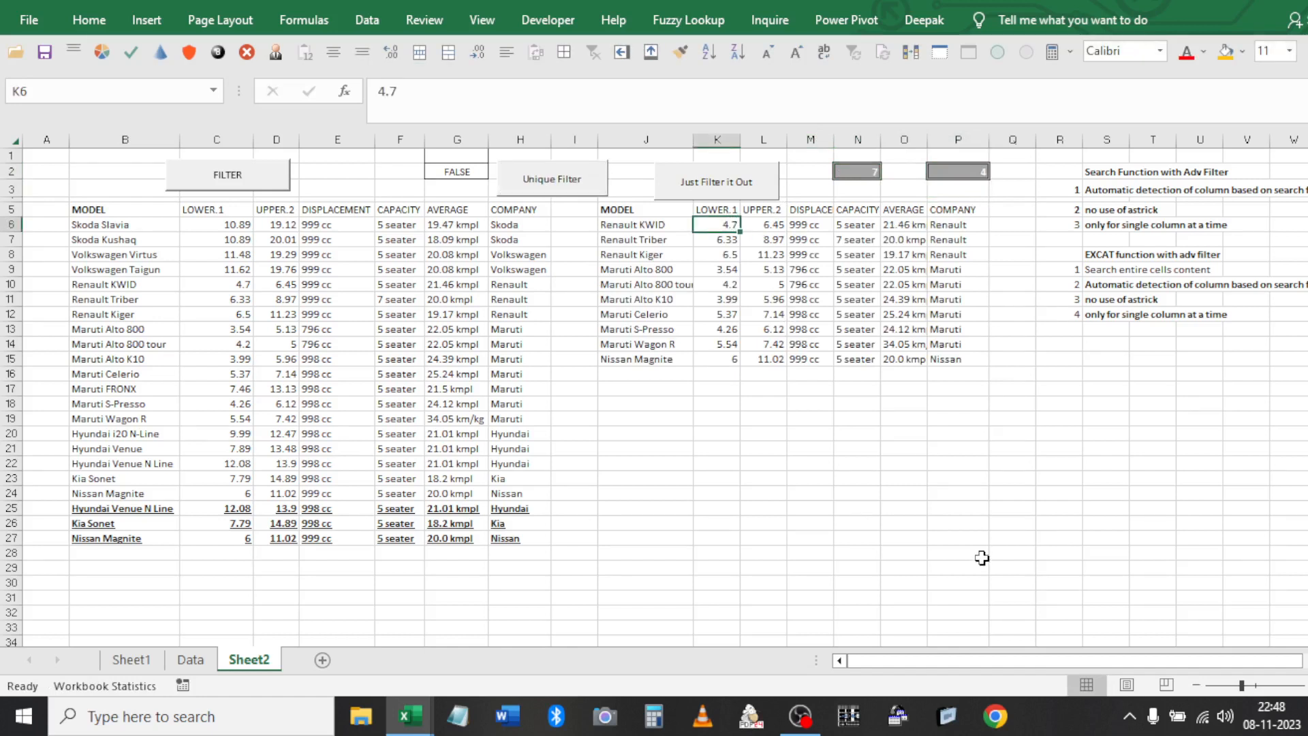
{"action": "left_click", "coordinate": [968, 173]}
{"action": "left_click", "coordinate": [451, 178]}
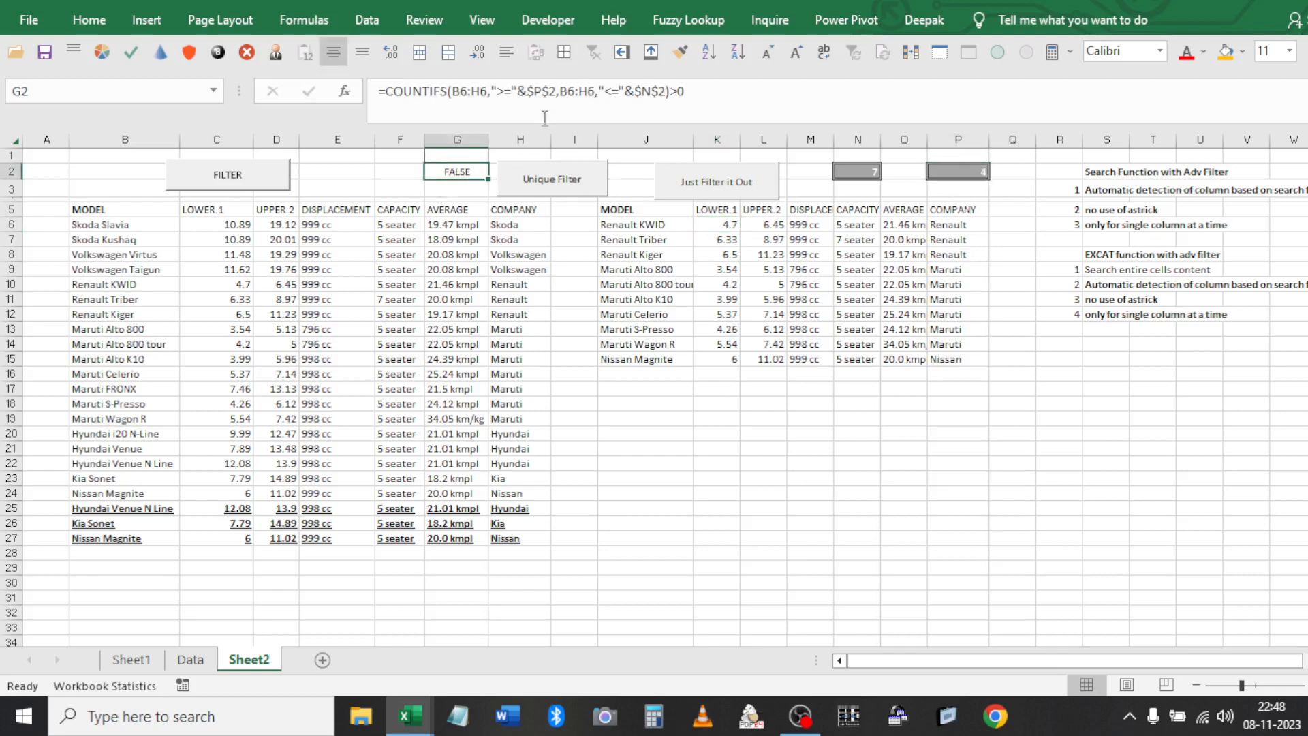
Review the UPPER.2 result values, then reopen G2's COUNTIFS formula to view its arguments
{"action": "left_click", "coordinate": [537, 91]}
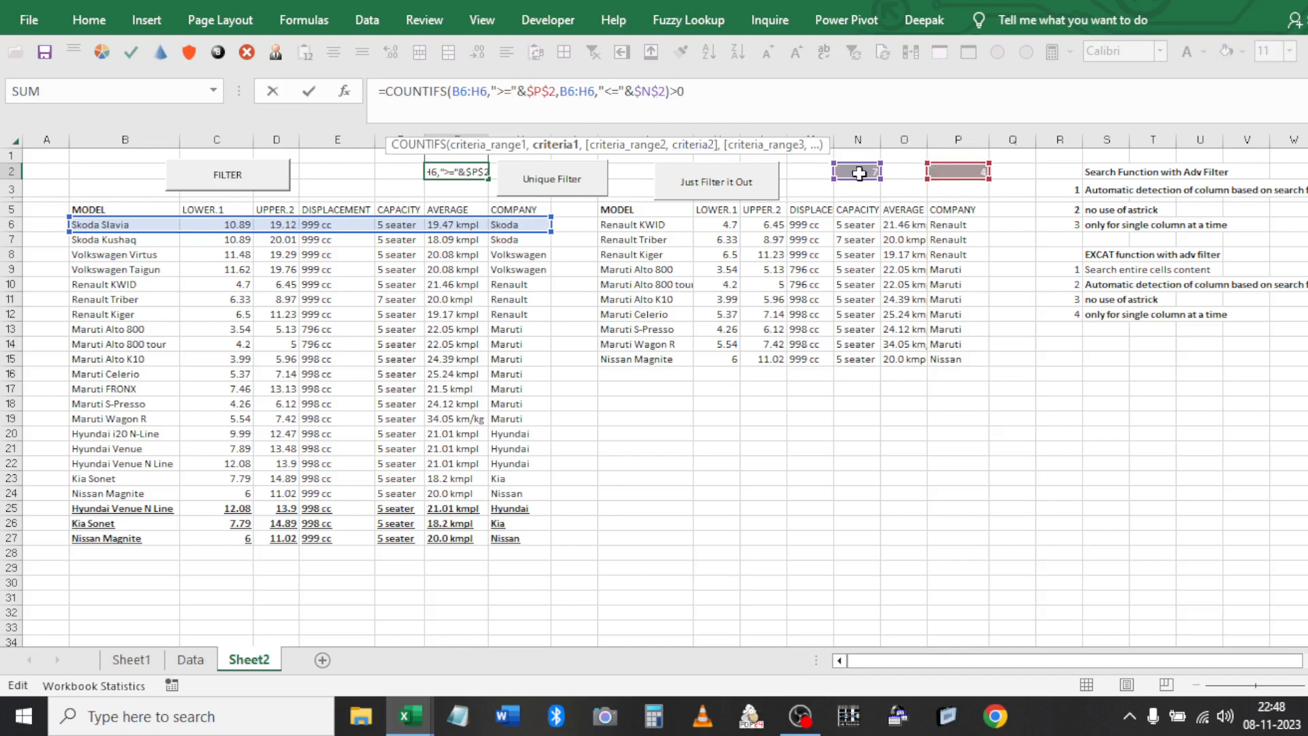
{"action": "key", "text": "ctrl+Return"}
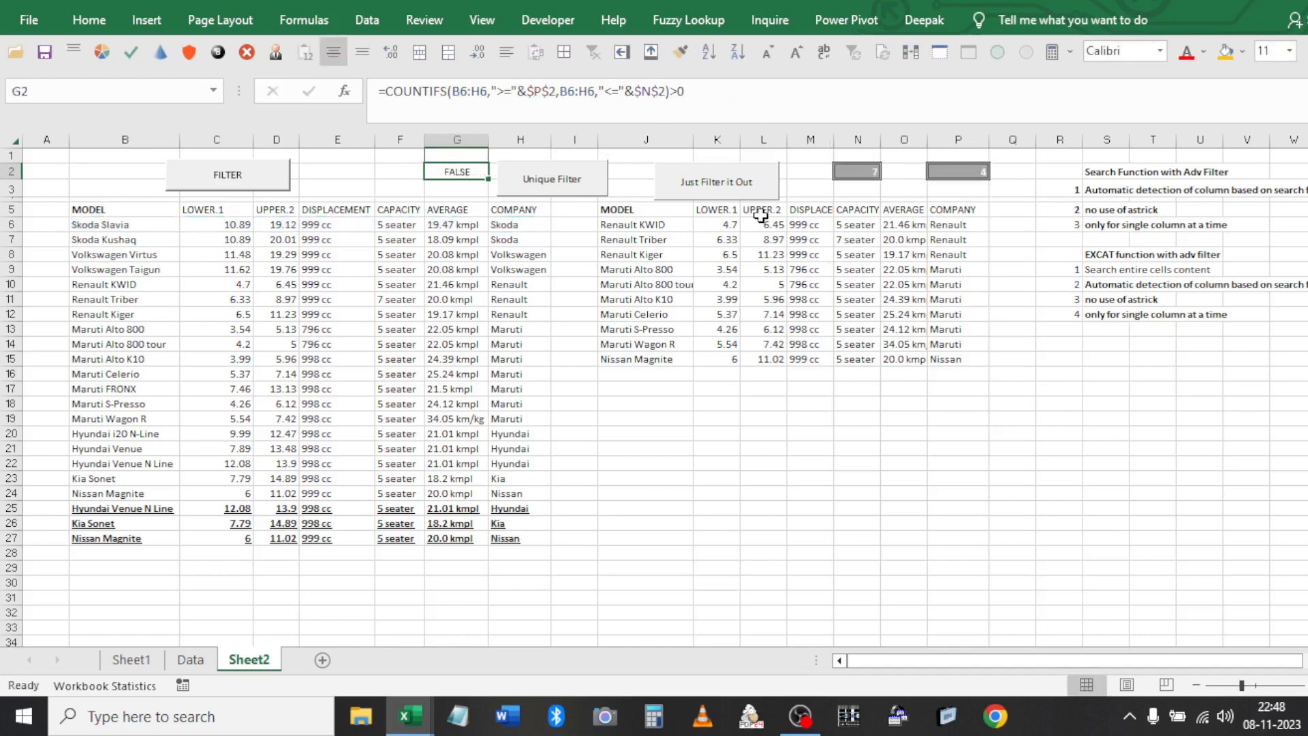
{"action": "left_click", "coordinate": [760, 214]}
{"action": "left_click", "coordinate": [763, 223]}
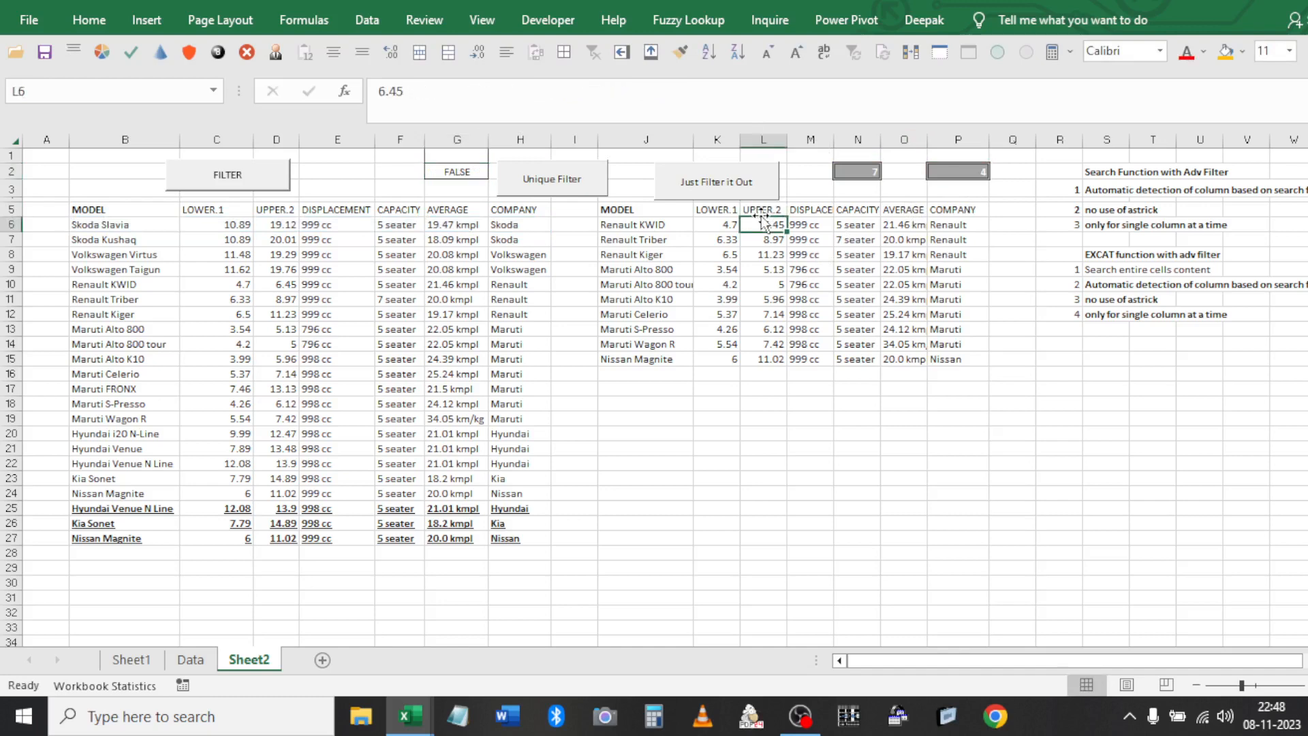
{"action": "key", "text": "ctrl+shift+Down"}
{"action": "left_click", "coordinate": [762, 221]}
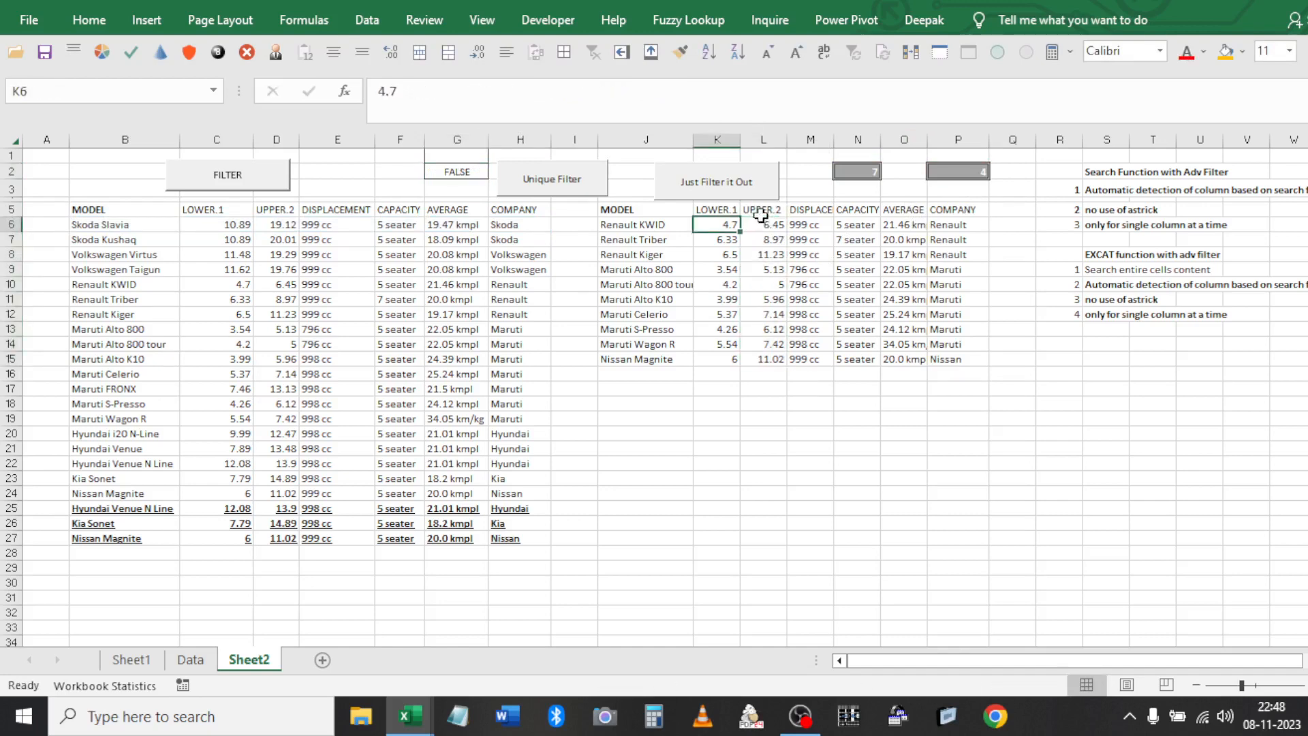
{"action": "left_click", "coordinate": [456, 174]}
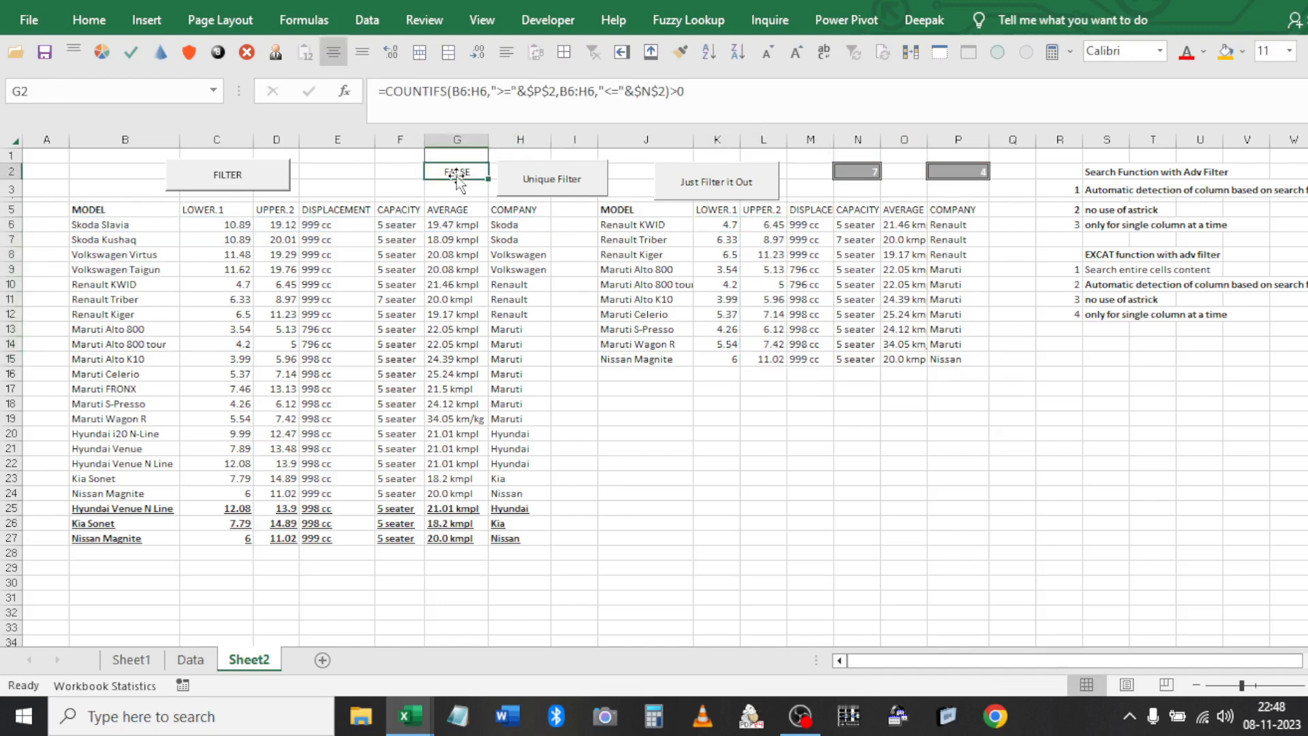
{"action": "left_click", "coordinate": [616, 91]}
{"action": "left_click", "coordinate": [613, 91]}
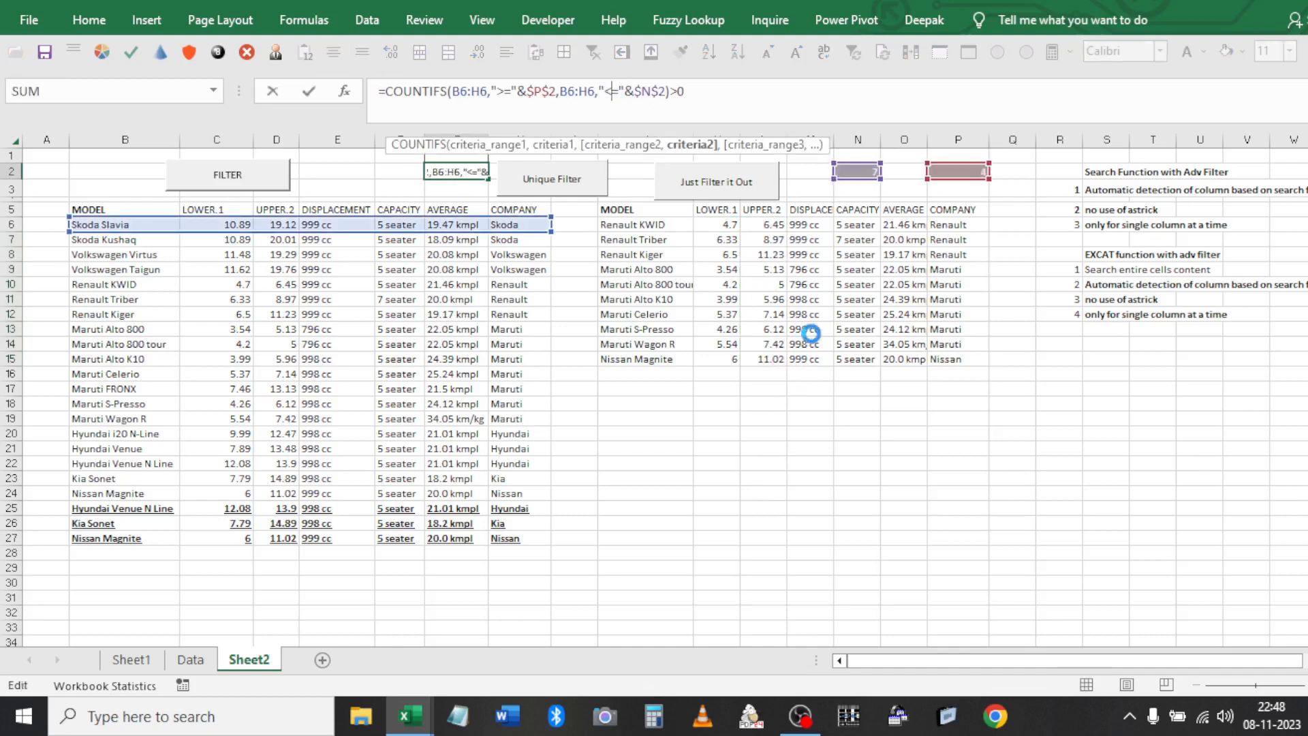
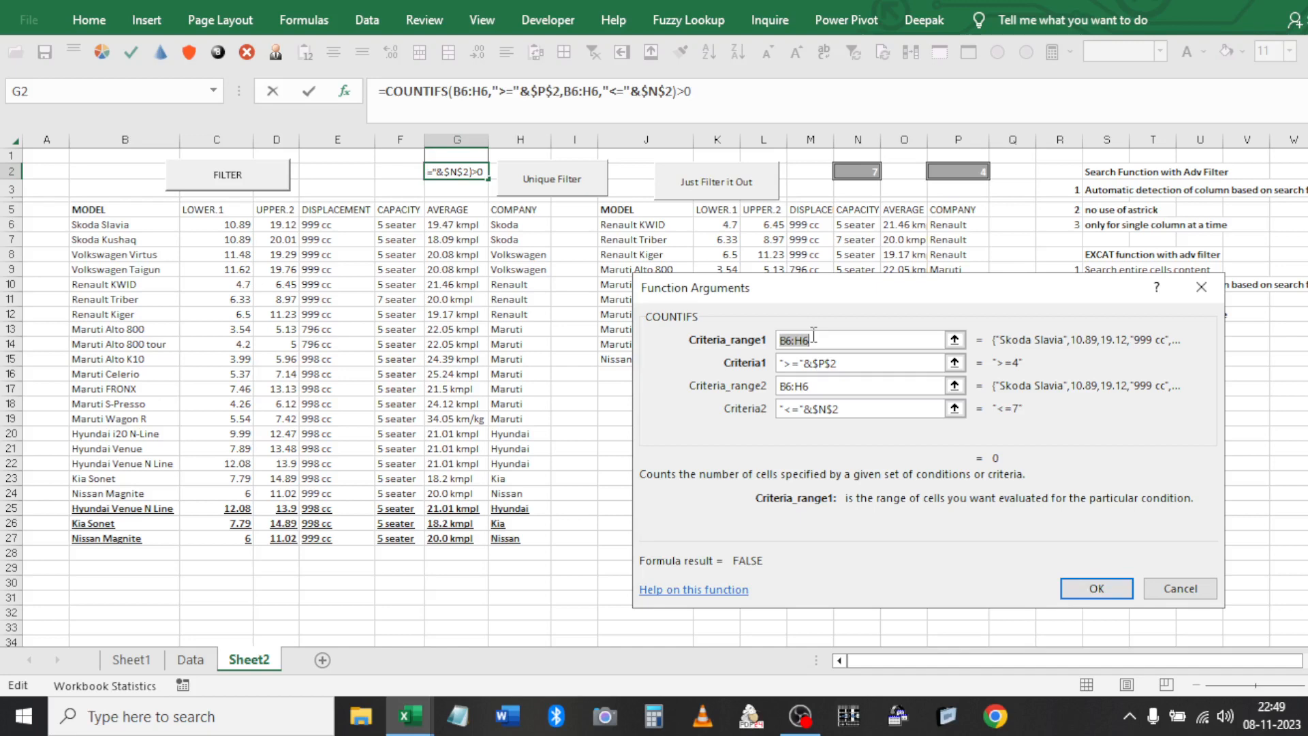
Commit G2's COUNTIFS check against P2 and N2, which returns FALSE, and reopen it for editing
{"action": "key", "text": "Return"}
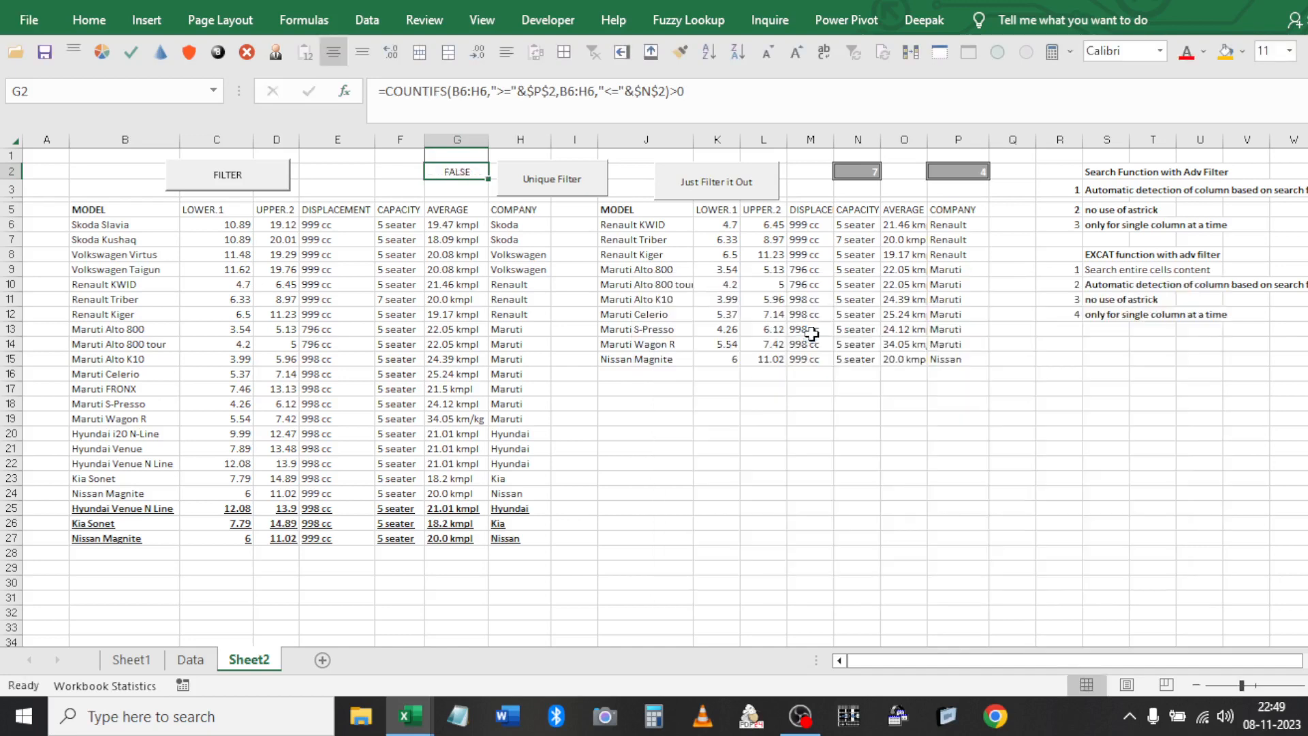
{"action": "left_click", "coordinate": [845, 344]}
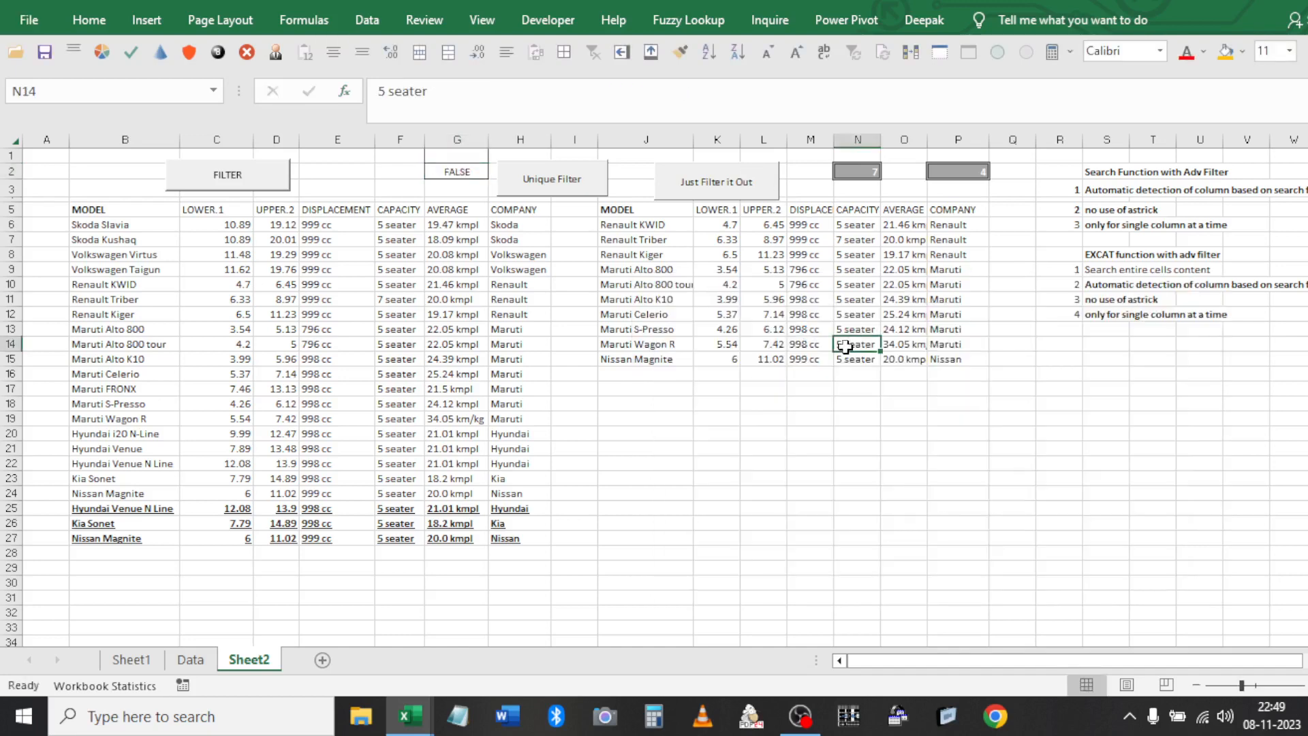
{"action": "key", "text": "alt+u"}
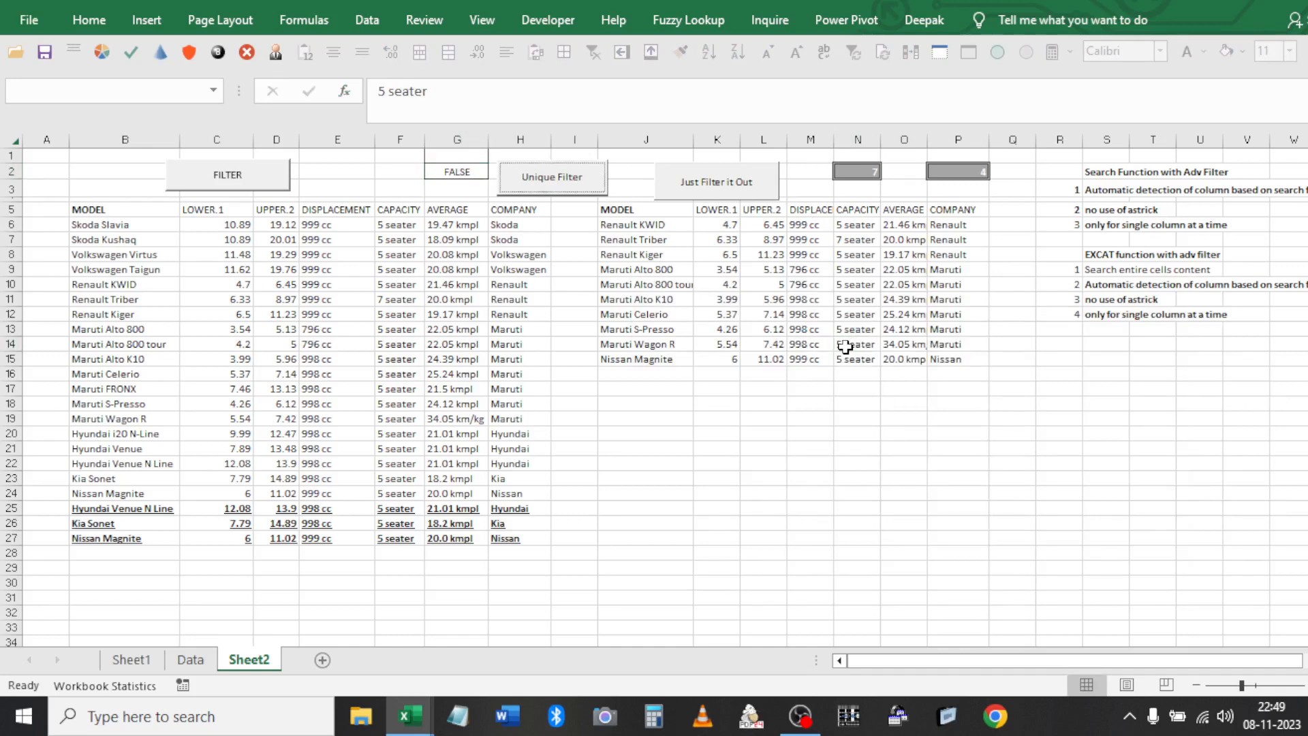
{"action": "left_click", "coordinate": [475, 185]}
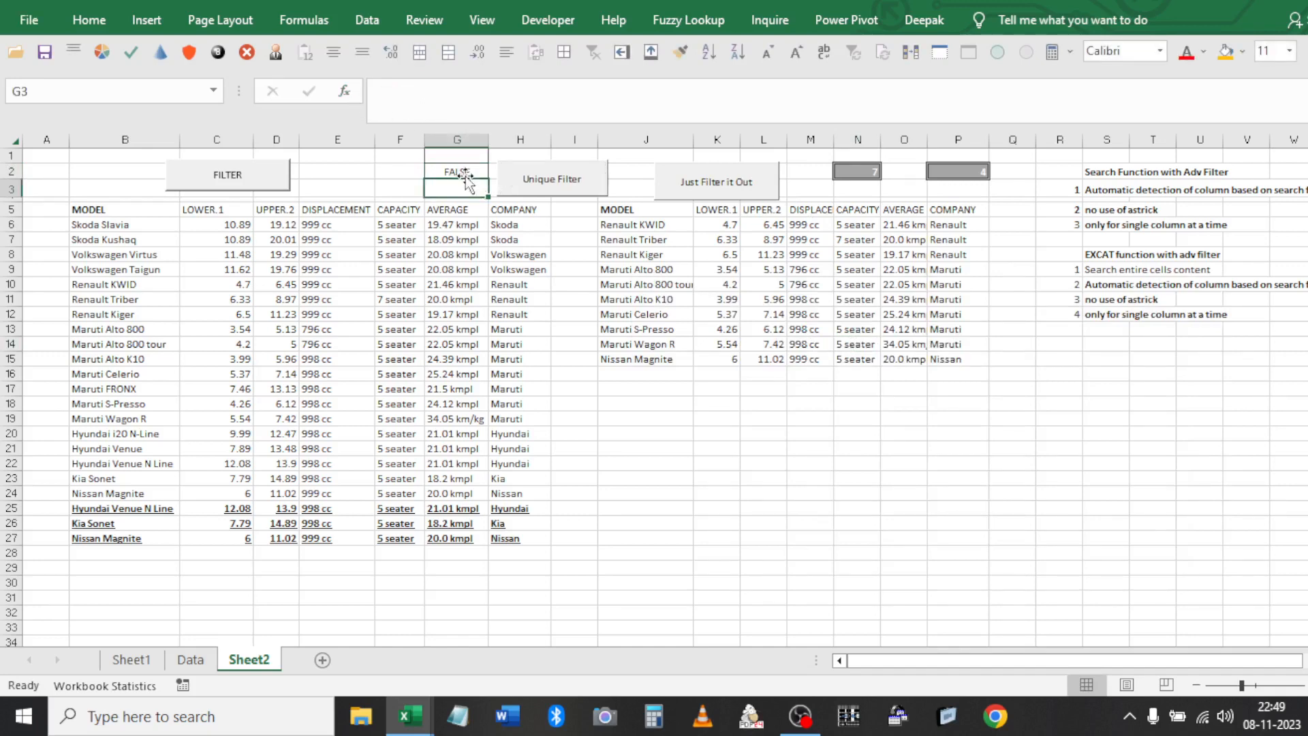
{"action": "left_click", "coordinate": [475, 173]}
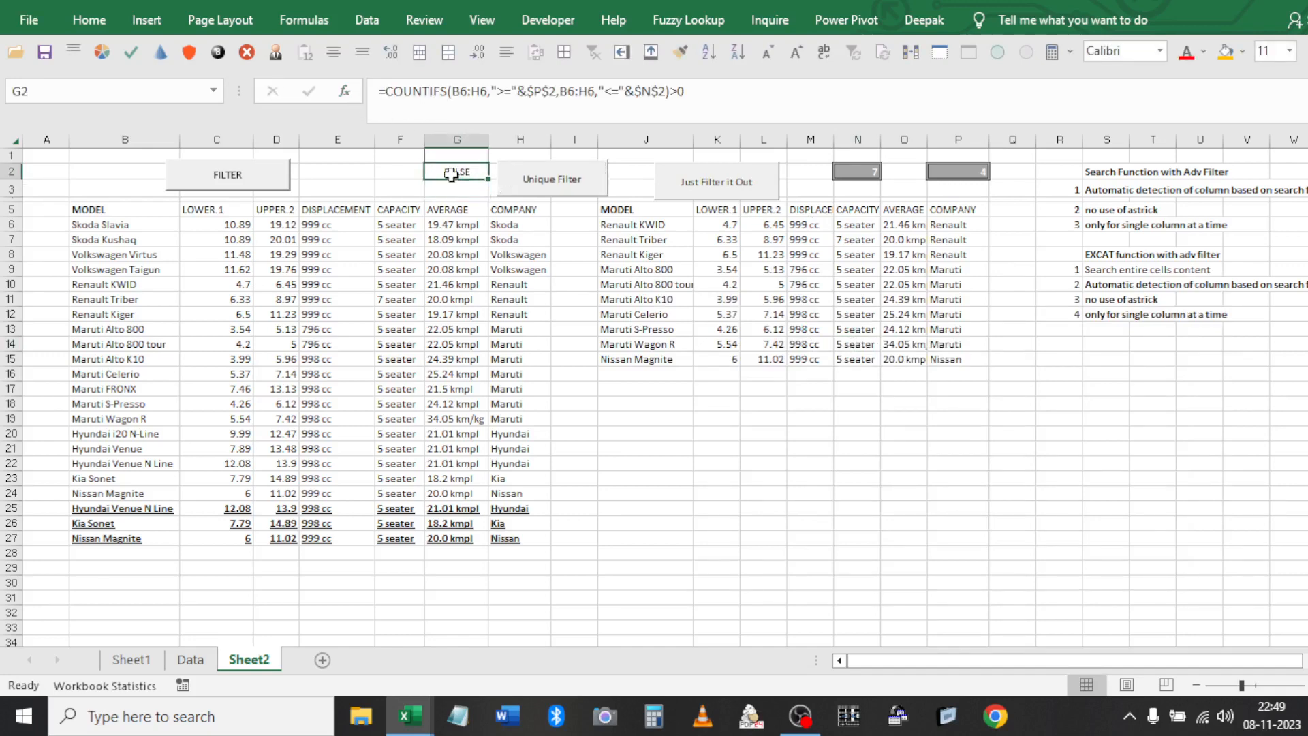
{"action": "left_click", "coordinate": [668, 91]}
Replace G2's old criteria after B6:H6 with a CONCATENATE call
{"action": "left_click", "coordinate": [491, 88], "text": "shift"}
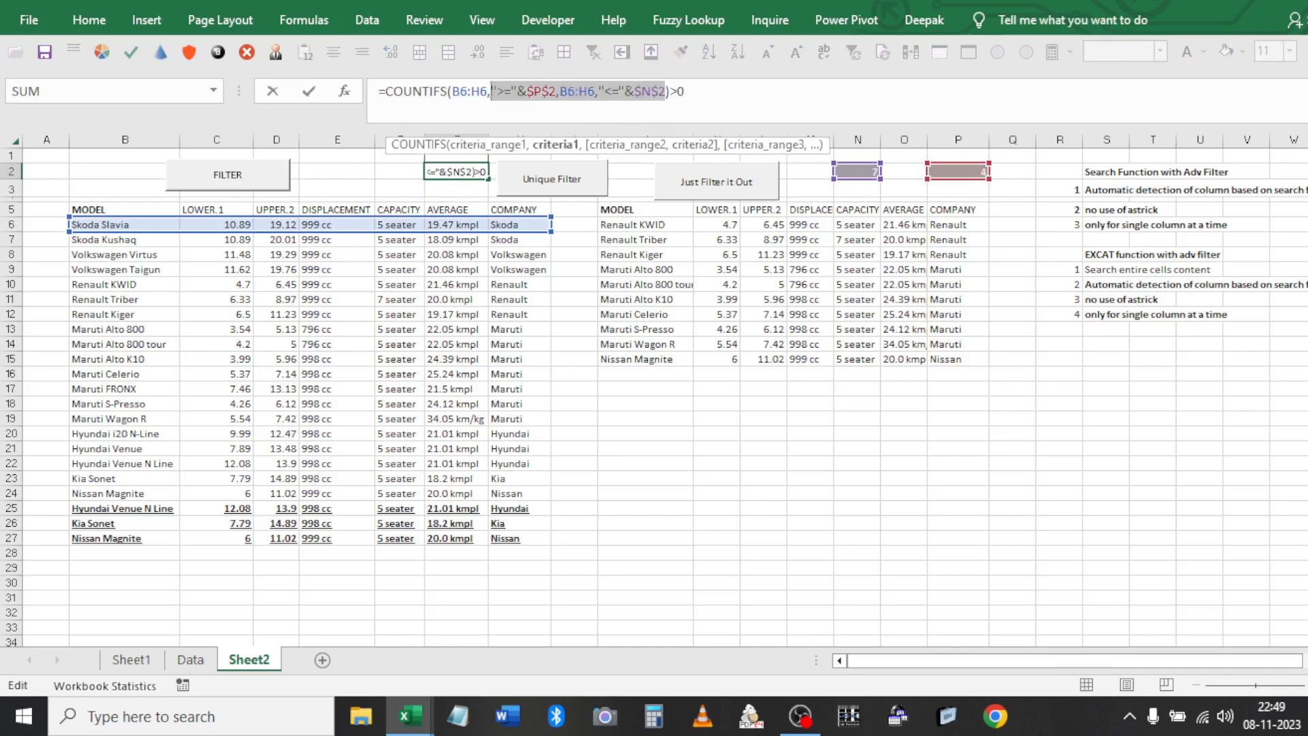
{"action": "key", "text": "BackSpace"}
{"action": "type", "text": "CON"}
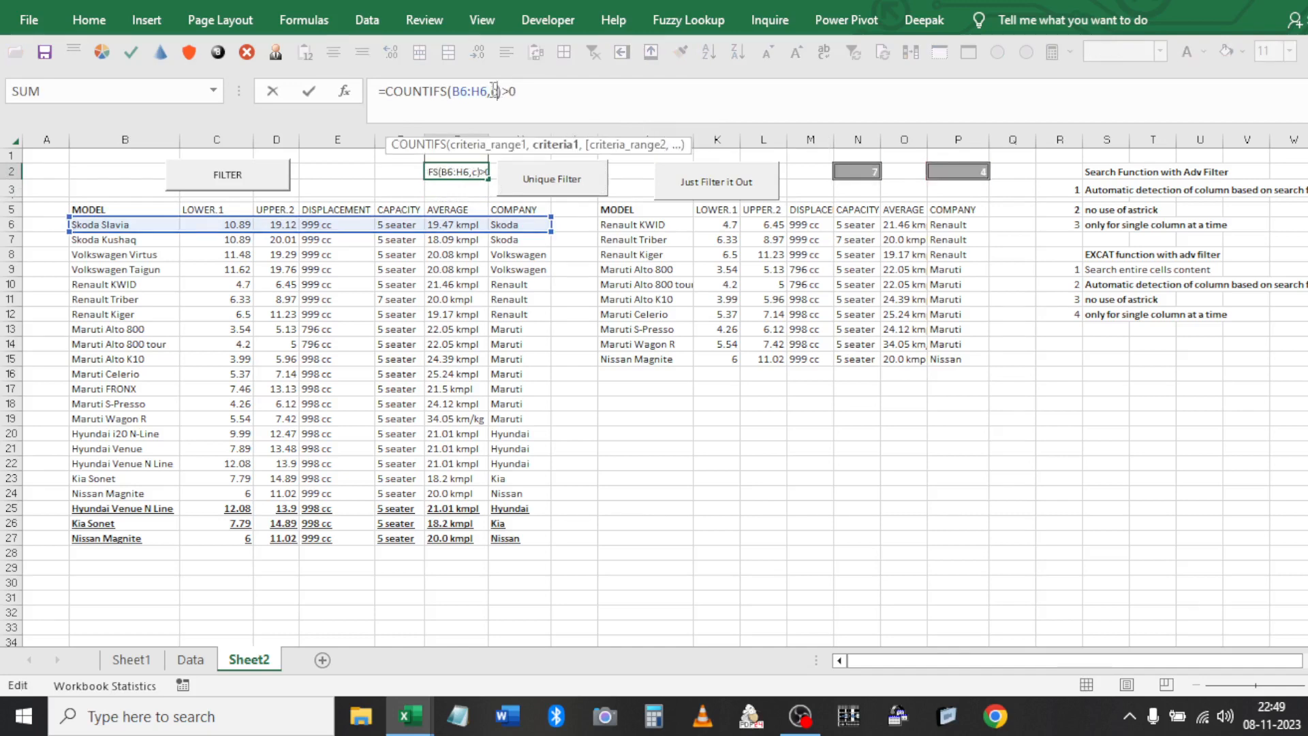
{"action": "key", "text": "Tab"}
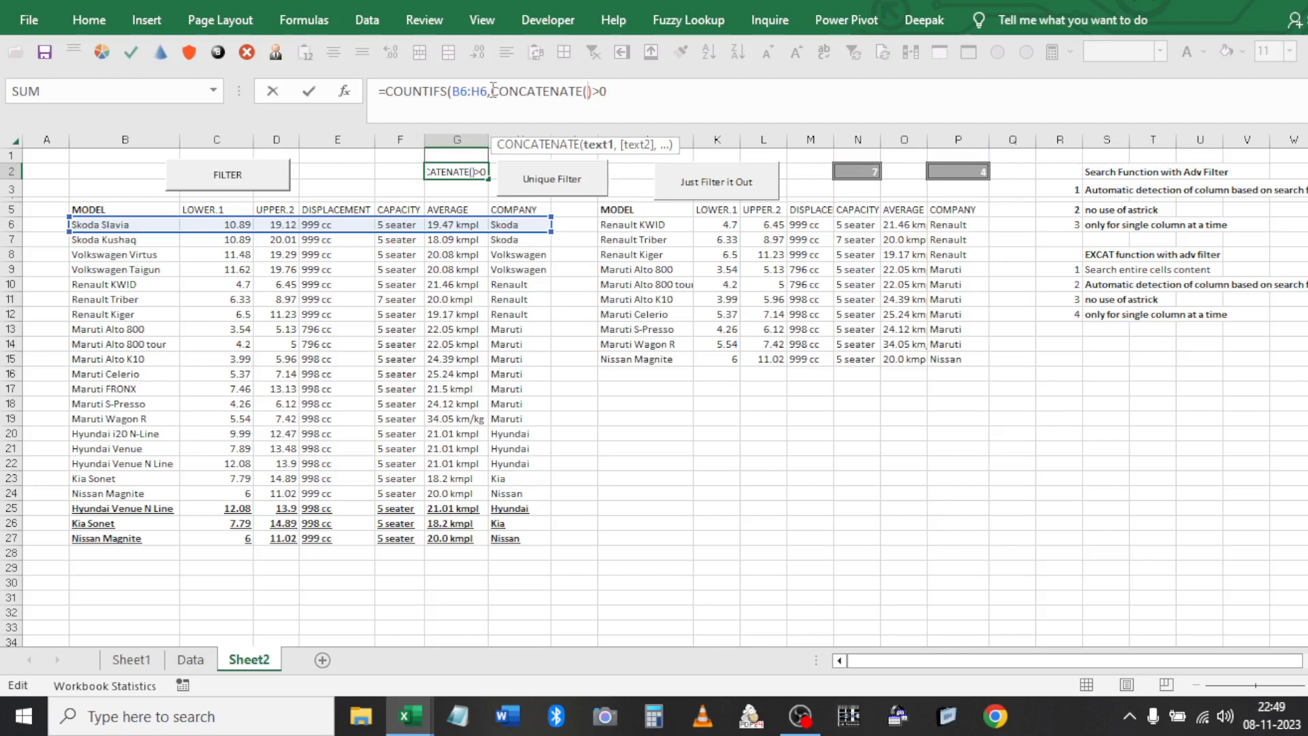
{"action": "key", "text": "BackSpace"}
{"action": "key", "text": "BackSpace"}
{"action": "key", "text": "BackSpace"}
{"action": "key", "text": "BackSpace"}
{"action": "key", "text": "BackSpace"}
{"action": "key", "text": "BackSpace"}
{"action": "key", "text": "BackSpace"}
{"action": "key", "text": "BackSpace"}
{"action": "key", "text": "BackSpace"}
{"action": "key", "text": "BackSpace"}
{"action": "key", "text": "BackSpace"}
{"action": "key", "text": "BackSpace"}
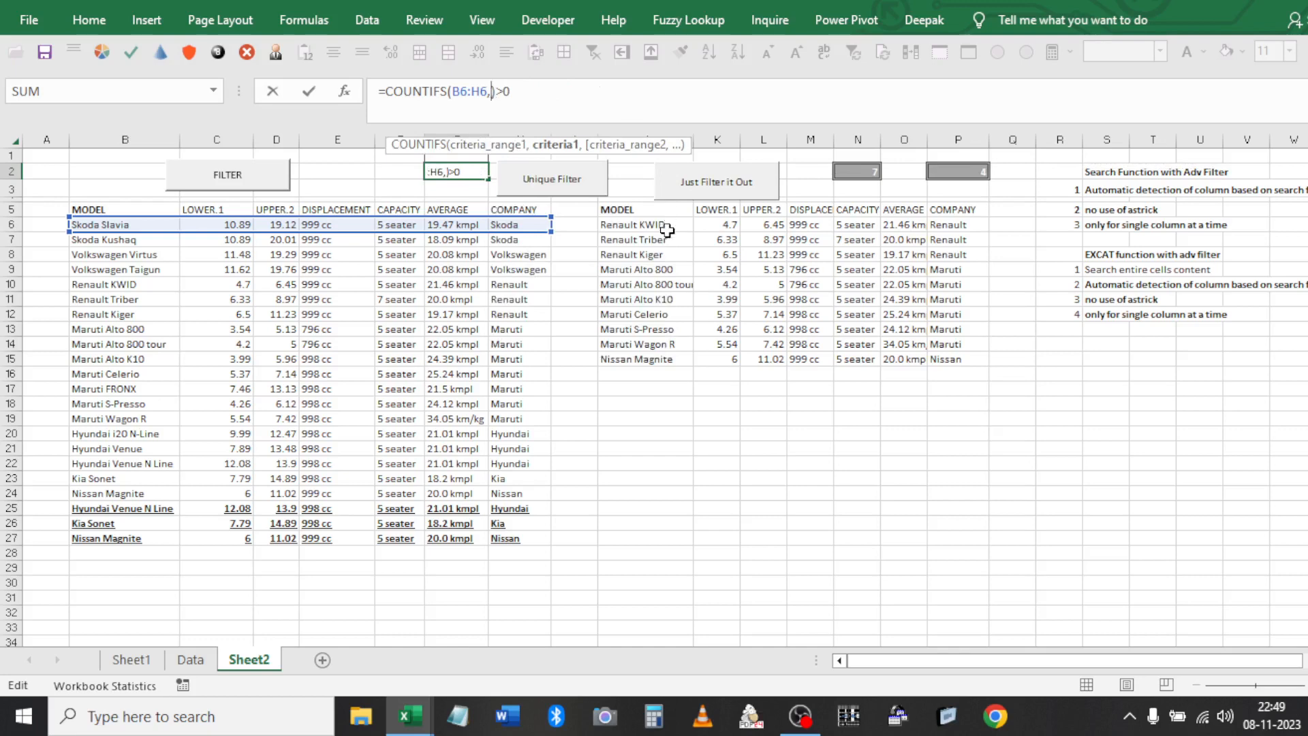
{"action": "type", "text": "se"}
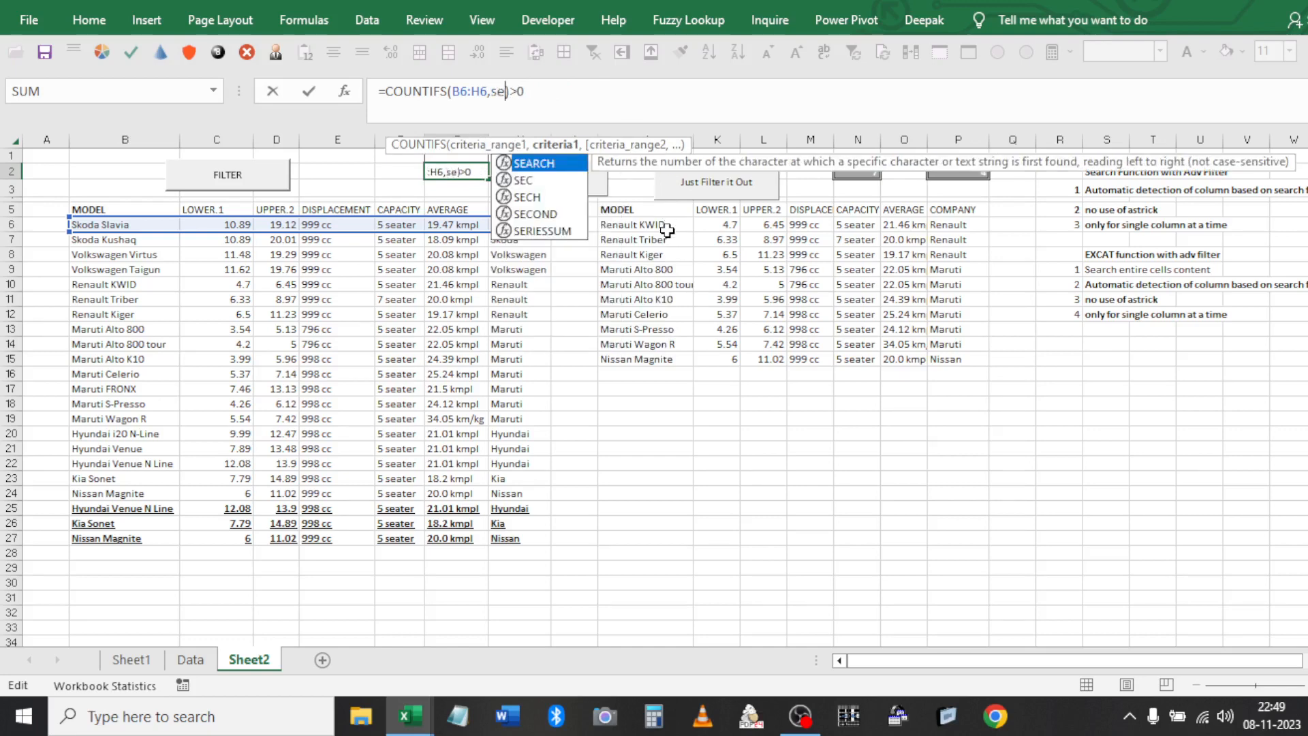
{"action": "key", "text": "BackSpace"}
{"action": "key", "text": "BackSpace"}
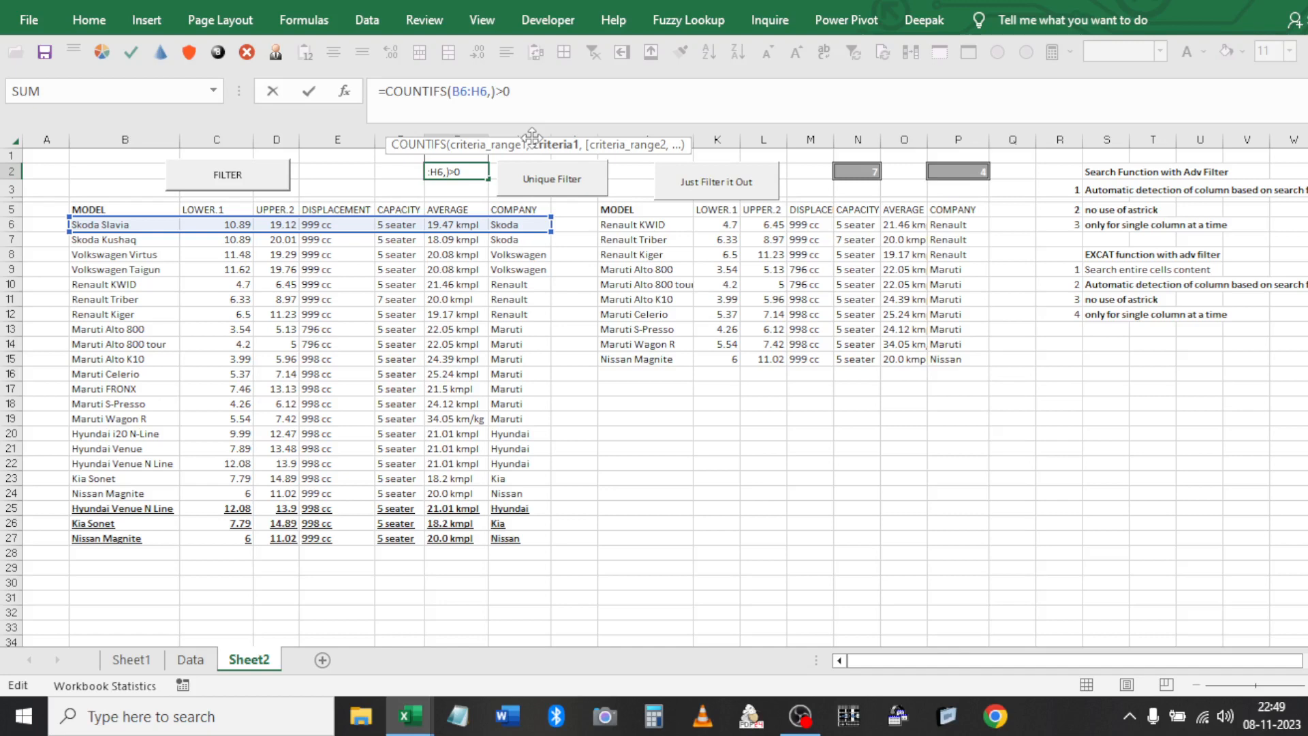
{"action": "type", "text": "con"}
{"action": "key", "text": "Tab"}
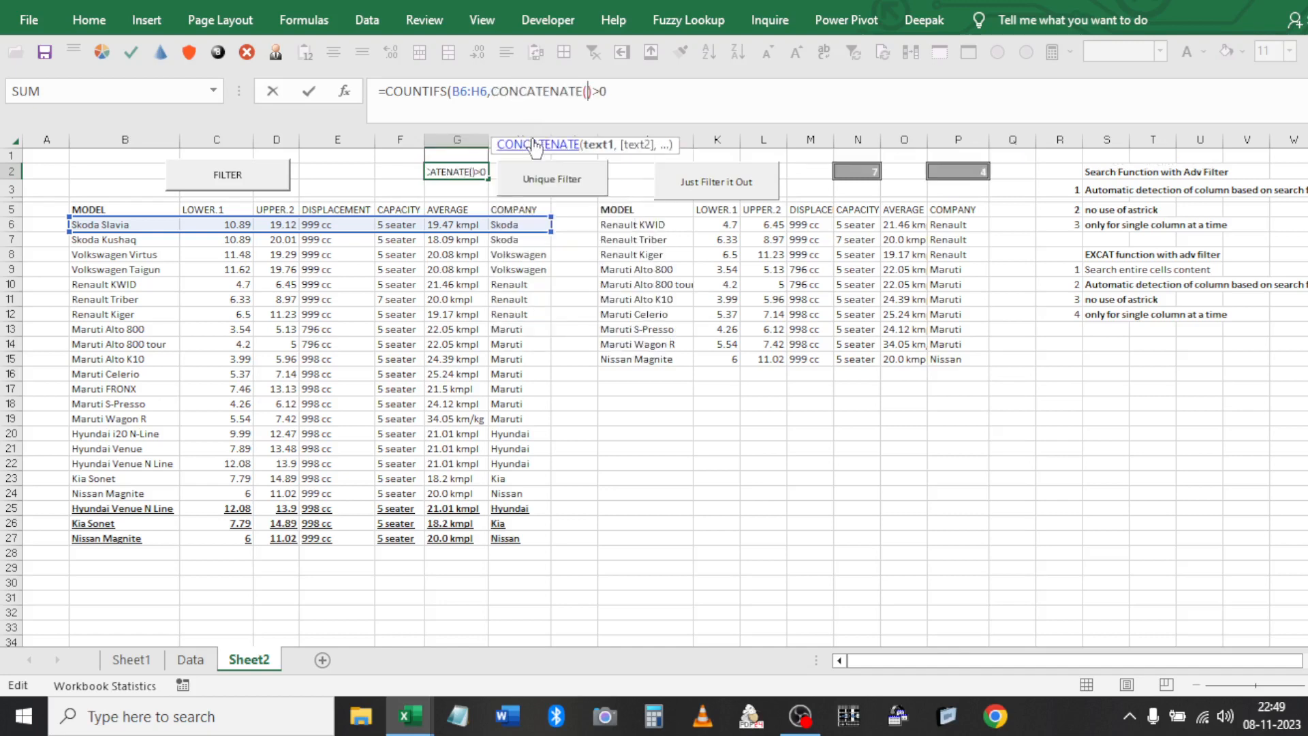
Complete the criteria as "*"&$P$2&"*" so G2 returns TRUE
{"action": "type", "text": "\"*\"&"}
{"action": "left_click", "coordinate": [954, 171]}
{"action": "key", "text": "F5"}
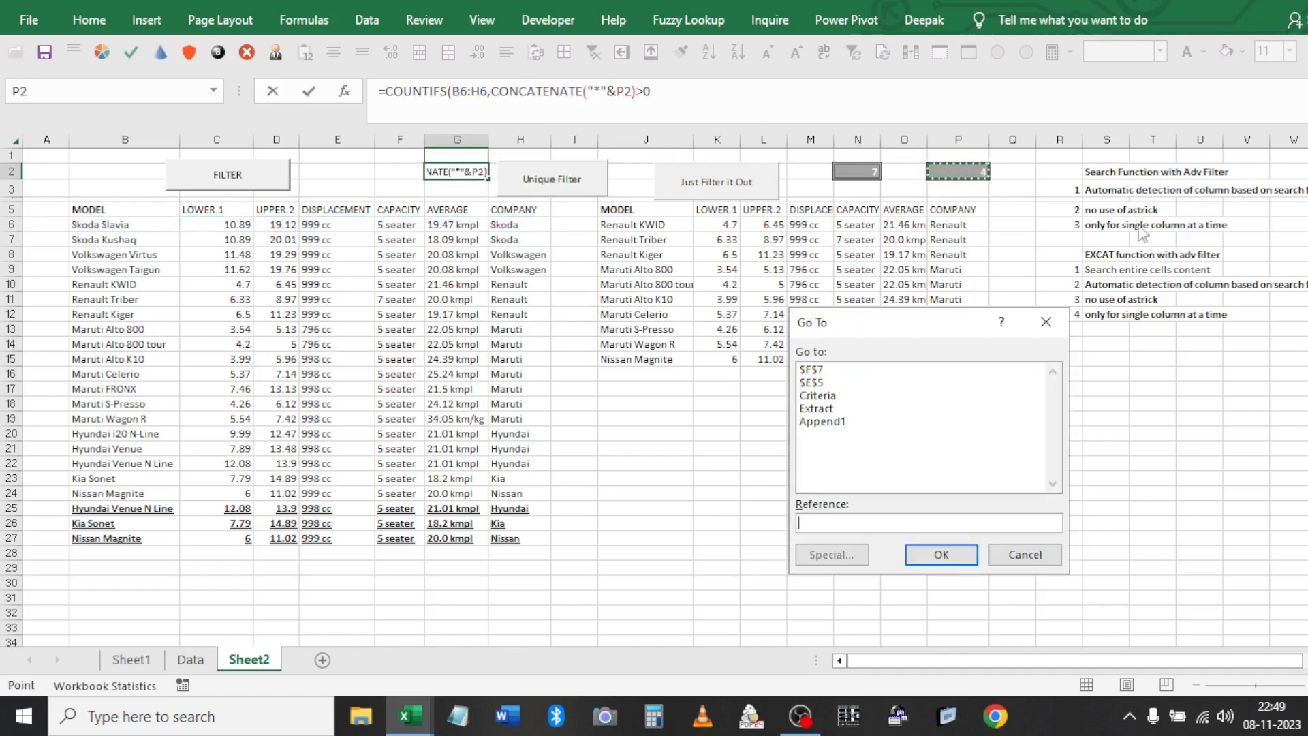
{"action": "key", "text": "Escape"}
{"action": "key", "text": "F4"}
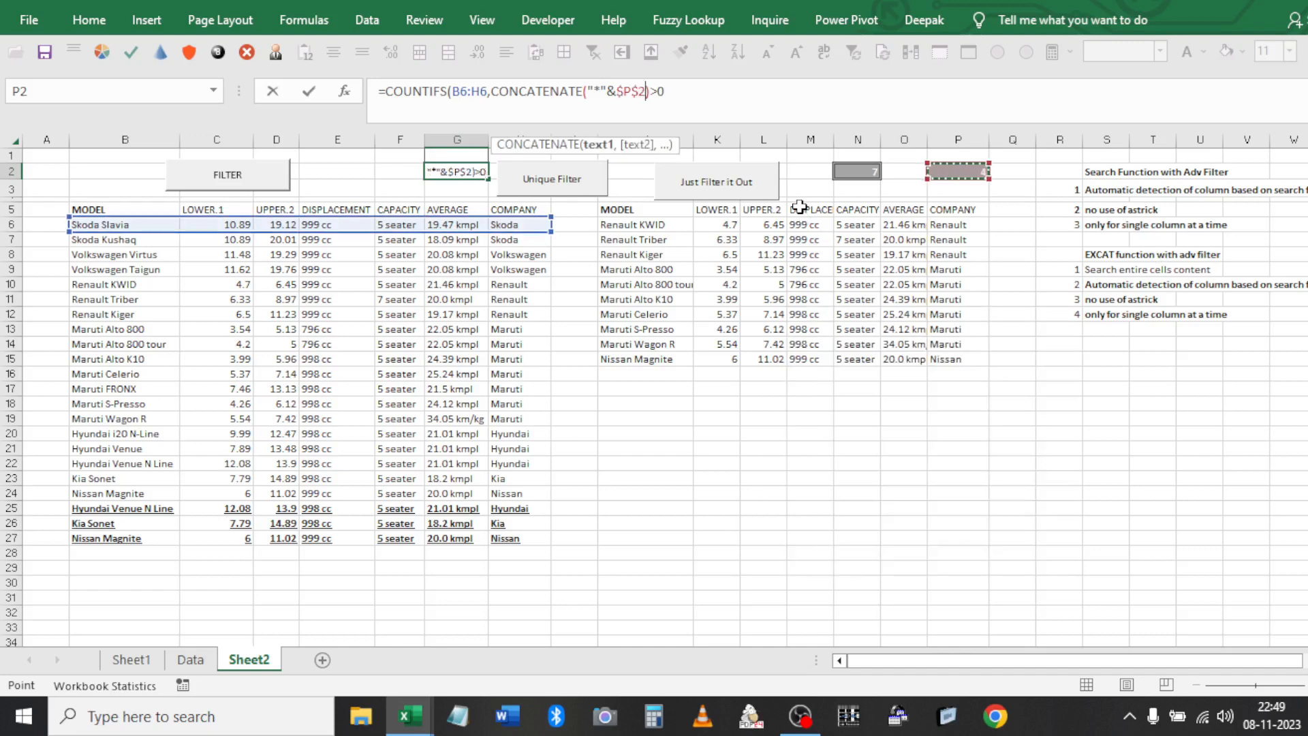
{"action": "type", "text": "&\"*\""}
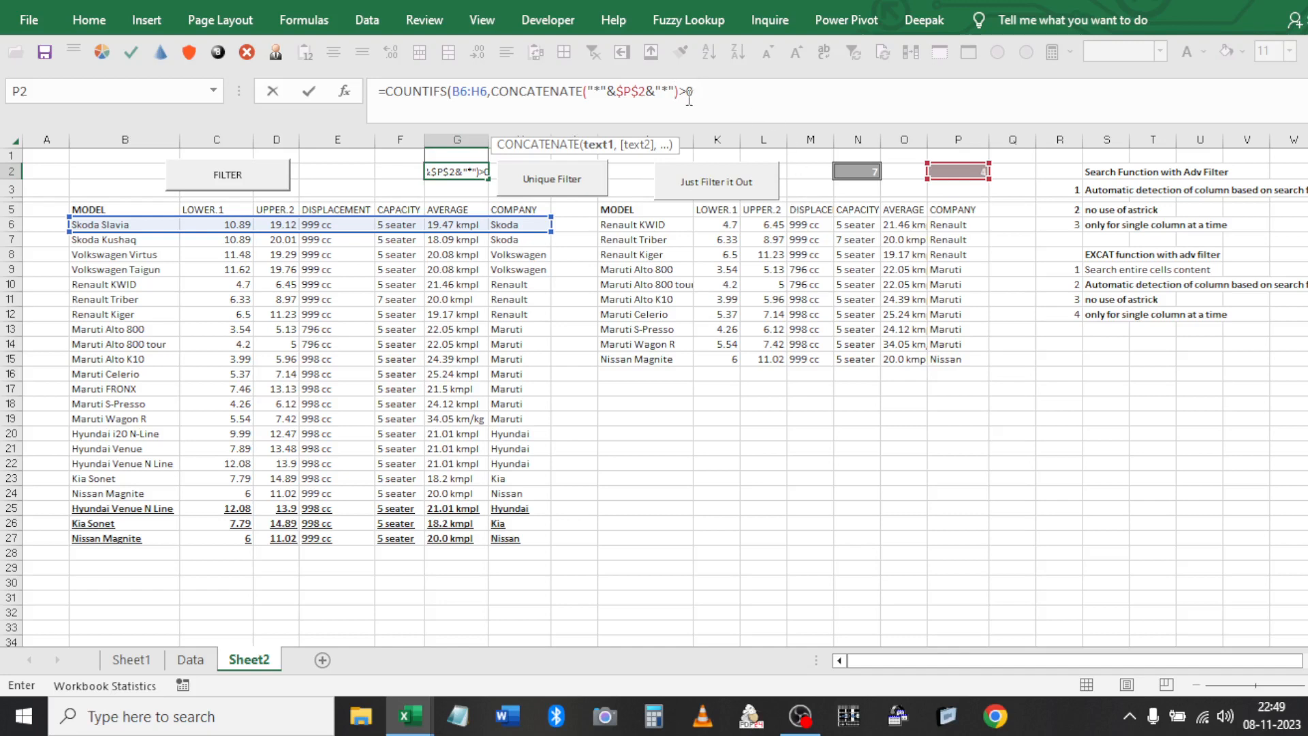
{"action": "type", "text": ")"}
{"action": "key", "text": "ctrl+Return"}
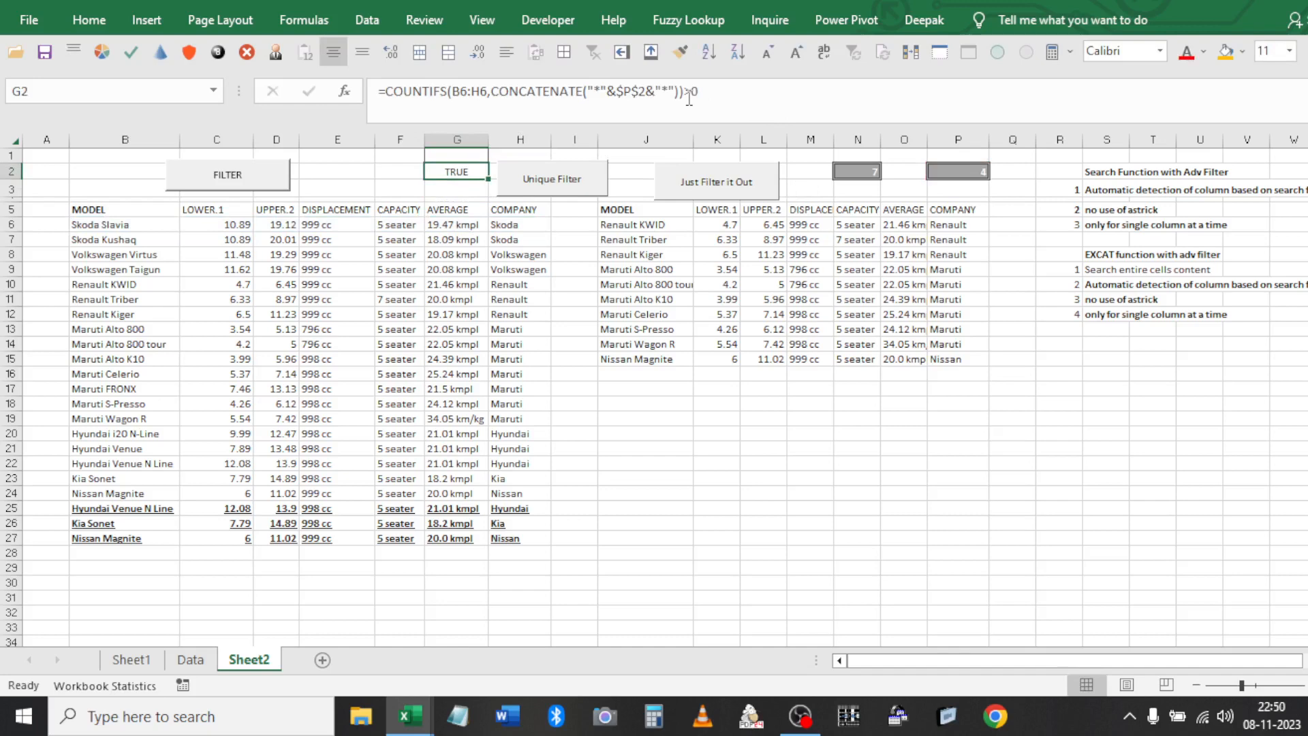
Enter 'cel' as the search text in P2 and run the Unique Filter
{"action": "left_click", "coordinate": [869, 181]}
{"action": "left_click", "coordinate": [869, 178]}
{"action": "key", "text": "Right"}
{"action": "key", "text": "Right"}
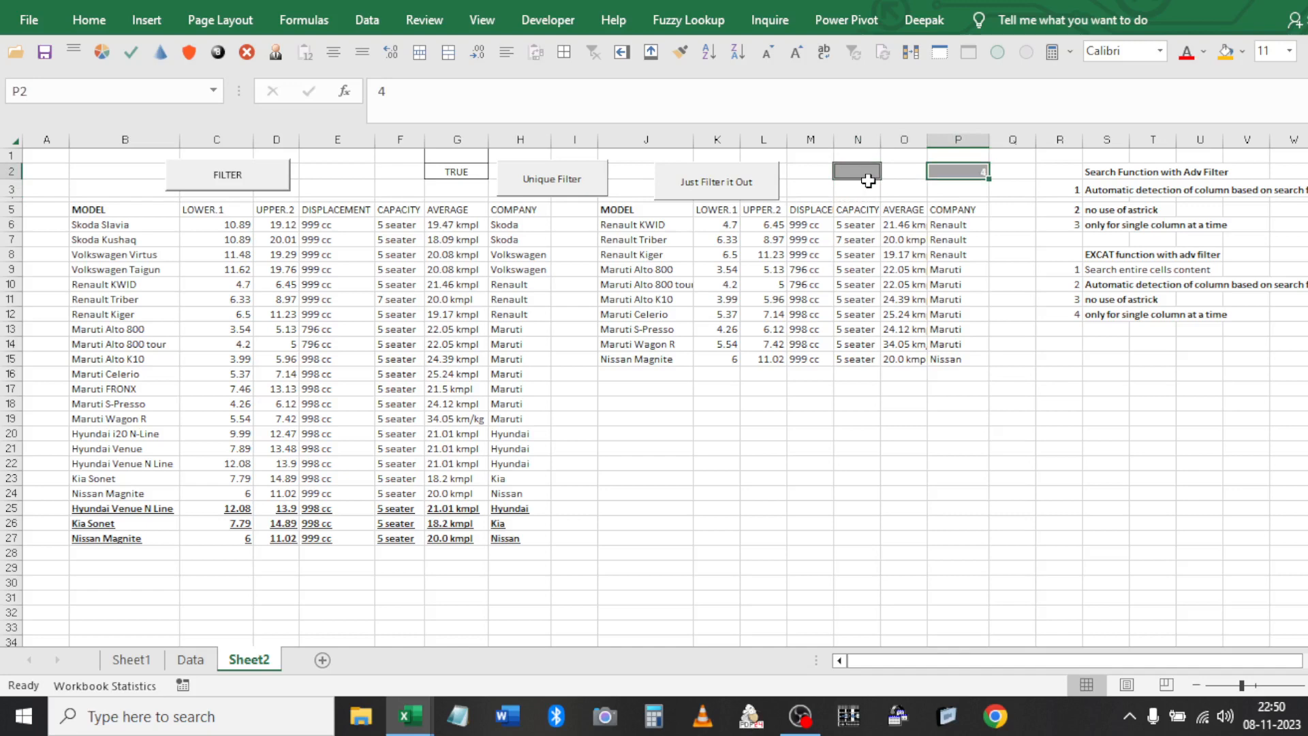
{"action": "type", "text": "cel"}
{"action": "key", "text": "Return"}
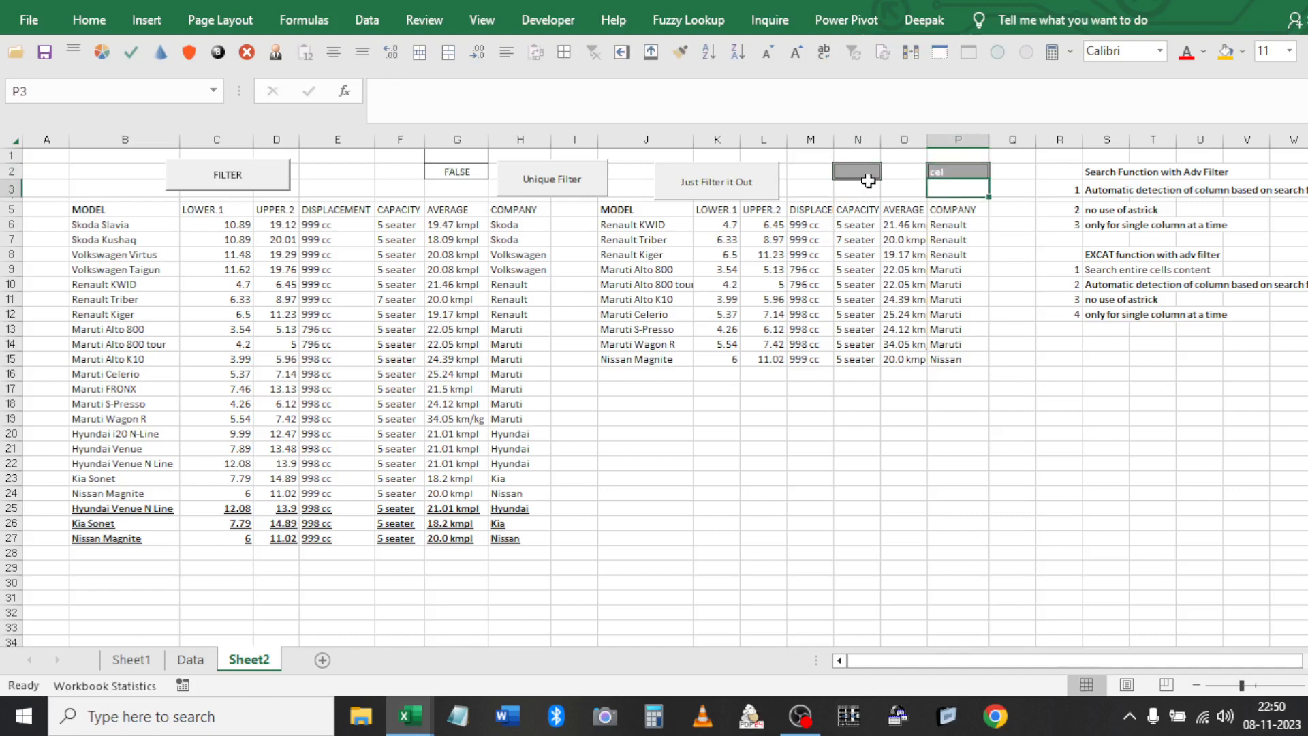
{"action": "left_click", "coordinate": [463, 169]}
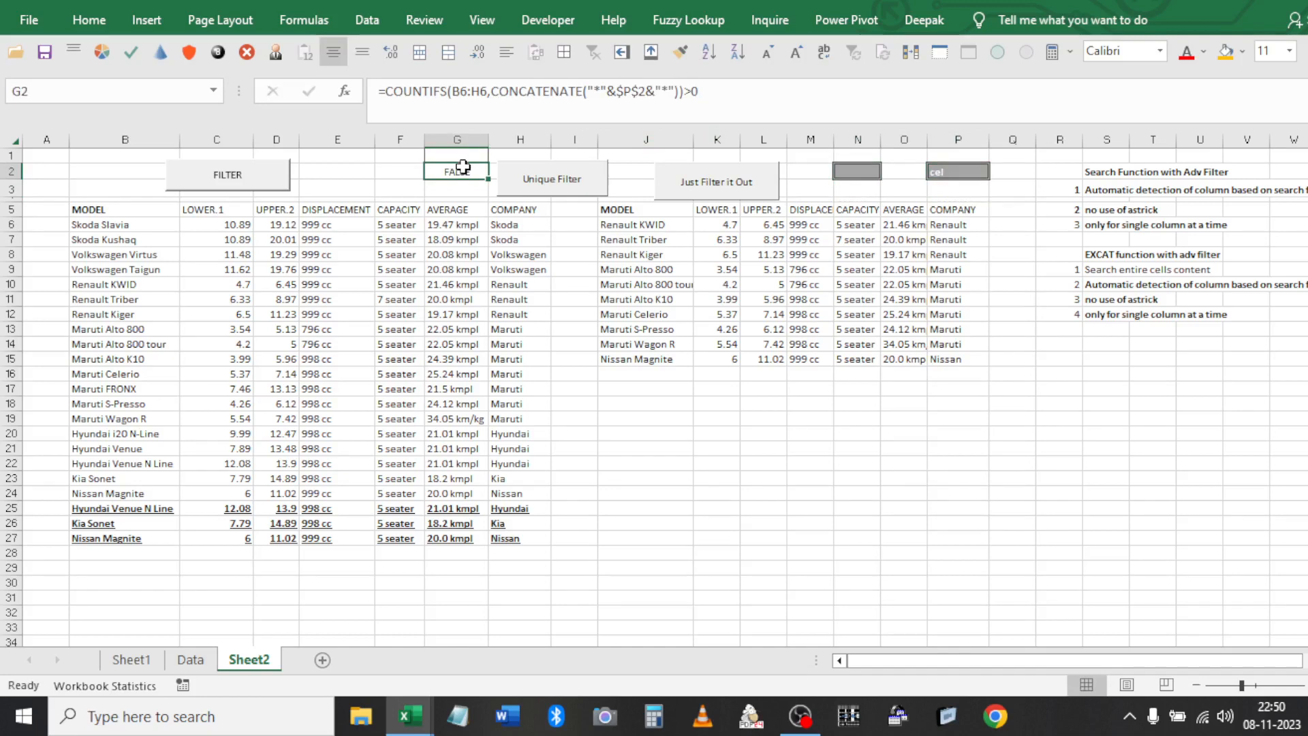
{"action": "left_click", "coordinate": [552, 179]}
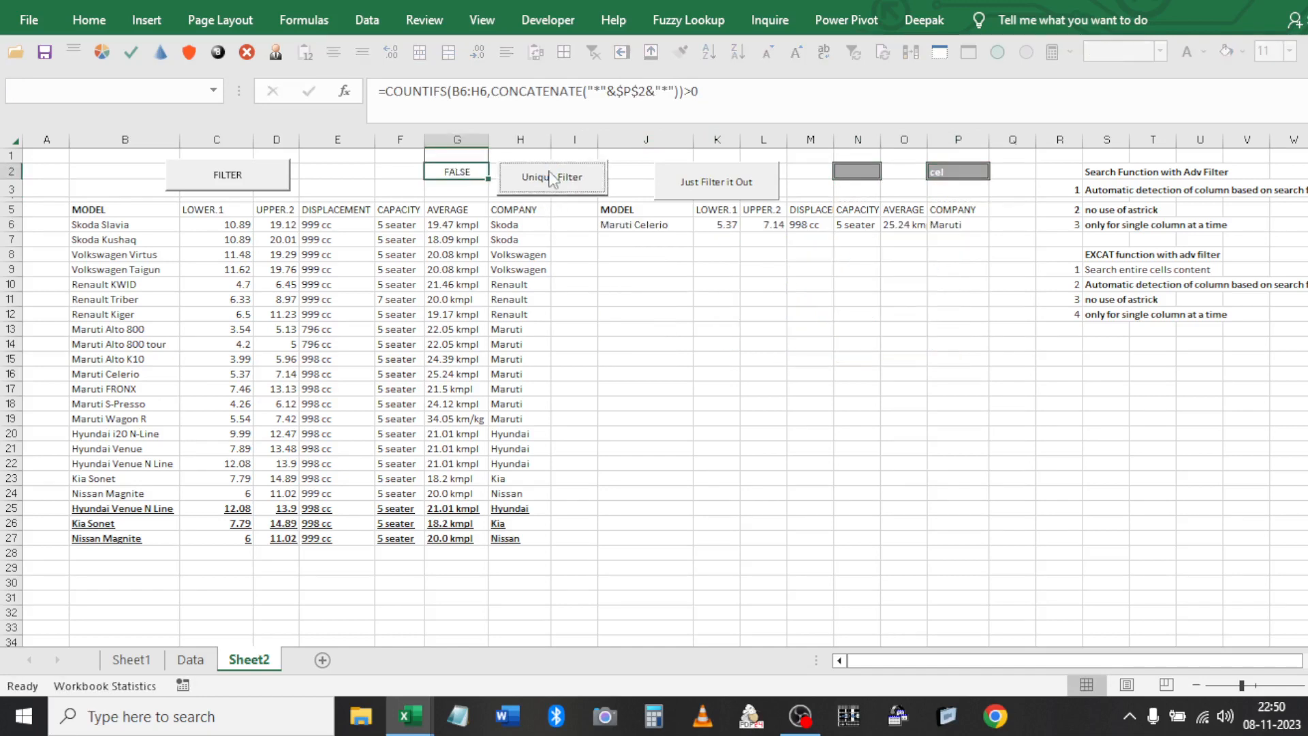
{"action": "left_click", "coordinate": [658, 211]}
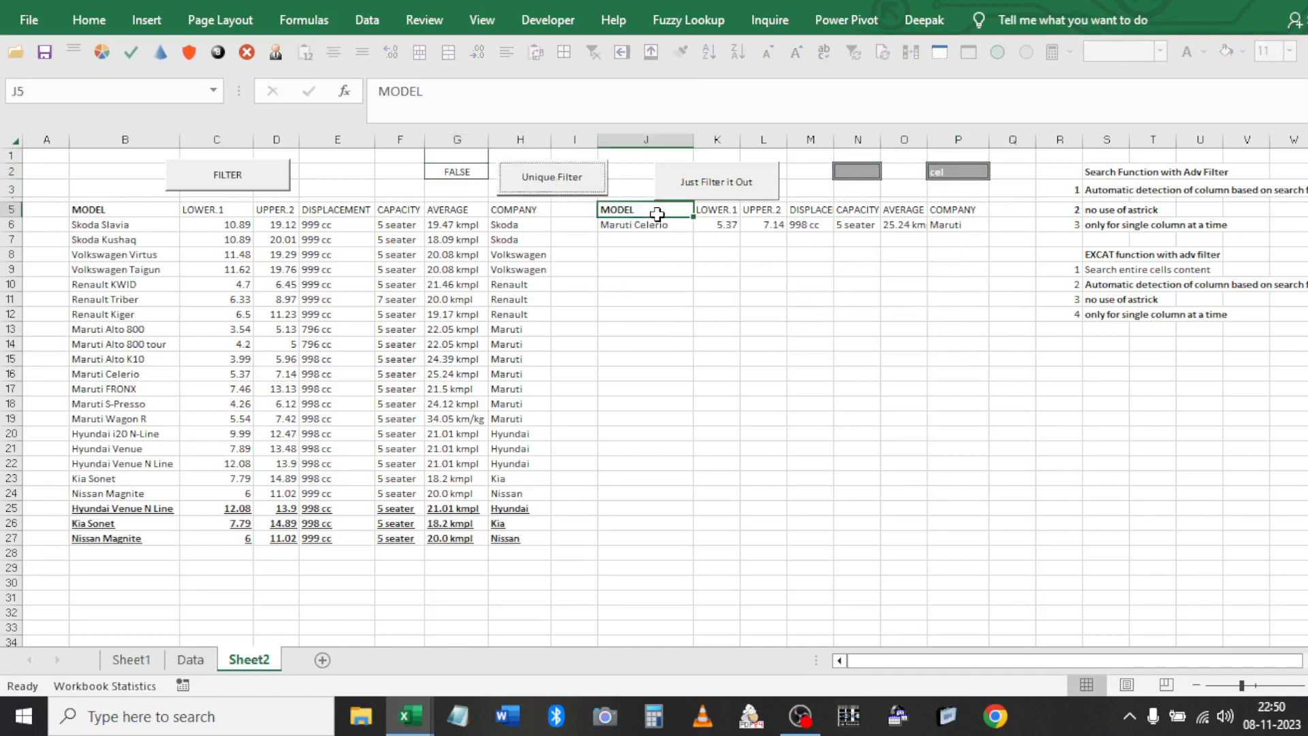
Search for '7 se' to extract Renault Triber, filter the car table, then clear the filter
{"action": "left_click", "coordinate": [942, 168]}
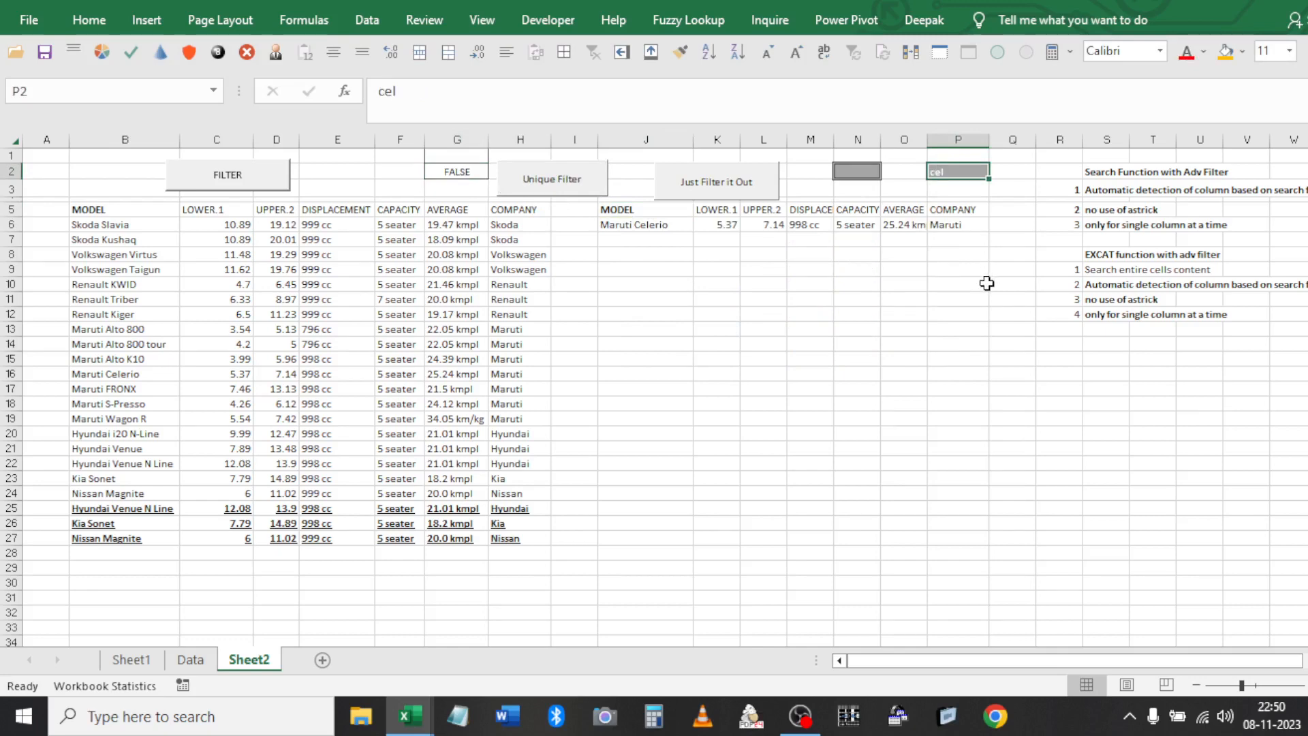
{"action": "type", "text": "7"}
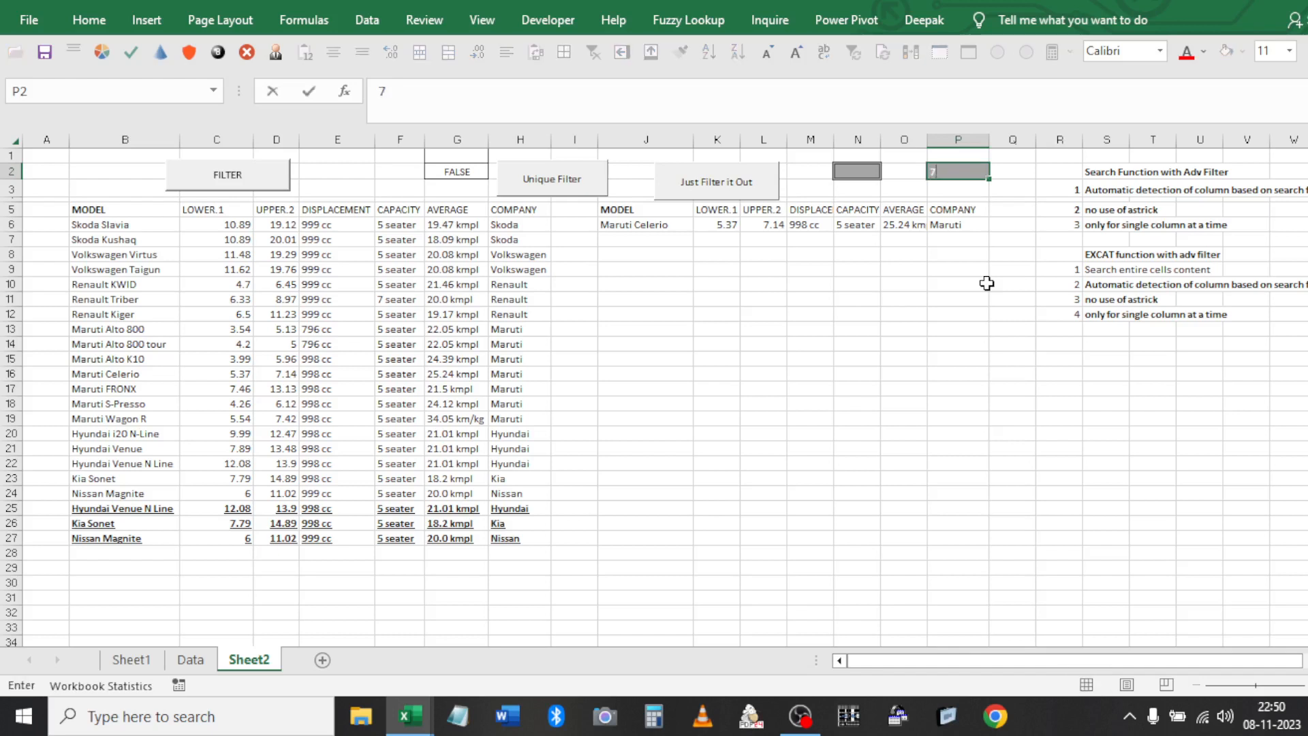
{"action": "type", "text": " se"}
{"action": "key", "text": "Return"}
{"action": "left_click", "coordinate": [571, 175]}
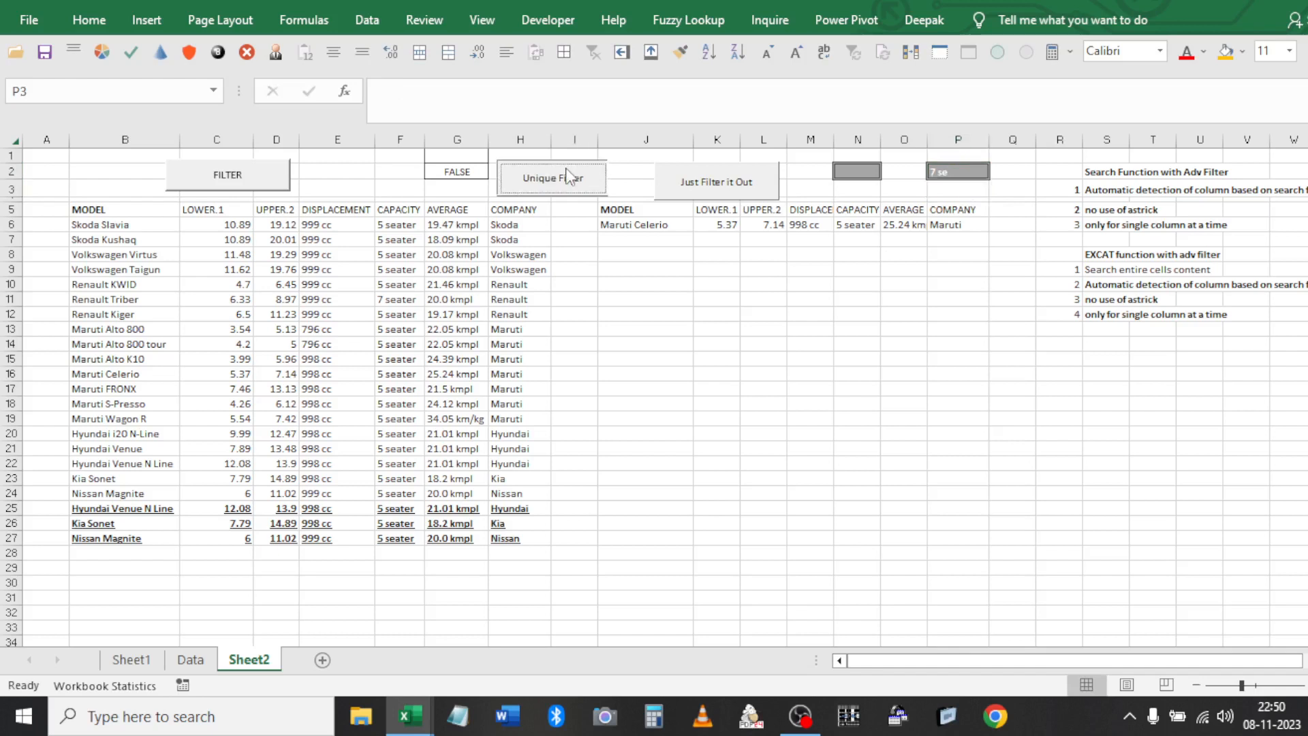
{"action": "left_click", "coordinate": [646, 209]}
{"action": "left_click", "coordinate": [695, 191]}
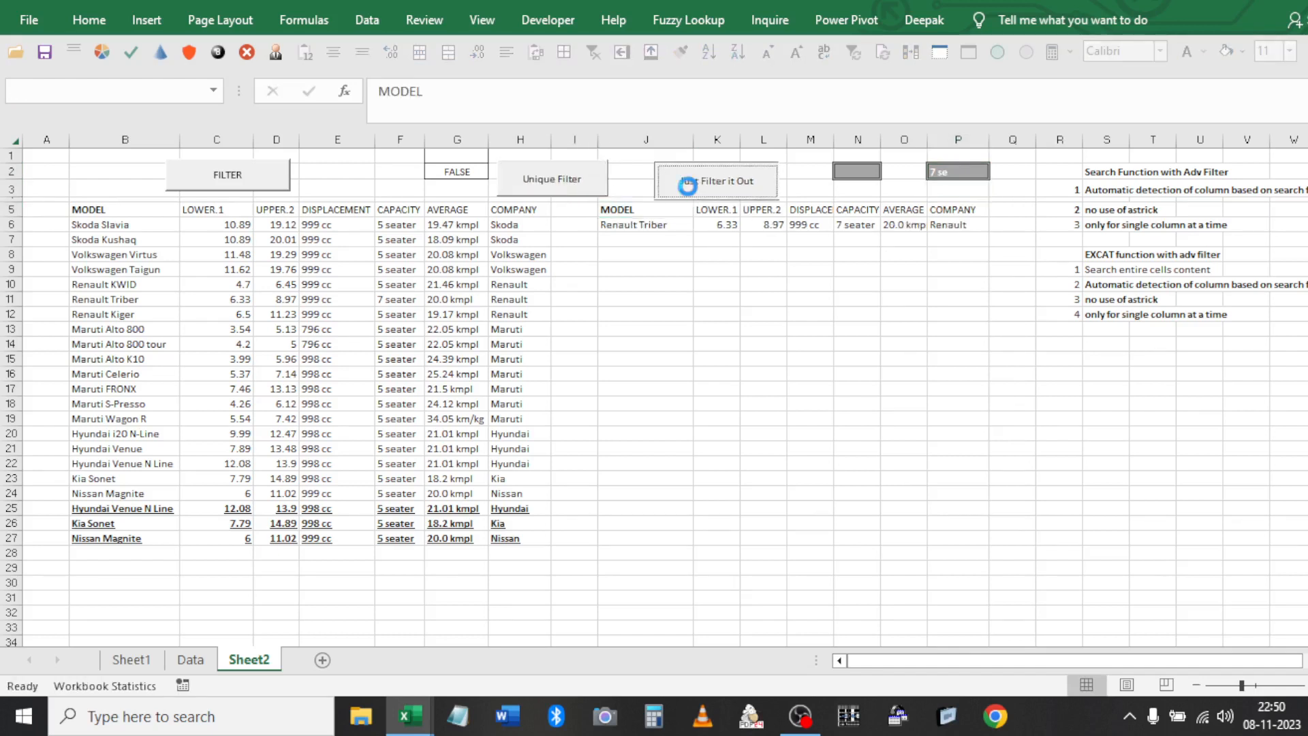
{"action": "left_click", "coordinate": [393, 223]}
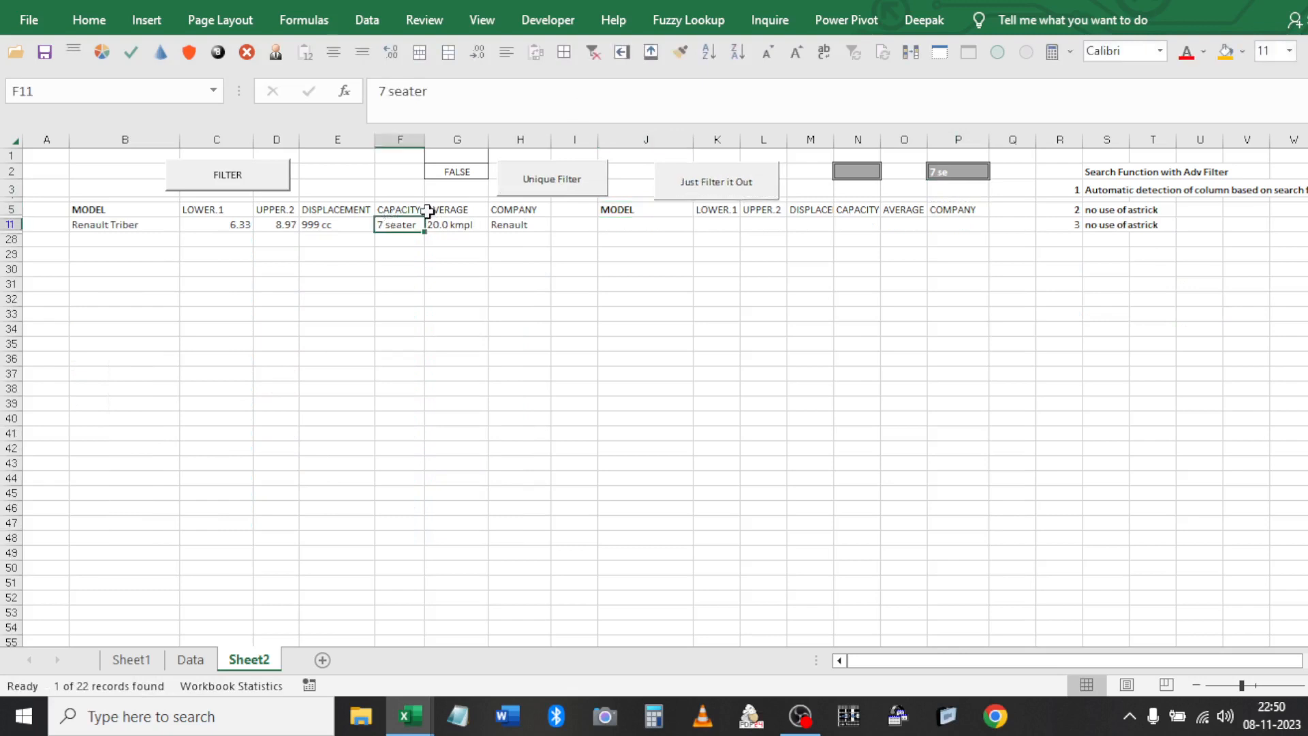
{"action": "left_click", "coordinate": [592, 52]}
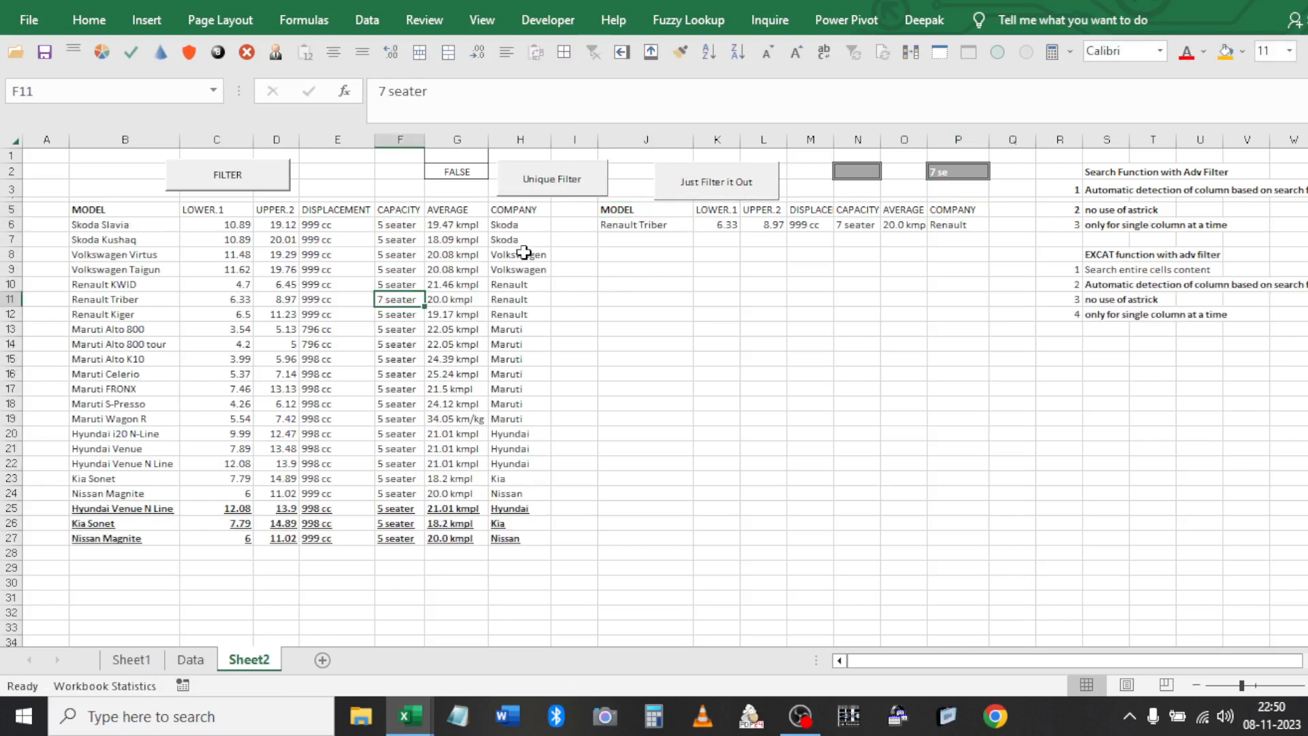
Copy the EXCAT notes block R8:S12 and paste it at S14
{"action": "left_click", "coordinate": [1103, 356]}
{"action": "key", "text": "Up"}
{"action": "key", "text": "Up"}
{"action": "key", "text": "Up"}
{"action": "key", "text": "shift+Up"}
{"action": "key", "text": "shift+Up"}
{"action": "key", "text": "shift+Up"}
{"action": "key", "text": "shift+Up"}
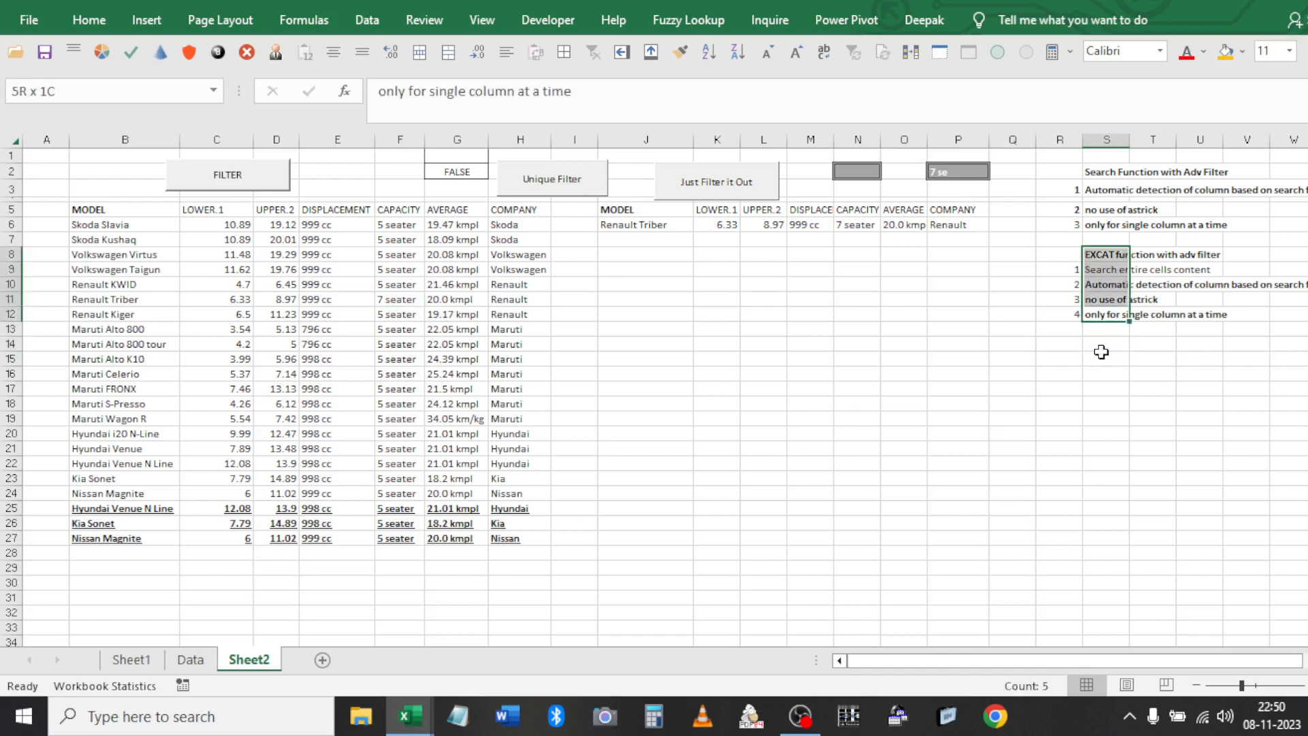
{"action": "key", "text": "shift+Left"}
{"action": "key", "text": "ctrl+c"}
{"action": "left_click", "coordinate": [1102, 351]}
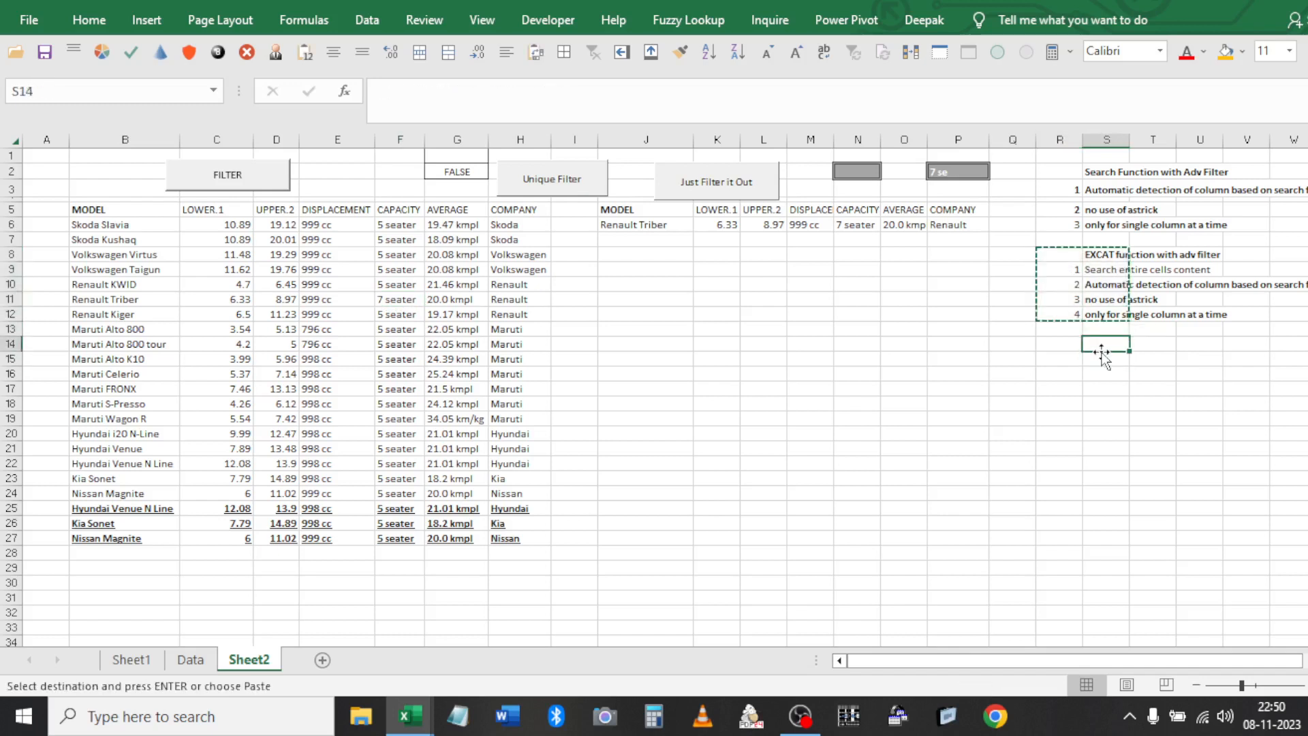
{"action": "key", "text": "Return"}
Rename the pasted block's heading from EXCAT to Countifs
{"action": "left_click", "coordinate": [1102, 351]}
{"action": "double_click", "coordinate": [1101, 351]}
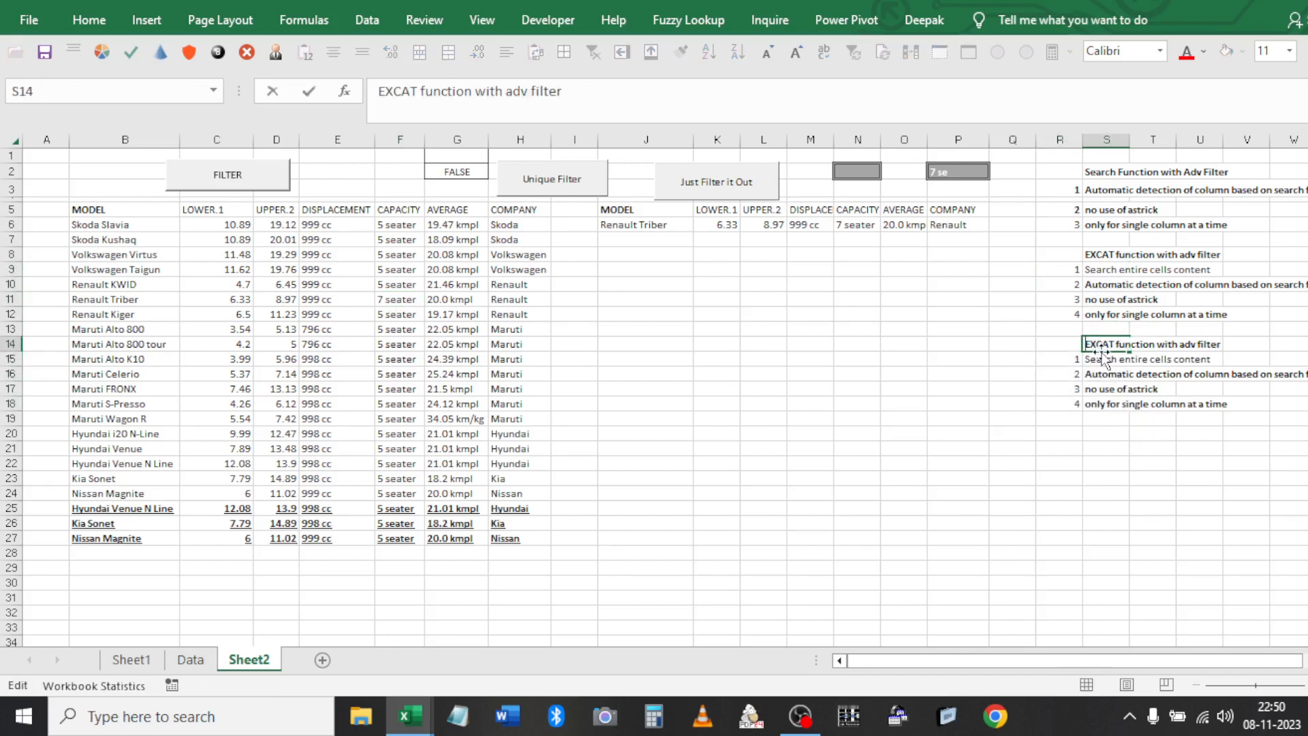
{"action": "key", "text": "BackSpace"}
{"action": "key", "text": "BackSpace"}
{"action": "key", "text": "Delete"}
{"action": "key", "text": "Delete"}
{"action": "key", "text": "Delete"}
{"action": "type", "text": "Cuntifs"}
{"action": "key", "text": "Return"}
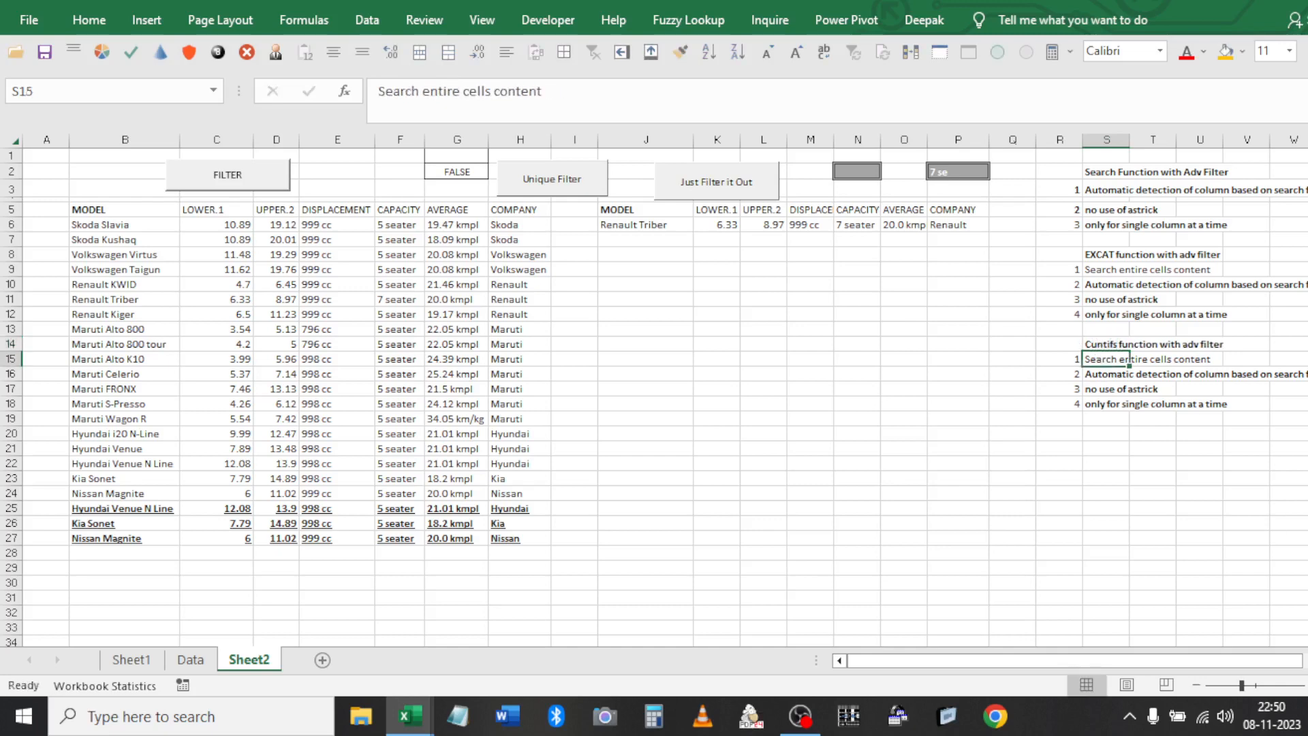
Enter the feature lines 'Can ve able to search in all columns' and 'Conditional filter/copy'
{"action": "type", "text": "Can ve able tos earch in all coum"}
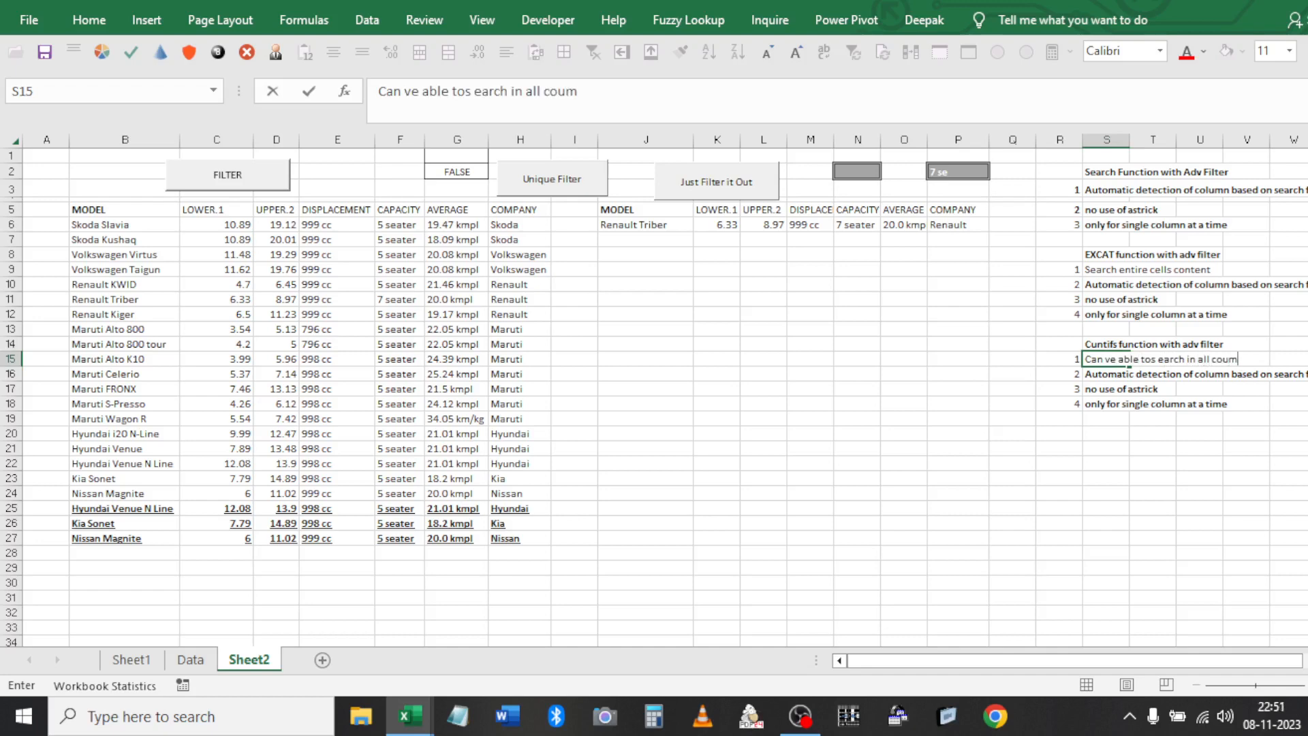
{"action": "key", "text": "BackSpace"}
{"action": "key", "text": "BackSpace"}
{"action": "type", "text": "lumns"}
{"action": "key", "text": "Return"}
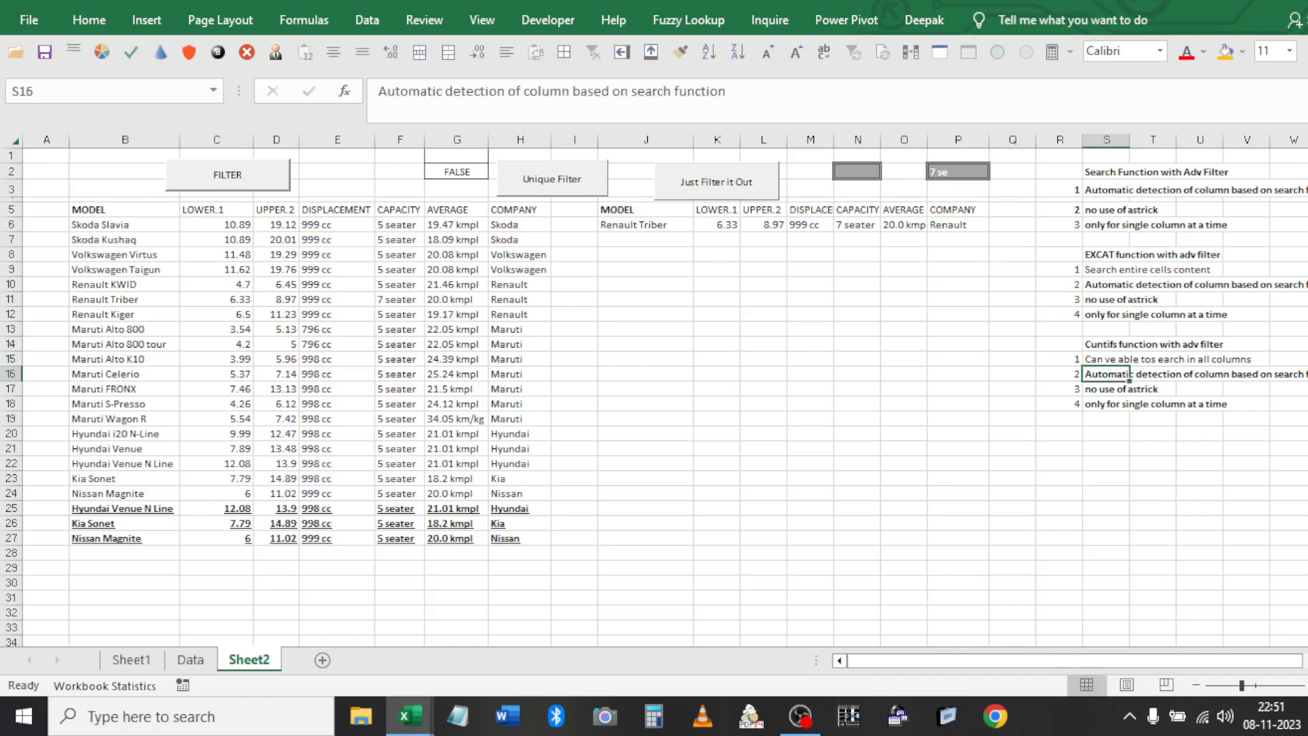
{"action": "type", "text": "Con"}
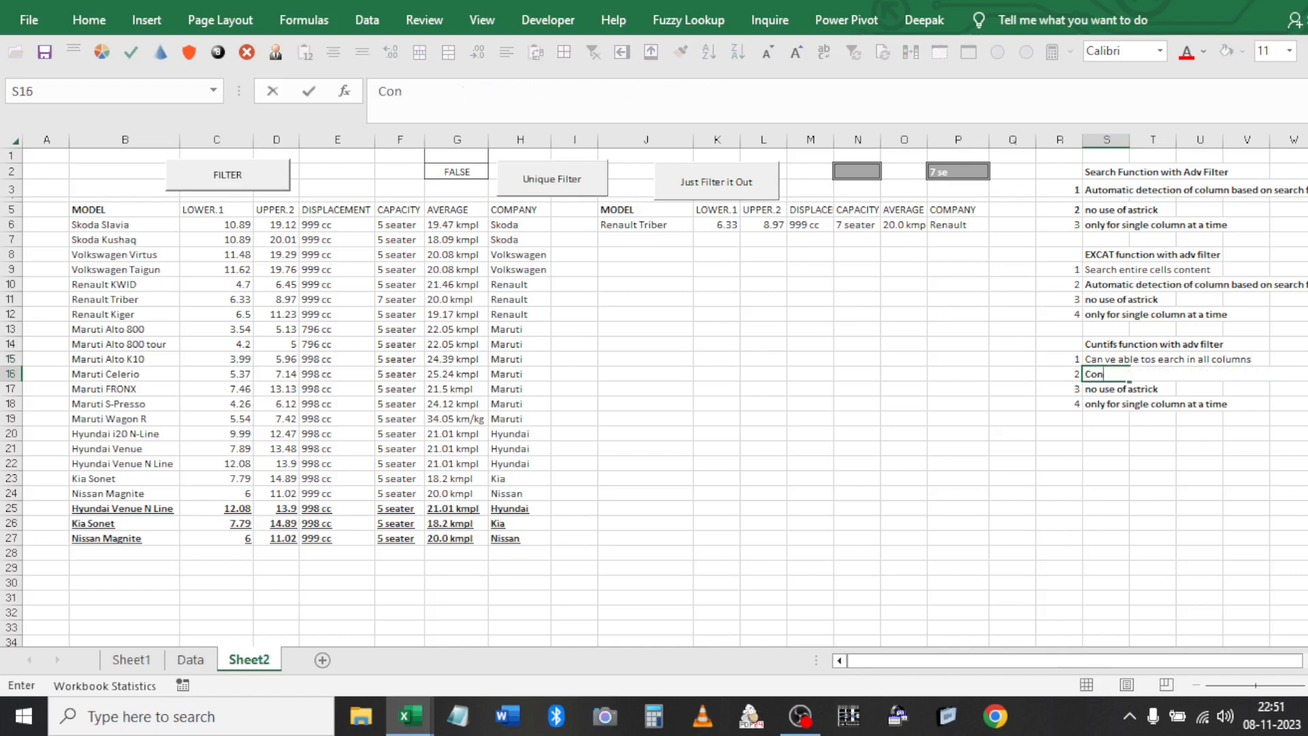
{"action": "type", "text": "ditional filter/cop"}
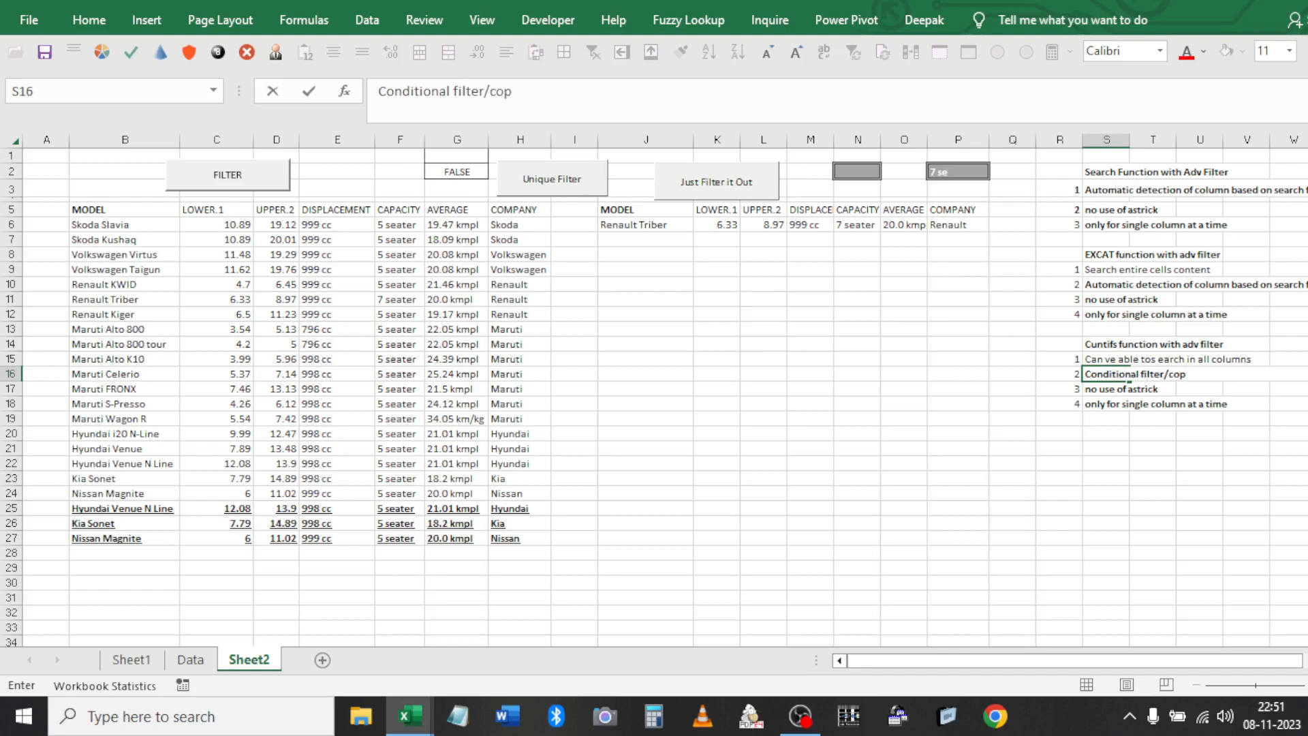
{"action": "type", "text": "u"}
{"action": "key", "text": "BackSpace"}
{"action": "type", "text": "y"}
{"action": "key", "text": "Return"}
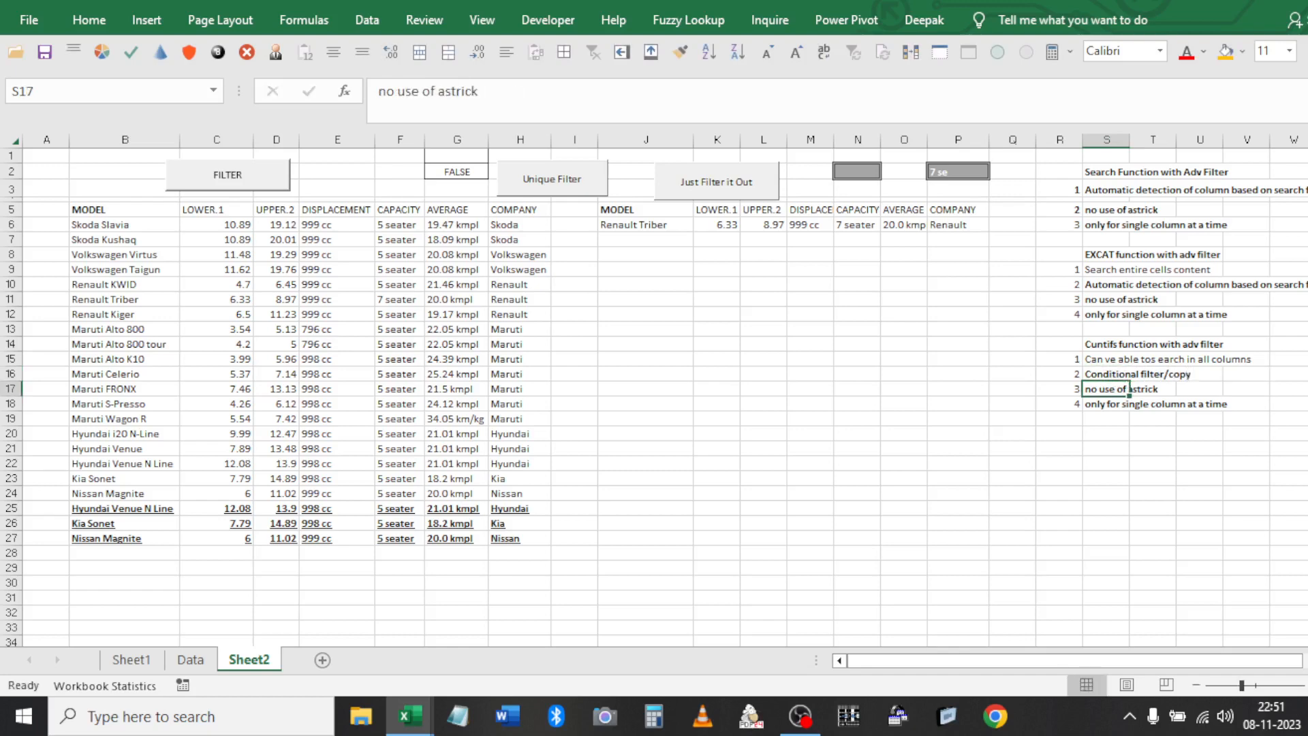
Add 'Condition unique value filter' as the third line and clear the leftover fourth row
{"action": "type", "text": "Conti"}
{"action": "key", "text": "BackSpace"}
{"action": "key", "text": "BackSpace"}
{"action": "type", "text": "dition un"}
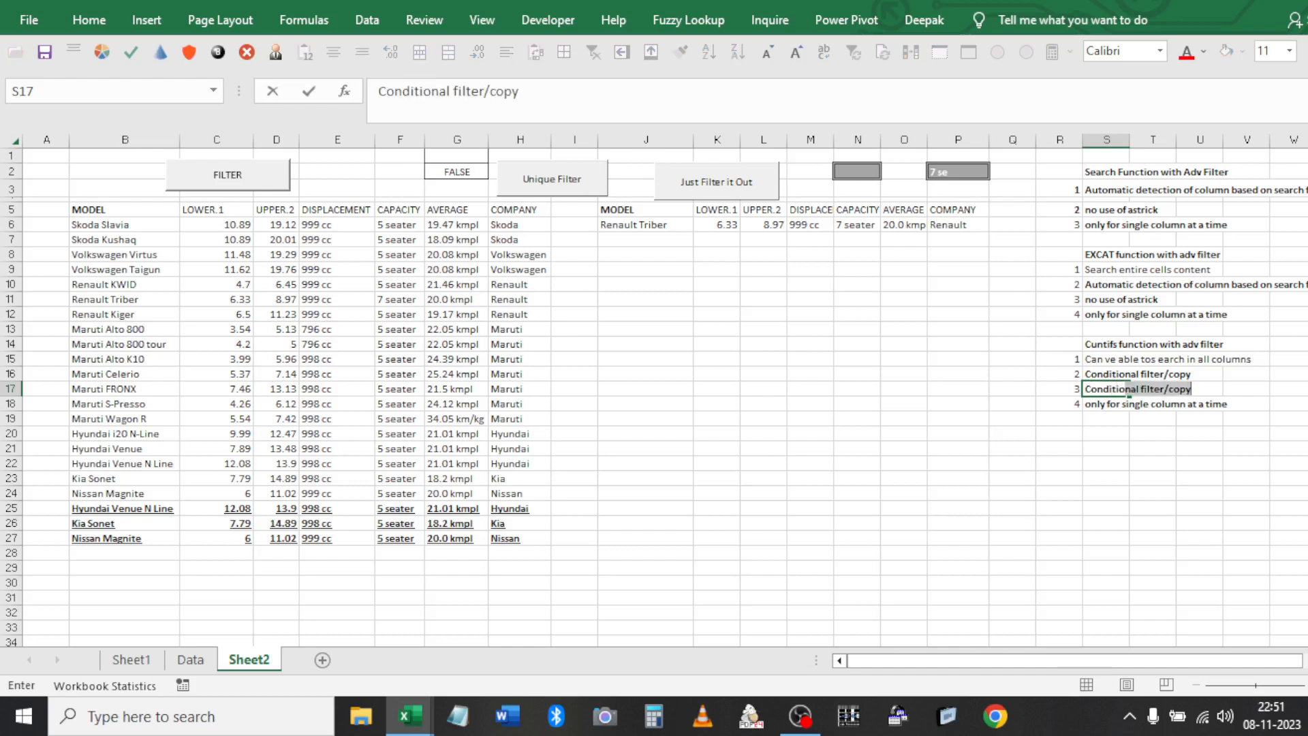
{"action": "type", "text": "i"}
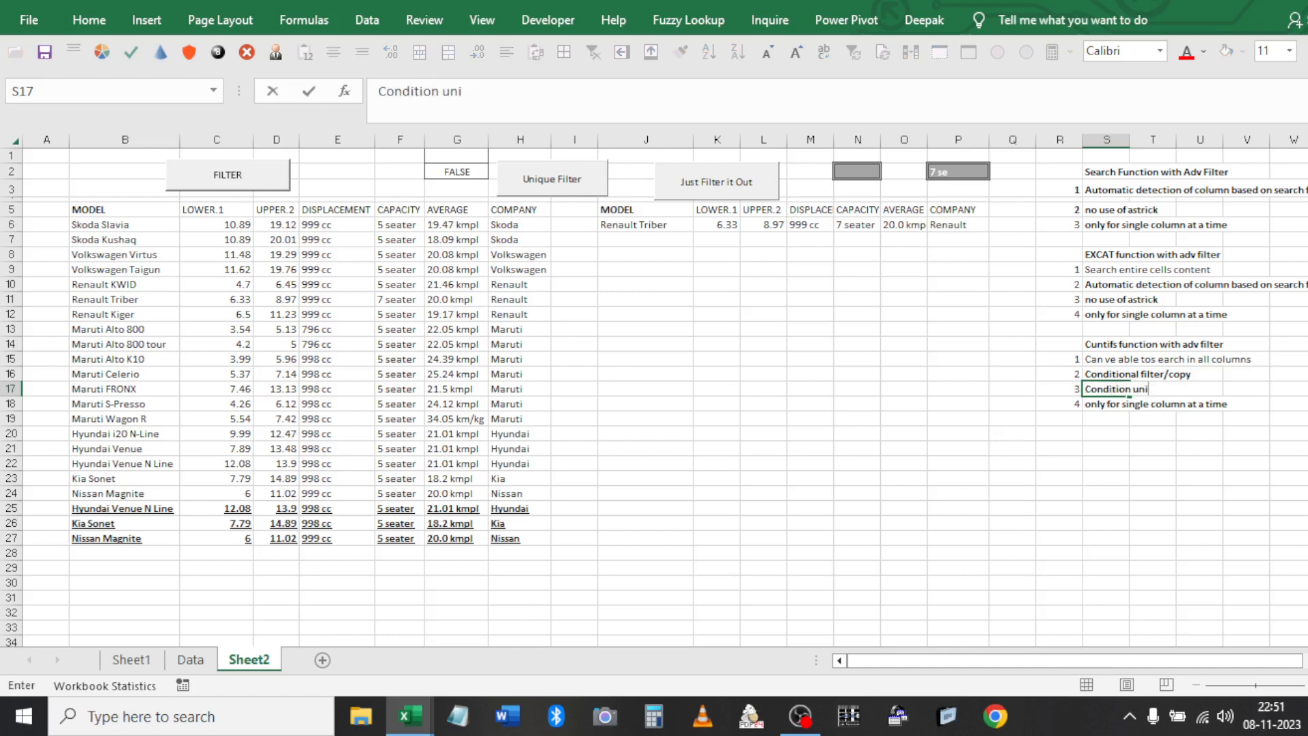
{"action": "type", "text": "que value filter"}
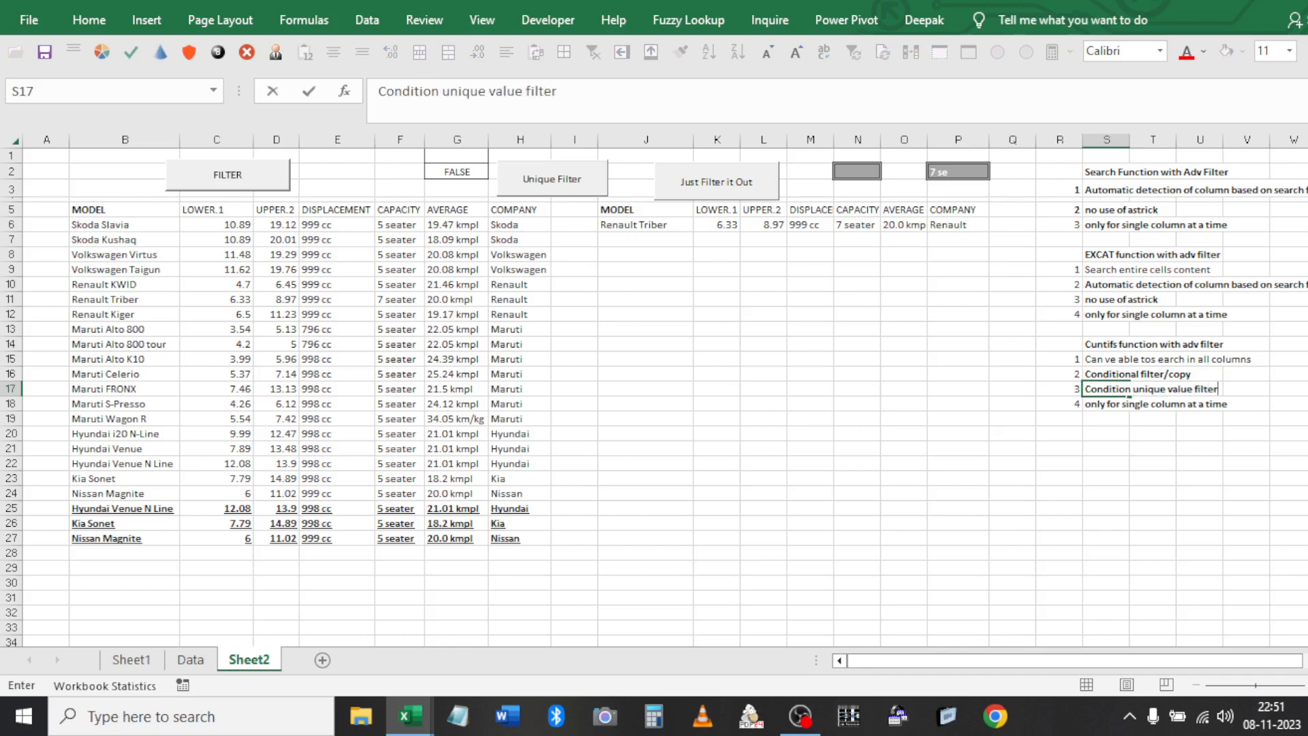
{"action": "key", "text": "Return"}
{"action": "left_click_drag", "start_coordinate": [1060, 404], "coordinate": [1158, 404]}
{"action": "key", "text": "Delete"}
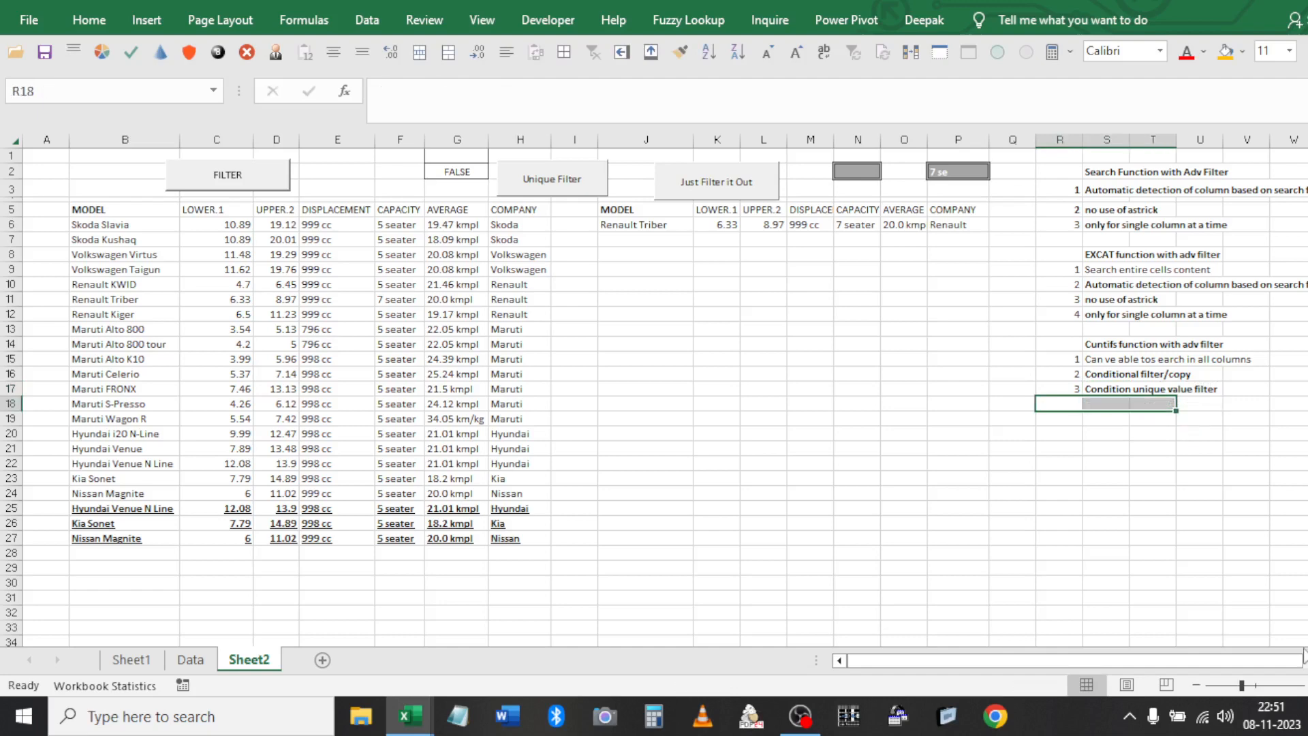
Fix the heading's spelling to Countifs, then cancel the save at the macro-free warning
{"action": "left_click", "coordinate": [1090, 344]}
{"action": "left_click", "coordinate": [389, 90]}
{"action": "type", "text": "o"}
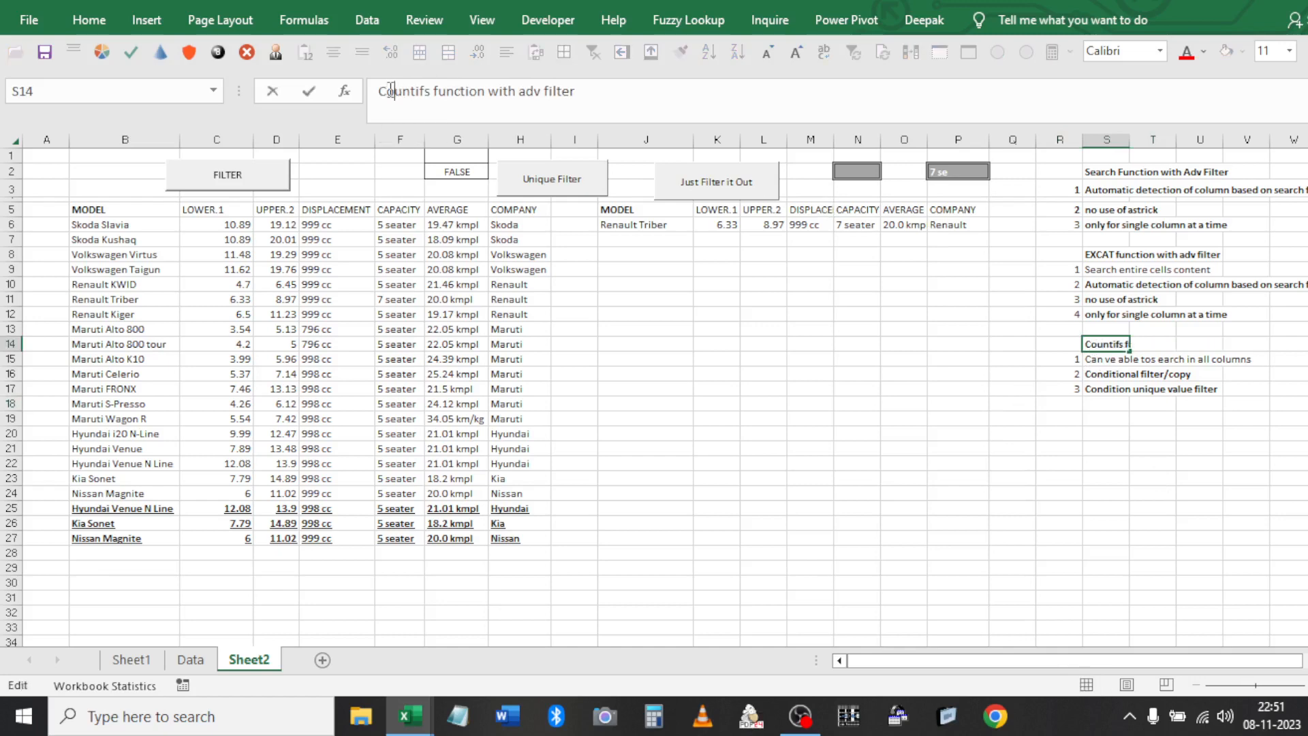
{"action": "key", "text": "Return"}
{"action": "key", "text": "ctrl+s"}
{"action": "key", "text": "Escape"}
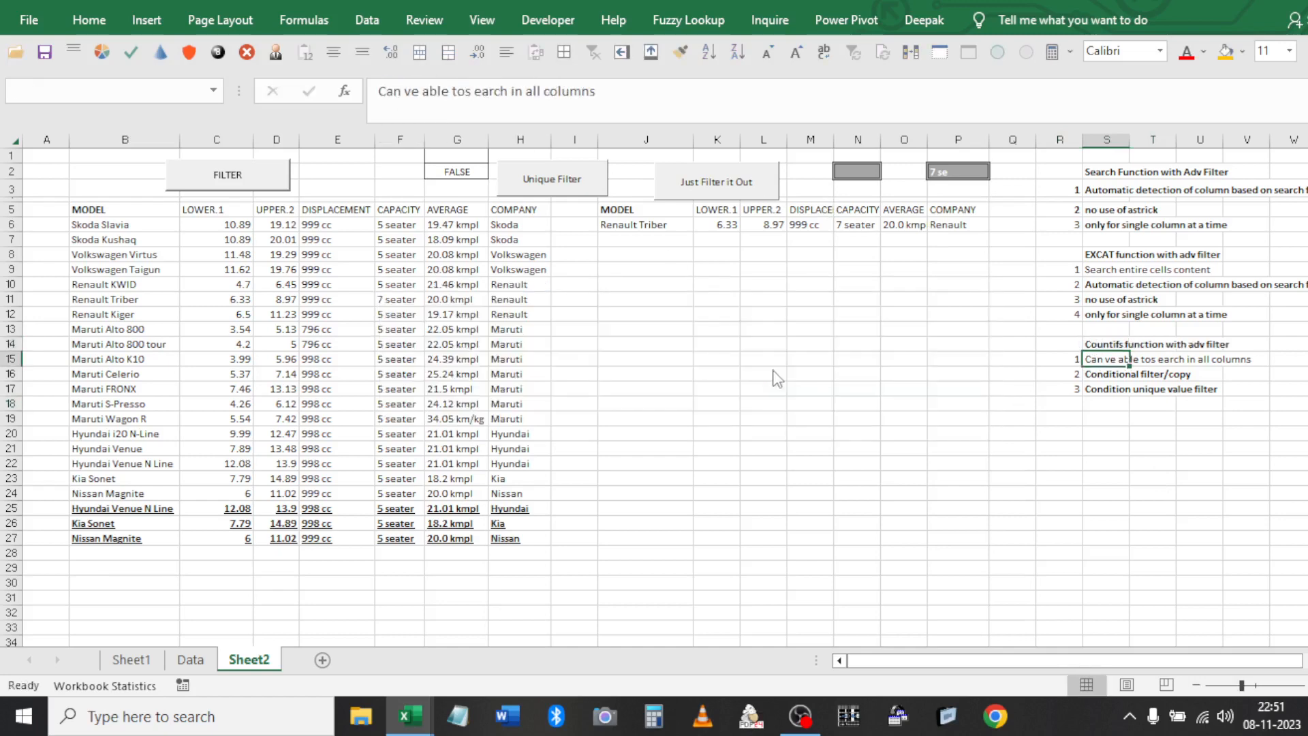
{"action": "key", "text": "Escape"}
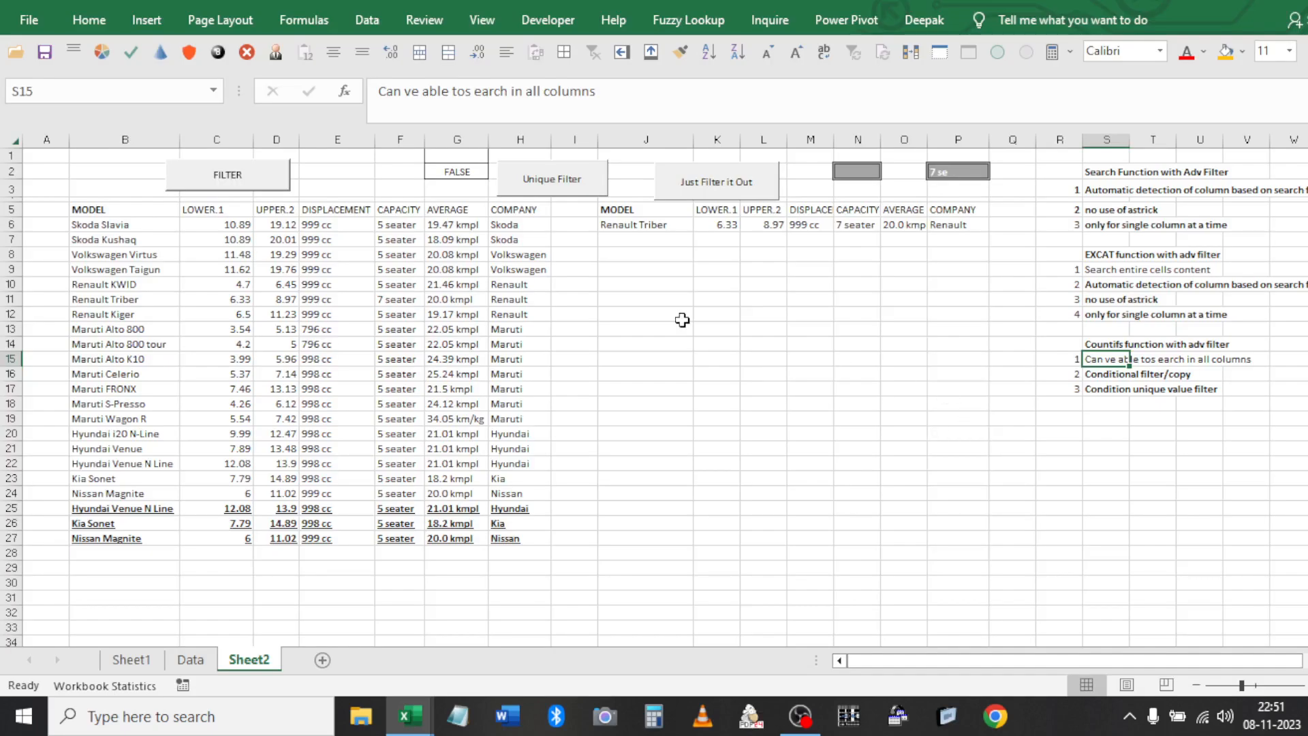
Delete the search text in P2 and confirm G2's wildcard COUNTIFS now returns TRUE
{"action": "left_click", "coordinate": [469, 173]}
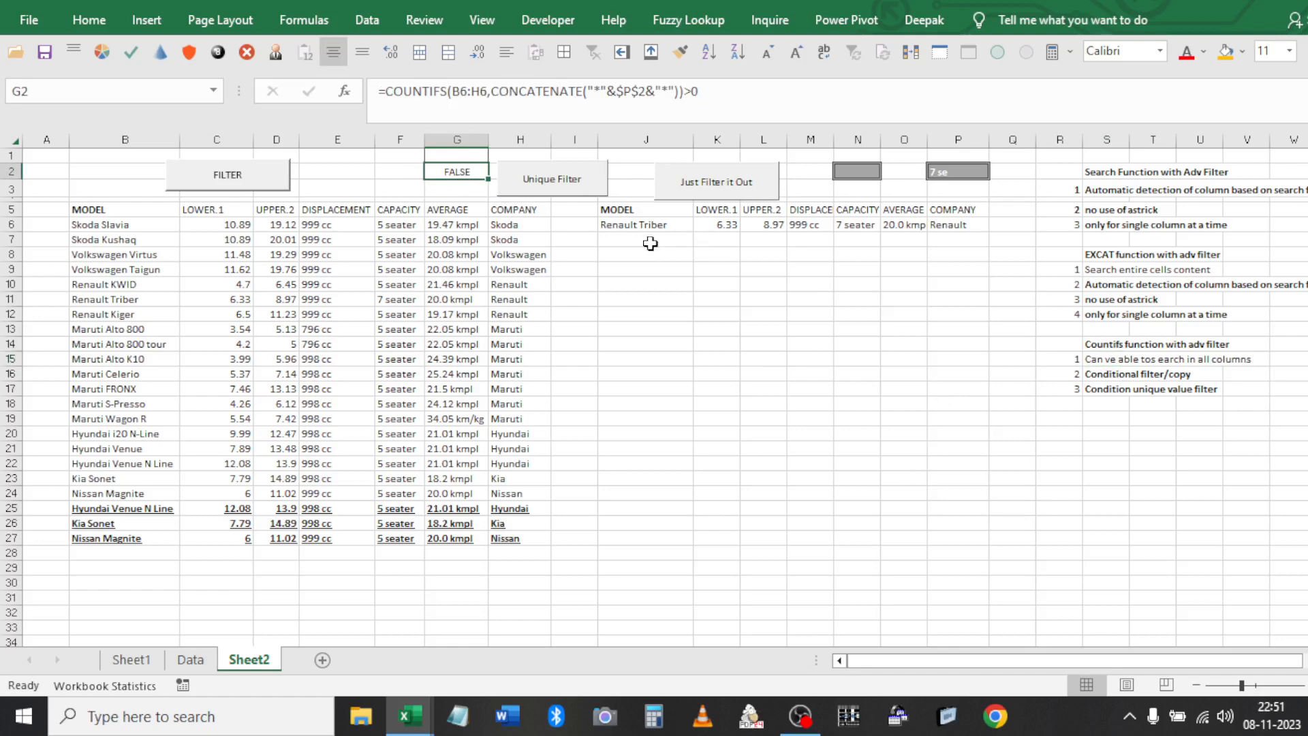
{"action": "left_click", "coordinate": [940, 171]}
{"action": "key", "text": "Delete"}
{"action": "left_click", "coordinate": [454, 167]}
{"action": "left_click", "coordinate": [679, 92]}
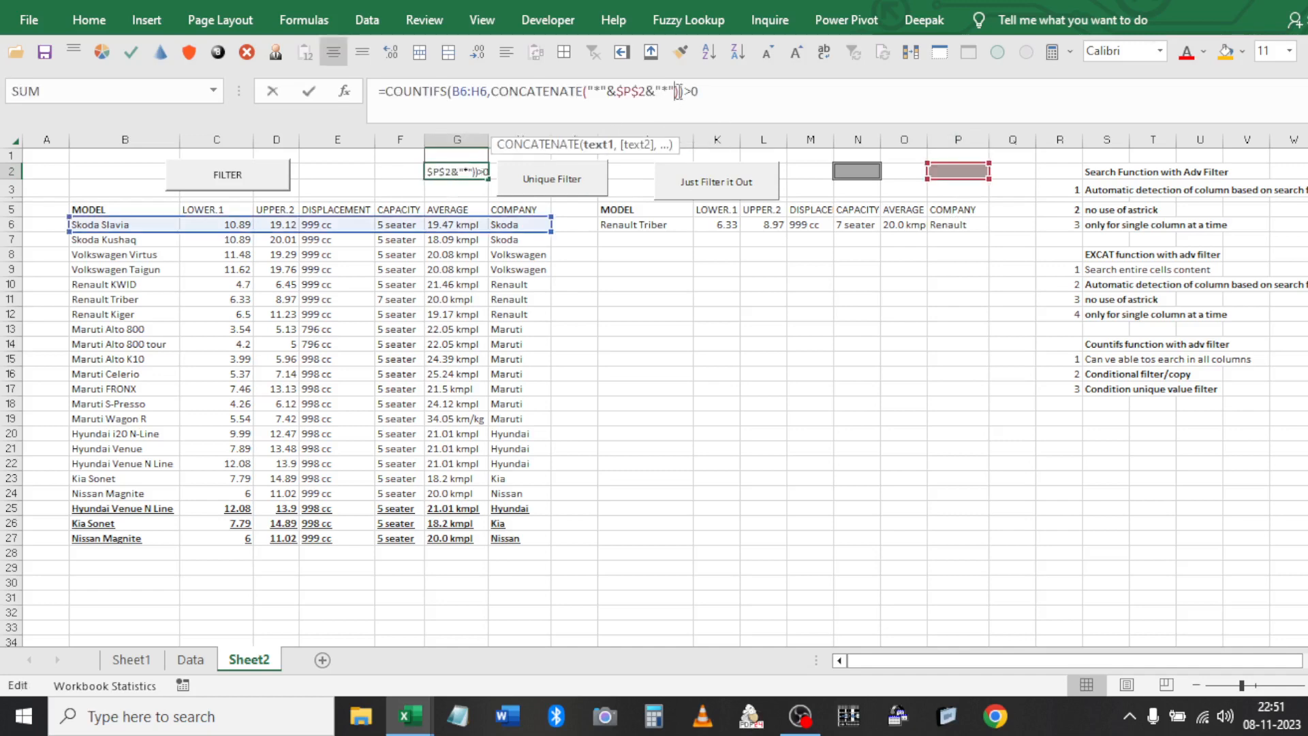
Change G2's criteria to ">"&P2, making it =COUNTIFS(B6:H6,">"&P2)>0
{"action": "left_click", "coordinate": [496, 95]}
{"action": "left_click", "coordinate": [680, 91], "text": "shift"}
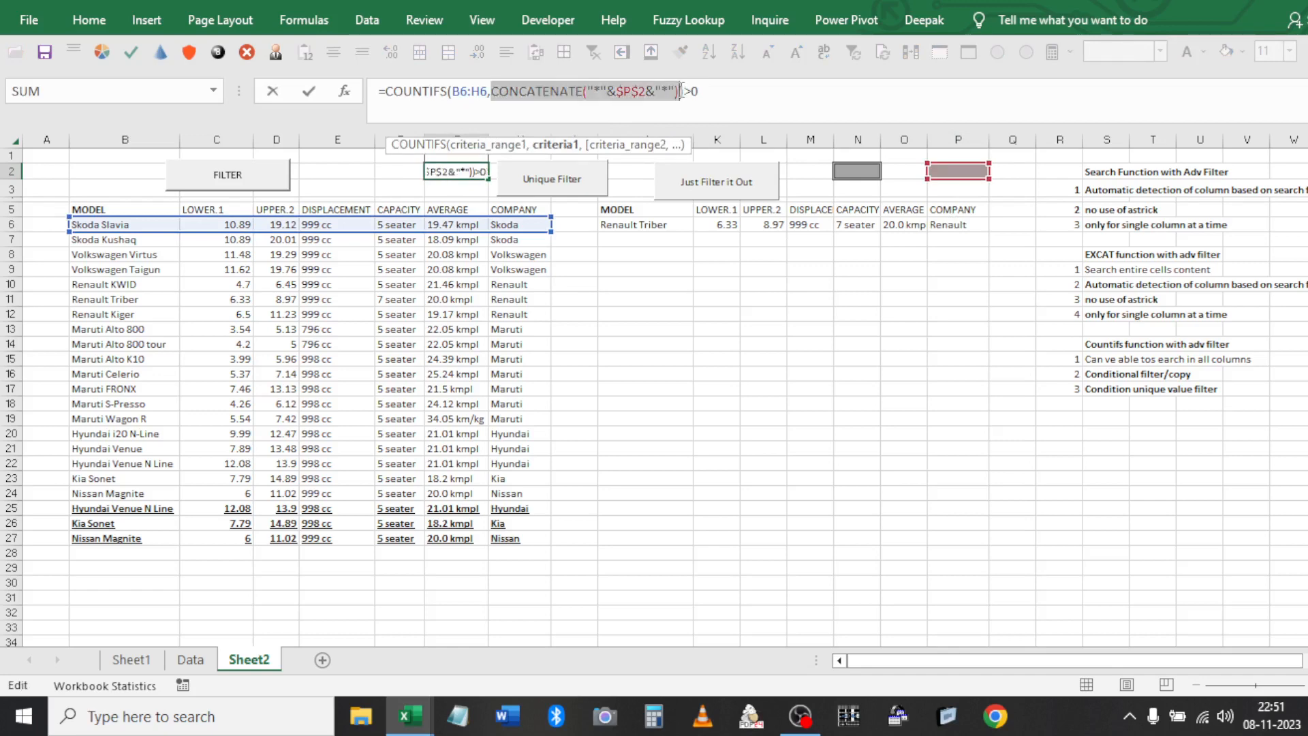
{"action": "key", "text": "Delete"}
{"action": "type", "text": ">4"}
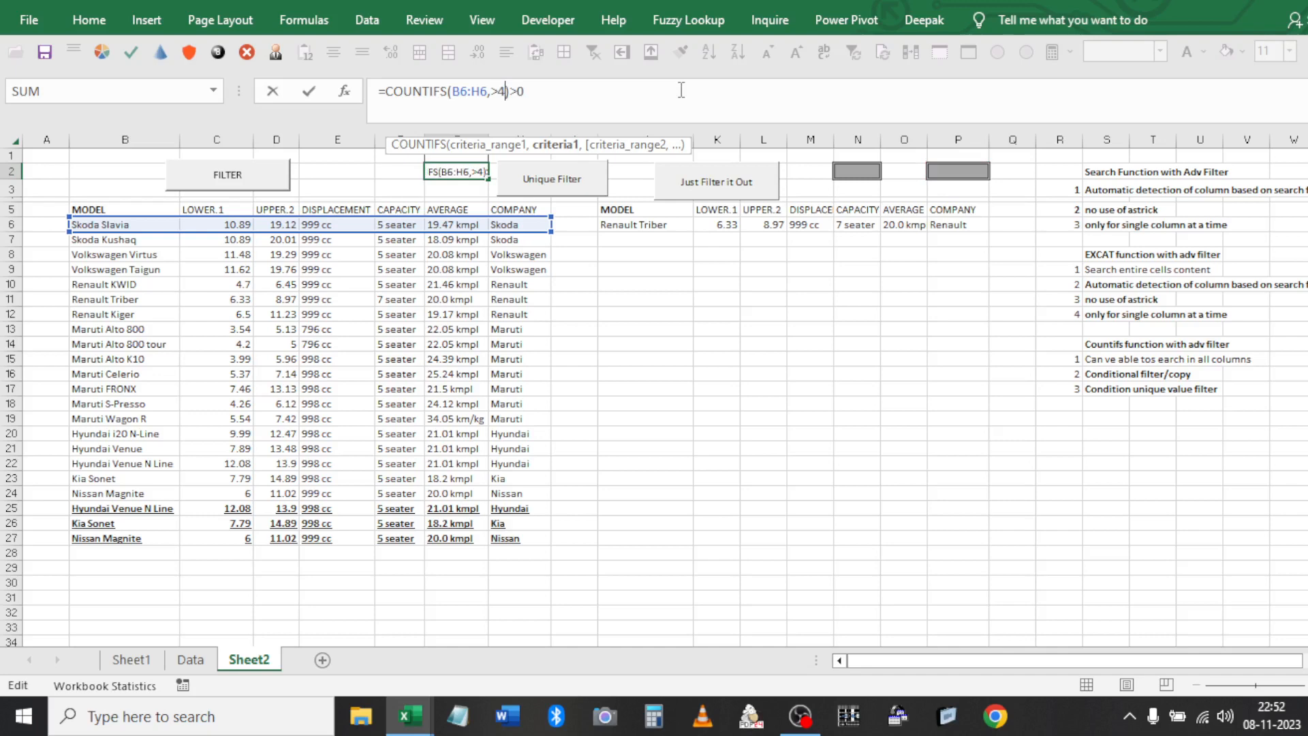
{"action": "key", "text": "BackSpace"}
{"action": "key", "text": "BackSpace"}
{"action": "type", "text": "\">\"&"}
{"action": "left_click", "coordinate": [950, 171]}
{"action": "key", "text": "Return"}
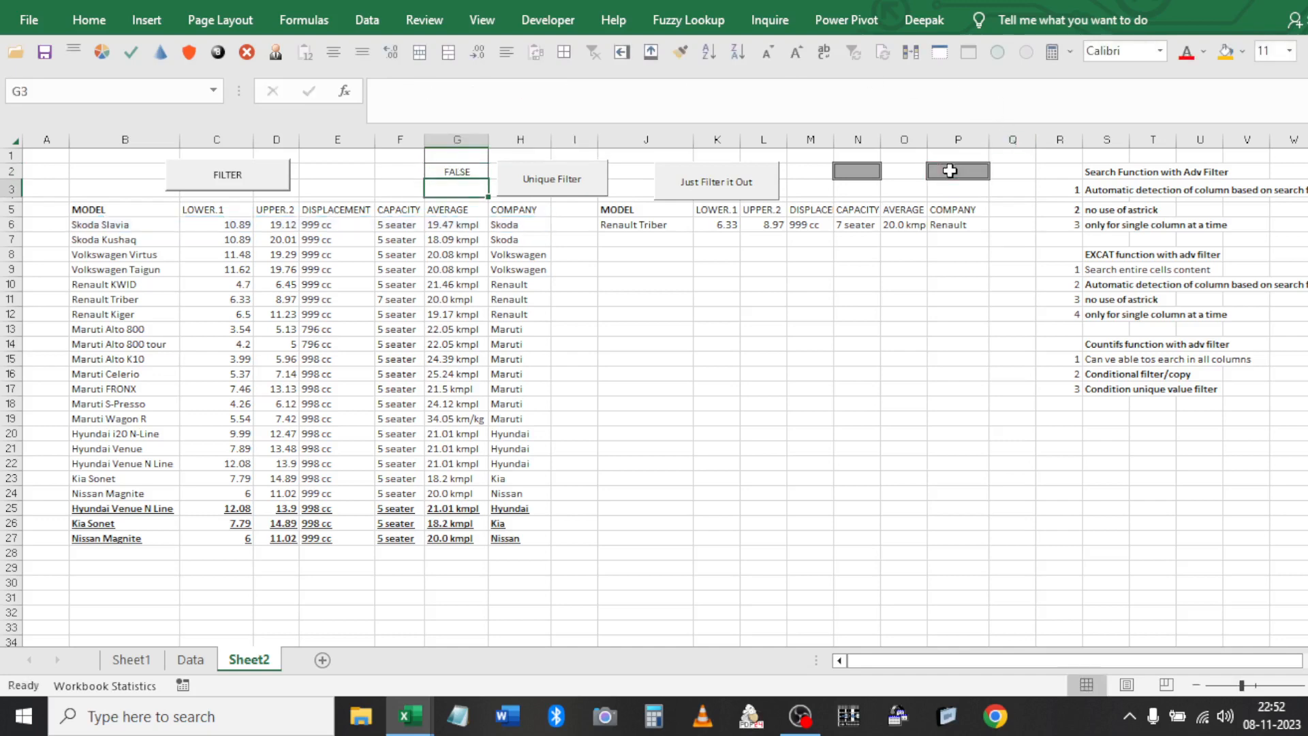
Set P2 to 5 and rerun the Unique Filter to list the matching cars
{"action": "left_click", "coordinate": [951, 171]}
{"action": "type", "text": "5"}
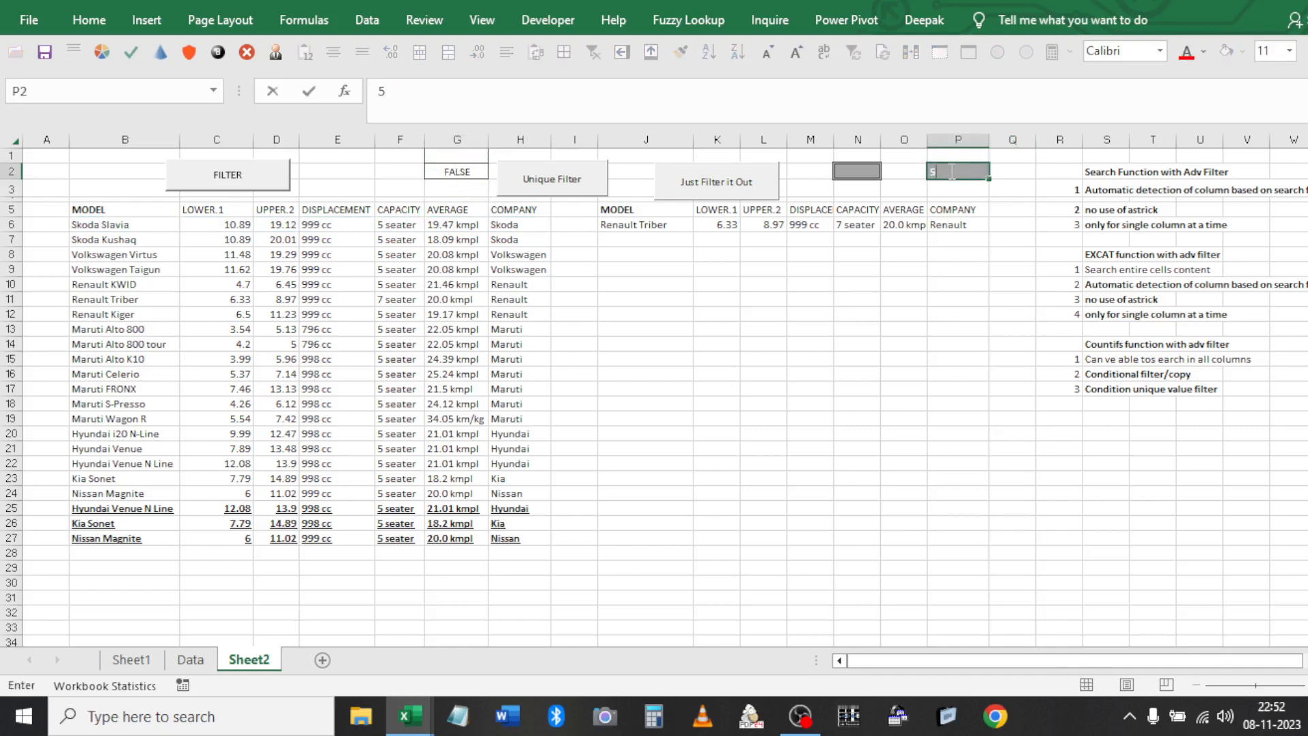
{"action": "left_click", "coordinate": [583, 222]}
{"action": "left_click", "coordinate": [556, 184]}
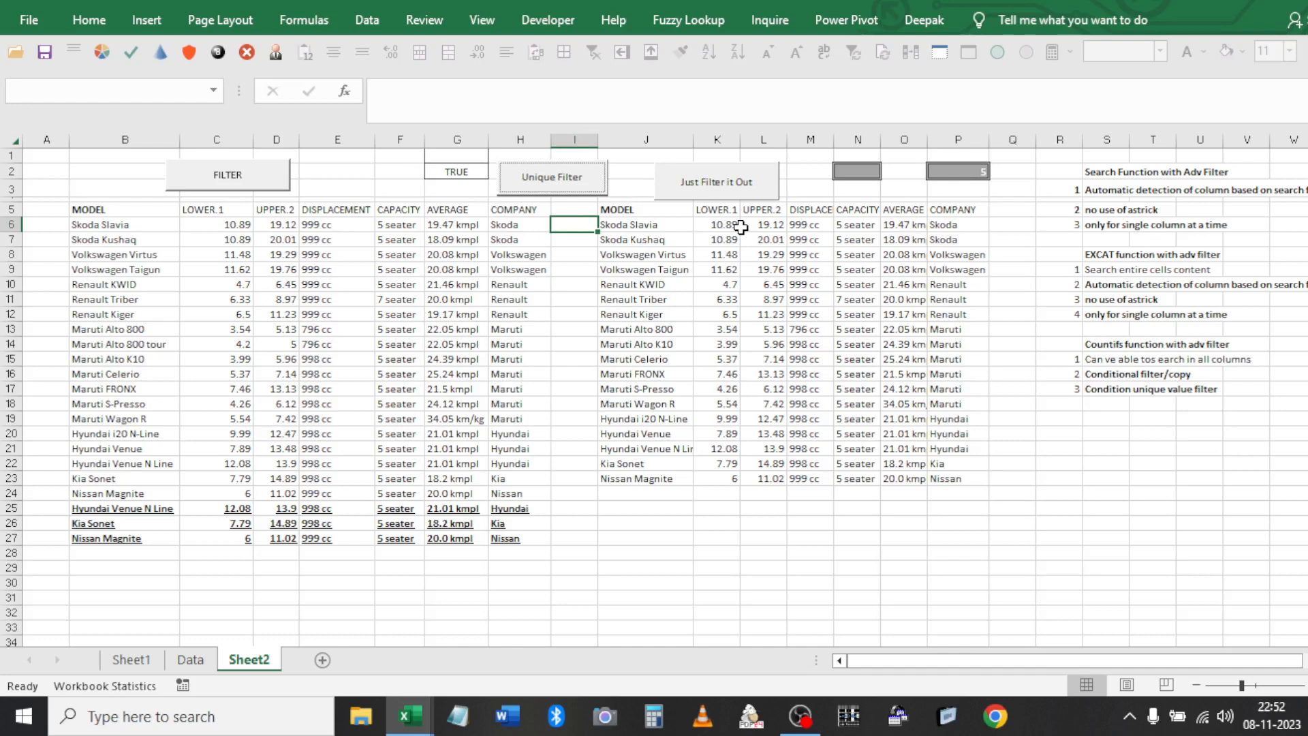
Wrap G2's criteria in AND, adding a second "<"&$N$2 condition
{"action": "left_click", "coordinate": [459, 171]}
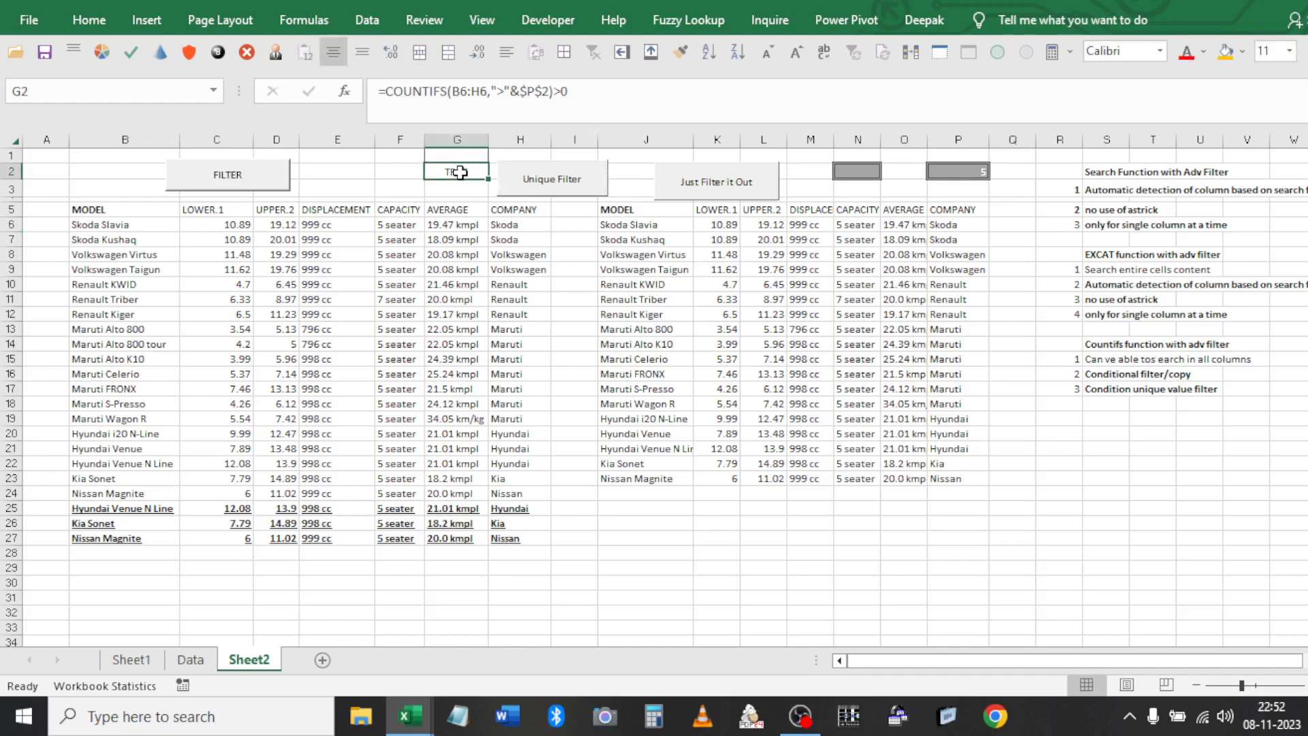
{"action": "double_click", "coordinate": [460, 172]}
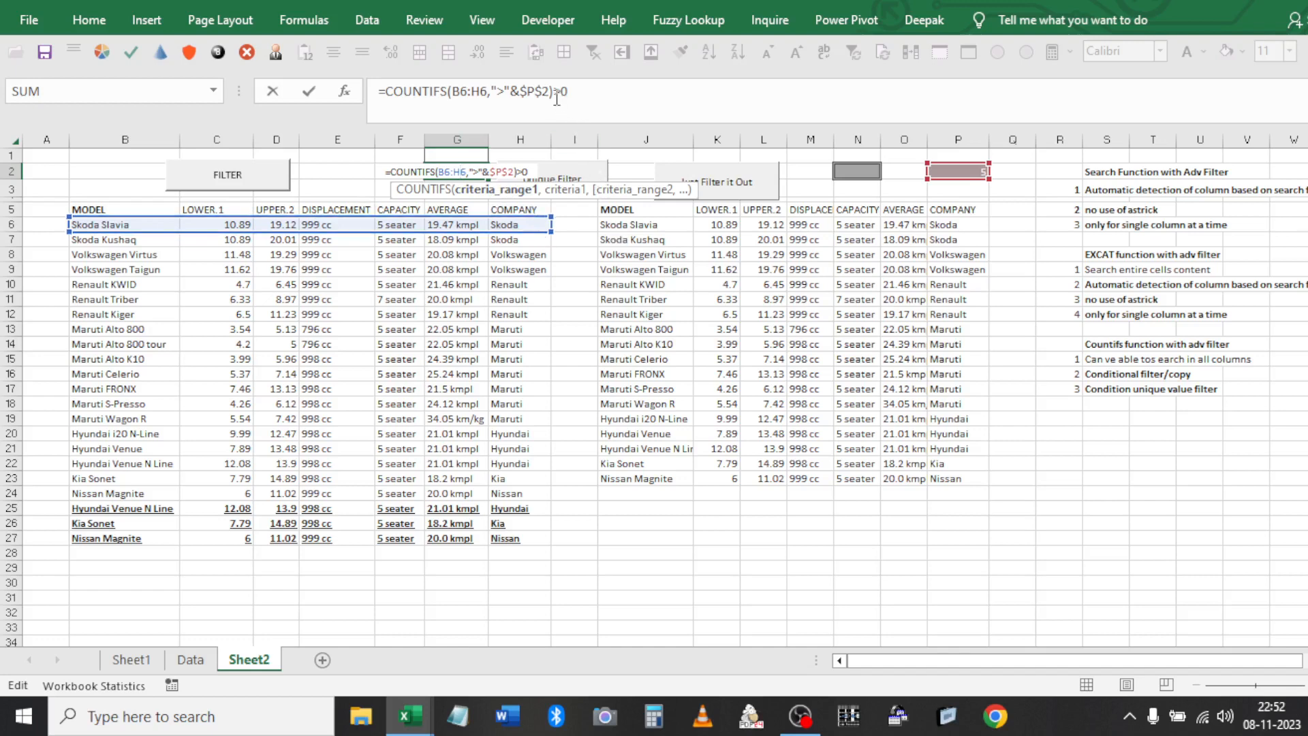
{"action": "key", "text": "Escape"}
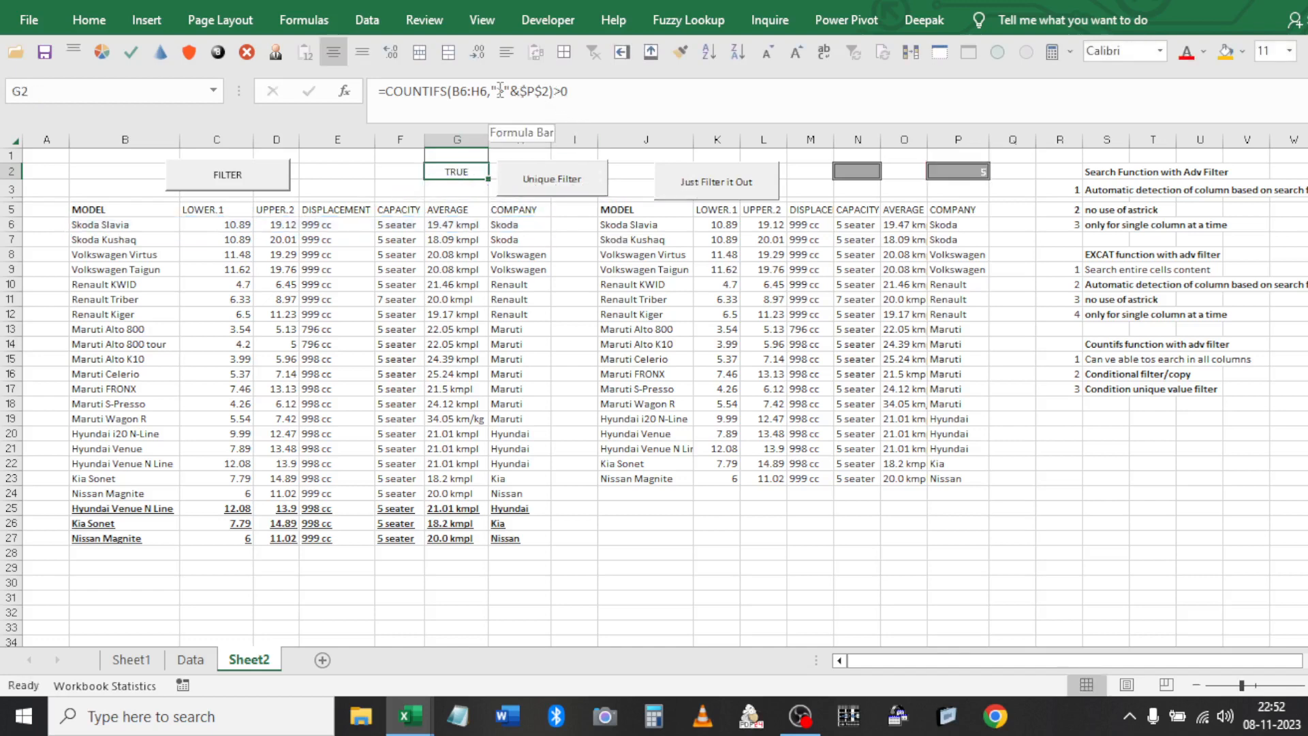
{"action": "left_click", "coordinate": [498, 91]}
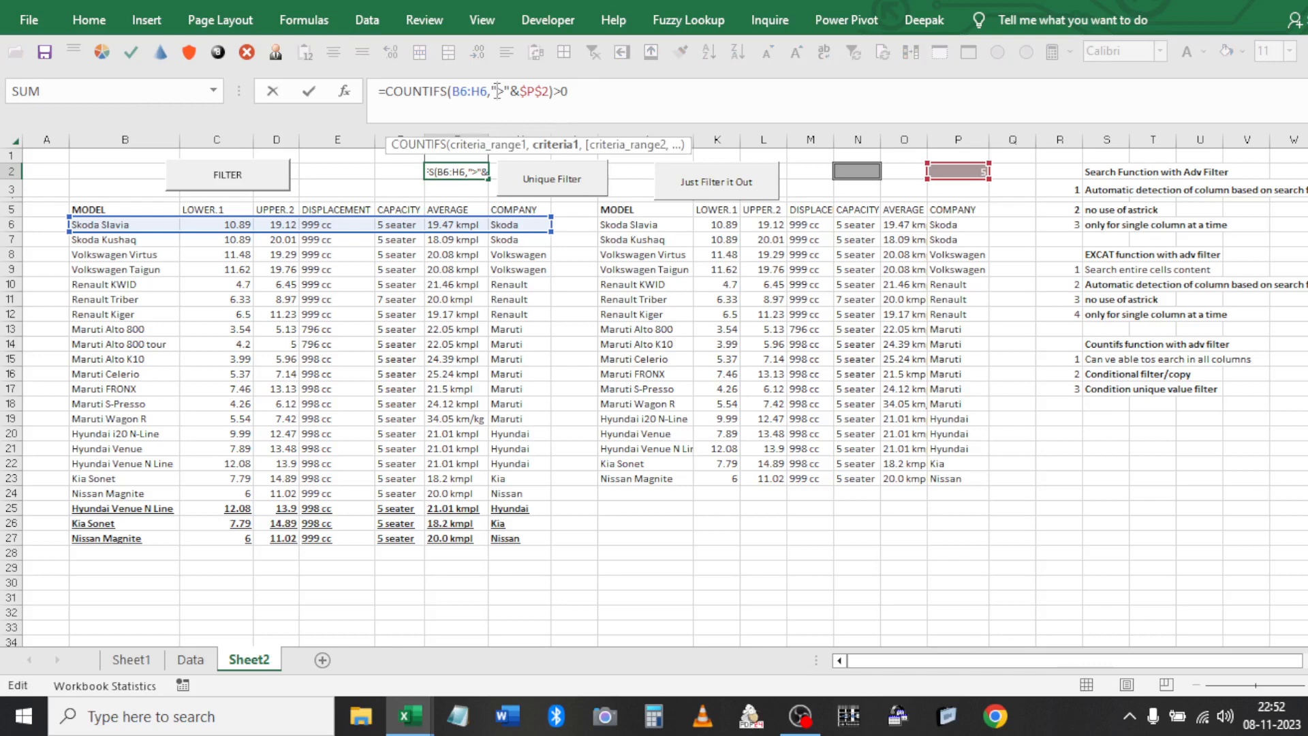
{"action": "key", "text": "Caps_Lock"}
{"action": "type", "text": "AND("}
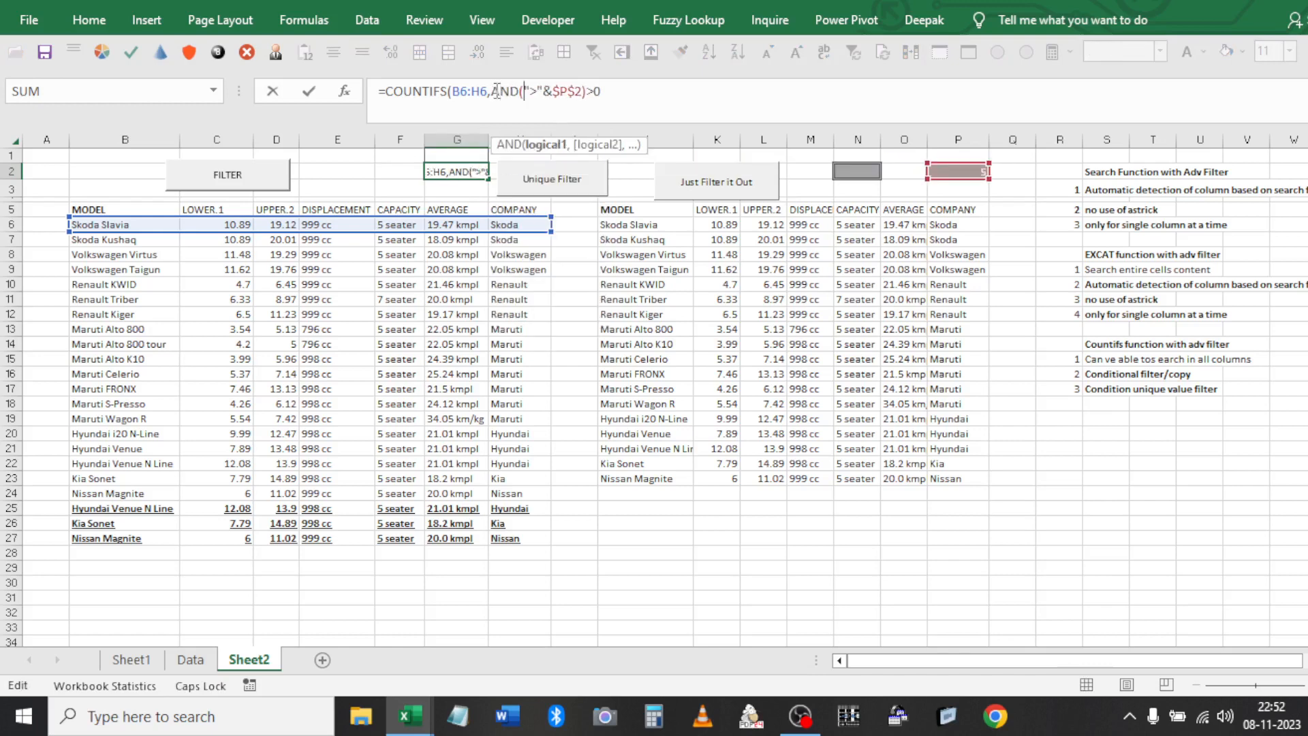
{"action": "left_click", "coordinate": [584, 91]}
{"action": "type", "text": ","}
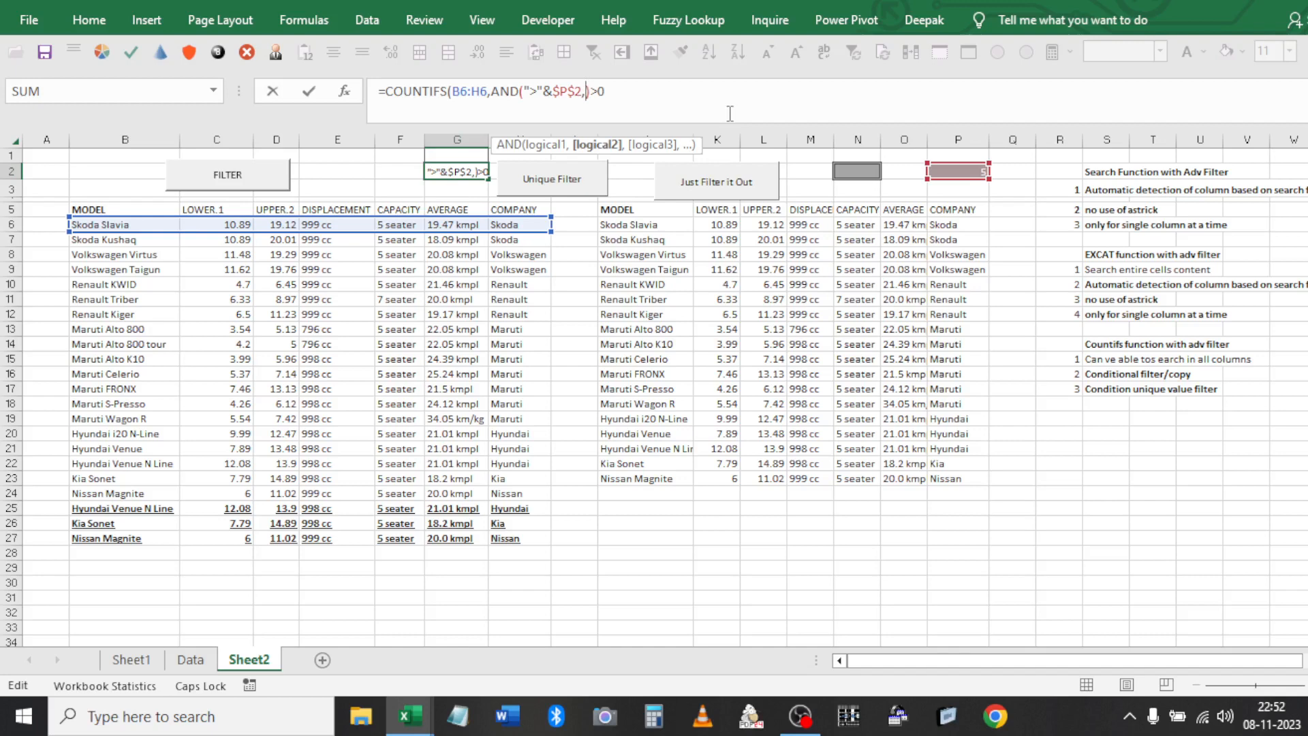
{"action": "type", "text": "\"<\"&"}
{"action": "left_click", "coordinate": [875, 170]}
{"action": "key", "text": "F4"}
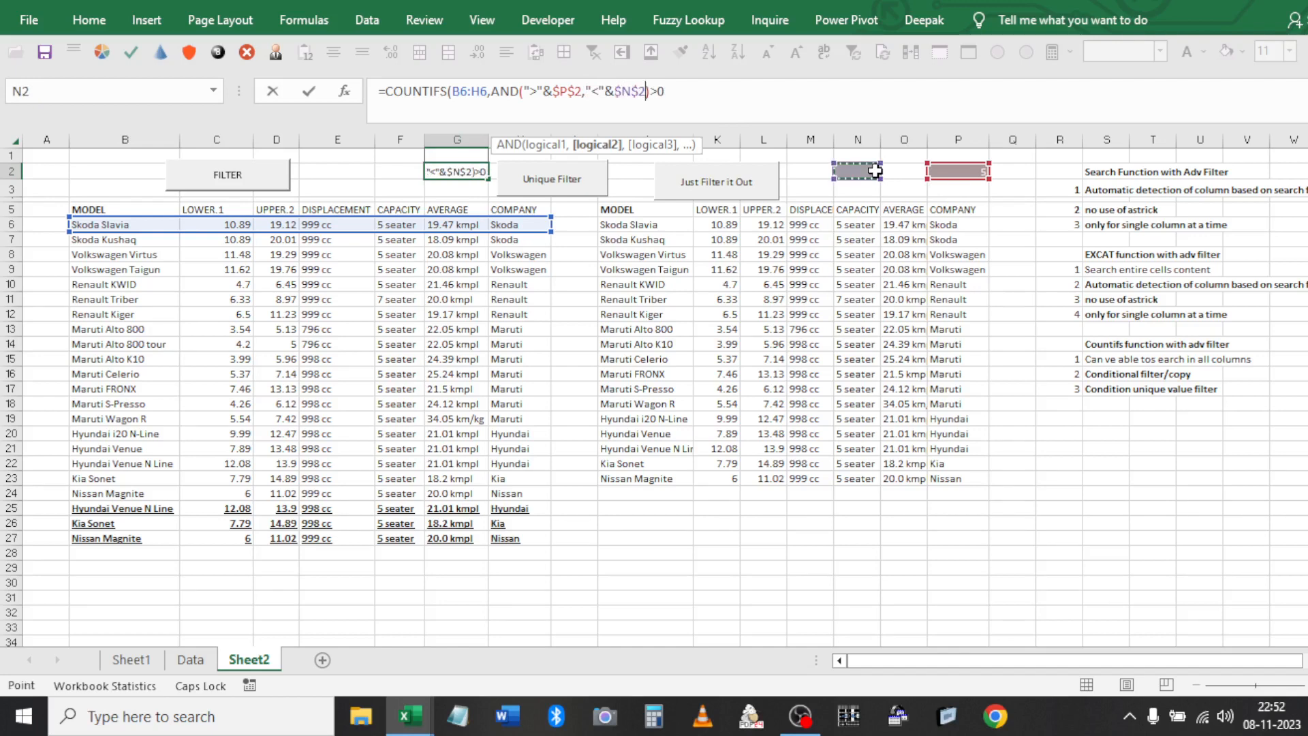
{"action": "type", "text": ")"}
{"action": "key", "text": "Return"}
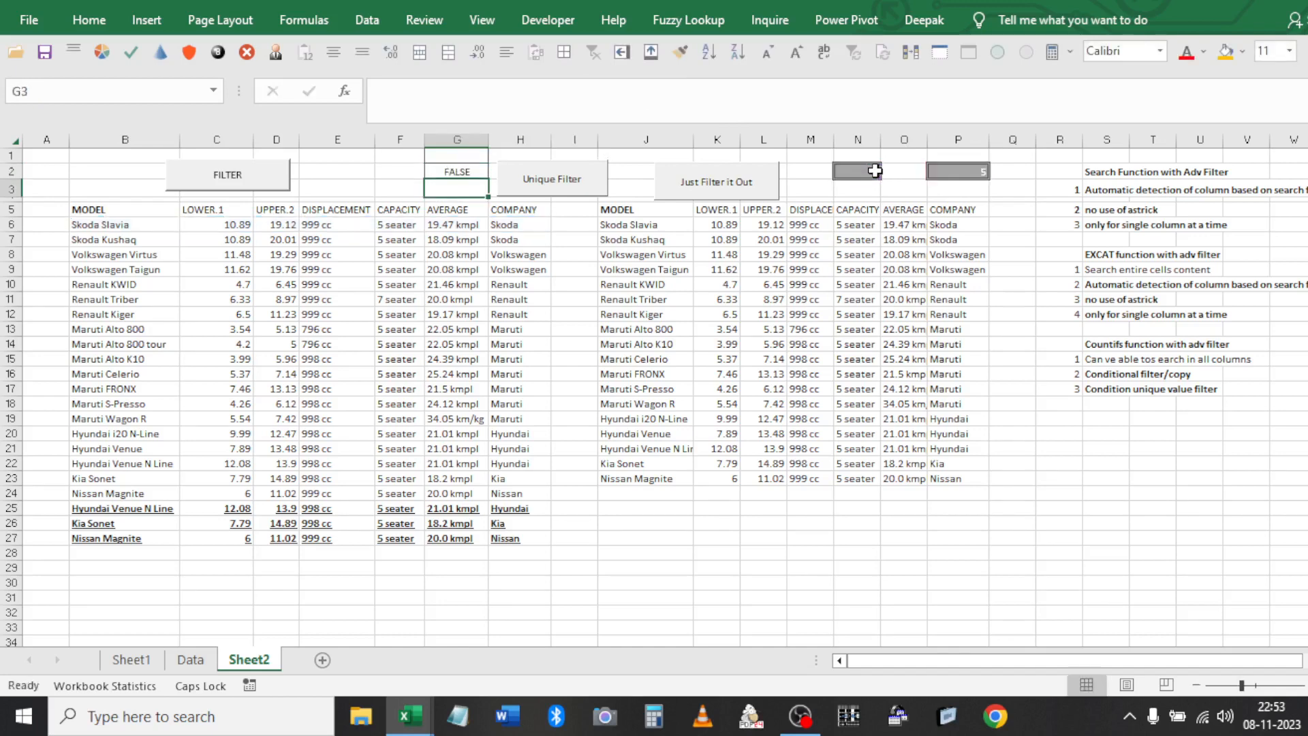
Set the P2 limit to 10 and rerun the Unique Filter
{"action": "left_click", "coordinate": [875, 171]}
{"action": "key", "text": "Right"}
{"action": "key", "text": "Right"}
{"action": "type", "text": "10"}
{"action": "key", "text": "Return"}
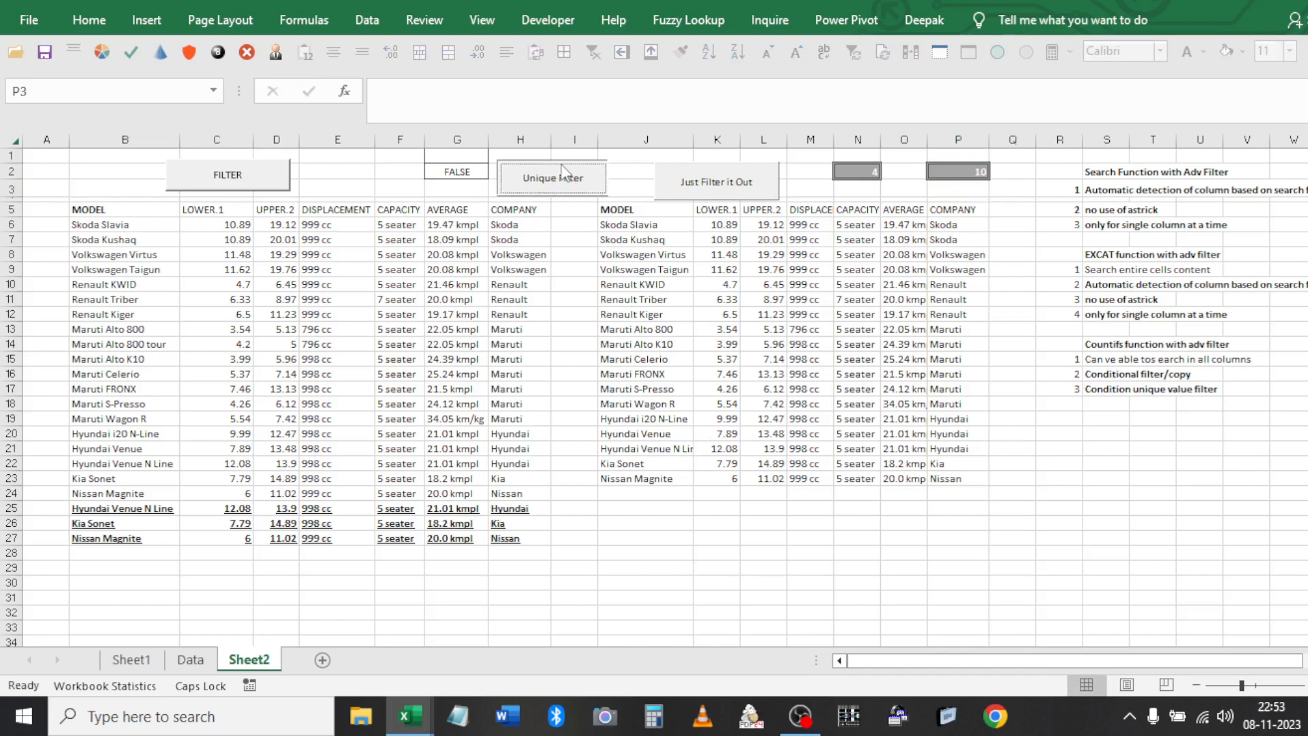
{"action": "left_click", "coordinate": [562, 163]}
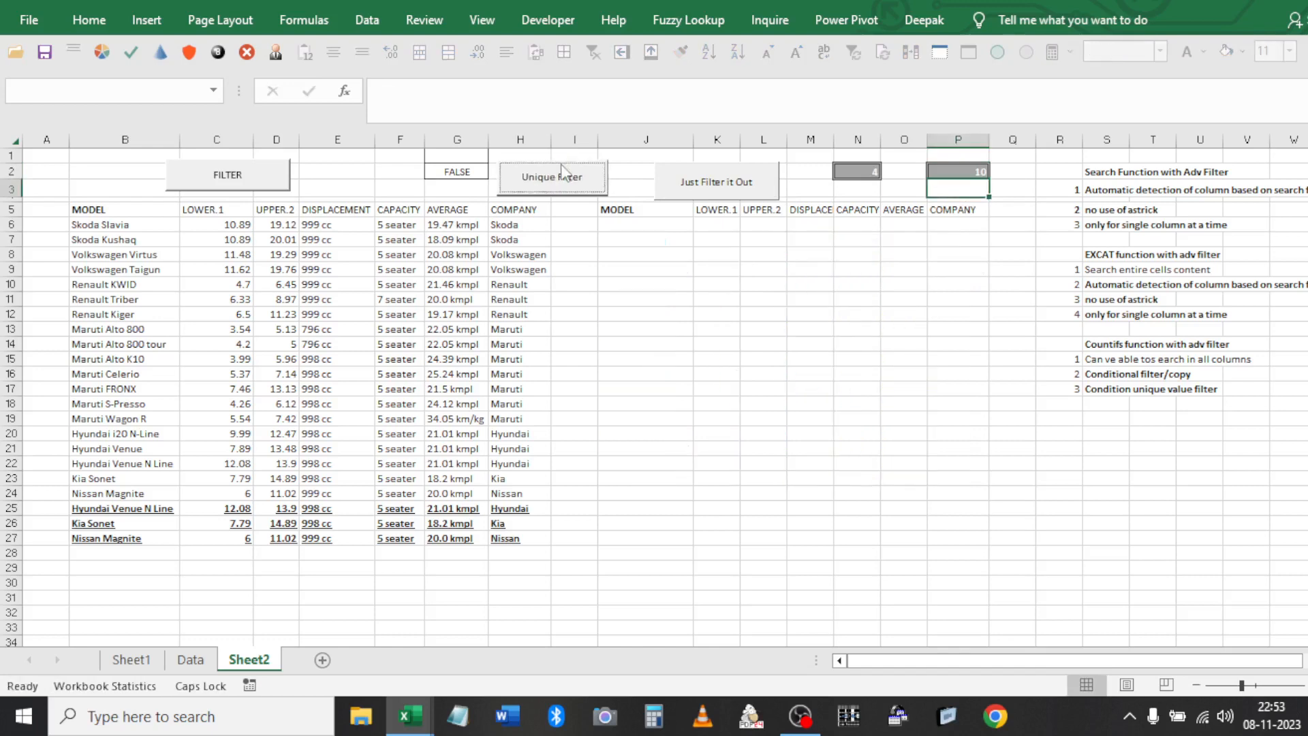
Replace AND with OR in G2's COUNTIFS formula
{"action": "double_click", "coordinate": [469, 176]}
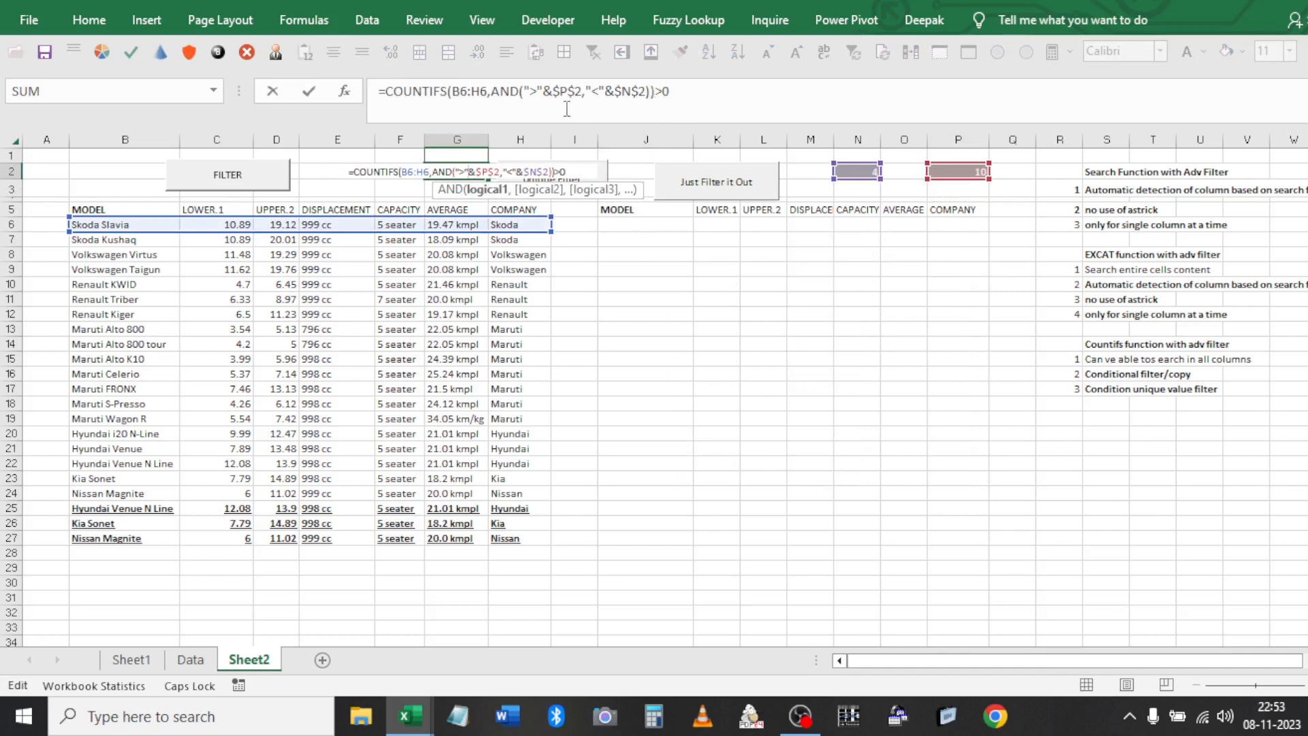
{"action": "key", "text": "Escape"}
{"action": "left_click", "coordinate": [528, 98]}
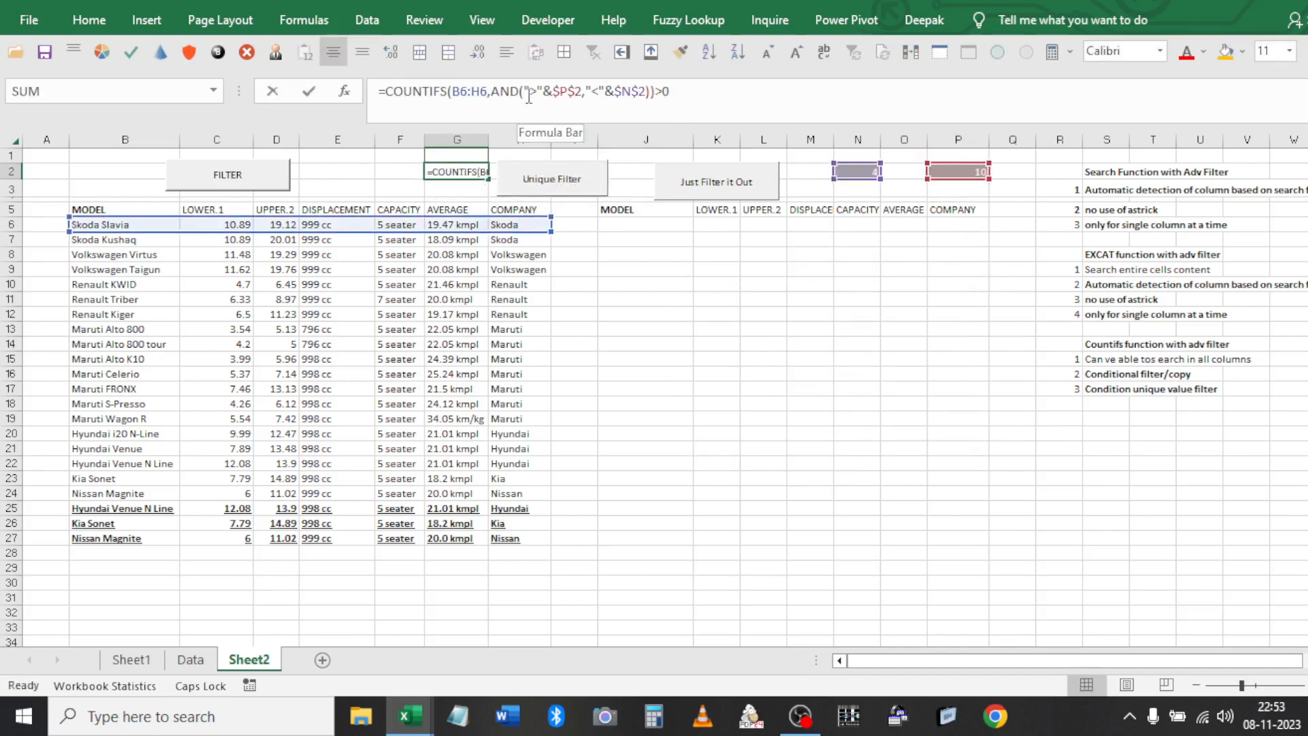
{"action": "key", "text": "Left"}
{"action": "key", "text": "BackSpace"}
{"action": "key", "text": "BackSpace"}
{"action": "key", "text": "BackSpace"}
{"action": "type", "text": "OR"}
{"action": "left_click", "coordinate": [603, 324]}
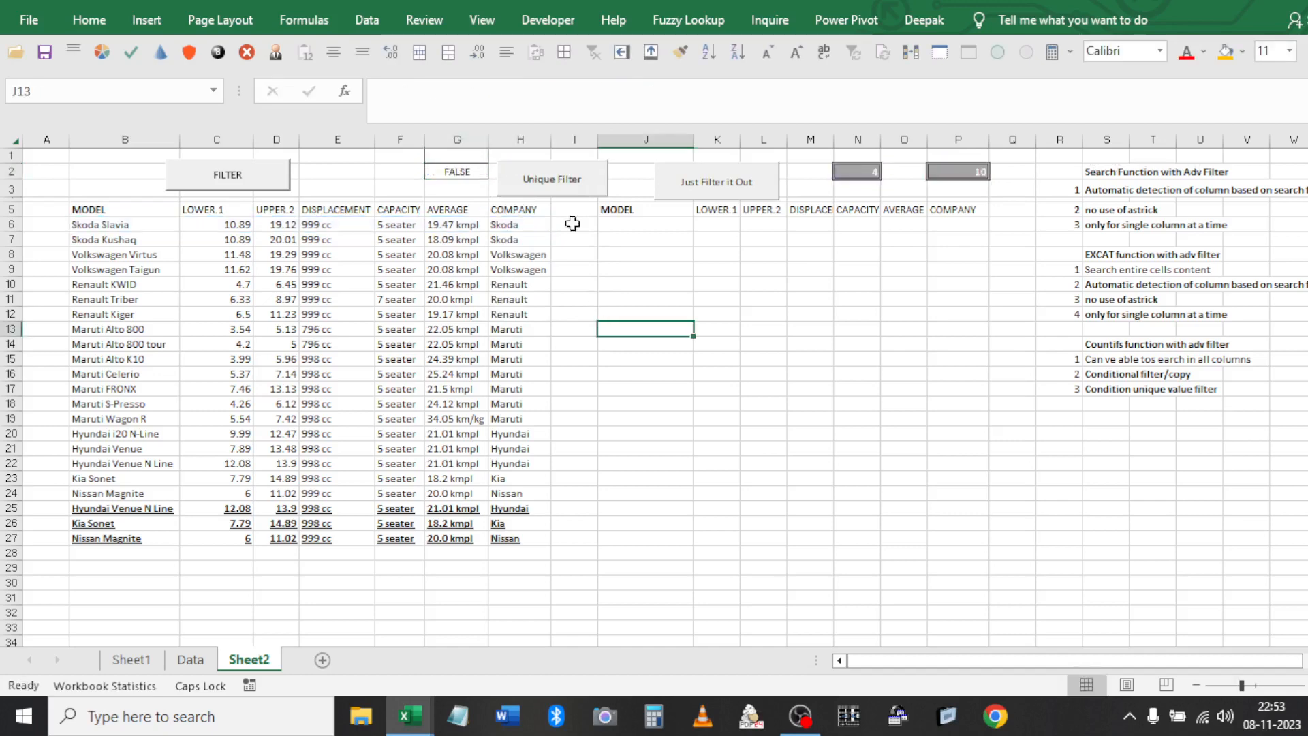
Rerun the Unique Filter, which still returns no rows, and check the N2 limit
{"action": "left_click", "coordinate": [543, 181]}
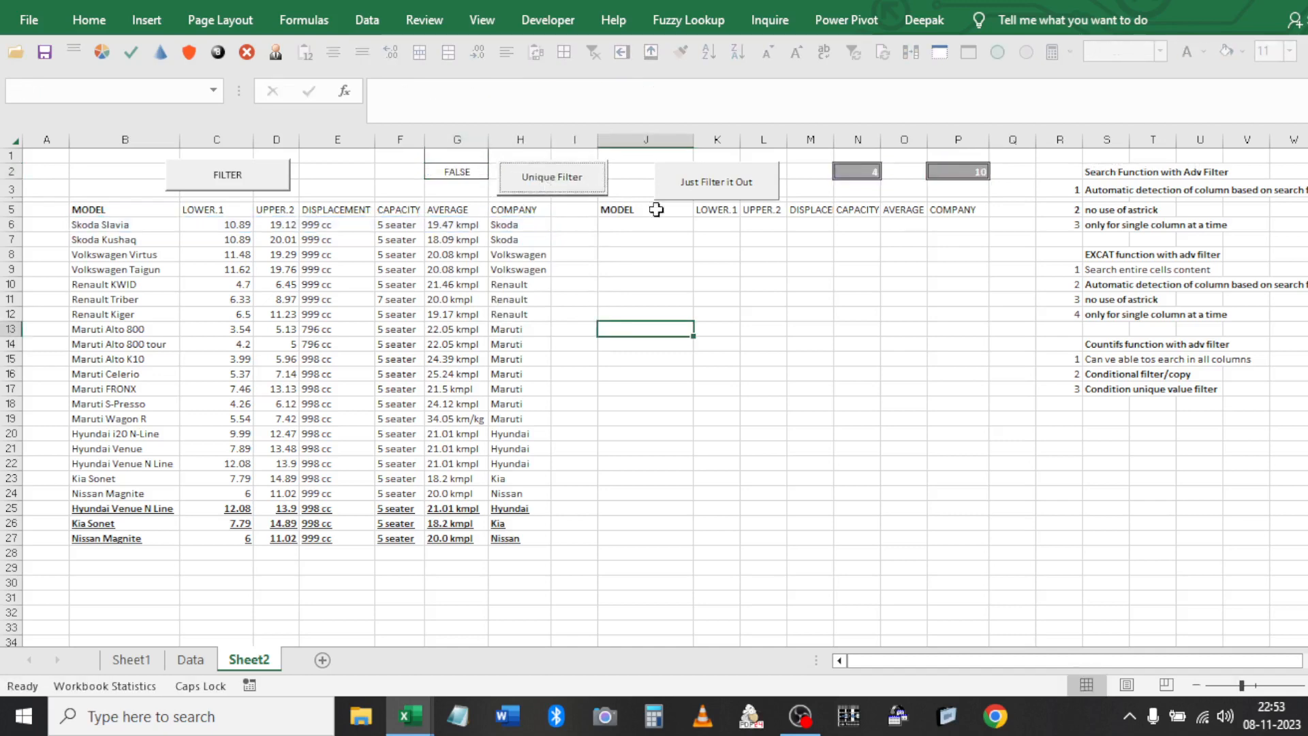
{"action": "left_click", "coordinate": [624, 212]}
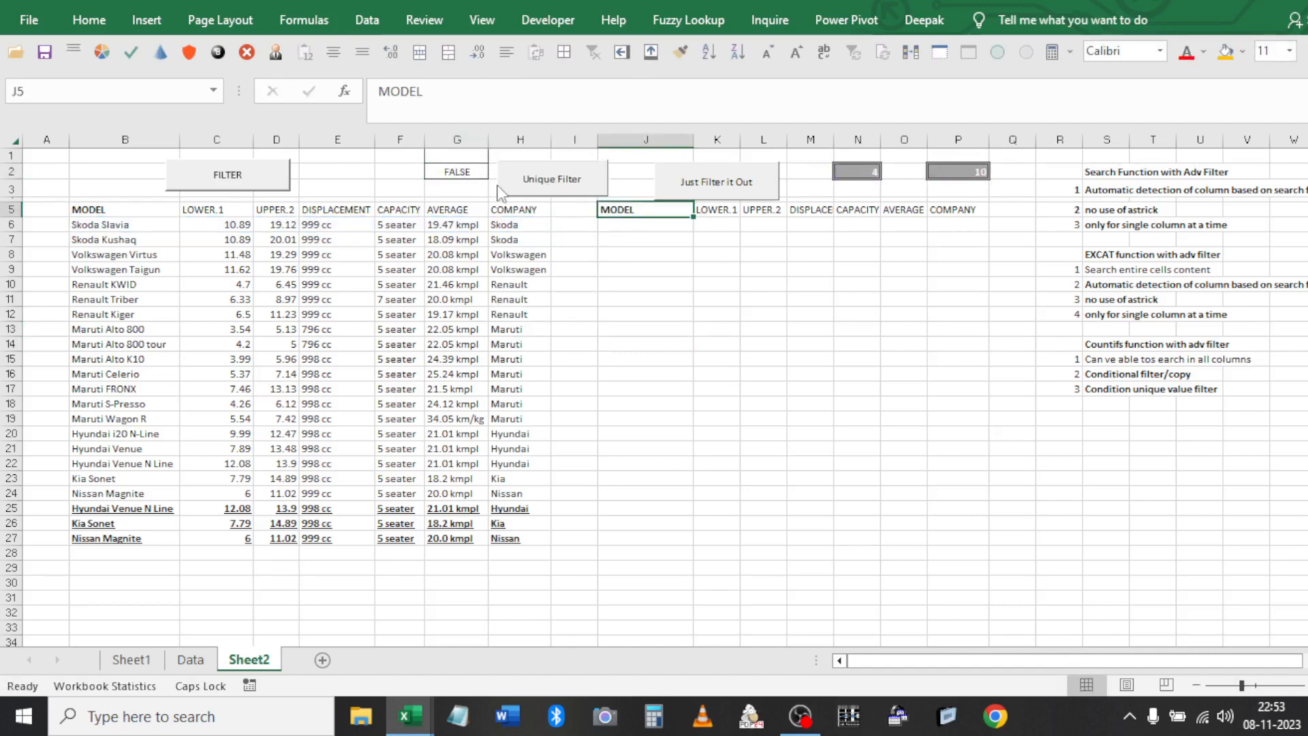
{"action": "left_click", "coordinate": [465, 175]}
{"action": "left_click", "coordinate": [646, 91]}
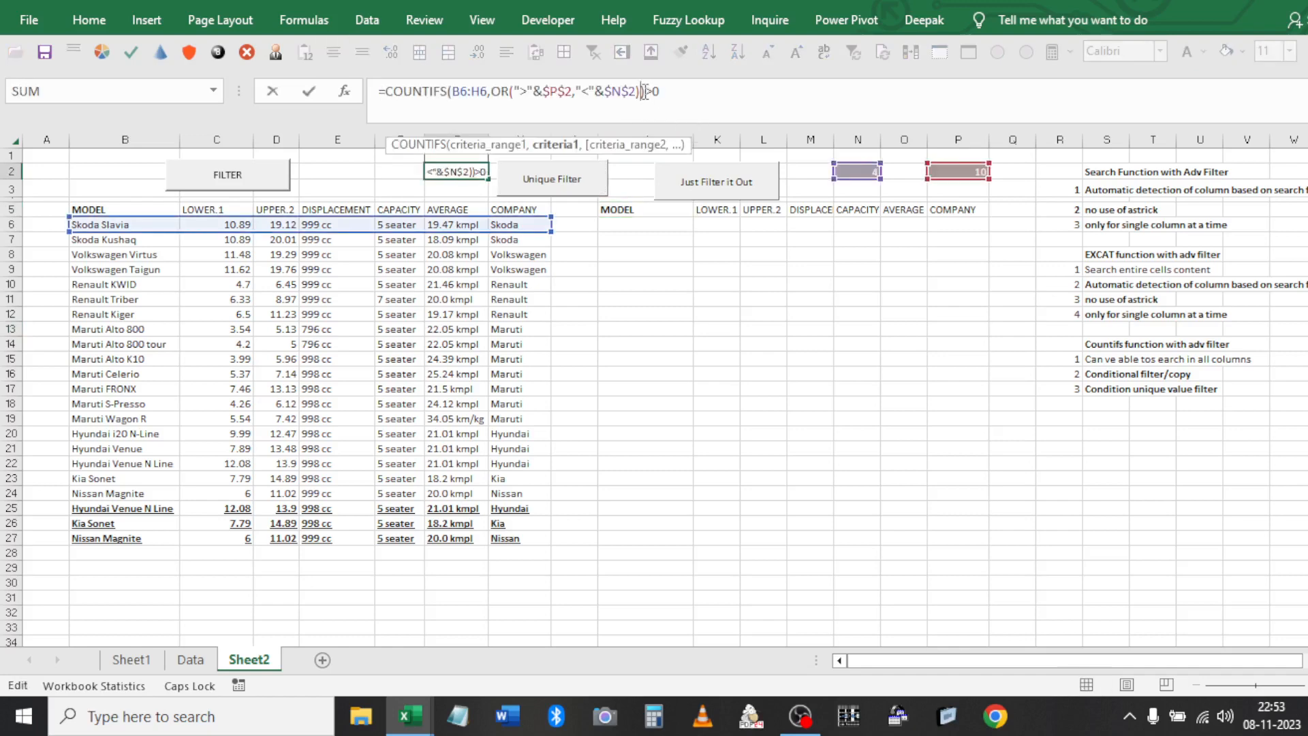
{"action": "key", "text": "Escape"}
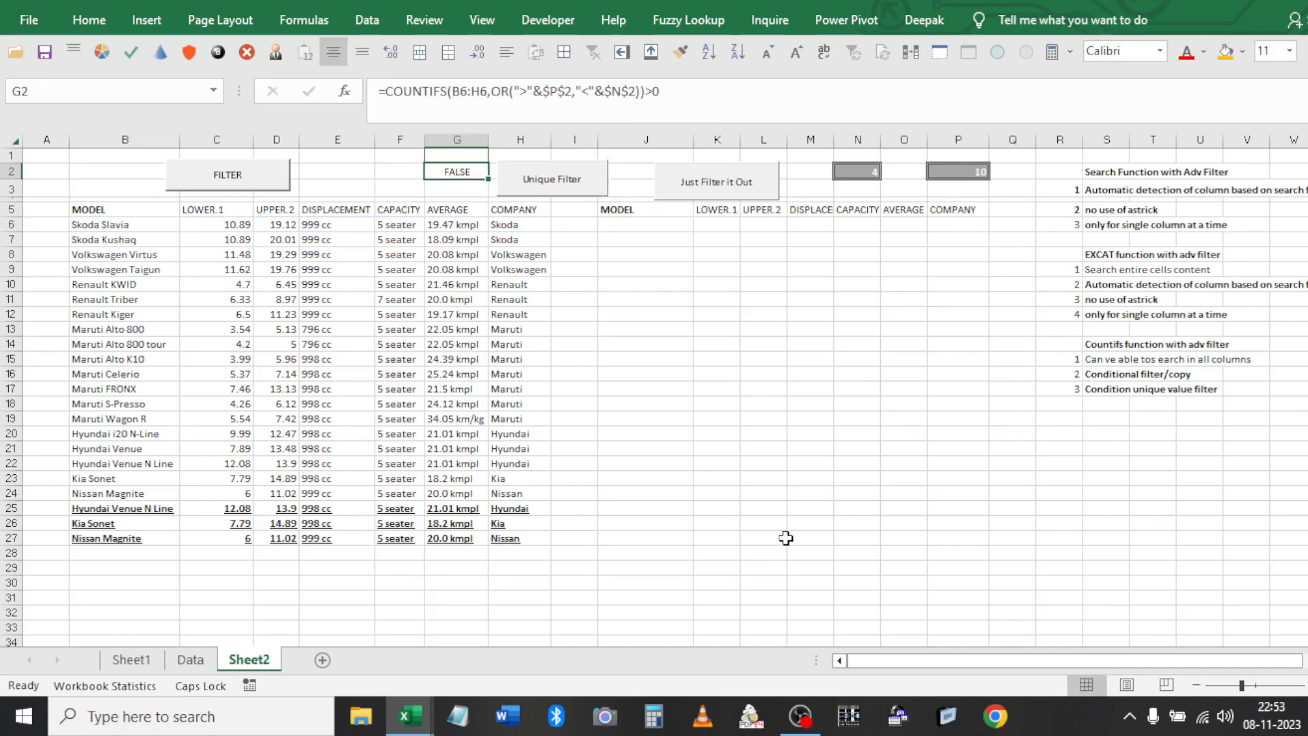
{"action": "key", "text": "ctrl+Right"}
{"action": "left_click", "coordinate": [751, 389]}
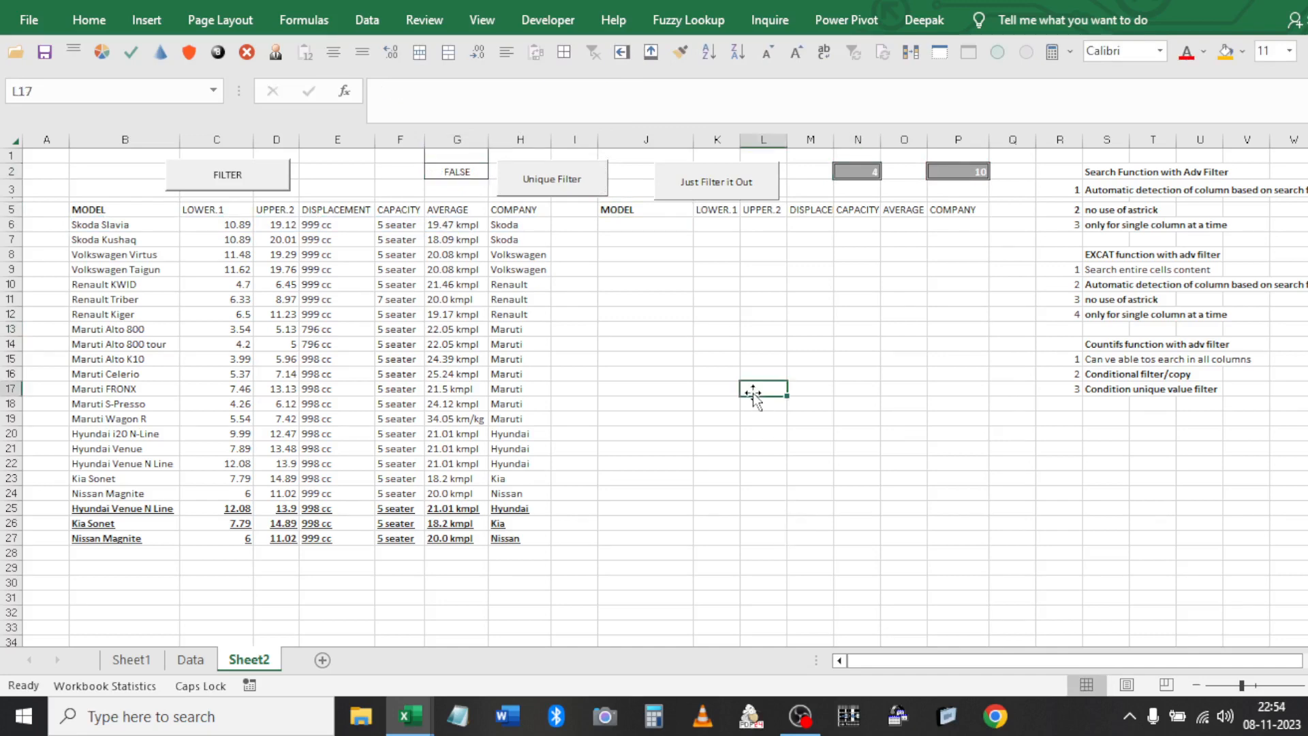
{"action": "left_click", "coordinate": [857, 171]}
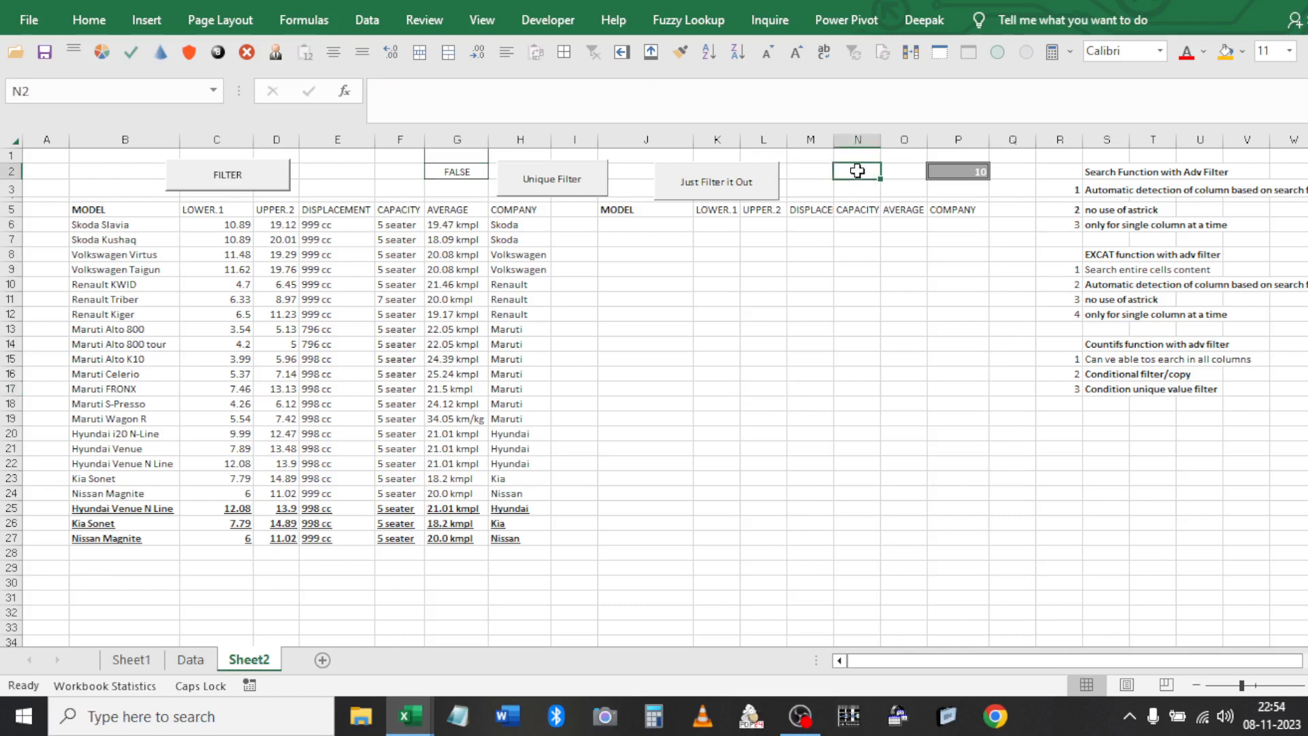
Select the whole OR(...) condition in G2's formula, ready to replace it
{"action": "left_click", "coordinate": [453, 170]}
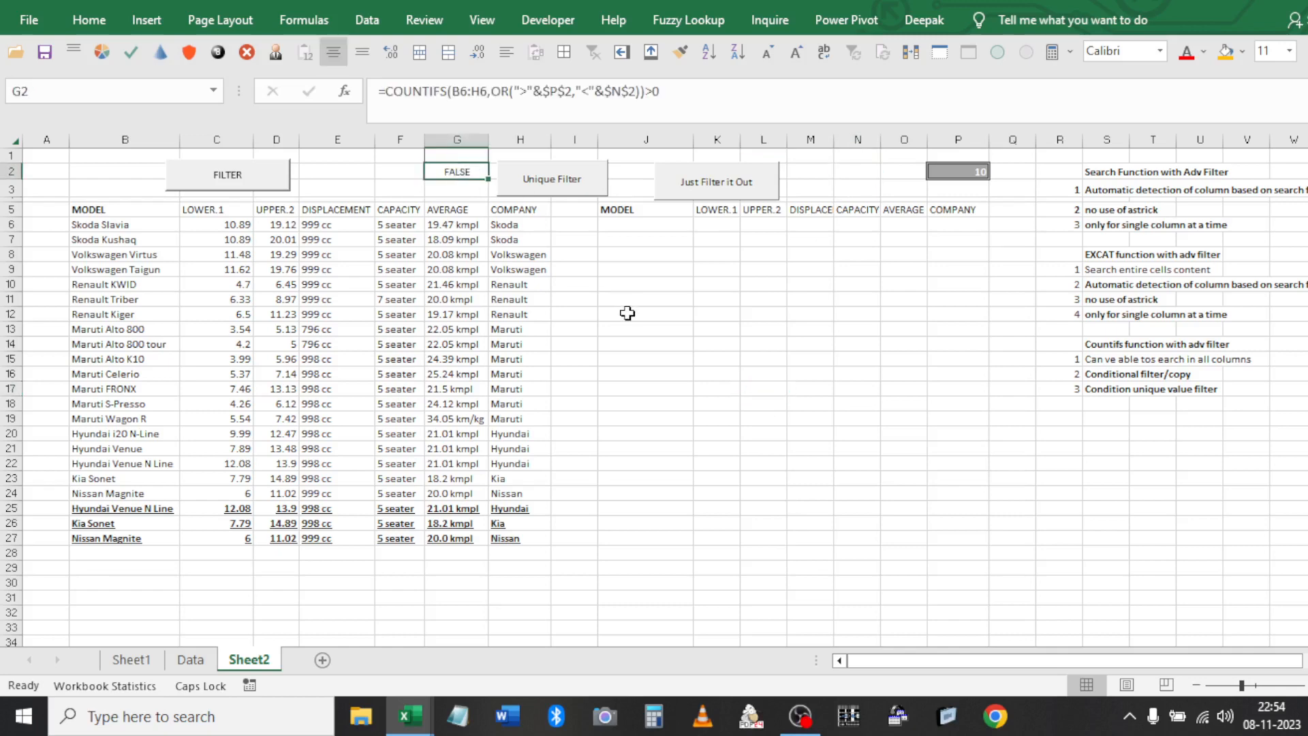
{"action": "left_click", "coordinate": [639, 91]}
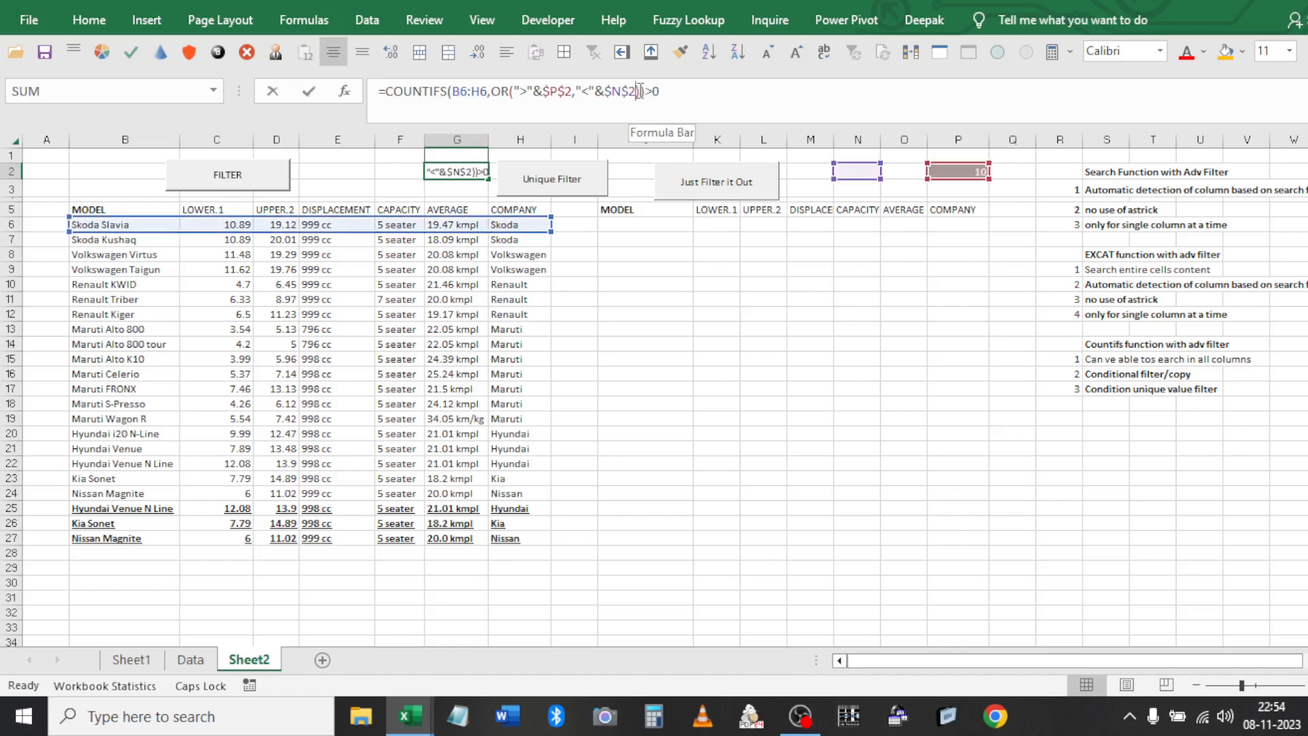
{"action": "left_click", "coordinate": [492, 91]}
{"action": "left_click", "coordinate": [636, 91], "text": "shift"}
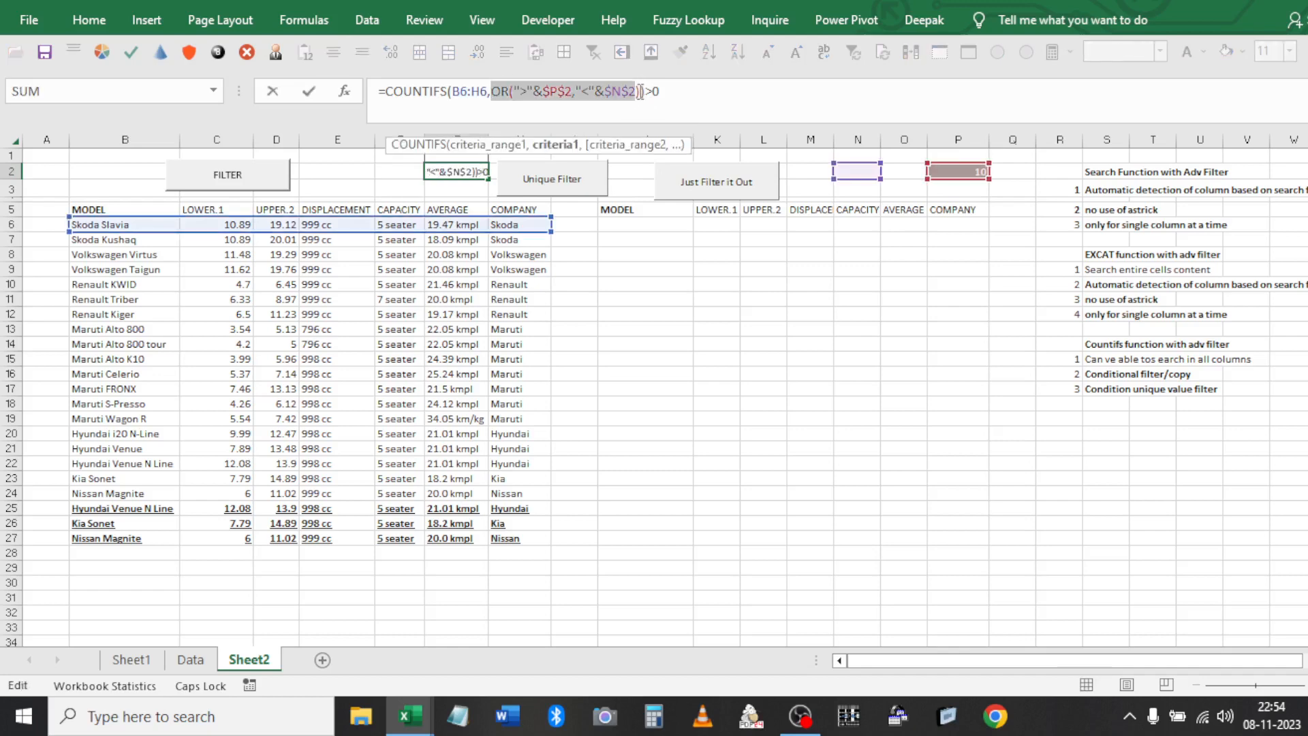
Replace the OR condition in G2's COUNTIFS with a CONCATENATE function
{"action": "key", "text": "Delete"}
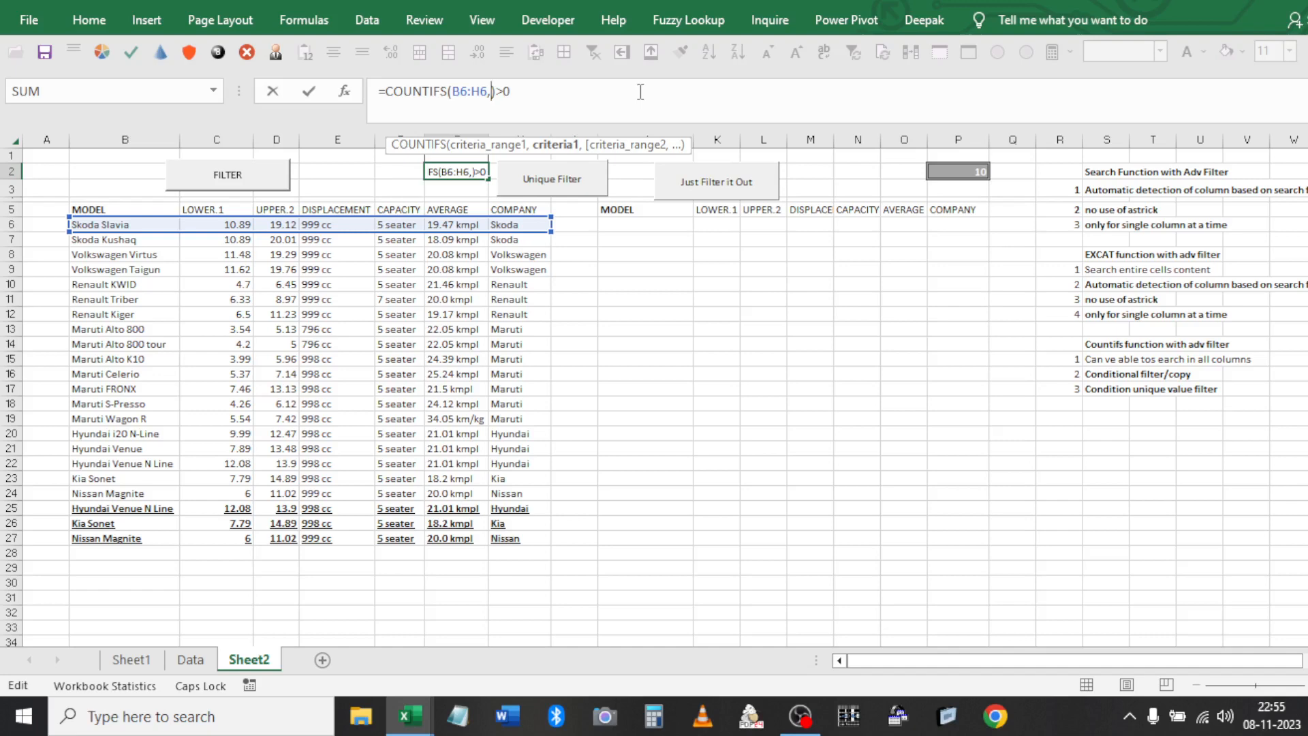
{"action": "type", "text": "CON"}
{"action": "key", "text": "Tab"}
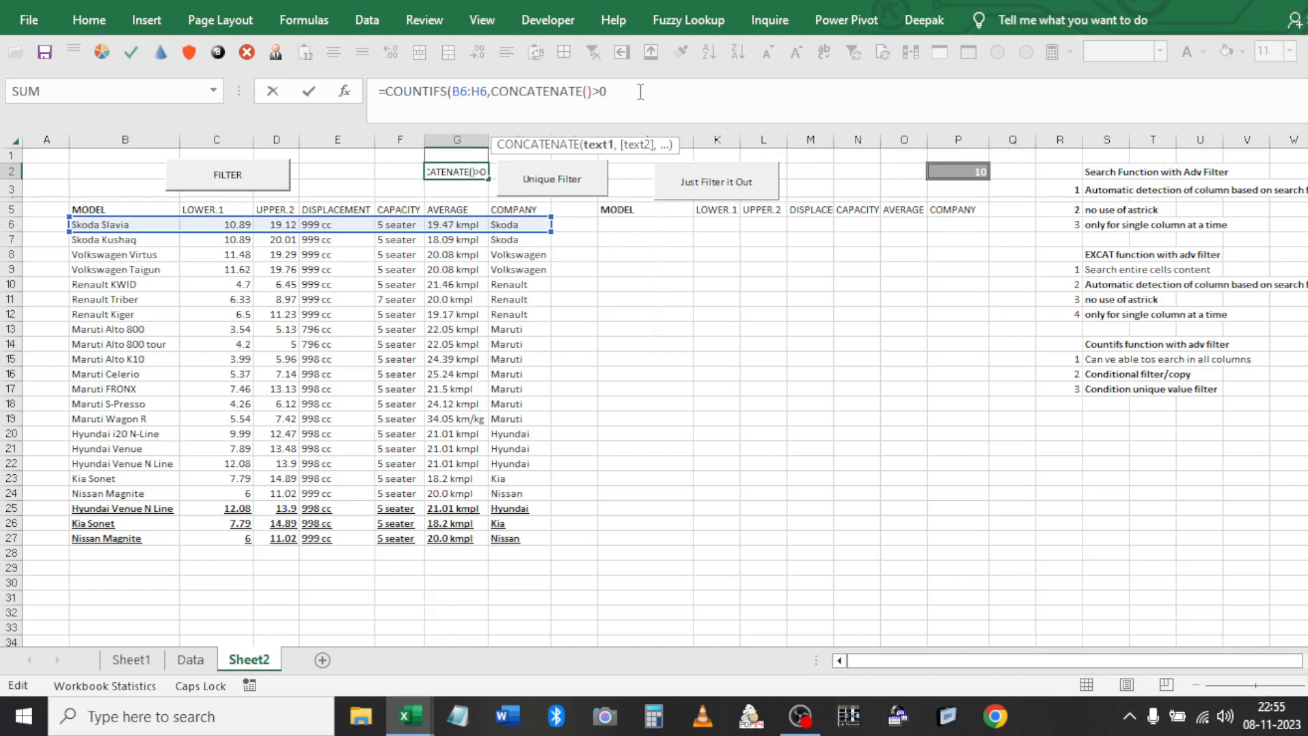
{"action": "type", "text": ")"}
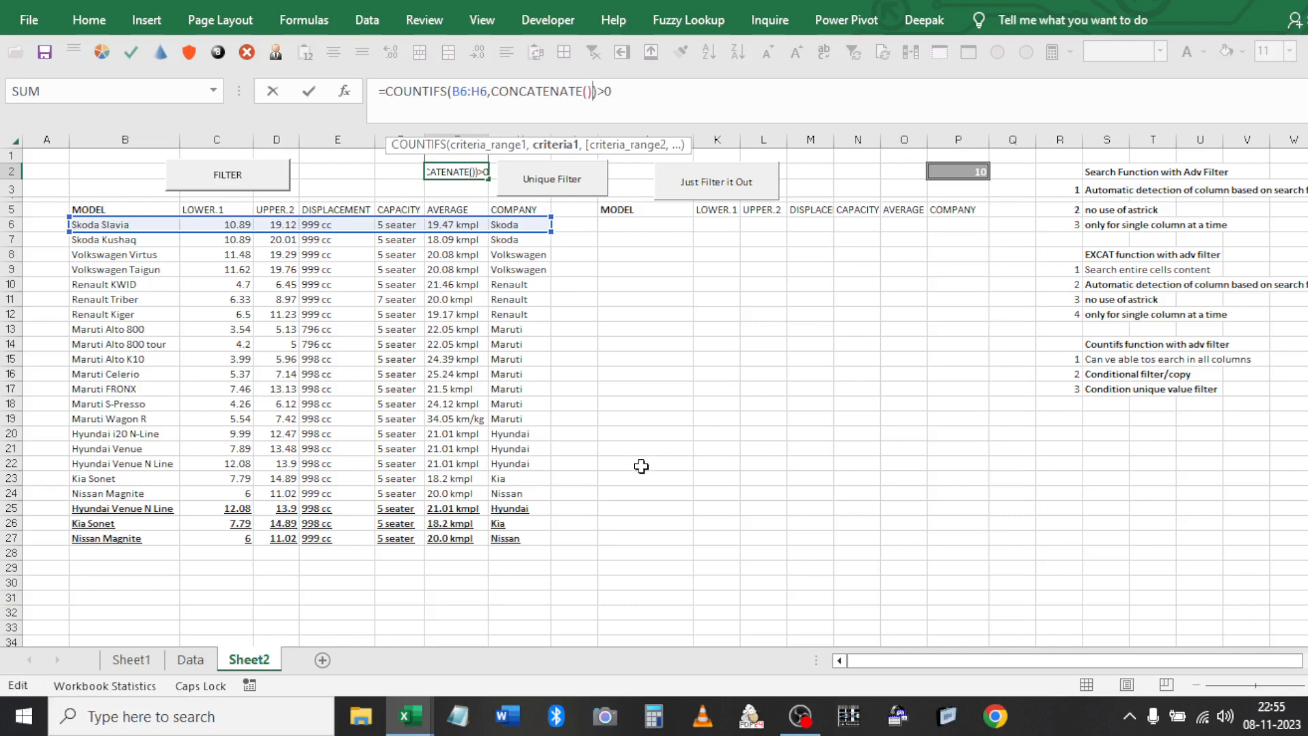
{"action": "key", "text": "Left"}
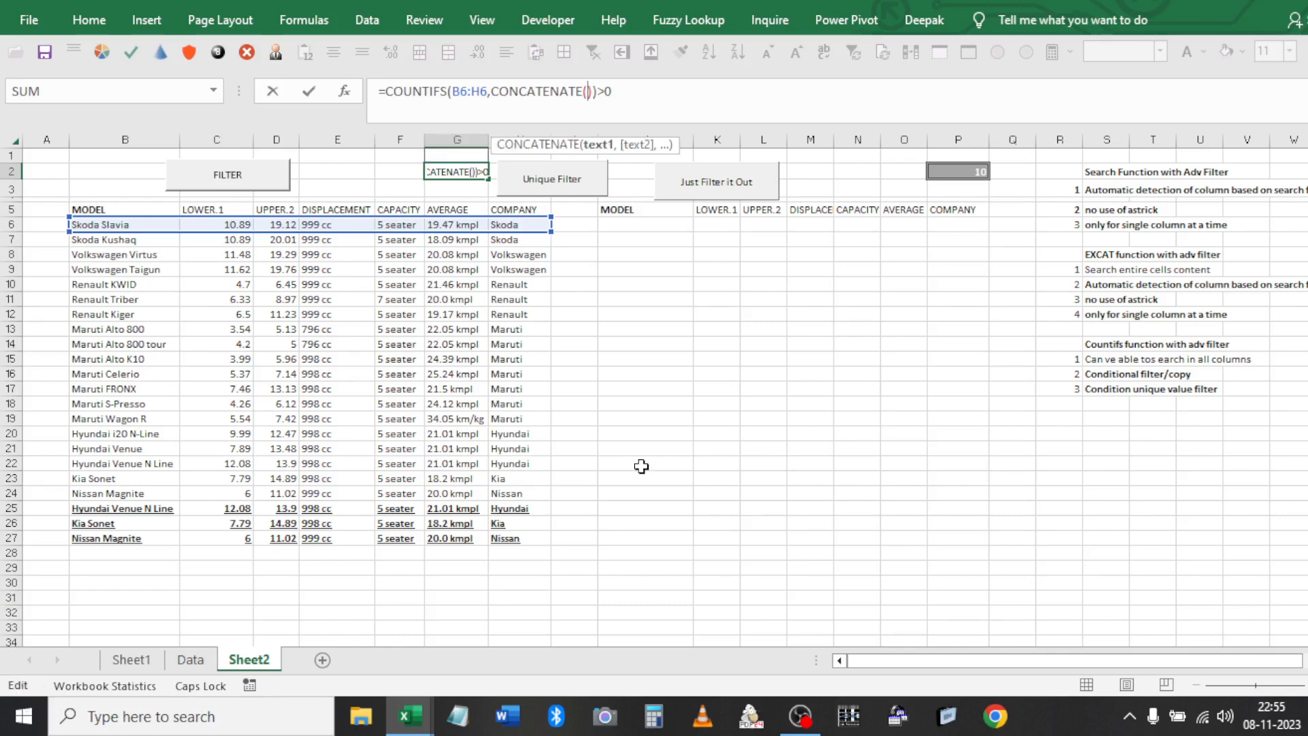
{"action": "key", "text": "F2"}
{"action": "key", "text": "Left"}
{"action": "key", "text": "Left"}
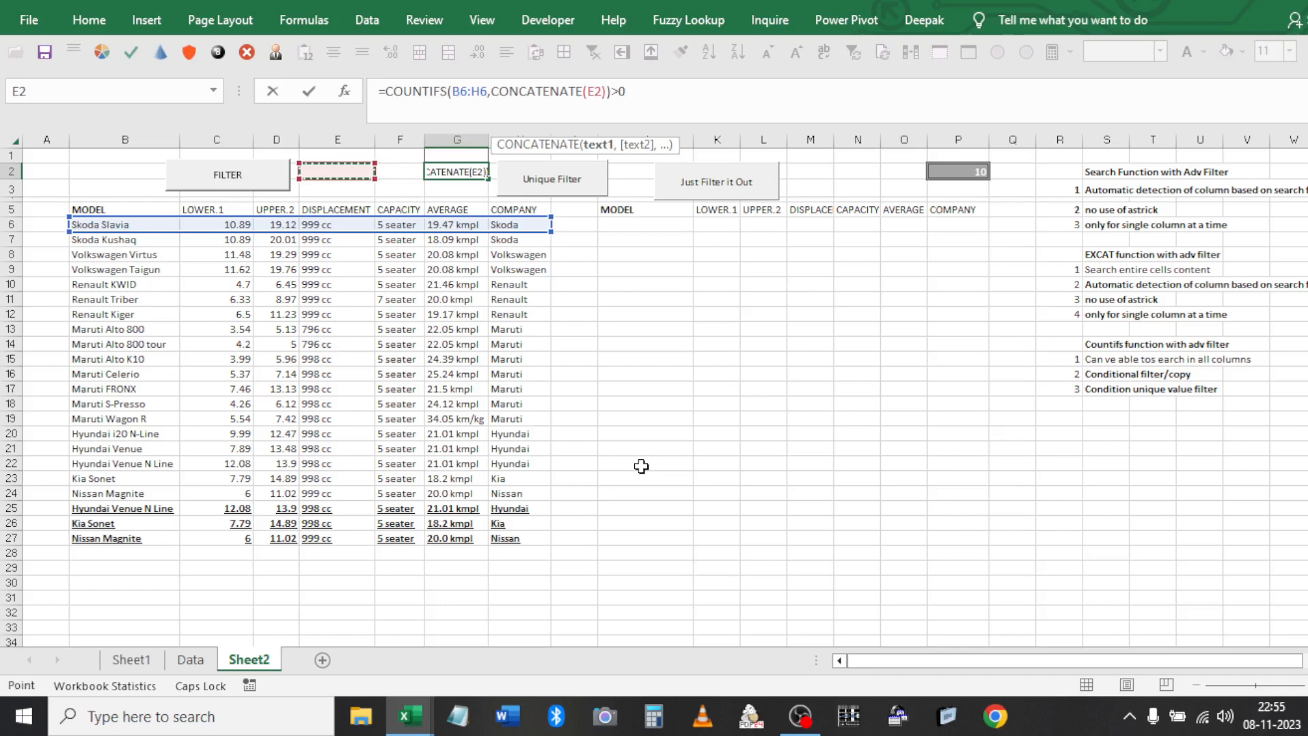
{"action": "key", "text": "Down"}
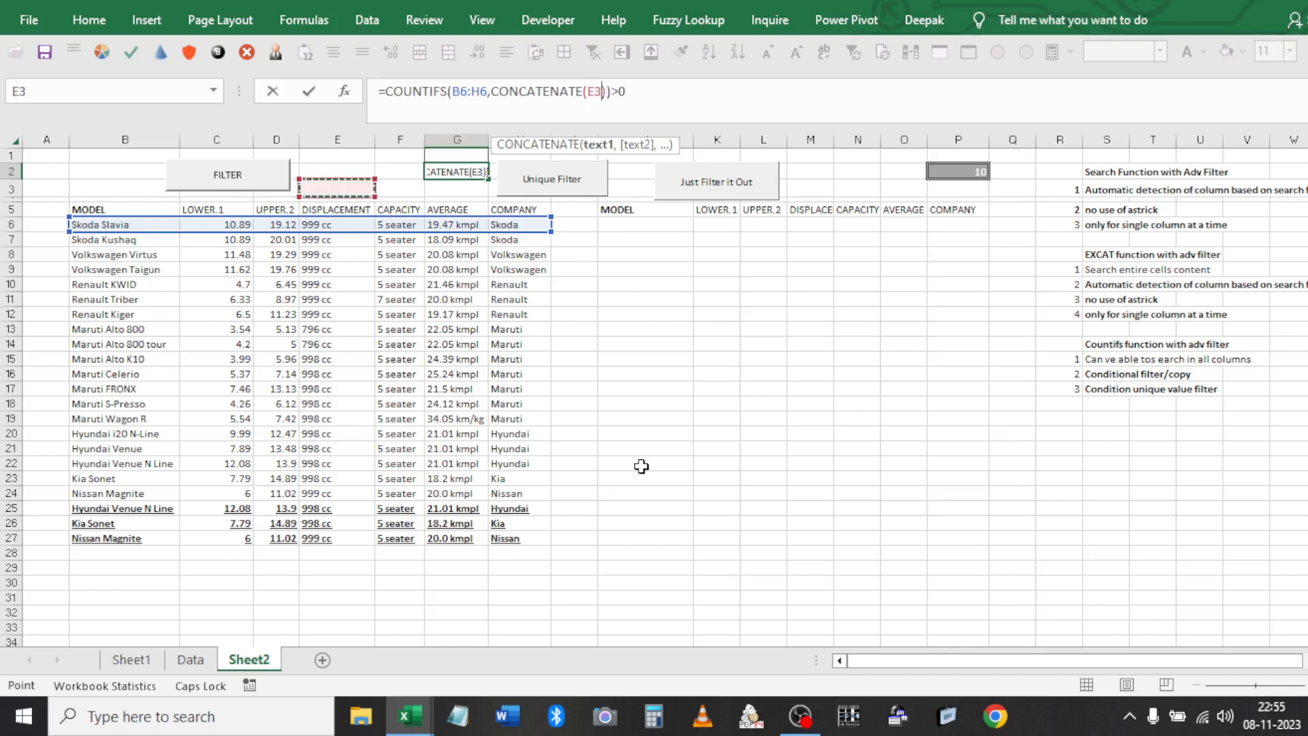
{"action": "key", "text": "F2"}
Make CONCATENATE's argument $P$2&"*" so G2 matches entries beginning with P2's value
{"action": "key", "text": "BackSpace"}
{"action": "key", "text": "BackSpace"}
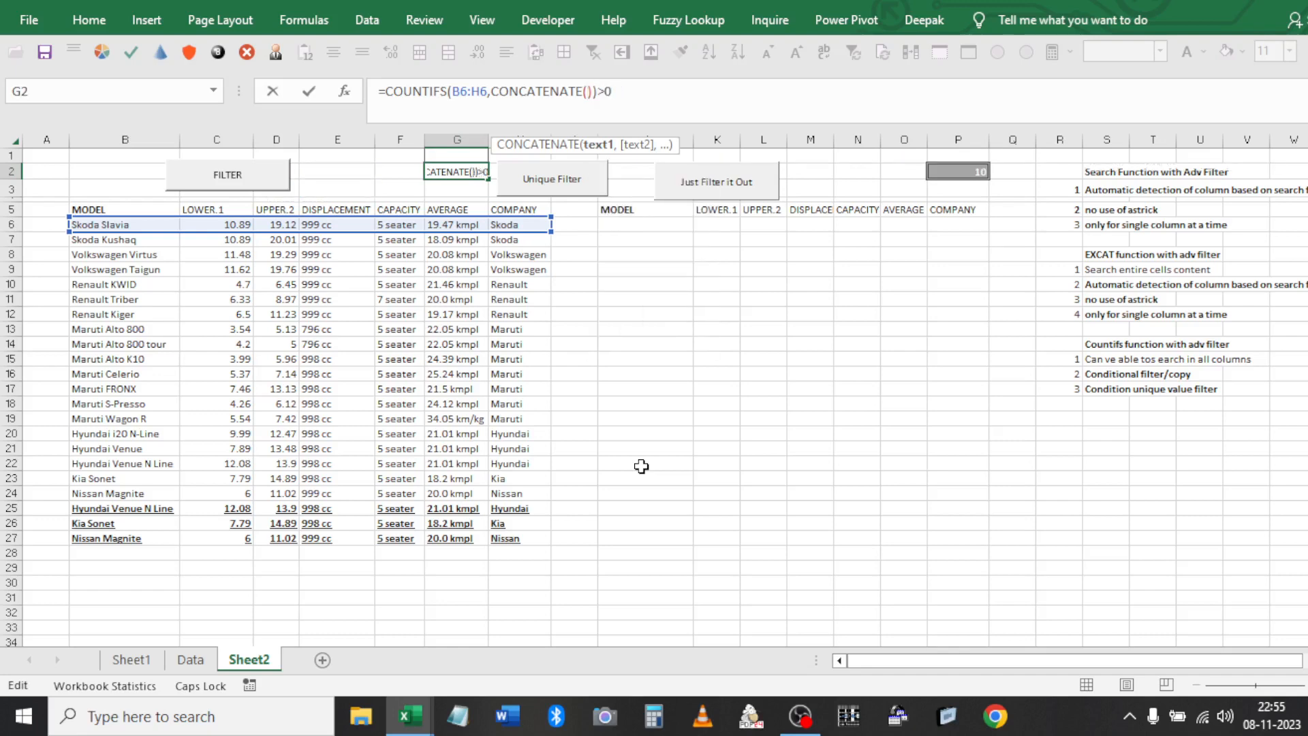
{"action": "left_click", "coordinate": [958, 170]}
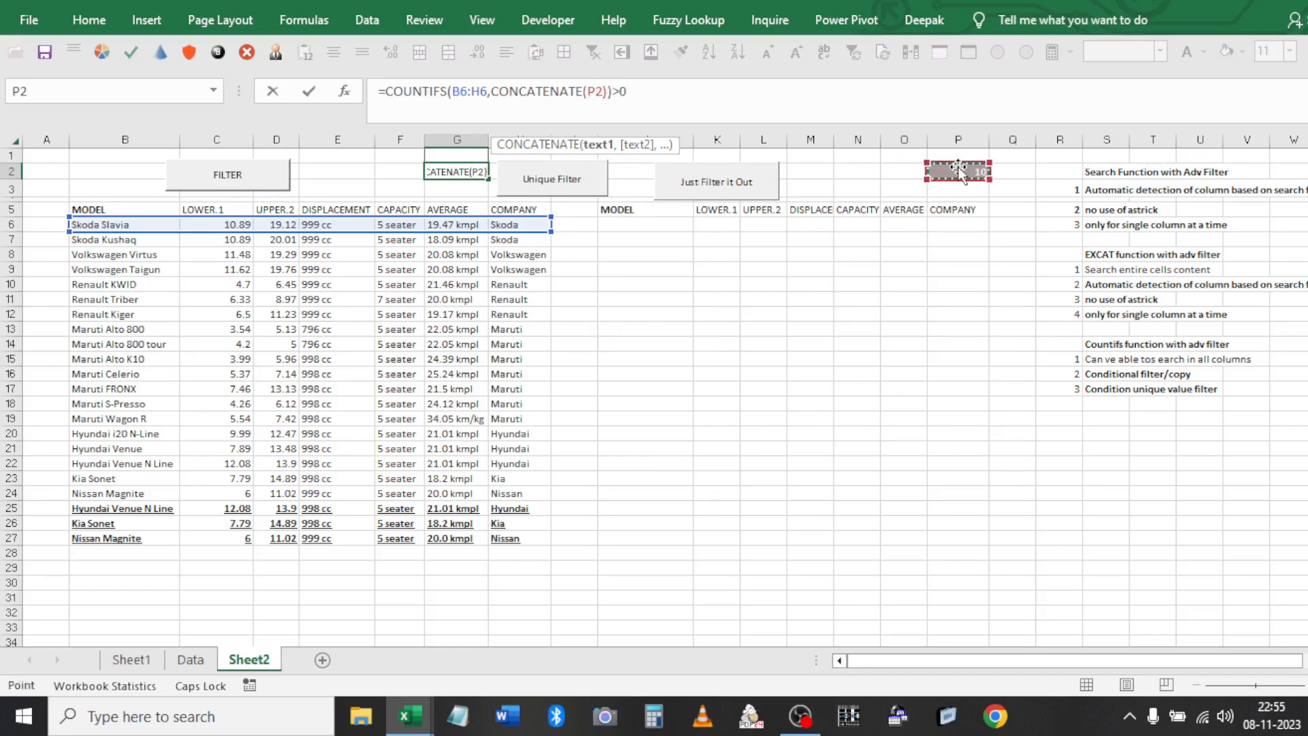
{"action": "key", "text": "F4"}
{"action": "type", "text": "&\"*\""}
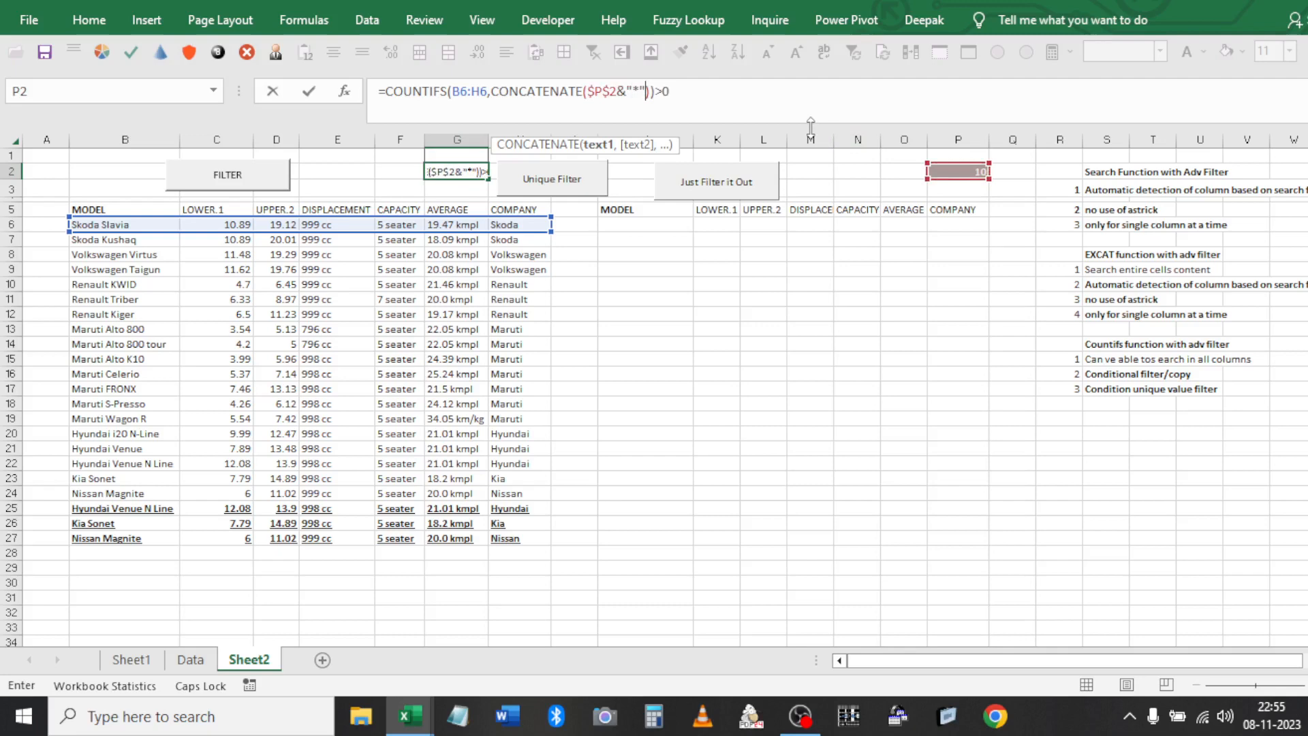
{"action": "key", "text": "Return"}
{"action": "key", "text": "Up"}
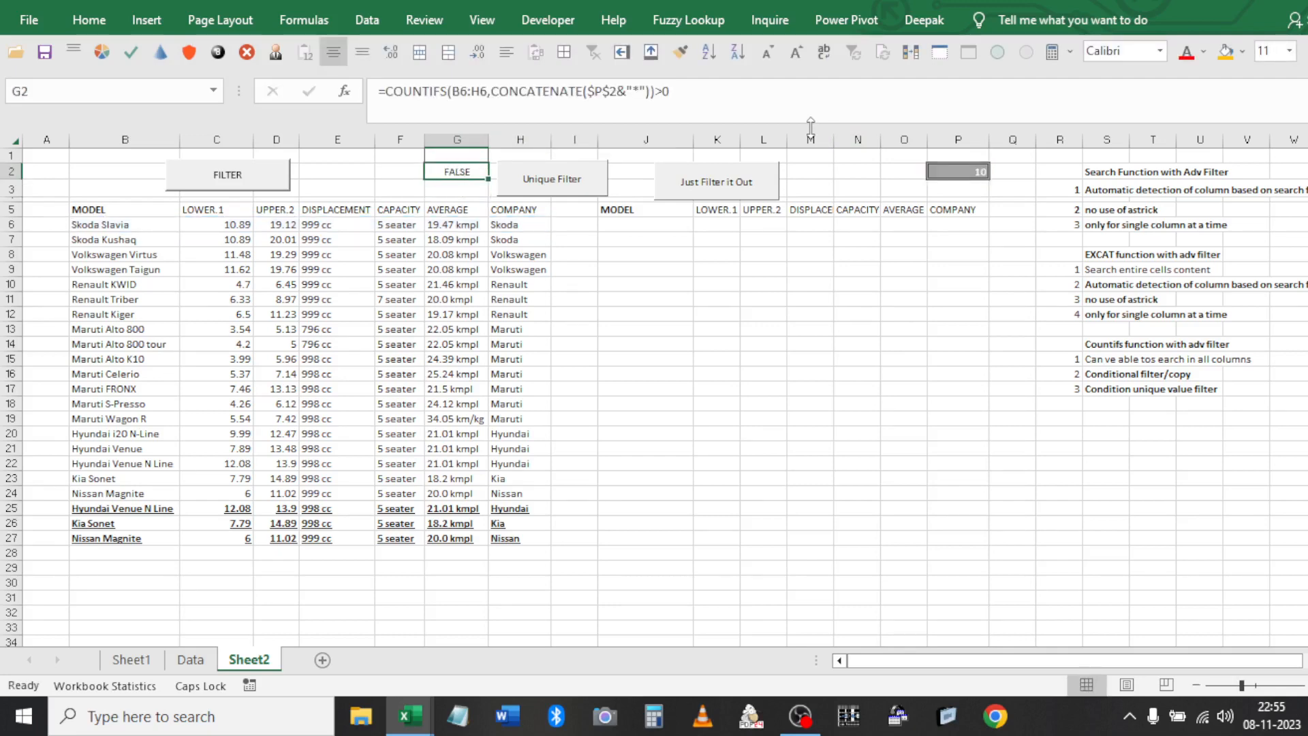
Attempt a save, cancel the macro-free workbook prompt, and rerun the Unique Filter macro
{"action": "key", "text": "ctrl+s"}
{"action": "key", "text": "n"}
{"action": "key", "text": "Escape"}
{"action": "left_click", "coordinate": [535, 178]}
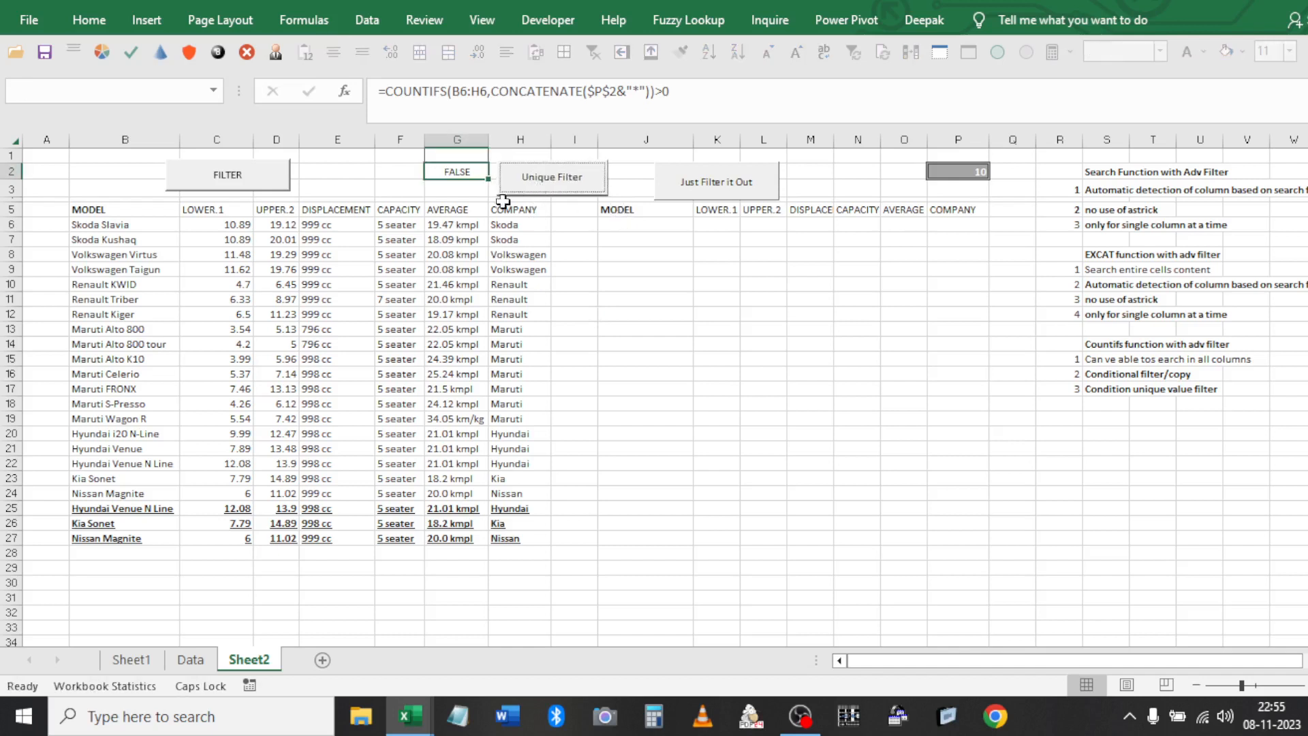
Enter *RUT as the P2 criterion and extract the unique matching car rows
{"action": "left_click", "coordinate": [970, 178]}
{"action": "key", "text": "Delete"}
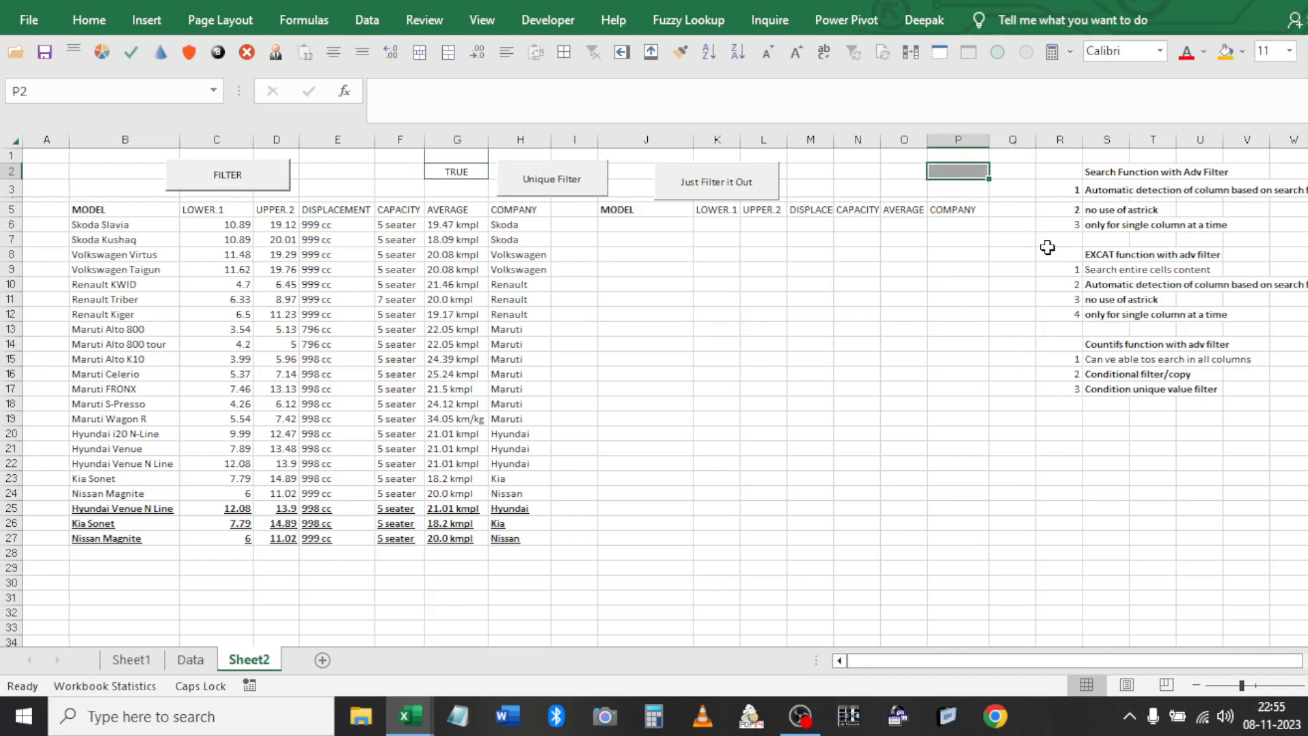
{"action": "type", "text": "*"}
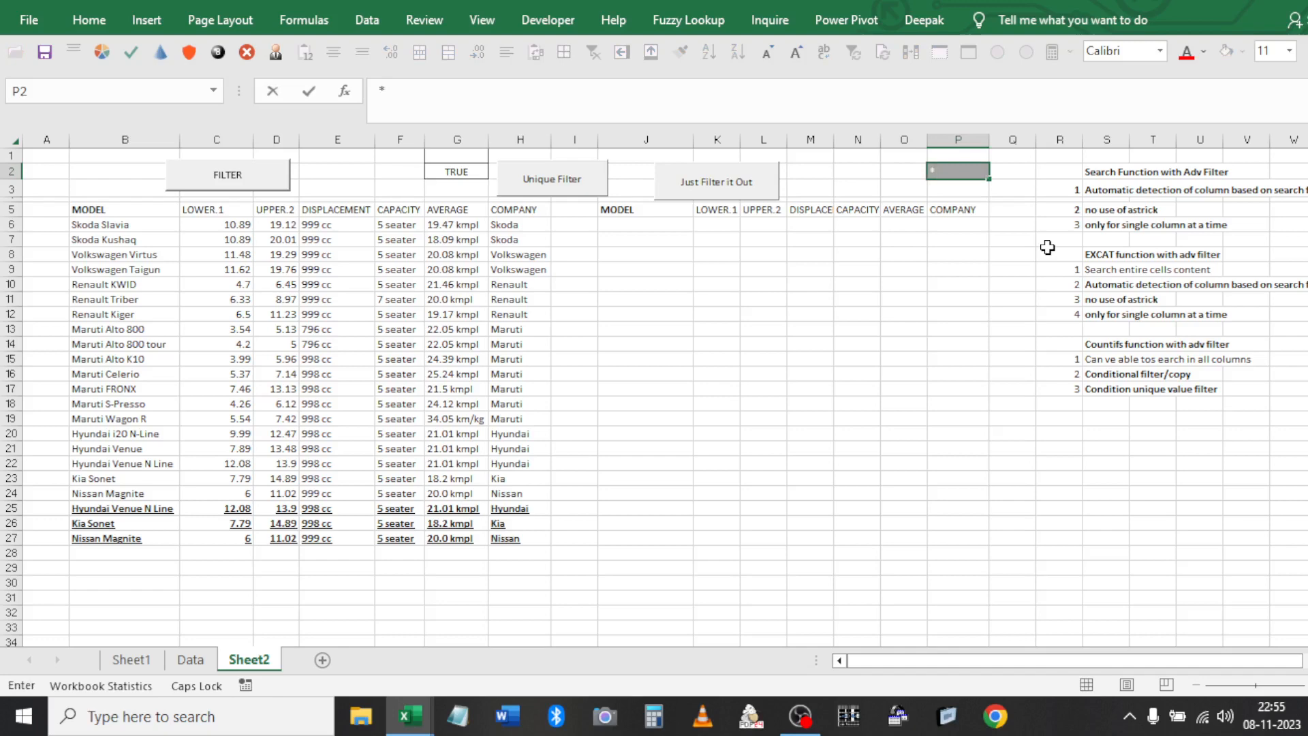
{"action": "type", "text": "RUT"}
{"action": "left_click", "coordinate": [844, 227]}
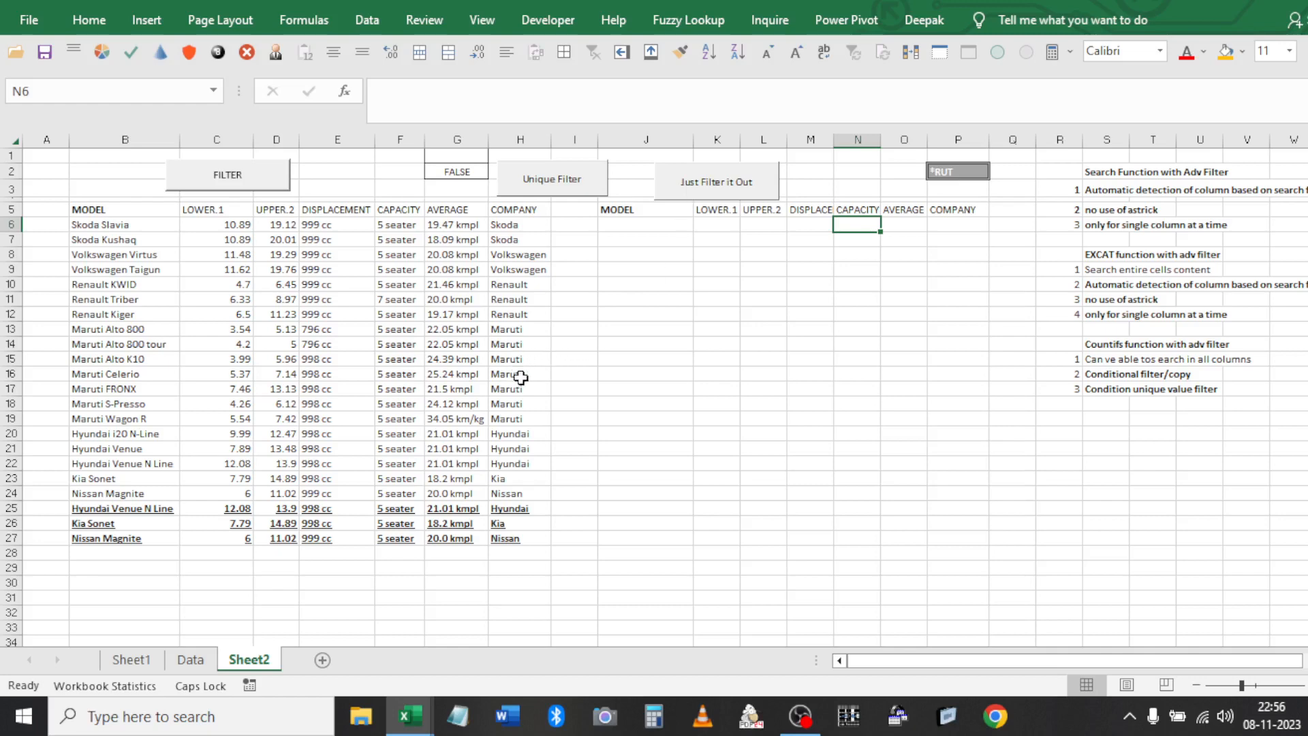
{"action": "left_click", "coordinate": [563, 191]}
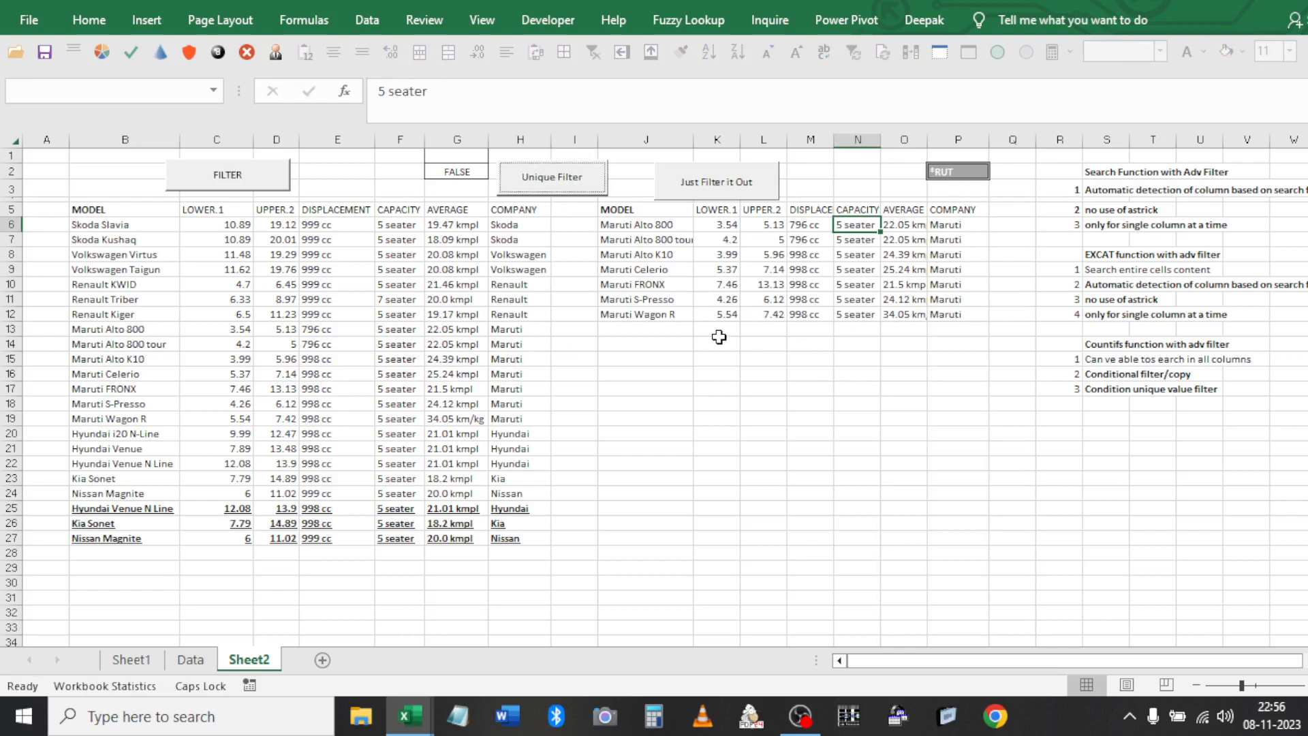
Change P2 to a wildcard pattern targeting the N Line models and rerun the filter
{"action": "left_click", "coordinate": [957, 170]}
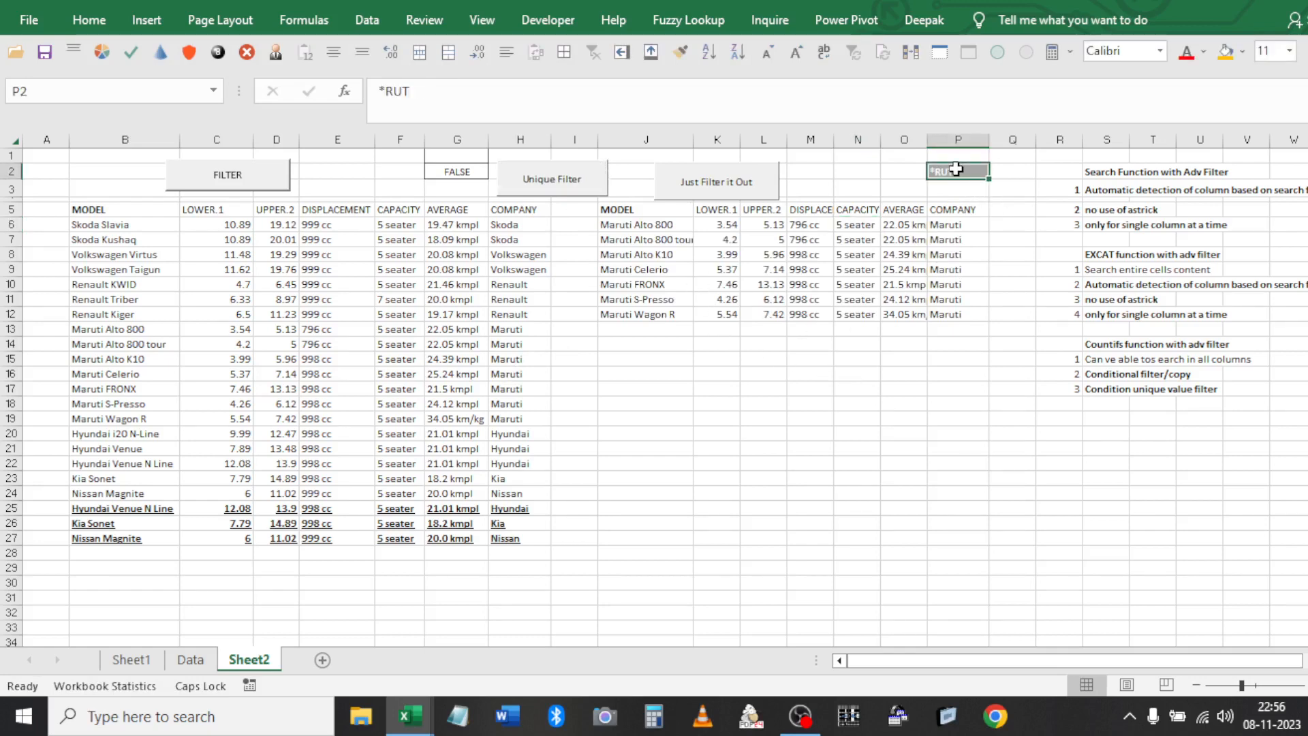
{"action": "key", "text": "Delete"}
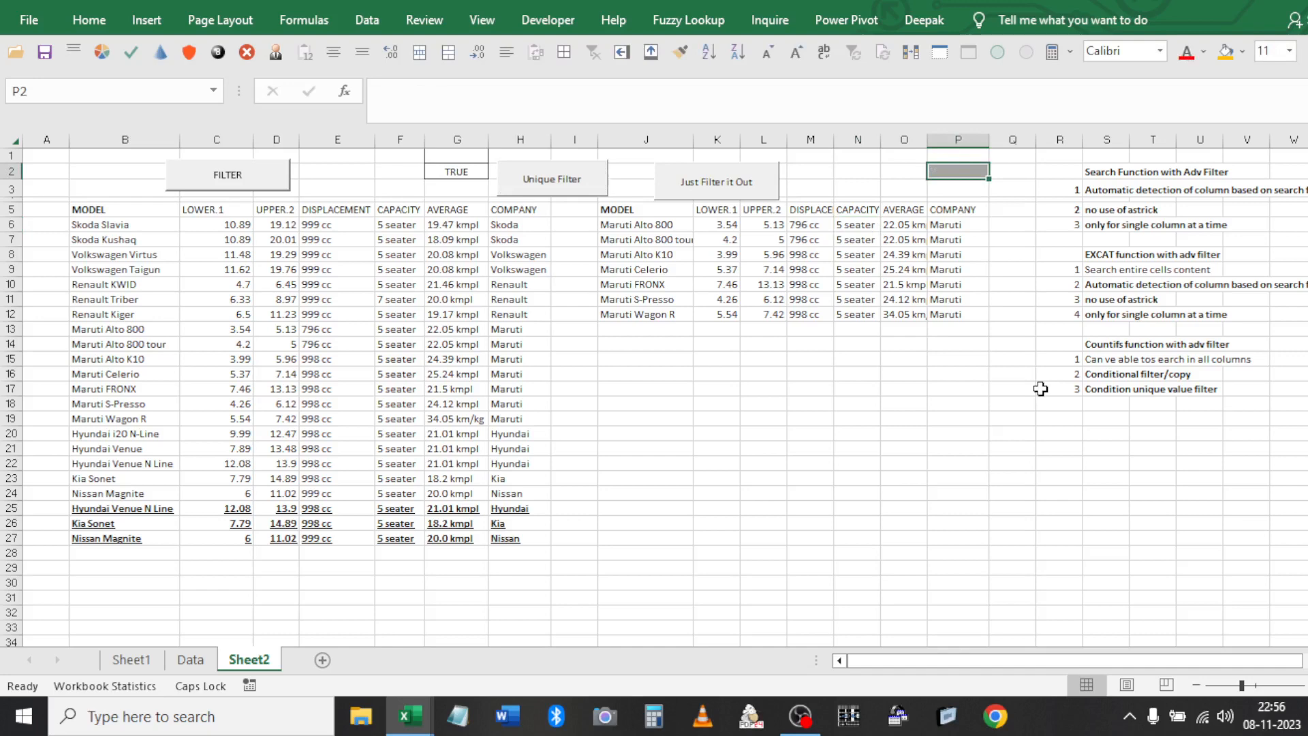
{"action": "type", "text": "*"}
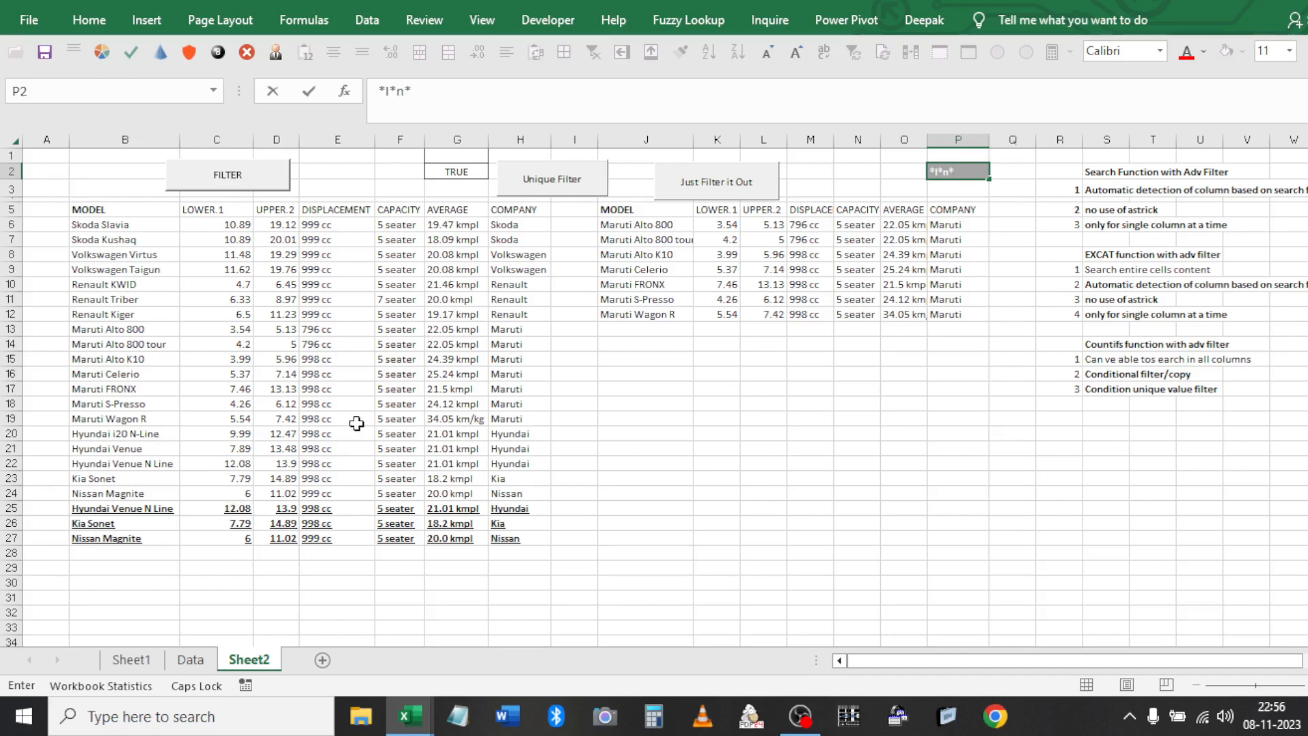
{"action": "left_click", "coordinate": [667, 314]}
{"action": "left_click", "coordinate": [159, 461]}
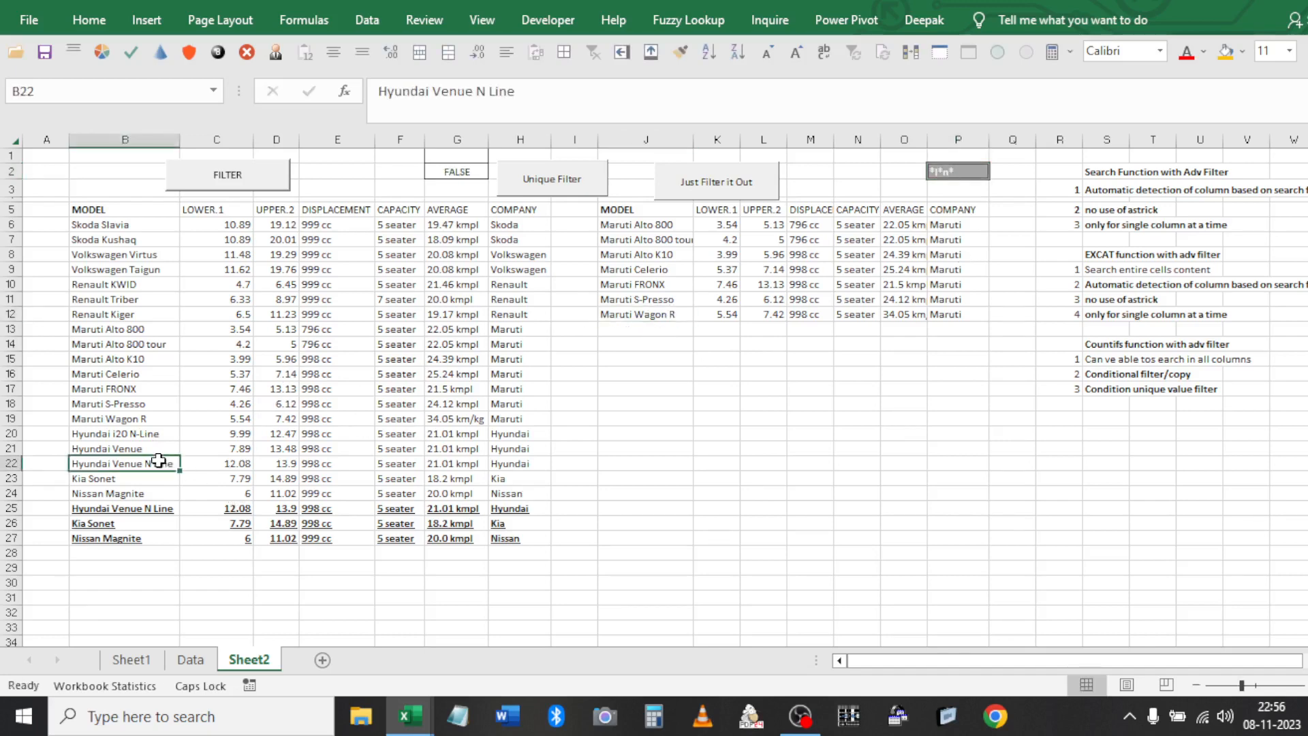
{"action": "left_click", "coordinate": [156, 434], "text": "ctrl"}
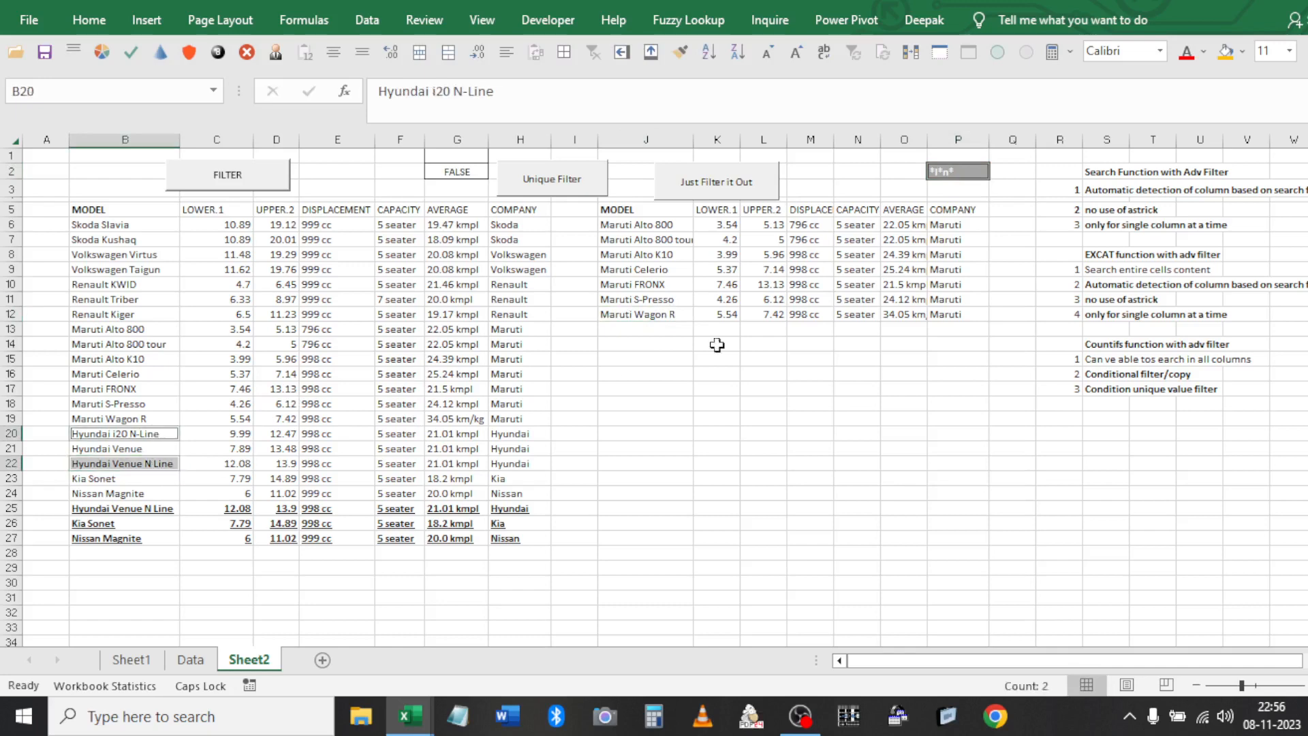
{"action": "left_click", "coordinate": [711, 225]}
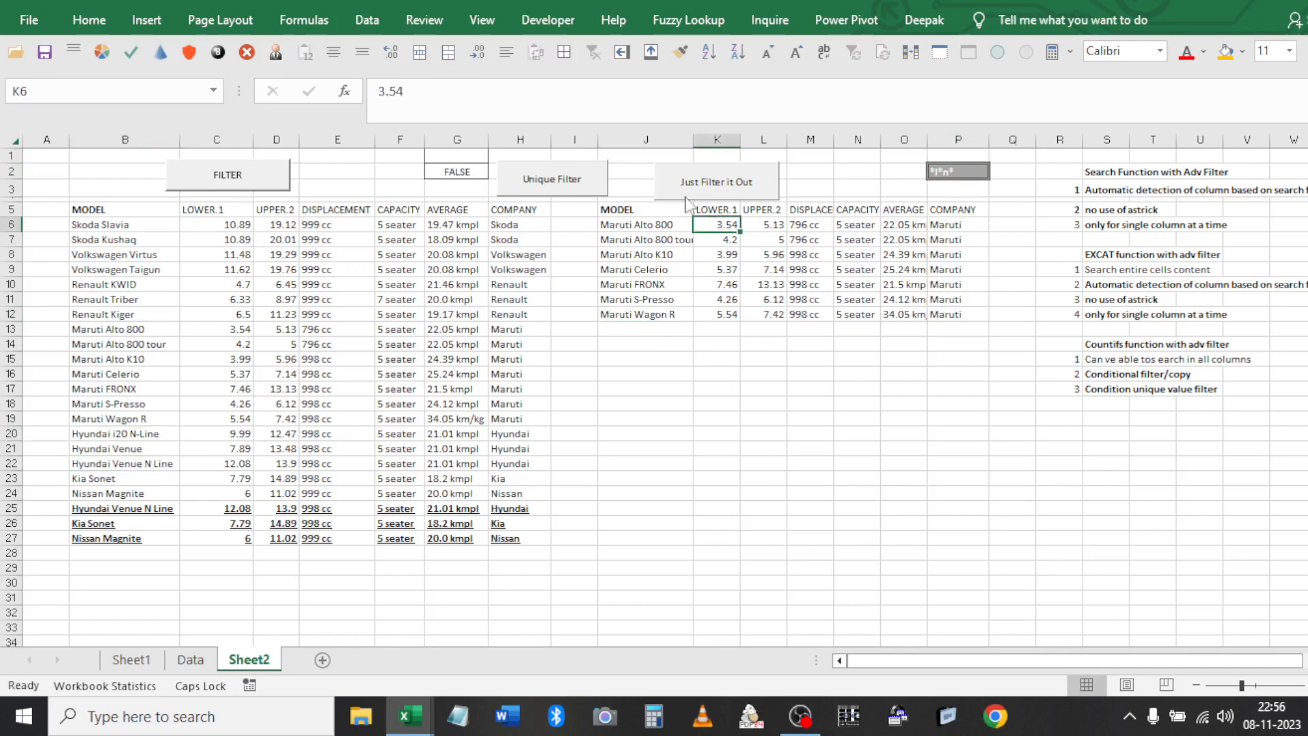
{"action": "left_click", "coordinate": [275, 188]}
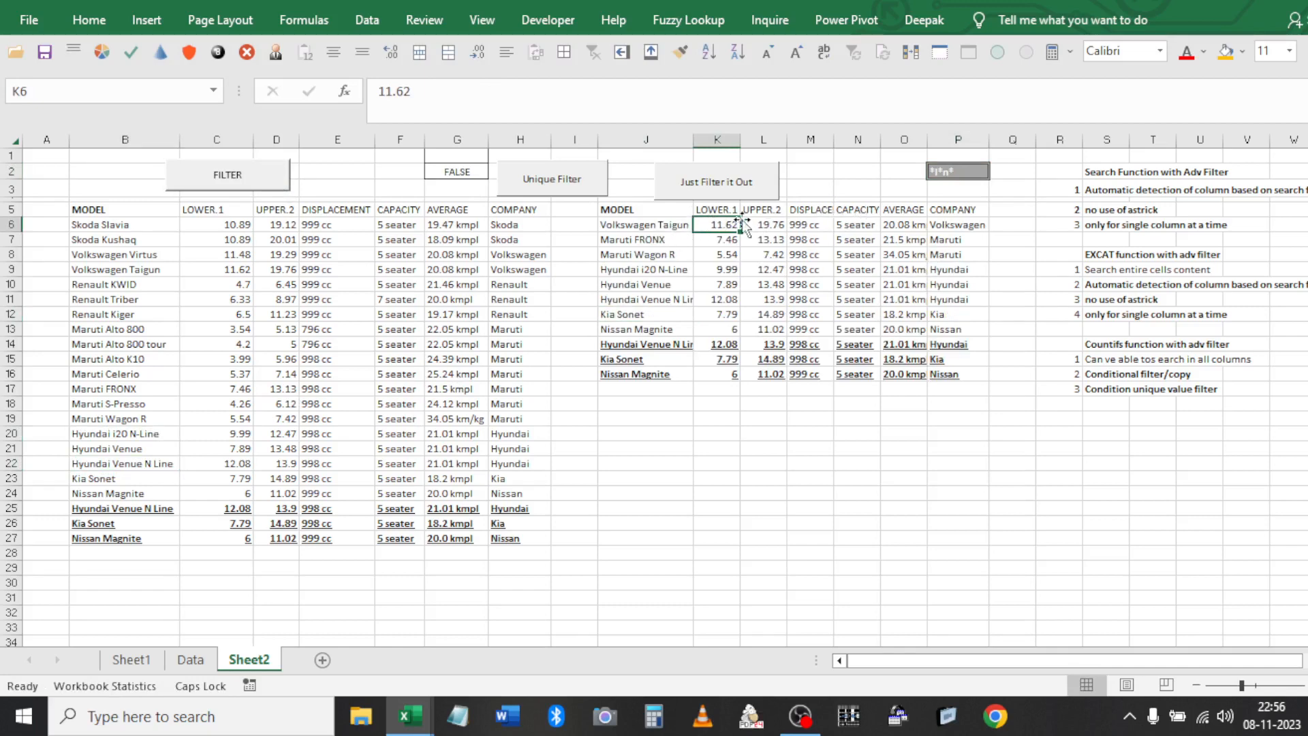
{"action": "left_click", "coordinate": [634, 256]}
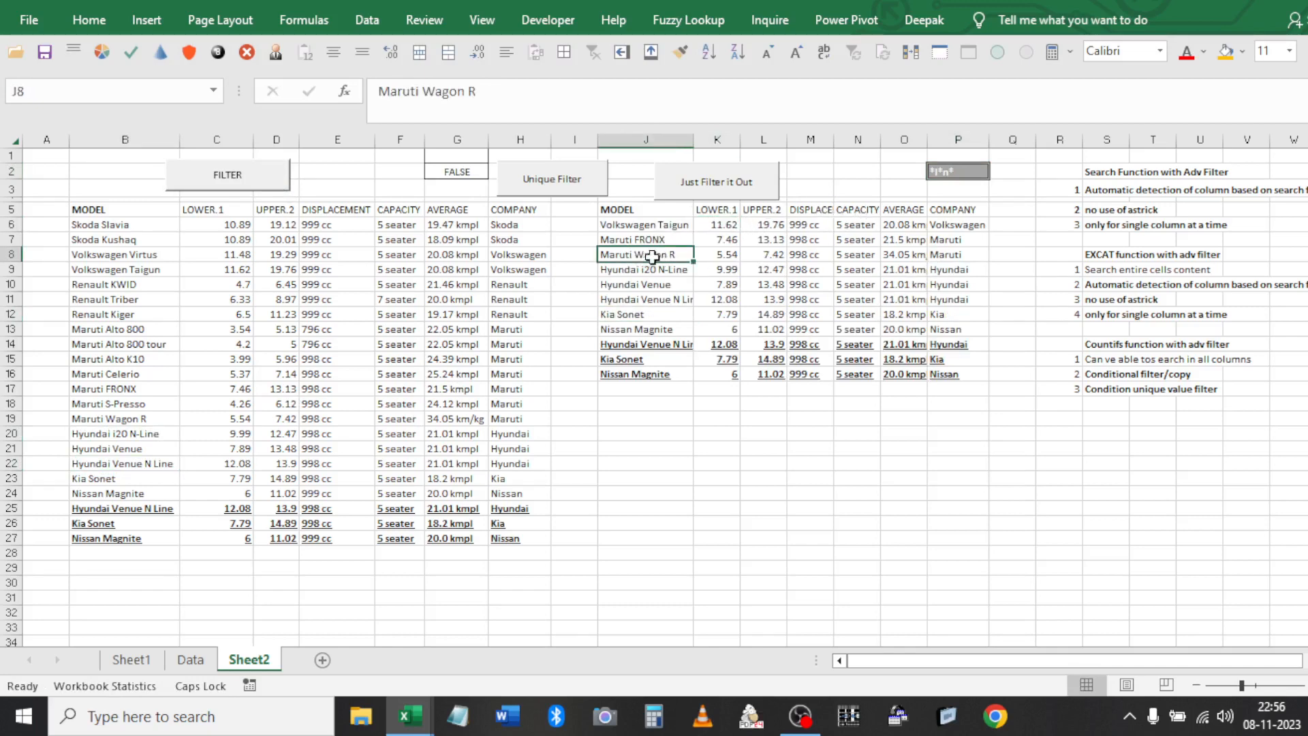
Confirm P2 as *I*n-* and extract the single Hyundai i20 N-Line row
{"action": "left_click", "coordinate": [965, 171]}
{"action": "double_click", "coordinate": [964, 171]}
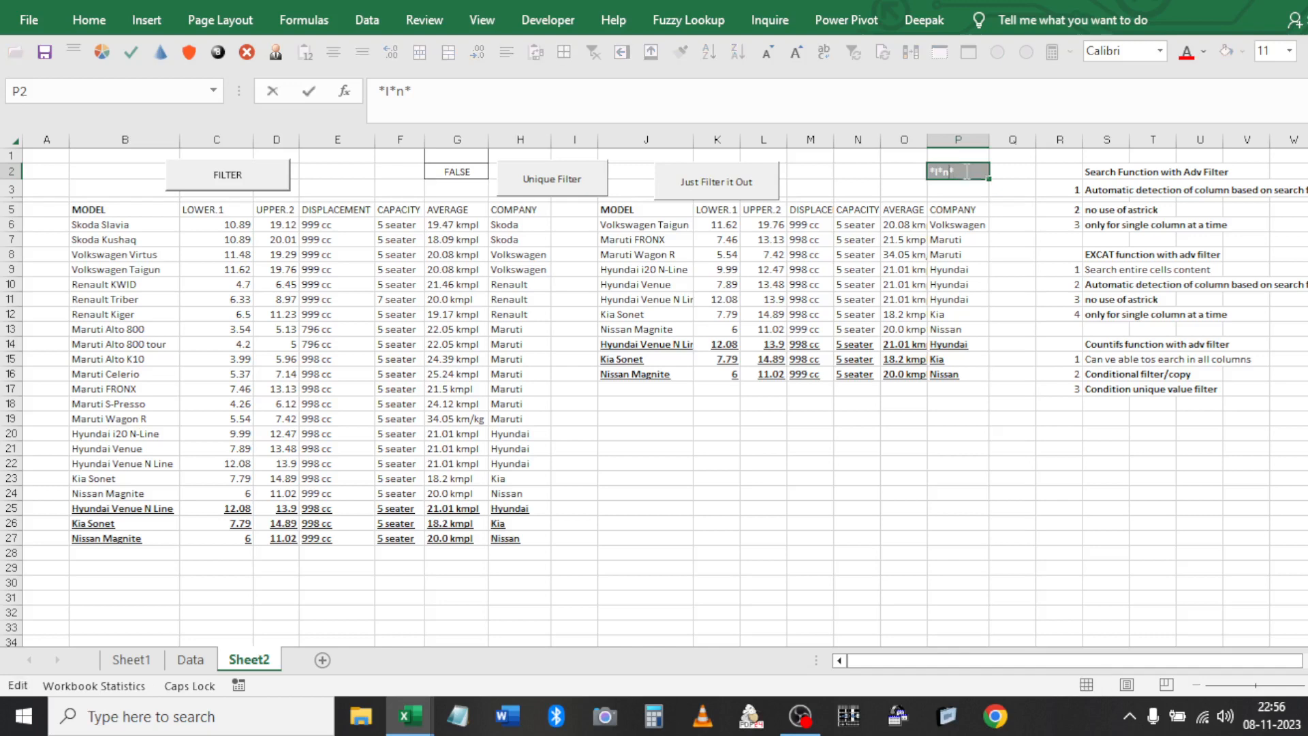
{"action": "key", "text": "Return"}
{"action": "left_click", "coordinate": [564, 167]}
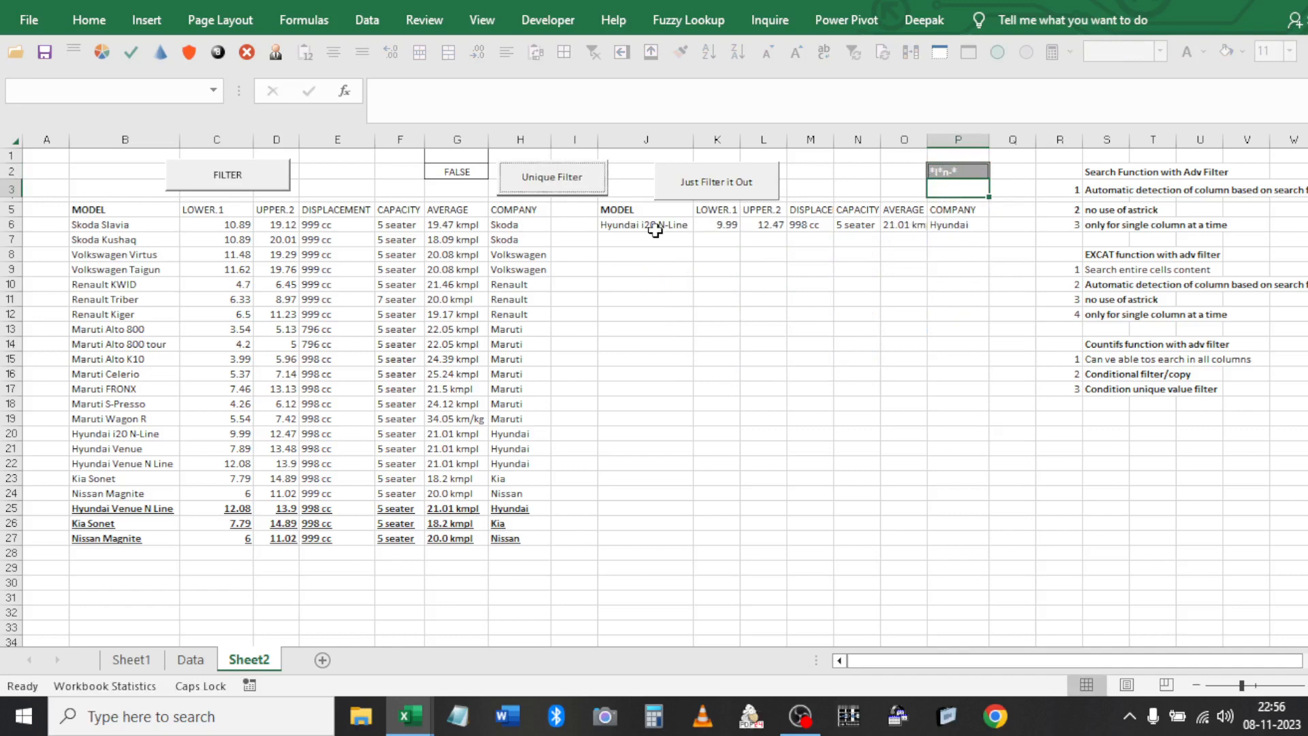
{"action": "left_click", "coordinate": [657, 230]}
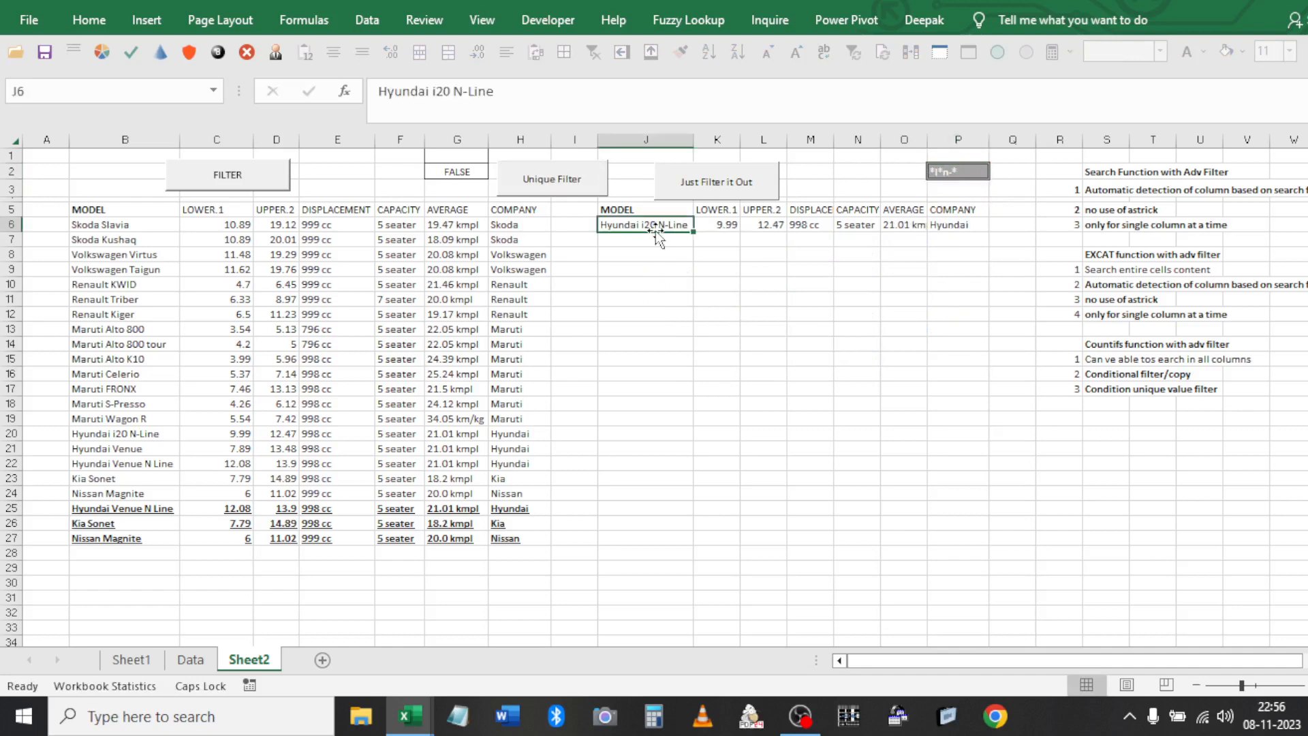
Filter the source car list in place, then clear the filter to show all rows
{"action": "left_click", "coordinate": [731, 180]}
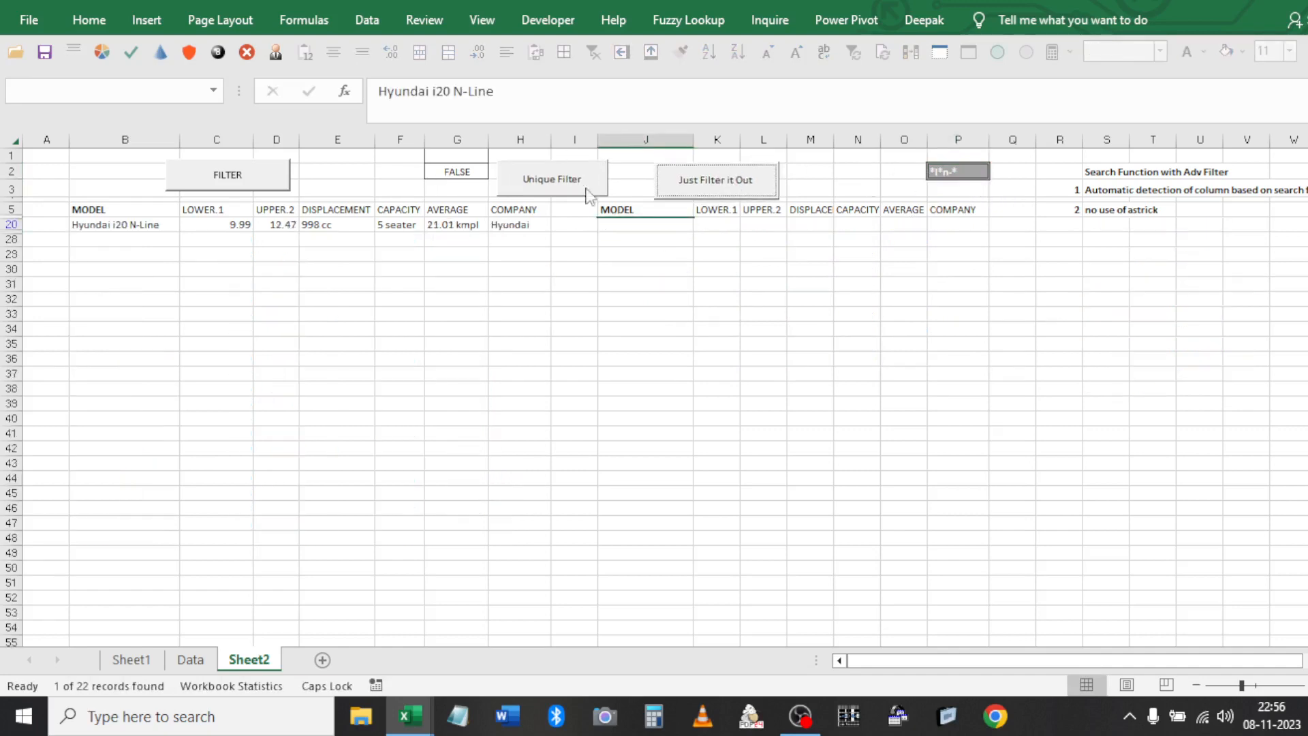
{"action": "left_click", "coordinate": [608, 267]}
{"action": "left_click", "coordinate": [589, 55]}
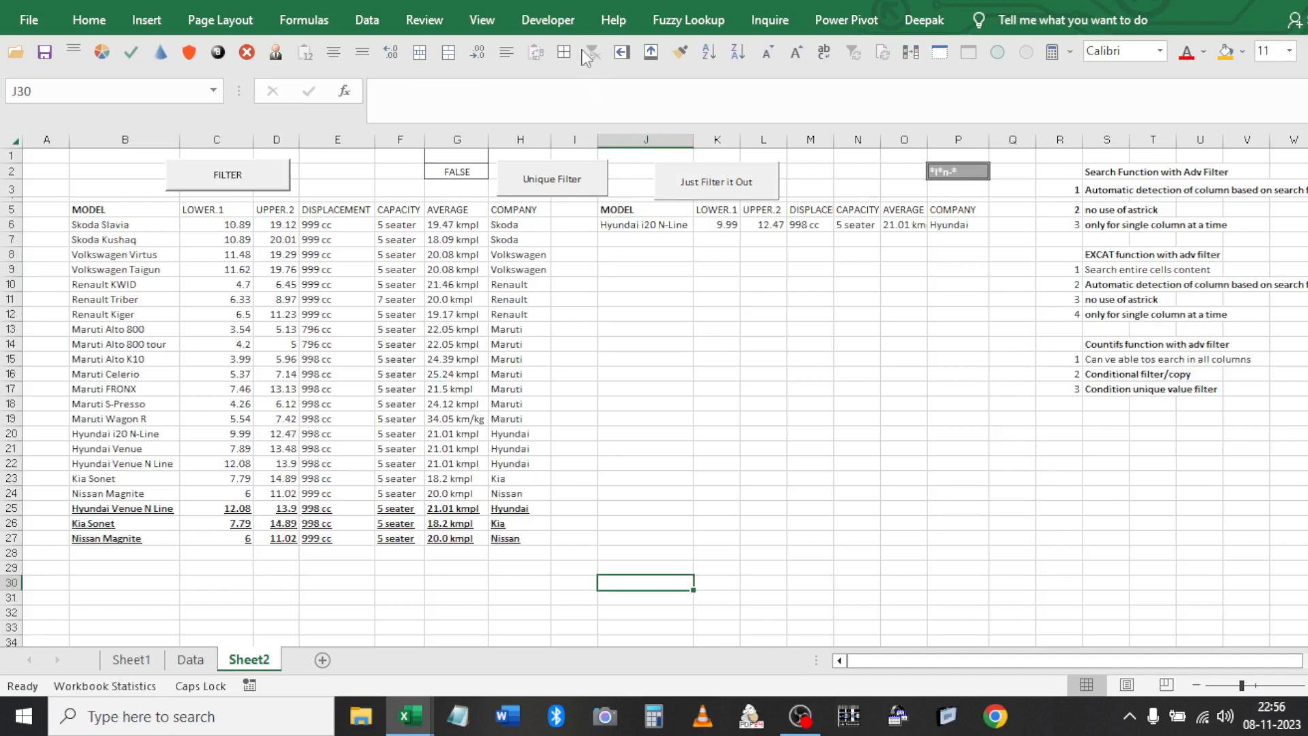
{"action": "left_click", "coordinate": [114, 475]}
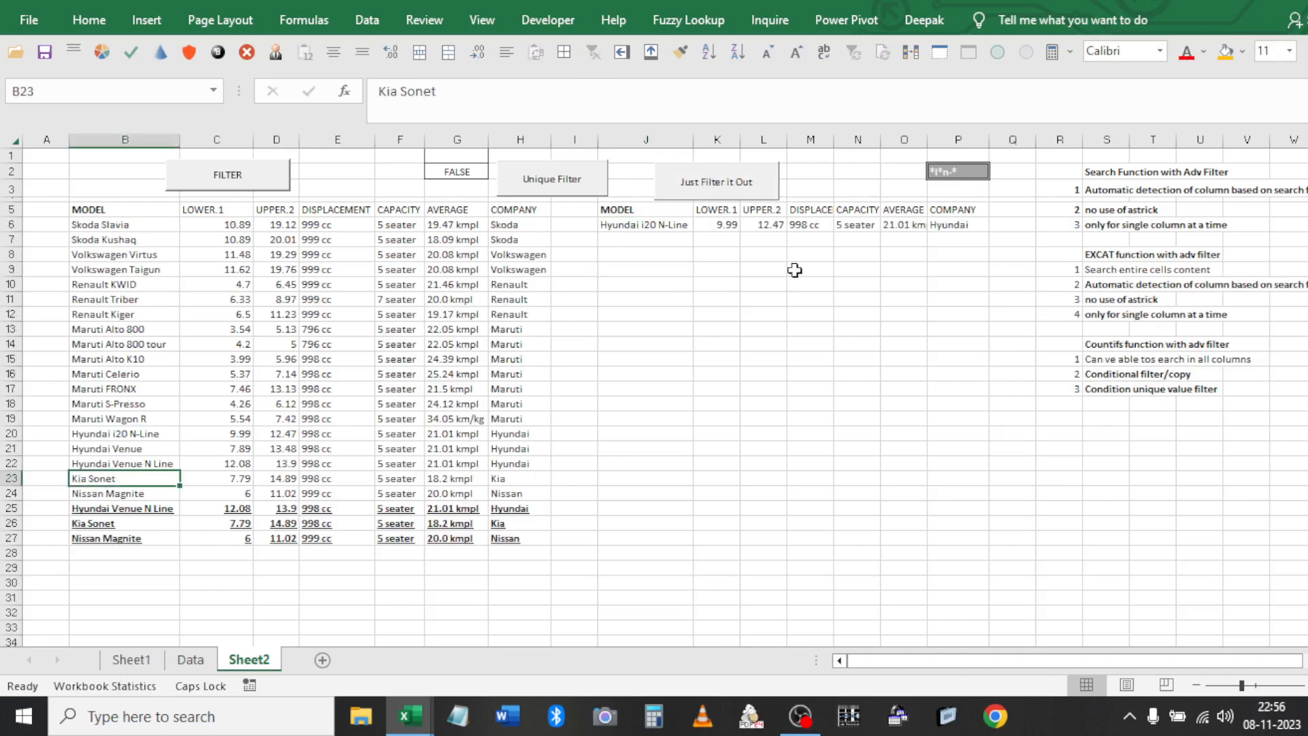
{"action": "left_click", "coordinate": [965, 175]}
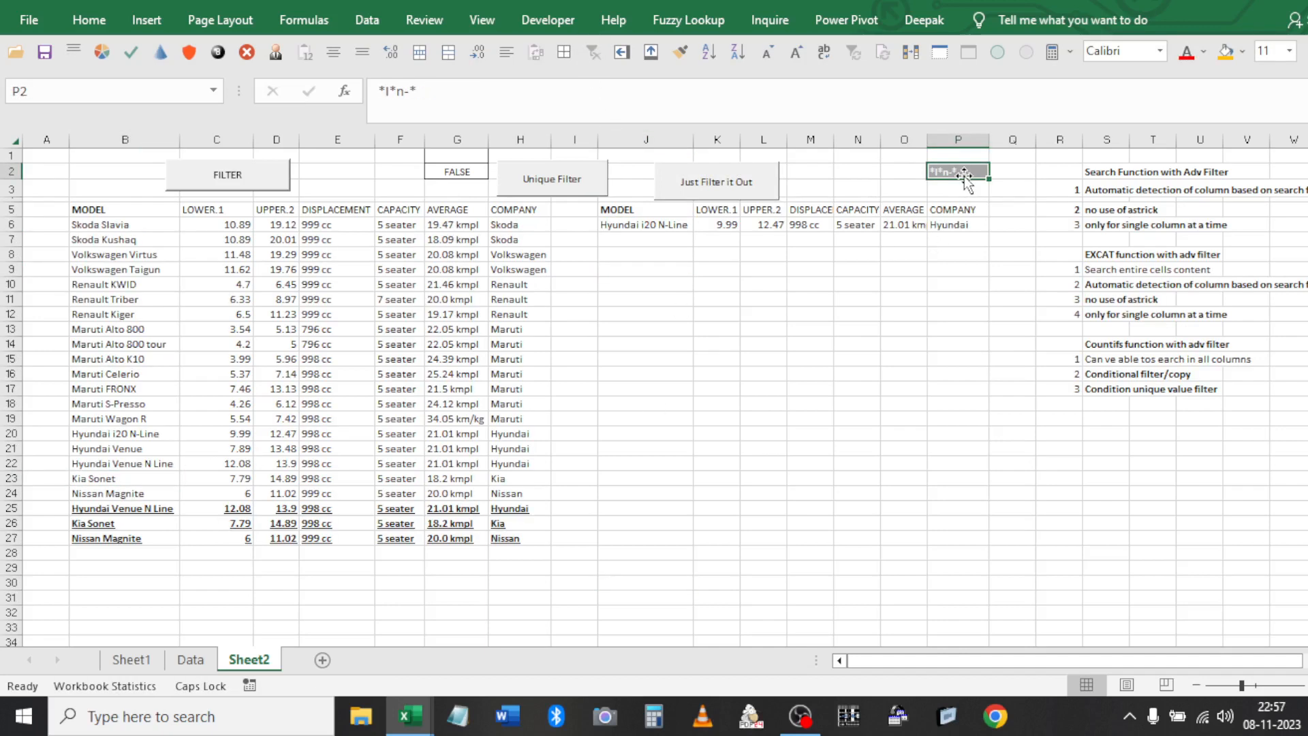
Set P2 to *NET, extract and in-place filter the Kia Sonet row, then show all rows
{"action": "type", "text": "*"}
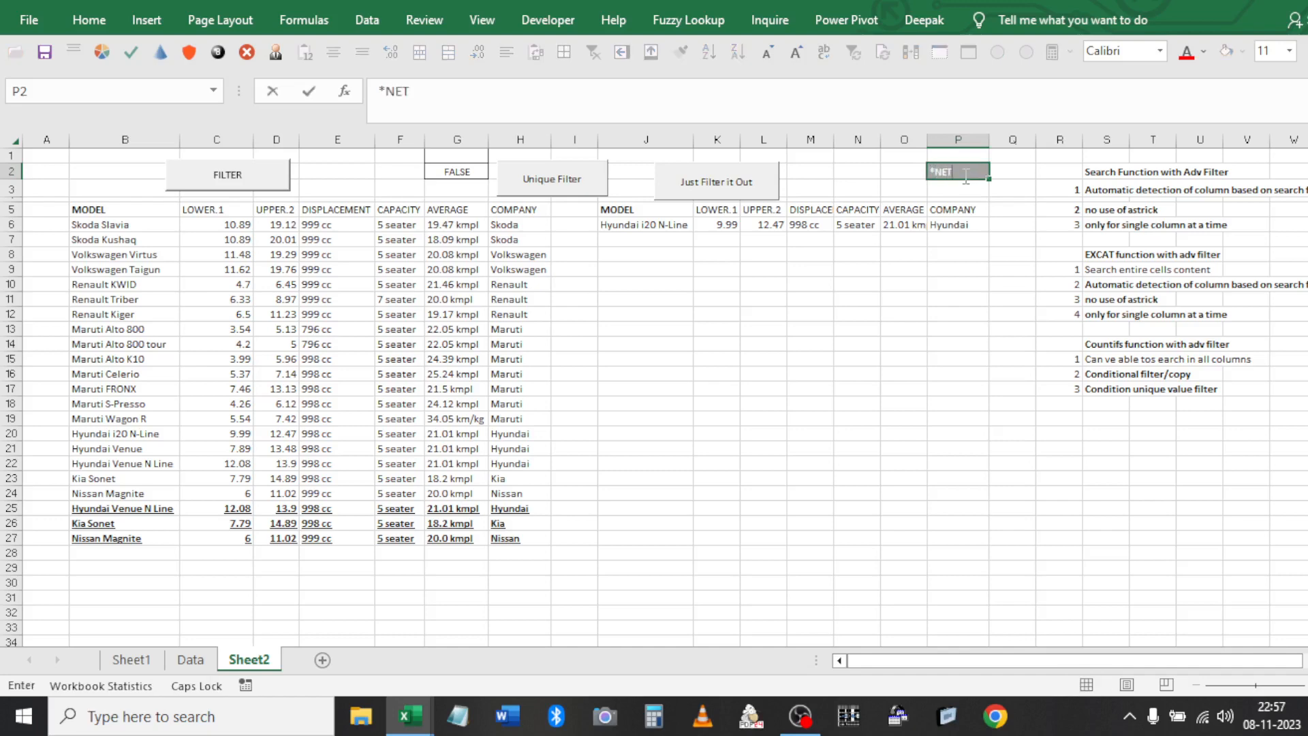
{"action": "left_click", "coordinate": [799, 240]}
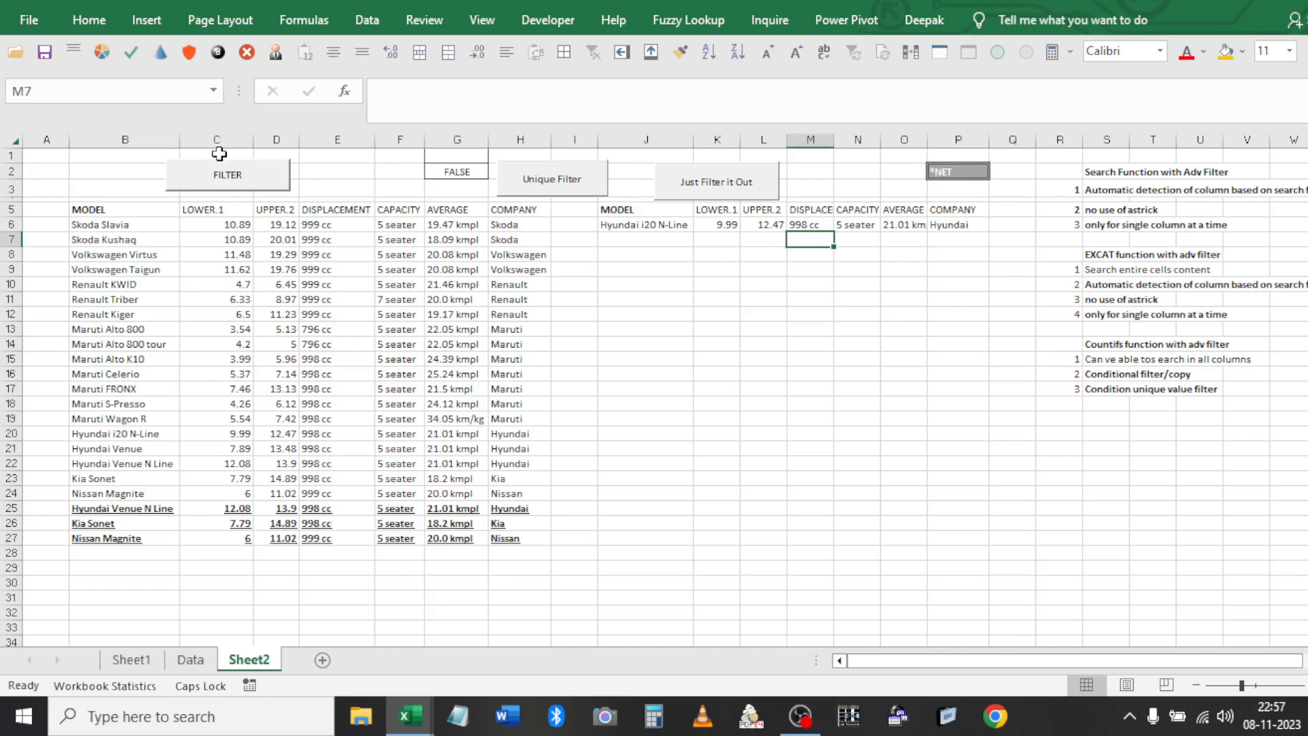
{"action": "left_click", "coordinate": [250, 194]}
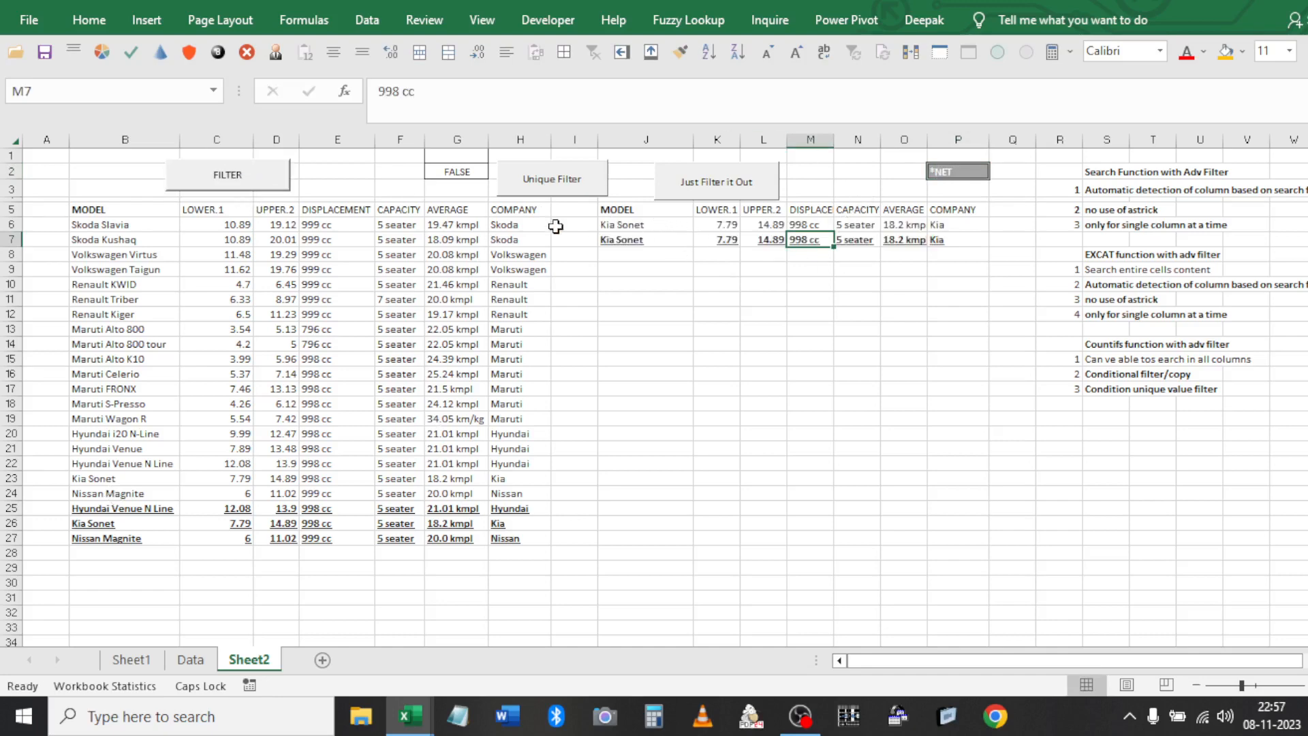
{"action": "left_click", "coordinate": [572, 175]}
{"action": "left_click", "coordinate": [712, 183]}
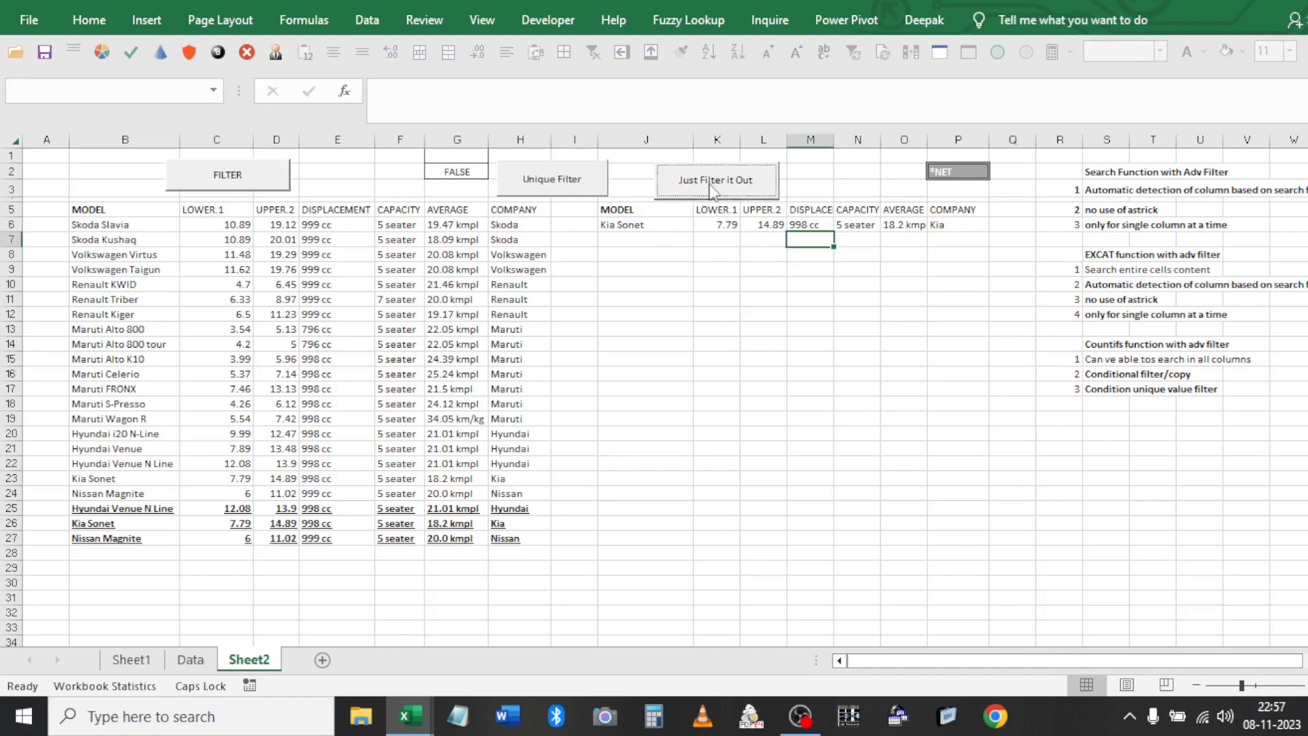
{"action": "left_click", "coordinate": [673, 283]}
{"action": "left_click", "coordinate": [593, 52]}
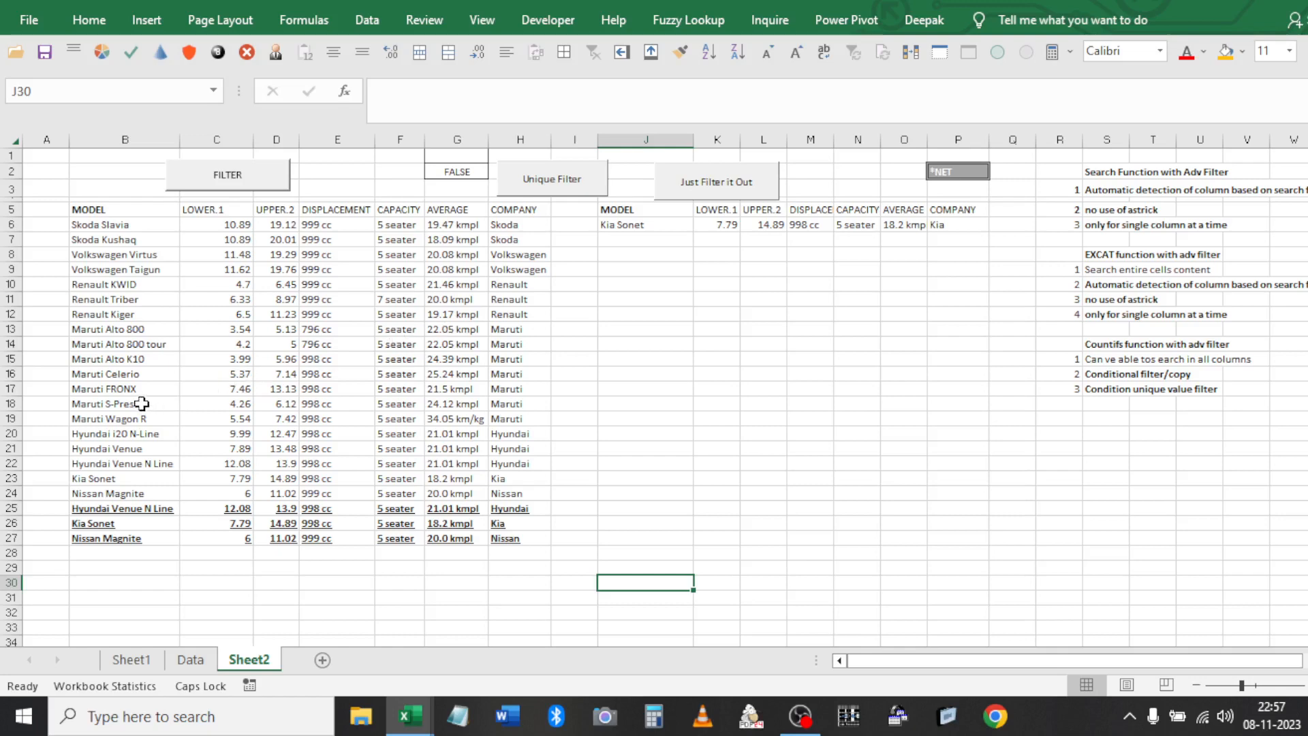
Filter the car list in place by *PRE to show Maruti S-Presso, then clear it
{"action": "left_click", "coordinate": [959, 172]}
{"action": "type", "text": "*"}
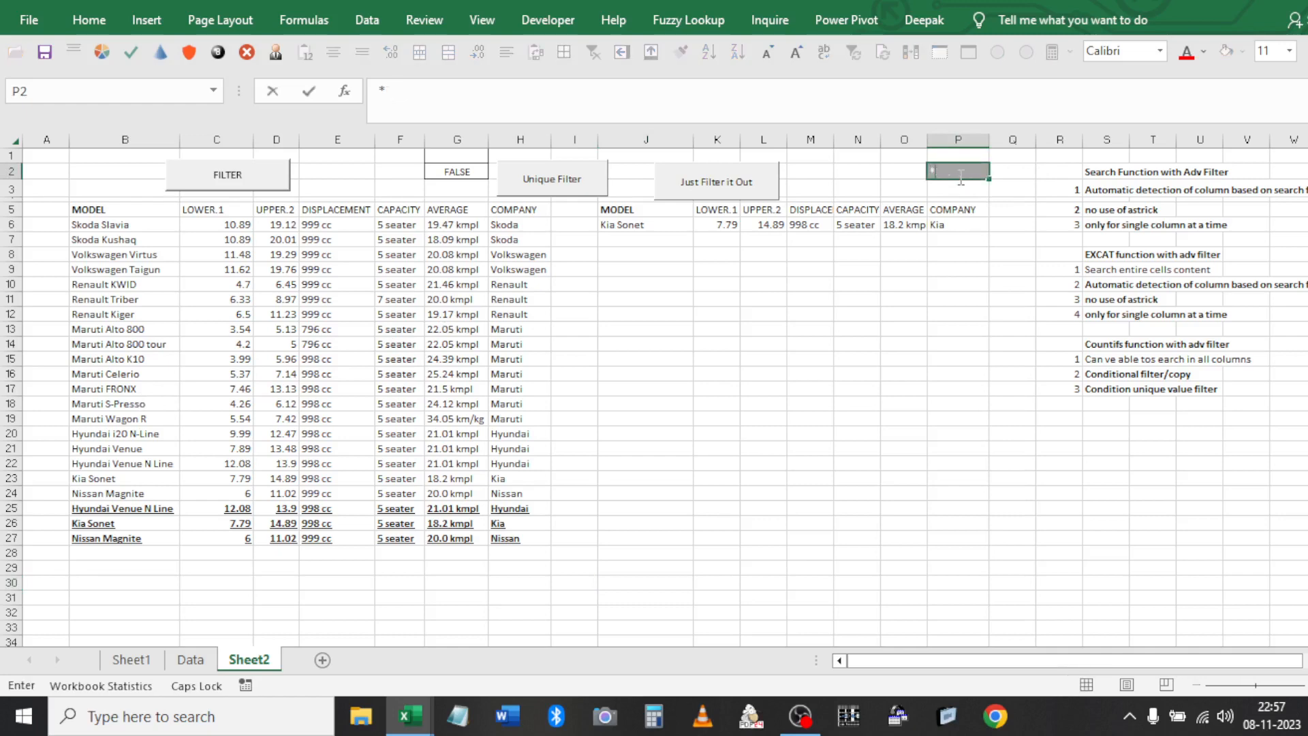
{"action": "type", "text": "PRE"}
{"action": "left_click", "coordinate": [897, 344]}
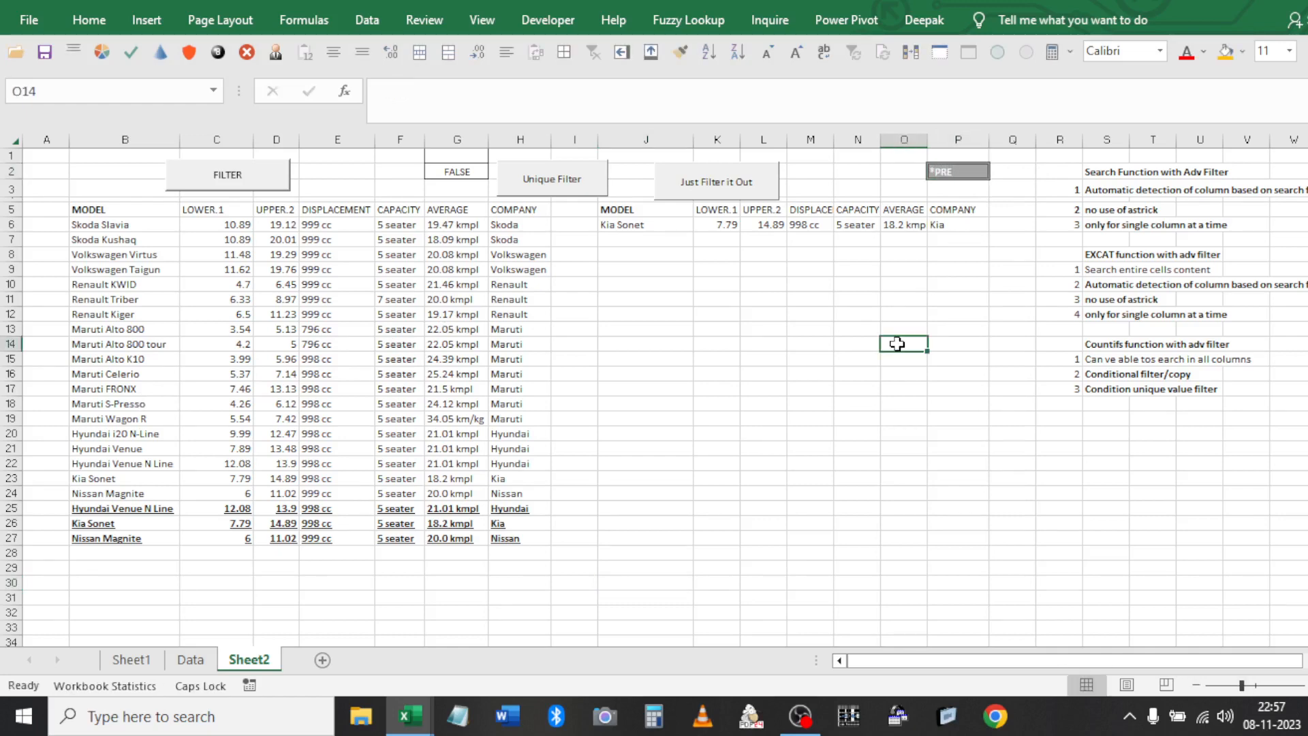
{"action": "left_click", "coordinate": [708, 182]}
{"action": "left_click", "coordinate": [135, 224]}
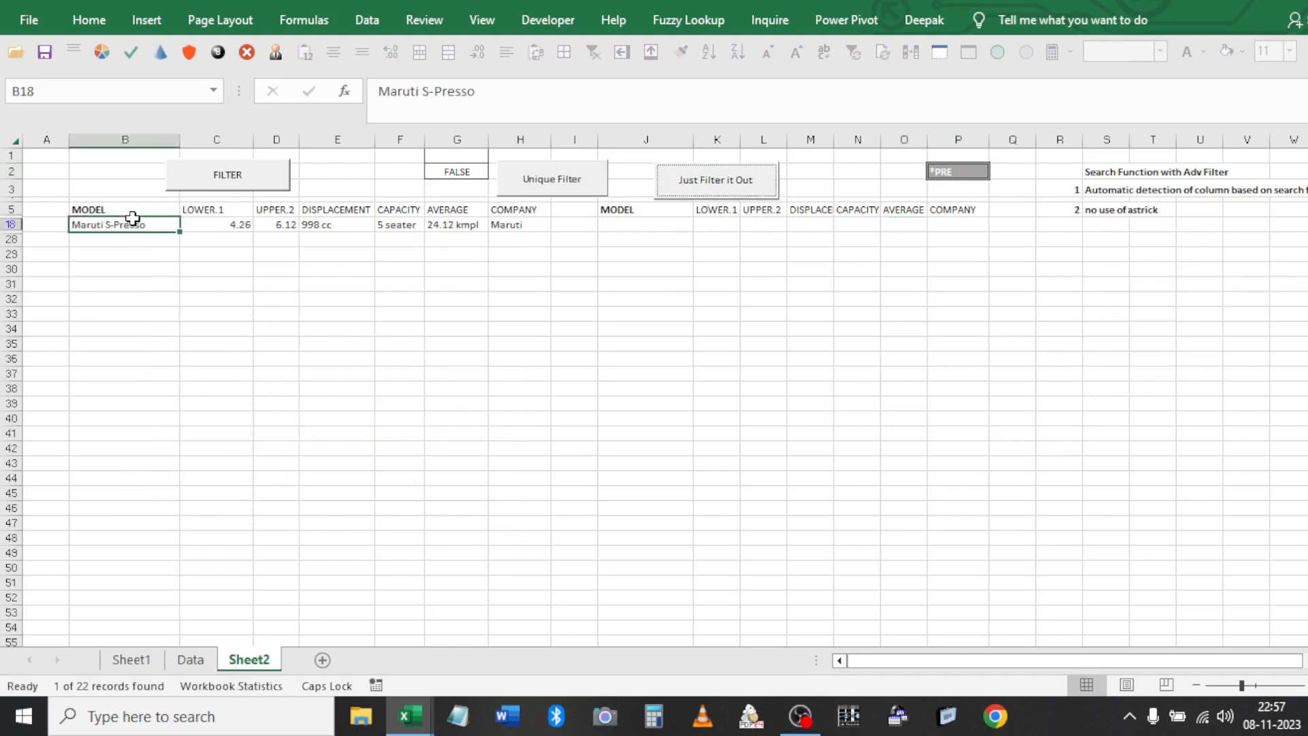
{"action": "left_click", "coordinate": [595, 57]}
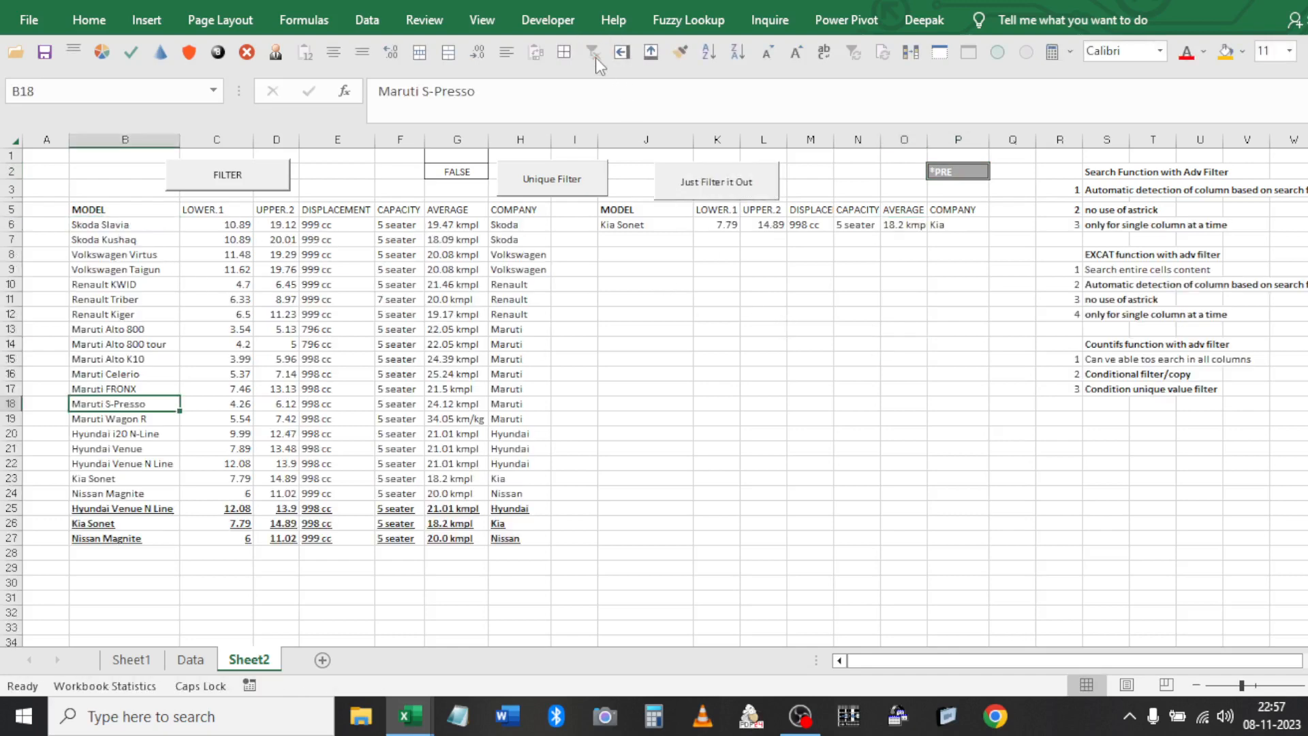
Select the old Kia Sonet output block J5:P6 and delete its contents
{"action": "left_click", "coordinate": [641, 219]}
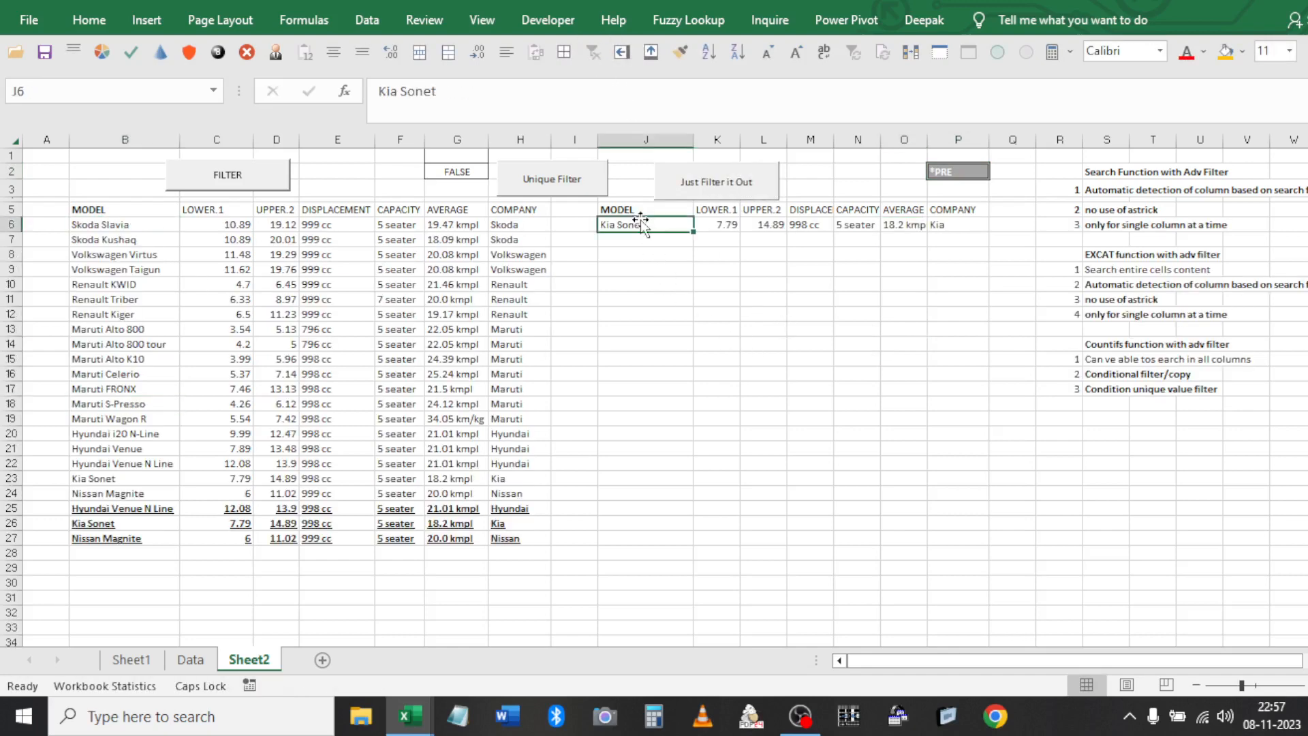
{"action": "key", "text": "shift+Up"}
{"action": "key", "text": "shift+Right"}
{"action": "key", "text": "shift+Right"}
{"action": "key", "text": "shift+Right"}
{"action": "key", "text": "shift+Right"}
{"action": "key", "text": "shift+Right"}
{"action": "key", "text": "shift+Right"}
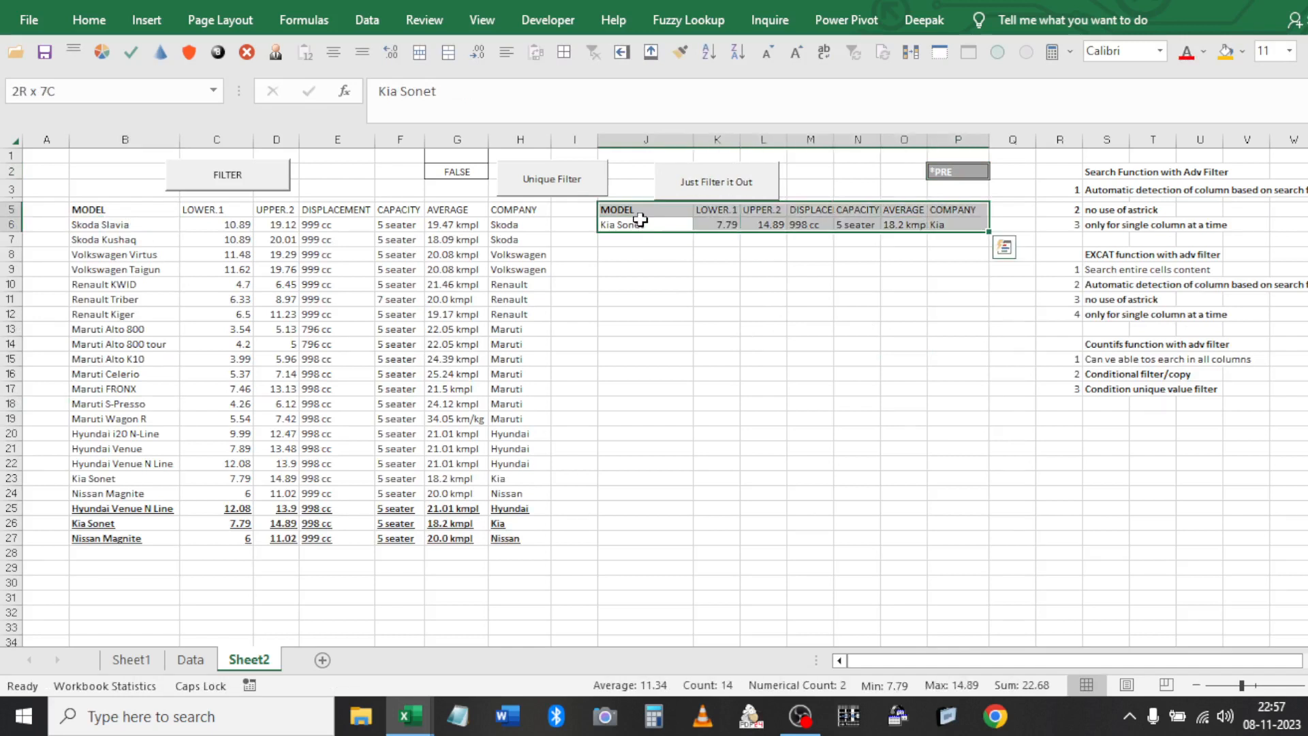
{"action": "key", "text": "Left"}
{"action": "key", "text": "Left"}
{"action": "key", "text": "Up"}
{"action": "key", "text": "ctrl+shift+Left"}
{"action": "key", "text": "ctrl+shift+Down"}
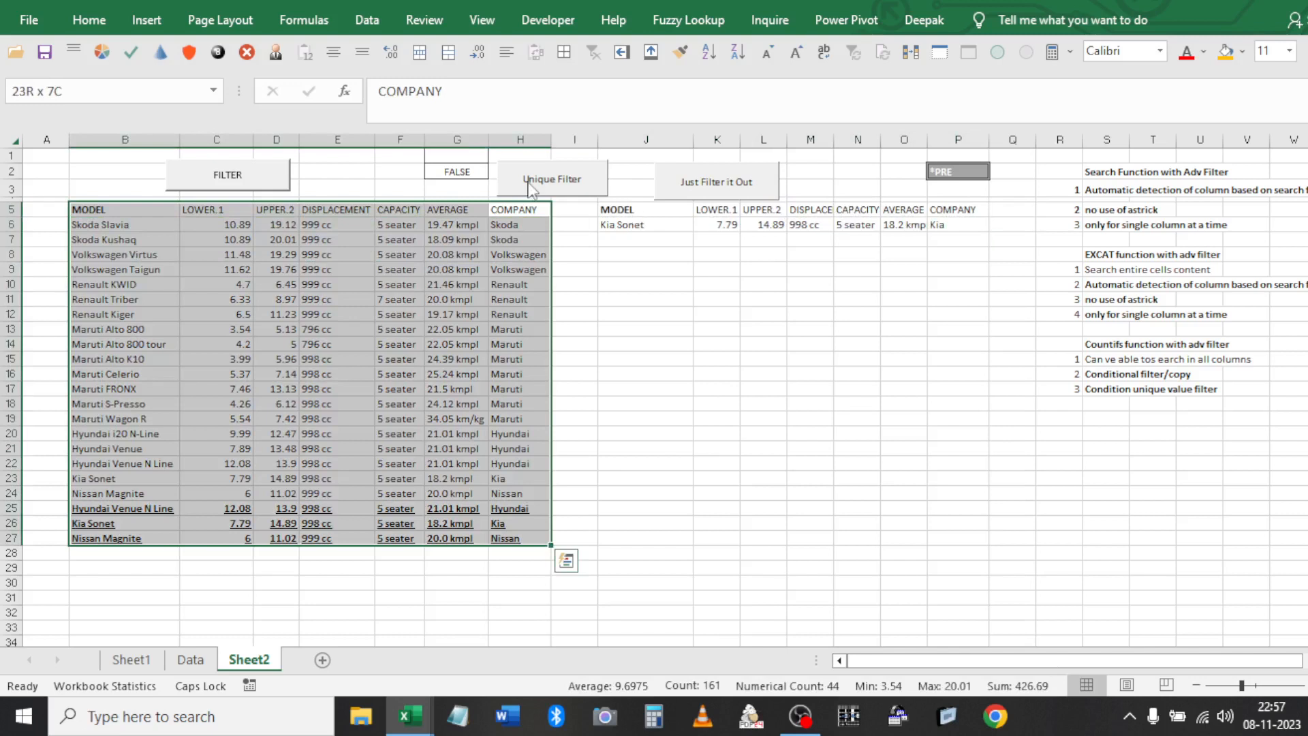
{"action": "left_click", "coordinate": [723, 315]}
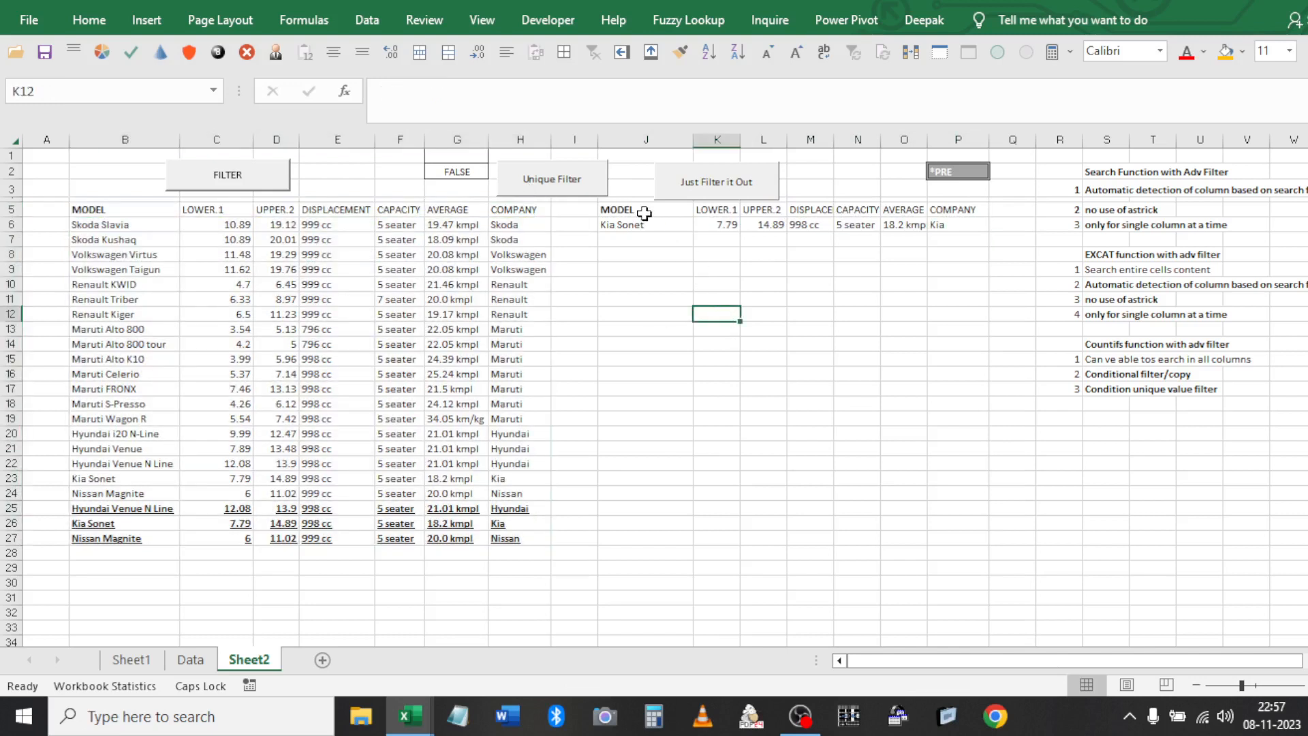
{"action": "left_click_drag", "start_coordinate": [644, 211], "coordinate": [674, 225]}
{"action": "key", "text": "ctrl+shift+Right"}
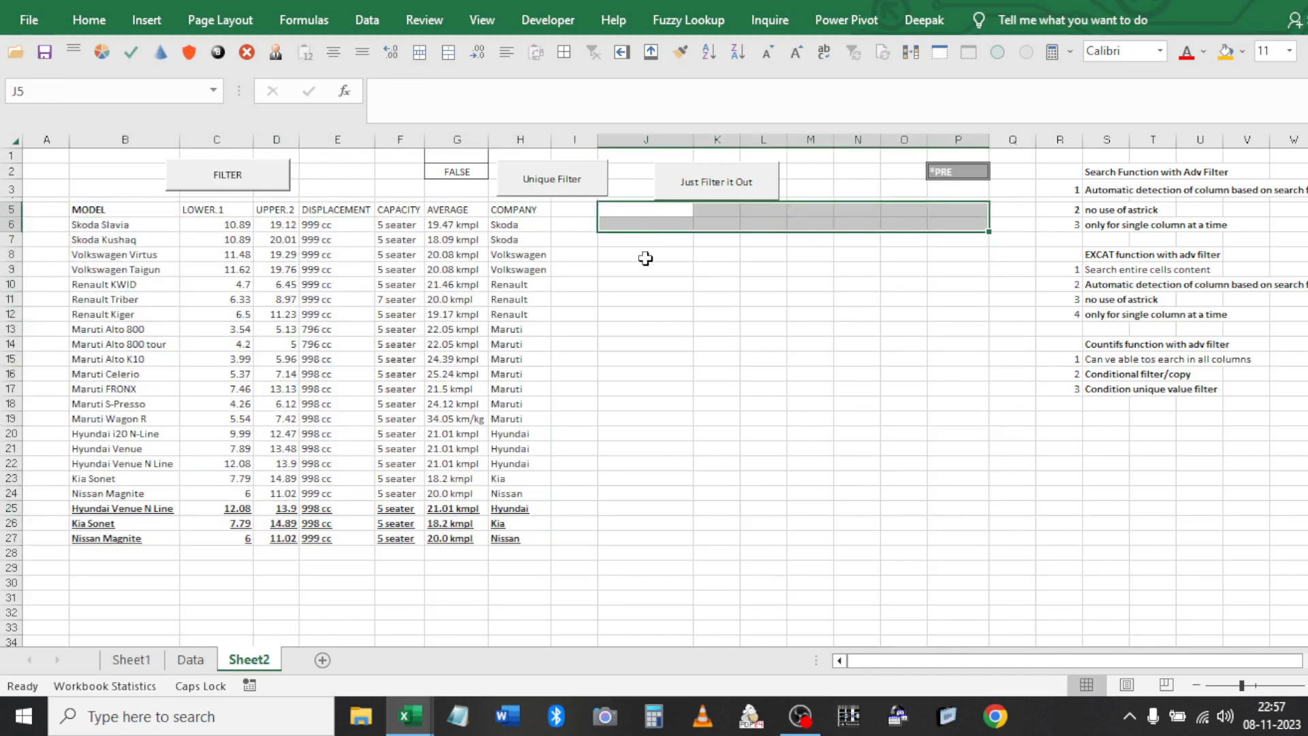
{"action": "key", "text": "Delete"}
{"action": "left_click", "coordinate": [647, 256]}
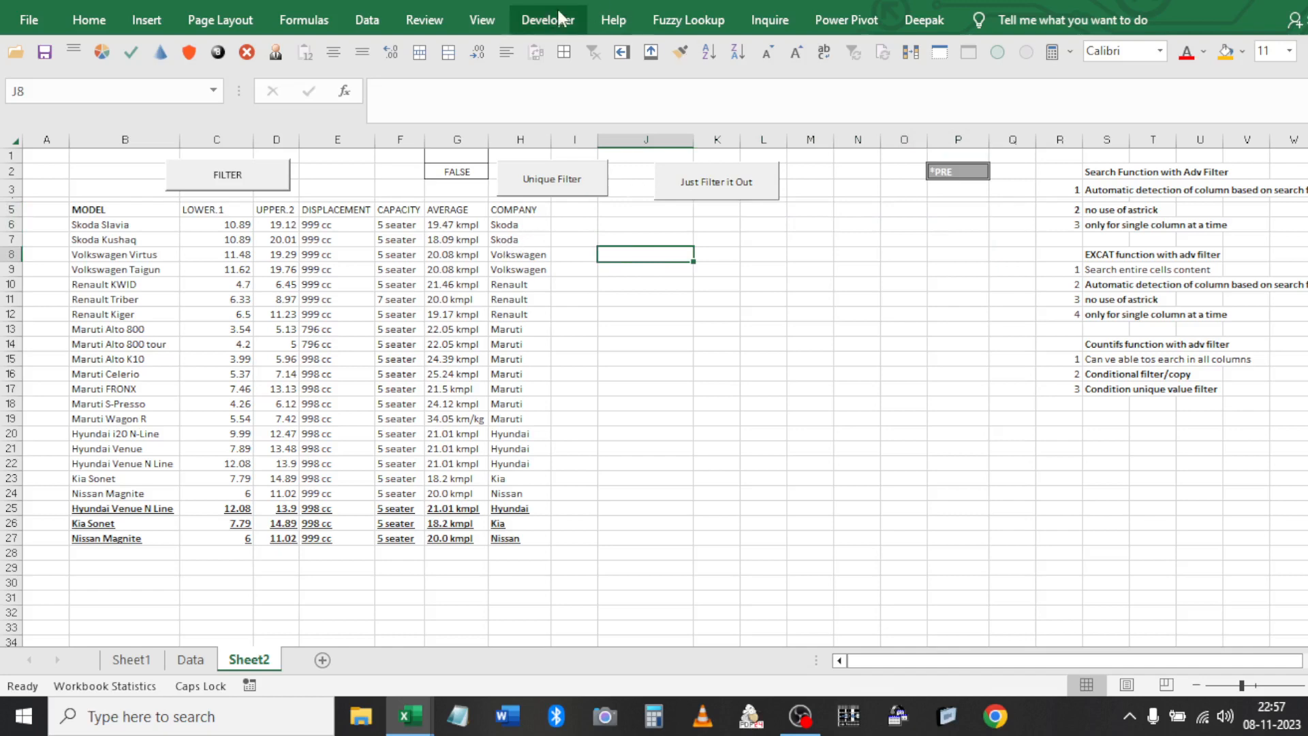
{"action": "left_click", "coordinate": [552, 19]}
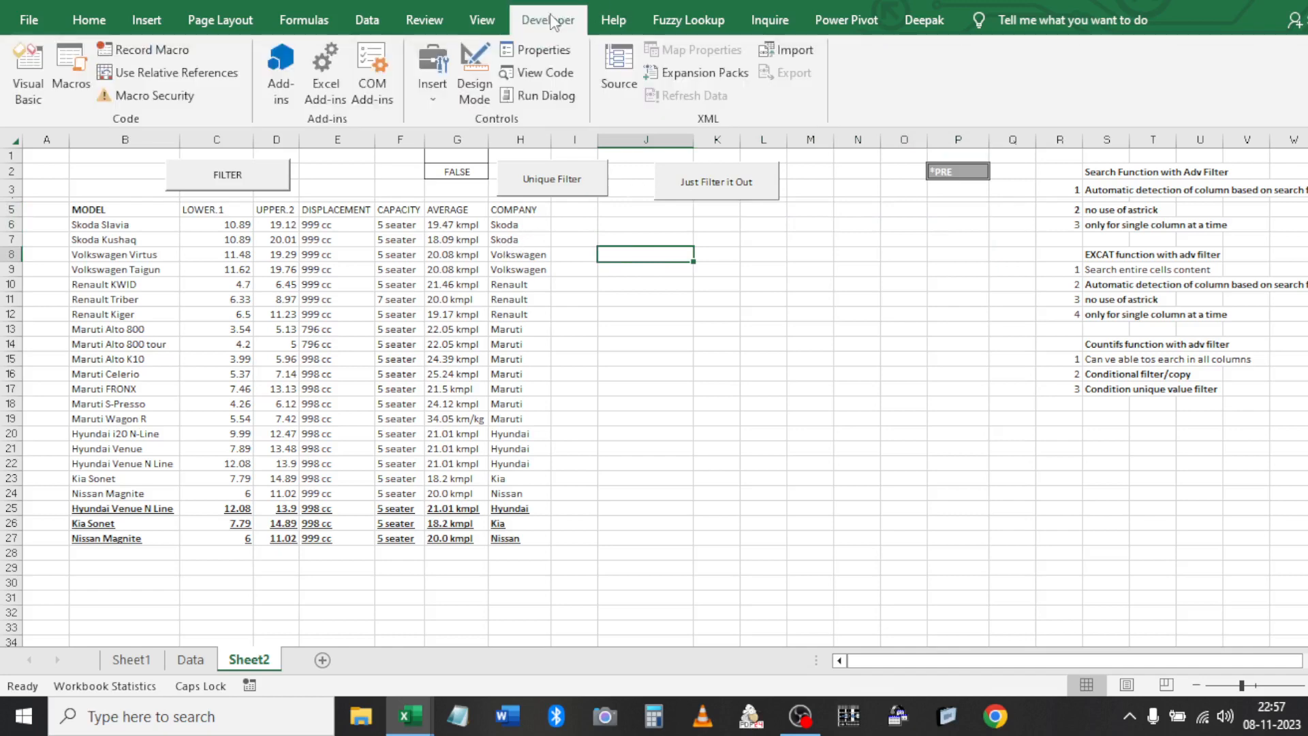
{"action": "left_click", "coordinate": [62, 79]}
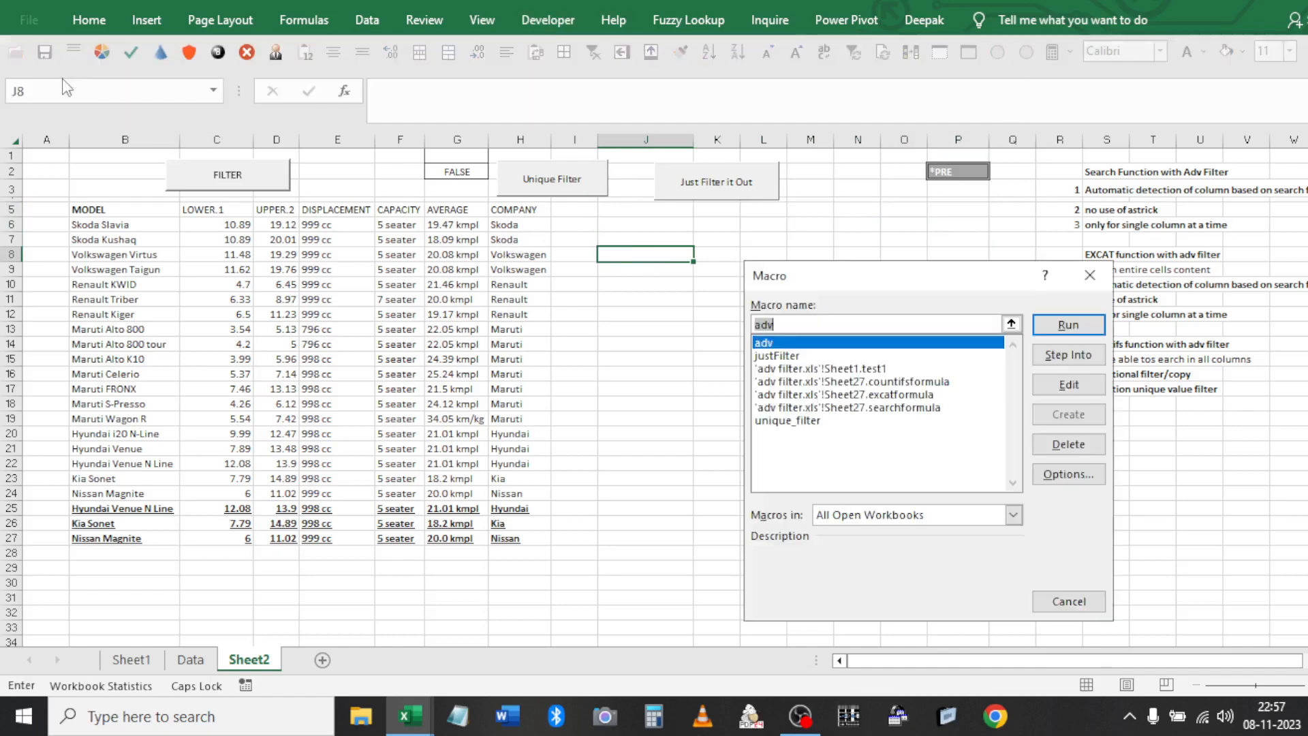
{"action": "key", "text": "Escape"}
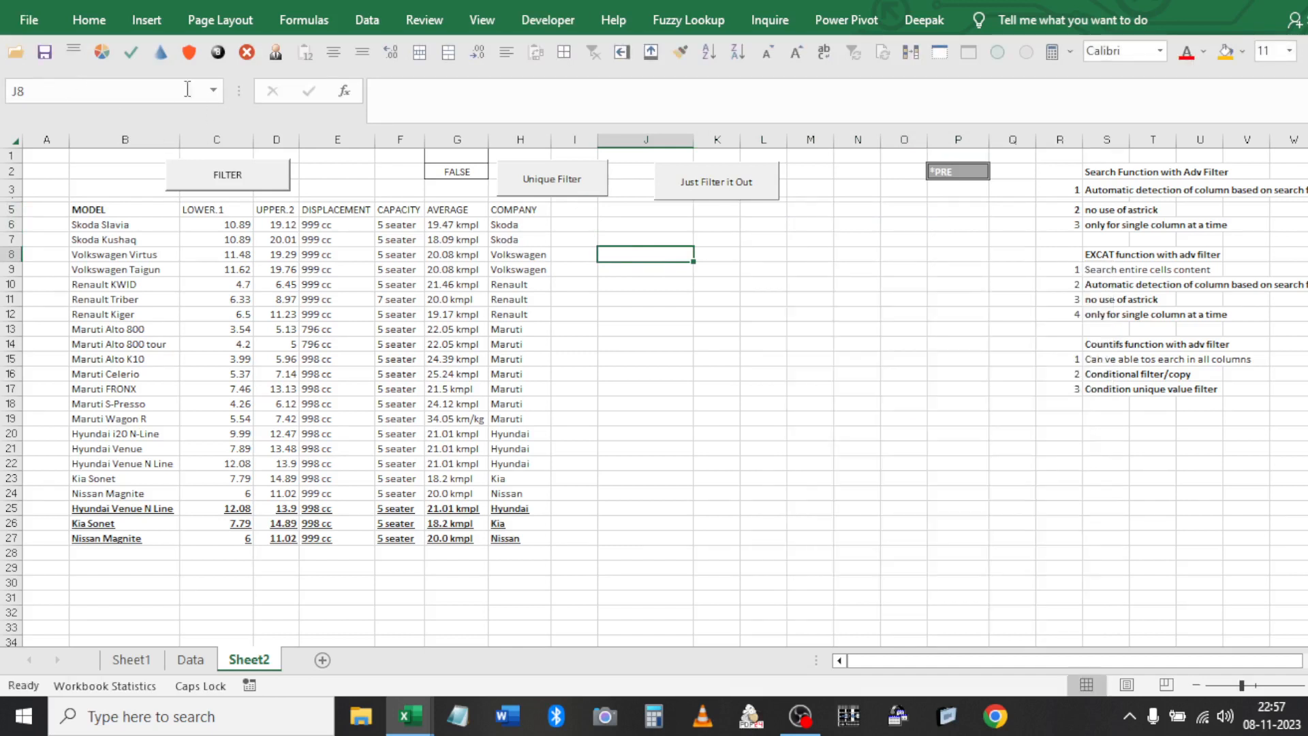
{"action": "left_click", "coordinate": [549, 20]}
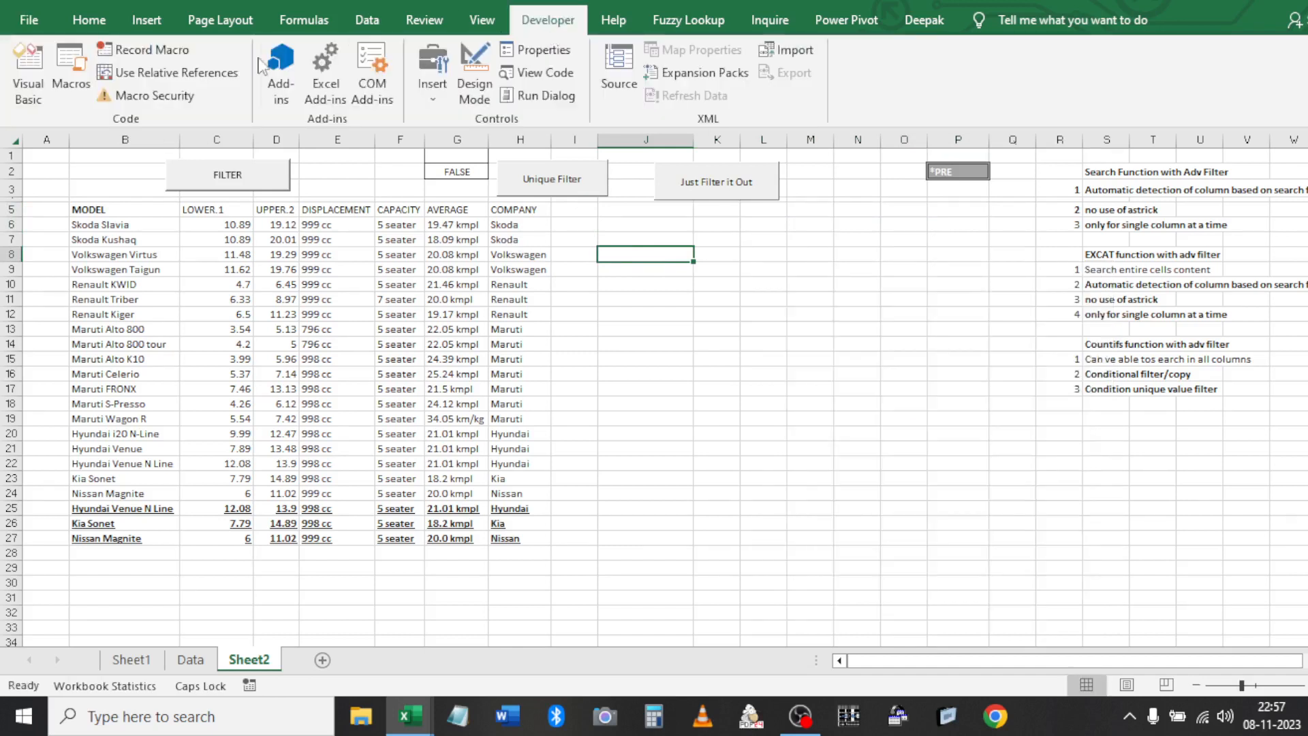
{"action": "left_click", "coordinate": [161, 48]}
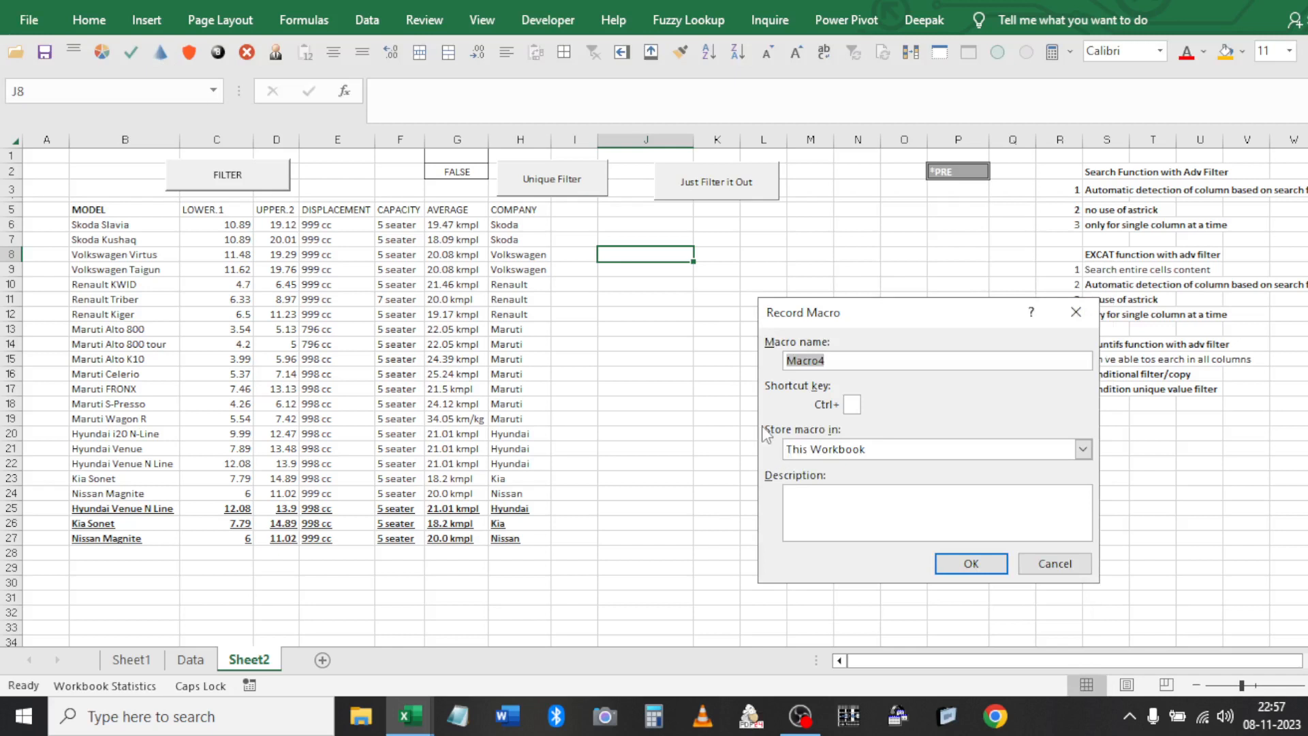
{"action": "left_click", "coordinate": [1058, 564]}
{"action": "left_click", "coordinate": [548, 20]}
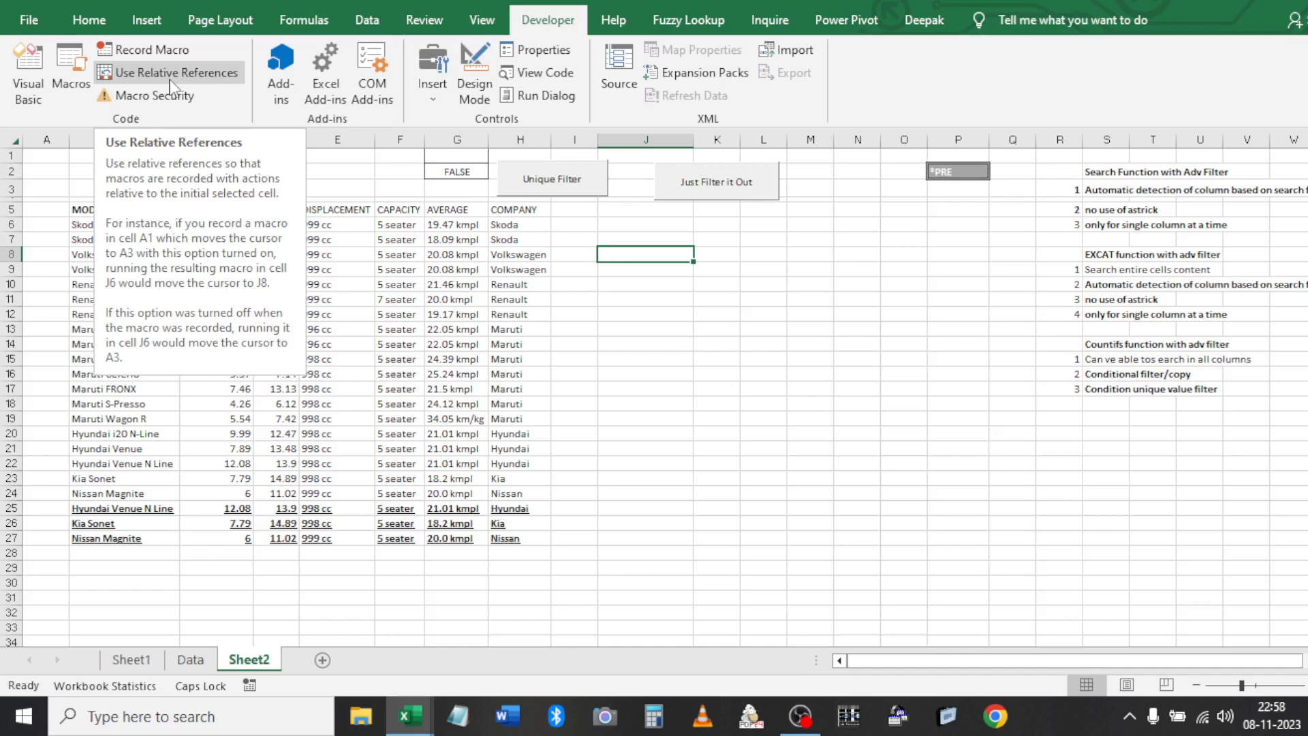
{"action": "left_click", "coordinate": [89, 179]}
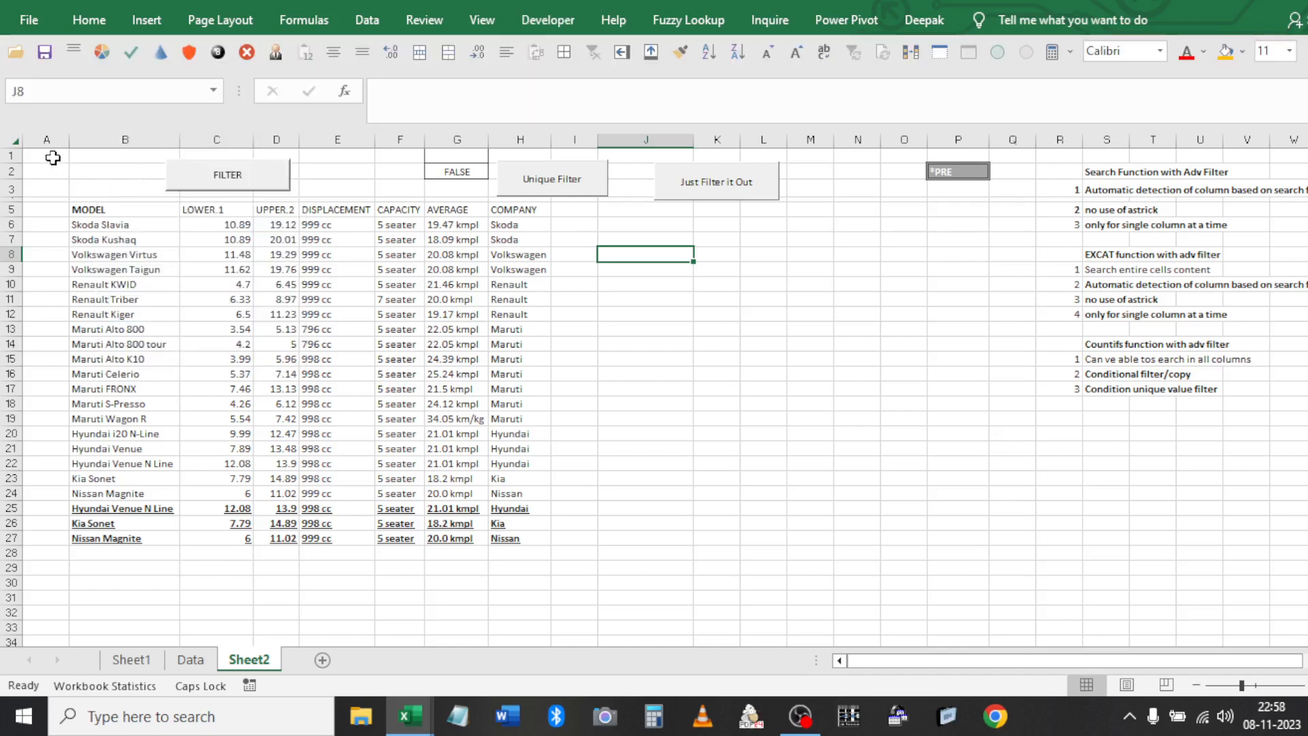
{"action": "left_click", "coordinate": [53, 157]}
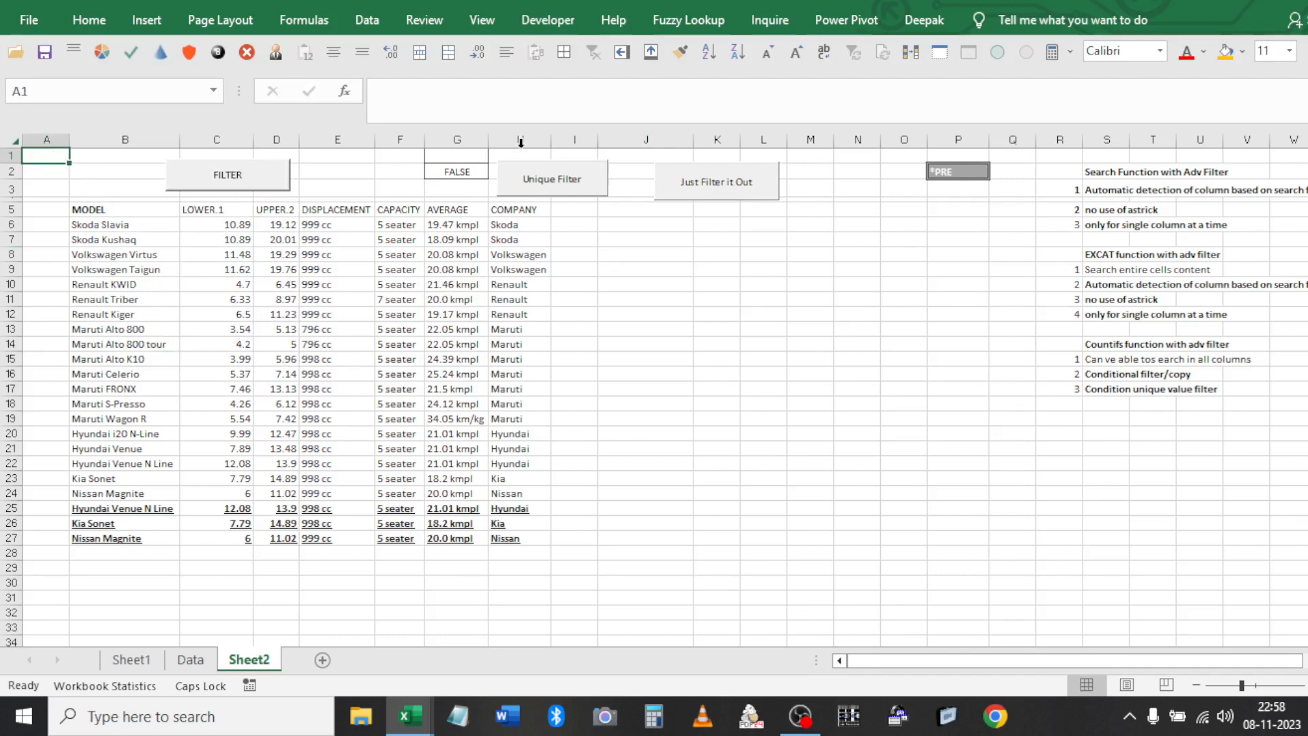
{"action": "left_click", "coordinate": [572, 26]}
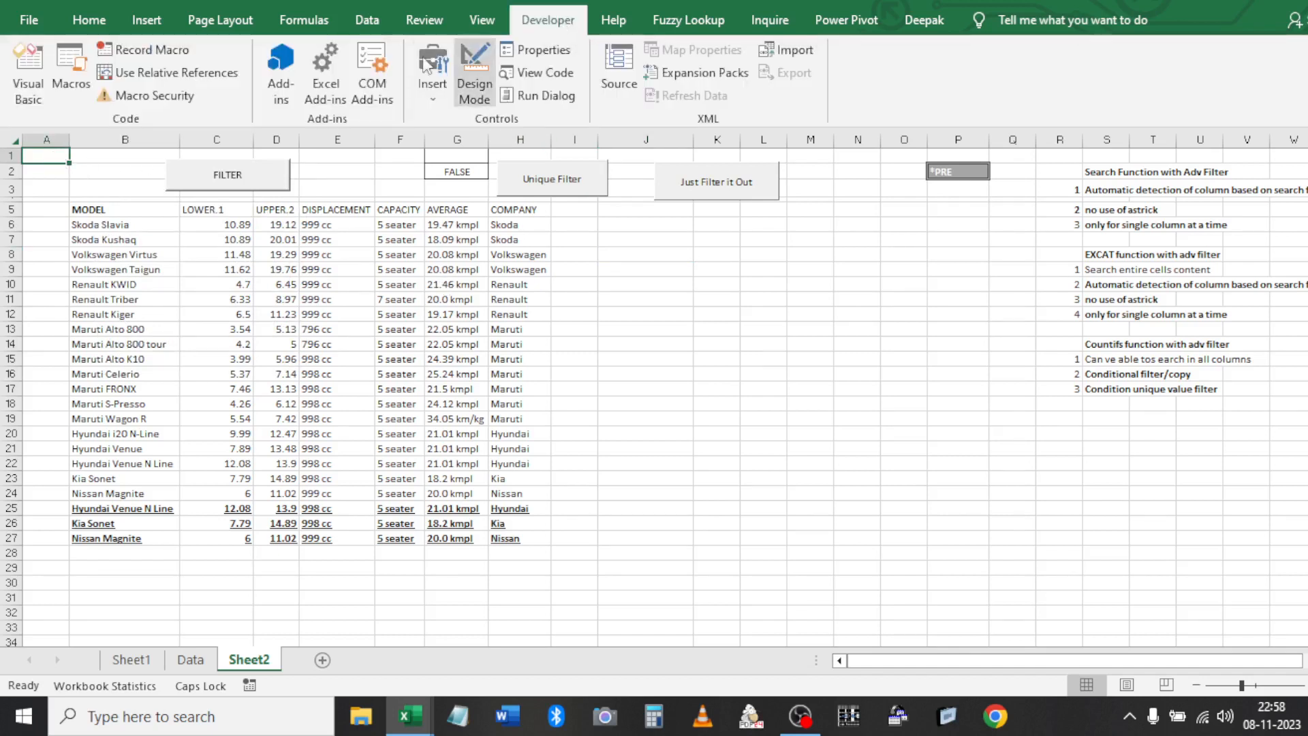
Record a macro named PER_FILTER with no shortcut key, stored in the Personal Macro Workbook
{"action": "left_click", "coordinate": [133, 53]}
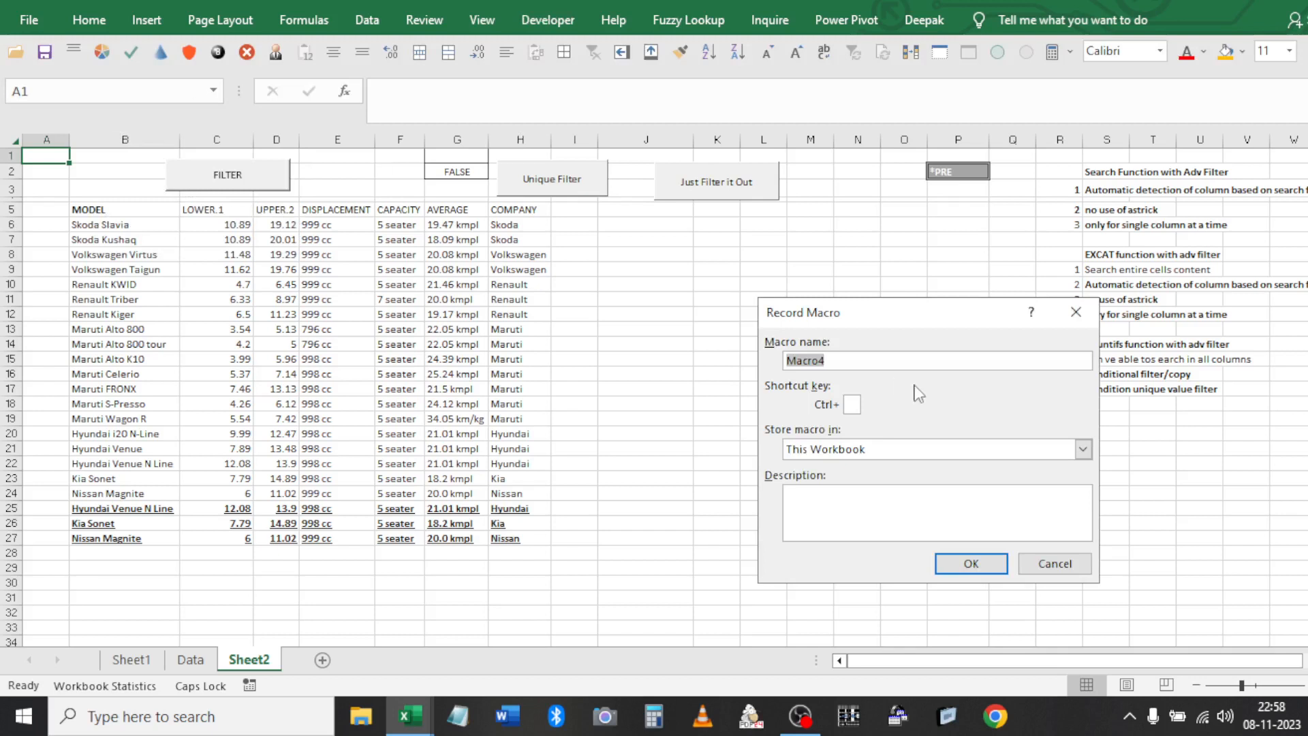
{"action": "type", "text": "pE"}
{"action": "key", "text": "BackSpace"}
{"action": "key", "text": "Tab"}
{"action": "key", "text": "Tab"}
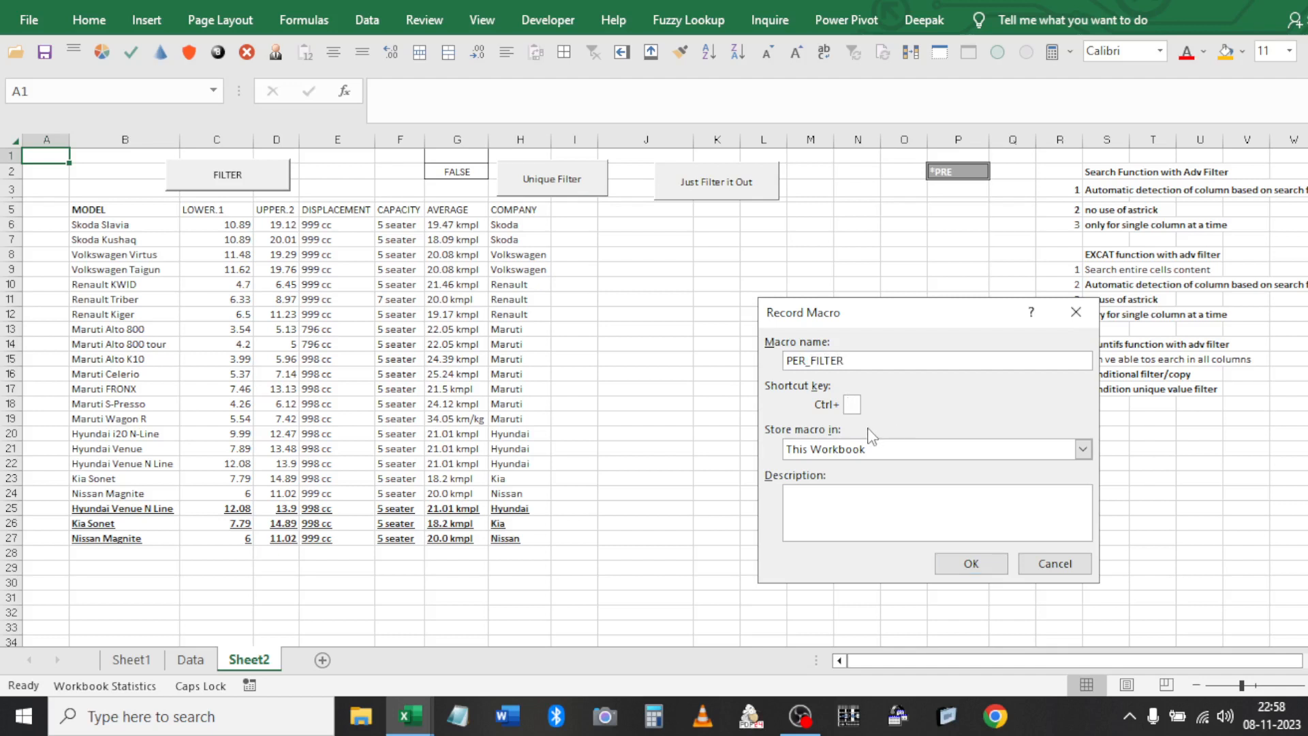
{"action": "left_click", "coordinate": [845, 450]}
{"action": "left_click", "coordinate": [835, 468]}
{"action": "left_click", "coordinate": [832, 505]}
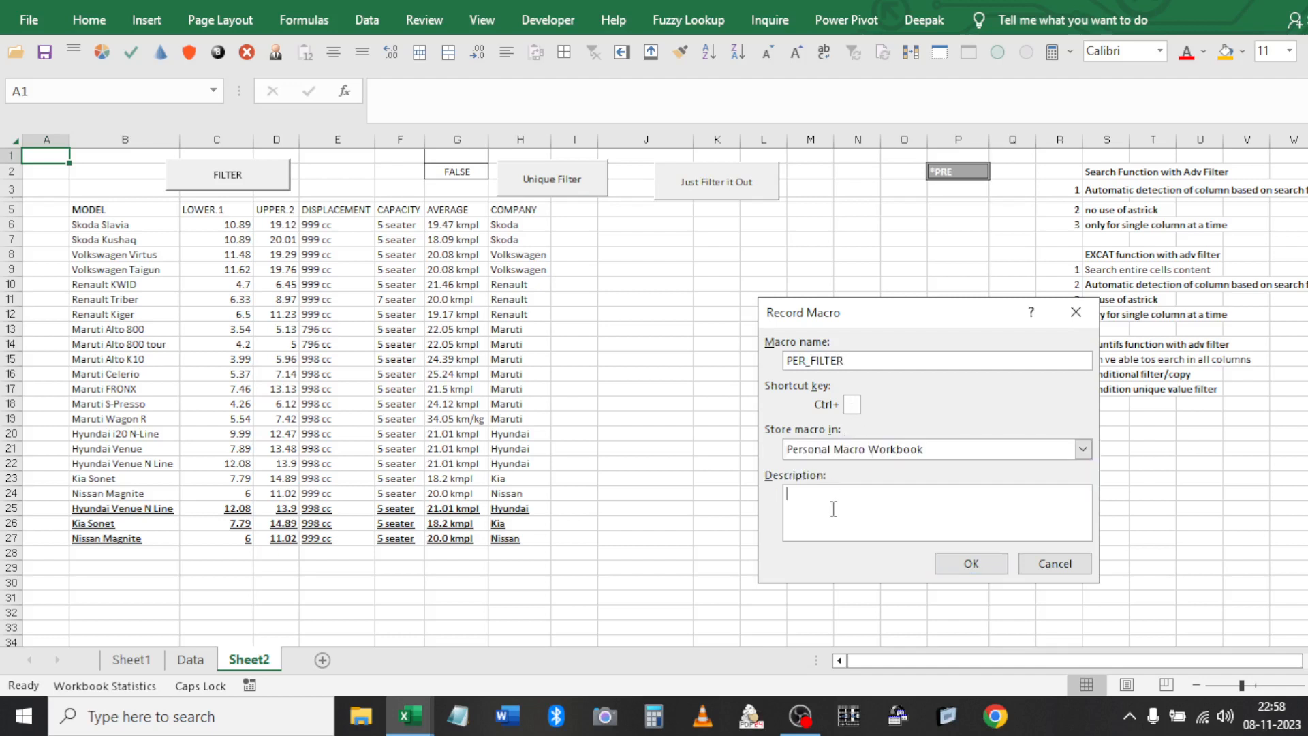
{"action": "left_click", "coordinate": [963, 565]}
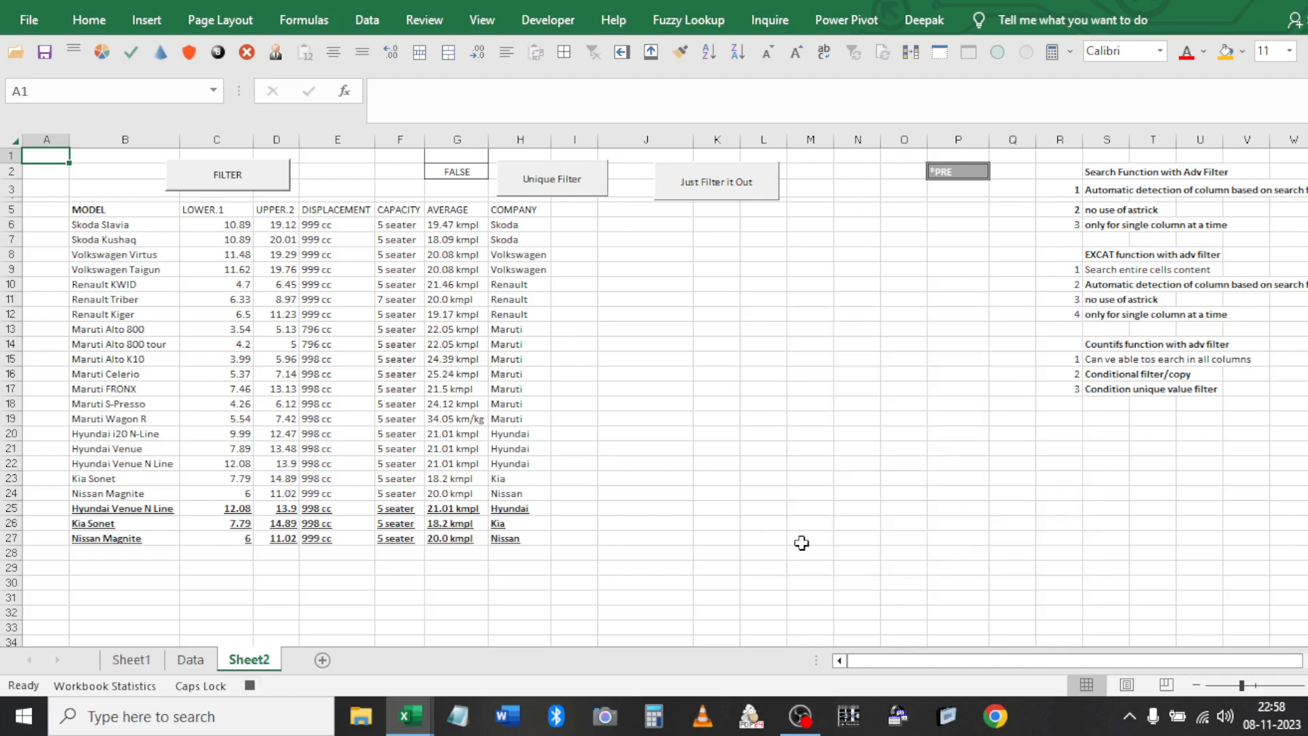
Advanced-filter the car table with criteria G1:G2 copying to J5:P5, then stop recording and list macros
{"action": "left_click", "coordinate": [387, 282]}
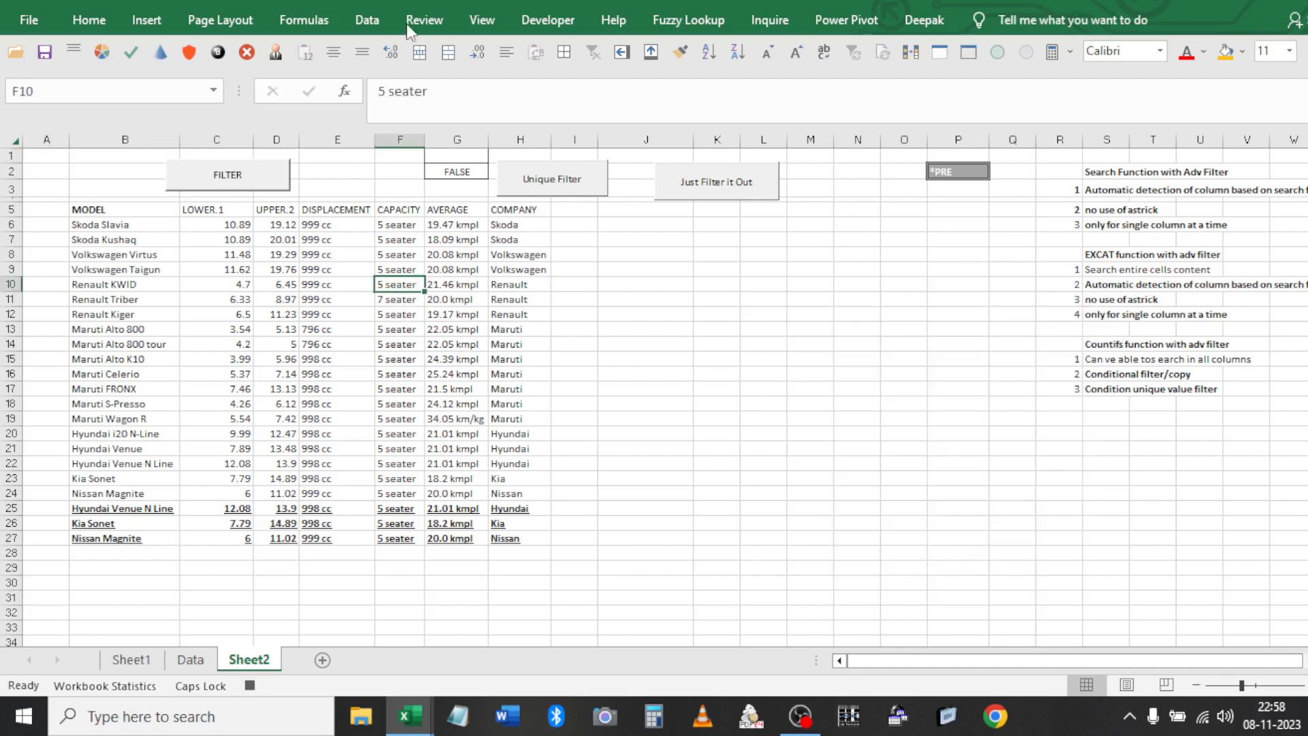
{"action": "left_click", "coordinate": [367, 19]}
{"action": "left_click", "coordinate": [572, 96]}
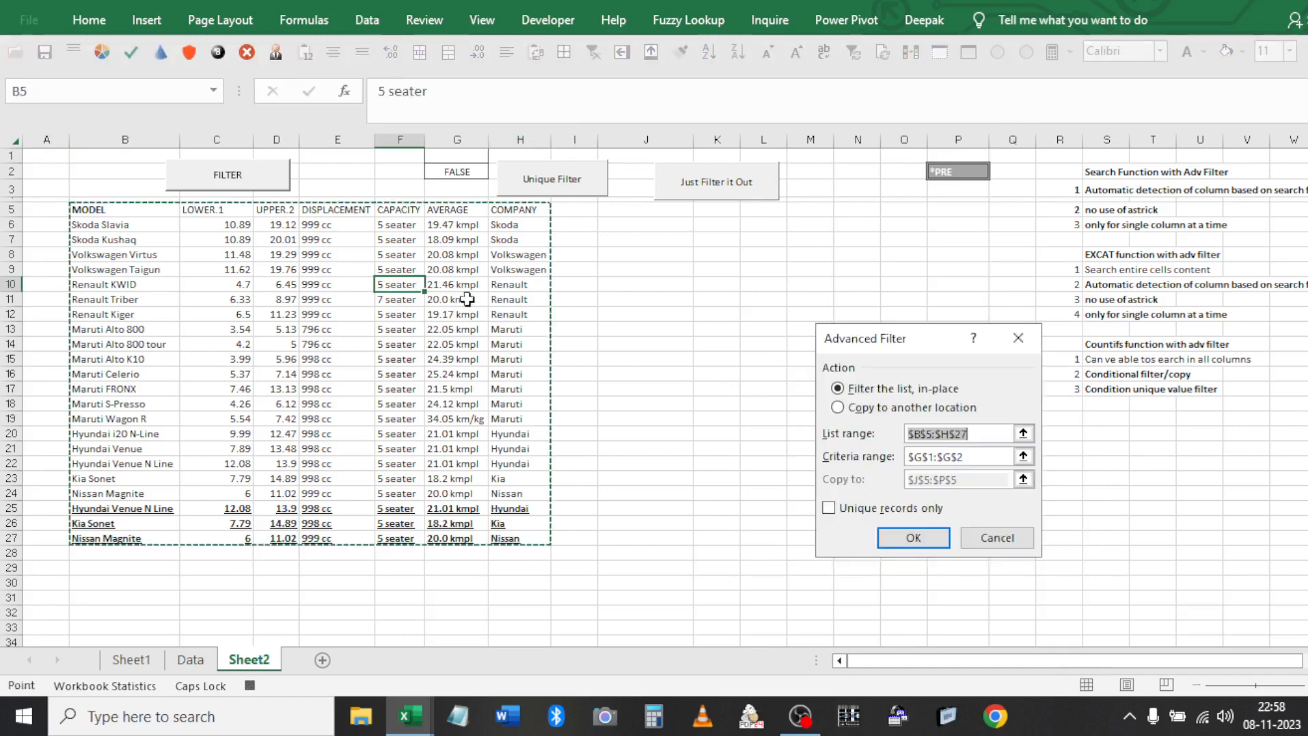
{"action": "left_click", "coordinate": [838, 408]}
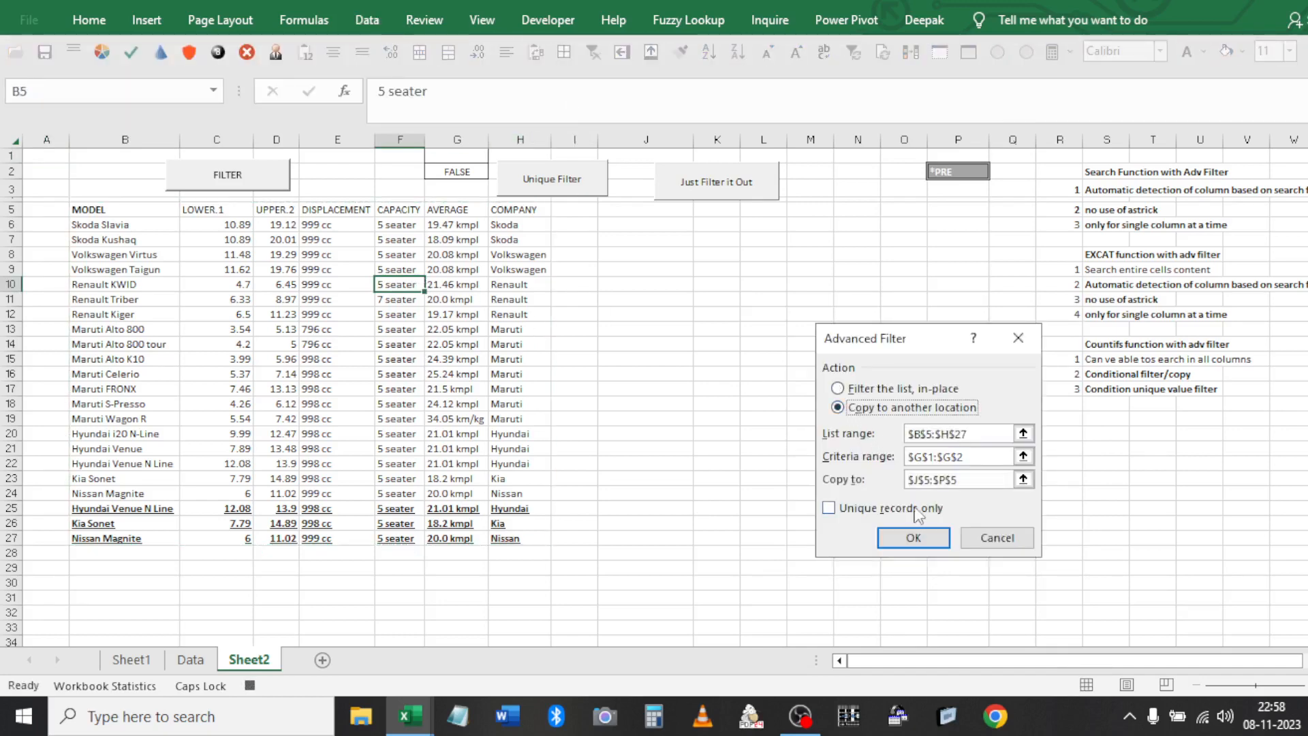
{"action": "left_click", "coordinate": [939, 455]}
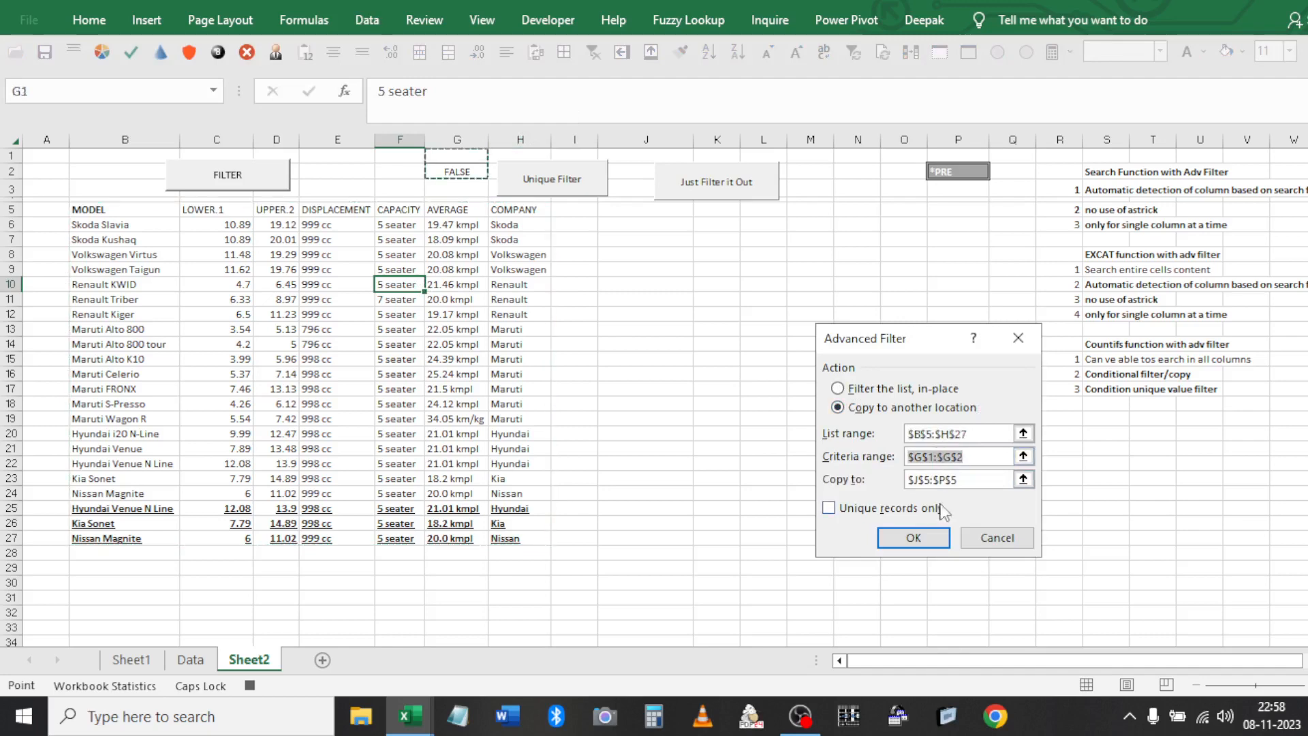
{"action": "key", "text": "Tab"}
{"action": "left_click", "coordinate": [914, 538]}
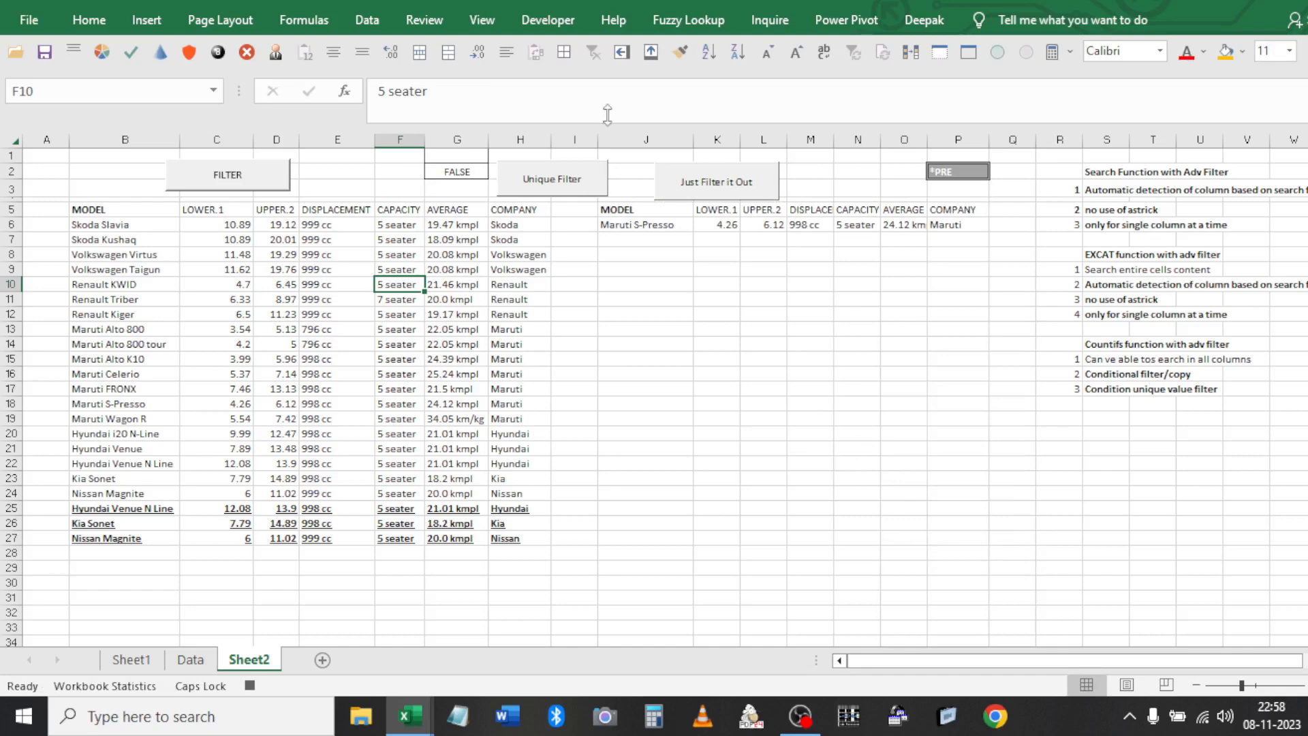
{"action": "left_click", "coordinate": [556, 17]}
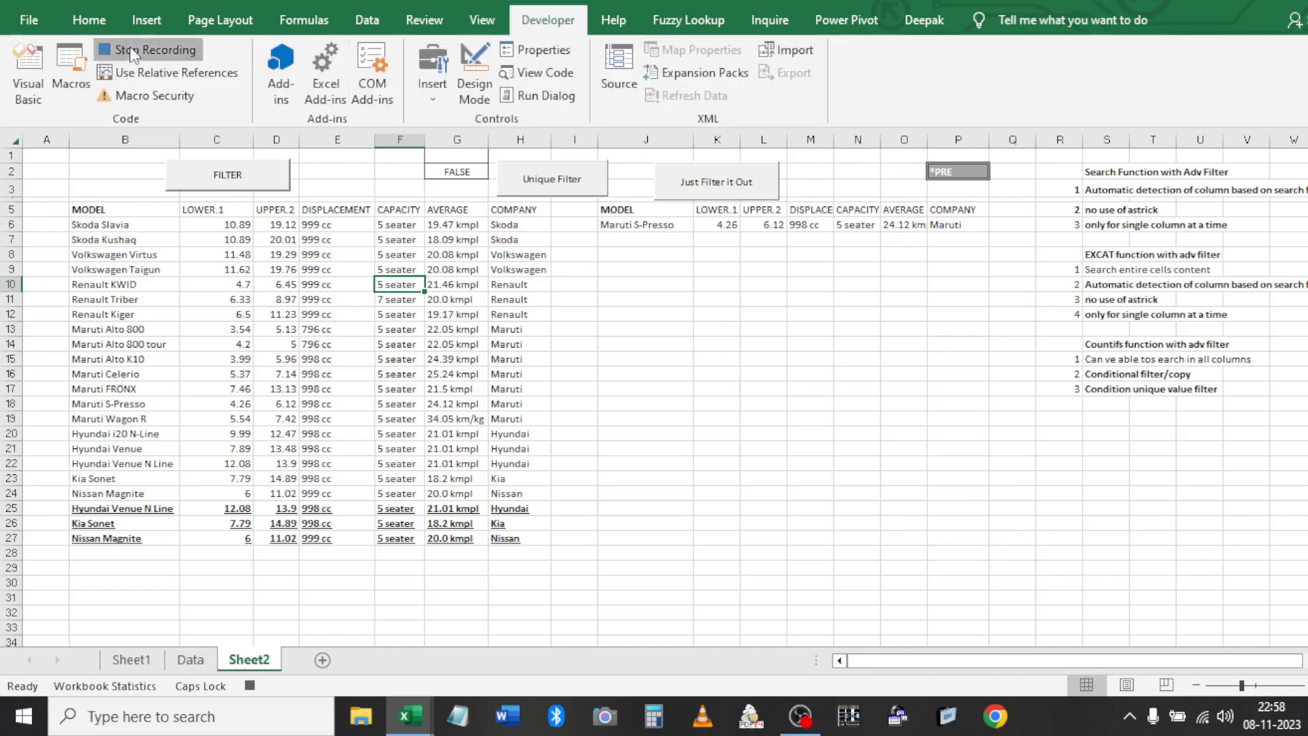
{"action": "left_click", "coordinate": [79, 75]}
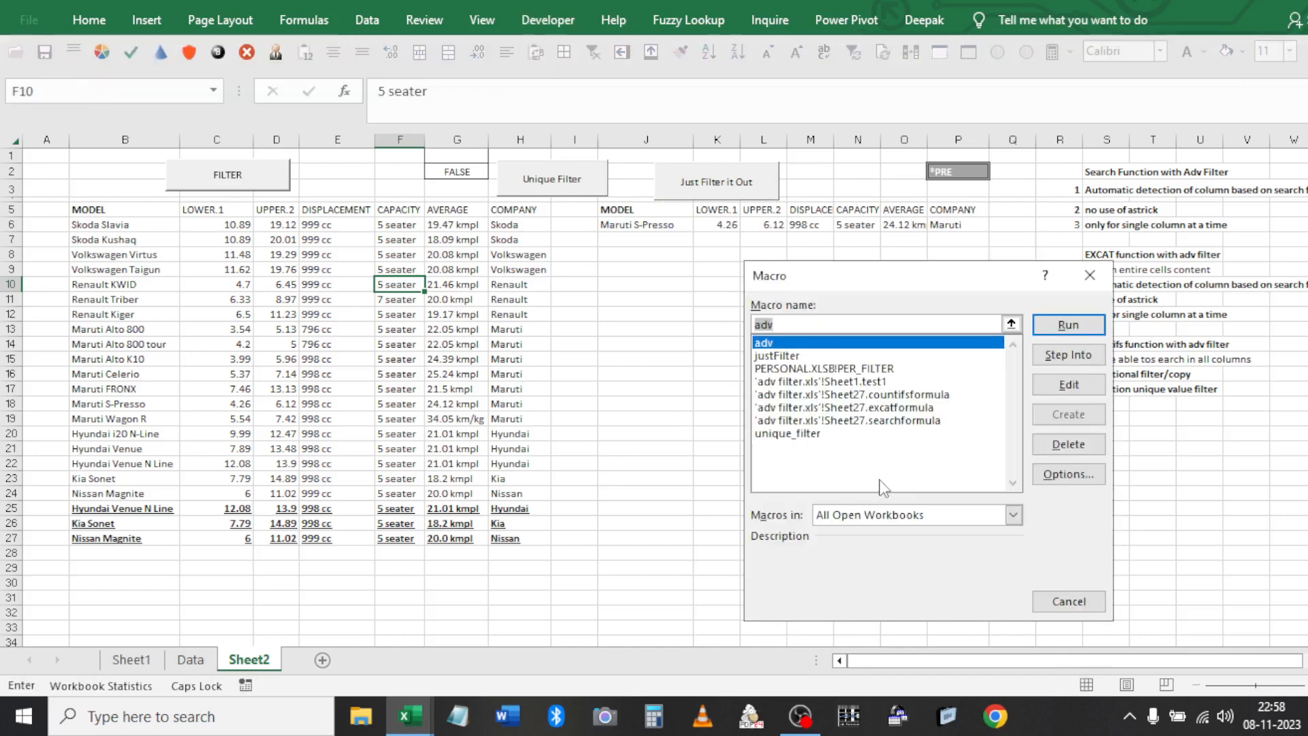
Try editing PERSONAL.XLSB!PER_FILTER, acknowledge the hidden-workbook error, and close the Macro dialog
{"action": "left_click", "coordinate": [833, 369]}
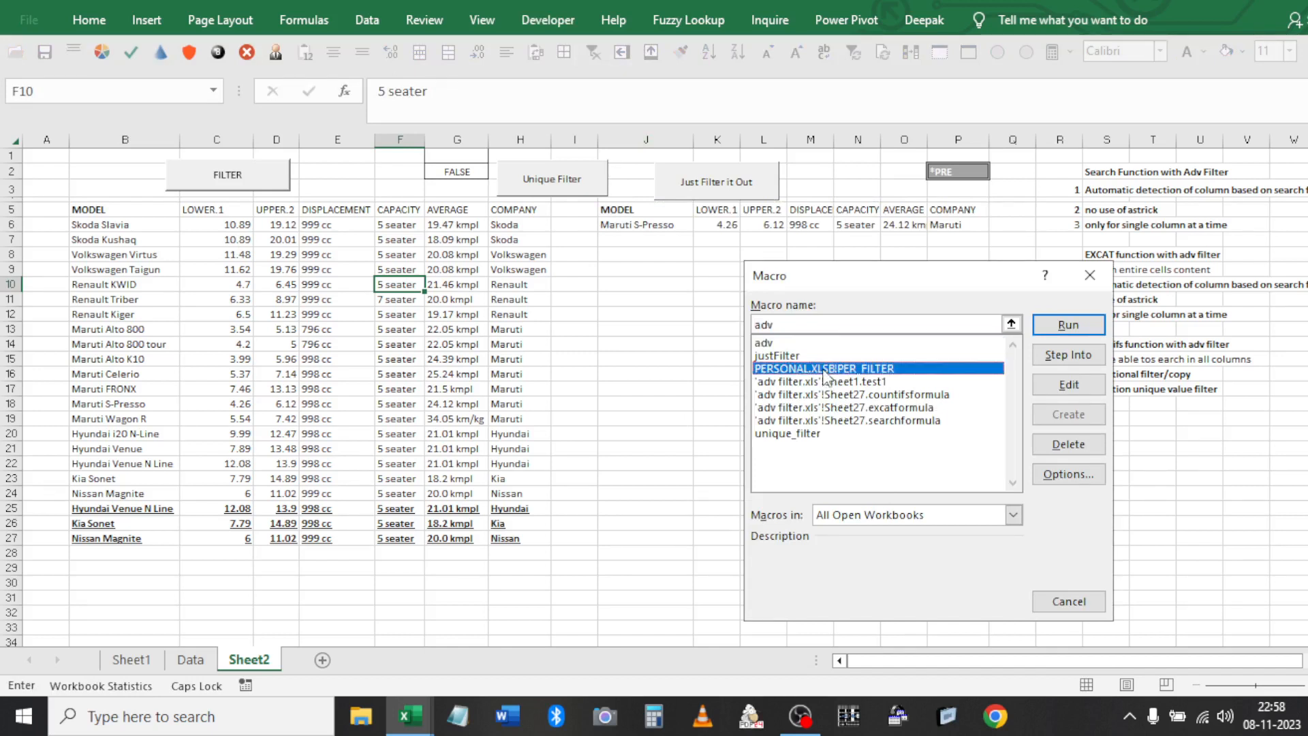
{"action": "left_click", "coordinate": [1065, 385]}
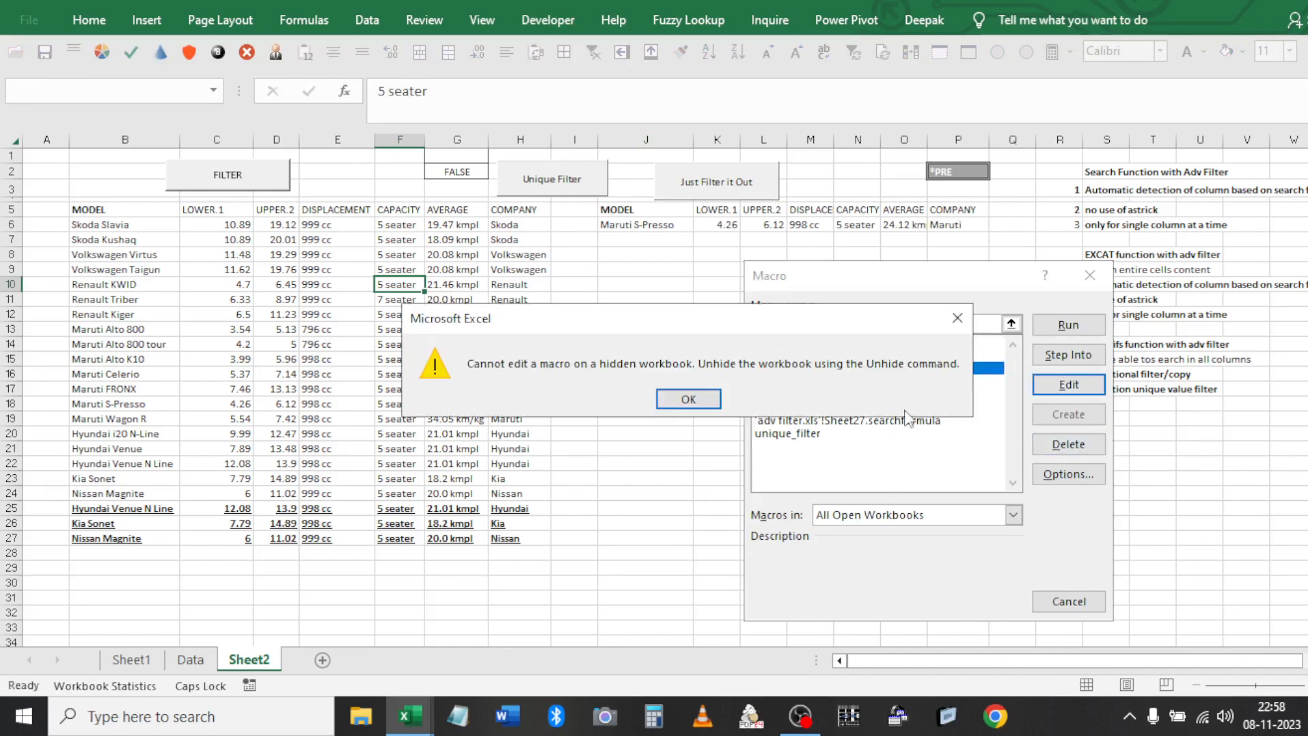
{"action": "left_click", "coordinate": [703, 402]}
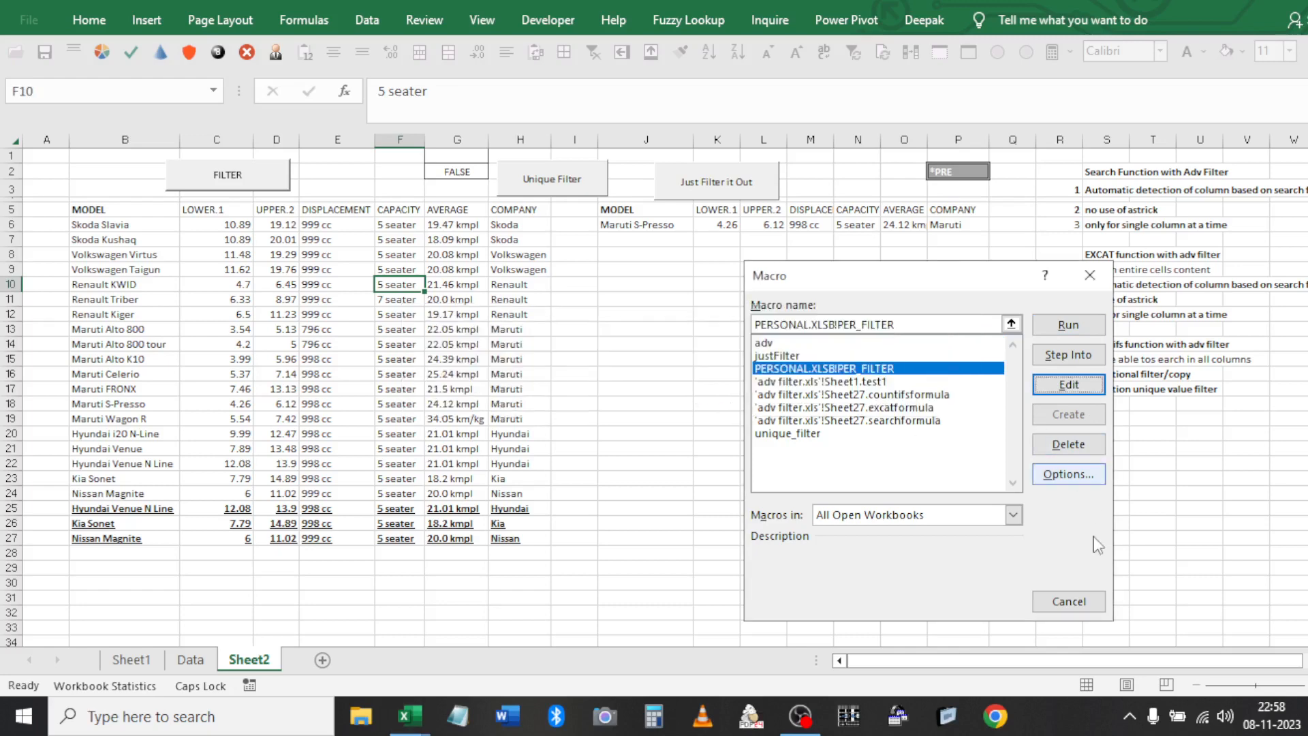
{"action": "left_click", "coordinate": [1073, 600]}
{"action": "left_click", "coordinate": [685, 332]}
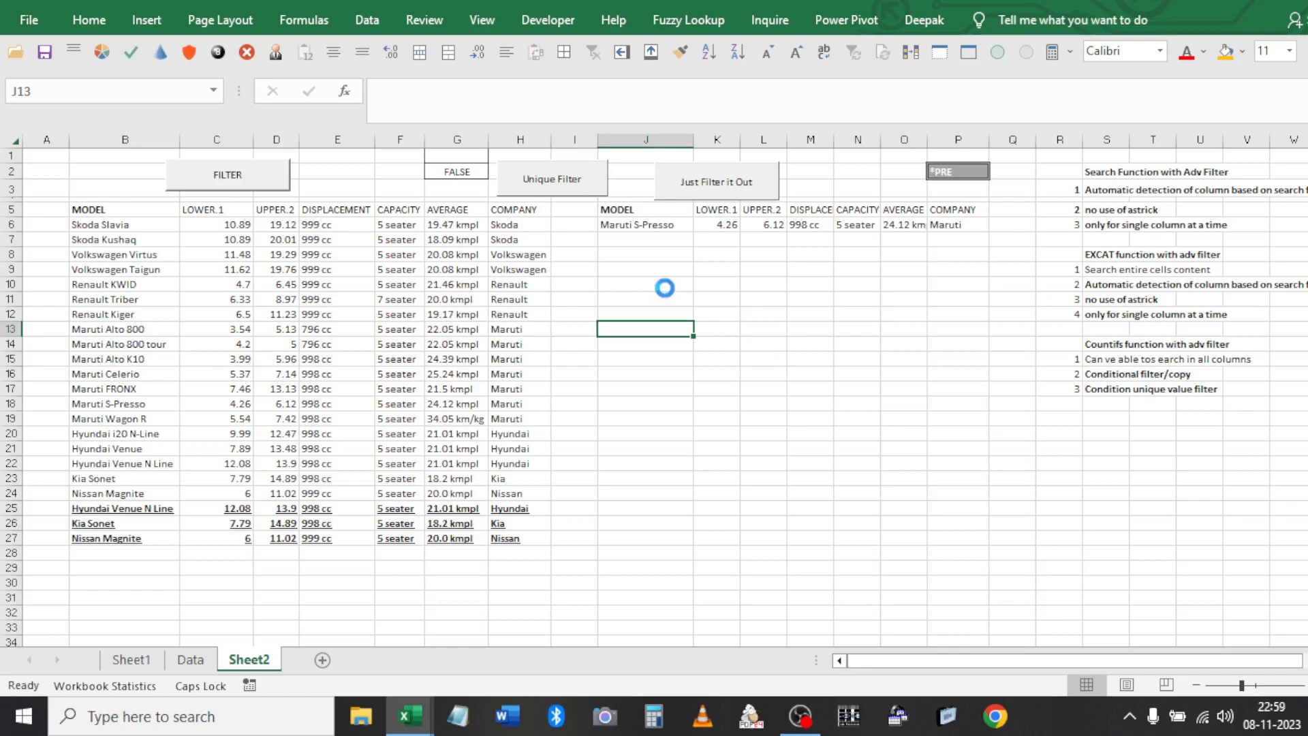
Close the adv filter.xls workbook without saving and return to the VBA editor
{"action": "key", "text": "alt+F11"}
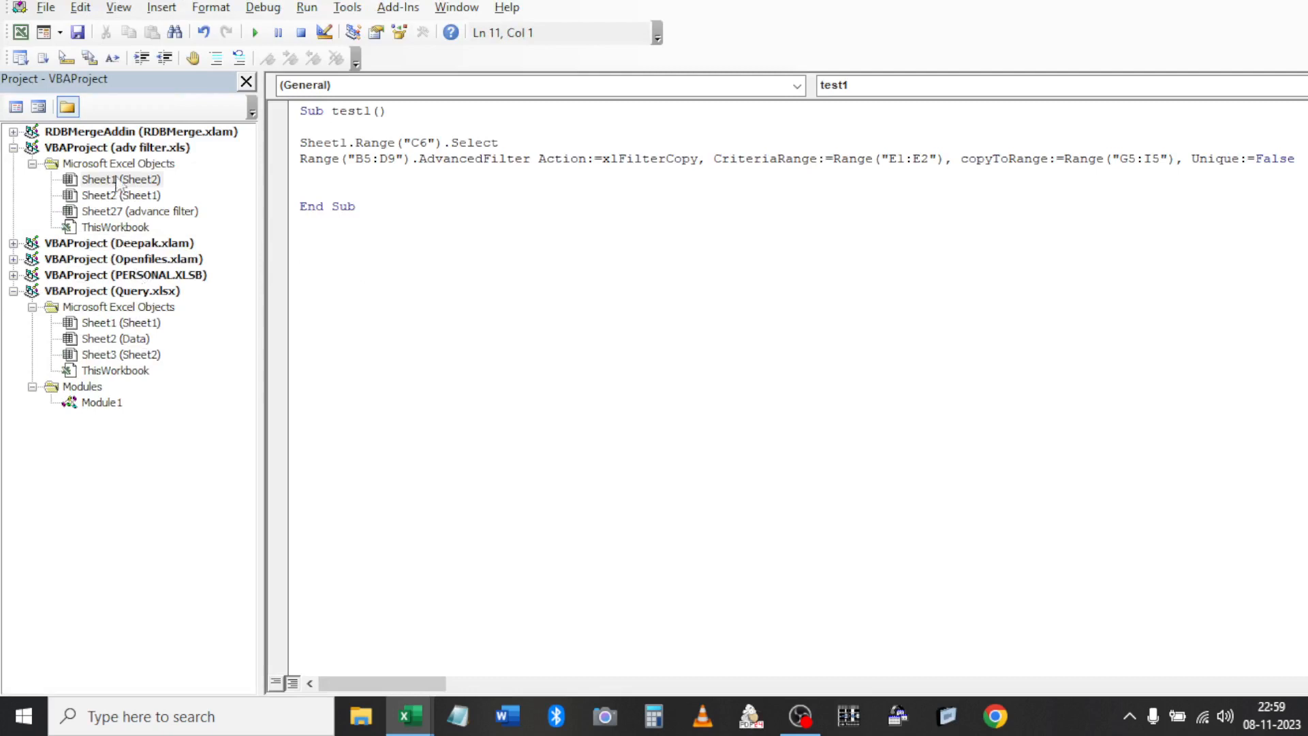
{"action": "left_click", "coordinate": [129, 148]}
{"action": "key", "text": "alt+Tab"}
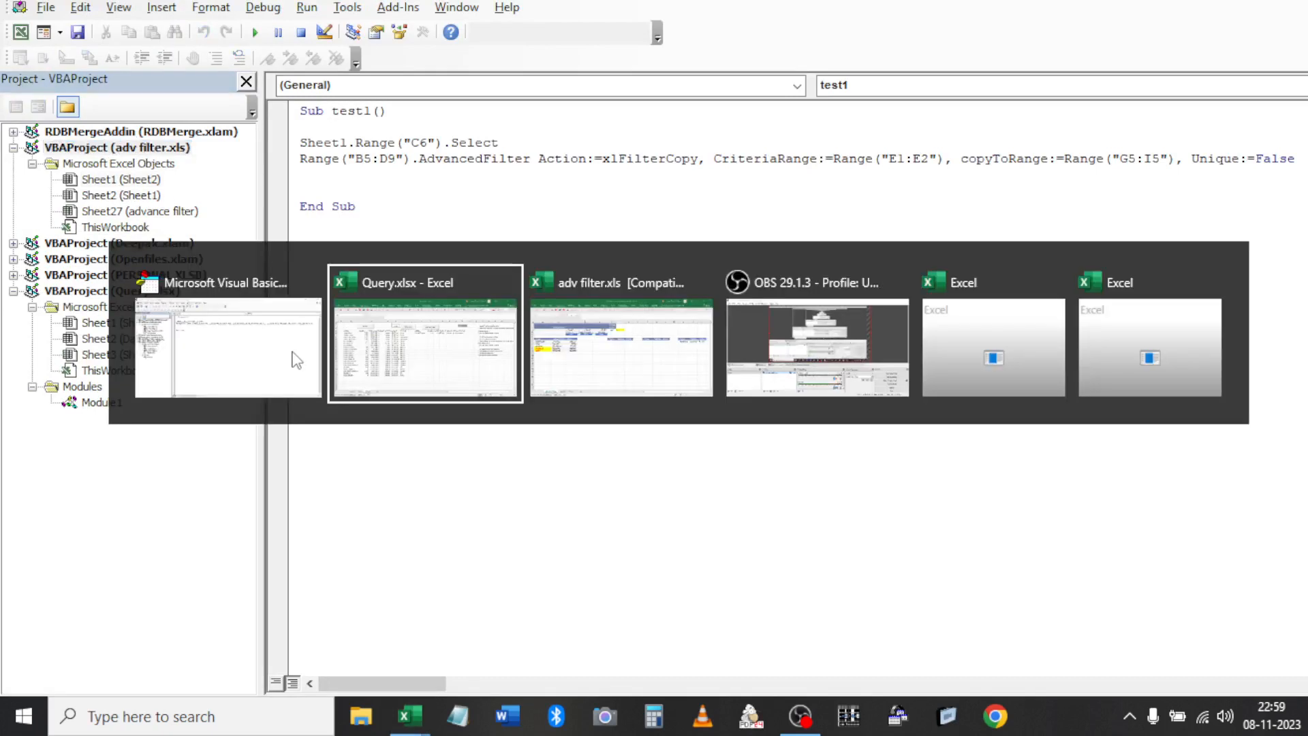
{"action": "key", "text": "alt+Tab"}
{"action": "key", "text": "ctrl+w"}
{"action": "key", "text": "Tab"}
{"action": "key", "text": "Return"}
{"action": "key", "text": "alt+Tab"}
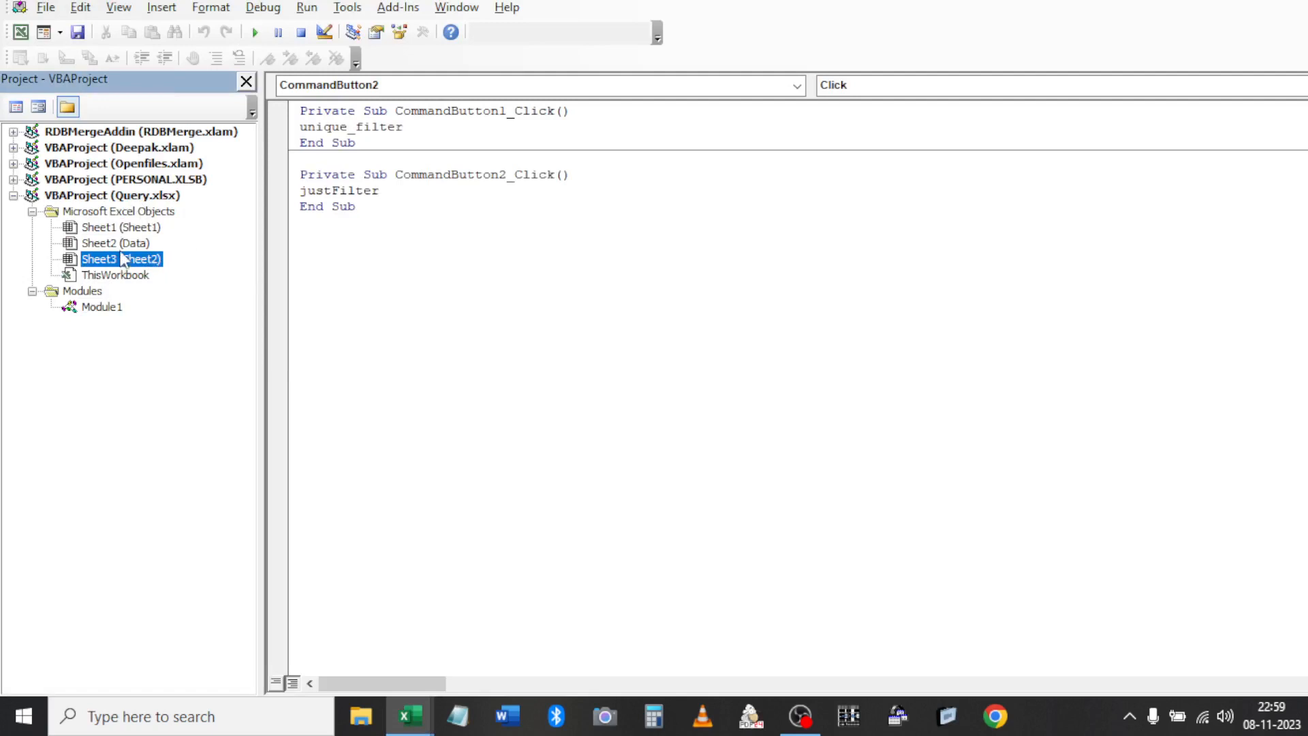
Browse Query's modules, then expand PERSONAL.XLSB and open Module1 showing PER_FILTER
{"action": "double_click", "coordinate": [109, 310]}
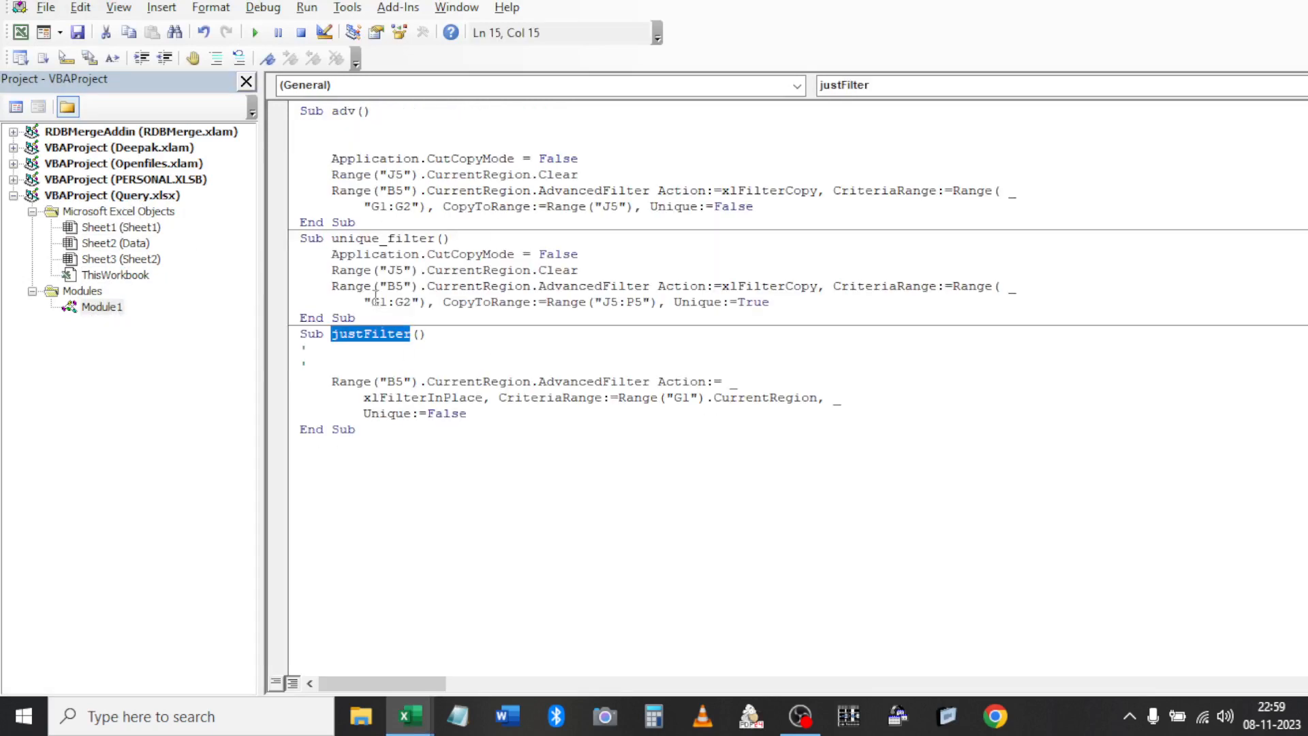
{"action": "double_click", "coordinate": [140, 259]}
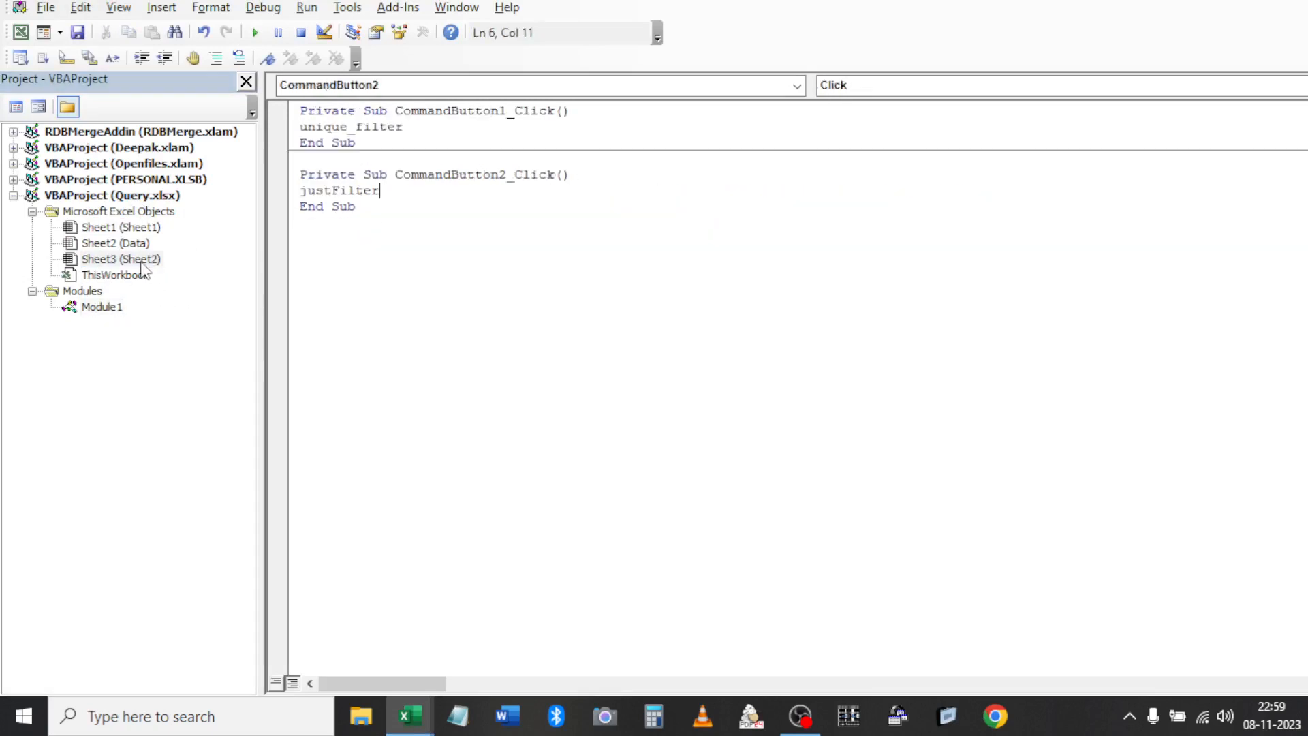
{"action": "left_click", "coordinate": [140, 180]}
{"action": "double_click", "coordinate": [139, 180]}
{"action": "double_click", "coordinate": [83, 212]}
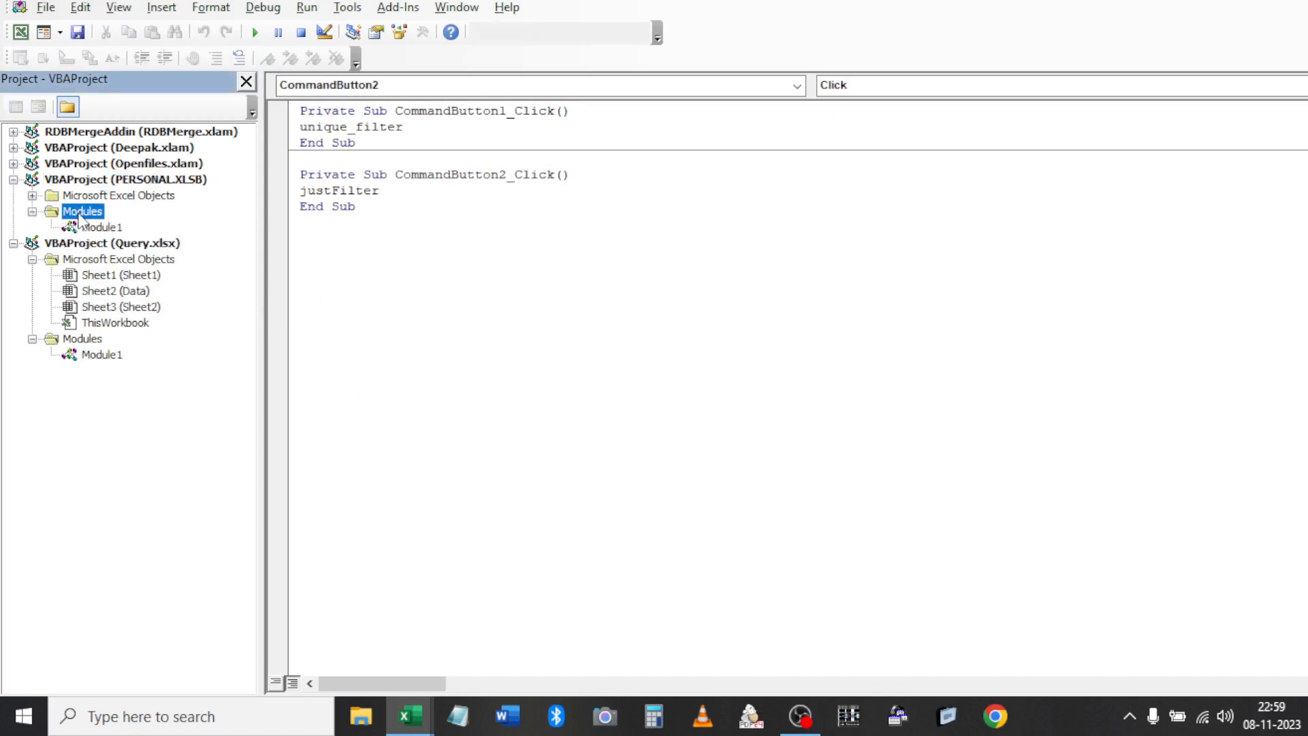
{"action": "double_click", "coordinate": [96, 228]}
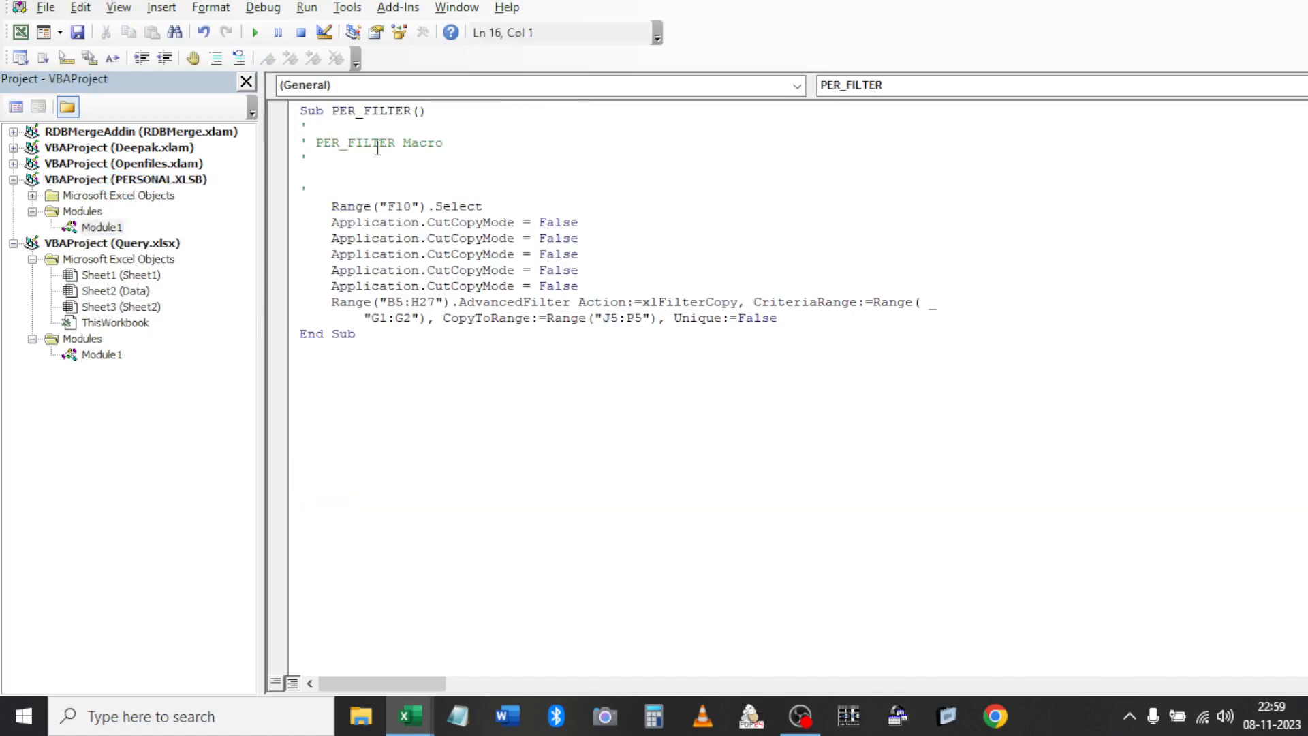
Delete the repeated CutCopyMode lines and the Range("F10").Select line from PER_FILTER
{"action": "left_click", "coordinate": [617, 287]}
{"action": "left_click", "coordinate": [333, 223], "text": "shift"}
{"action": "key", "text": "Delete"}
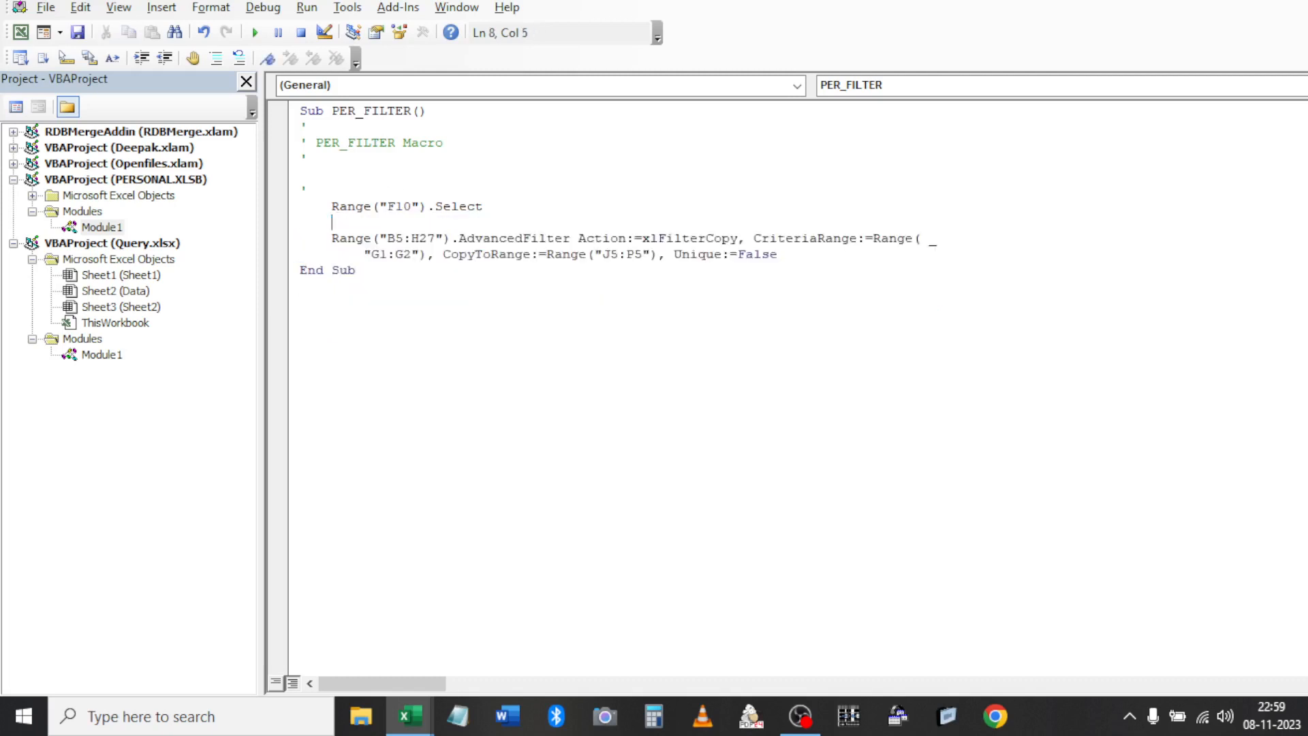
{"action": "key", "text": "shift+Down"}
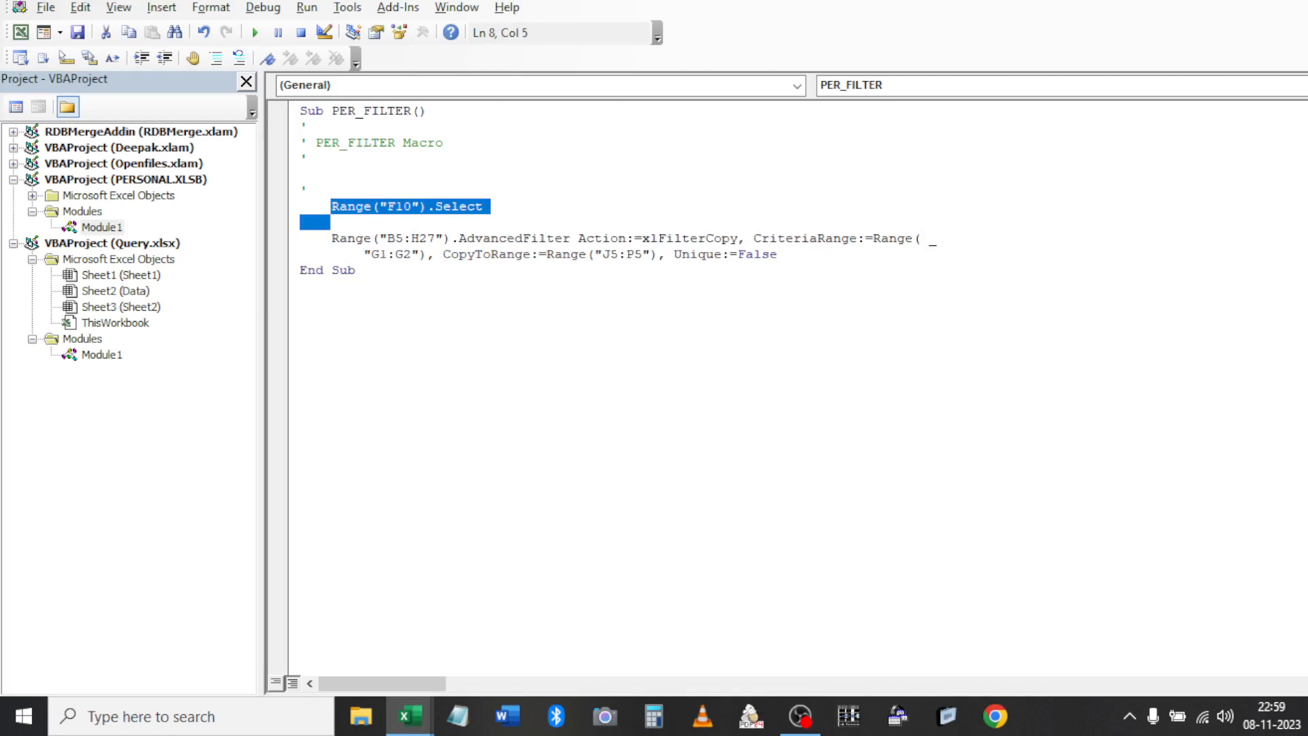
{"action": "key", "text": "Delete"}
Change the filtered range from "B5:H27" to Range("B5").CurrentRegion
{"action": "key", "text": "Right"}
{"action": "key", "text": "Right"}
{"action": "key", "text": "Right"}
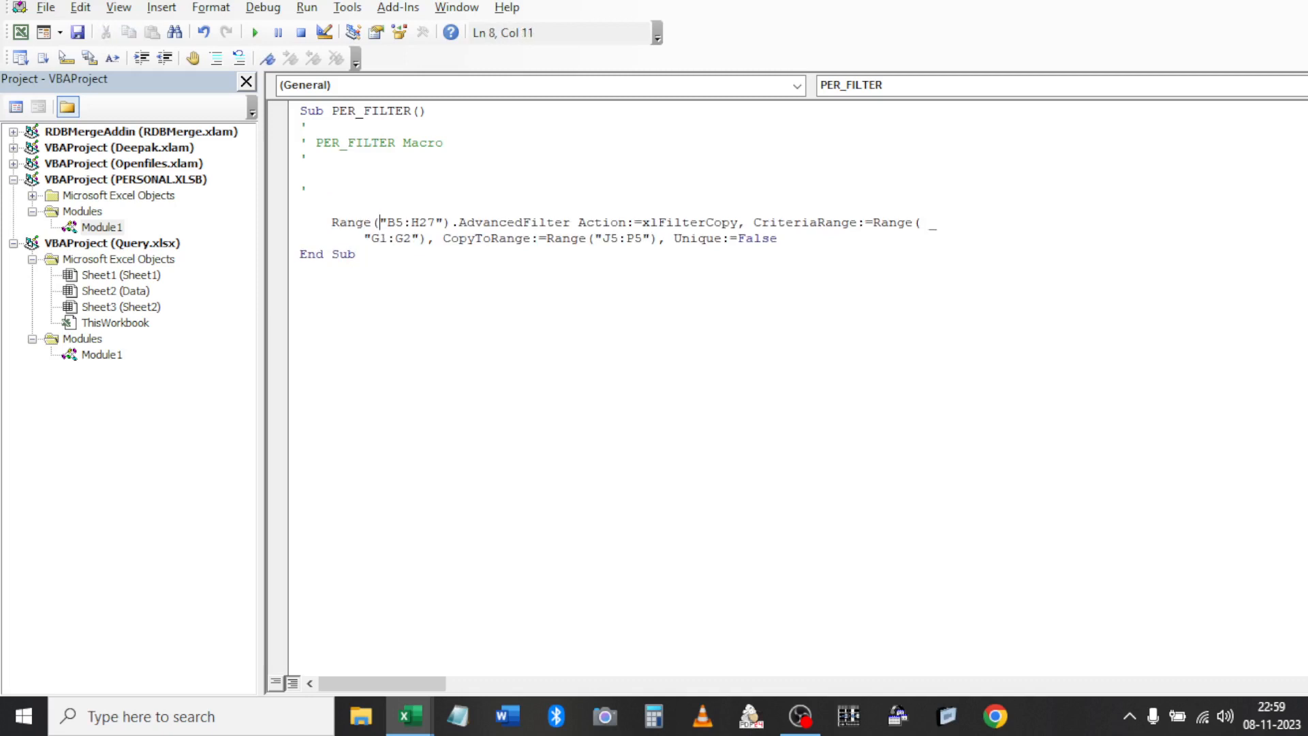
{"action": "key", "text": "Right"}
{"action": "key", "text": "shift+Right"}
{"action": "key", "text": "shift+Right"}
{"action": "key", "text": "shift+Right"}
{"action": "key", "text": "shift+Right"}
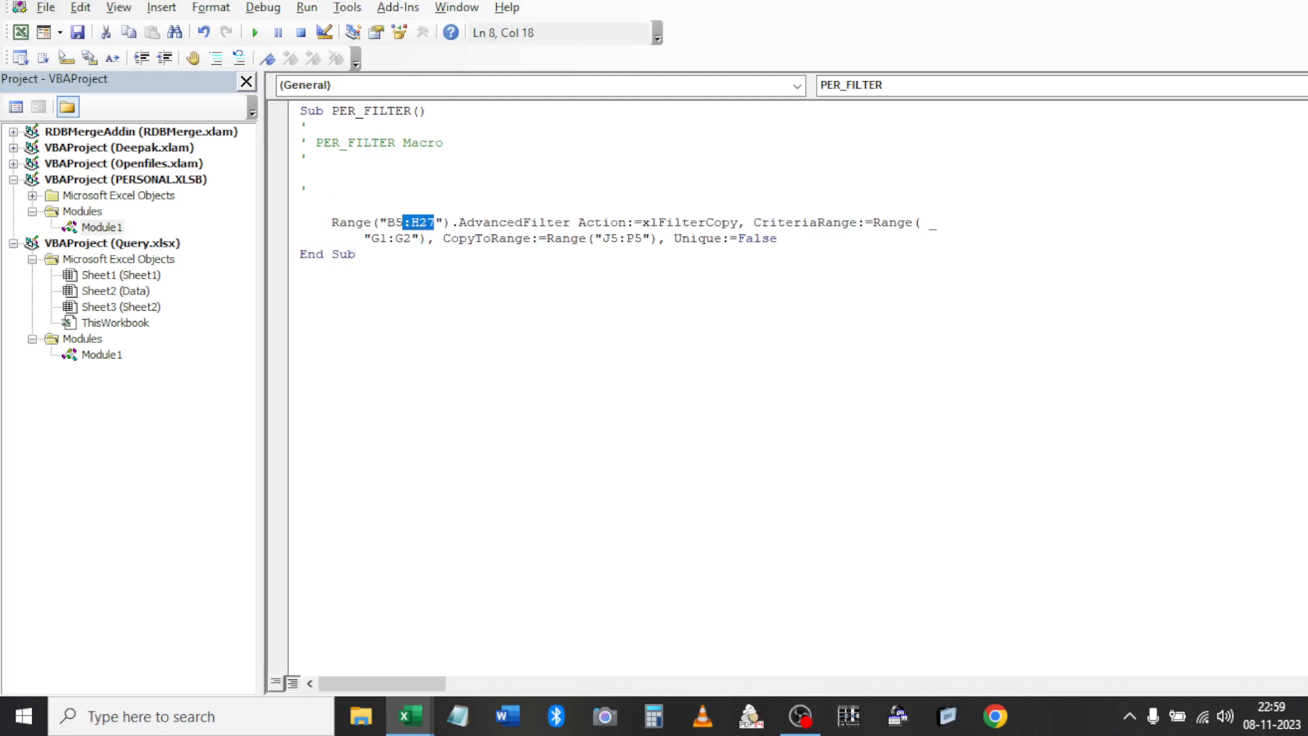
{"action": "key", "text": "Delete"}
{"action": "type", "text": ".CU"}
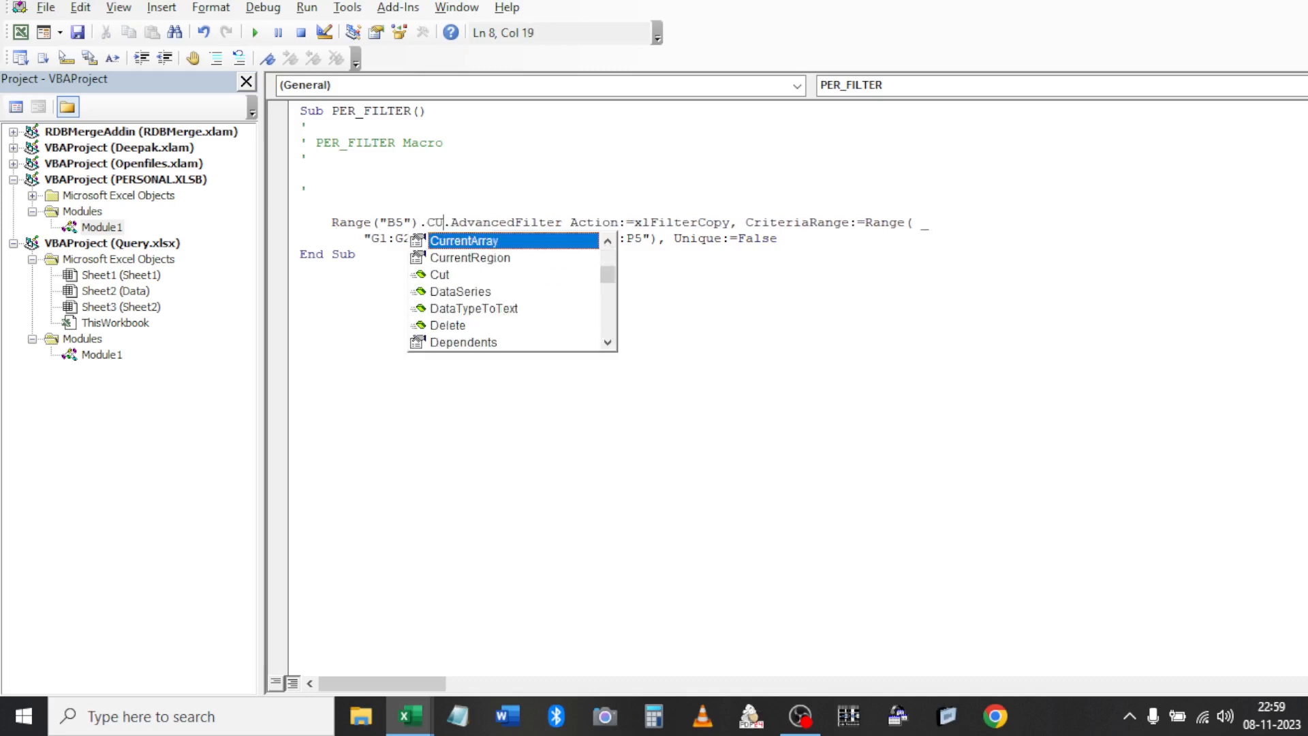
{"action": "key", "text": "Down"}
{"action": "key", "text": "Tab"}
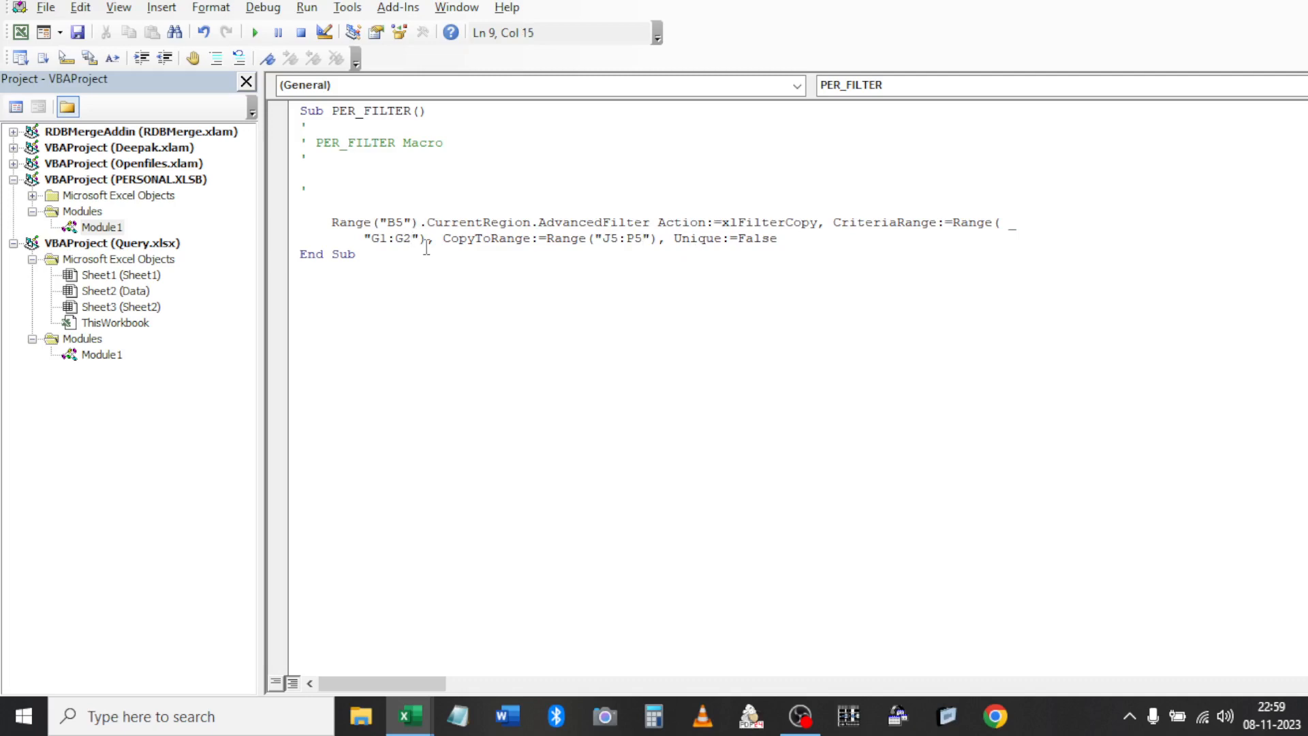
Check the G1:G2 criteria cells in the Query workbook, then return to the Excel sheet
{"action": "key", "text": "alt+Tab"}
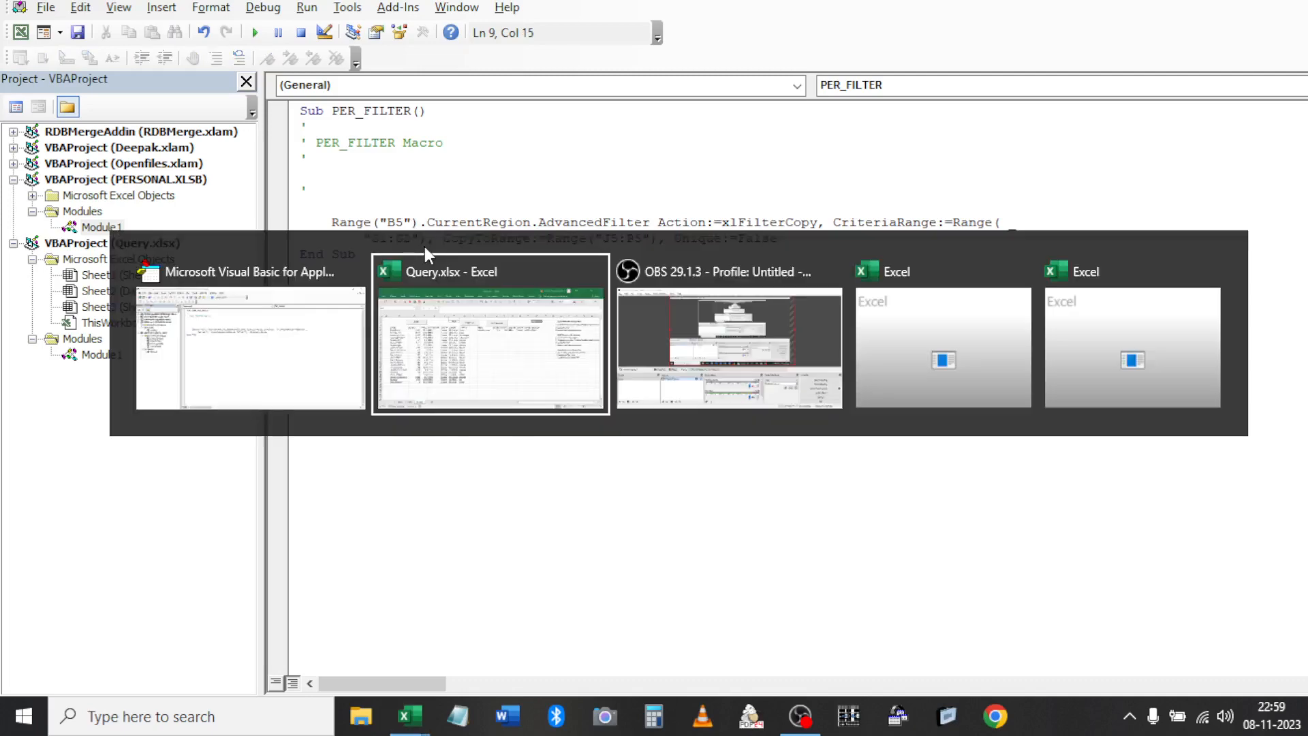
{"action": "left_click_drag", "start_coordinate": [456, 160], "coordinate": [456, 166]}
{"action": "key", "text": "alt+Tab"}
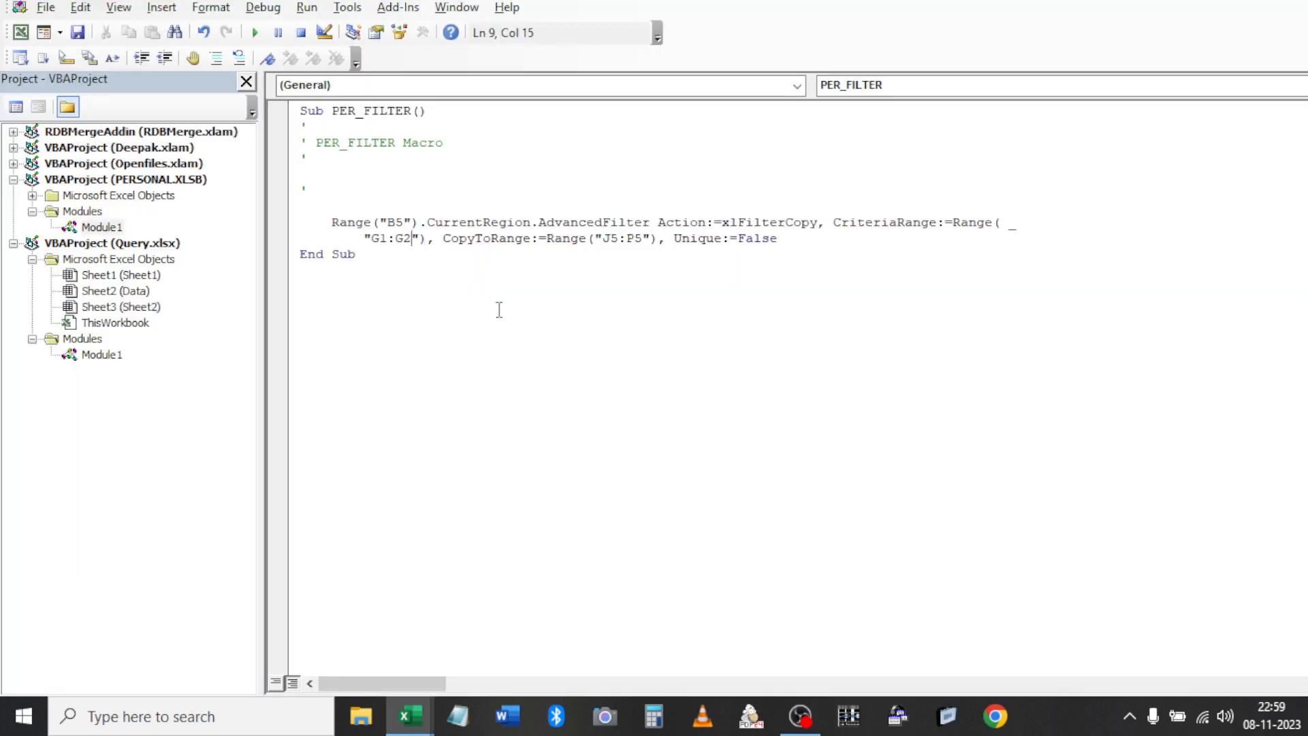
{"action": "key", "text": "alt+Tab"}
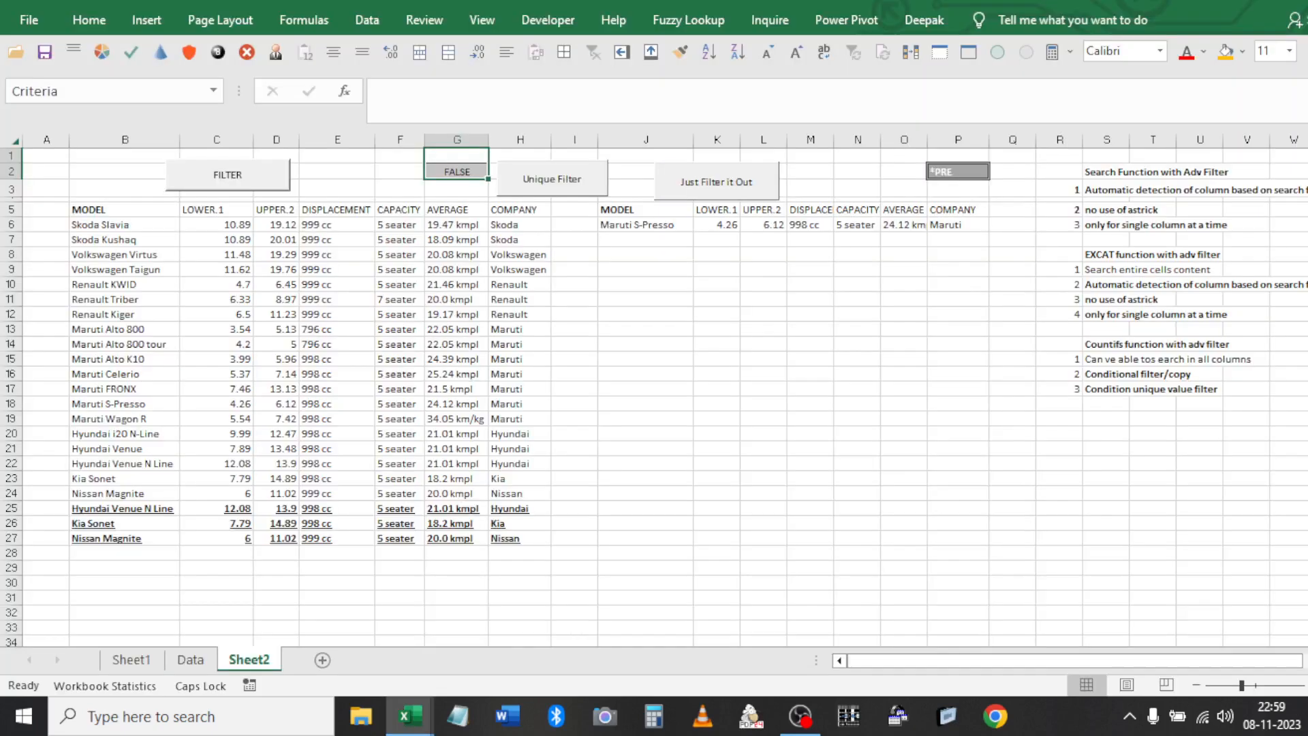
Select and copy the block B1:P27 containing the car table and output
{"action": "left_click", "coordinate": [393, 207]}
{"action": "key", "text": "Left"}
{"action": "key", "text": "Left"}
{"action": "key", "text": "Left"}
{"action": "key", "text": "Left"}
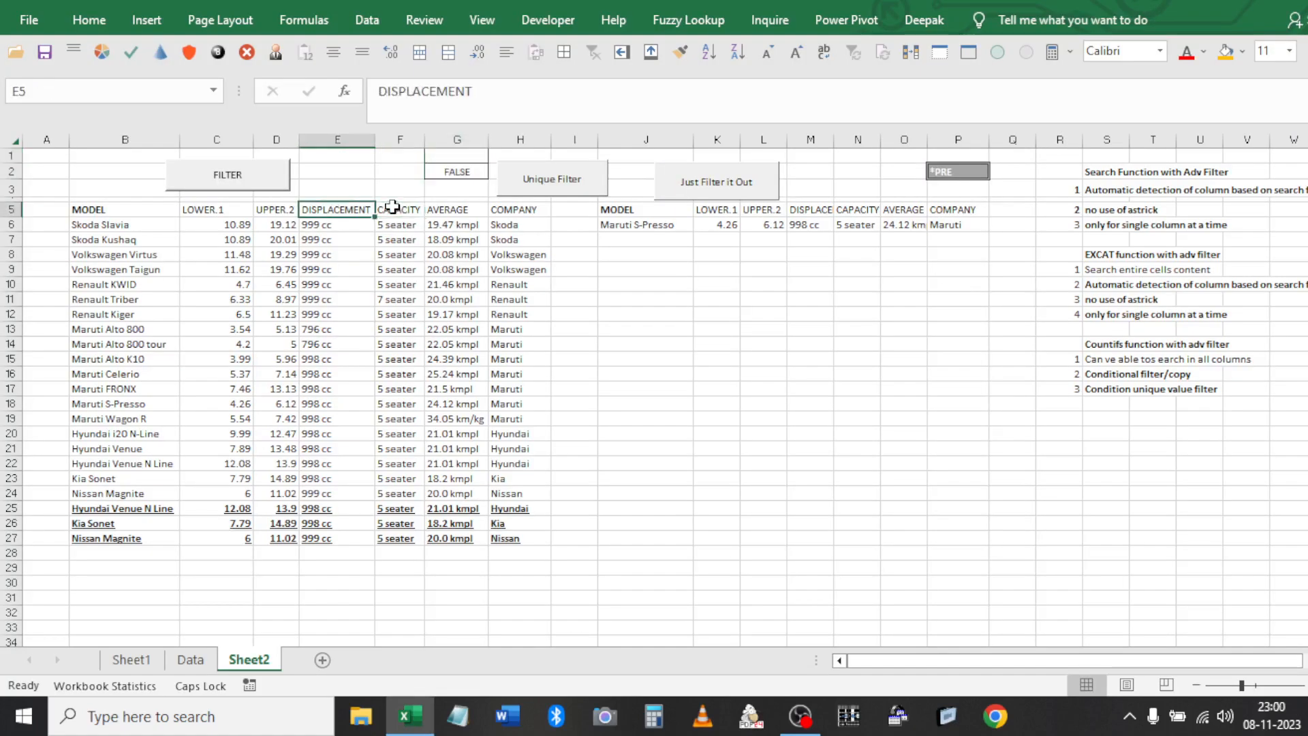
{"action": "key", "text": "Up"}
{"action": "key", "text": "Up"}
{"action": "key", "text": "Up"}
{"action": "key", "text": "shift+Right"}
{"action": "key", "text": "shift+Right"}
{"action": "key", "text": "shift+Right"}
{"action": "key", "text": "shift+Right"}
{"action": "key", "text": "shift+Right"}
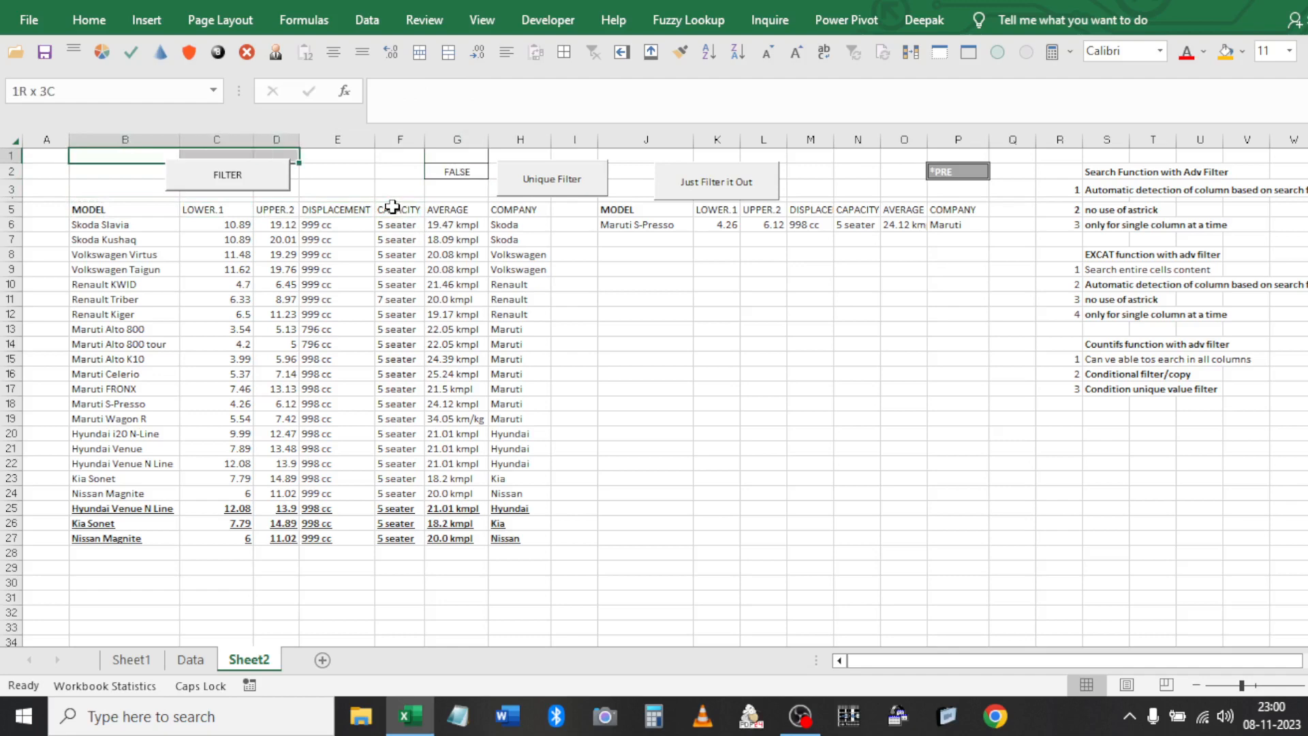
{"action": "key", "text": "shift+Down"}
{"action": "key", "text": "shift+Right"}
{"action": "key", "text": "shift+Down"}
{"action": "key", "text": "shift+Down"}
{"action": "key", "text": "shift+Down"}
{"action": "key", "text": "shift+Down"}
{"action": "key", "text": "shift+Down"}
{"action": "key", "text": "shift+Down"}
{"action": "key", "text": "shift+Down"}
{"action": "key", "text": "shift+Down"}
{"action": "key", "text": "shift+Down"}
{"action": "key", "text": "shift+Down"}
{"action": "key", "text": "shift+Down"}
{"action": "key", "text": "shift+Down"}
{"action": "key", "text": "shift+Down"}
{"action": "key", "text": "shift+Down"}
{"action": "key", "text": "shift+Down"}
{"action": "key", "text": "shift+Down"}
{"action": "key", "text": "shift+Down"}
{"action": "key", "text": "shift+Down"}
{"action": "key", "text": "shift+Down"}
{"action": "key", "text": "shift+Down"}
{"action": "key", "text": "shift+Down"}
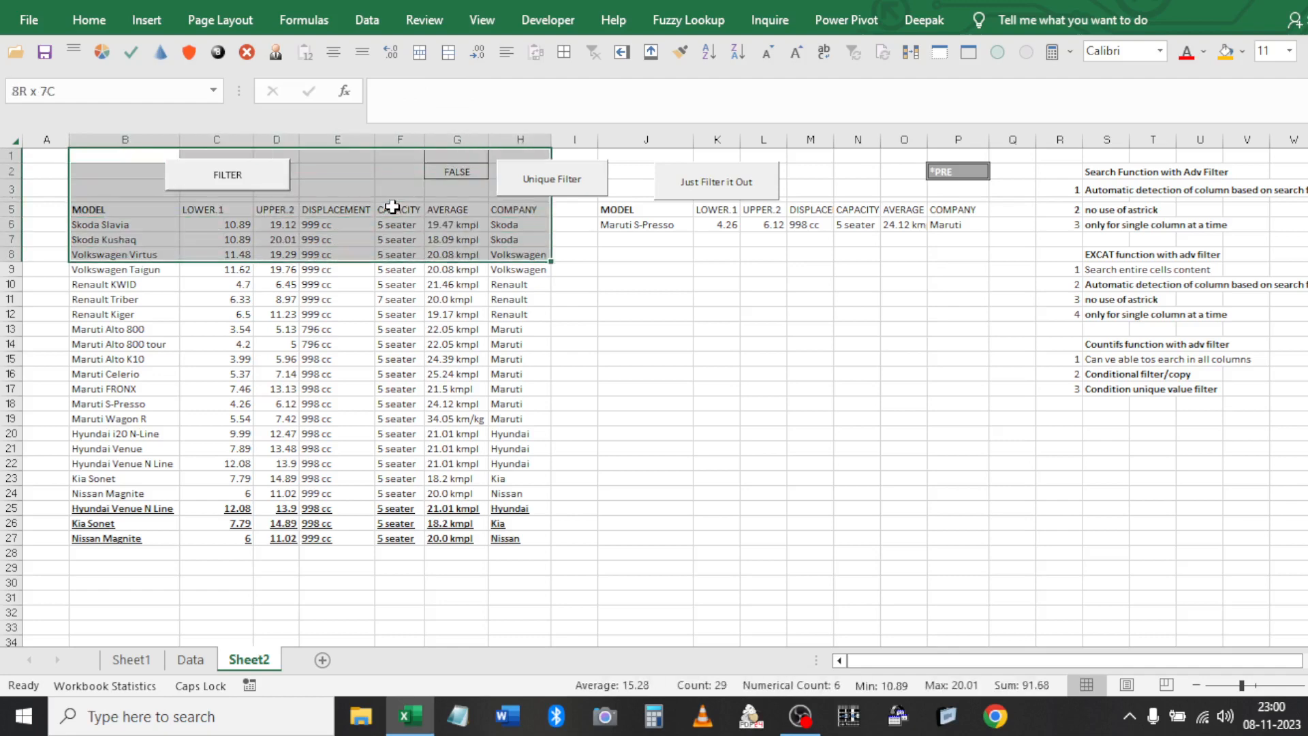
{"action": "key", "text": "shift+Right"}
{"action": "key", "text": "shift+Right"}
{"action": "key", "text": "shift+Right"}
{"action": "key", "text": "shift+Right"}
{"action": "key", "text": "shift+Right"}
{"action": "key", "text": "shift+Right"}
{"action": "key", "text": "shift+Right"}
{"action": "key", "text": "shift+Right"}
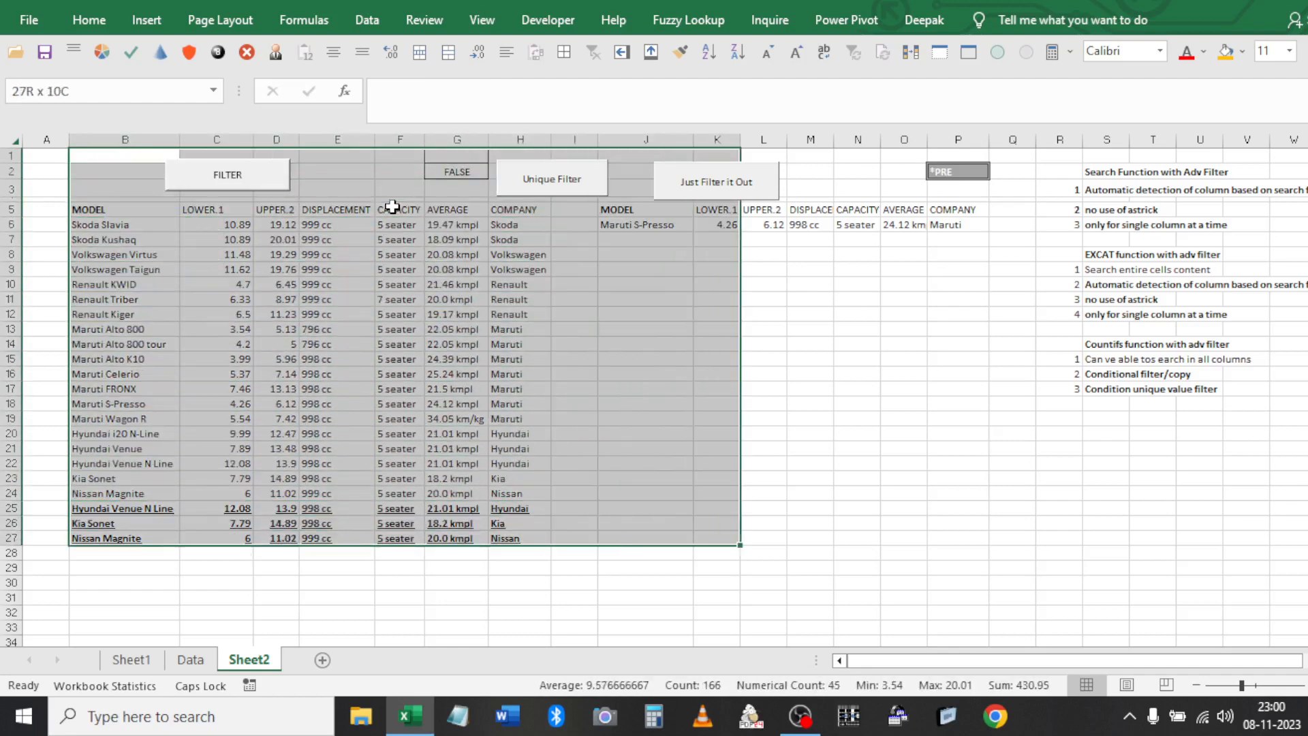
{"action": "key", "text": "ctrl+c"}
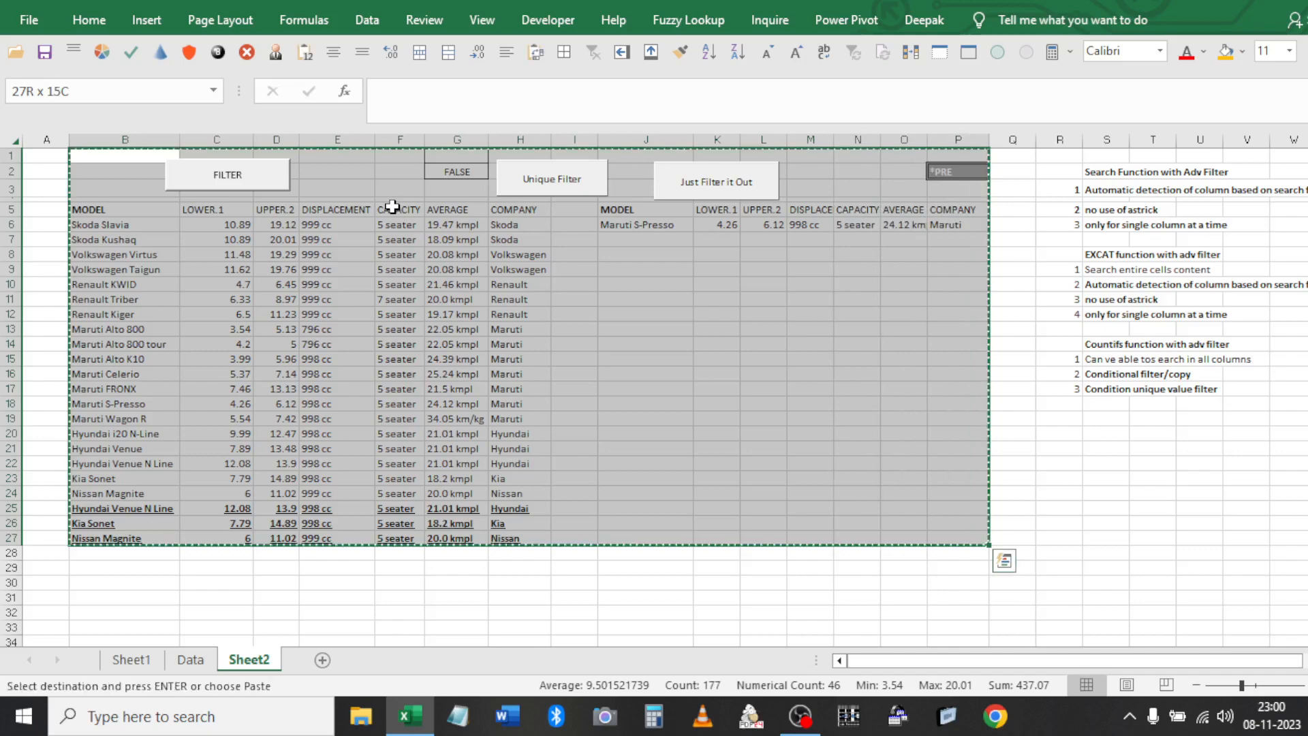
Paste the copied block at B1 of a new blank workbook
{"action": "key", "text": "ctrl+n"}
{"action": "key", "text": "Right"}
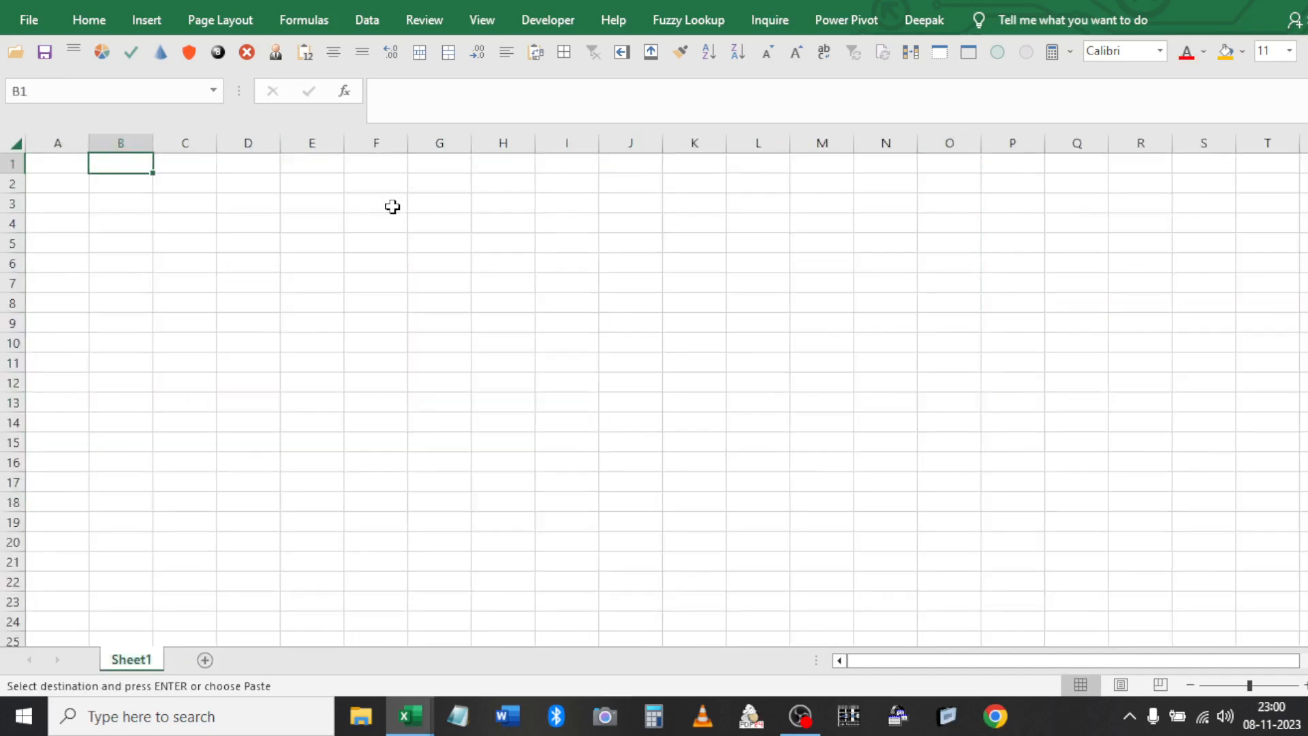
{"action": "key", "text": "Return"}
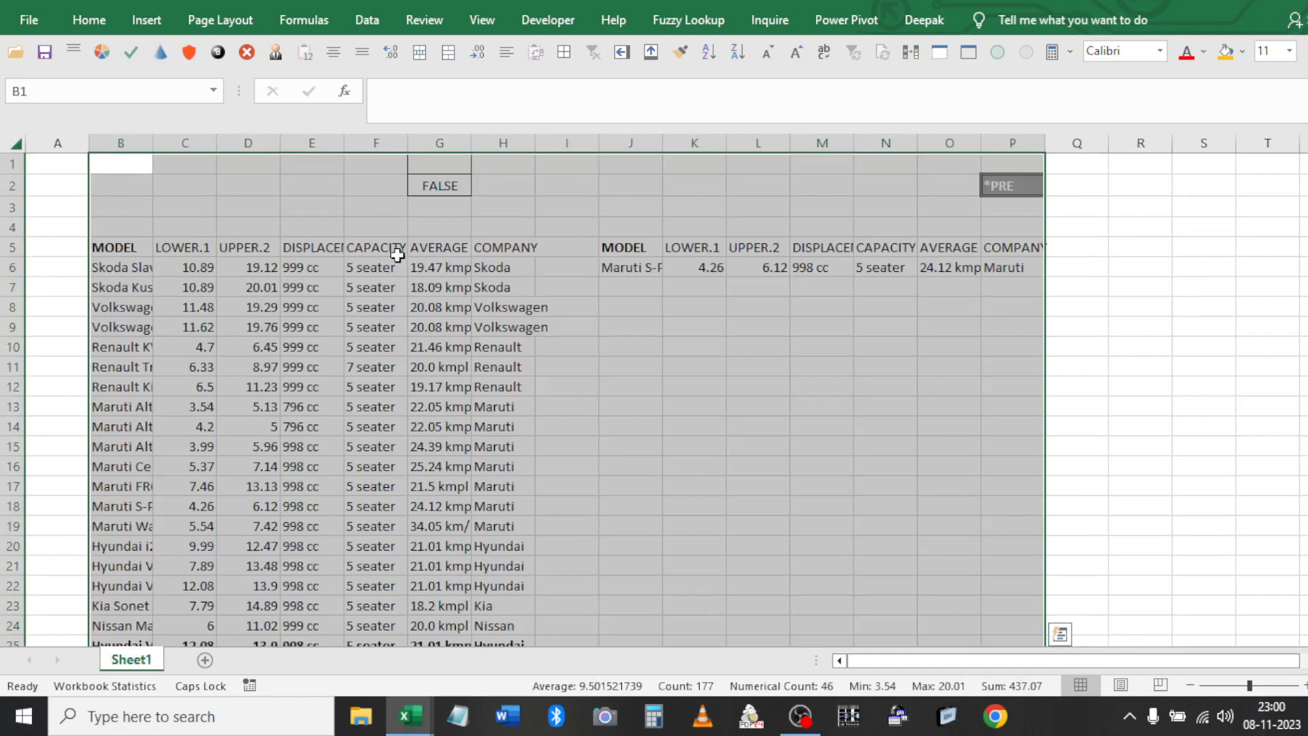
{"action": "left_click", "coordinate": [395, 249]}
Close Query.xlsx without saving its changes
{"action": "key", "text": "alt+Tab"}
{"action": "left_click", "coordinate": [422, 253]}
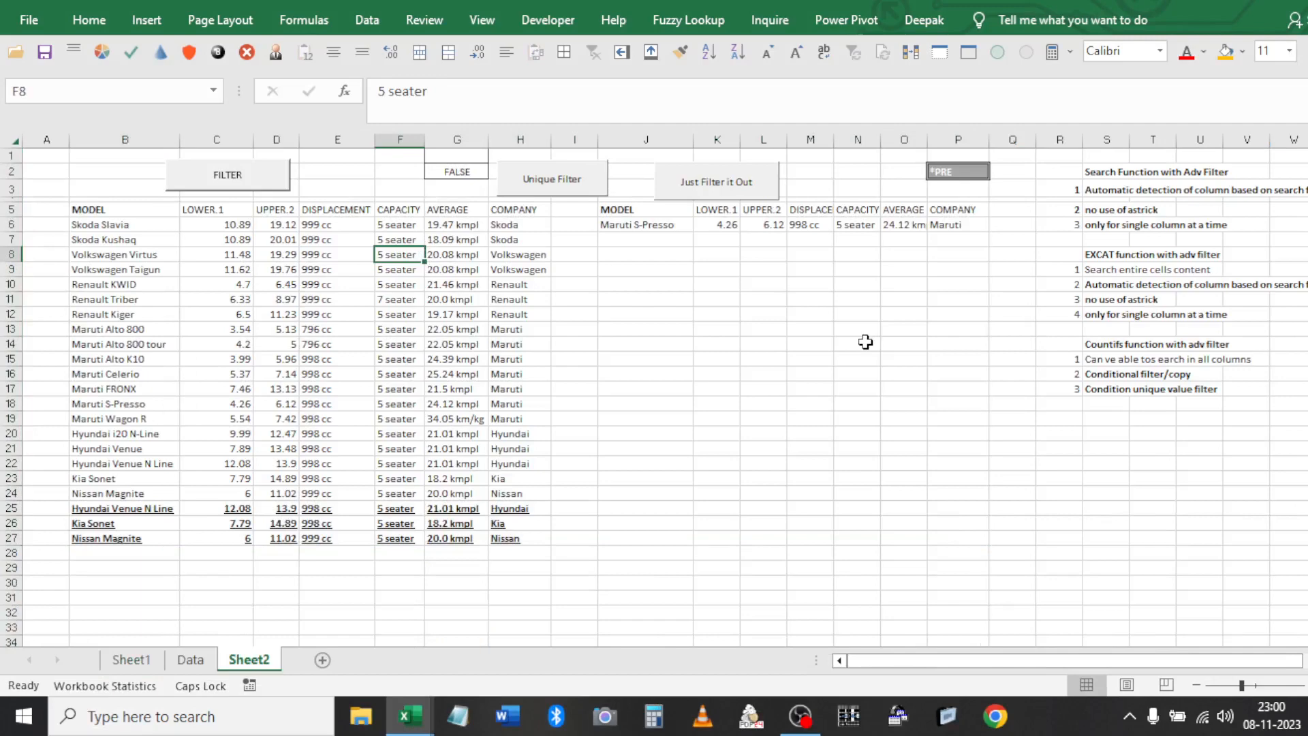
{"action": "key", "text": "ctrl+w"}
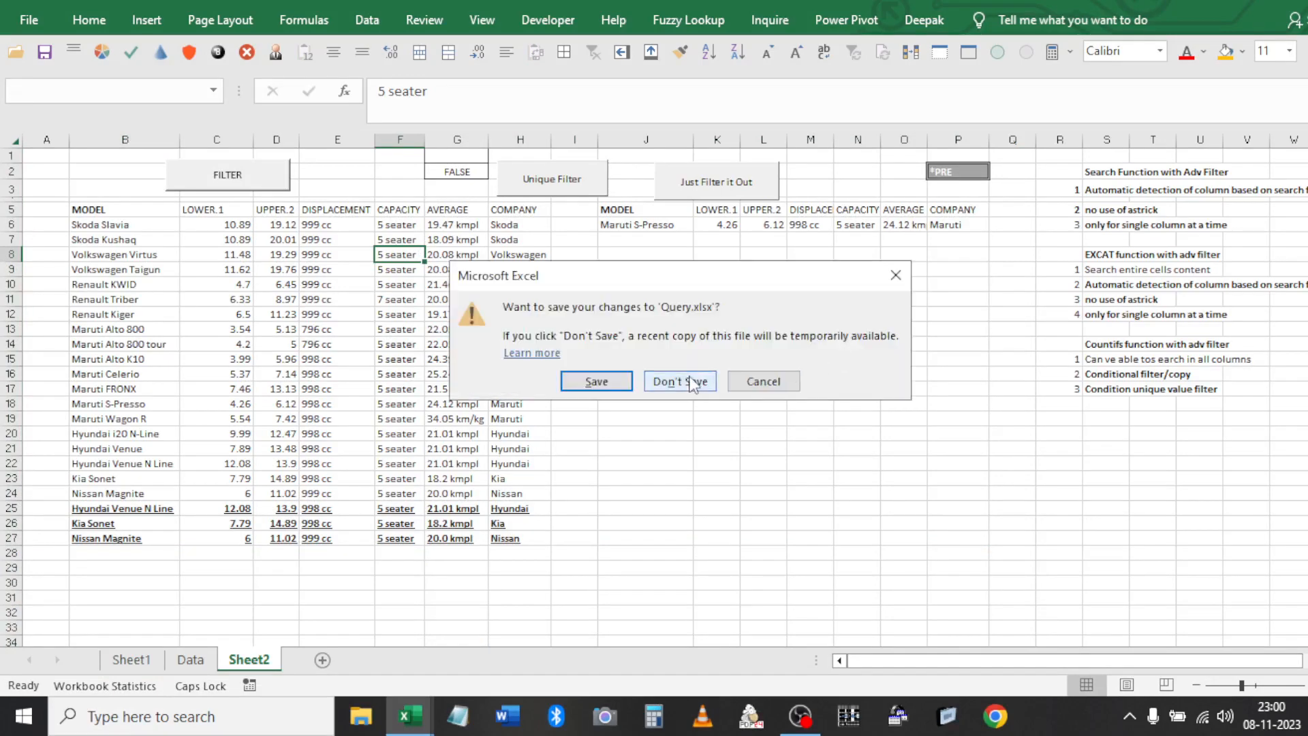
{"action": "left_click", "coordinate": [693, 383]}
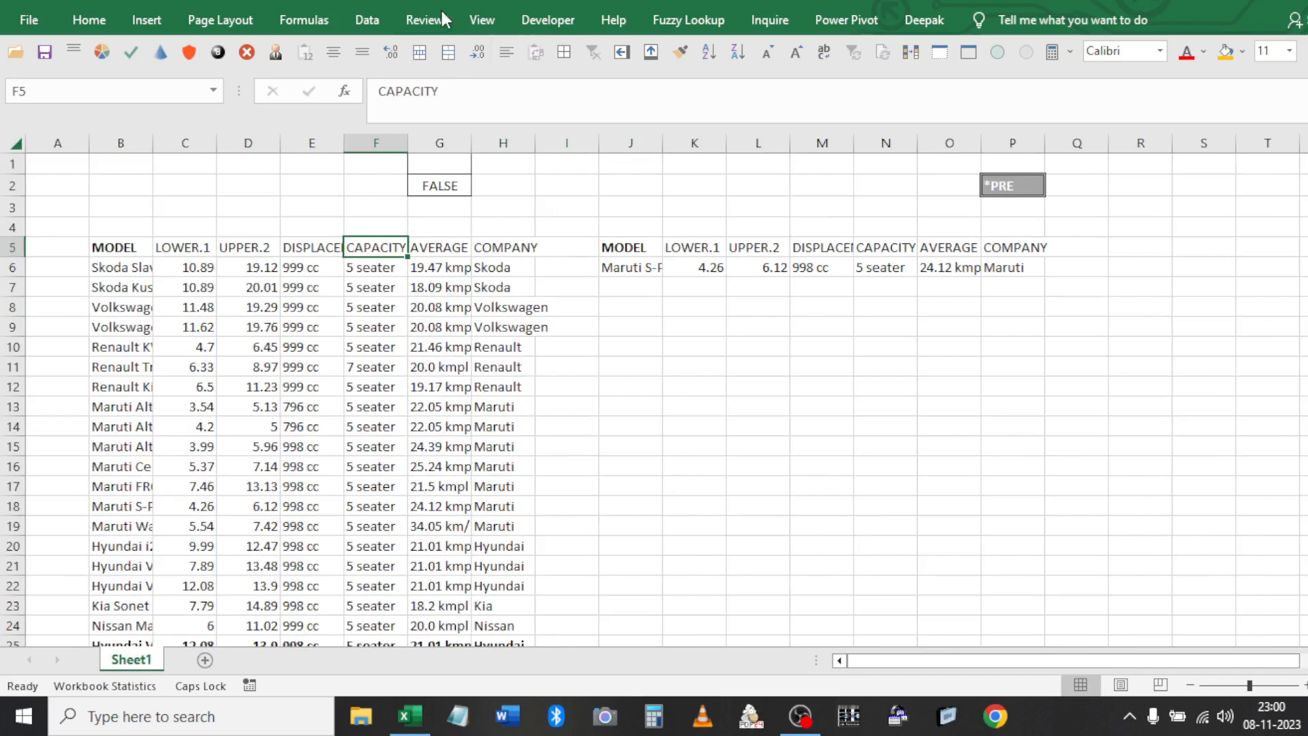
Clear the copied Maruti S-Presso results from J5:P6
{"action": "left_click", "coordinate": [482, 20]}
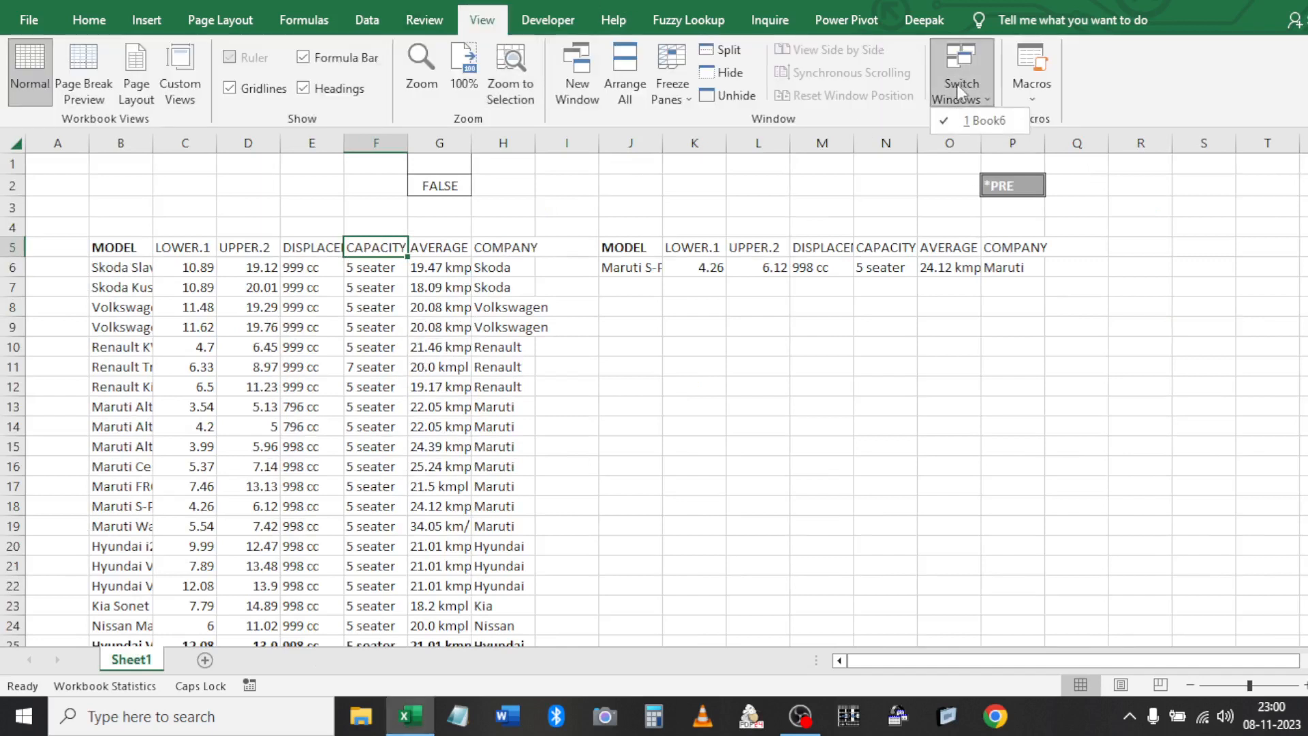
{"action": "left_click", "coordinate": [454, 164]}
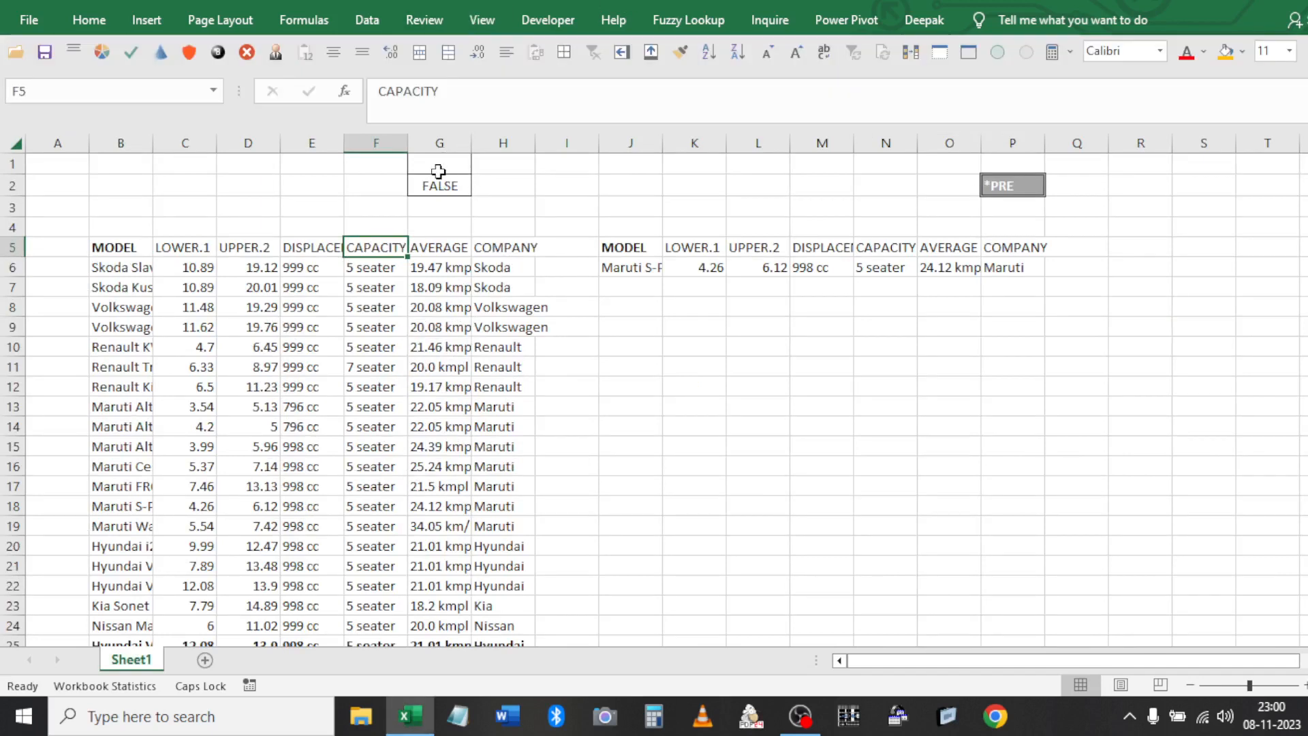
{"action": "left_click", "coordinate": [440, 165]}
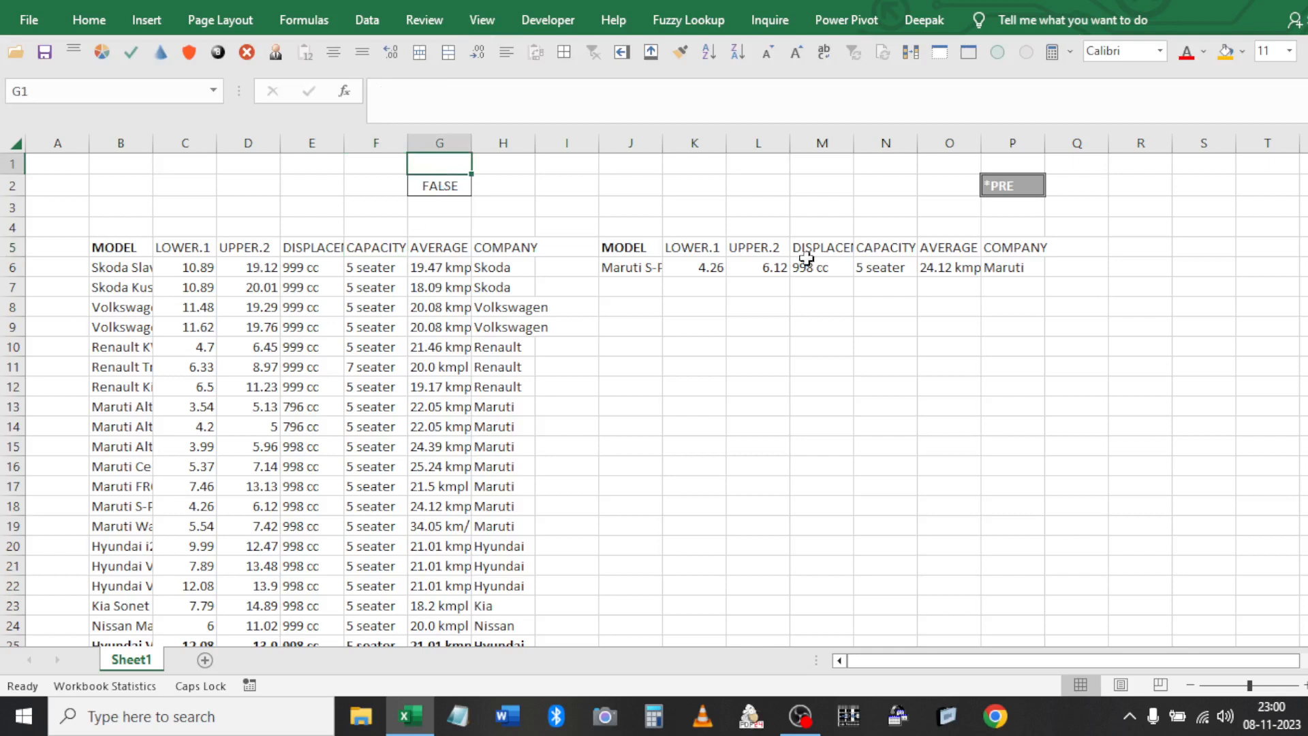
{"action": "left_click", "coordinate": [701, 242]}
{"action": "key", "text": "ctrl+a"}
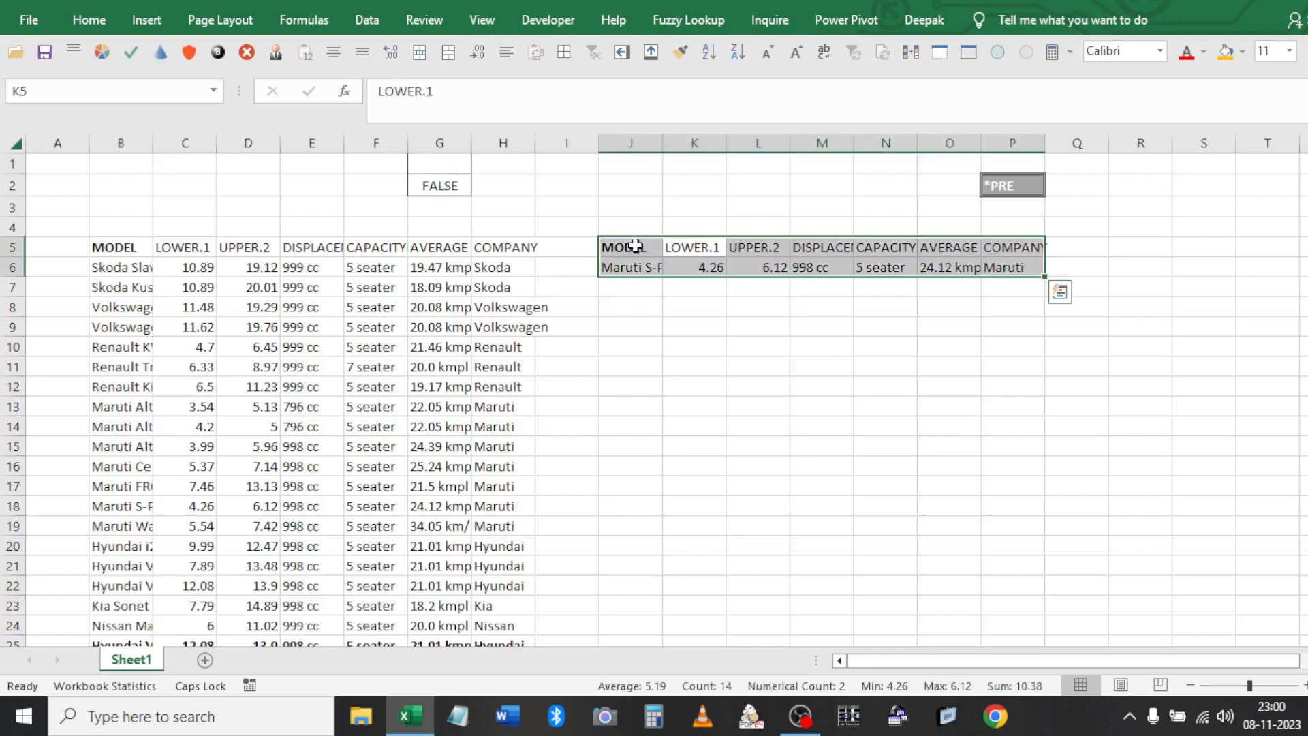
{"action": "key", "text": "Delete"}
Inspect the COUNTIFS formula in G2, leaving it showing FALSE, and show the Developer tab
{"action": "double_click", "coordinate": [440, 184]}
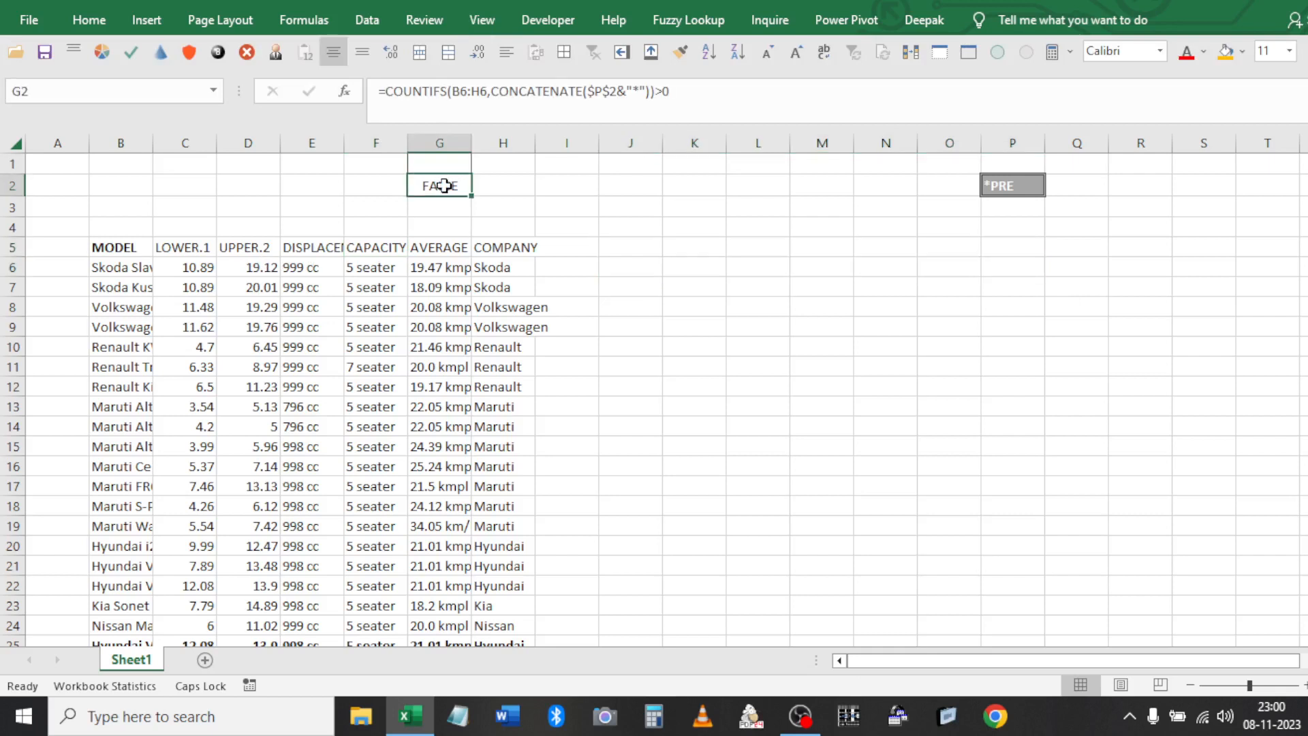
{"action": "key", "text": "Escape"}
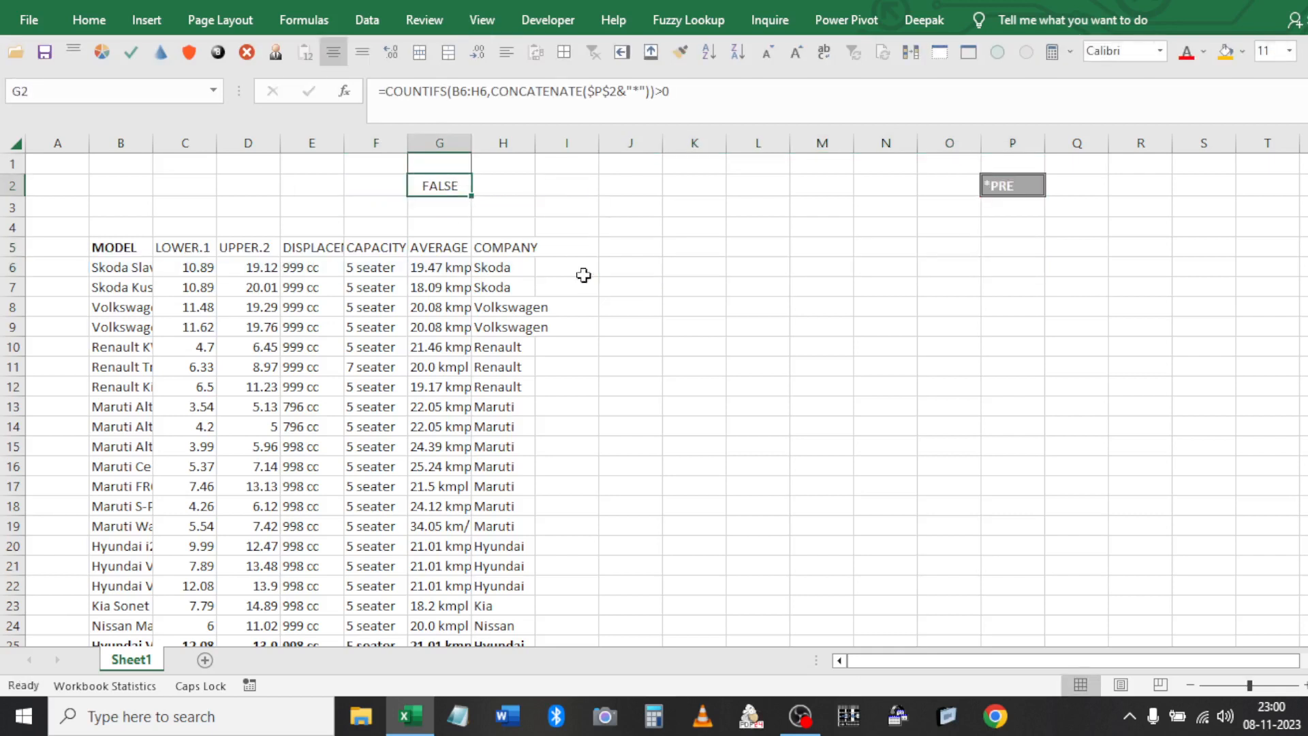
{"action": "left_click", "coordinate": [632, 266]}
{"action": "left_click", "coordinate": [529, 24]}
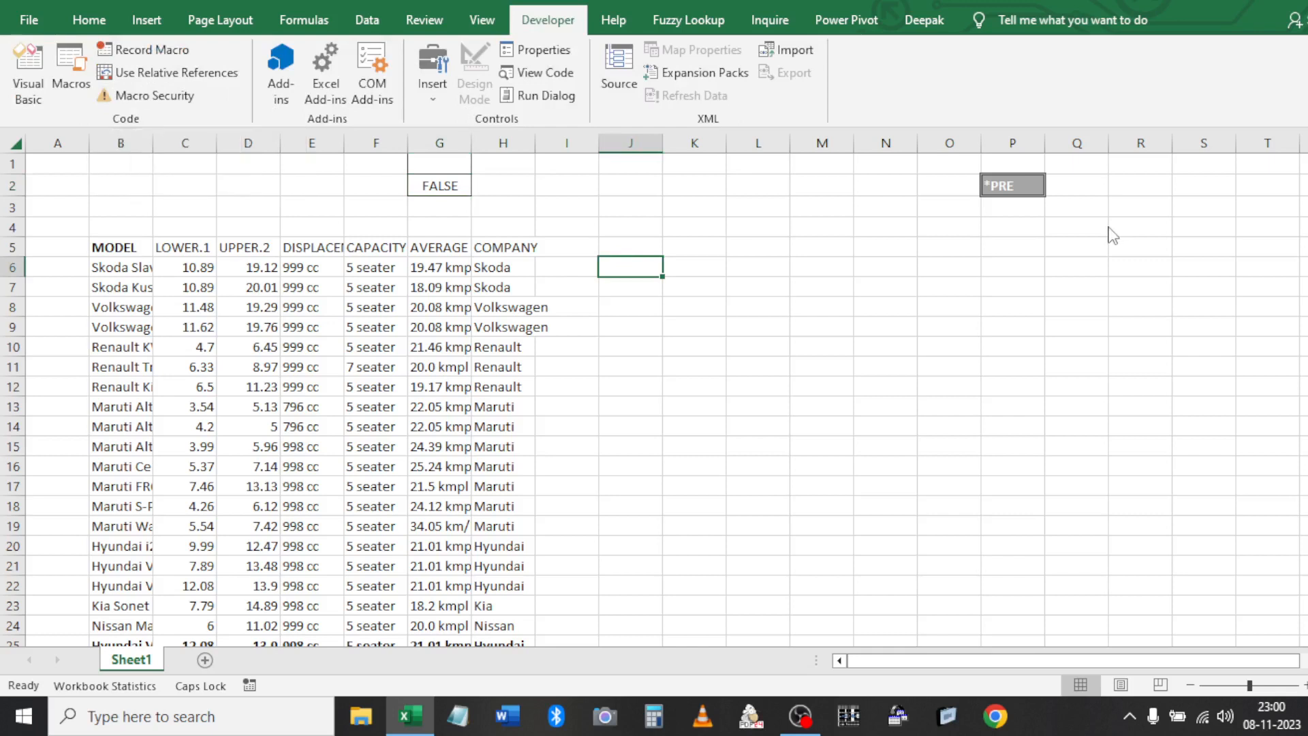
Draw a form button over I2:J4 and assign it the PERSONAL.XLSB!PER_FILTER macro
{"action": "left_click", "coordinate": [542, 199]}
{"action": "left_click", "coordinate": [526, 187]}
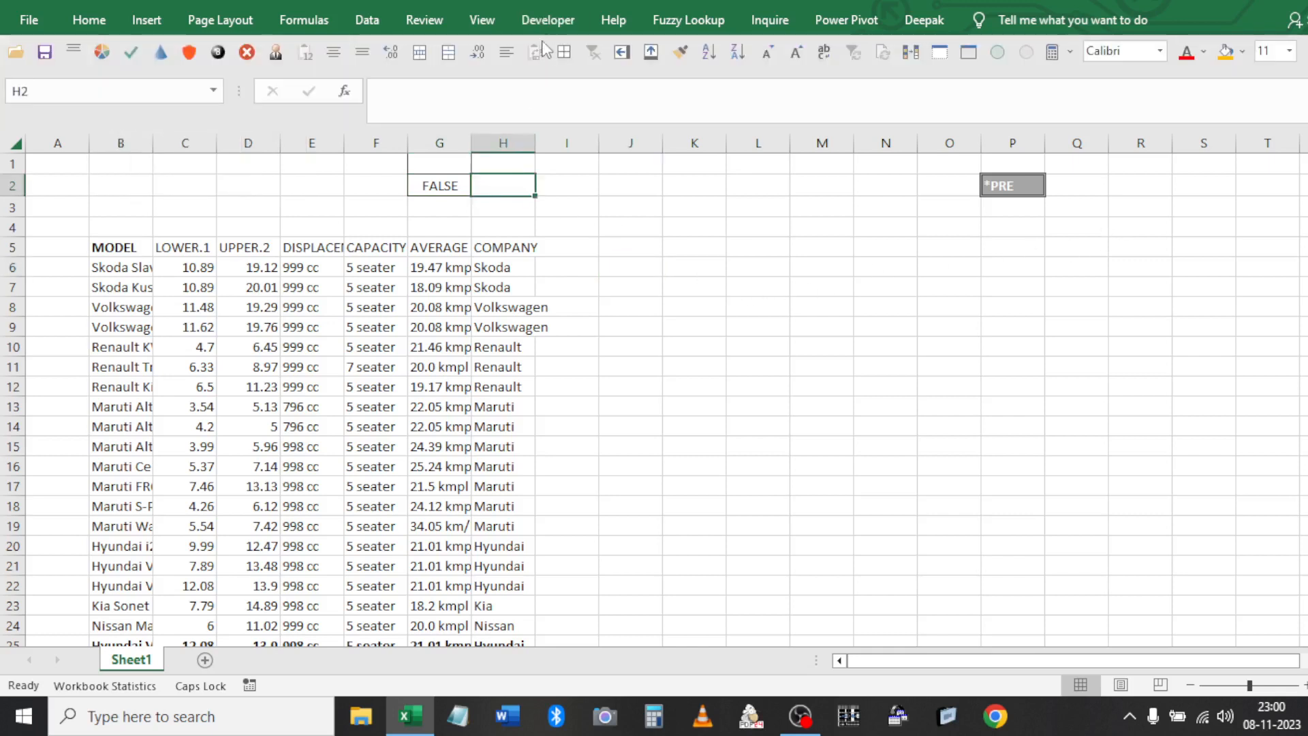
{"action": "left_click", "coordinate": [547, 20]}
{"action": "left_click", "coordinate": [432, 75]}
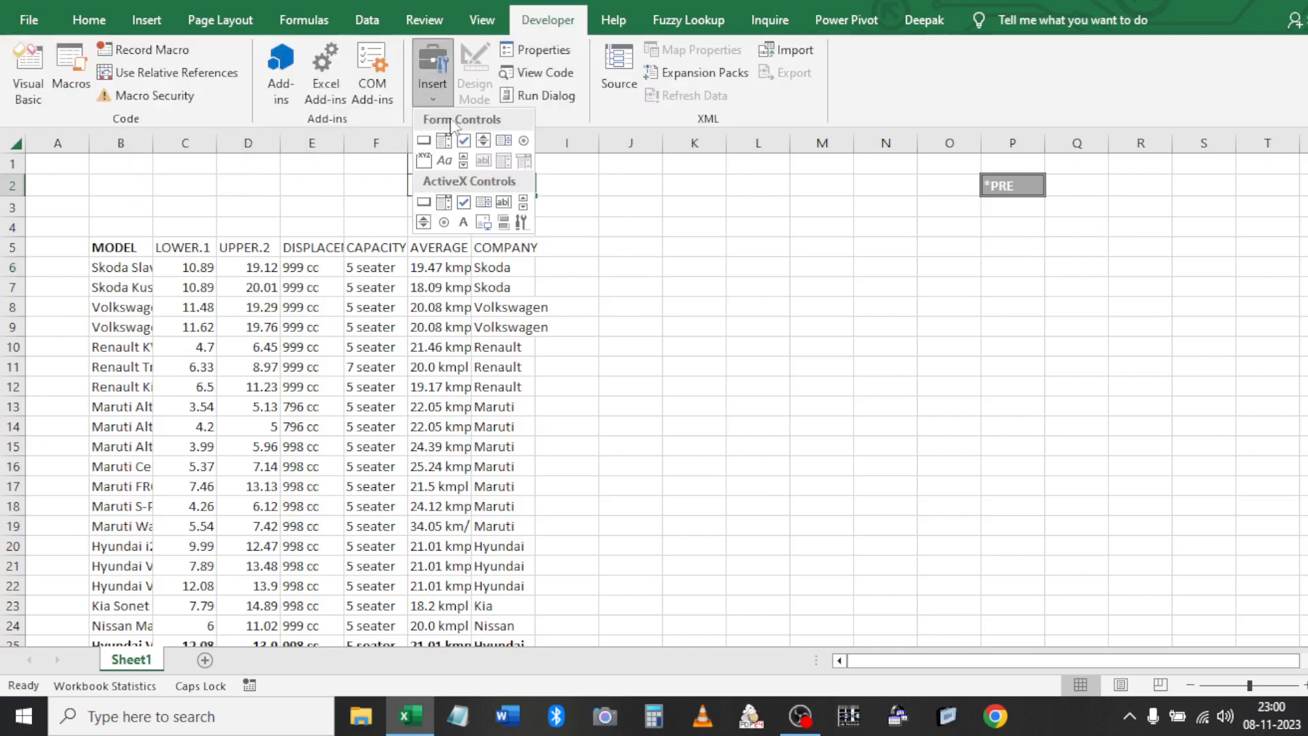
{"action": "left_click", "coordinate": [423, 202]}
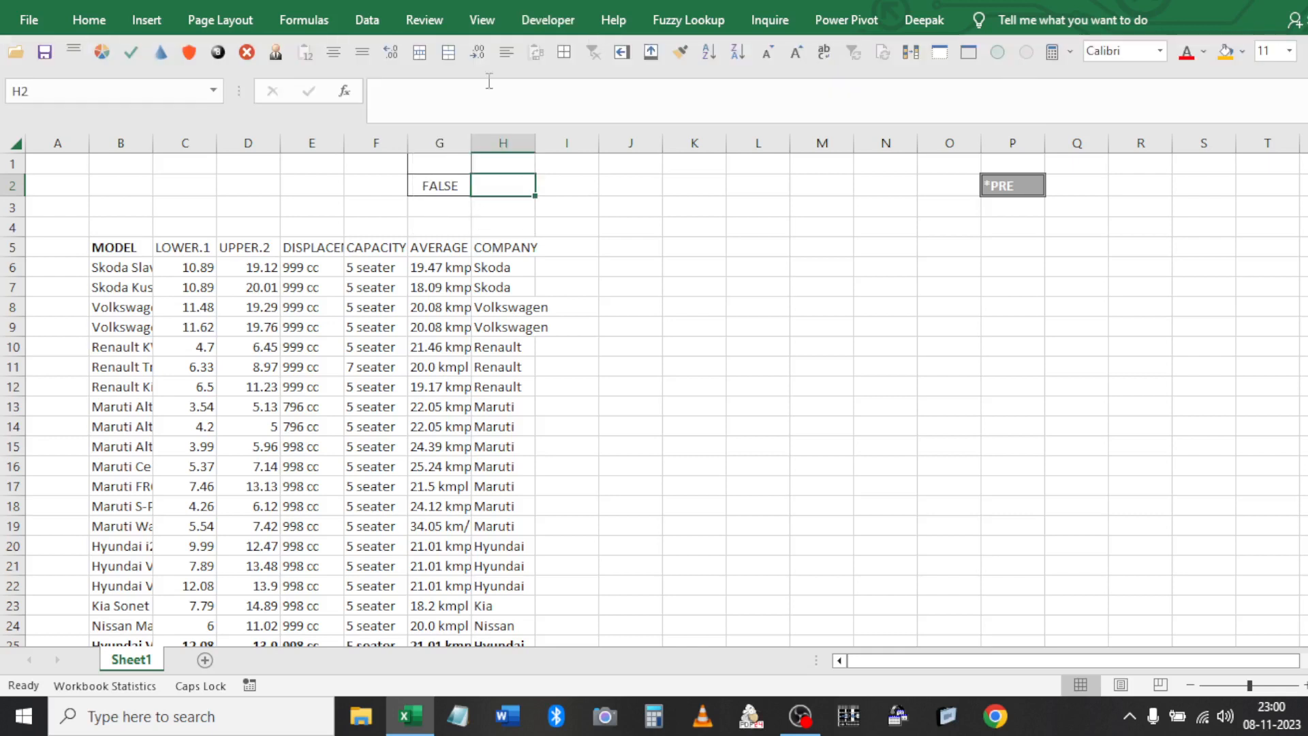
{"action": "left_click", "coordinate": [547, 19]}
{"action": "left_click", "coordinate": [434, 96]}
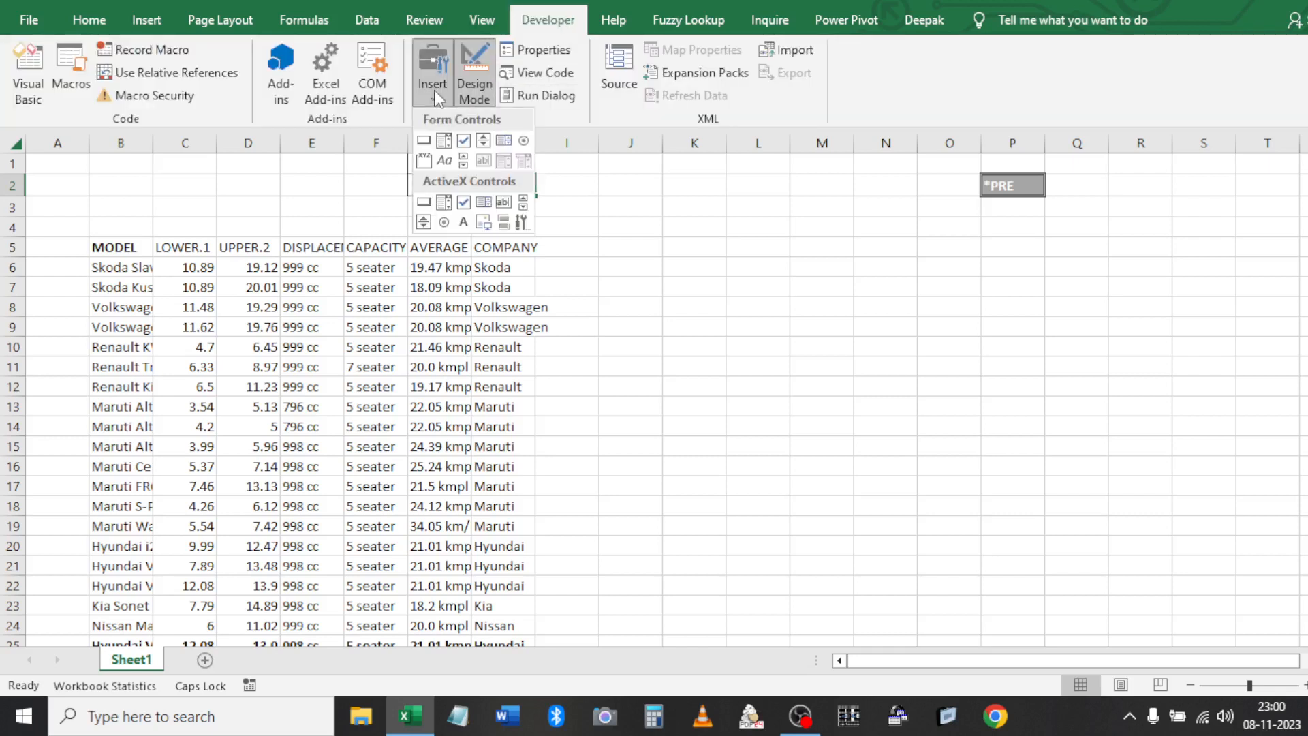
{"action": "left_click", "coordinate": [423, 140]}
{"action": "left_click_drag", "start_coordinate": [544, 175], "coordinate": [653, 237]}
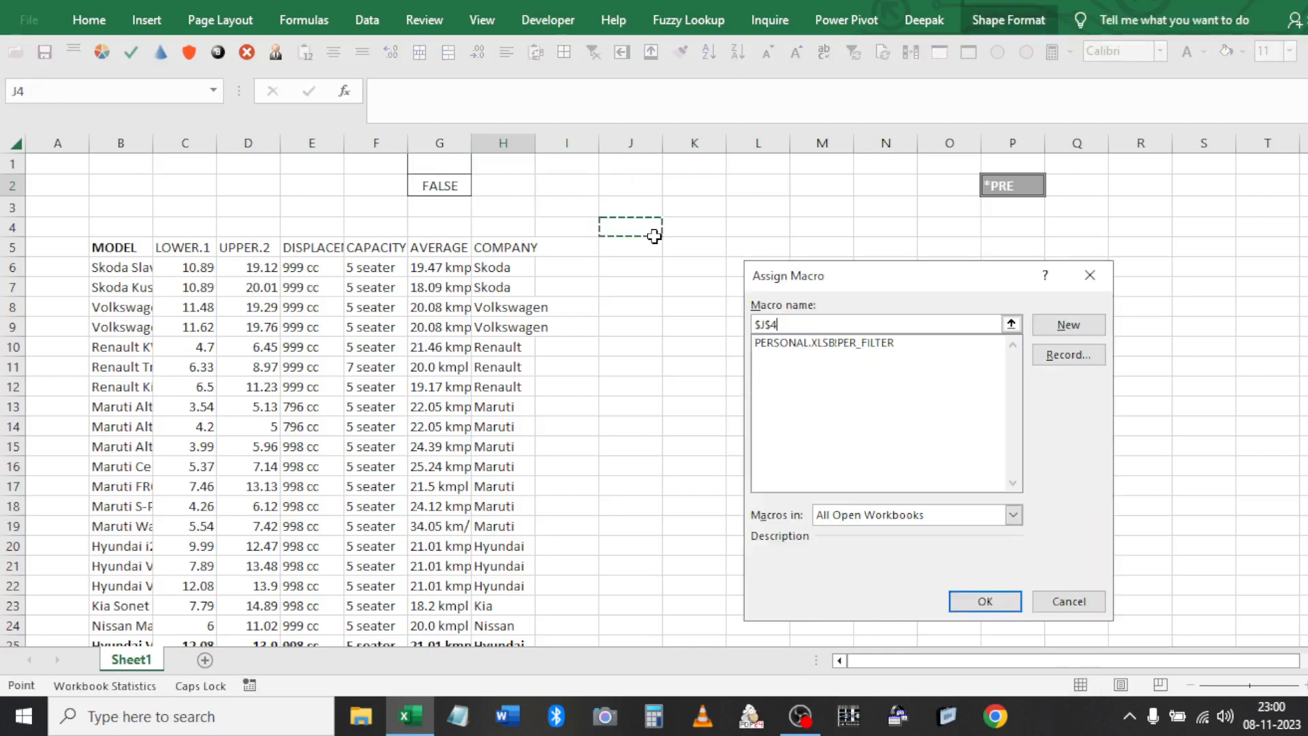
{"action": "left_click", "coordinate": [838, 343]}
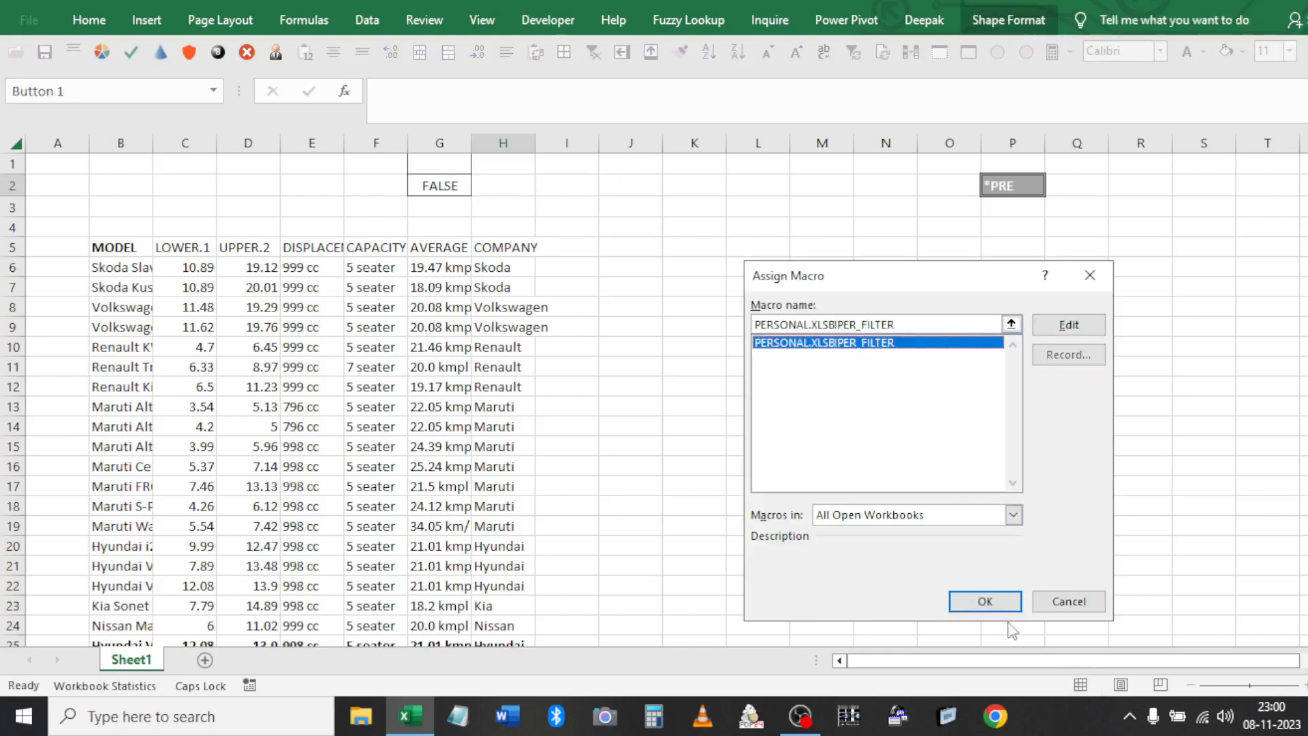
{"action": "left_click", "coordinate": [986, 601]}
Move the button up to about I1:J3 and start relabelling it 'PER FILTER'
{"action": "left_click_drag", "start_coordinate": [622, 190], "coordinate": [640, 169]}
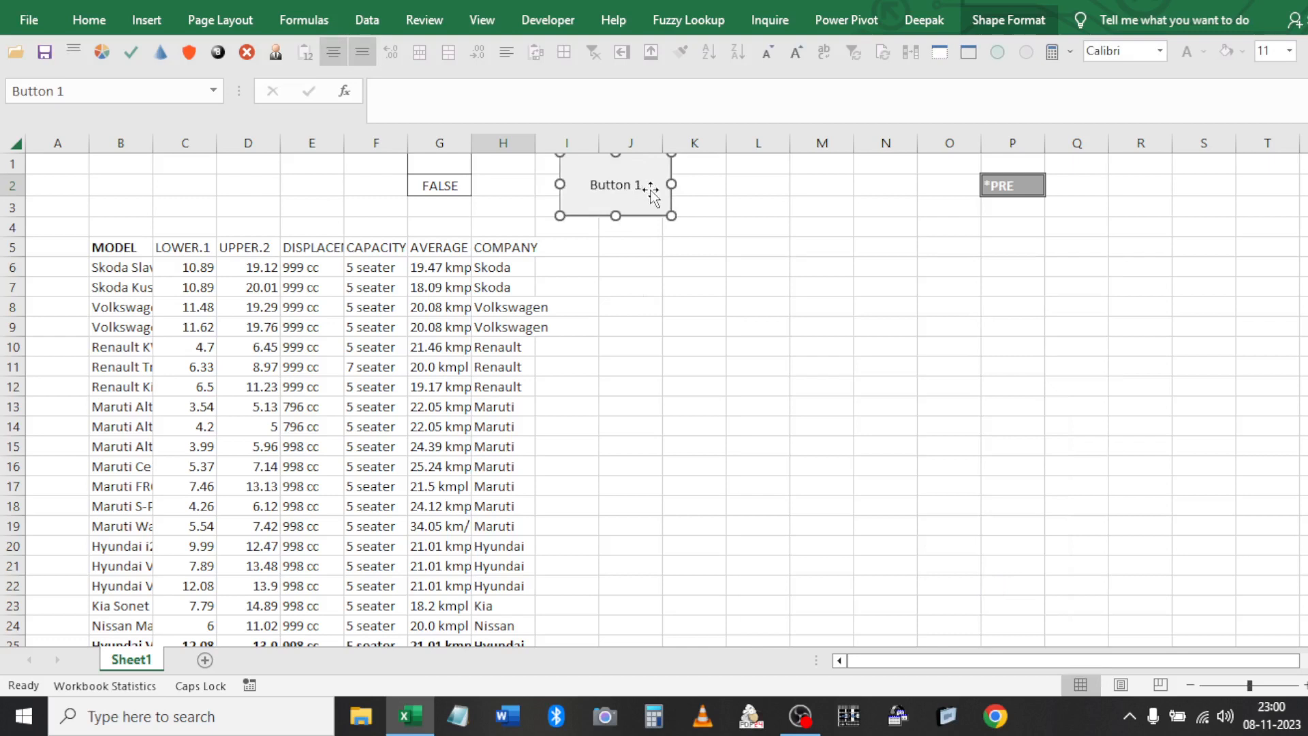
{"action": "left_click", "coordinate": [628, 184]}
{"action": "key", "text": "Delete"}
{"action": "key", "text": "Delete"}
{"action": "key", "text": "Delete"}
{"action": "key", "text": "Delete"}
{"action": "key", "text": "Delete"}
{"action": "key", "text": "Delete"}
{"action": "key", "text": "Delete"}
{"action": "key", "text": "Delete"}
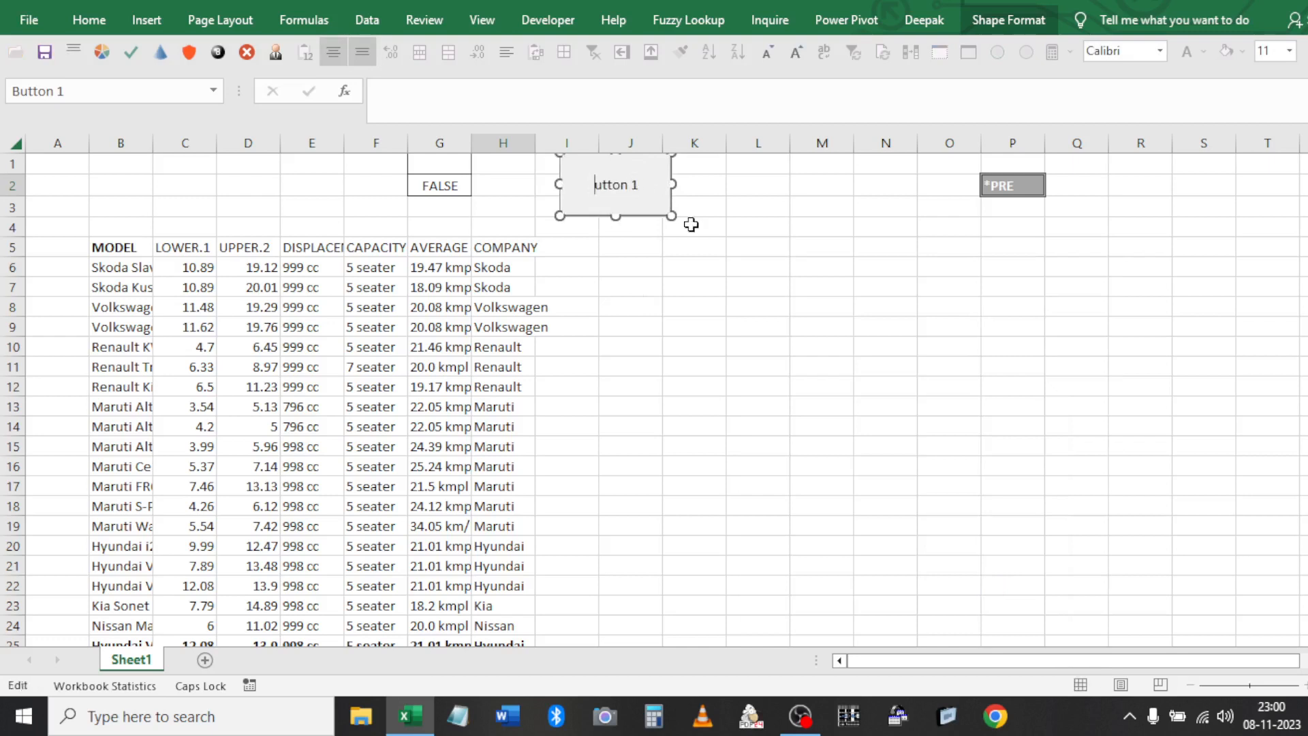
{"action": "type", "text": "pER"}
{"action": "key", "text": "BackSpace"}
{"action": "type", "text": "PER FITER"}
Correct the button label to 'PER FILTER' and run the macro from it
{"action": "key", "text": "BackSpace"}
{"action": "key", "text": "BackSpace"}
{"action": "key", "text": "BackSpace"}
{"action": "type", "text": "LTER"}
{"action": "left_click", "coordinate": [615, 281]}
{"action": "left_click", "coordinate": [619, 165]}
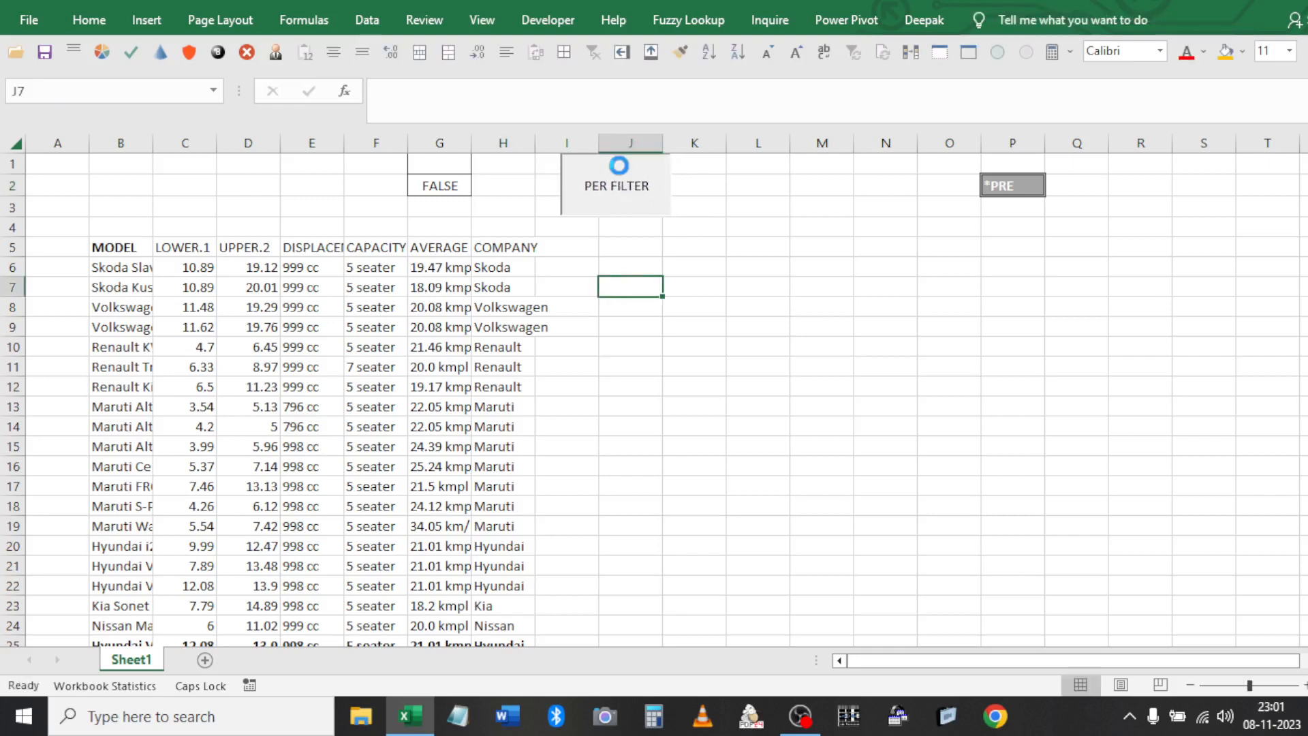
Clear the extracted Maruti row from J5:P6
{"action": "left_click", "coordinate": [642, 247]}
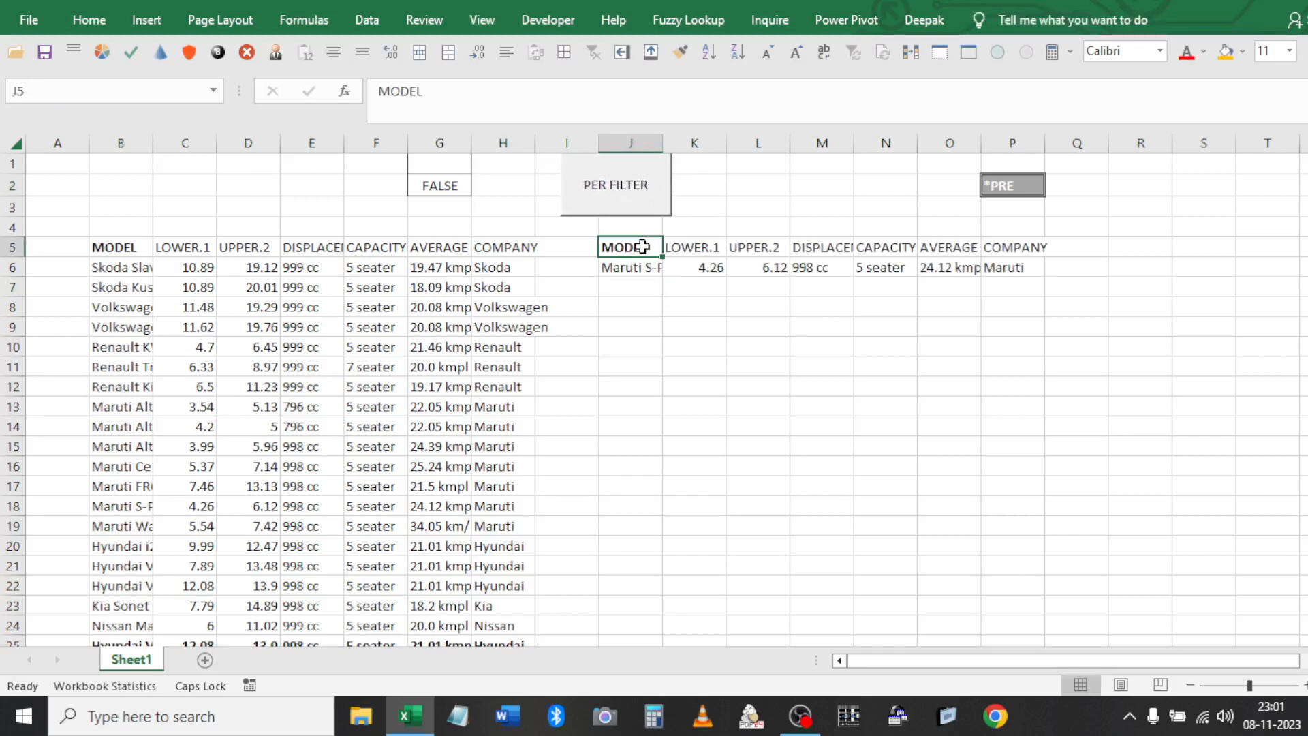
{"action": "key", "text": "ctrl+shift+Right"}
{"action": "key", "text": "ctrl+shift+Down"}
{"action": "key", "text": "Delete"}
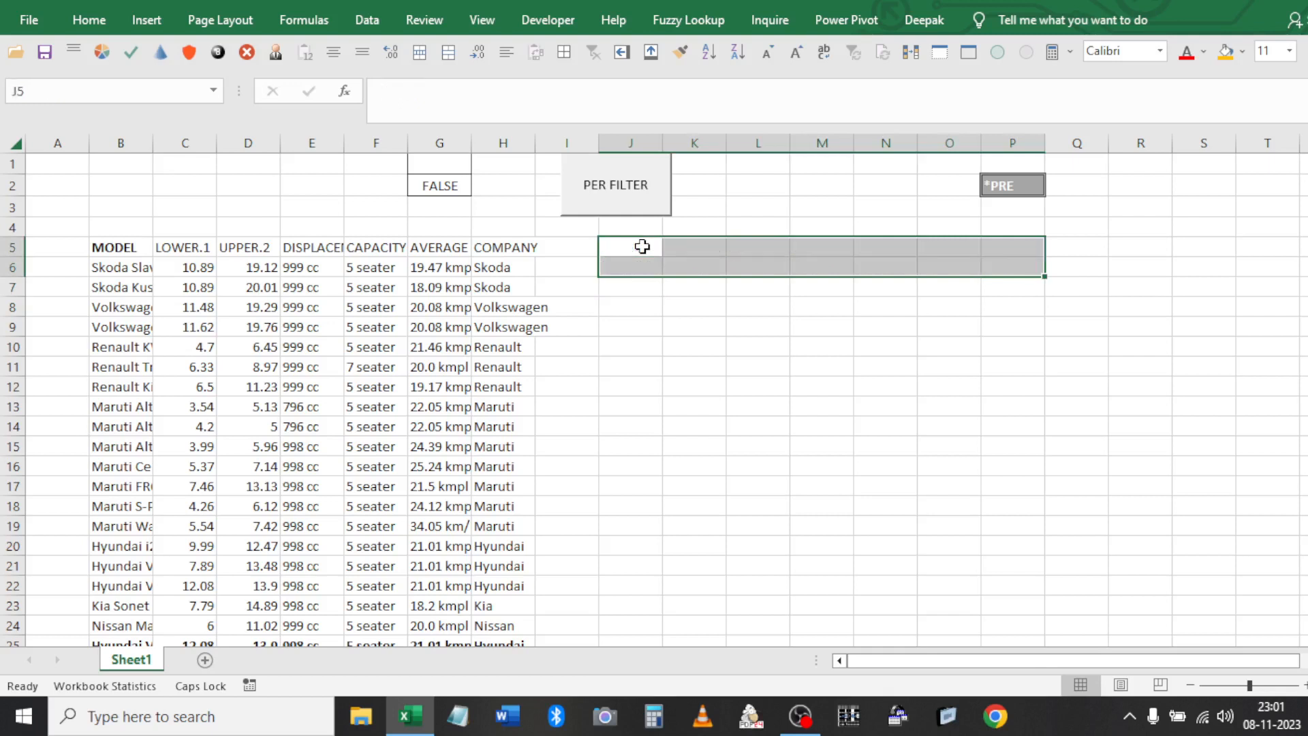
{"action": "left_click", "coordinate": [438, 143]}
{"action": "left_click", "coordinate": [440, 167]}
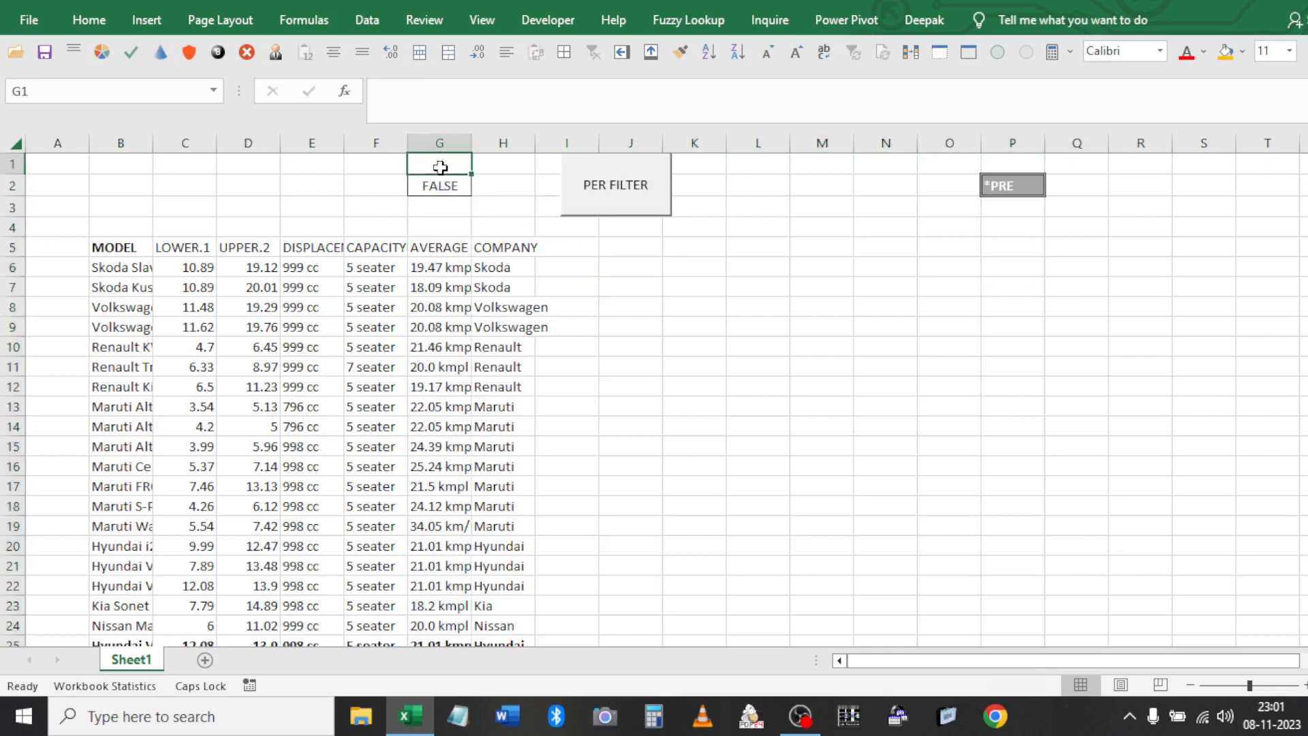
{"action": "left_click", "coordinate": [639, 280]}
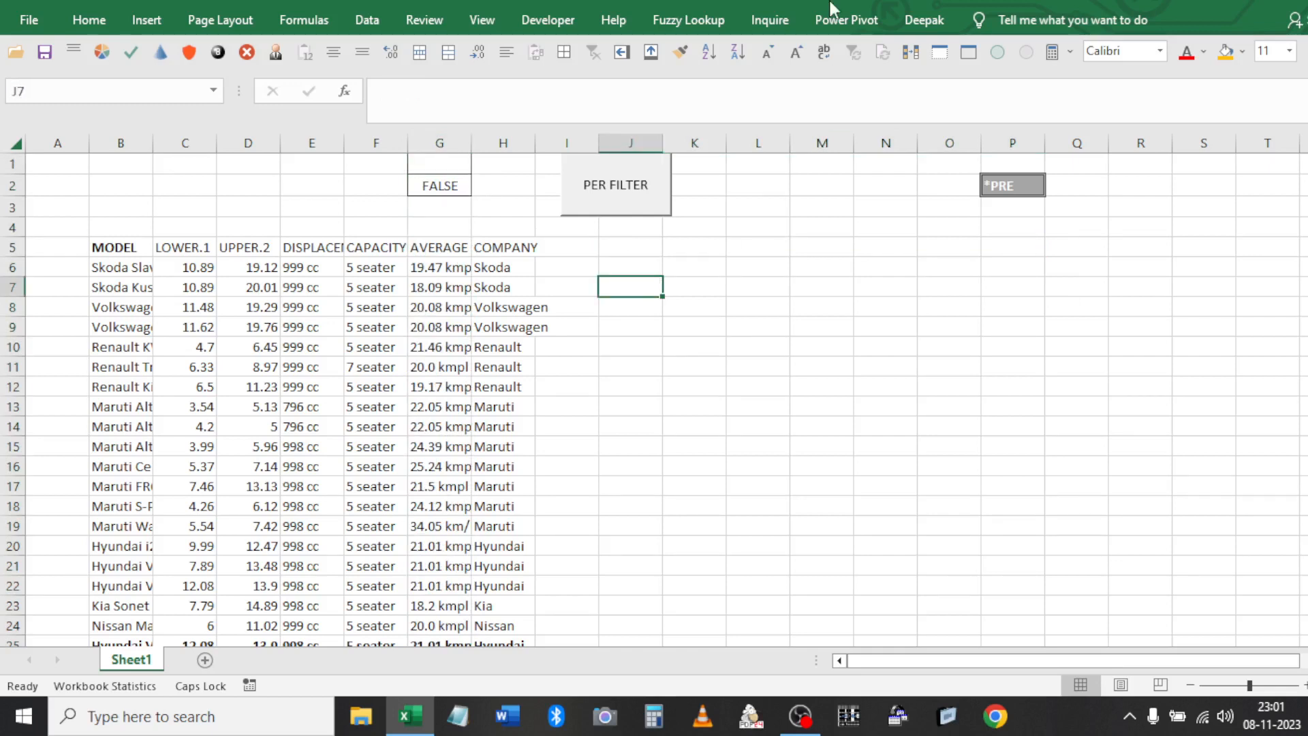
Add a new custom tab with a group in the Customize the Ribbon settings
{"action": "right_click", "coordinate": [486, 29]}
{"action": "left_click", "coordinate": [521, 41]}
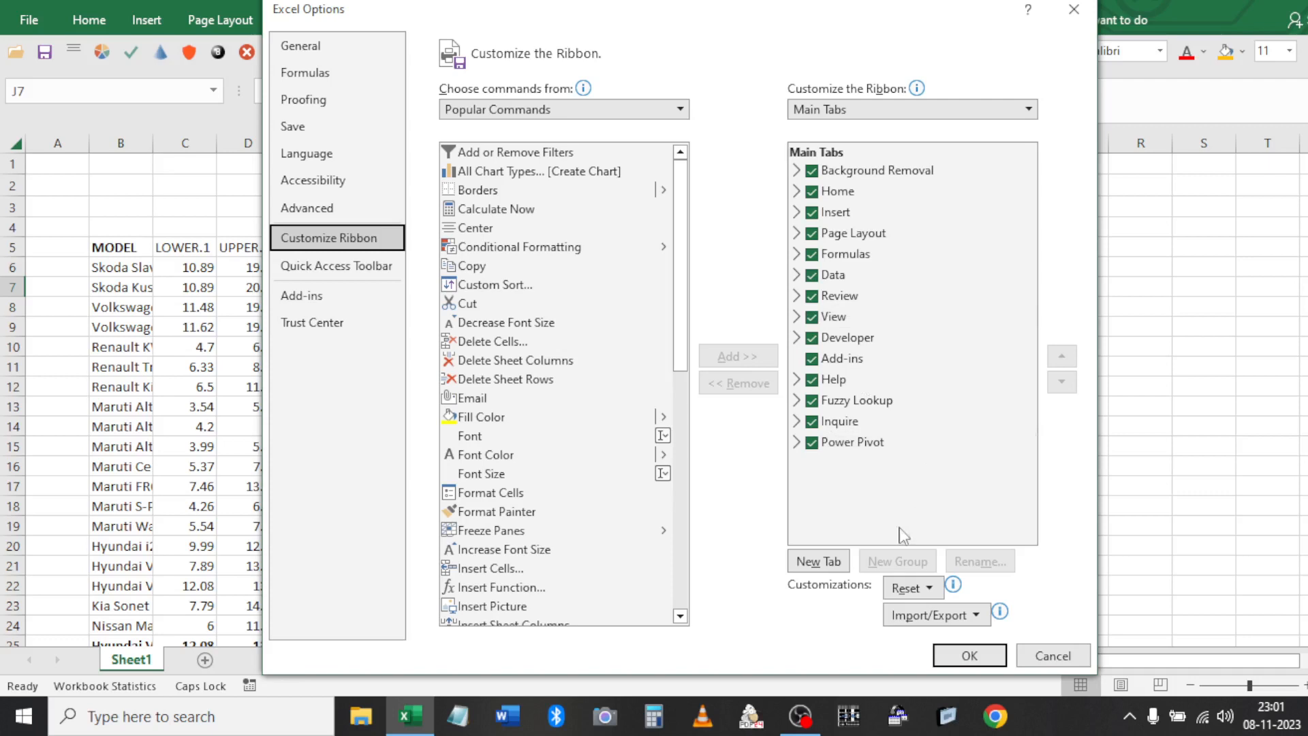
{"action": "left_click", "coordinate": [810, 573]}
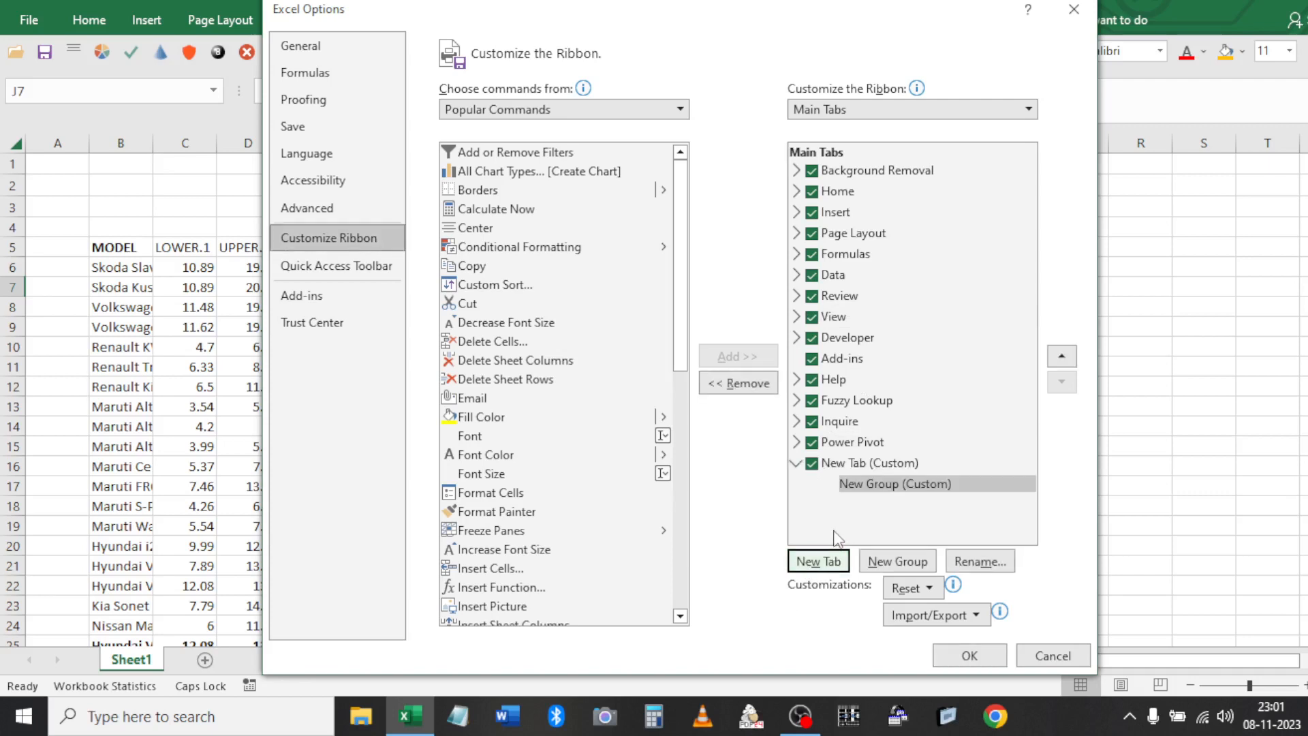
{"action": "left_click", "coordinate": [862, 463]}
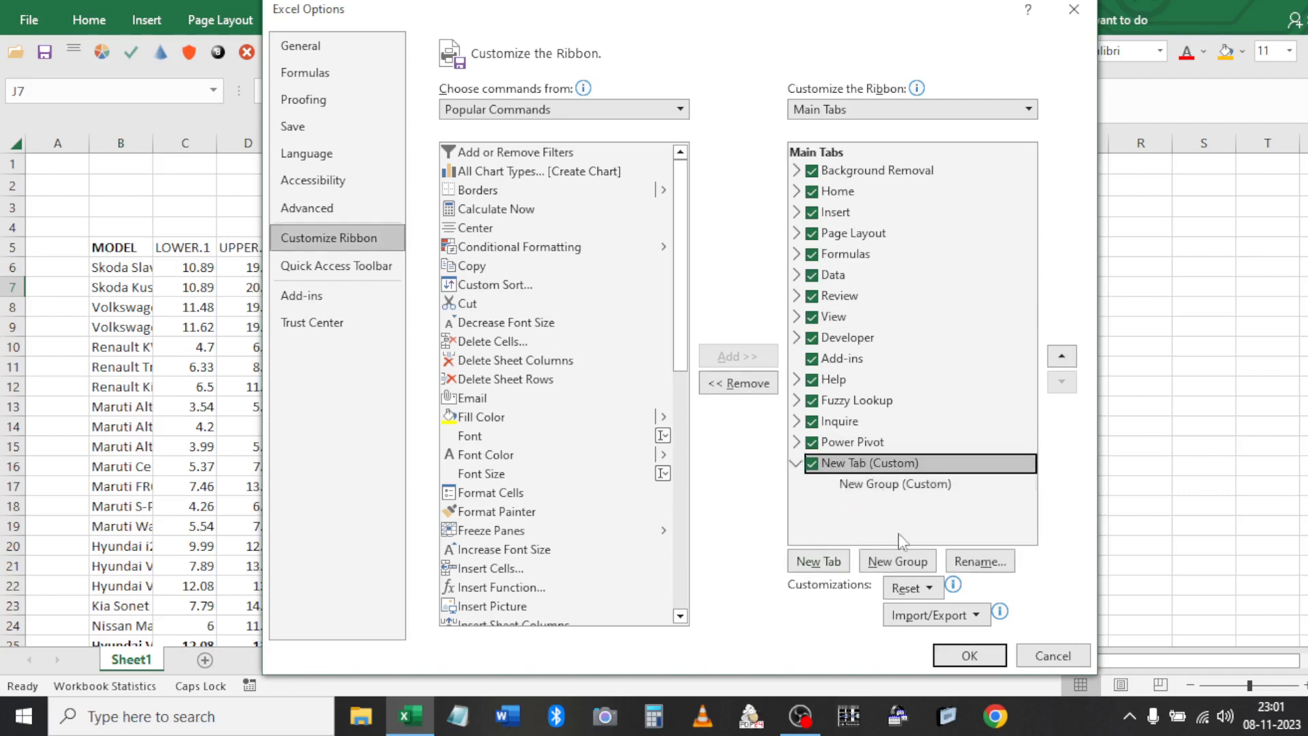
{"action": "double_click", "coordinate": [892, 466]}
{"action": "double_click", "coordinate": [894, 466]}
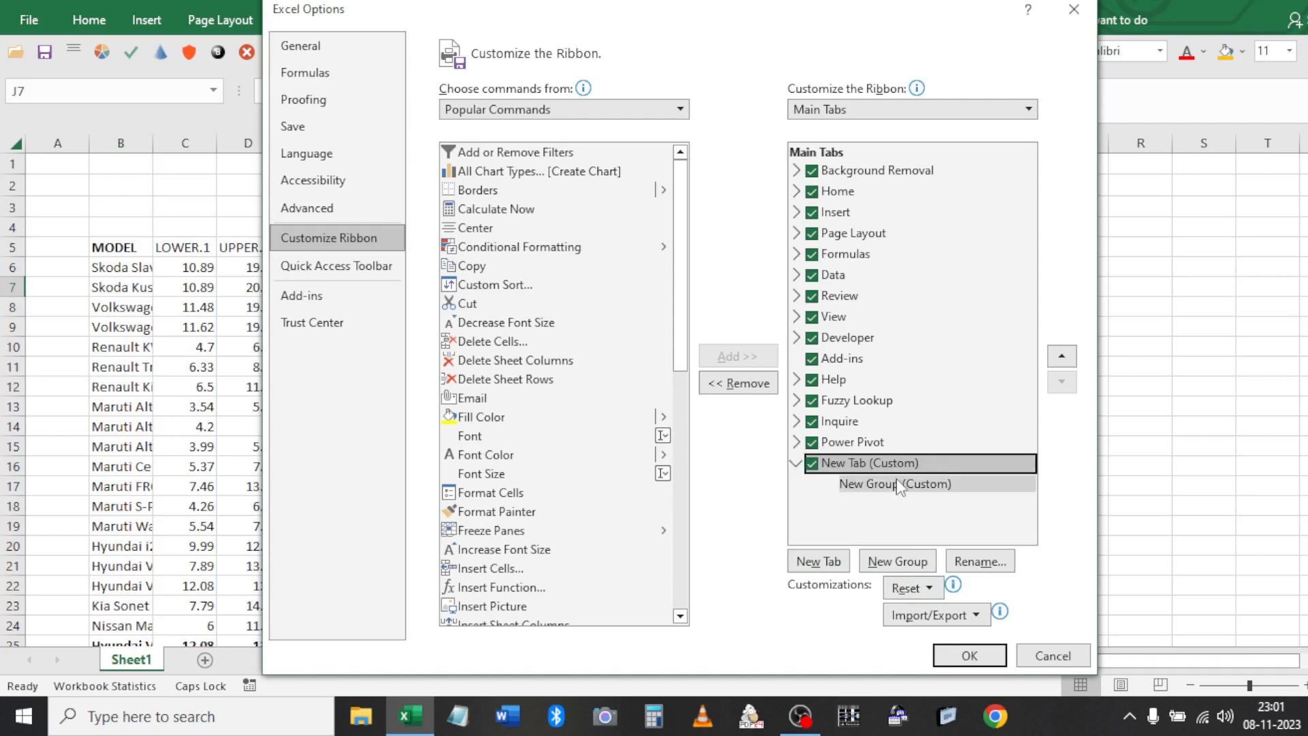
Rename the new tab 'PERSONAL FILTER' and select its New Group (Custom)
{"action": "left_click", "coordinate": [964, 563]}
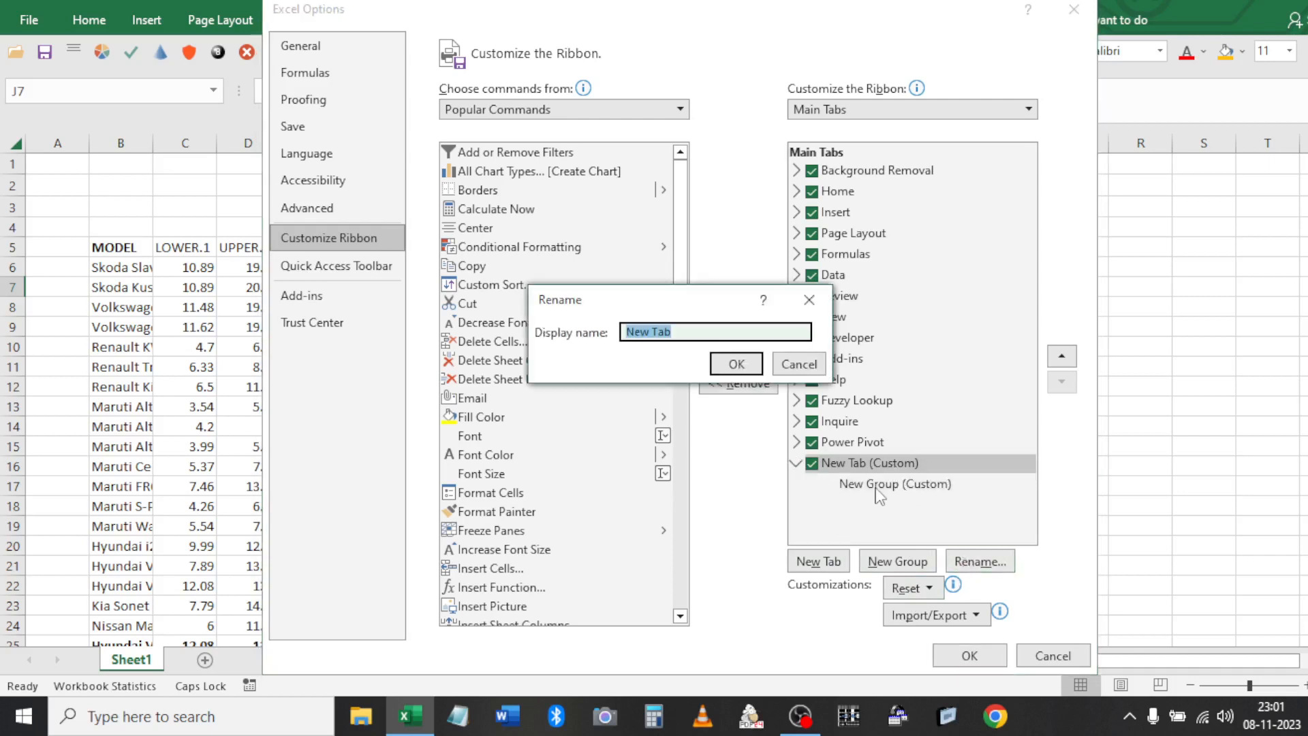
{"action": "type", "text": "PERSONAL FILTER"}
{"action": "left_click", "coordinate": [738, 365]}
{"action": "left_click", "coordinate": [913, 485]}
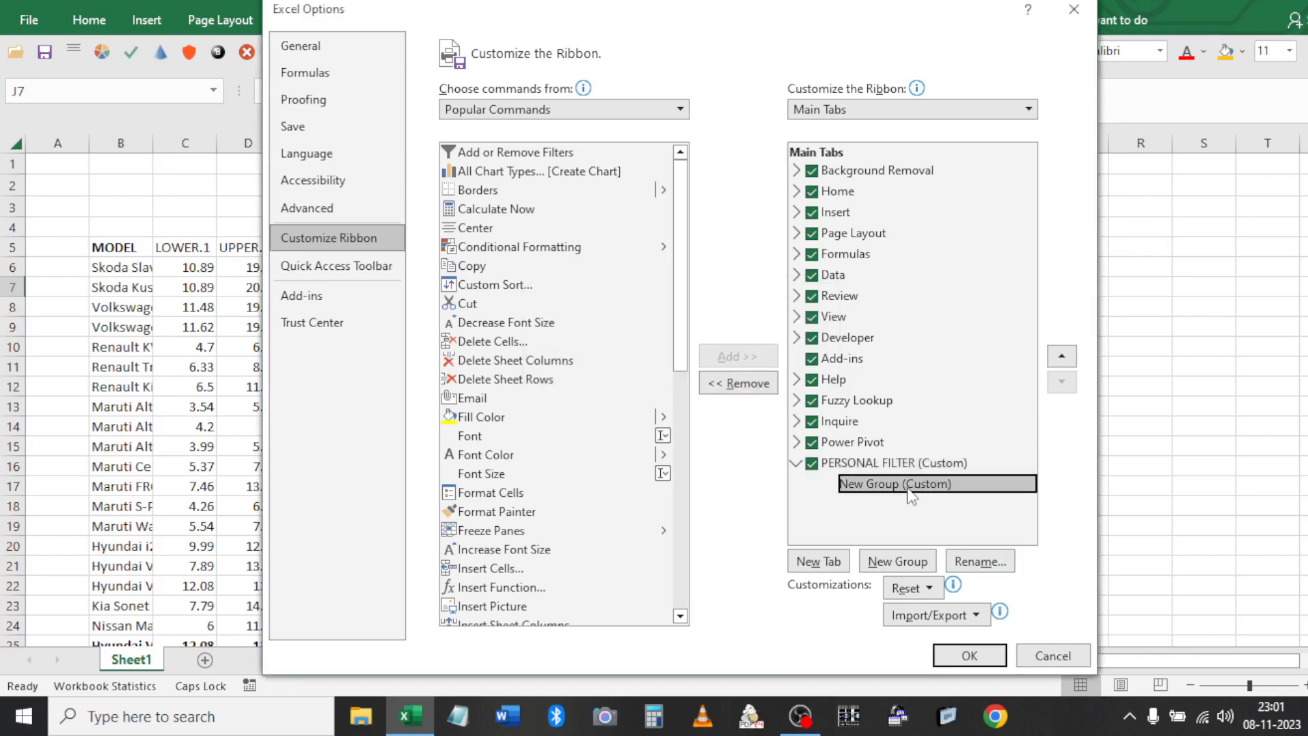
Rename the custom group 'RUN' with a red shield symbol as its icon
{"action": "left_click", "coordinate": [990, 571]}
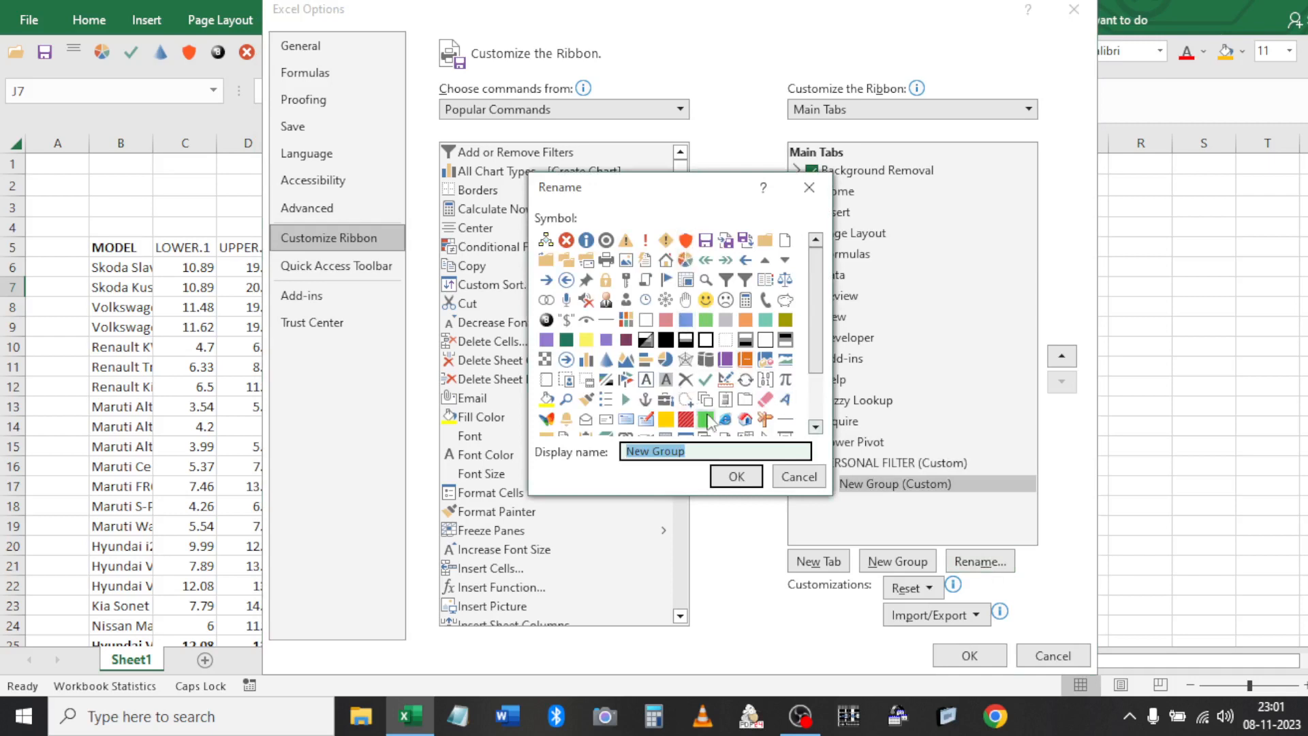
{"action": "key", "text": "super+period"}
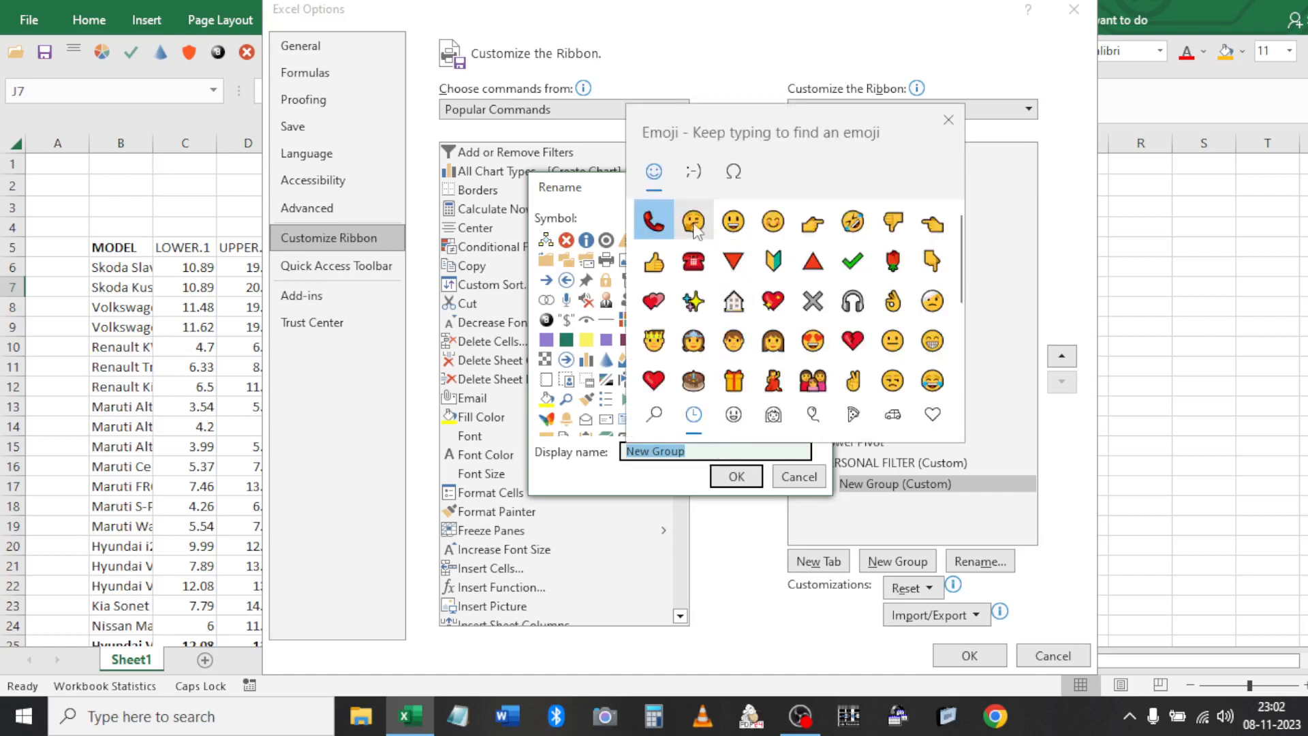
{"action": "left_click", "coordinate": [826, 245]}
{"action": "left_click", "coordinate": [815, 228]}
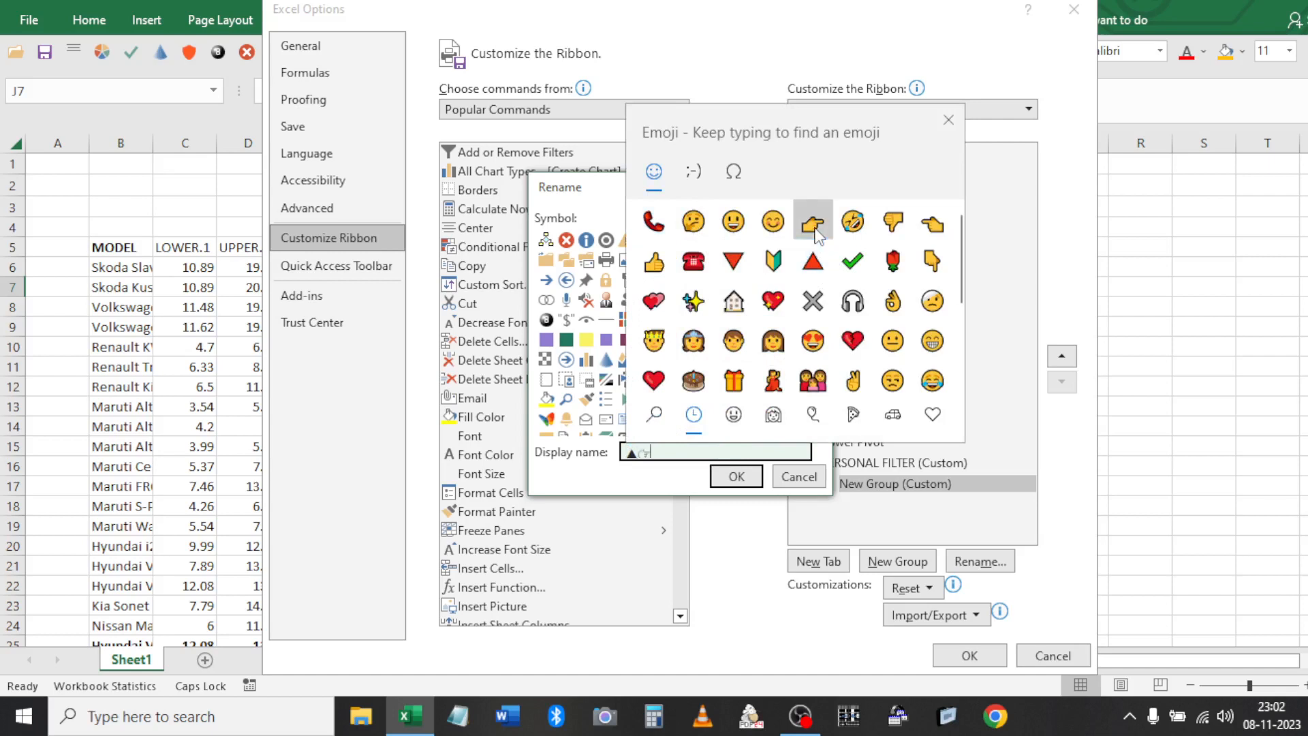
{"action": "left_click", "coordinate": [808, 480]}
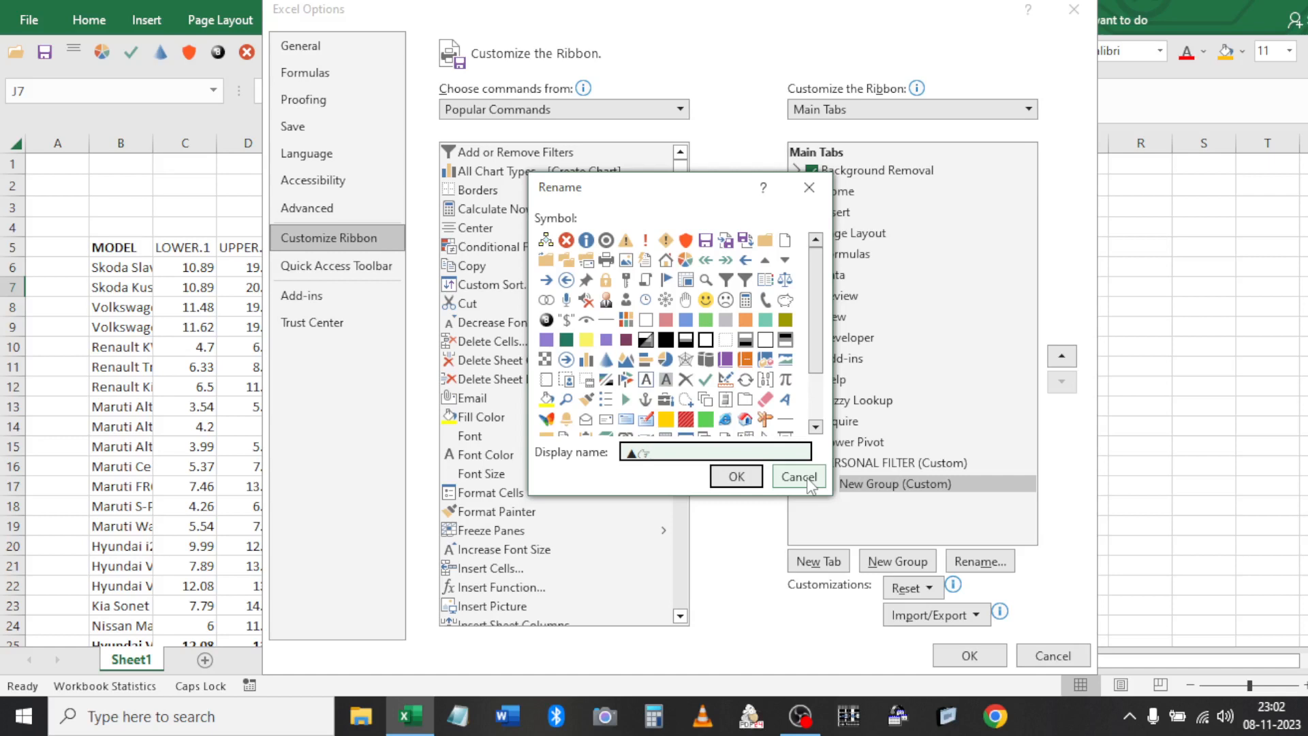
{"action": "key", "text": "BackSpace"}
{"action": "key", "text": "BackSpace"}
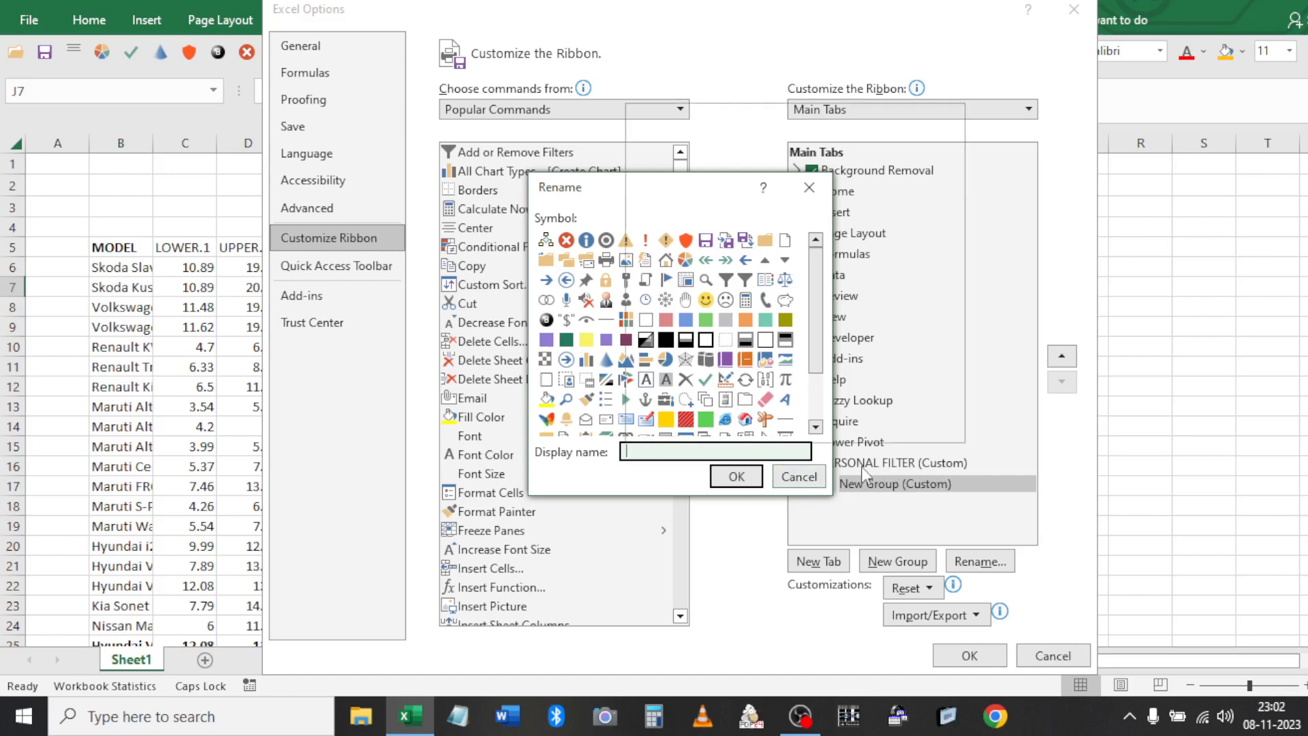
{"action": "key", "text": "super+period"}
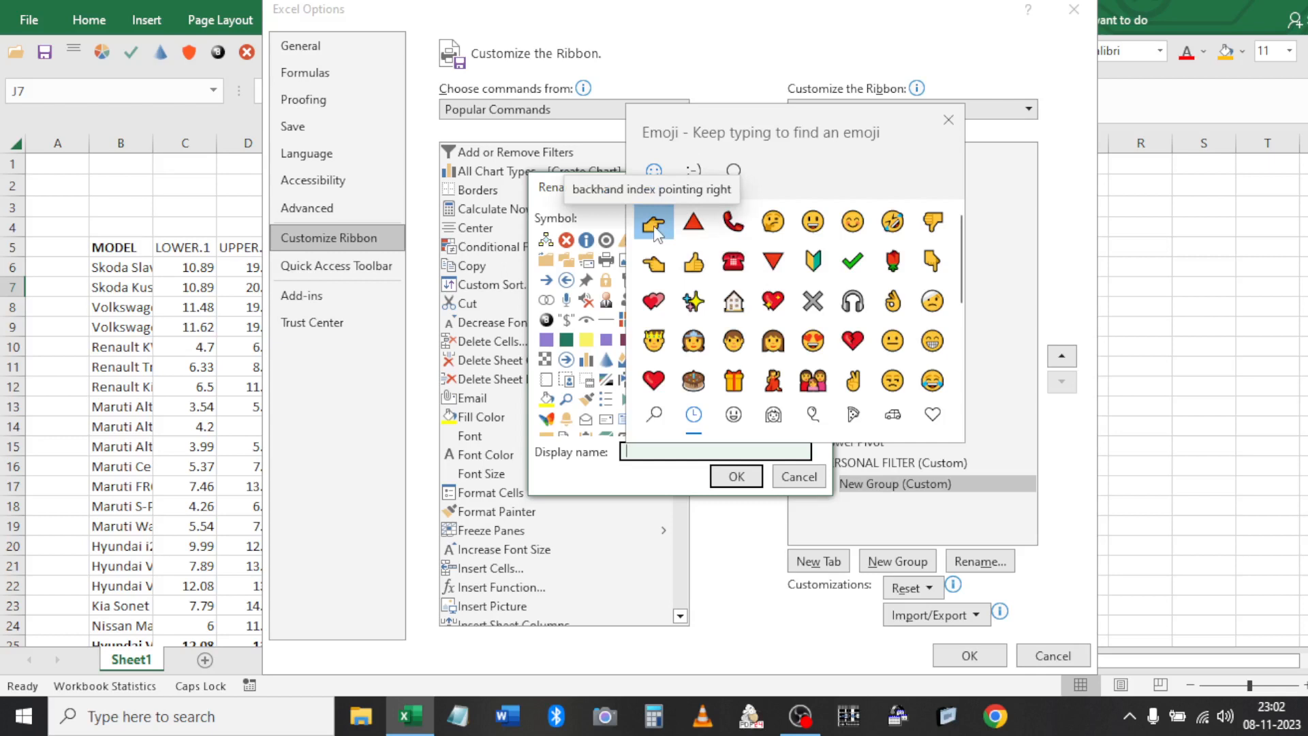
{"action": "left_click", "coordinate": [949, 121]}
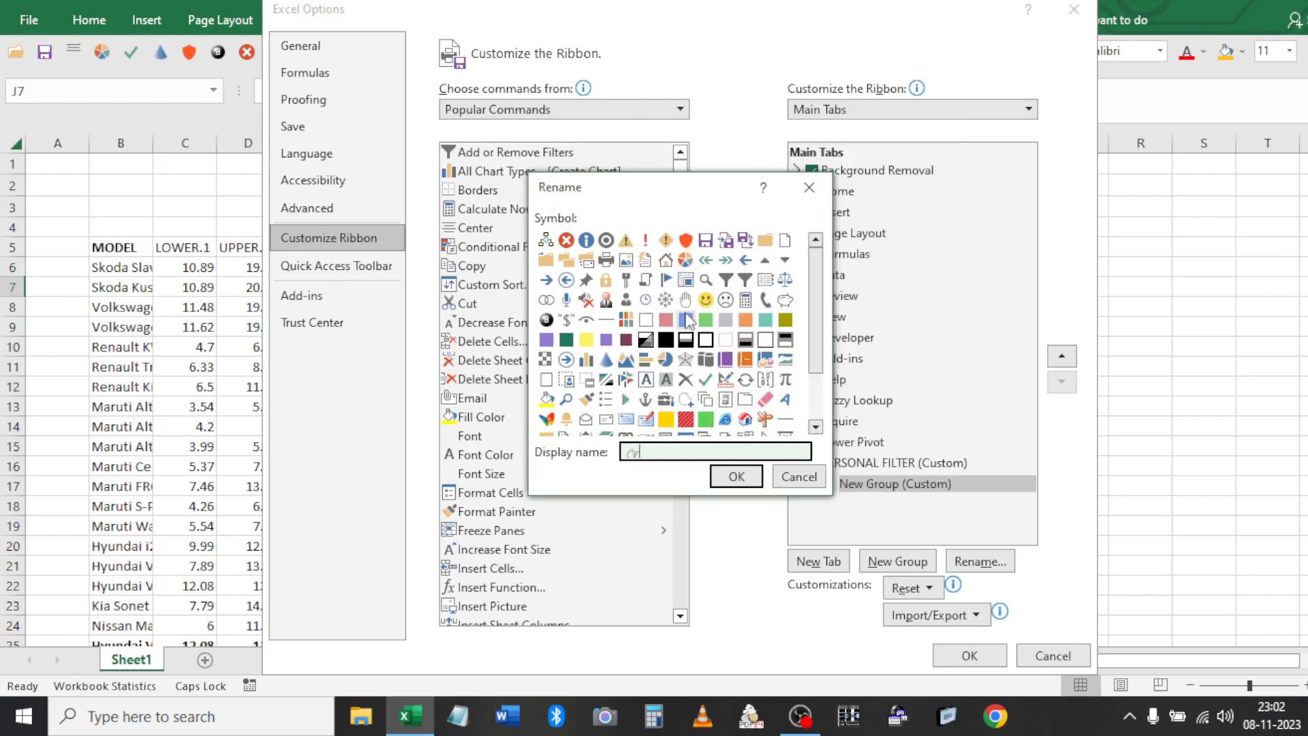
{"action": "left_click", "coordinate": [686, 240]}
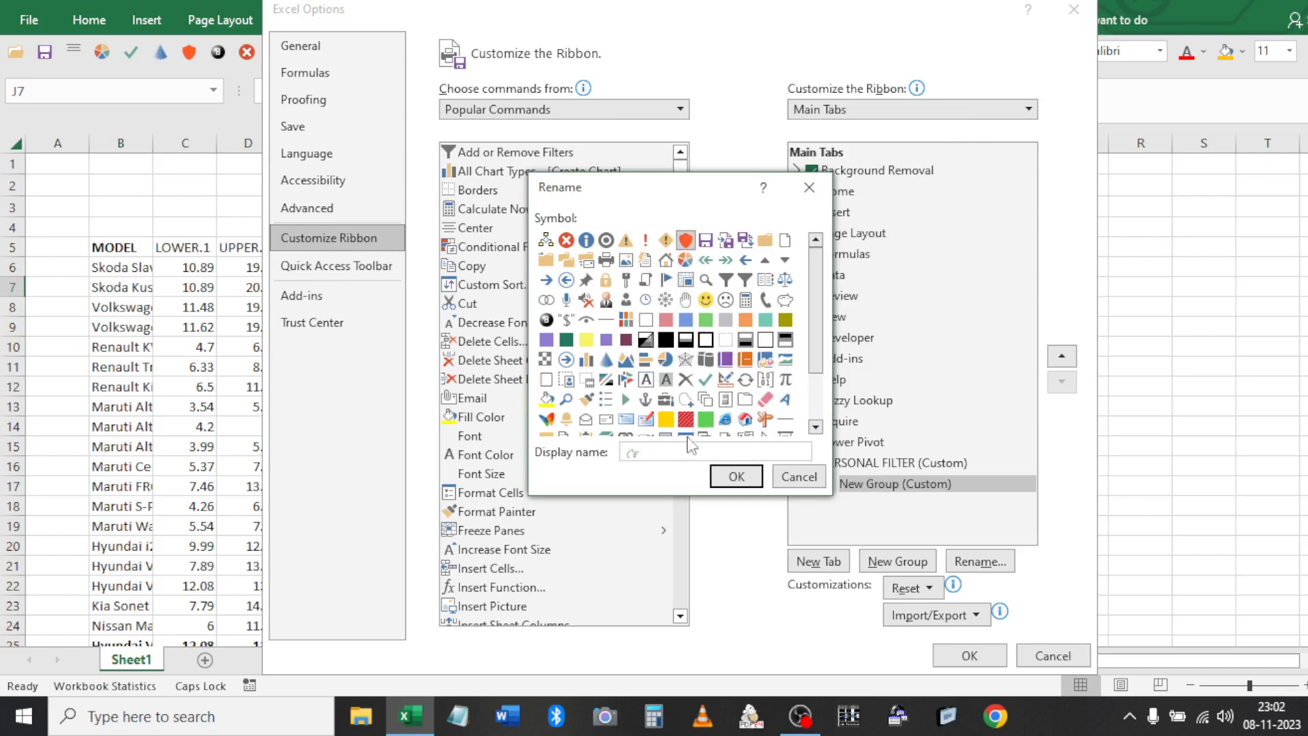
{"action": "double_click", "coordinate": [655, 451]}
{"action": "left_click", "coordinate": [655, 450]}
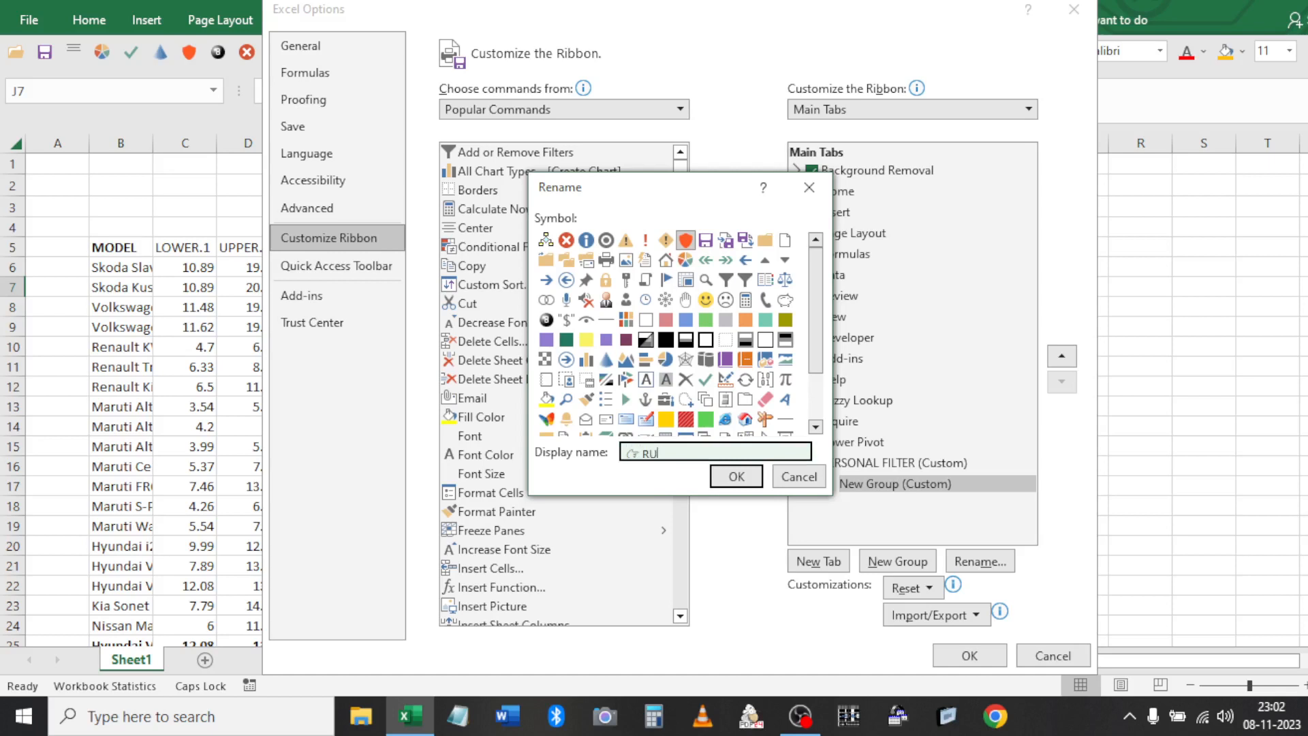
{"action": "left_click", "coordinate": [737, 476]}
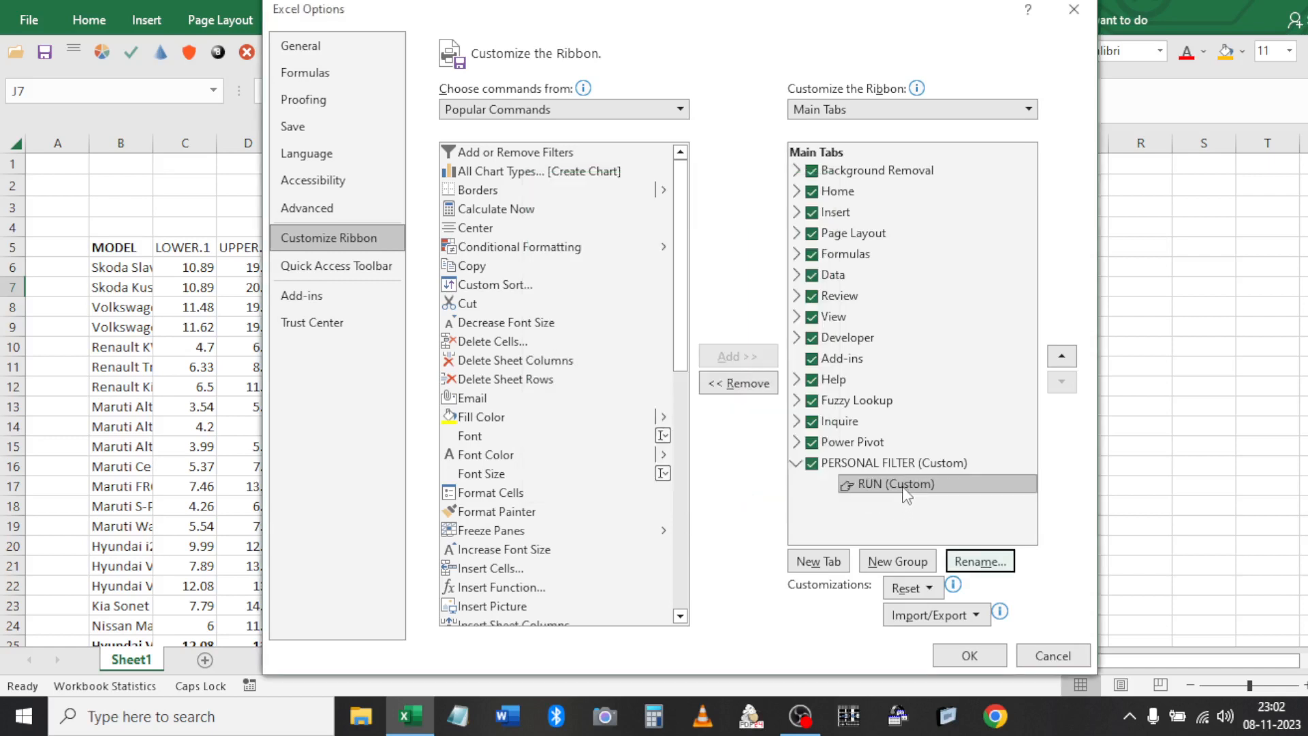
Add the PERSONAL.XLSB!PER_FILTER macro to the RUN group and apply the ribbon changes
{"action": "left_click", "coordinate": [511, 112]}
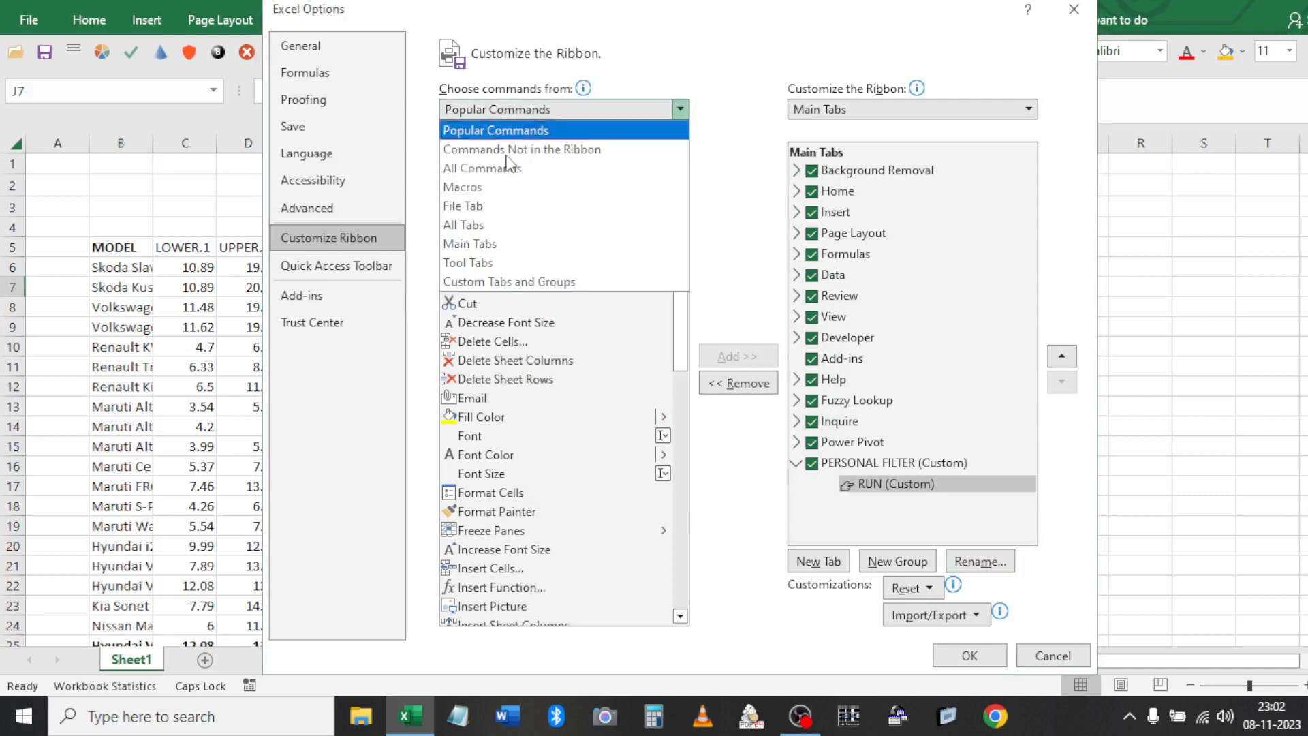
{"action": "left_click", "coordinate": [477, 188]}
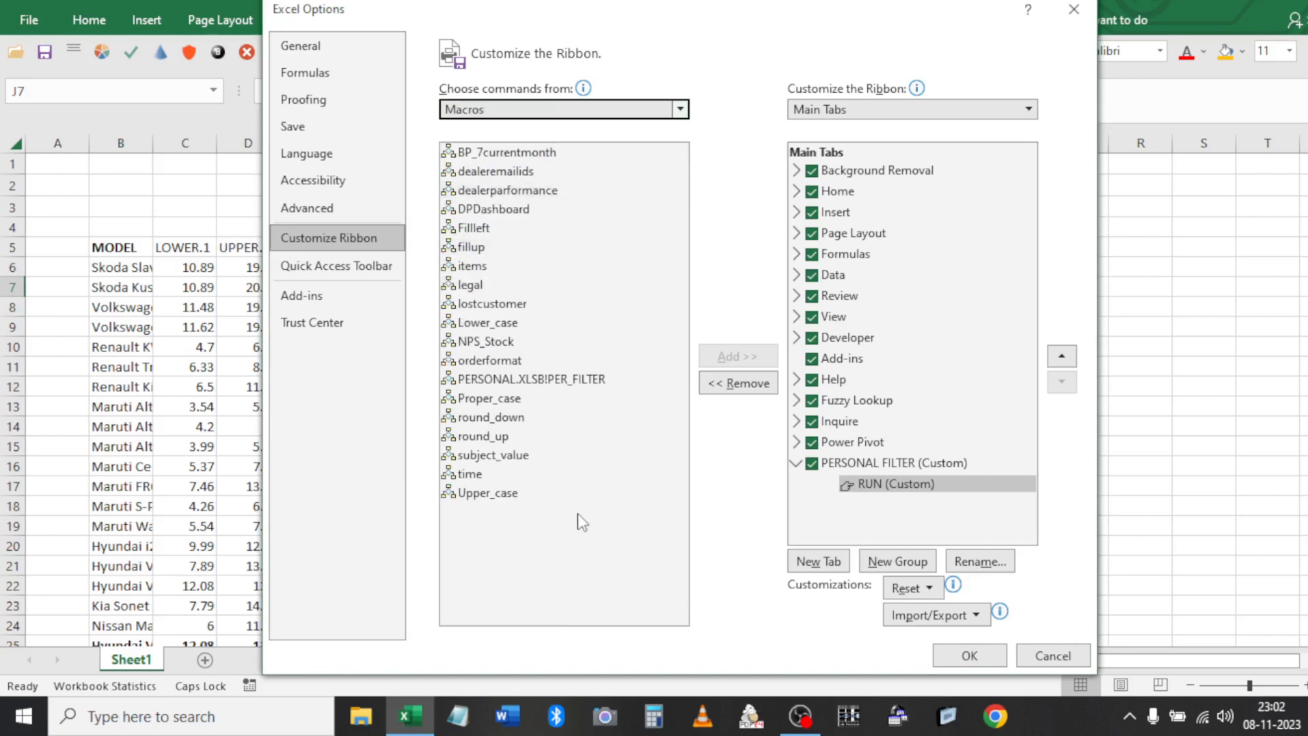
{"action": "left_click", "coordinate": [562, 385]}
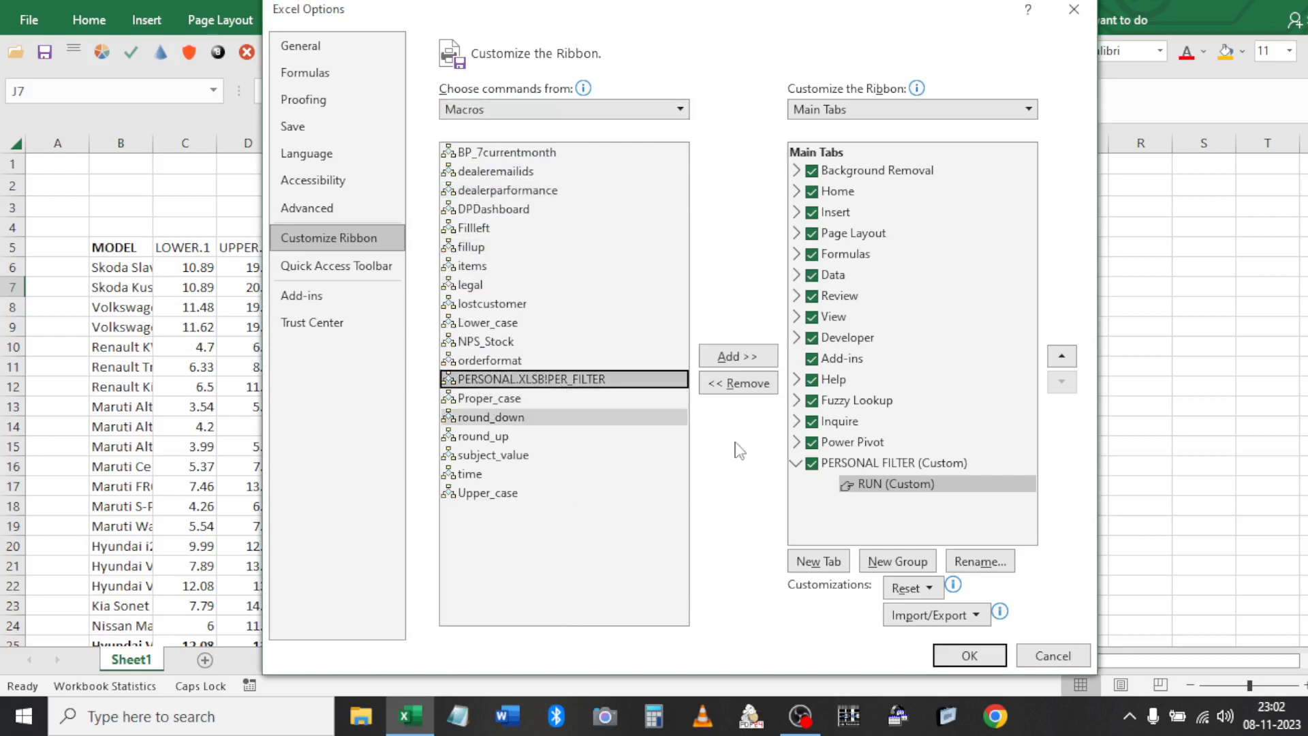
{"action": "left_click", "coordinate": [729, 358]}
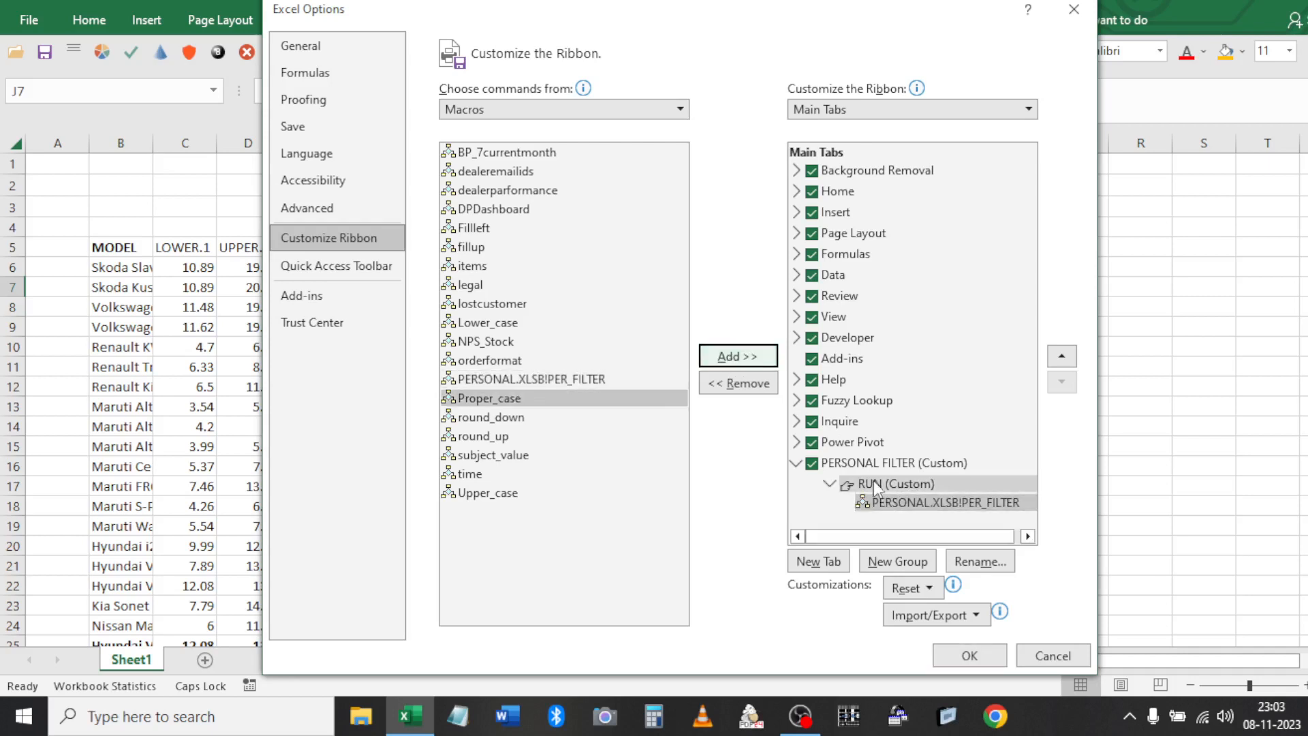
{"action": "left_click", "coordinate": [971, 655]}
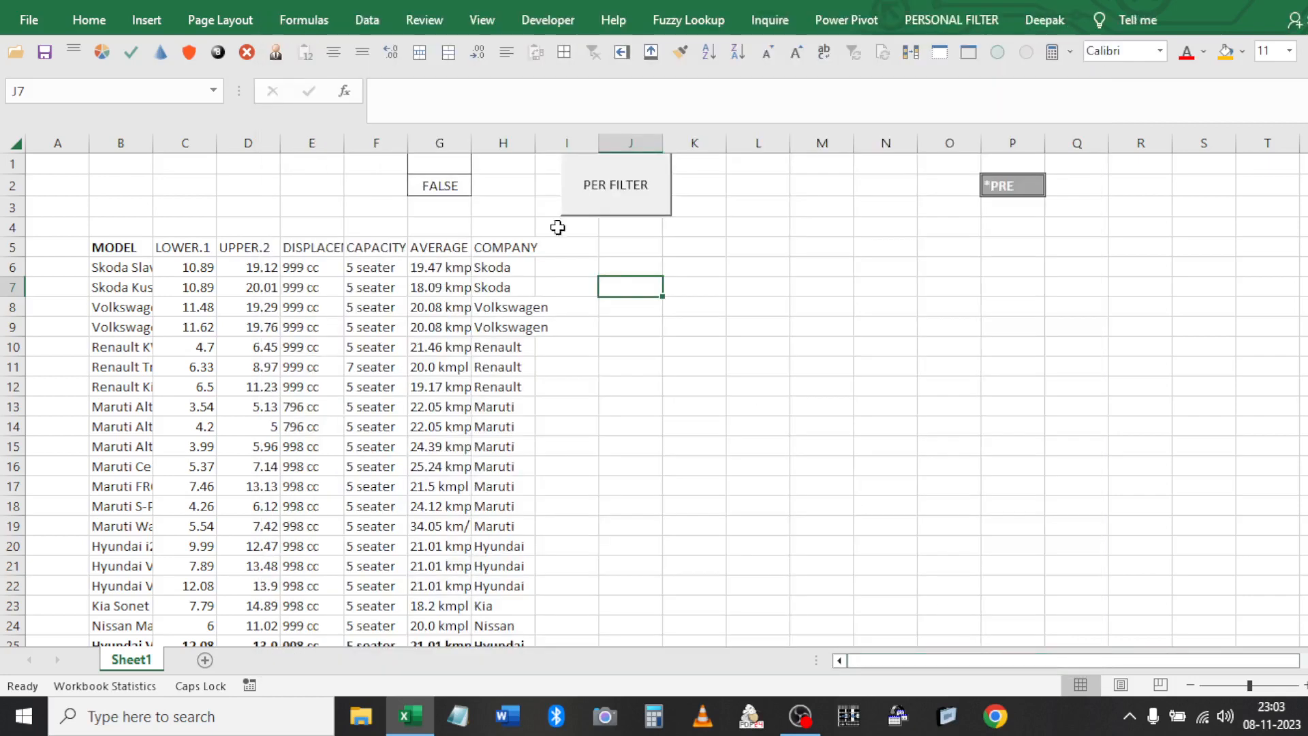
Set the P2 criterion to MAR and run PER_FILTER from the PERSONAL FILTER tab
{"action": "left_click", "coordinate": [640, 268]}
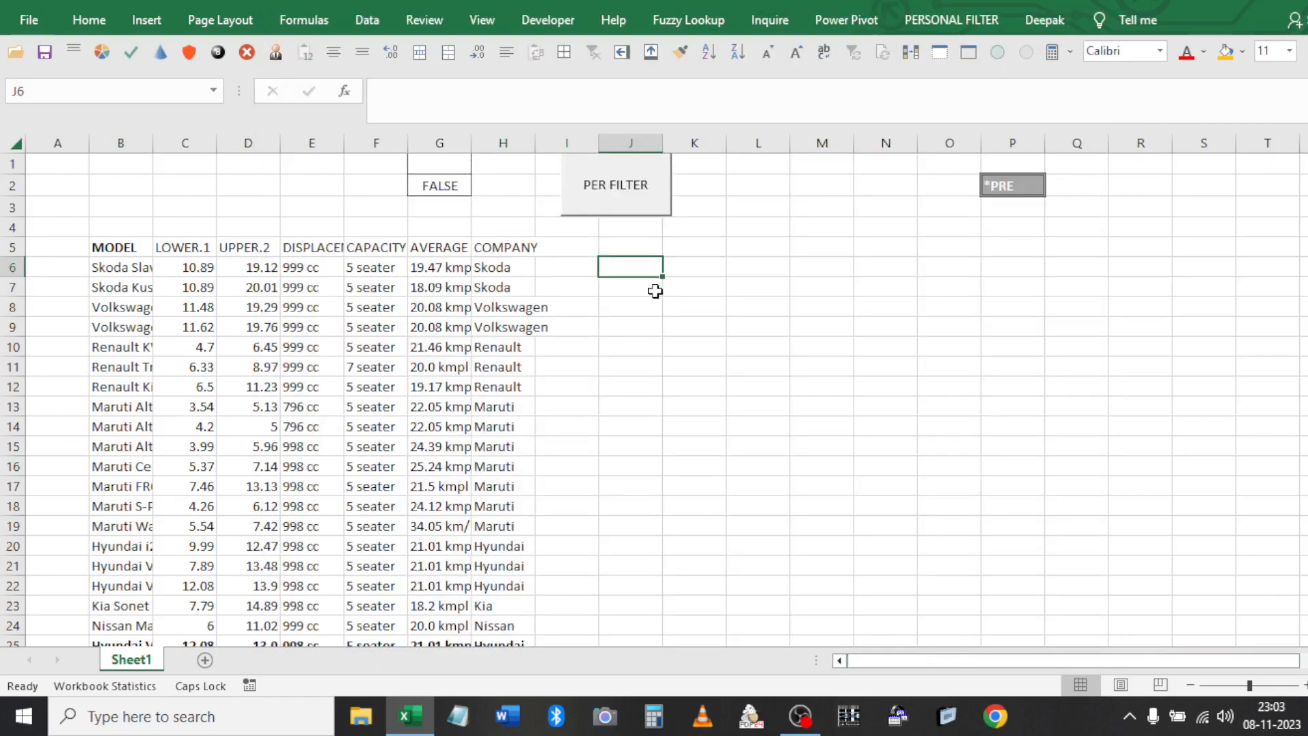
{"action": "left_click", "coordinate": [994, 193]}
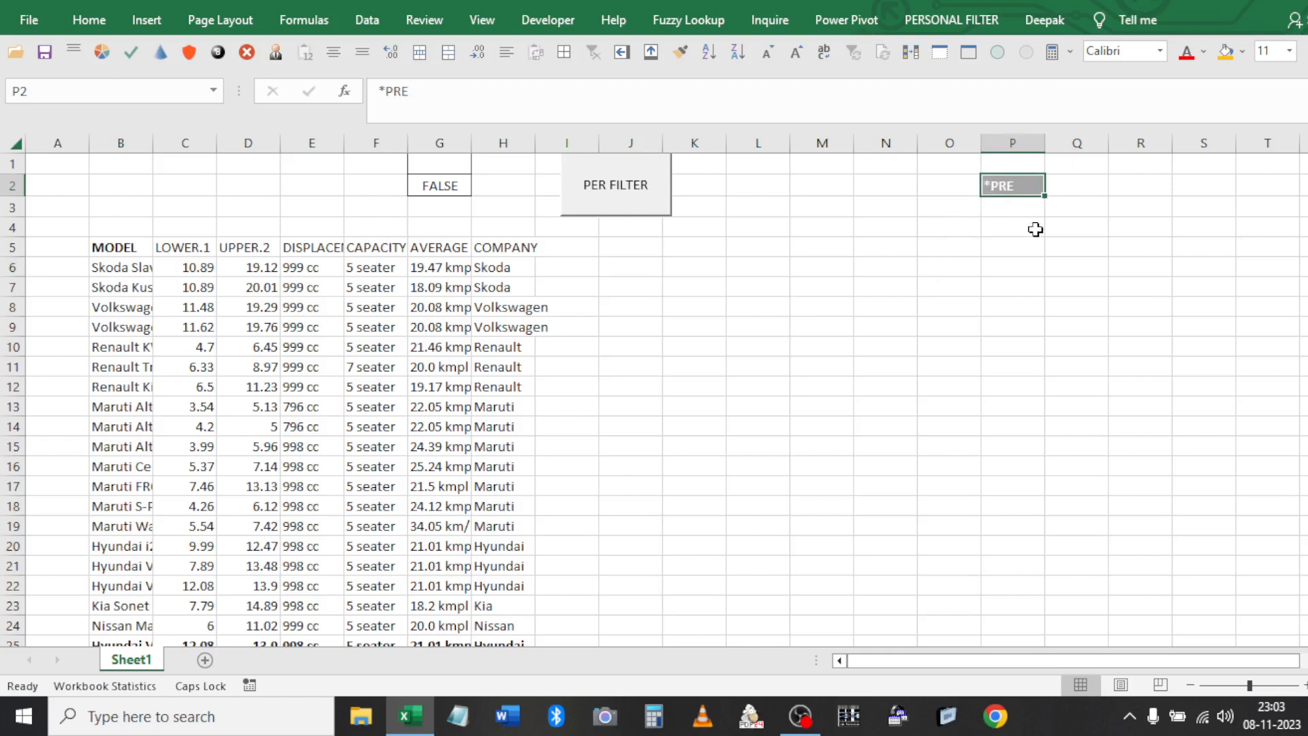
{"action": "type", "text": "MA"}
{"action": "key", "text": "Return"}
{"action": "left_click", "coordinate": [869, 368]}
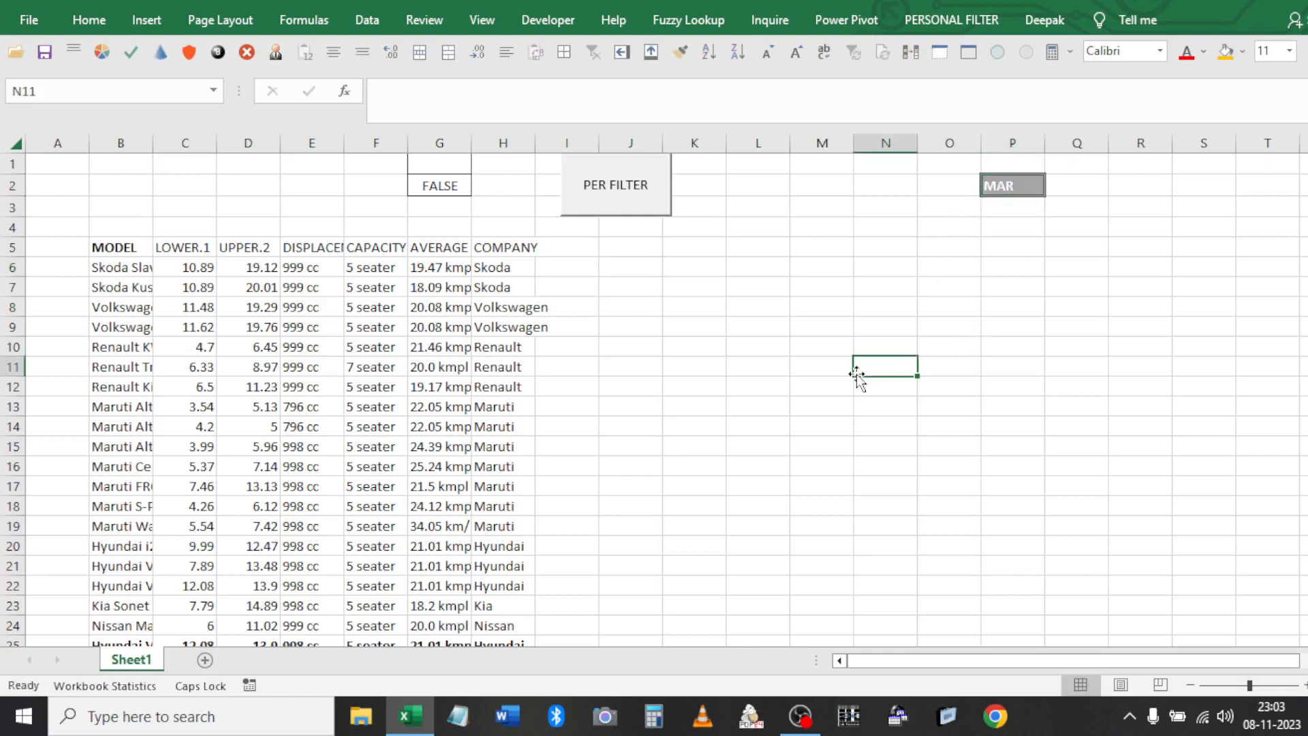
{"action": "left_click", "coordinate": [931, 30]}
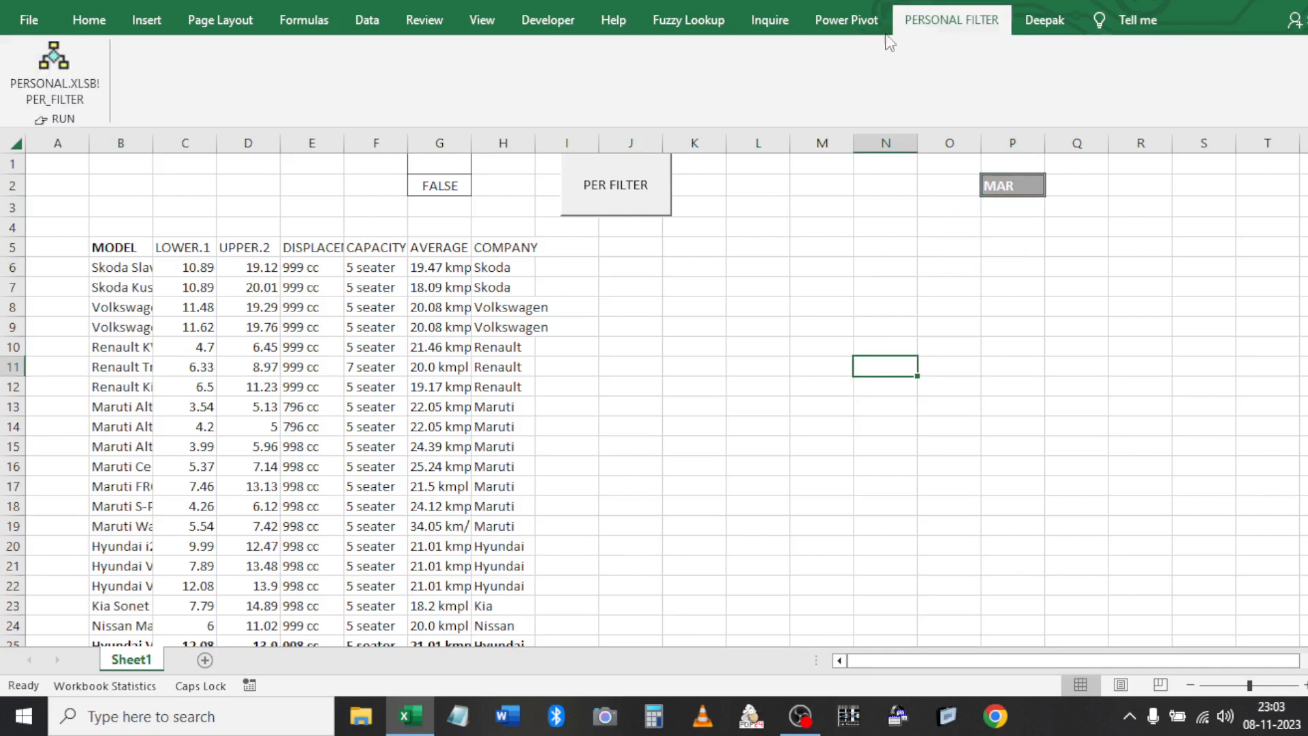
{"action": "left_click", "coordinate": [42, 68]}
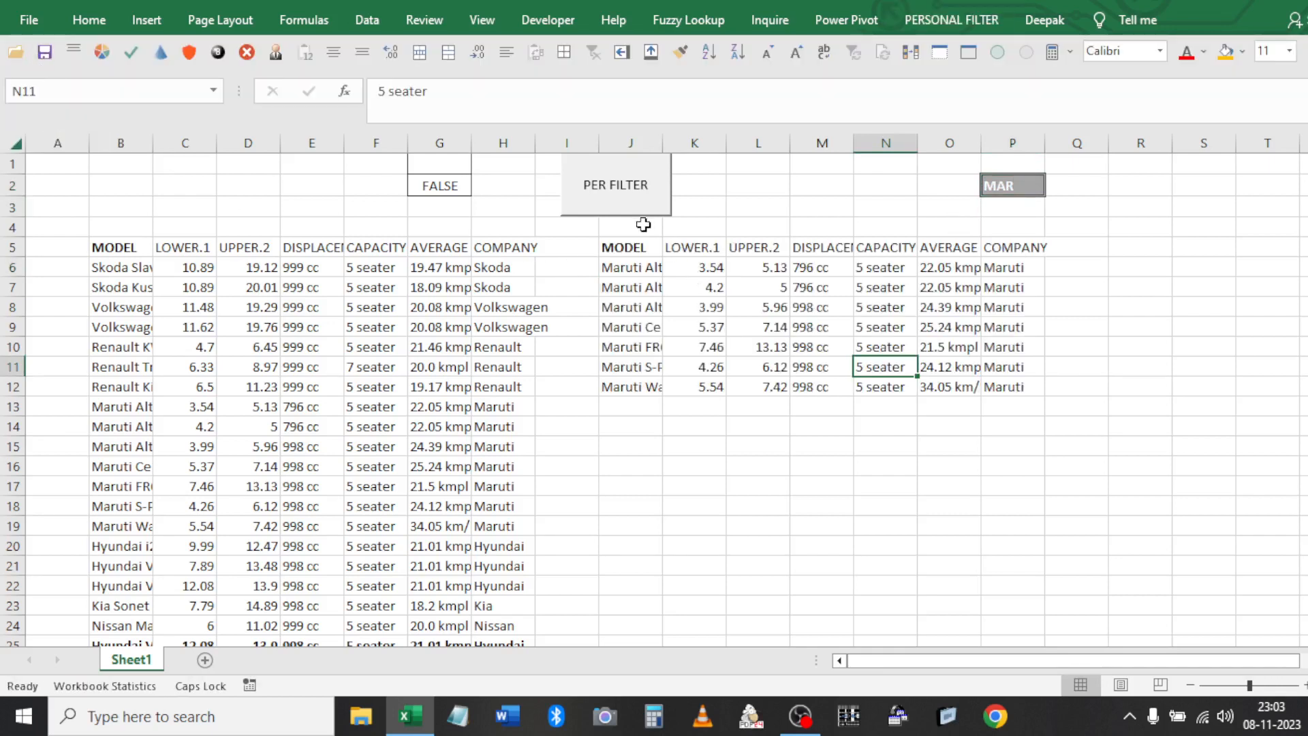
Copy the source car table B5:H27
{"action": "left_click_drag", "start_coordinate": [622, 248], "coordinate": [1014, 387]}
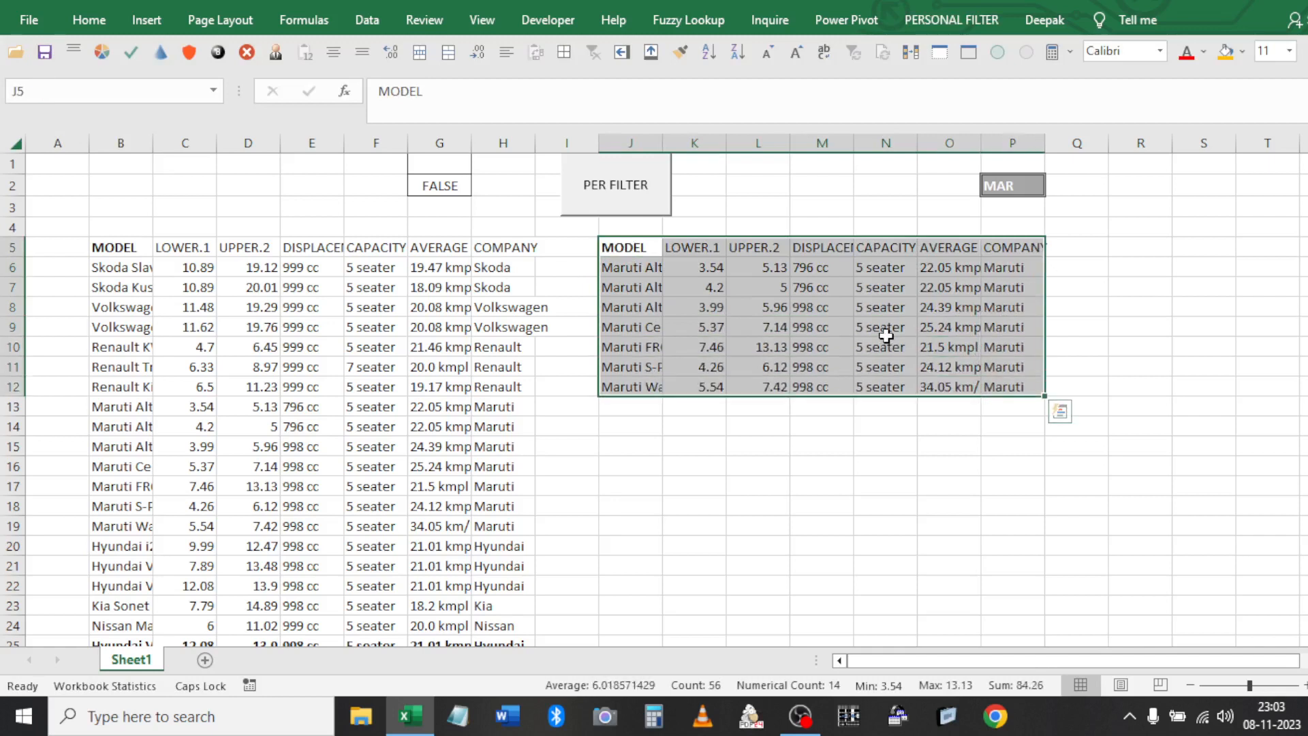
{"action": "left_click", "coordinate": [802, 220]}
{"action": "left_click_drag", "start_coordinate": [102, 249], "coordinate": [520, 567]}
{"action": "scroll", "coordinate": [517, 568], "scroll_direction": "down", "scroll_amount": 2}
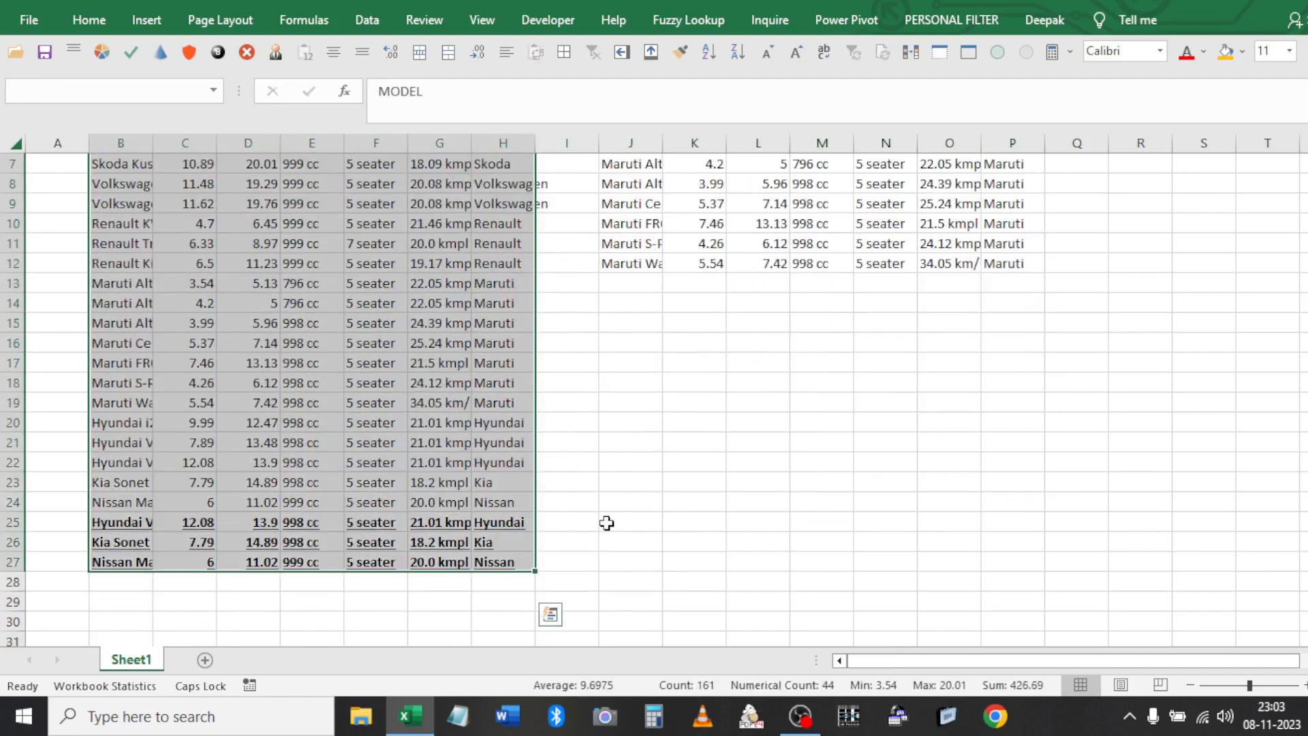
{"action": "key", "text": "ctrl+c"}
{"action": "scroll", "coordinate": [629, 398], "scroll_direction": "up", "scroll_amount": 2}
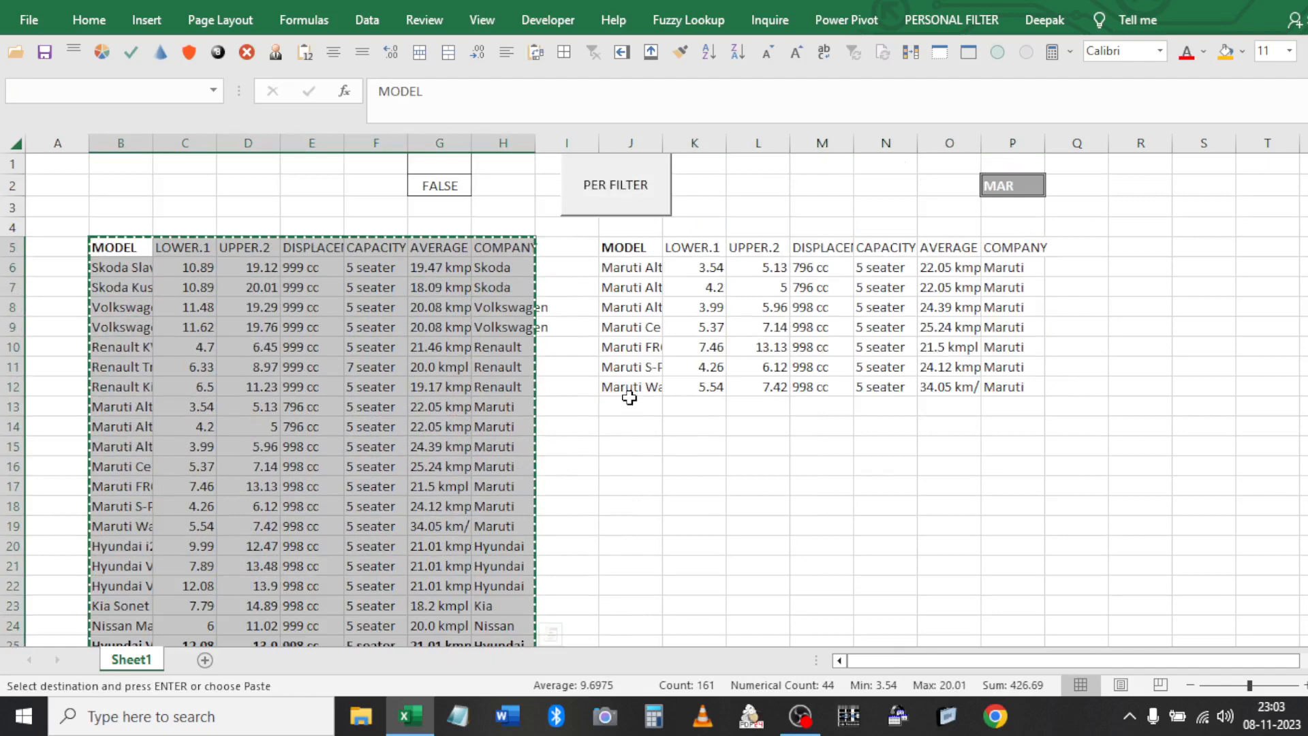
Save the workbook as Book6.xlsx on the Desktop, keeping the Personal Macro Workbook changes
{"action": "key", "text": "Escape"}
{"action": "key", "text": "F12"}
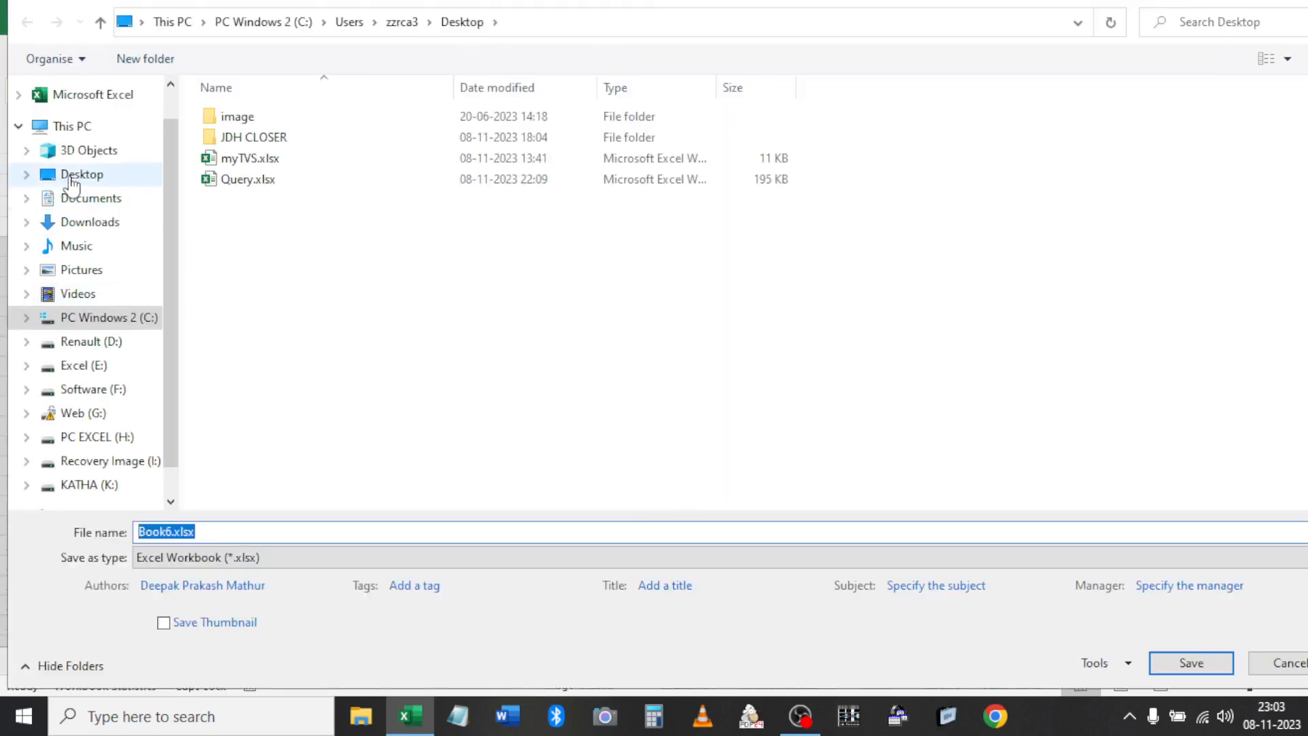
{"action": "left_click", "coordinate": [68, 178]}
{"action": "double_click", "coordinate": [272, 529]}
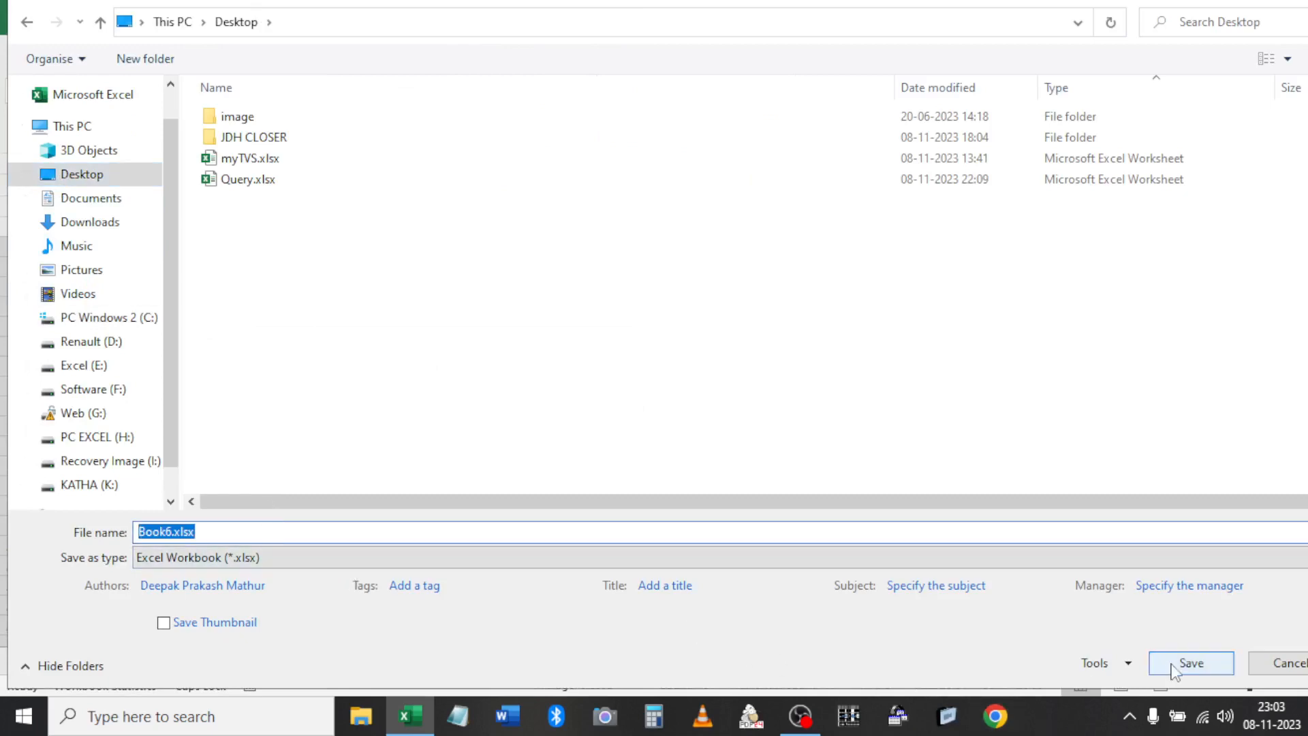
{"action": "left_click", "coordinate": [1189, 664]}
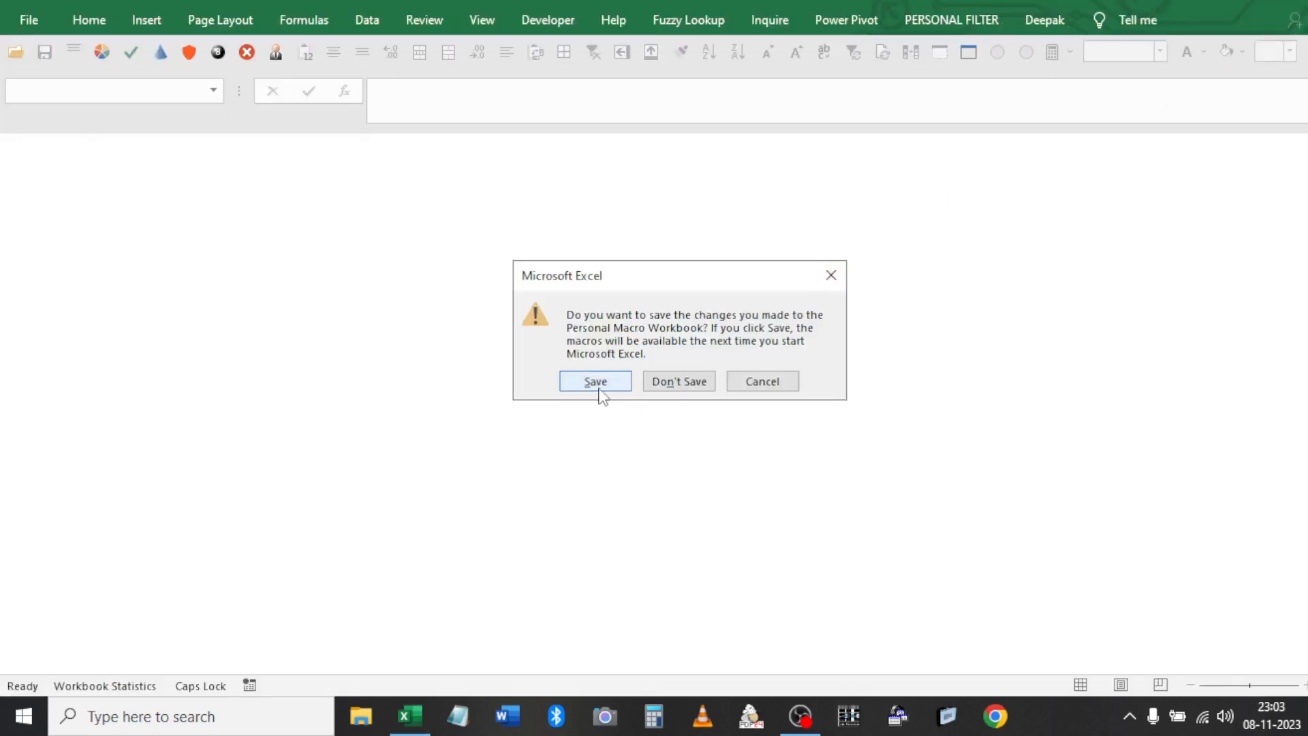
{"action": "left_click", "coordinate": [619, 390]}
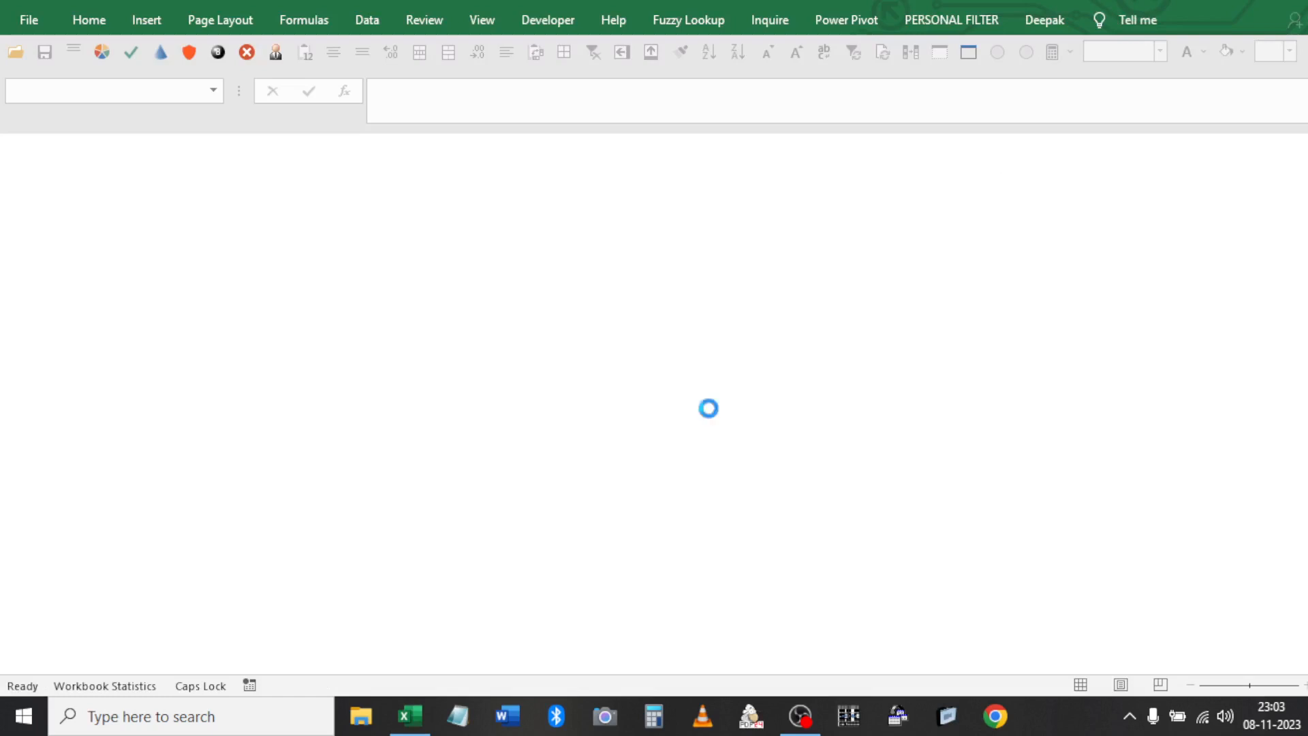
Unhide PERSONAL.XLSB, close it without saving, and relaunch Excel
{"action": "left_click", "coordinate": [968, 53]}
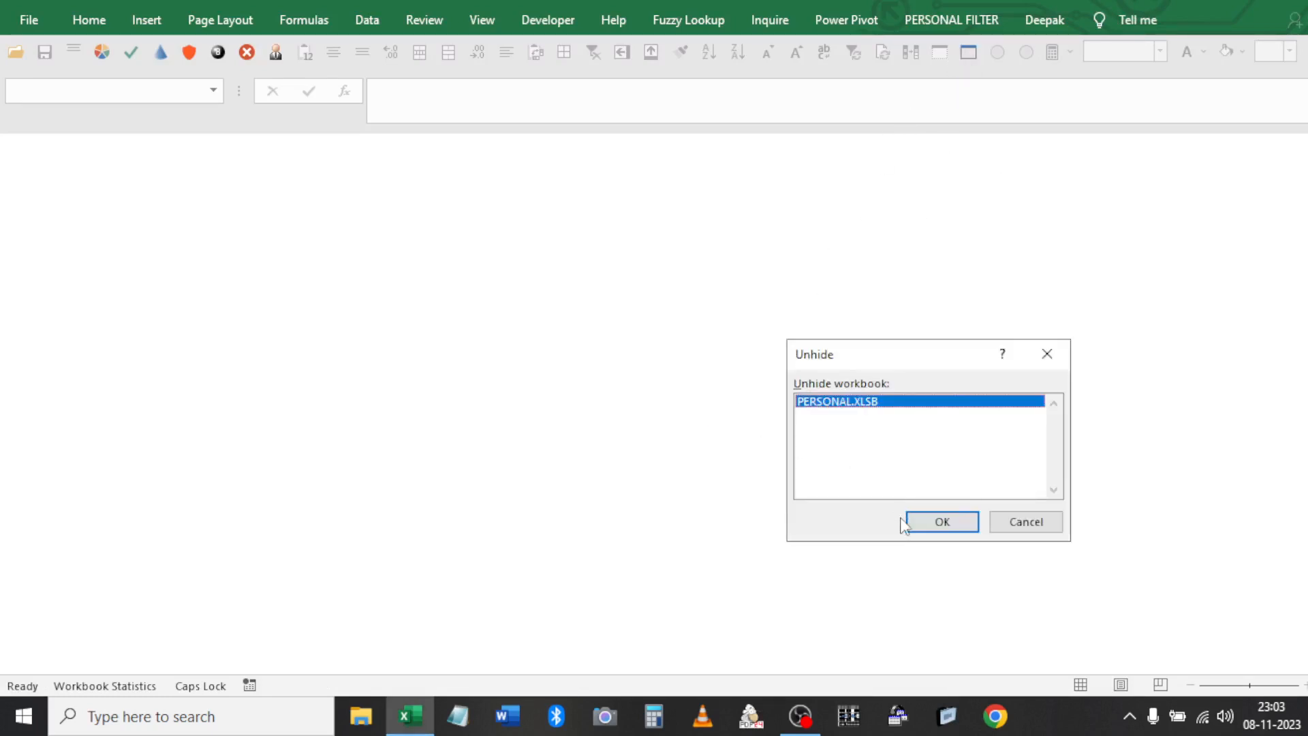
{"action": "left_click", "coordinate": [924, 523]}
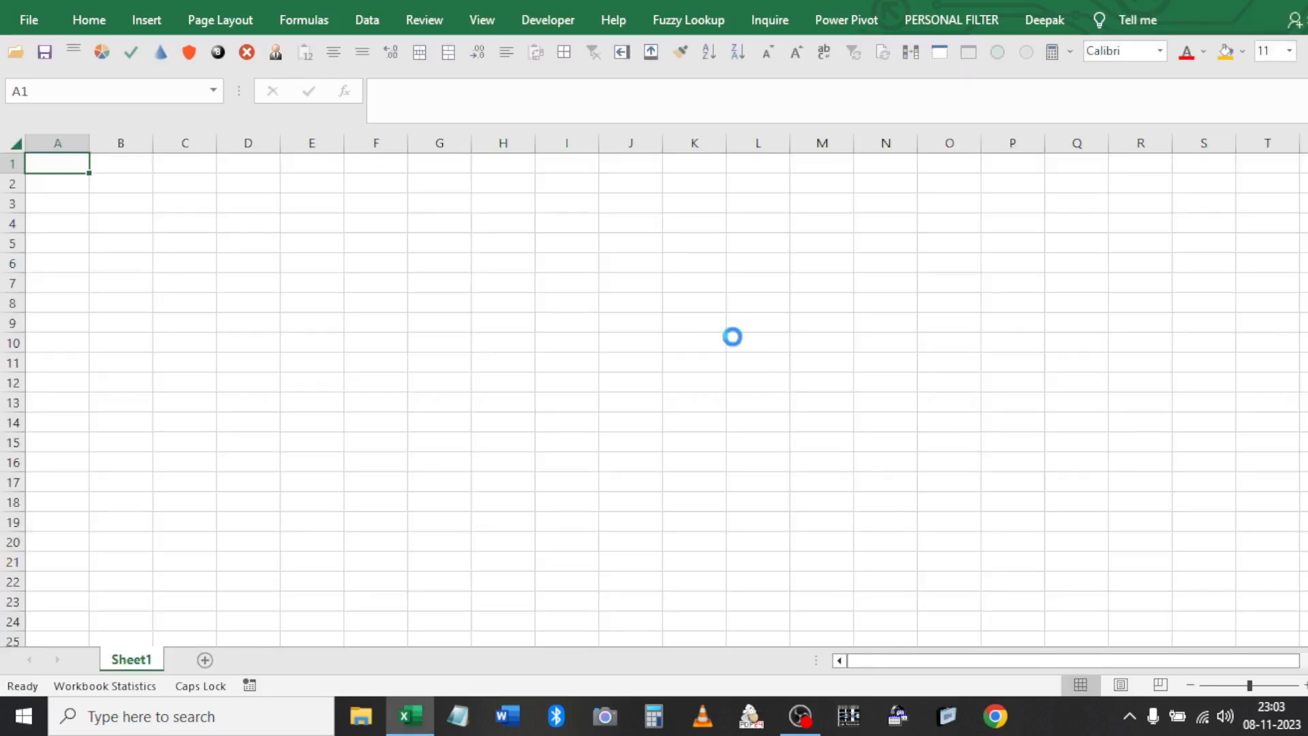
{"action": "key", "text": "alt+F4"}
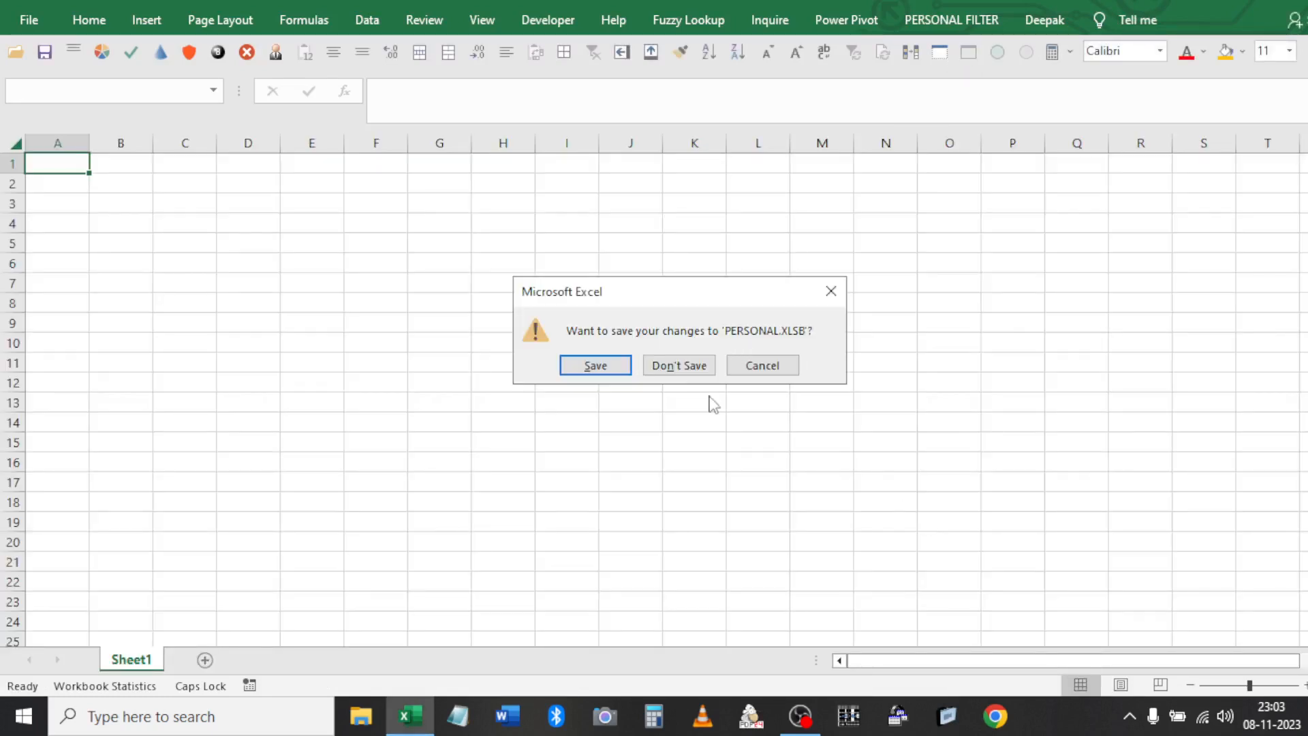
{"action": "left_click", "coordinate": [668, 373]}
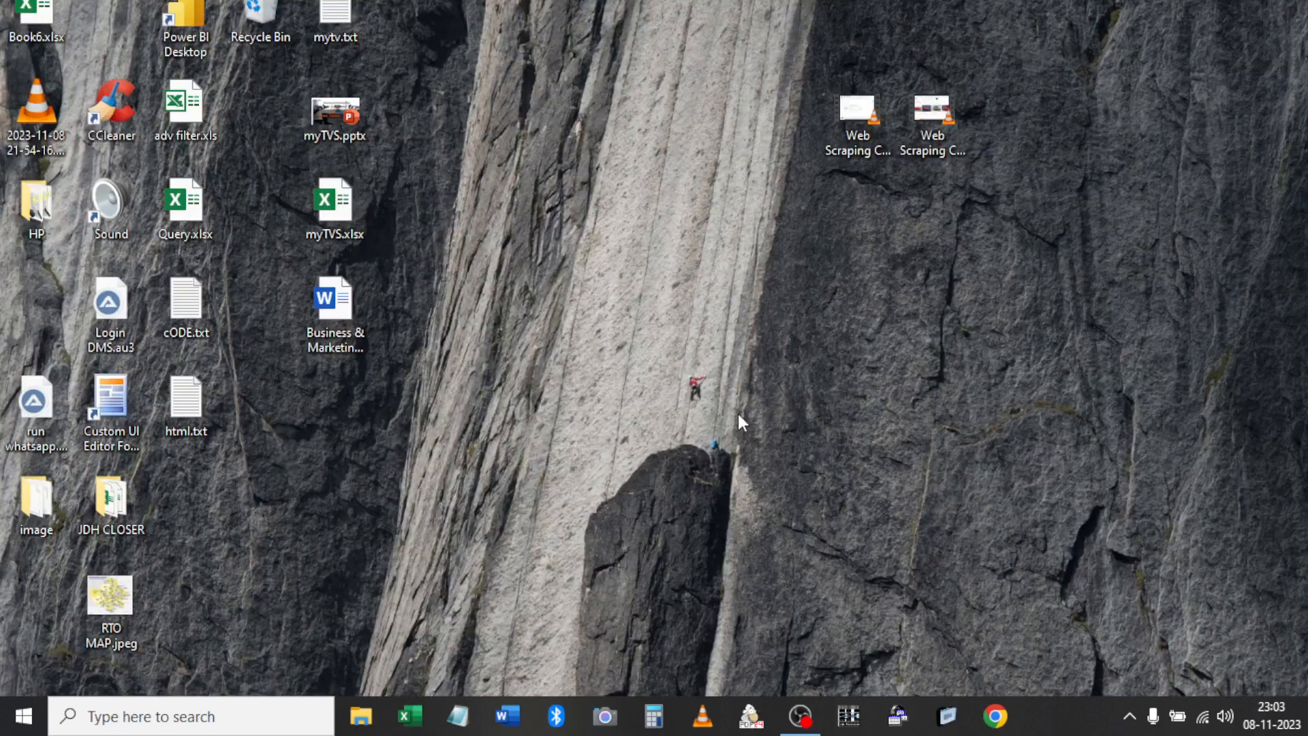
{"action": "left_click", "coordinate": [409, 716]}
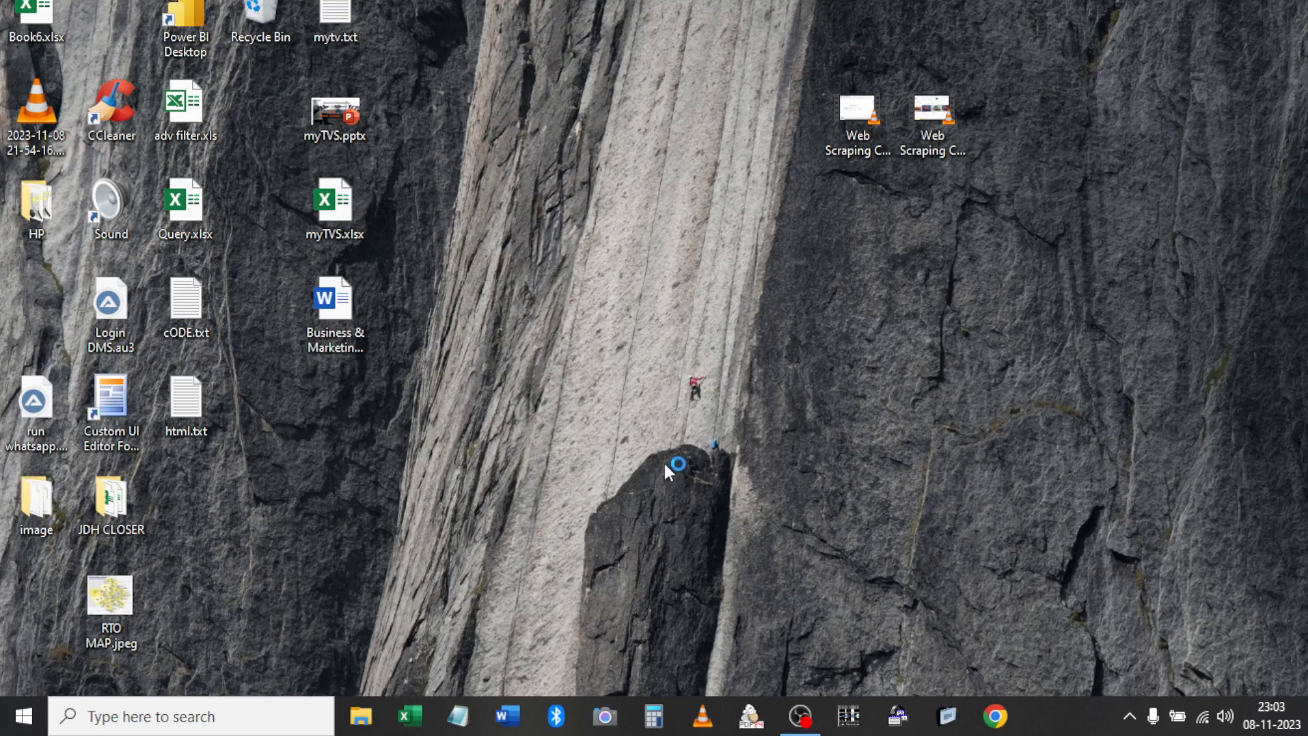
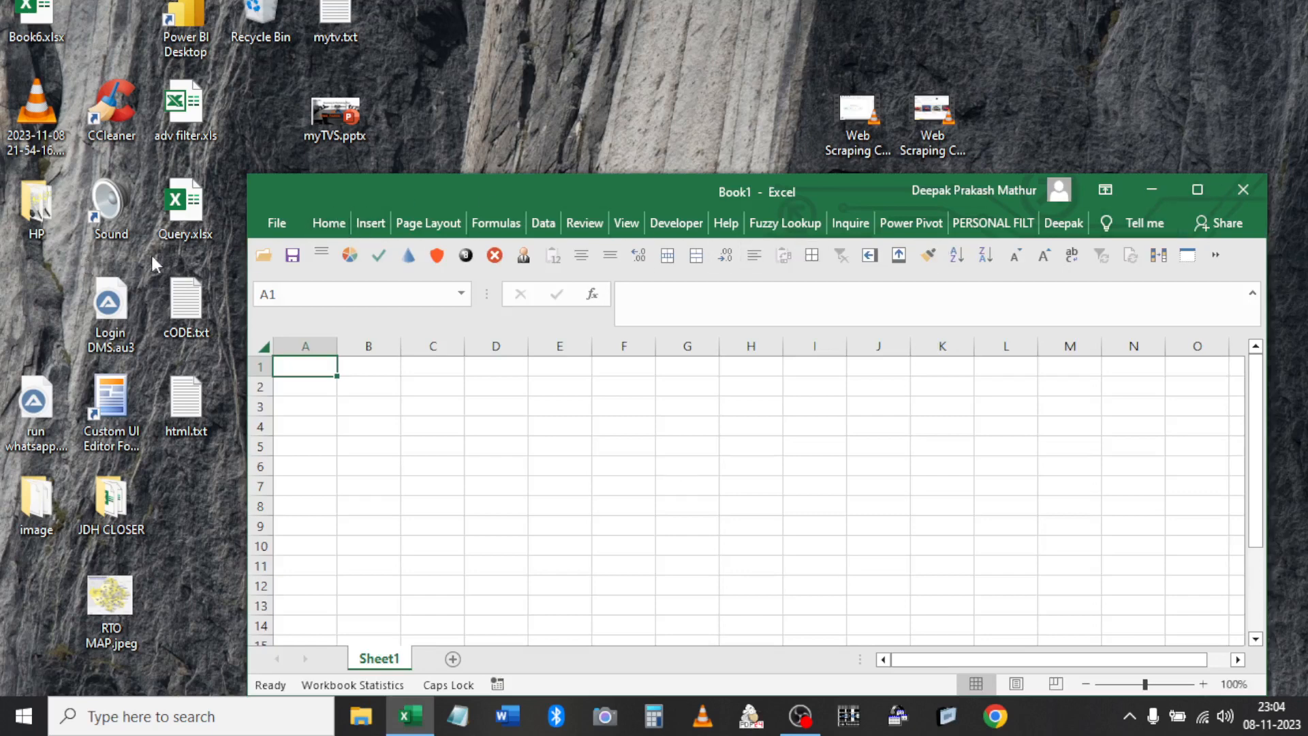
Open Book6.xlsx from the desktop, maximize it, and clear the old Maruti results in J5:P12
{"action": "left_click", "coordinate": [34, 7]}
{"action": "double_click", "coordinate": [34, 7]}
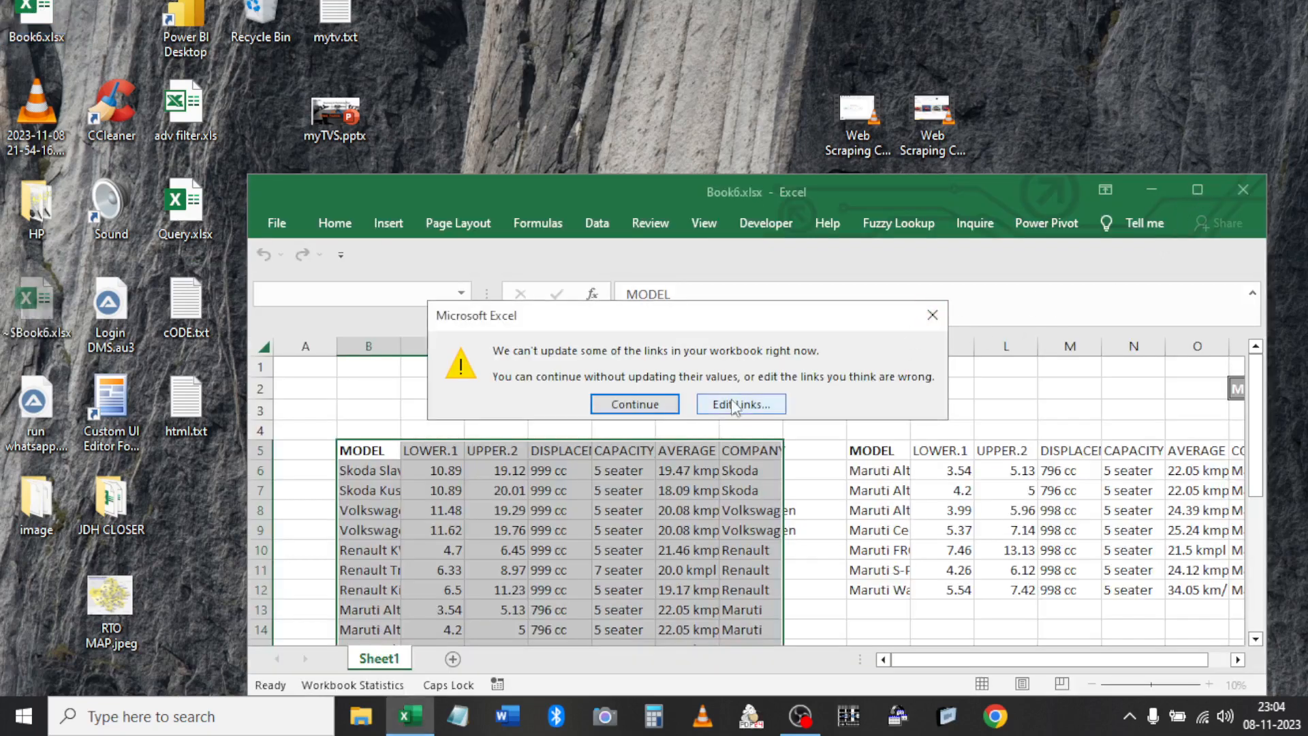
{"action": "left_click", "coordinate": [932, 315]}
{"action": "left_click", "coordinate": [1198, 190]}
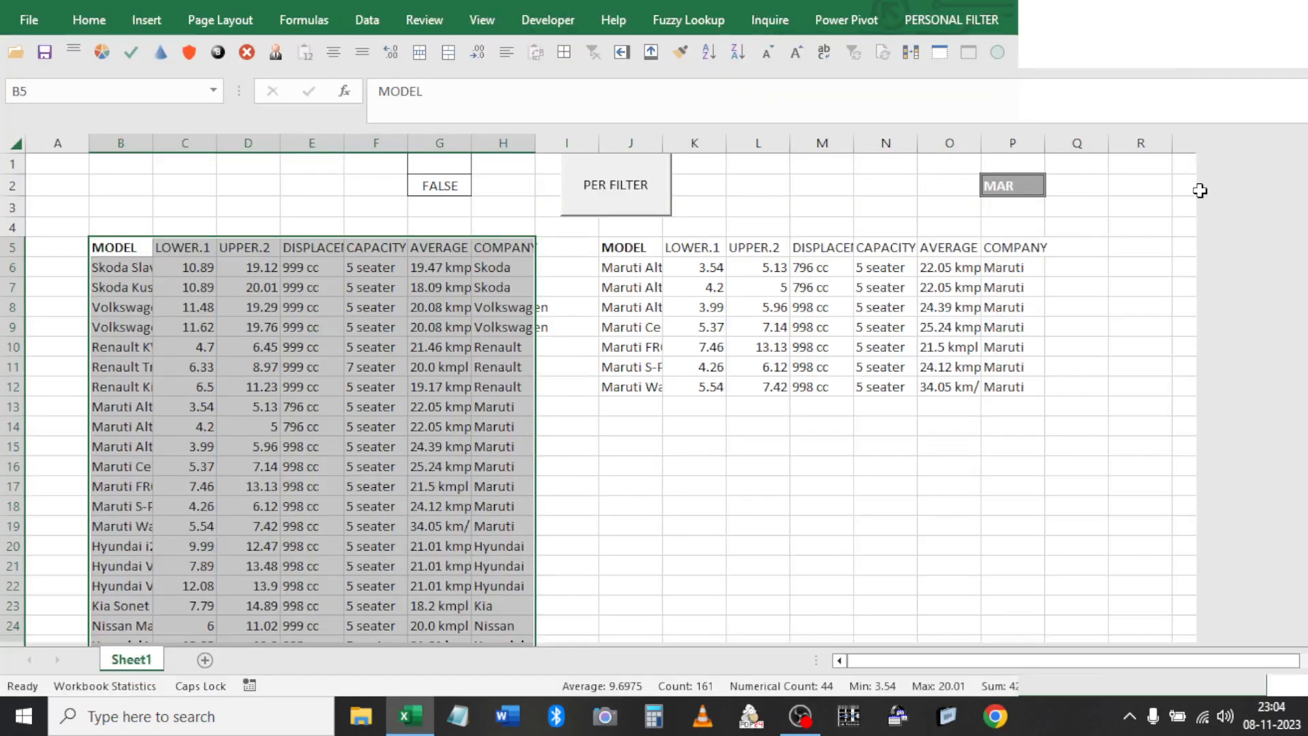
{"action": "left_click", "coordinate": [627, 248]}
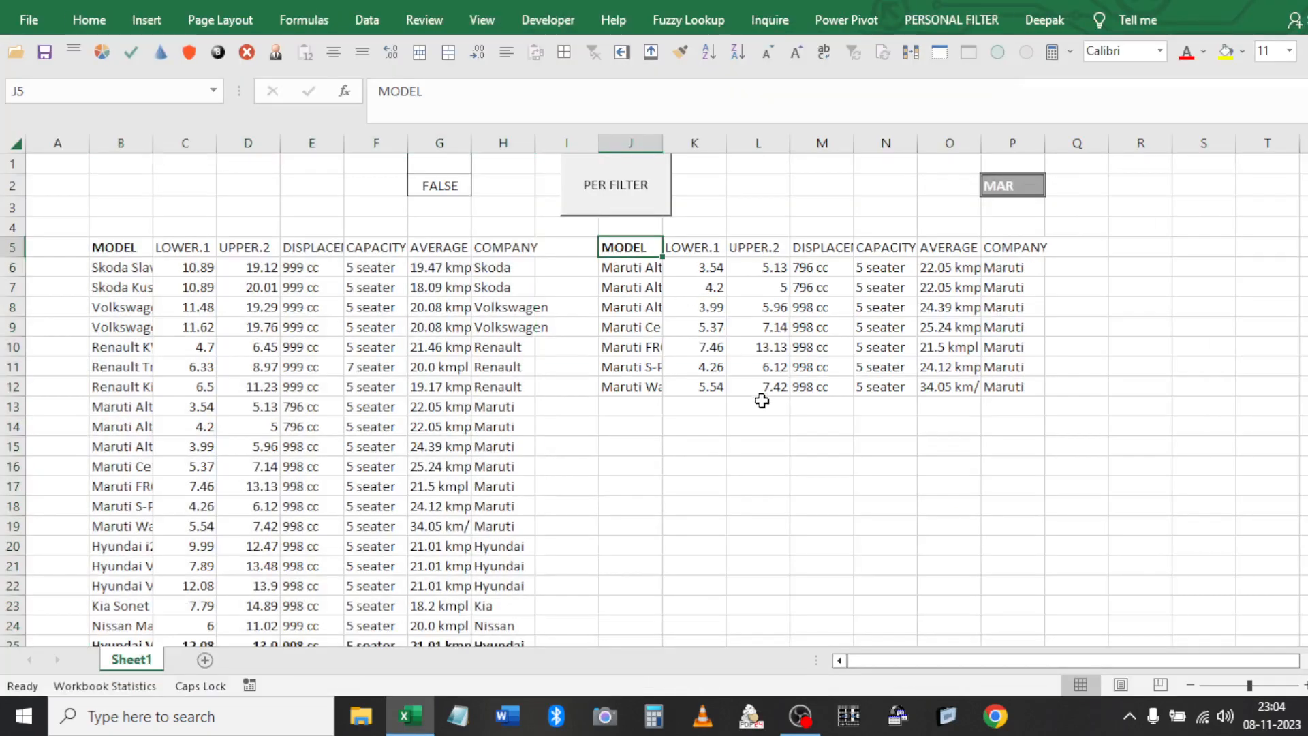
{"action": "key", "text": "ctrl+a"}
{"action": "key", "text": "Delete"}
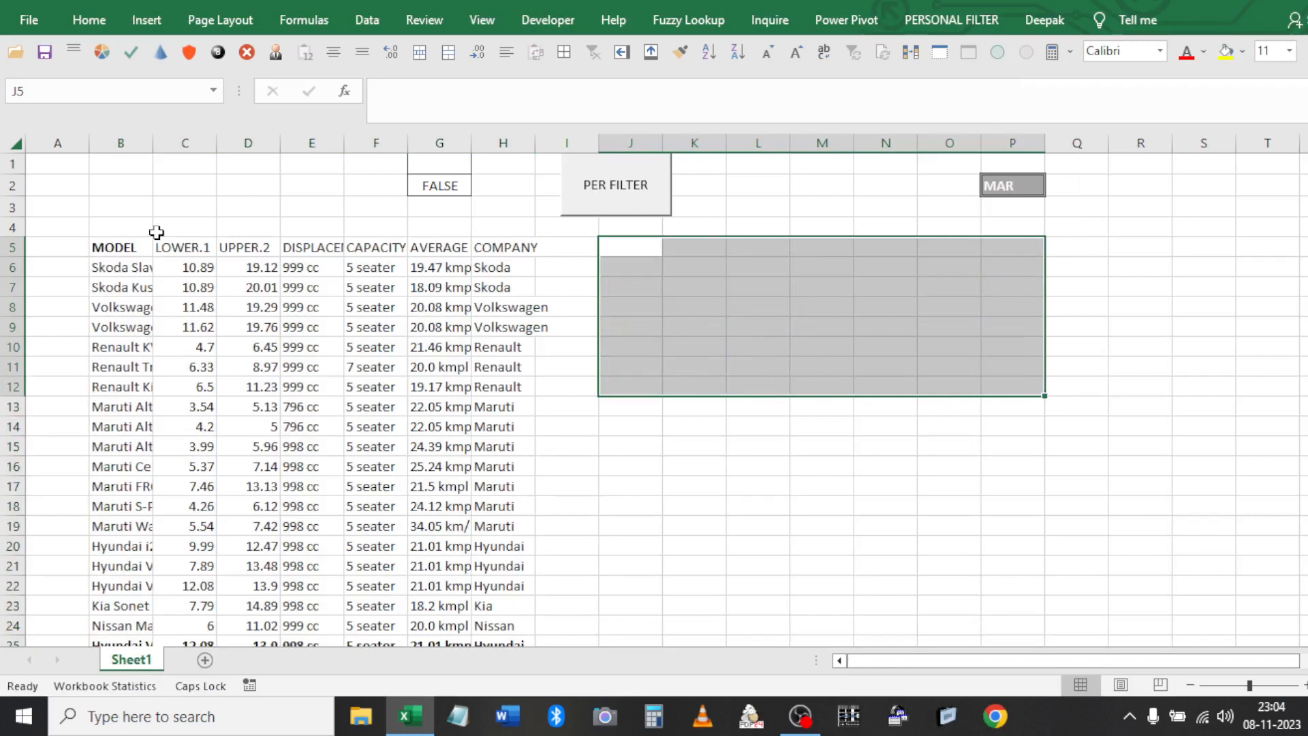
Copy Book6's block B1:P27 and paste it at A1 of the blank workbook
{"action": "left_click", "coordinate": [136, 167]}
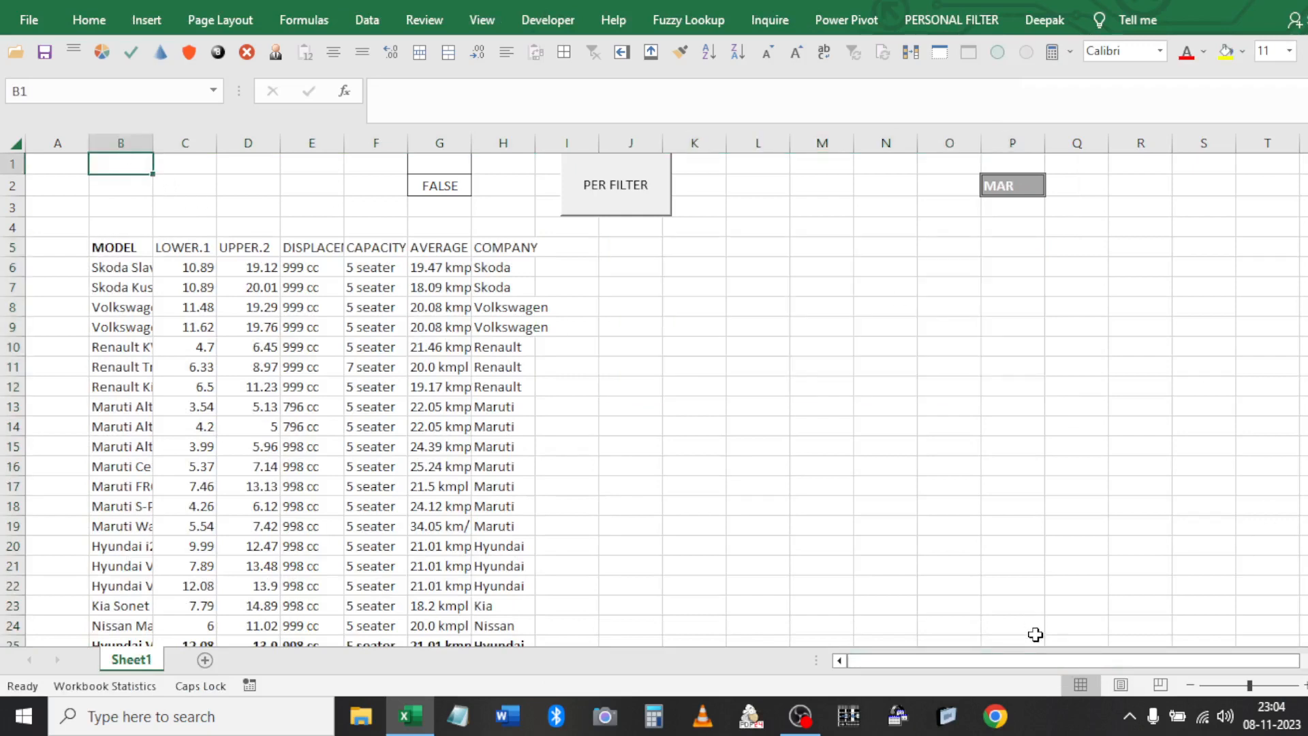
{"action": "scroll", "coordinate": [1034, 613], "scroll_direction": "down", "scroll_amount": 2}
{"action": "left_click", "coordinate": [1016, 561], "text": "shift"}
{"action": "key", "text": "ctrl+c"}
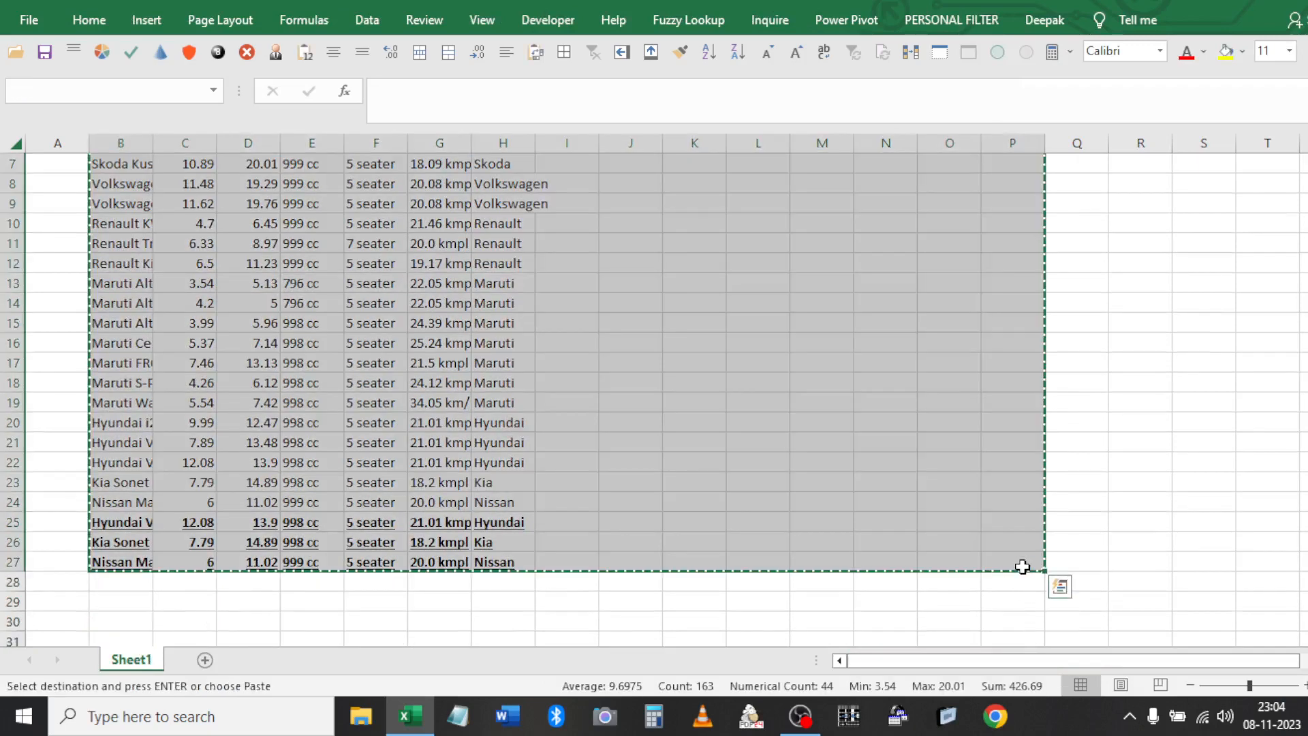
{"action": "key", "text": "ctrl+Home"}
{"action": "key", "text": "ctrl+v"}
{"action": "key", "text": "ctrl+z"}
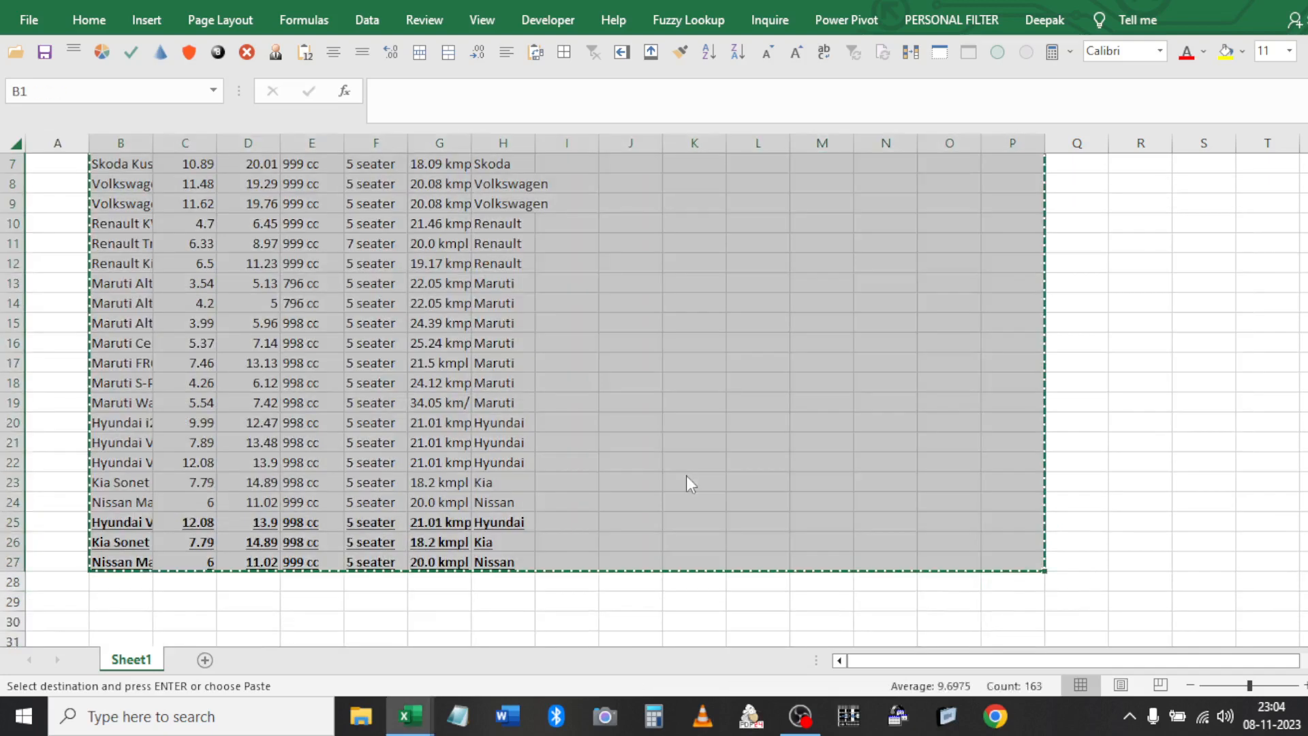
{"action": "scroll", "coordinate": [634, 402], "scroll_direction": "up", "scroll_amount": 2}
{"action": "left_click", "coordinate": [439, 242]}
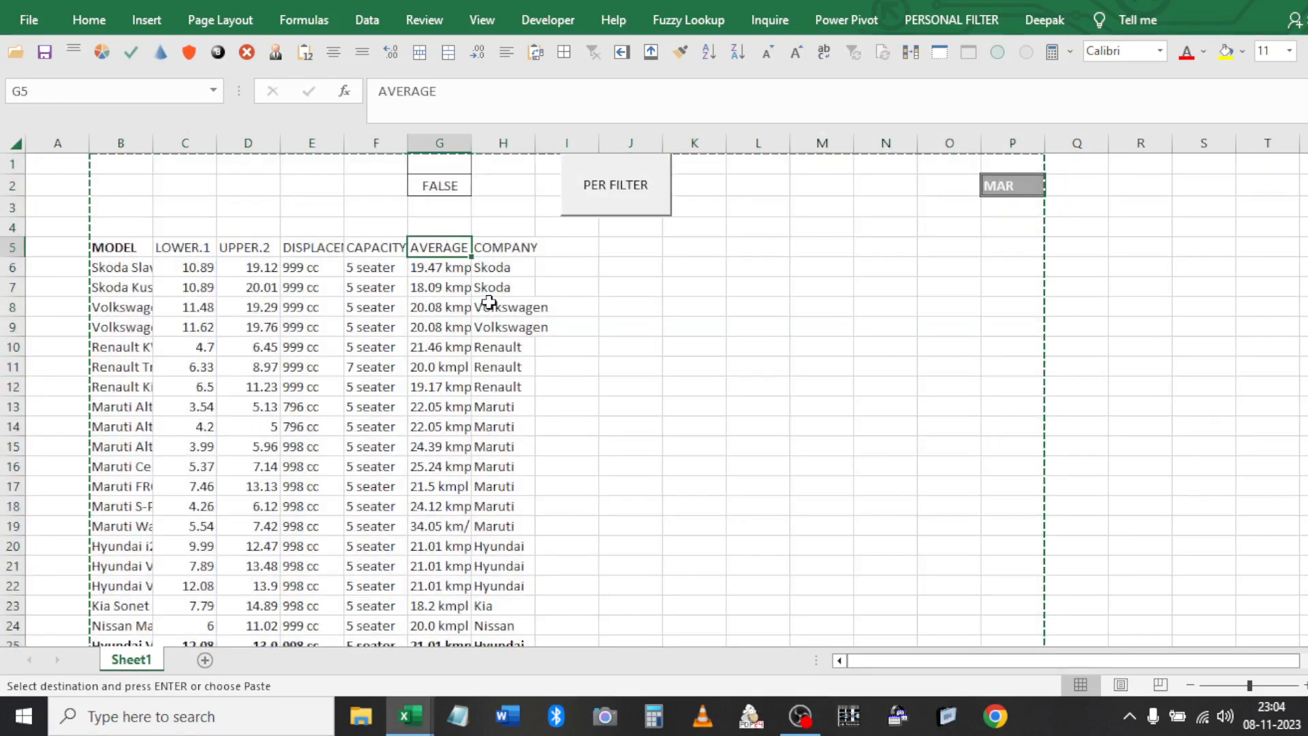
Close Book6 without saving and discard the large clipboard contents
{"action": "key", "text": "ctrl+w"}
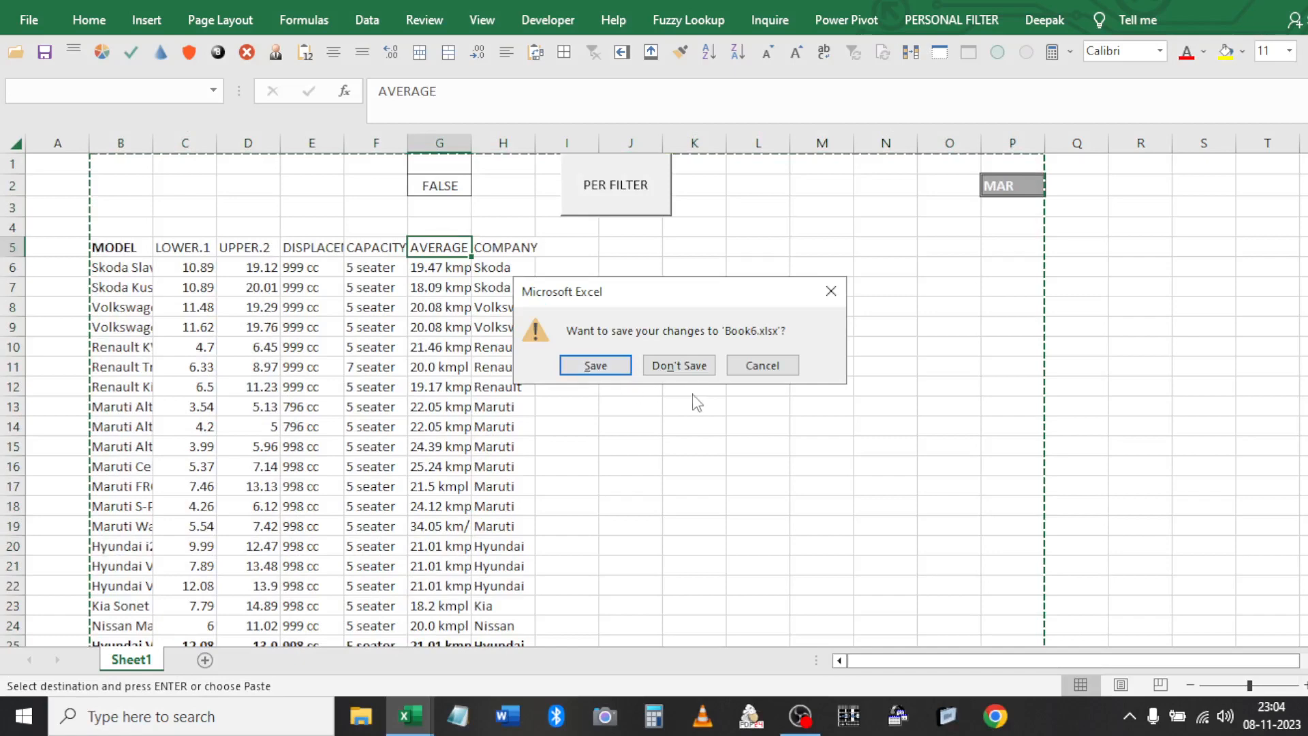
{"action": "left_click", "coordinate": [680, 366]}
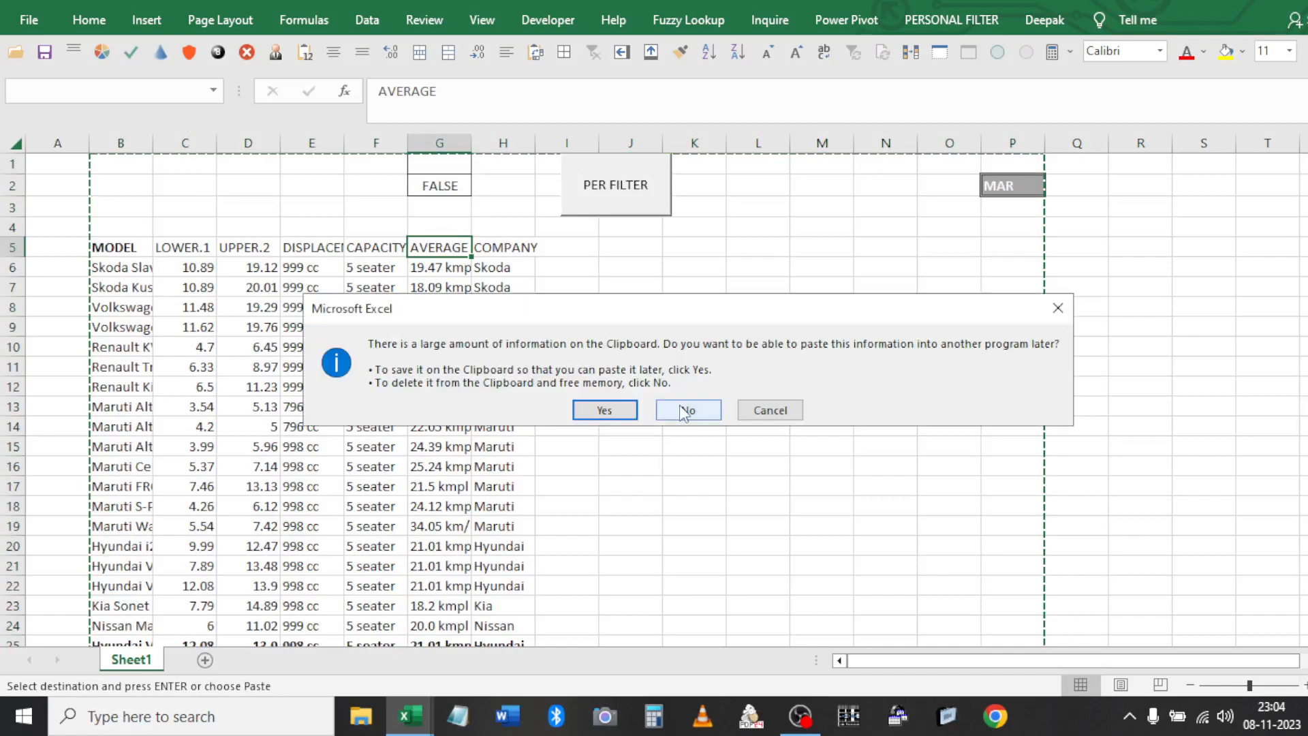
{"action": "left_click", "coordinate": [682, 409]}
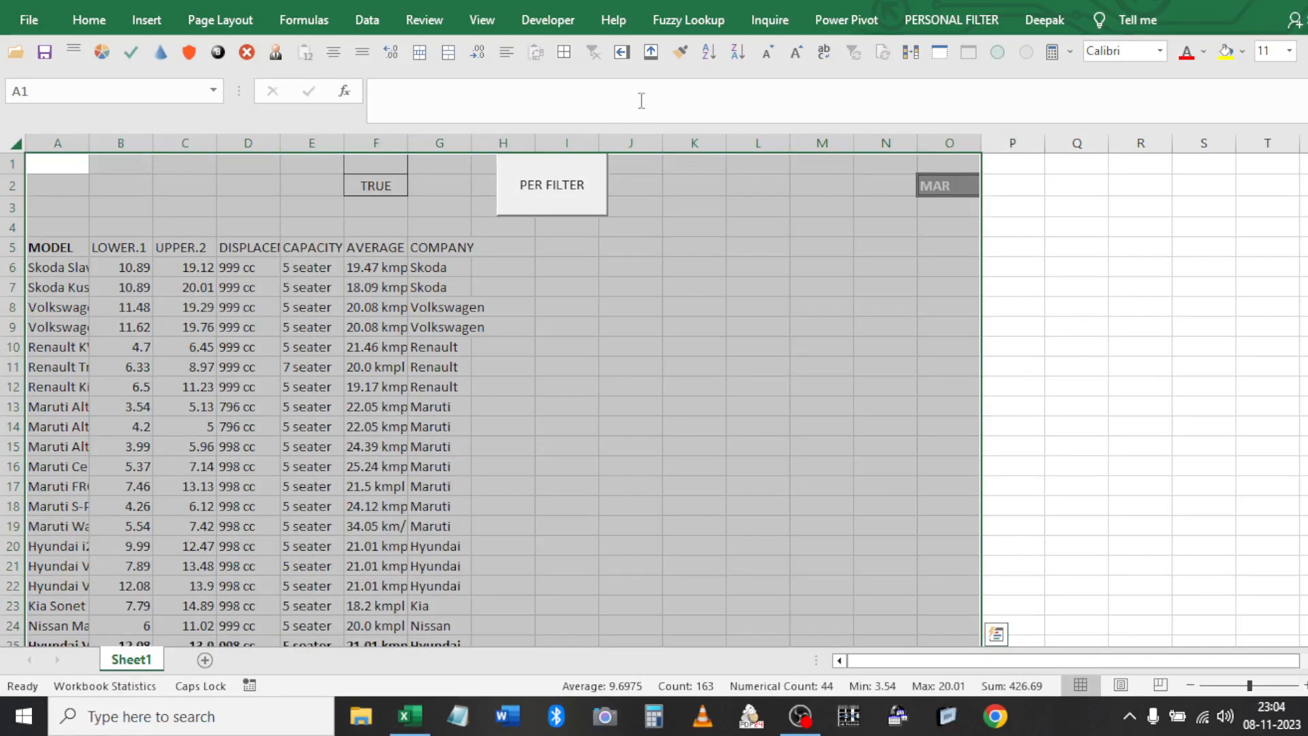
{"action": "left_click", "coordinate": [624, 303]}
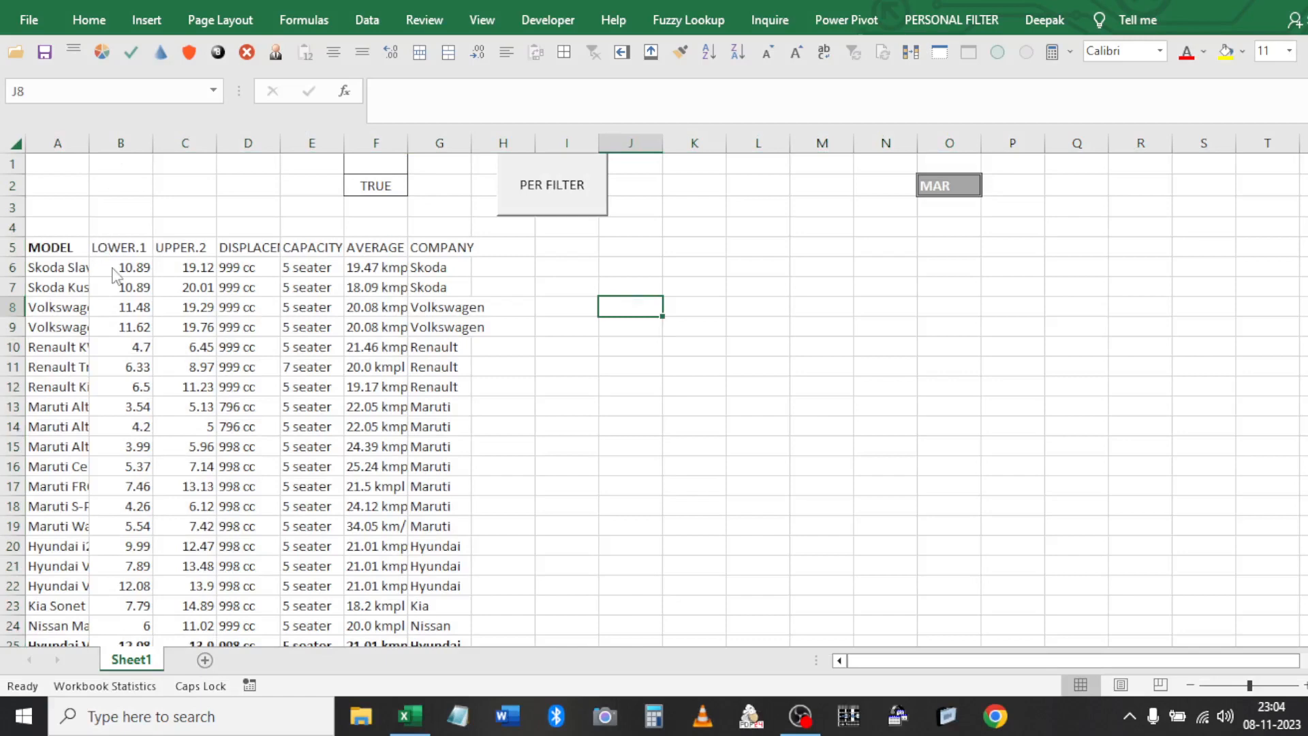
{"action": "key", "text": "ctrl+F12"}
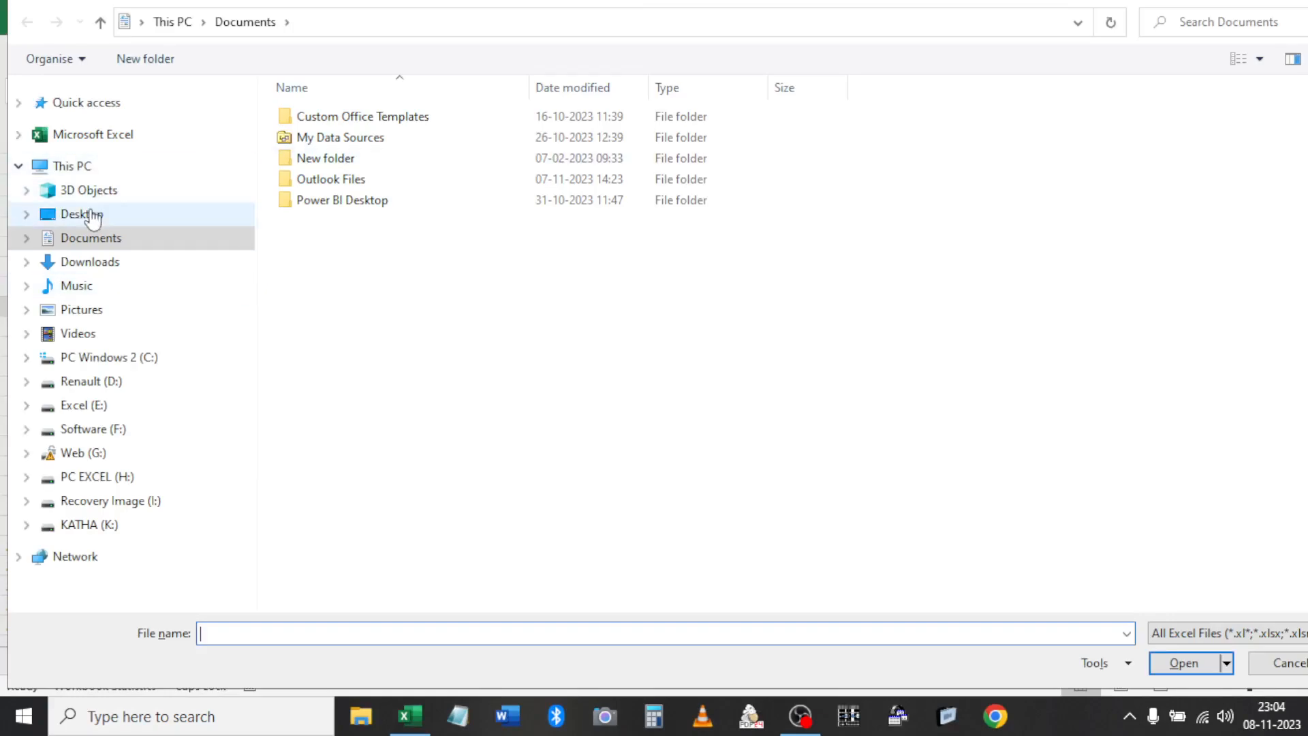
Reopen Book6.xlsx from the Desktop and continue past the link update warning
{"action": "left_click", "coordinate": [94, 217]}
{"action": "left_click", "coordinate": [338, 185]}
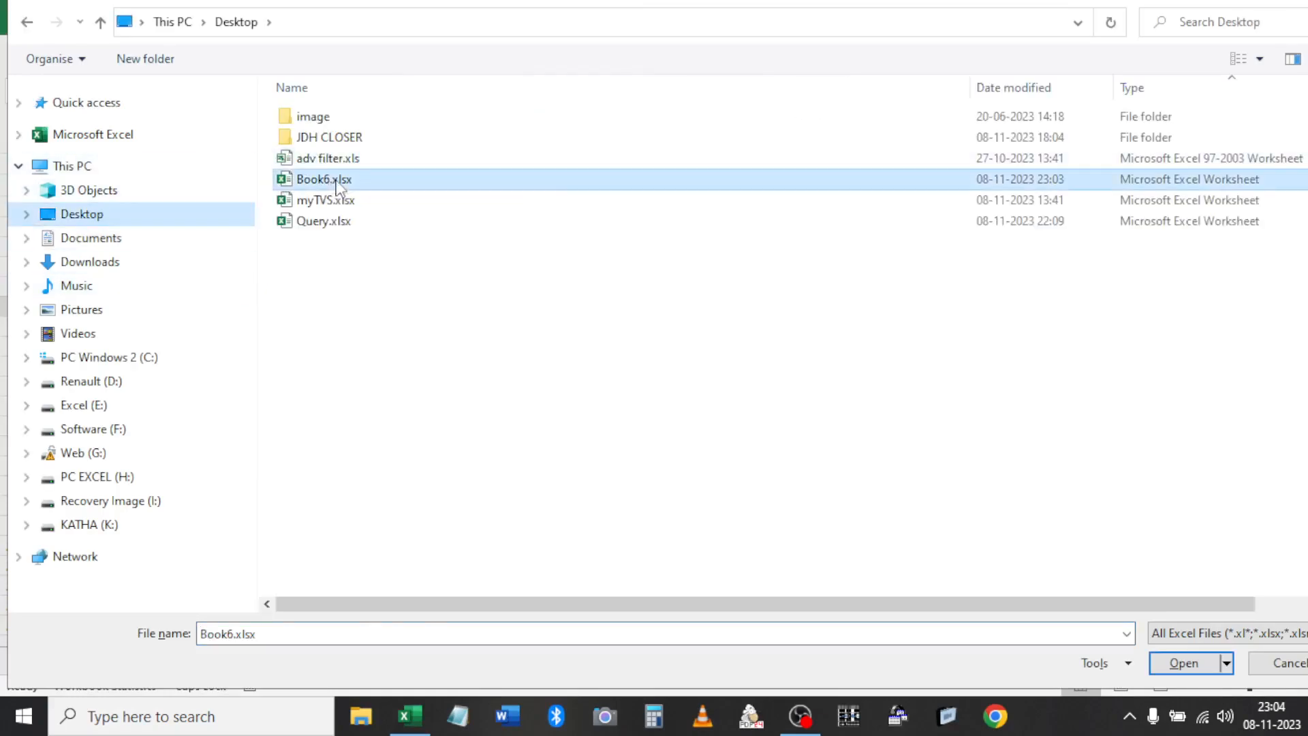
{"action": "double_click", "coordinate": [338, 186]}
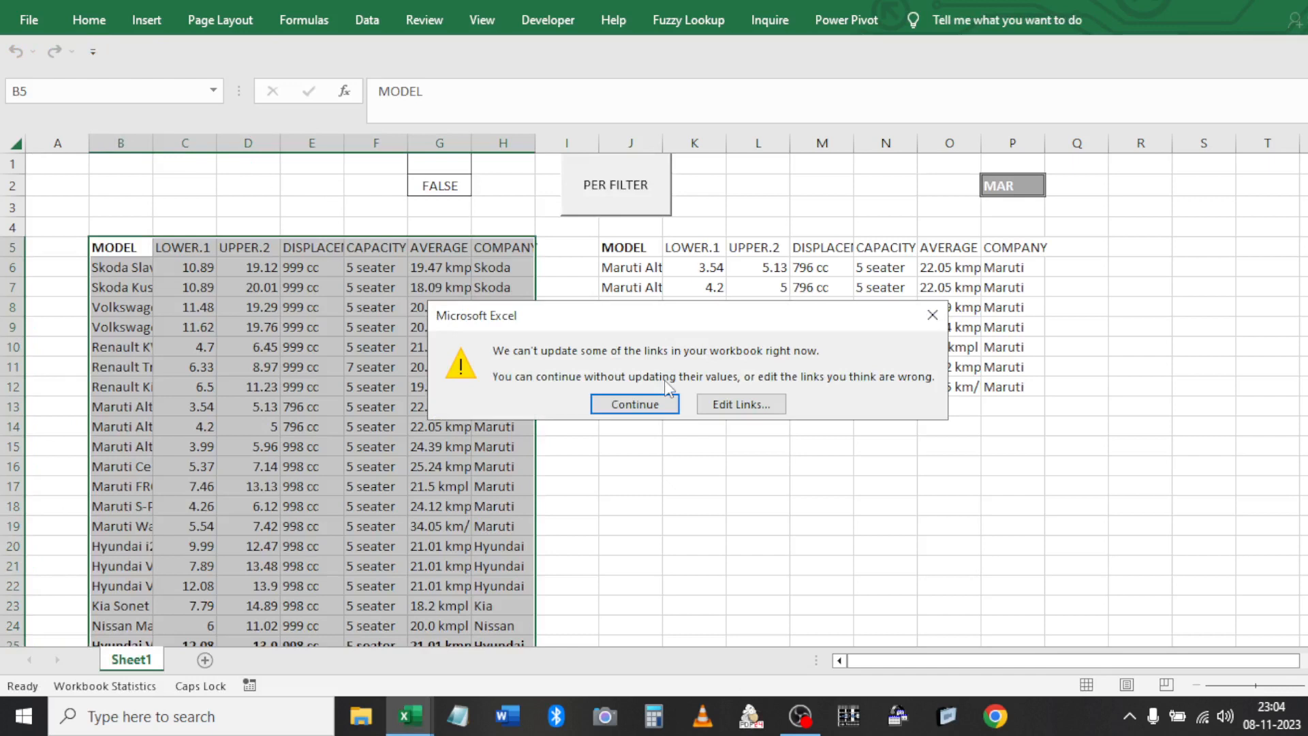
{"action": "key", "text": "Return"}
Copy the whole Book6 sheet and paste it back at A1
{"action": "left_click", "coordinate": [18, 143]}
{"action": "key", "text": "ctrl+c"}
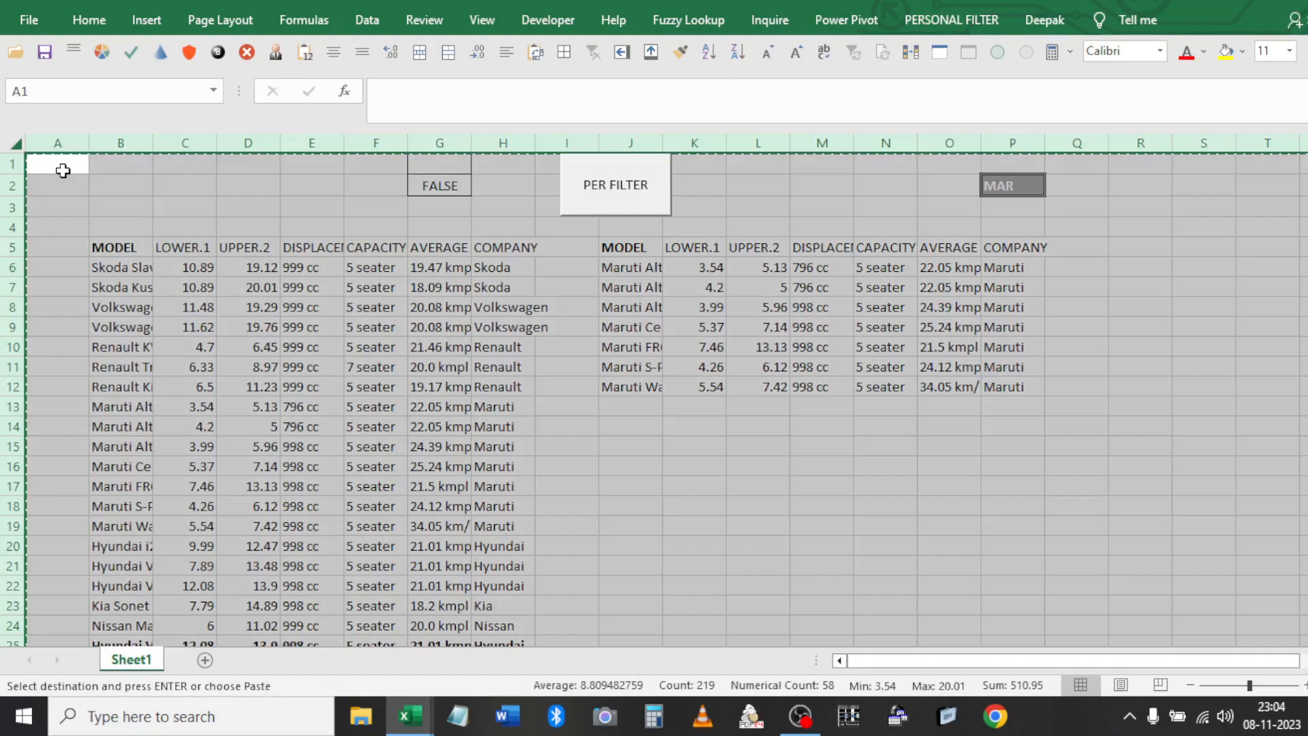
{"action": "left_click", "coordinate": [63, 170]}
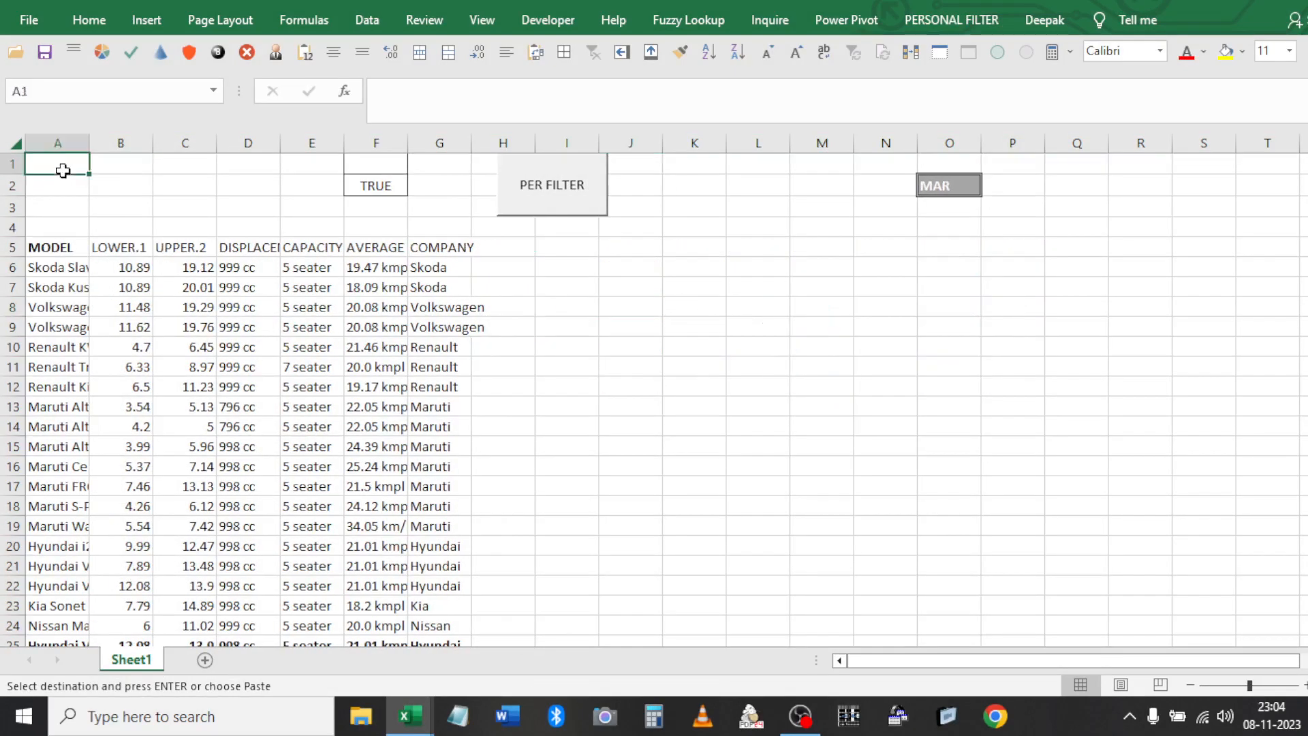
{"action": "key", "text": "Return"}
{"action": "key", "text": "ctrl+z"}
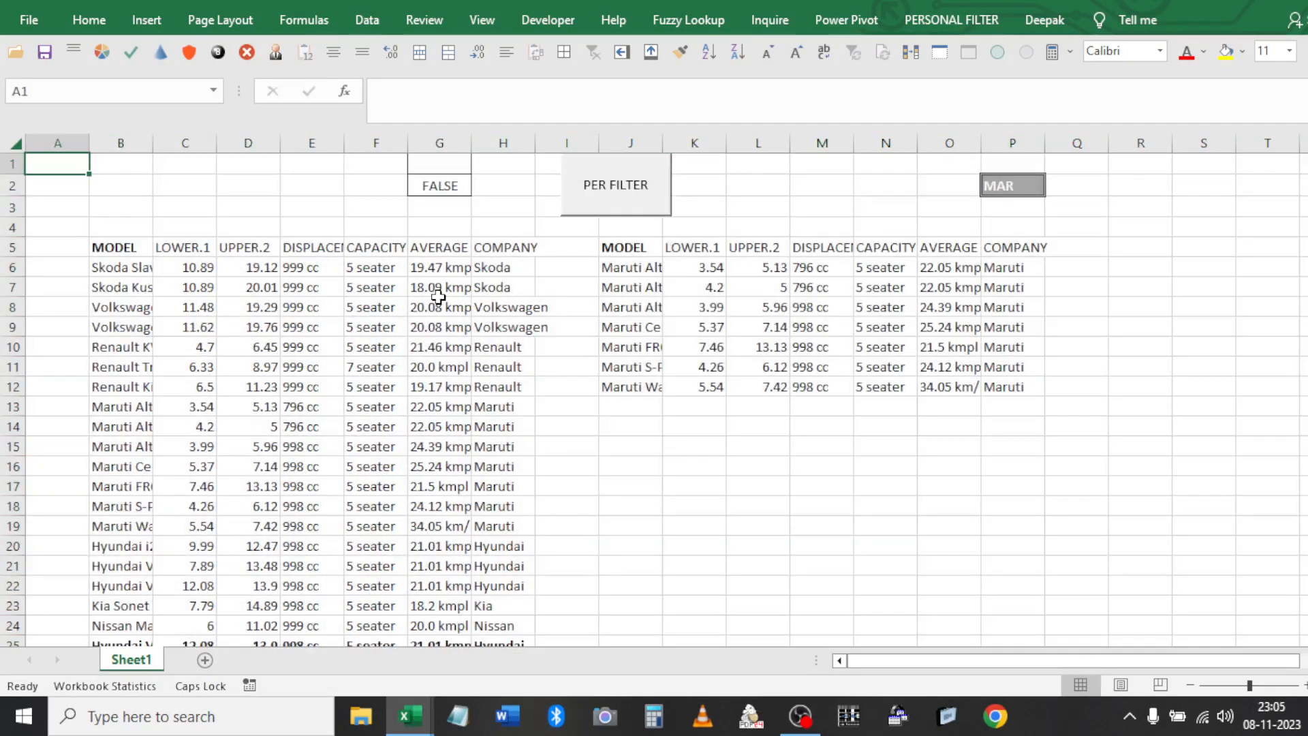
{"action": "left_click", "coordinate": [486, 257]}
{"action": "key", "text": "ctrl+w"}
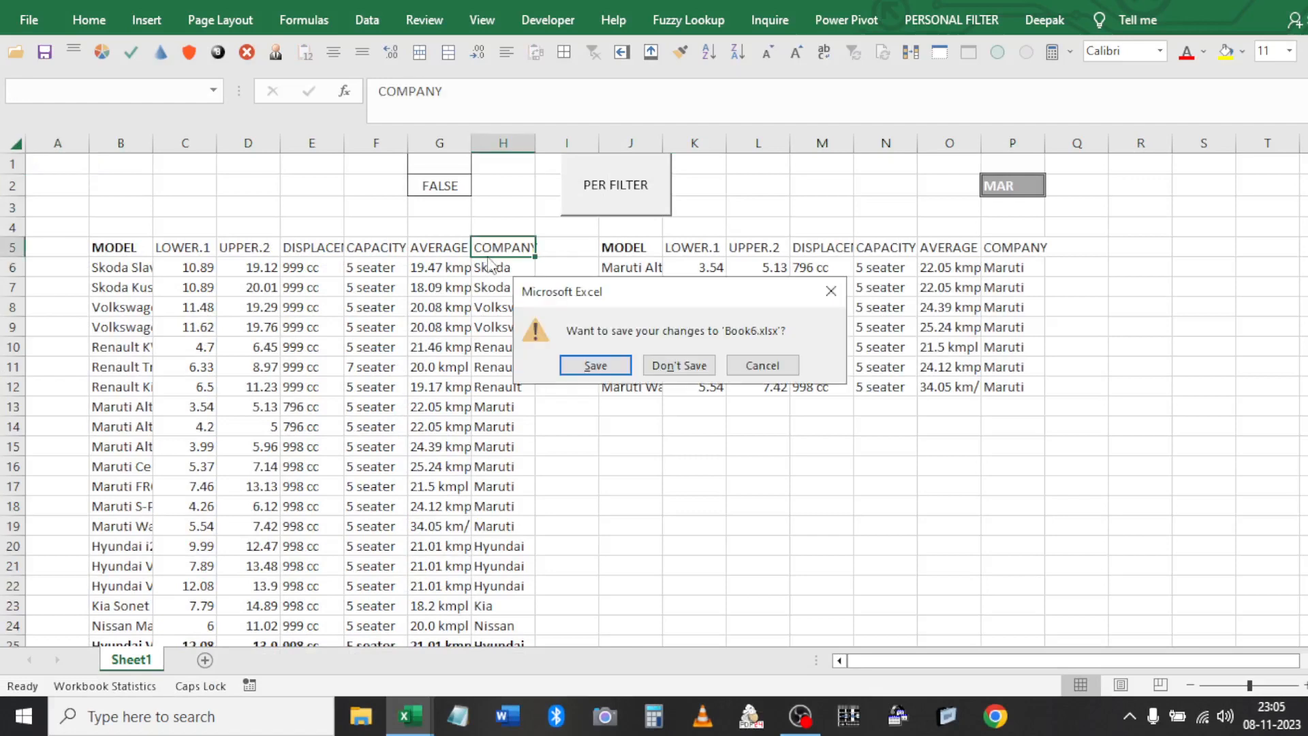
{"action": "left_click", "coordinate": [672, 366]}
{"action": "key", "text": "ctrl+y"}
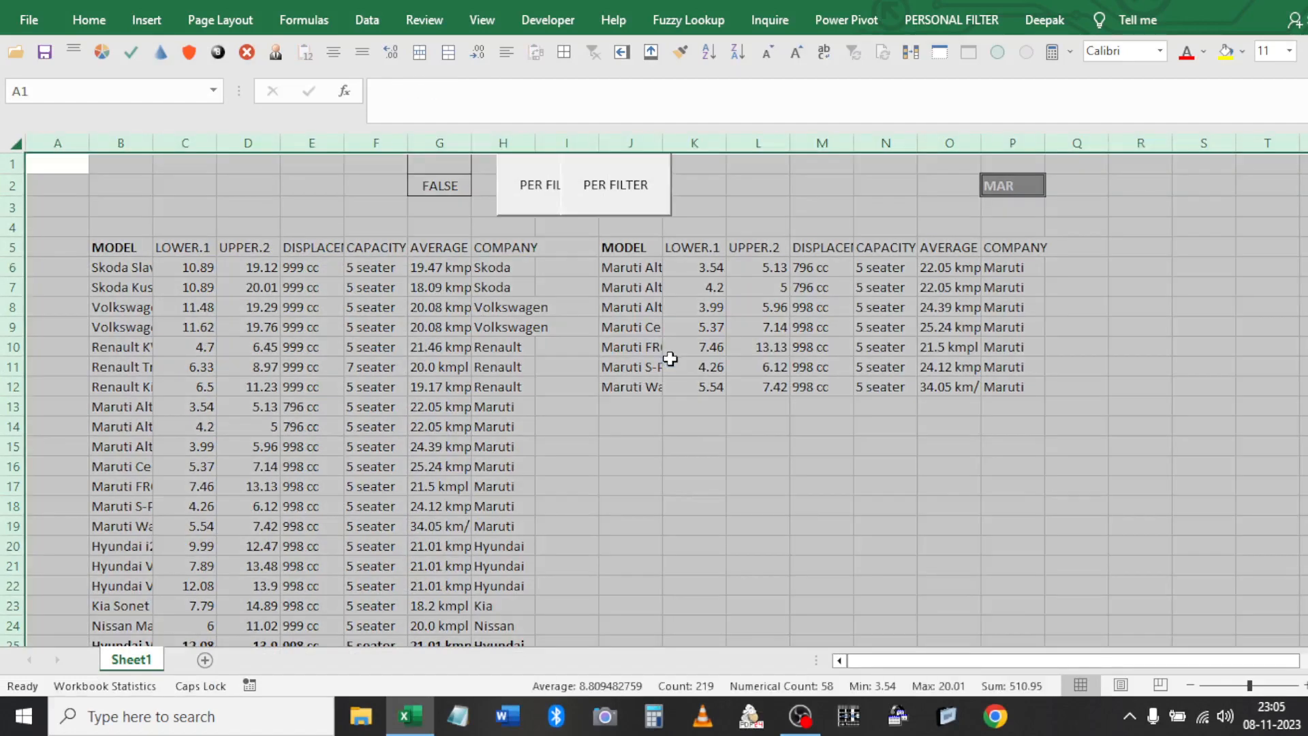
{"action": "left_click", "coordinate": [604, 283]}
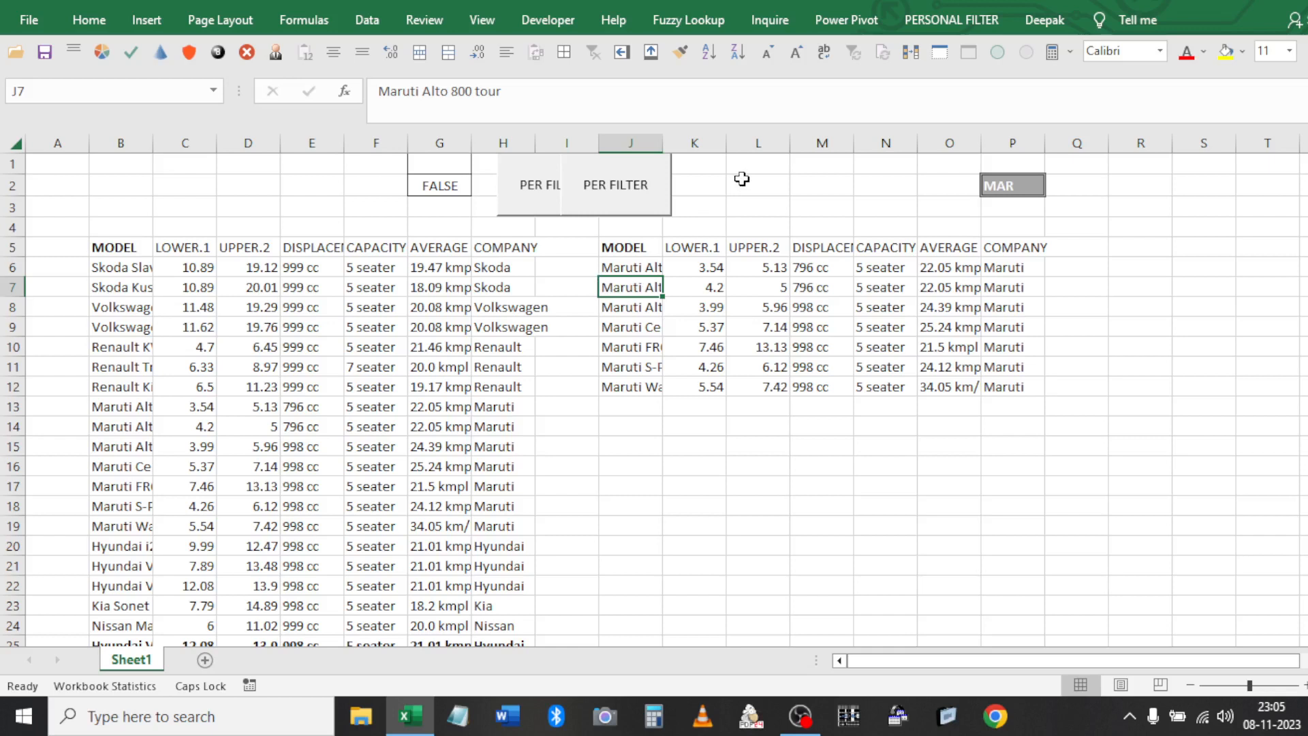
Cut away the duplicate PER FILTER button
{"action": "left_click", "coordinate": [655, 202], "text": "ctrl"}
{"action": "right_click", "coordinate": [655, 202]}
{"action": "left_click", "coordinate": [688, 213]}
{"action": "left_click", "coordinate": [719, 170]}
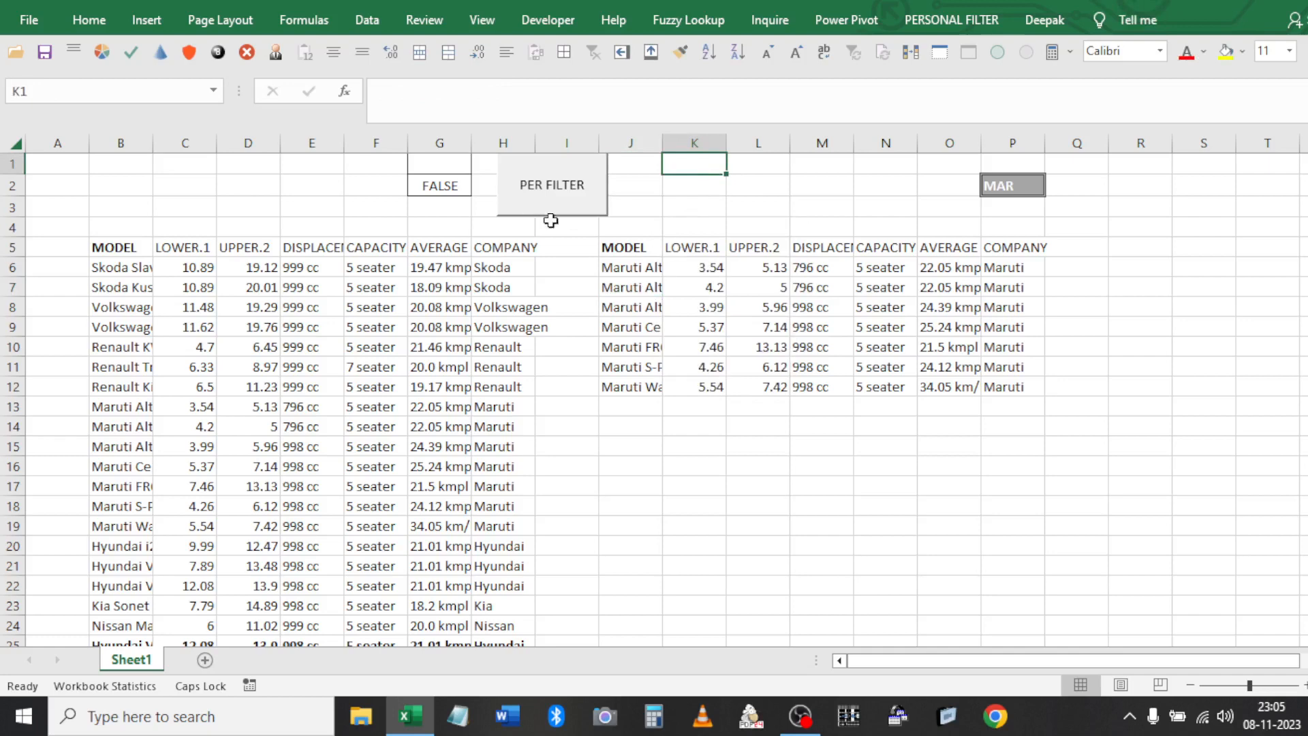
Clear the old results in J5:P12 and run PER_FILTER from the sheet button
{"action": "left_click", "coordinate": [676, 349]}
{"action": "key", "text": "ctrl+a"}
{"action": "key", "text": "Delete"}
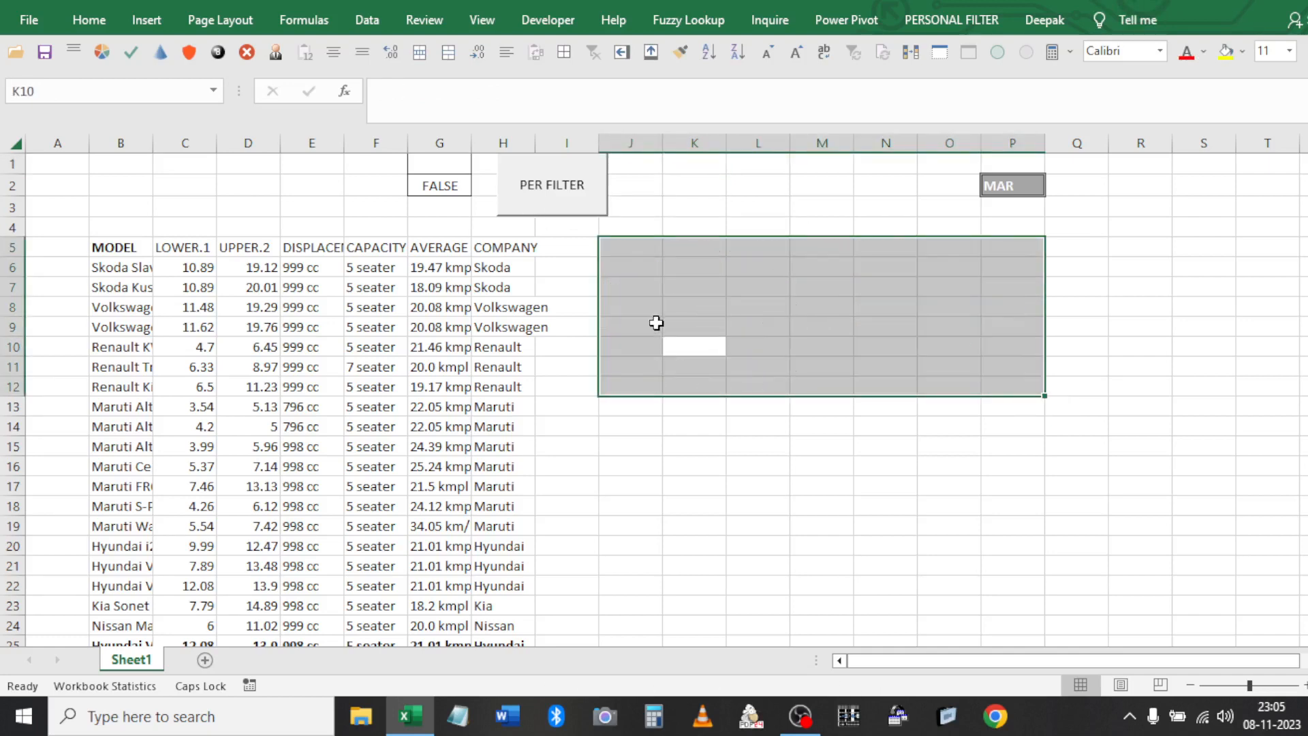
{"action": "left_click", "coordinate": [657, 324]}
{"action": "left_click", "coordinate": [582, 191]}
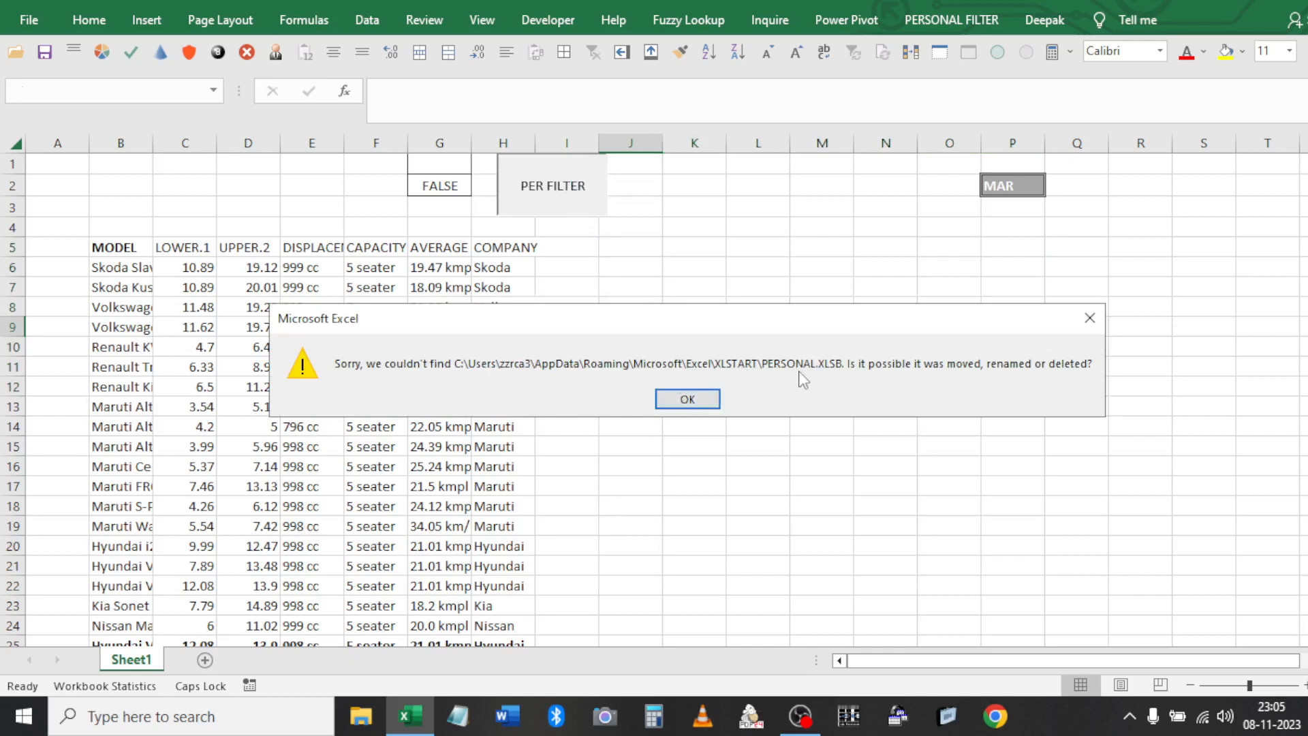
Try PER_FILTER from the custom ribbon command, which also reports PERSONAL.XLSB missing
{"action": "left_click", "coordinate": [698, 400]}
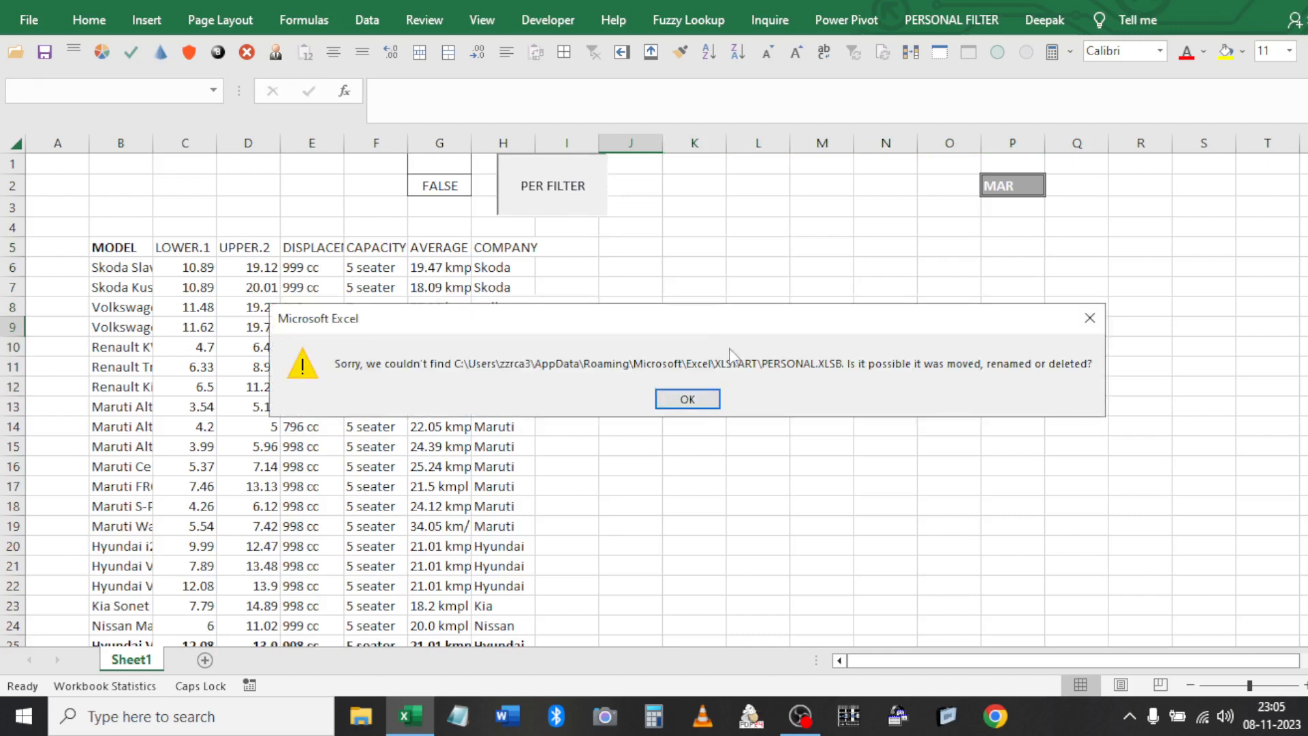
{"action": "left_click", "coordinate": [712, 402]}
{"action": "left_click", "coordinate": [692, 245]}
{"action": "left_click", "coordinate": [924, 23]}
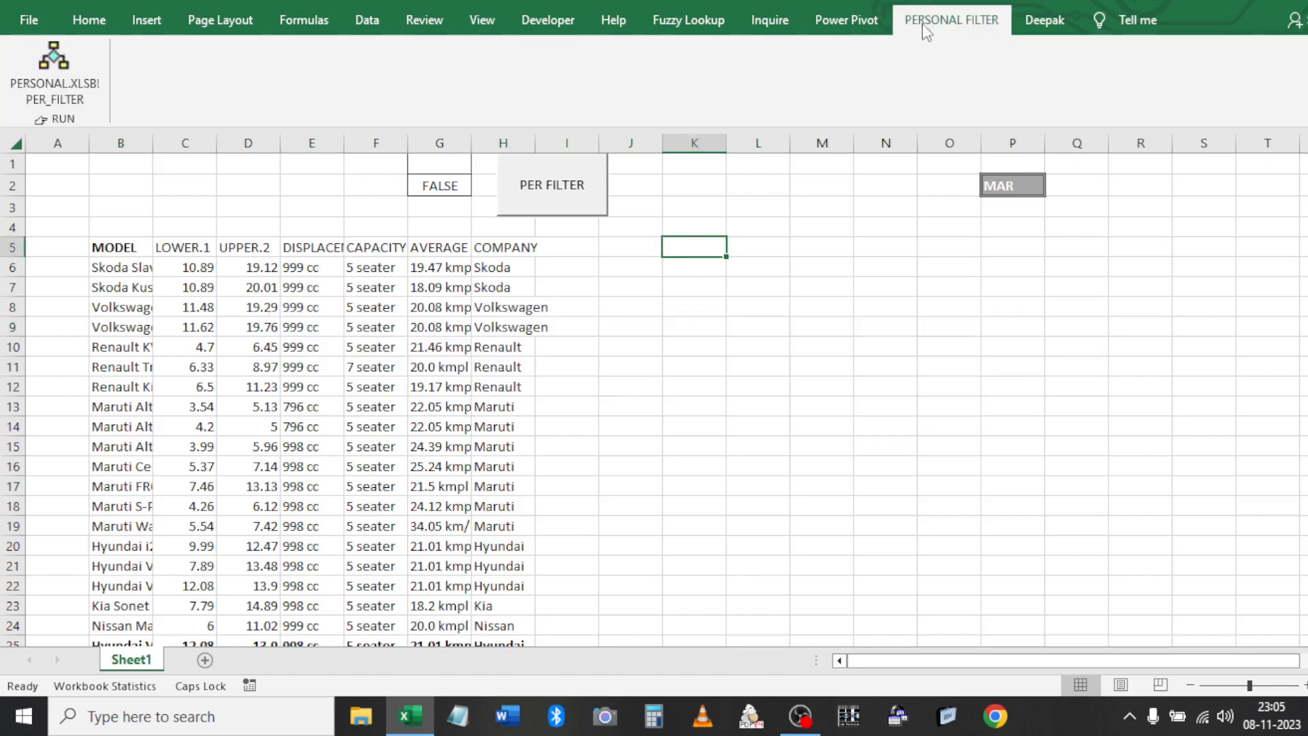
{"action": "left_click", "coordinate": [64, 55]}
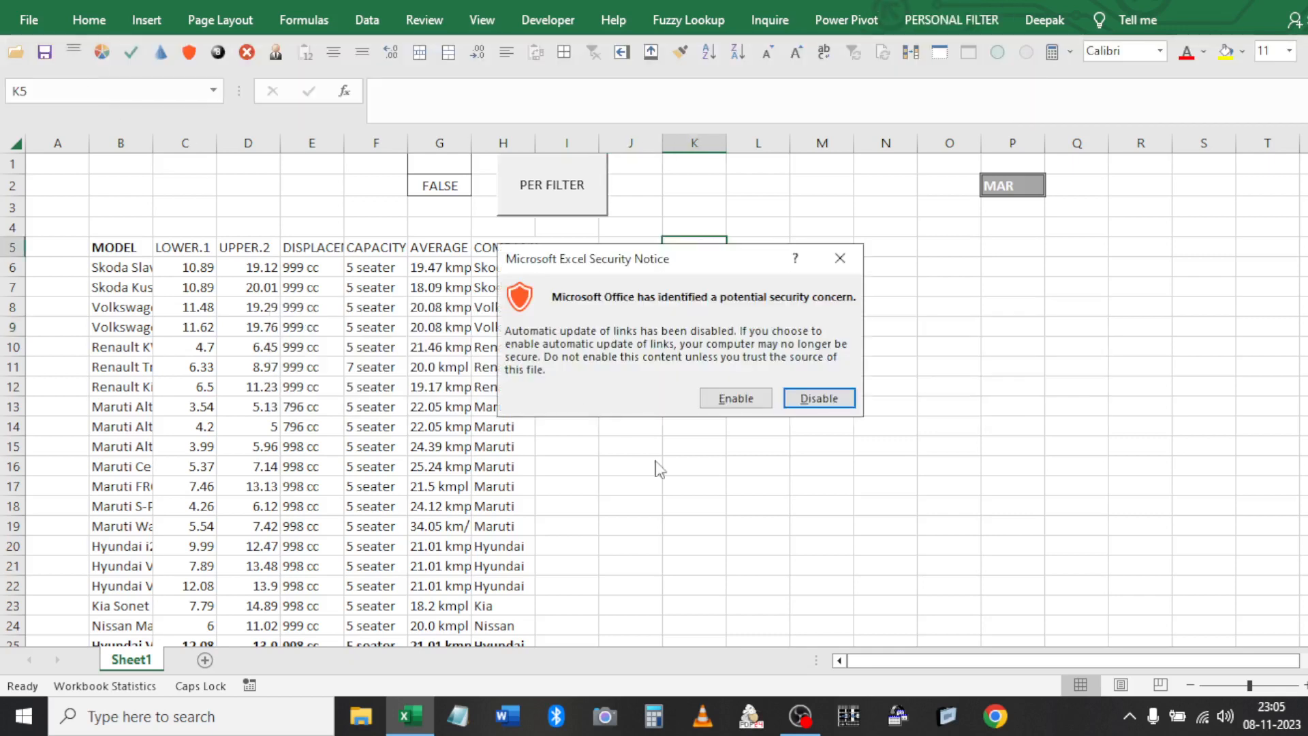
{"action": "left_click", "coordinate": [721, 402]}
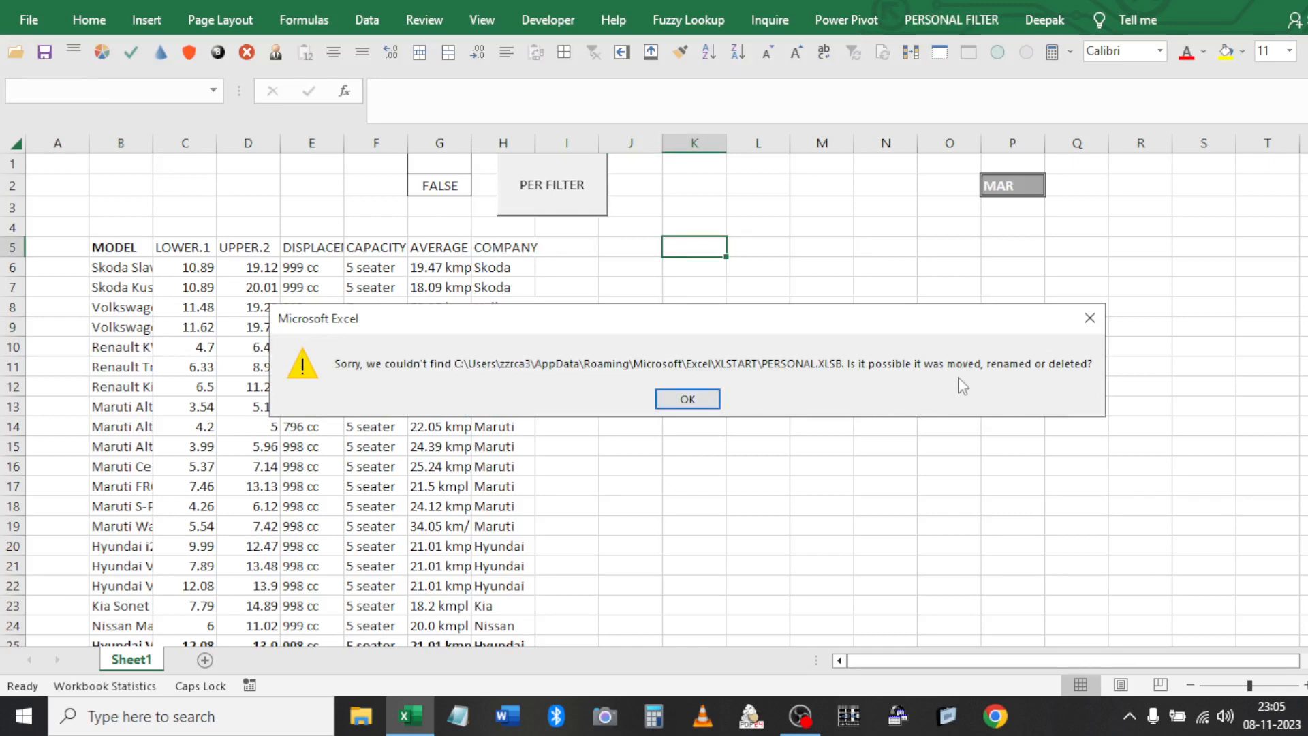
{"action": "left_click", "coordinate": [709, 399]}
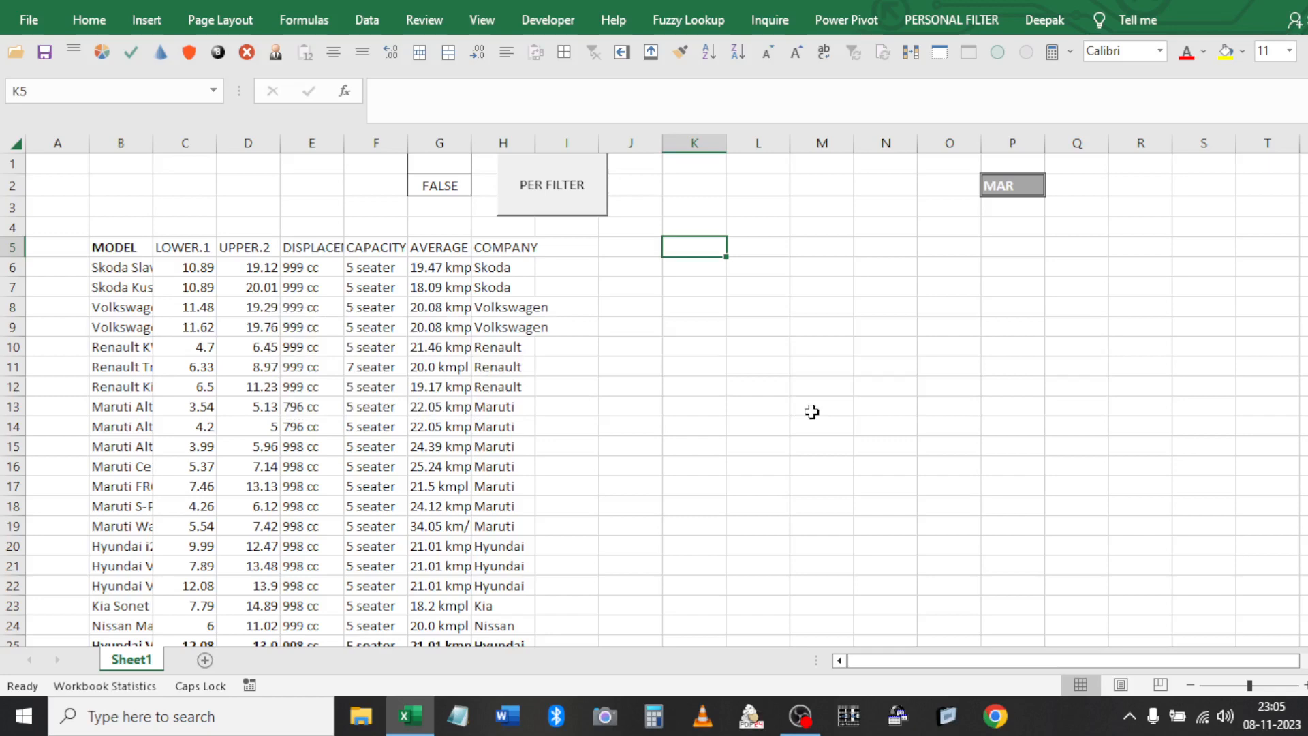
Check the projects in the Visual Basic editor, then return to the worksheet
{"action": "key", "text": "alt+F11"}
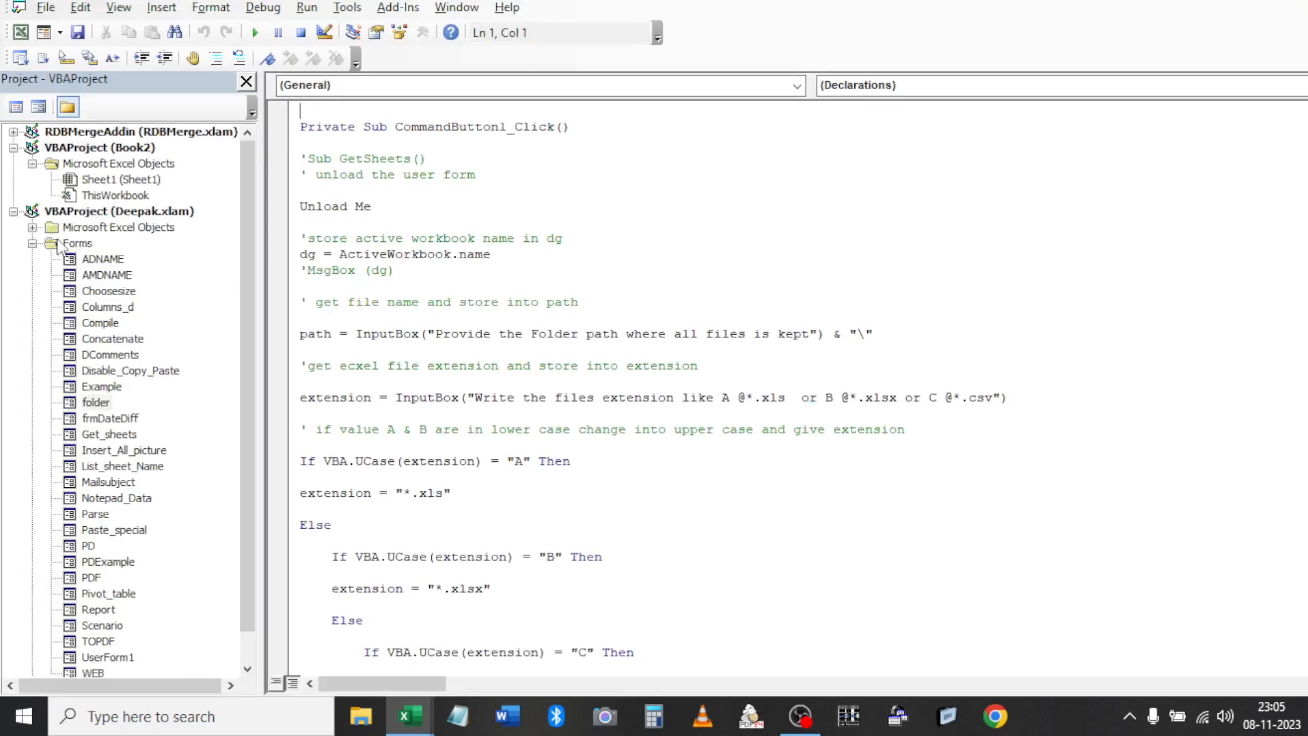
{"action": "double_click", "coordinate": [84, 216]}
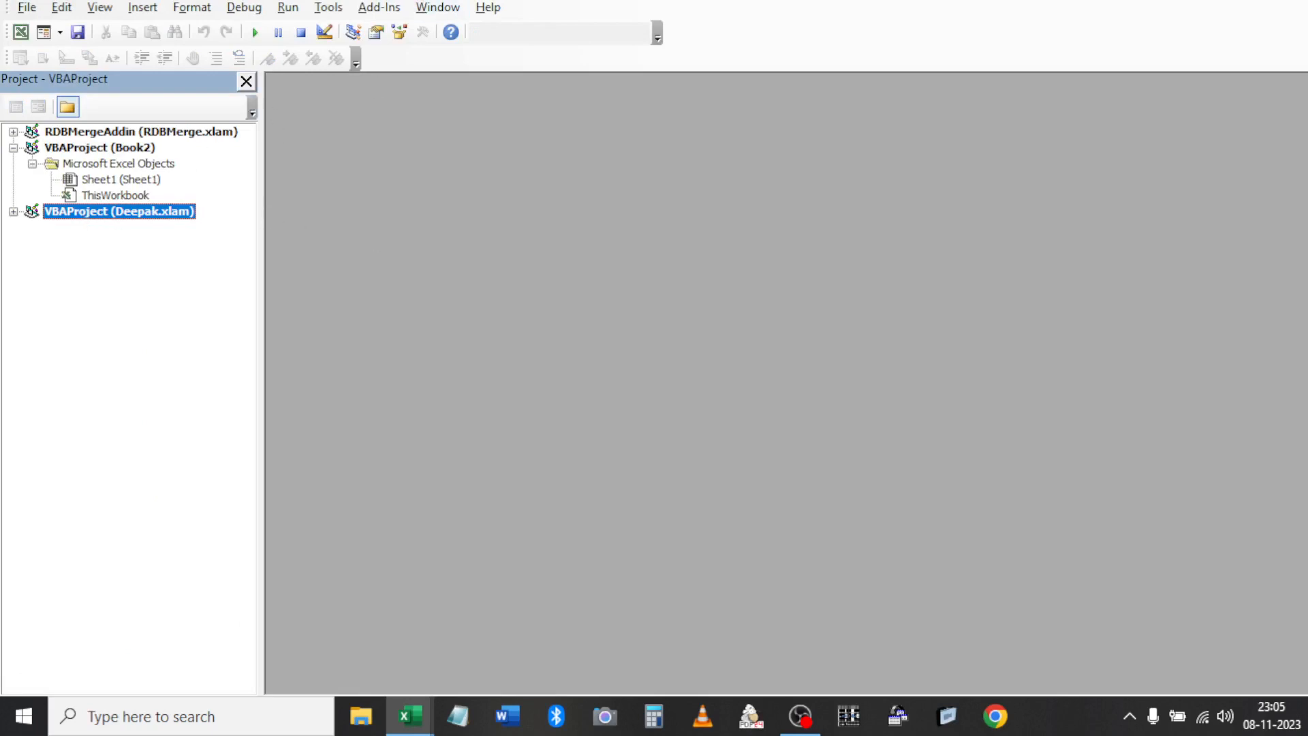
{"action": "key", "text": "alt+F11"}
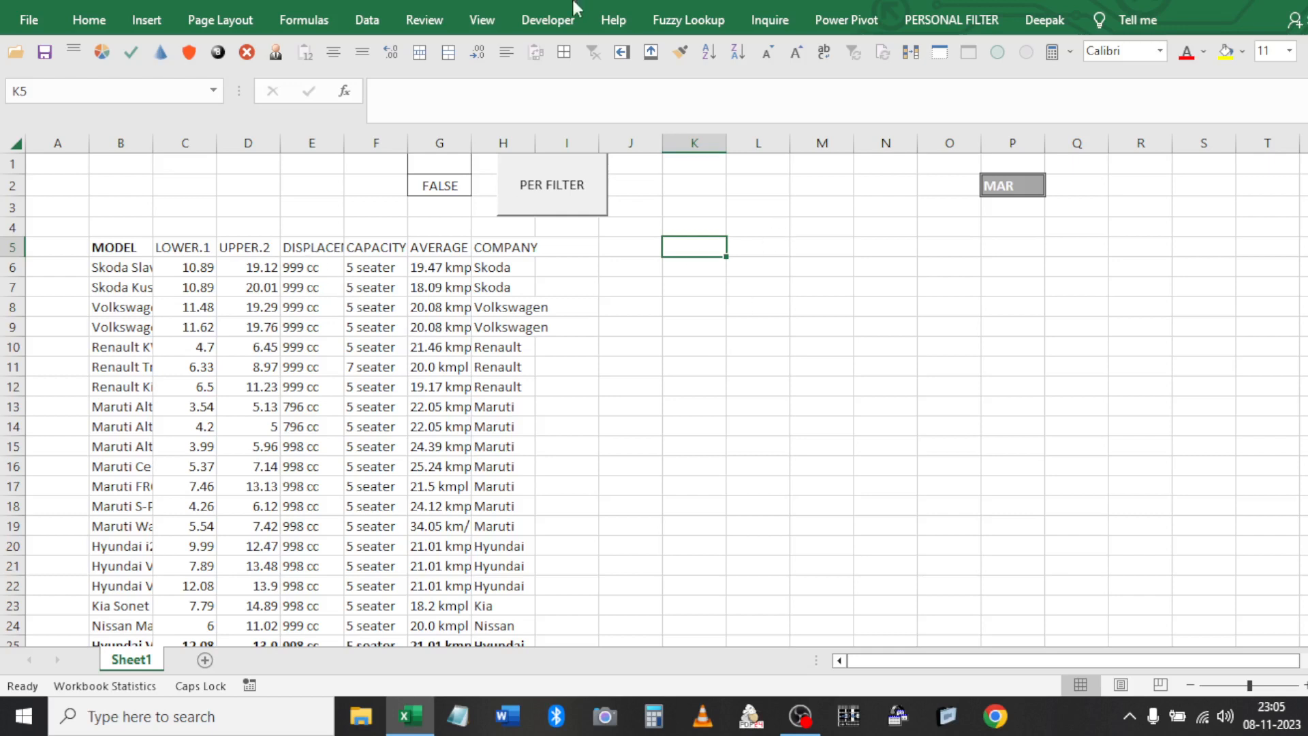
Start recording a macro named PER_FILTER stored in the Personal Macro Workbook
{"action": "left_click", "coordinate": [549, 19]}
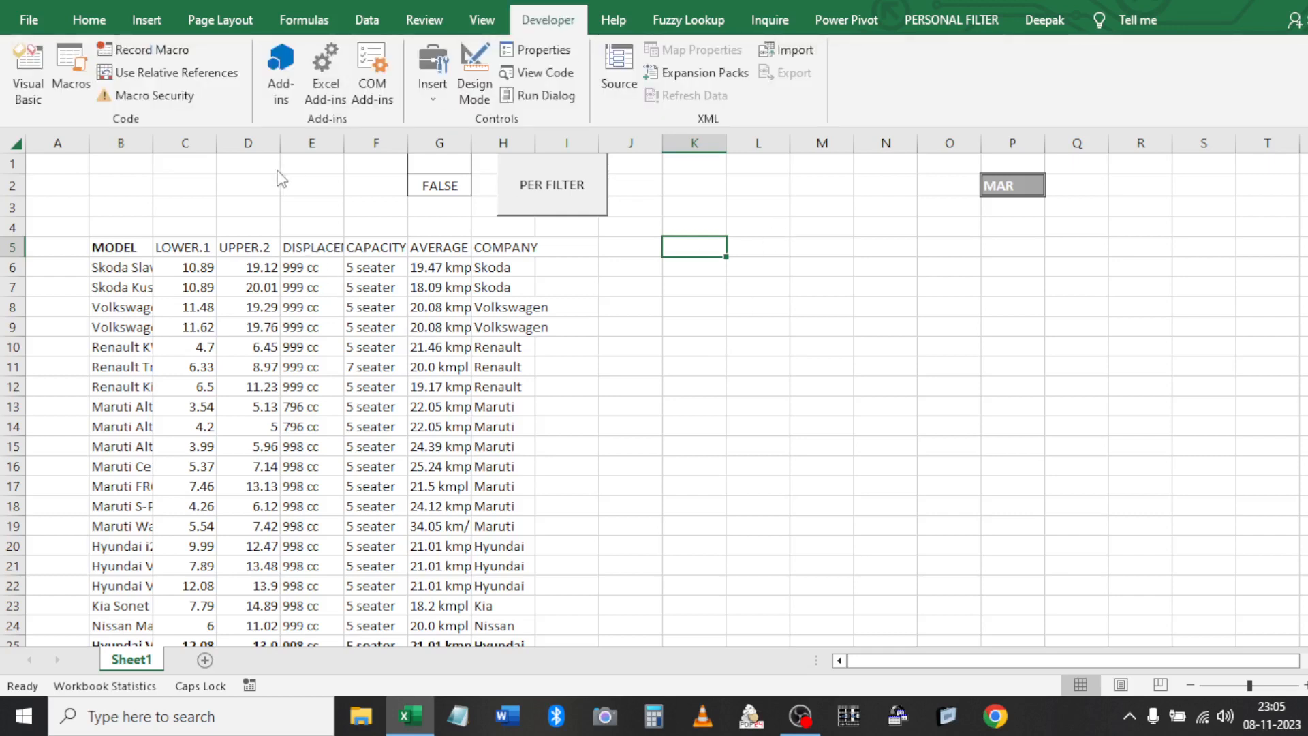
{"action": "left_click", "coordinate": [262, 345]}
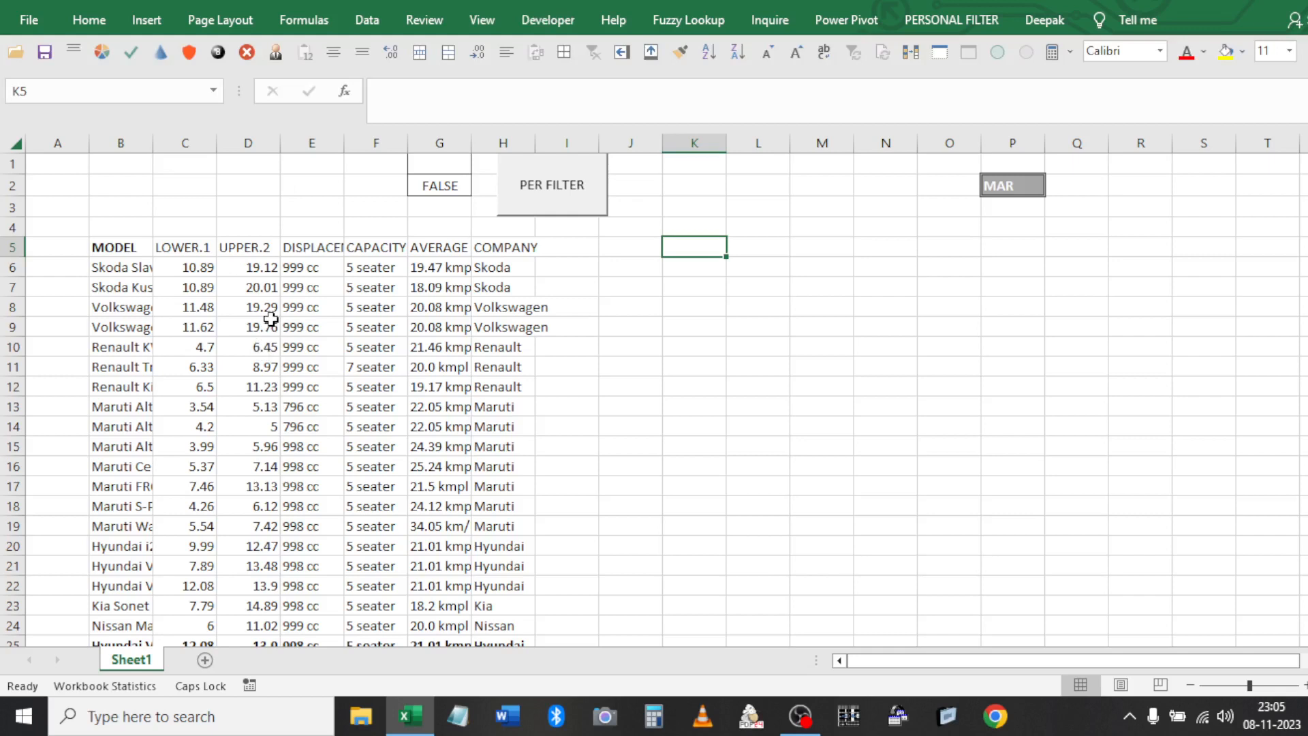
{"action": "left_click", "coordinate": [569, 13]}
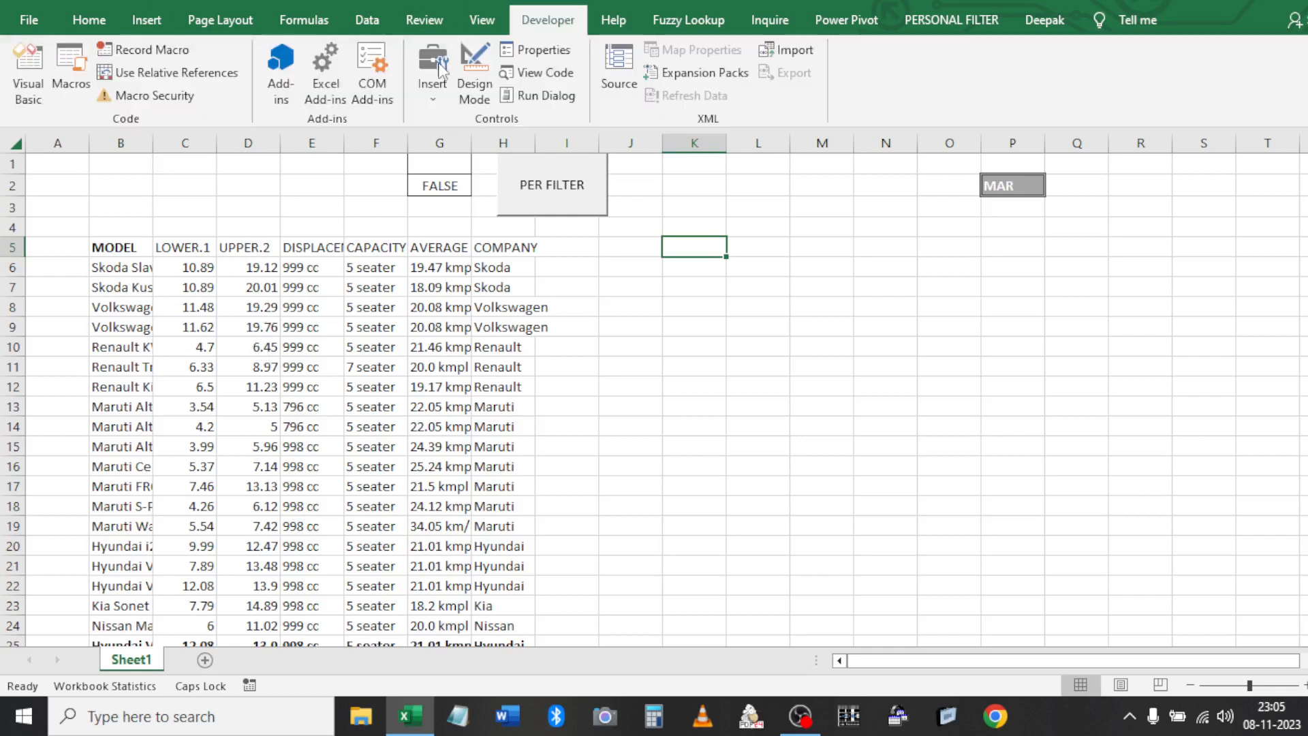
{"action": "left_click", "coordinate": [123, 48]}
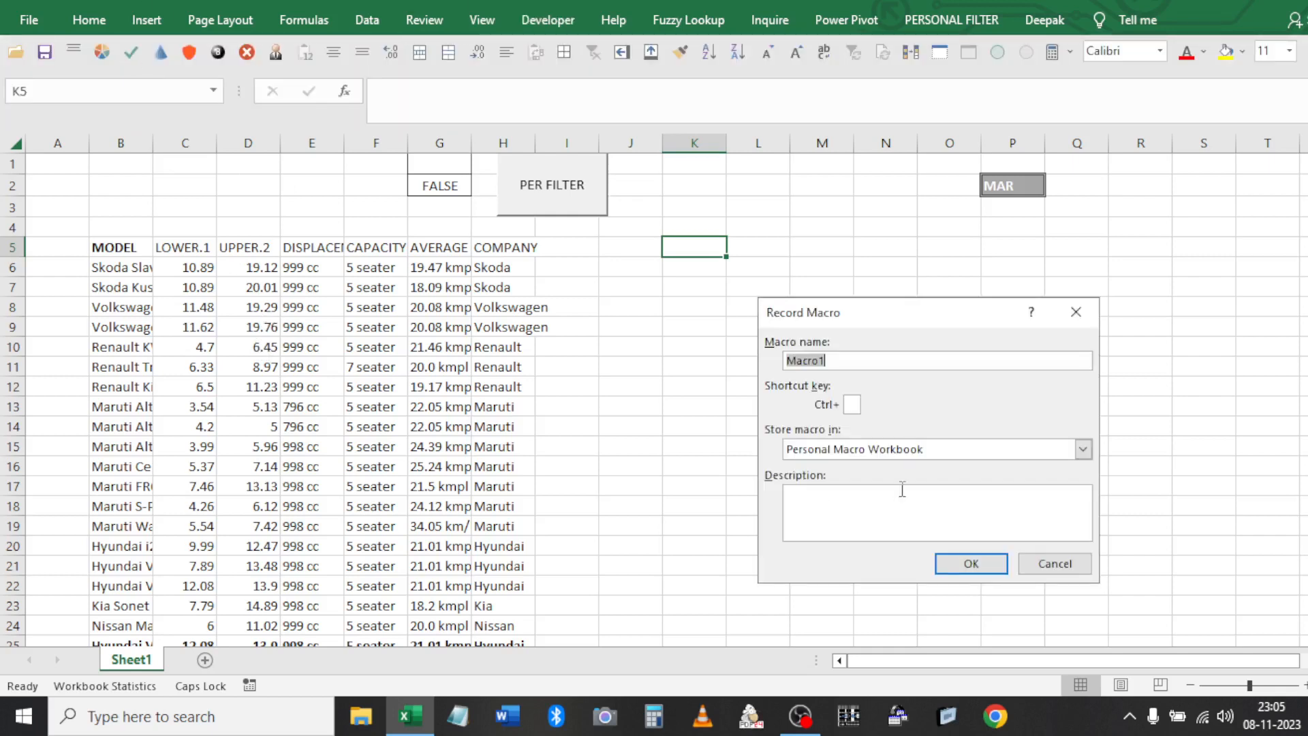
{"action": "type", "text": "PER_FILTER"}
{"action": "left_click", "coordinate": [971, 564]}
Run Advanced Filter on B5:H27 with criteria G1:G2, copying results to J5
{"action": "left_click", "coordinate": [311, 407]}
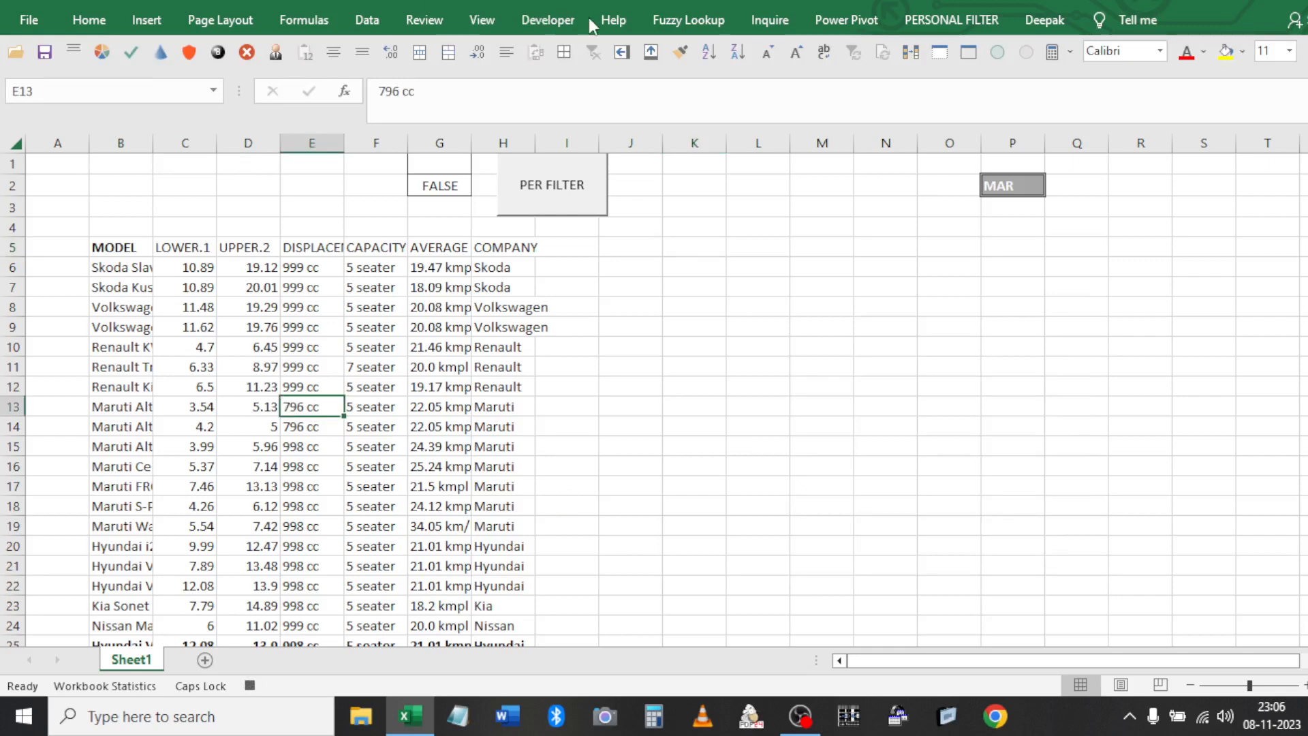
{"action": "left_click", "coordinate": [378, 24]}
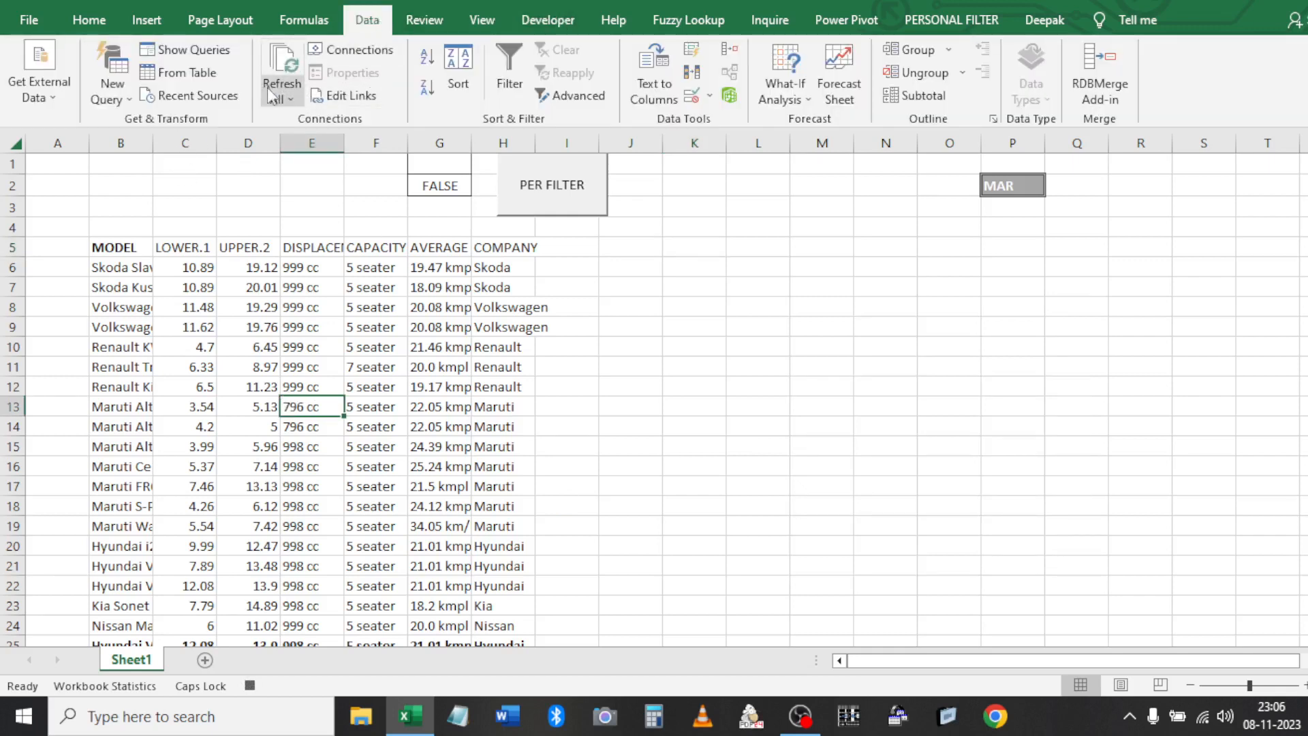
{"action": "left_click", "coordinate": [578, 95]}
{"action": "key", "text": "Tab"}
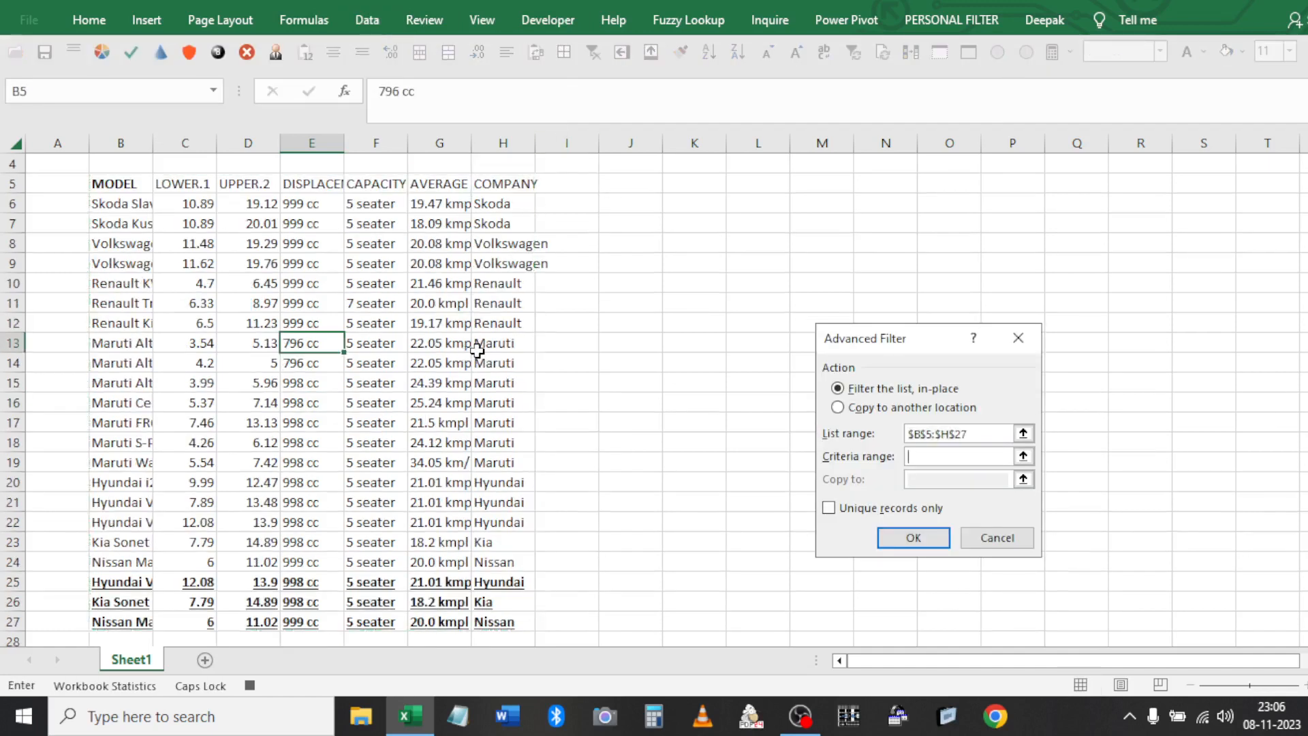
{"action": "left_click", "coordinate": [879, 407]}
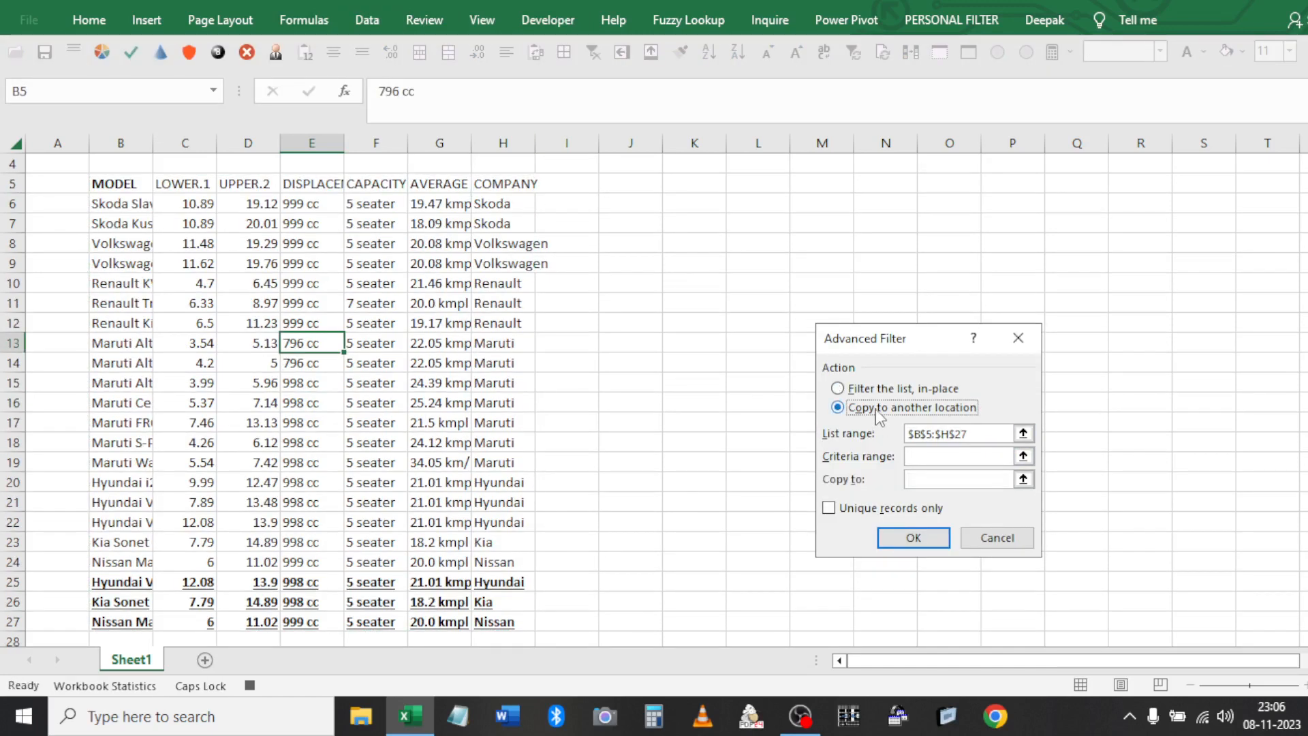
{"action": "scroll", "coordinate": [519, 287], "scroll_direction": "up", "scroll_amount": 1}
{"action": "left_click_drag", "start_coordinate": [468, 187], "coordinate": [446, 167]}
{"action": "left_click", "coordinate": [940, 483]}
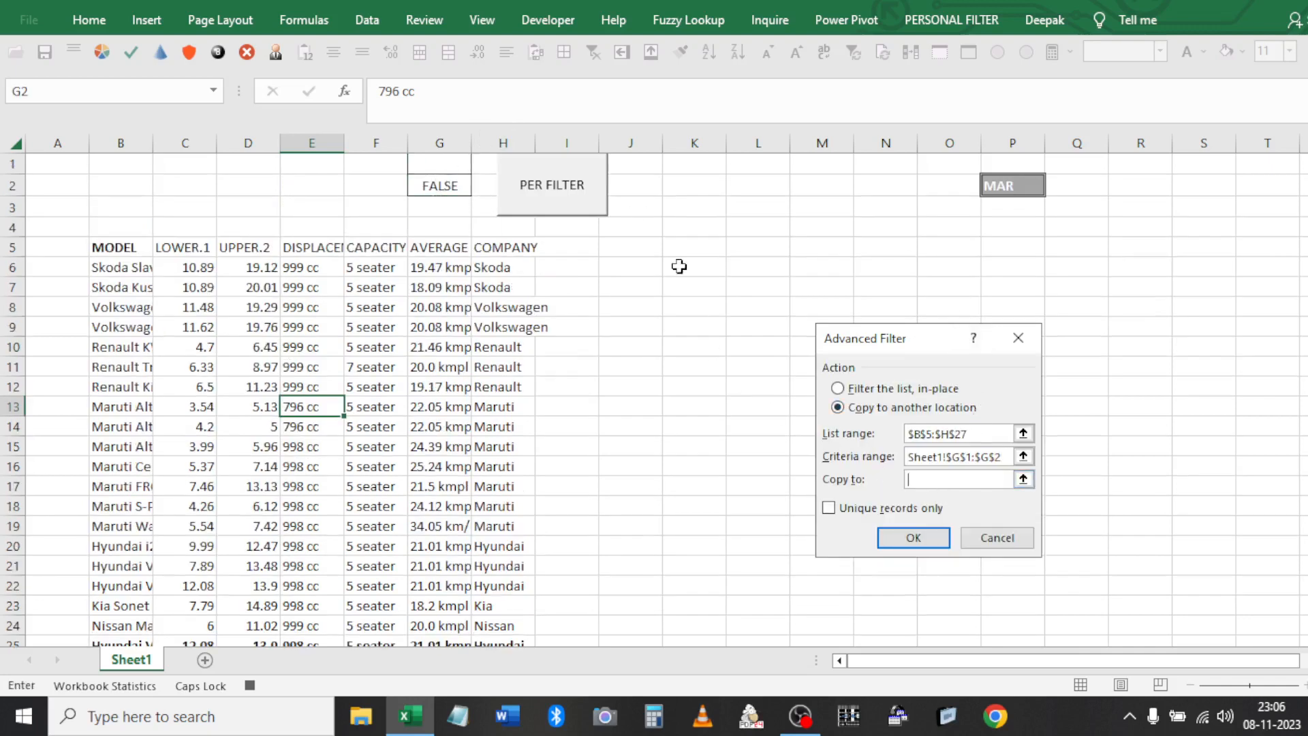
{"action": "left_click", "coordinate": [913, 537]}
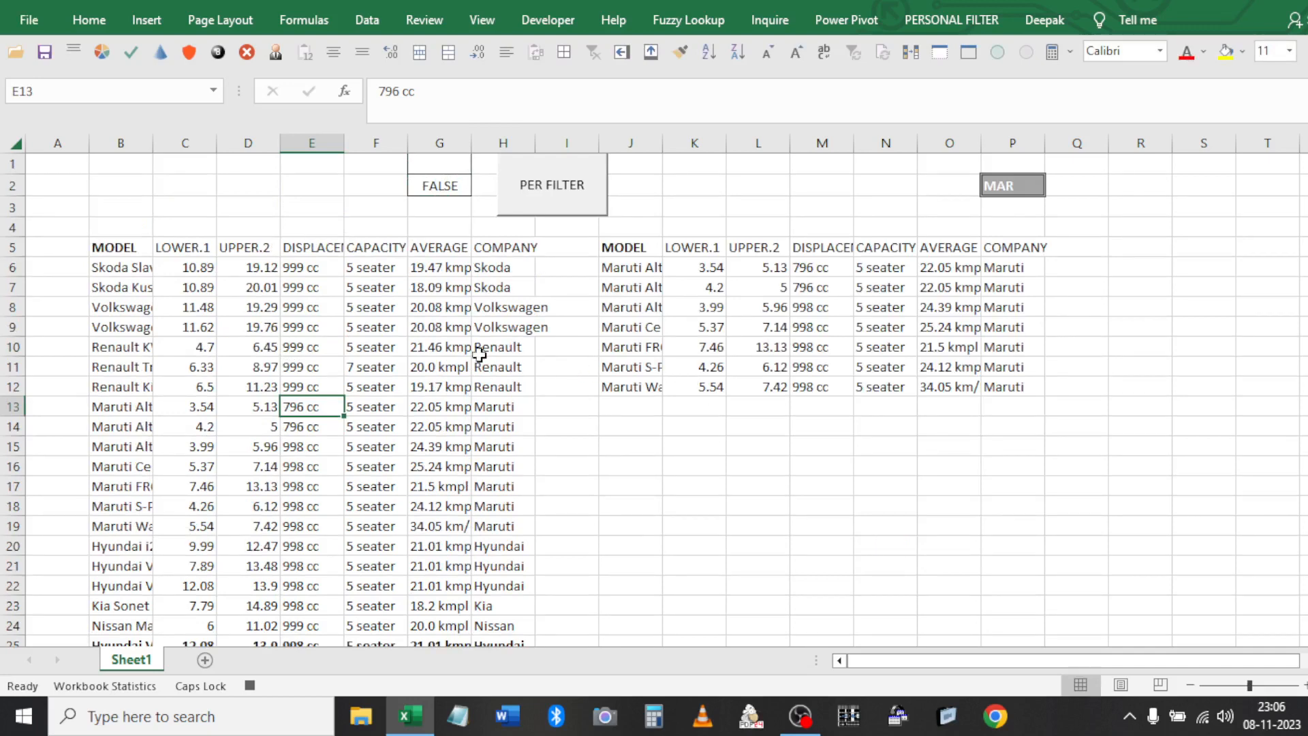
Stop recording; editing PER_FILTER from the Macros list fails on the hidden workbook
{"action": "left_click", "coordinate": [547, 20]}
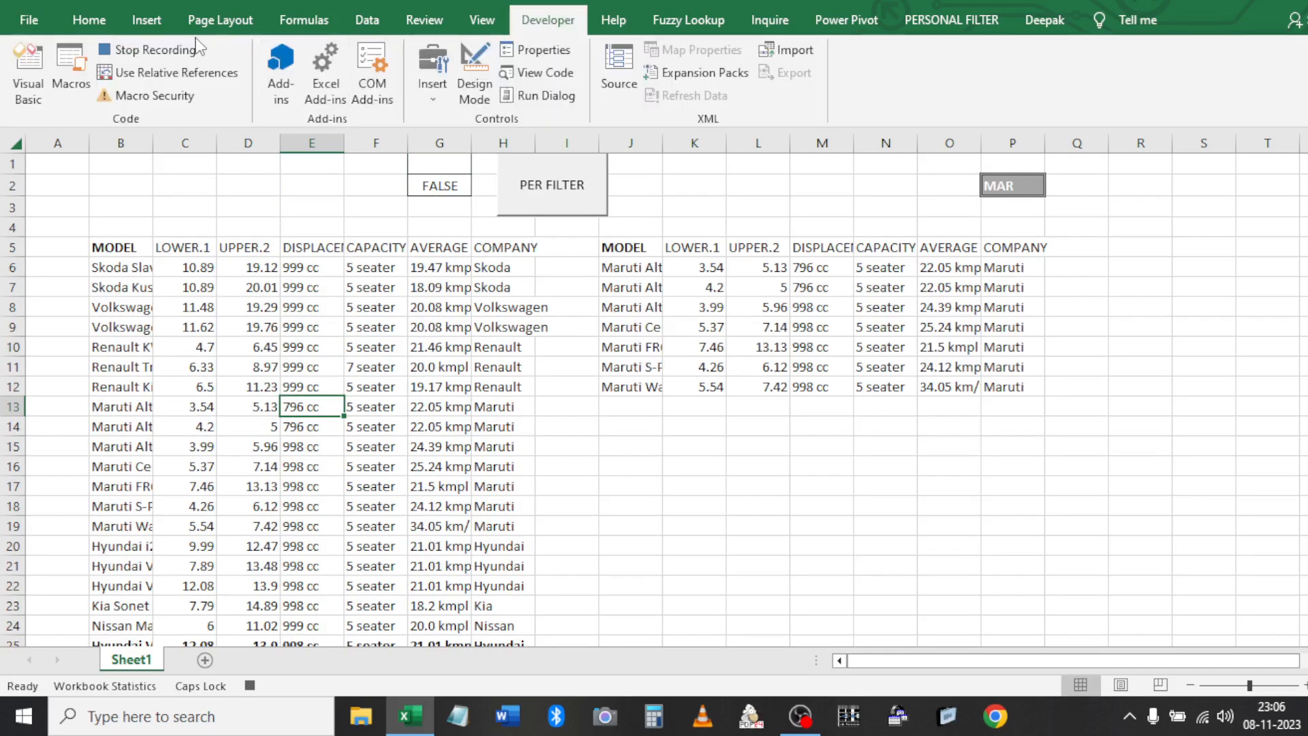
{"action": "left_click", "coordinate": [155, 50]}
{"action": "left_click", "coordinate": [80, 88]}
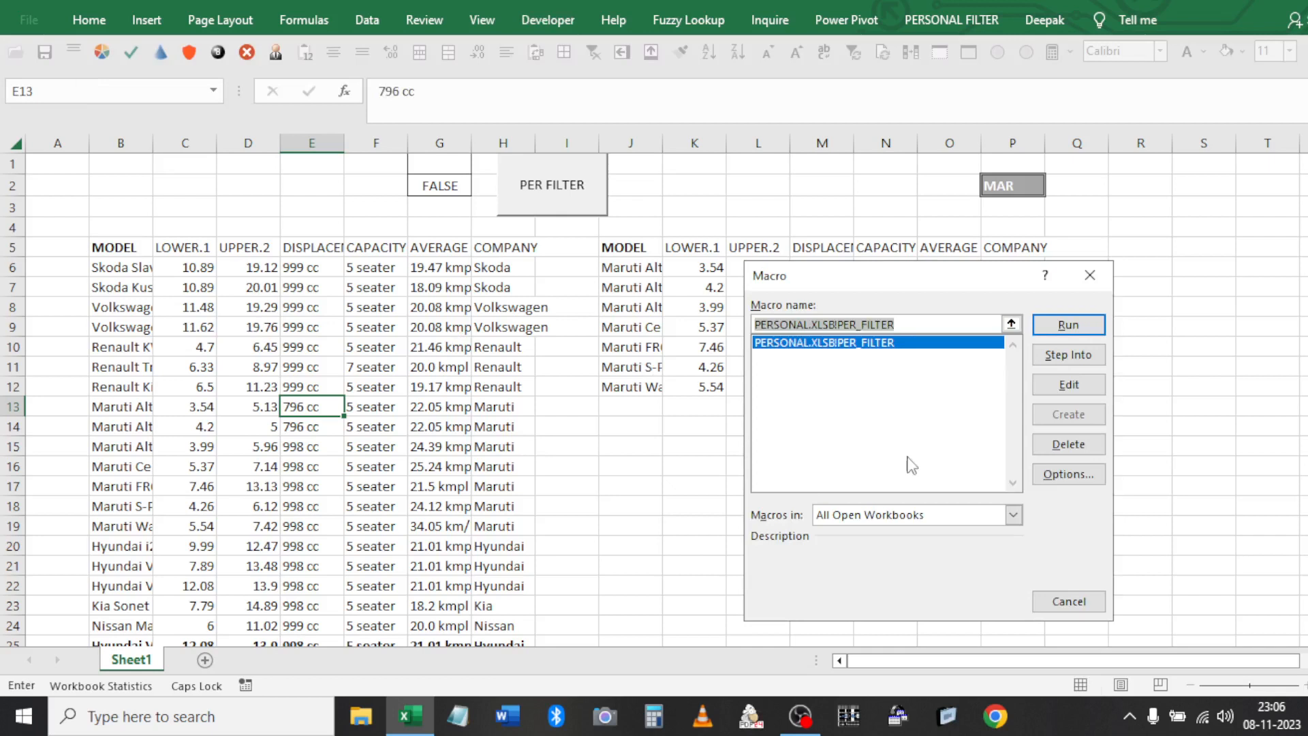
{"action": "left_click", "coordinate": [1068, 386]}
{"action": "key", "text": "Escape"}
{"action": "key", "text": "Escape"}
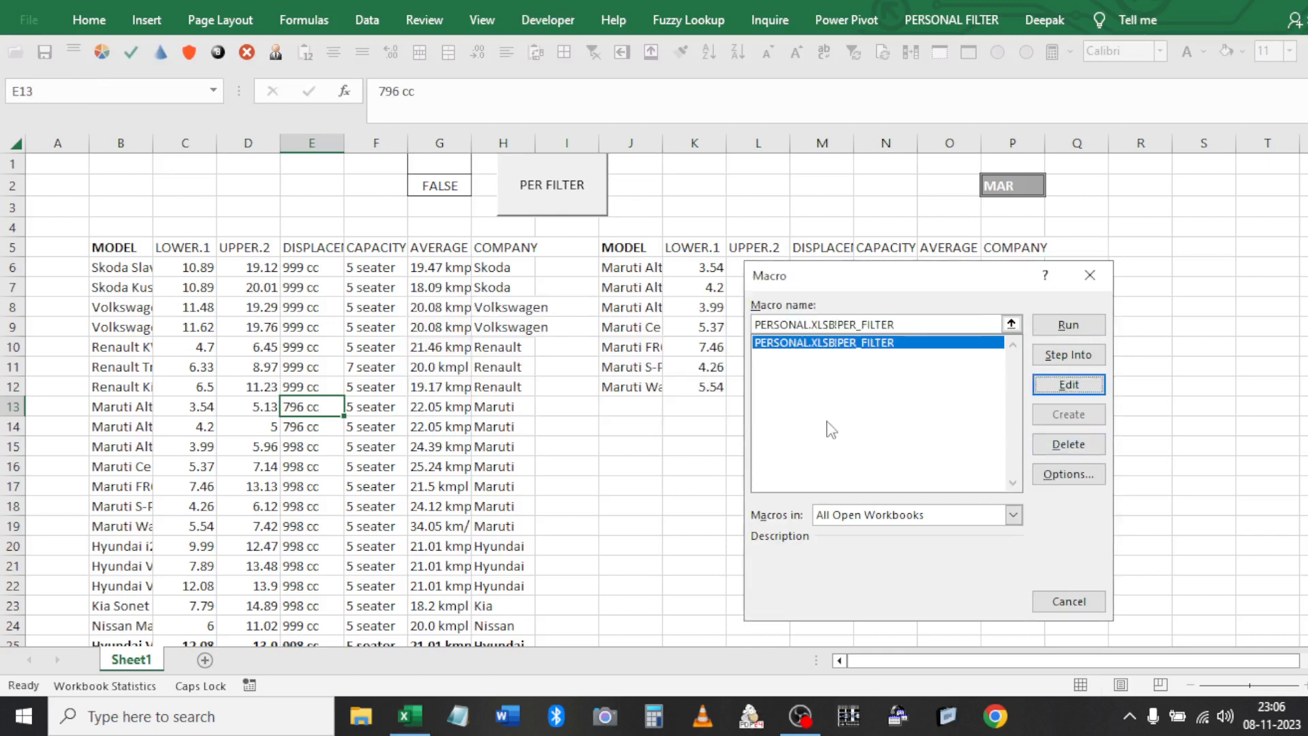
In the VBA editor, open PERSONAL.XLSB > Modules > Module1
{"action": "key", "text": "alt+F11"}
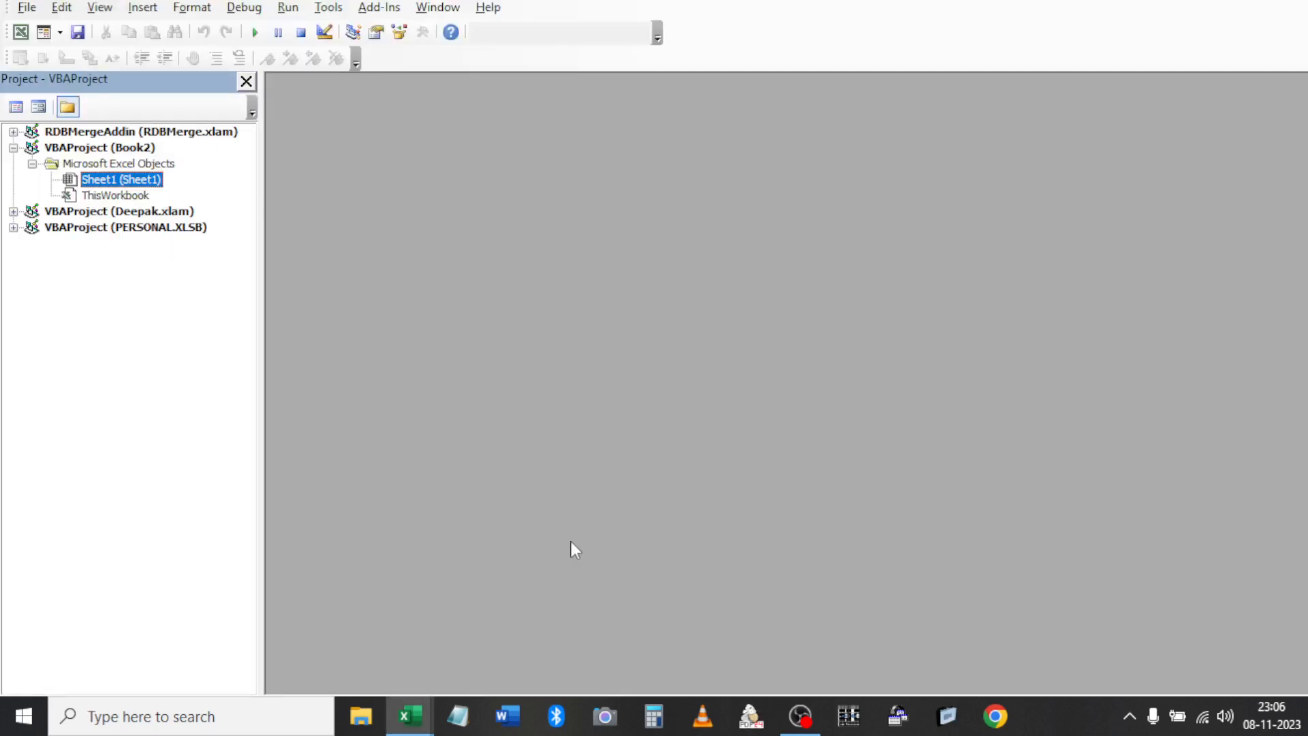
{"action": "double_click", "coordinate": [76, 214]}
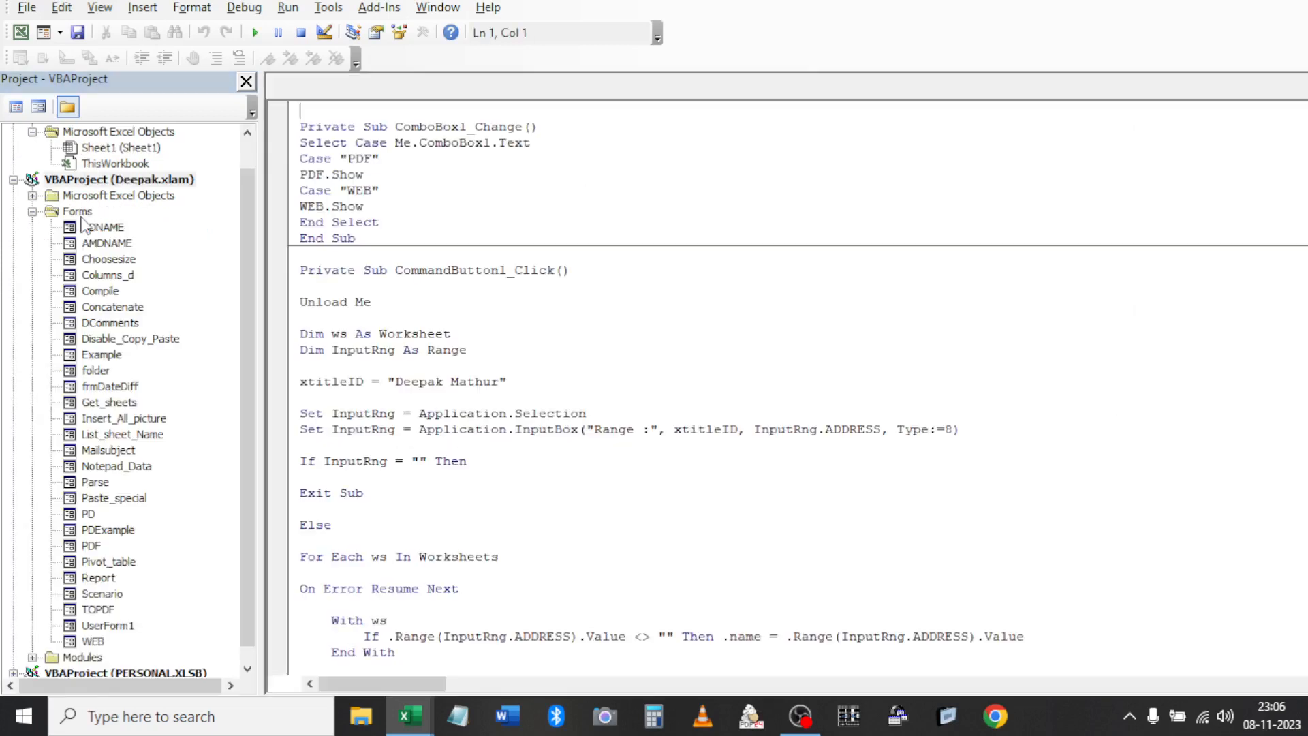
{"action": "double_click", "coordinate": [102, 195]}
{"action": "double_click", "coordinate": [102, 195]}
{"action": "left_click", "coordinate": [101, 182]}
{"action": "key", "text": "Left"}
{"action": "key", "text": "Down"}
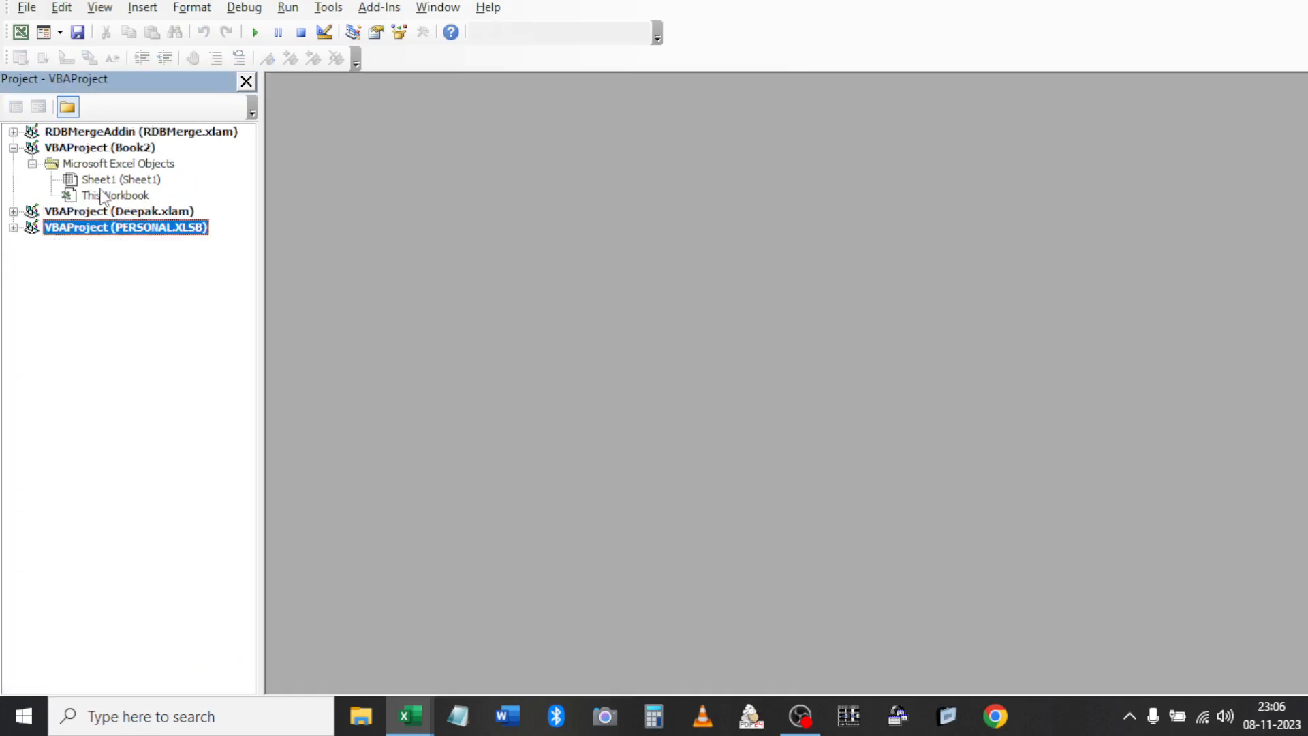
{"action": "key", "text": "Right"}
{"action": "key", "text": "Right"}
{"action": "key", "text": "Down"}
{"action": "key", "text": "Right"}
{"action": "key", "text": "Right"}
{"action": "key", "text": "Return"}
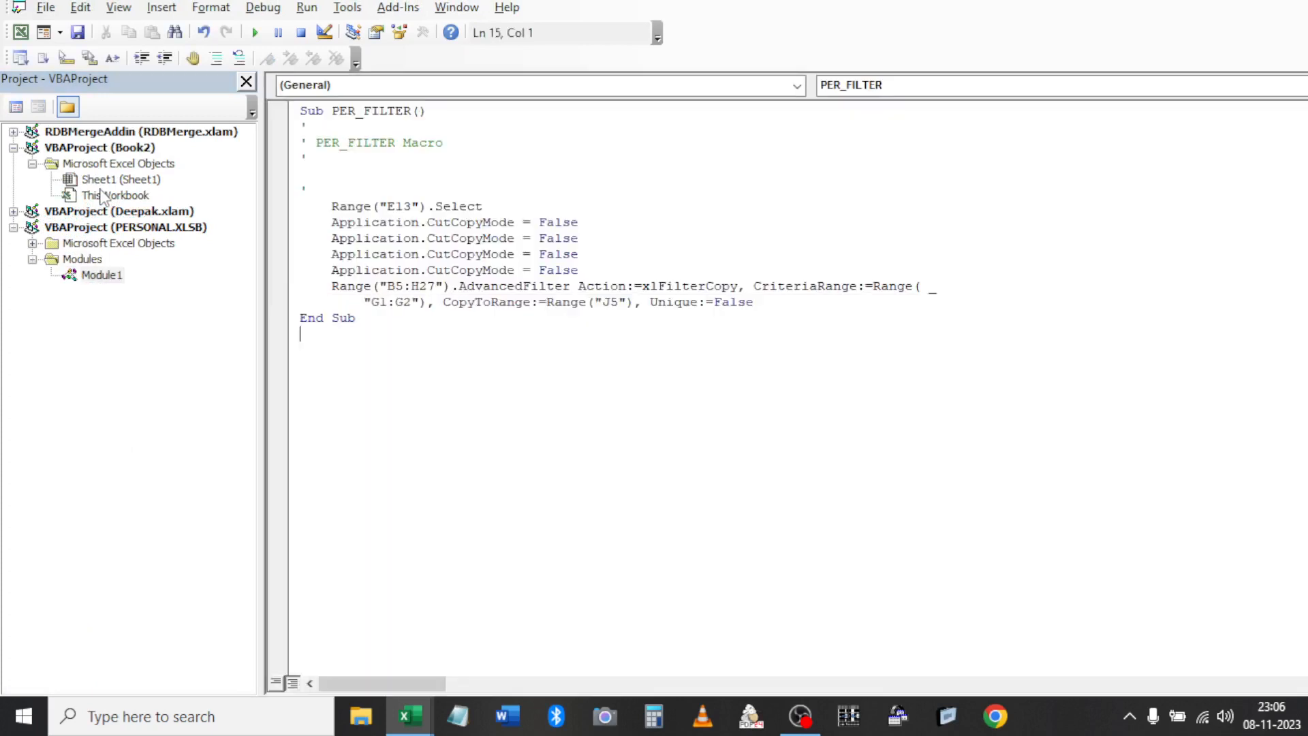
Delete the duplicate CutCopyMode lines and the Range("E13").Select line
{"action": "left_click", "coordinate": [606, 273]}
{"action": "left_click", "coordinate": [331, 236], "text": "shift"}
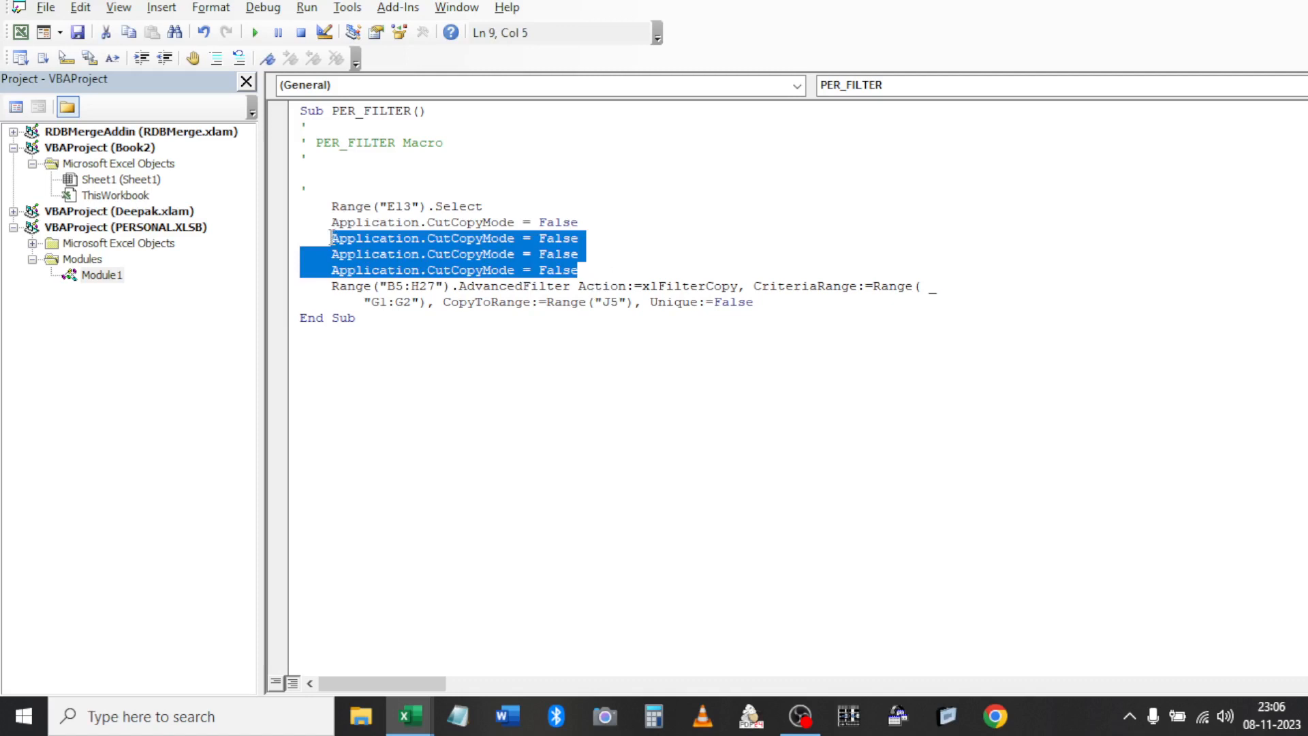
{"action": "key", "text": "Delete"}
{"action": "key", "text": "shift+Down"}
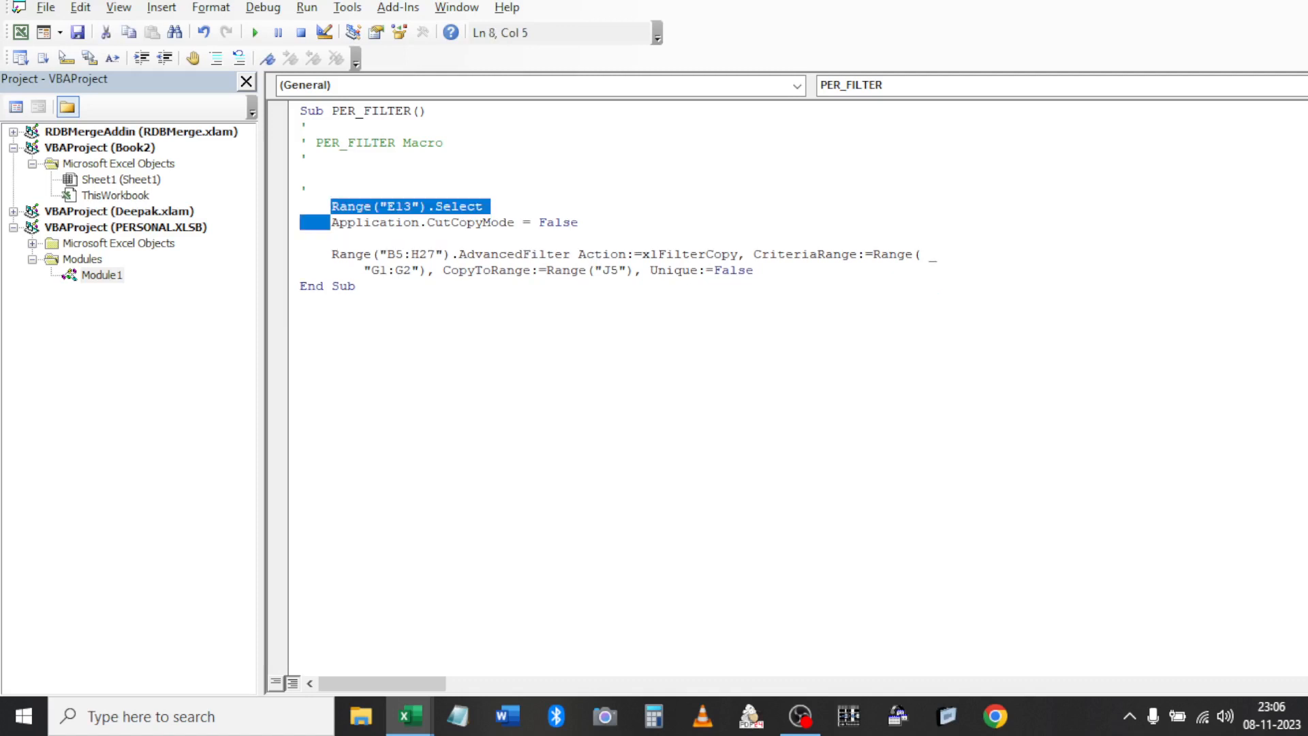
{"action": "key", "text": "Delete"}
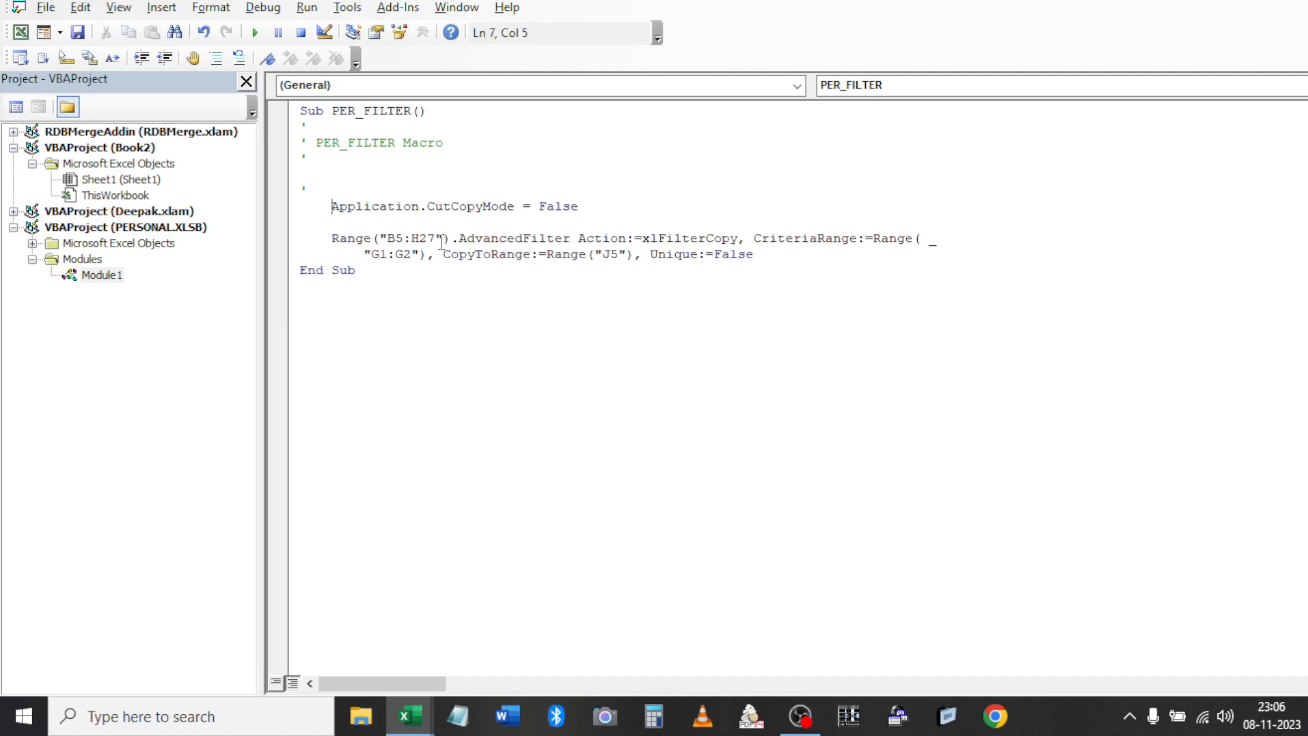
{"action": "key", "text": "Up"}
{"action": "key", "text": "Up"}
{"action": "key", "text": "shift+End"}
{"action": "key", "text": "ctrl+c"}
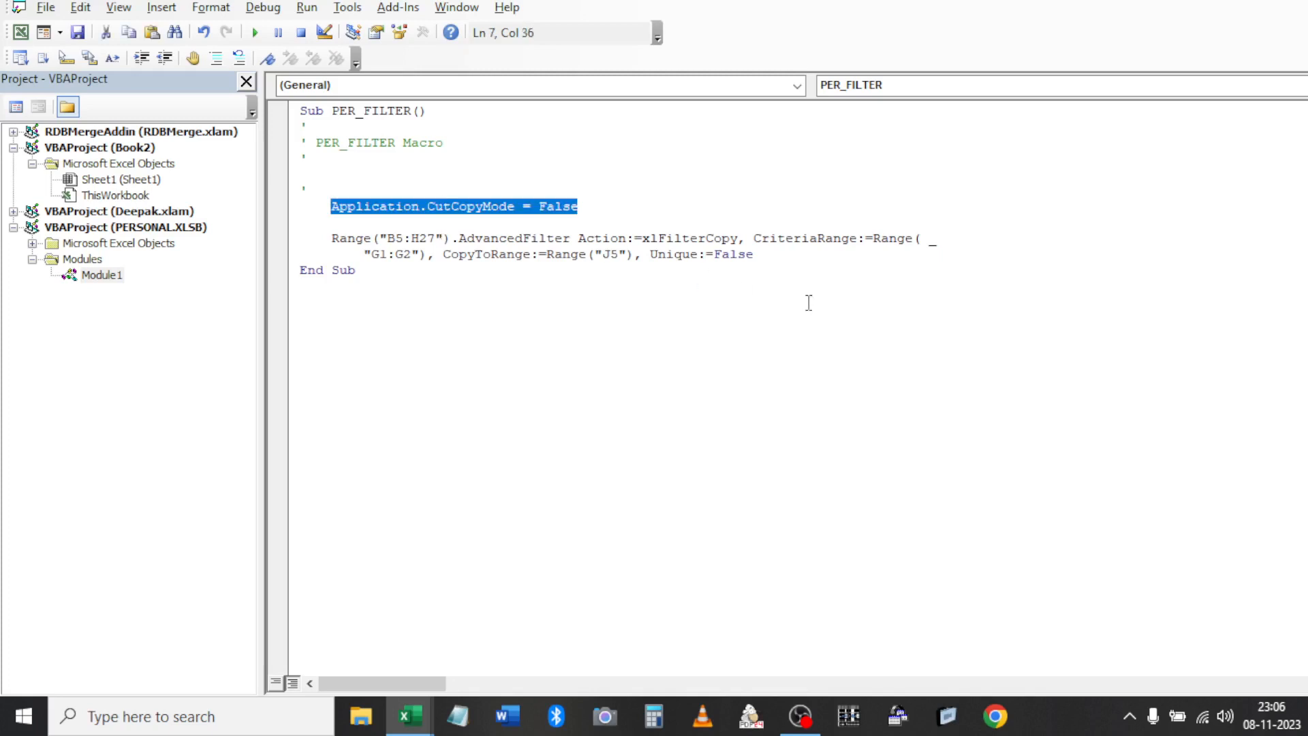
Add 'Application.CutCopyMode = True' after the AdvancedFilter statement
{"action": "key", "text": "ctrl+End"}
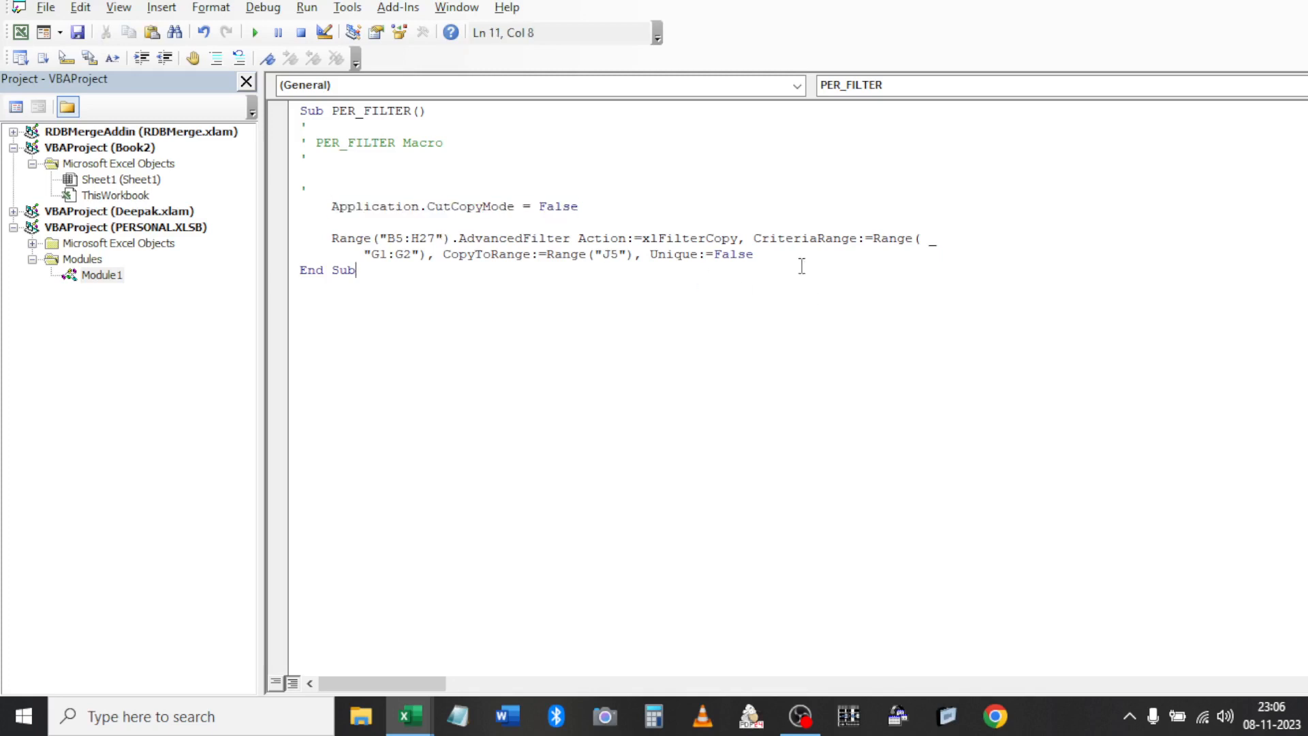
{"action": "left_click", "coordinate": [797, 254]}
{"action": "key", "text": "Return"}
{"action": "type", "text": "AP"}
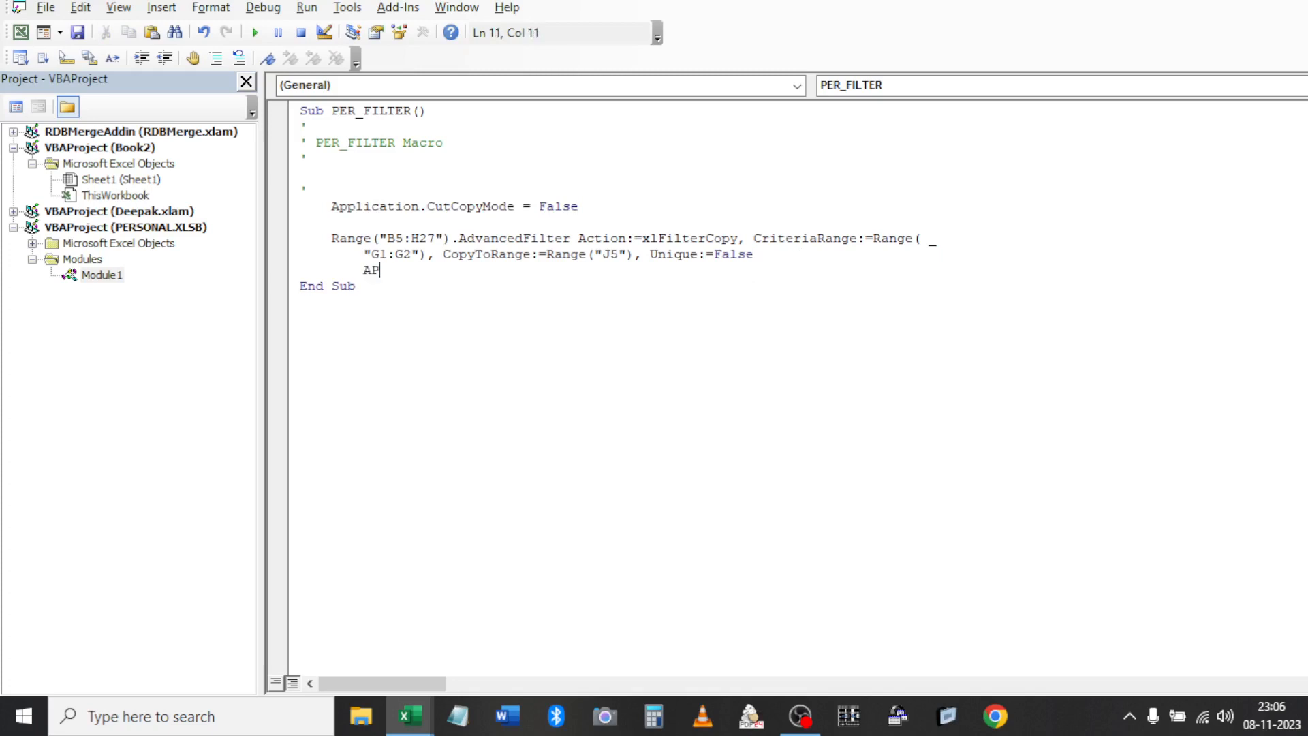
{"action": "type", "text": "P"}
{"action": "key", "text": "ctrl+space"}
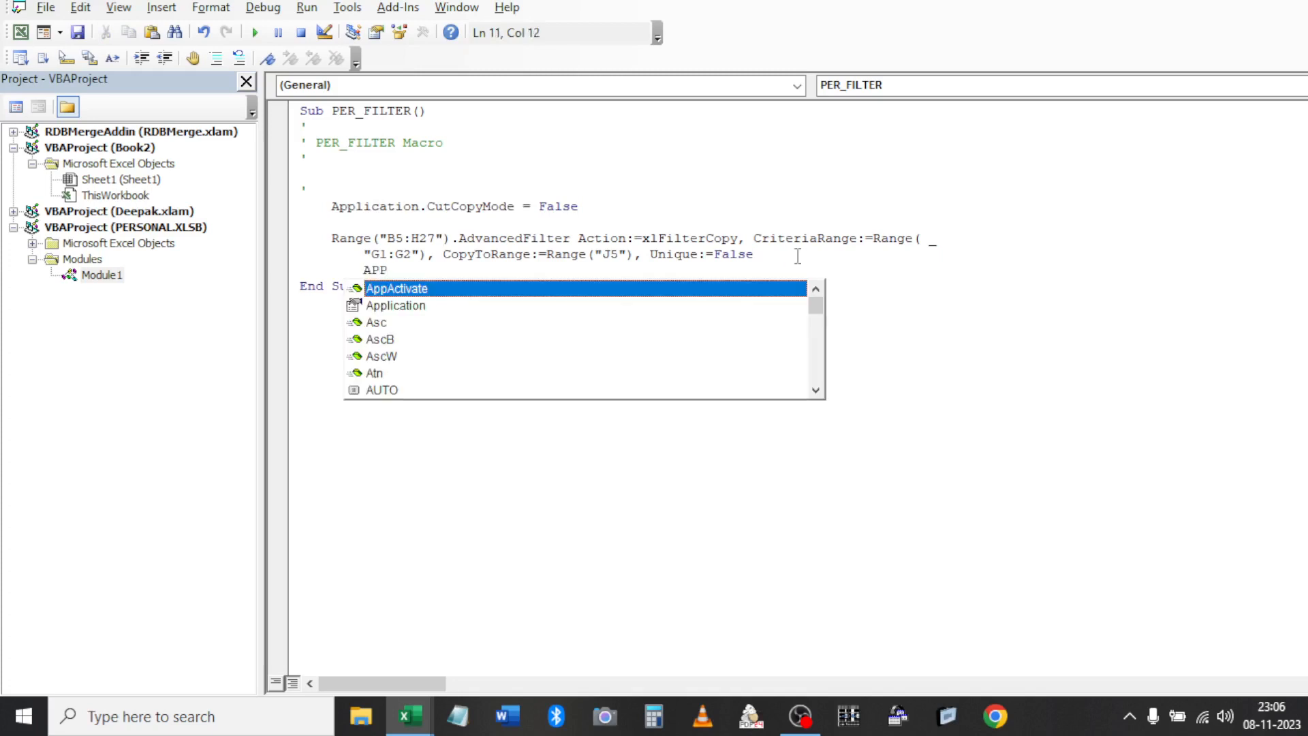
{"action": "key", "text": "Down"}
{"action": "key", "text": "Tab"}
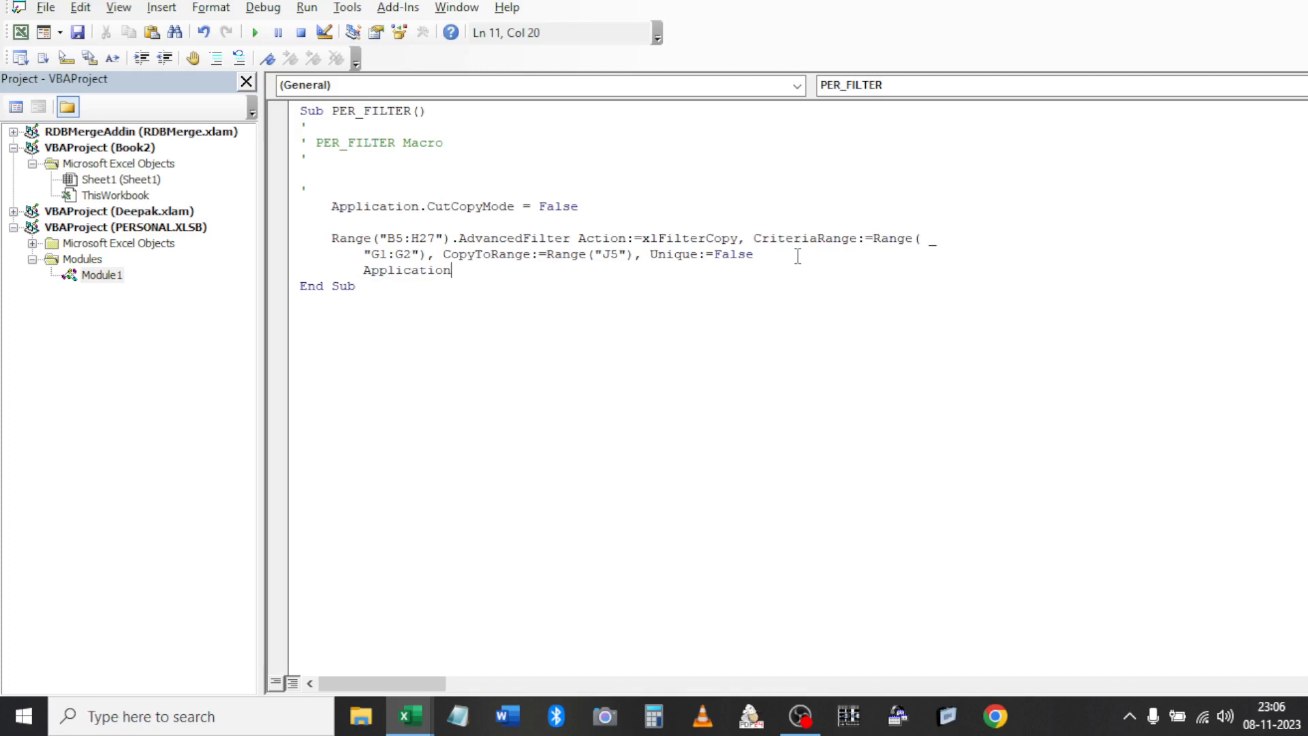
{"action": "type", "text": ".CU"}
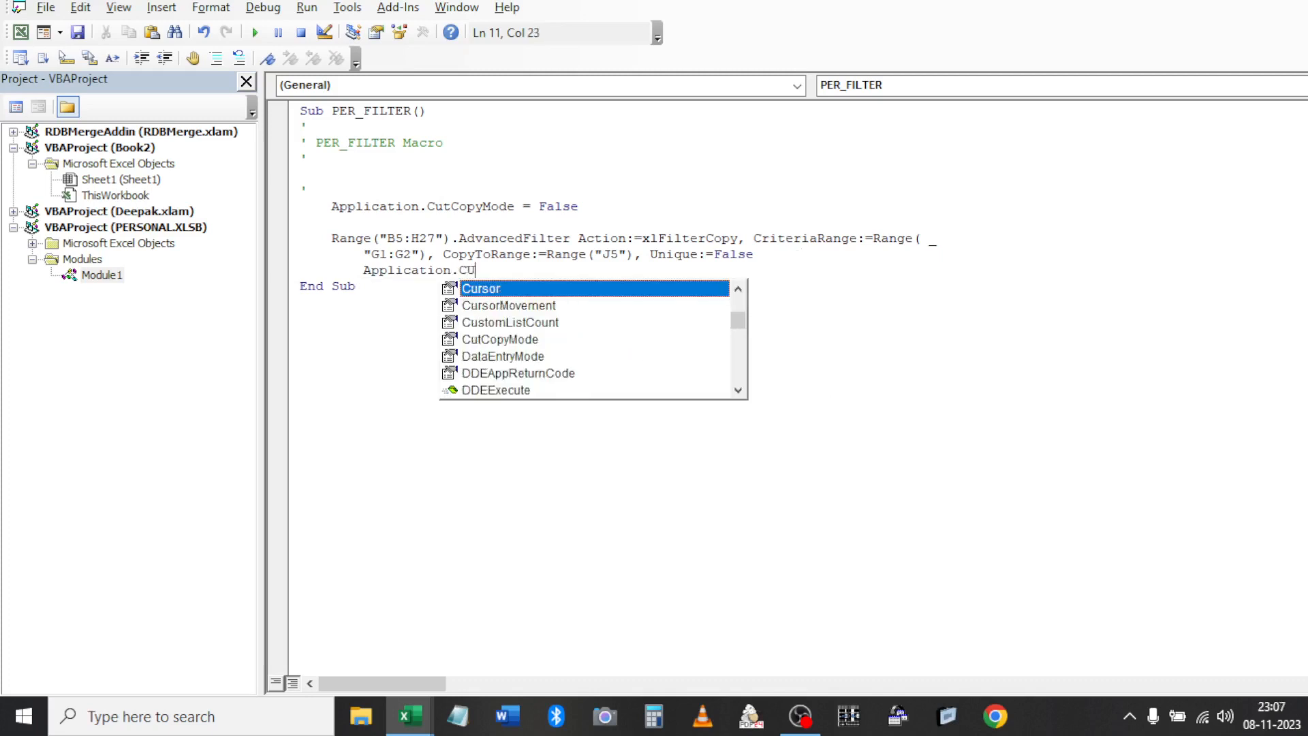
{"action": "key", "text": "Down"}
{"action": "key", "text": "Down"}
{"action": "key", "text": "Down"}
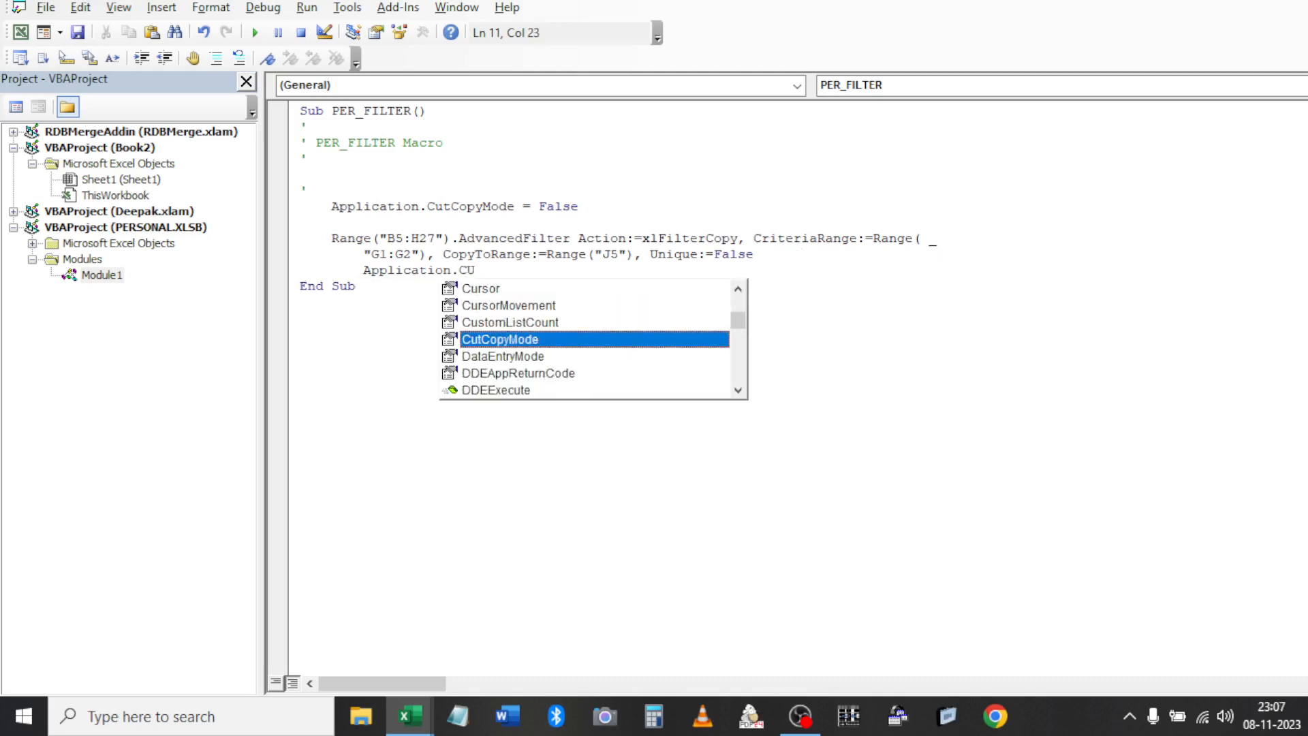
{"action": "key", "text": "Tab"}
{"action": "type", "text": "="}
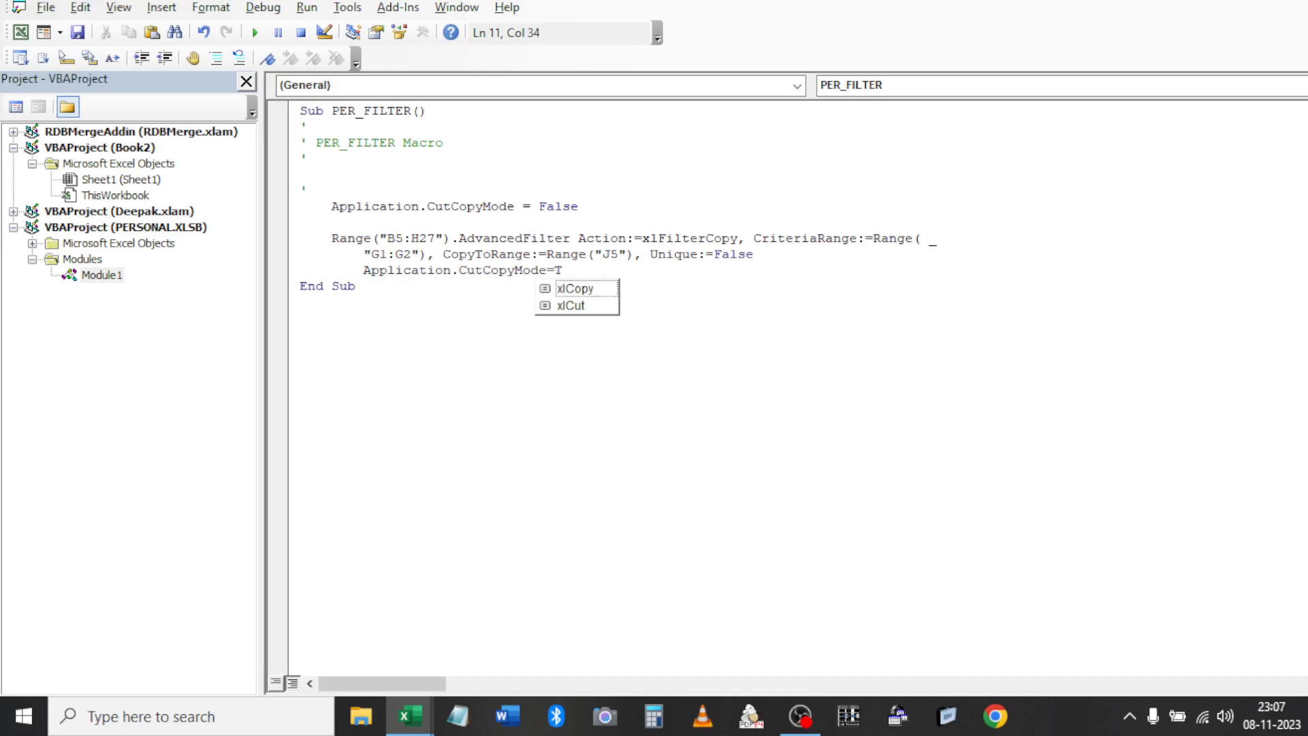
{"action": "type", "text": "TRUE"}
{"action": "key", "text": "Return"}
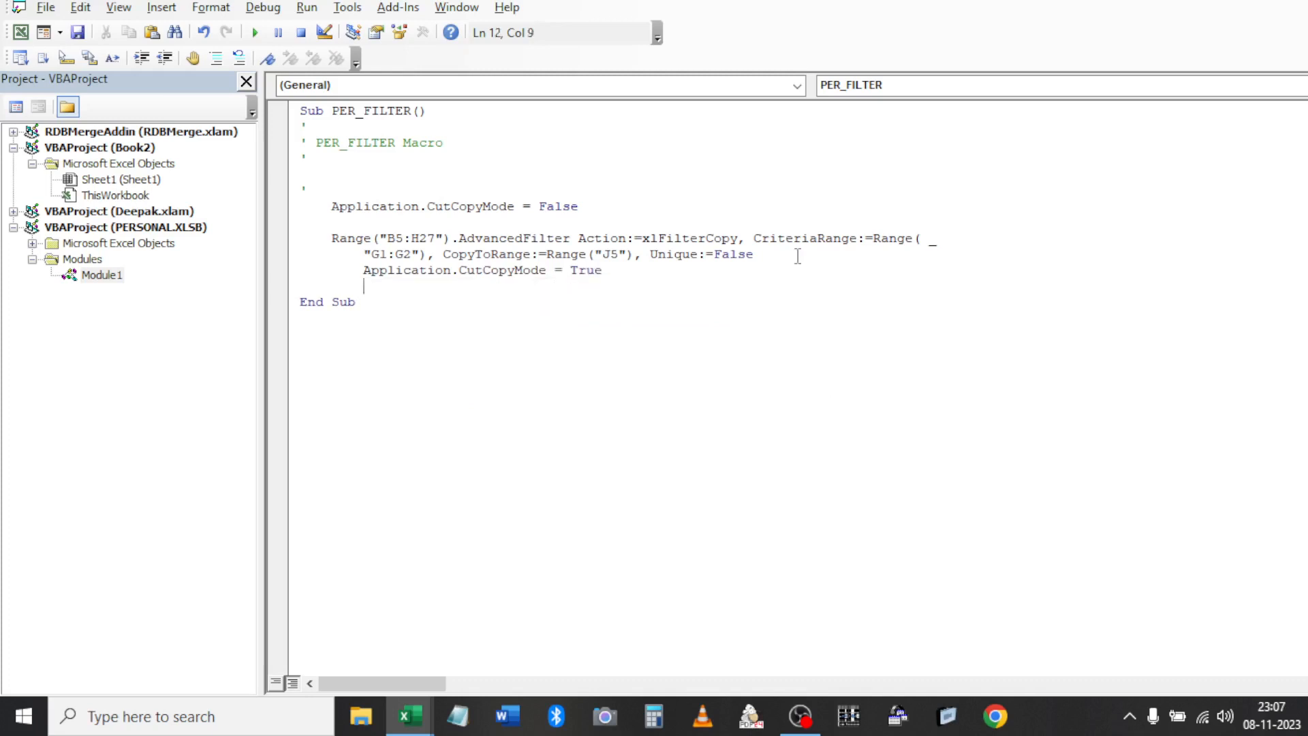
{"action": "key", "text": "BackSpace"}
{"action": "key", "text": "BackSpace"}
{"action": "key", "text": "BackSpace"}
{"action": "key", "text": "BackSpace"}
{"action": "key", "text": "BackSpace"}
{"action": "key", "text": "BackSpace"}
{"action": "key", "text": "BackSpace"}
{"action": "key", "text": "BackSpace"}
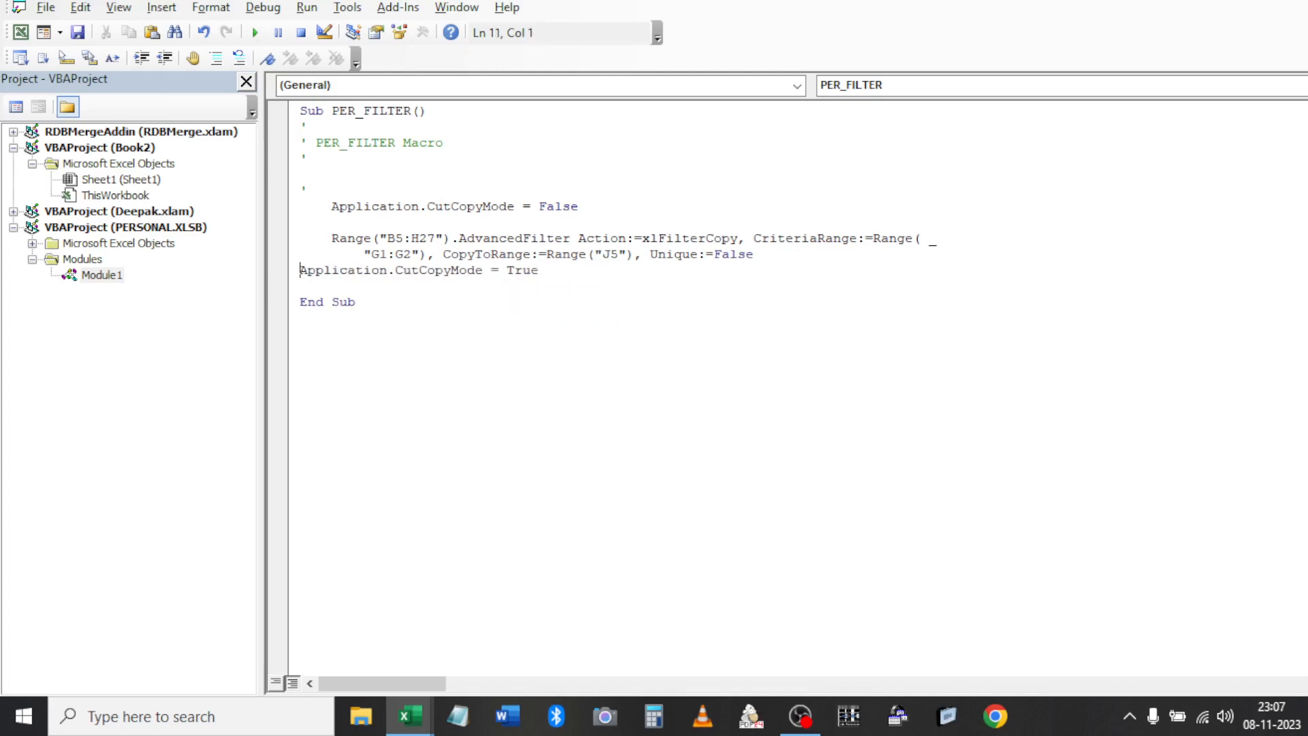
Change the filter range to Range("B5").CurrentRegion, save, and return to Excel
{"action": "key", "text": "Up"}
{"action": "key", "text": "Right"}
{"action": "left_click_drag", "start_coordinate": [403, 238], "coordinate": [436, 238]}
{"action": "type", "text": "\\"}
{"action": "key", "text": "BackSpace"}
{"action": "type", "text": ".cu"}
{"action": "key", "text": "Down"}
{"action": "key", "text": "Tab"}
{"action": "left_click", "coordinate": [913, 281]}
{"action": "key", "text": "ctrl+s"}
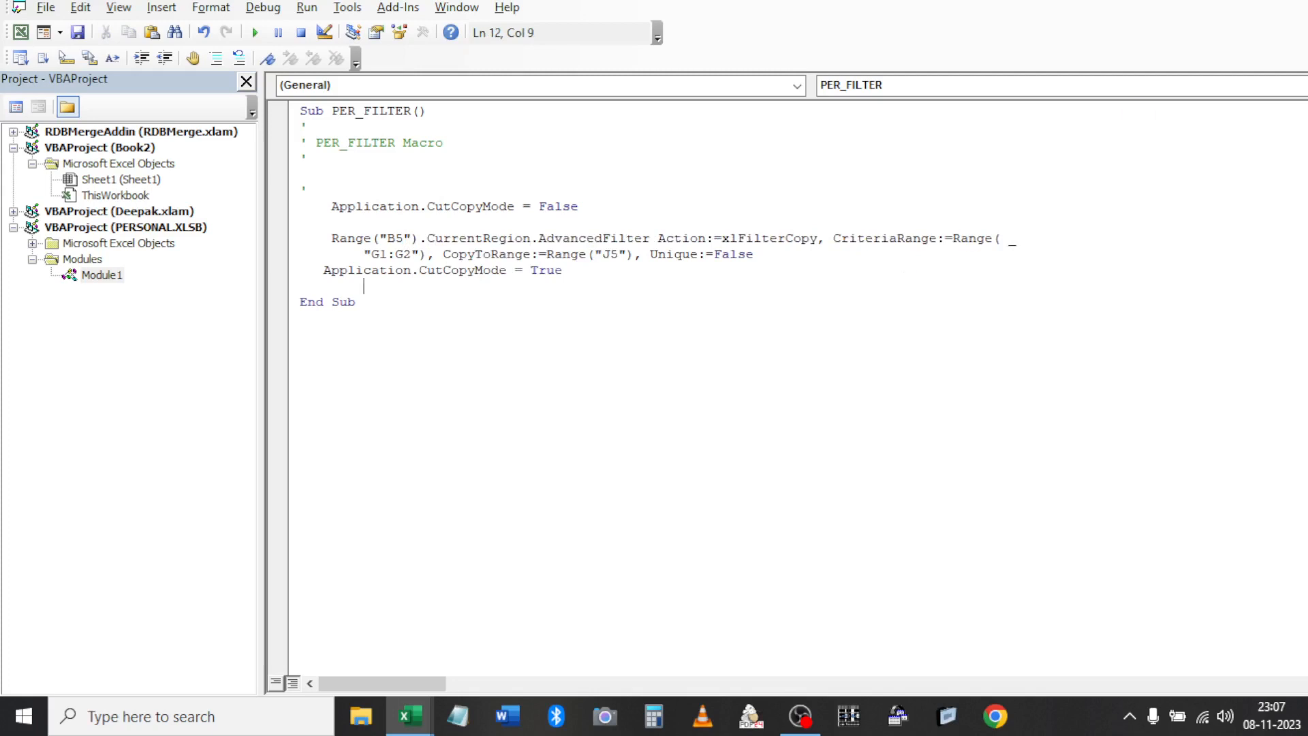
{"action": "key", "text": "alt+F11"}
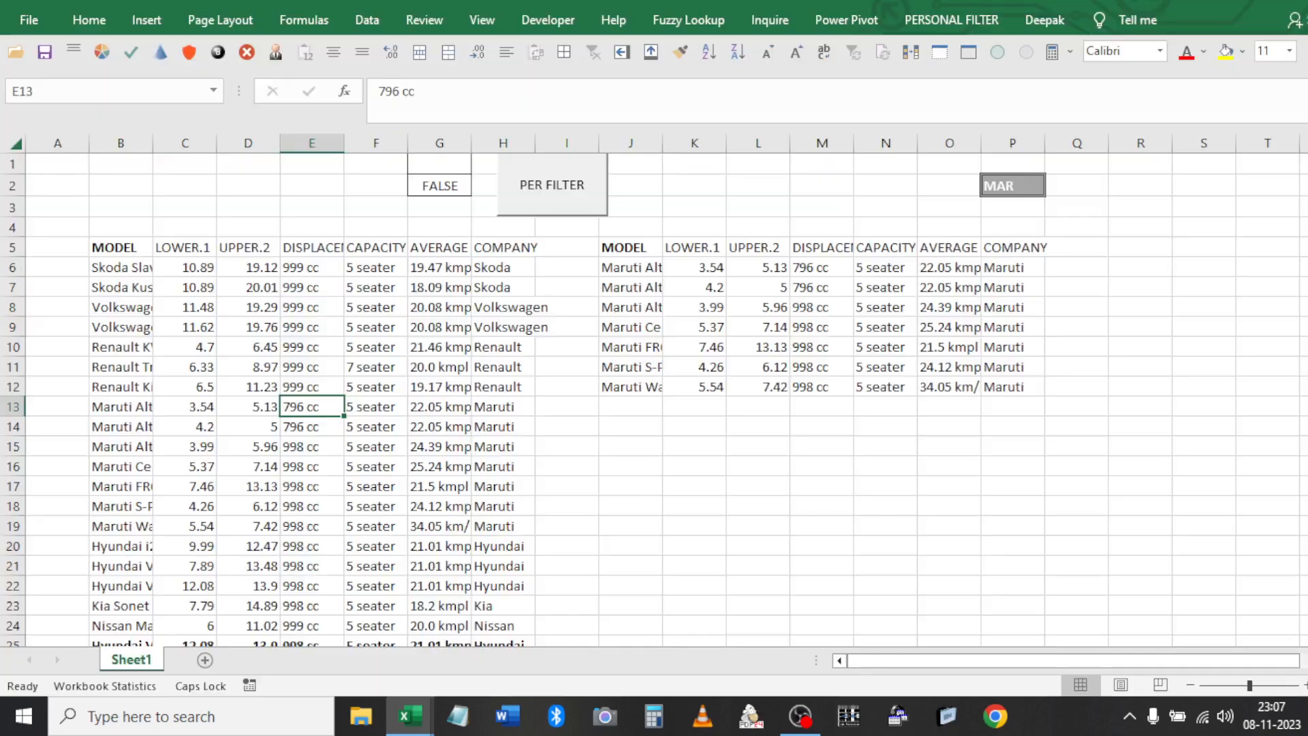
Unhide the PERSONAL.XLSB workbook
{"action": "left_click", "coordinate": [968, 53]}
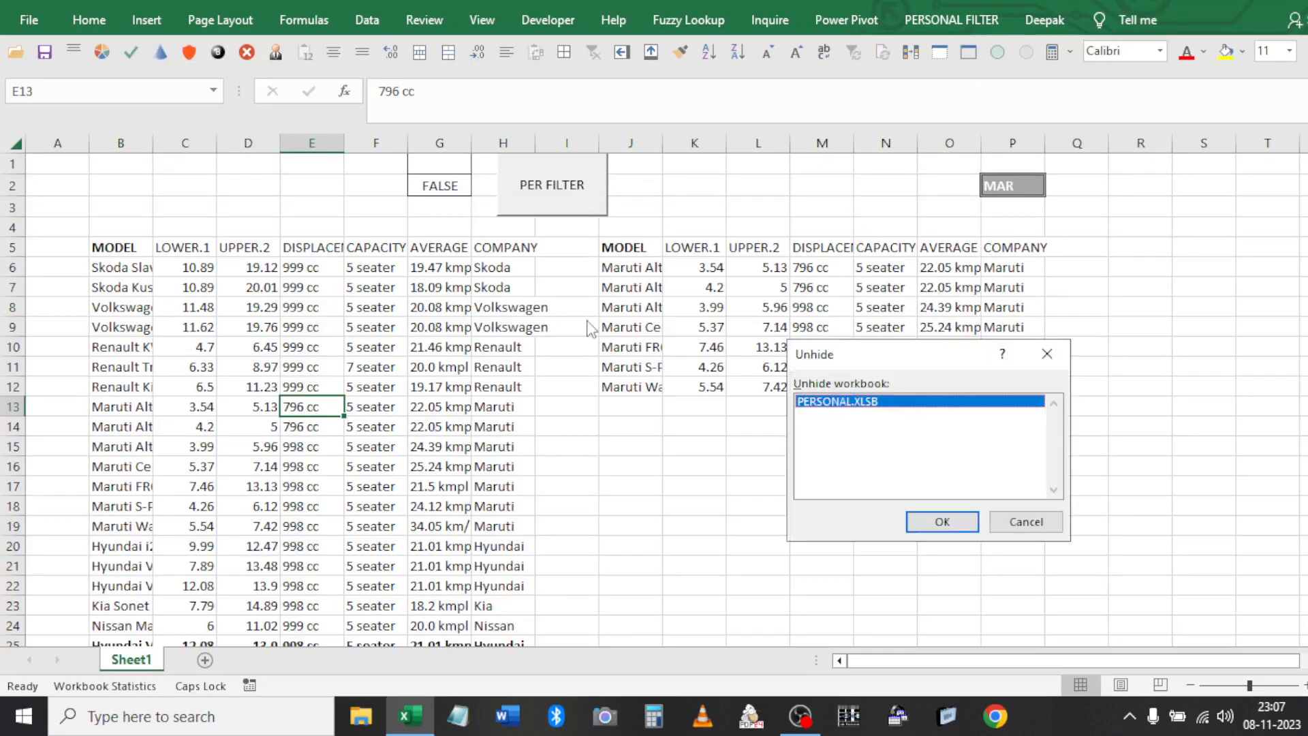
{"action": "left_click", "coordinate": [942, 523]}
{"action": "left_click", "coordinate": [701, 342]}
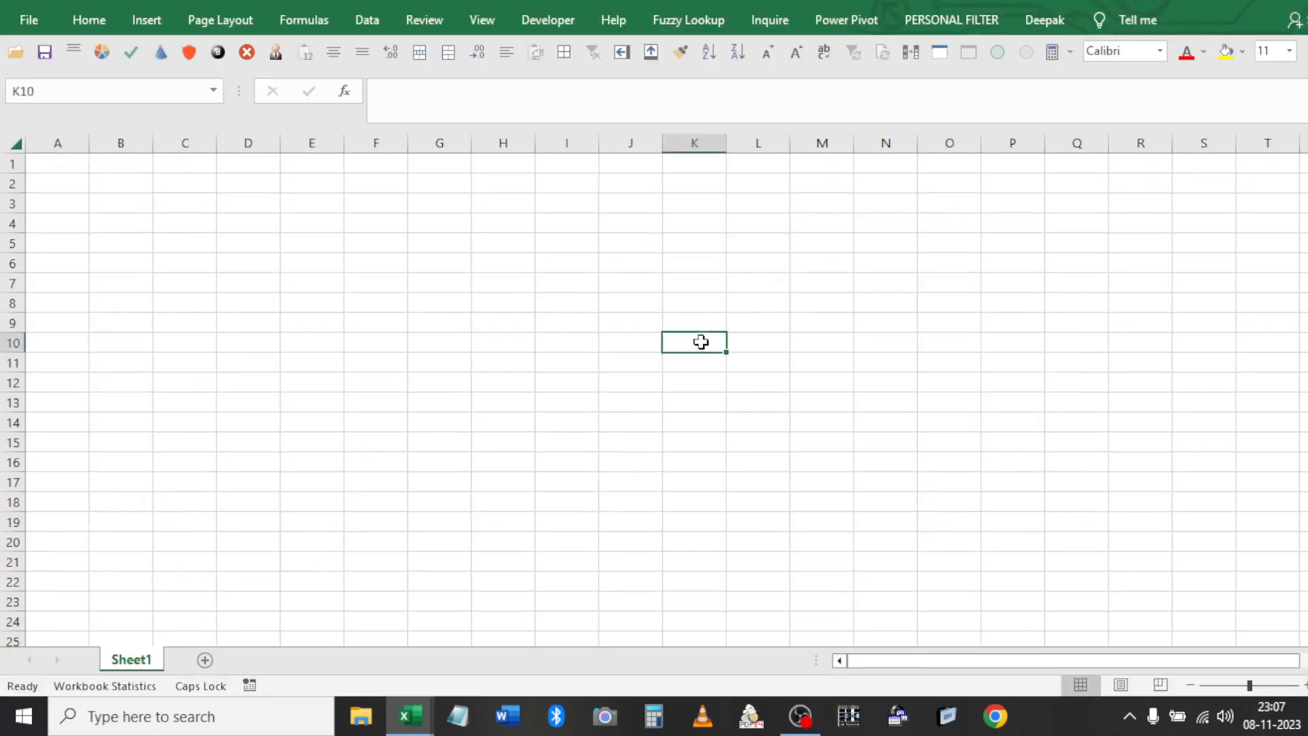
Paste PERSONAL.XLSB's XLSTART folder path from Save As into Notepad, then cancel Save As
{"action": "key", "text": "F12"}
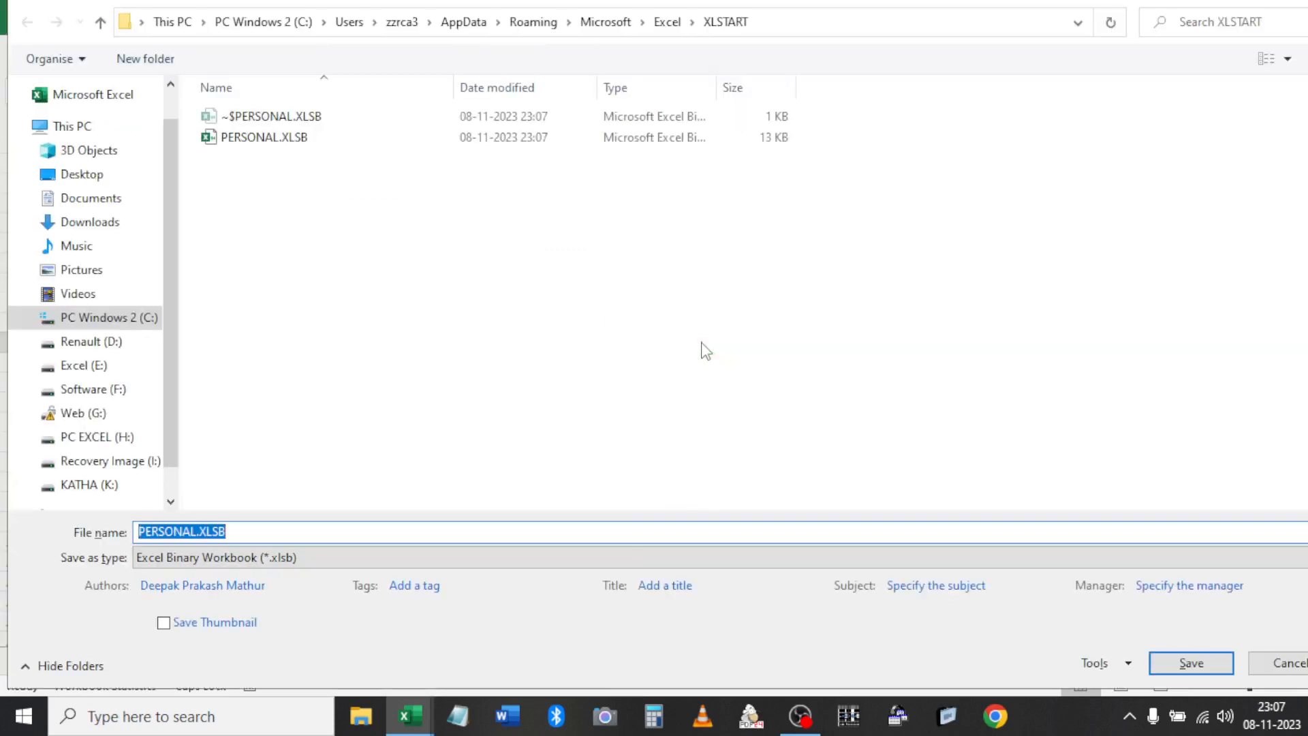
{"action": "left_click", "coordinate": [784, 27]}
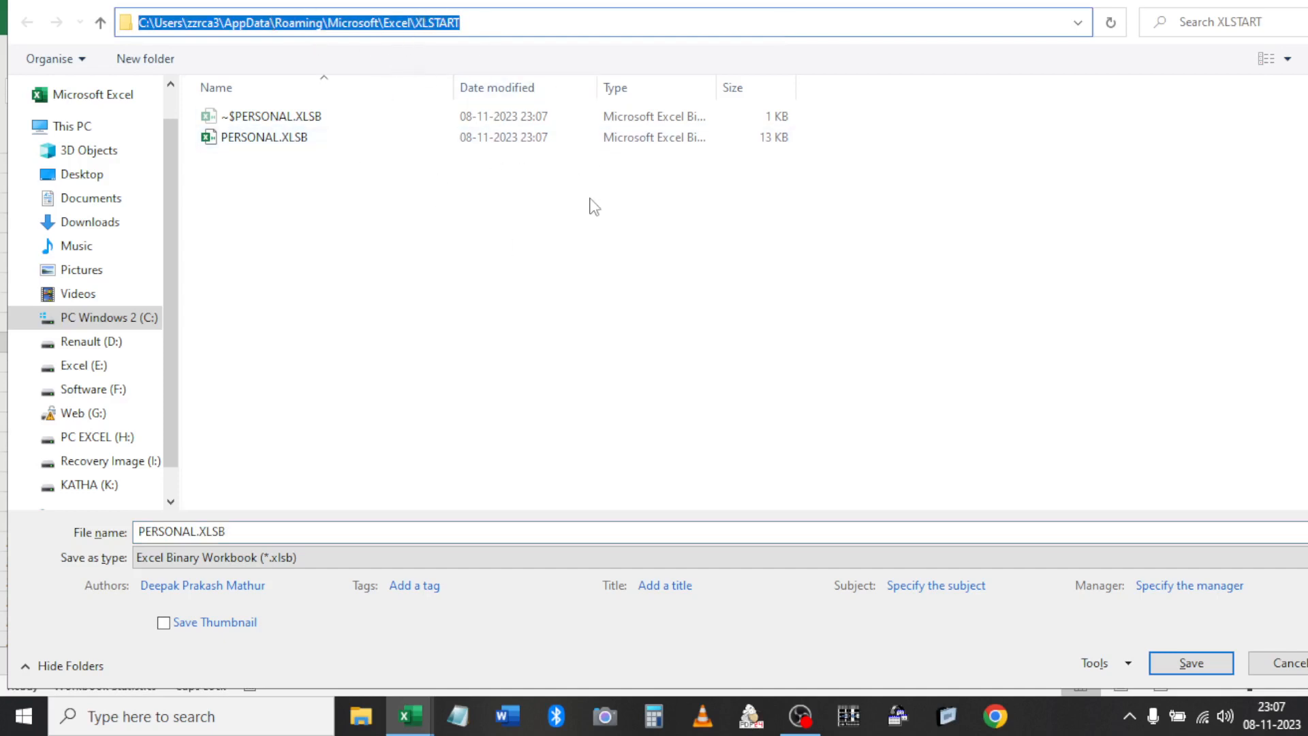
{"action": "key", "text": "super"}
{"action": "left_click", "coordinate": [457, 716]}
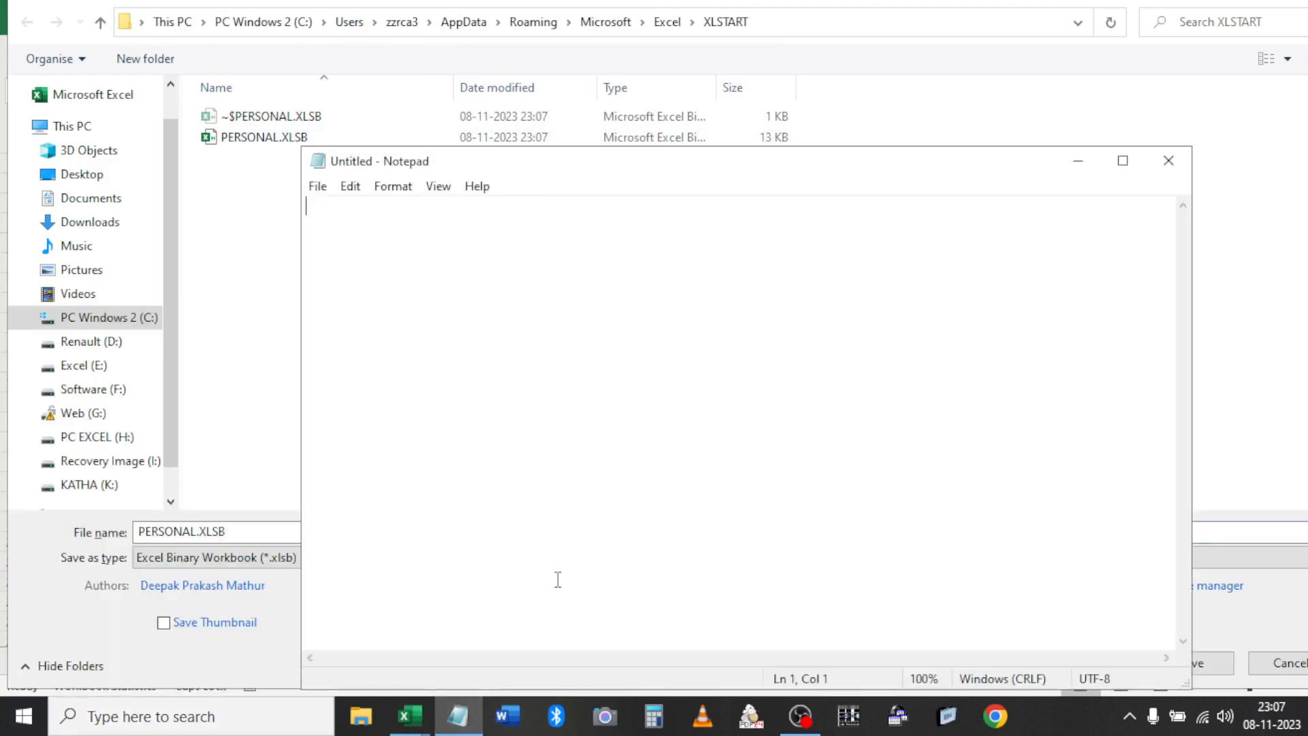
{"action": "key", "text": "ctrl+v"}
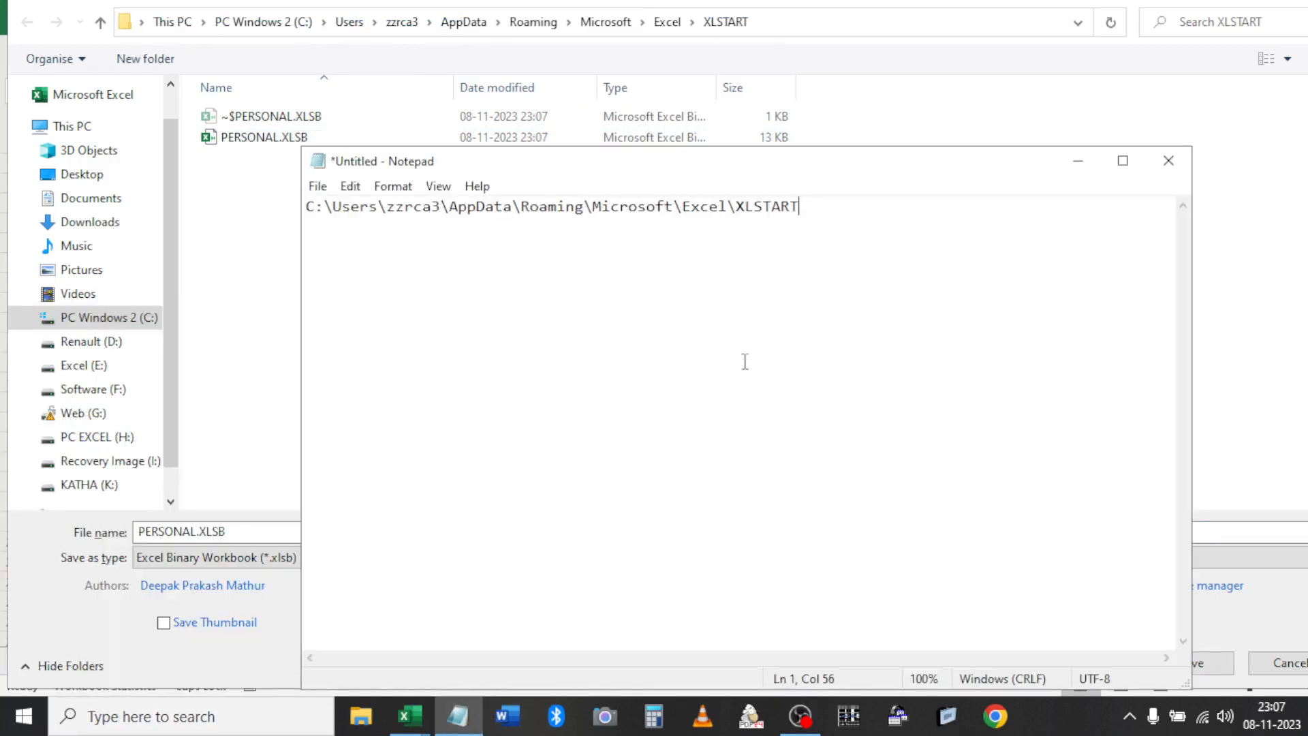
{"action": "left_click", "coordinate": [1078, 160]}
{"action": "key", "text": "Escape"}
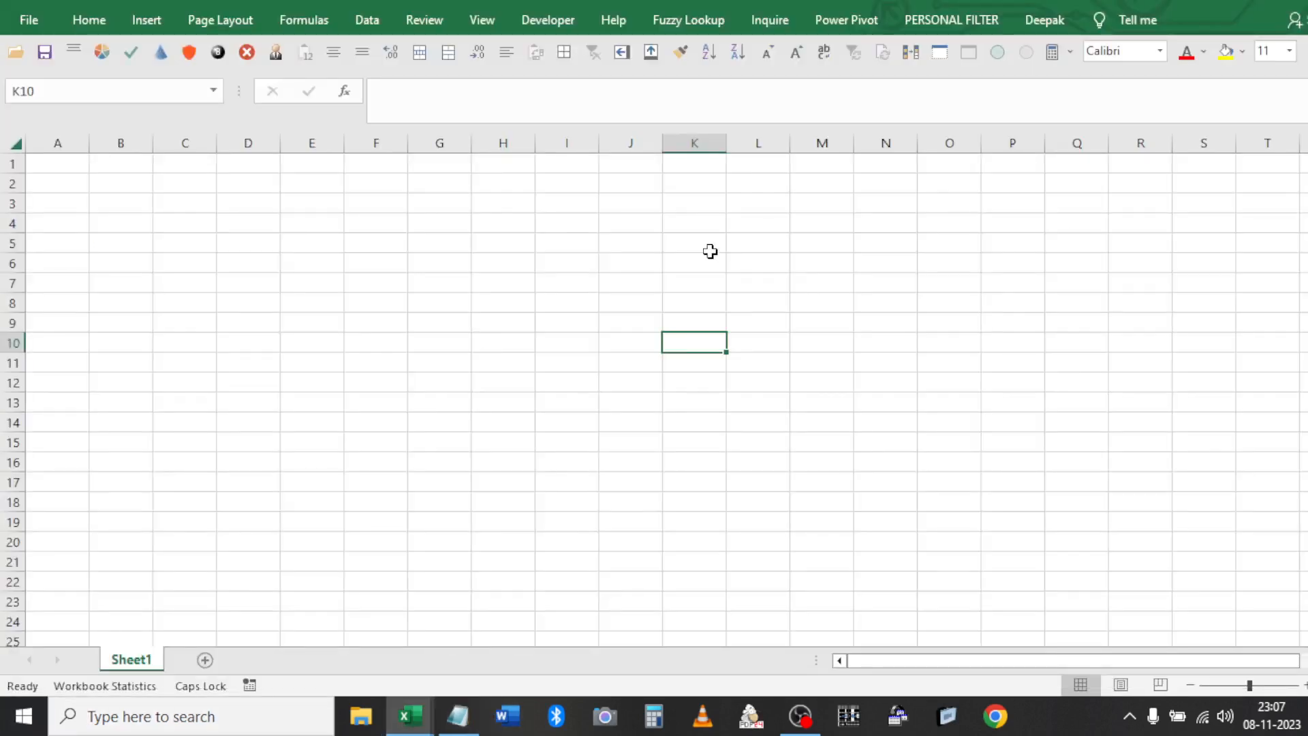
{"action": "left_click", "coordinate": [711, 252]}
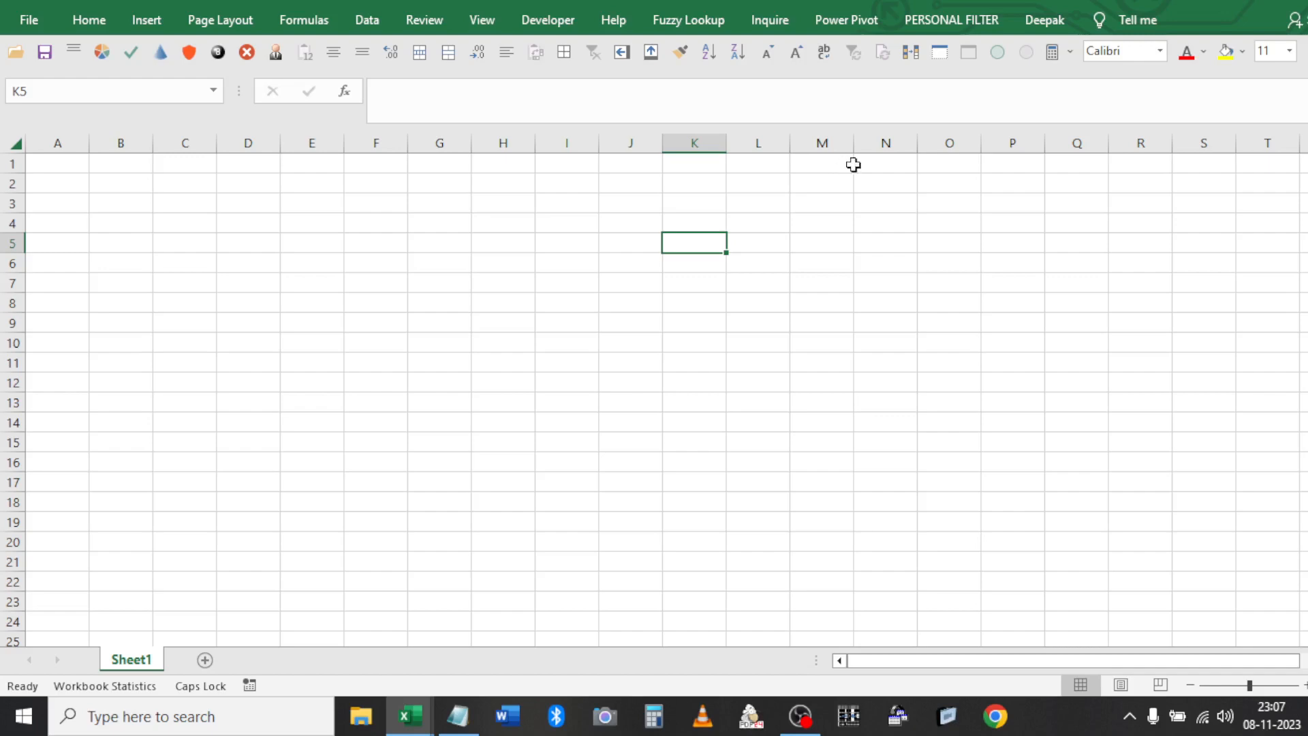
In Customize the Ribbon, expand the PERSONAL FILTER tab's RUN group and select its PER_FILTER entry
{"action": "left_click", "coordinate": [940, 57]}
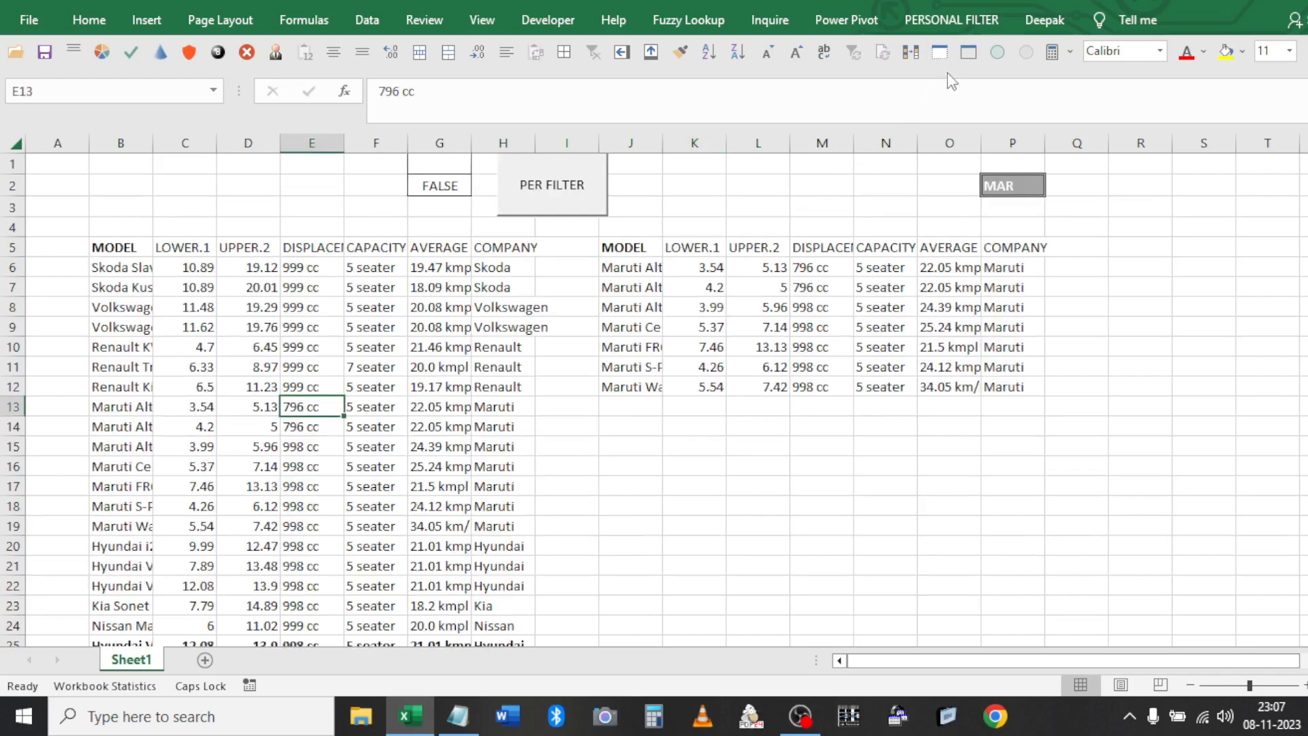
{"action": "right_click", "coordinate": [948, 18]}
{"action": "left_click", "coordinate": [962, 27]}
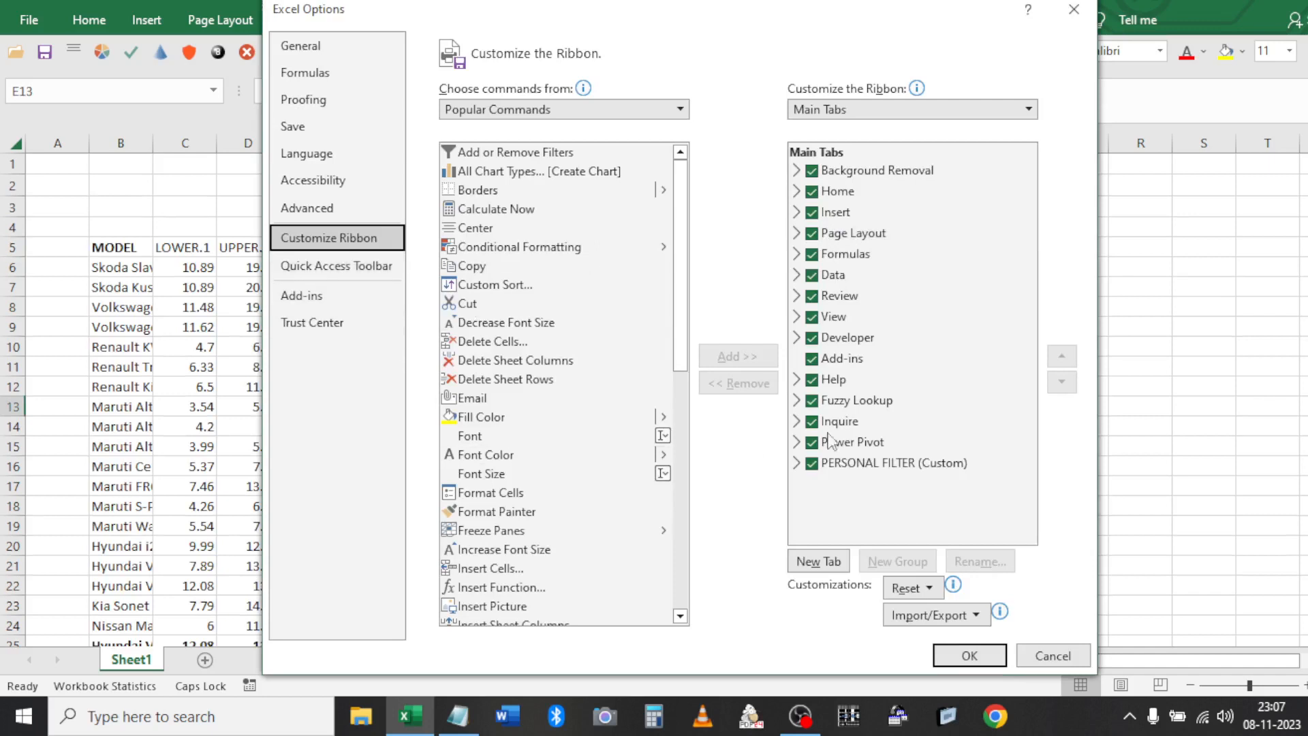
{"action": "left_click", "coordinate": [857, 466]}
{"action": "left_click", "coordinate": [796, 464]}
{"action": "left_click", "coordinate": [869, 485]}
{"action": "left_click", "coordinate": [831, 485]}
{"action": "left_click", "coordinate": [890, 504]}
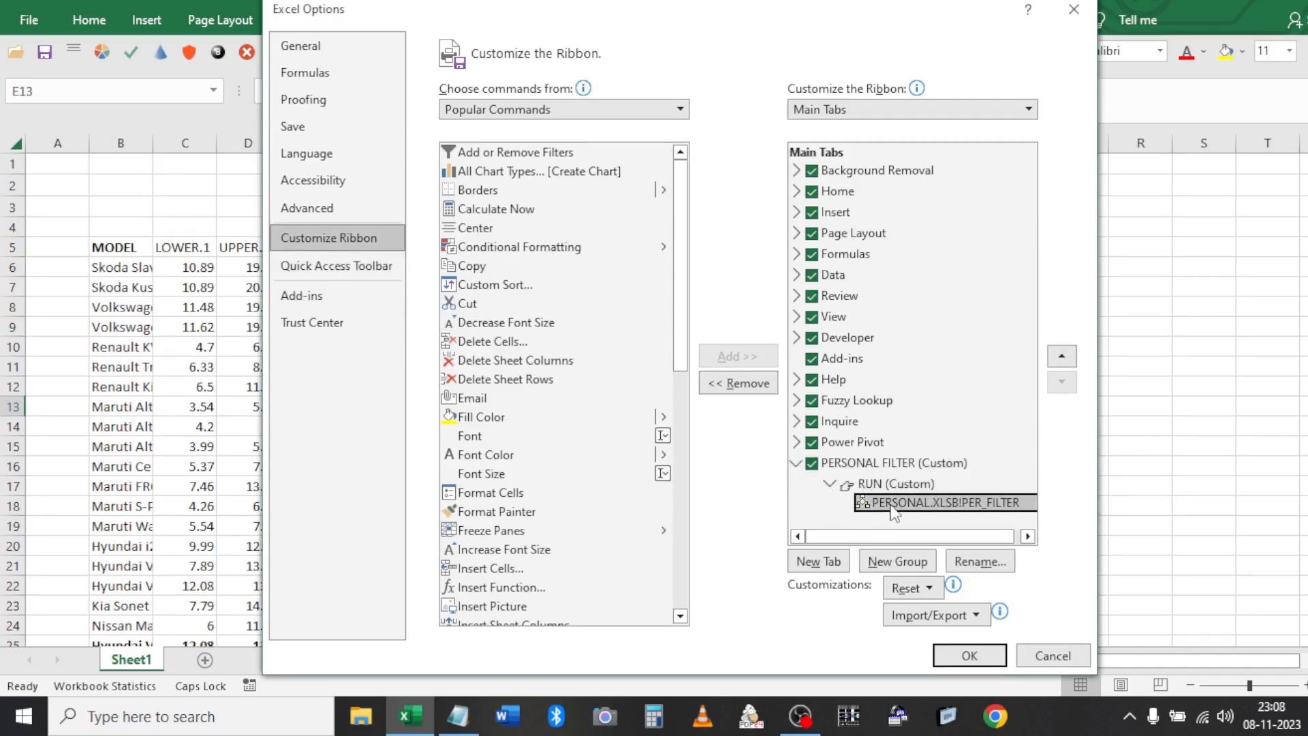
Add PERSONAL.XLSB!PER_FILTER from the Macros list to RUN, clearing out duplicate entries
{"action": "left_click", "coordinate": [679, 109]}
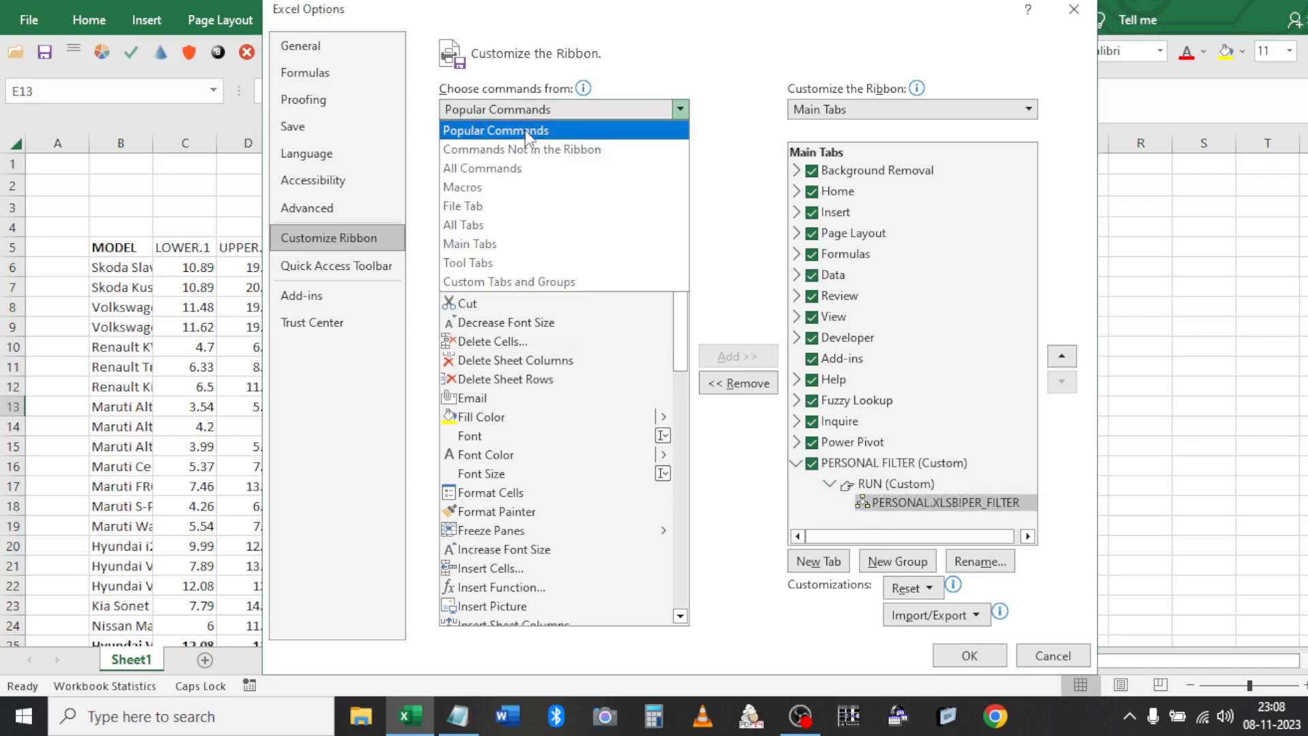
{"action": "left_click", "coordinate": [505, 194]}
{"action": "left_click", "coordinate": [506, 156]}
{"action": "left_click", "coordinate": [726, 351]}
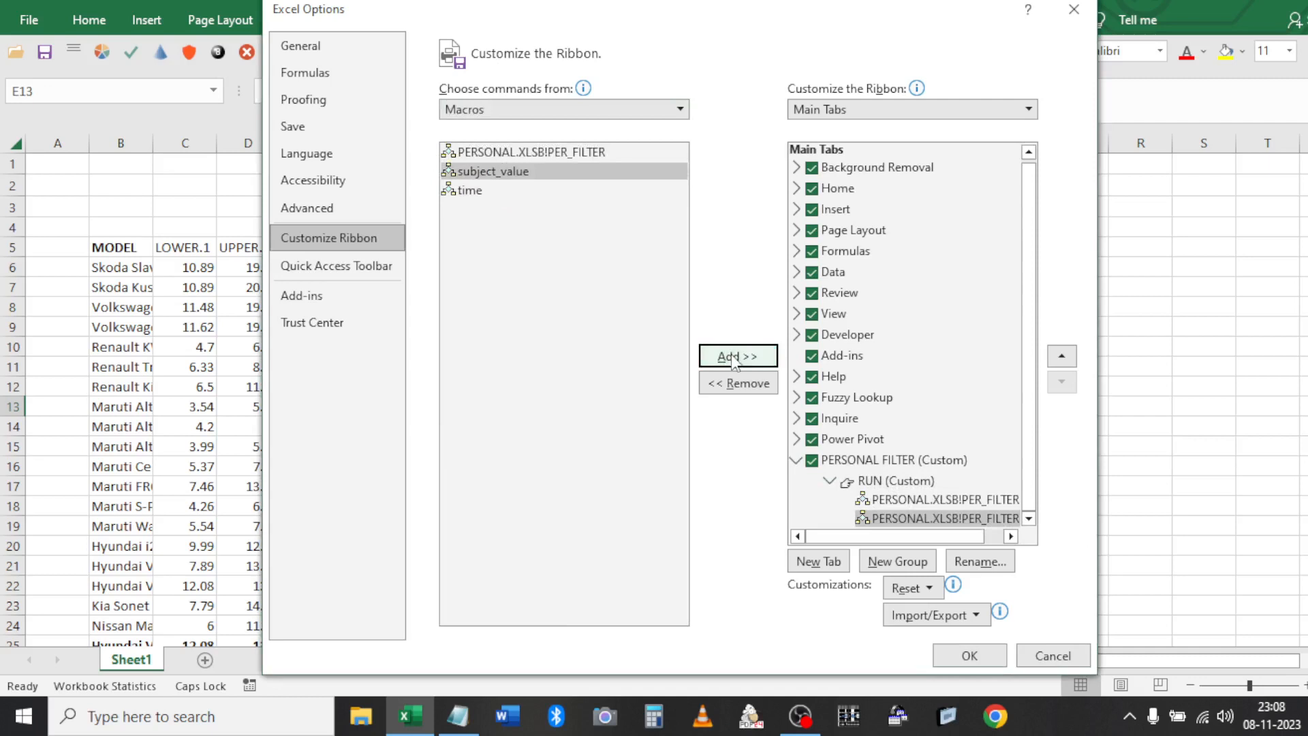
{"action": "left_click", "coordinate": [951, 499]}
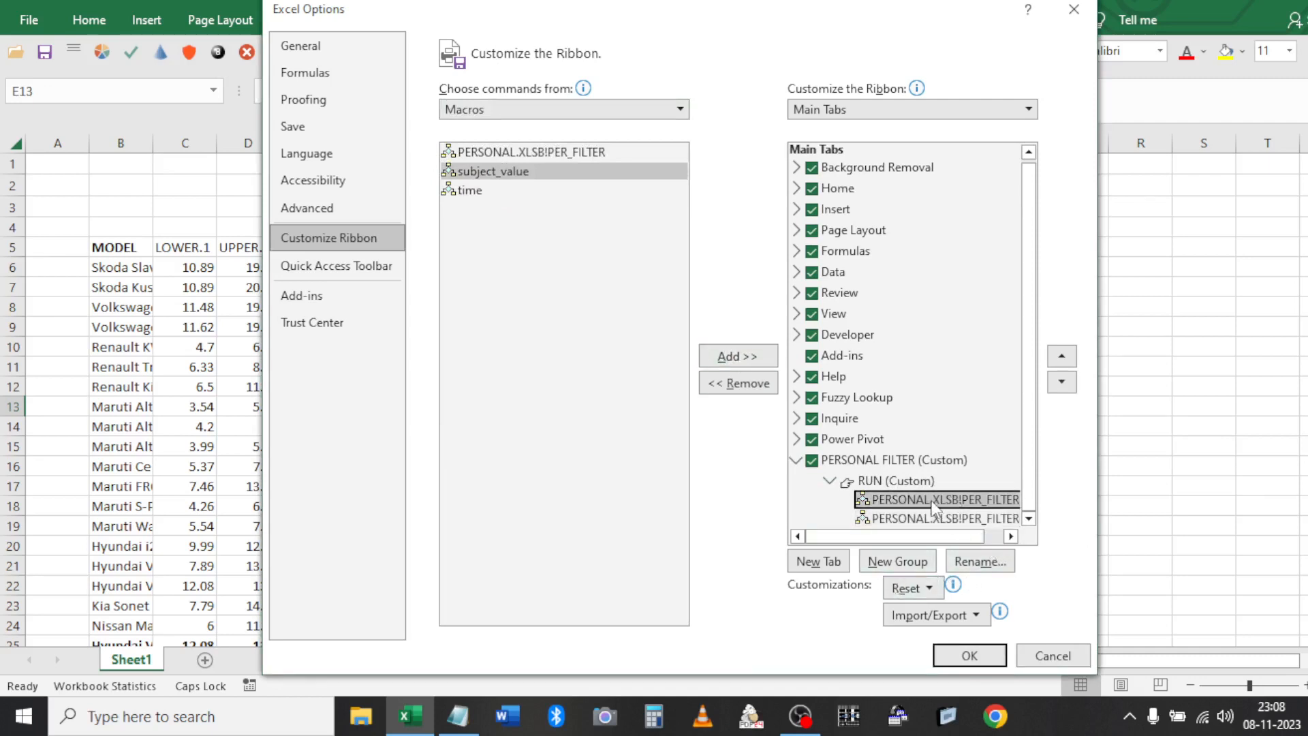
{"action": "left_click", "coordinate": [730, 383]}
{"action": "left_click", "coordinate": [725, 385]}
{"action": "left_click", "coordinate": [510, 157]}
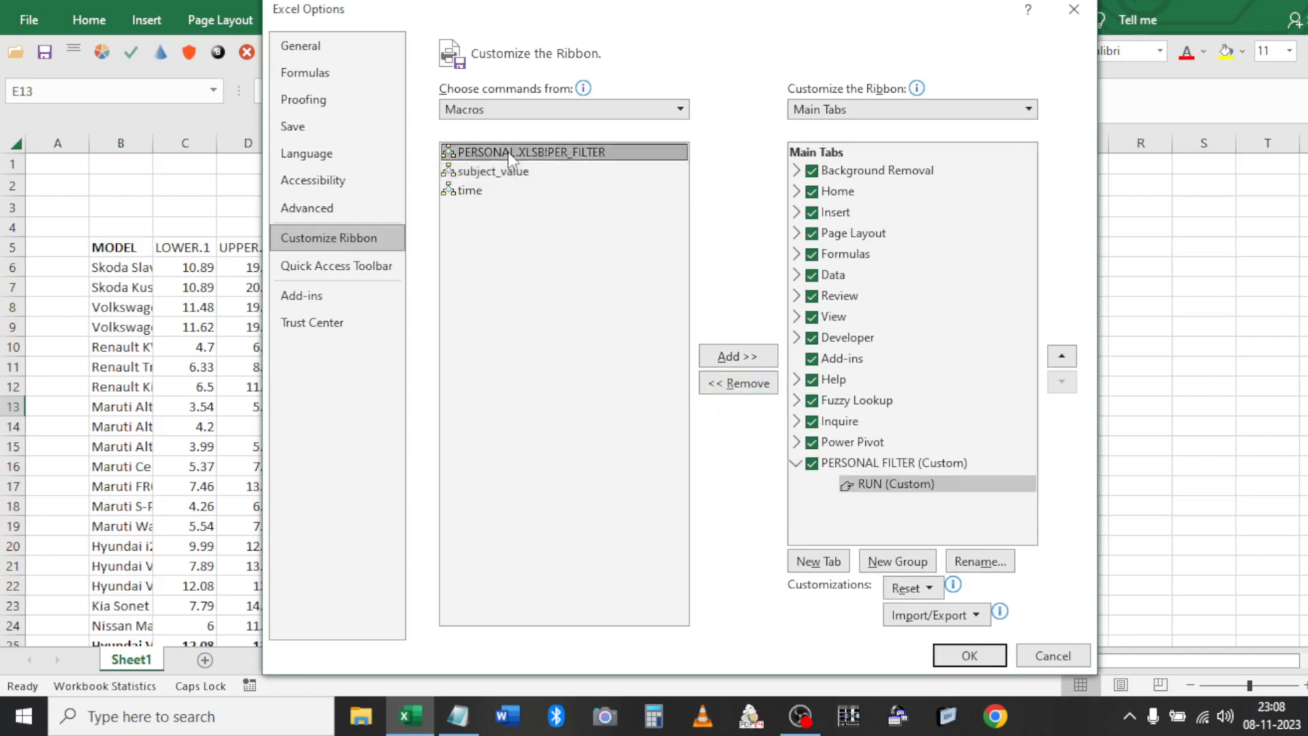
{"action": "left_click", "coordinate": [737, 357]}
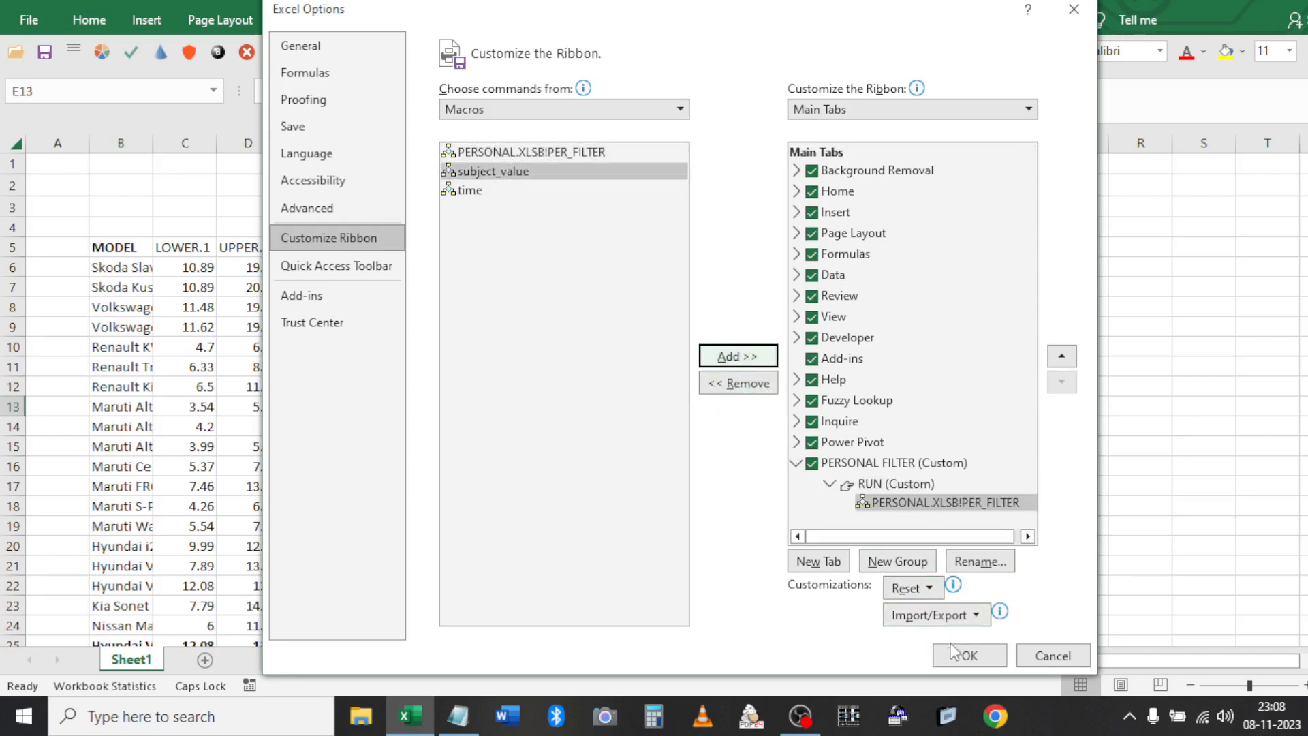
Give the PER_FILTER command in RUN the orange shield icon
{"action": "left_click", "coordinate": [891, 504]}
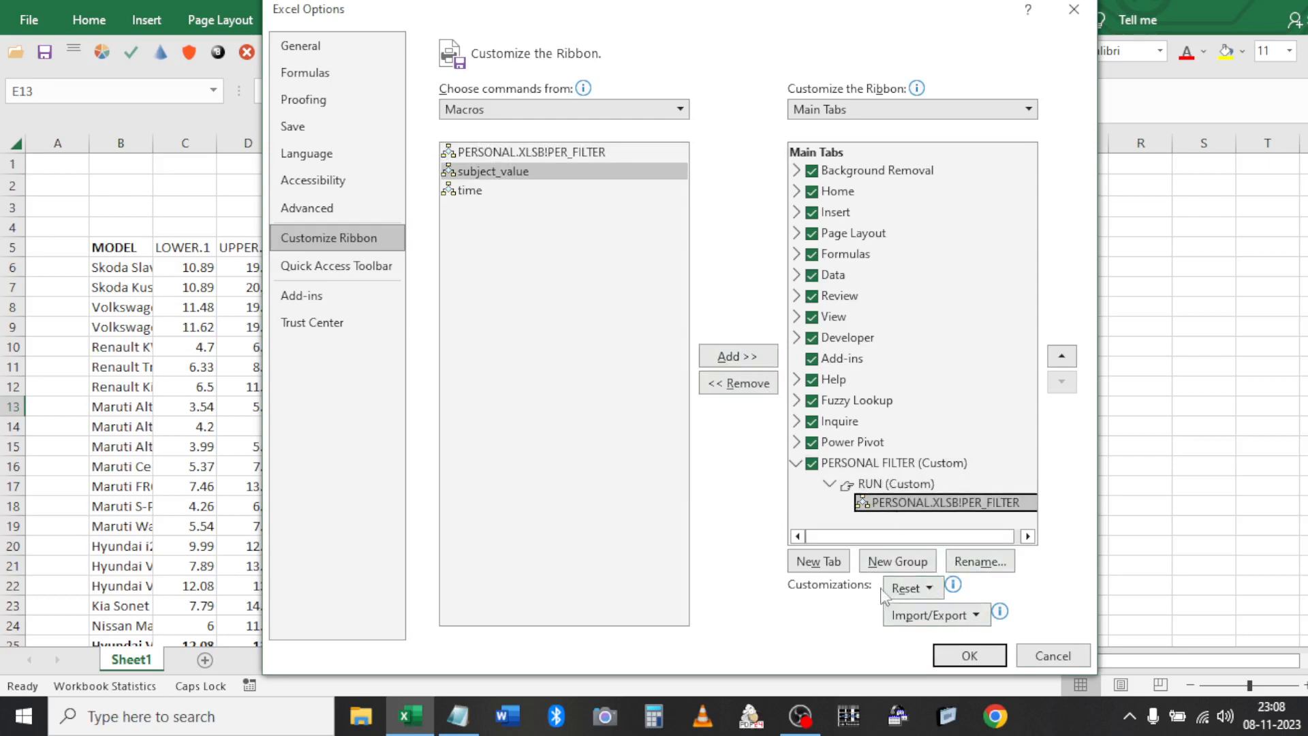
{"action": "left_click", "coordinate": [984, 563]}
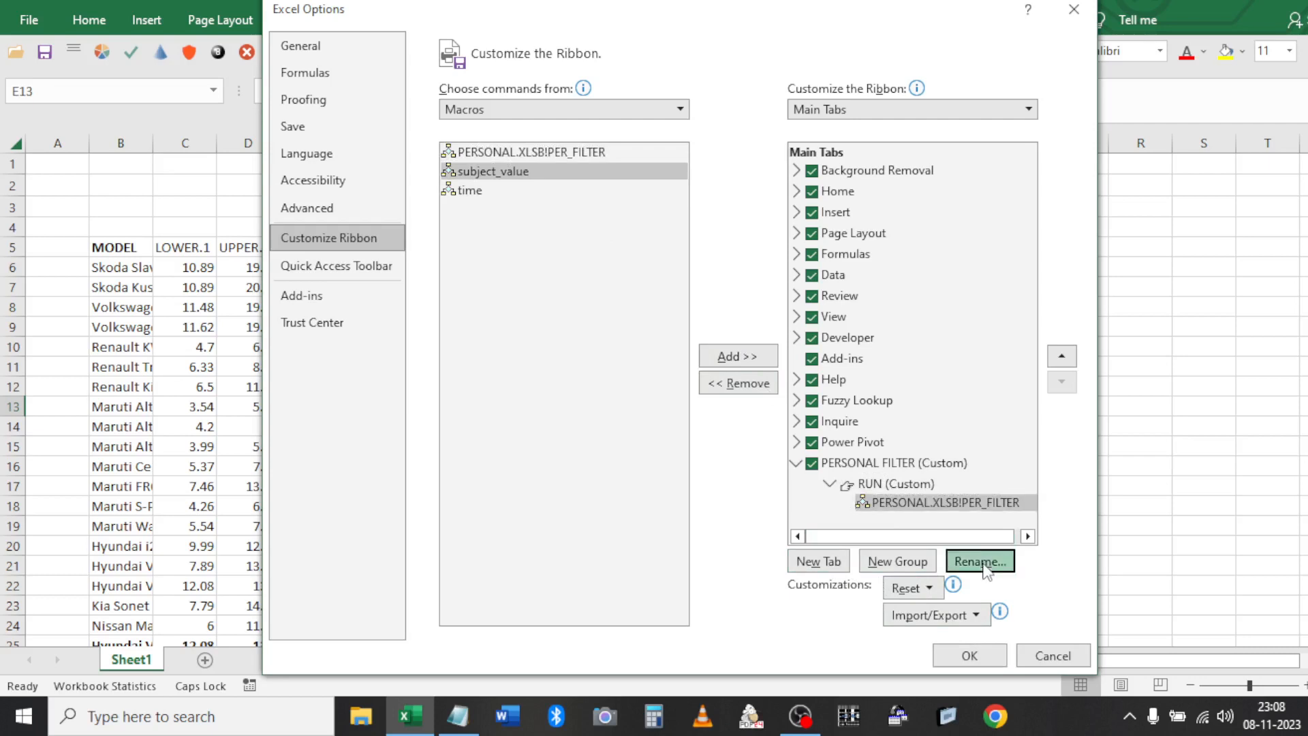
{"action": "left_click", "coordinate": [684, 241]}
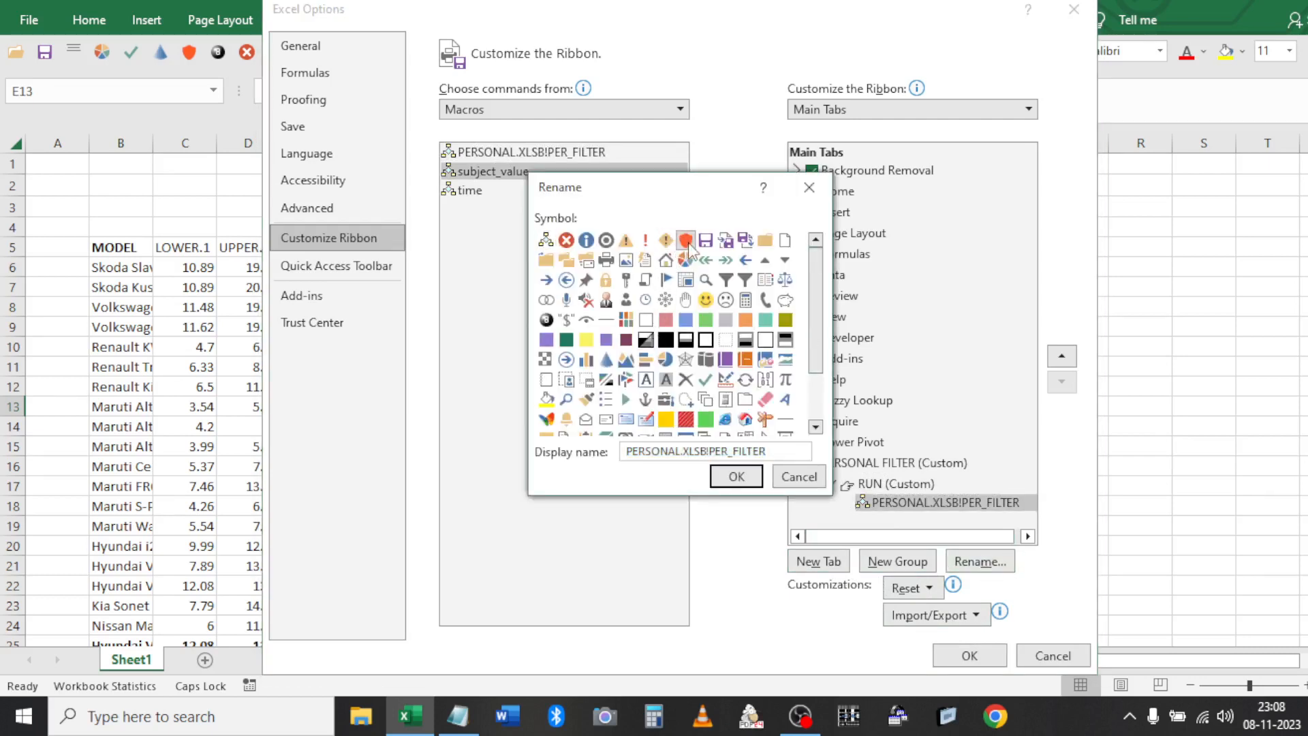
{"action": "left_click", "coordinate": [750, 477]}
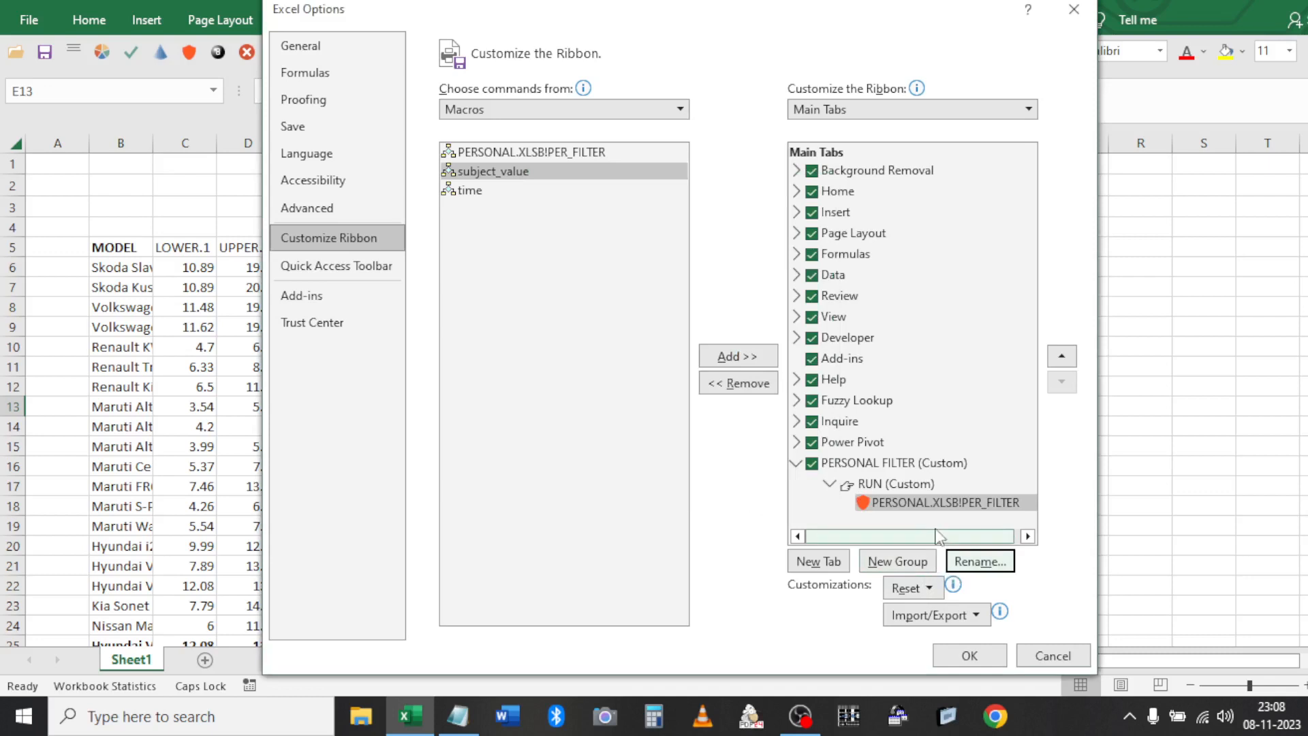
{"action": "left_click", "coordinate": [972, 562]}
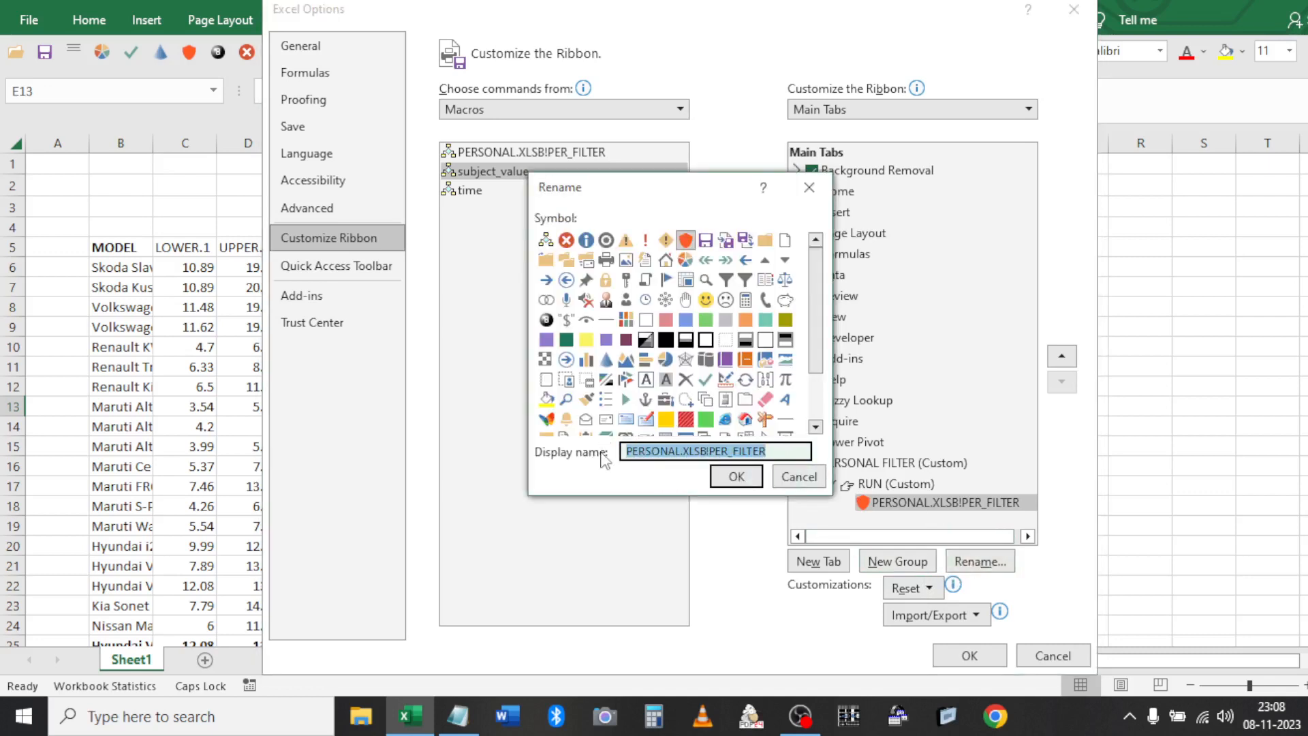
Set the command's display name to 'MADE BY PERSONAL MACRO' and apply the ribbon changes
{"action": "type", "text": "MADE BY PERSONAL MACRO"}
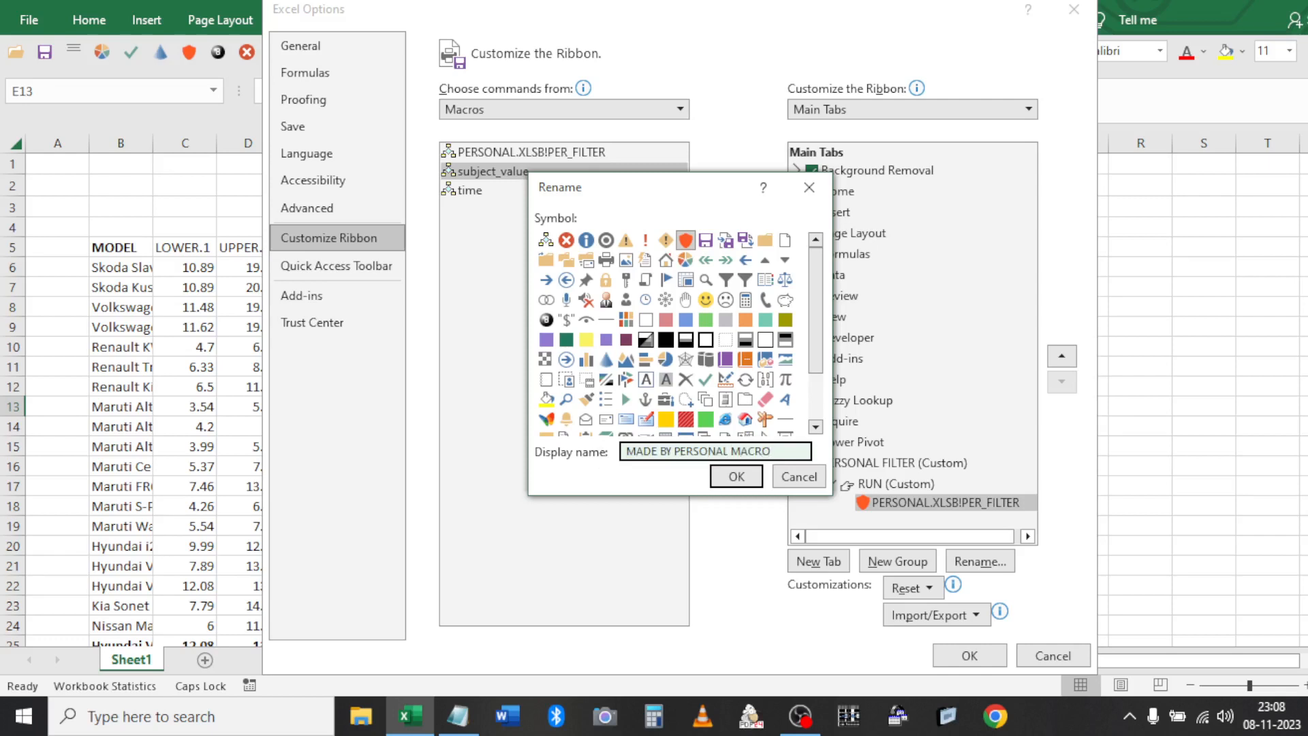
{"action": "left_click", "coordinate": [723, 485]}
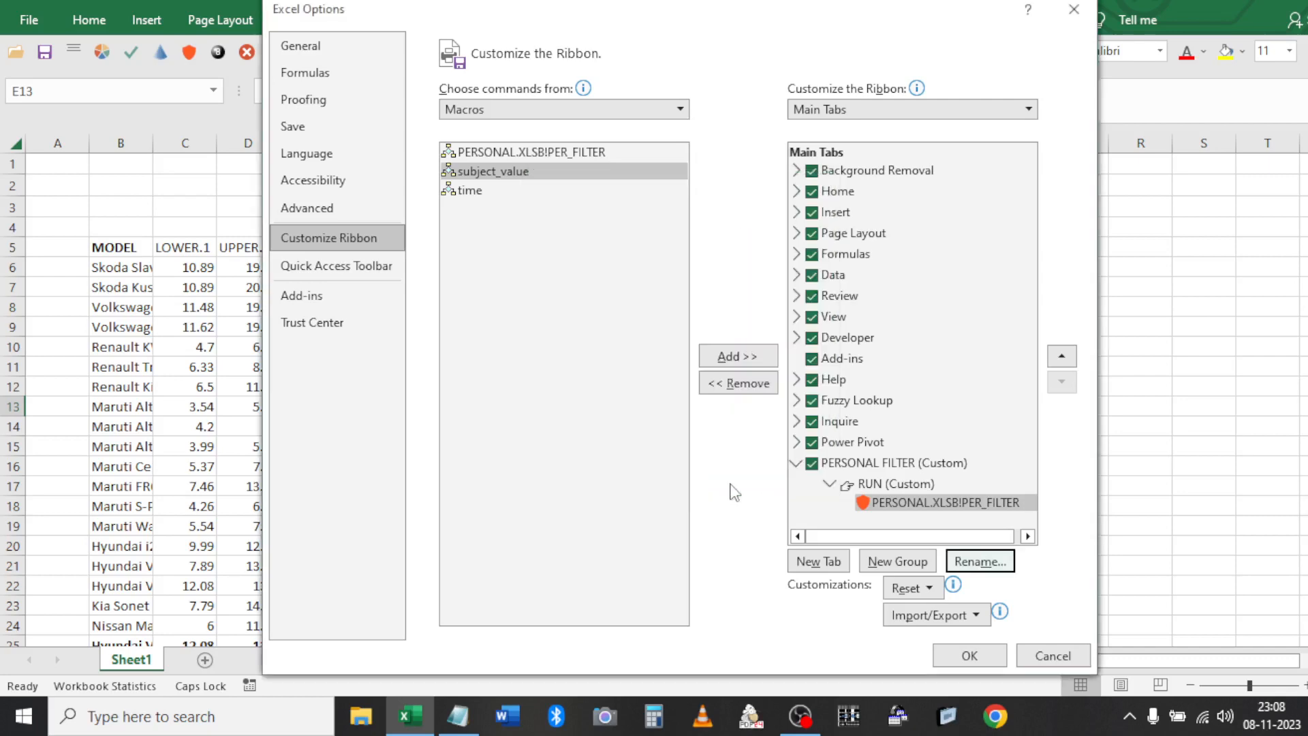
{"action": "left_click", "coordinate": [971, 647]}
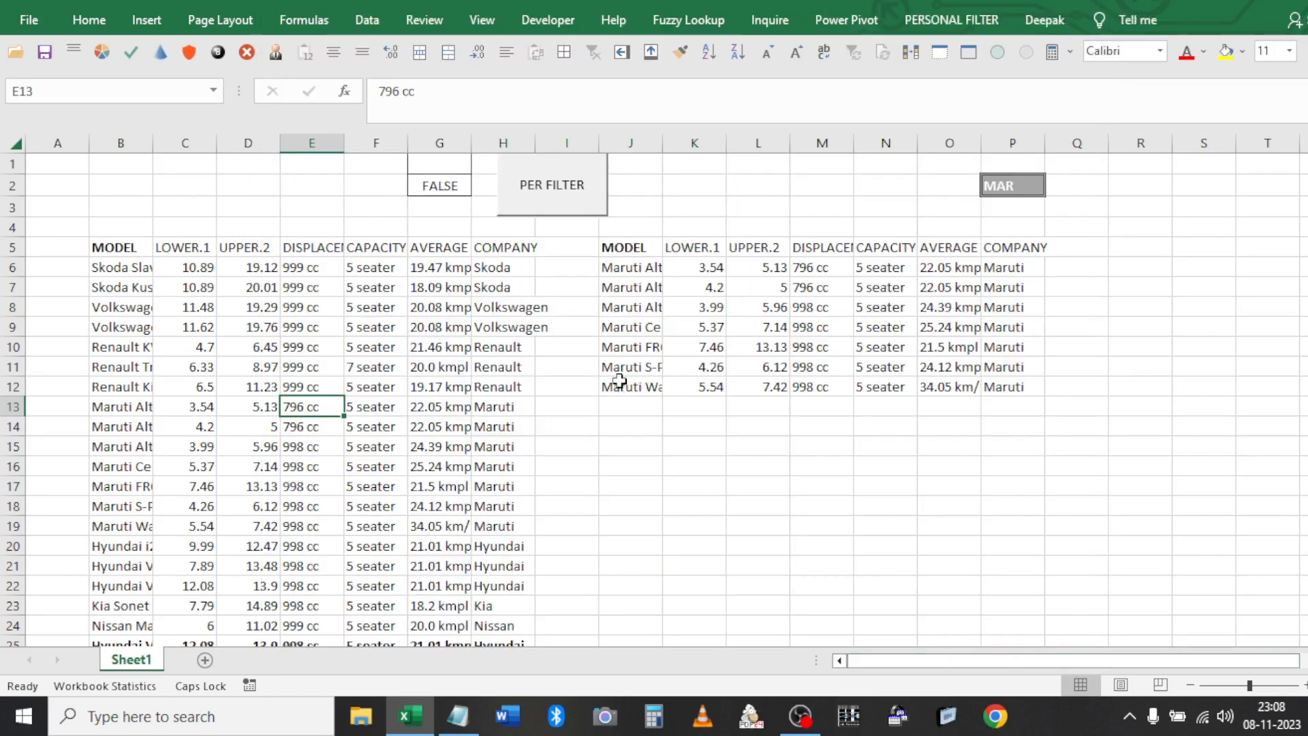
Assign the PERSONAL.XLSB!PER_FILTER macro to the PER FILTER sheet button
{"action": "right_click", "coordinate": [536, 178]}
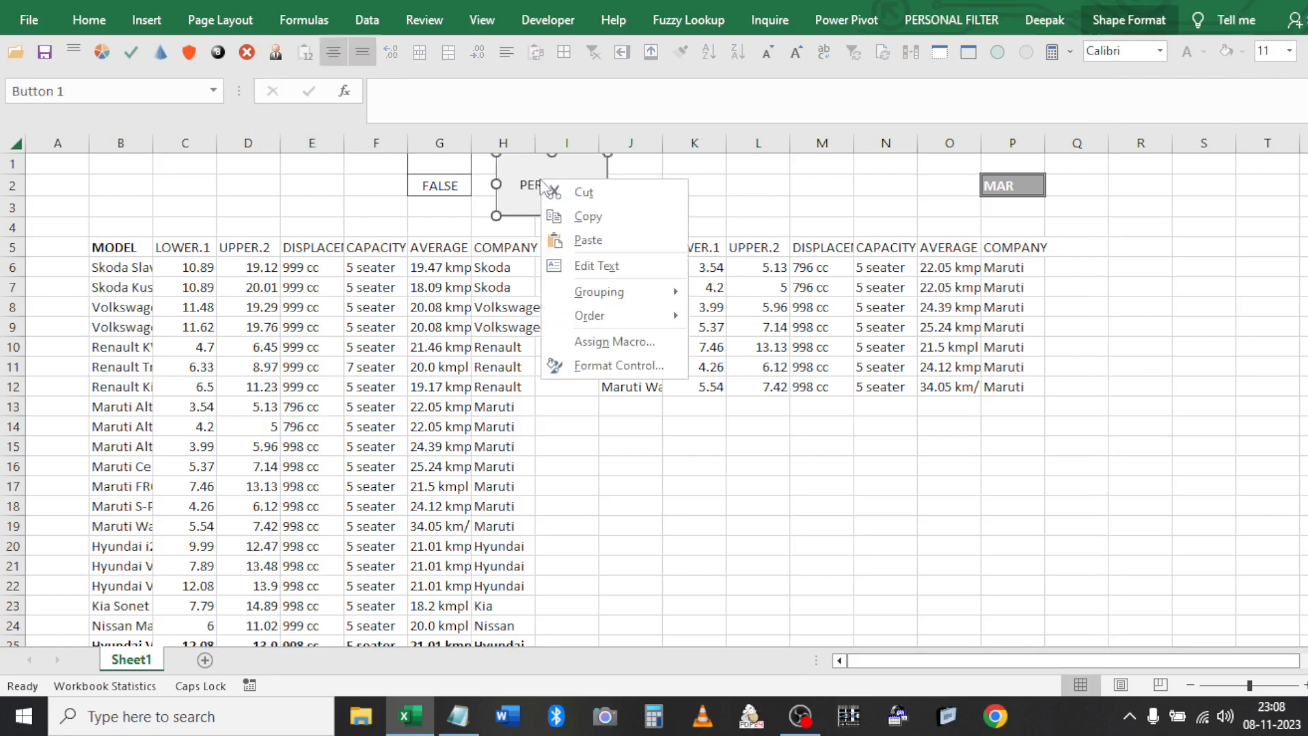
{"action": "left_click", "coordinate": [599, 342]}
{"action": "left_click", "coordinate": [441, 233]}
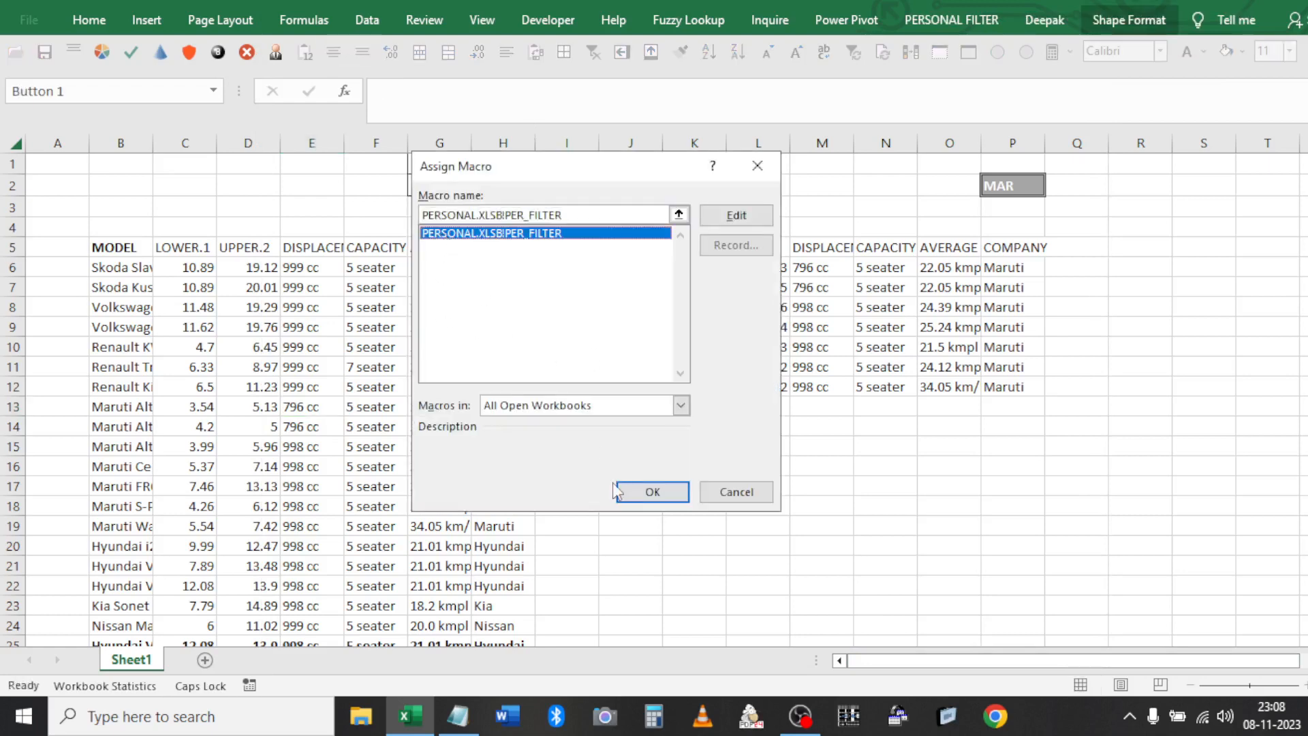
{"action": "left_click", "coordinate": [653, 491]}
{"action": "left_click", "coordinate": [627, 503]}
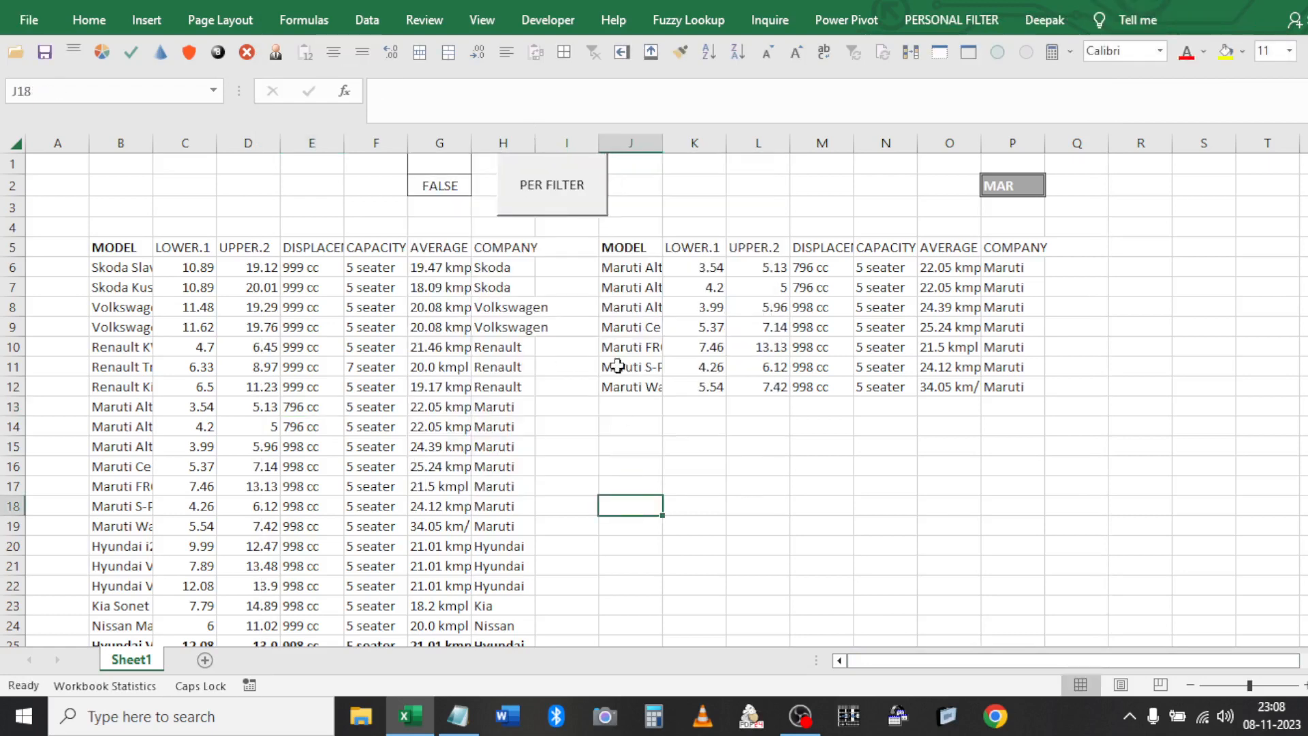
Change the company criterion in P2 to HY and run the PER FILTER button
{"action": "left_click", "coordinate": [1035, 185]}
{"action": "type", "text": "HU"}
{"action": "key", "text": "BackSpace"}
{"action": "type", "text": "Y"}
{"action": "left_click", "coordinate": [765, 268]}
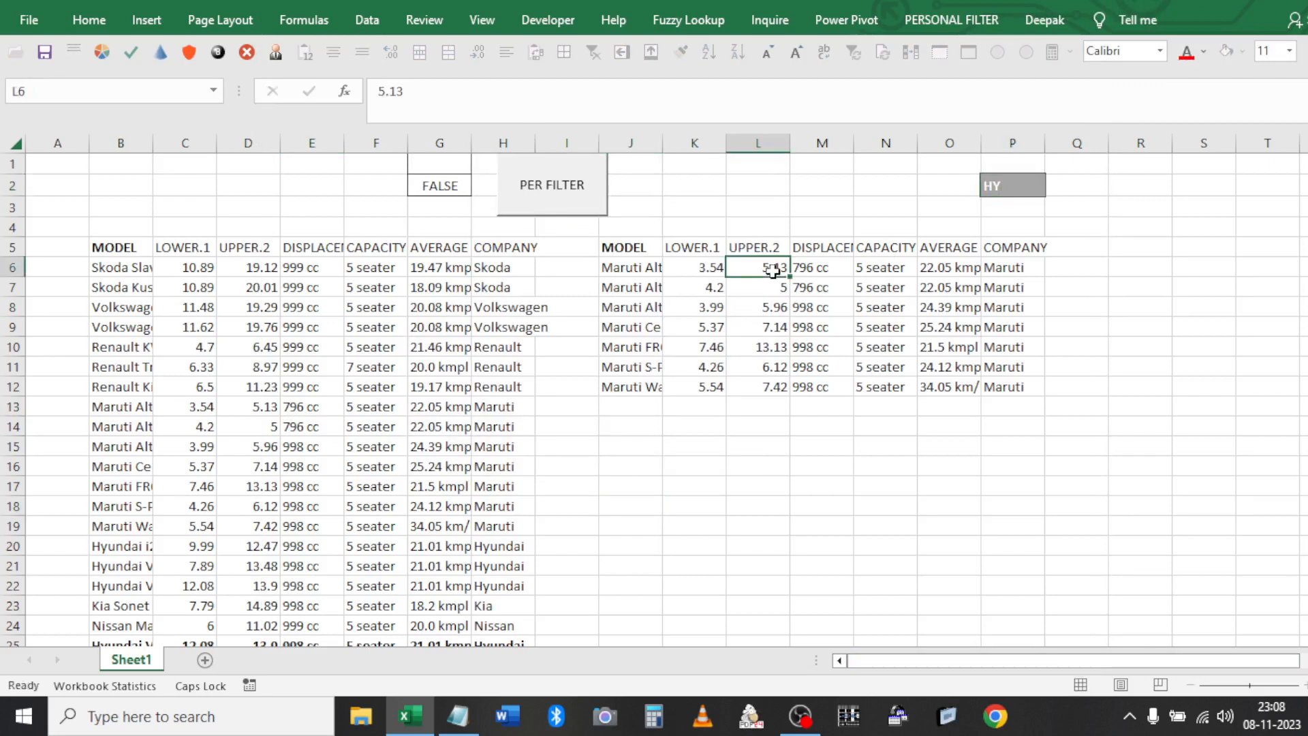
{"action": "left_click", "coordinate": [564, 210]}
Clear the old results block and open the macro code to add a new line after CutCopyMode
{"action": "key", "text": "ctrl+a"}
{"action": "key", "text": "Delete"}
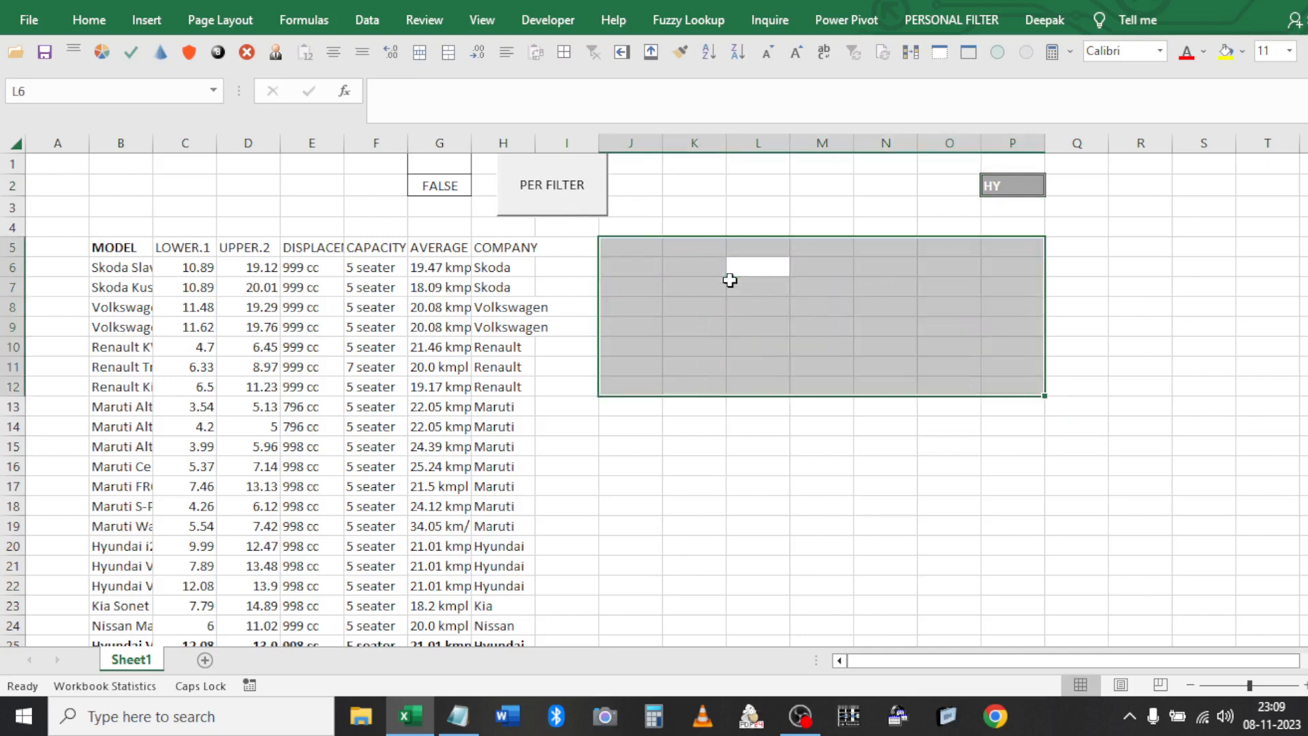
{"action": "key", "text": "alt+F11"}
{"action": "left_click", "coordinate": [589, 214]}
{"action": "key", "text": "Return"}
{"action": "key", "text": "Return"}
Add a Range("J1").CurrentRegion.Clear statement to the PER_FILTER macro
{"action": "type", "text": "RANGE("}
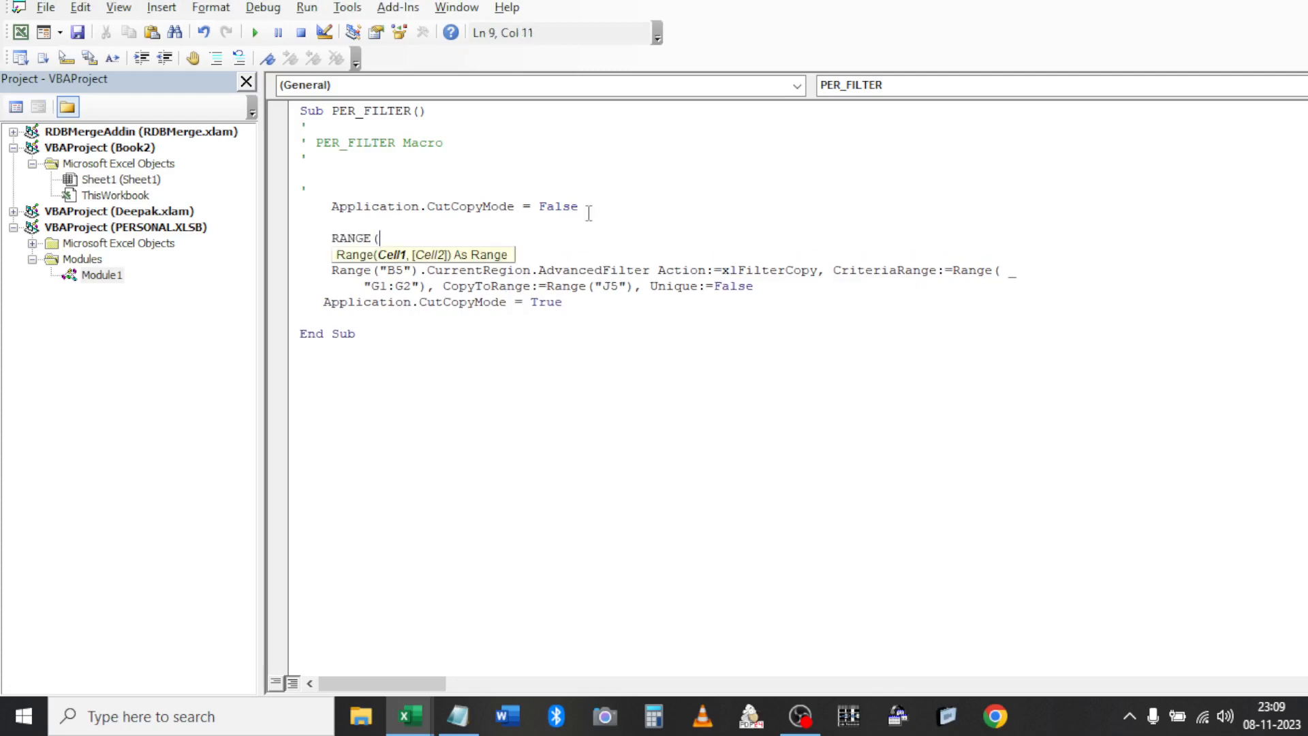
{"action": "key", "text": "alt+F11"}
{"action": "key", "text": "alt+F11"}
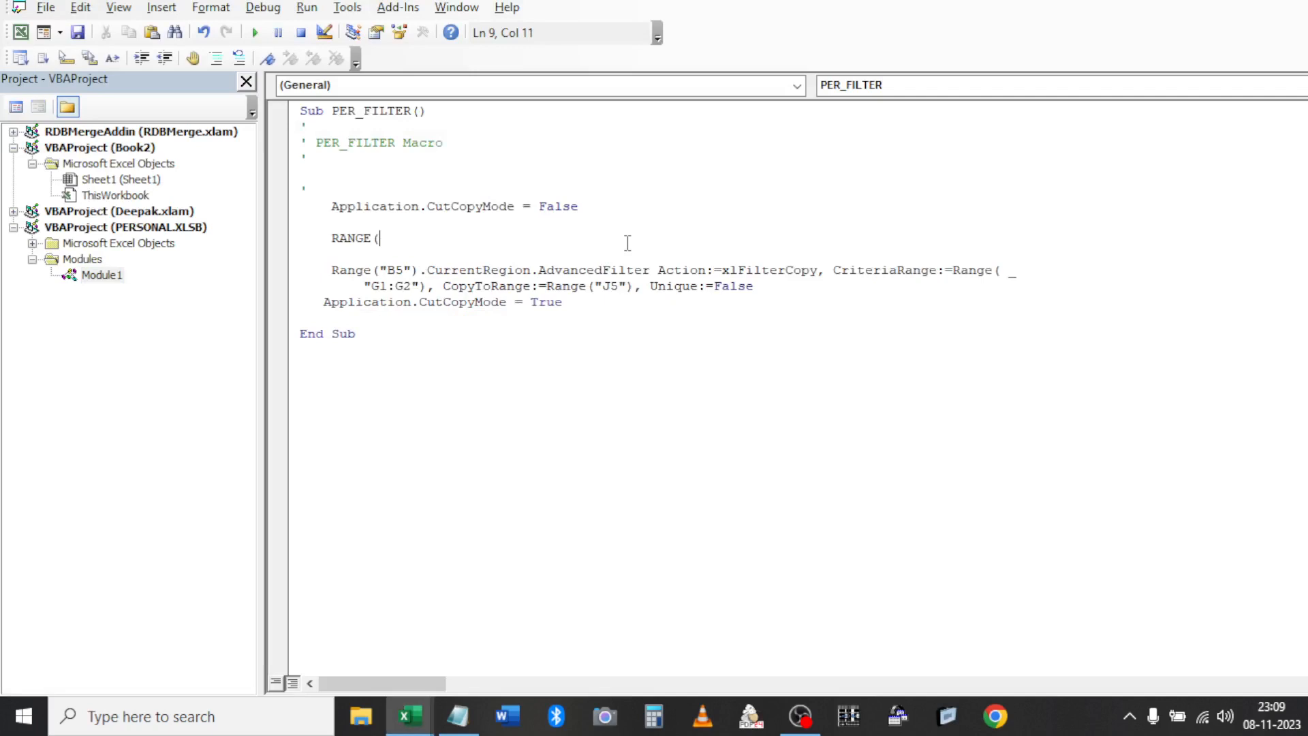
{"action": "type", "text": "\"J1\").Cu"}
{"action": "key", "text": "Down"}
{"action": "key", "text": "Tab"}
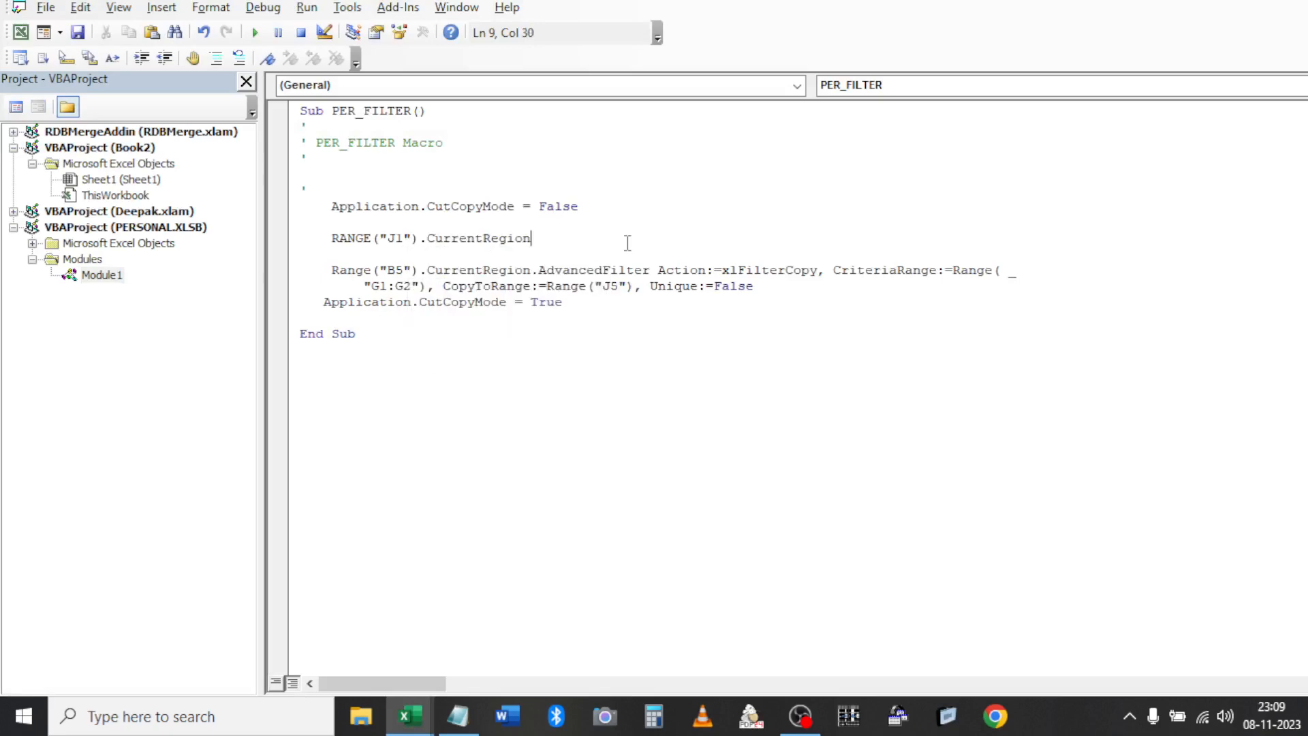
{"action": "type", "text": ".Cl"}
{"action": "key", "text": "Tab"}
{"action": "key", "text": "F5"}
Test the filter with HY, then NIS, noticing leftover results at J5
{"action": "key", "text": "alt+F11"}
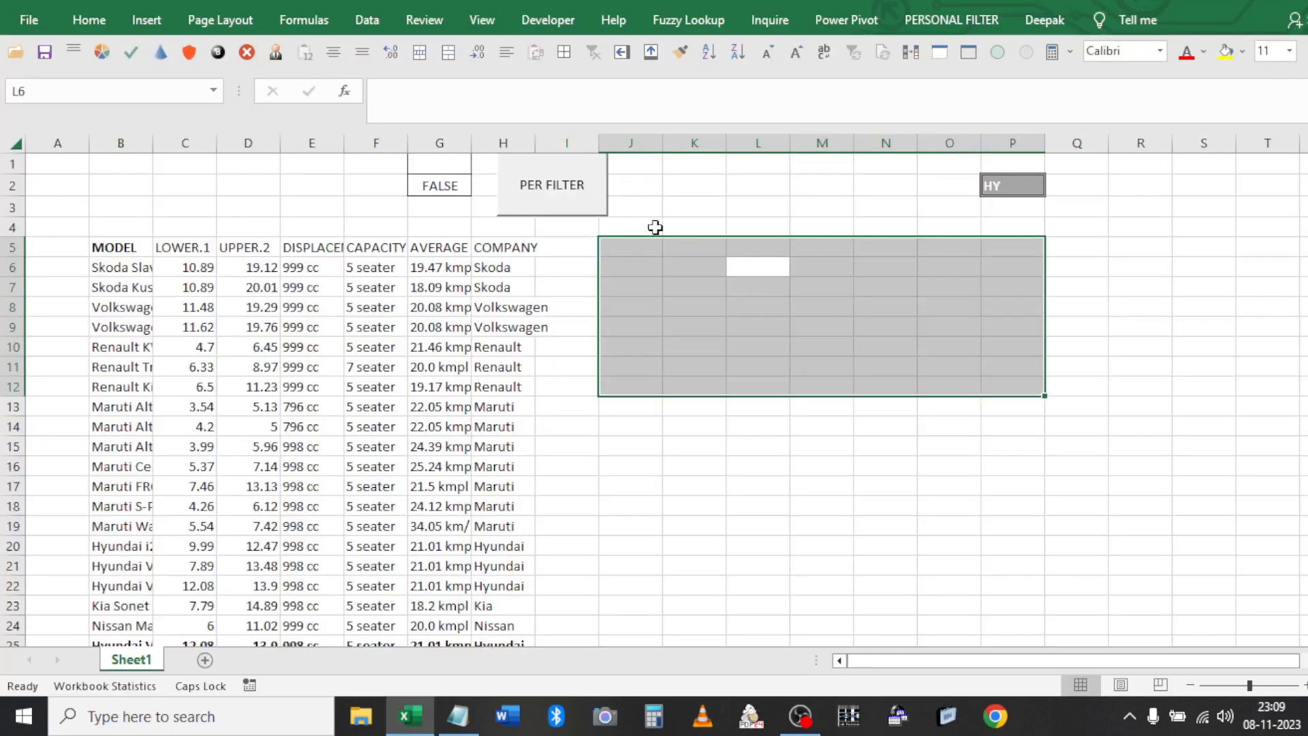
{"action": "left_click", "coordinate": [550, 201]}
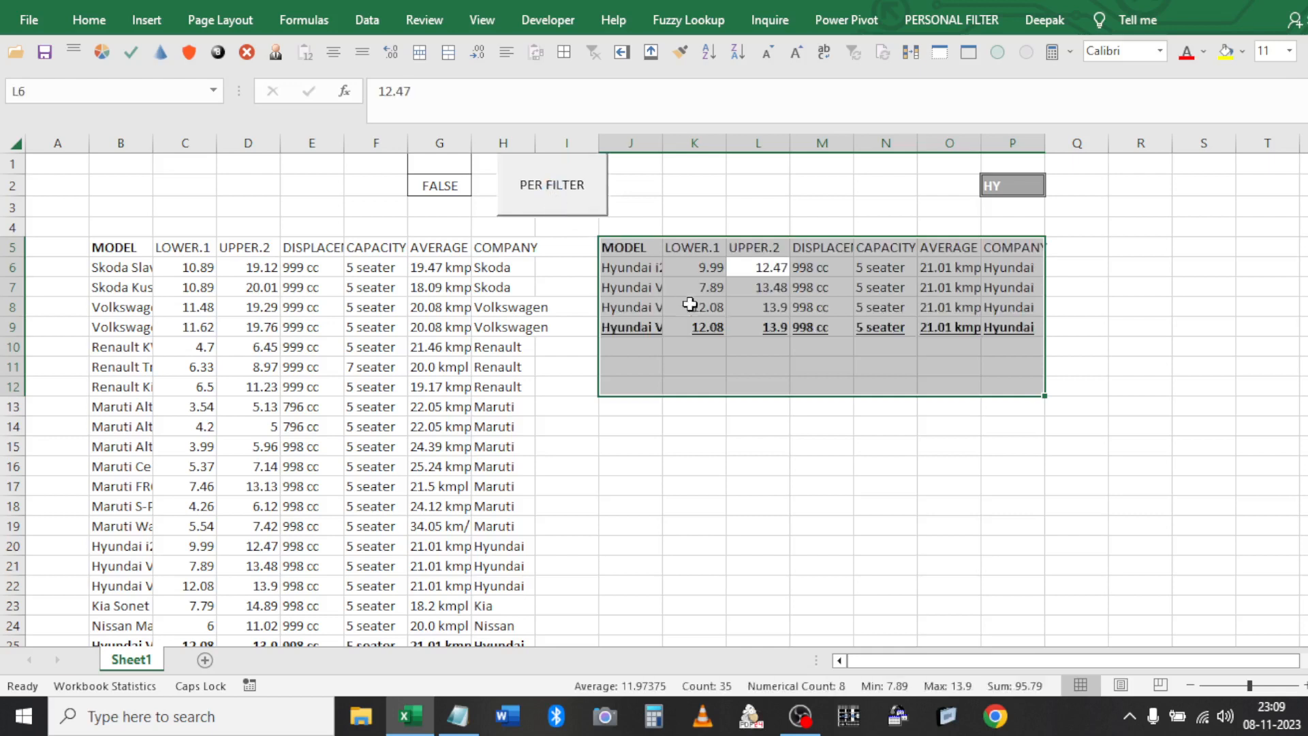
{"action": "left_click", "coordinate": [1006, 181]}
{"action": "type", "text": "NIS"}
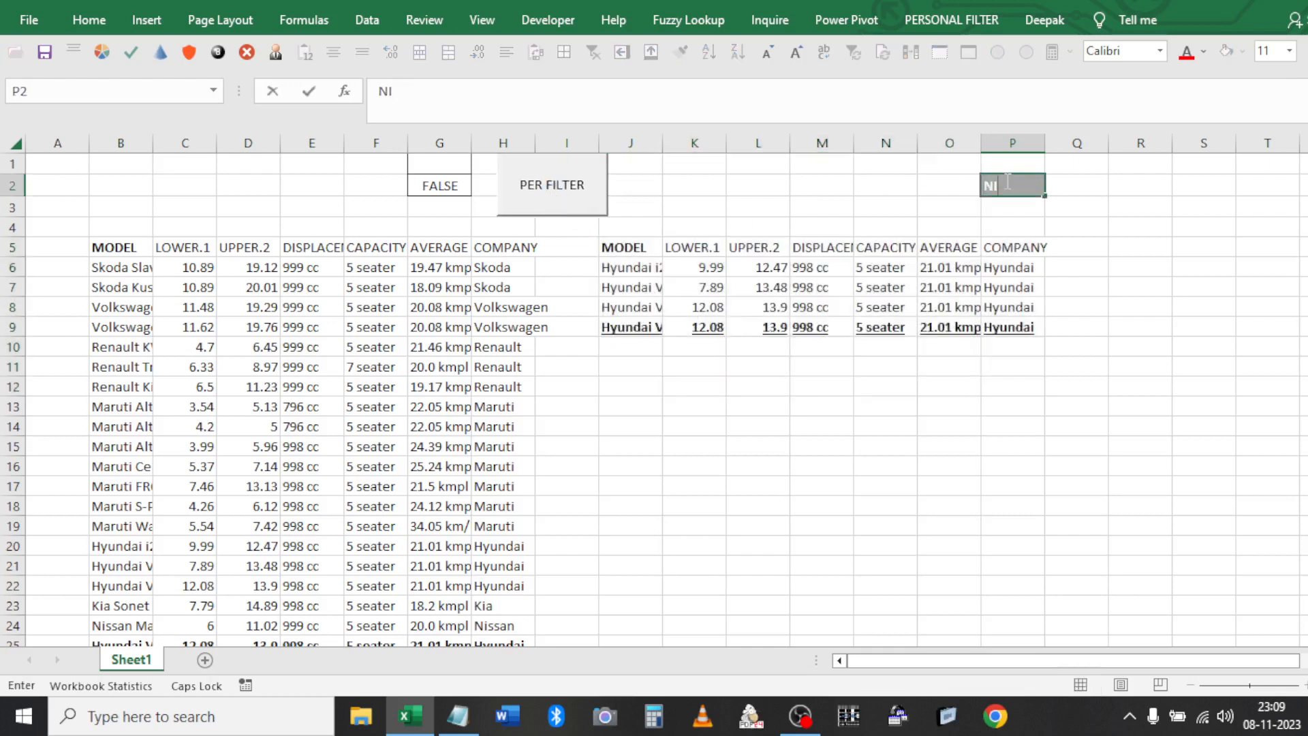
{"action": "left_click", "coordinate": [964, 182]}
{"action": "left_click", "coordinate": [574, 190]}
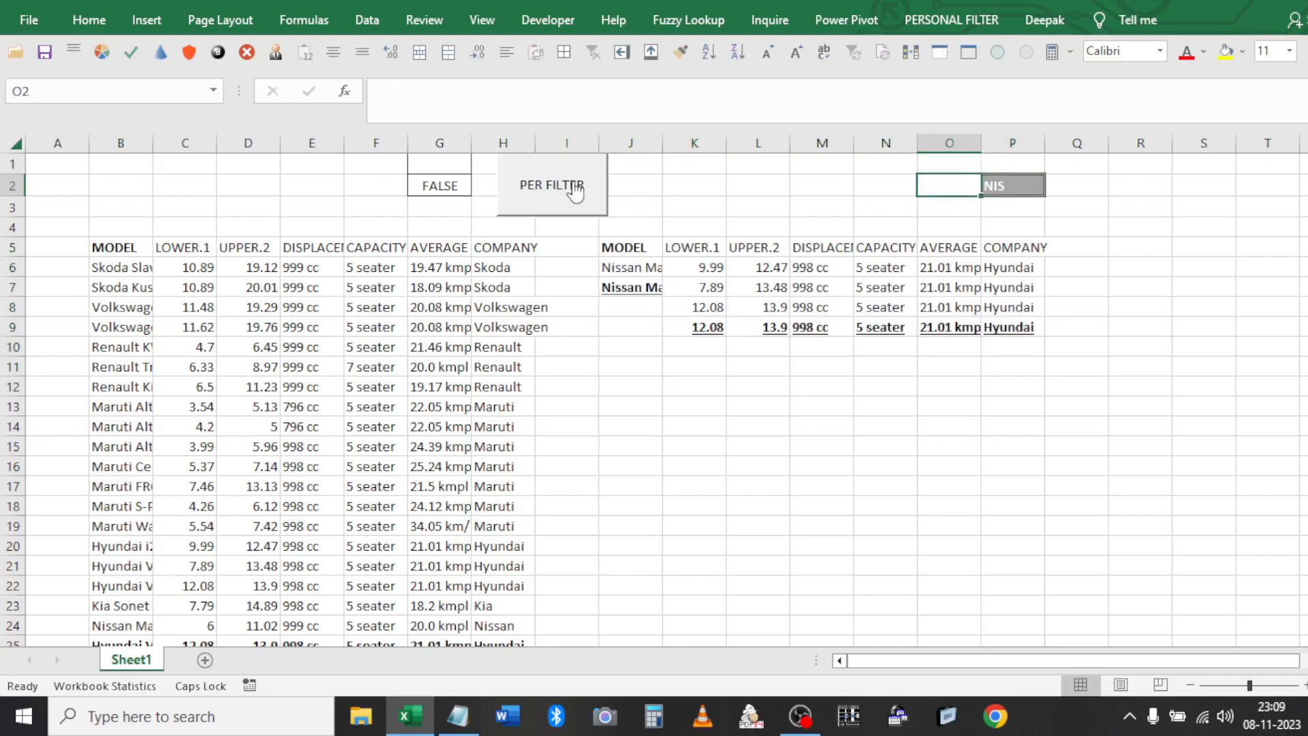
{"action": "left_click", "coordinate": [685, 268]}
{"action": "left_click", "coordinate": [641, 249]}
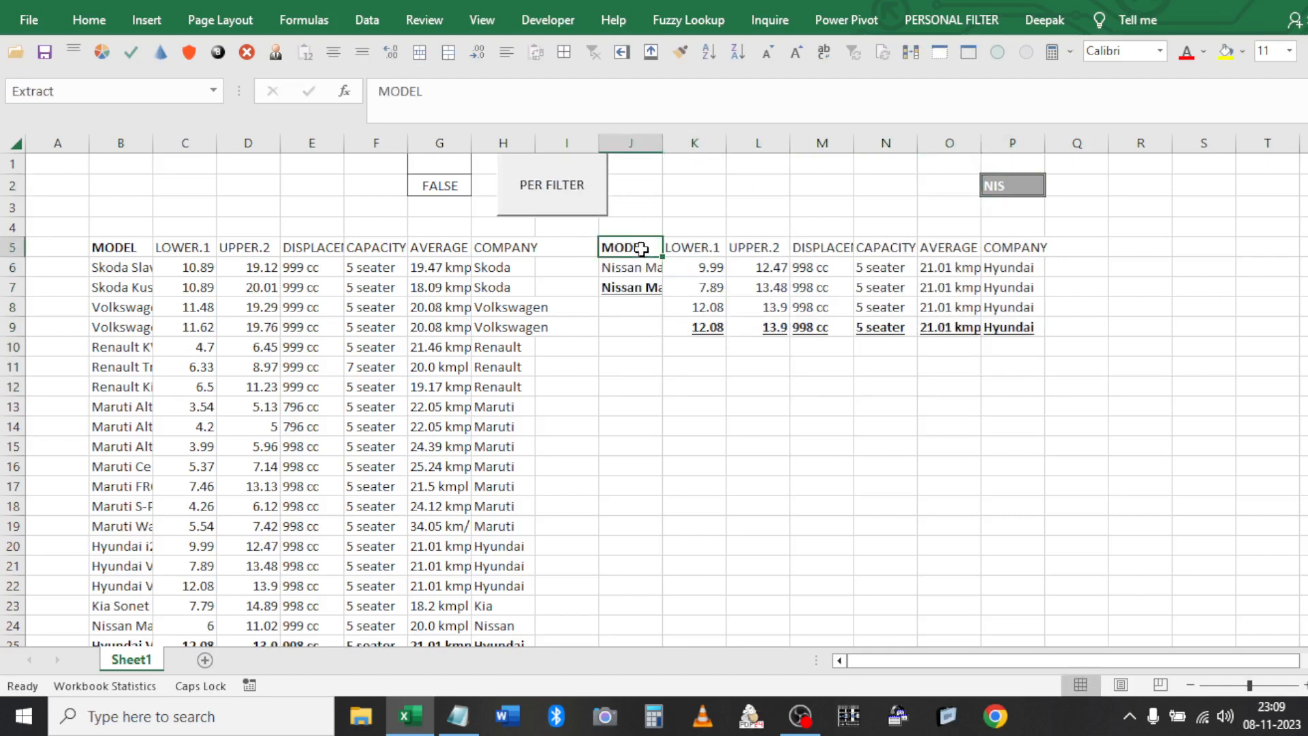
Change the clearing reference from J1 to J5 and save the macro
{"action": "key", "text": "alt+F11"}
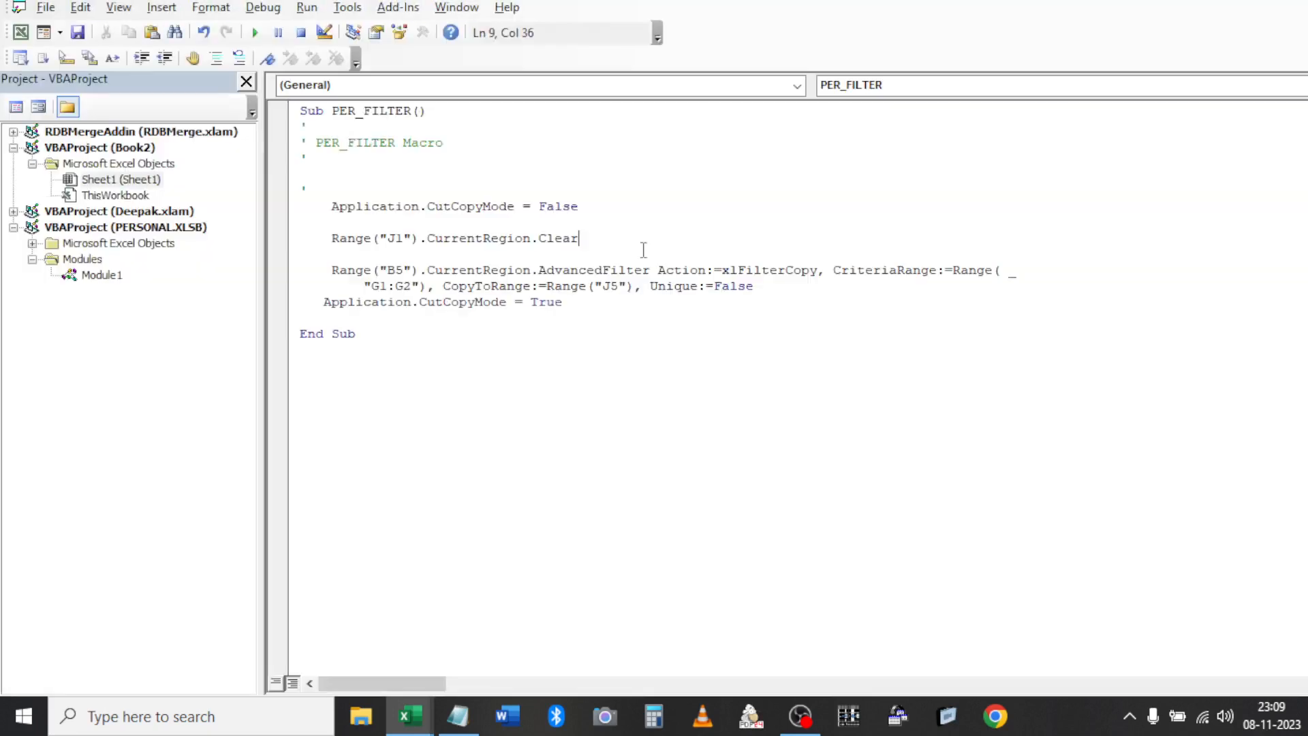
{"action": "left_click", "coordinate": [405, 239]}
{"action": "key", "text": "BackSpace"}
{"action": "type", "text": "5"}
{"action": "key", "text": "ctrl+s"}
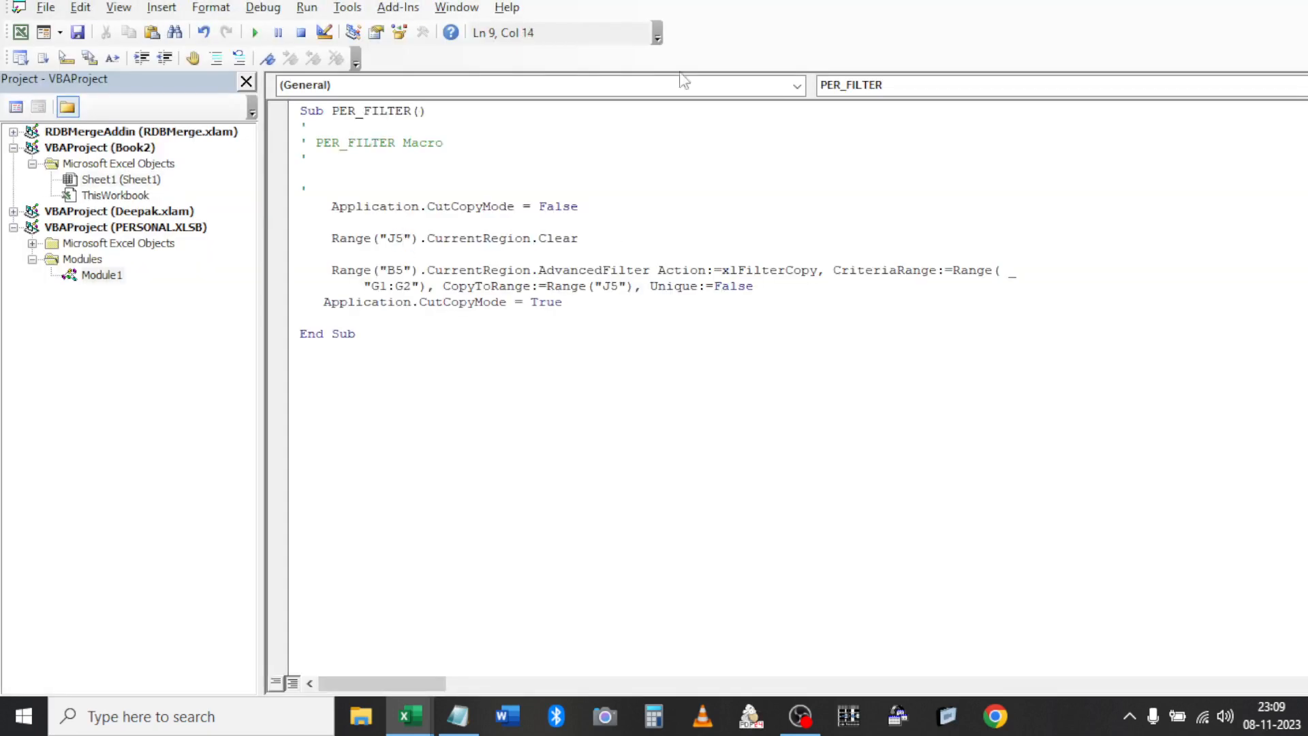
{"action": "key", "text": "alt+F11"}
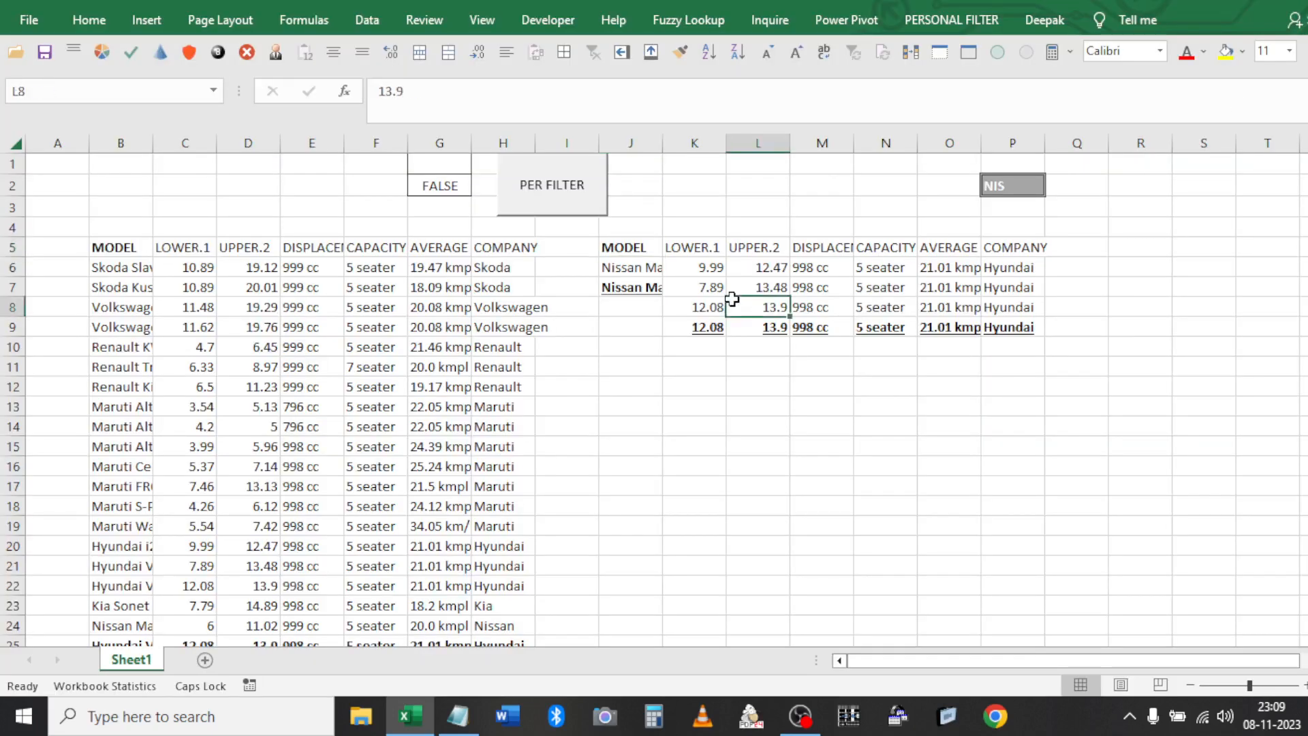
Filter by NIS, then KI, and clear the Kia results table
{"action": "left_click", "coordinate": [548, 209]}
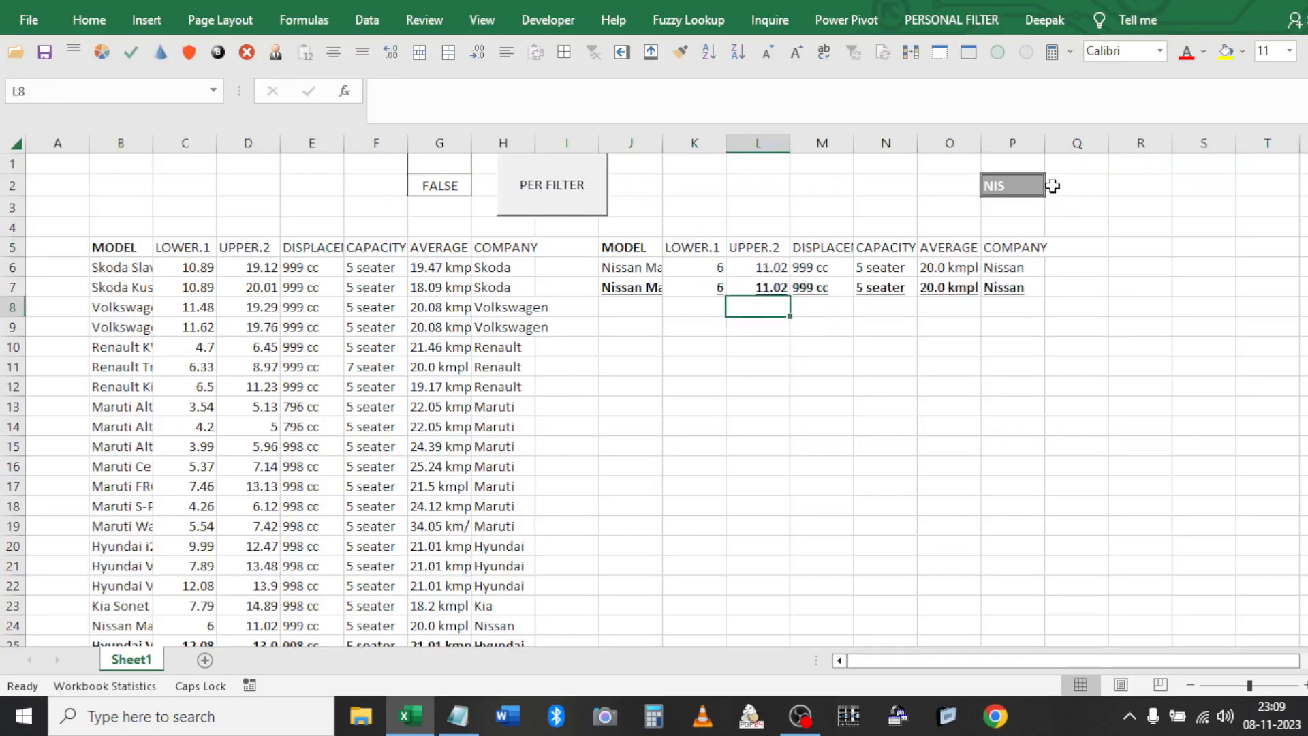
{"action": "left_click", "coordinate": [1012, 179]}
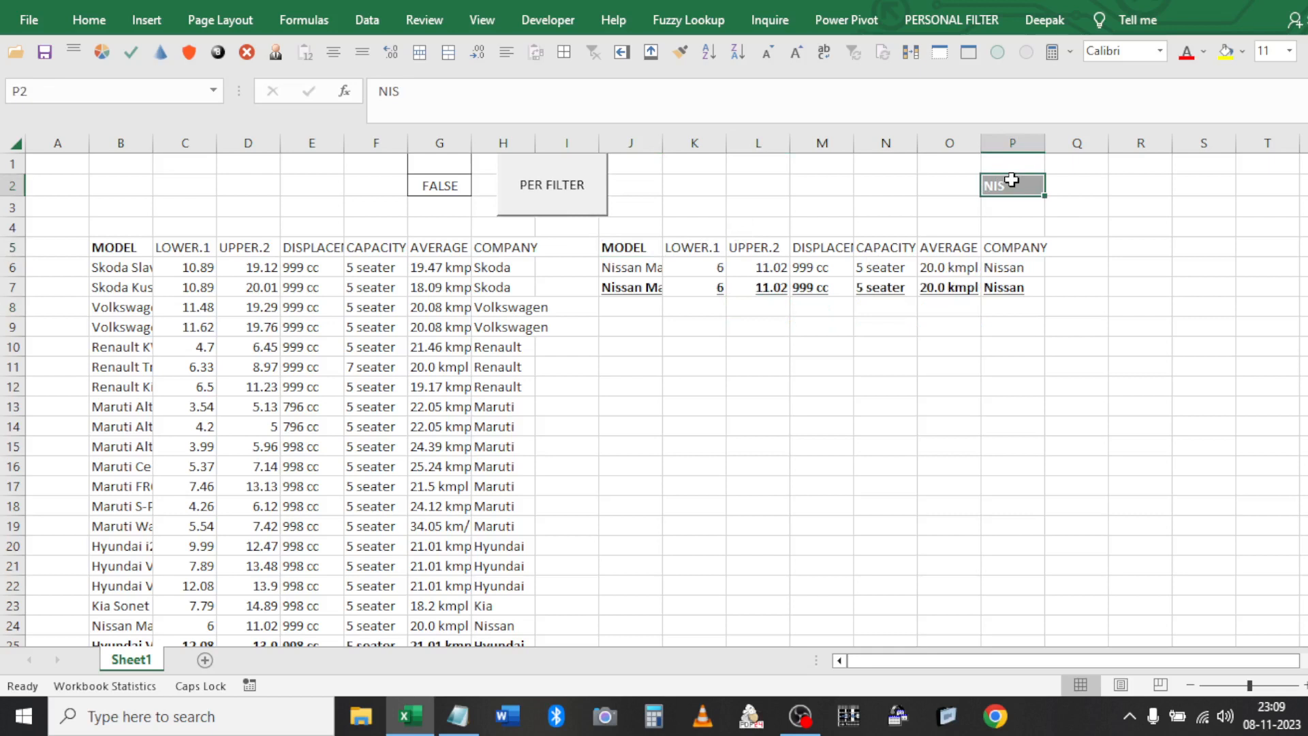
{"action": "type", "text": "KI"}
{"action": "left_click", "coordinate": [652, 351]}
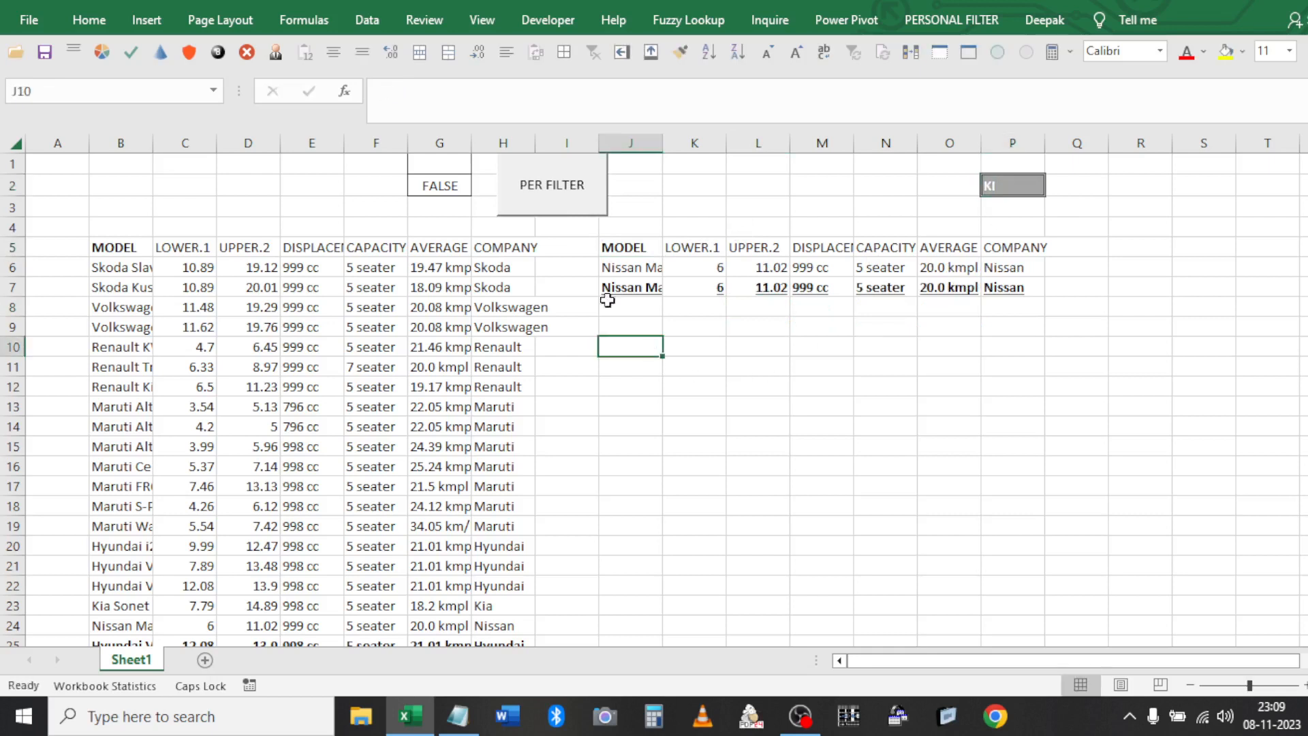
{"action": "left_click", "coordinate": [561, 189]}
{"action": "left_click", "coordinate": [699, 245]}
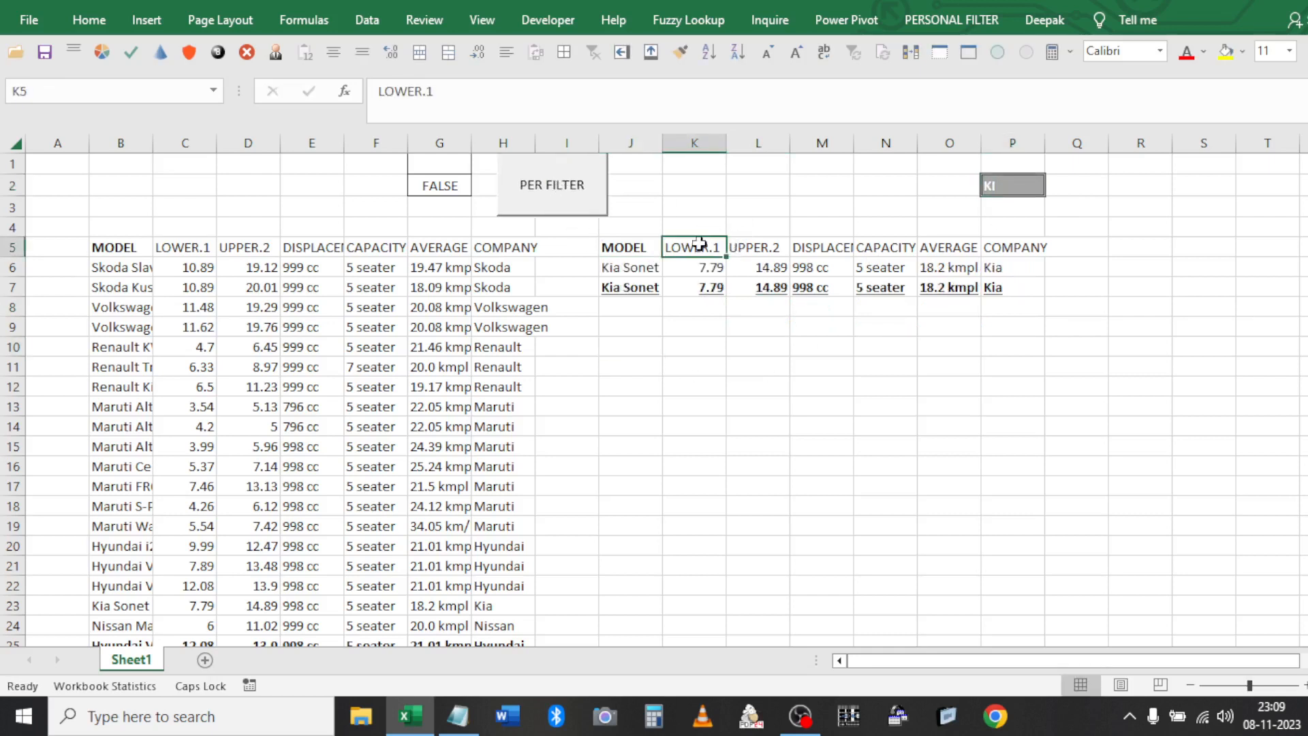
{"action": "key", "text": "ctrl+a"}
{"action": "key", "text": "Delete"}
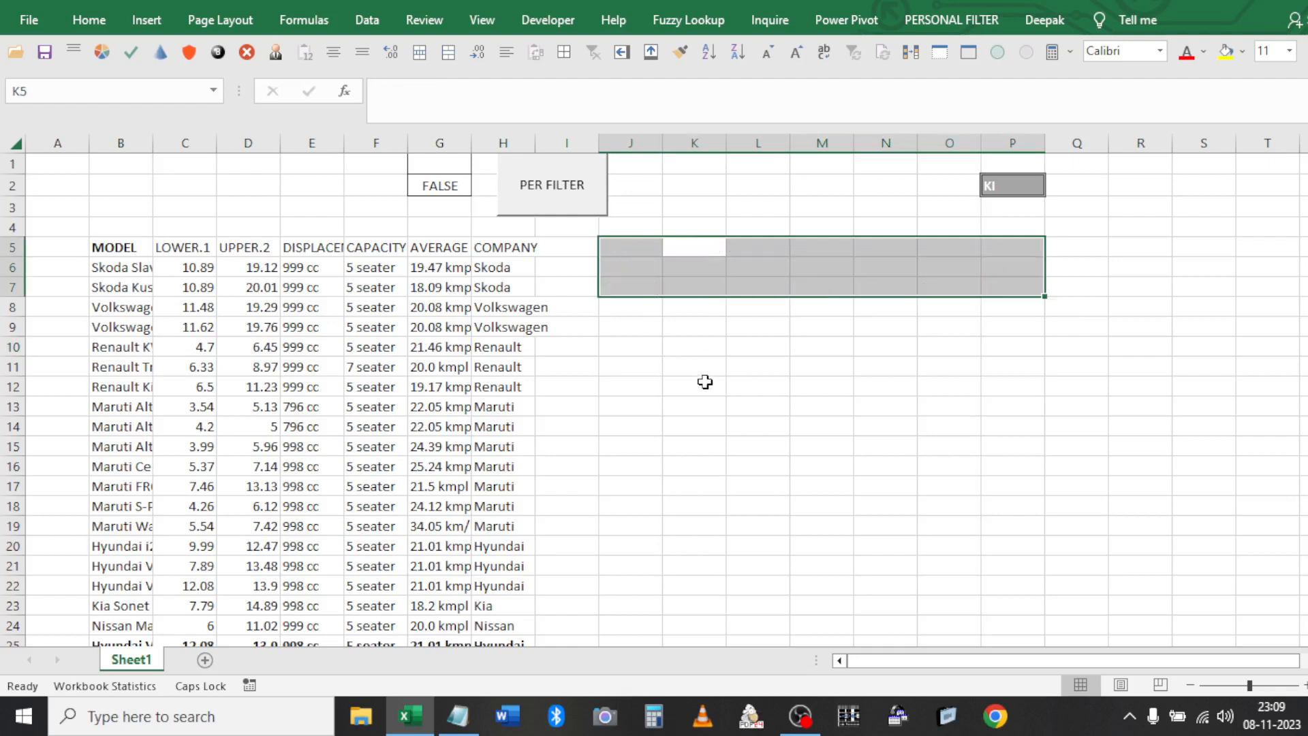
{"action": "left_click", "coordinate": [702, 382]}
Run the filter from the MADE BY PERSONAL MACRO ribbon button for KI, then for 998
{"action": "left_click", "coordinate": [934, 21]}
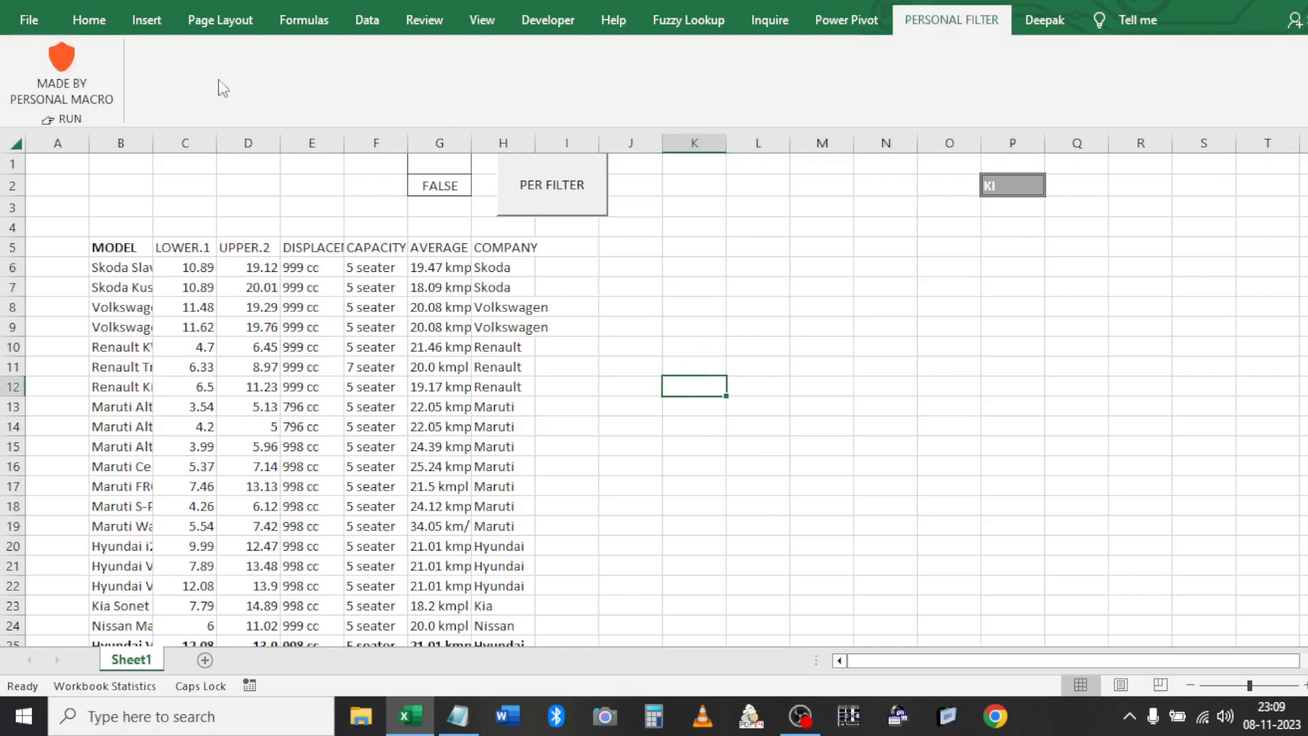
{"action": "left_click", "coordinate": [65, 54]}
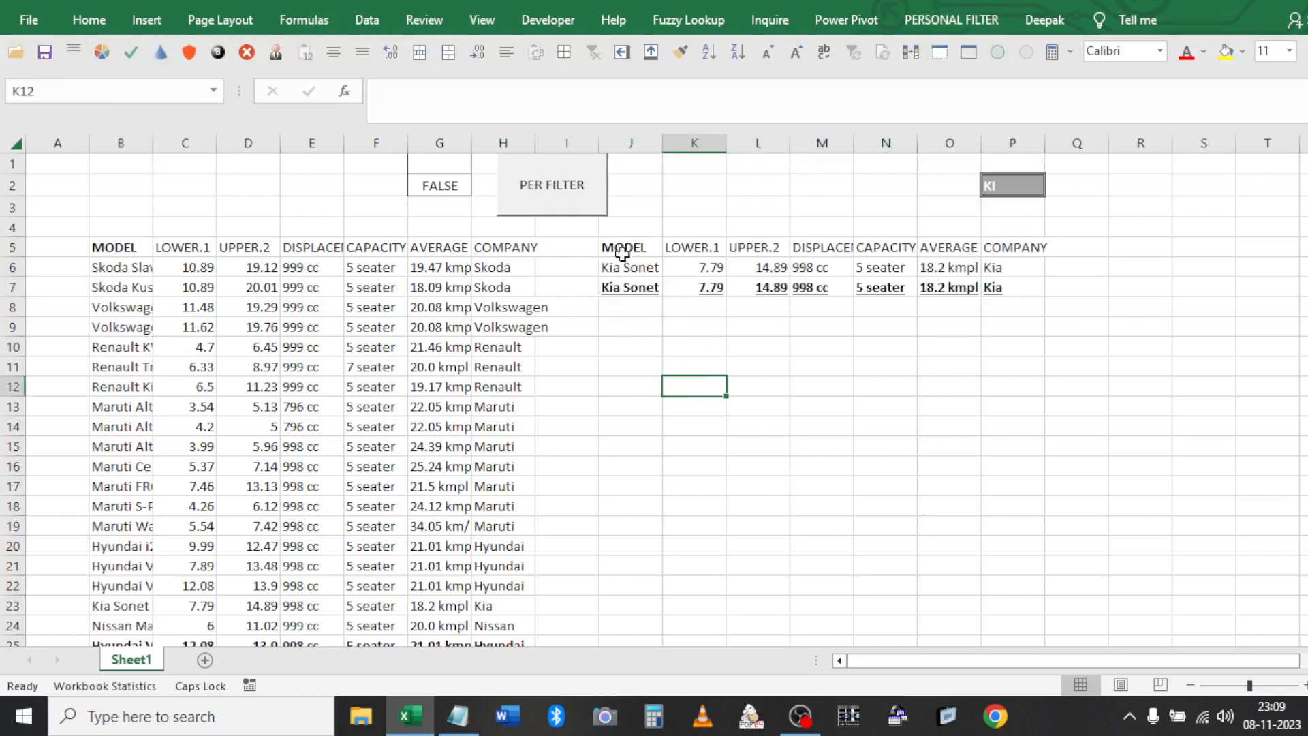
{"action": "left_click", "coordinate": [988, 190]}
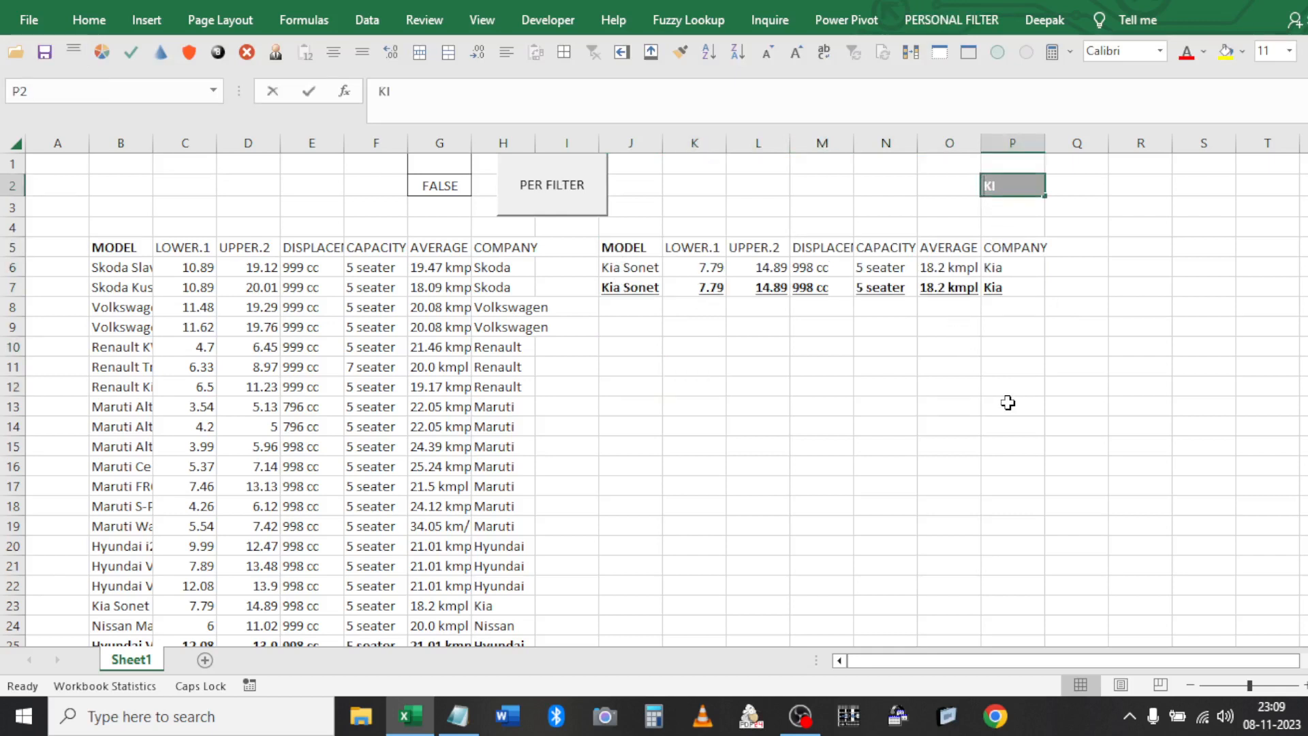
{"action": "type", "text": "99"}
{"action": "left_click", "coordinate": [969, 419]}
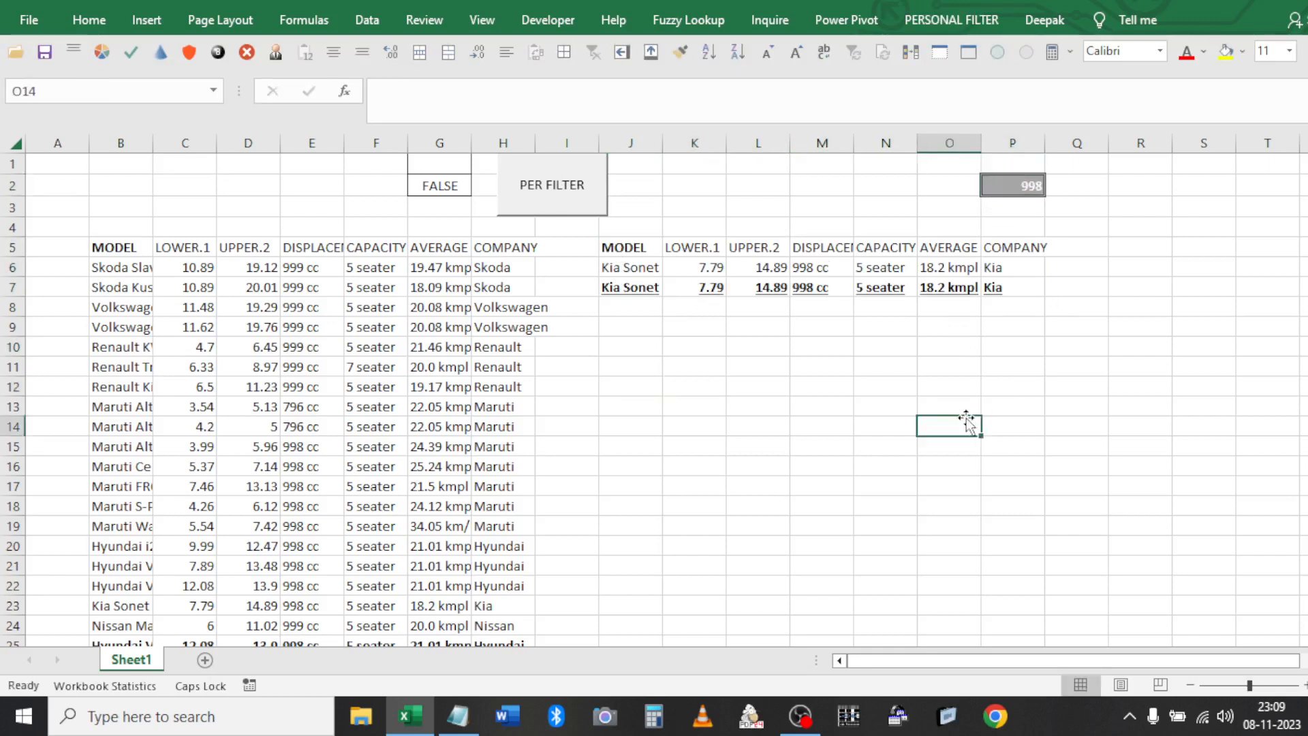
{"action": "left_click", "coordinate": [634, 247]}
{"action": "left_click", "coordinate": [951, 20]}
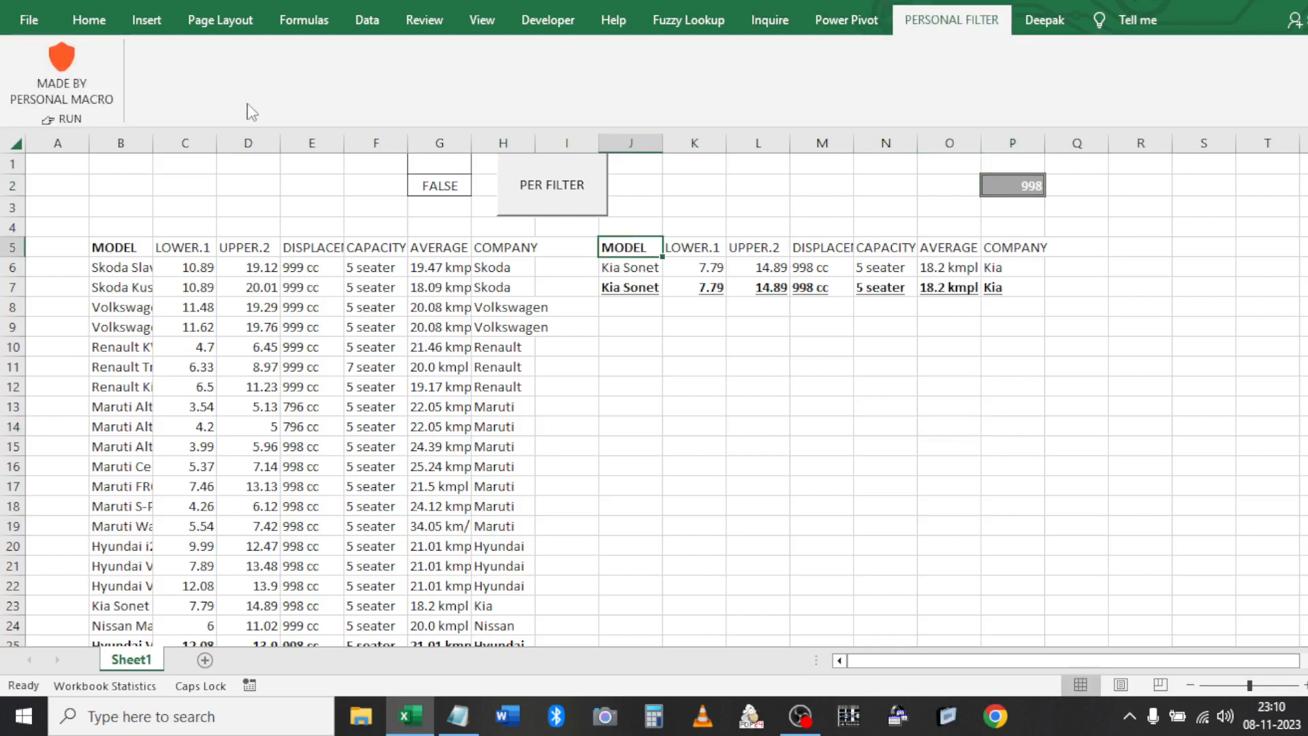
{"action": "left_click", "coordinate": [76, 64]}
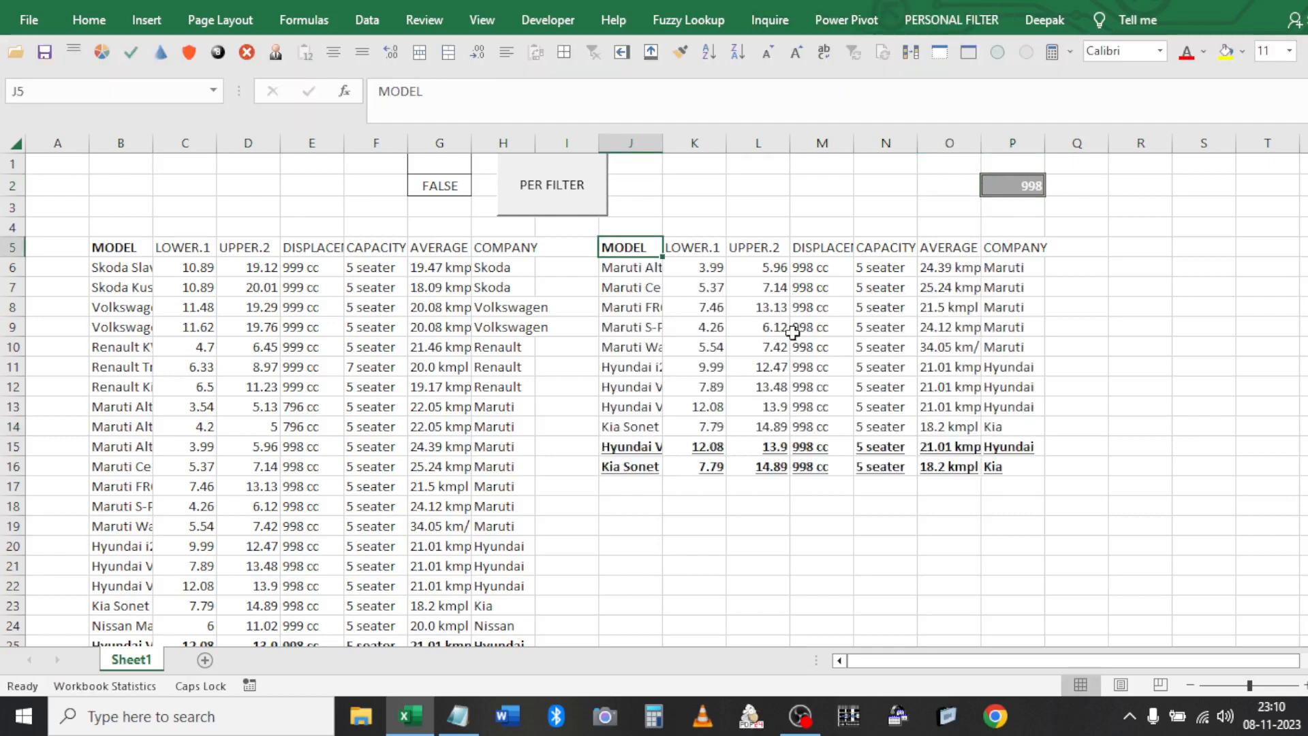
Check the 998 cc displacement values in M6:M16 and copy the entire sheet
{"action": "left_click_drag", "start_coordinate": [798, 267], "coordinate": [847, 469]}
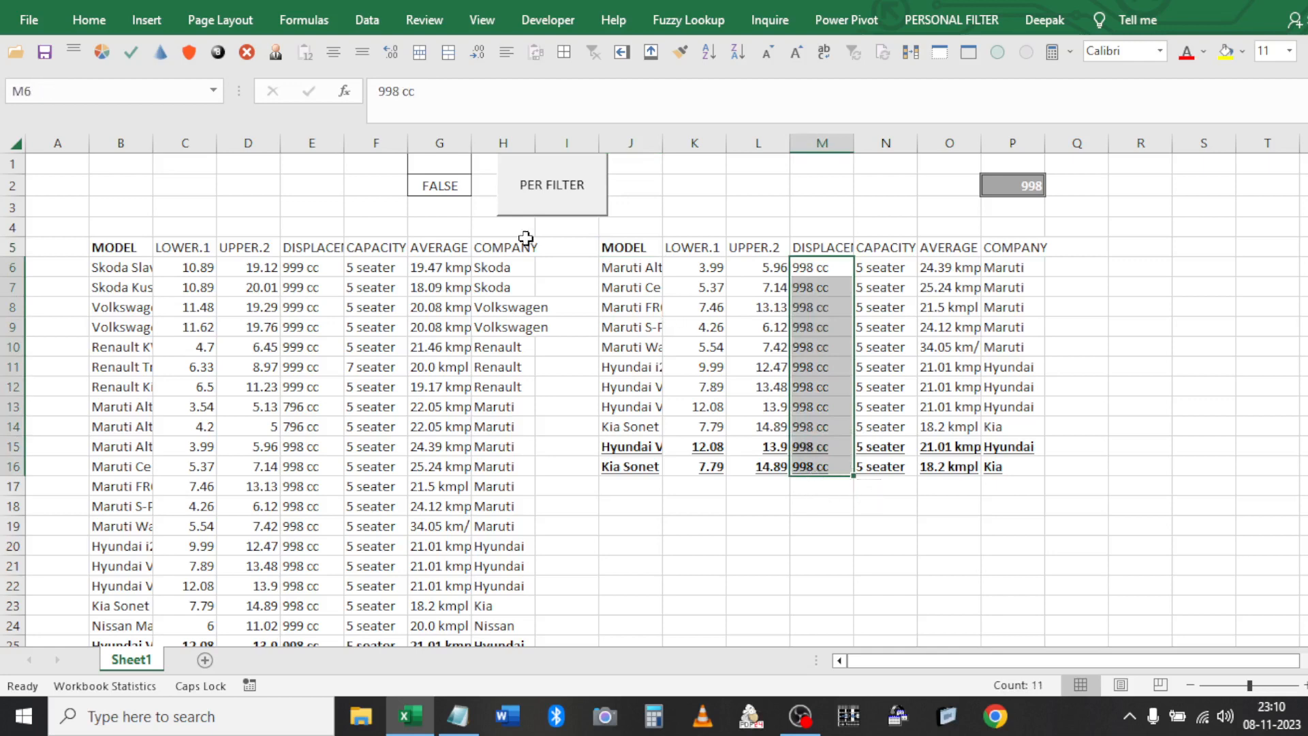
{"action": "left_click", "coordinate": [13, 145]}
{"action": "key", "text": "ctrl+c"}
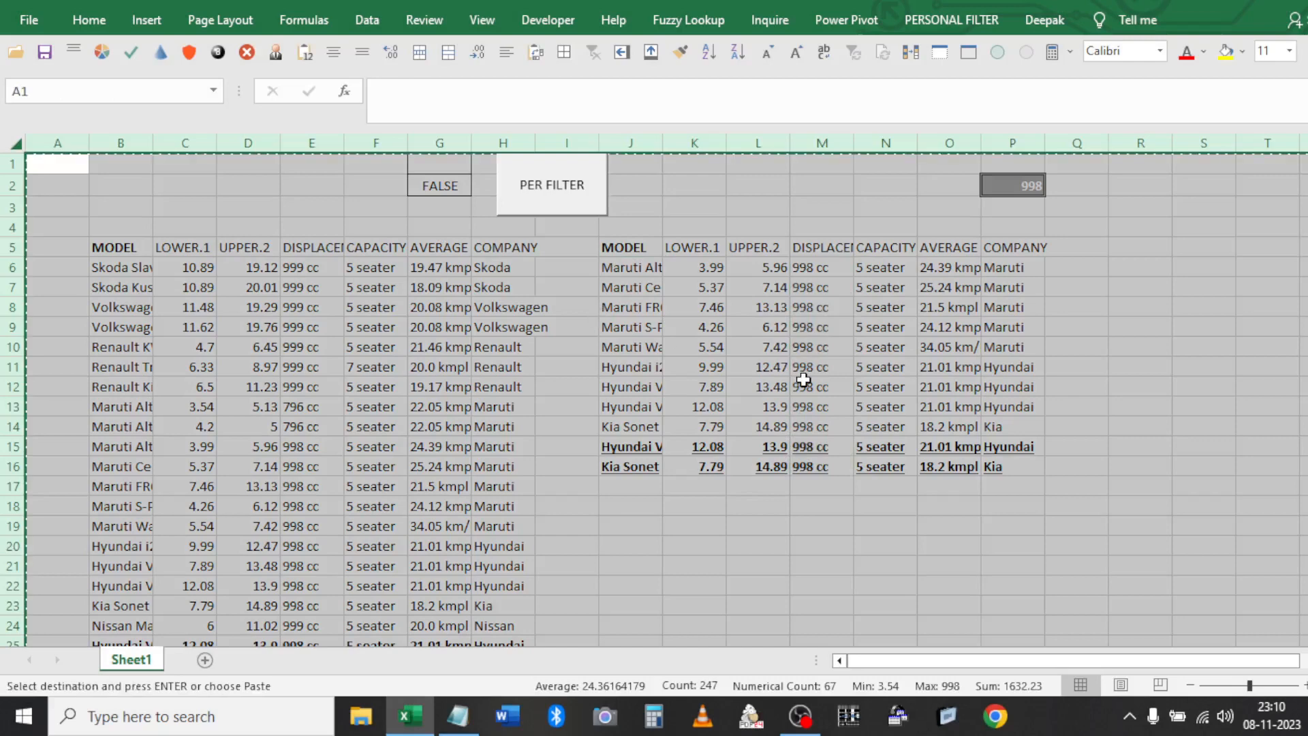
Close an extra blank workbook without saving and discard the clipboard contents
{"action": "key", "text": "ctrl+v"}
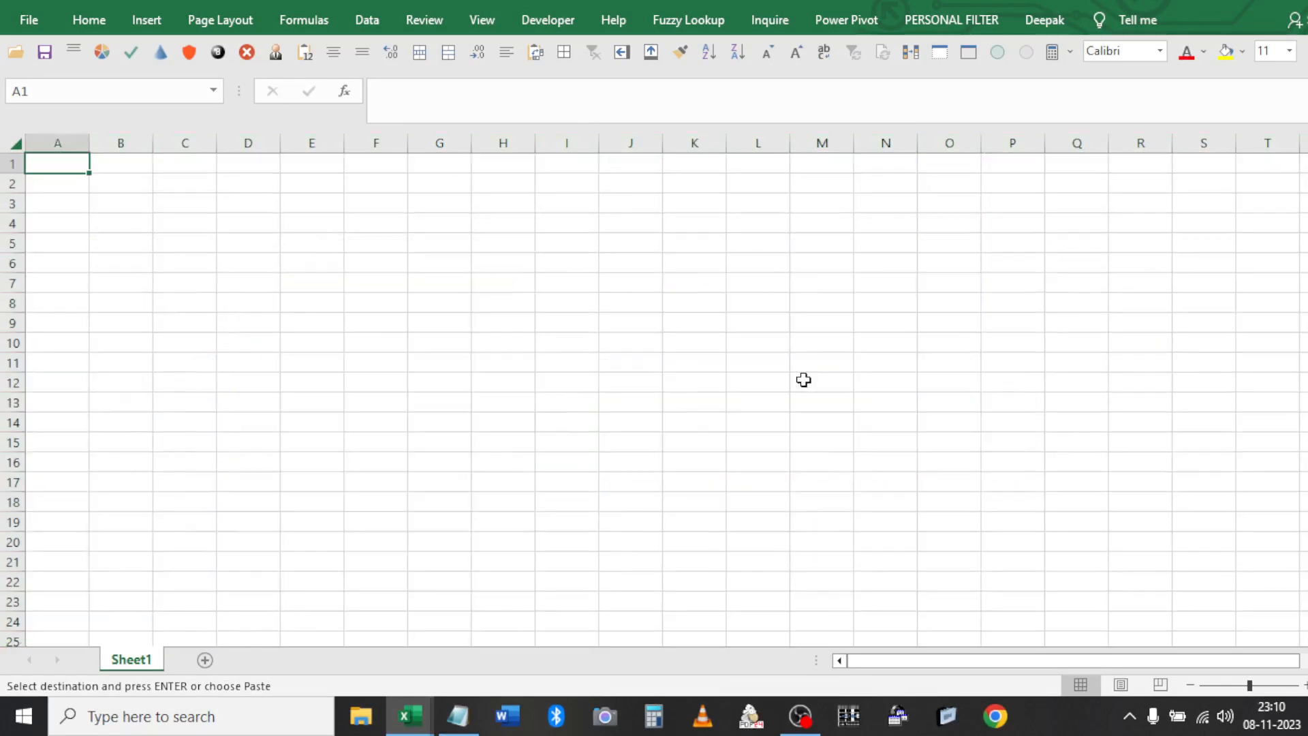
{"action": "key", "text": "ctrl+c"}
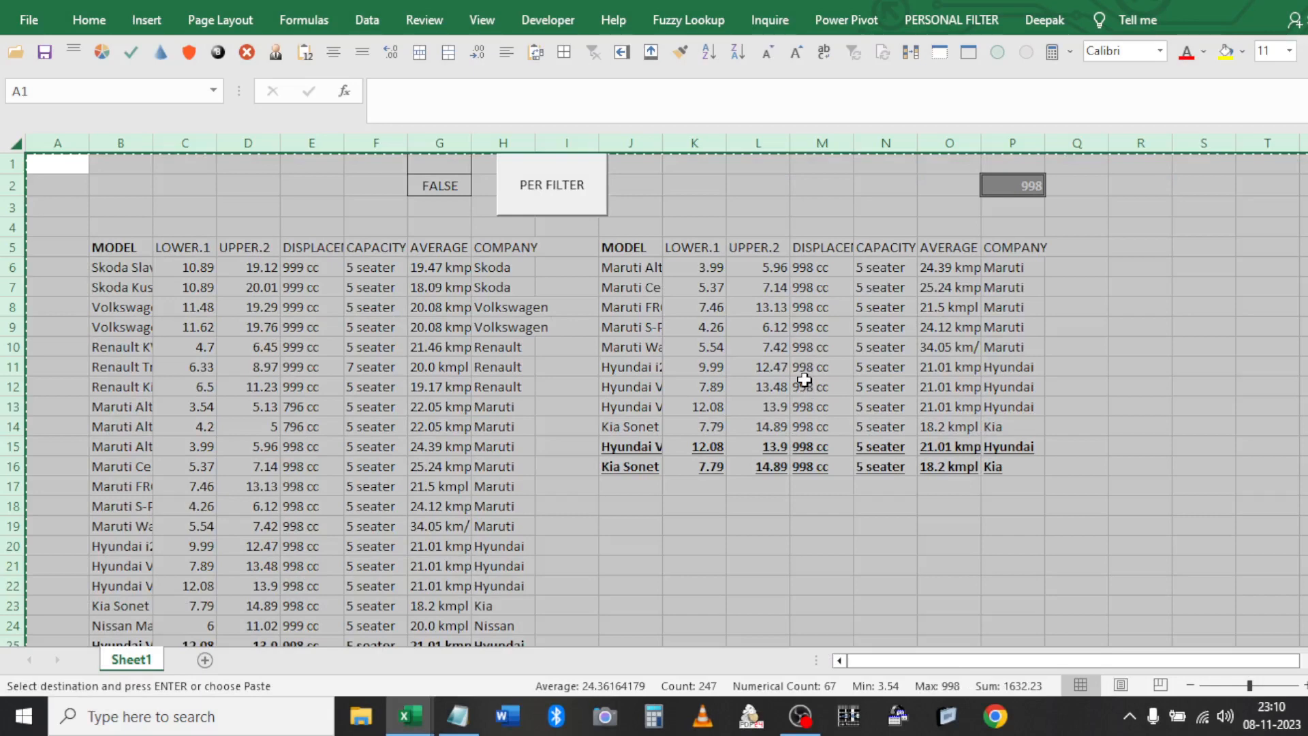
{"action": "key", "text": "alt+F4"}
{"action": "left_click", "coordinate": [677, 364]}
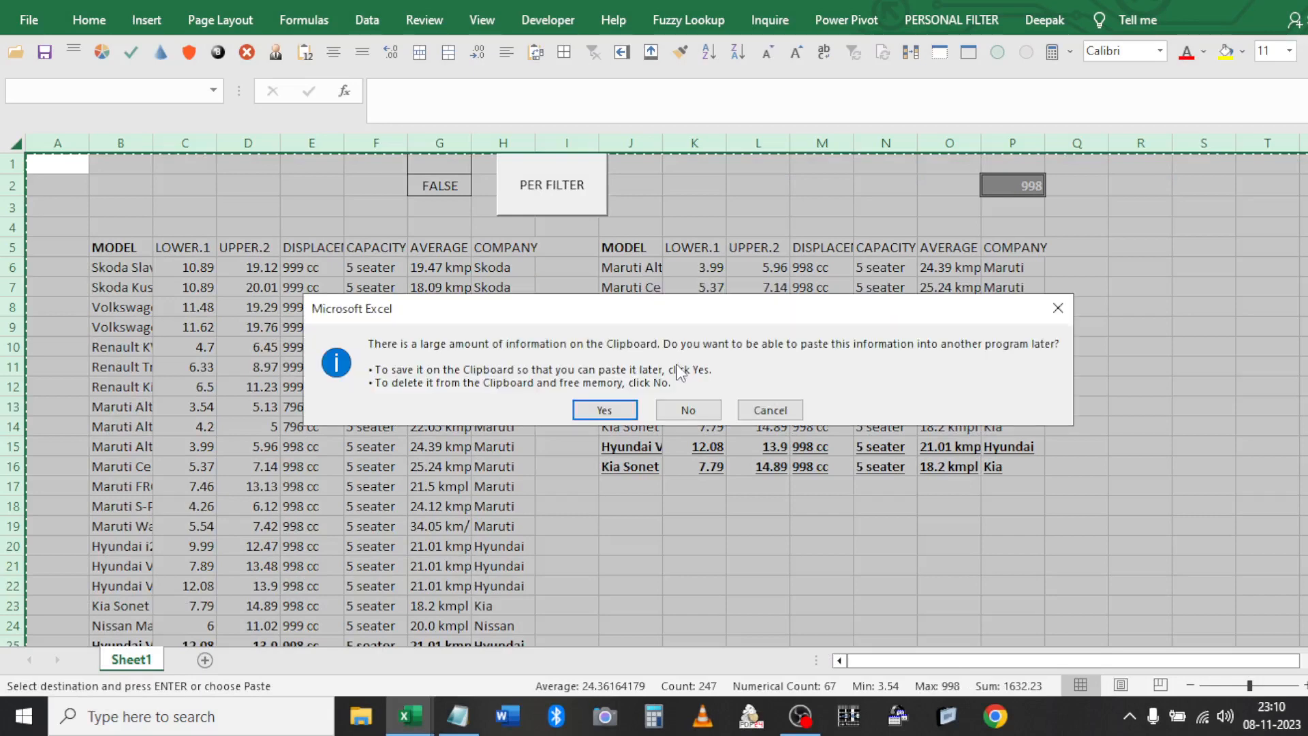
{"action": "left_click", "coordinate": [688, 411]}
Filter the car table to Renault rows with REN in P2 via the PER FILTER button
{"action": "left_click", "coordinate": [634, 257]}
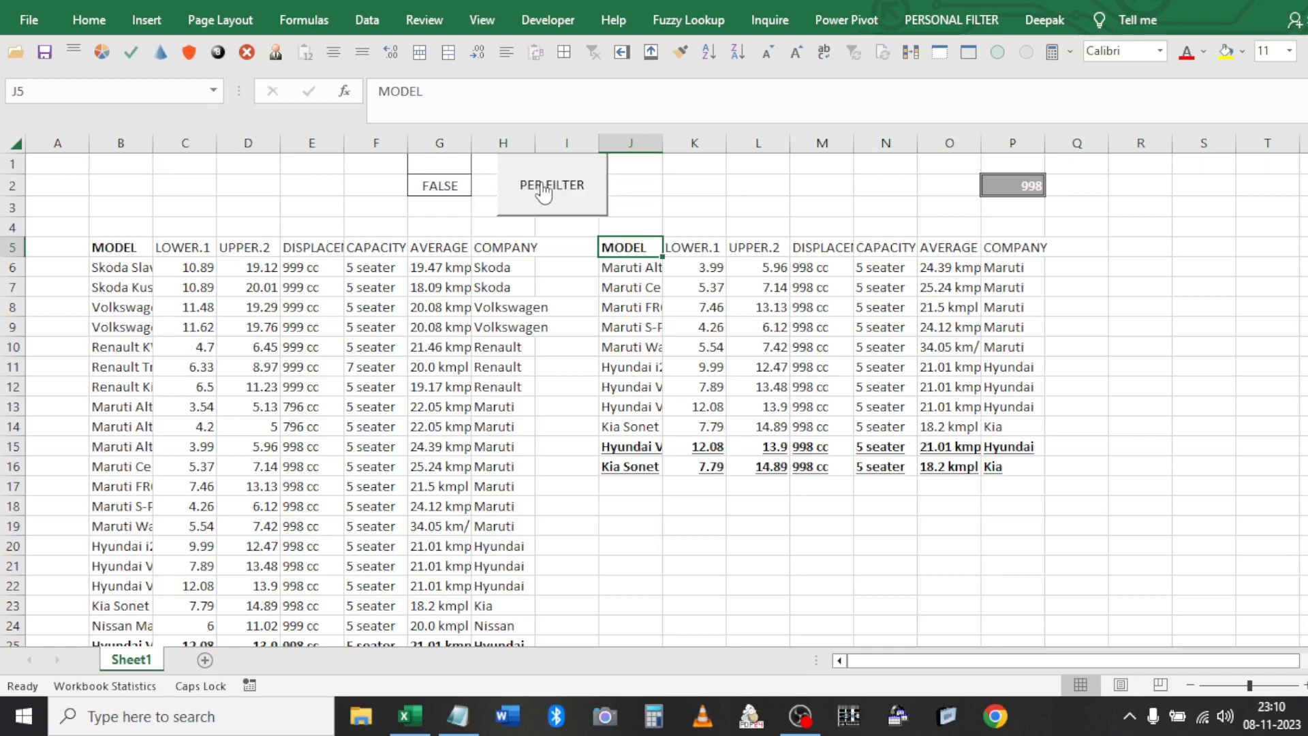
{"action": "left_click", "coordinate": [586, 199]}
{"action": "left_click", "coordinate": [1036, 184]}
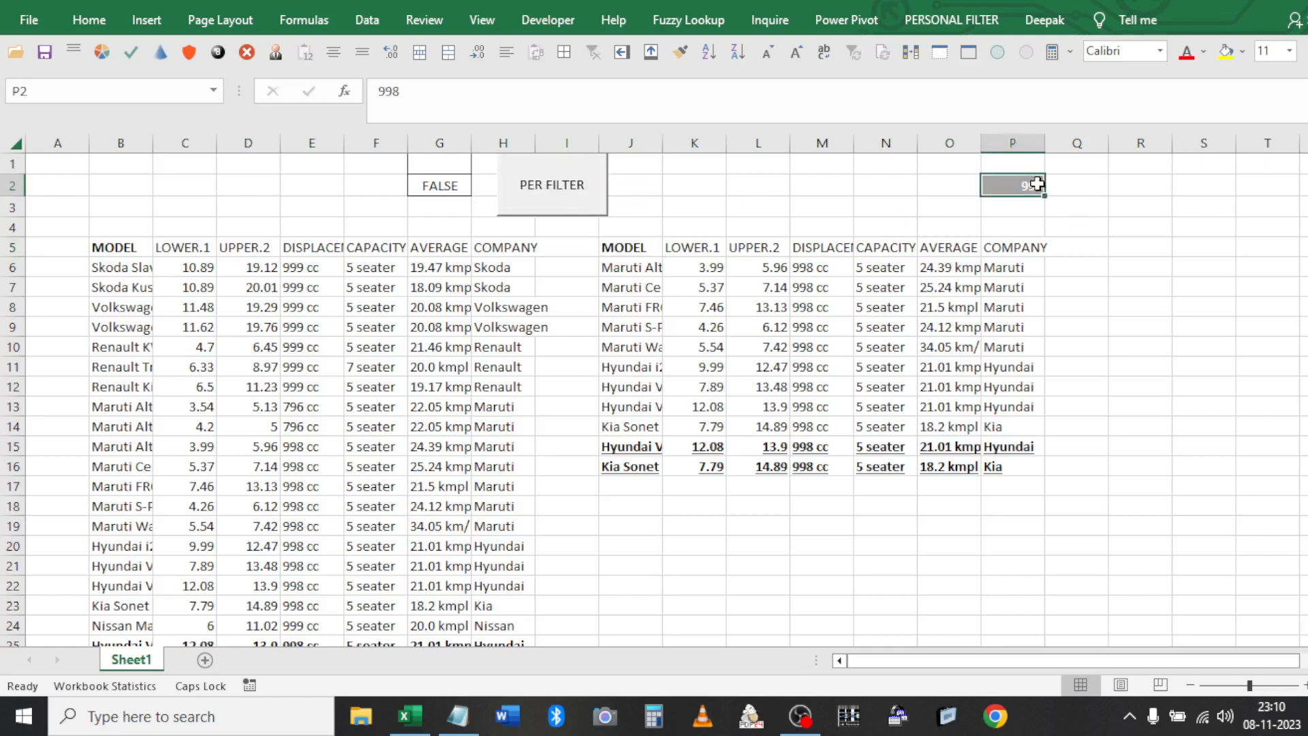
{"action": "type", "text": "RE"}
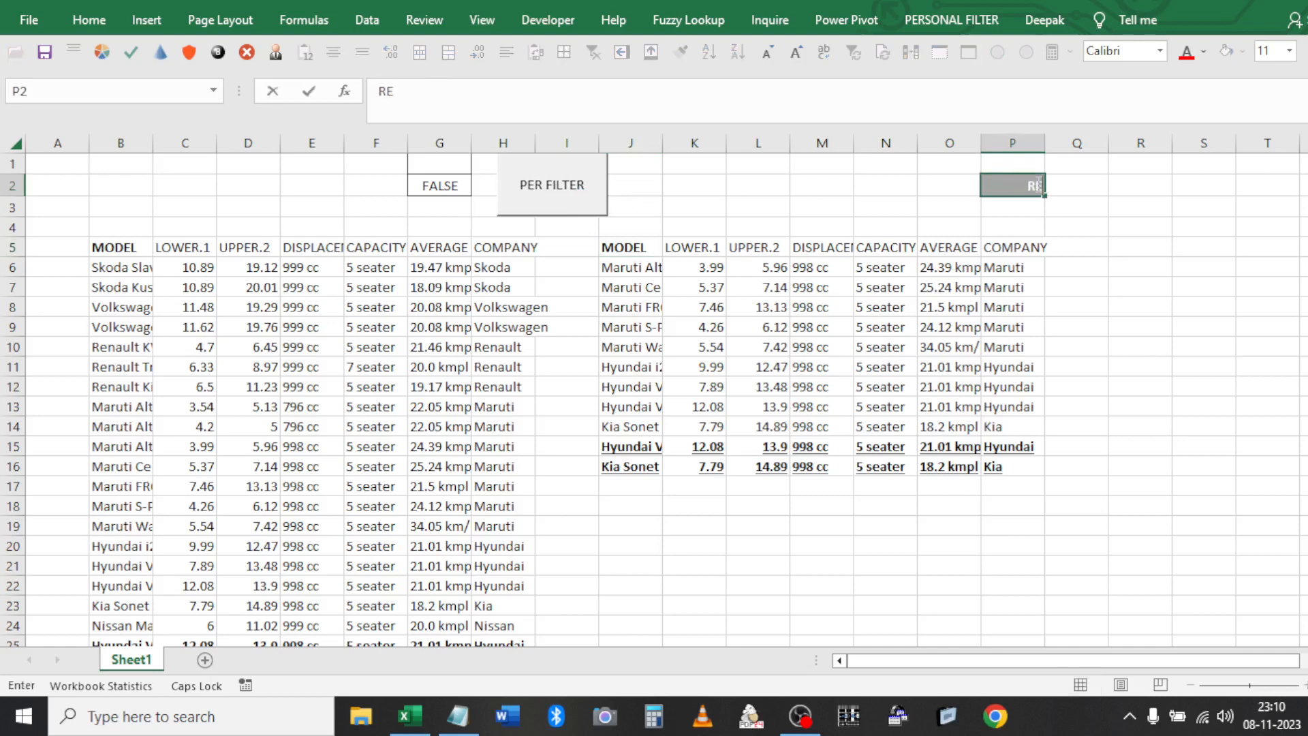
{"action": "type", "text": "N"}
{"action": "left_click", "coordinate": [992, 369]}
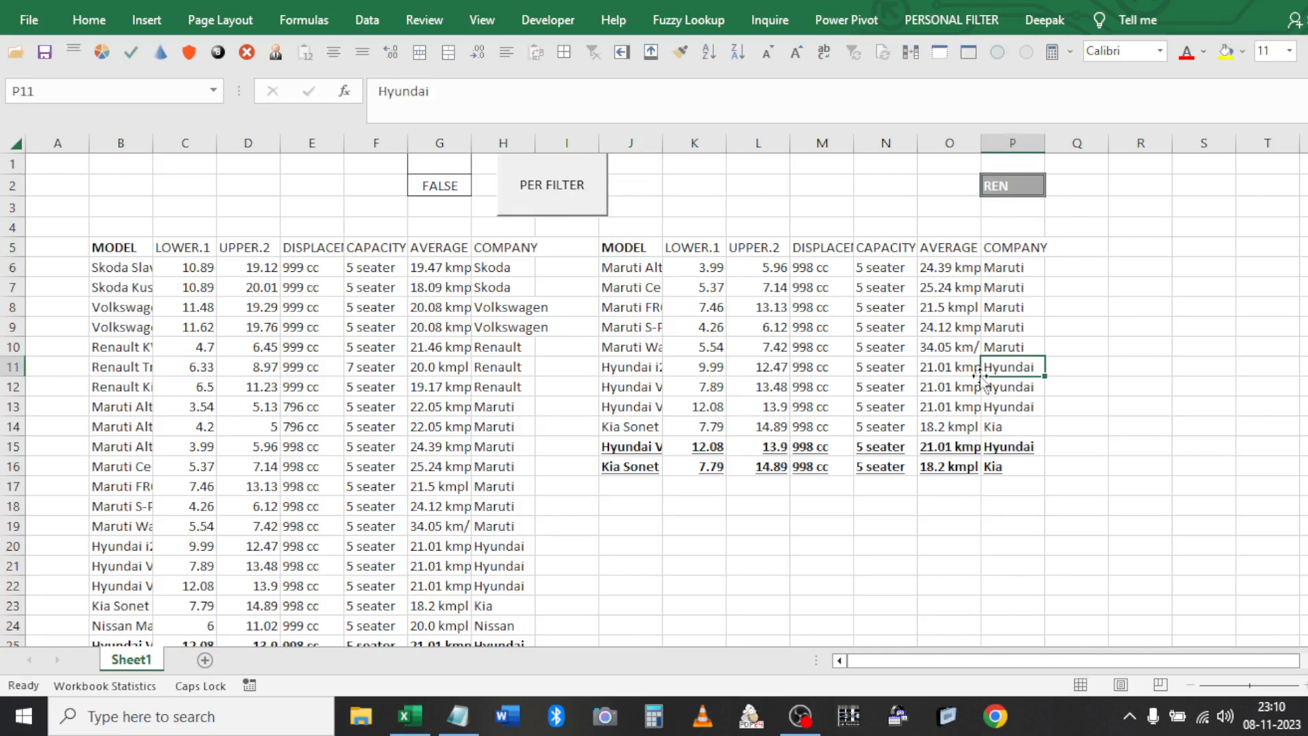
{"action": "left_click", "coordinate": [558, 208]}
{"action": "left_click", "coordinate": [1036, 190]}
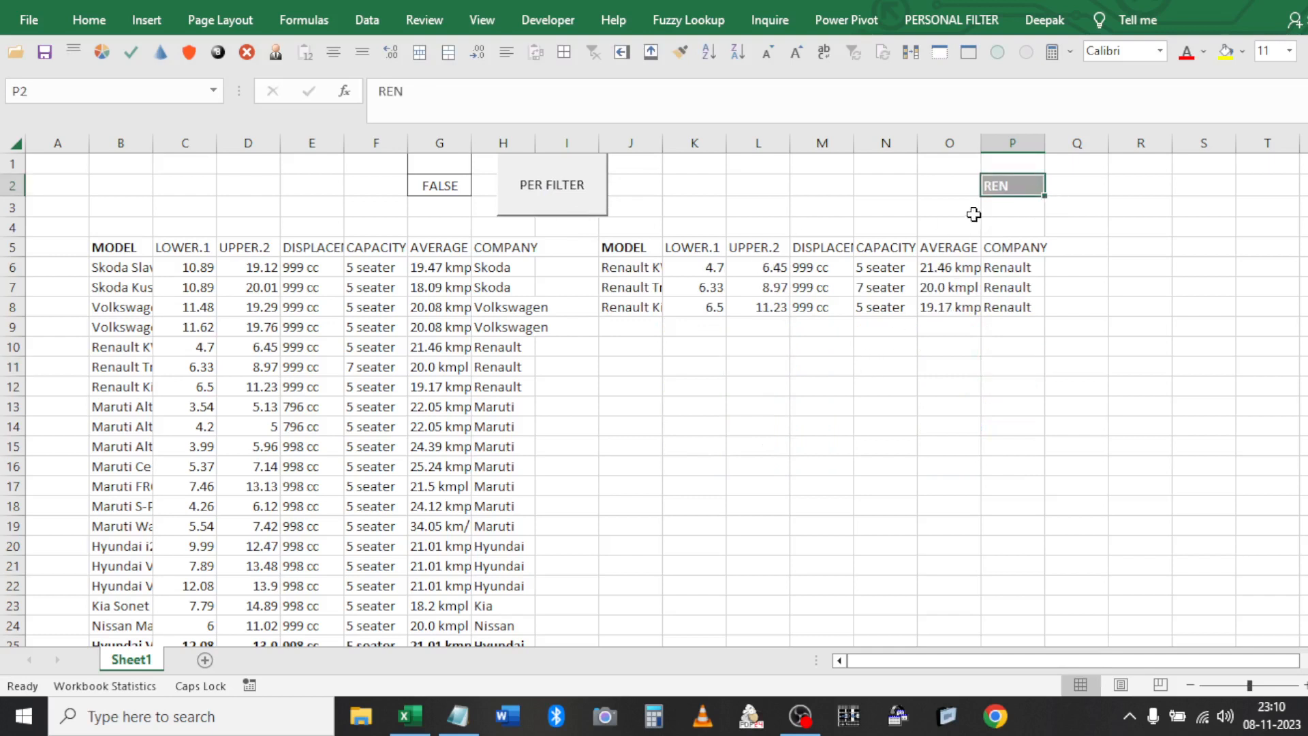
{"action": "left_click", "coordinate": [977, 268]}
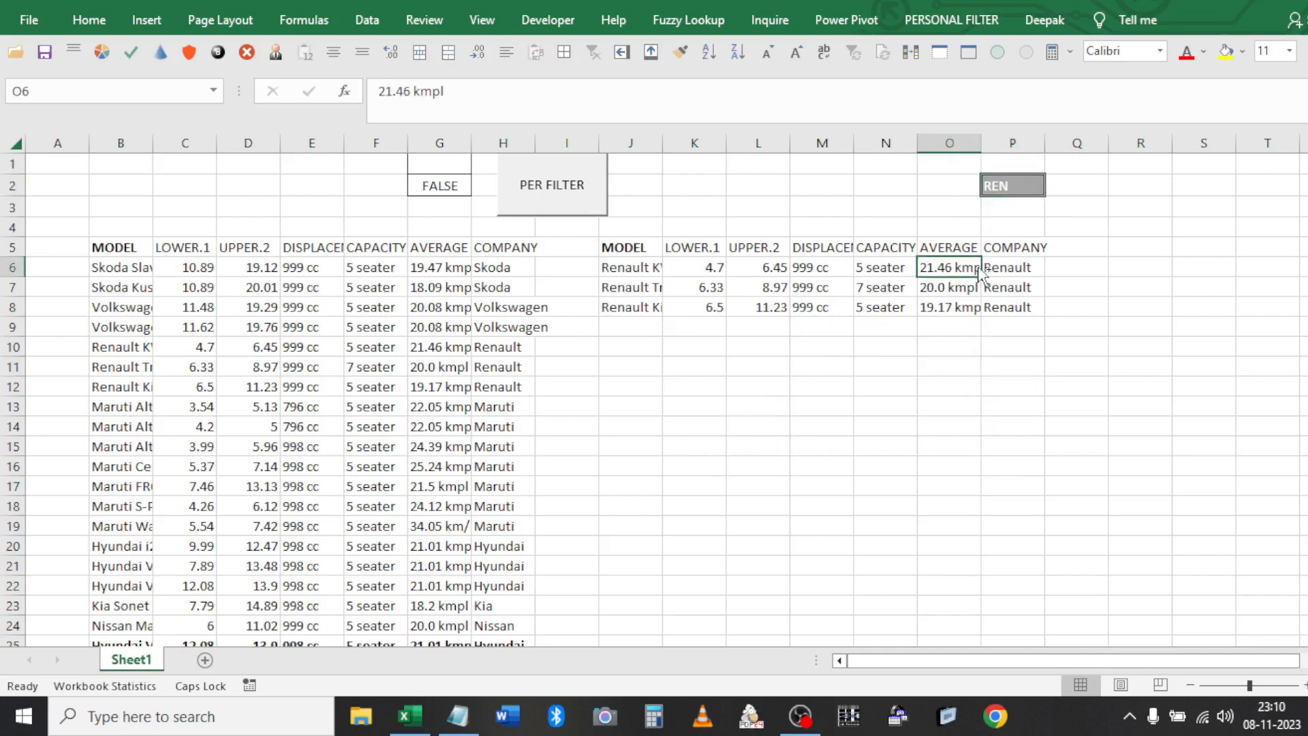
Filter to Volkswagen rows with VOLK in P2 using the PERSONAL FILTER tab macro, then close Book3
{"action": "left_click", "coordinate": [1028, 188]}
{"action": "type", "text": "VOLK"}
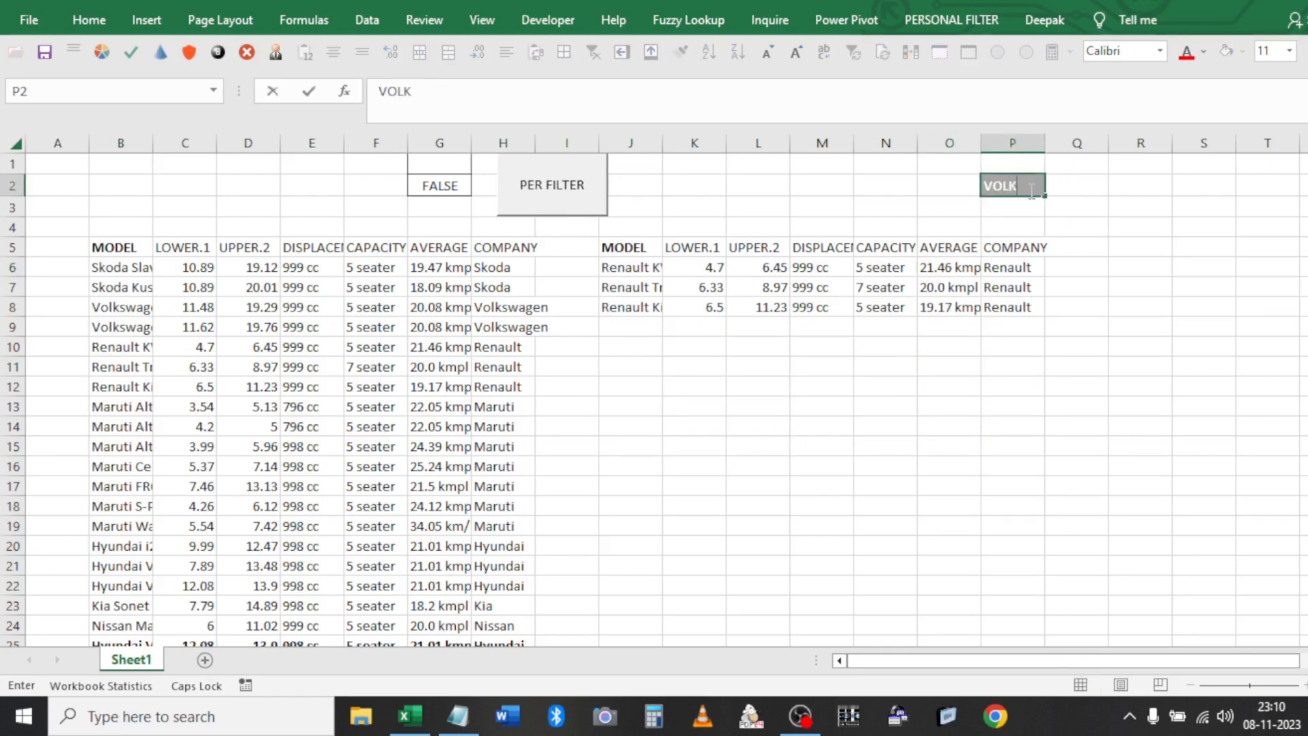
{"action": "left_click", "coordinate": [989, 289]}
{"action": "left_click", "coordinate": [951, 19]}
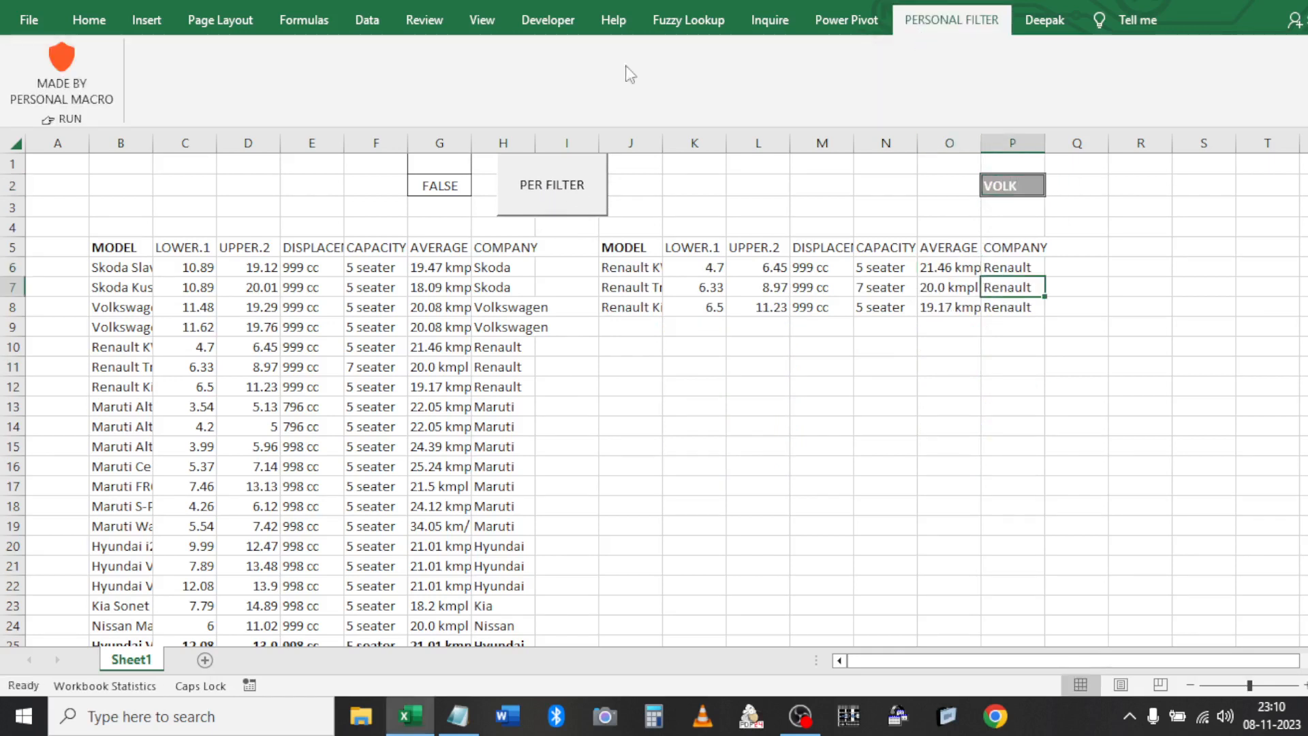
{"action": "left_click", "coordinate": [70, 77]}
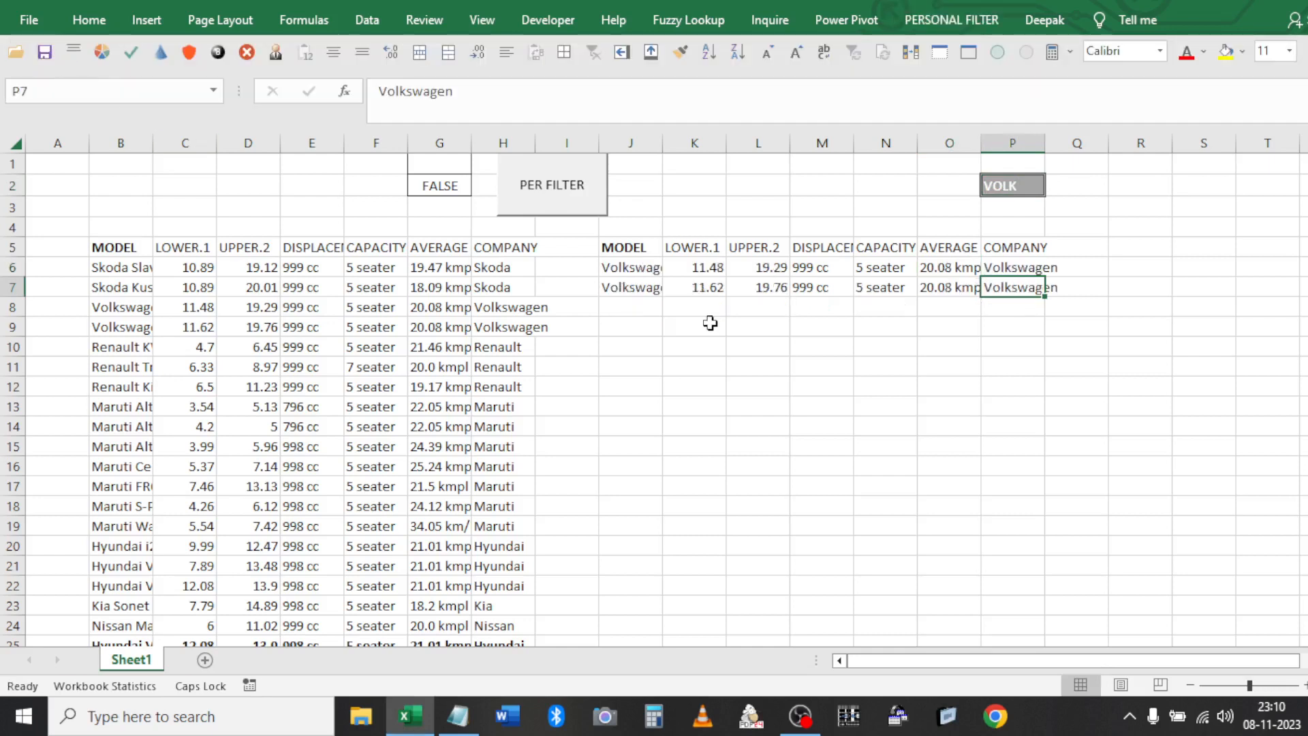
{"action": "left_click", "coordinate": [615, 267]}
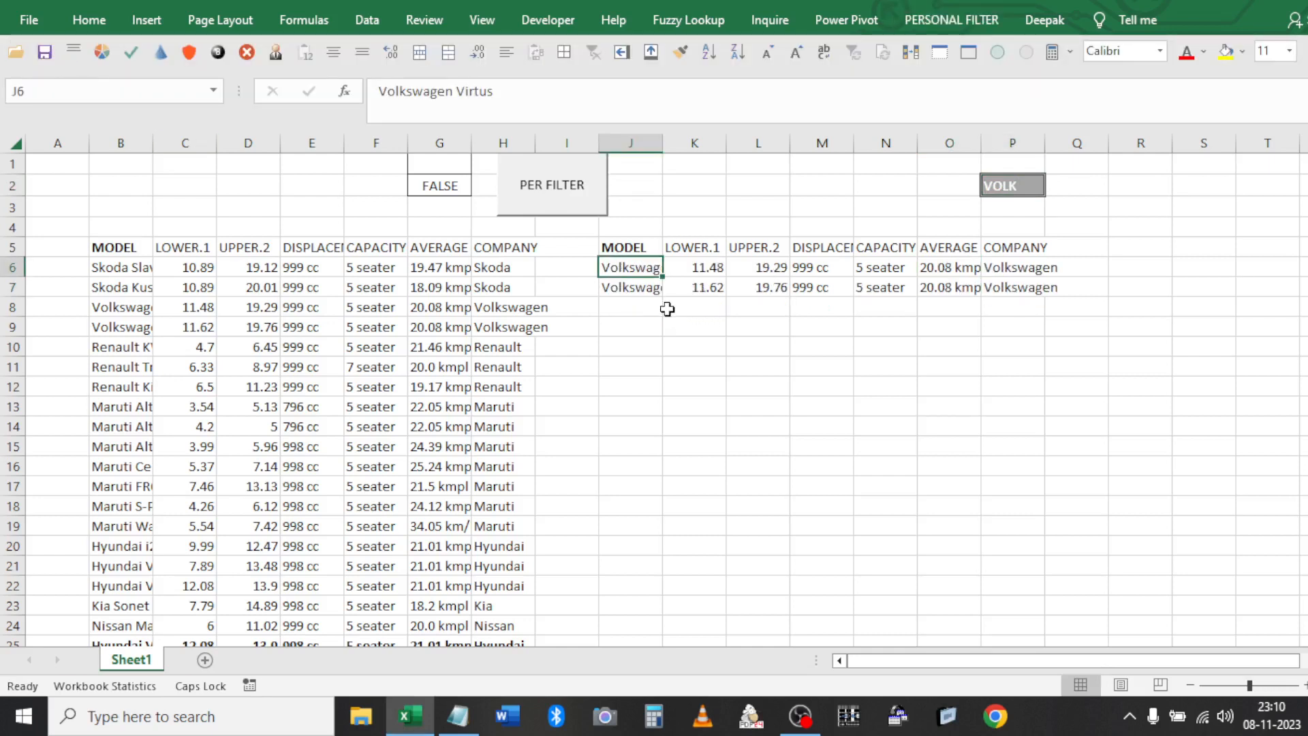
{"action": "key", "text": "ctrl+w"}
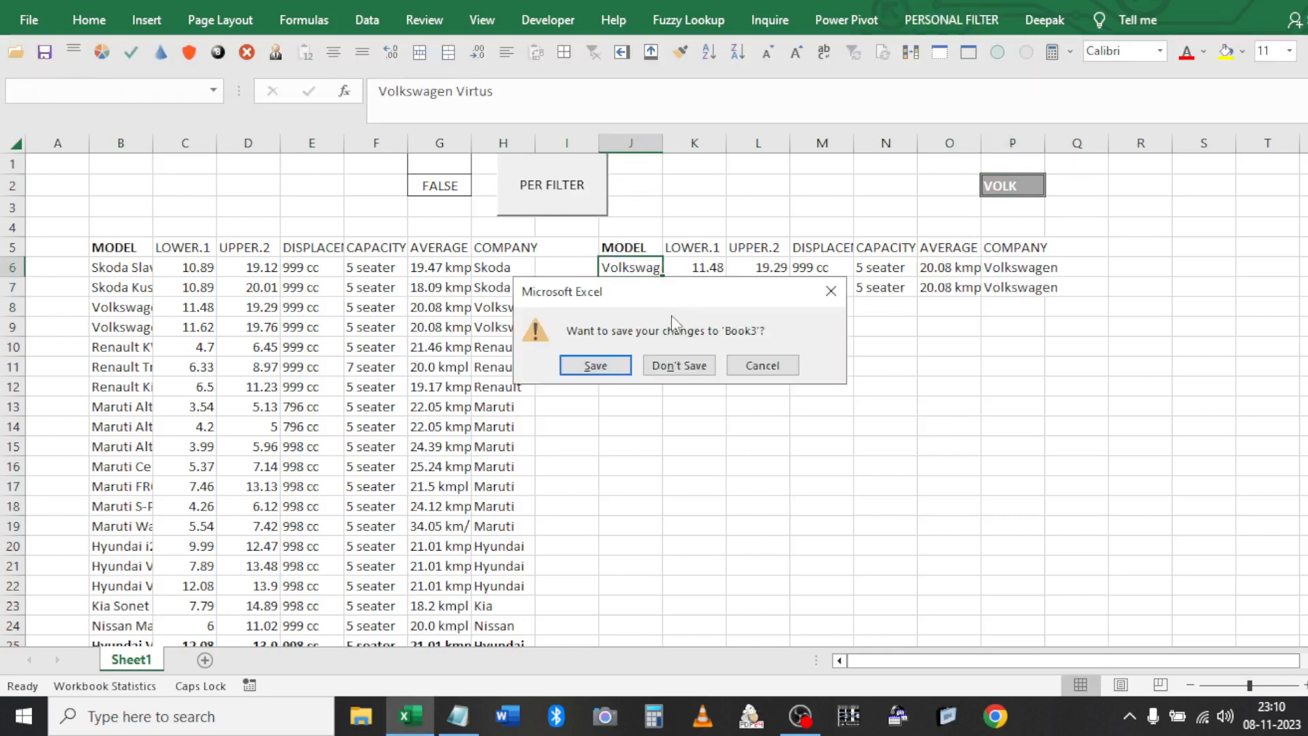
Close Book3 without saving, unhide PERSONAL.XLSB, and check its macro in the VBA editor
{"action": "left_click", "coordinate": [690, 372]}
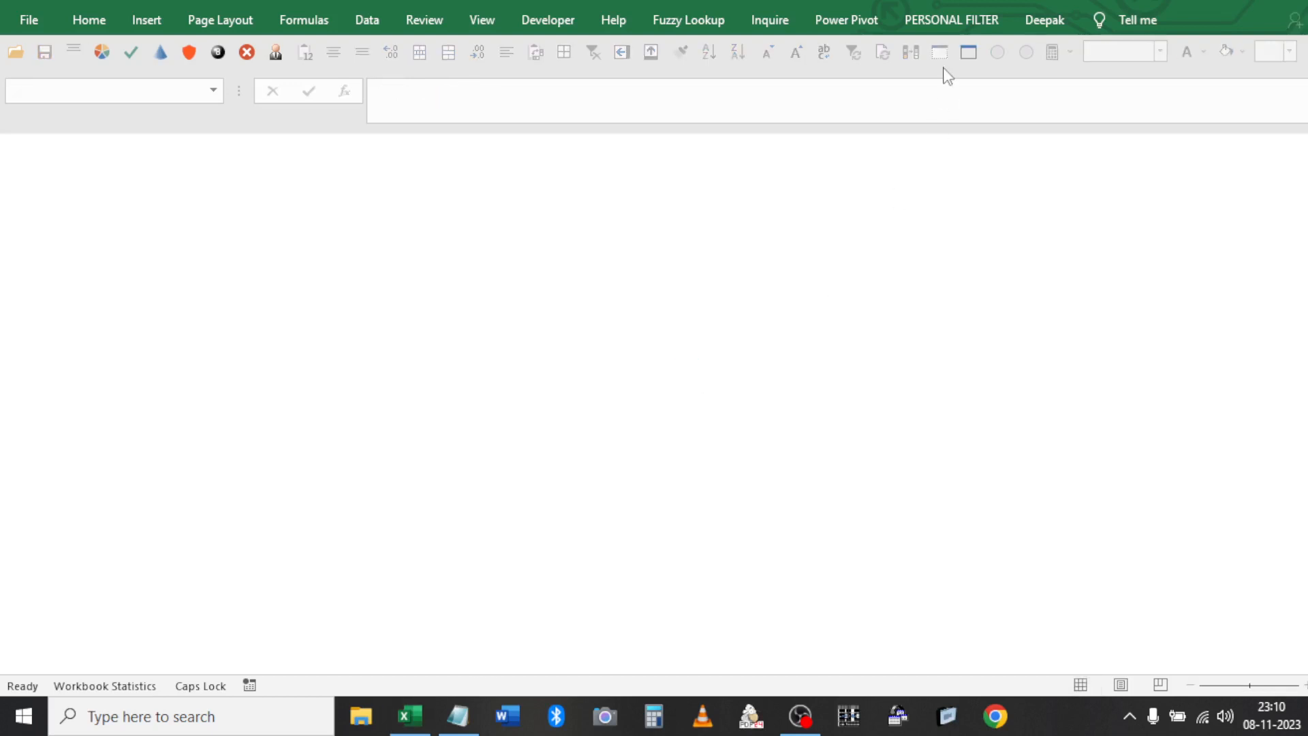
{"action": "left_click", "coordinate": [967, 55]}
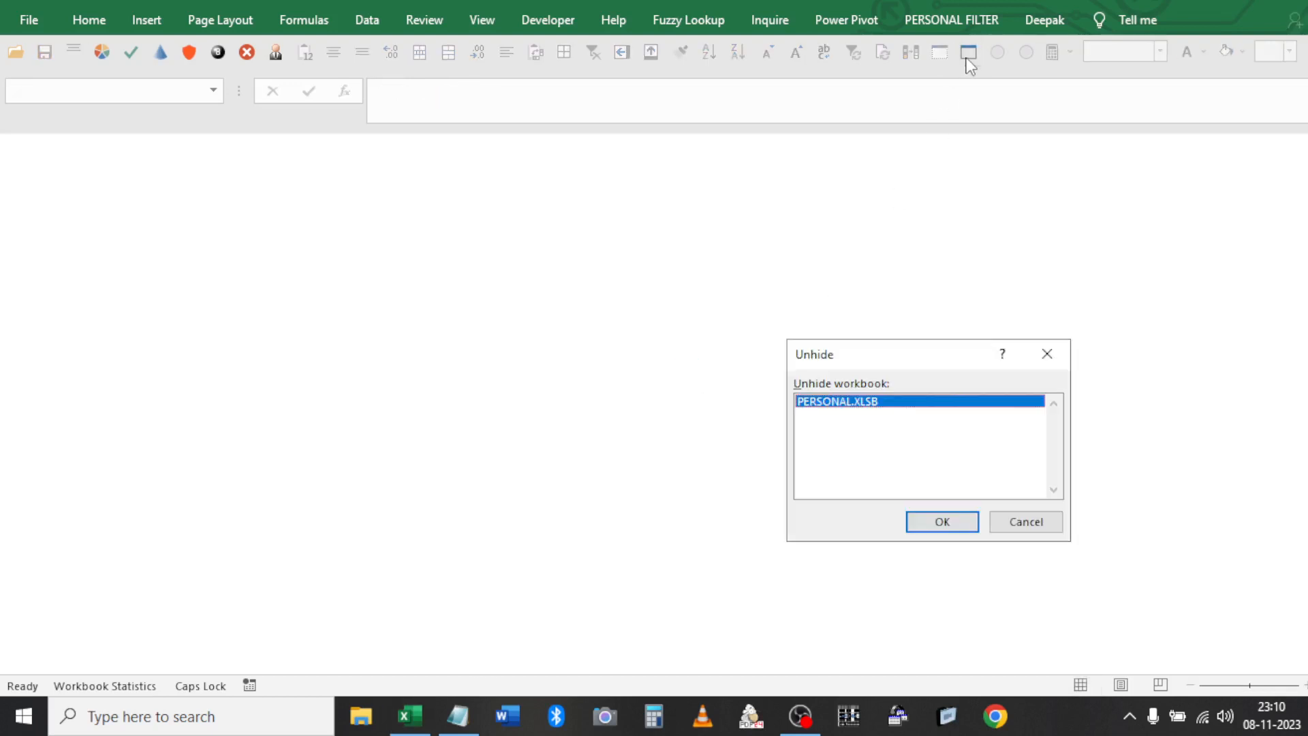
{"action": "left_click", "coordinate": [929, 526]}
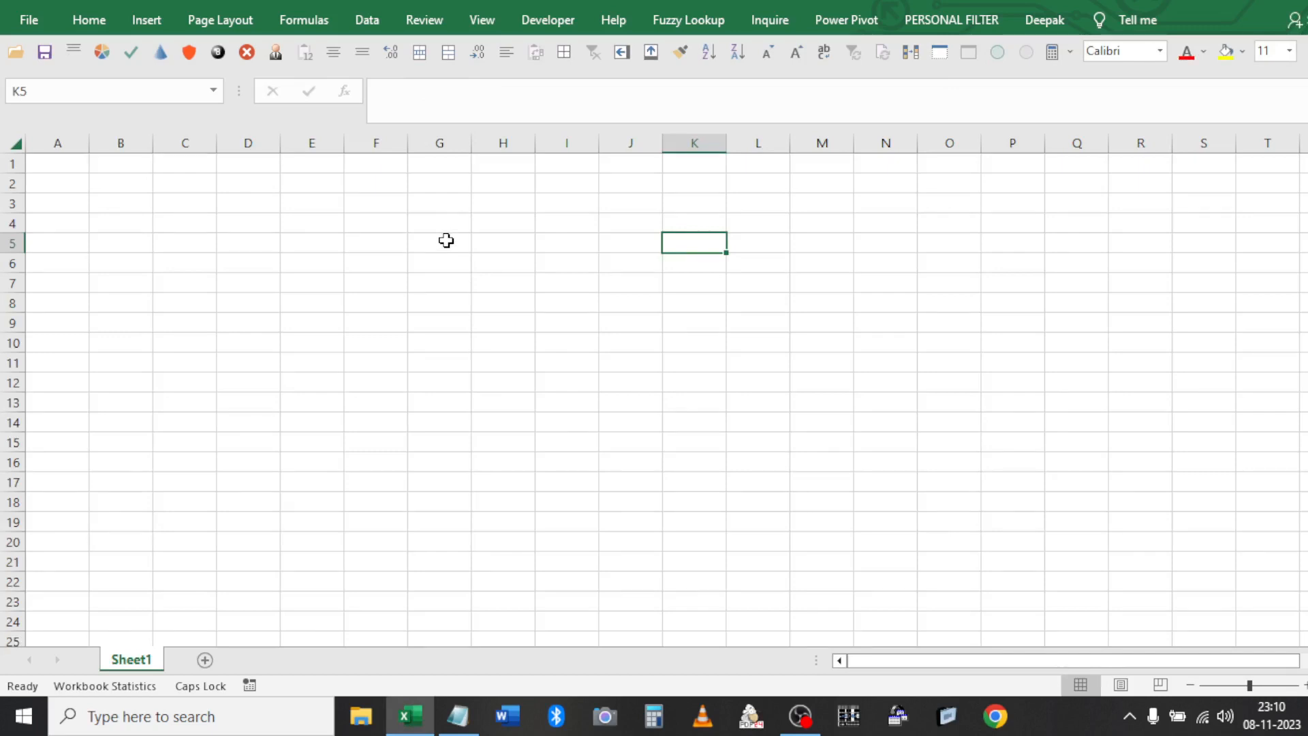
{"action": "key", "text": "alt+F11"}
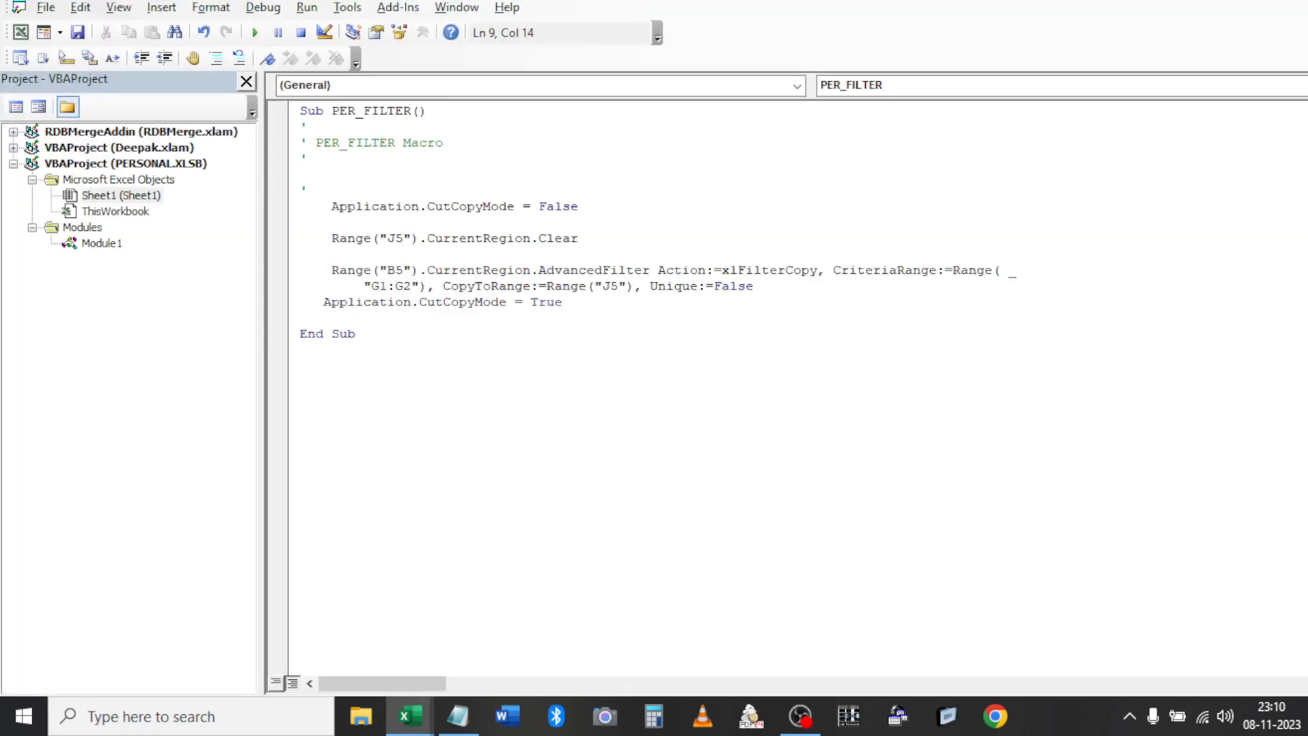
{"action": "key", "text": "alt+F11"}
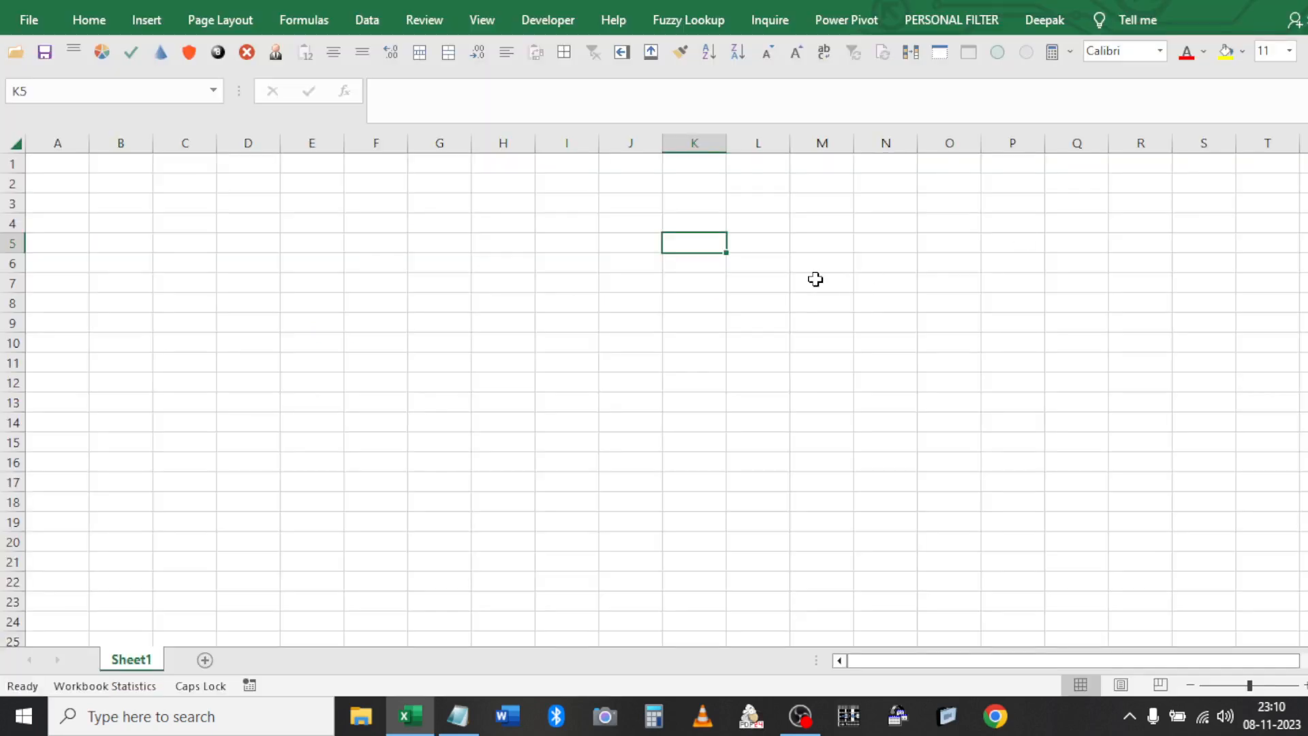
Look up the XLSTART folder path in the note, then return to Excel
{"action": "left_click", "coordinate": [454, 712]}
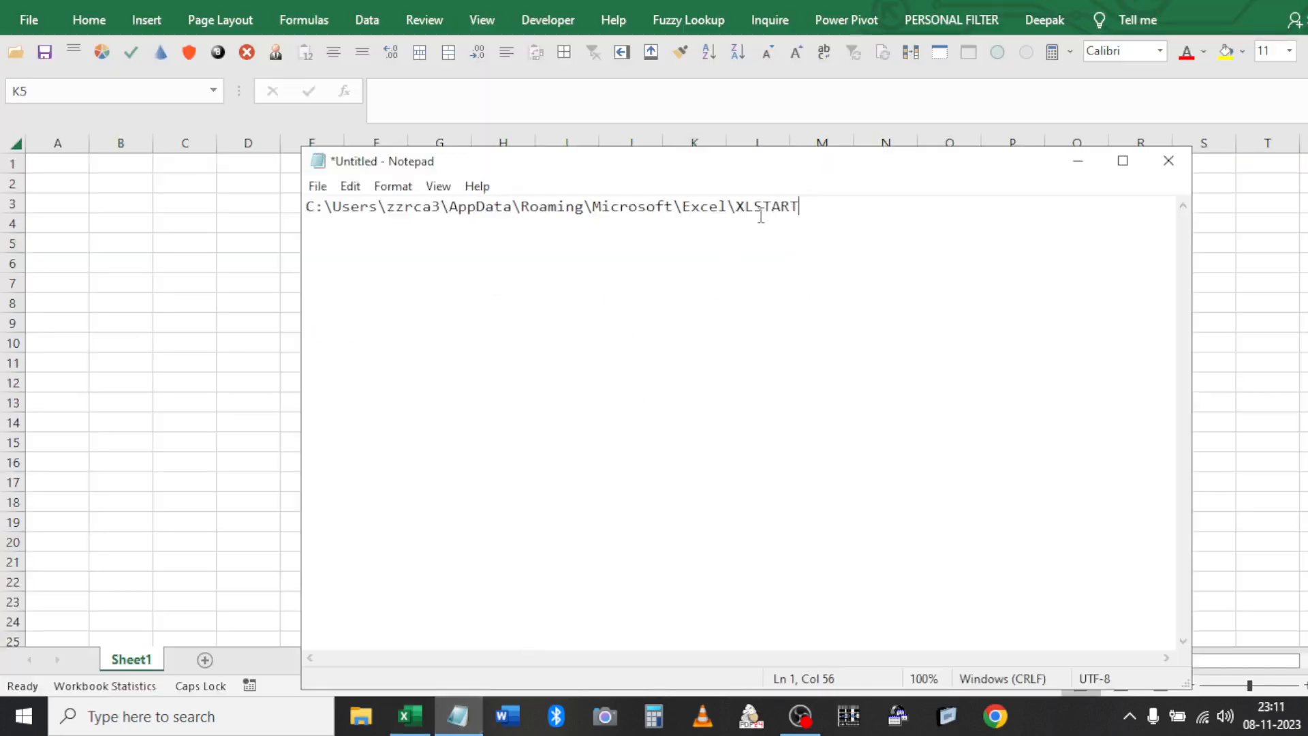
{"action": "key", "text": "alt+Tab"}
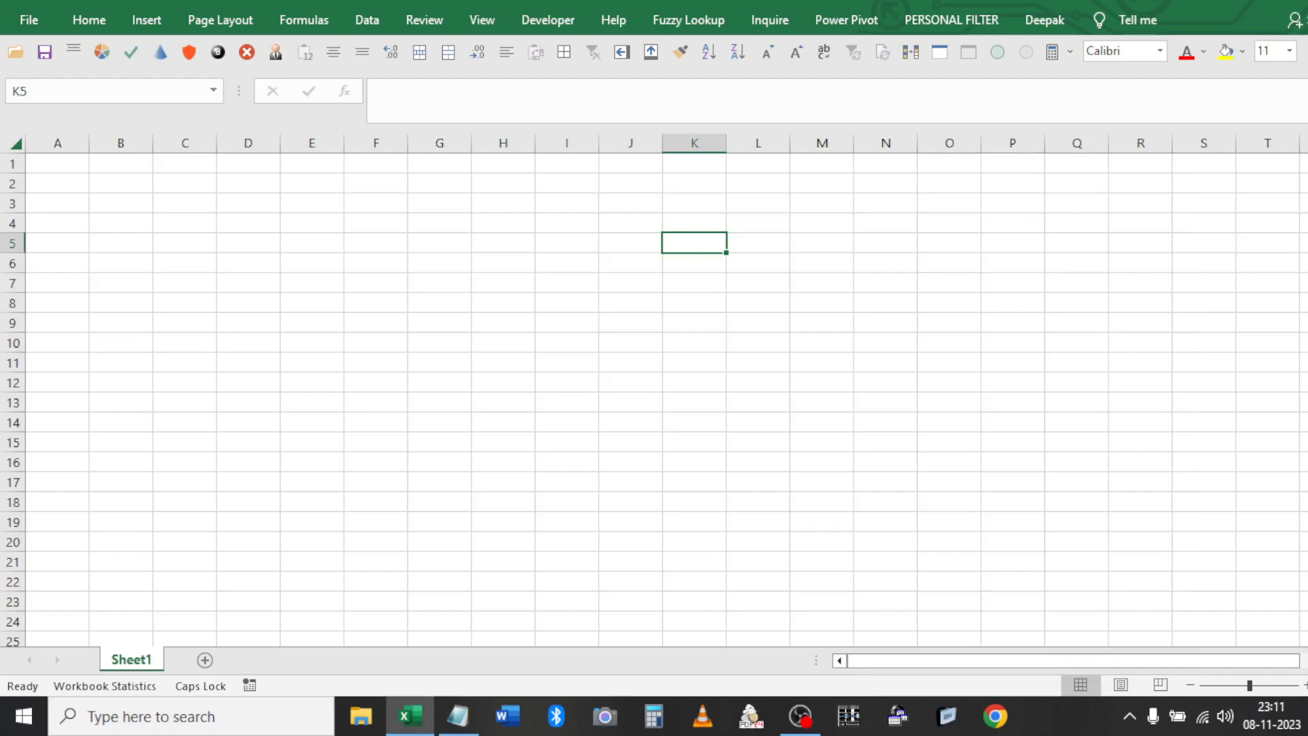
{"action": "key", "text": "alt+Tab"}
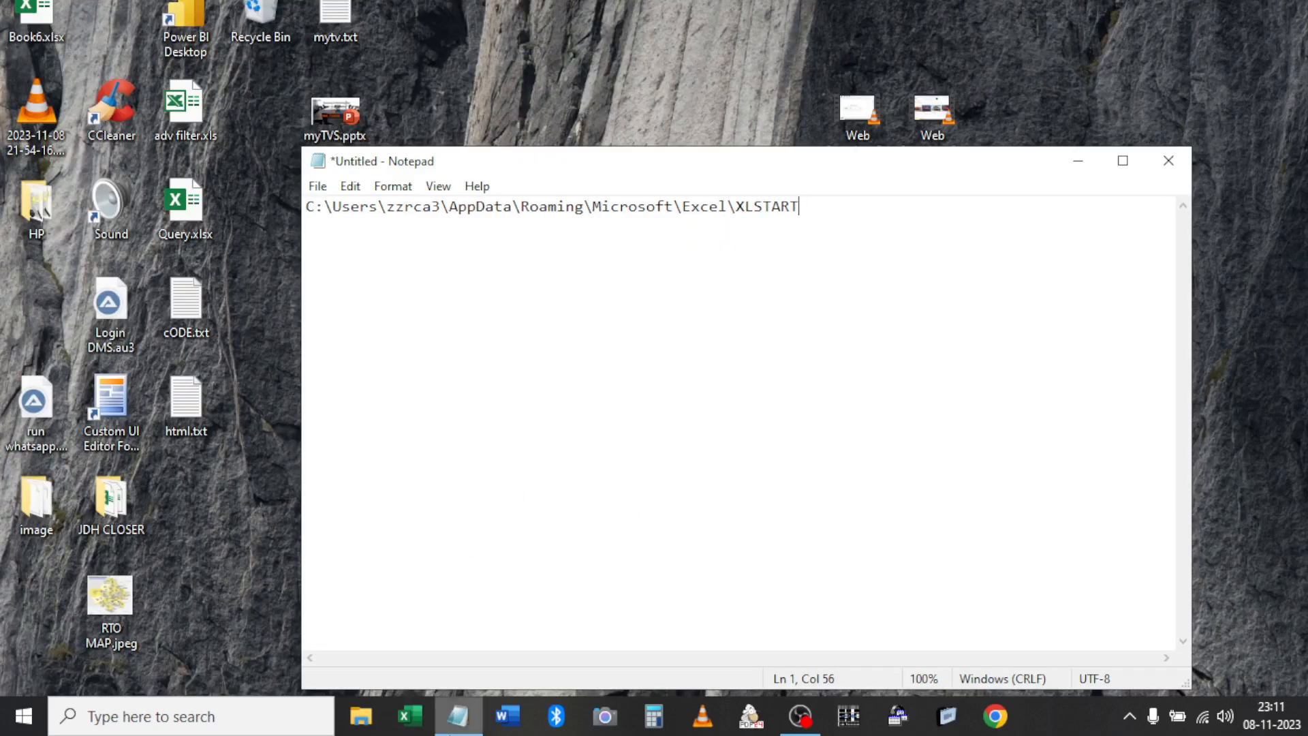
{"action": "left_click", "coordinate": [409, 716]}
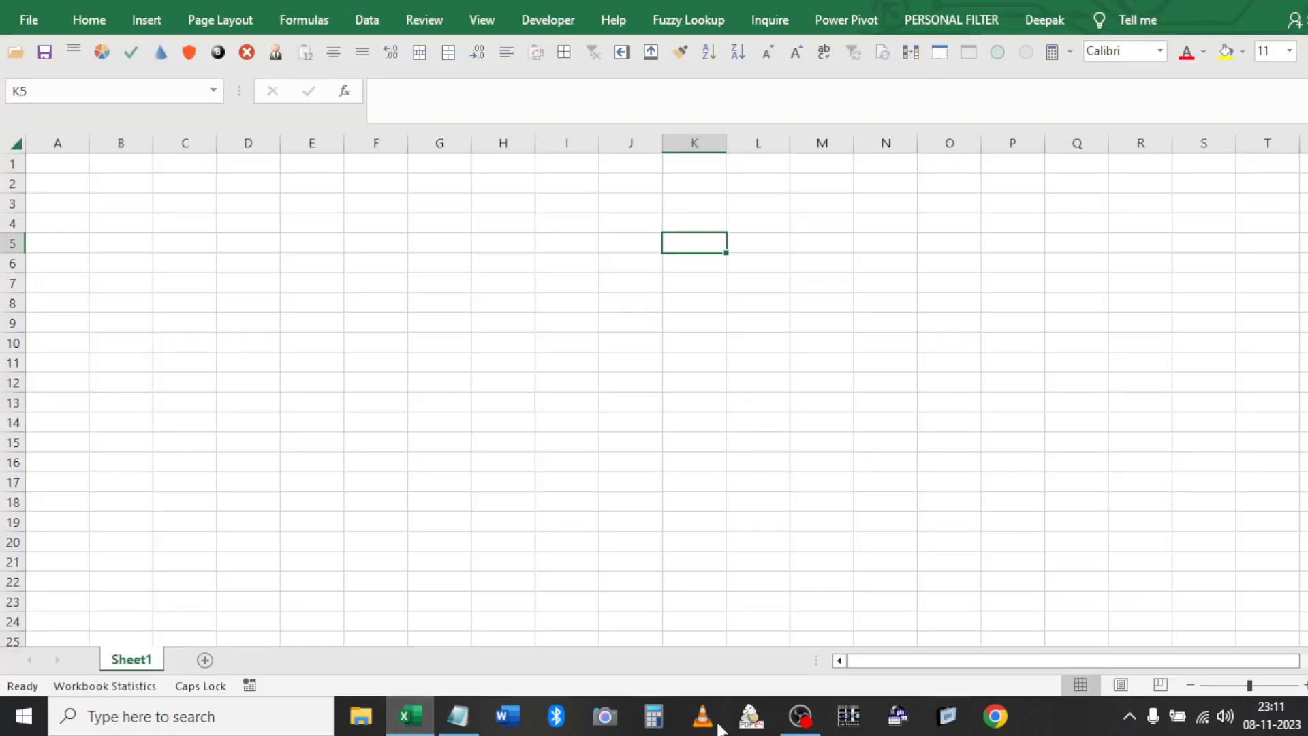
Inspect the sheet's object list and collapse the PERSONAL.XLSB project in the VBA editor
{"action": "left_click", "coordinate": [520, 462]}
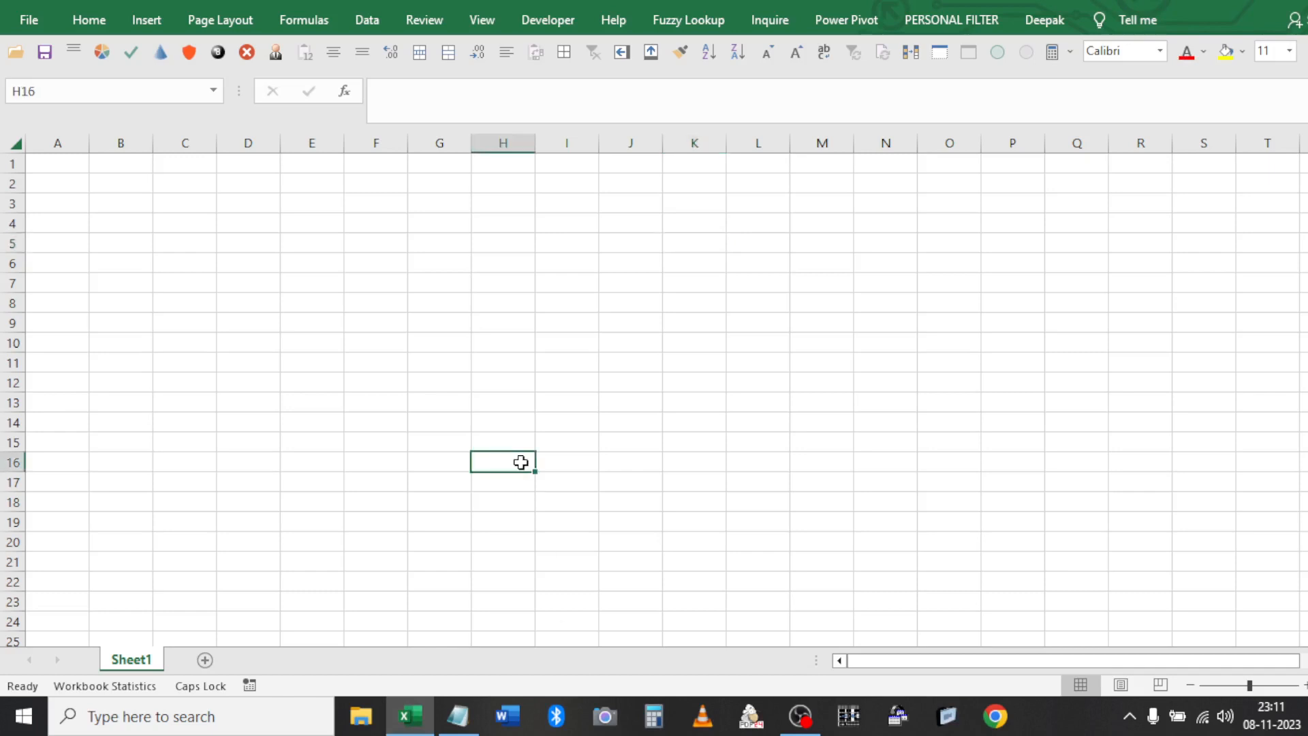
{"action": "key", "text": "alt+F10"}
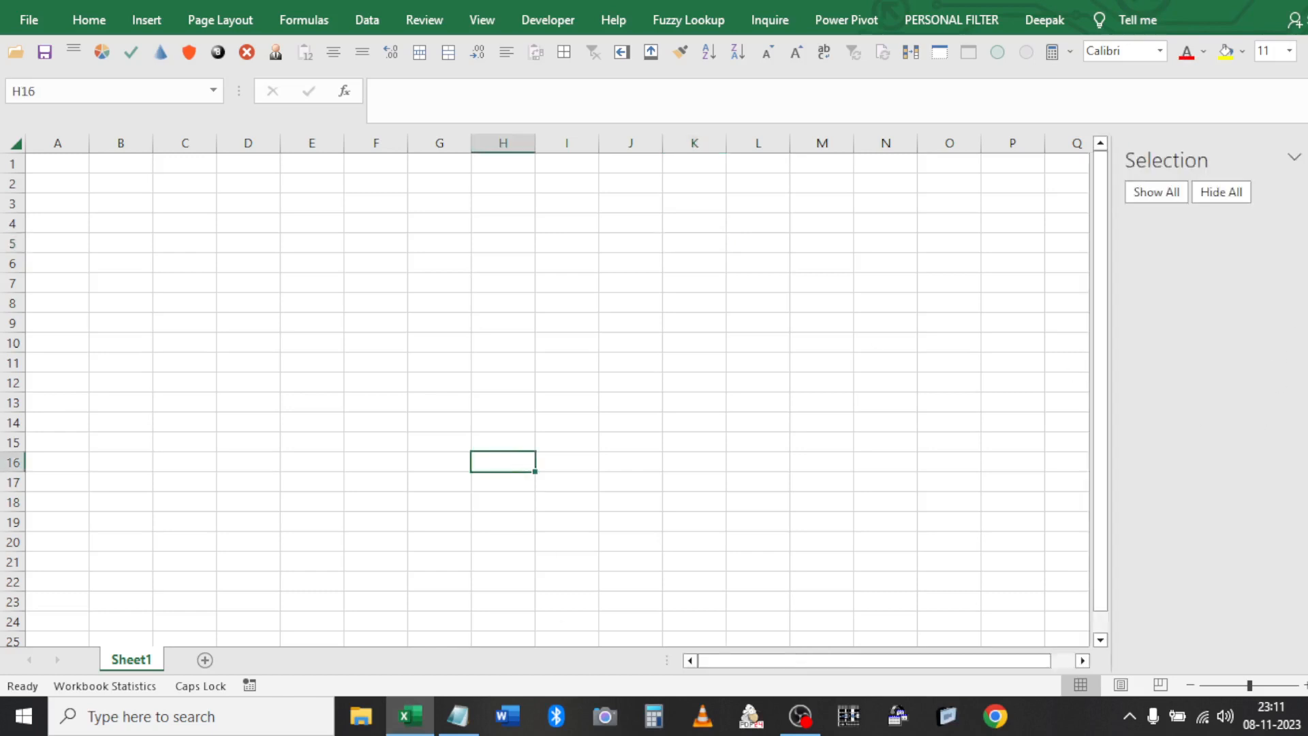
{"action": "key", "text": "alt+F10"}
{"action": "left_click", "coordinate": [885, 239]}
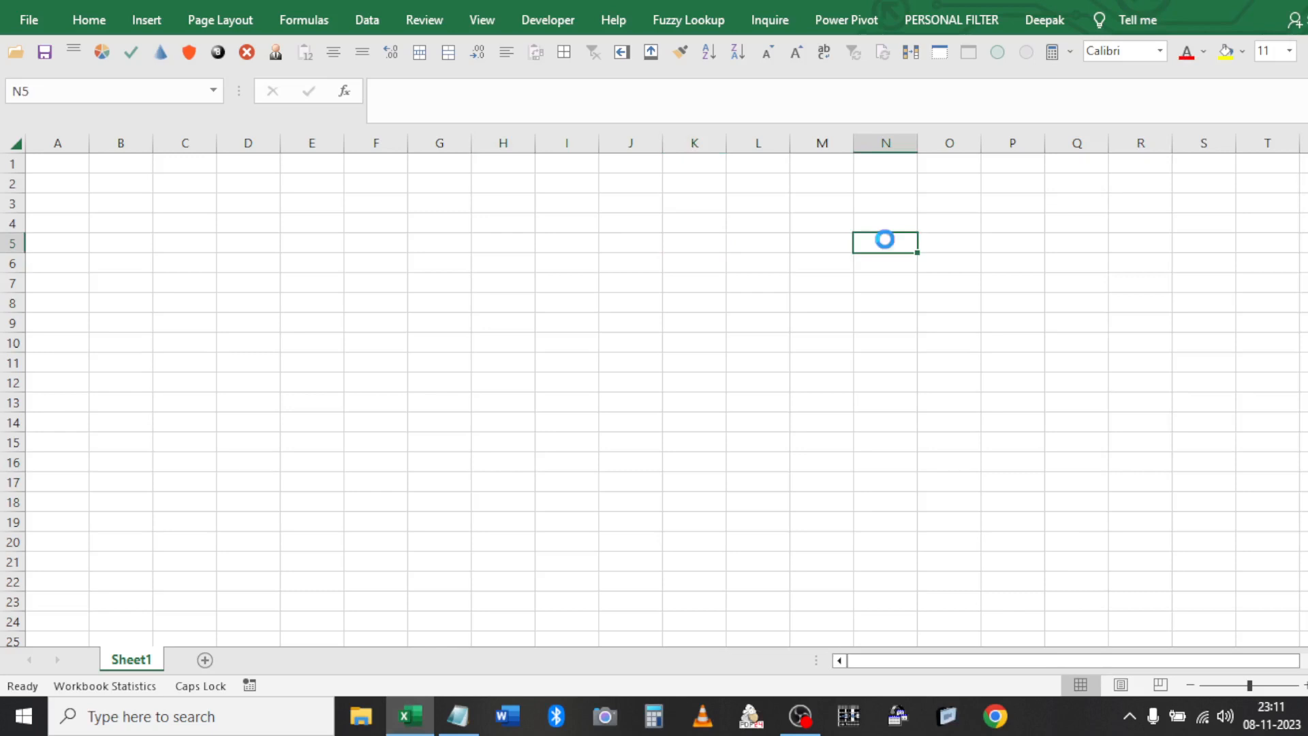
{"action": "key", "text": "alt+F11"}
{"action": "double_click", "coordinate": [160, 165]}
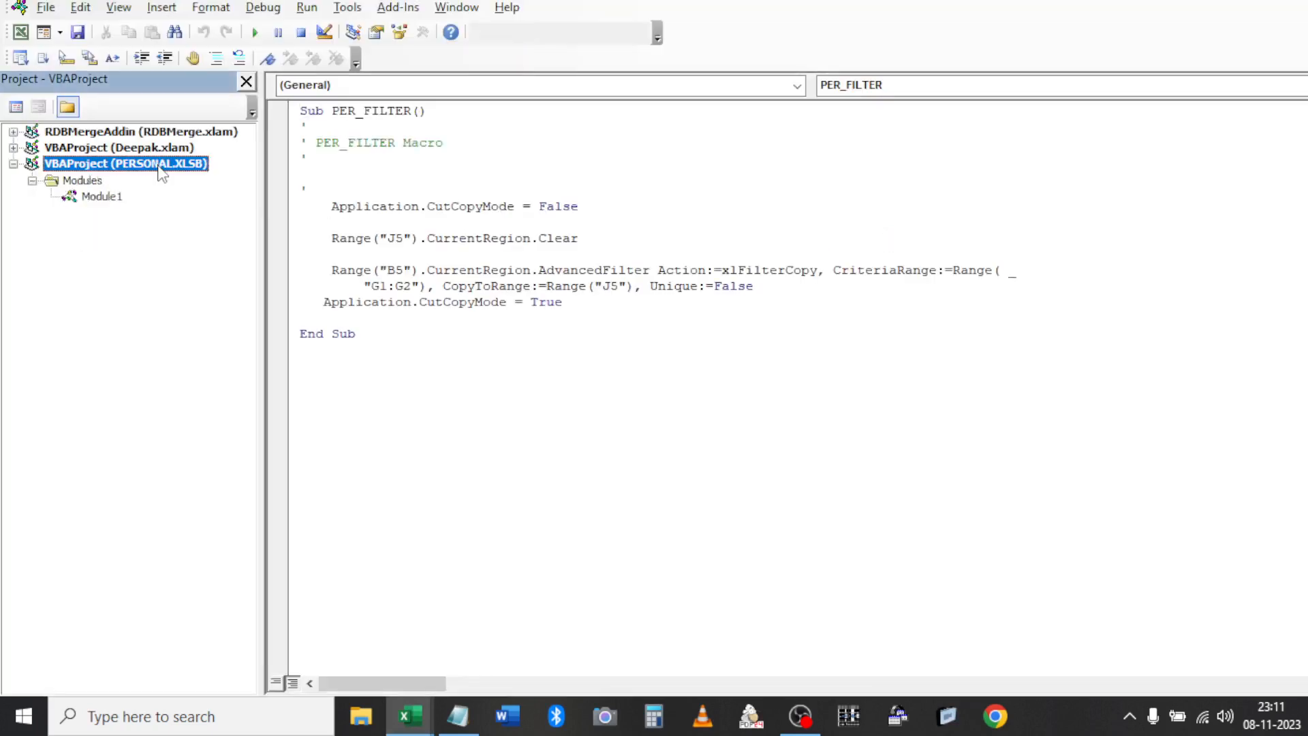
{"action": "key", "text": "alt+F11"}
{"action": "left_click", "coordinate": [668, 199]}
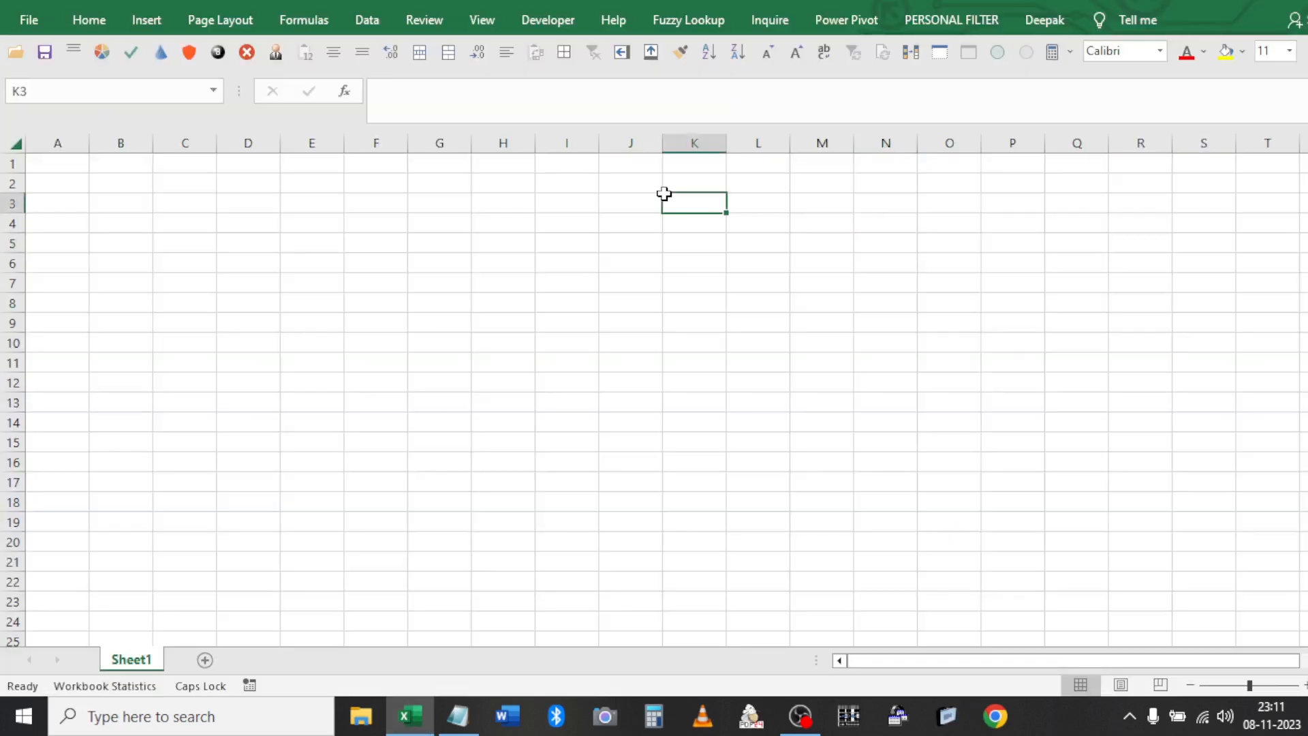
Open the Book6.xlsx workbook from the Desktop
{"action": "key", "text": "ctrl+o"}
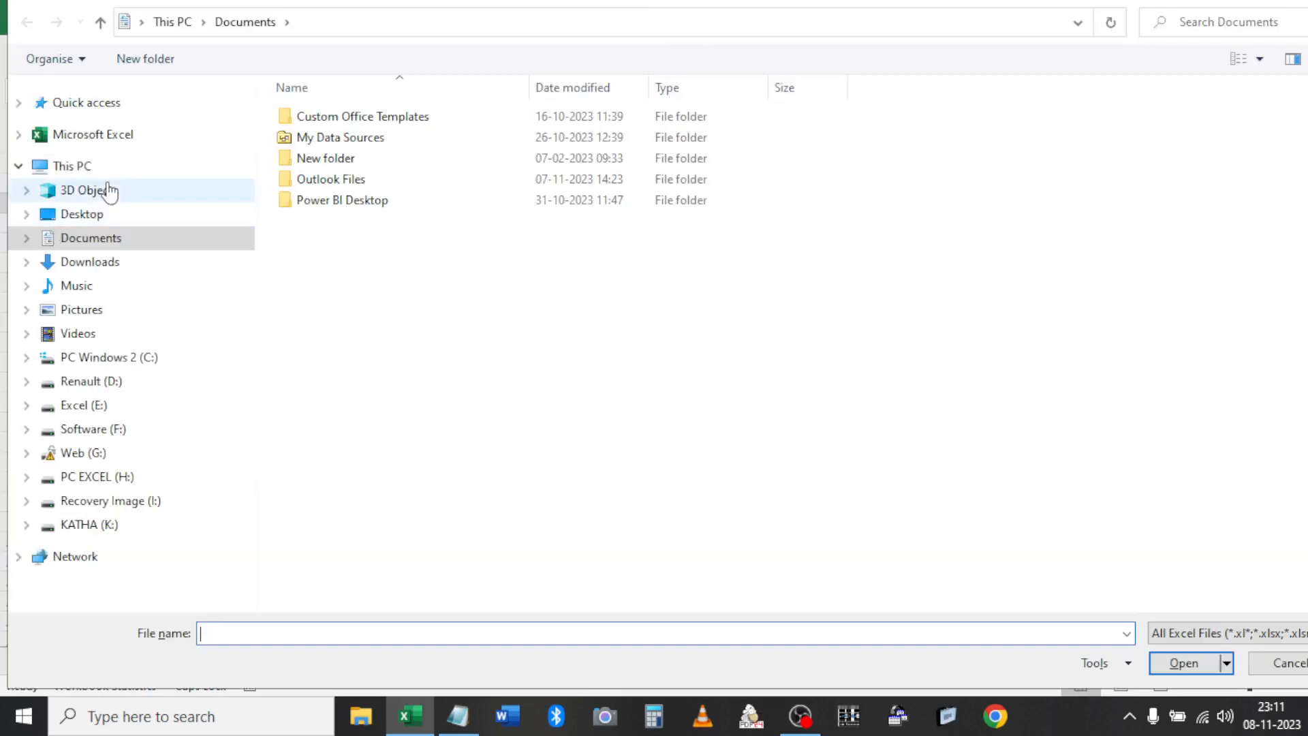
{"action": "left_click", "coordinate": [92, 213]}
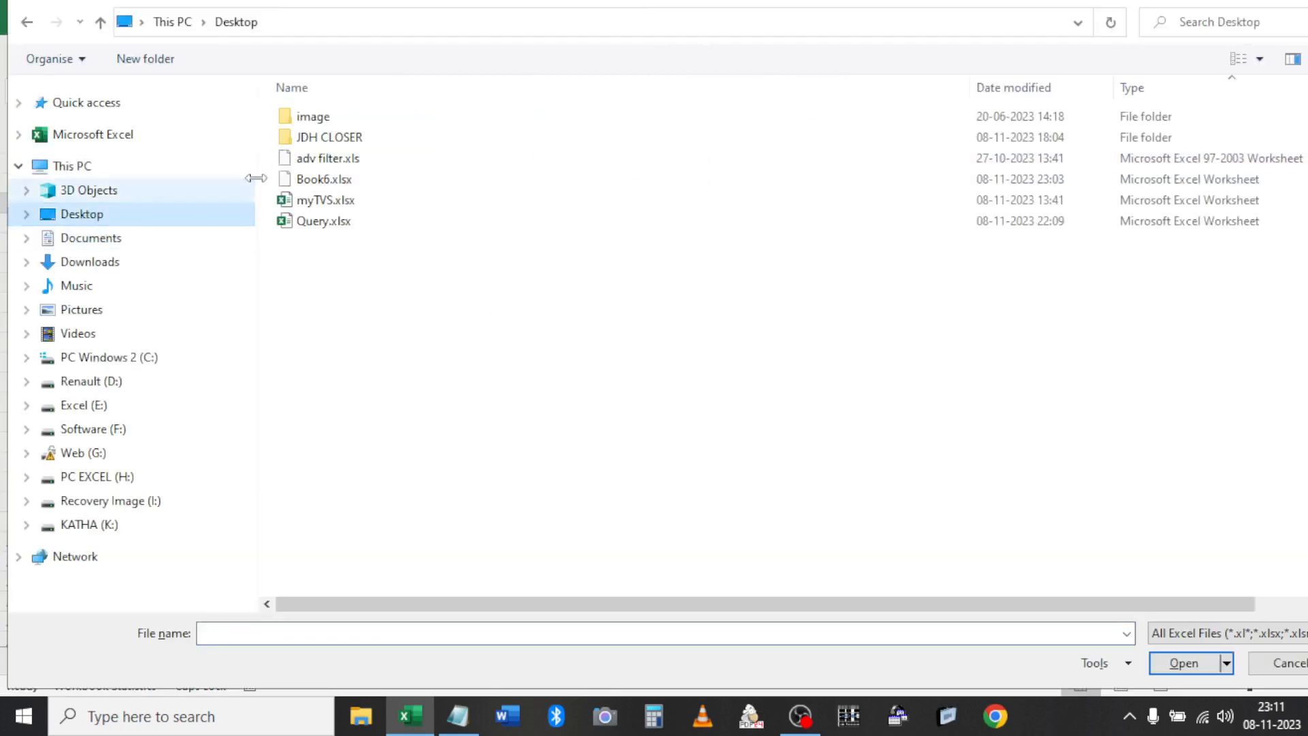
{"action": "double_click", "coordinate": [333, 181]}
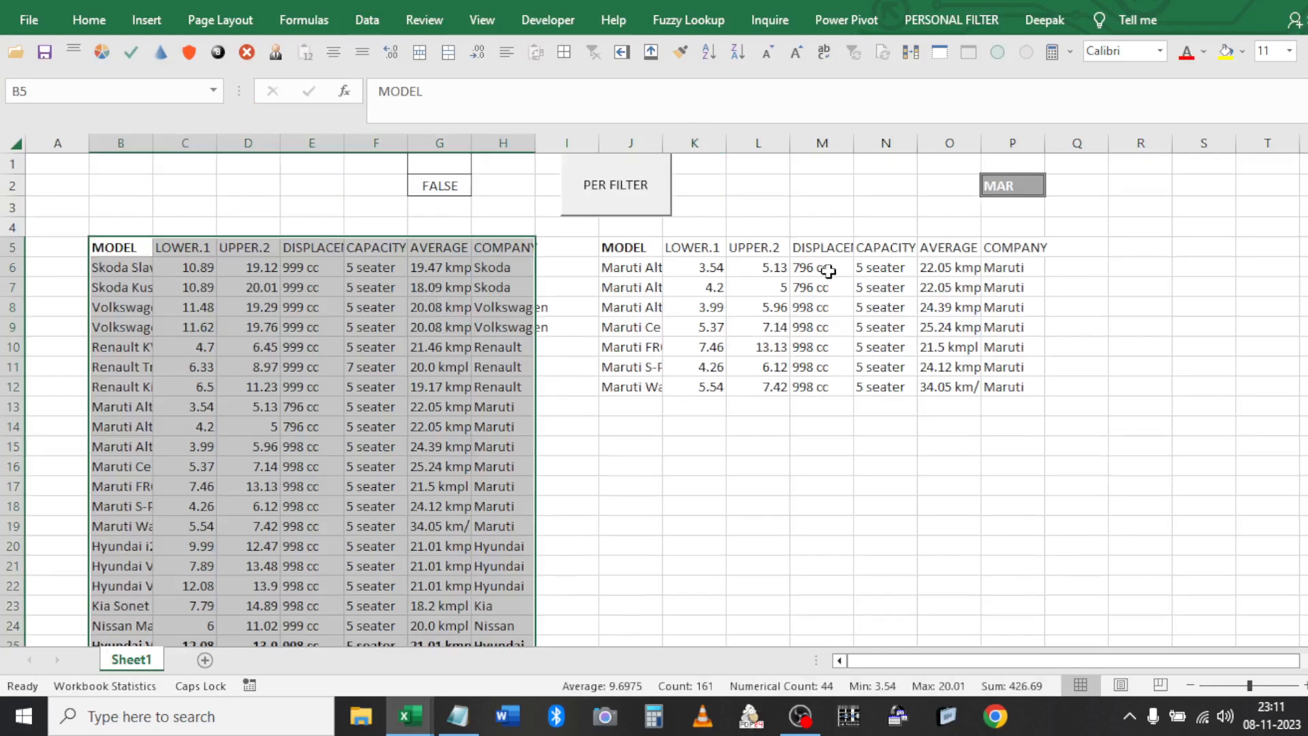
Set P2 to HY and filter to Hyundai rows with the PERSONAL FILTER tab macro
{"action": "left_click", "coordinate": [1005, 203]}
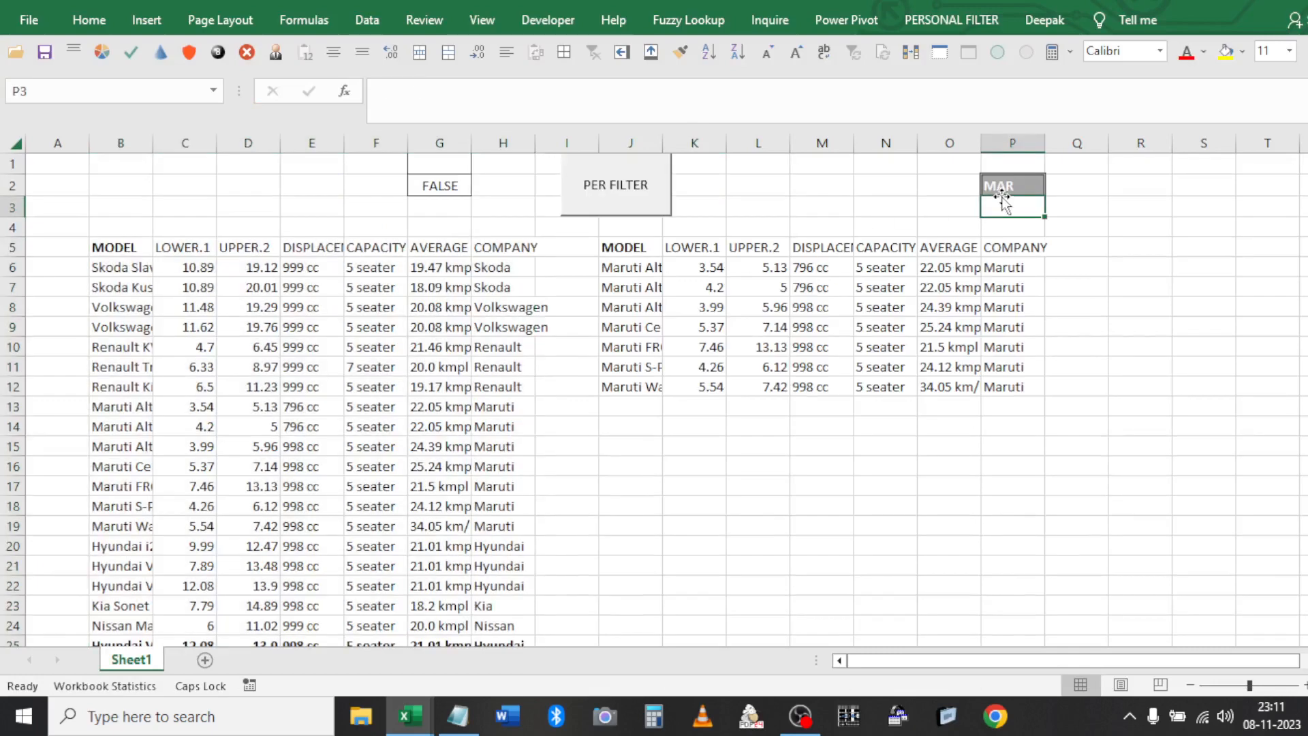
{"action": "left_click", "coordinate": [1007, 188]}
{"action": "type", "text": "HY"}
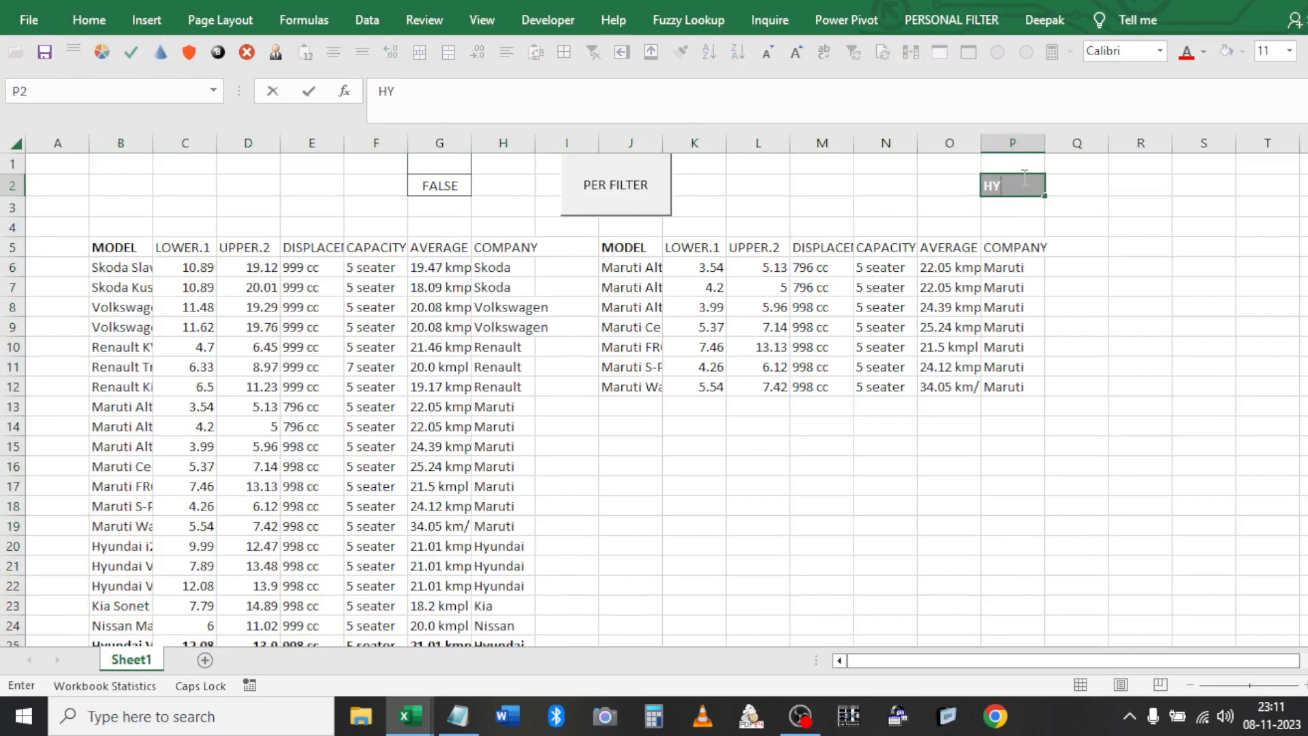
{"action": "left_click", "coordinate": [961, 303]}
{"action": "left_click", "coordinate": [1121, 350]}
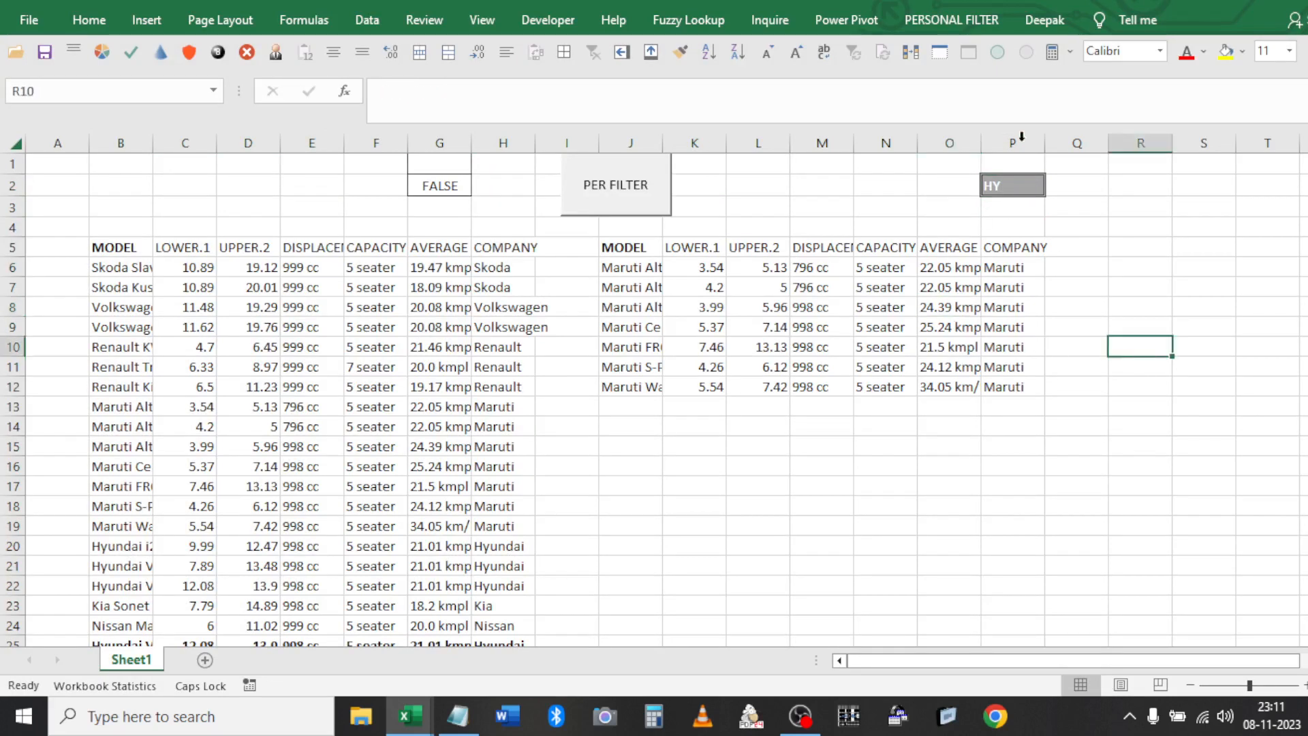
{"action": "left_click", "coordinate": [952, 32]}
{"action": "left_click", "coordinate": [53, 75]}
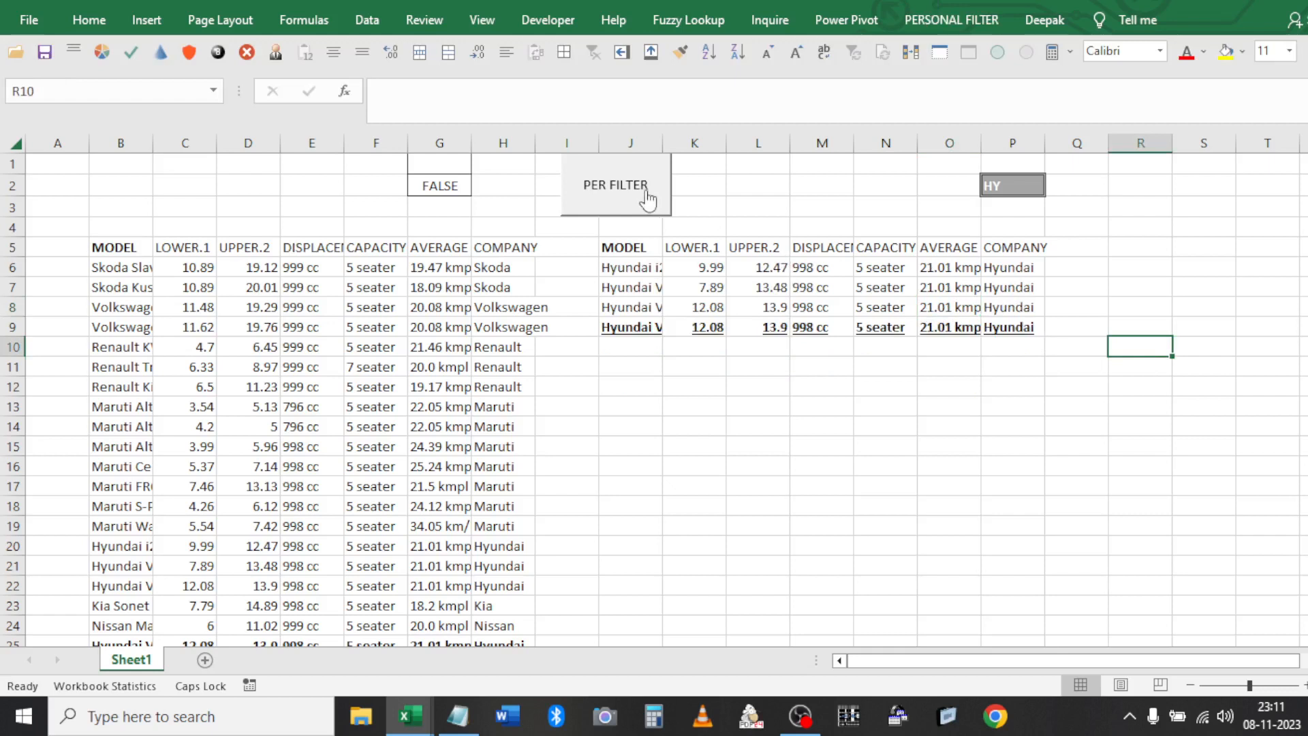
Set P2 to NI and run the PER FILTER button to list the Nissan rows
{"action": "left_click", "coordinate": [1034, 188]}
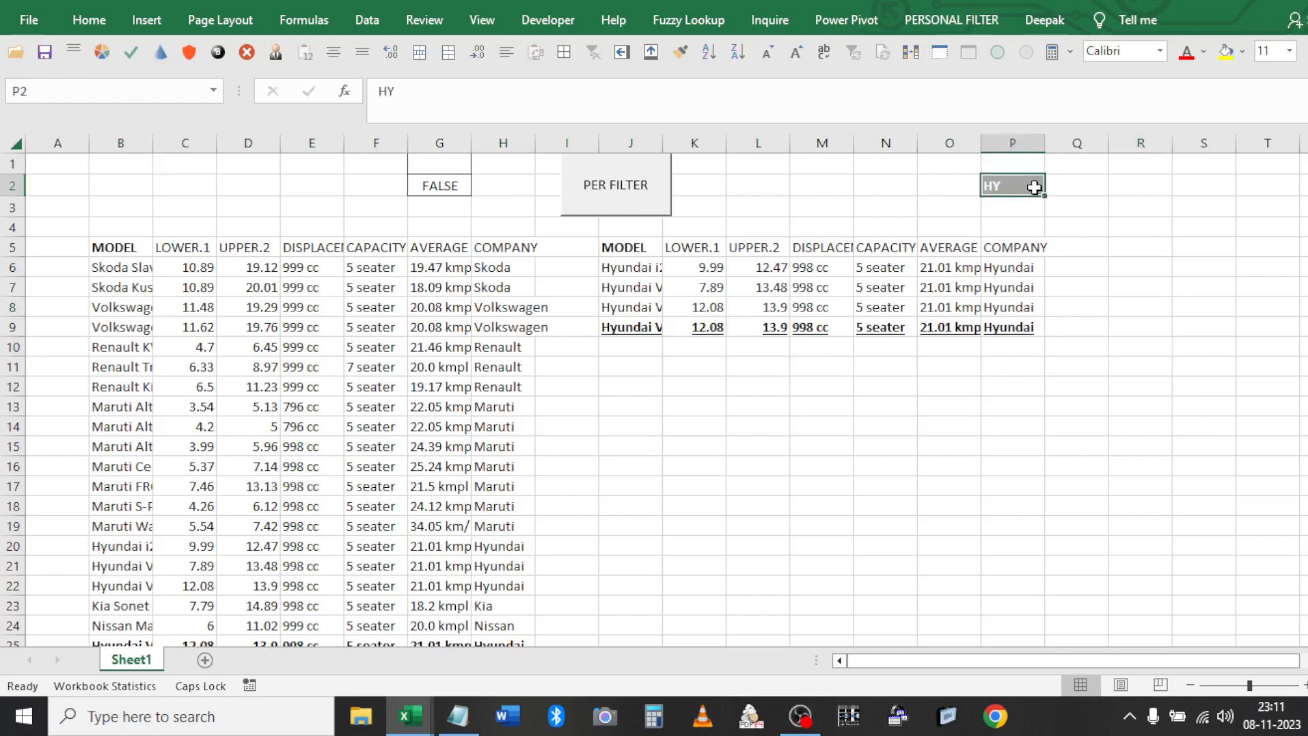
{"action": "type", "text": "NI"}
{"action": "left_click", "coordinate": [1042, 274]}
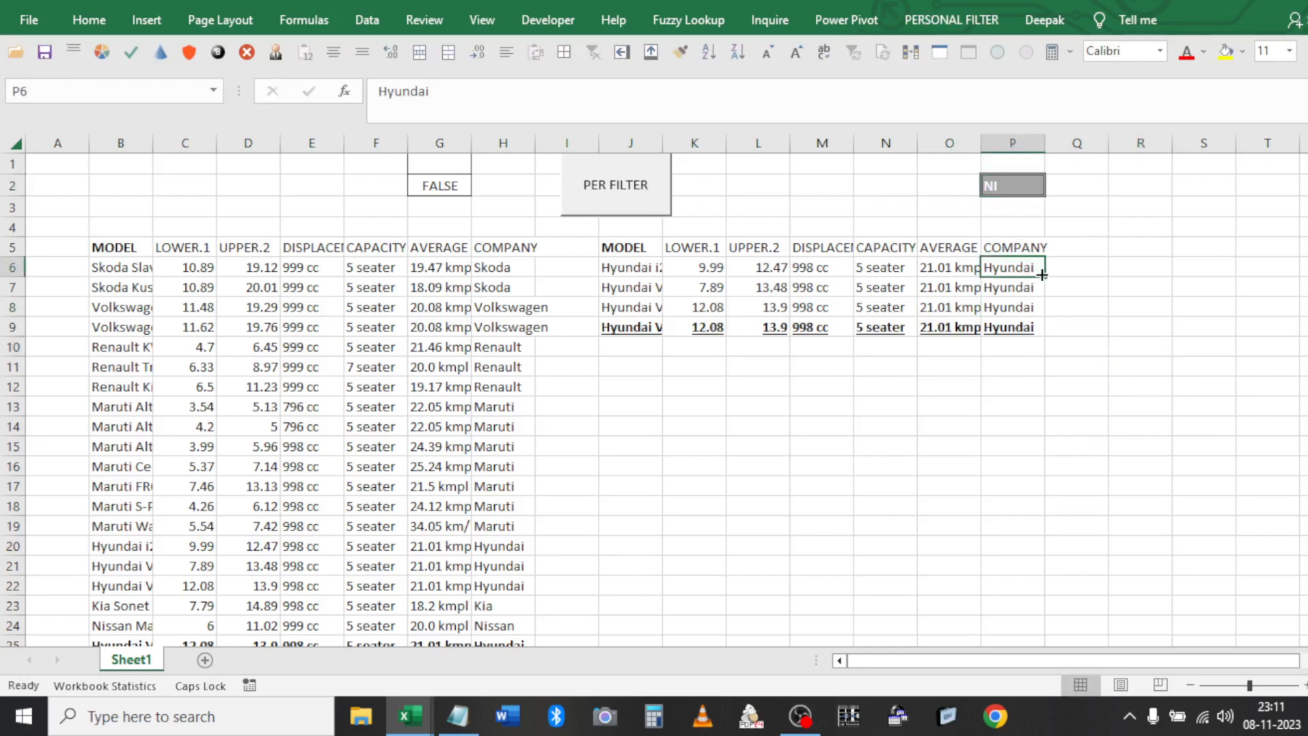
{"action": "left_click", "coordinate": [593, 205]}
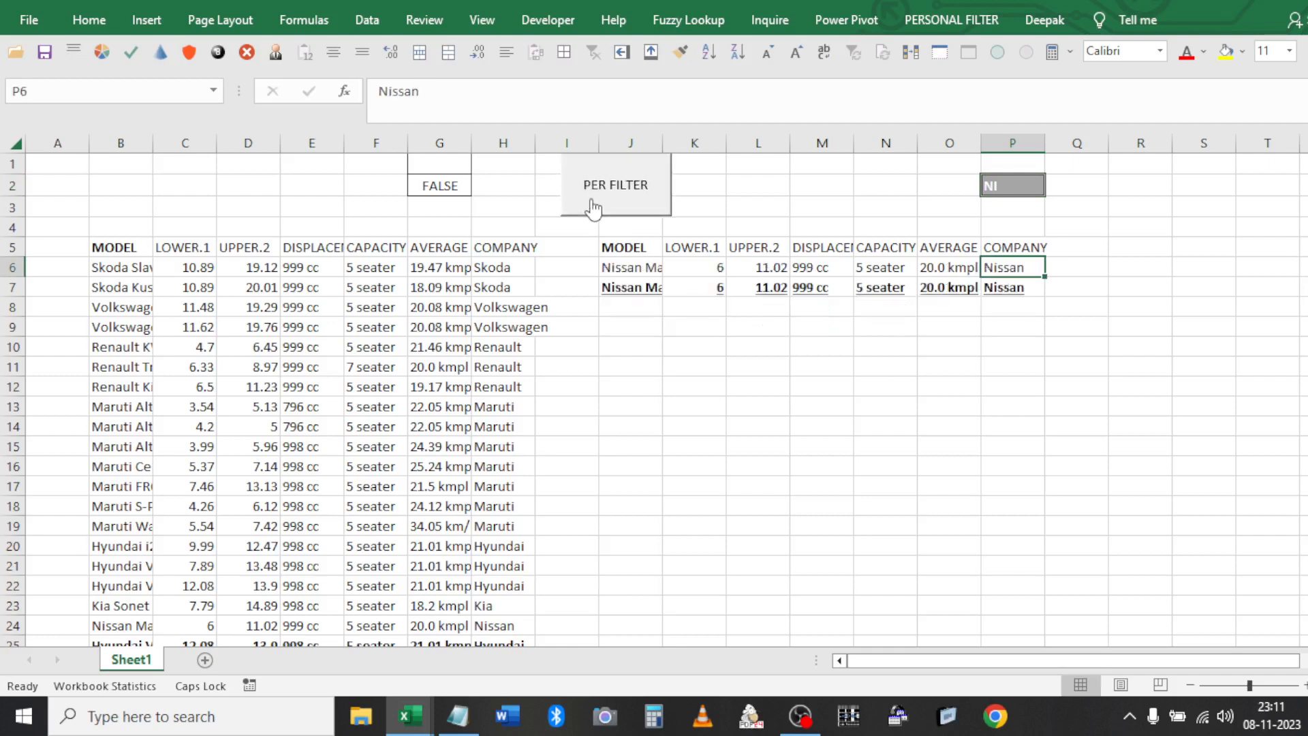
{"action": "left_click", "coordinate": [840, 227]}
{"action": "left_click", "coordinate": [951, 20]}
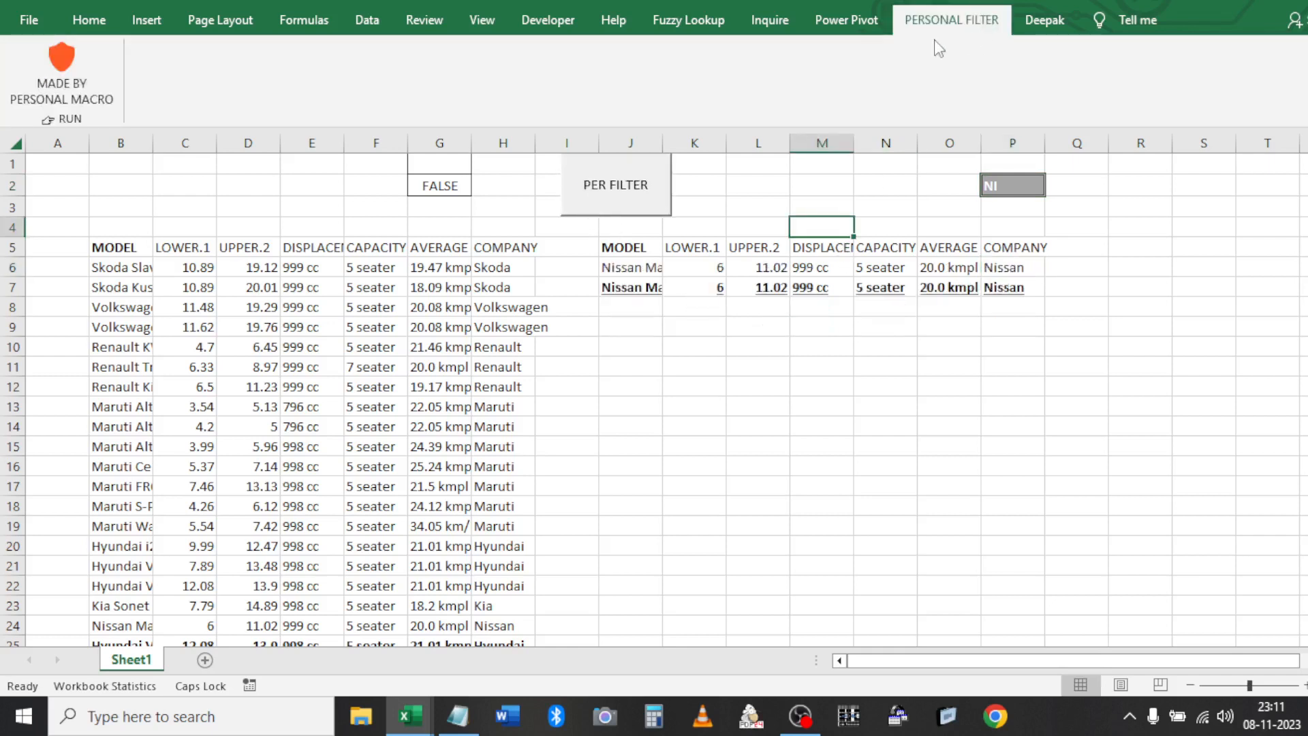
Copy the XLSTART folder path from the Notepad note into the Win+R Run box and run it
{"action": "left_click", "coordinate": [458, 715]}
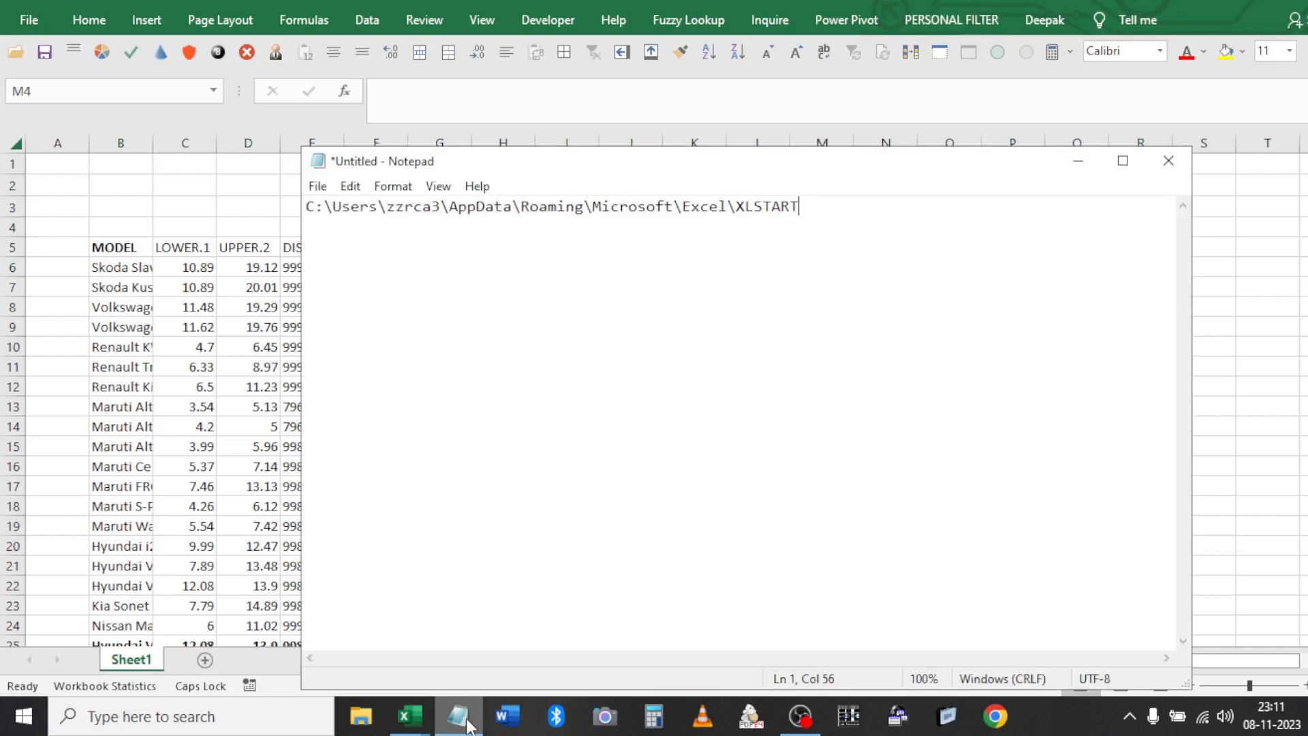
{"action": "left_click_drag", "start_coordinate": [811, 206], "coordinate": [289, 208]}
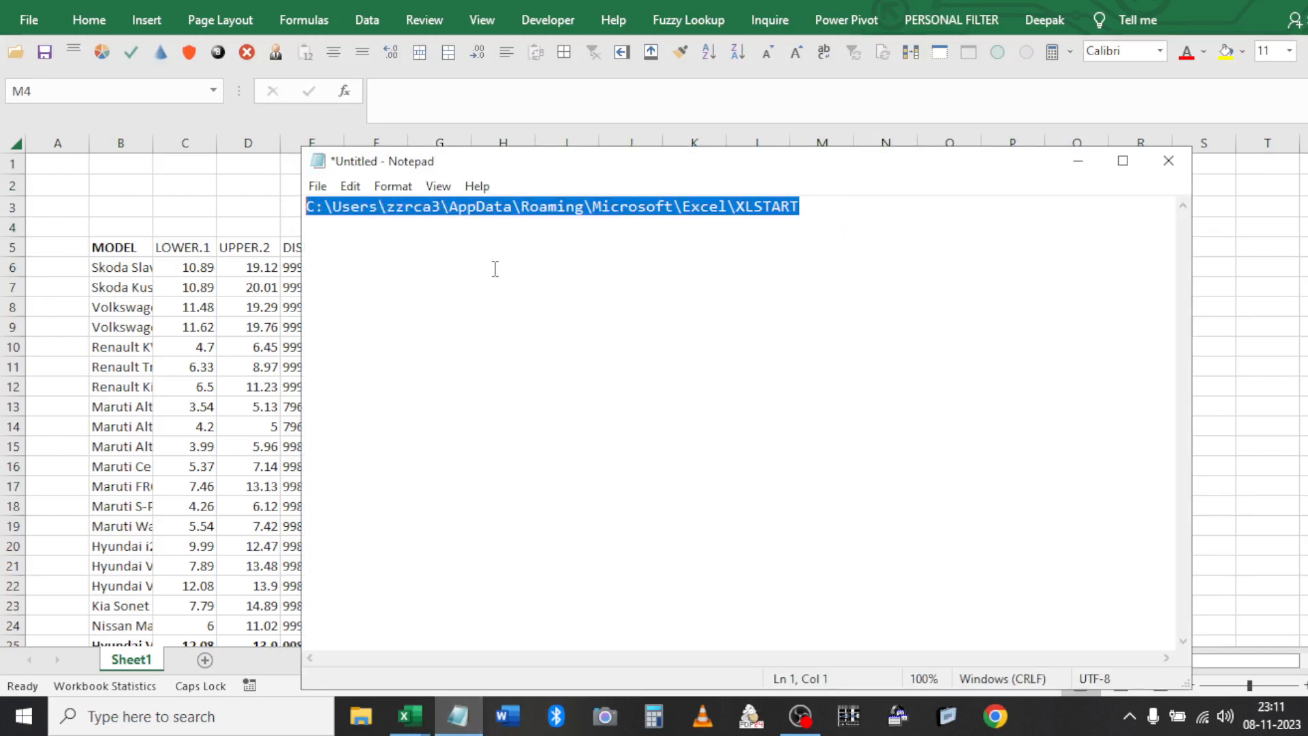
{"action": "left_click", "coordinate": [738, 205]}
{"action": "left_click_drag", "start_coordinate": [738, 206], "coordinate": [267, 204]}
{"action": "key", "text": "ctrl+c"}
{"action": "left_click", "coordinate": [816, 213]}
{"action": "key", "text": "super+r"}
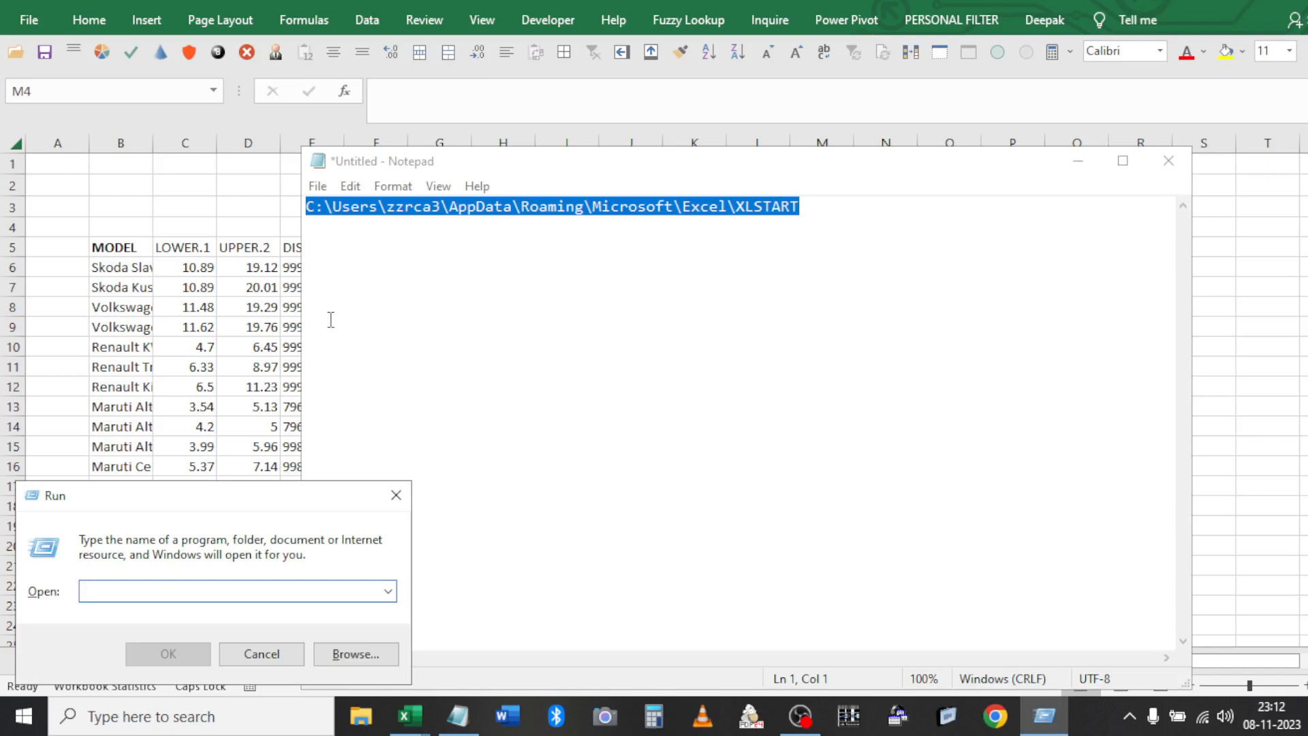
{"action": "key", "text": "ctrl+v"}
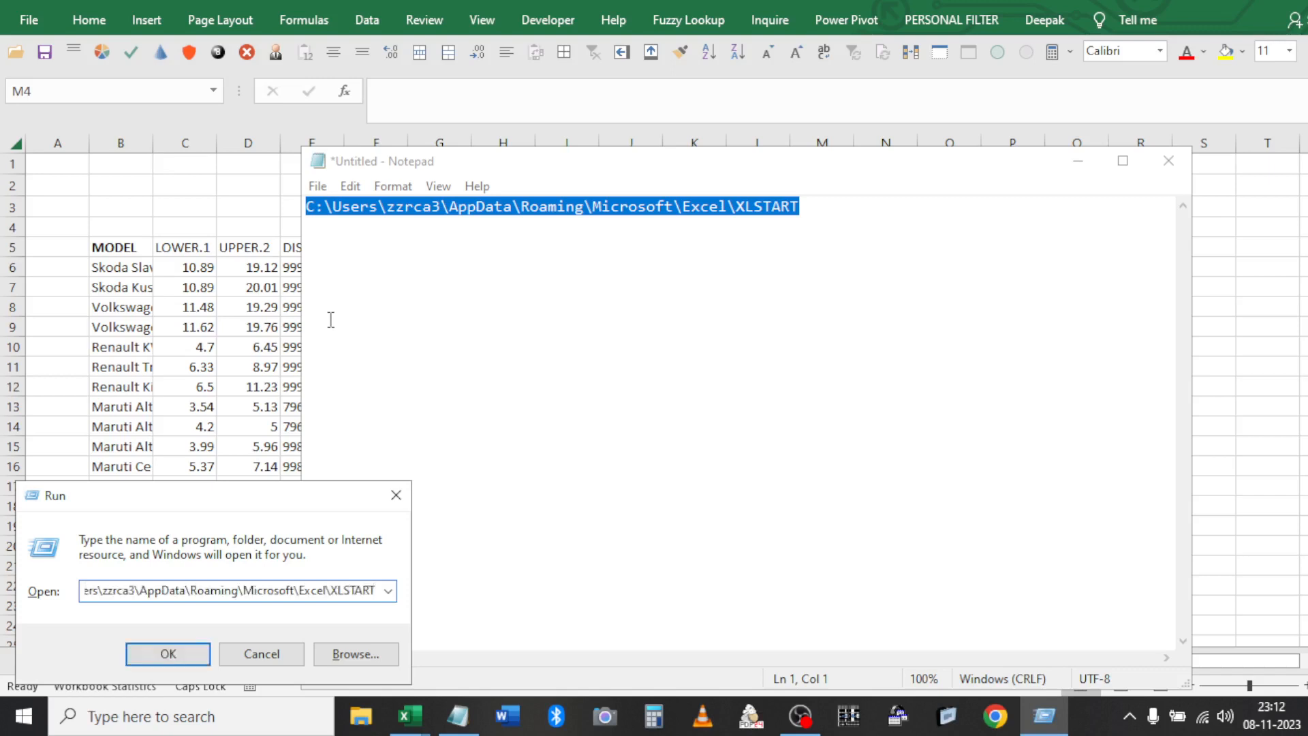
{"action": "key", "text": "Return"}
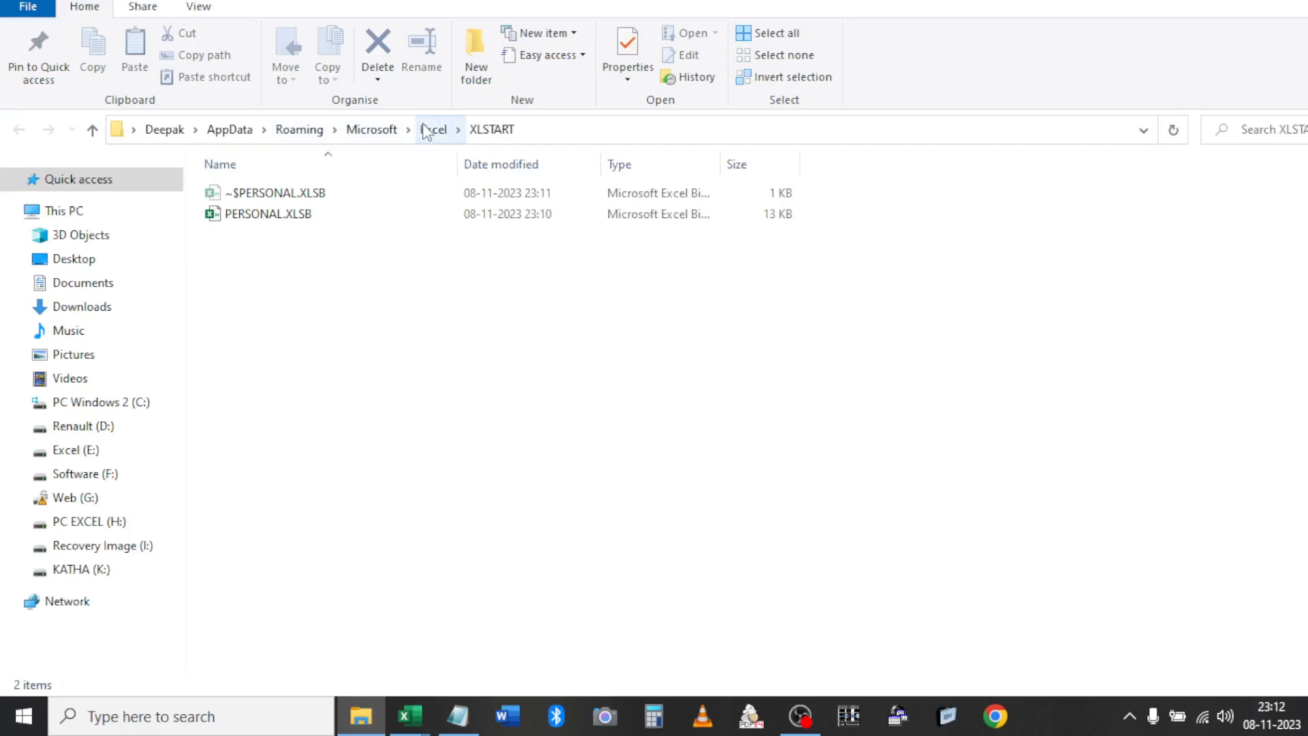
Copy Book6.xlsx from the Desktop and paste it into the XLSTART folder
{"action": "left_click", "coordinate": [543, 140]}
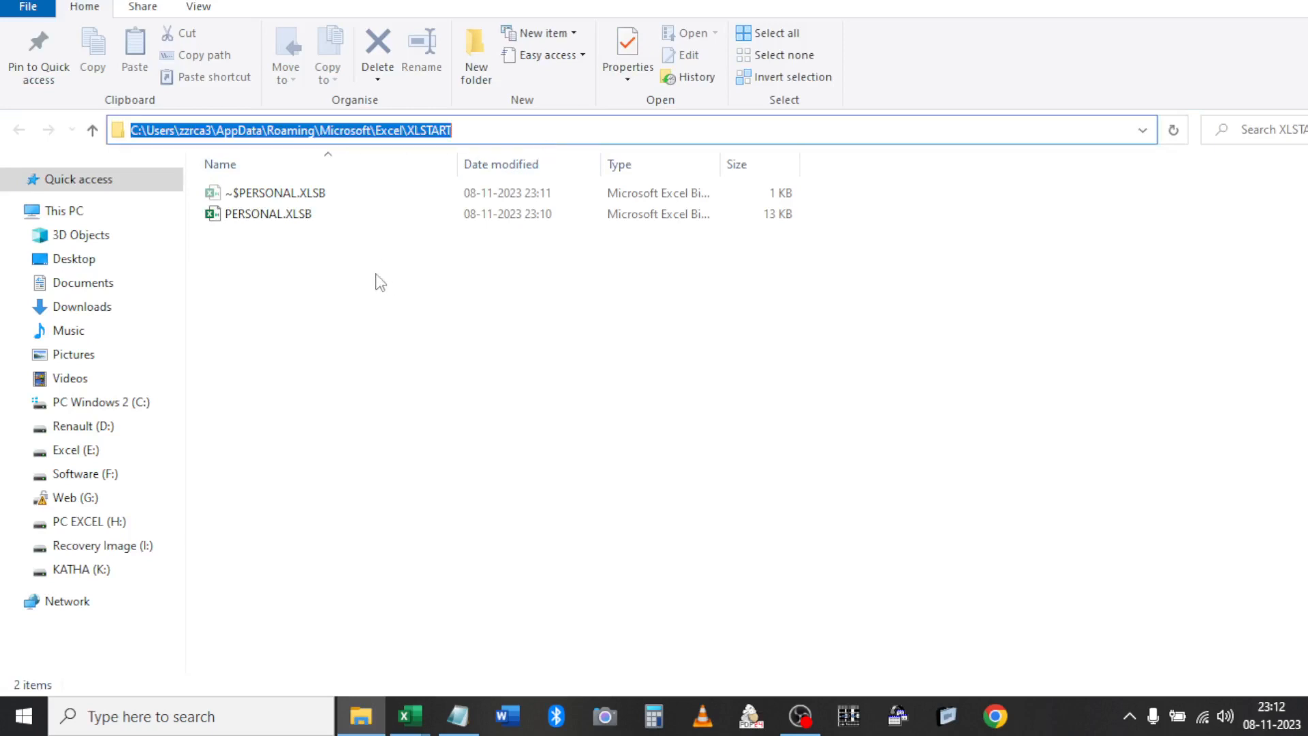
{"action": "left_click", "coordinate": [320, 284]}
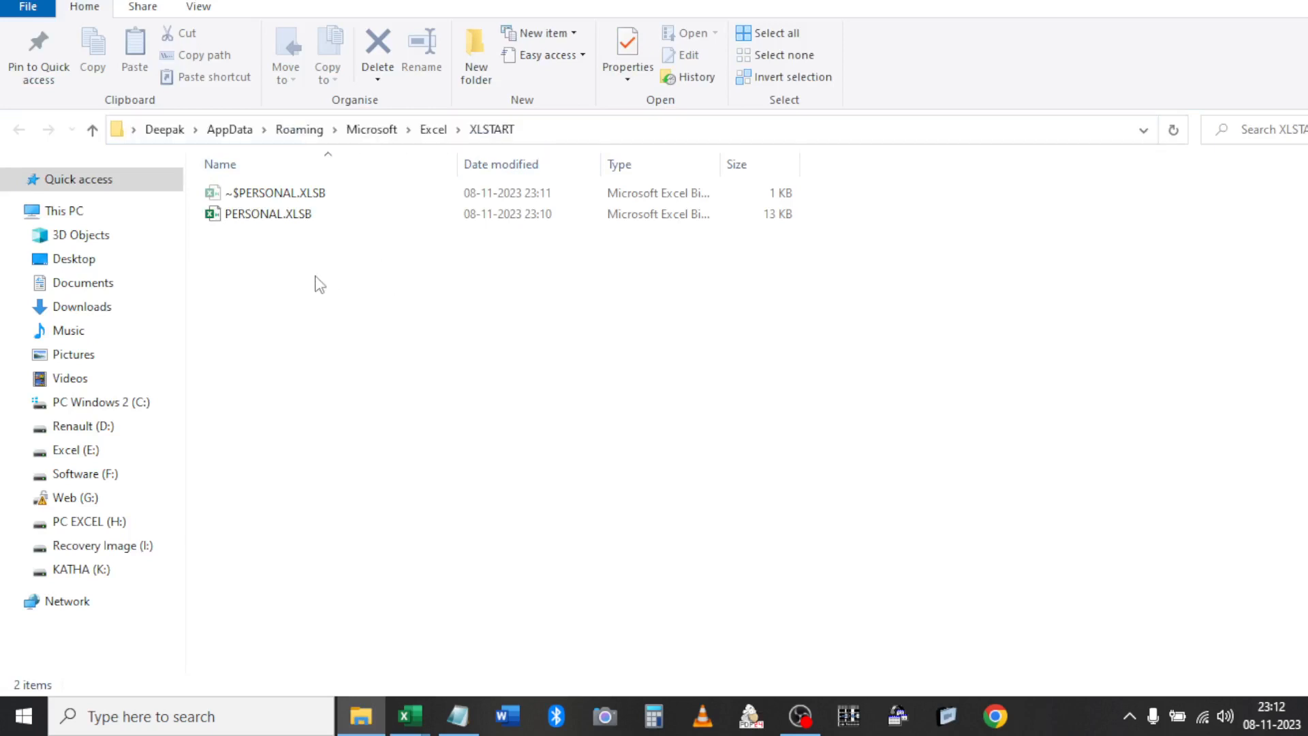
{"action": "left_click", "coordinate": [83, 261]}
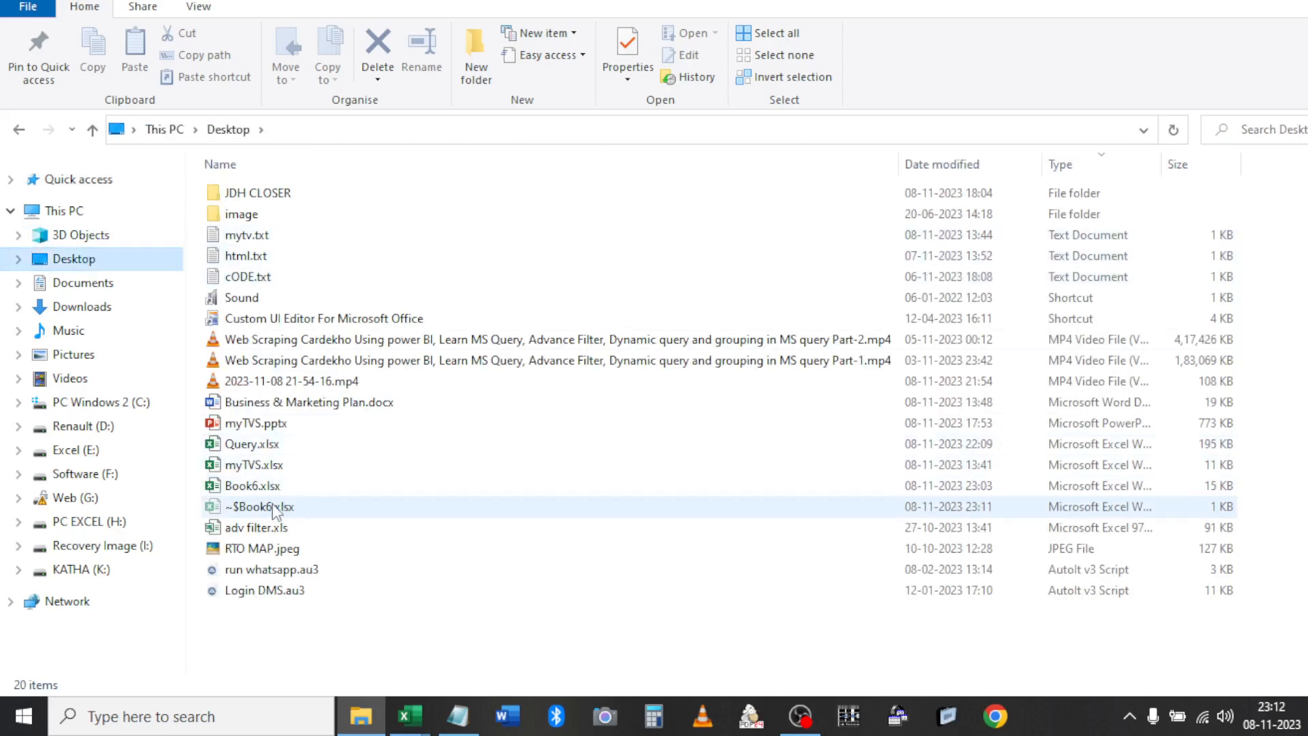
{"action": "left_click", "coordinate": [262, 486]}
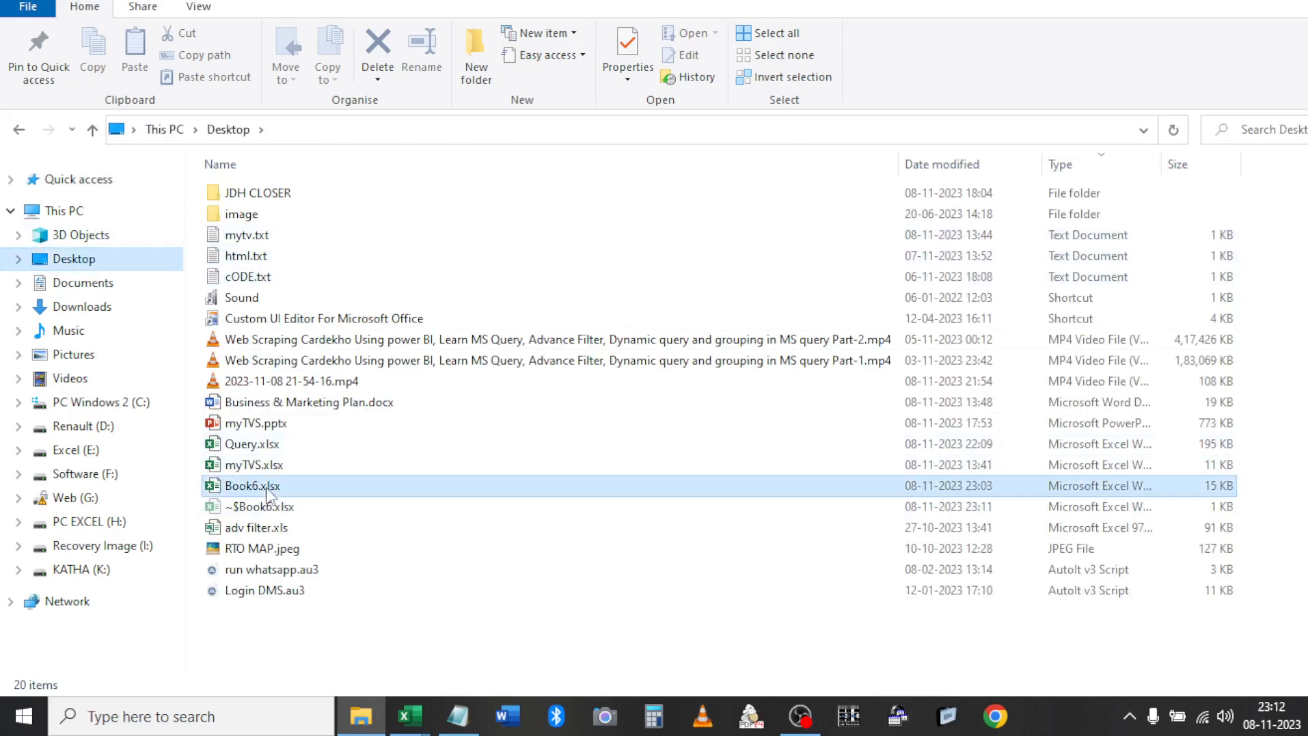
{"action": "left_click", "coordinate": [19, 129]}
{"action": "key", "text": "ctrl+v"}
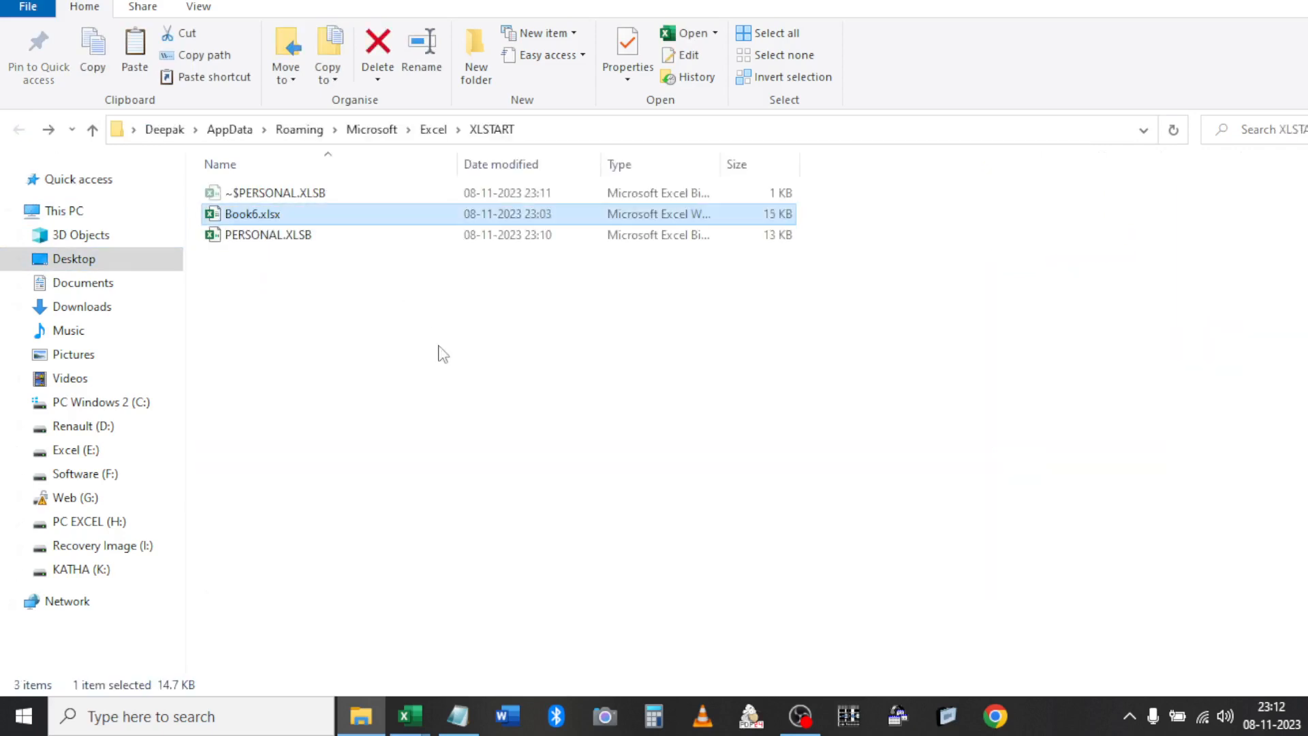
Close Book6 in Excel without saving, then relaunch Excel from the taskbar
{"action": "key", "text": "alt+Tab"}
{"action": "key", "text": "Tab"}
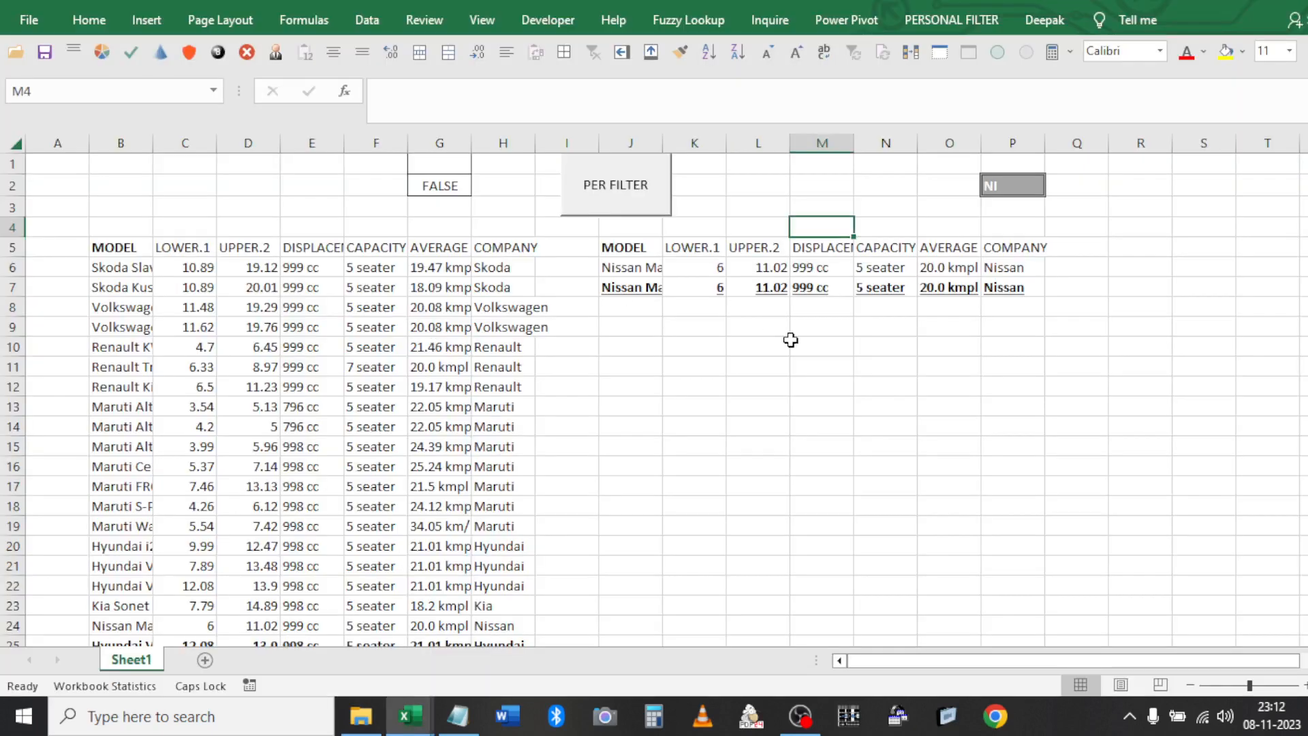
{"action": "left_click", "coordinate": [793, 345]}
{"action": "key", "text": "alt+F4"}
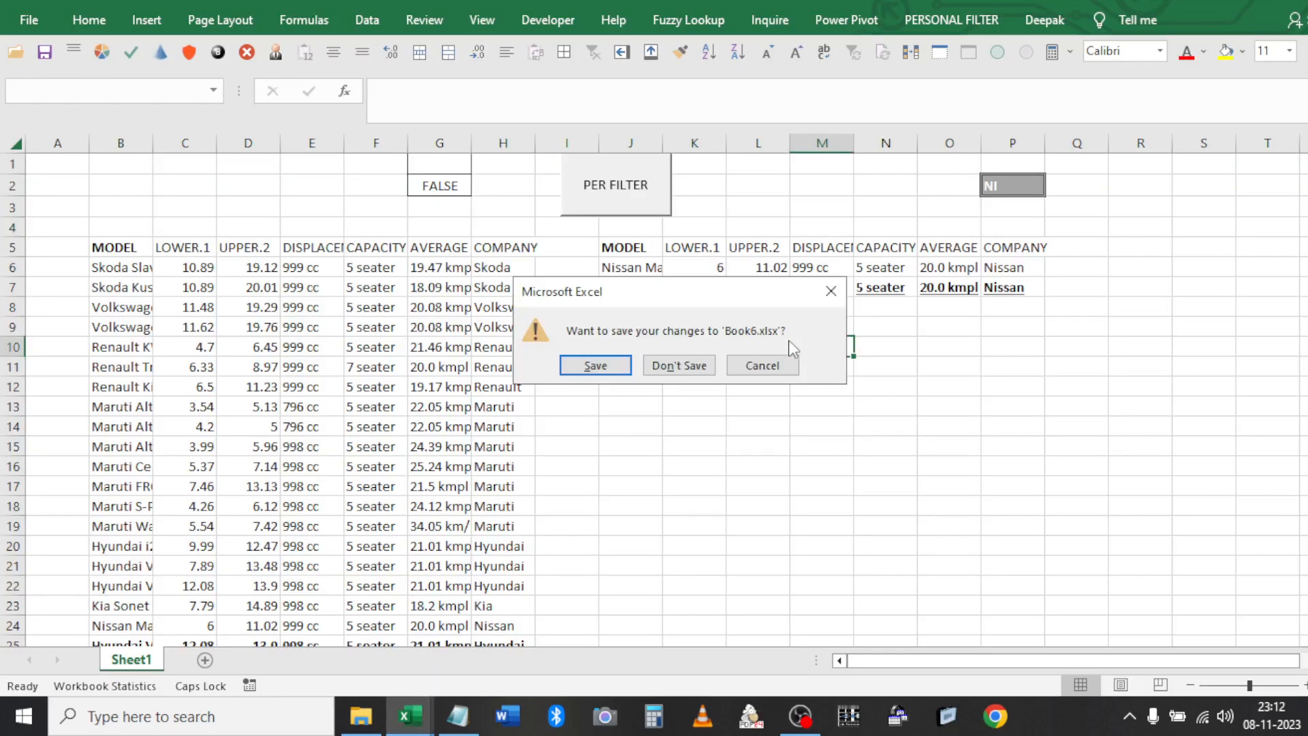
{"action": "left_click", "coordinate": [700, 365]}
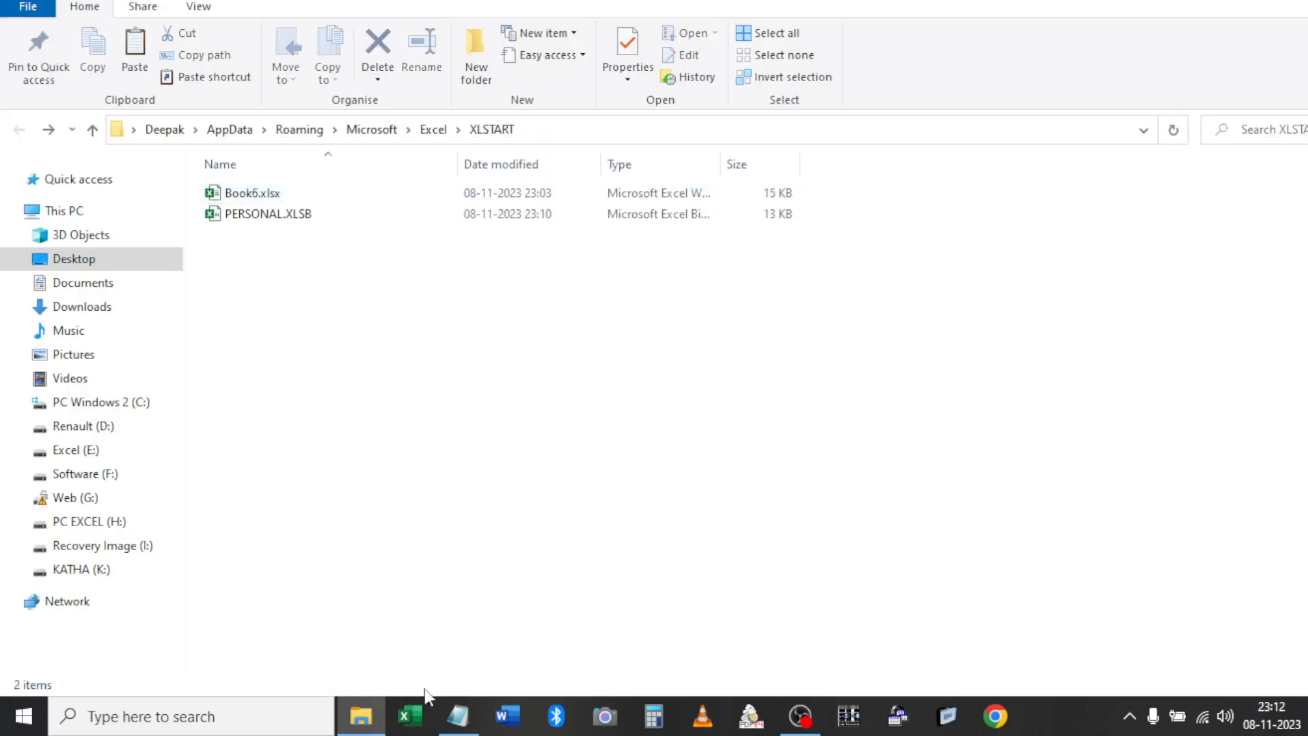
{"action": "left_click", "coordinate": [411, 715]}
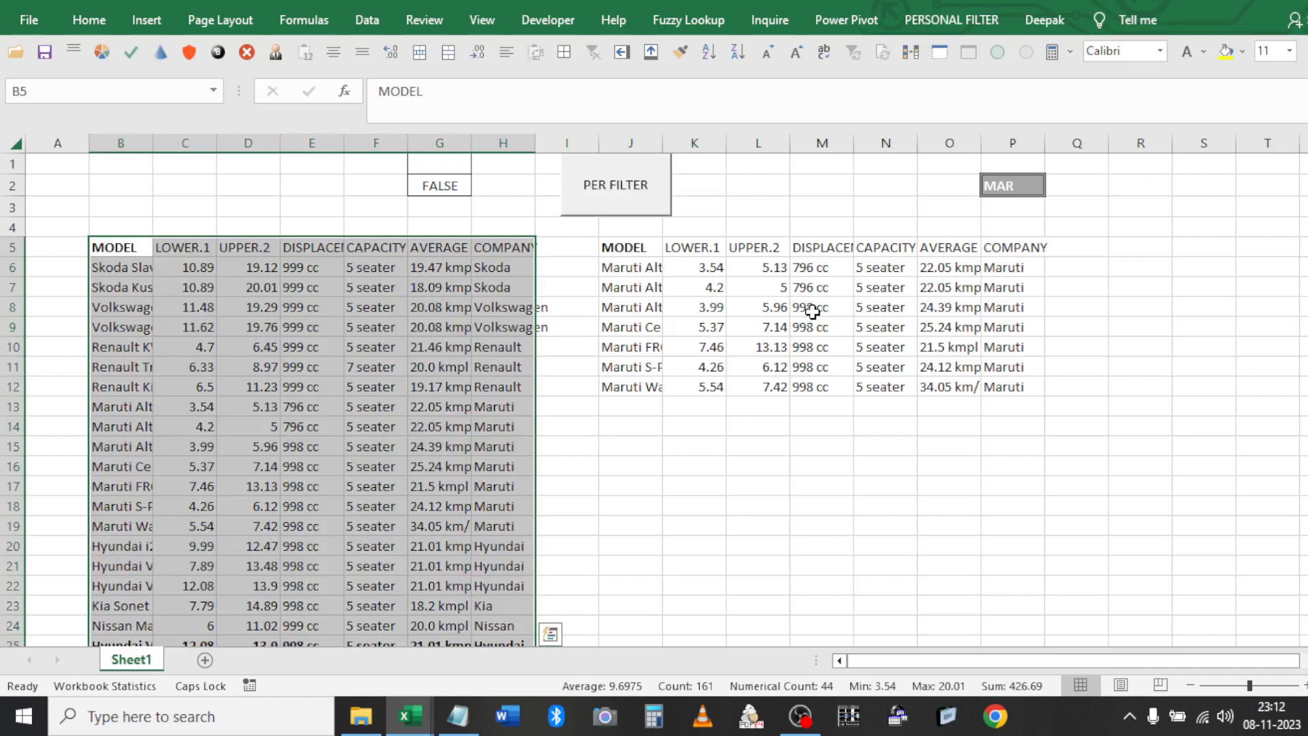
Deselect the table with an empty cell, then select the company criterion cell P2
{"action": "left_click", "coordinate": [750, 223]}
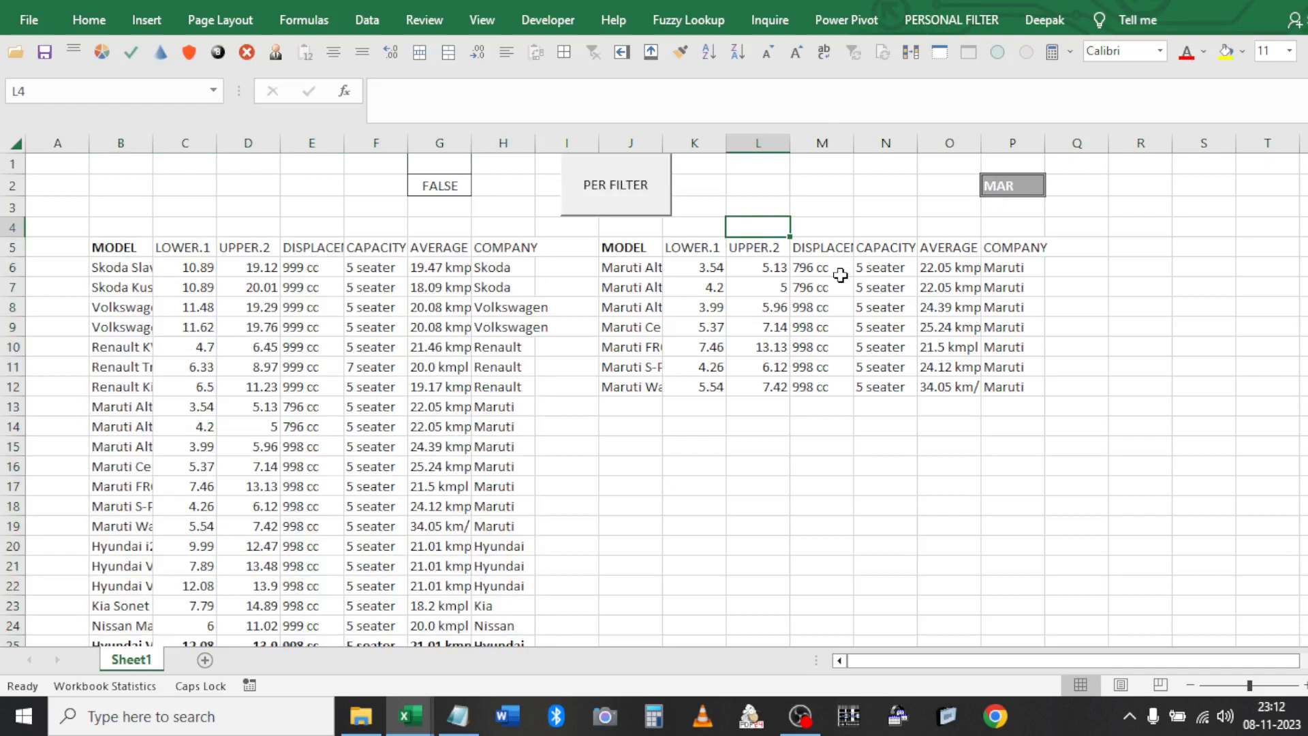
{"action": "left_click", "coordinate": [992, 189]}
Enter HY in P2 and run MADE BY PERSONAL MACRO RUN from the PERSONAL FILTER tab
{"action": "type", "text": "H"}
{"action": "key", "text": "Return"}
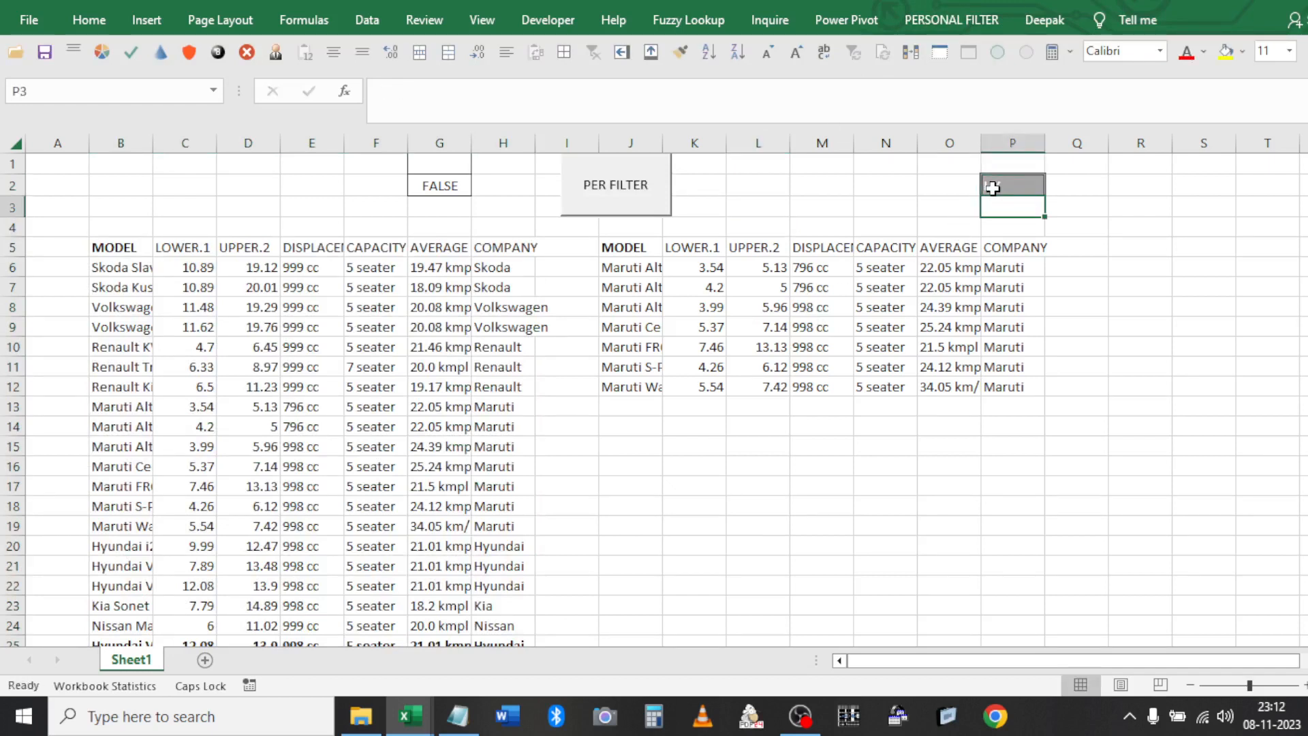
{"action": "left_click", "coordinate": [946, 7]}
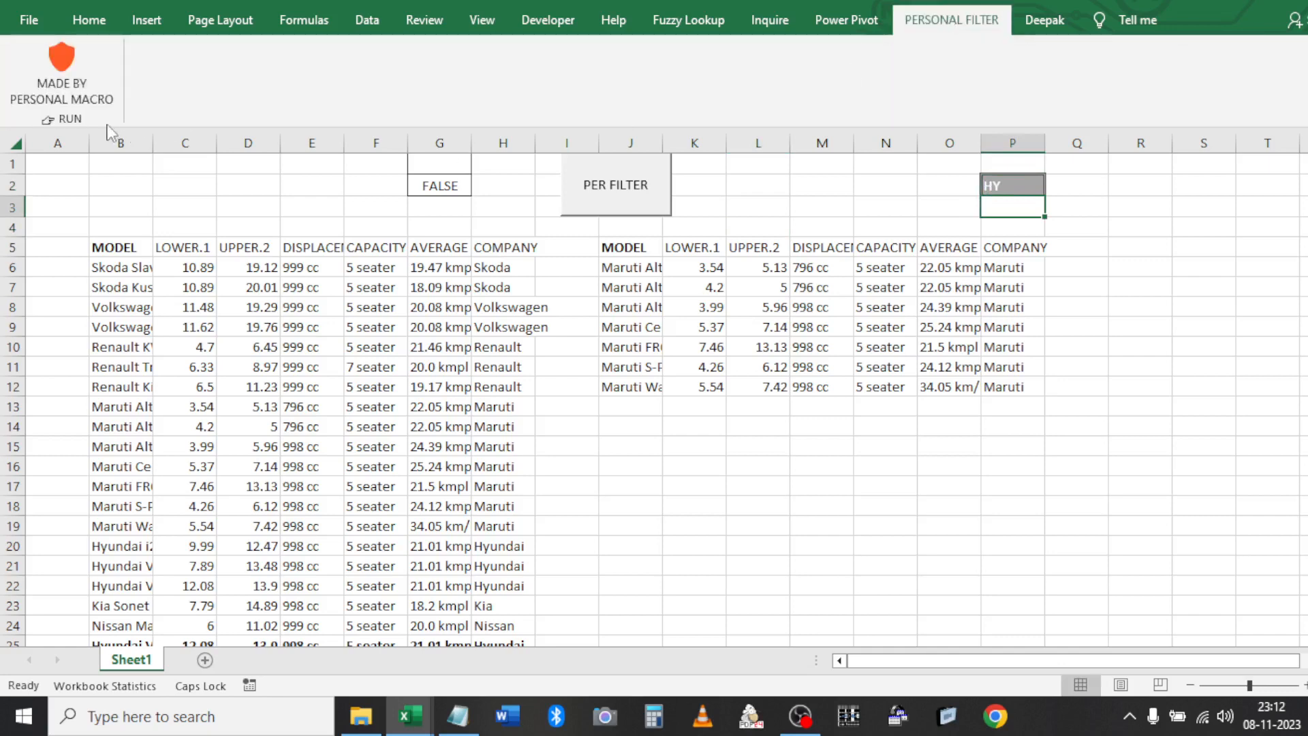
{"action": "left_click", "coordinate": [45, 81]}
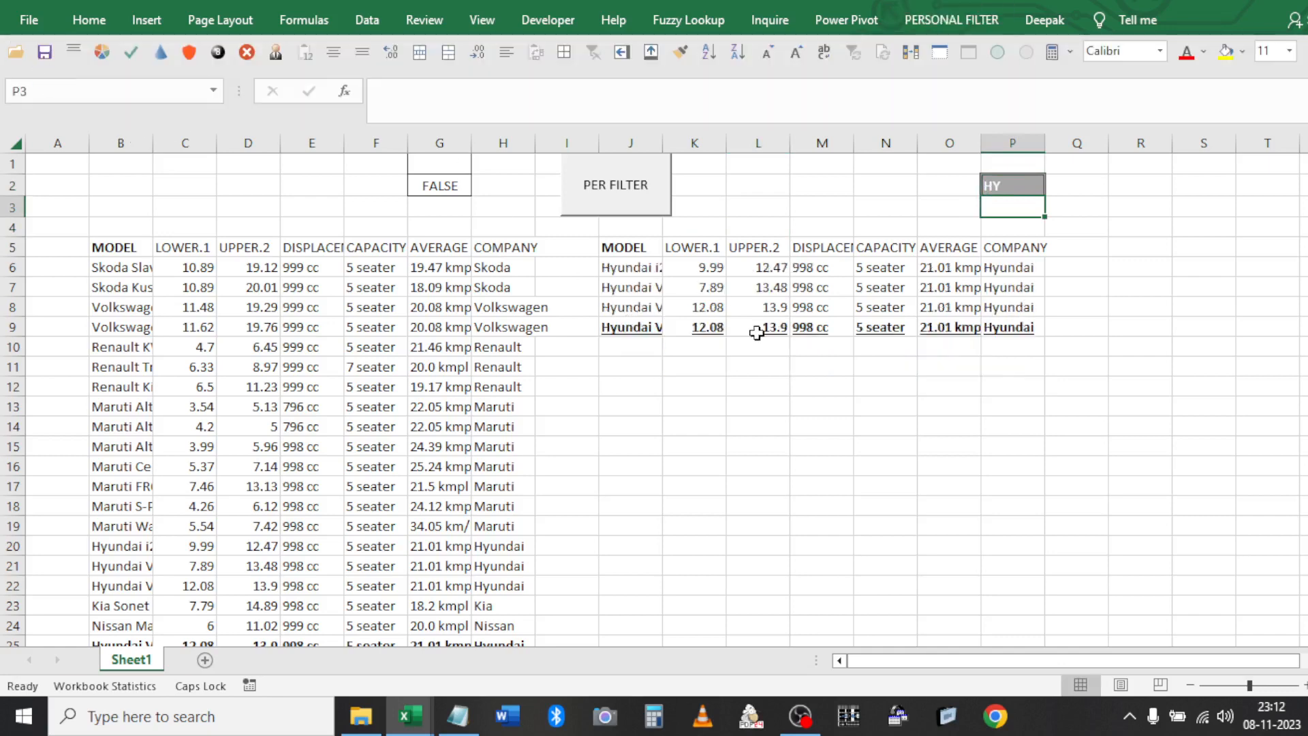
Check the filtered Hyundai results and select the pointing-hand emoji cell
{"action": "left_click", "coordinate": [671, 265]}
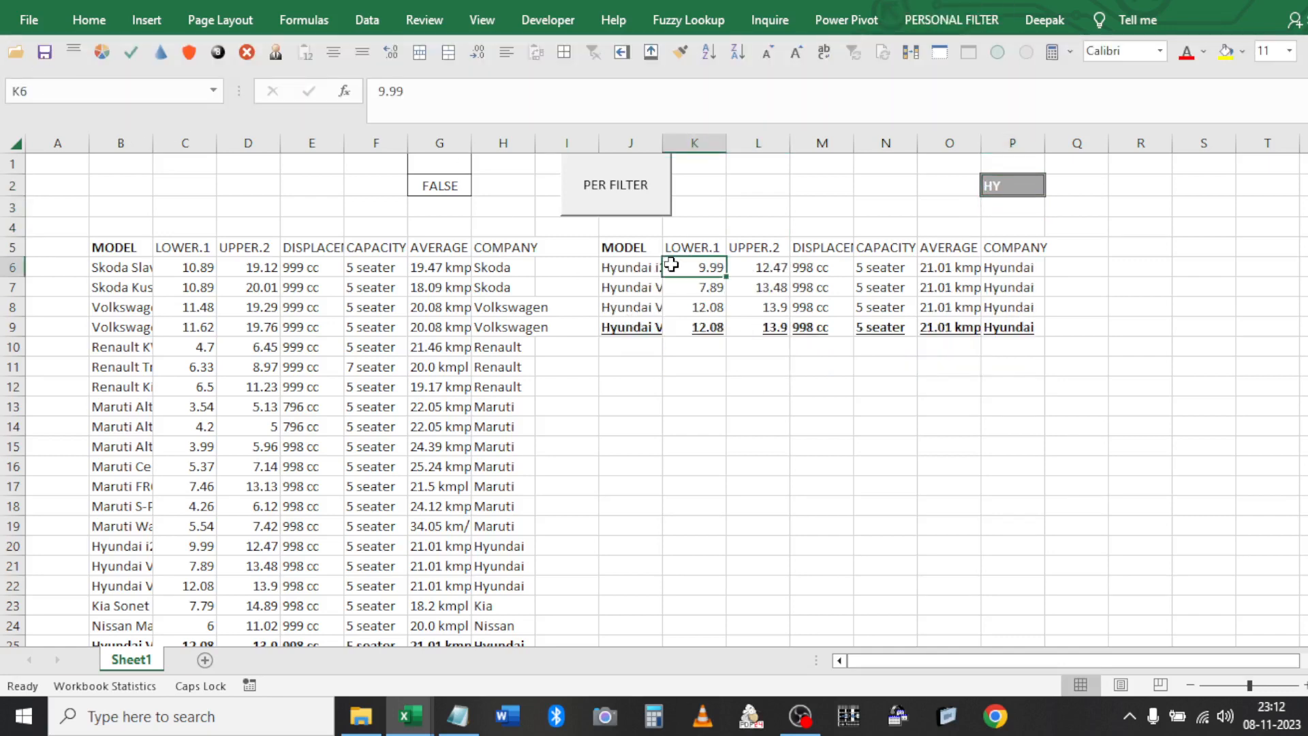
{"action": "left_click", "coordinate": [949, 19]}
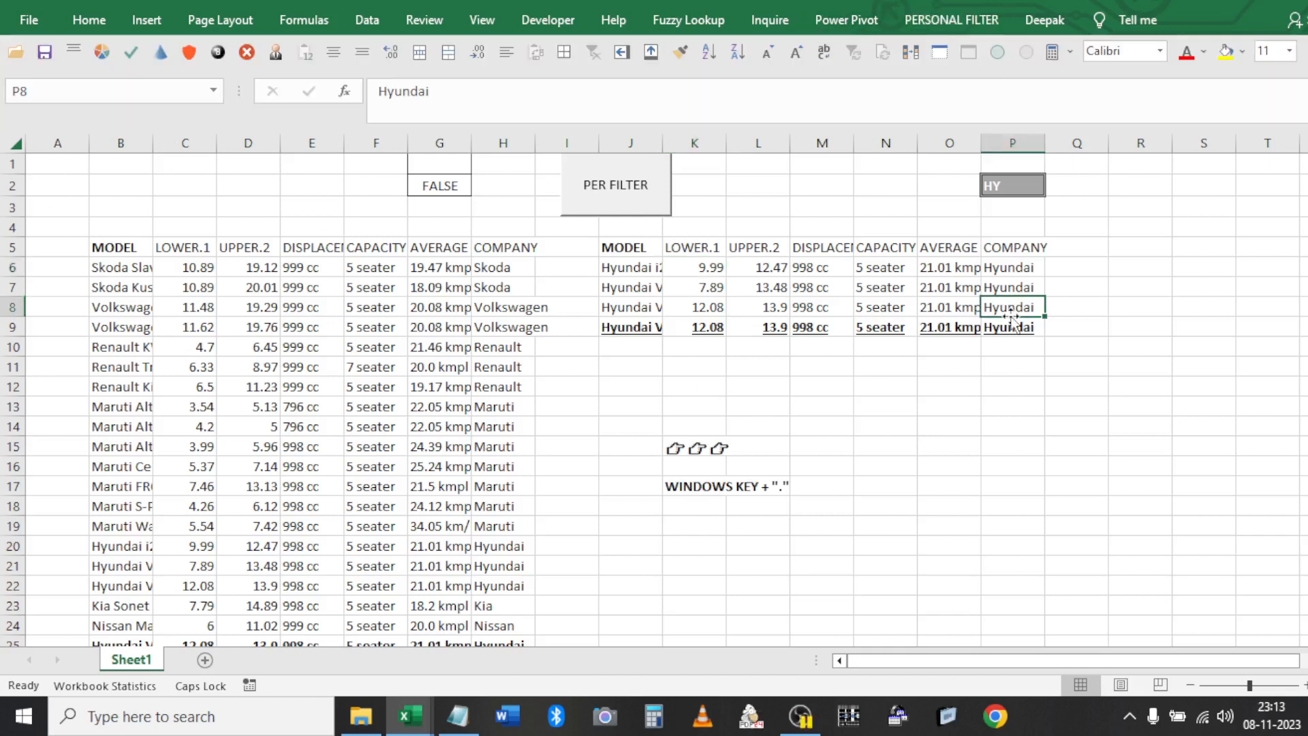
{"action": "left_click", "coordinate": [766, 371]}
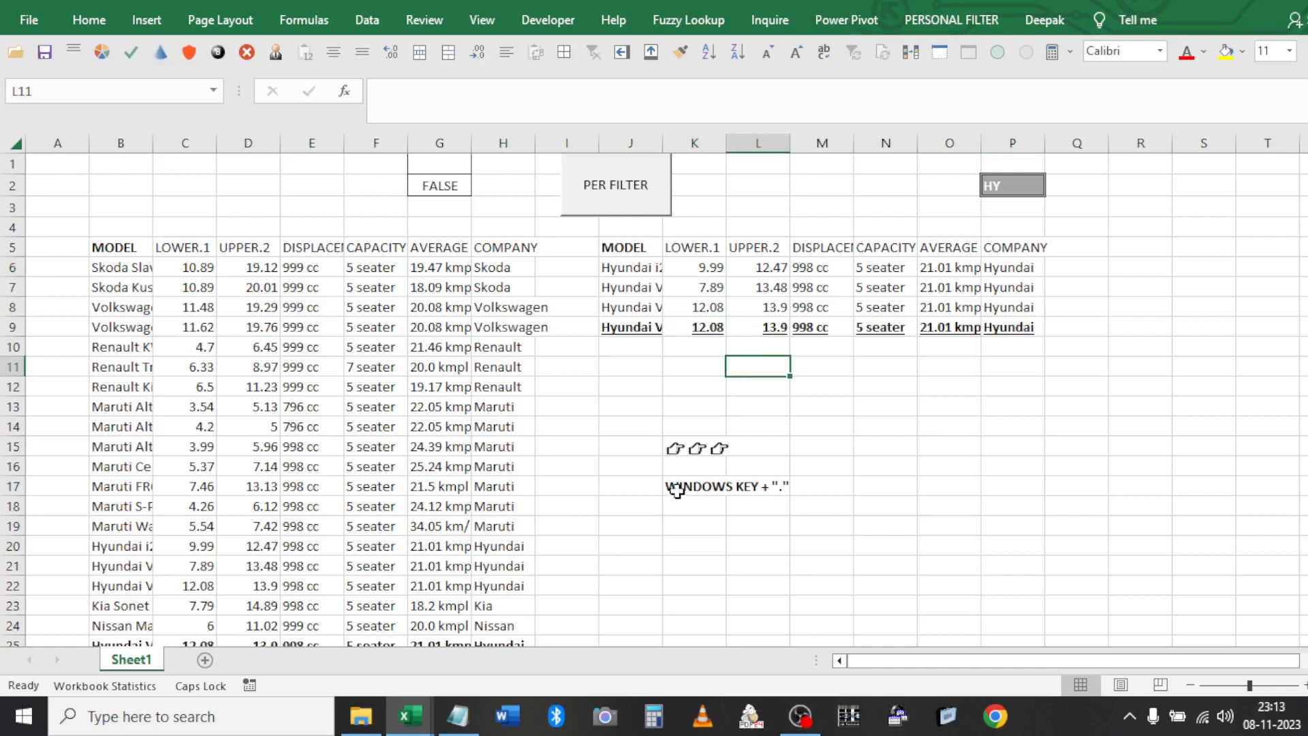
{"action": "left_click", "coordinate": [675, 445]}
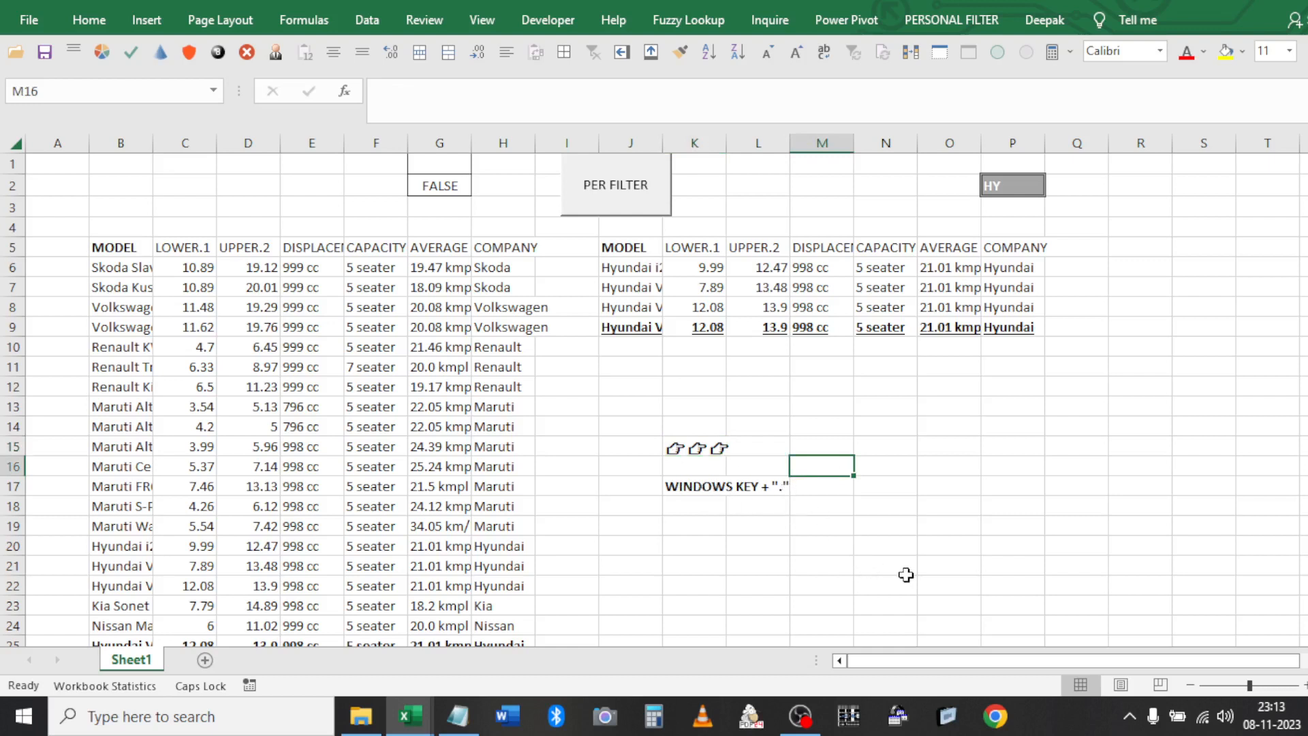
{"action": "key", "text": "super+period"}
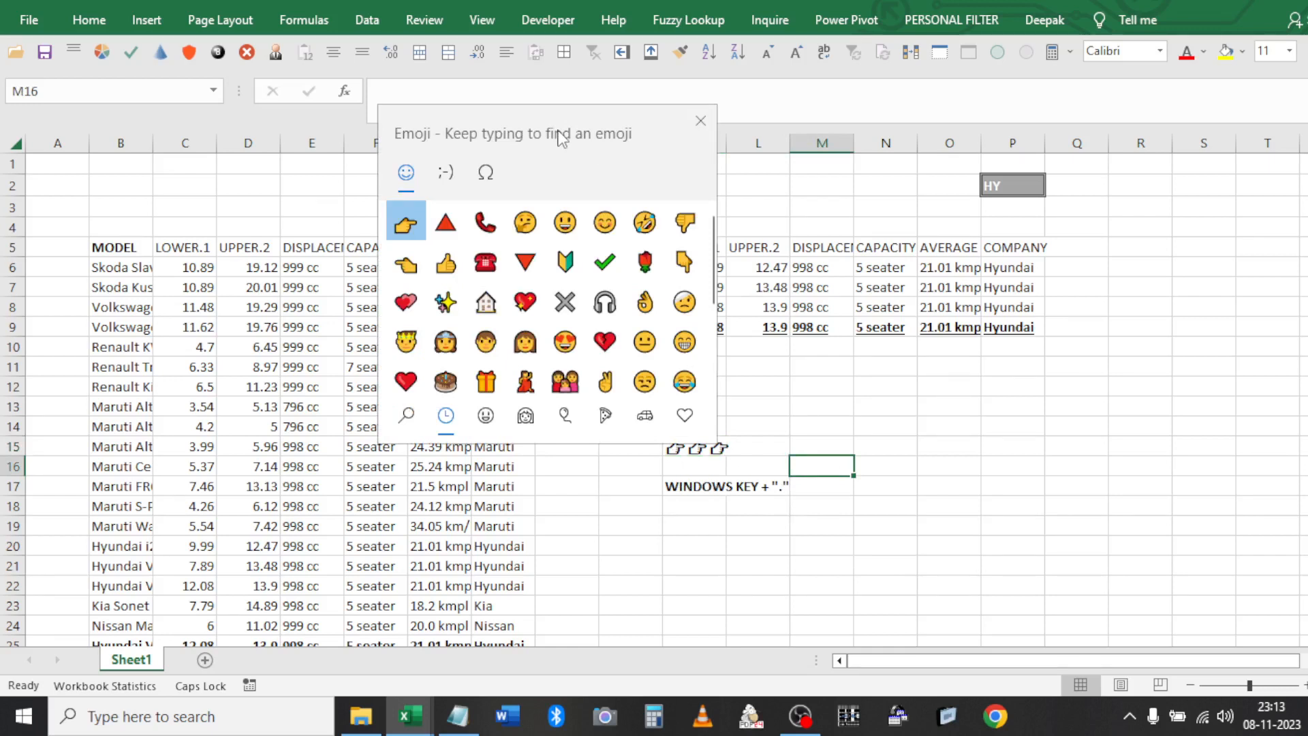
{"action": "scroll", "coordinate": [599, 293], "scroll_direction": "down", "scroll_amount": 3}
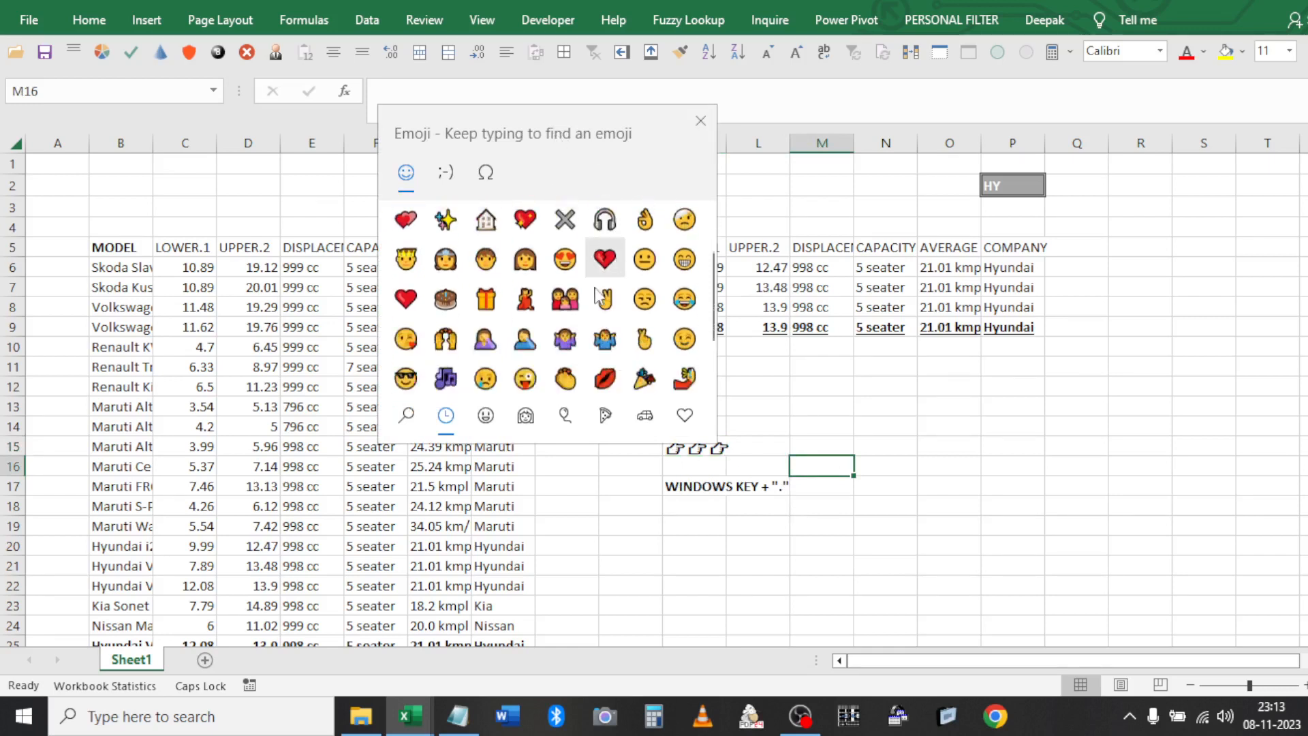
{"action": "left_click", "coordinate": [486, 416]}
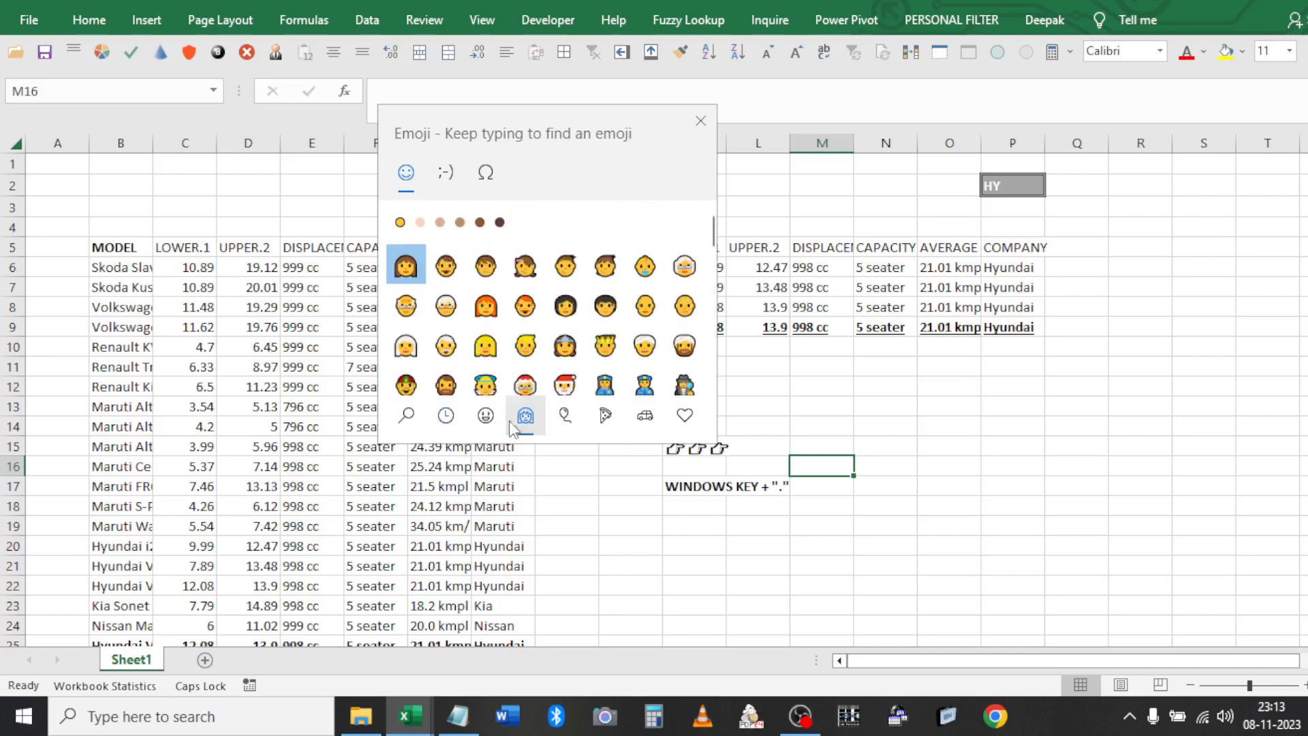
{"action": "left_click", "coordinate": [611, 417]}
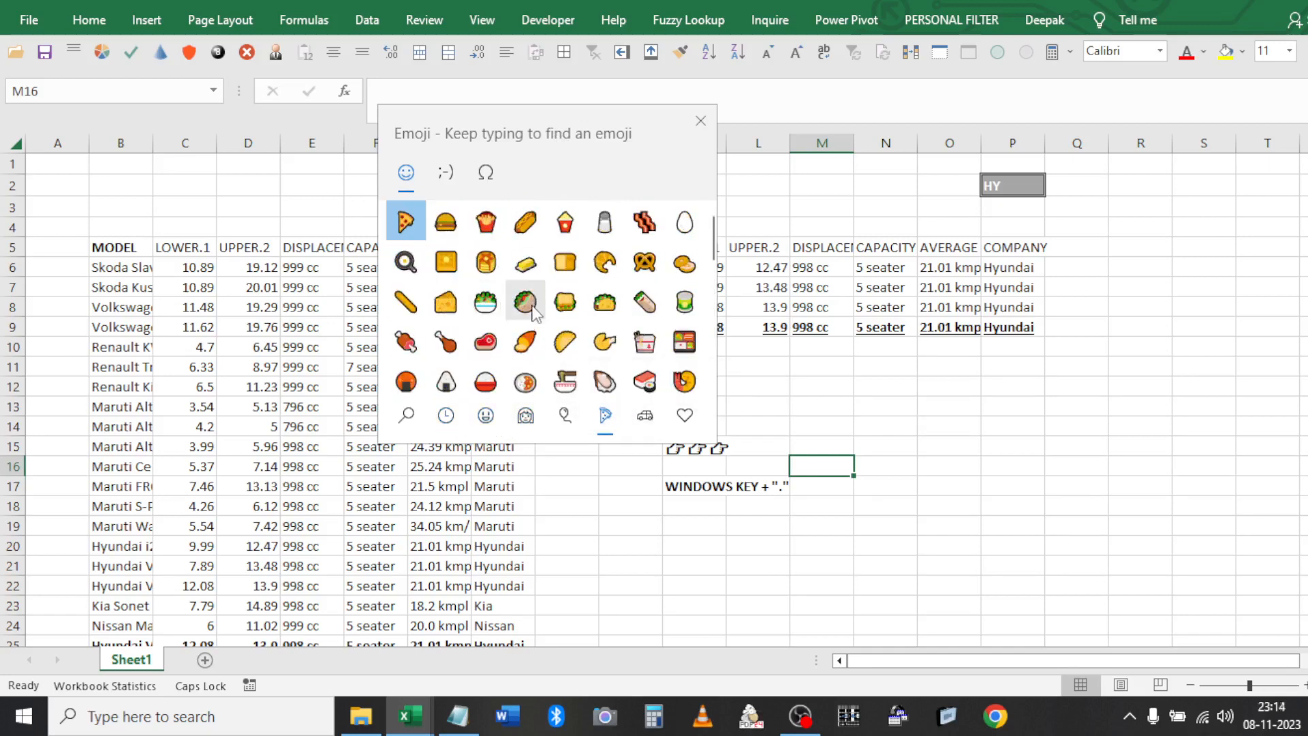
{"action": "left_click", "coordinate": [485, 417]}
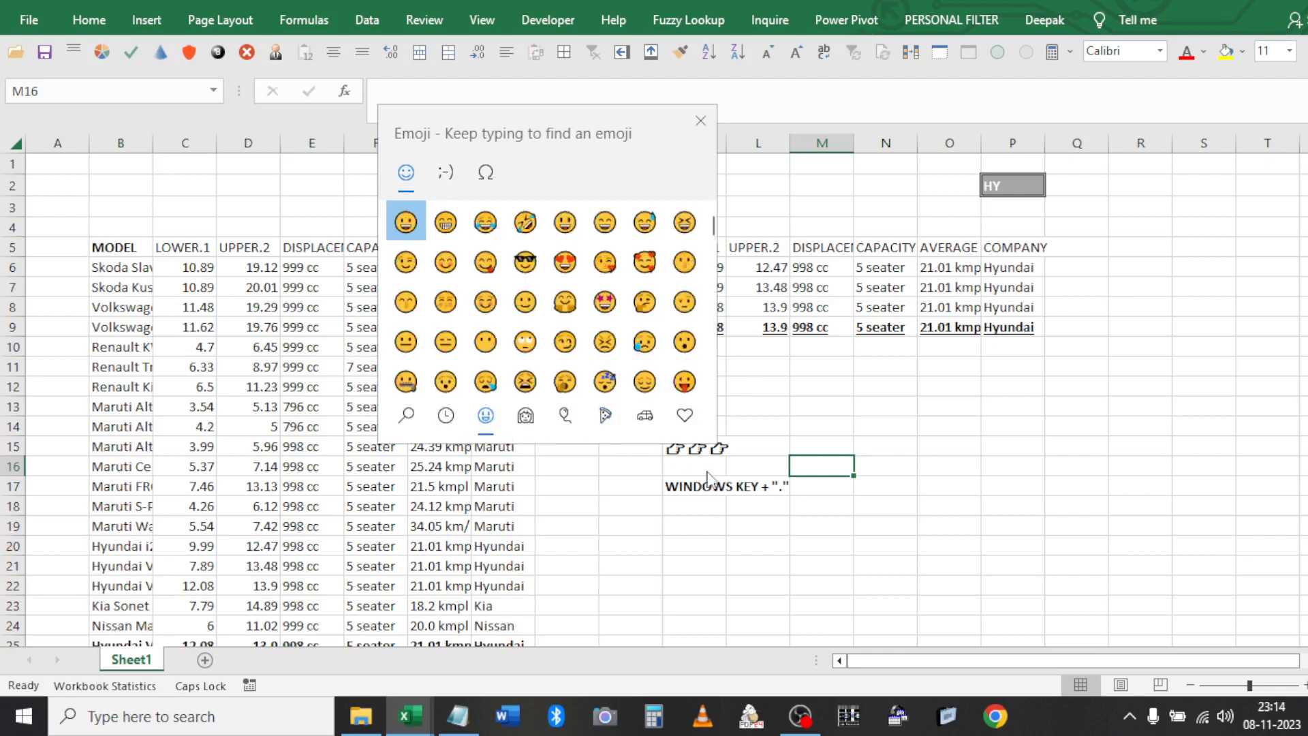
{"action": "key", "text": "Escape"}
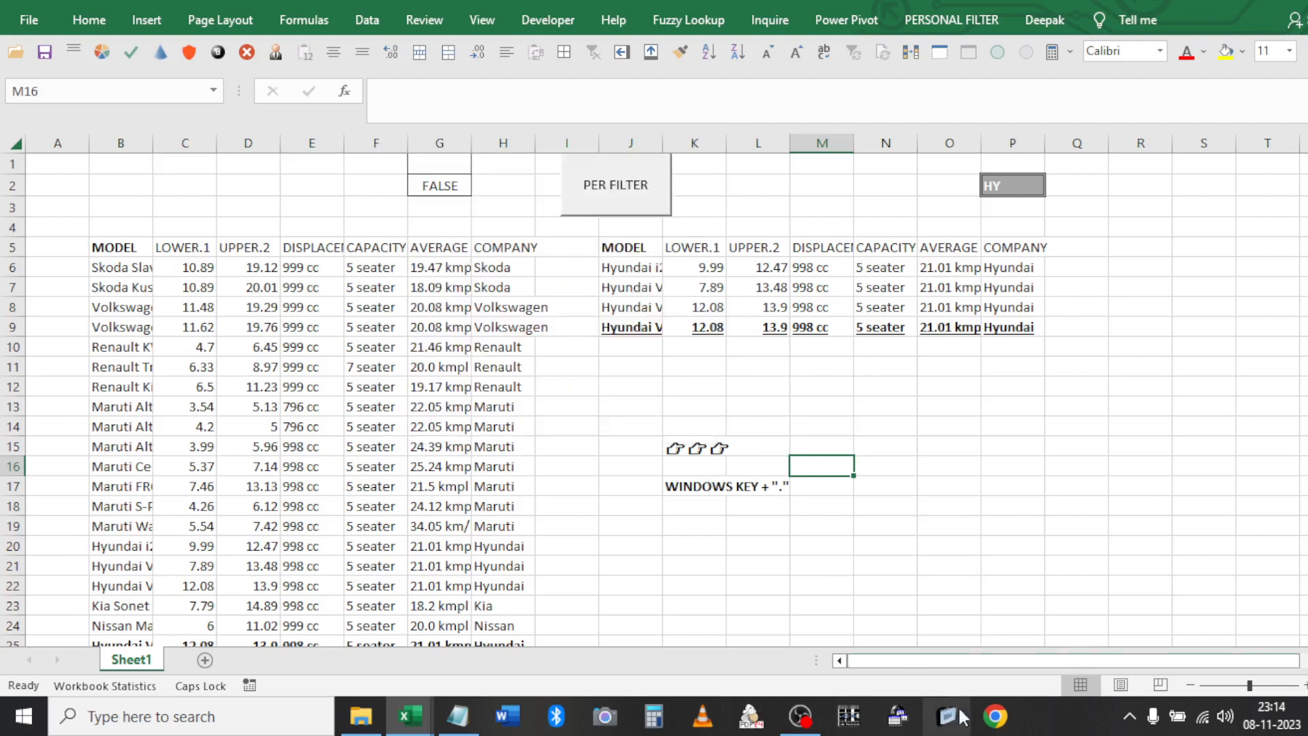
Select cells around the results, including the 12.08 value in K8, and view the PERSONAL FILTER tab
{"action": "left_click", "coordinate": [843, 616]}
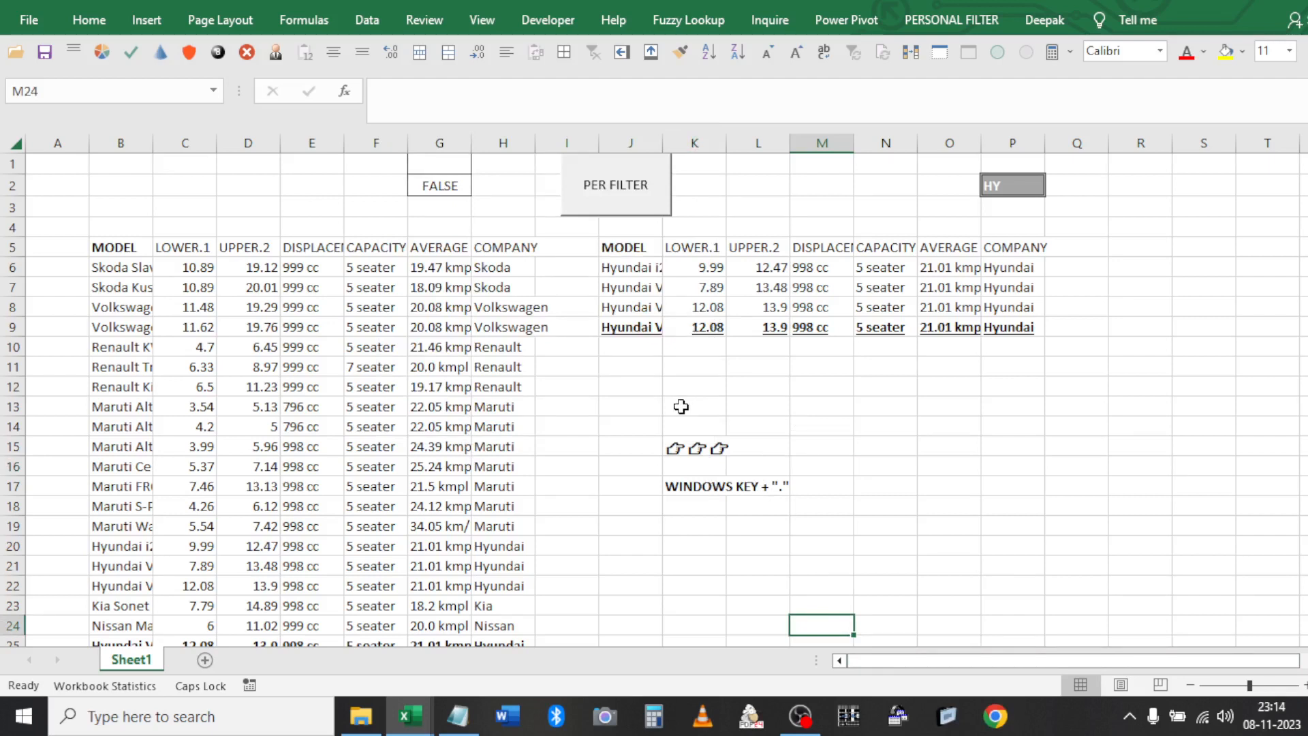
{"action": "left_click", "coordinate": [794, 408]}
{"action": "left_click", "coordinate": [686, 301]}
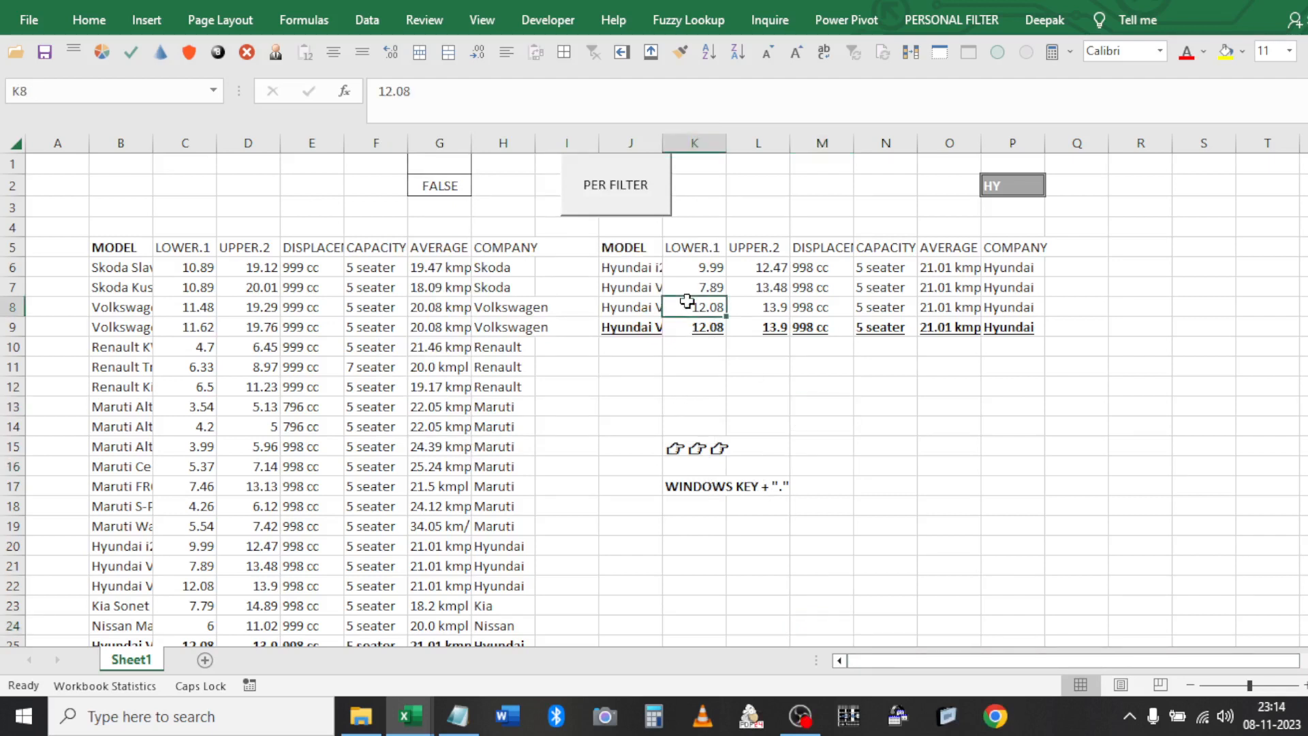
{"action": "left_click", "coordinate": [927, 23]}
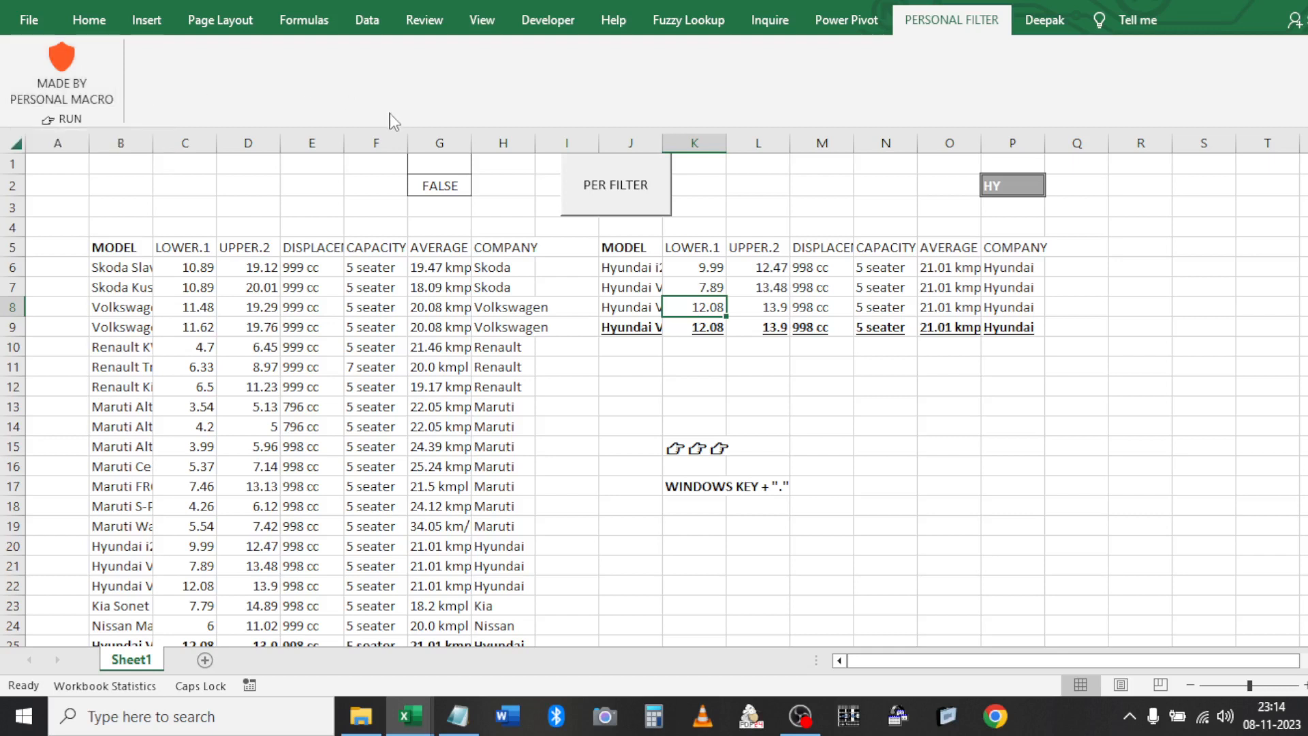
Preview and close the Royal Enflied tools form on the Deepak tab, returning to PERSONAL FILTER
{"action": "left_click", "coordinate": [1046, 26]}
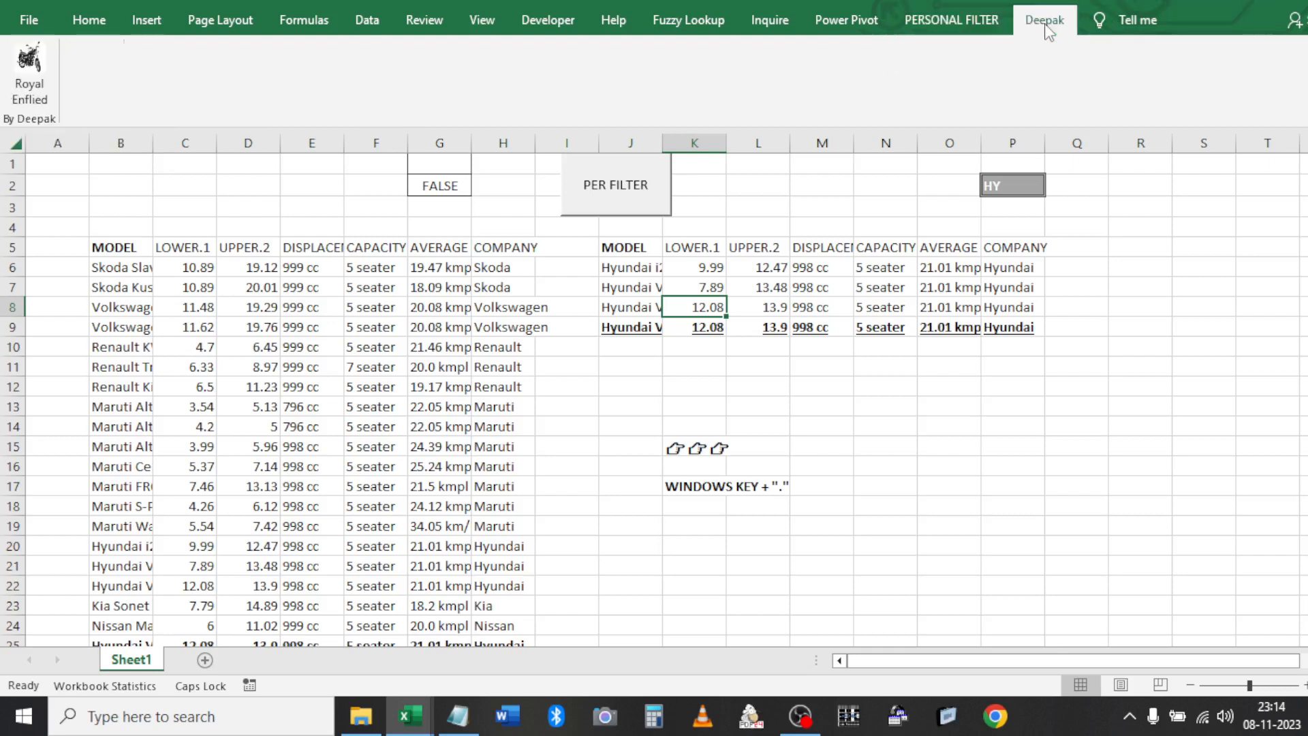
{"action": "left_click", "coordinate": [29, 68]}
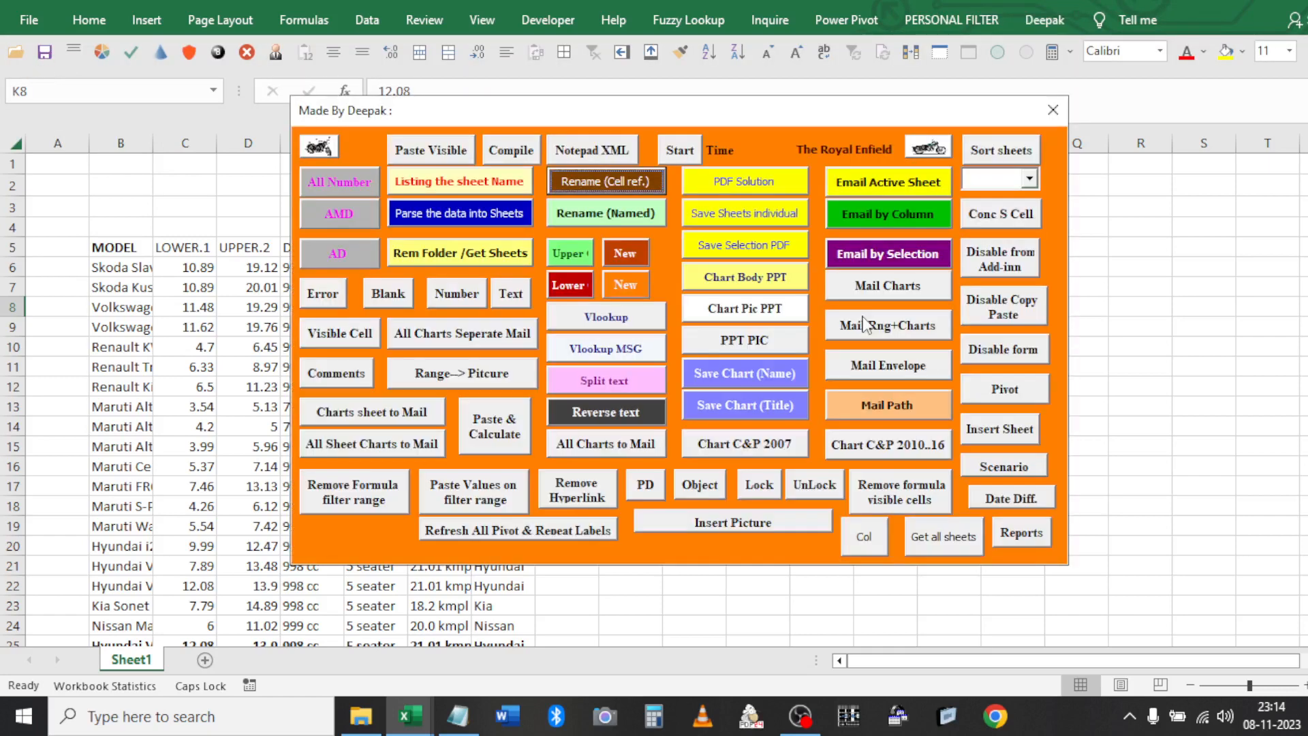
{"action": "left_click", "coordinate": [1050, 117]}
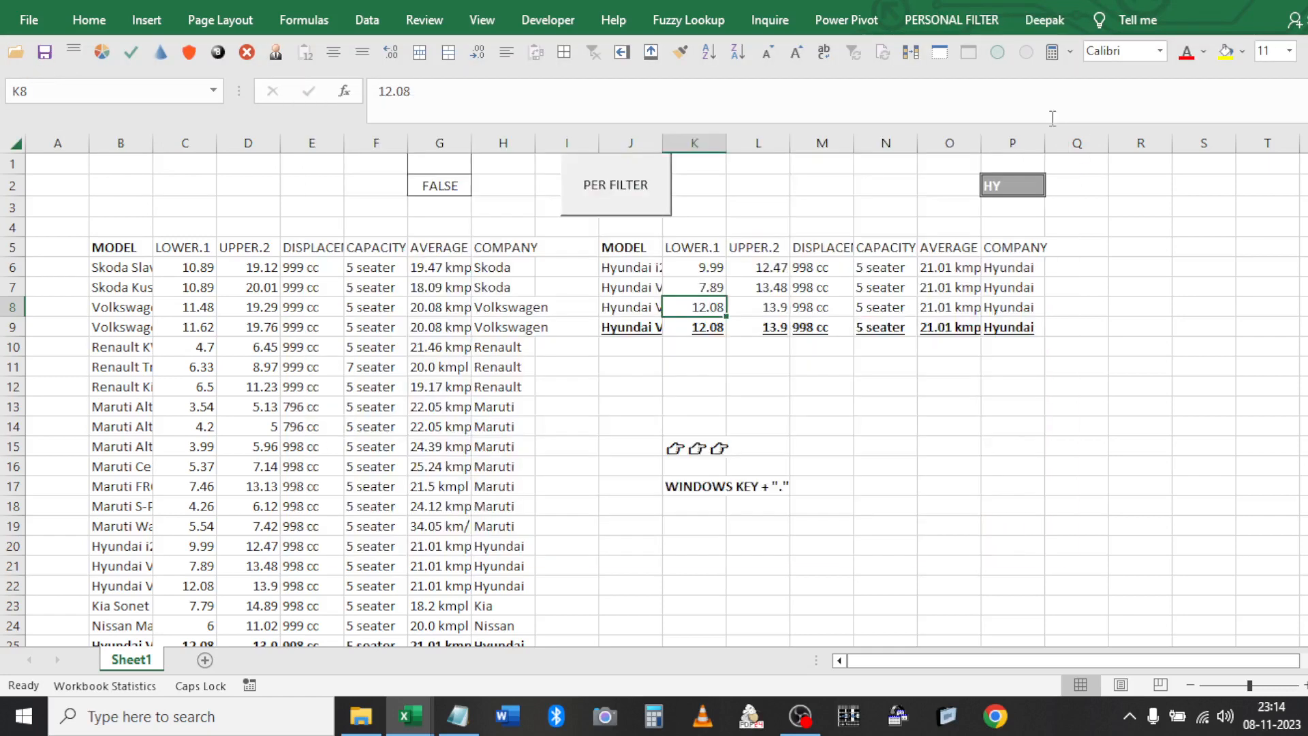
{"action": "left_click", "coordinate": [948, 22]}
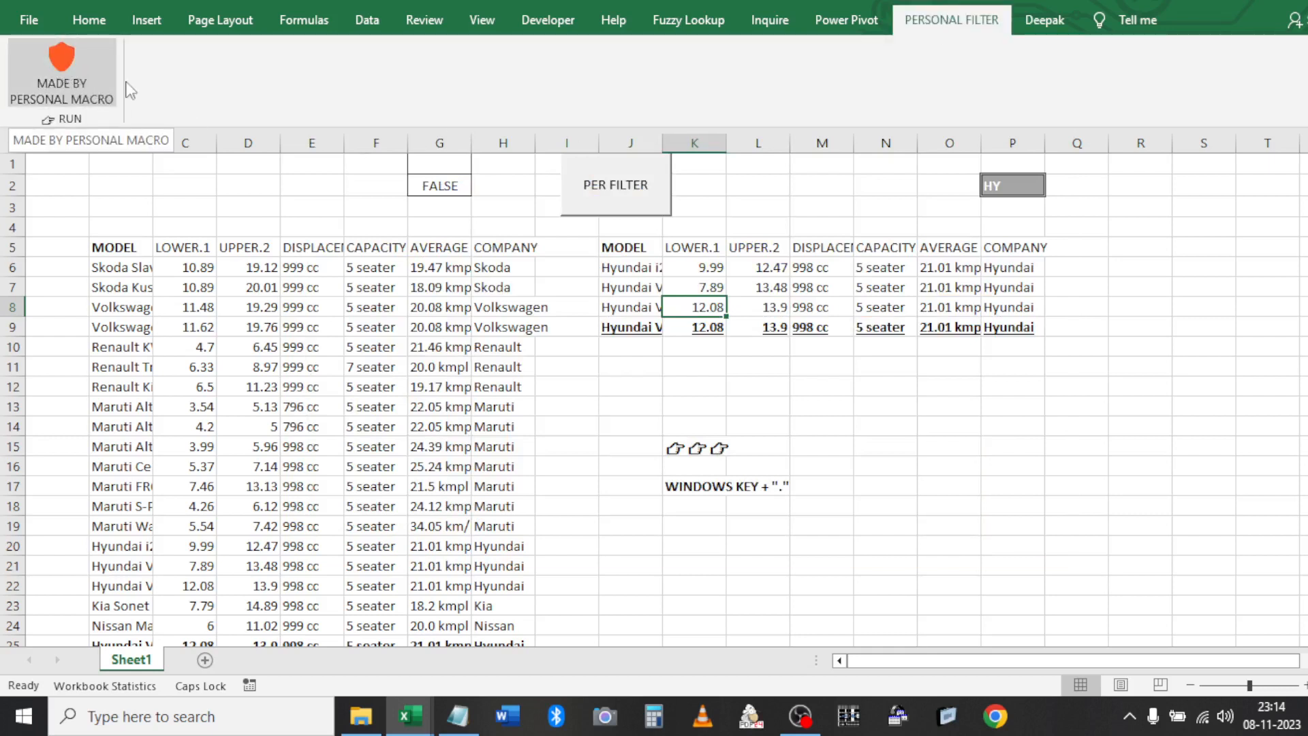
Open Customize the Ribbon and list Macros as the available commands
{"action": "right_click", "coordinate": [447, 100]}
{"action": "left_click", "coordinate": [511, 137]}
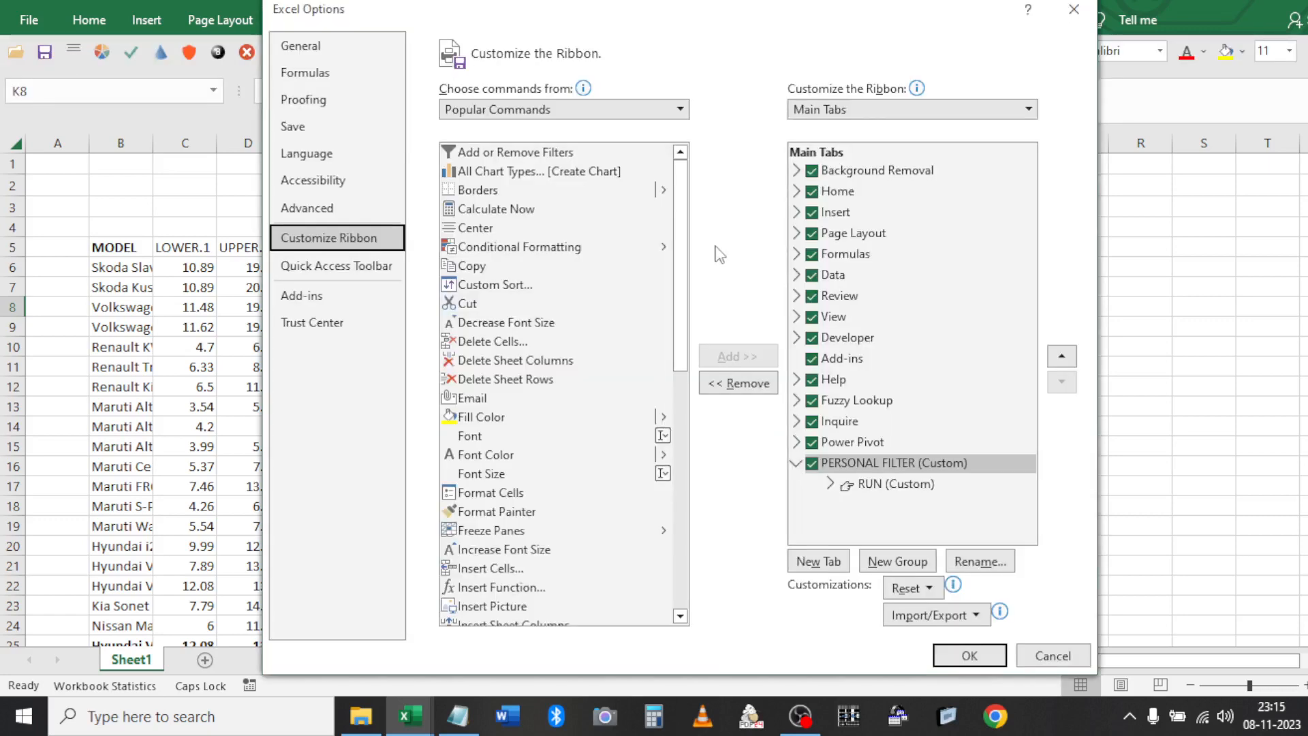
{"action": "left_click", "coordinate": [515, 108]}
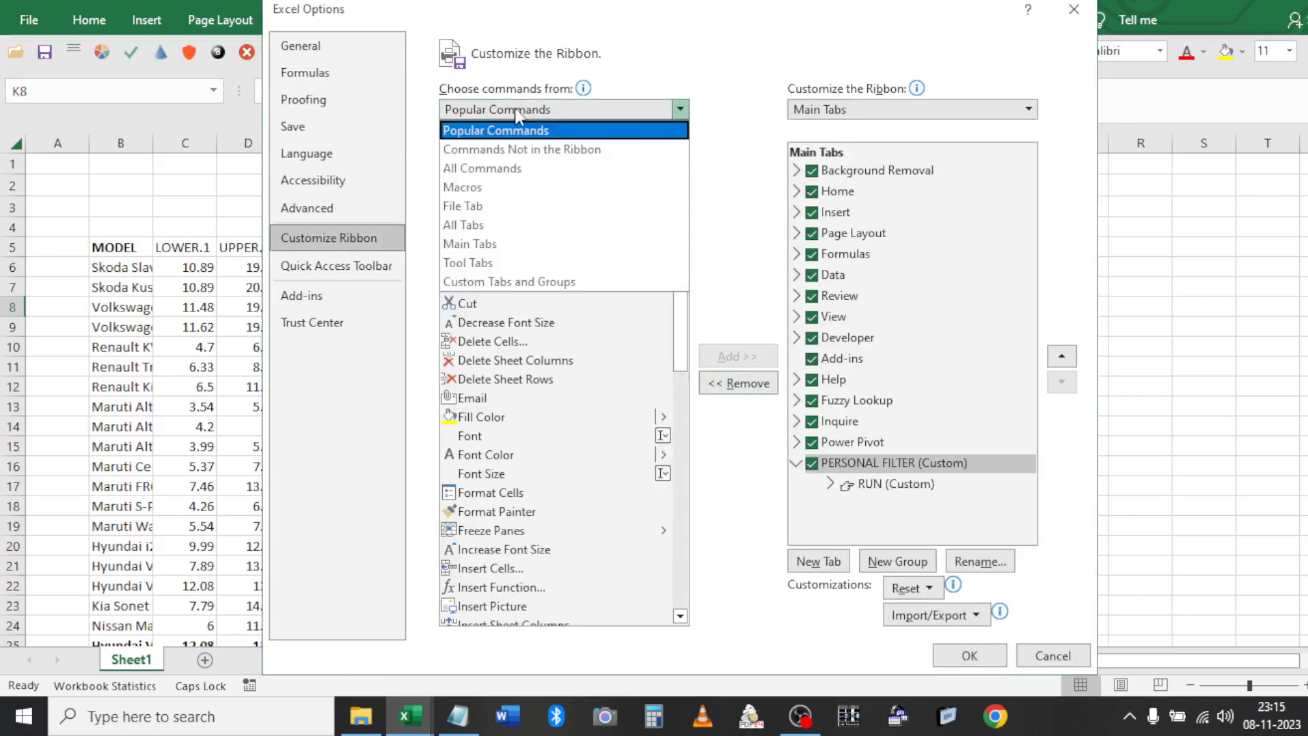
{"action": "left_click", "coordinate": [486, 188]}
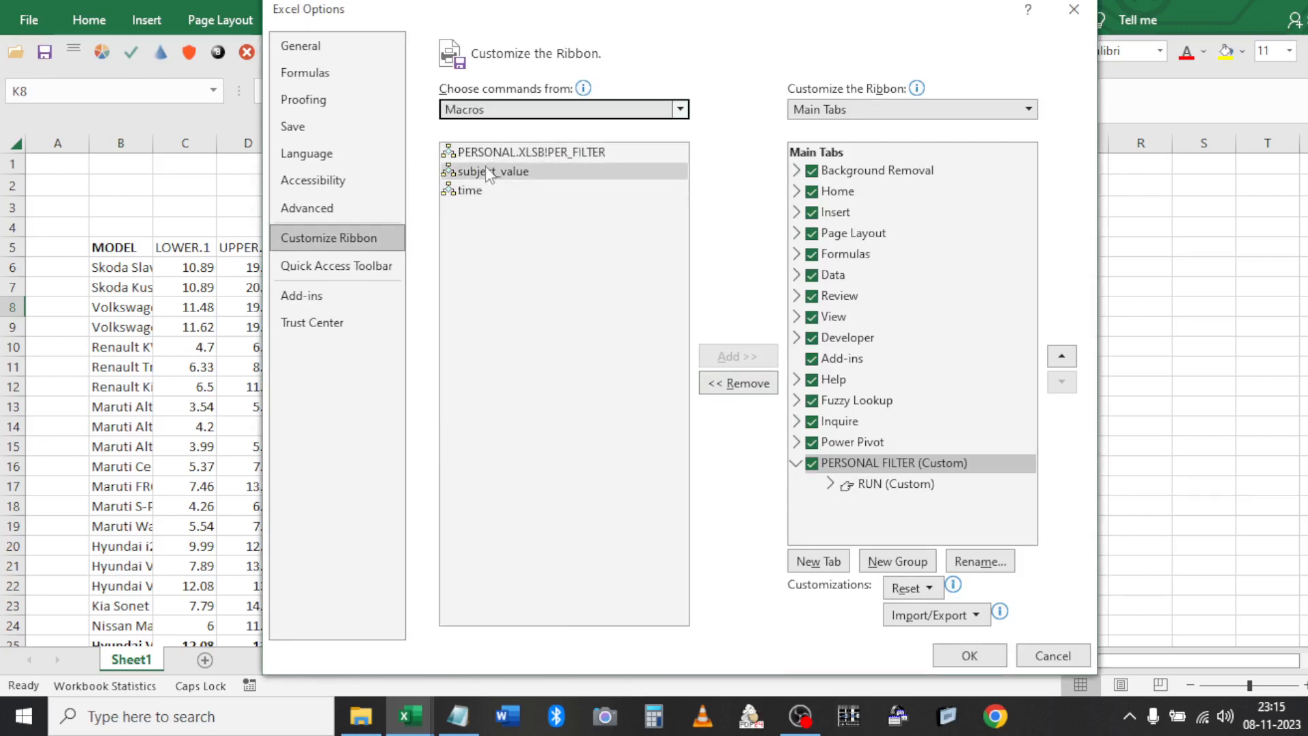
Add PERSONAL.XLSB!PER_FILTER twice to the RUN custom group
{"action": "left_click", "coordinate": [484, 154]}
{"action": "left_click", "coordinate": [714, 357]}
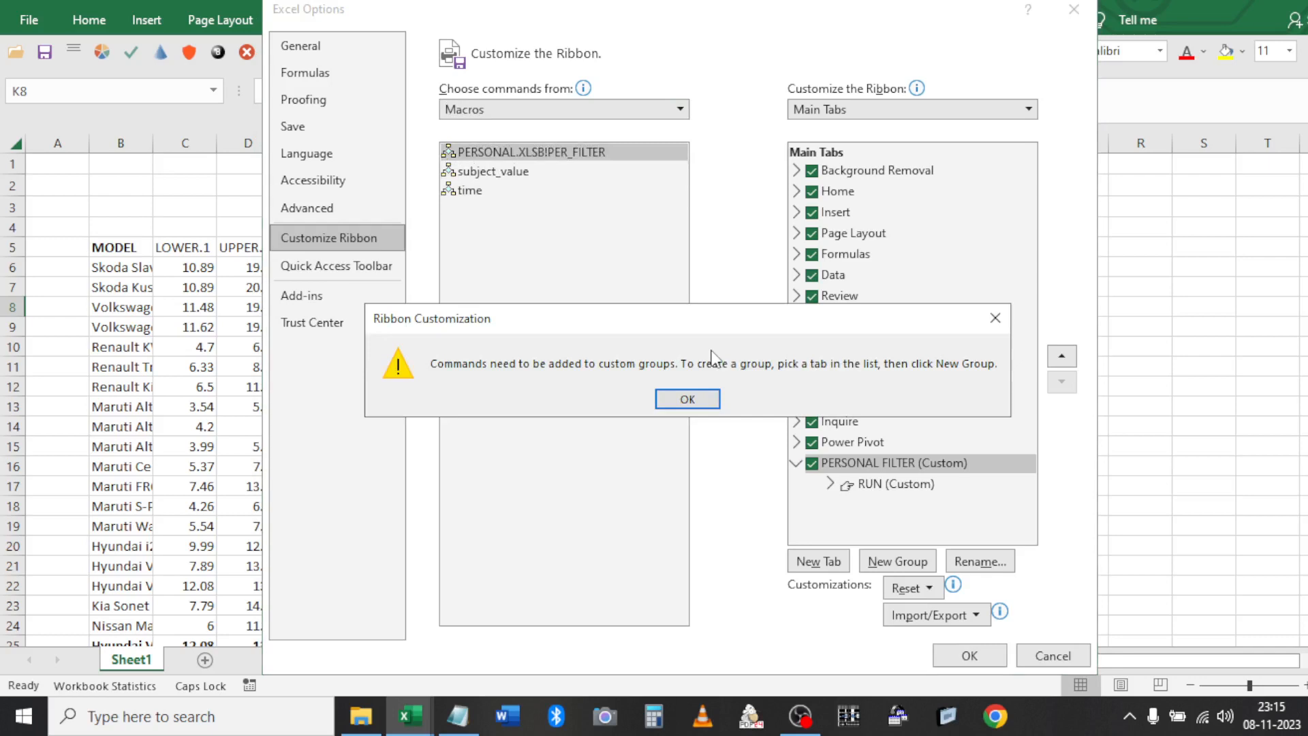
{"action": "left_click", "coordinate": [685, 403]}
{"action": "left_click", "coordinate": [857, 485]}
{"action": "left_click", "coordinate": [856, 485]}
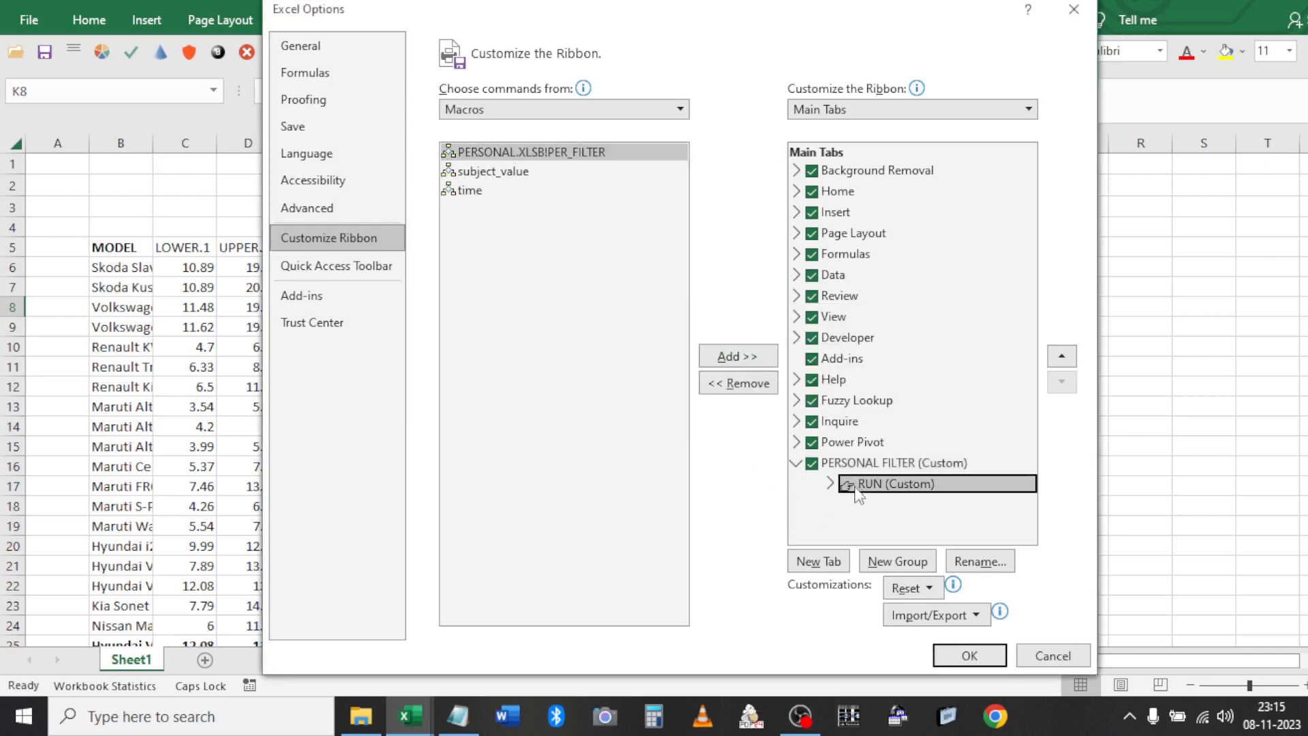
{"action": "left_click", "coordinate": [830, 483]}
{"action": "left_click", "coordinate": [866, 503]}
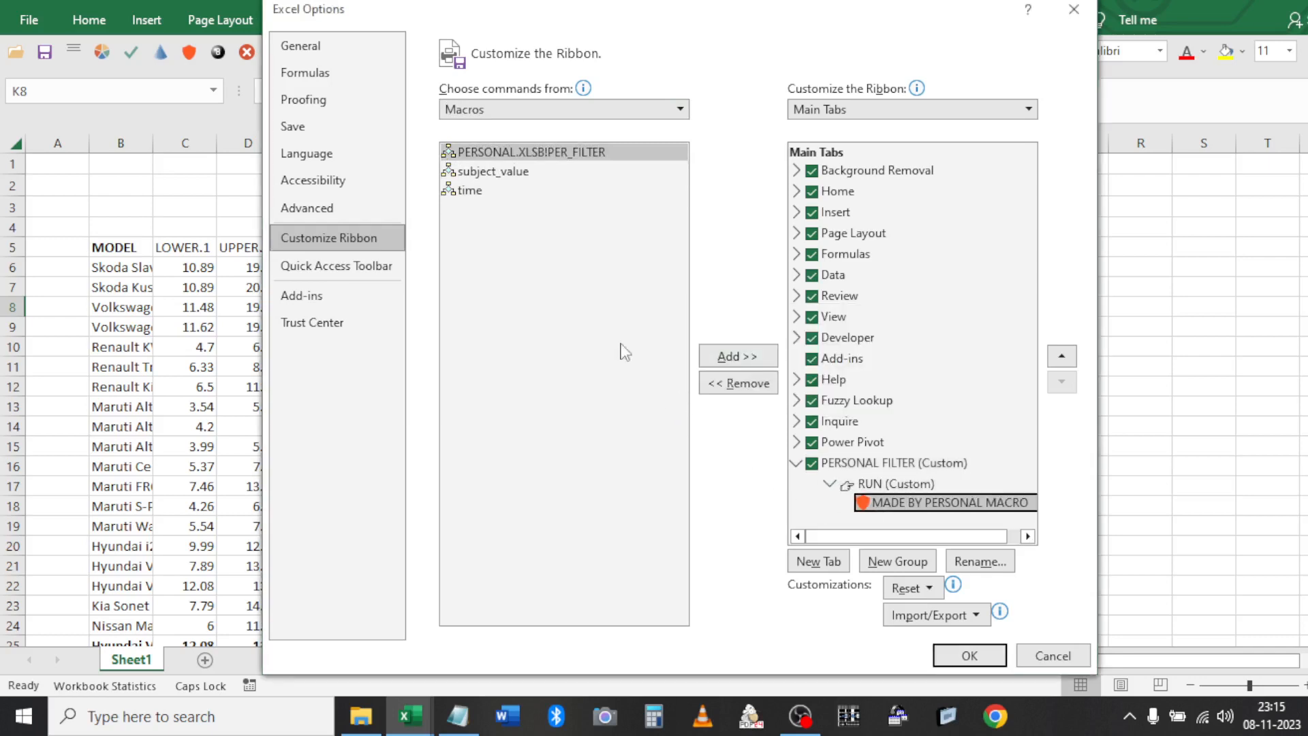
{"action": "left_click", "coordinate": [529, 161]}
{"action": "left_click", "coordinate": [726, 356]}
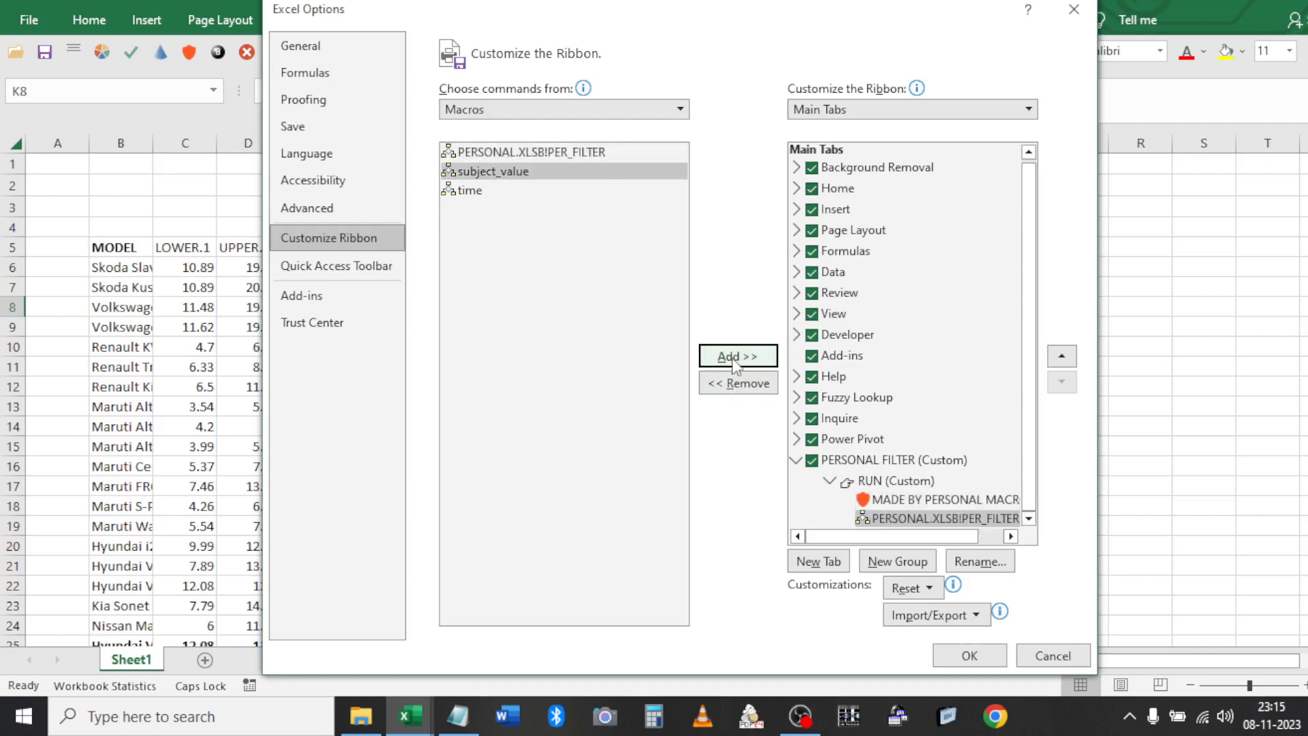
{"action": "left_click", "coordinate": [518, 152]}
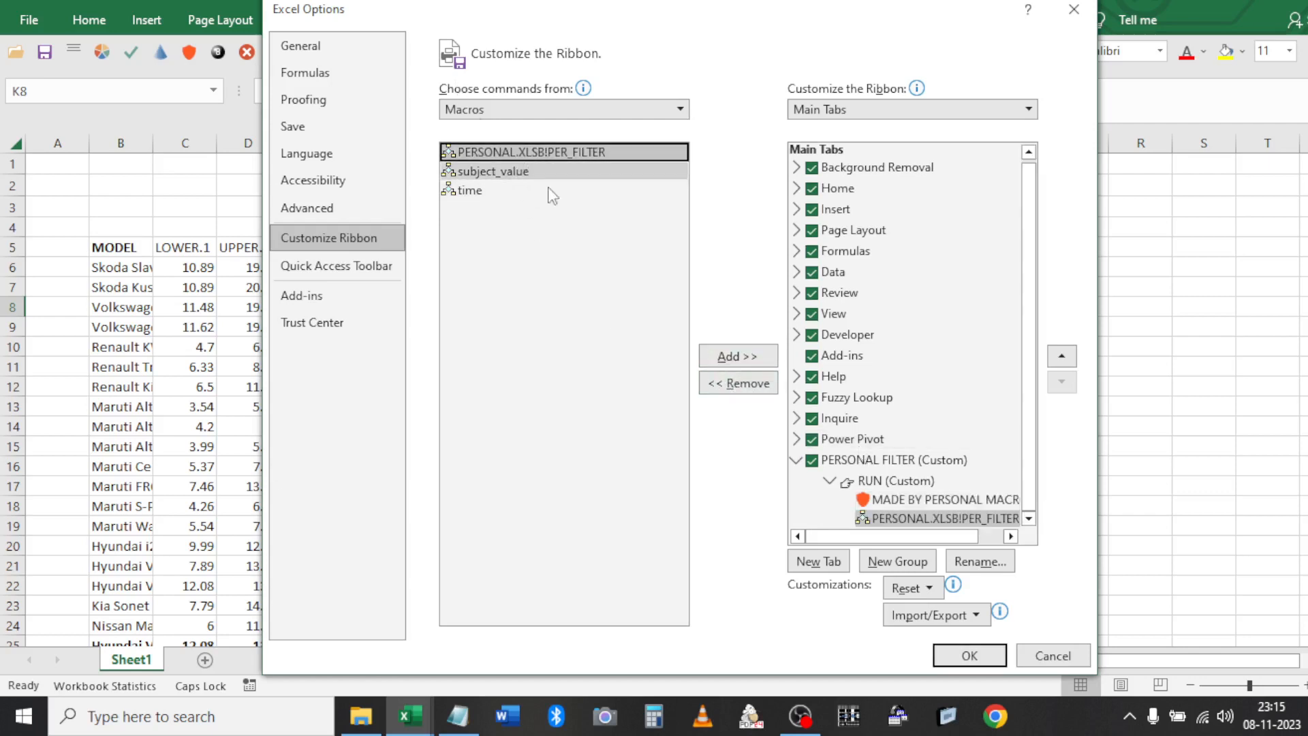
{"action": "left_click", "coordinate": [735, 361]}
Give the first added PER_FILTER button a smiley icon
{"action": "left_click", "coordinate": [971, 501]}
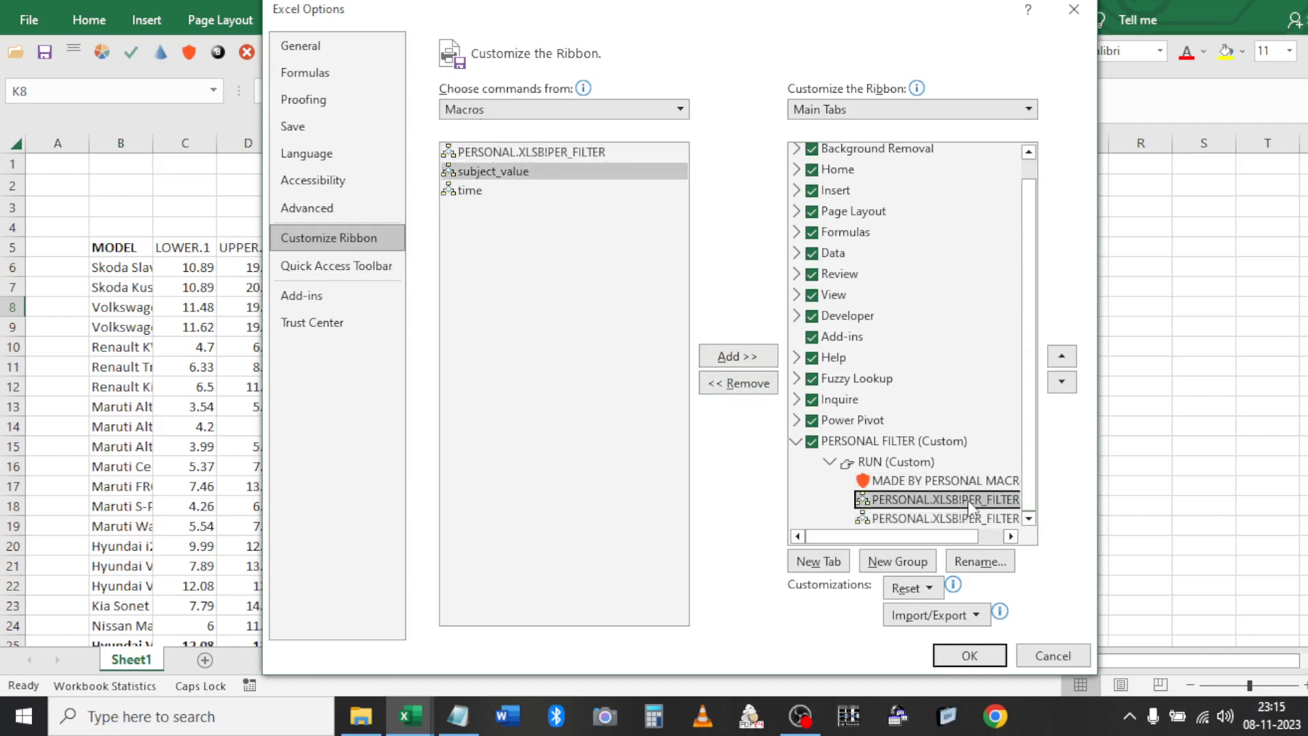
{"action": "left_click", "coordinate": [988, 565]}
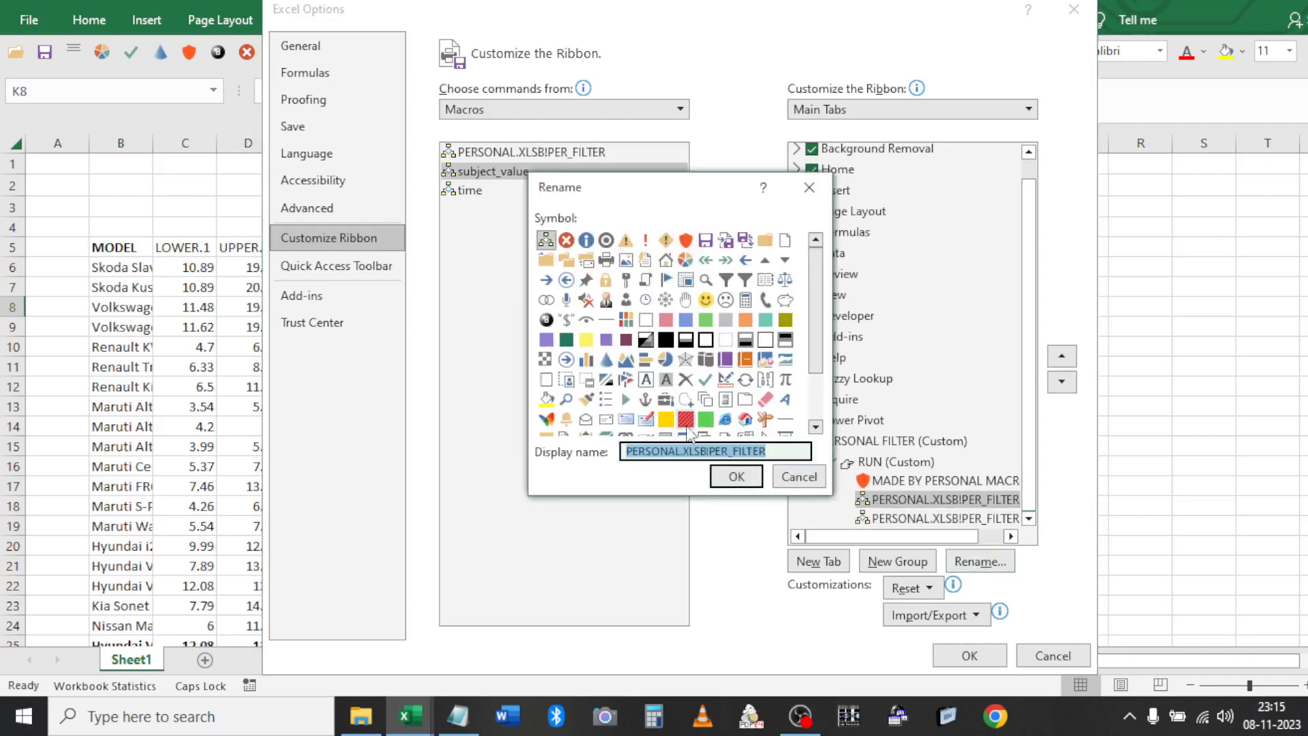
{"action": "left_click", "coordinate": [705, 301]}
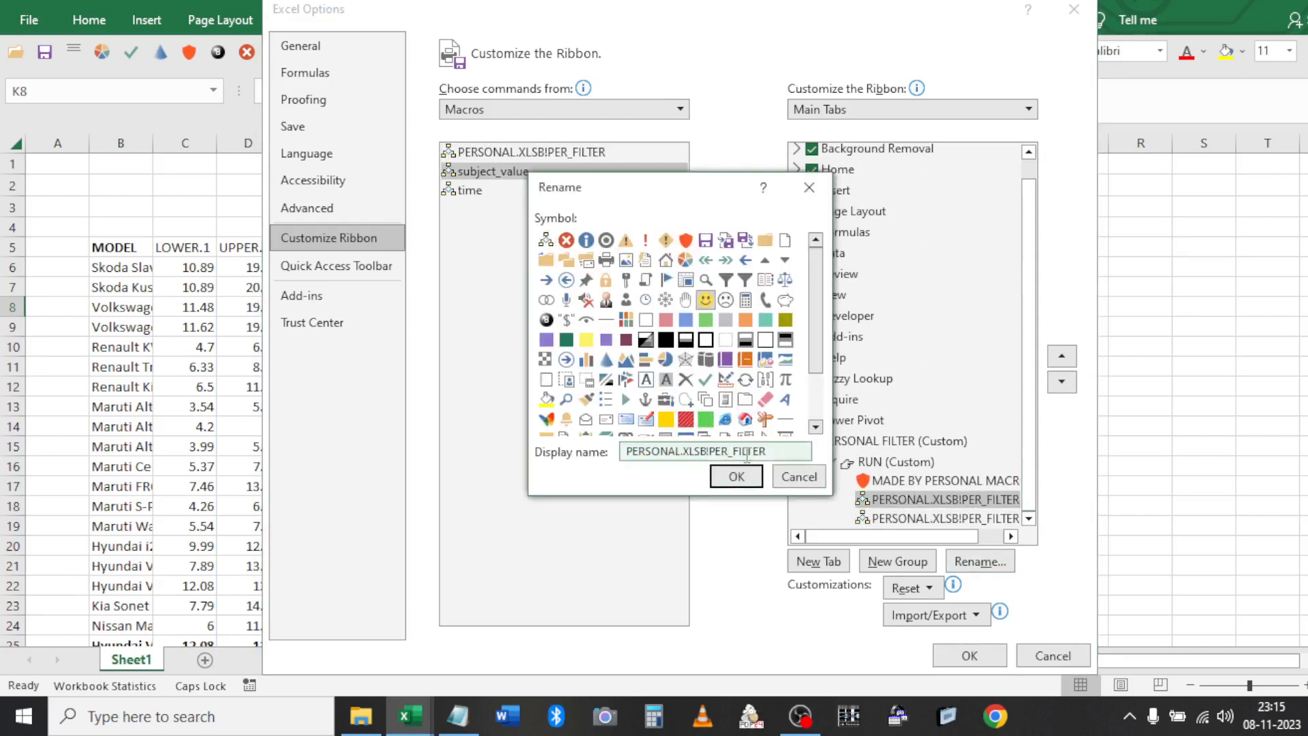
{"action": "left_click", "coordinate": [737, 476]}
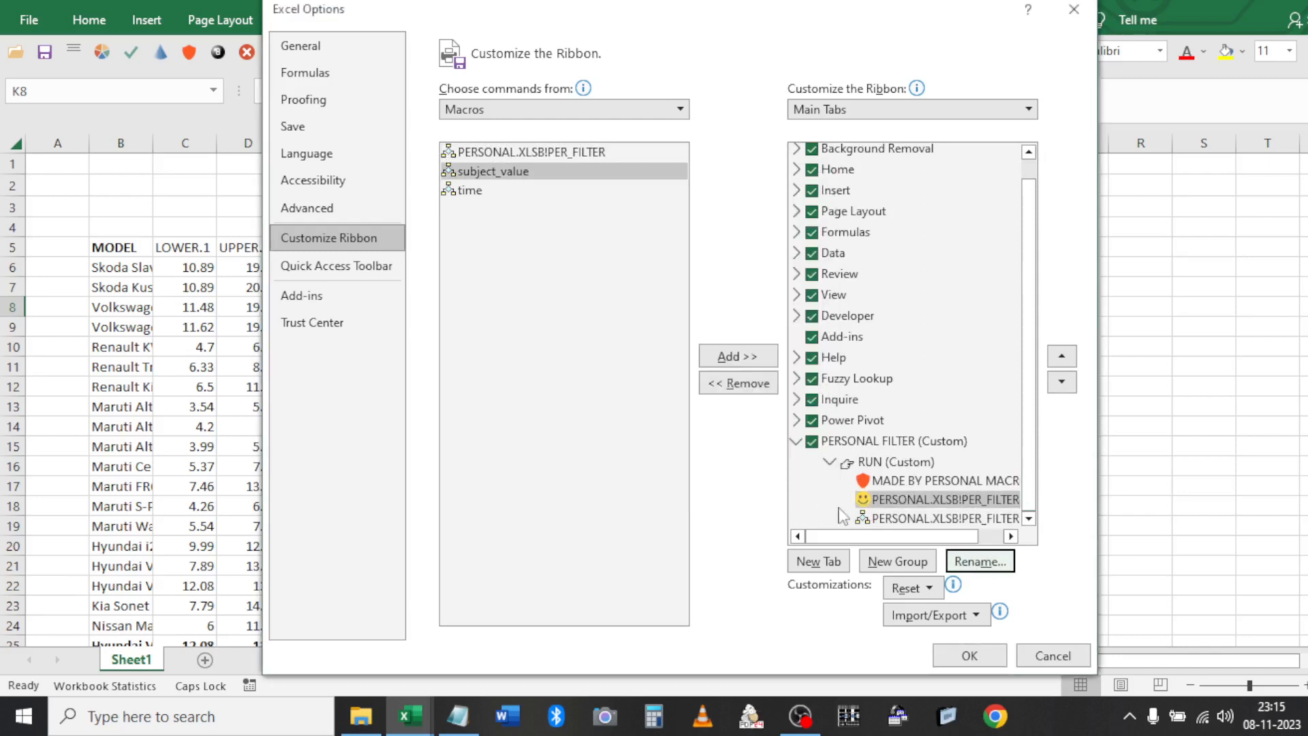
Give the second PER_FILTER button a colourful icon and save the ribbon changes
{"action": "left_click", "coordinate": [882, 520]}
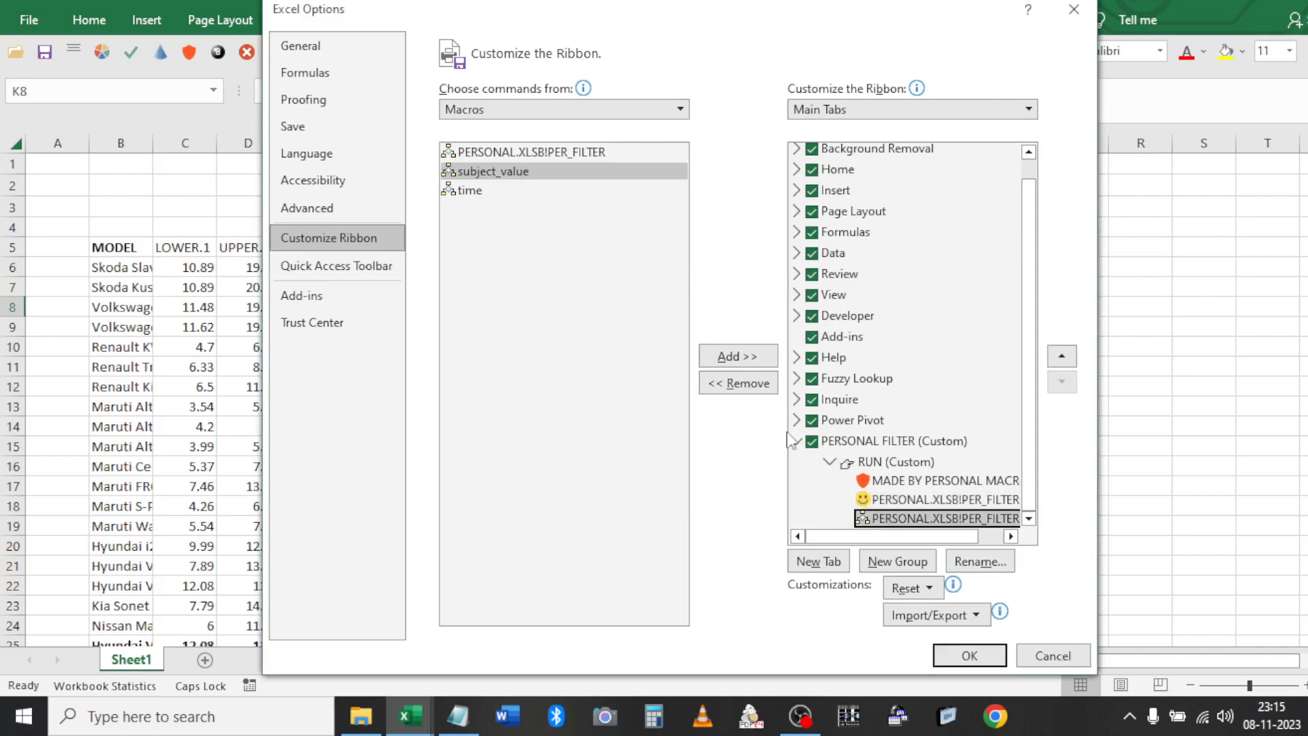
{"action": "left_click", "coordinate": [962, 553]}
{"action": "left_click", "coordinate": [547, 419]}
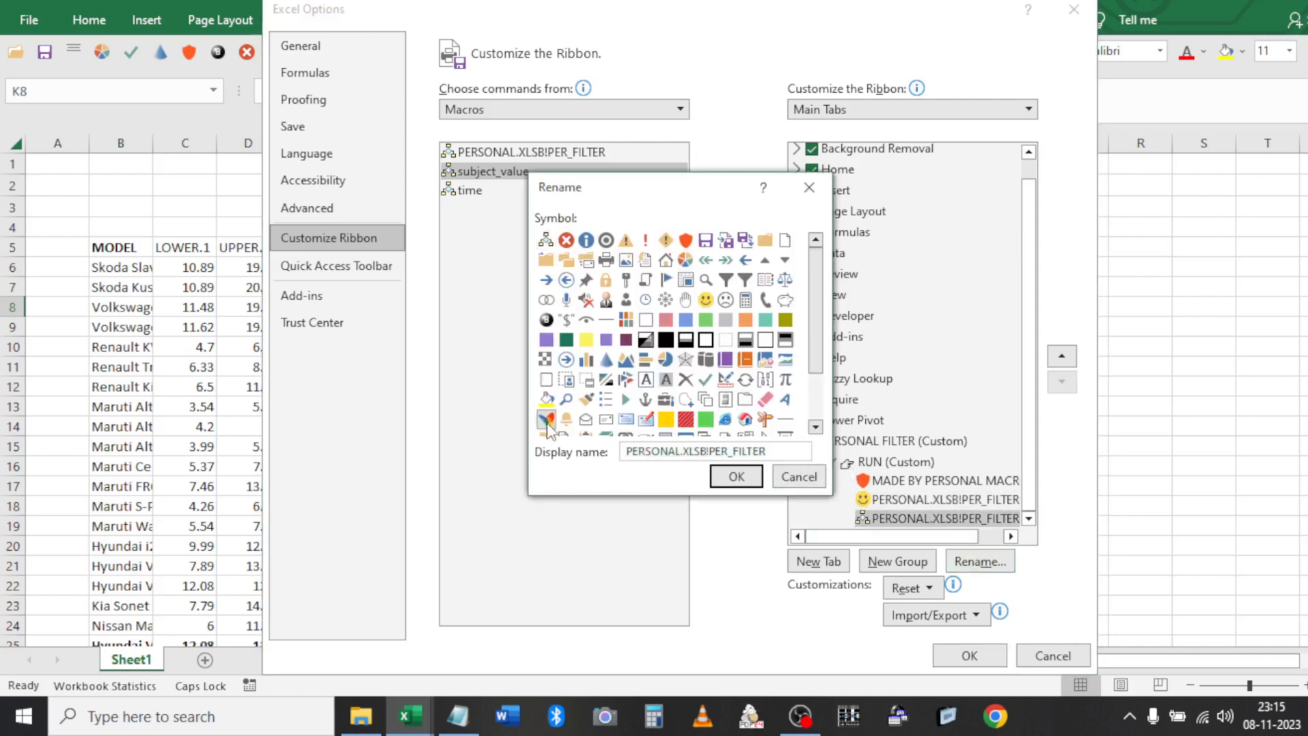
{"action": "left_click", "coordinate": [735, 477]}
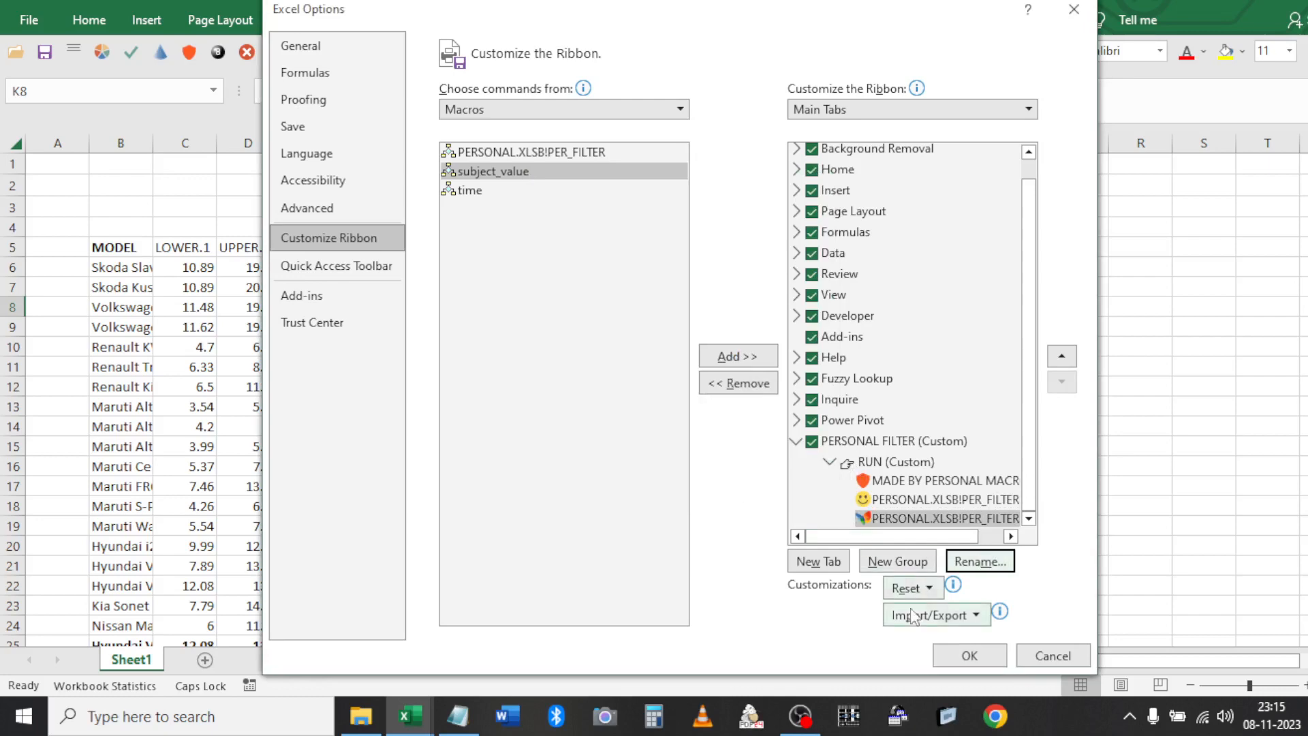
{"action": "left_click", "coordinate": [954, 660]}
{"action": "left_click", "coordinate": [992, 19]}
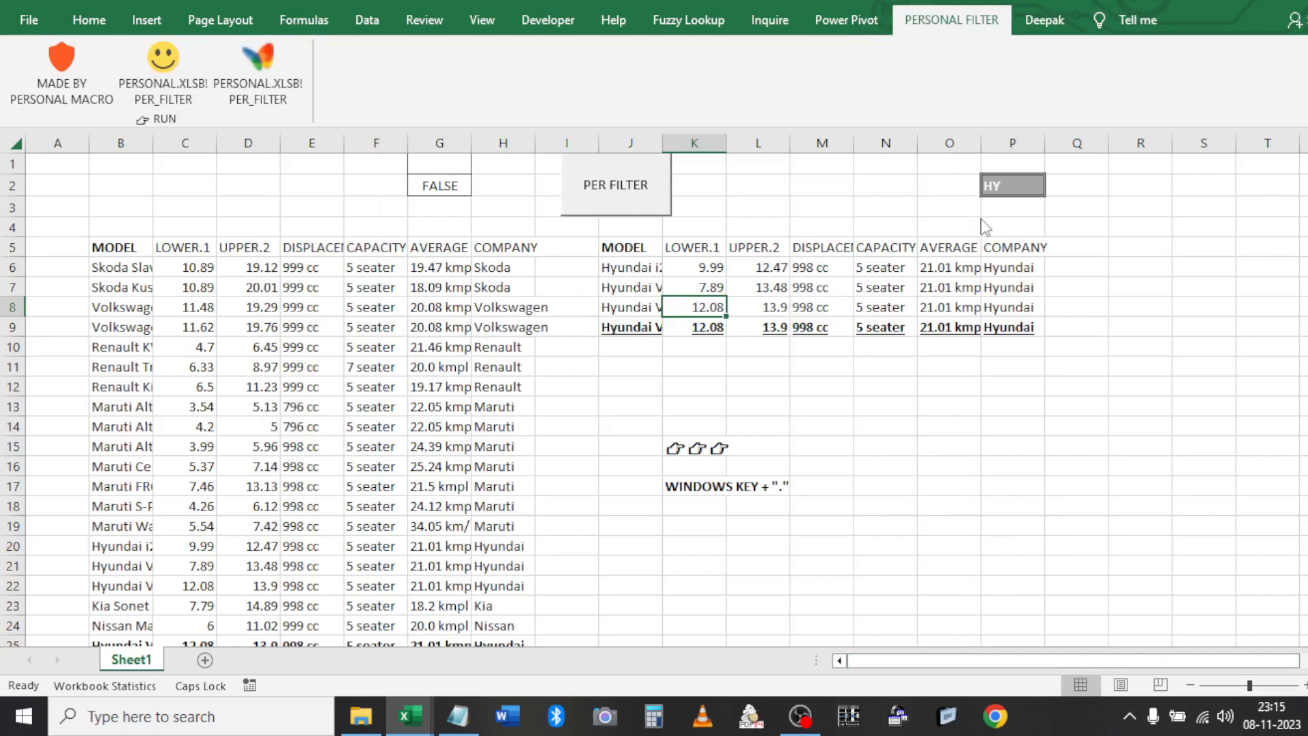
Enter 796 in P2, run the smiley PER_FILTER button, and select the M6:M7 results
{"action": "left_click", "coordinate": [989, 188]}
{"action": "left_click", "coordinate": [996, 187]}
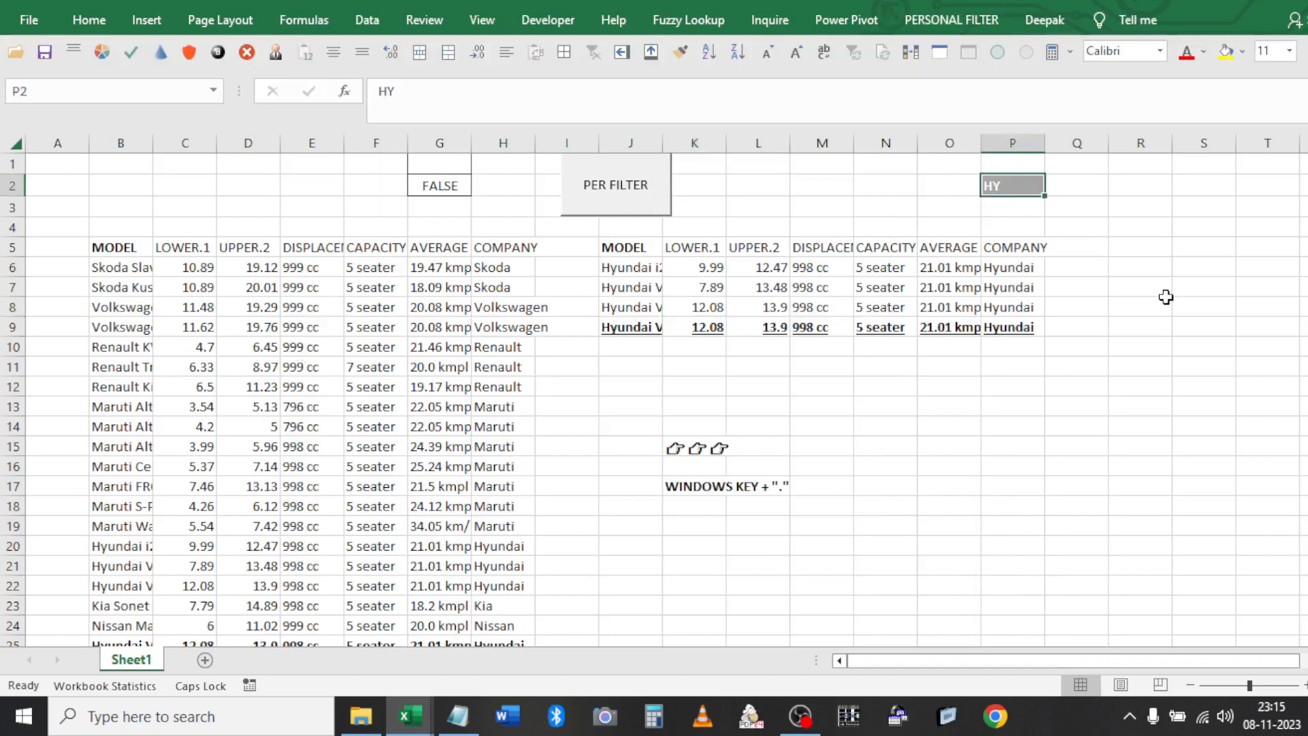
{"action": "type", "text": "796"}
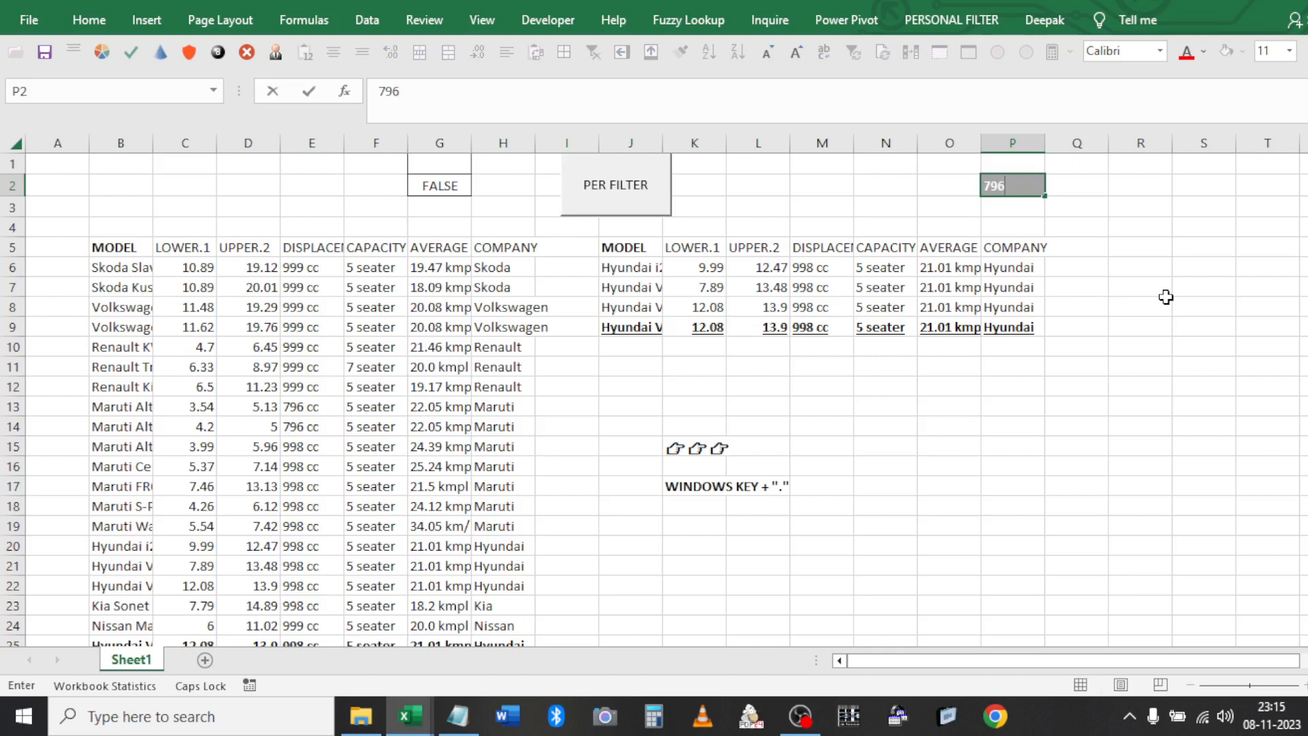
{"action": "key", "text": "Return"}
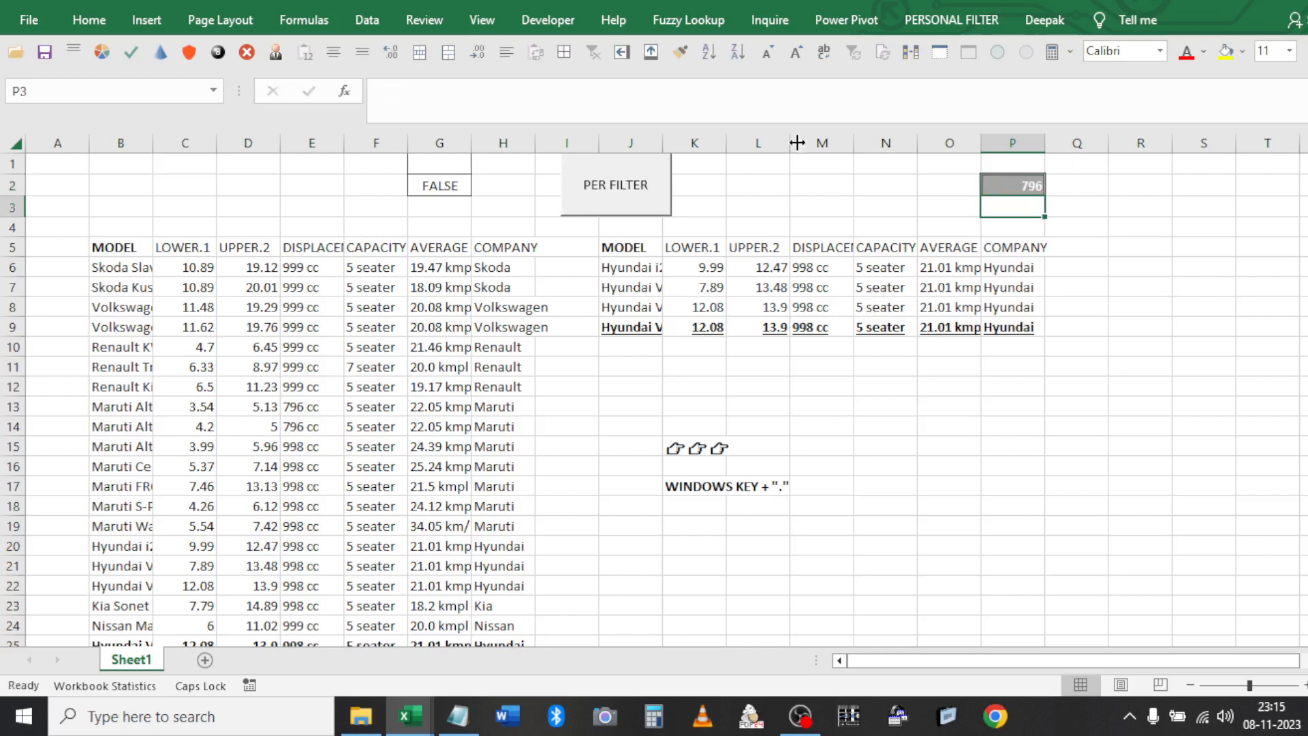
{"action": "left_click", "coordinate": [952, 20]}
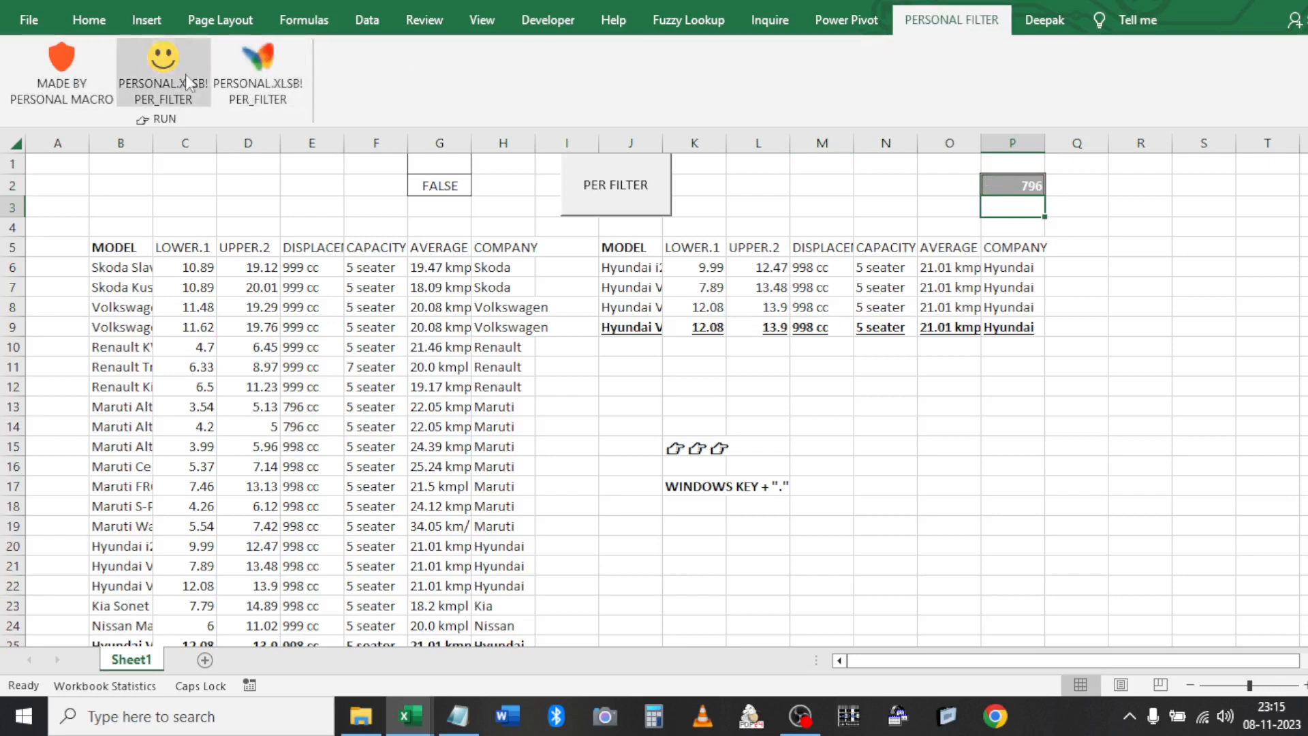
{"action": "left_click", "coordinate": [257, 68]}
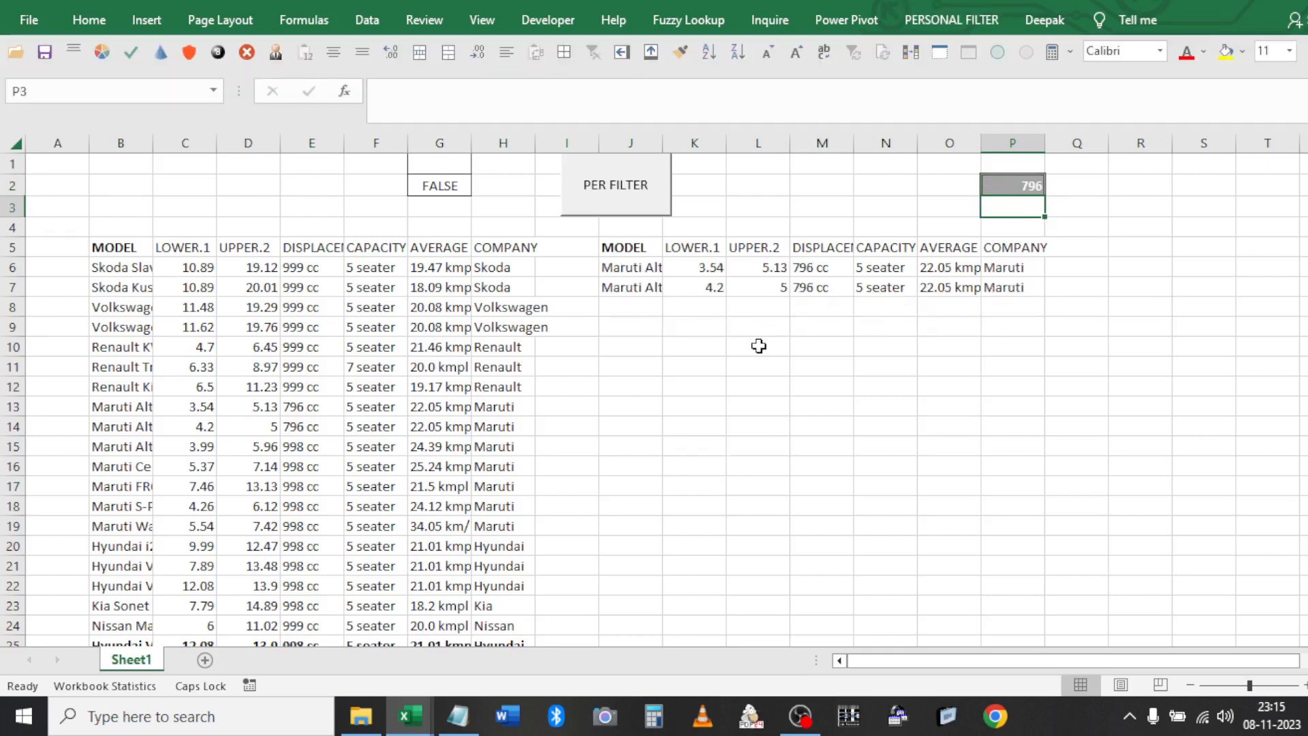
{"action": "left_click_drag", "start_coordinate": [805, 269], "coordinate": [812, 287]}
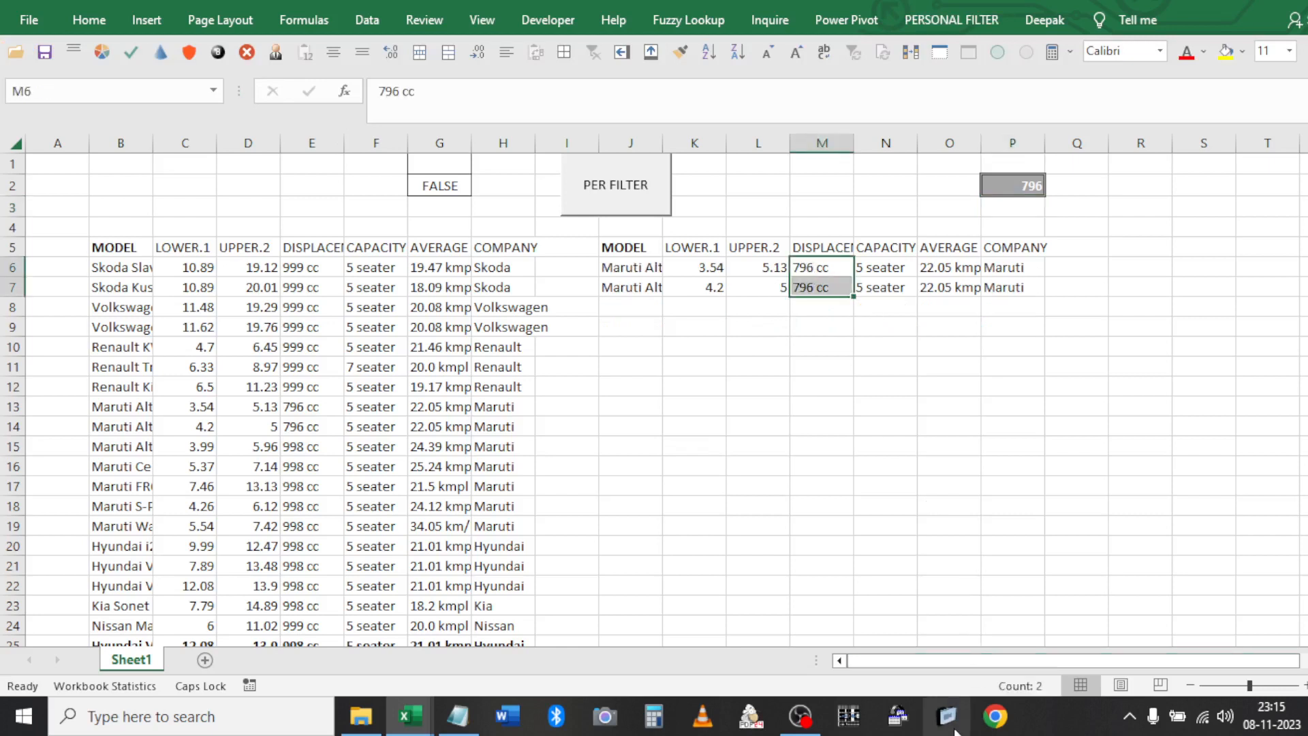